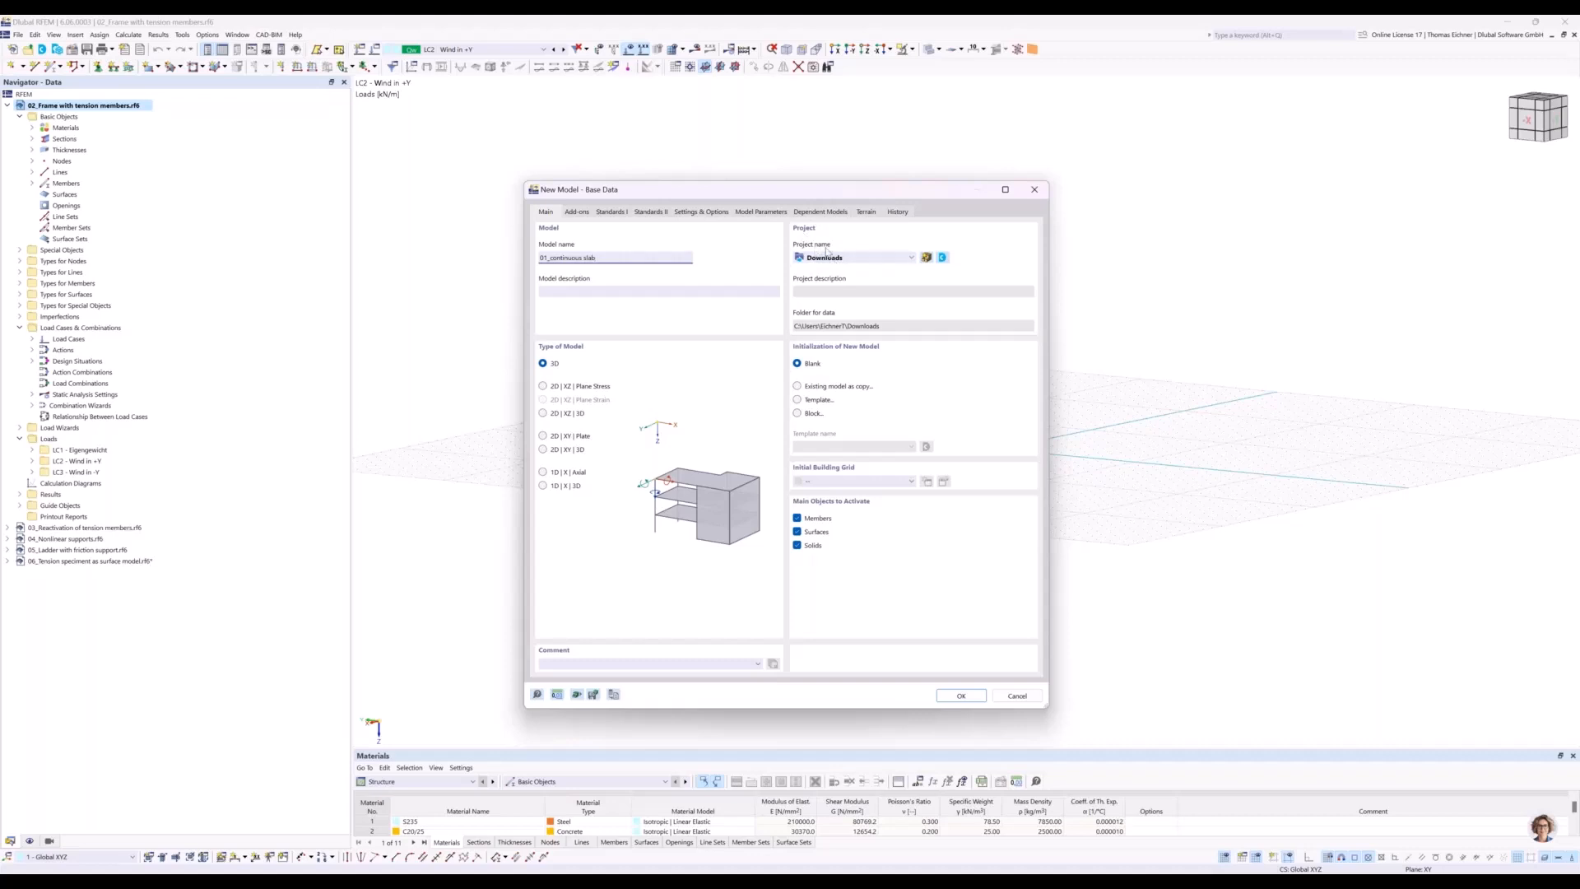
# Create the new model 01_continuous slab in the Downloads project as a 2D | XY | Plate type.
pyautogui.click(833, 258)
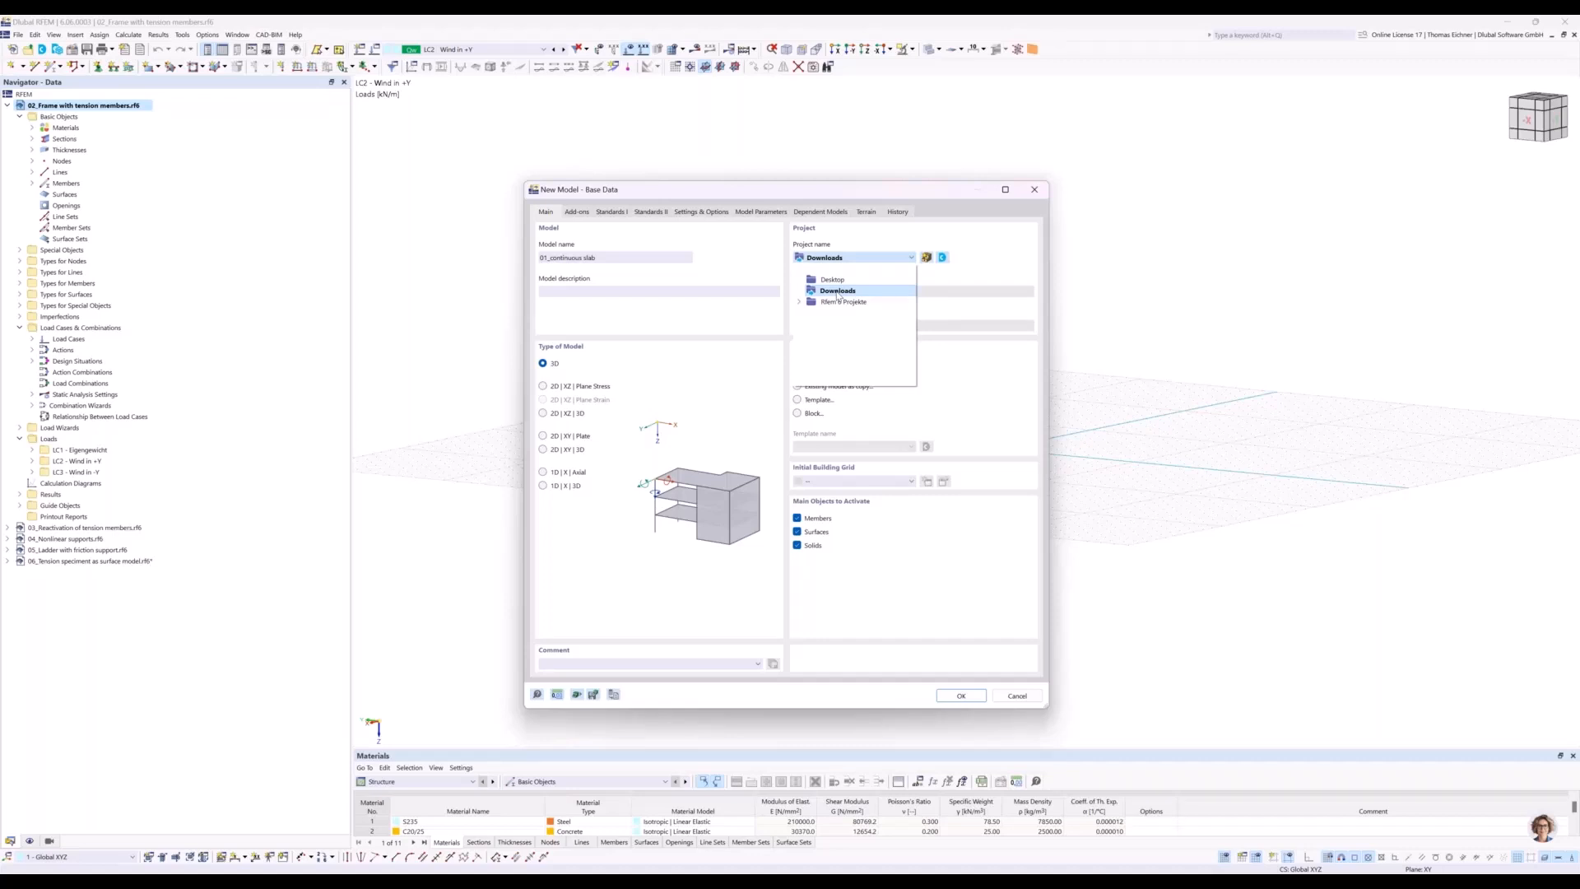
pyautogui.click(838, 291)
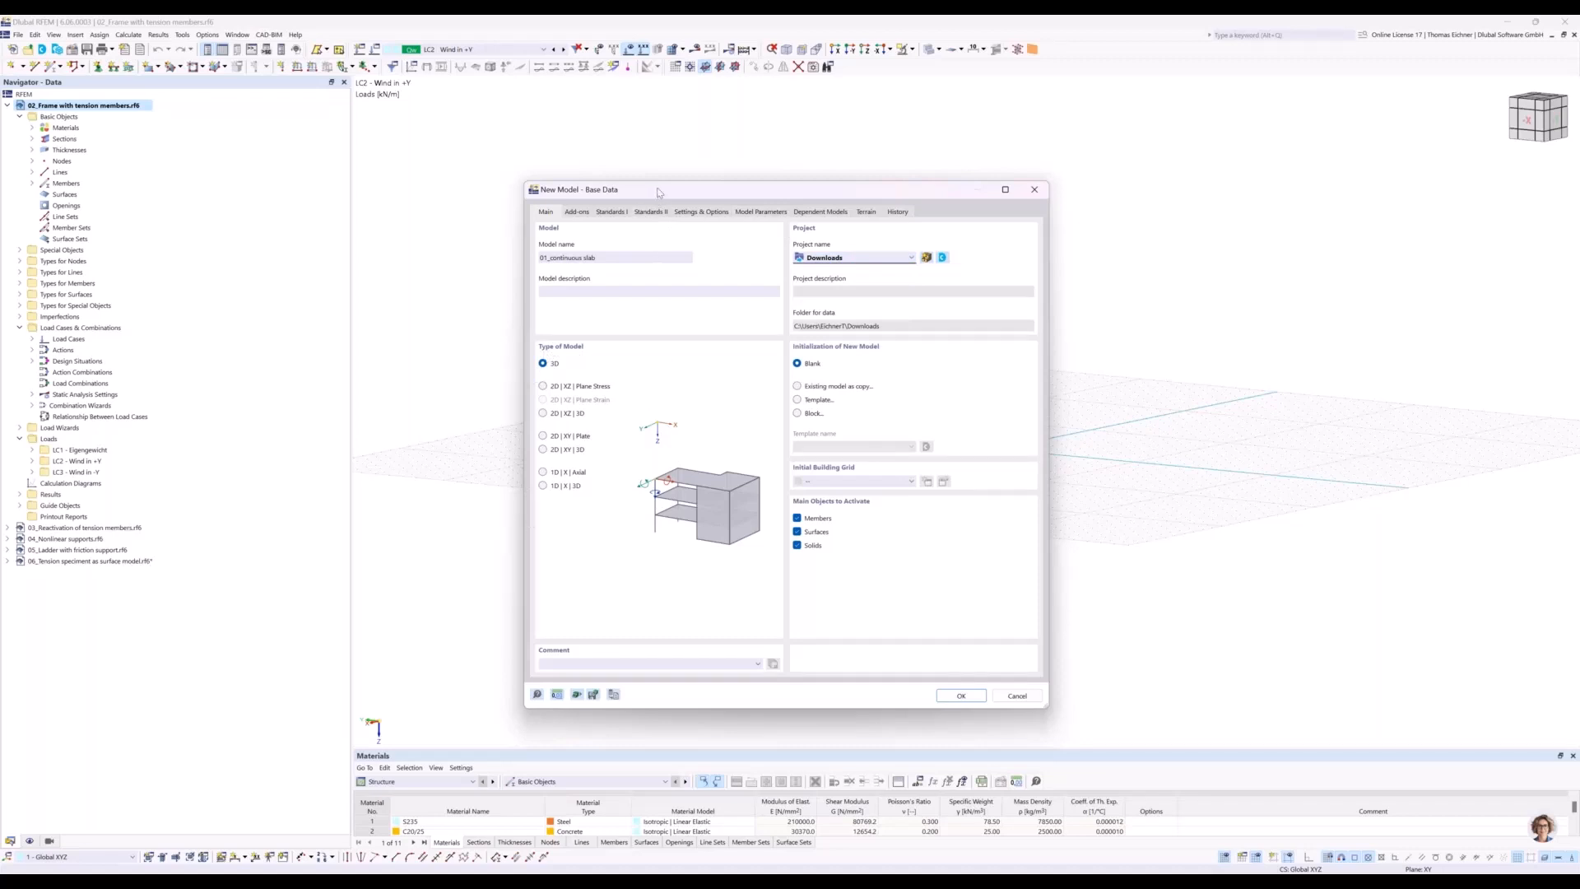
pyautogui.moveTo(770, 190); pyautogui.dragTo(1106, 141)
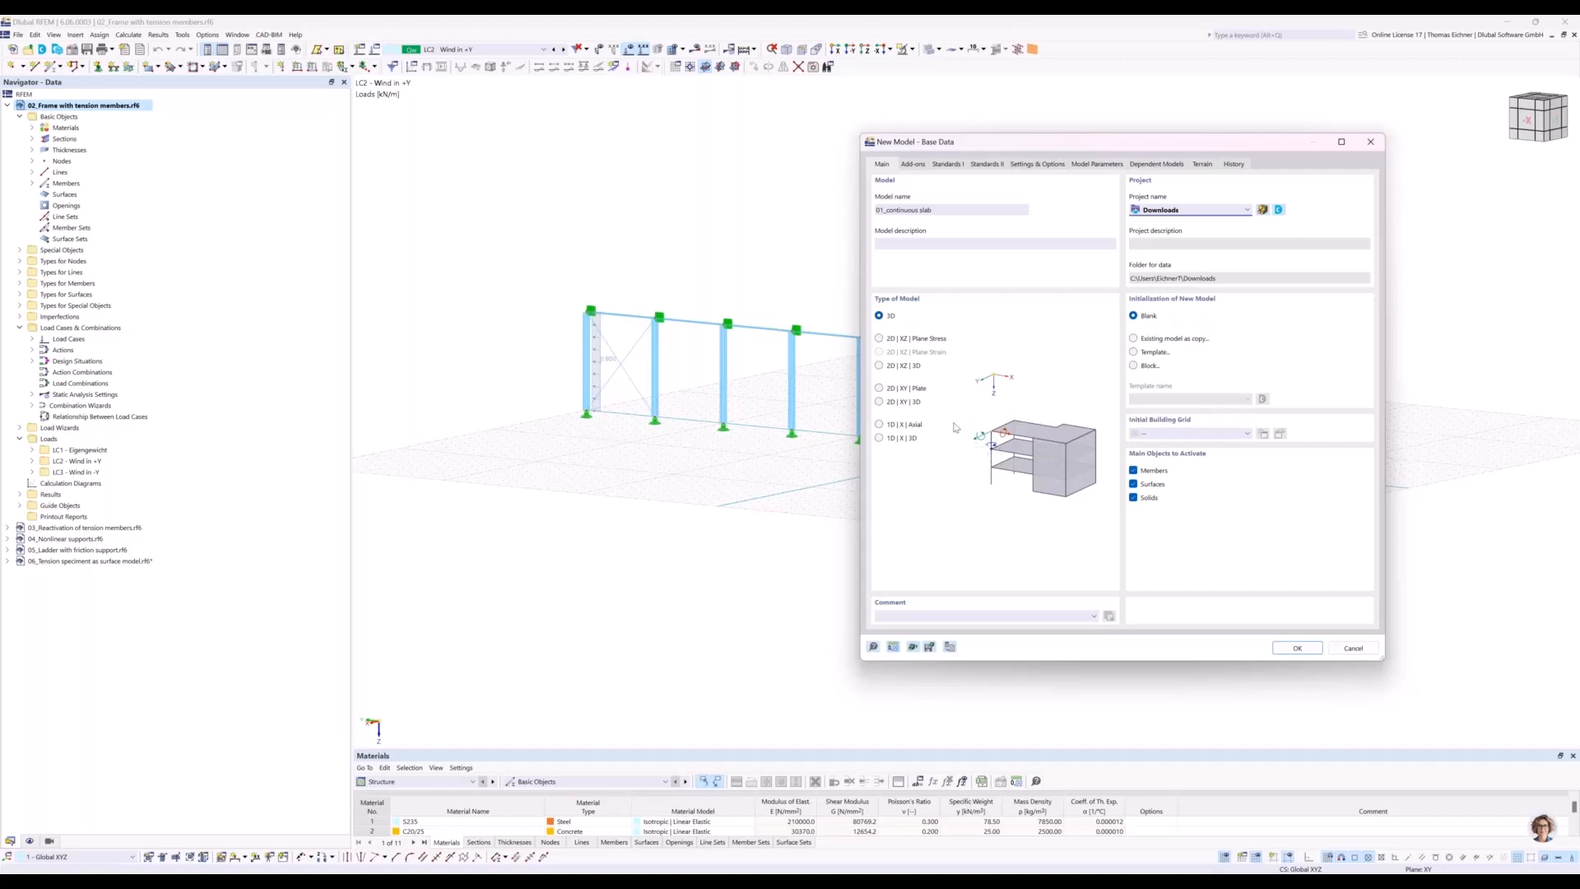
pyautogui.click(879, 390)
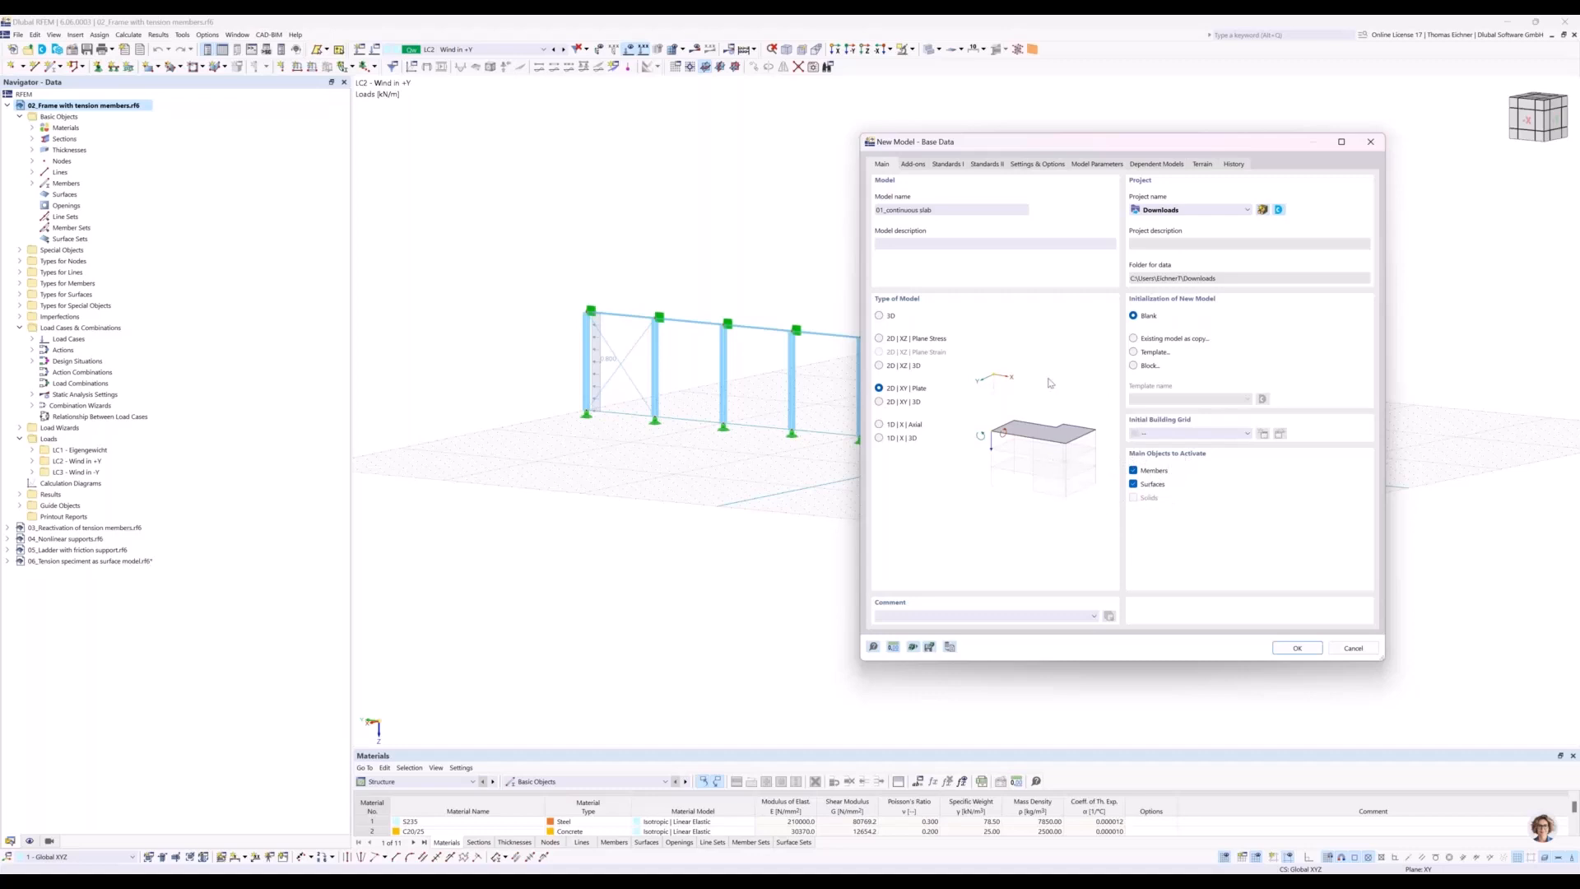
pyautogui.moveTo(957, 147); pyautogui.dragTo(824, 143)
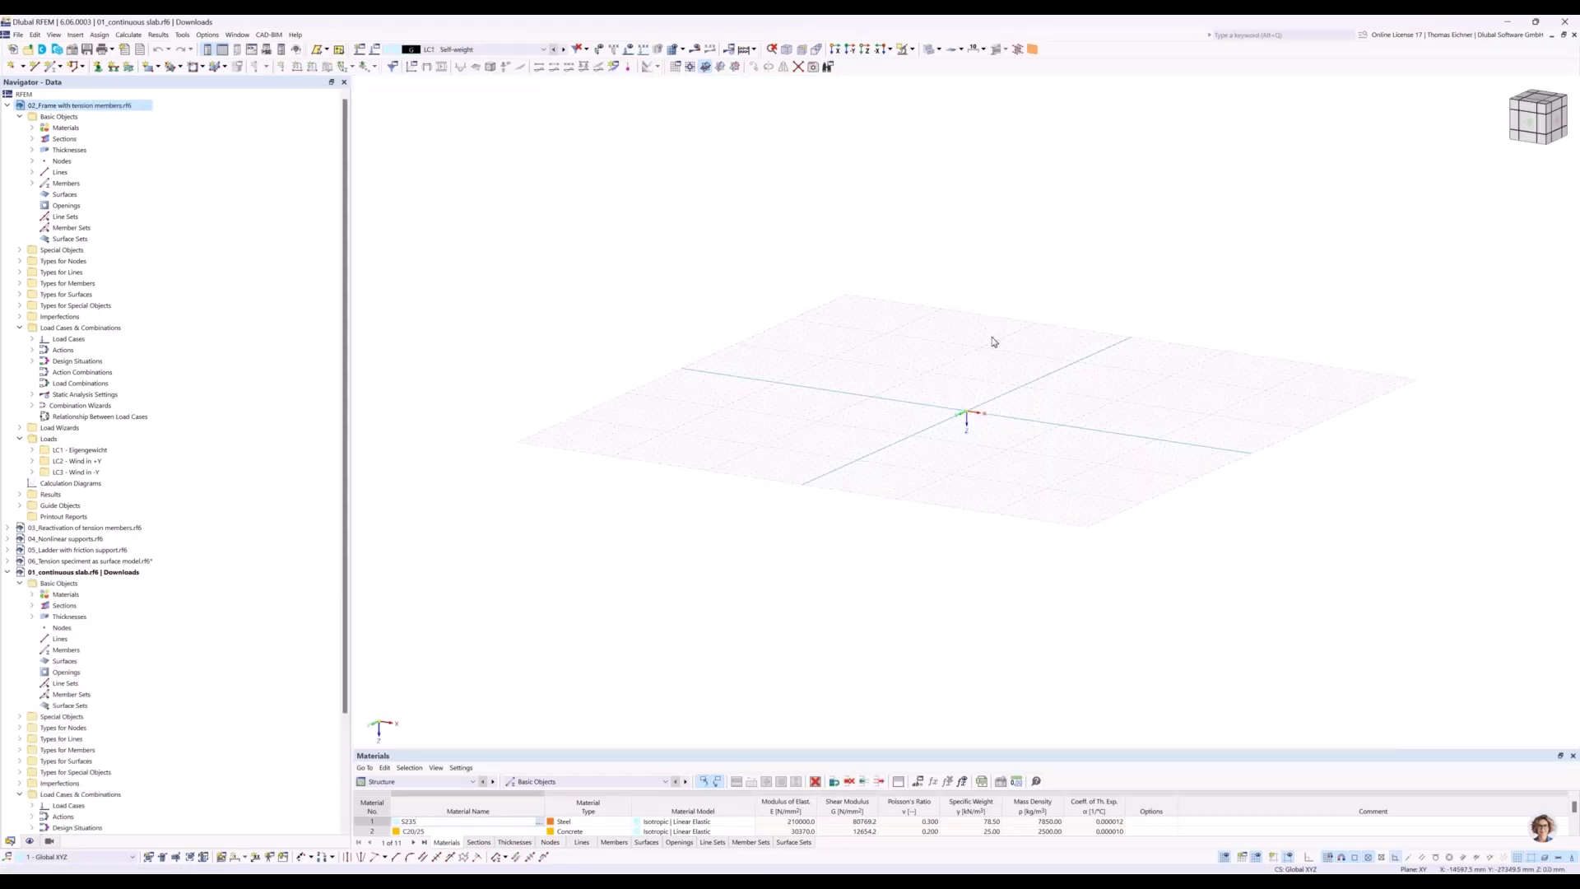
# Inspect the background colour settings and the dark and white background presets in the display properties.
pyautogui.keyDown('ctrl'); pyautogui.moveTo(942, 302); pyautogui.dragTo(921, 336, button='middle'); pyautogui.keyUp('ctrl')
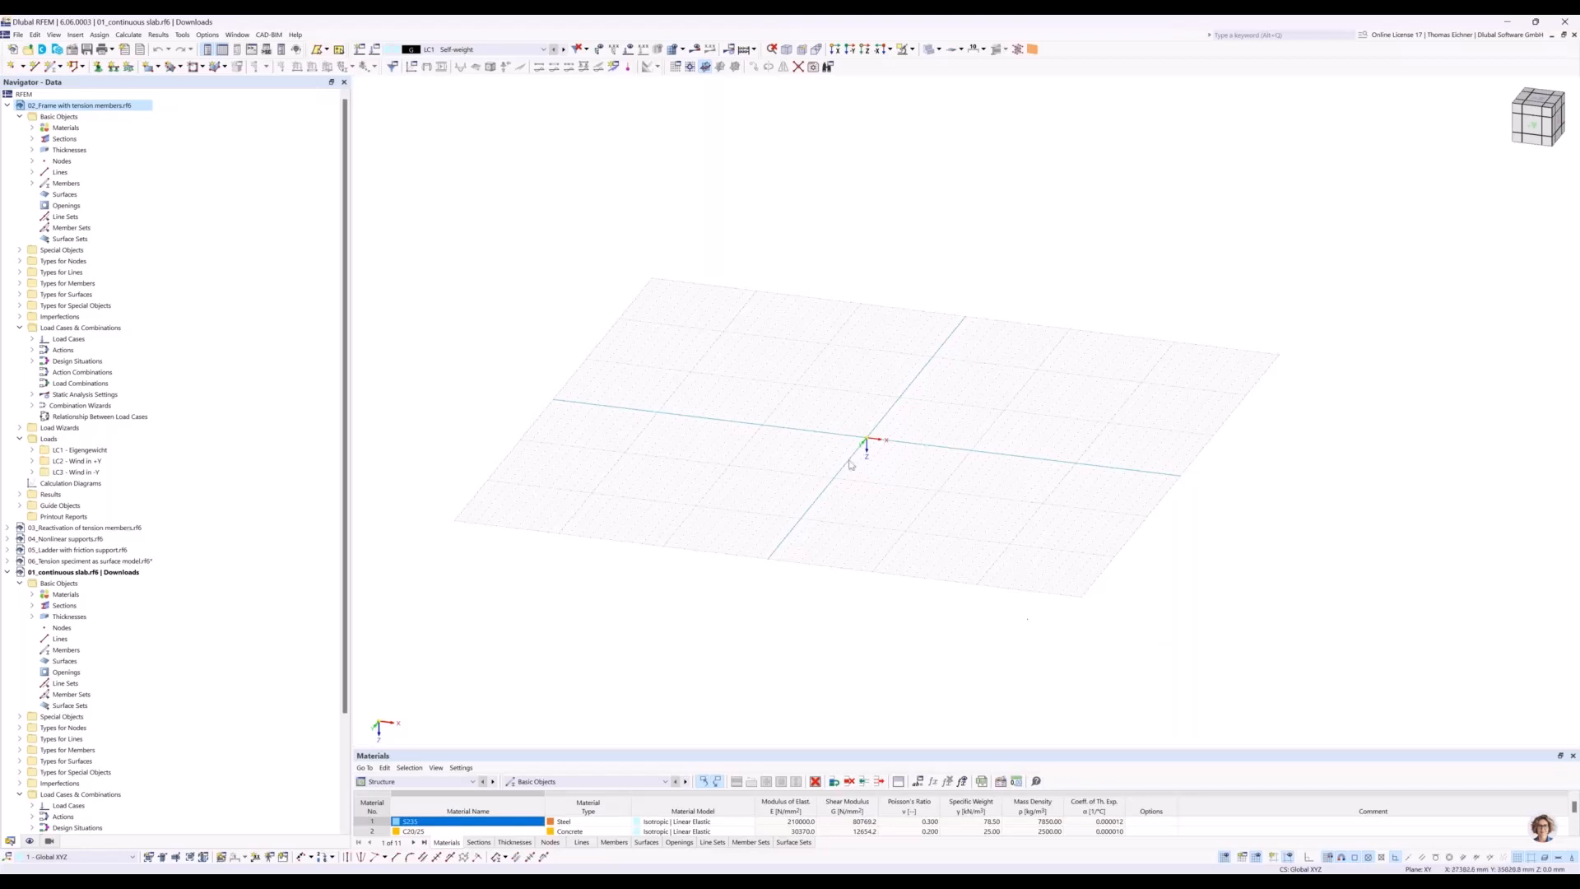
pyautogui.rightClick(785, 327)
pyautogui.click(835, 560)
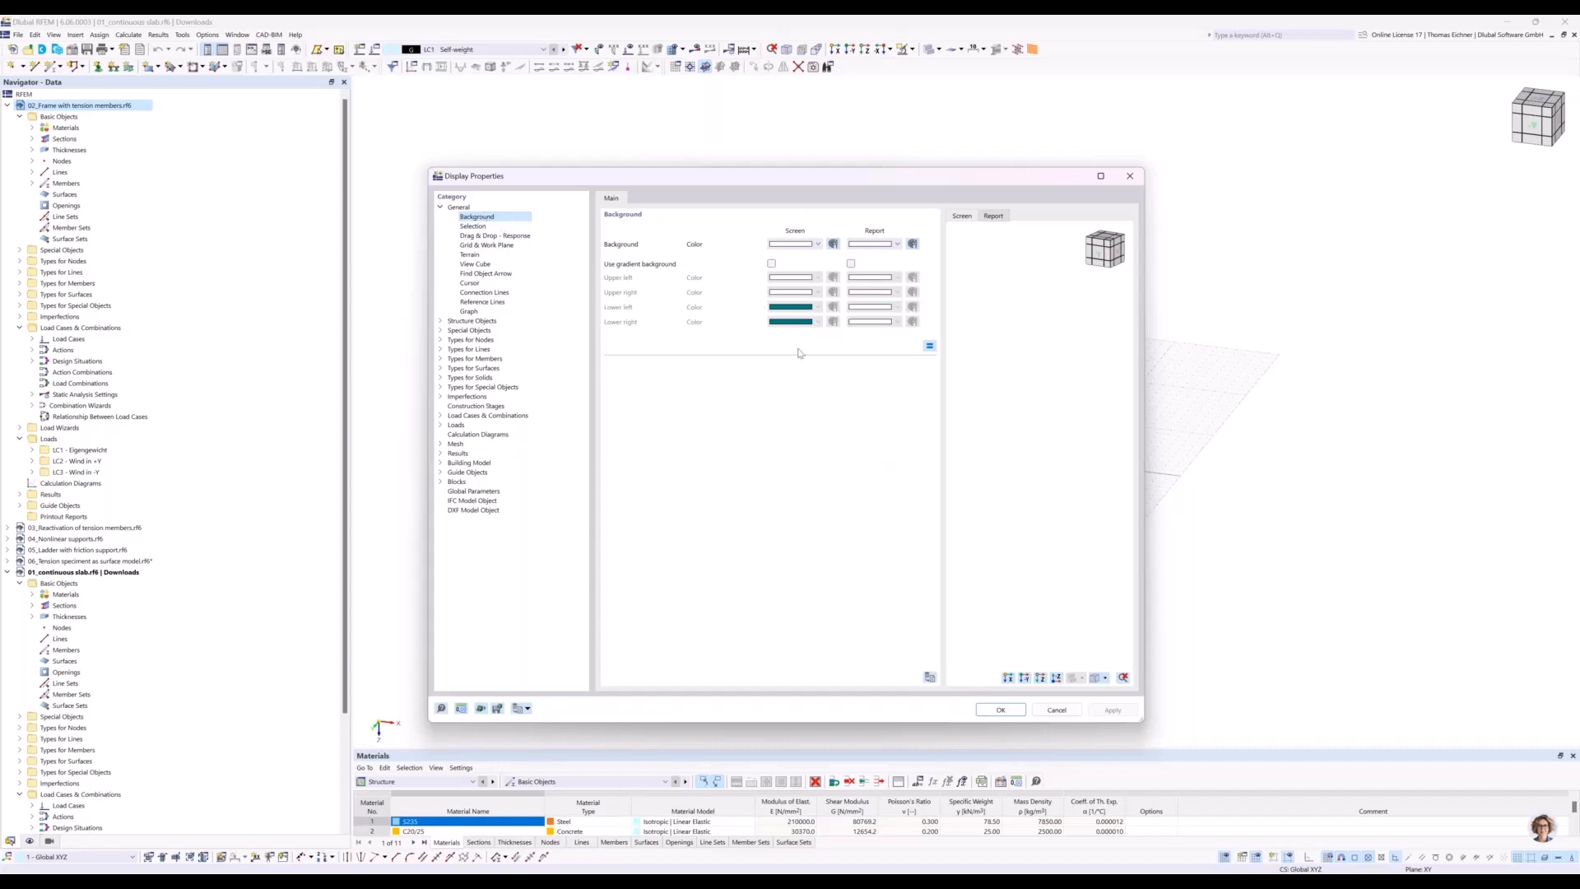
pyautogui.click(527, 709)
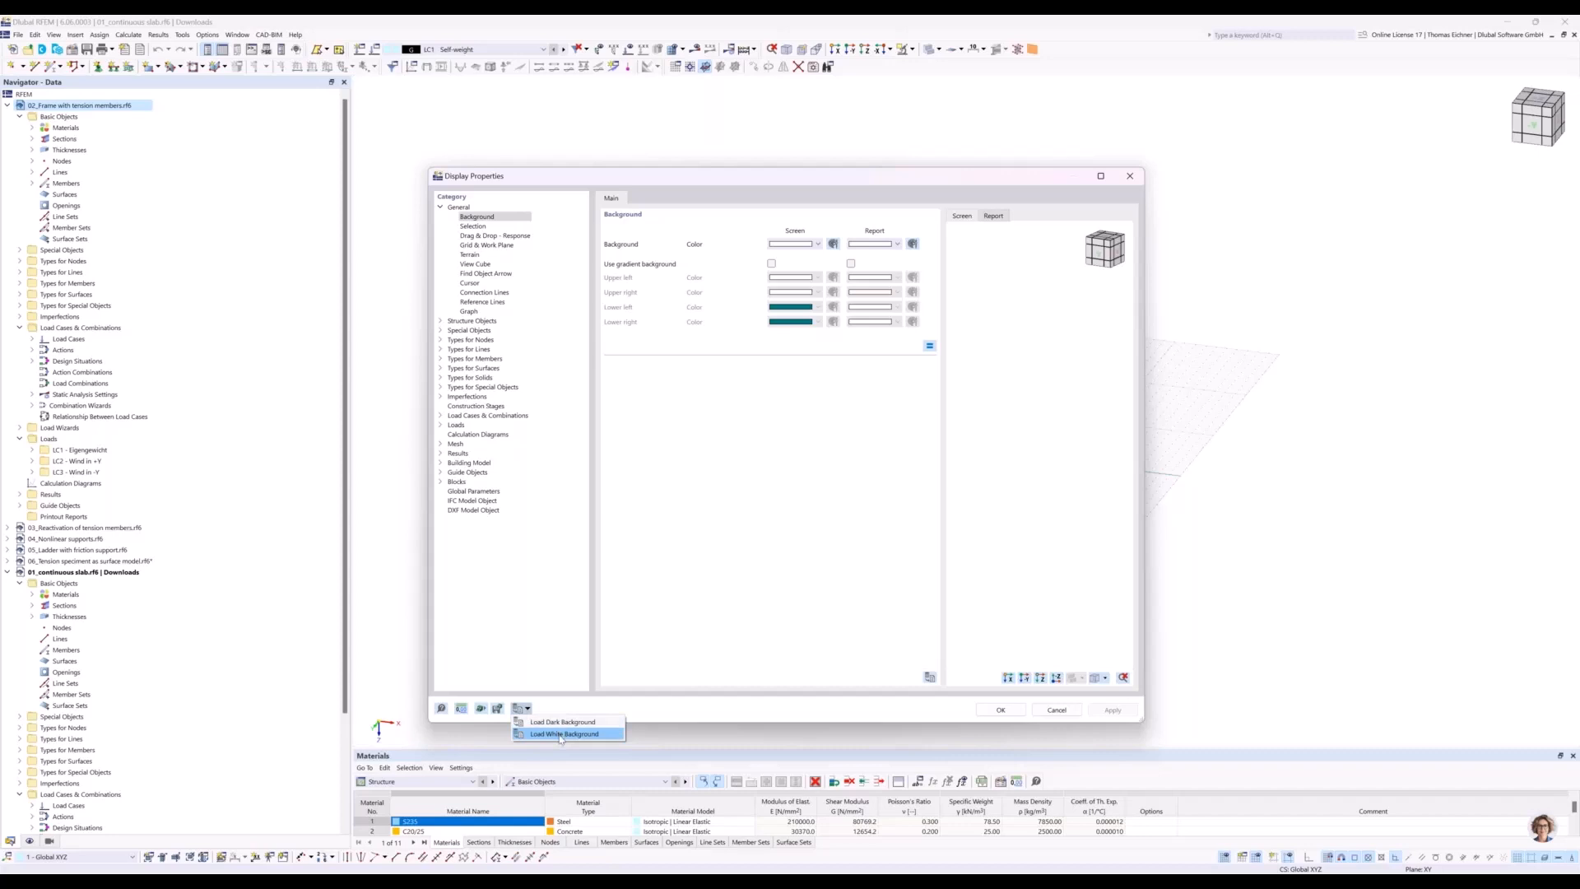
pyautogui.click(847, 543)
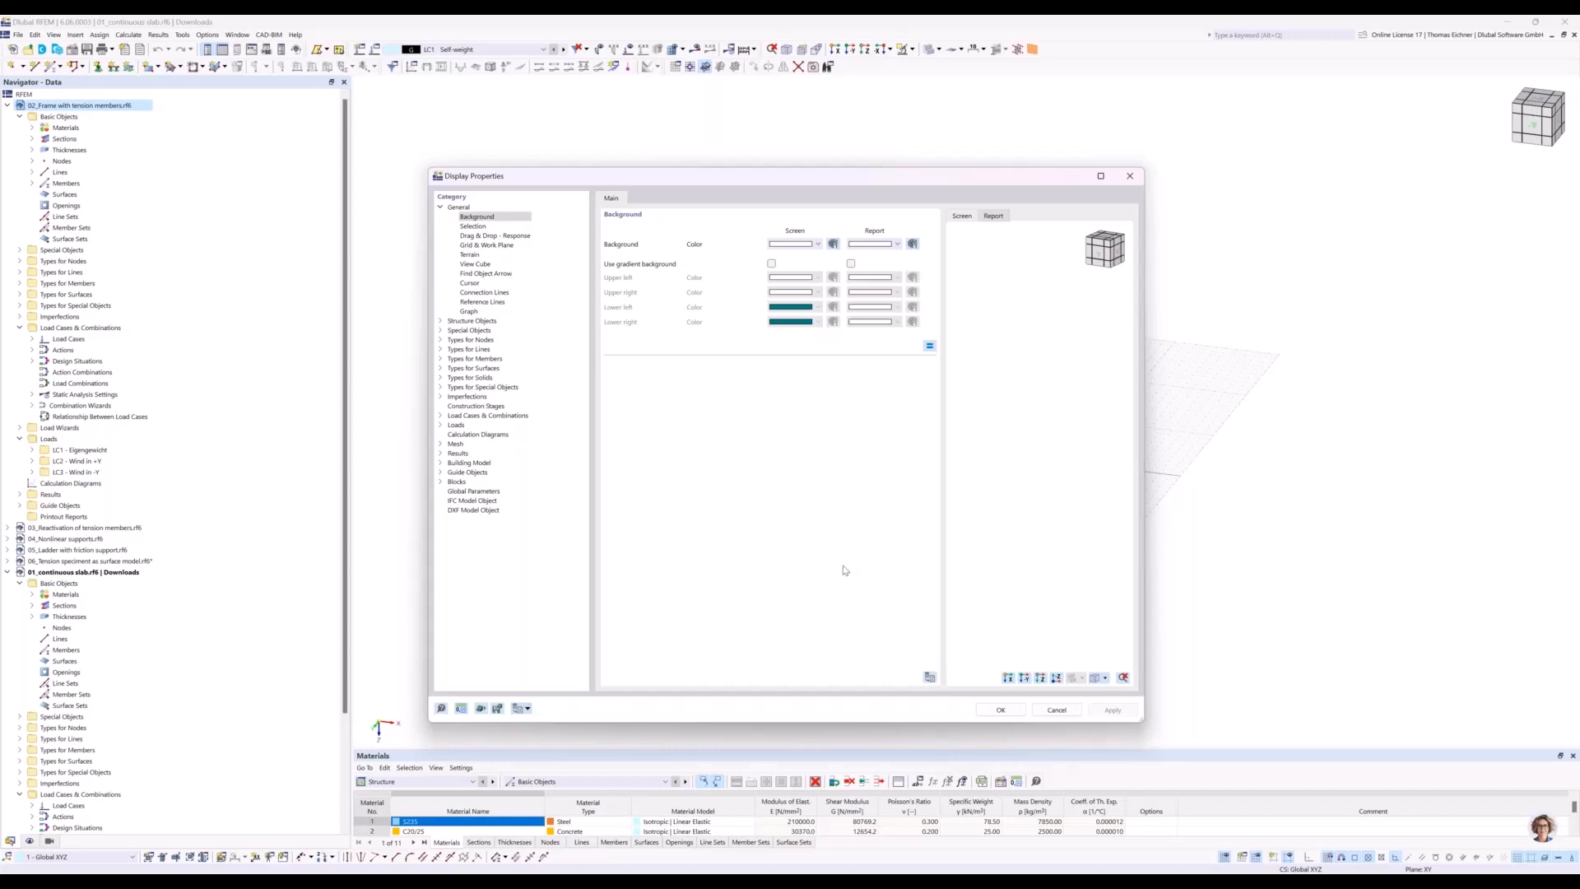
pyautogui.click(1011, 715)
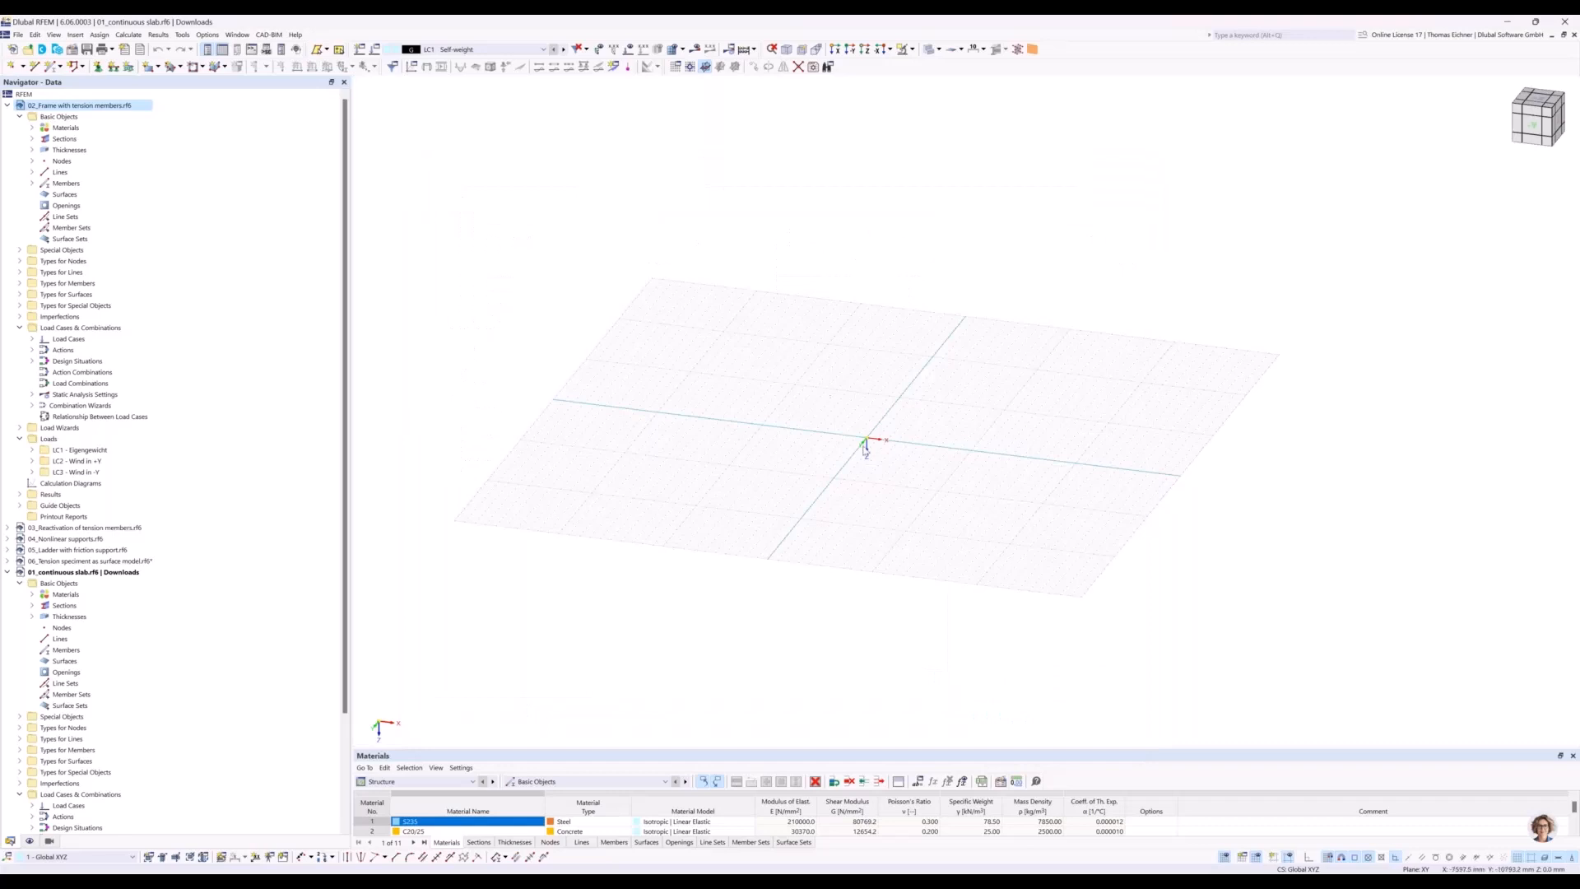
# Collapse the model trees in the navigator and make 01_continuous slab the active model.
pyautogui.moveTo(928, 372); pyautogui.dragTo(897, 358, button='middle')
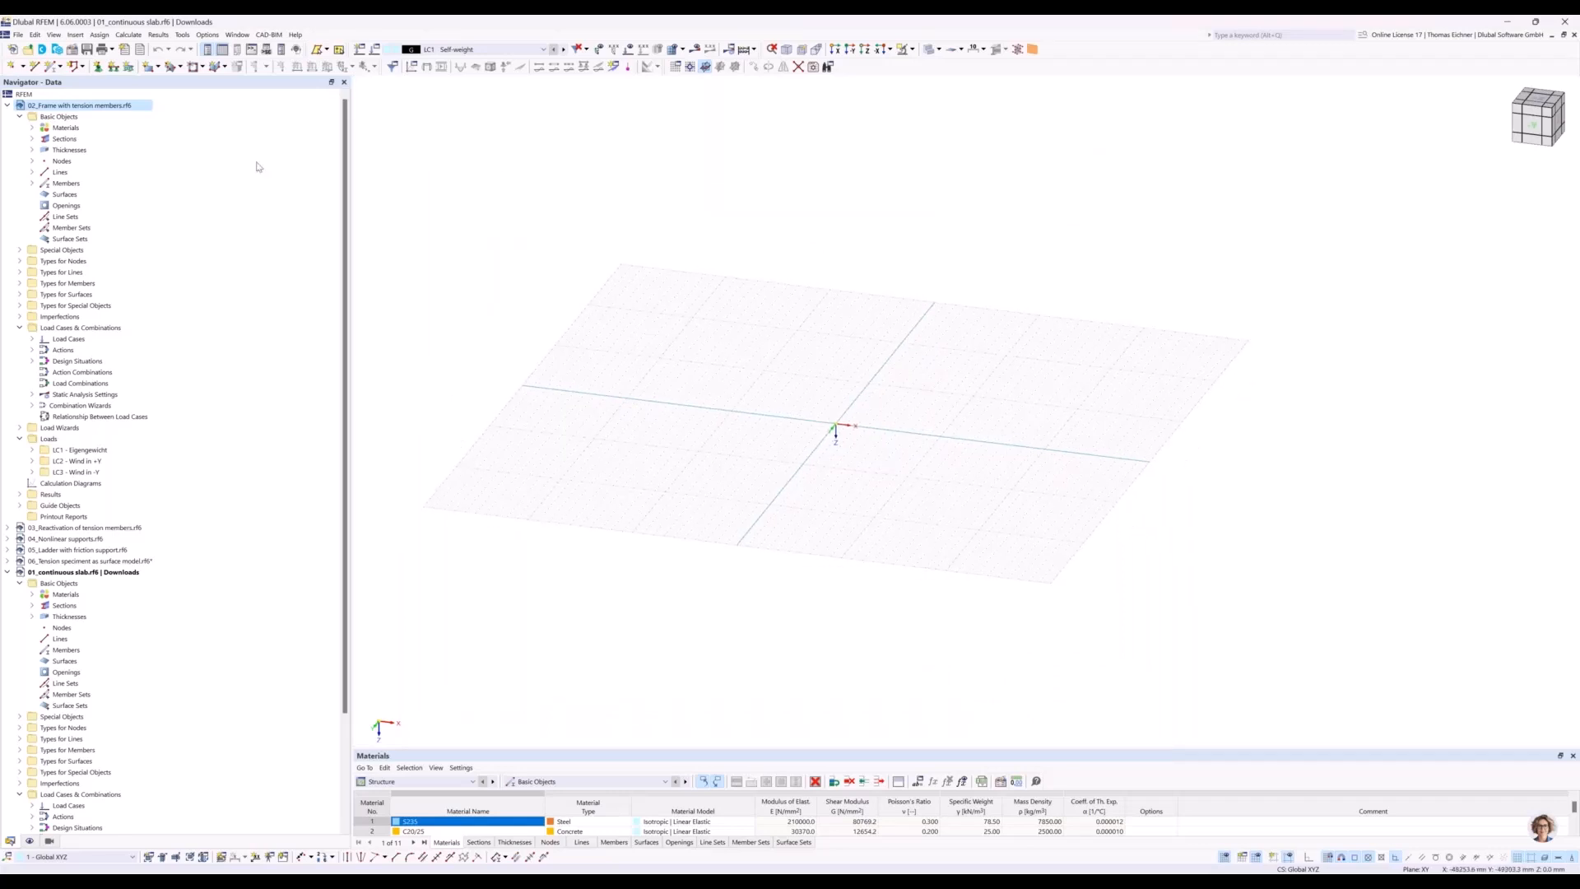
pyautogui.click(53, 118)
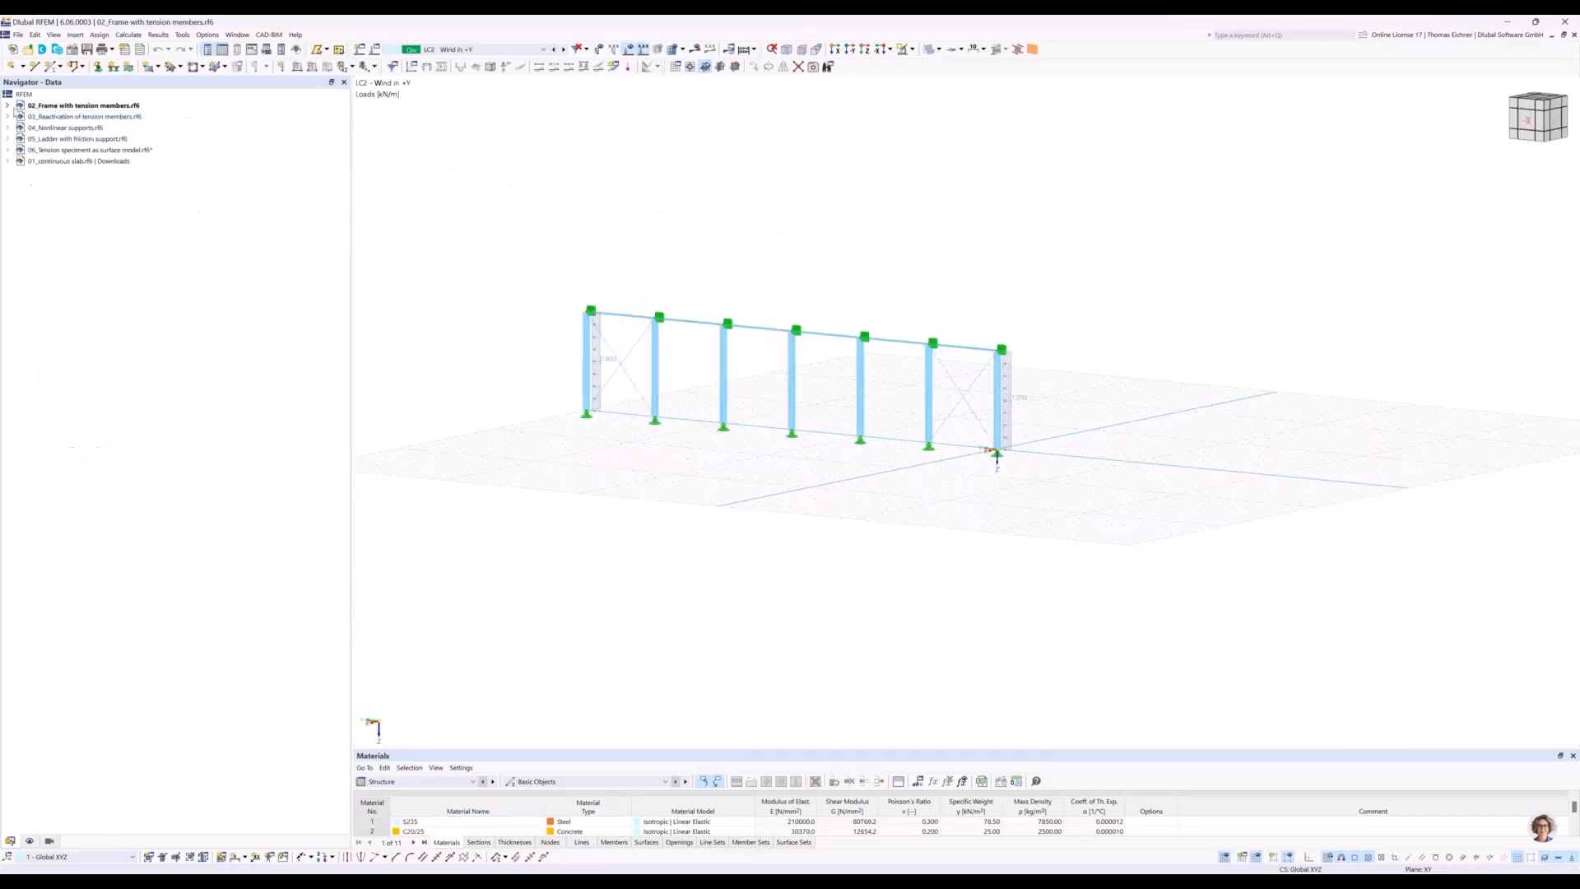
pyautogui.click(53, 161)
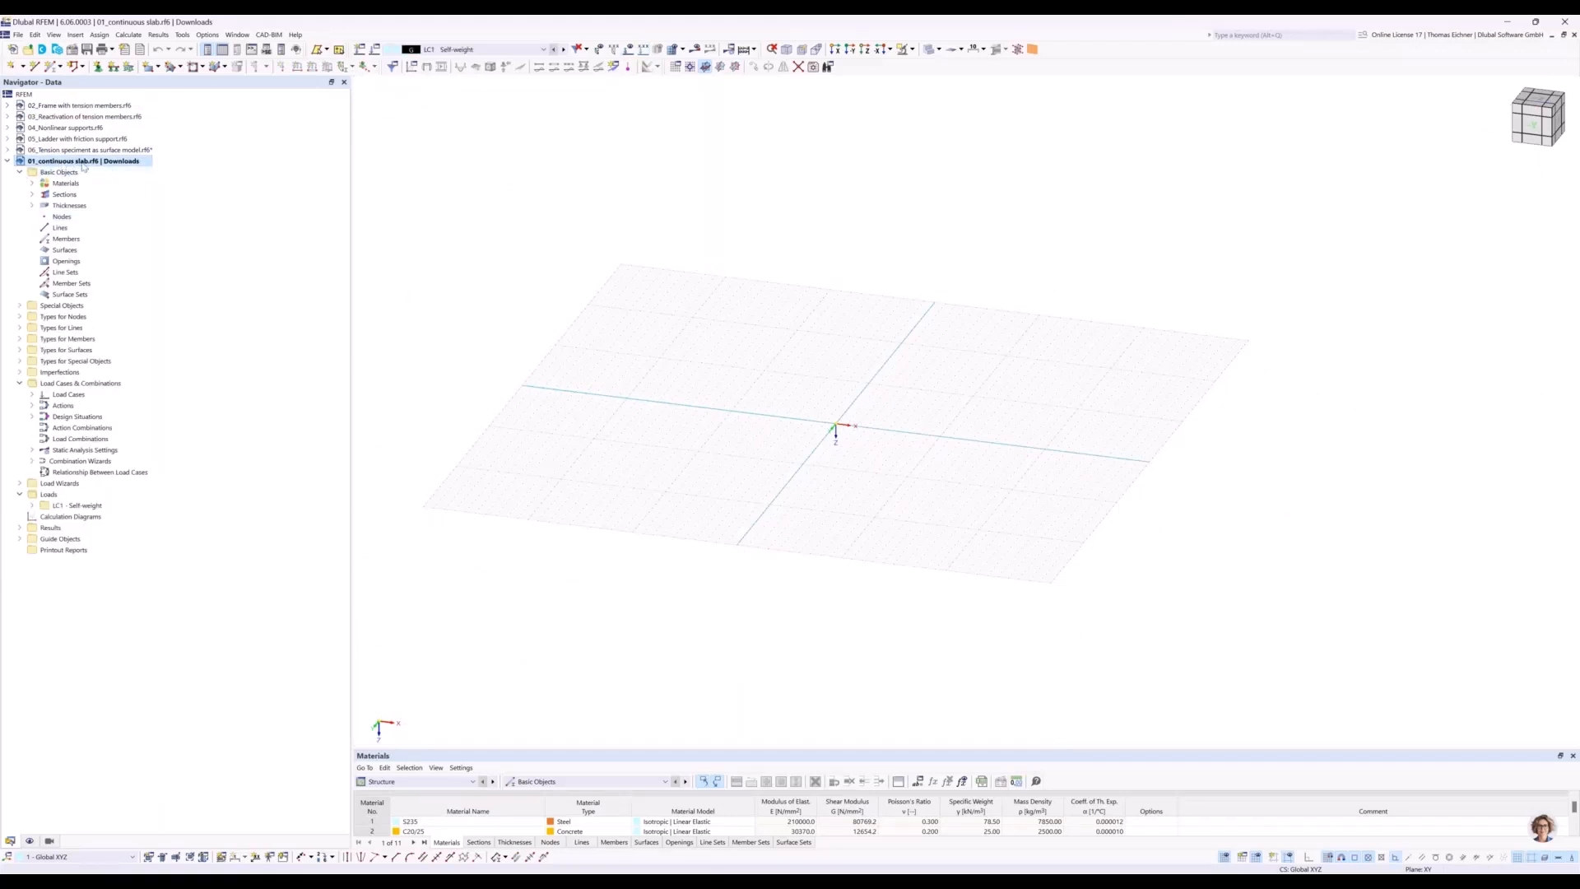
# Delete all basic objects from the 01_continuous slab model.
pyautogui.click(55, 174)
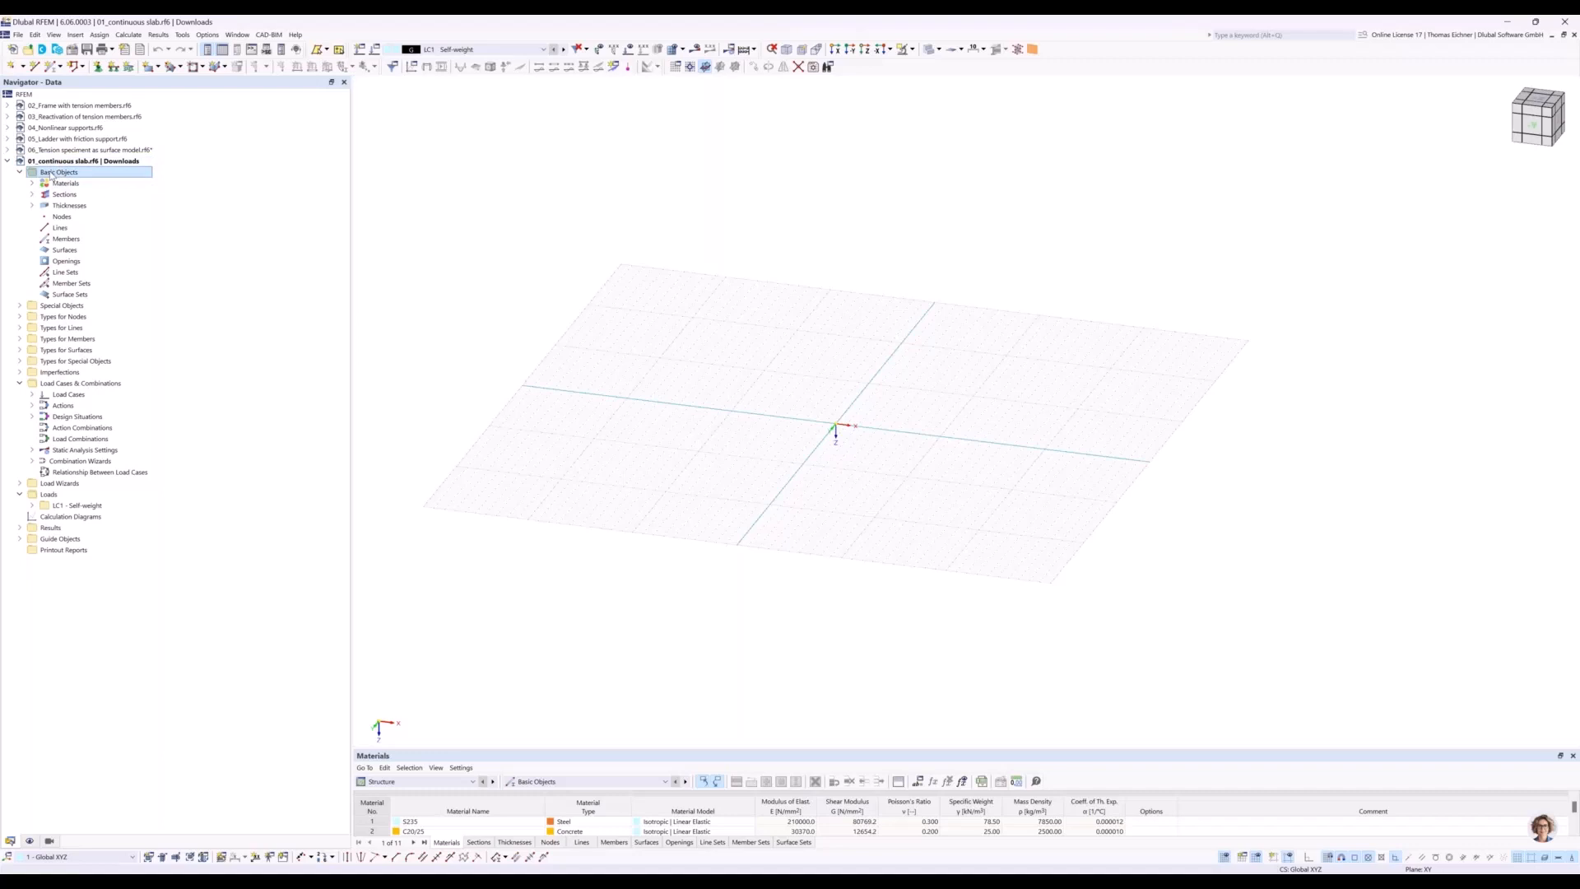
pyautogui.rightClick(51, 175)
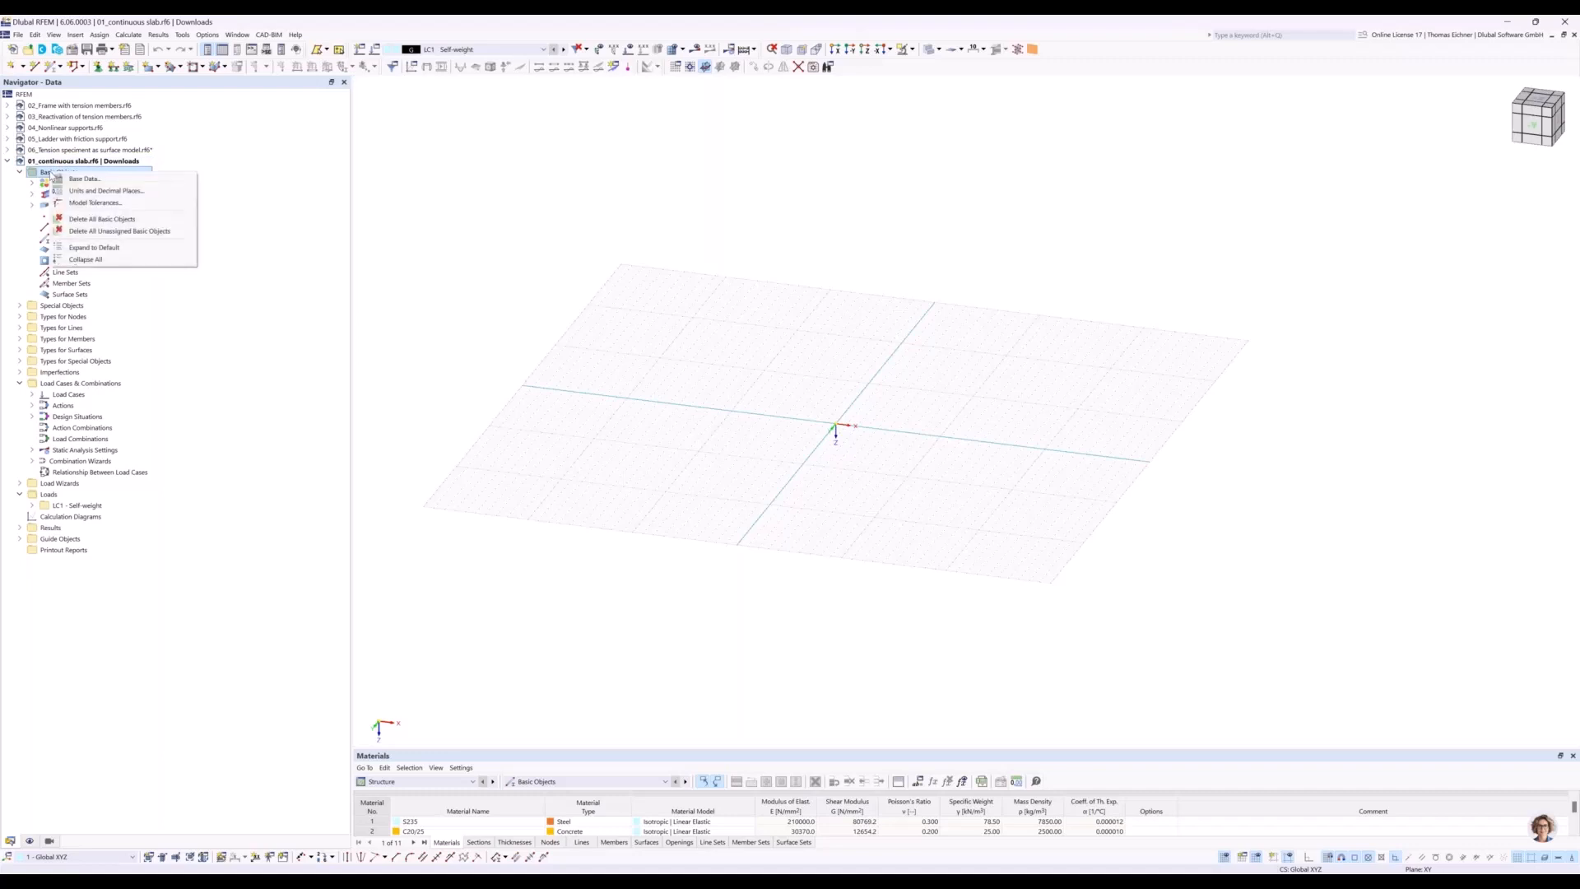
pyautogui.click(98, 220)
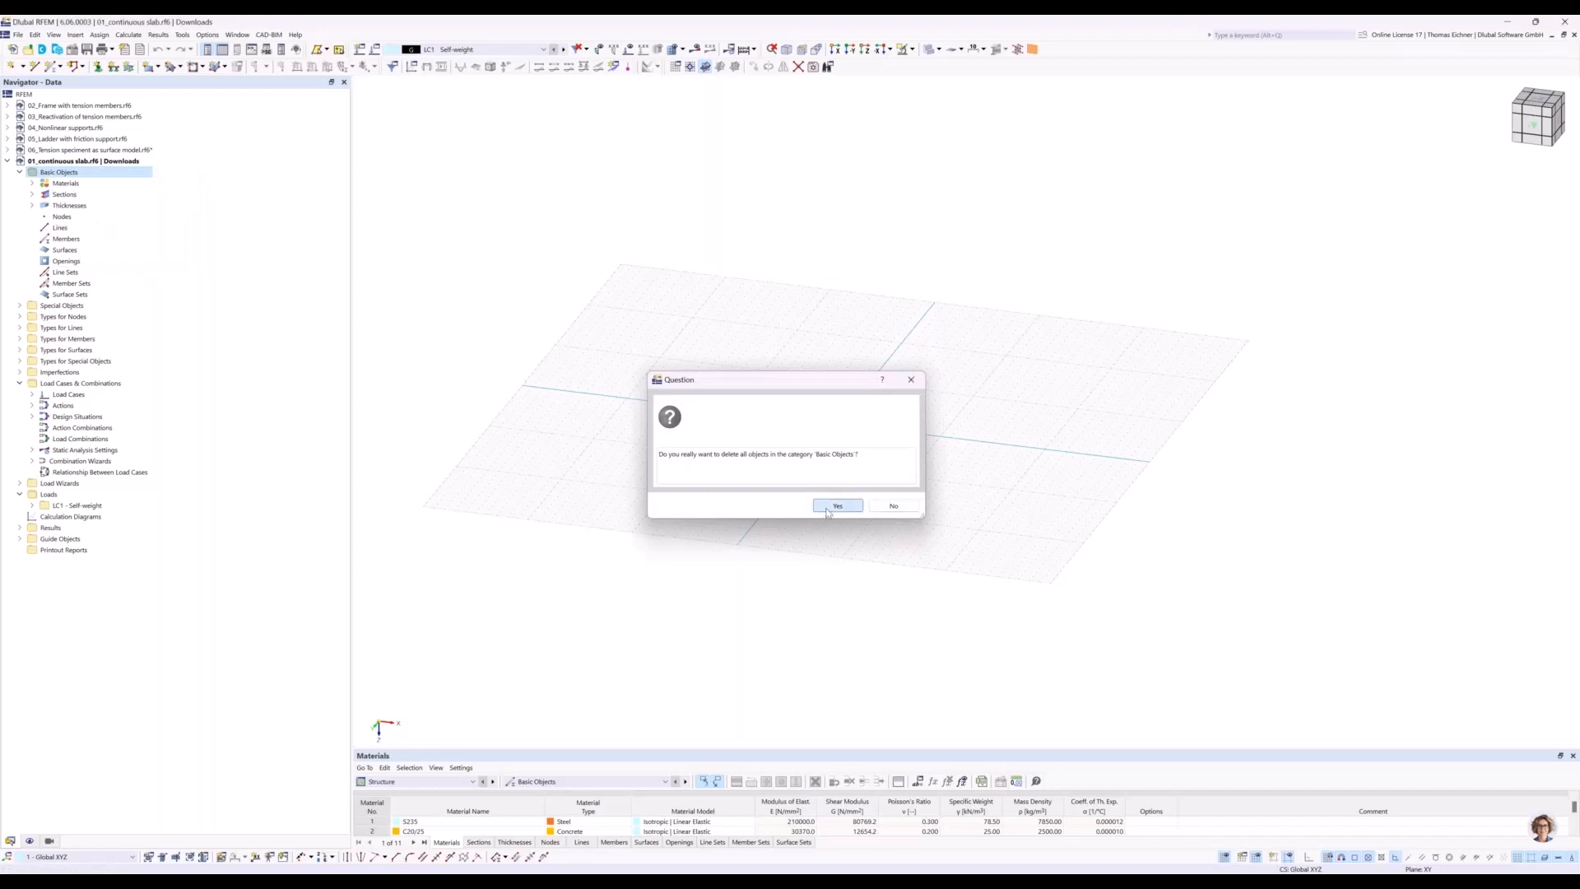
pyautogui.click(827, 507)
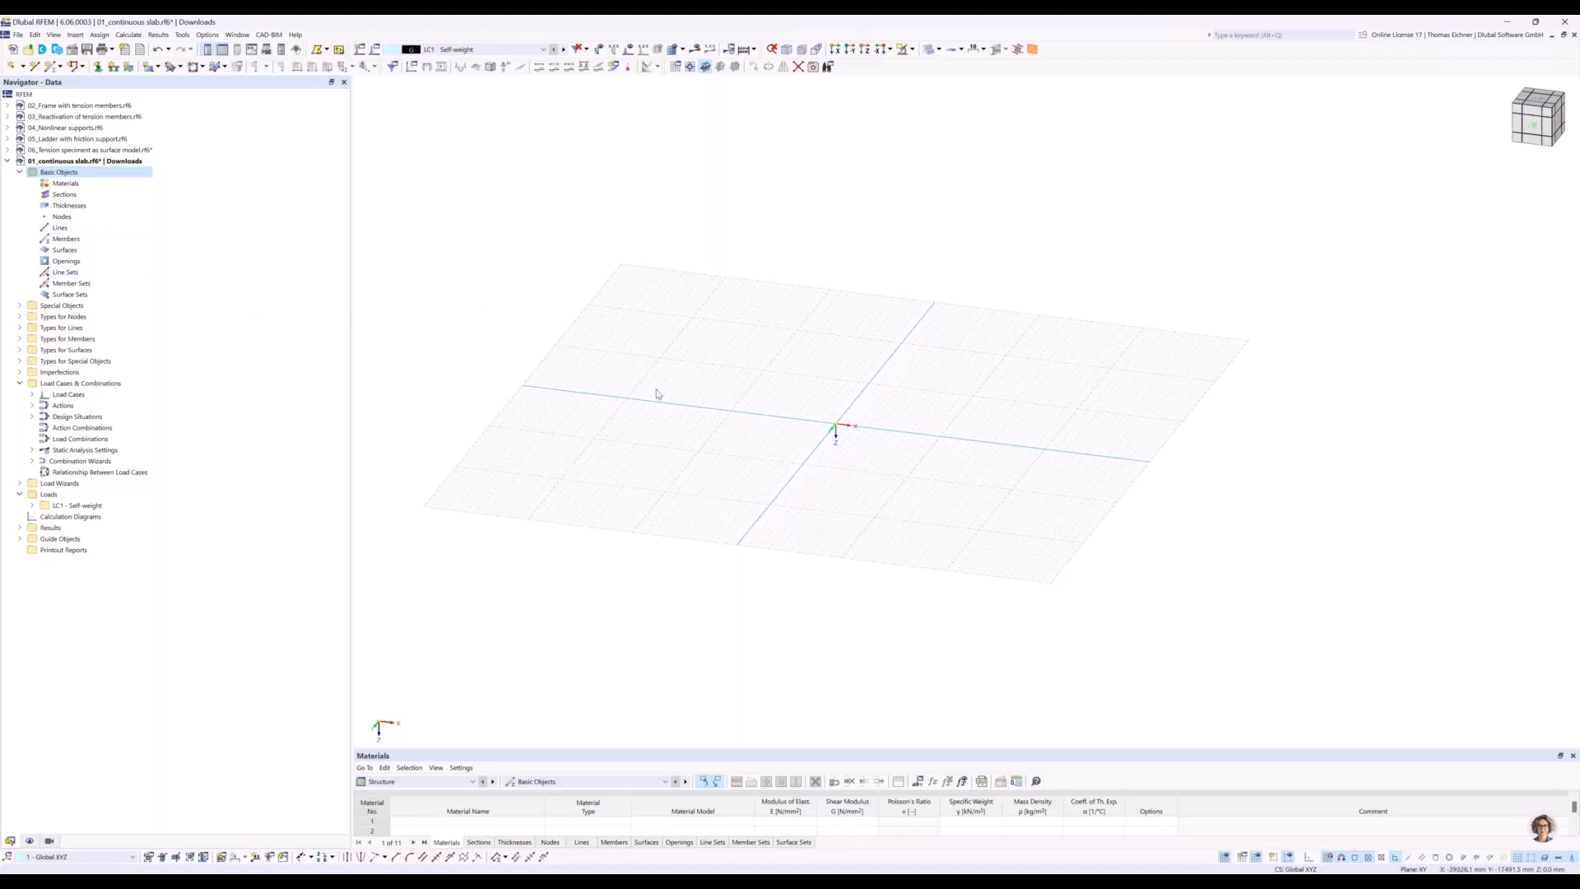
# Switch the work plane to the plan view in the Z-direction with the origin in view.
pyautogui.moveTo(798, 278); pyautogui.dragTo(684, 261, button='middle')
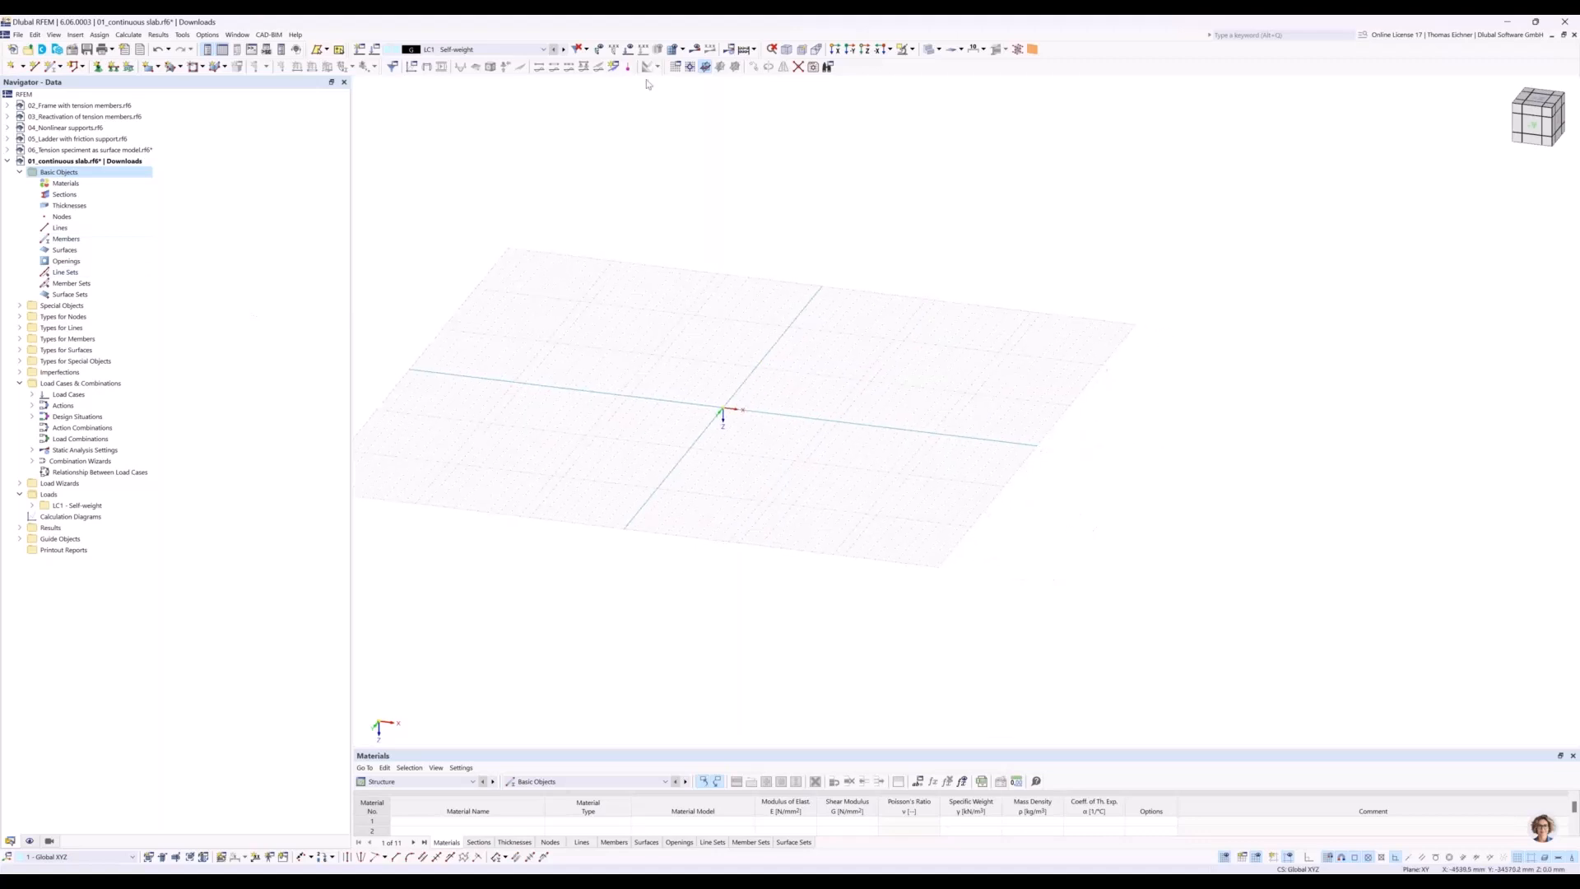
pyautogui.moveTo(697, 339); pyautogui.dragTo(693, 327, button='middle')
pyautogui.moveTo(723, 426); pyautogui.dragTo(722, 398, button='middle')
pyautogui.scroll(5, 722, 395)
pyautogui.moveTo(759, 311); pyautogui.dragTo(735, 393, button='middle')
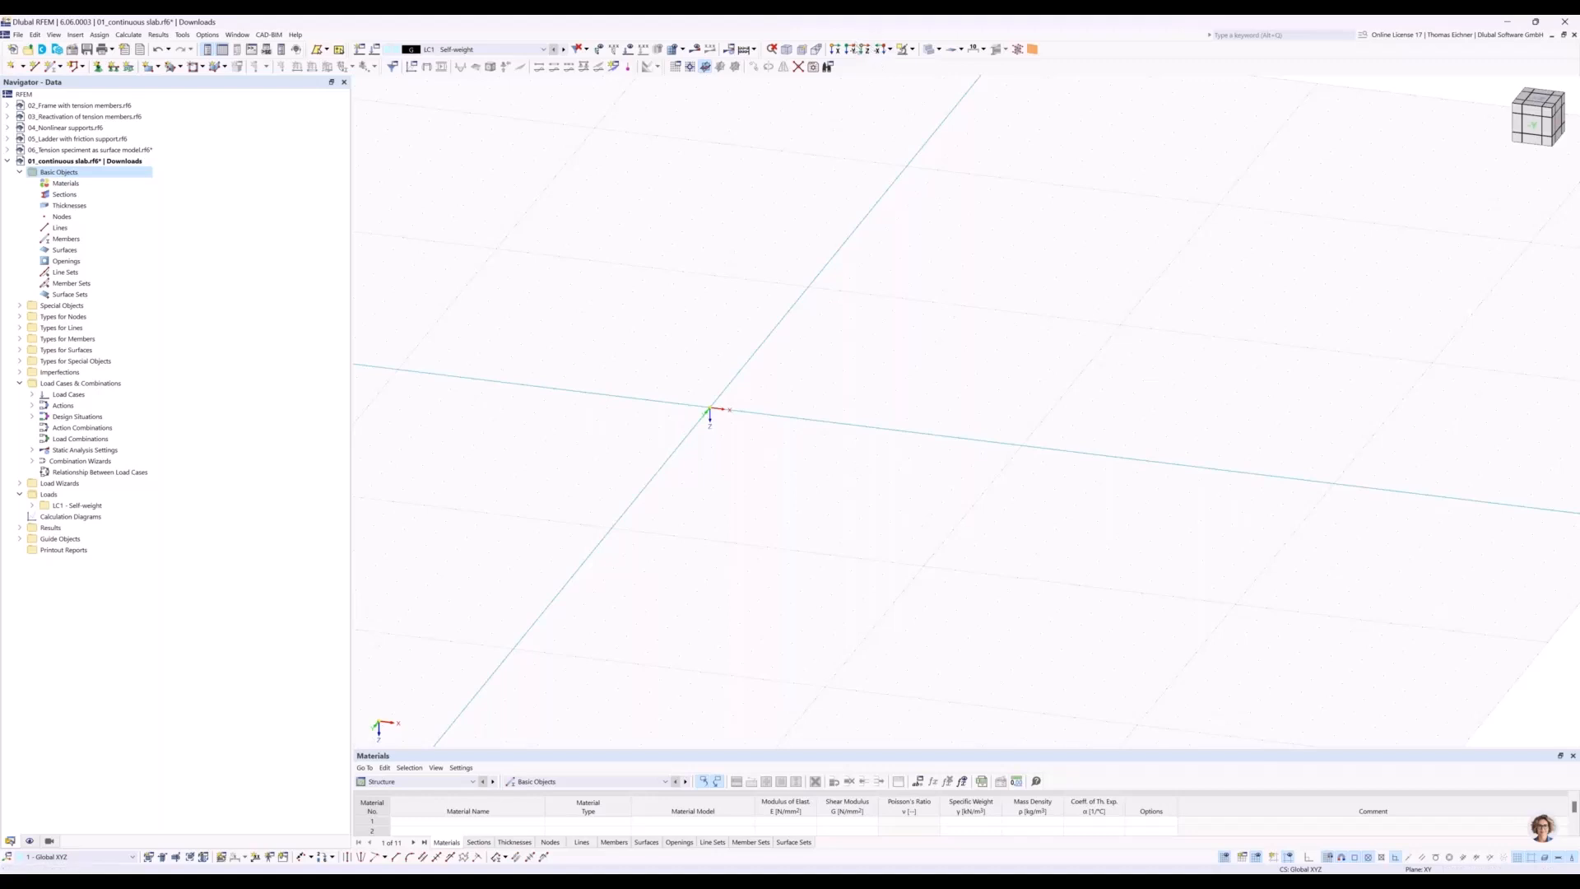
pyautogui.click(865, 55)
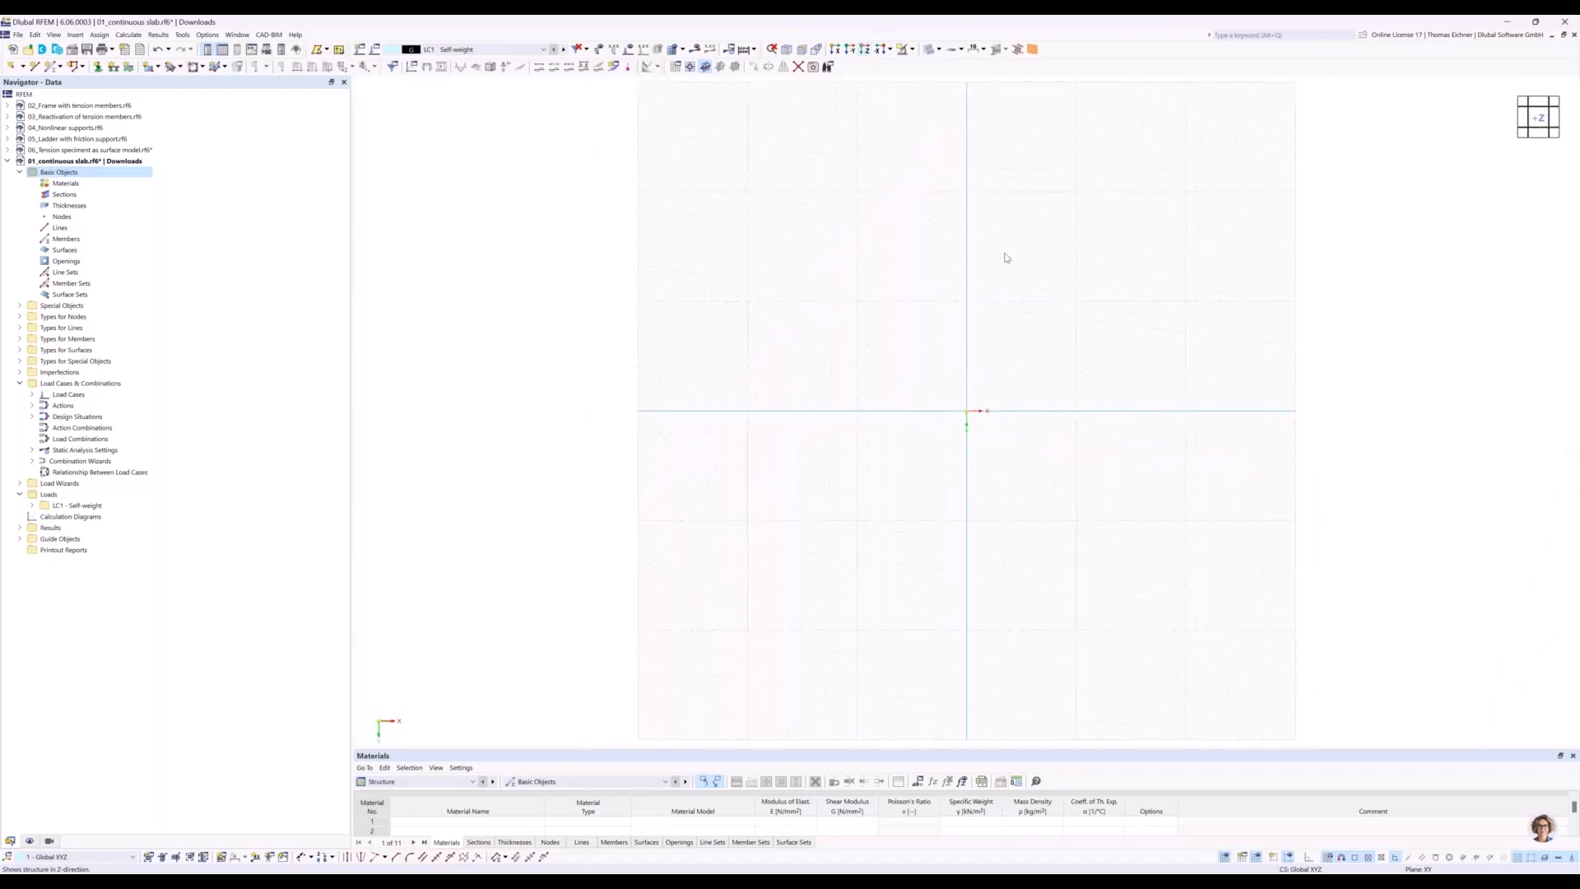
pyautogui.scroll(2, 1297, 554)
pyautogui.moveTo(1250, 458); pyautogui.dragTo(1052, 450, button='middle')
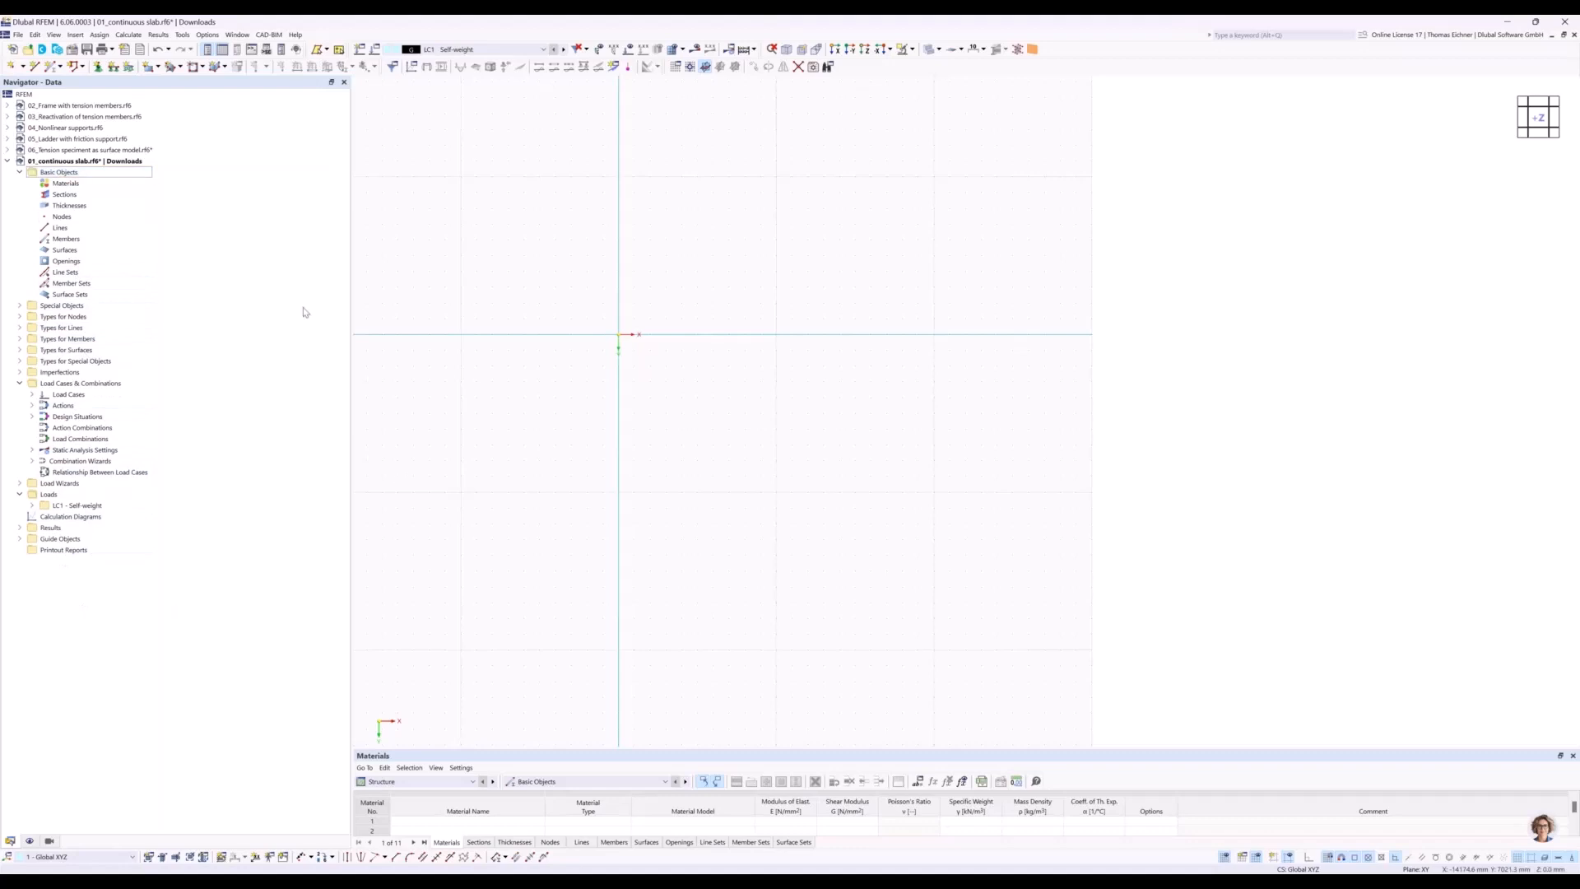
pyautogui.rightClick(64, 185)
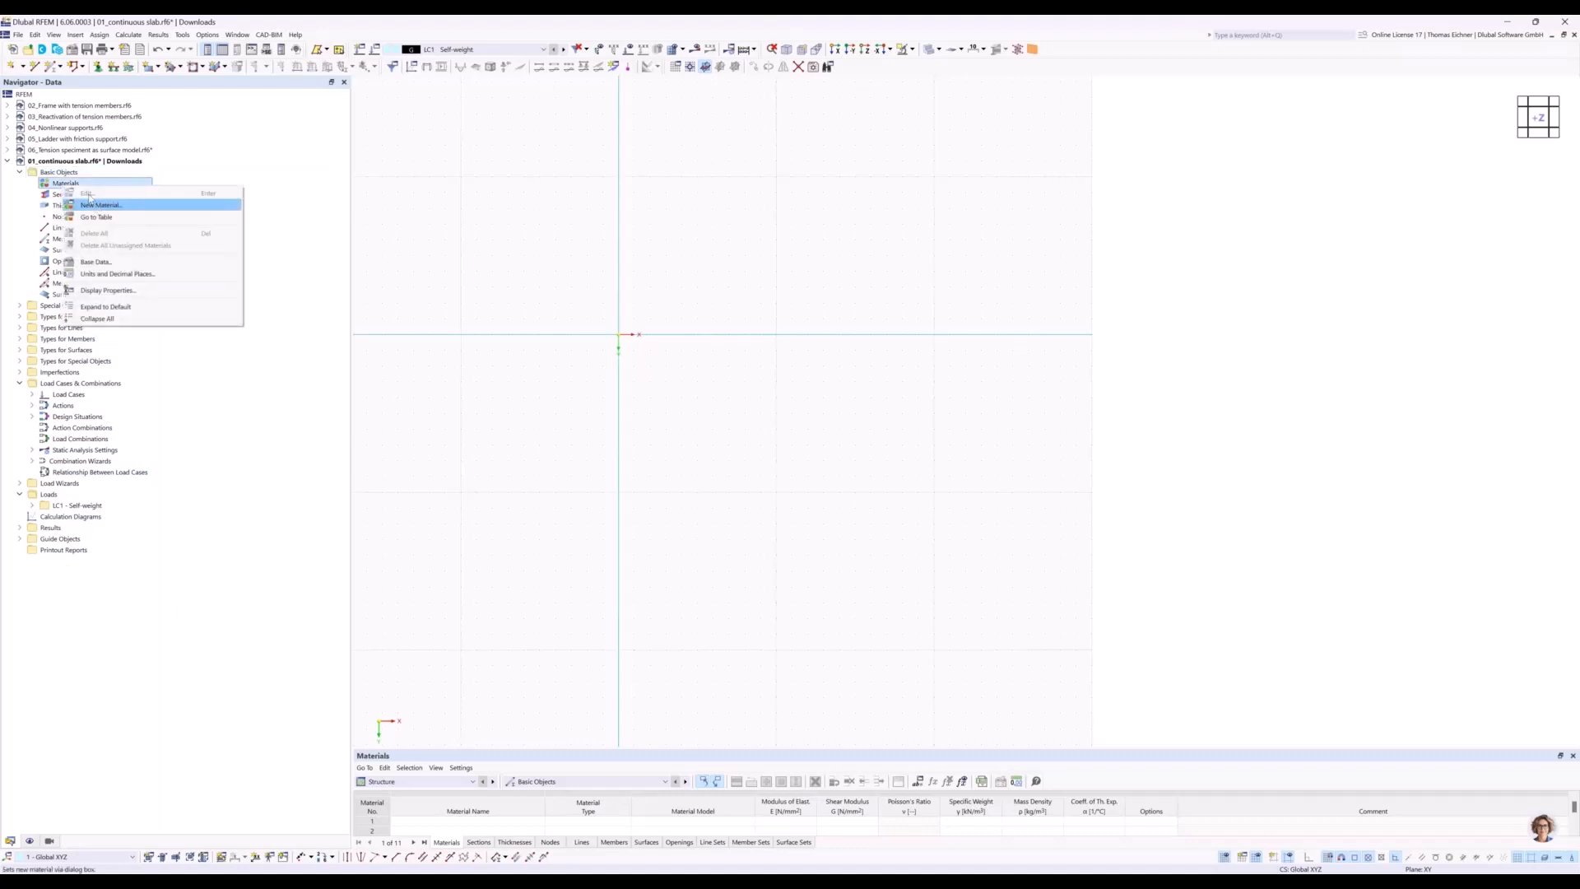
pyautogui.click(51, 196)
pyautogui.rightClick(54, 195)
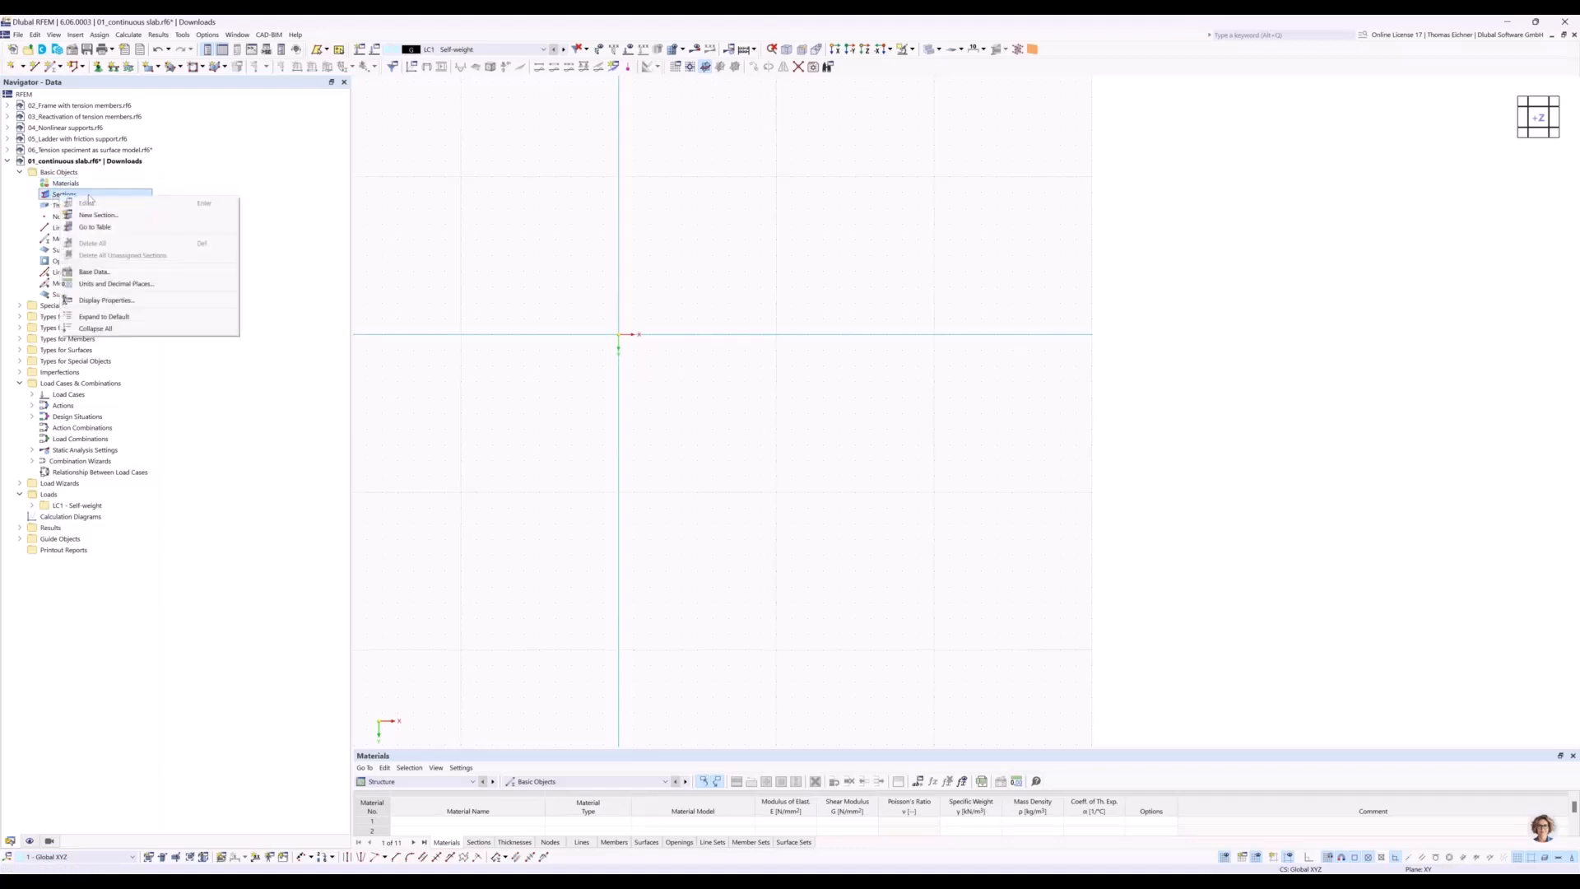
pyautogui.click(48, 205)
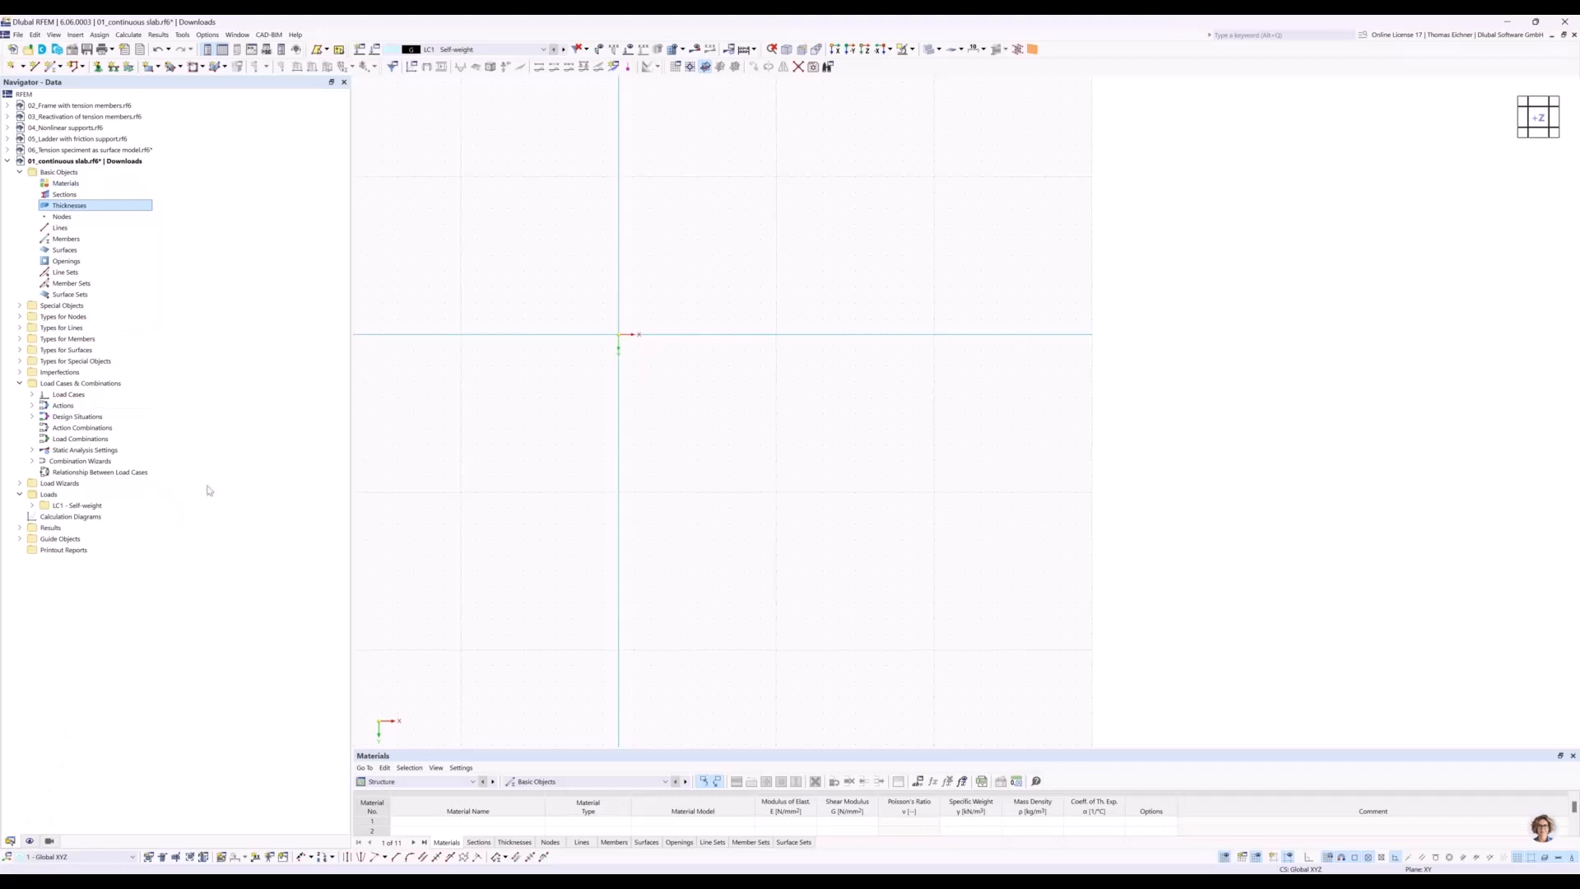
# Start a new rectangular surface with standard stiffness and begin creating a new thickness for it.
pyautogui.moveTo(351, 473); pyautogui.dragTo(266, 472)
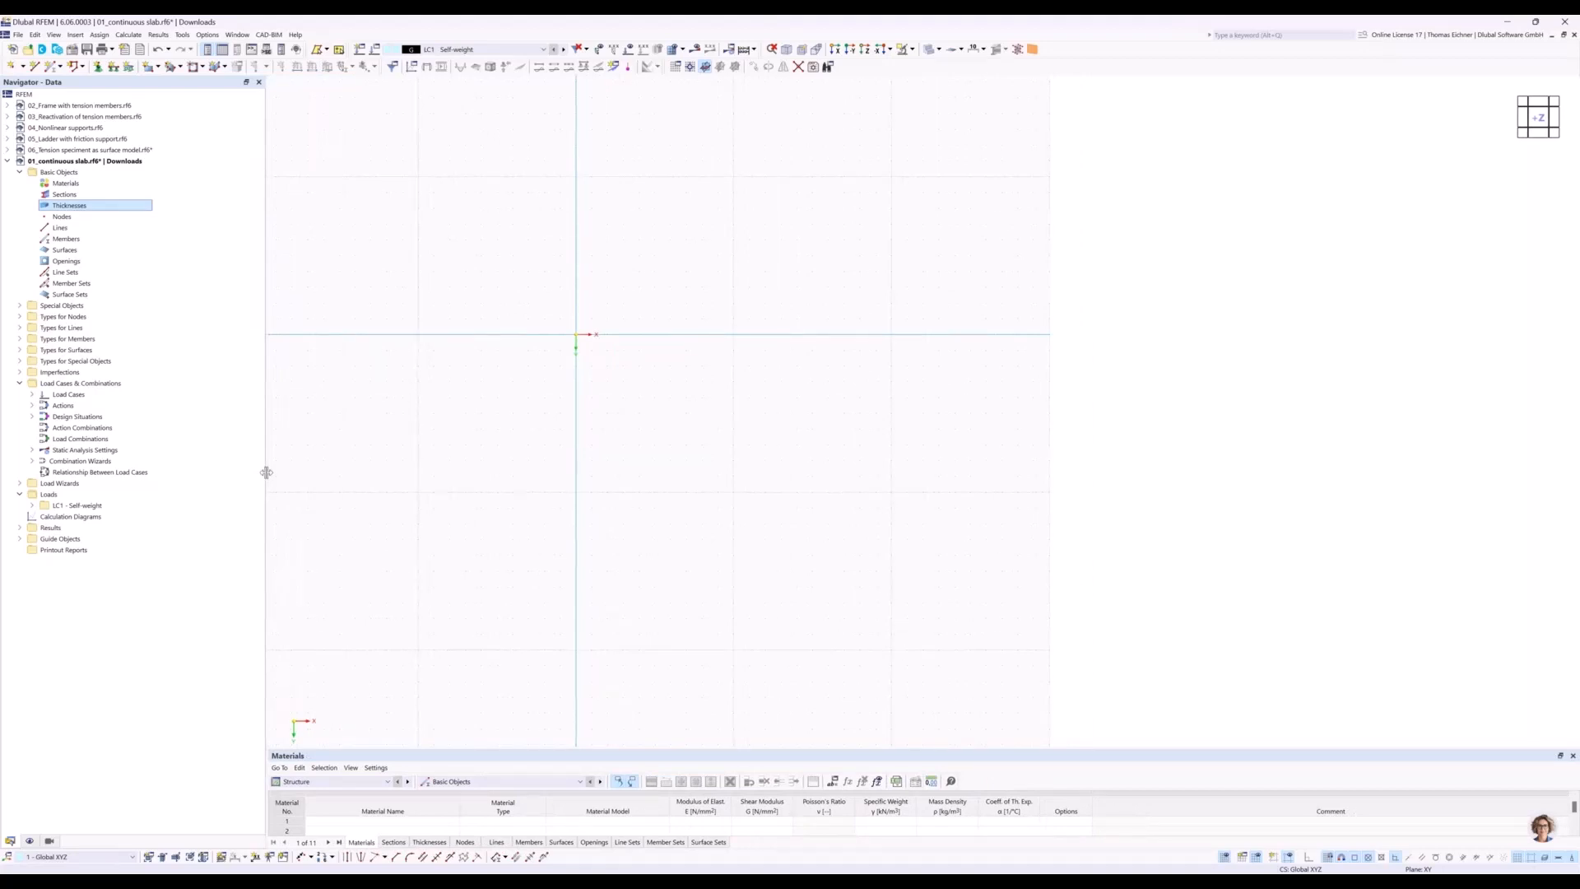
pyautogui.scroll(-3, 610, 342)
pyautogui.moveTo(552, 346); pyautogui.dragTo(561, 386, button='middle')
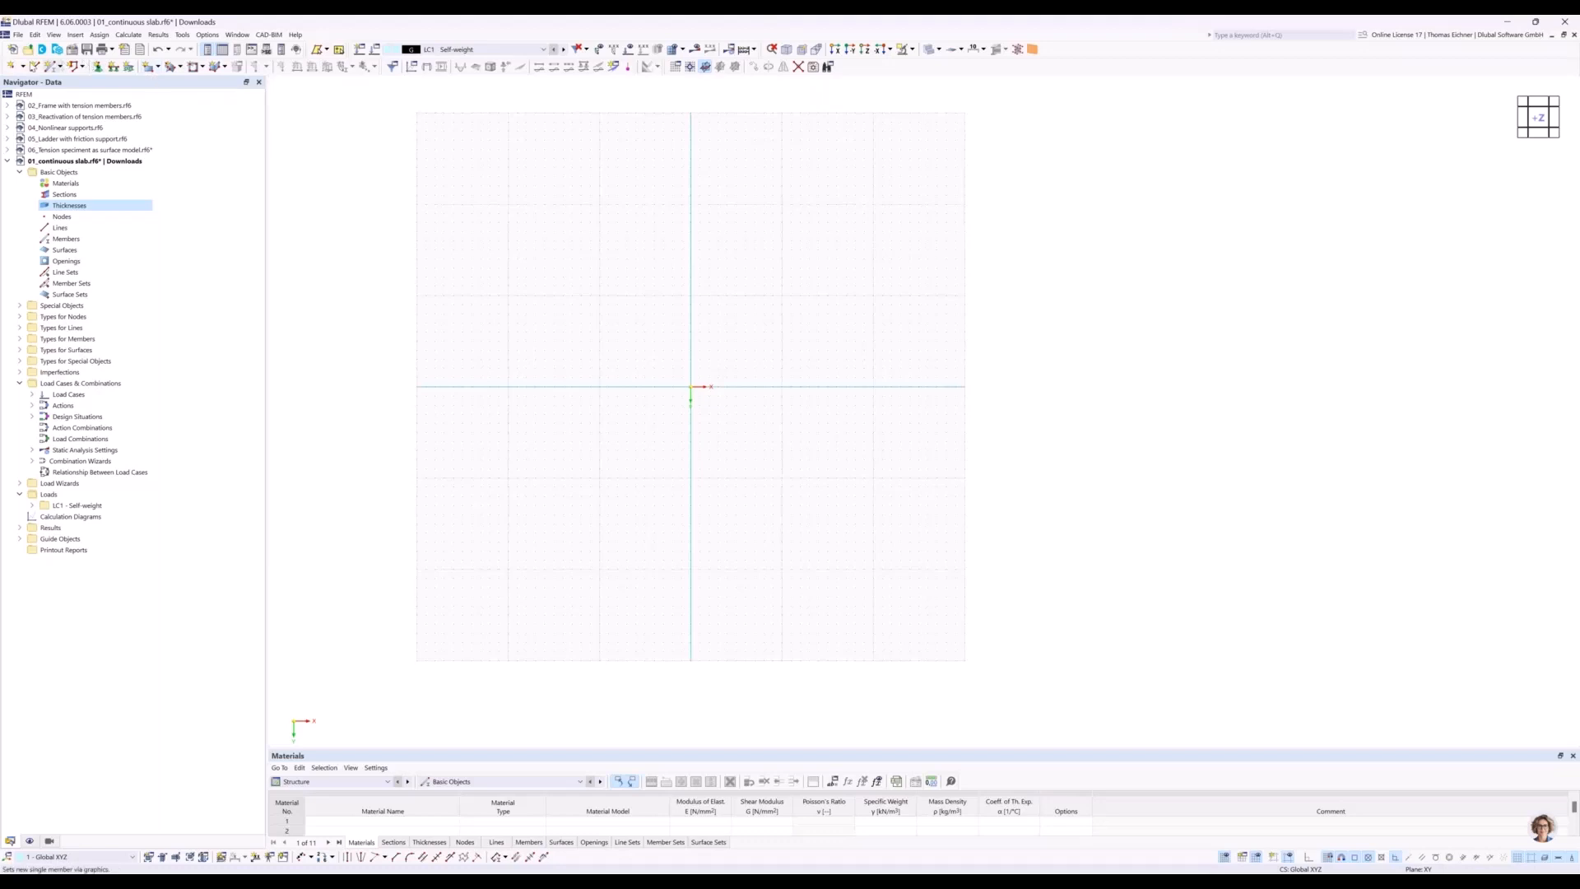
pyautogui.click(159, 67)
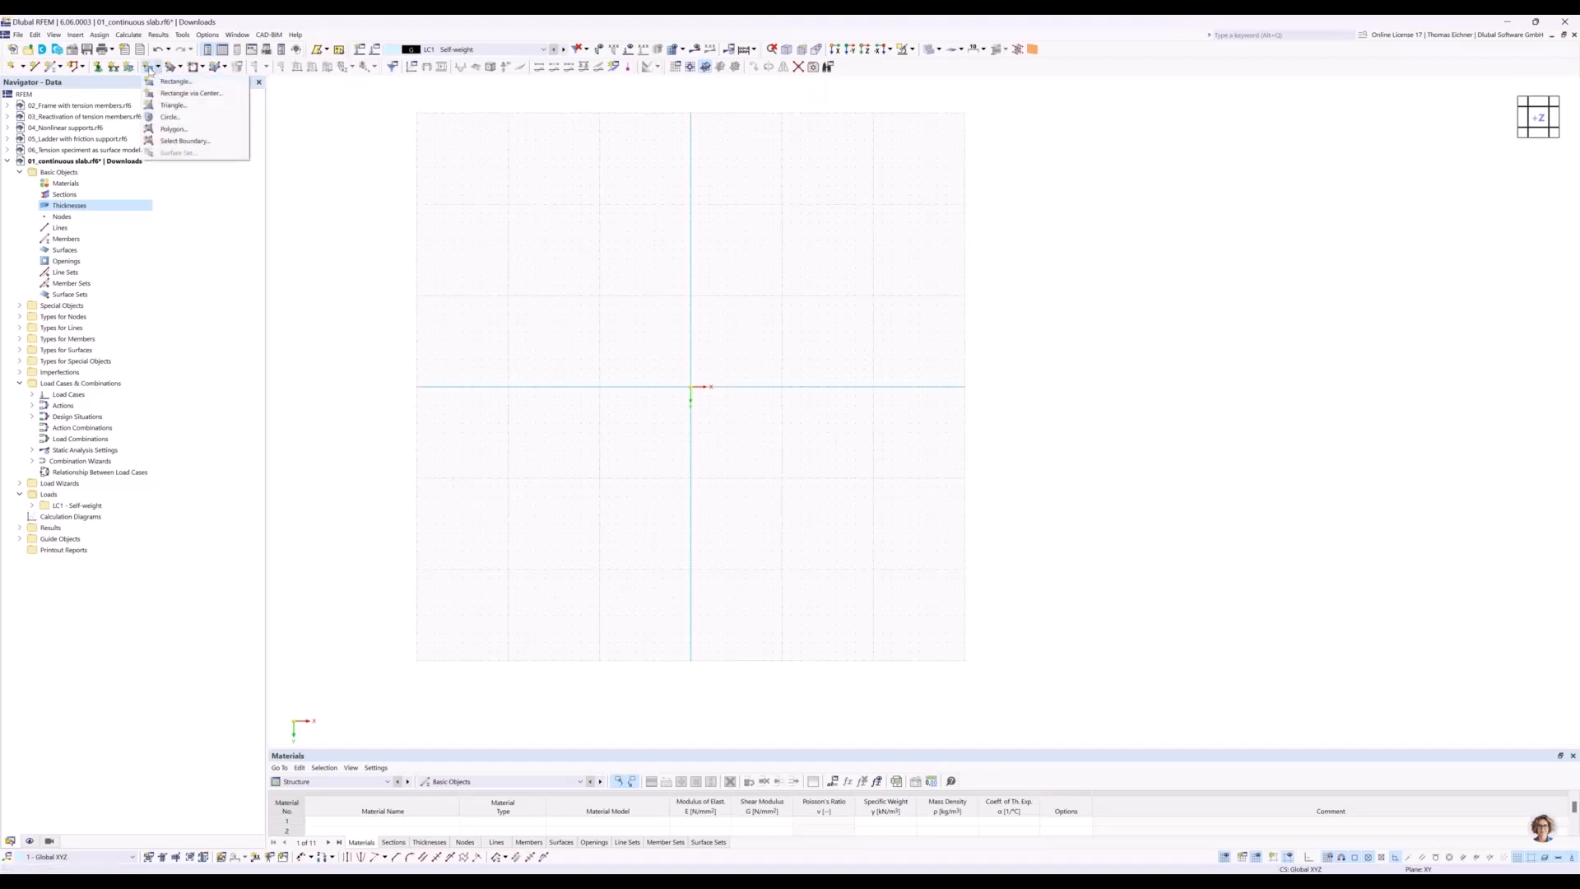
pyautogui.click(166, 85)
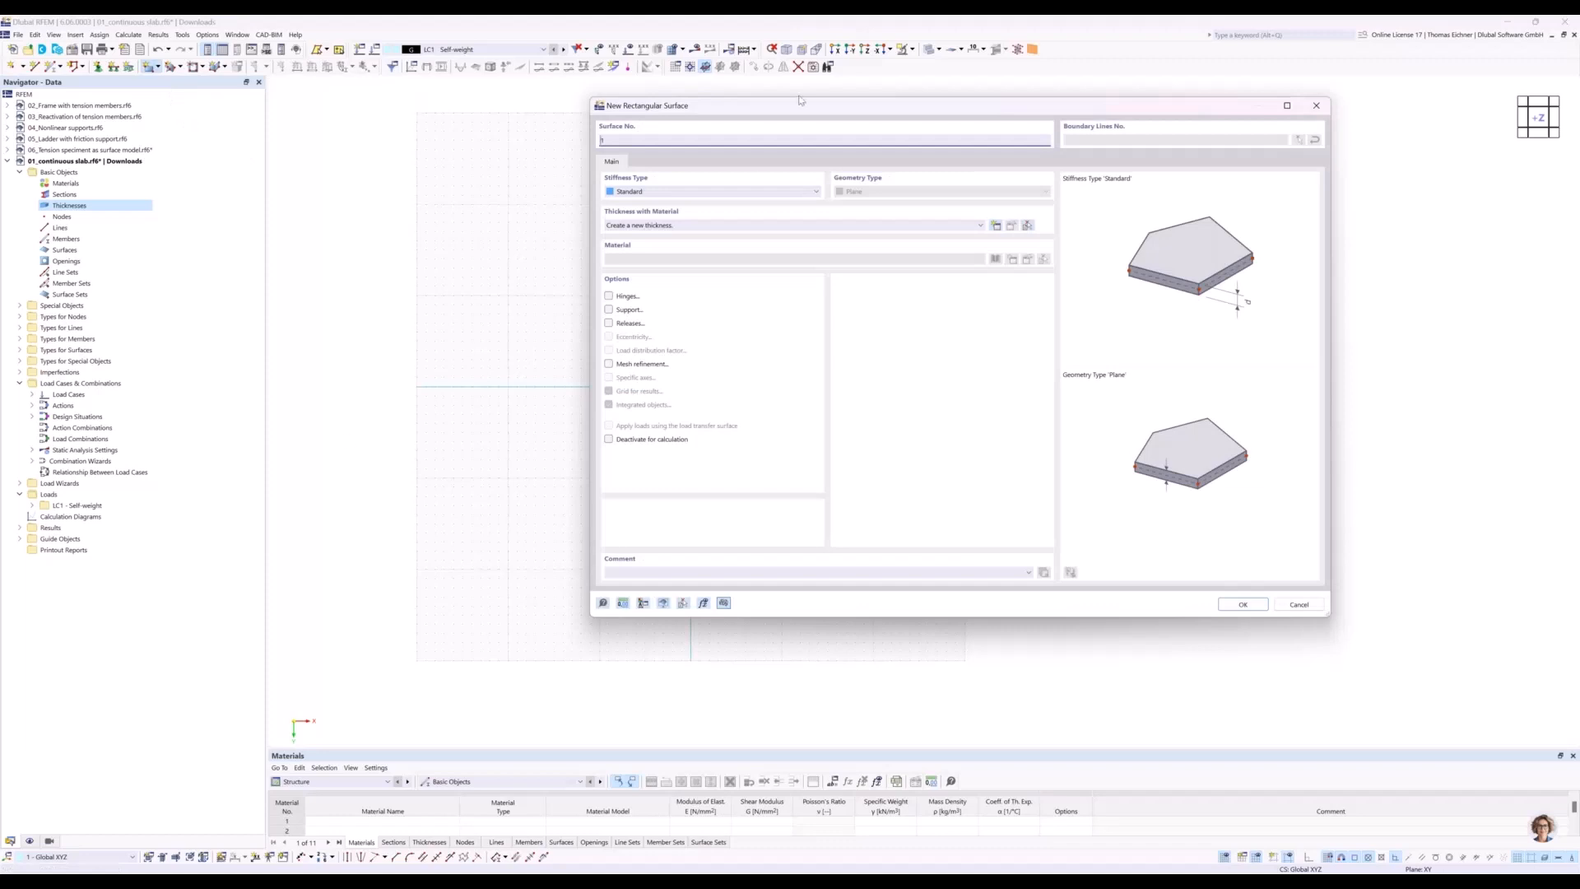
pyautogui.moveTo(613, 110); pyautogui.dragTo(327, 106)
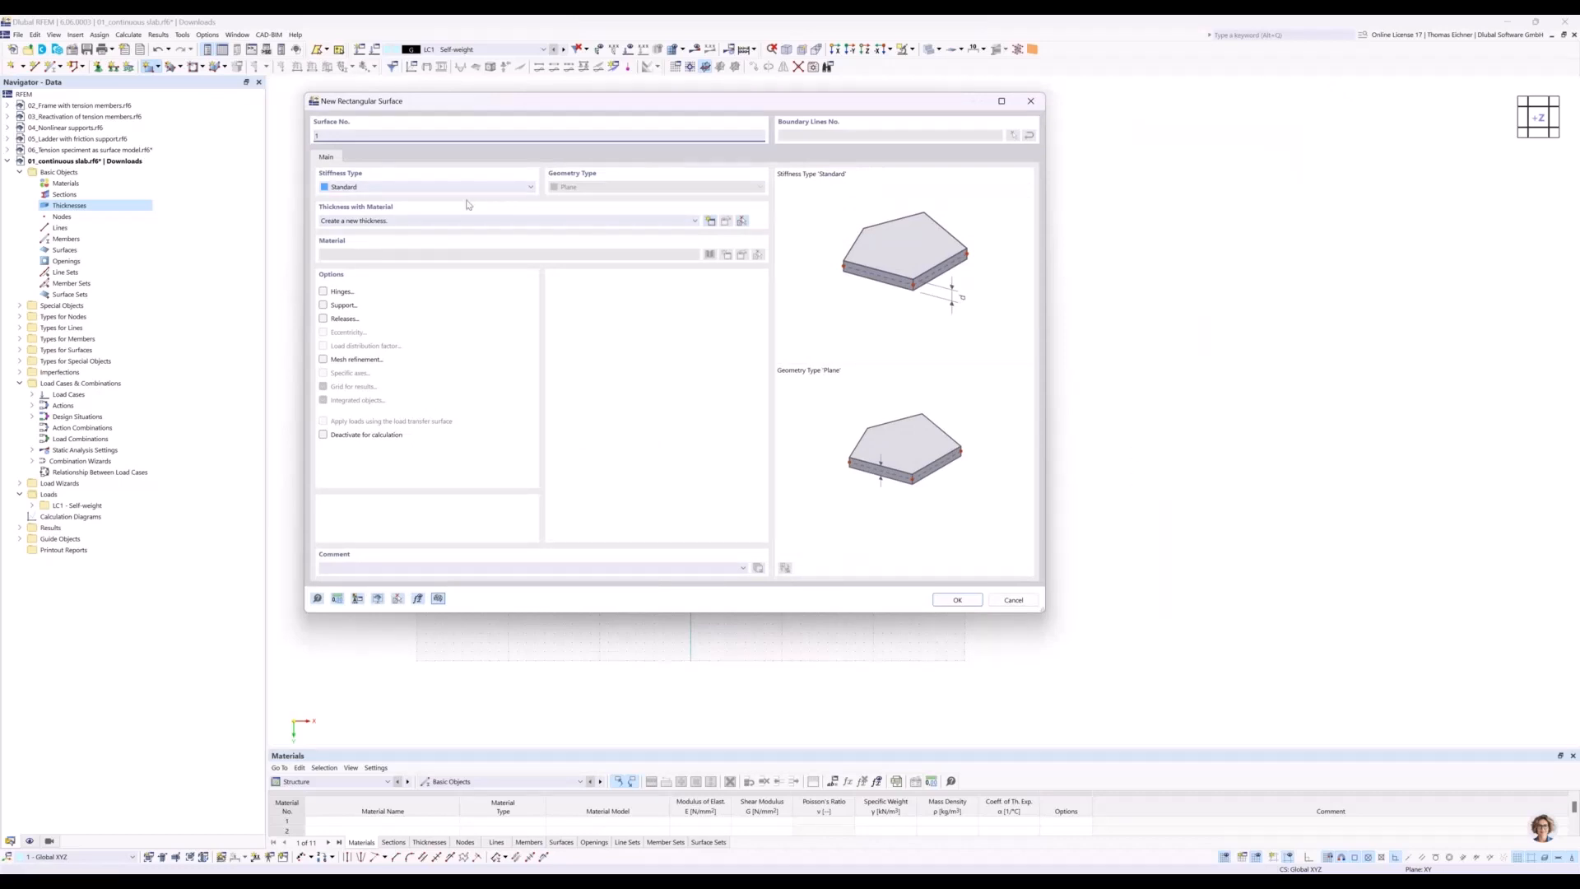
pyautogui.click(358, 222)
pyautogui.doubleClick(358, 222)
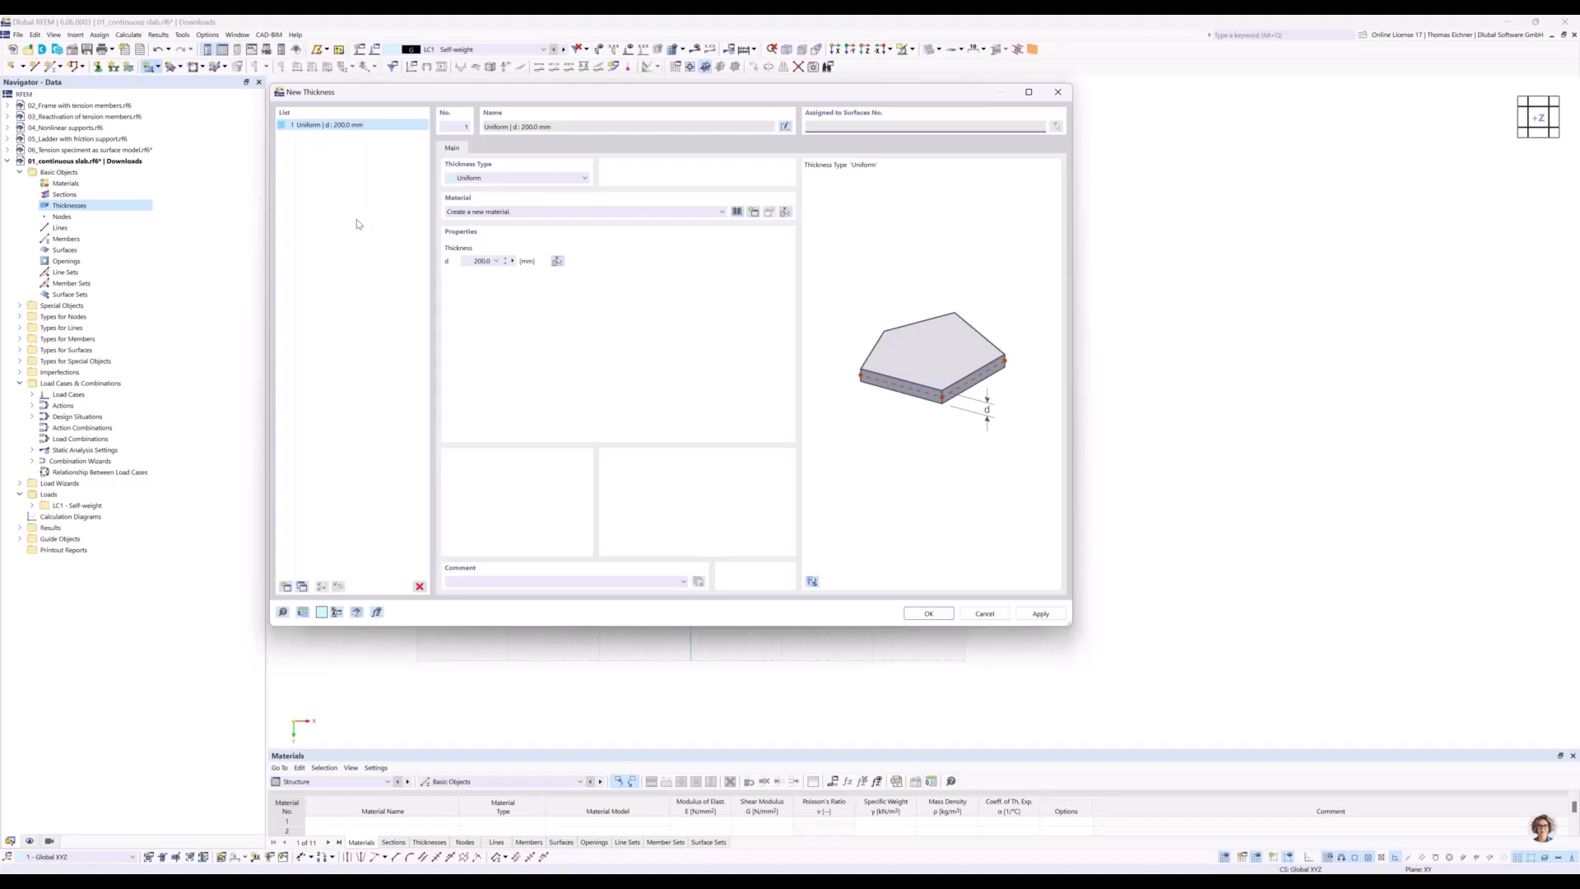
# Try the Variable - 3 Nodes thickness type and return to Uniform.
pyautogui.click(478, 179)
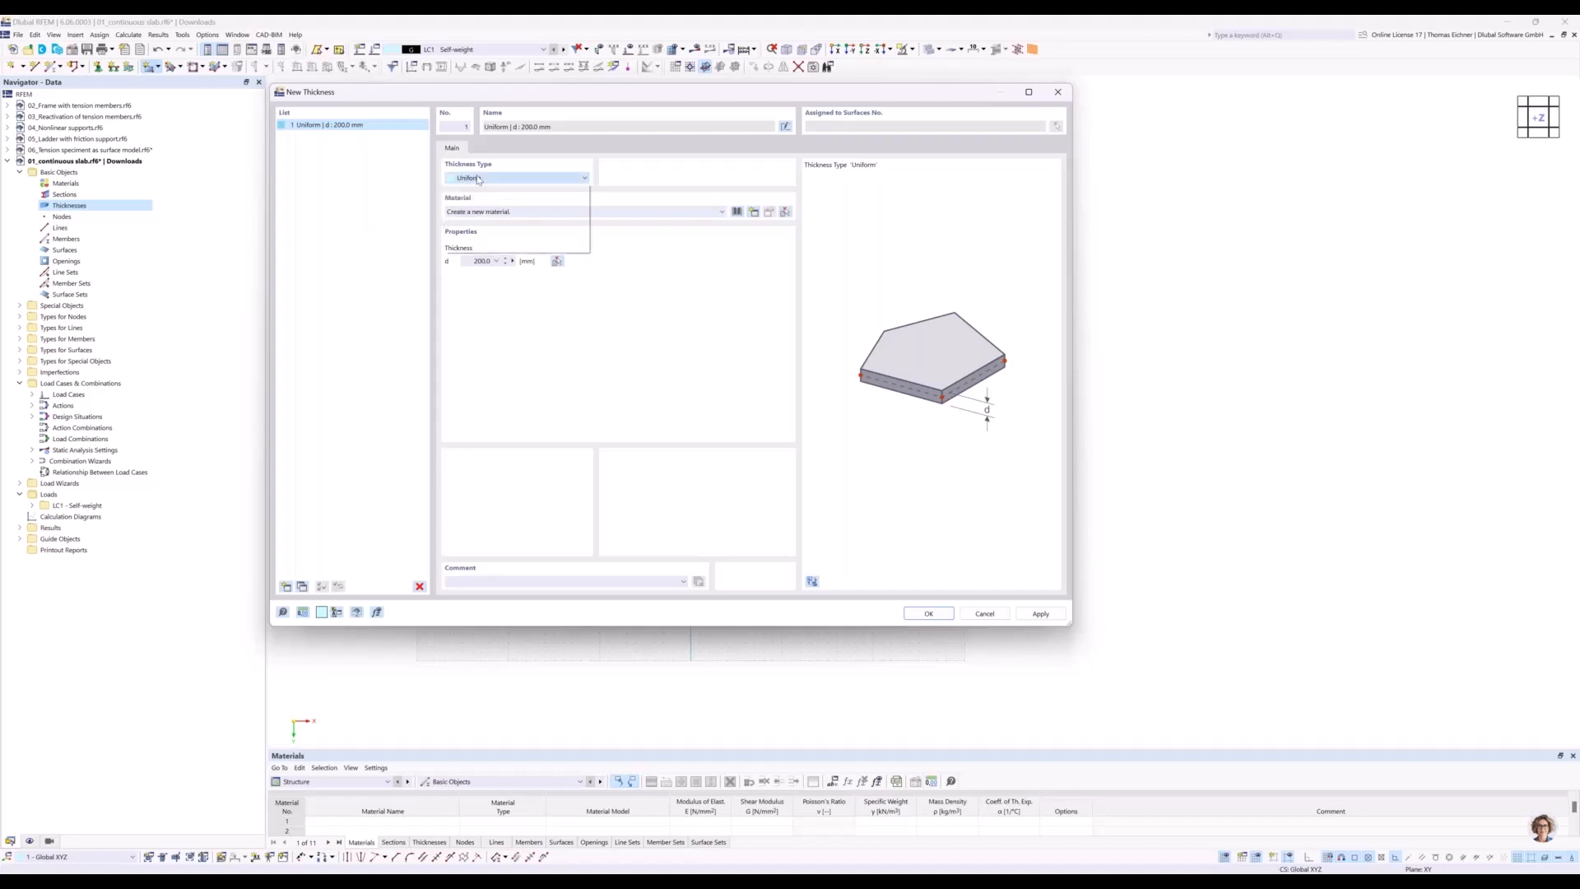
pyautogui.click(491, 198)
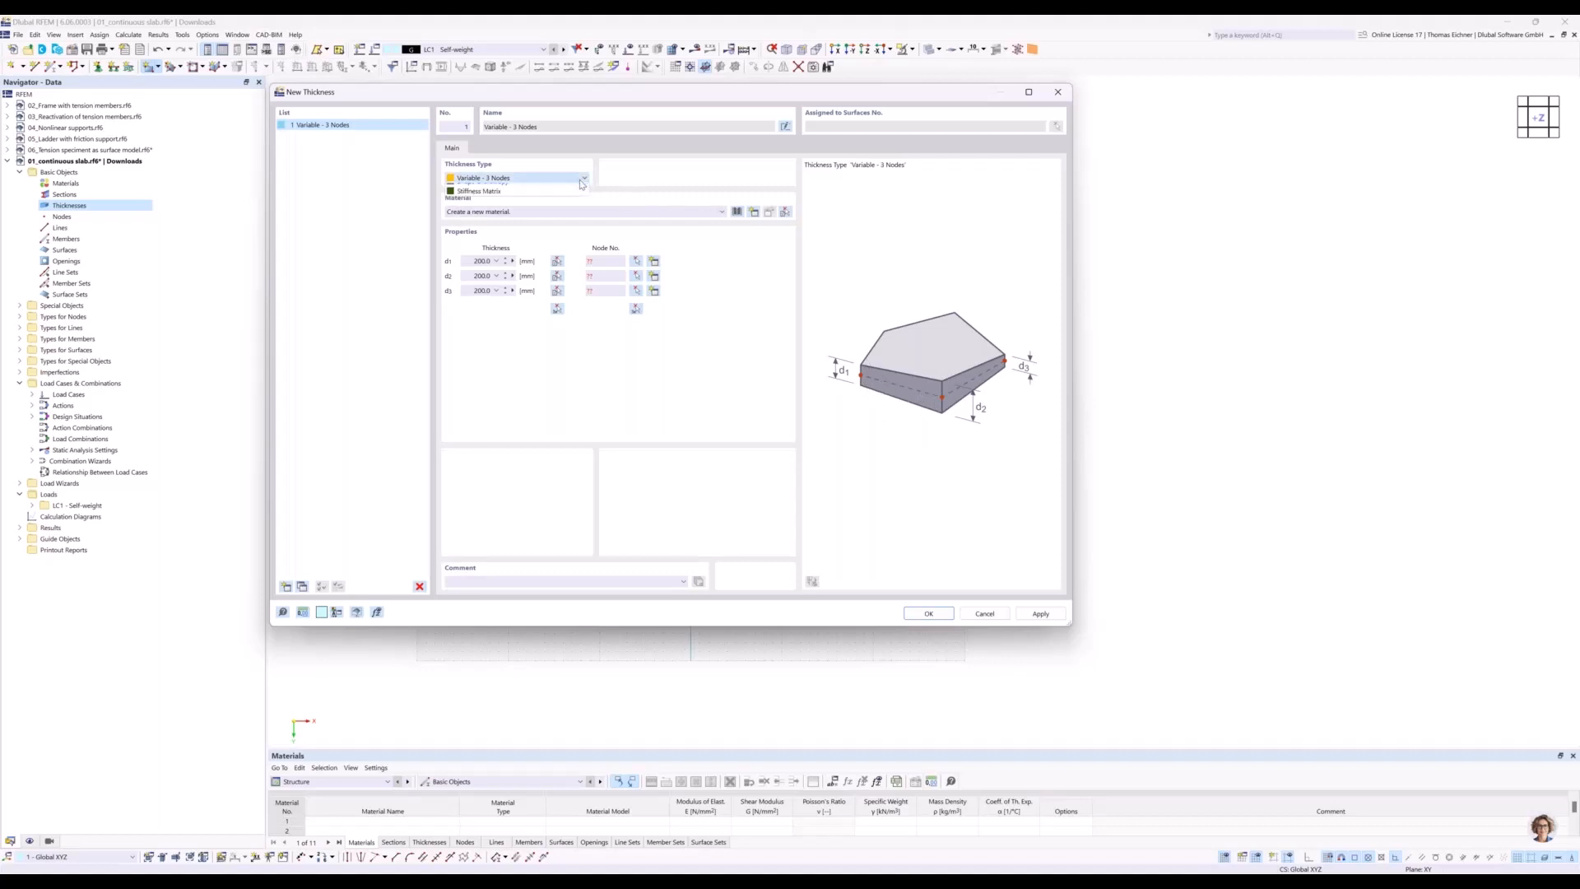
pyautogui.click(541, 179)
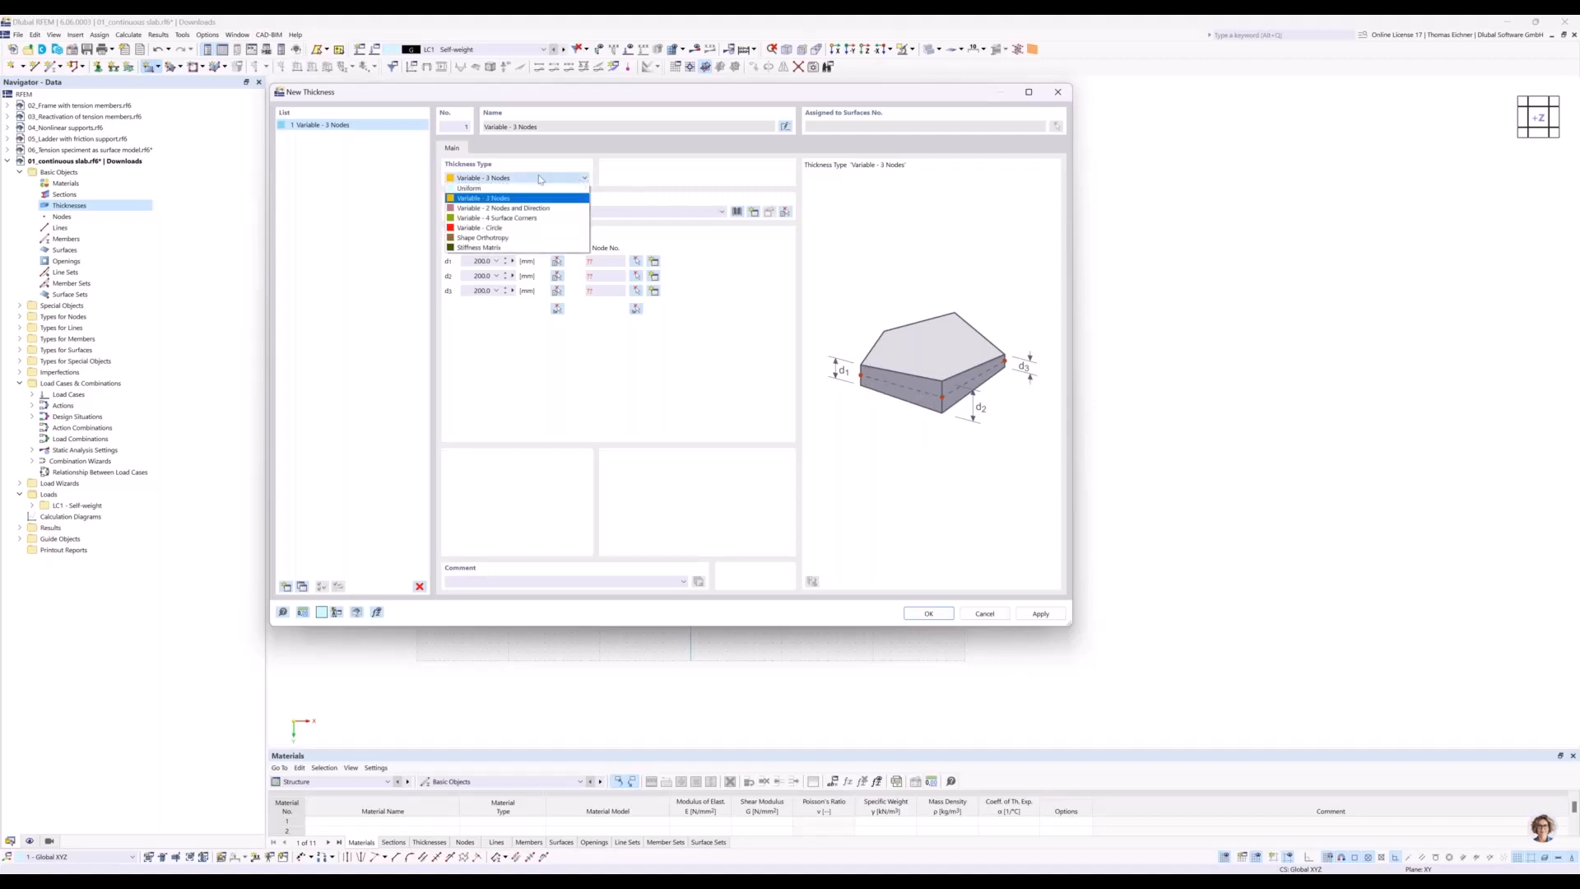
pyautogui.click(474, 188)
# Set the uniform thickness to 300 mm and start creating a new material for it.
pyautogui.doubleClick(483, 260)
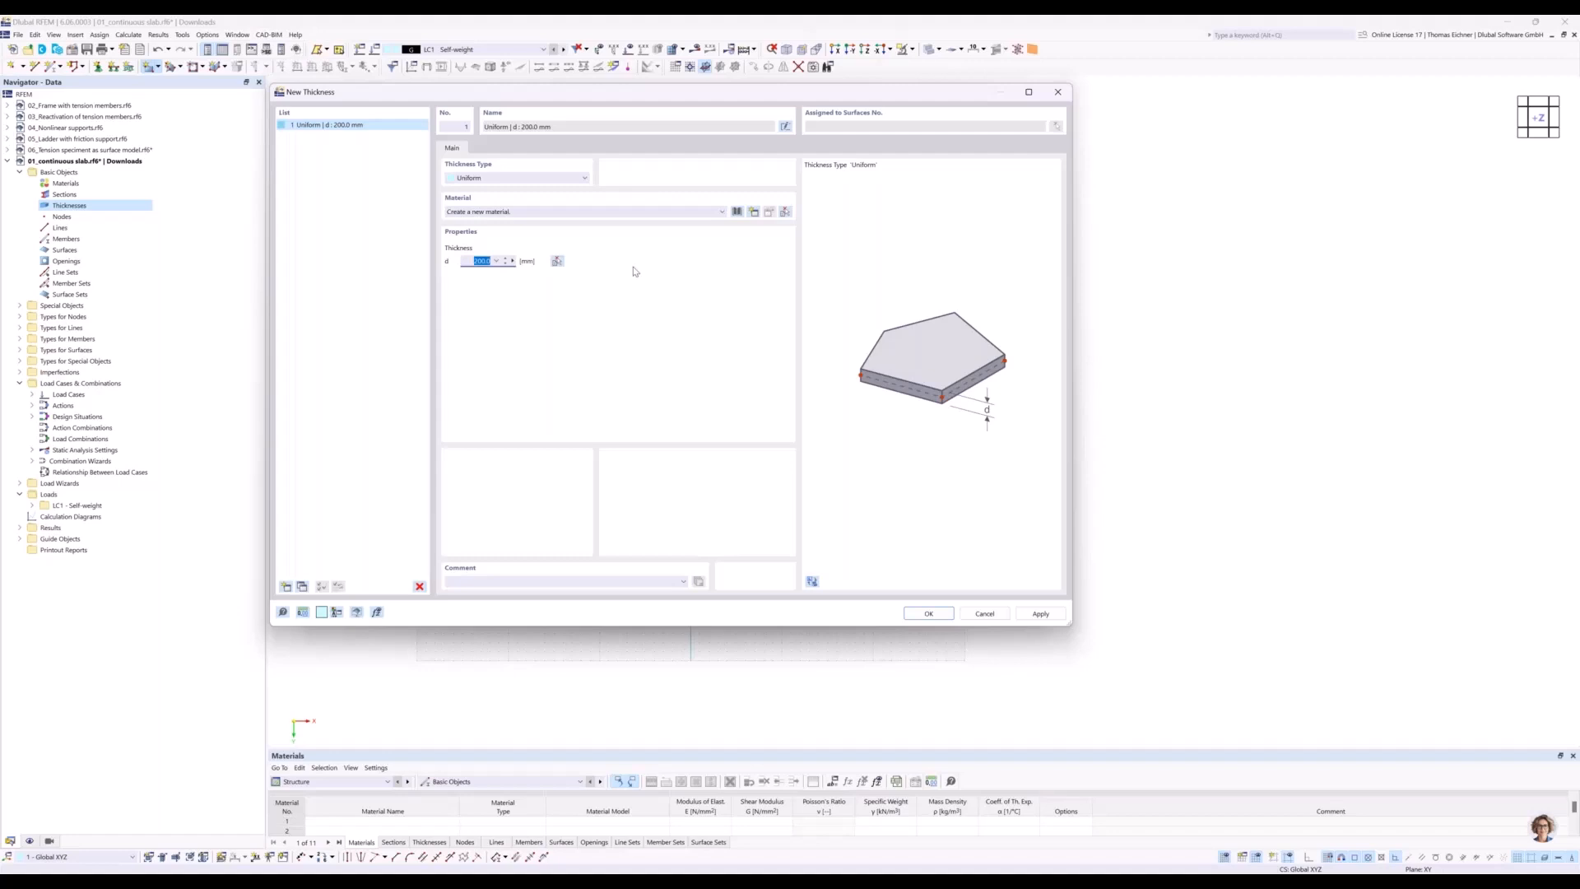
pyautogui.write('3')
pyautogui.click(524, 216)
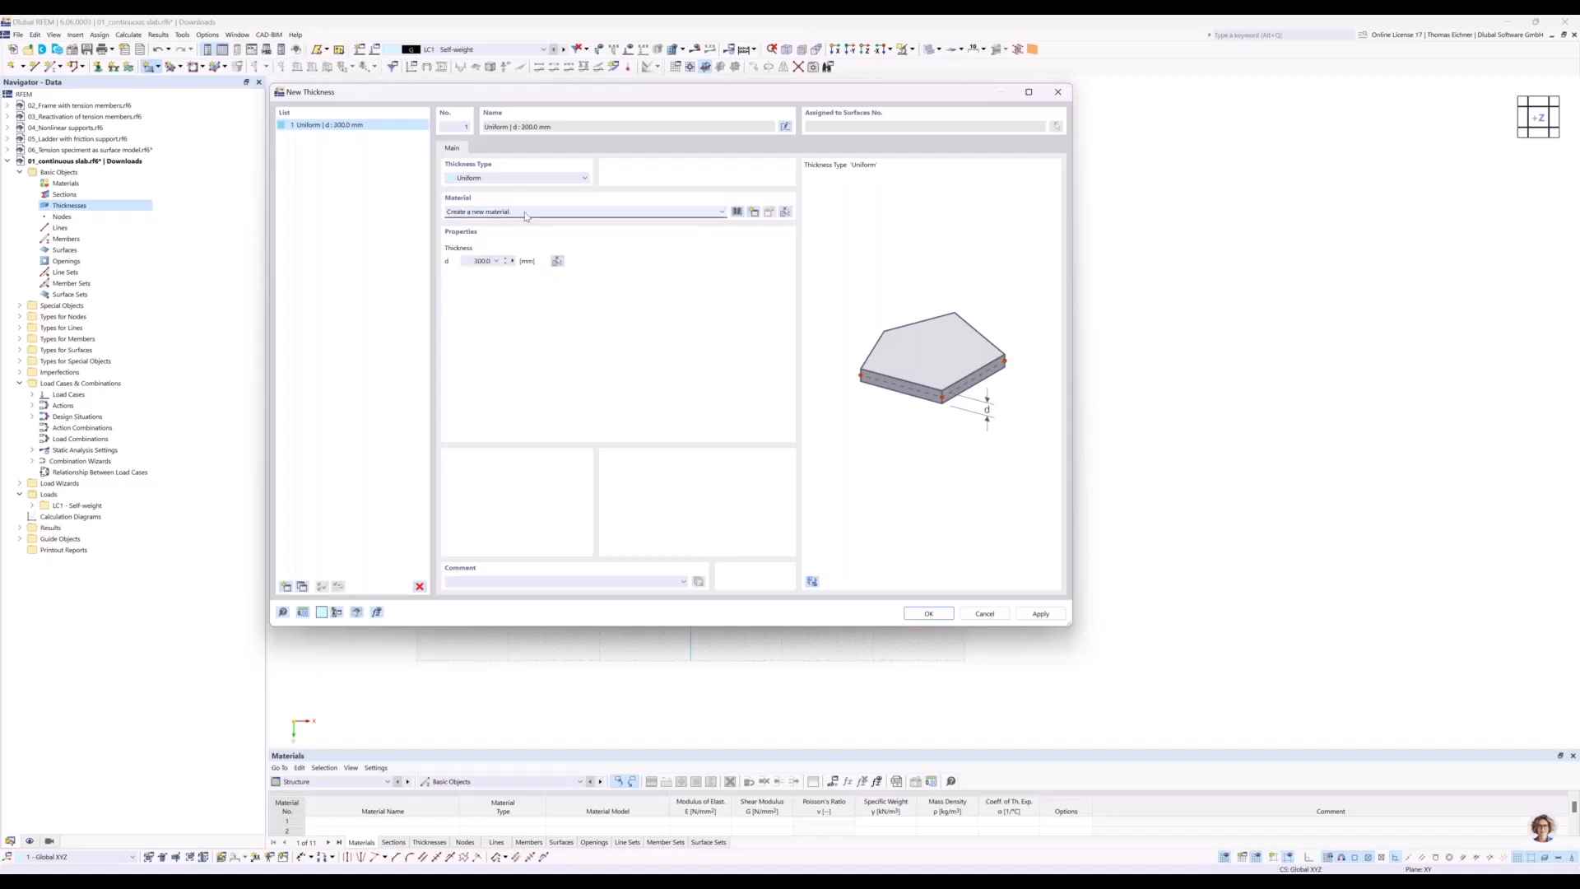
pyautogui.click(525, 215)
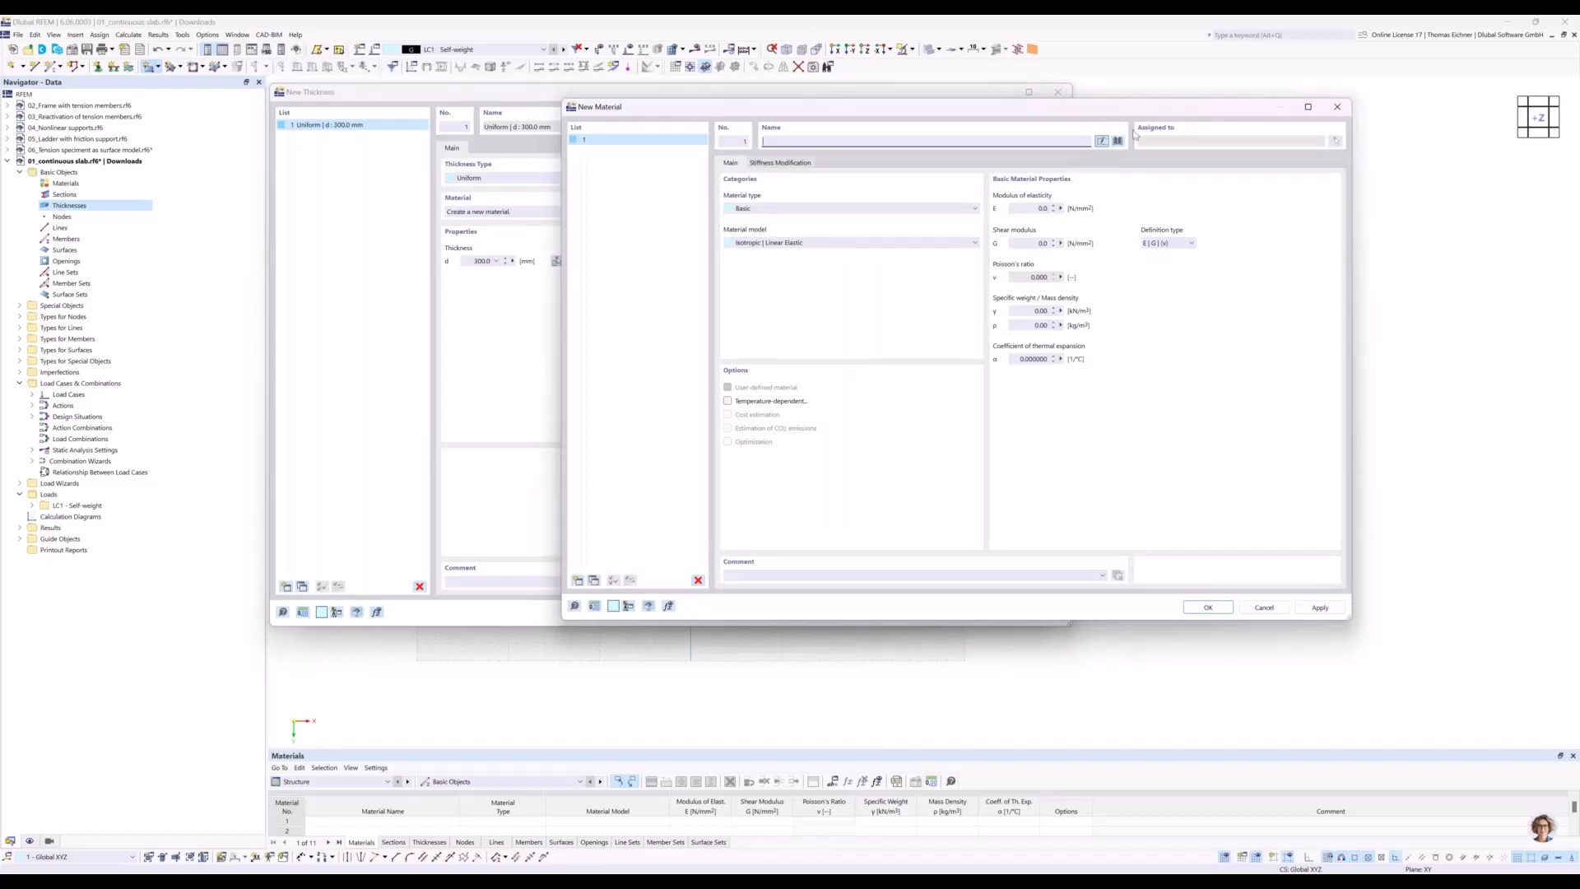
pyautogui.moveTo(1044, 107); pyautogui.dragTo(786, 131)
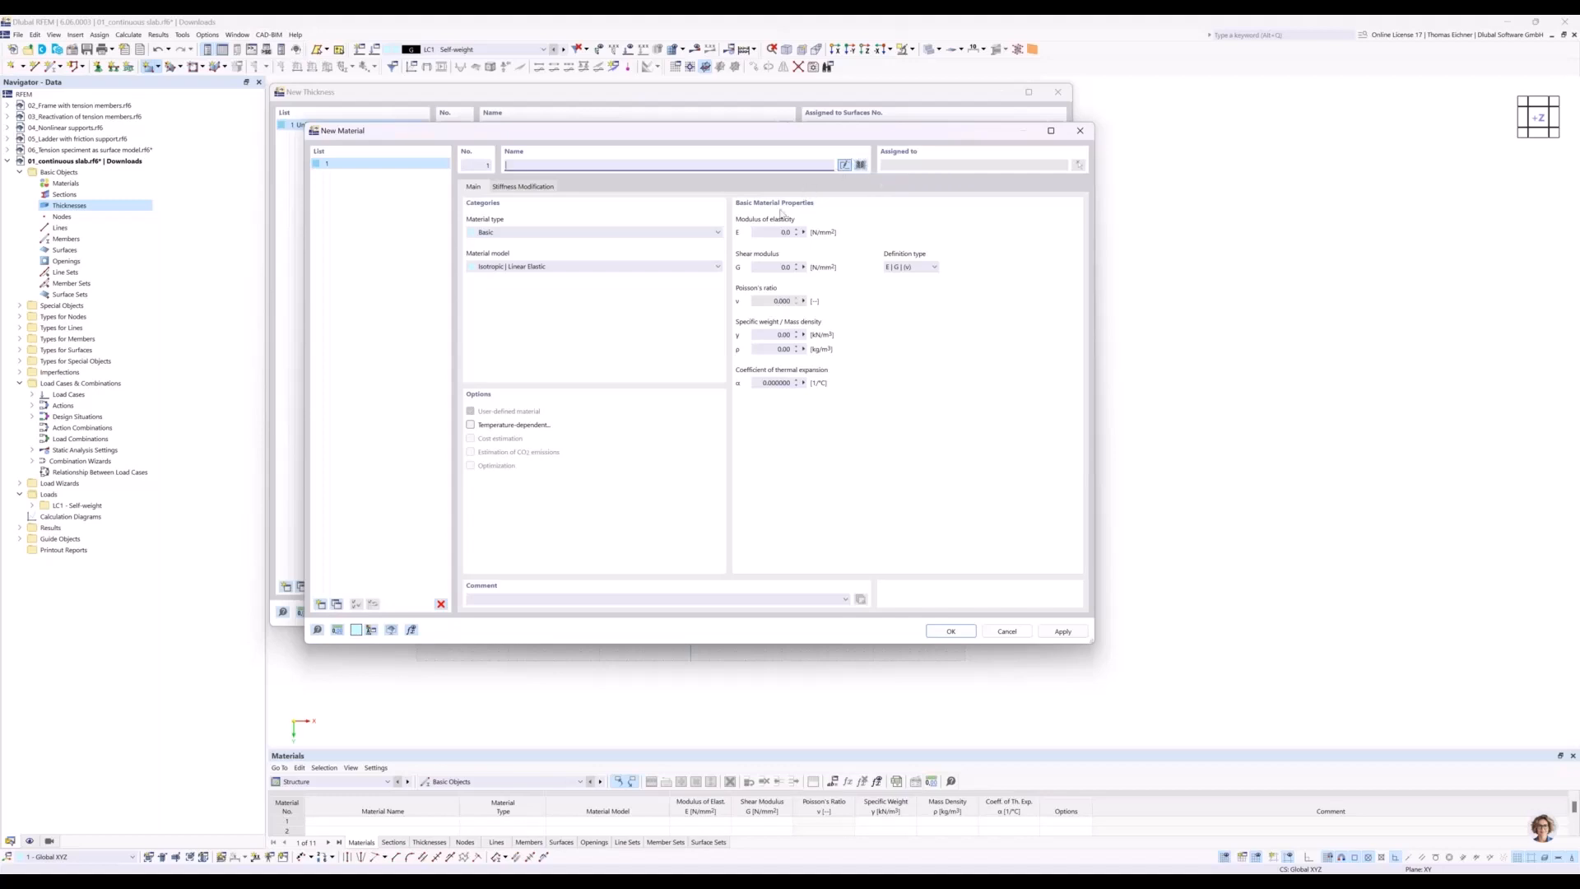
# Open the material library and search it for C30.
pyautogui.click(860, 165)
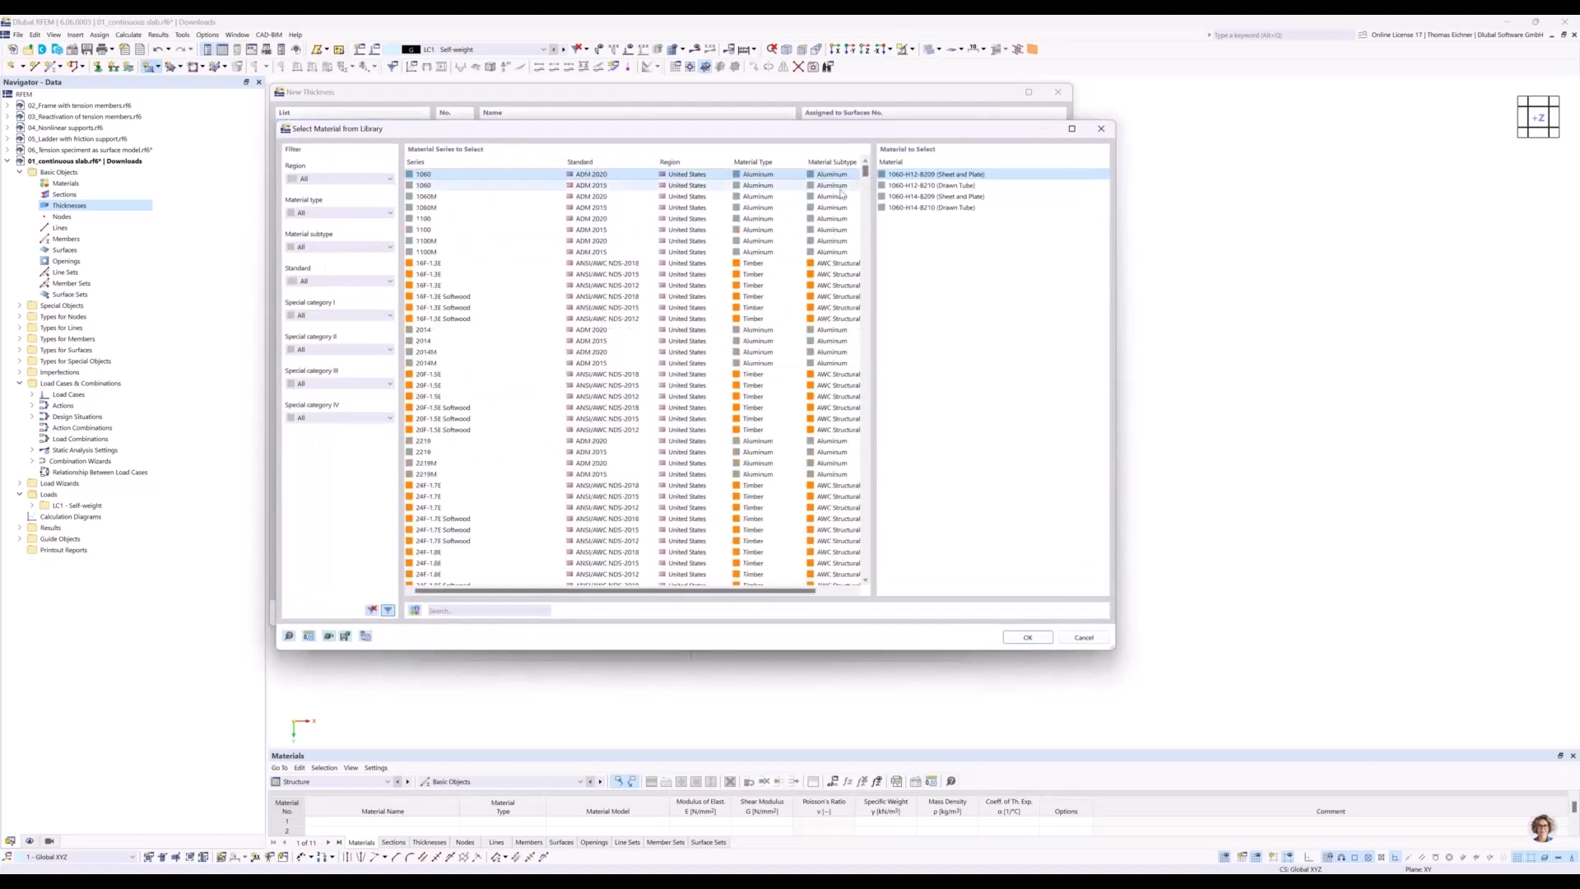
pyautogui.click(483, 610)
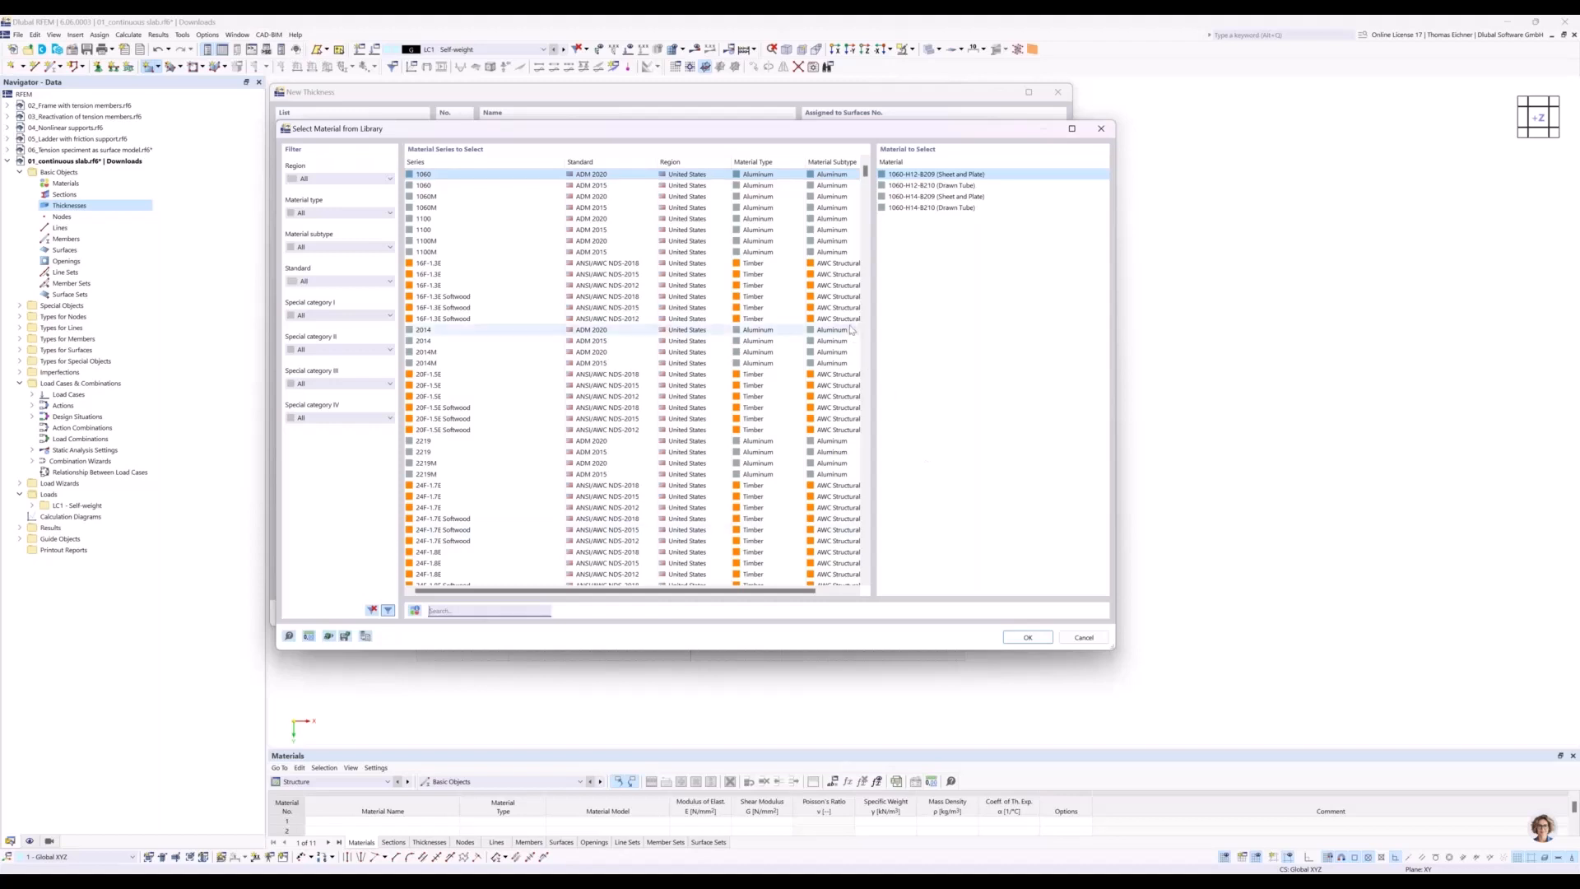
pyautogui.moveTo(835, 134); pyautogui.dragTo(840, 400)
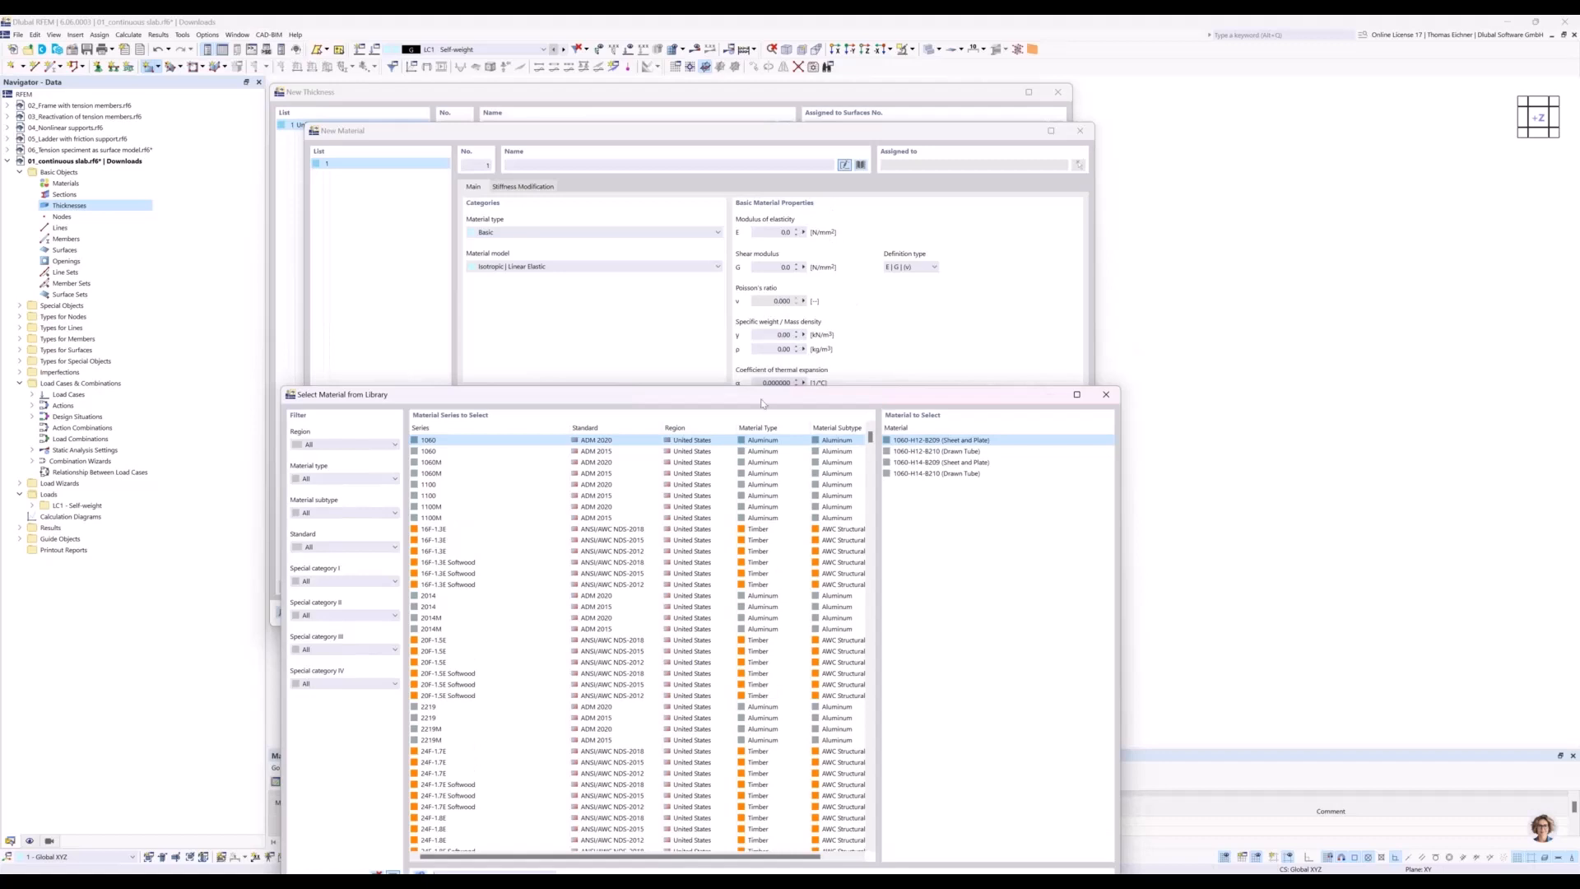
pyautogui.moveTo(773, 394); pyautogui.dragTo(791, 161)
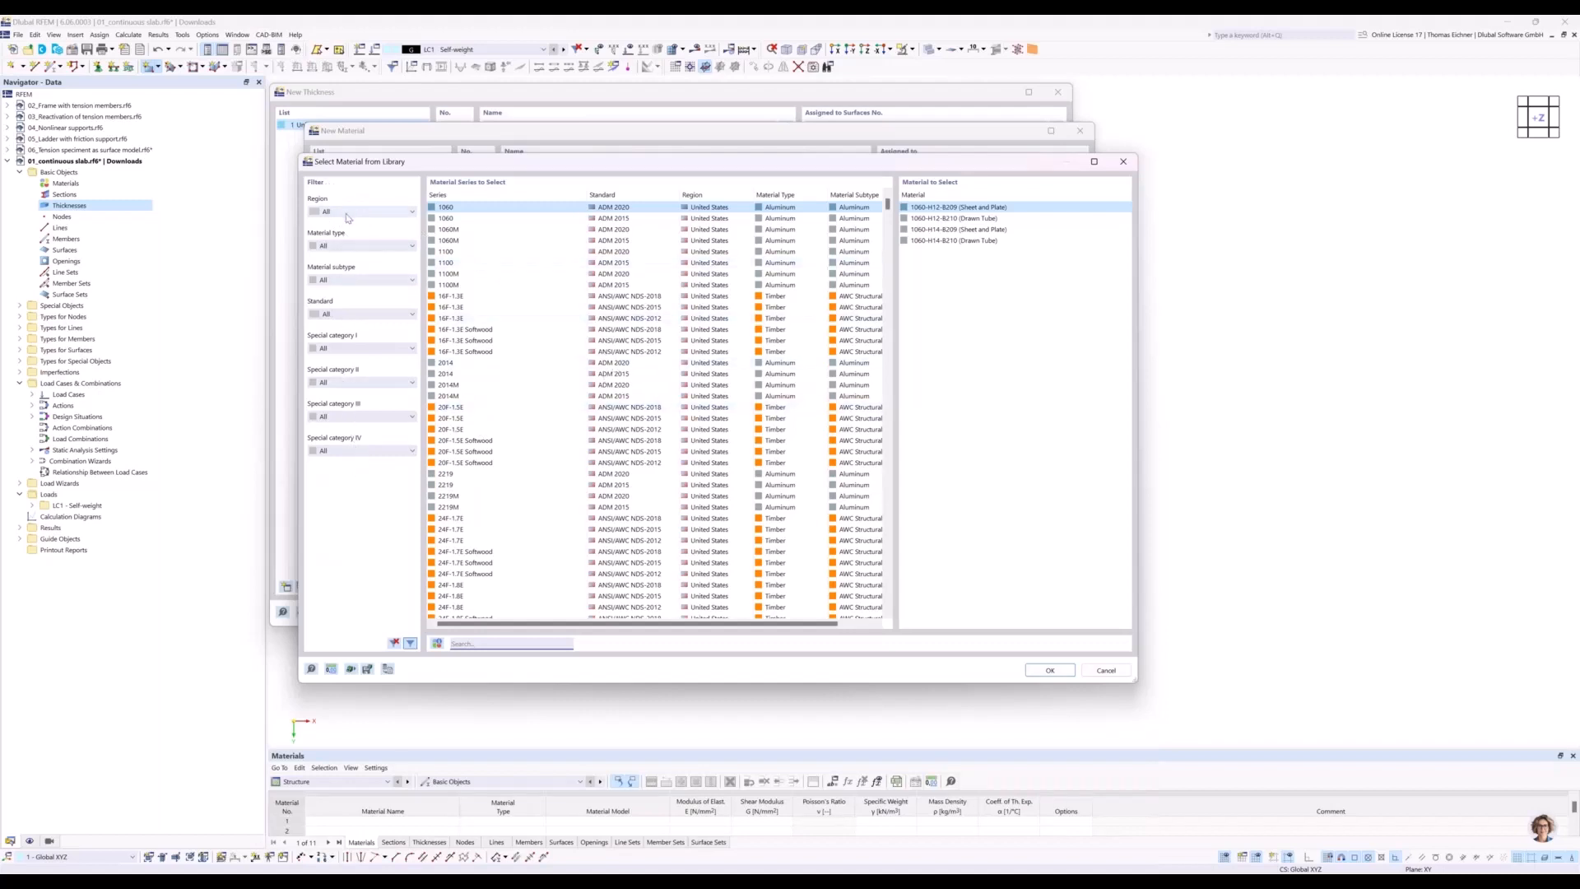
pyautogui.click(346, 212)
pyautogui.click(346, 221)
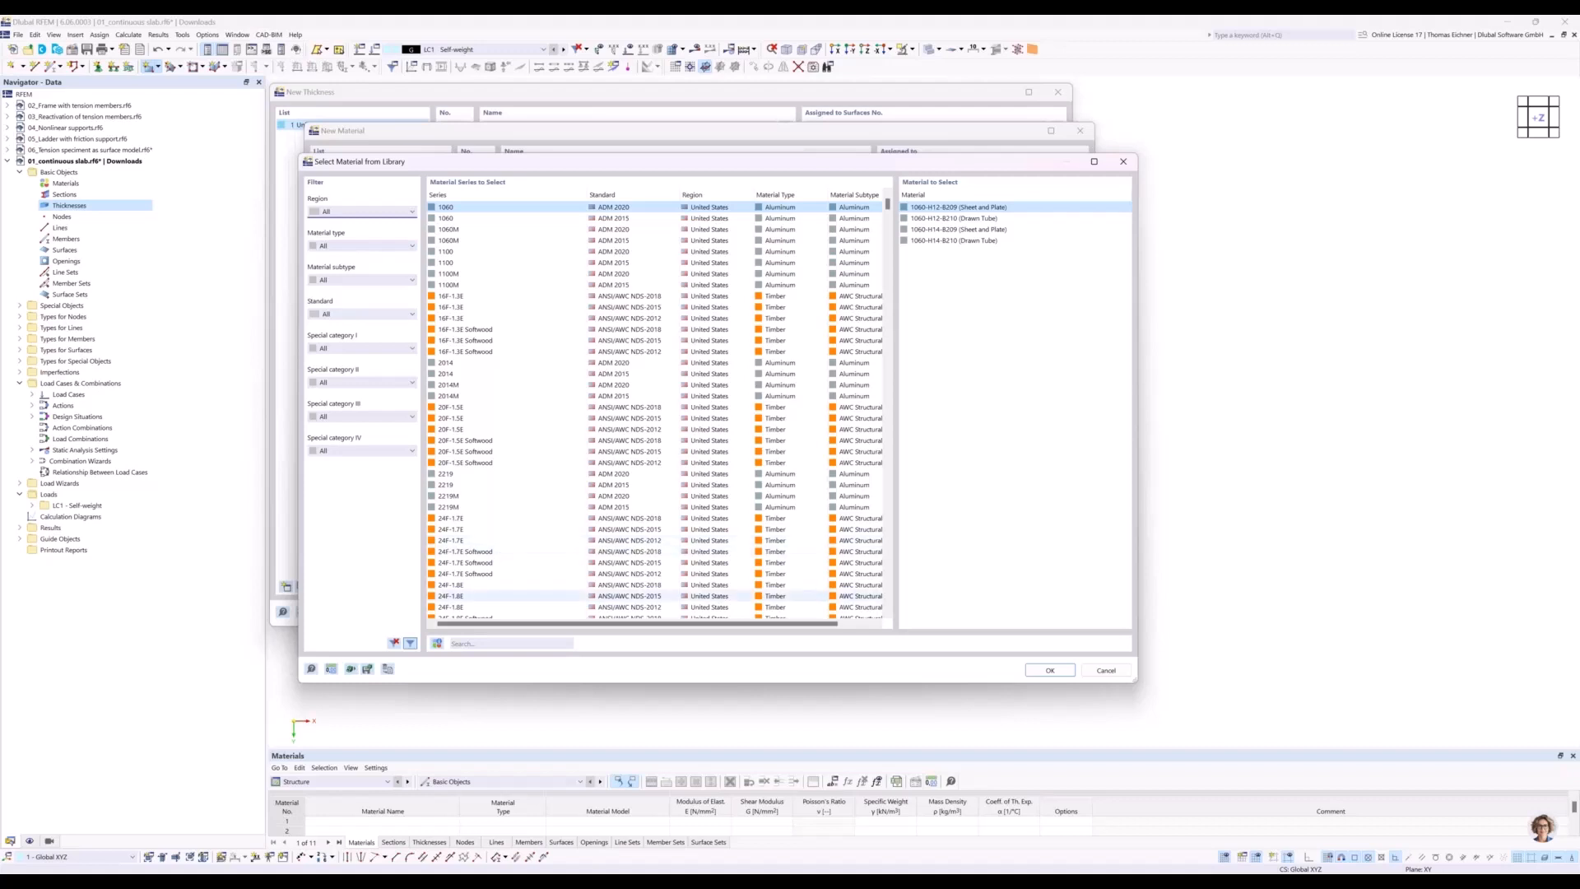
pyautogui.click(500, 648)
pyautogui.write('C30')
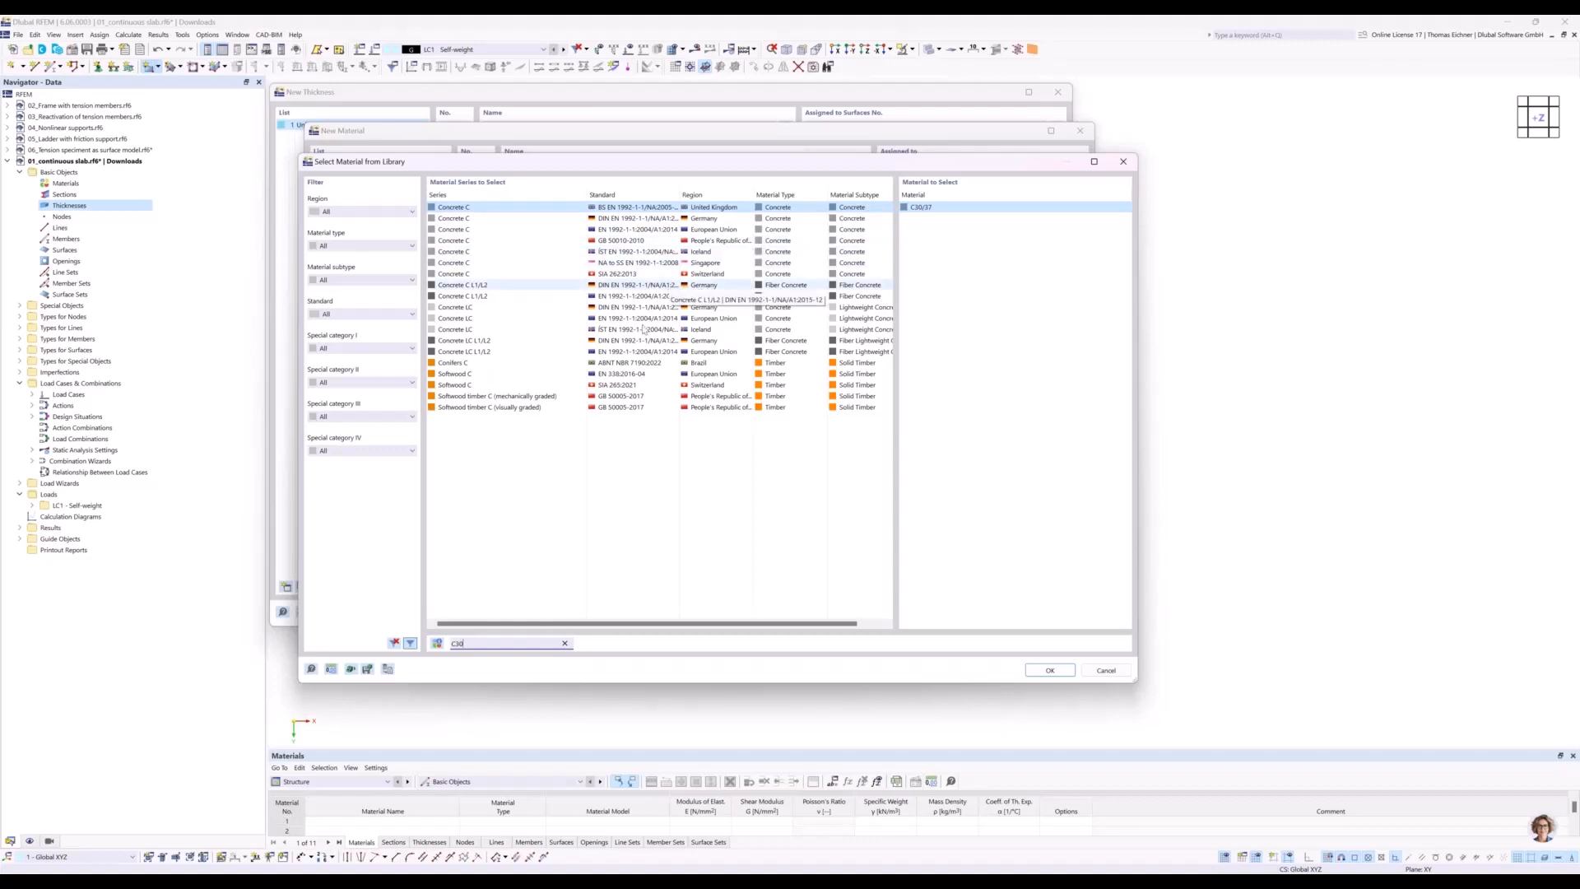
# Assign C30/37 concrete from the German DIN EN 1992-1-1 series to the new thickness and accept the thickness.
pyautogui.click(659, 285)
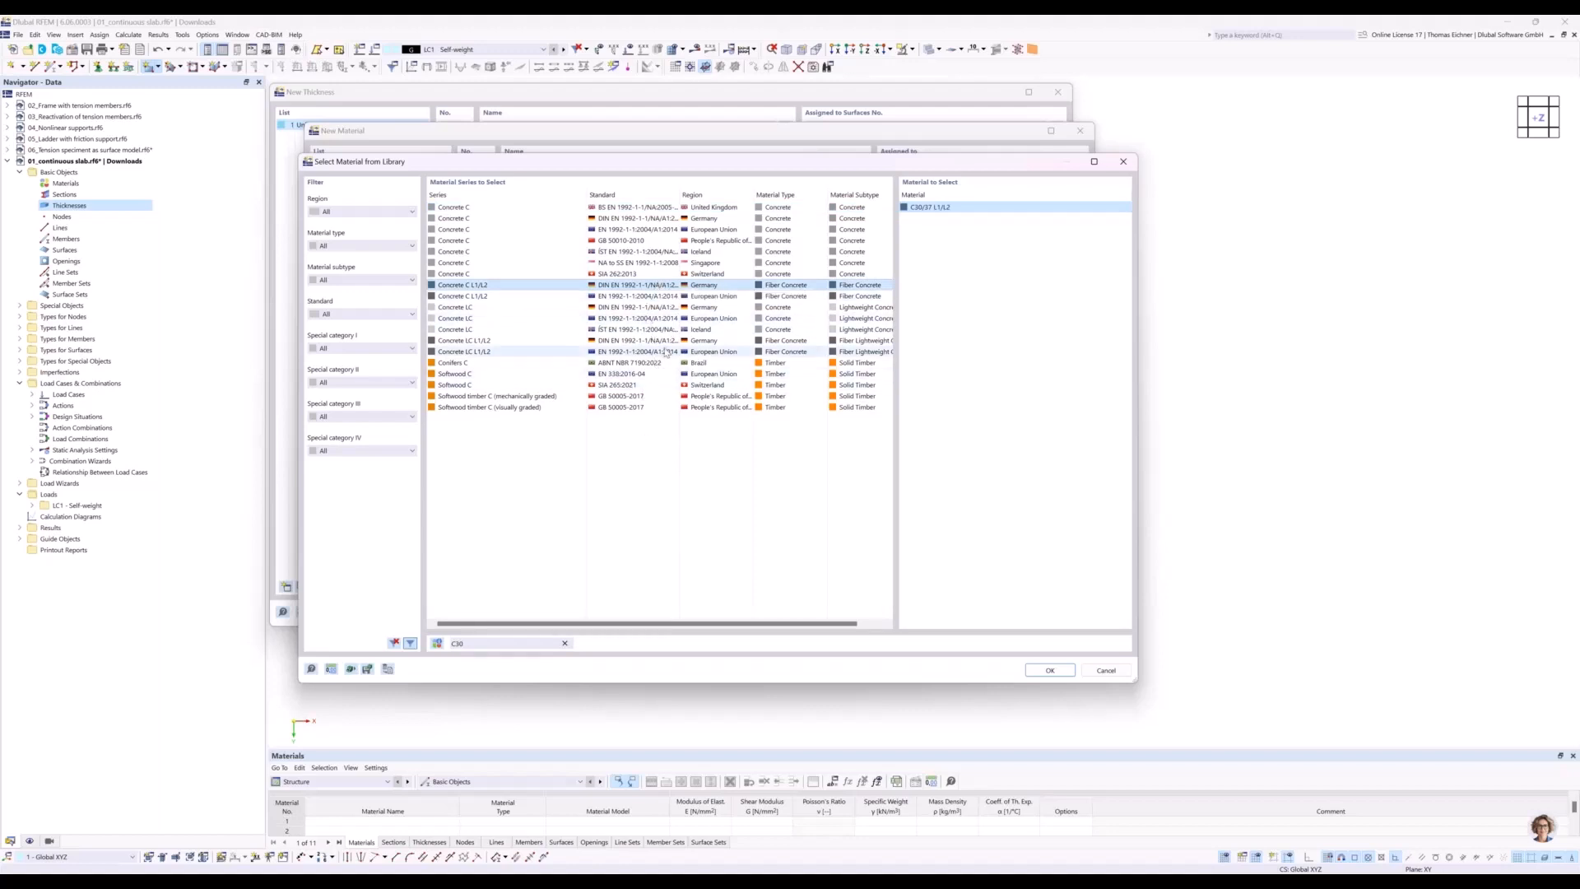
pyautogui.click(597, 311)
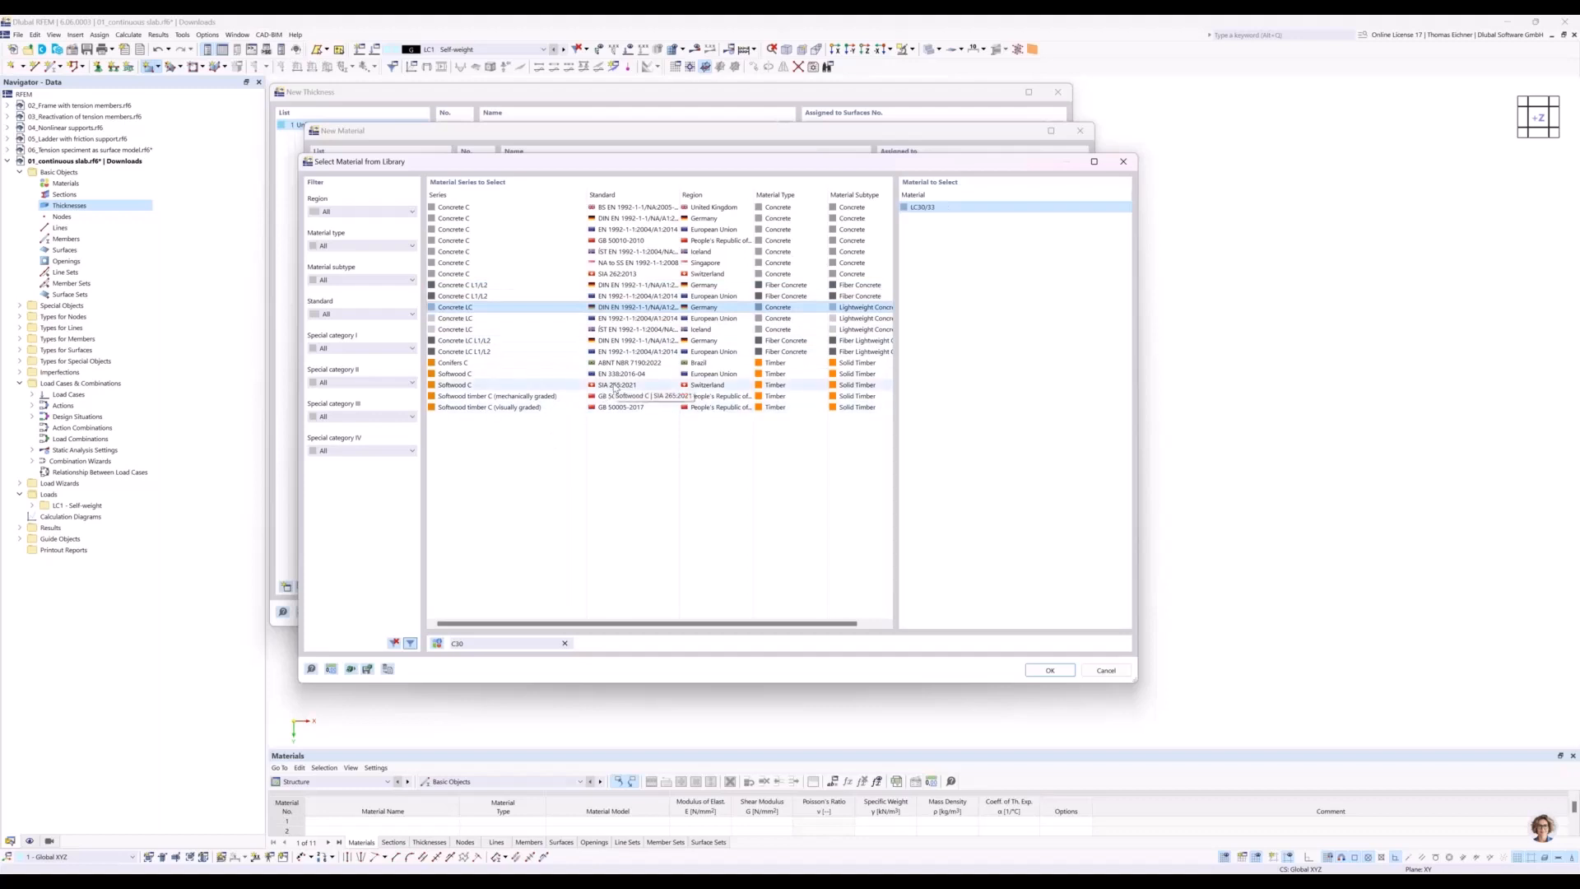
pyautogui.click(592, 218)
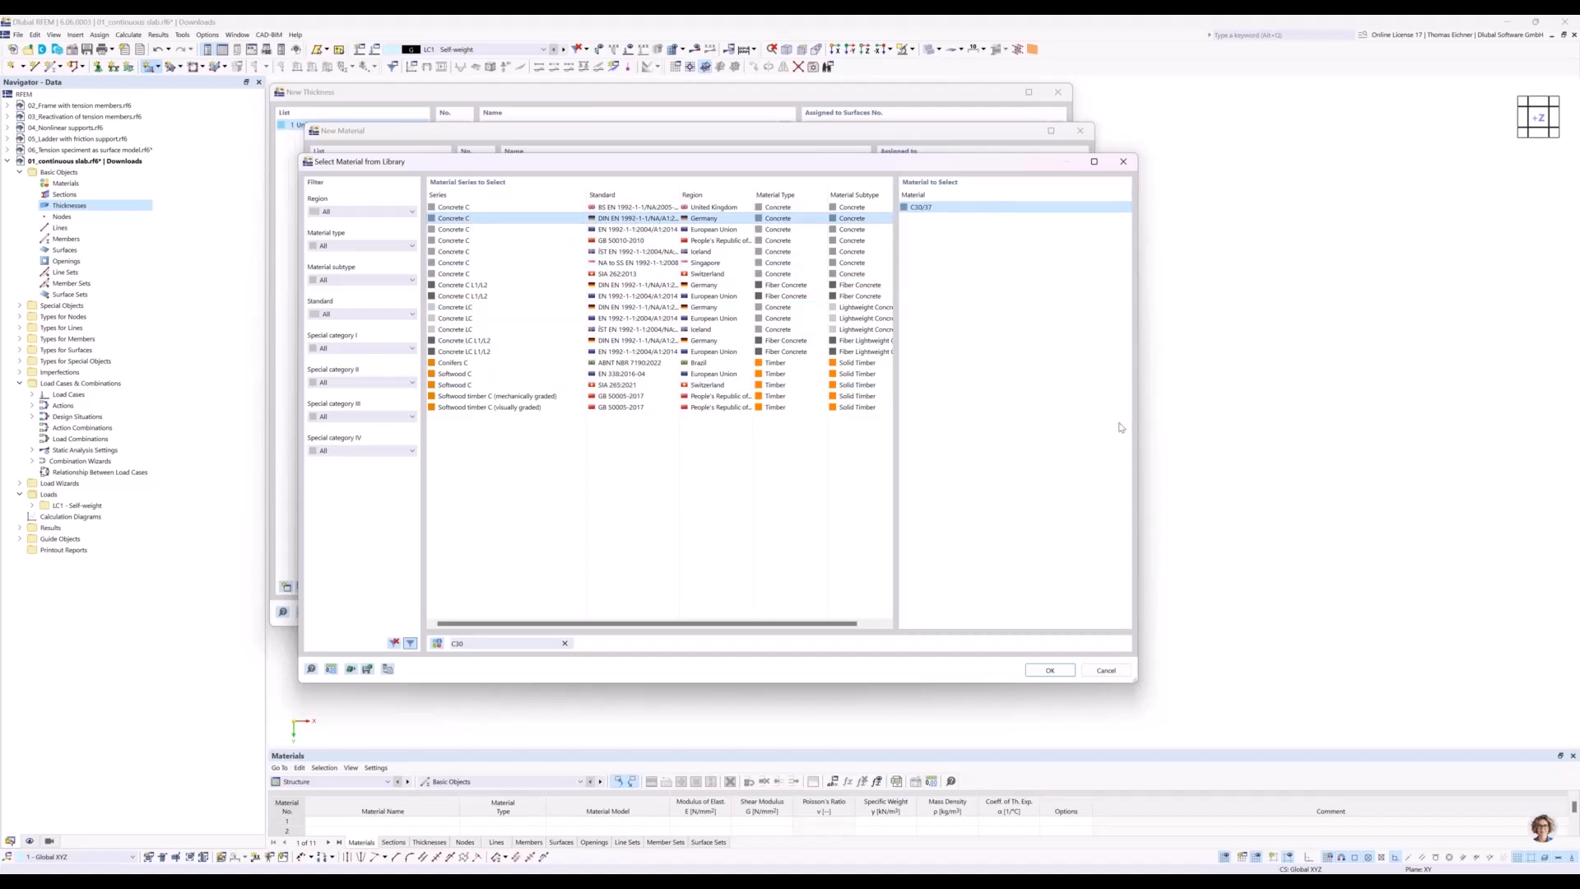
pyautogui.click(1049, 671)
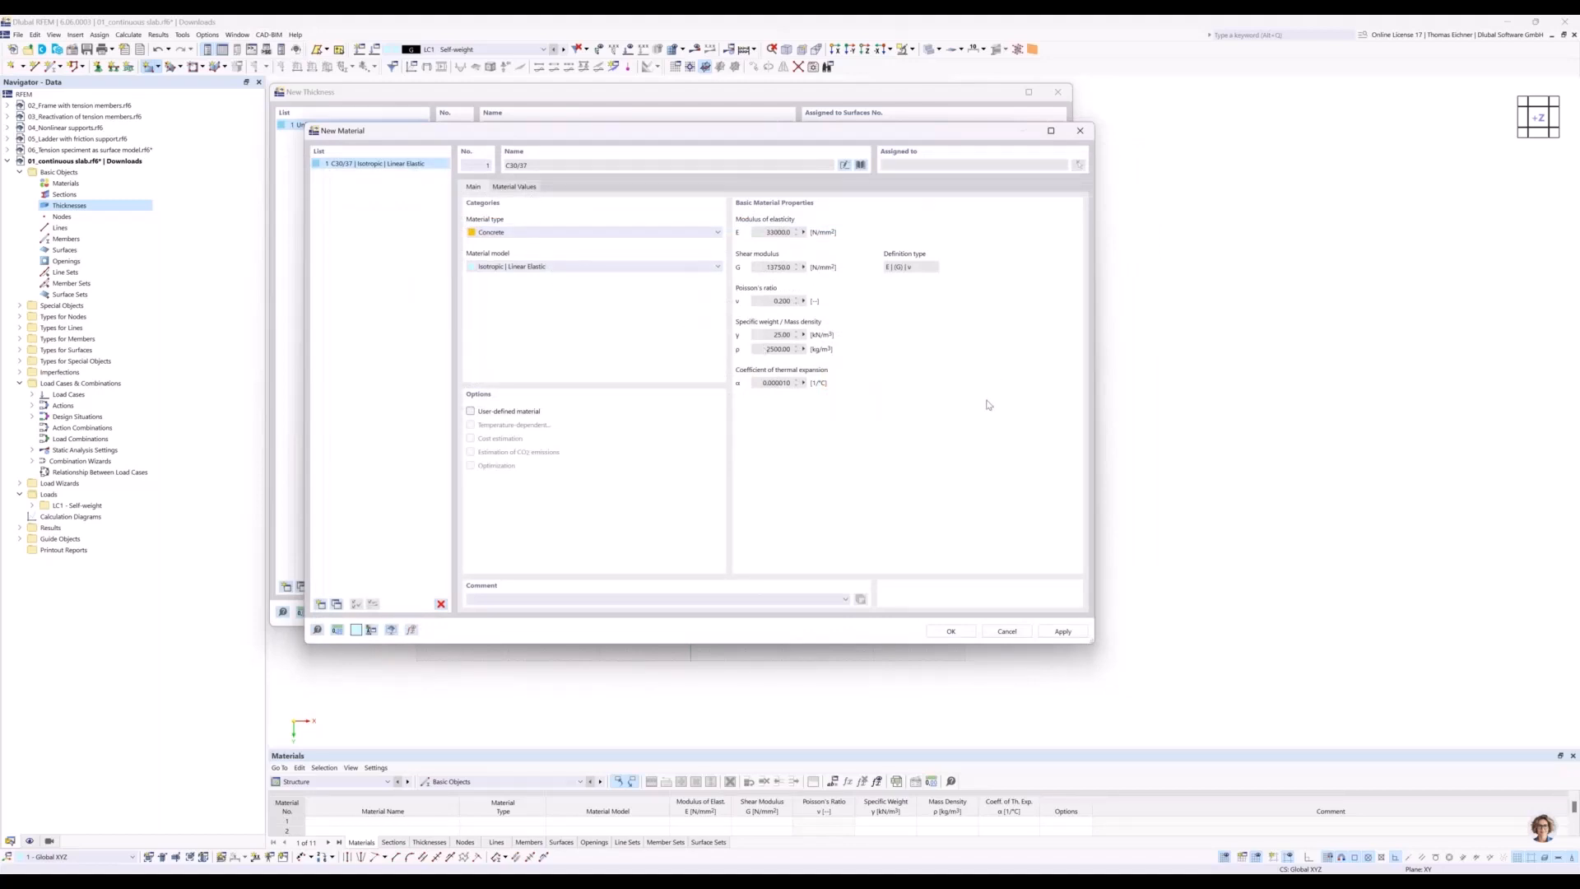
pyautogui.click(953, 630)
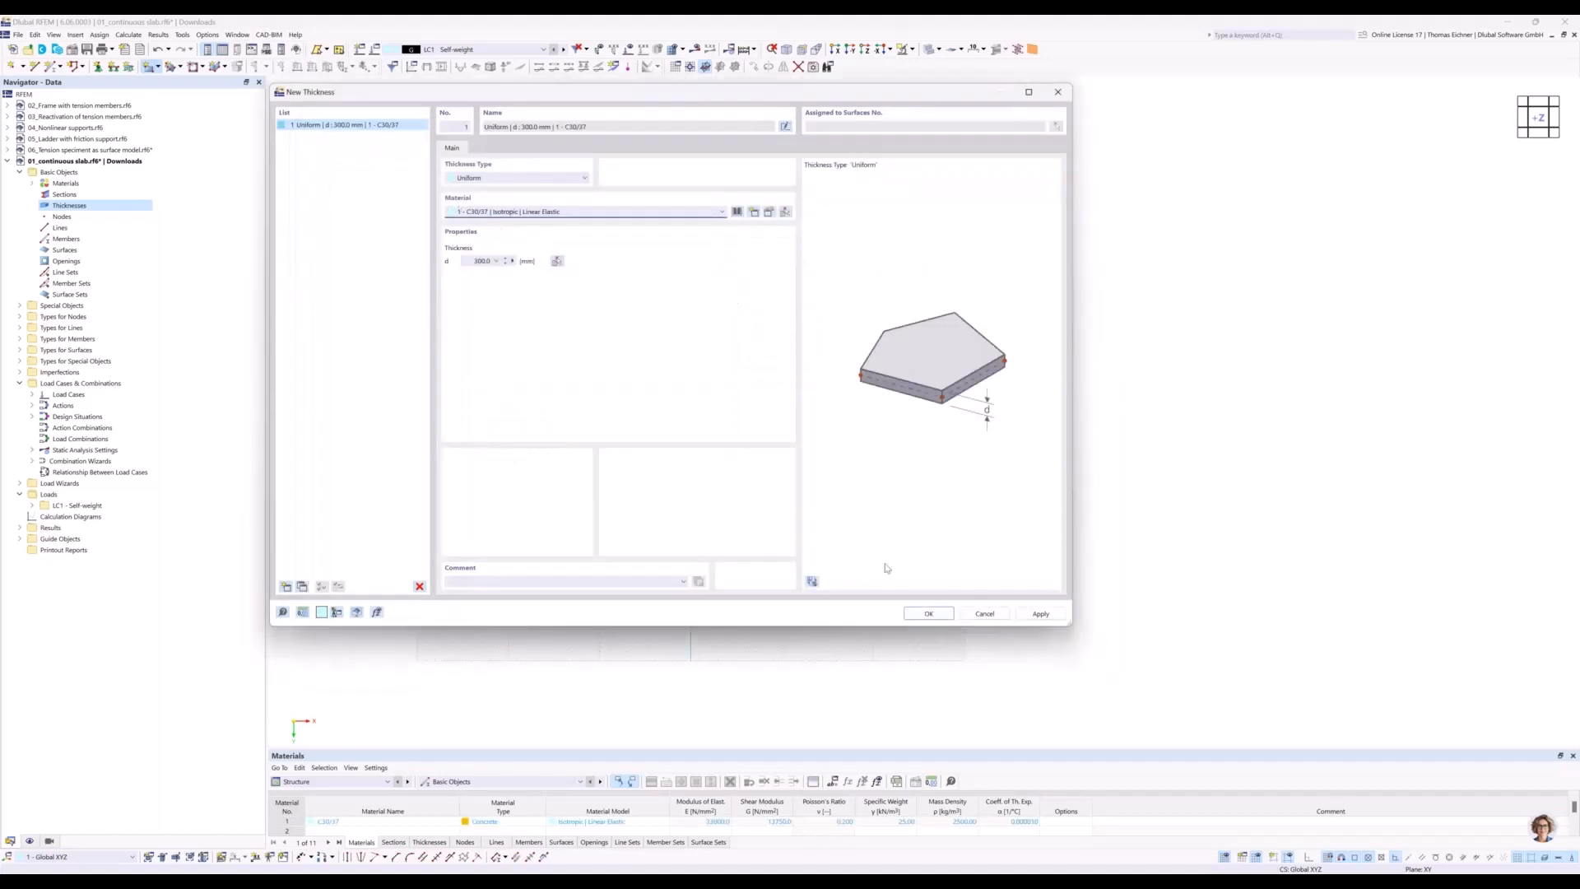
pyautogui.click(928, 616)
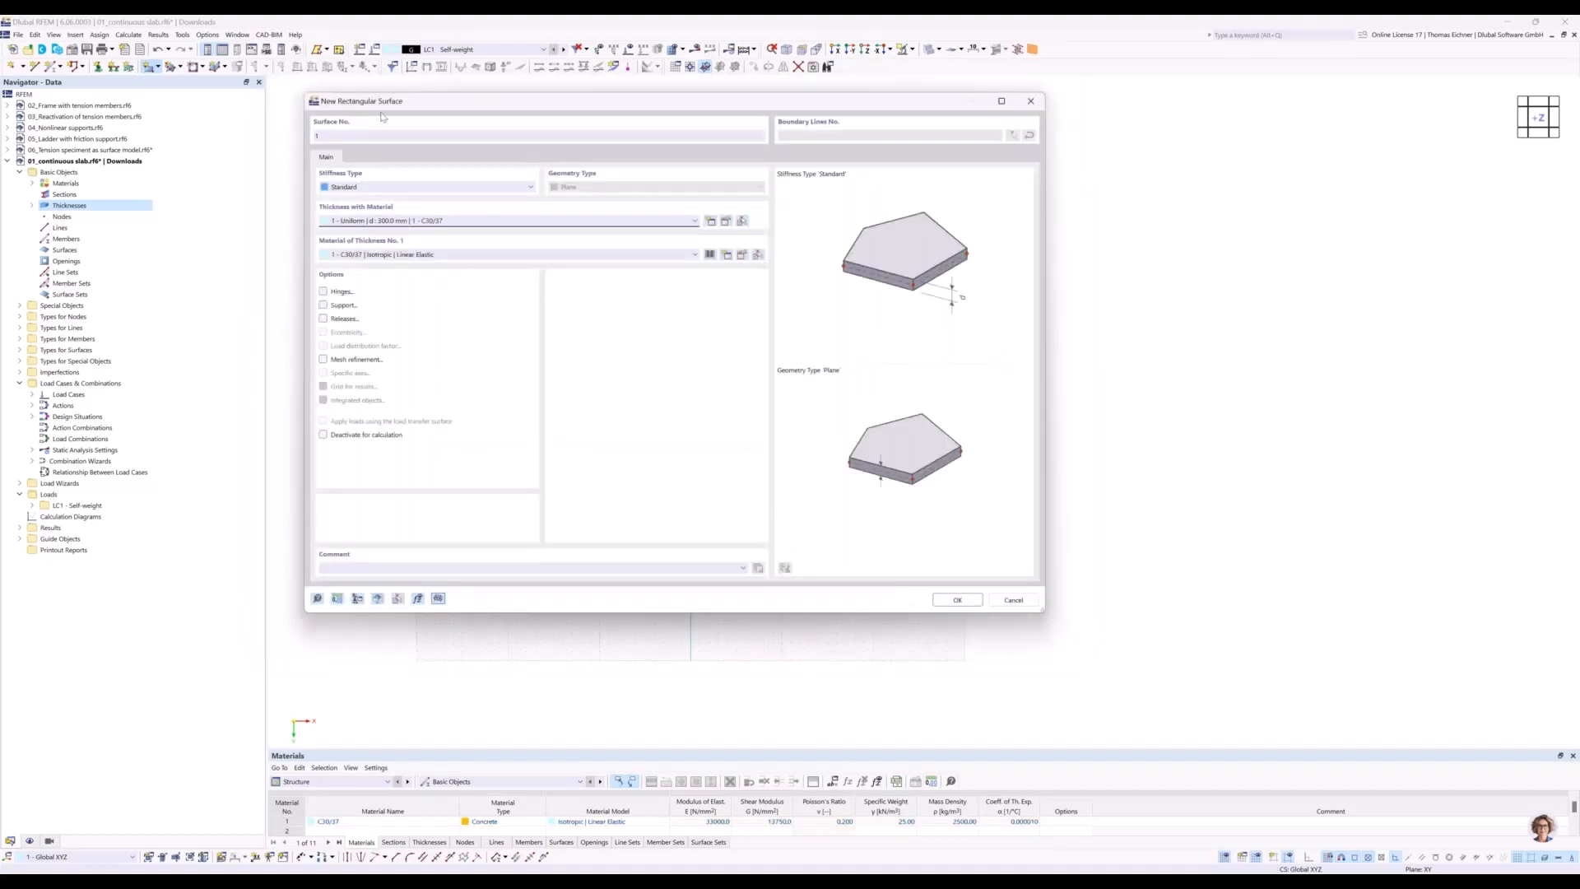
# Draw the rectangular slab surface from the origin to the opposite corner at X 10000 mm, Y 5000 mm.
pyautogui.moveTo(381, 107); pyautogui.dragTo(366, 128)
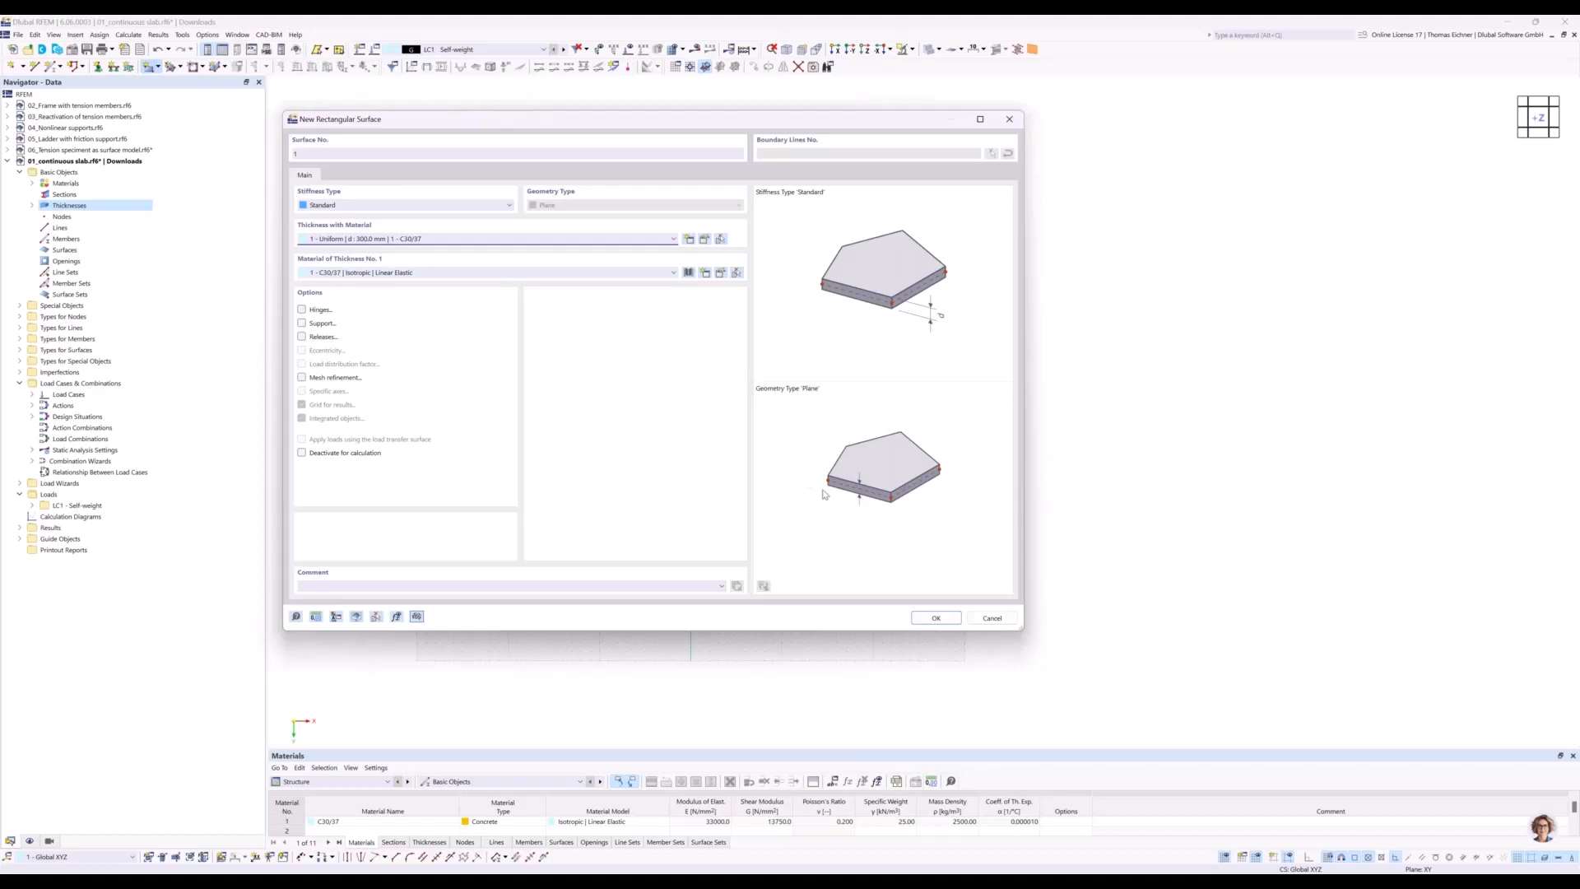
pyautogui.click(936, 619)
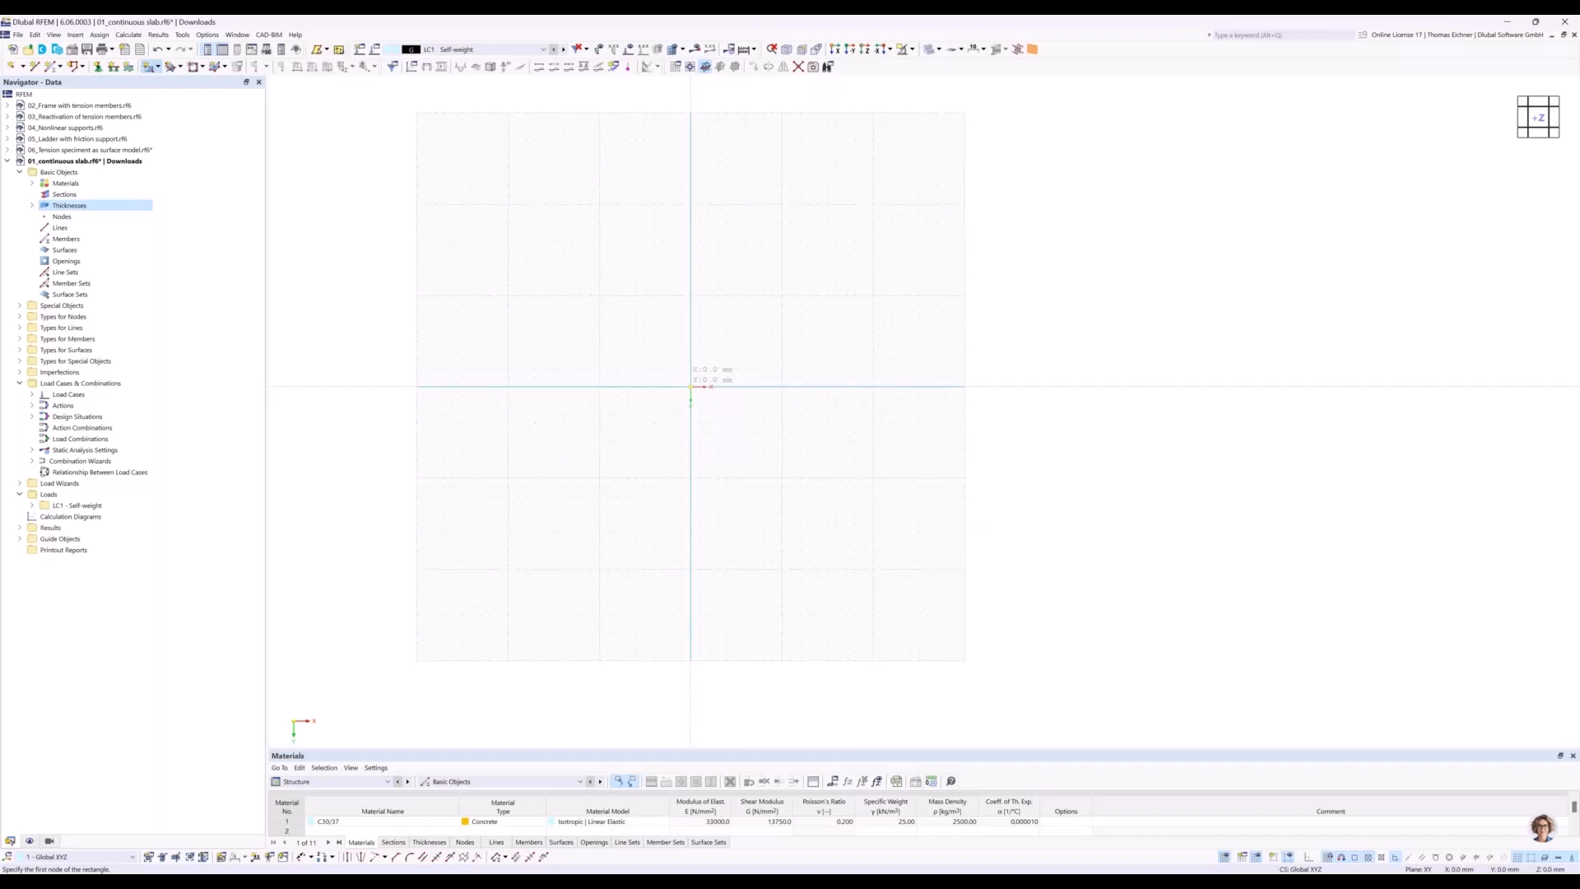
pyautogui.click(690, 386)
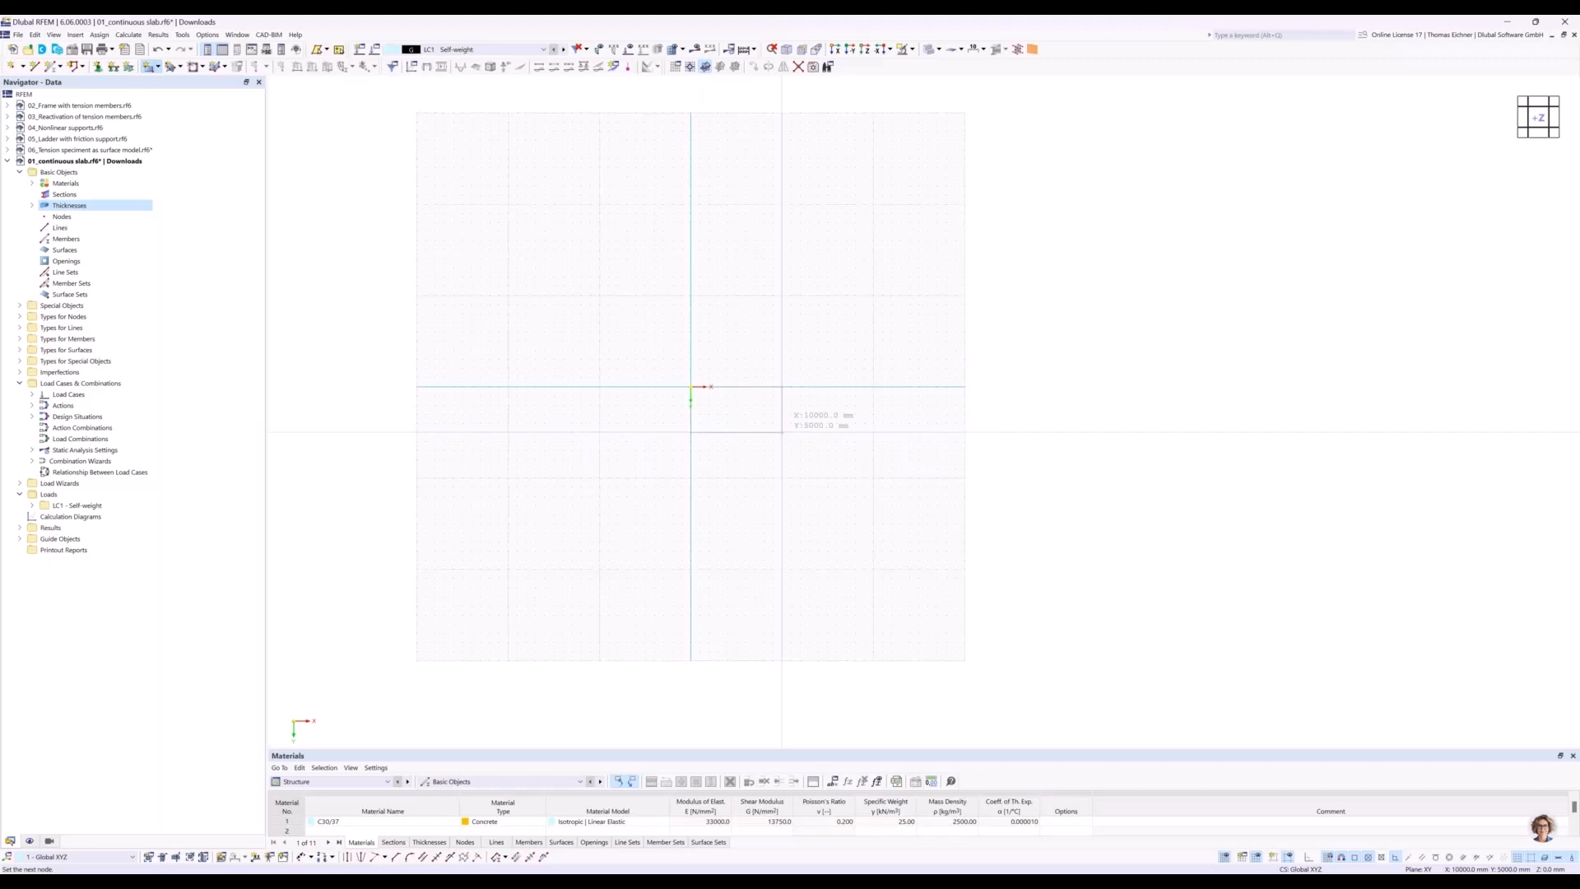
pyautogui.click(782, 432)
pyautogui.press('Escape')
# Set the solid model rendering of surfaces to Filled incl. Thickness.
pyautogui.scroll(1, 740, 411)
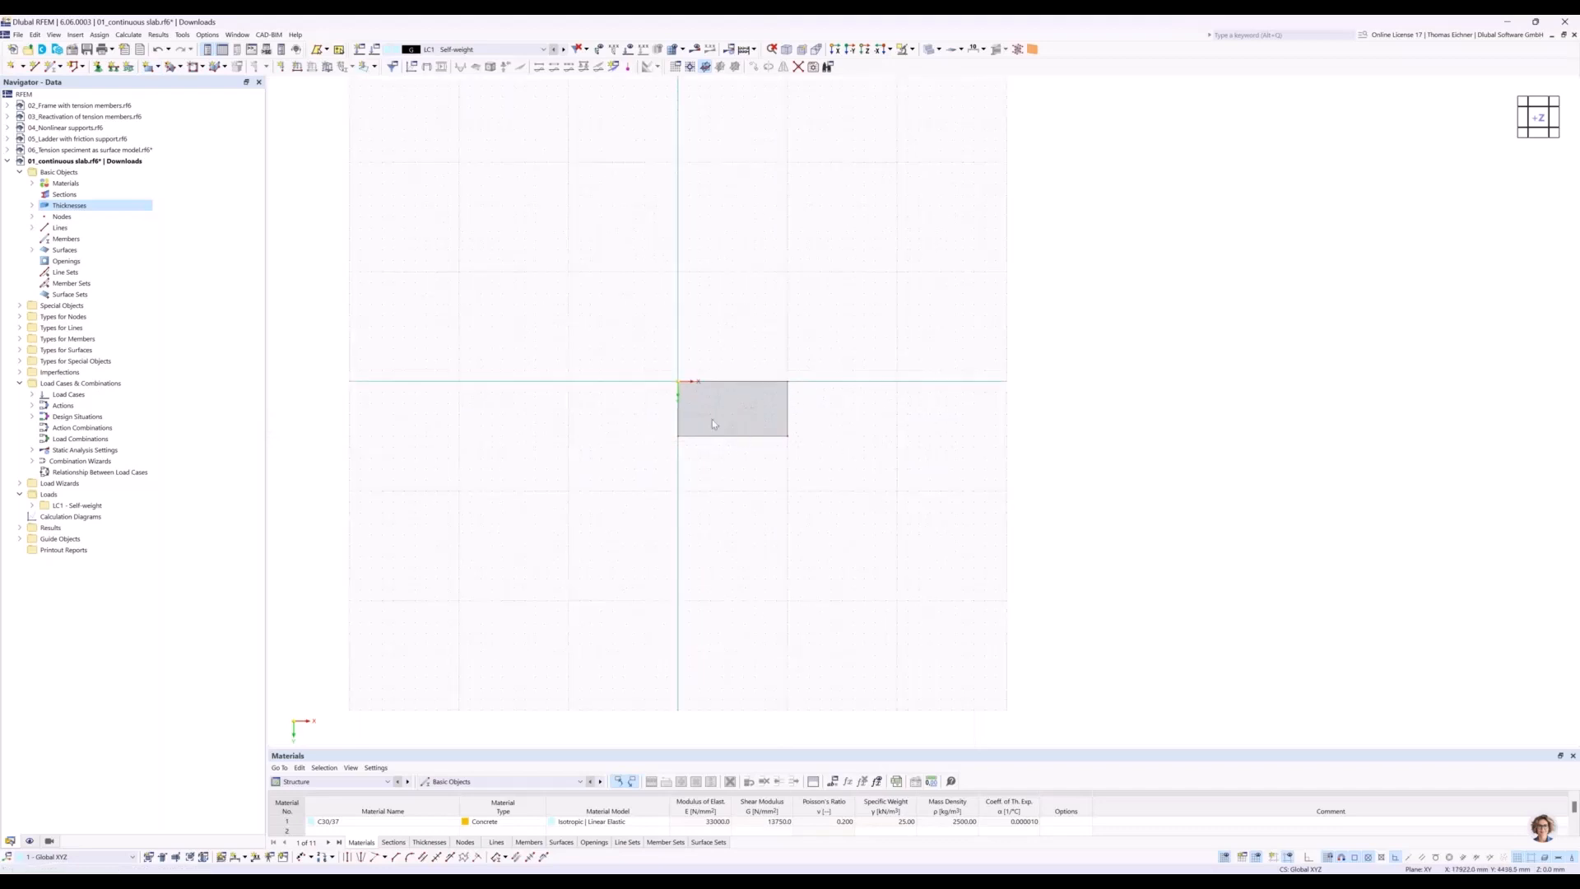
pyautogui.scroll(5, 784, 441)
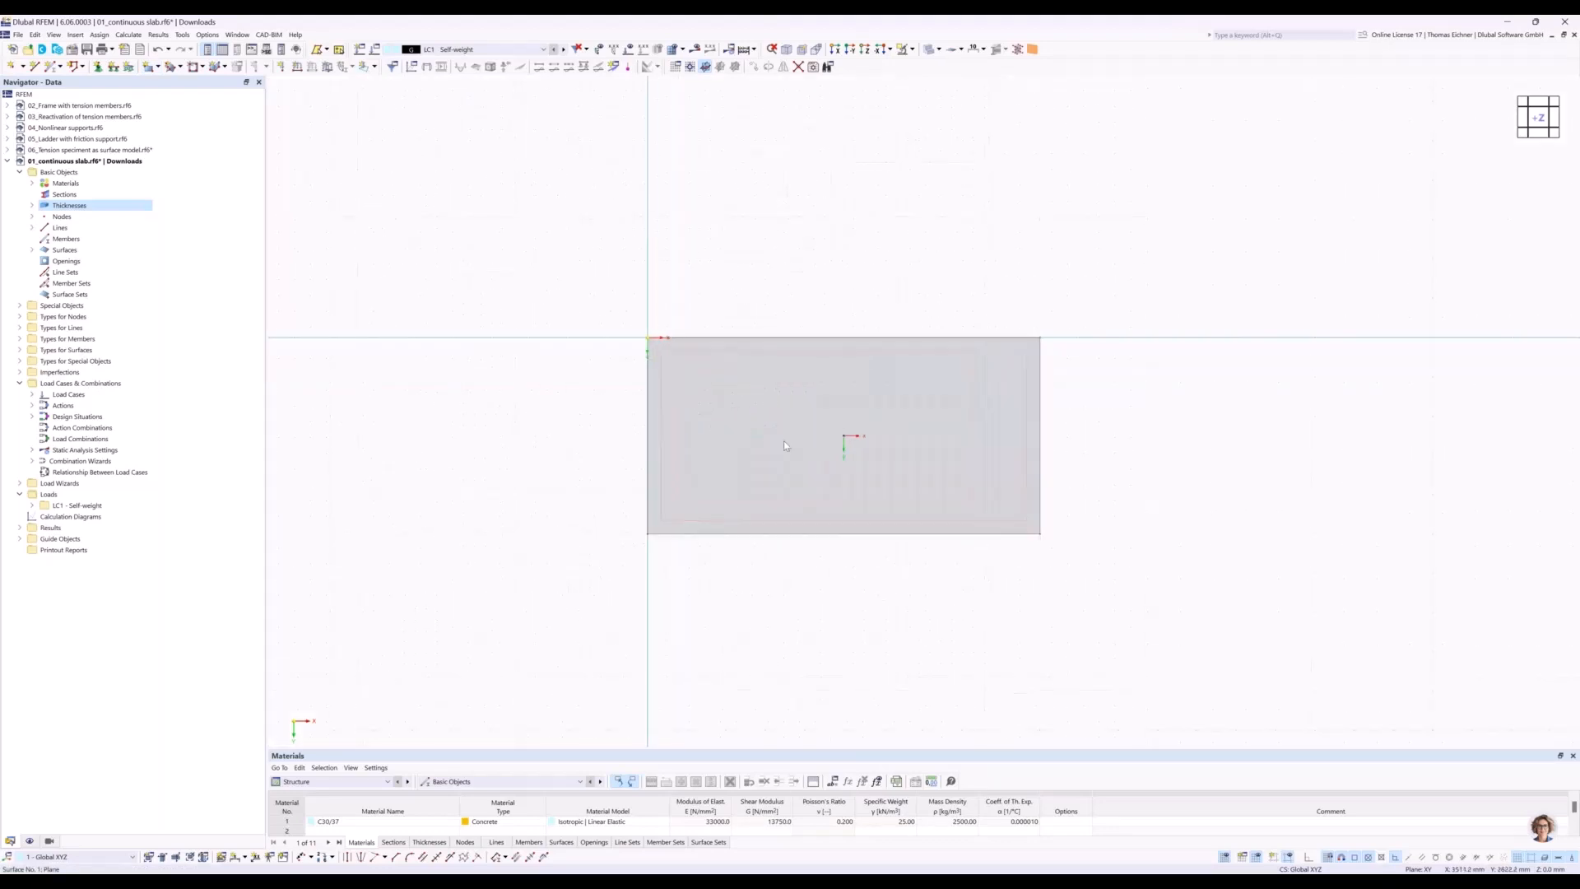
pyautogui.keyDown('ctrl'); pyautogui.moveTo(1029, 443); pyautogui.dragTo(1027, 371, button='middle'); pyautogui.keyUp('ctrl')
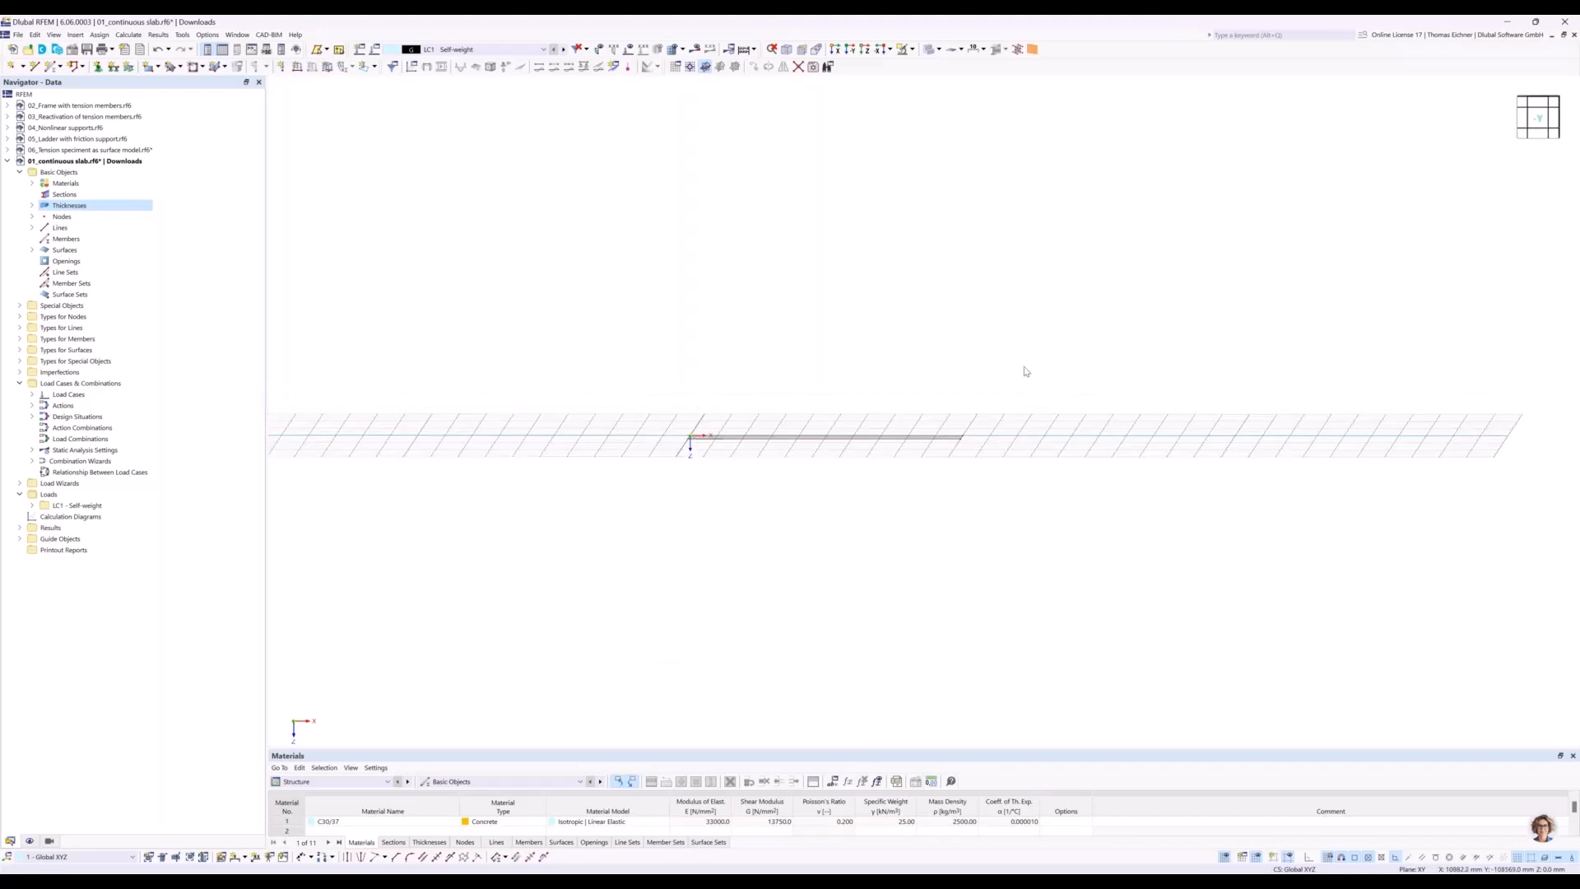
pyautogui.keyDown('ctrl'); pyautogui.moveTo(982, 420); pyautogui.dragTo(1028, 444, button='middle'); pyautogui.keyUp('ctrl')
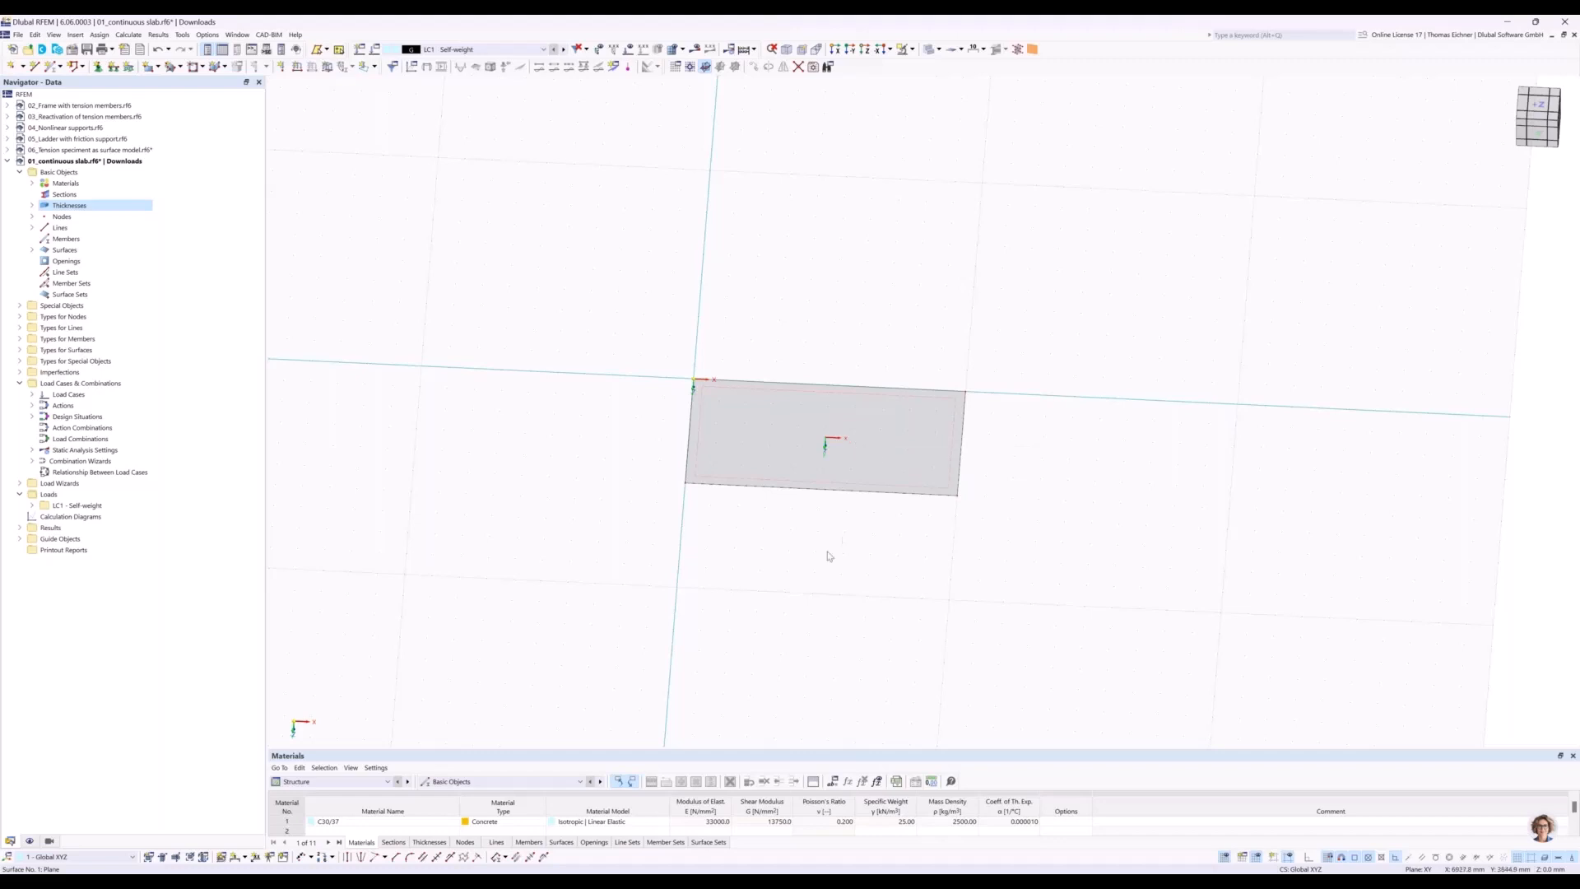
pyautogui.keyDown('ctrl'); pyautogui.moveTo(826, 508); pyautogui.dragTo(819, 490, button='middle'); pyautogui.keyUp('ctrl')
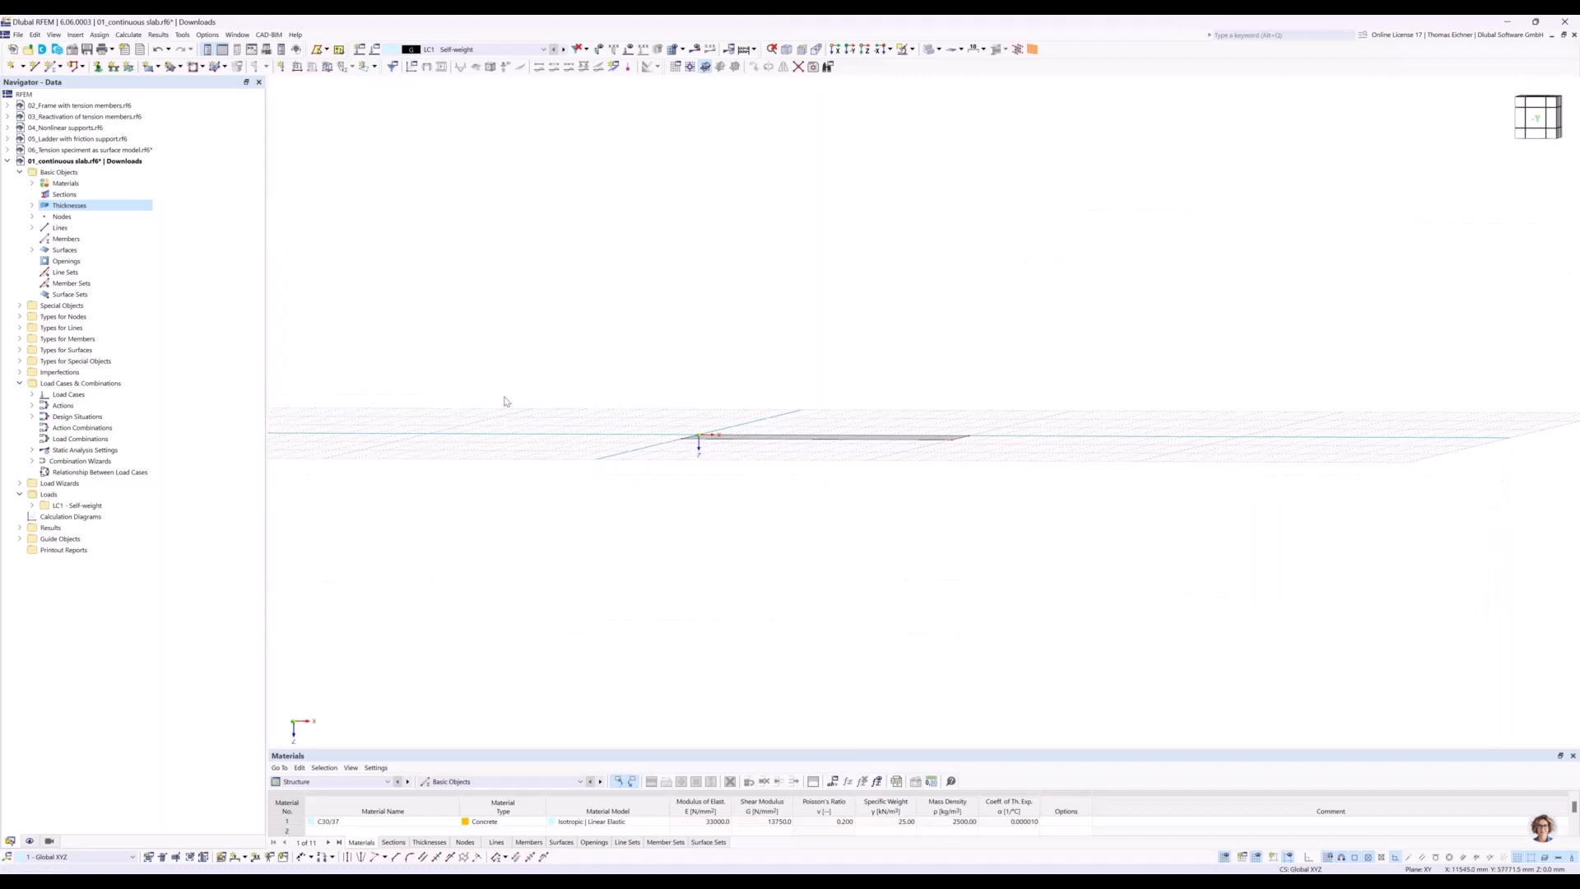
pyautogui.click(29, 841)
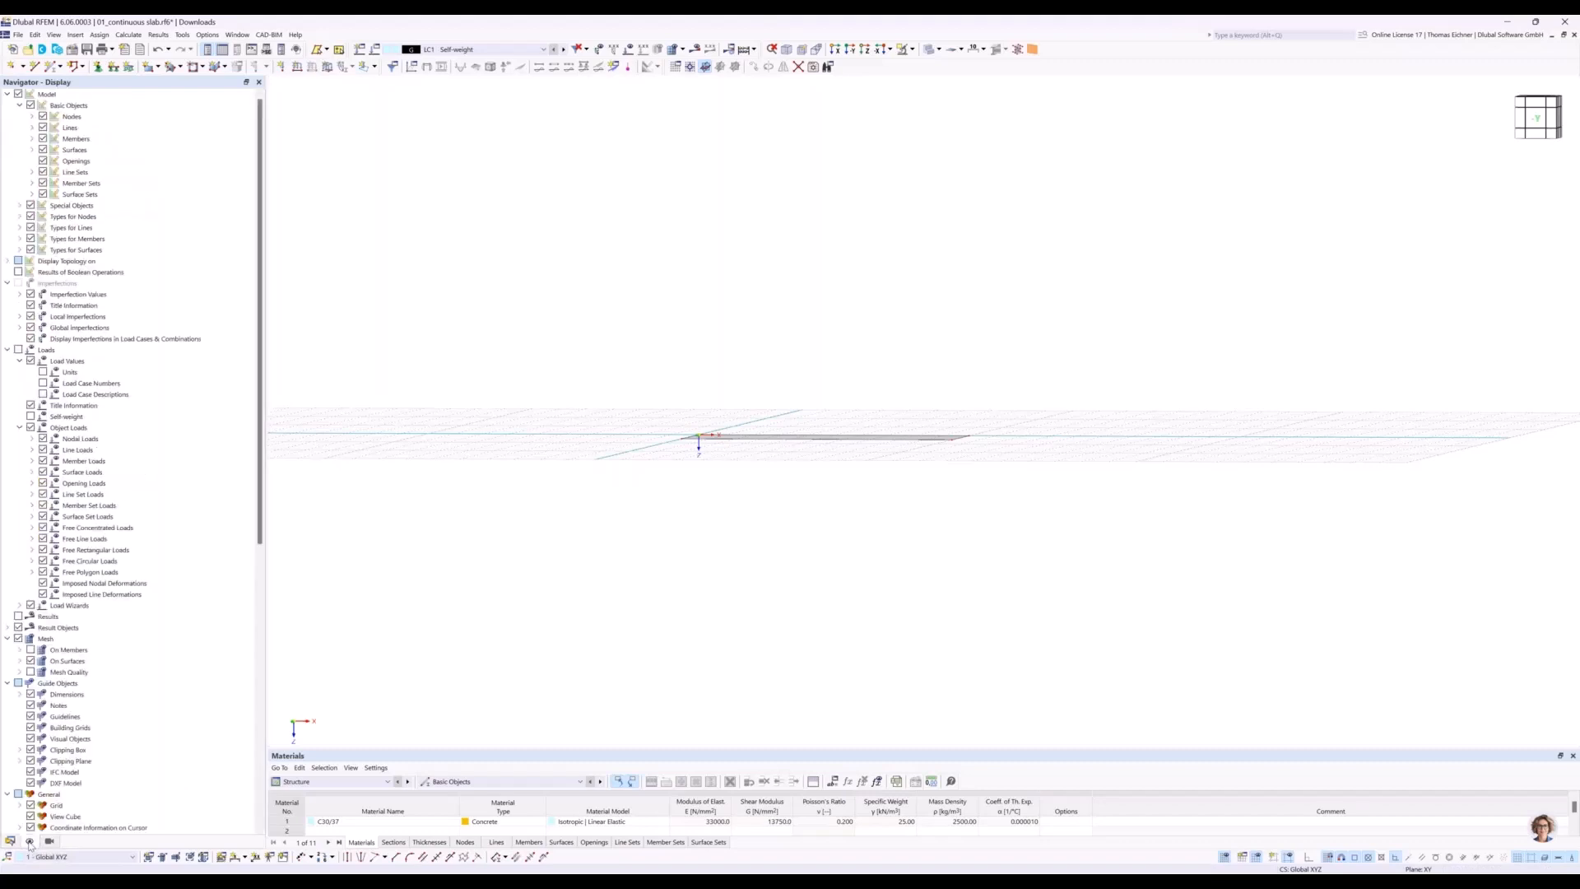
pyautogui.moveTo(261, 523); pyautogui.dragTo(260, 852)
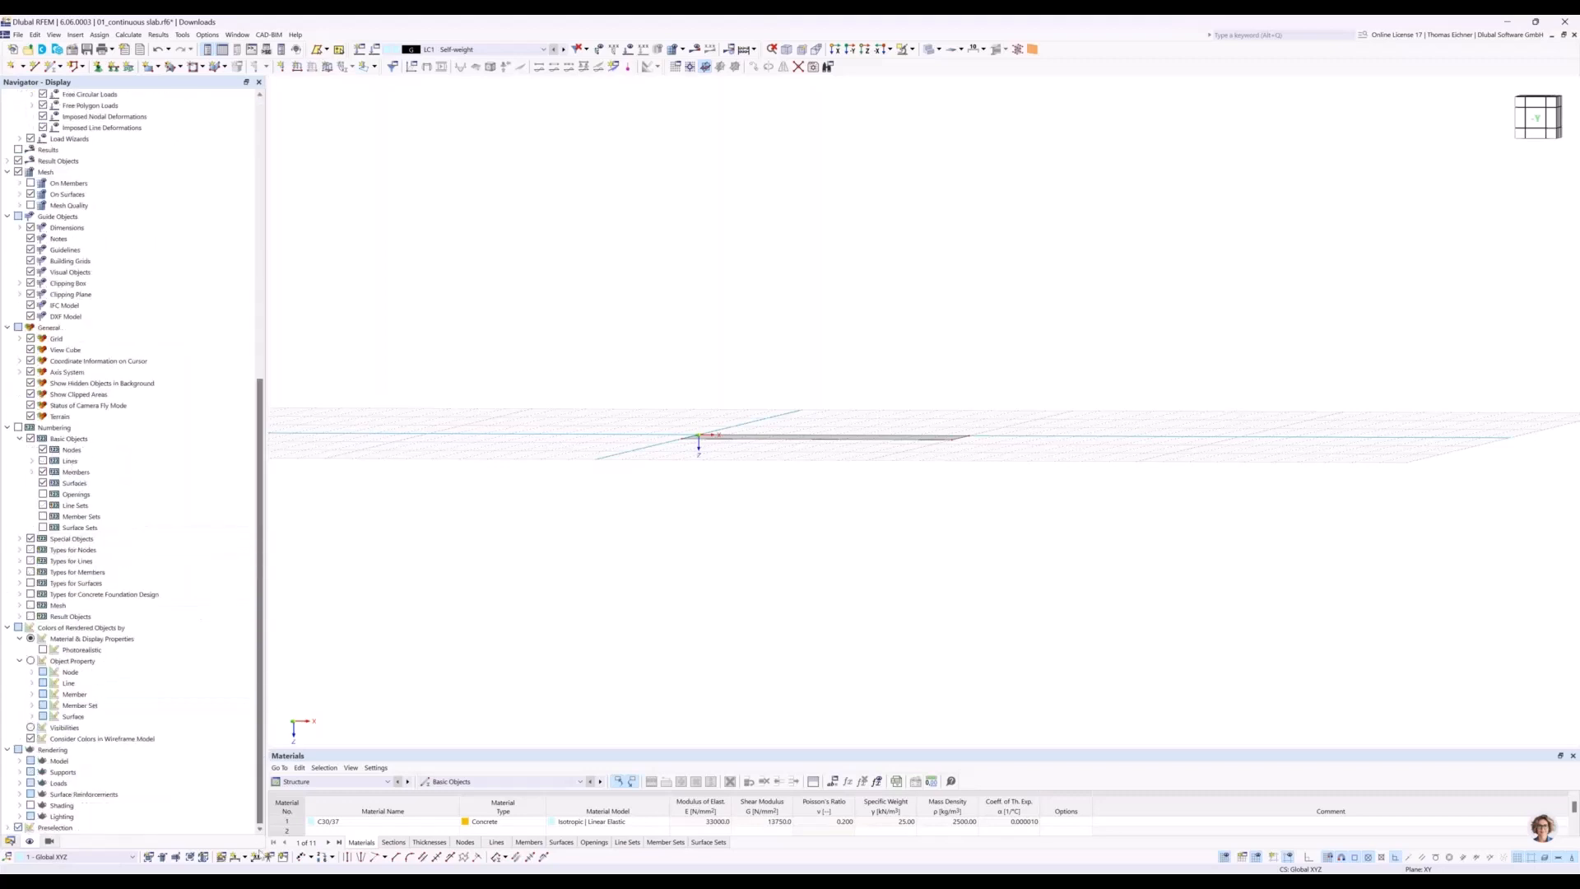
pyautogui.click(19, 762)
pyautogui.click(31, 783)
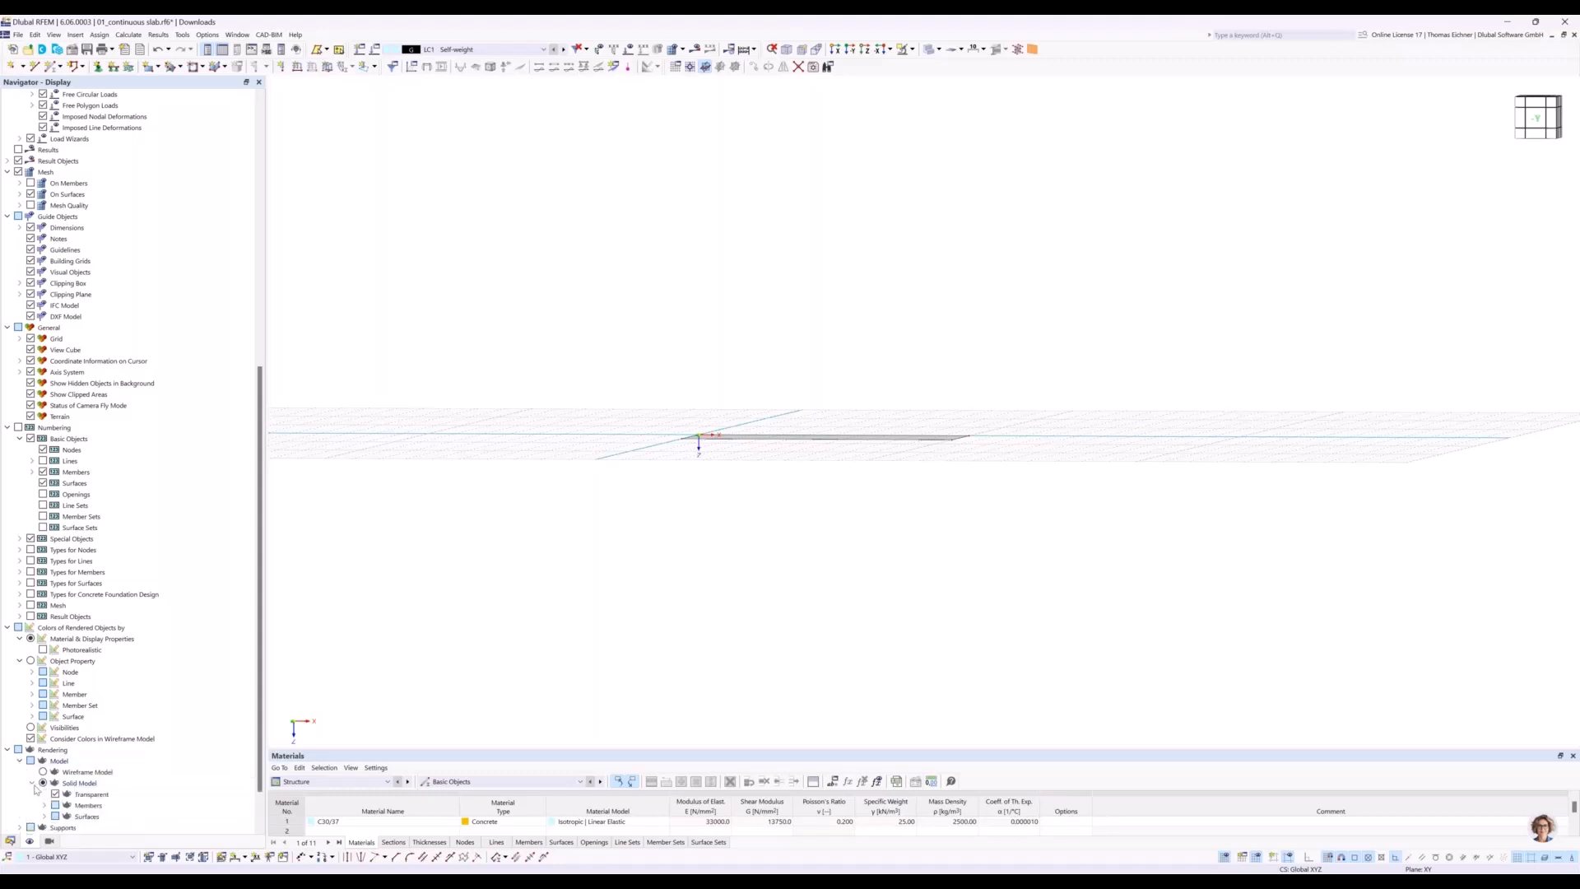
pyautogui.click(45, 816)
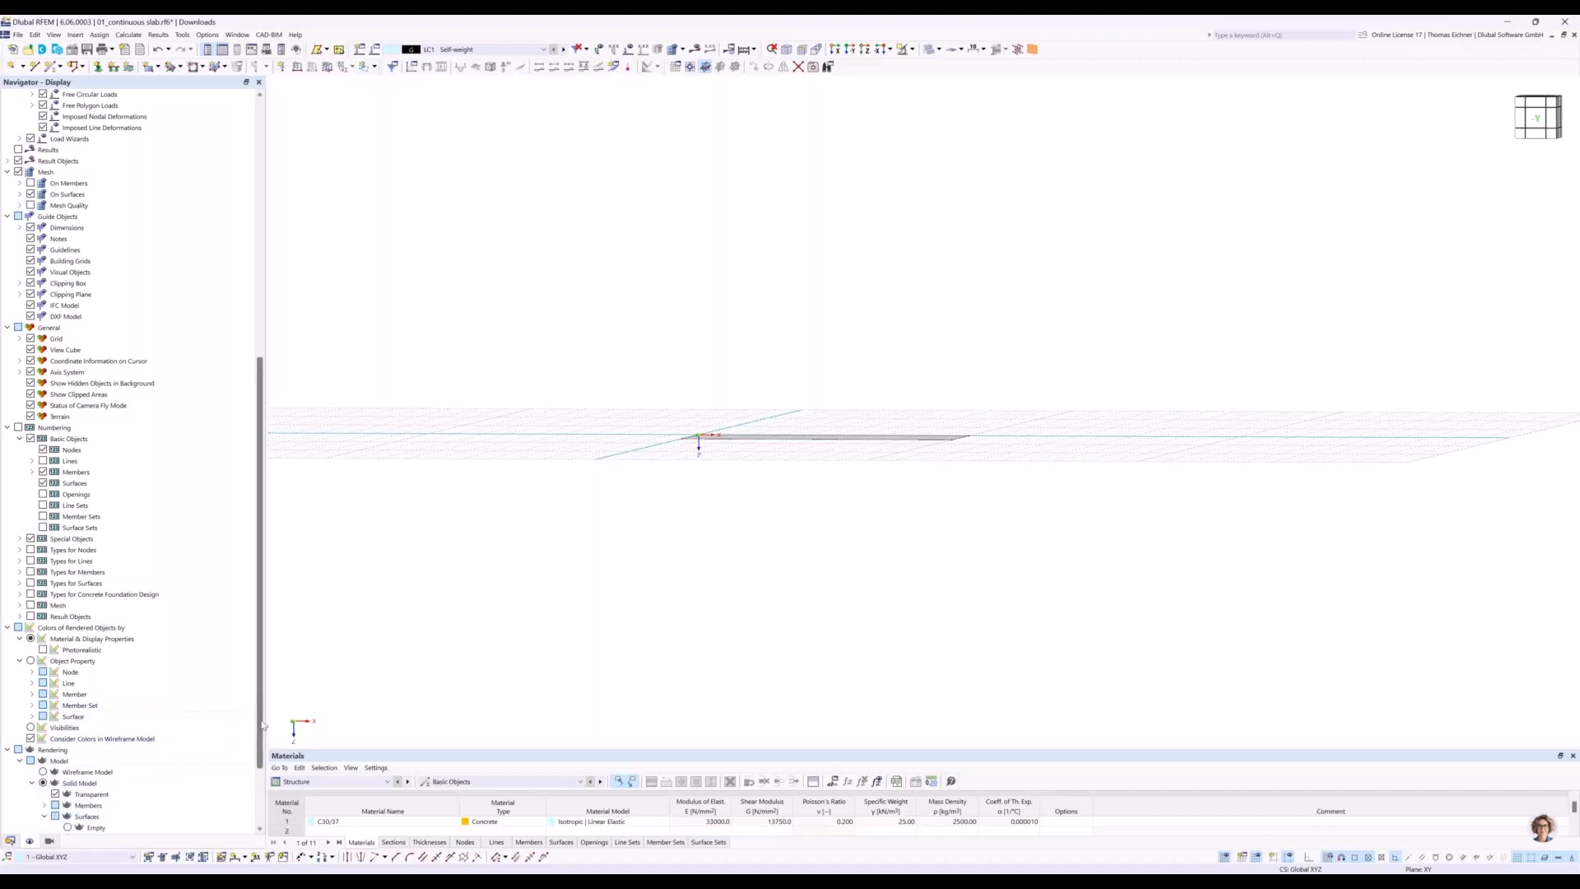
pyautogui.scroll(-3, 142, 744)
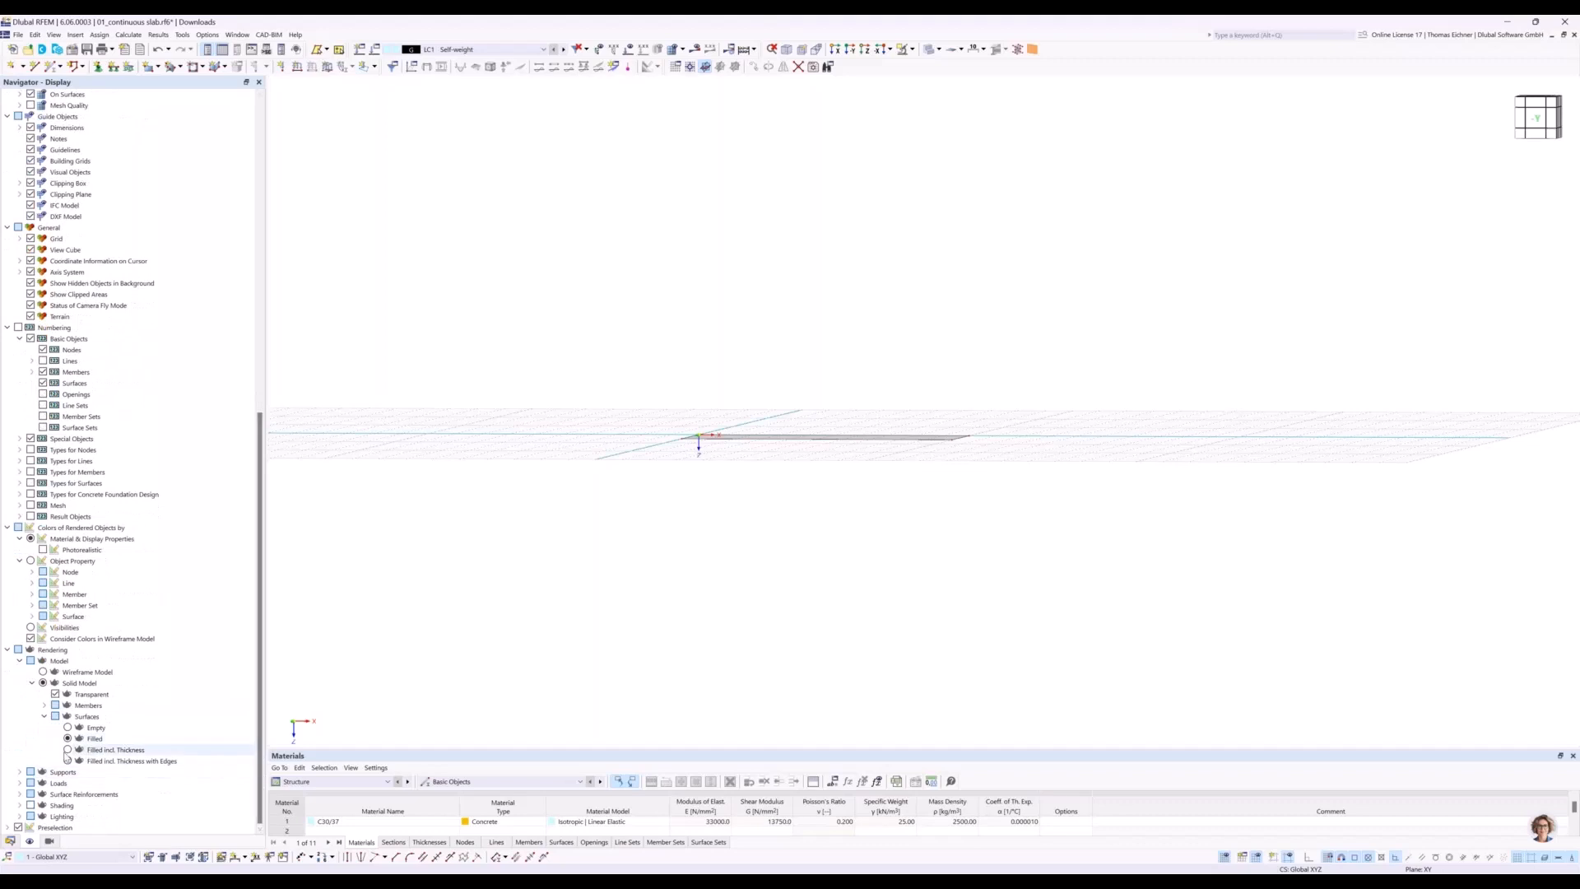
pyautogui.click(68, 750)
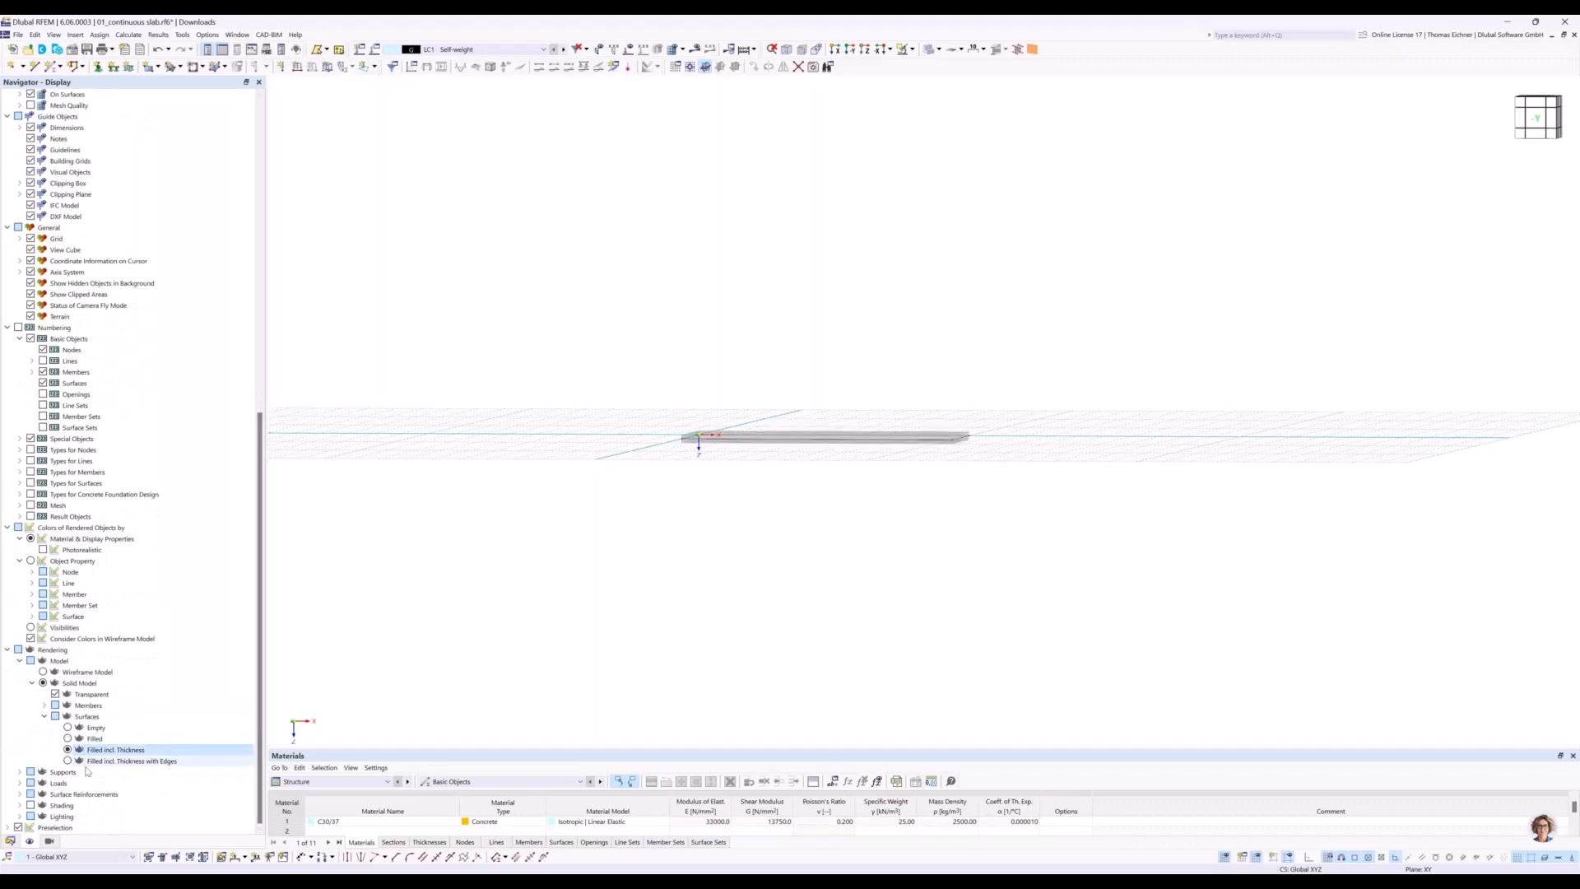
# Try the Filled incl. Thickness with Edges surface rendering, restore Filled, and return to the model data tree.
pyautogui.keyDown('ctrl'); pyautogui.moveTo(874, 533); pyautogui.dragTo(878, 455, button='middle'); pyautogui.keyUp('ctrl')
pyautogui.scroll(3, 881, 432)
pyautogui.scroll(2, 880, 431)
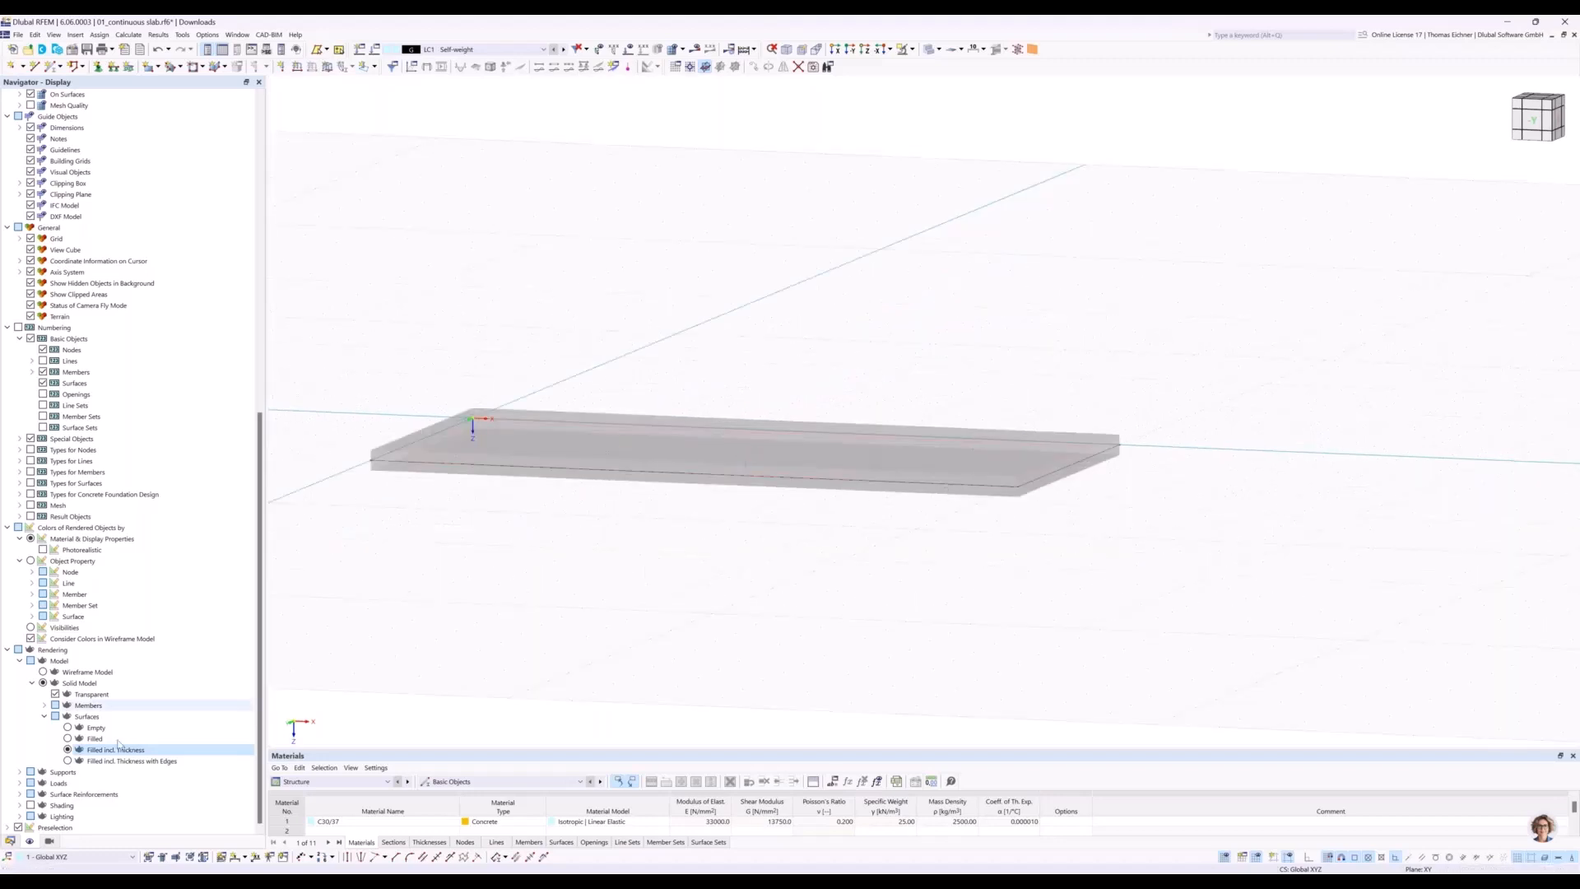
pyautogui.click(69, 761)
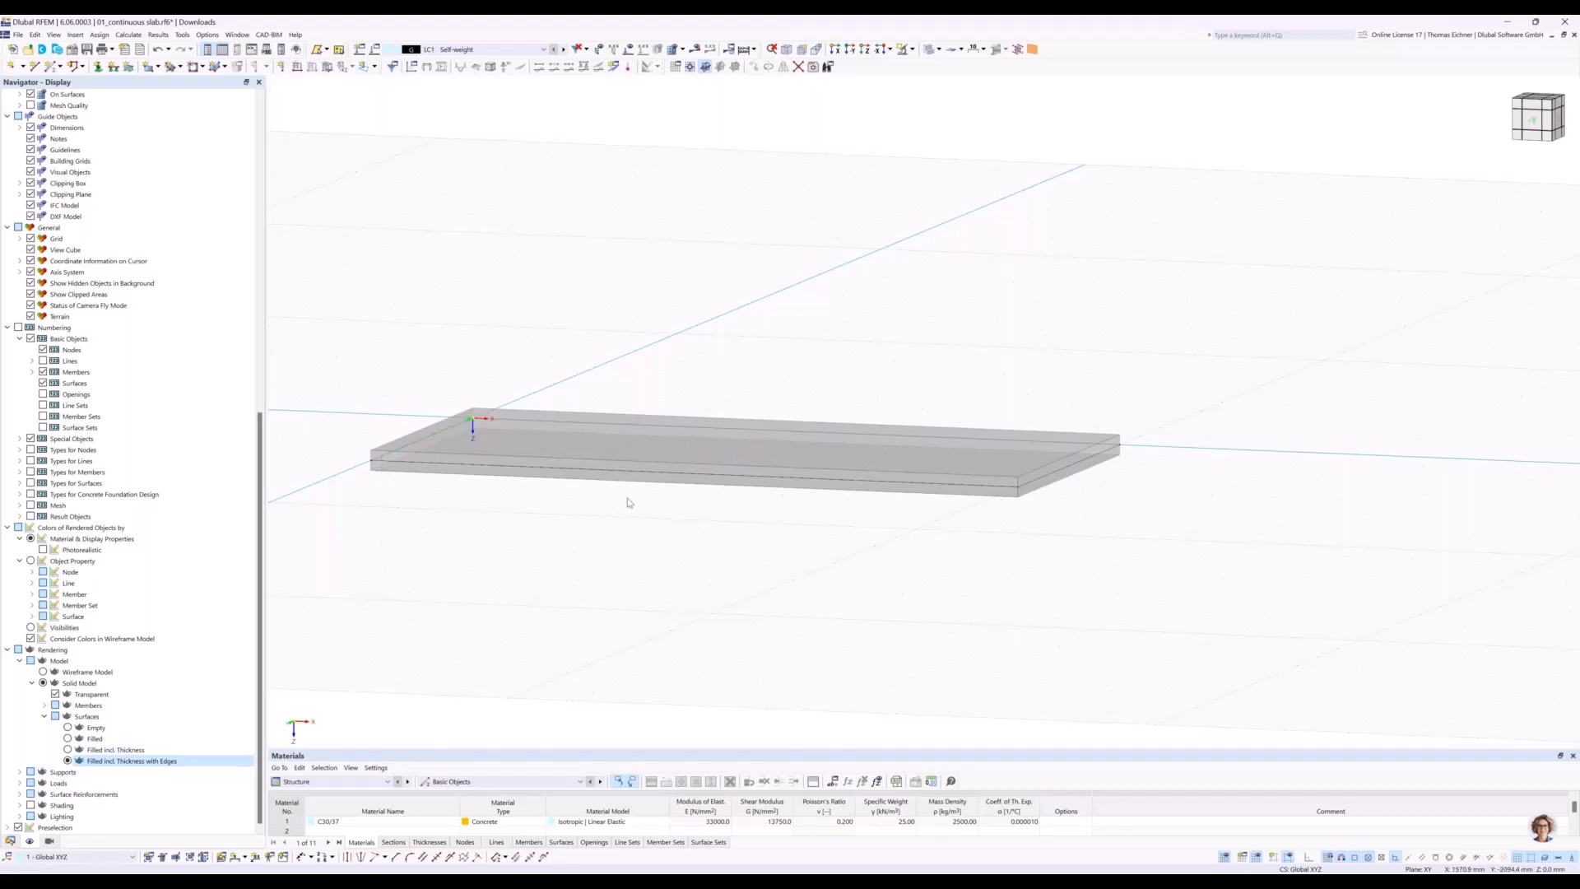
pyautogui.click(67, 739)
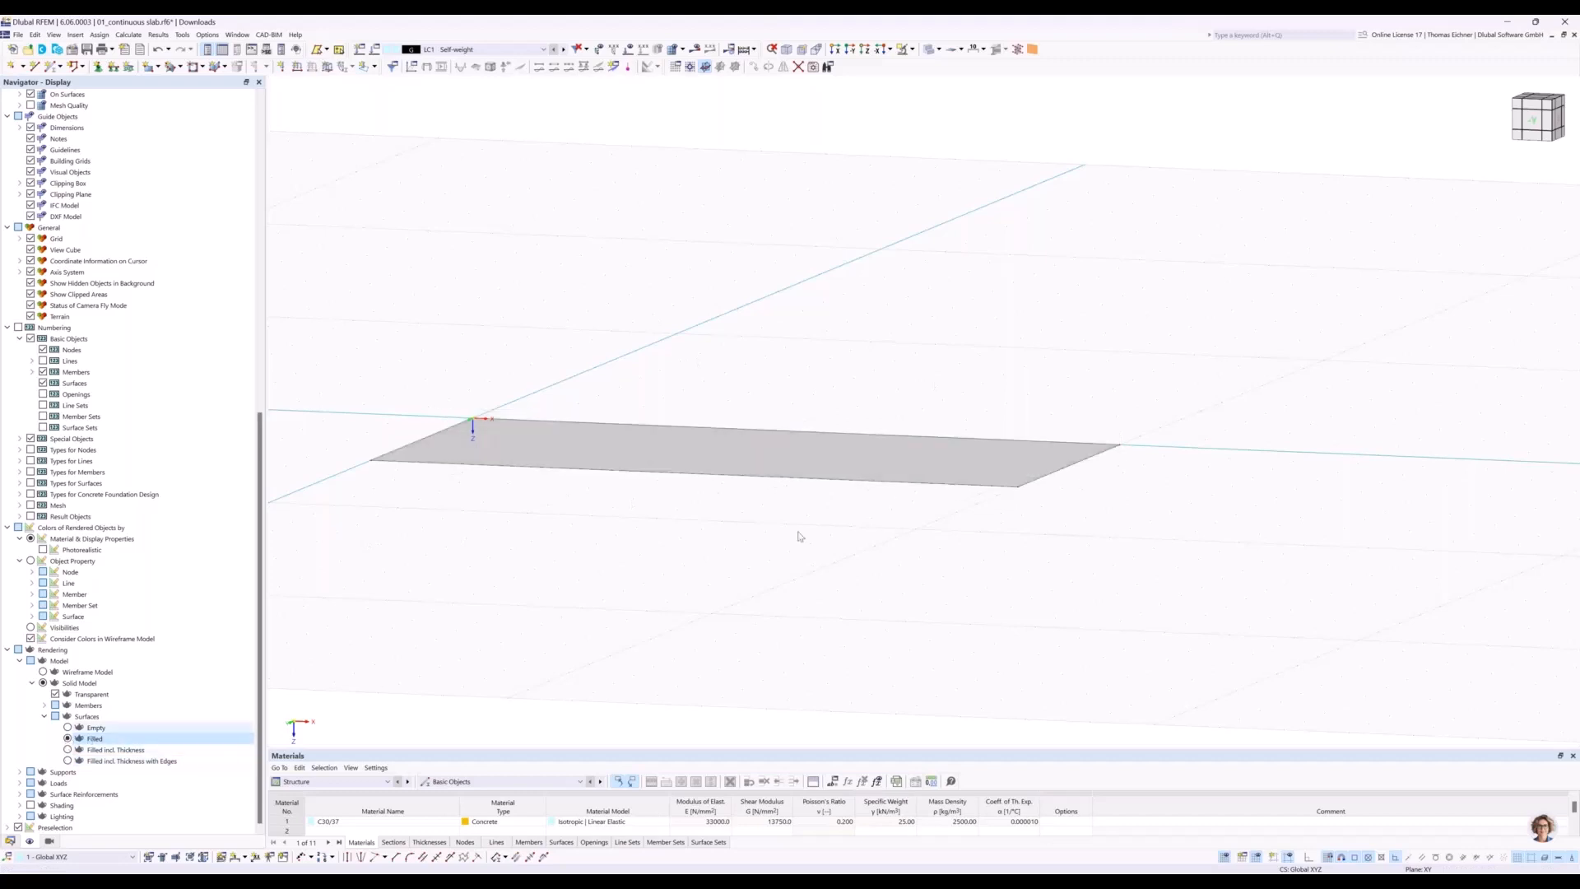
pyautogui.keyDown('ctrl'); pyautogui.moveTo(731, 256); pyautogui.dragTo(849, 329, button='middle'); pyautogui.keyUp('ctrl')
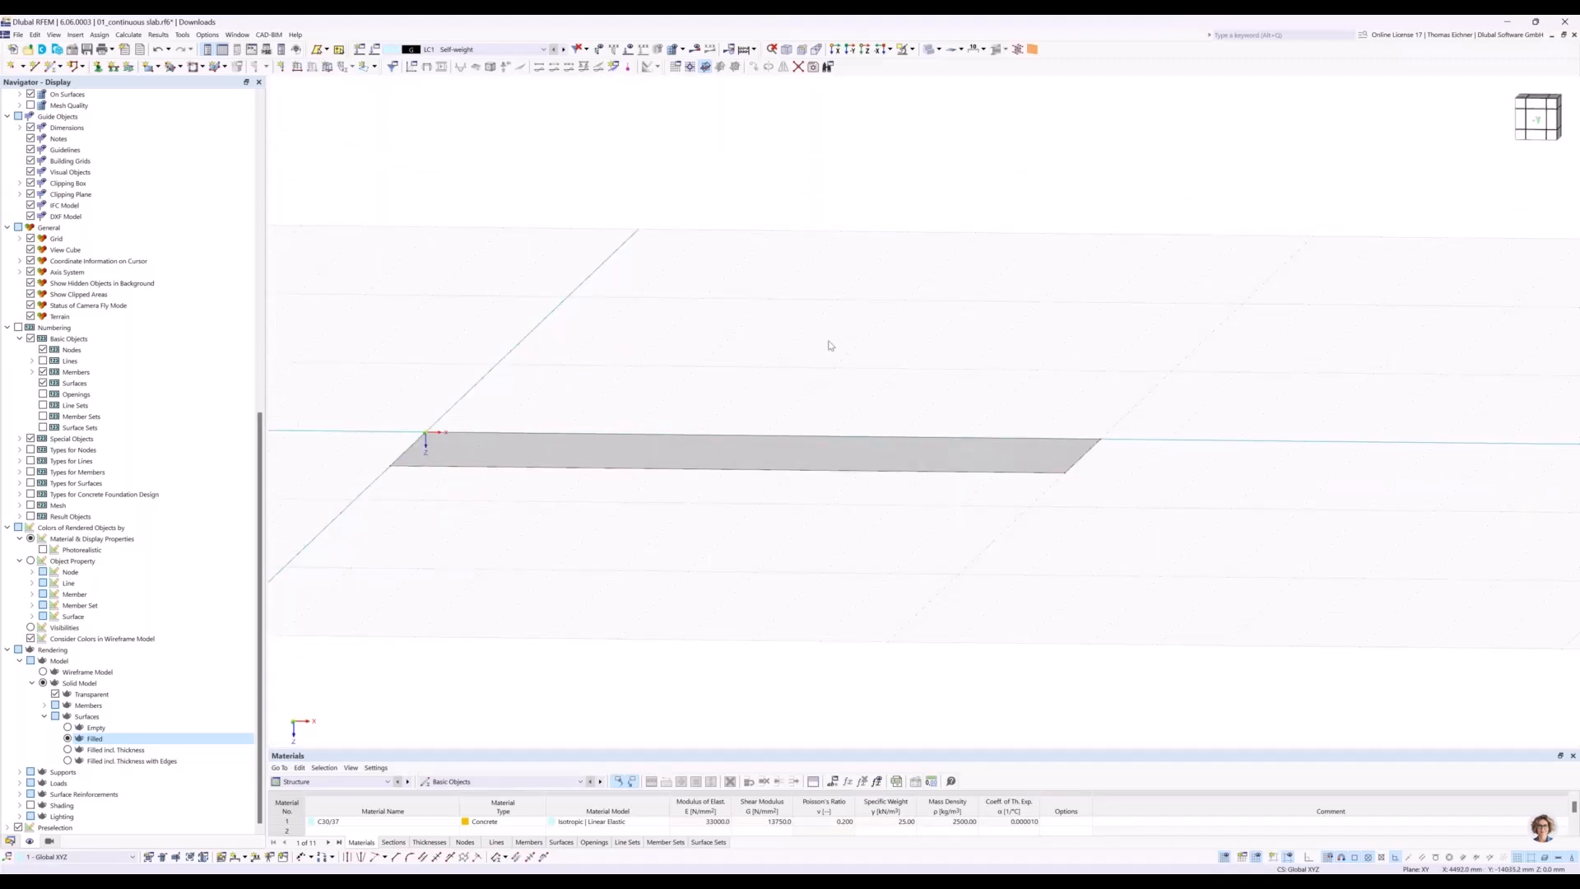
pyautogui.click(8, 650)
pyautogui.click(10, 840)
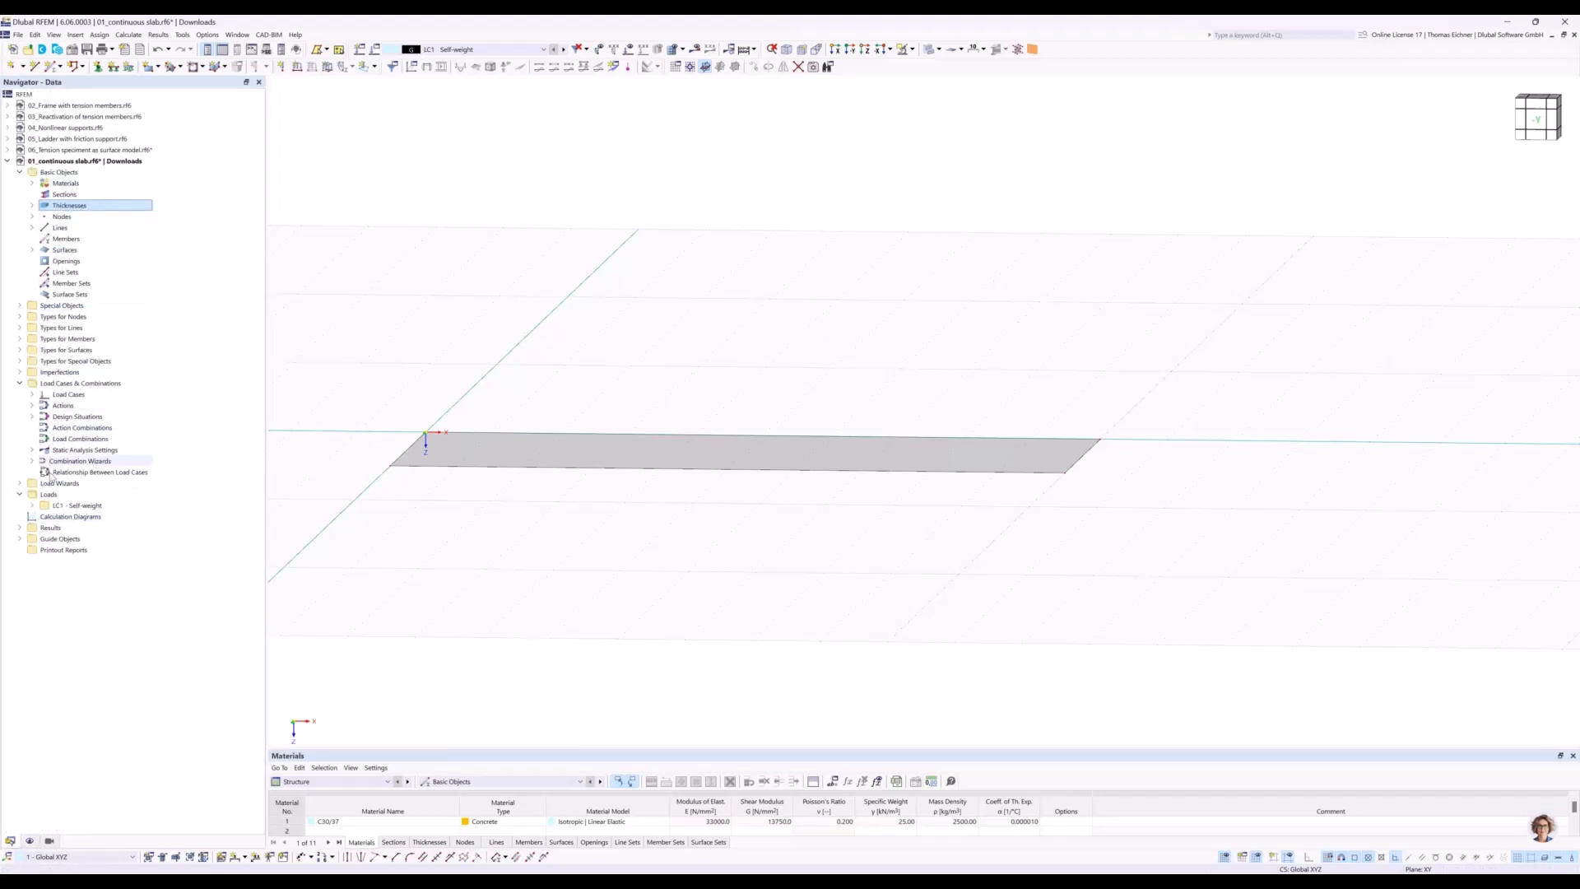
# Draw a single line across the slab at mid-length, from X 5000 mm, Y 0 mm to X 5000 mm, Y 5000 mm.
pyautogui.keyDown('ctrl'); pyautogui.moveTo(810, 319); pyautogui.dragTo(846, 456, button='middle'); pyautogui.keyUp('ctrl')
pyautogui.scroll(-3, 807, 444)
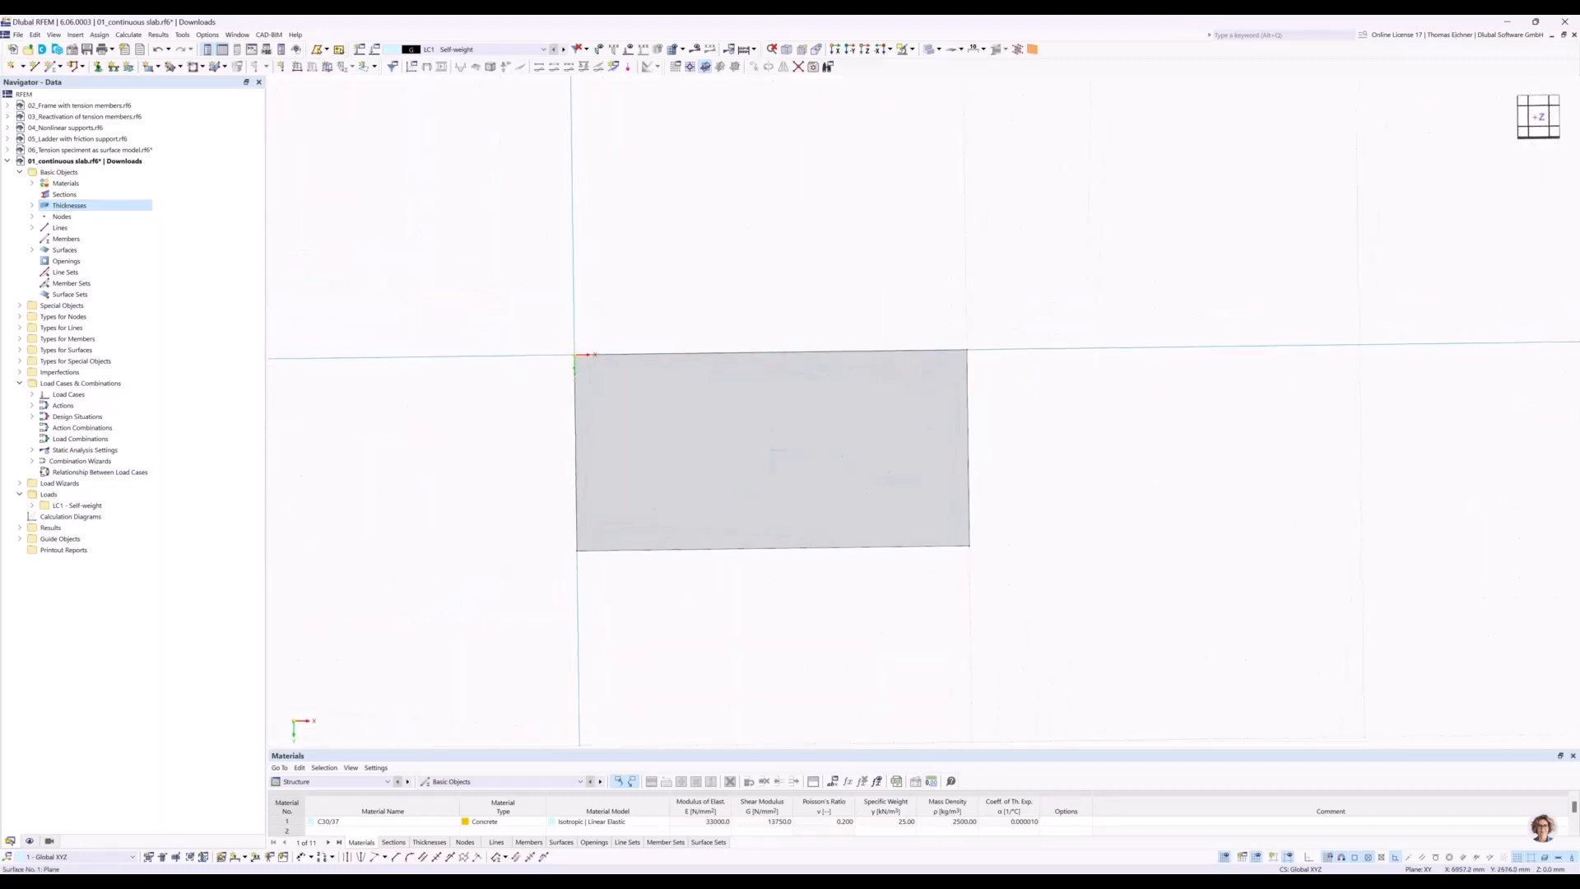
pyautogui.moveTo(1135, 541); pyautogui.dragTo(1119, 520, button='middle')
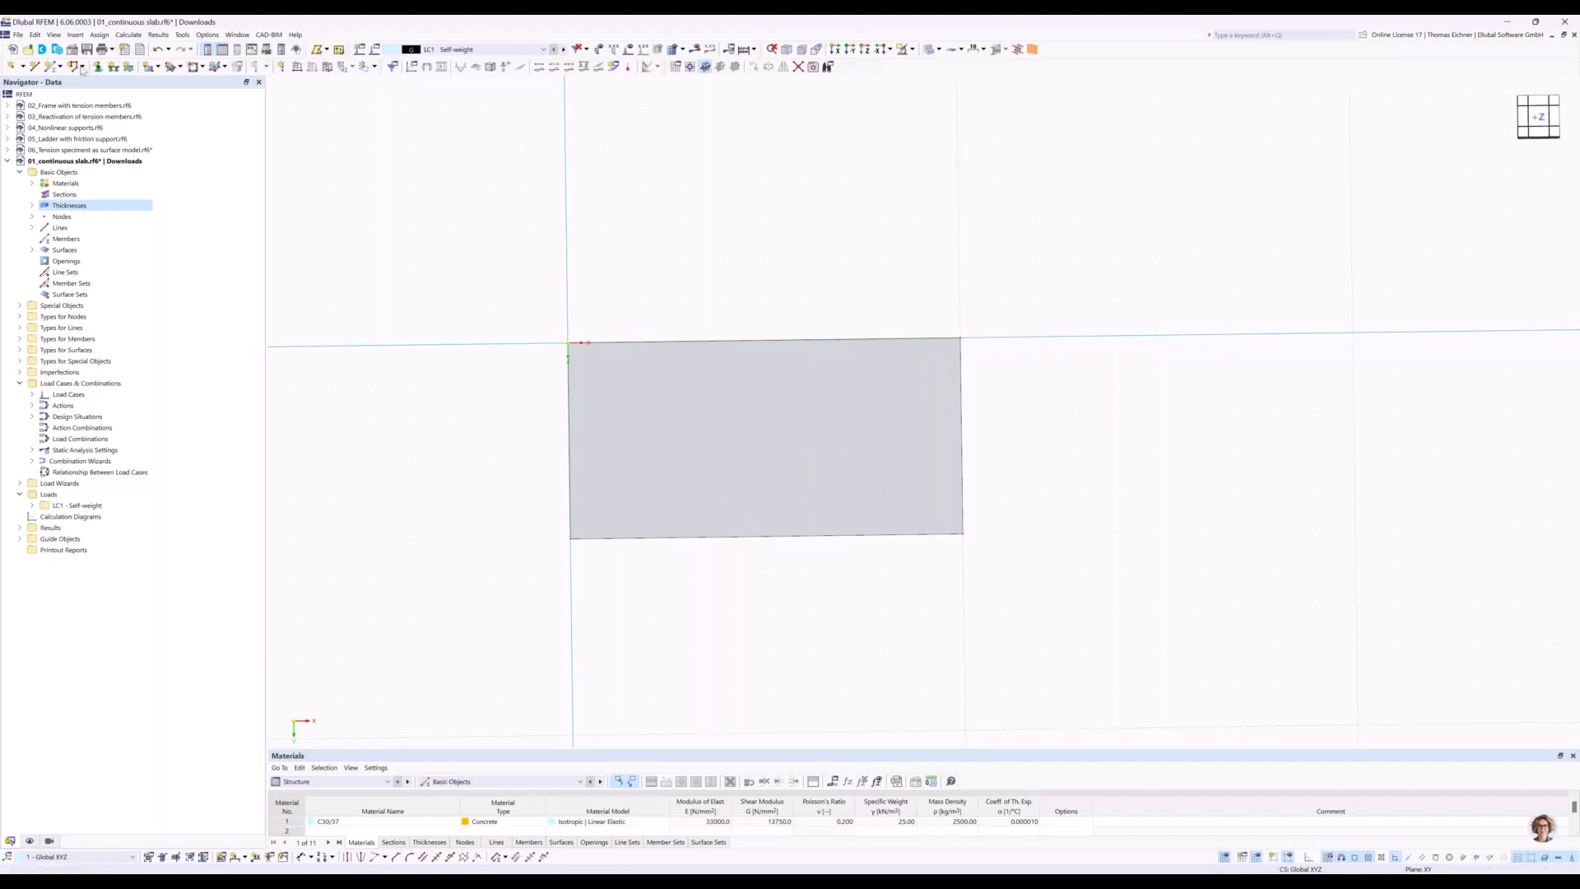
pyautogui.click(34, 68)
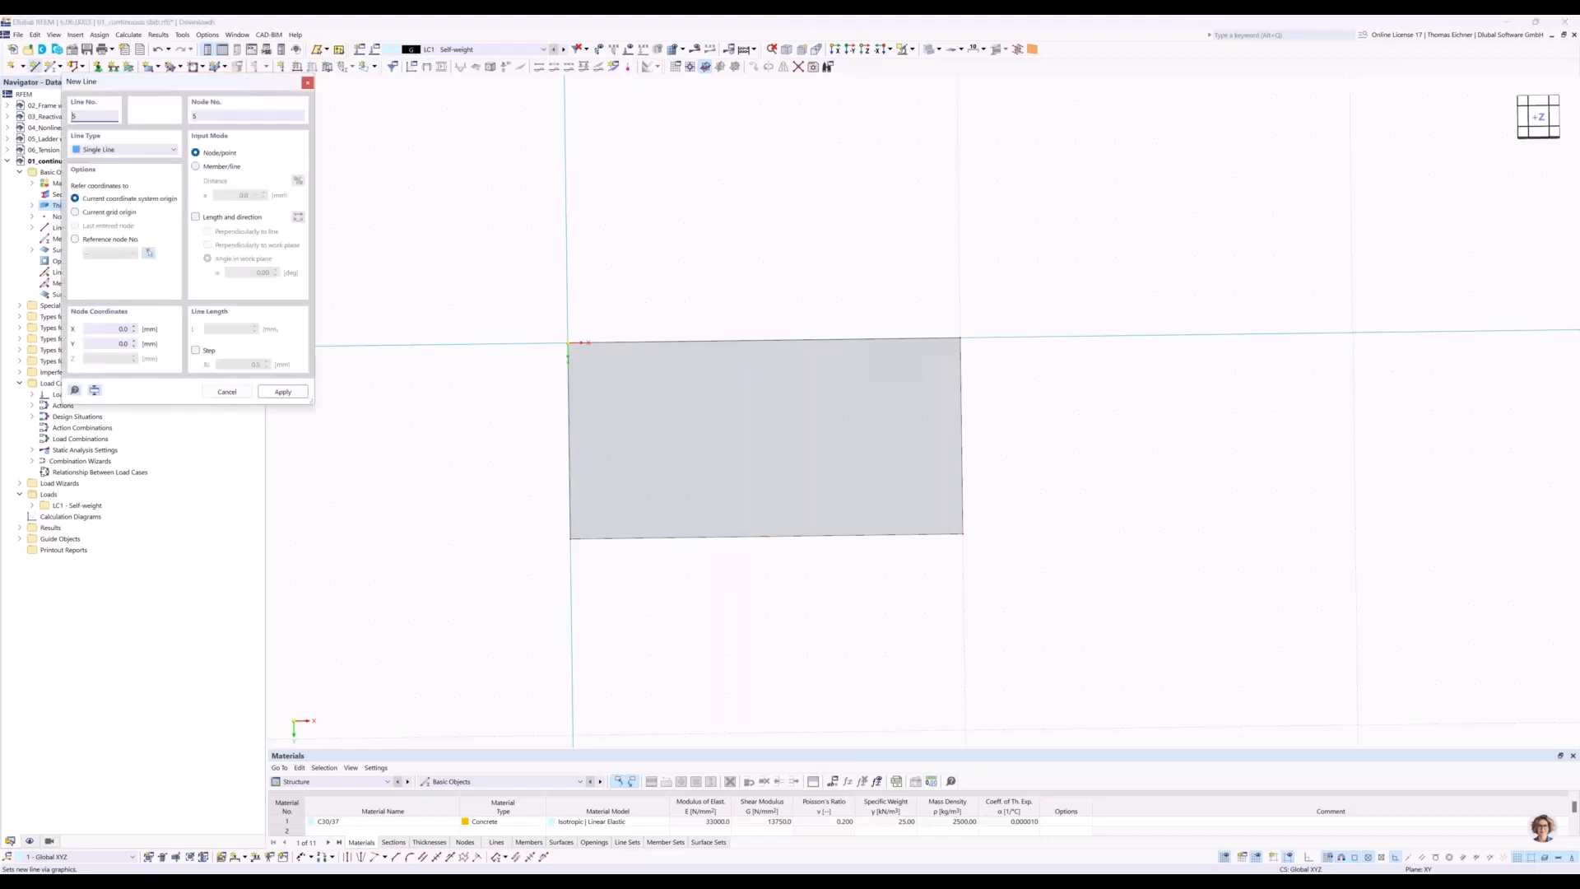
pyautogui.click(764, 339)
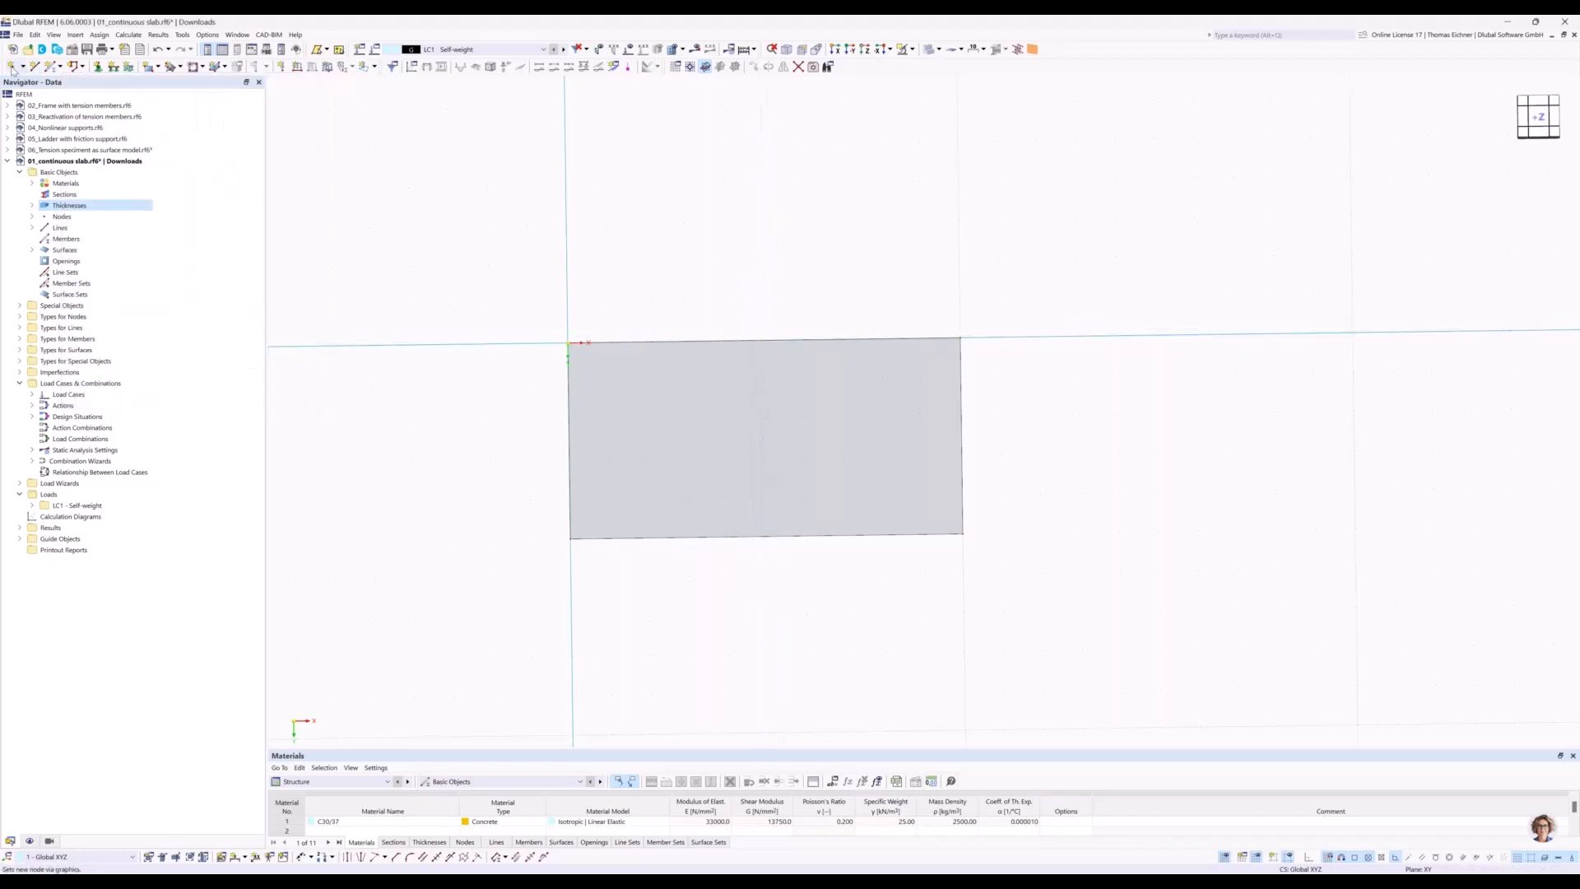
pyautogui.click(36, 68)
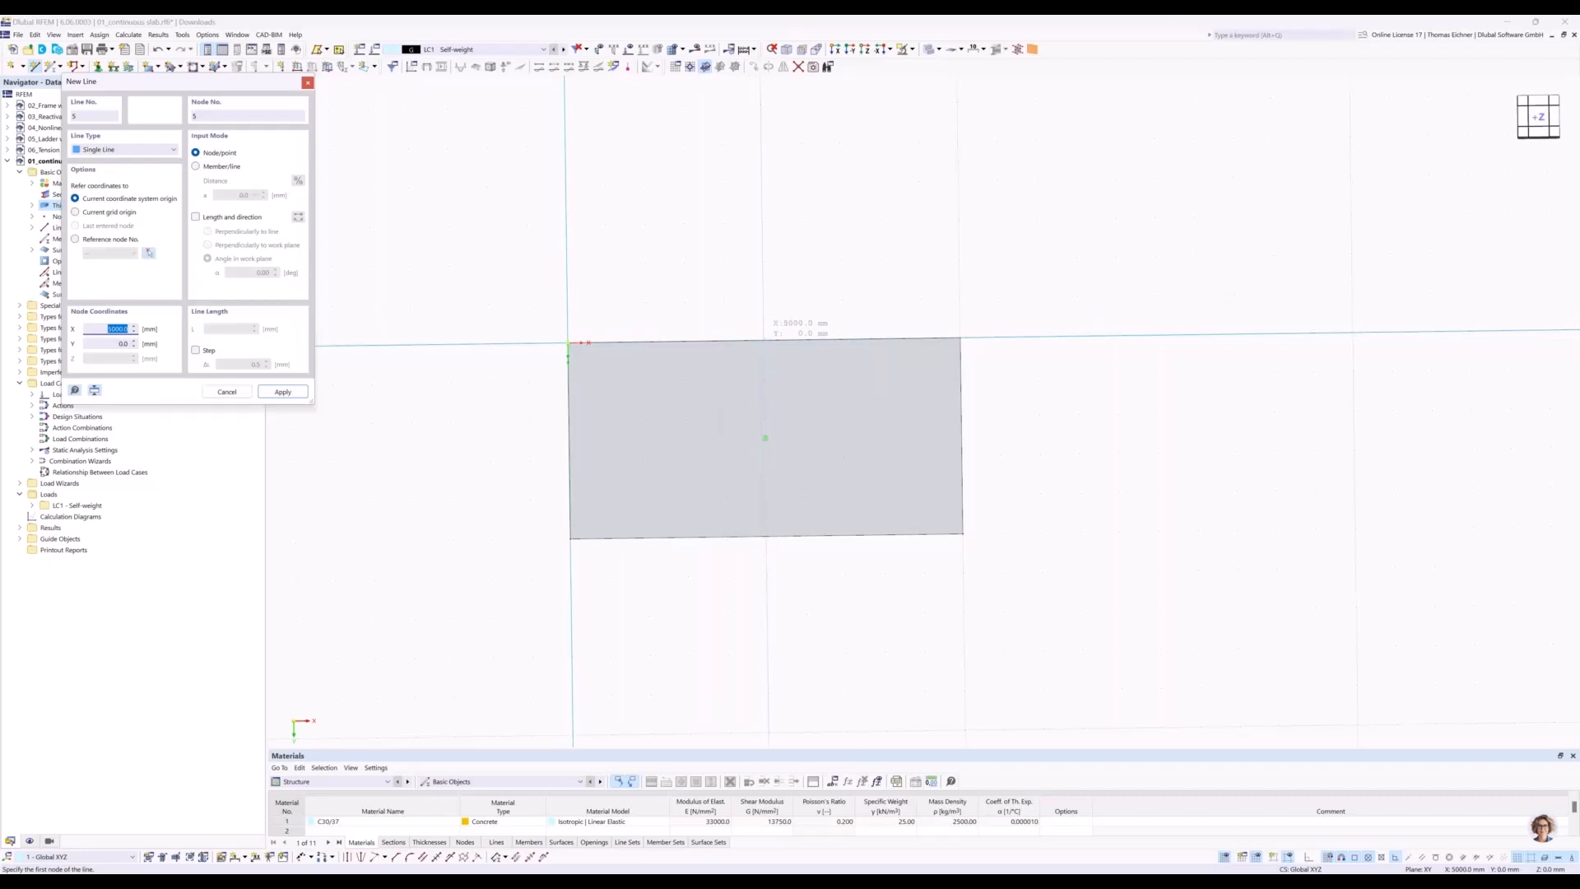
pyautogui.click(765, 339)
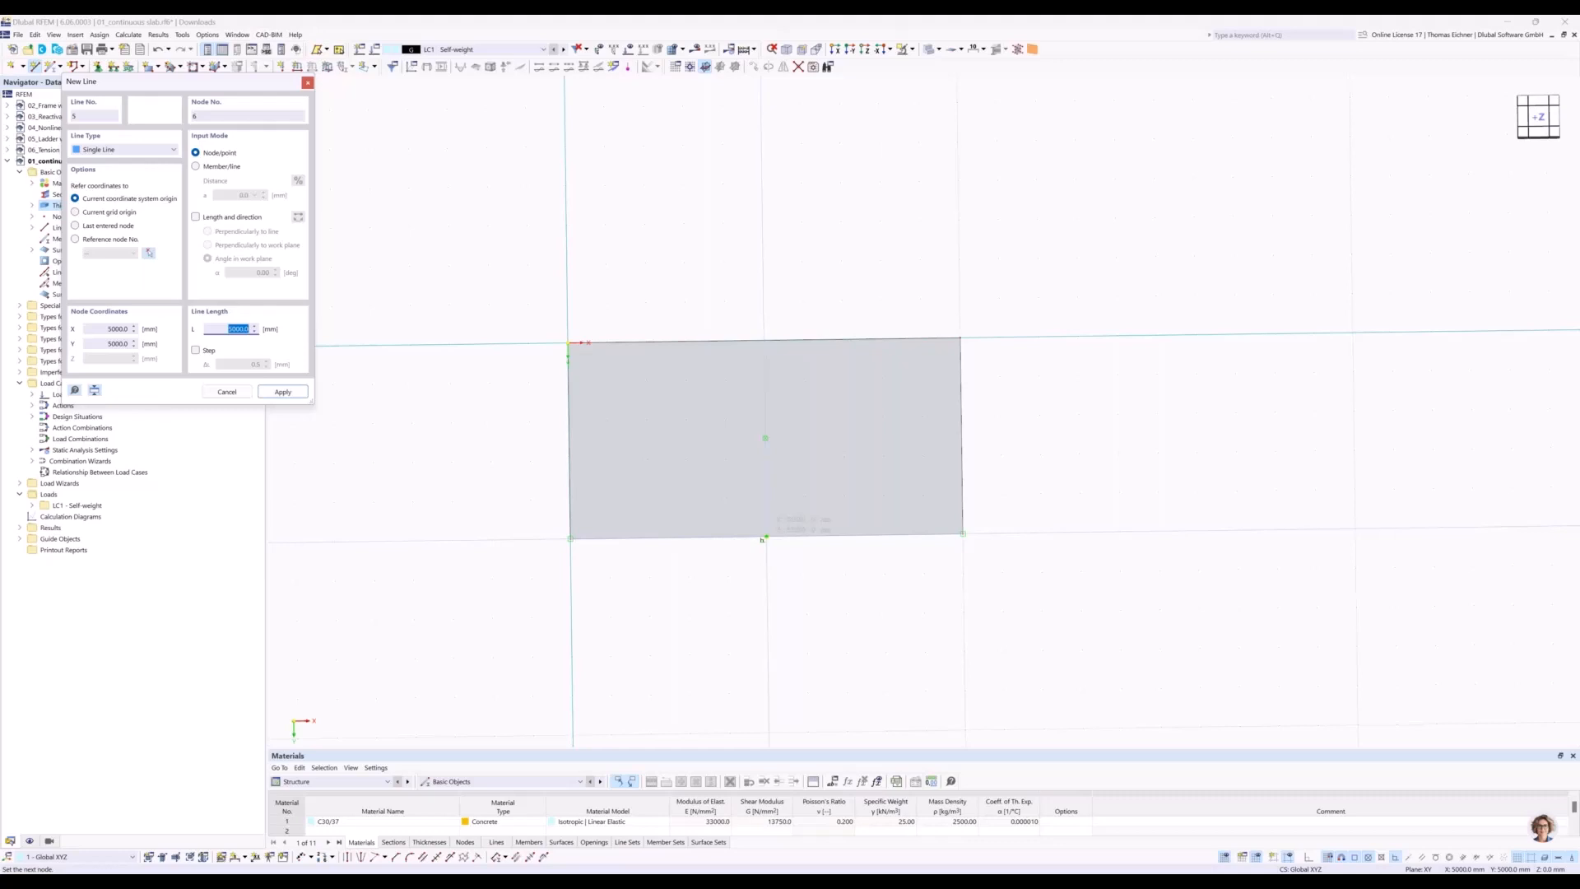
pyautogui.click(763, 537)
pyautogui.rightClick(332, 387)
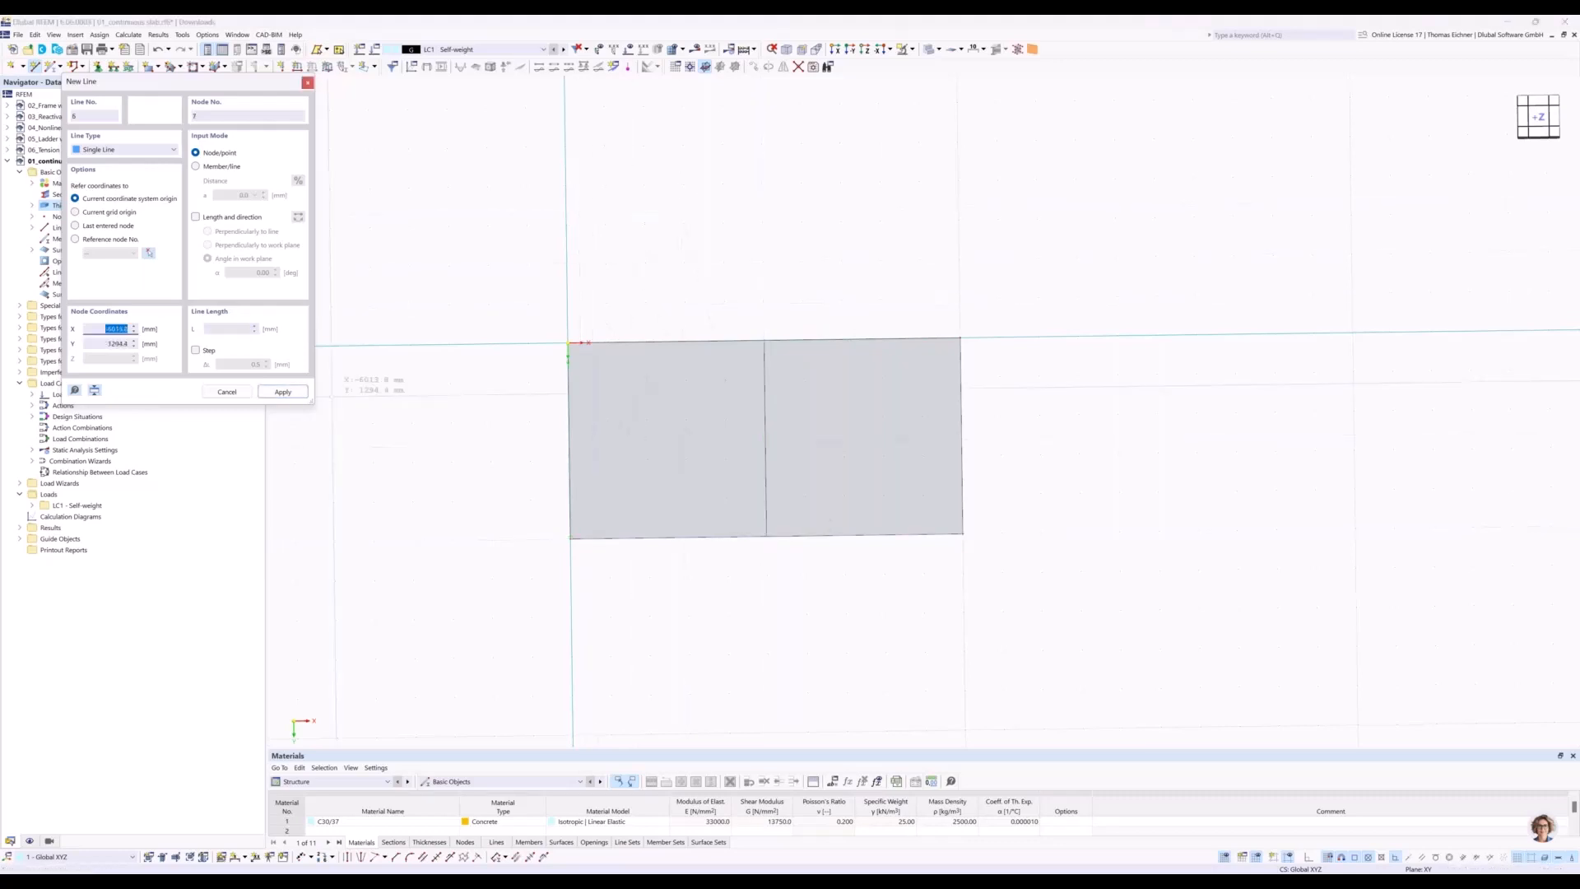
pyautogui.press('Escape')
# Apply a uniform surface load of 10 kN/m² in load case LC1 - Self-weight to the slab surface.
pyautogui.moveTo(637, 247)
pyautogui.mouseDown(button='middle')
pyautogui.moveTo(639, 223)
pyautogui.moveTo(655, 233)
pyautogui.mouseUp(button='middle')
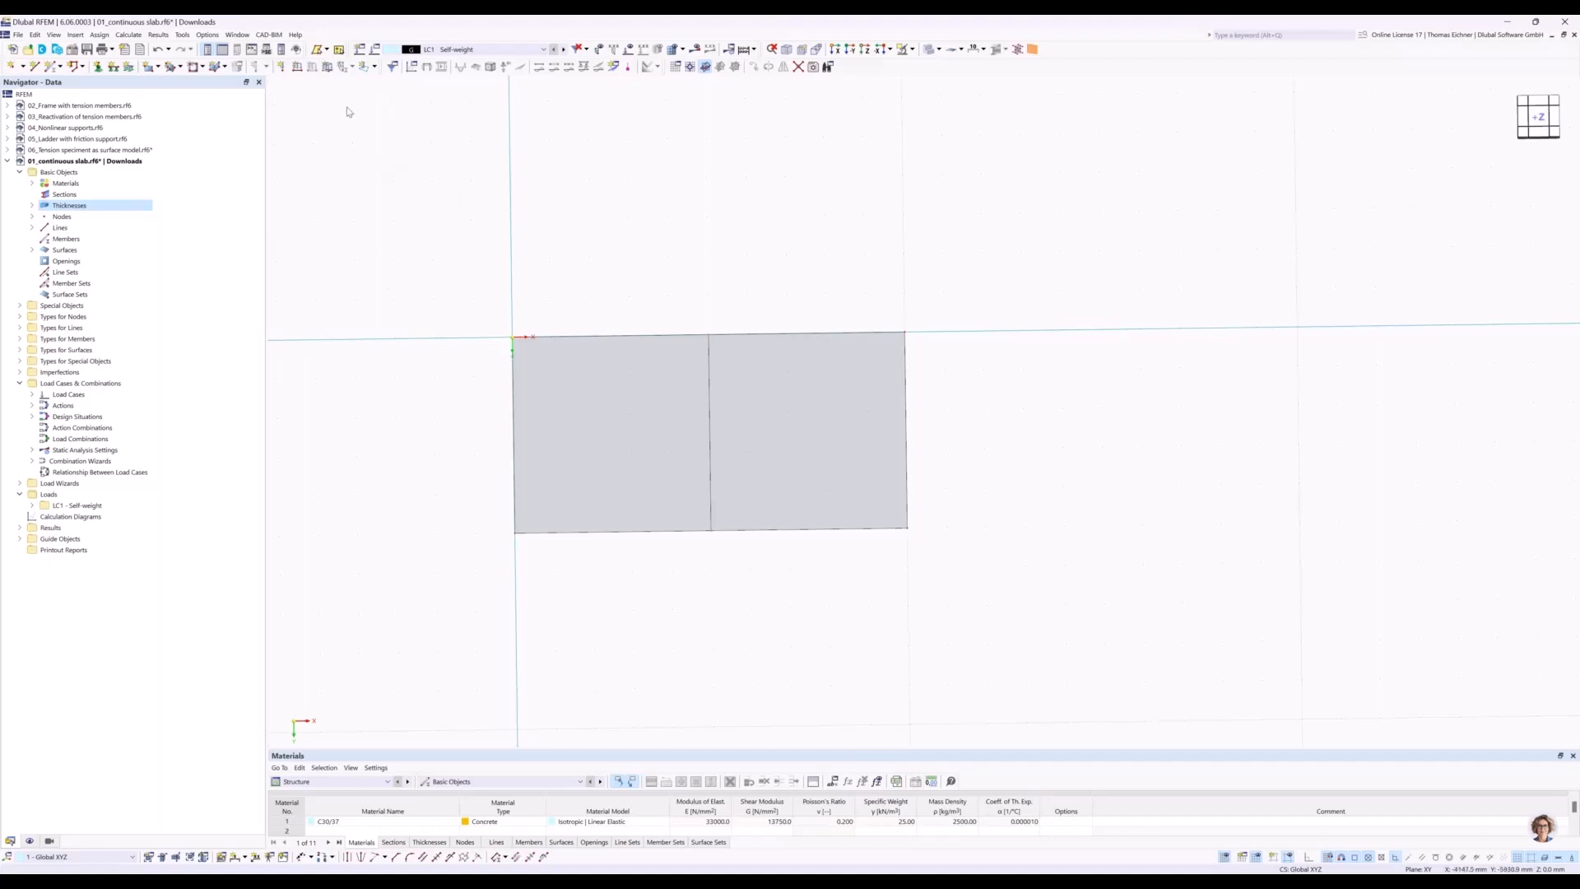
pyautogui.click(328, 69)
pyautogui.click(666, 313)
pyautogui.write('10')
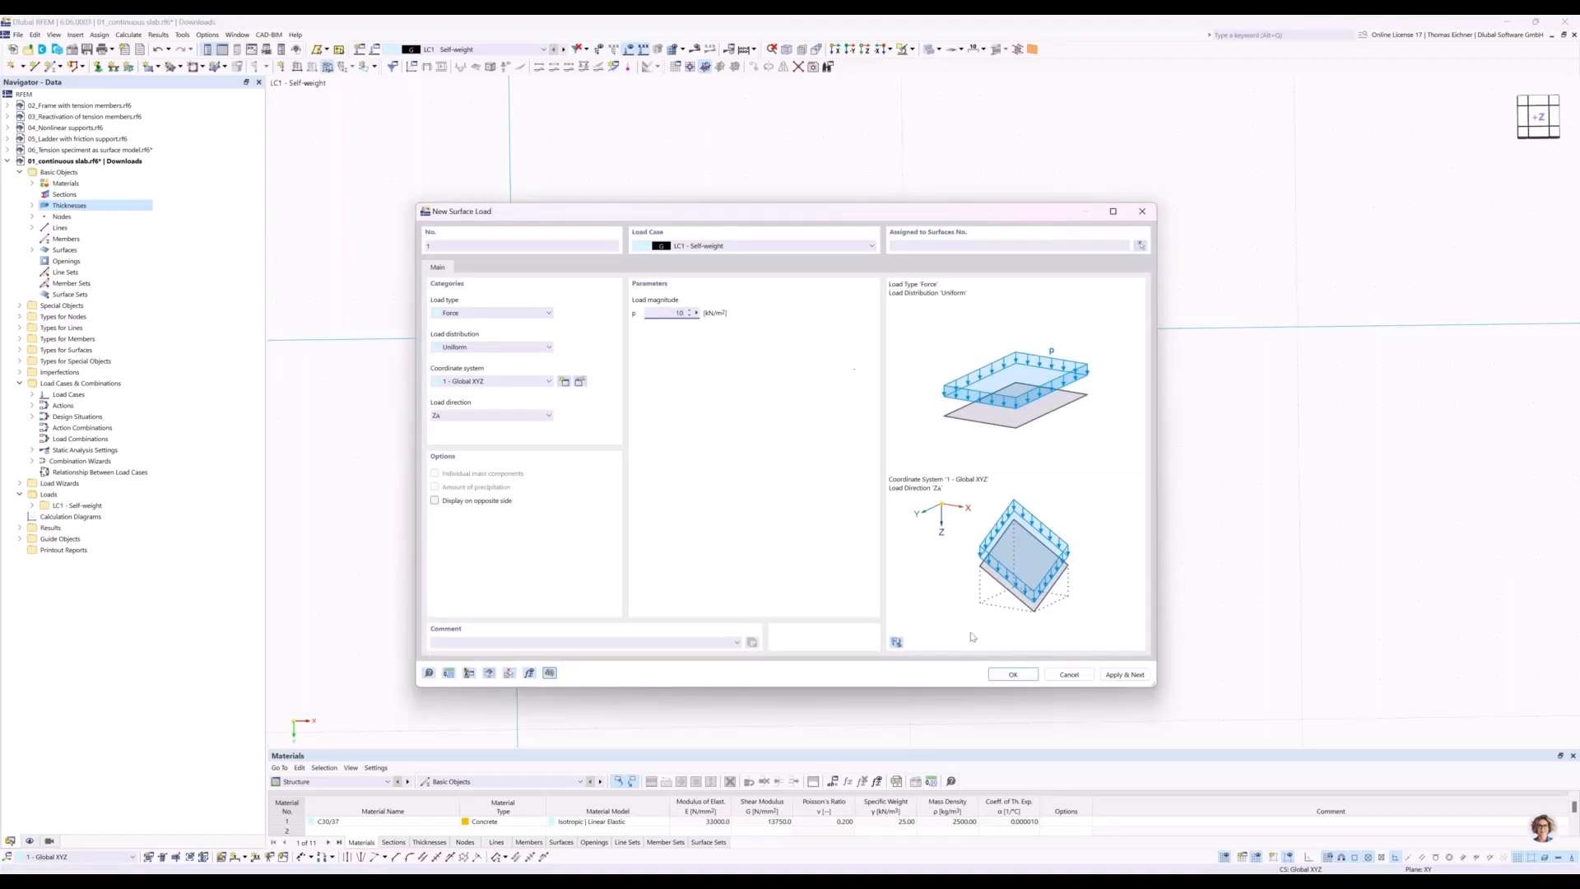
pyautogui.click(1016, 674)
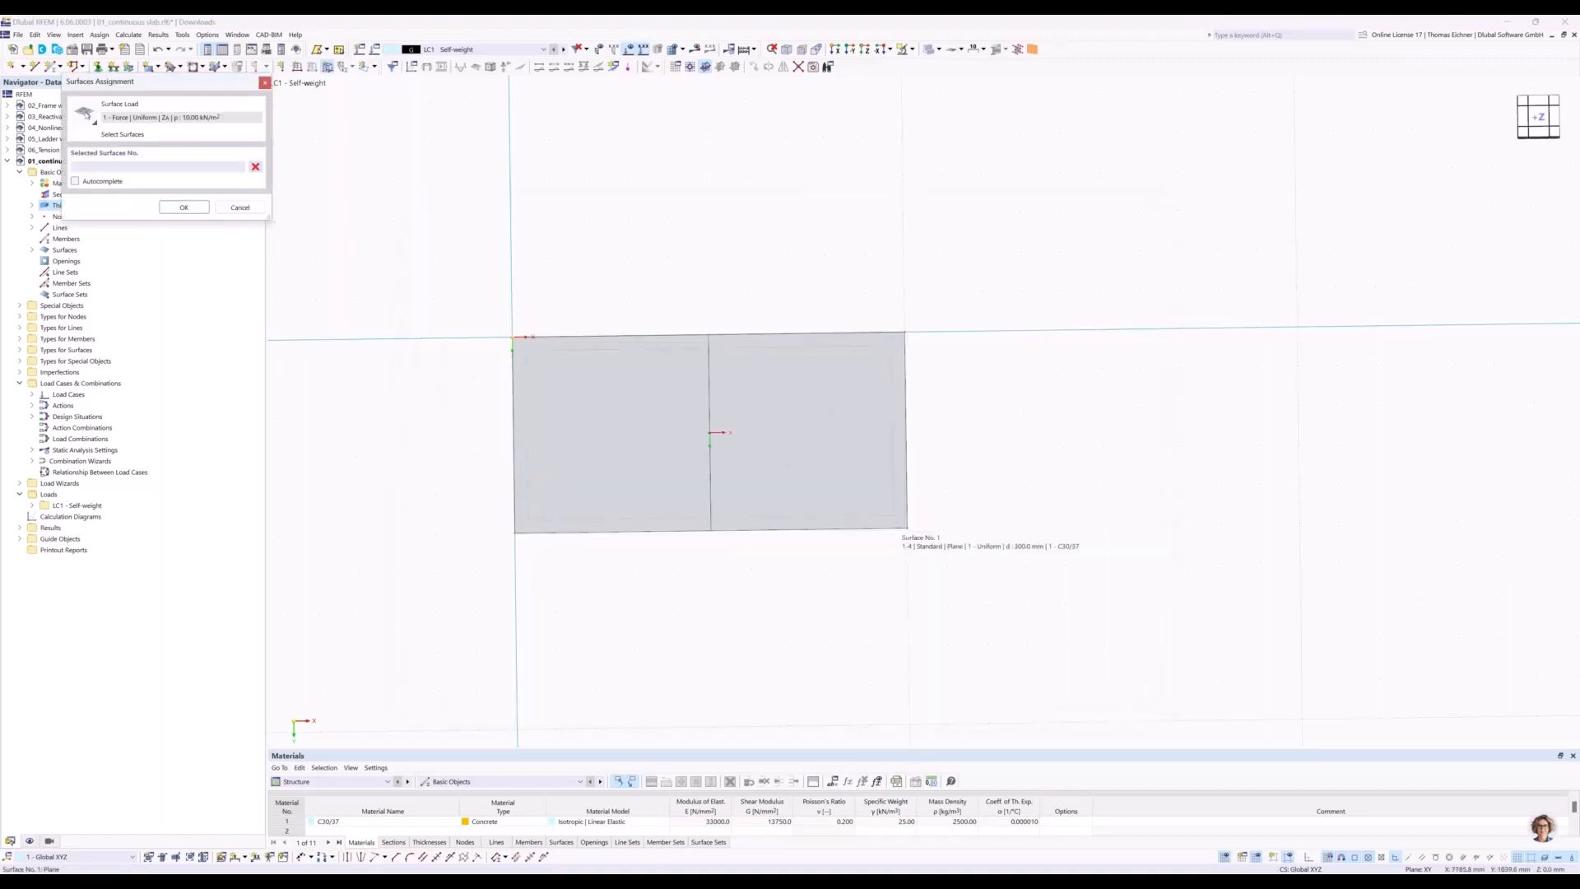
pyautogui.click(182, 209)
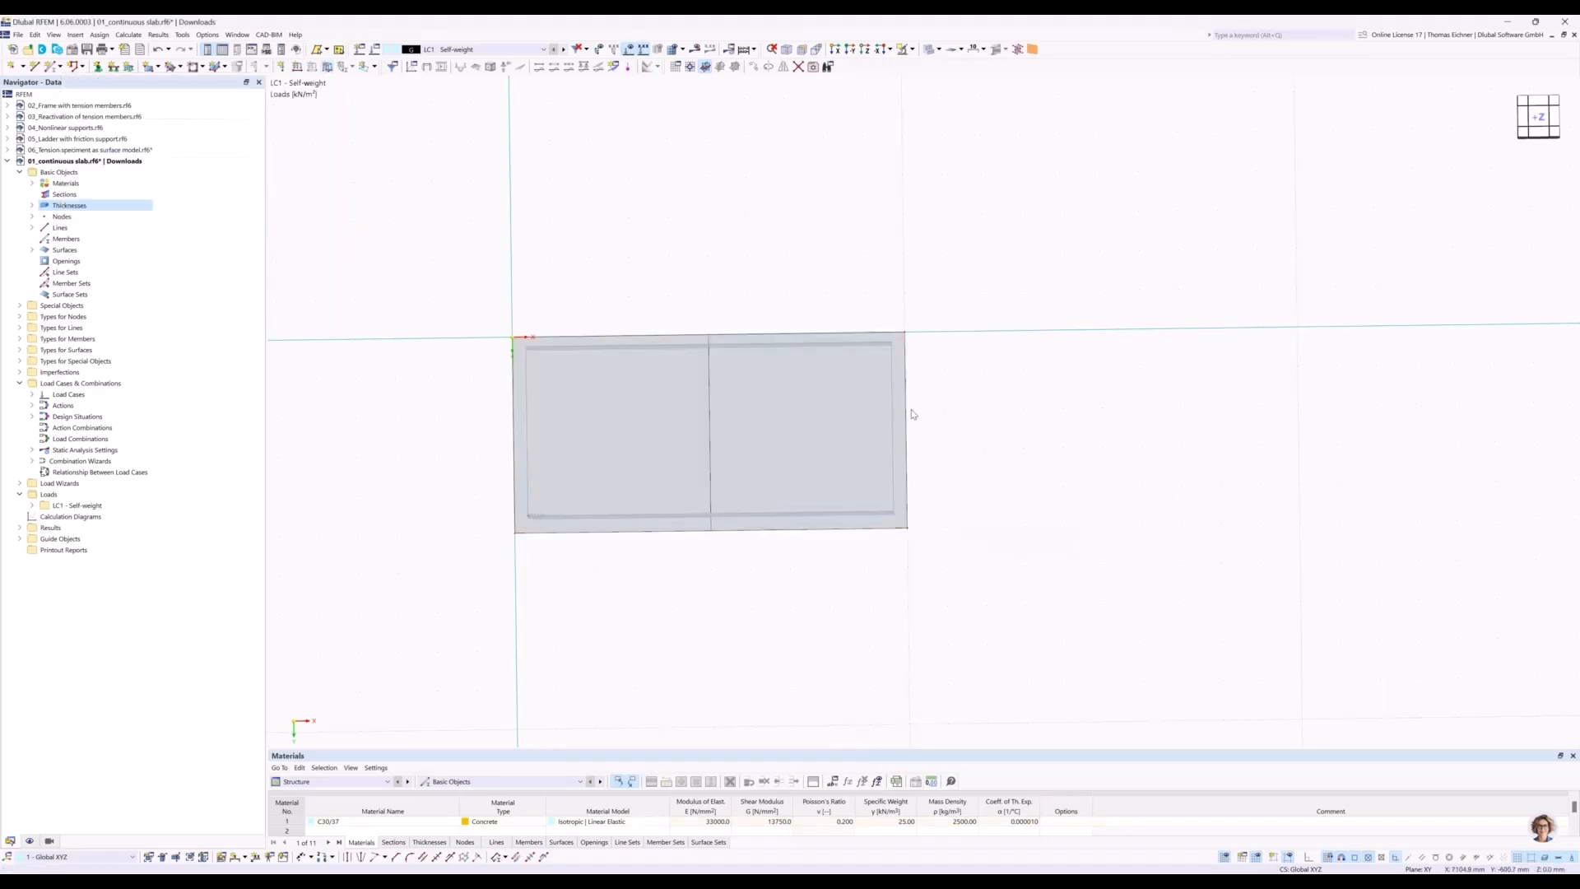
pyautogui.keyDown('ctrl'); pyautogui.moveTo(935, 451); pyautogui.dragTo(984, 418, button='middle'); pyautogui.keyUp('ctrl')
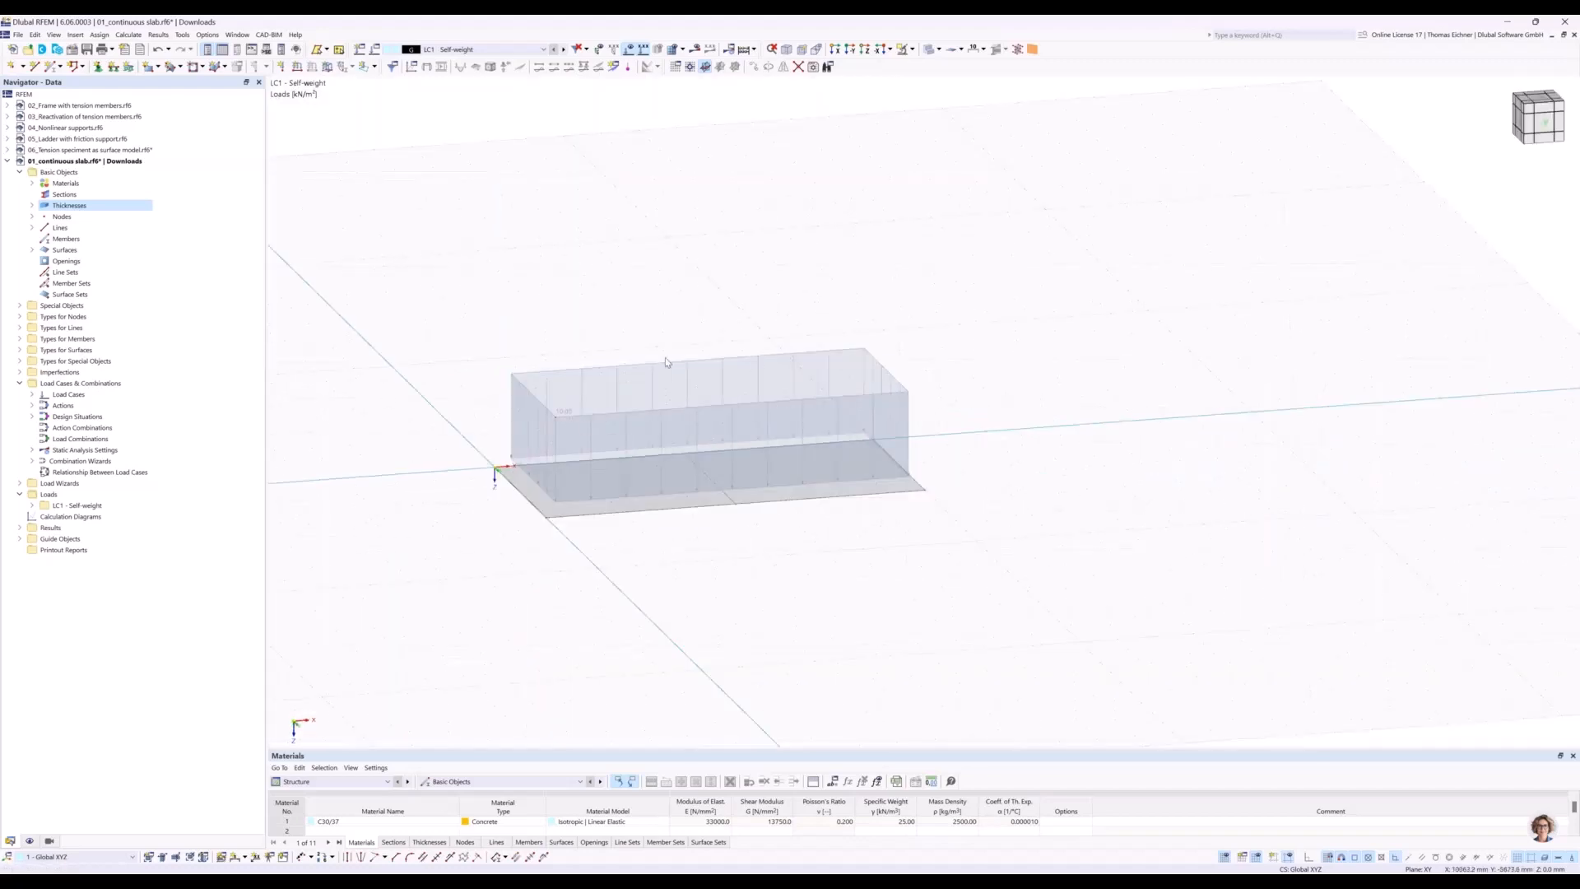
pyautogui.keyDown('ctrl'); pyautogui.moveTo(1007, 378); pyautogui.dragTo(941, 289, button='middle'); pyautogui.keyUp('ctrl')
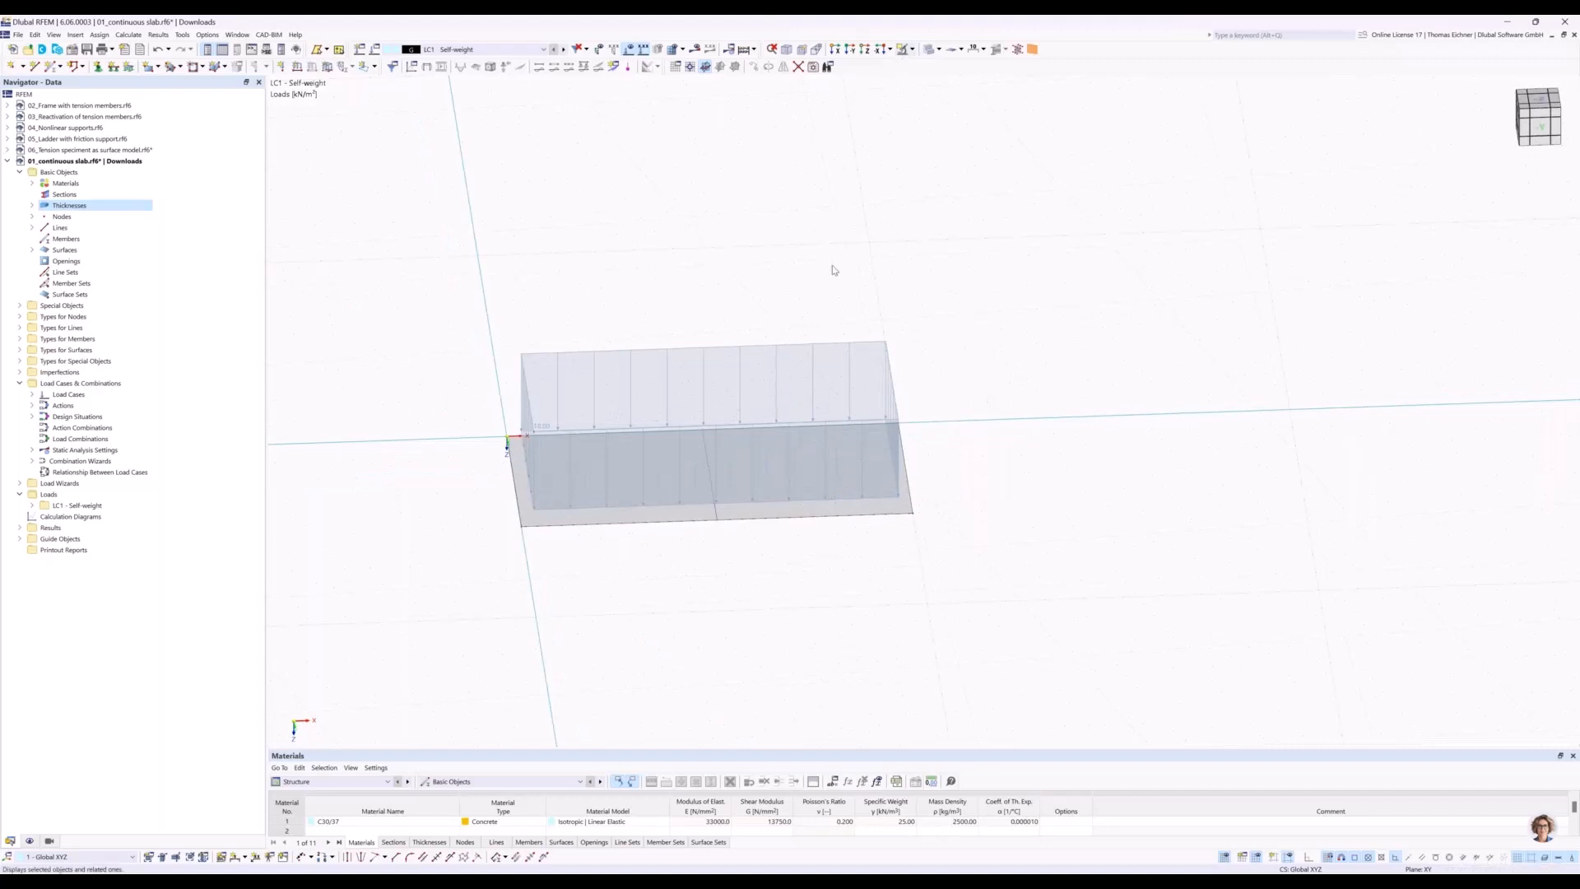
pyautogui.moveTo(827, 259)
pyautogui.mouseDown(button='middle')
pyautogui.moveTo(786, 277)
pyautogui.moveTo(819, 249)
pyautogui.mouseUp(button='middle')
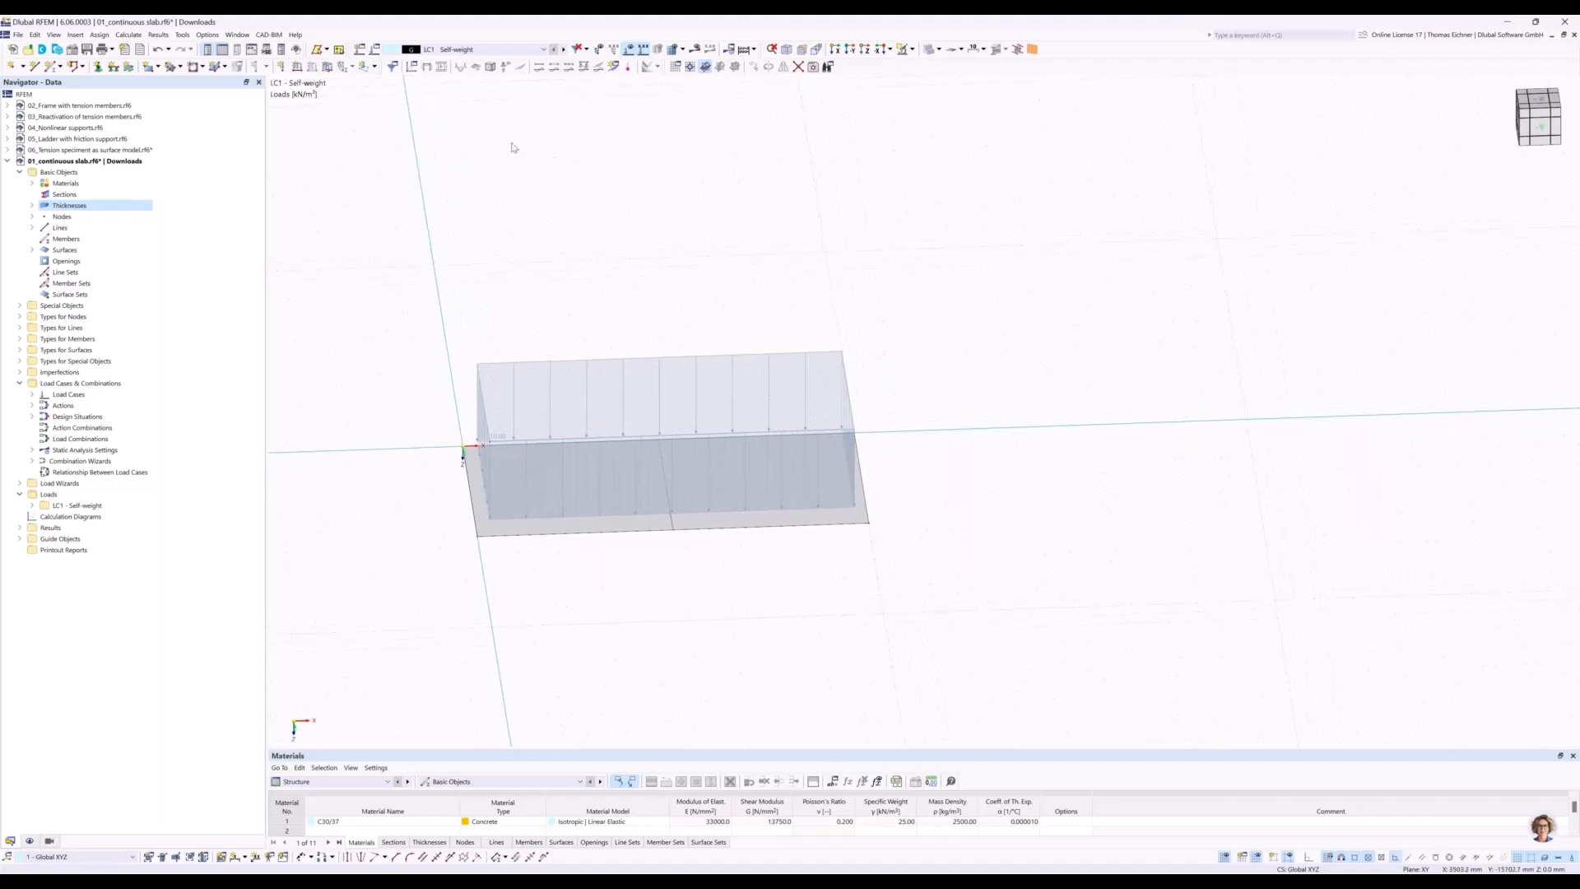
# Start assigning a line support with the Hinged type in plan view and review its support conditions.
pyautogui.click(866, 49)
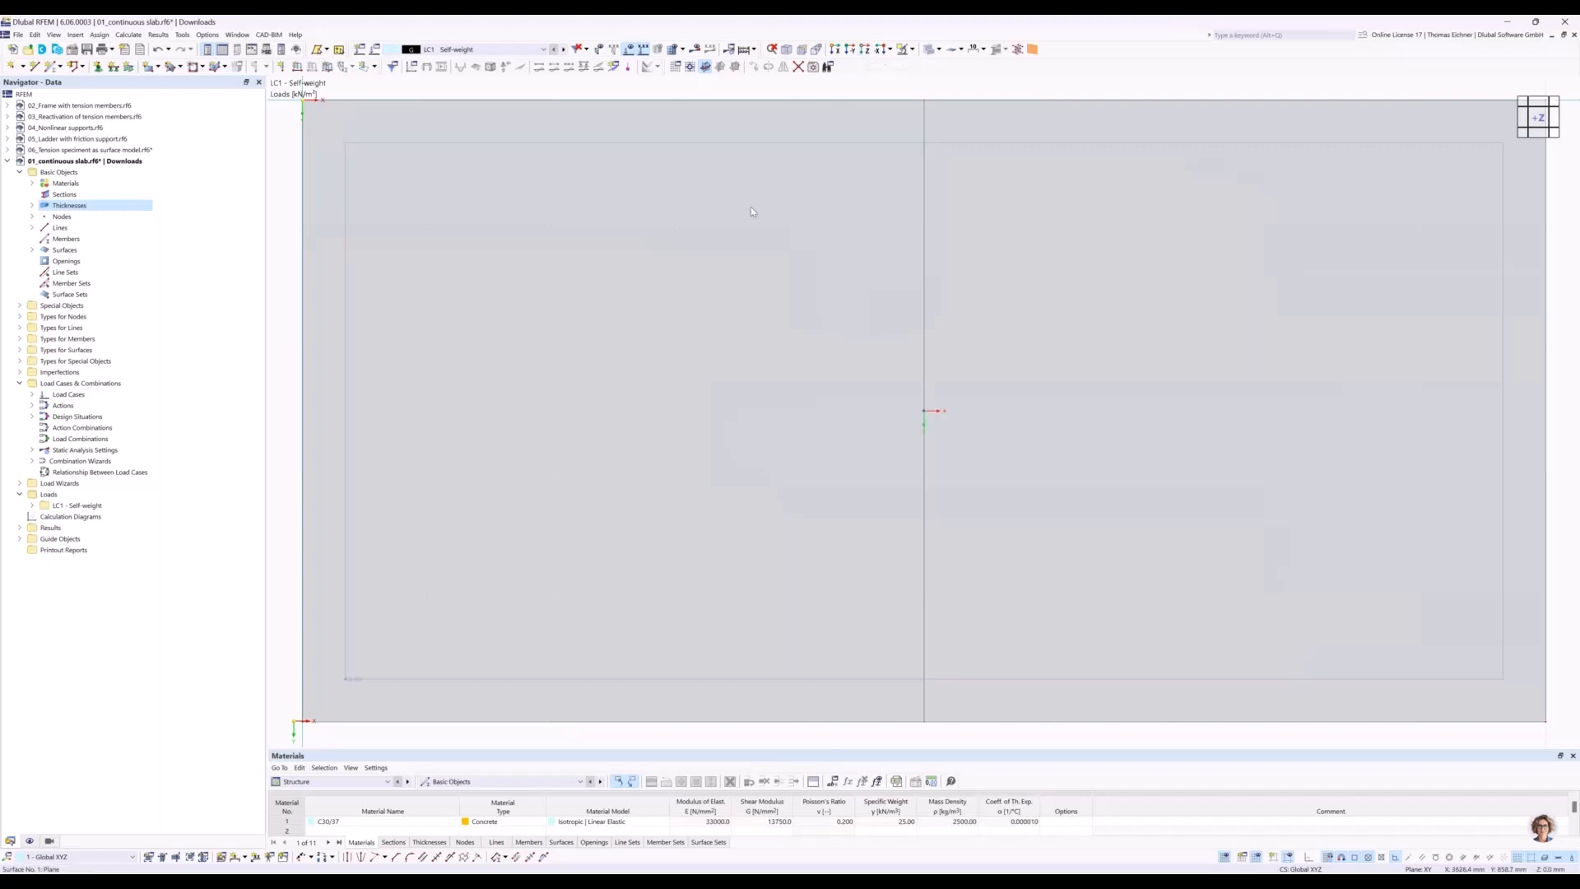
pyautogui.scroll(-3, 750, 205)
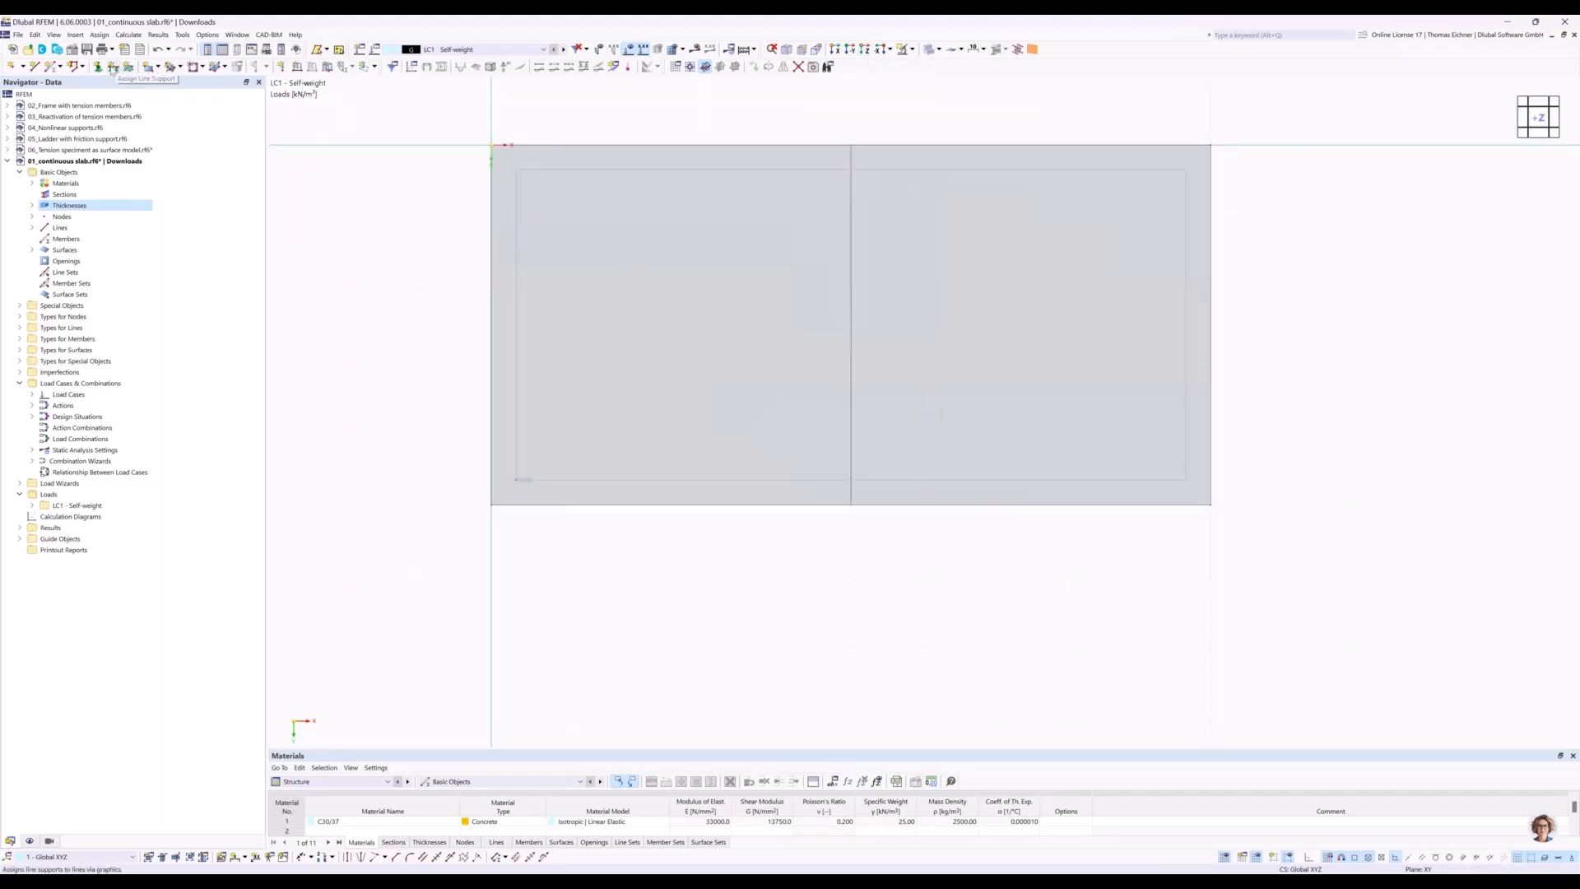
pyautogui.click(114, 67)
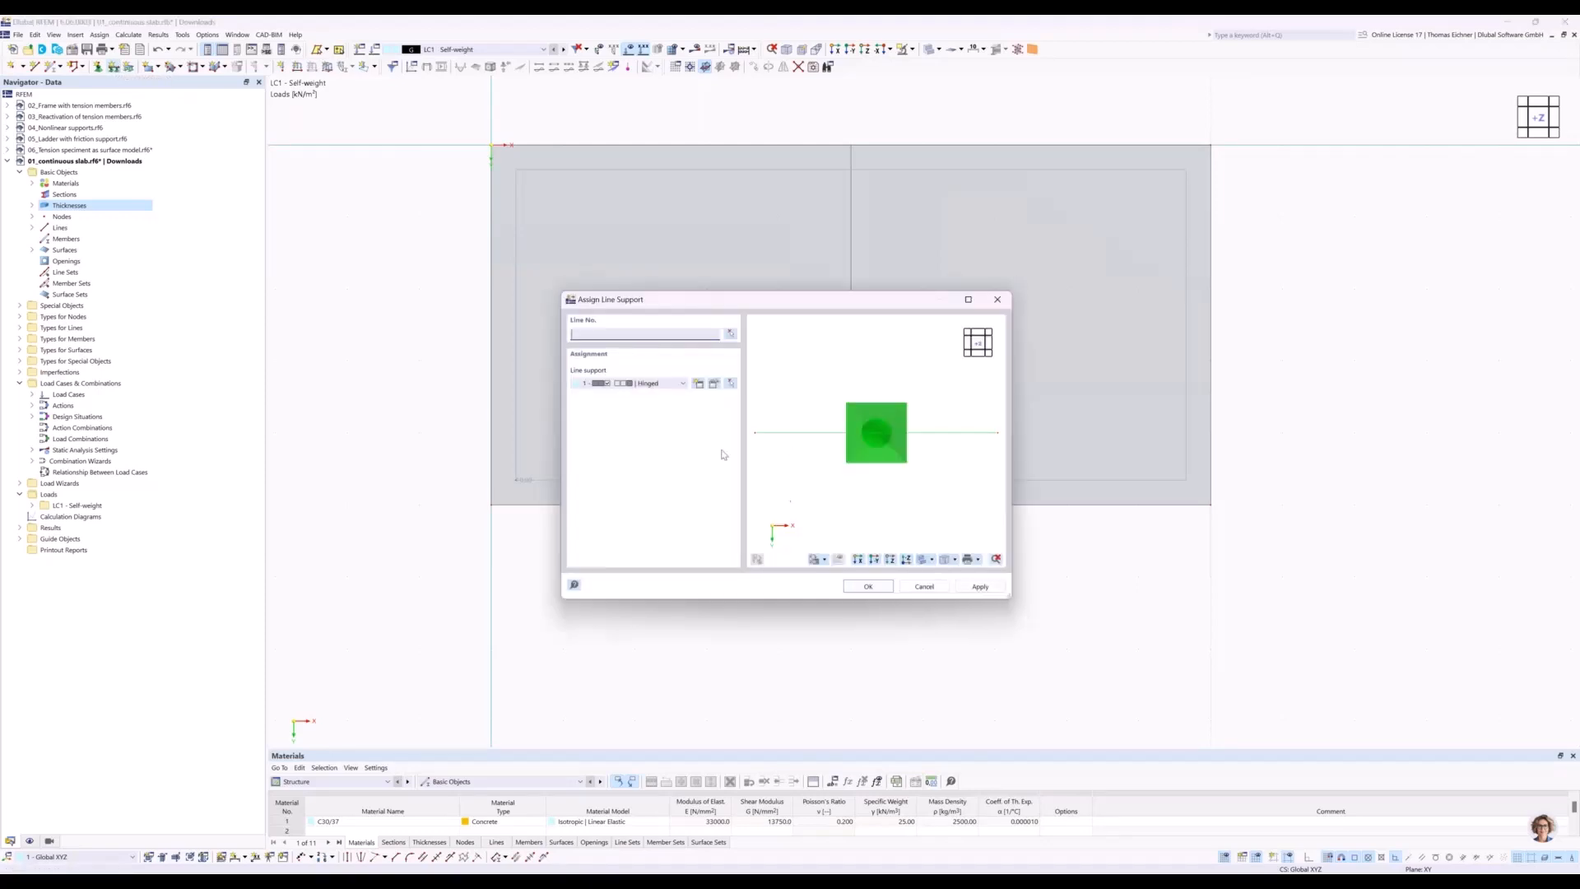
pyautogui.click(634, 383)
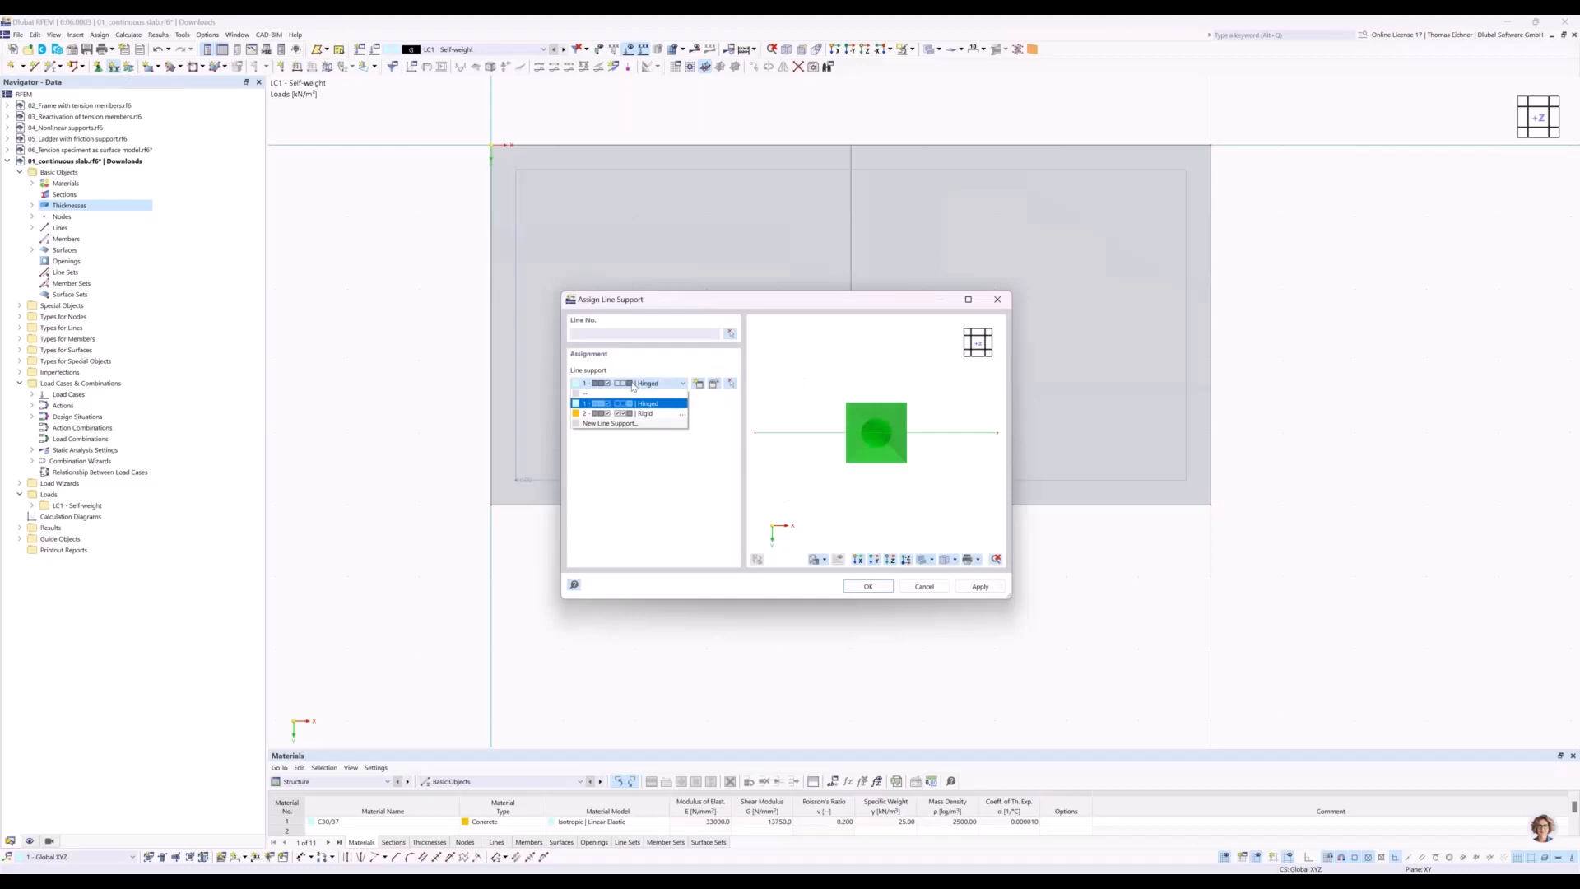
pyautogui.click(632, 385)
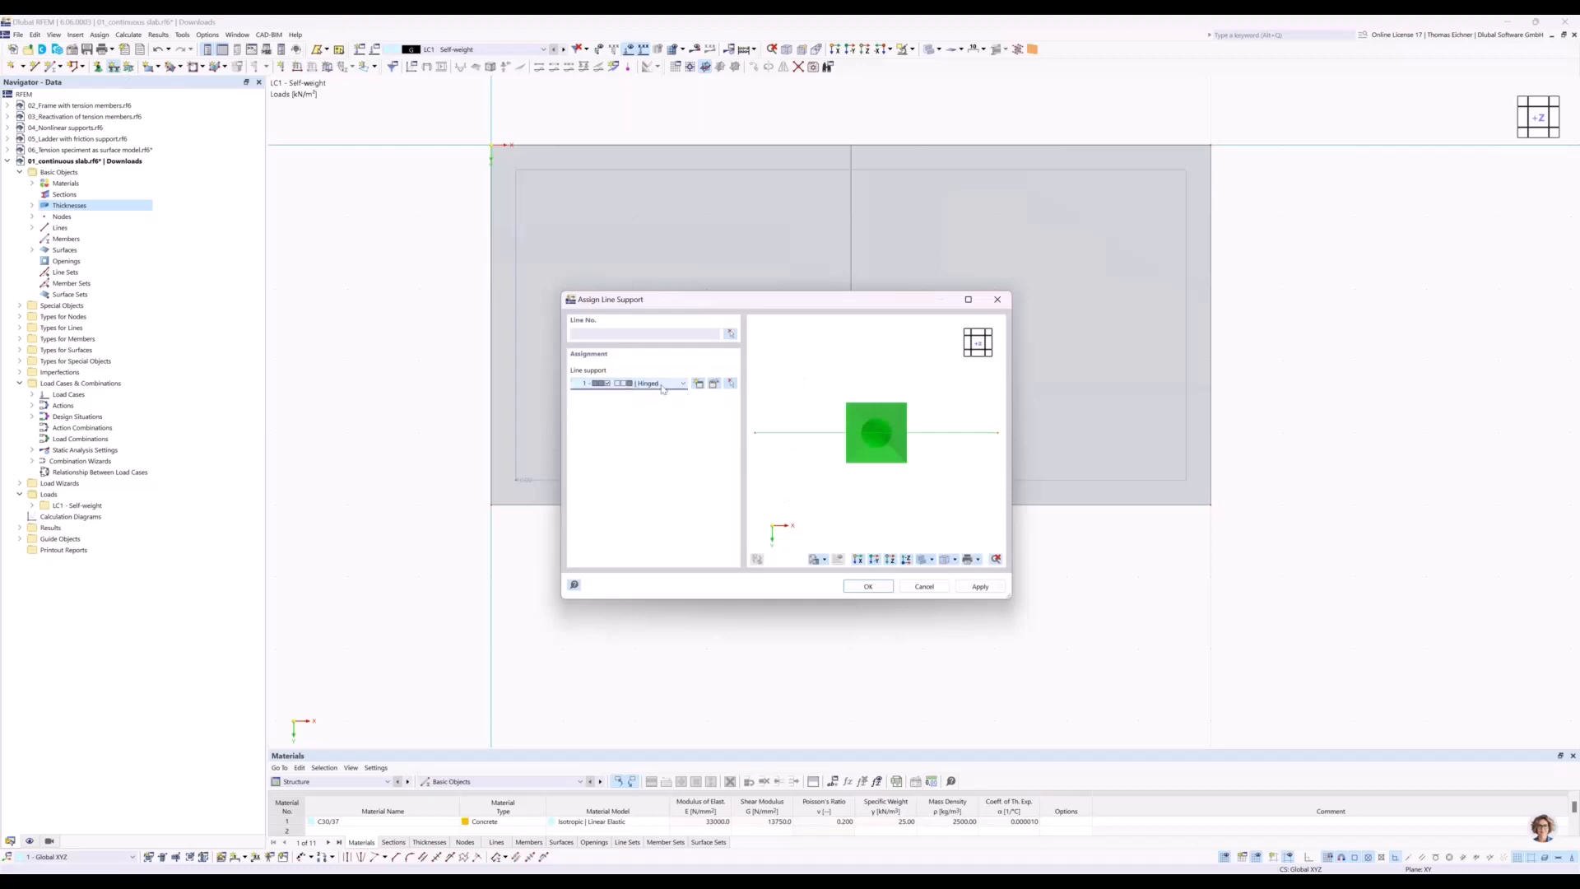
pyautogui.click(715, 385)
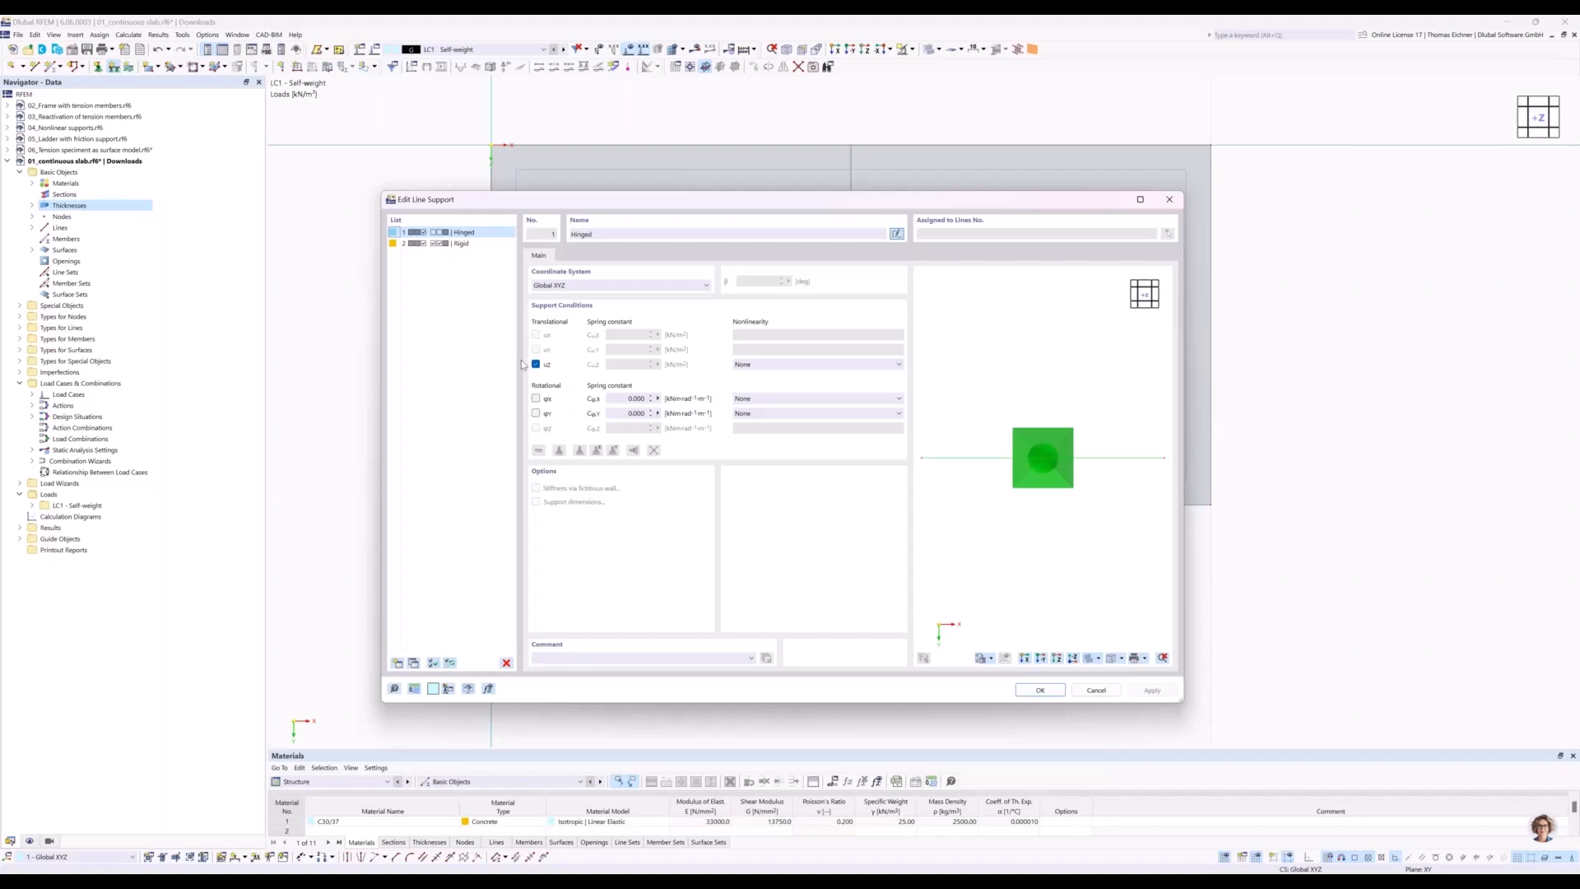
pyautogui.moveTo(542, 198); pyautogui.dragTo(506, 194)
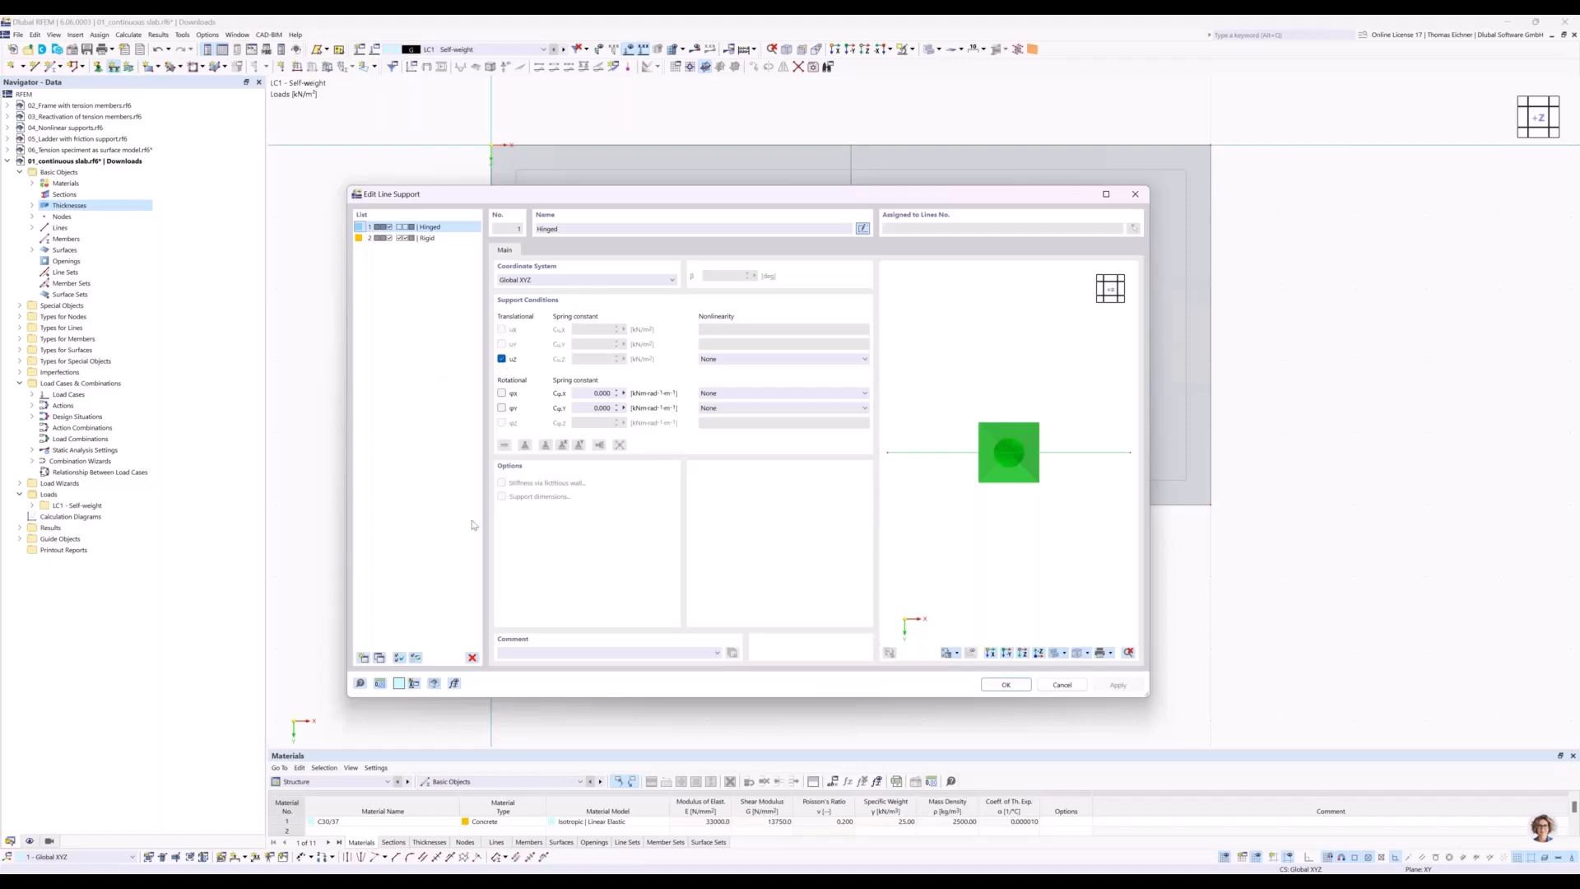
pyautogui.click(1018, 686)
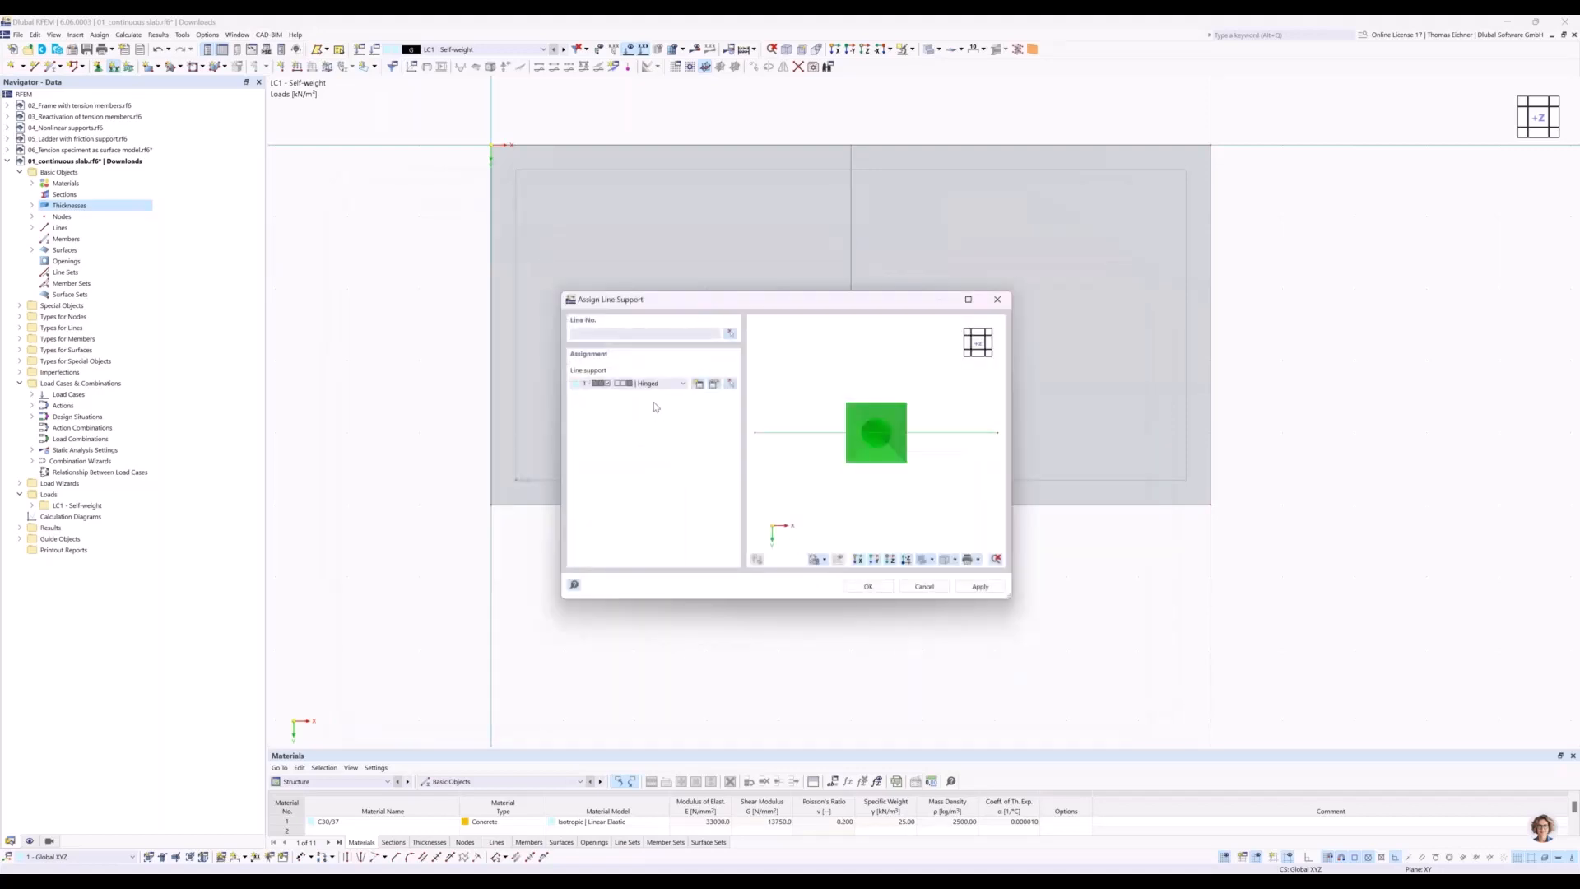
# Assign the Hinged line support to both short edges of the slab and to its middle line.
pyautogui.click(868, 585)
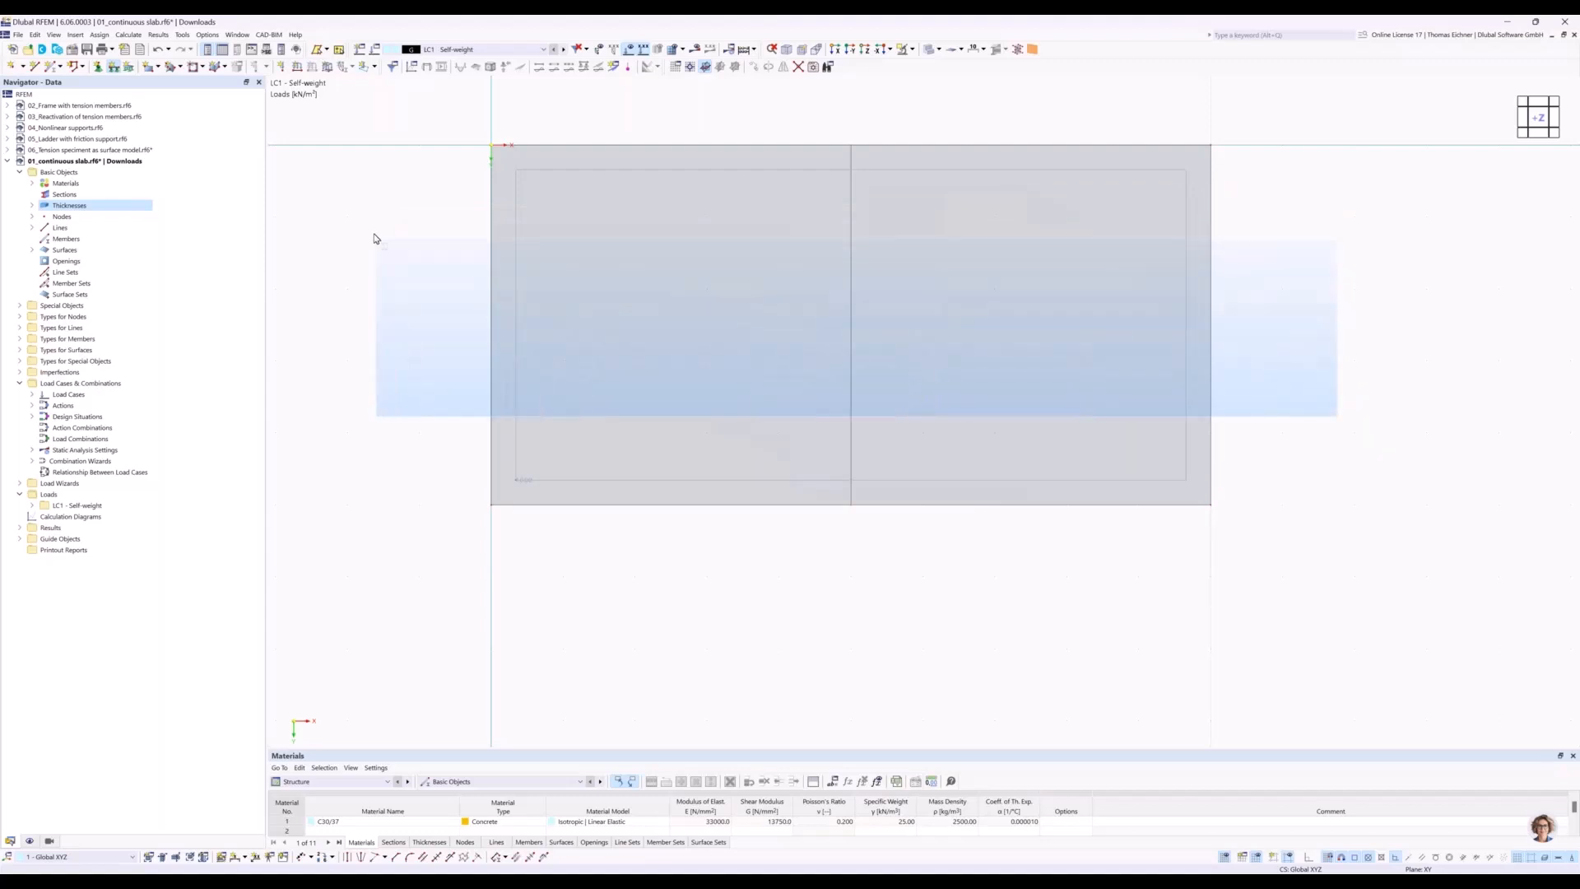
pyautogui.moveTo(387, 249); pyautogui.dragTo(379, 297)
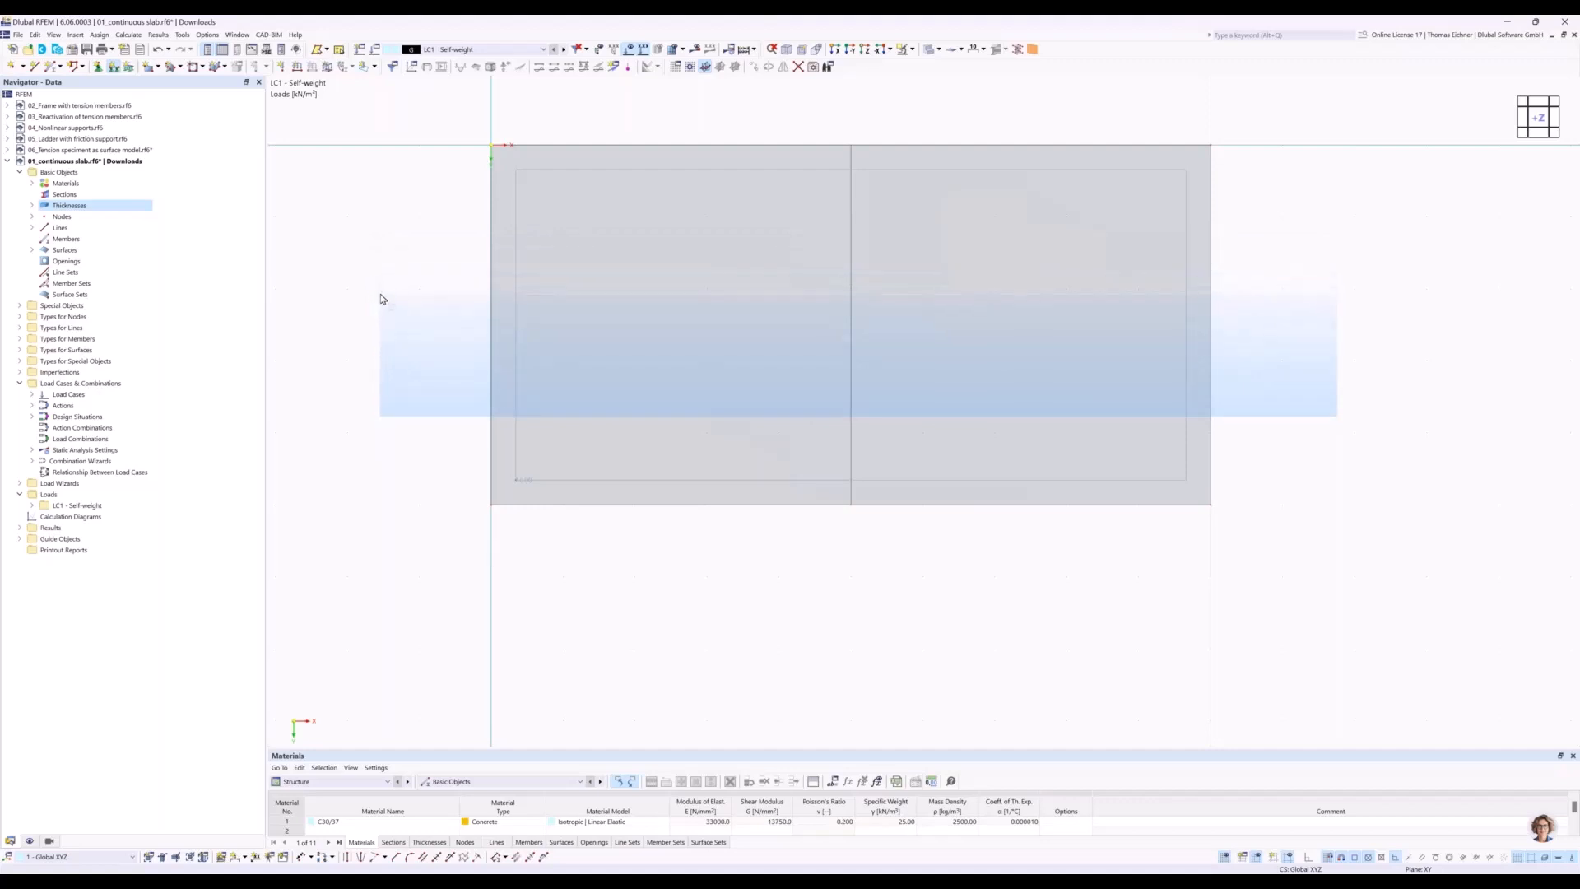
pyautogui.moveTo(381, 299); pyautogui.dragTo(342, 300)
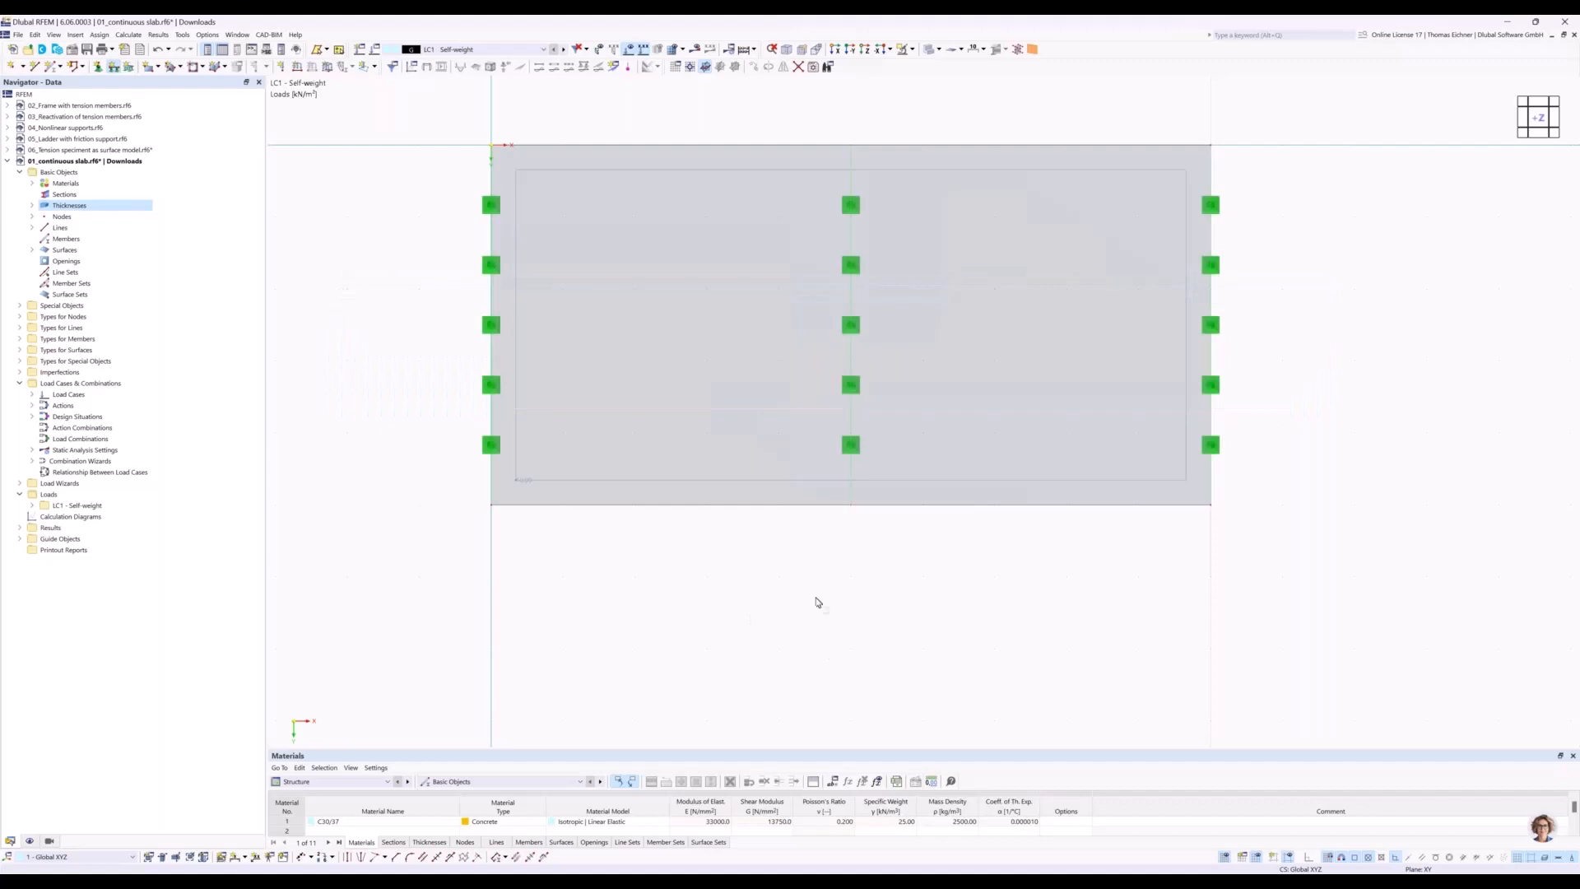
pyautogui.click(488, 329)
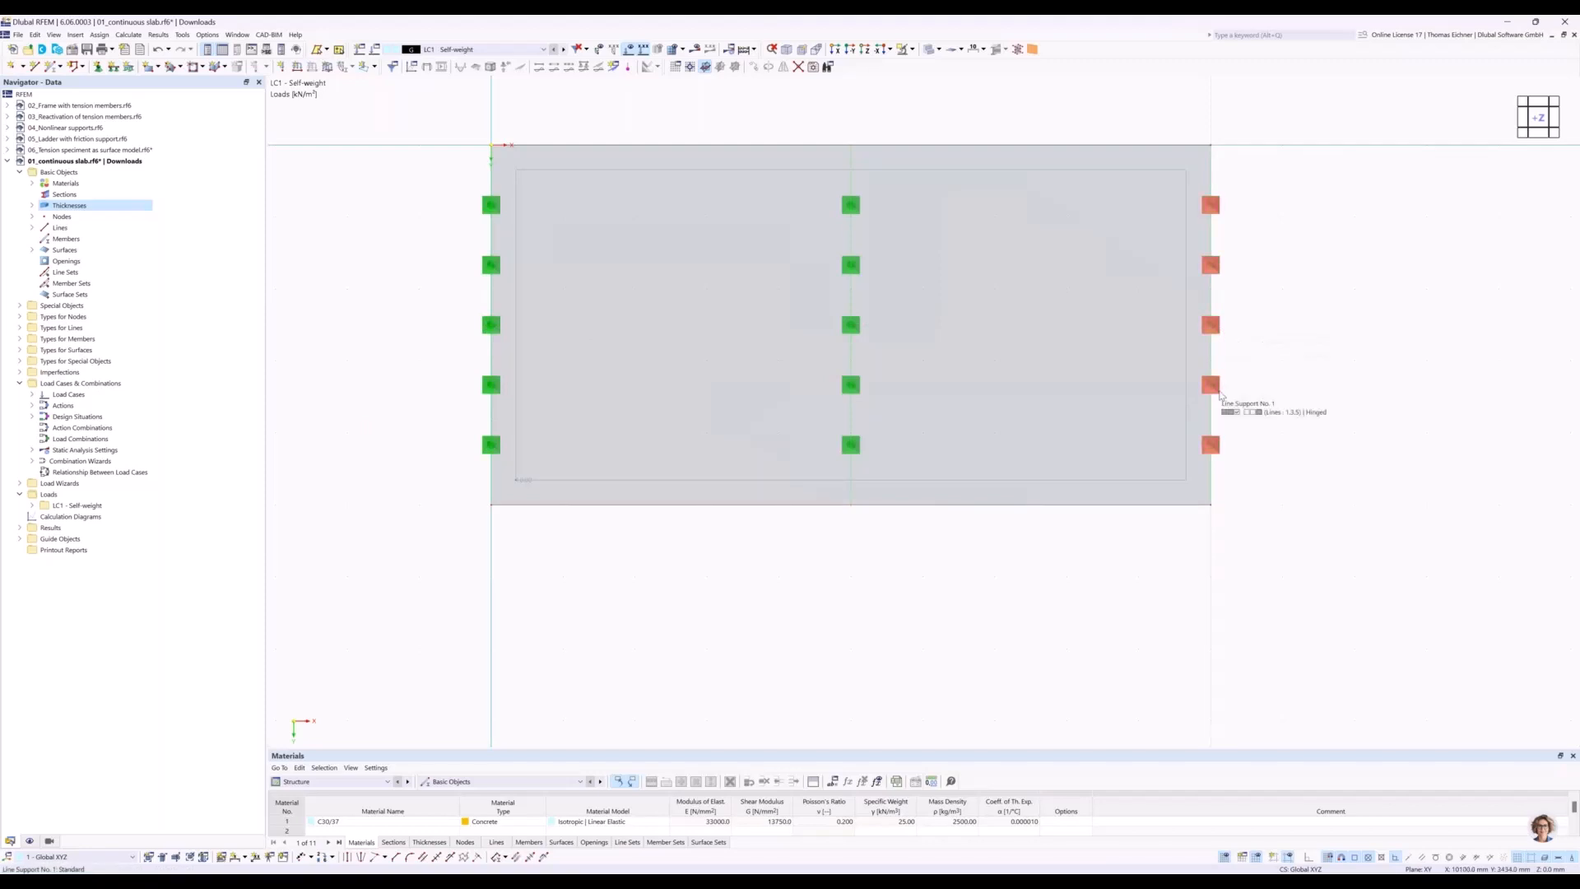
# Select the entire slab with its supports and surface load, and start Move/Copy for the selection.
pyautogui.moveTo(1129, 376); pyautogui.dragTo(953, 396, button='middle')
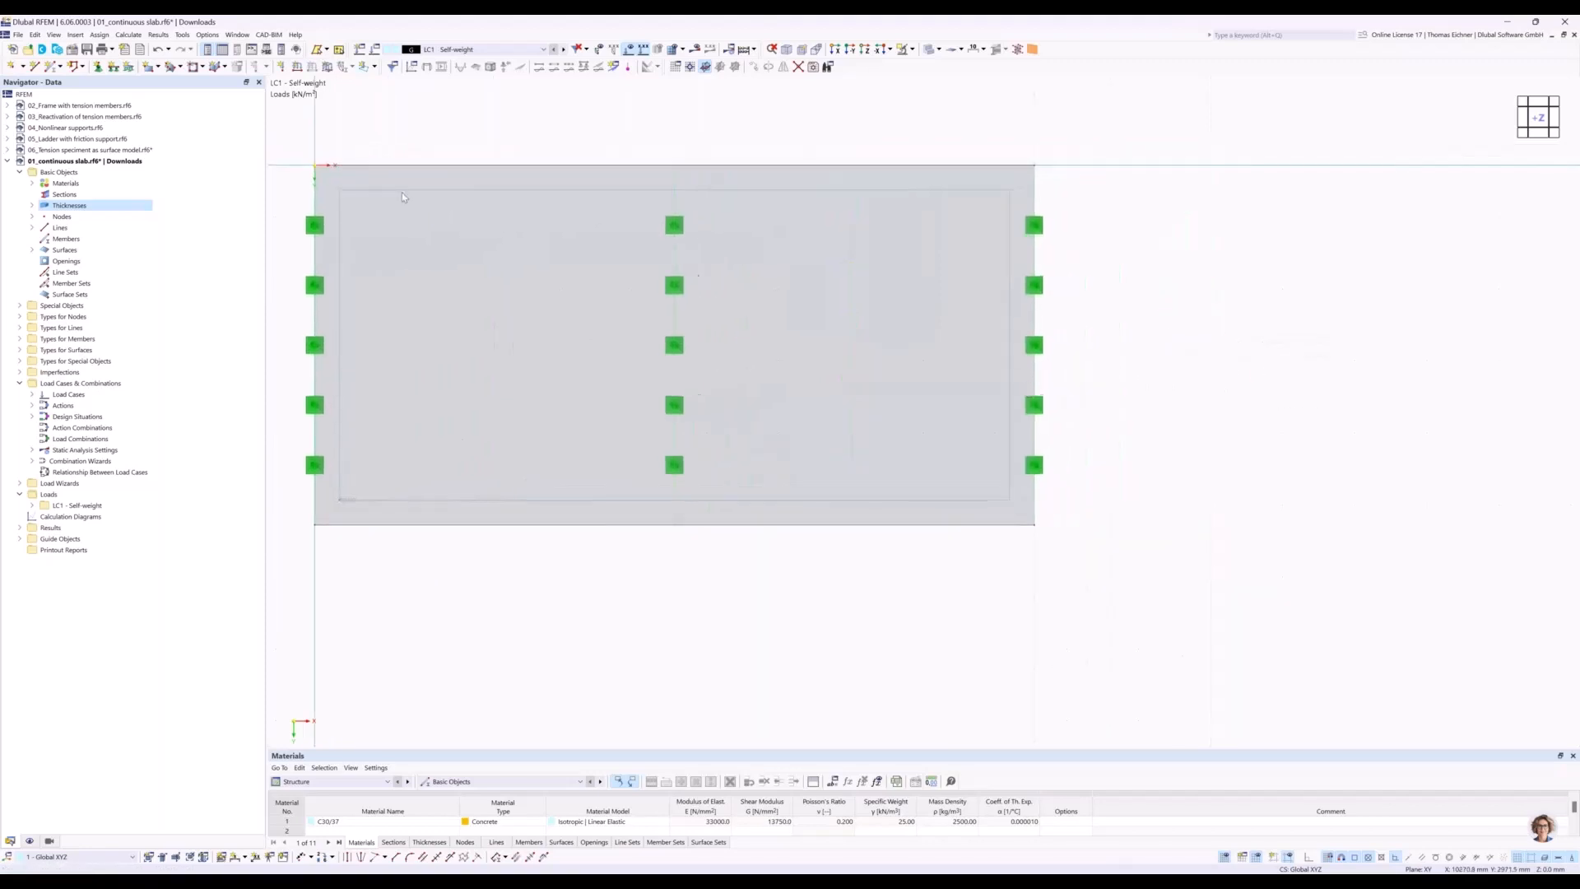
pyautogui.scroll(-2, 679, 357)
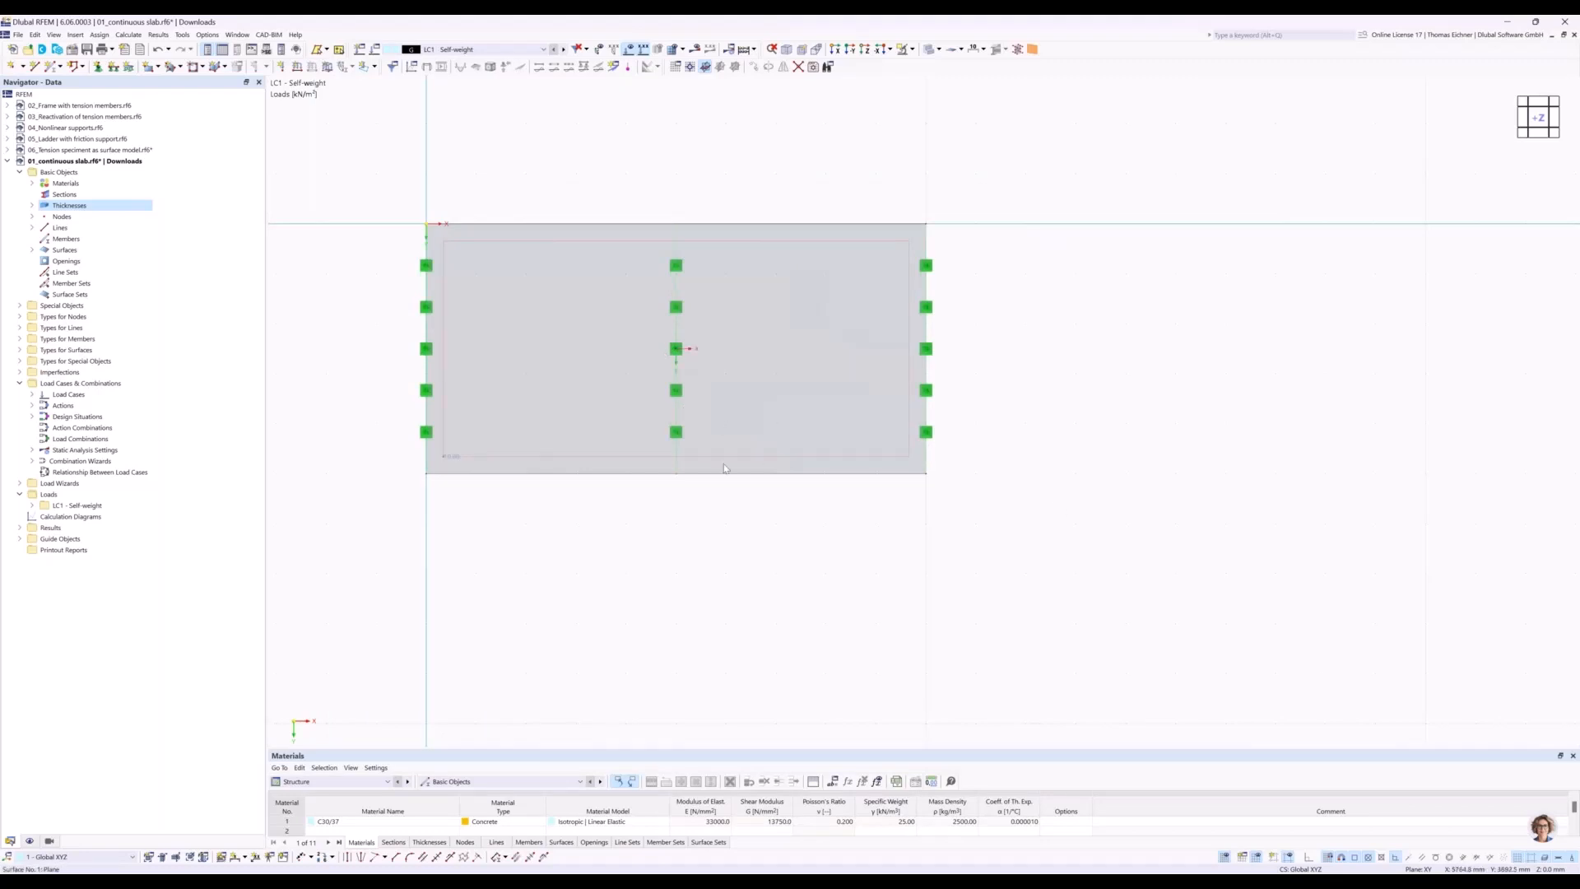
pyautogui.scroll(-2, 764, 556)
pyautogui.moveTo(765, 486); pyautogui.dragTo(697, 455, button='middle')
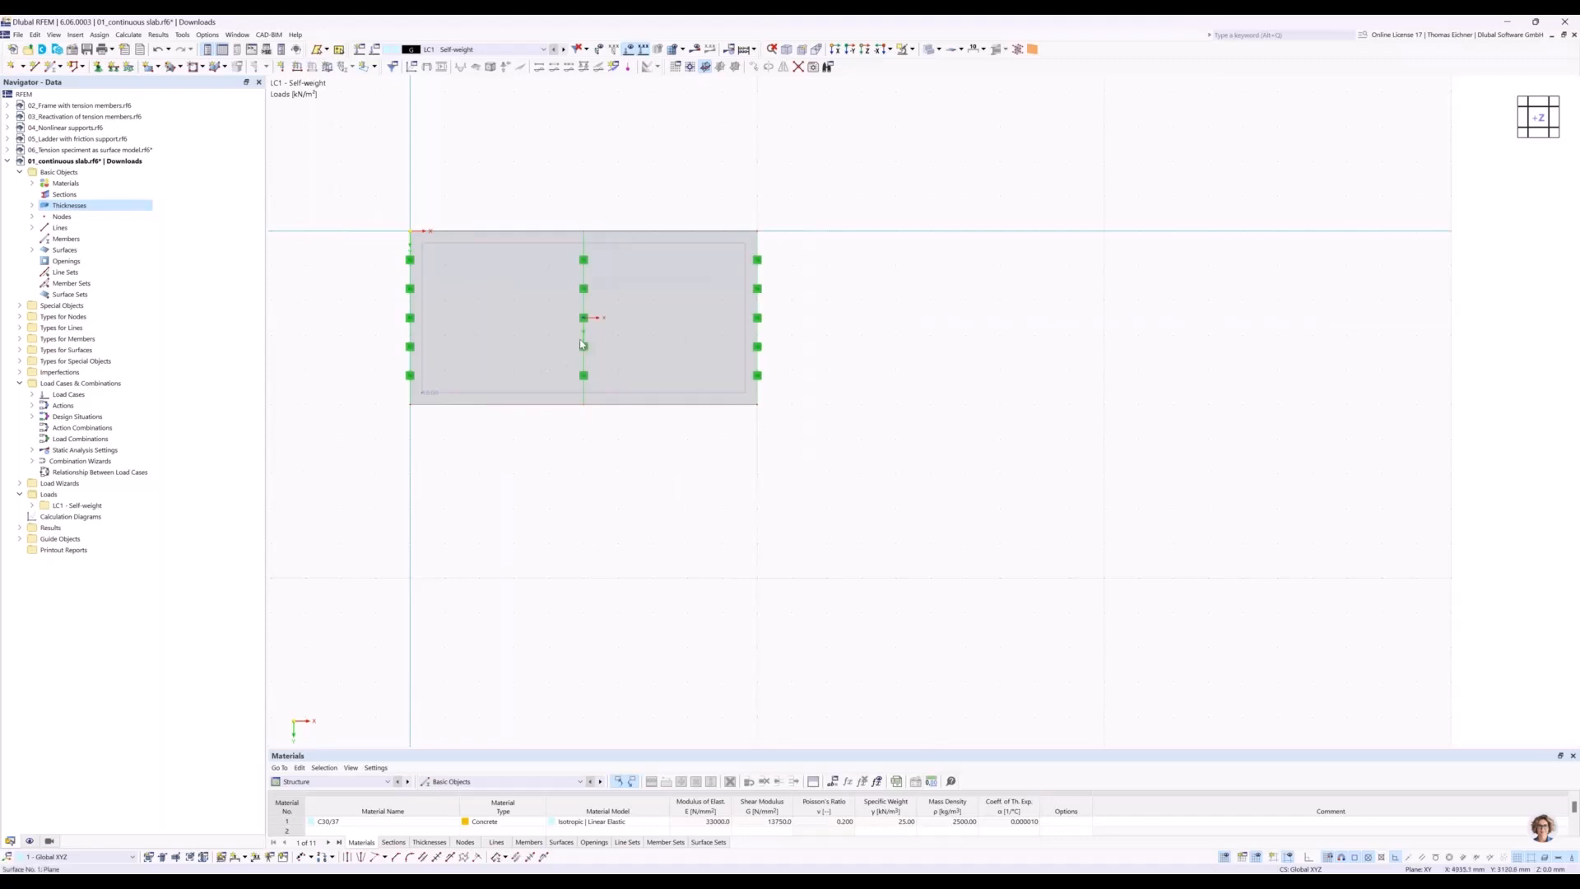
pyautogui.moveTo(326, 479); pyautogui.dragTo(817, 178)
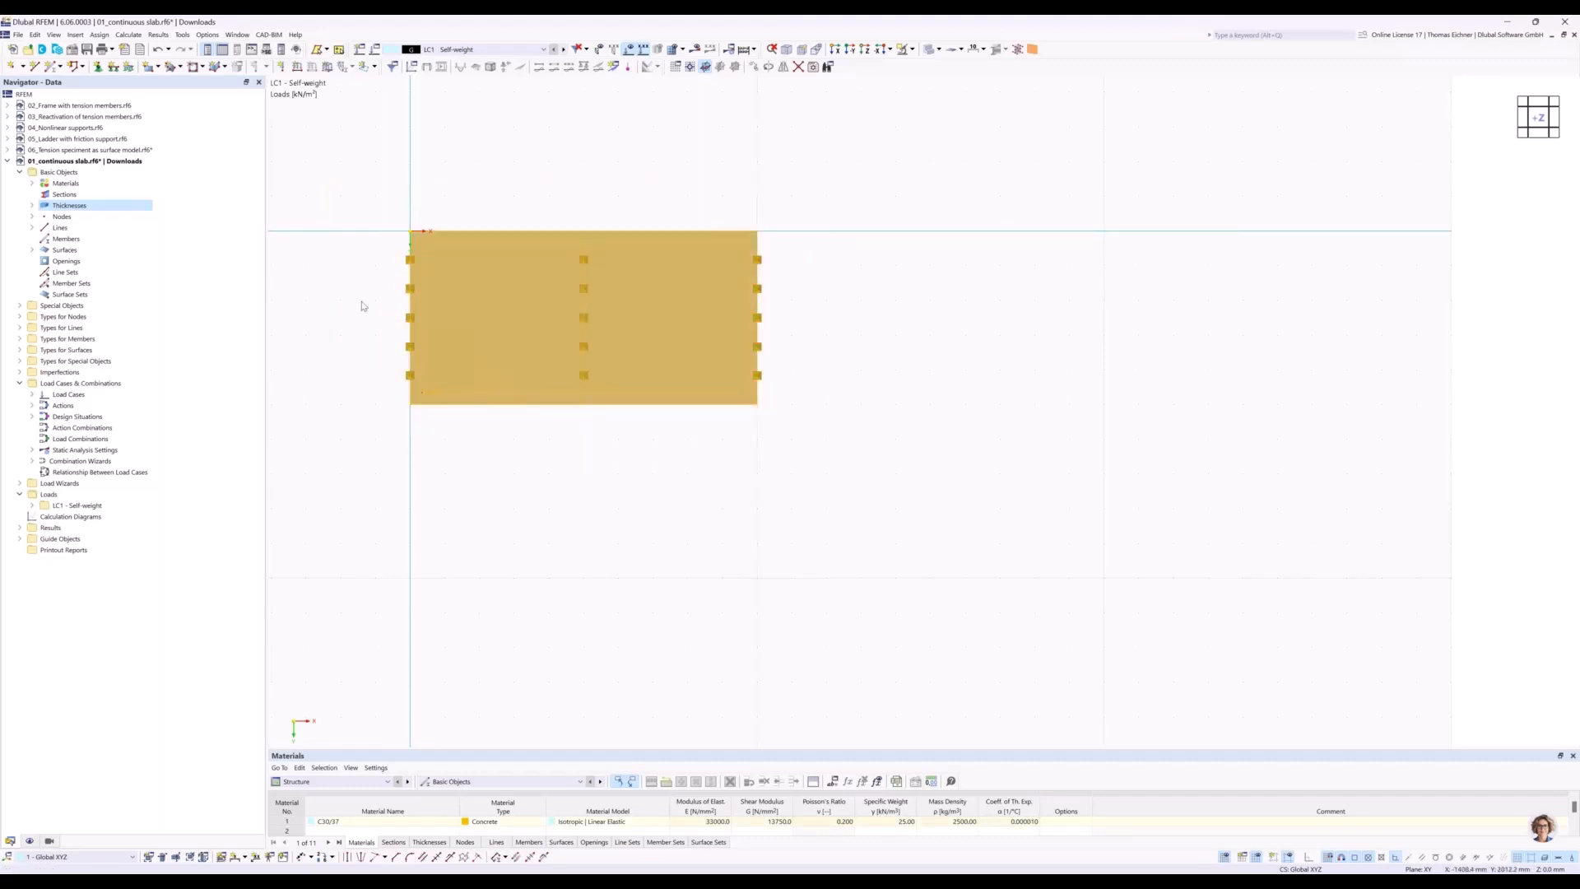
pyautogui.rightClick(616, 303)
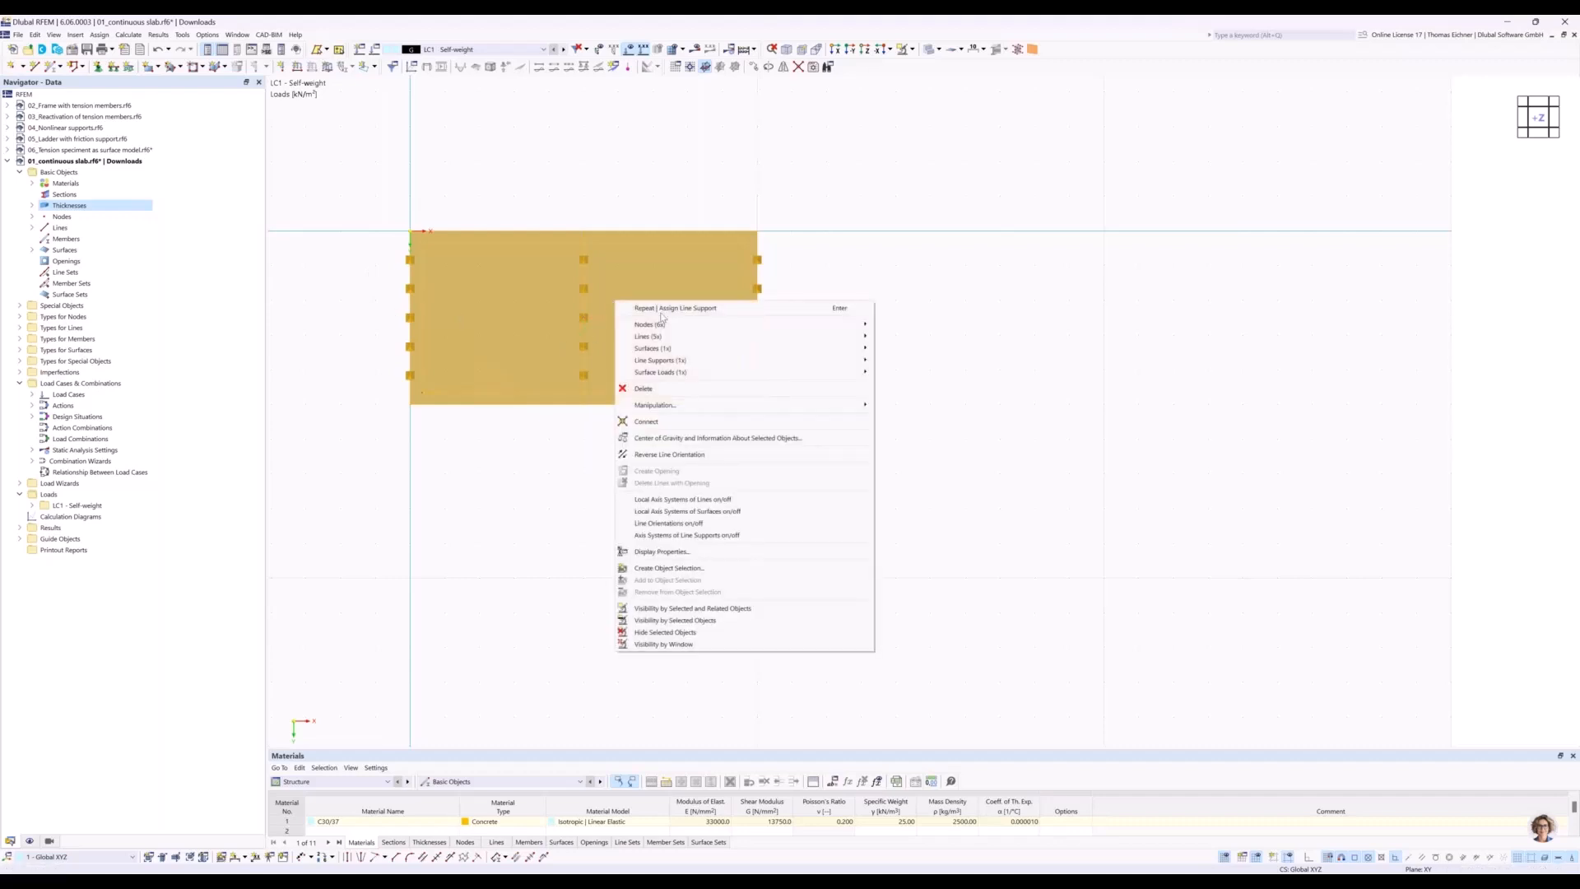
pyautogui.moveTo(646, 407)
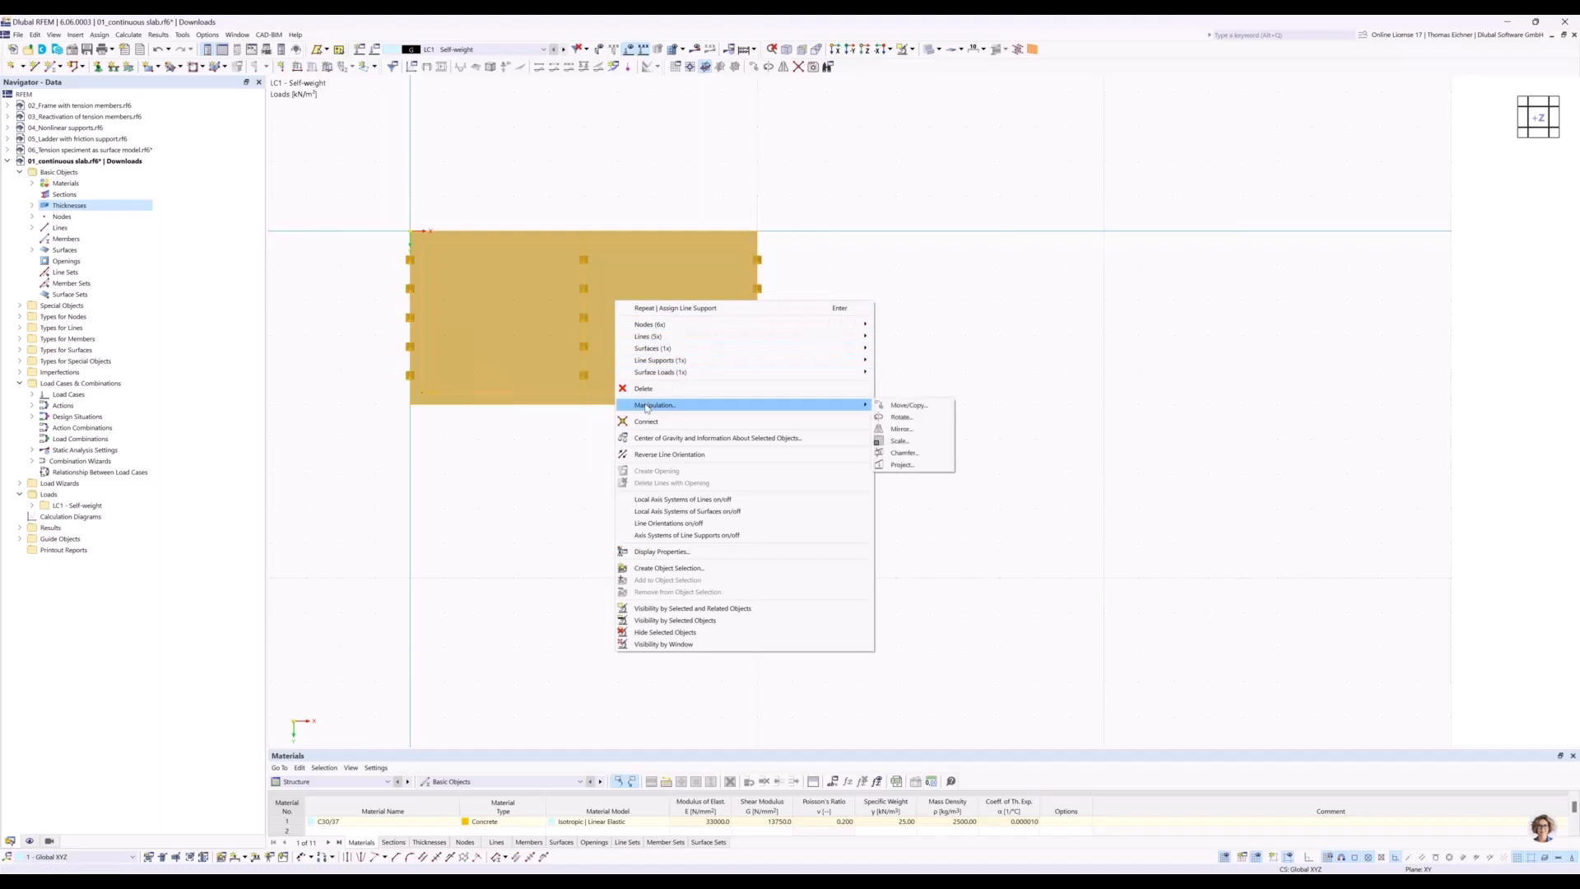
pyautogui.click(910, 409)
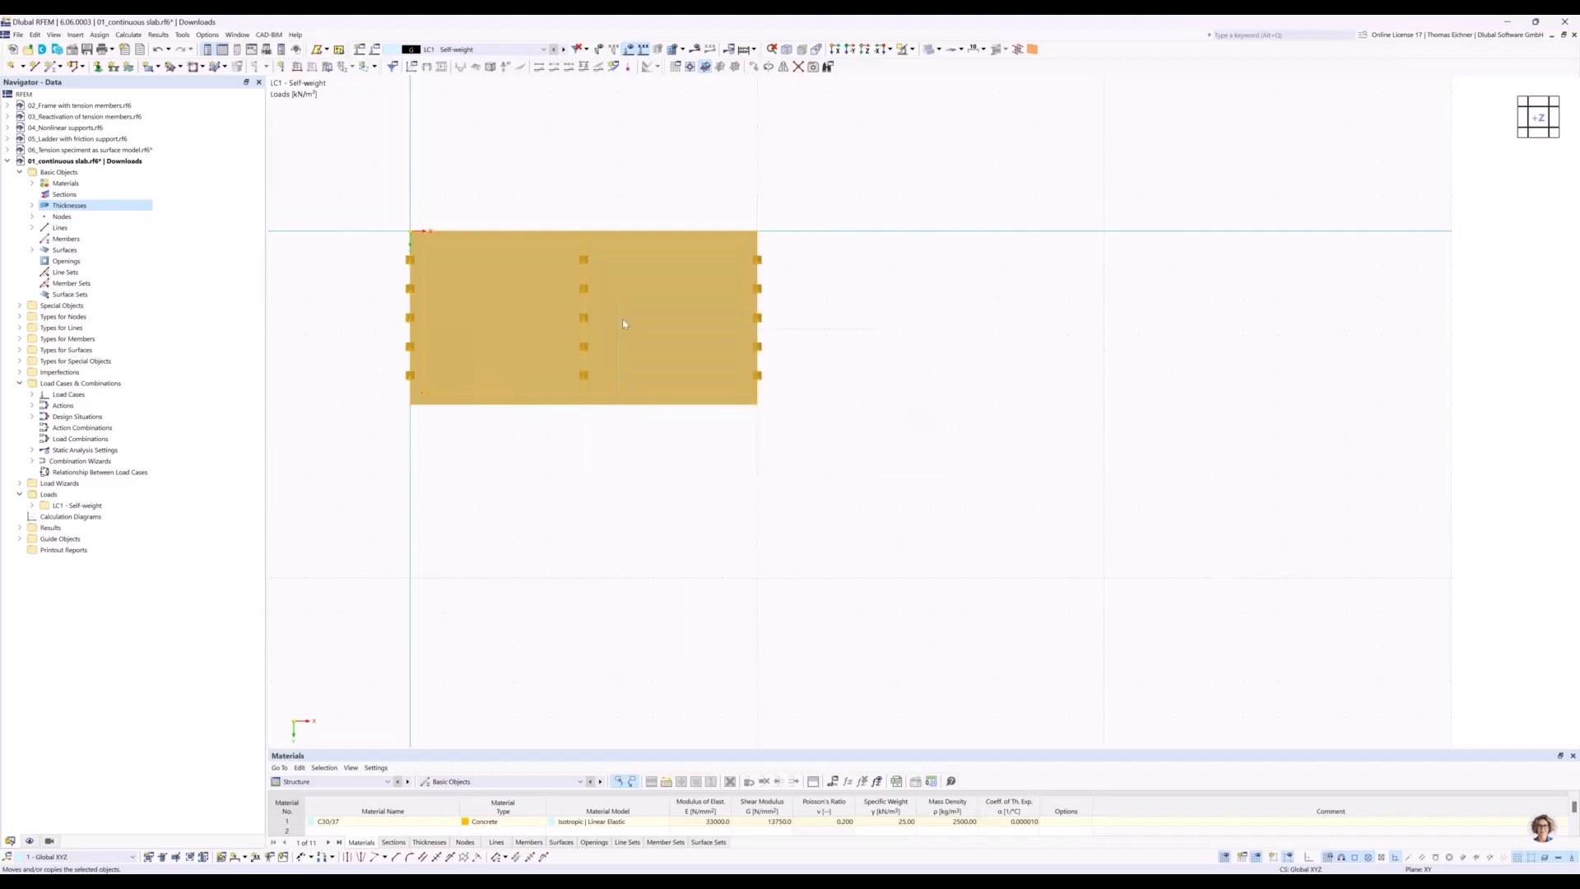
pyautogui.moveTo(579, 292); pyautogui.dragTo(400, 301)
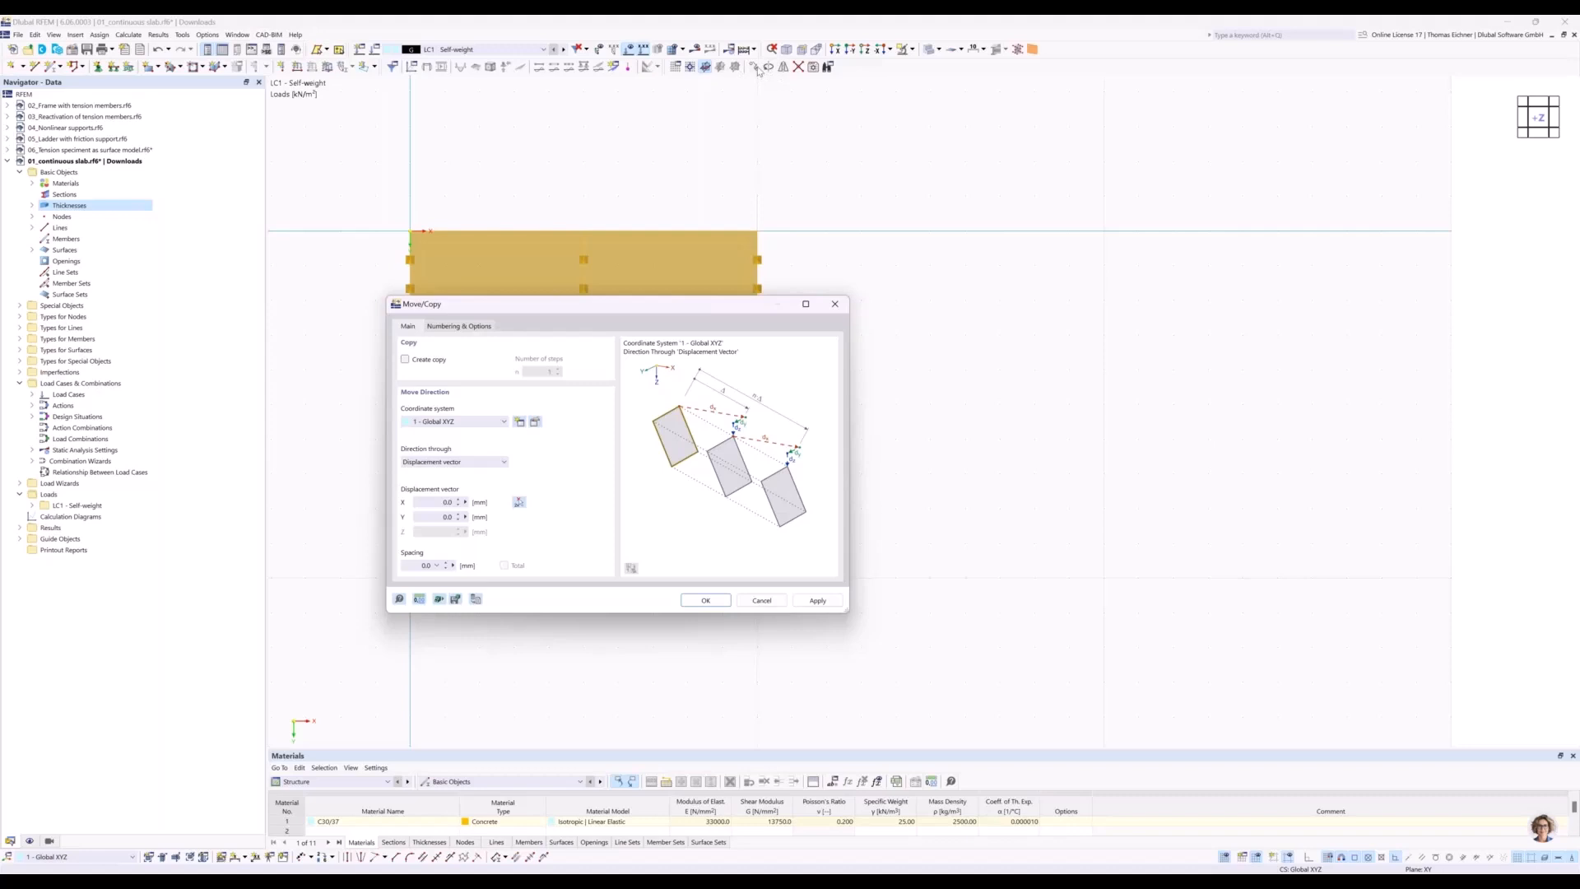
pyautogui.moveTo(572, 309); pyautogui.dragTo(810, 396)
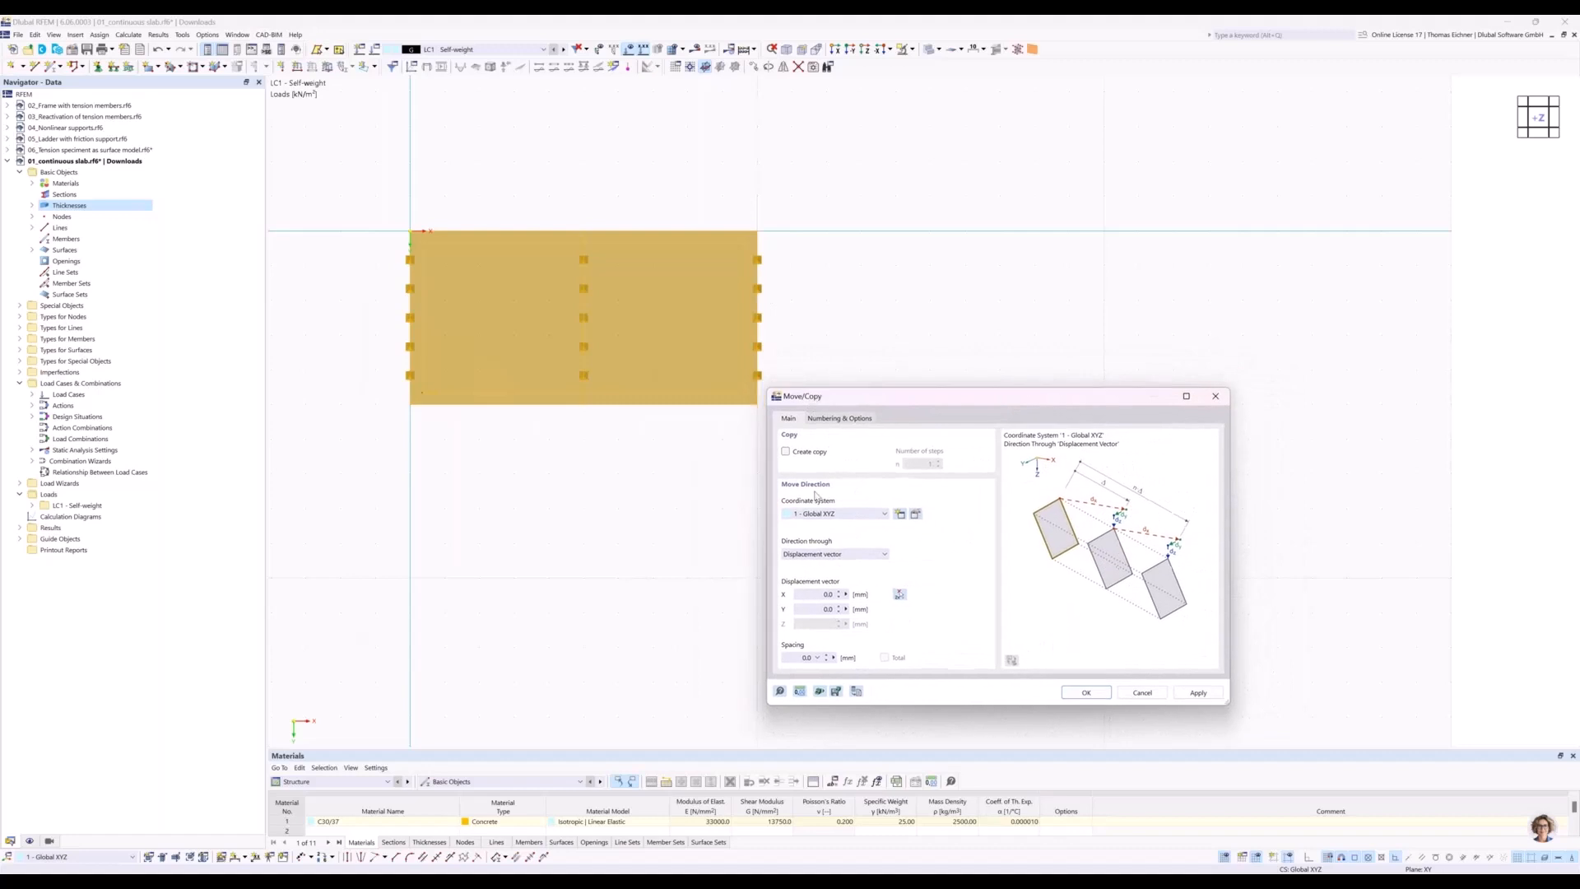
# Enable creating copies in the Move/Copy settings and set the number of steps to 3.
pyautogui.click(786, 452)
pyautogui.click(785, 452)
pyautogui.click(785, 452)
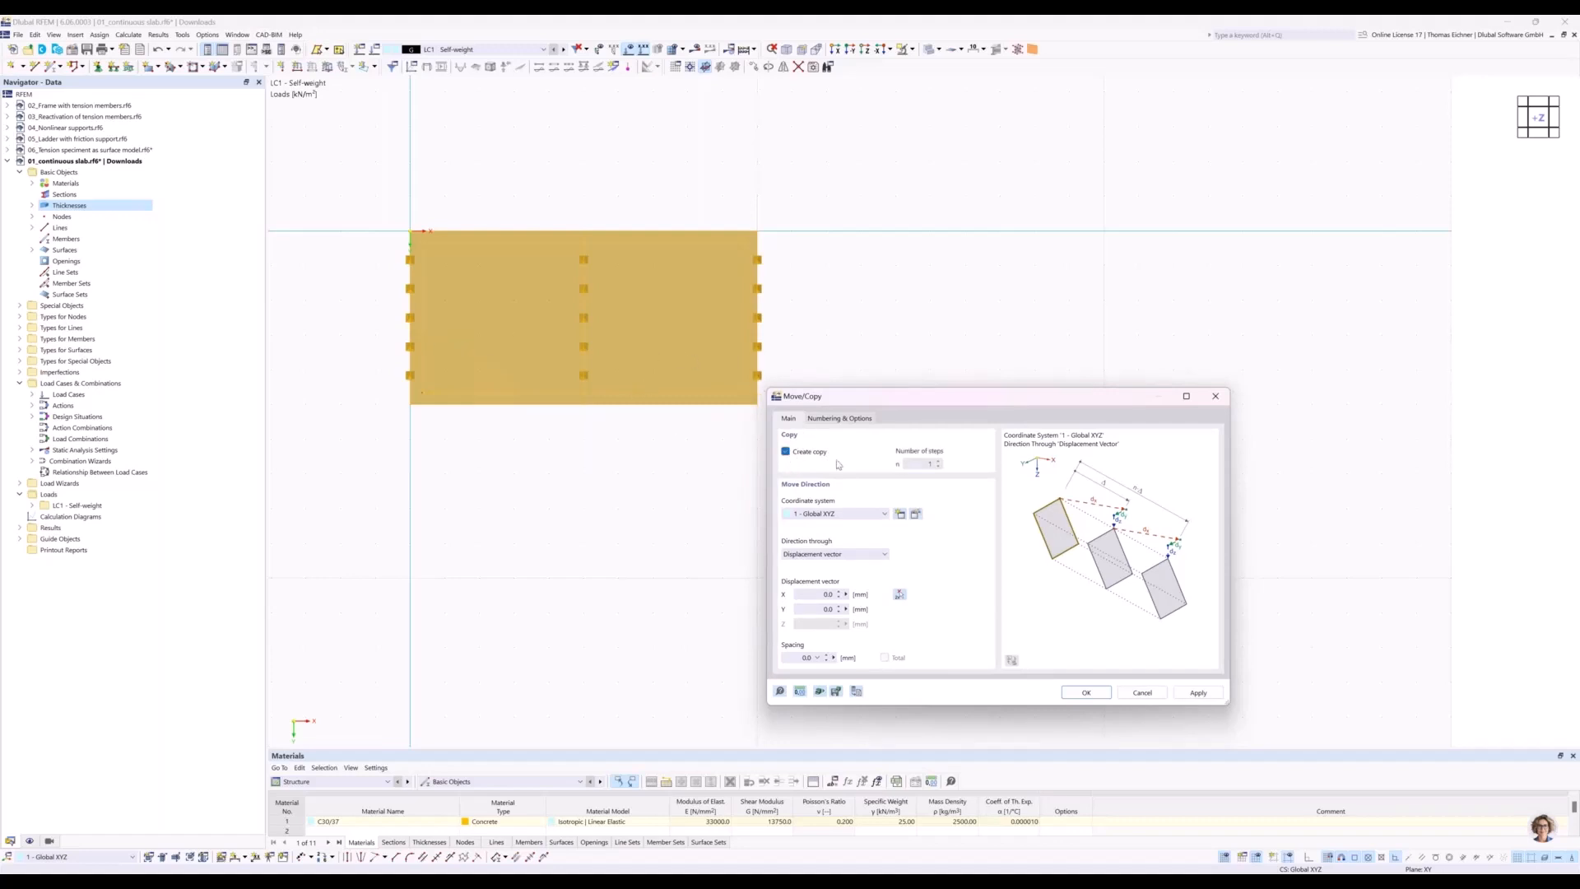
pyautogui.click(915, 464)
pyautogui.moveTo(934, 408); pyautogui.dragTo(832, 456)
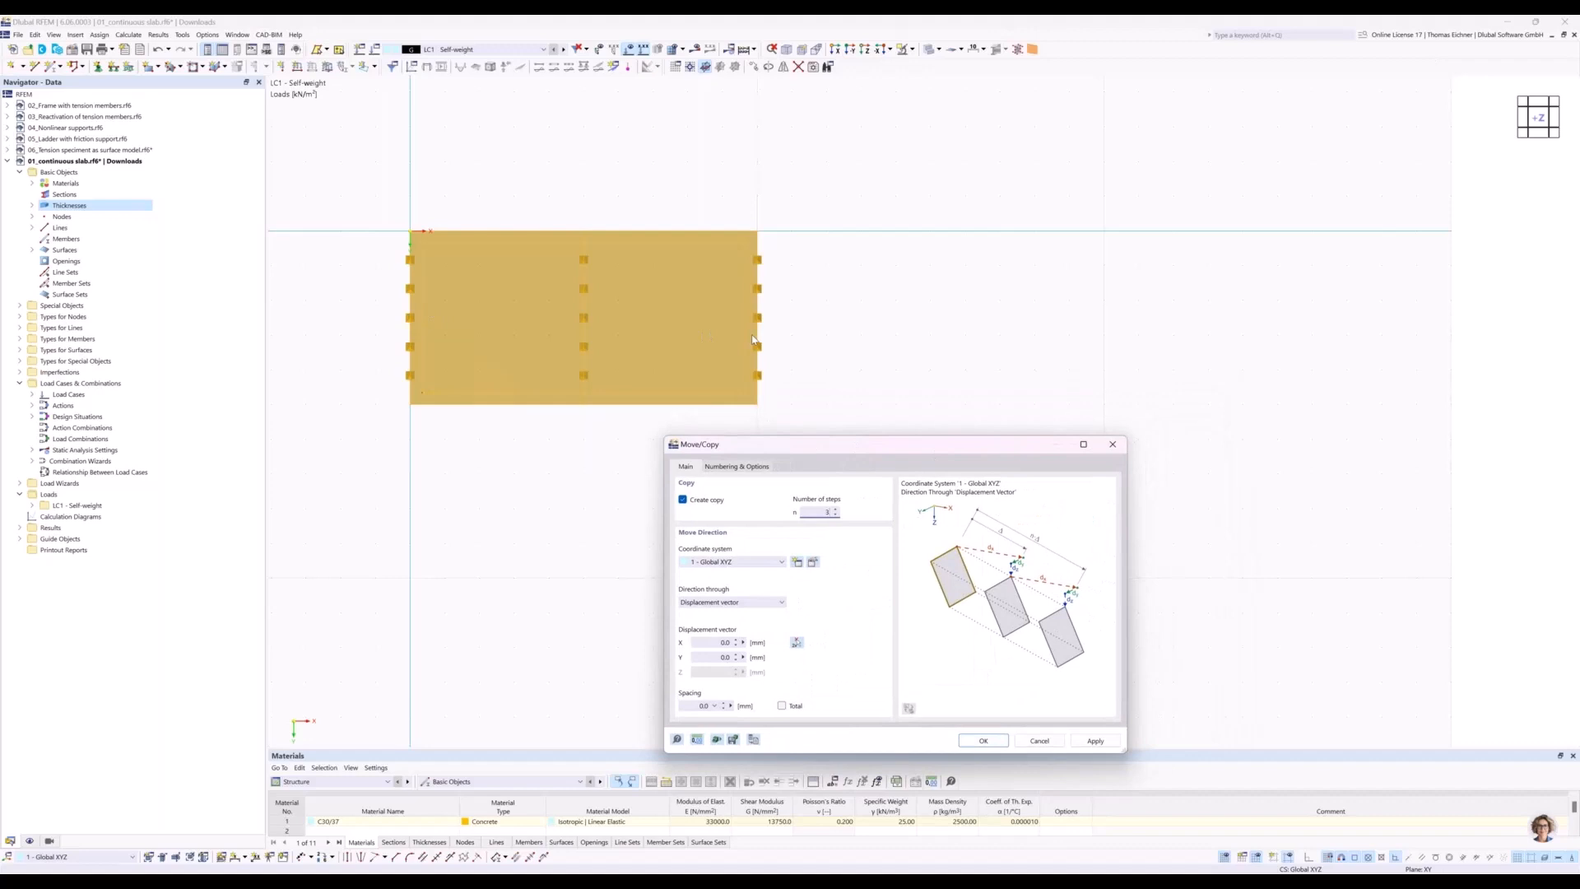
# Change the model's unit for lengths to metres while the Move/Copy settings stay open.
pyautogui.click(722, 642)
pyautogui.moveTo(849, 447); pyautogui.dragTo(1004, 174)
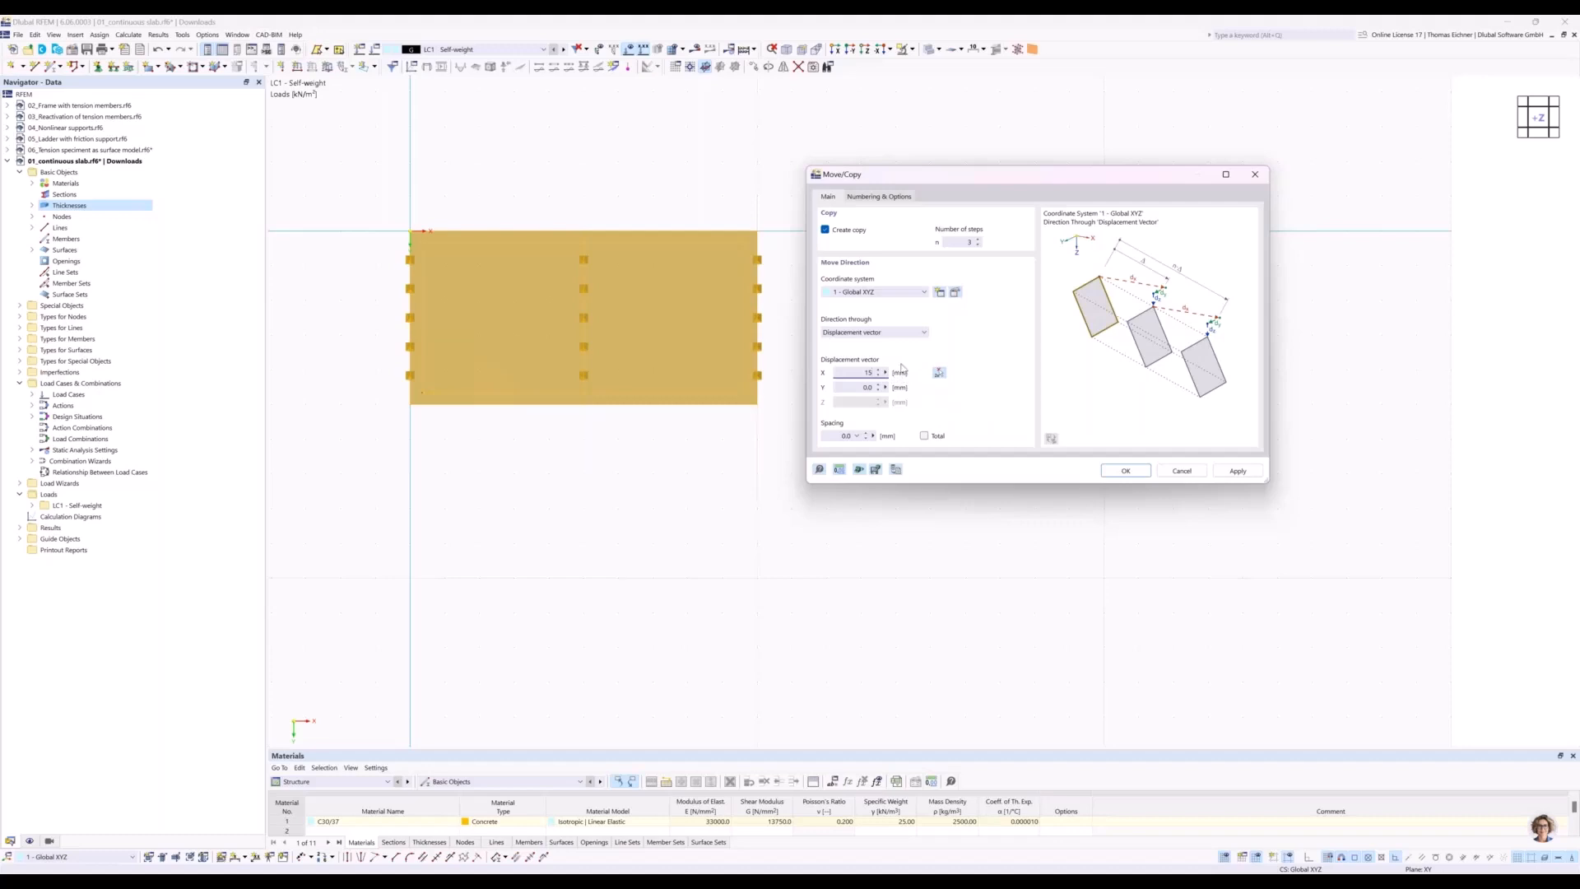
pyautogui.click(838, 470)
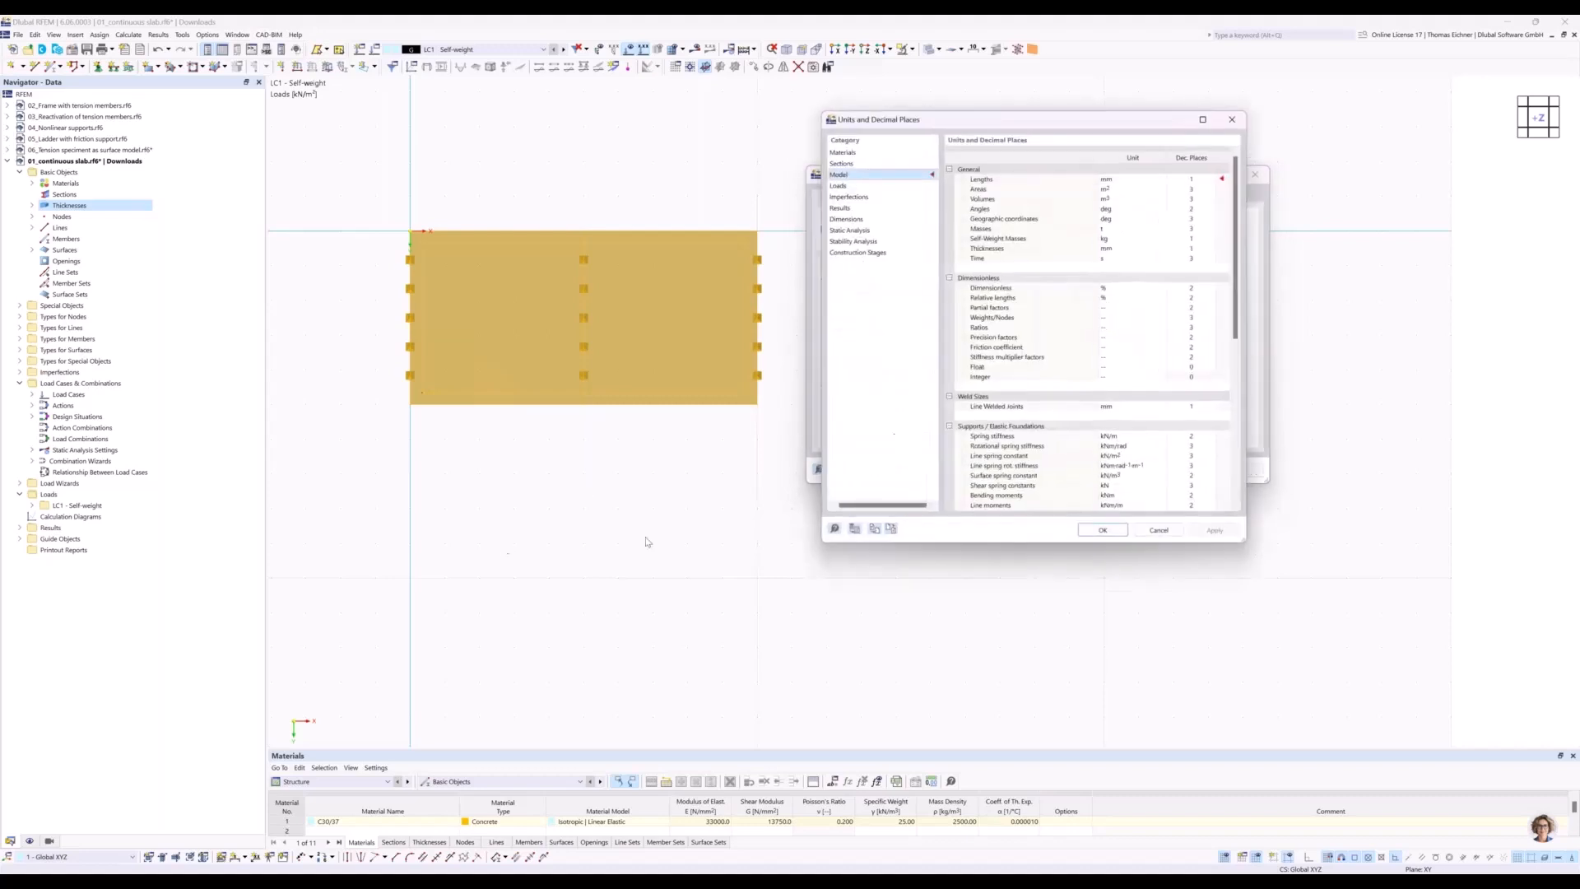
pyautogui.moveTo(1053, 120); pyautogui.dragTo(570, 227)
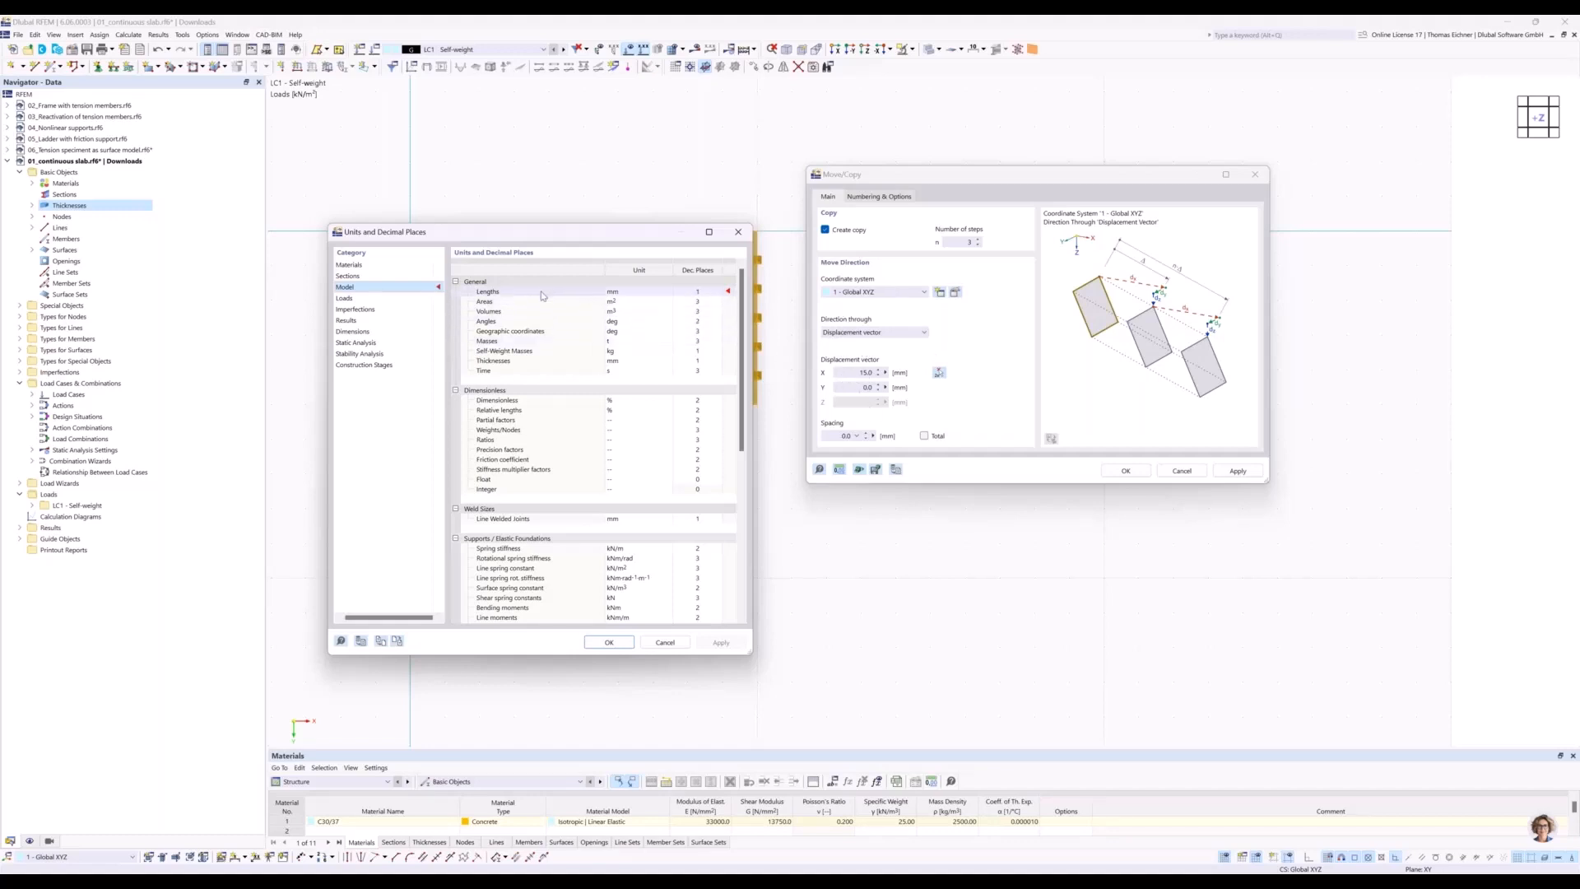
pyautogui.click(609, 294)
pyautogui.click(657, 292)
pyautogui.click(619, 322)
pyautogui.click(613, 642)
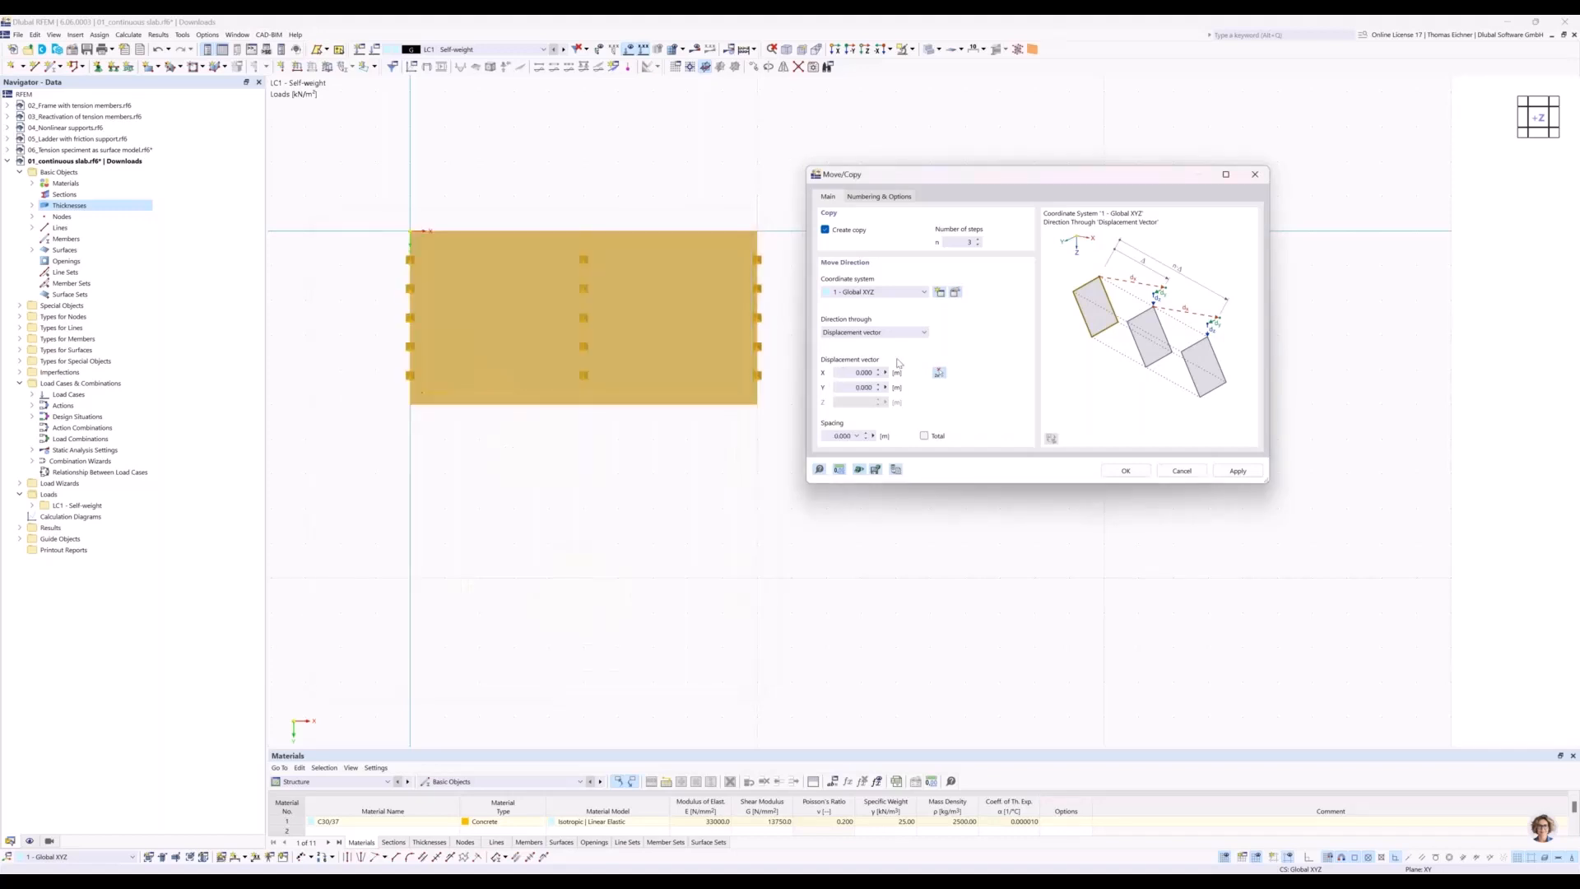
# Set the displacement vector's X component to 15 m and create the slab copies.
pyautogui.click(844, 377)
pyautogui.write('15')
pyautogui.click(1121, 471)
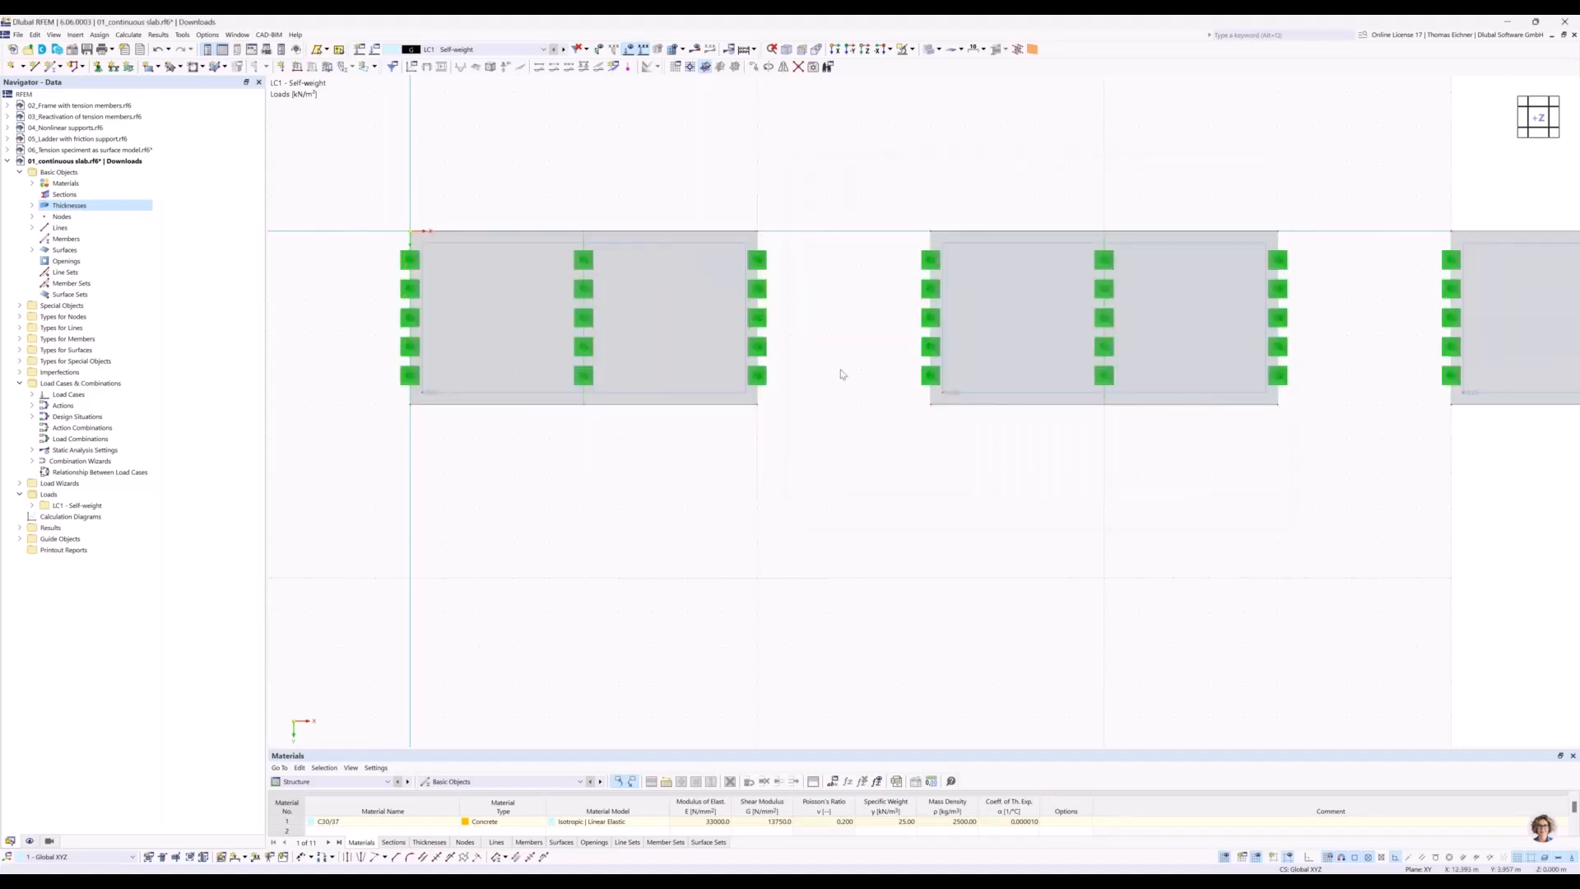
# Examine the complete row of slabs along the X axis in plan view, together with the grid extent.
pyautogui.scroll(-1, 840, 373)
pyautogui.moveTo(952, 251); pyautogui.dragTo(868, 280, button='middle')
pyautogui.scroll(-1, 868, 279)
pyautogui.click(1012, 279)
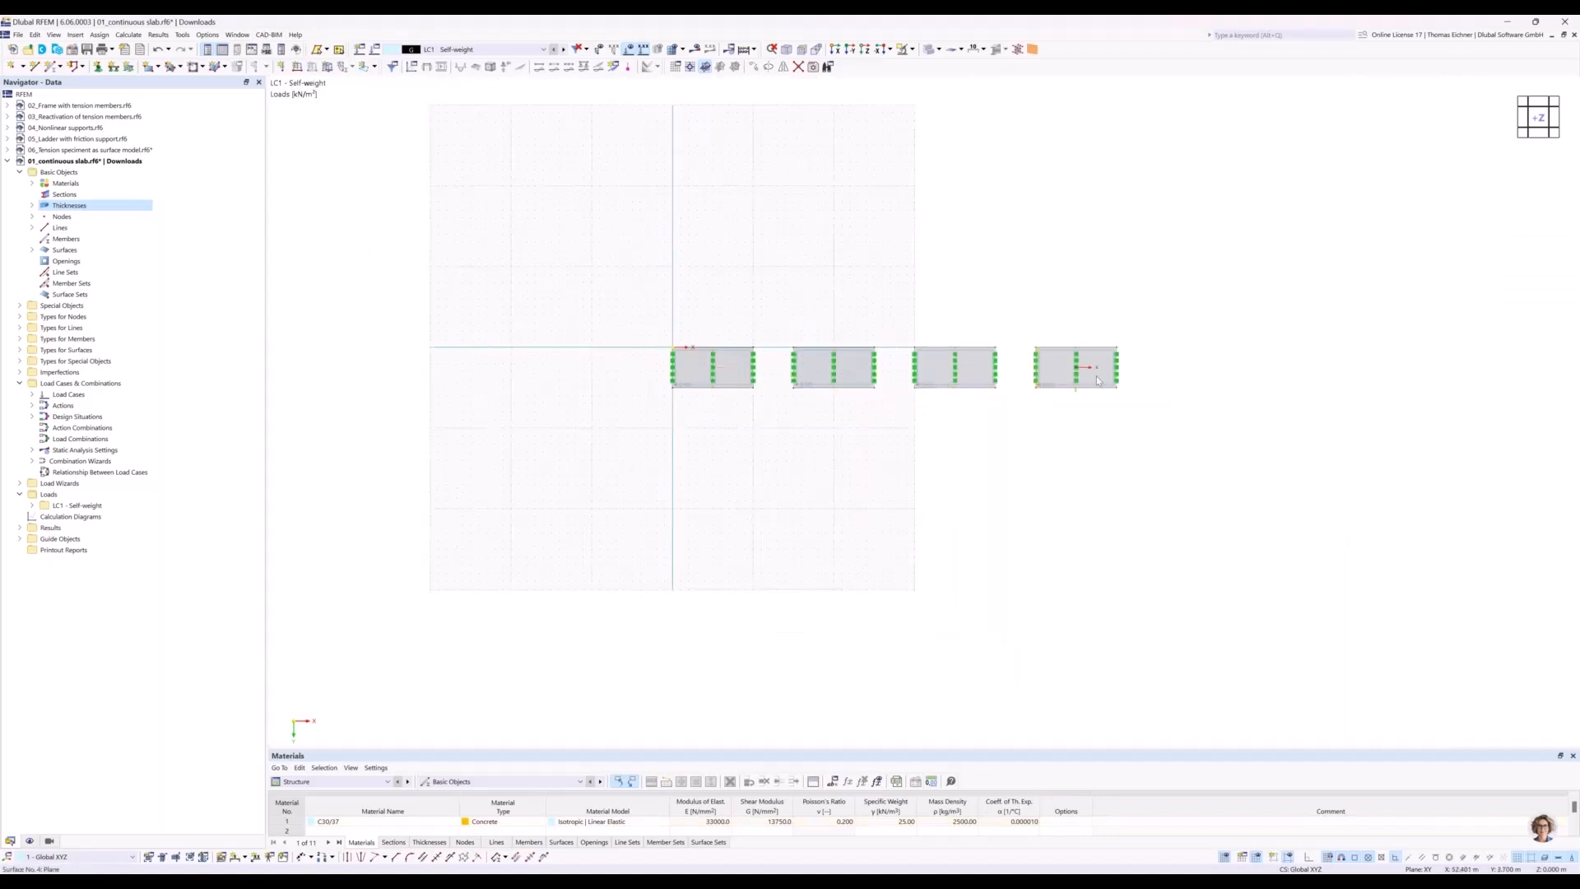
pyautogui.scroll(1, 838, 277)
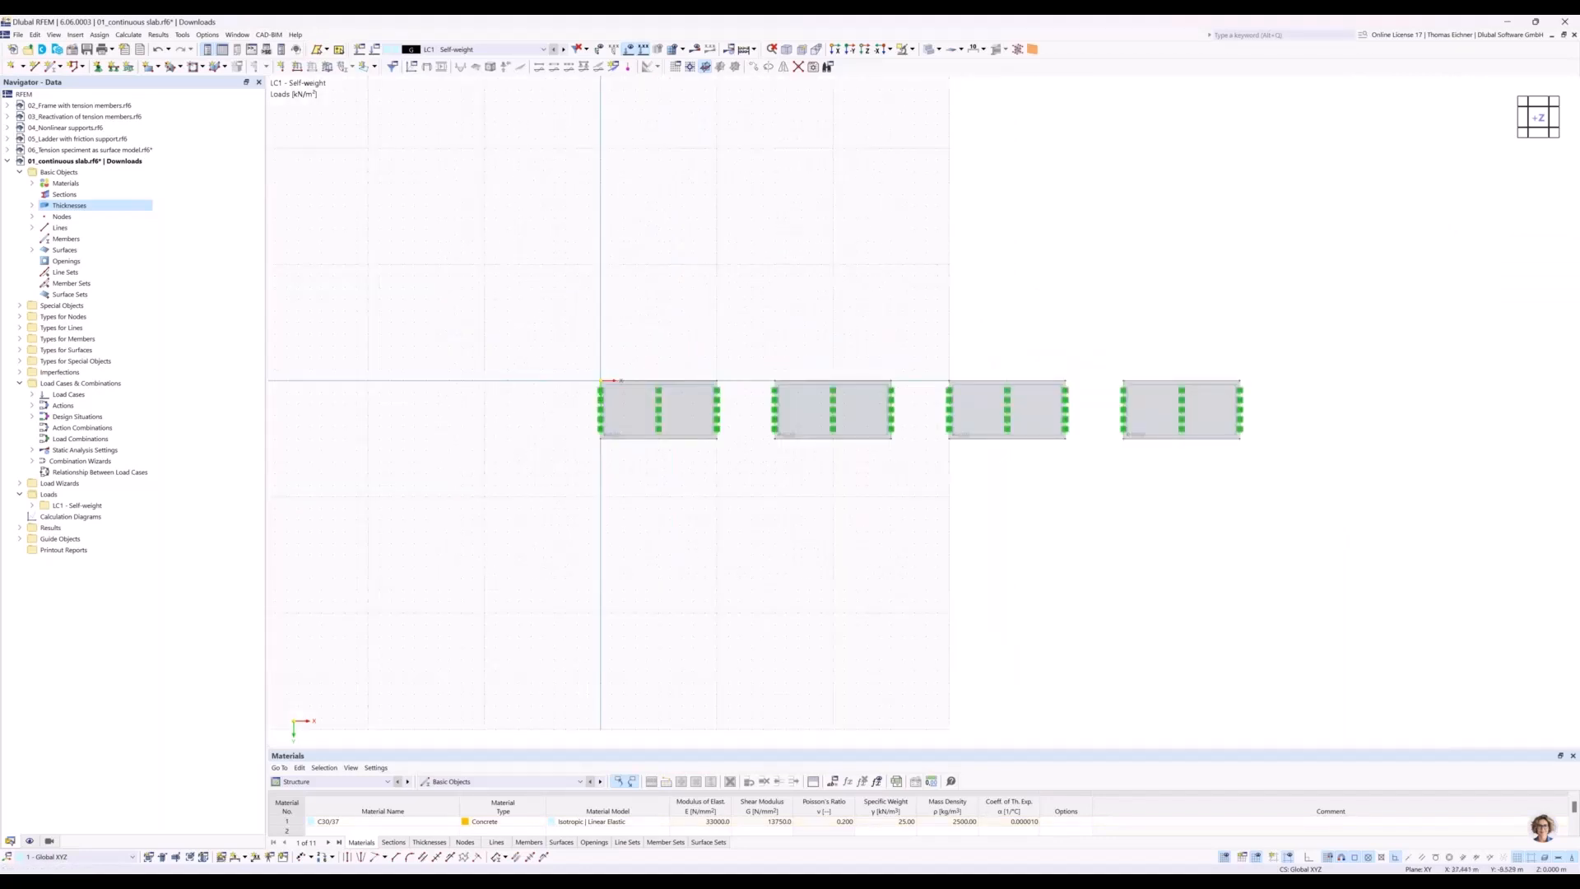
pyautogui.moveTo(1037, 289); pyautogui.dragTo(921, 239, button='middle')
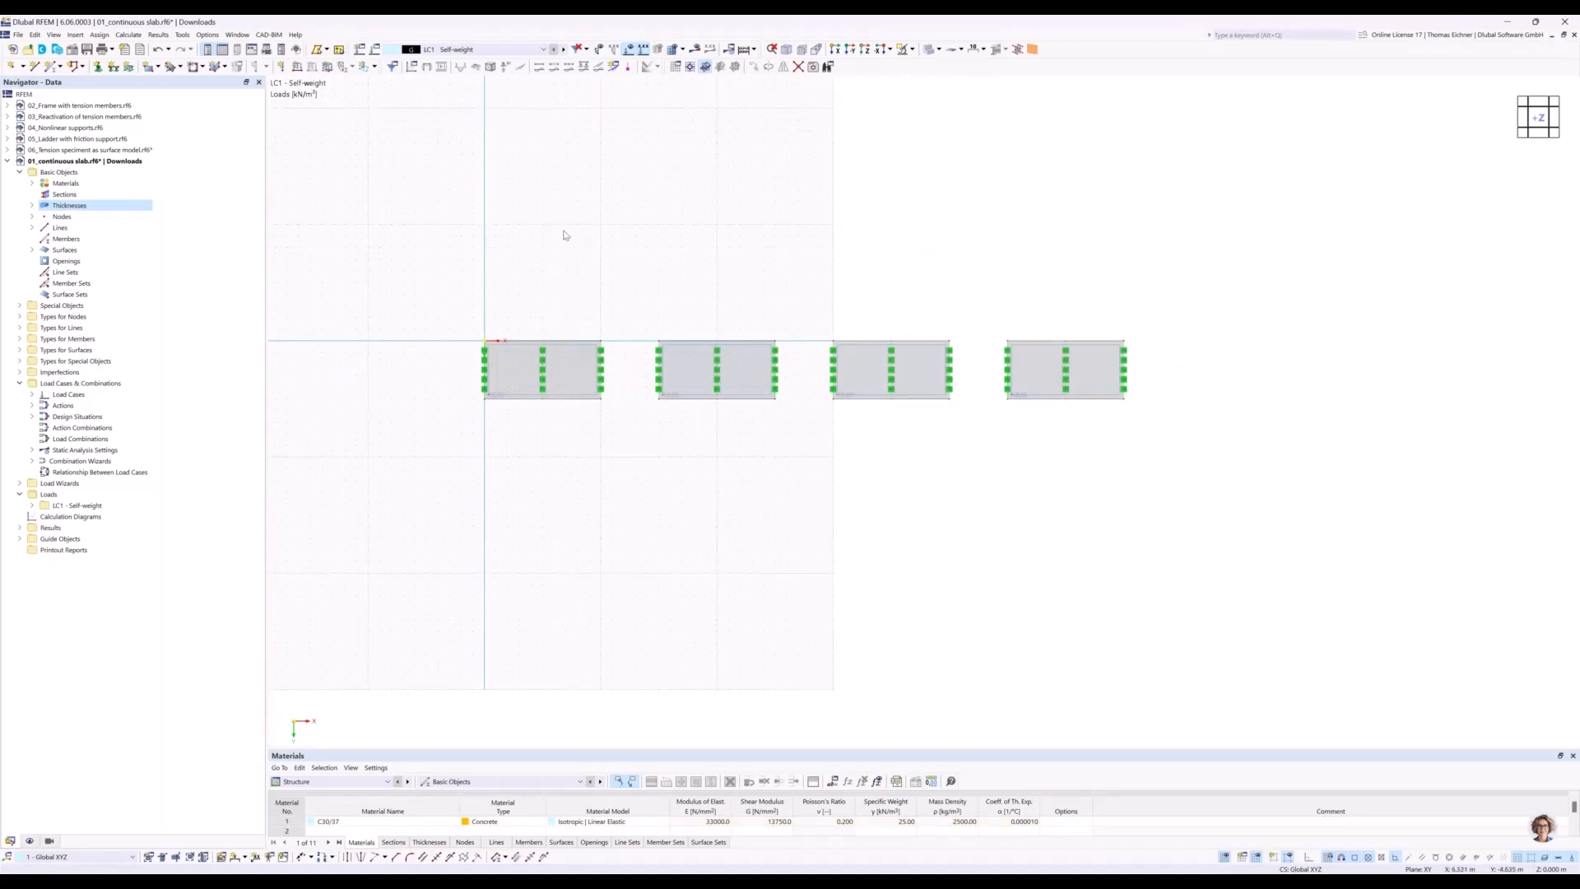
pyautogui.scroll(-1, 606, 293)
pyautogui.moveTo(603, 247)
pyautogui.mouseDown(button='middle')
pyautogui.moveTo(671, 181)
pyautogui.moveTo(624, 192)
pyautogui.moveTo(670, 237)
pyautogui.moveTo(617, 250)
pyautogui.moveTo(581, 222)
pyautogui.moveTo(573, 240)
pyautogui.mouseUp(button='middle')
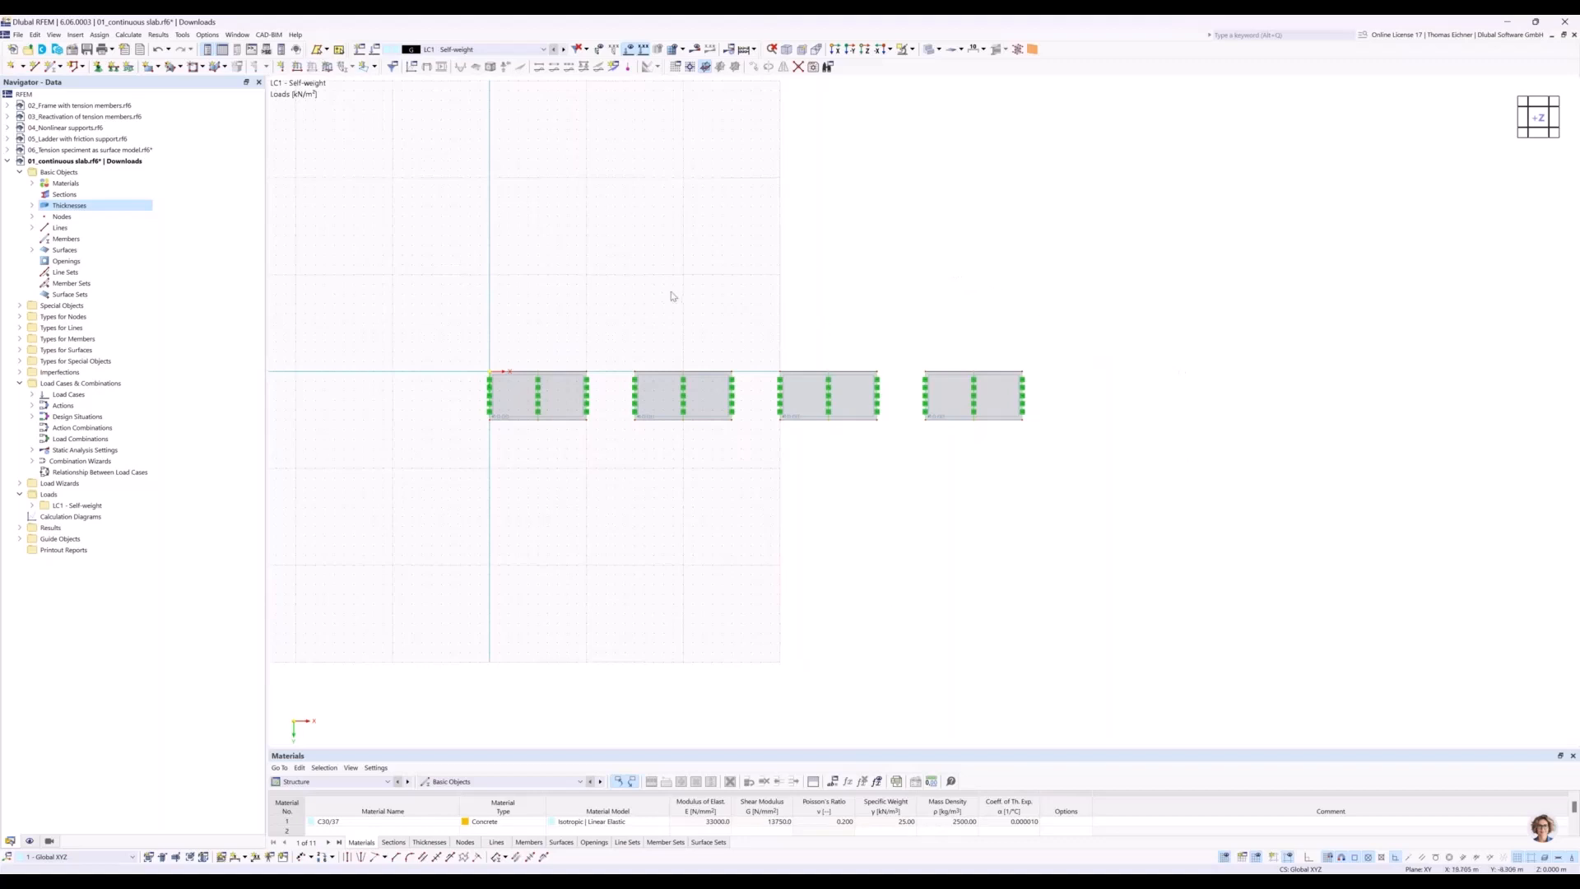
# Set the work plane's grid point spacing to 0.5 m and extend the number of grid points in positive direction 1.
pyautogui.rightClick(639, 281)
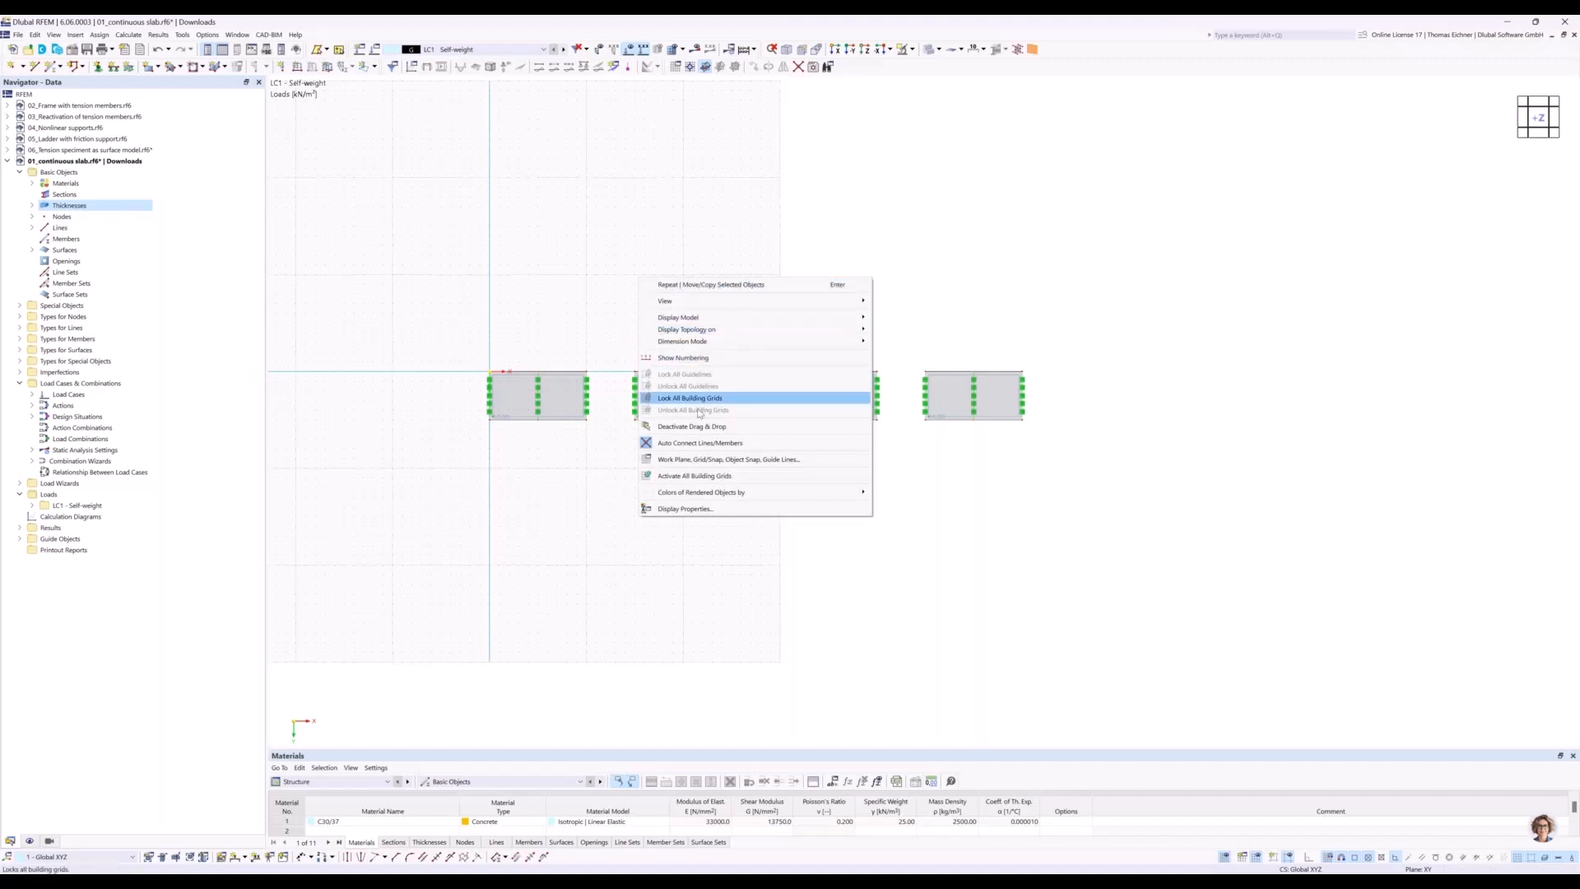
pyautogui.click(717, 466)
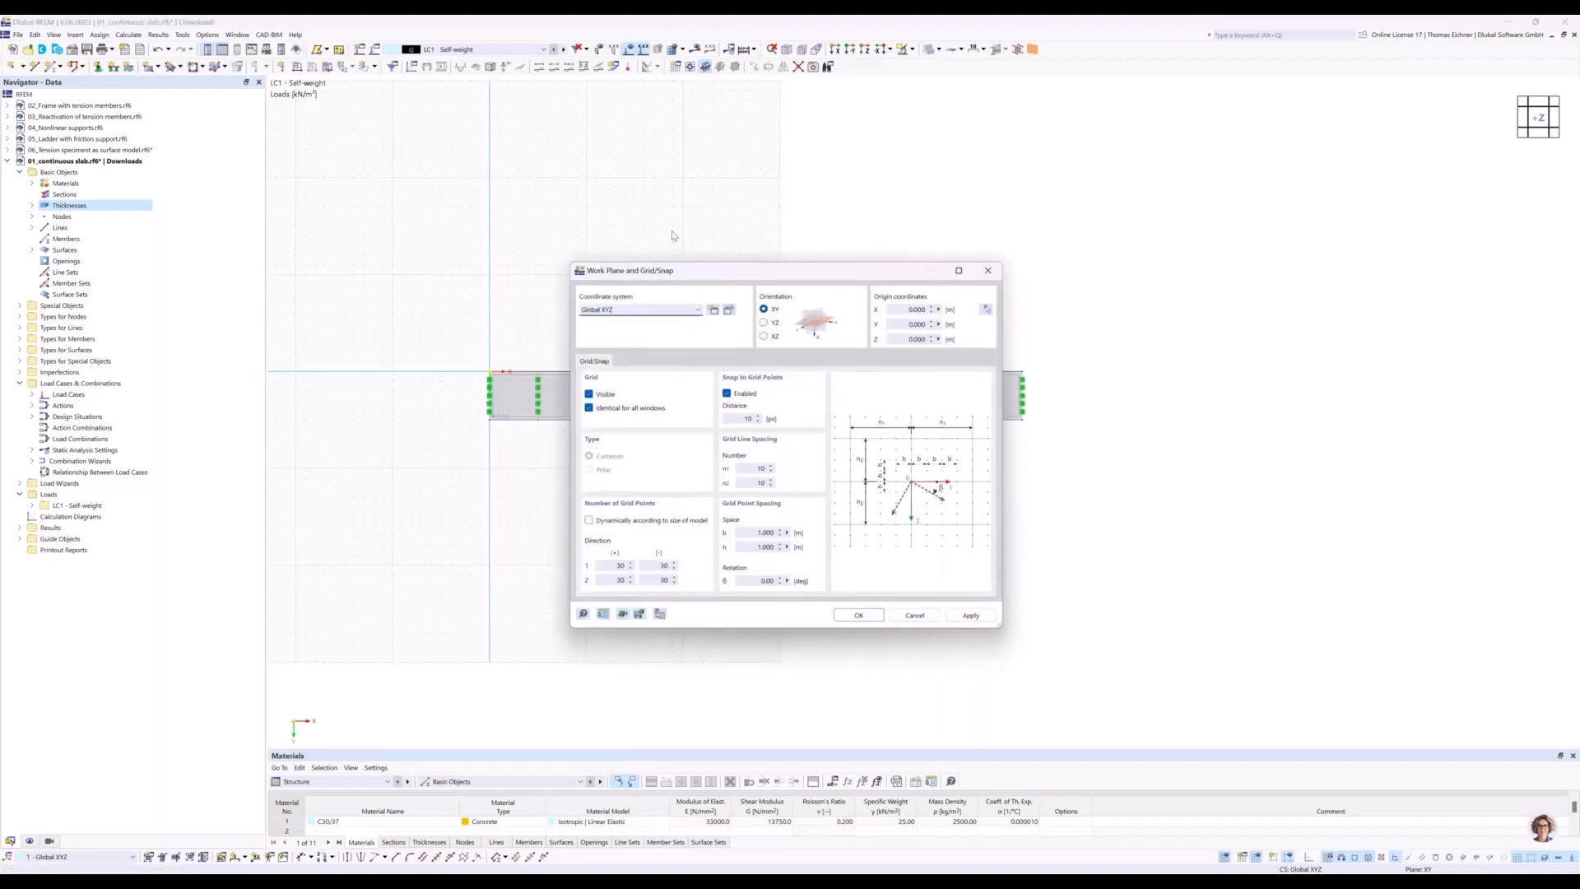
pyautogui.moveTo(727, 270); pyautogui.dragTo(898, 229)
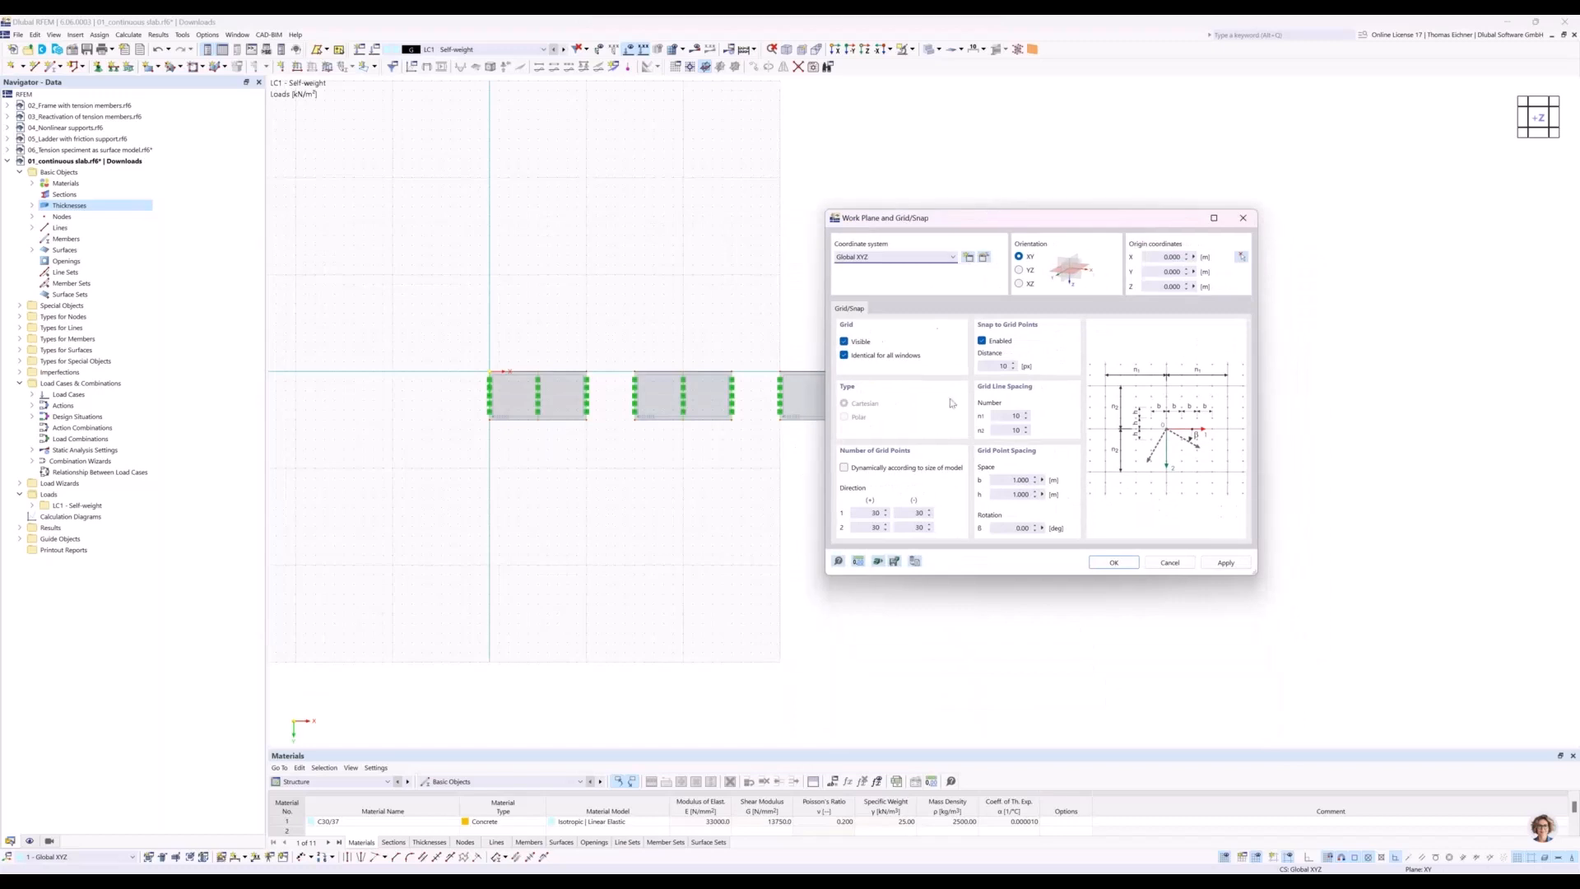
pyautogui.click(1017, 480)
pyautogui.write('0.5')
pyautogui.click(1002, 494)
pyautogui.write('0')
pyautogui.click(1009, 480)
pyautogui.click(874, 513)
pyautogui.click(1115, 566)
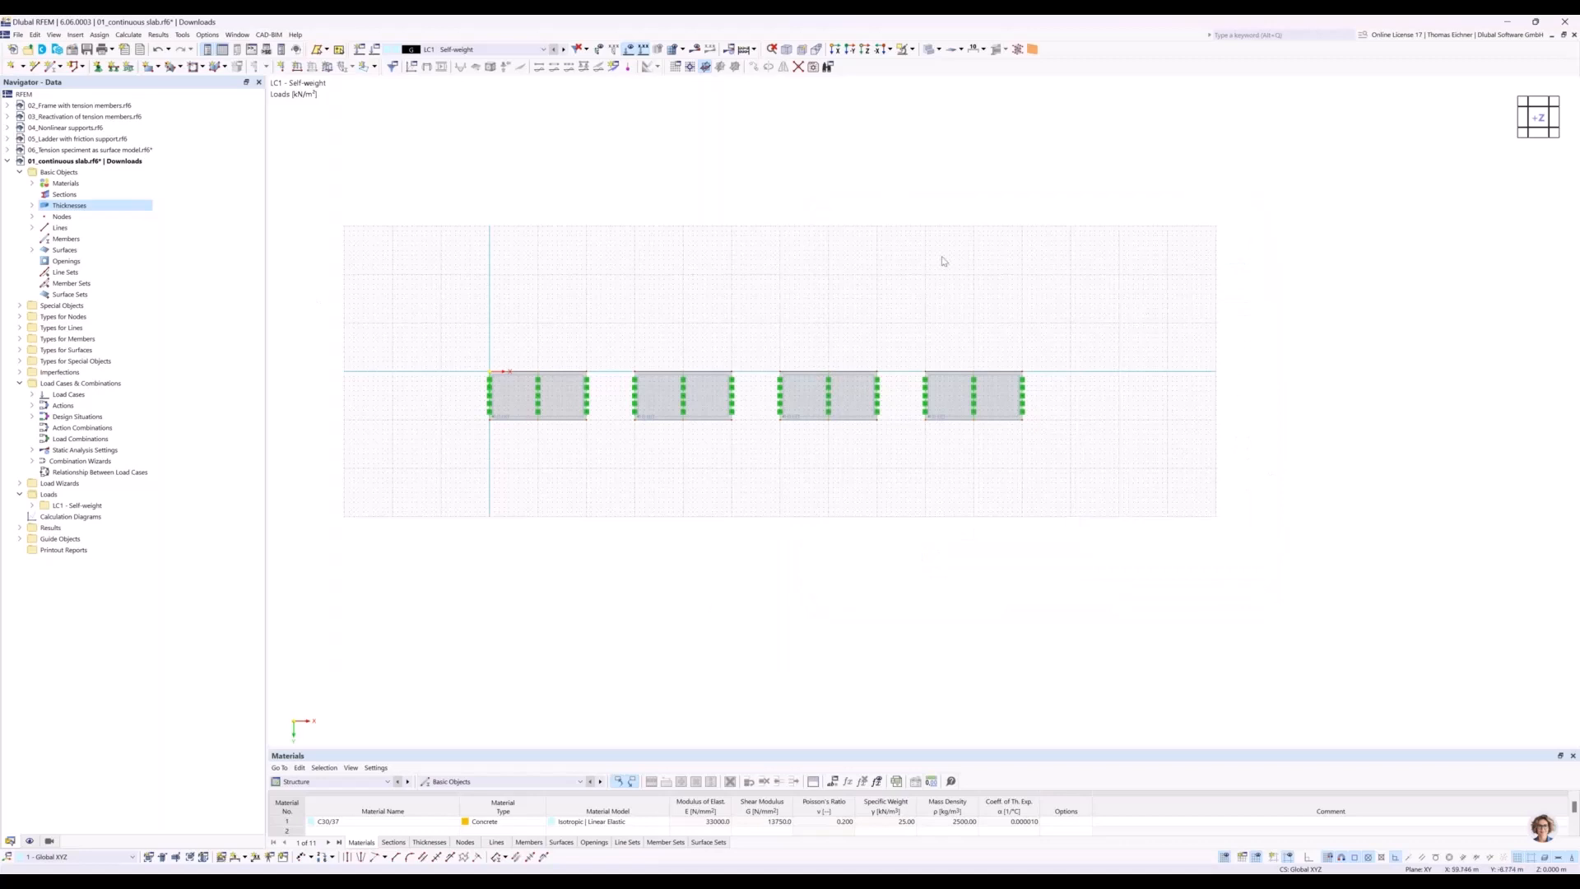
# Check the target length of finite elements in the general mesh settings, leaving the dialog without changes.
pyautogui.scroll(1, 1159, 400)
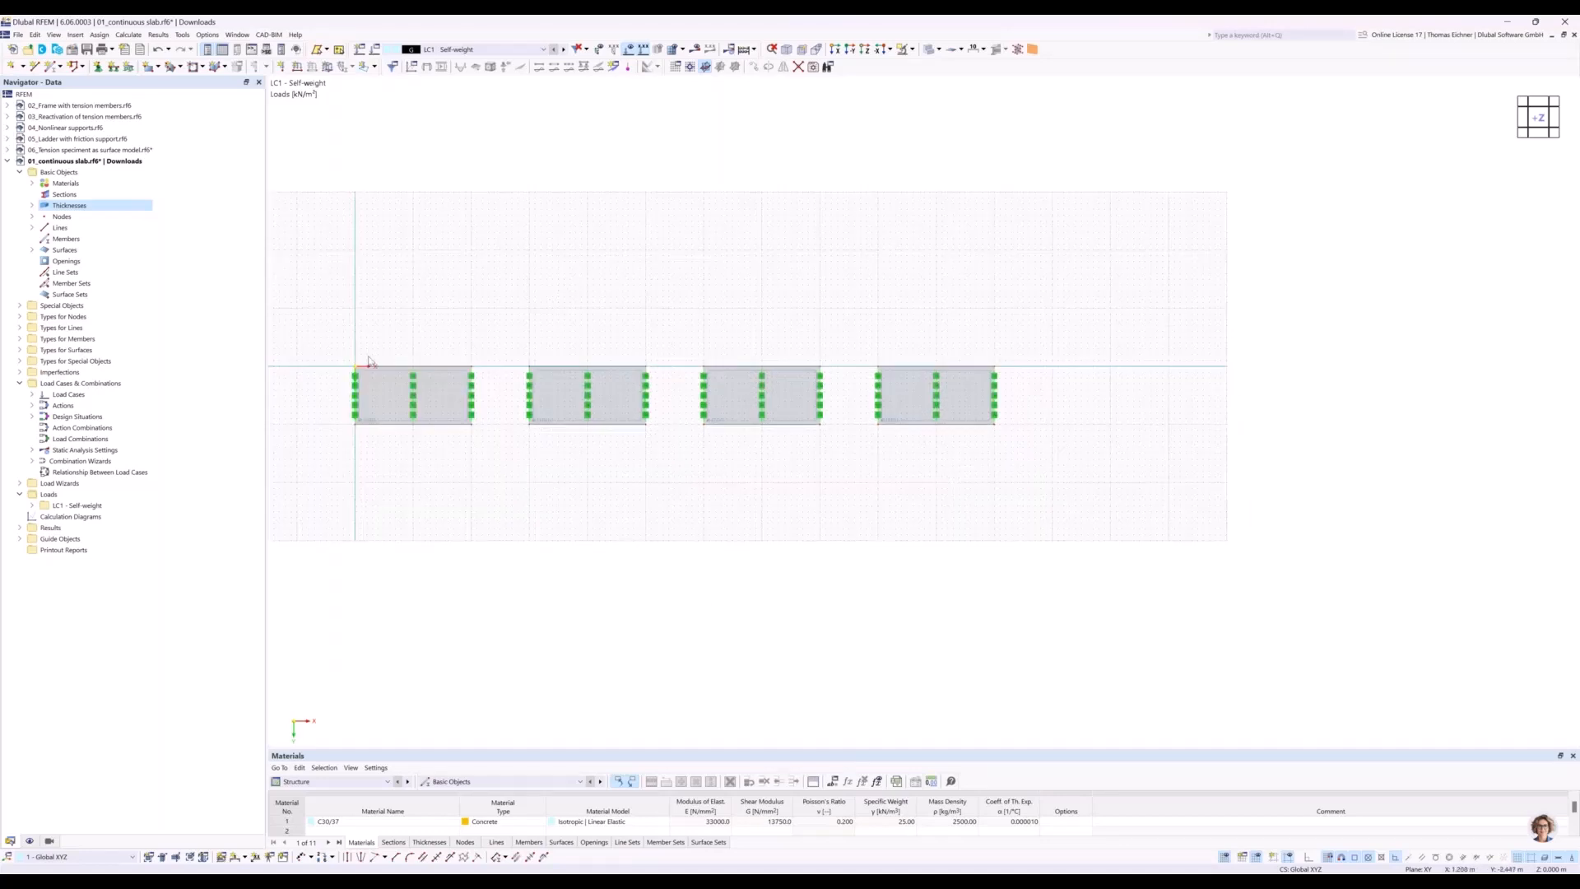
pyautogui.scroll(1, 381, 340)
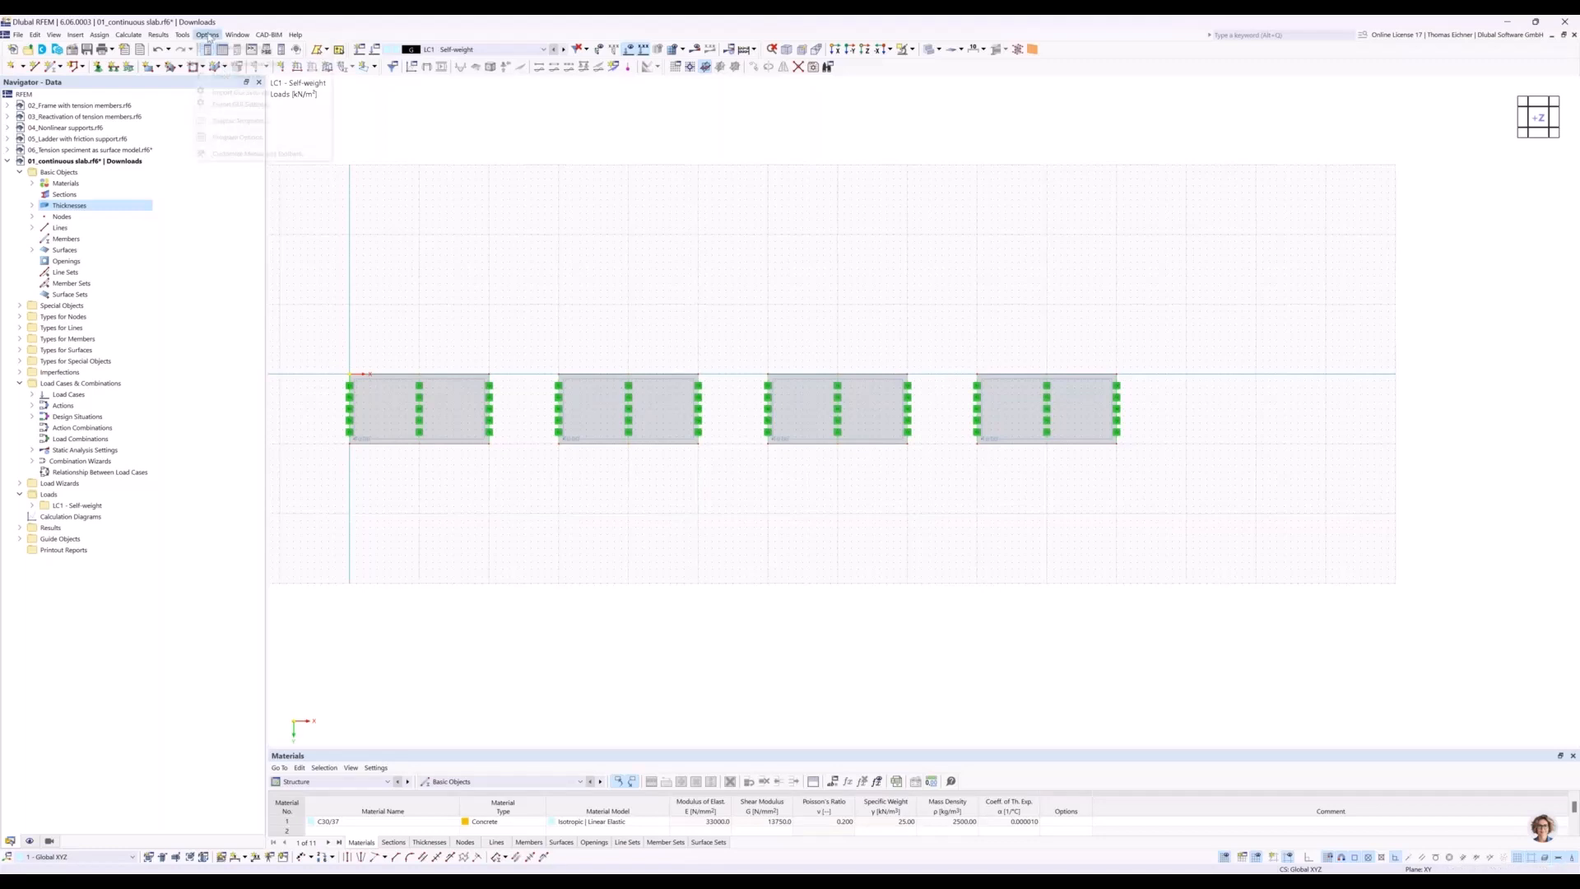
pyautogui.click(207, 35)
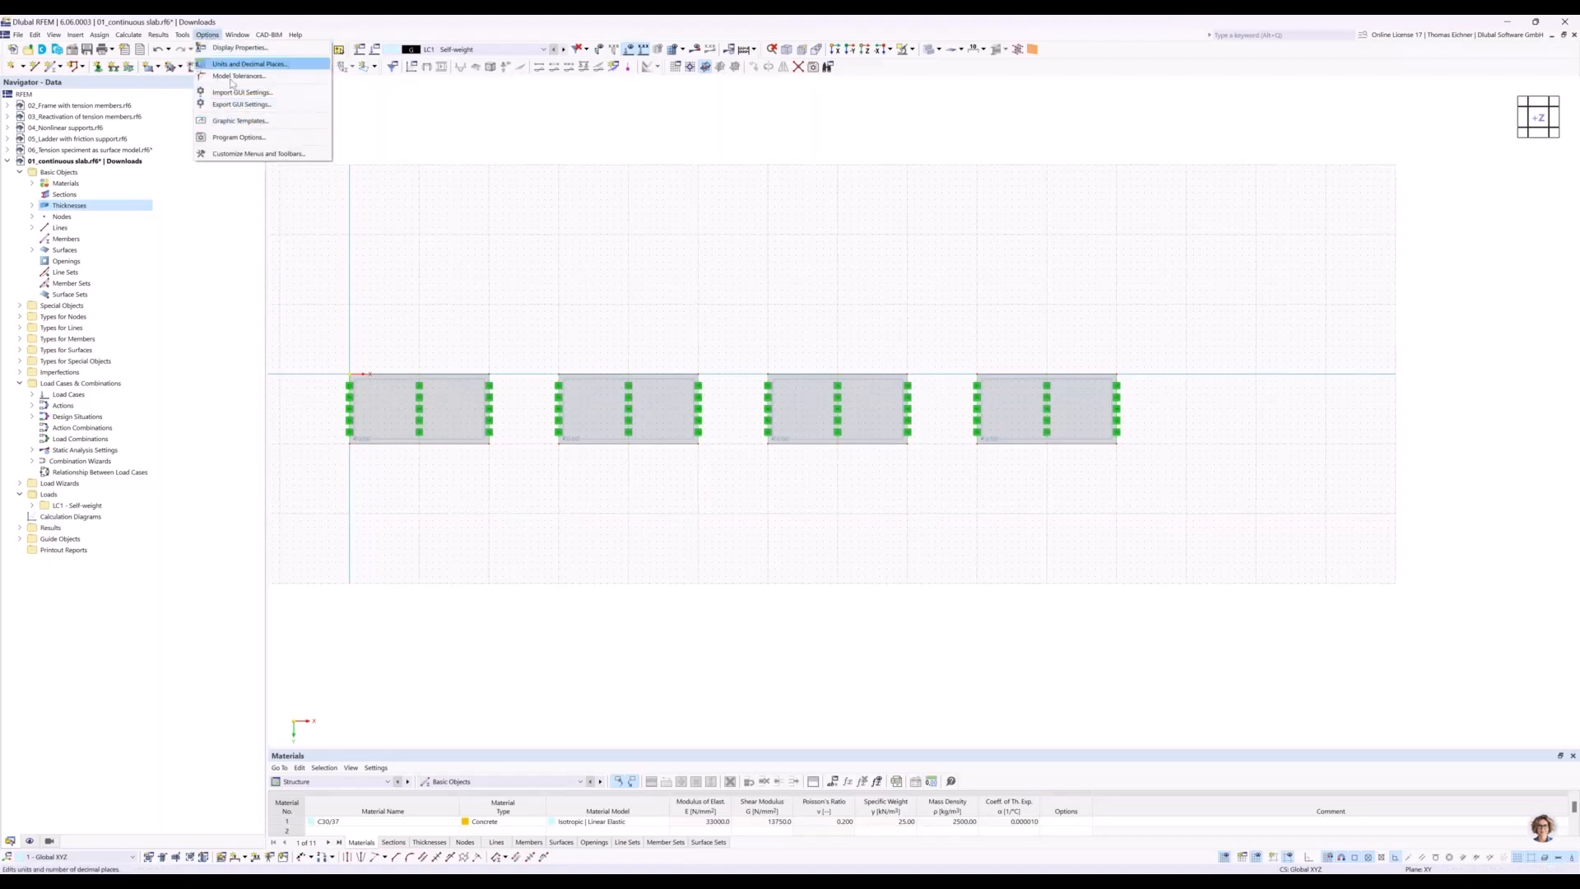
pyautogui.moveTo(160, 35)
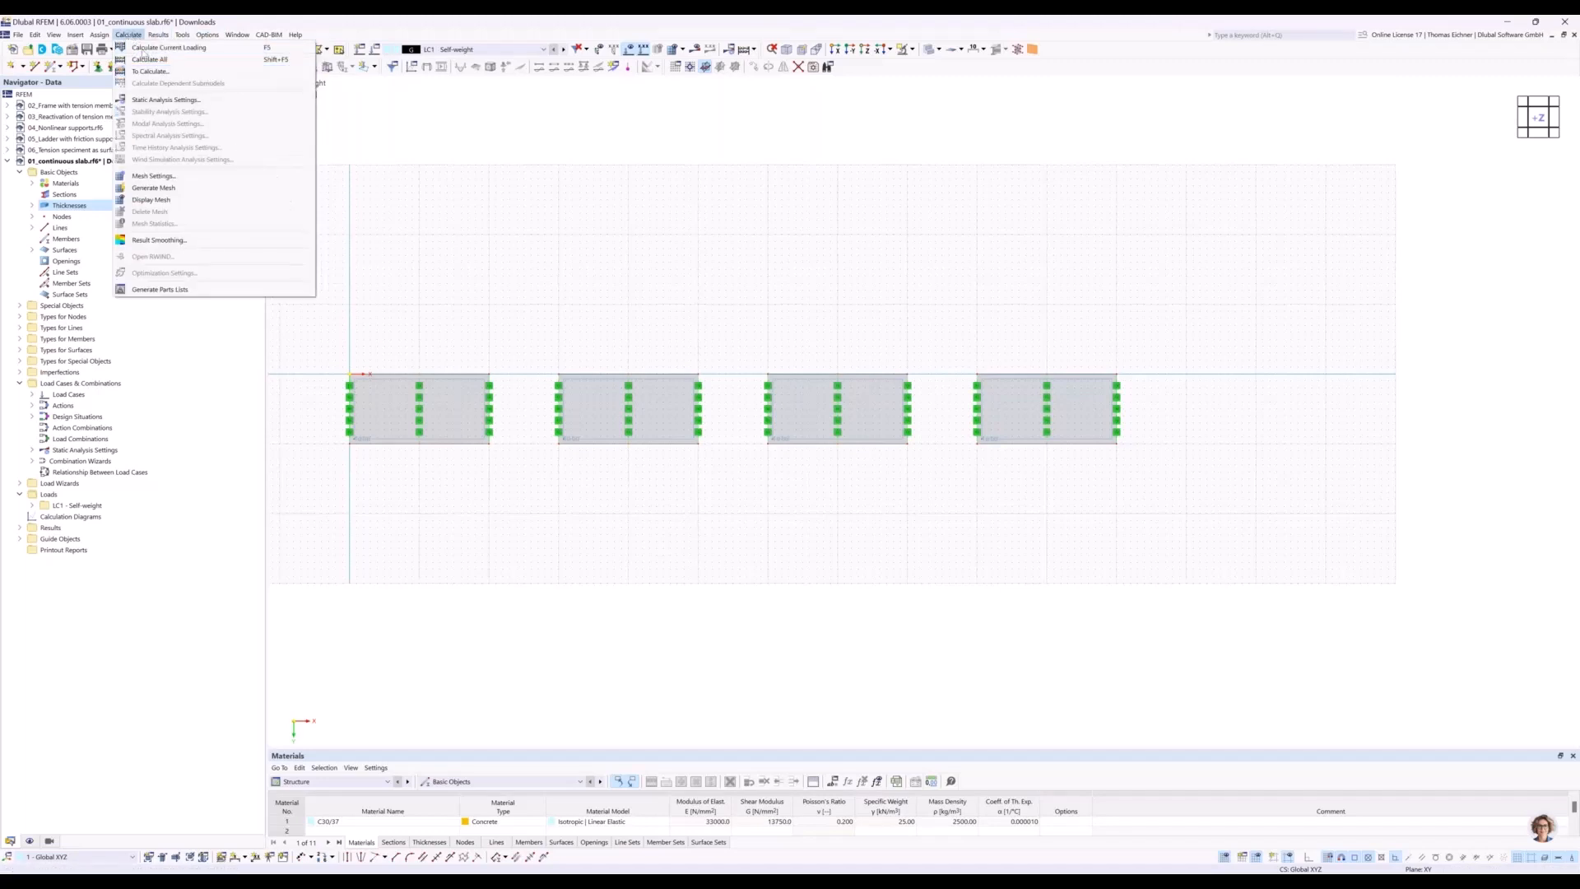
pyautogui.click(157, 176)
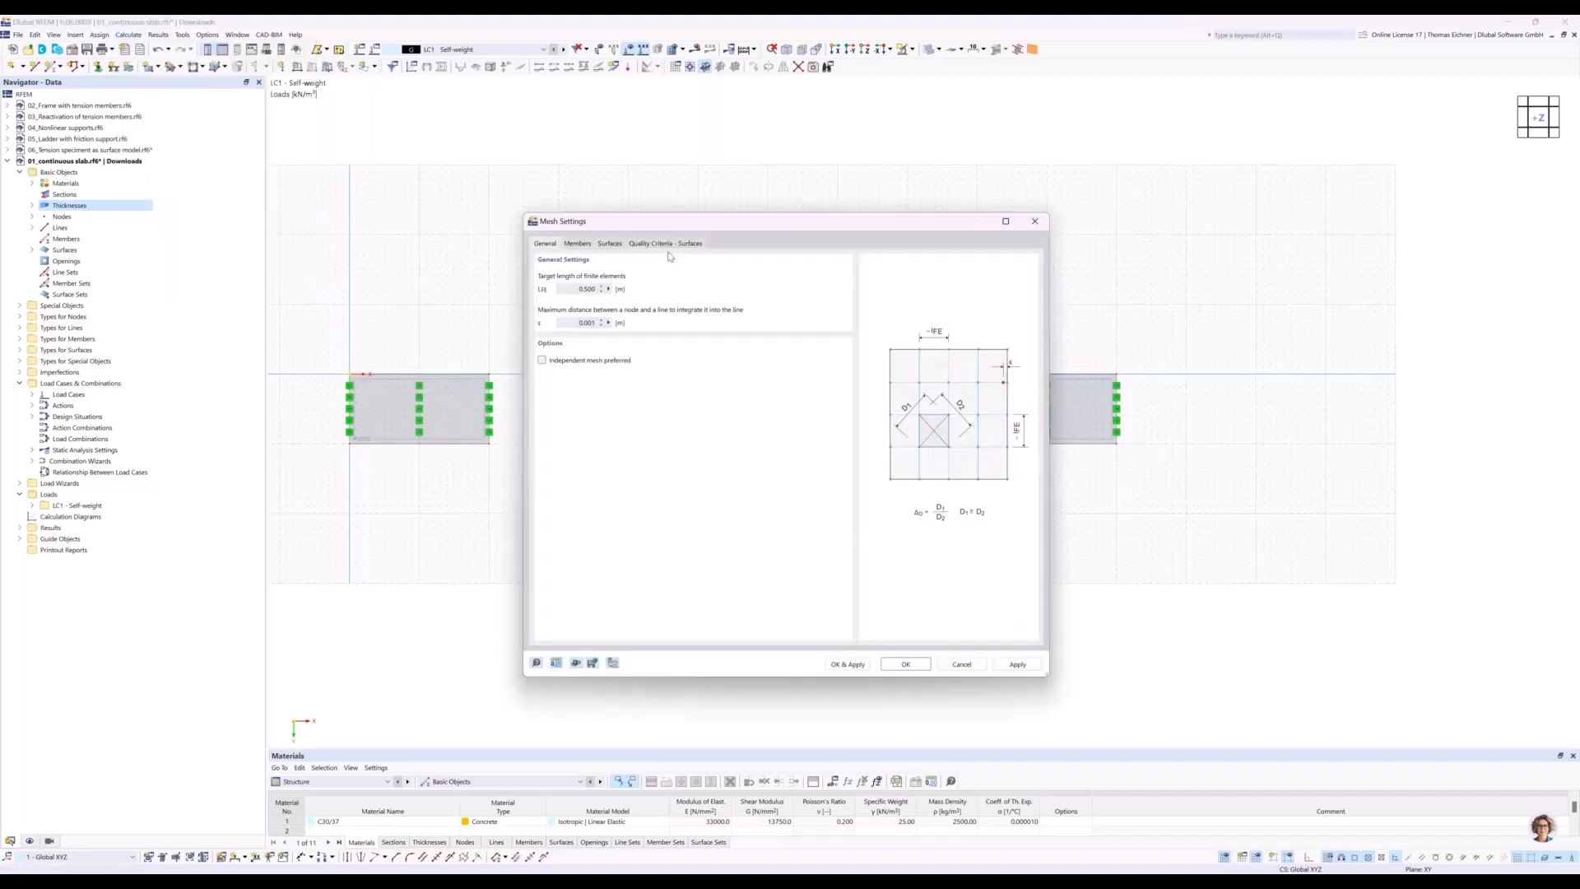
pyautogui.doubleClick(586, 289)
pyautogui.moveTo(649, 227); pyautogui.dragTo(951, 236)
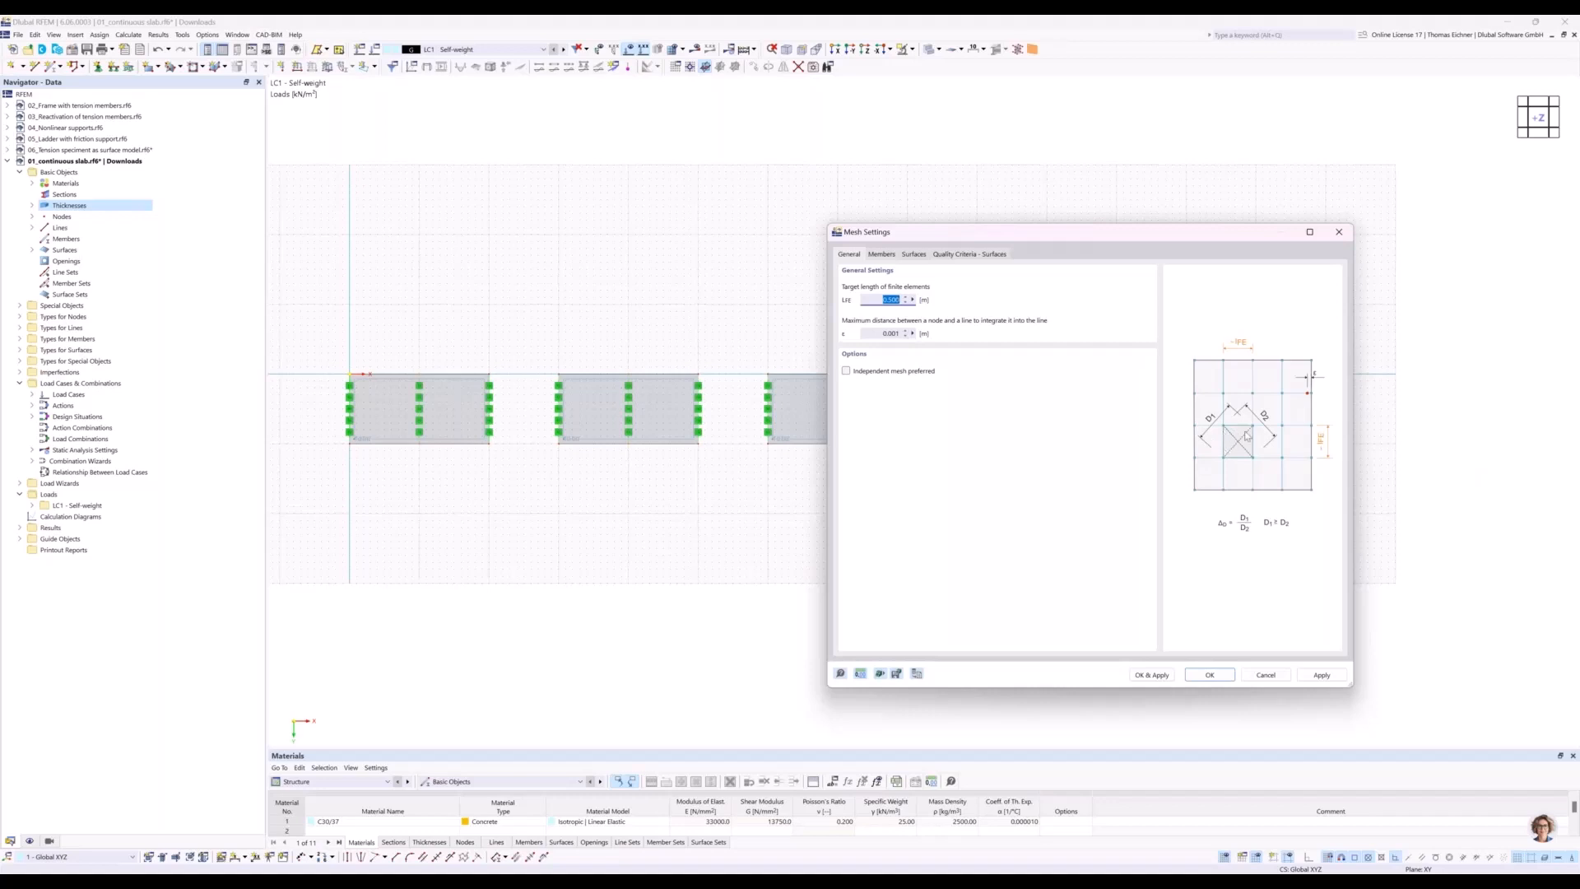
pyautogui.moveTo(1203, 232); pyautogui.dragTo(946, 277)
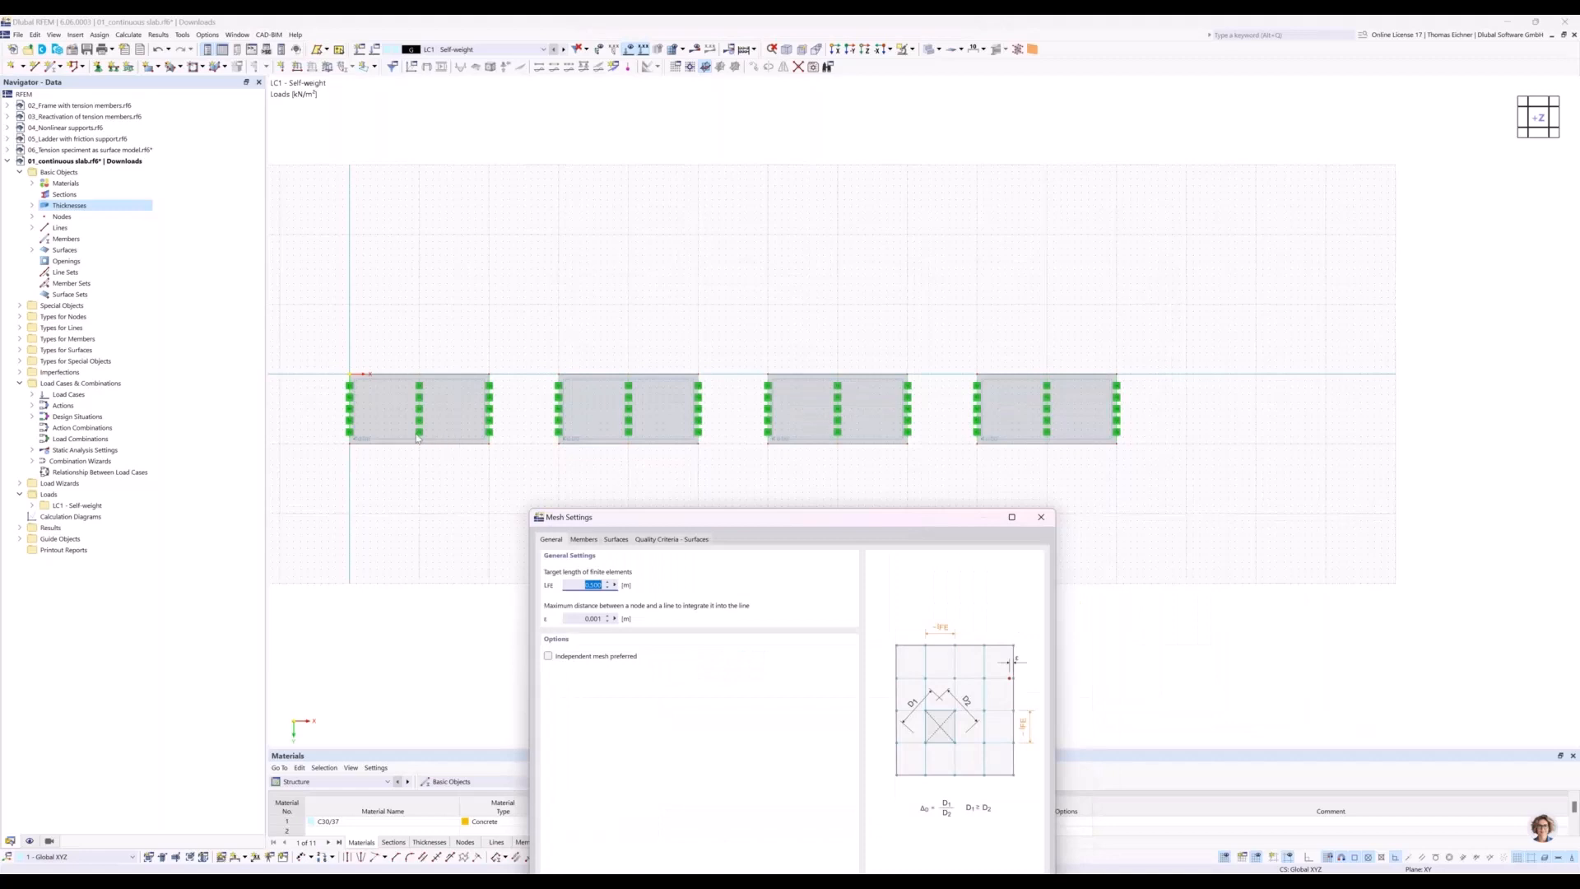
pyautogui.moveTo(961, 511); pyautogui.dragTo(958, 359)
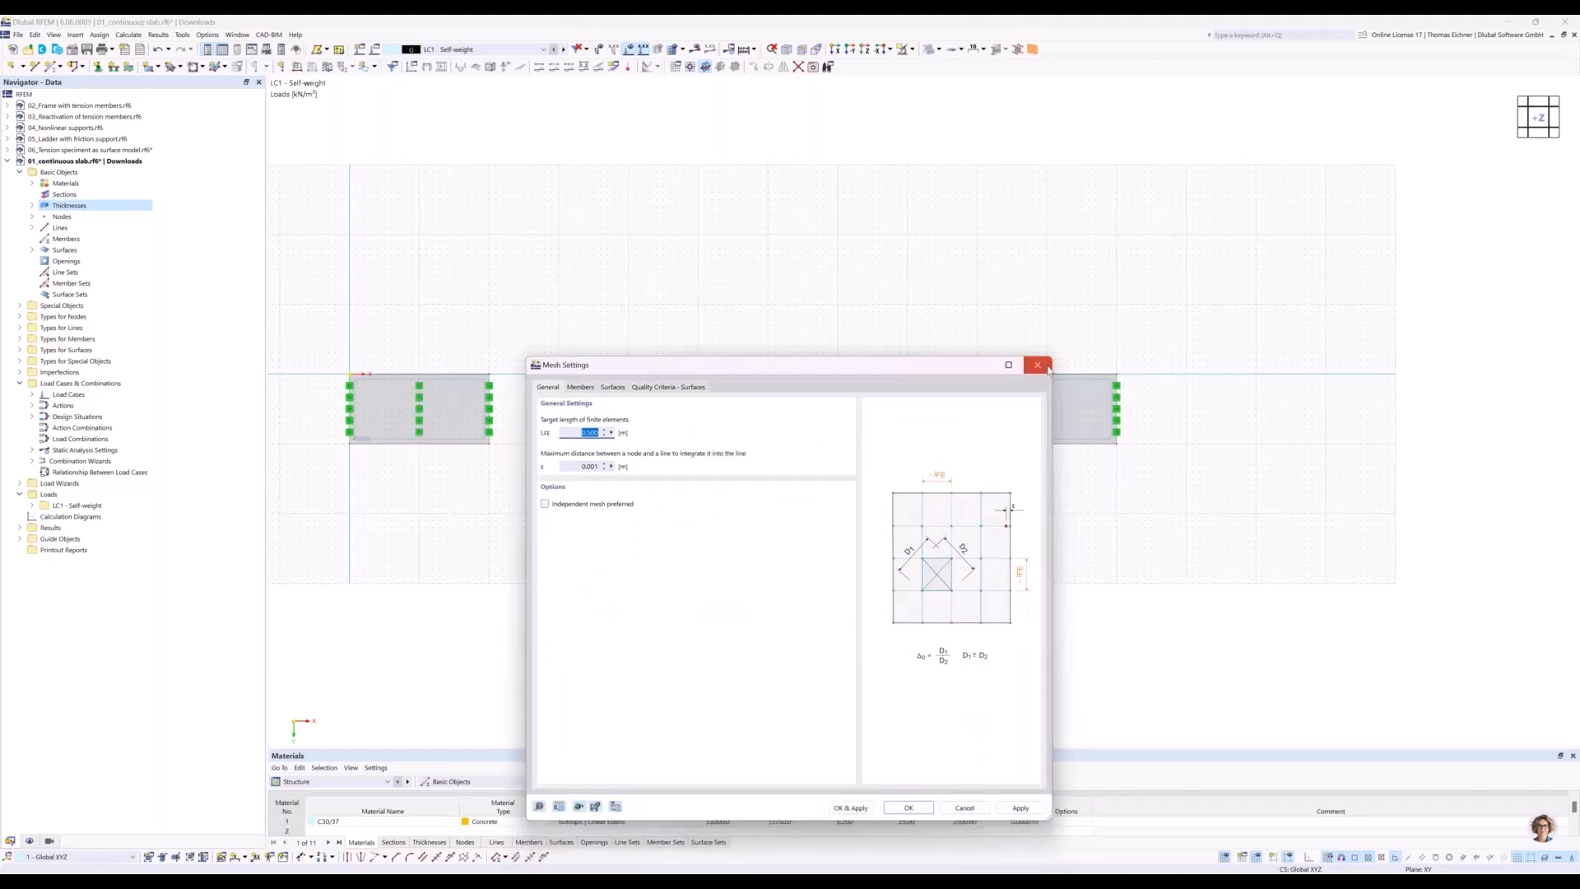
pyautogui.click(1046, 366)
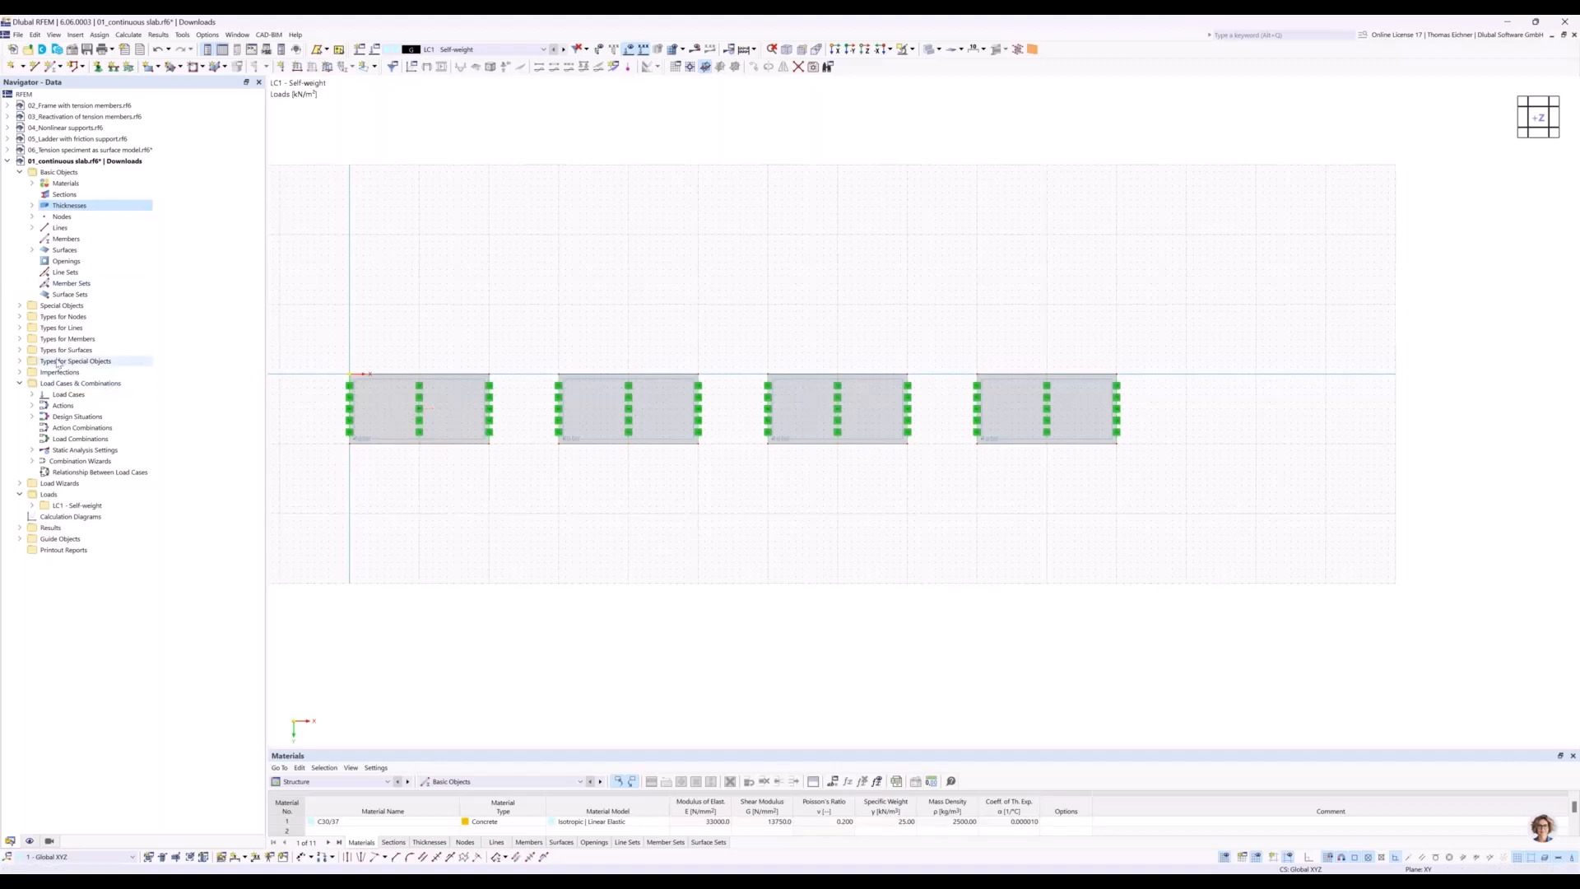
# Create a new surface mesh refinement with a target FE length of 2 m.
pyautogui.click(82, 353)
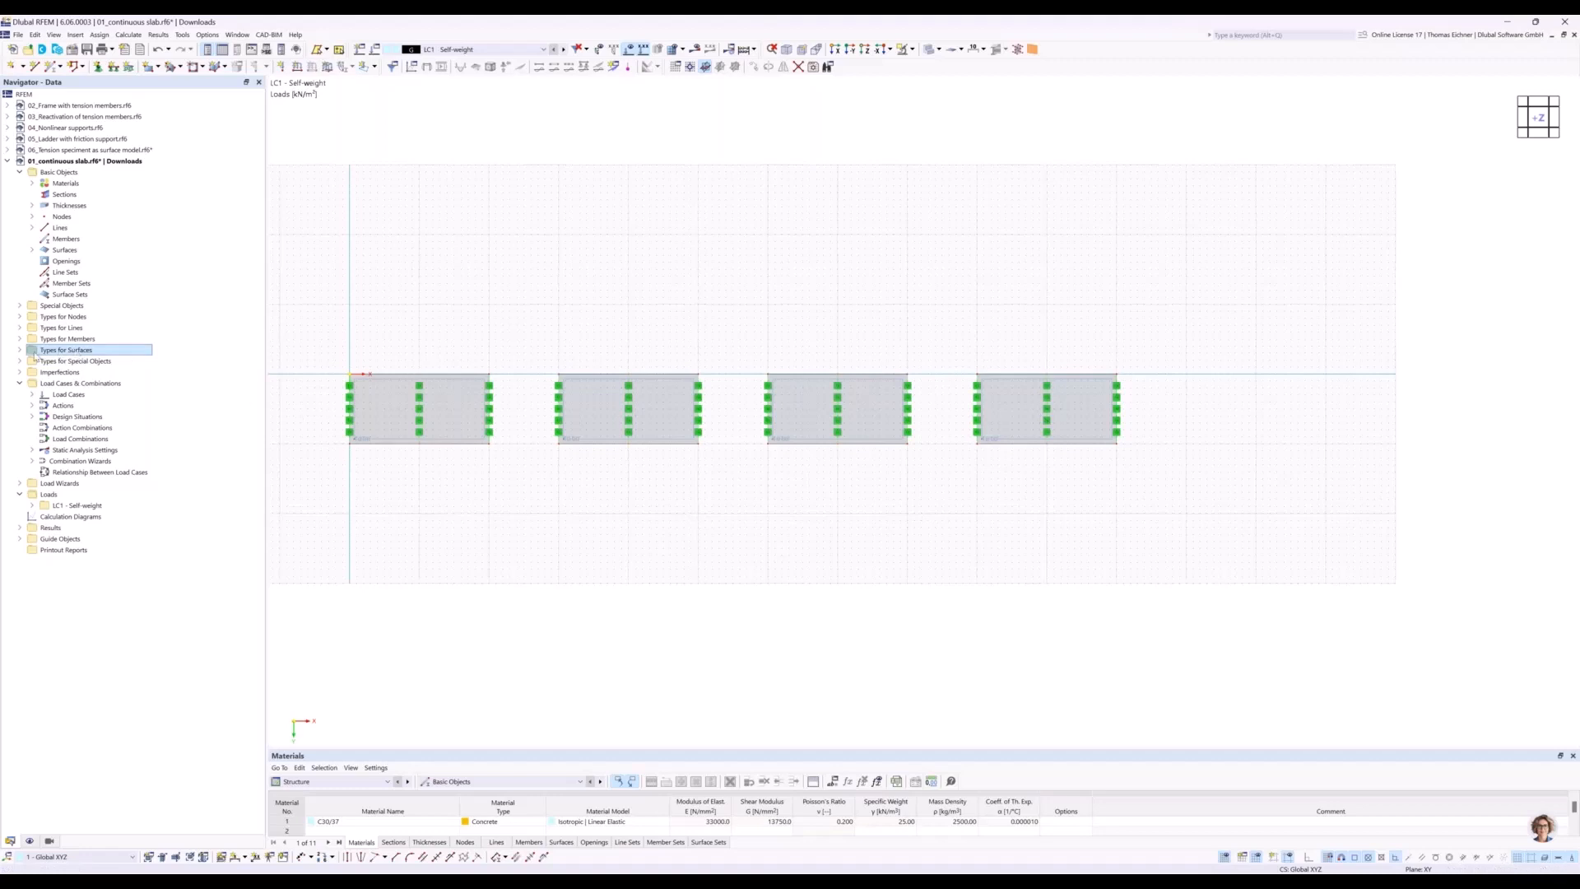
pyautogui.click(18, 351)
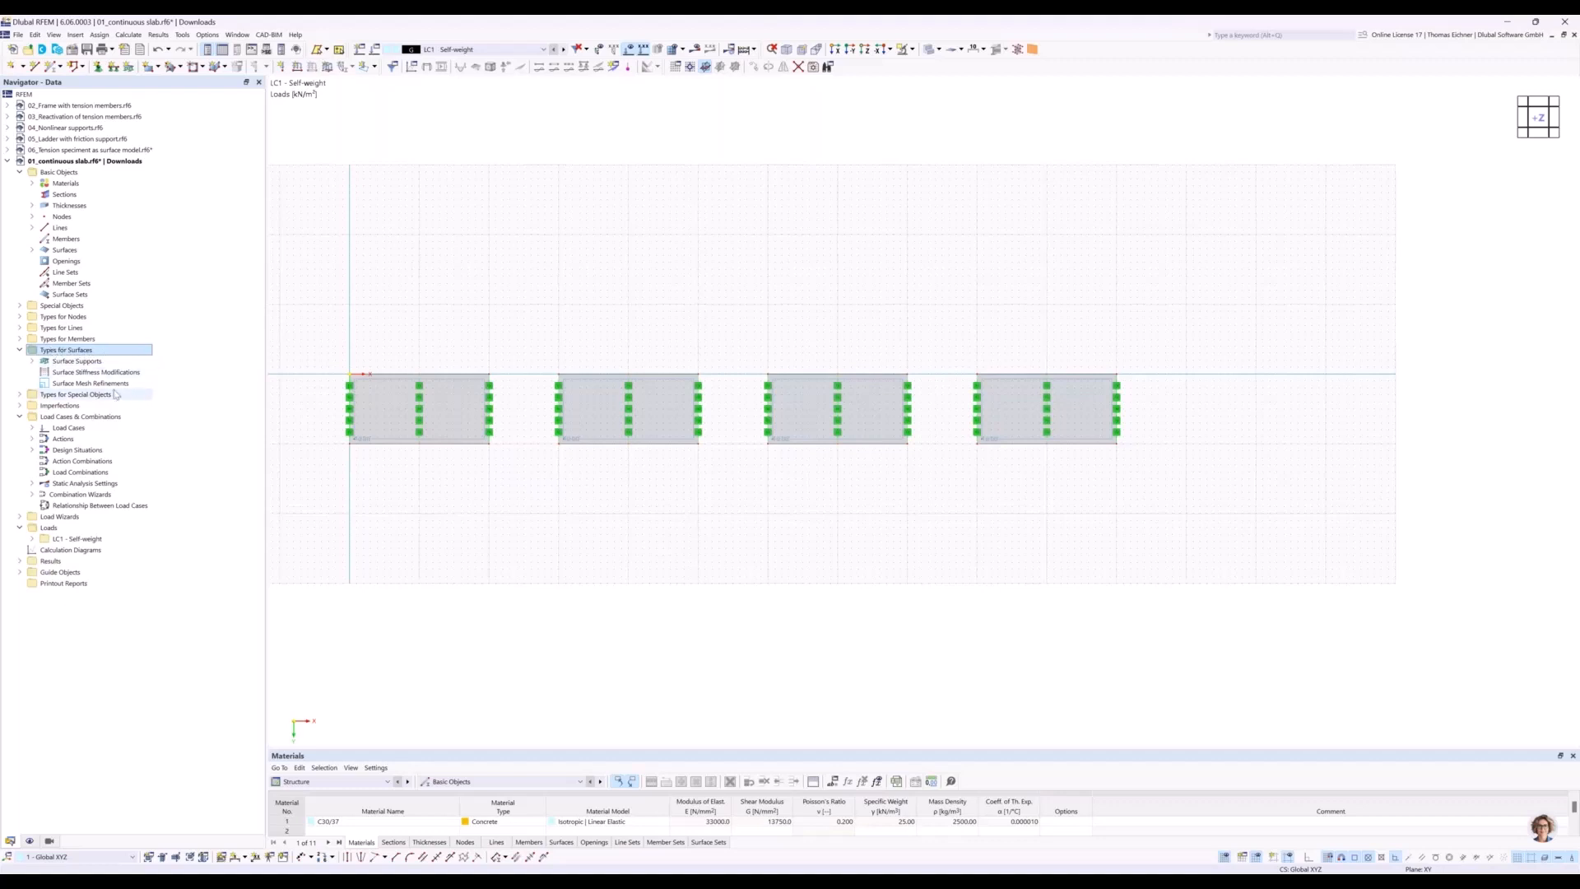
pyautogui.click(56, 383)
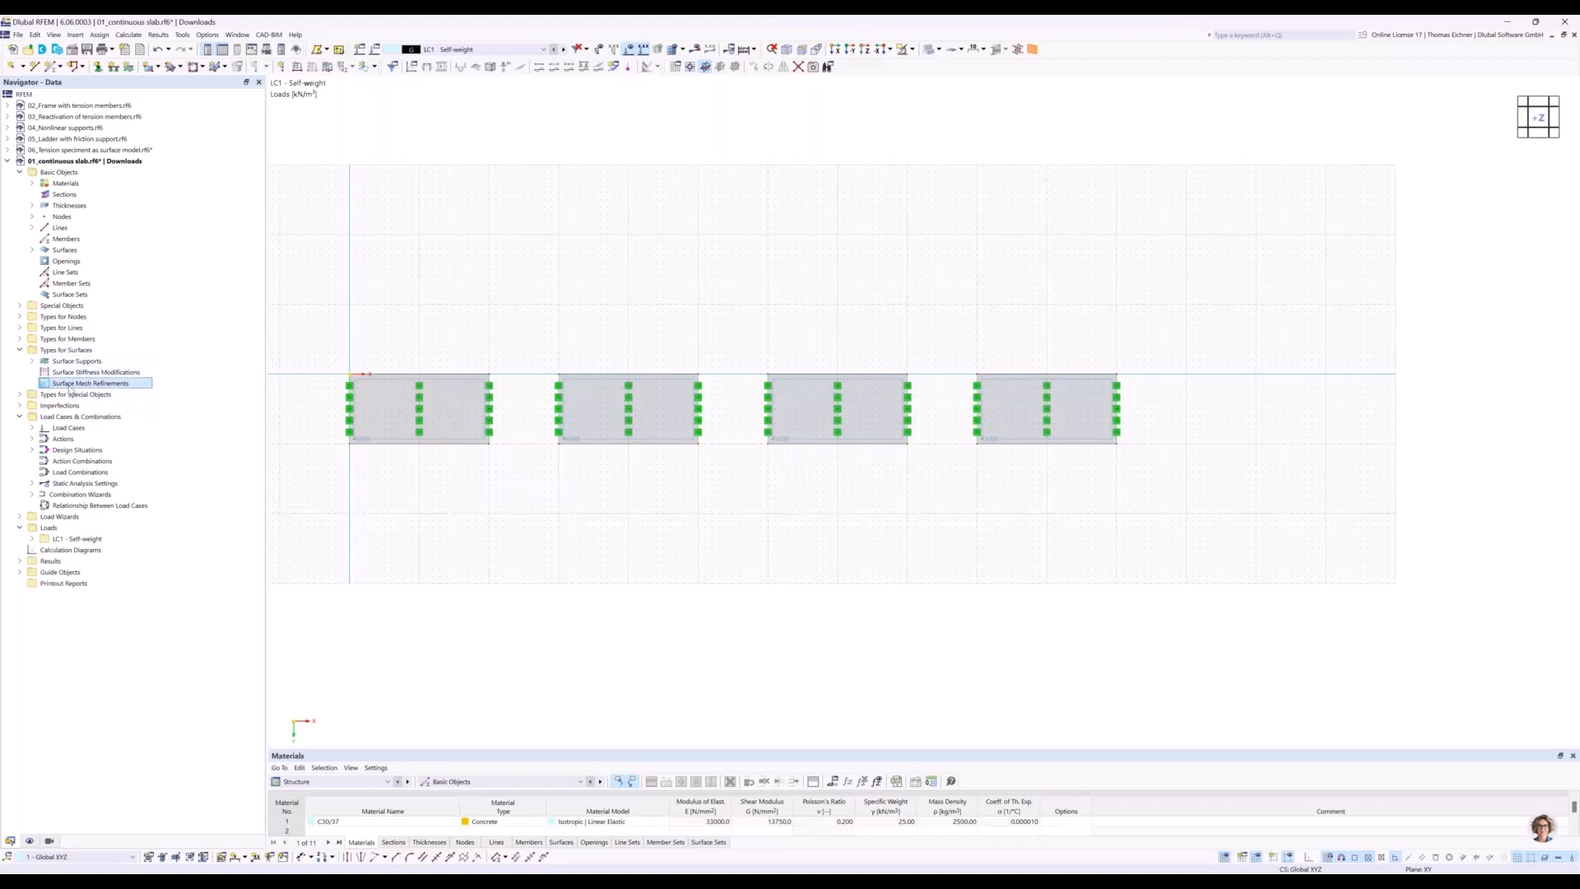
pyautogui.doubleClick(68, 385)
pyautogui.doubleClick(650, 340)
pyautogui.moveTo(735, 255); pyautogui.dragTo(720, 505)
pyautogui.write('2')
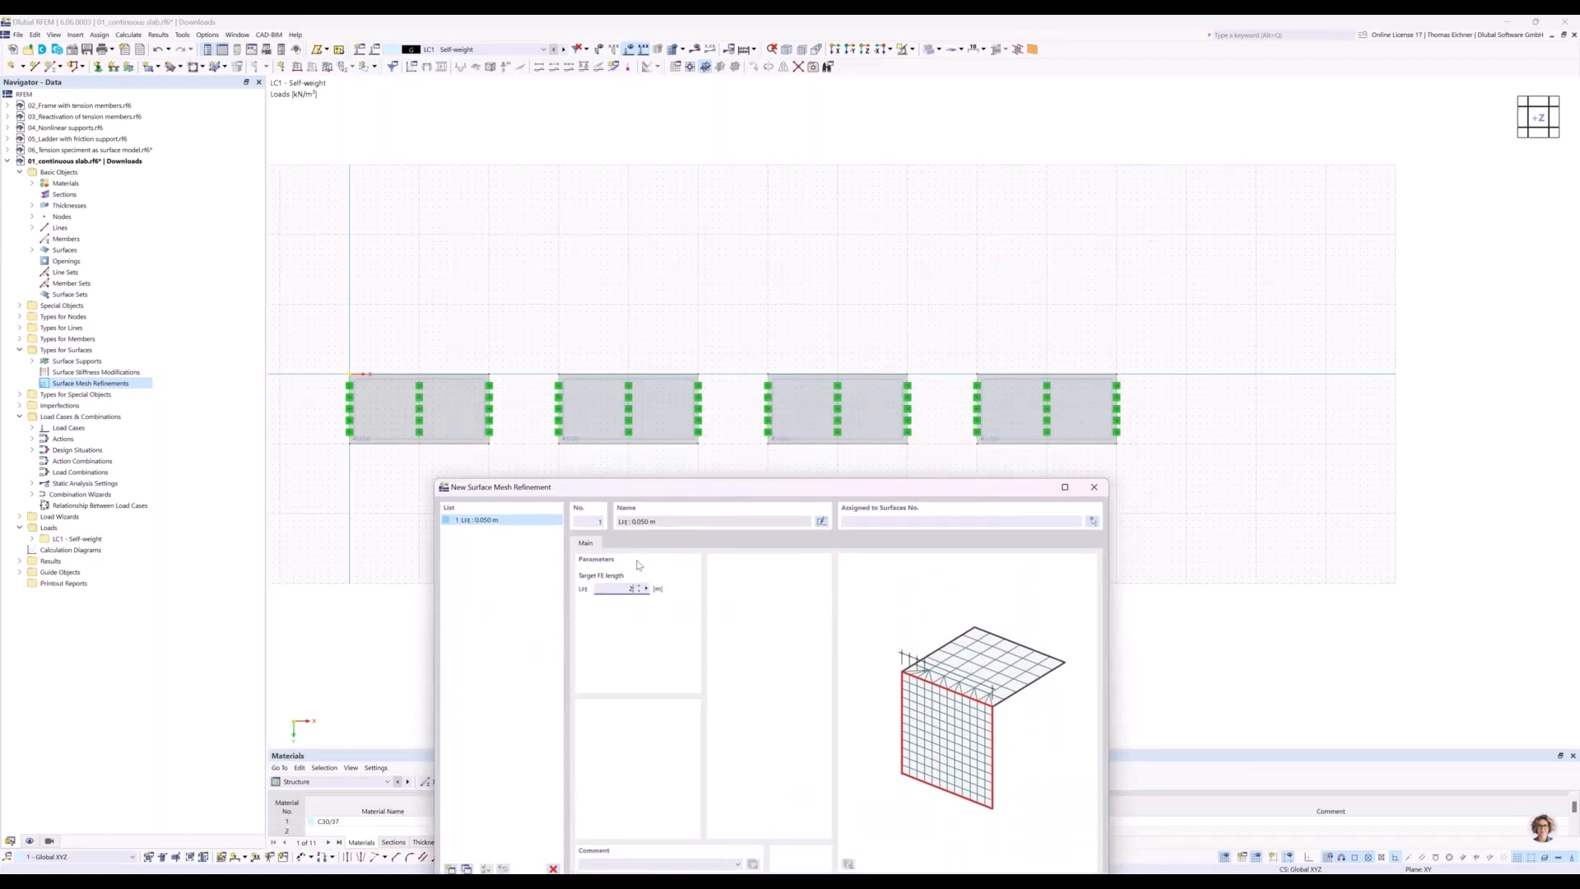
pyautogui.moveTo(656, 475); pyautogui.dragTo(656, 364)
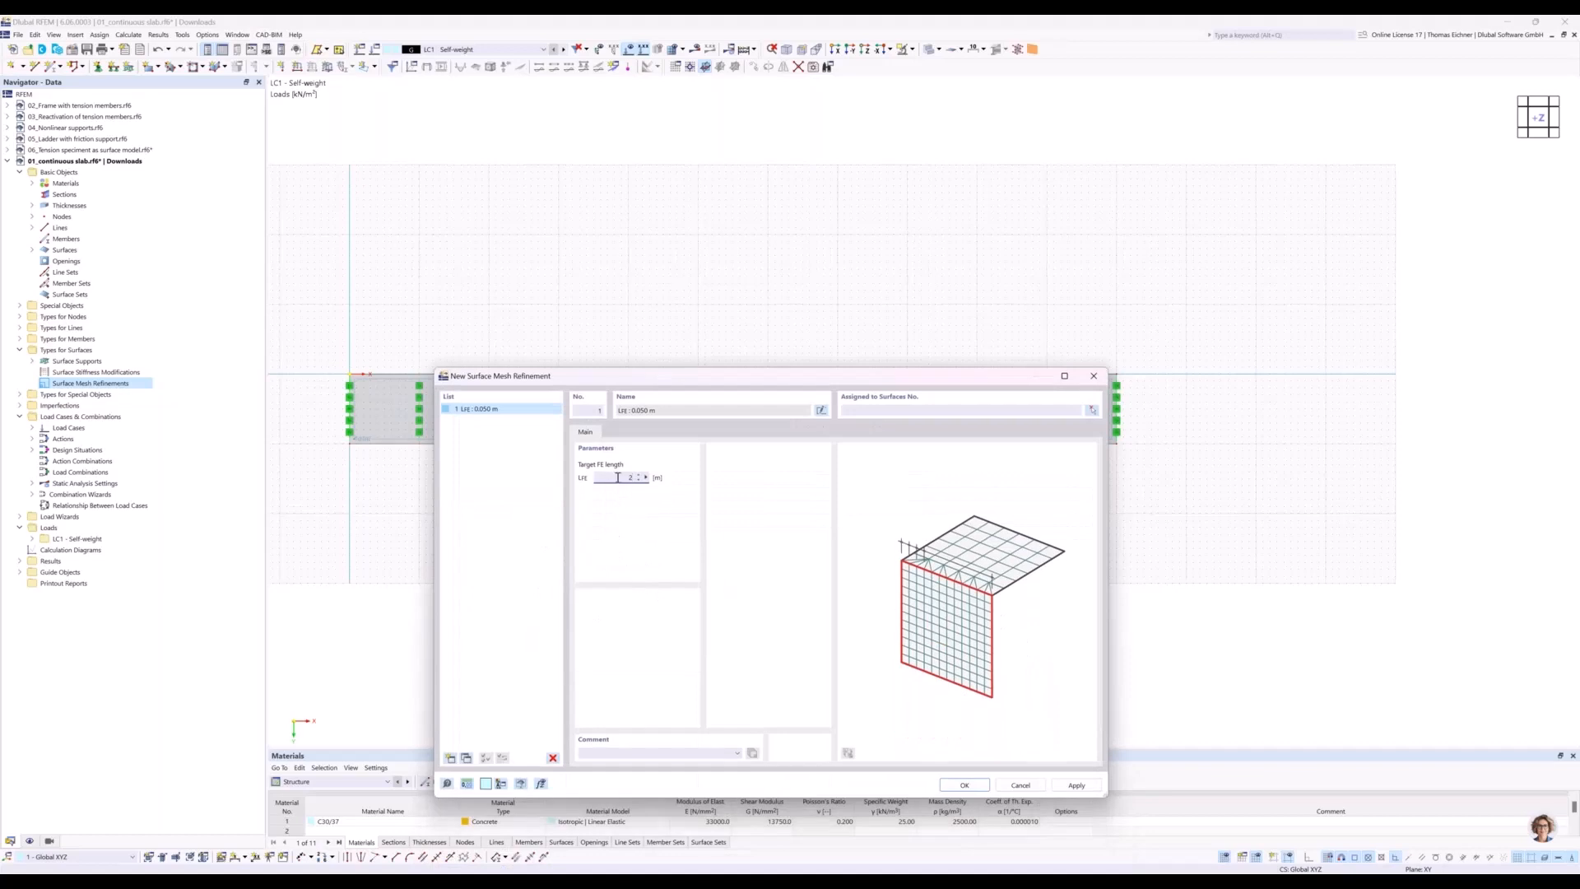
# Add three more surface mesh refinements with target FE lengths of 1 m, 0.5 m and 0.1 m.
pyautogui.click(450, 757)
pyautogui.doubleClick(623, 478)
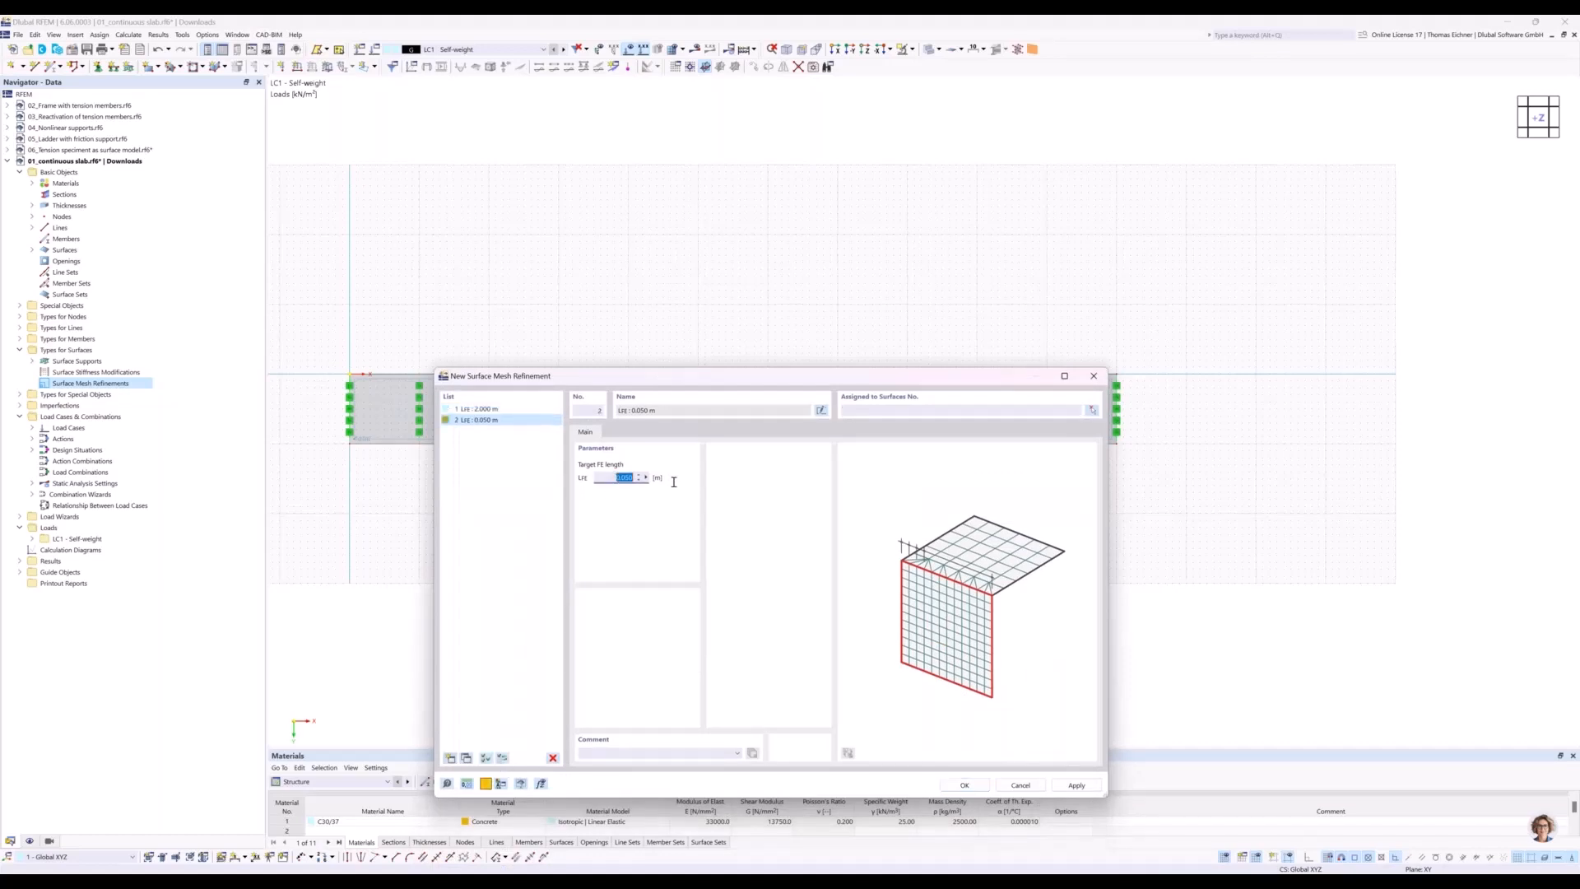
pyautogui.write('1')
pyautogui.click(450, 757)
pyautogui.doubleClick(623, 477)
pyautogui.write('0.5')
pyautogui.click(450, 757)
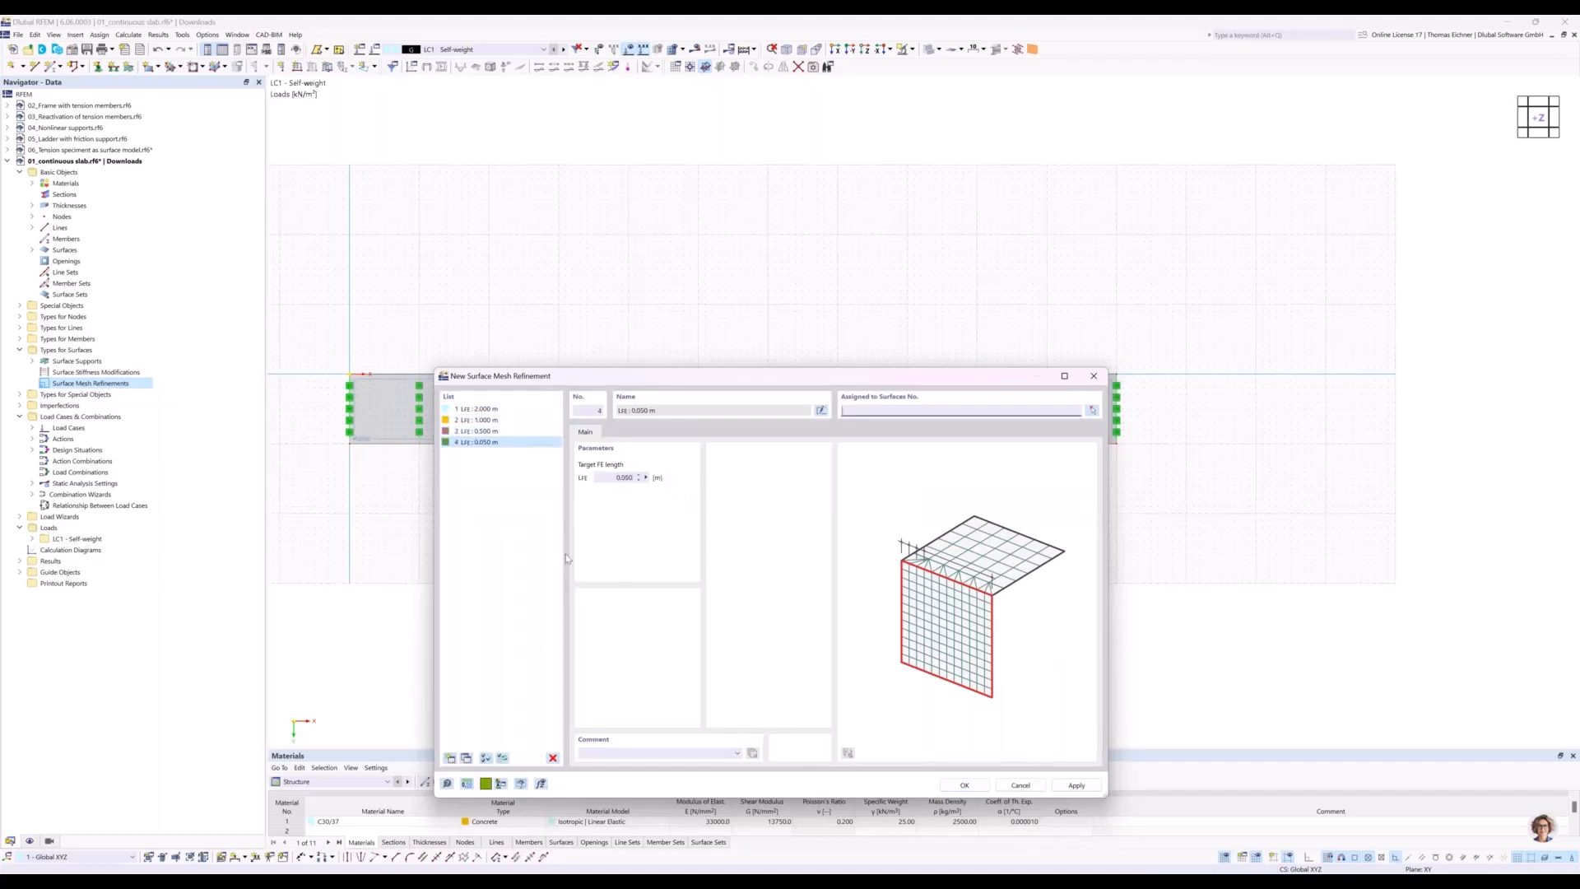
pyautogui.moveTo(667, 481); pyautogui.dragTo(703, 485)
pyautogui.write('0.1')
pyautogui.moveTo(750, 379); pyautogui.dragTo(724, 394)
# Assign the 2 m mesh refinement to surface 1, picking the first slab in the model.
pyautogui.click(459, 424)
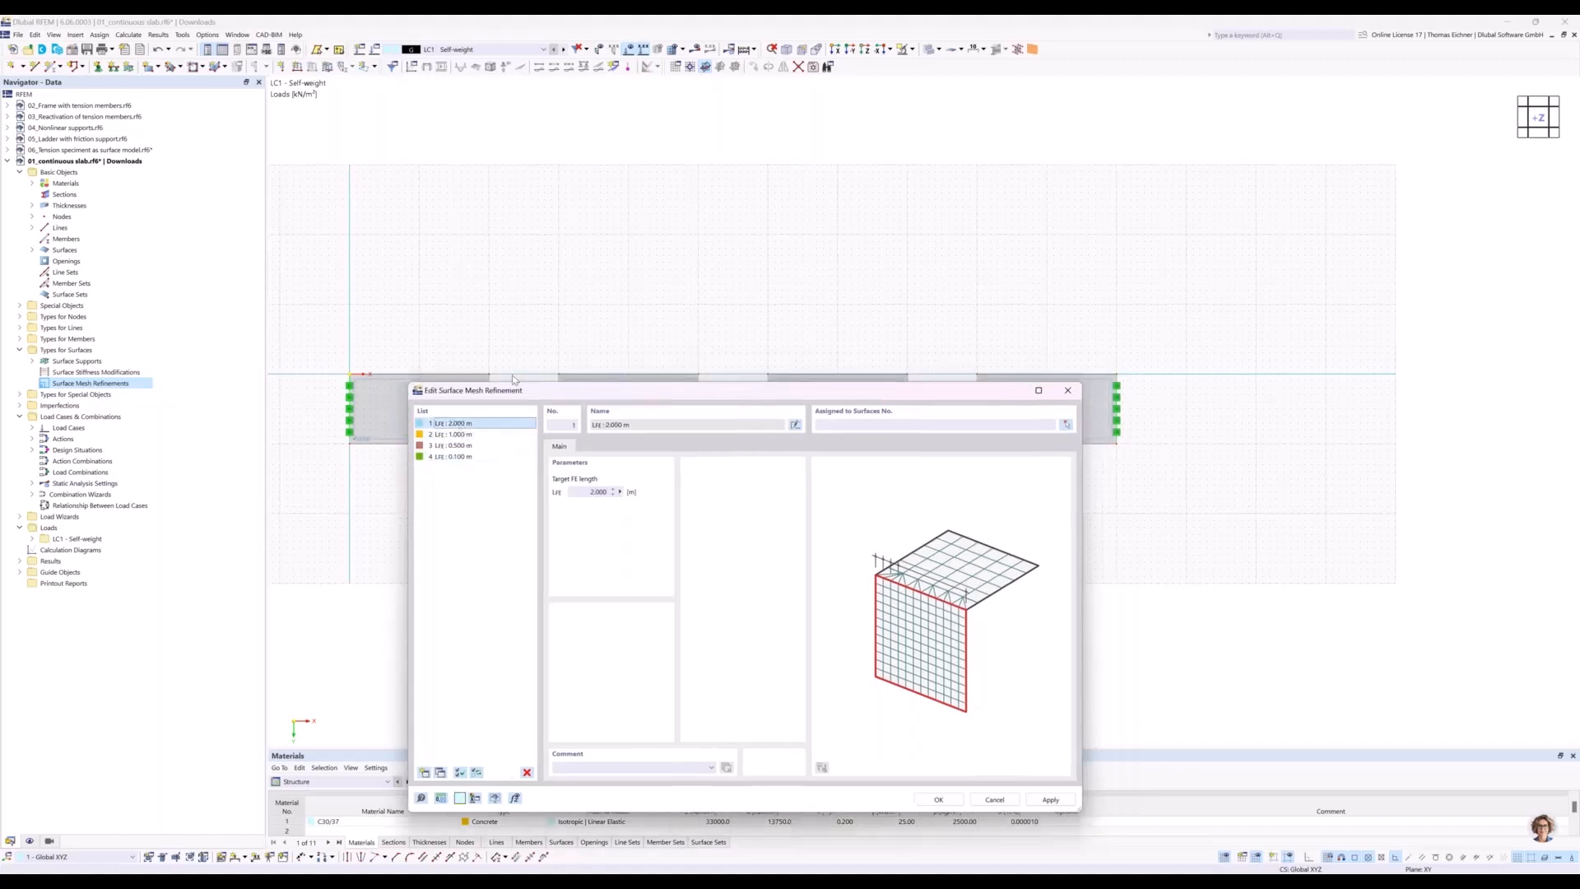
pyautogui.moveTo(510, 401); pyautogui.dragTo(298, 518)
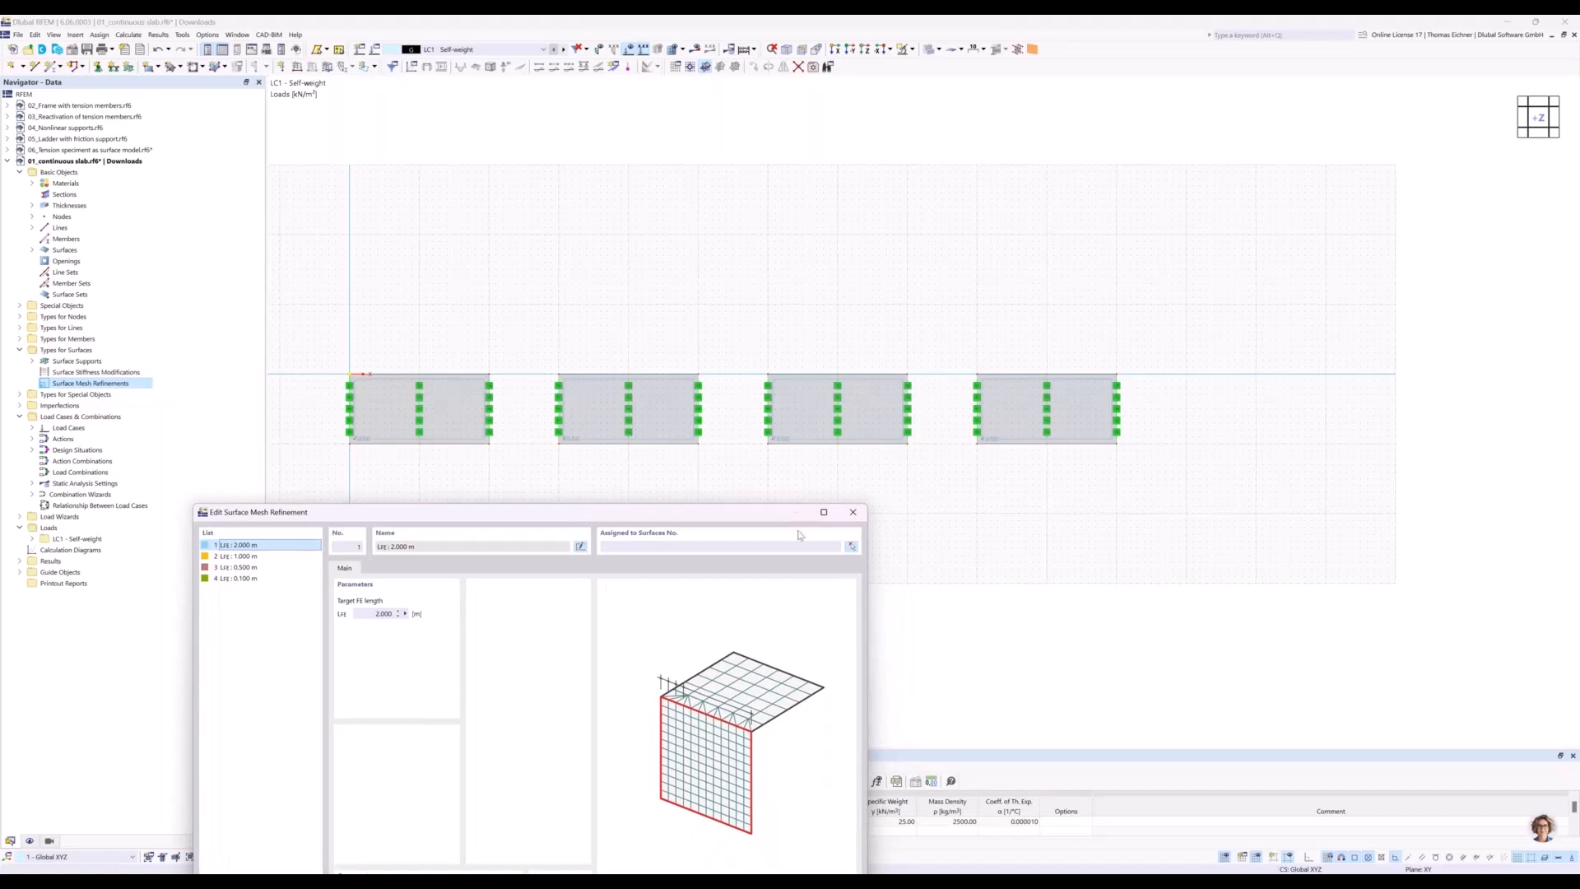
pyautogui.moveTo(620, 513); pyautogui.dragTo(582, 483)
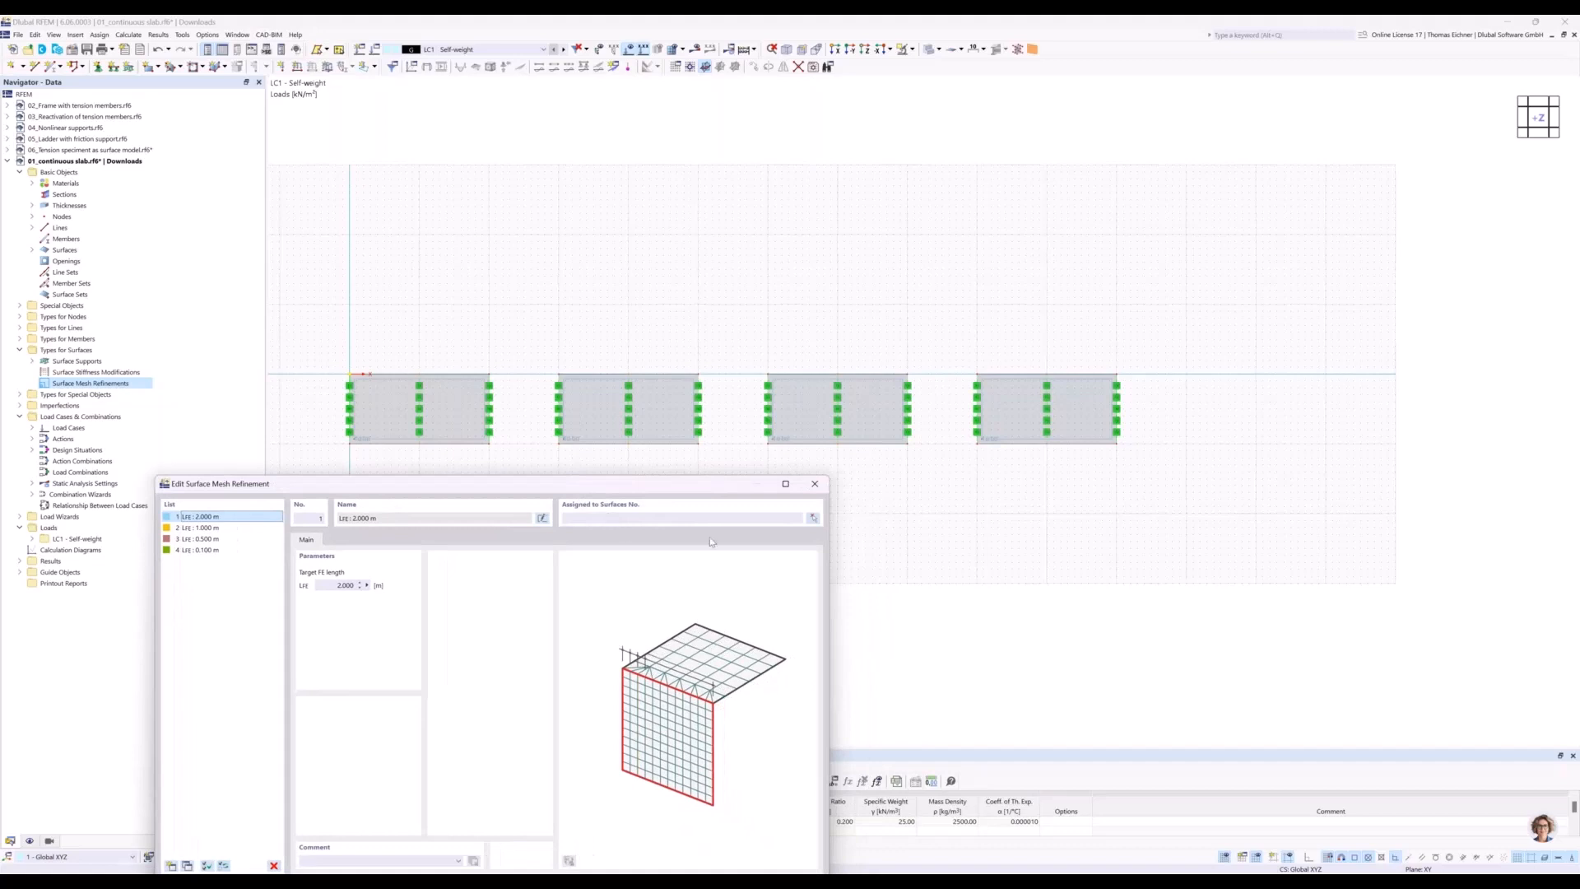
pyautogui.click(812, 518)
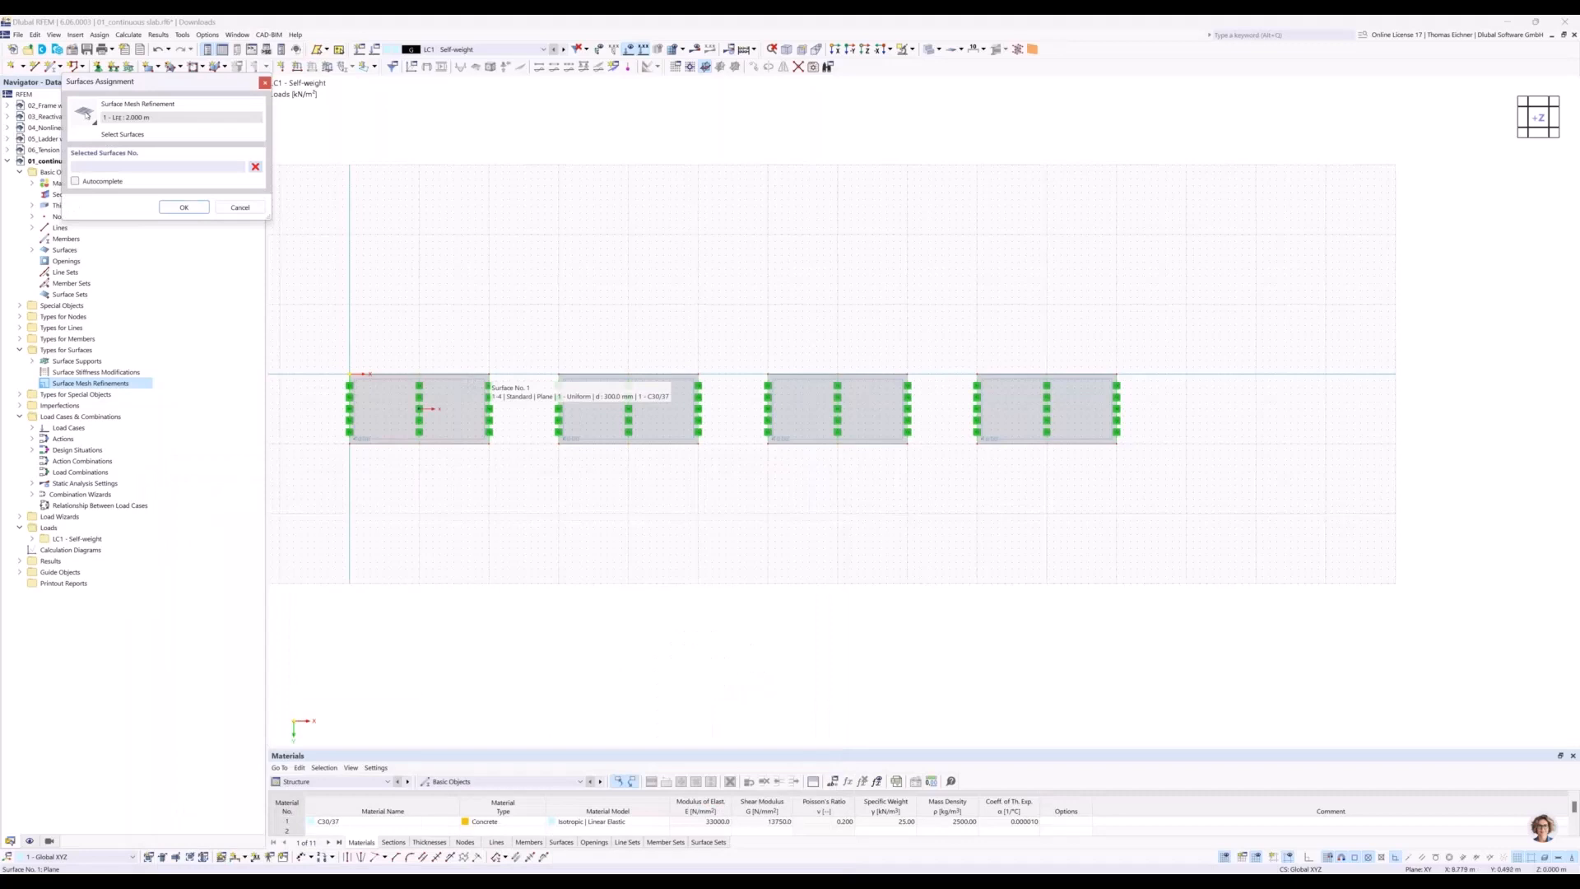
pyautogui.click(460, 407)
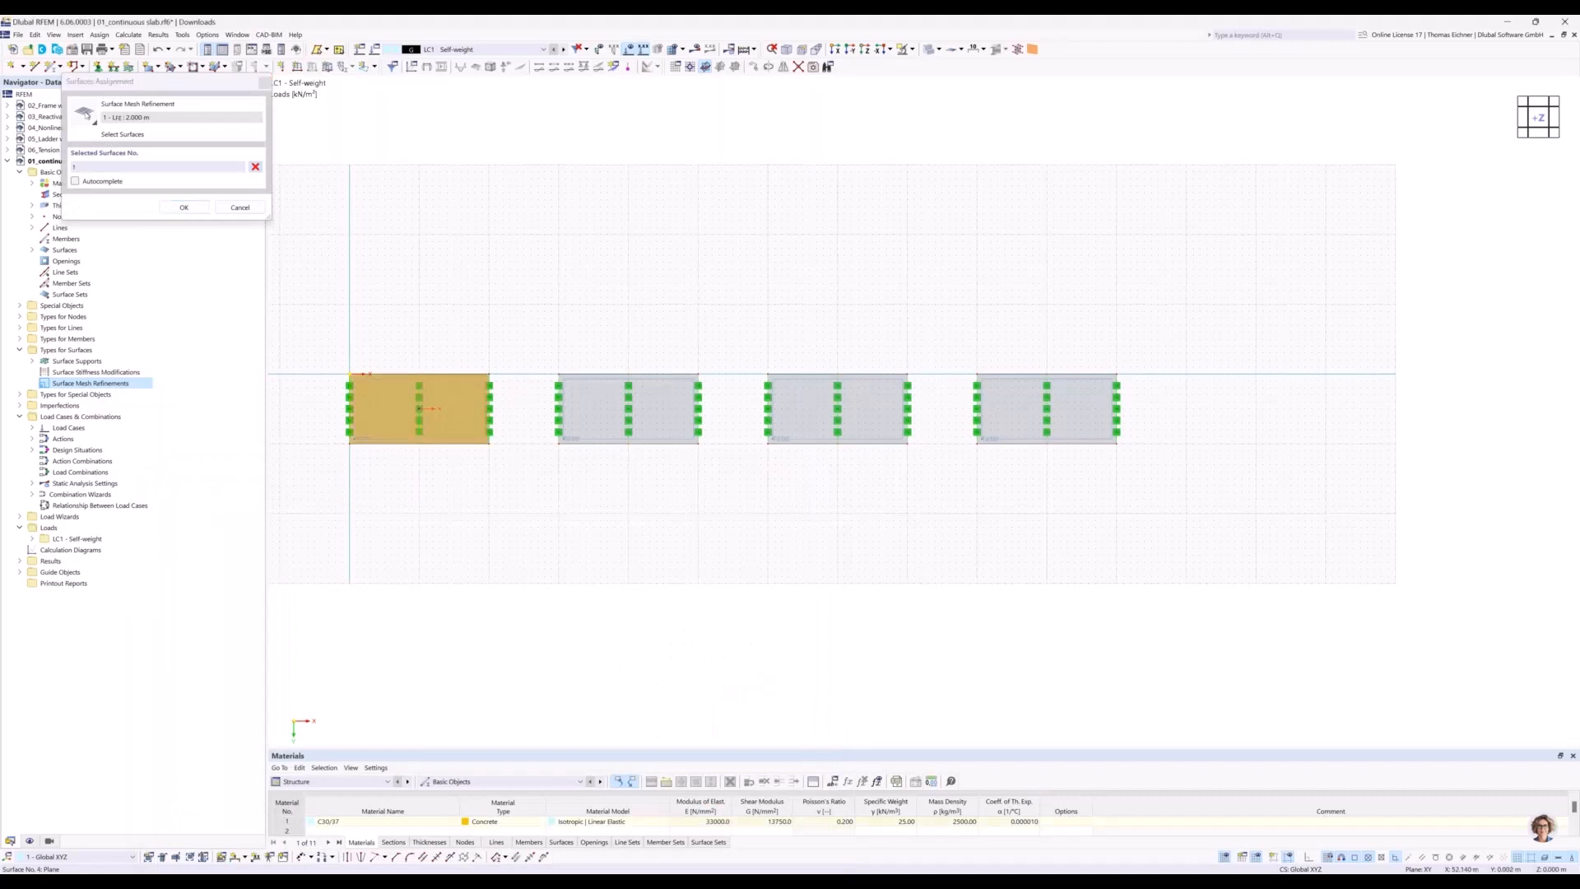
pyautogui.click(199, 210)
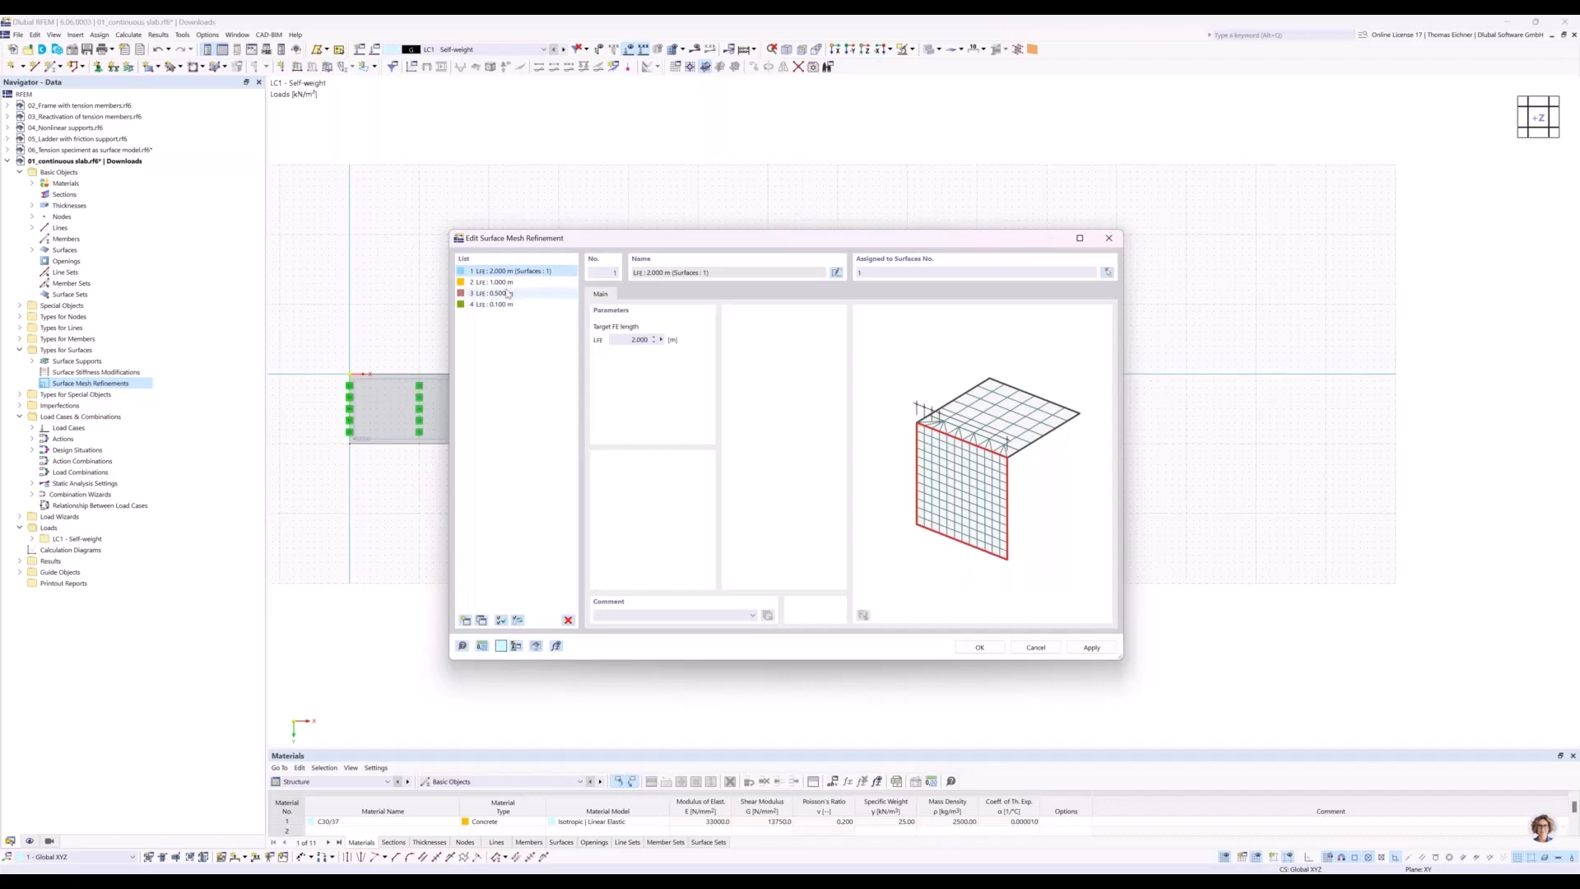
# Assign the 1 m mesh refinement to surface 2, the 0.5 m one to surface 3 and the 0.1 m one to surface 4.
pyautogui.moveTo(562, 243); pyautogui.dragTo(576, 477)
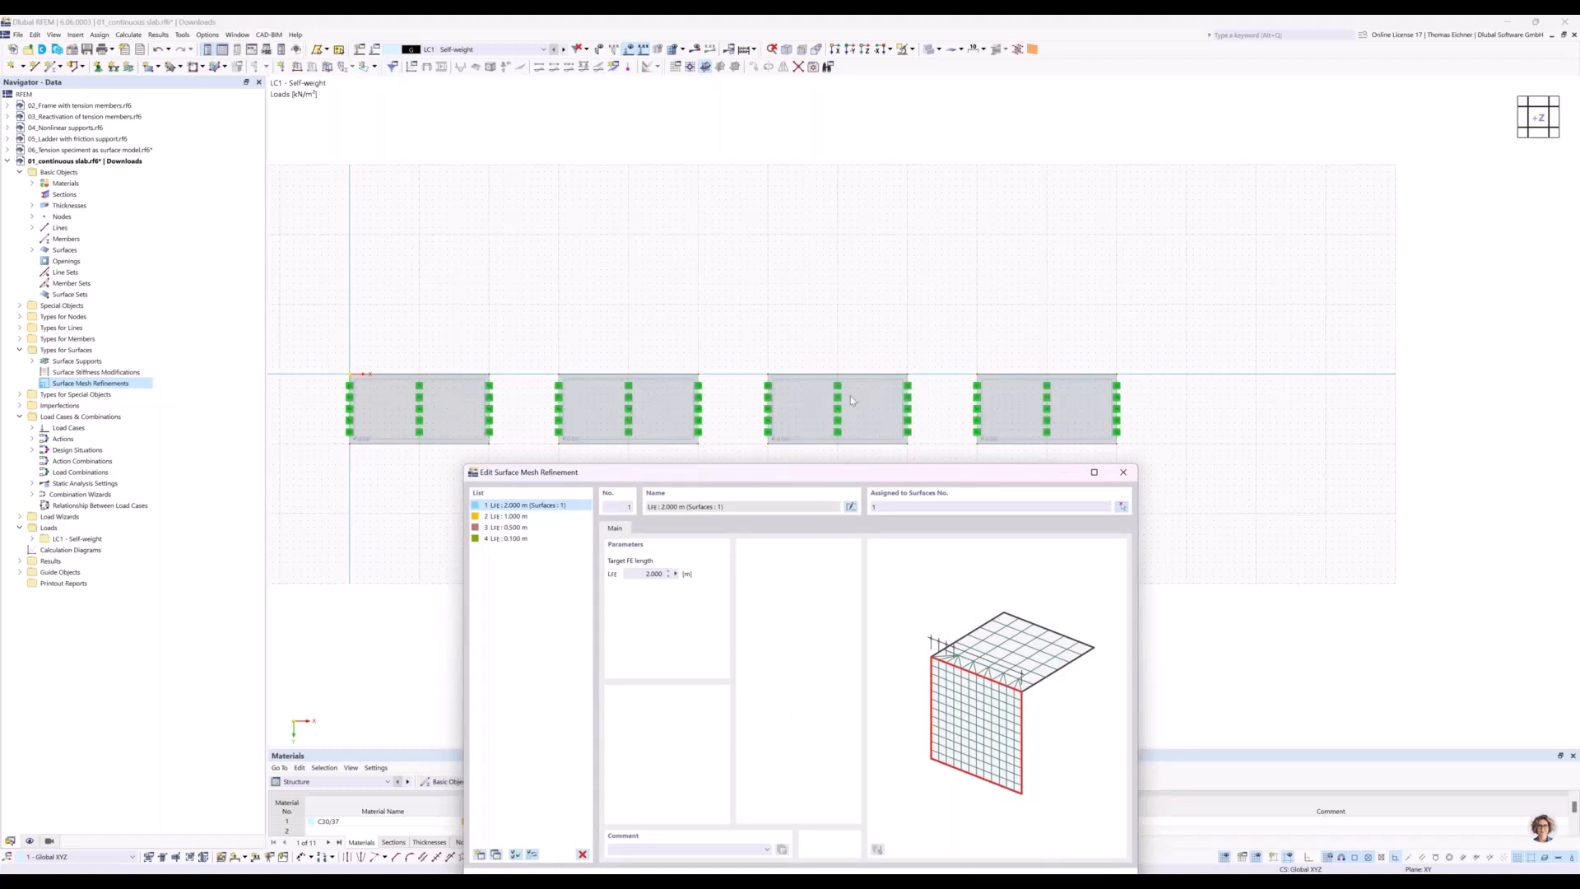
pyautogui.click(512, 516)
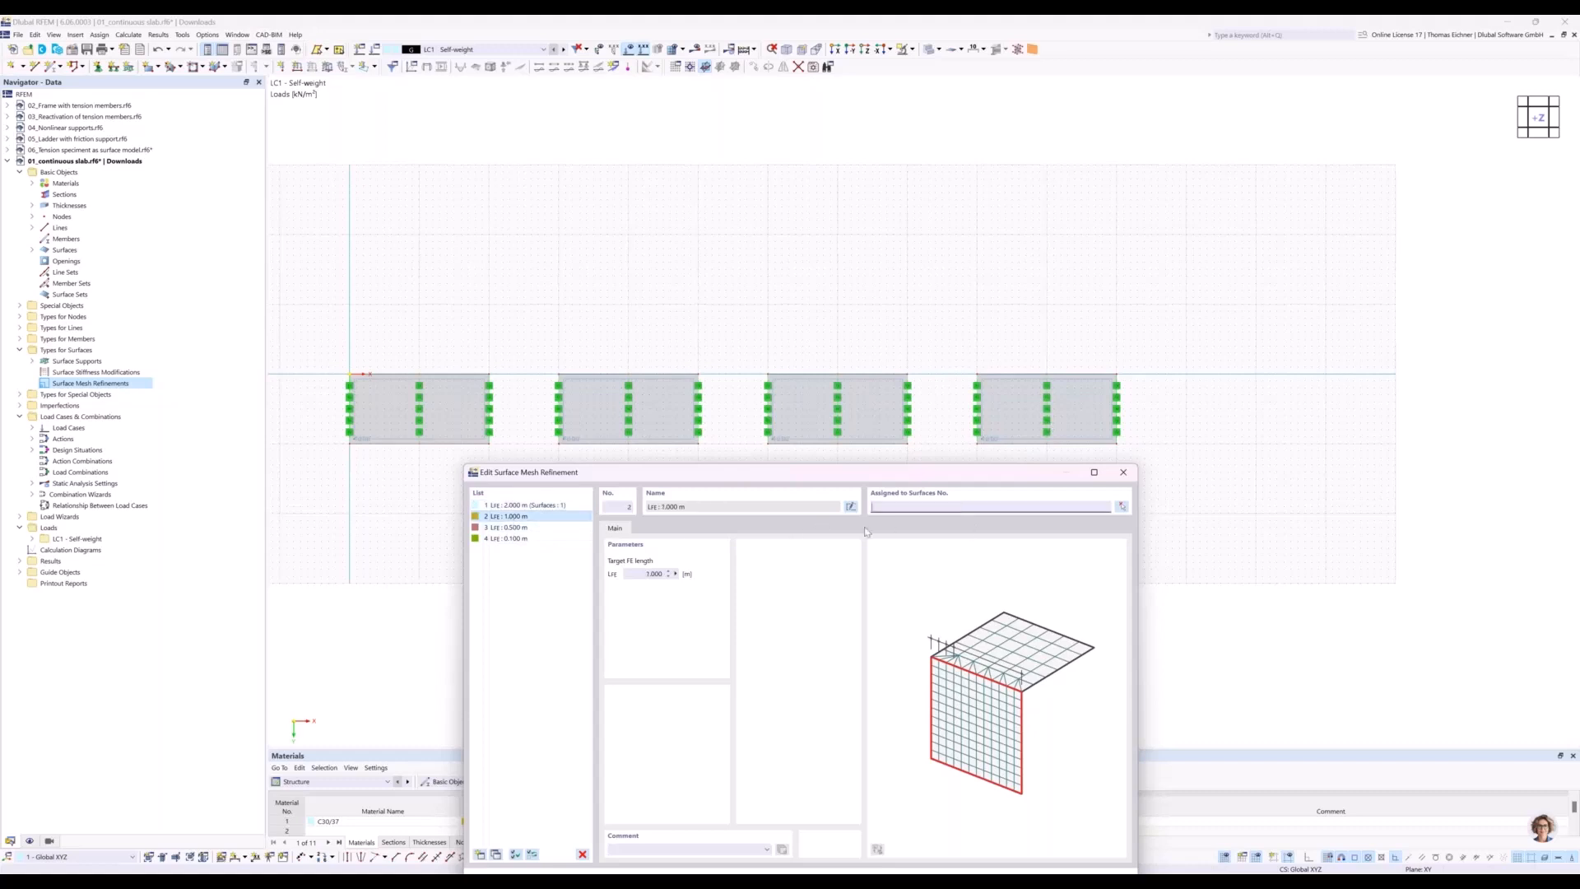
pyautogui.click(555, 529)
pyautogui.click(899, 507)
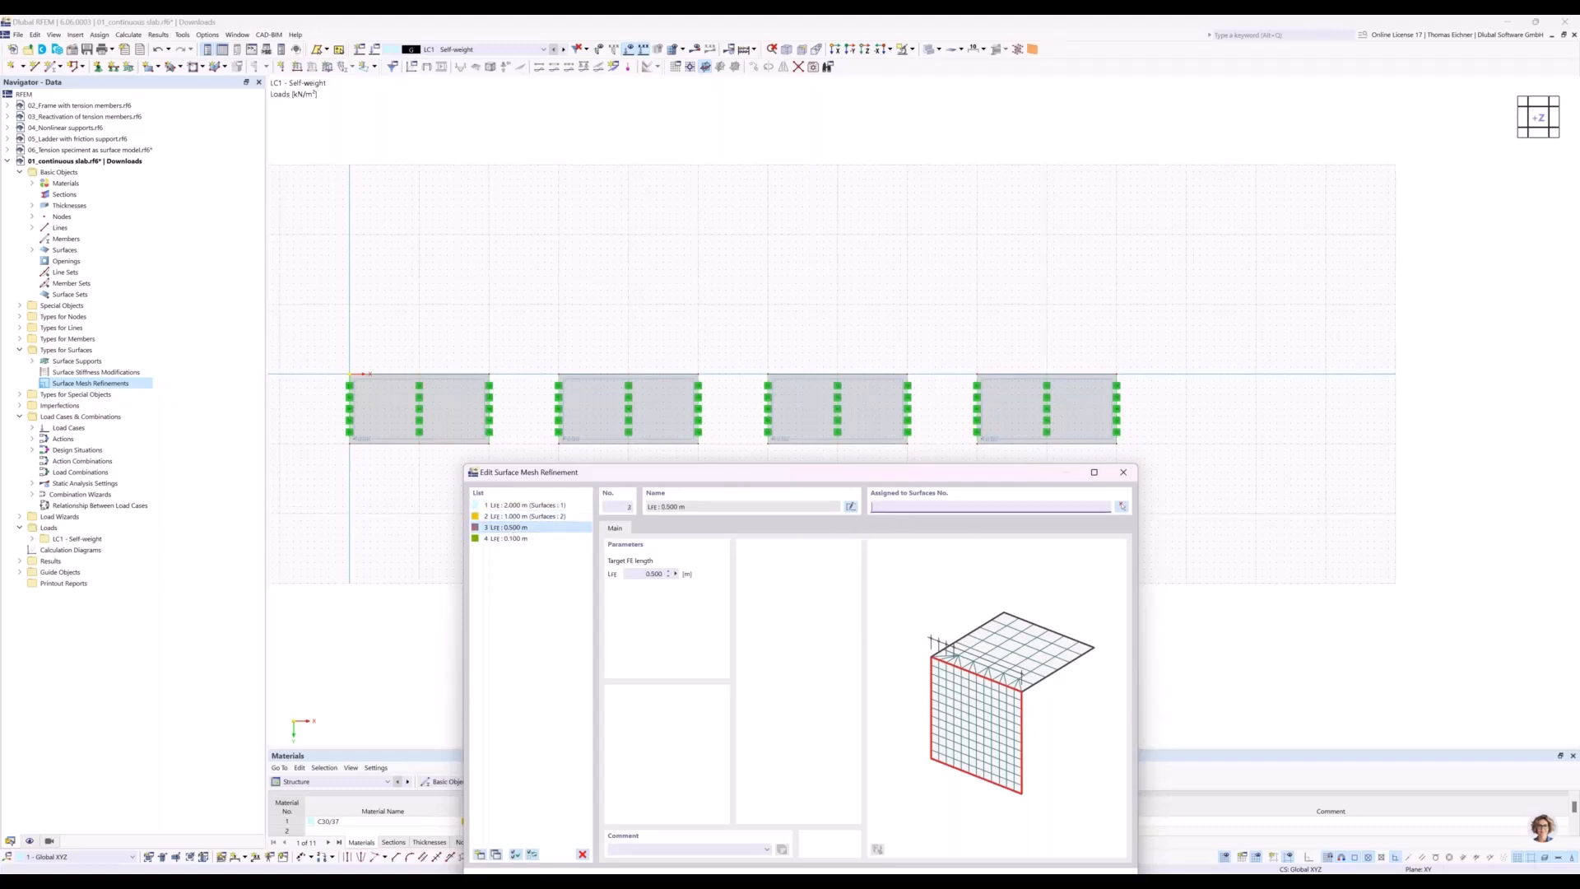
pyautogui.write('3')
pyautogui.click(543, 540)
pyautogui.click(898, 507)
pyautogui.write('4')
# Review the refinements' surface assignments against the slabs and accept all four mesh refinement definitions.
pyautogui.click(568, 517)
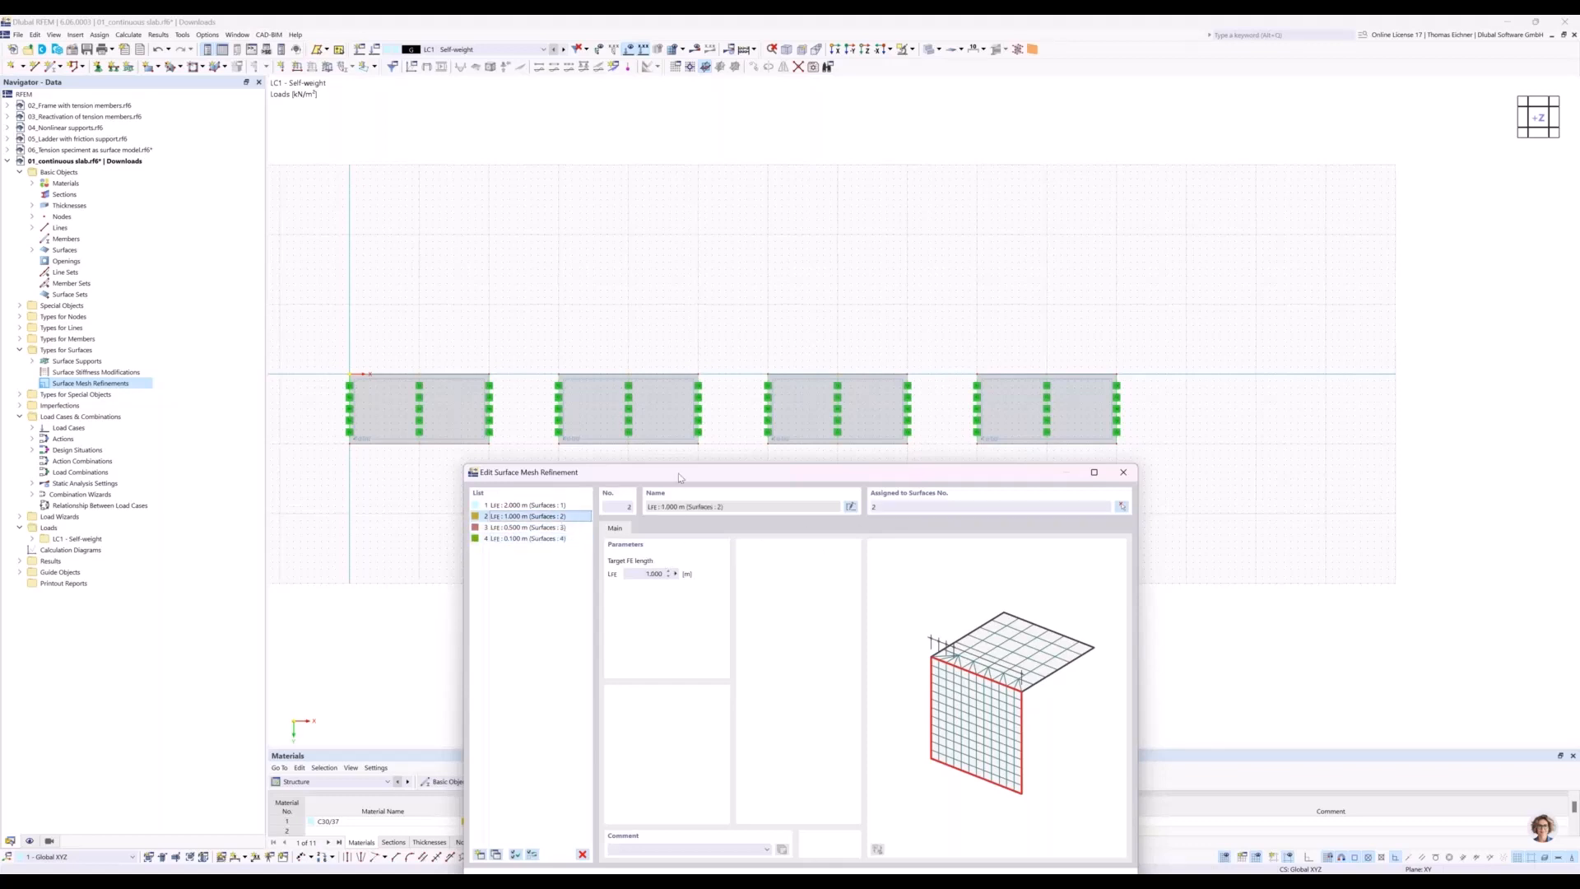
pyautogui.moveTo(676, 466); pyautogui.dragTo(968, 237)
pyautogui.click(830, 309)
pyautogui.moveTo(830, 246); pyautogui.dragTo(787, 471)
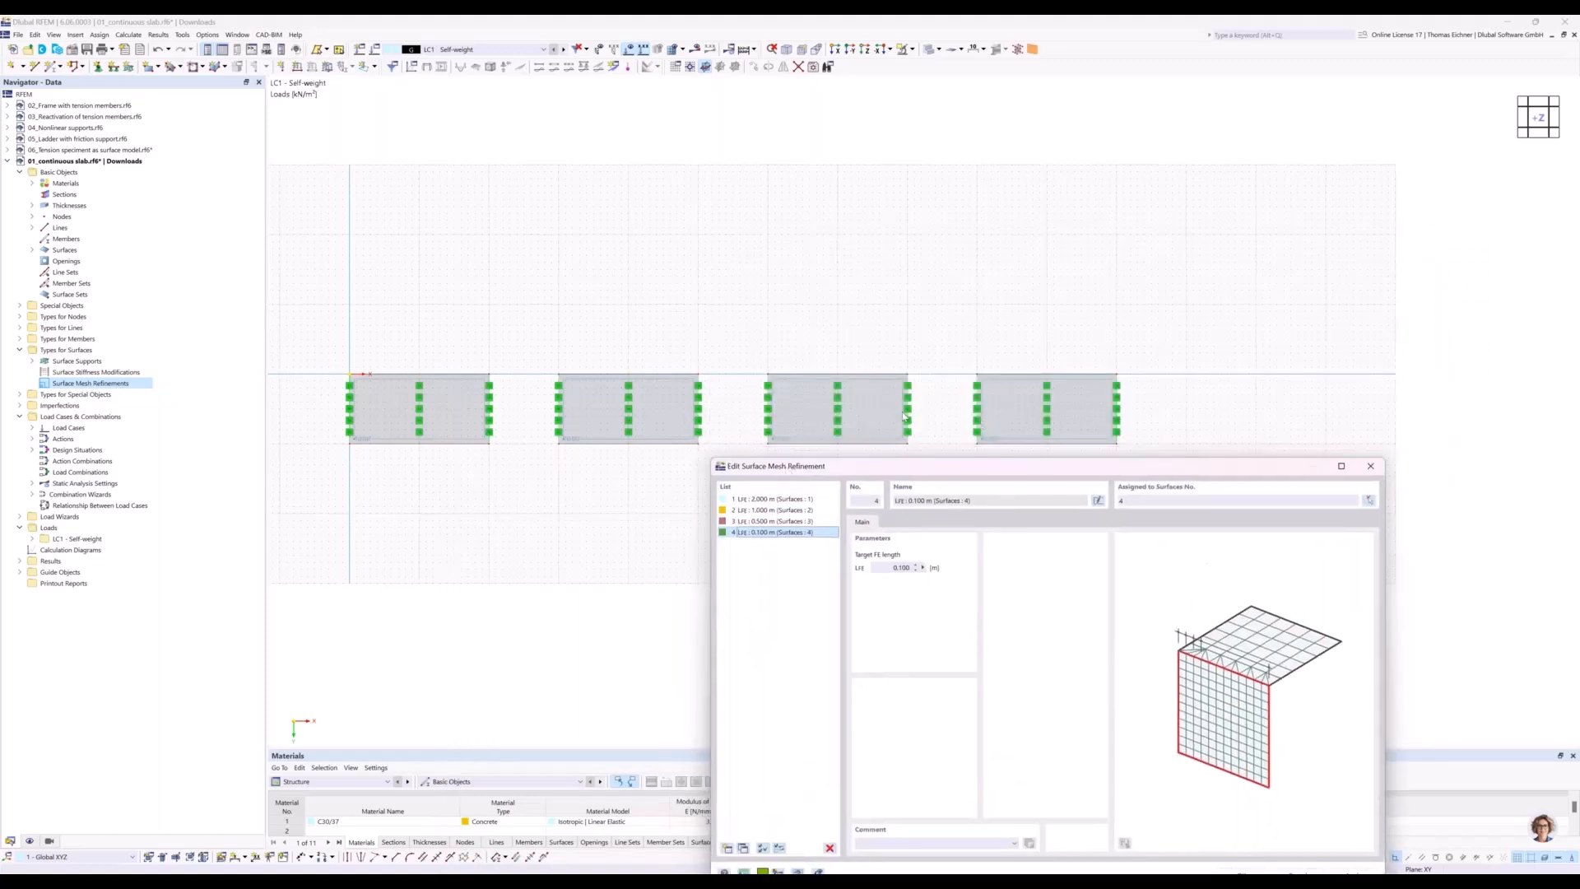
pyautogui.moveTo(784, 404); pyautogui.dragTo(665, 288)
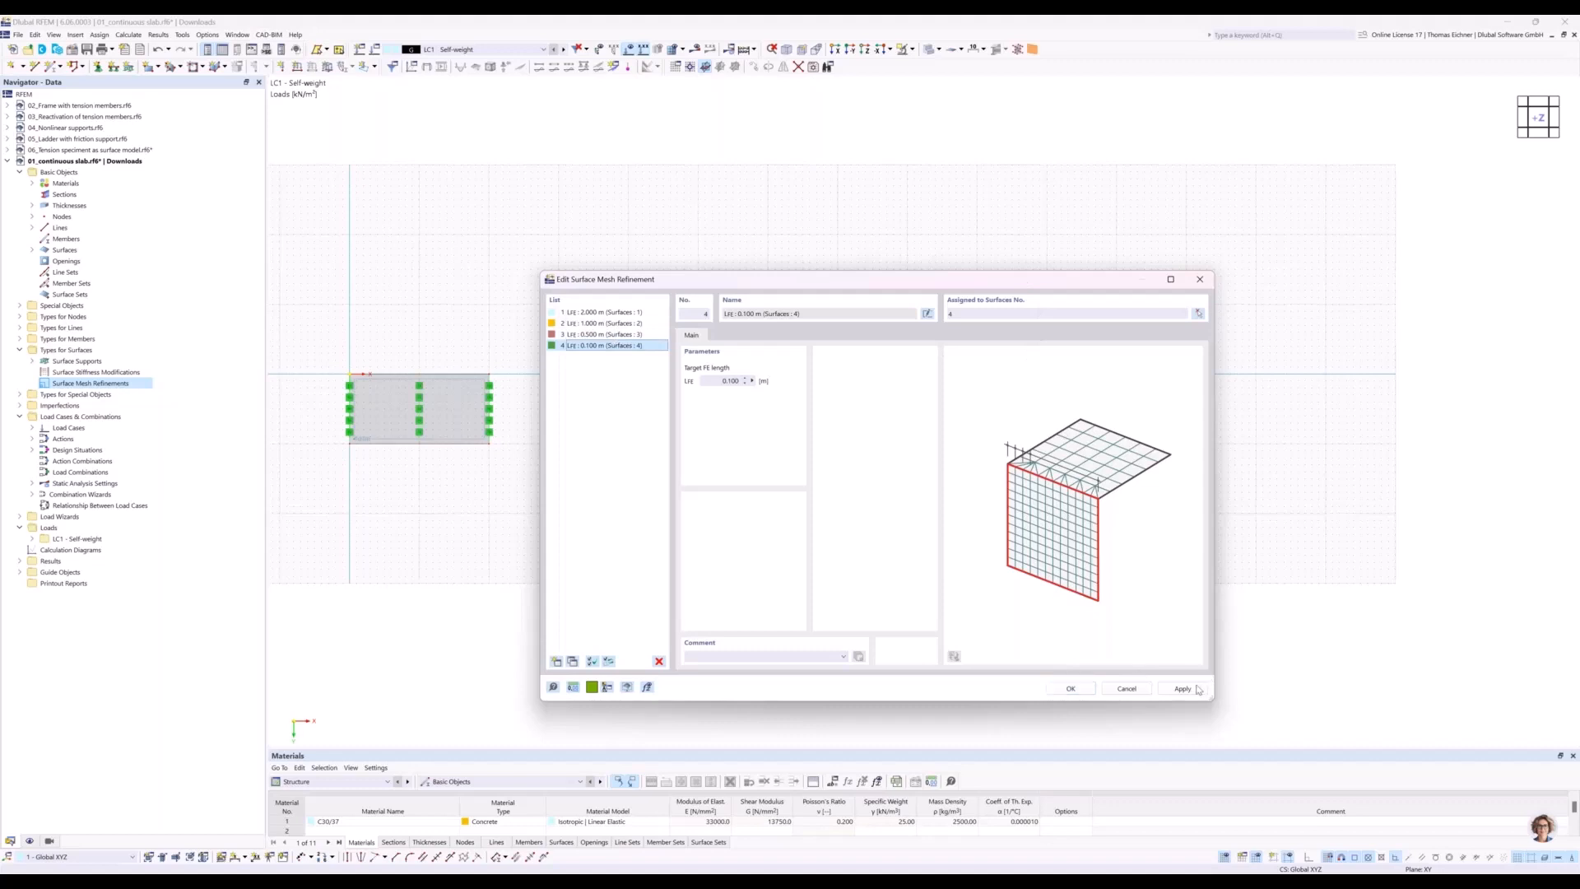
pyautogui.click(1070, 688)
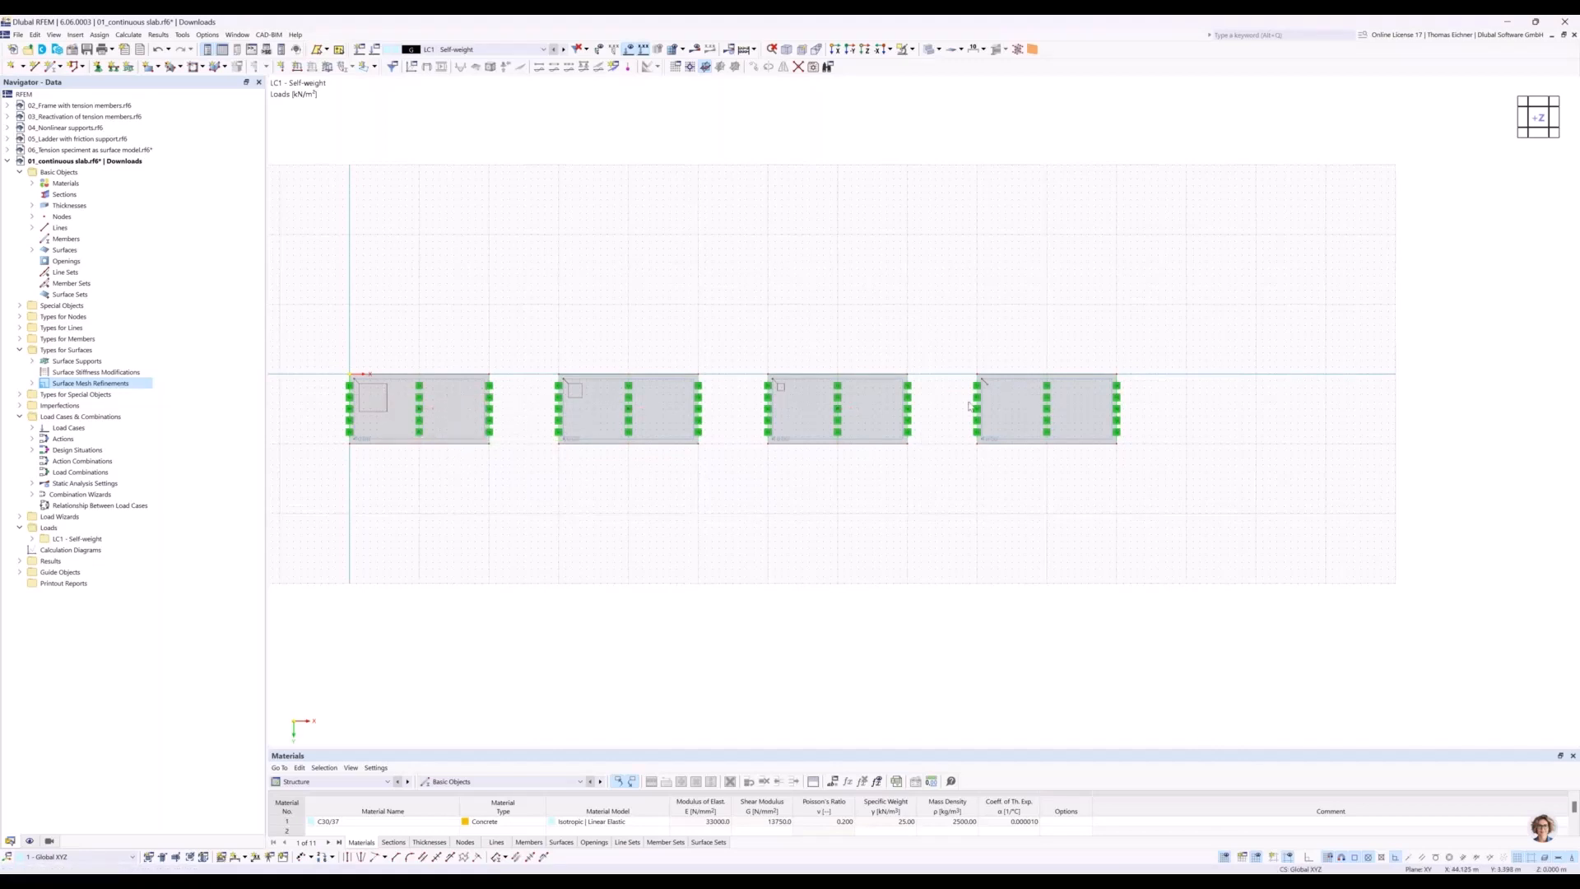
# Start a new beam member beside the last slab and begin defining a new C30/37 section for it.
pyautogui.moveTo(1231, 269); pyautogui.dragTo(1183, 275, button='middle')
pyautogui.moveTo(824, 294); pyautogui.dragTo(832, 302, button='middle')
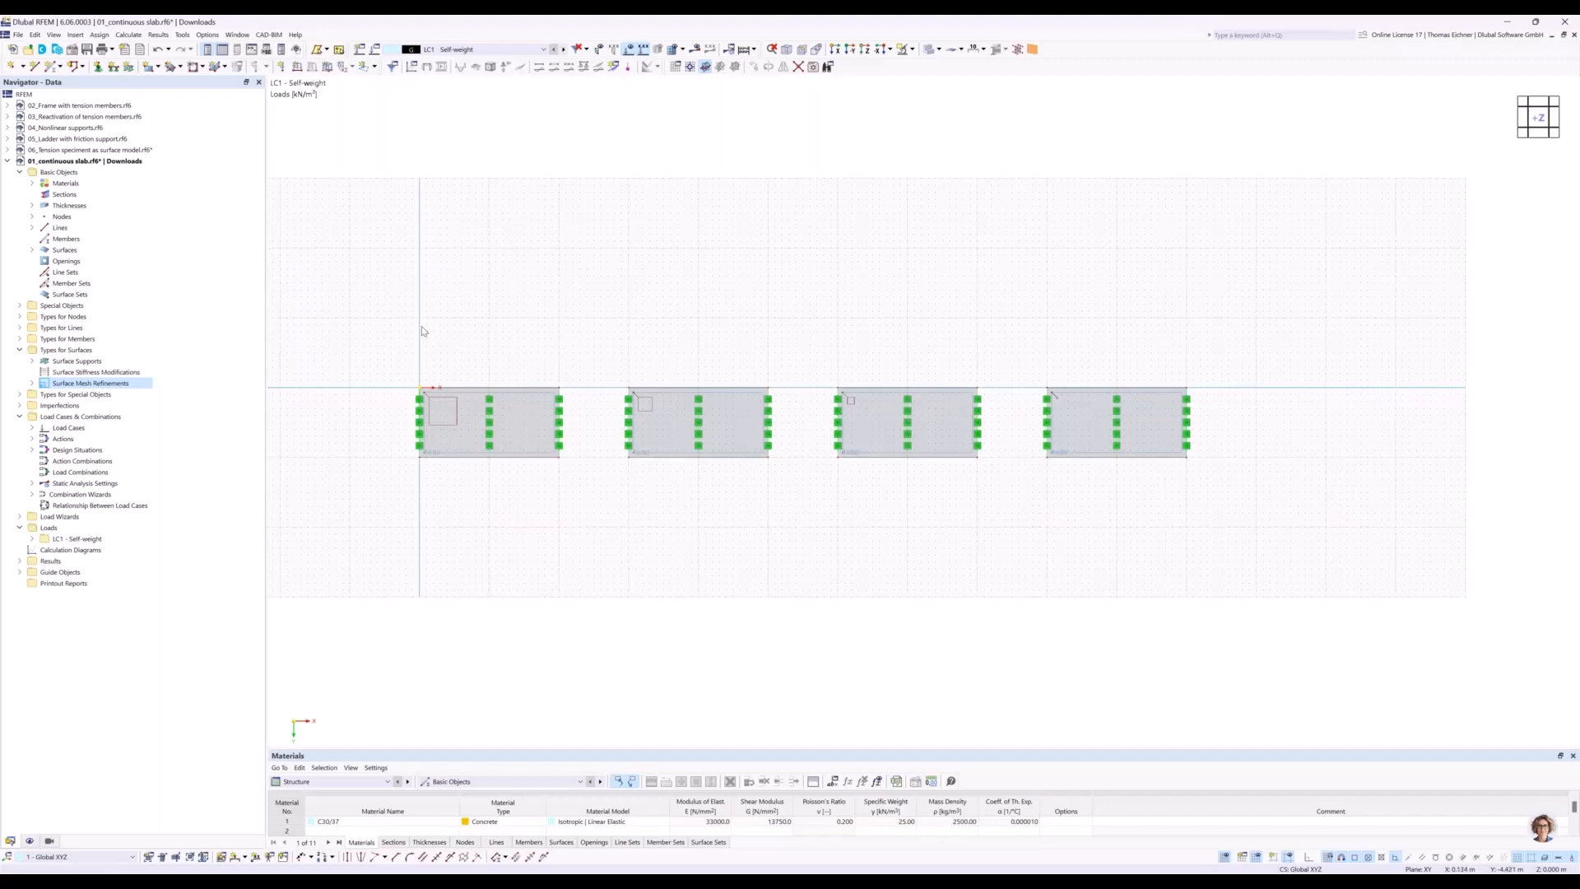
pyautogui.moveTo(944, 311); pyautogui.dragTo(903, 314, button='middle')
pyautogui.moveTo(1111, 314); pyautogui.dragTo(996, 266, button='middle')
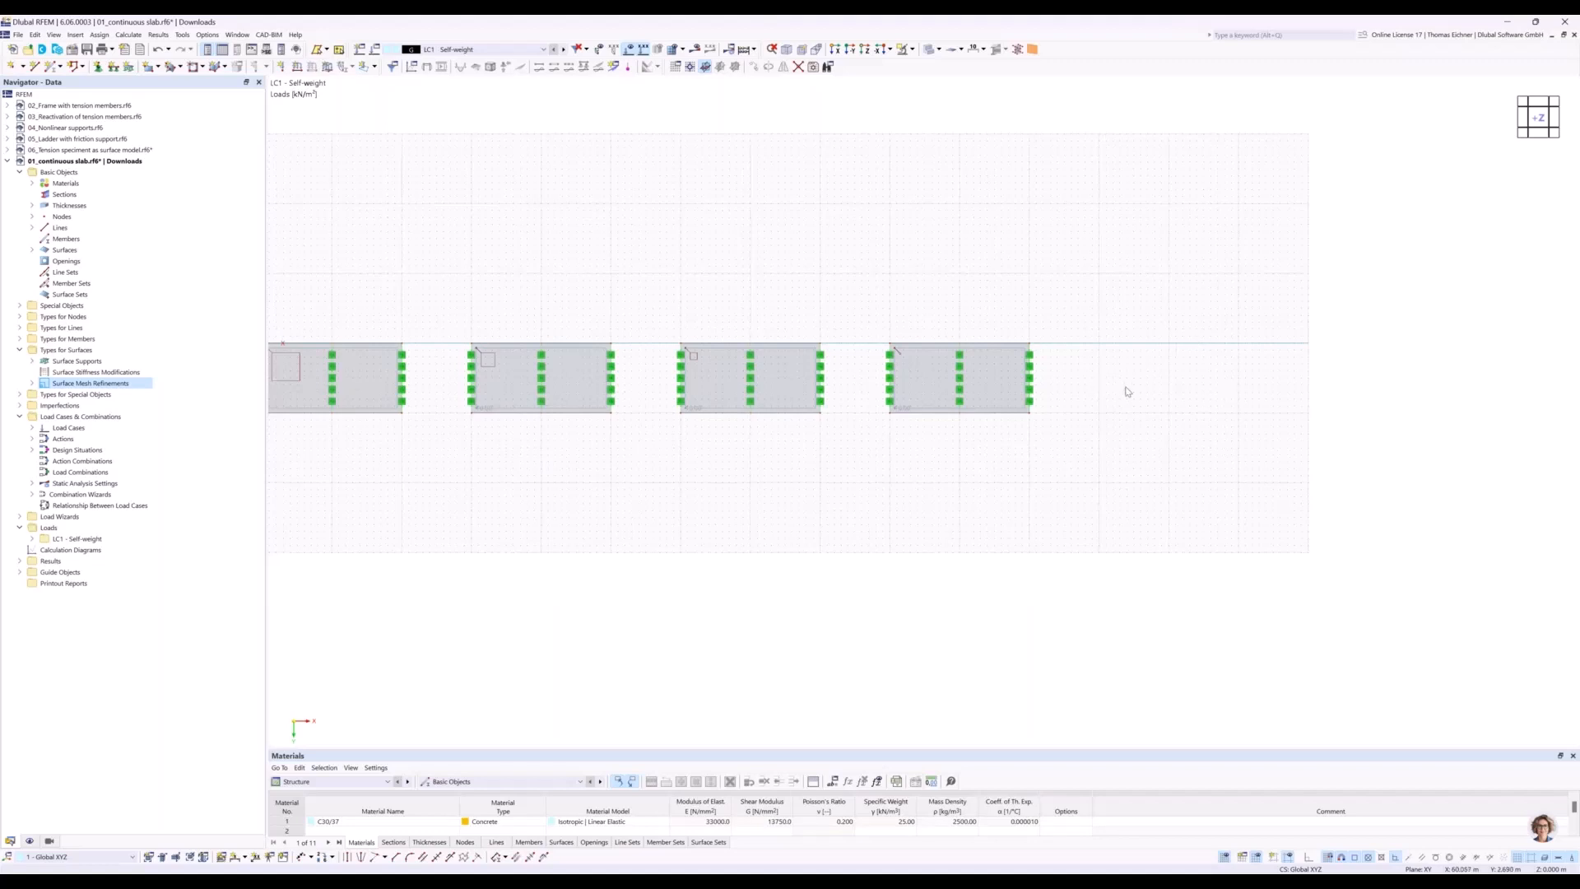
pyautogui.moveTo(1187, 386); pyautogui.dragTo(1049, 371, button='middle')
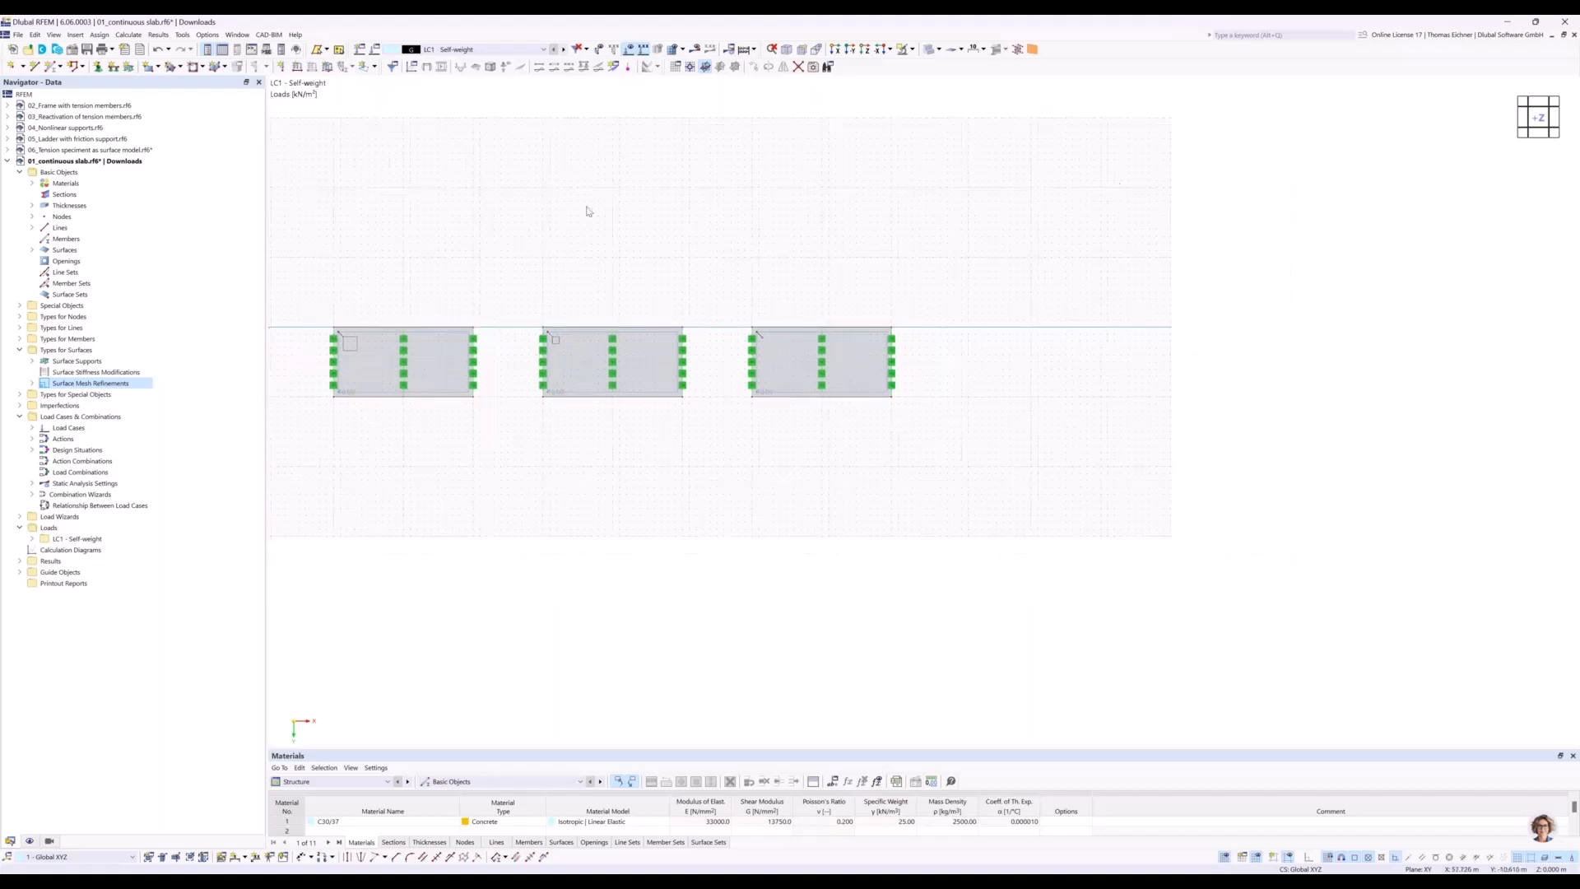
pyautogui.click(50, 69)
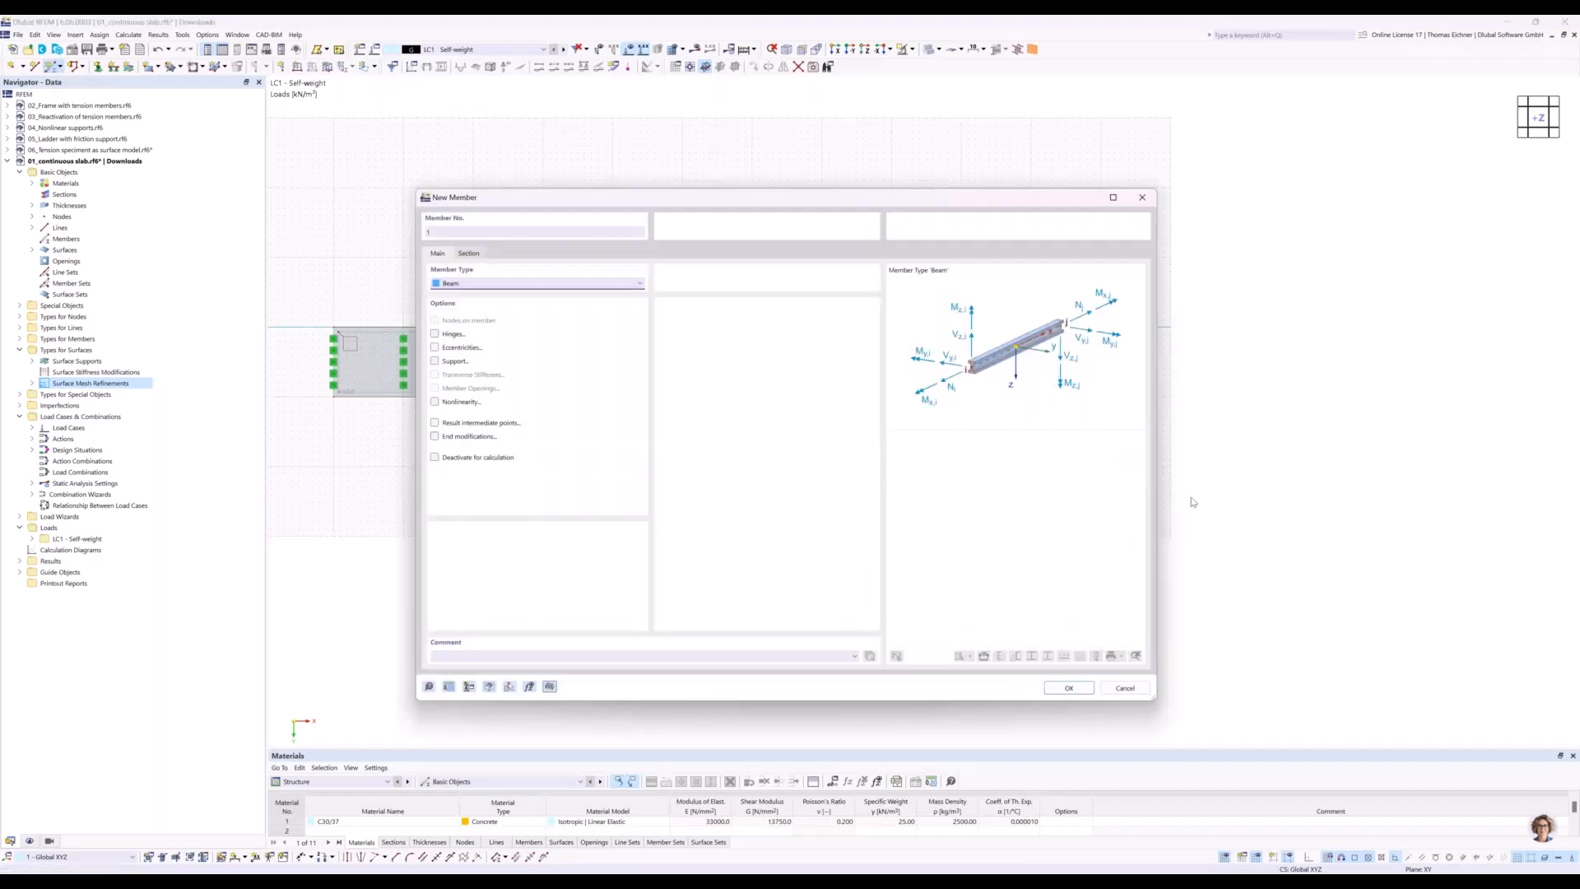
pyautogui.click(468, 255)
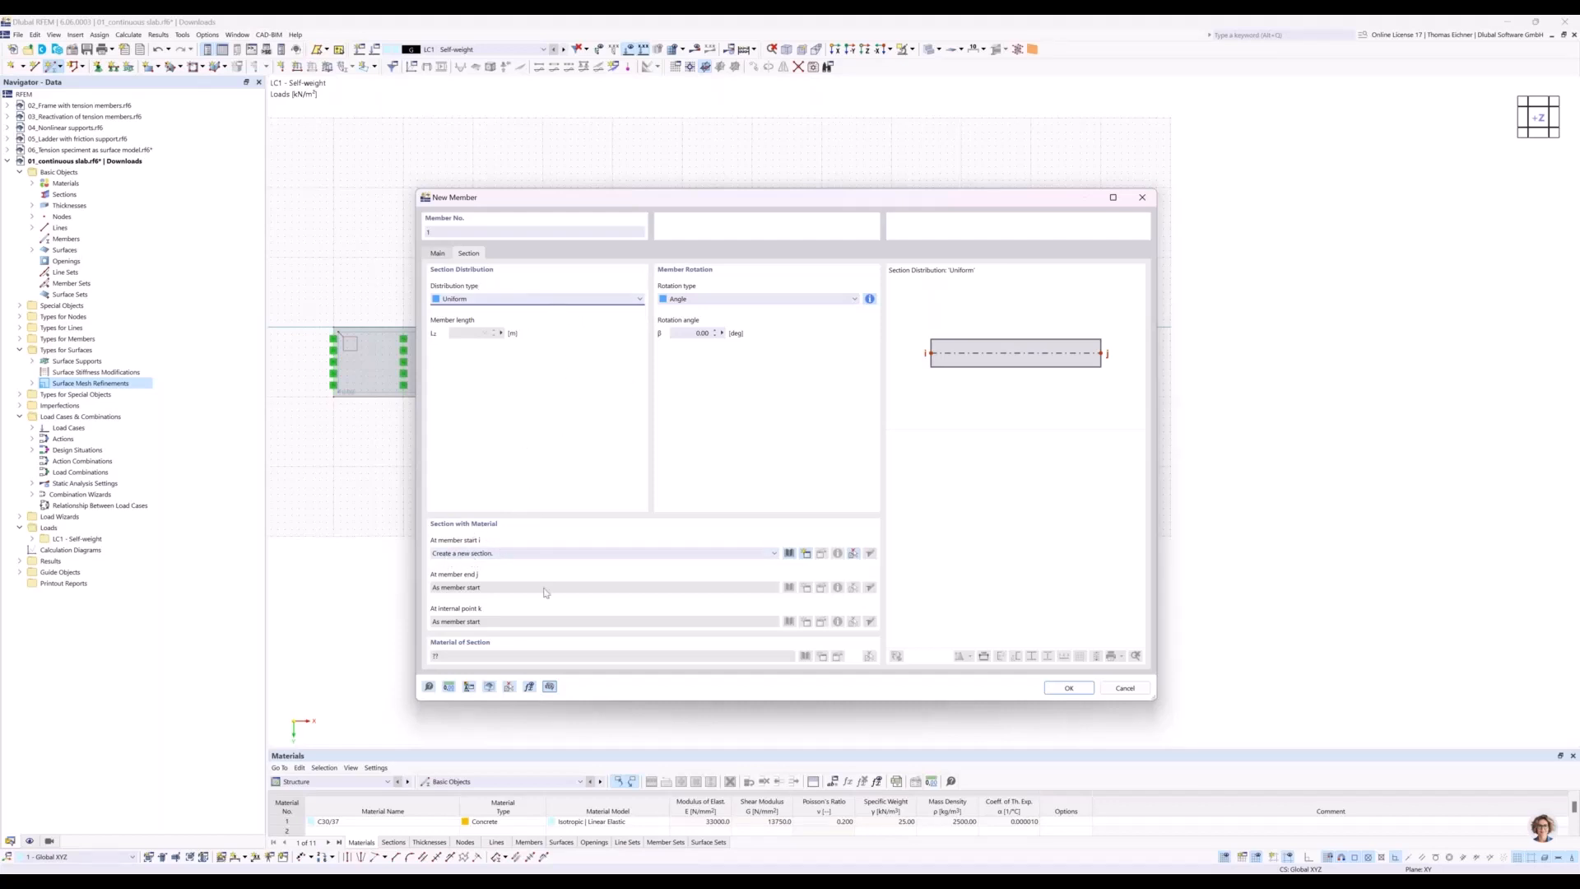
pyautogui.click(530, 554)
pyautogui.click(527, 553)
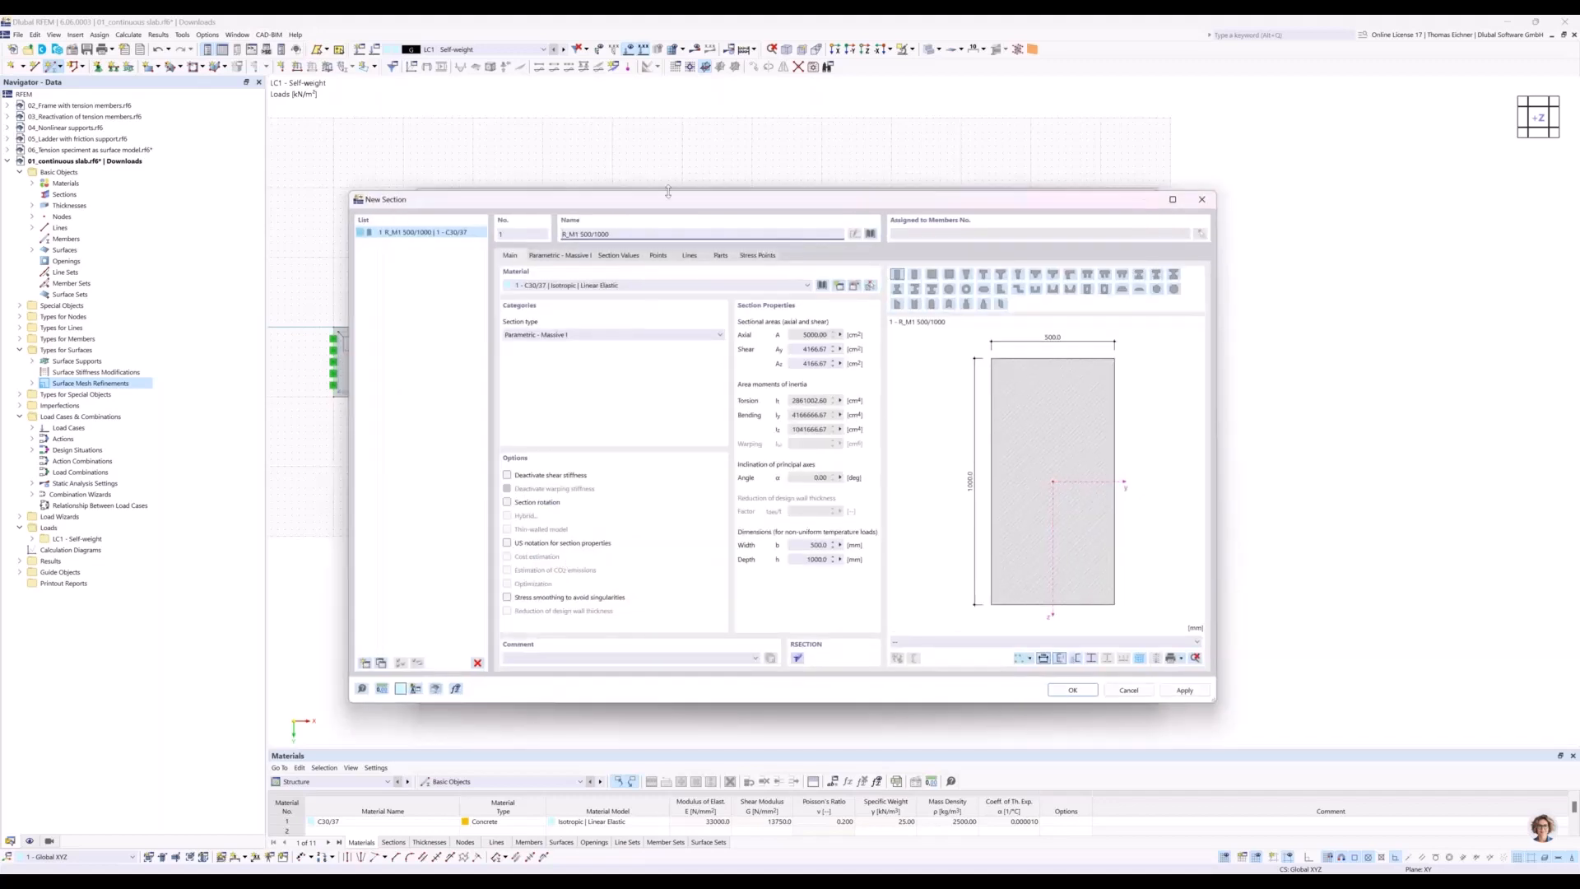
pyautogui.moveTo(855, 193); pyautogui.dragTo(1067, 157)
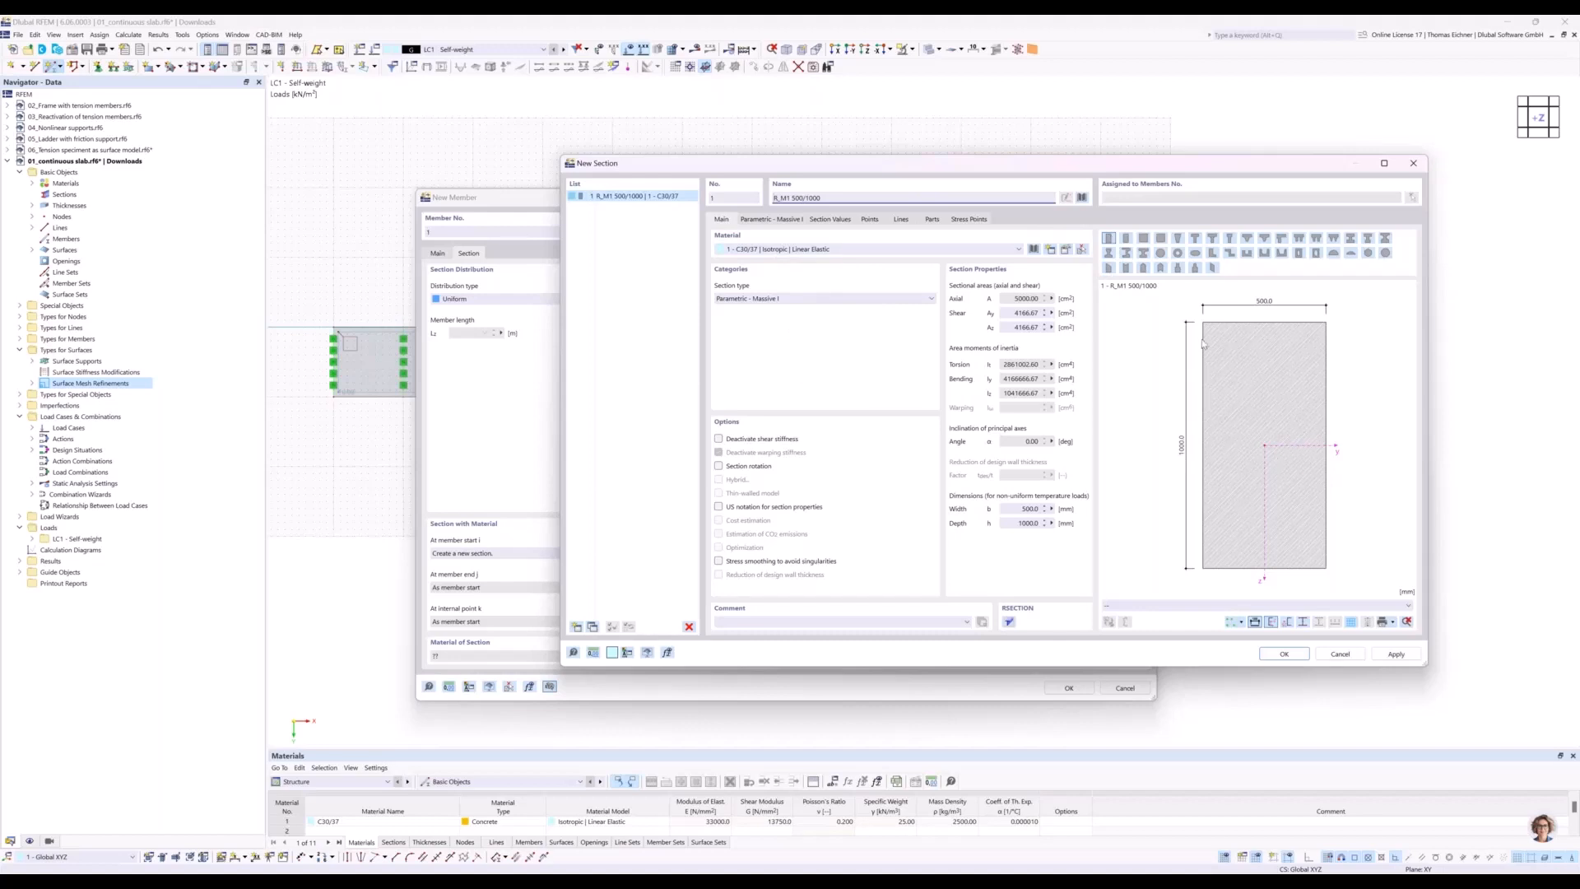
# Set the massive rectangle section's width b to 1000 mm and height h to 300 mm.
pyautogui.click(780, 224)
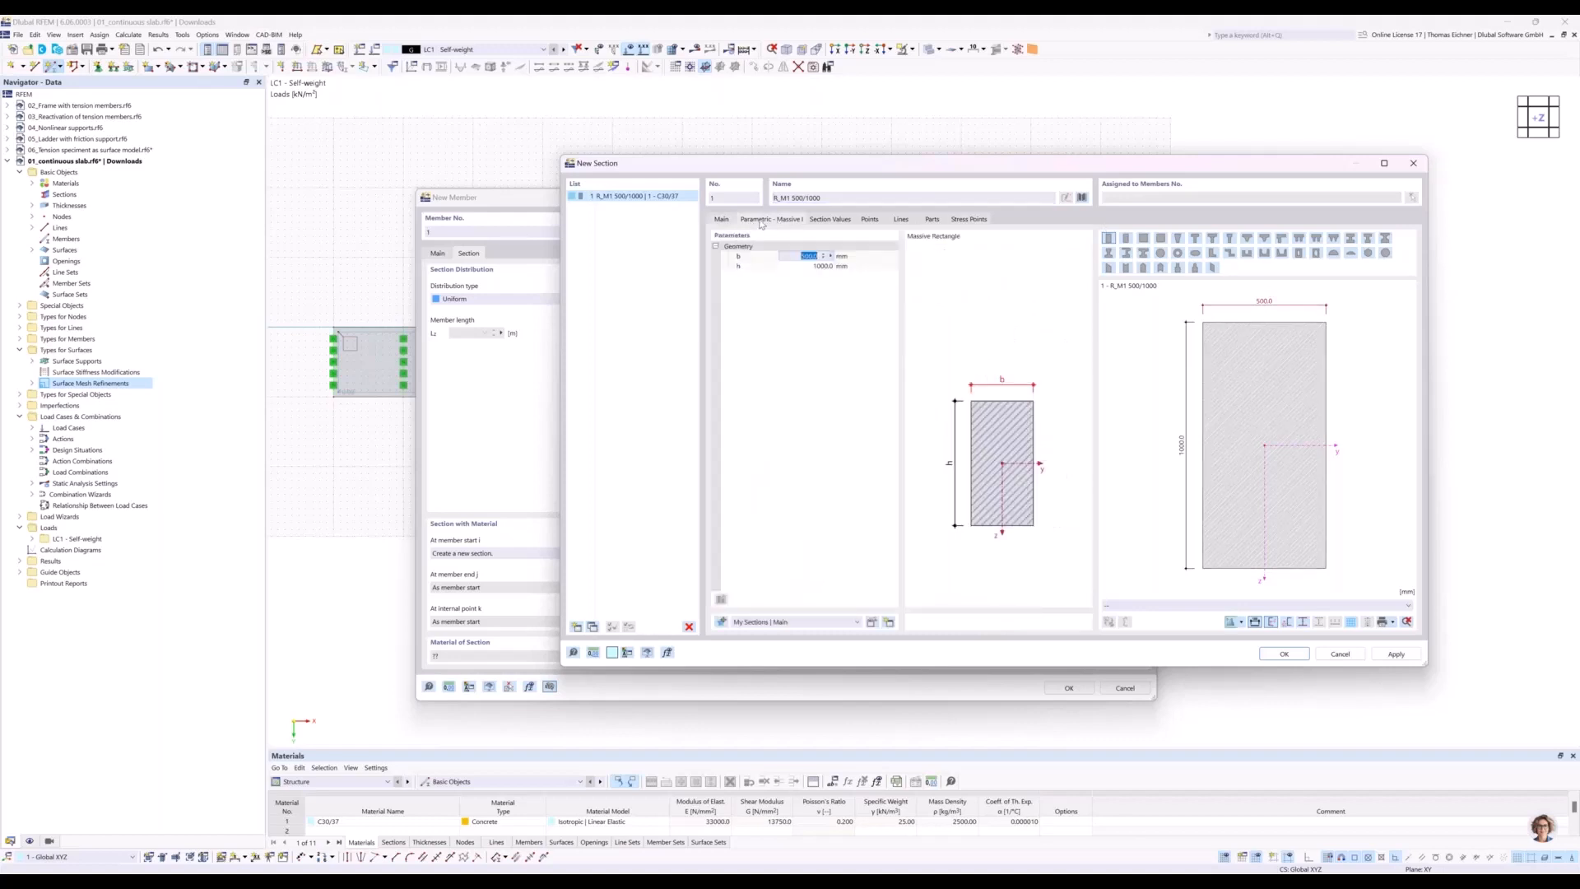
pyautogui.click(782, 308)
pyautogui.click(797, 257)
pyautogui.write('10')
pyautogui.click(808, 263)
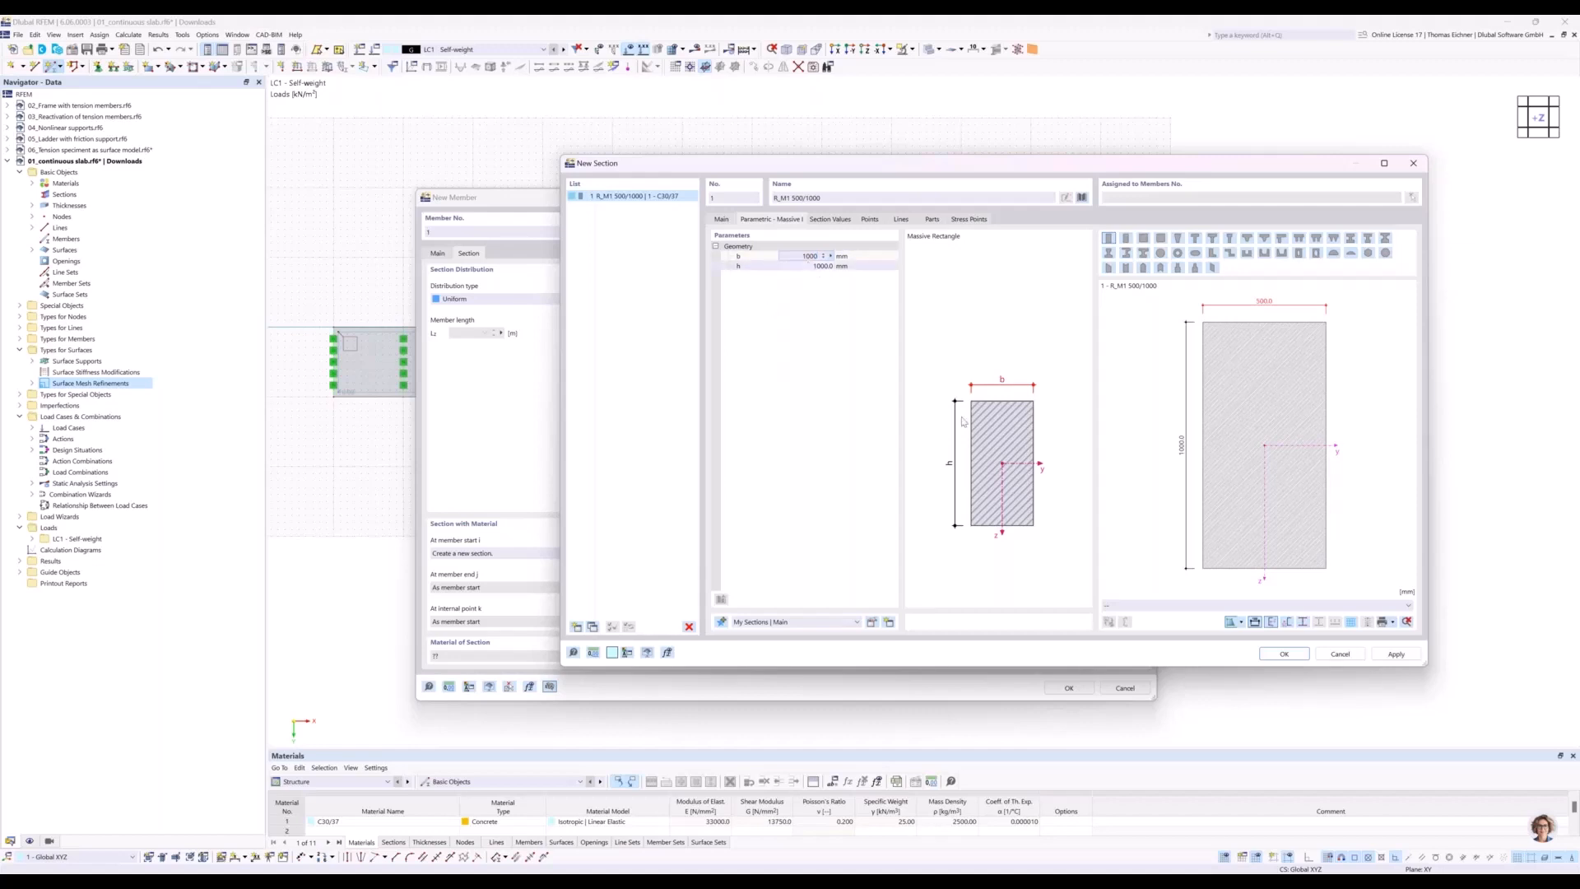
pyautogui.press('Tab')
pyautogui.write('3')
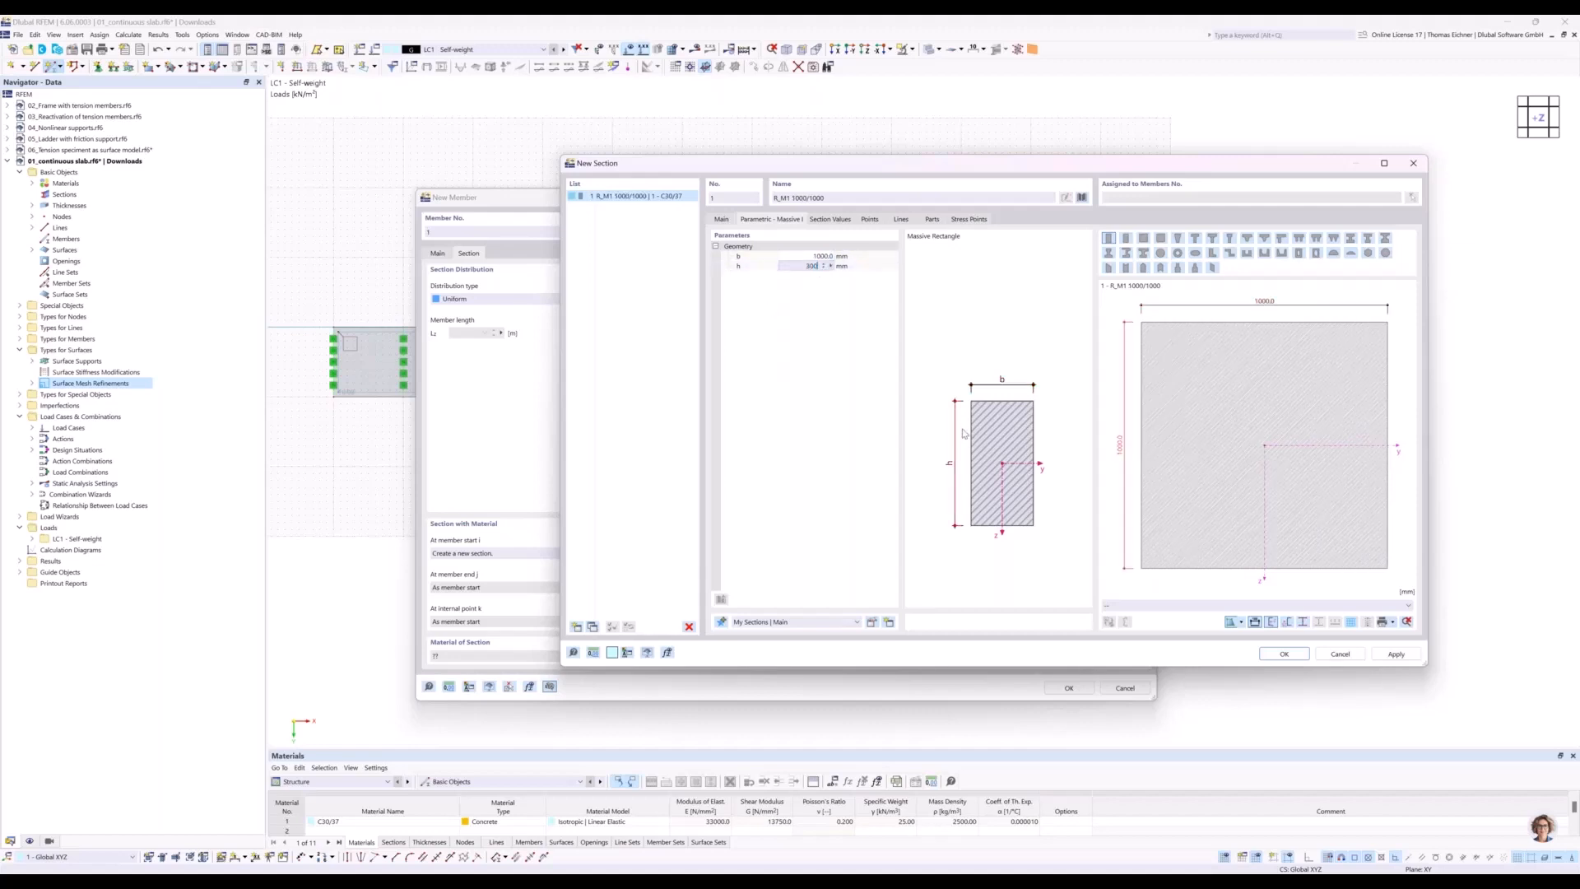
# Check the rectangle's width and height entries, and accept the section and beam definition to begin placing the member.
pyautogui.click(812, 258)
pyautogui.click(813, 267)
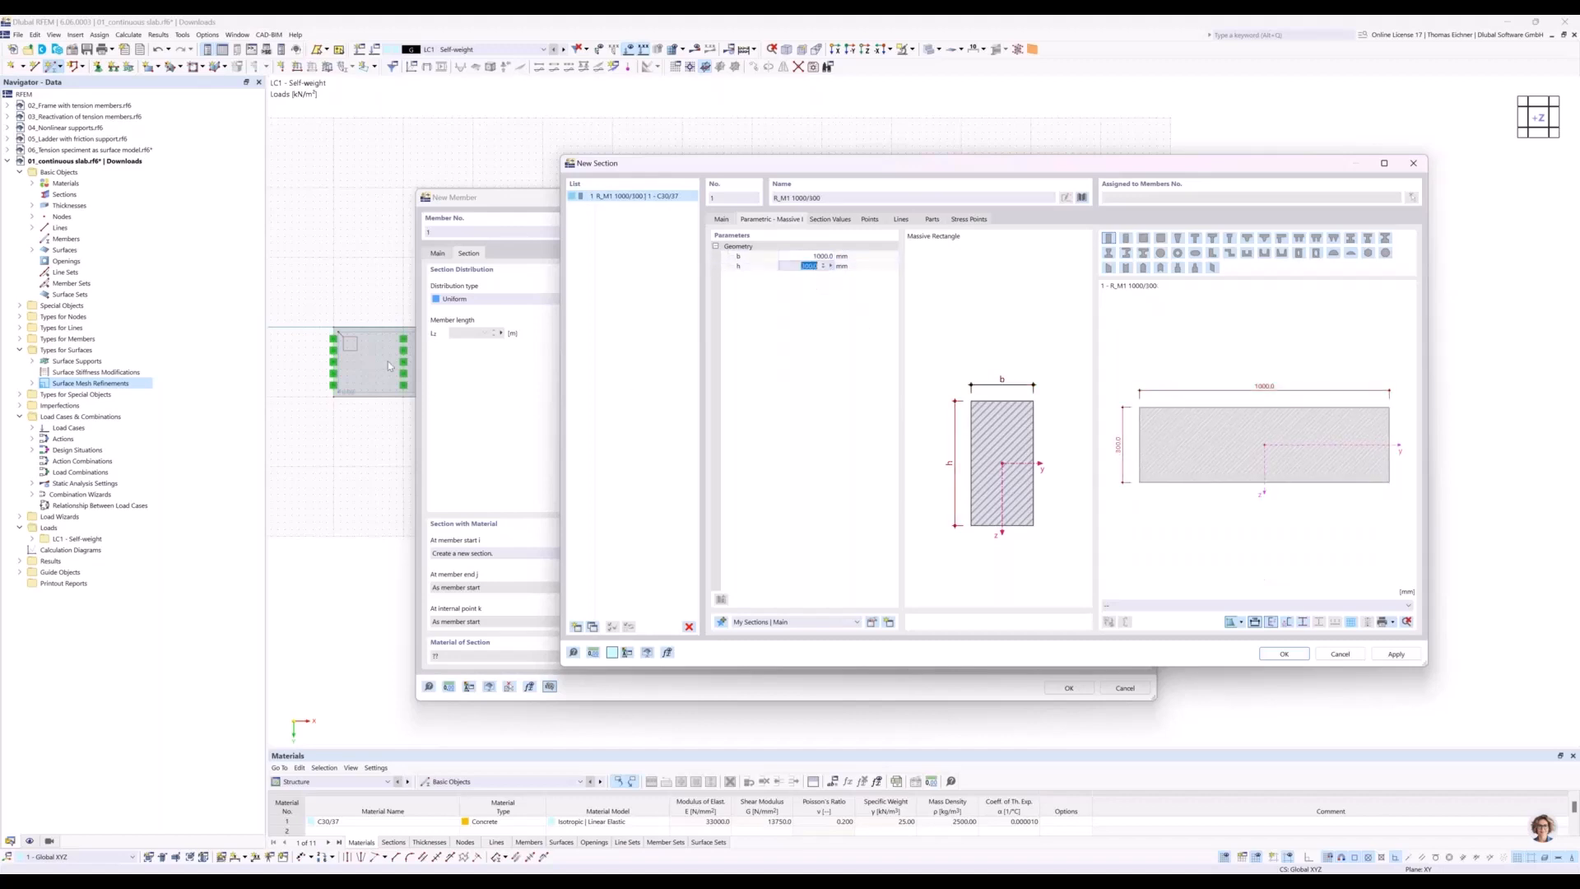
pyautogui.click(809, 257)
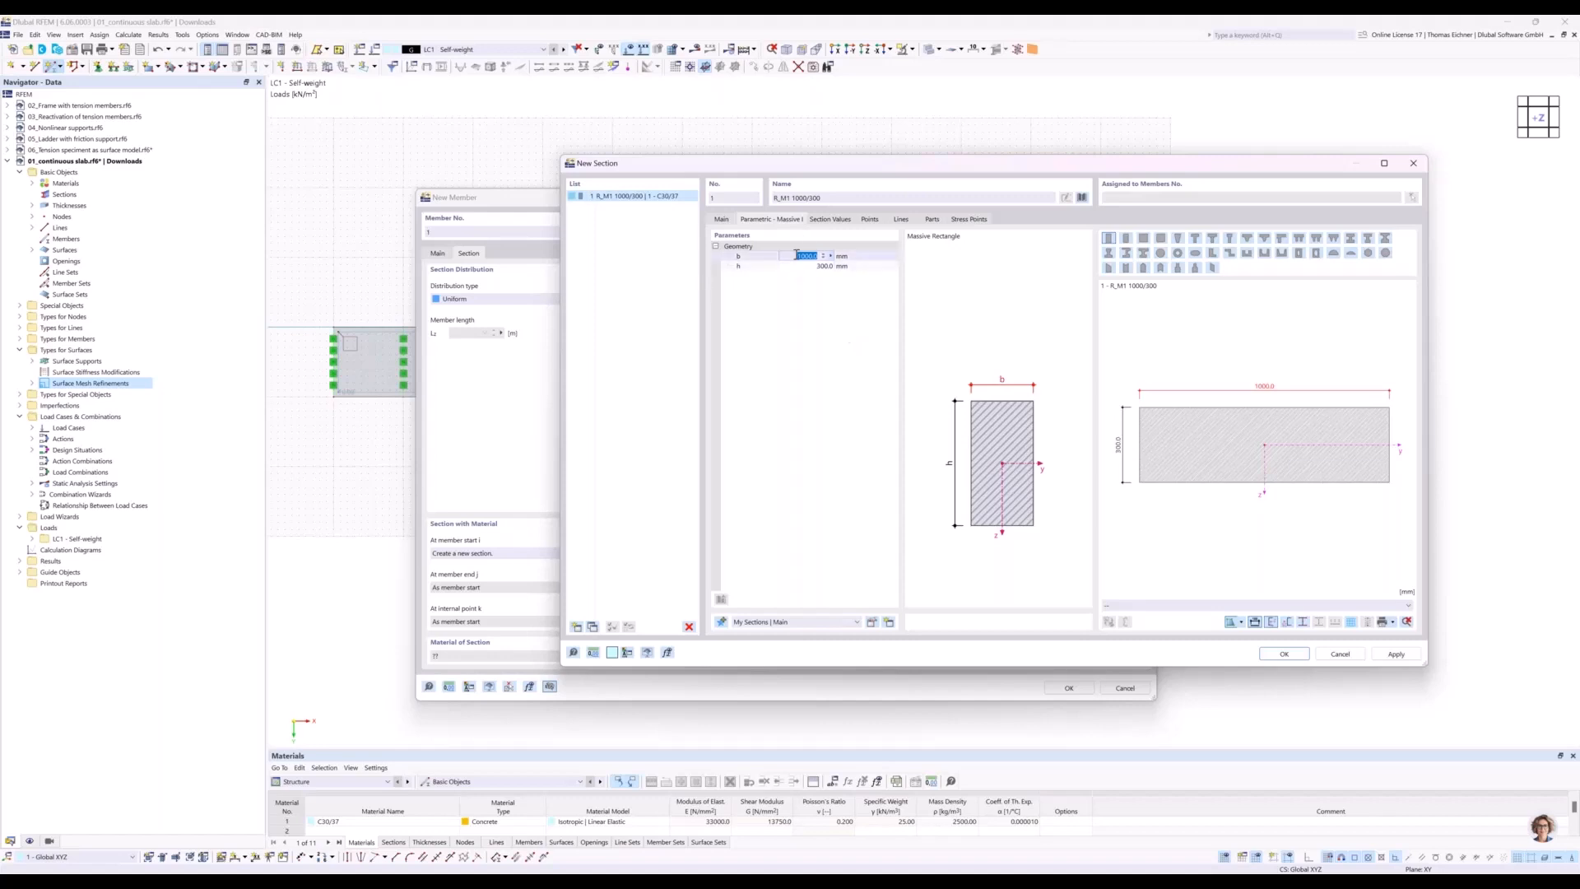
pyautogui.click(829, 265)
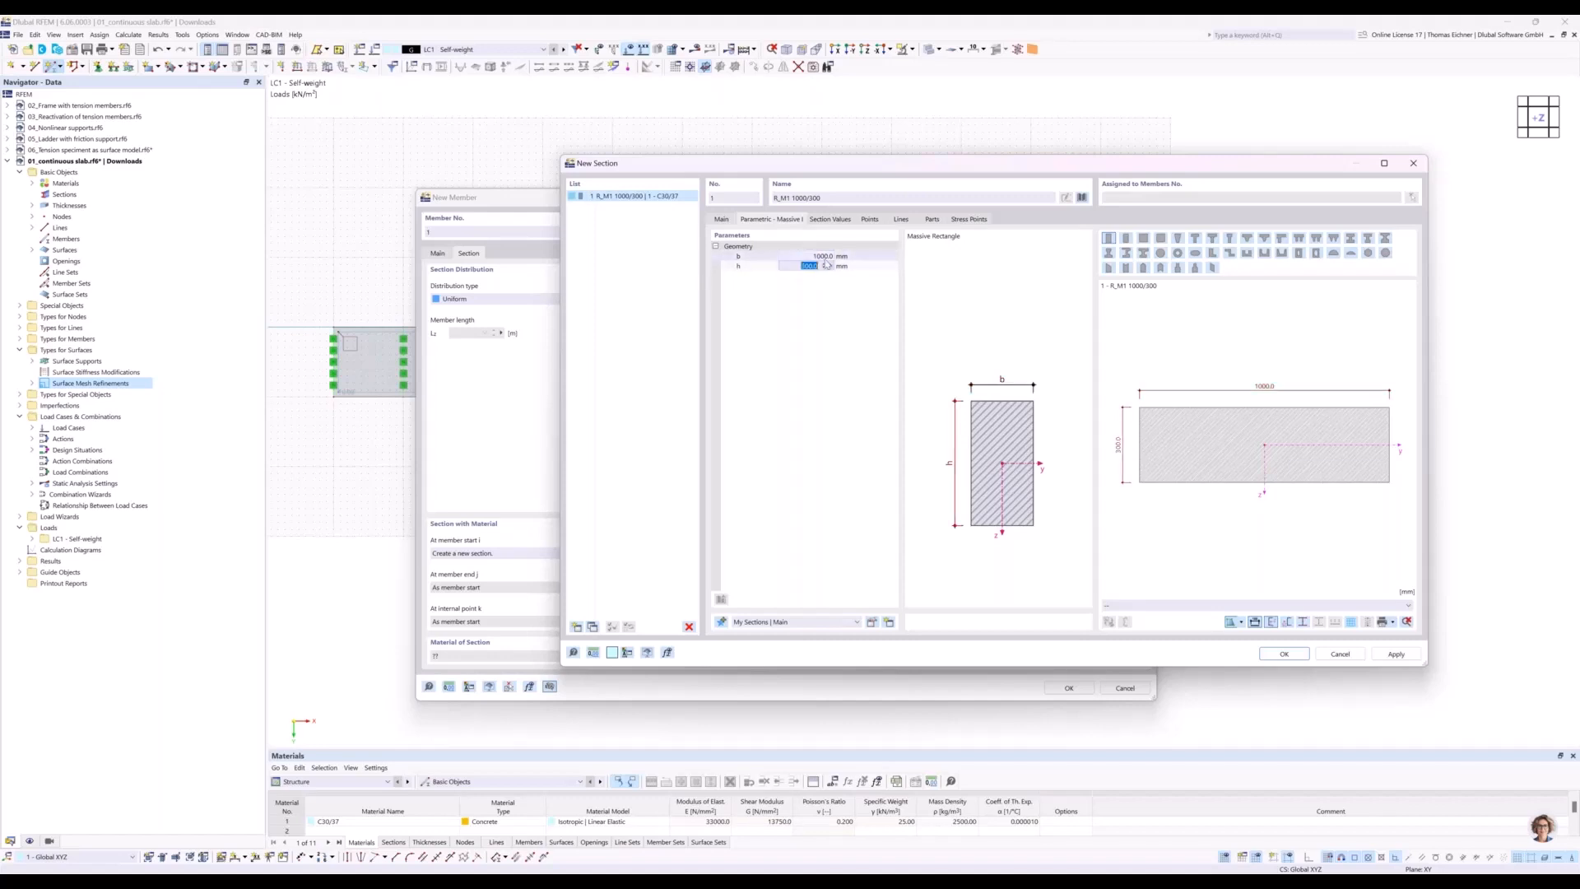
pyautogui.click(1284, 654)
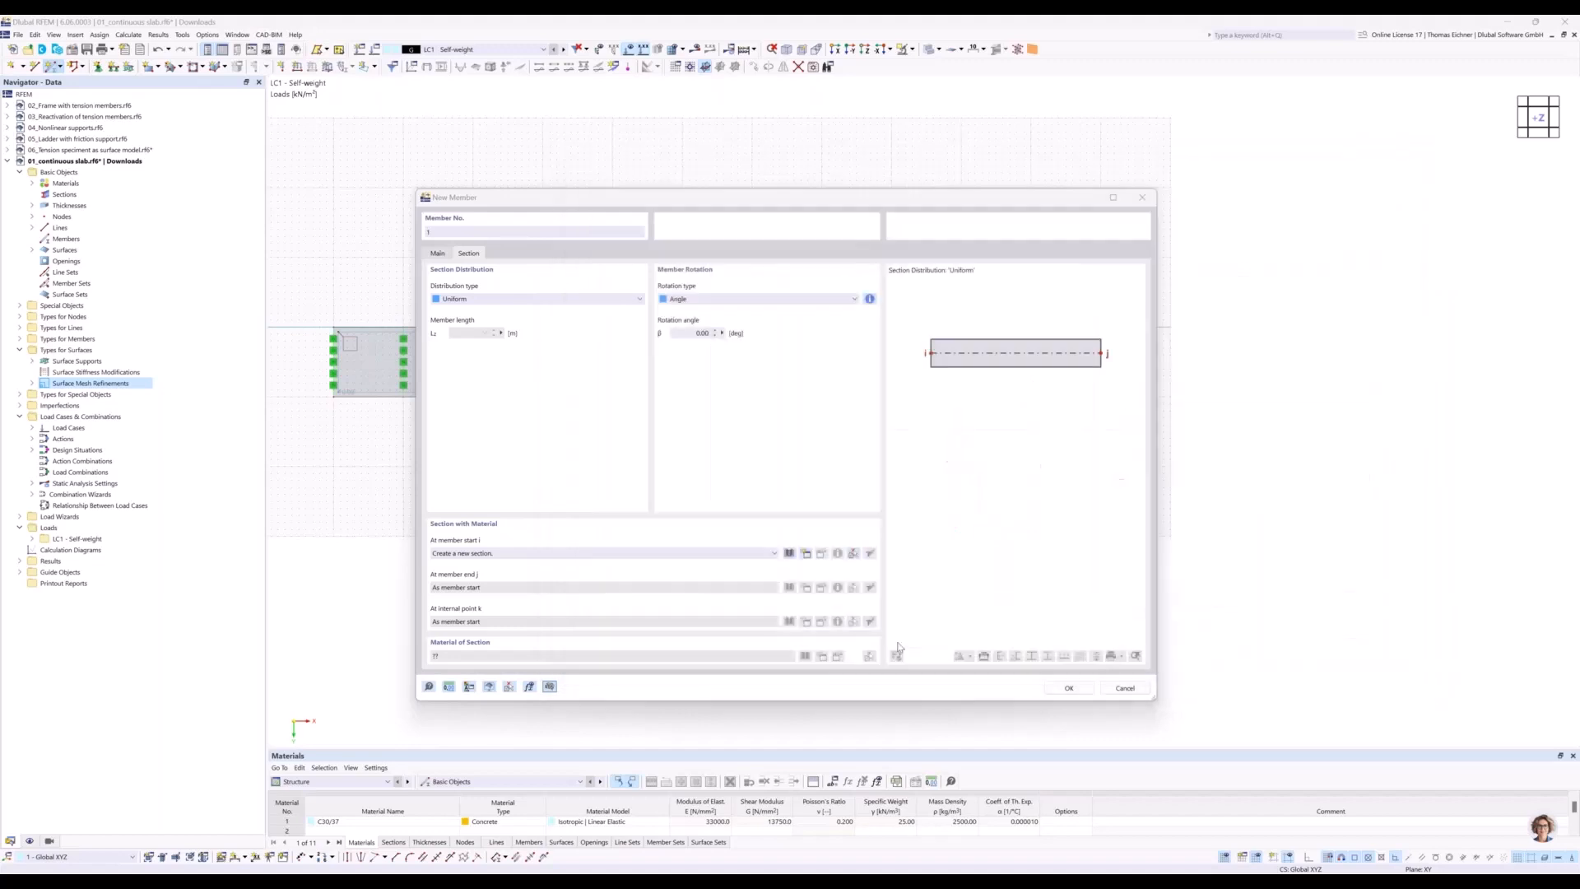
pyautogui.click(1062, 694)
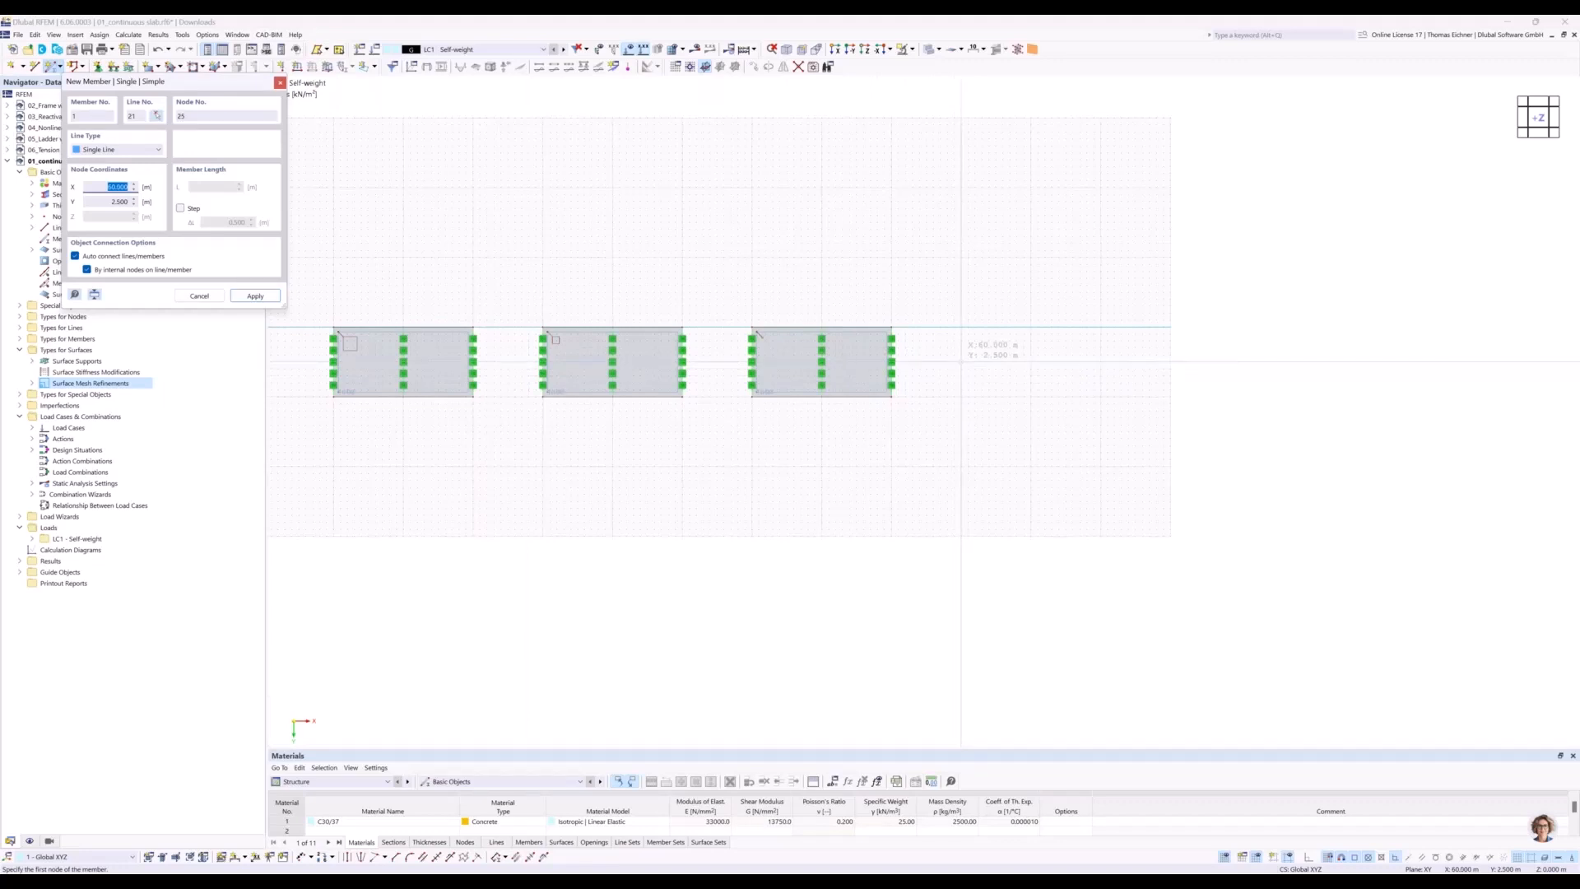
# Draw the beam member beside the last slab from X 60 m, Y 2.5 m to X 70 m, Y 2.5 m.
pyautogui.click(961, 362)
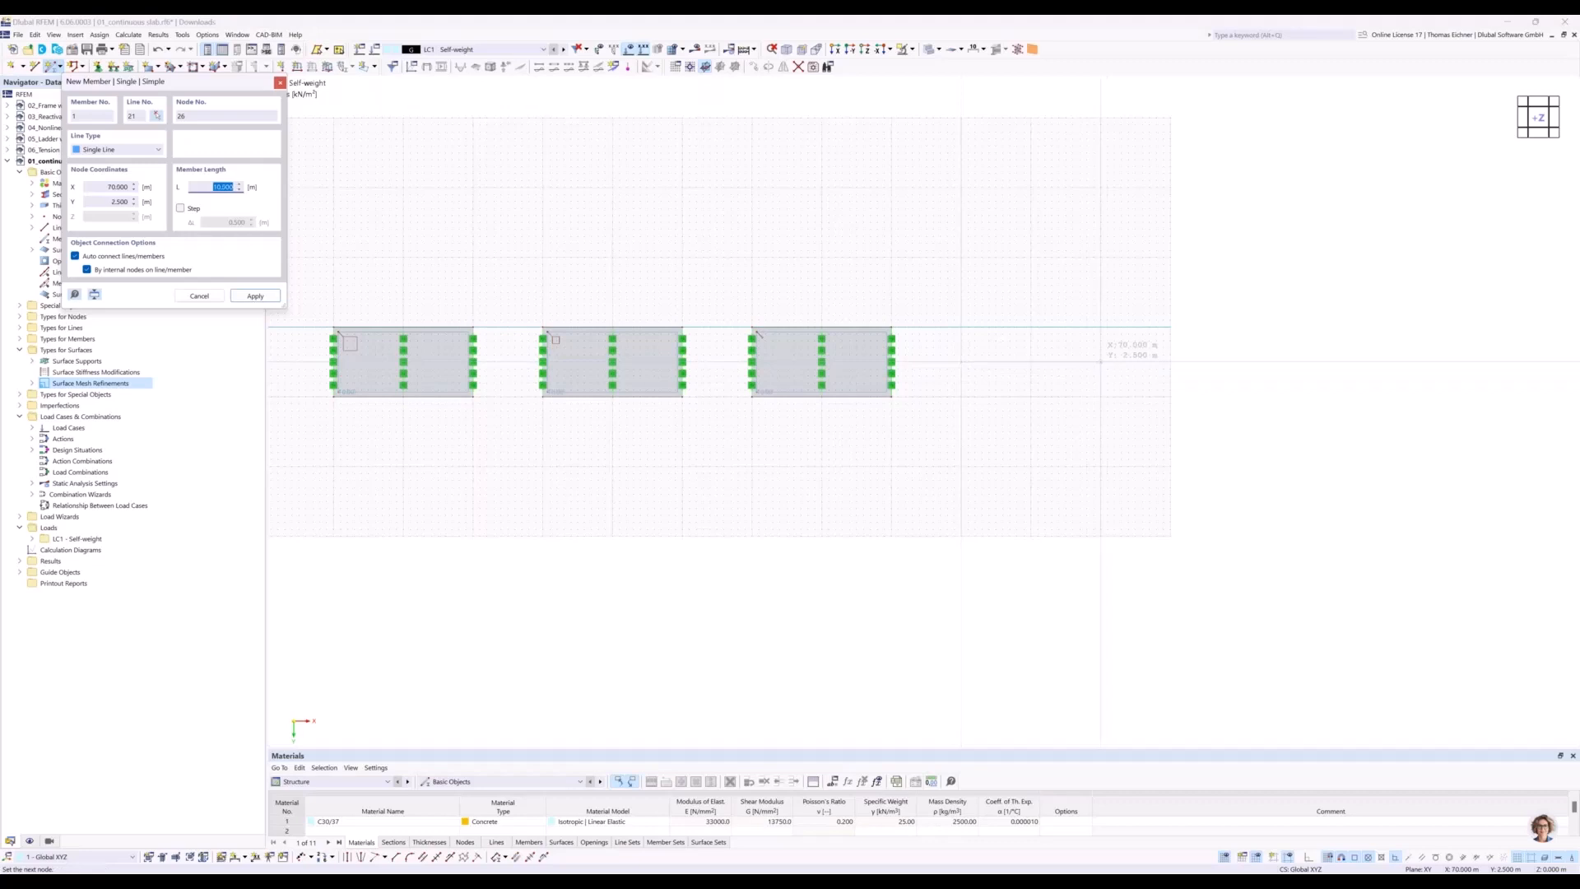
pyautogui.press('Return')
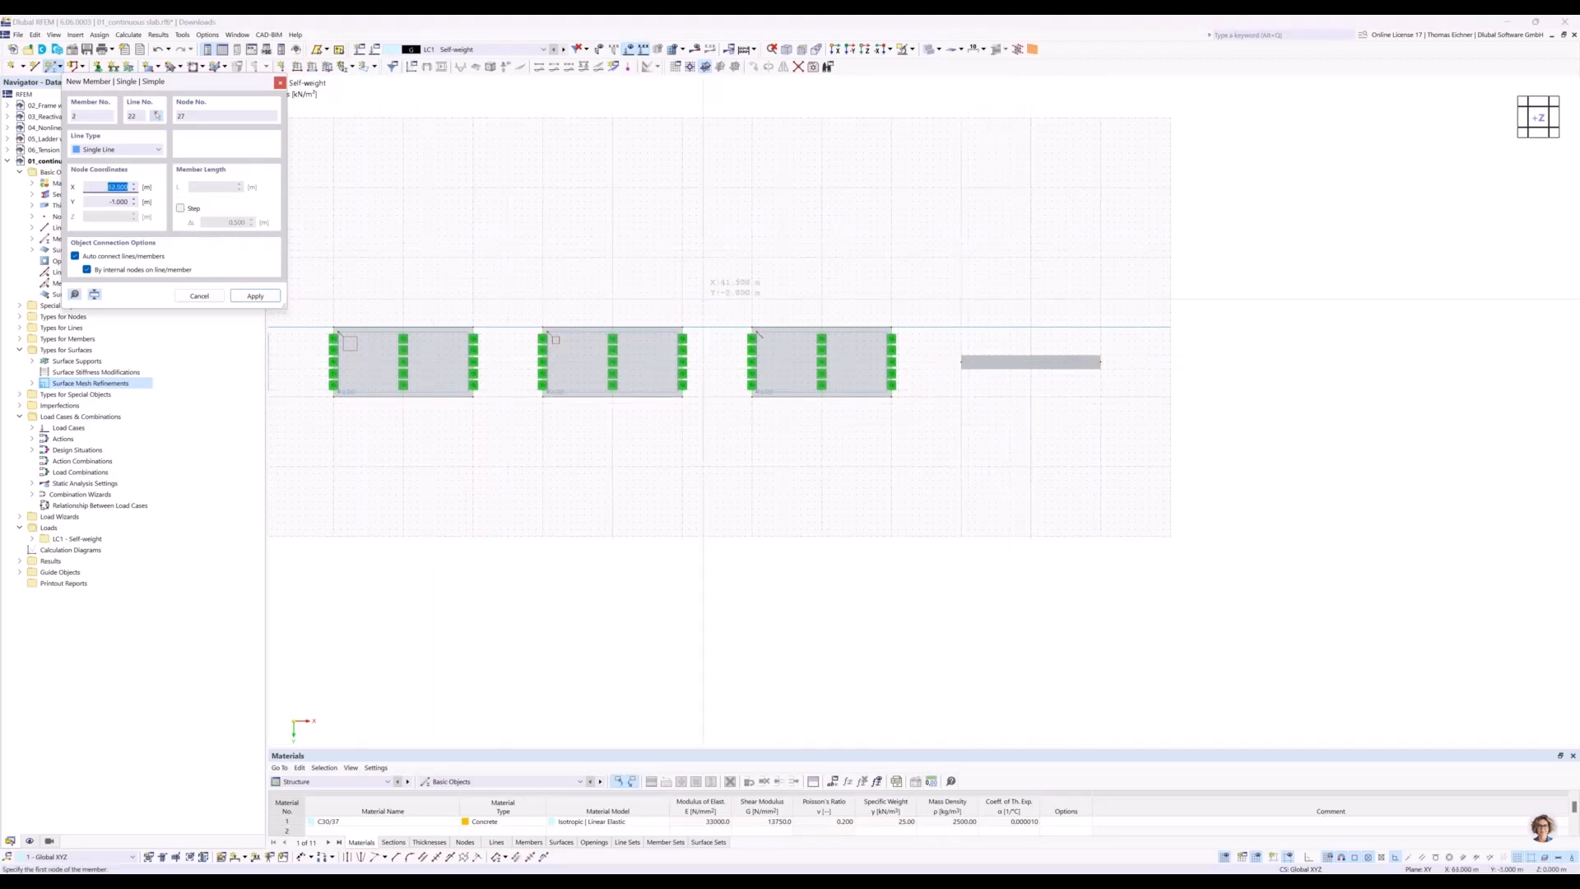
pyautogui.press('Escape')
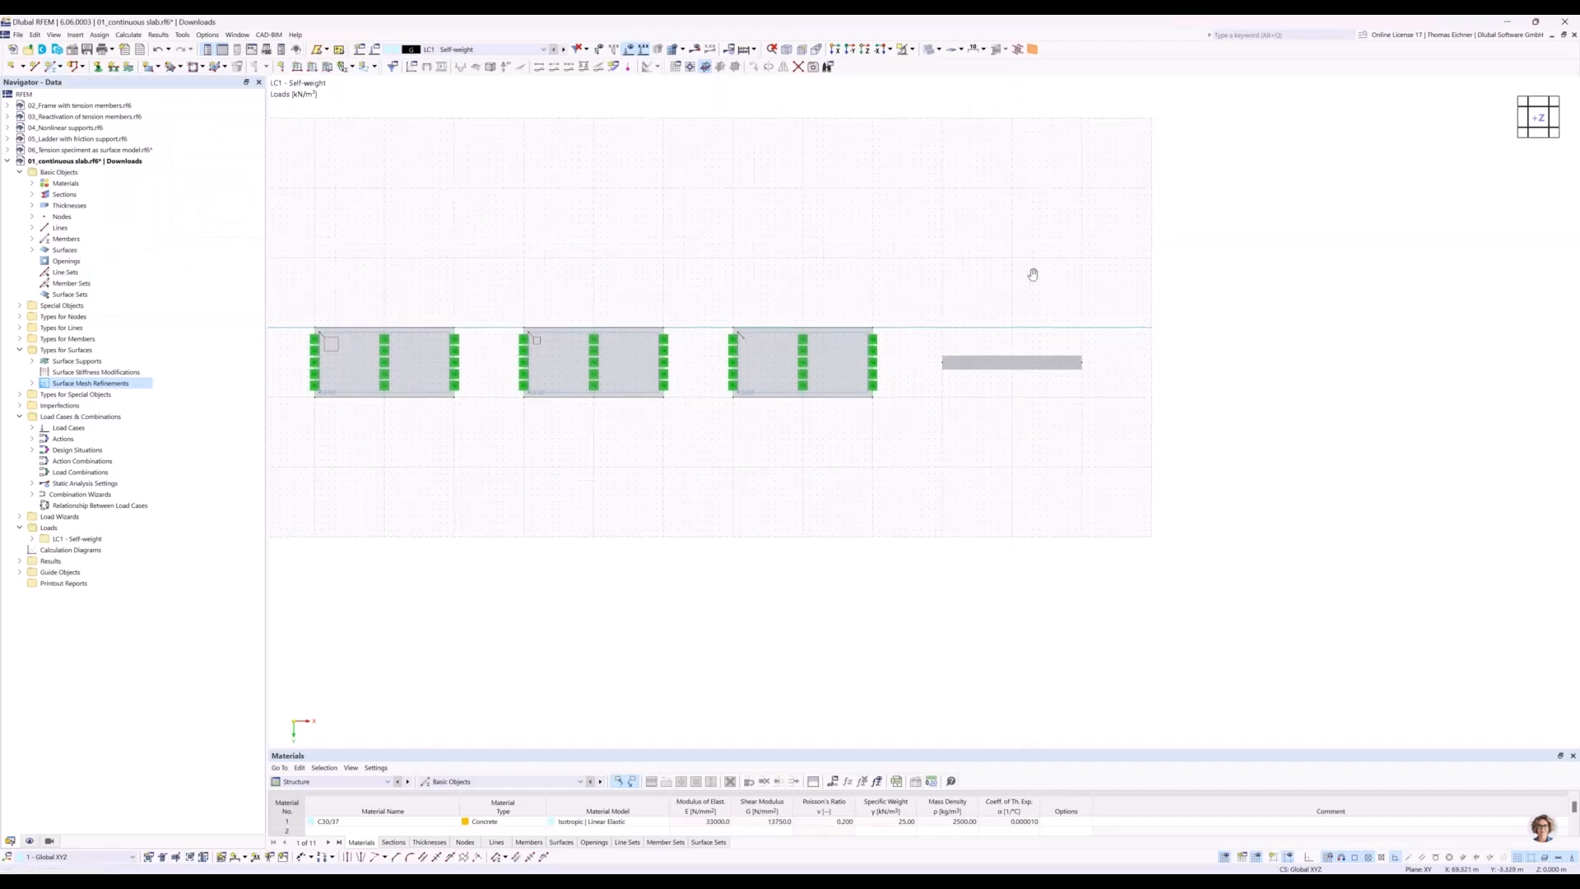
# Add one intermediate node to the new beam, created as an 'On Member' node without dividing the member.
pyautogui.scroll(5, 973, 335)
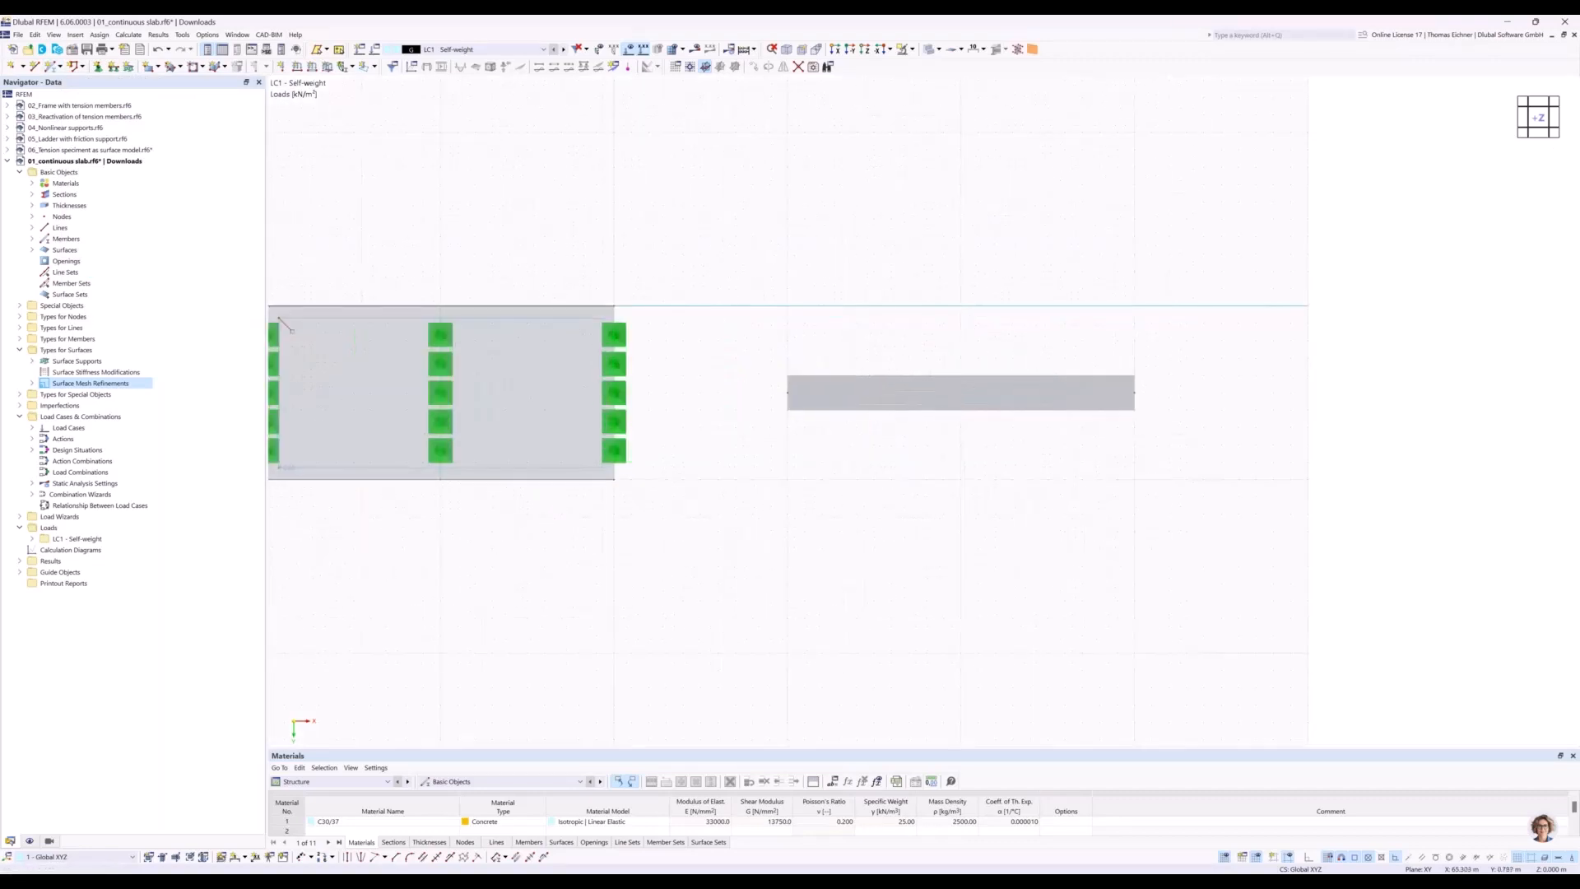
pyautogui.moveTo(1030, 342); pyautogui.dragTo(951, 347, button='middle')
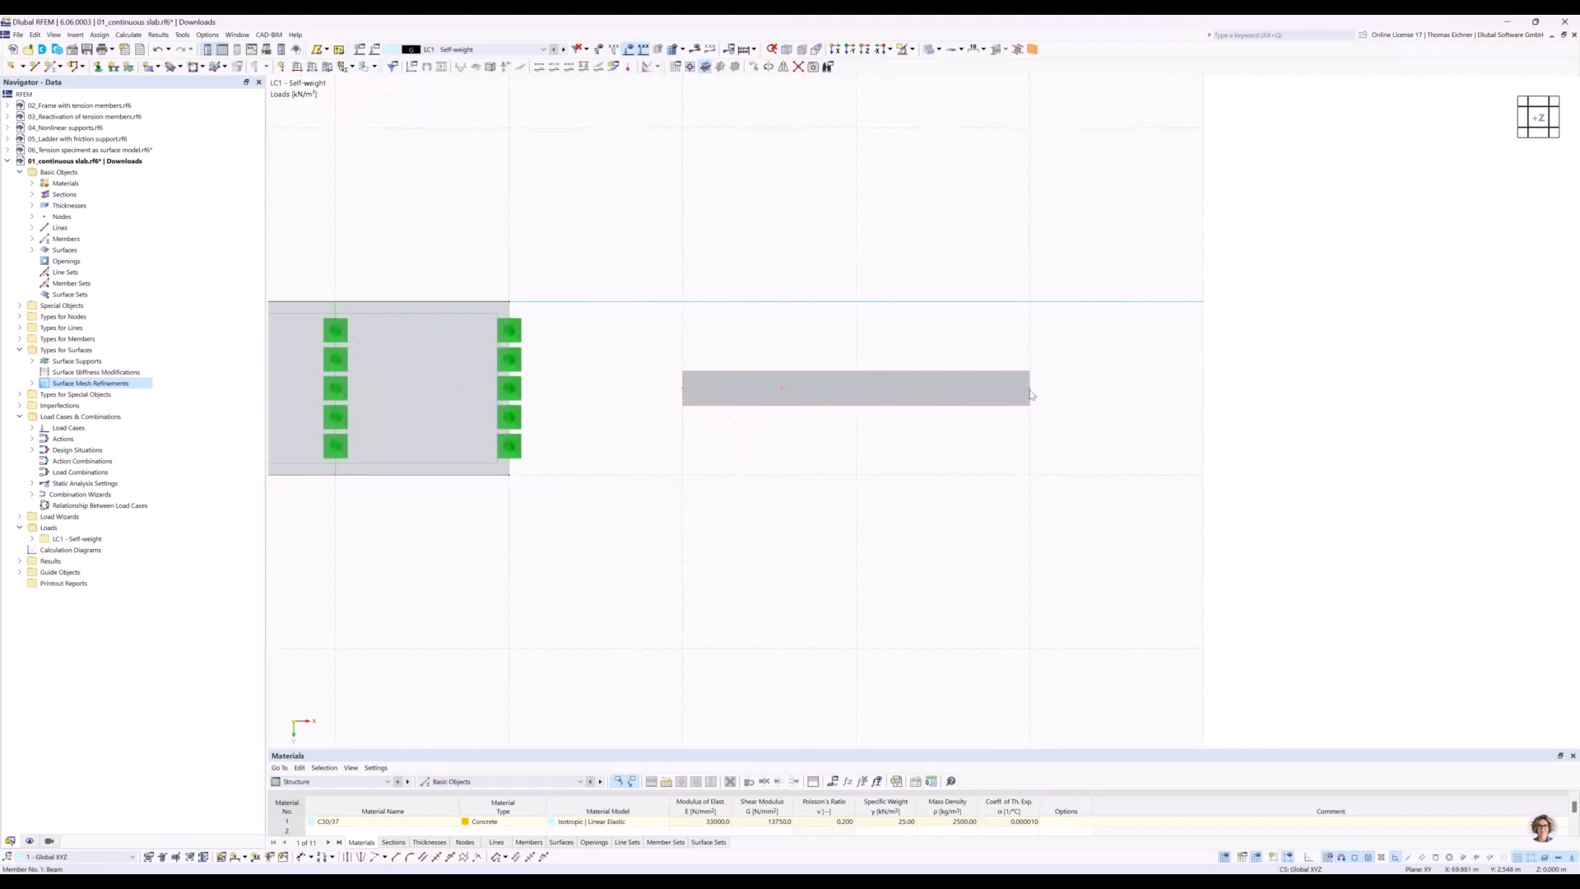
pyautogui.rightClick(883, 389)
pyautogui.moveTo(935, 423)
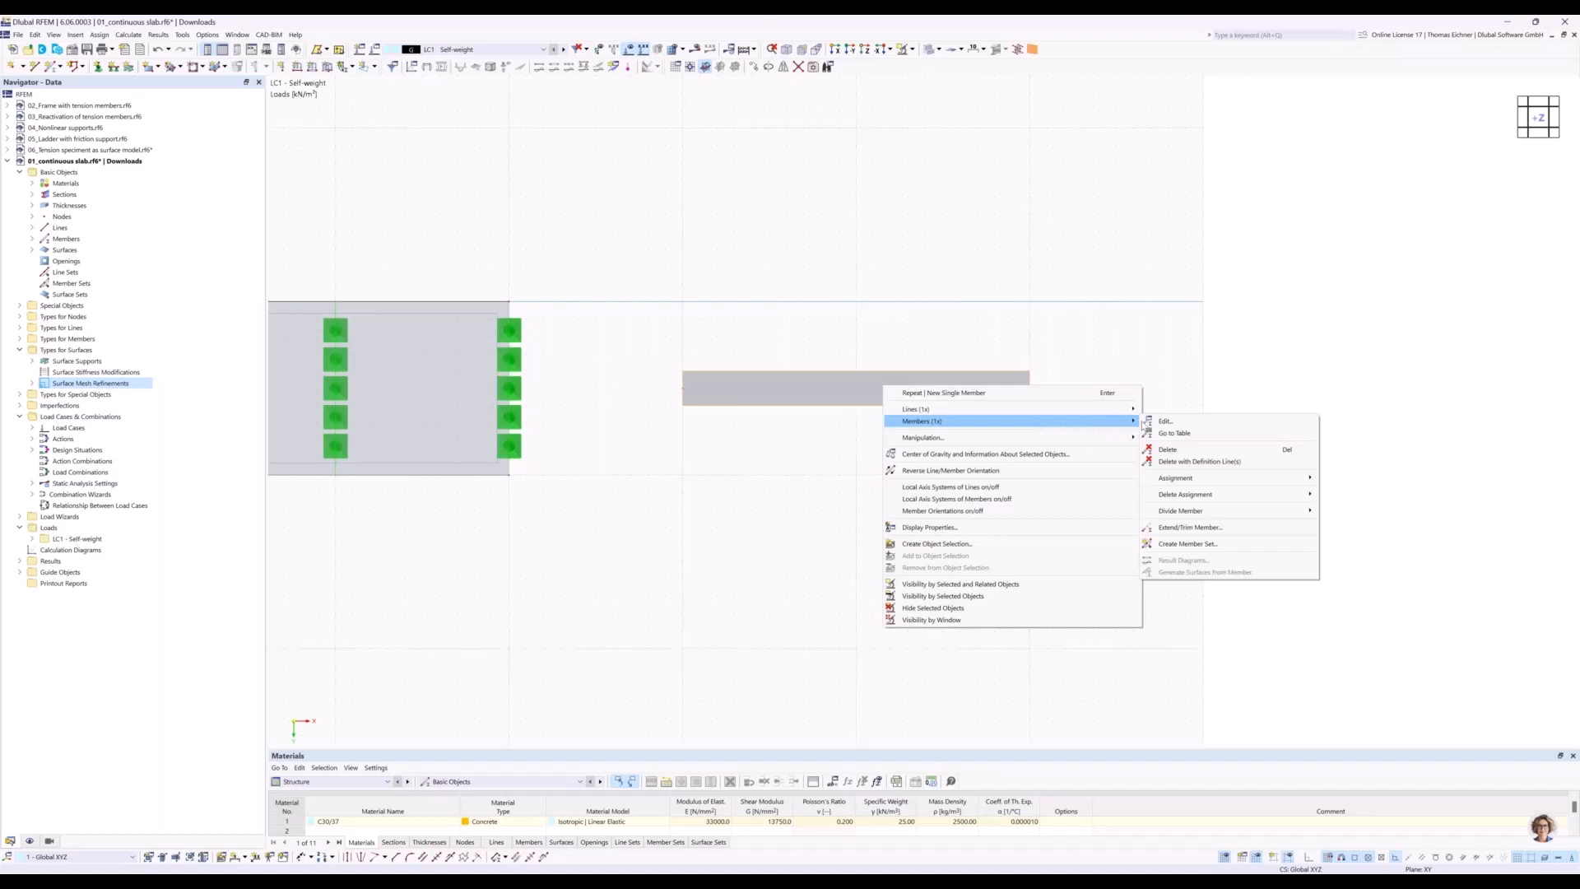
pyautogui.moveTo(1198, 517)
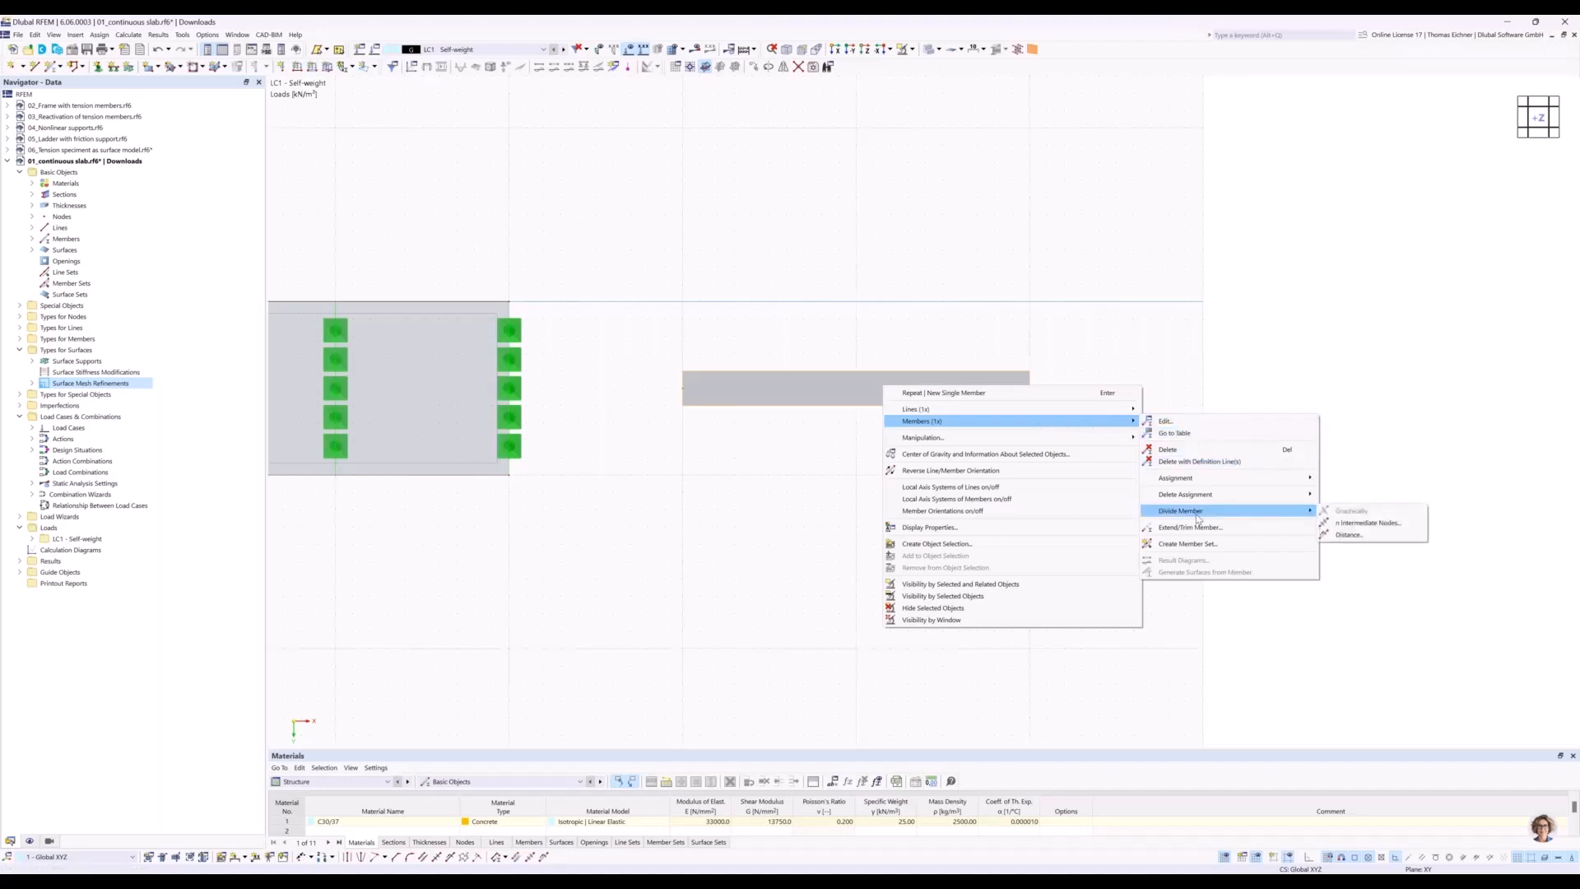
pyautogui.click(1357, 524)
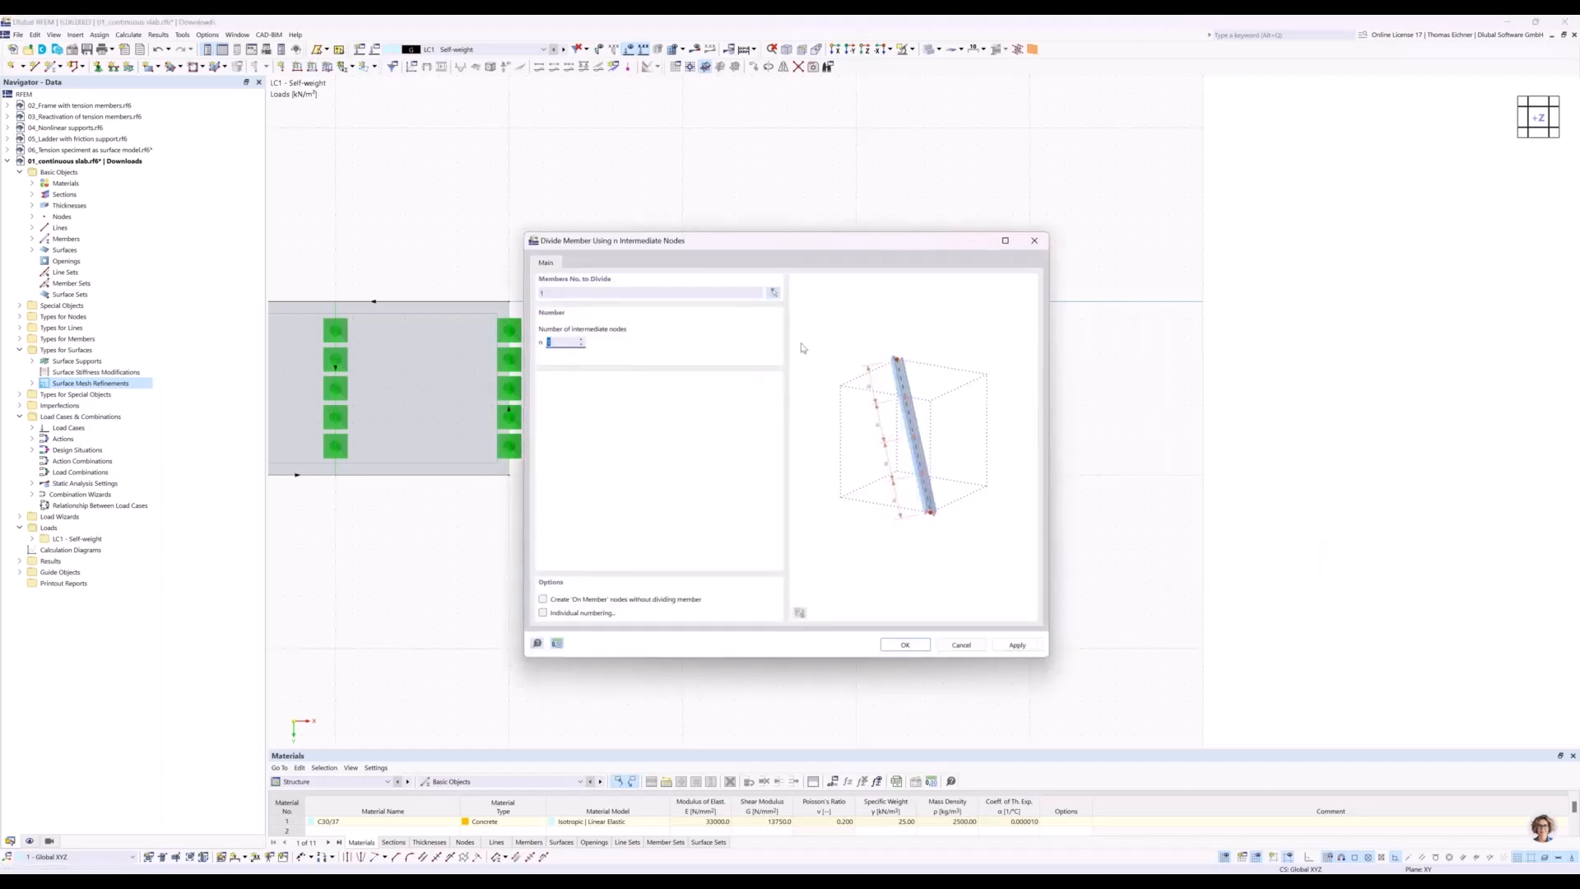
pyautogui.moveTo(810, 260); pyautogui.dragTo(1203, 256)
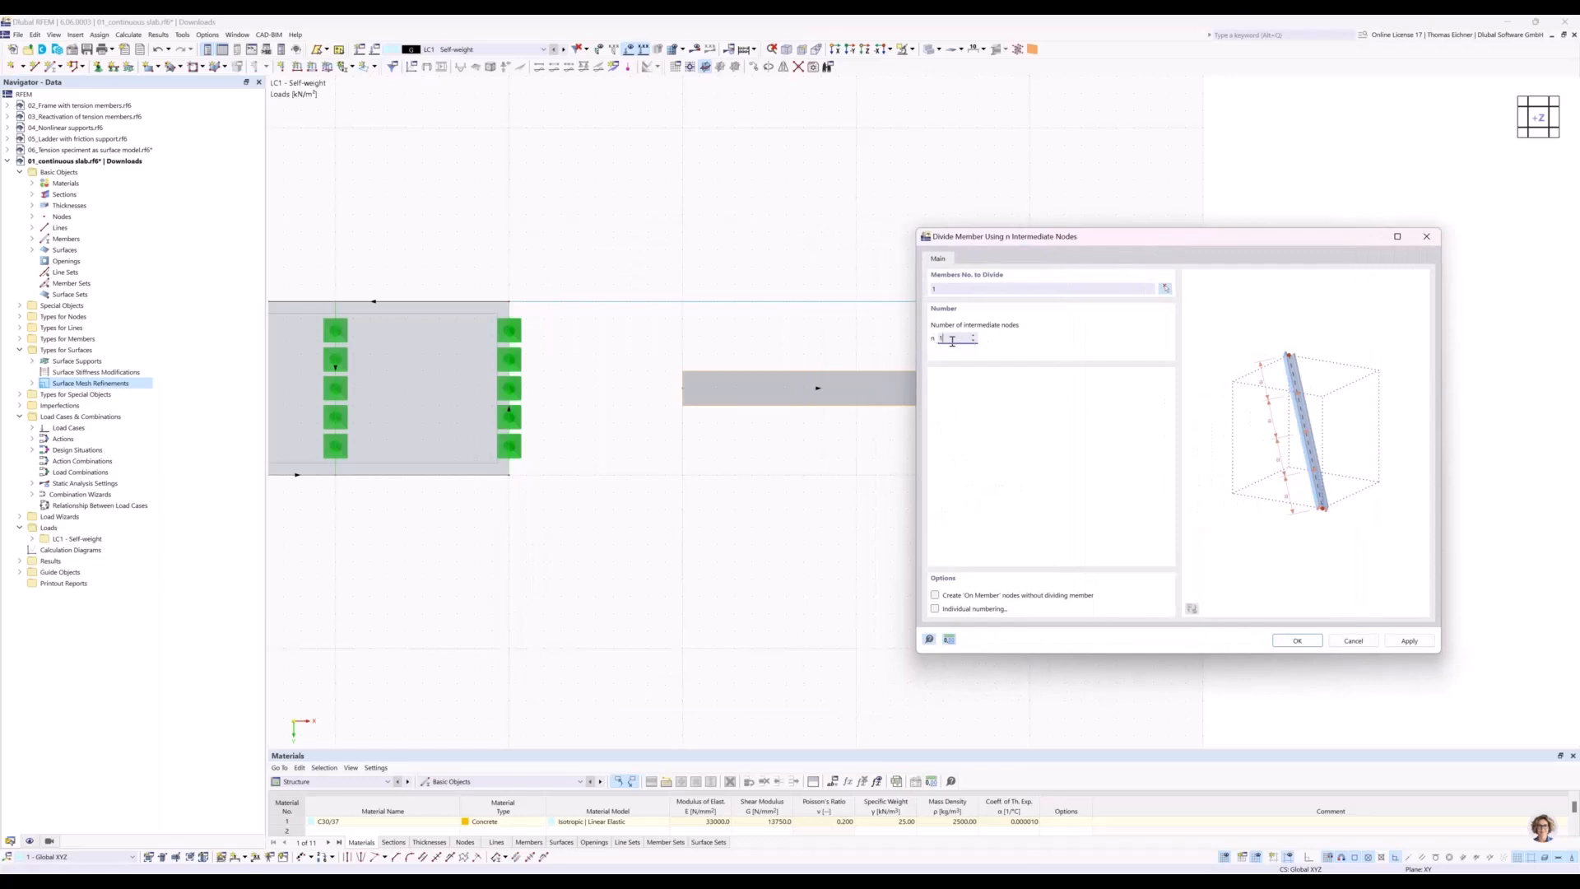
pyautogui.moveTo(1025, 236); pyautogui.dragTo(1199, 178)
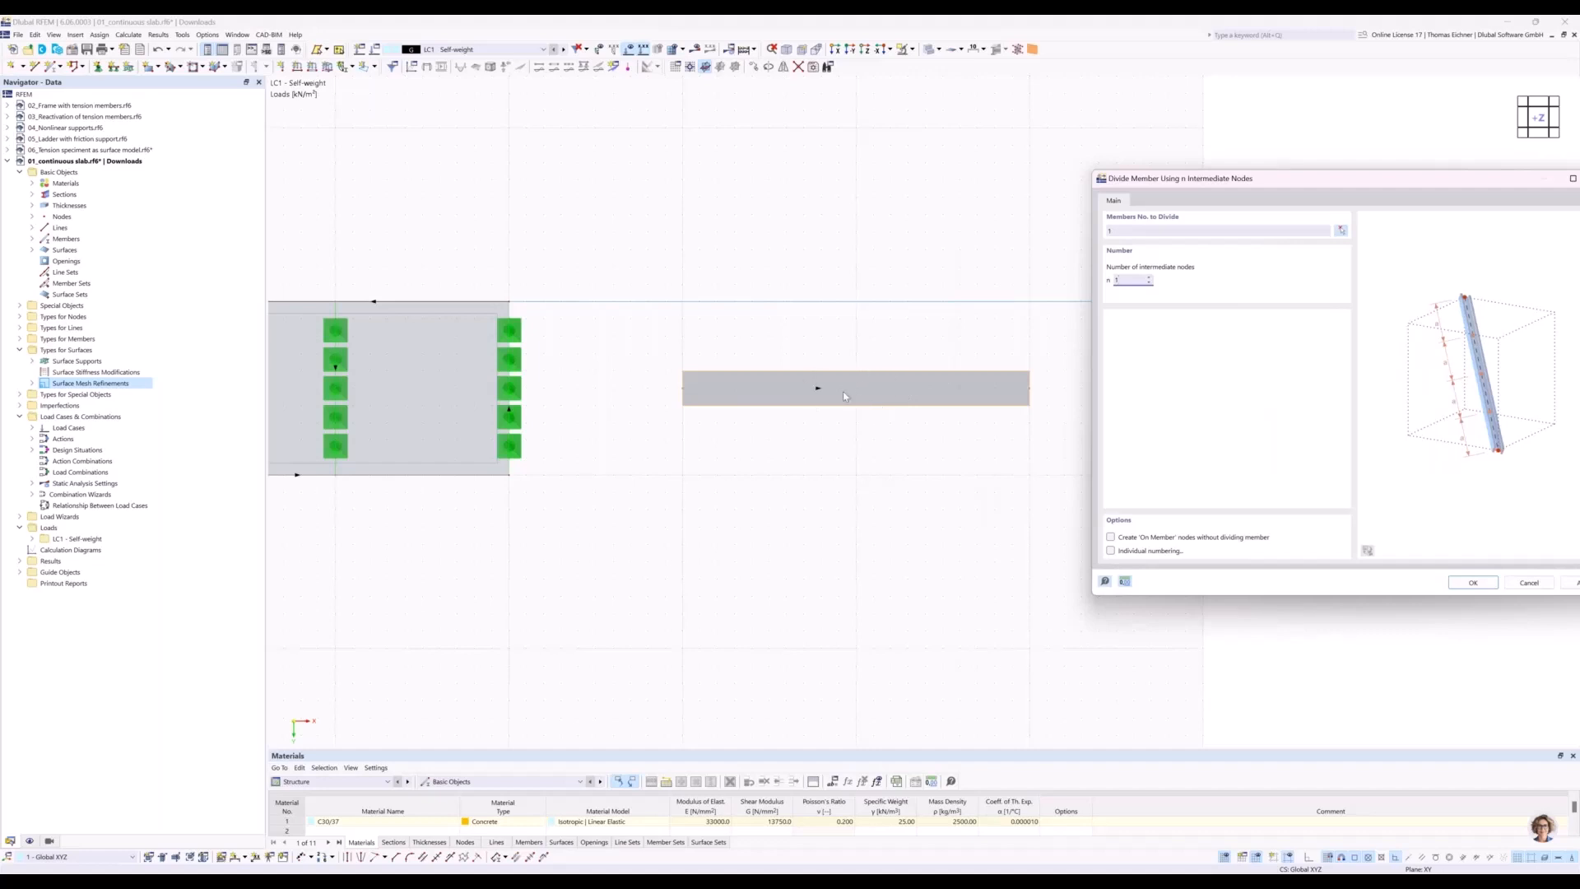
pyautogui.moveTo(1298, 179); pyautogui.dragTo(1265, 156)
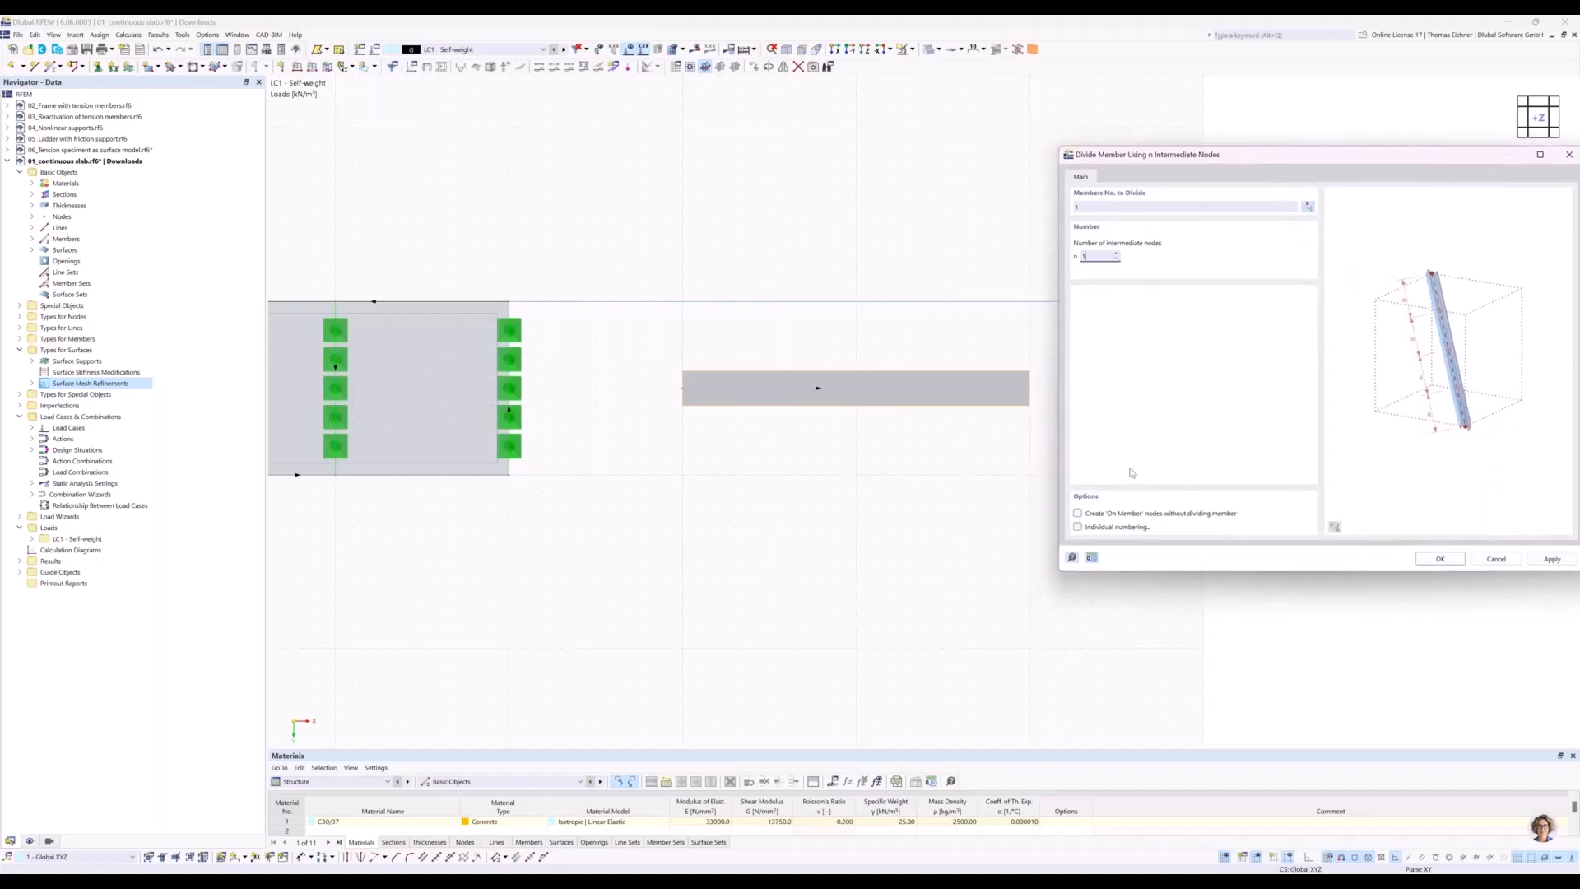
pyautogui.click(1078, 514)
pyautogui.click(1455, 563)
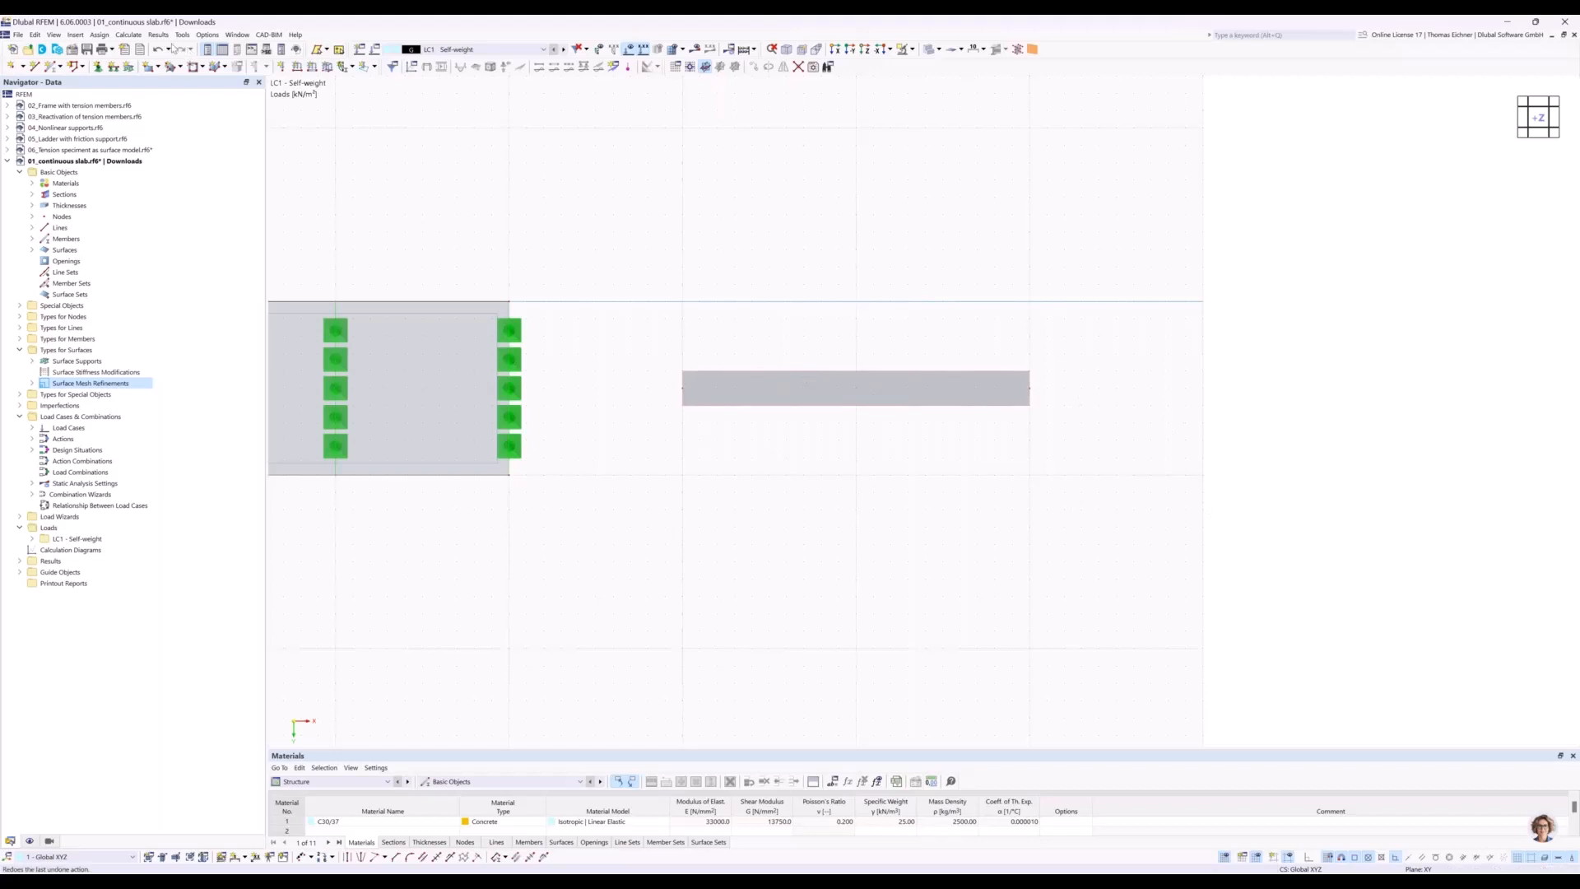
# Start assigning a nodal support and edit the Hinged support type to also restrain rotation about X.
pyautogui.click(97, 72)
pyautogui.moveTo(802, 308); pyautogui.dragTo(1284, 307)
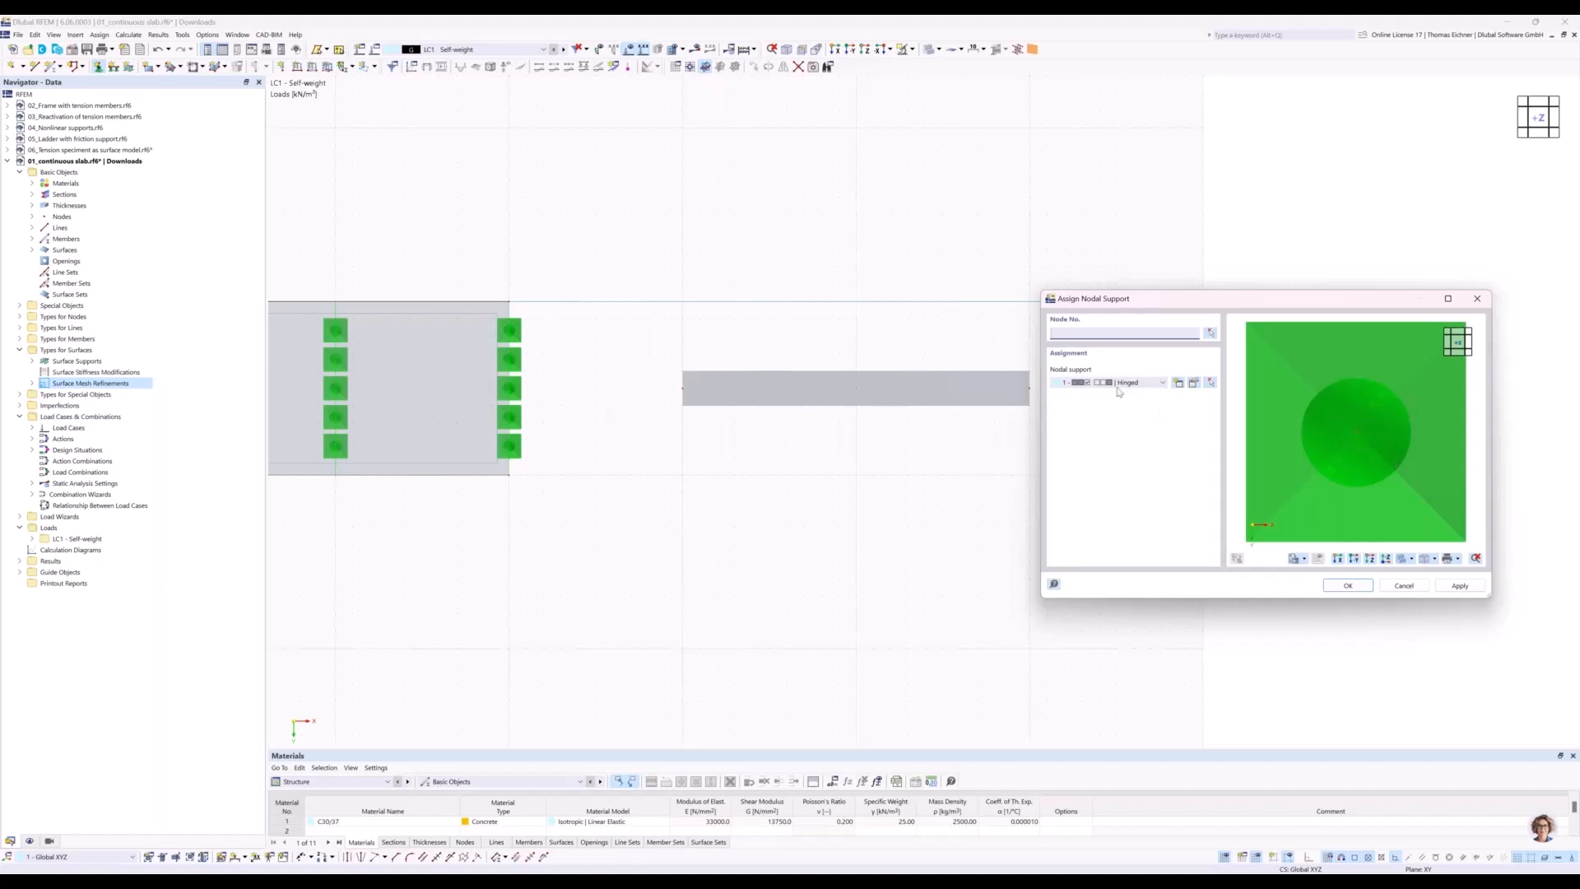
pyautogui.click(1193, 384)
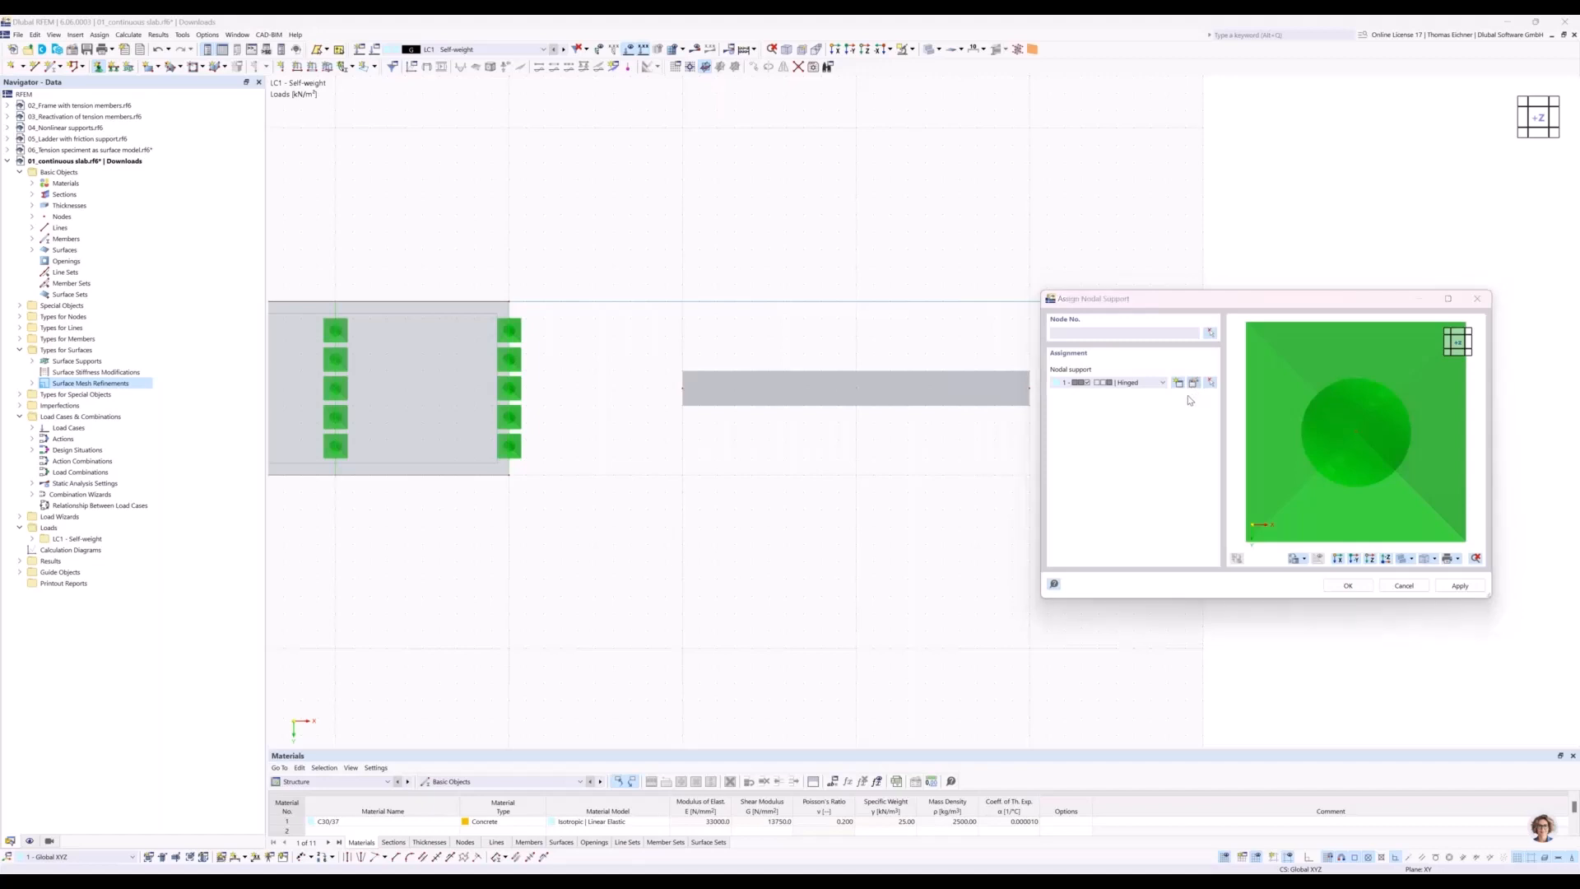
pyautogui.moveTo(851, 203); pyautogui.dragTo(1037, 185)
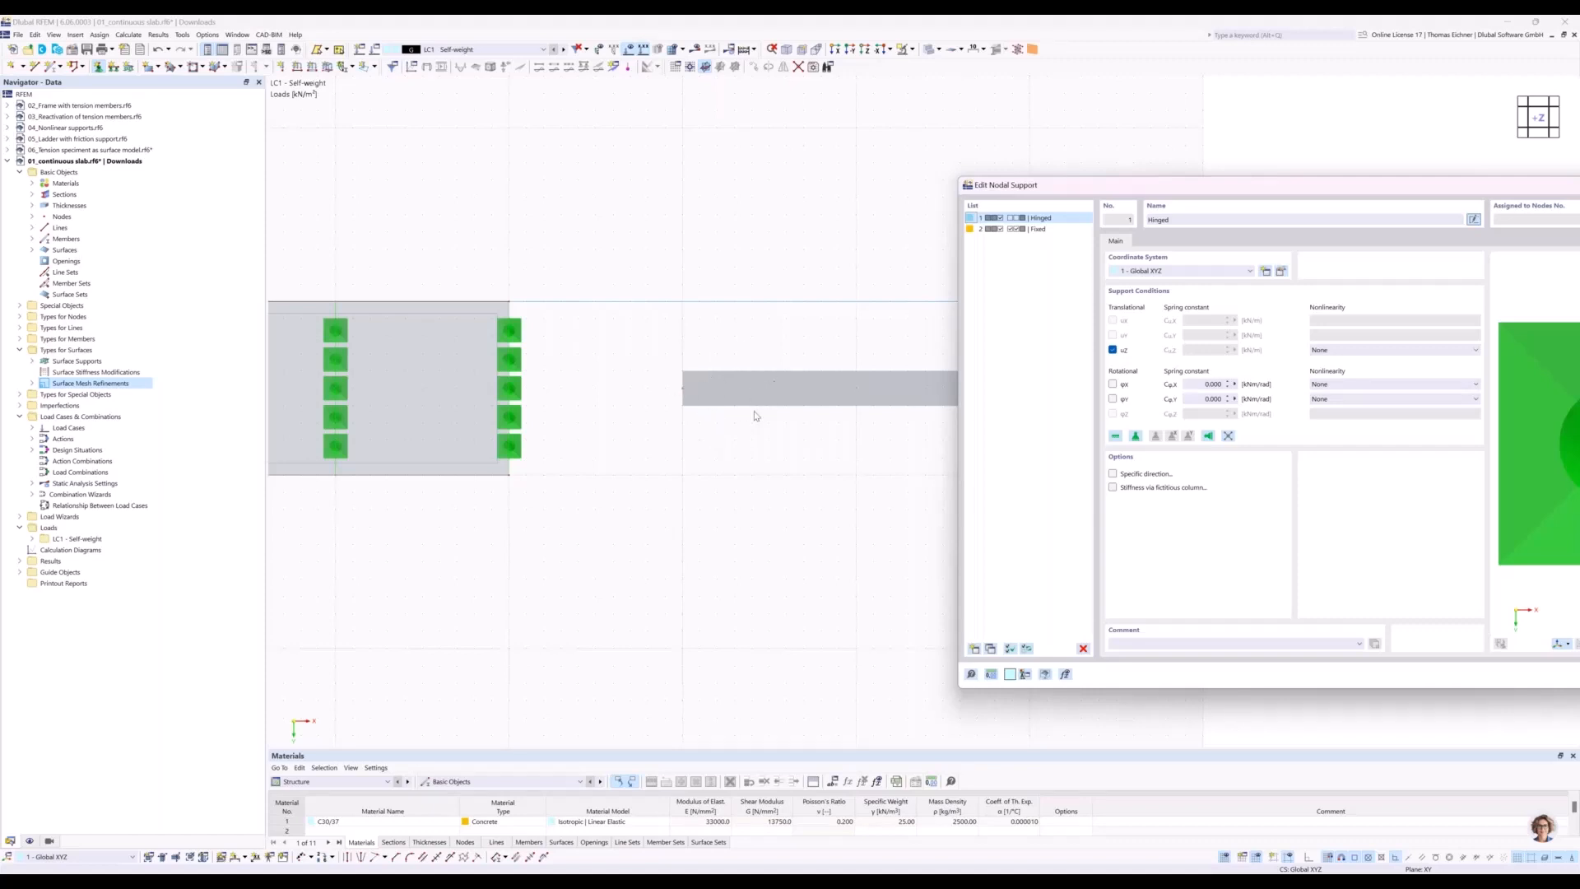
pyautogui.click(1113, 384)
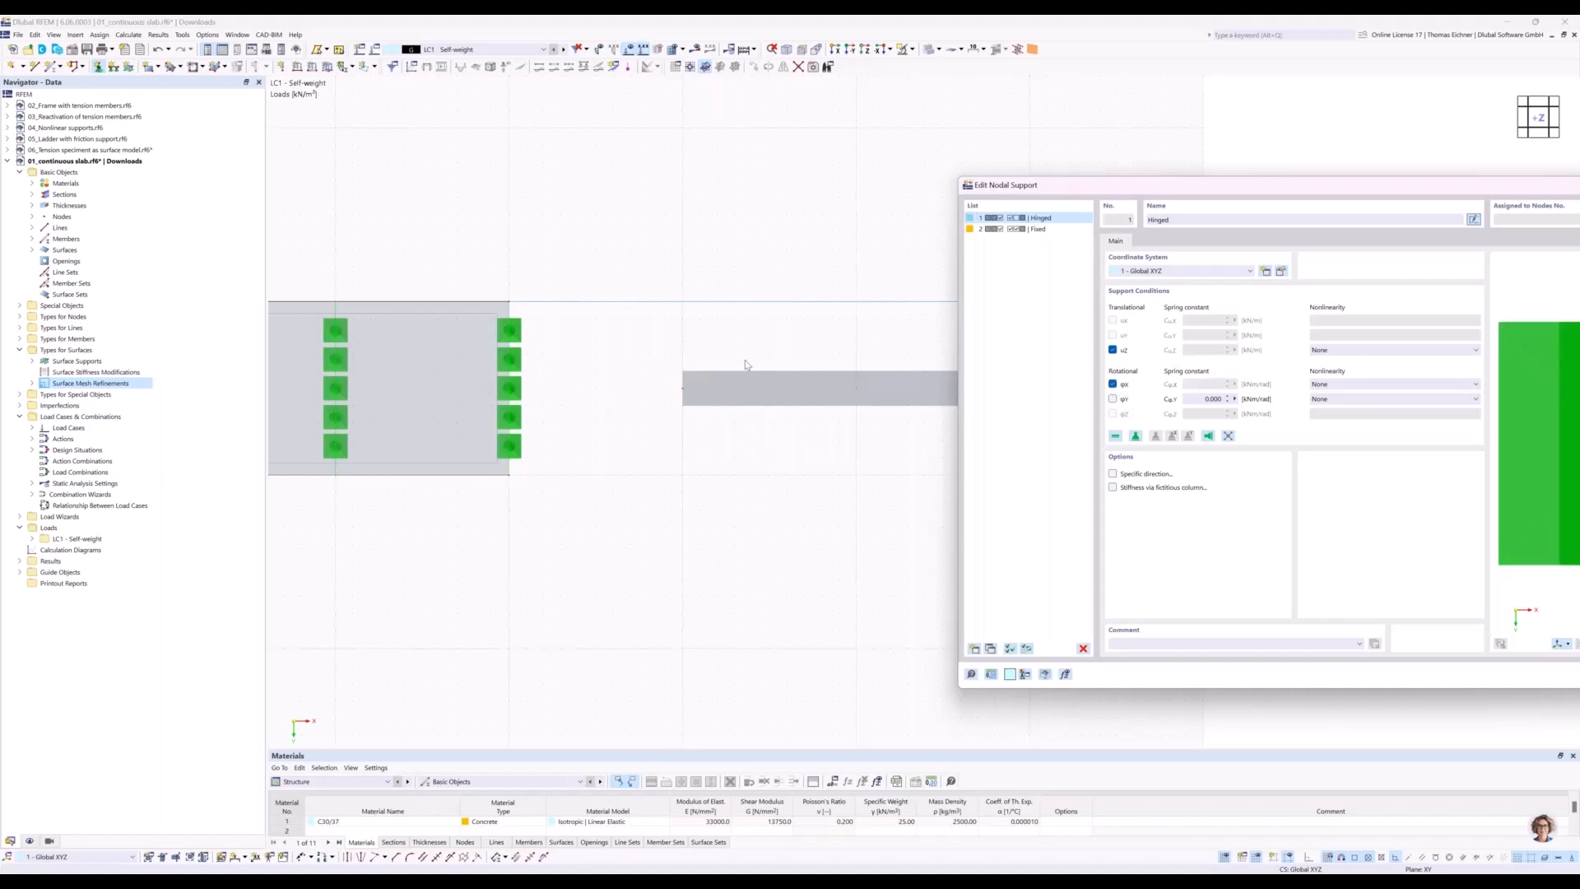
pyautogui.moveTo(1238, 191); pyautogui.dragTo(918, 269)
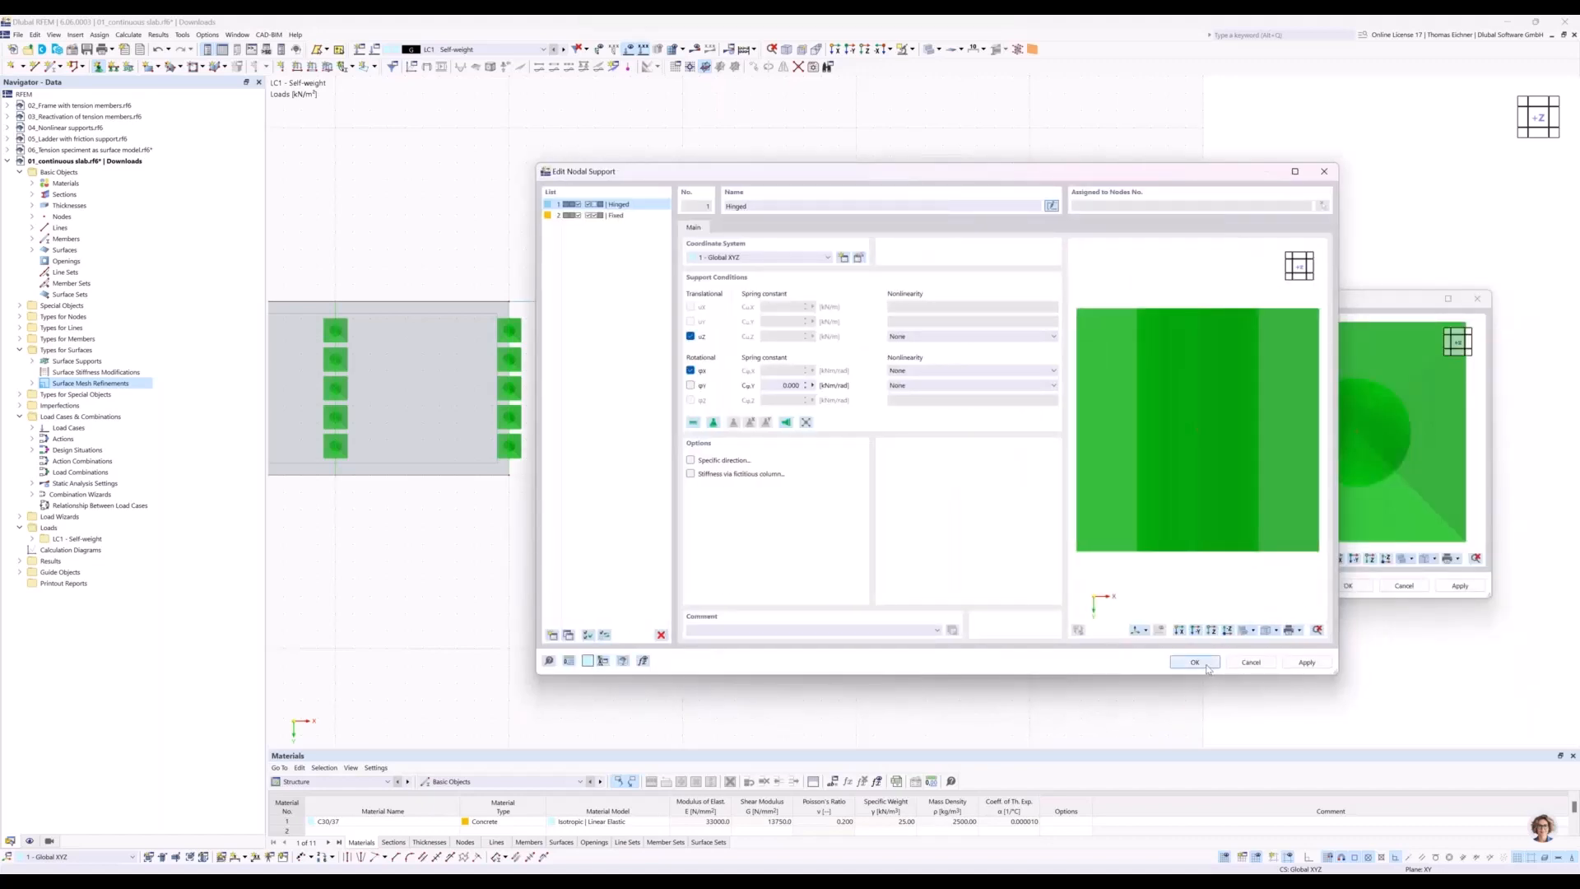
pyautogui.press('Return')
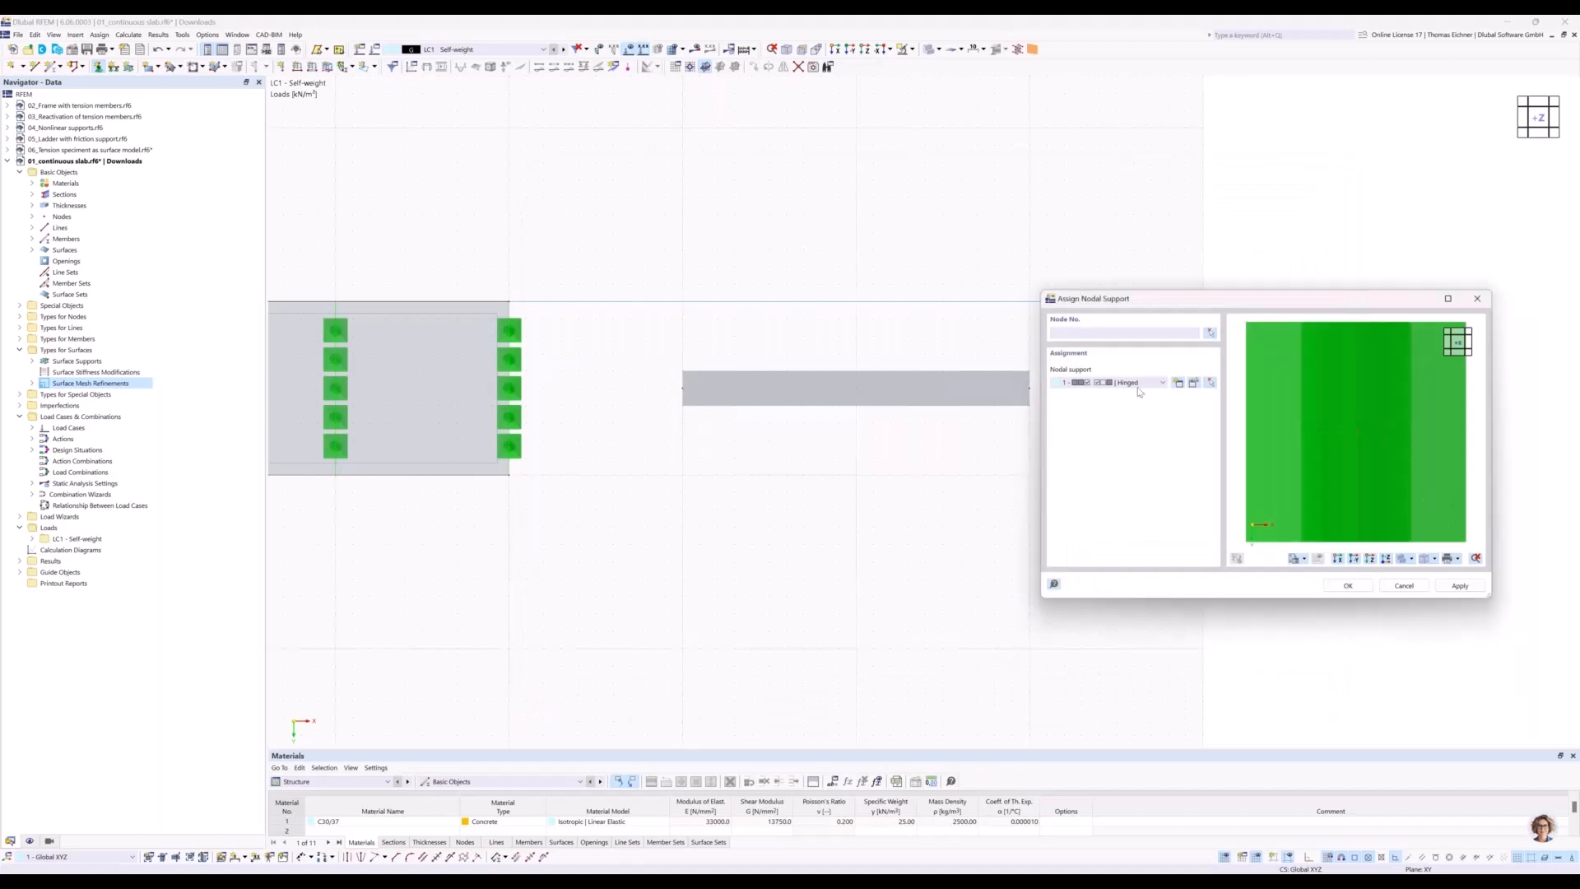
# Assign the Hinged nodal support to the beam's two end nodes and its middle node.
pyautogui.moveTo(1139, 300); pyautogui.dragTo(904, 467)
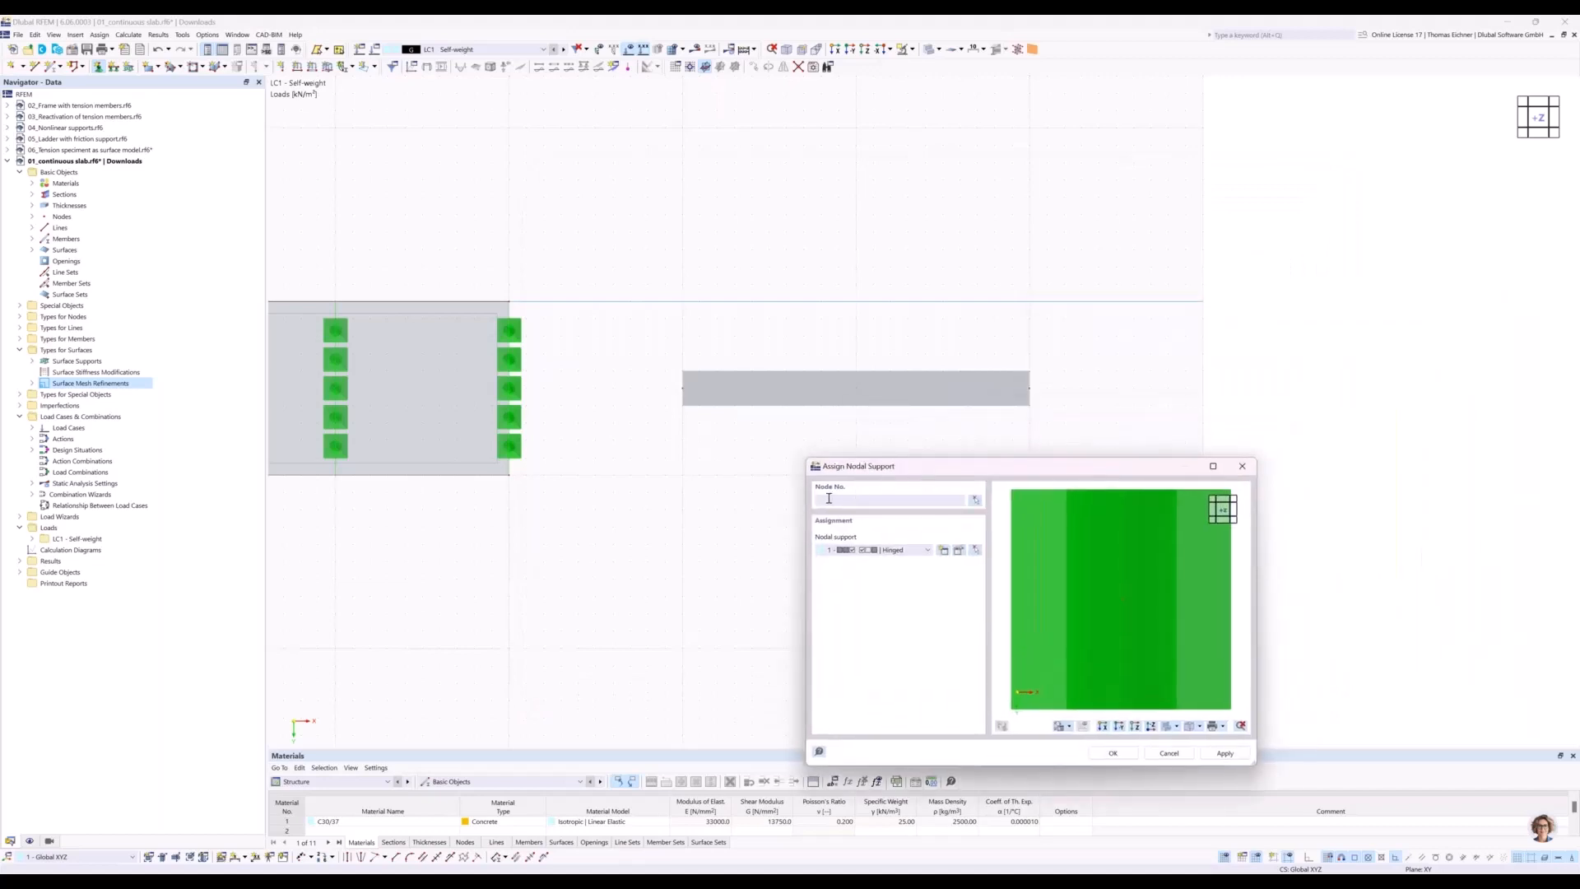
pyautogui.click(839, 498)
pyautogui.click(975, 502)
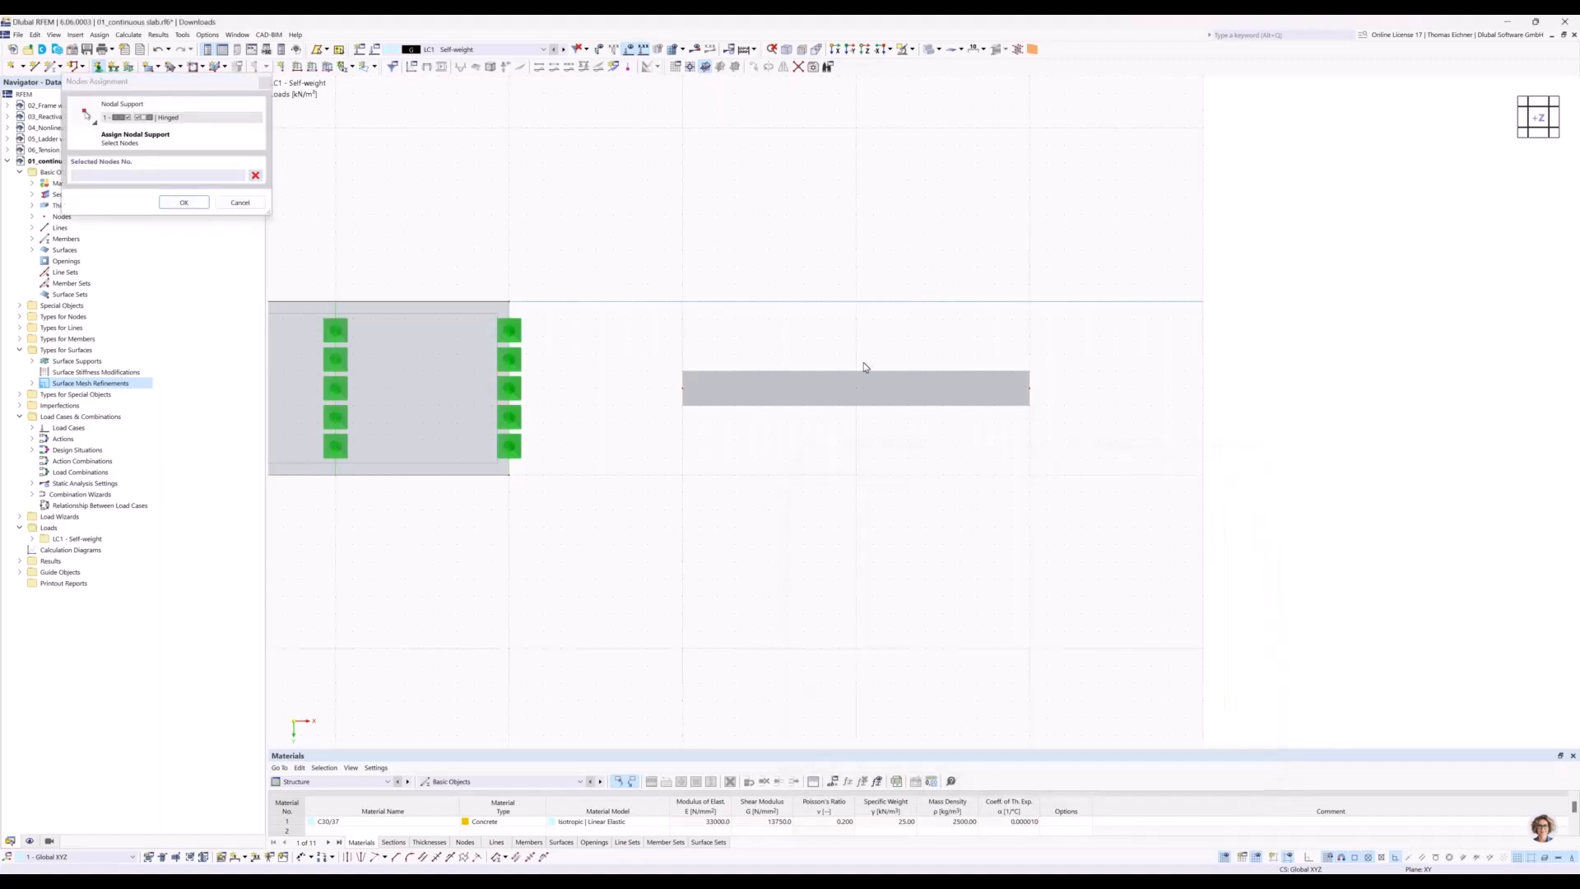
pyautogui.click(1096, 280)
pyautogui.click(199, 208)
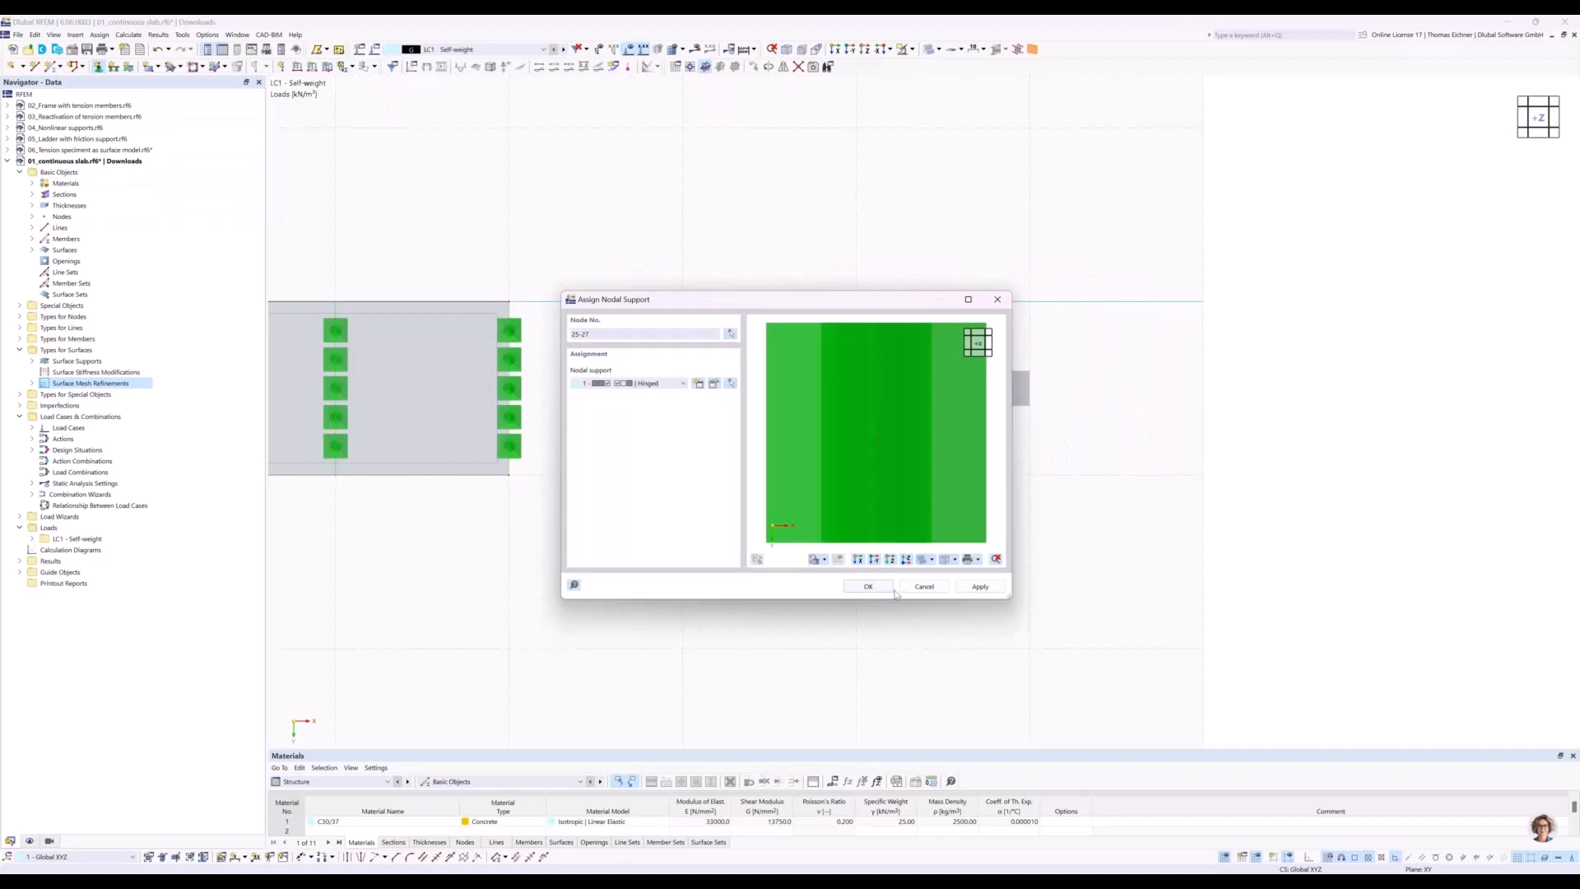
pyautogui.click(868, 586)
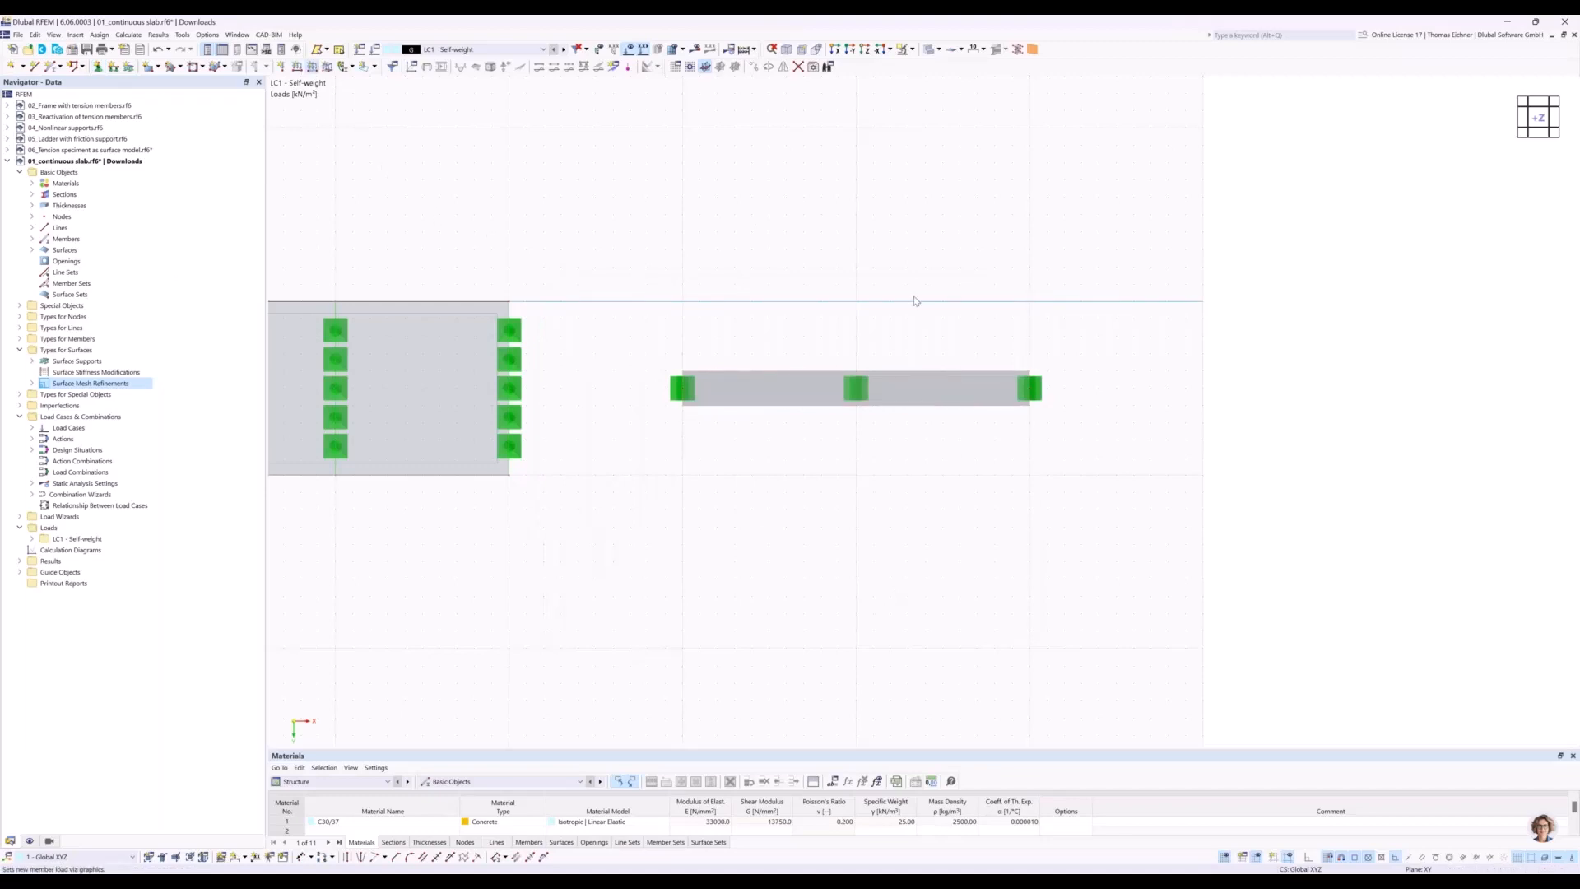
# Apply a uniform 10 kN/m member load in the global Z direction to the beam in LC1 - Self-weight.
pyautogui.moveTo(831, 238); pyautogui.dragTo(977, 287)
pyautogui.moveTo(811, 387); pyautogui.dragTo(939, 402)
pyautogui.write('10')
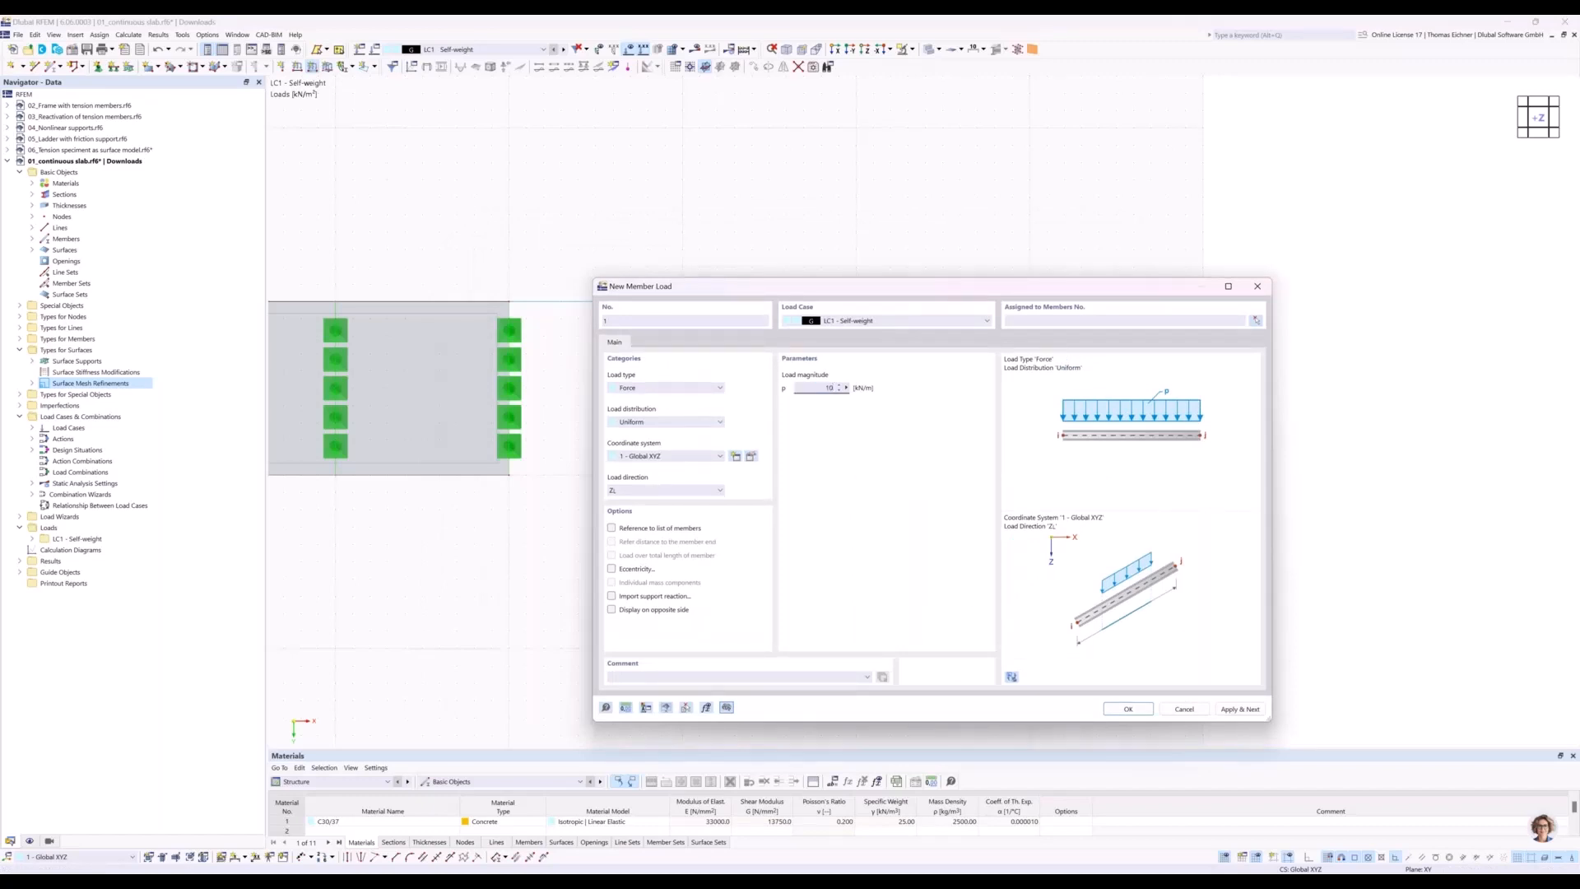
pyautogui.click(1142, 707)
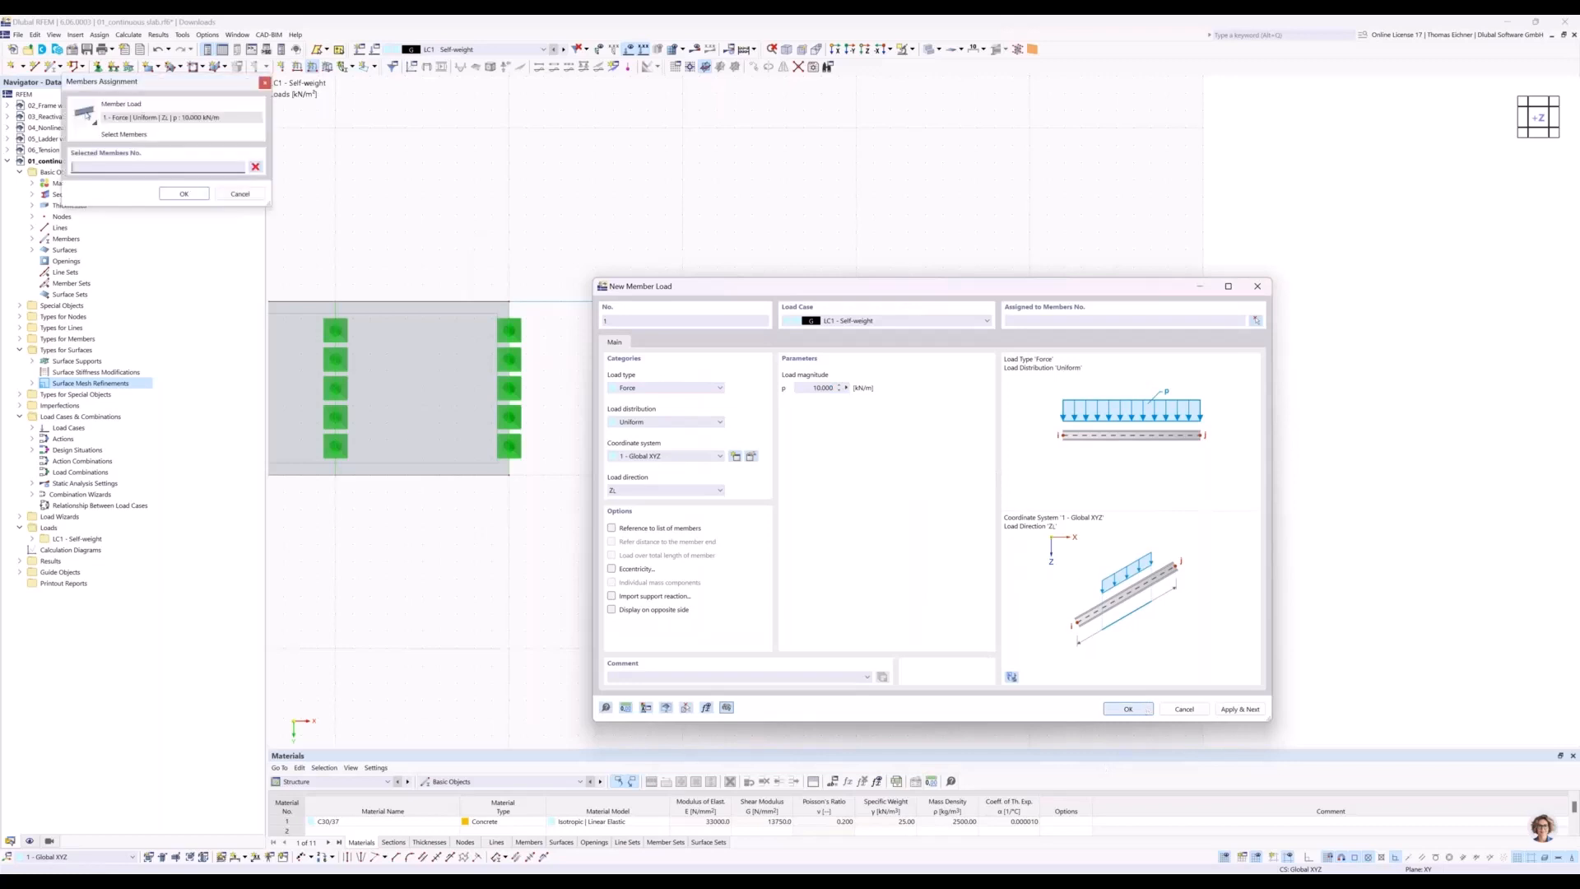
pyautogui.click(938, 387)
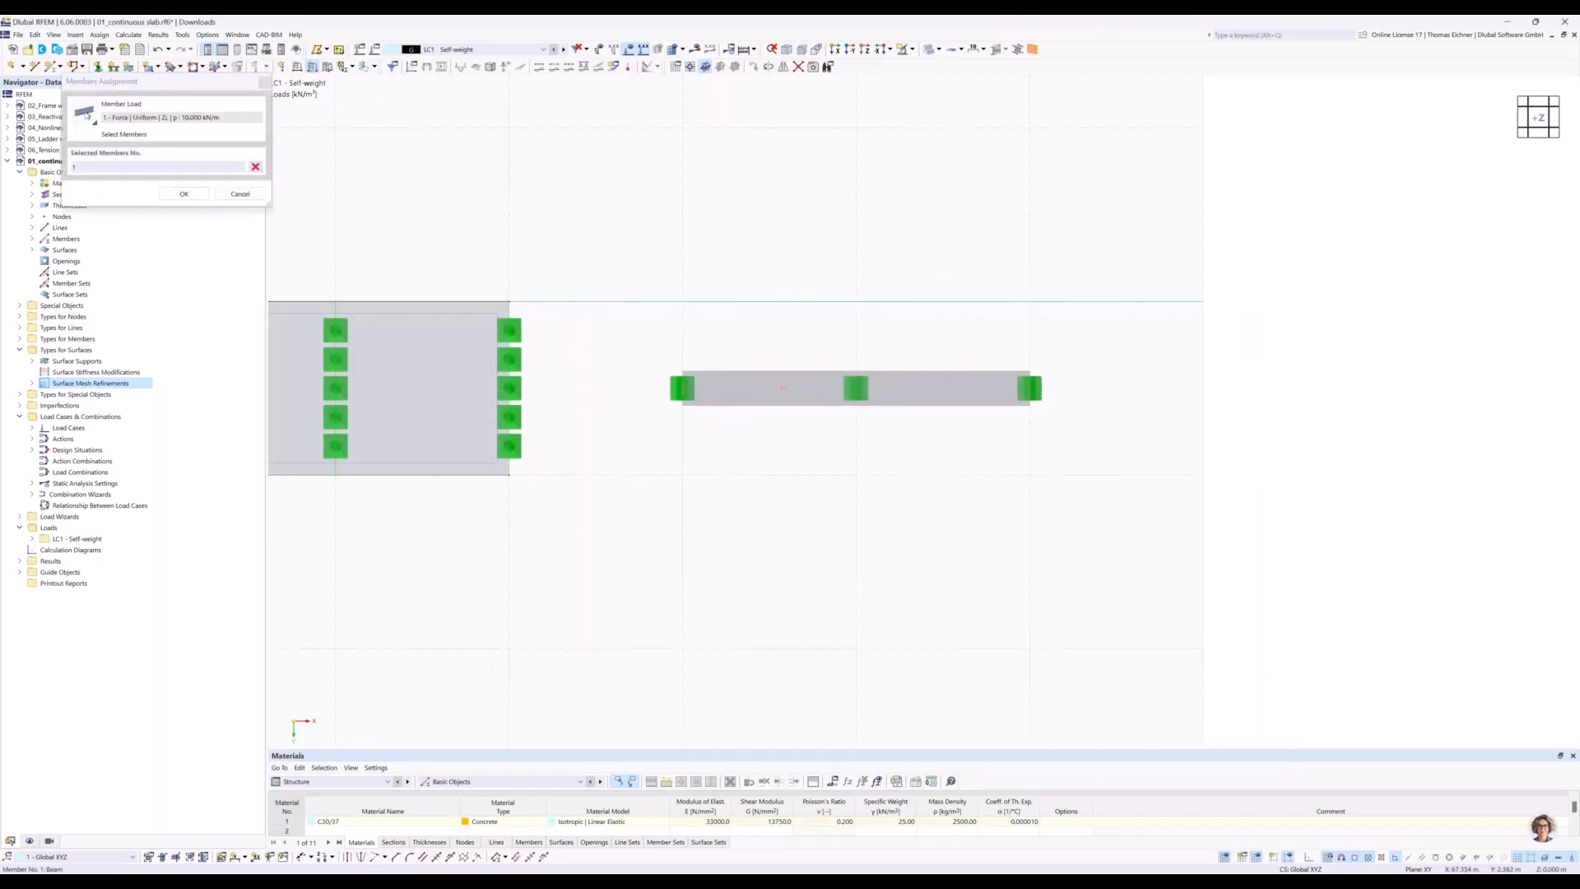
pyautogui.click(185, 195)
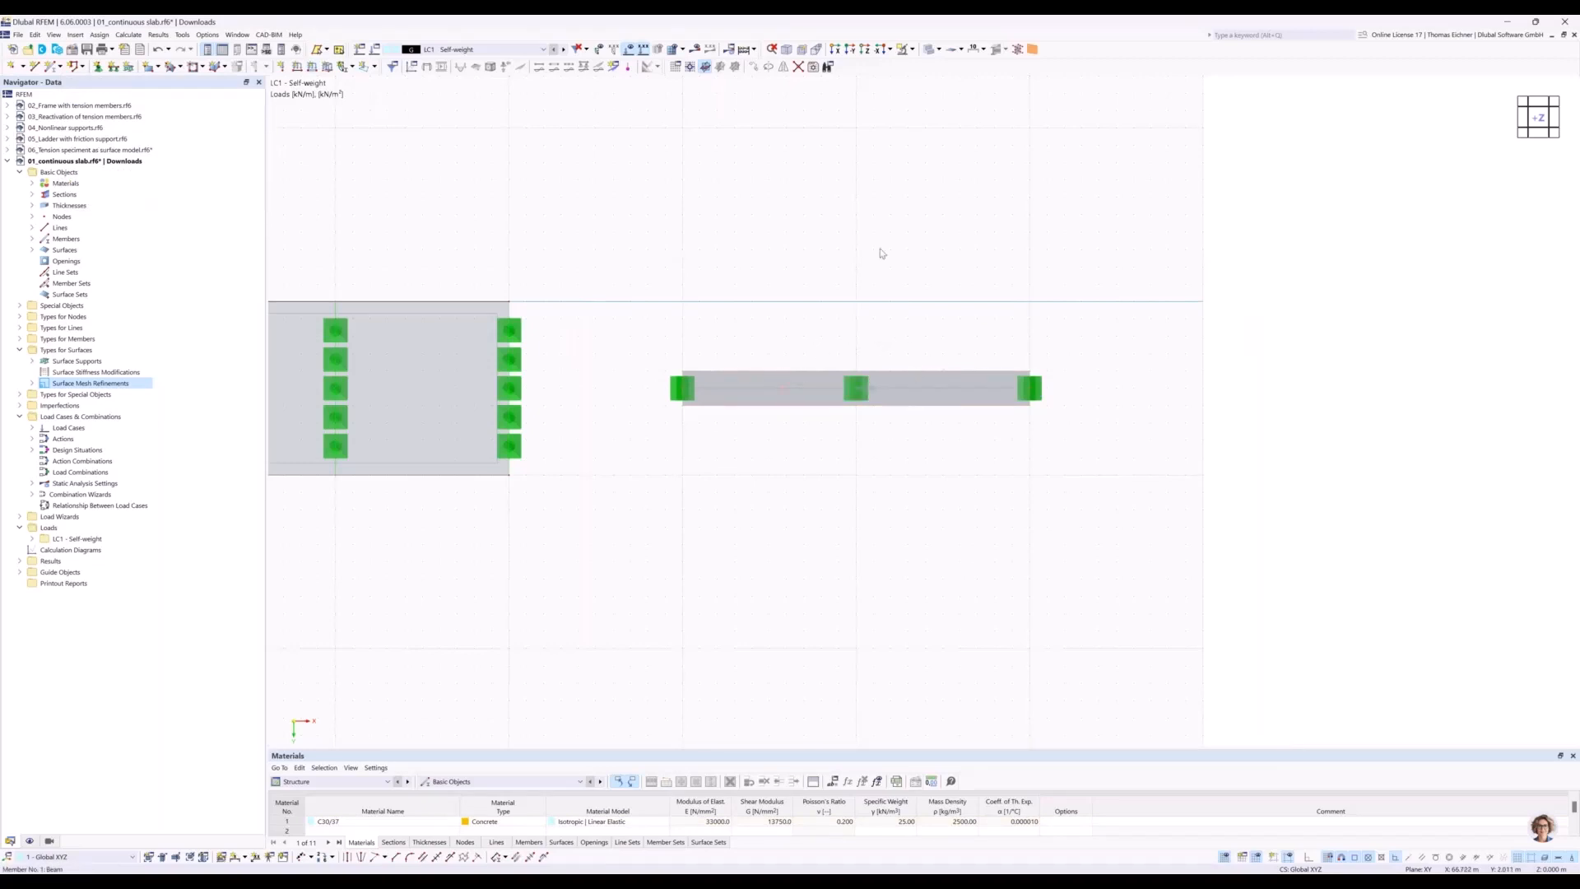
# Open the C30/37 concrete material for editing and check its Poisson's ratio against the slabs and the beam.
pyautogui.keyDown('ctrl'); pyautogui.moveTo(861, 389); pyautogui.dragTo(955, 166, button='middle'); pyautogui.keyUp('ctrl')
pyautogui.scroll(-2, 955, 166)
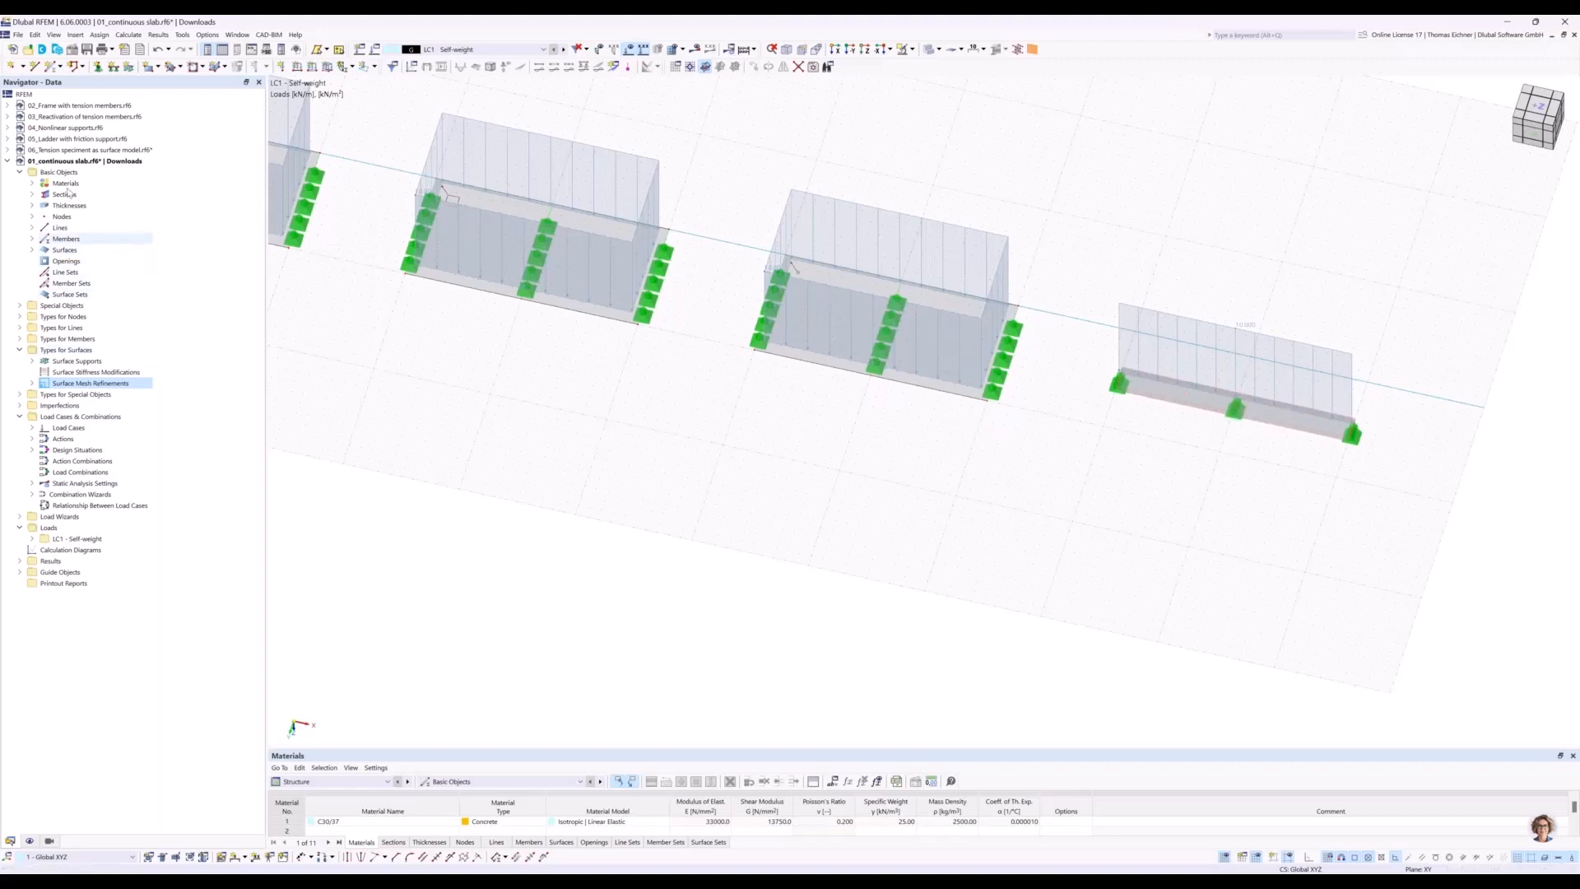
pyautogui.click(32, 183)
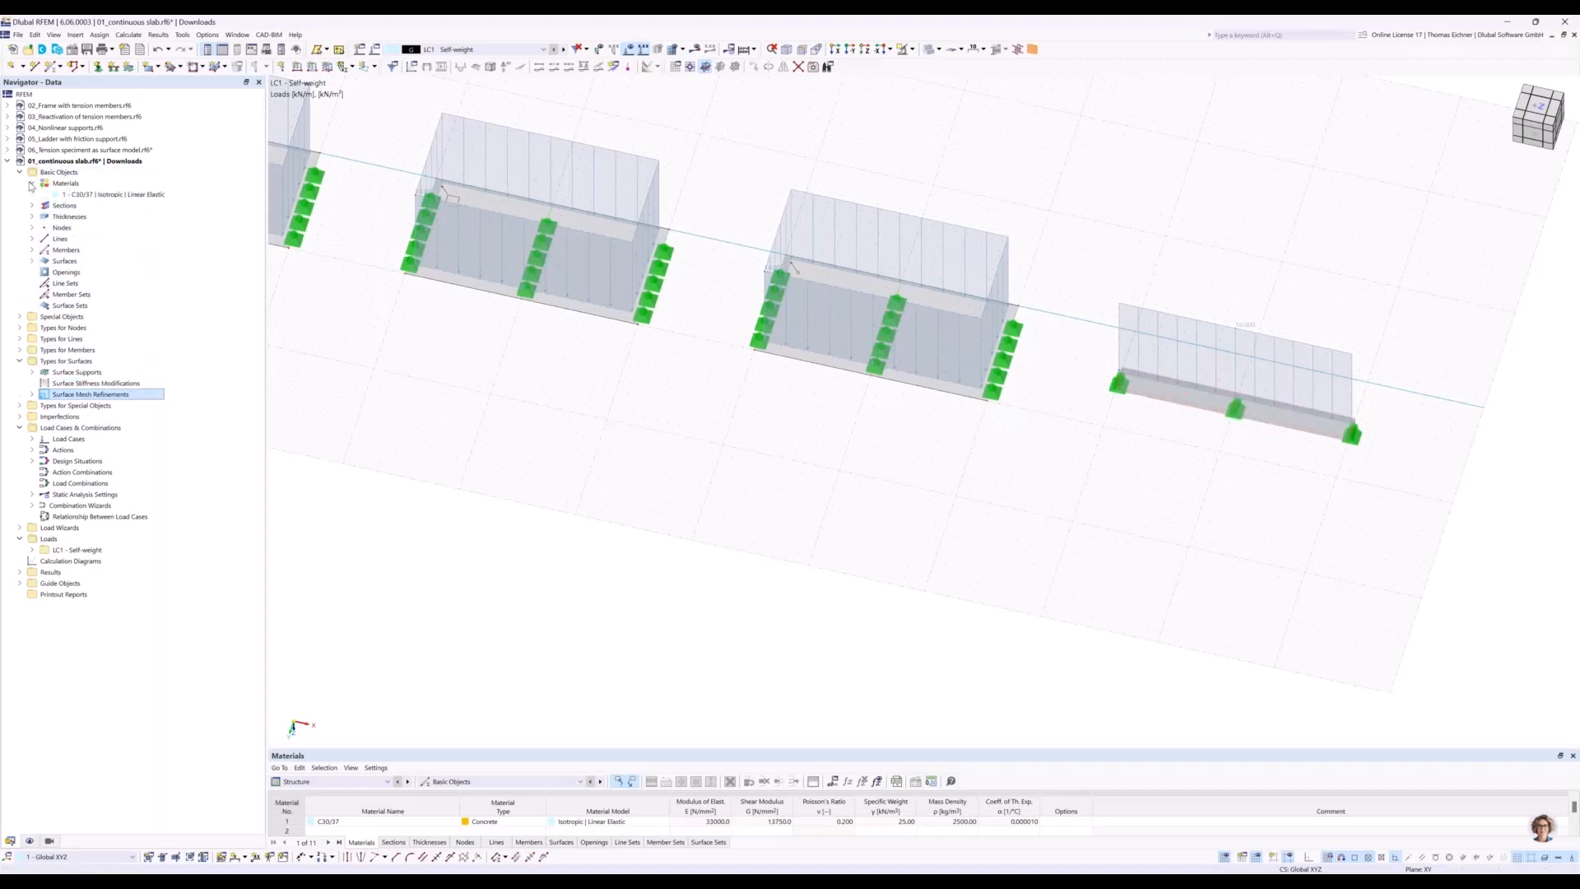
pyautogui.doubleClick(91, 196)
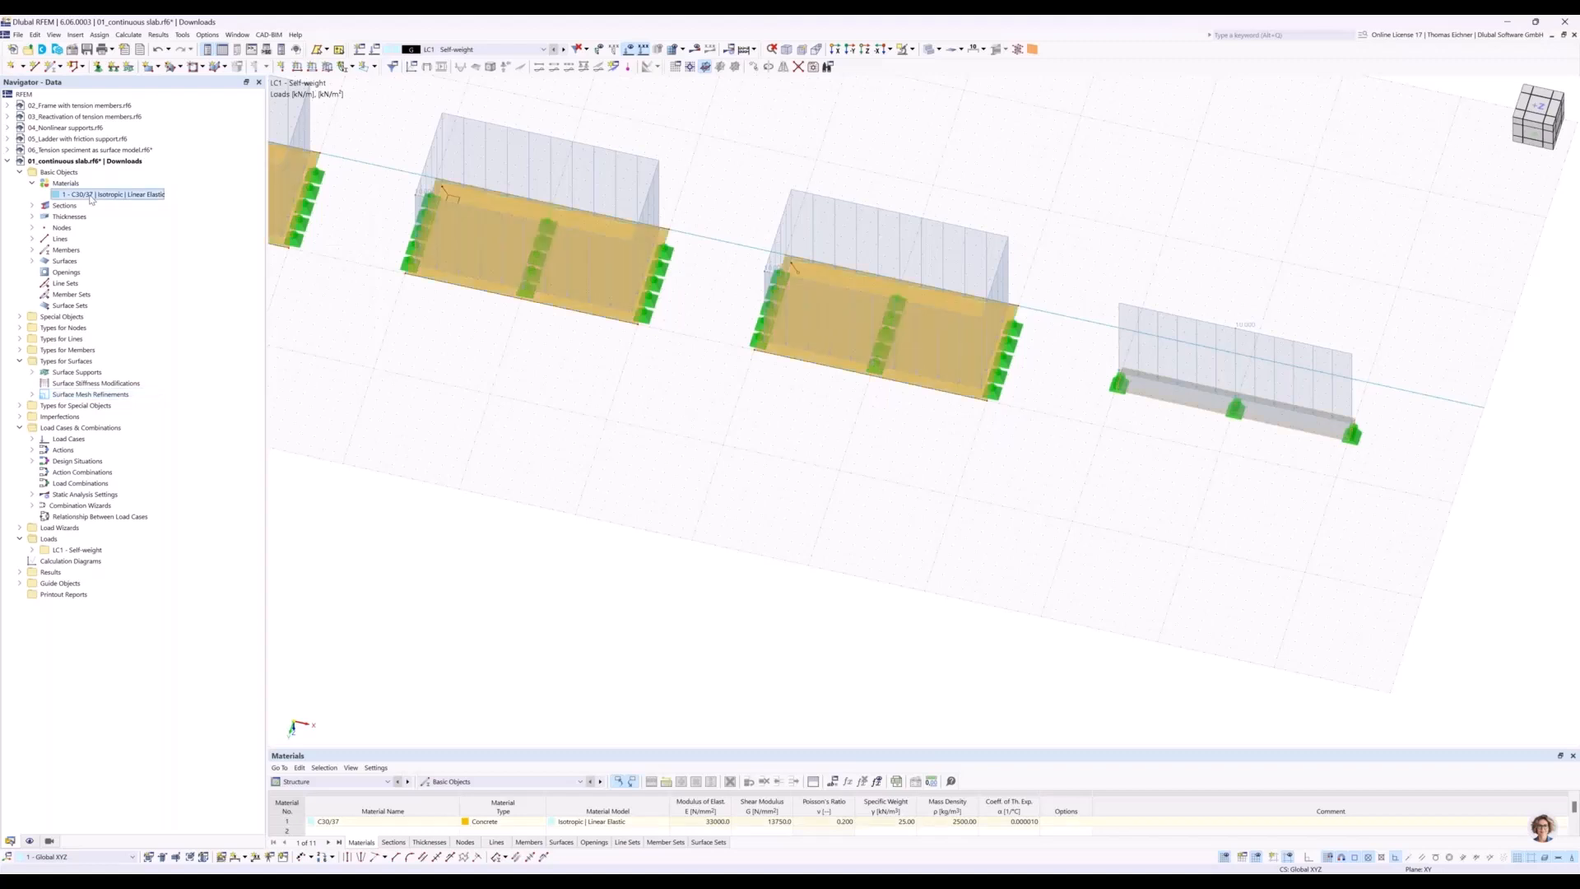
pyautogui.moveTo(865, 130); pyautogui.dragTo(767, 357)
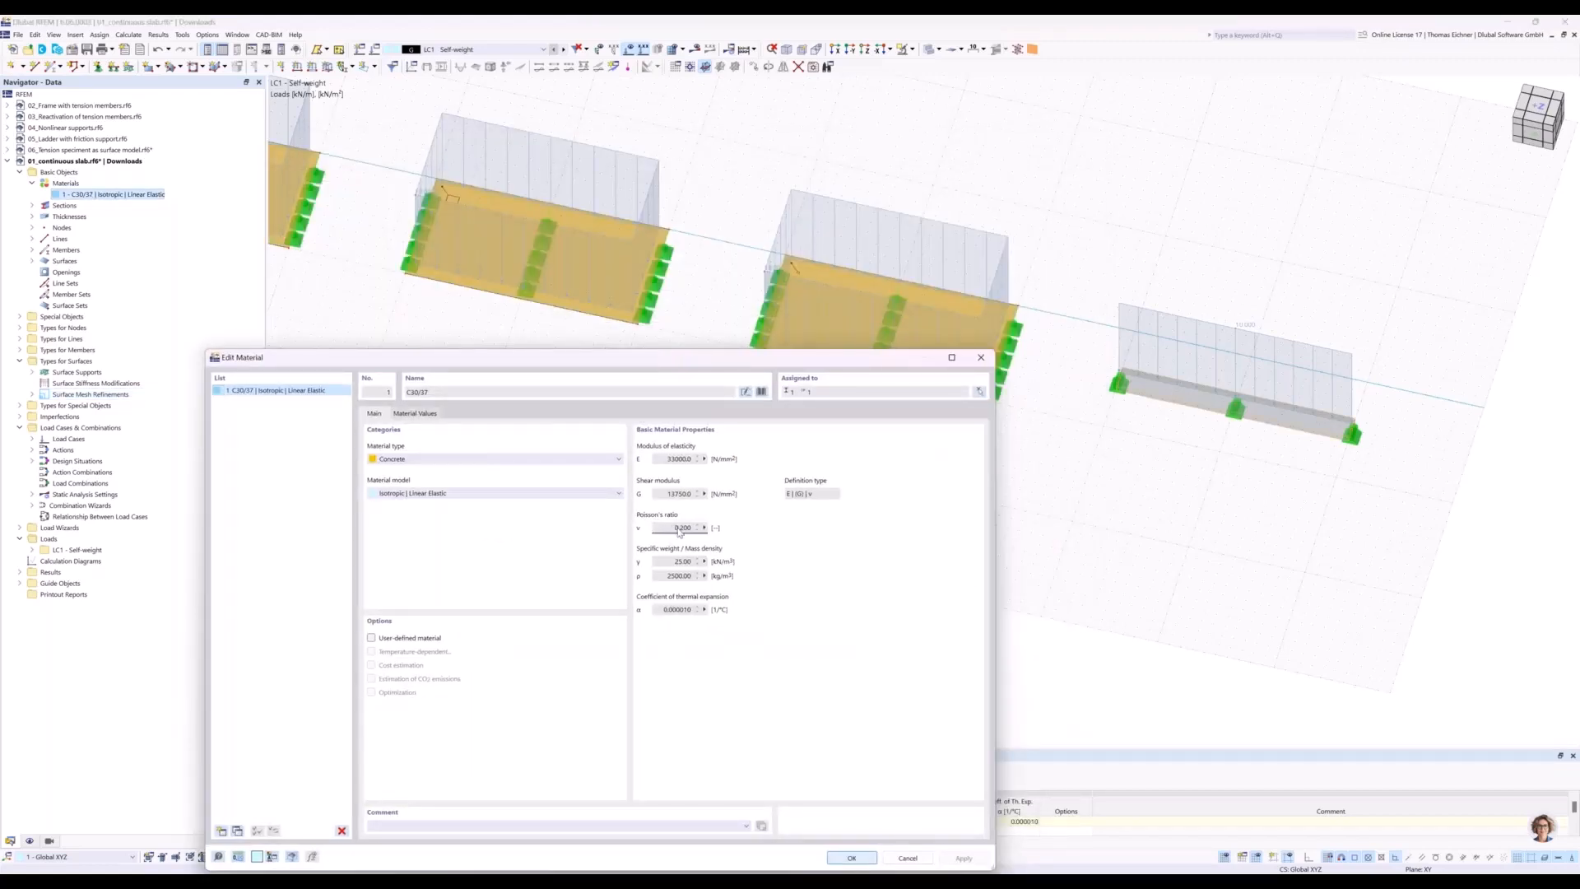
pyautogui.doubleClick(680, 528)
pyautogui.moveTo(783, 363); pyautogui.dragTo(726, 424)
pyautogui.moveTo(843, 427); pyautogui.dragTo(832, 445)
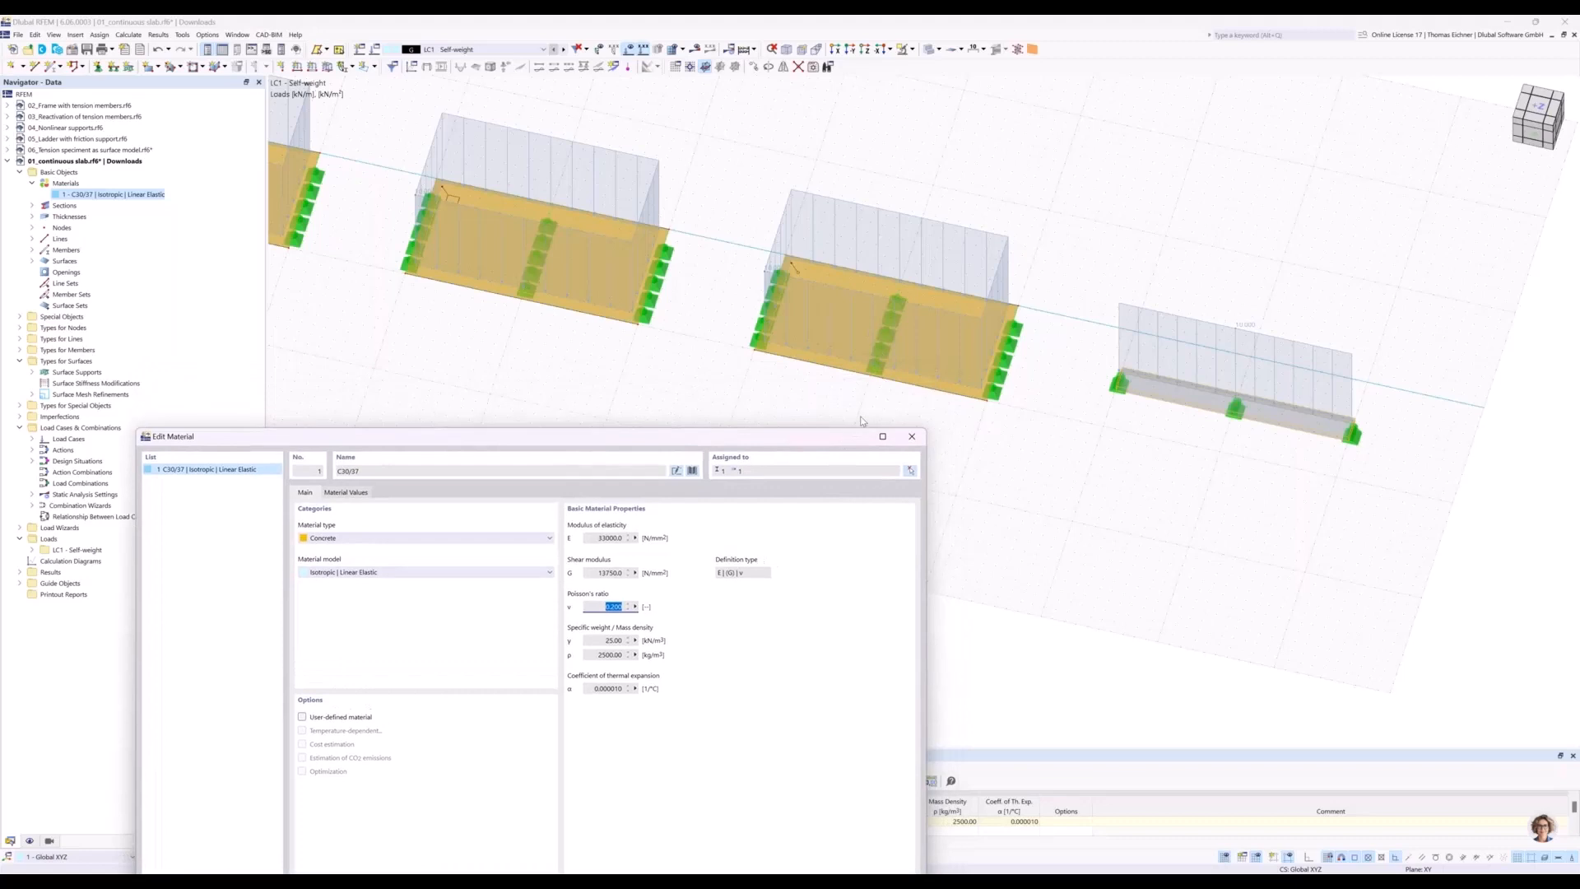
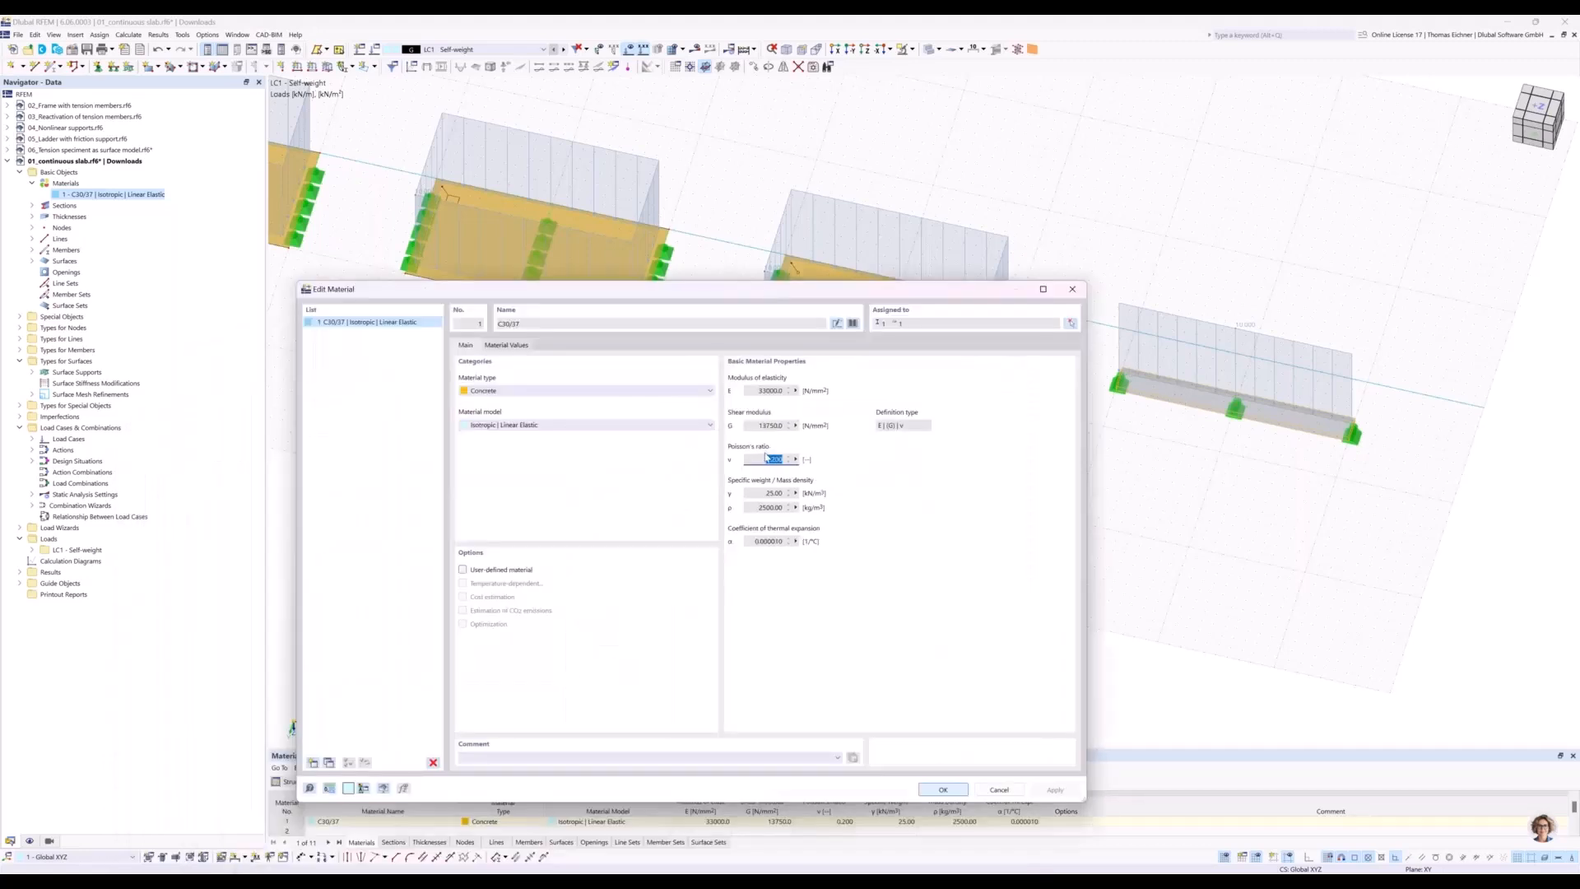
# Make C30/37 a user-defined material, set its Poisson's ratio to 0, and accept the change.
pyautogui.click(769, 461)
pyautogui.click(463, 570)
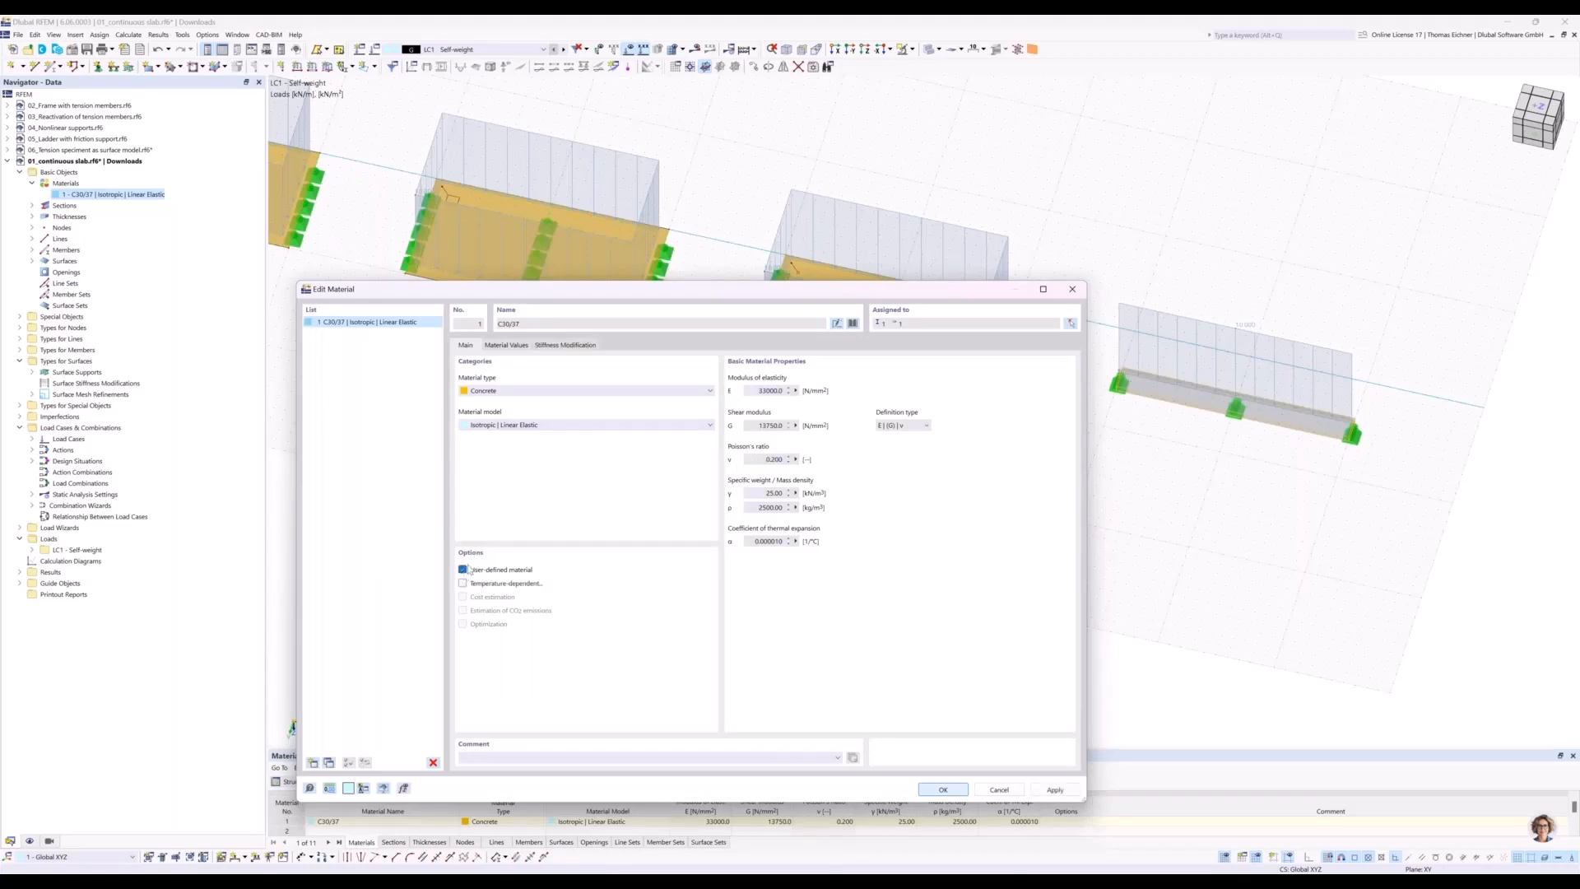
pyautogui.click(768, 459)
pyautogui.doubleClick(768, 459)
pyautogui.write('0')
pyautogui.click(774, 494)
pyautogui.click(950, 793)
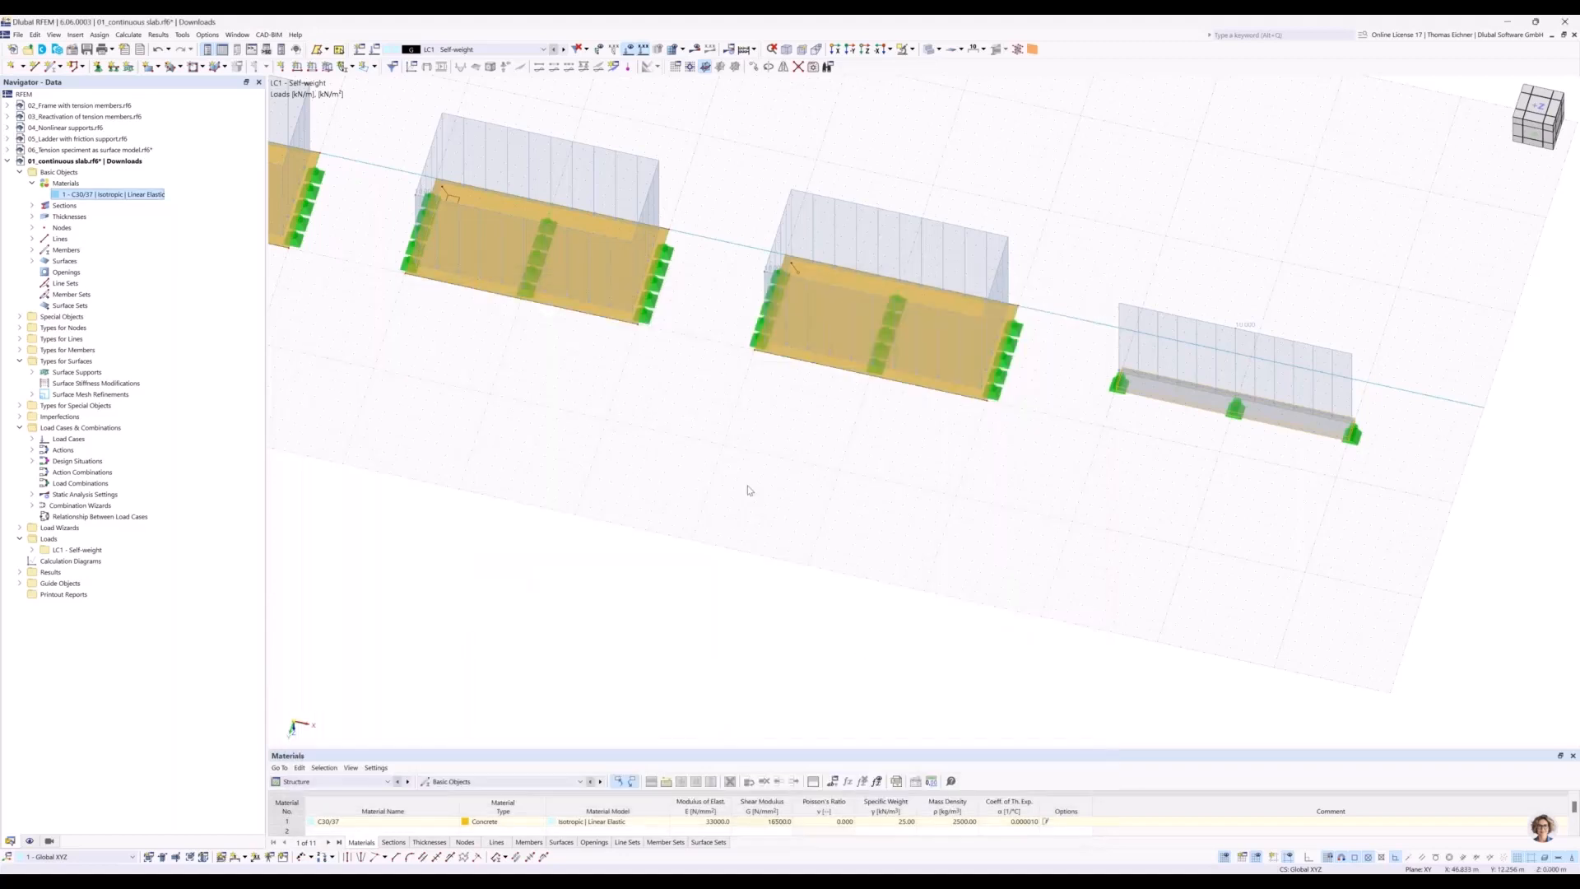
pyautogui.scroll(-2, 749, 491)
pyautogui.scroll(1, 749, 491)
pyautogui.scroll(-1, 749, 492)
pyautogui.moveTo(624, 411)
pyautogui.mouseDown(button='middle')
pyautogui.moveTo(755, 497)
pyautogui.moveTo(853, 507)
pyautogui.mouseUp(button='middle')
pyautogui.moveTo(638, 518); pyautogui.dragTo(793, 510, button='middle')
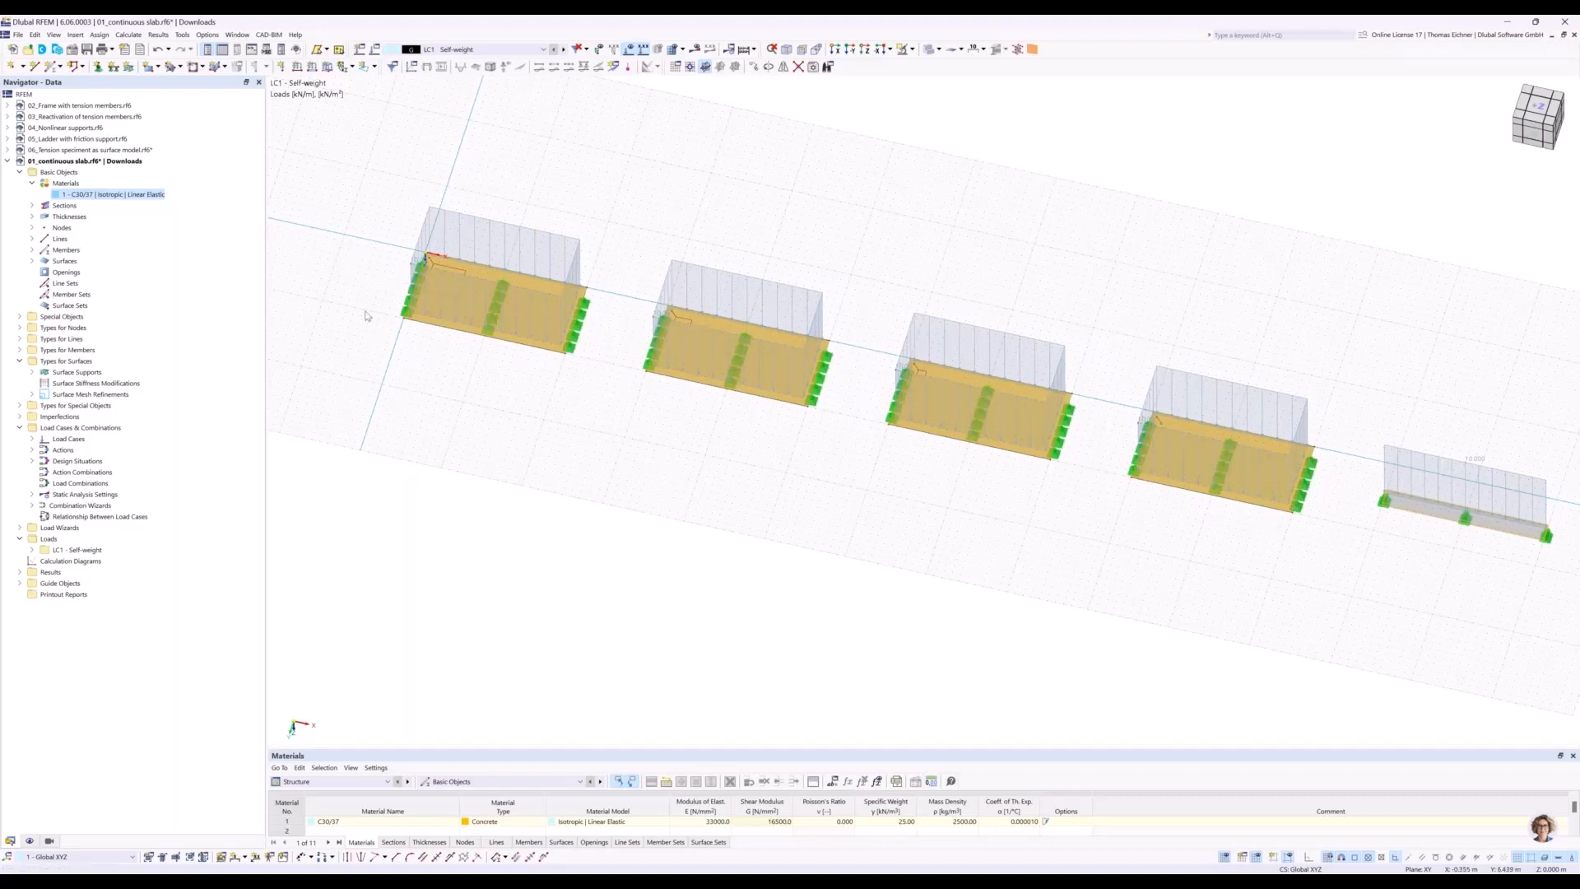
# Start a new result section defined by 2 points and vector, projected in global Z and assigned to all surfaces.
pyautogui.click(920, 519)
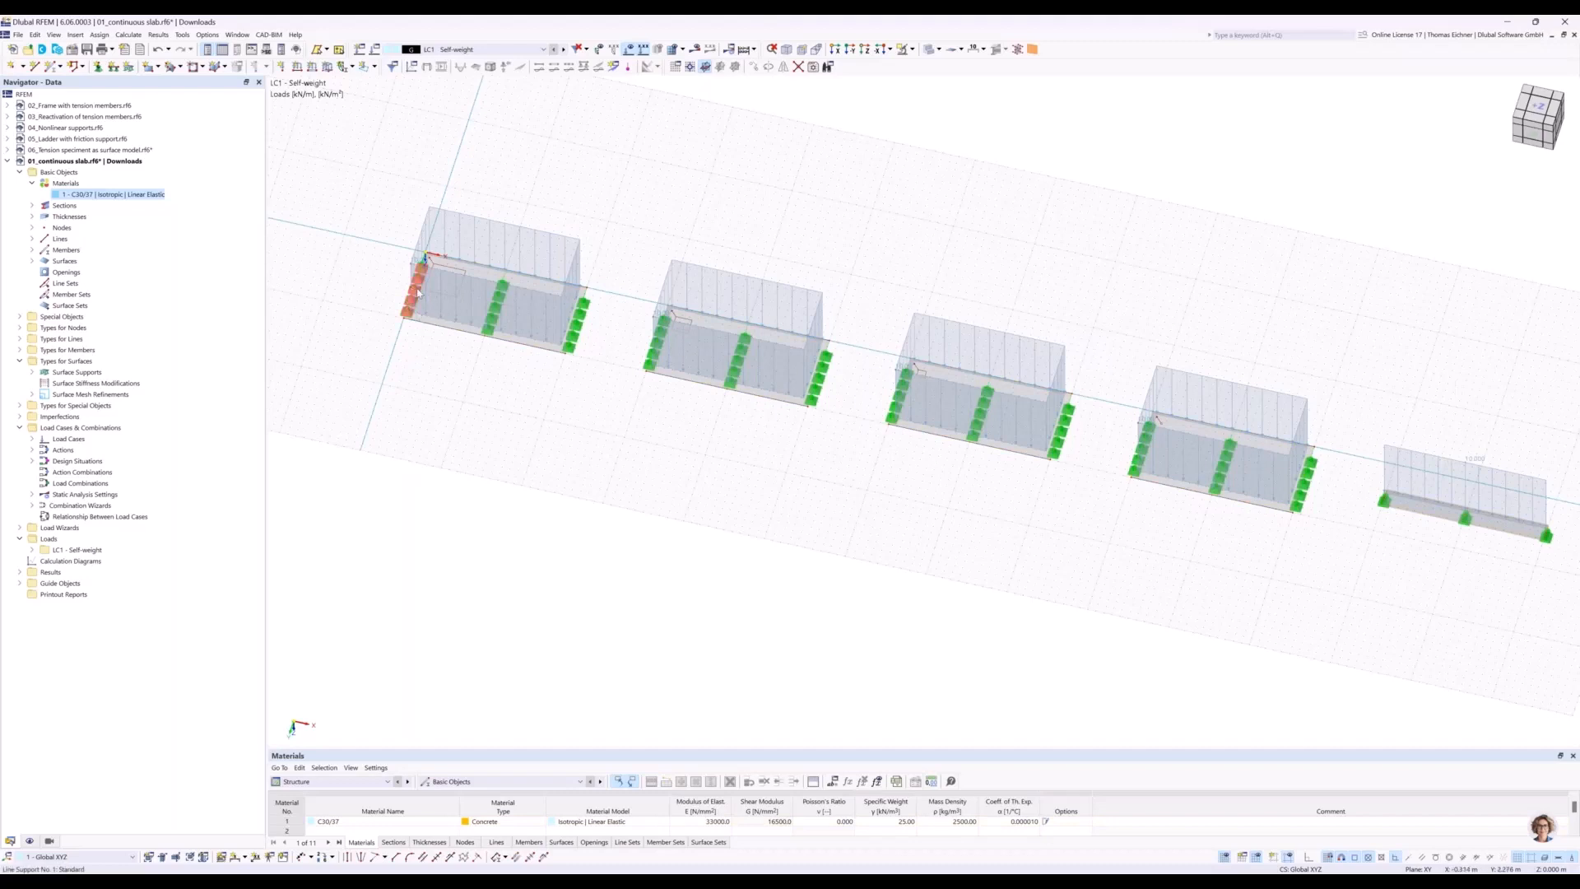
pyautogui.moveTo(416, 288)
pyautogui.click(21, 317)
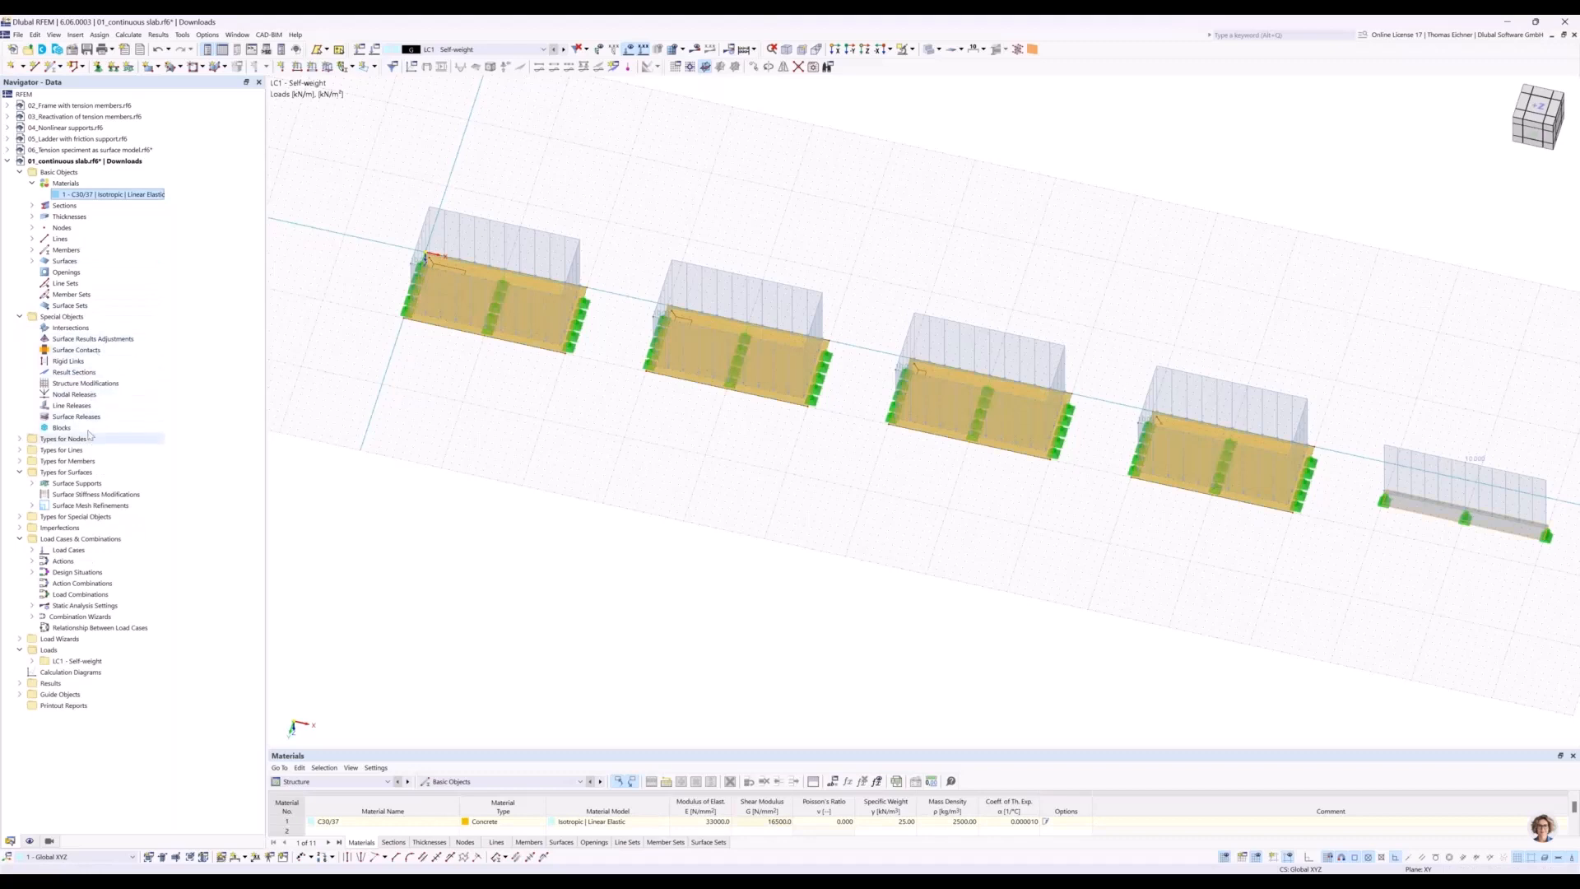
pyautogui.click(71, 374)
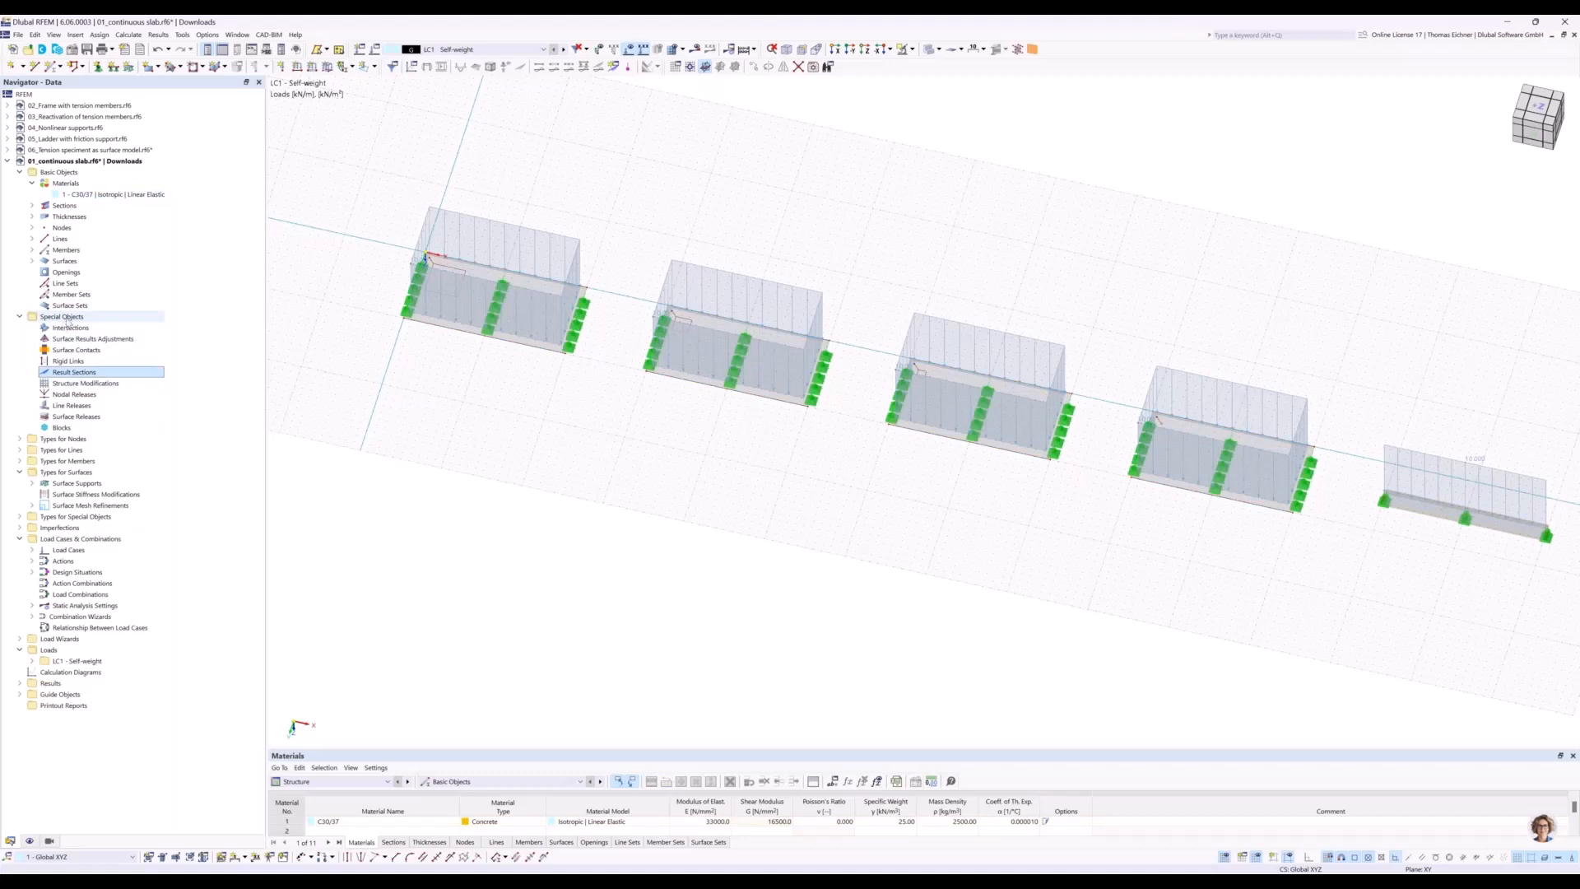
pyautogui.doubleClick(69, 372)
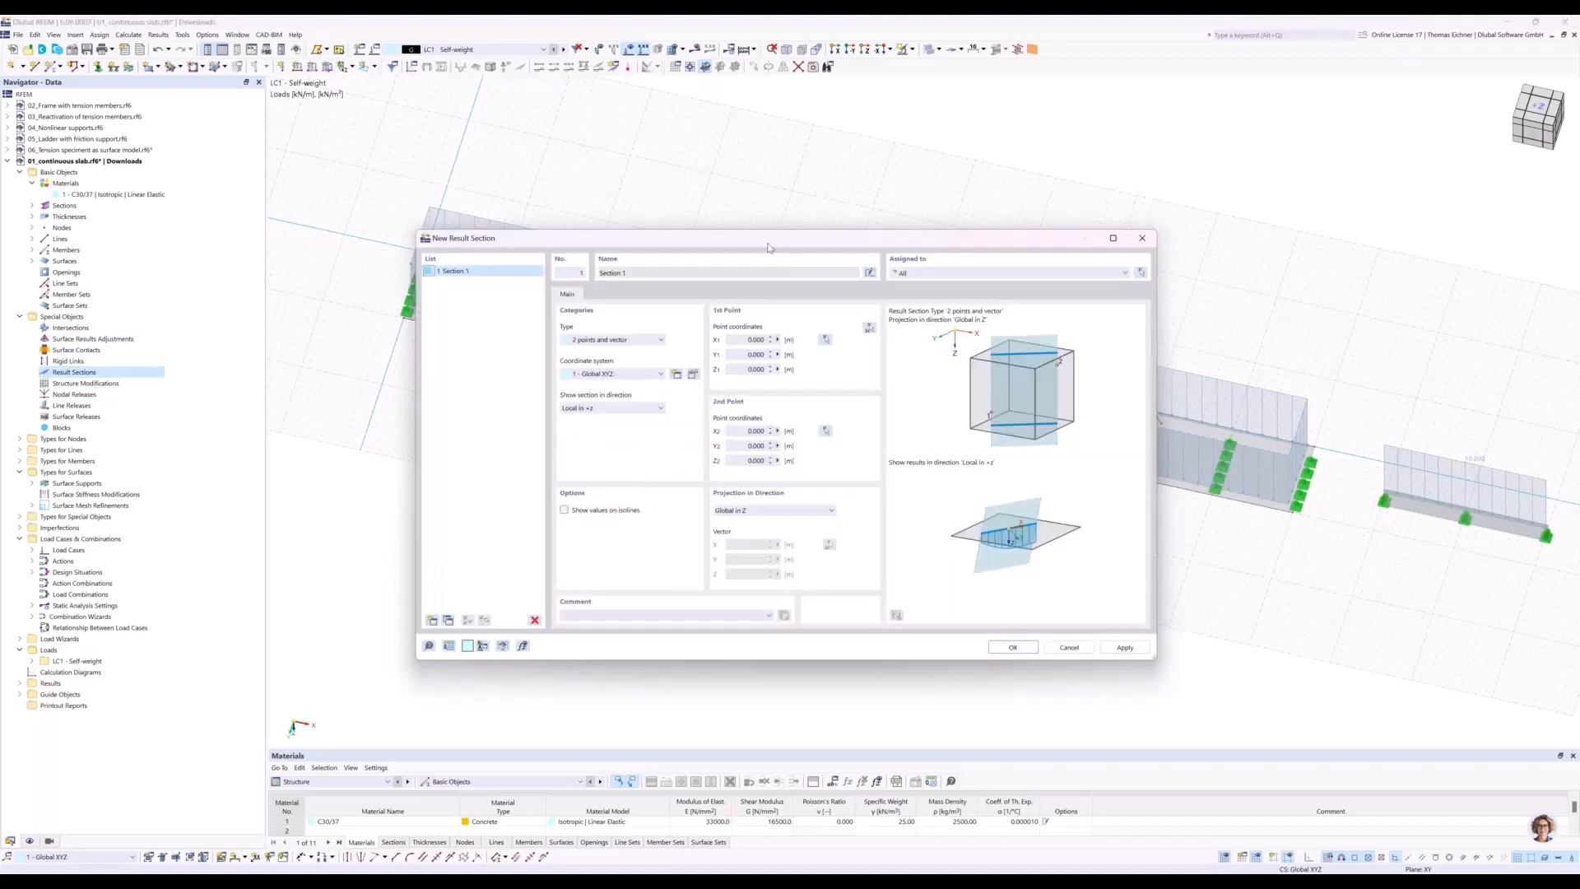
pyautogui.moveTo(770, 244); pyautogui.dragTo(711, 345)
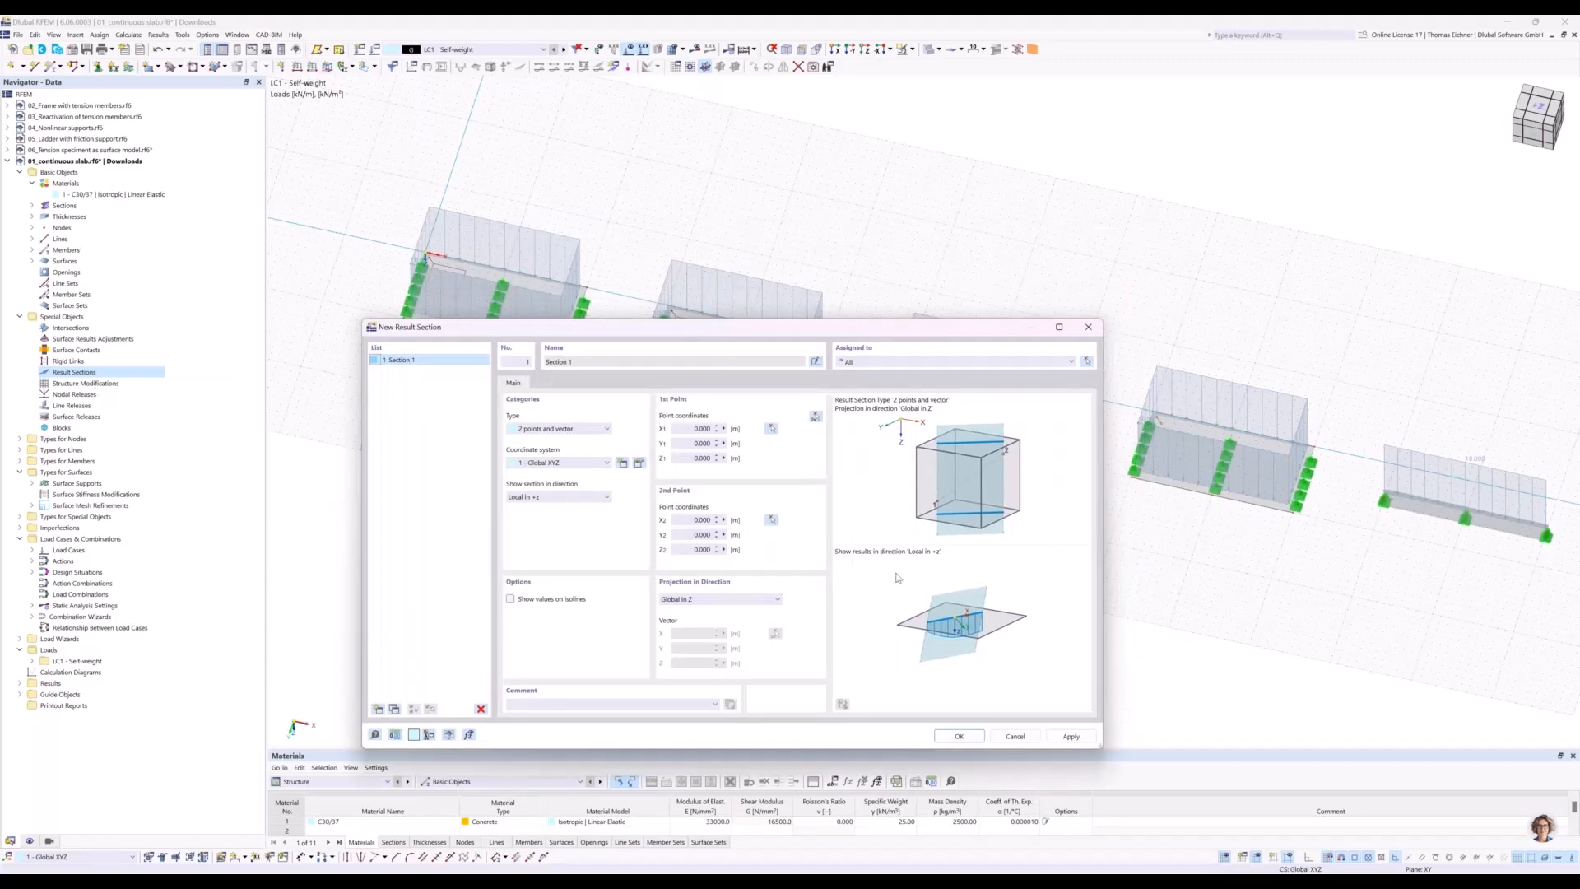
pyautogui.moveTo(708, 327); pyautogui.dragTo(642, 422)
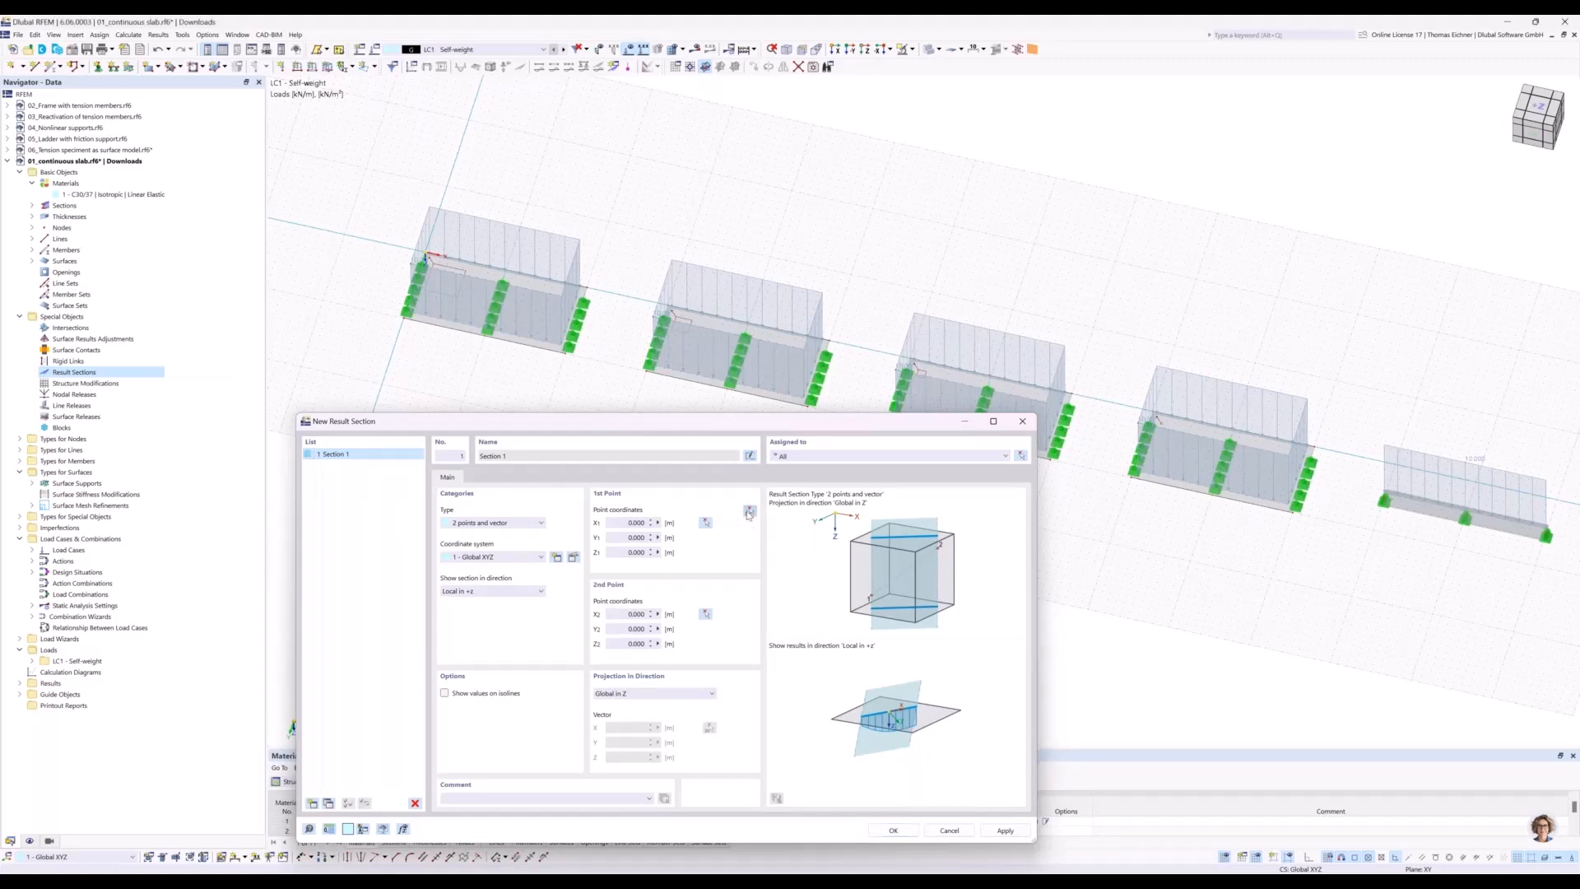
# Define the result section in plan view from the first slab's outer support line midpoint to the fourth slab's far support line midpoint, and accept.
pyautogui.click(750, 511)
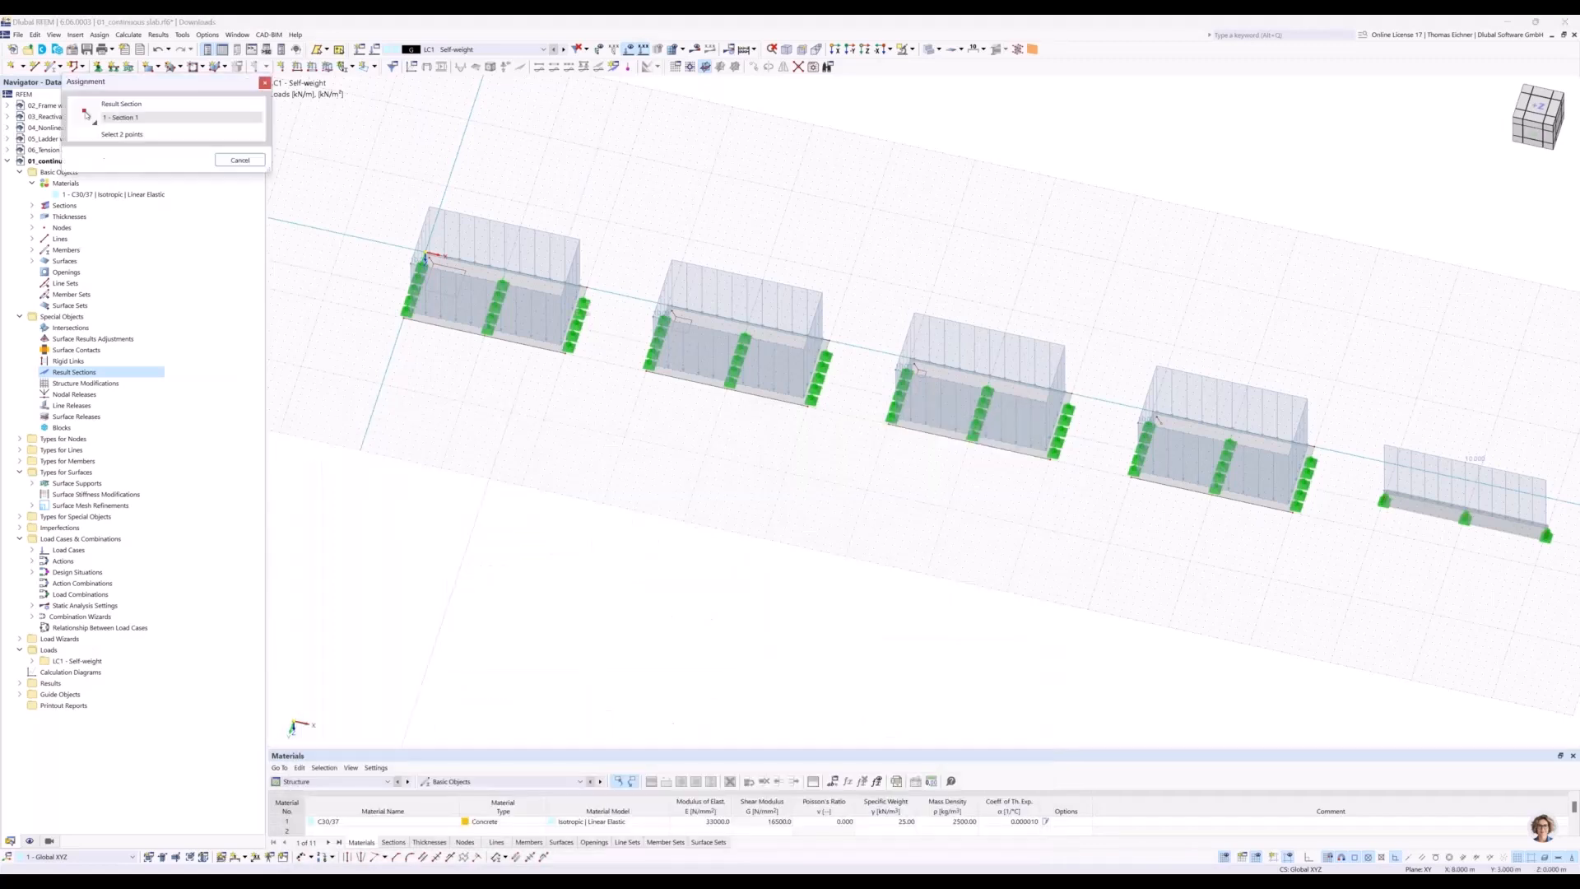
pyautogui.click(864, 51)
pyautogui.moveTo(544, 325); pyautogui.dragTo(800, 322, button='middle')
pyautogui.scroll(3, 597, 379)
pyautogui.scroll(1, 525, 348)
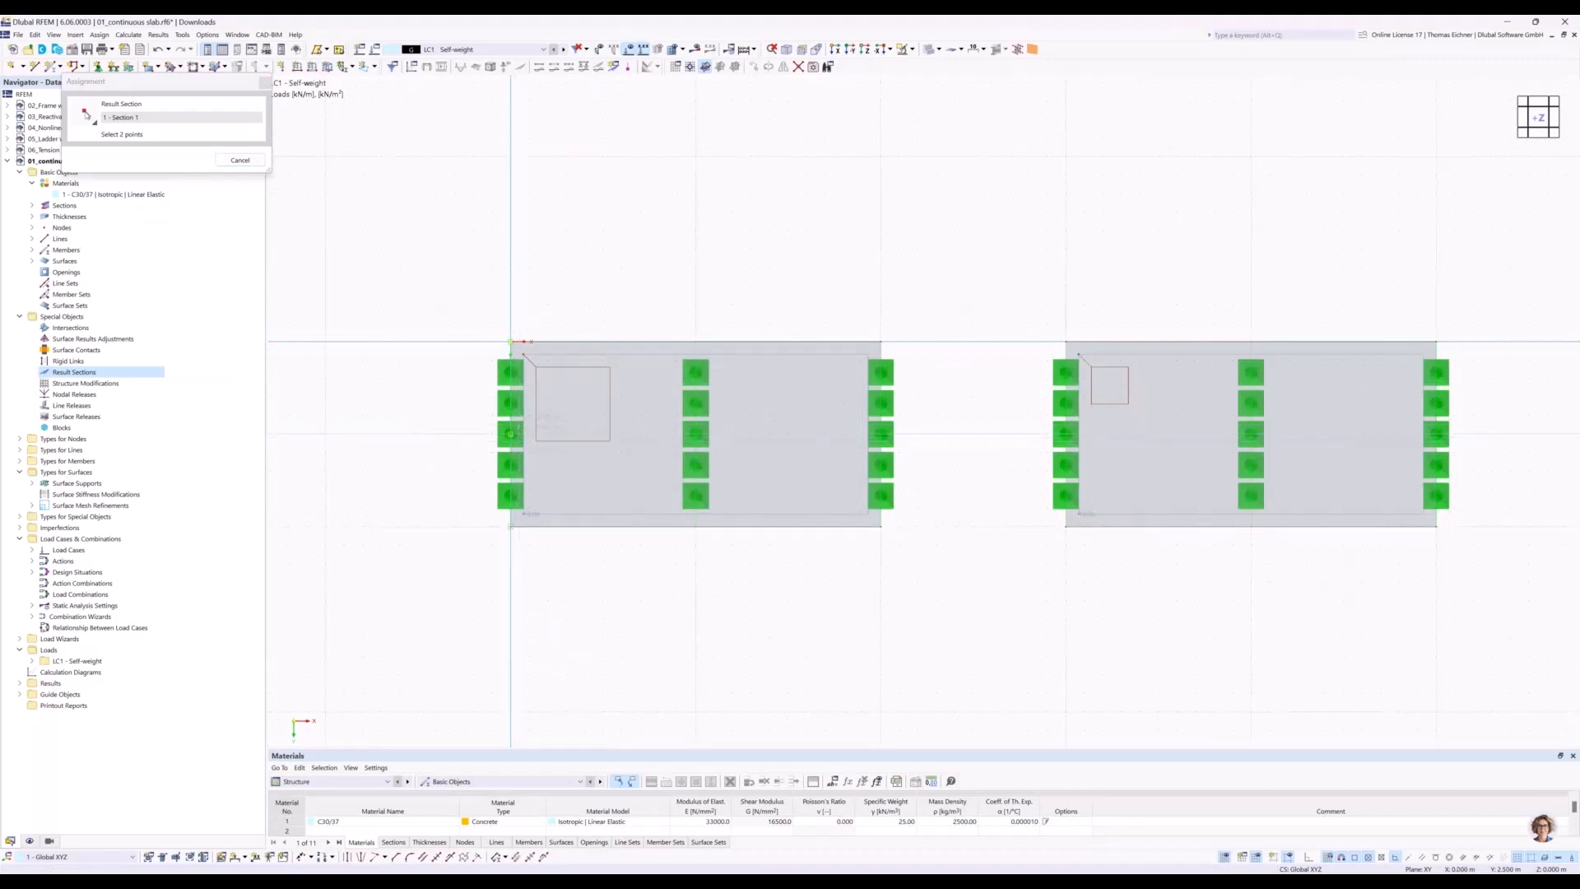
pyautogui.moveTo(963, 219); pyautogui.dragTo(571, 220, button='middle')
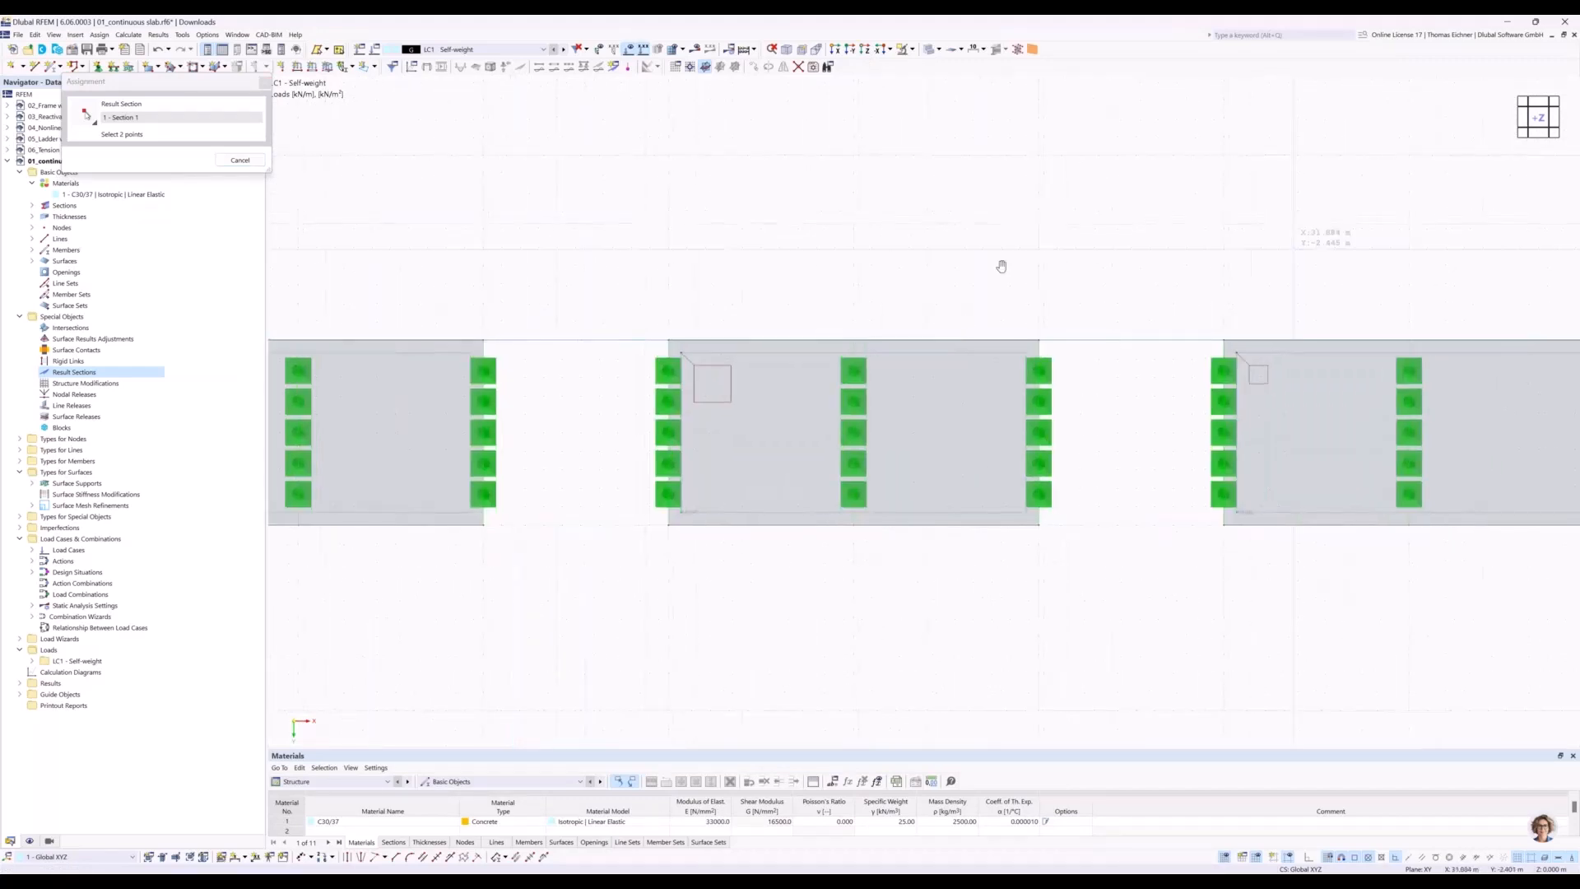
pyautogui.moveTo(1279, 250); pyautogui.dragTo(689, 250, button='middle')
pyautogui.moveTo(1456, 268); pyautogui.dragTo(814, 257, button='middle')
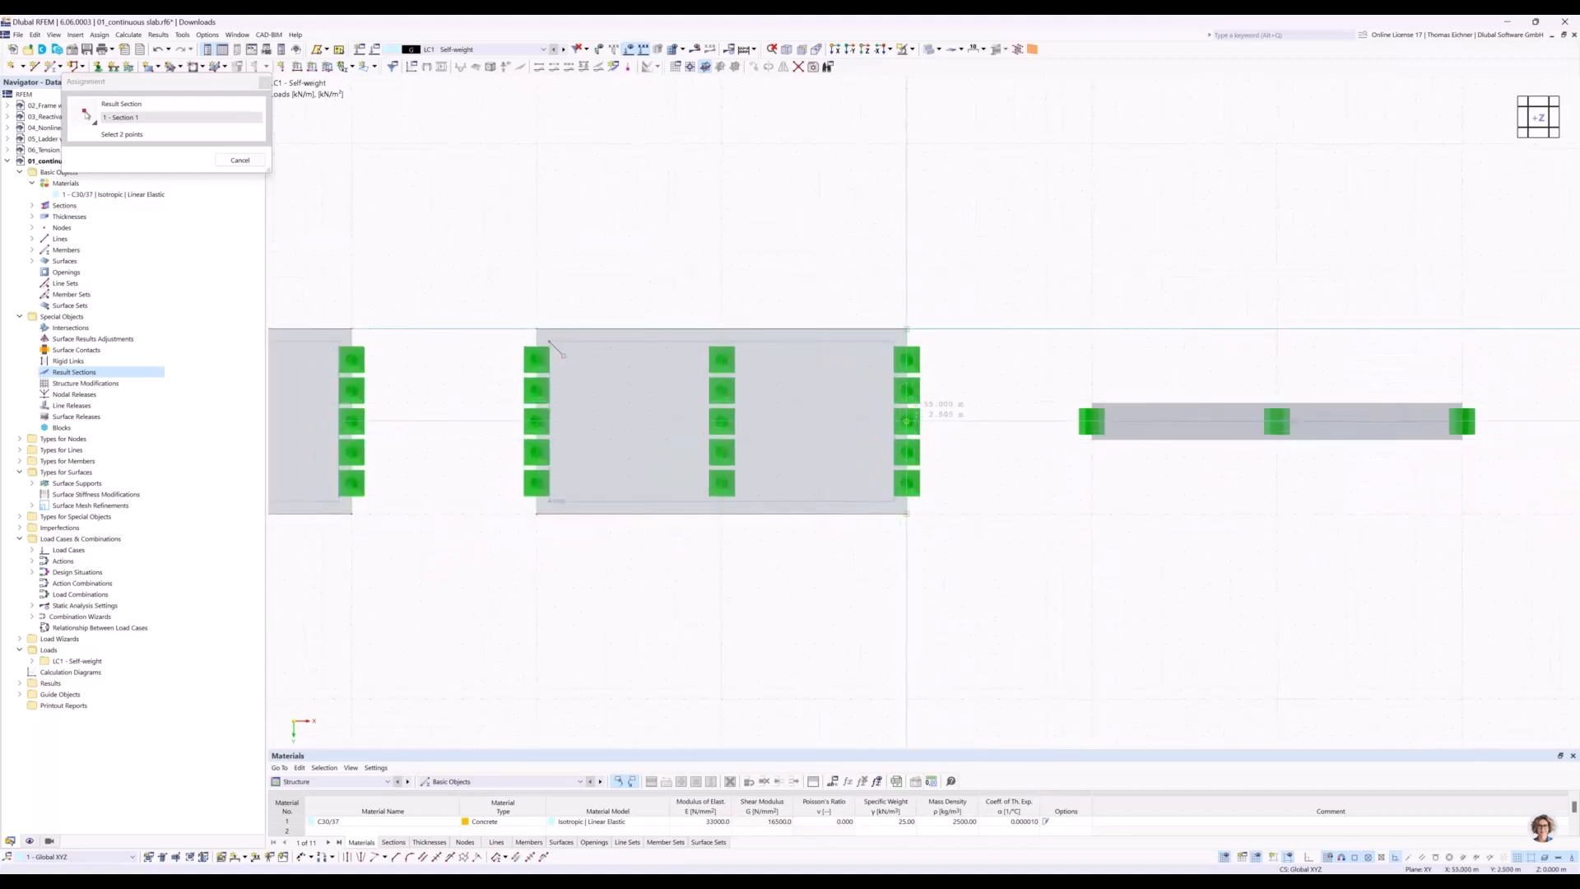
pyautogui.click(906, 422)
pyautogui.click(1011, 648)
# Deactivate the self-weight in load case LC1 and accept the load case settings.
pyautogui.moveTo(830, 164); pyautogui.dragTo(1020, 130, button='middle')
pyautogui.scroll(-4, 992, 131)
pyautogui.moveTo(774, 103); pyautogui.dragTo(1098, 252, button='middle')
pyautogui.moveTo(930, 244); pyautogui.dragTo(849, 252, button='middle')
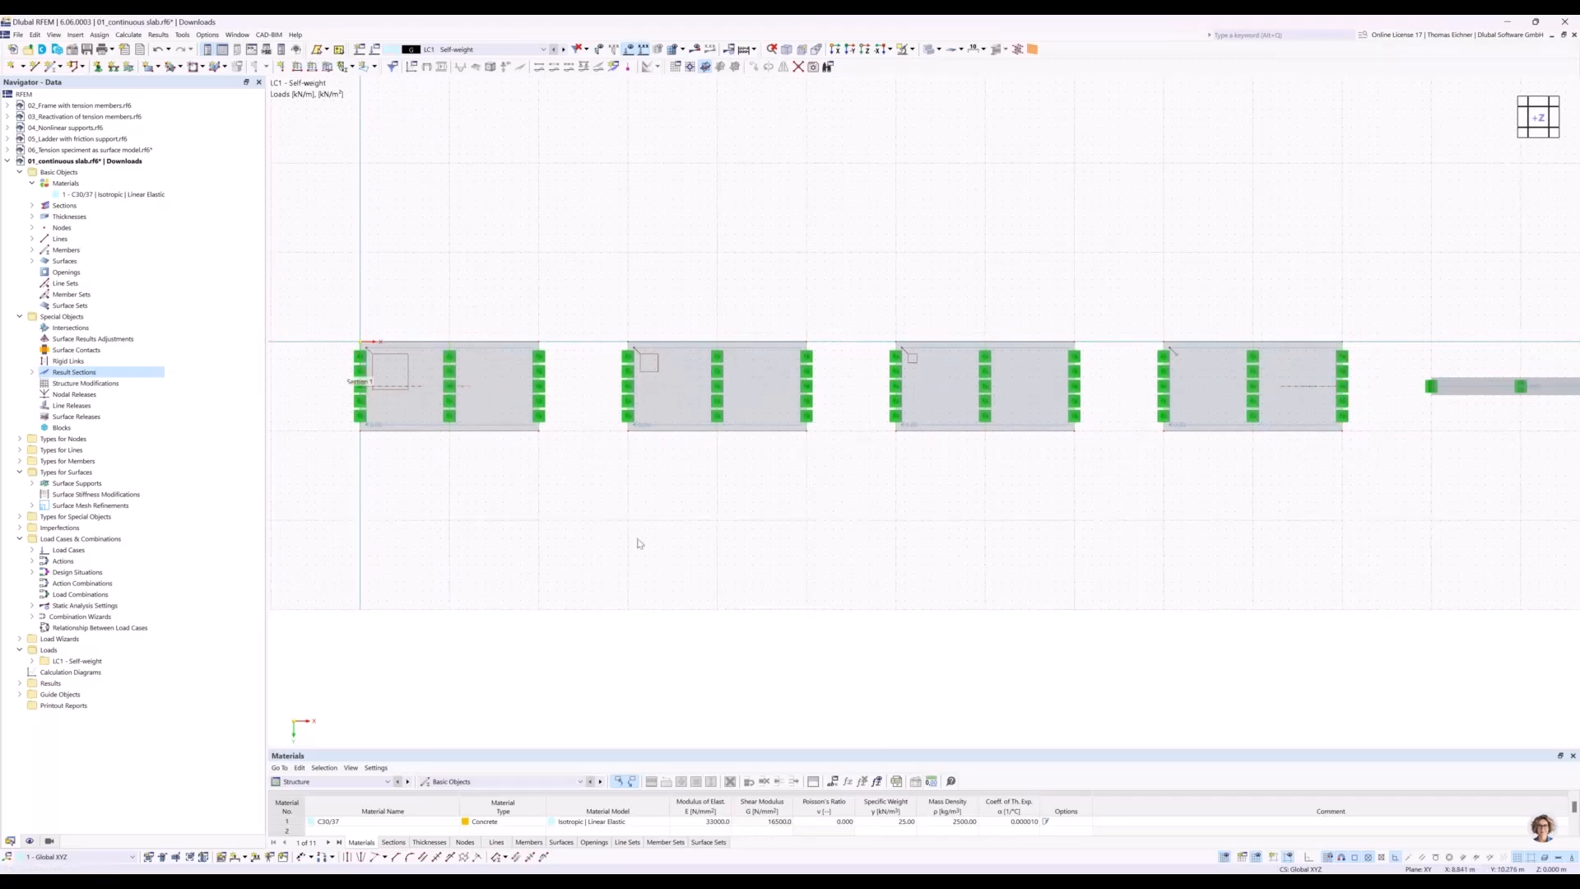
pyautogui.click(466, 51)
pyautogui.click(472, 53)
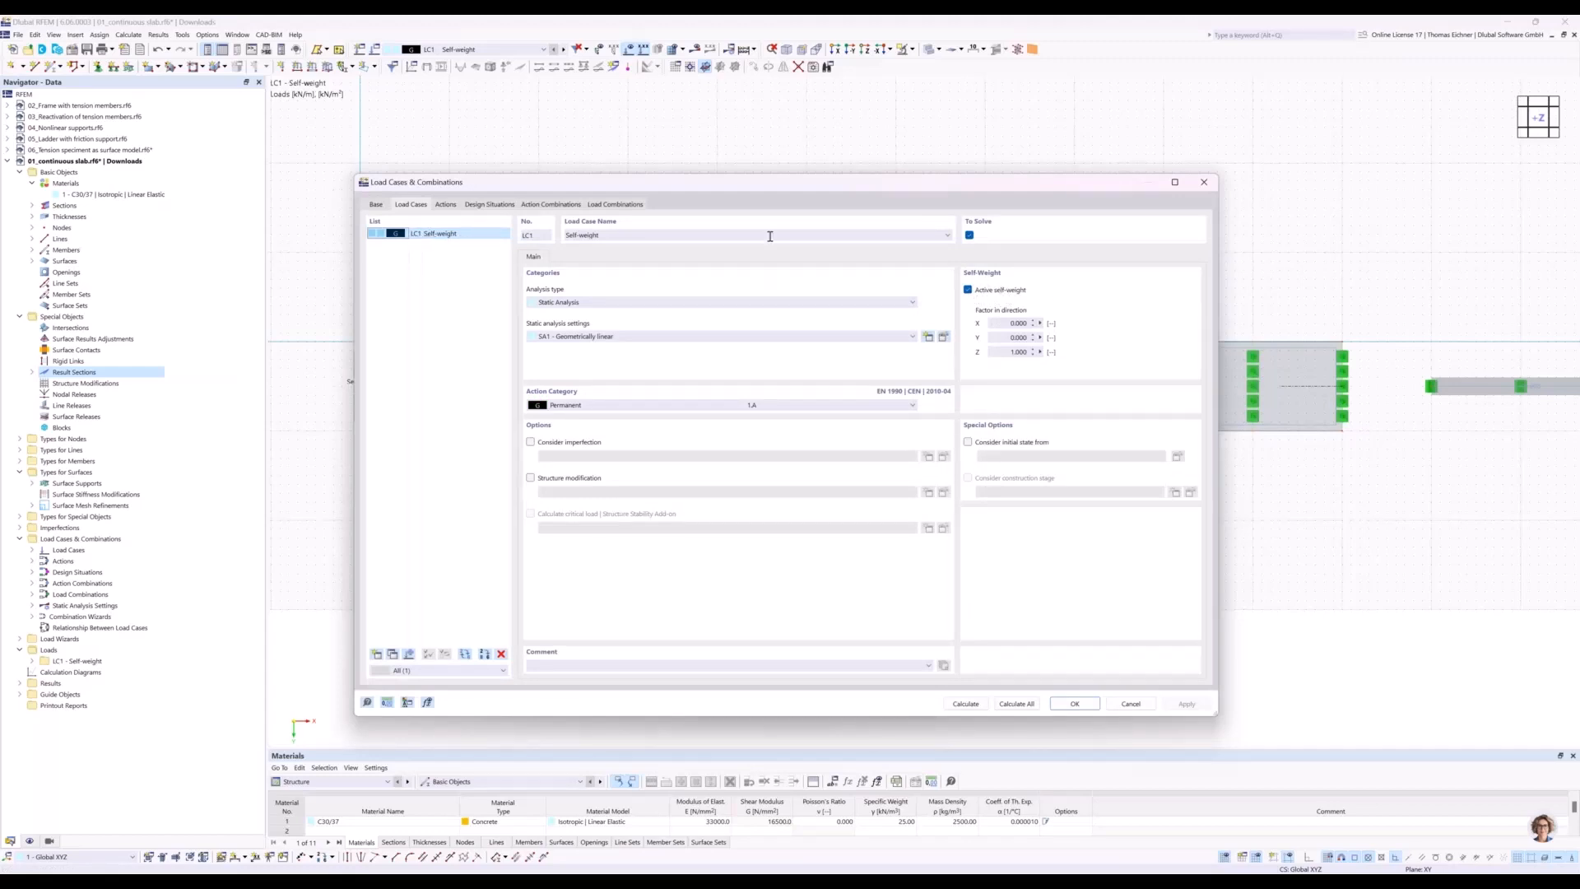
pyautogui.click(967, 289)
pyautogui.moveTo(943, 187); pyautogui.dragTo(944, 461)
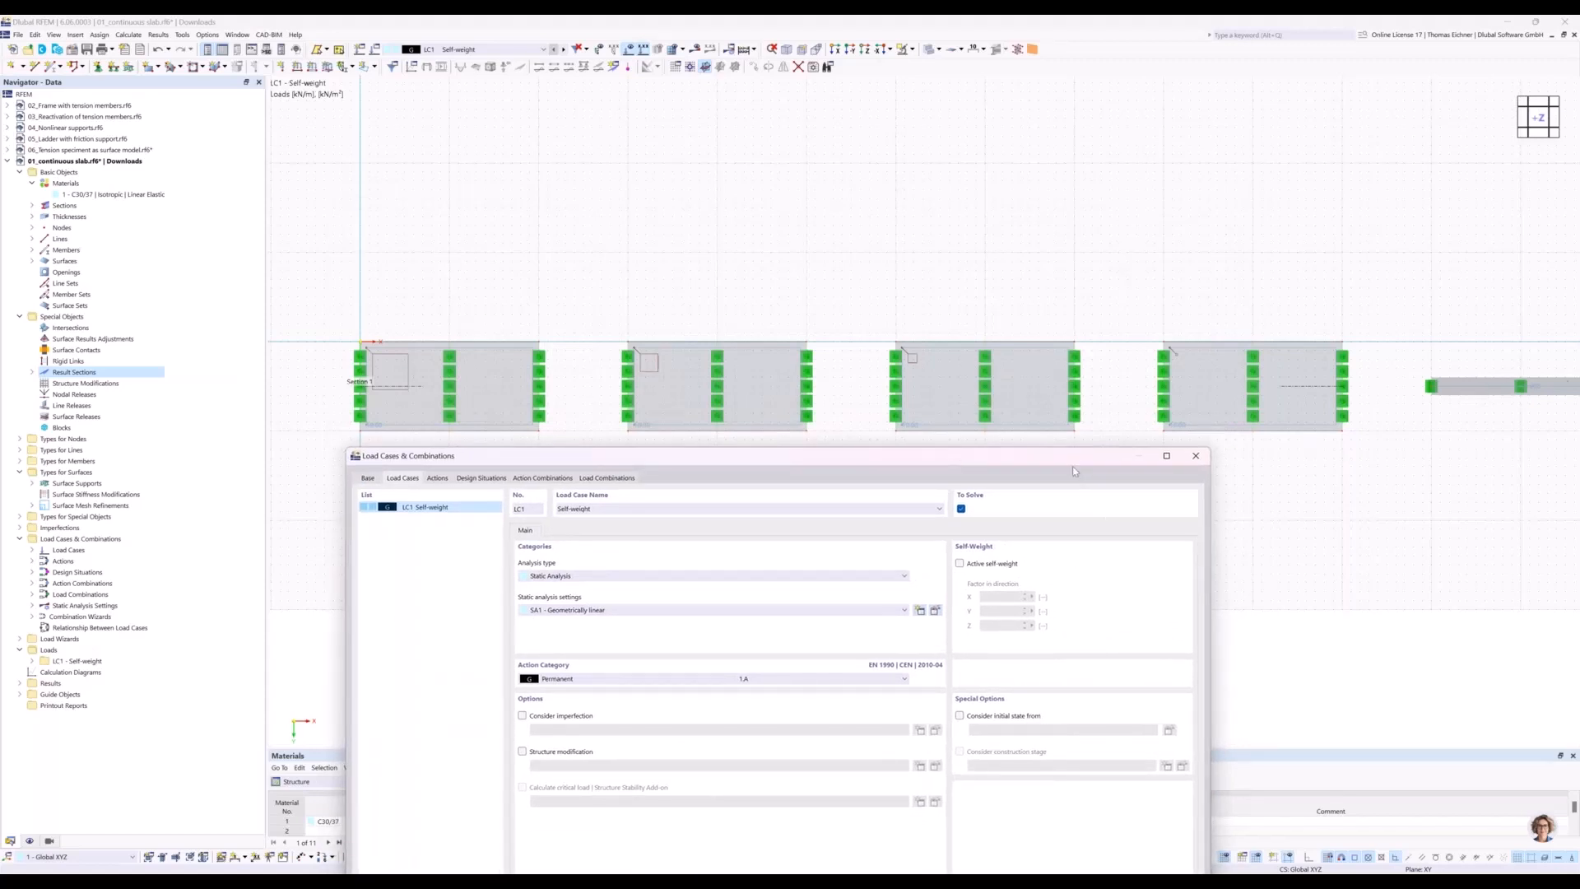
pyautogui.moveTo(1070, 457); pyautogui.dragTo(1029, 205)
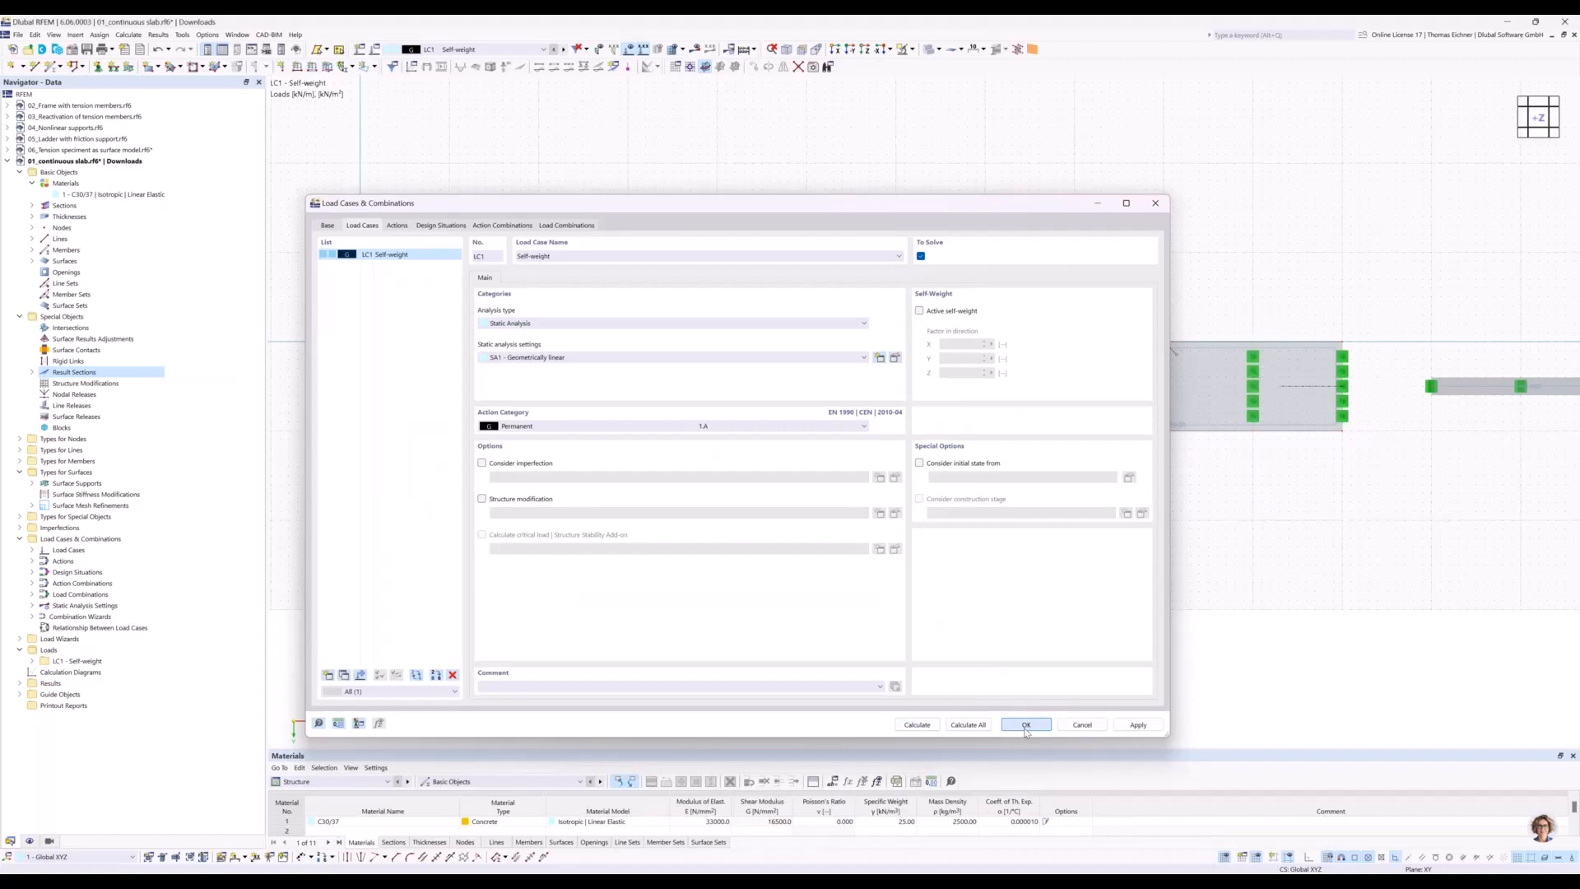
pyautogui.click(1025, 728)
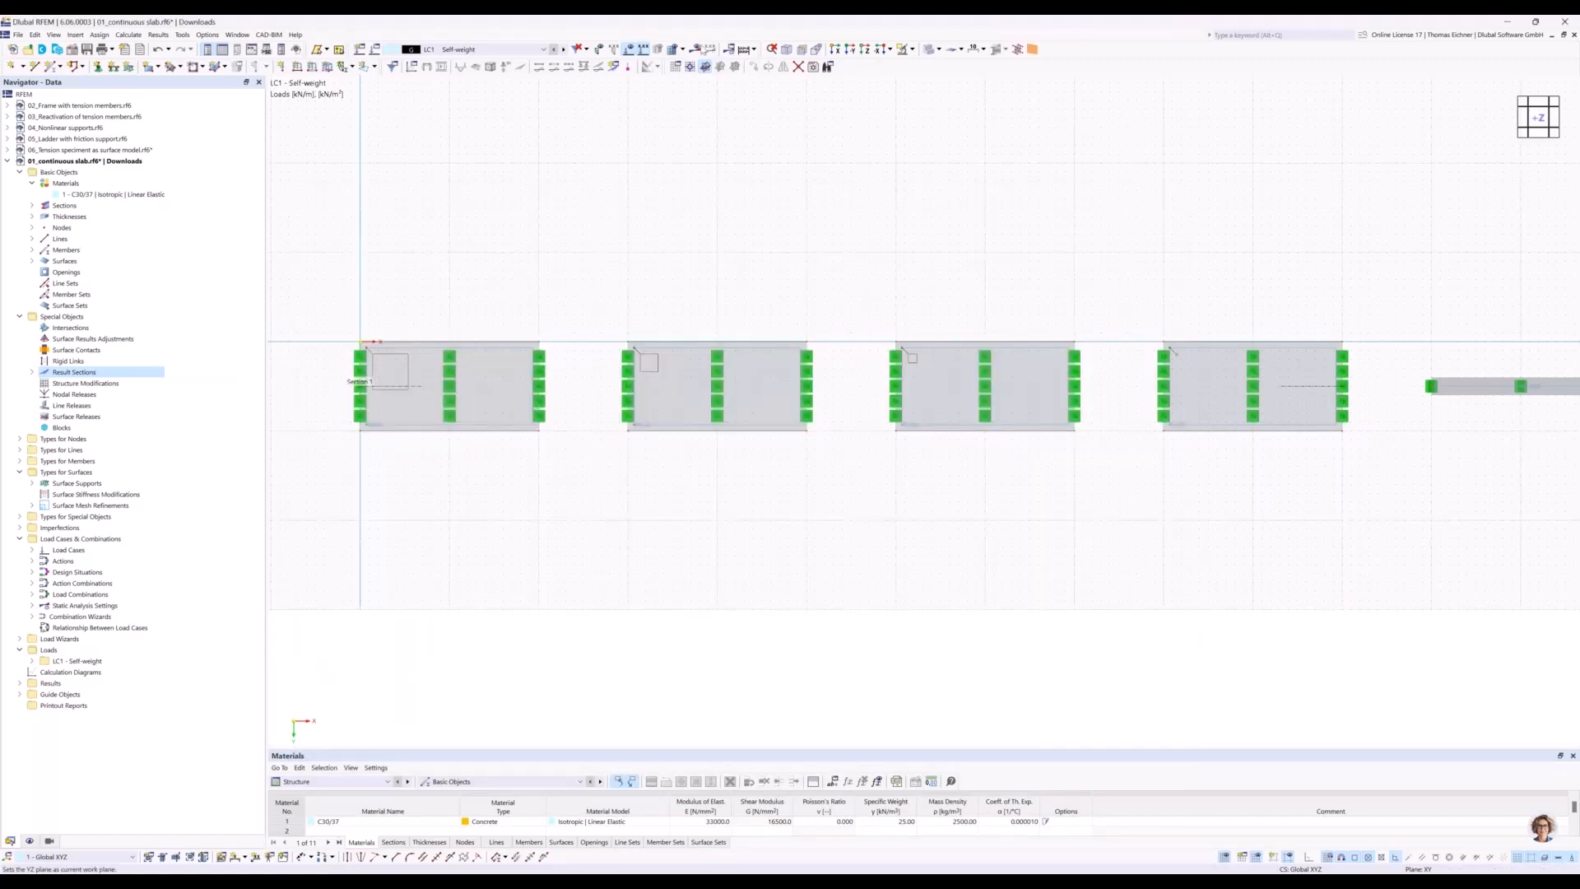
# Calculate the model and display the global deformations of LC1 for all slabs and the beam.
pyautogui.click(696, 54)
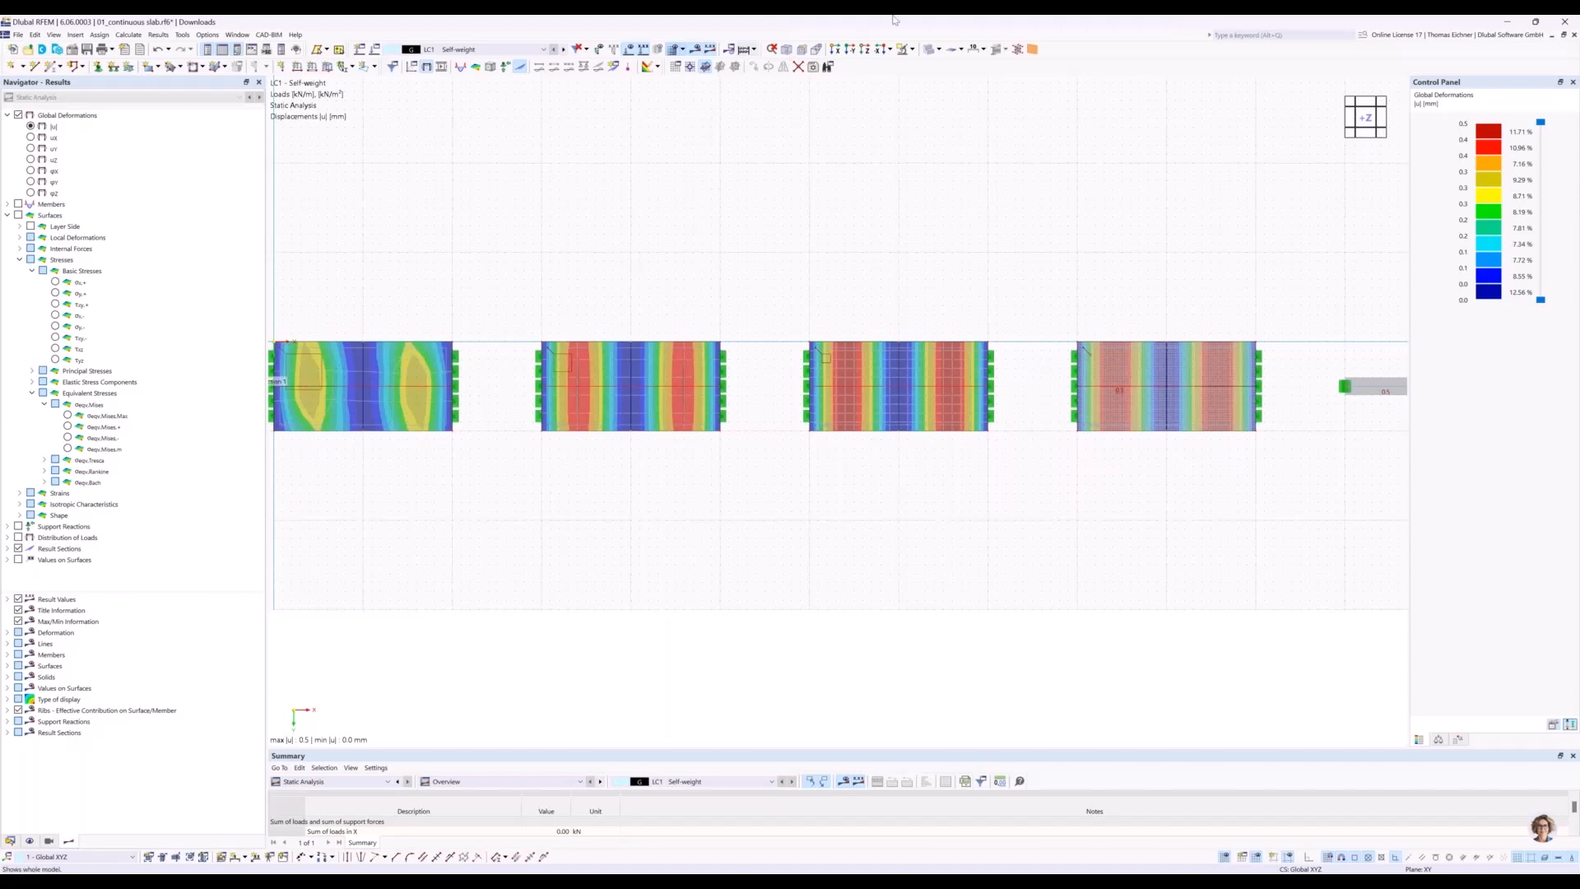
pyautogui.moveTo(836, 257); pyautogui.dragTo(821, 258, button='middle')
pyautogui.scroll(-3, 823, 264)
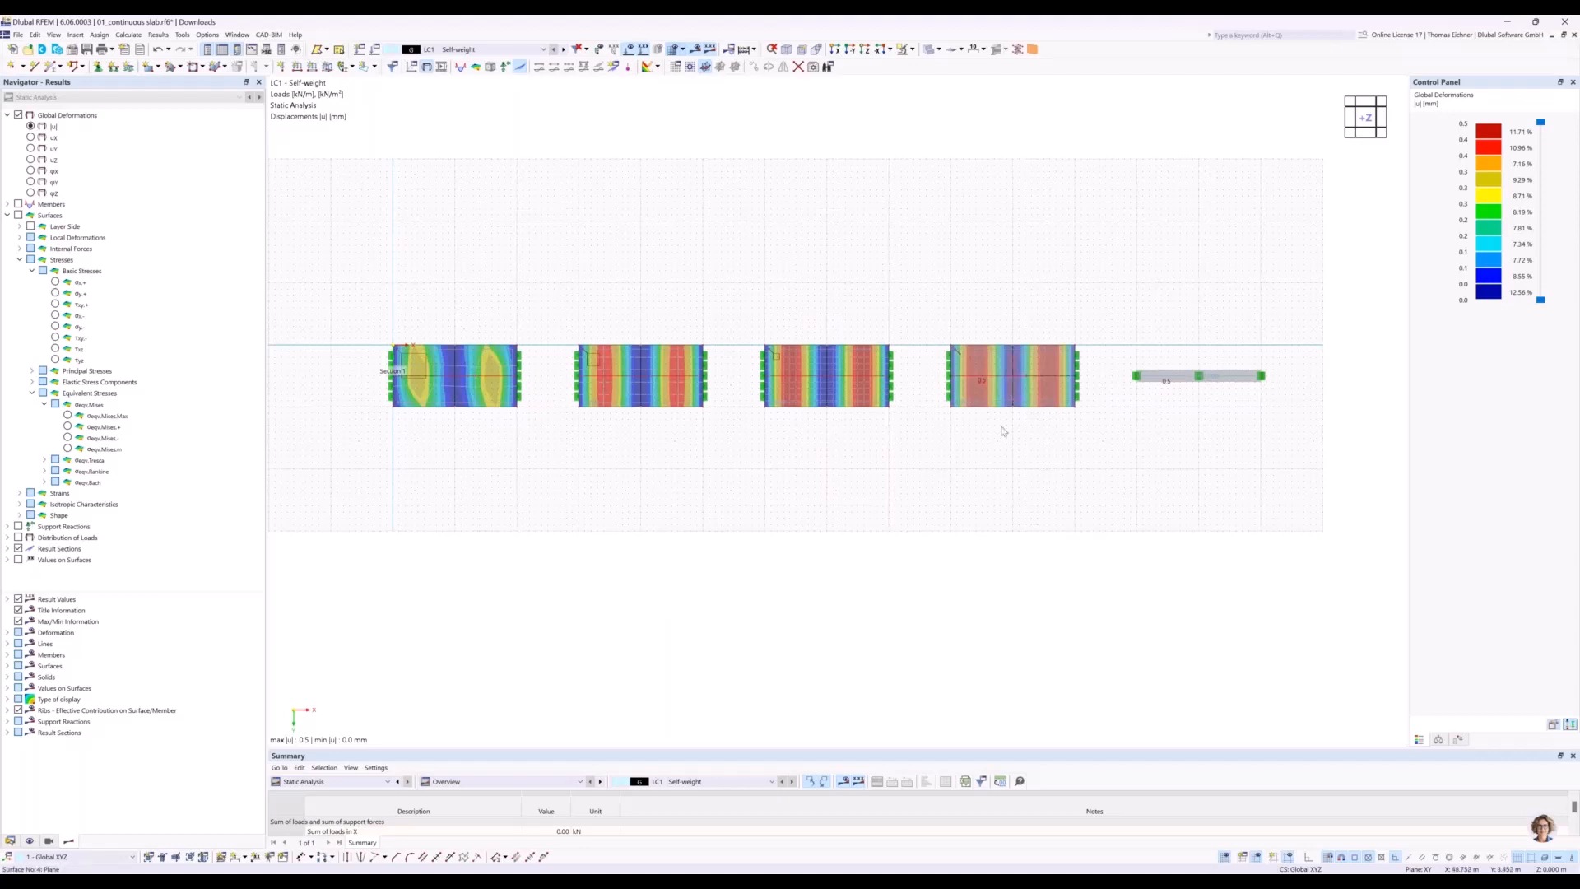
pyautogui.moveTo(642, 275); pyautogui.dragTo(644, 287, button='middle')
pyautogui.scroll(3, 659, 312)
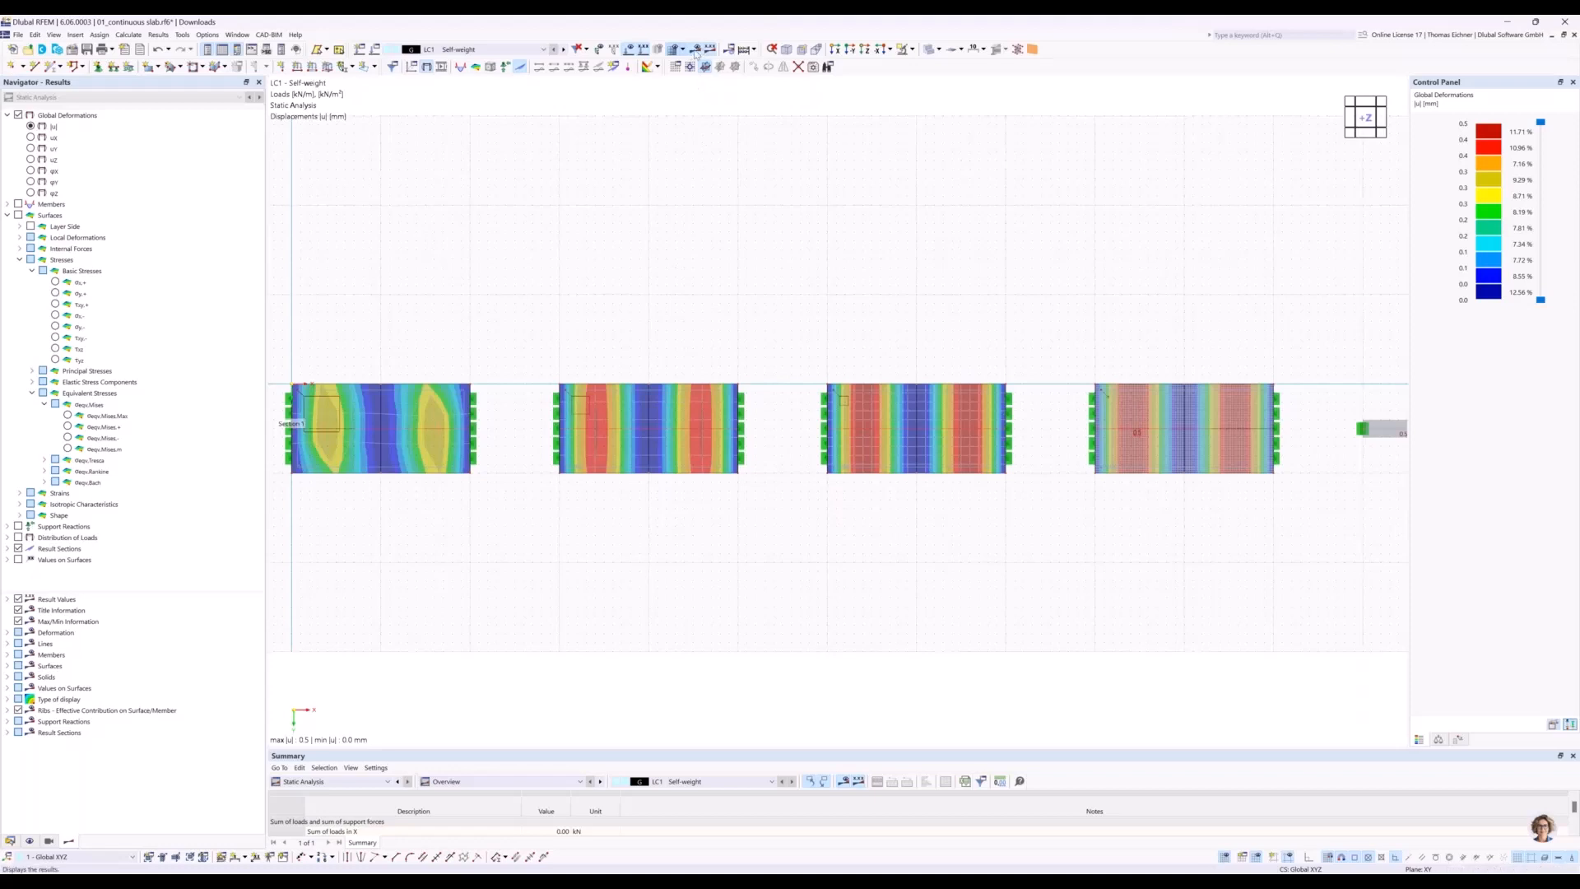
# Hide the results and switch the model to wireframe display to expose the slabs' FE meshes.
pyautogui.click(695, 52)
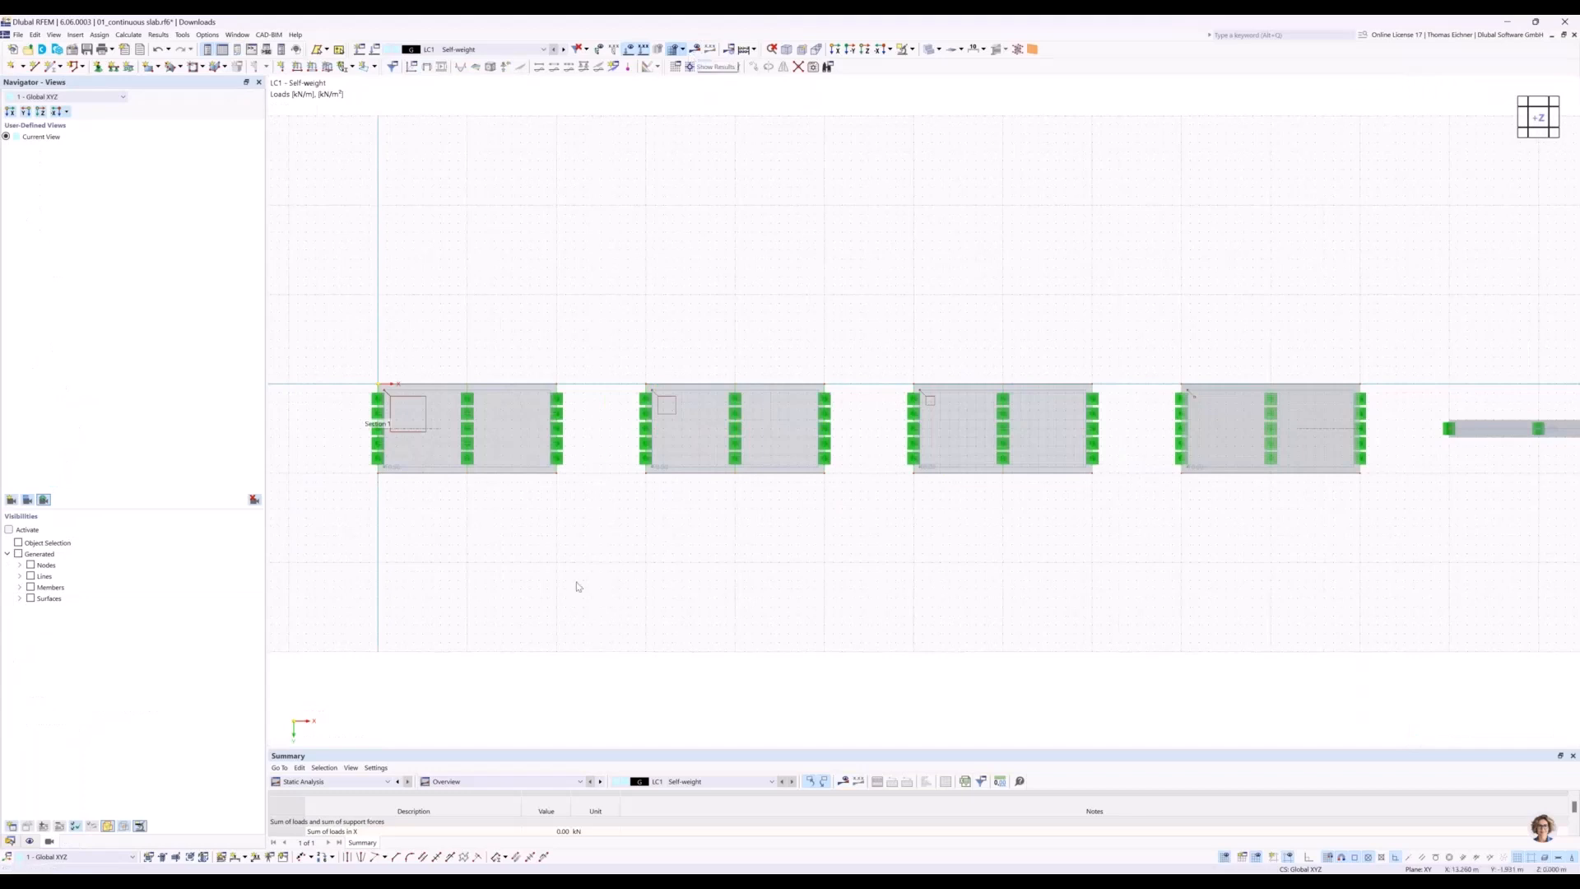
pyautogui.moveTo(605, 526); pyautogui.dragTo(590, 536, button='middle')
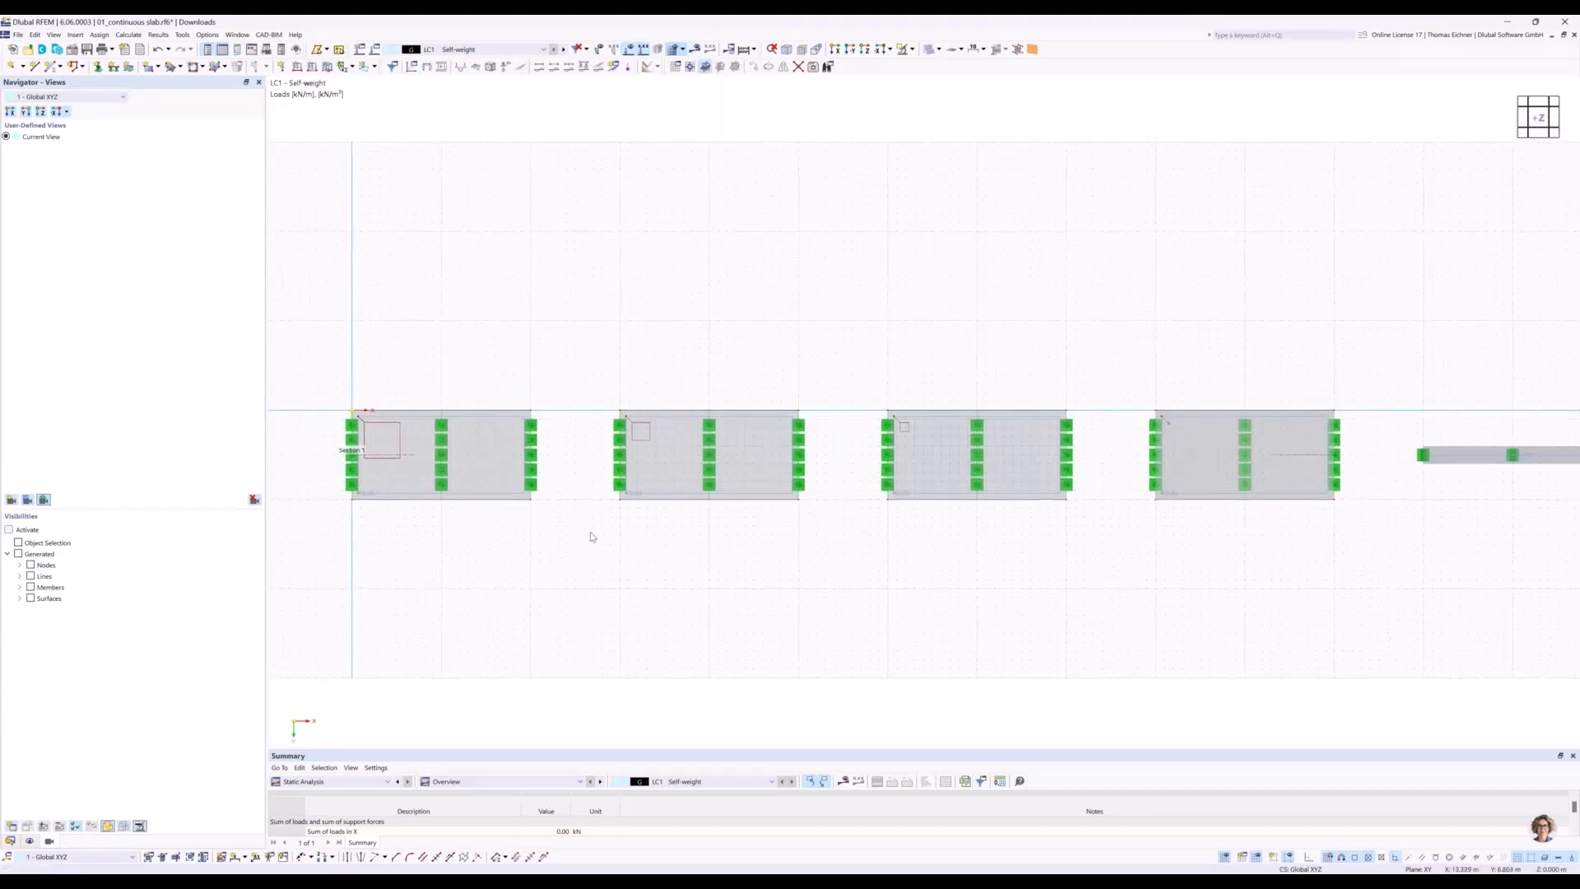
pyautogui.scroll(1, 590, 537)
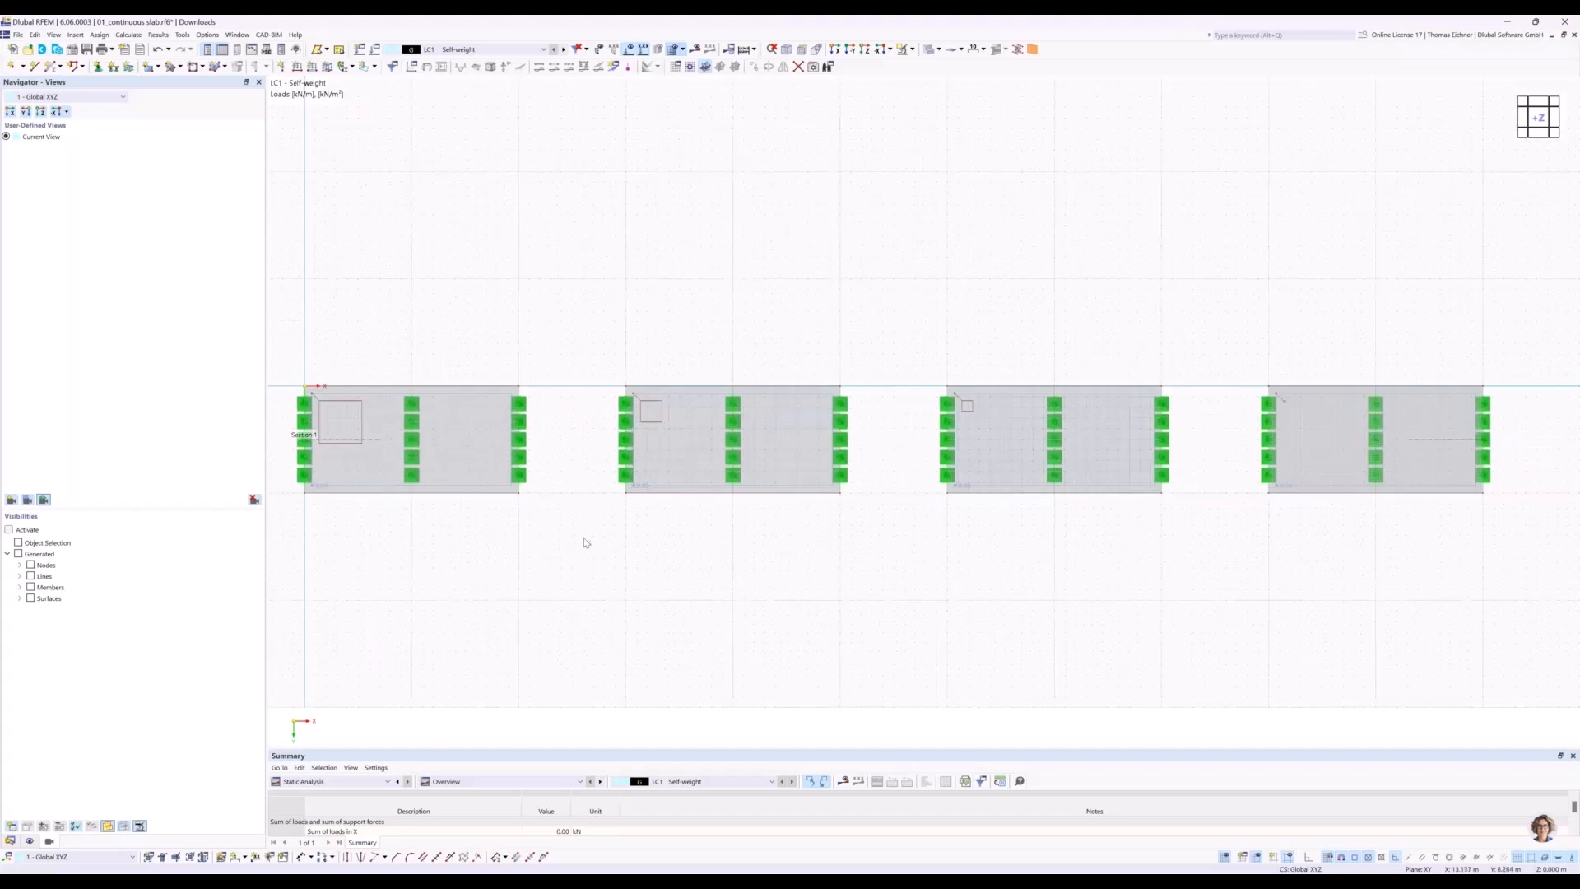
pyautogui.scroll(1, 578, 526)
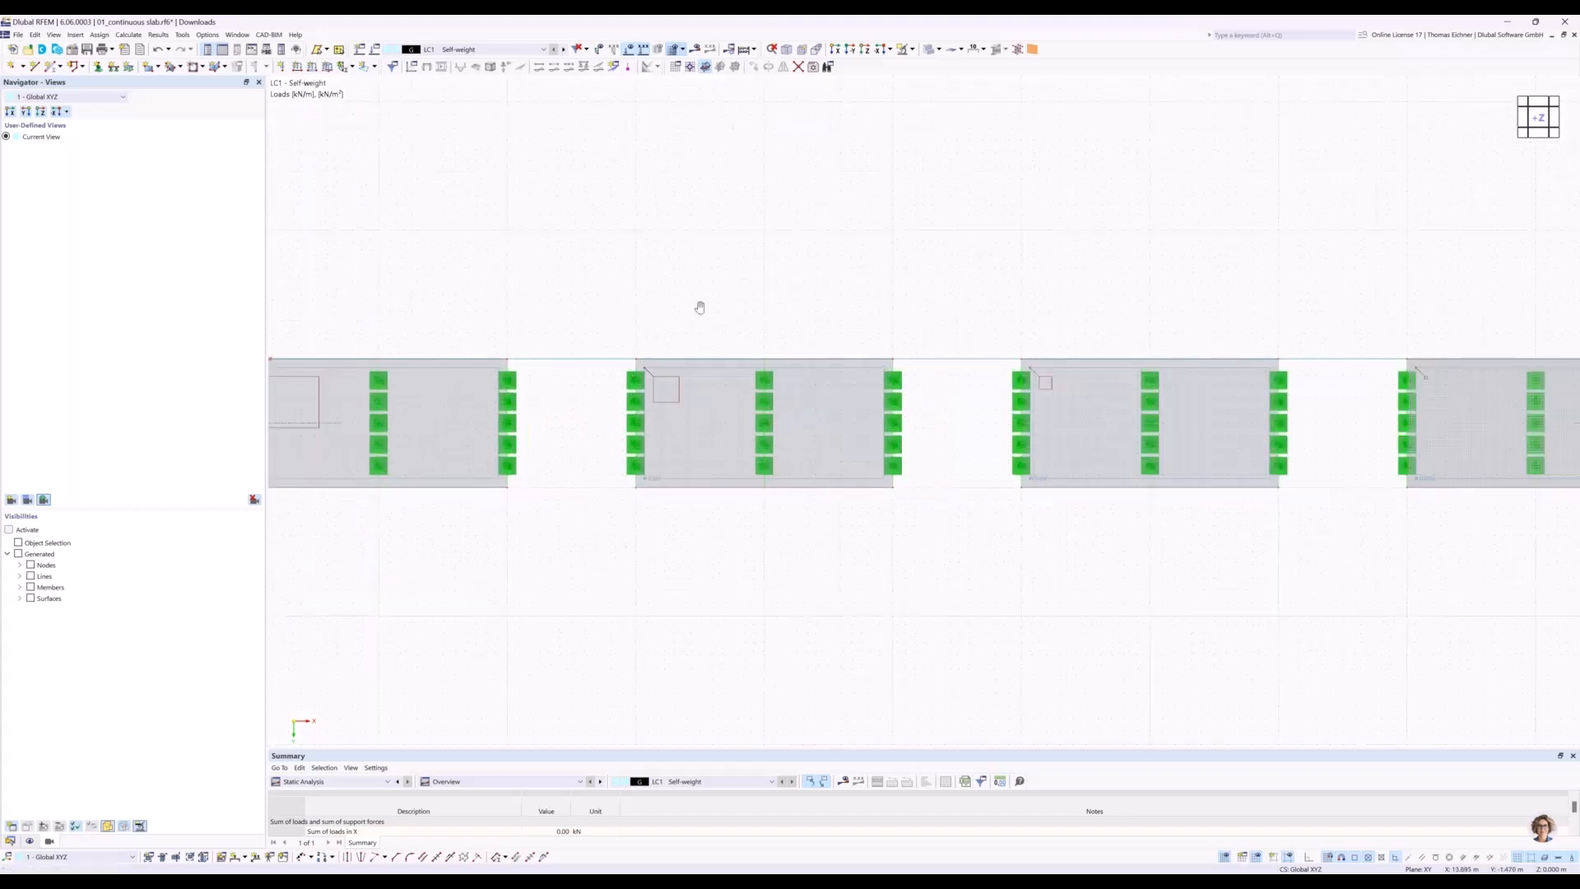
pyautogui.moveTo(698, 306); pyautogui.dragTo(804, 425, button='middle')
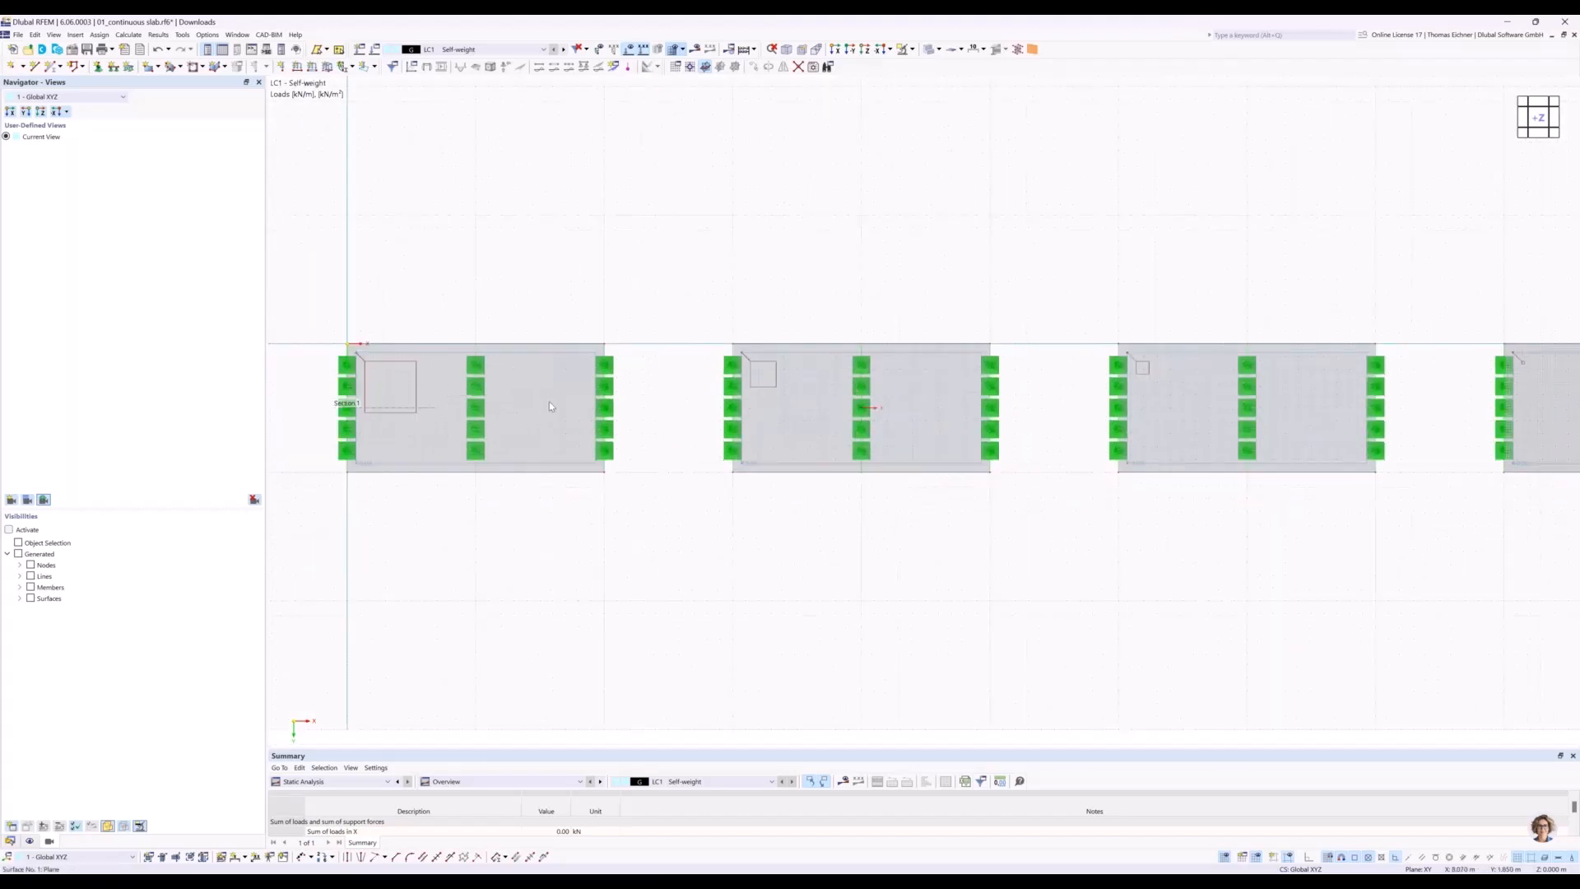
pyautogui.moveTo(516, 260); pyautogui.dragTo(657, 265, button='middle')
pyautogui.scroll(-1, 657, 265)
pyautogui.scroll(5, 654, 432)
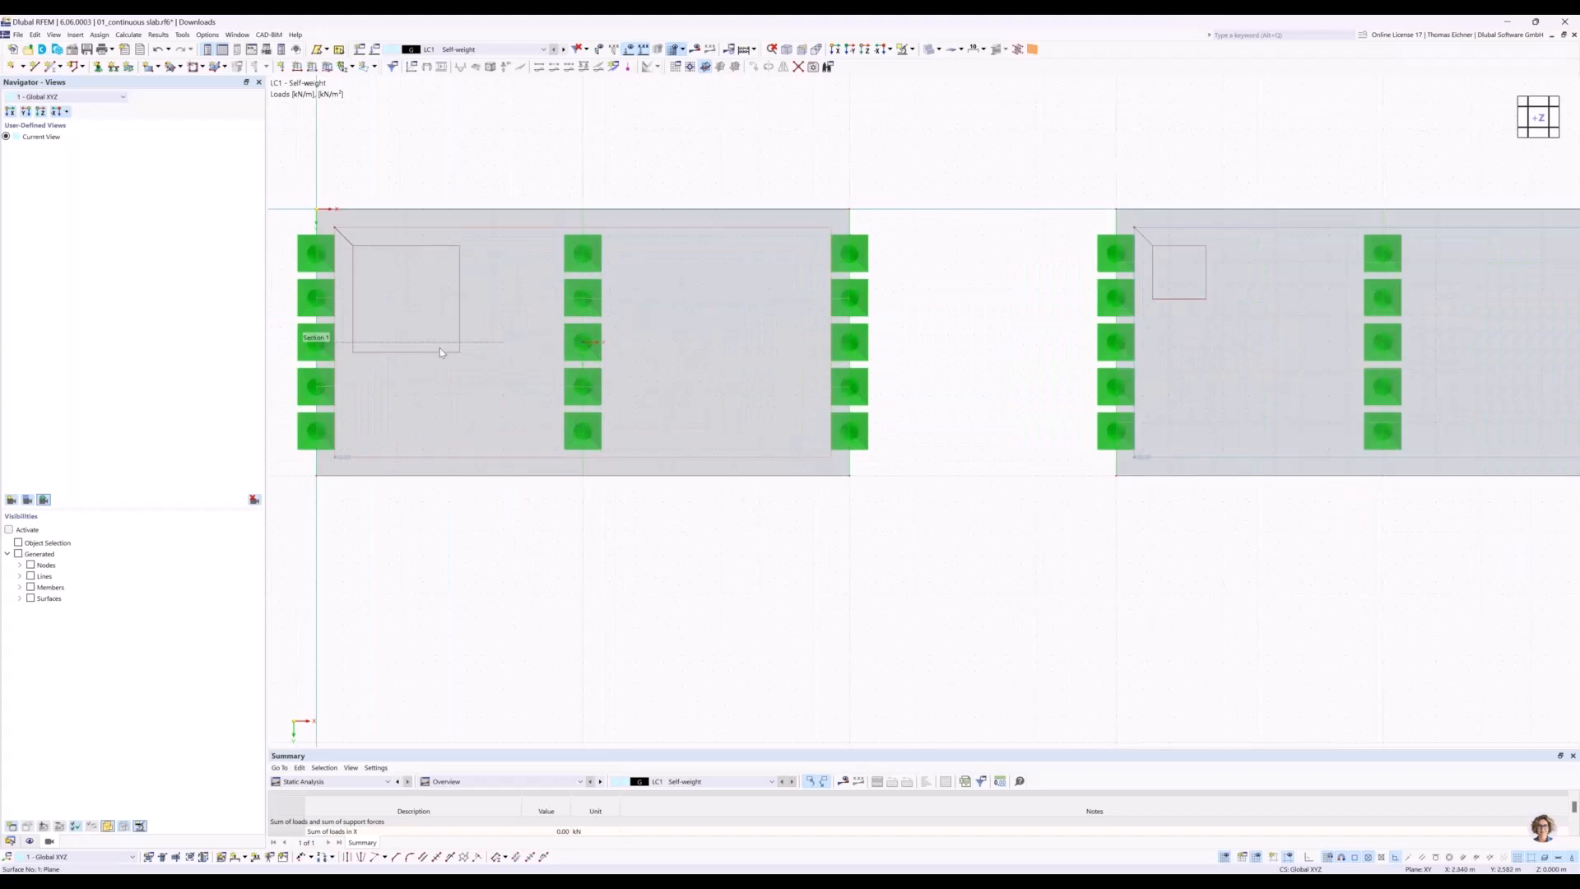
pyautogui.click(938, 49)
pyautogui.click(959, 64)
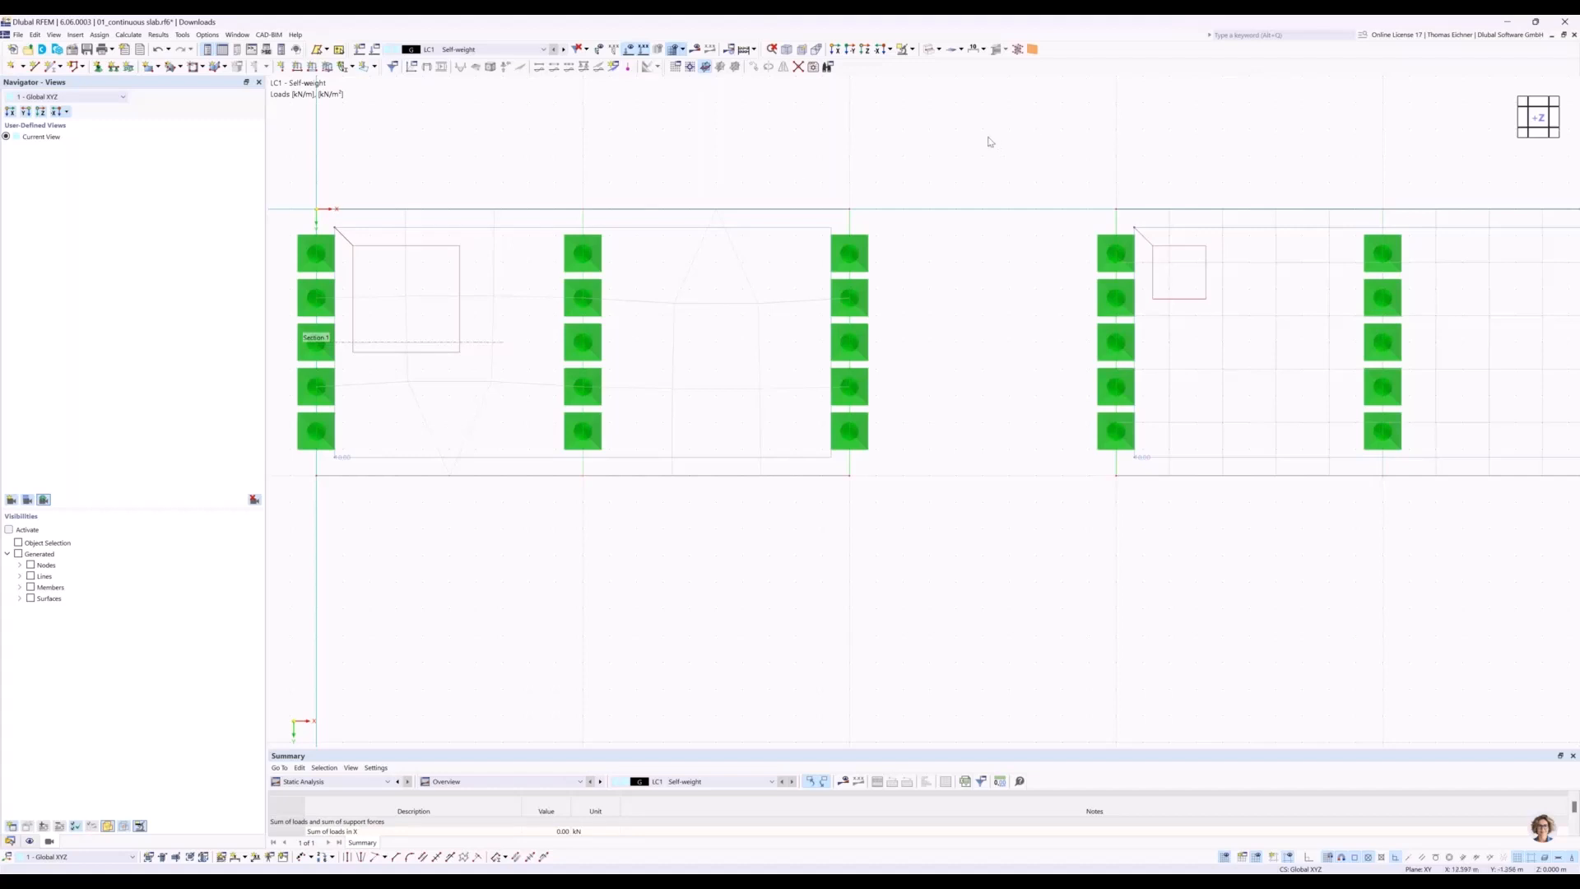
# Examine the FE mesh density of each of the four slabs in plan view.
pyautogui.moveTo(930, 159); pyautogui.dragTo(856, 156, button='middle')
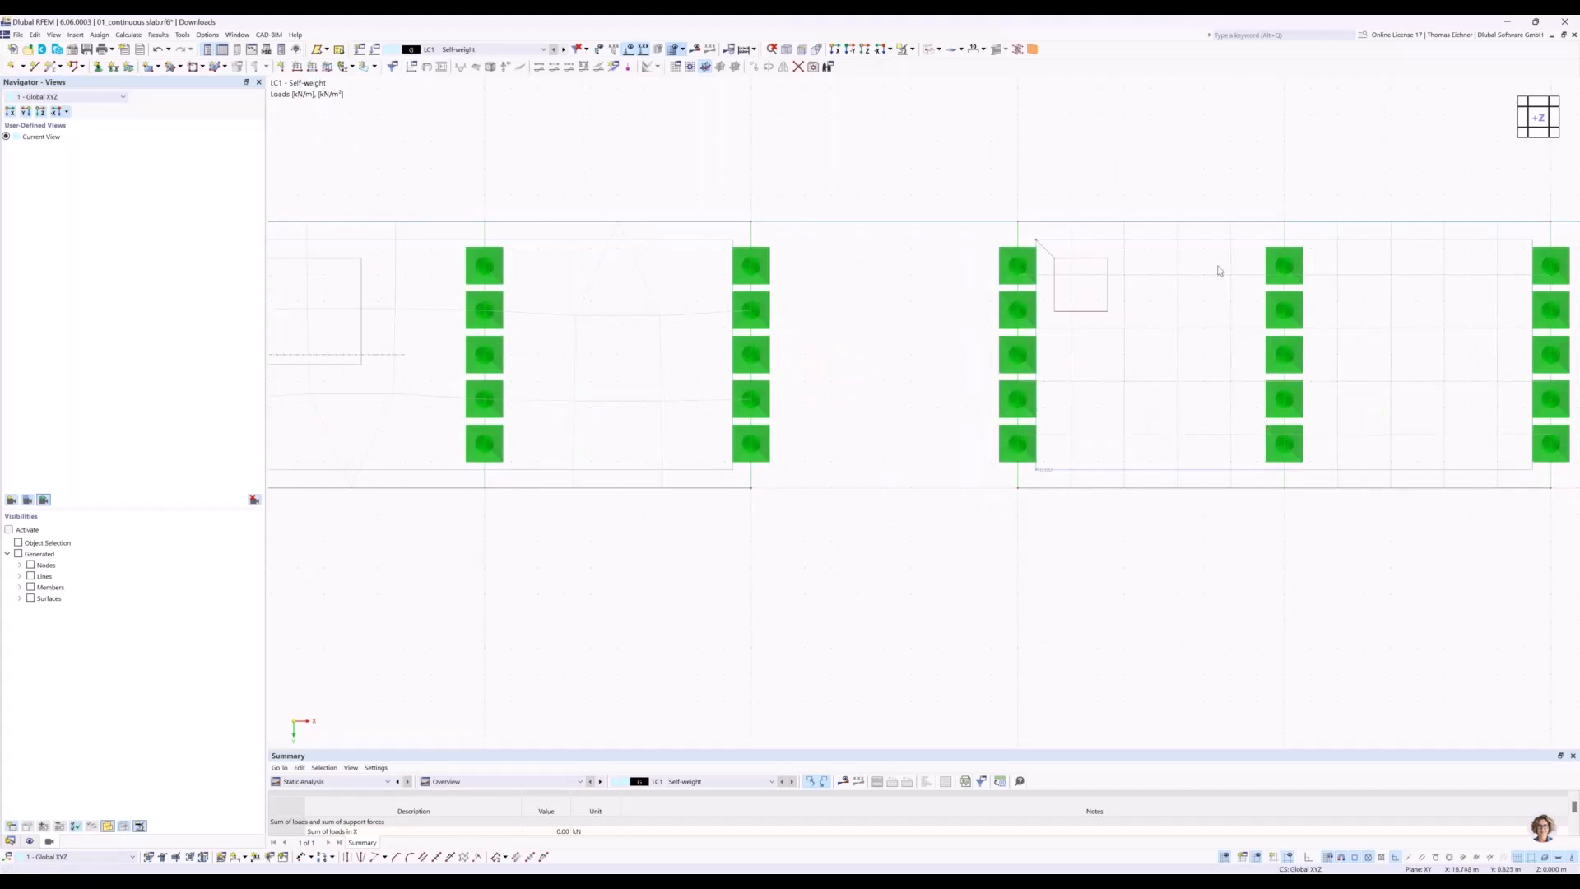
pyautogui.scroll(-2, 1219, 269)
pyautogui.moveTo(1357, 200); pyautogui.dragTo(750, 195, button='middle')
pyautogui.moveTo(1147, 191); pyautogui.dragTo(691, 210, button='middle')
pyautogui.moveTo(876, 204); pyautogui.dragTo(712, 231, button='middle')
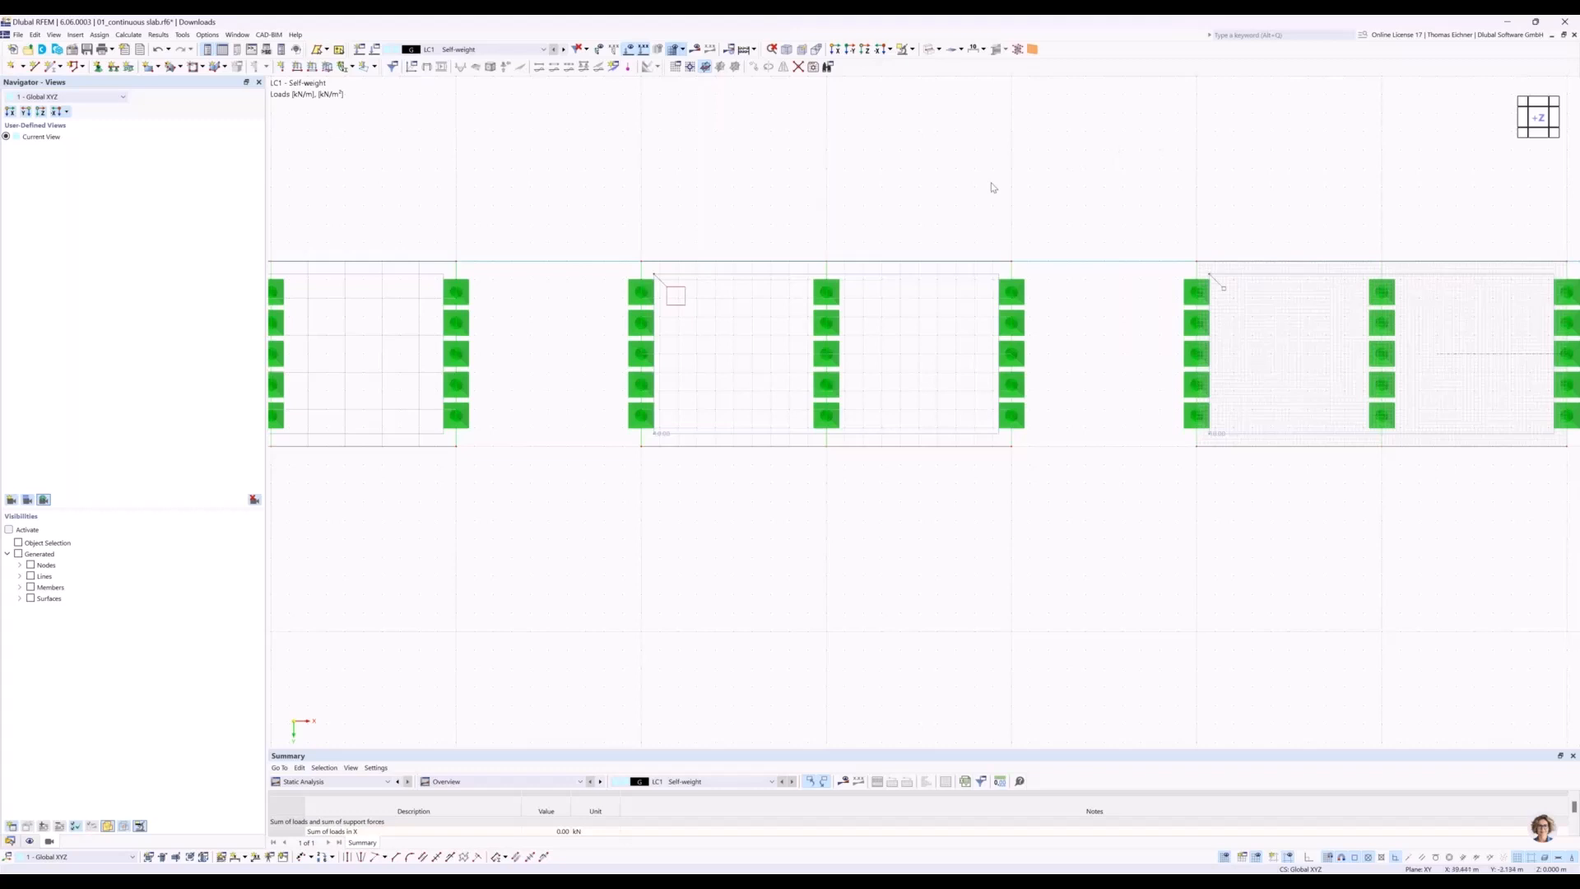
pyautogui.scroll(-1, 991, 187)
pyautogui.scroll(-2, 866, 174)
pyautogui.moveTo(793, 193); pyautogui.dragTo(882, 260, button='middle')
pyautogui.scroll(-2, 873, 255)
# Show the deformation results again and view the model along -Y to compare the deflection curves of the slabs and the beam.
pyautogui.click(695, 51)
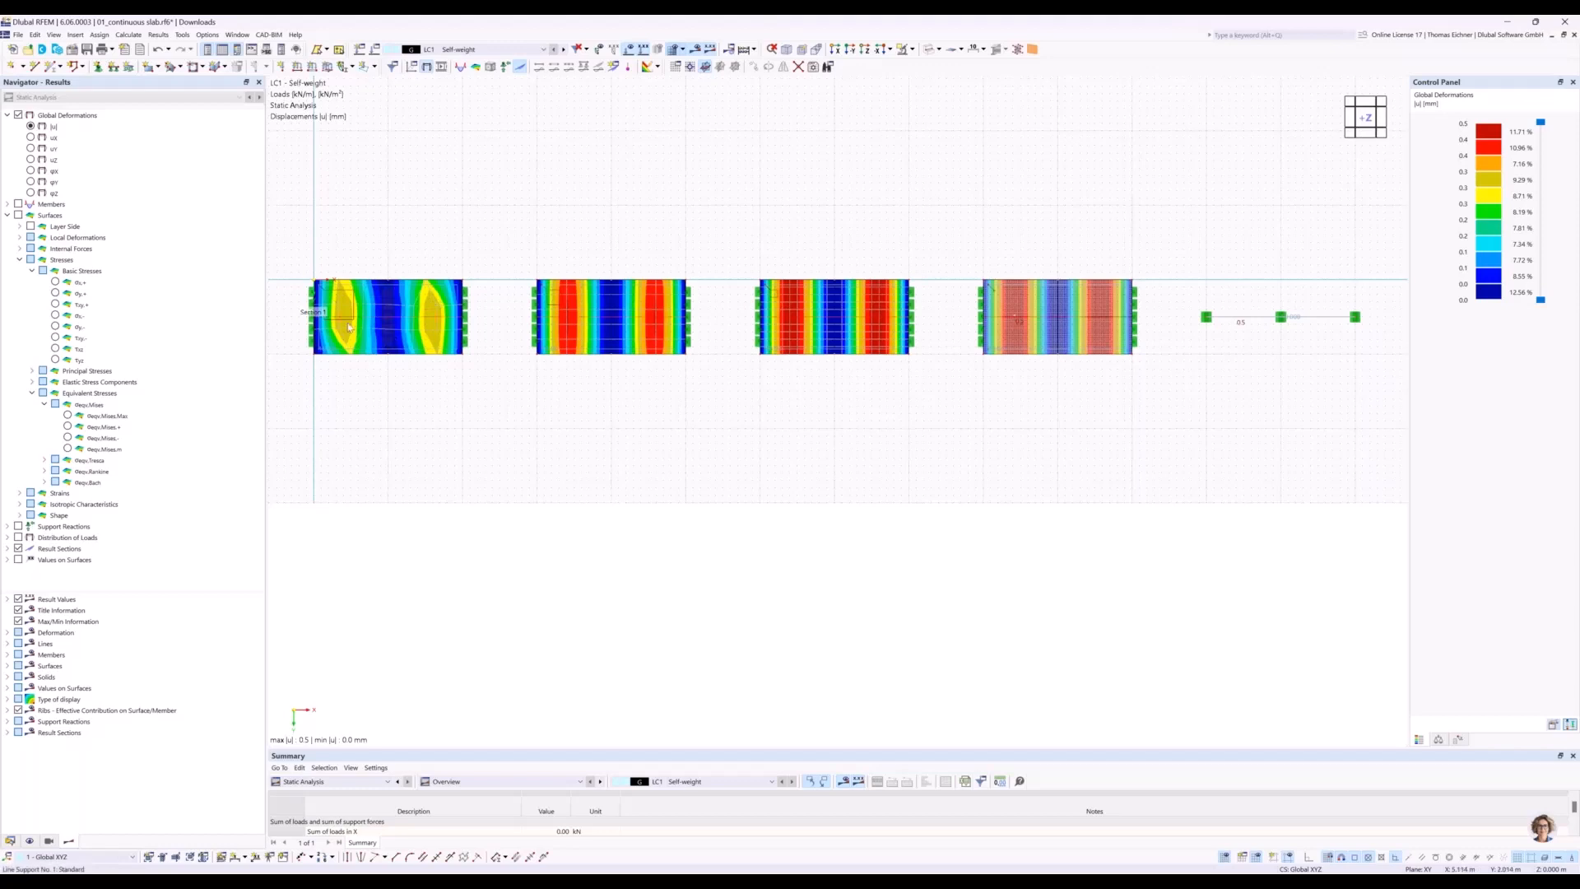
pyautogui.click(849, 51)
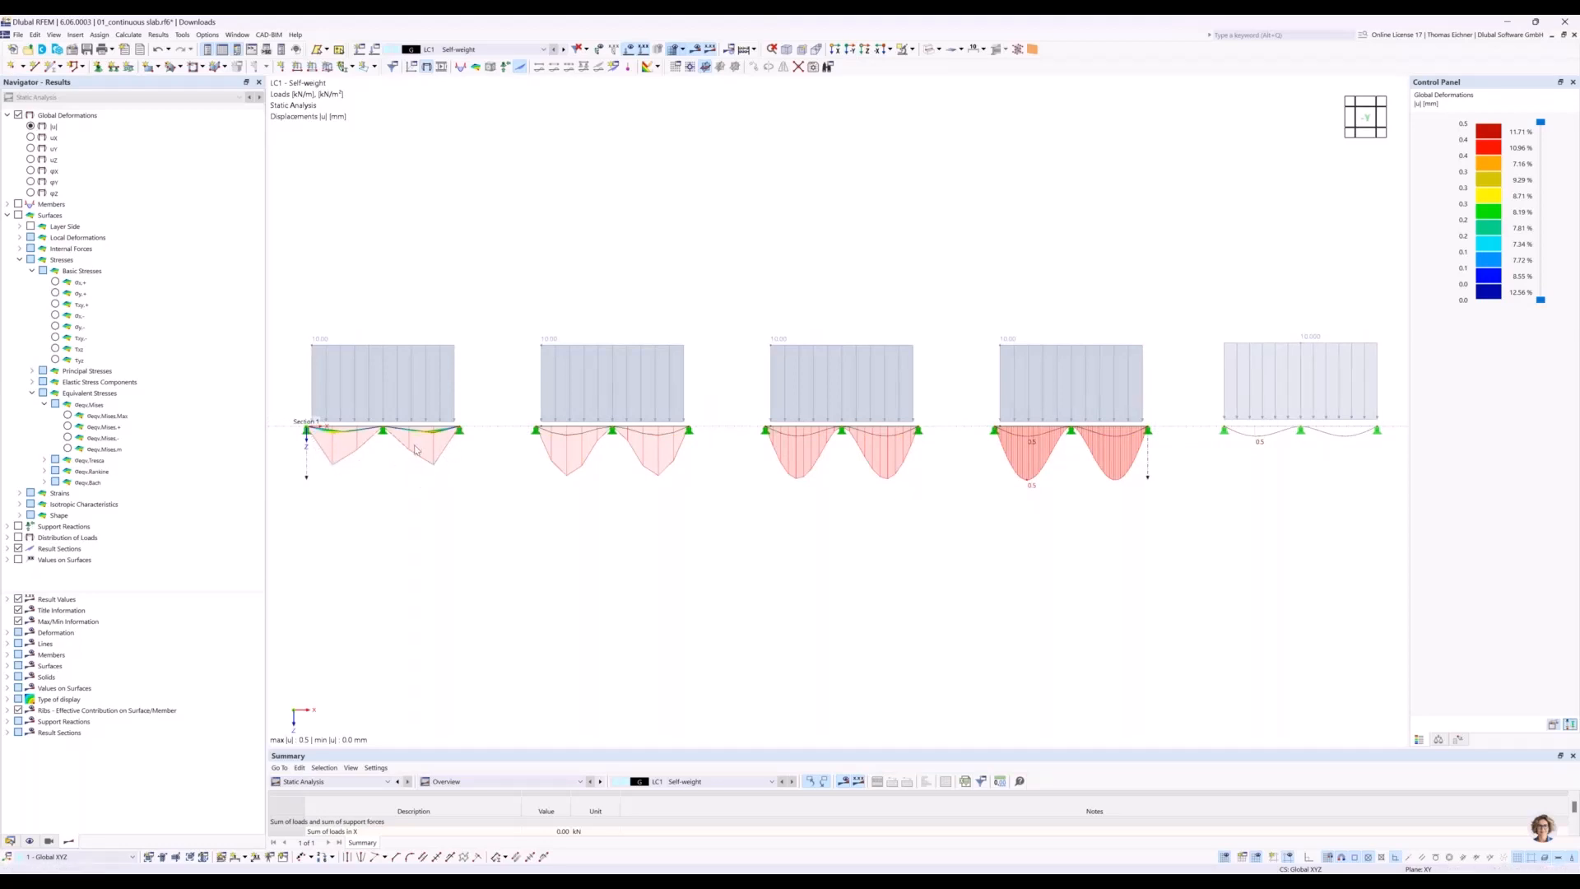
pyautogui.scroll(1, 1124, 348)
pyautogui.moveTo(752, 251); pyautogui.dragTo(896, 219, button='middle')
pyautogui.scroll(-1, 861, 217)
pyautogui.scroll(1, 861, 217)
pyautogui.scroll(-1, 879, 224)
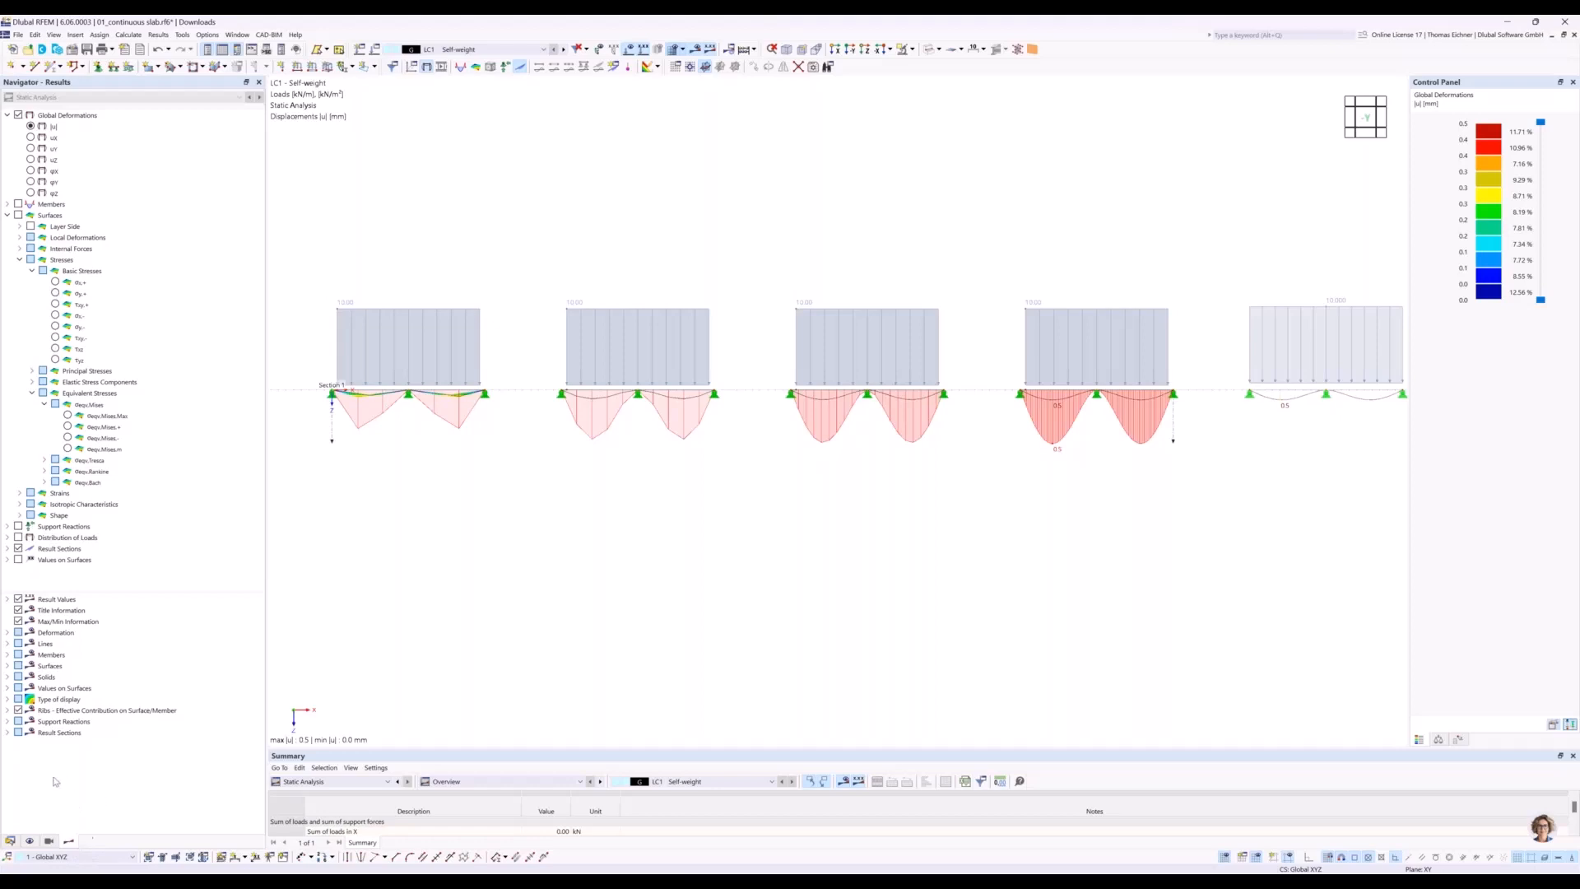
# Set the result section display to show values at Local Extremes.
pyautogui.click(8, 732)
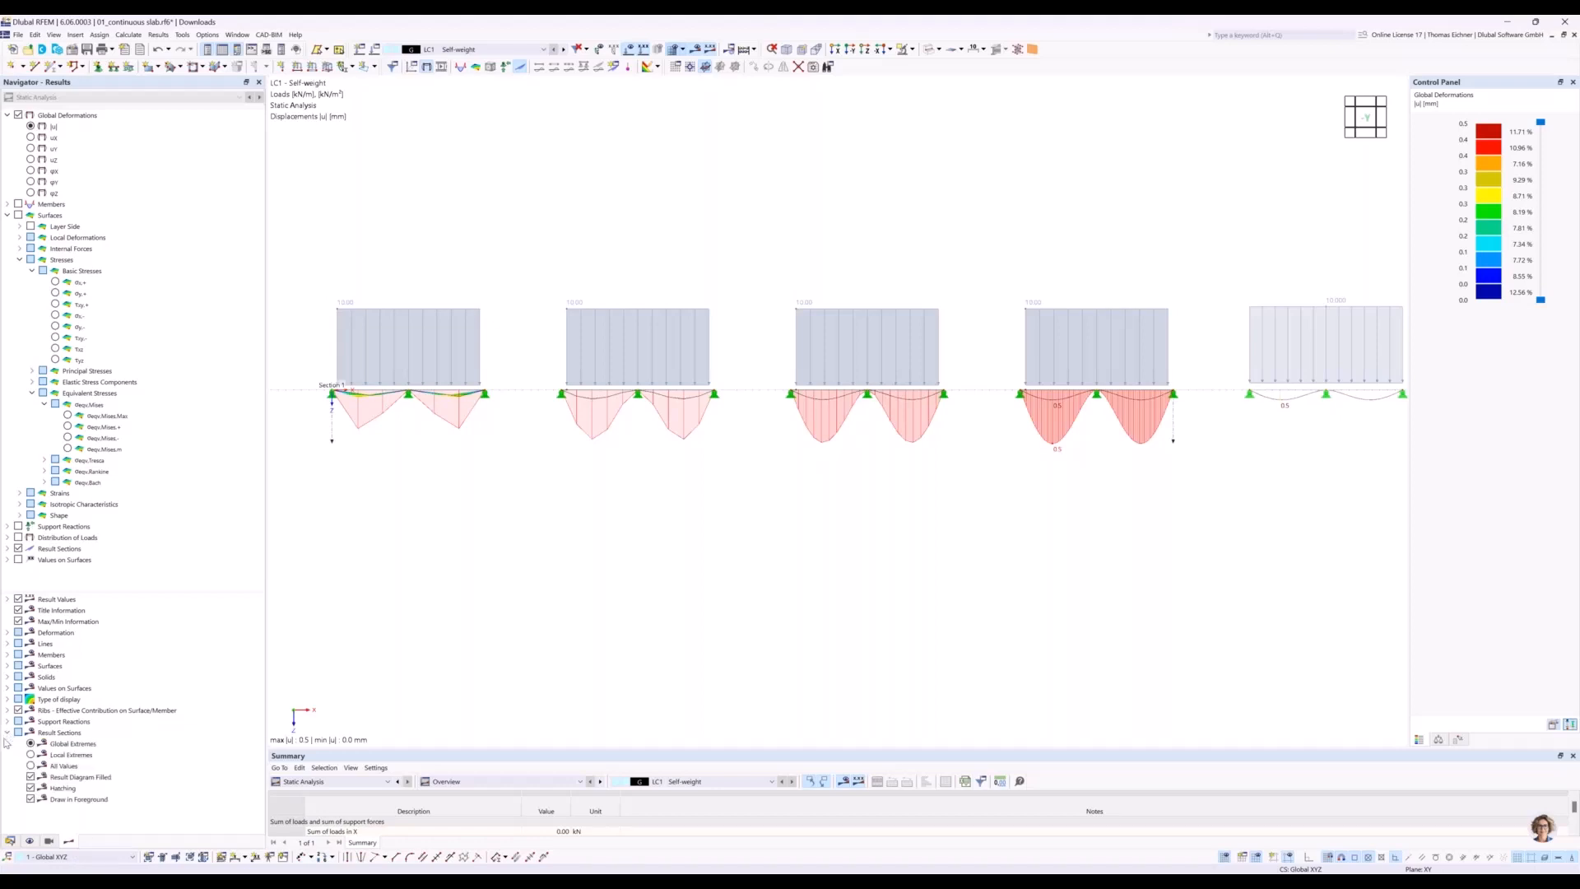
pyautogui.click(31, 755)
pyautogui.moveTo(926, 553); pyautogui.dragTo(904, 574, button='middle')
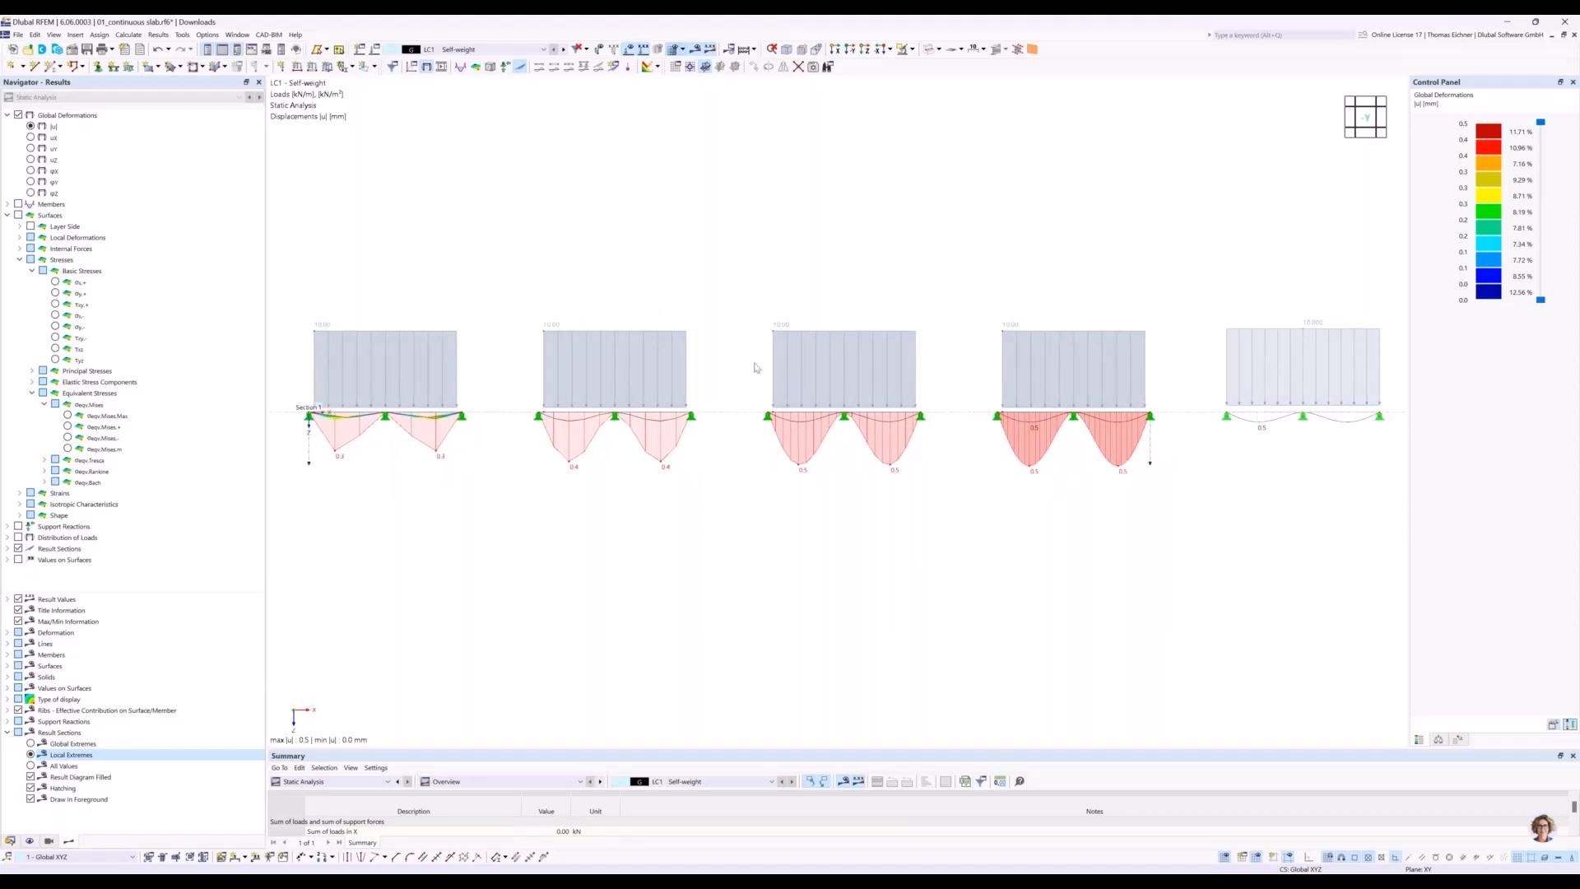
# Display the member bending moment My on the beam.
pyautogui.moveTo(617, 221); pyautogui.dragTo(672, 220, button='middle')
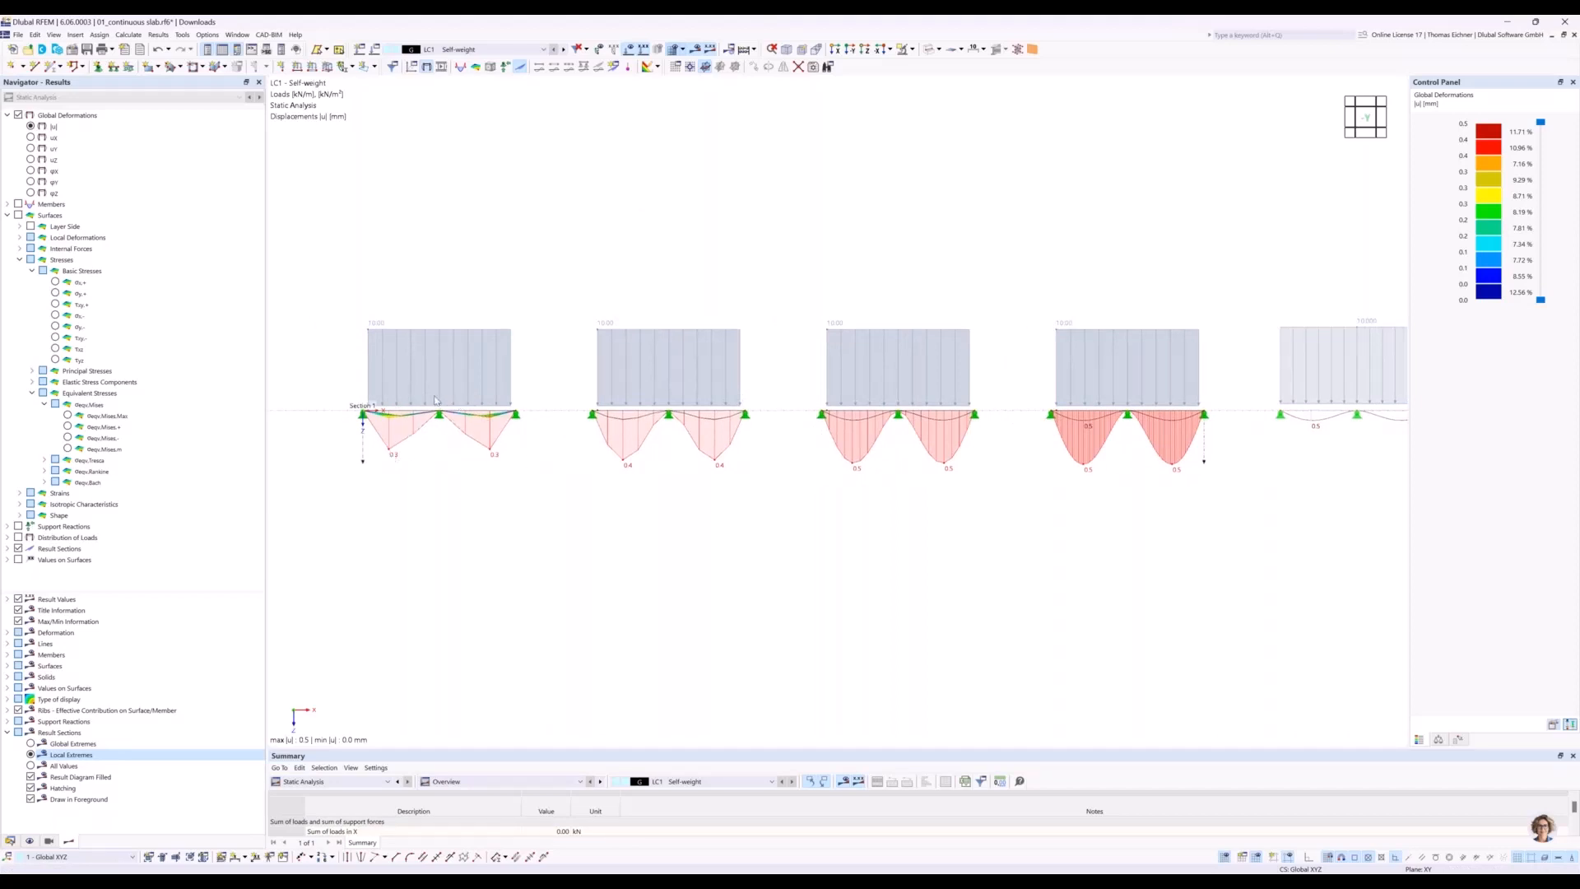
pyautogui.moveTo(825, 280); pyautogui.dragTo(873, 277, button='middle')
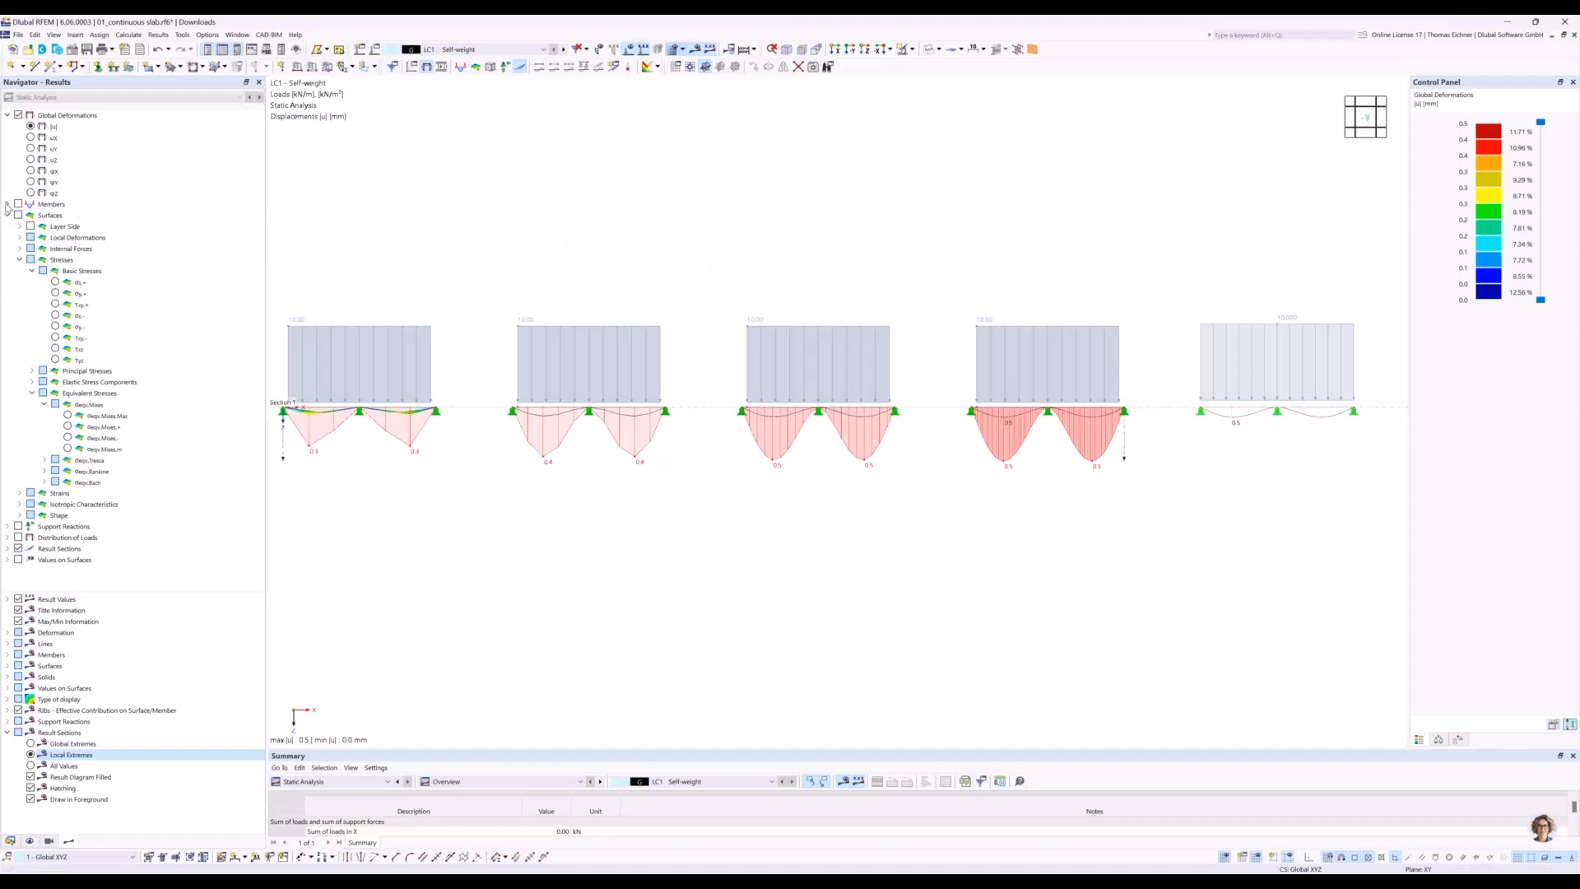
pyautogui.click(6, 205)
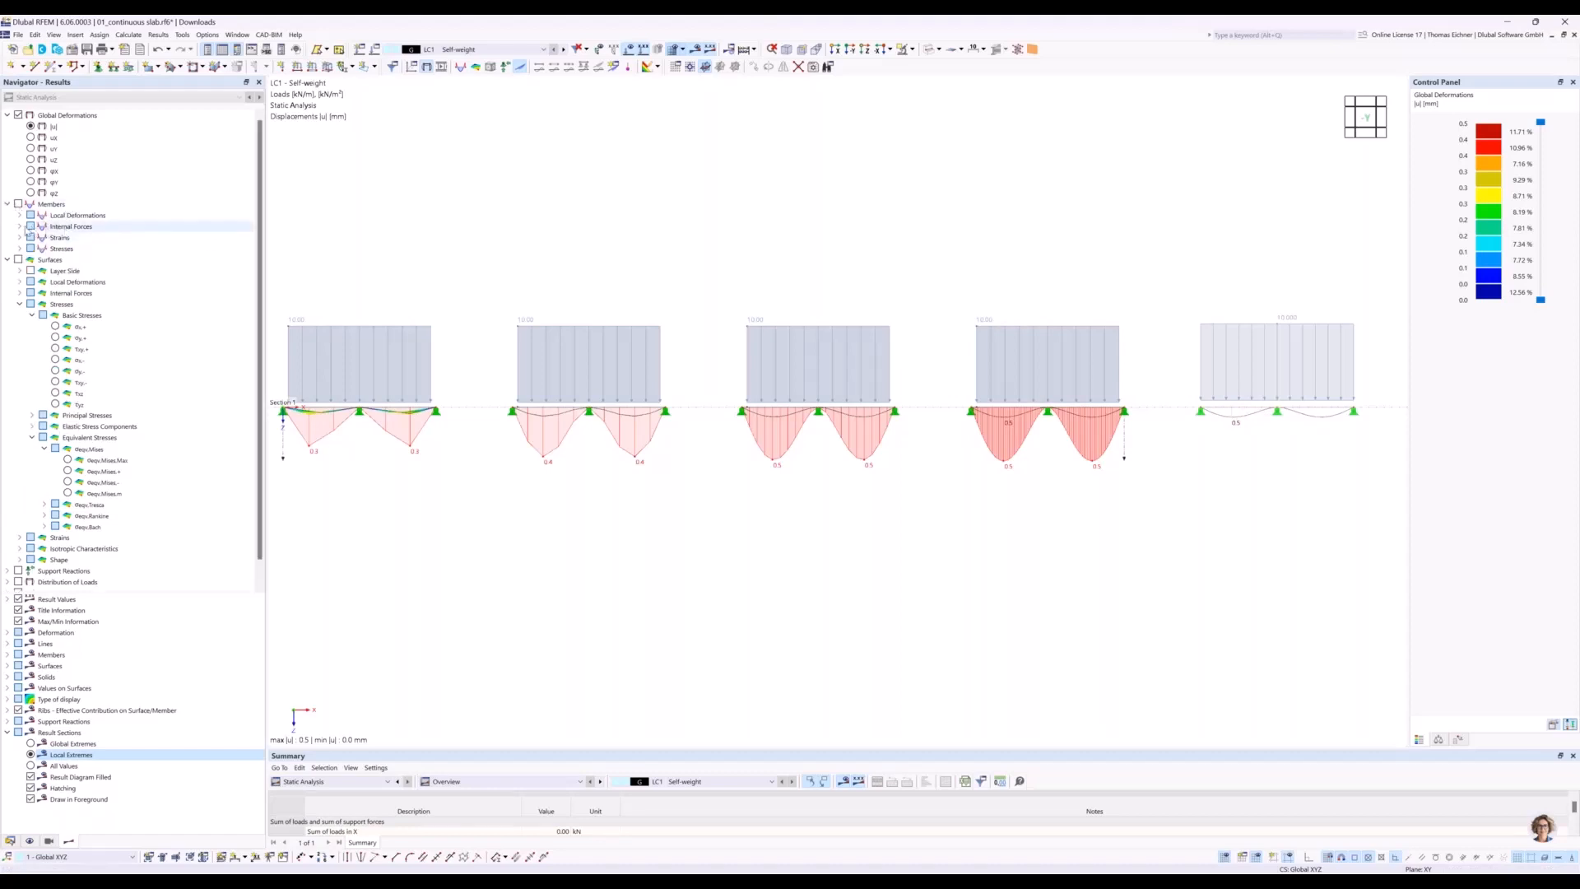
pyautogui.click(19, 226)
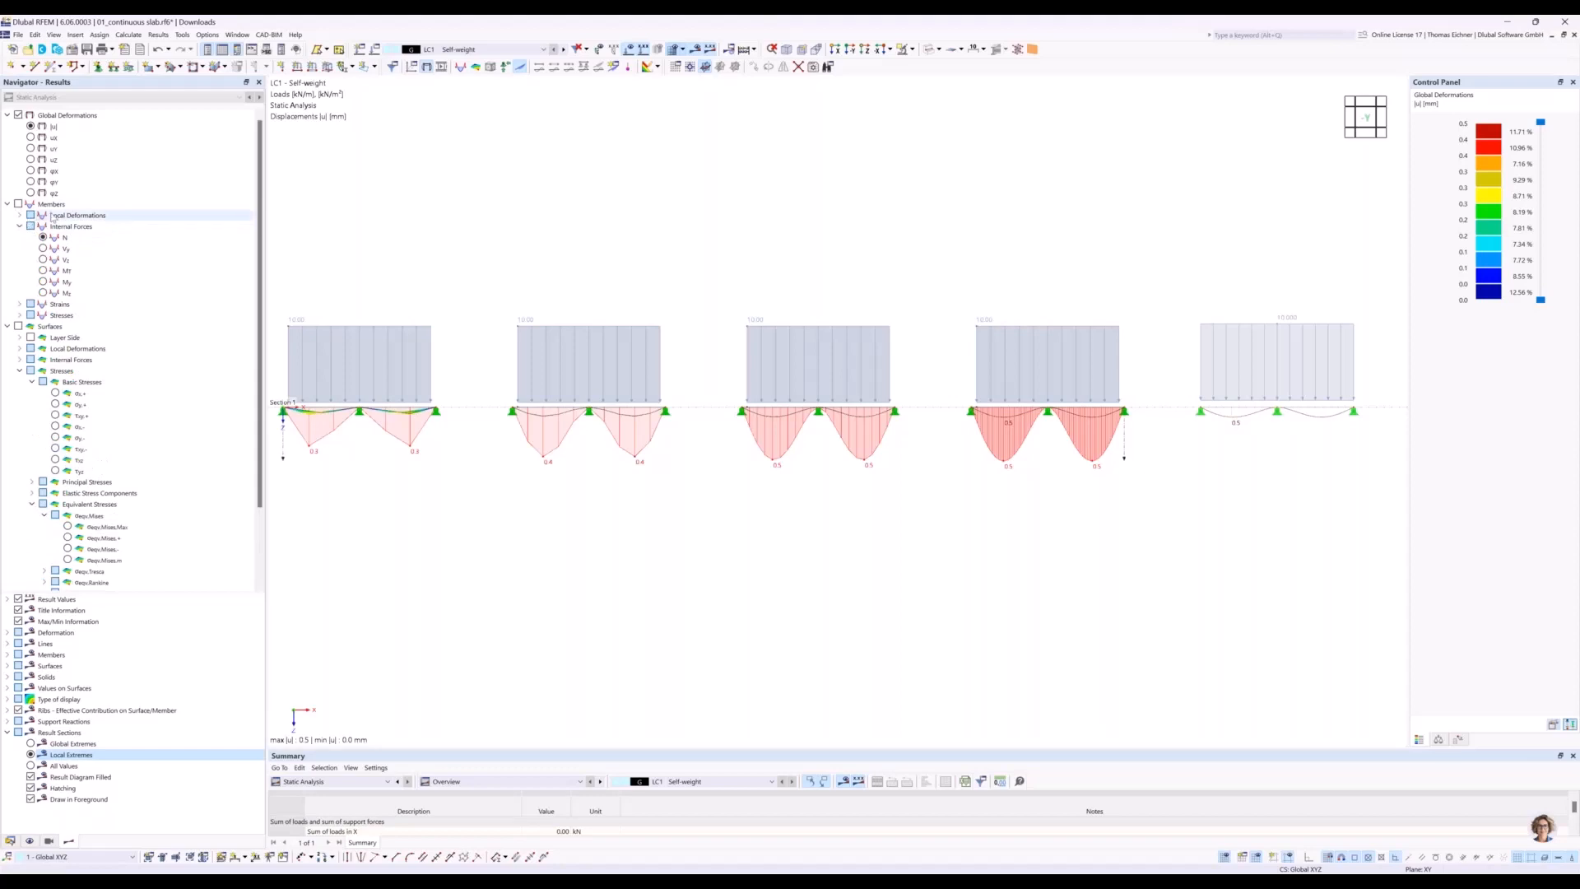
pyautogui.click(45, 283)
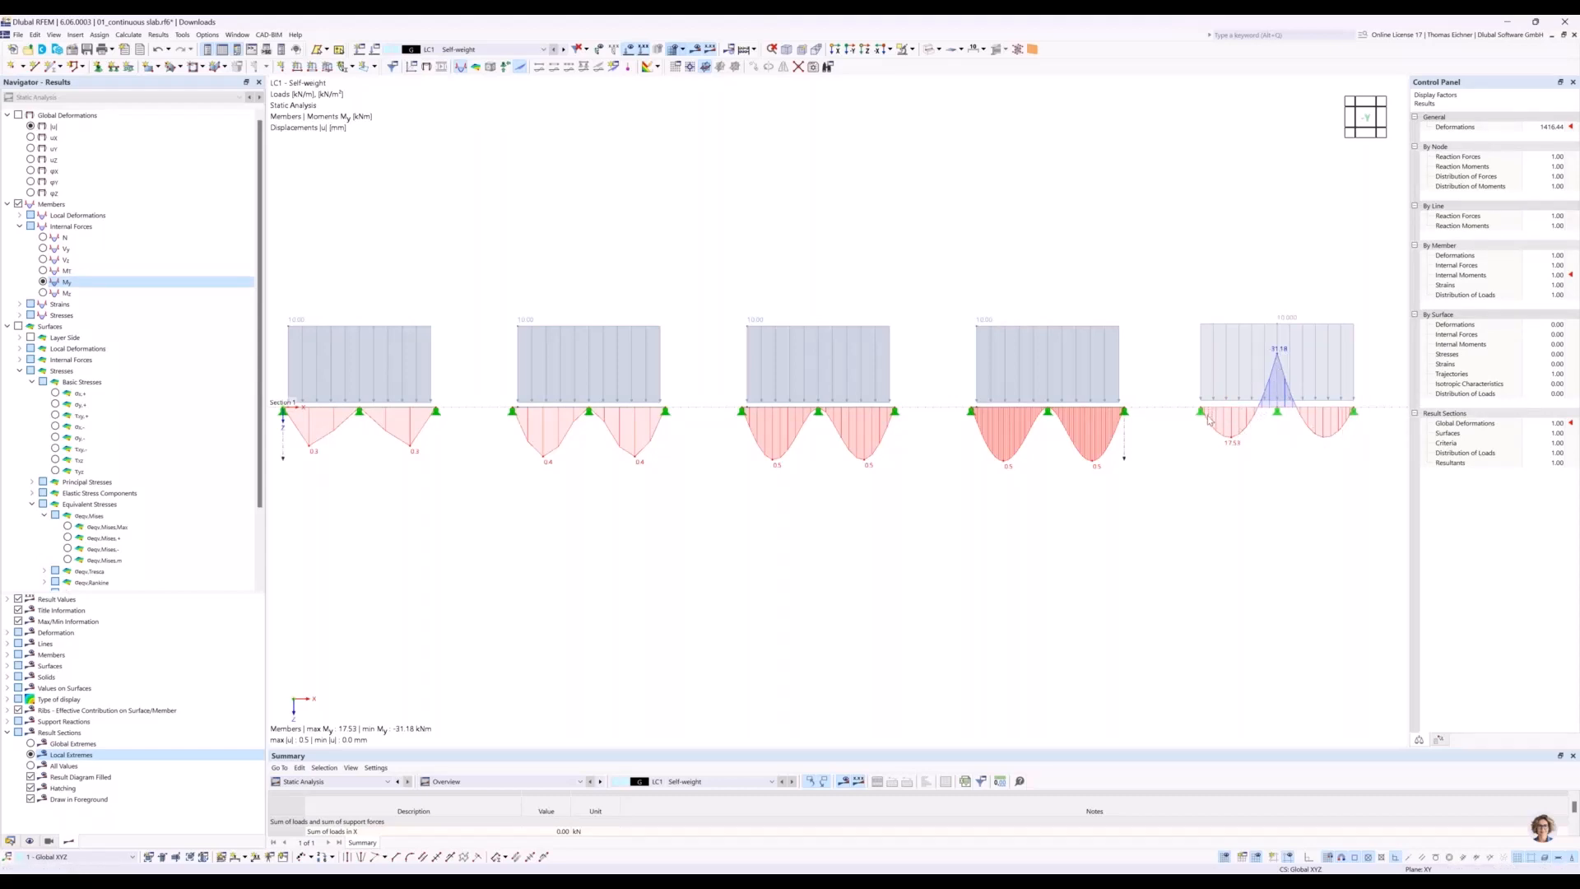
pyautogui.moveTo(614, 222); pyautogui.dragTo(670, 222, button='middle')
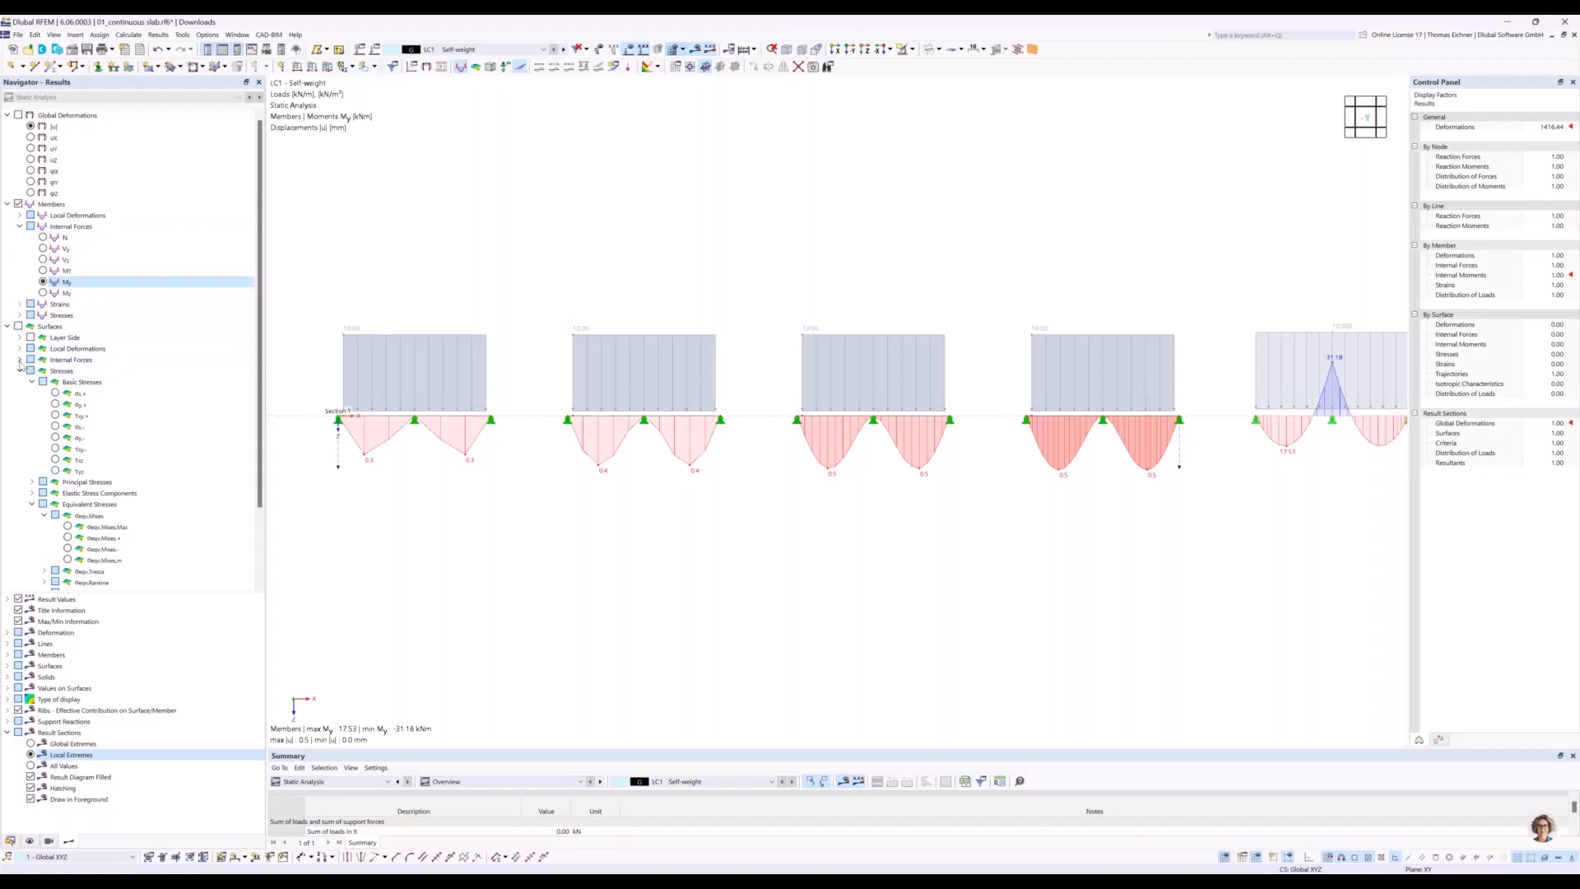
# Display the surface moment my along the result section and compare the four slabs with the beam's My diagram.
pyautogui.click(20, 360)
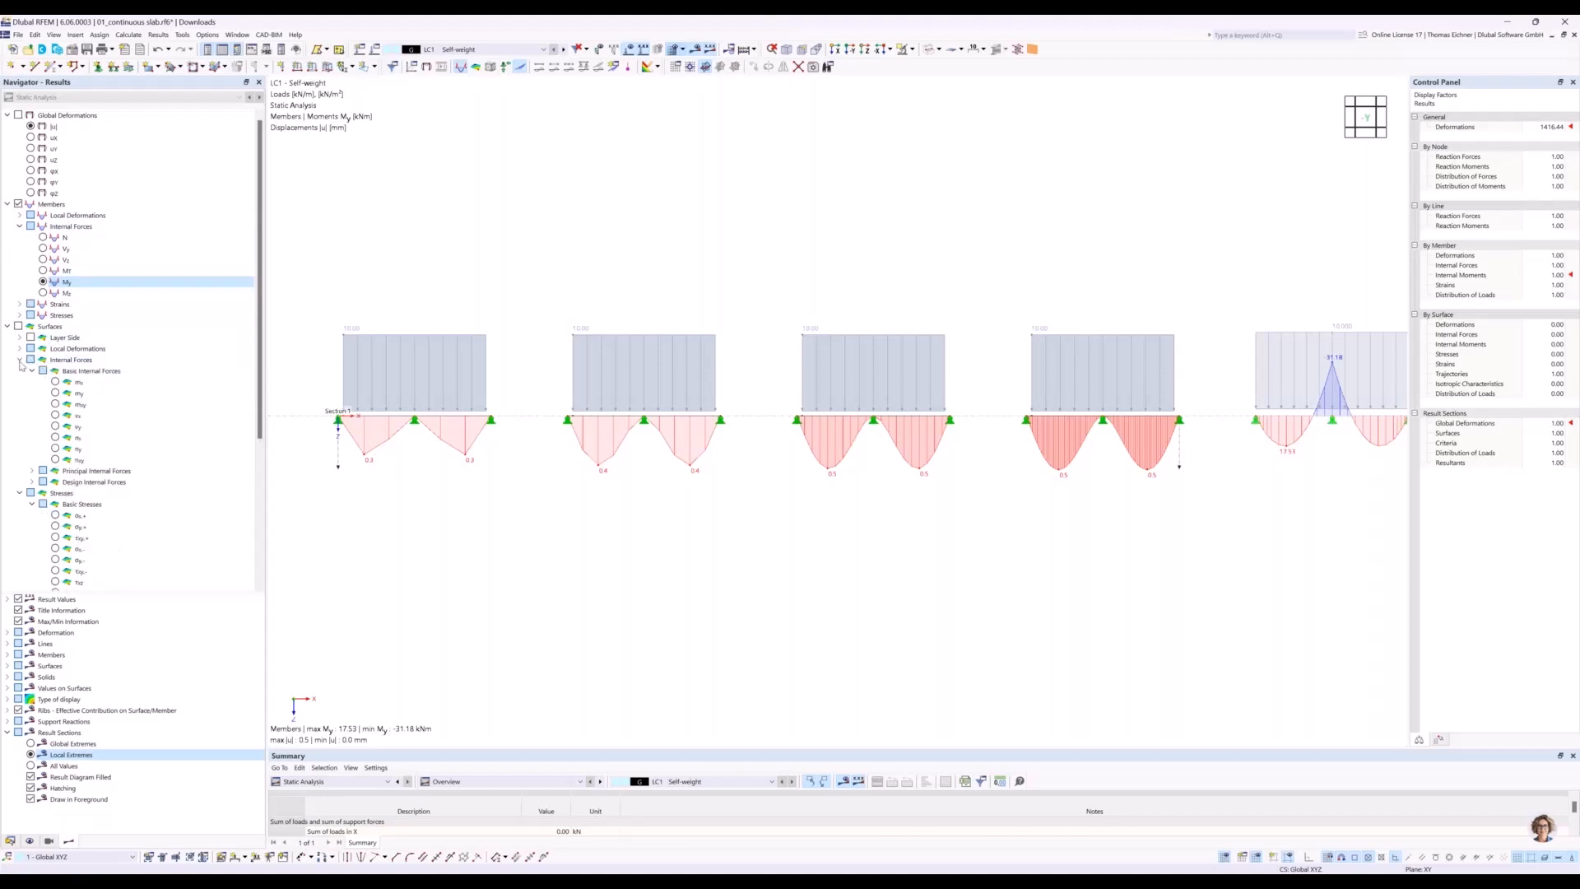
pyautogui.click(76, 394)
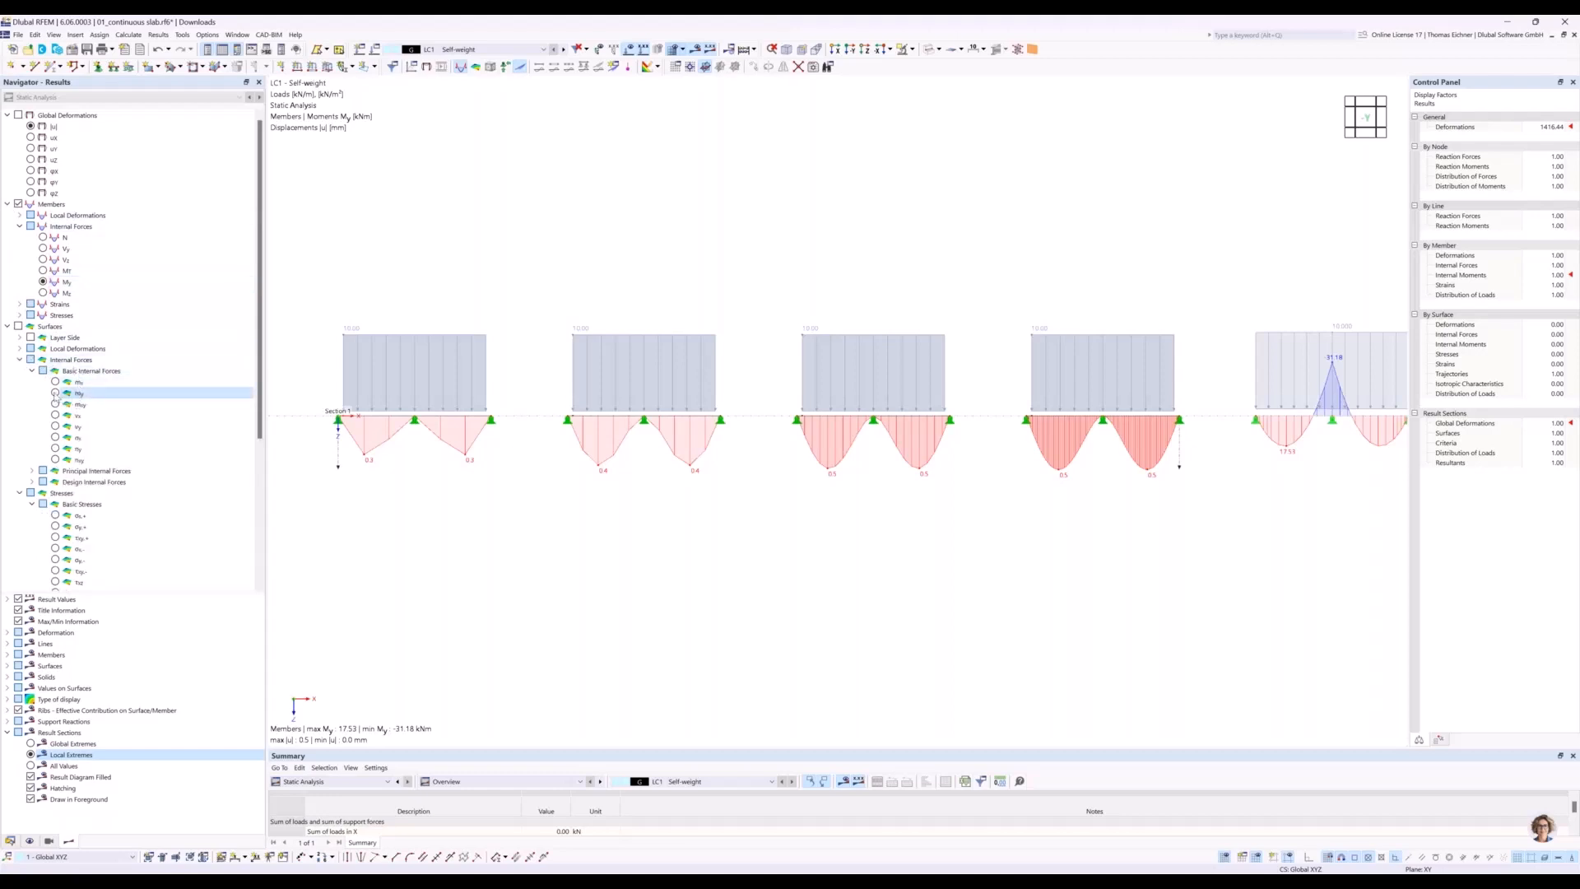
pyautogui.click(55, 393)
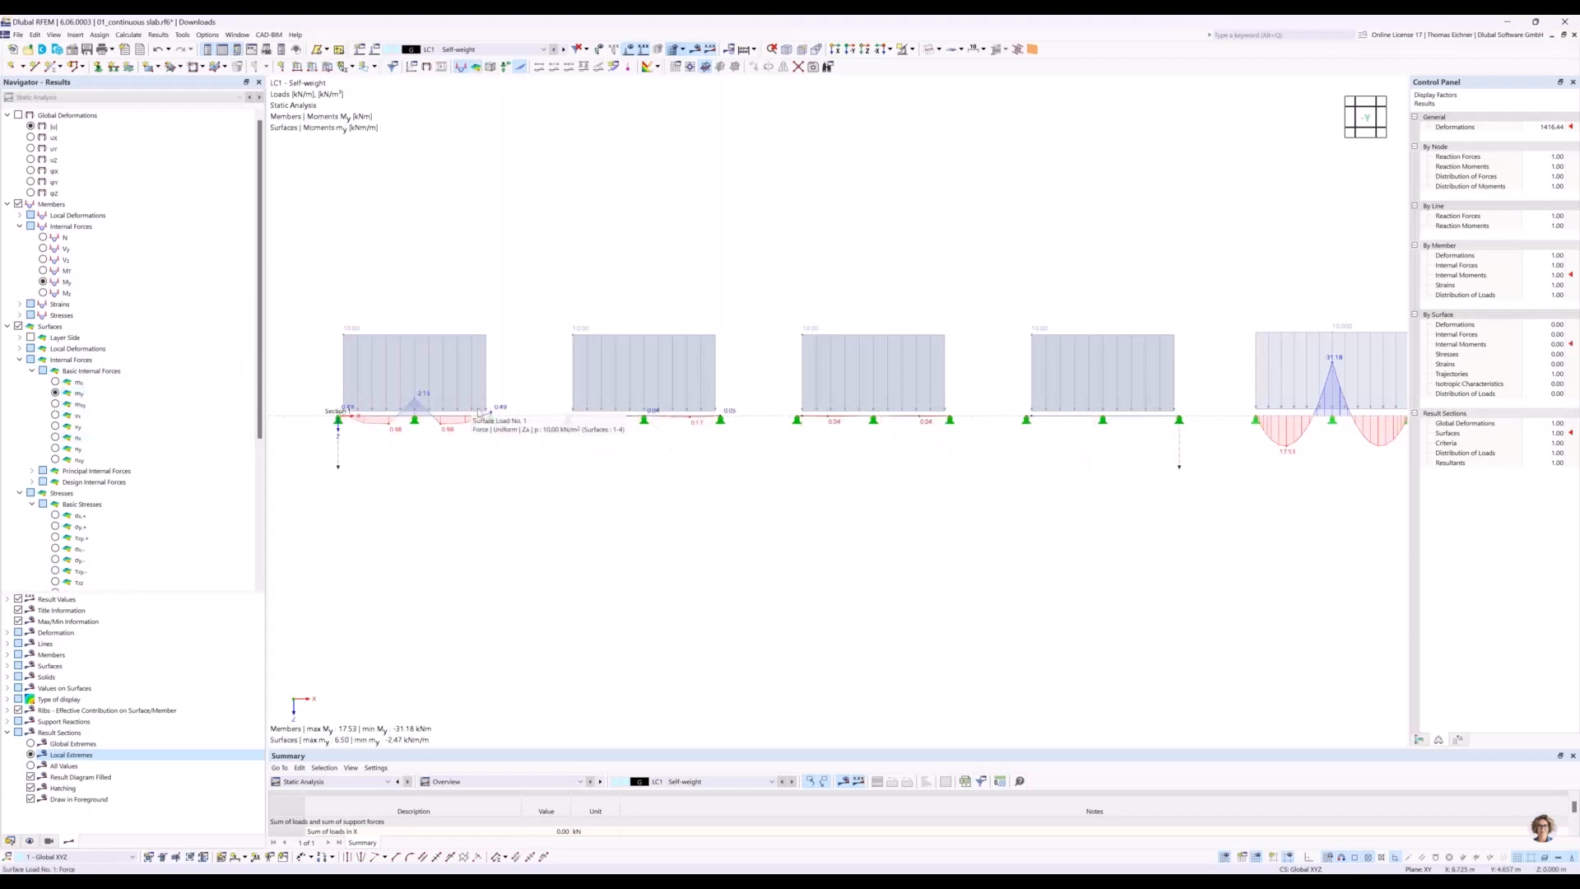
pyautogui.moveTo(1359, 489); pyautogui.dragTo(1276, 488, button='middle')
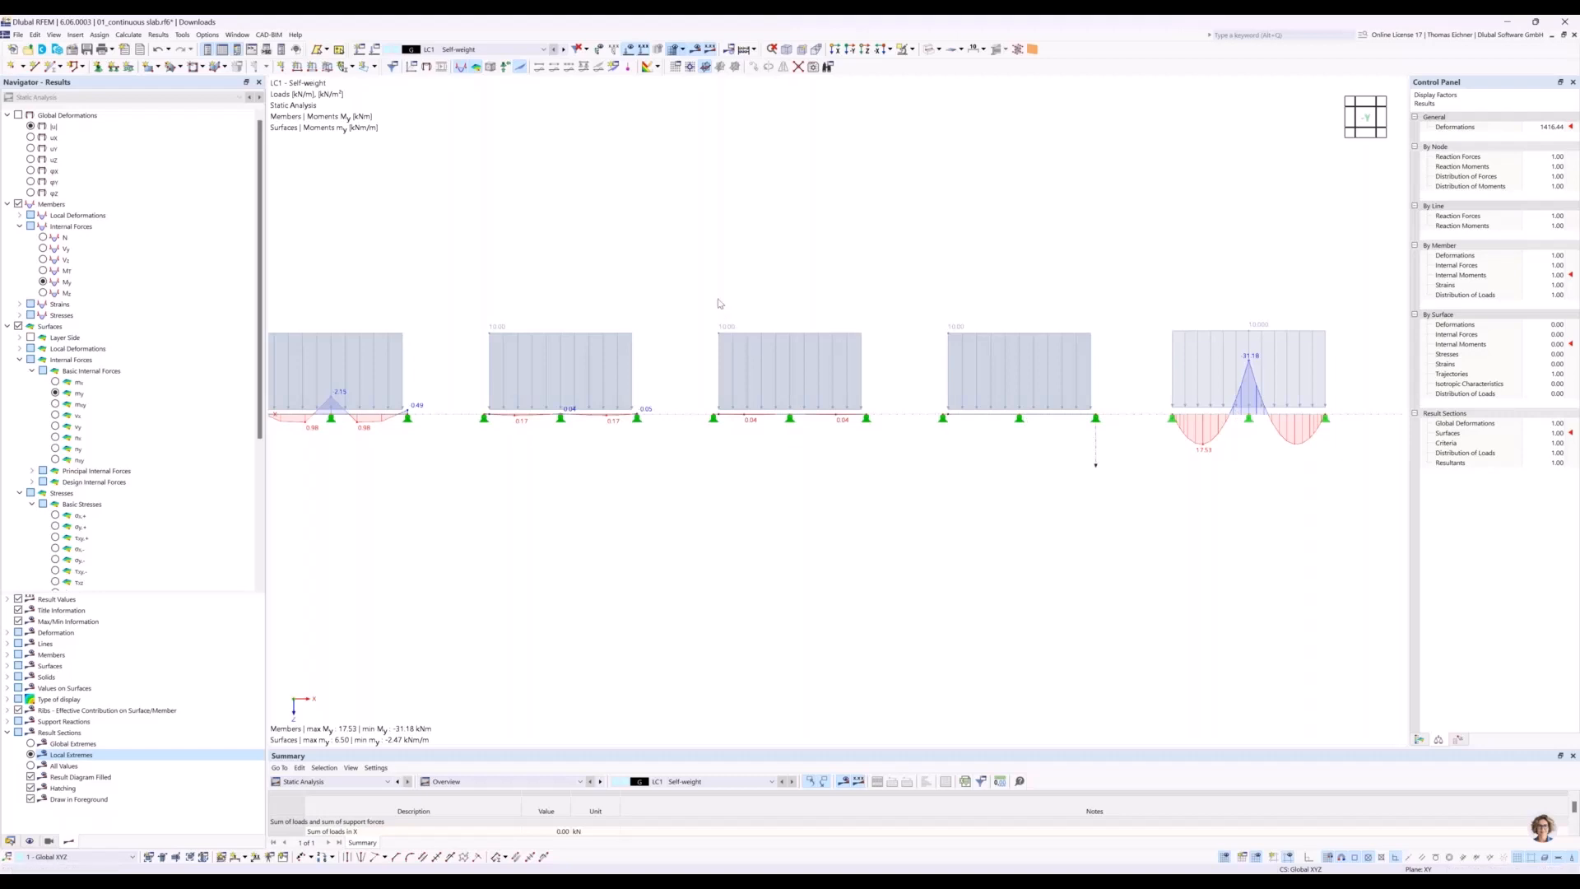
pyautogui.moveTo(718, 303); pyautogui.dragTo(759, 294, button='middle')
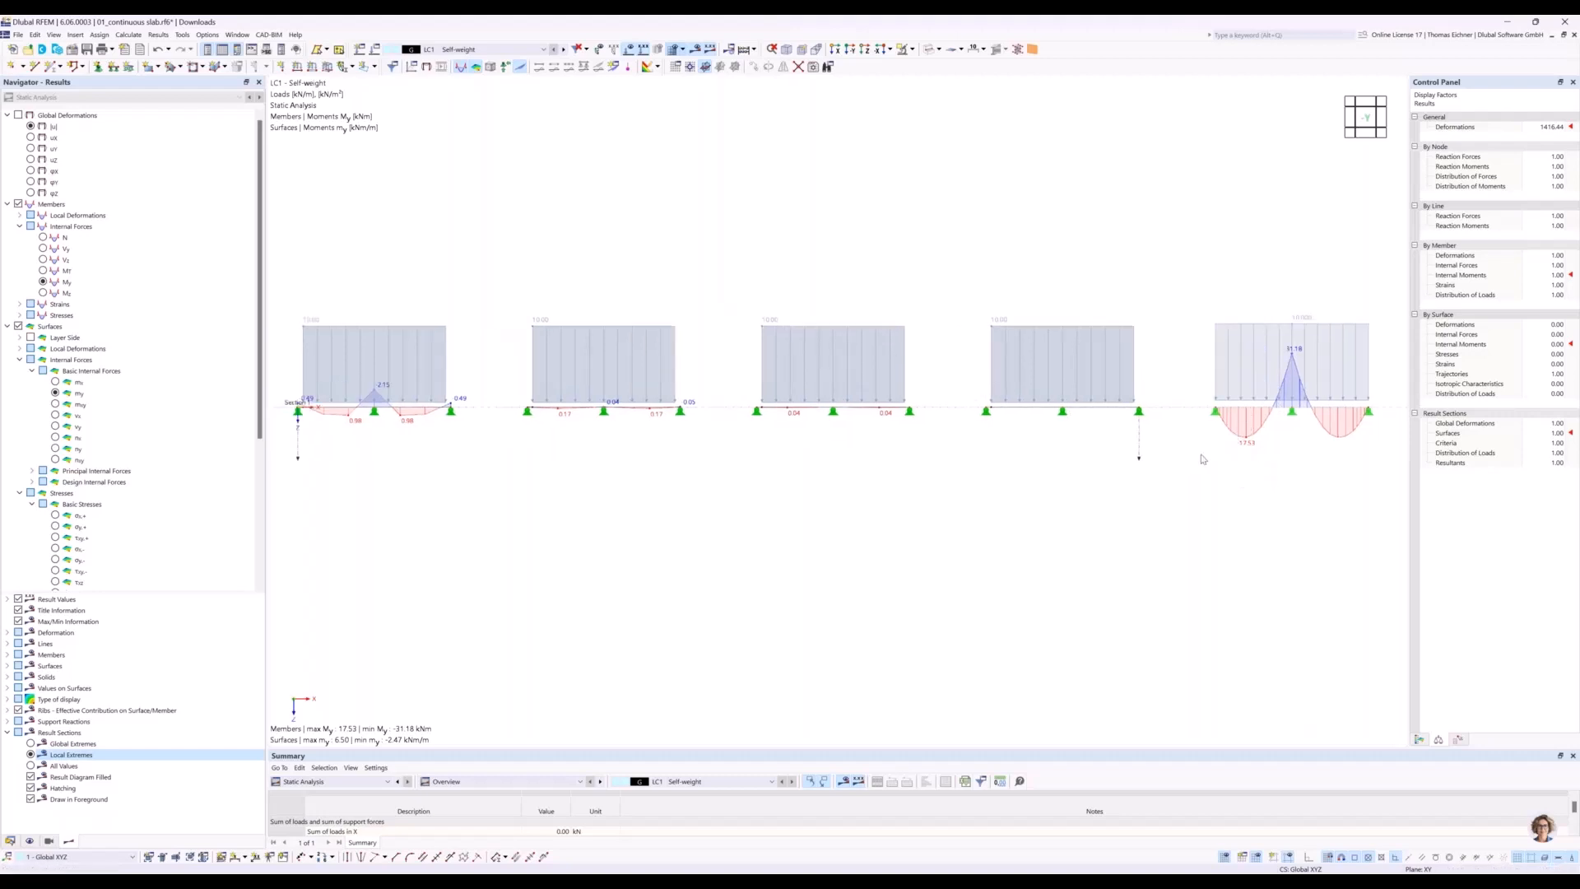
pyautogui.moveTo(1061, 465)
pyautogui.mouseDown(button='middle')
pyautogui.moveTo(991, 458)
pyautogui.moveTo(1085, 462)
pyautogui.mouseUp(button='middle')
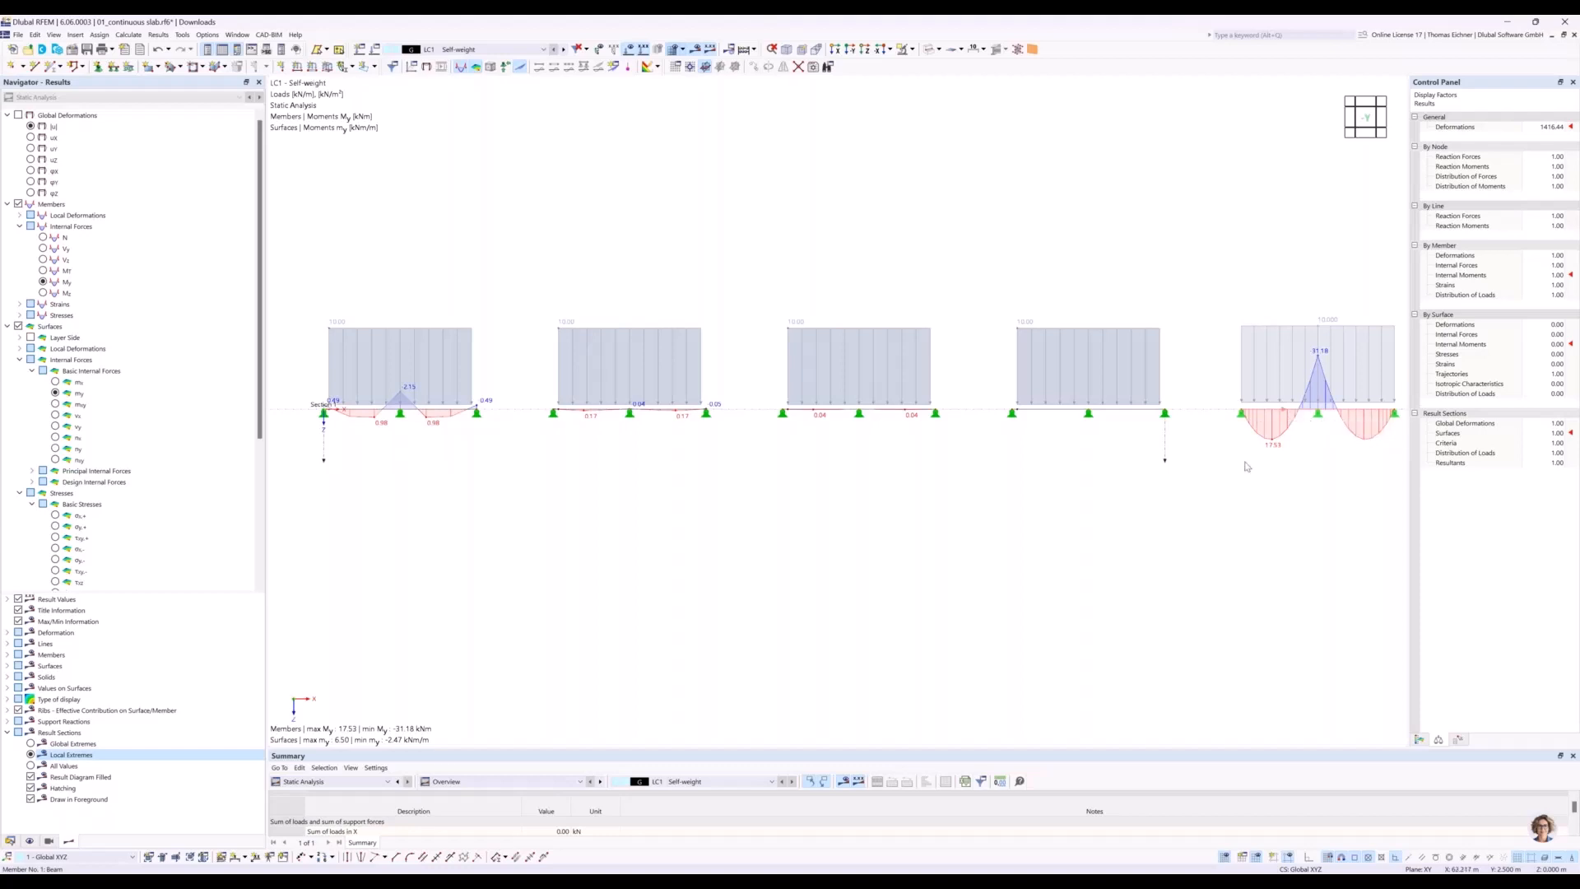
pyautogui.moveTo(1303, 420); pyautogui.dragTo(1135, 488, button='middle')
pyautogui.scroll(3, 1134, 487)
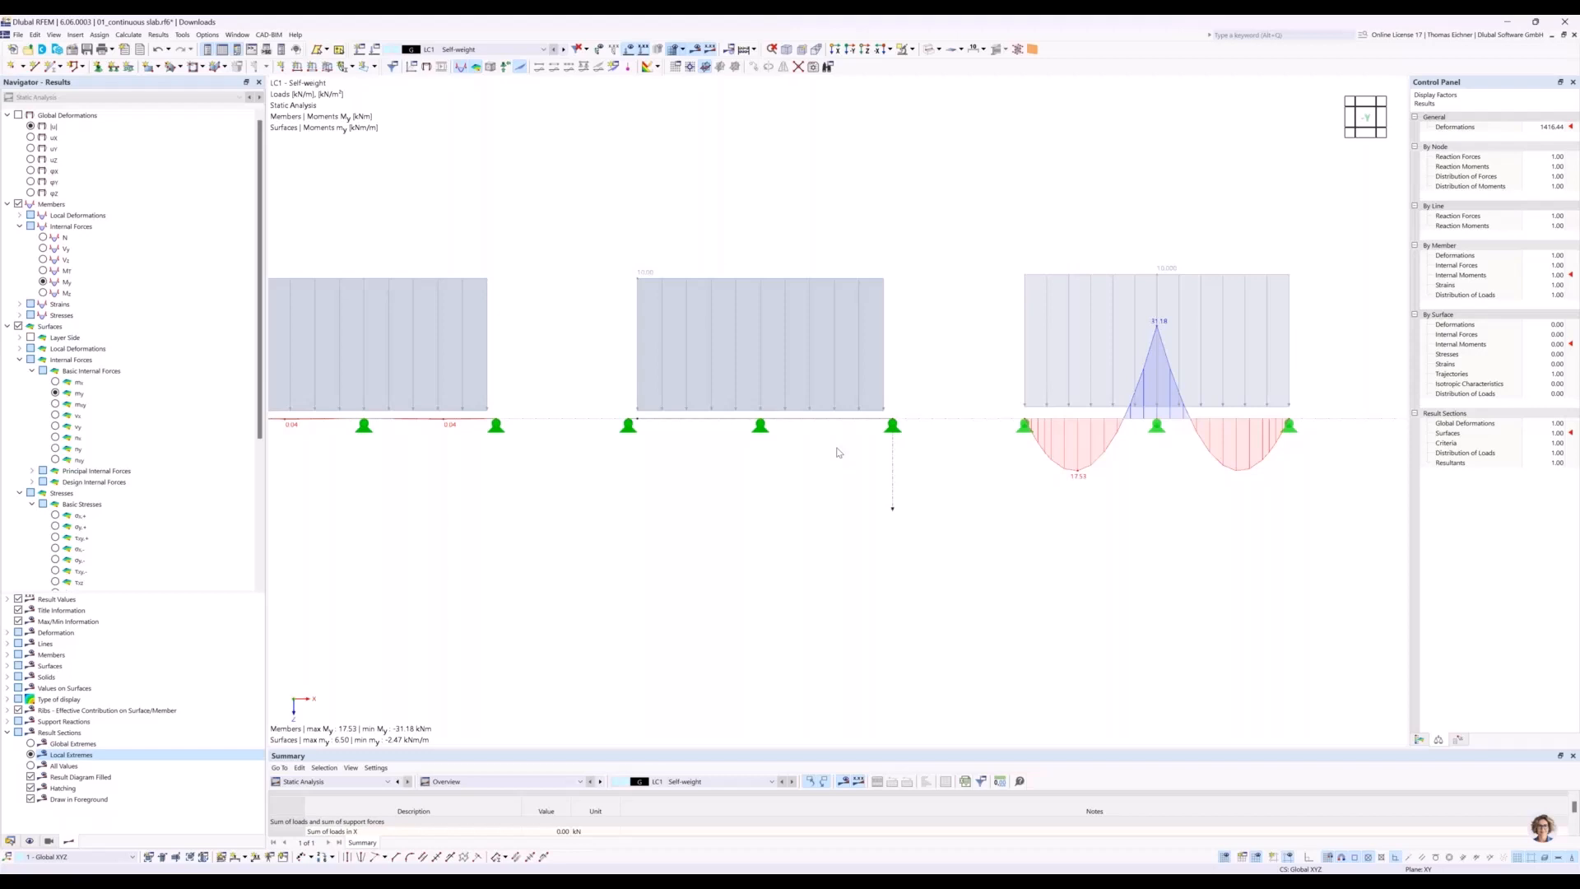
pyautogui.scroll(-2, 600, 535)
pyautogui.moveTo(509, 548); pyautogui.dragTo(743, 542, button='middle')
pyautogui.moveTo(594, 544); pyautogui.dragTo(744, 541, button='middle')
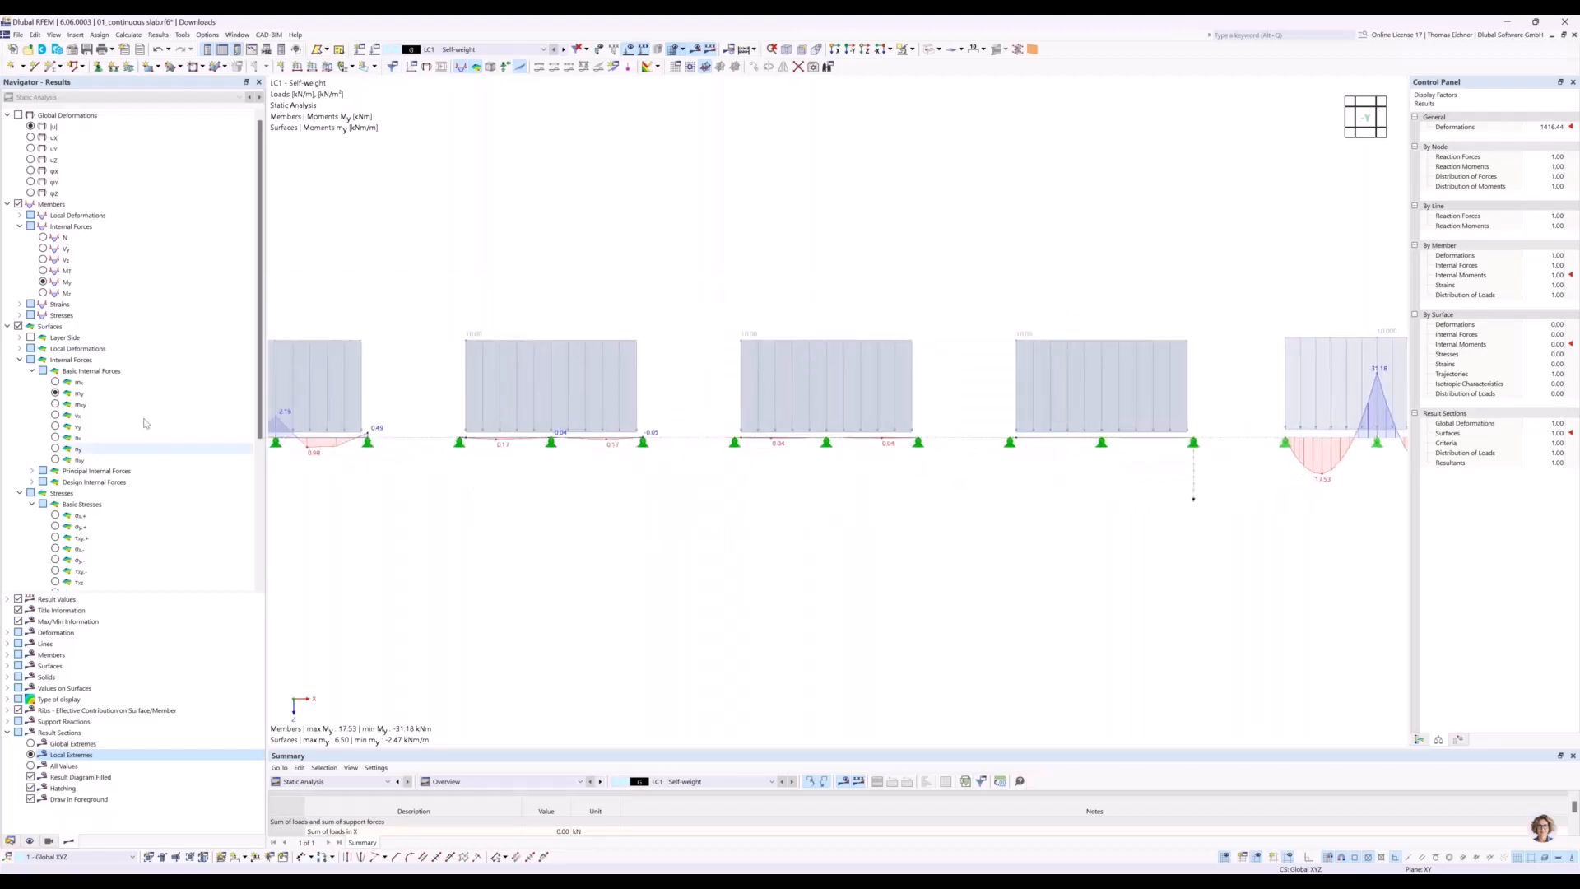
# Display the surface moment mx instead and compare the slabs' section diagrams with the beam's My diagram.
pyautogui.click(55, 382)
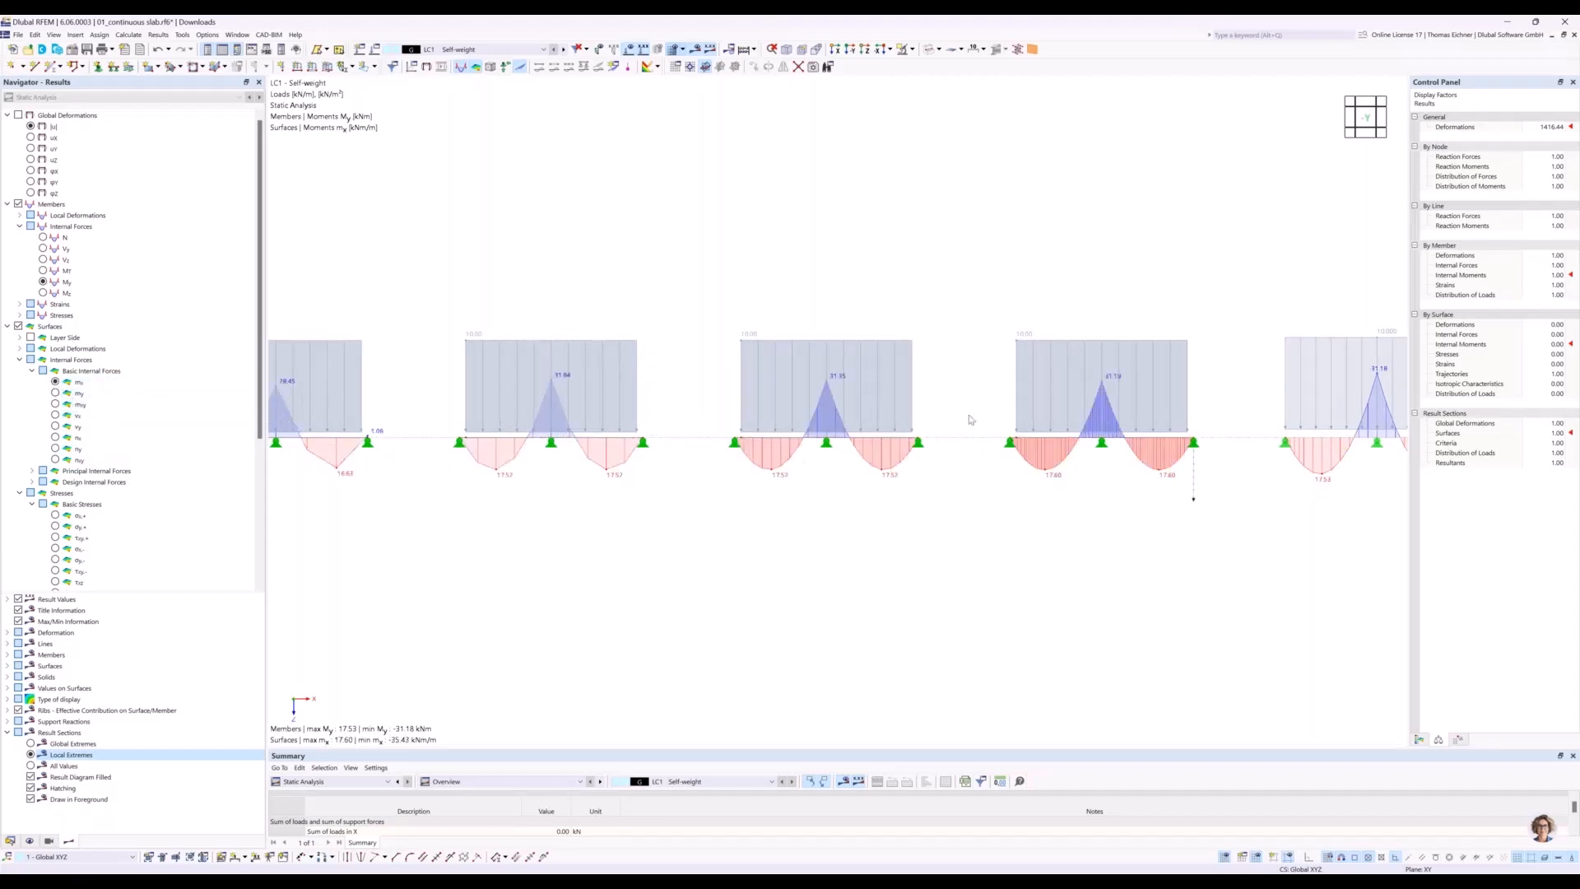
pyautogui.moveTo(1145, 255); pyautogui.dragTo(889, 244, button='middle')
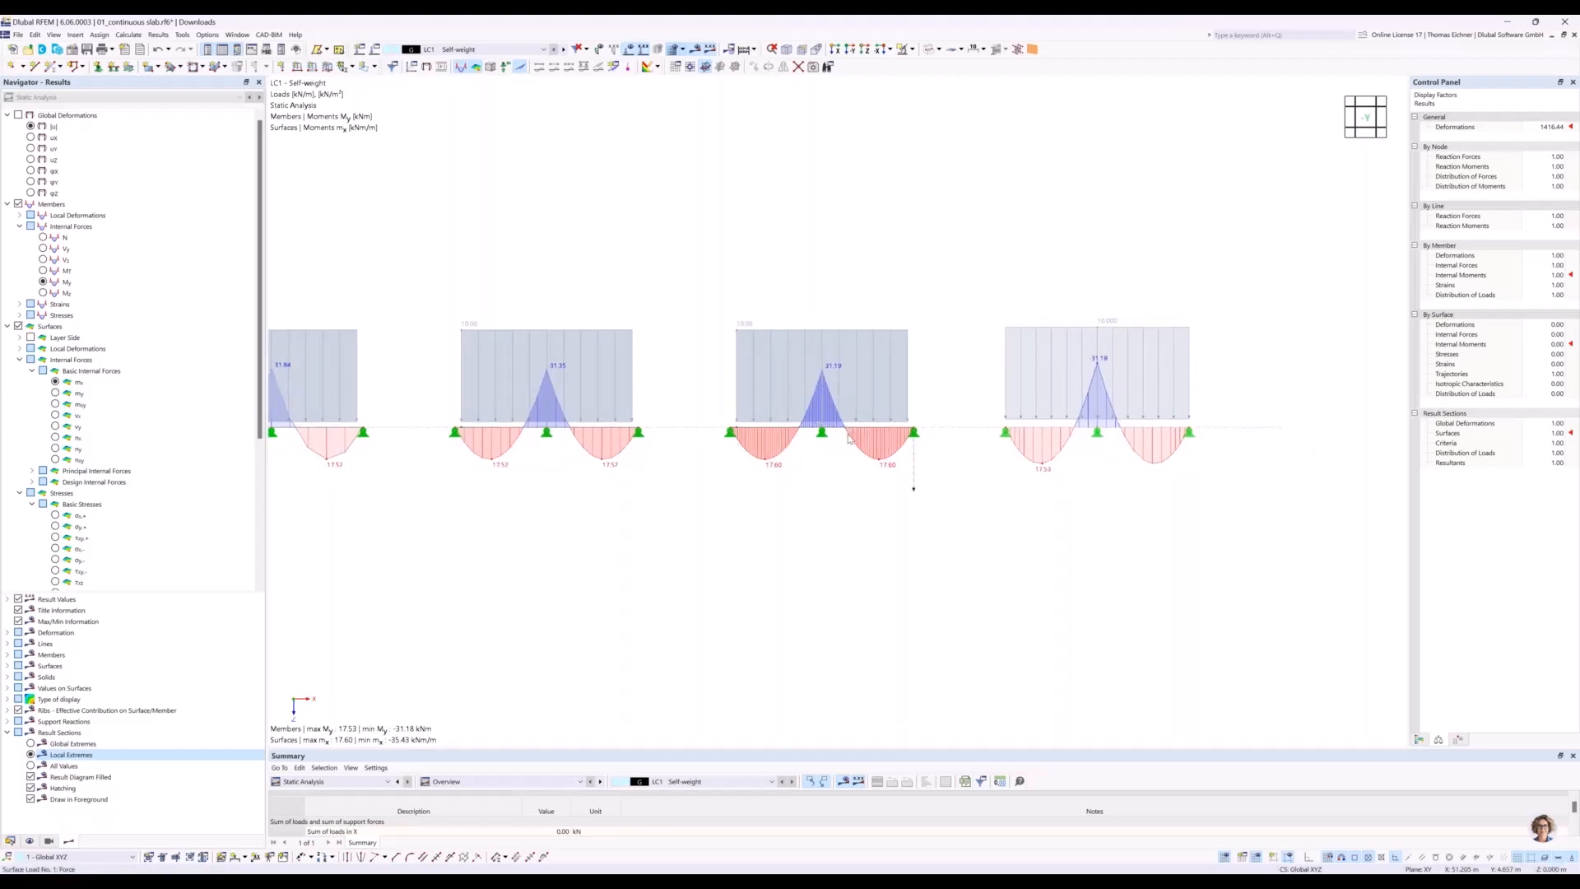
pyautogui.scroll(2, 722, 433)
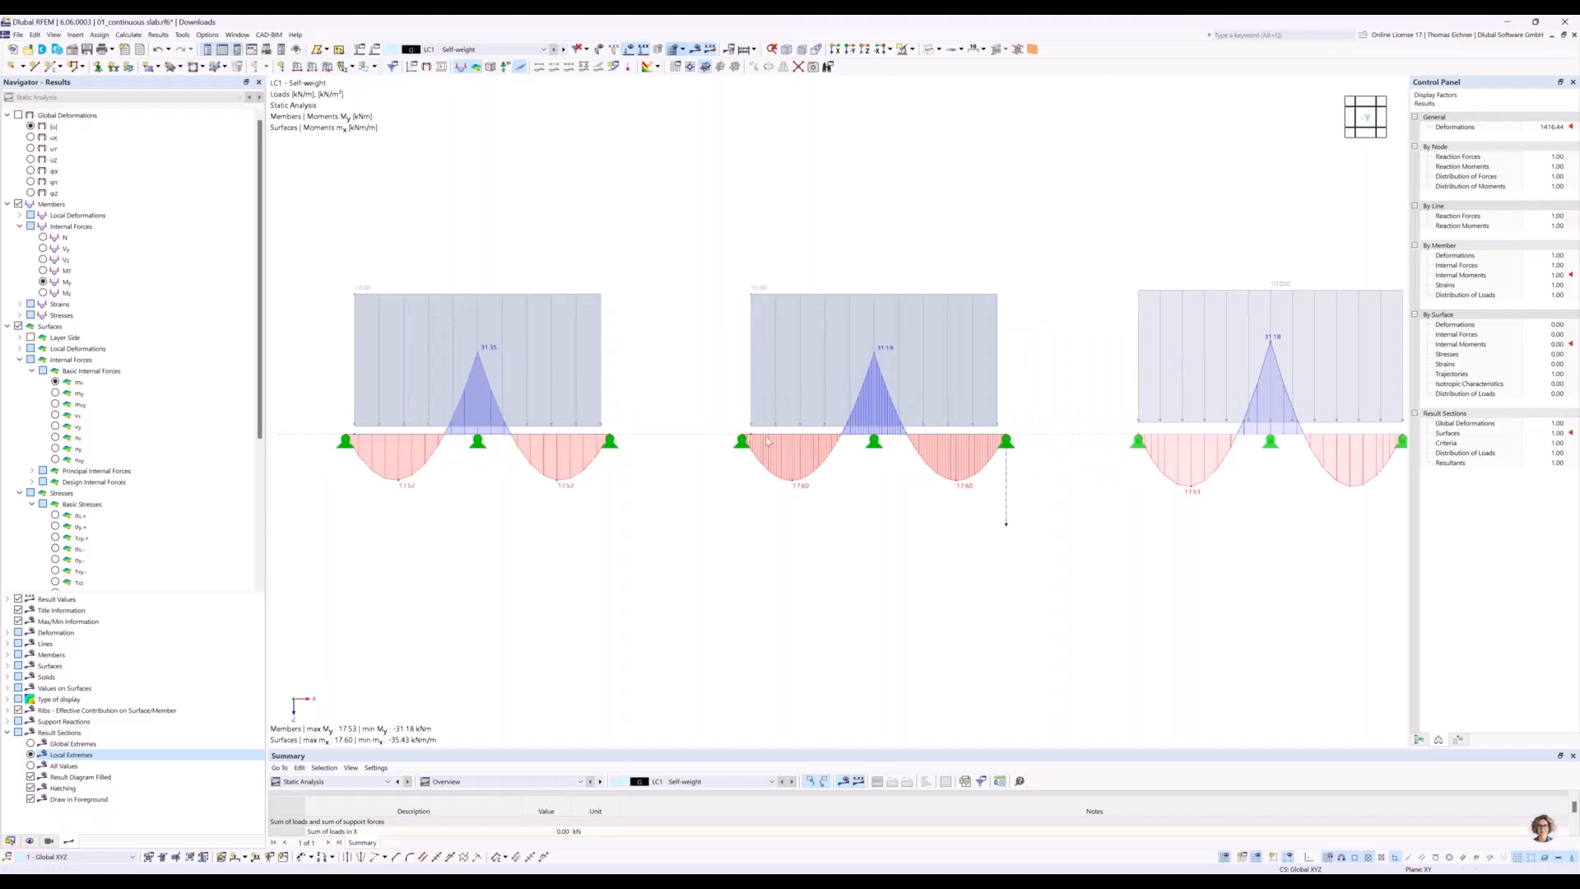
pyautogui.scroll(4, 767, 440)
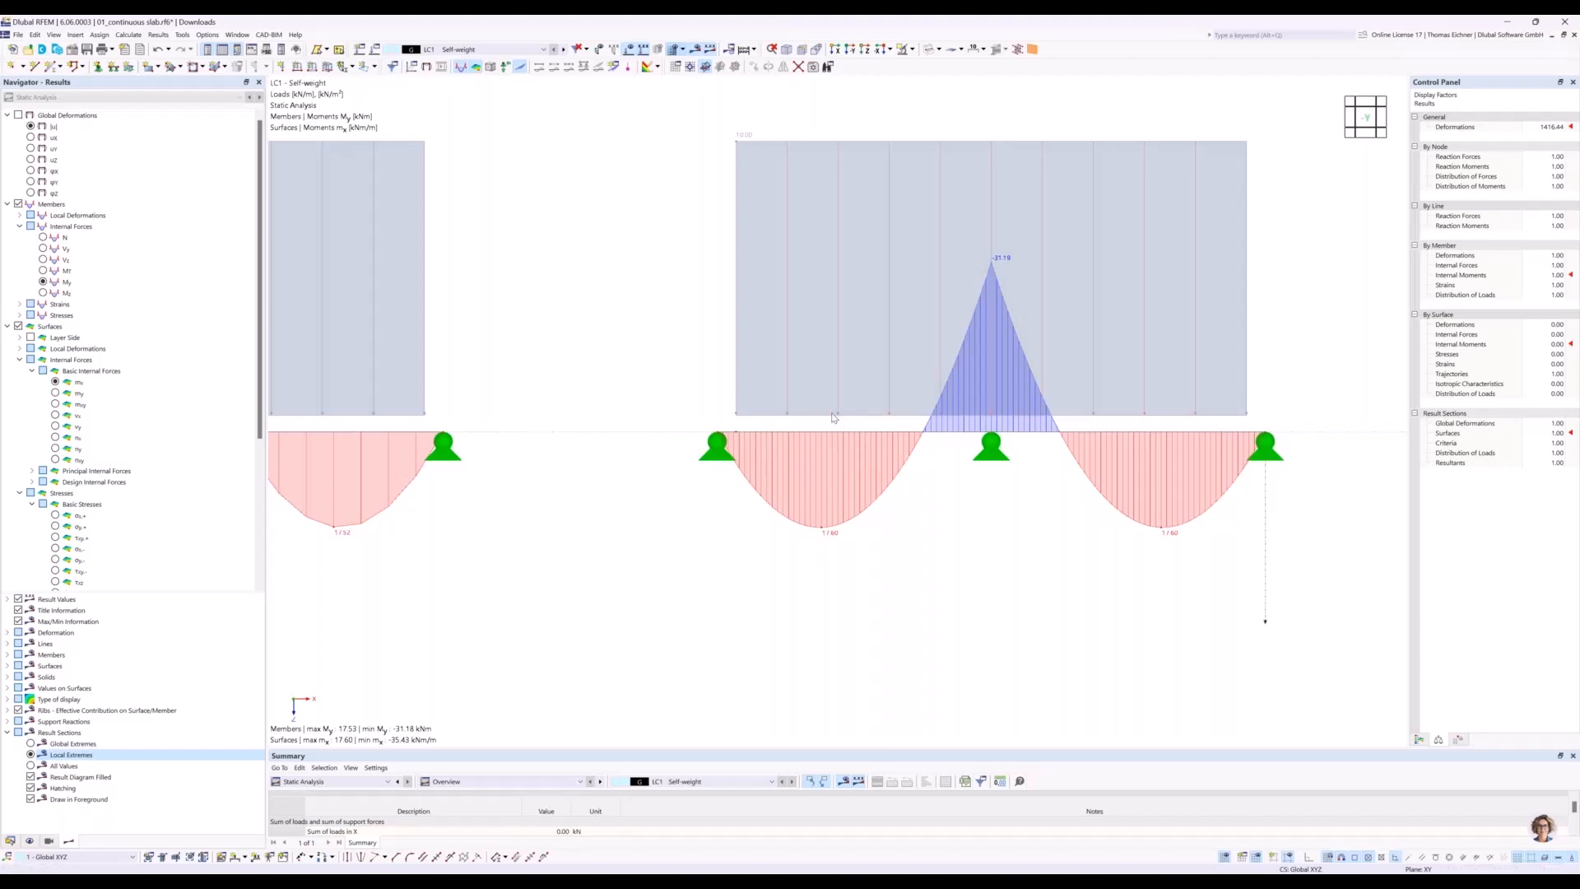
pyautogui.scroll(-3, 608, 327)
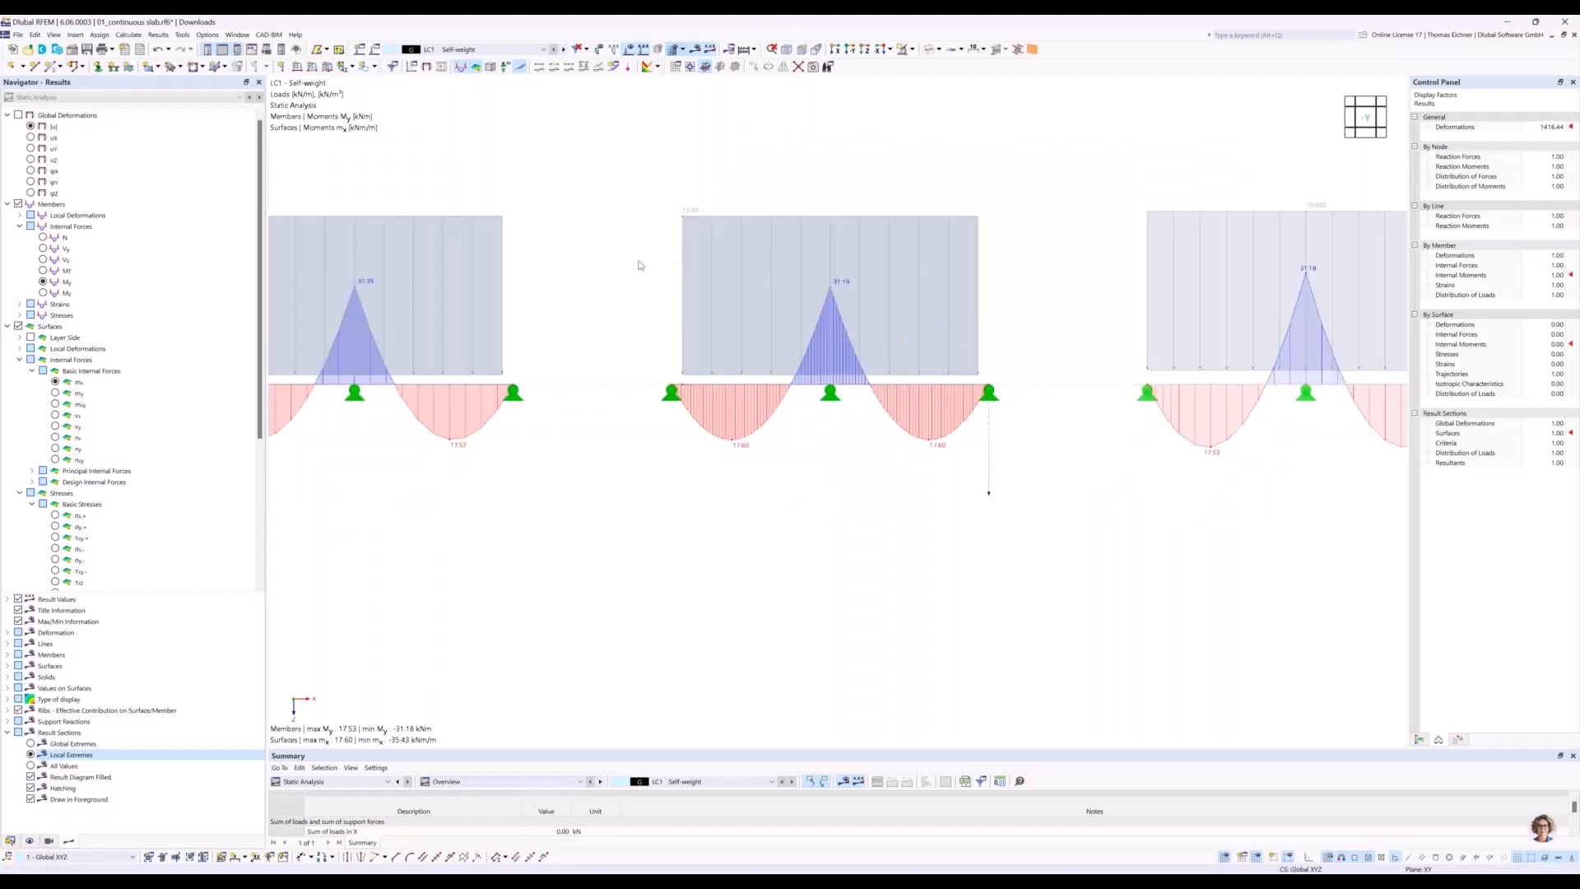
pyautogui.scroll(-3, 640, 265)
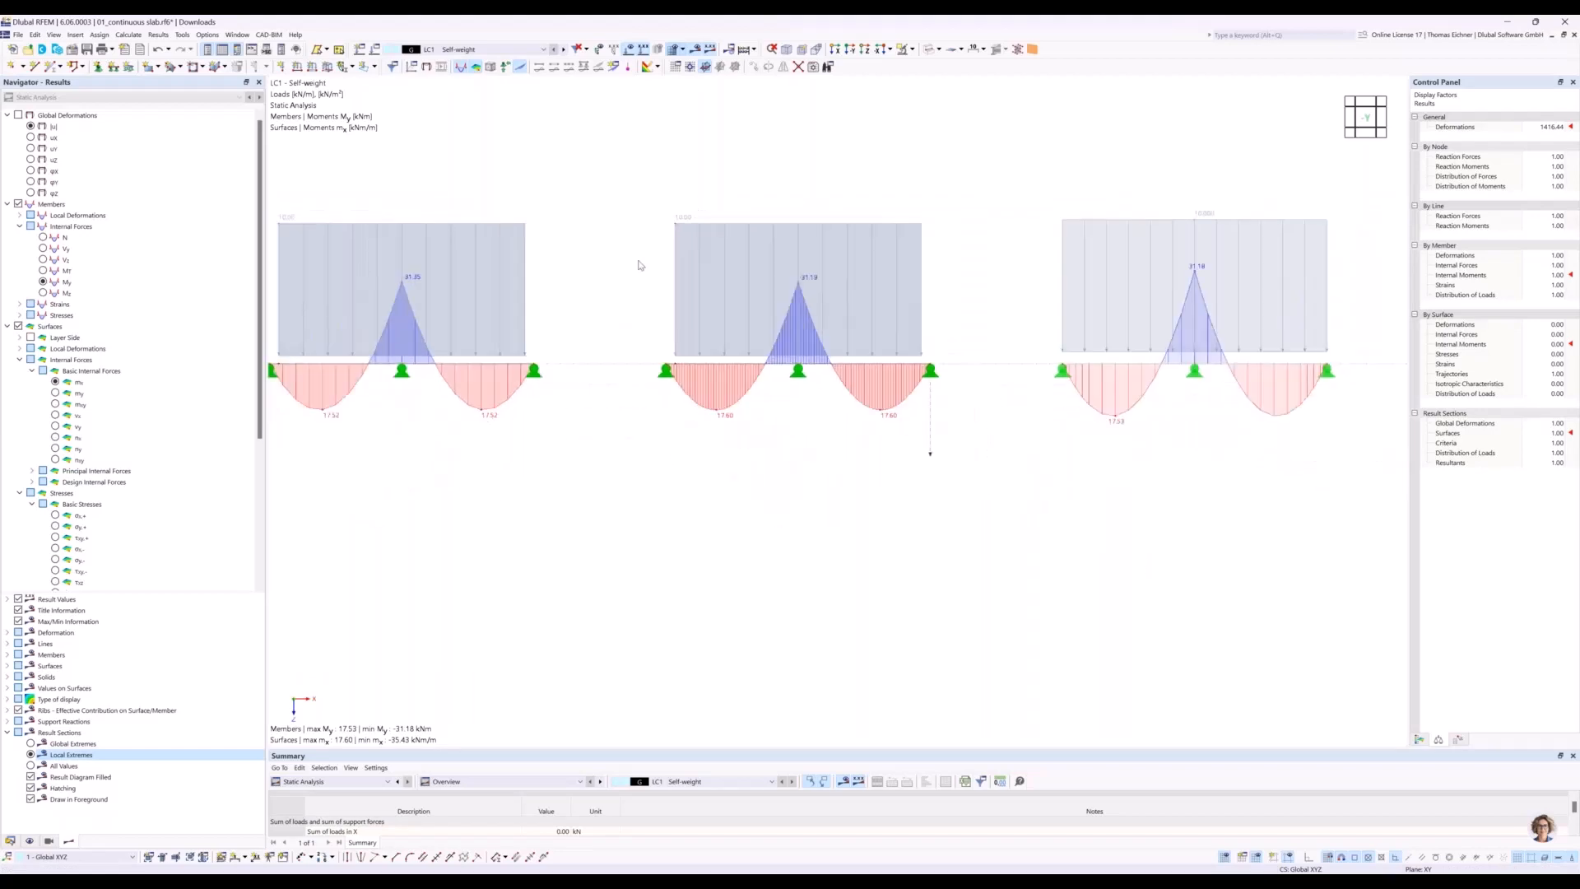
pyautogui.moveTo(673, 225); pyautogui.dragTo(826, 250, button='middle')
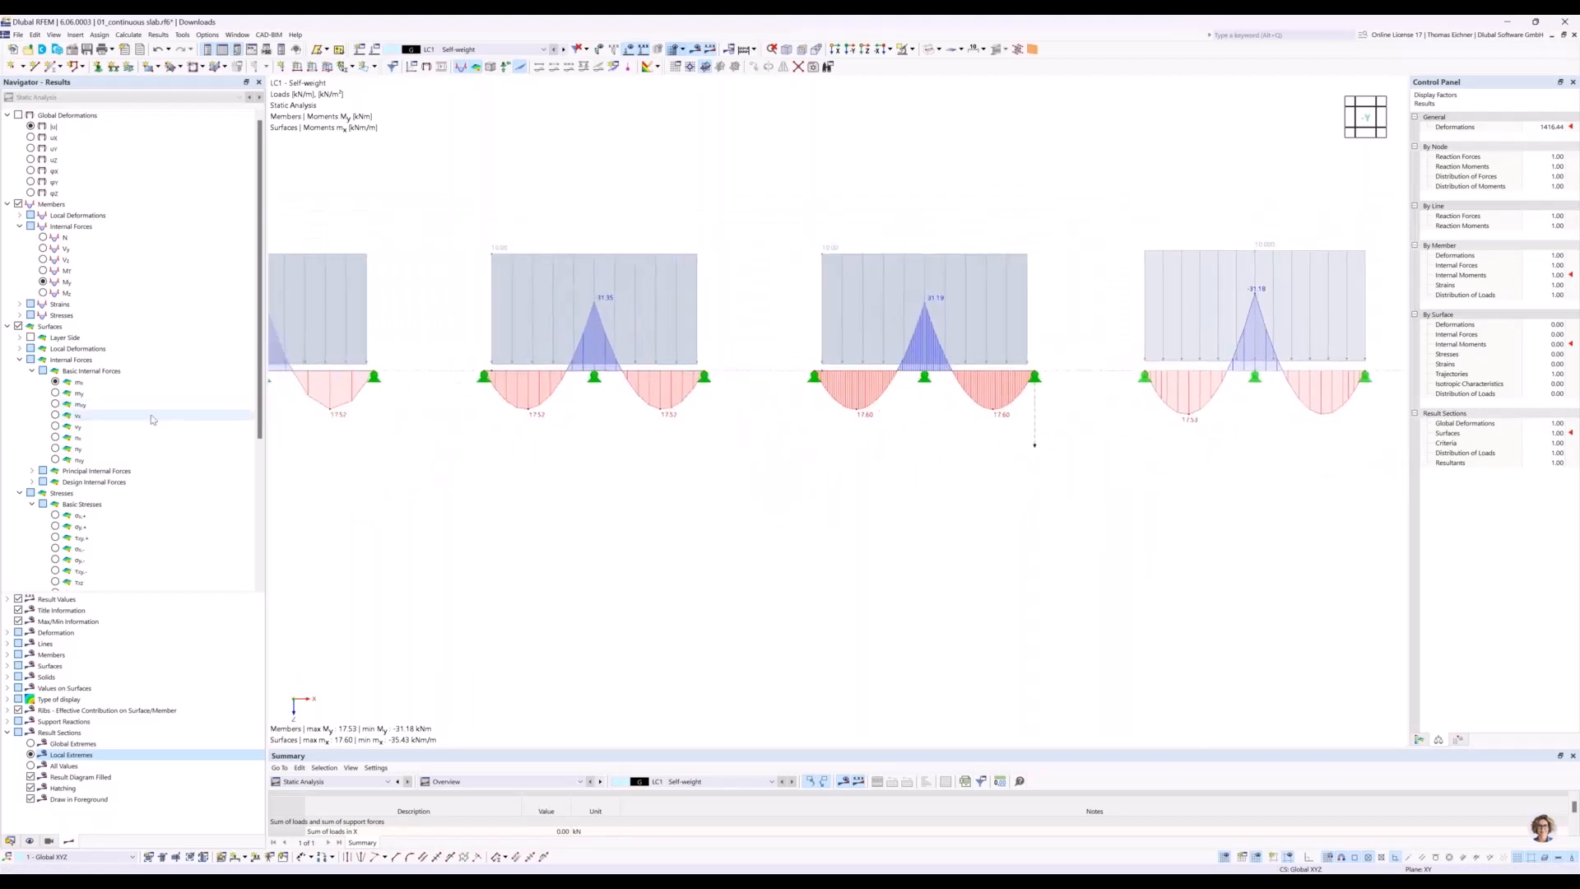
# Switch the surface moment to my and back to mx to contrast the two across all four slabs.
pyautogui.click(55, 393)
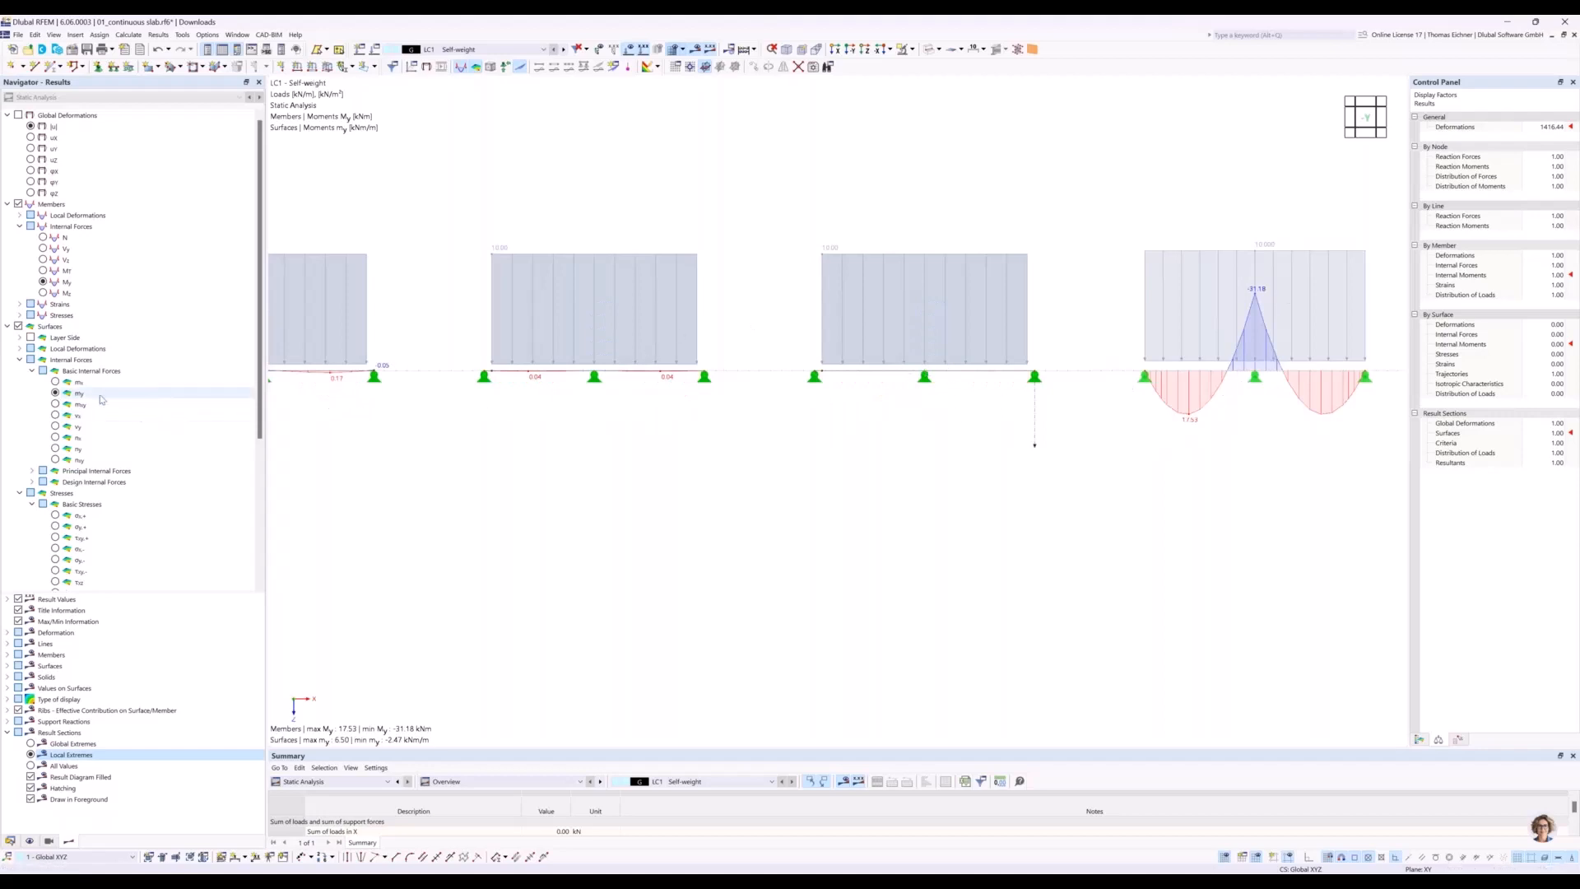
pyautogui.click(55, 383)
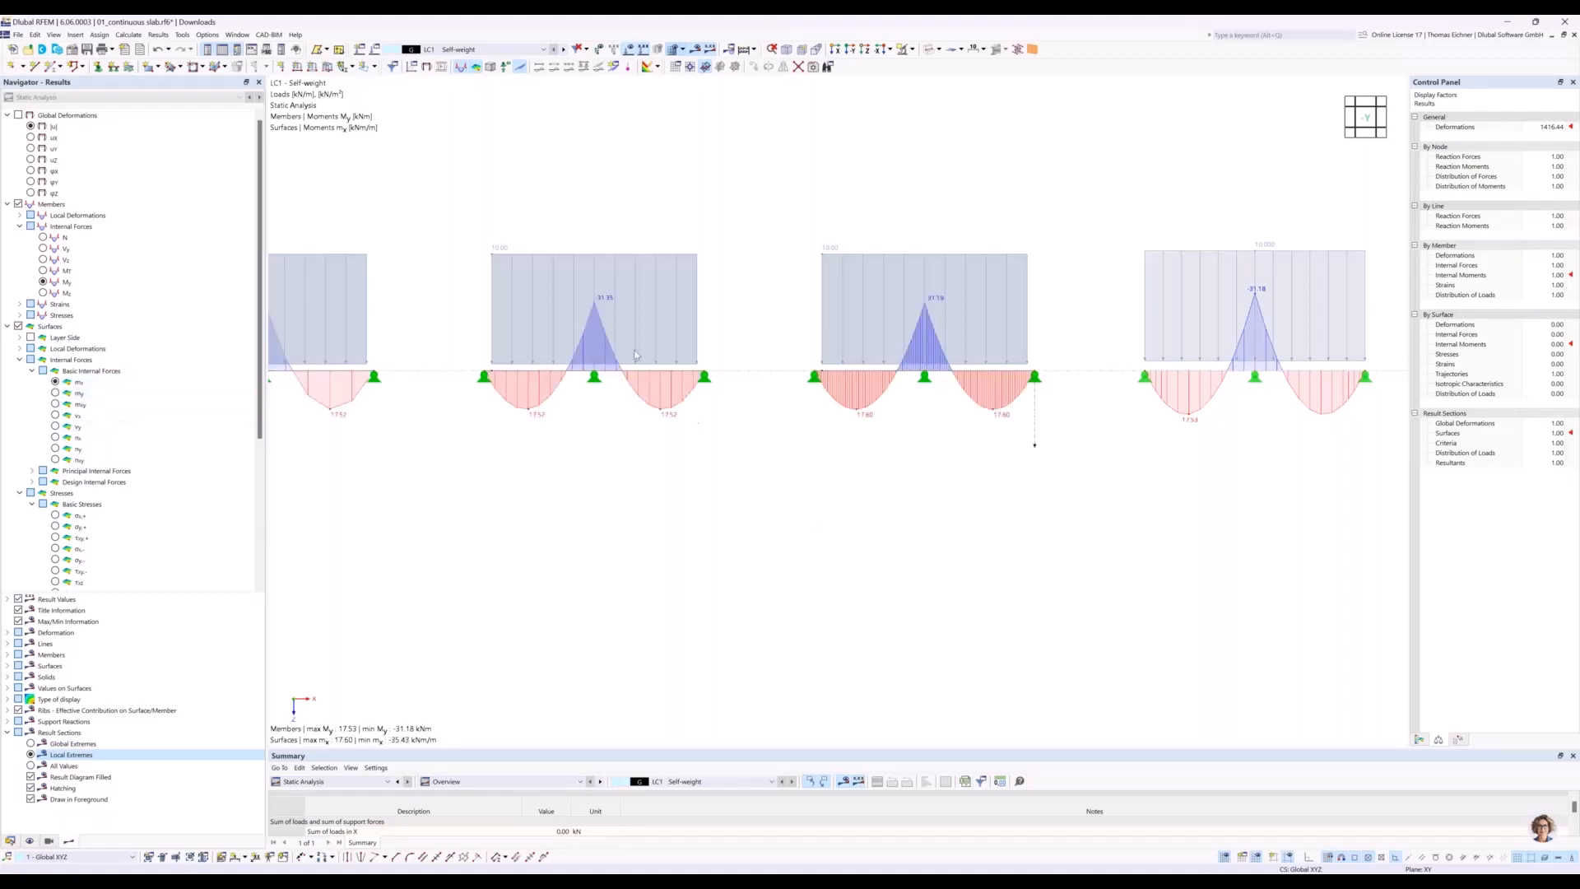
pyautogui.scroll(-3, 632, 350)
pyautogui.moveTo(524, 240); pyautogui.dragTo(771, 278, button='middle')
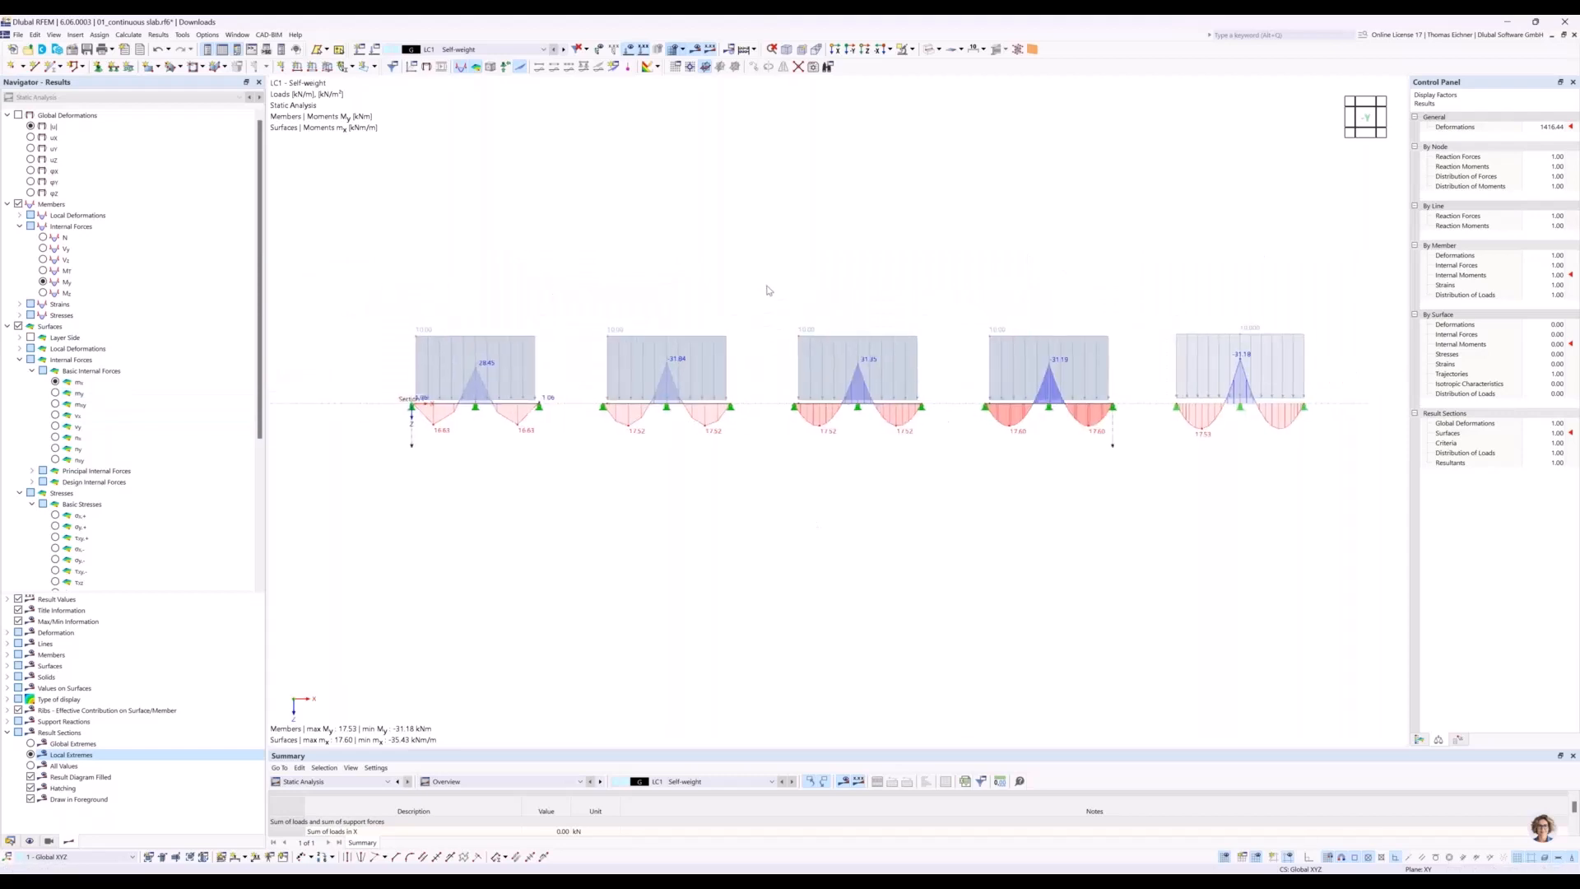
pyautogui.scroll(1, 768, 289)
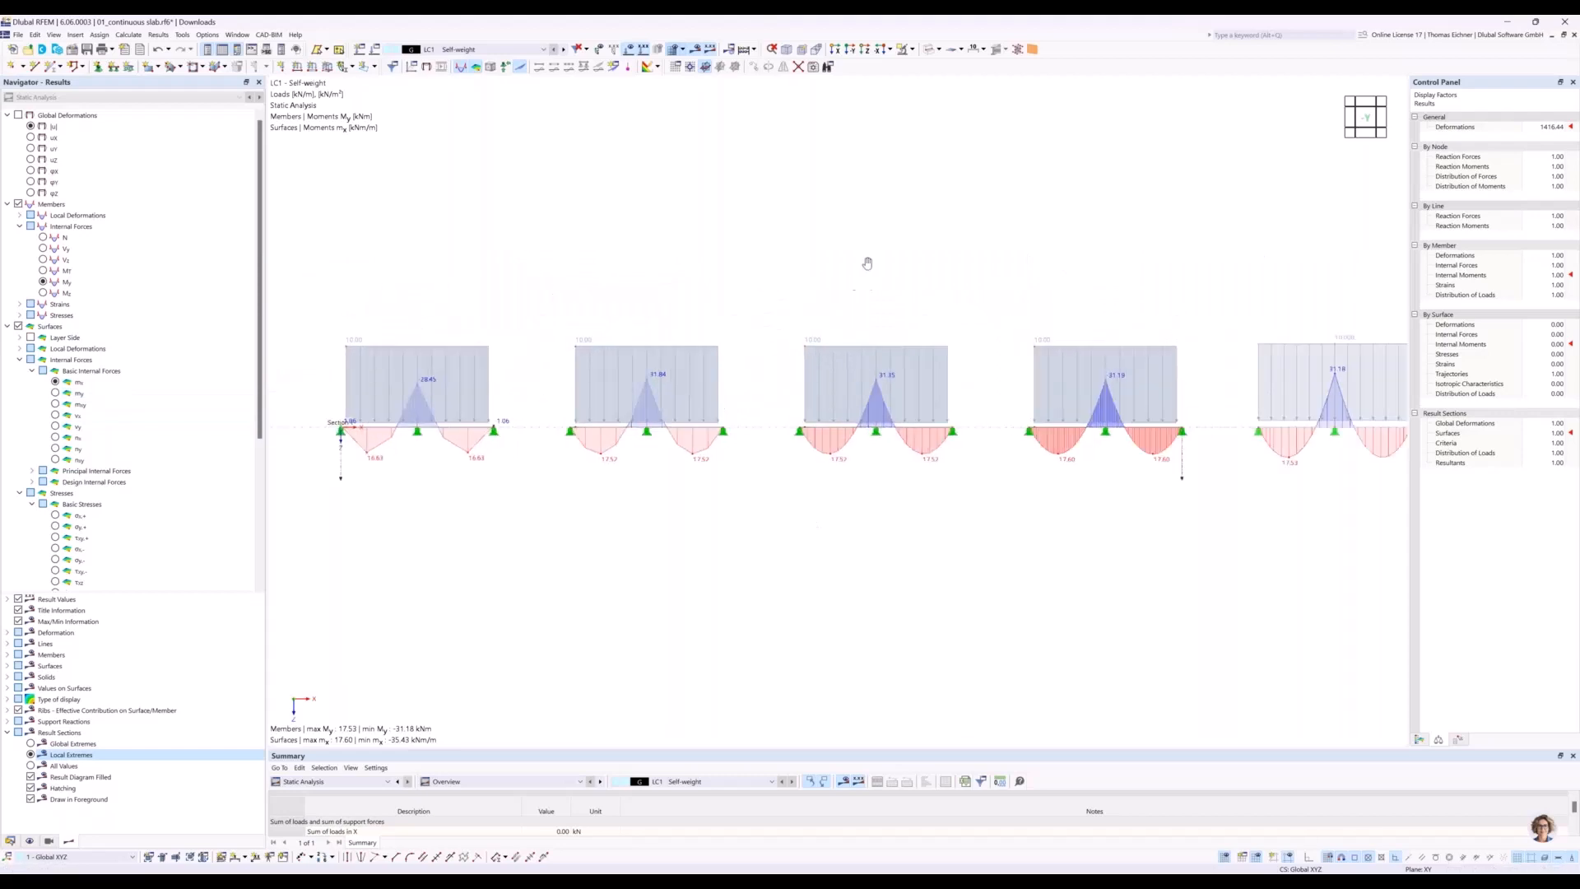
pyautogui.scroll(1, 863, 236)
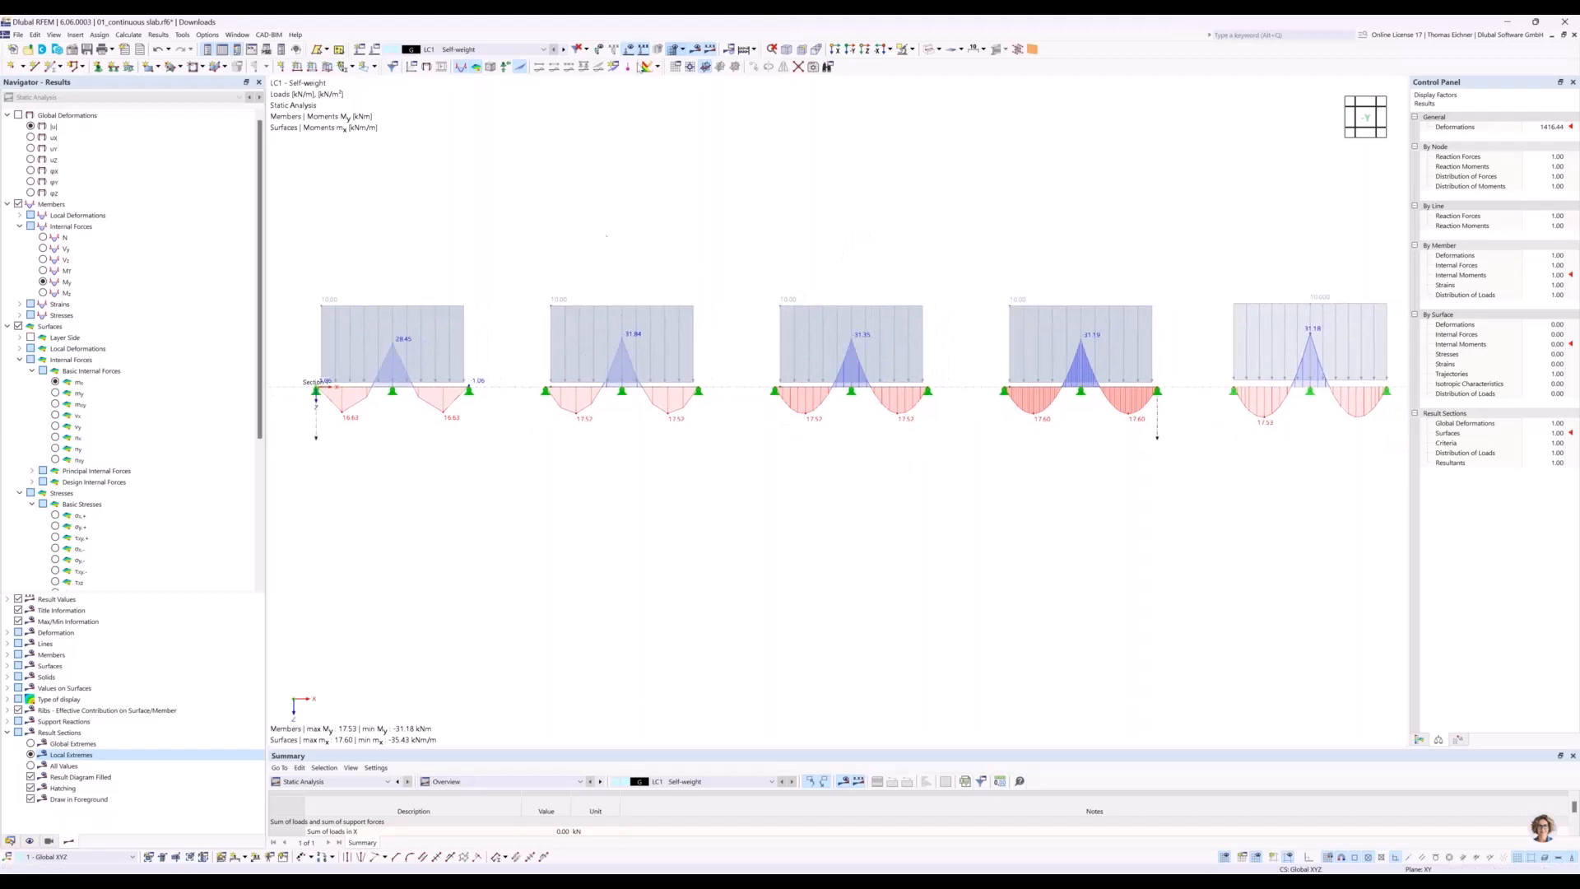
# Hide the loads and compare the mx extreme values of the four slabs with the beam's moments.
pyautogui.click(629, 51)
pyautogui.moveTo(568, 247); pyautogui.dragTo(557, 236, button='middle')
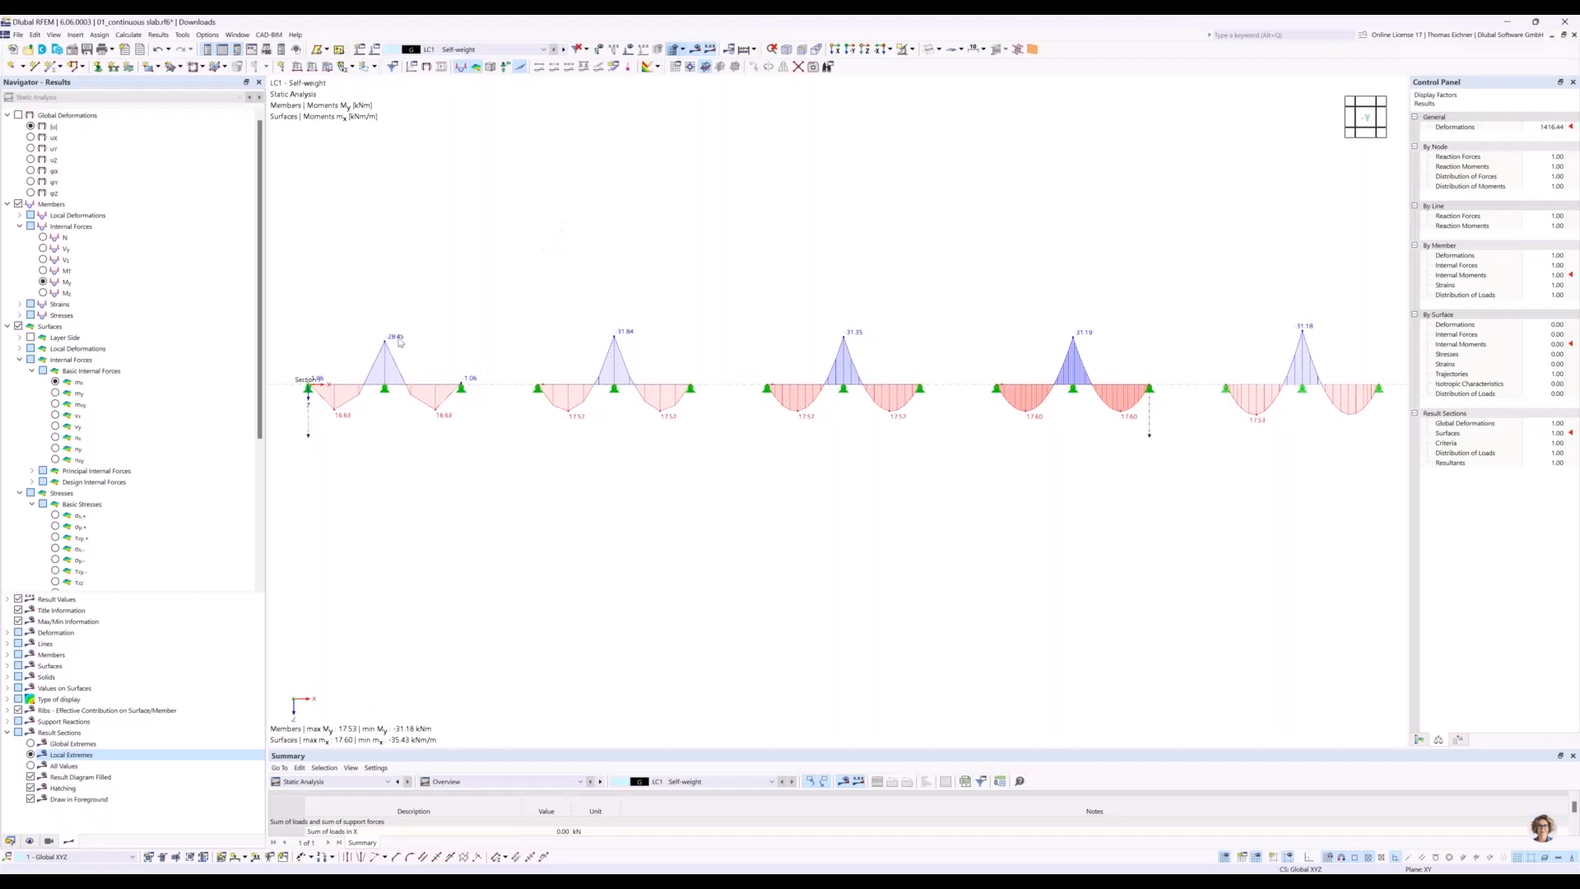
pyautogui.scroll(-1, 1304, 333)
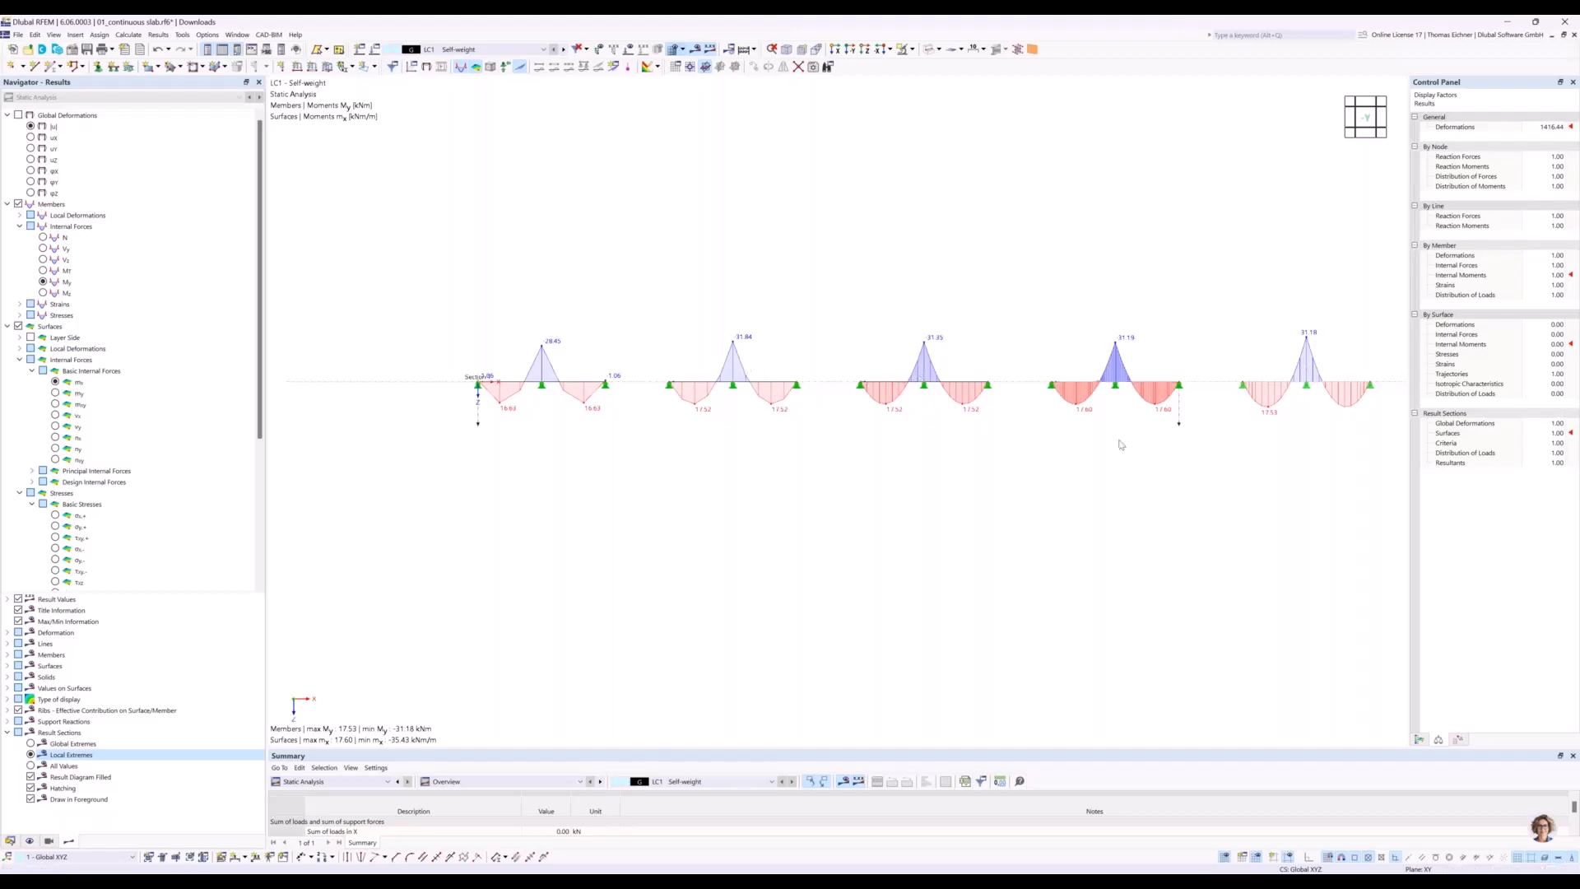
pyautogui.moveTo(1124, 442); pyautogui.dragTo(1107, 453, button='middle')
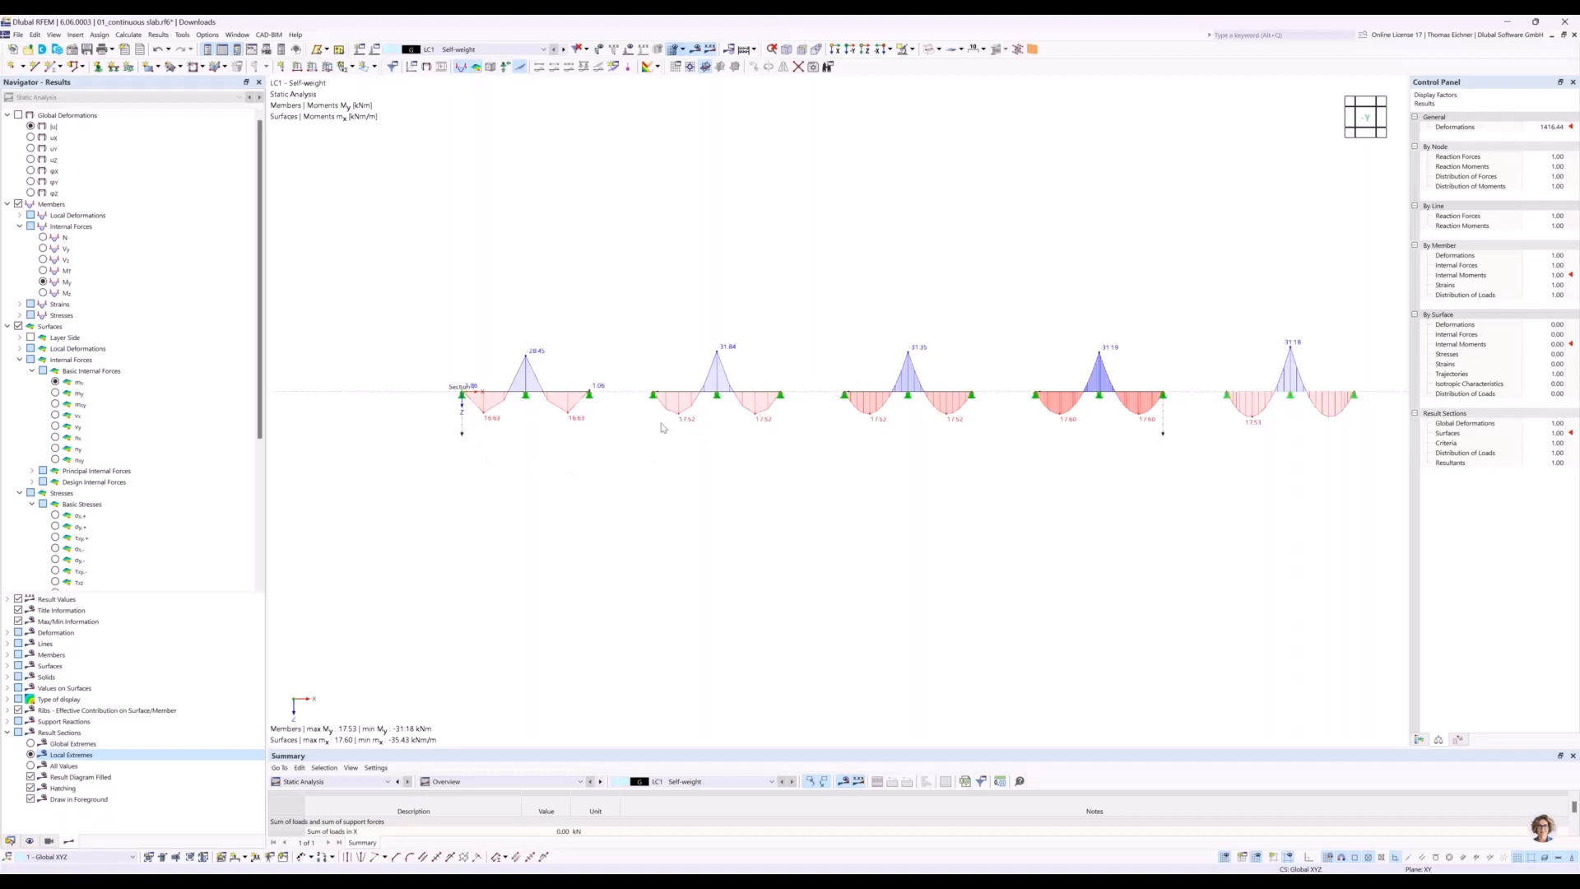
pyautogui.scroll(3, 662, 428)
pyautogui.scroll(2, 678, 424)
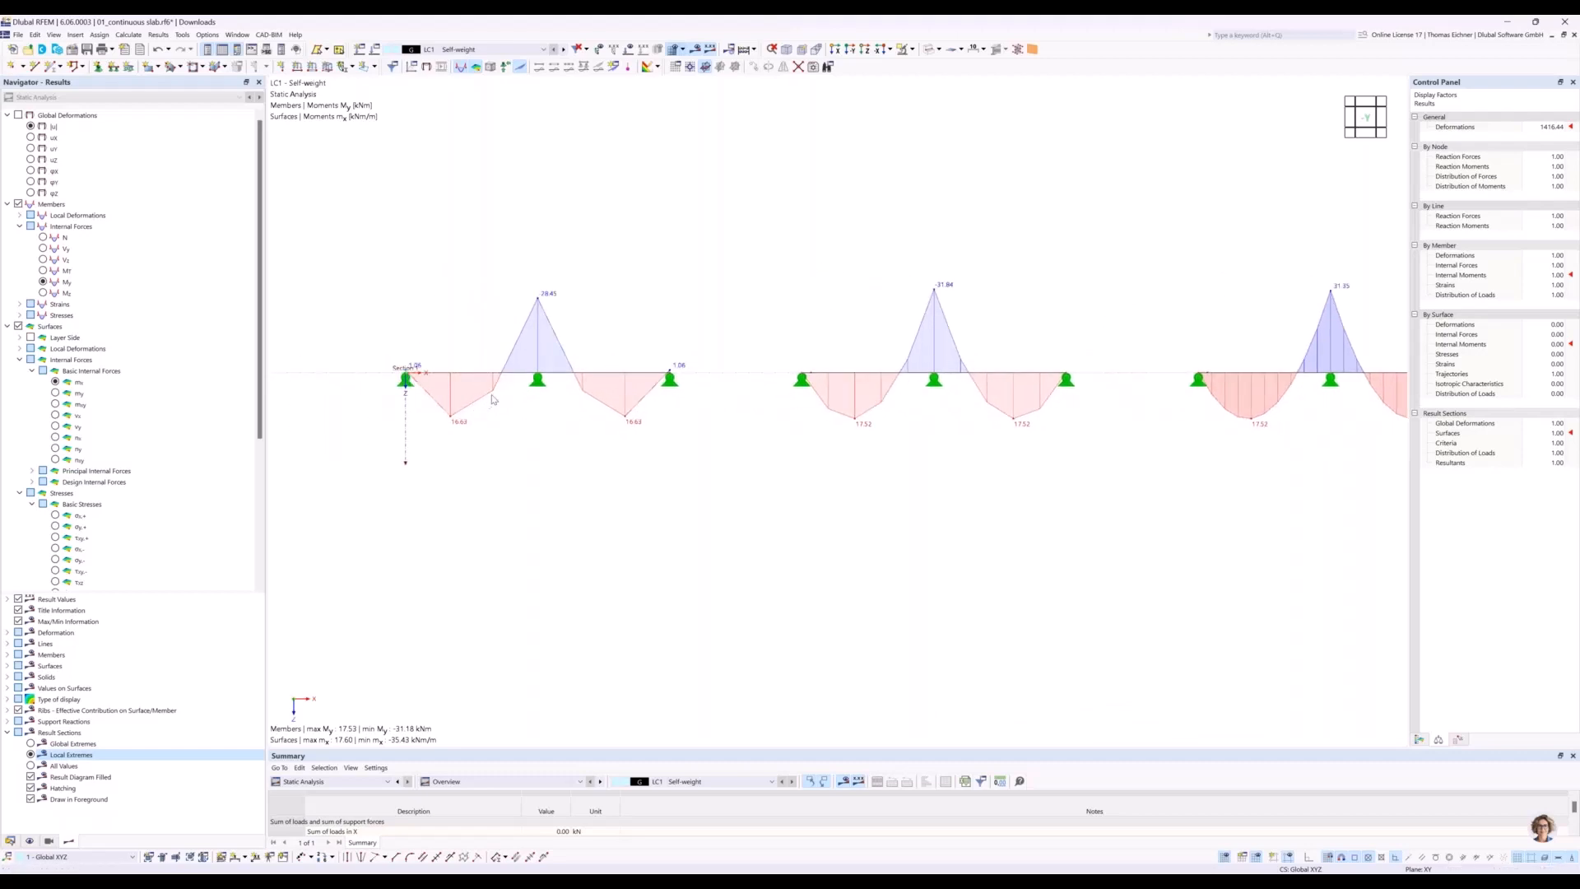
# View the model in plan along Z to examine the mx distribution on the two coarsest slabs.
pyautogui.click(864, 49)
pyautogui.moveTo(493, 326); pyautogui.dragTo(695, 328, button='middle')
pyautogui.scroll(4, 585, 438)
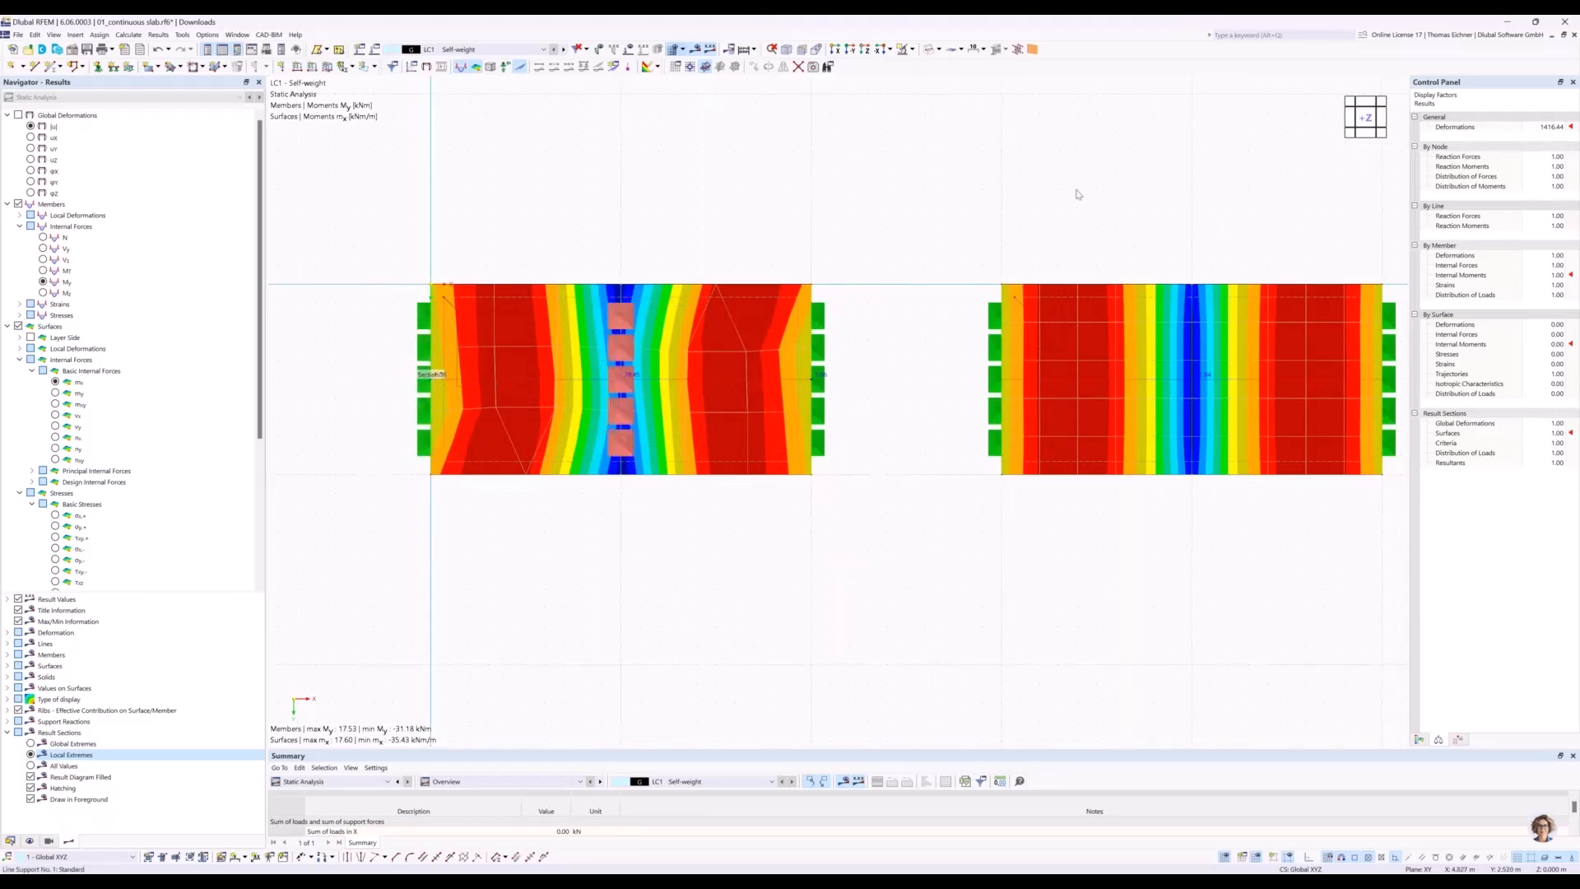
# Return to the -Y view and examine how mesh density shapes the mx diagrams of the coarser slabs.
pyautogui.click(850, 51)
pyautogui.moveTo(802, 245); pyautogui.dragTo(1123, 251, button='middle')
pyautogui.scroll(7, 699, 409)
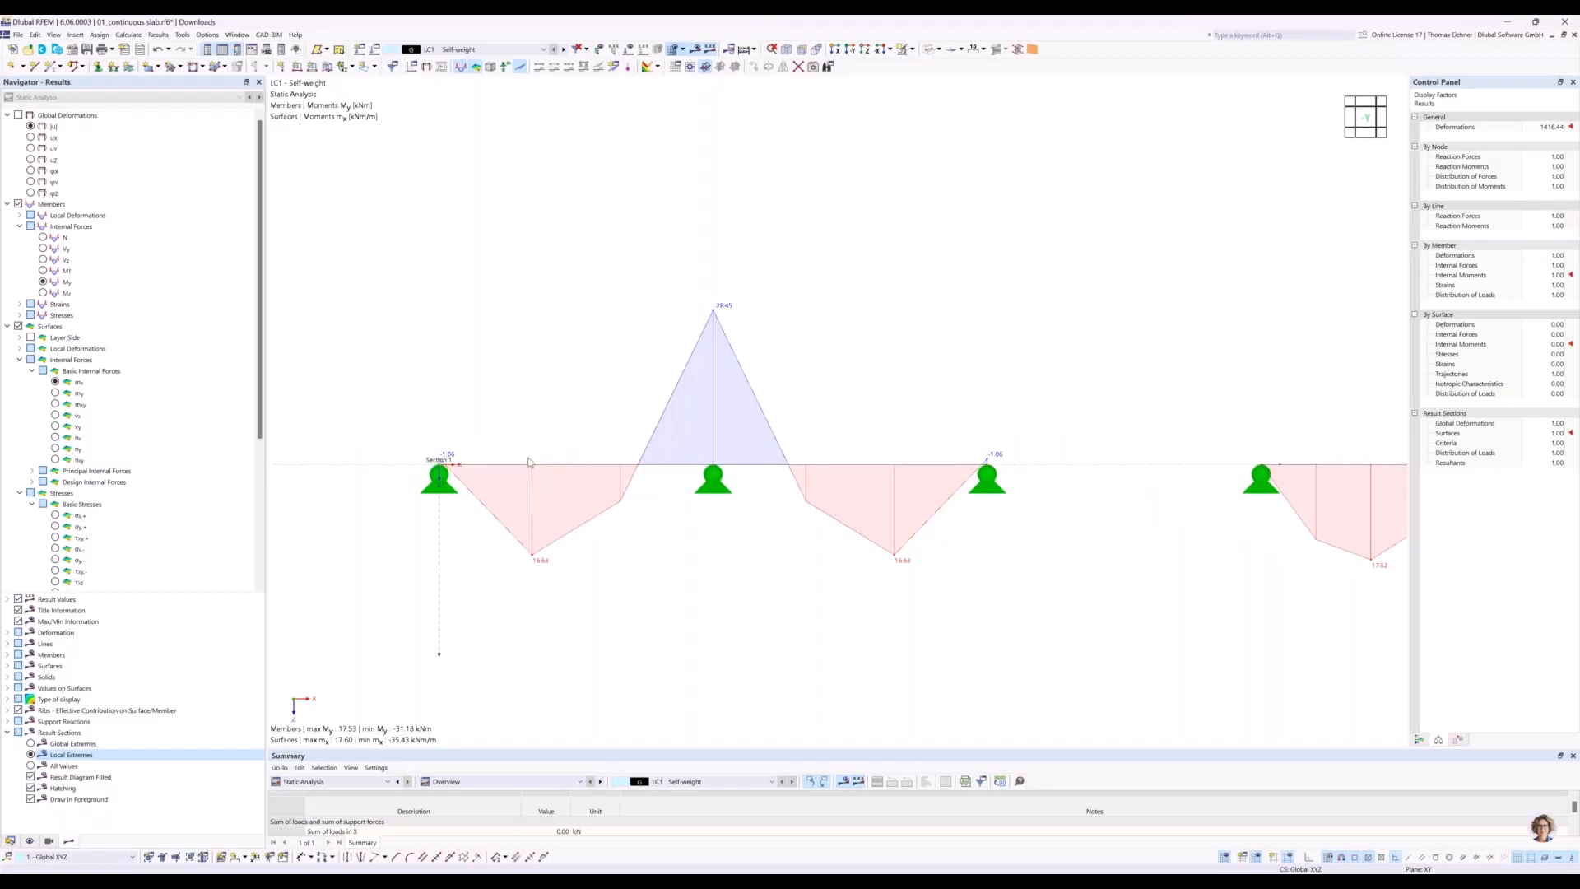
pyautogui.scroll(-4, 529, 462)
pyautogui.scroll(2, 528, 464)
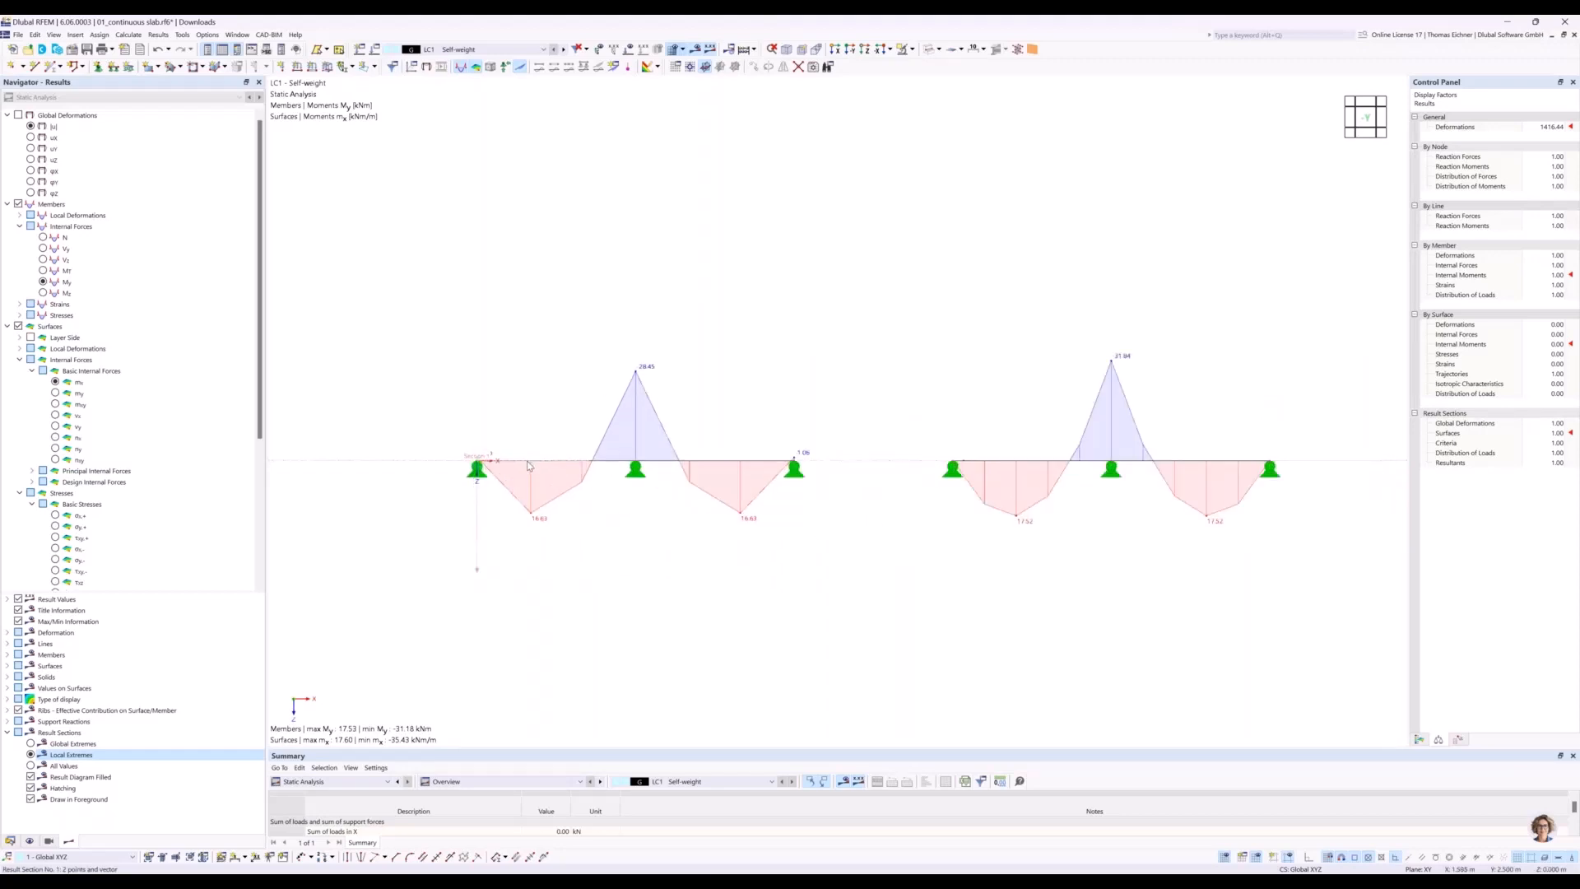
pyautogui.scroll(1, 529, 466)
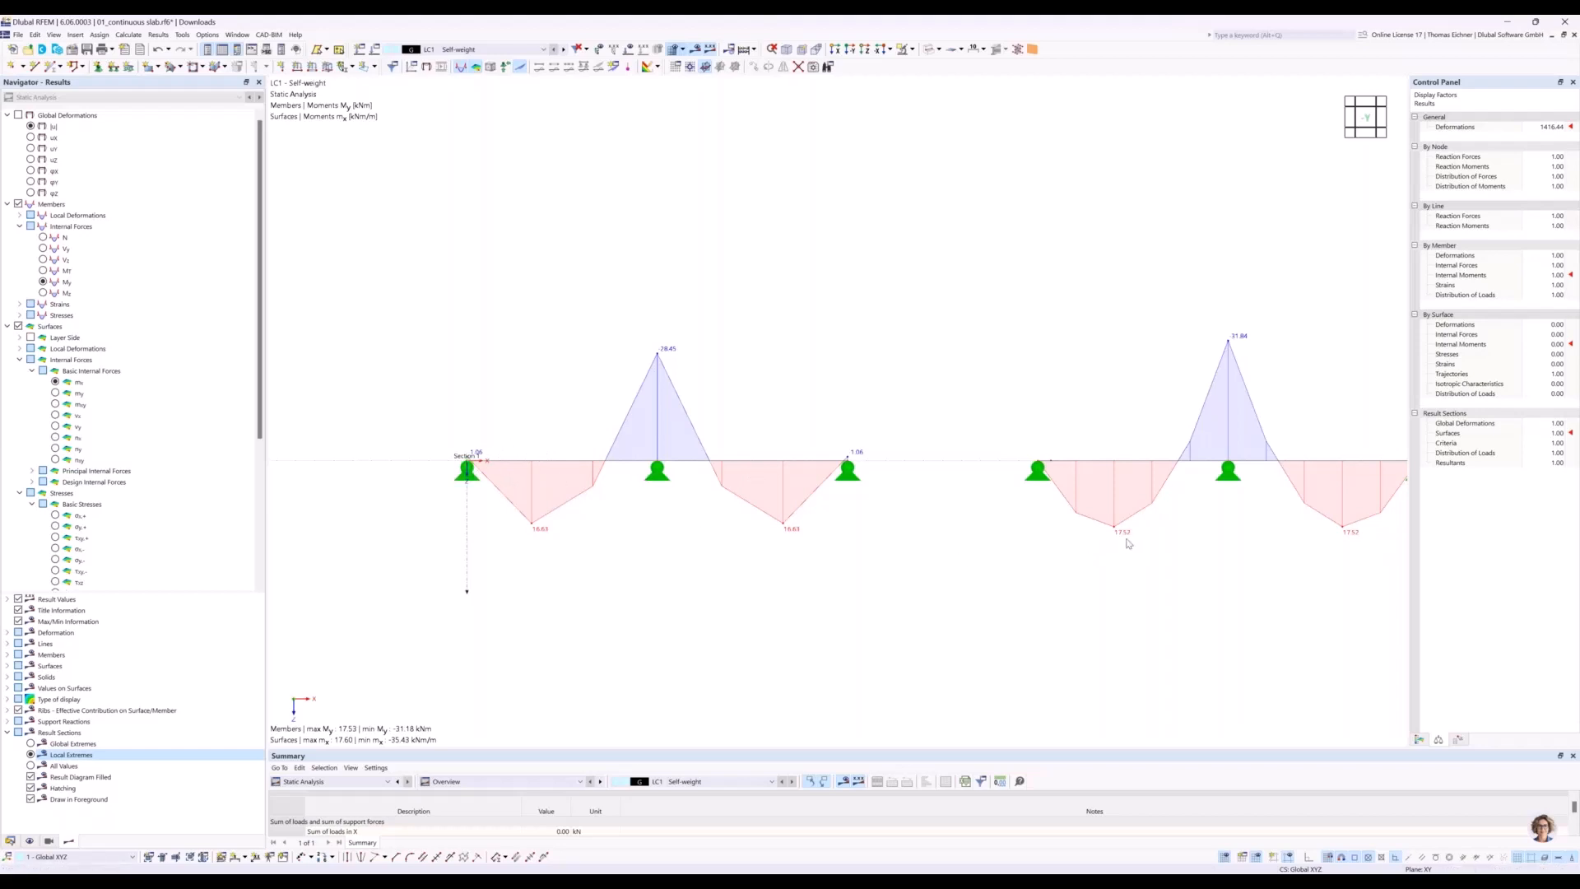
pyautogui.moveTo(848, 397); pyautogui.dragTo(507, 394, button='middle')
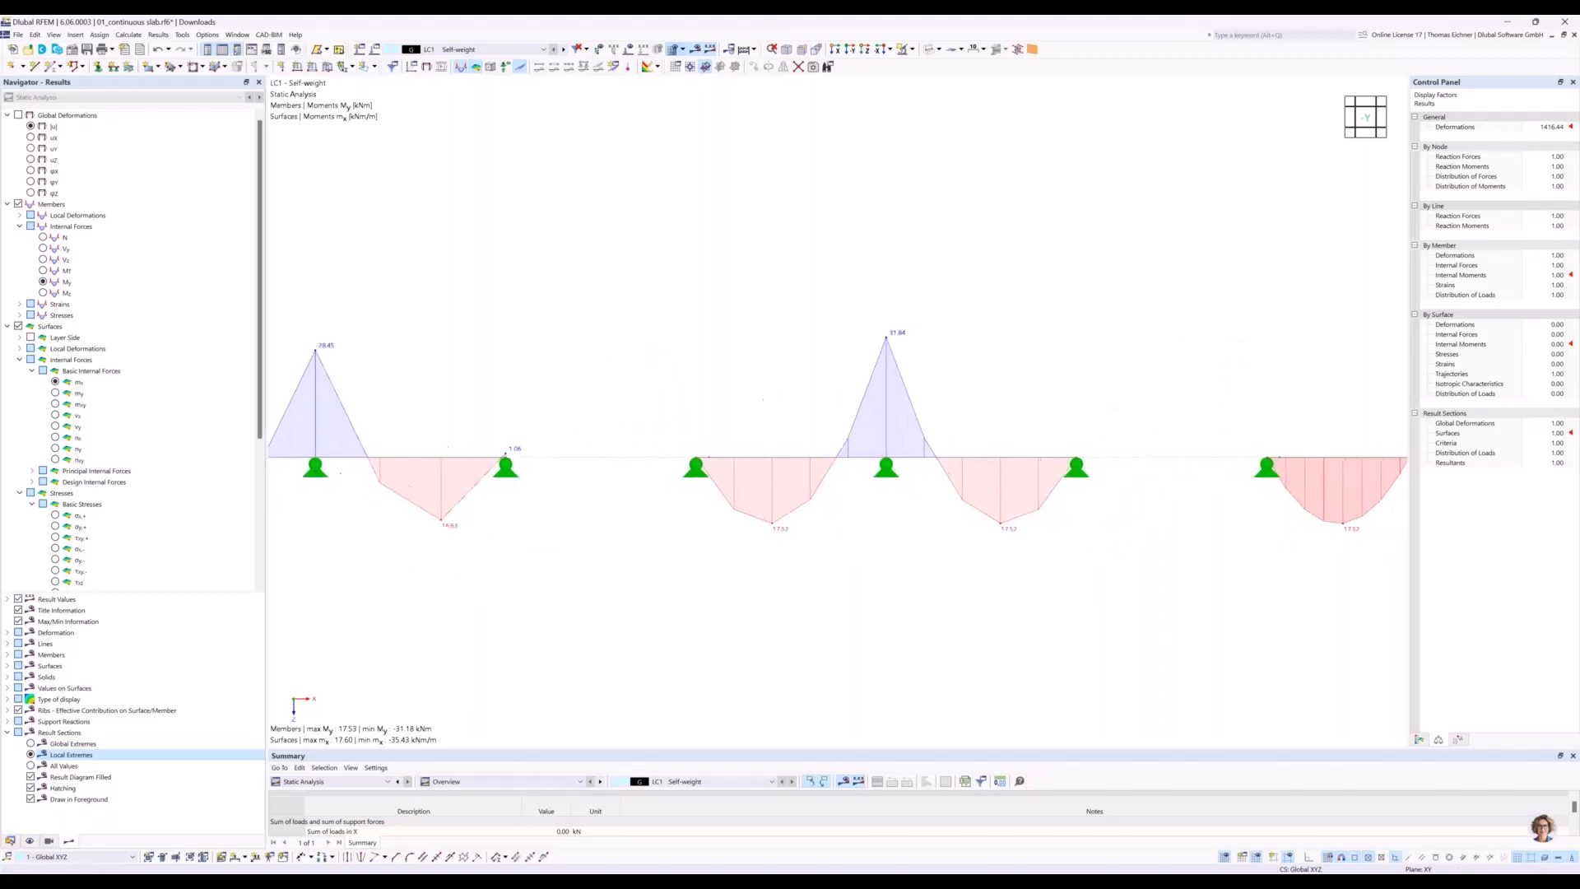
# Compare the mx diagrams of the four slabs with the beam's moment diagram, from the coarsest mesh to the finest.
pyautogui.scroll(-1, 770, 426)
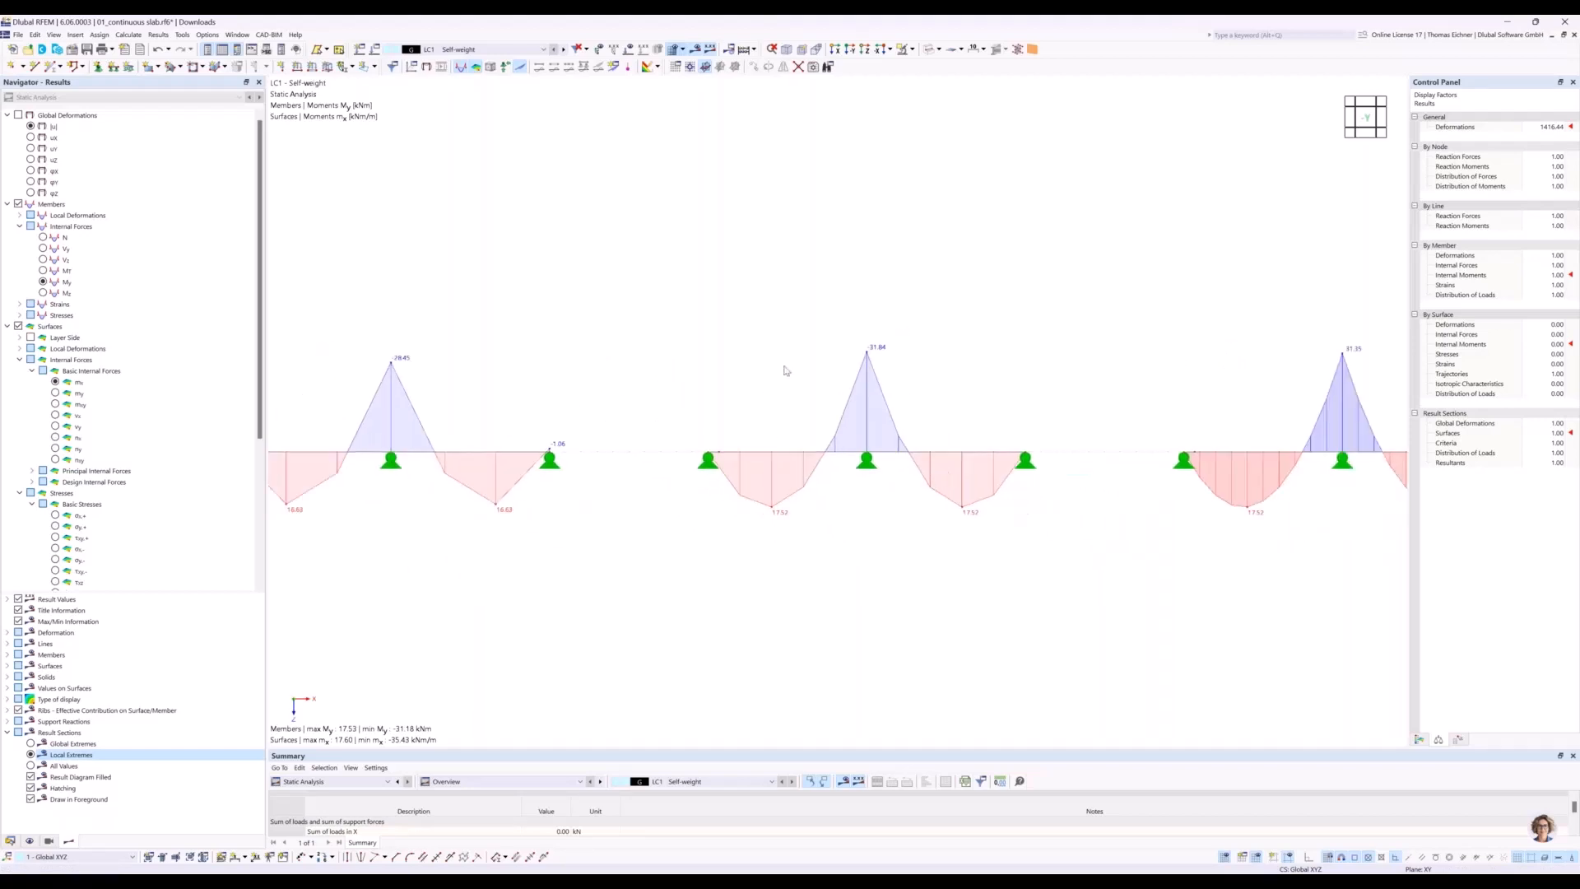
pyautogui.moveTo(785, 368); pyautogui.dragTo(675, 338, button='middle')
pyautogui.scroll(-1, 673, 342)
pyautogui.scroll(1, 646, 398)
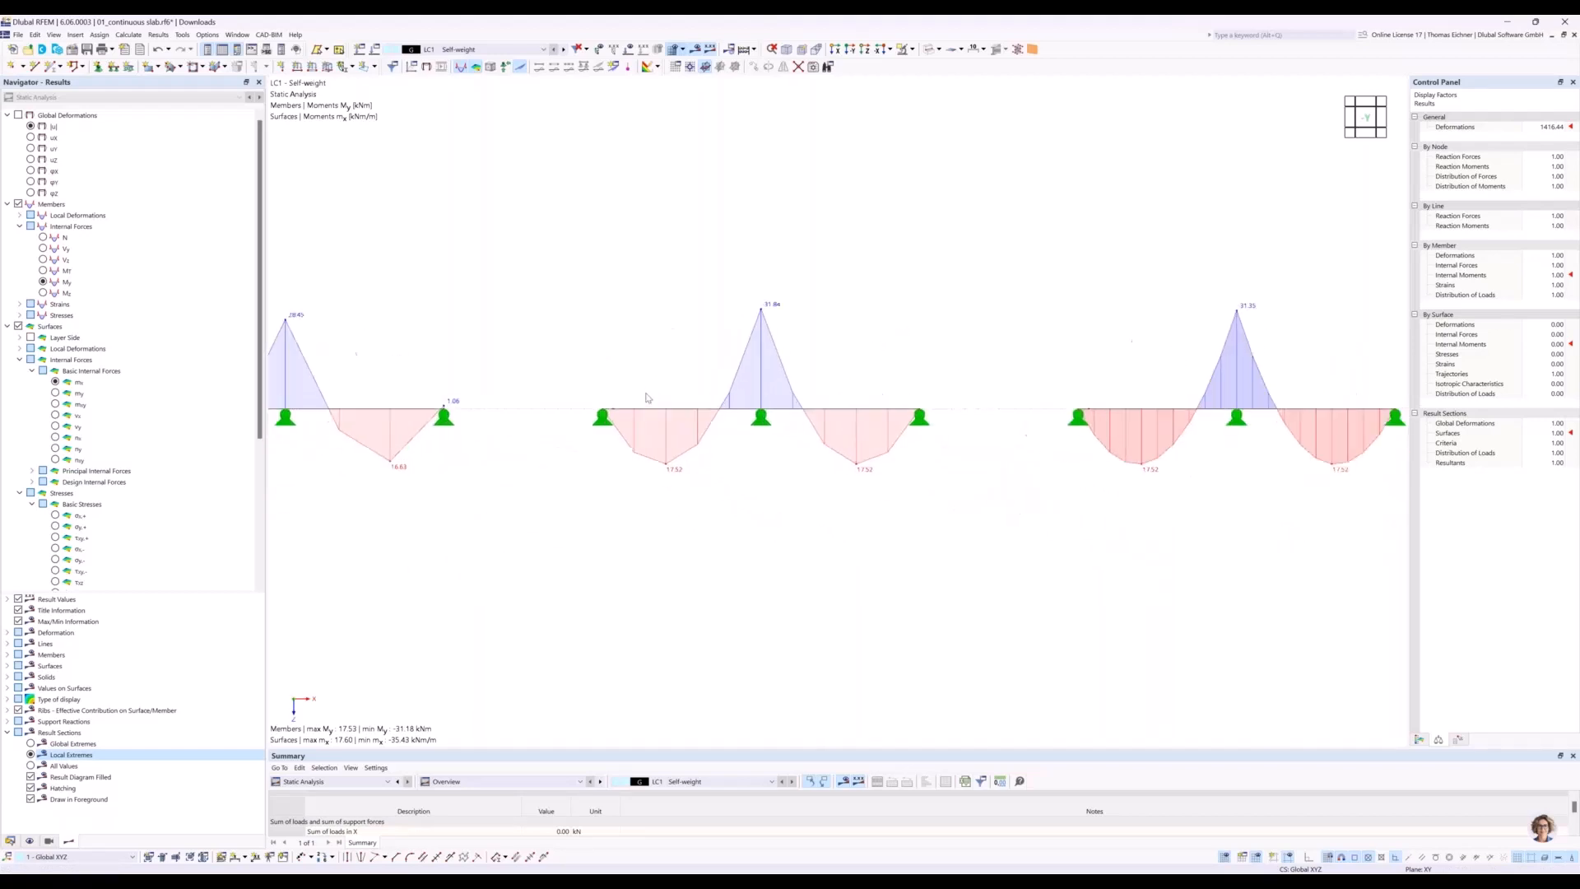
pyautogui.scroll(1, 646, 400)
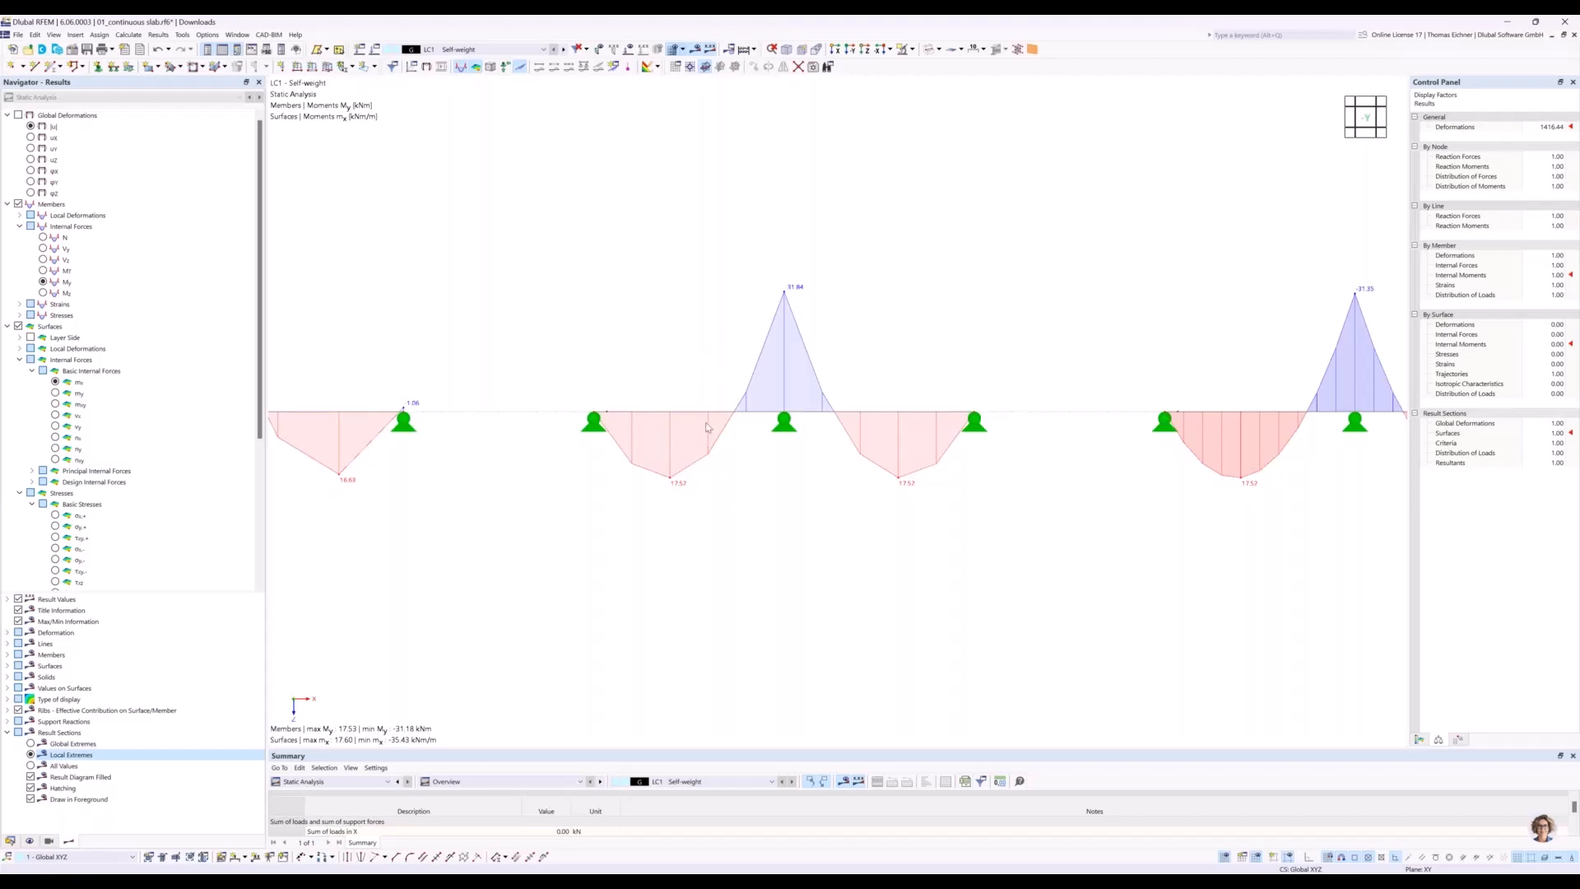
pyautogui.click(593, 421)
pyautogui.scroll(-3, 752, 452)
pyautogui.scroll(-2, 752, 452)
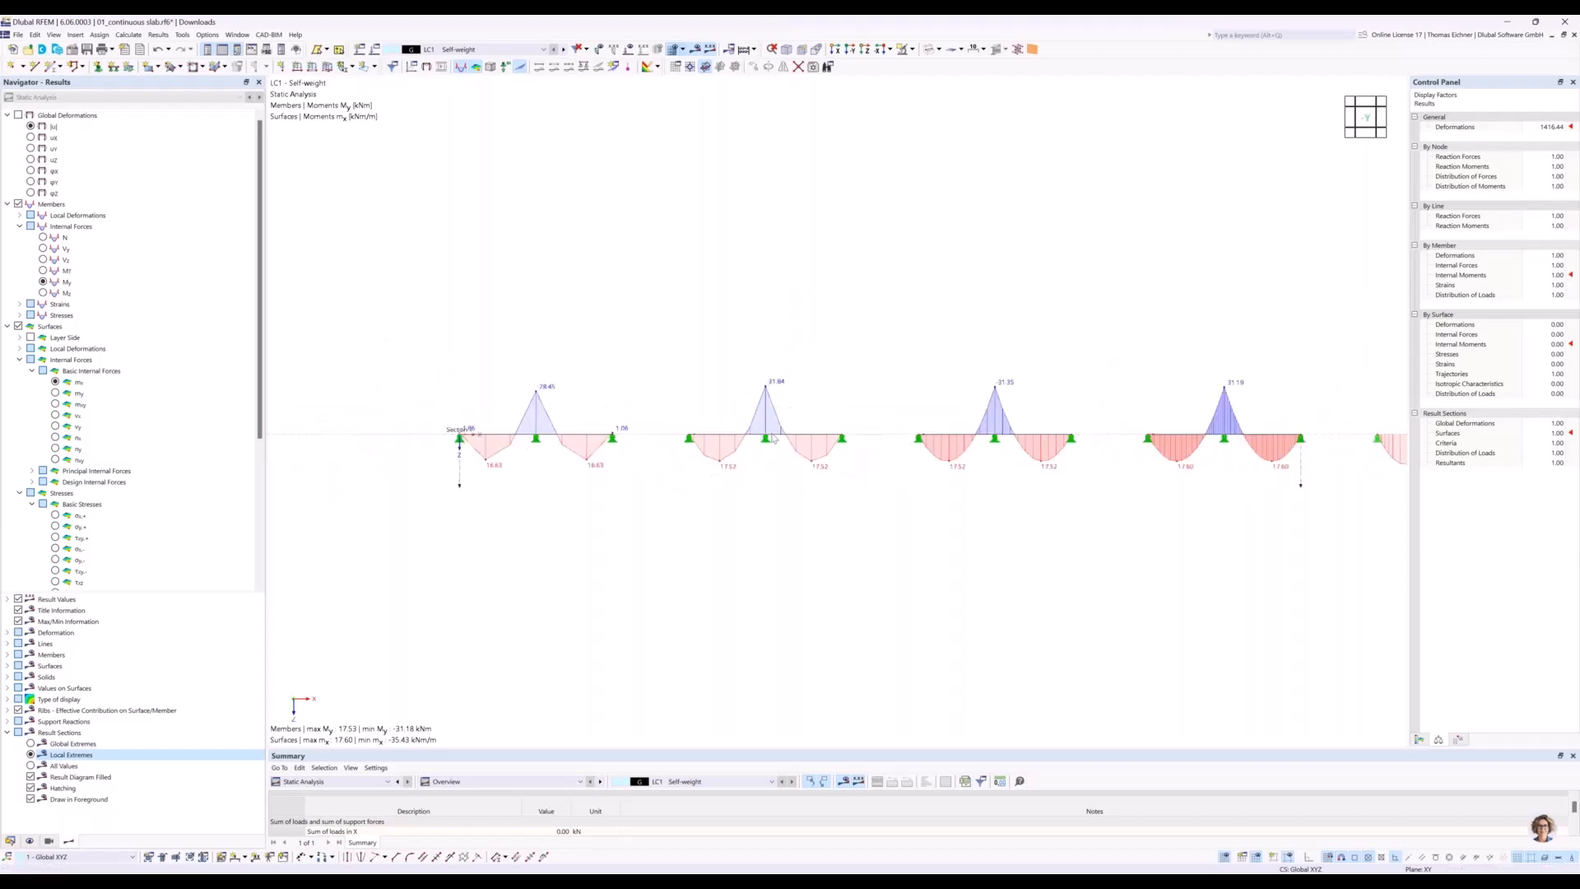
pyautogui.moveTo(949, 361); pyautogui.dragTo(805, 362, button='middle')
pyautogui.scroll(-1, 823, 387)
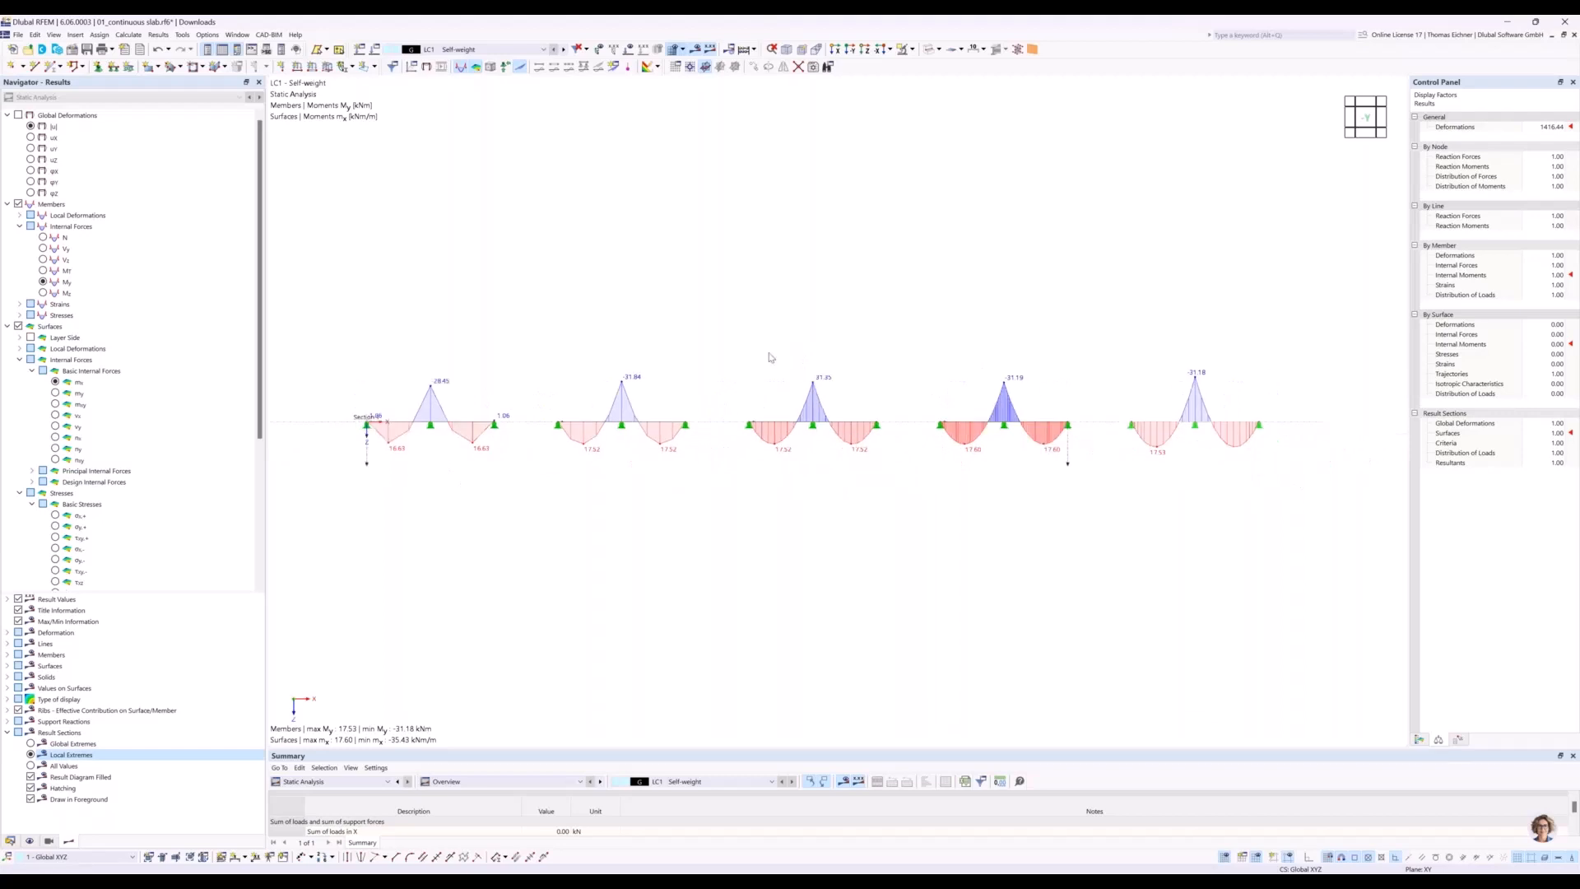
pyautogui.moveTo(592, 304); pyautogui.dragTo(607, 298, button='middle')
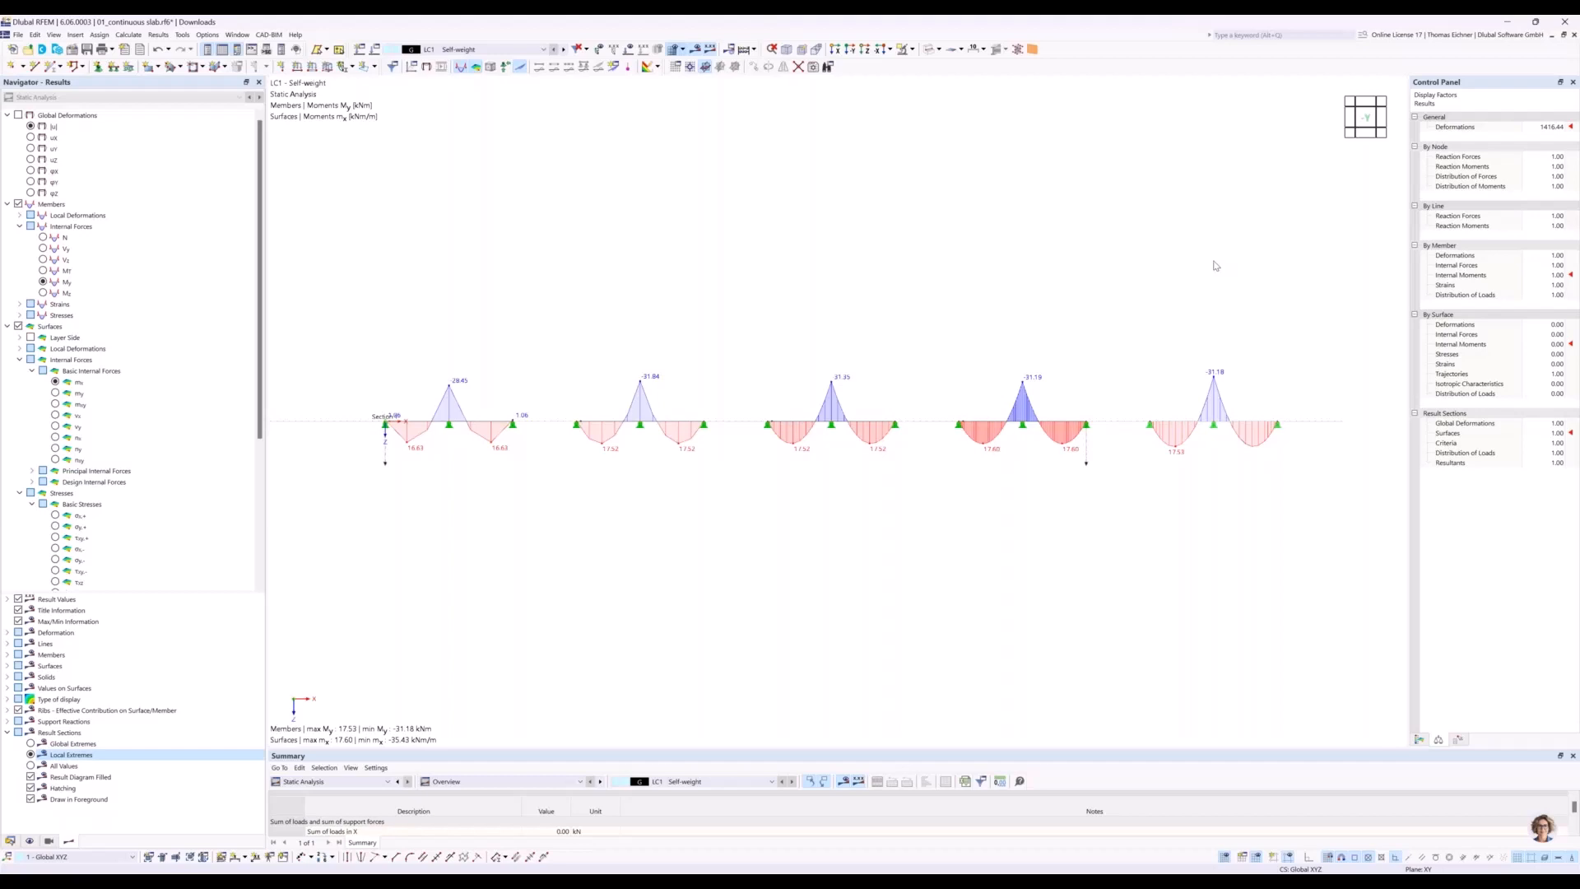
pyautogui.hotkey('alt', 'Tab')
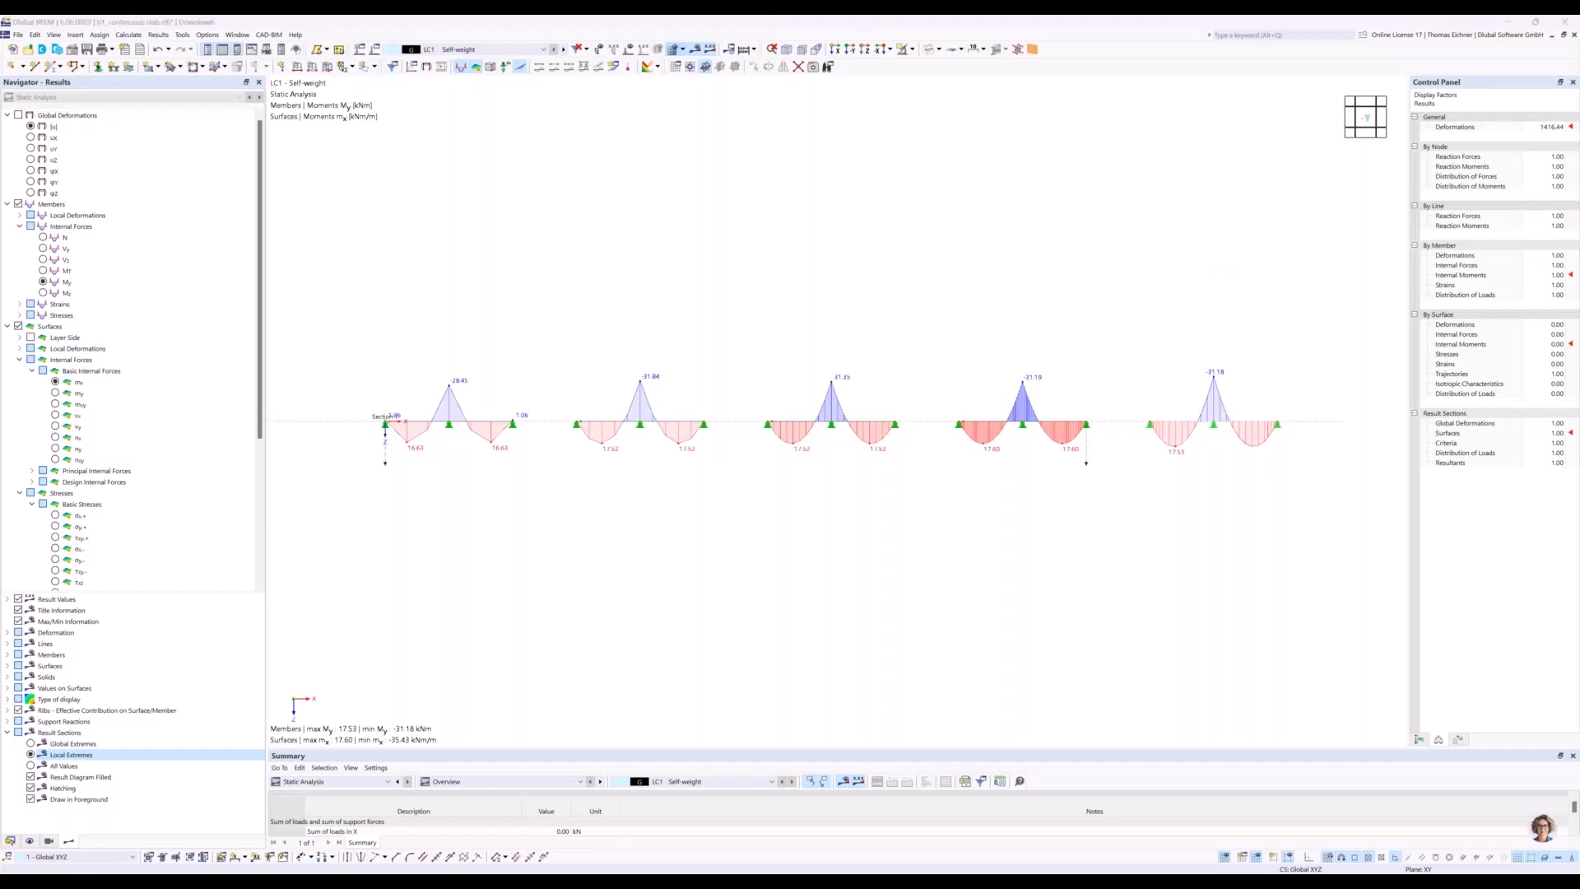
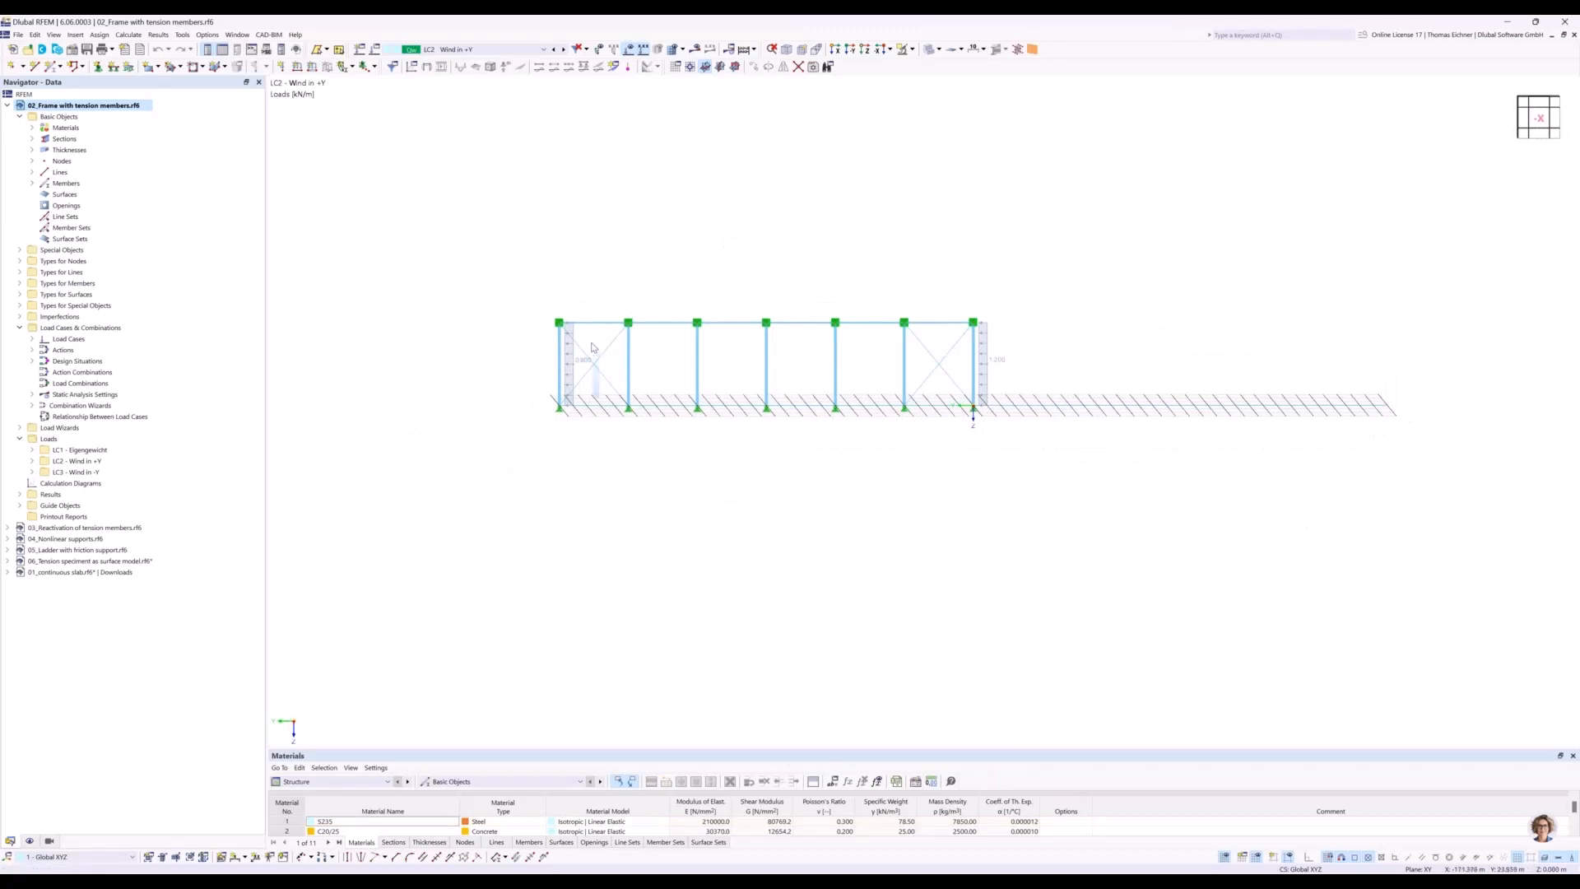
# Delete the crossed bracing members in both end bays of the frame while keeping the wind loads.
pyautogui.click(738, 463)
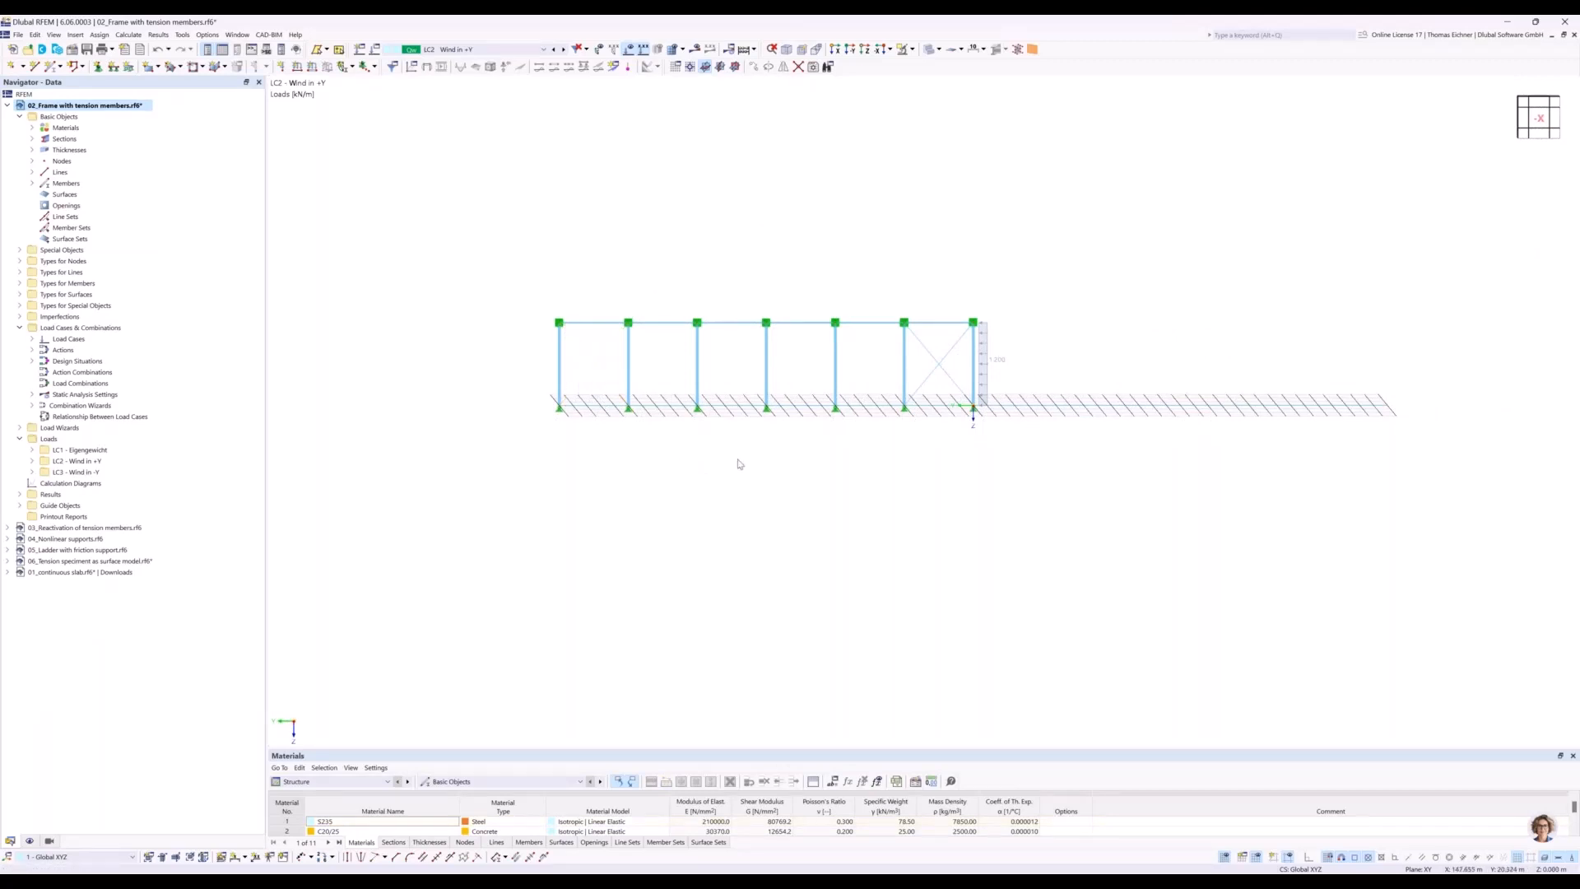
pyautogui.click(592, 370)
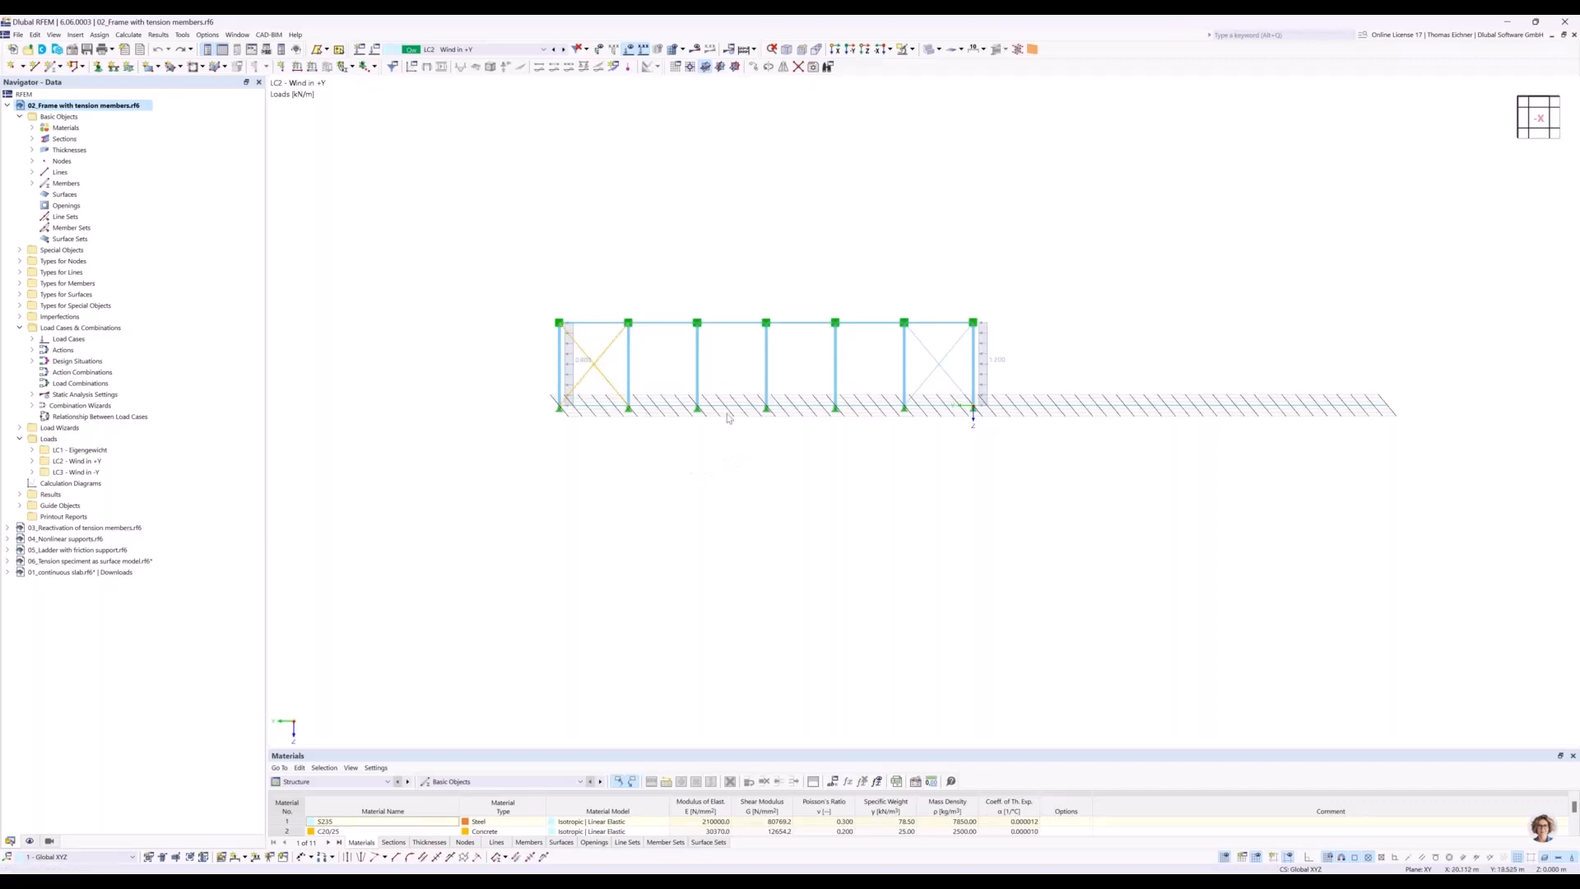
pyautogui.press('Delete')
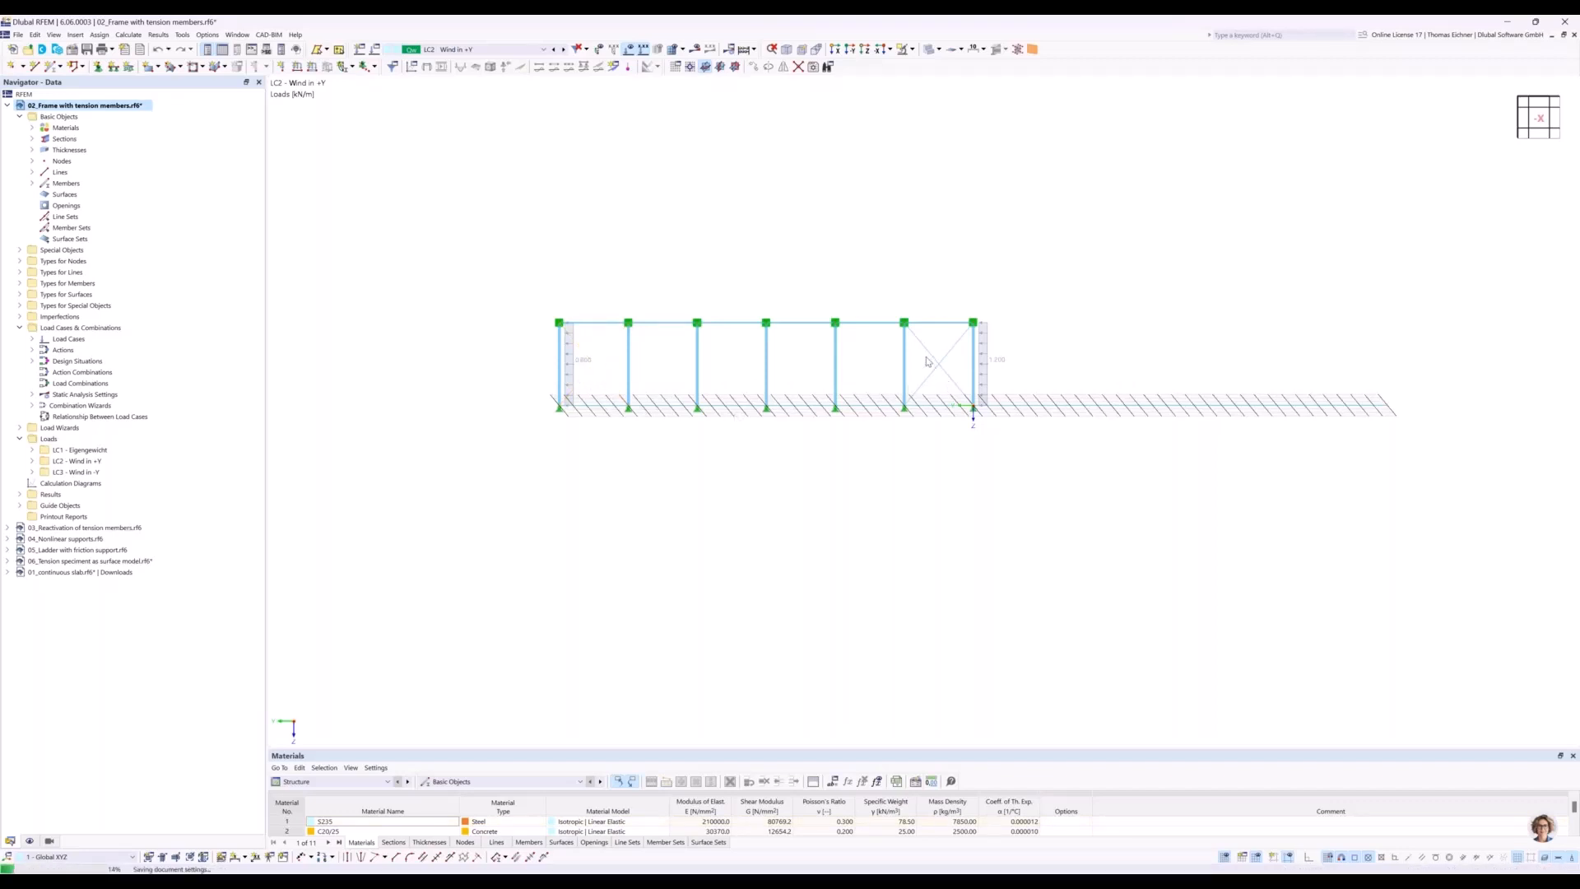
pyautogui.click(940, 368)
pyautogui.press('Delete')
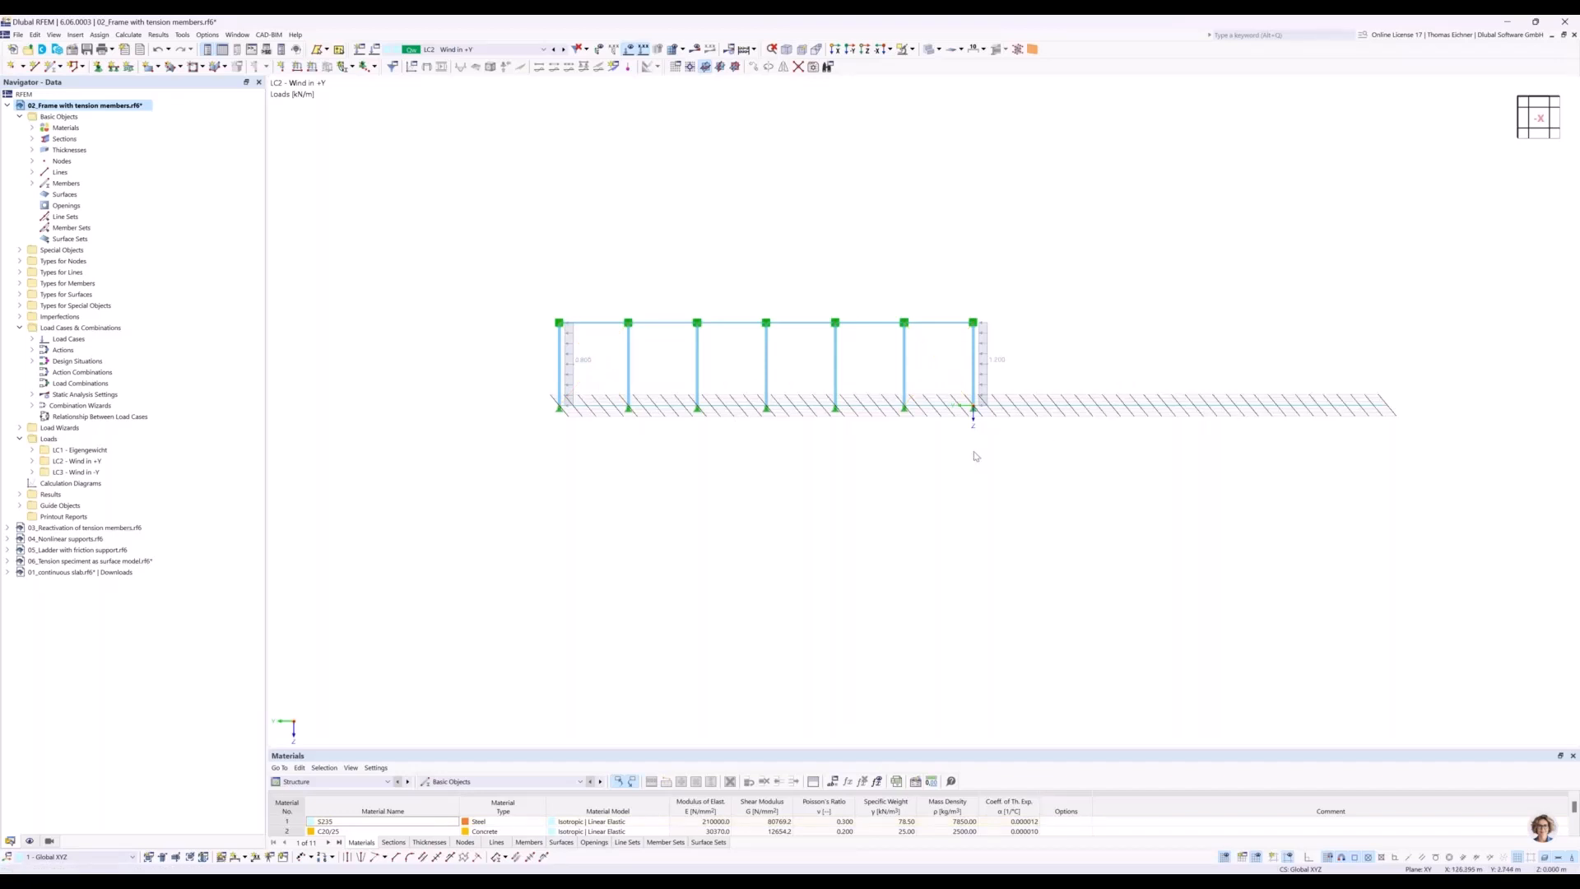
# Open the truss member at the top of the frame's fourth bay for editing, review the available member types and close it unchanged.
pyautogui.scroll(4, 532, 425)
pyautogui.moveTo(1066, 288); pyautogui.dragTo(841, 330, button='middle')
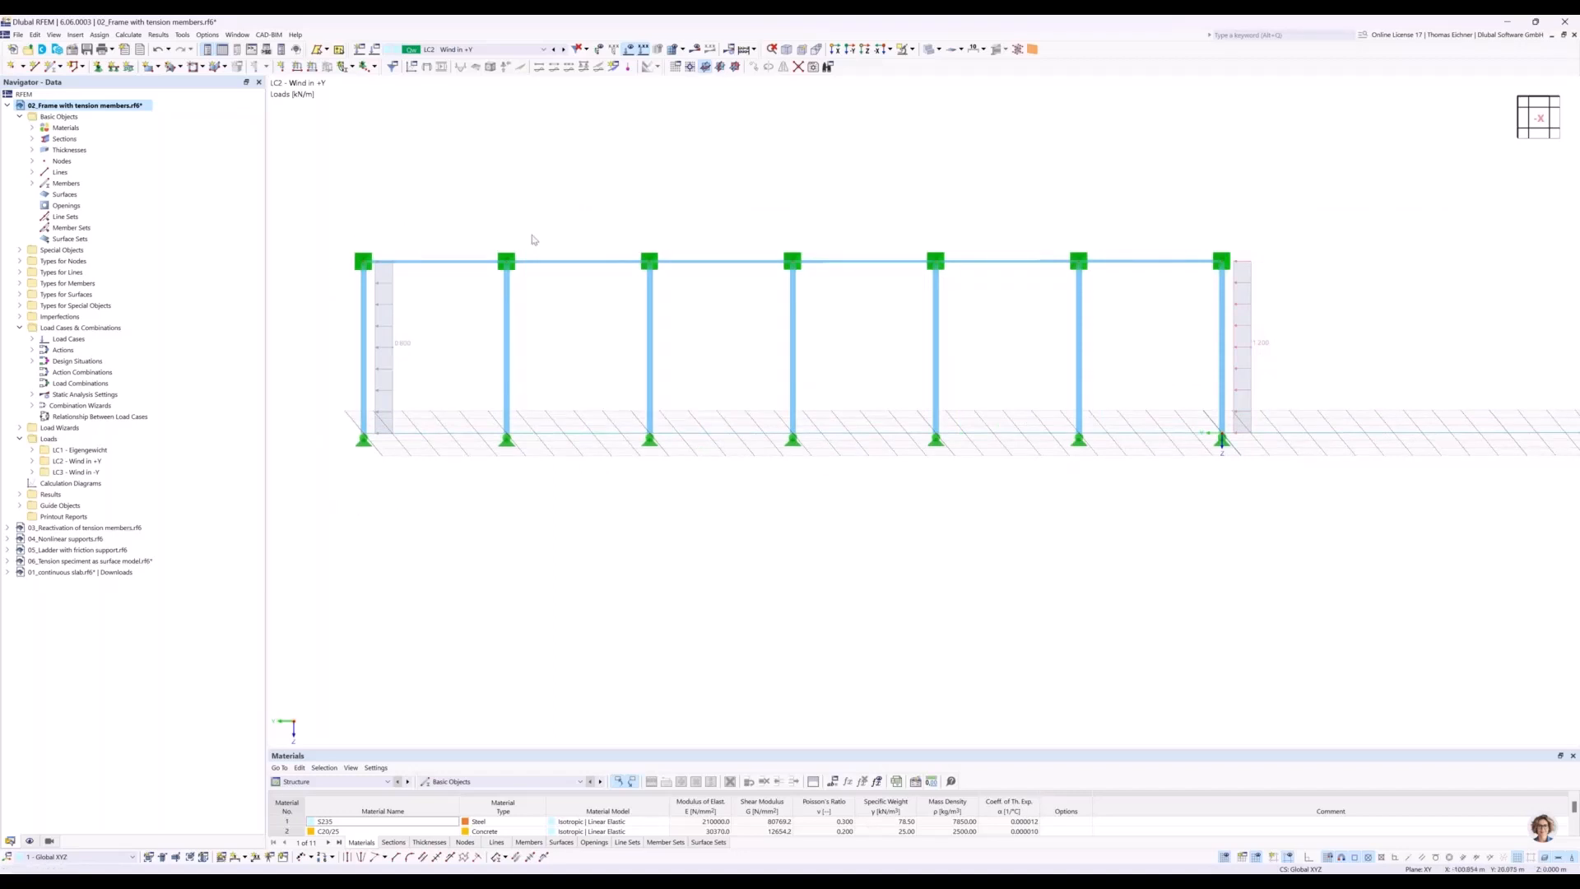
pyautogui.click(363, 262)
pyautogui.click(507, 262)
pyautogui.click(650, 262)
pyautogui.click(363, 441)
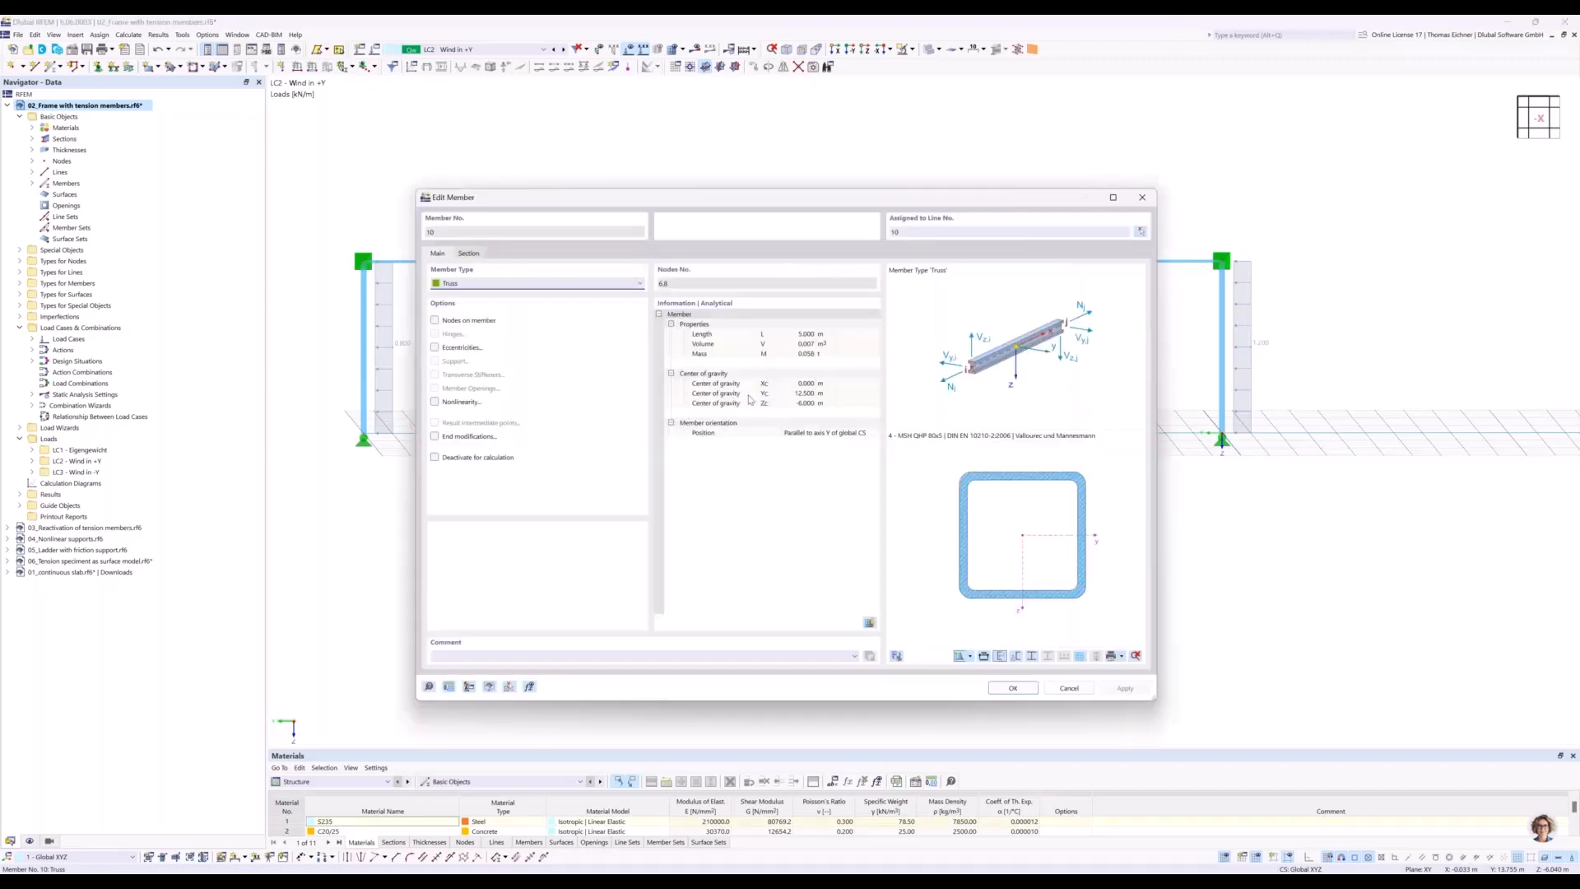
pyautogui.moveTo(744, 167); pyautogui.dragTo(882, 426)
pyautogui.click(682, 515)
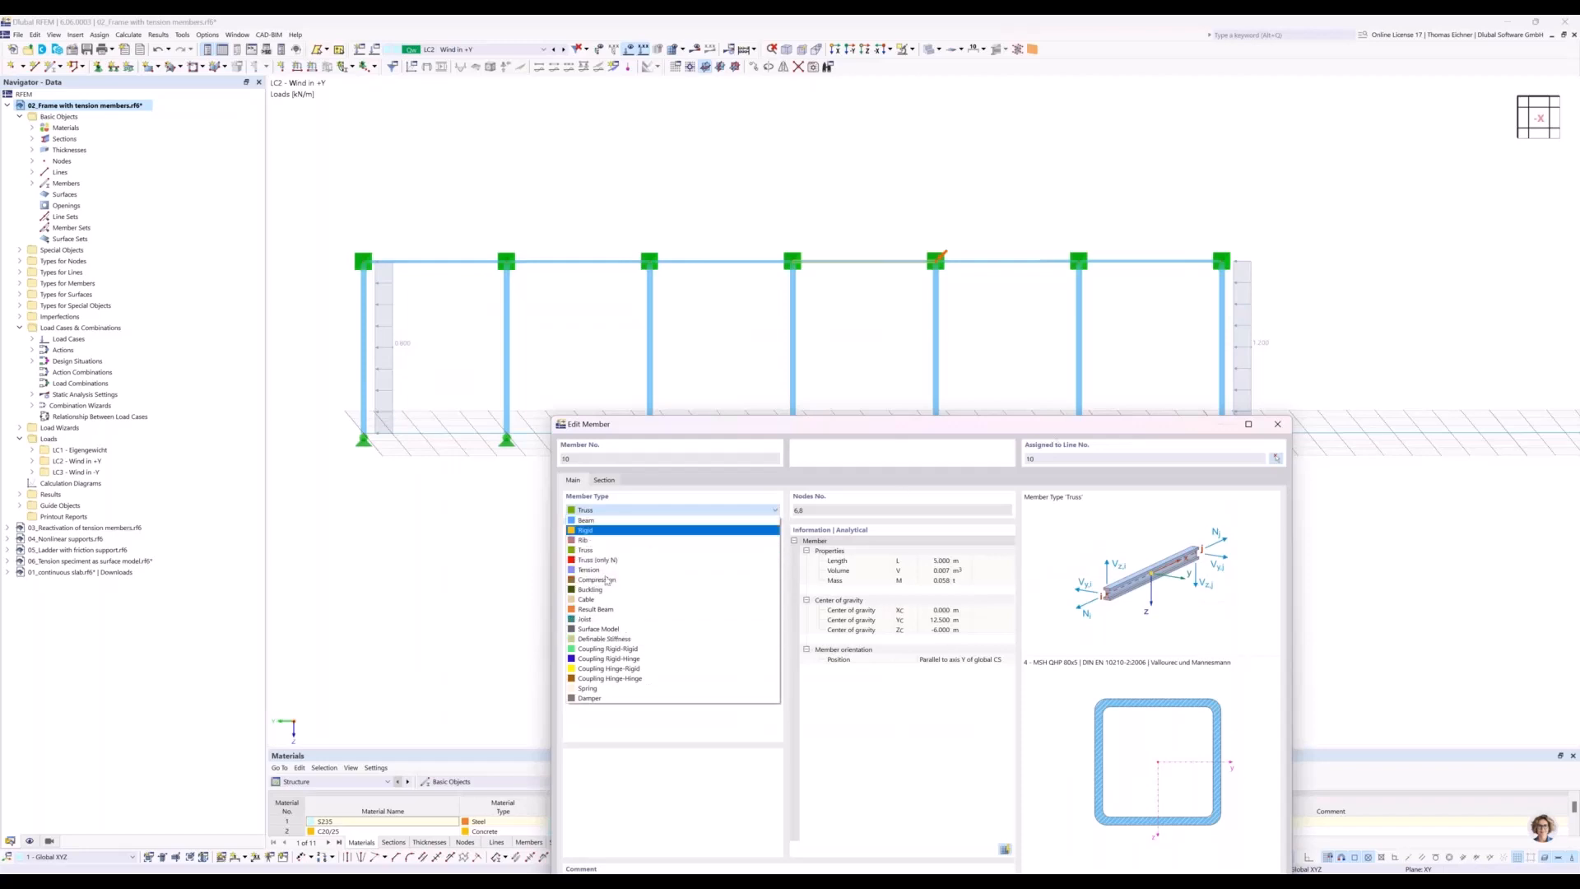
pyautogui.click(1277, 437)
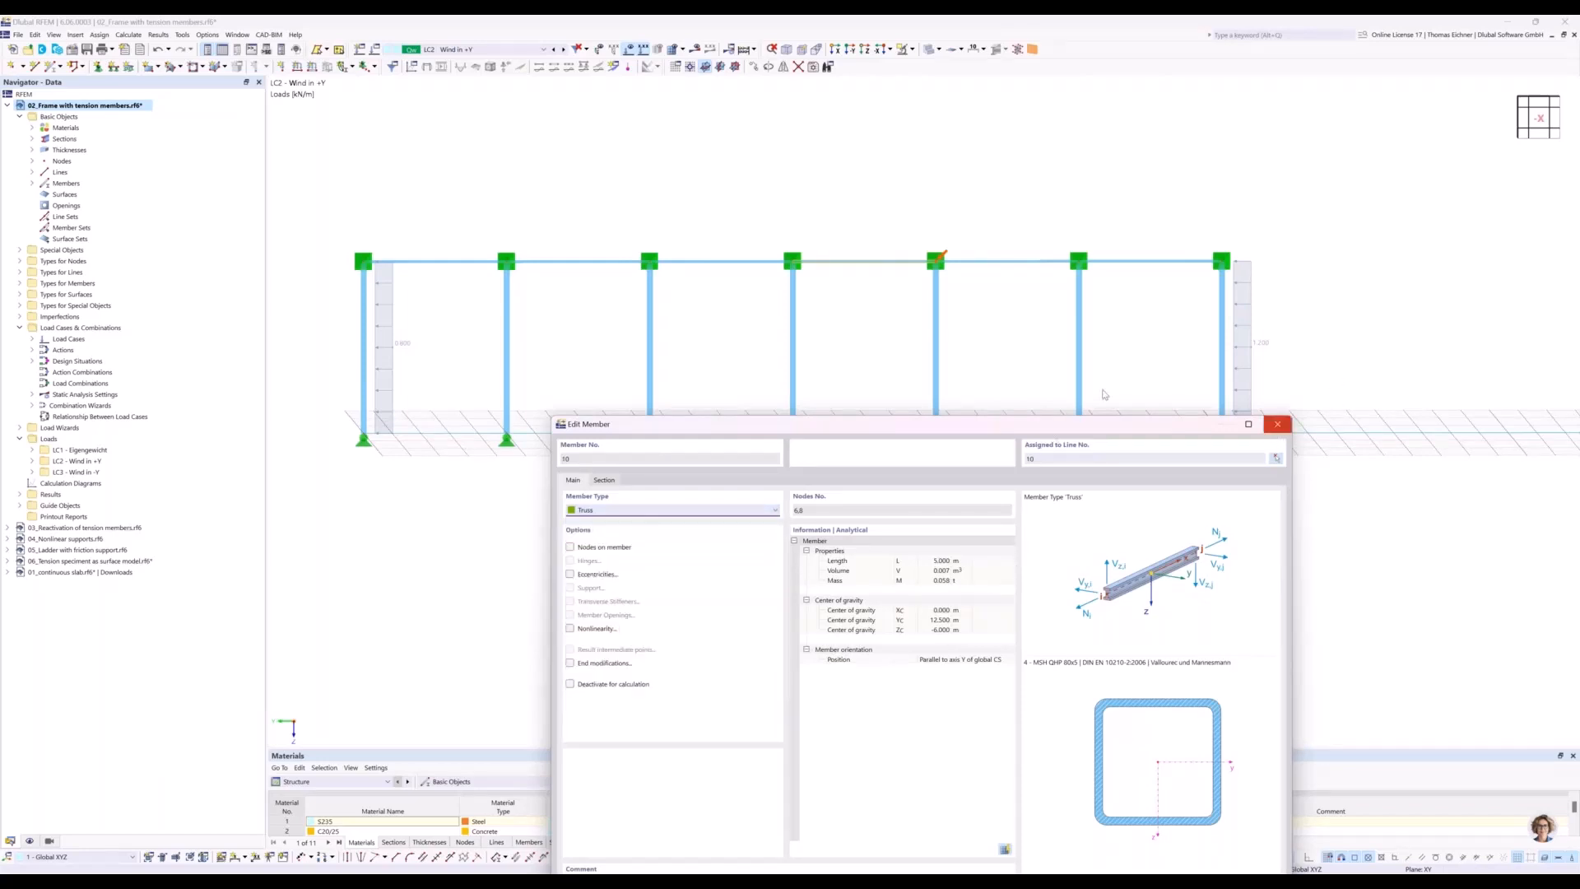
# Leave the member editing, calculate load case LC2 - Wind in +Y, and examine the entry in the errors and warnings table.
pyautogui.click(1277, 424)
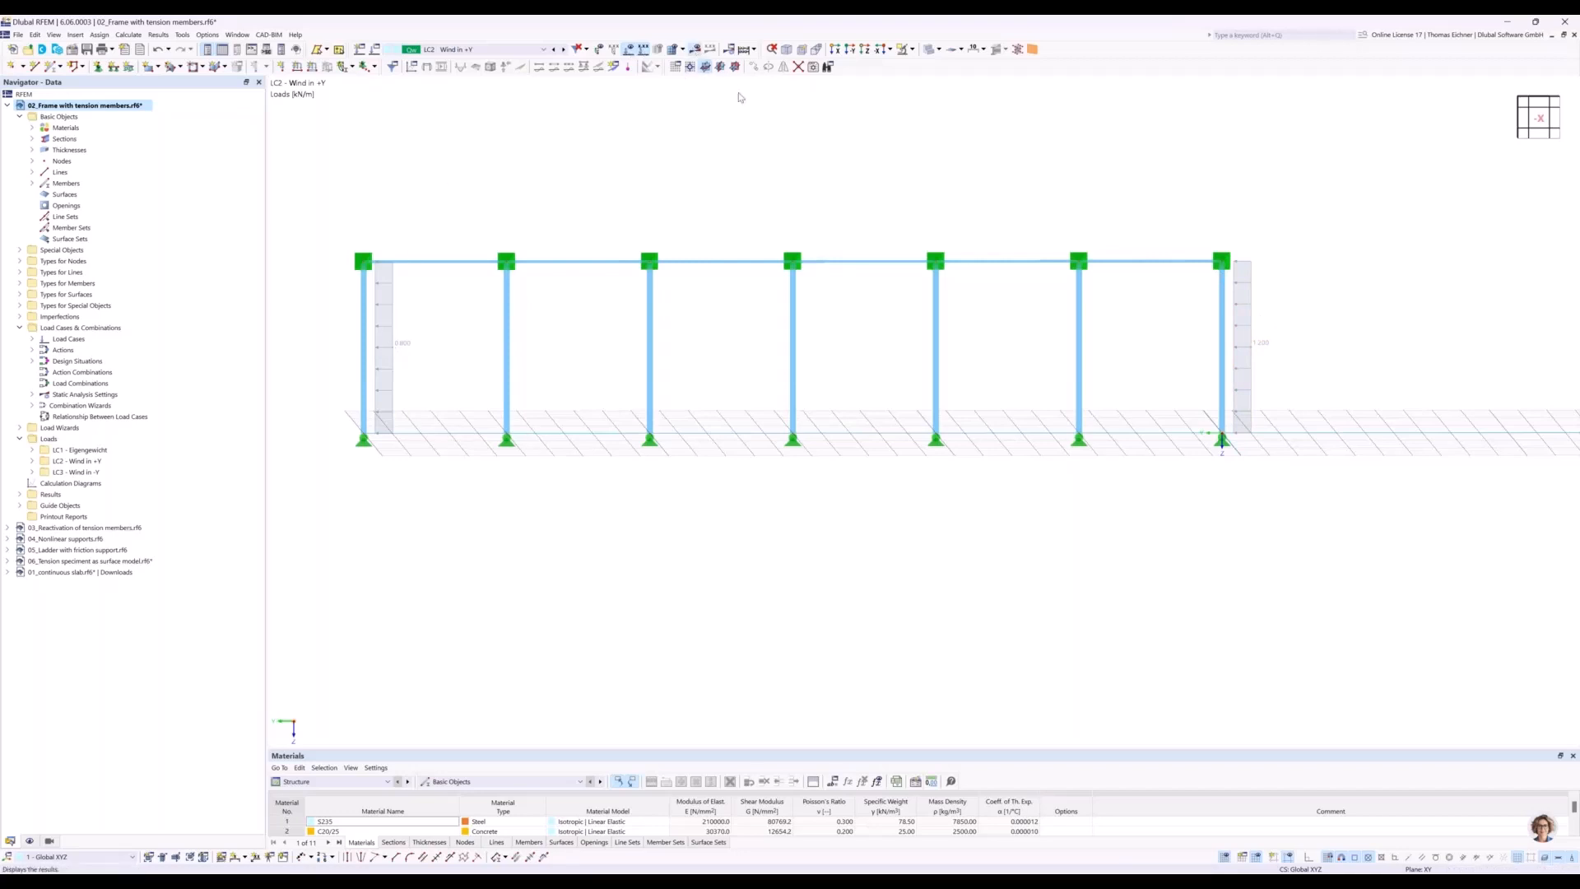
pyautogui.press('F5')
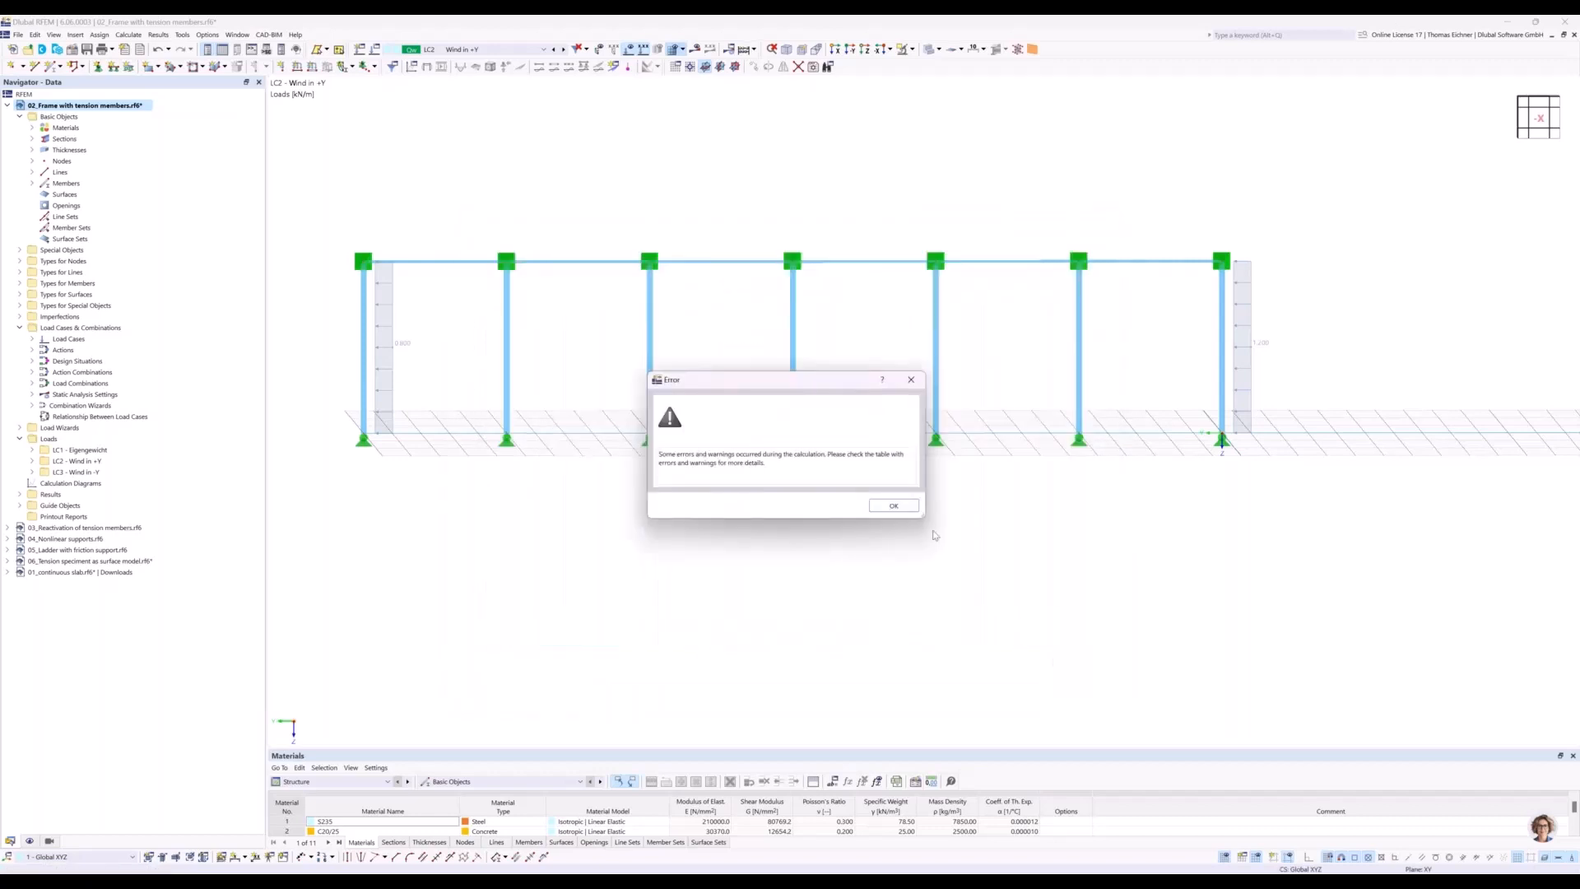
pyautogui.click(894, 505)
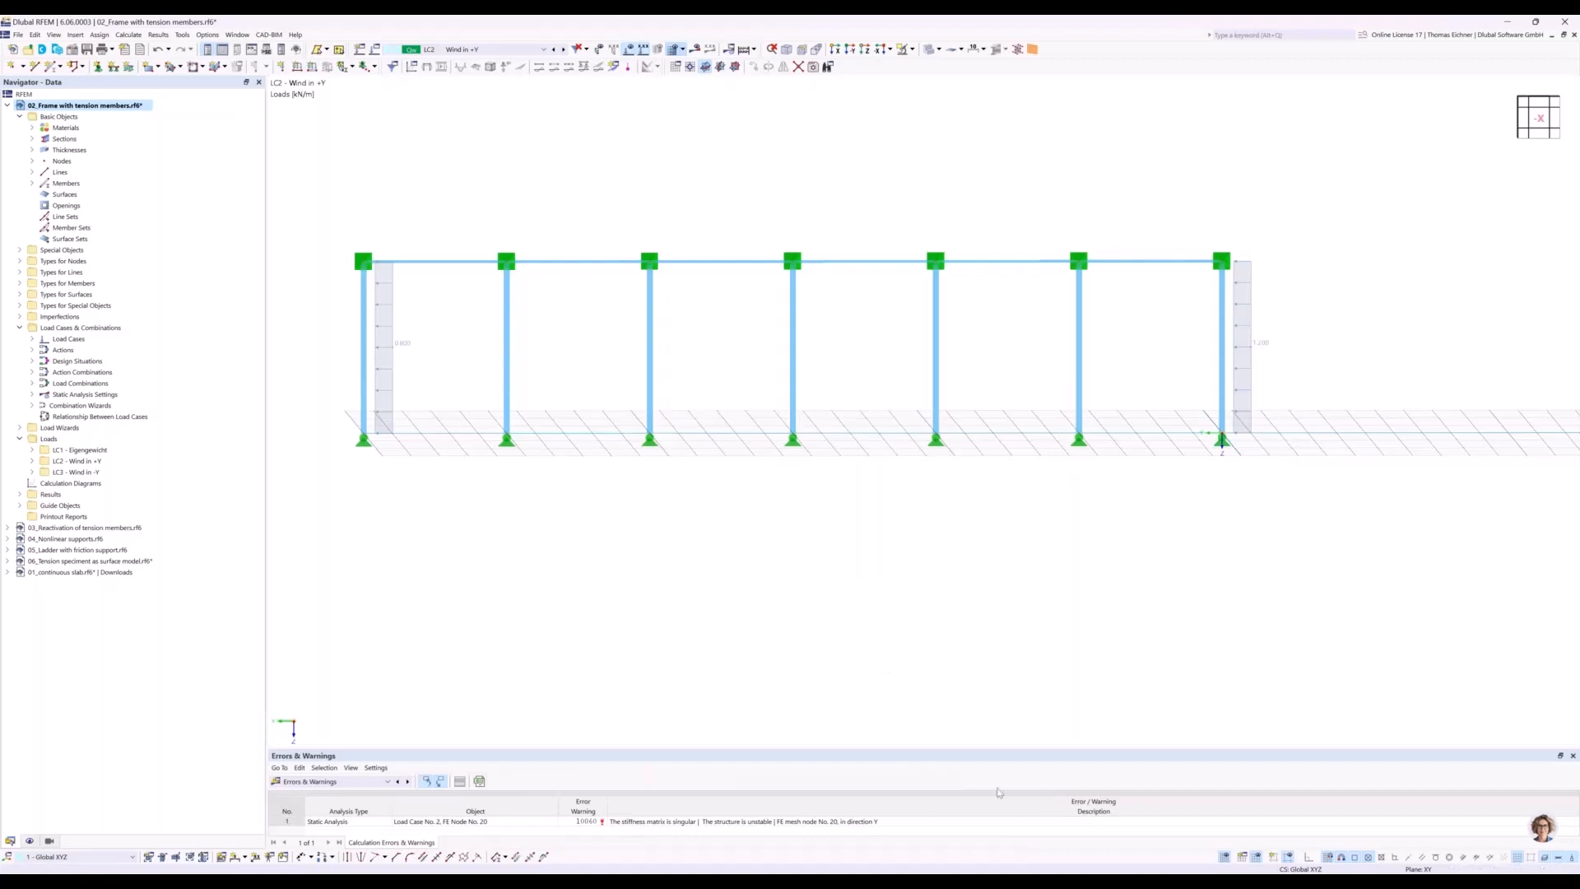
pyautogui.moveTo(944, 651); pyautogui.dragTo(951, 516)
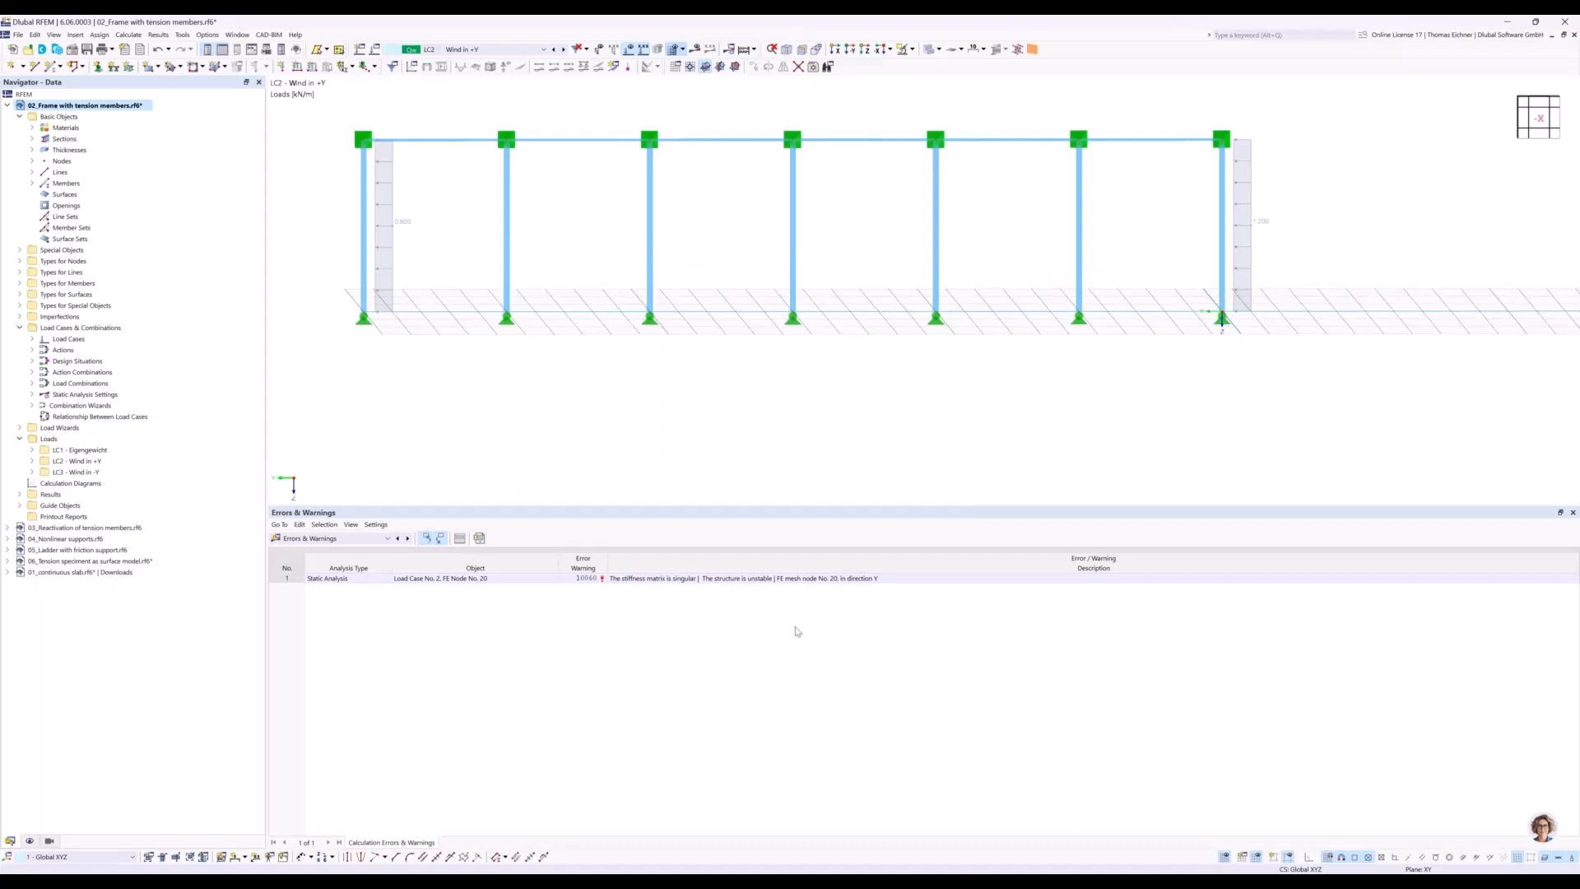
pyautogui.click(620, 580)
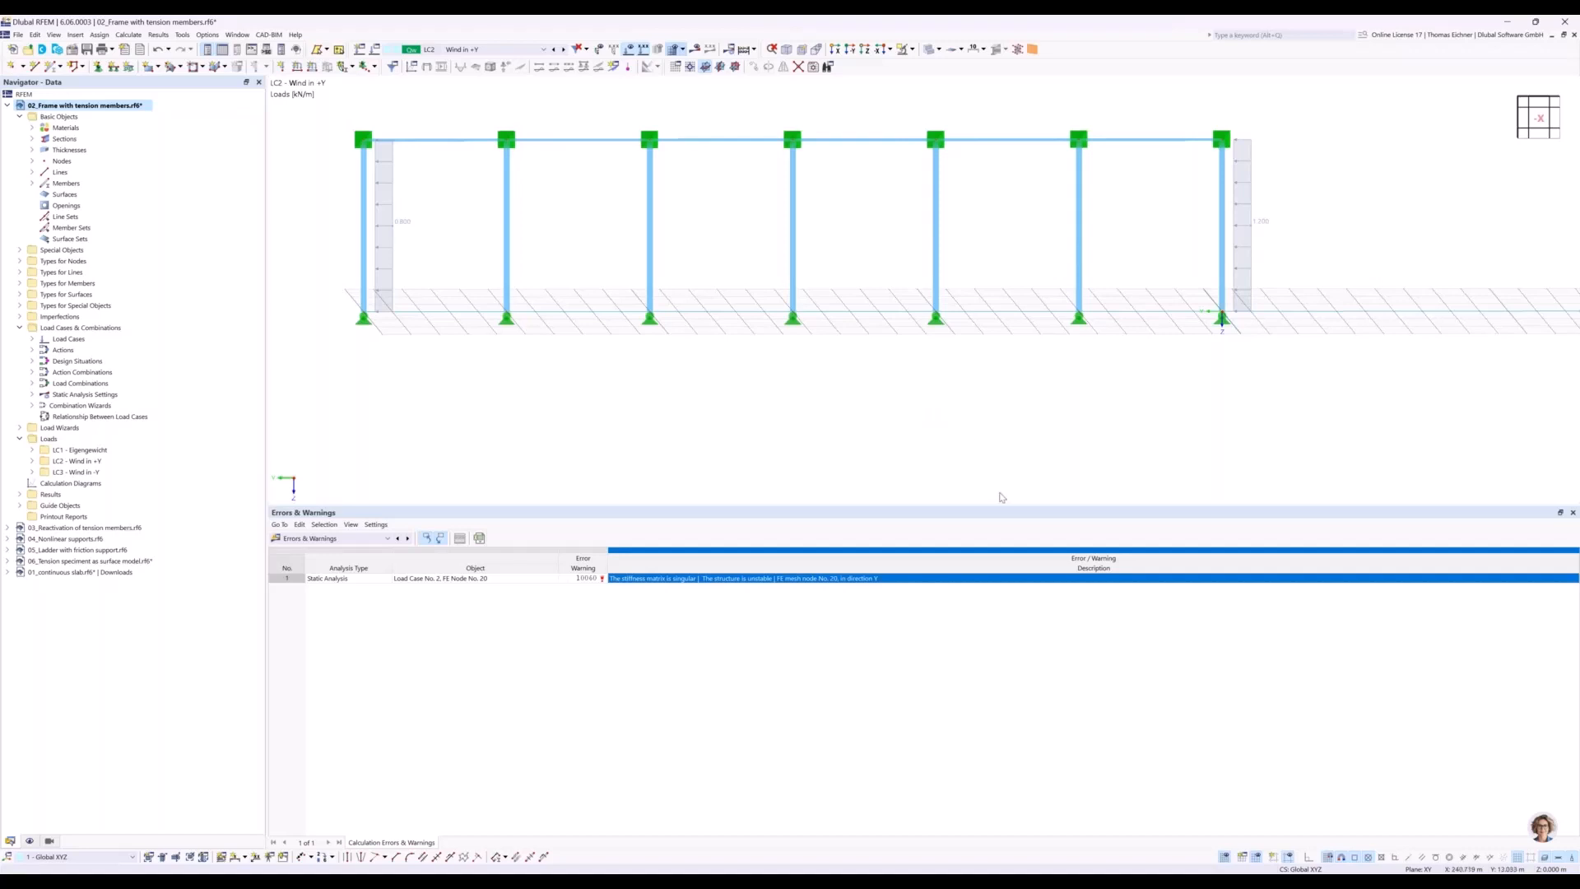
pyautogui.moveTo(1004, 490); pyautogui.dragTo(1013, 490, button='middle')
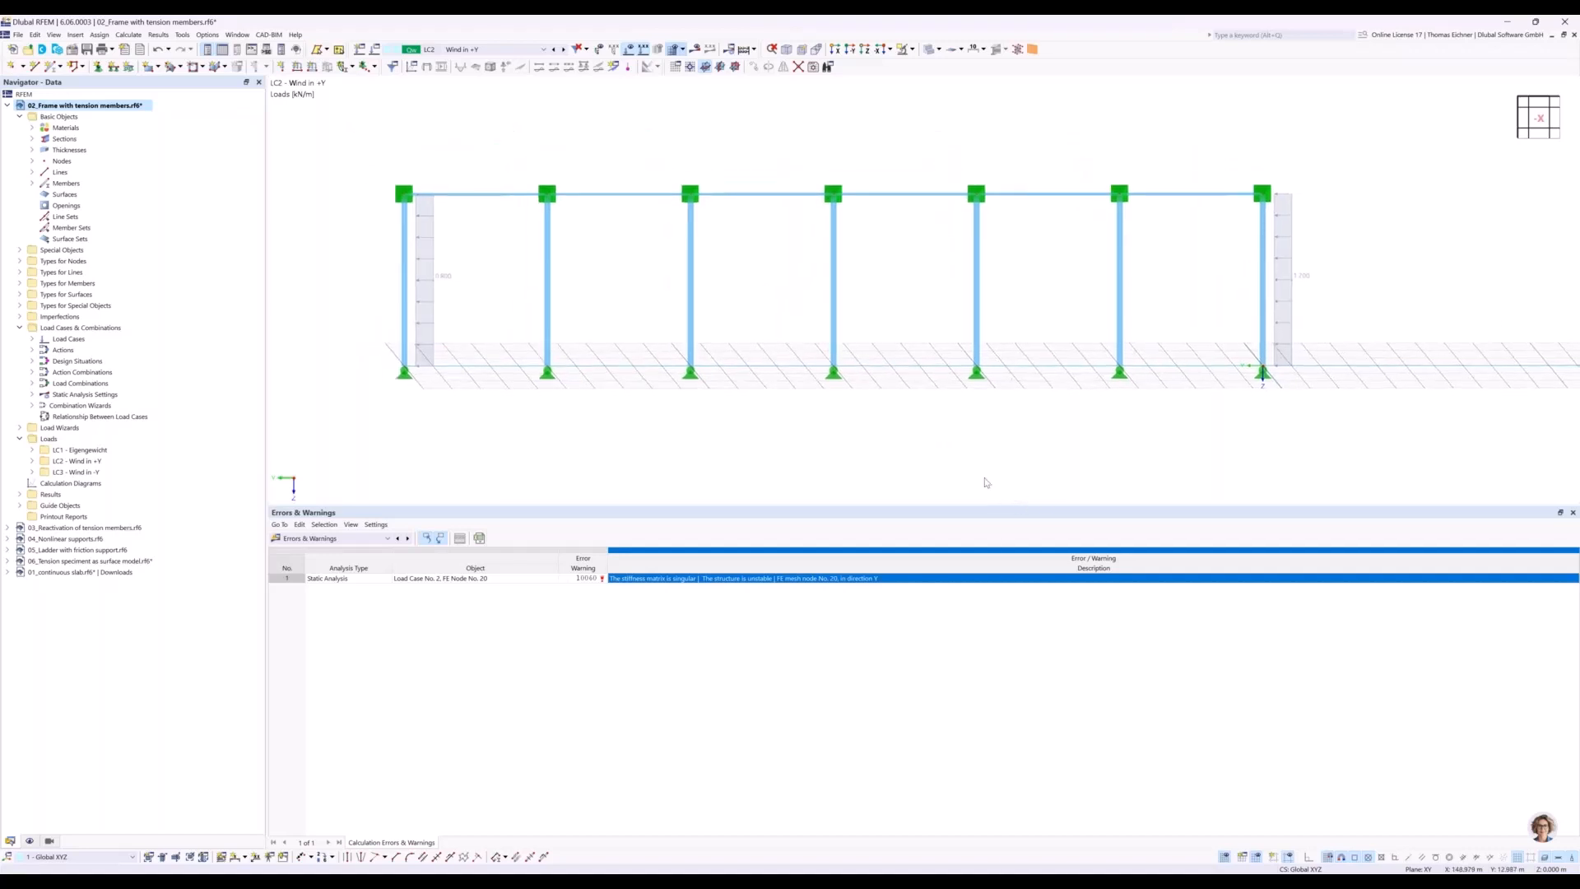
pyautogui.moveTo(975, 512); pyautogui.dragTo(946, 586)
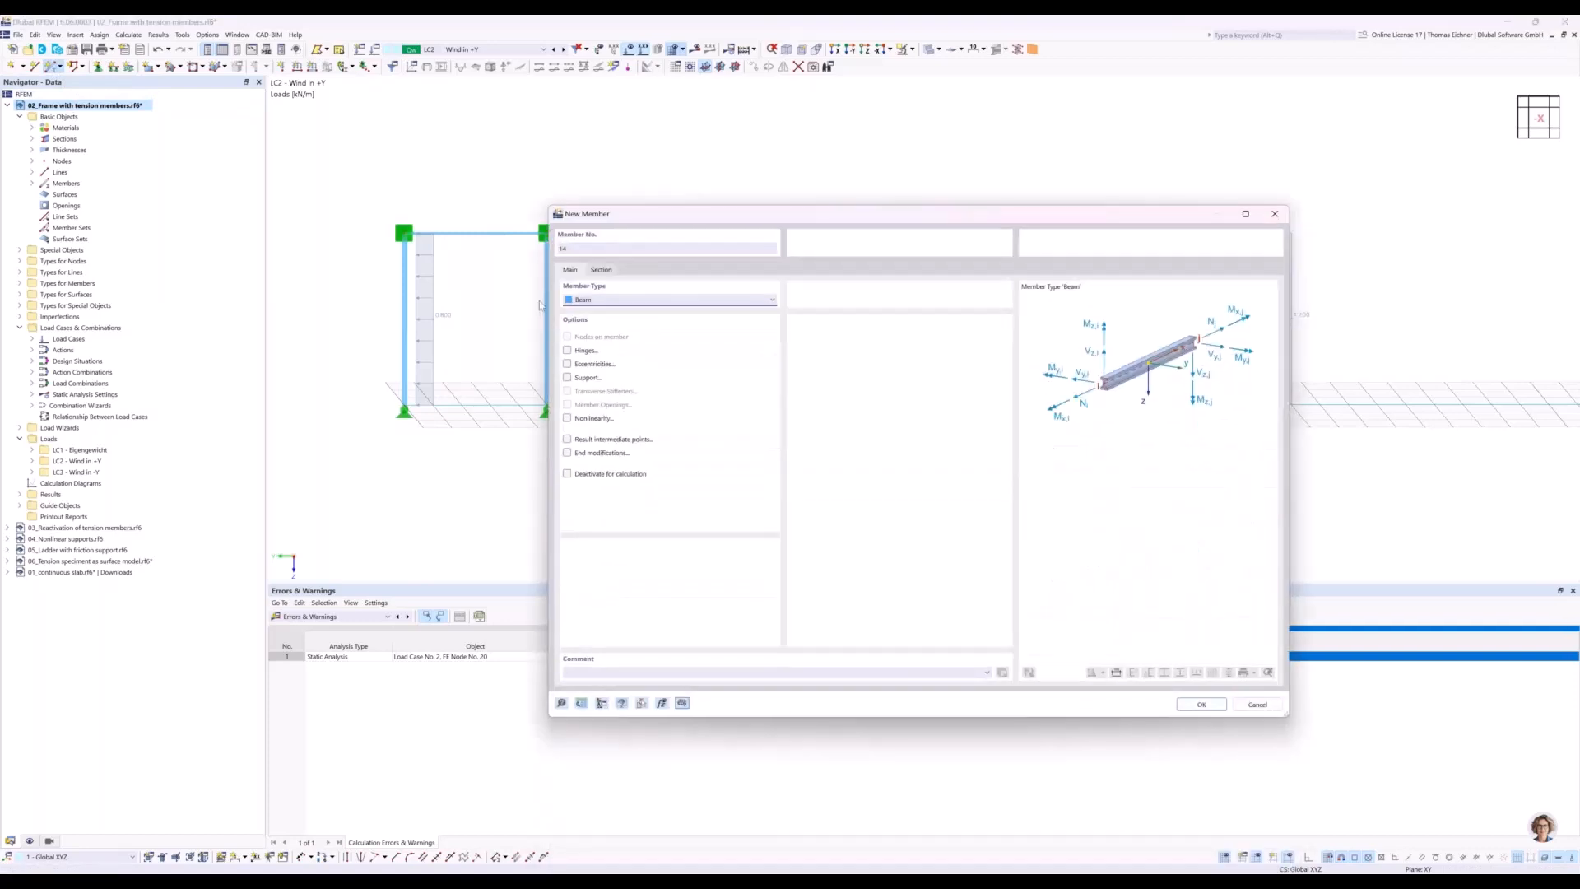
# Define a new member of type Truss with the section 5 - R 20 in material S235.
pyautogui.click(614, 304)
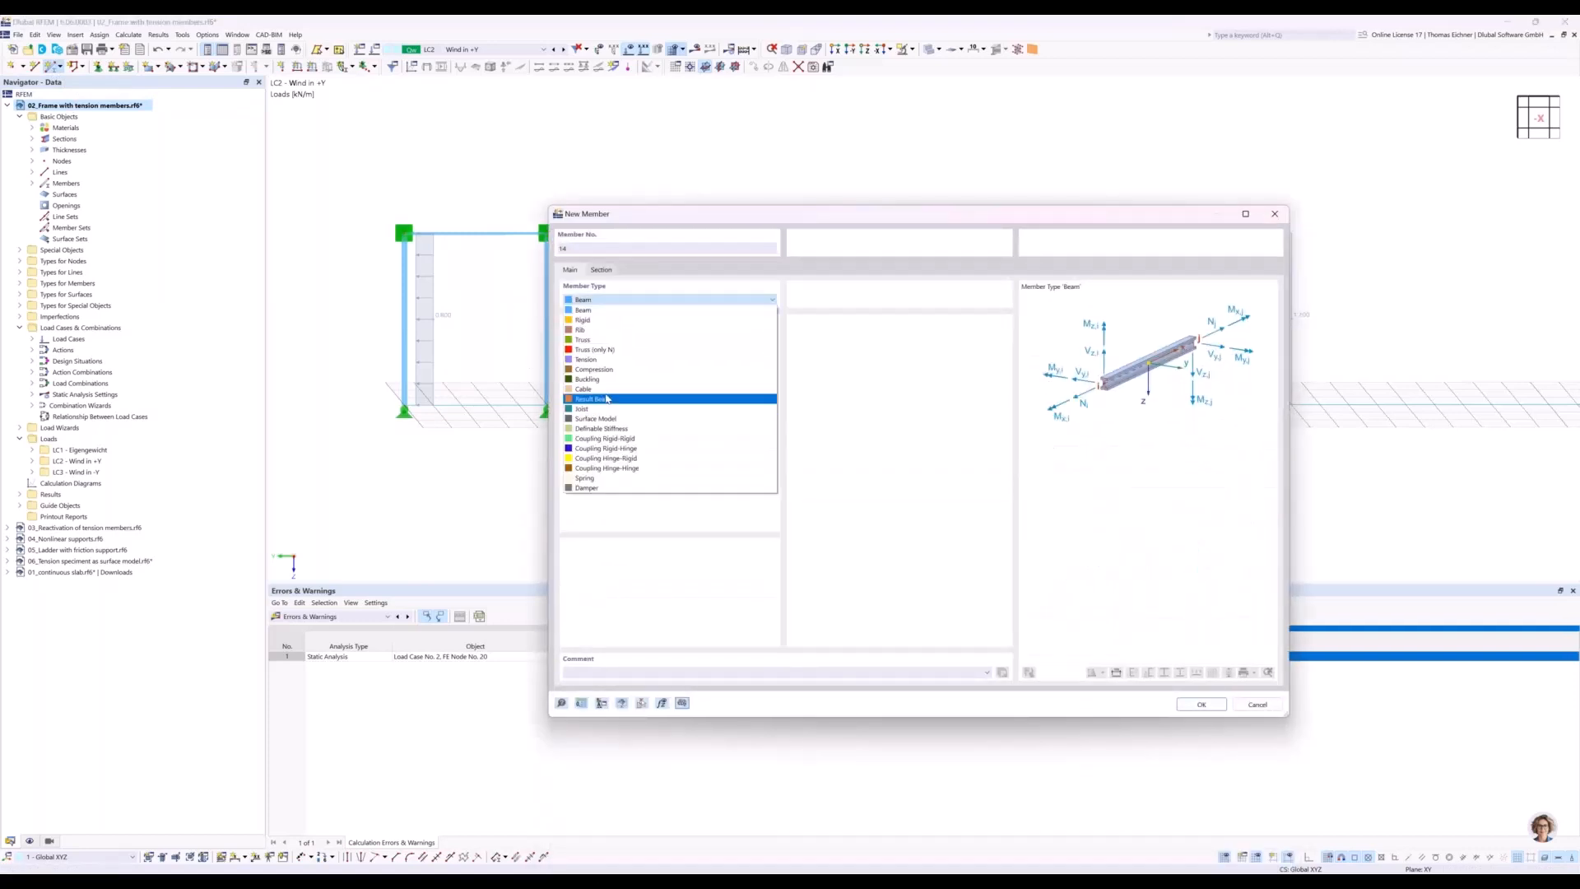
pyautogui.click(586, 341)
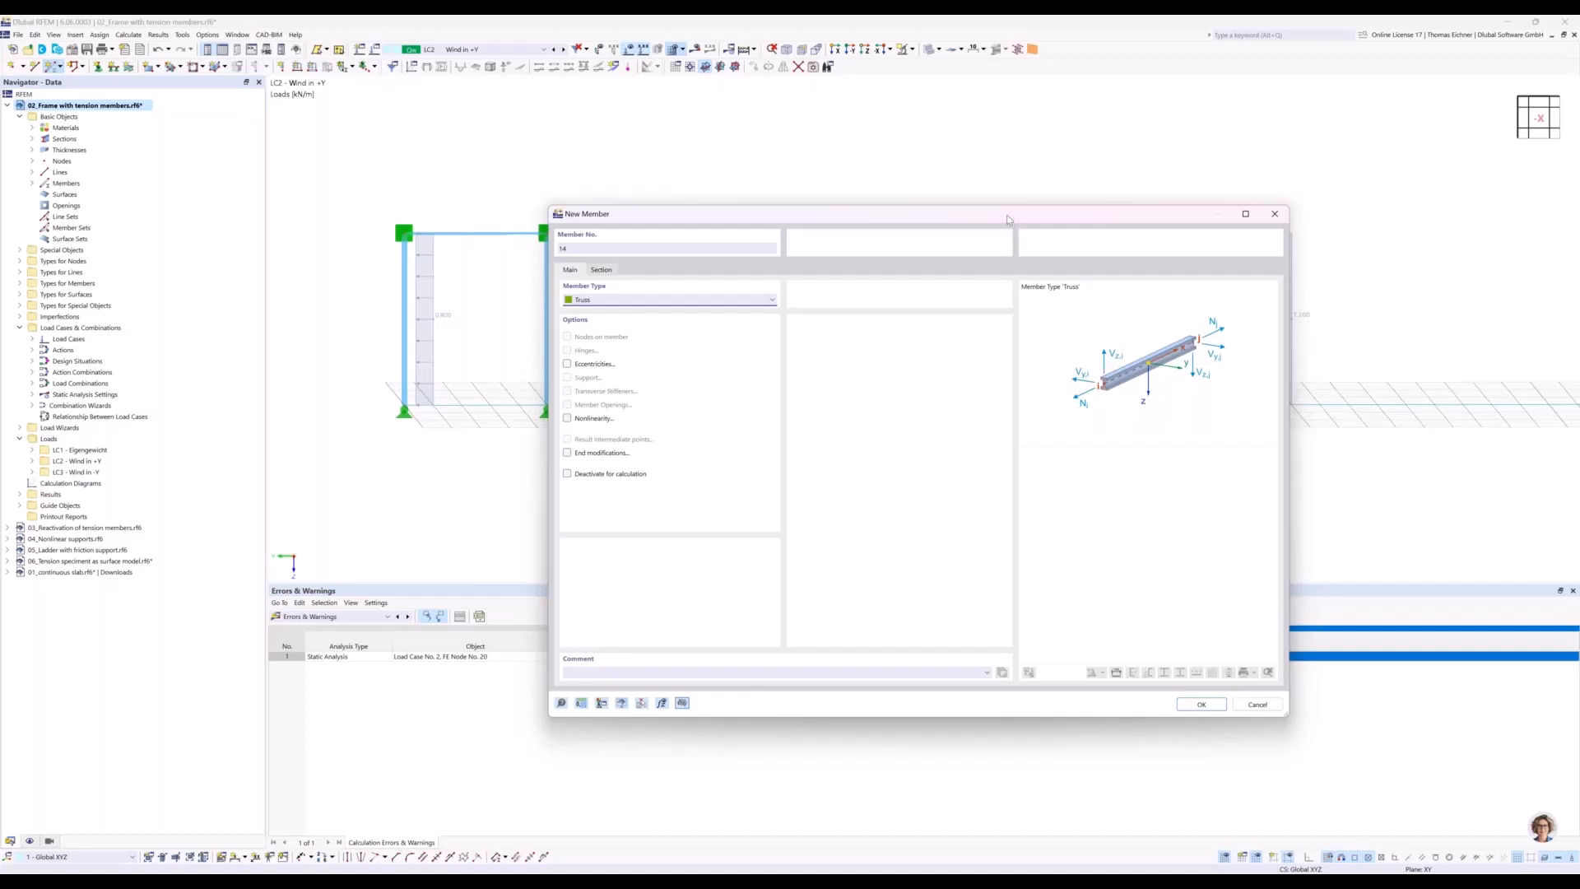
pyautogui.moveTo(1070, 213); pyautogui.dragTo(1186, 221)
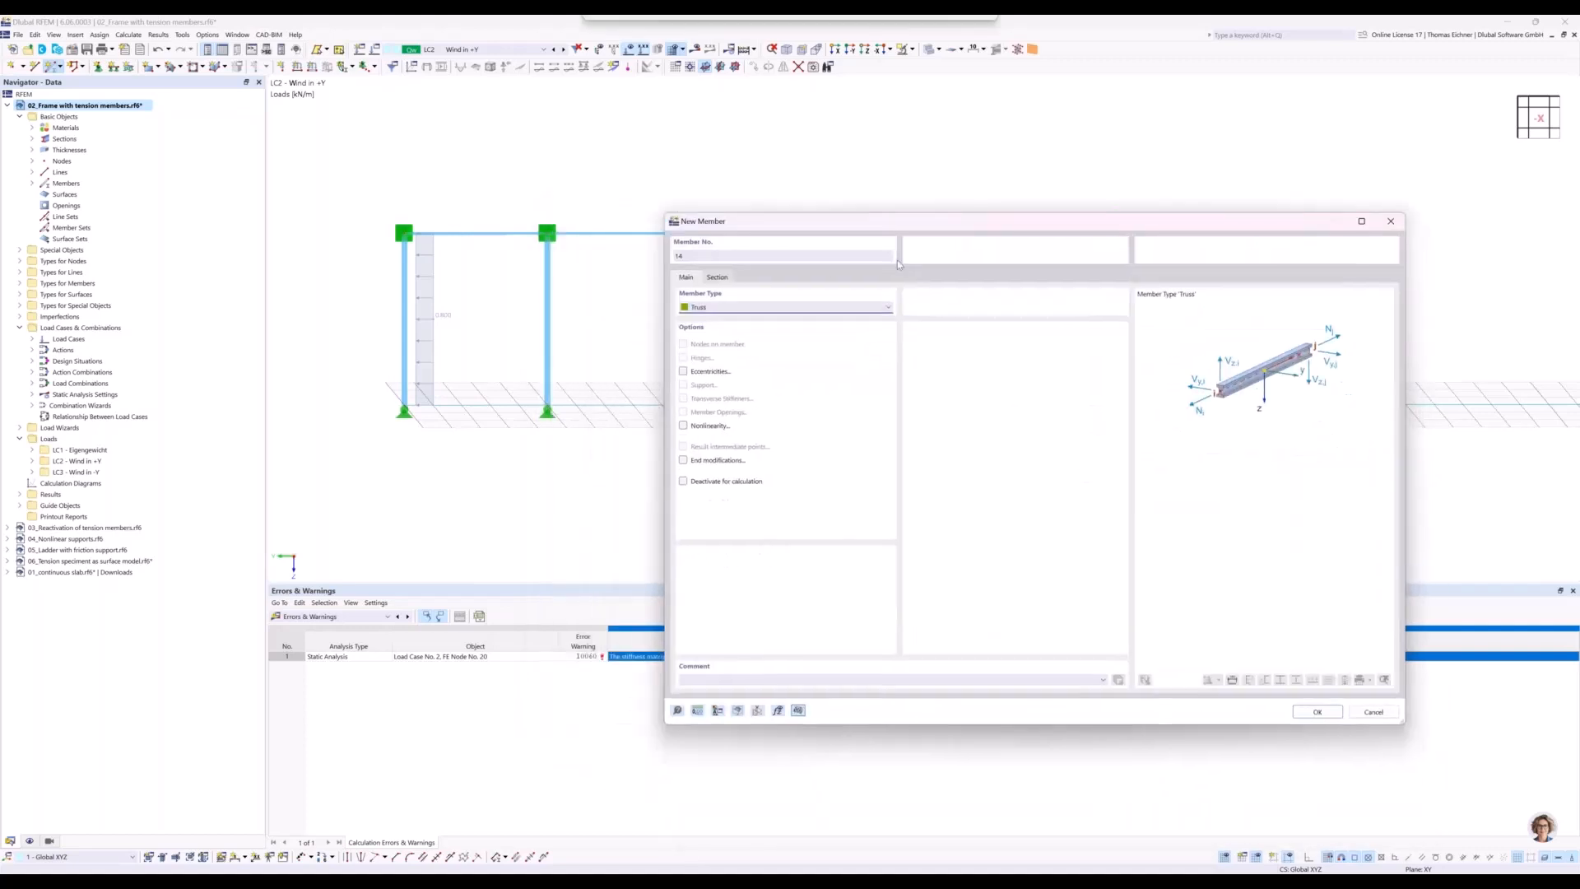
pyautogui.click(721, 278)
pyautogui.click(734, 577)
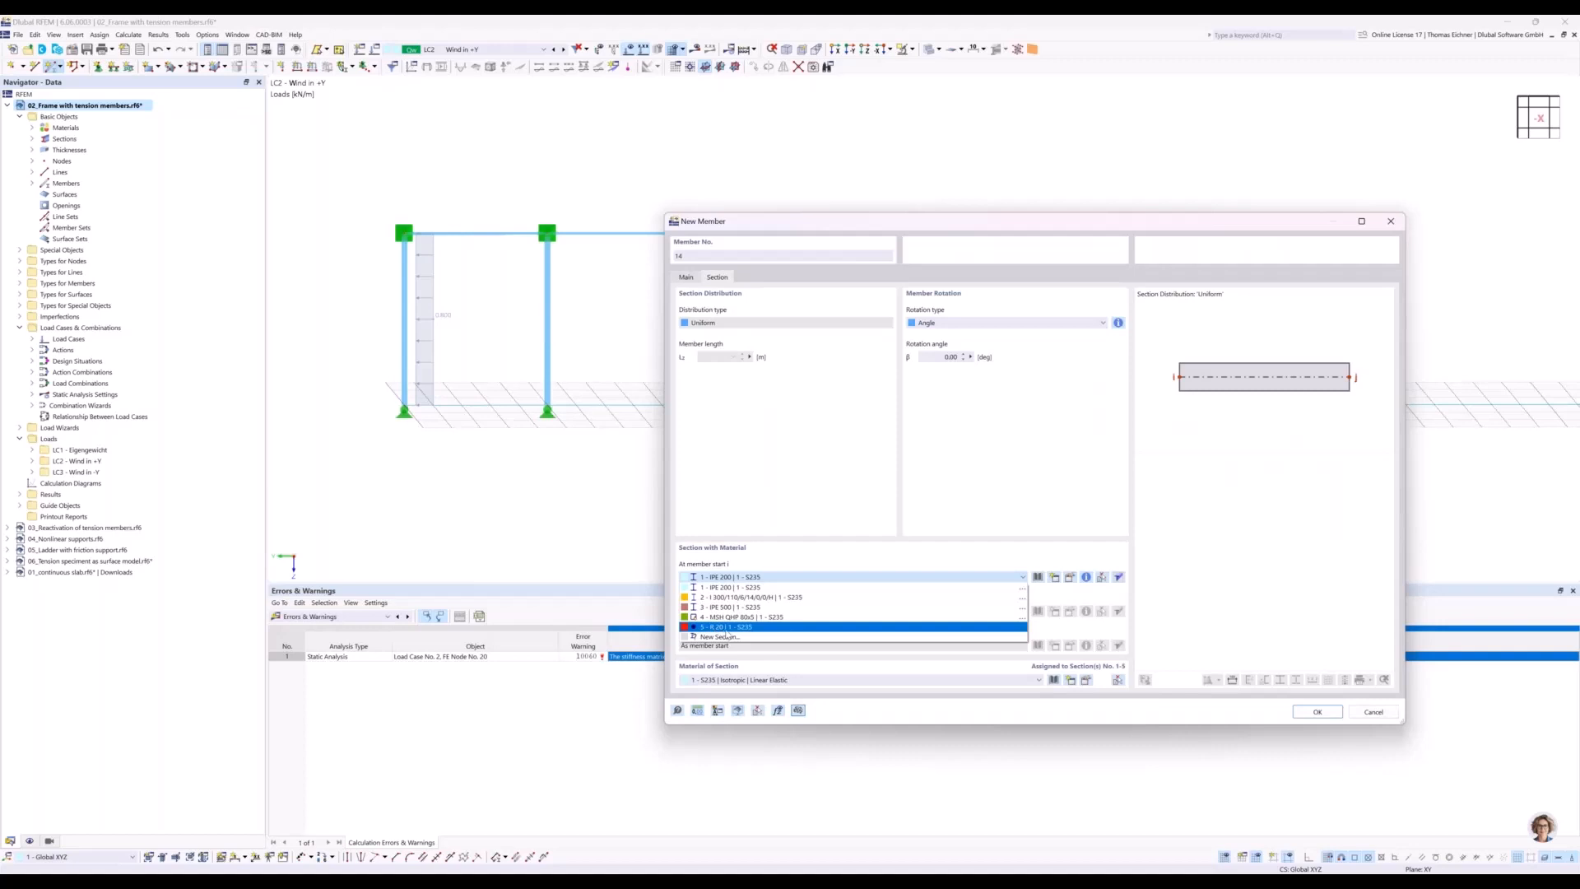
pyautogui.click(727, 629)
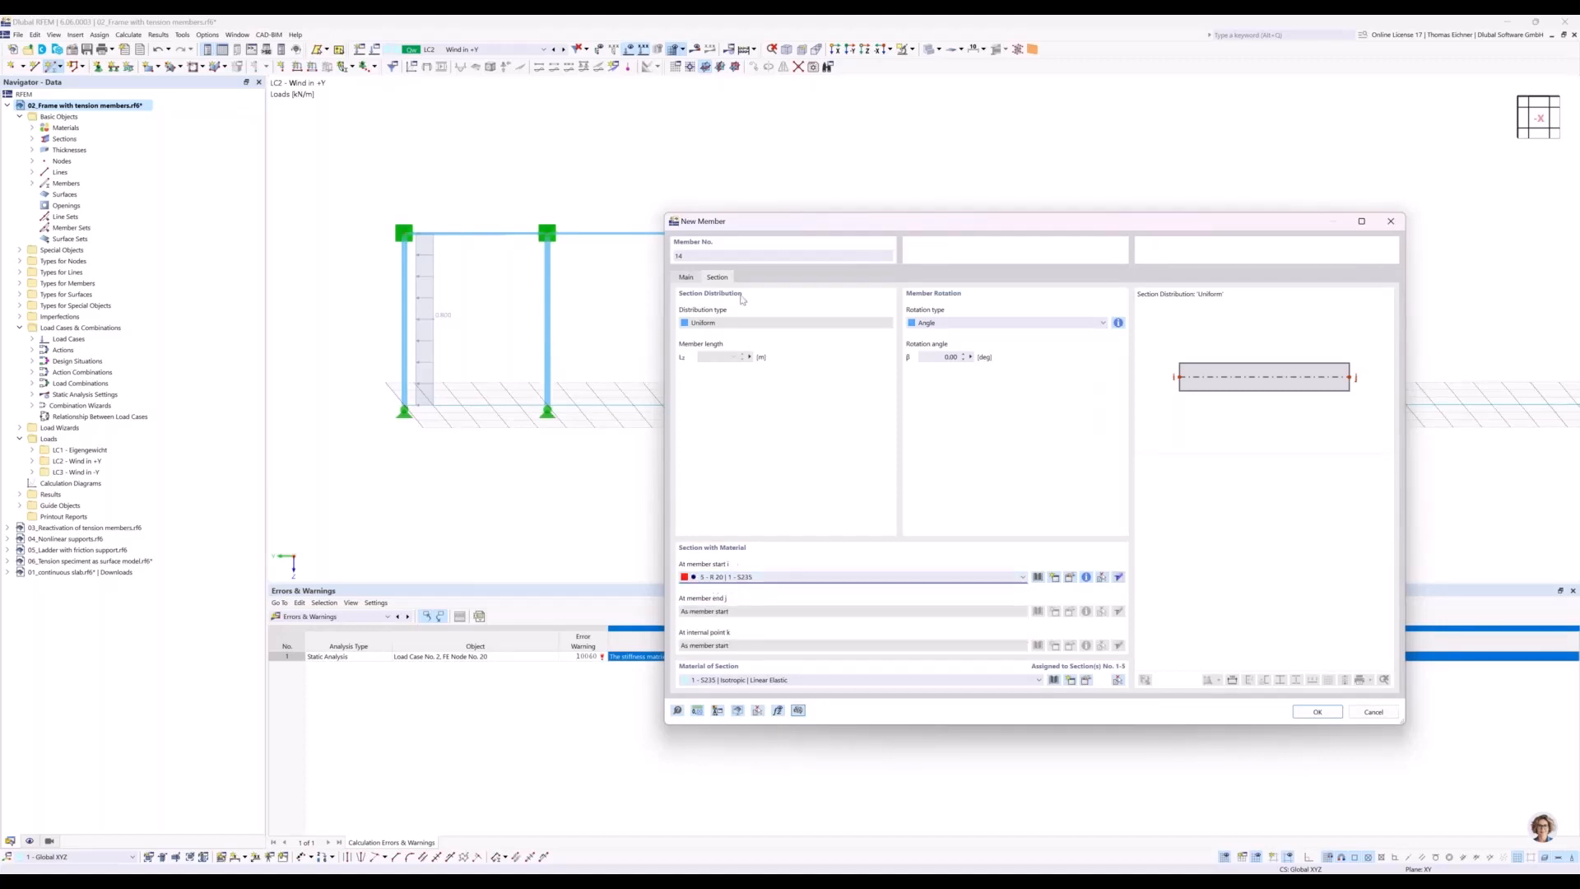
# Activate nonlinearity for the new truss member and assign it 1 - Failure if compression.
pyautogui.click(688, 277)
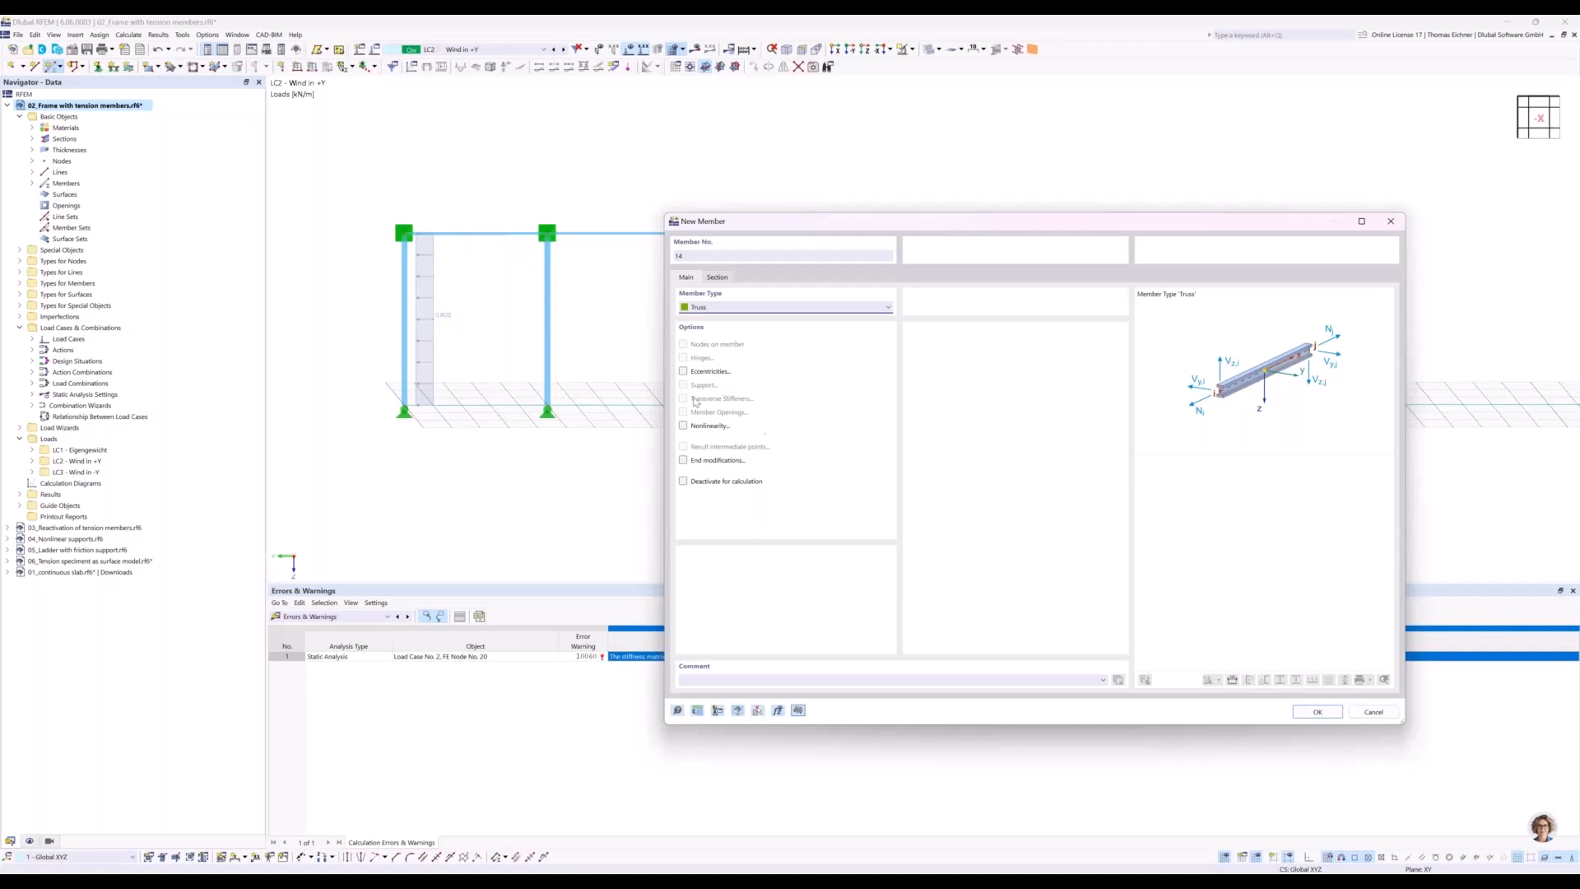
pyautogui.click(683, 427)
pyautogui.click(751, 278)
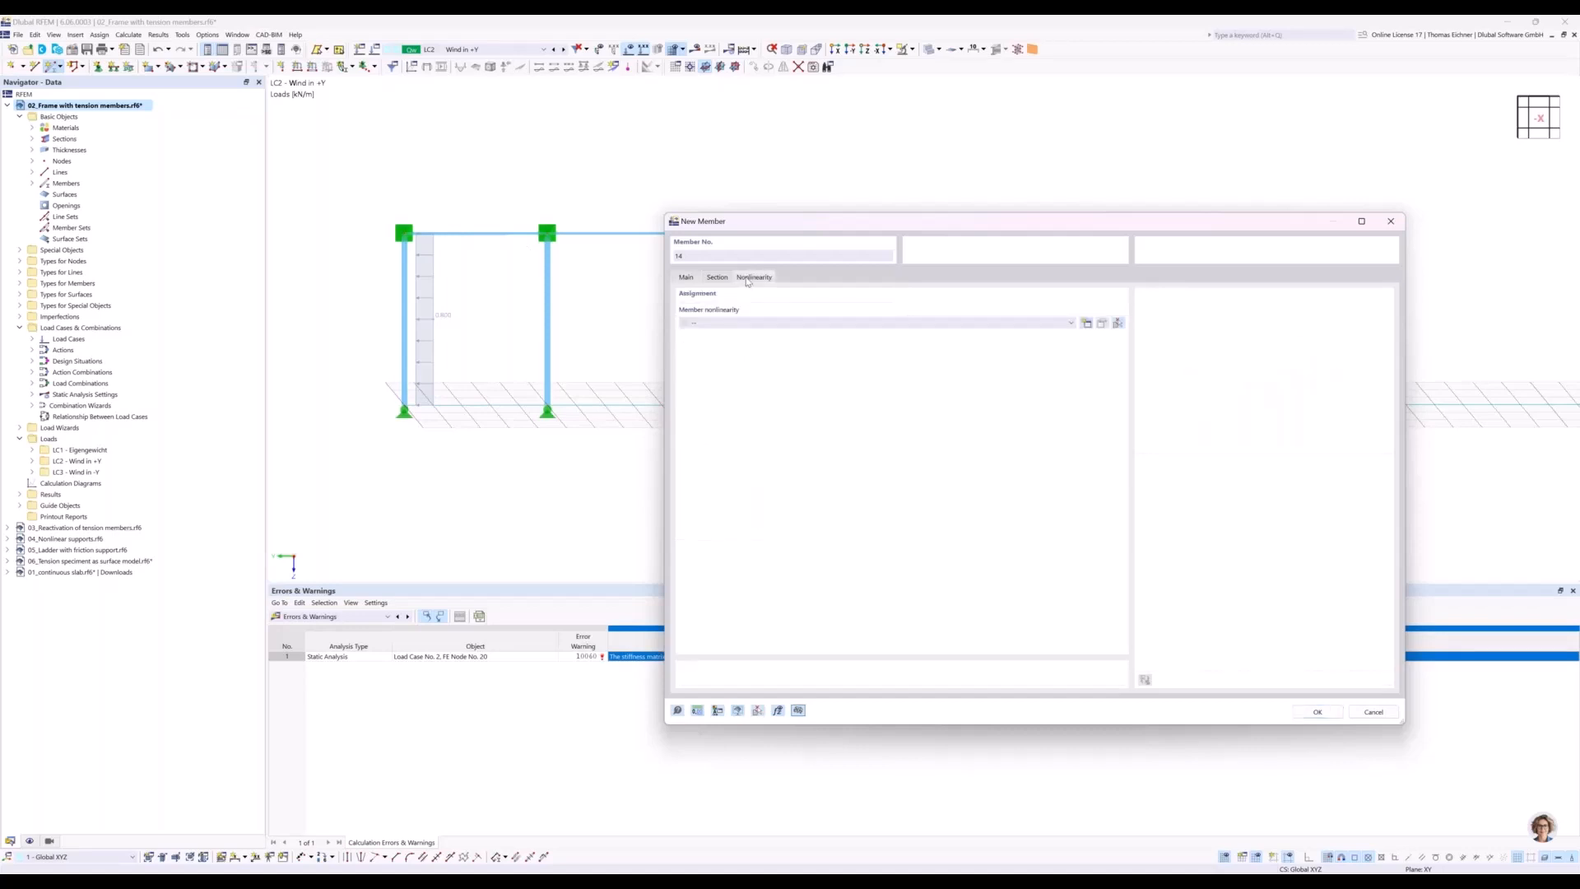
pyautogui.click(725, 324)
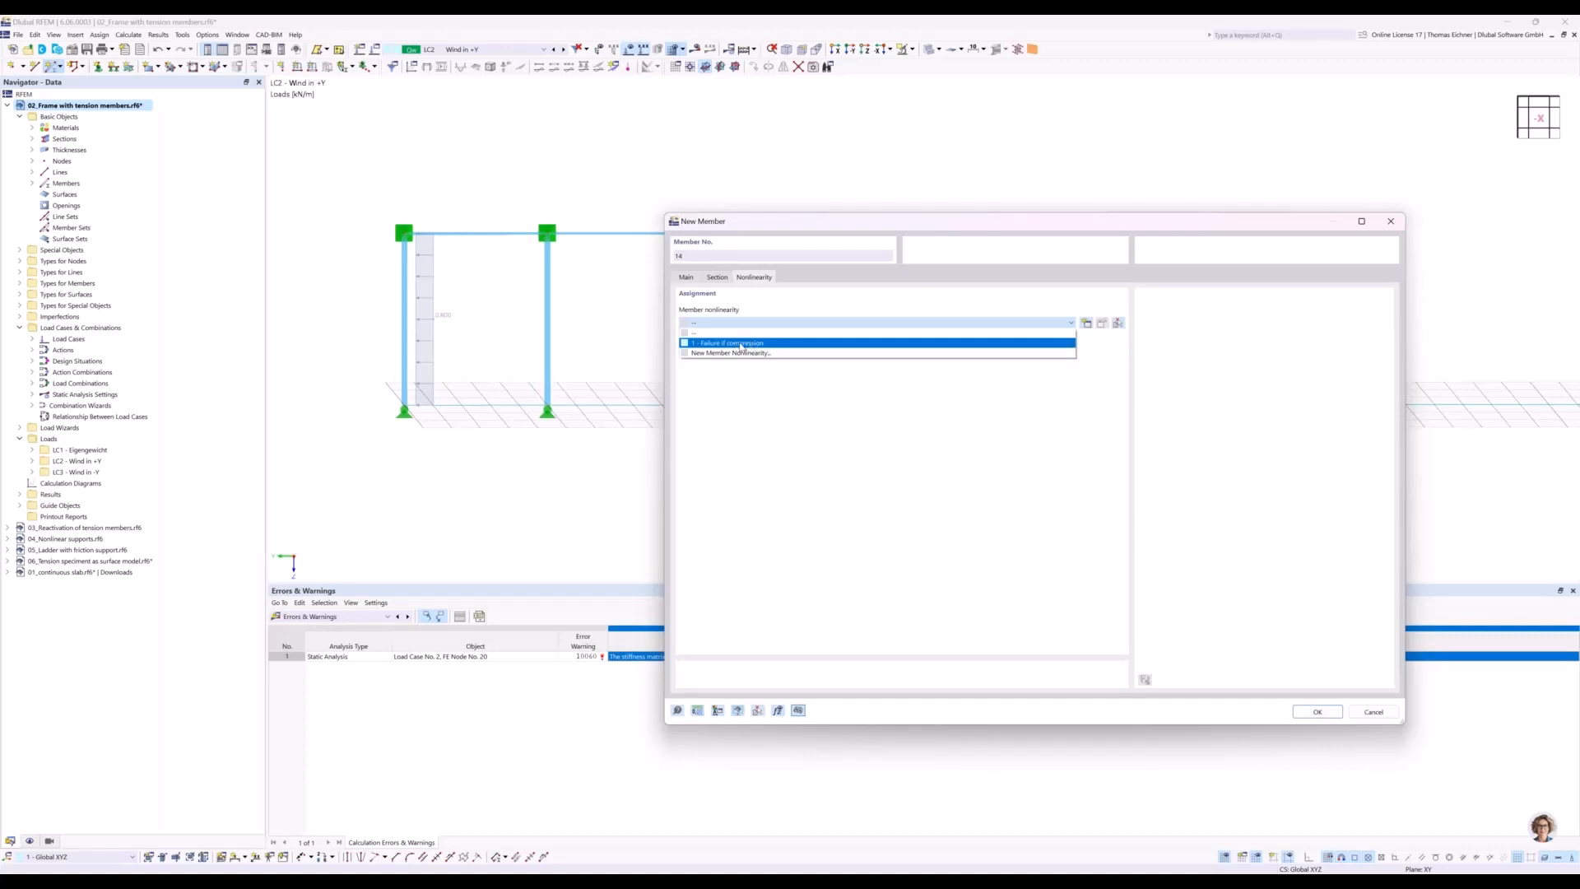
pyautogui.click(740, 344)
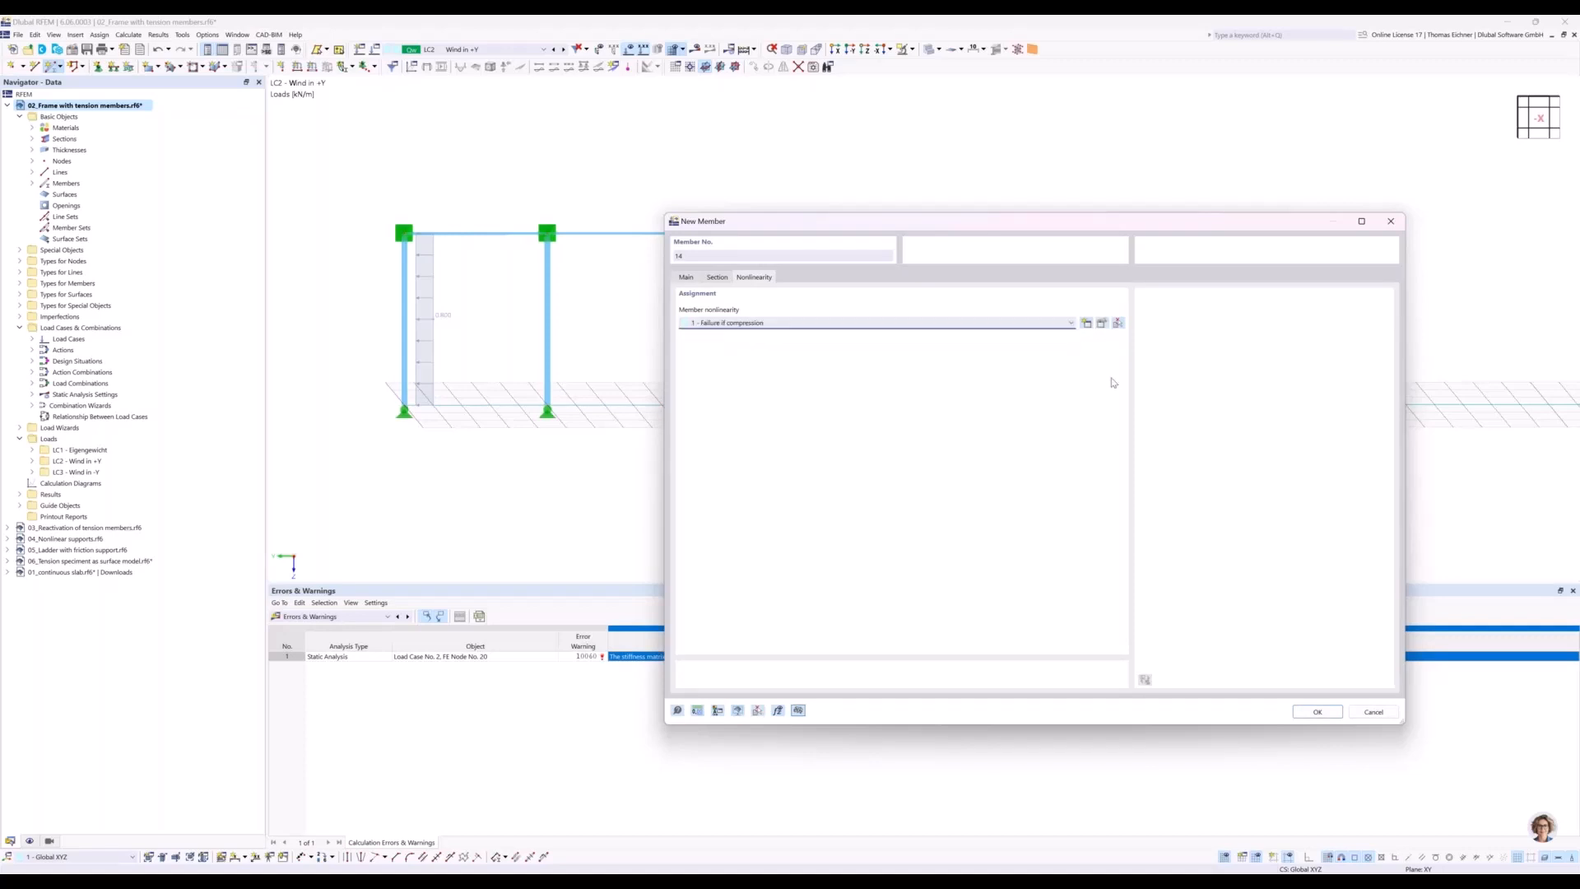
# Preview the Yielding and Slippage diagrams in the member nonlinearity definition and return its type to Failure if compression.
pyautogui.click(1102, 325)
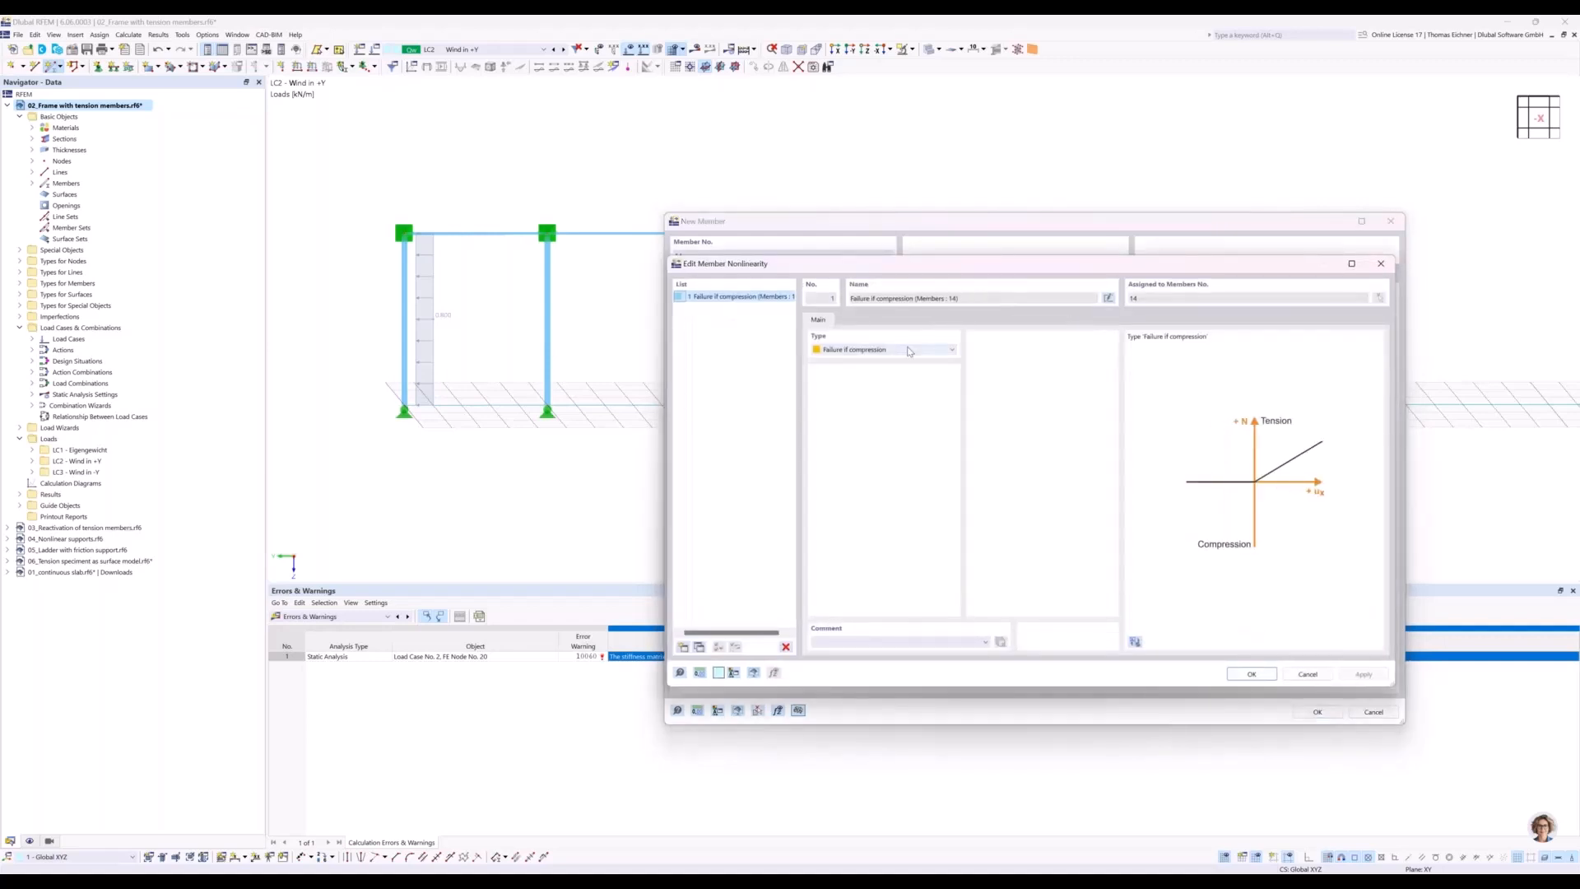
pyautogui.click(909, 352)
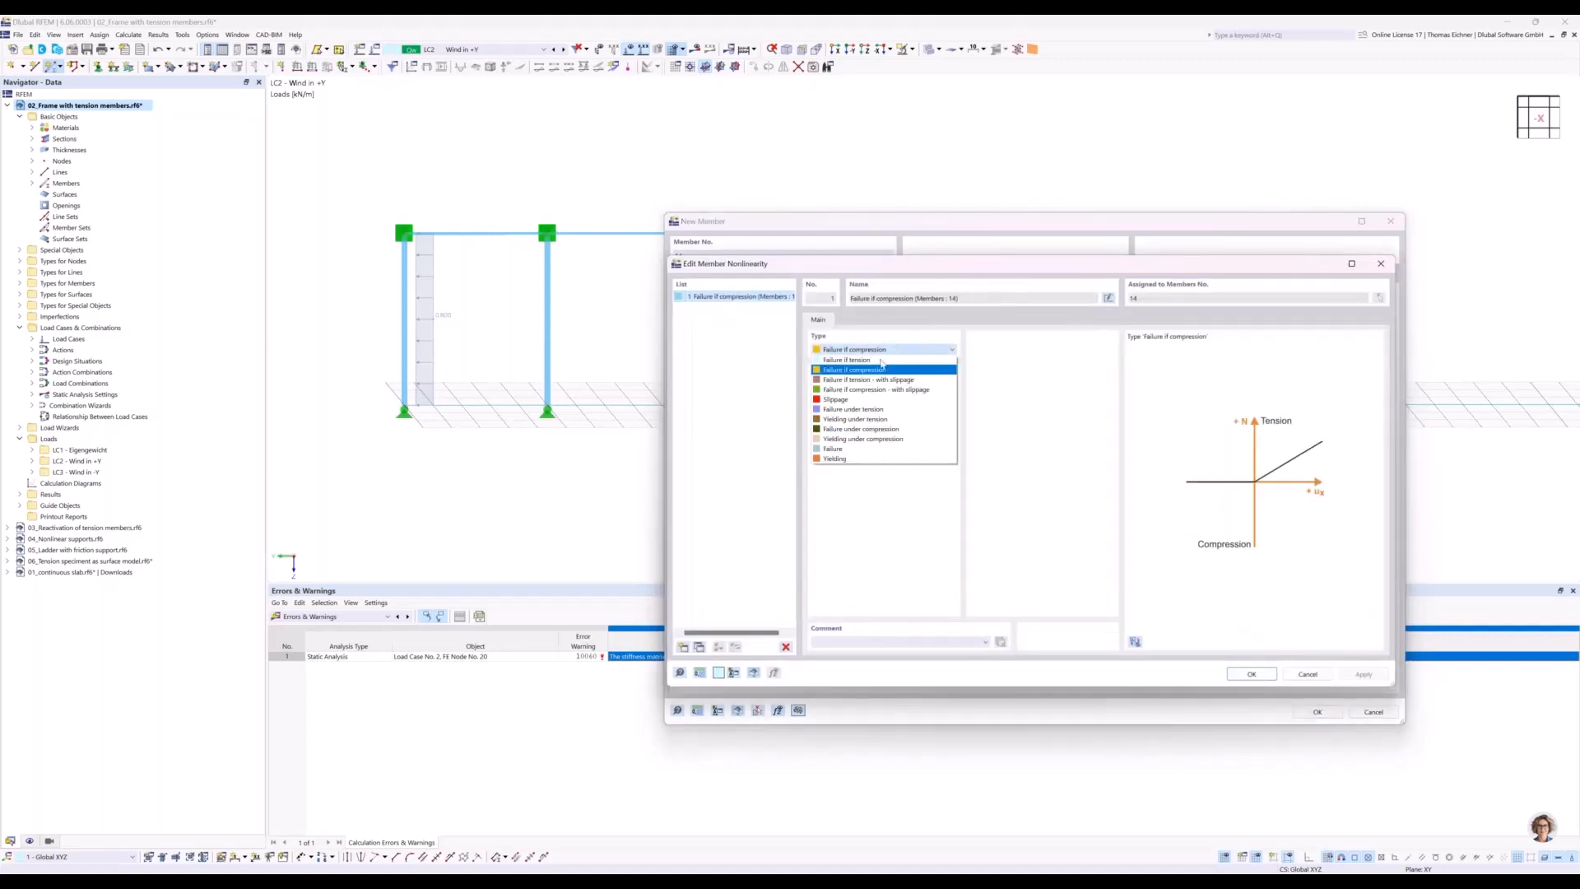
pyautogui.click(835, 458)
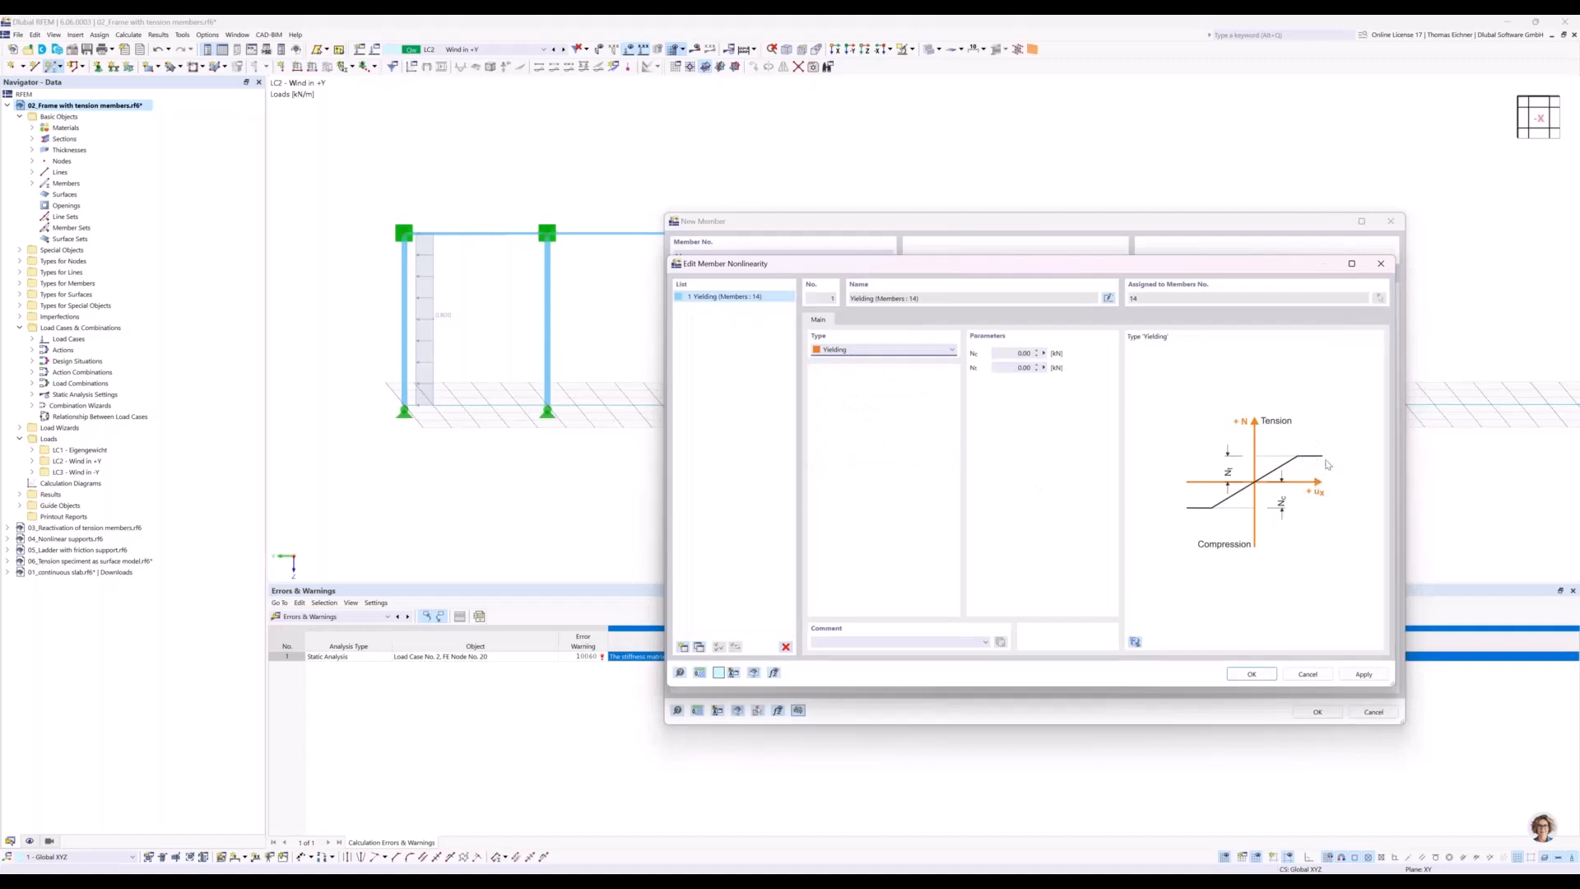
pyautogui.click(910, 351)
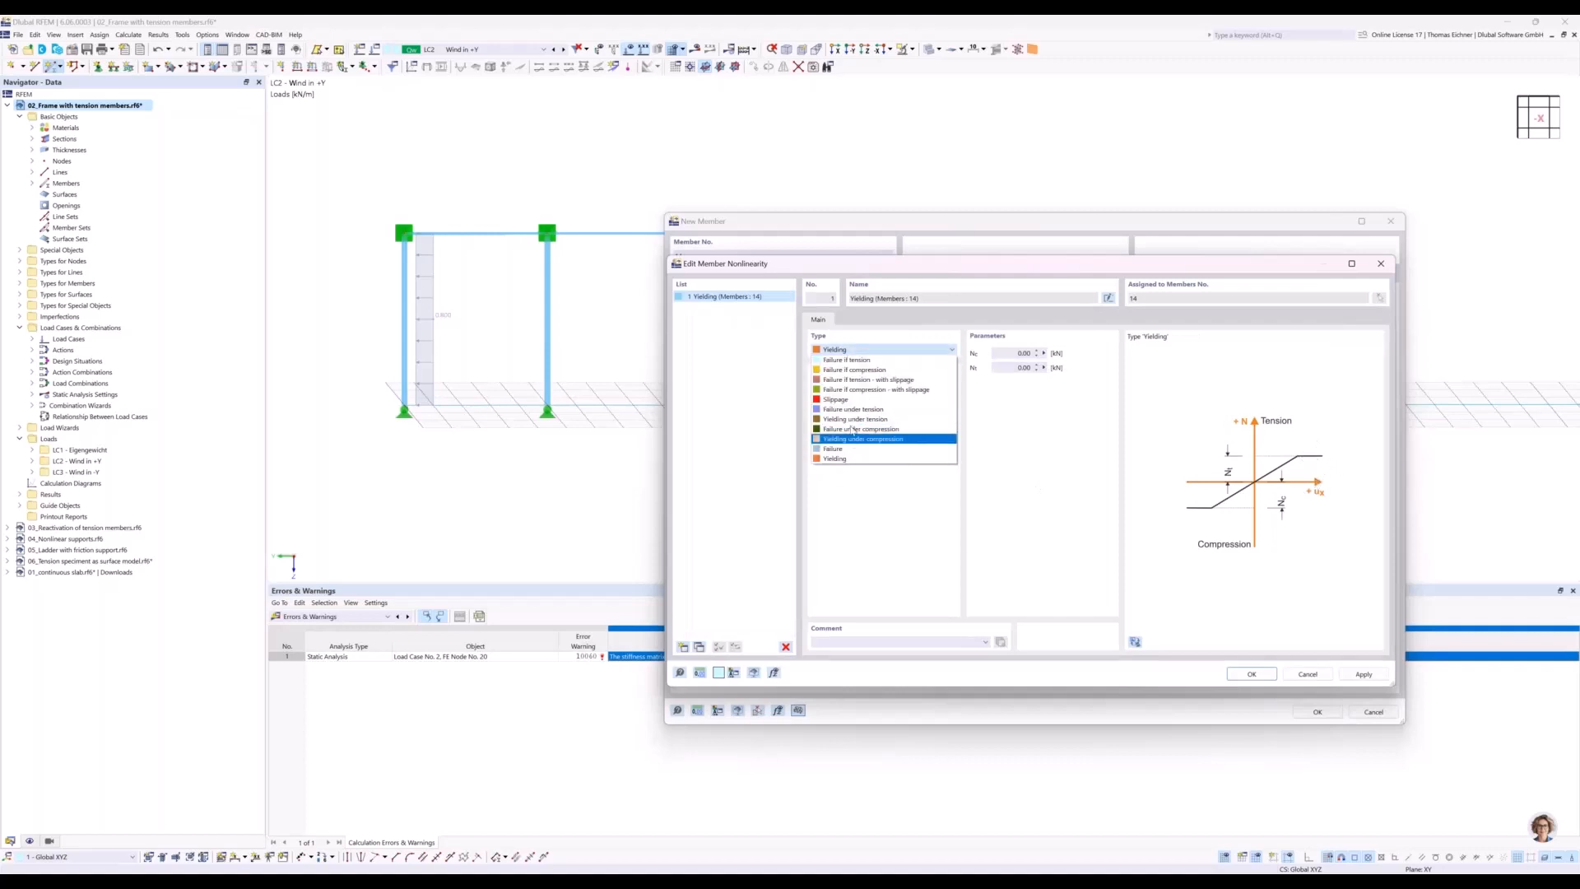
pyautogui.click(847, 400)
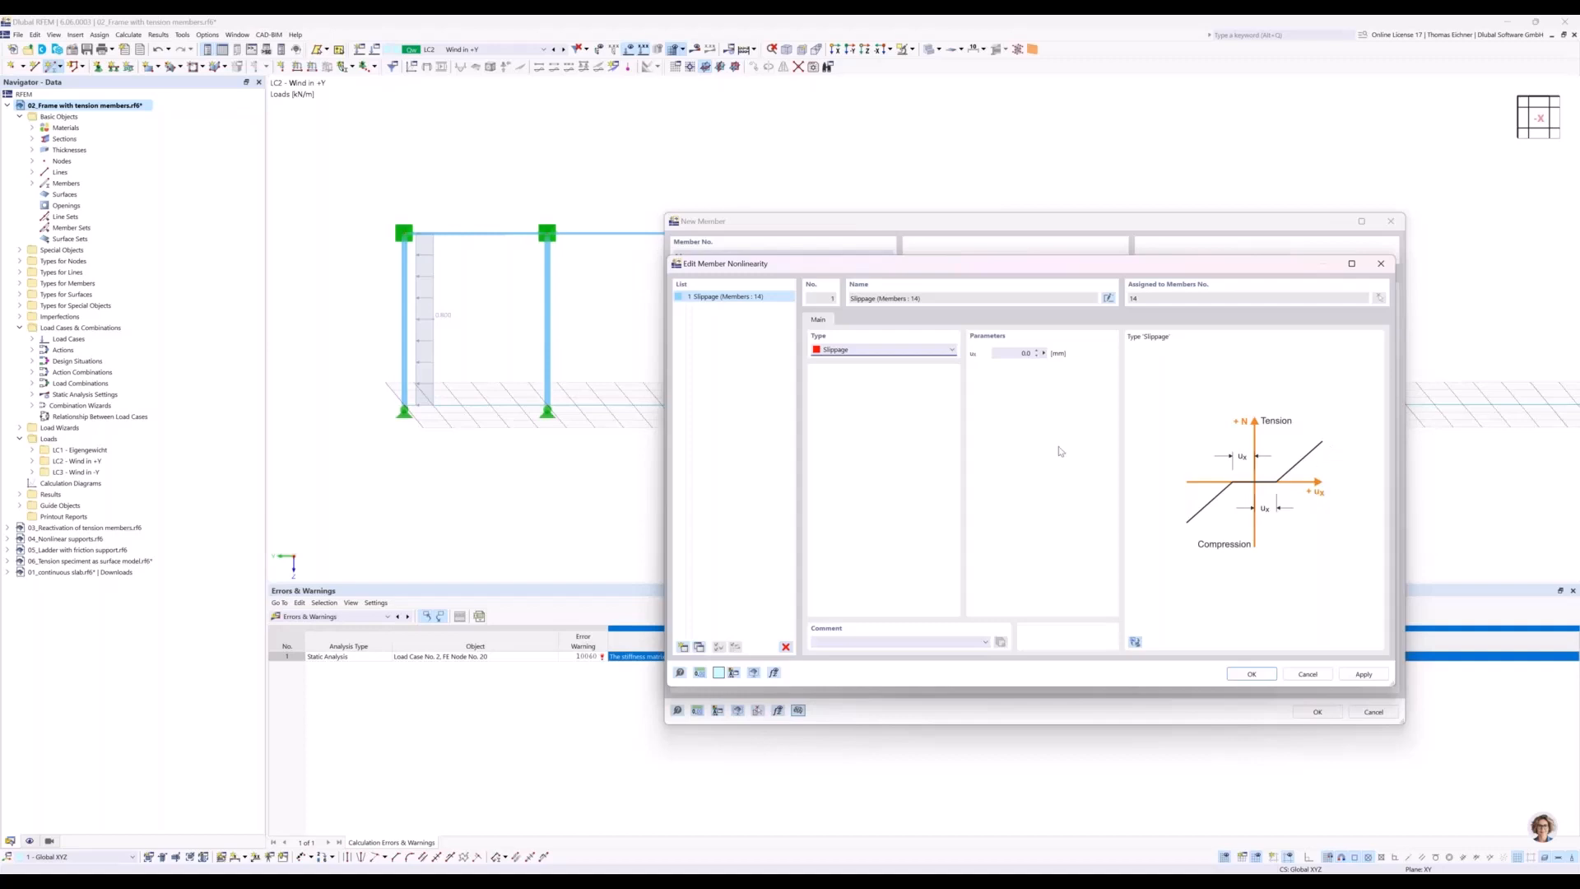
pyautogui.click(892, 352)
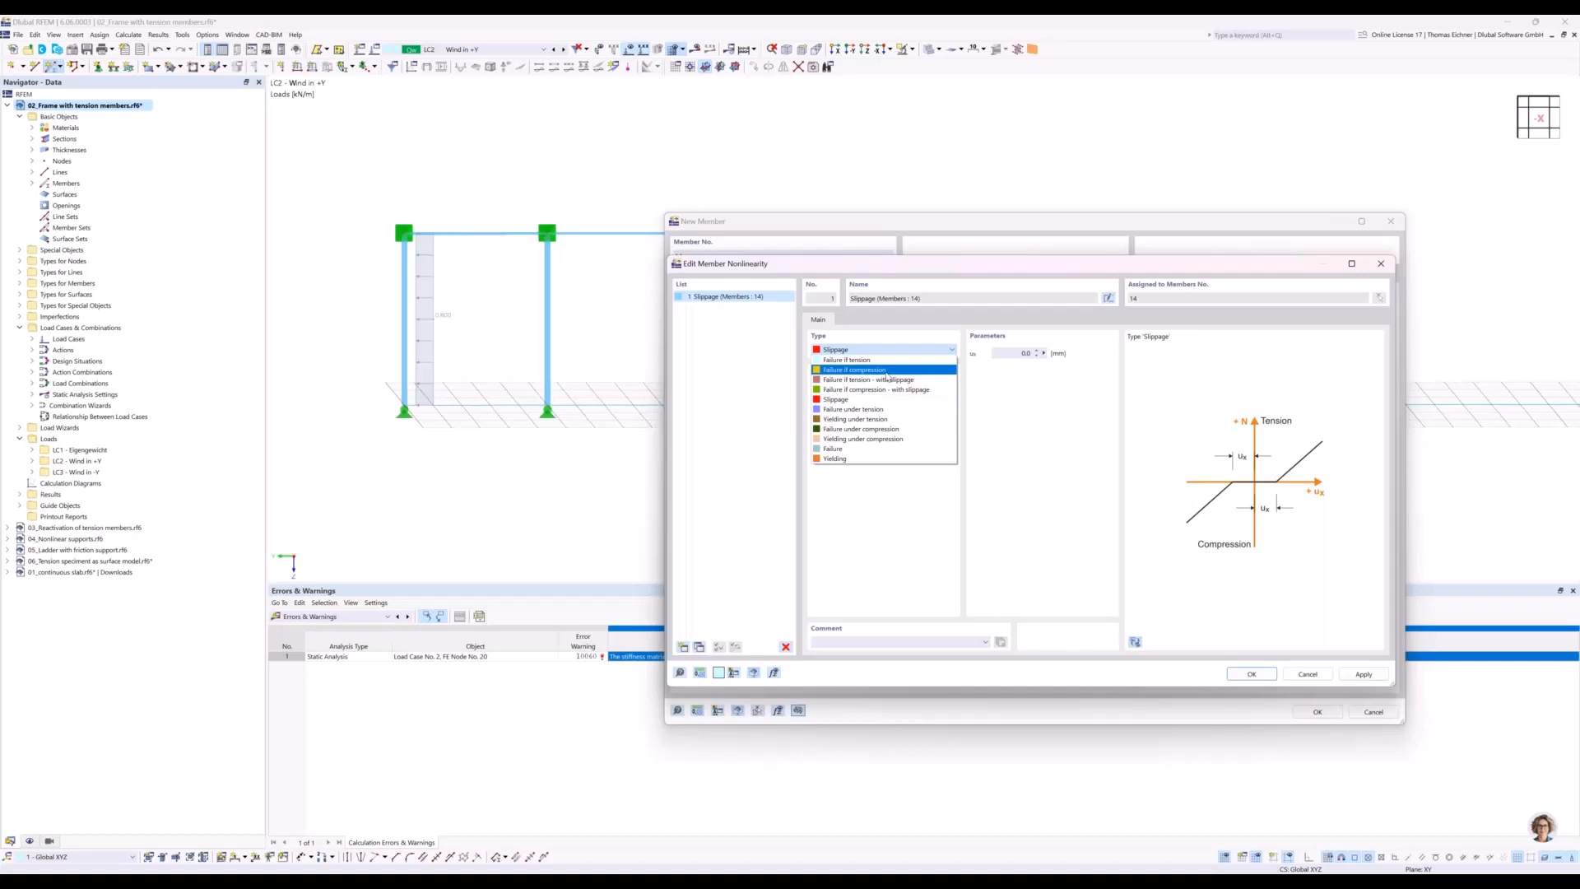
pyautogui.click(887, 370)
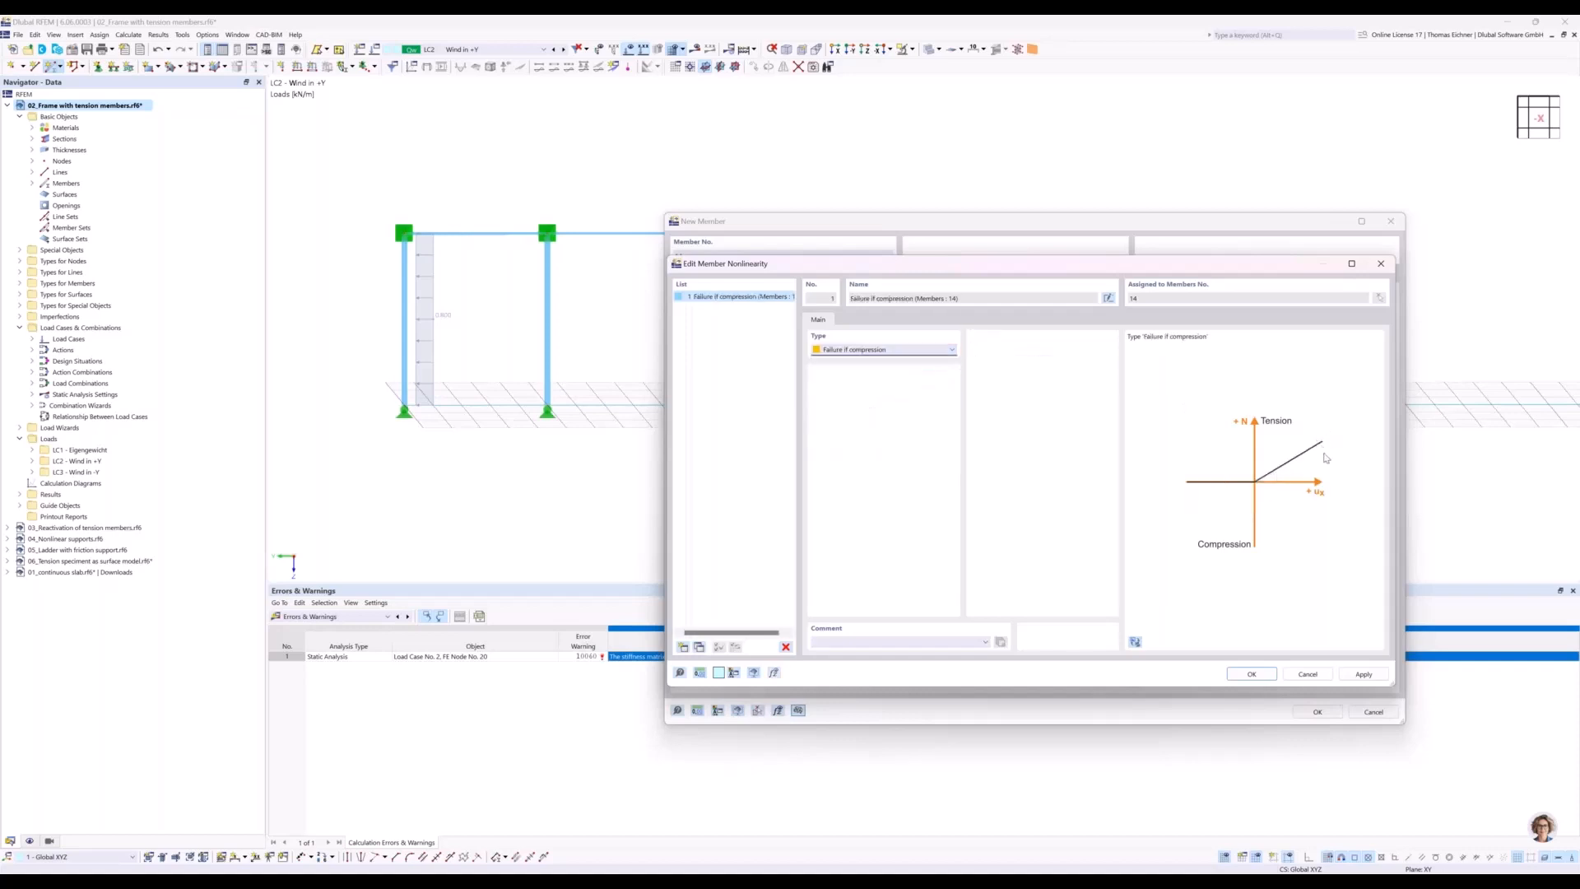
pyautogui.click(1251, 677)
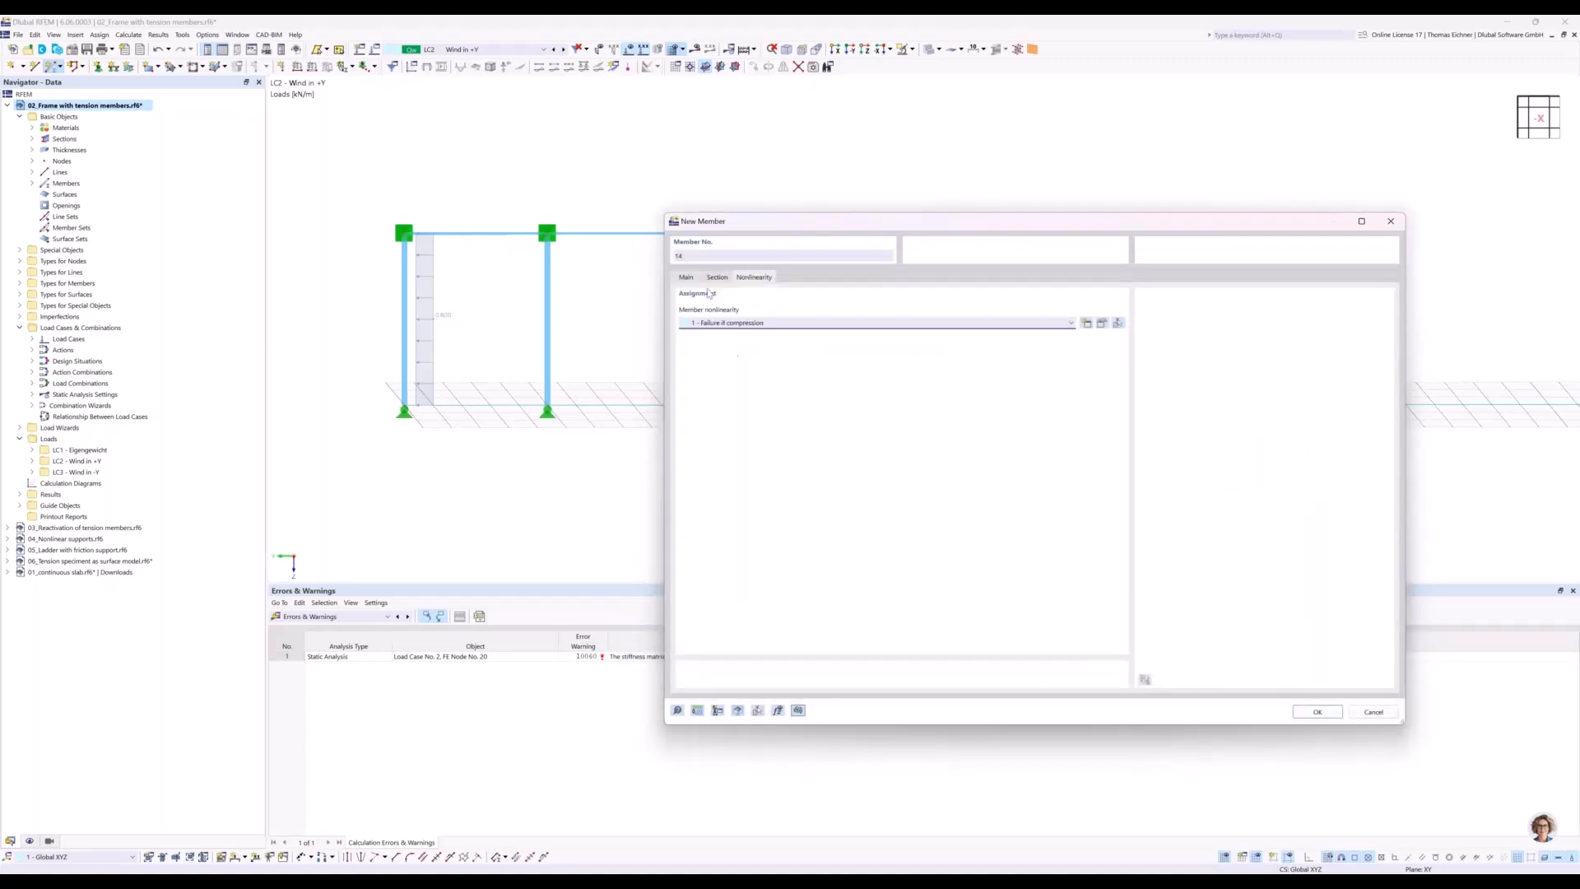
# Review the list of available member types in the new member's main settings.
pyautogui.click(687, 277)
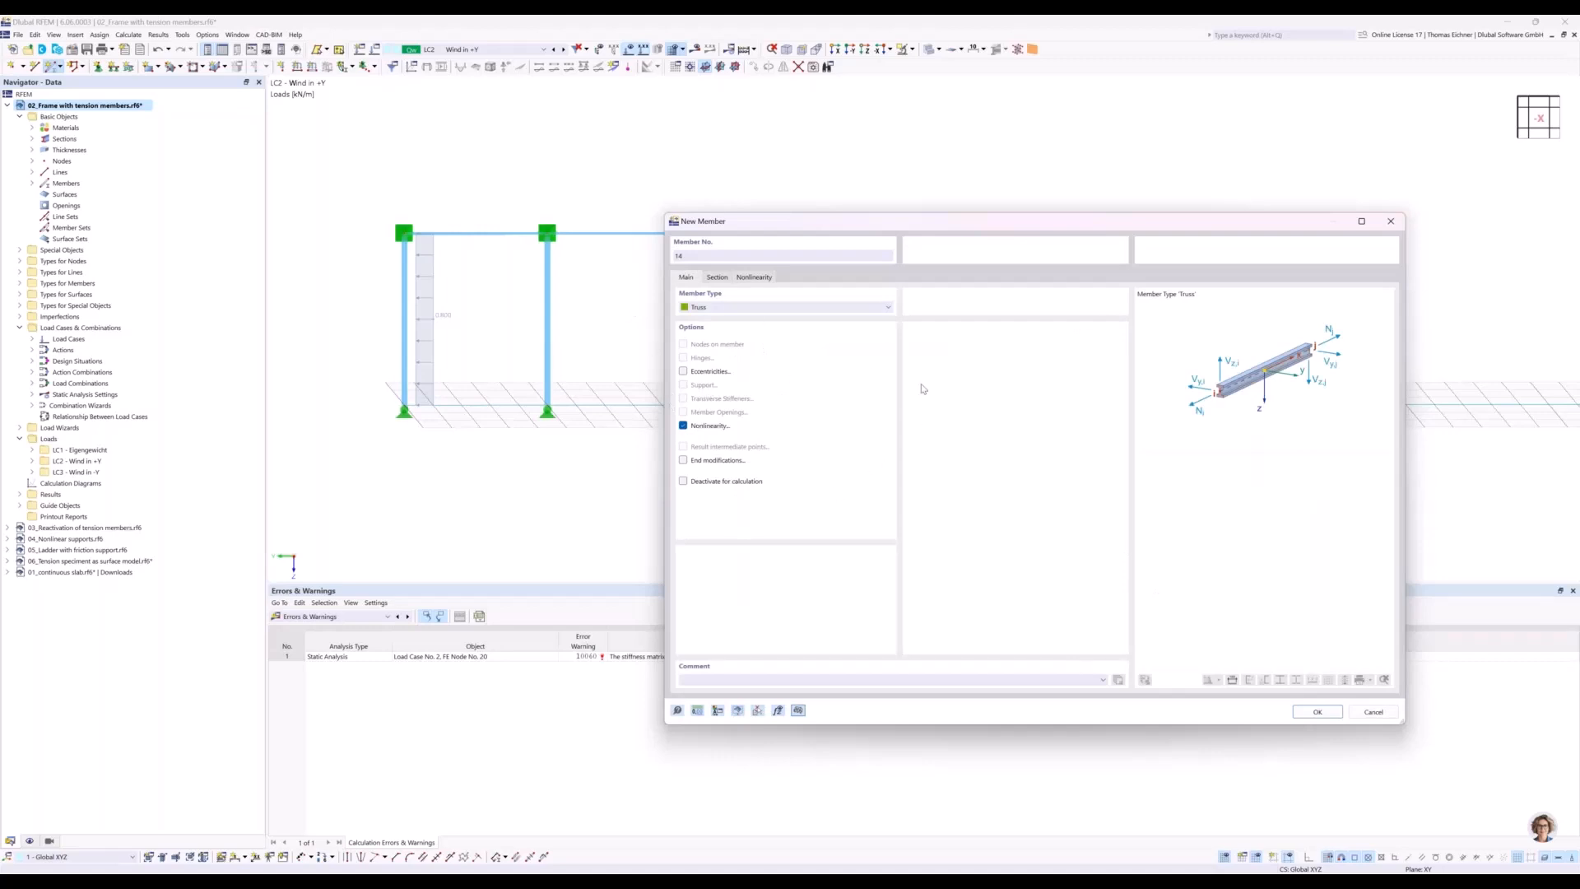
pyautogui.moveTo(1010, 232); pyautogui.dragTo(1307, 208)
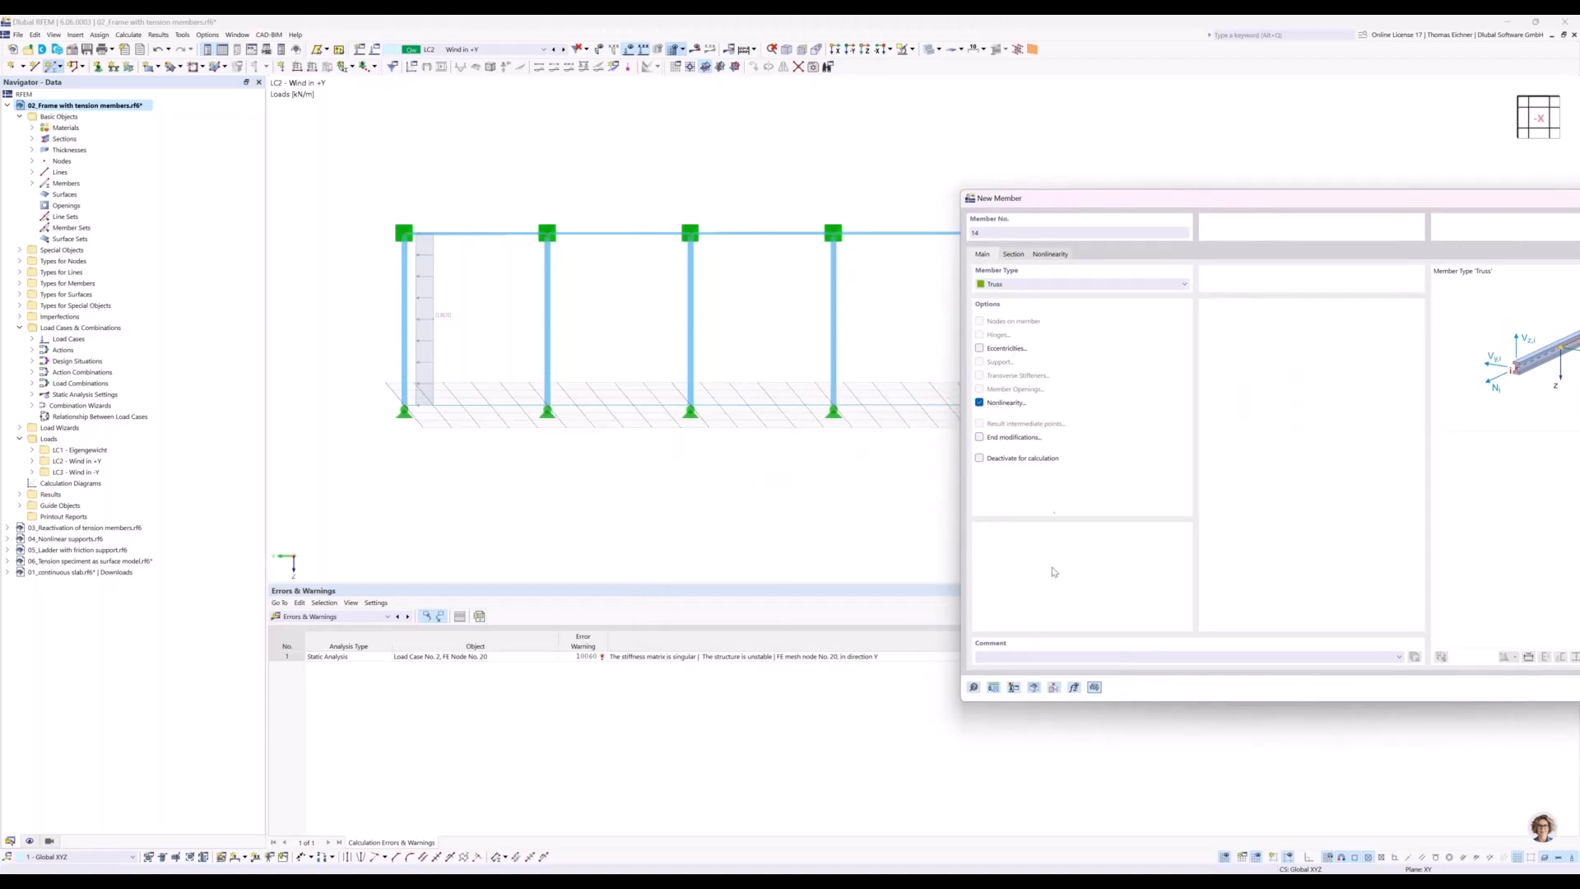
pyautogui.click(1060, 286)
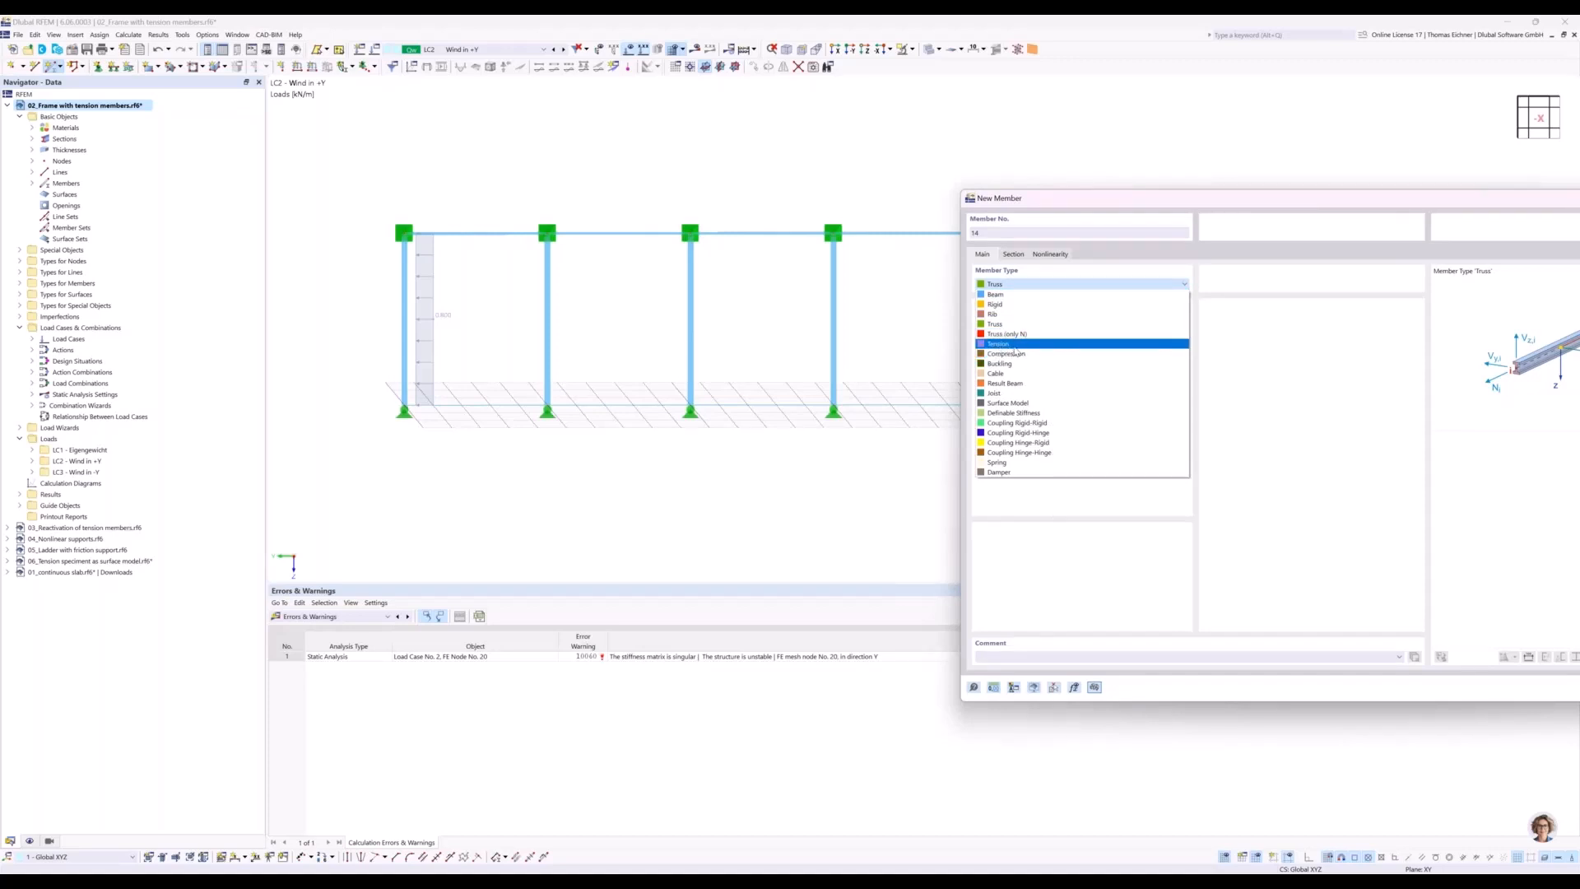
pyautogui.click(1084, 204)
pyautogui.moveTo(1209, 209); pyautogui.dragTo(1104, 104)
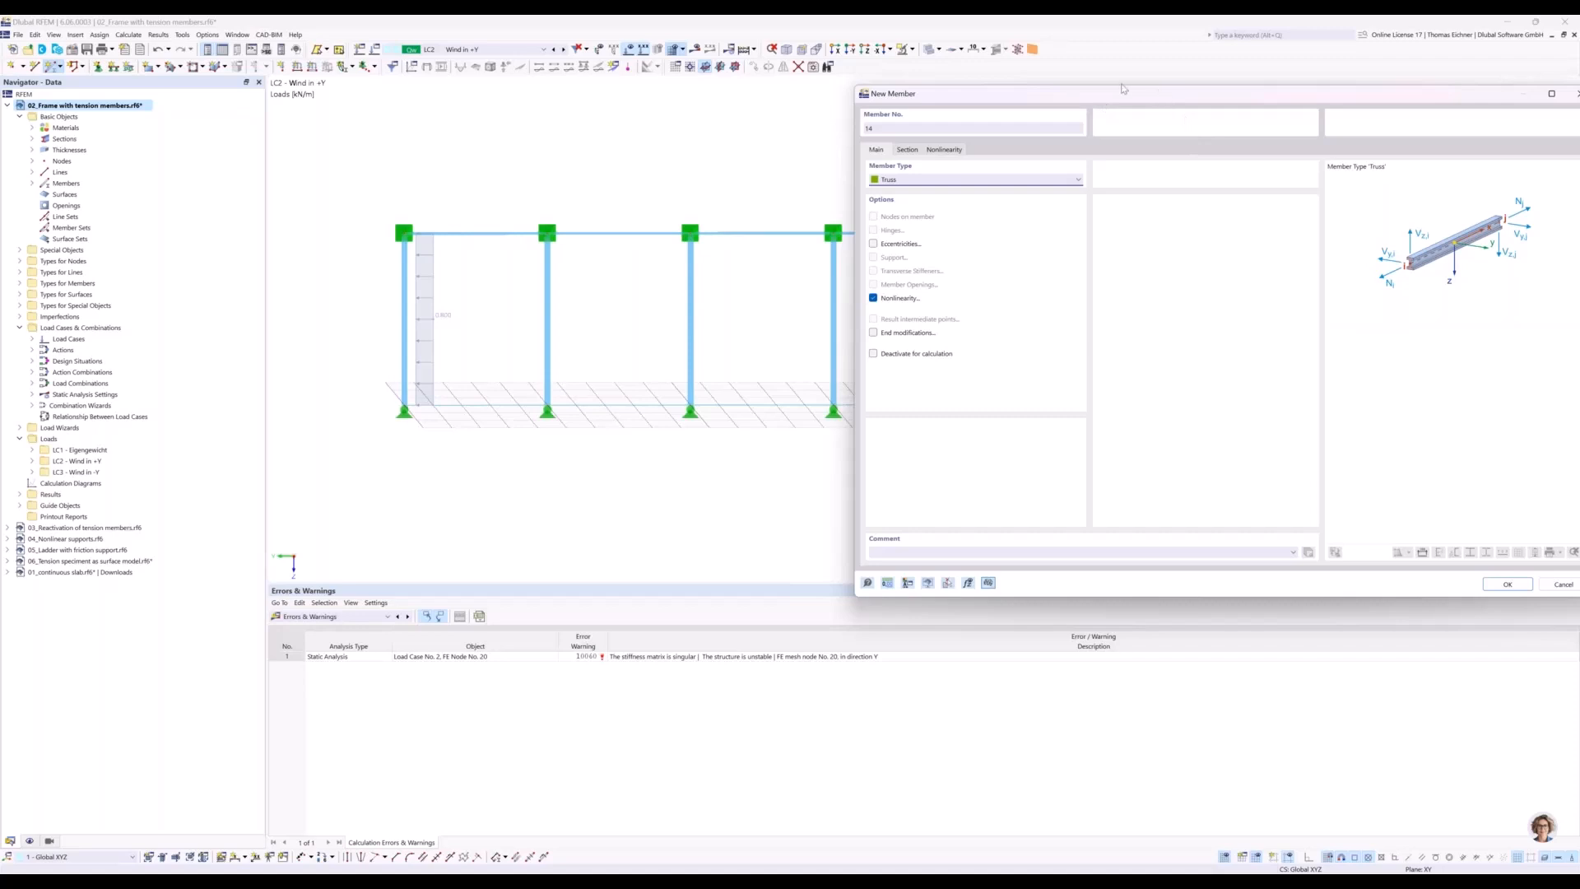
pyautogui.moveTo(1161, 93); pyautogui.dragTo(819, 81)
# Accept the member definition and place two crossing diagonals in the leftmost bay of the frame, allowing the existing results to be deleted.
pyautogui.click(1159, 571)
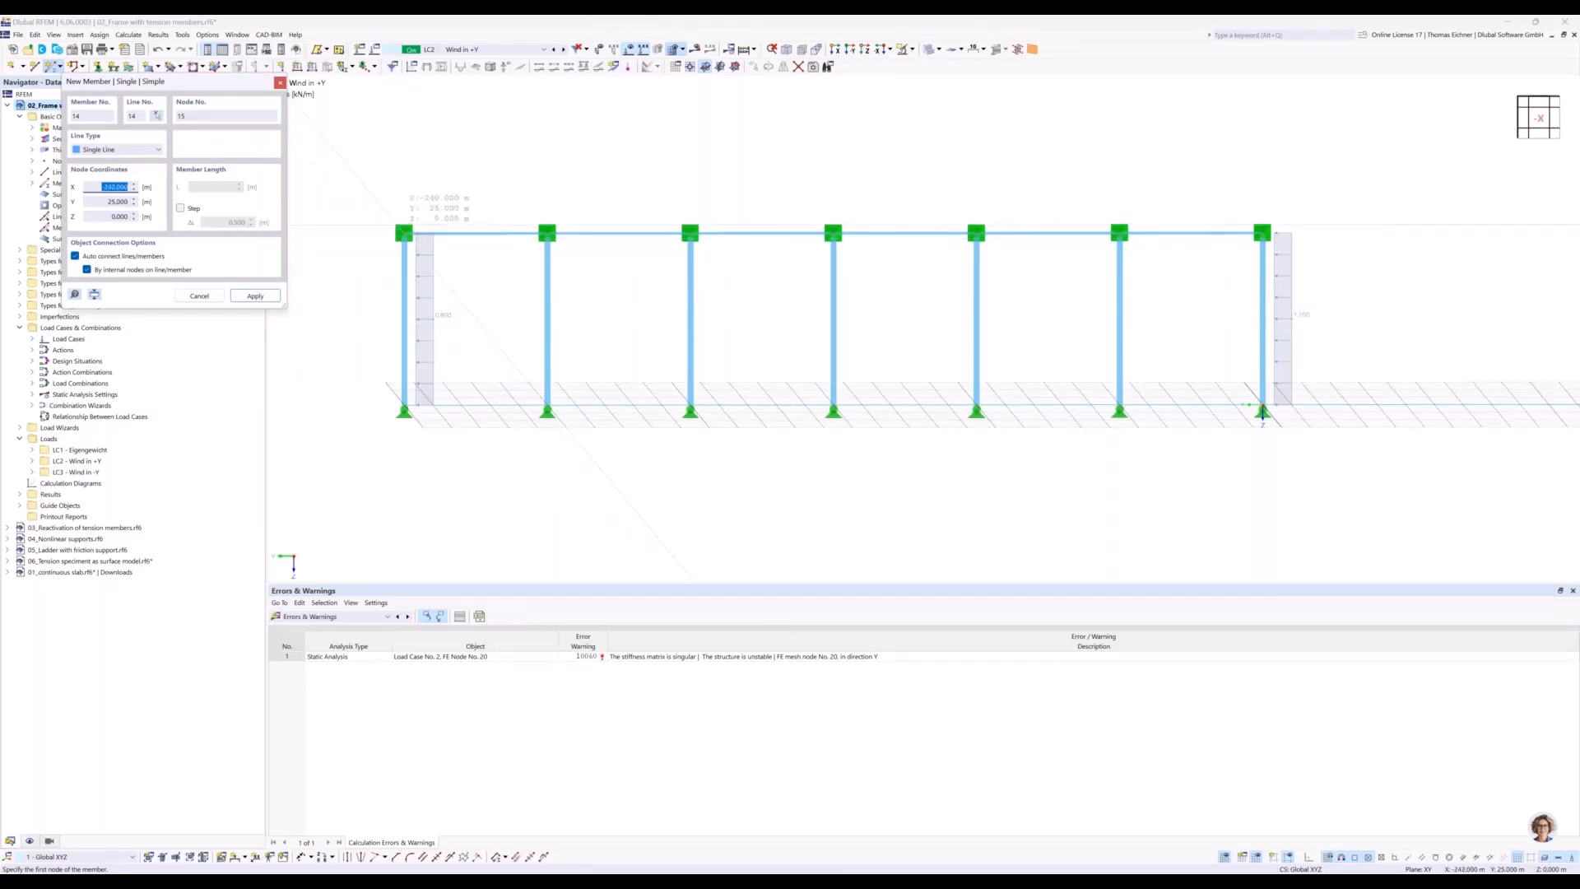
pyautogui.click(404, 232)
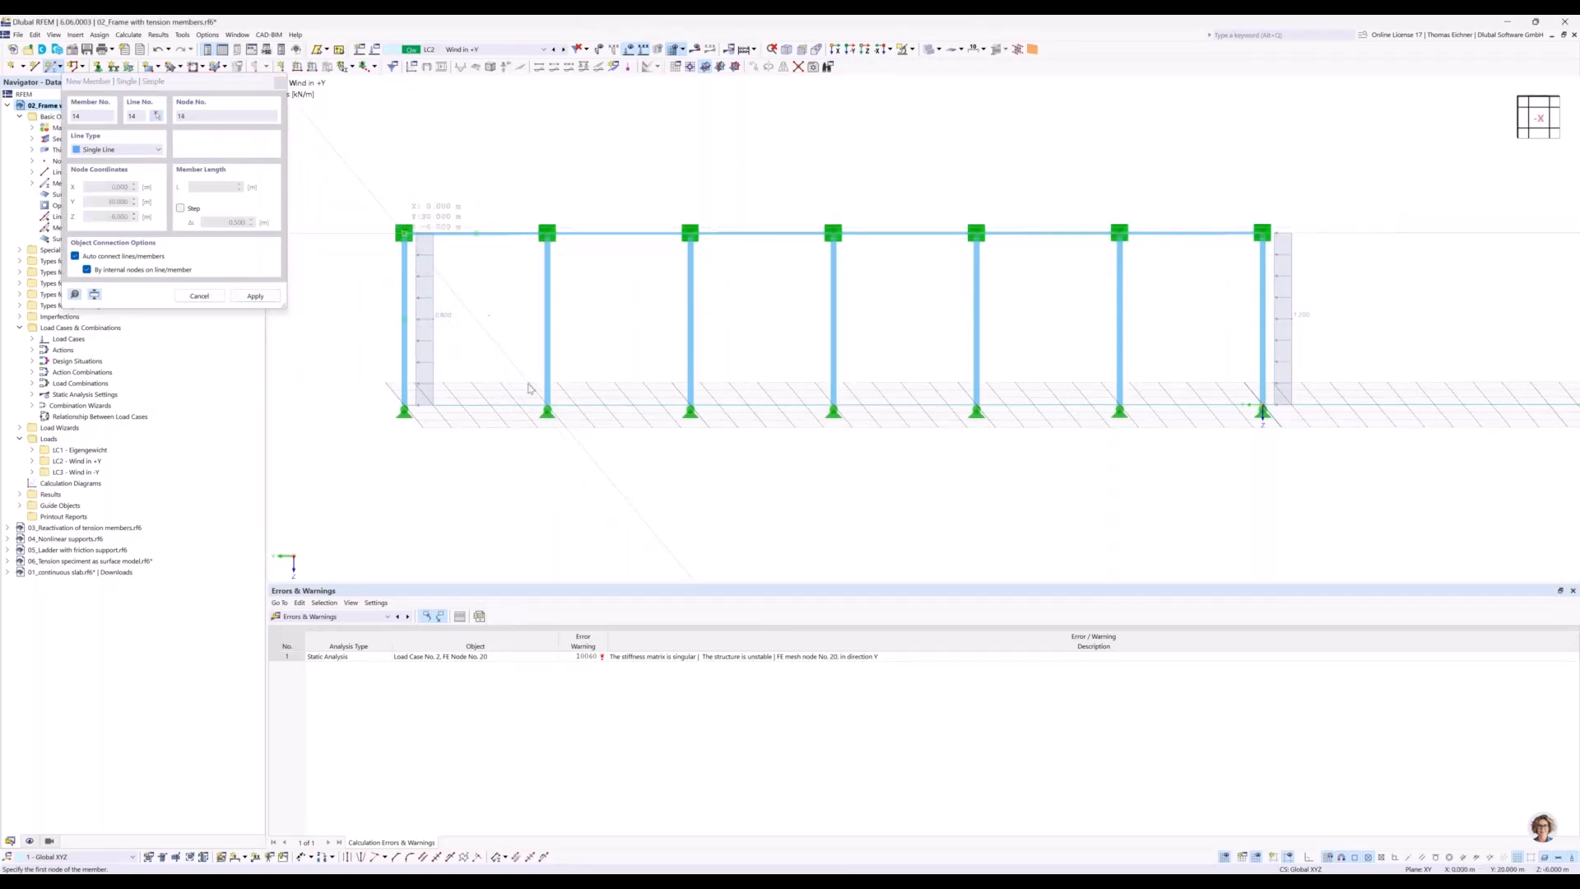
pyautogui.click(547, 411)
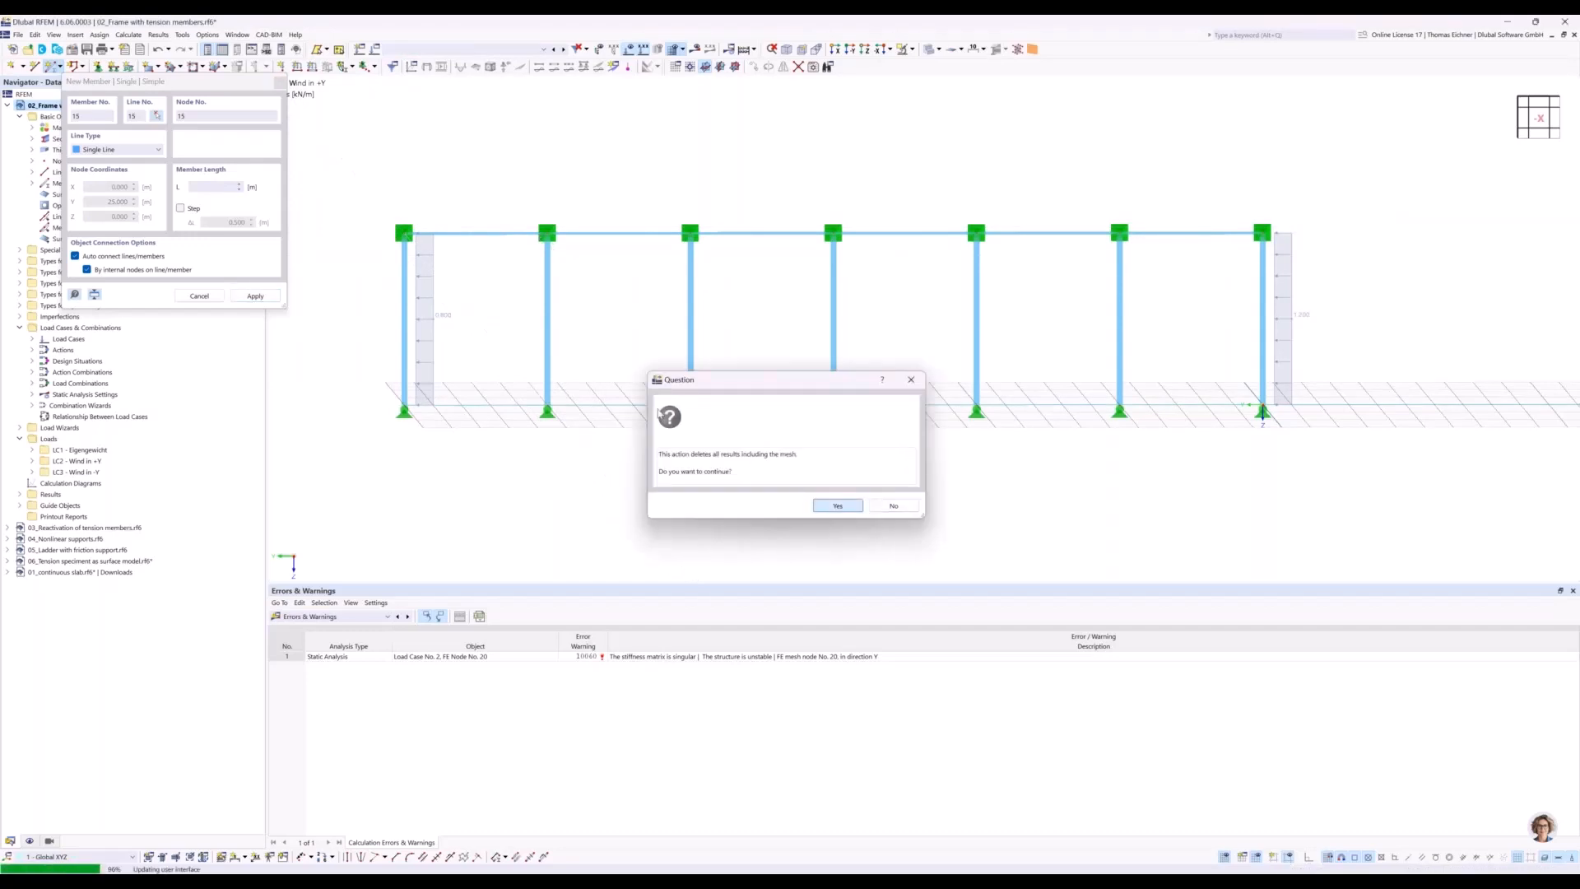
pyautogui.click(836, 505)
pyautogui.click(547, 233)
pyautogui.click(404, 410)
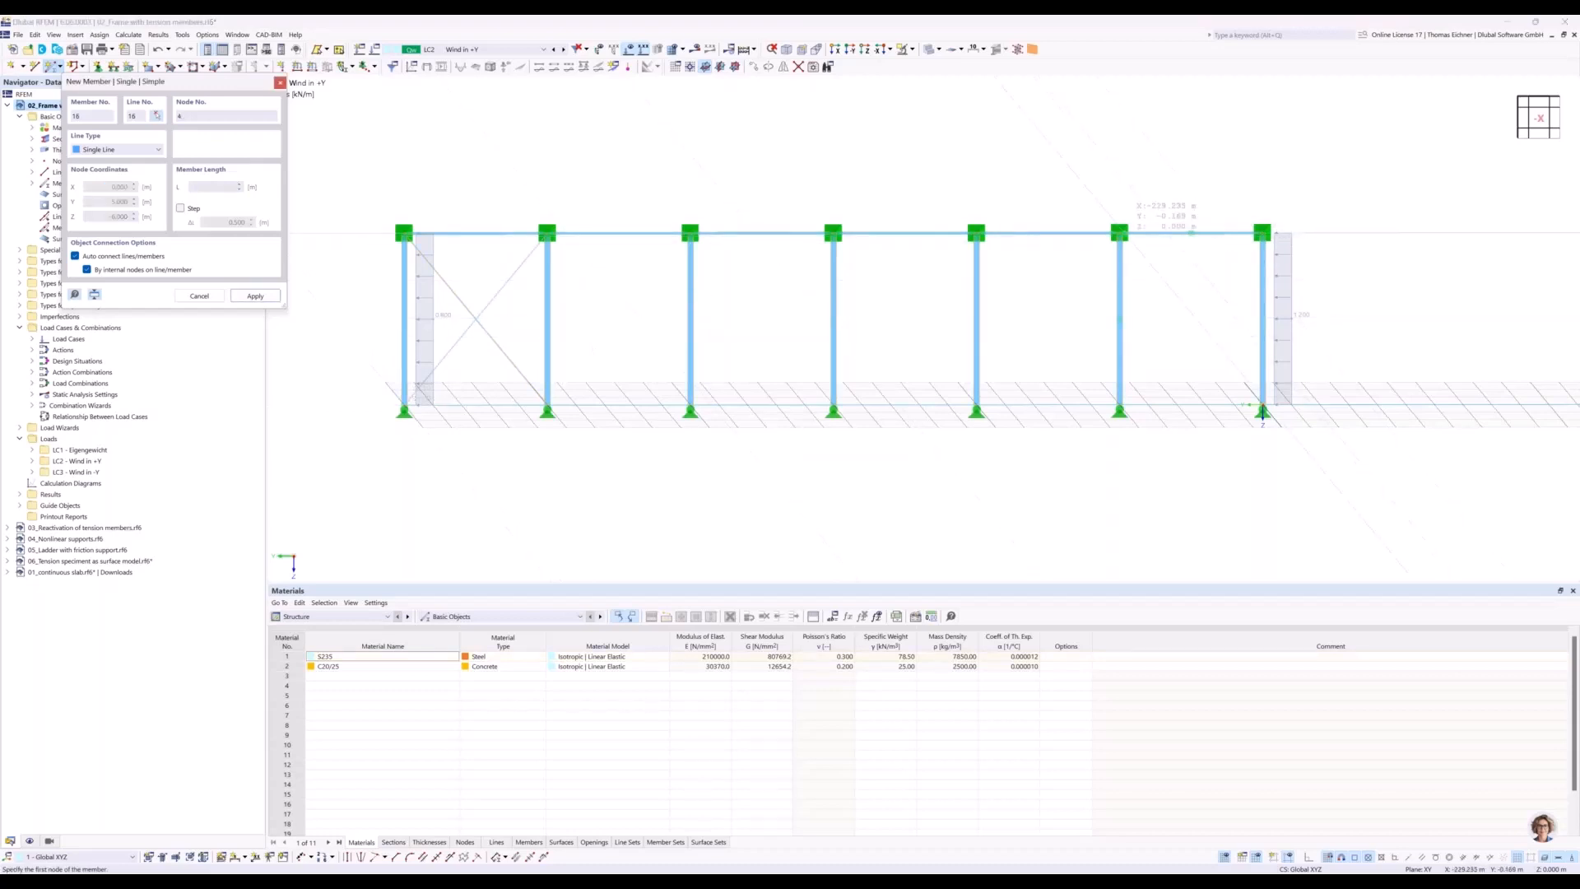
# Place two crossing truss diagonals in the rightmost bay, connecting the column heads to the opposite column bases.
pyautogui.click(1119, 233)
pyautogui.click(1262, 409)
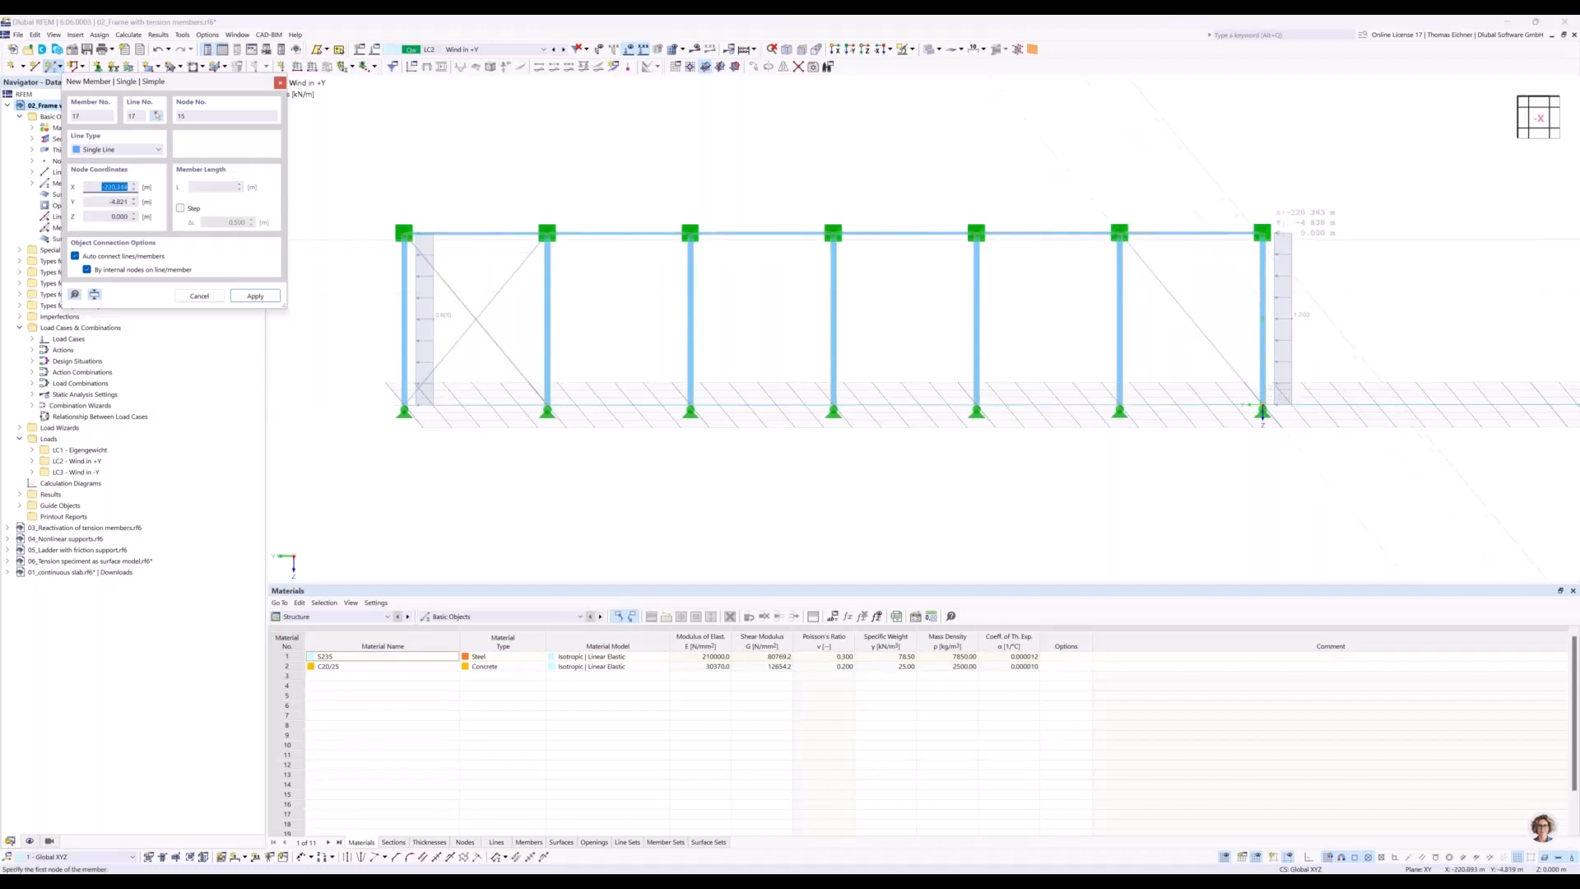
pyautogui.click(1262, 233)
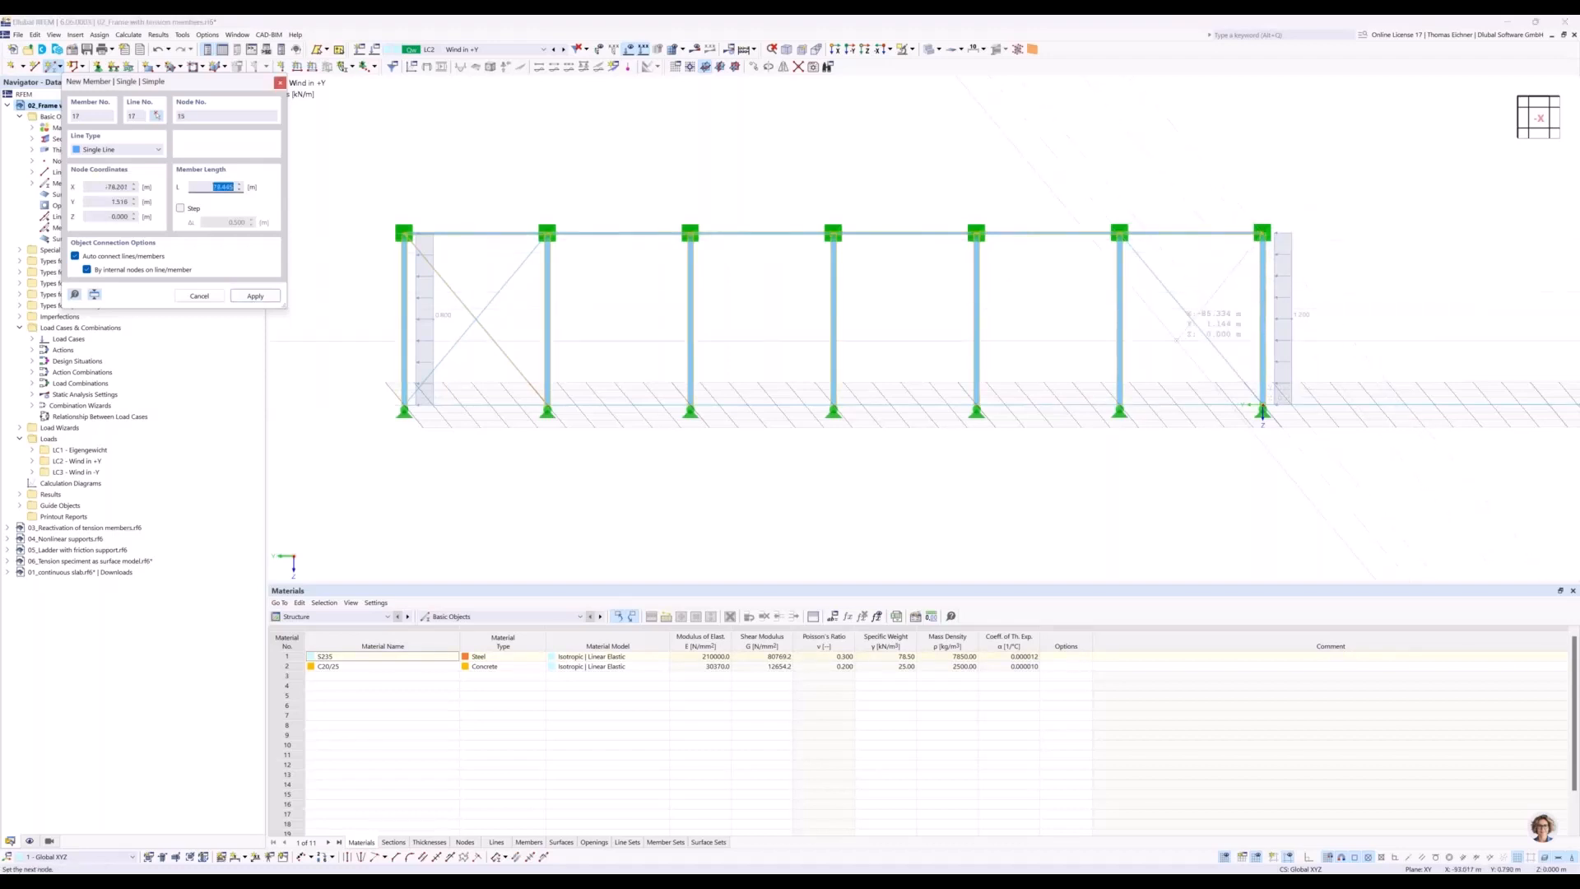
pyautogui.click(1119, 406)
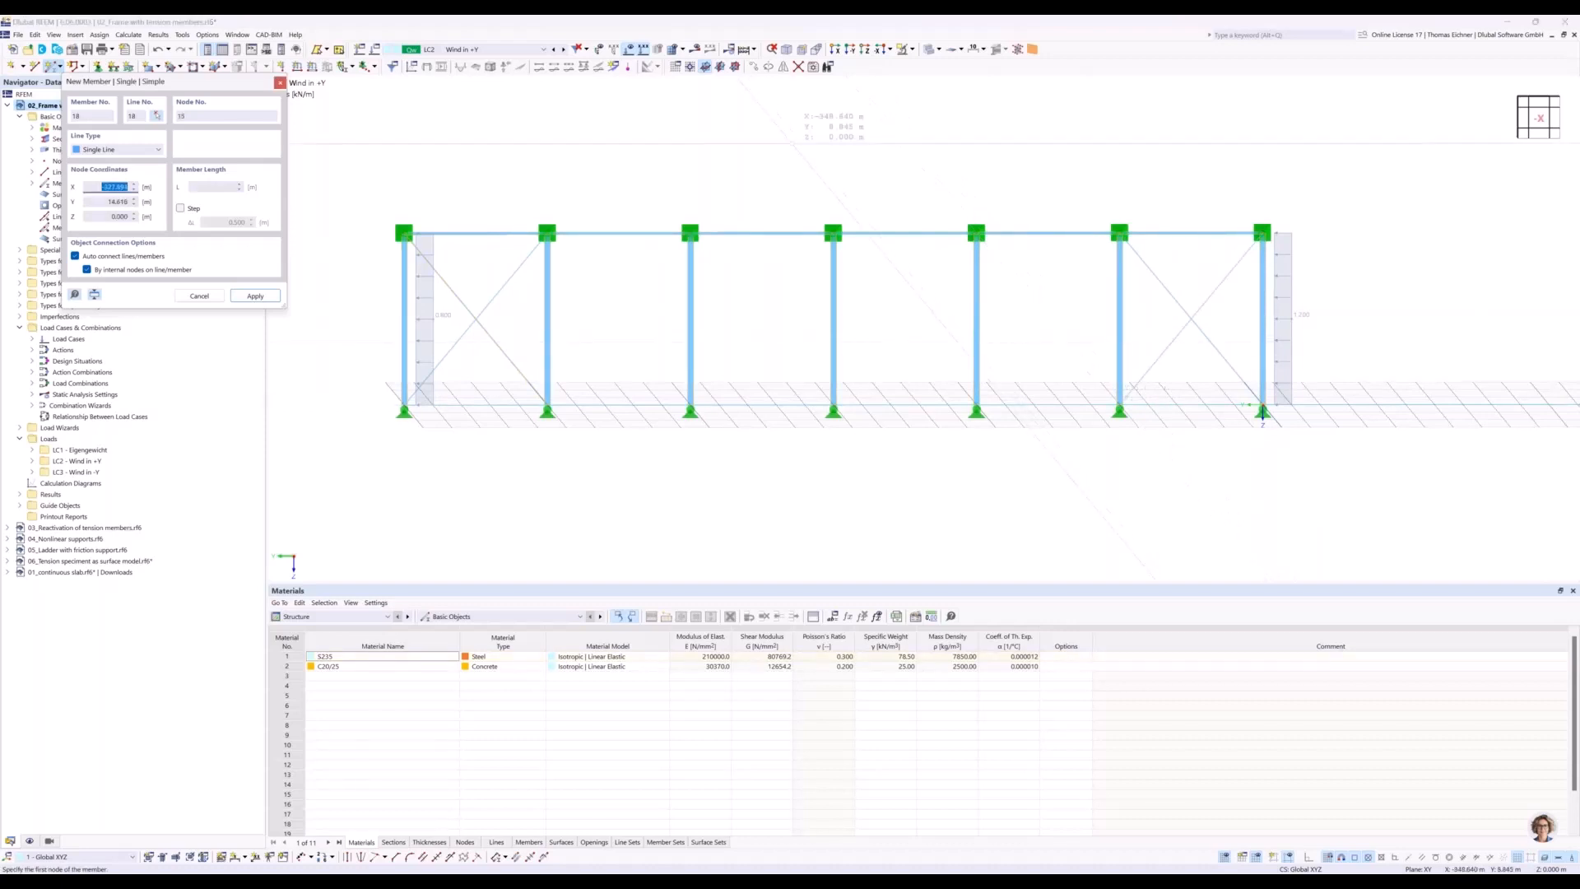
# End member placement, calculate the Wind in +Y load case, and display the axial forces N of the members.
pyautogui.press('Escape')
pyautogui.press('Escape')
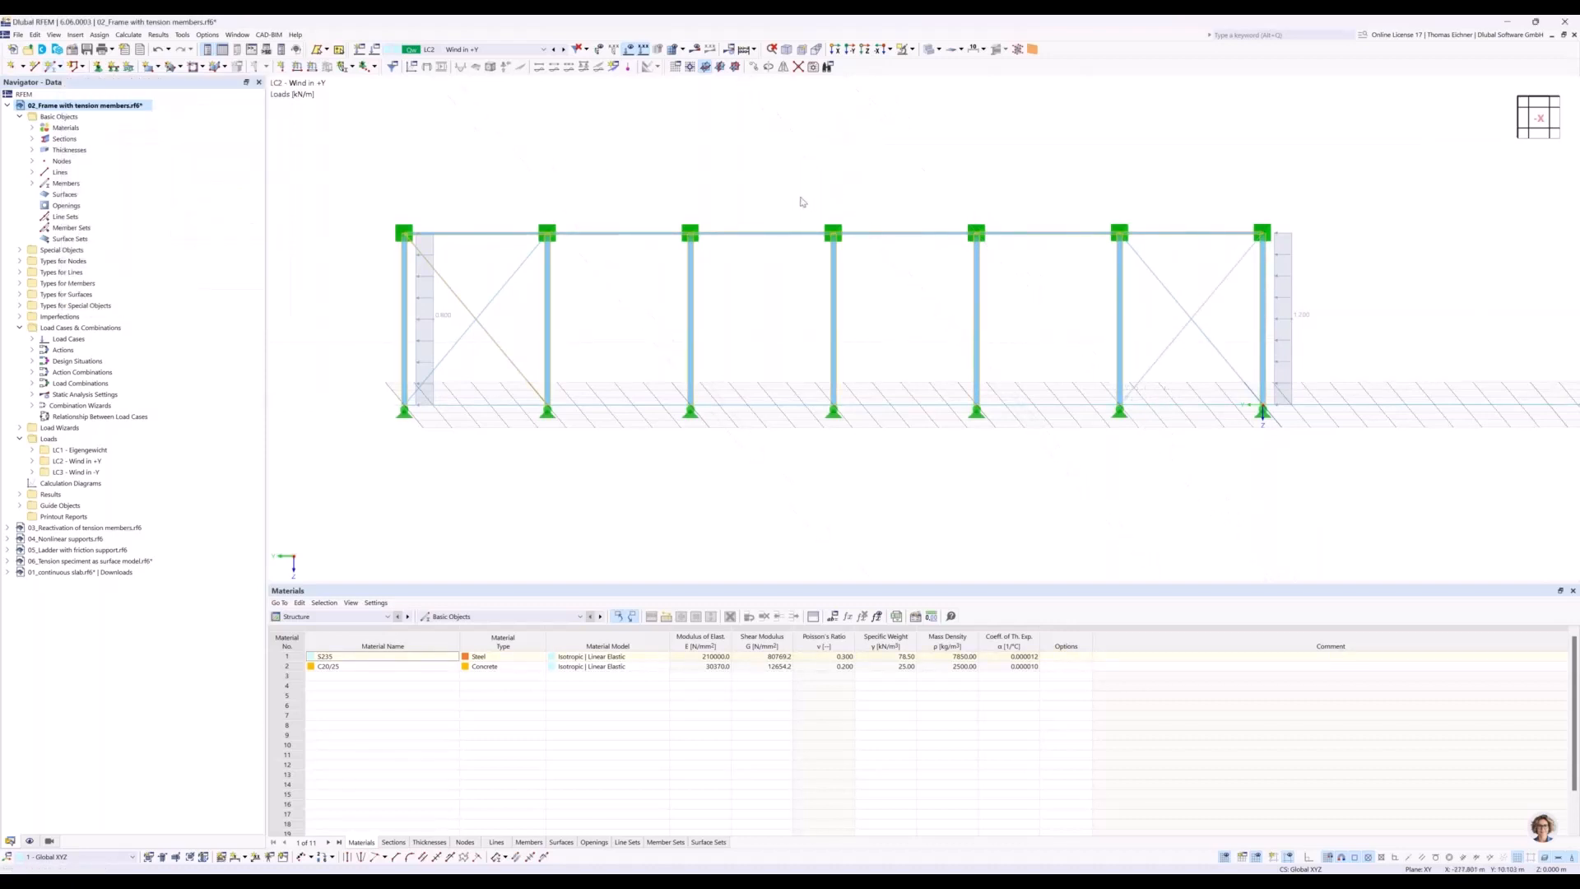
pyautogui.click(695, 49)
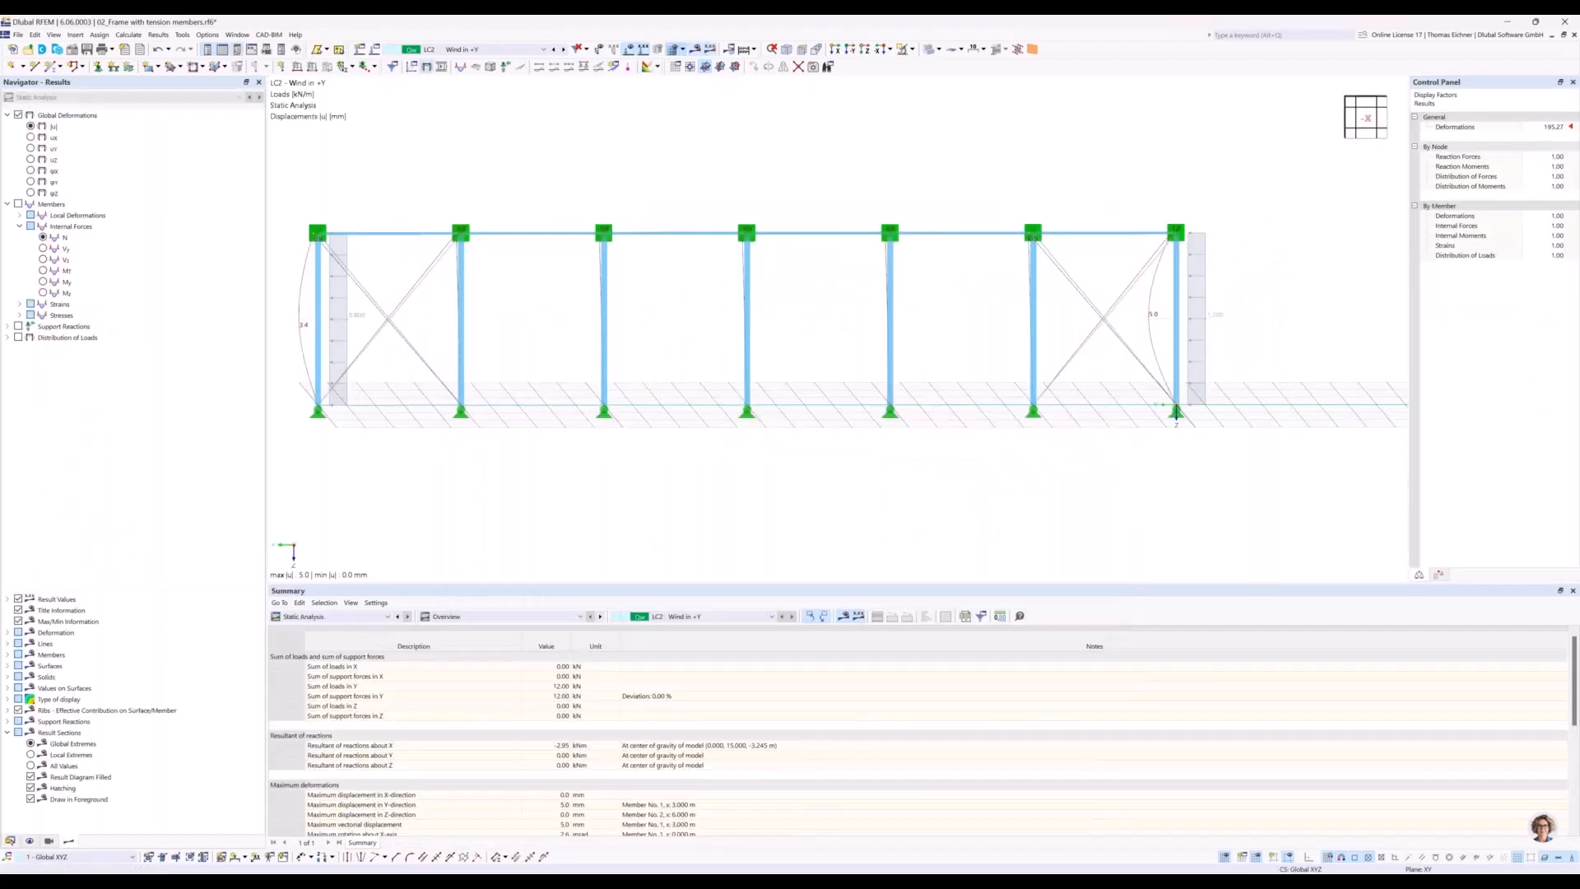
pyautogui.moveTo(1104, 162); pyautogui.dragTo(1090, 168, button='middle')
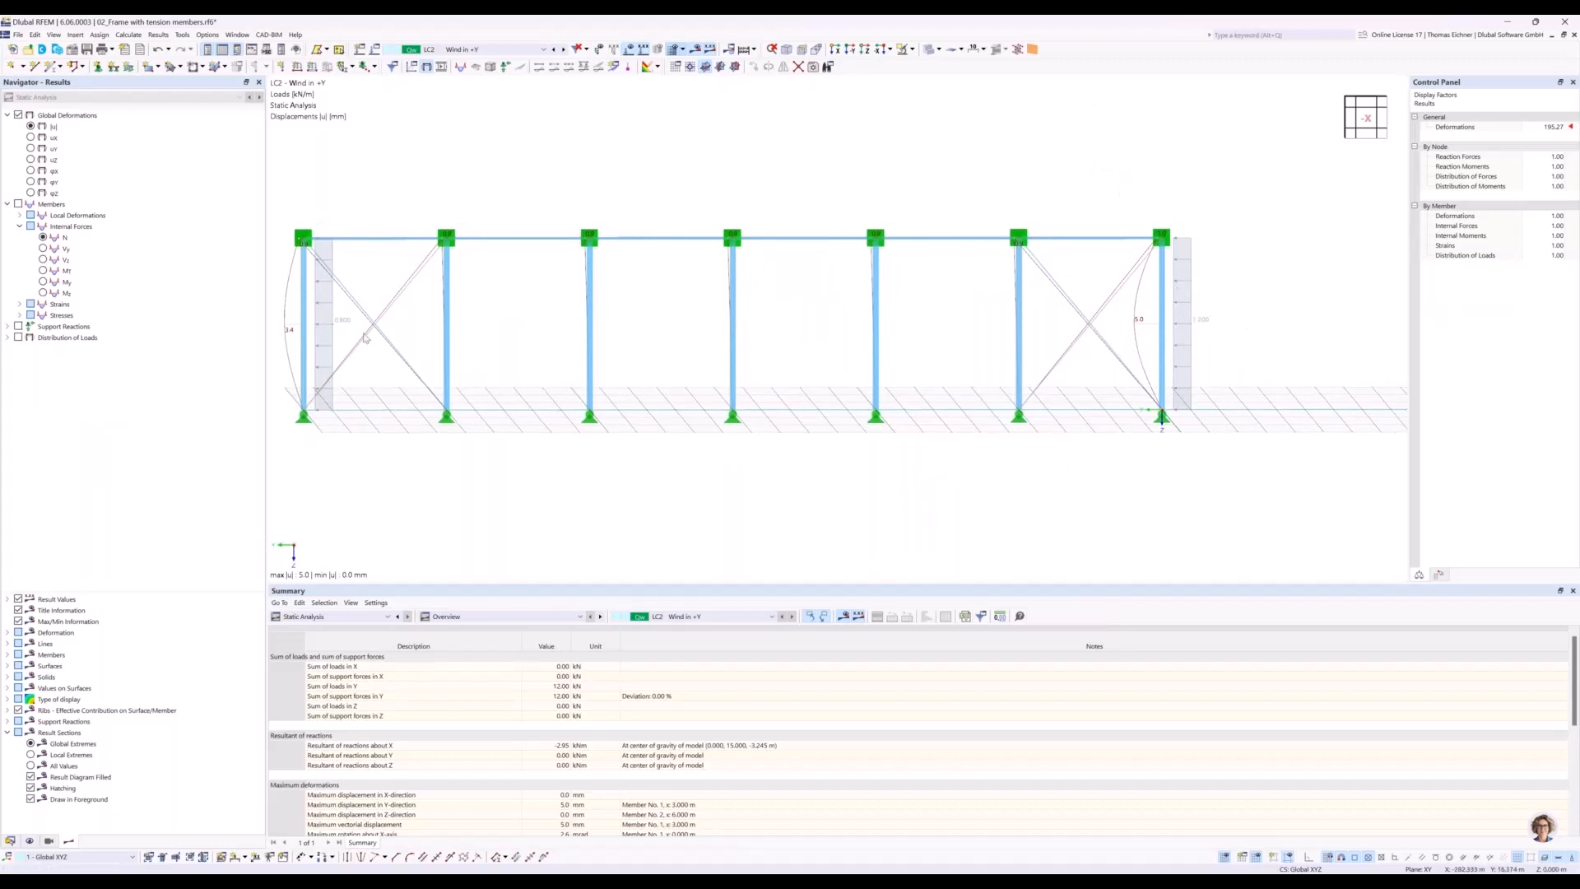
pyautogui.click(44, 238)
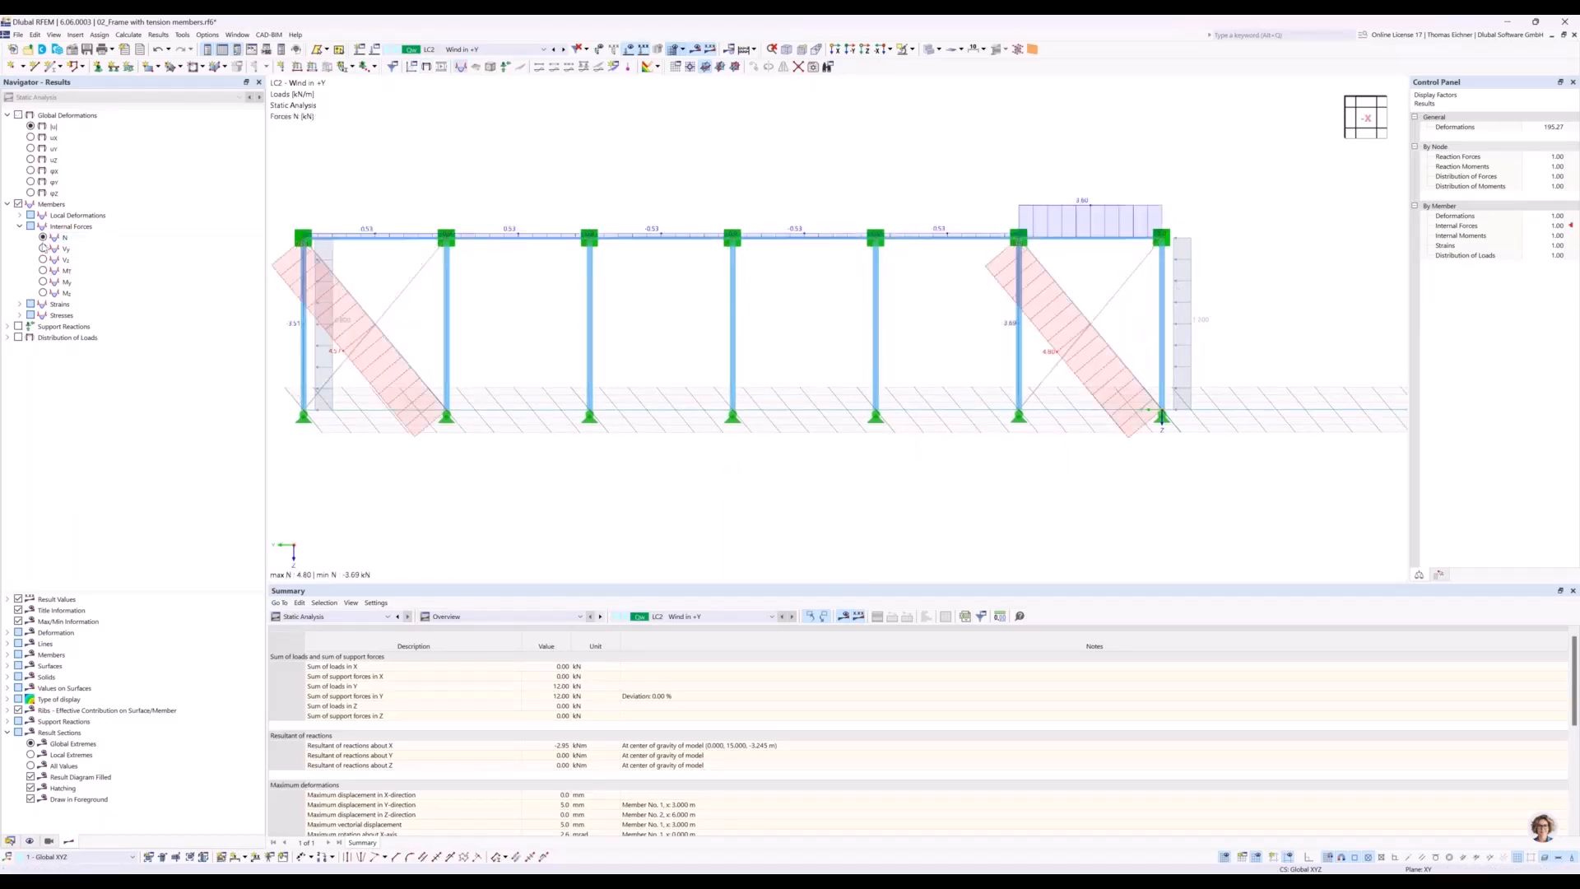
# Examine the axial force diagram in both braced bays, comparing the tensioned diagonals with the crossing ones and checking the supports.
pyautogui.moveTo(459, 175); pyautogui.dragTo(421, 222, button='middle')
pyautogui.click(787, 49)
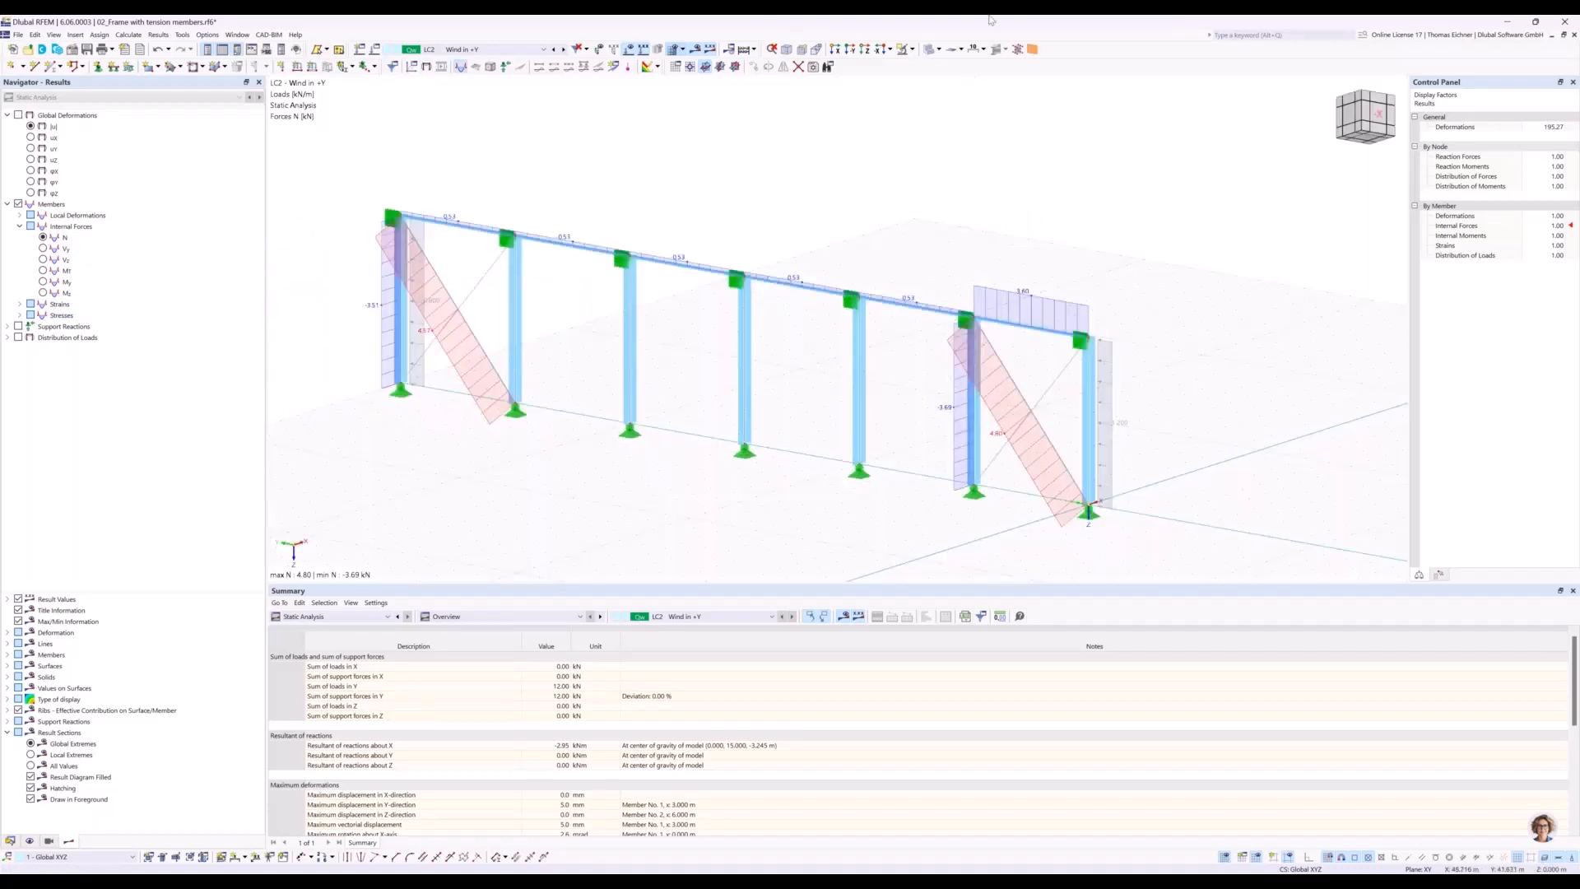
pyautogui.click(850, 50)
pyautogui.click(880, 49)
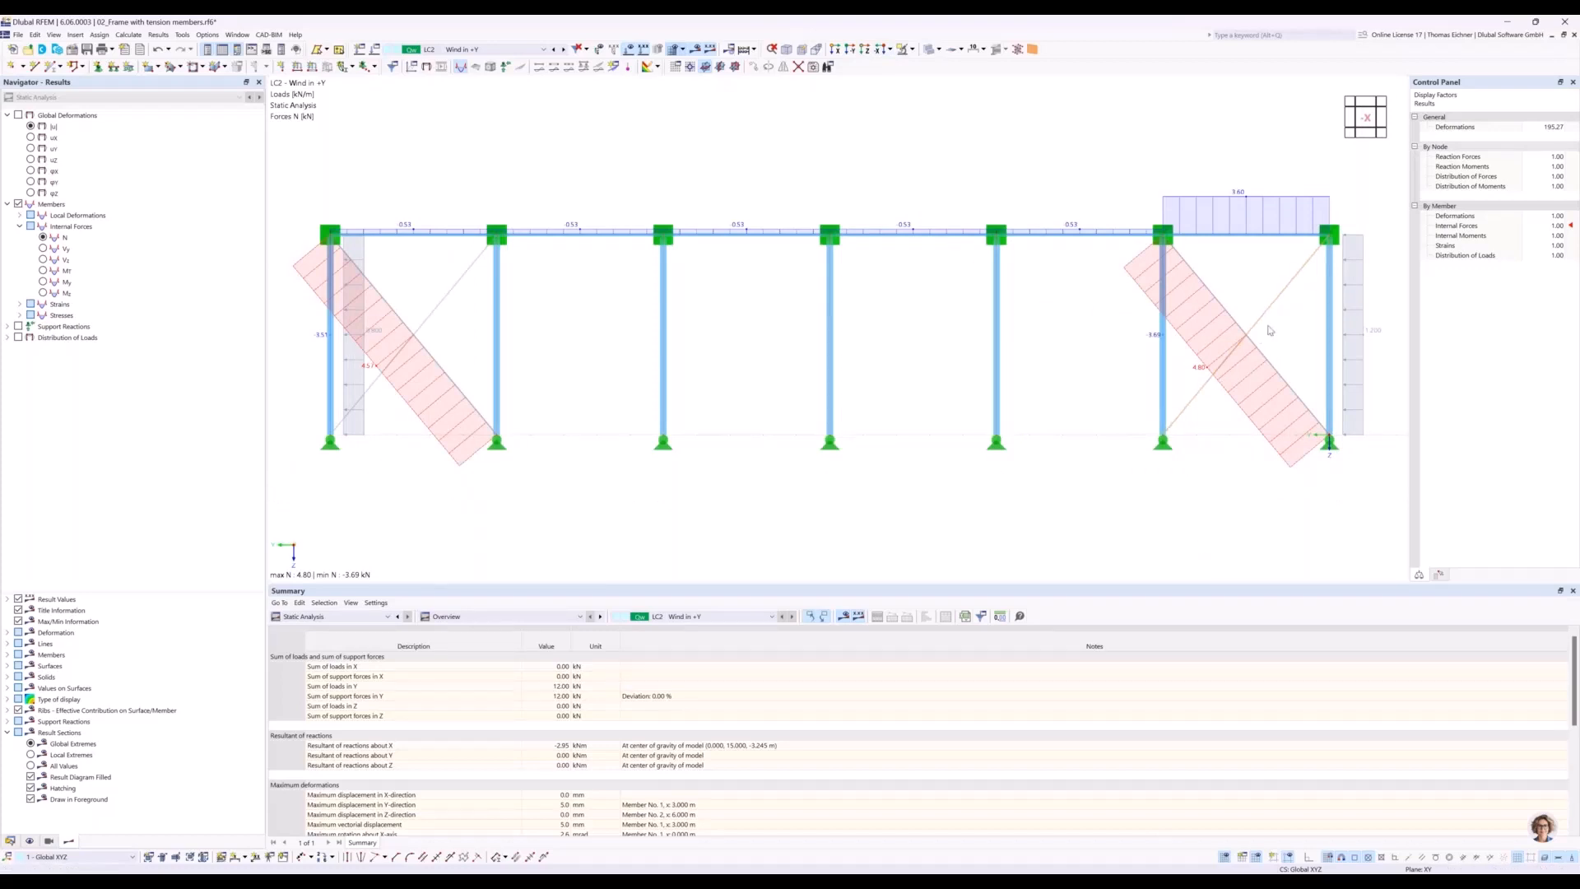
pyautogui.scroll(5, 1268, 330)
pyautogui.scroll(3, 1207, 350)
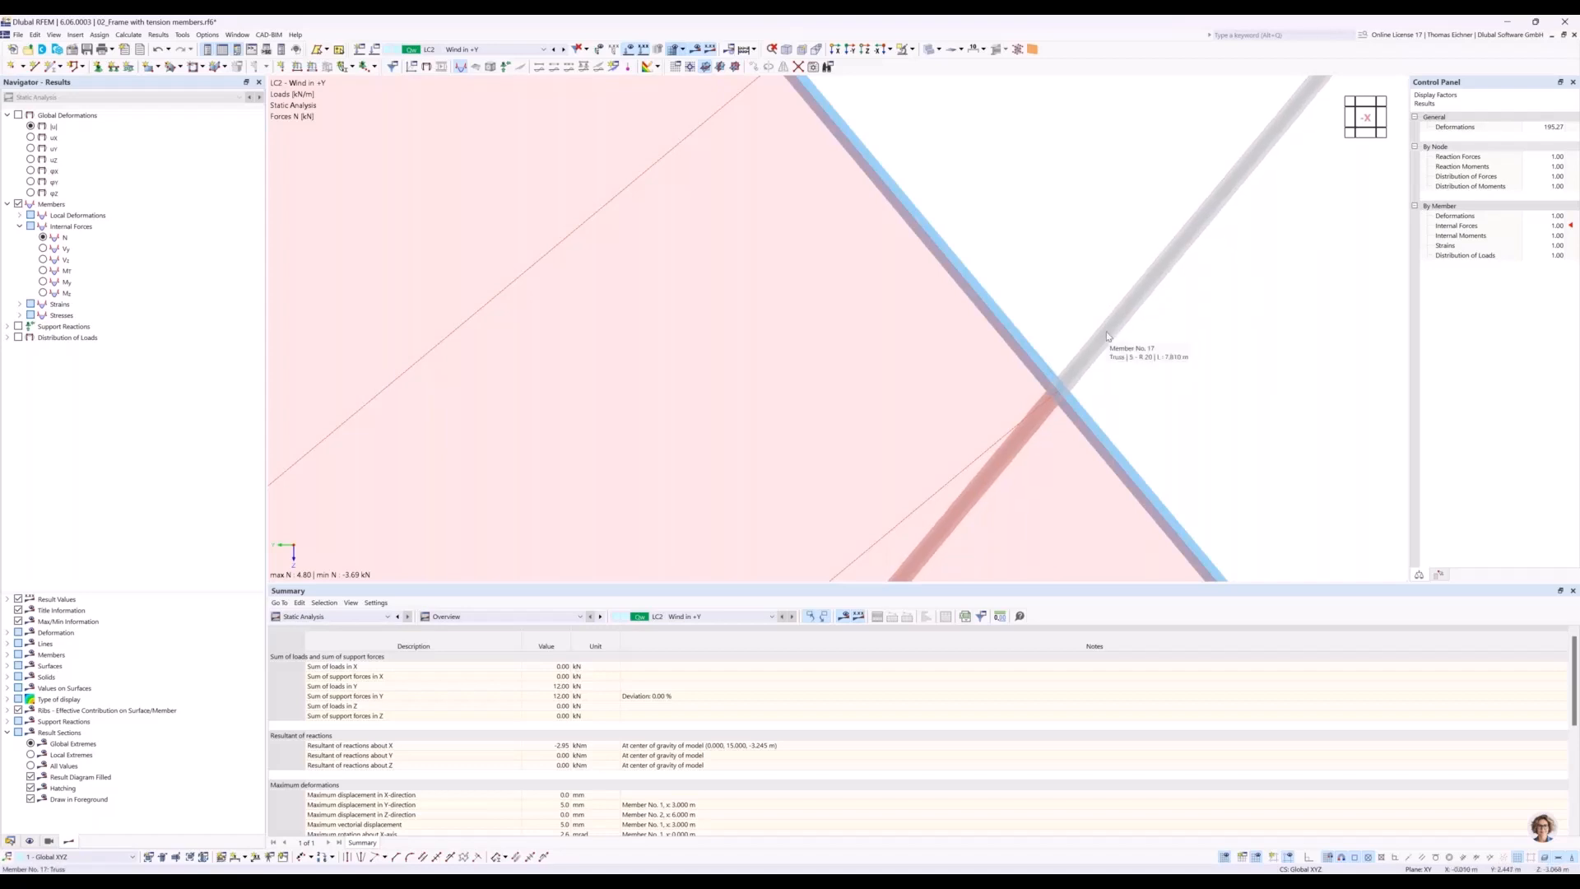
pyautogui.scroll(-3, 1139, 360)
pyautogui.scroll(-5, 1139, 361)
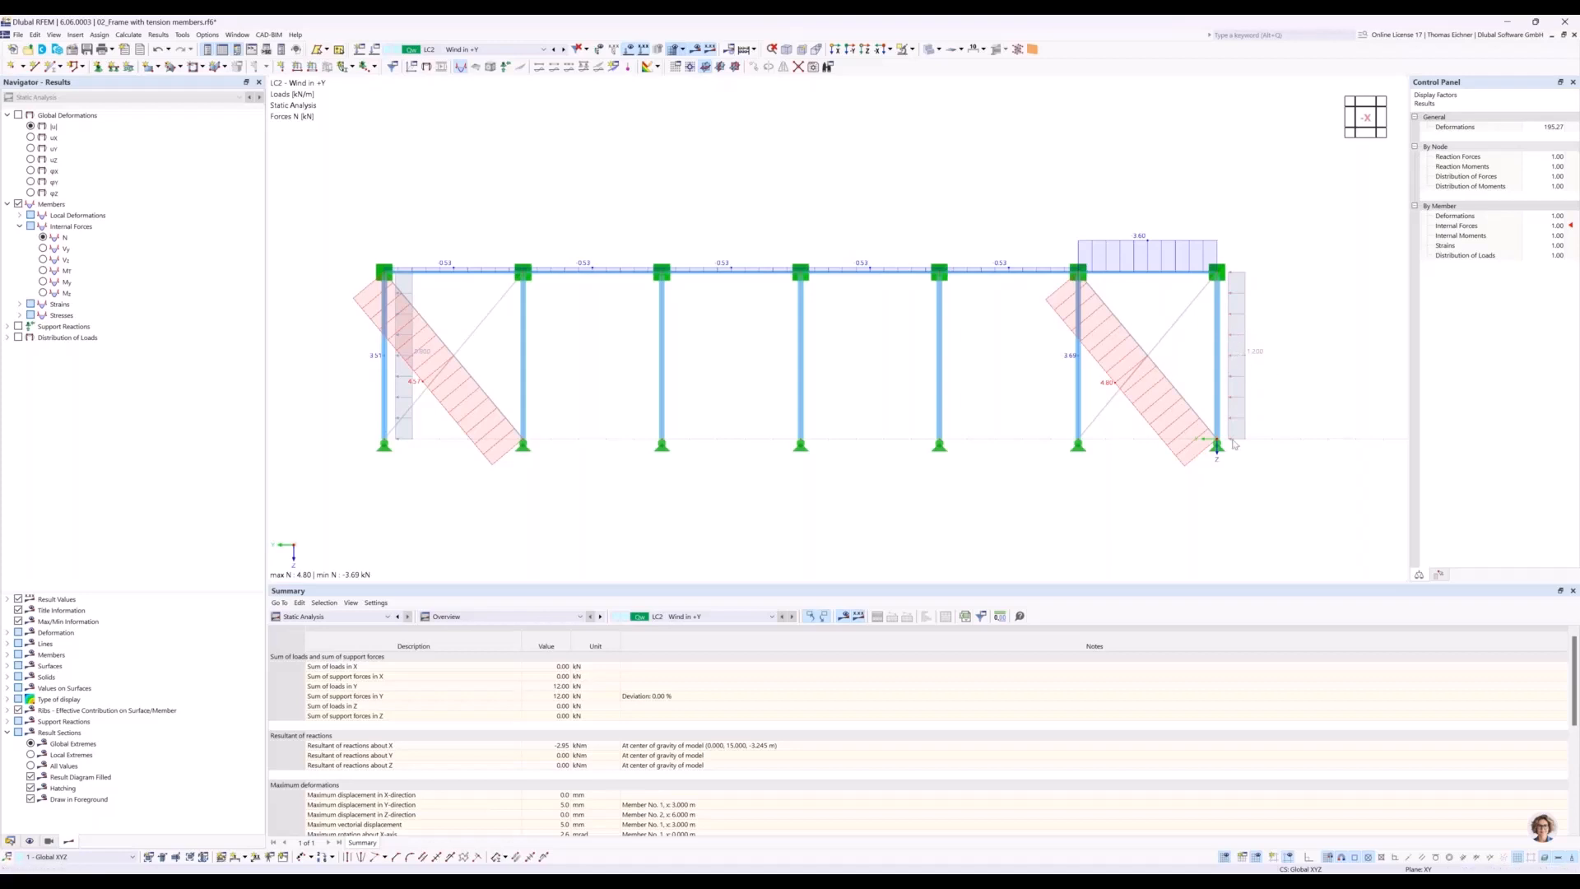
pyautogui.scroll(5, 1234, 411)
pyautogui.scroll(-5, 1373, 452)
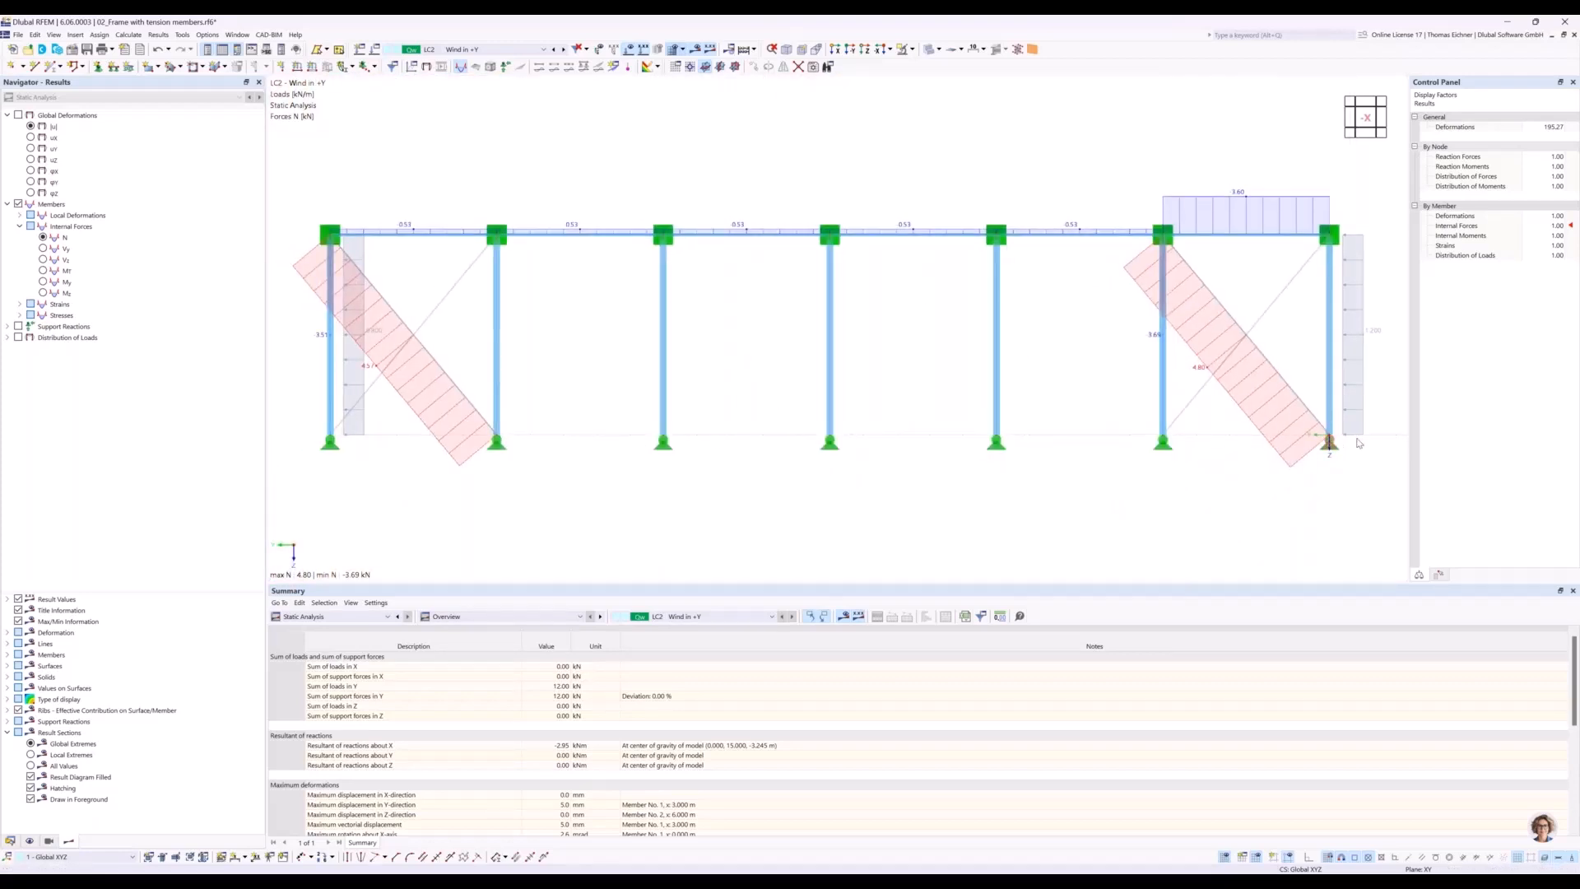
pyautogui.click(1328, 444)
pyautogui.scroll(-3, 803, 348)
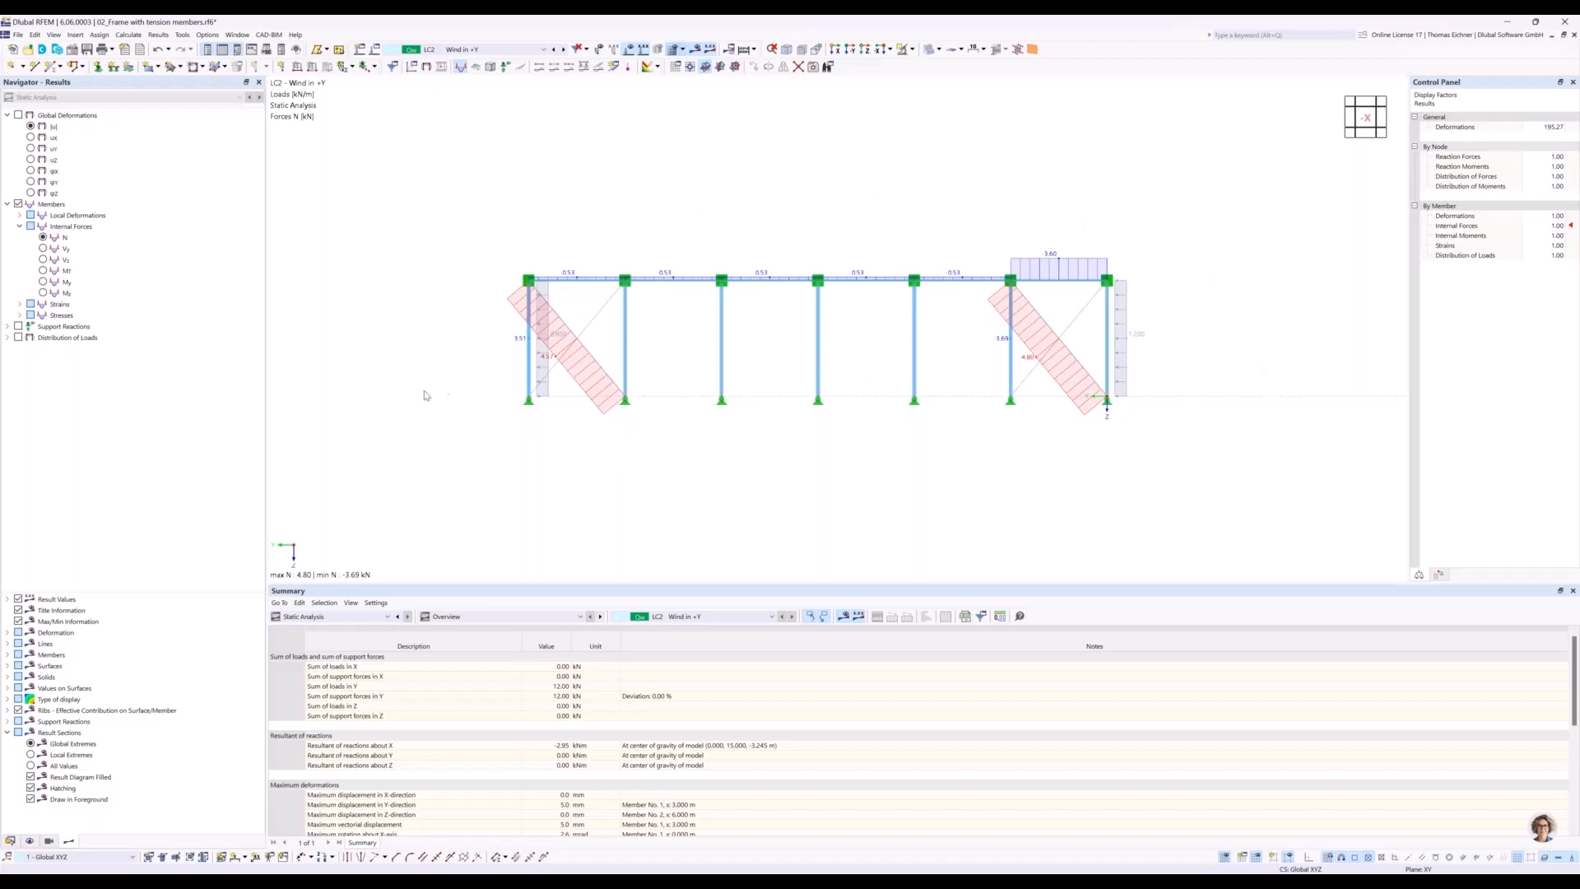
# Switch to the 03_Reactivation of tension members model and view its braced frame straight on in the -Y direction.
pyautogui.click(10, 840)
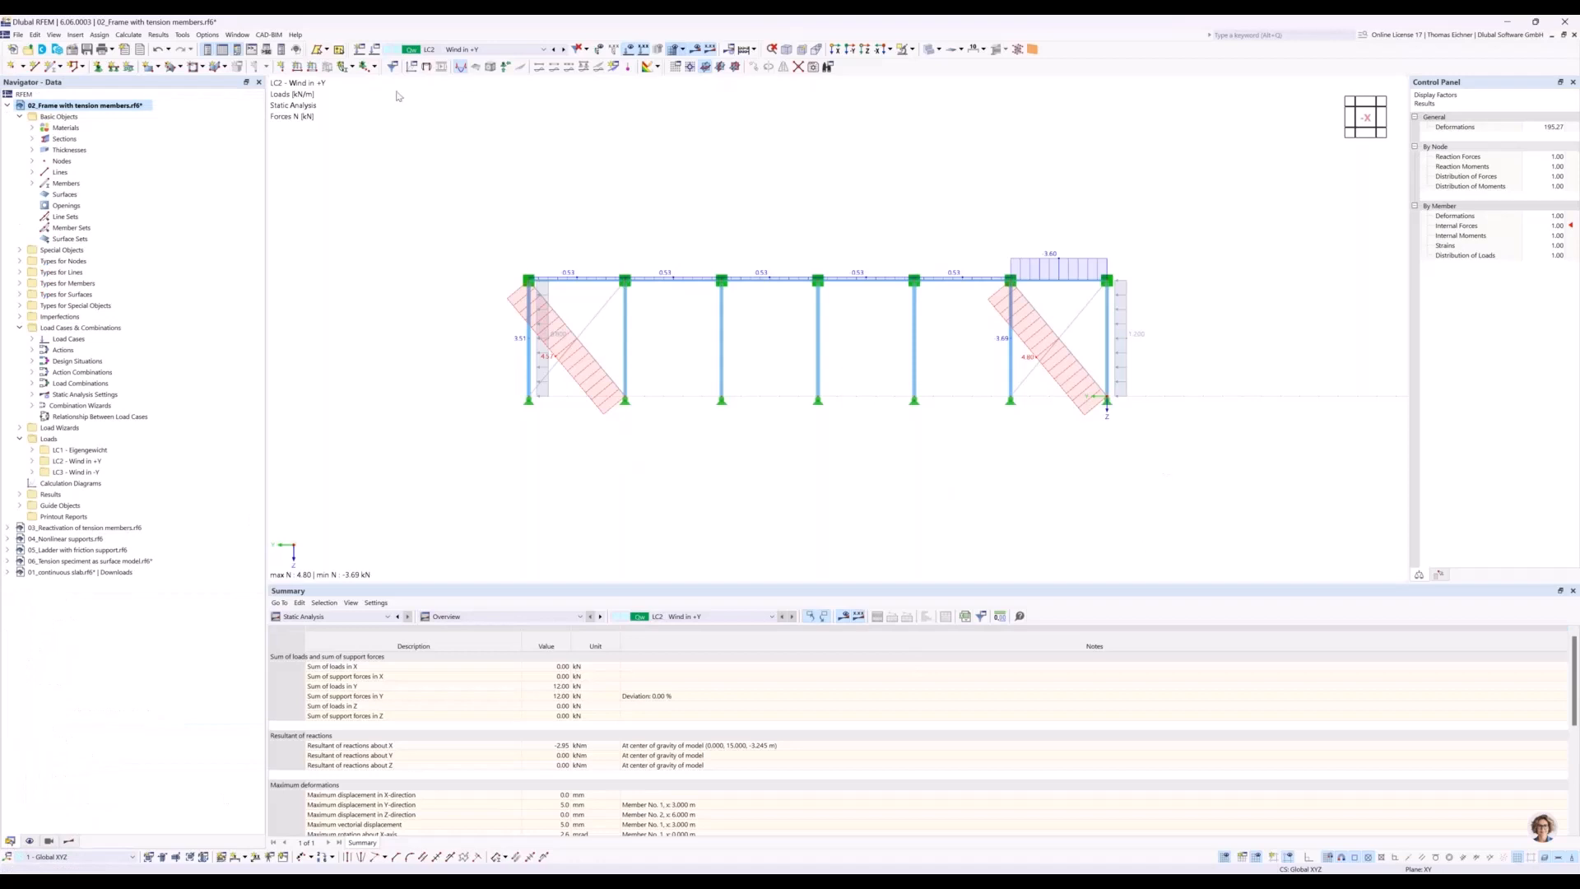
pyautogui.click(8, 105)
pyautogui.click(40, 119)
pyautogui.doubleClick(40, 119)
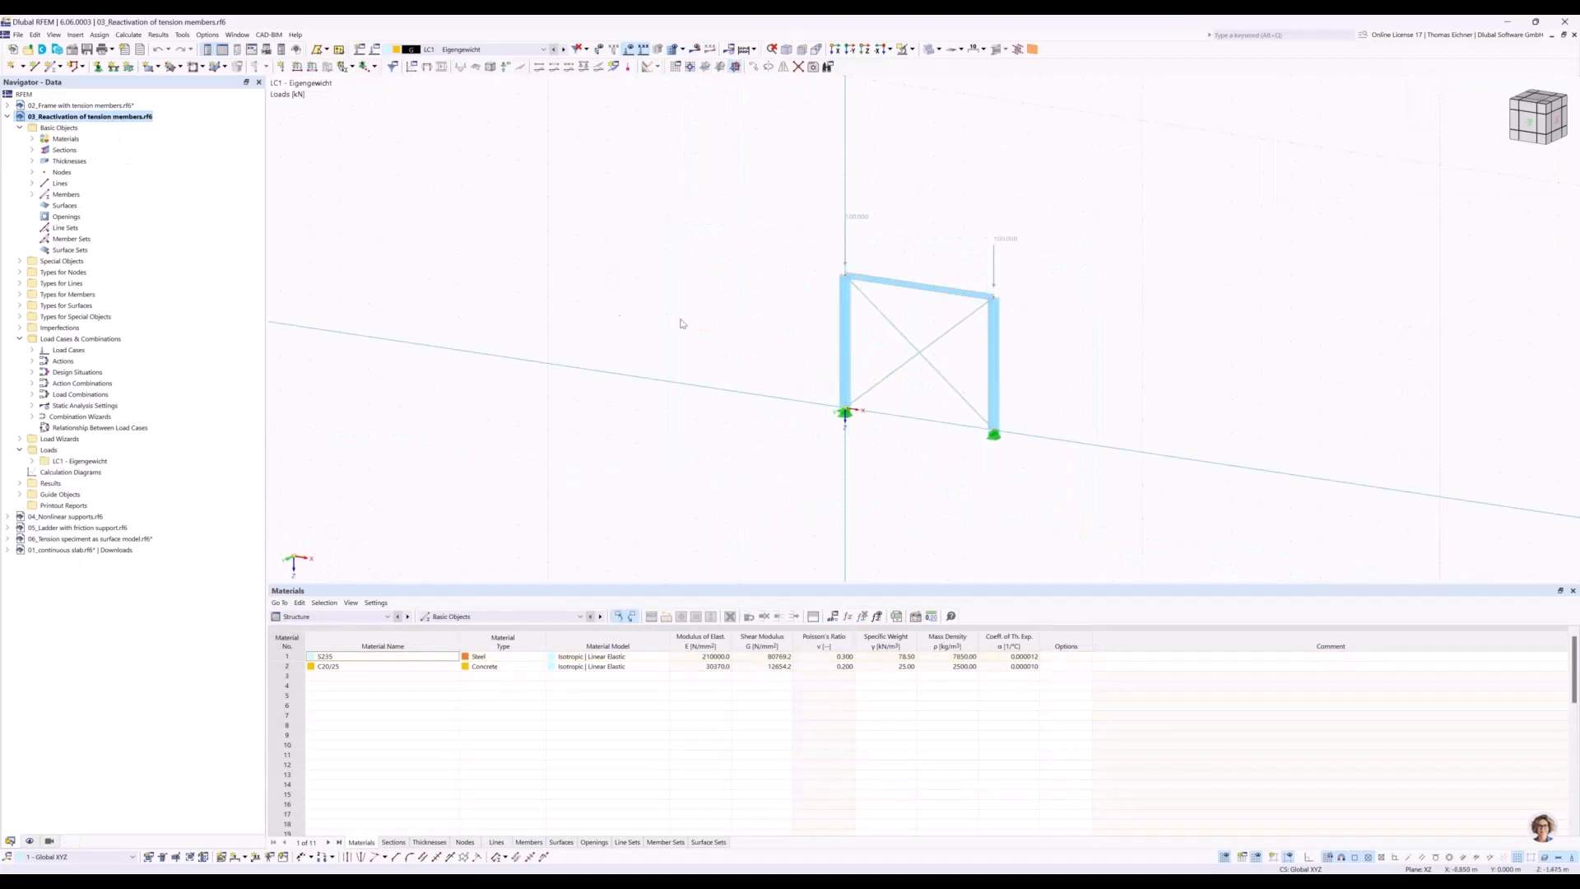
pyautogui.keyDown('ctrl'); pyautogui.moveTo(673, 318); pyautogui.dragTo(728, 279, button='middle'); pyautogui.keyUp('ctrl')
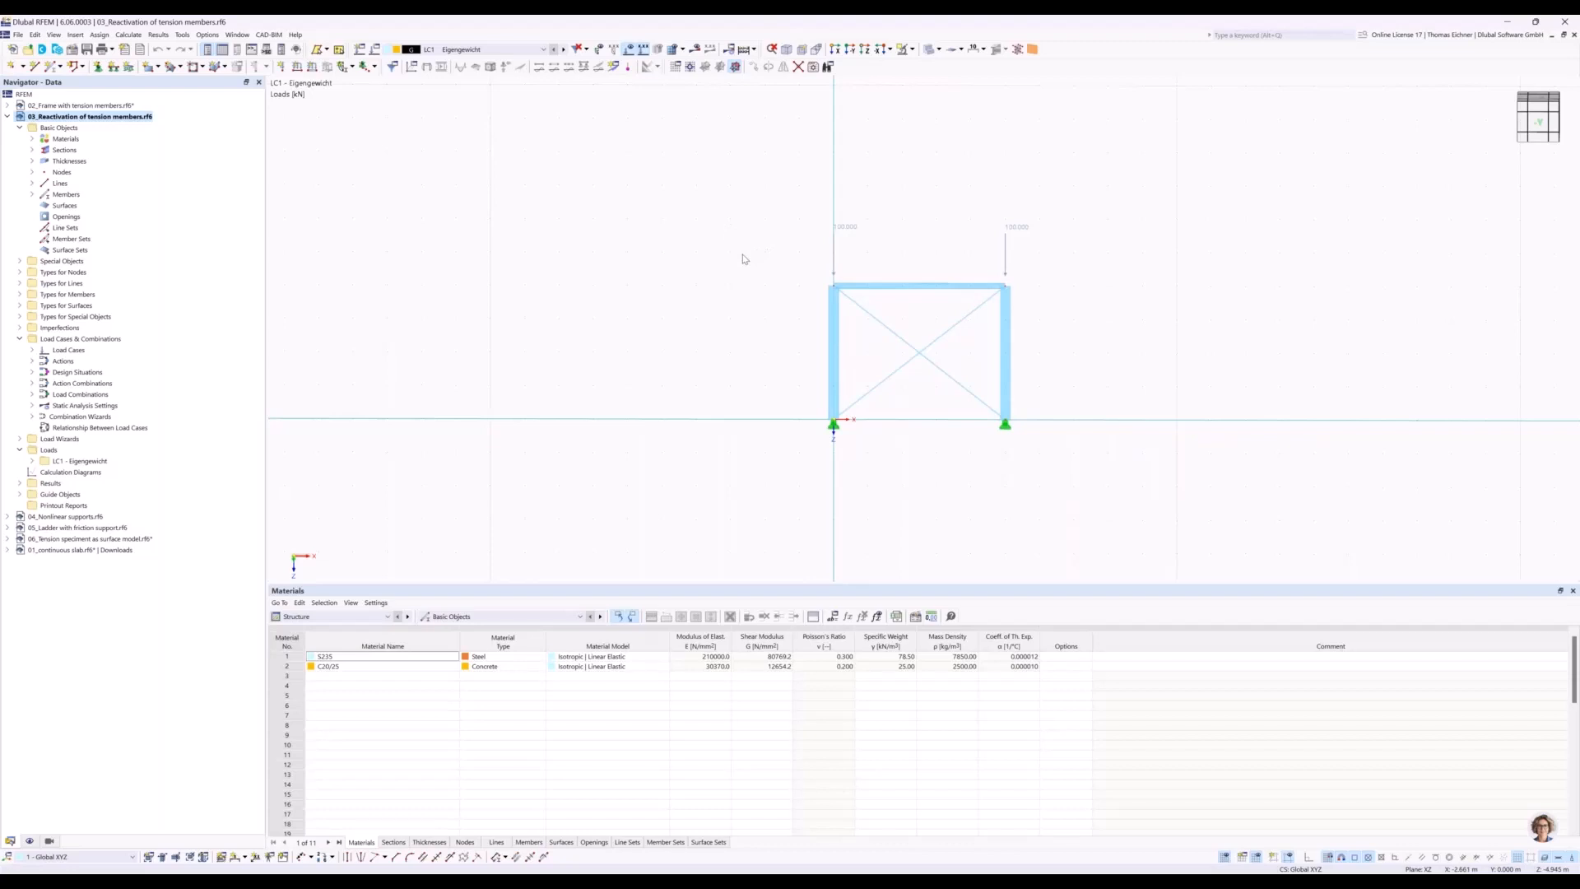
pyautogui.click(851, 50)
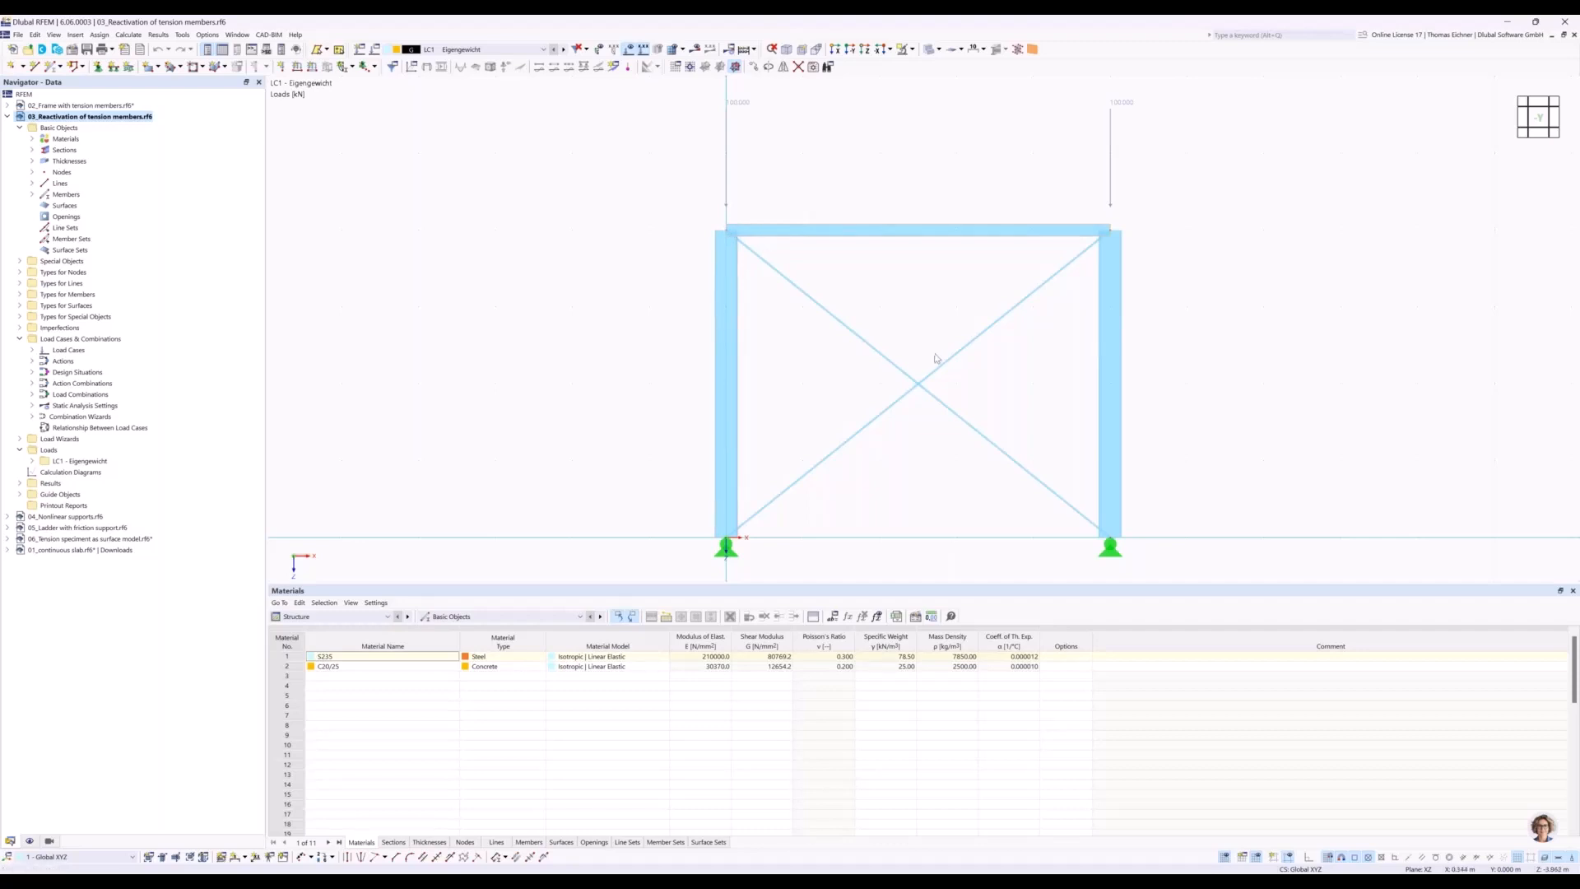
# Check the member type and section of the frame's crossing diagonal in its member properties.
pyautogui.moveTo(967, 470); pyautogui.dragTo(865, 350)
pyautogui.click(1359, 303)
pyautogui.doubleClick(972, 369)
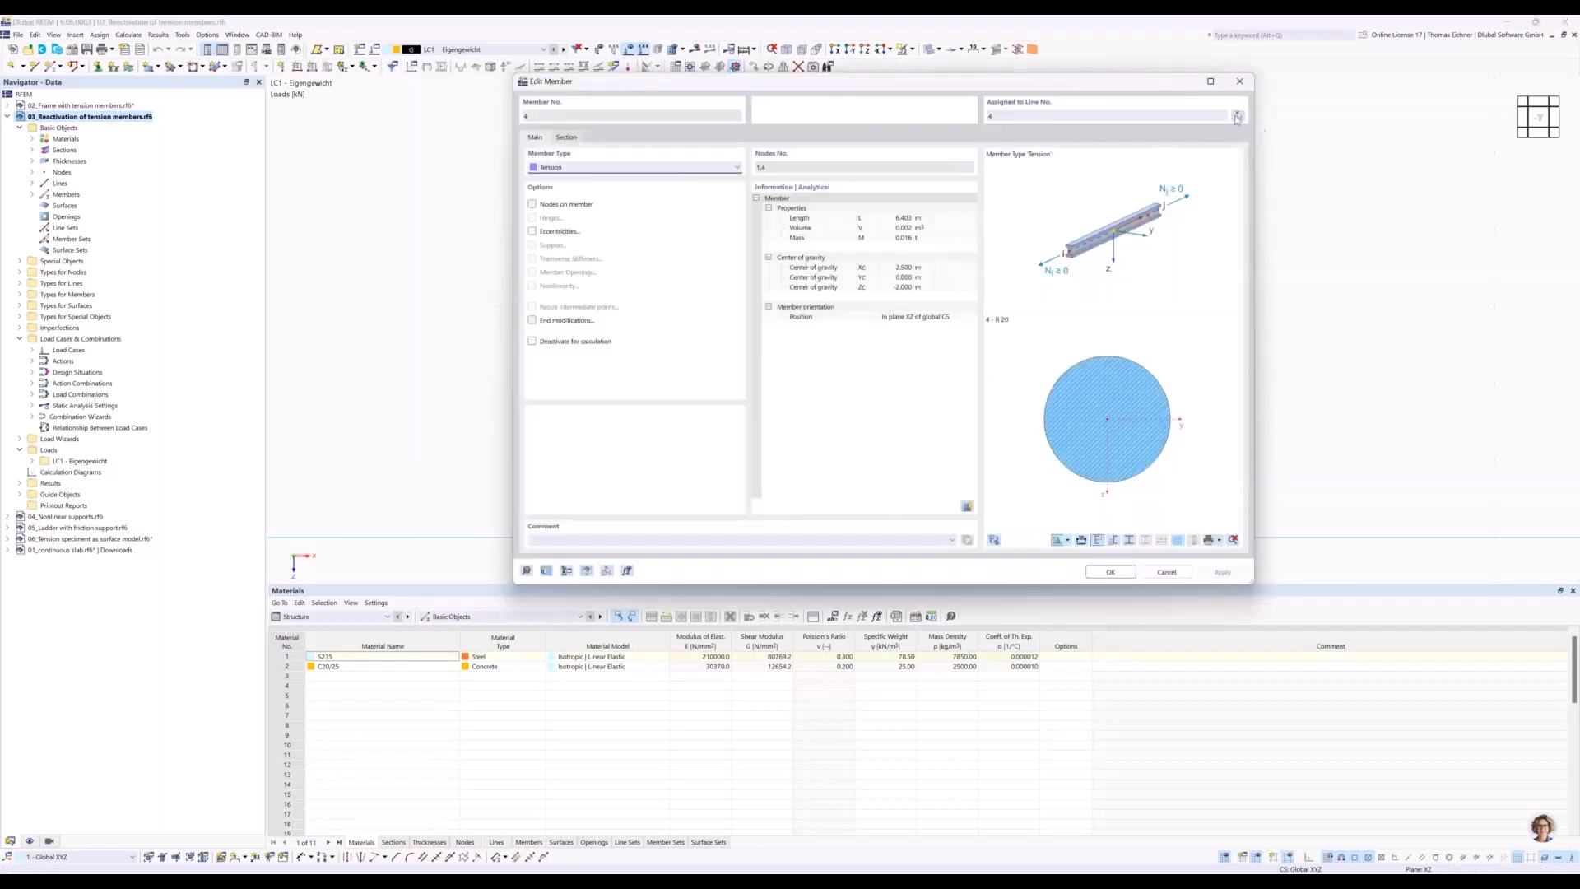
pyautogui.click(1239, 82)
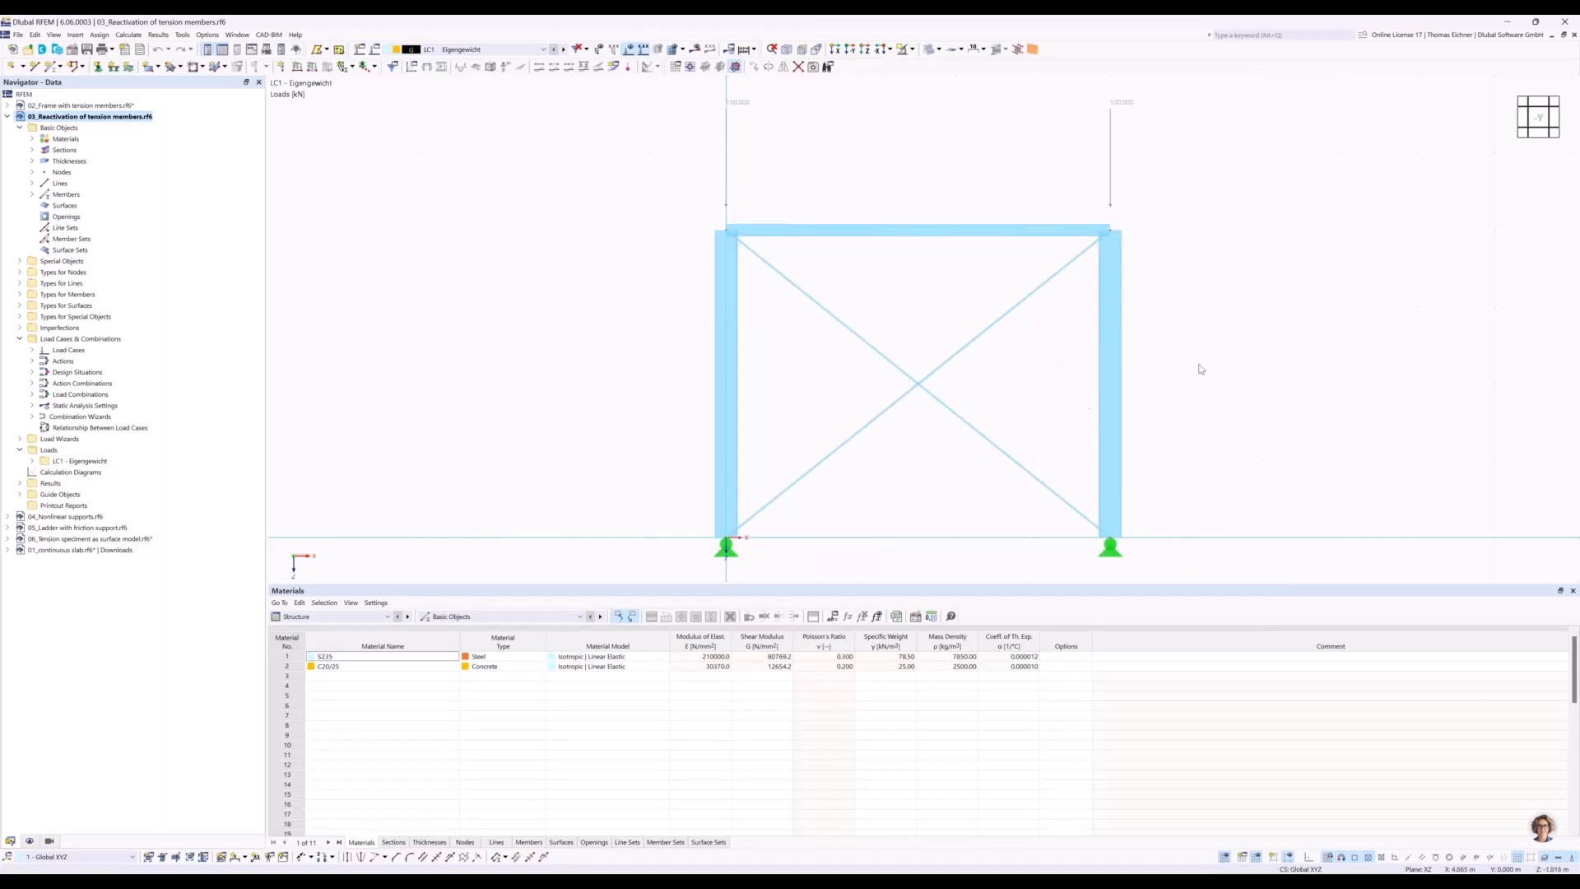
# Set load case LC1 Eigengewicht to the SA1 geometrically linear Newton-Raphson static analysis settings and calculate it.
pyautogui.moveTo(1161, 350); pyautogui.dragTo(1092, 353, button='middle')
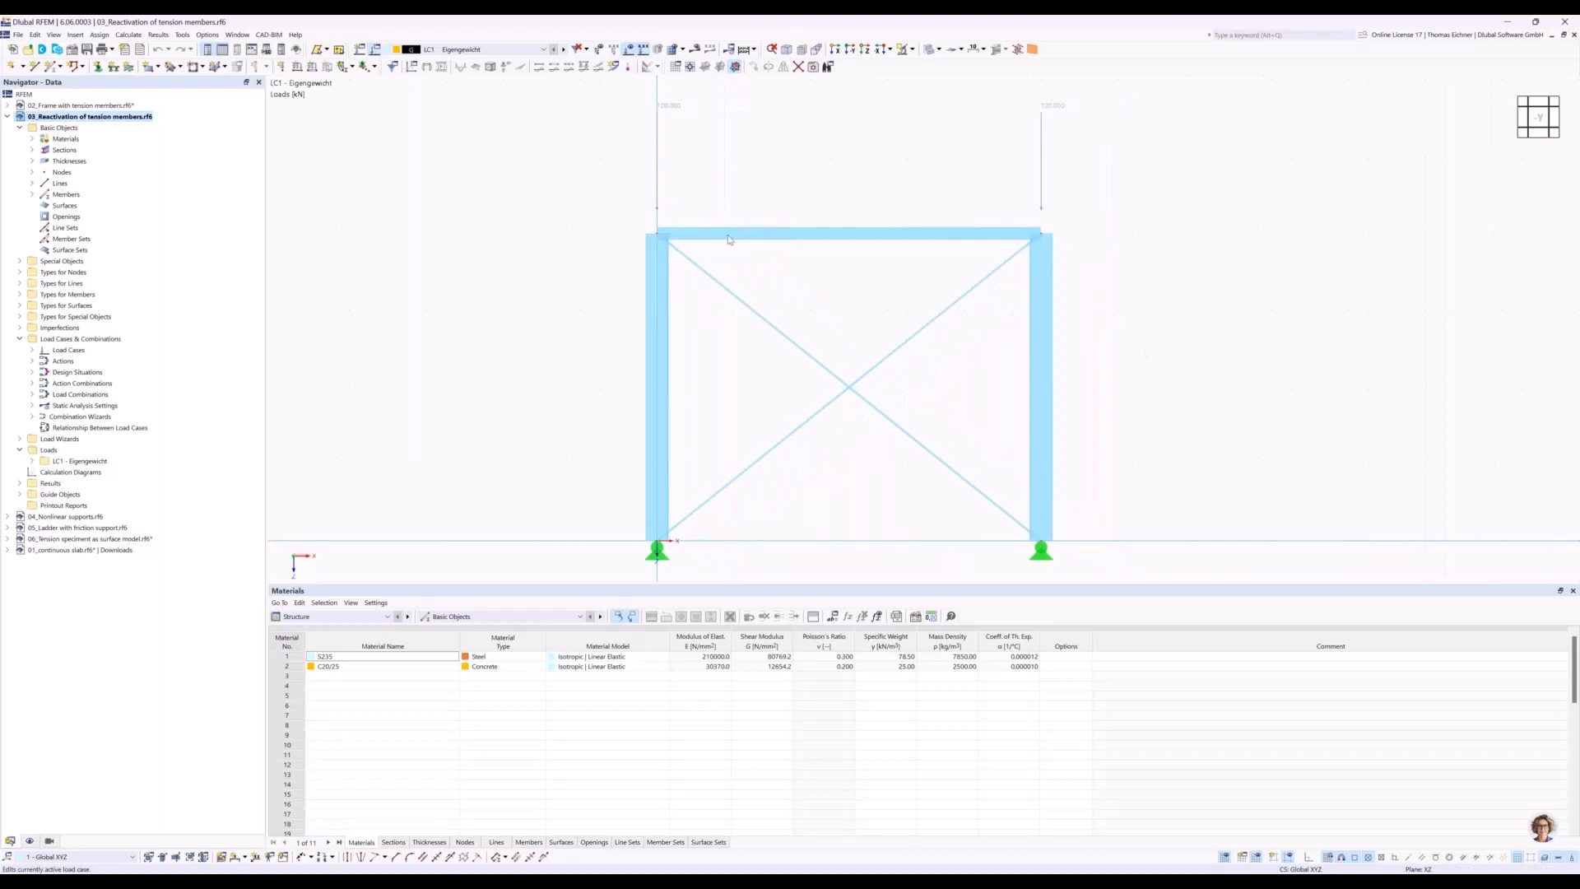
pyautogui.click(566, 337)
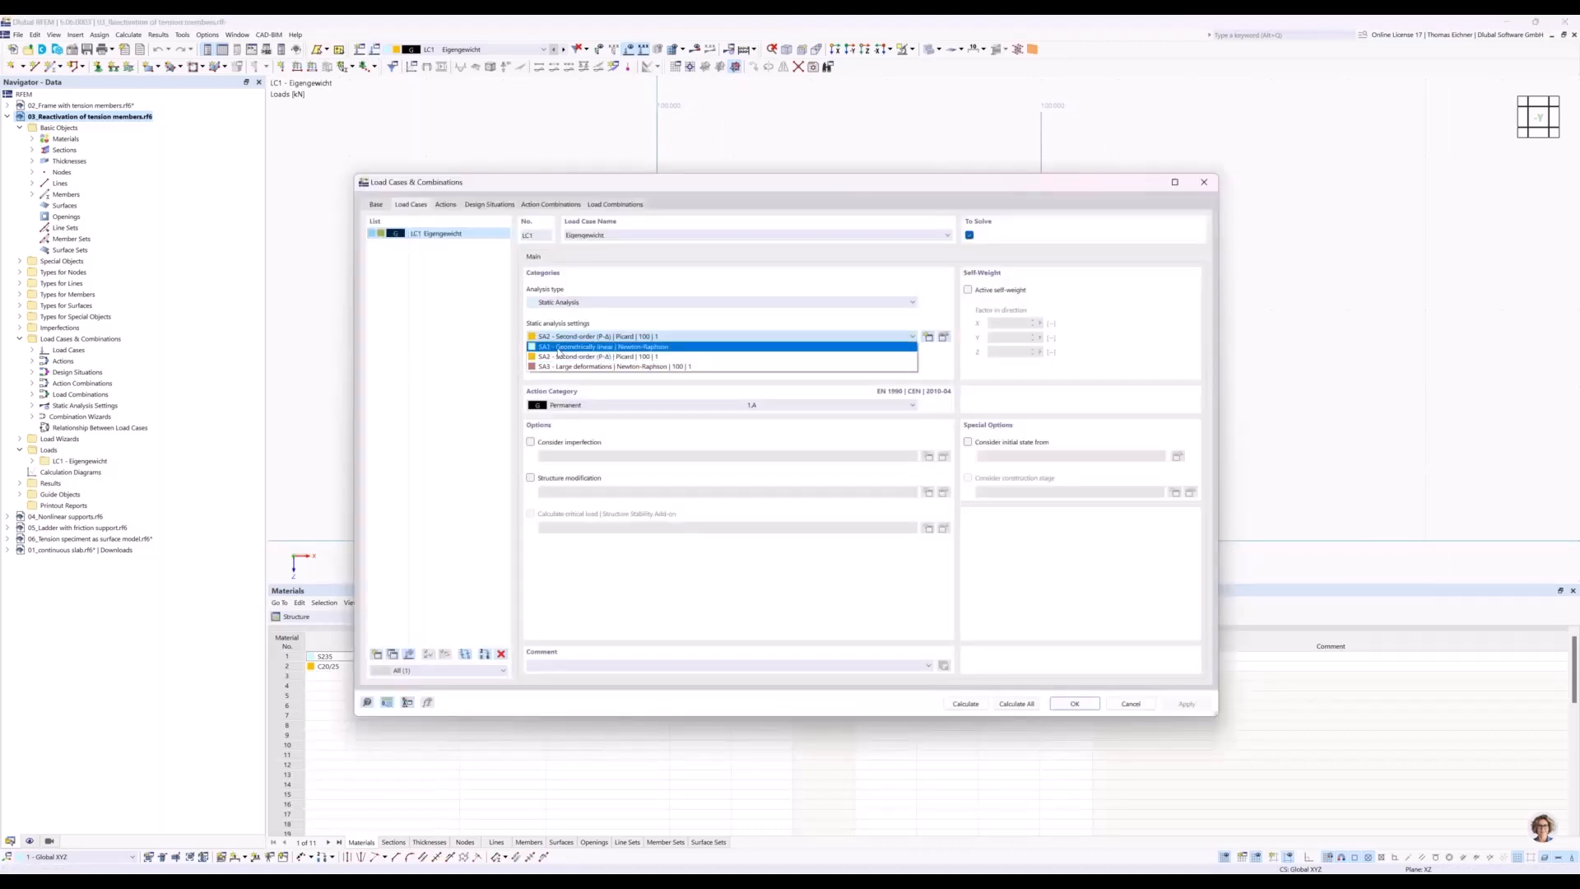
pyautogui.click(557, 352)
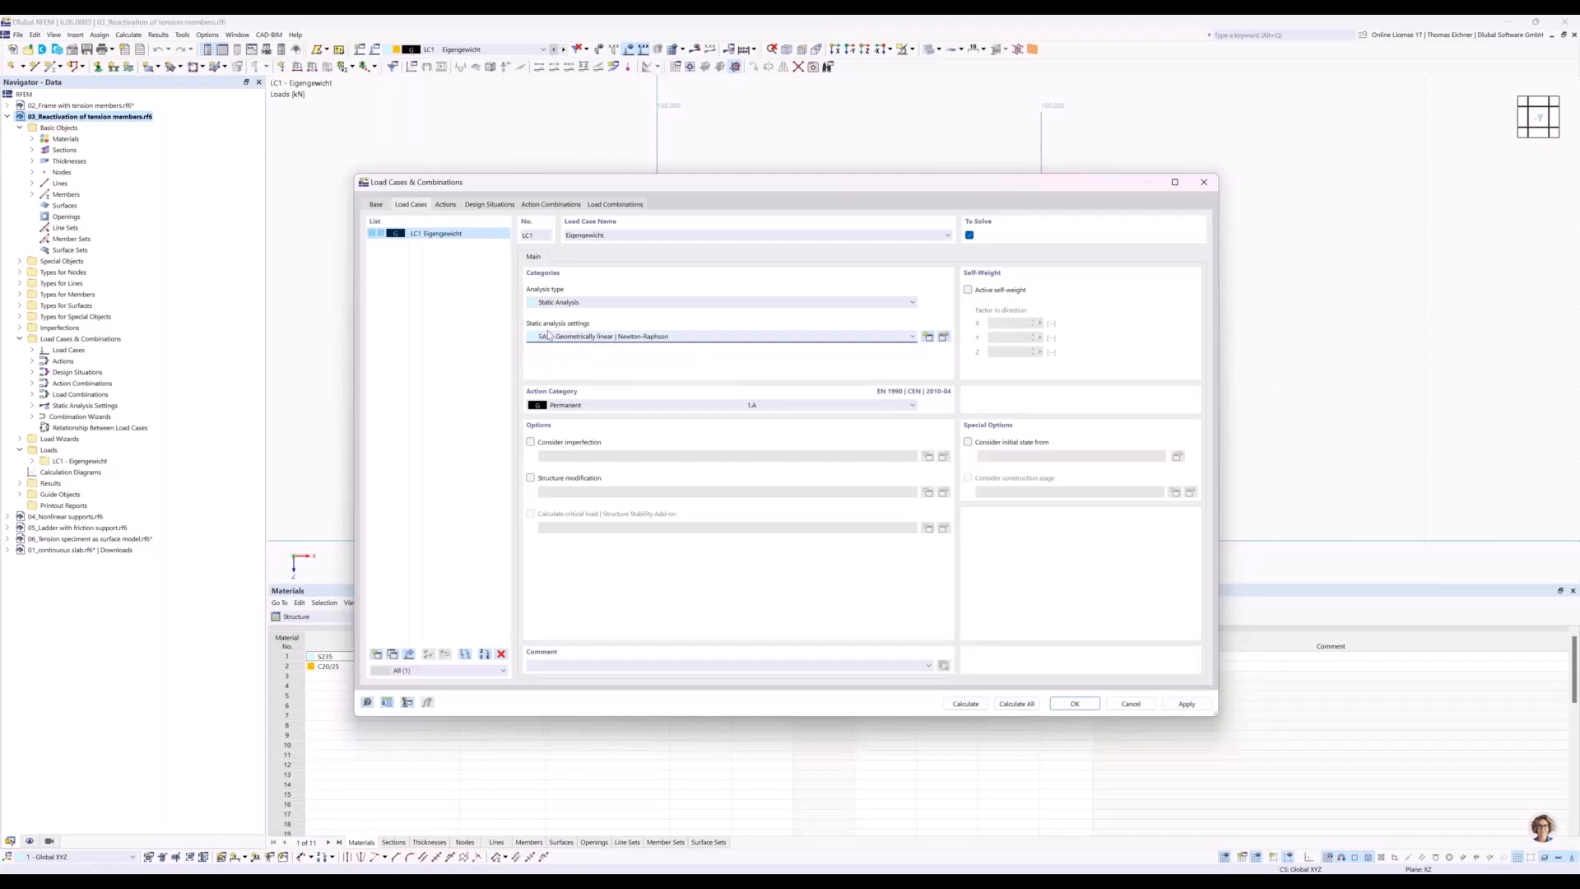
pyautogui.click(959, 704)
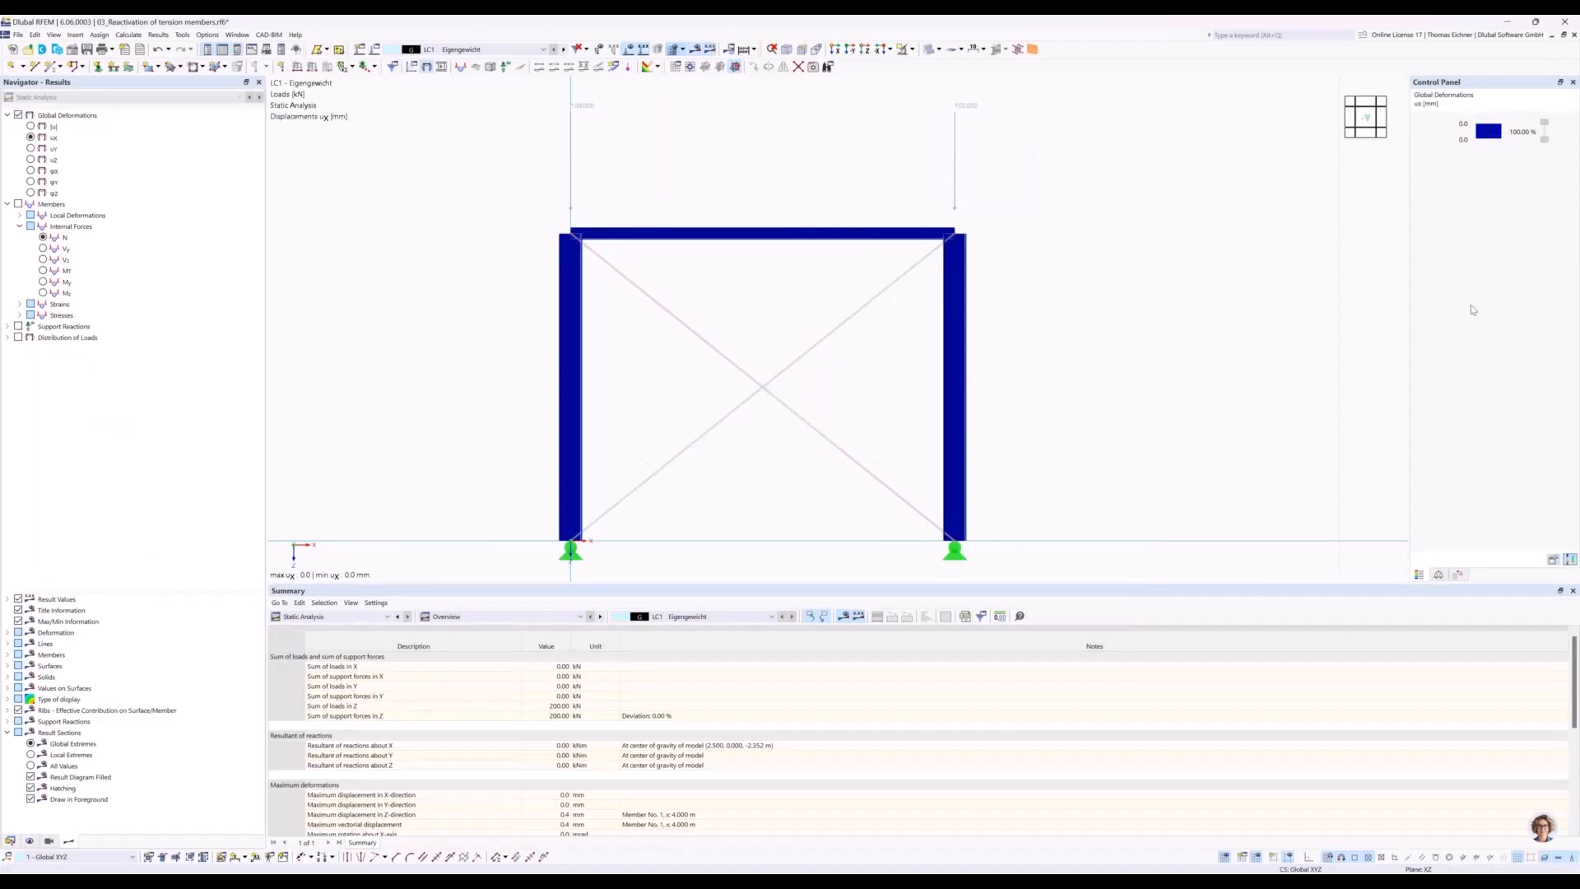
# Display the total global deformations |u| and examine how the columns, beam and diagonals deform under the vertical loads.
pyautogui.click(31, 127)
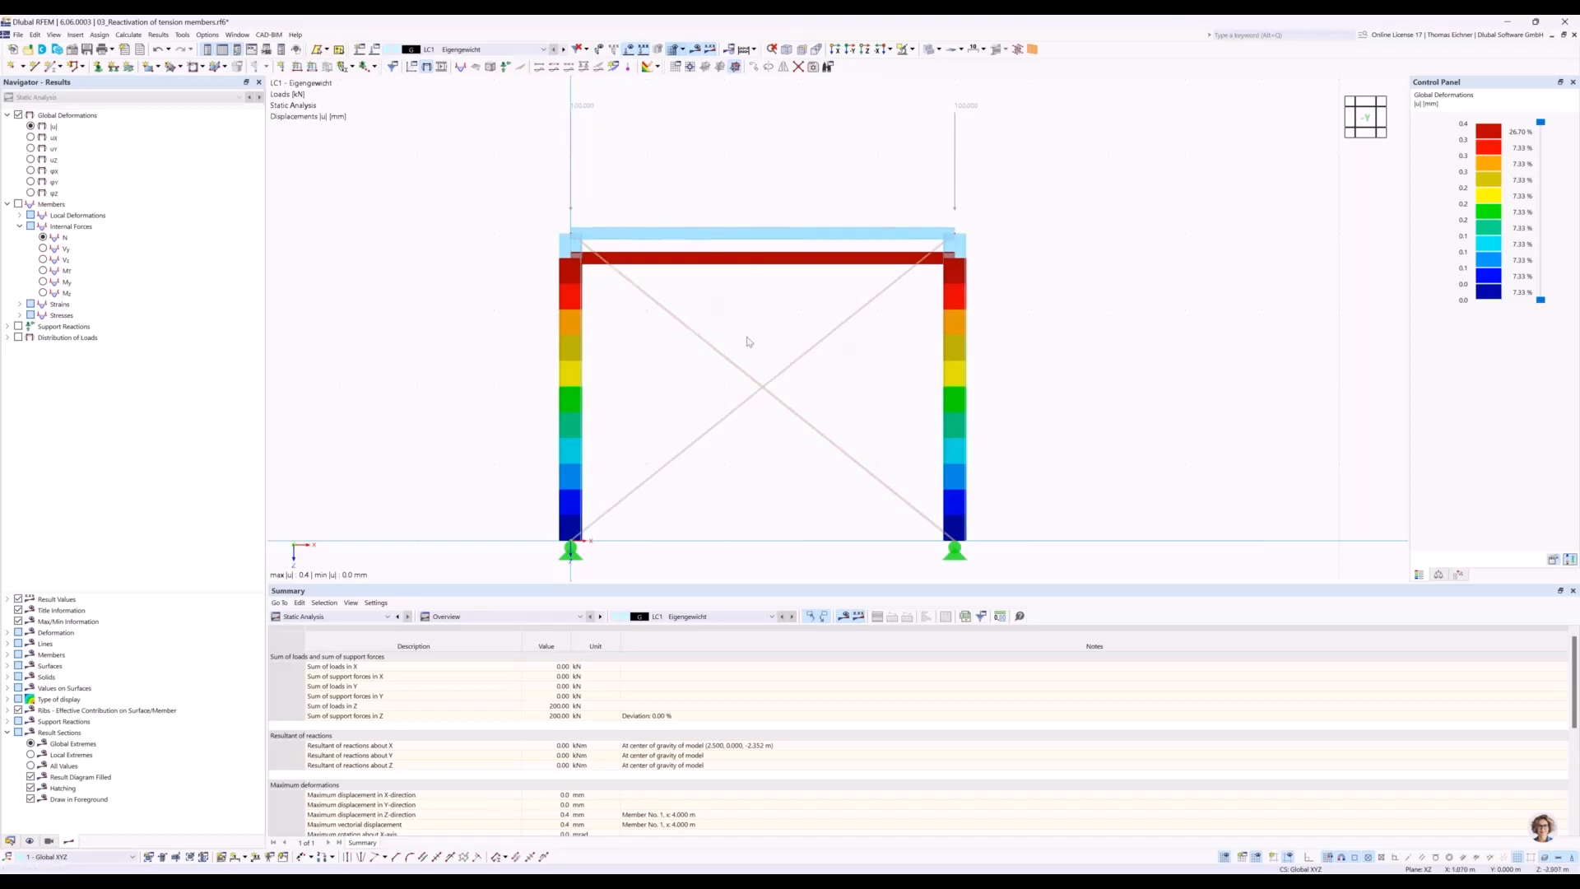
pyautogui.moveTo(720, 358)
pyautogui.scroll(-1, 750, 341)
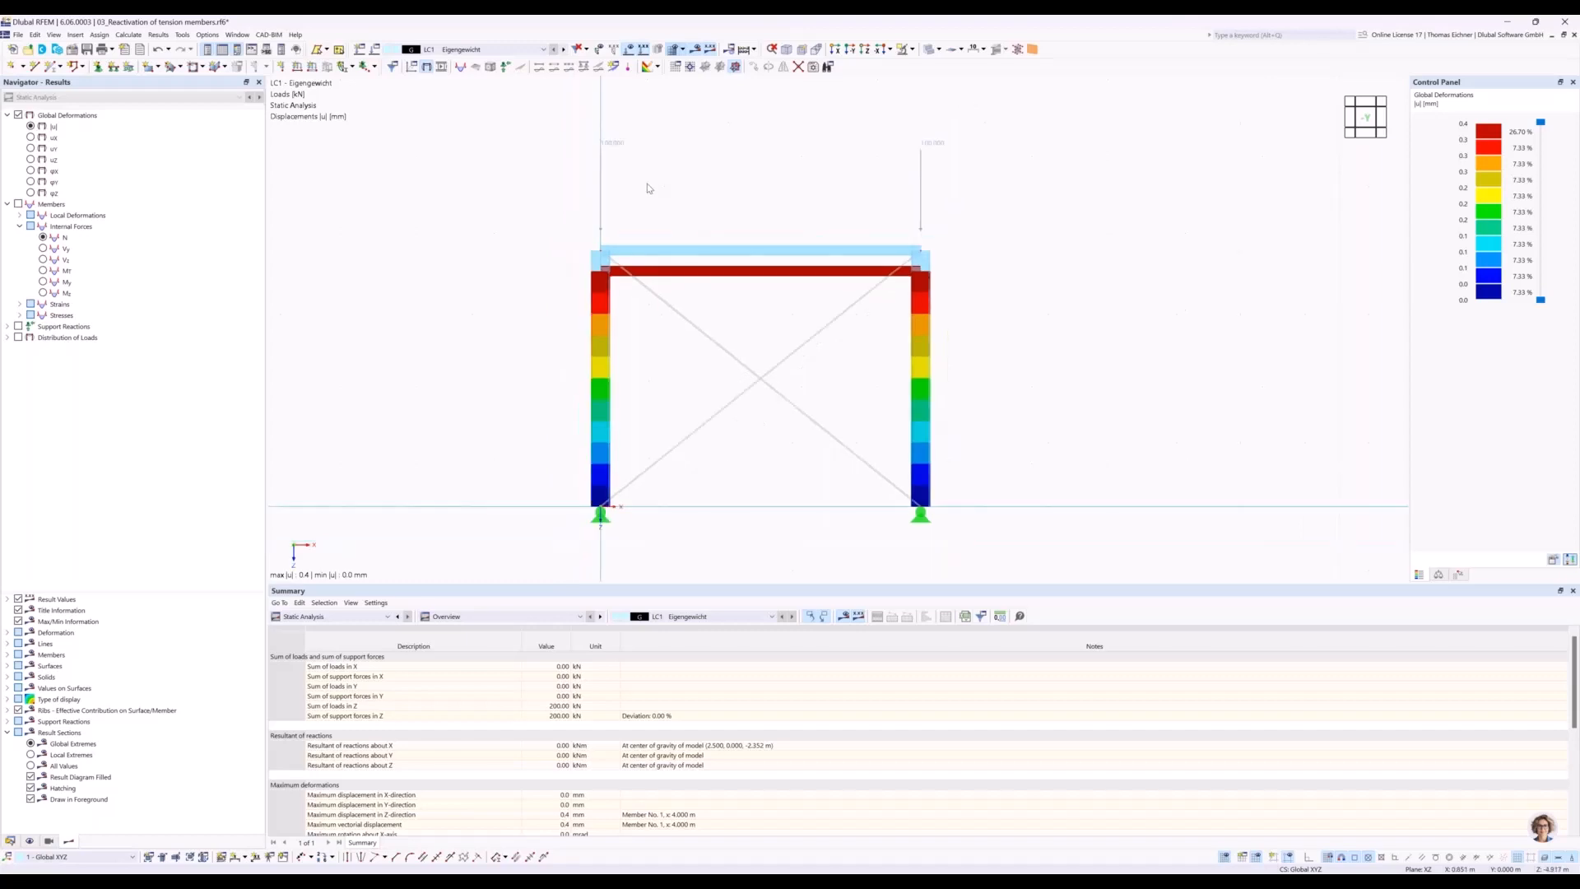
pyautogui.scroll(1, 647, 188)
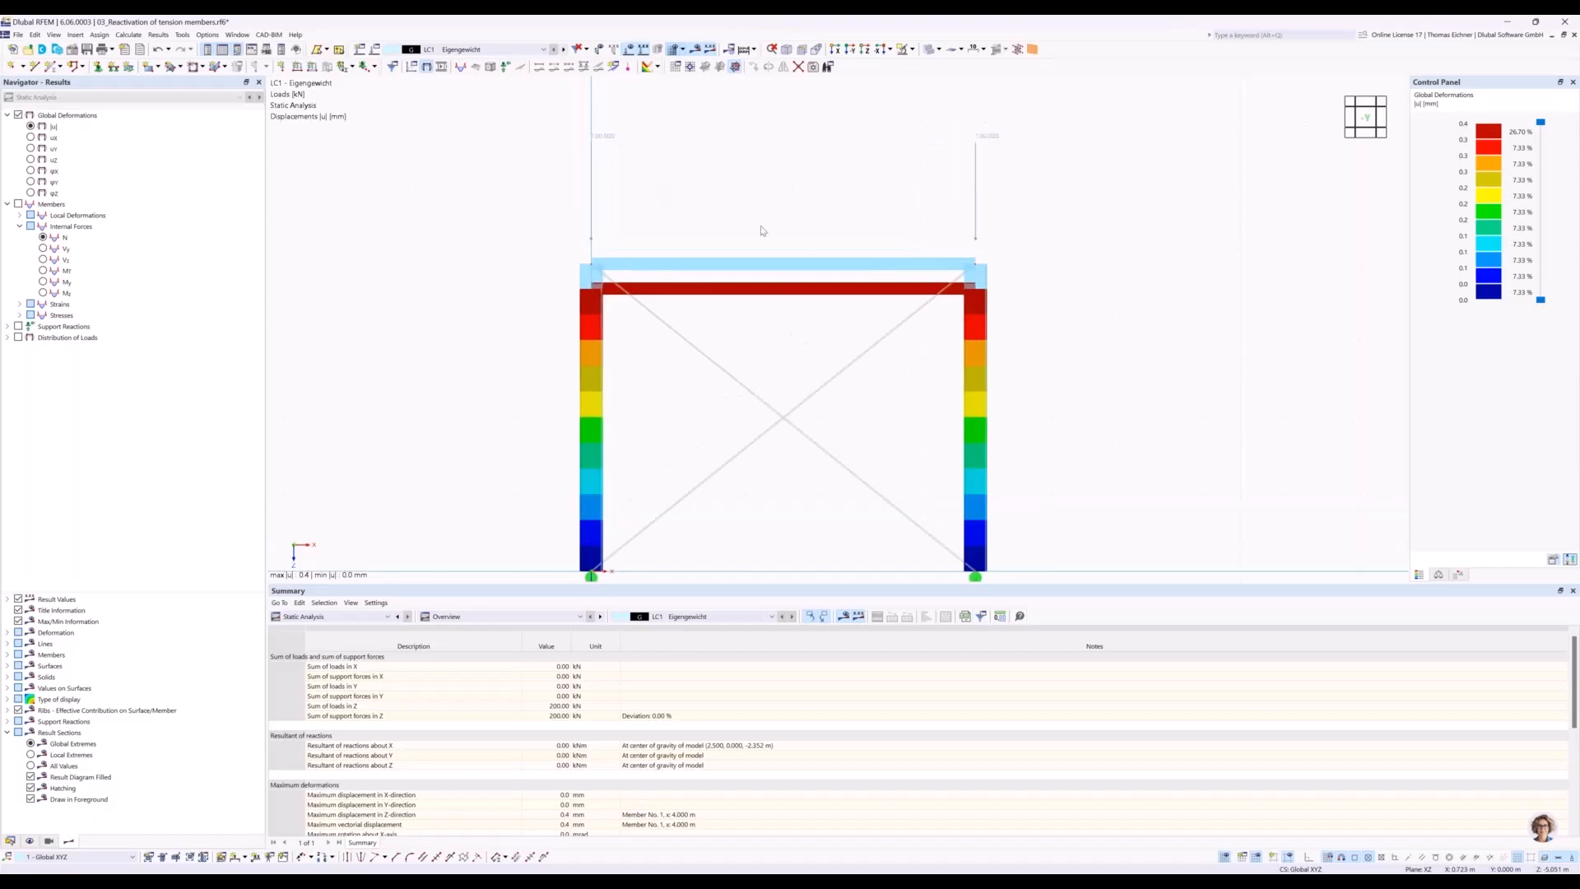
pyautogui.moveTo(755, 206); pyautogui.dragTo(749, 178, button='middle')
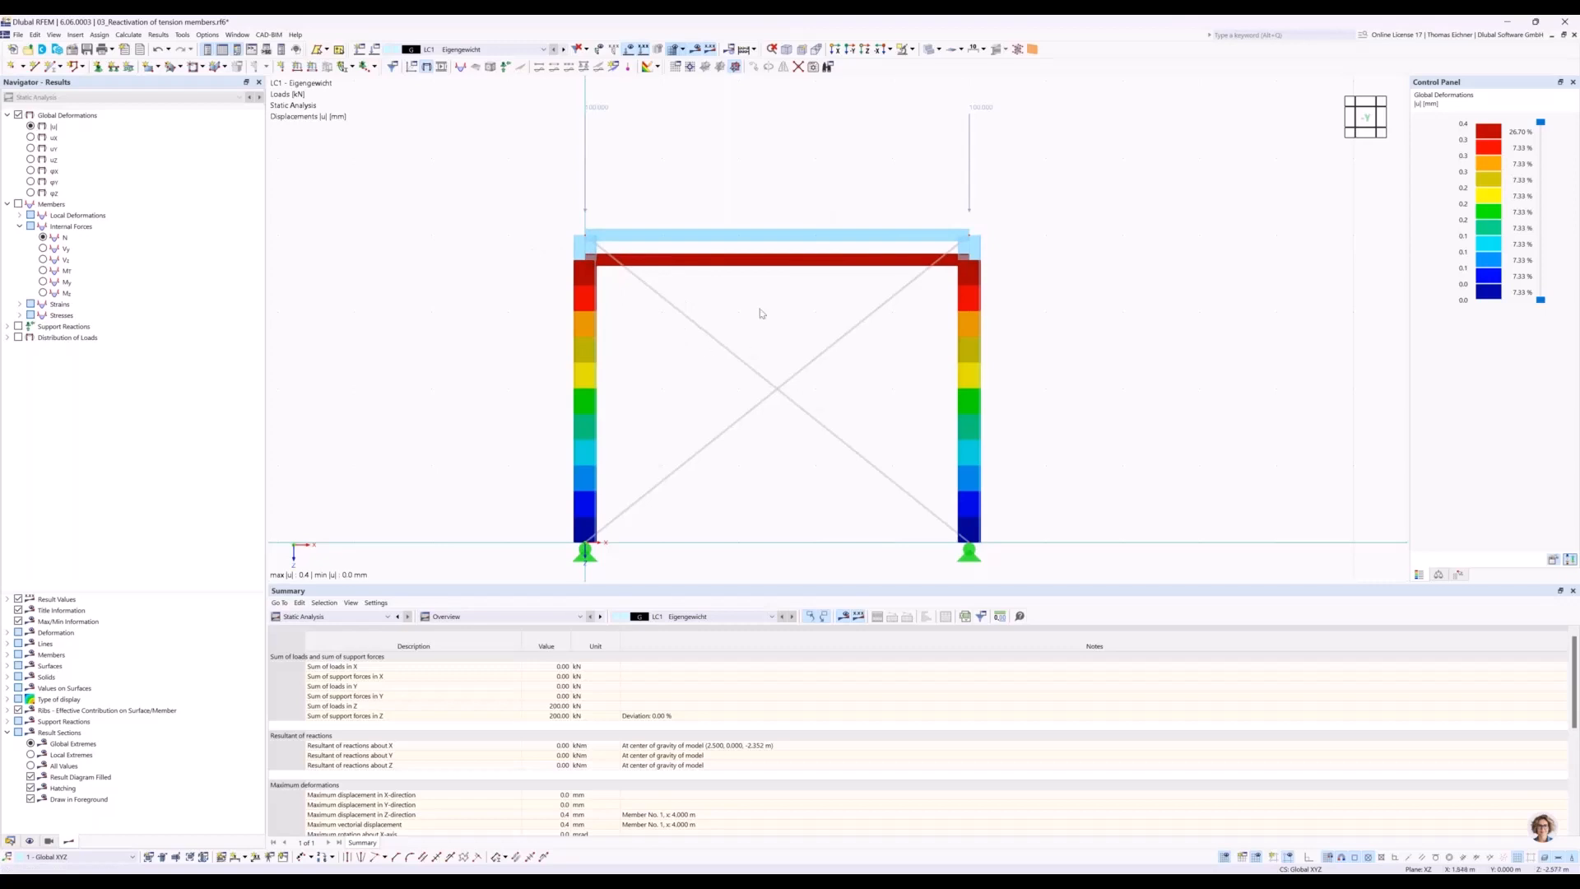
# Assign the SA2 second-order (P-Δ) Picard settings to load case LC1, review their main options and calculate the load case.
pyautogui.click(372, 55)
pyautogui.click(576, 336)
pyautogui.click(573, 362)
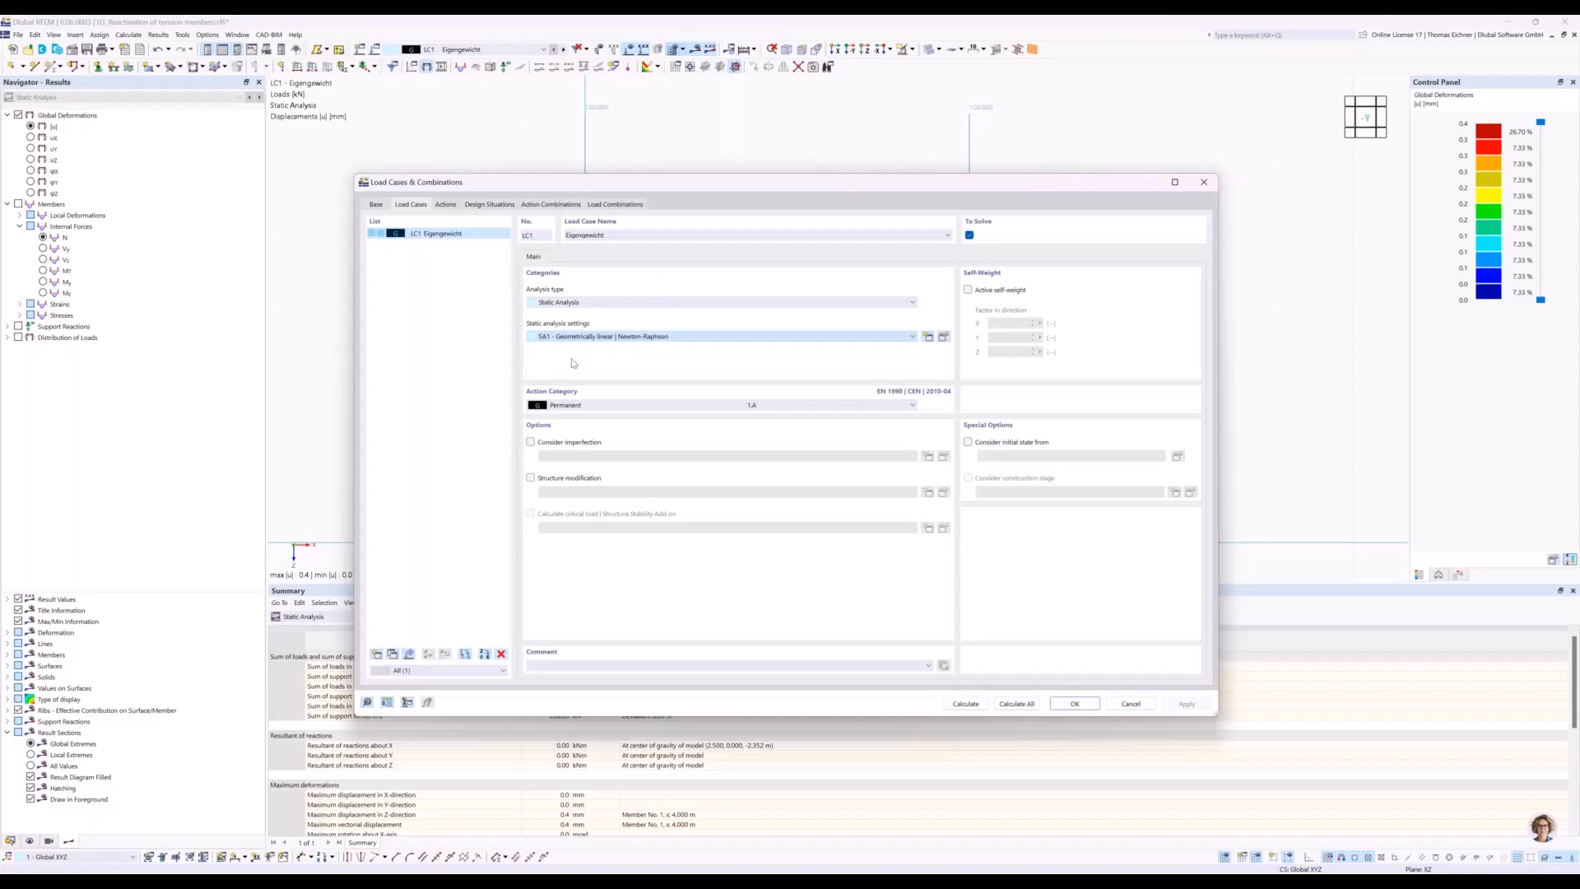
pyautogui.click(944, 338)
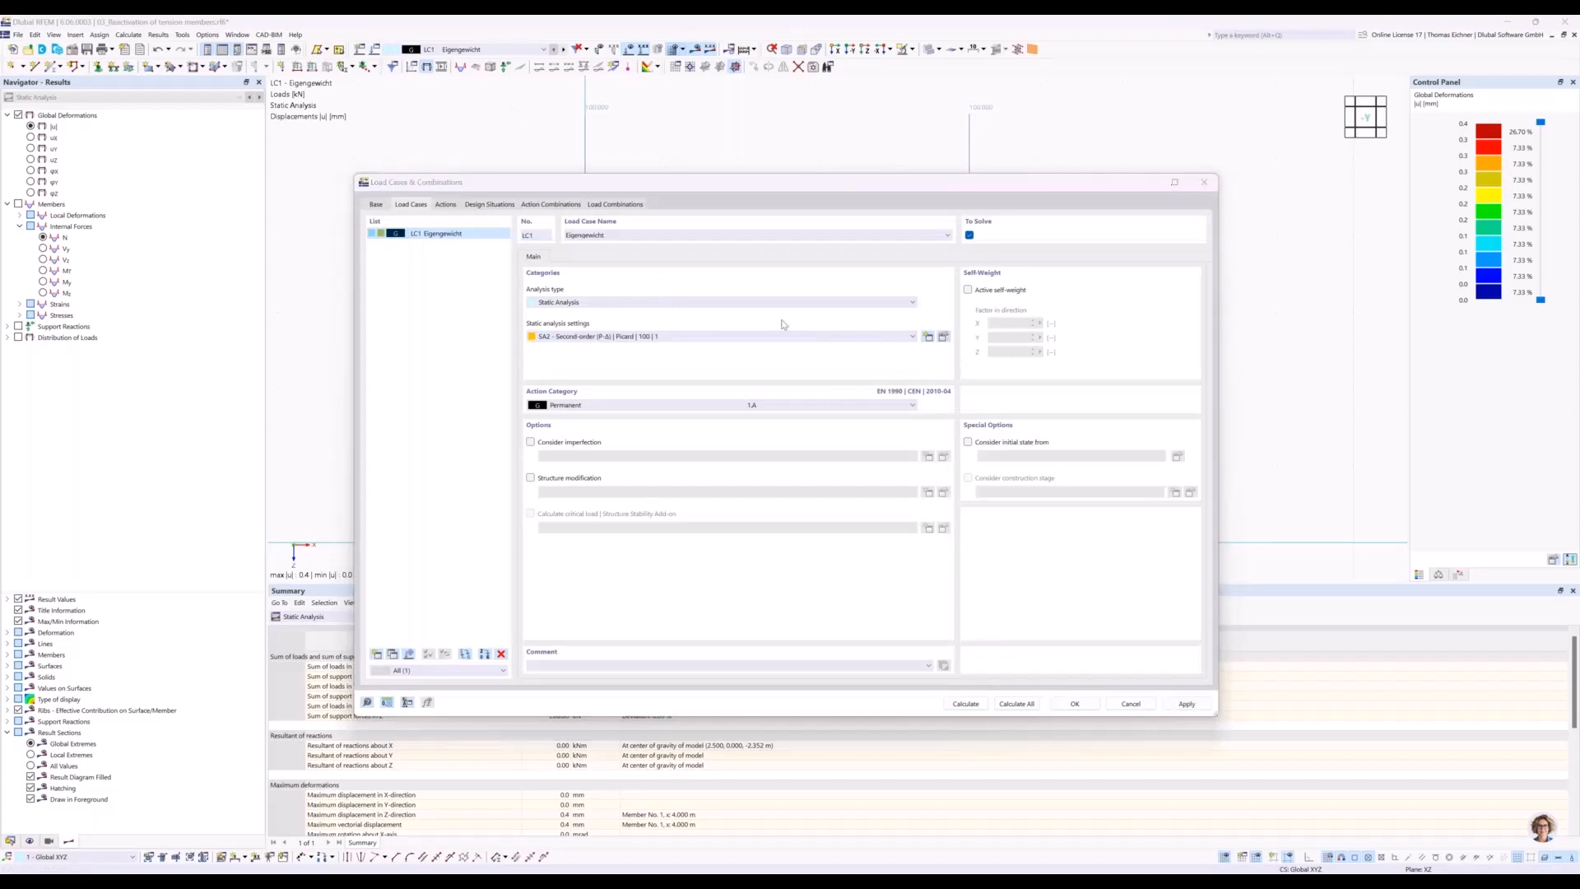
pyautogui.click(694, 293)
pyautogui.click(611, 293)
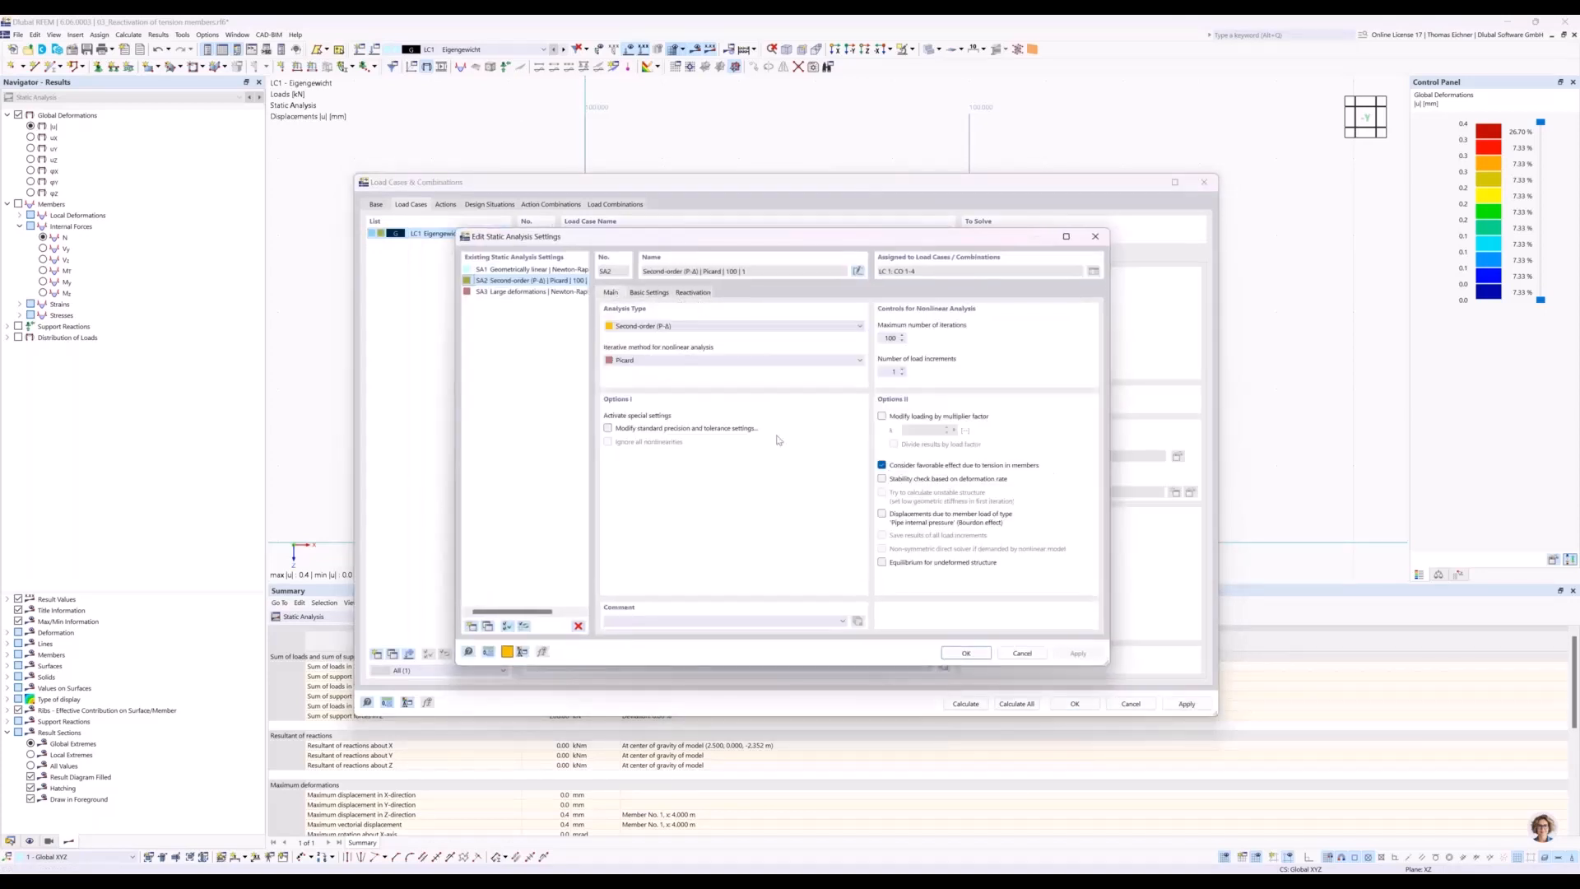
pyautogui.click(963, 653)
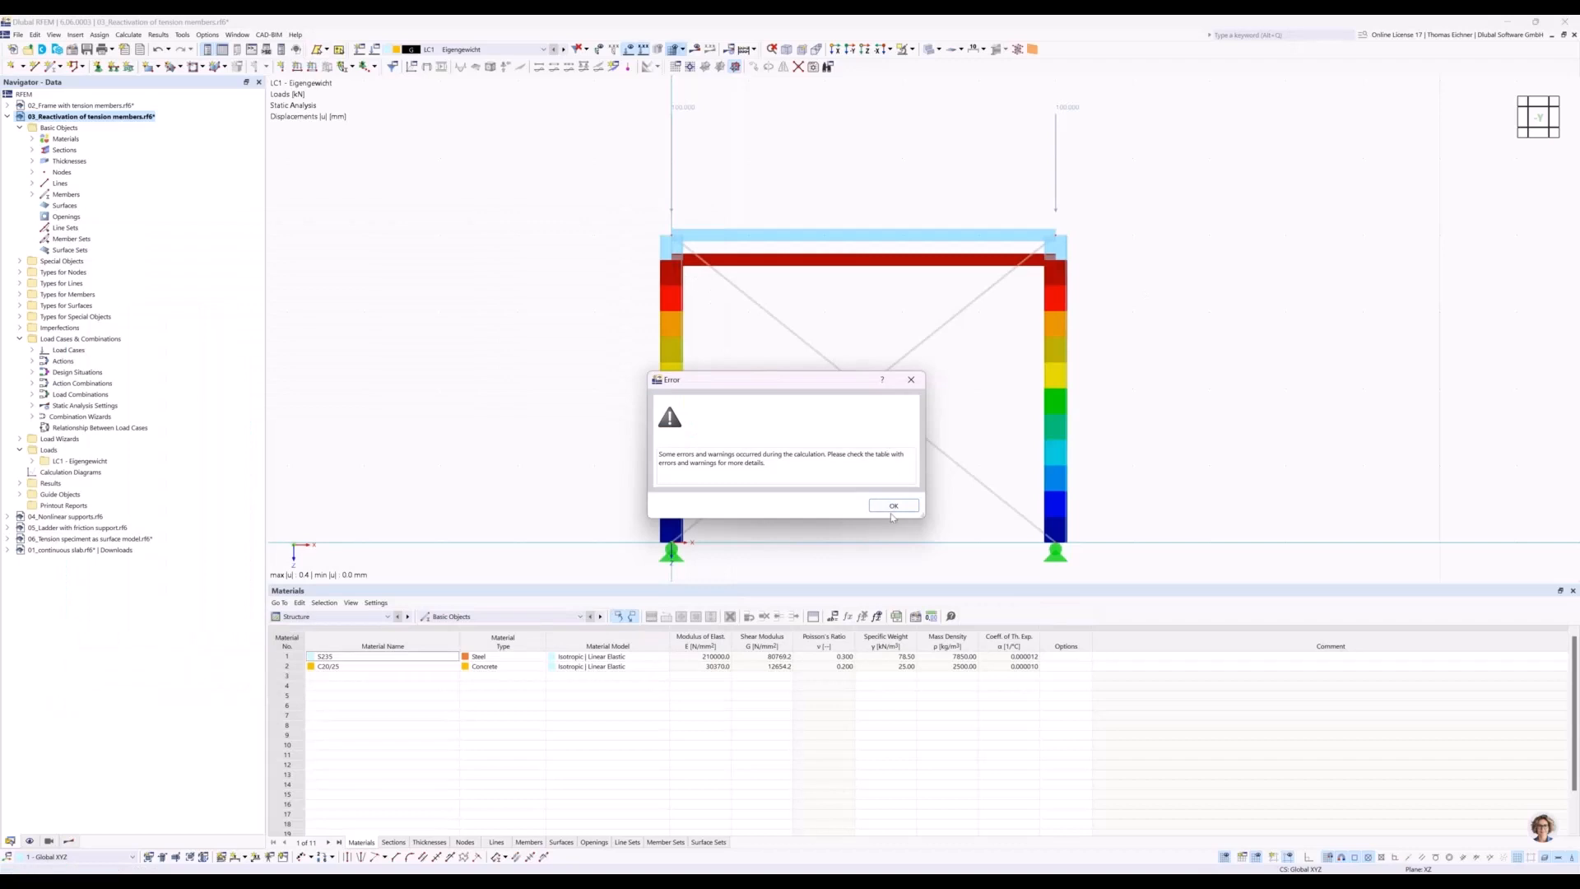
# Acknowledge the calculation error and inspect its entry in the errors table against the frame's diagonals.
pyautogui.click(894, 506)
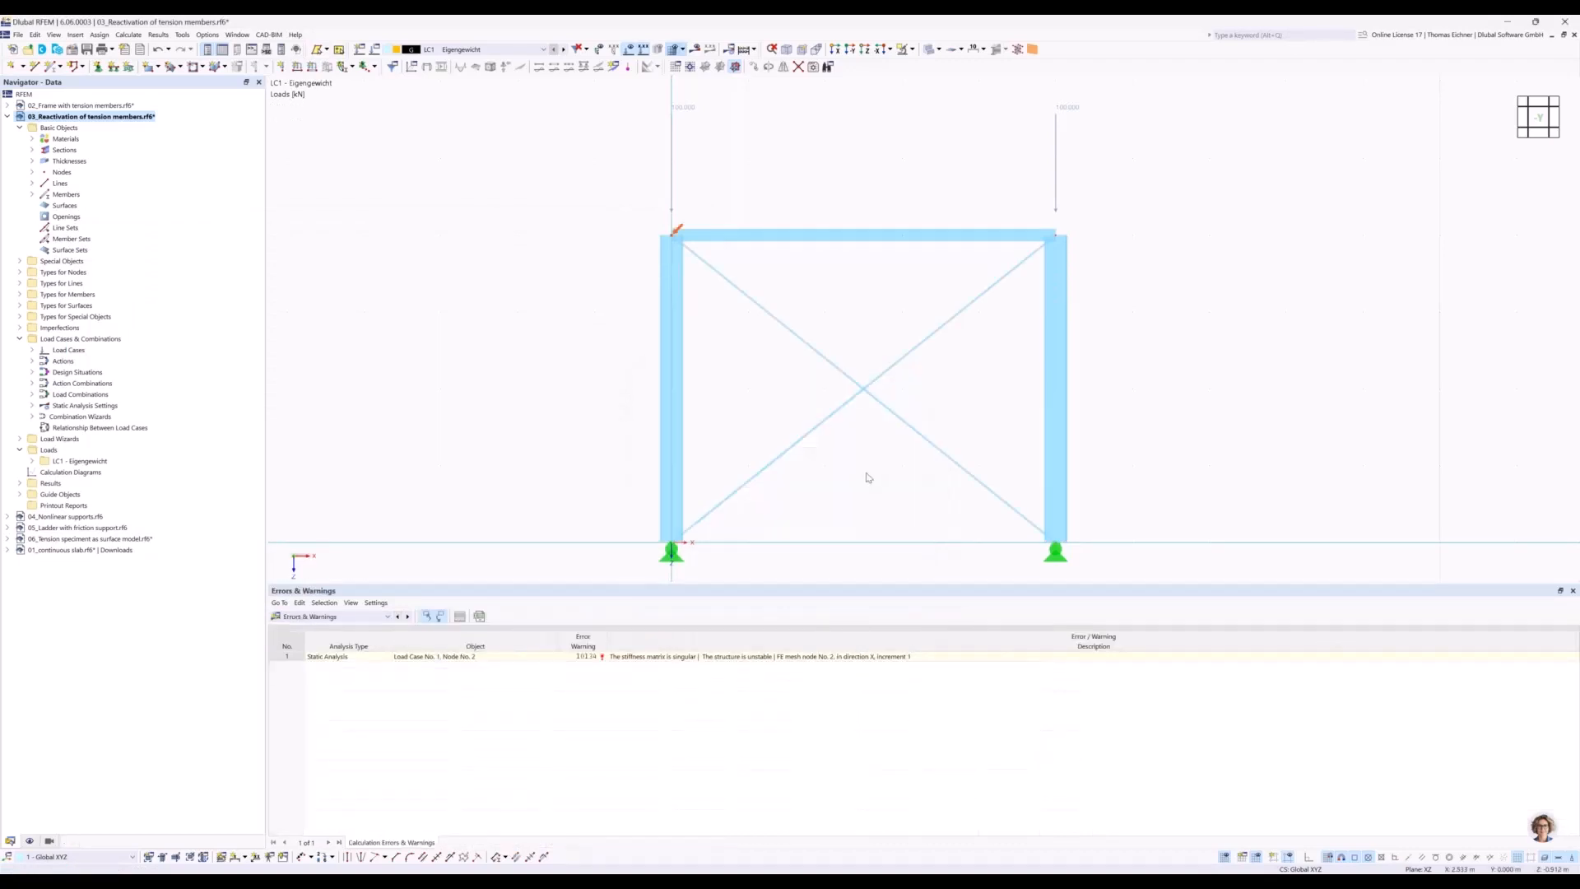
pyautogui.click(847, 658)
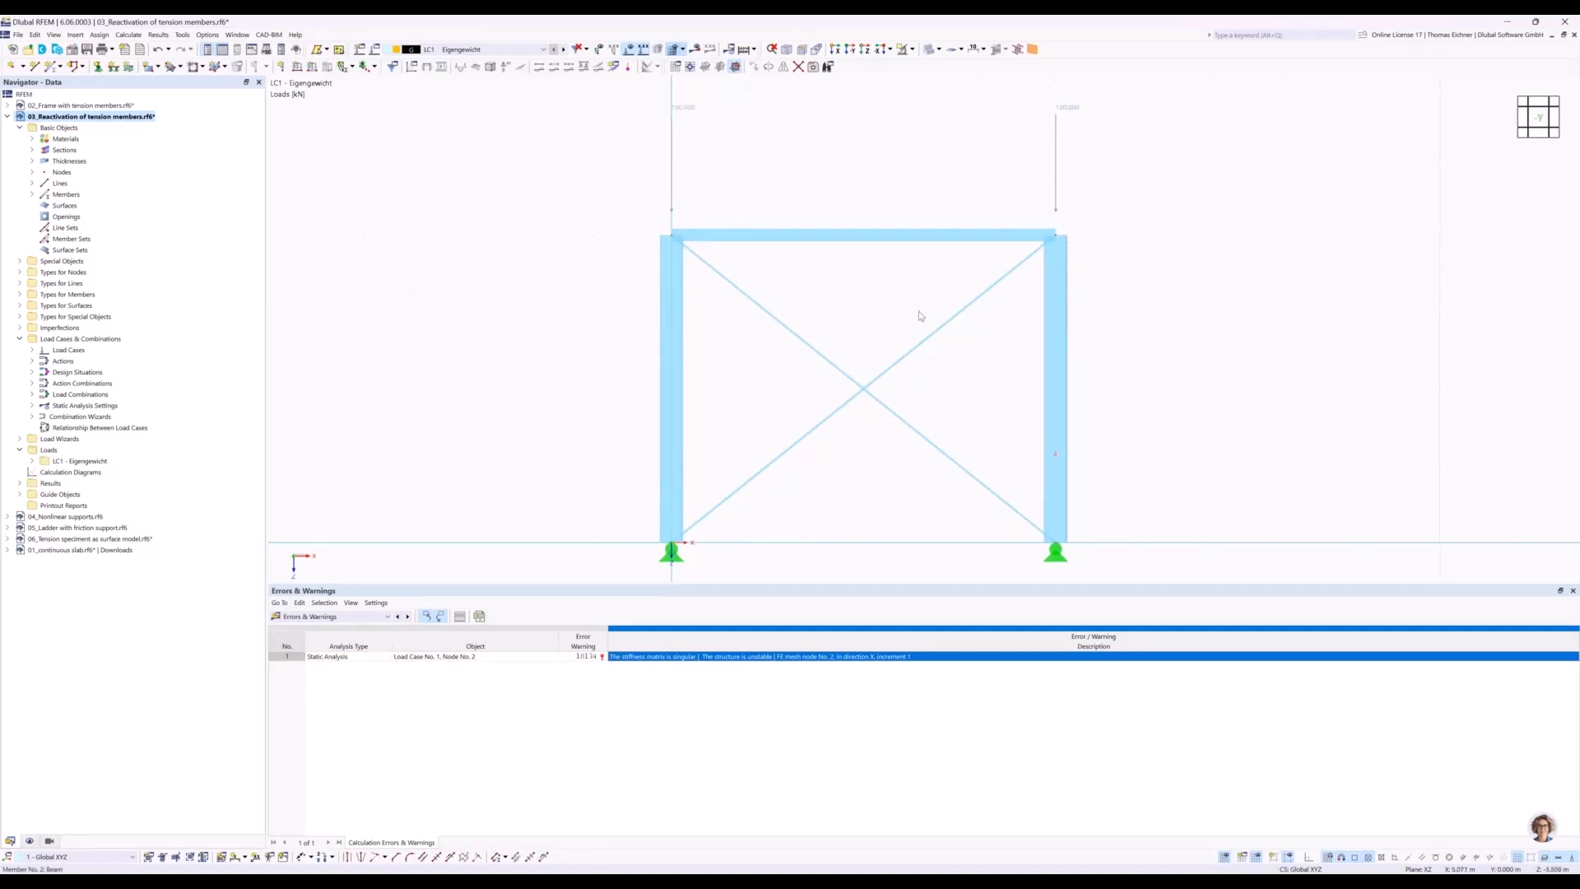
pyautogui.moveTo(792, 305); pyautogui.dragTo(816, 344)
pyautogui.moveTo(915, 475); pyautogui.dragTo(840, 326)
# In the SA2 second-order (P-Δ) settings of LC1, enable exceptional handling with failing members removed individually during successive iterations.
pyautogui.click(375, 50)
pyautogui.moveTo(631, 182); pyautogui.dragTo(862, 598)
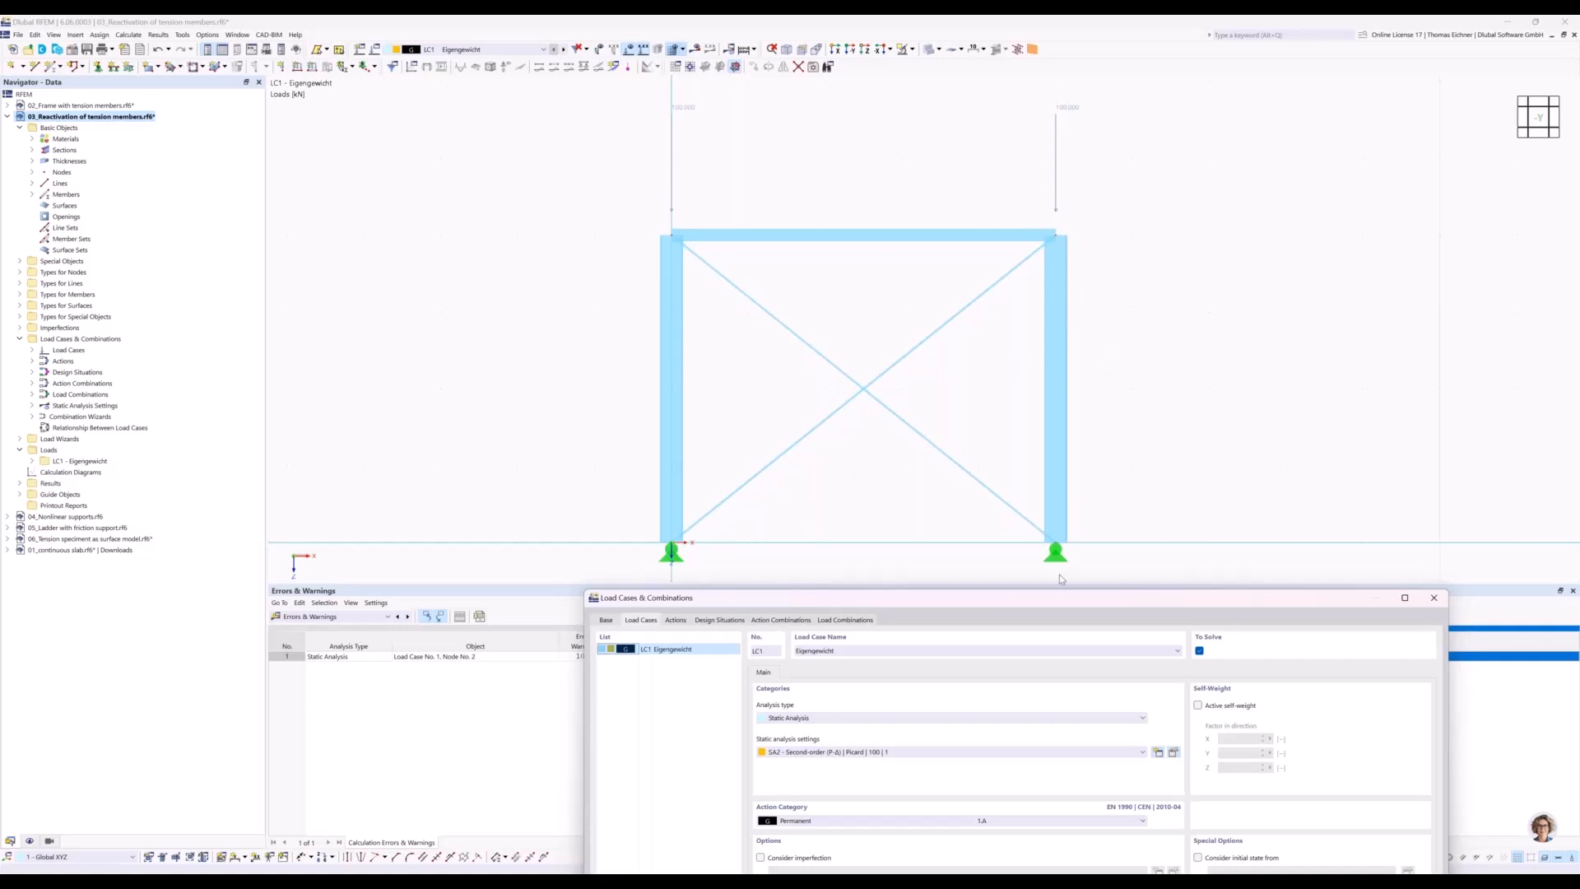
pyautogui.moveTo(1047, 599); pyautogui.dragTo(919, 227)
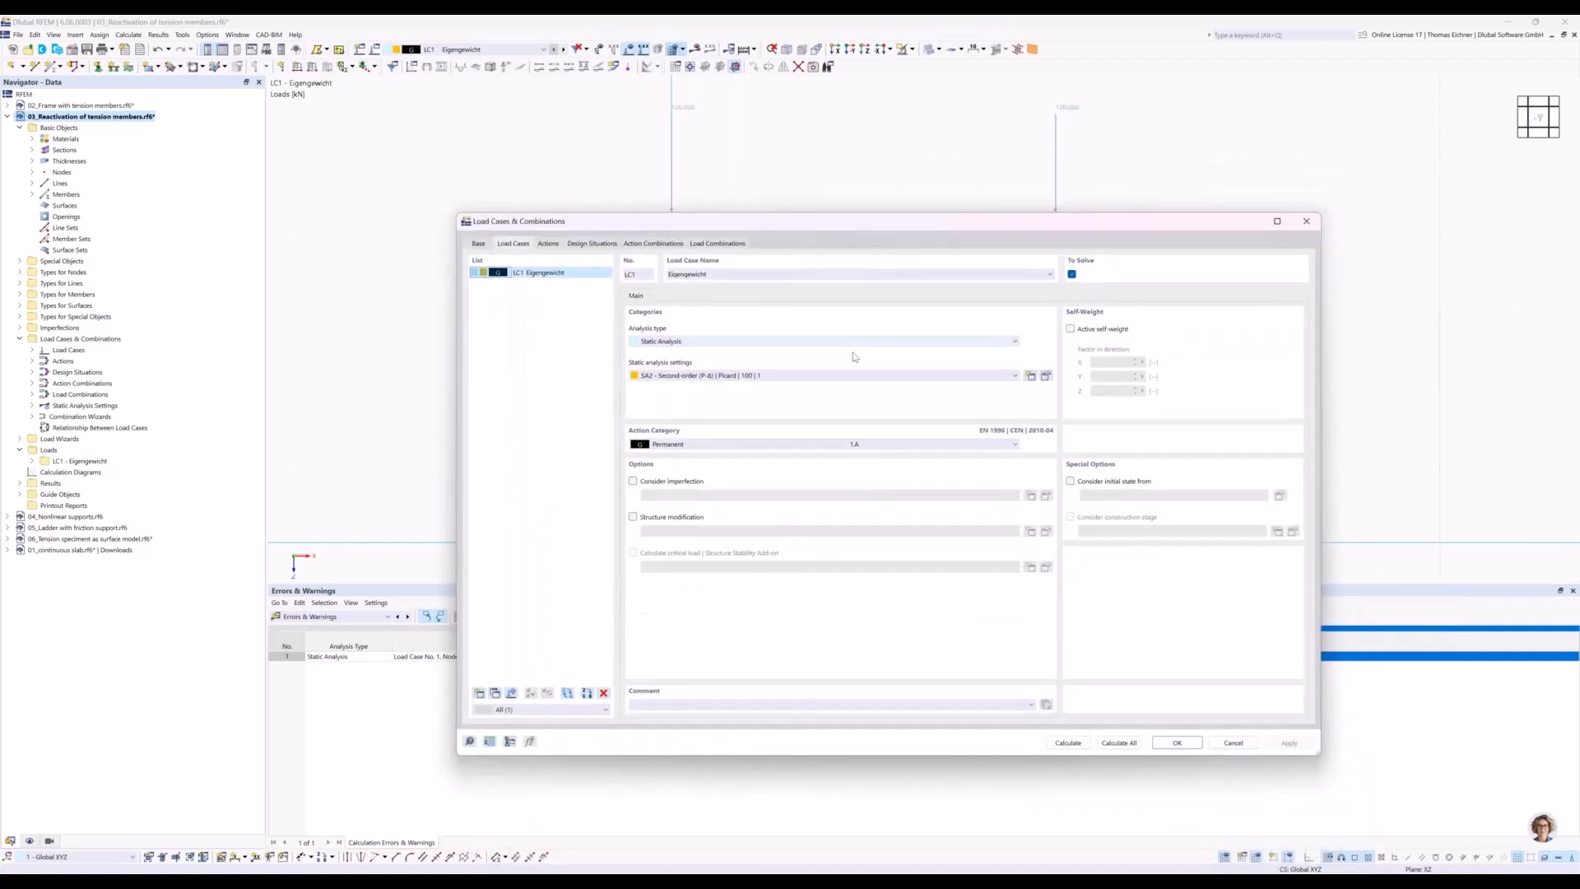
pyautogui.click(1047, 376)
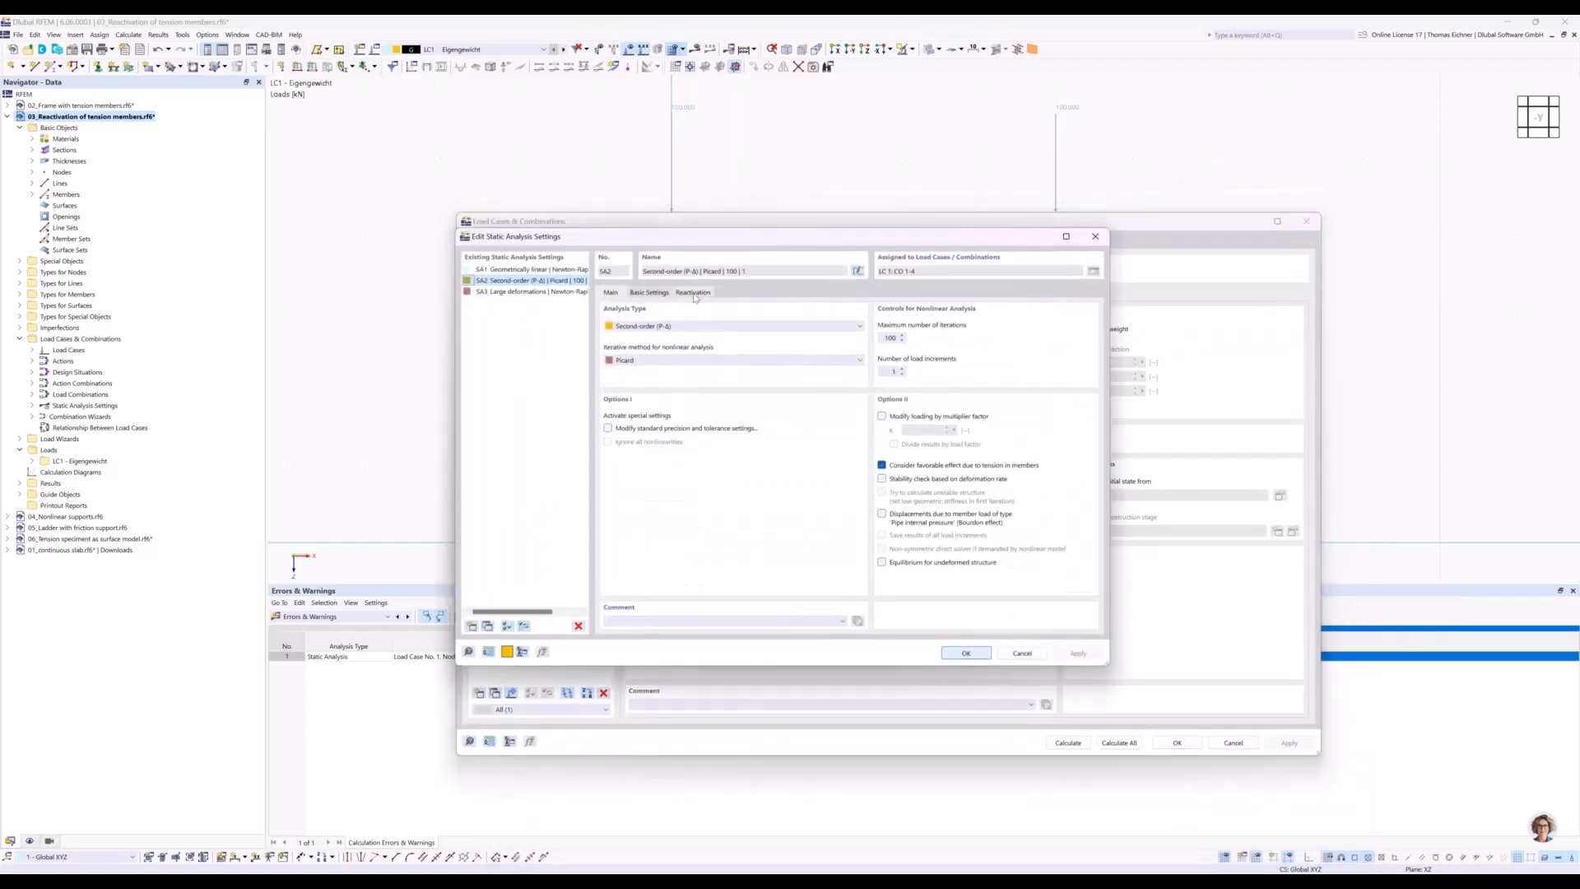
pyautogui.click(692, 293)
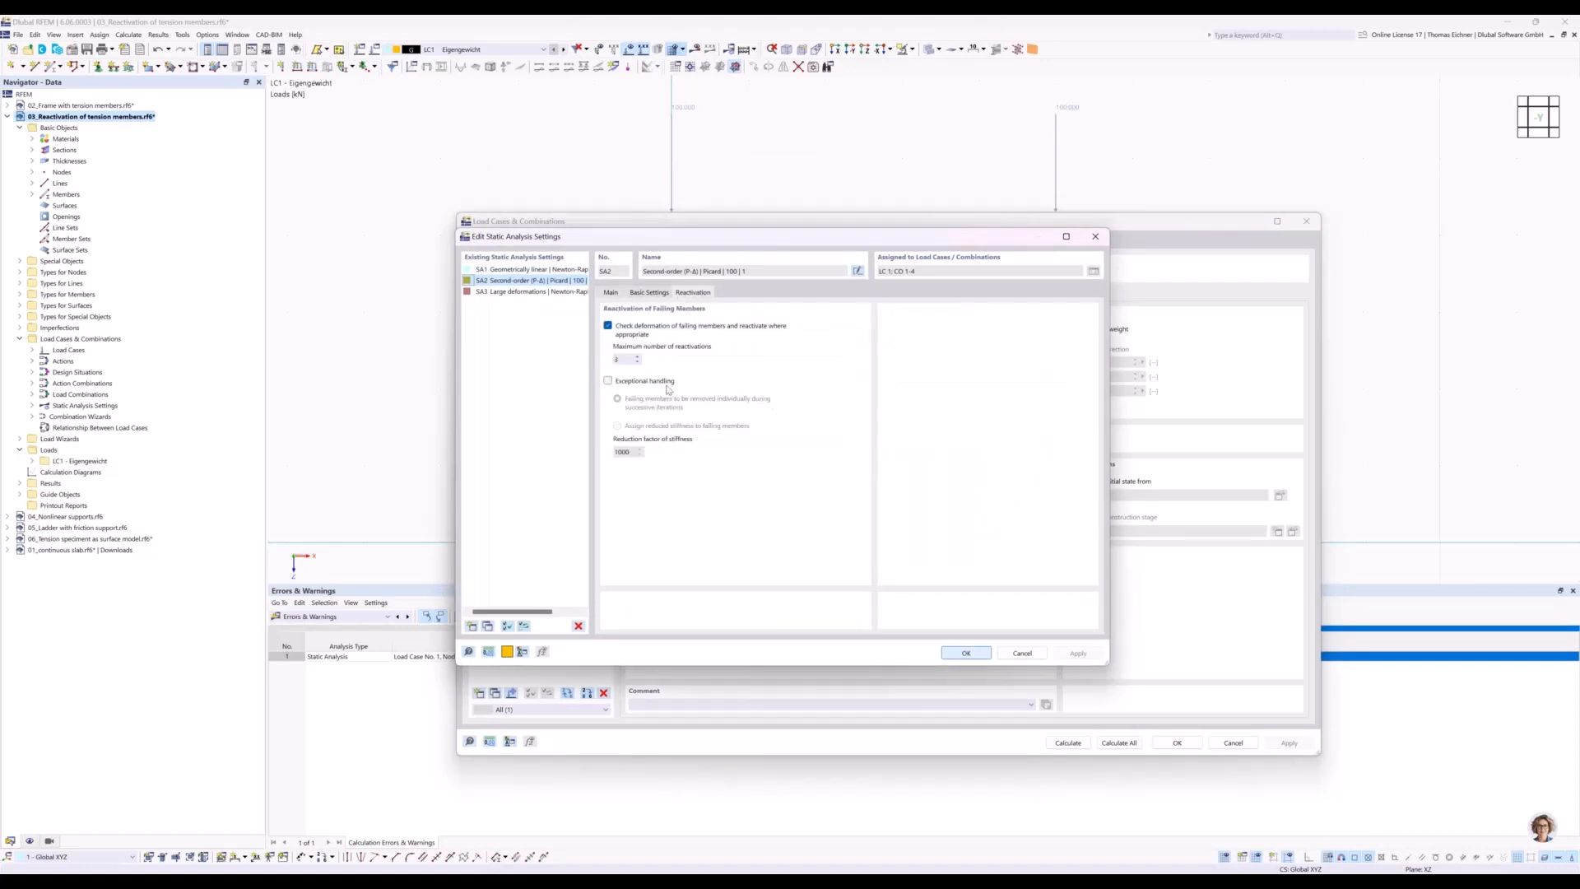
pyautogui.click(608, 381)
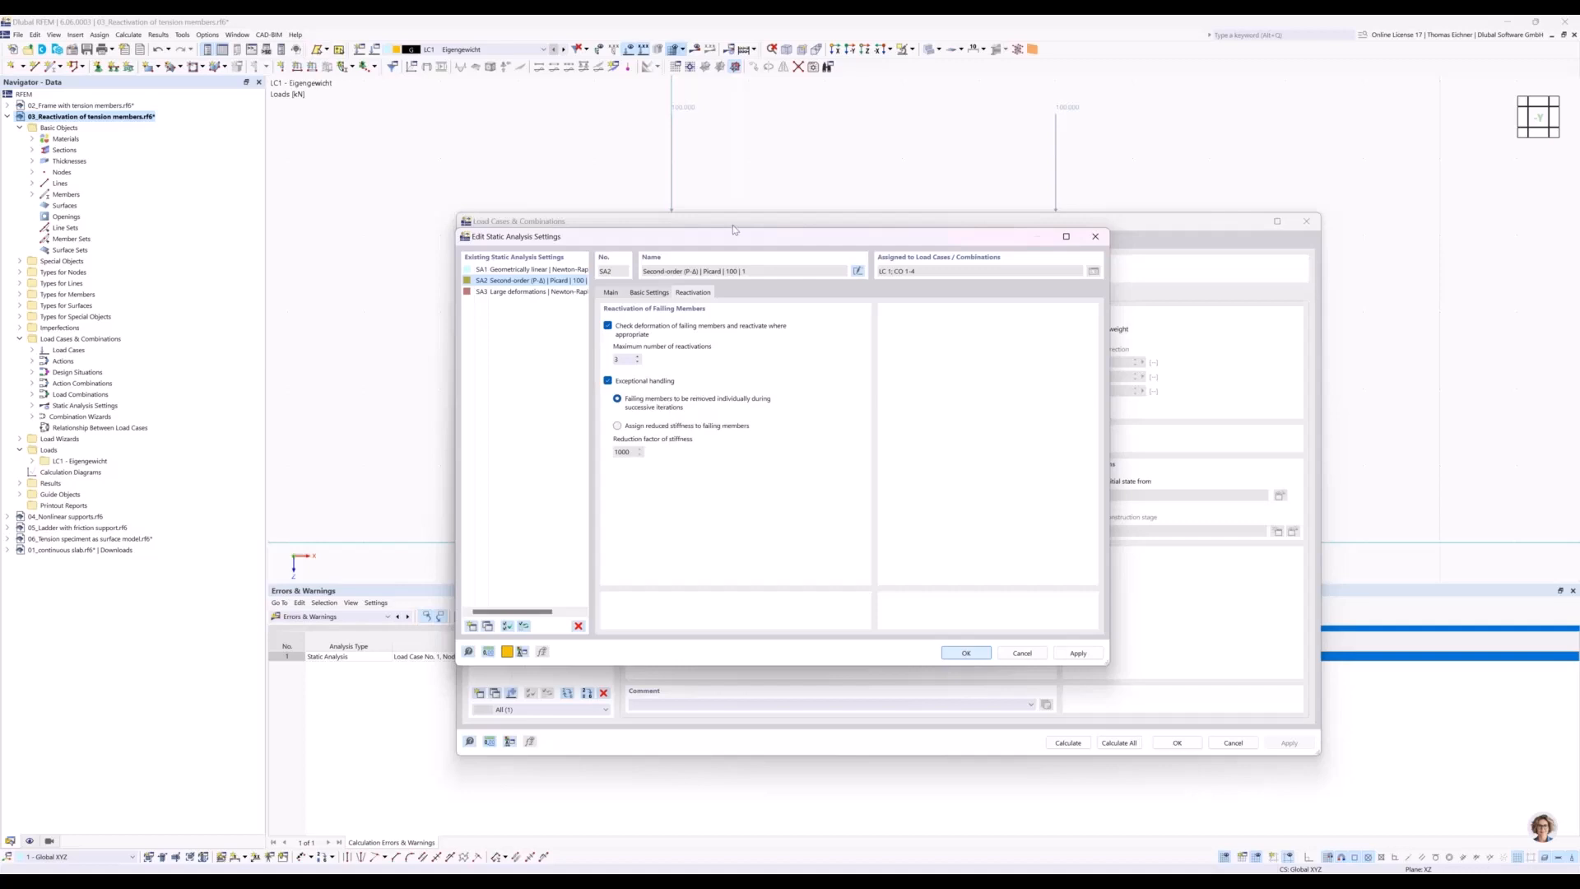
pyautogui.moveTo(733, 232); pyautogui.dragTo(732, 262)
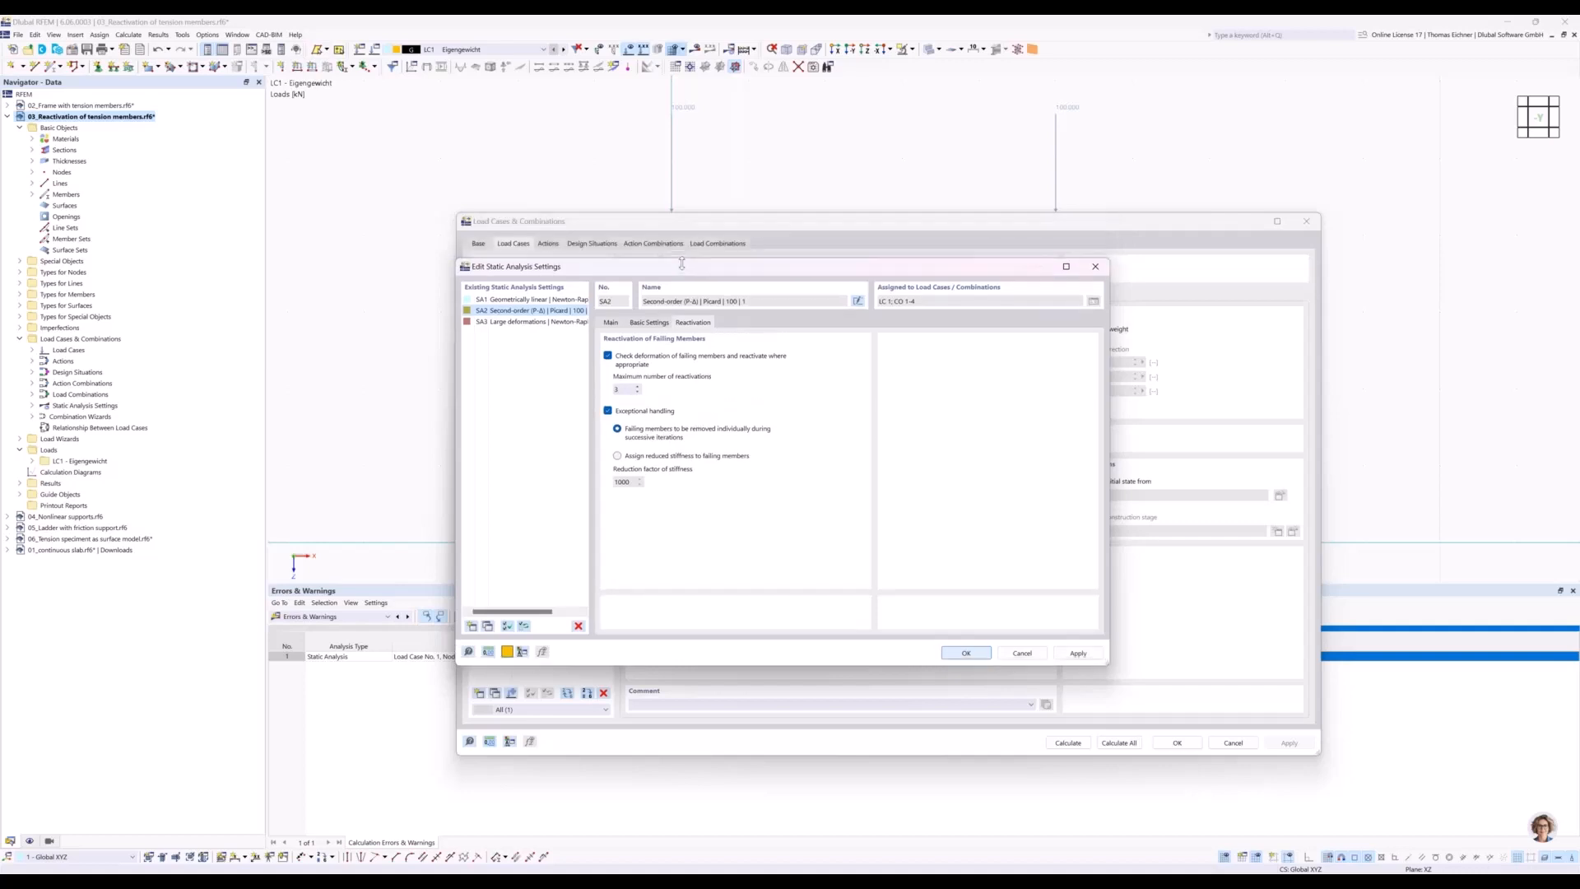
pyautogui.click(976, 657)
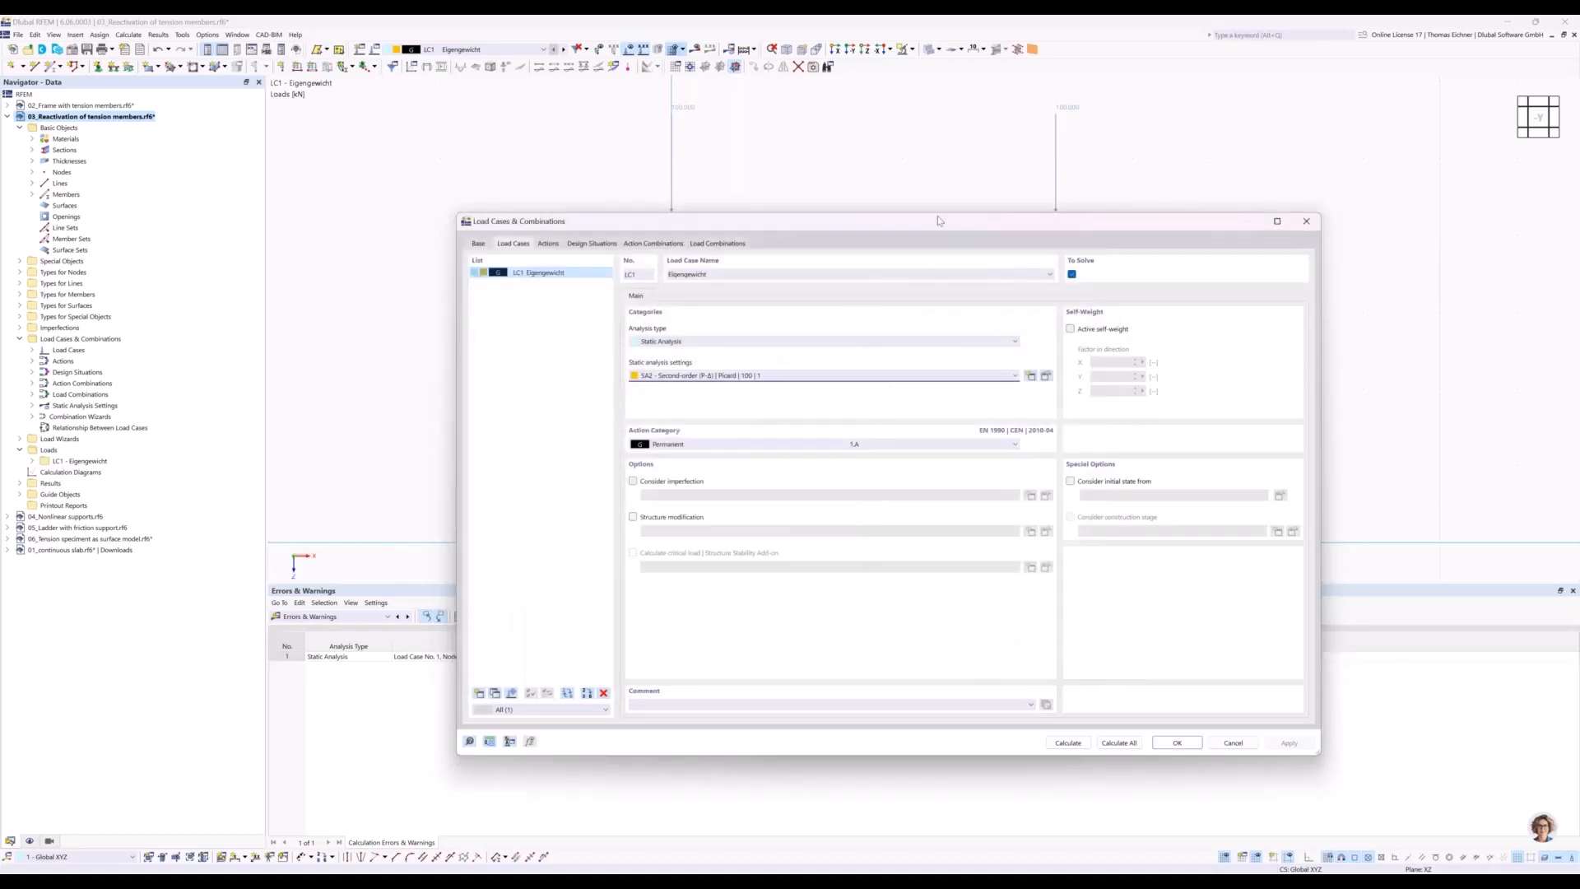
# Calculate load case LC1 Eigengewicht with the modified SA2 static analysis settings.
pyautogui.moveTo(939, 221); pyautogui.dragTo(933, 384)
pyautogui.moveTo(930, 437)
pyautogui.mouseDown()
pyautogui.moveTo(933, 465)
pyautogui.moveTo(932, 444)
pyautogui.mouseUp()
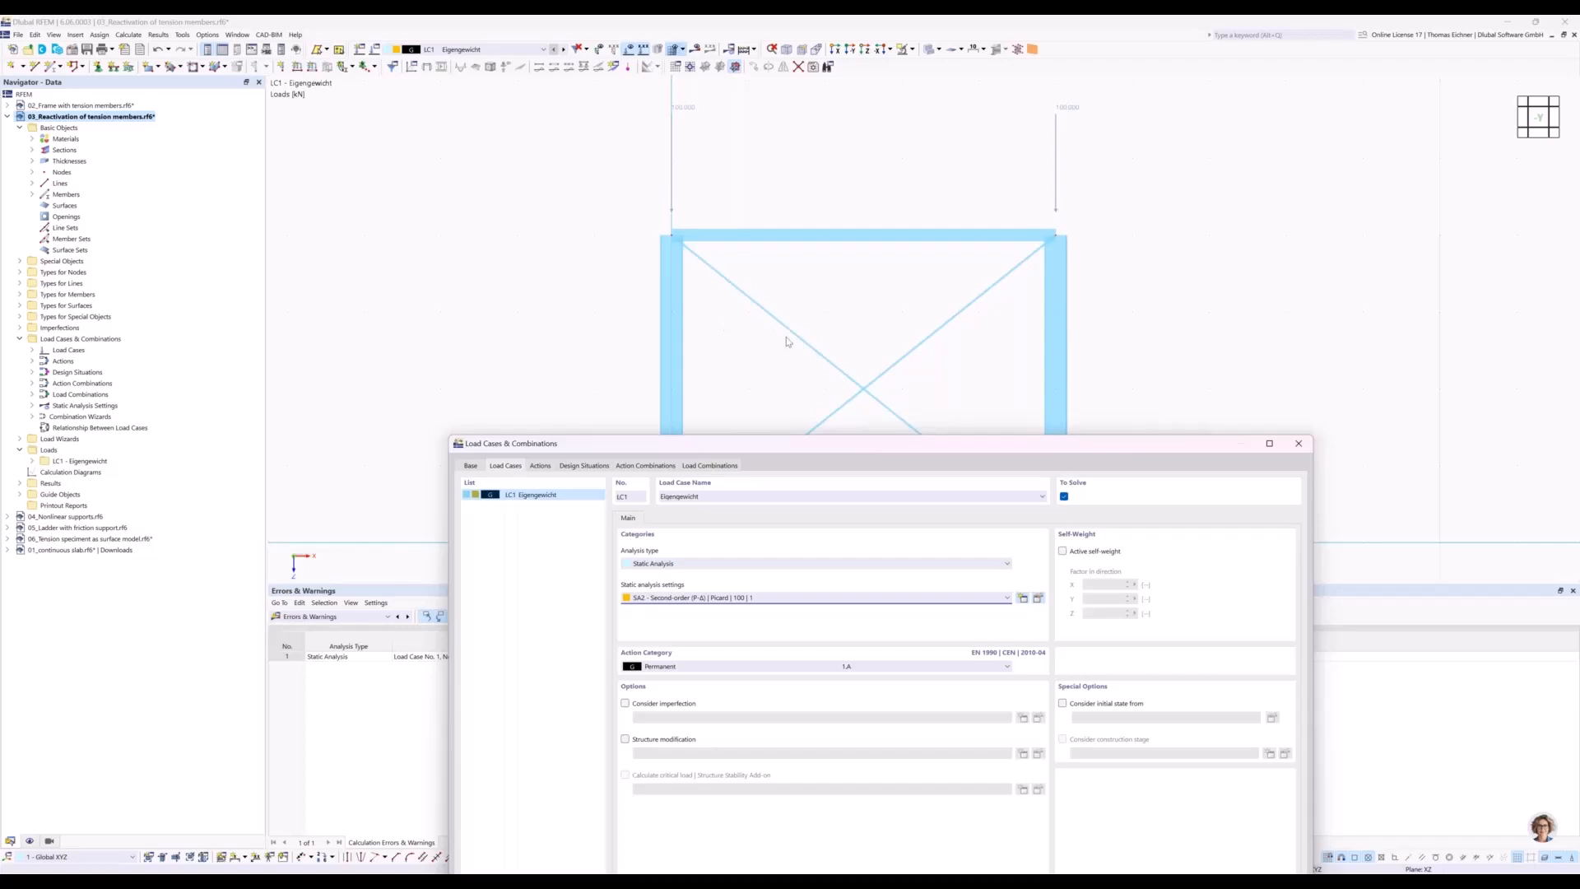
pyautogui.moveTo(997, 445); pyautogui.dragTo(930, 206)
pyautogui.click(996, 728)
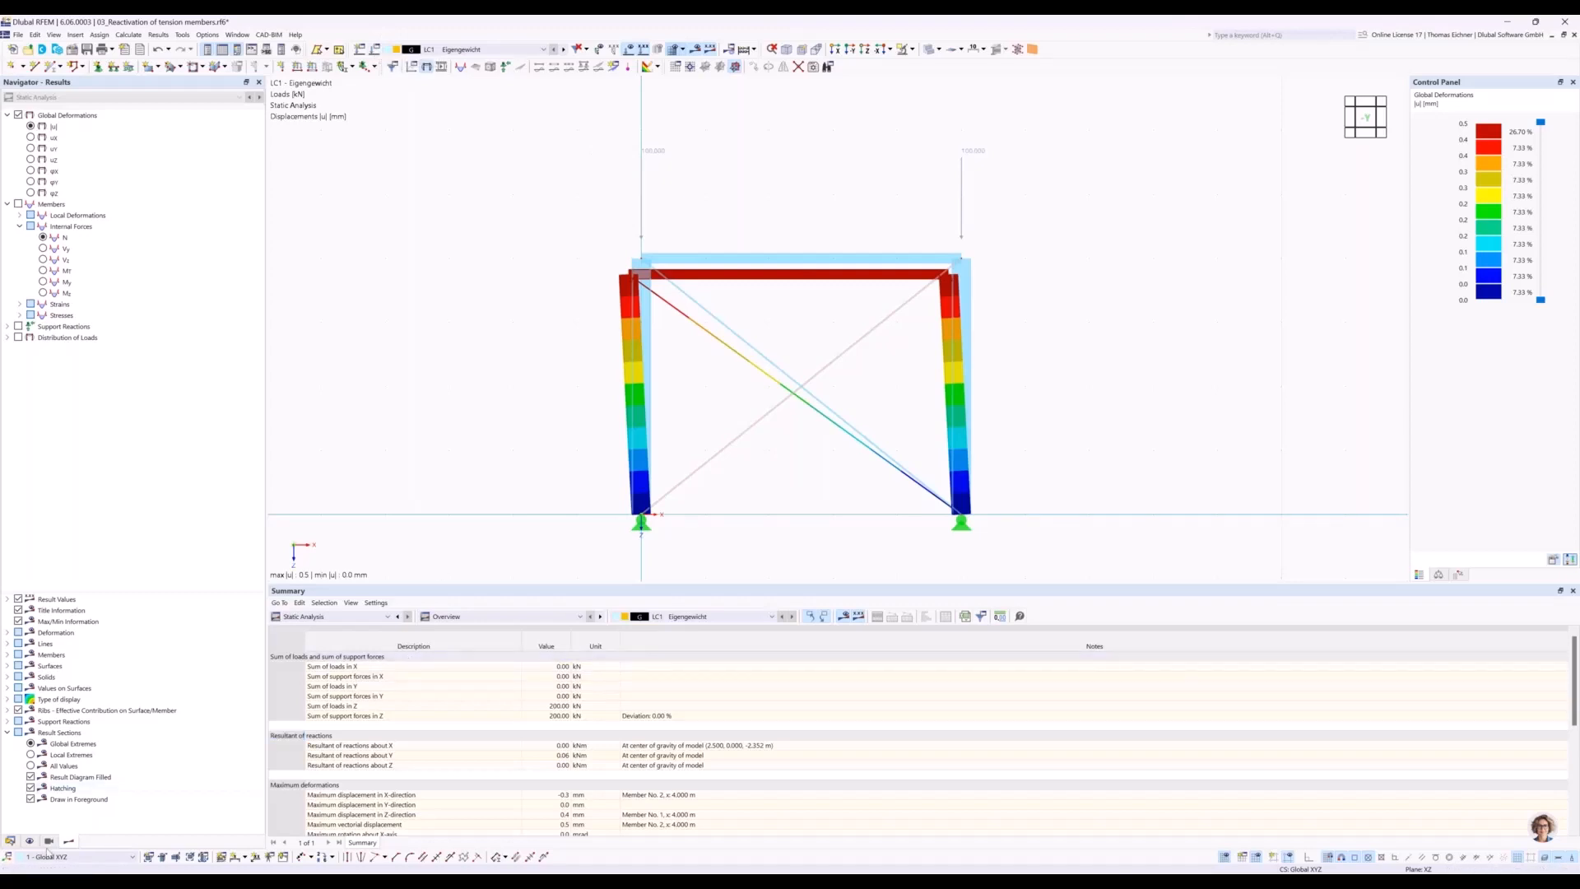
# Switch to the RFEM 6 for Students presentation in PowerPoint.
pyautogui.moveTo(459, 880)
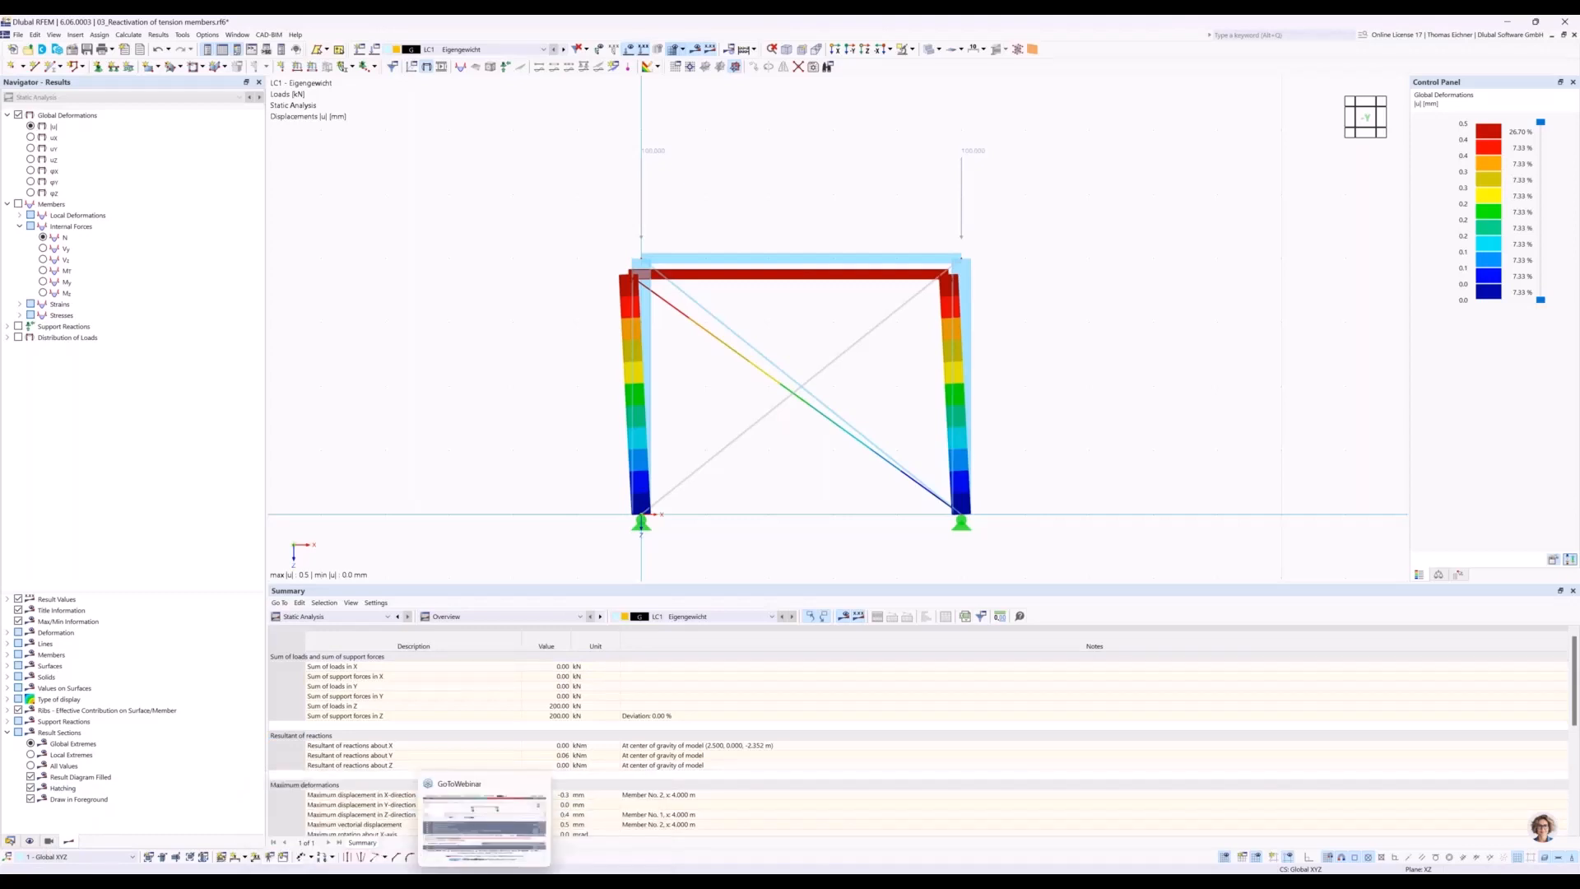
pyautogui.click(486, 879)
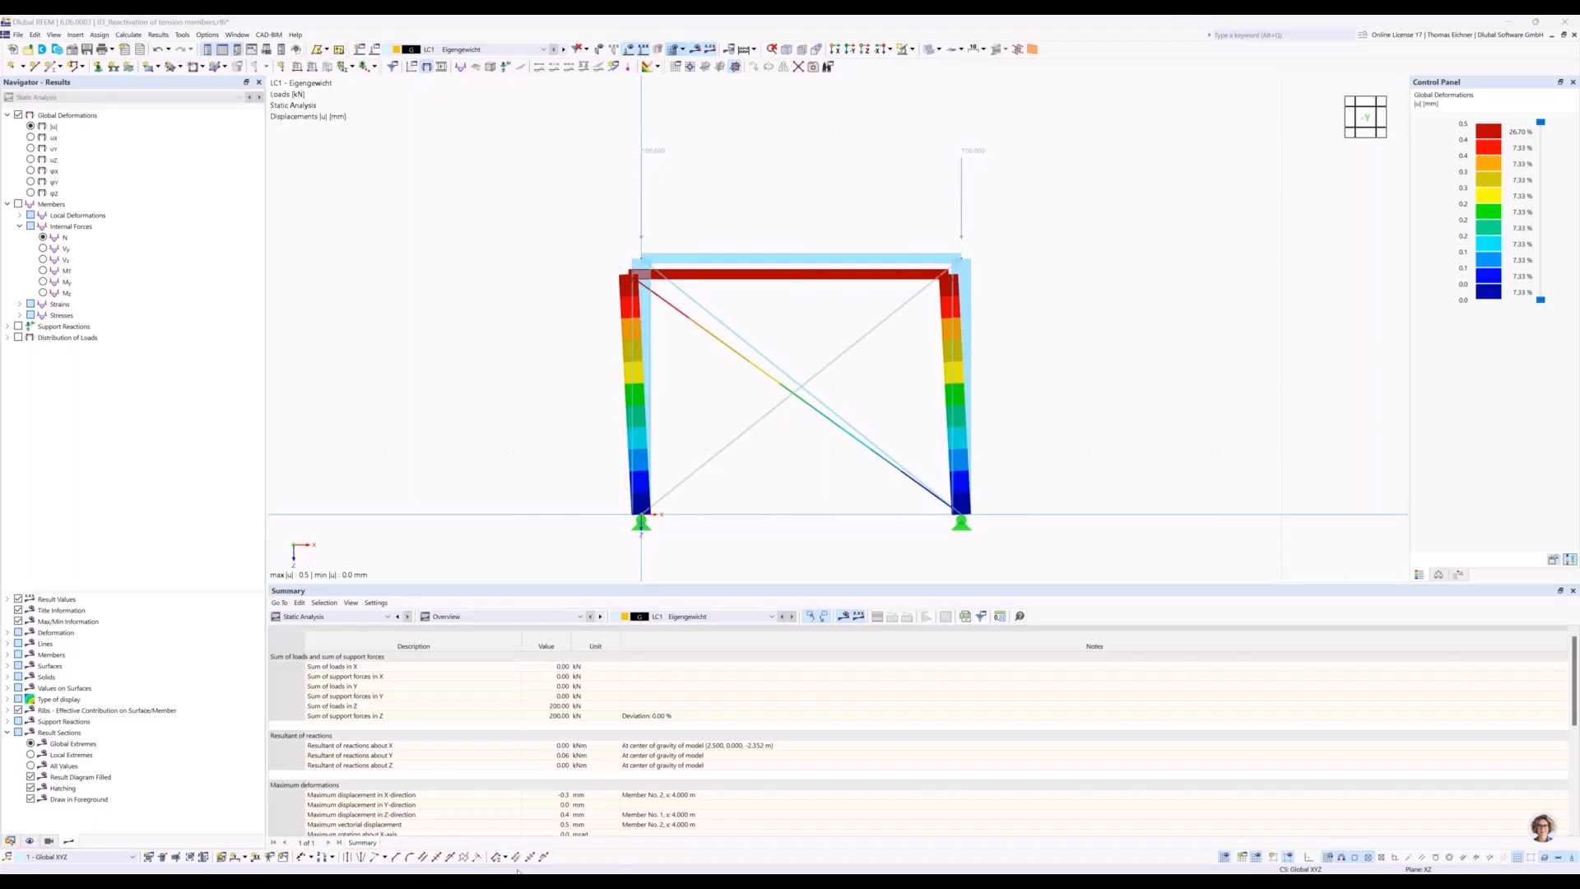
pyautogui.moveTo(520, 871)
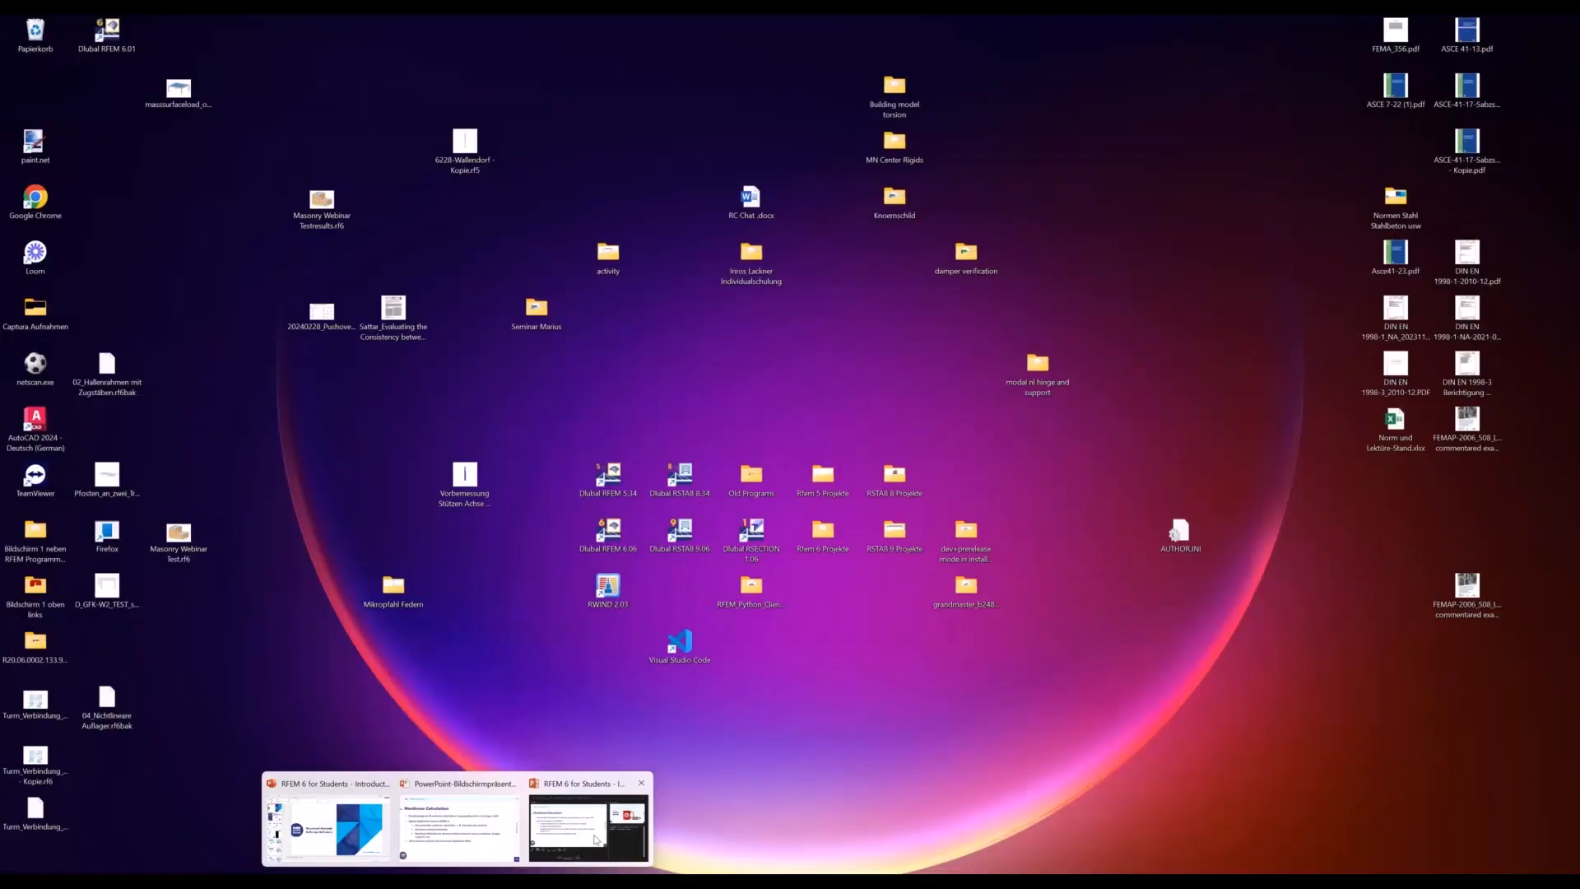
pyautogui.click(595, 839)
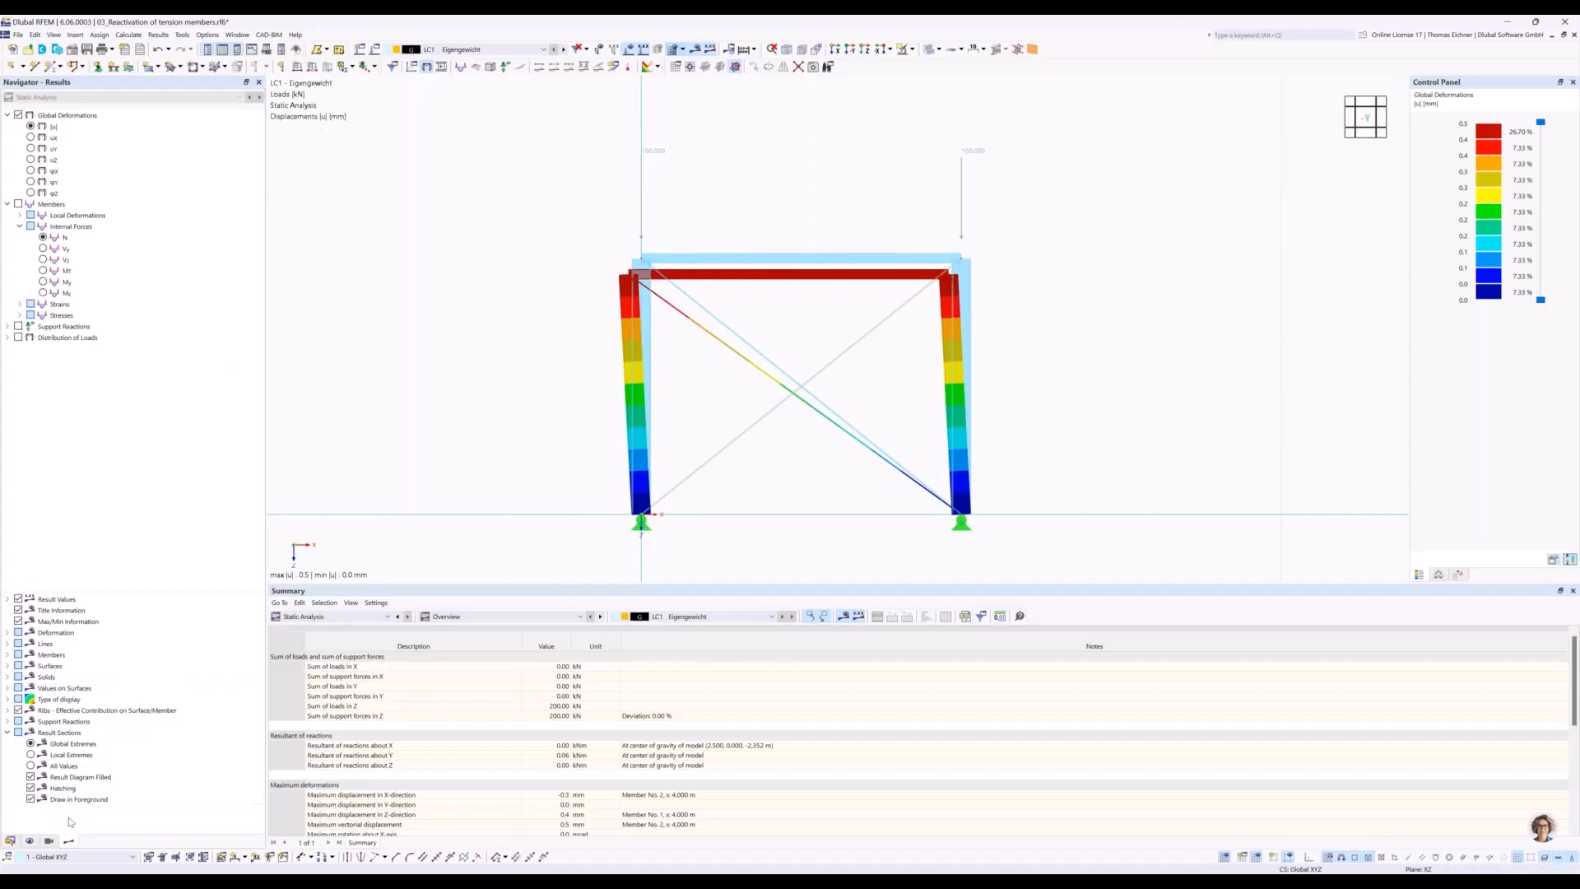
# Activate the model 04_Nonlinear supports.rf6 from the project data and bring its three frames into close view.
pyautogui.click(10, 840)
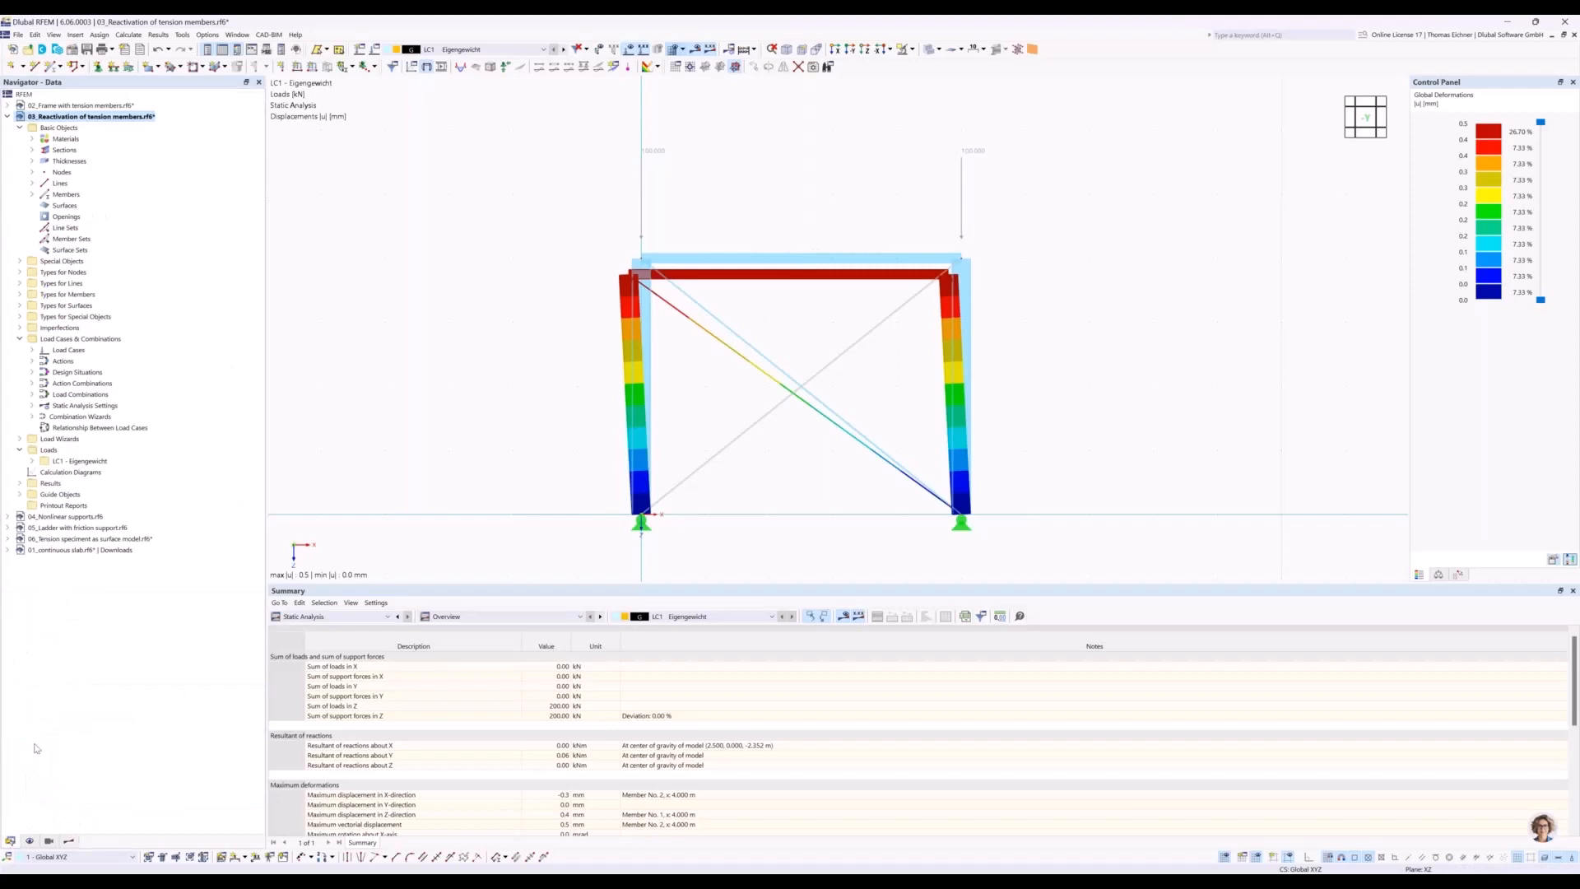
pyautogui.click(65, 516)
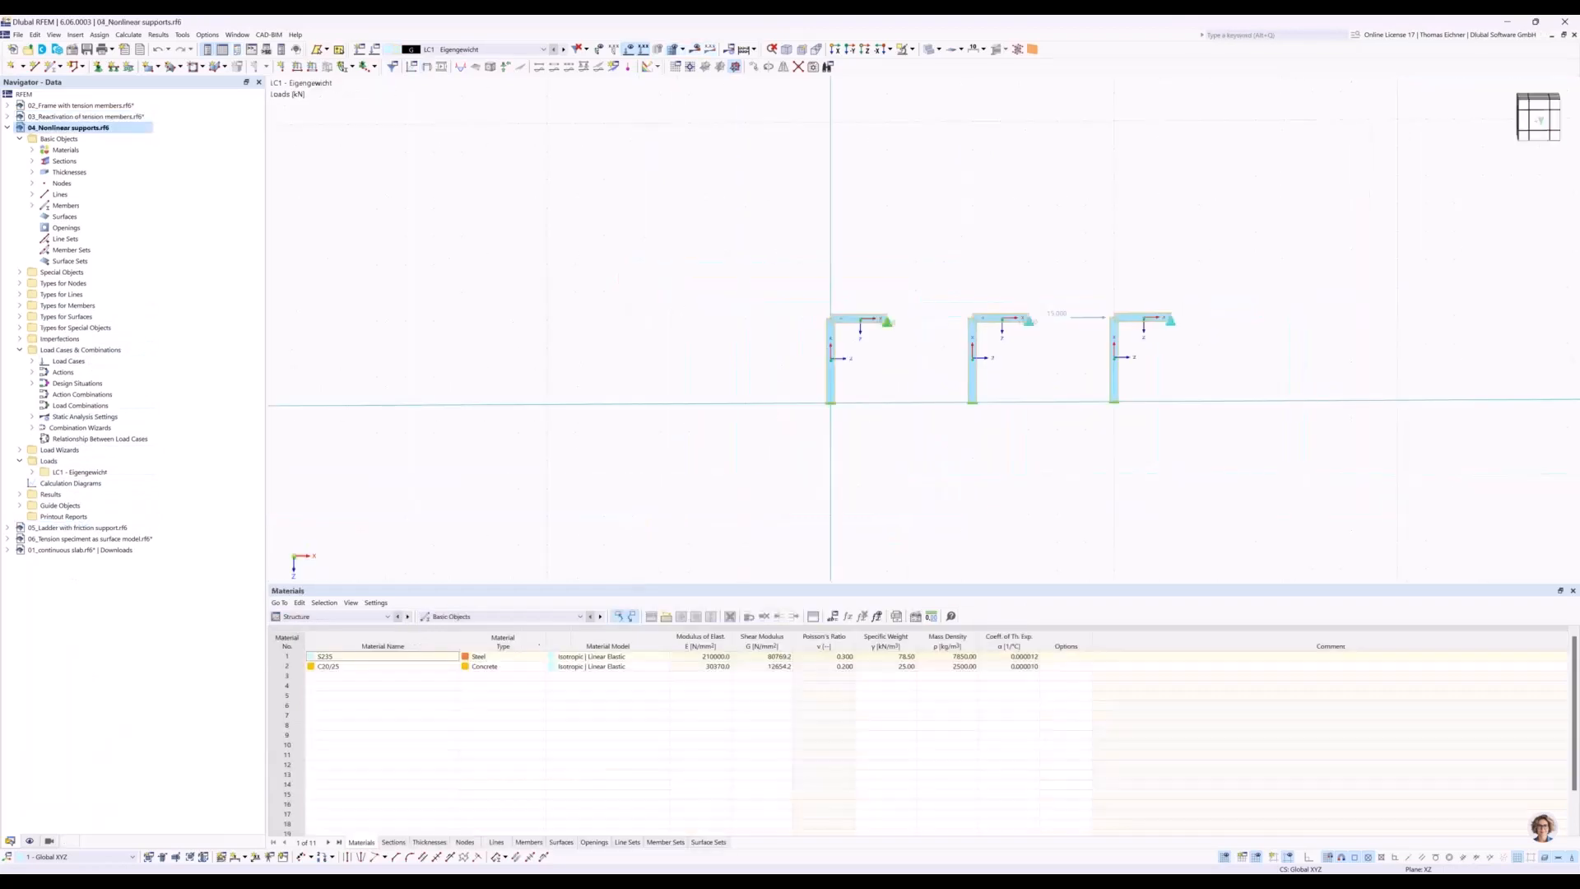
pyautogui.moveTo(906, 478); pyautogui.dragTo(890, 485, button='middle')
pyautogui.scroll(2, 873, 446)
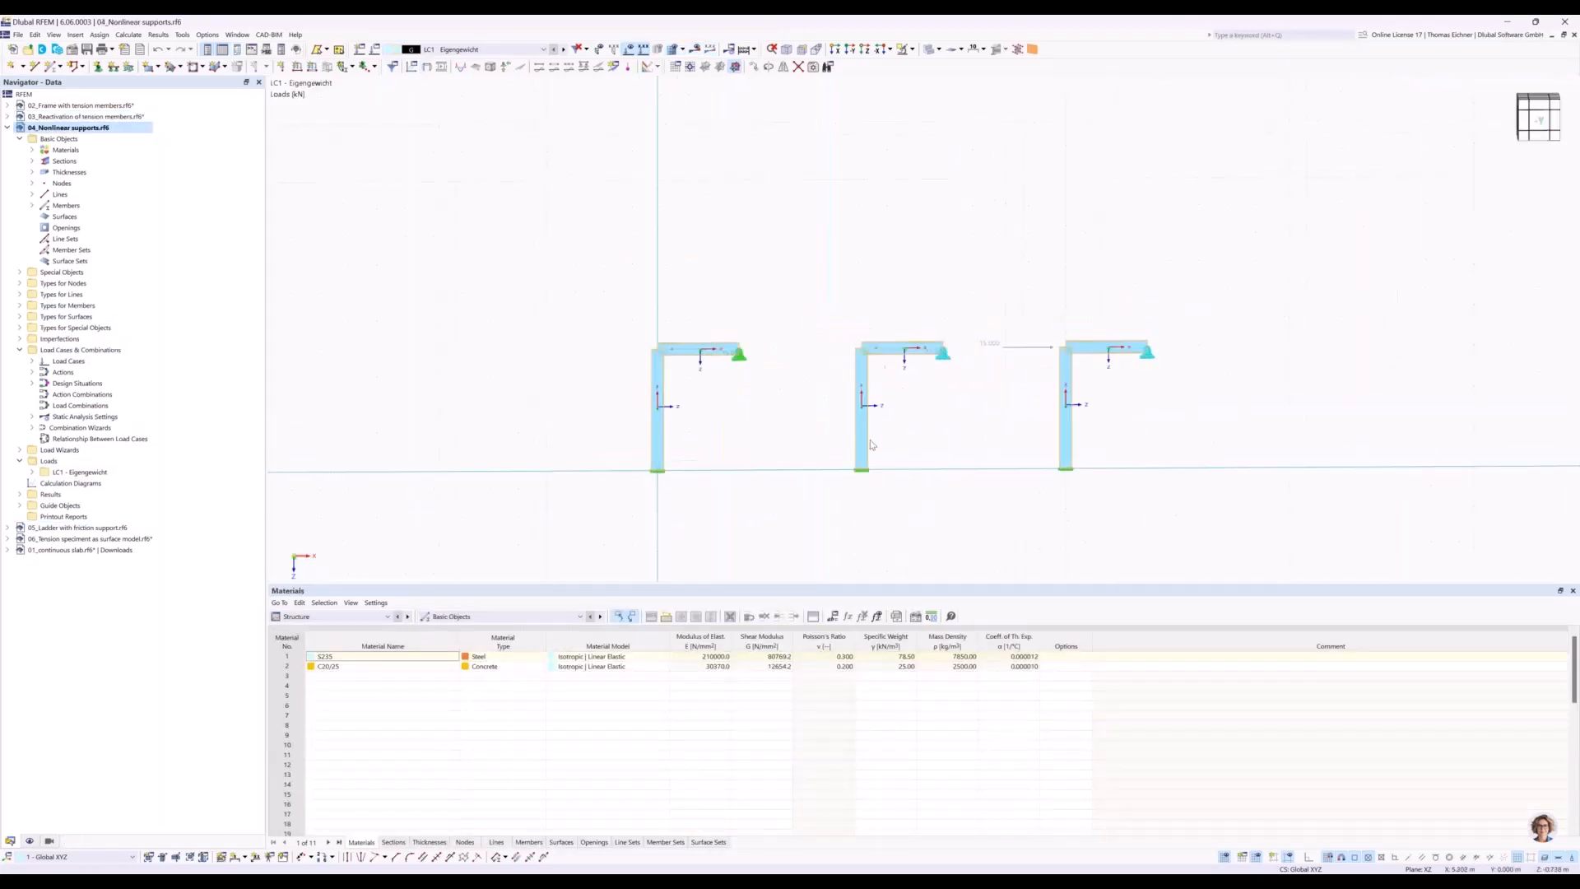
pyautogui.scroll(2, 872, 444)
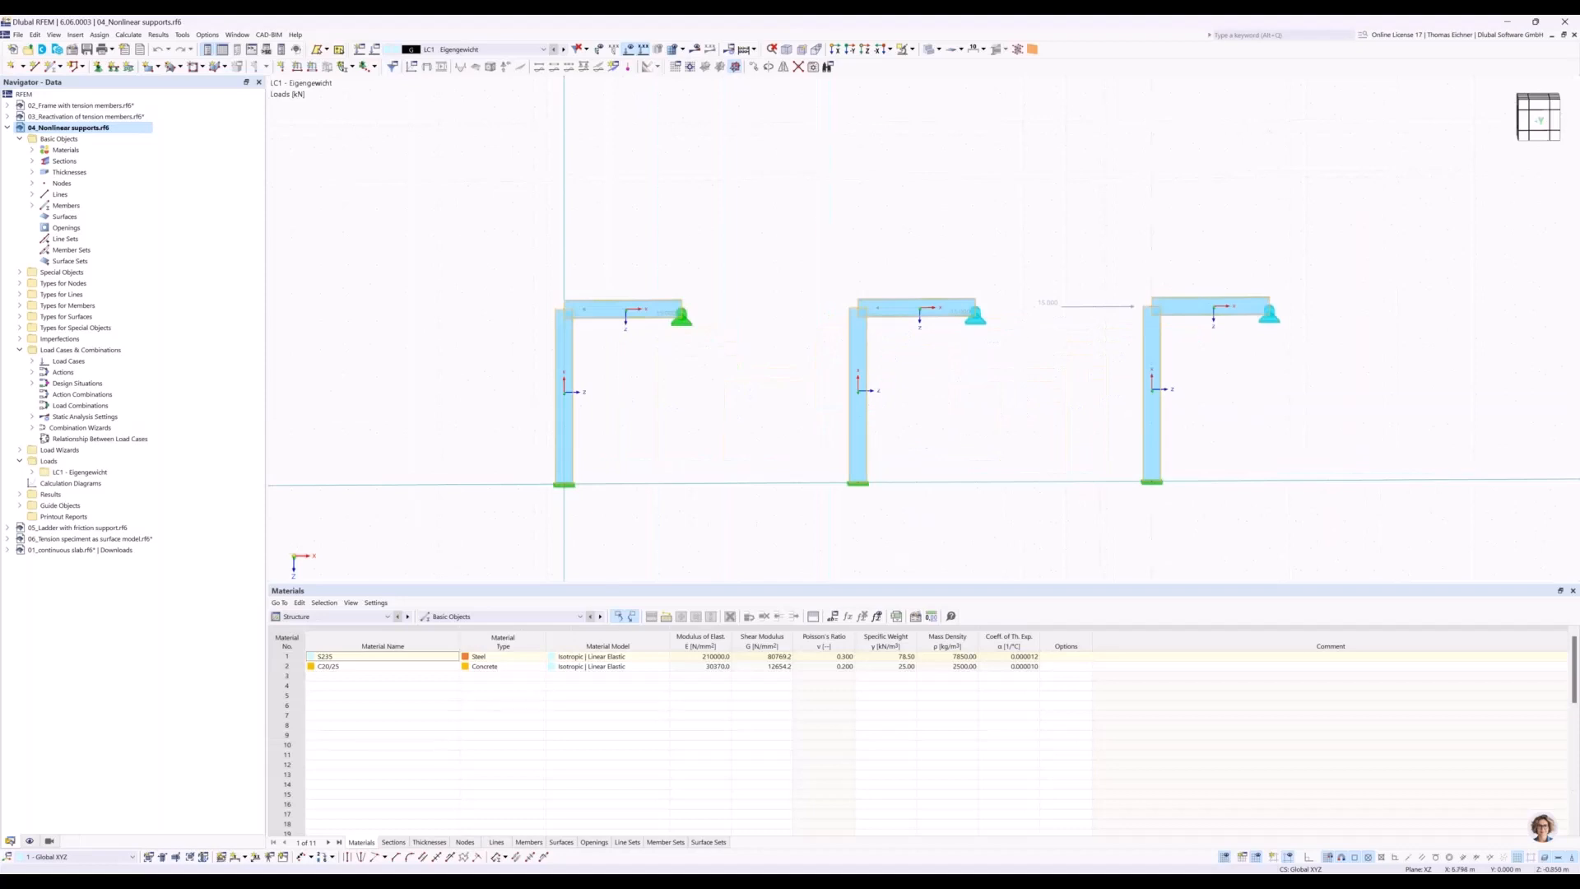
pyautogui.moveTo(896, 450); pyautogui.dragTo(812, 469, button='middle')
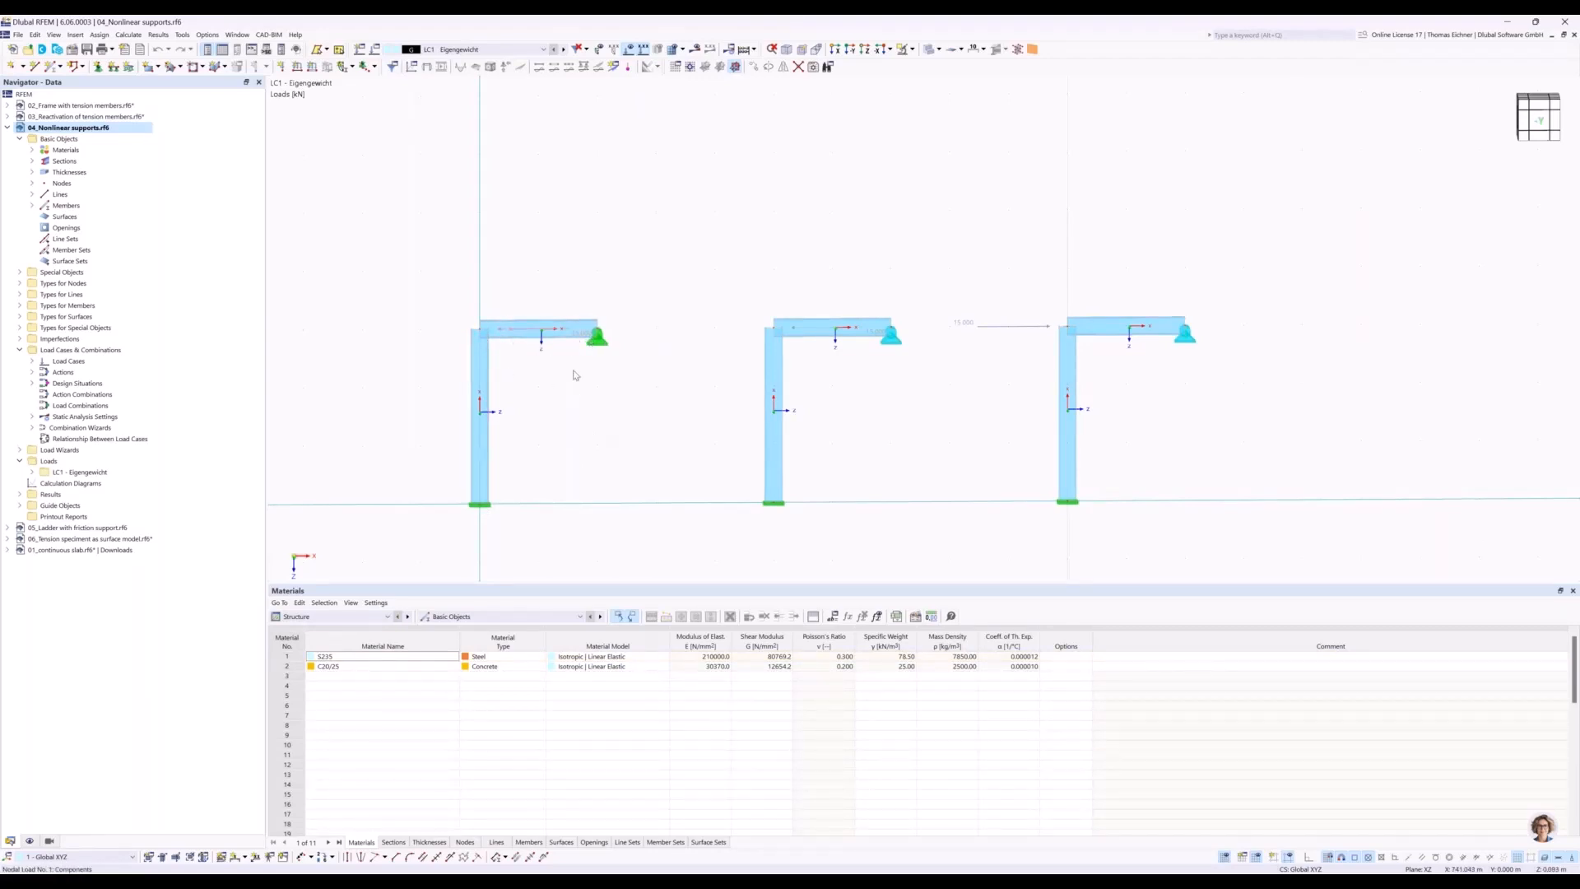
# Point out the first frame with its beam-end support and display the members as wireframe lines.
pyautogui.moveTo(401, 257); pyautogui.dragTo(651, 537)
pyautogui.click(651, 536)
pyautogui.click(603, 344)
pyautogui.click(937, 49)
pyautogui.click(959, 64)
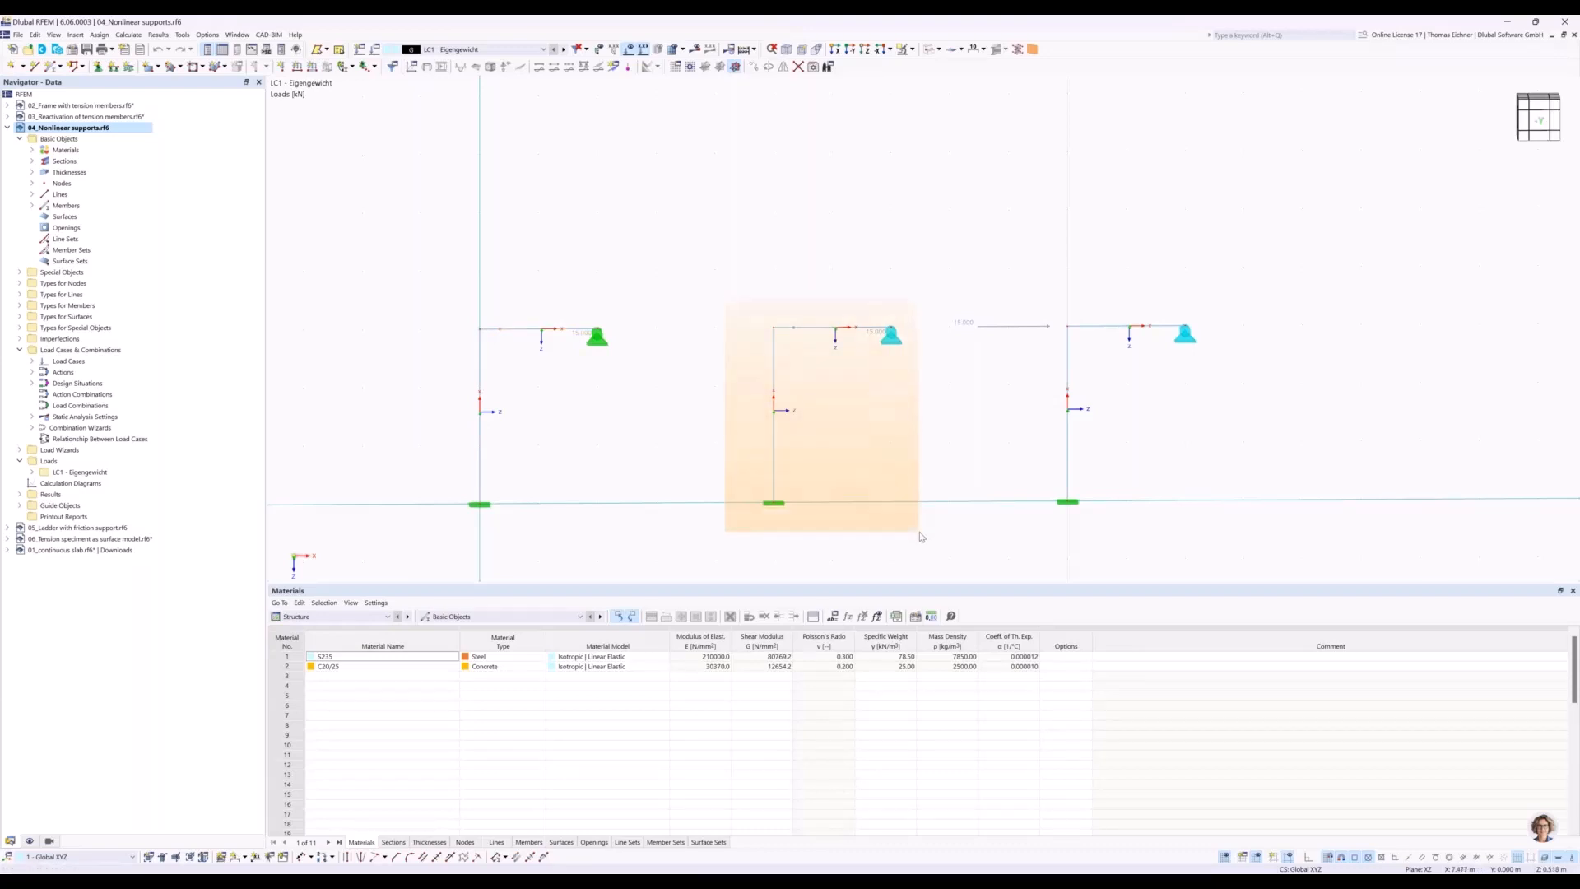
# Inspect the nodal support at the middle frame's beam end, including its nonlinearity for translation in X, and close without changes.
pyautogui.doubleClick(891, 344)
pyautogui.moveTo(886, 231); pyautogui.dragTo(1147, 422)
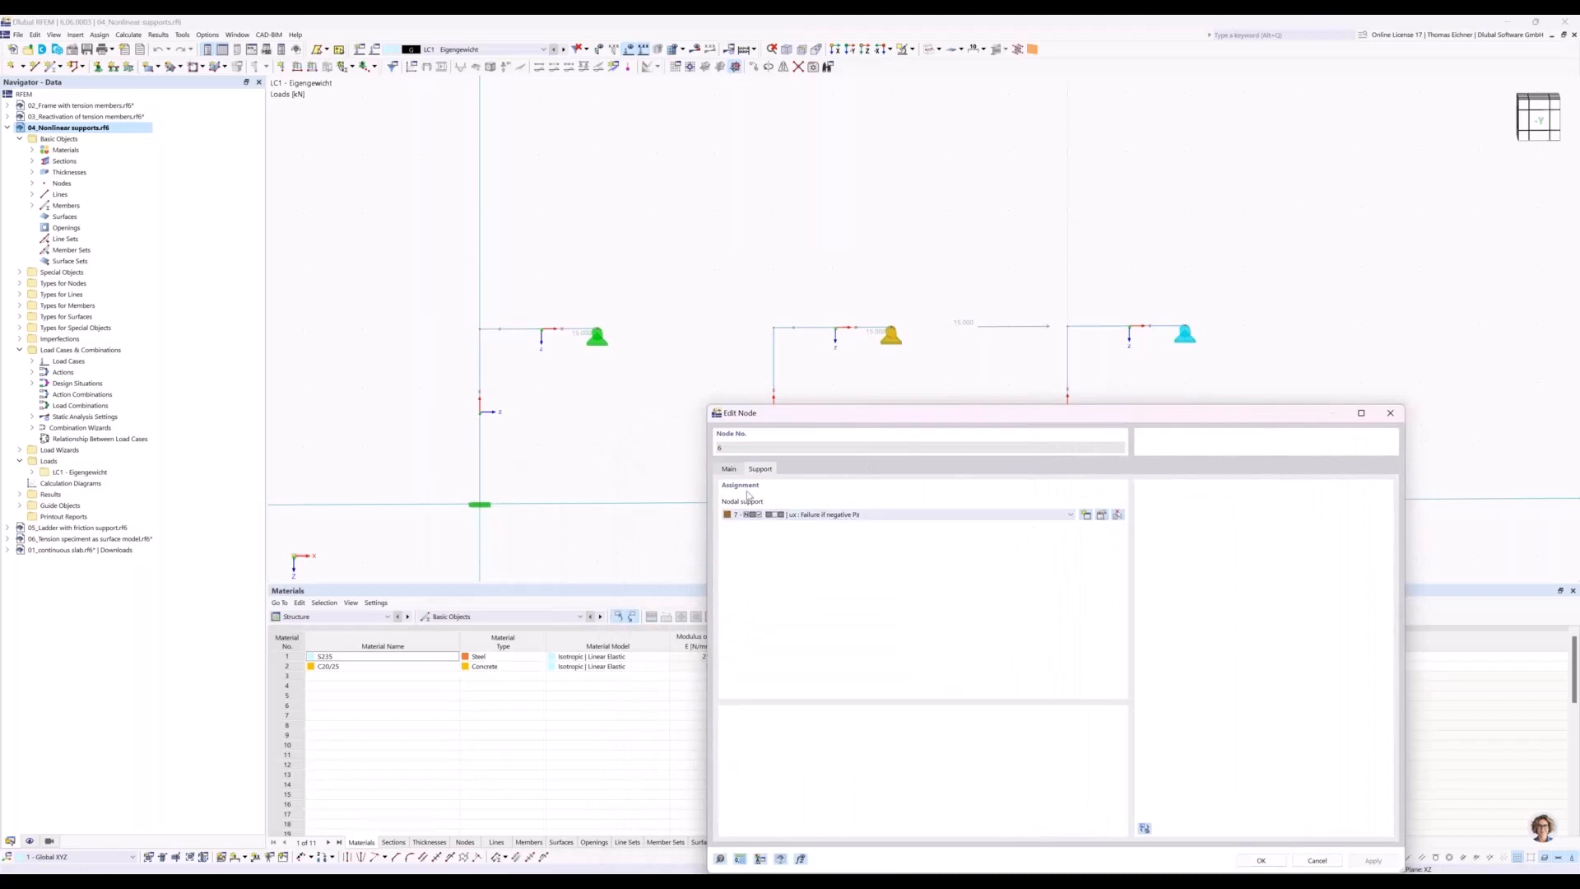
pyautogui.click(1101, 514)
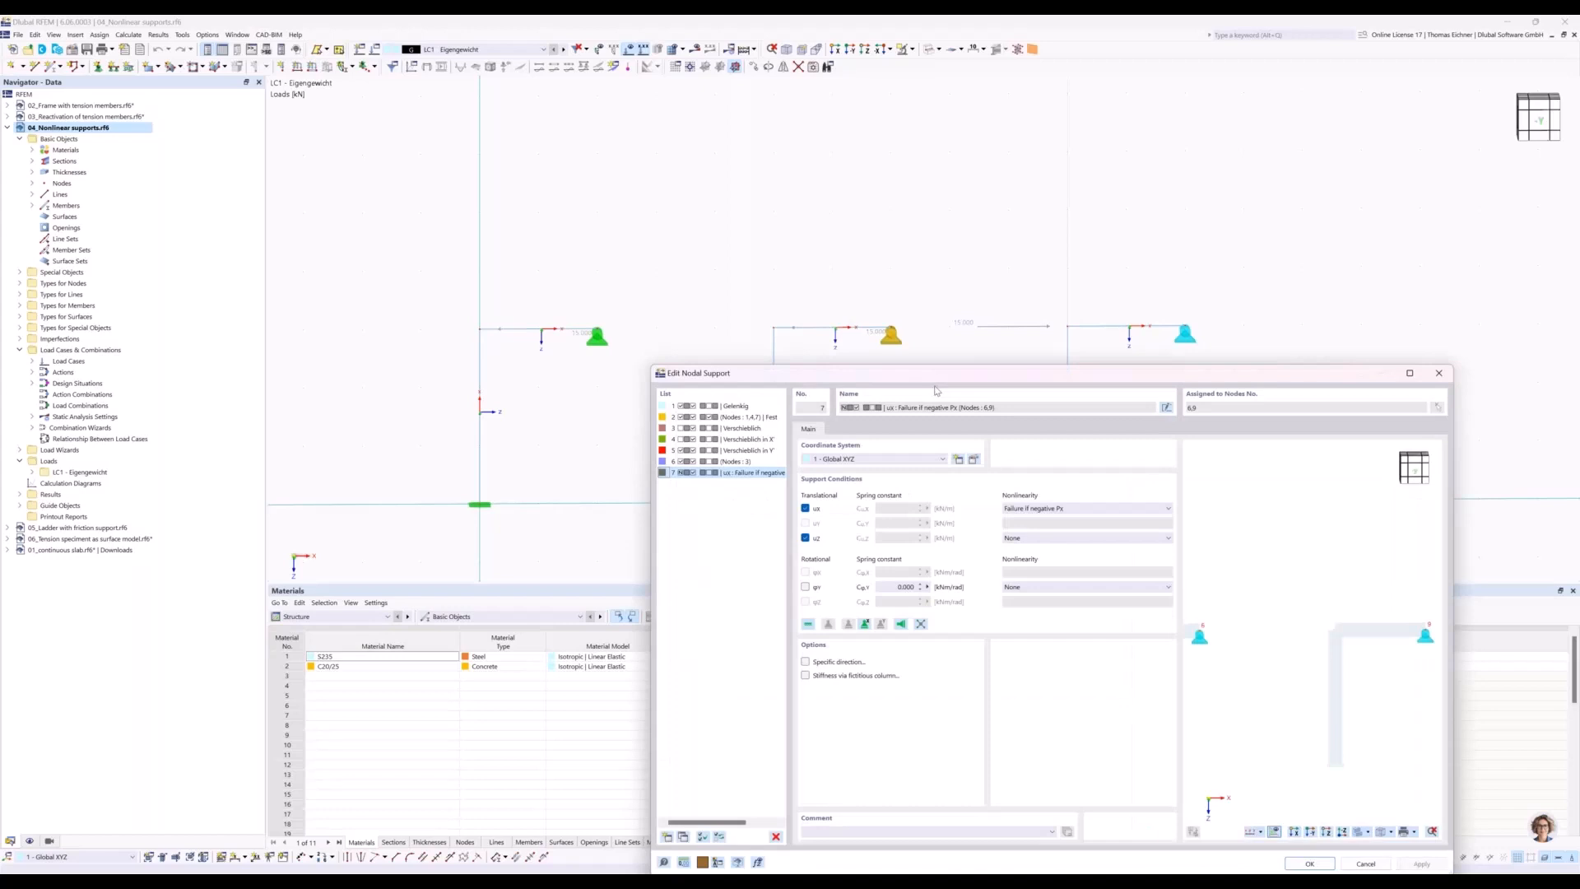
pyautogui.moveTo(933, 373); pyautogui.dragTo(764, 256)
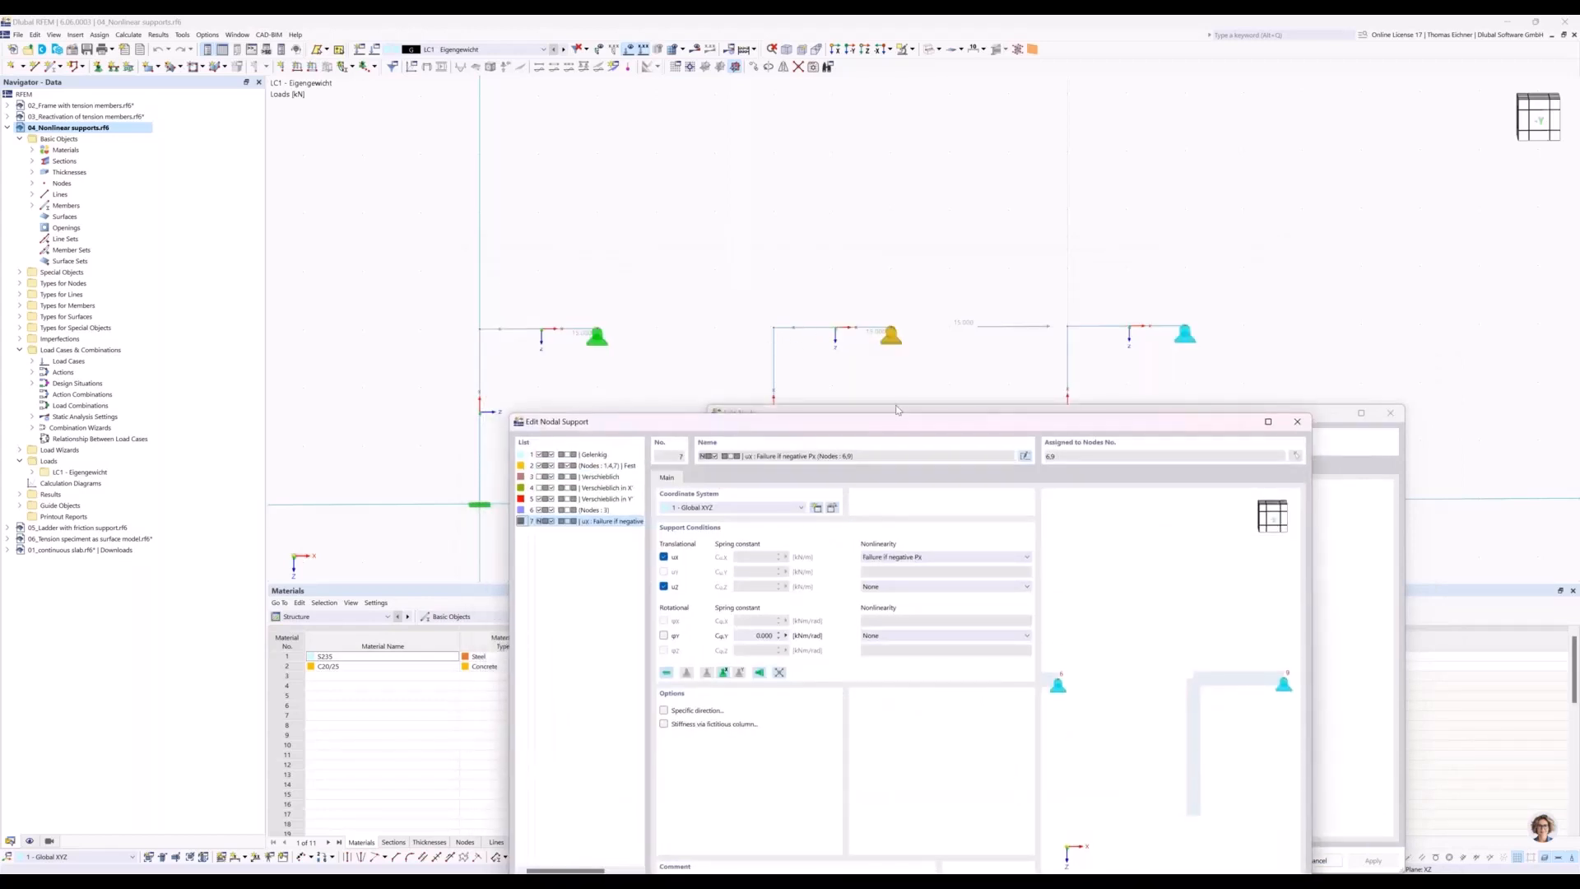
pyautogui.click(907, 557)
pyautogui.click(908, 557)
pyautogui.click(1298, 421)
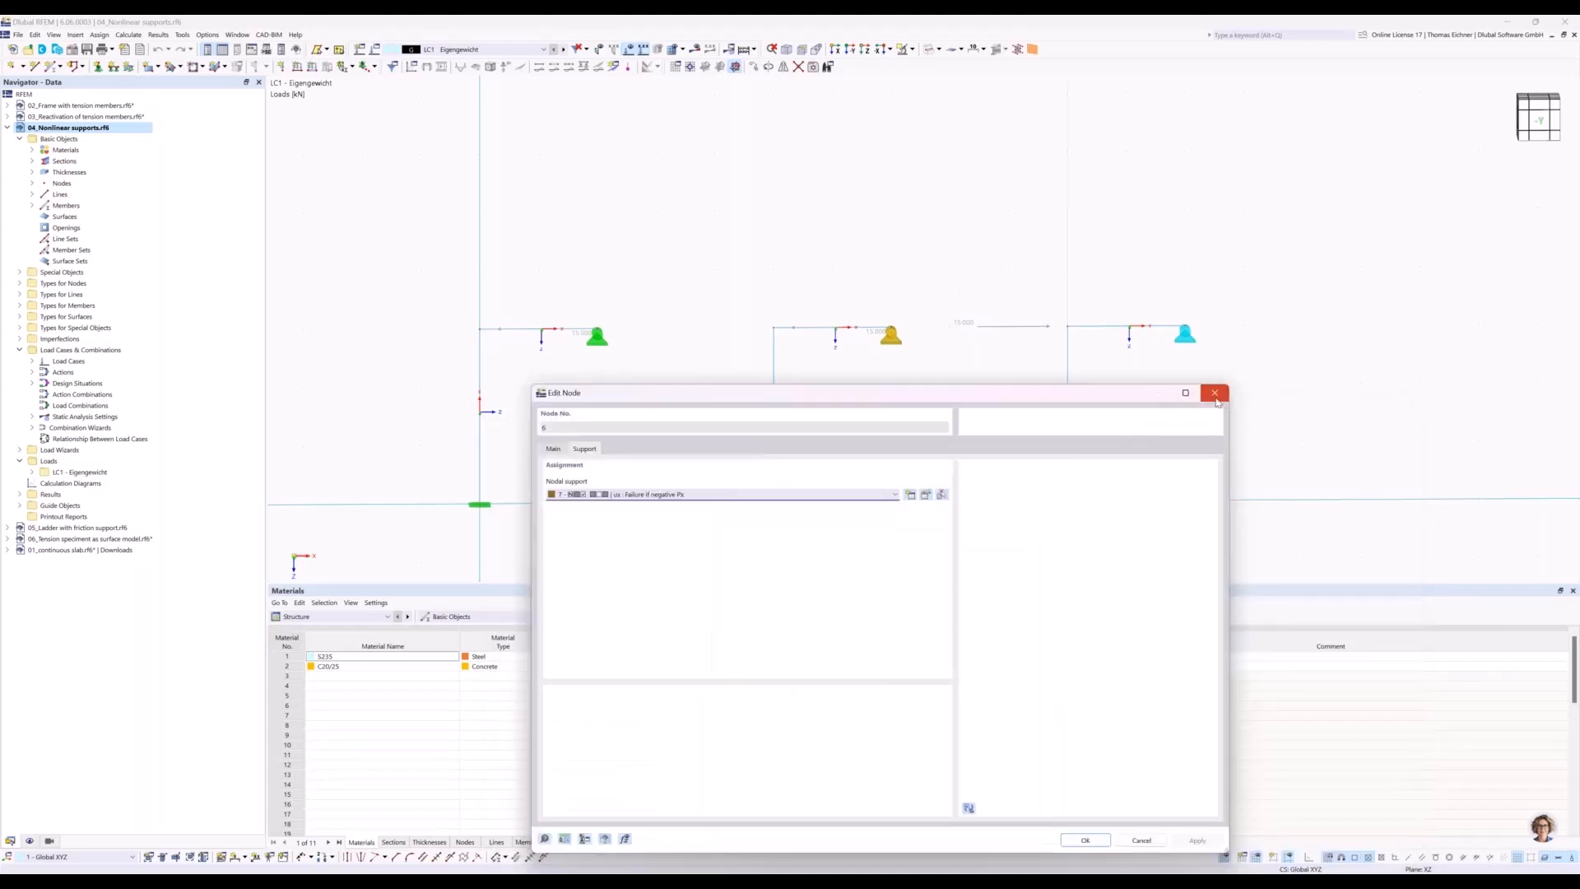
pyautogui.click(1214, 394)
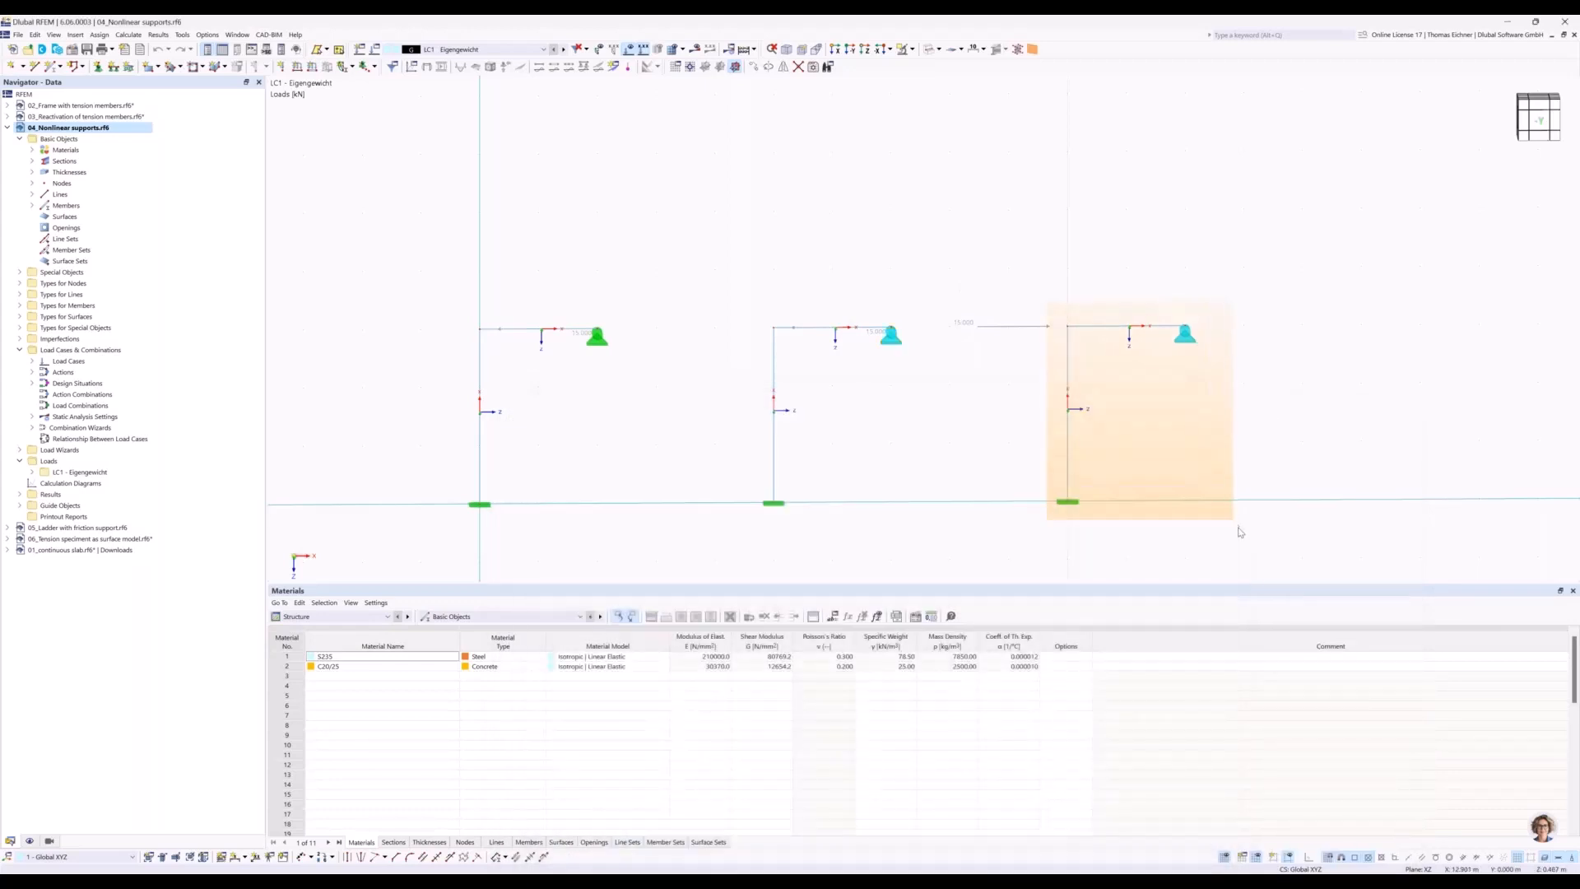
# Point out the horizontal load on the third frame, restore the solid member display and calculate load case LC1.
pyautogui.click(969, 333)
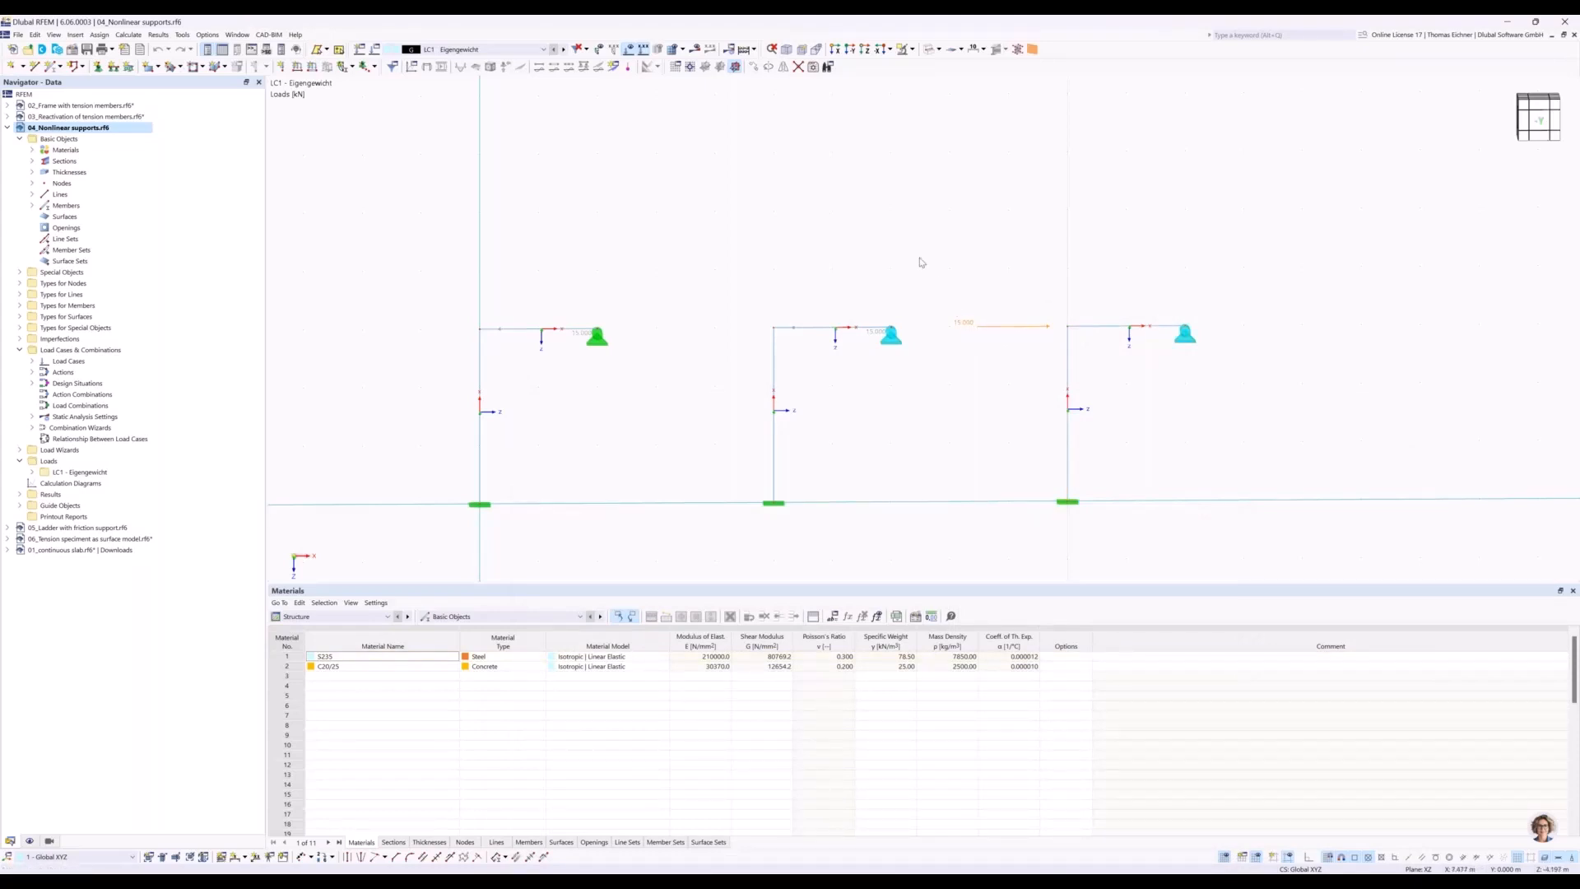
pyautogui.click(929, 50)
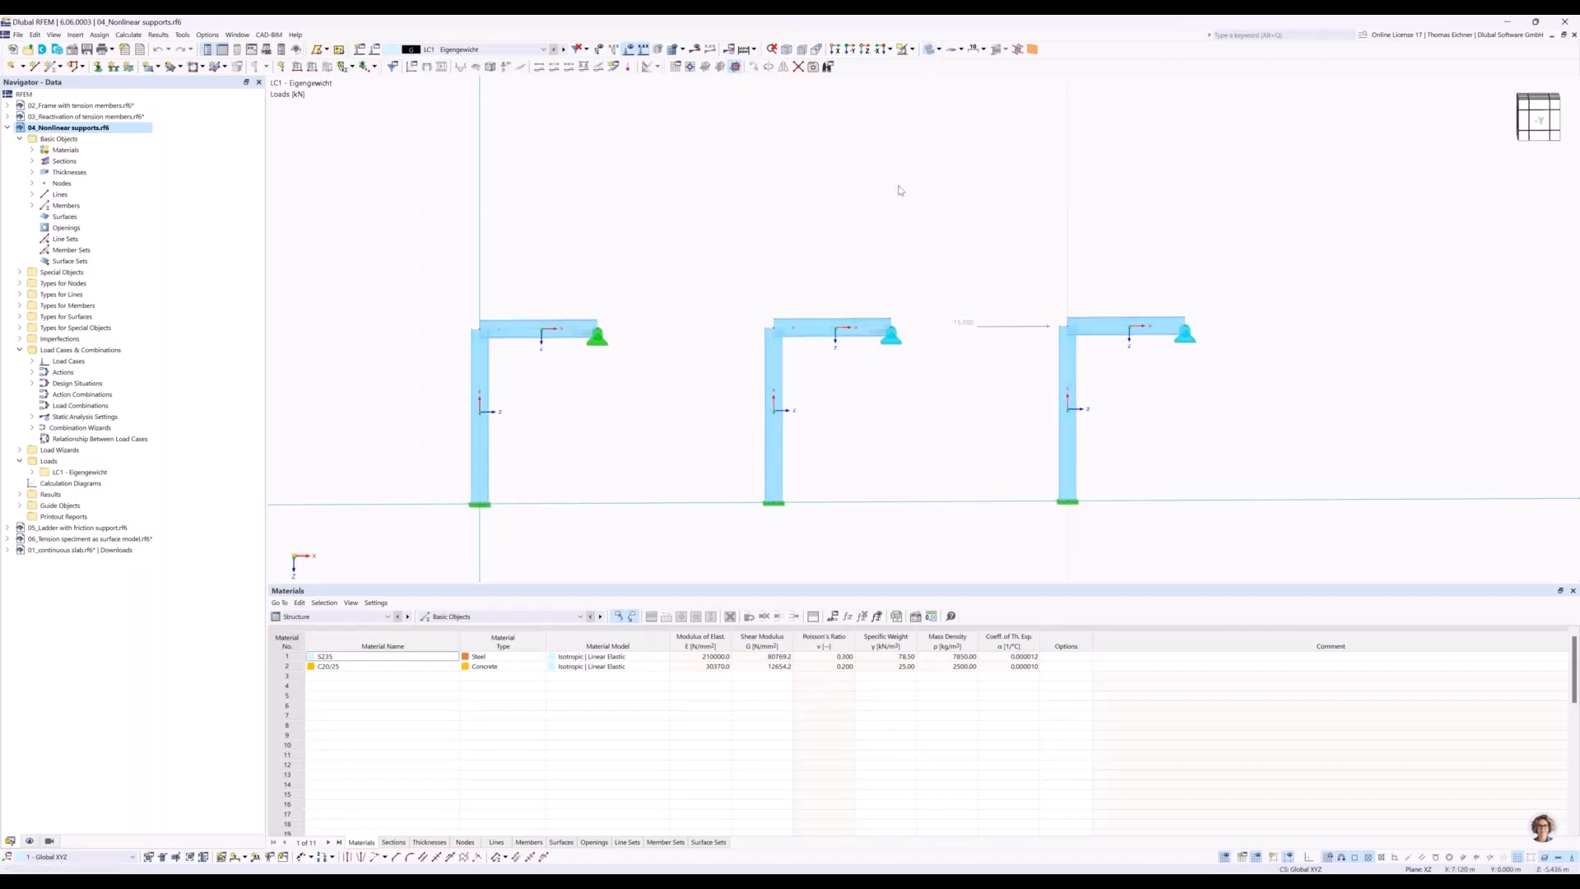
pyautogui.click(623, 52)
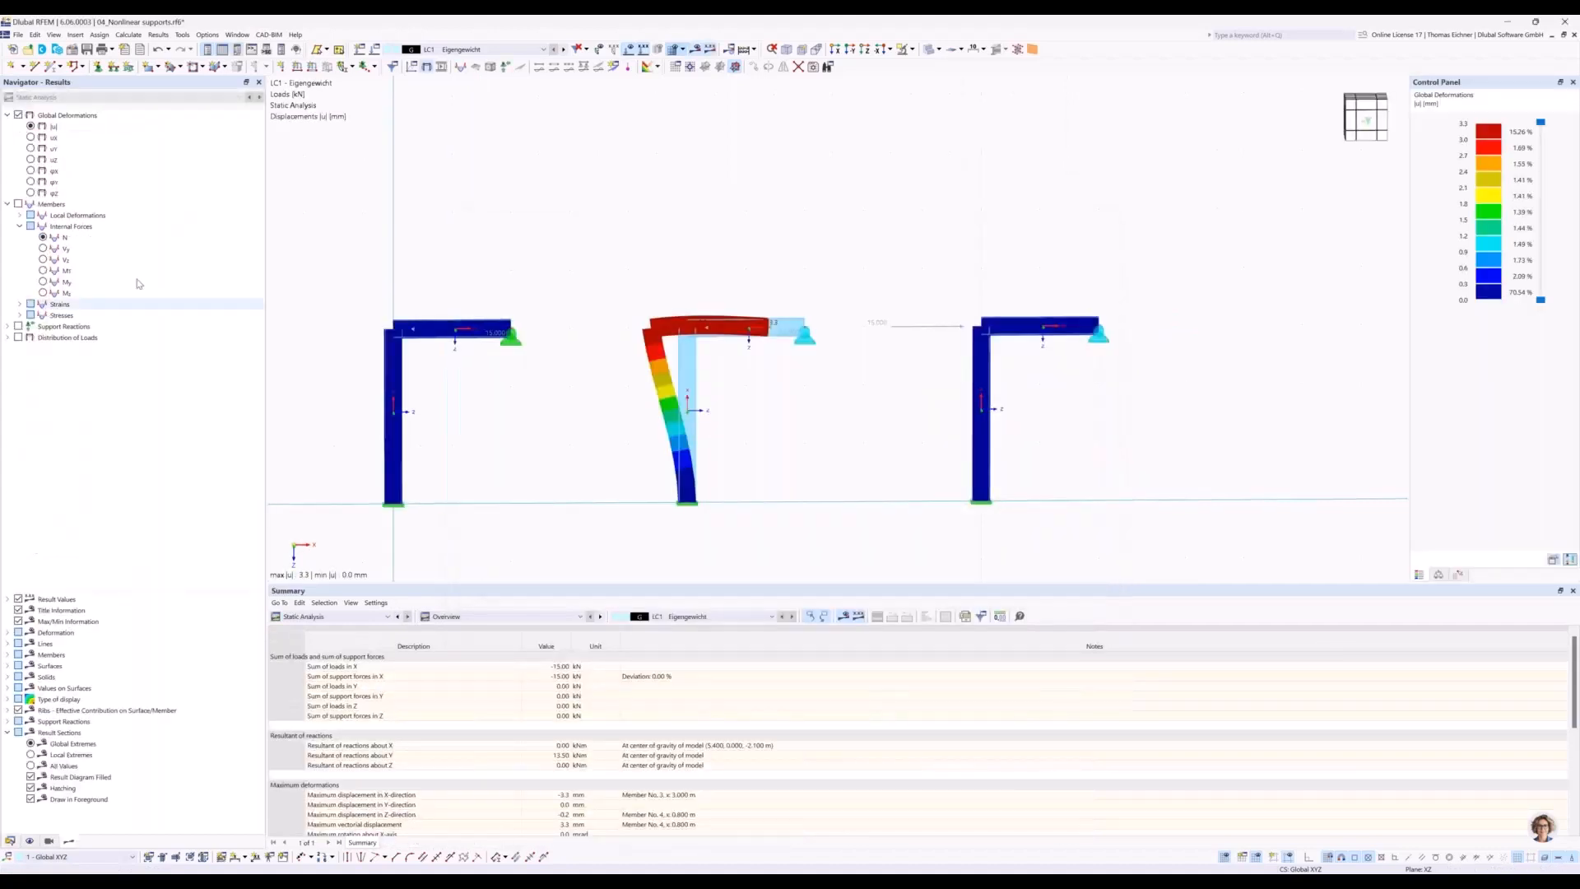
# Display the support reactions and compare the reaction forces and deformations at the supports of all three frames.
pyautogui.click(18, 326)
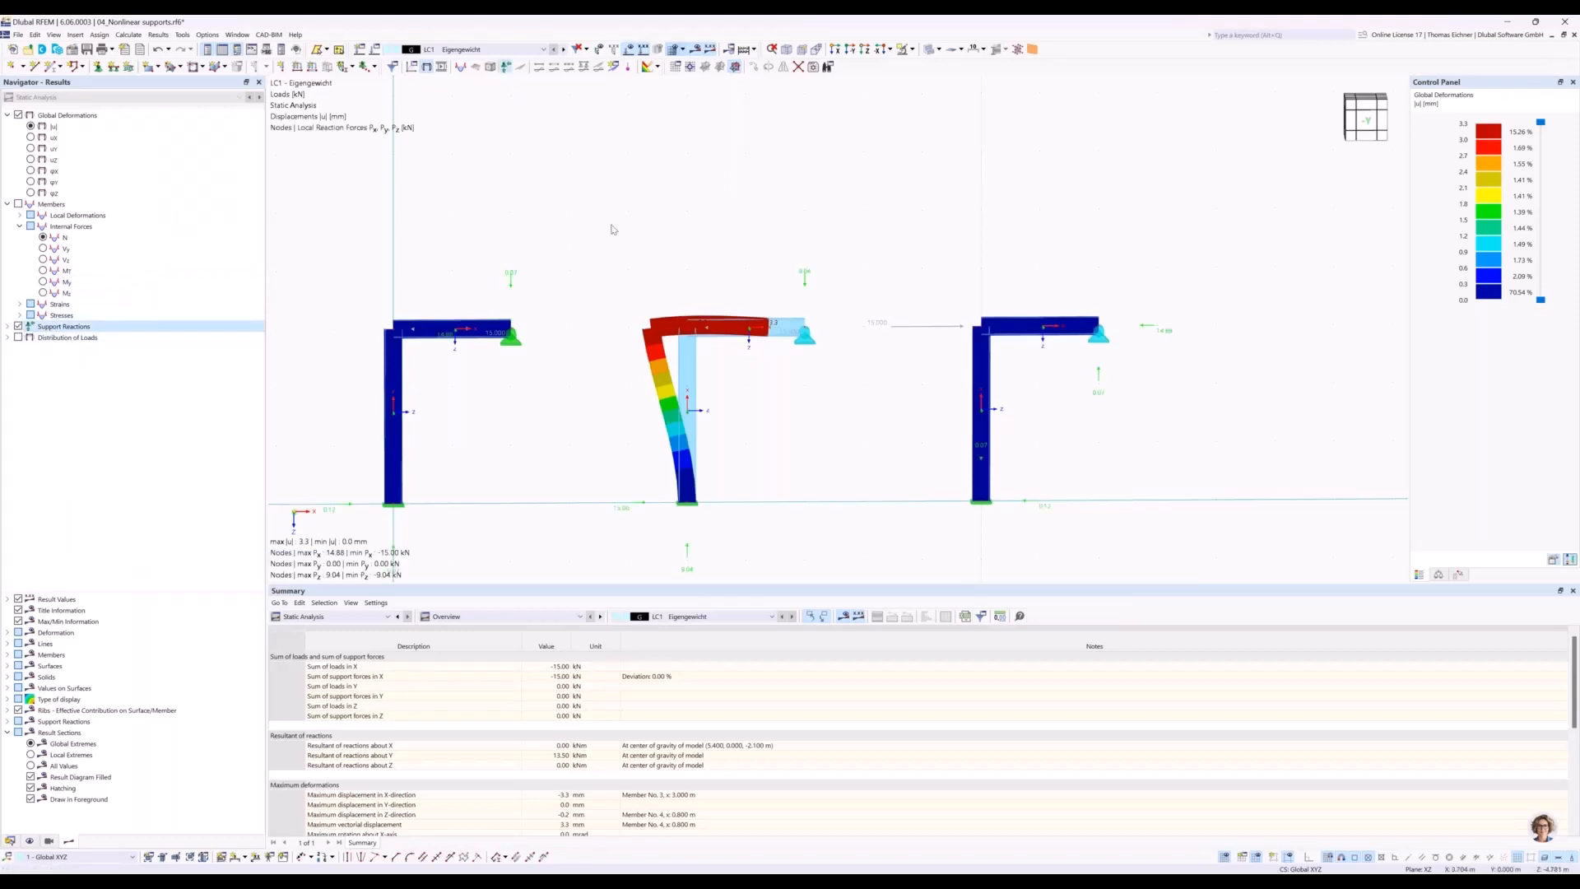
pyautogui.moveTo(572, 250); pyautogui.dragTo(639, 246, button='middle')
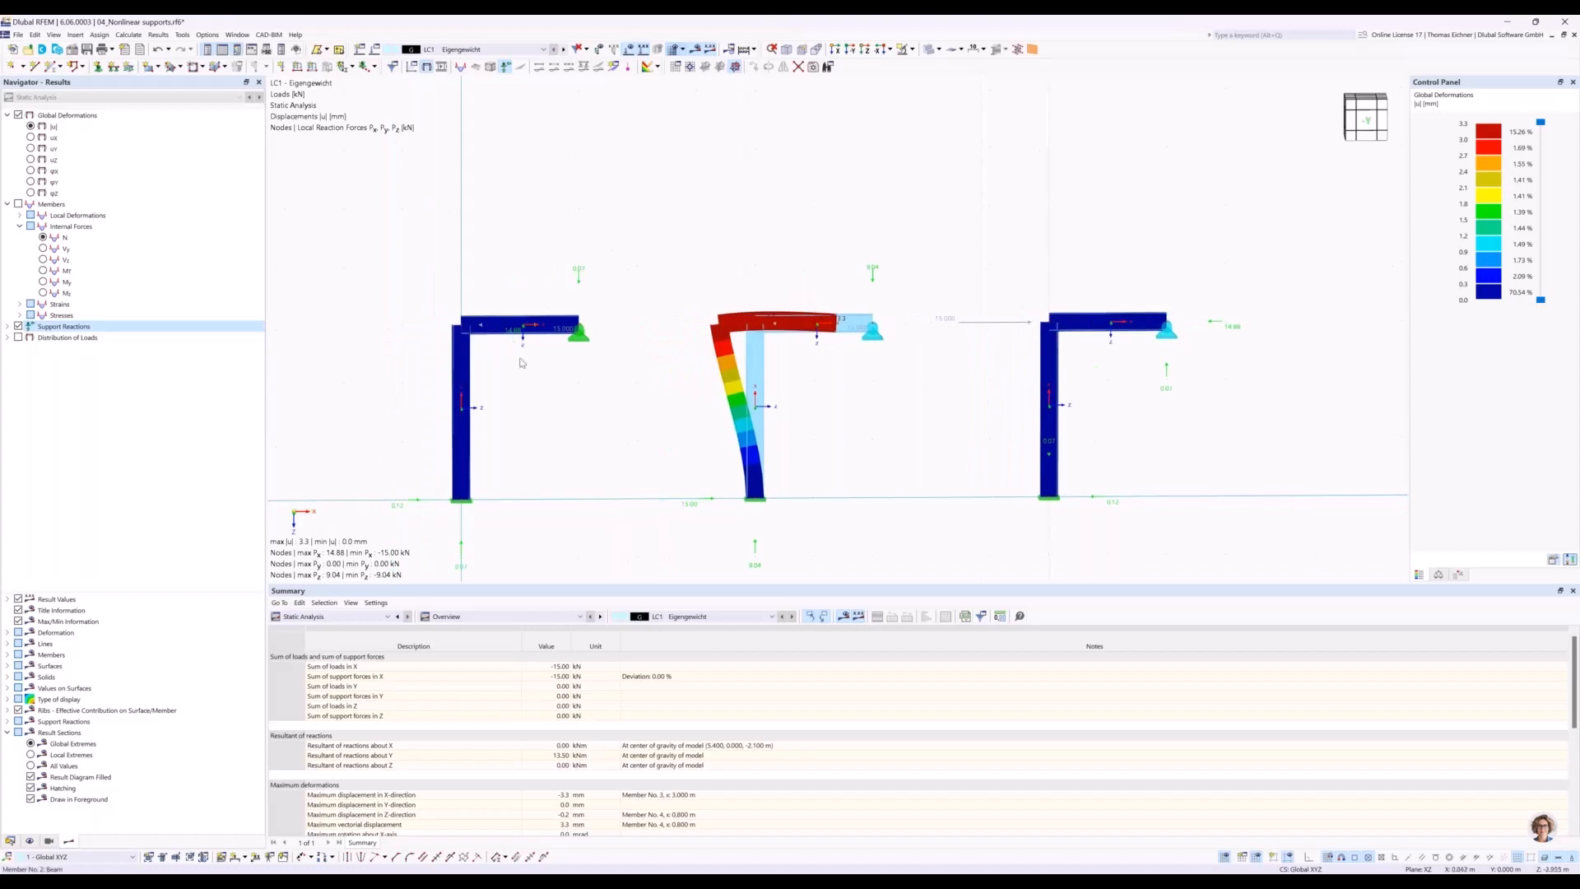
pyautogui.scroll(2, 527, 368)
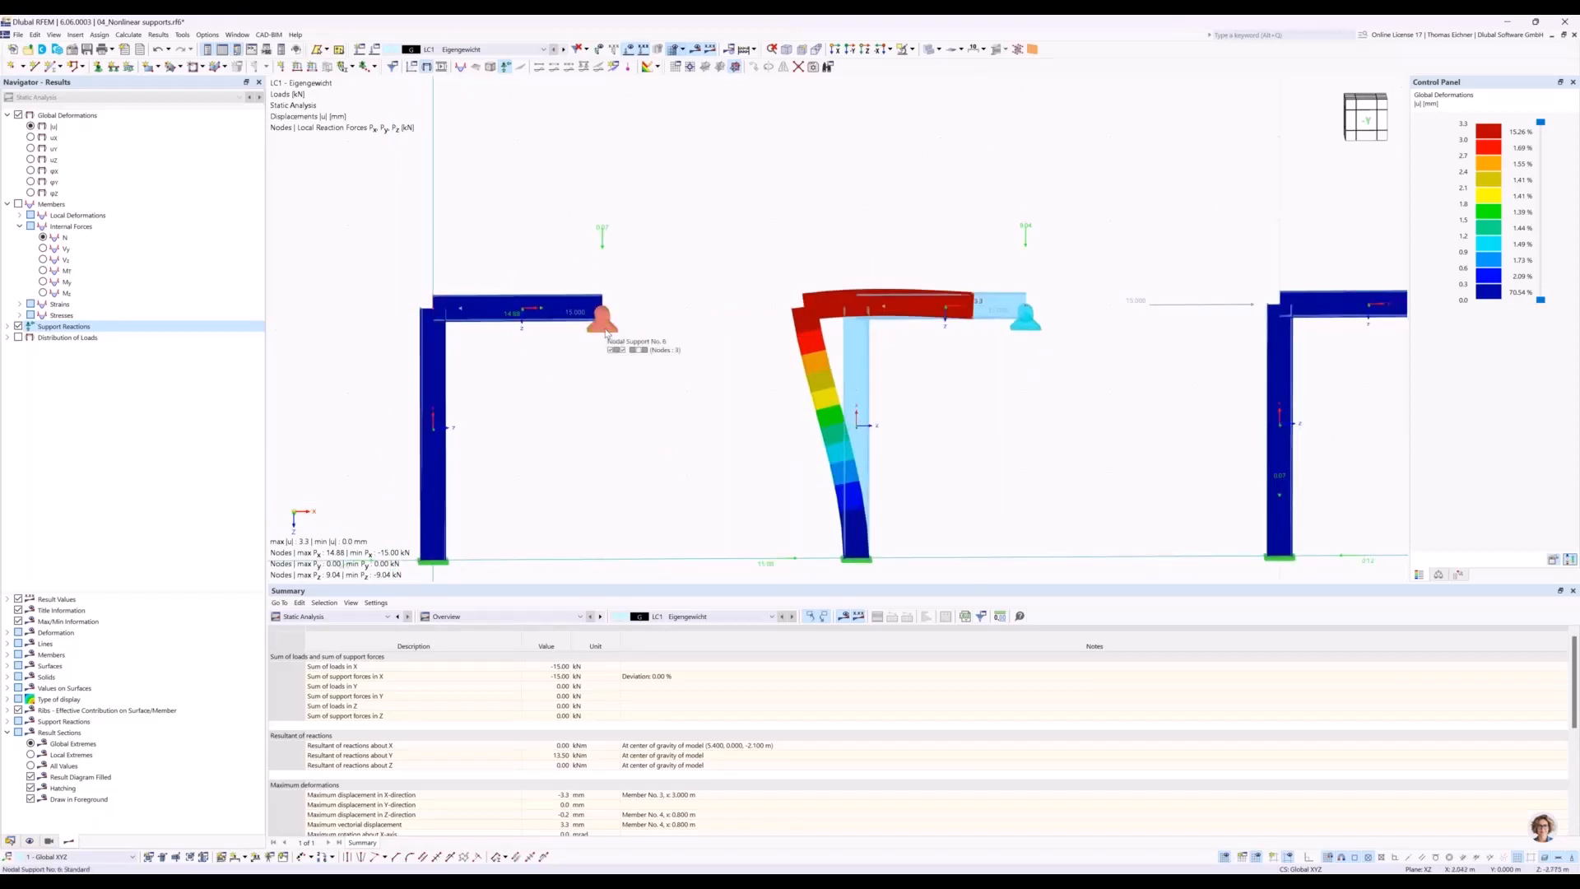
pyautogui.moveTo(567, 375); pyautogui.dragTo(581, 352, button='middle')
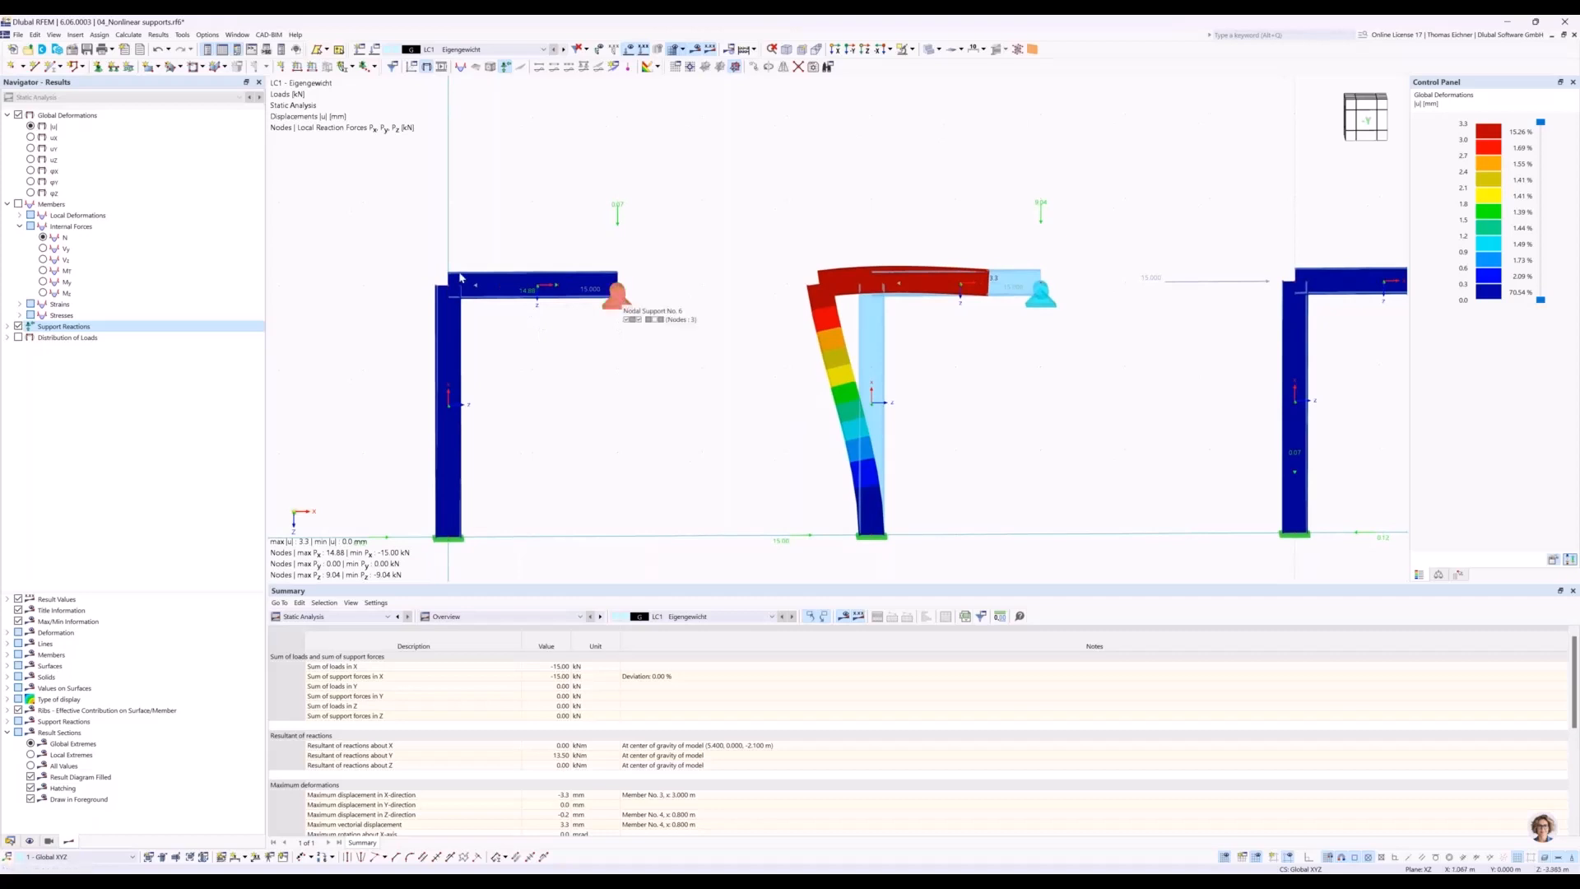
pyautogui.moveTo(996, 389); pyautogui.dragTo(909, 366, button='middle')
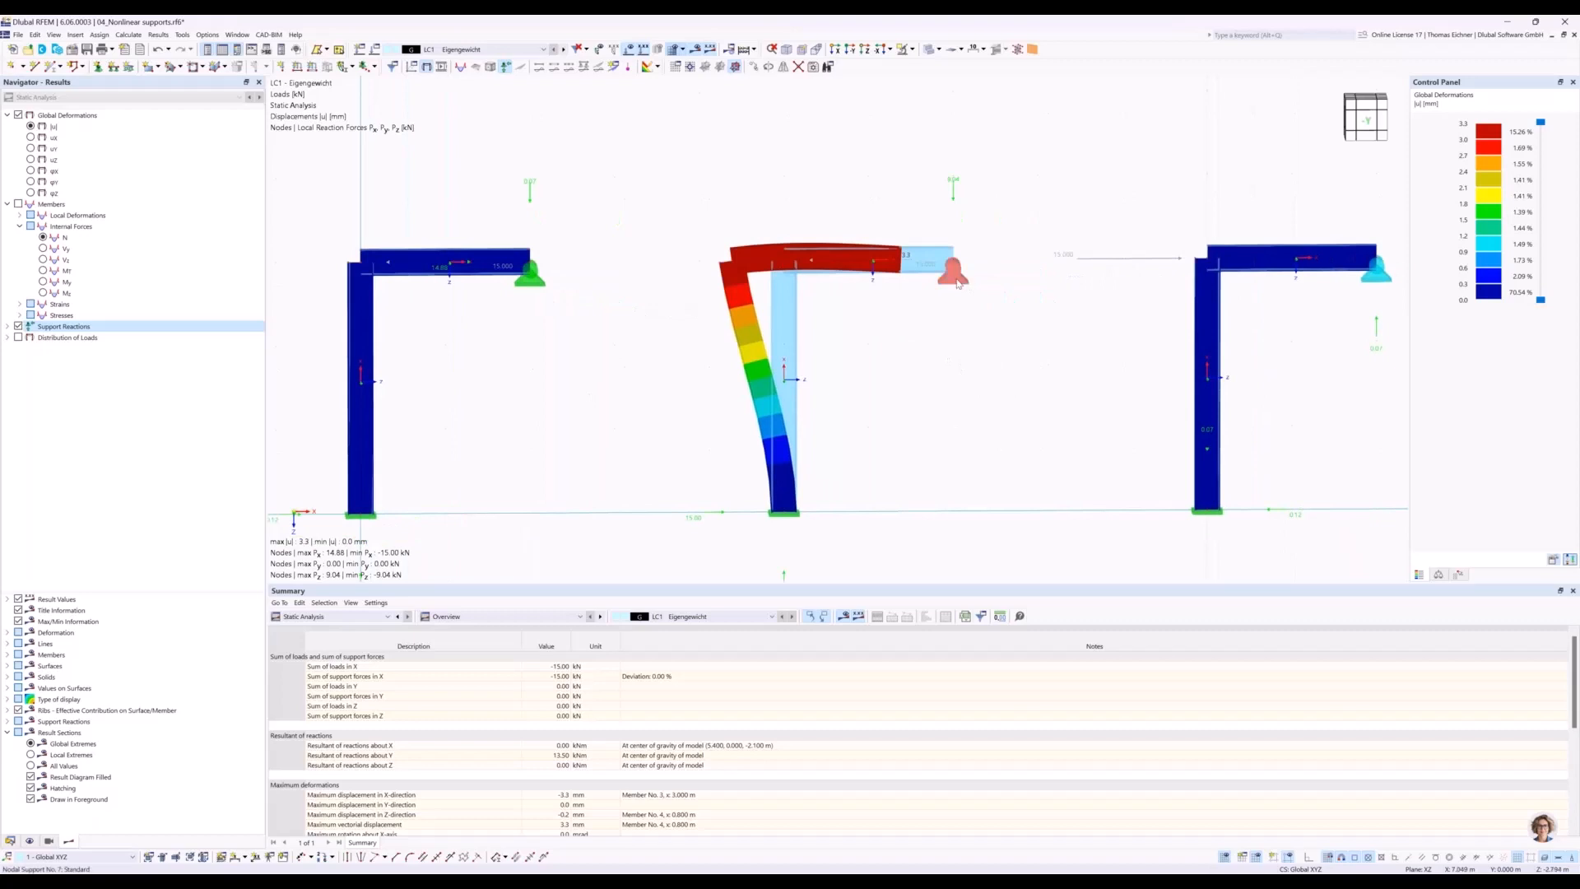
pyautogui.moveTo(956, 281)
pyautogui.moveTo(840, 446); pyautogui.dragTo(849, 352, button='middle')
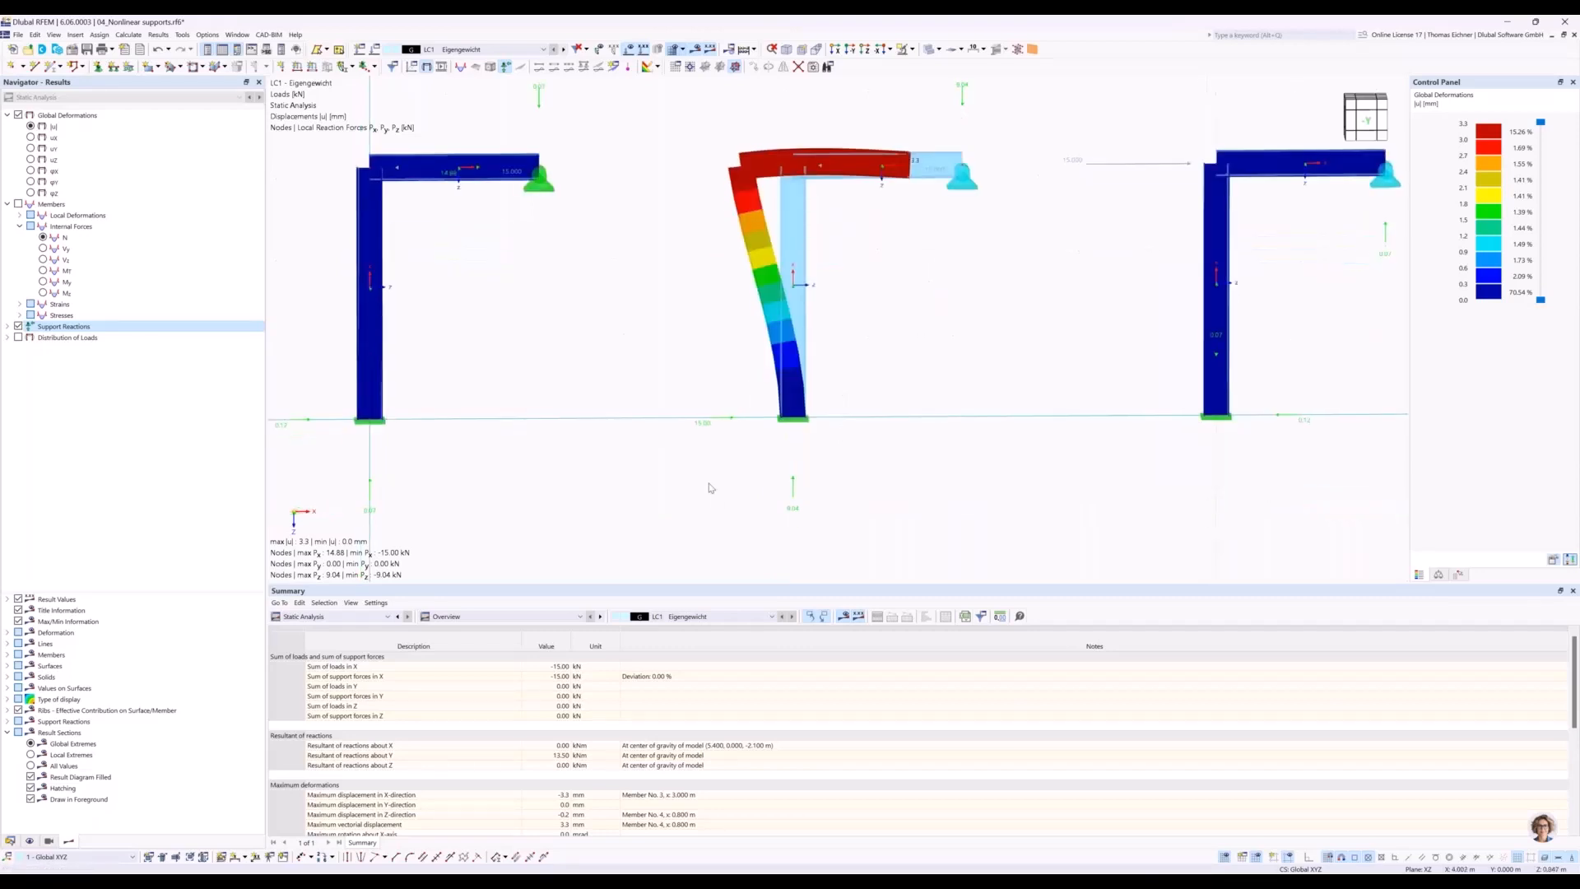
pyautogui.scroll(3, 710, 487)
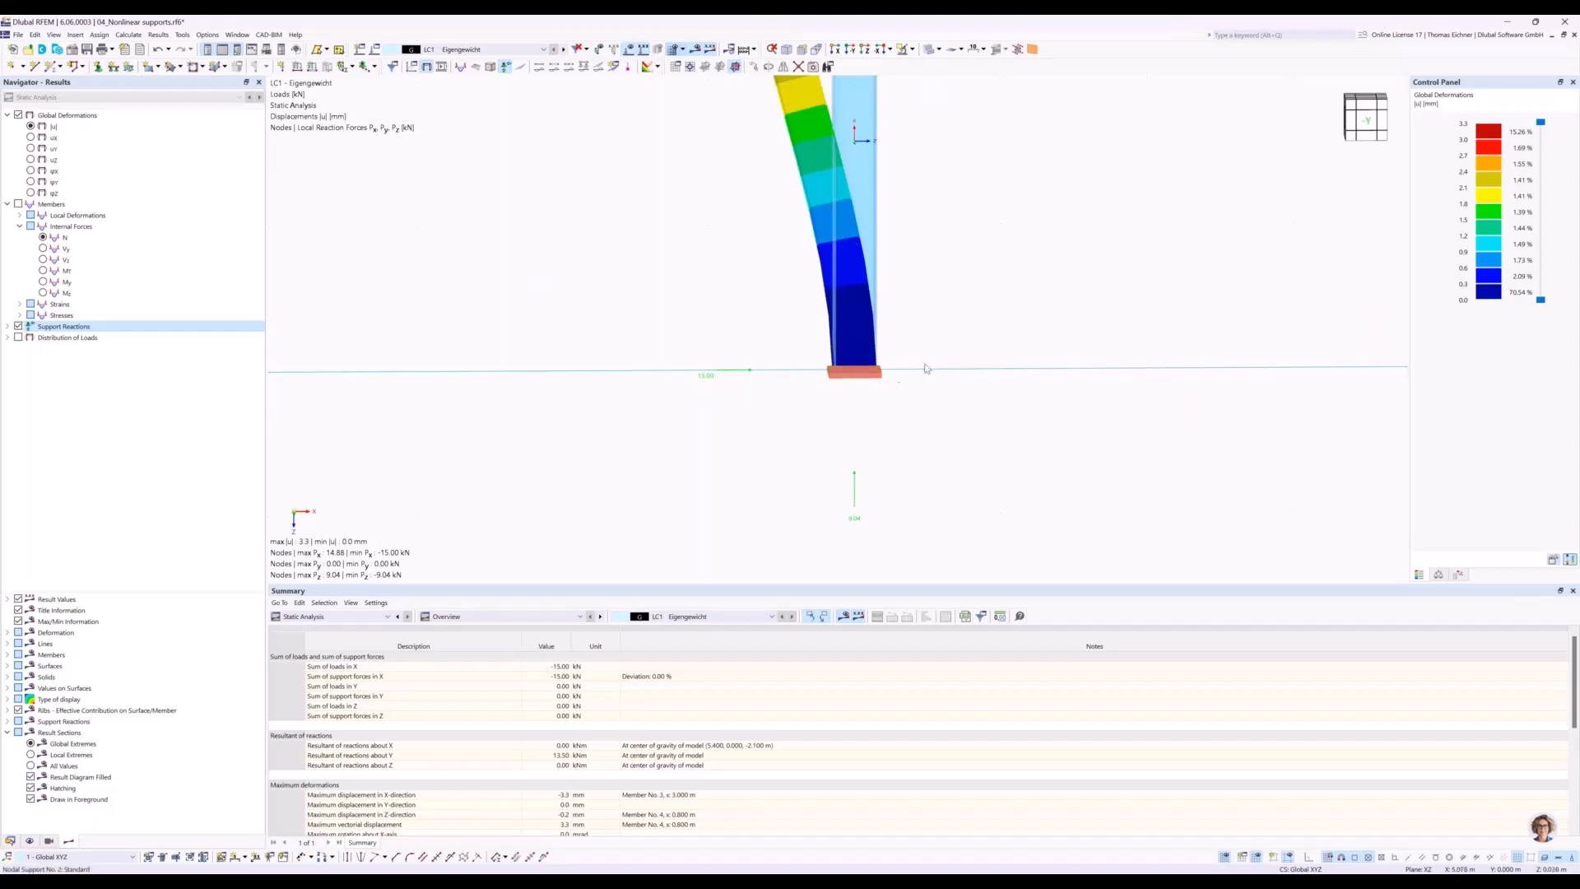
pyautogui.scroll(-2, 926, 368)
pyautogui.scroll(-1, 925, 368)
pyautogui.moveTo(951, 317); pyautogui.dragTo(832, 430, button='middle')
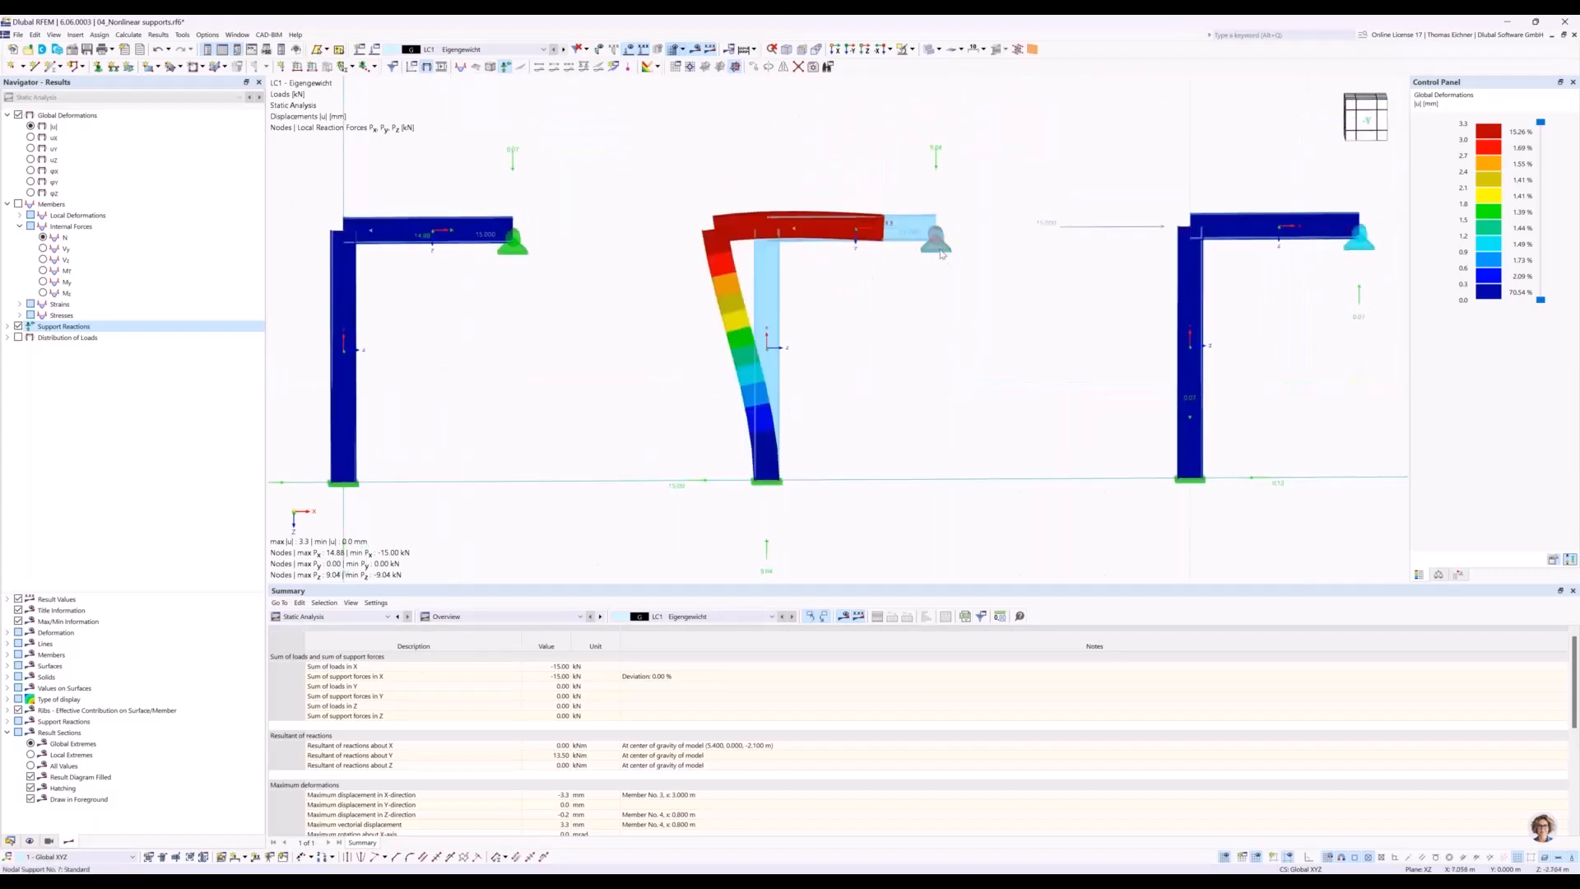
# Compare the middle frame's sway and reactions with those at the third frame's beam-end support with one-sided failure.
pyautogui.moveTo(941, 254)
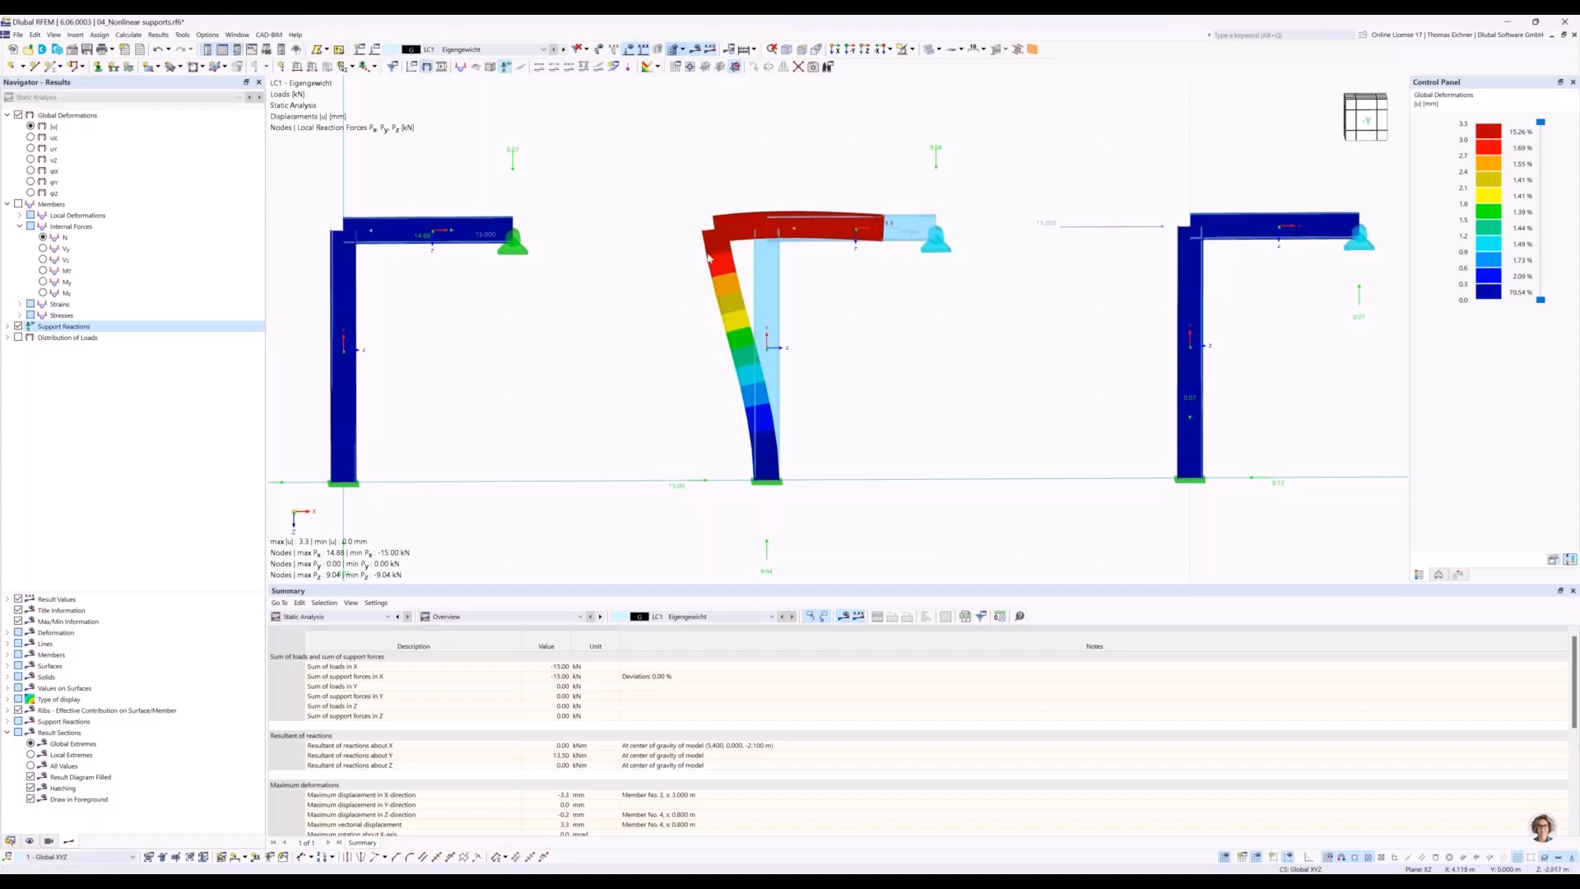
pyautogui.moveTo(1143, 272); pyautogui.dragTo(1105, 260, button='middle')
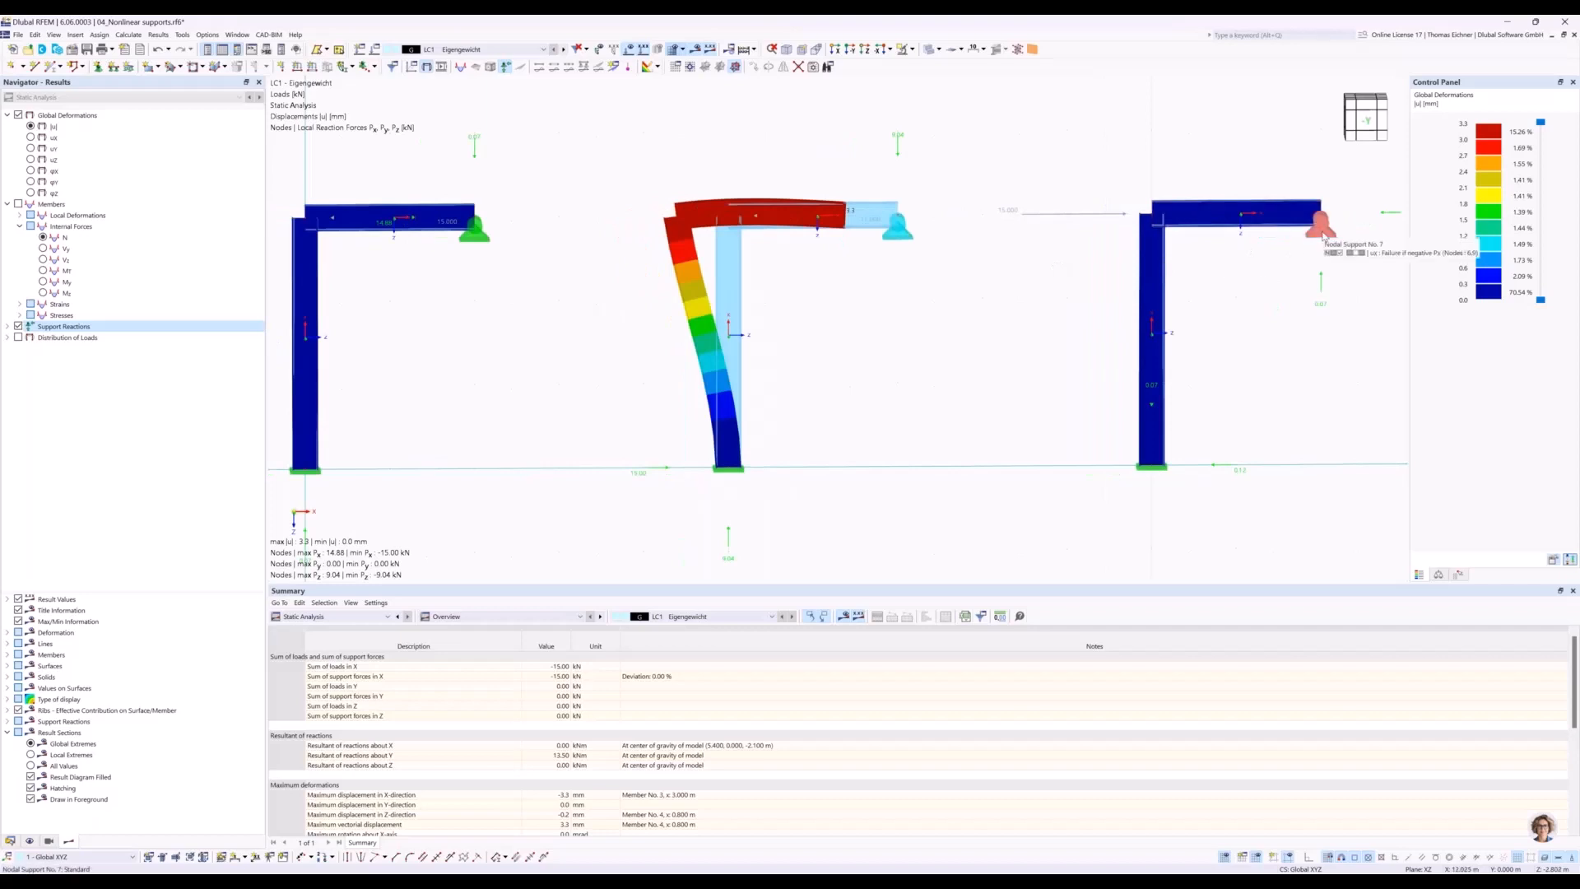
pyautogui.moveTo(1322, 235); pyautogui.dragTo(1234, 241, button='middle')
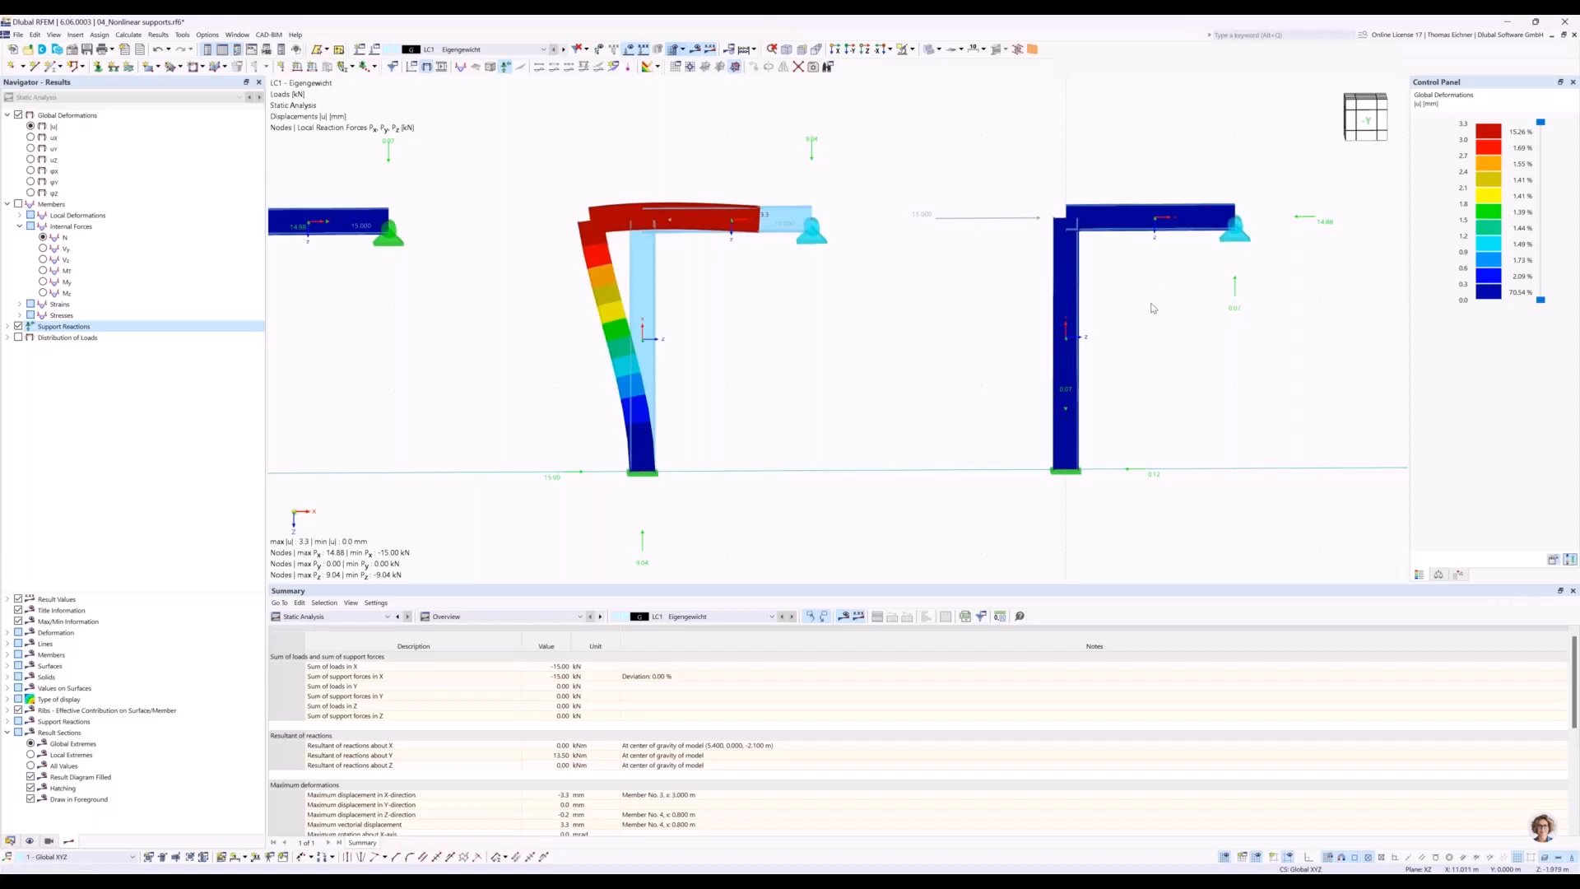
pyautogui.moveTo(774, 309); pyautogui.dragTo(884, 317, button='middle')
pyautogui.scroll(-1, 854, 300)
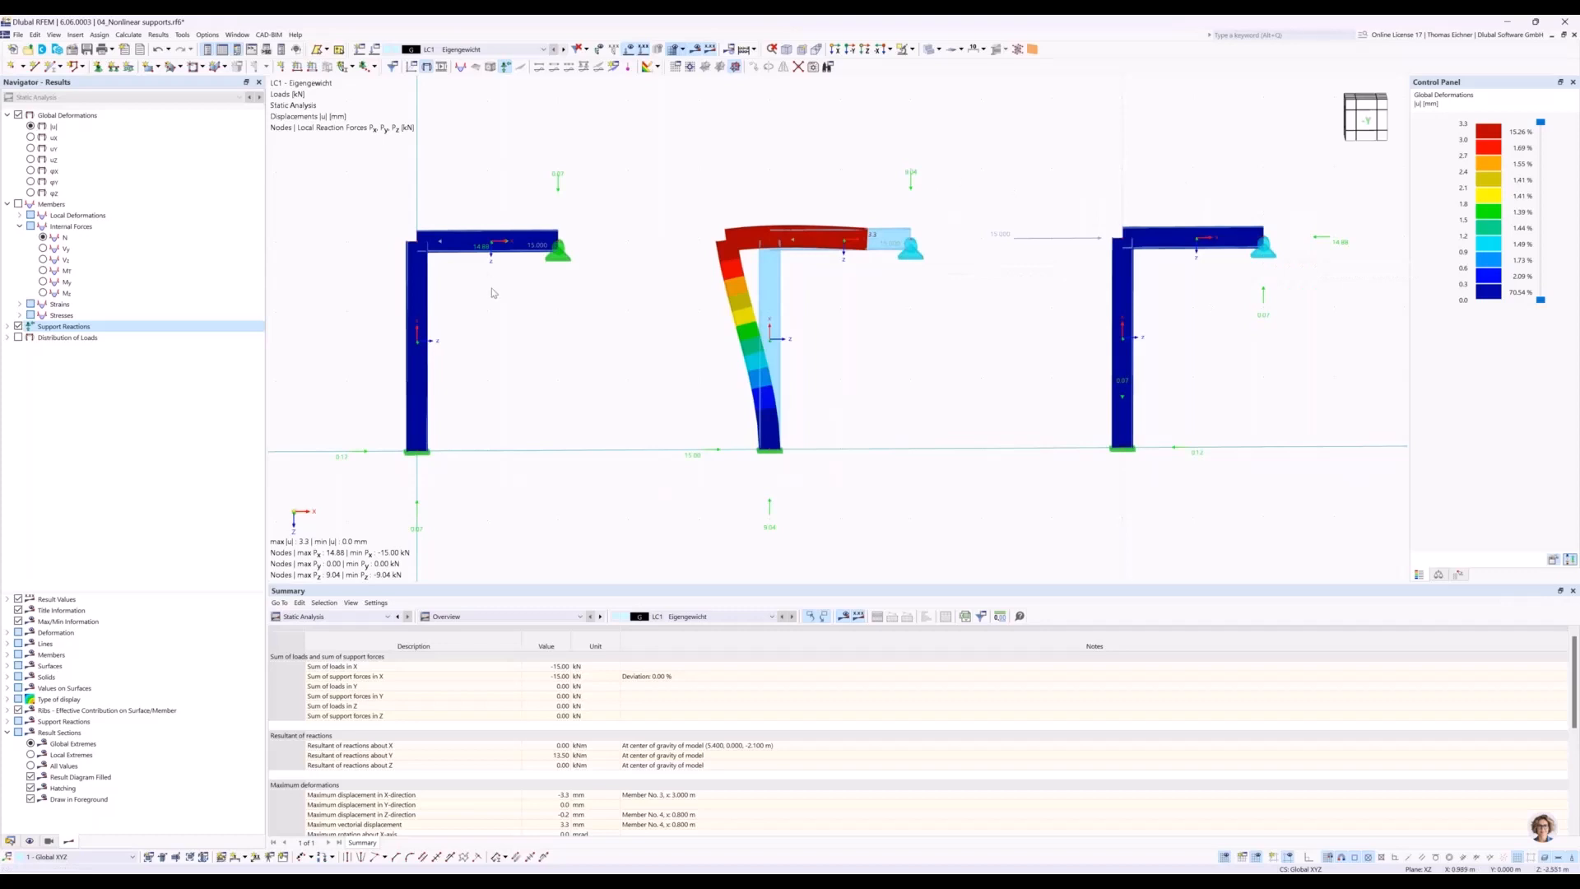
# Switch to the model 05_Ladder with friction support and show its data structure.
pyautogui.click(10, 840)
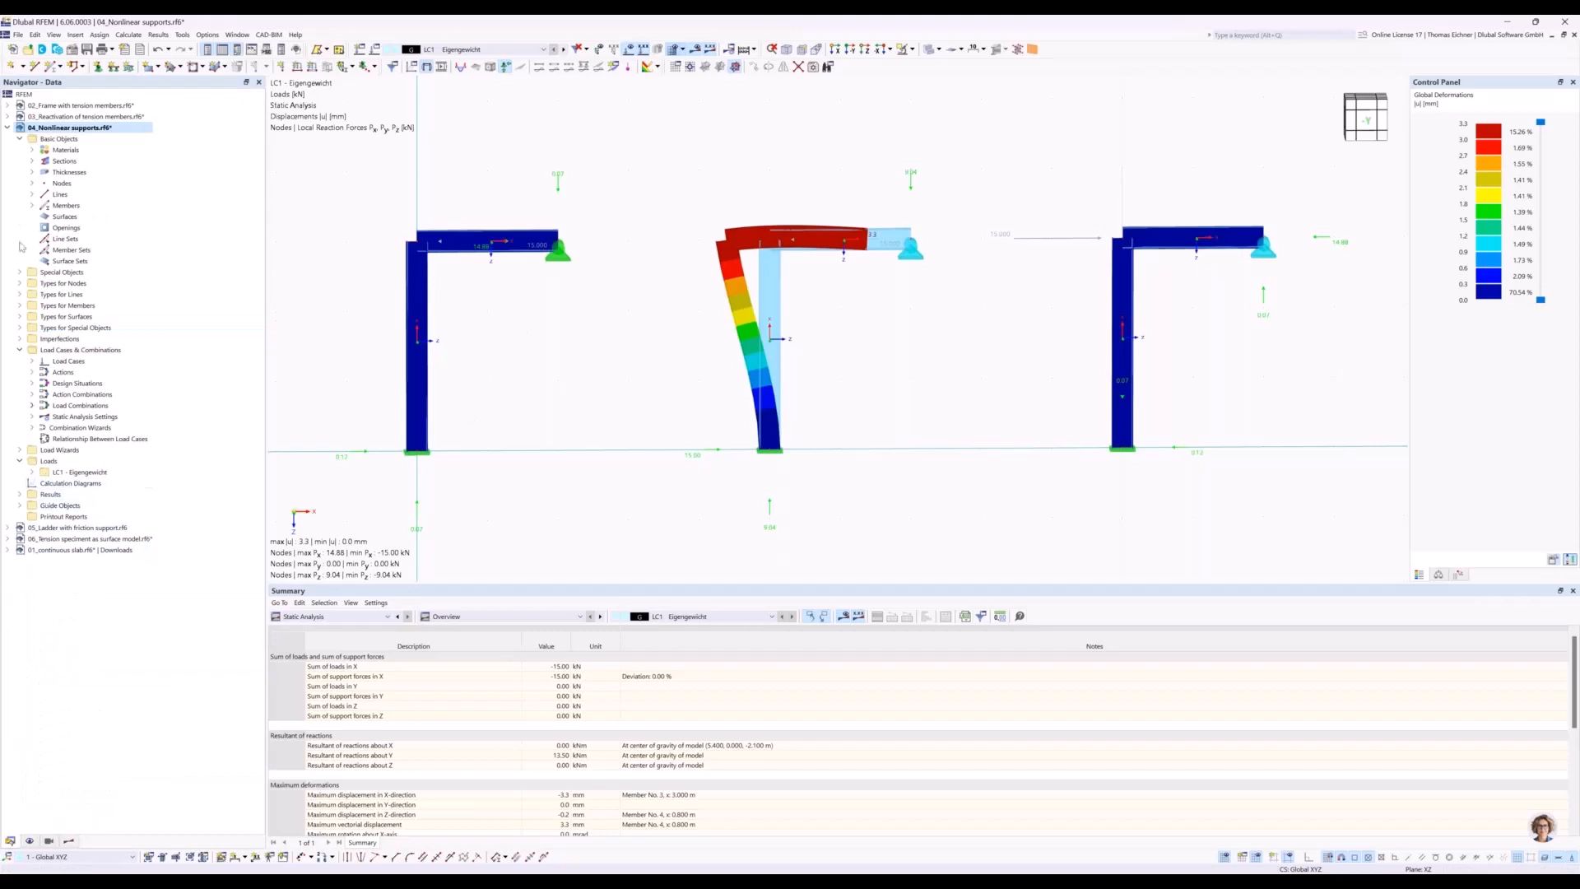
pyautogui.click(8, 128)
pyautogui.click(85, 140)
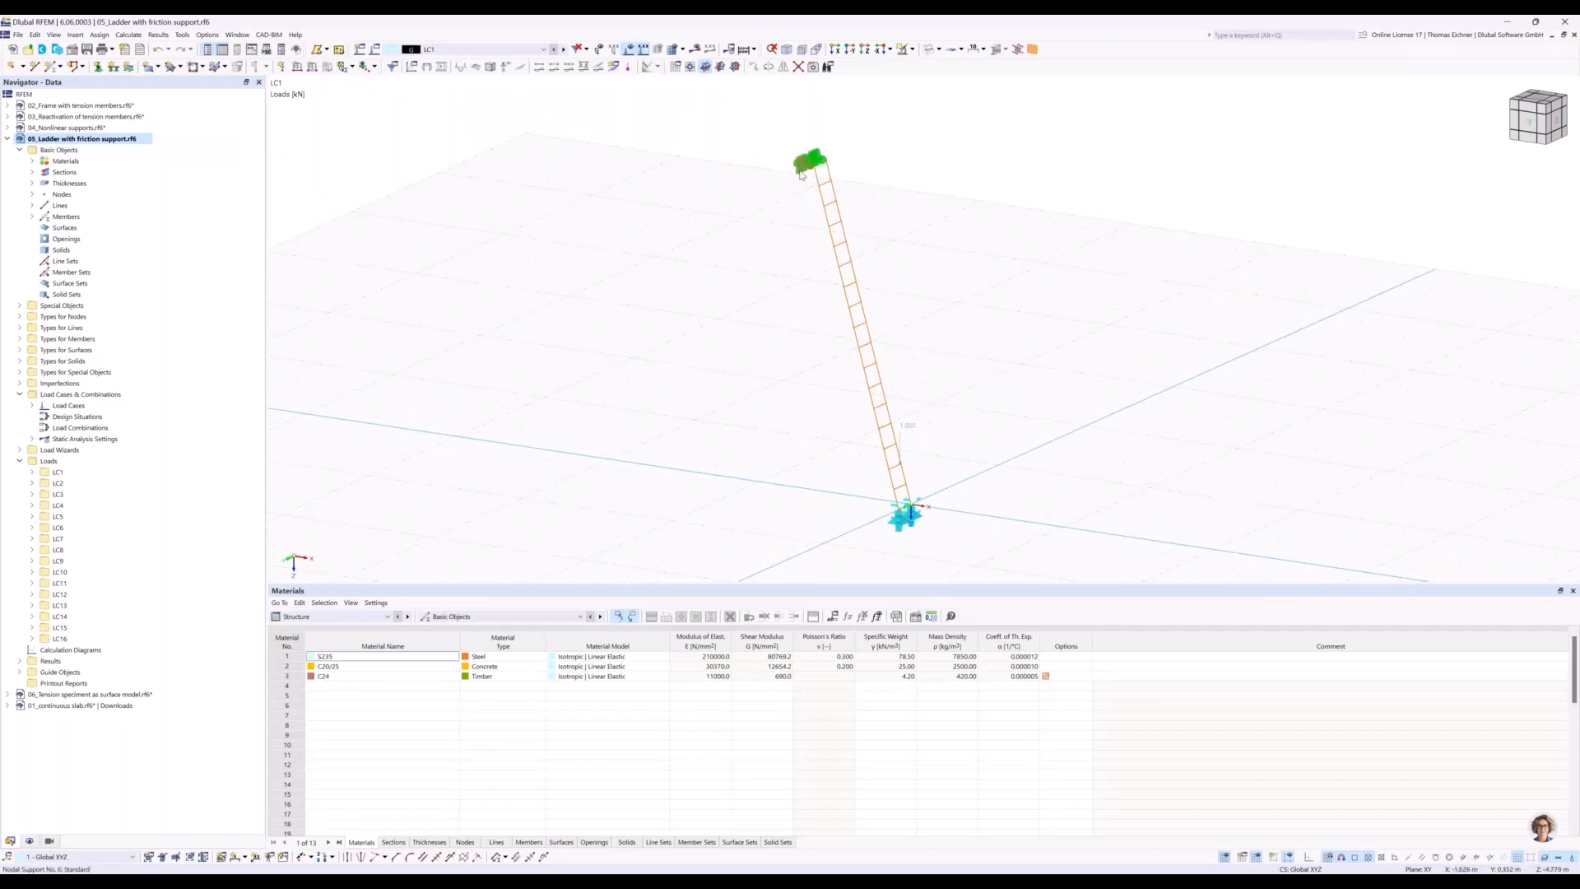
# Check the nodal support assigned to a node at the ladder's upper end and close without changes.
pyautogui.doubleClick(805, 163)
pyautogui.moveTo(751, 394); pyautogui.dragTo(1165, 213)
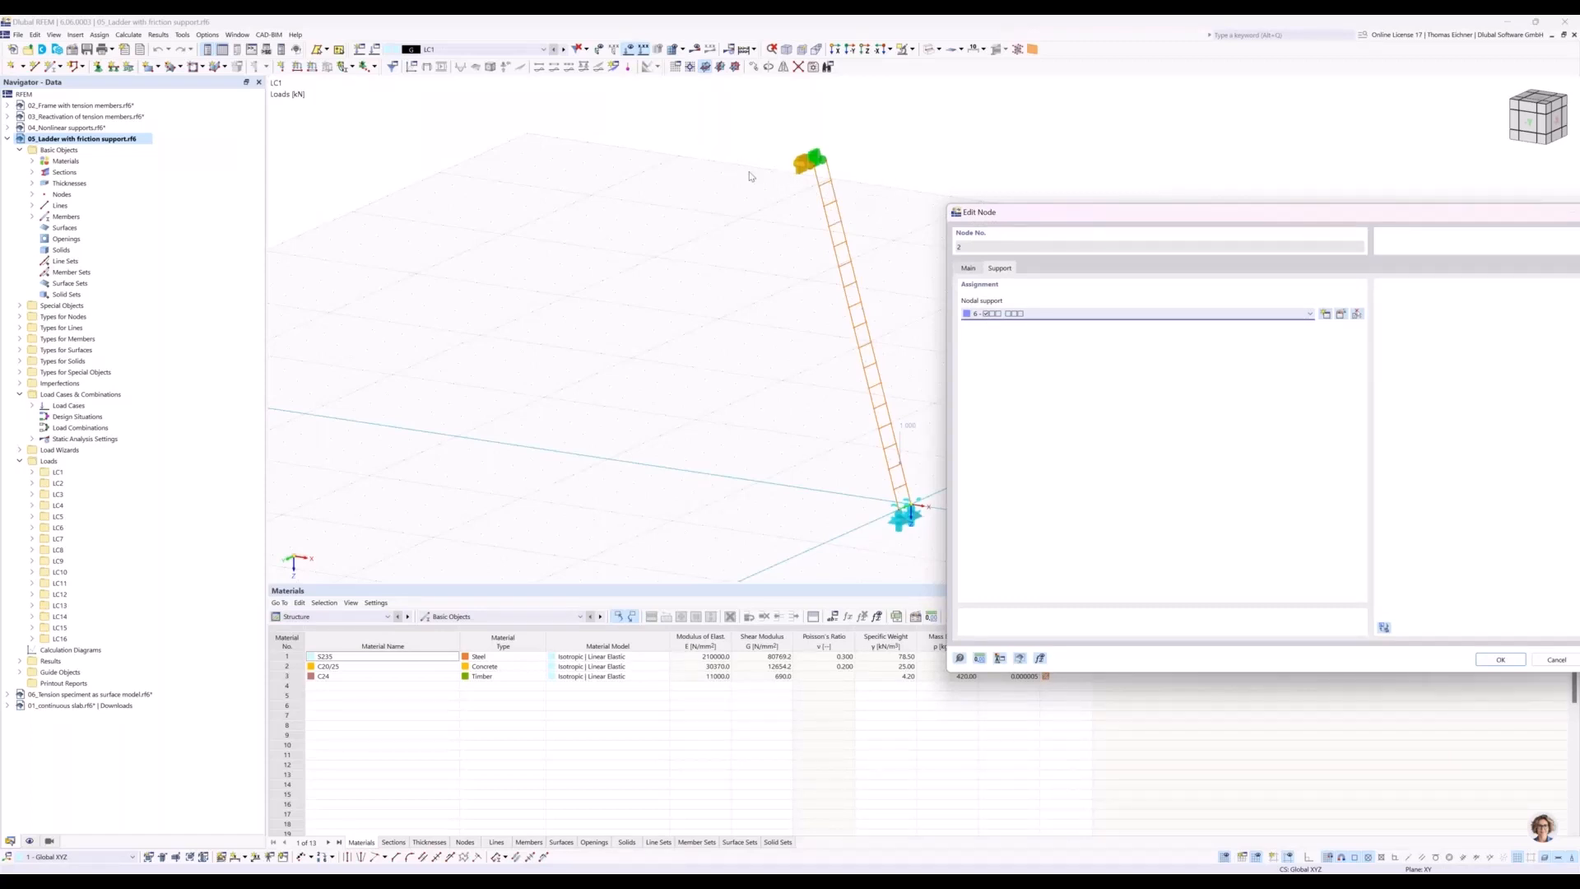
pyautogui.moveTo(1050, 207); pyautogui.dragTo(651, 189)
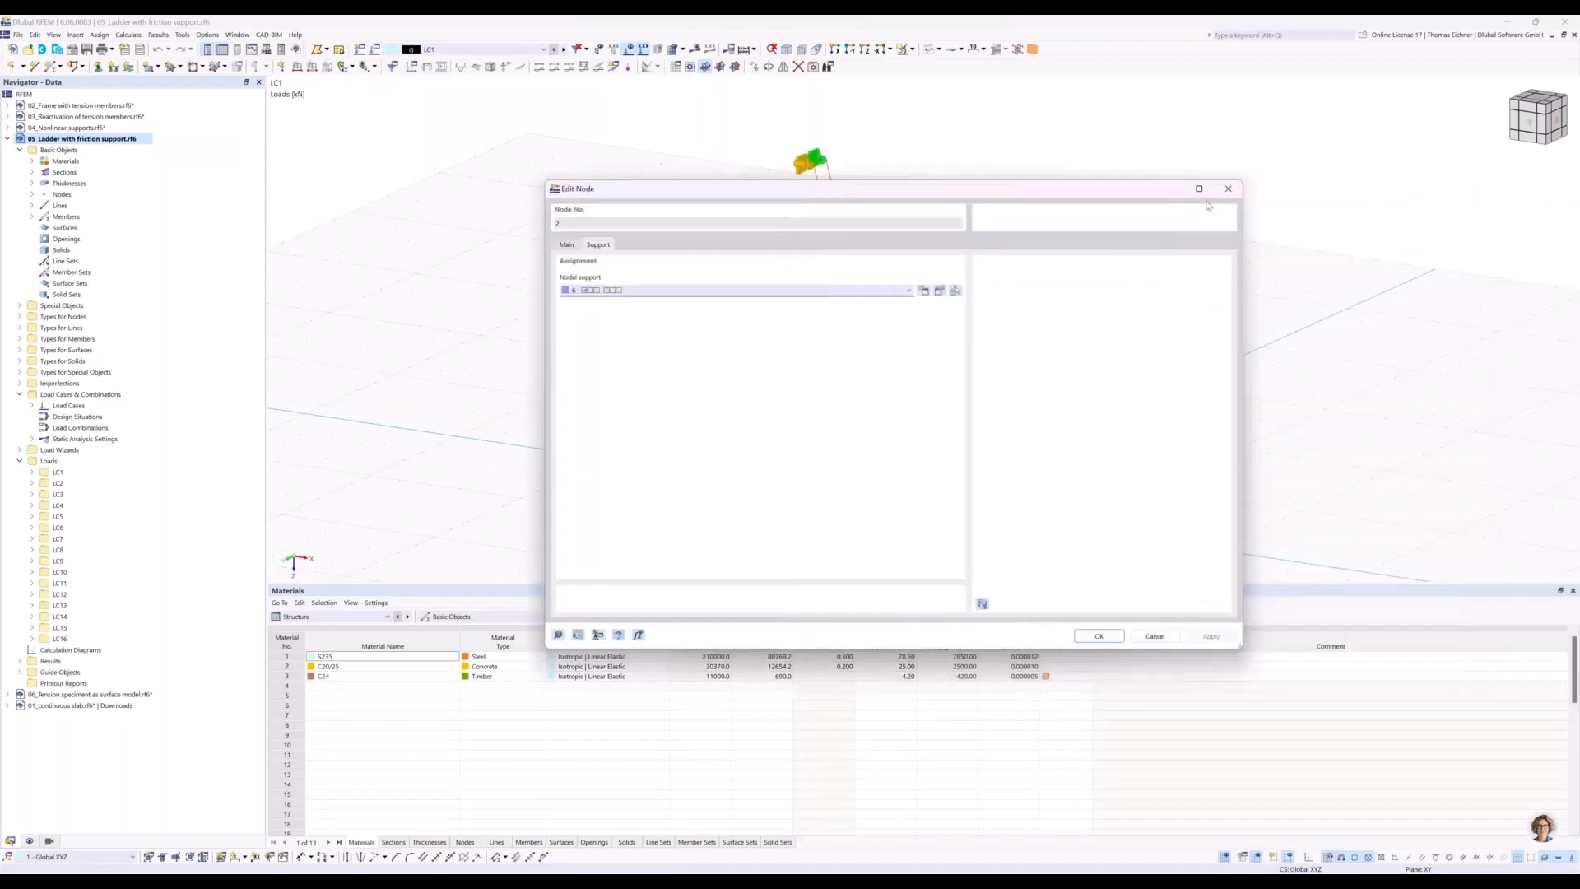
pyautogui.click(1226, 191)
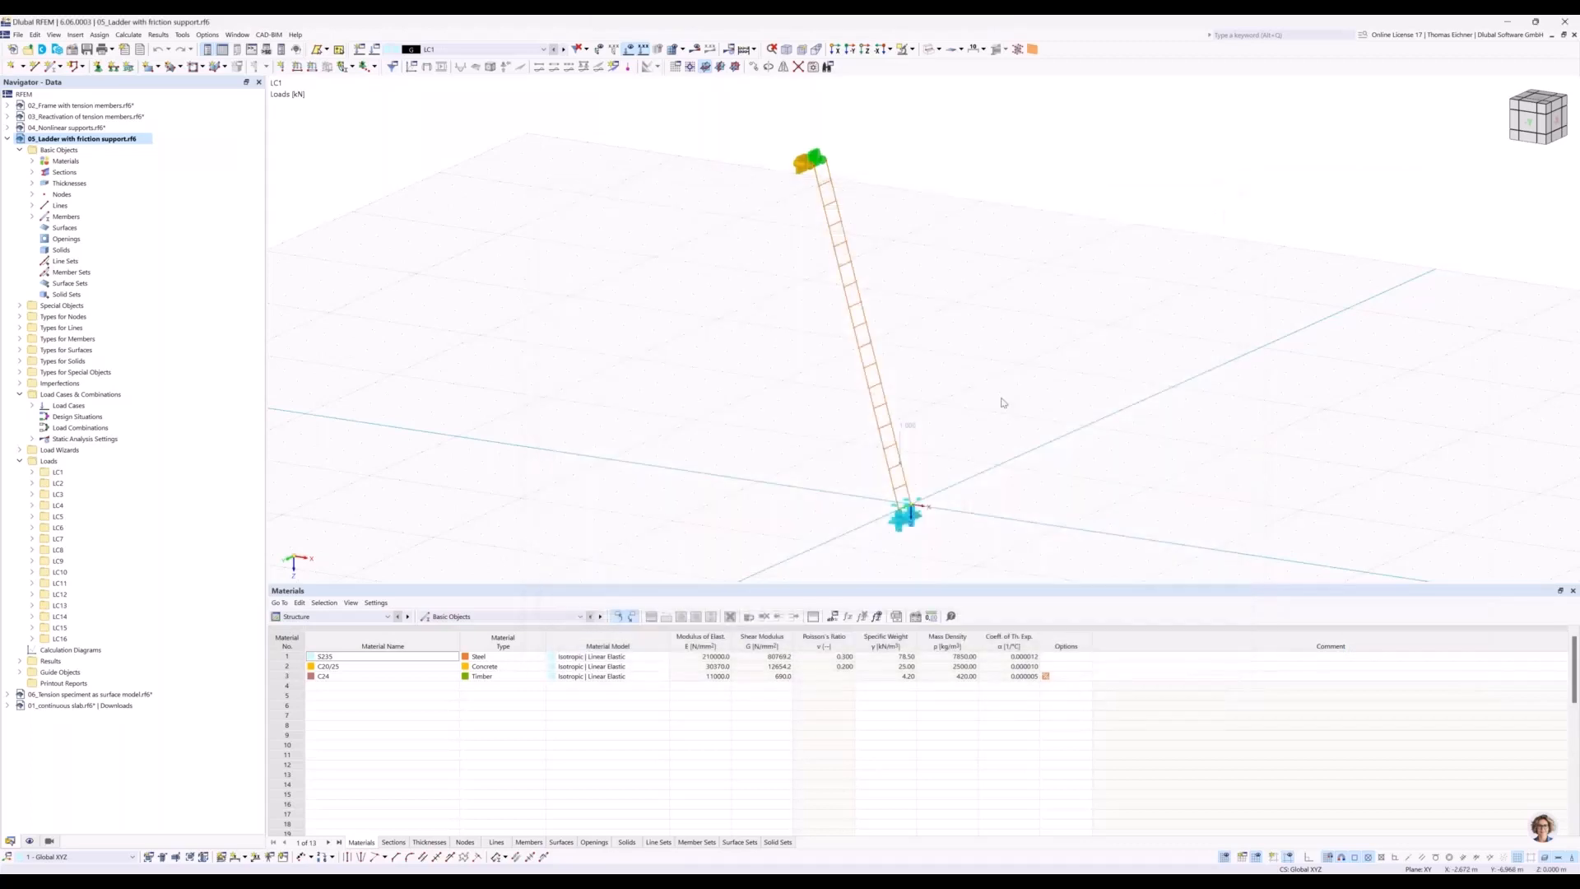
# Open the nodal support at the ladder's foot and examine the friction nonlinearities for translation in X and Y.
pyautogui.moveTo(908, 516); pyautogui.dragTo(904, 411, button='middle')
pyautogui.scroll(4, 905, 409)
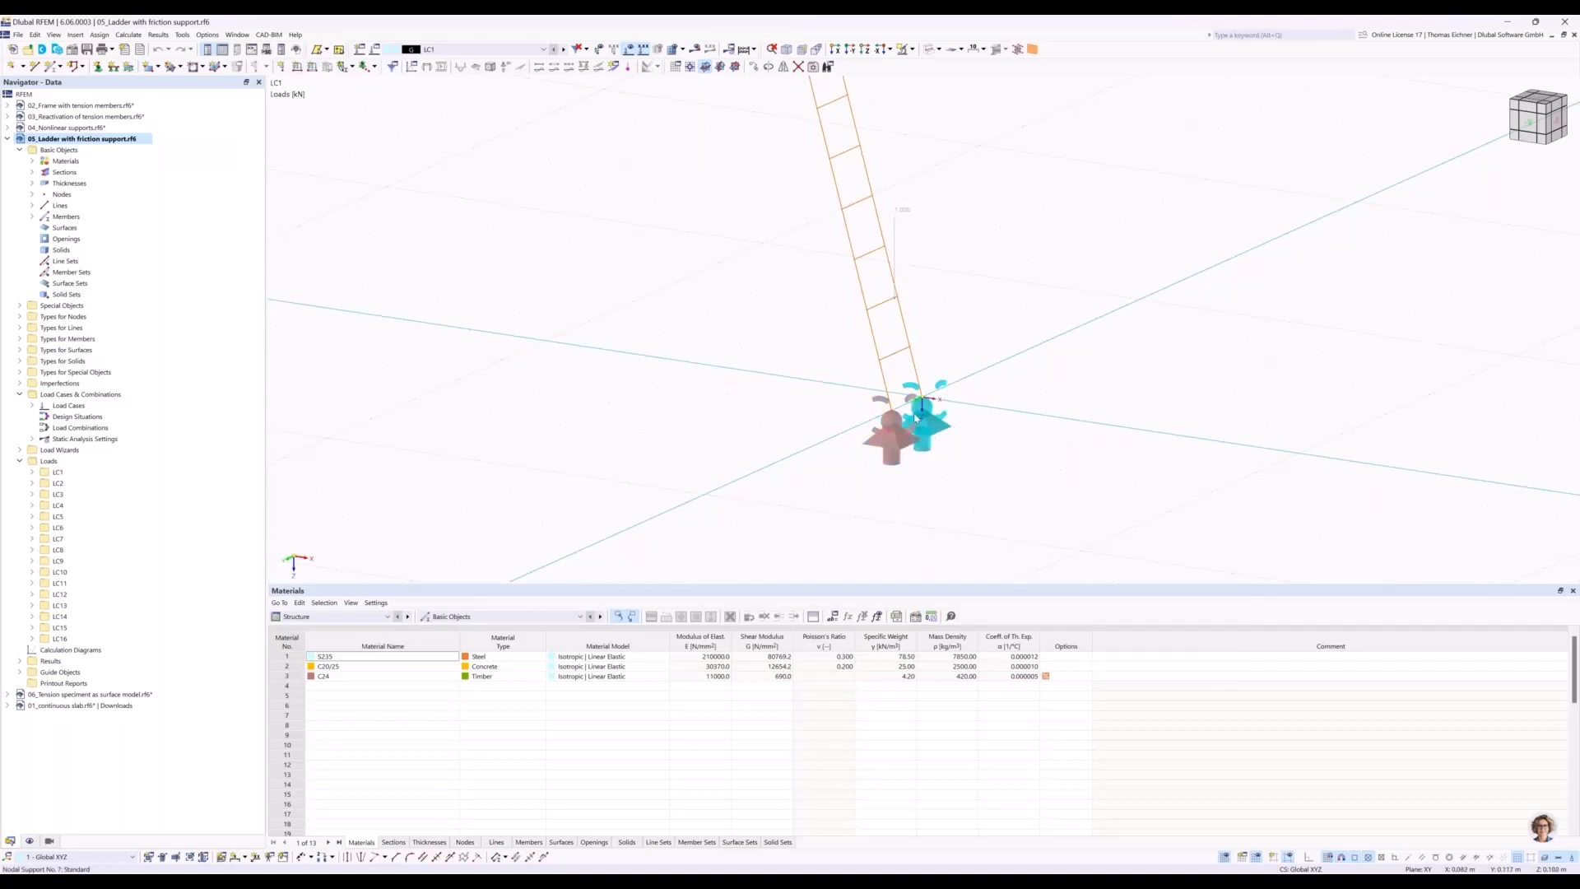
pyautogui.doubleClick(884, 458)
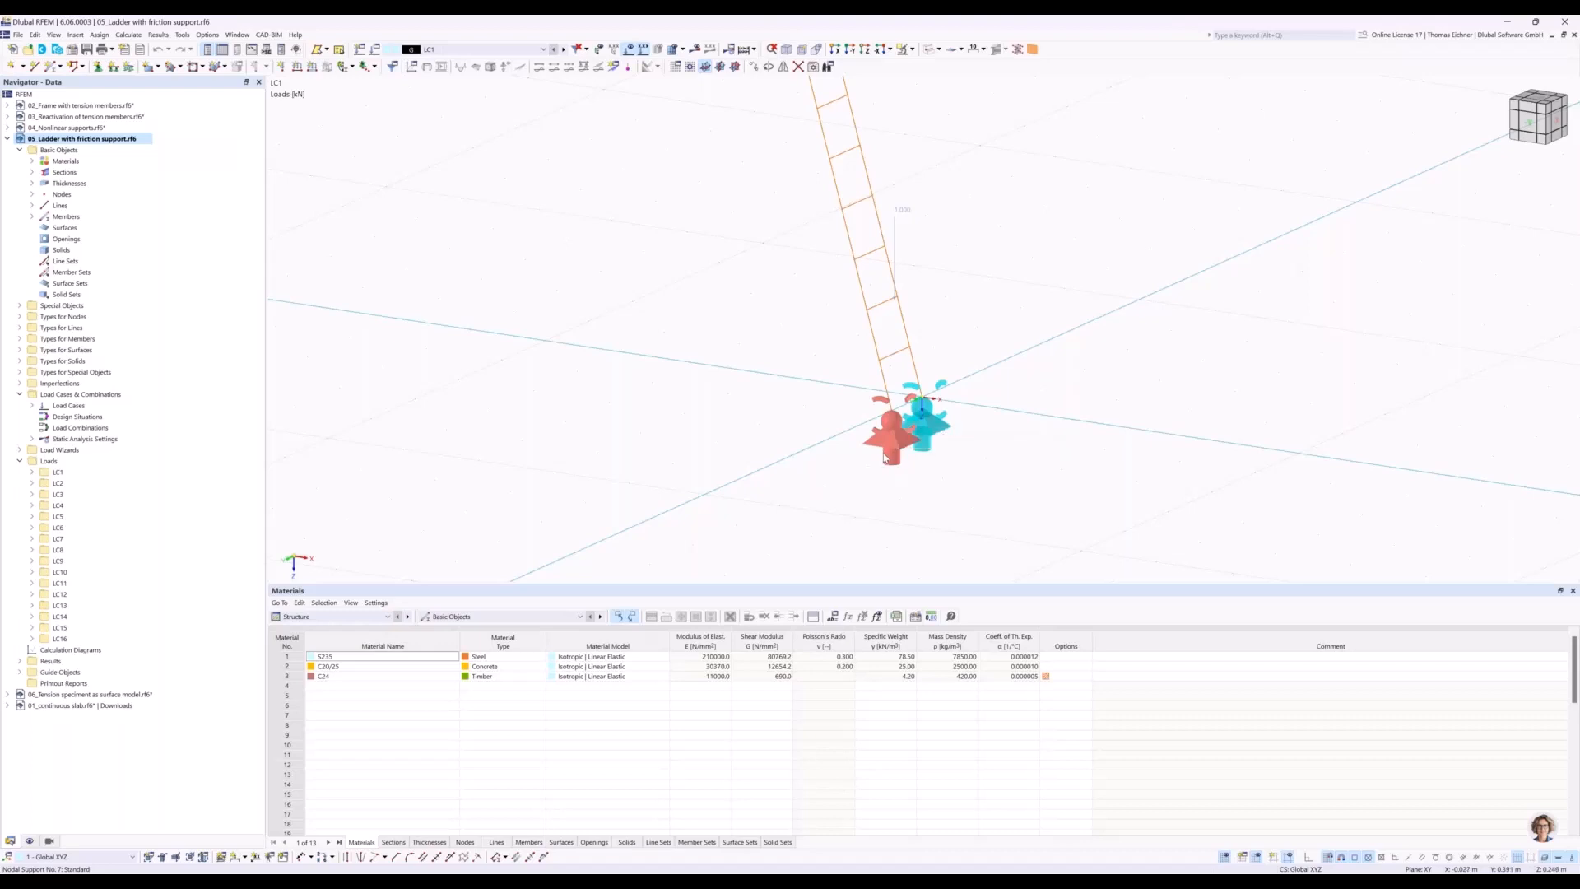
pyautogui.moveTo(881, 189); pyautogui.dragTo(449, 235)
pyautogui.click(505, 341)
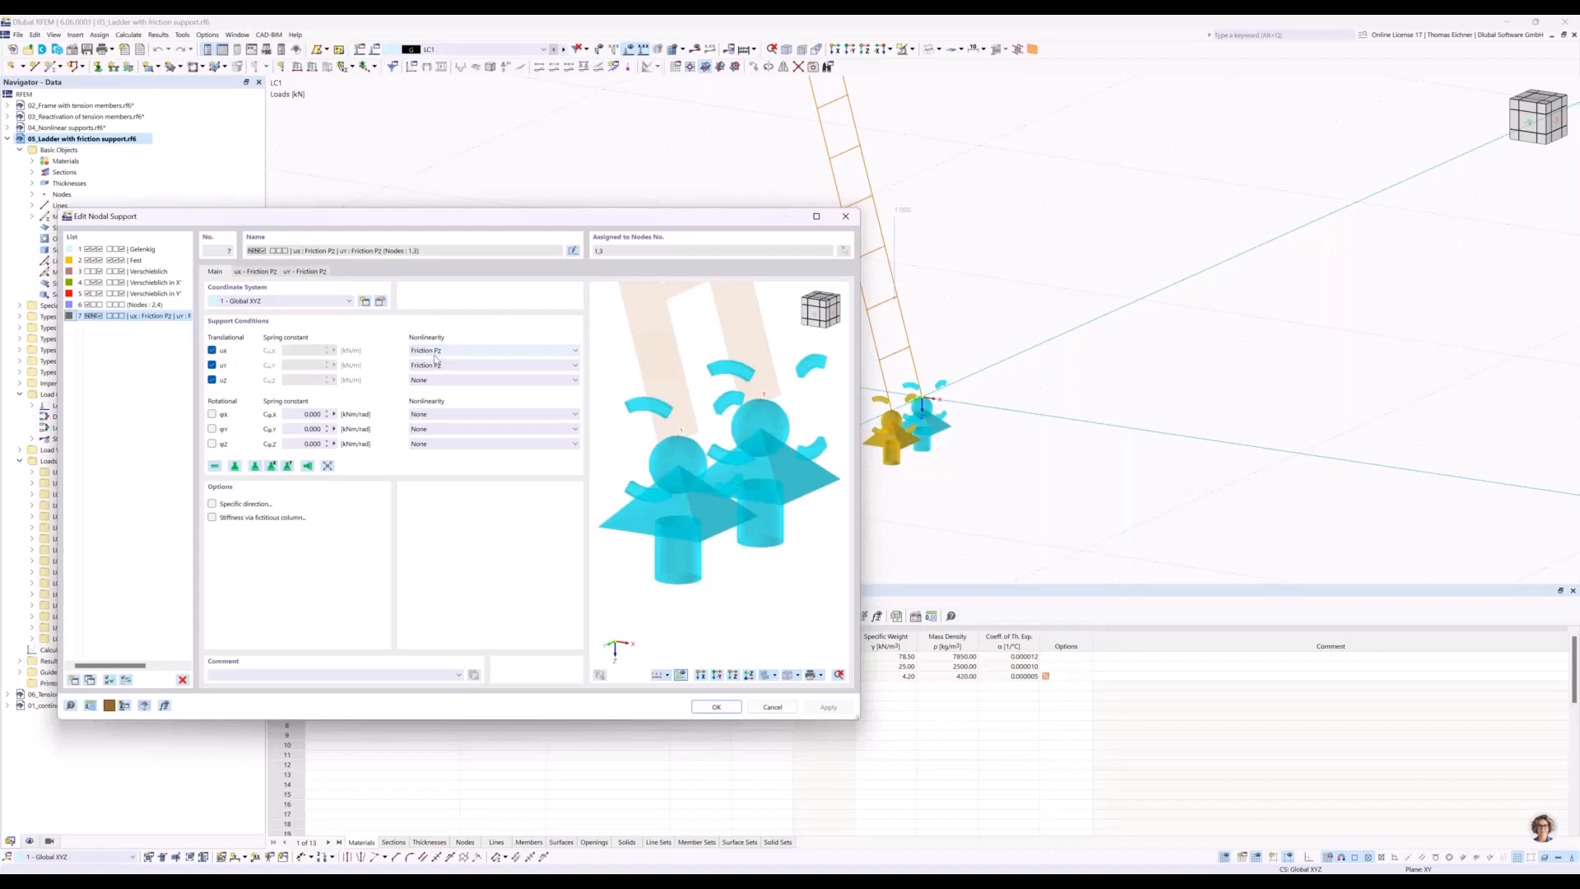
# Review the friction coefficient and diagram for translation in X at the foot support and close without changes.
pyautogui.click(268, 274)
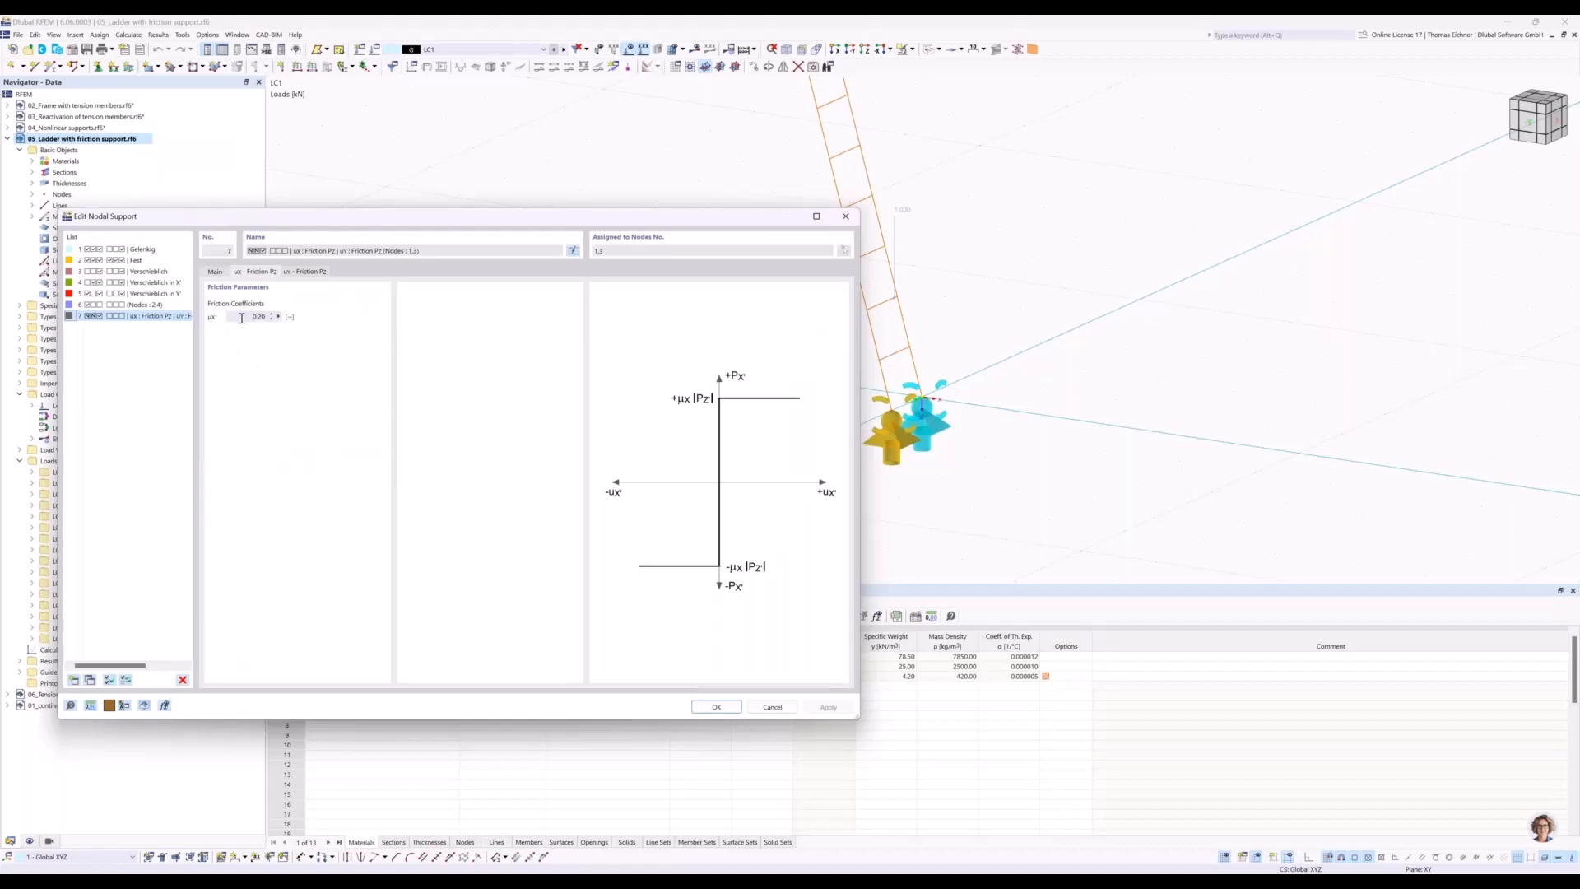
pyautogui.moveTo(596, 211); pyautogui.dragTo(567, 176)
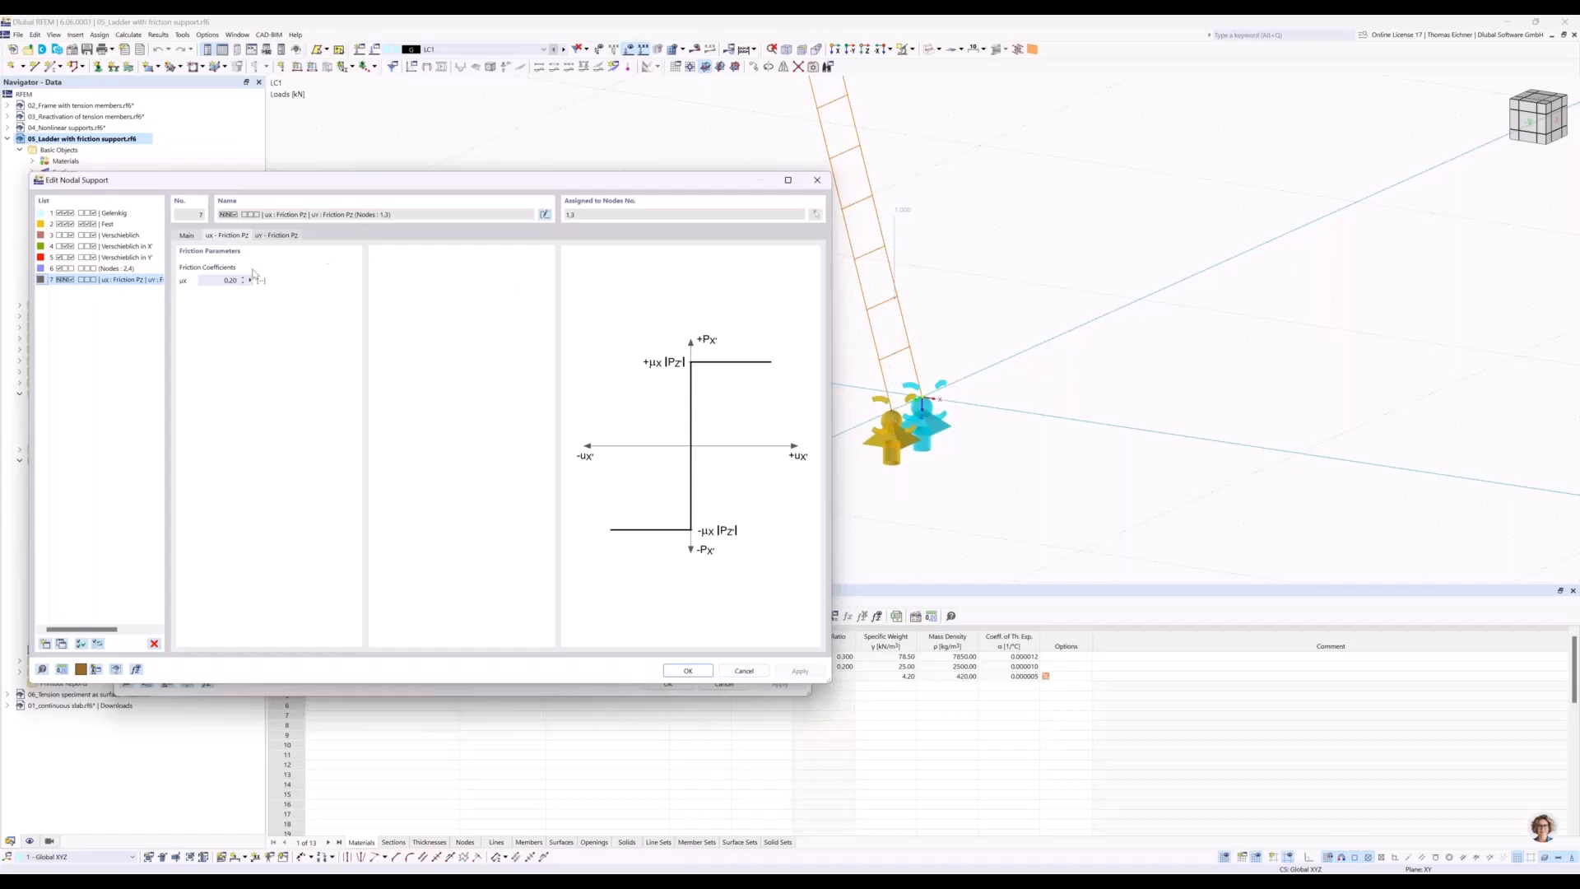
pyautogui.moveTo(221, 281); pyautogui.dragTo(240, 284)
pyautogui.click(219, 282)
pyautogui.moveTo(724, 181); pyautogui.dragTo(678, 185)
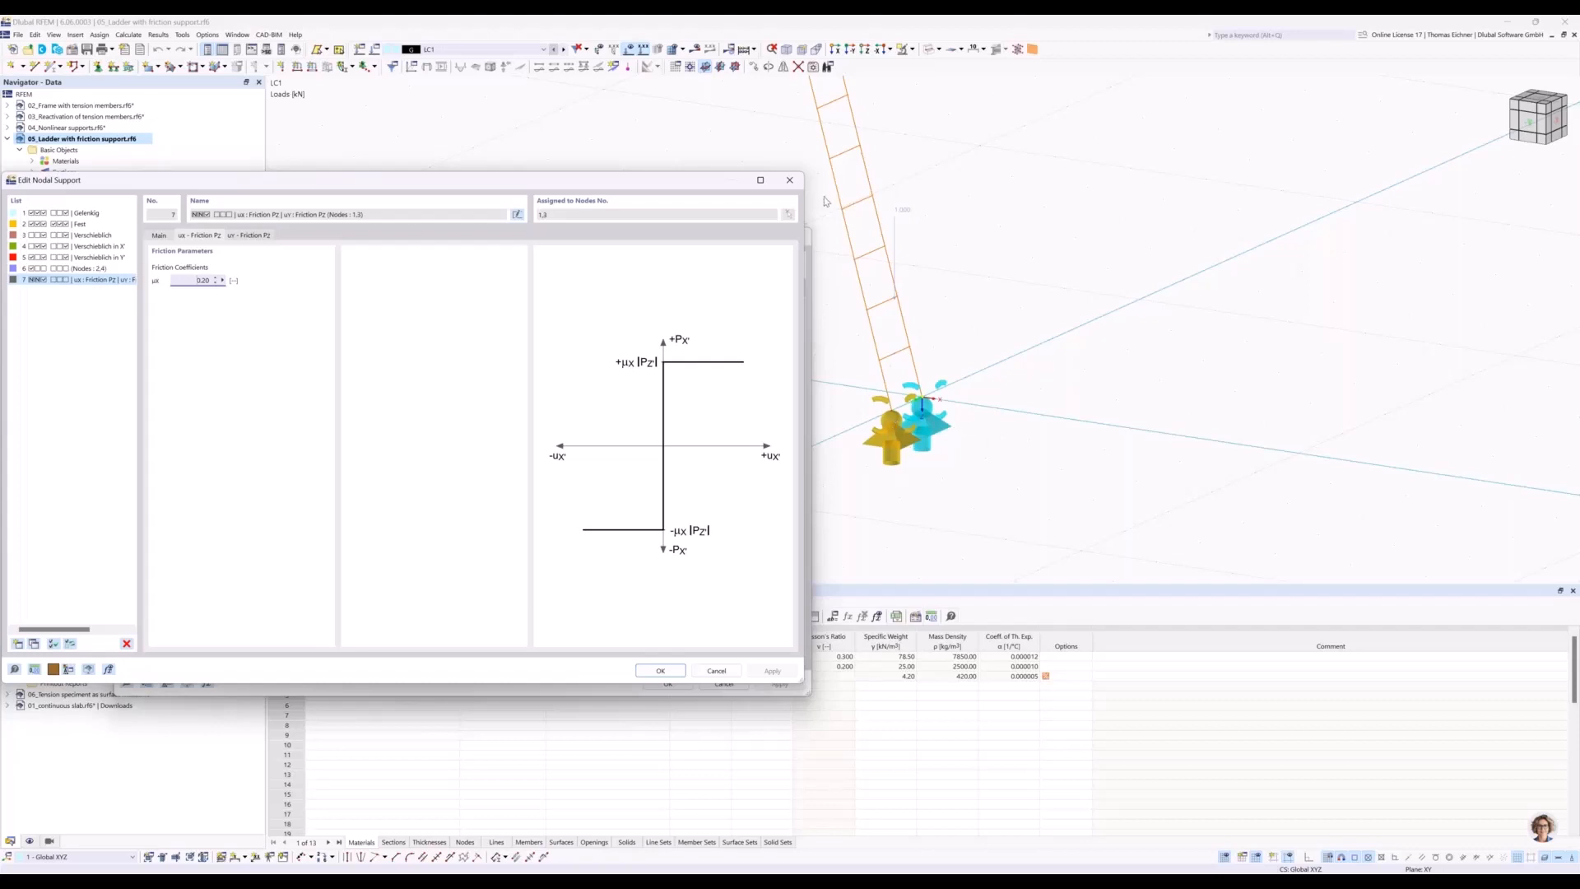
pyautogui.click(790, 179)
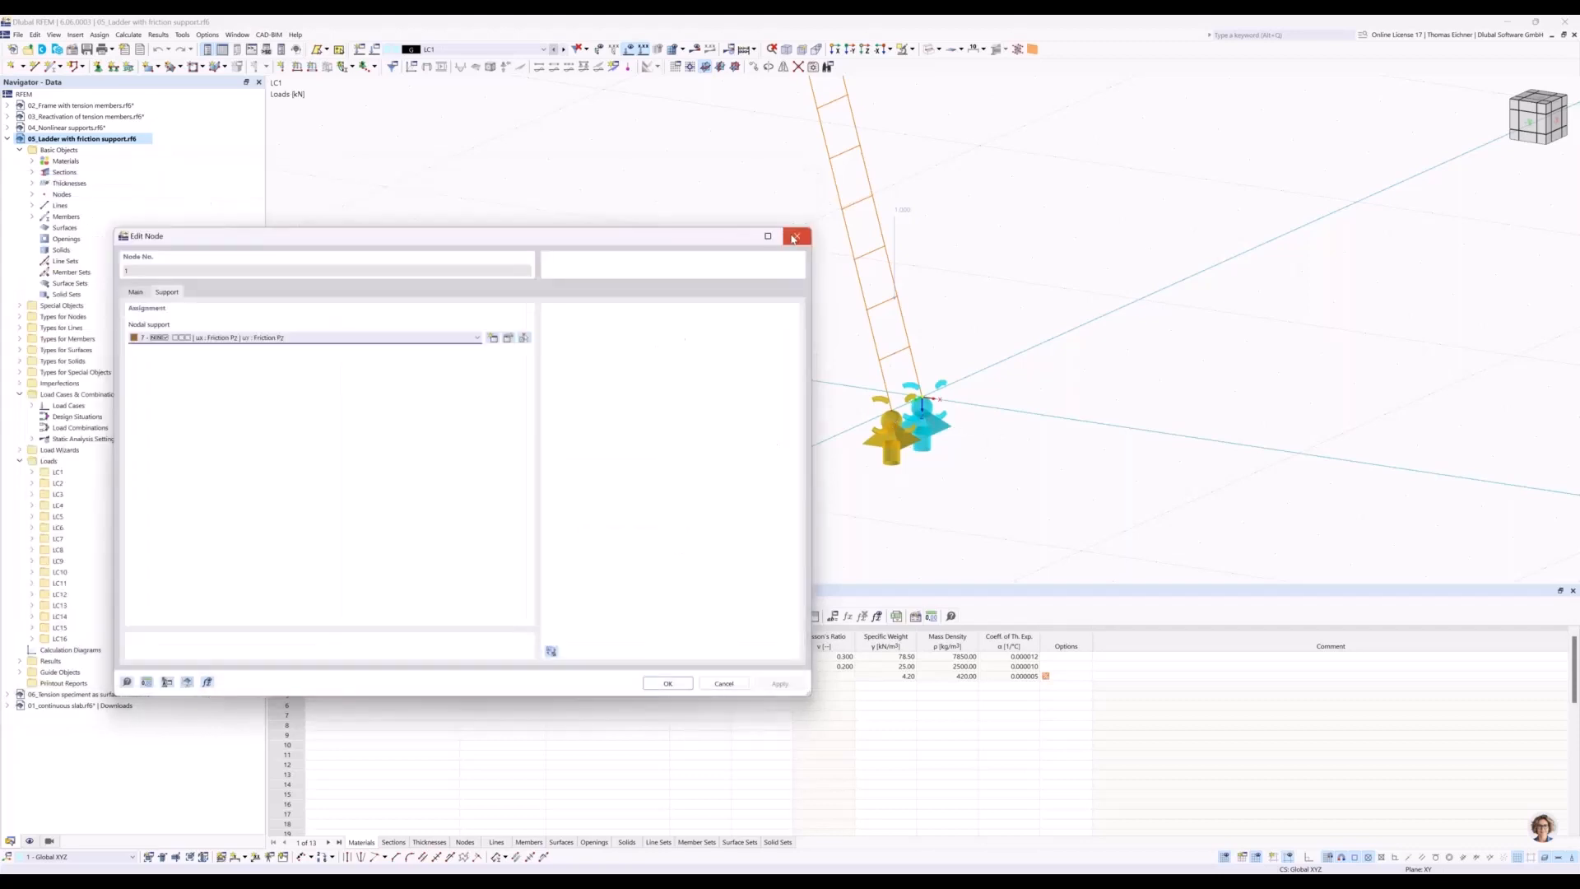
pyautogui.click(793, 238)
# Run the animation through the load cases starting from LC1 to follow the load moving up the ladder.
pyautogui.moveTo(752, 242); pyautogui.dragTo(741, 354, button='middle')
pyautogui.scroll(-1, 737, 342)
pyautogui.moveTo(729, 247); pyautogui.dragTo(783, 368, button='middle')
pyautogui.scroll(-3, 730, 270)
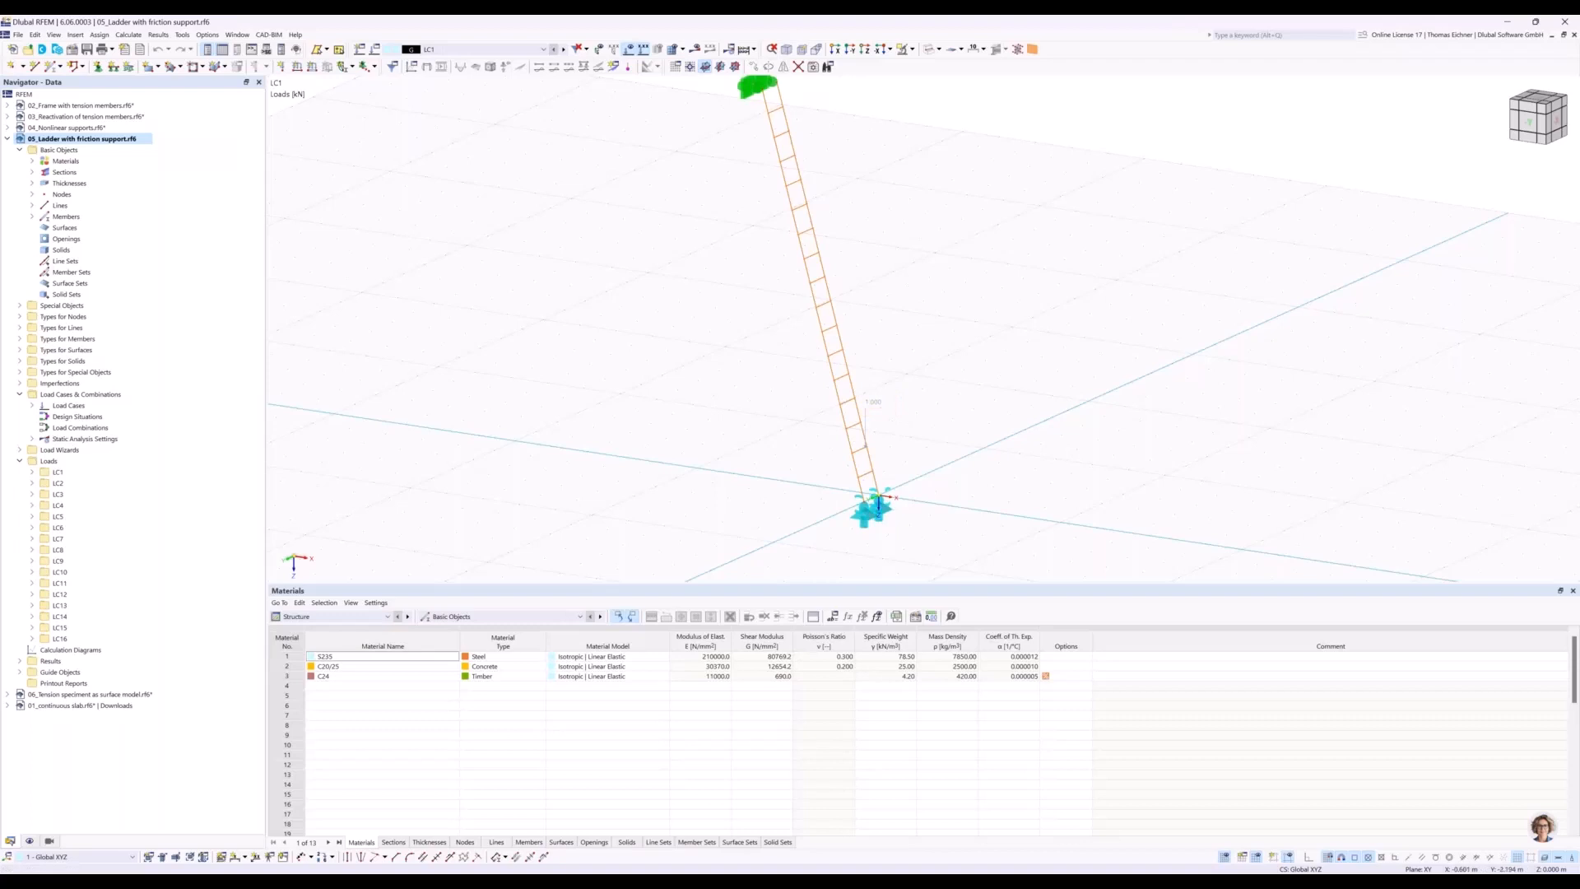
pyautogui.moveTo(917, 420); pyautogui.dragTo(907, 393, button='middle')
pyautogui.scroll(1, 849, 422)
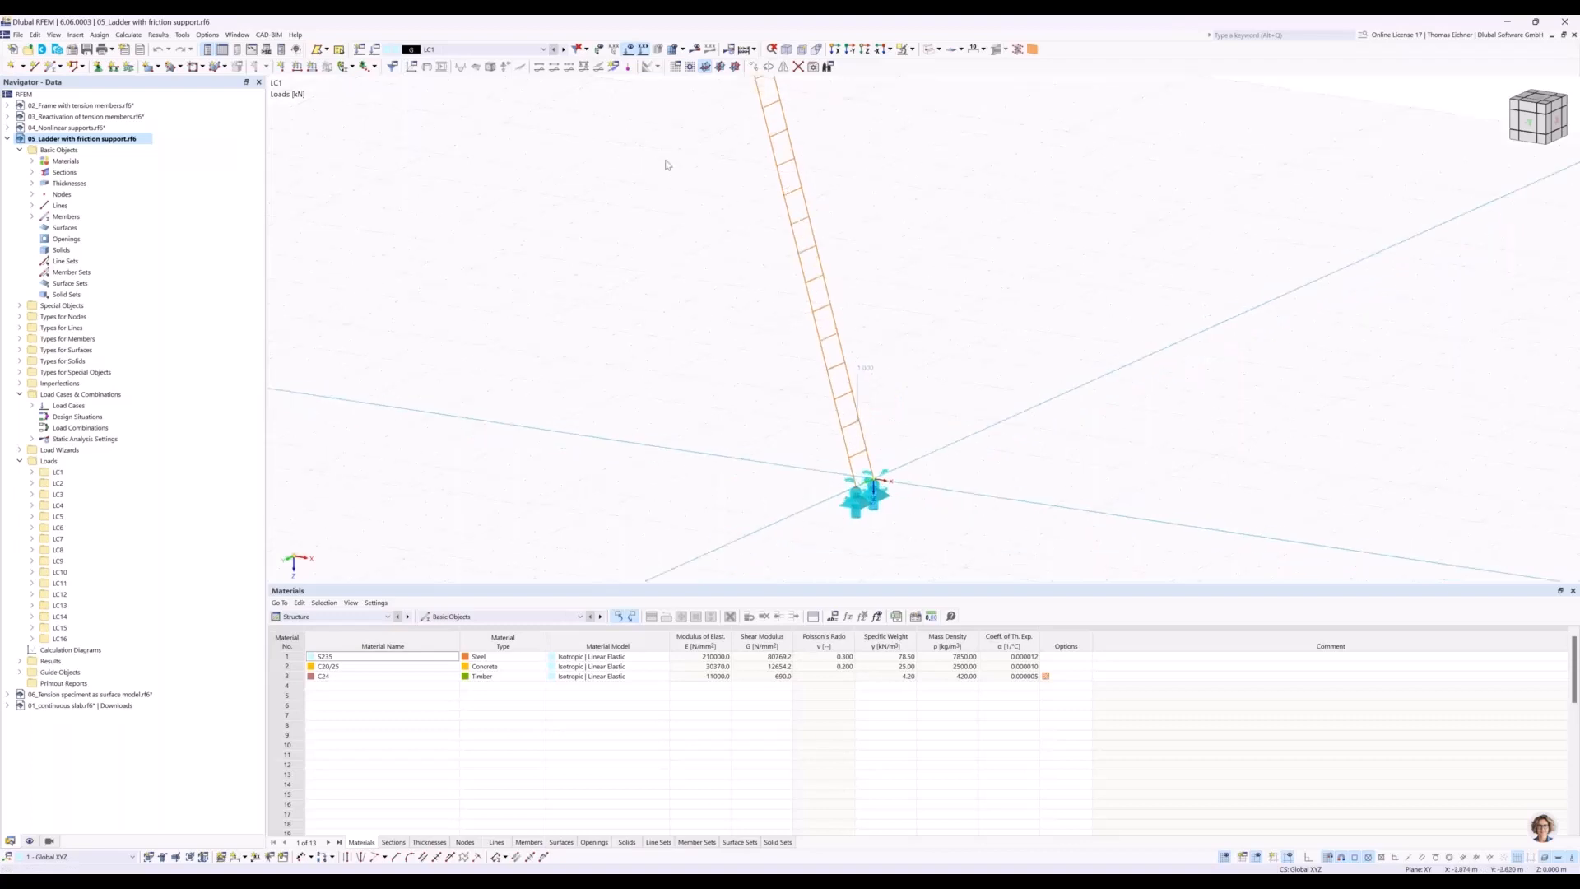
pyautogui.click(530, 51)
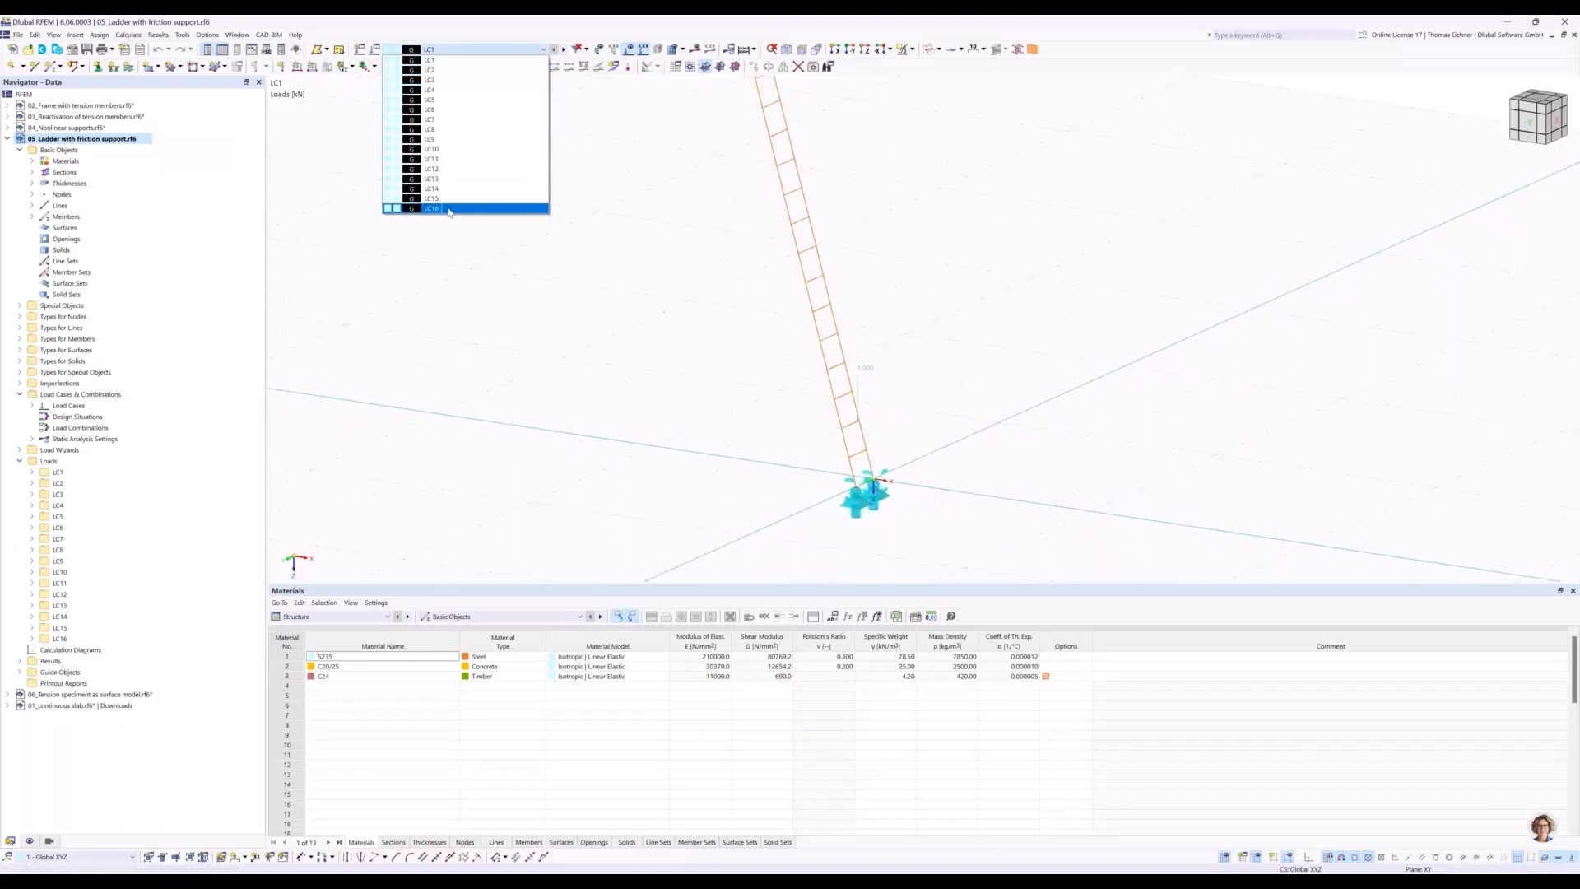
pyautogui.click(483, 59)
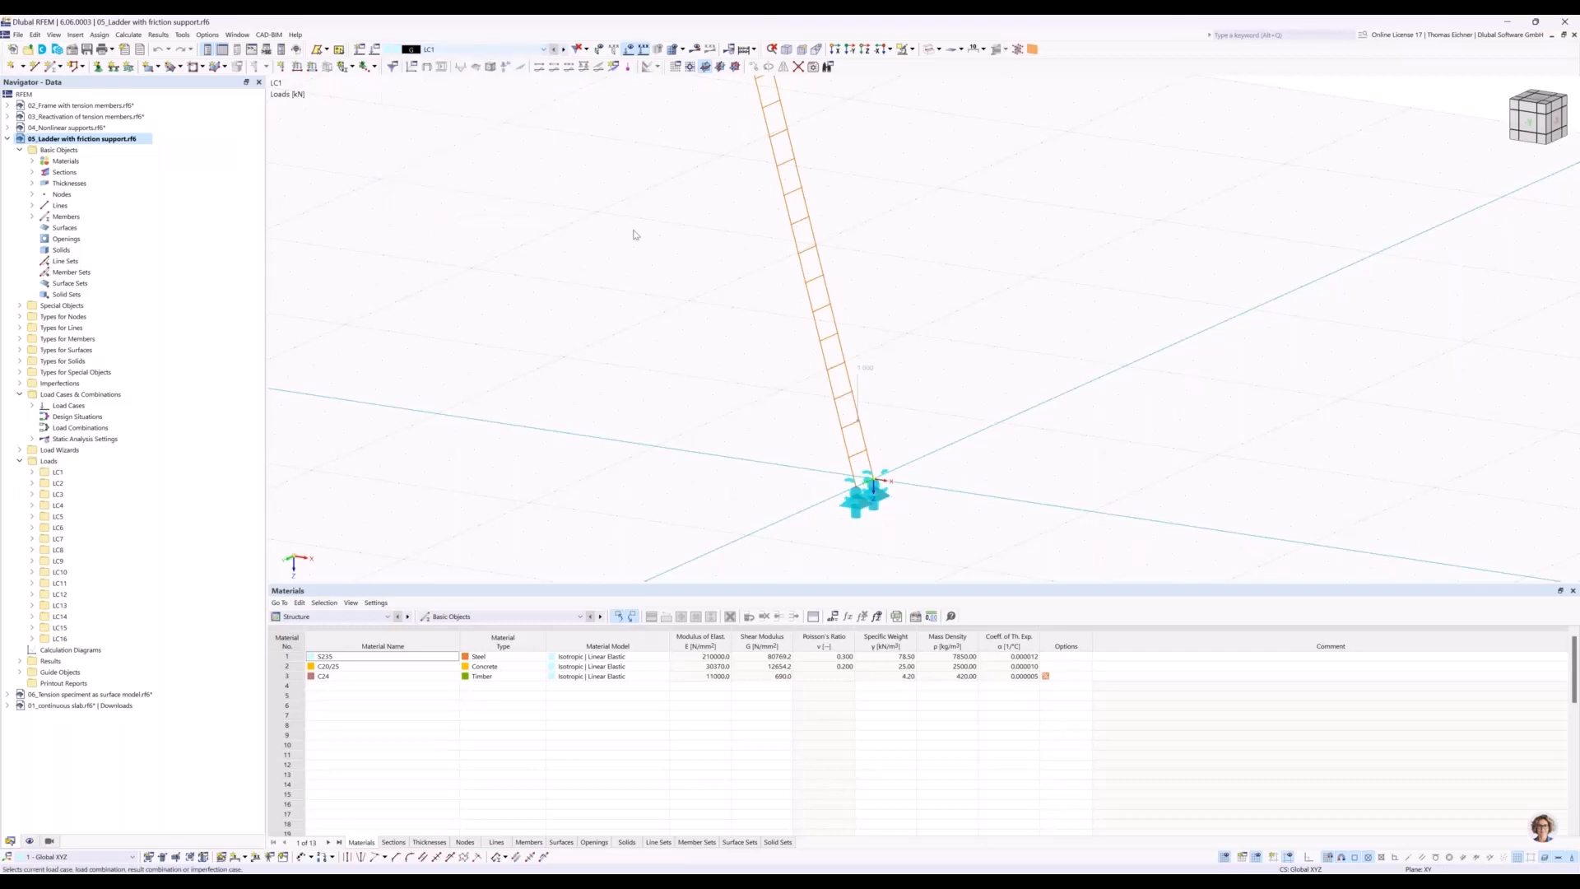
pyautogui.moveTo(633, 230); pyautogui.dragTo(632, 248, button='middle')
pyautogui.rightClick(443, 47)
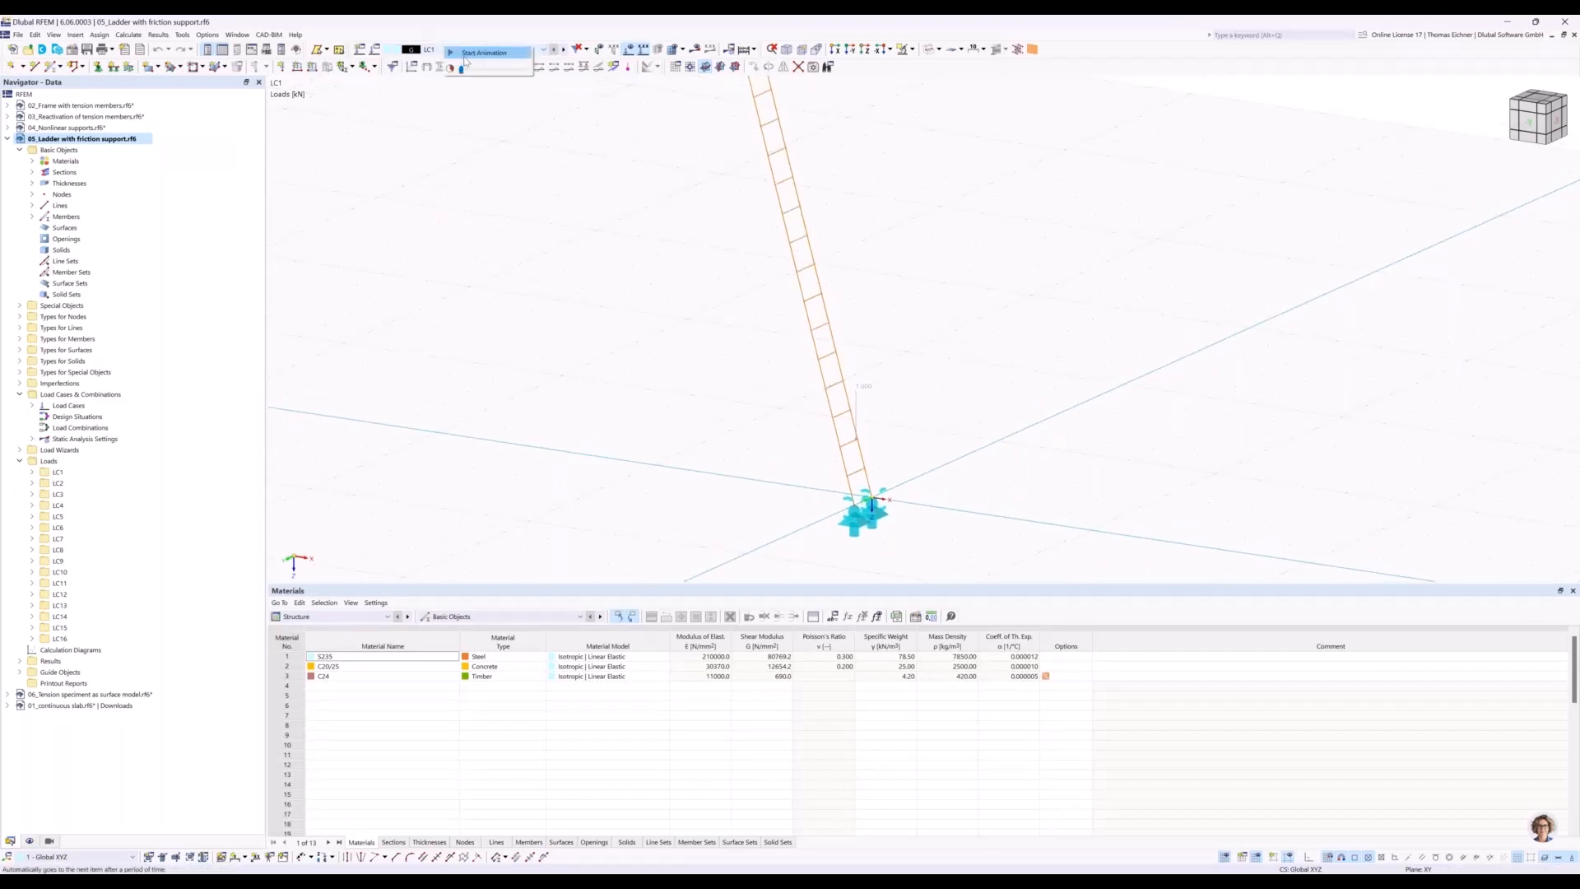
pyautogui.click(466, 57)
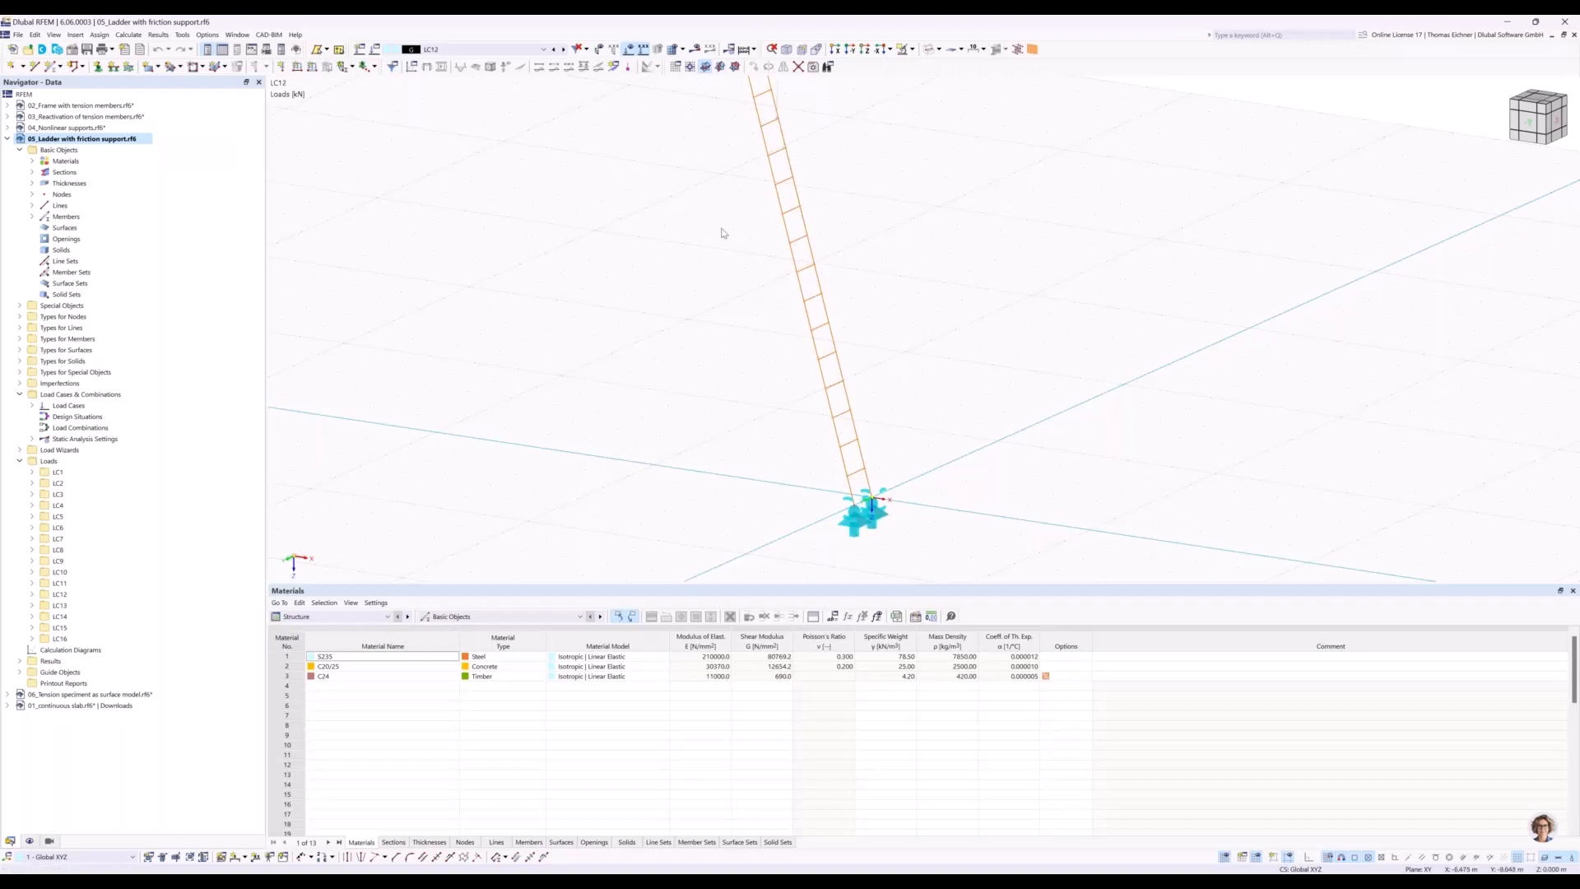
pyautogui.moveTo(682, 325); pyautogui.dragTo(667, 390, button='middle')
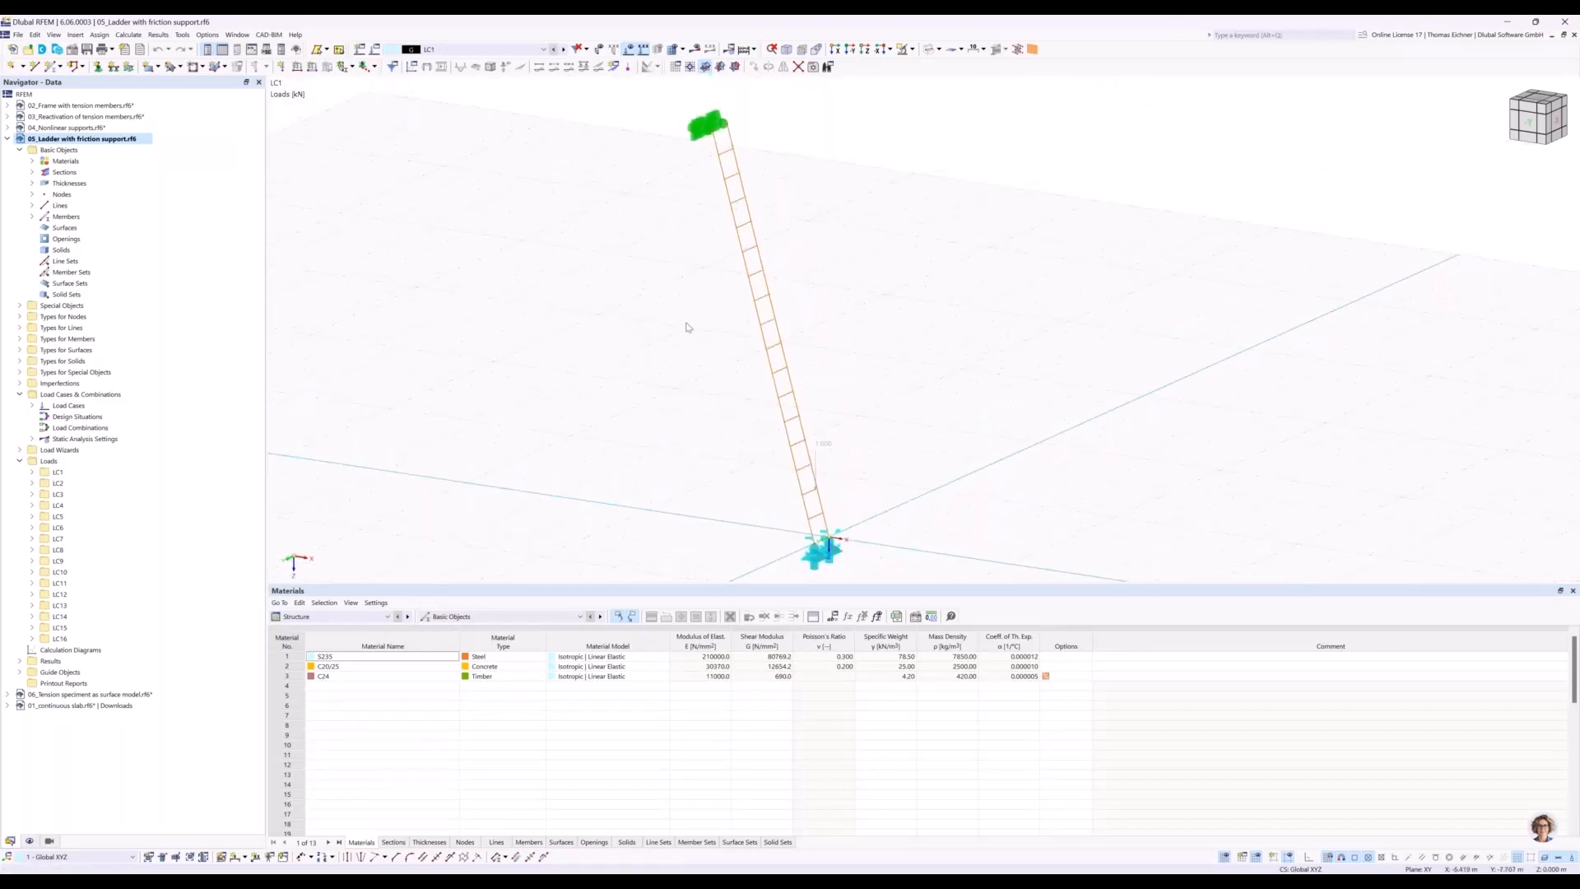
# Calculate all load cases of the ladder model and review the iteration warning for load case 12.
pyautogui.click(764, 67)
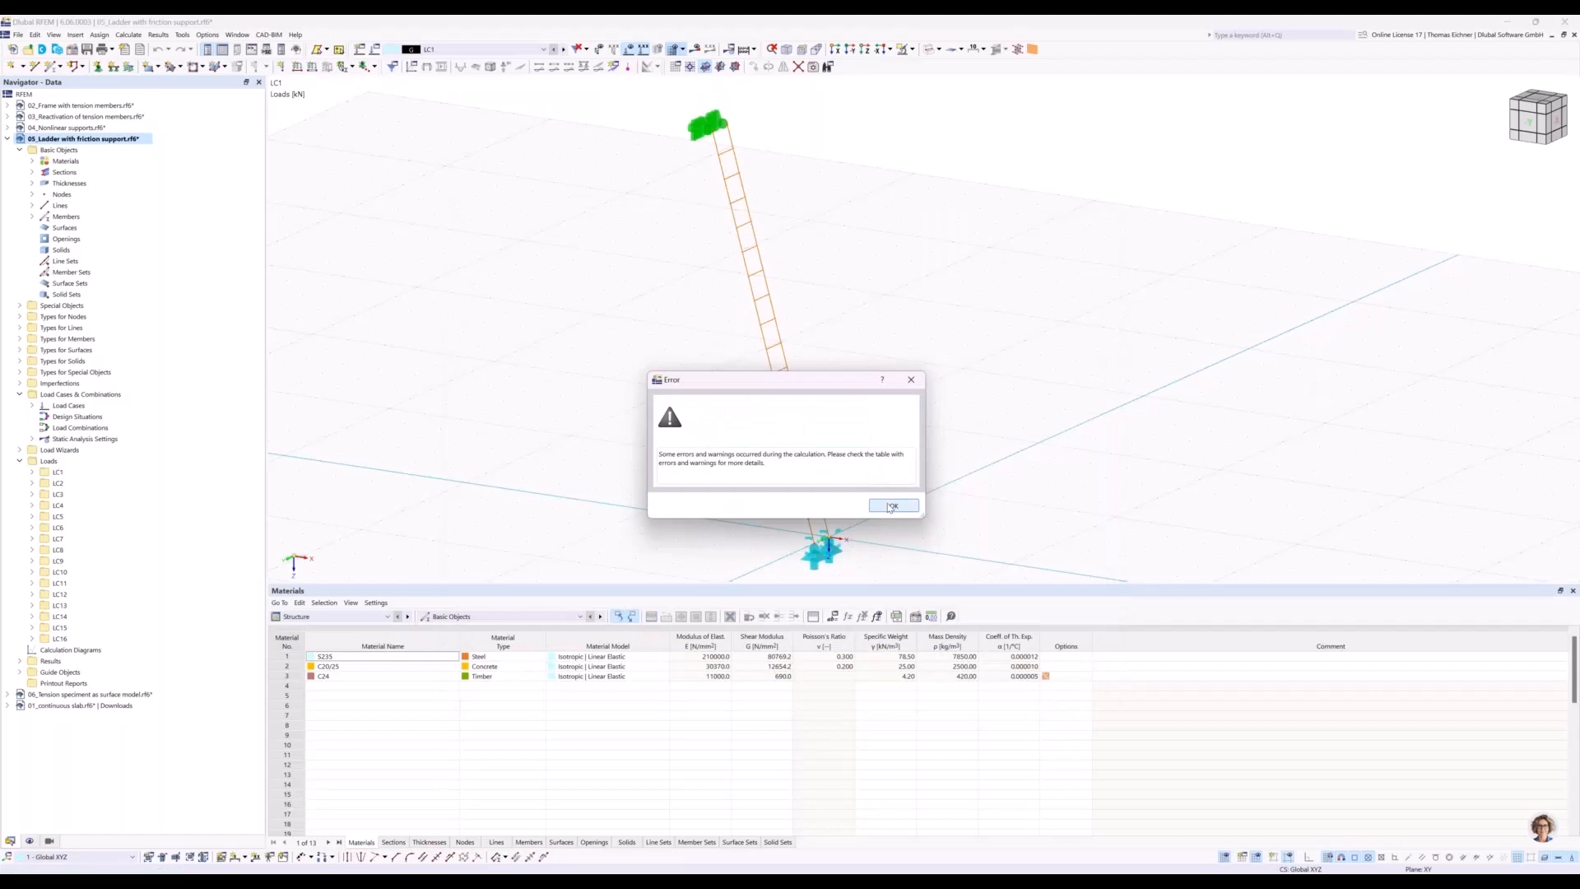
pyautogui.click(891, 506)
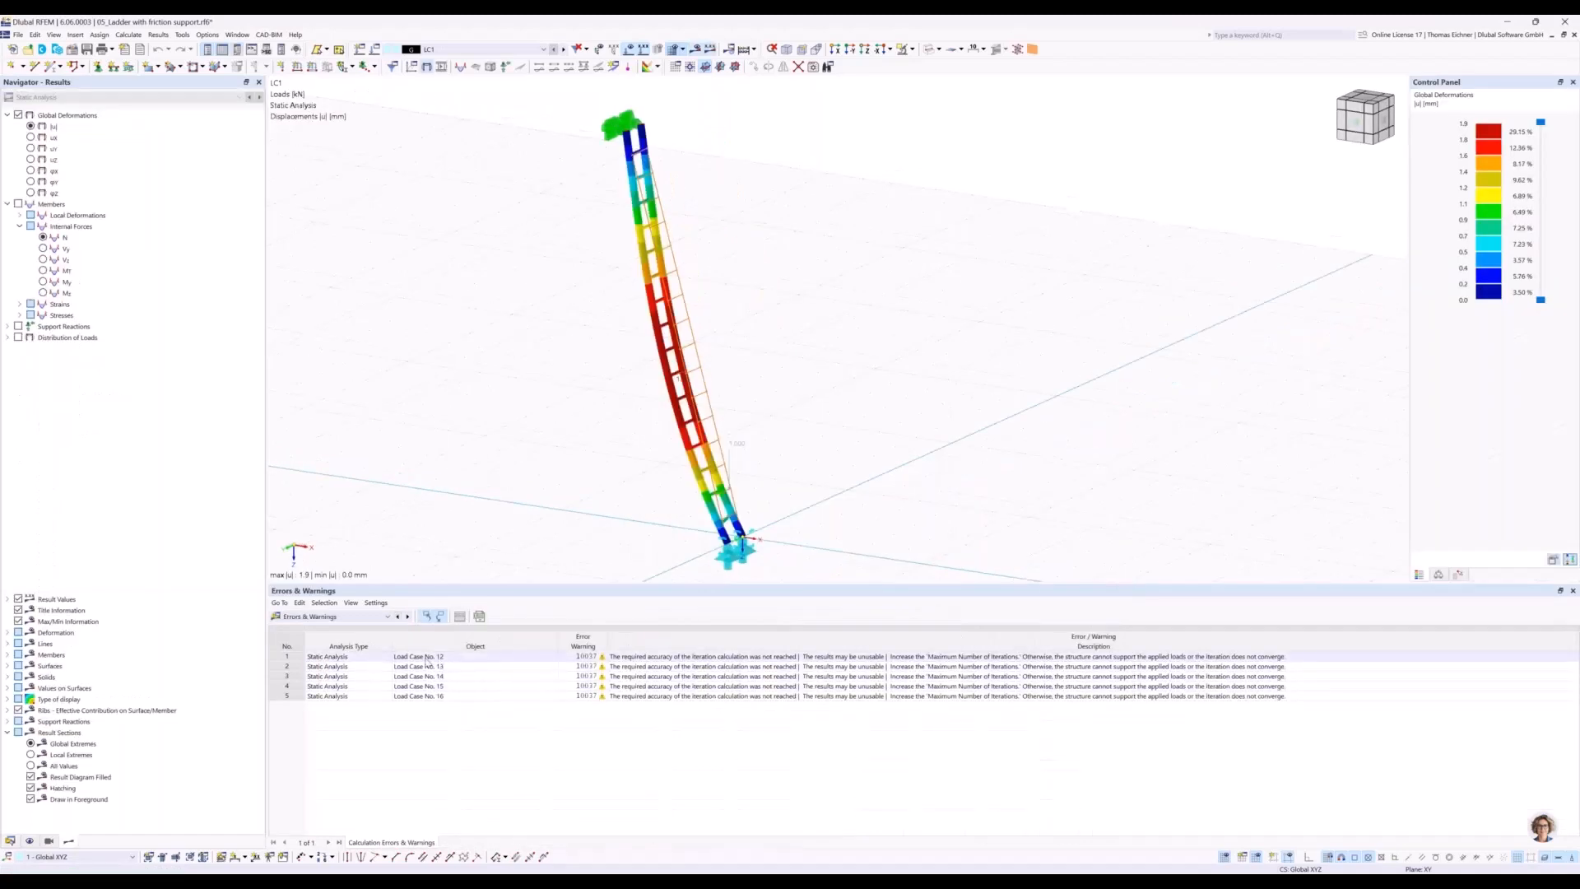
pyautogui.click(427, 656)
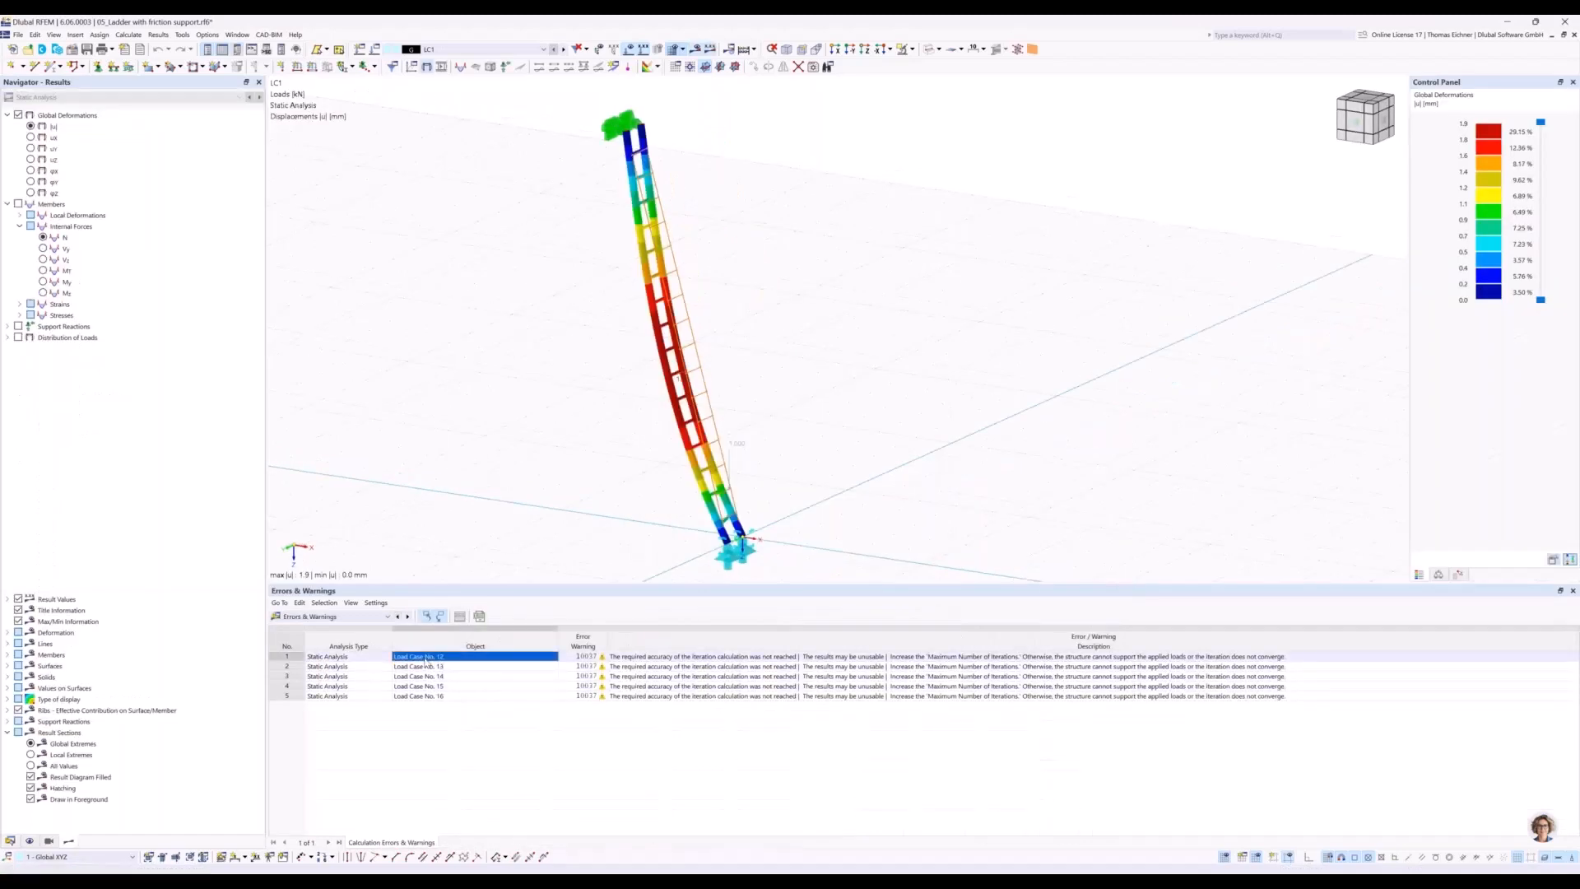
pyautogui.click(654, 658)
pyautogui.moveTo(868, 460); pyautogui.dragTo(877, 427, button='middle')
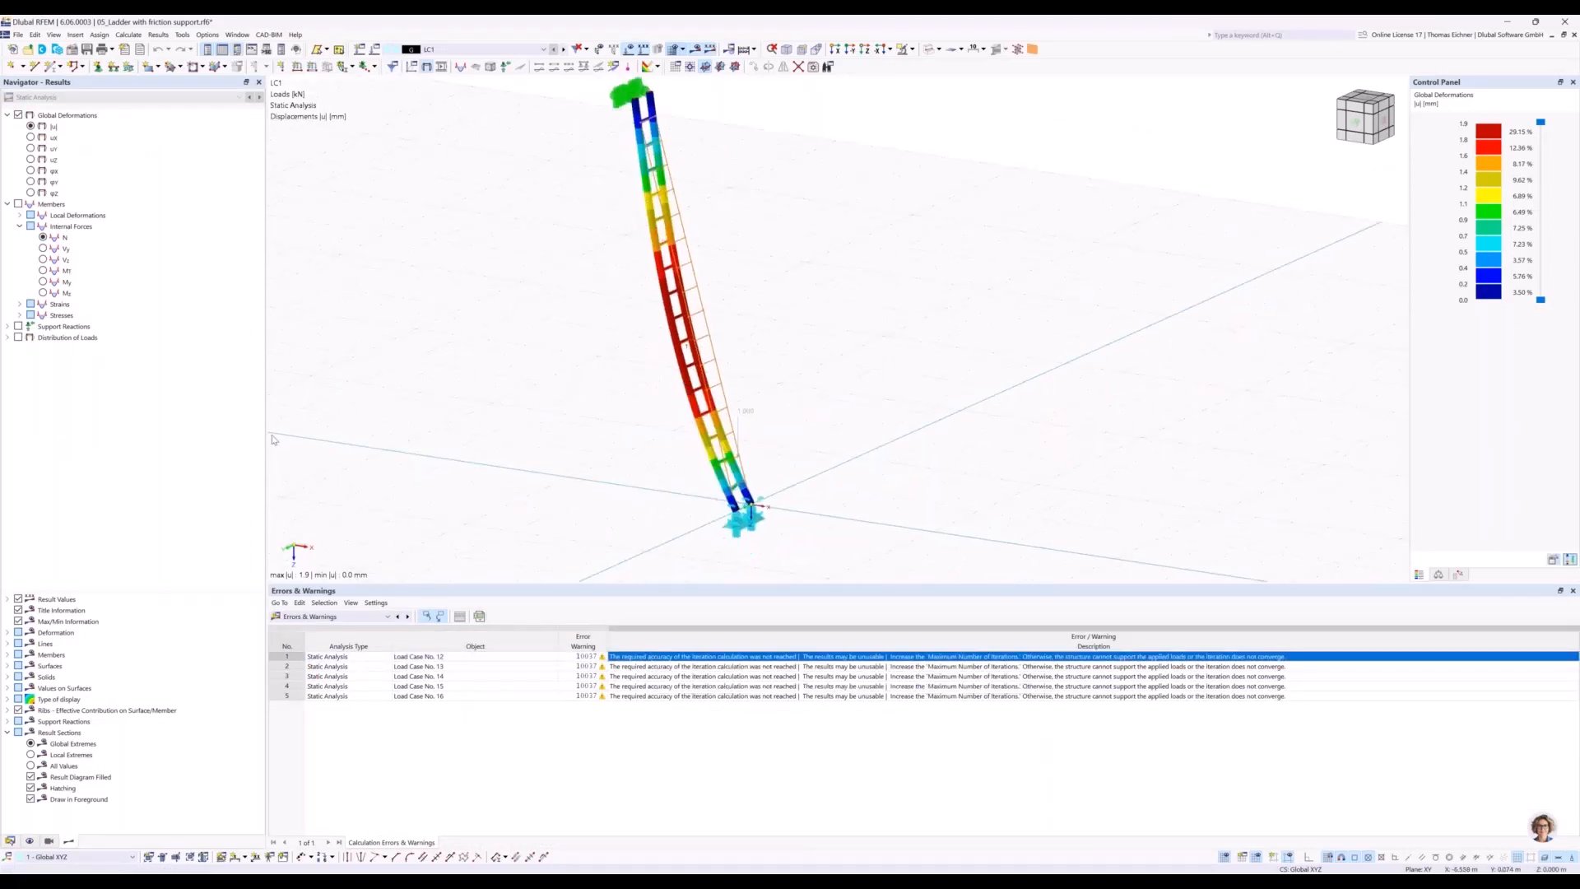
# Display the support reactions for LC1 and examine the horizontal and vertical reactions at the ladder's foot in side view.
pyautogui.click(11, 841)
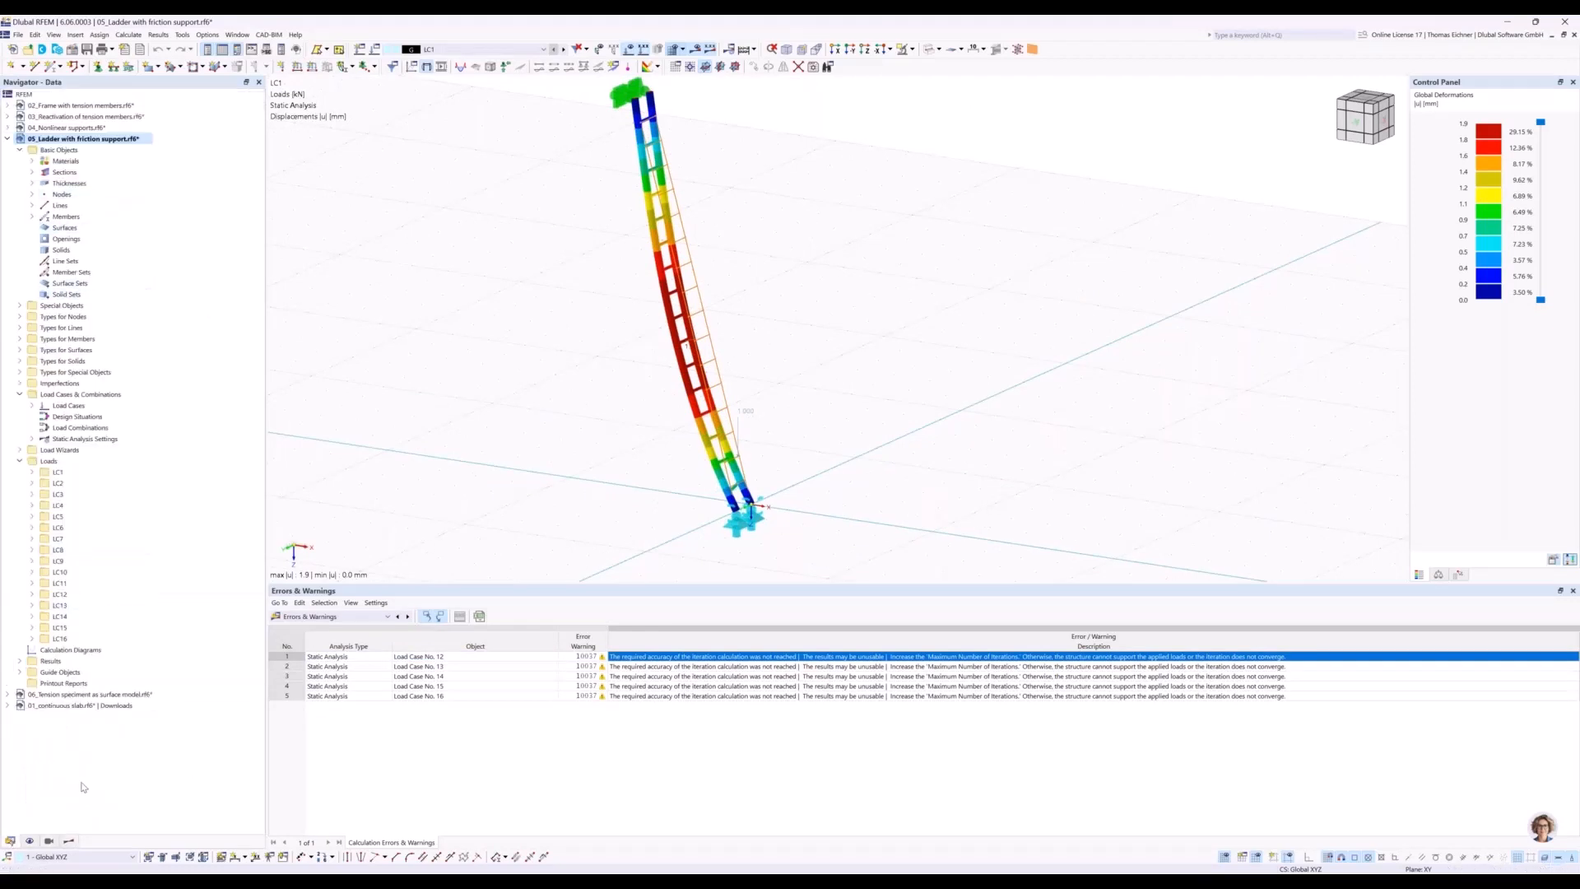
pyautogui.click(70, 841)
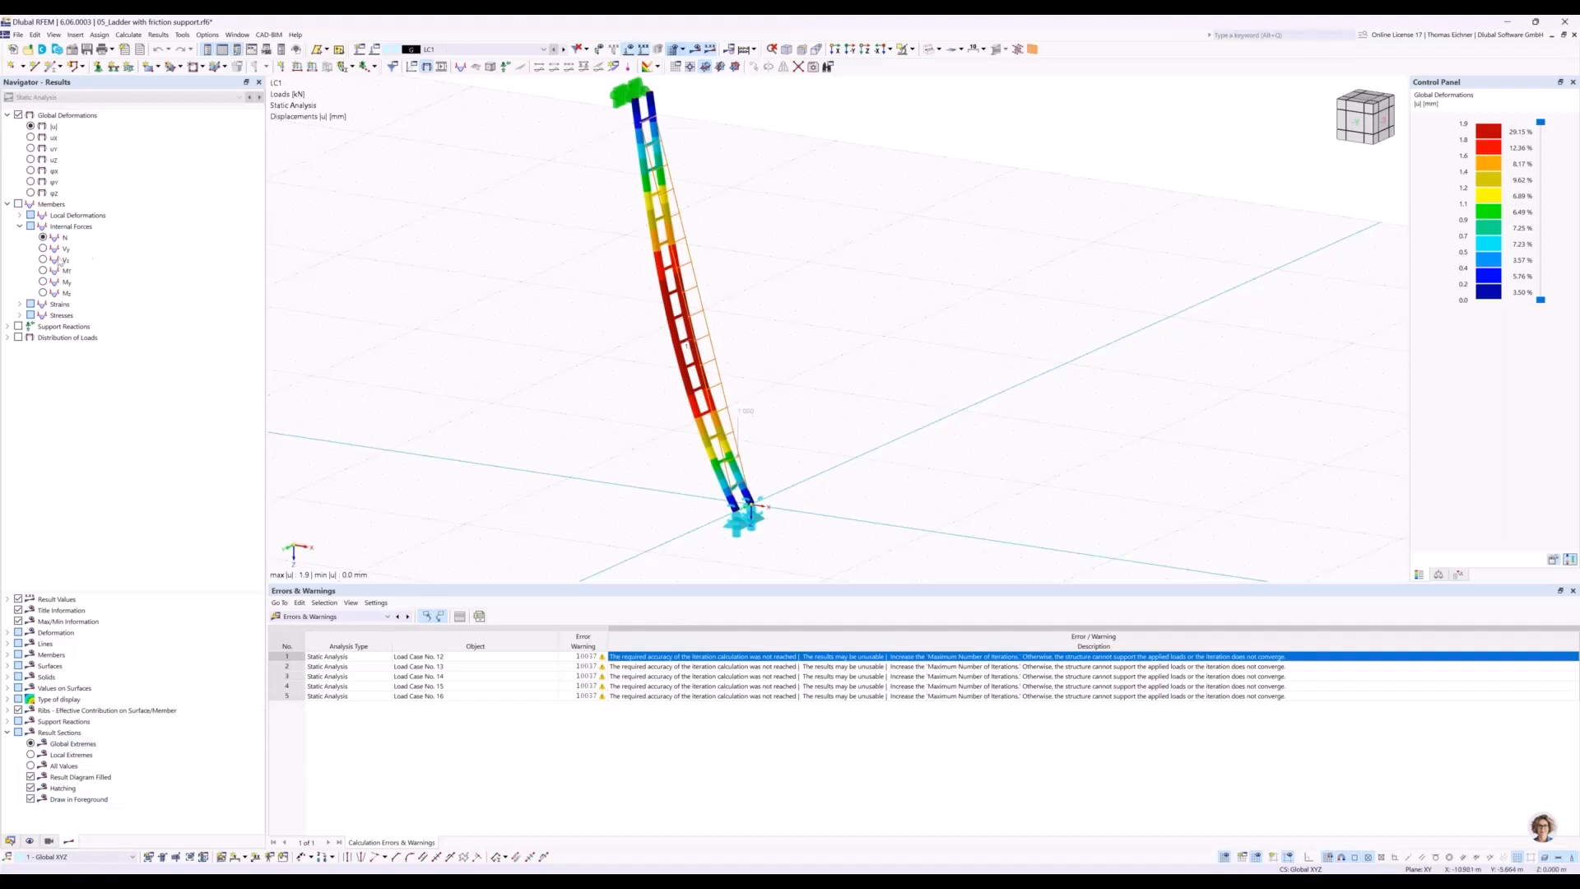
pyautogui.click(18, 326)
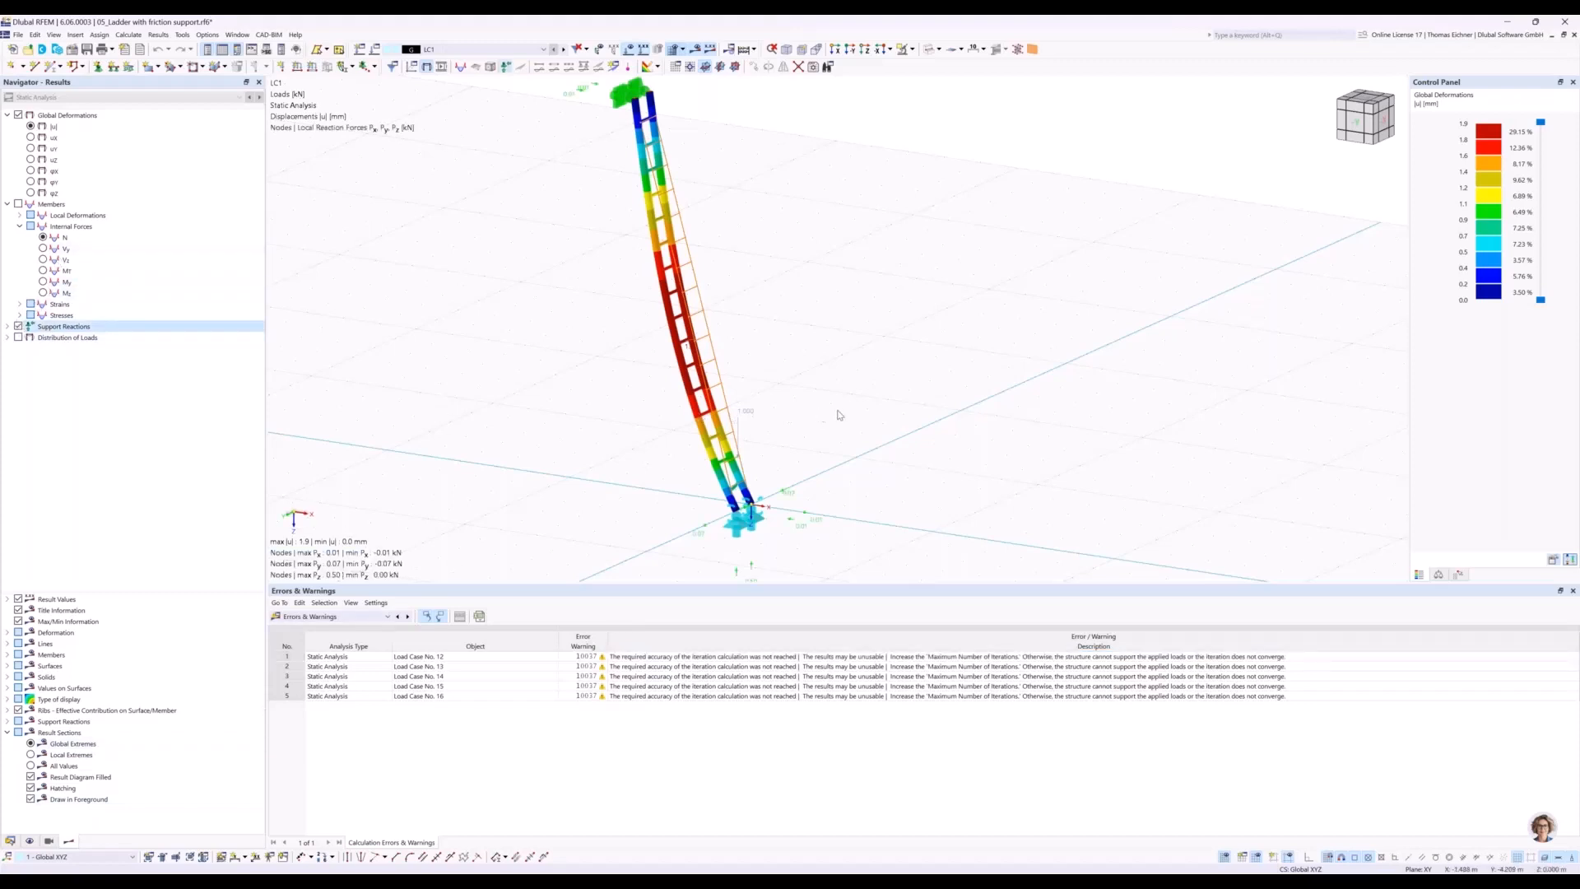
pyautogui.keyDown('ctrl'); pyautogui.moveTo(892, 397); pyautogui.dragTo(862, 331, button='middle'); pyautogui.keyUp('ctrl')
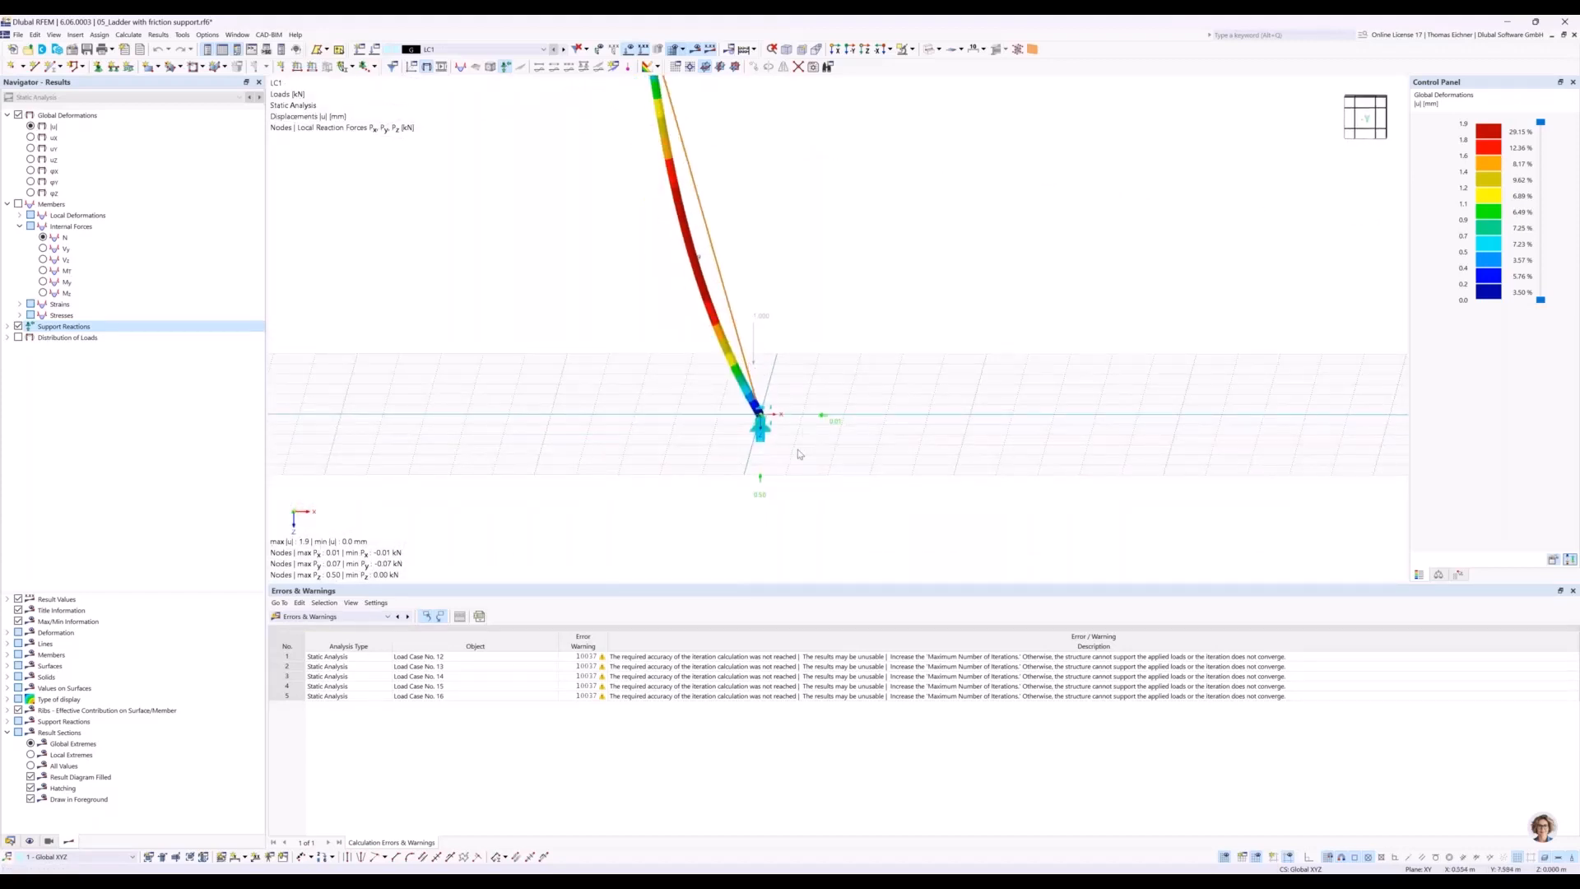
pyautogui.scroll(2, 804, 434)
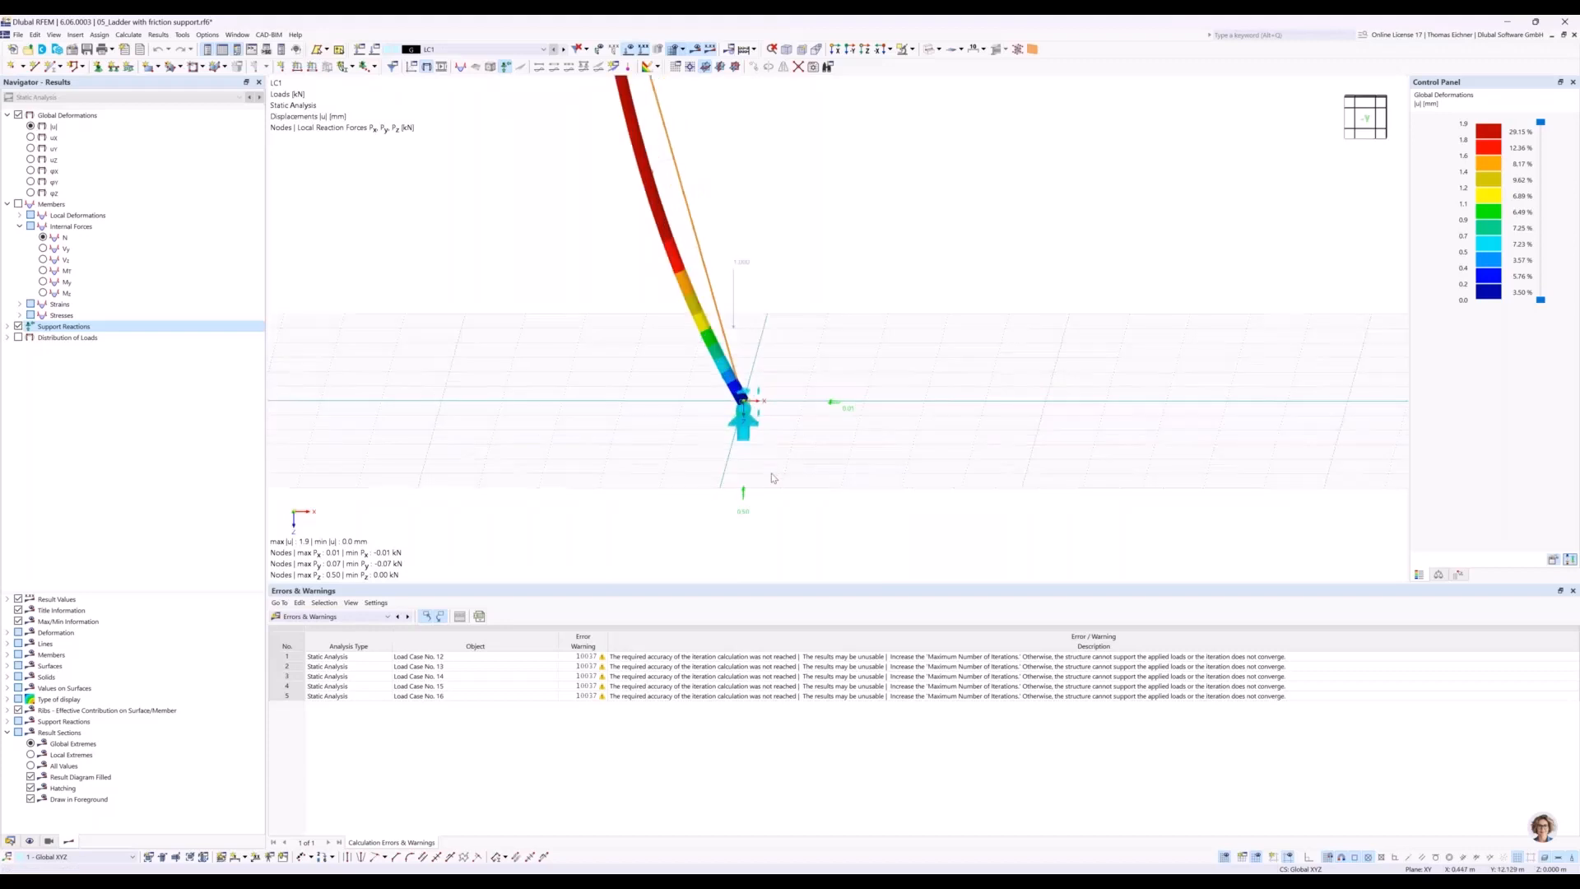
pyautogui.click(743, 423)
pyautogui.moveTo(792, 333); pyautogui.dragTo(783, 342, button='middle')
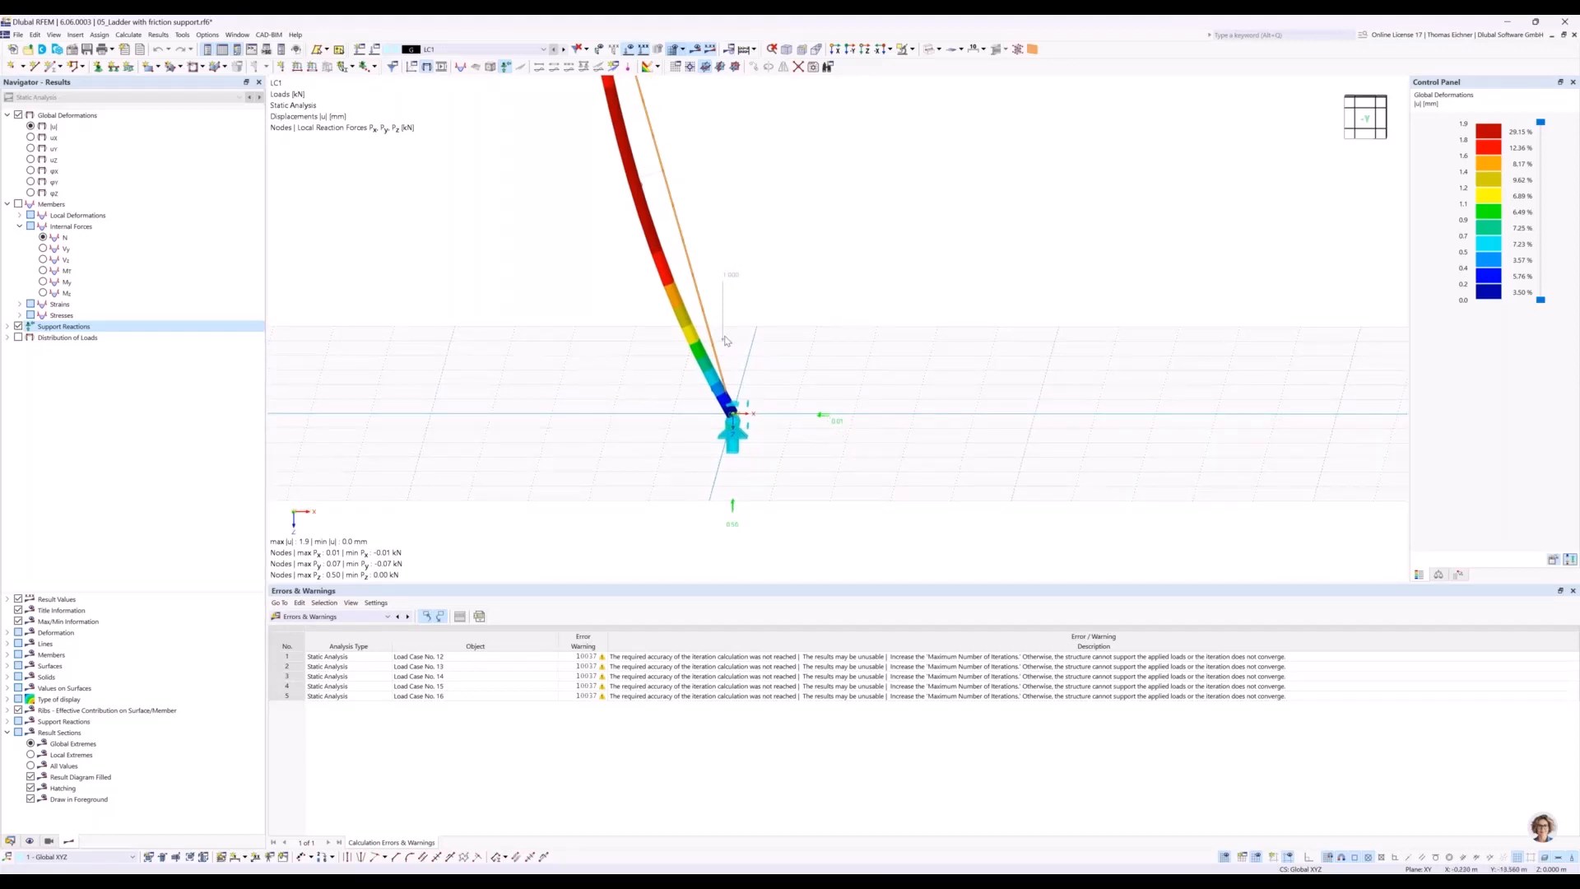
# Display the results for LC2 and examine the support reactions at the ladder's foot and wall support.
pyautogui.click(565, 51)
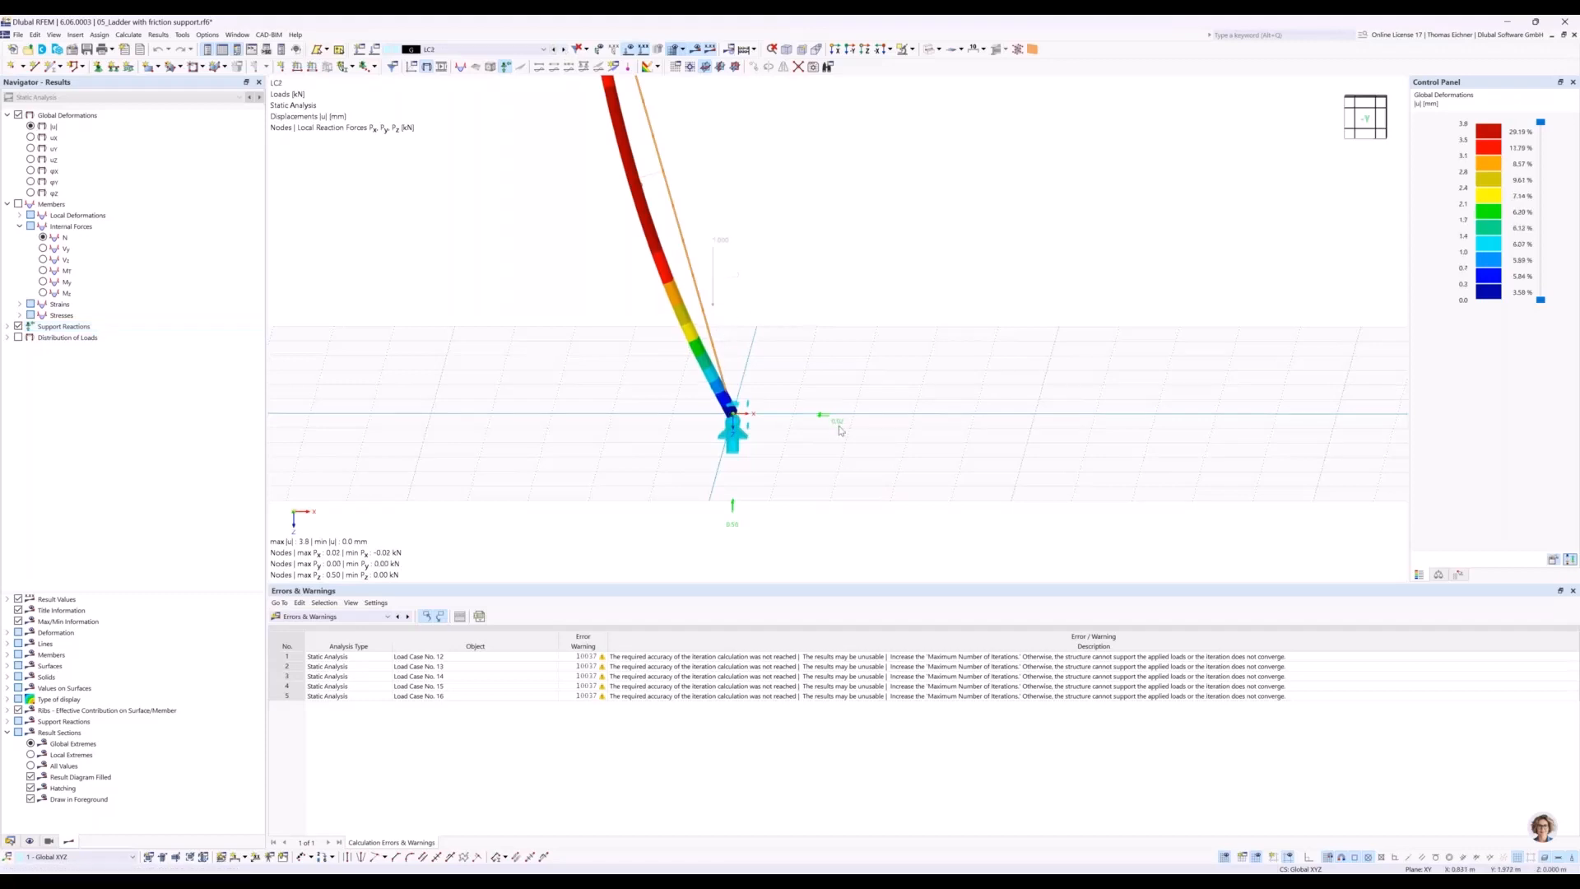
pyautogui.scroll(-1, 831, 426)
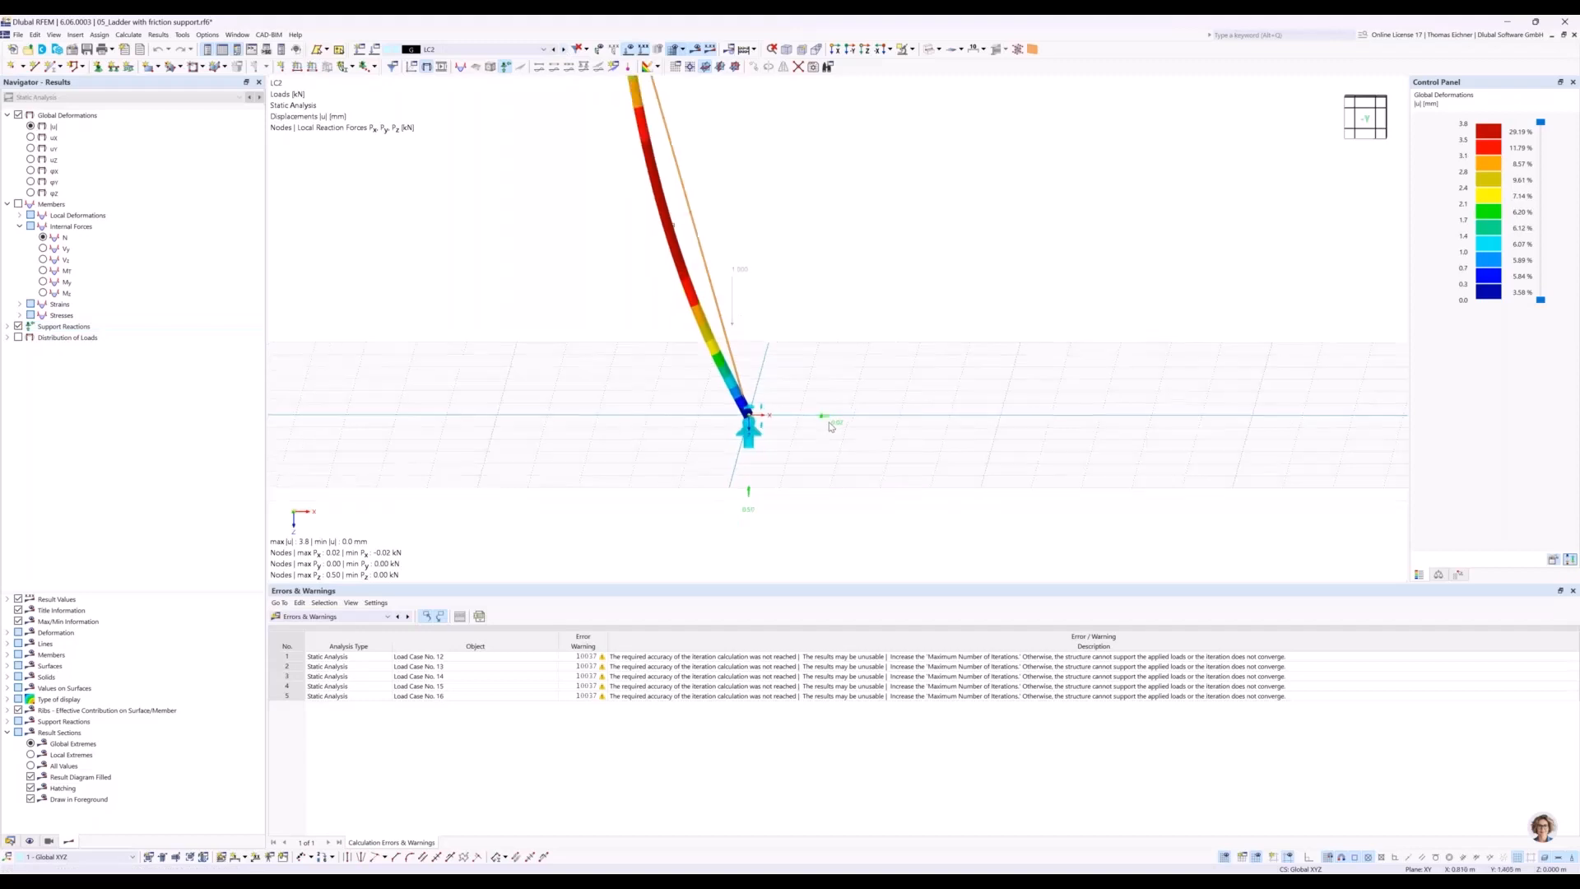
pyautogui.moveTo(837, 302); pyautogui.dragTo(831, 344, button='middle')
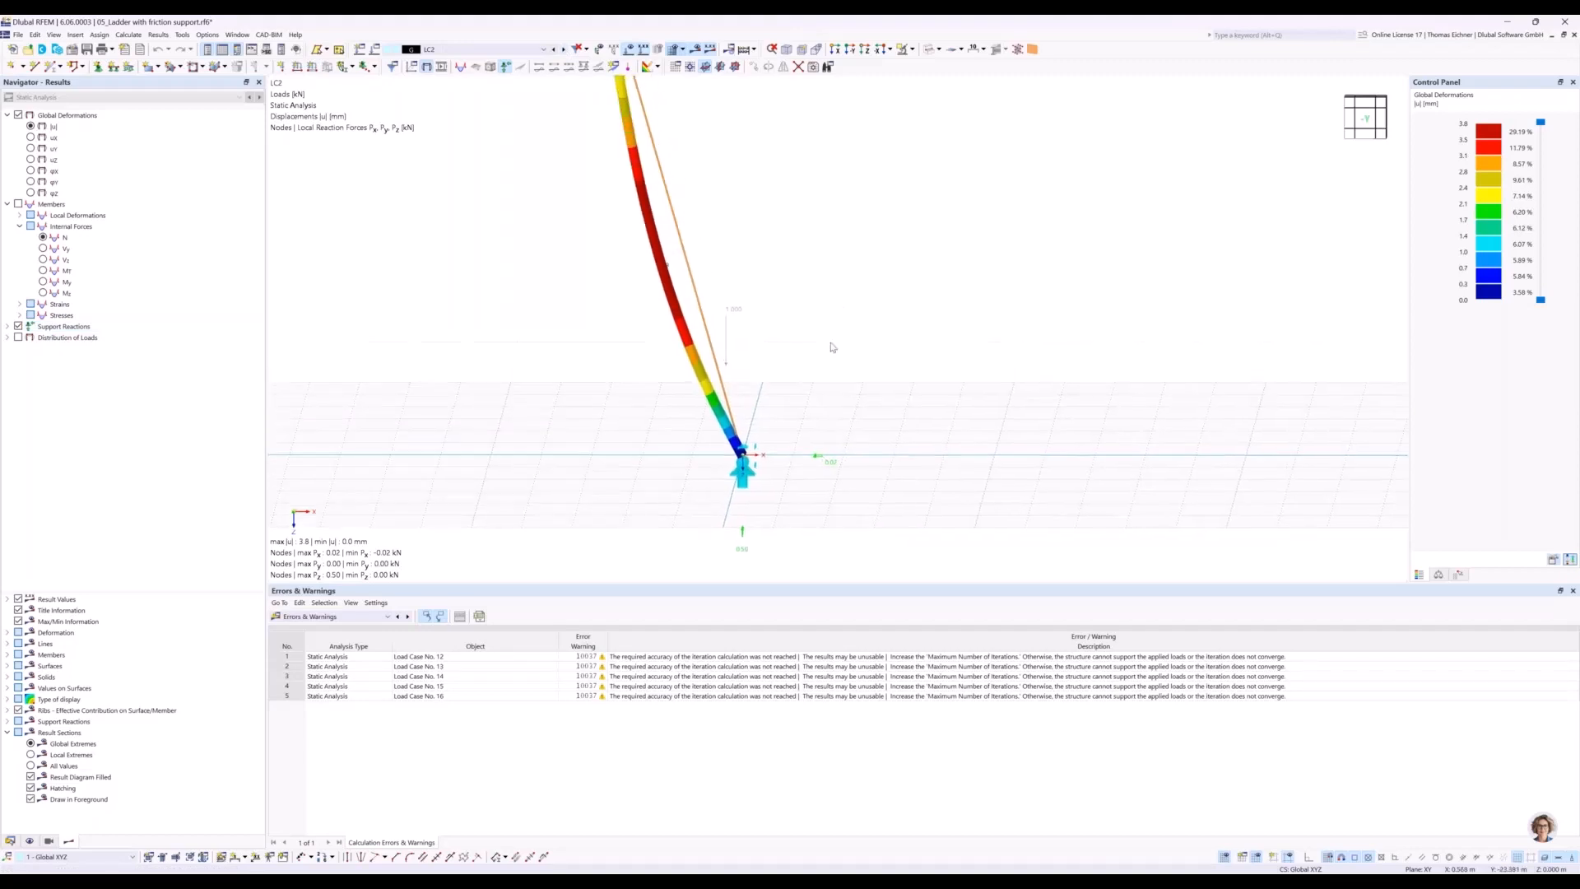
pyautogui.scroll(-1, 832, 347)
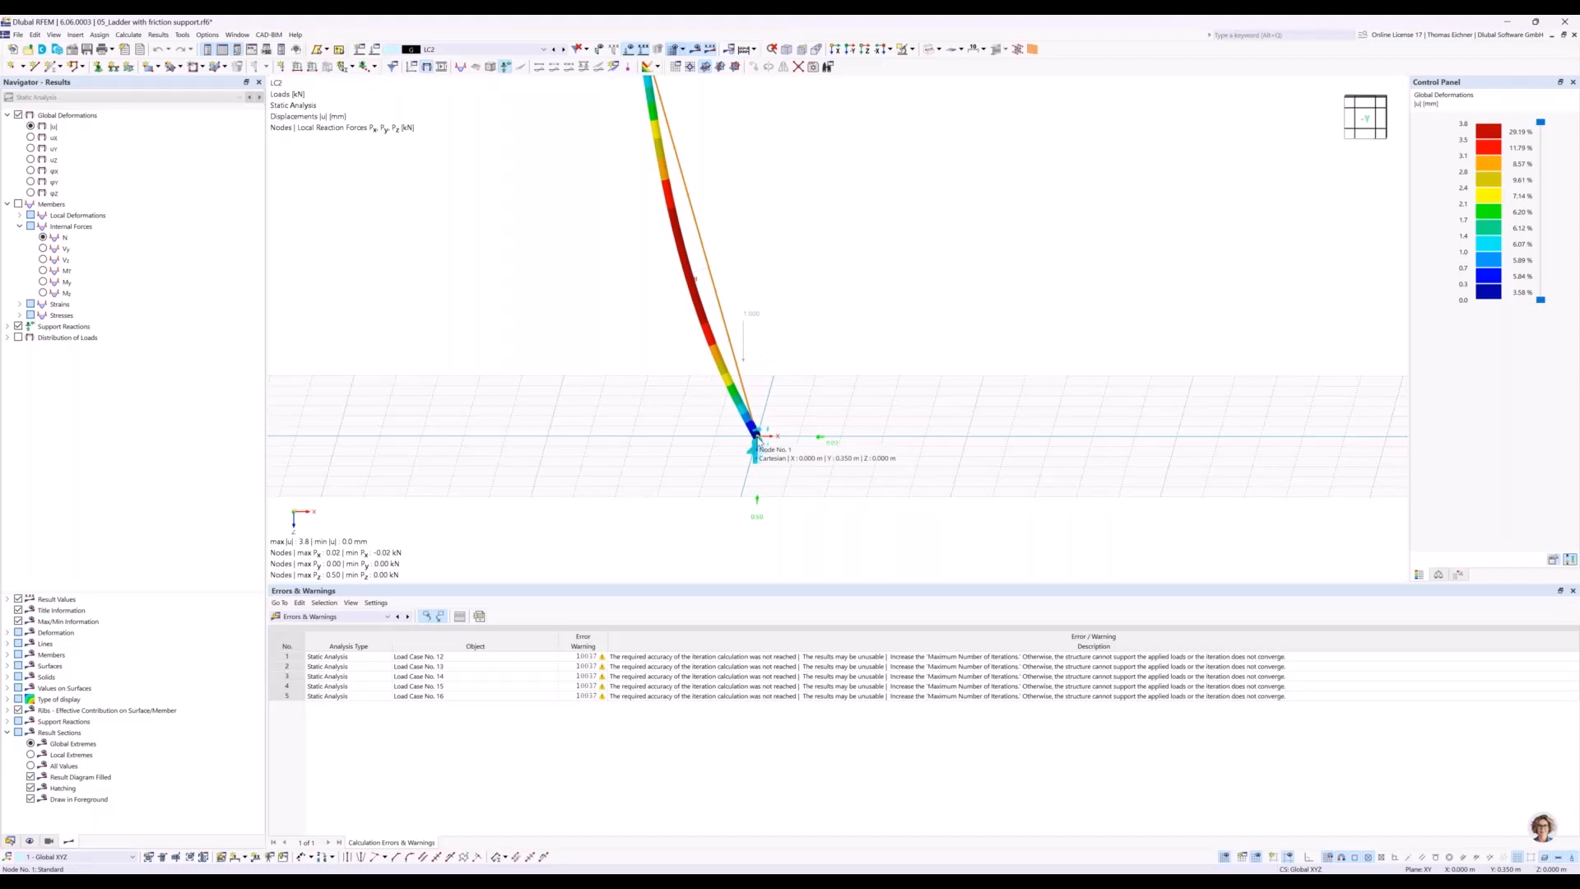
pyautogui.scroll(-1, 757, 437)
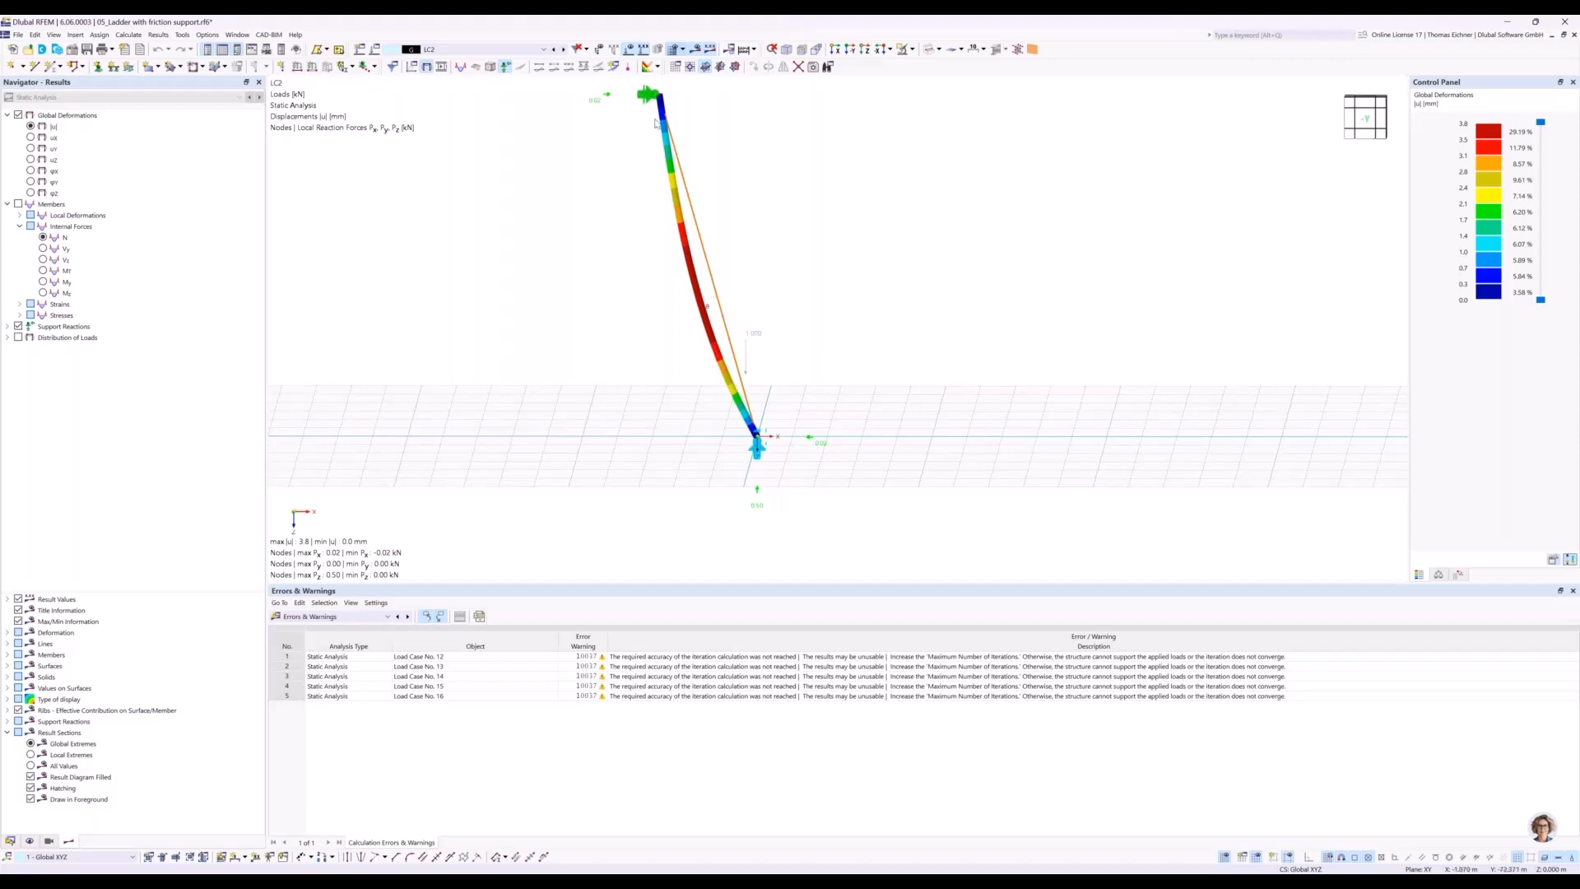
# Advance through the load cases to LC11 and examine the horizontal and vertical reactions at the ladder's foot.
pyautogui.click(565, 50)
pyautogui.click(565, 50)
pyautogui.click(565, 50)
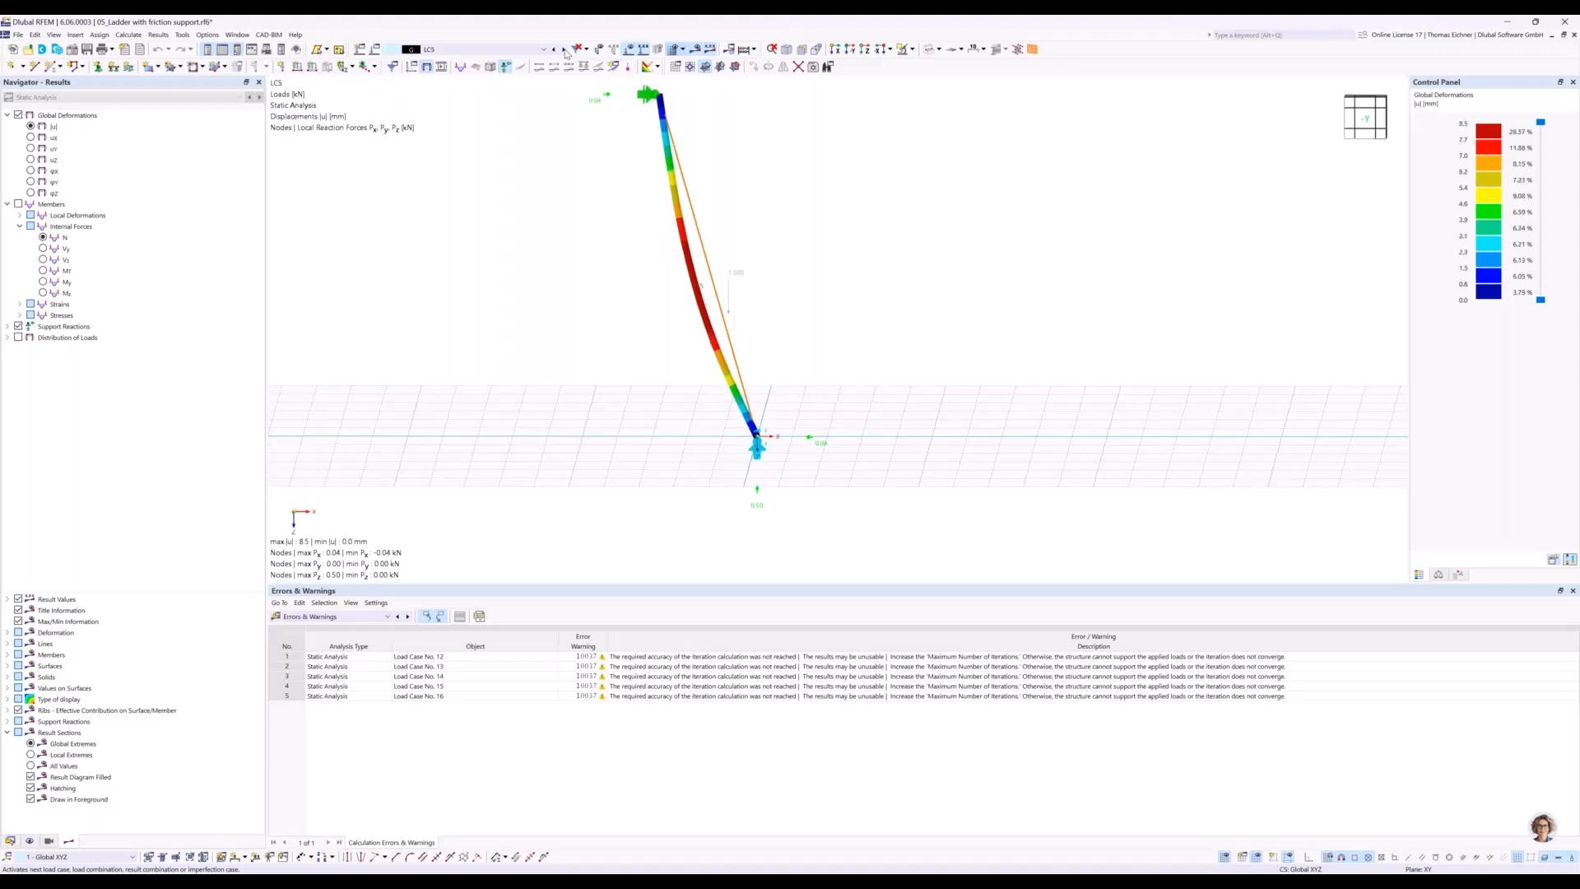
pyautogui.click(565, 49)
pyautogui.click(564, 50)
pyautogui.click(564, 50)
pyautogui.click(564, 50)
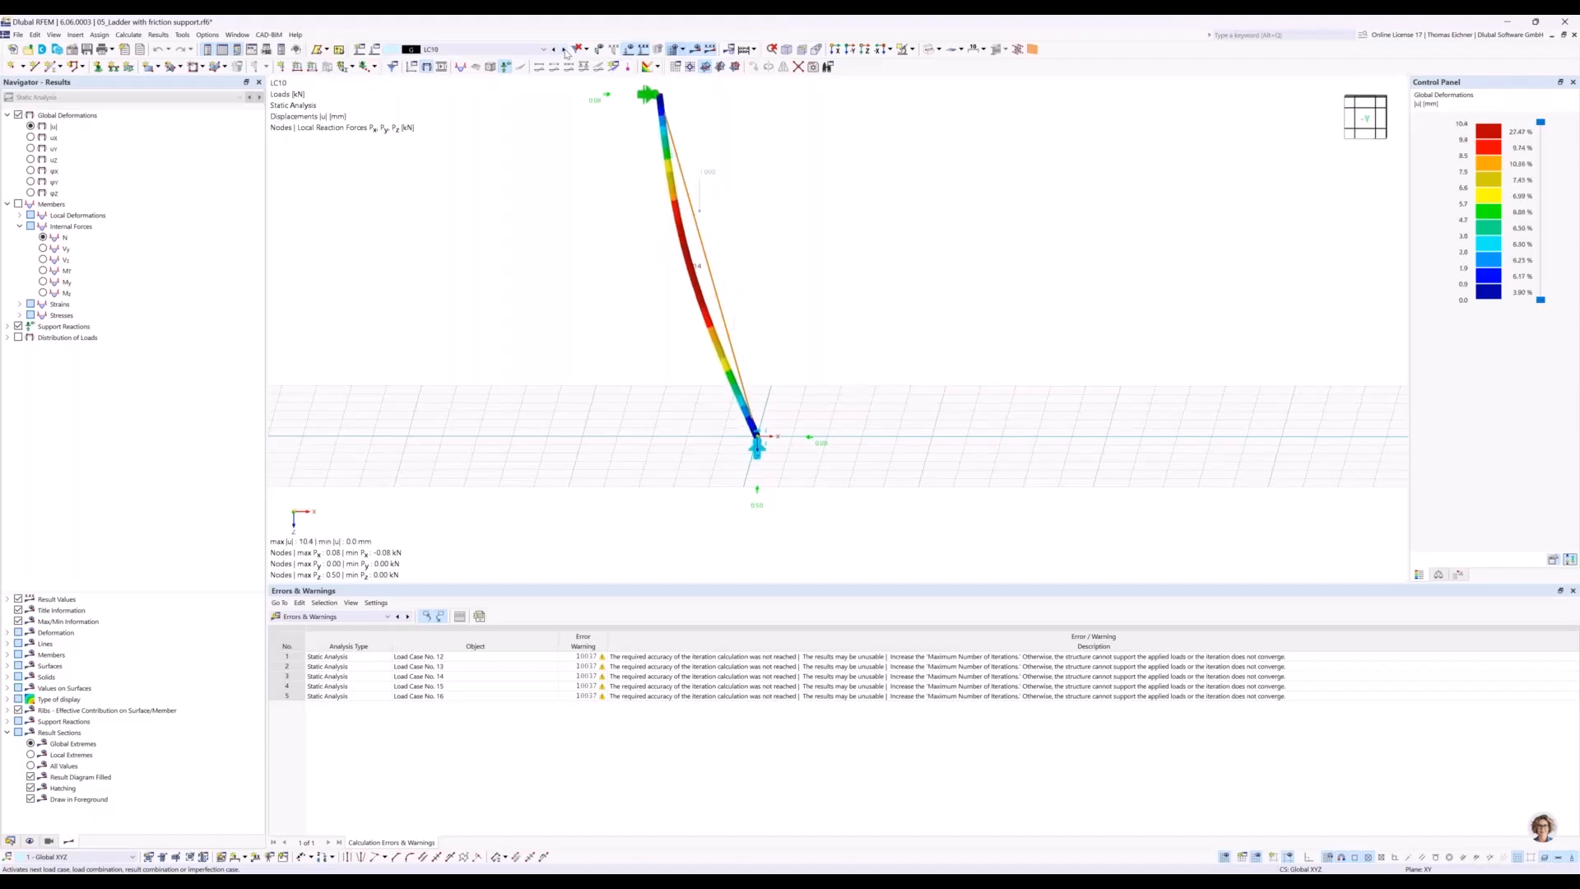
pyautogui.click(565, 51)
pyautogui.scroll(3, 853, 444)
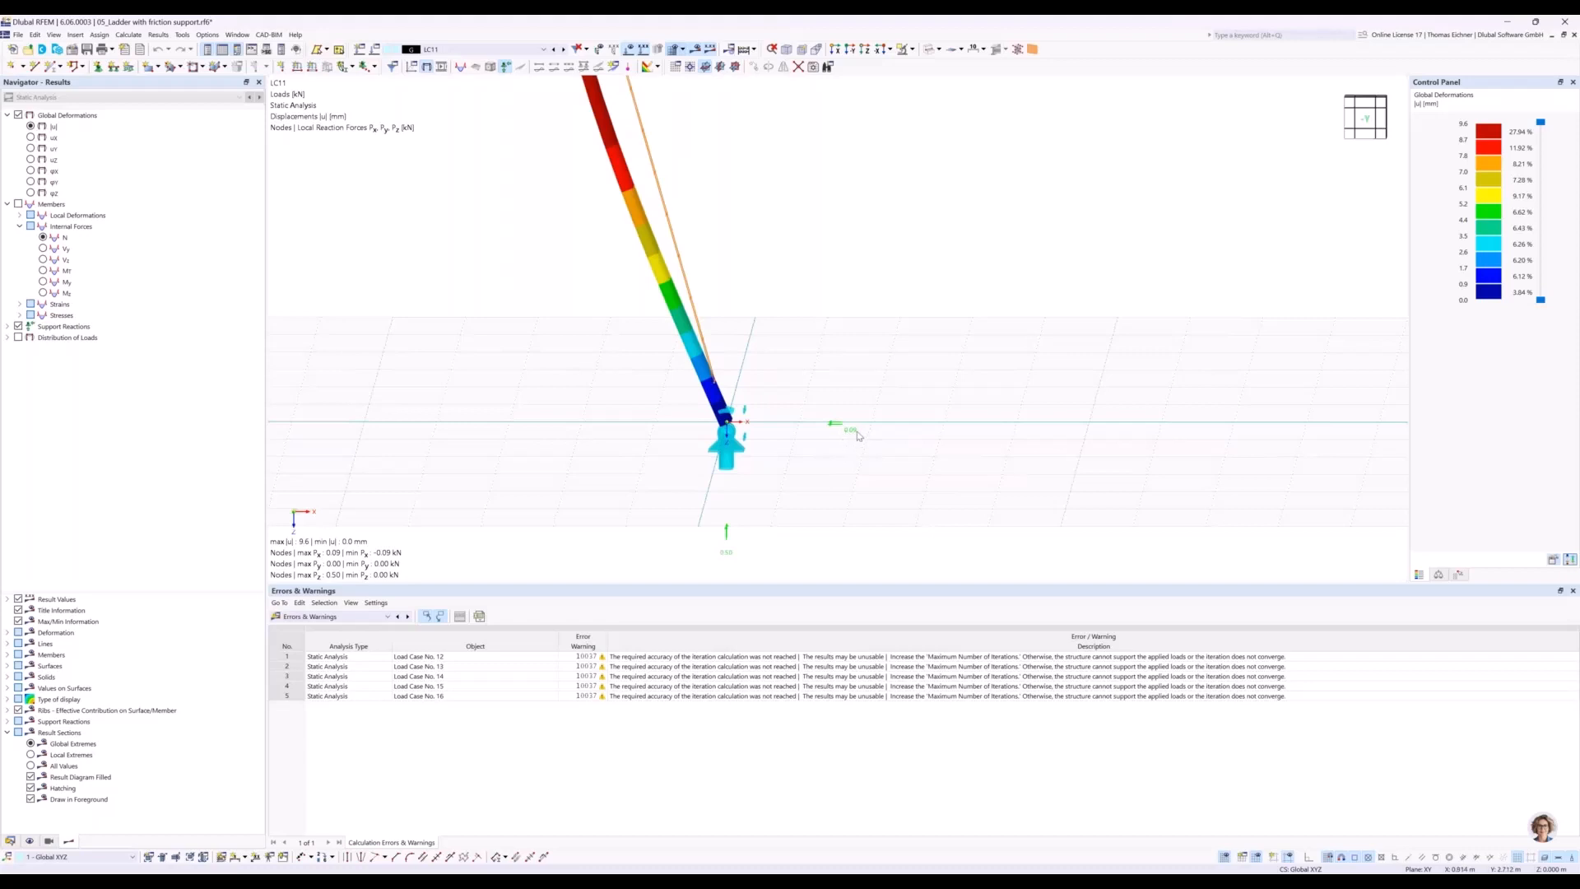
pyautogui.scroll(-1, 850, 439)
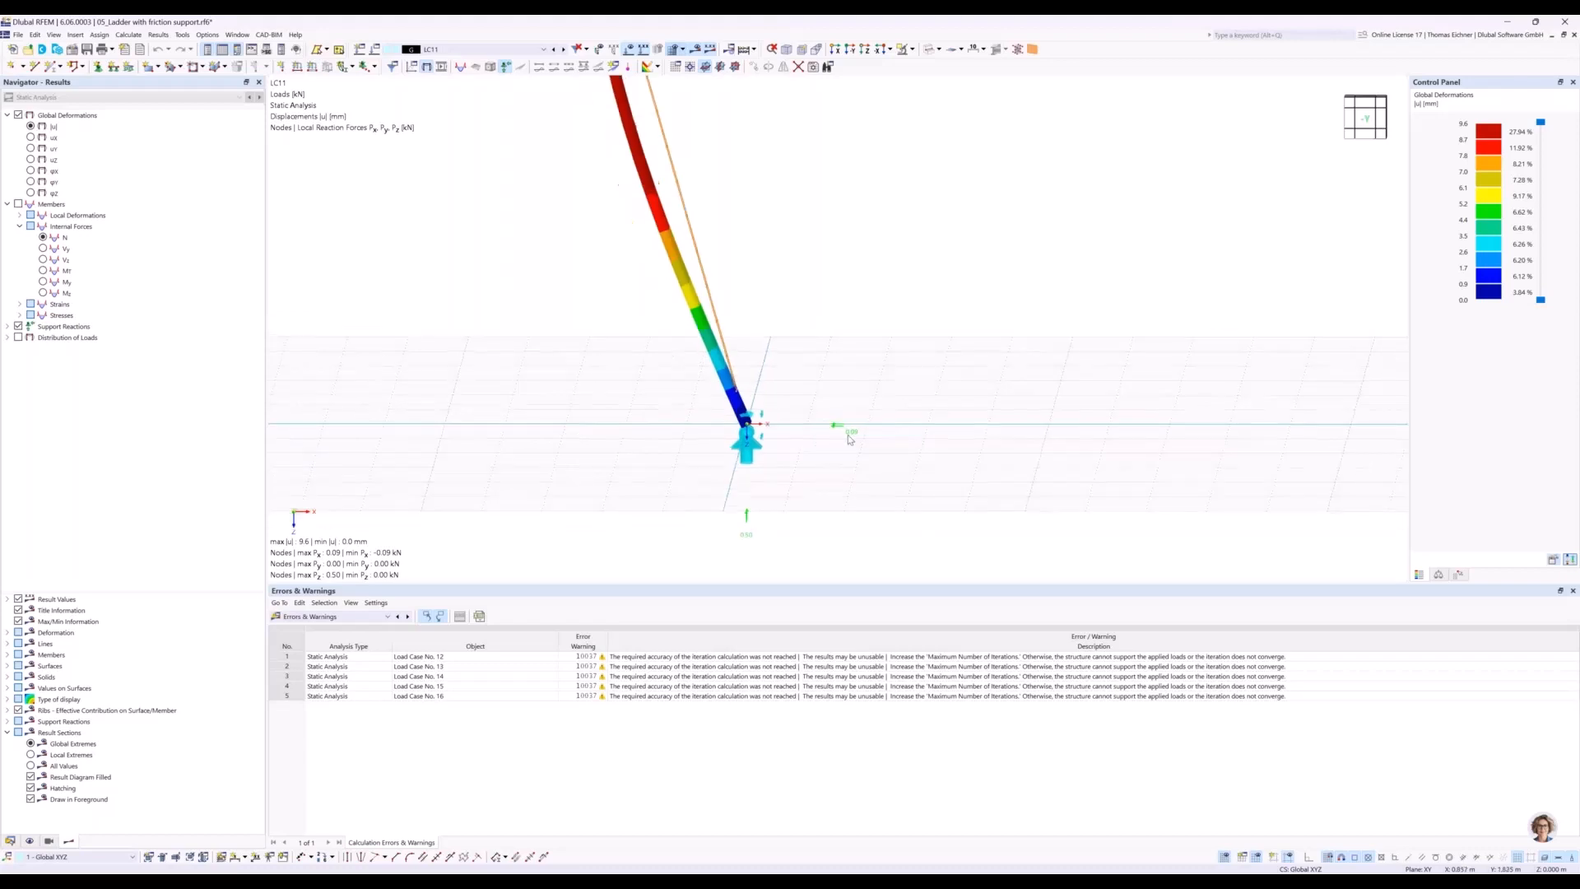
pyautogui.scroll(-1, 850, 440)
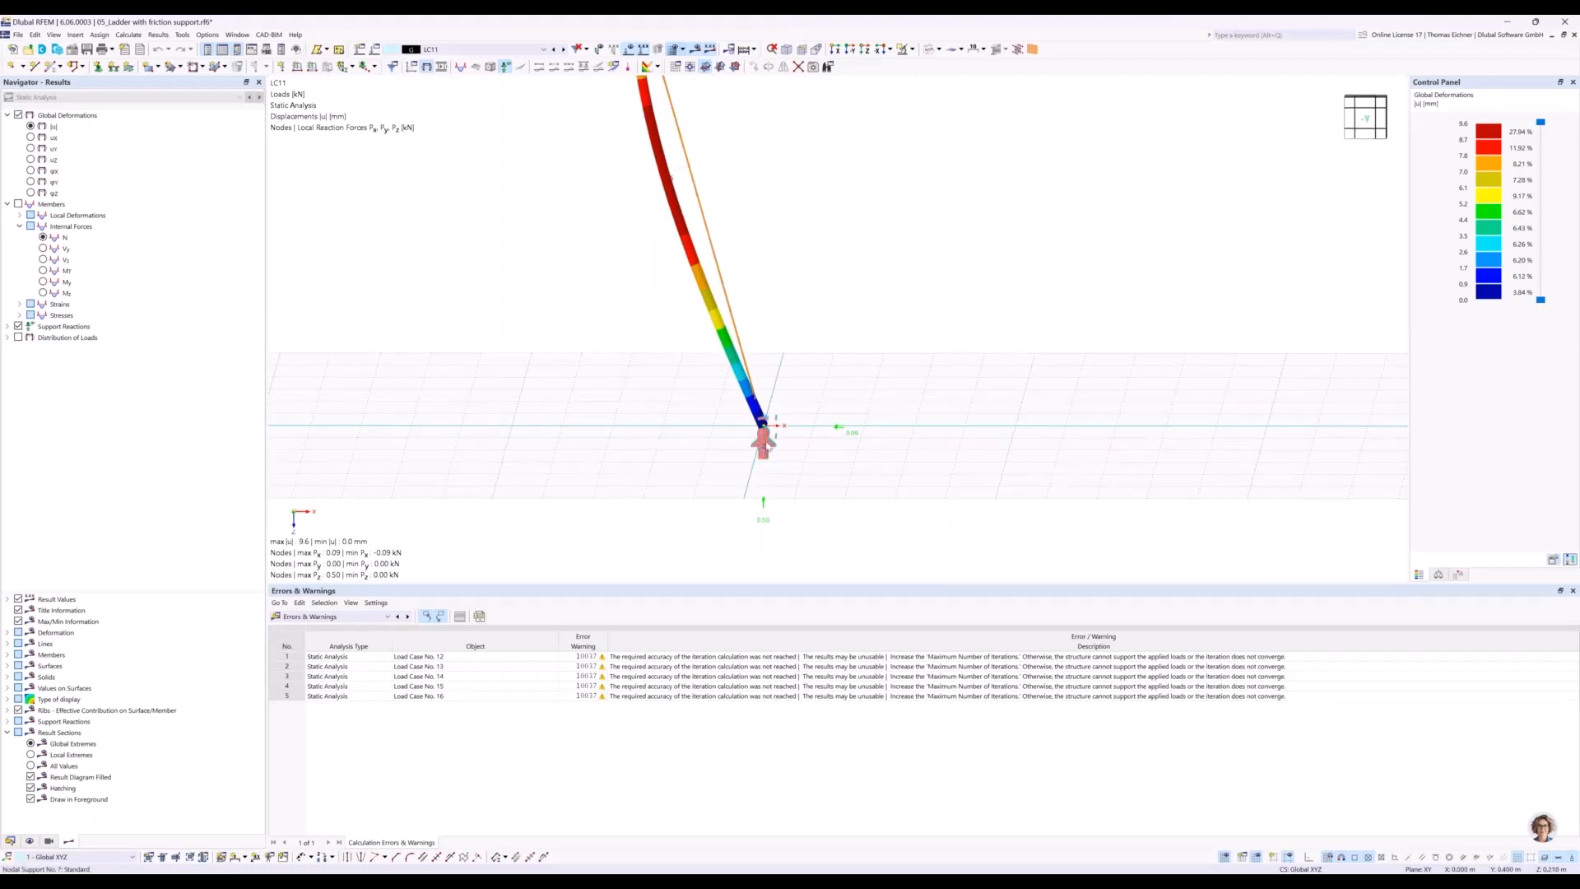
pyautogui.click(765, 446)
# Display the results for LC12 and examine the ladder's displacement together with its support reactions at both ends.
pyautogui.click(563, 50)
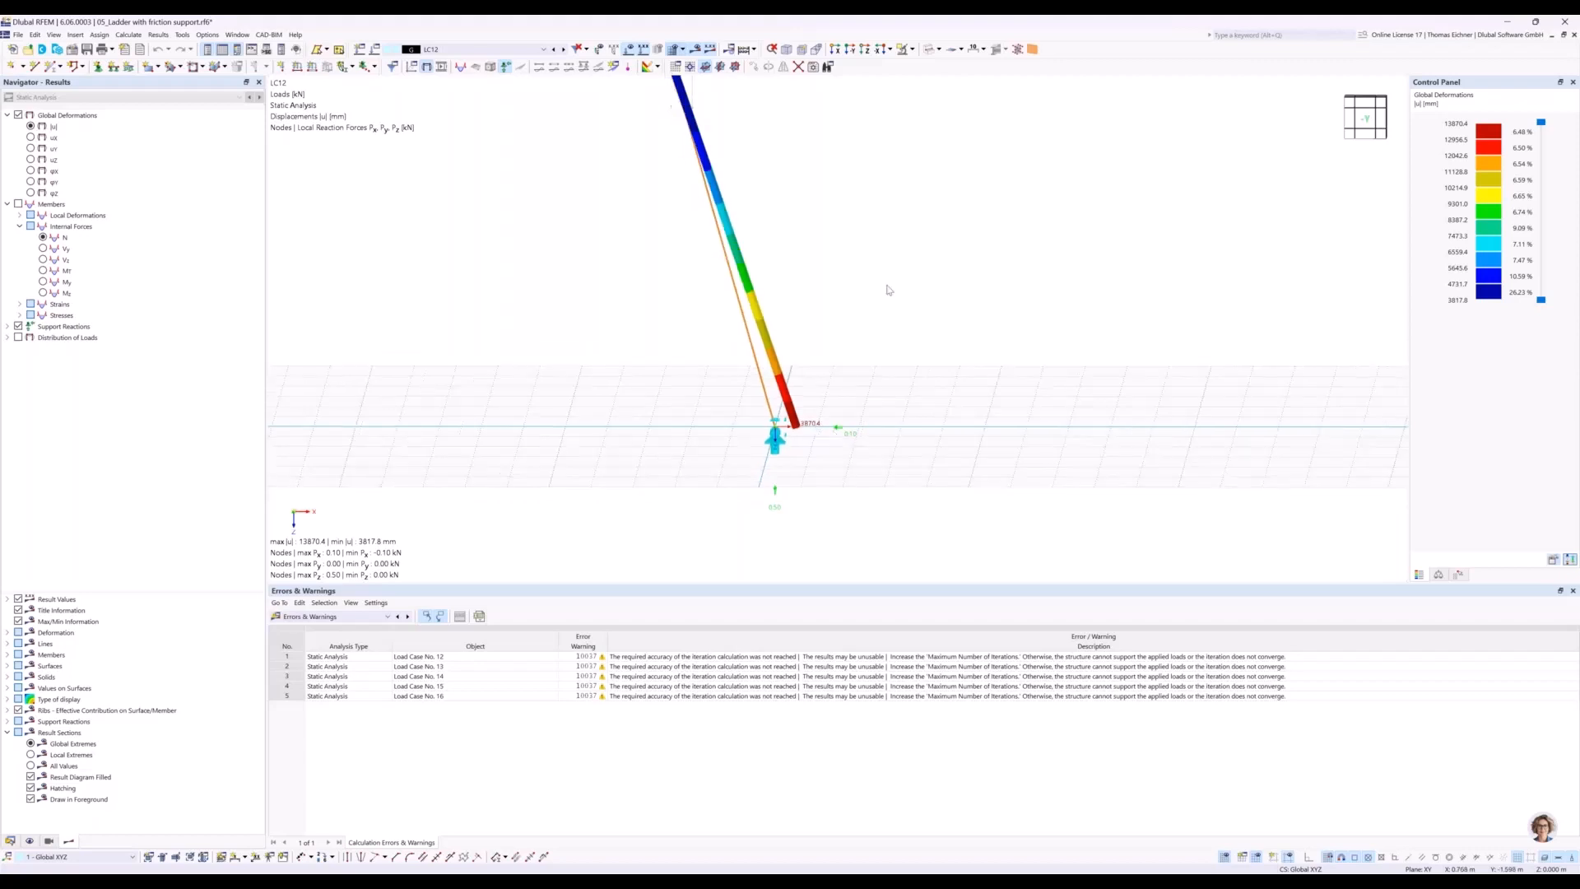
pyautogui.moveTo(875, 363); pyautogui.dragTo(839, 461, button='middle')
pyautogui.scroll(-1, 839, 461)
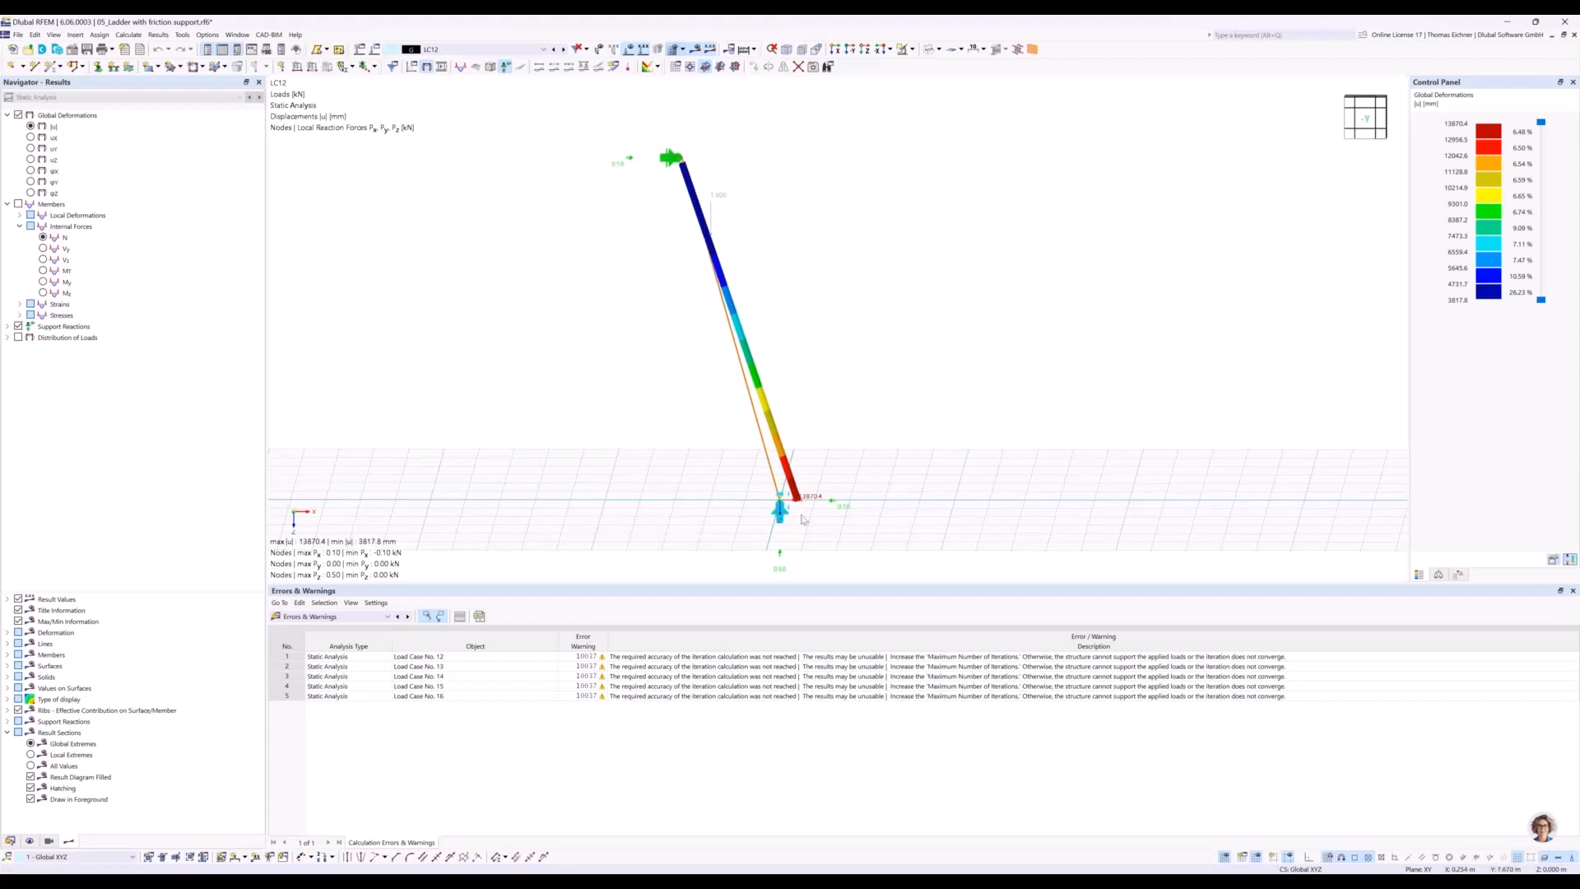
pyautogui.moveTo(860, 400); pyautogui.dragTo(819, 343, button='middle')
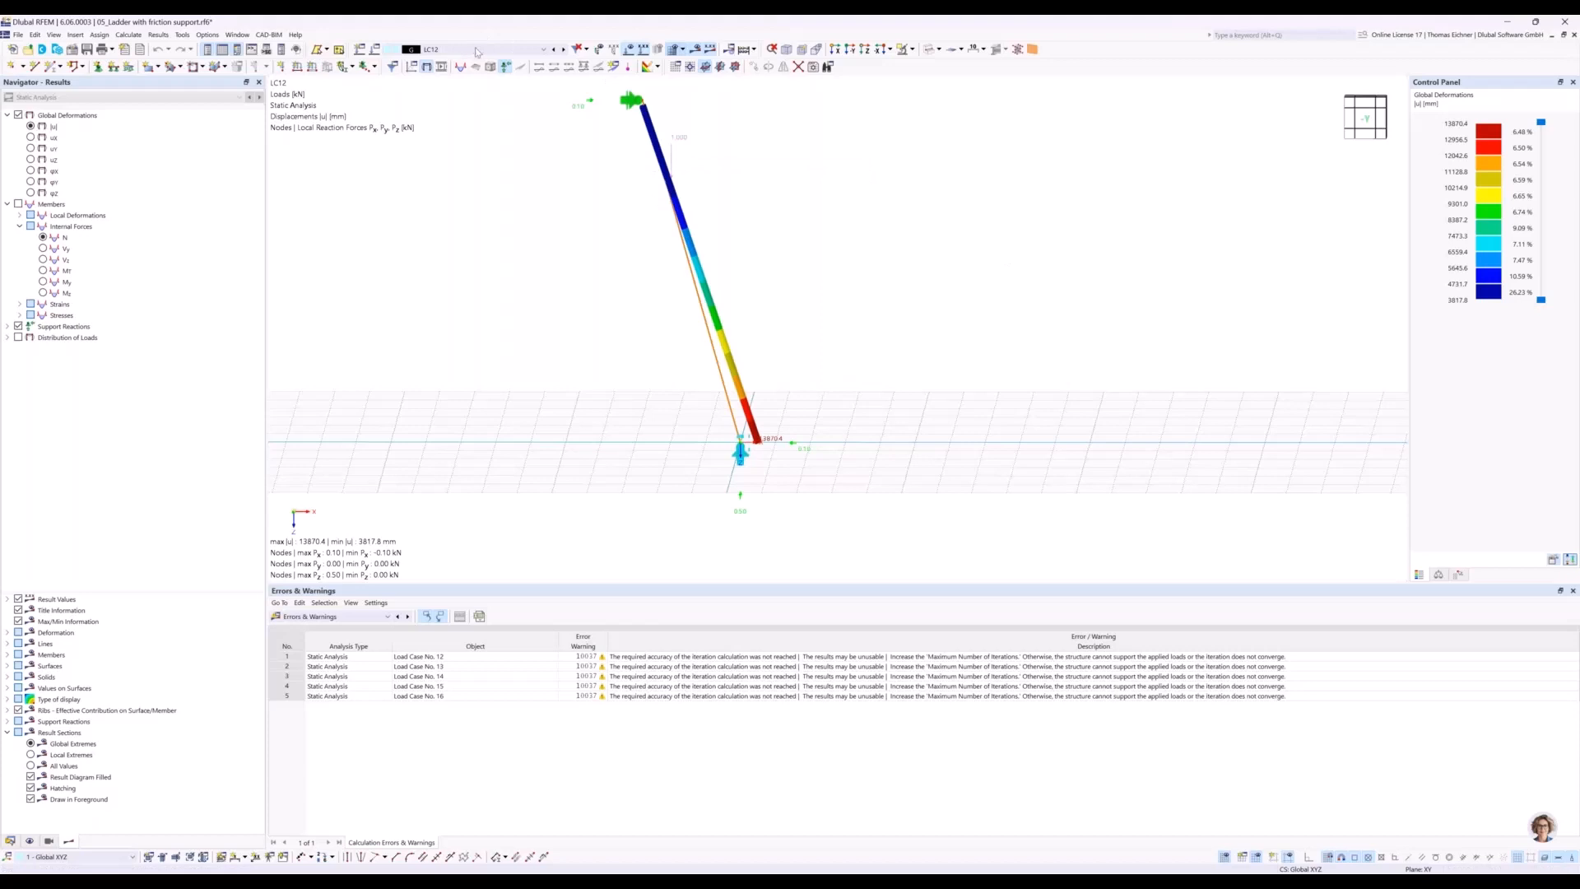
# Advance through the remaining load cases from LC13 to LC16 and compare the ladder's displacements and reactions.
pyautogui.click(564, 50)
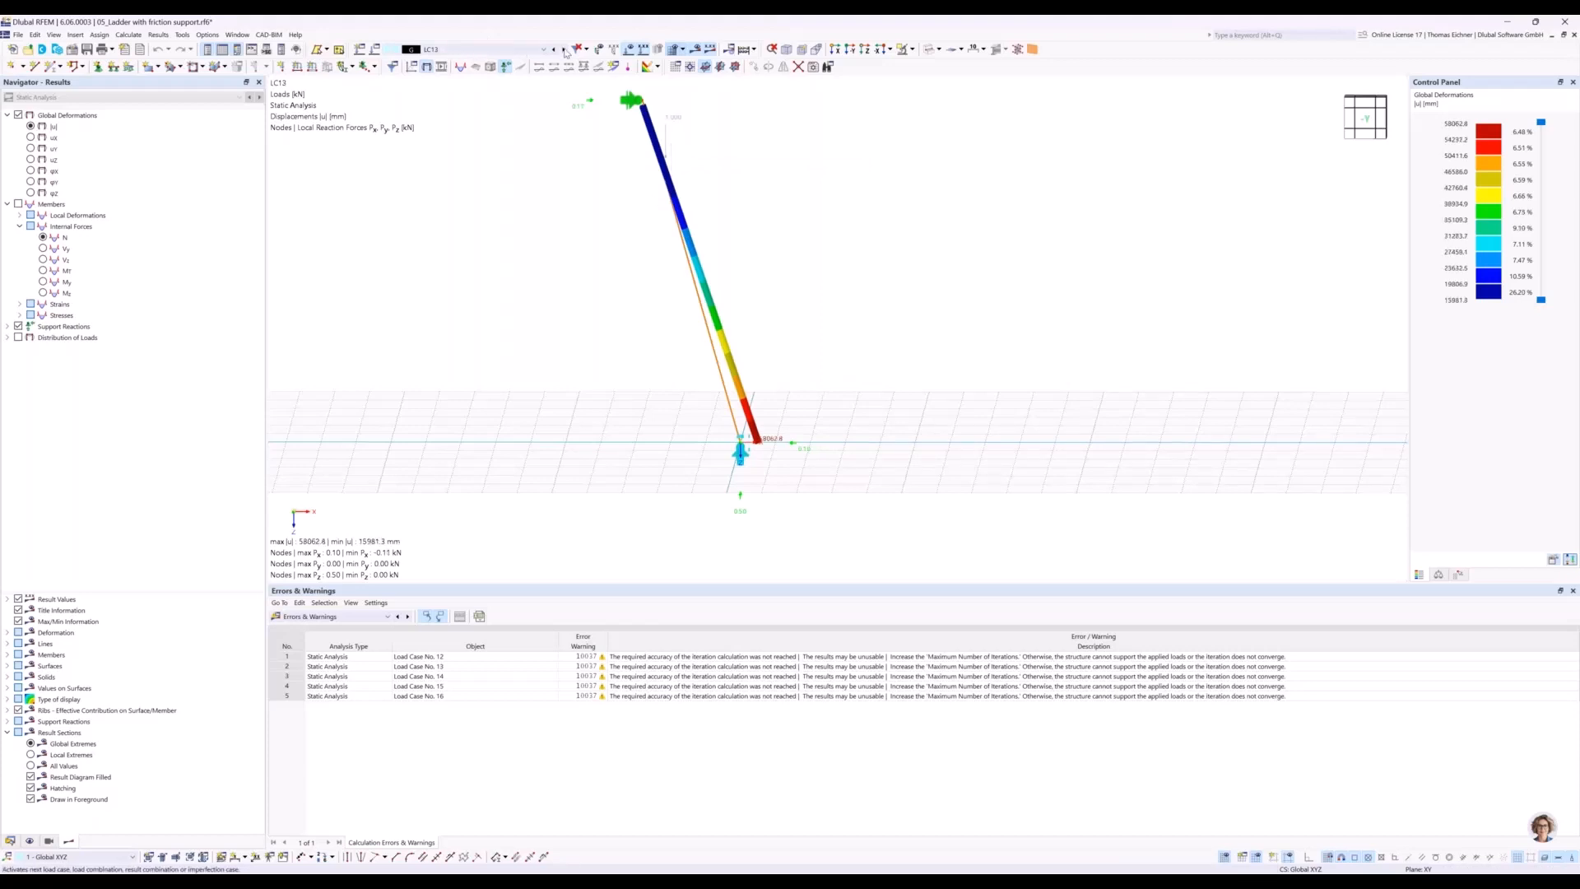
pyautogui.click(564, 50)
pyautogui.click(564, 50)
pyautogui.click(564, 50)
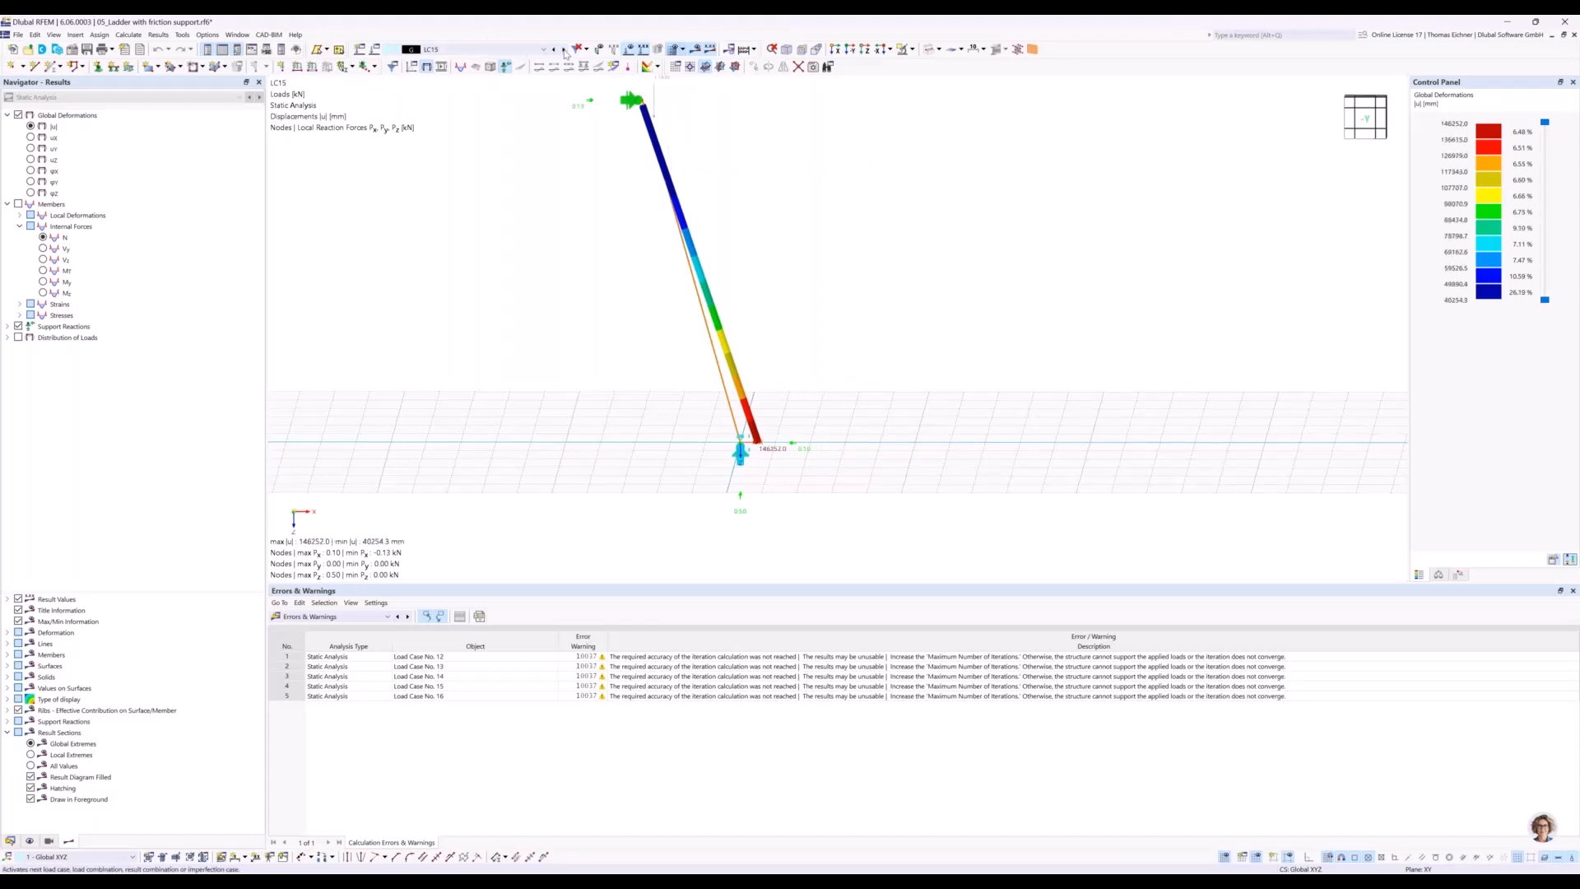
pyautogui.moveTo(725, 203); pyautogui.dragTo(722, 251, button='middle')
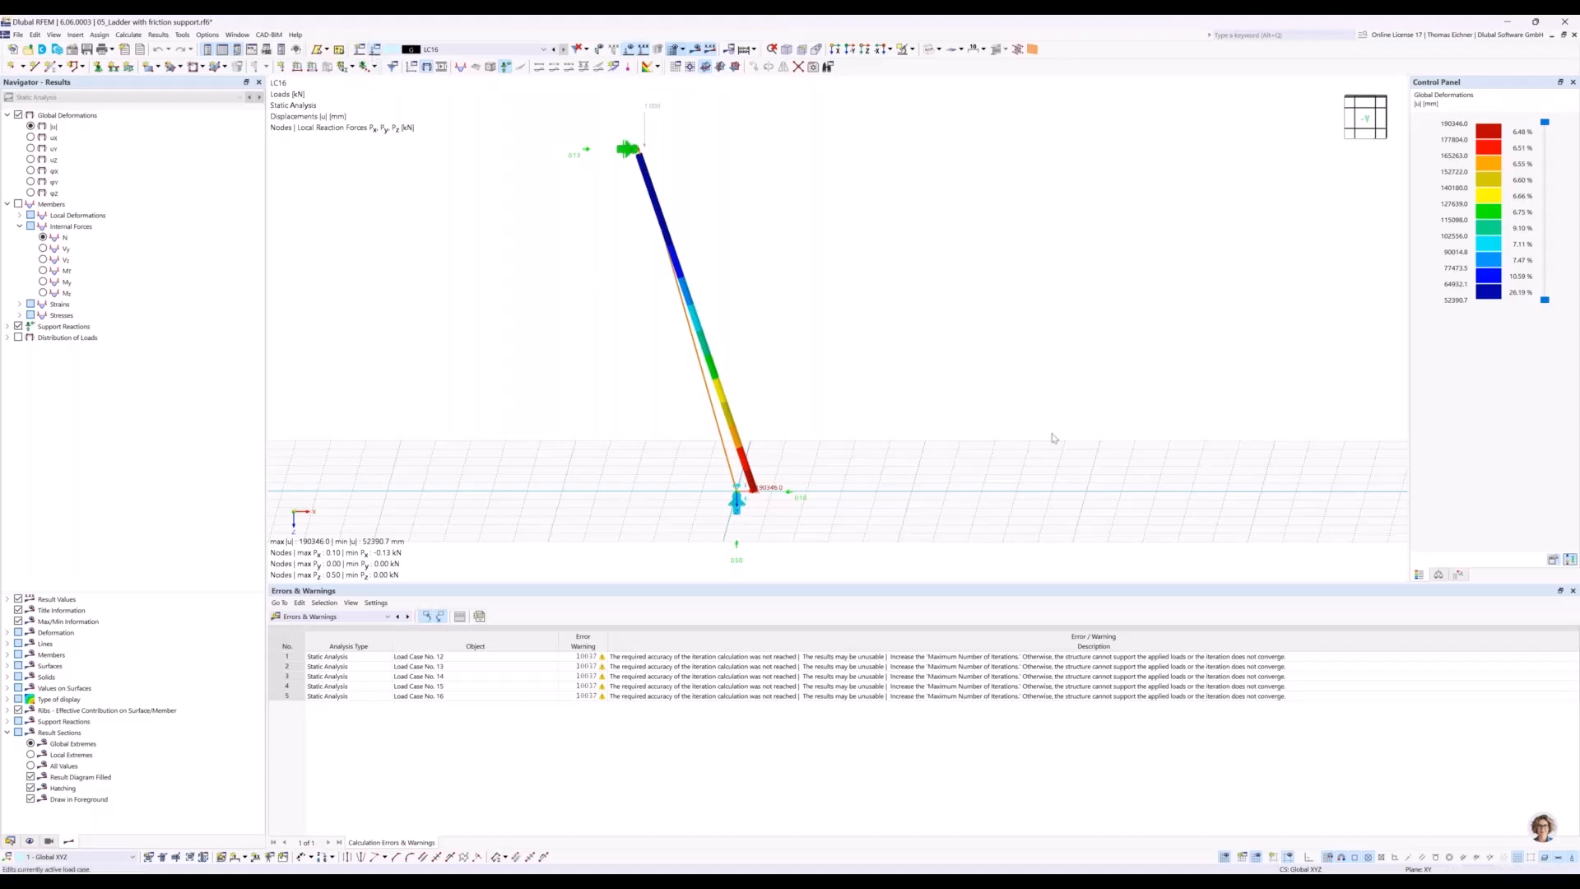
# Create load combination CO1 with design situation ULS (EQU) - Permanent and transient and static analysis settings SA1 - Geometrically linear | Newton-Raphson.
pyautogui.moveTo(630, 185); pyautogui.dragTo(947, 183)
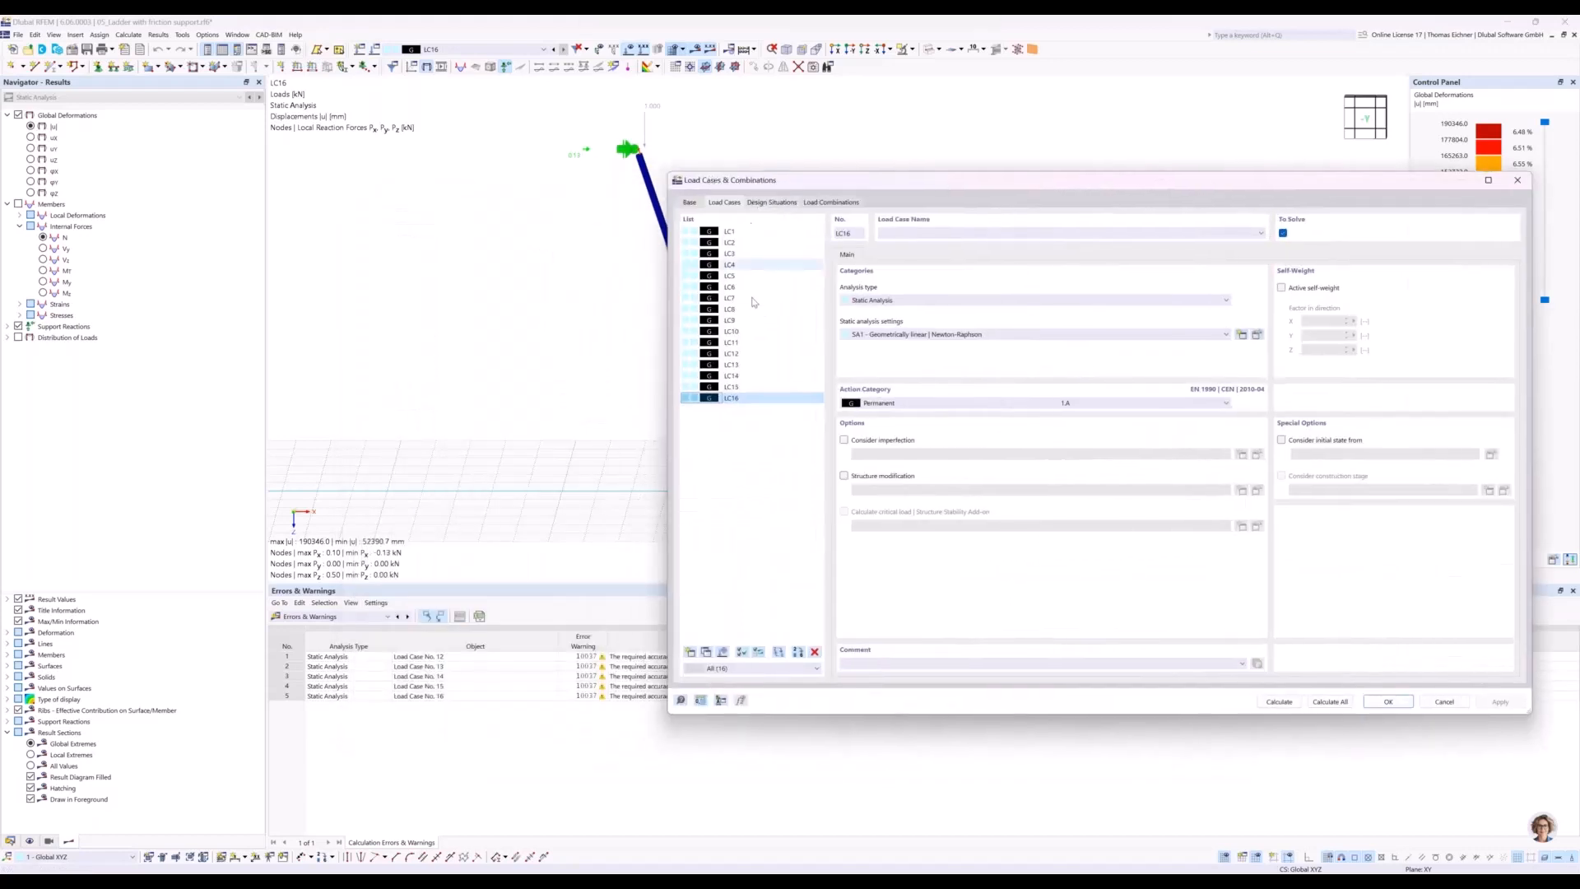
pyautogui.click(820, 204)
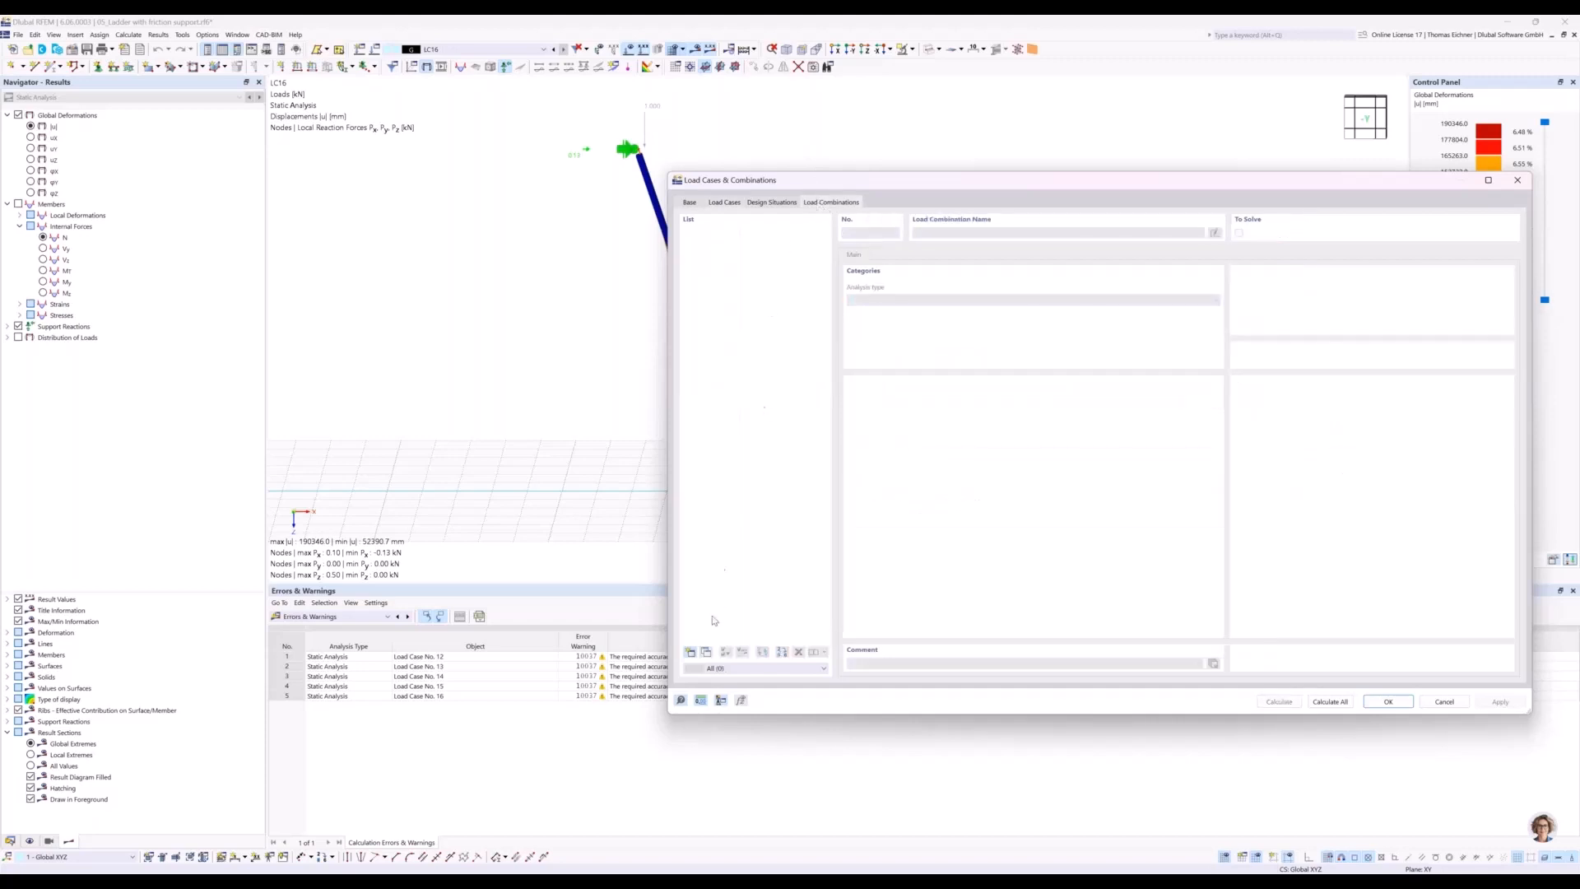
pyautogui.click(691, 652)
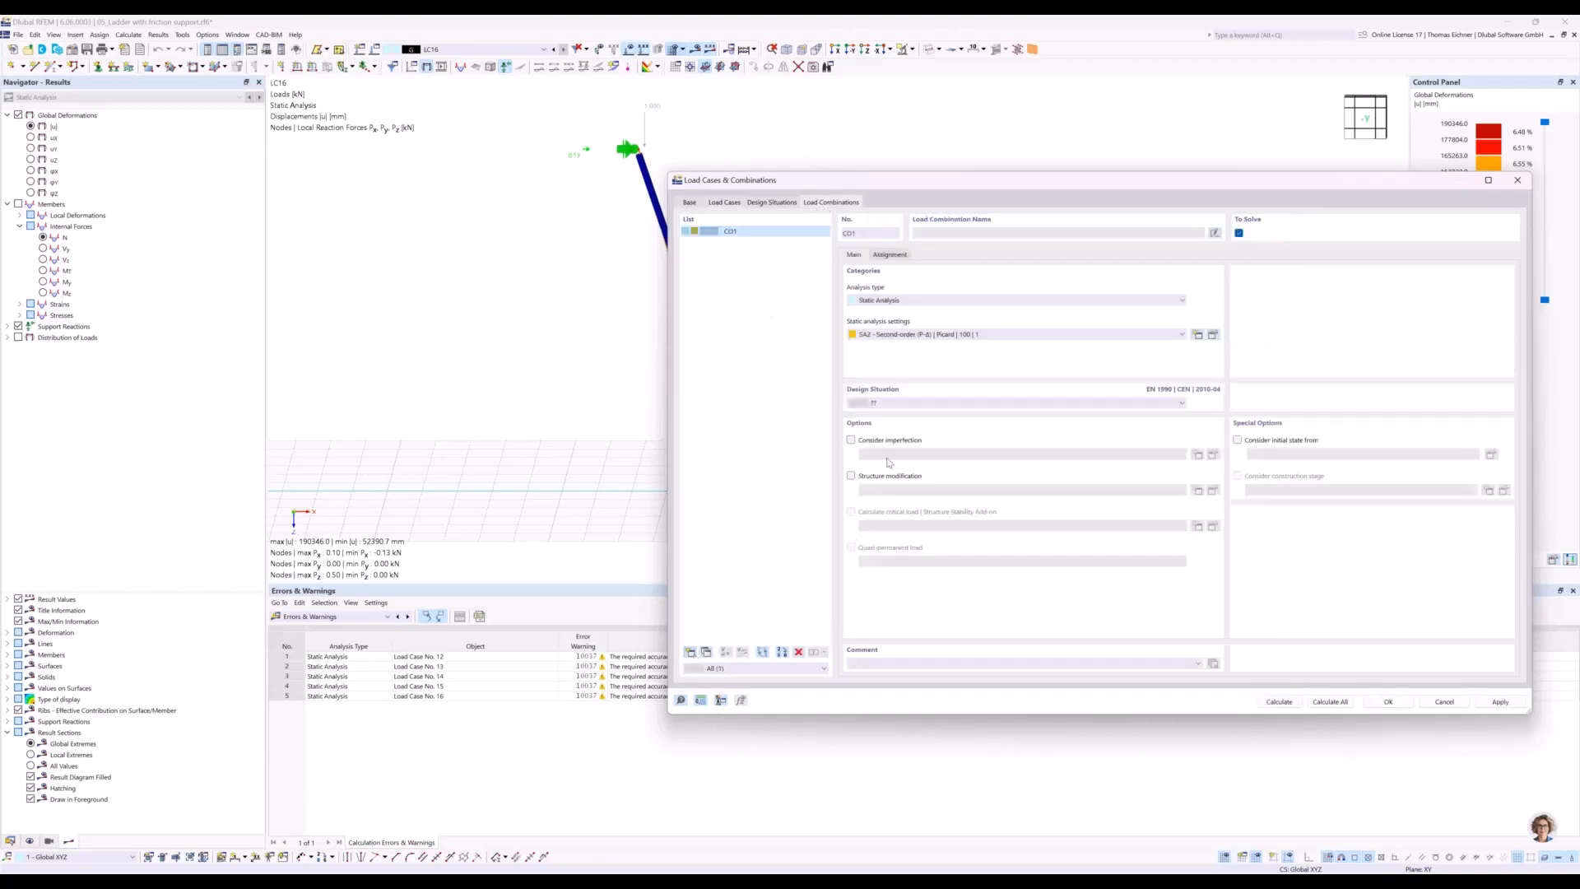
pyautogui.click(780, 205)
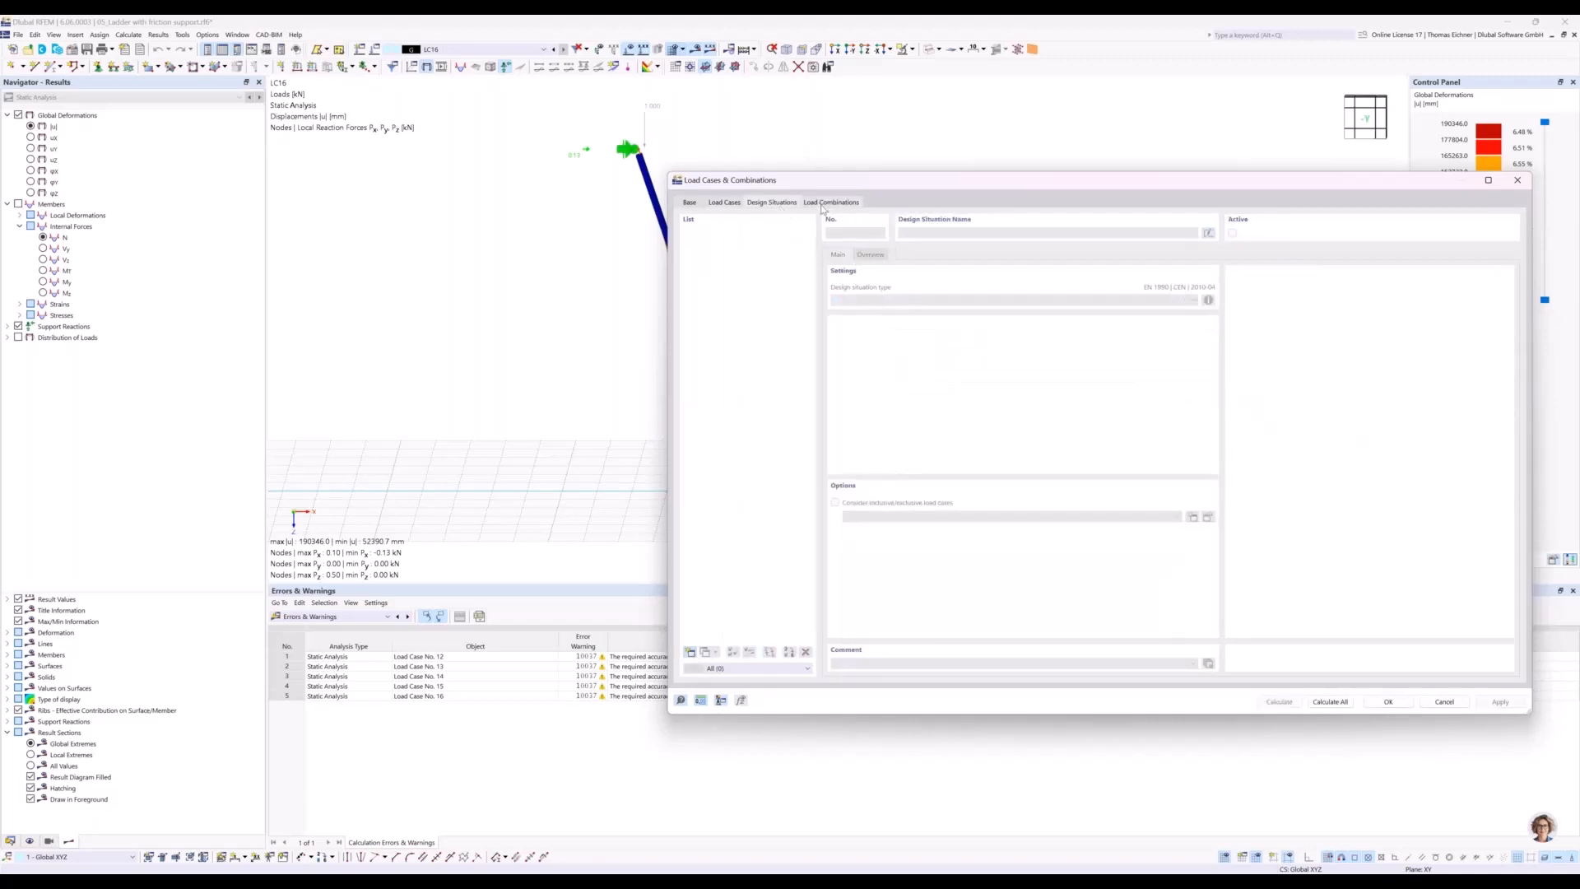
pyautogui.click(691, 651)
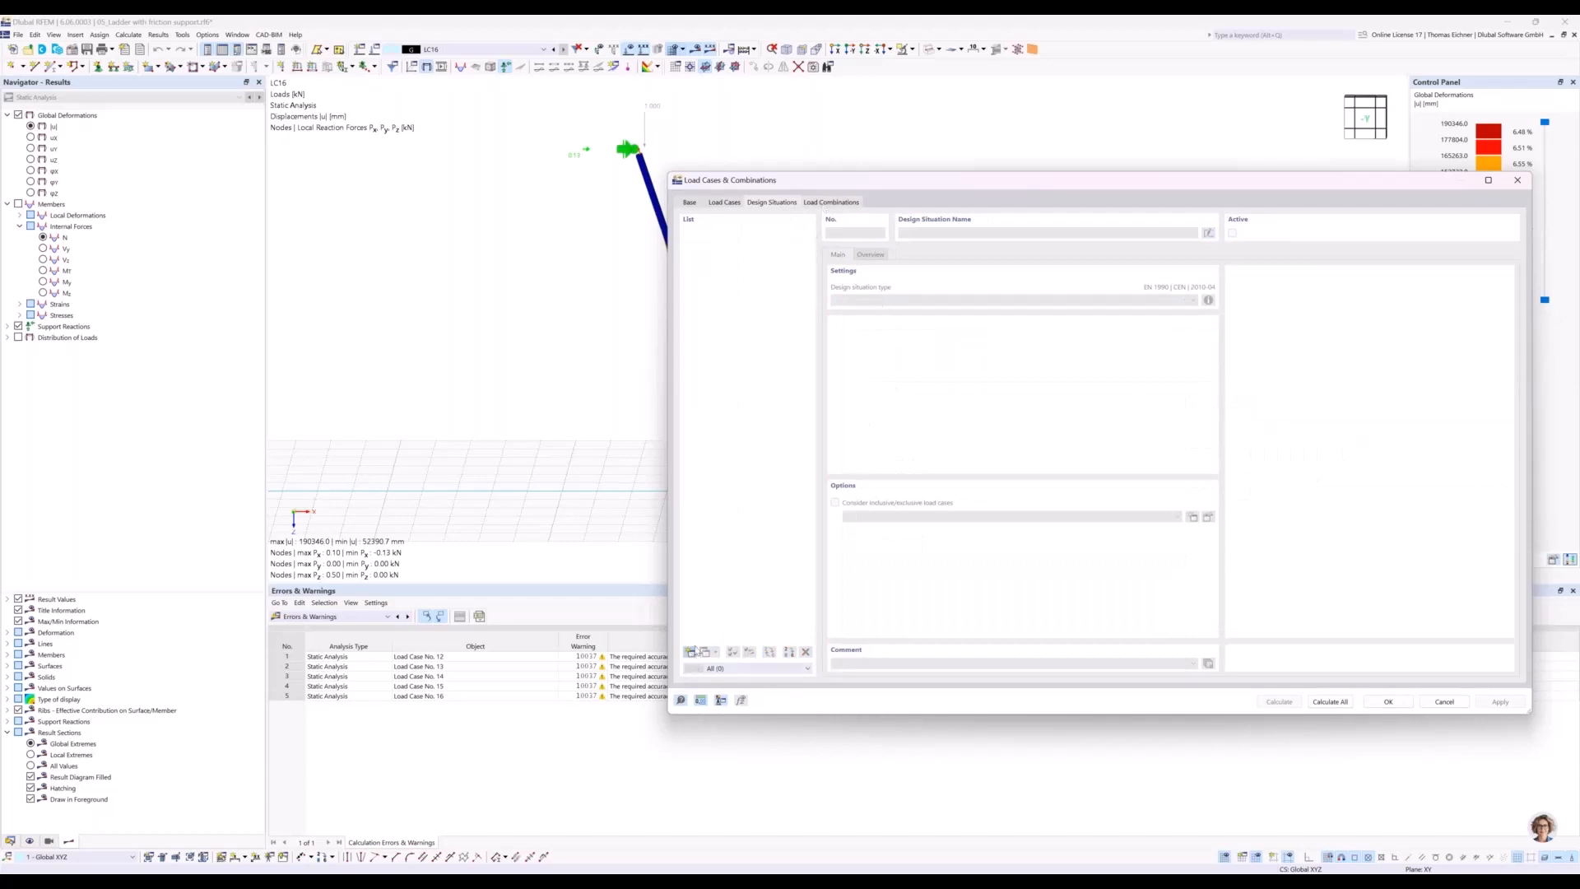
pyautogui.click(832, 203)
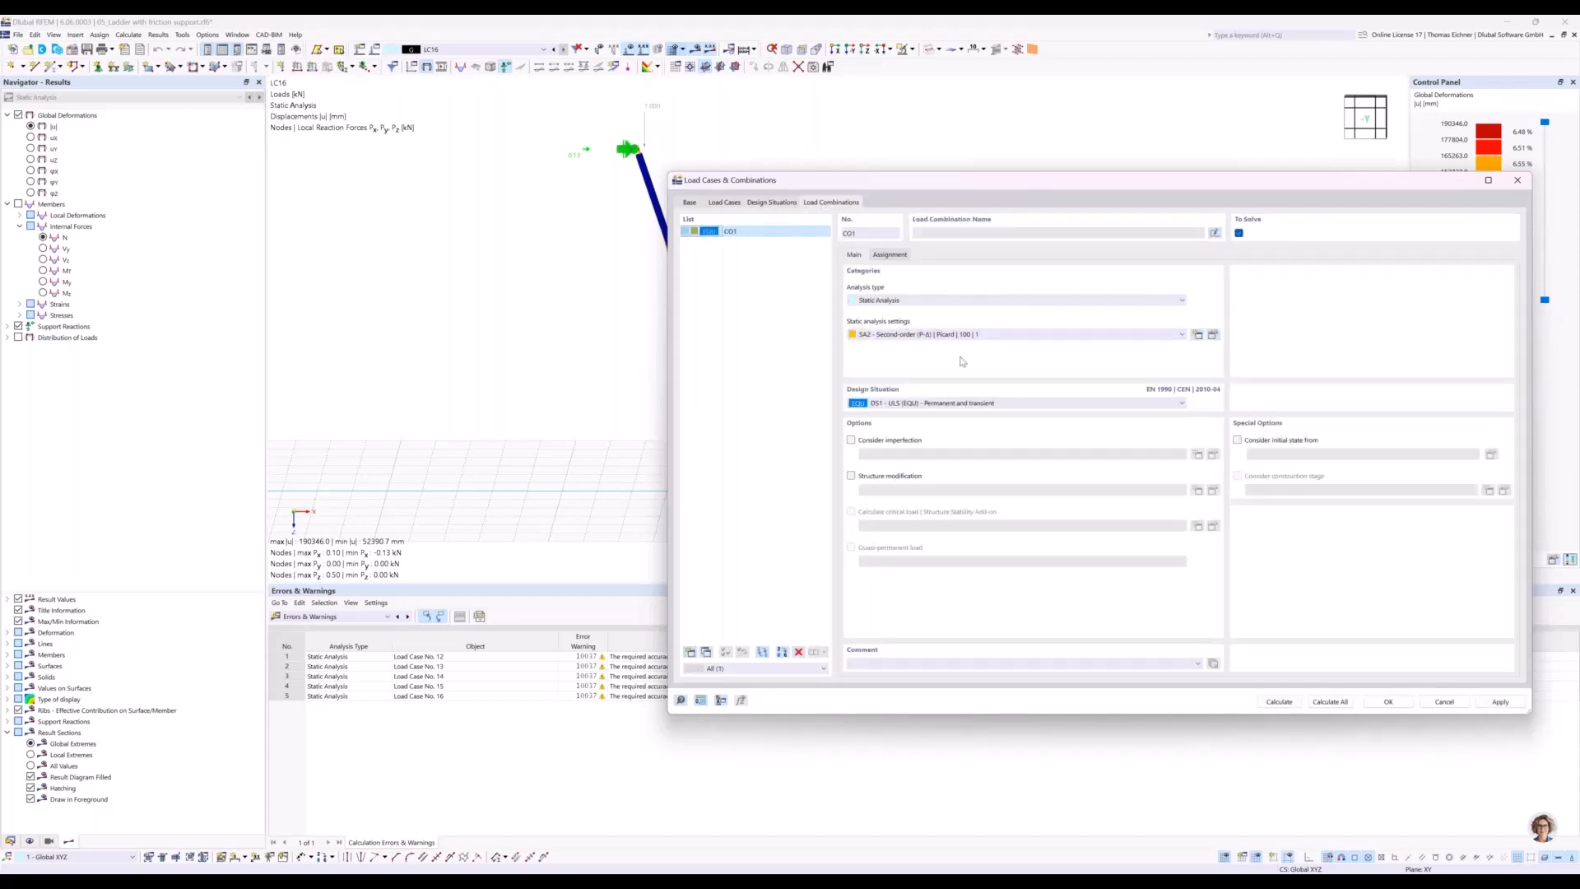
pyautogui.click(933, 337)
pyautogui.click(901, 350)
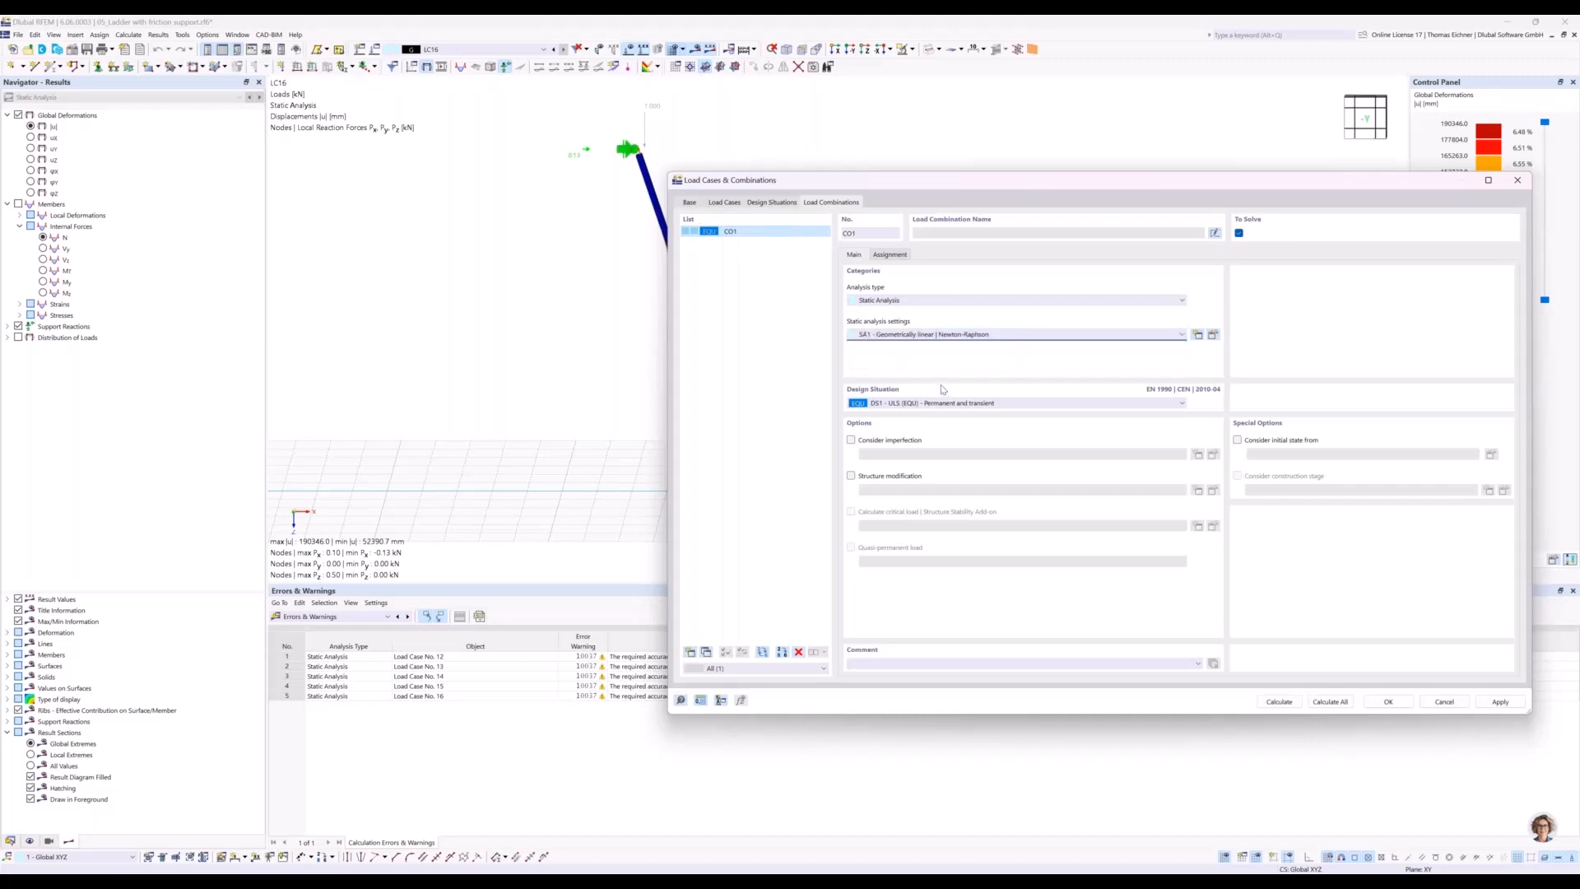
# Assign LC16 and LC1 with factor 1.00 to load combination CO1 and accept the load definitions.
pyautogui.click(884, 258)
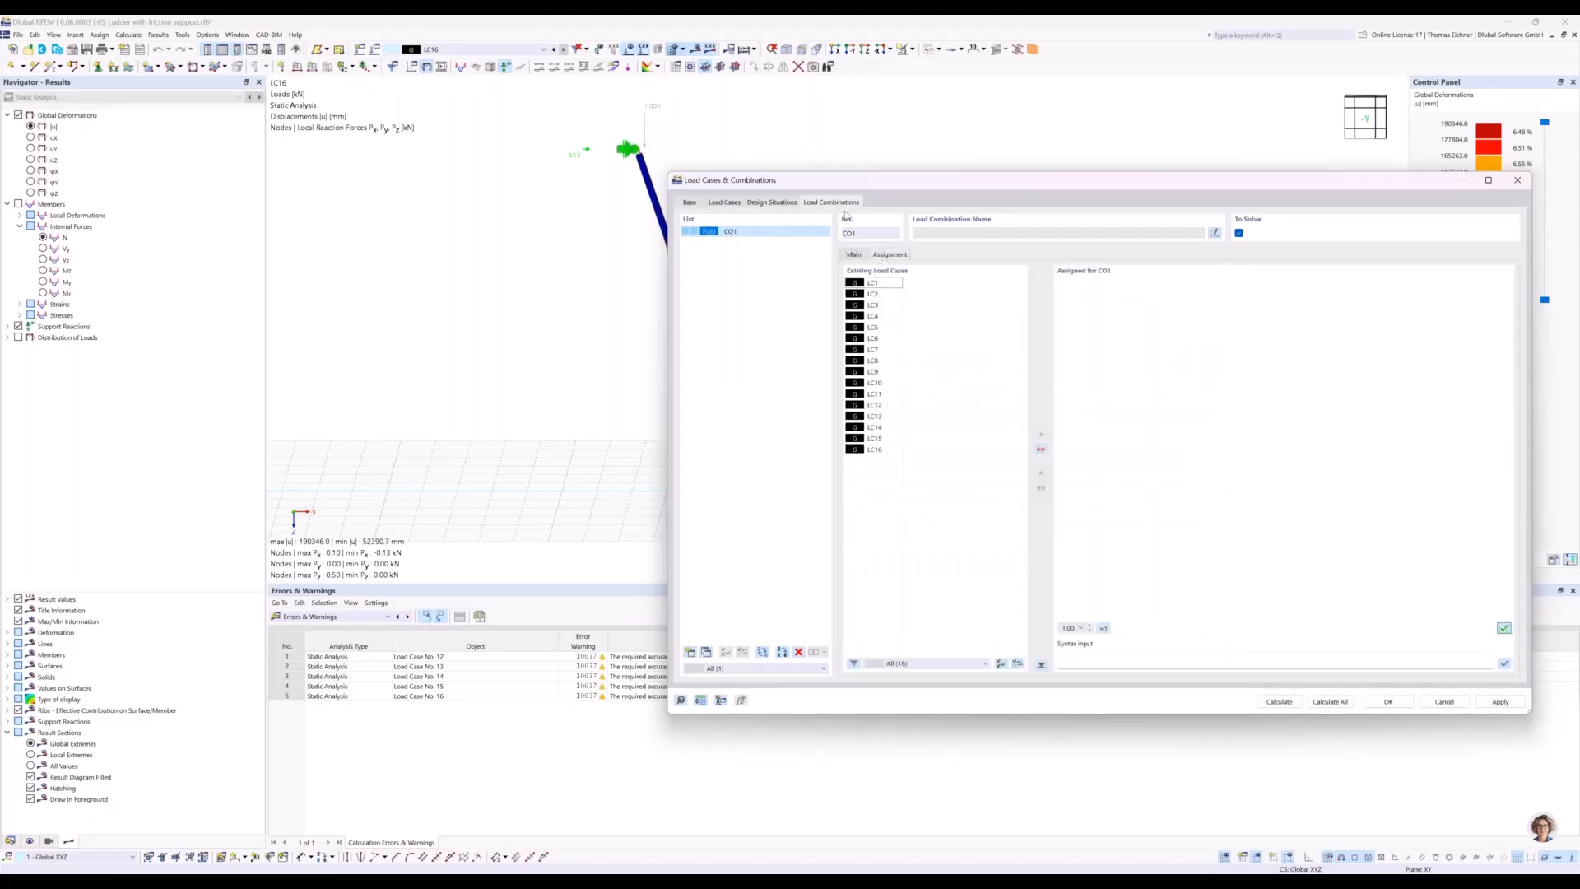
pyautogui.moveTo(902, 188); pyautogui.dragTo(1026, 187)
pyautogui.doubleClick(998, 447)
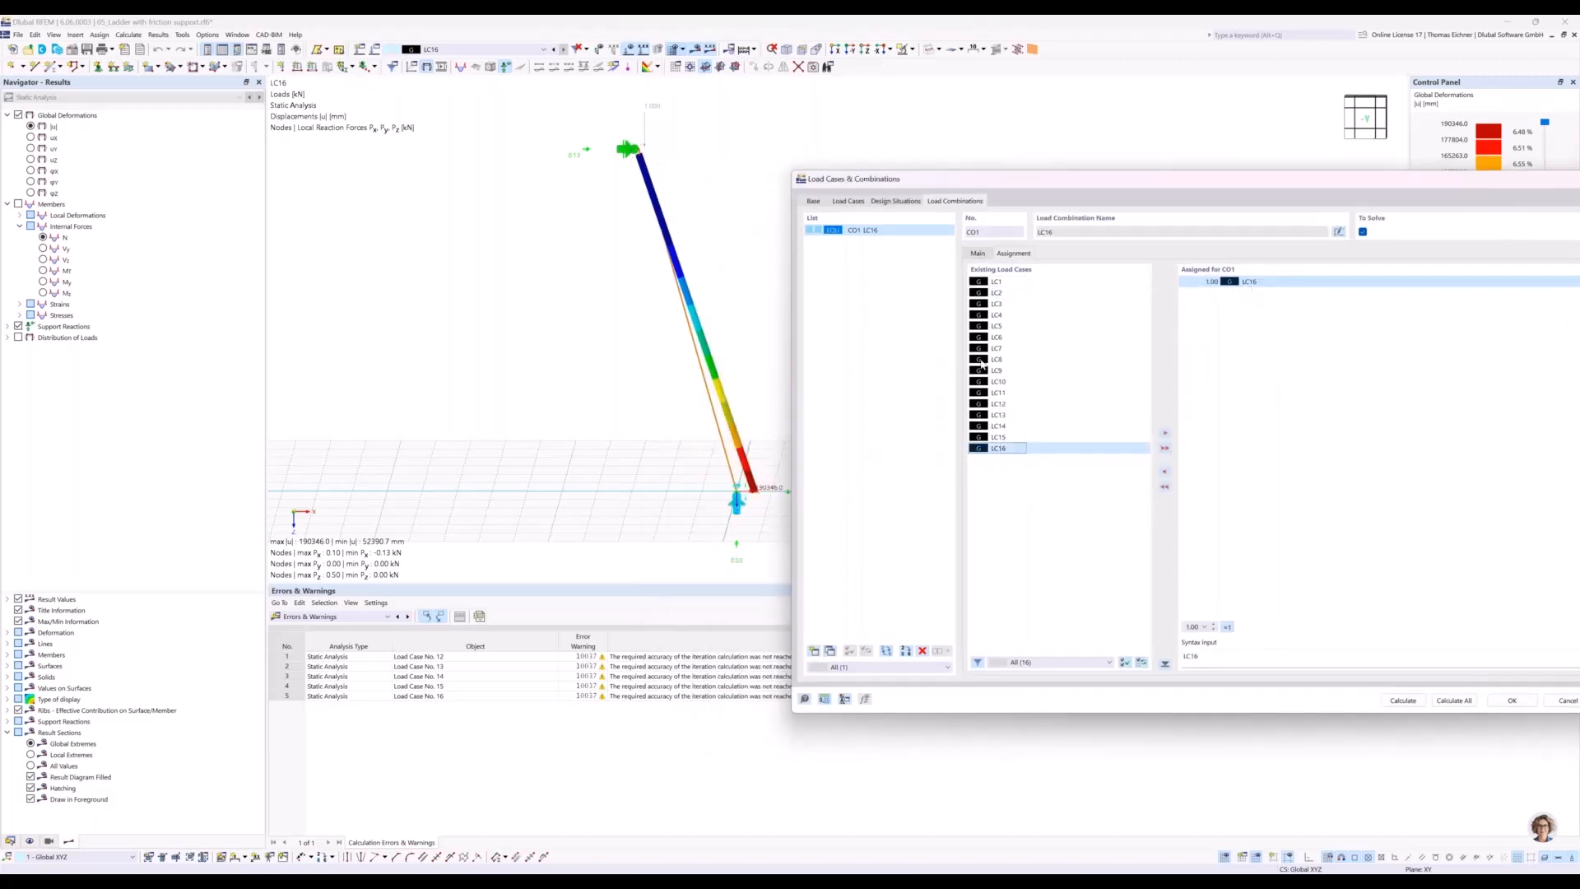
pyautogui.click(998, 282)
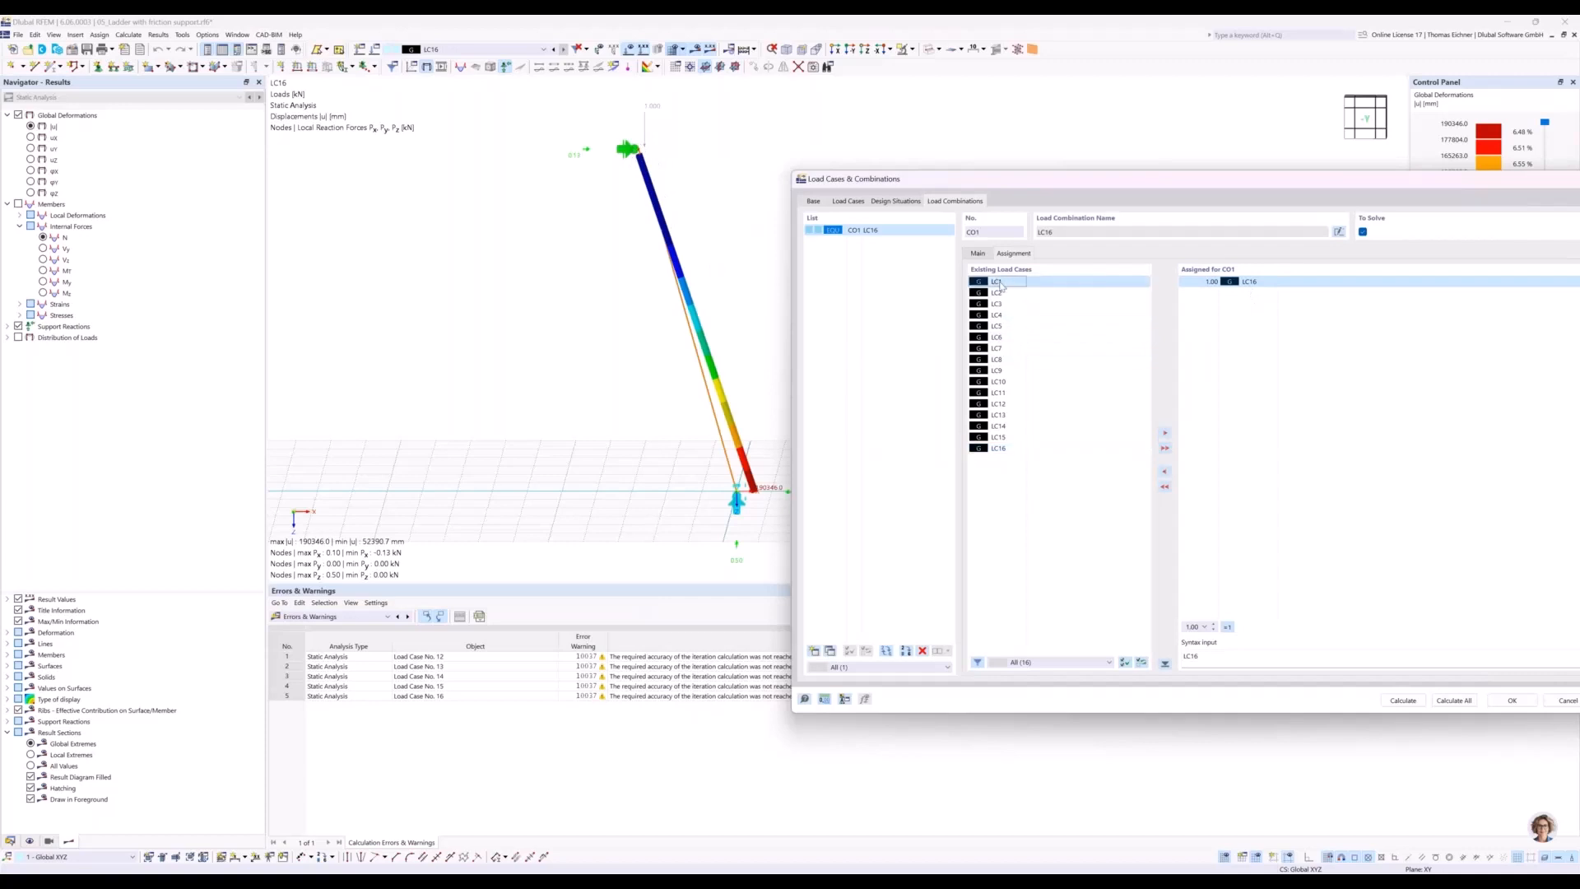
pyautogui.doubleClick(1000, 283)
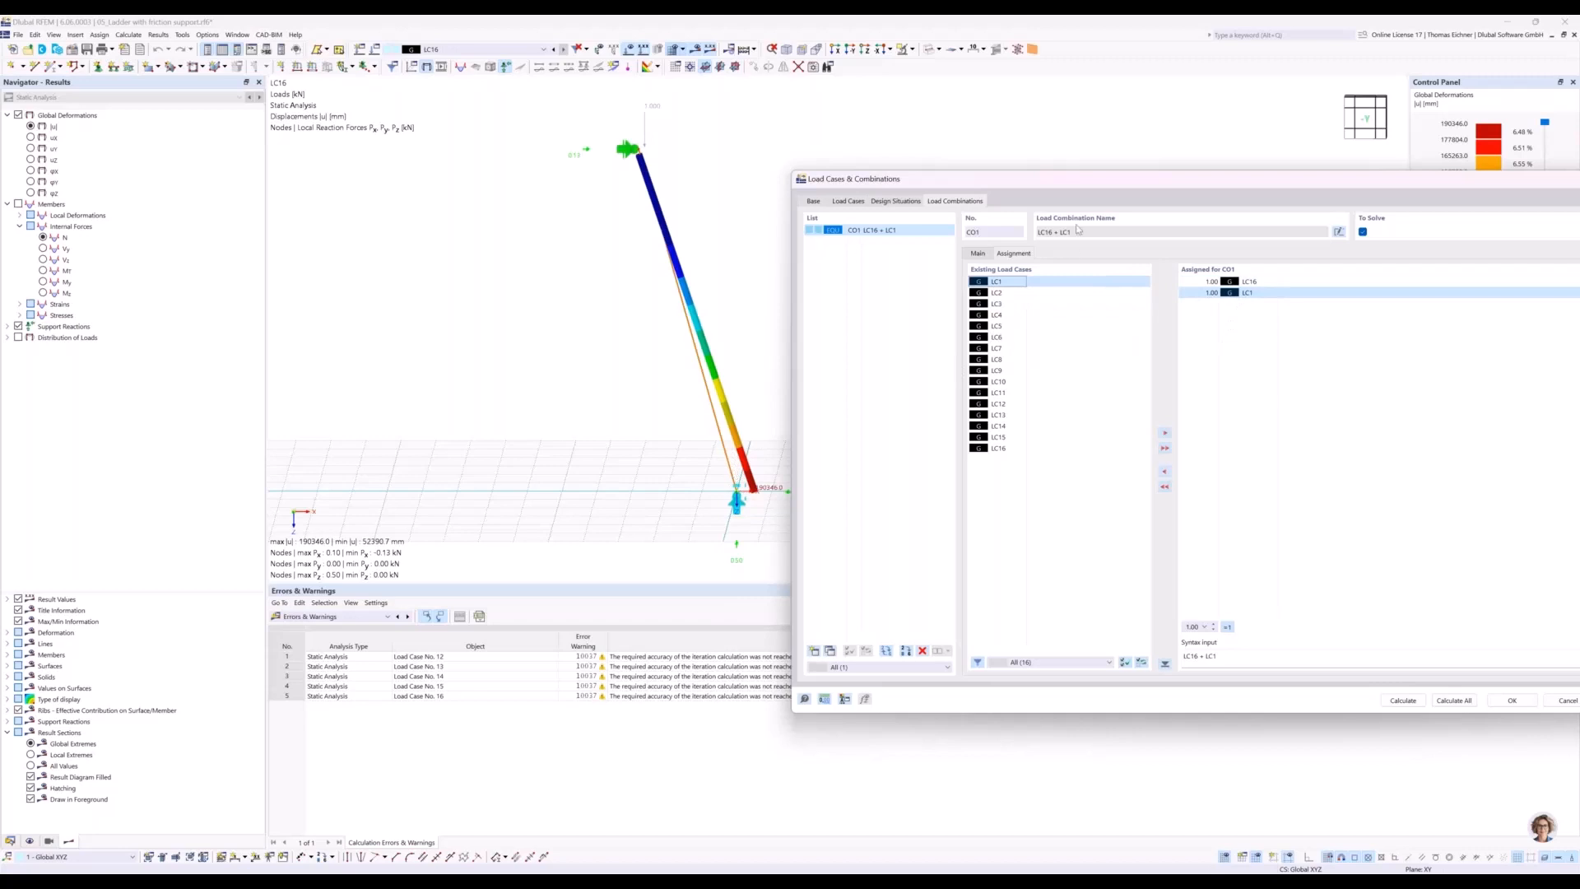
pyautogui.moveTo(1099, 183); pyautogui.dragTo(757, 181)
pyautogui.click(1163, 700)
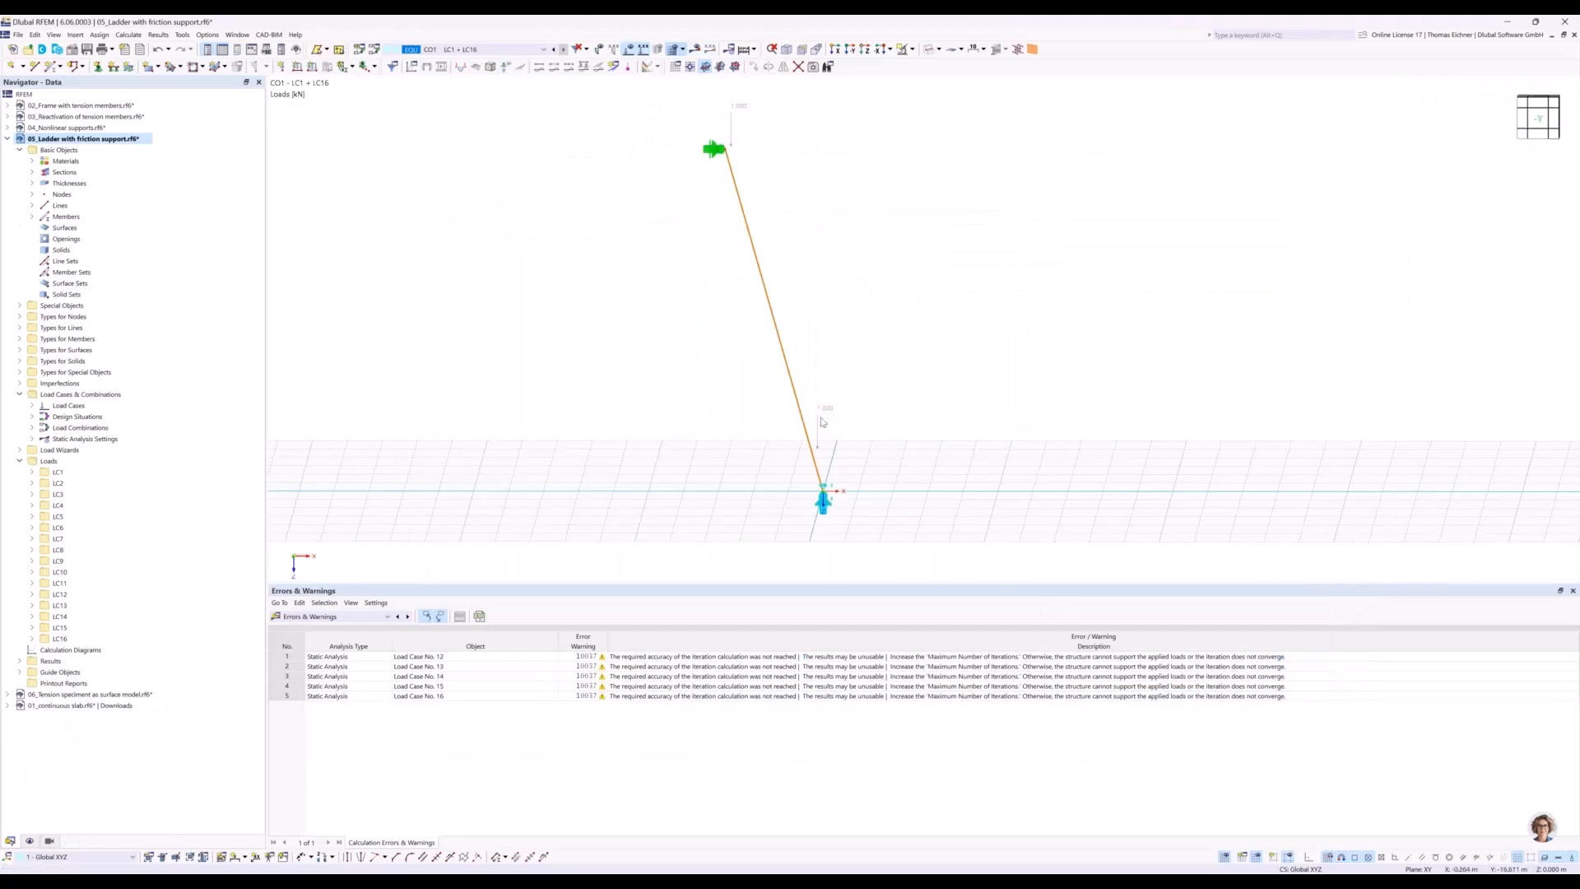
# Calculate load combination CO1 and examine the ladder's deformation and the horizontal and vertical reactions at the foot support.
pyautogui.moveTo(822, 414)
pyautogui.click(699, 50)
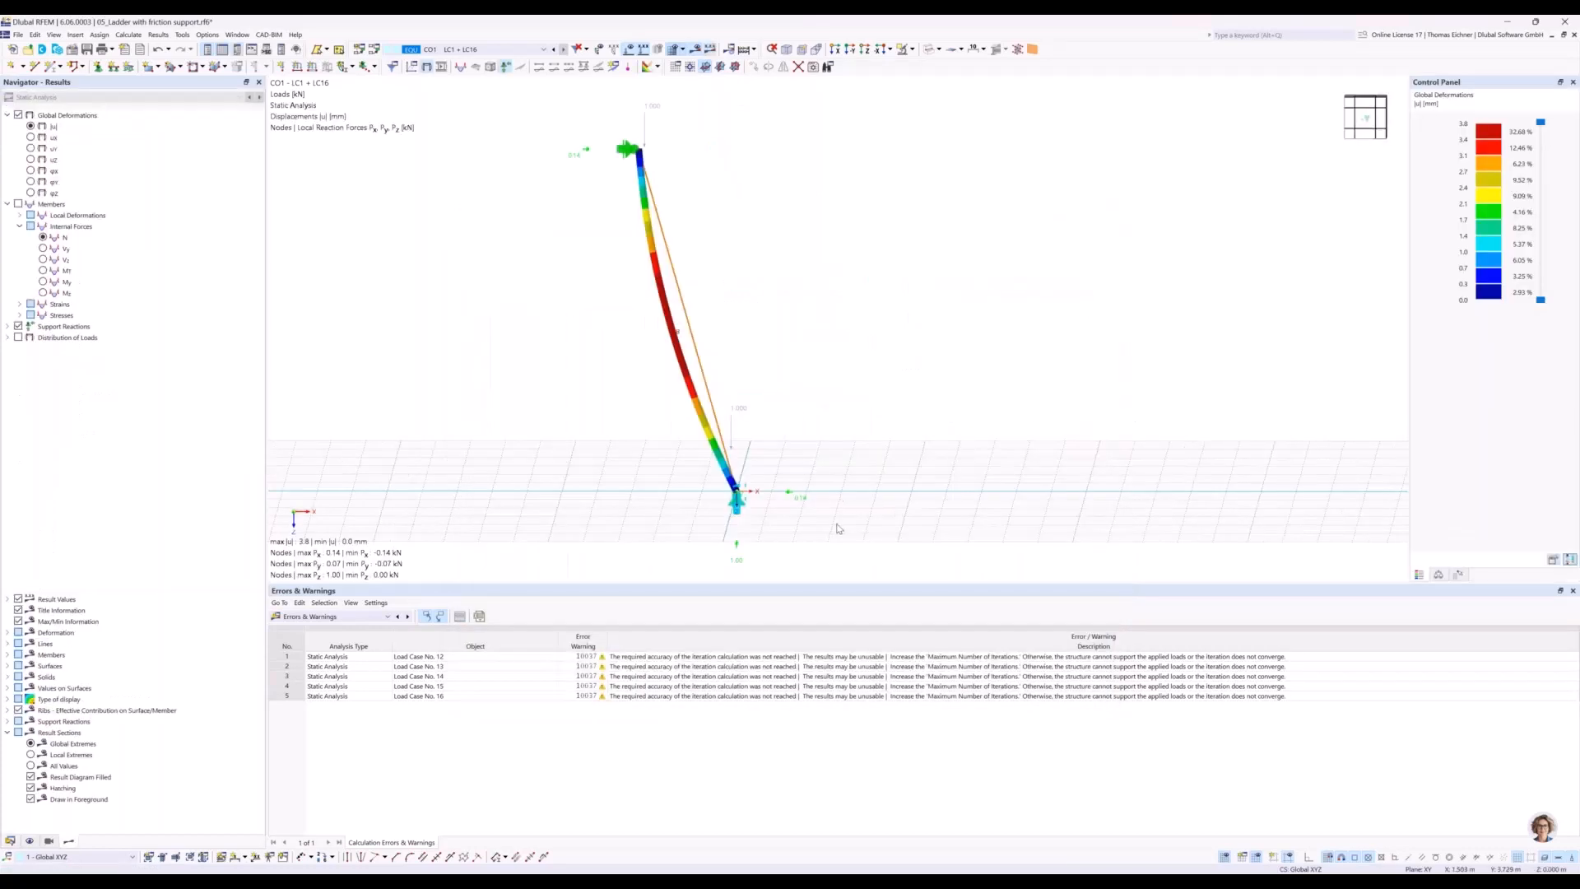
pyautogui.moveTo(794, 470); pyautogui.dragTo(792, 425, button='middle')
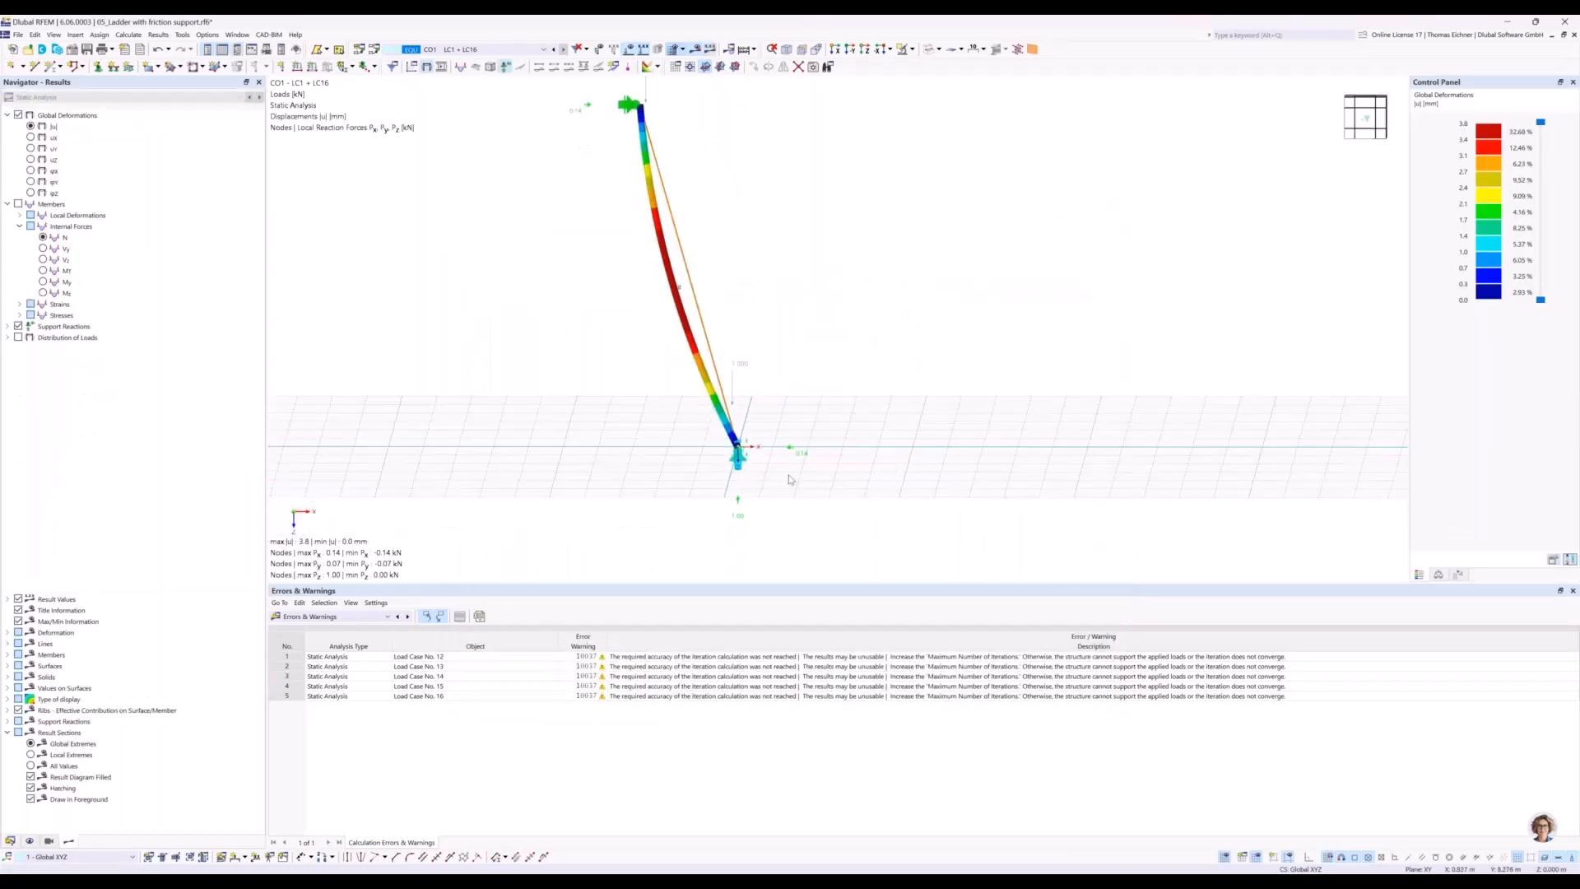
pyautogui.scroll(3, 788, 477)
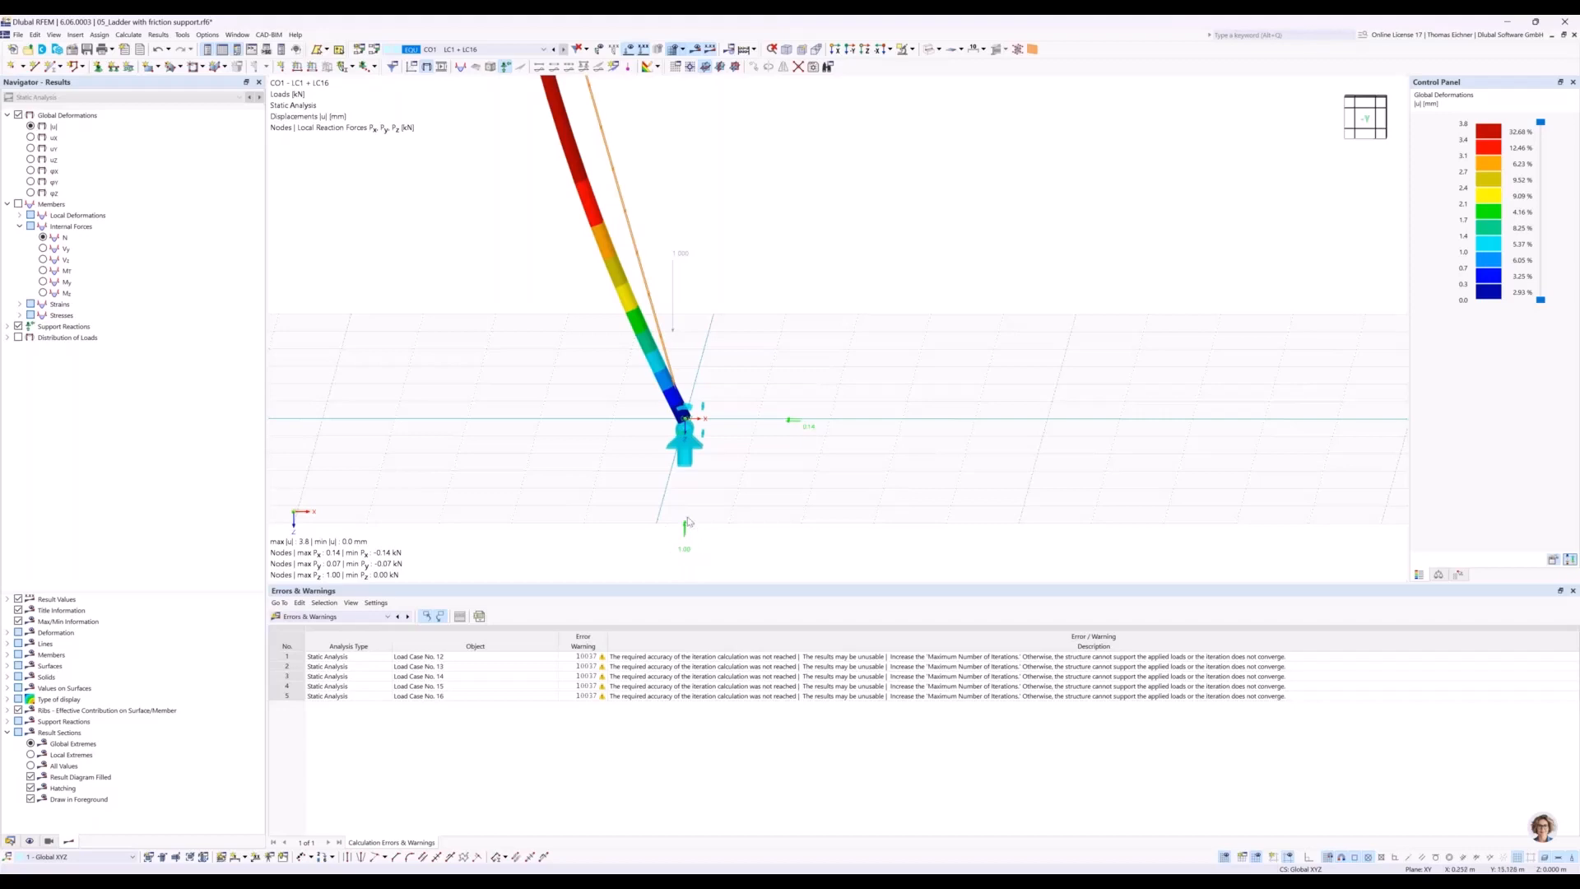
pyautogui.click(683, 458)
pyautogui.click(730, 510)
pyautogui.click(686, 464)
pyautogui.moveTo(784, 428); pyautogui.dragTo(816, 416, button='middle')
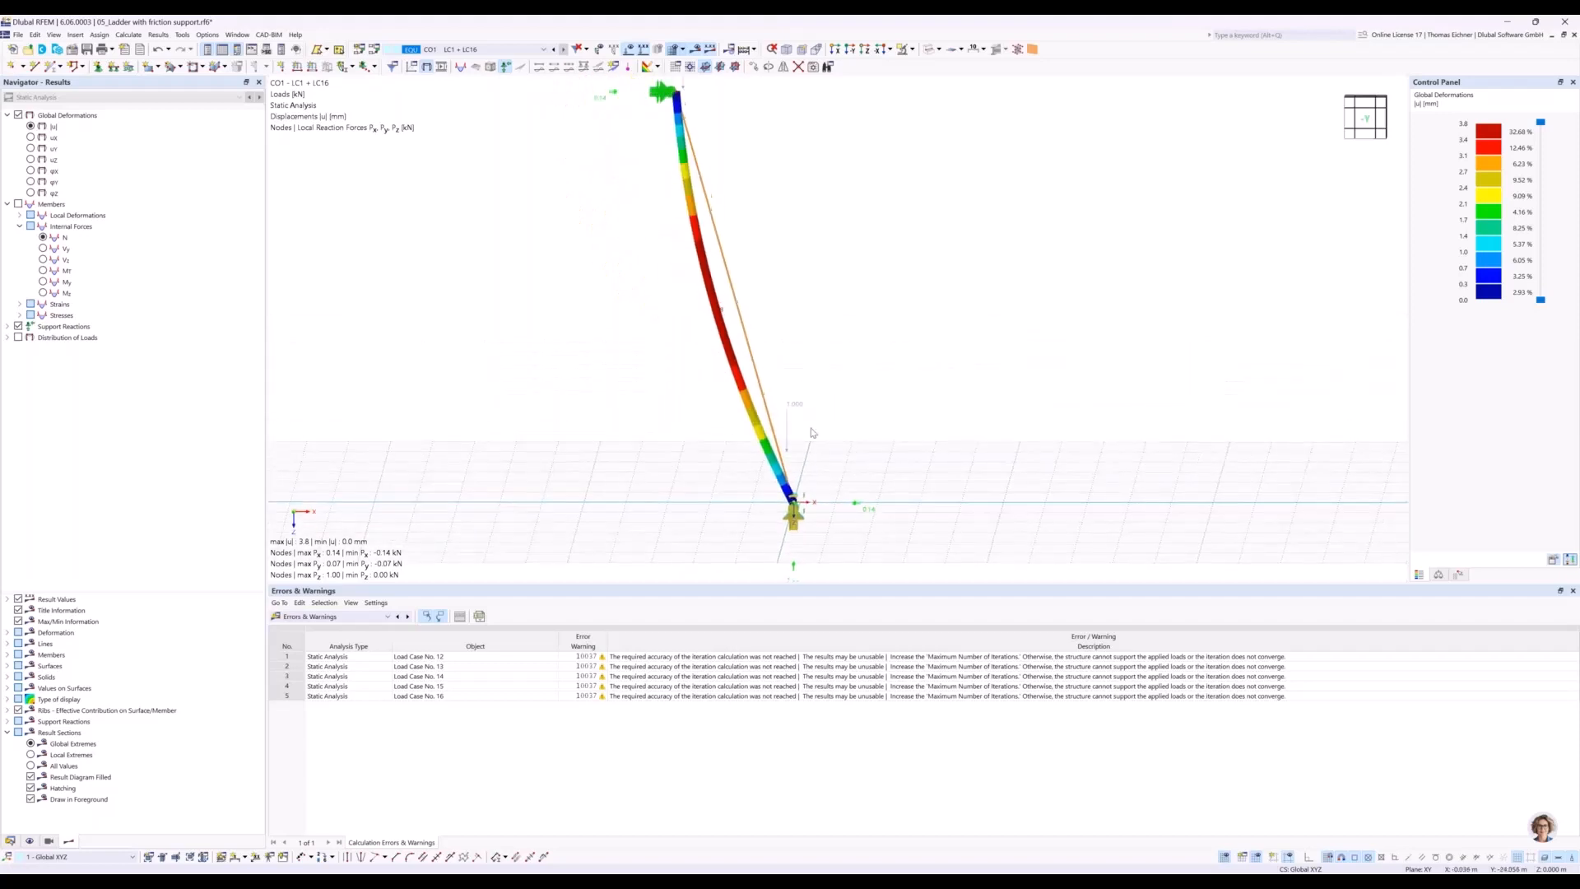
pyautogui.moveTo(790, 428)
# Switch to the model 06_Tension speciment as surface model.rf6 and bring the whole specimen into view.
pyautogui.click(11, 841)
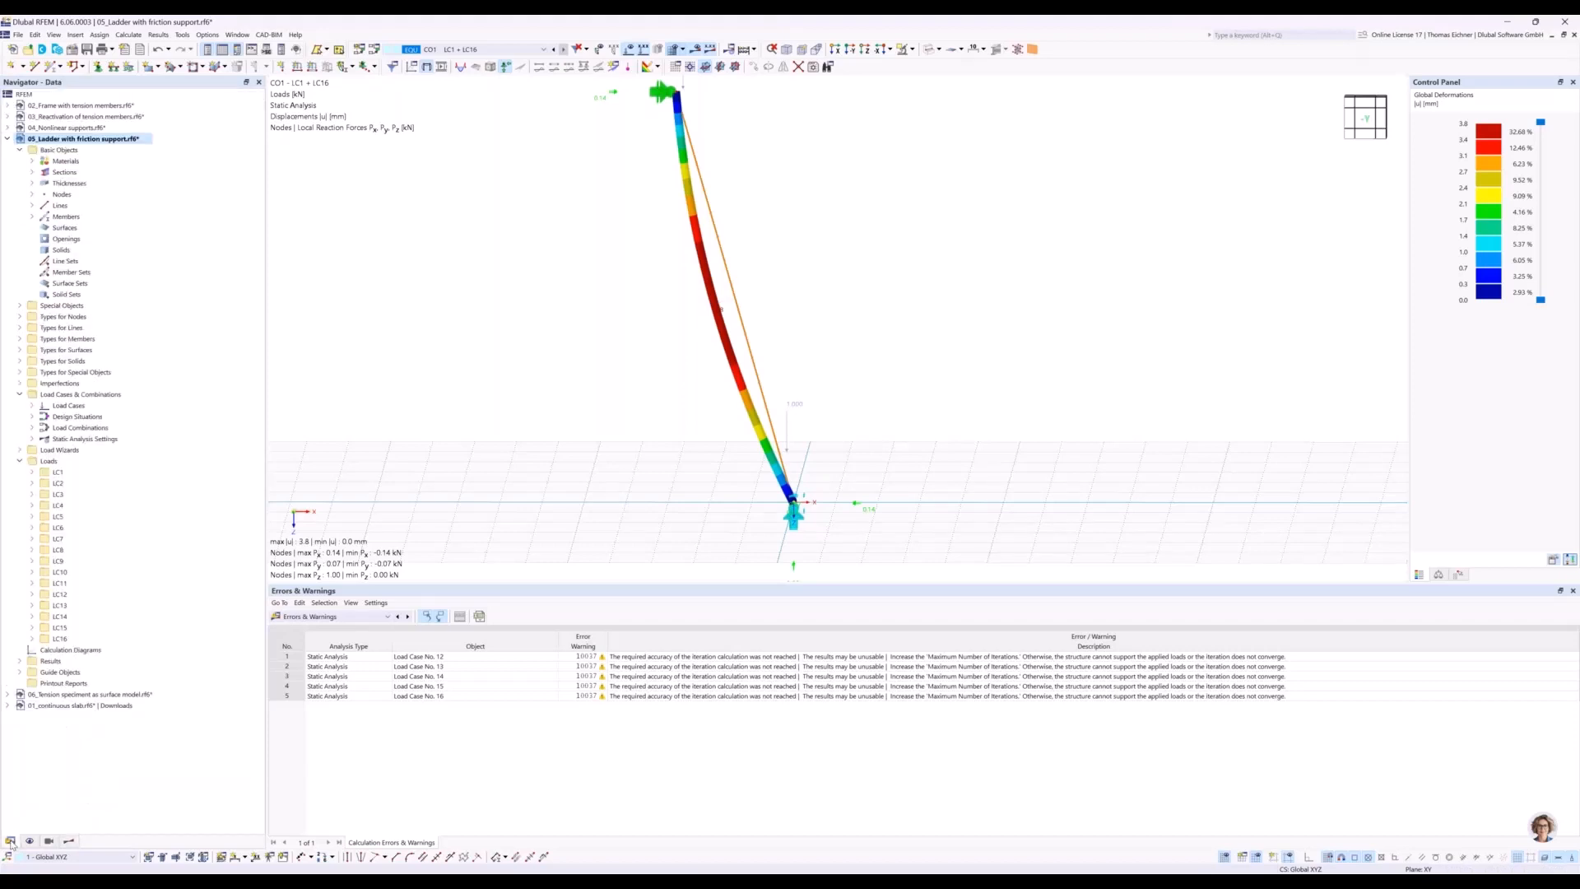
pyautogui.click(80, 695)
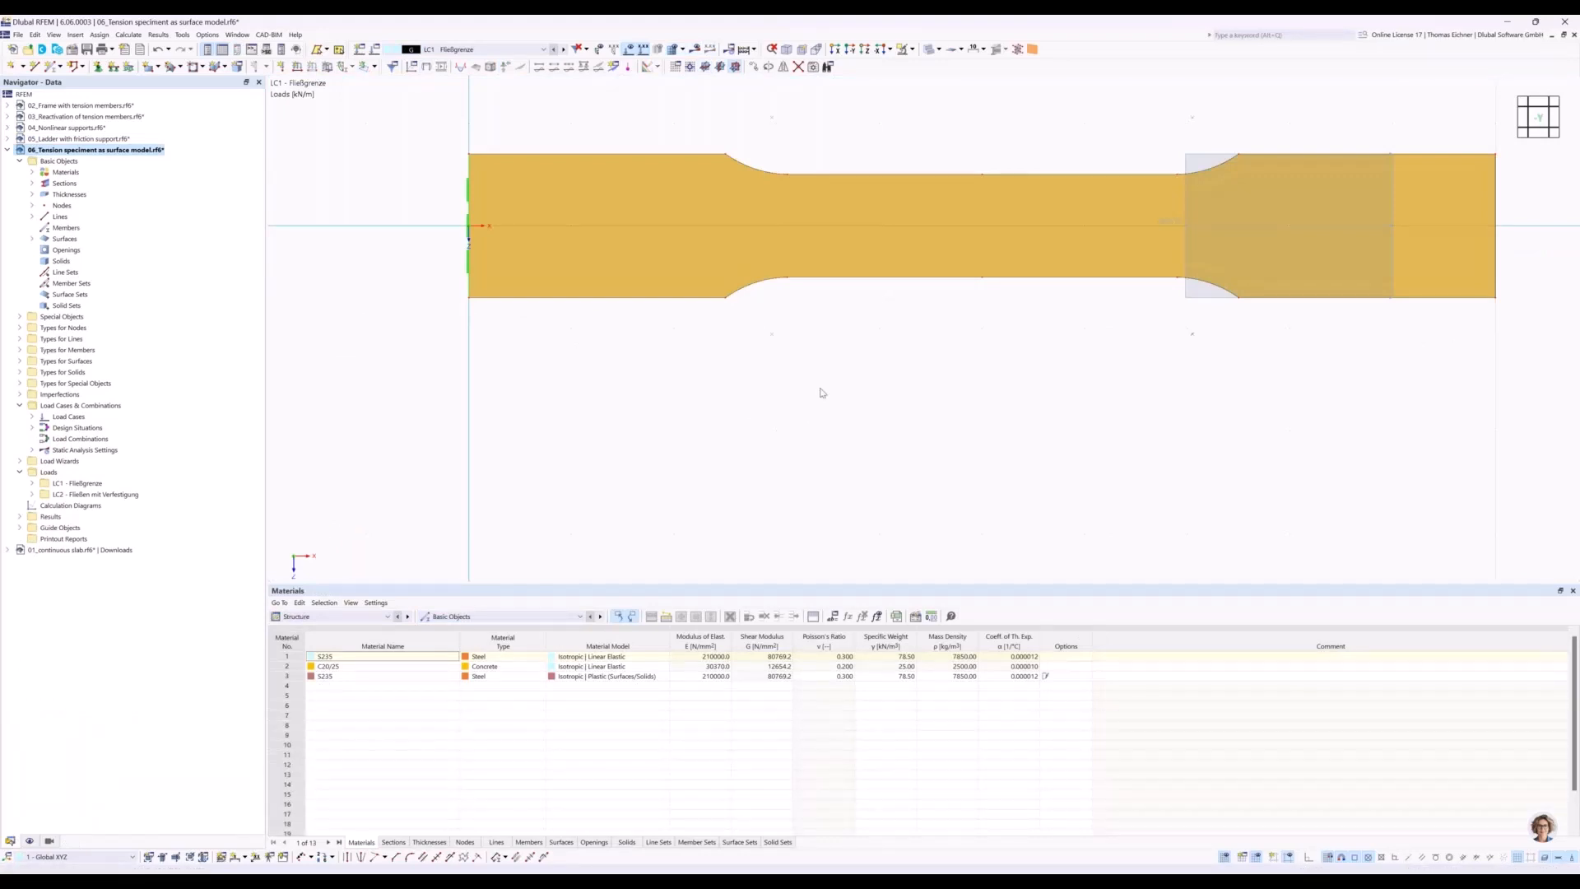
pyautogui.scroll(-3, 820, 392)
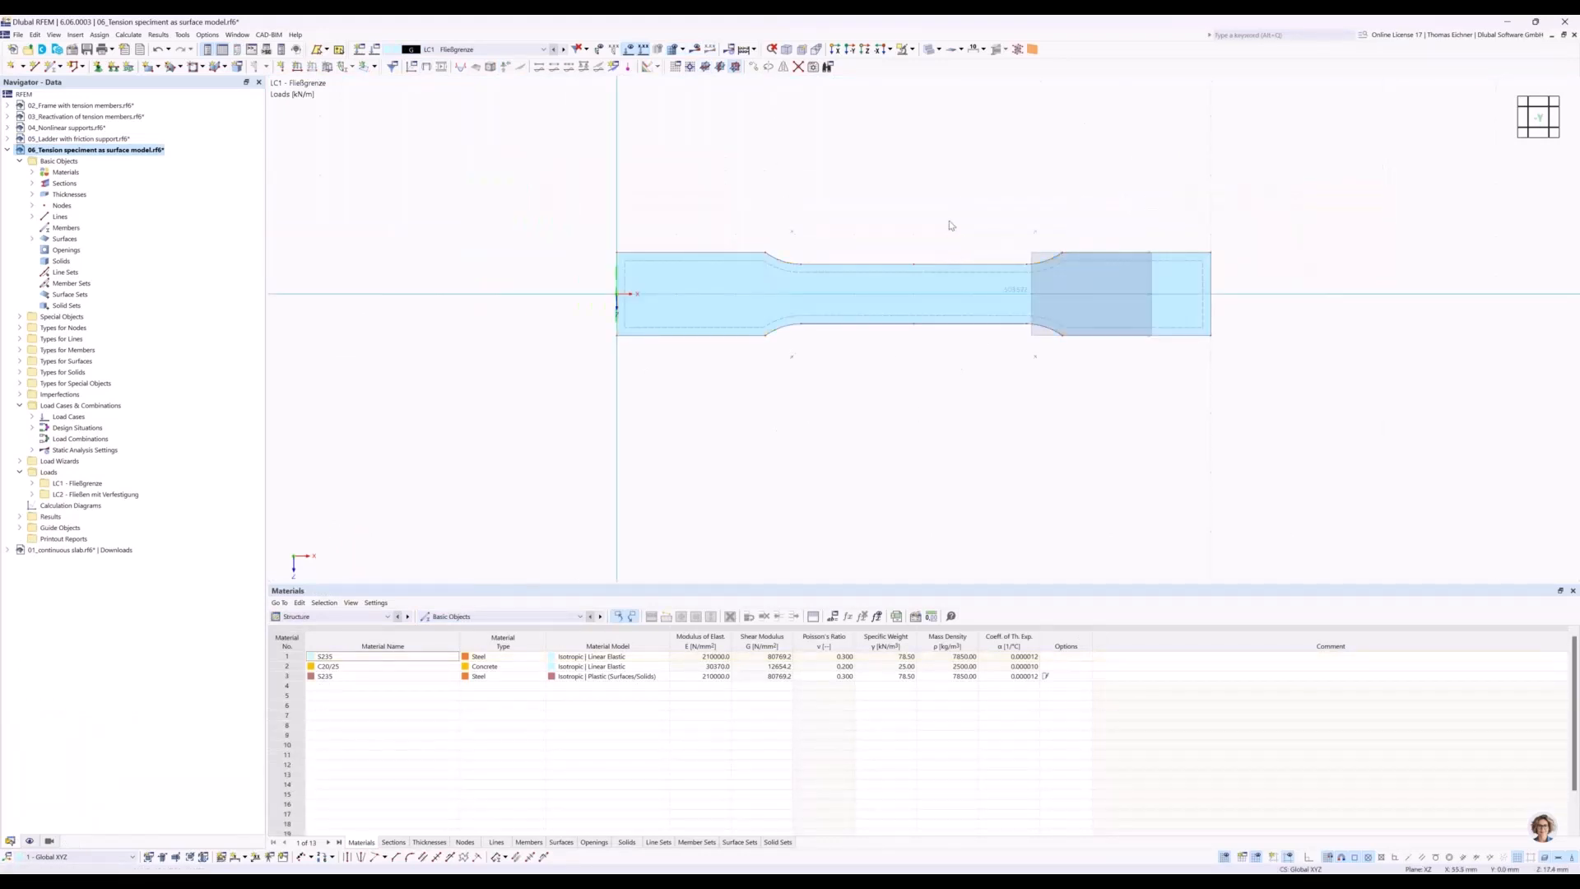
# Open the specimen surface's properties and examine its assigned thickness and material.
pyautogui.moveTo(877, 273); pyautogui.dragTo(771, 366, button='middle')
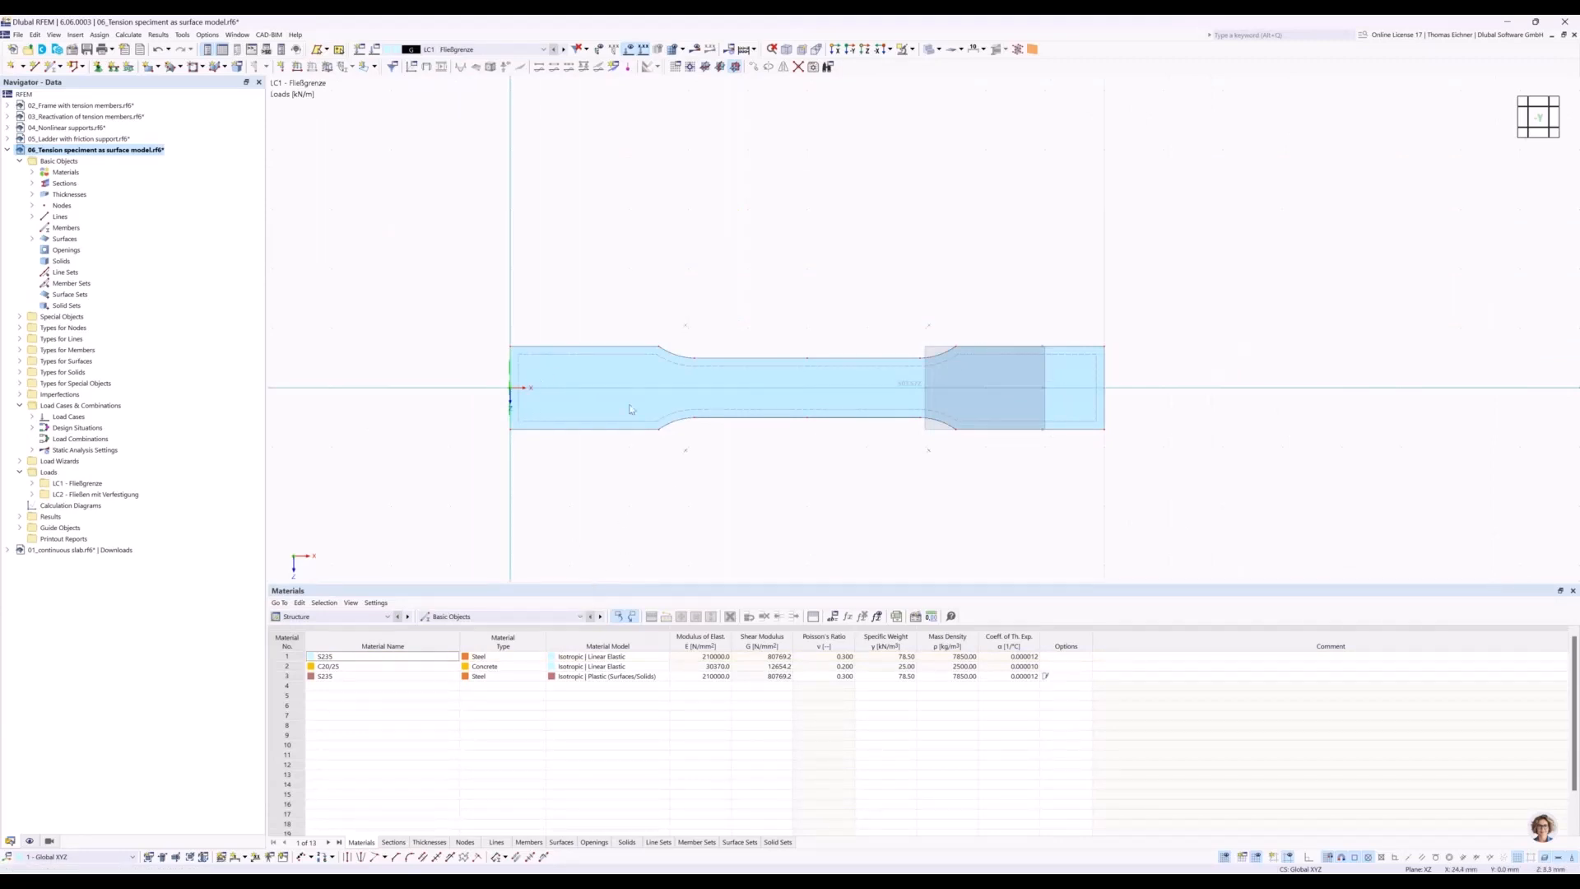
pyautogui.doubleClick(623, 360)
pyautogui.moveTo(571, 116); pyautogui.dragTo(1099, 122)
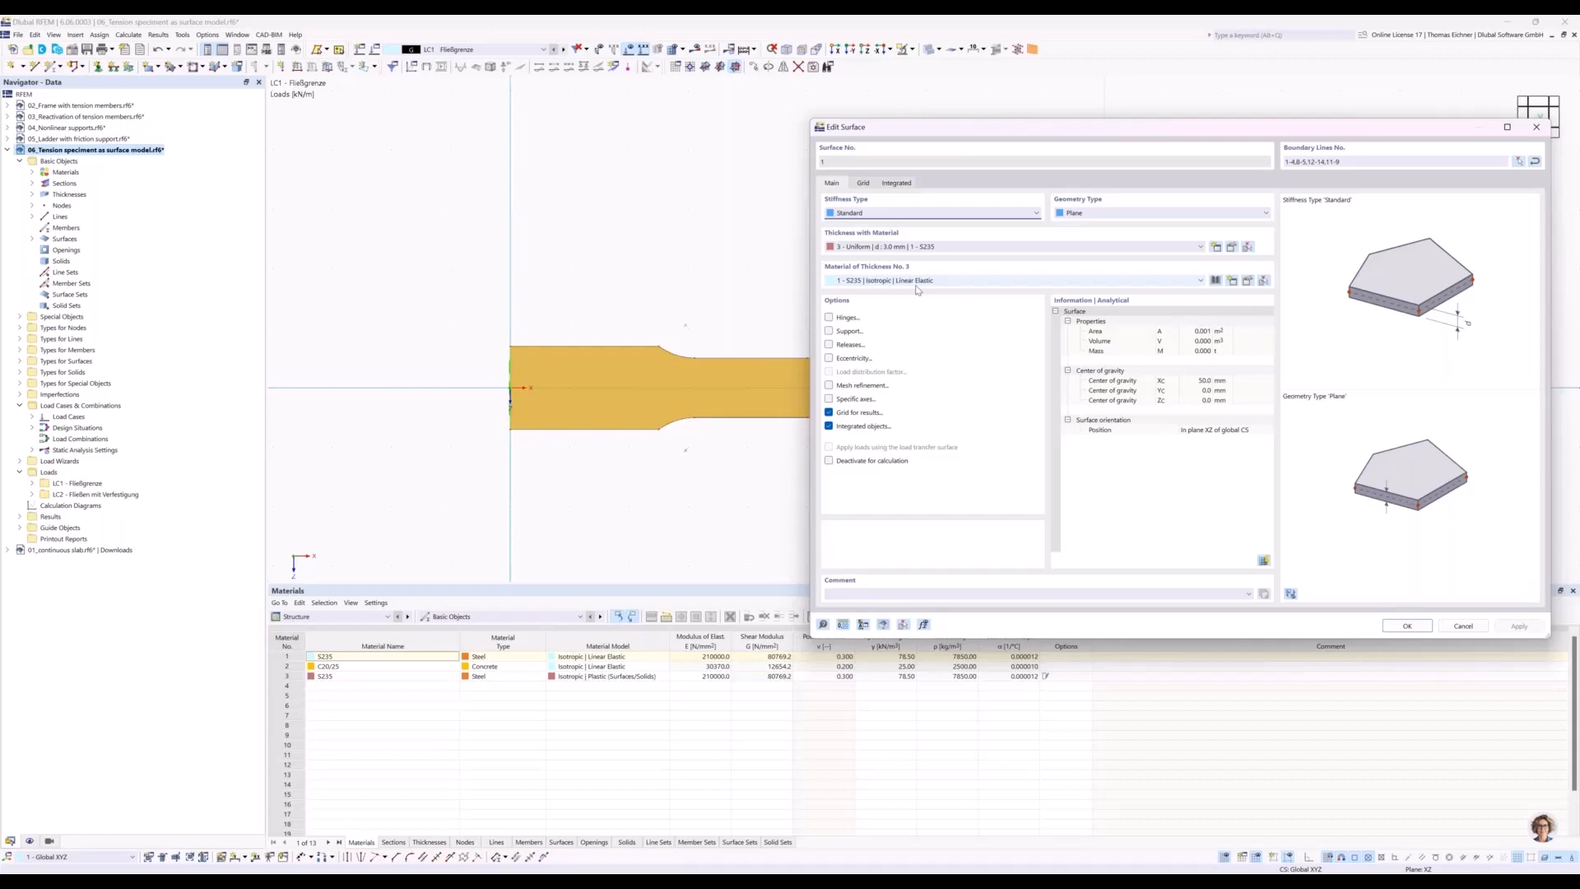
pyautogui.click(1535, 127)
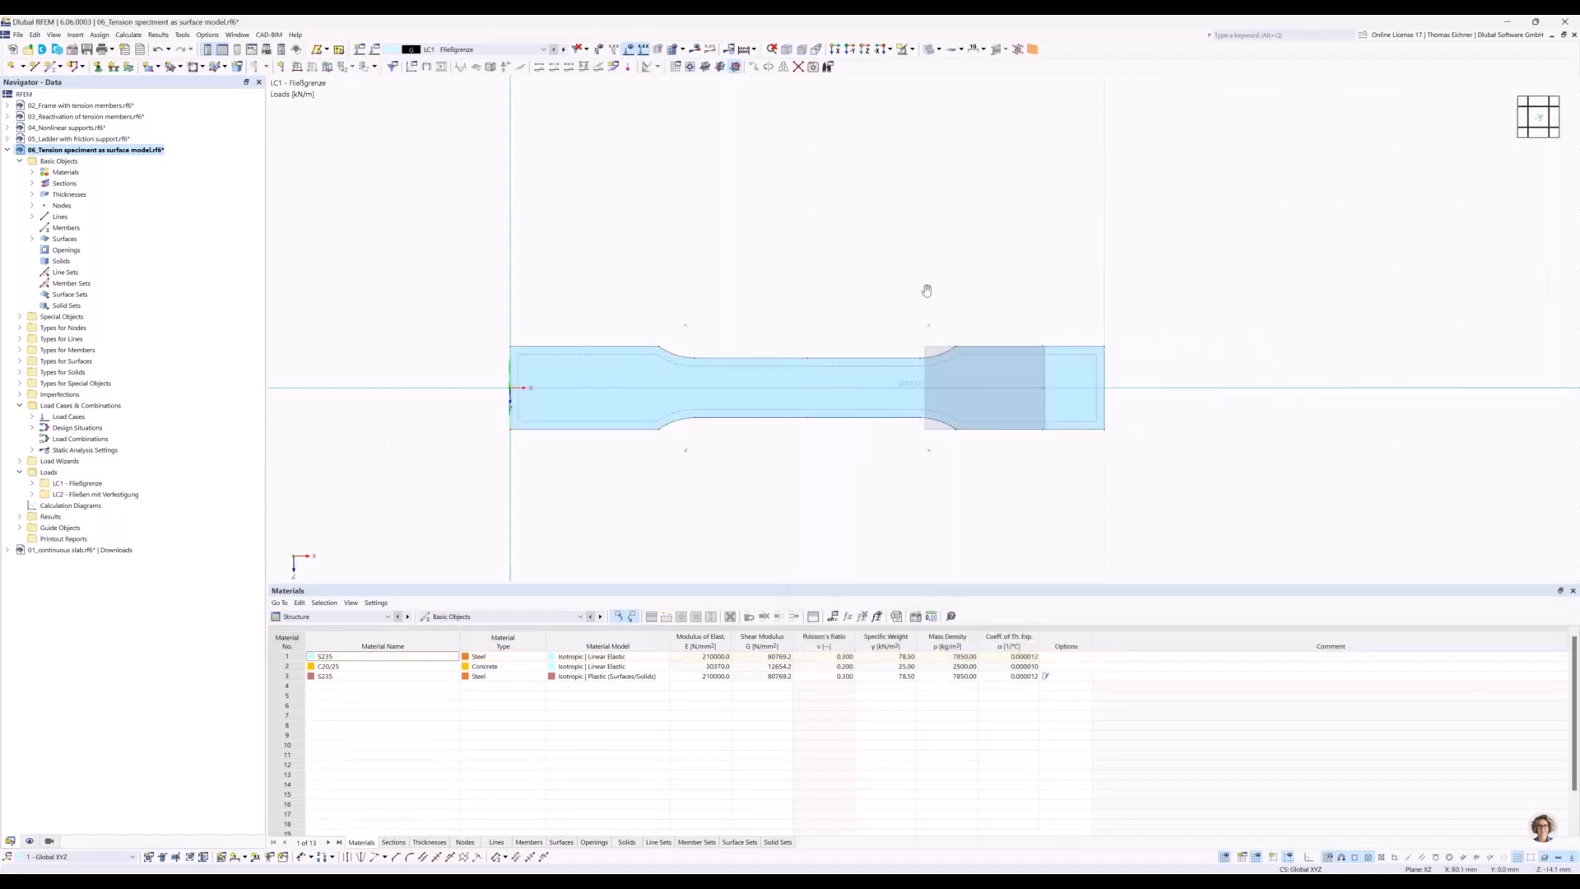
# Inspect the properties of the line at the specimen's unsupported end and recheck the surface's thickness and material.
pyautogui.scroll(2, 868, 337)
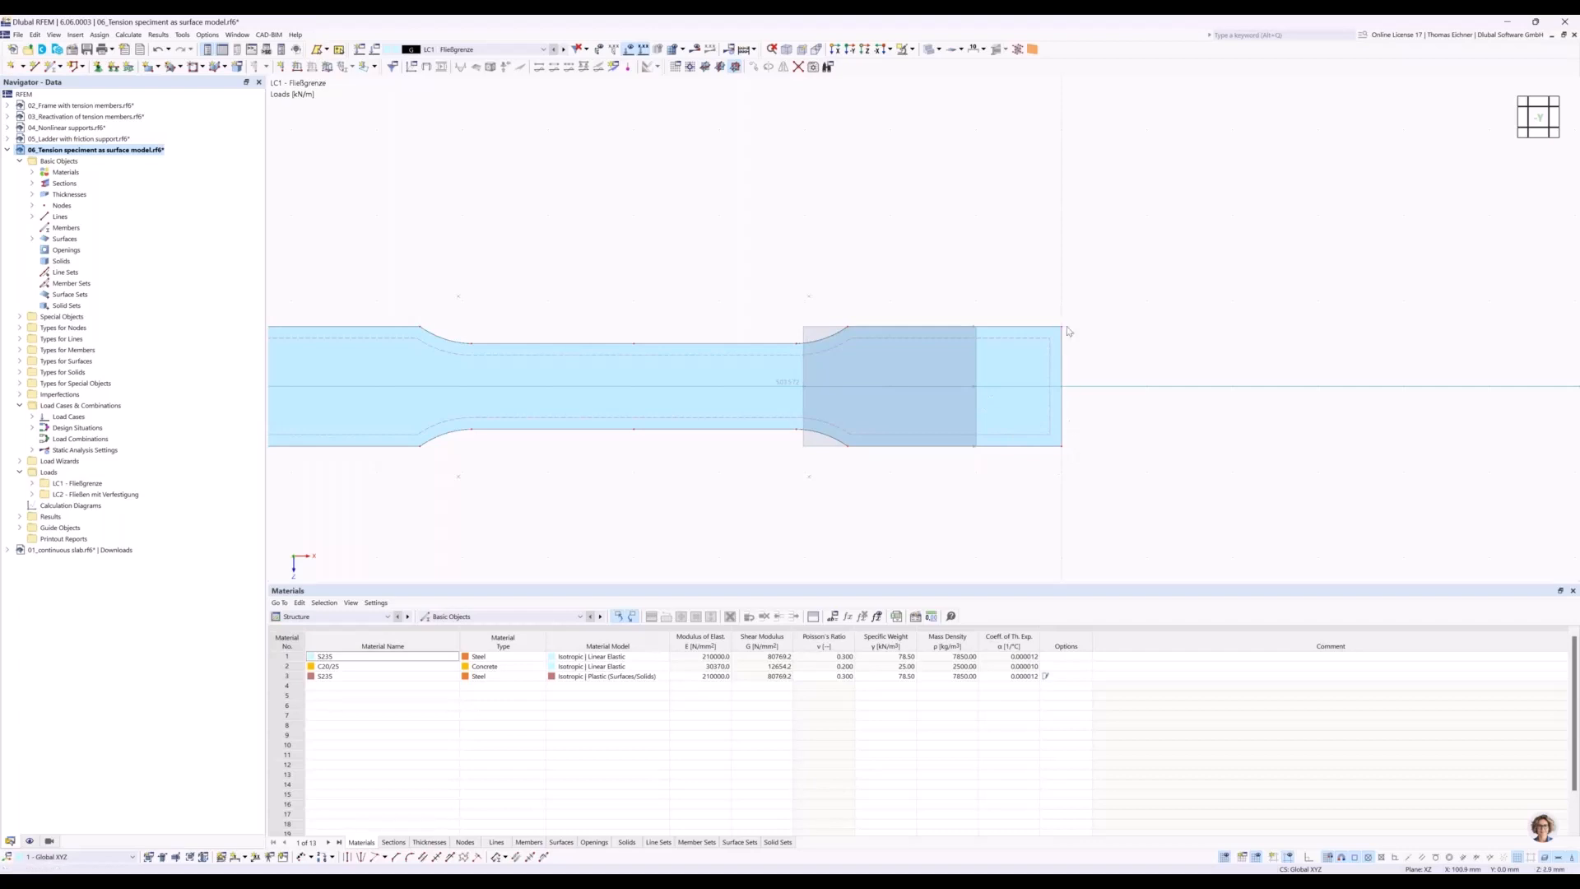
pyautogui.scroll(-1, 1071, 412)
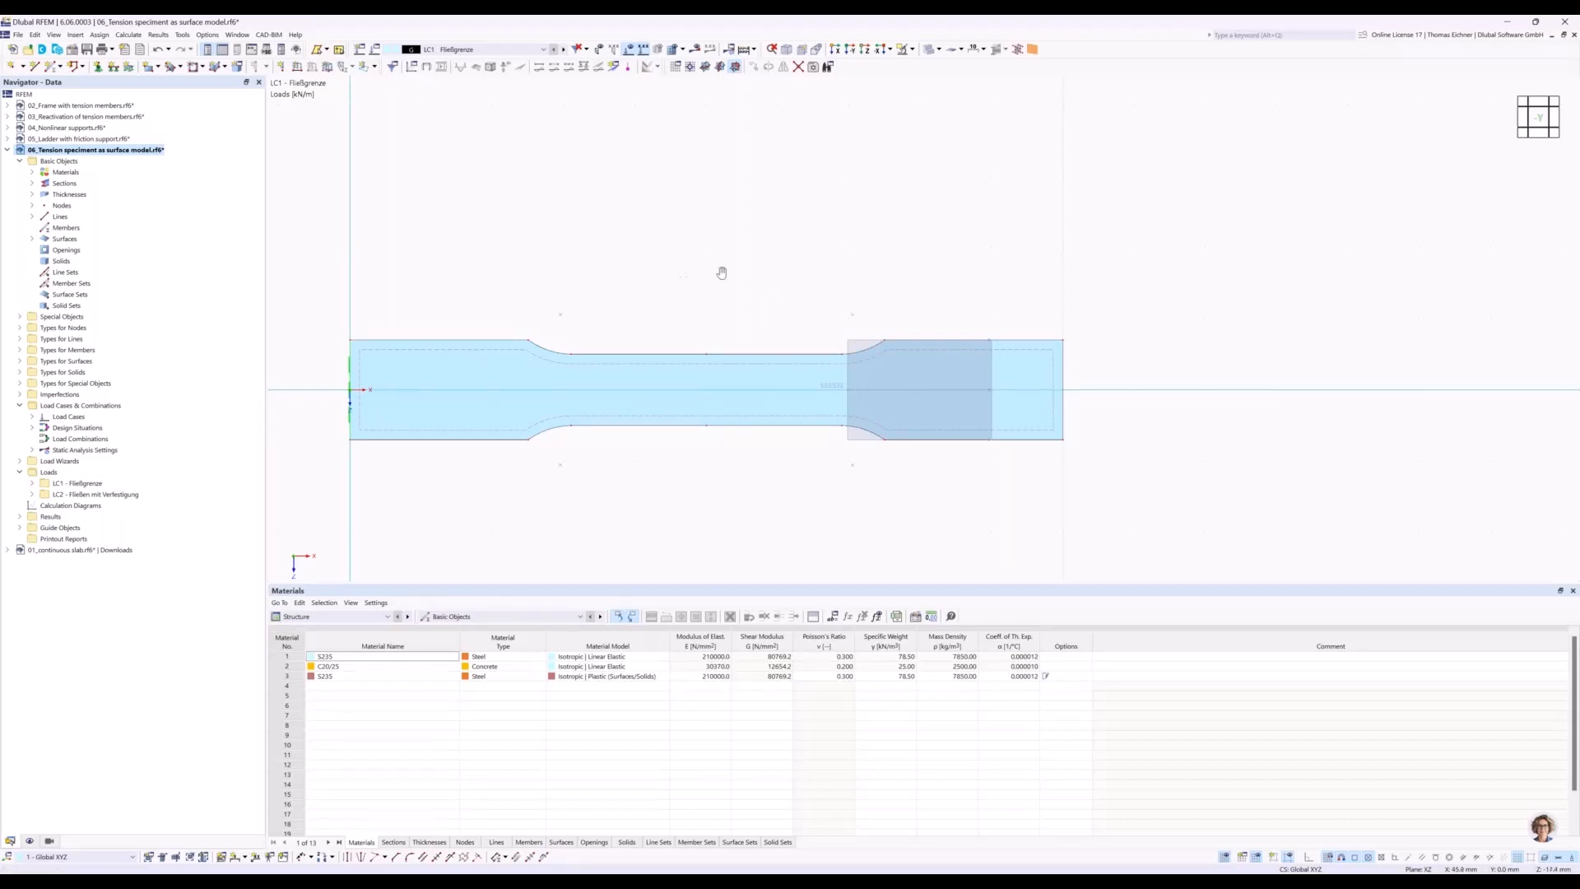
pyautogui.moveTo(722, 272); pyautogui.dragTo(767, 279, button='middle')
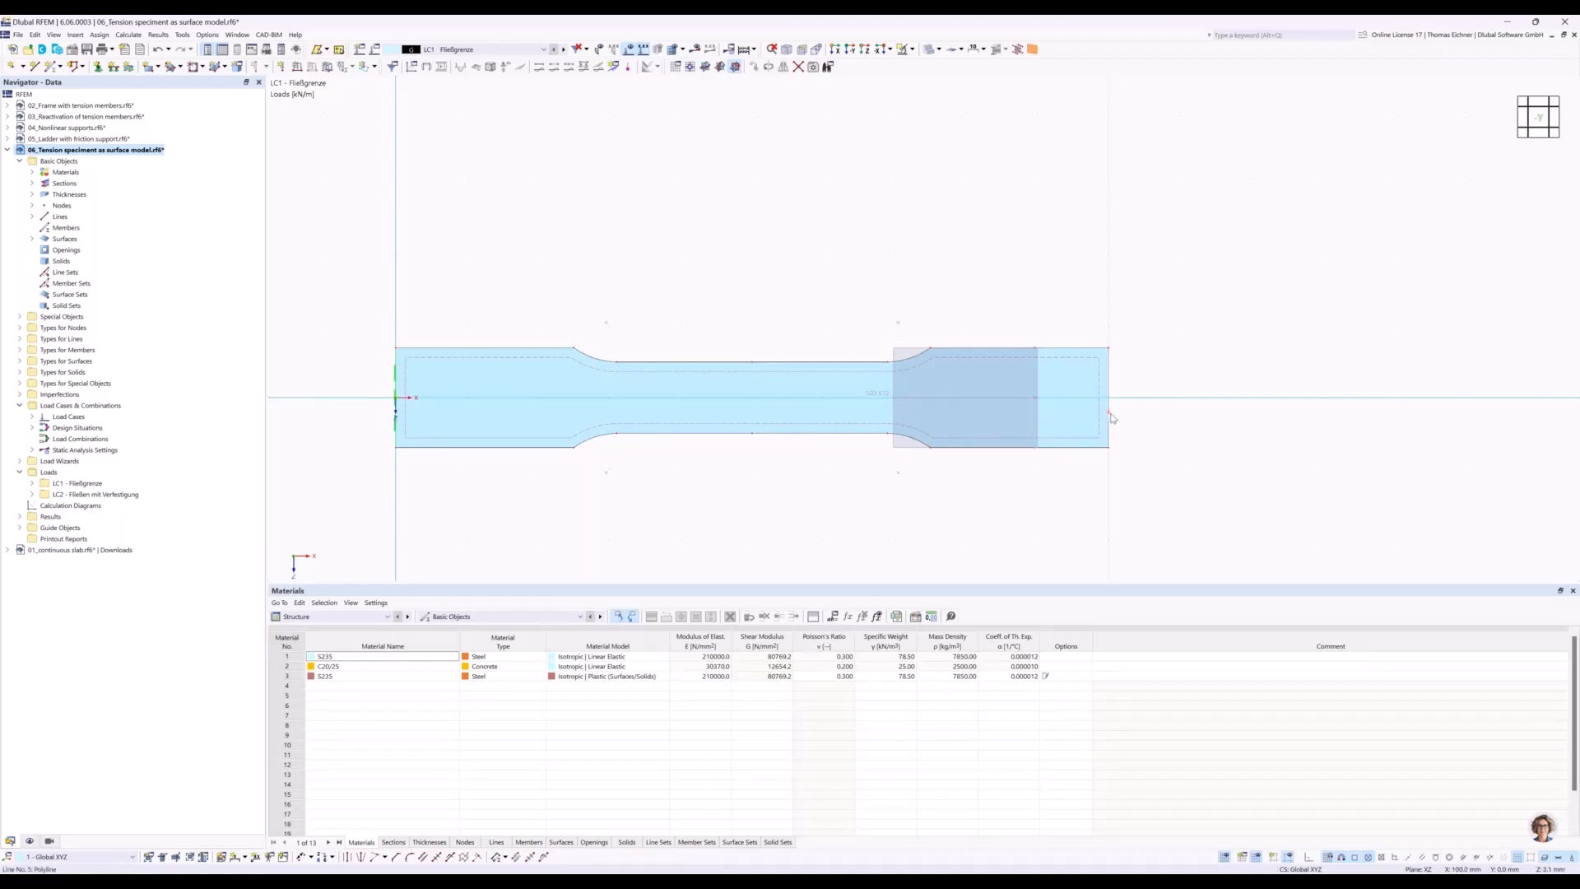
pyautogui.doubleClick(1111, 349)
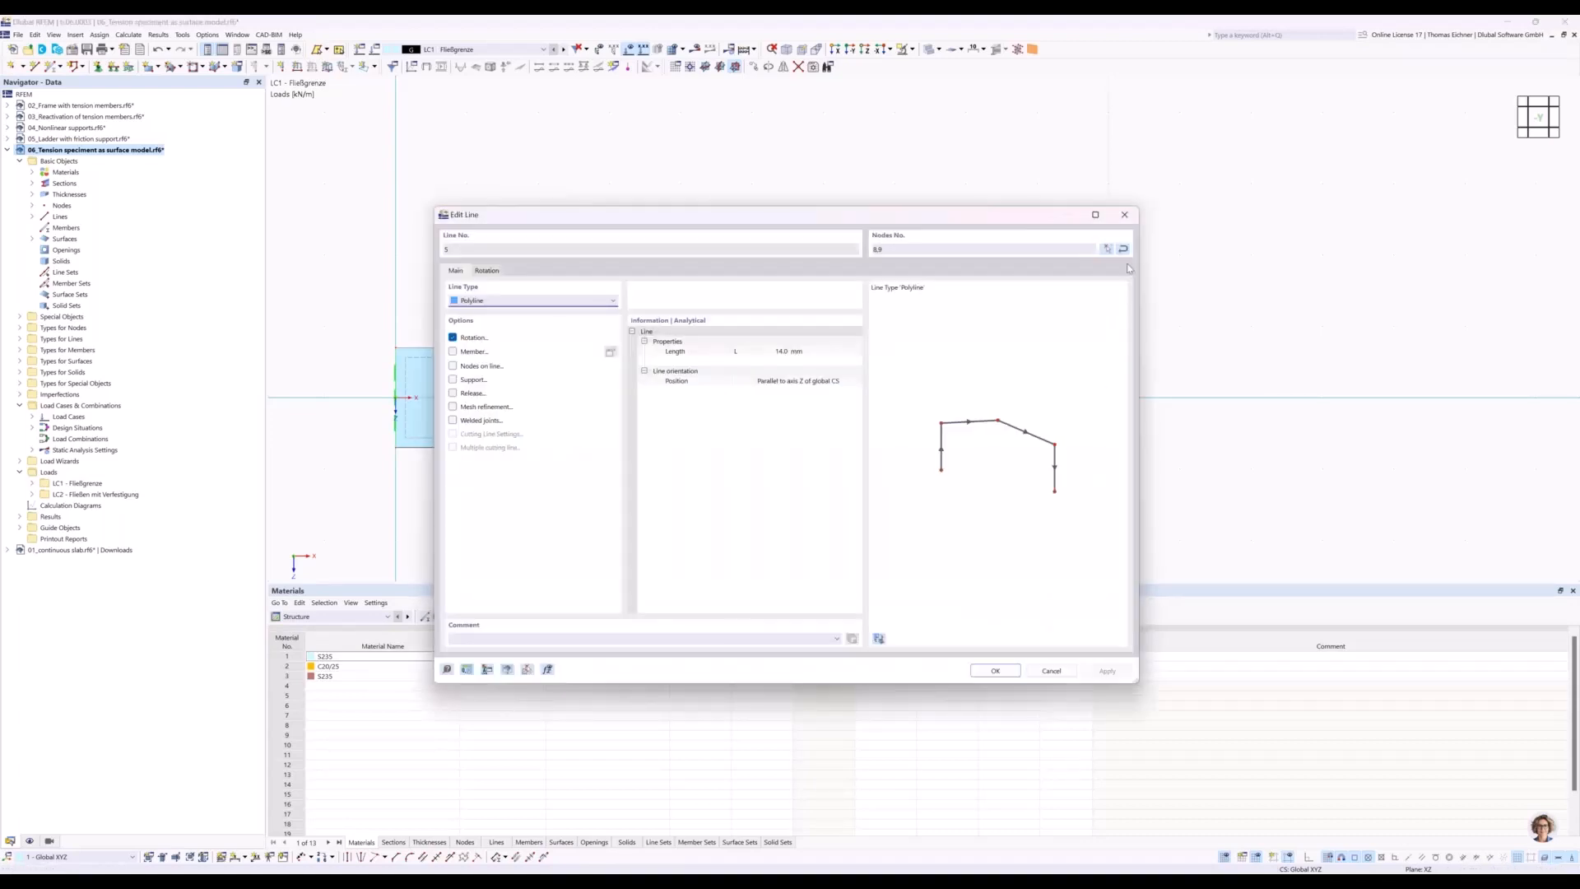
pyautogui.click(1109, 250)
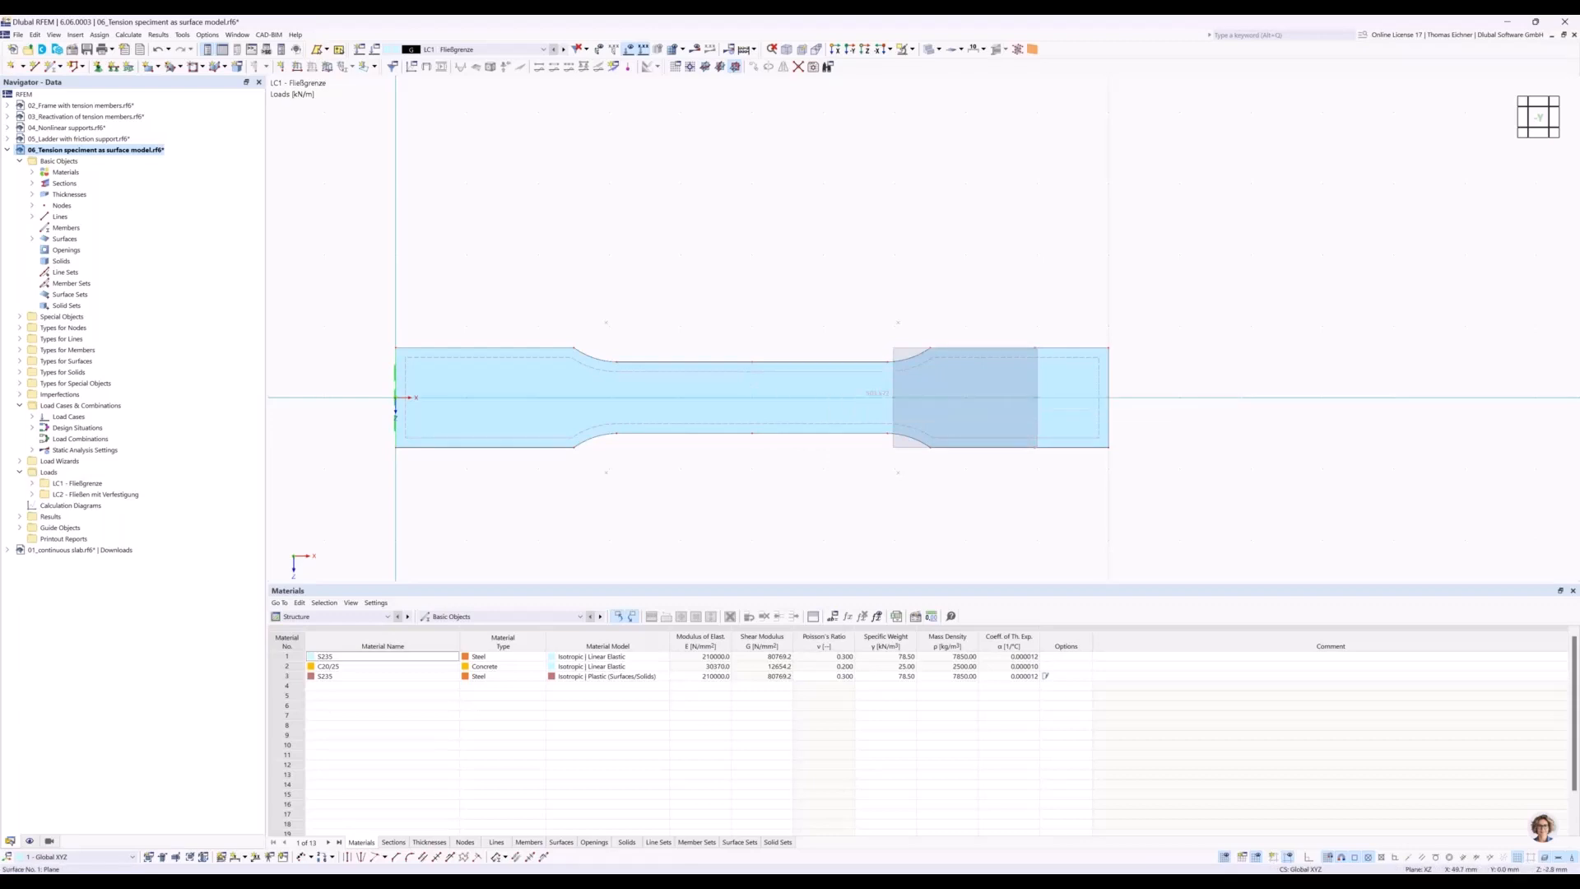
pyautogui.doubleClick(754, 384)
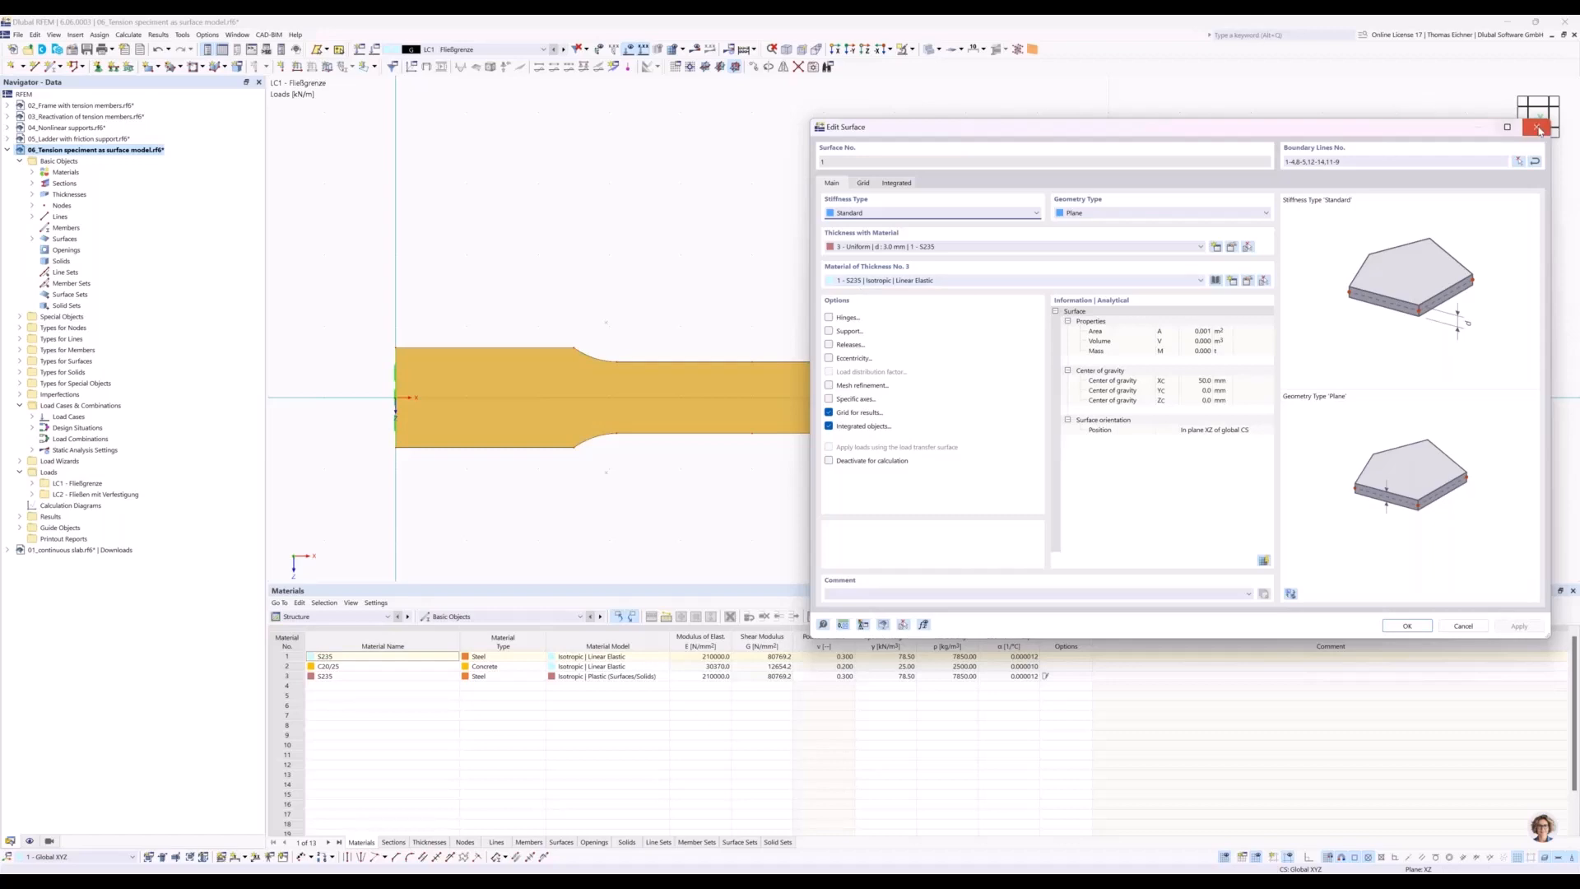
pyautogui.press('Escape')
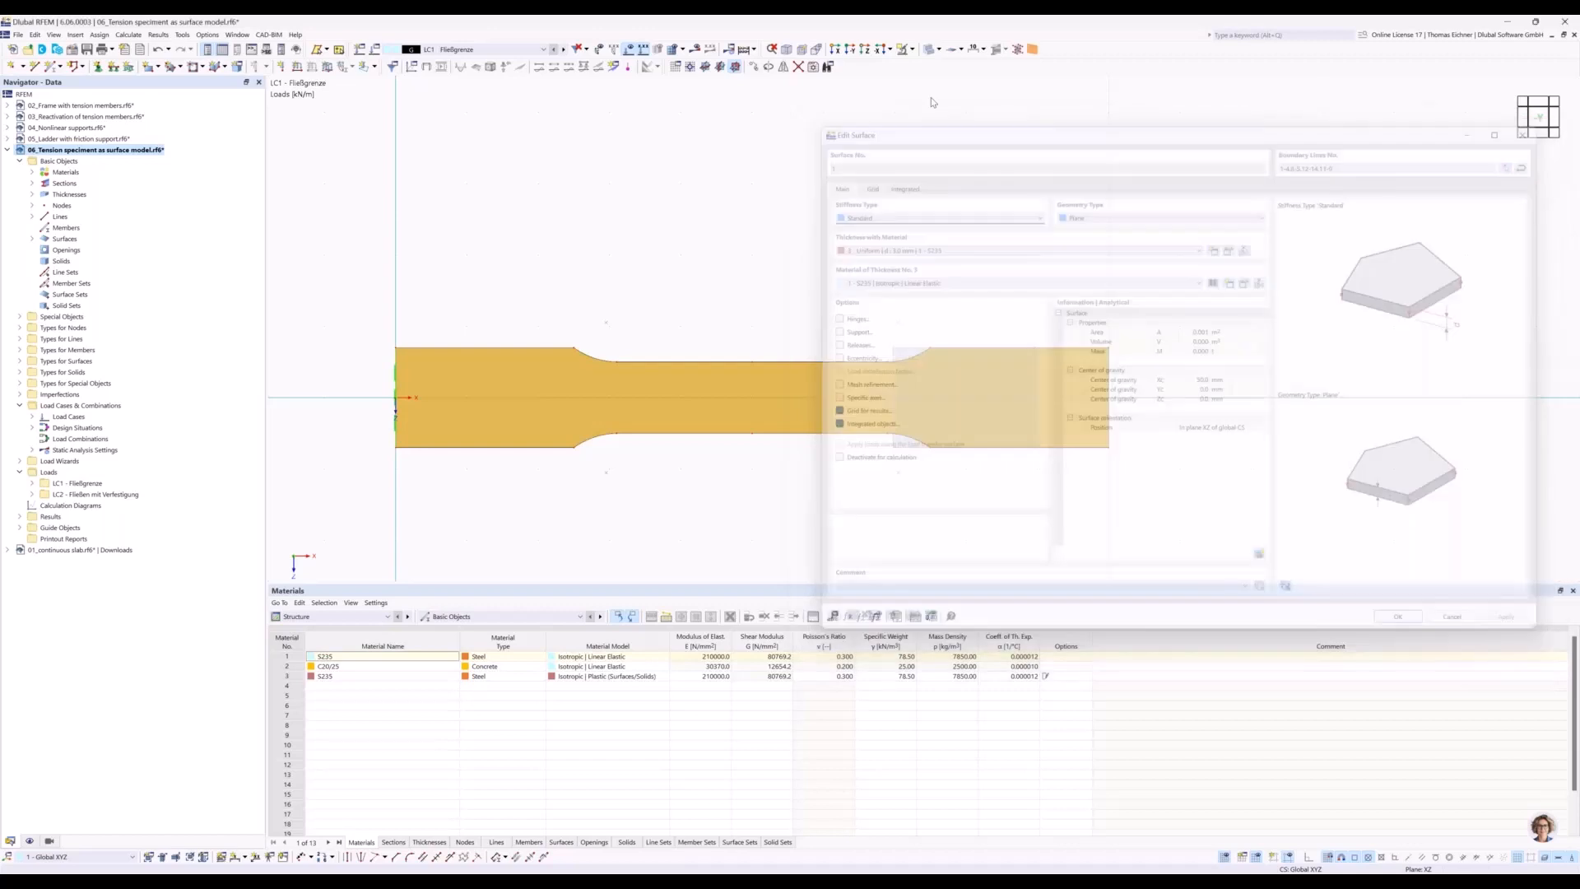
# Open the LC1 line load on the specimen and review the stress derivation in its comment.
pyautogui.doubleClick(901, 351)
pyautogui.moveTo(917, 230); pyautogui.dragTo(1404, 68)
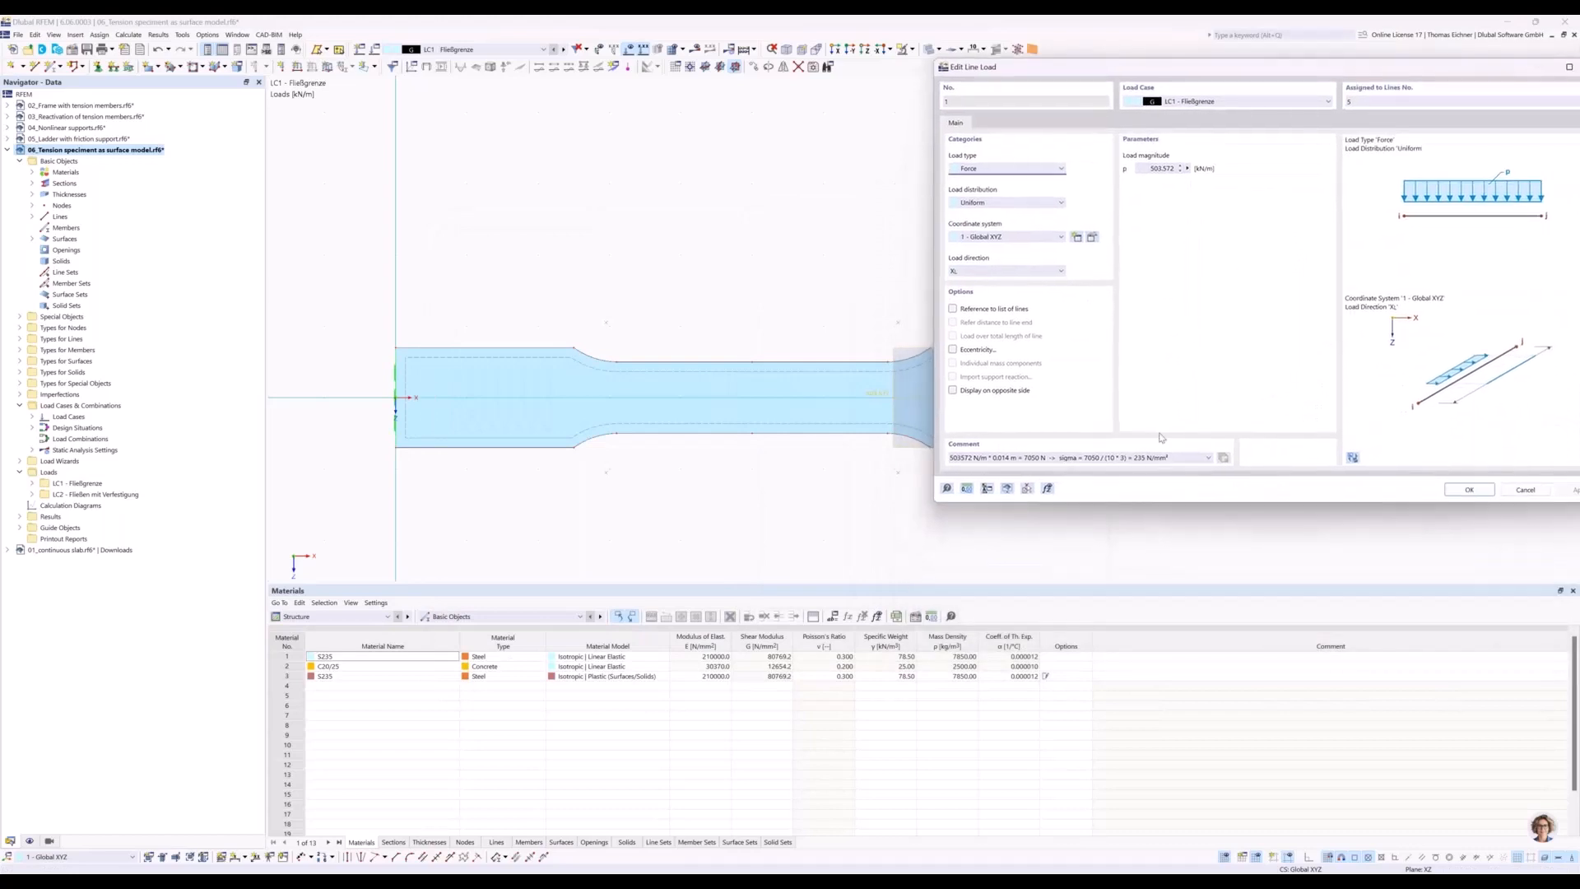
pyautogui.moveTo(1170, 458); pyautogui.dragTo(947, 458)
pyautogui.click(973, 458)
pyautogui.moveTo(1106, 458); pyautogui.dragTo(1127, 462)
pyautogui.moveTo(1134, 457); pyautogui.dragTo(1144, 459)
pyautogui.moveTo(1032, 84); pyautogui.dragTo(1270, 97)
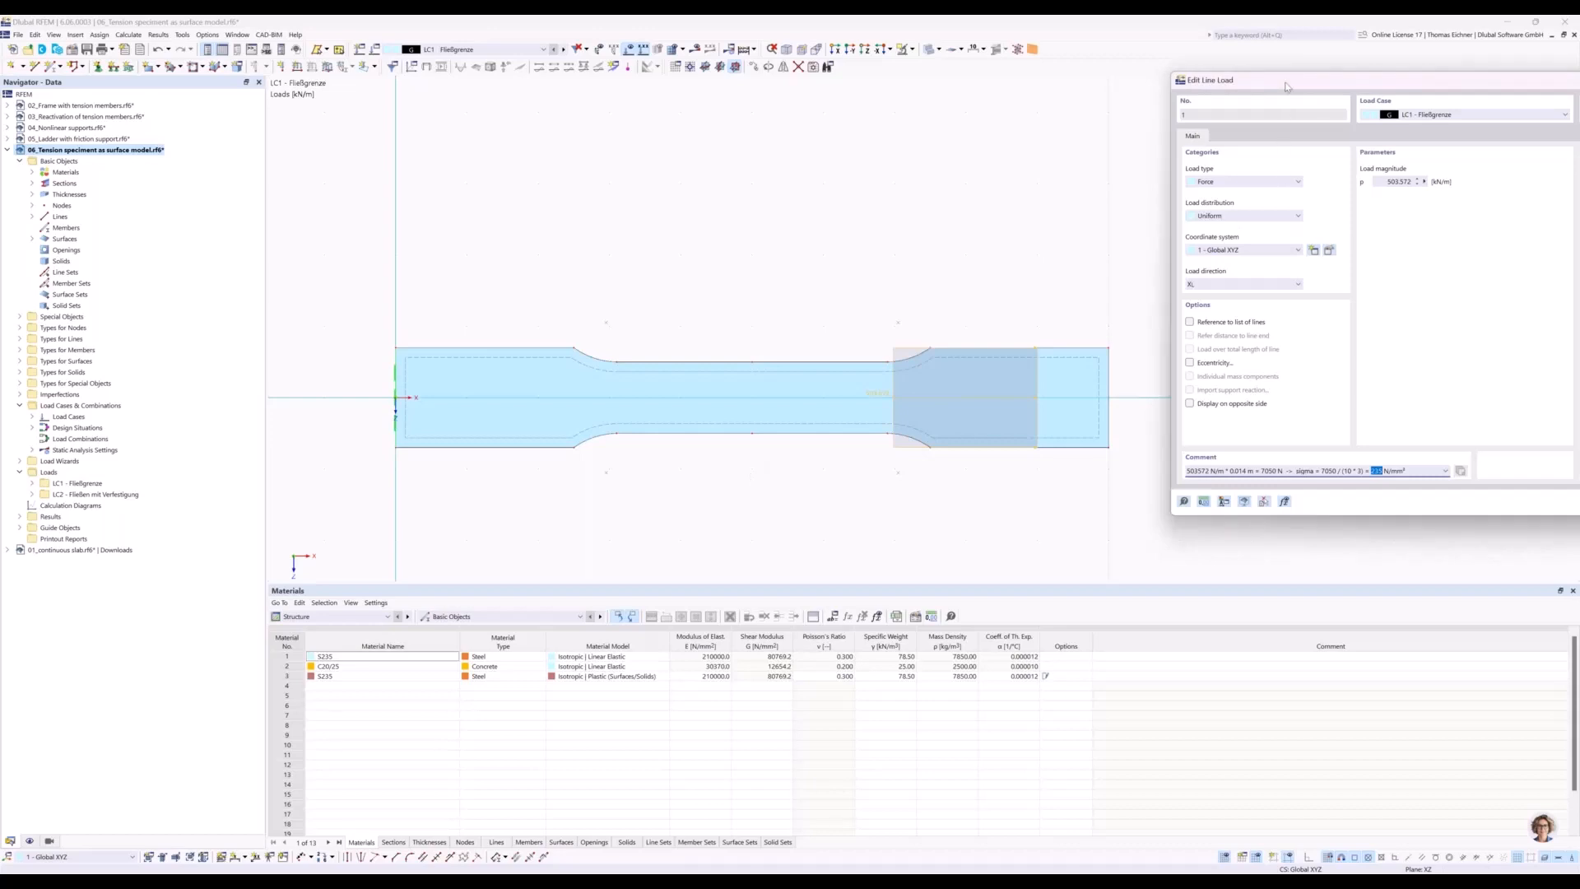
# Look at the formula editor for the line load's magnitude without entering a formula, and close the load definition.
pyautogui.moveTo(1285, 88); pyautogui.dragTo(1071, 160)
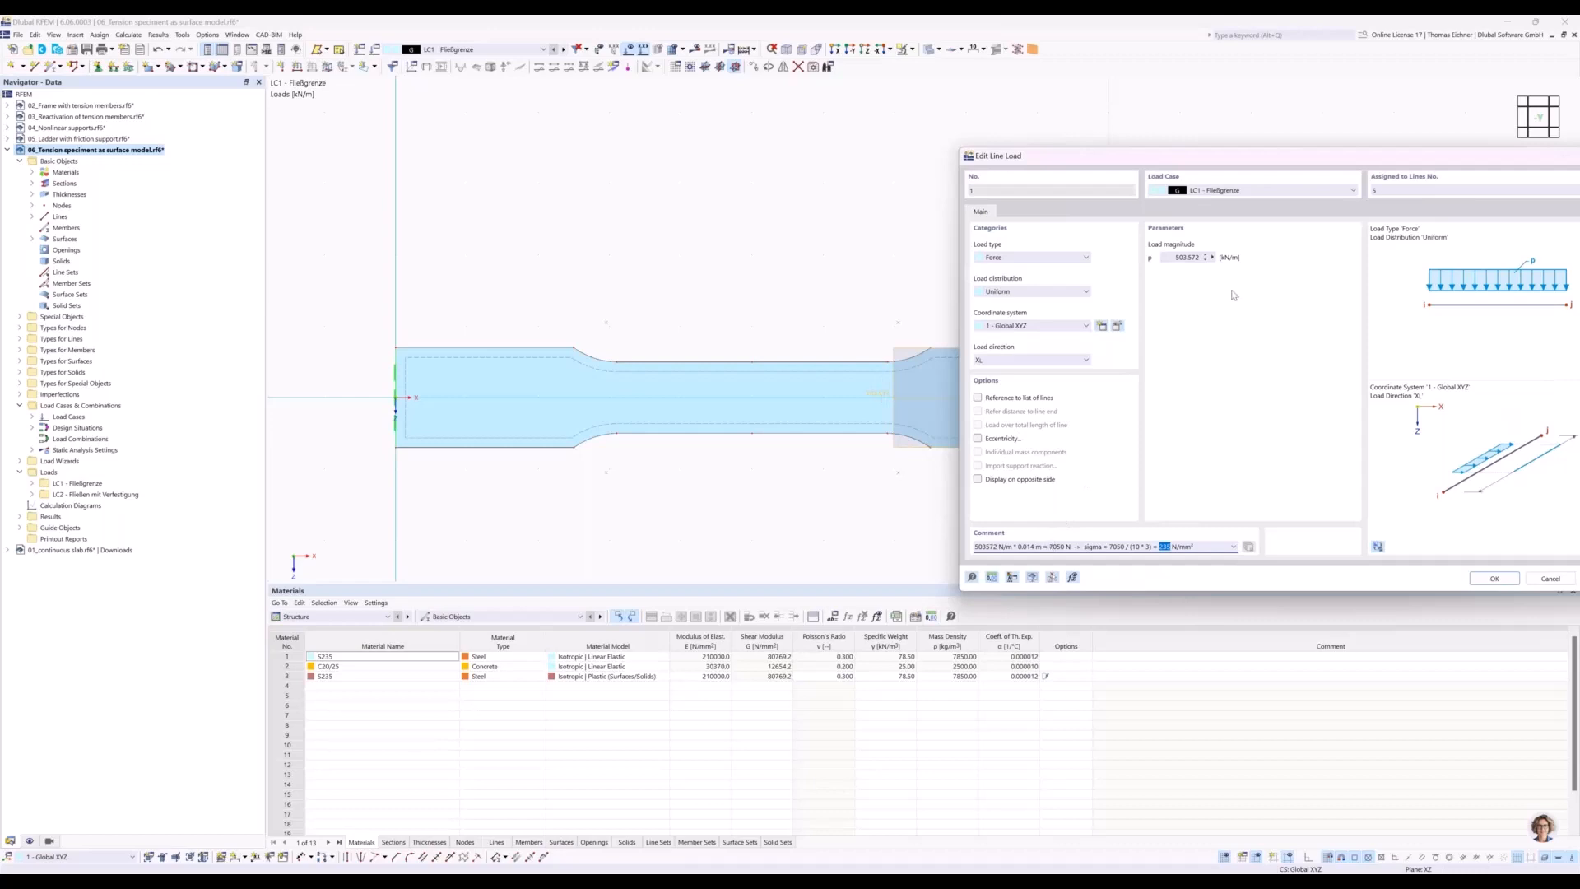
pyautogui.click(1212, 257)
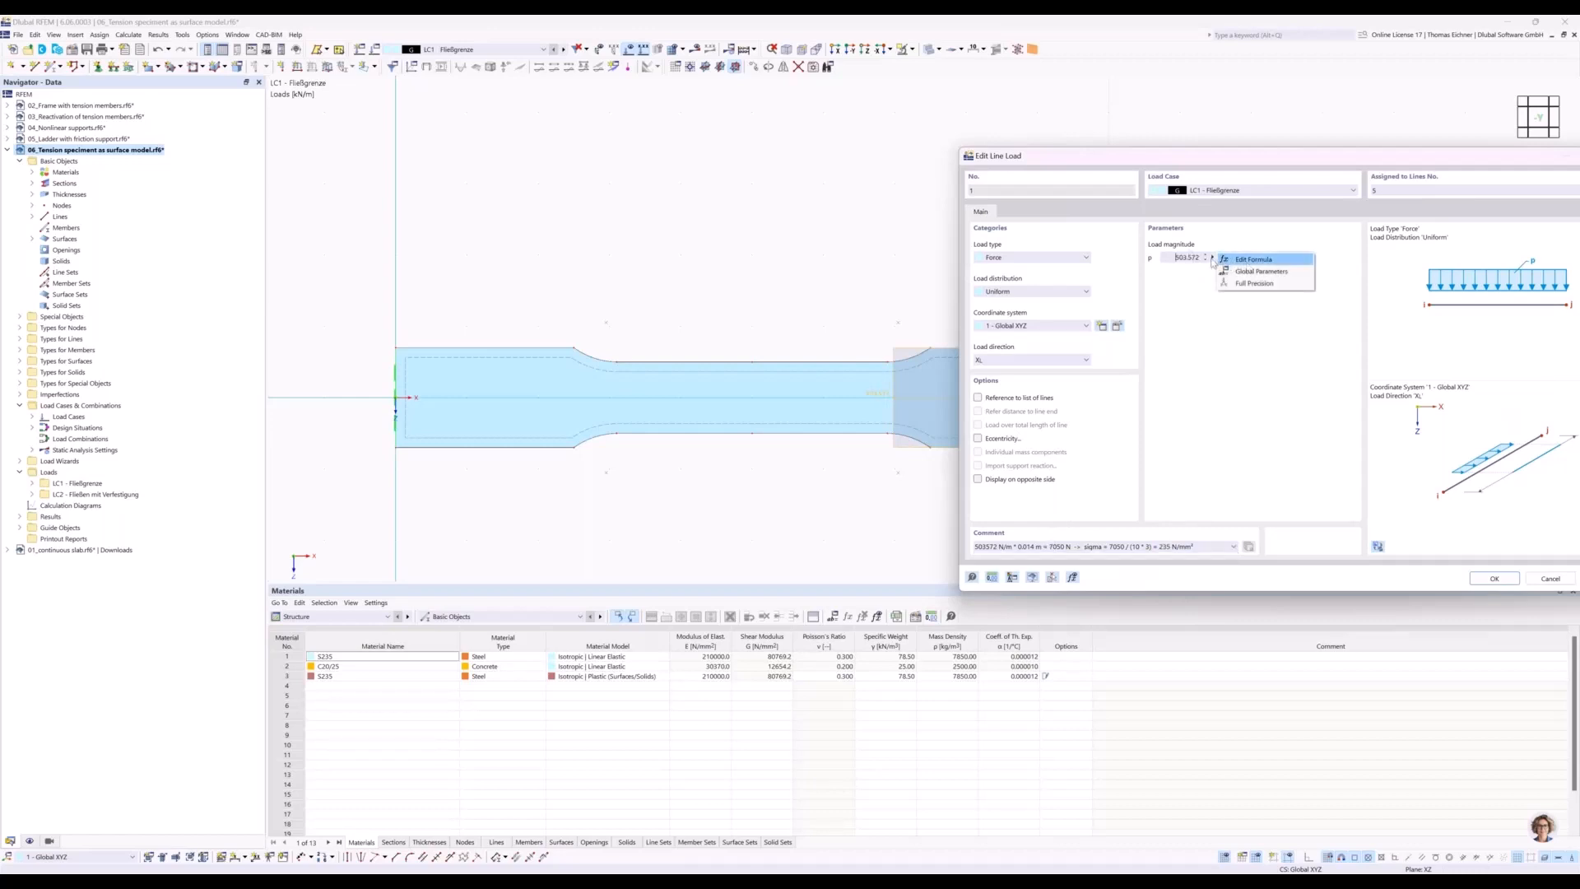
pyautogui.click(1269, 261)
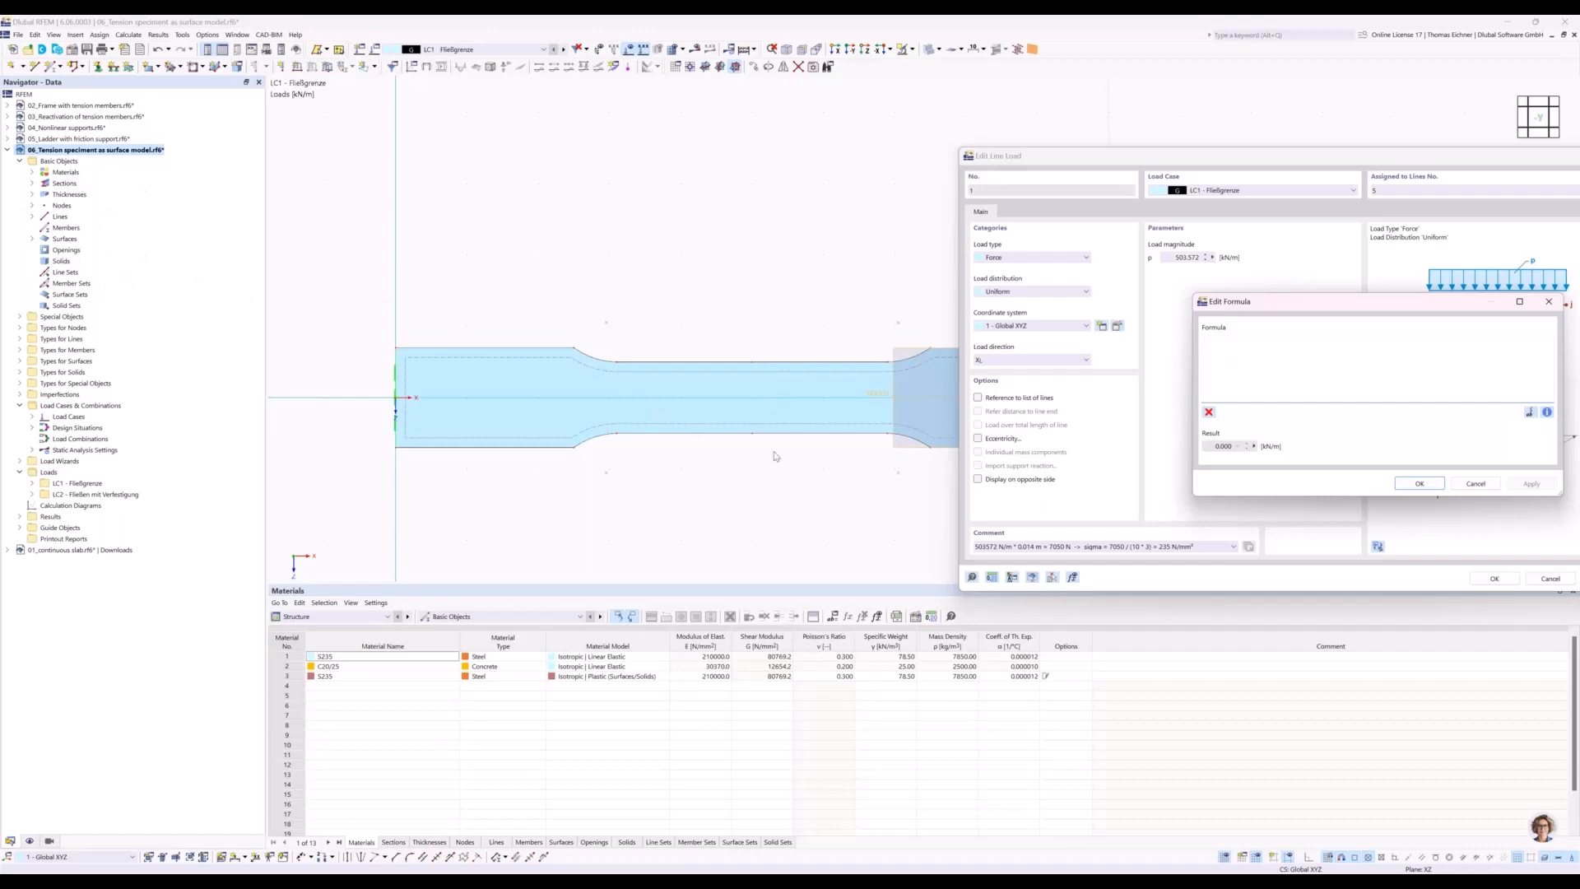
pyautogui.moveTo(1192, 293); pyautogui.dragTo(1060, 332)
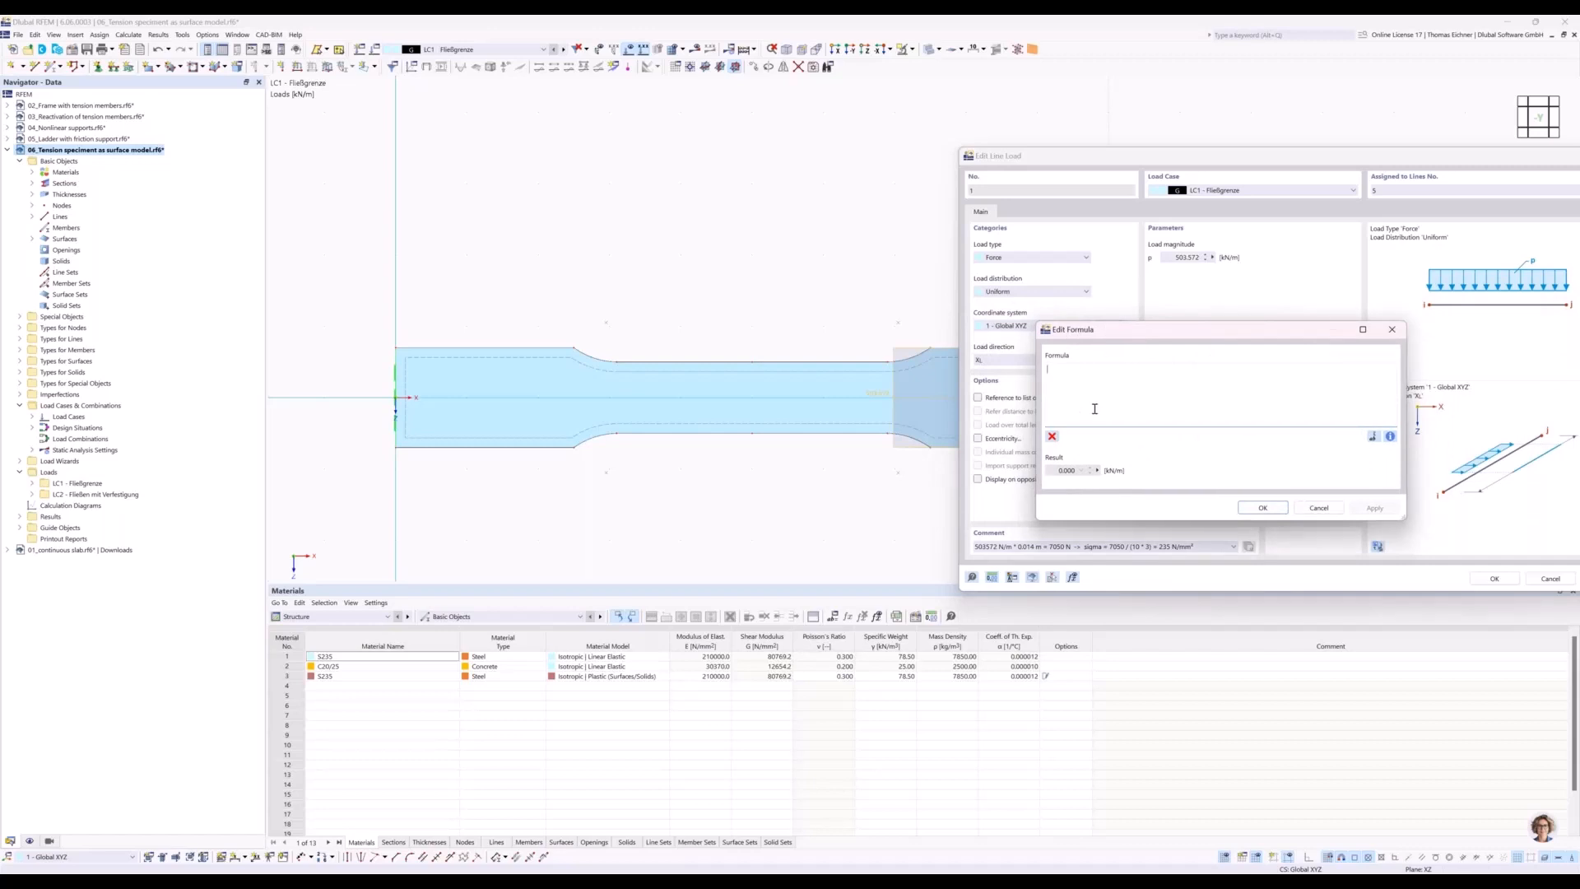
pyautogui.moveTo(1131, 336); pyautogui.dragTo(1146, 329)
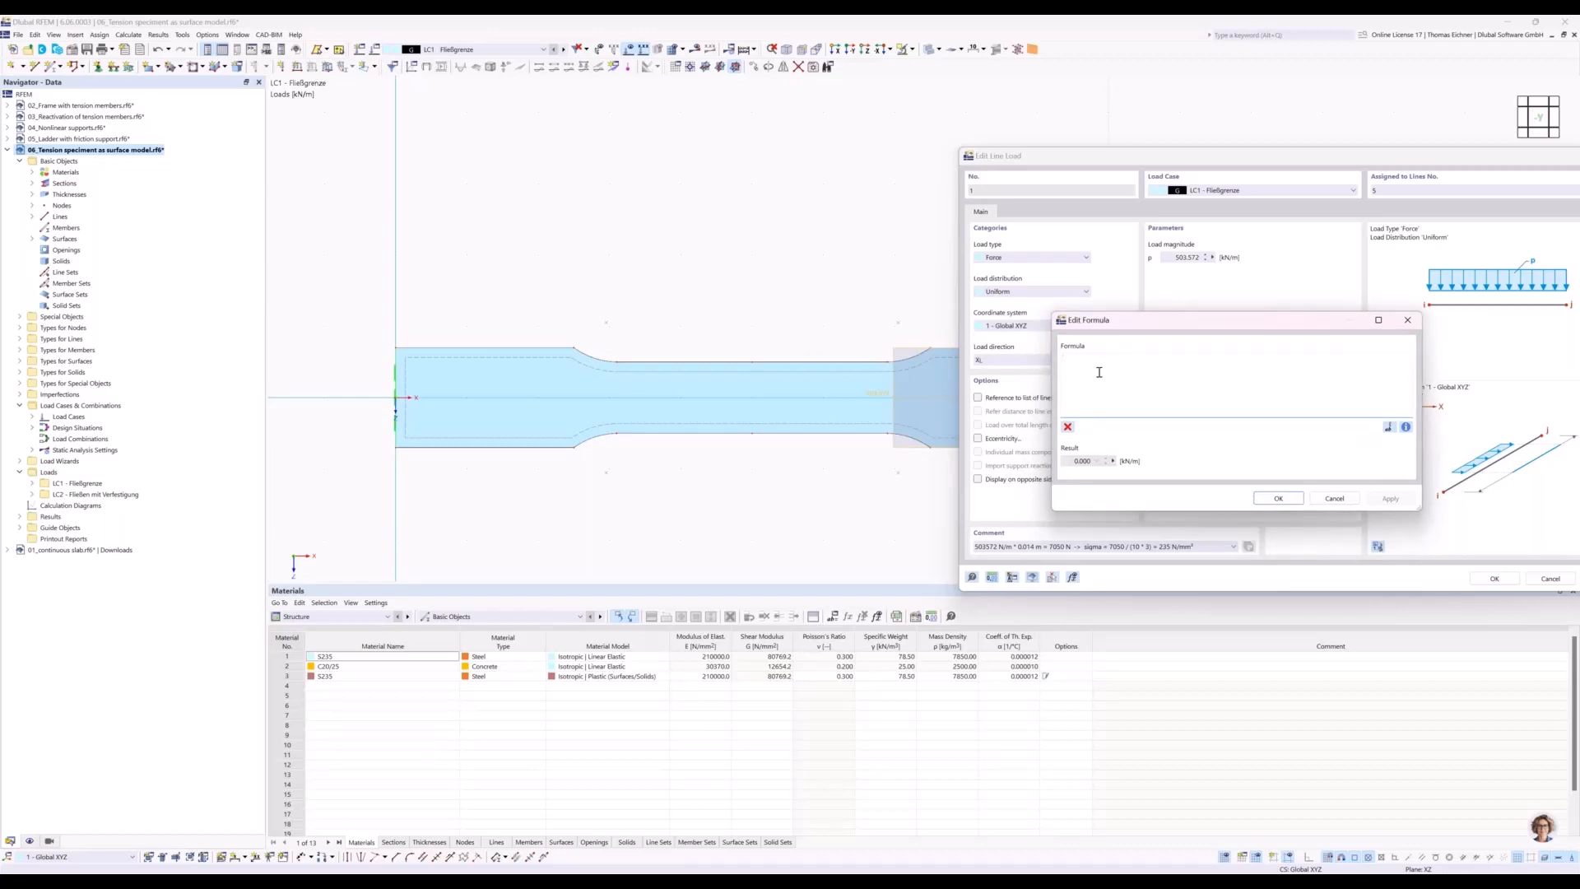
pyautogui.click(1407, 320)
pyautogui.moveTo(1314, 159); pyautogui.dragTo(1082, 147)
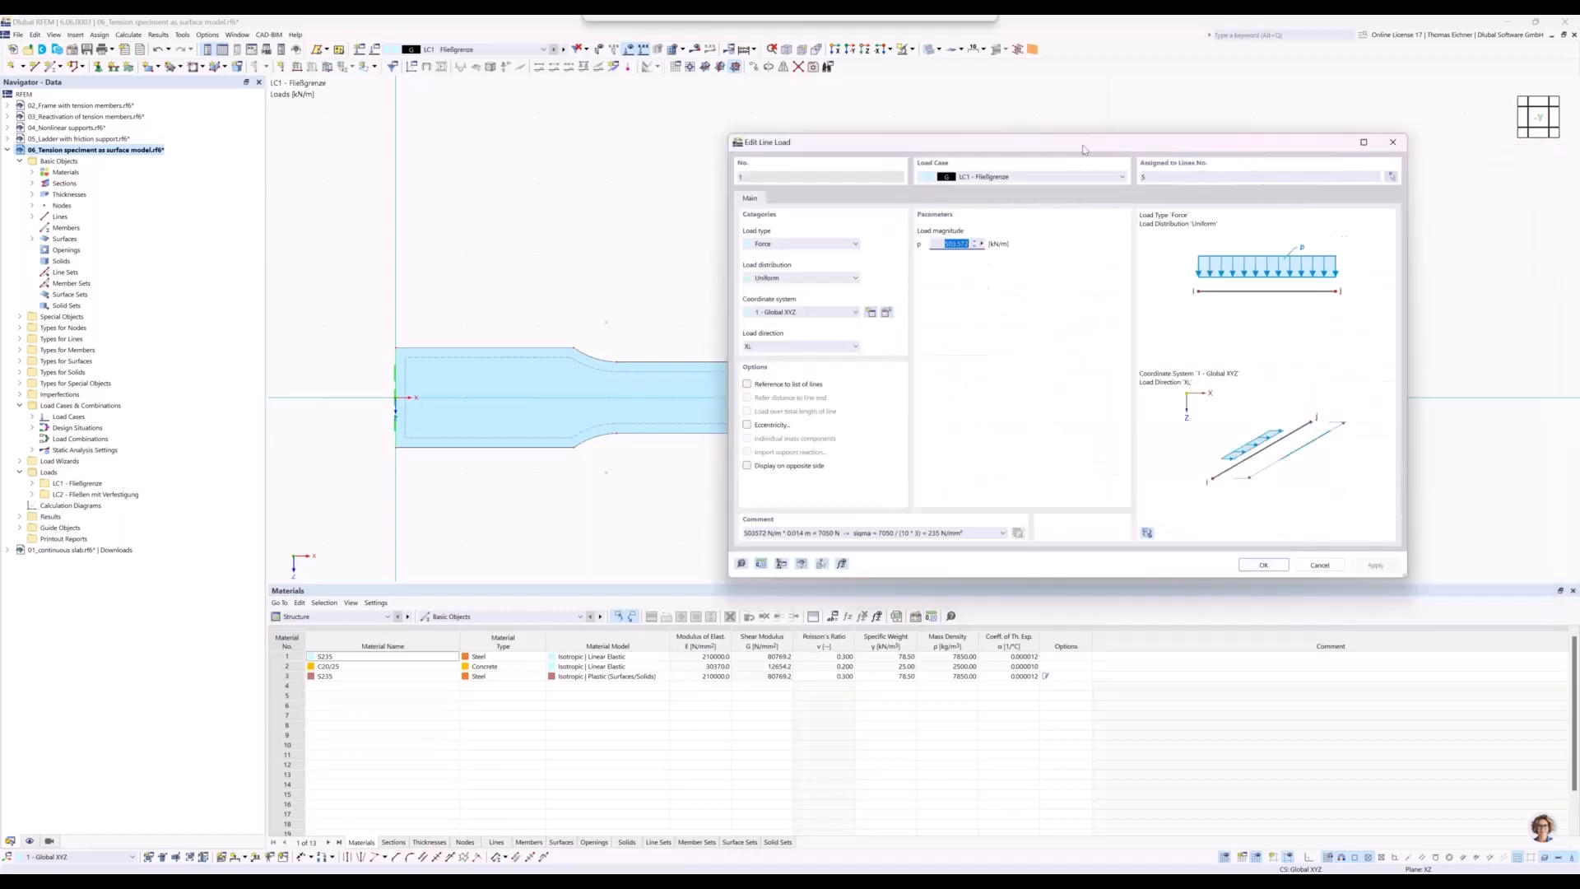
pyautogui.click(1276, 570)
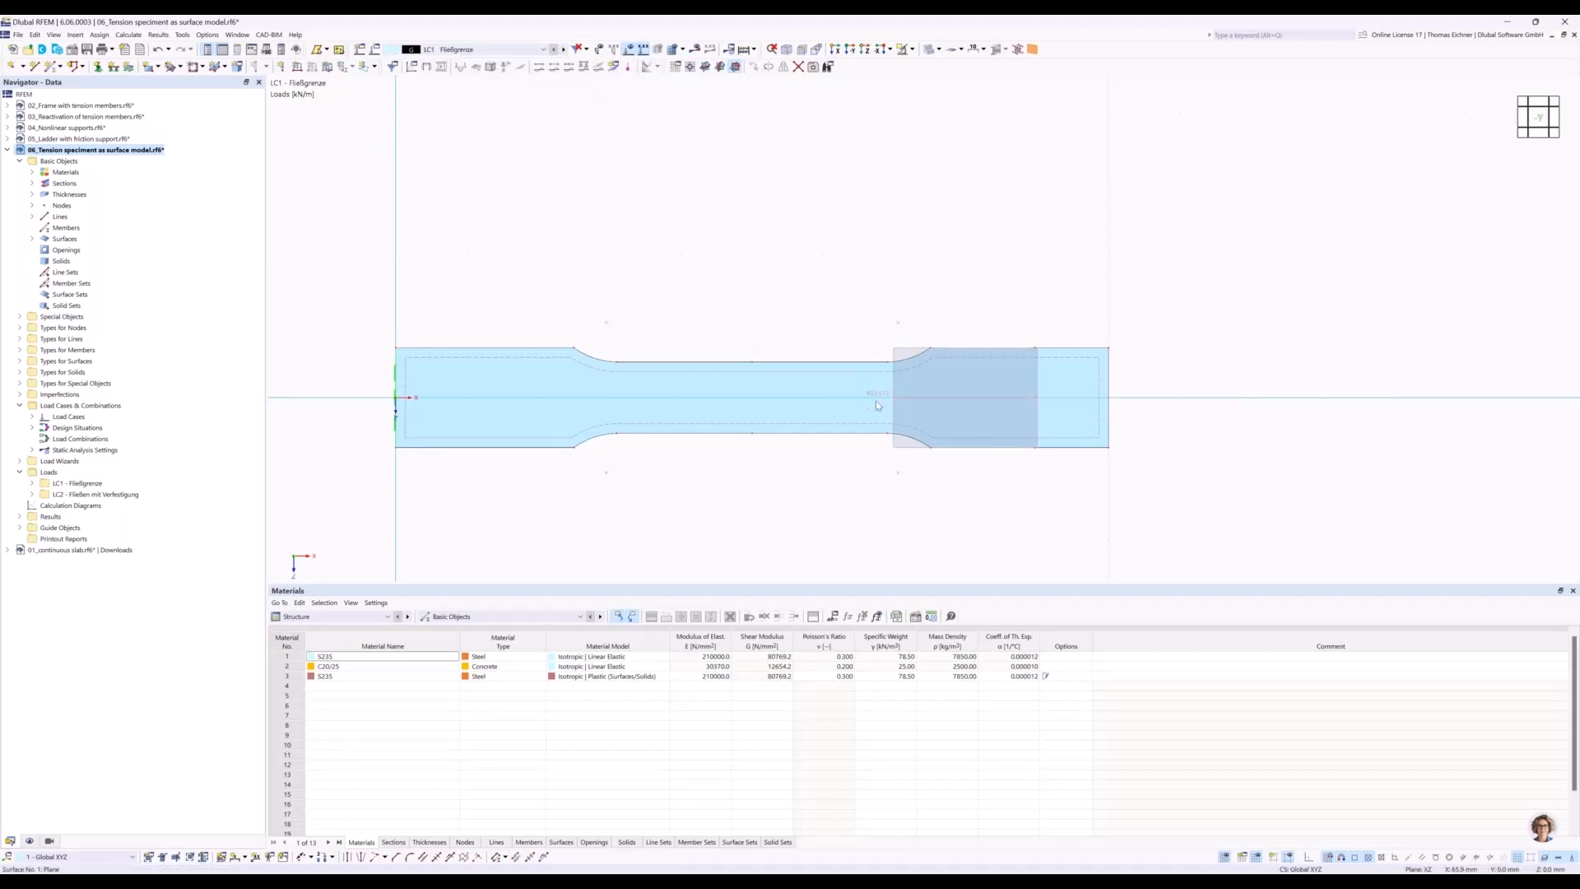
# Switch to load case LC2 - Fließen mit Verfestigung and examine the load on the specimen.
pyautogui.moveTo(877, 403)
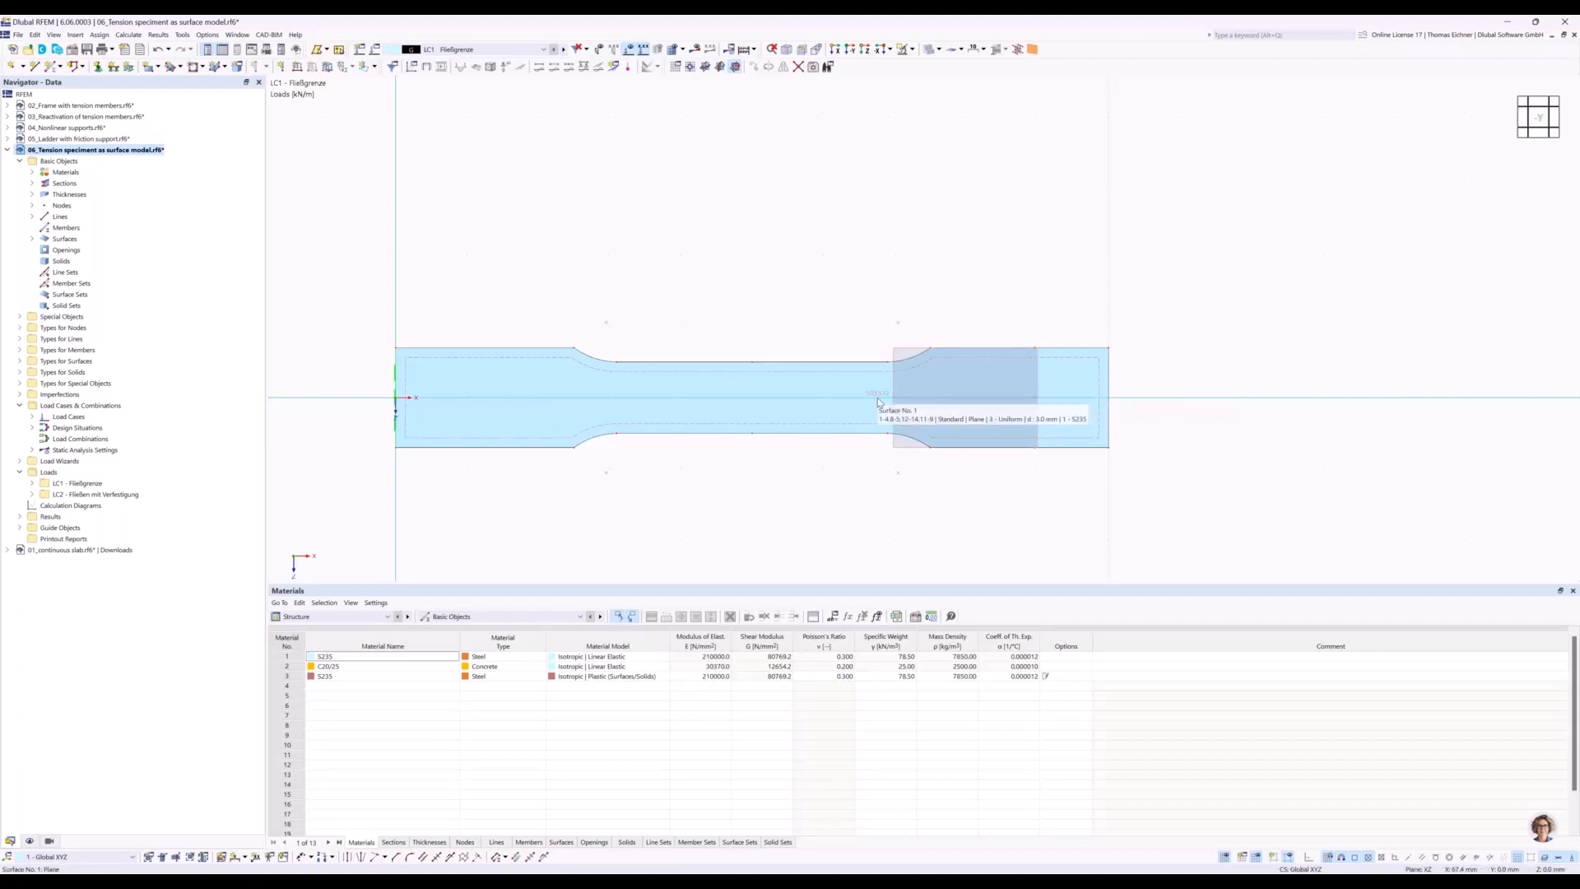
pyautogui.click(565, 51)
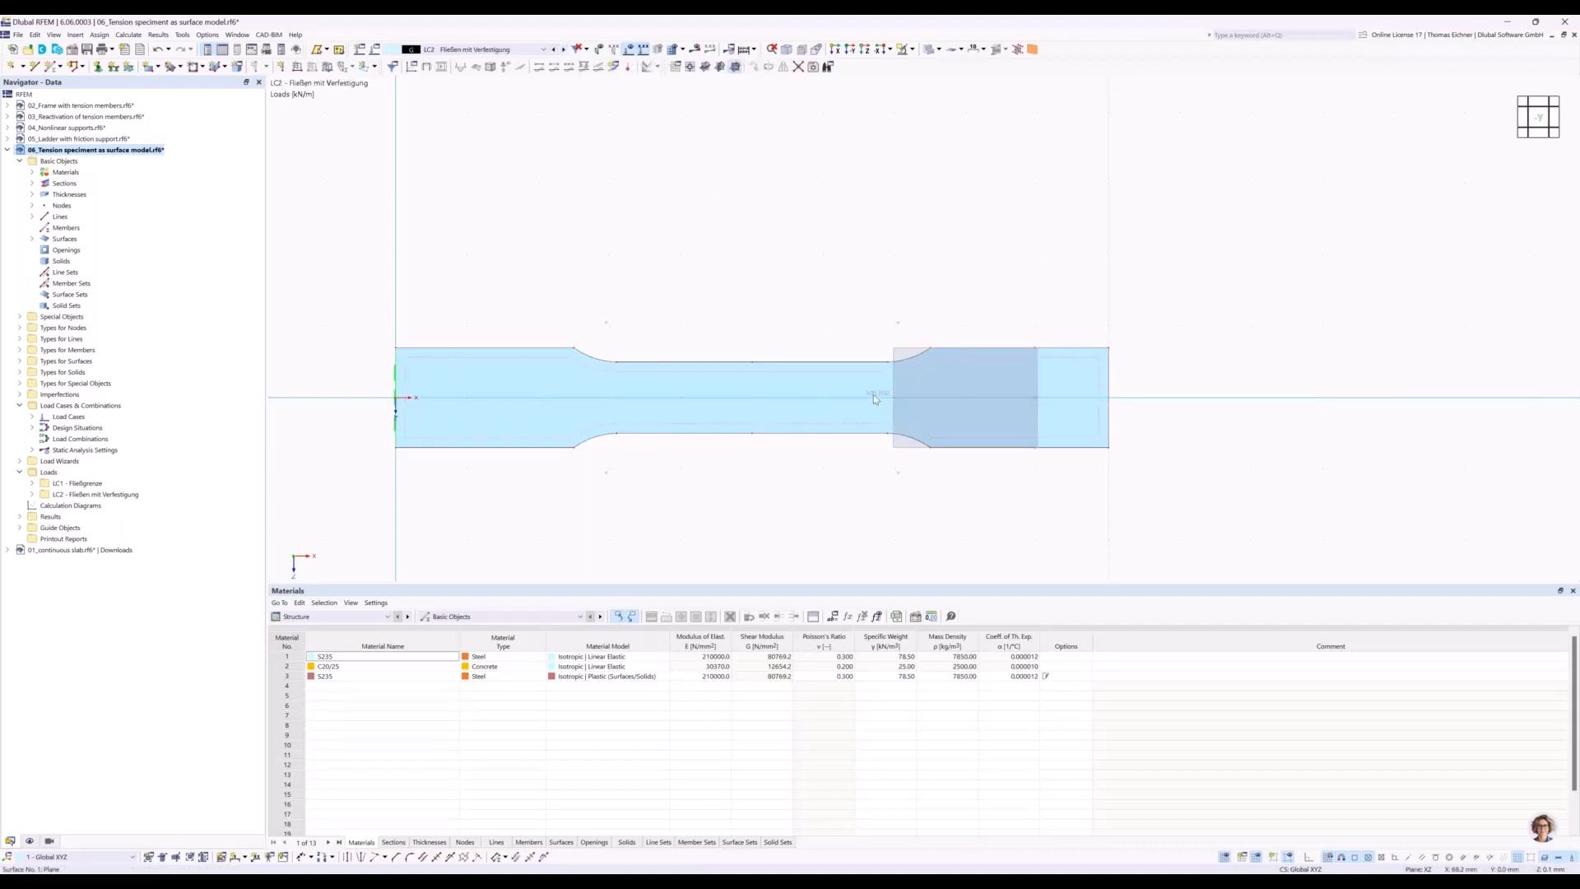
pyautogui.moveTo(880, 400)
pyautogui.moveTo(676, 293); pyautogui.dragTo(702, 307, button='middle')
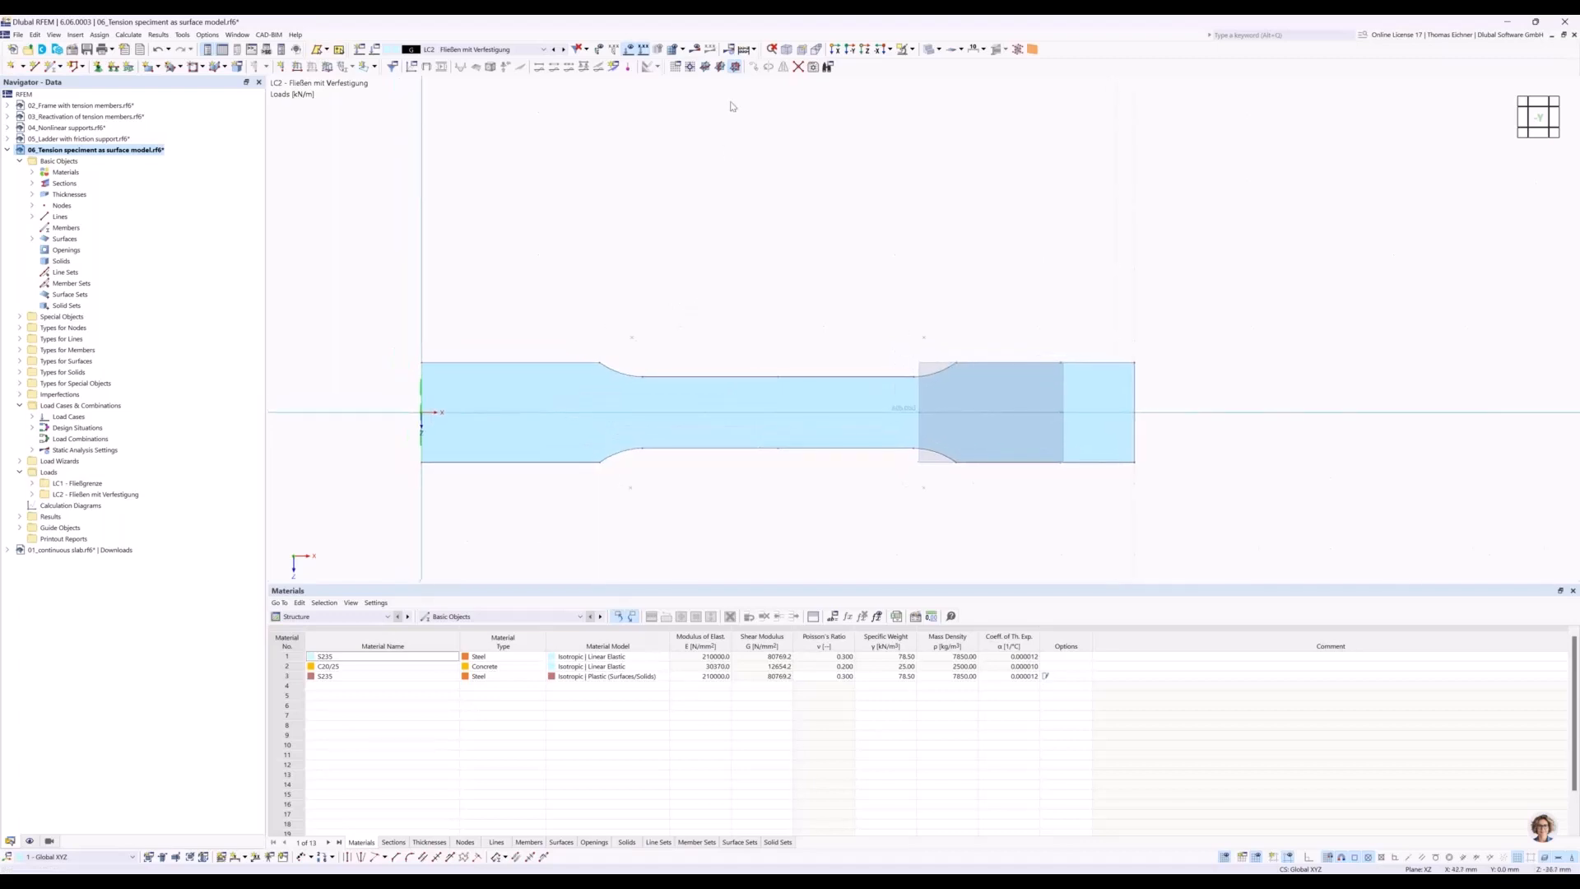
# Display the LC1 - Fließgrenze results and examine the maximum von Mises equivalent stresses and the total displacements |u|.
pyautogui.click(743, 51)
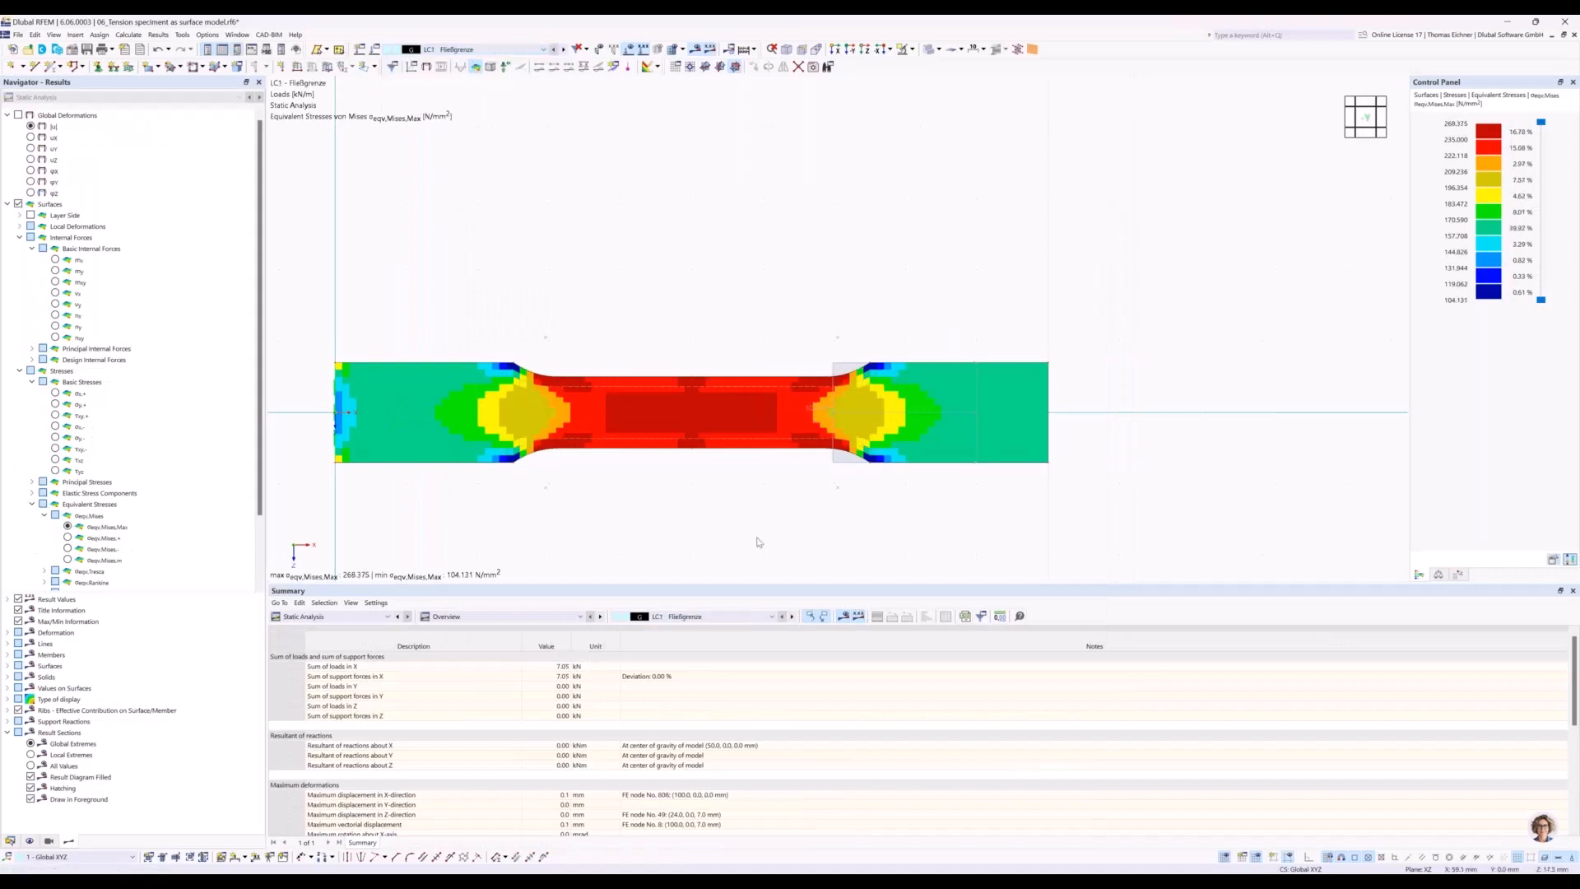
pyautogui.moveTo(617, 303); pyautogui.dragTo(698, 262, button='middle')
pyautogui.scroll(1, 735, 306)
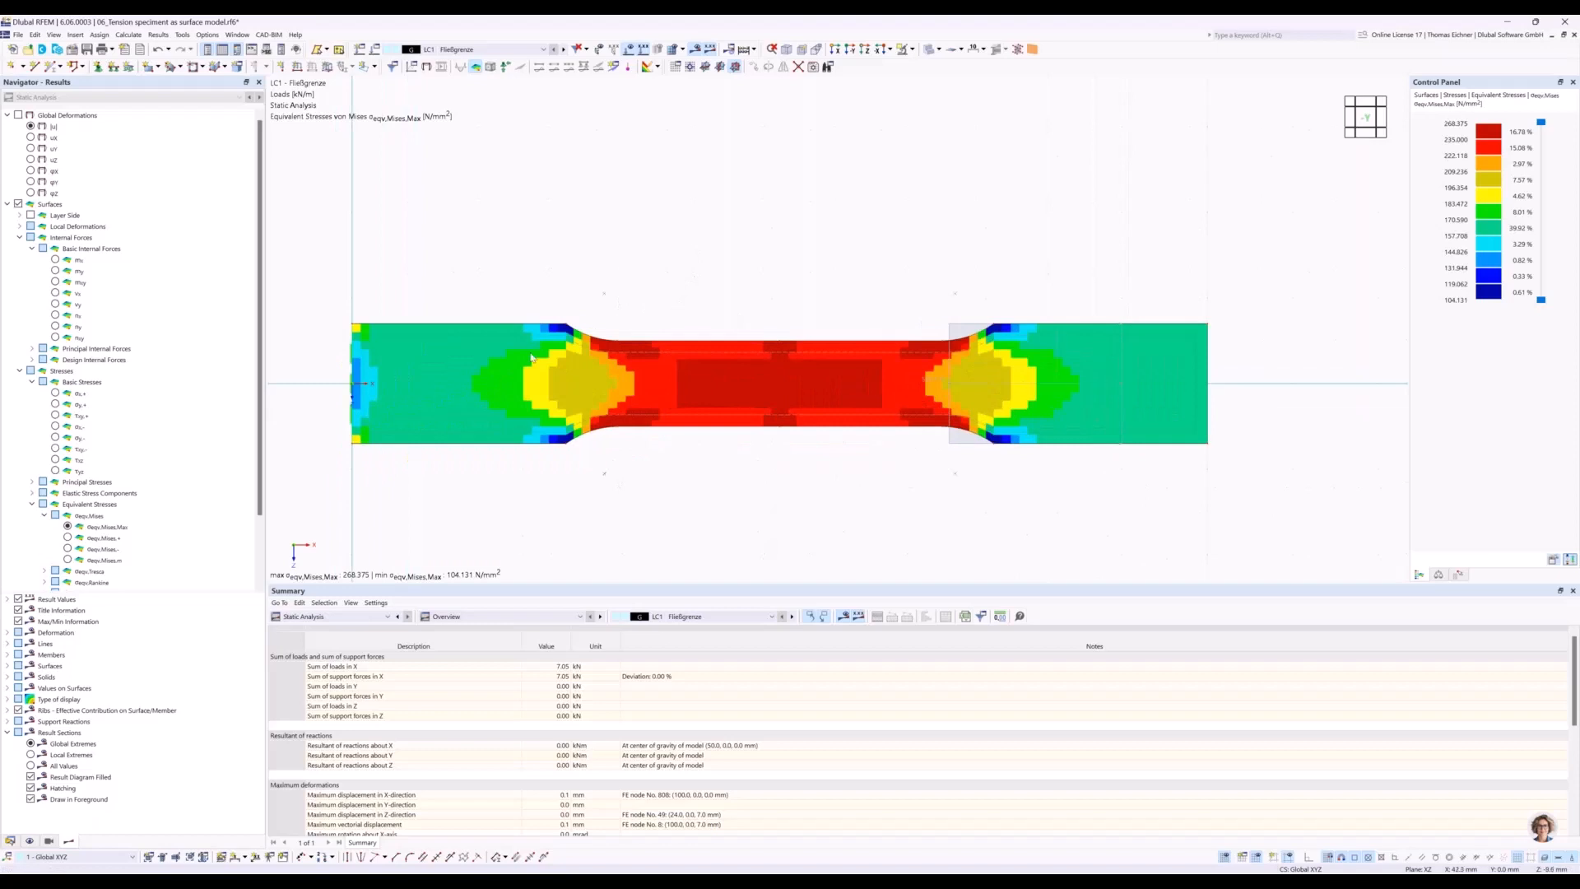
pyautogui.moveTo(497, 384)
pyautogui.click(33, 128)
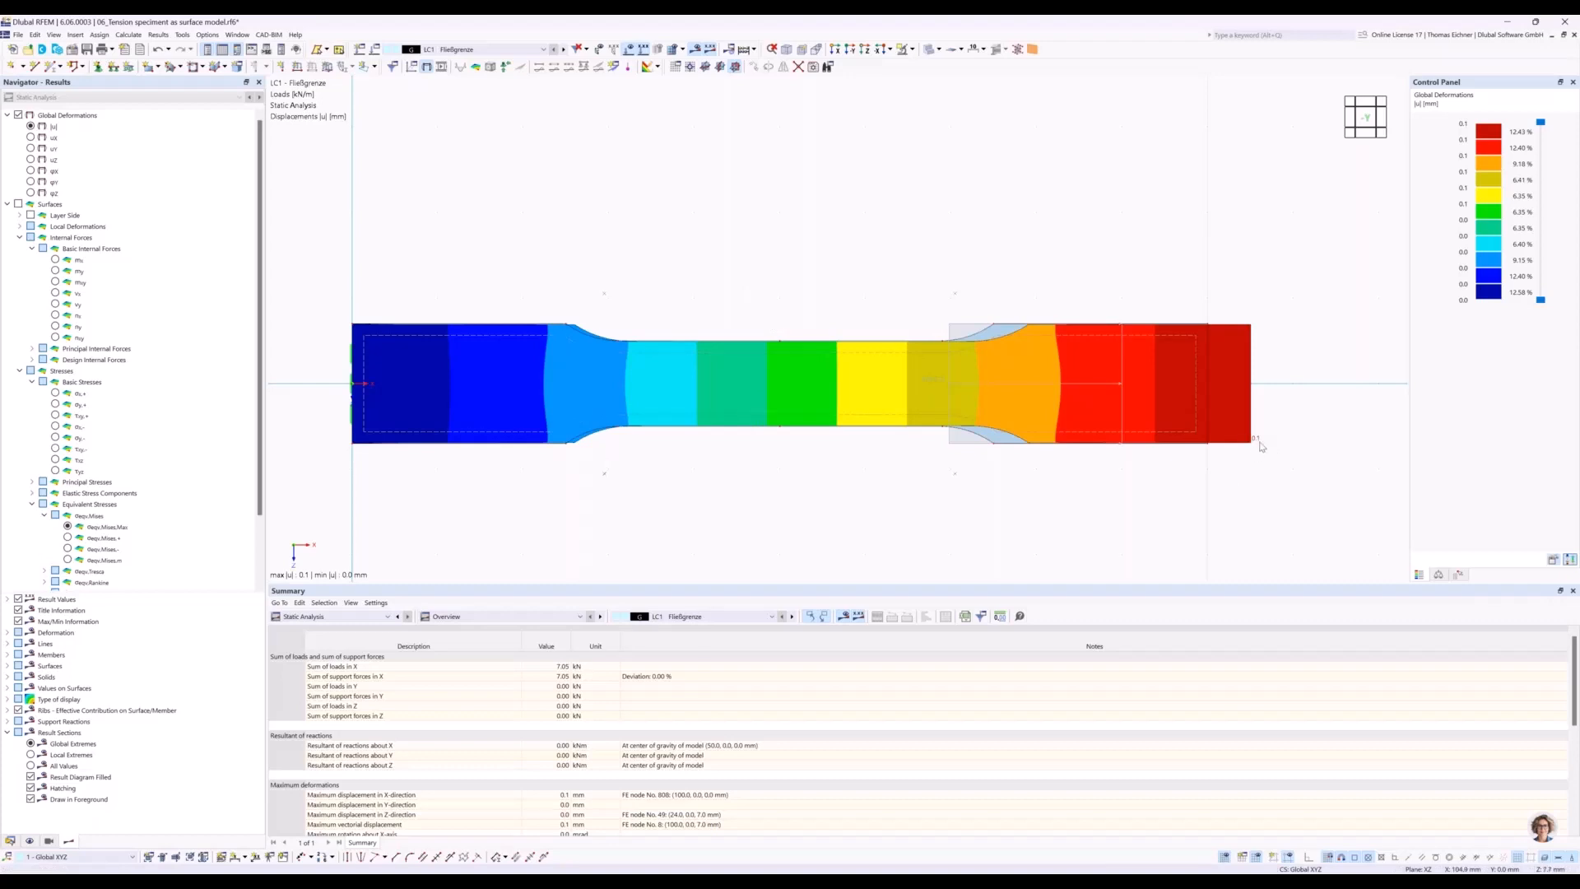
# Switch the results to LC2 - Fließen mit Verfestigung and examine the maximum von Mises equivalent stresses in the narrow section.
pyautogui.click(542, 50)
pyautogui.click(472, 78)
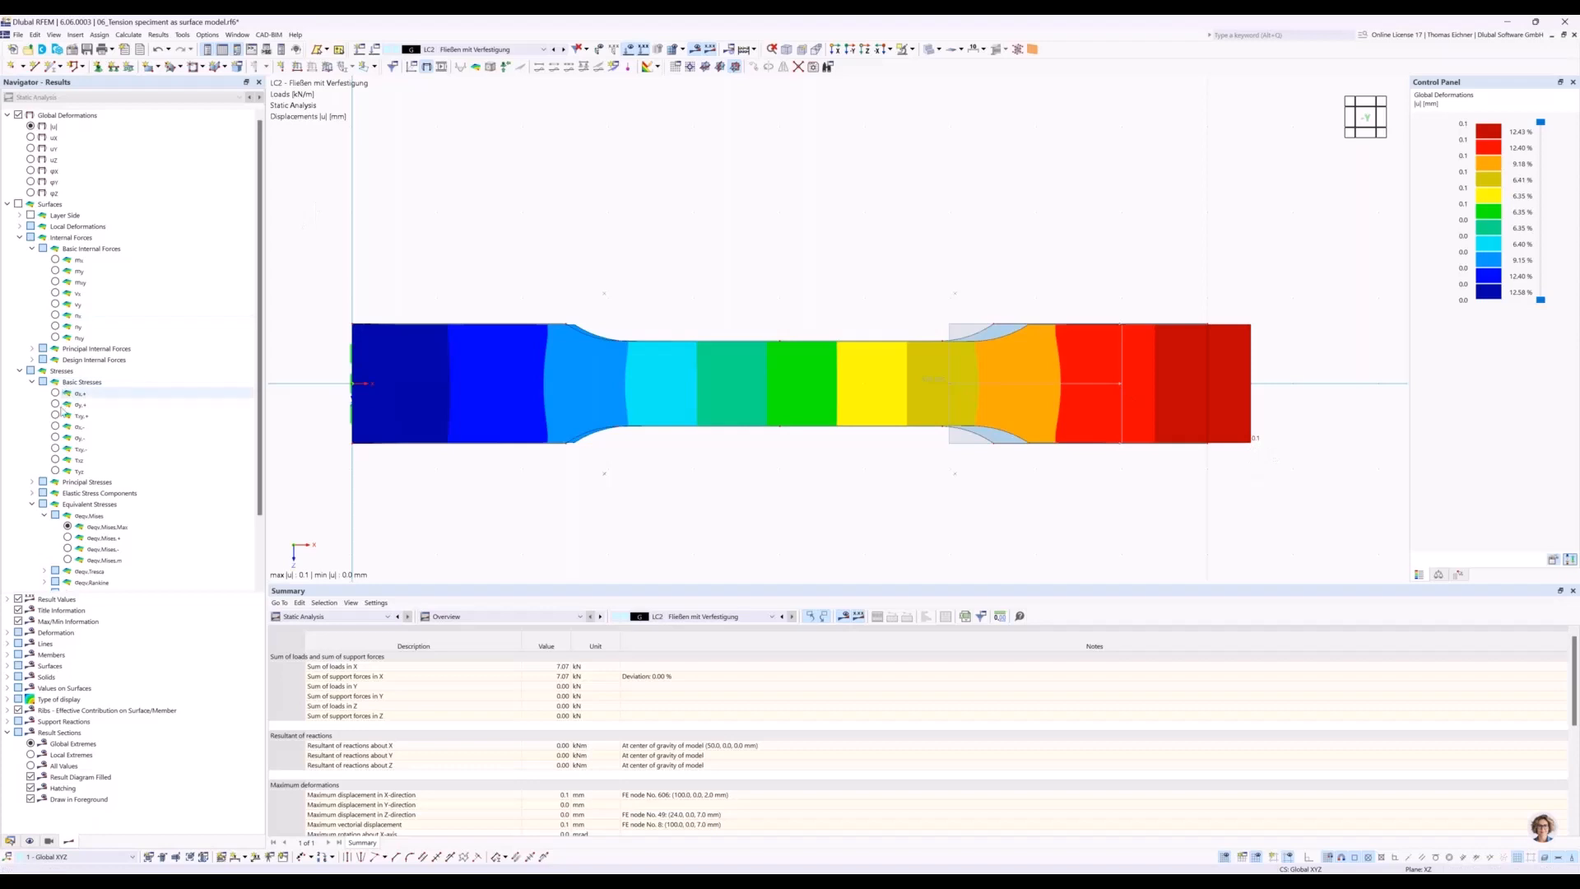
pyautogui.click(68, 526)
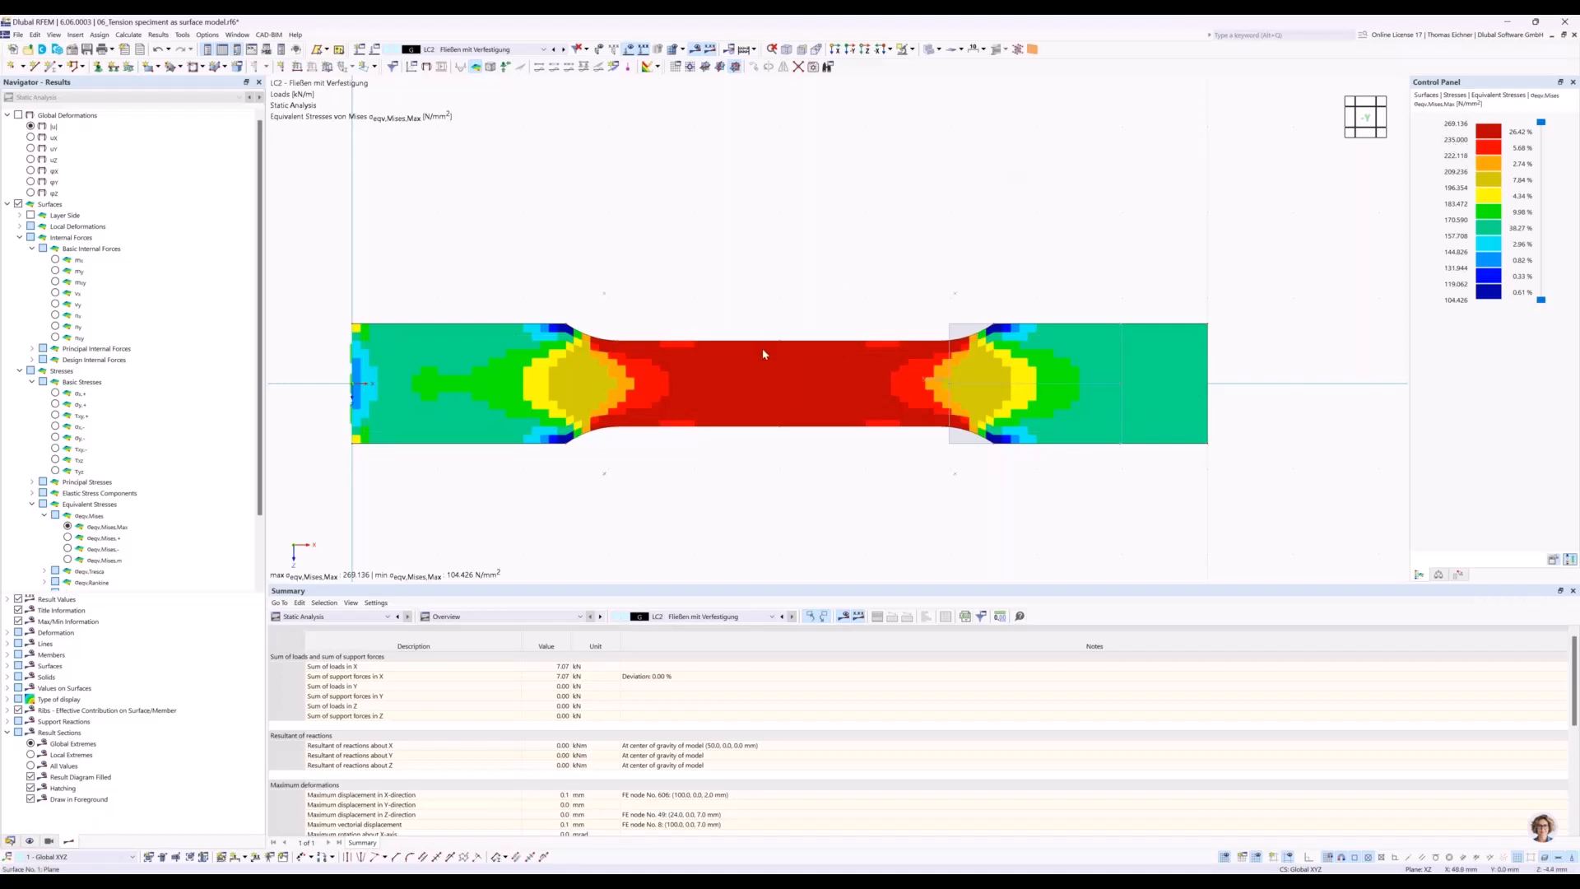
pyautogui.scroll(2, 763, 353)
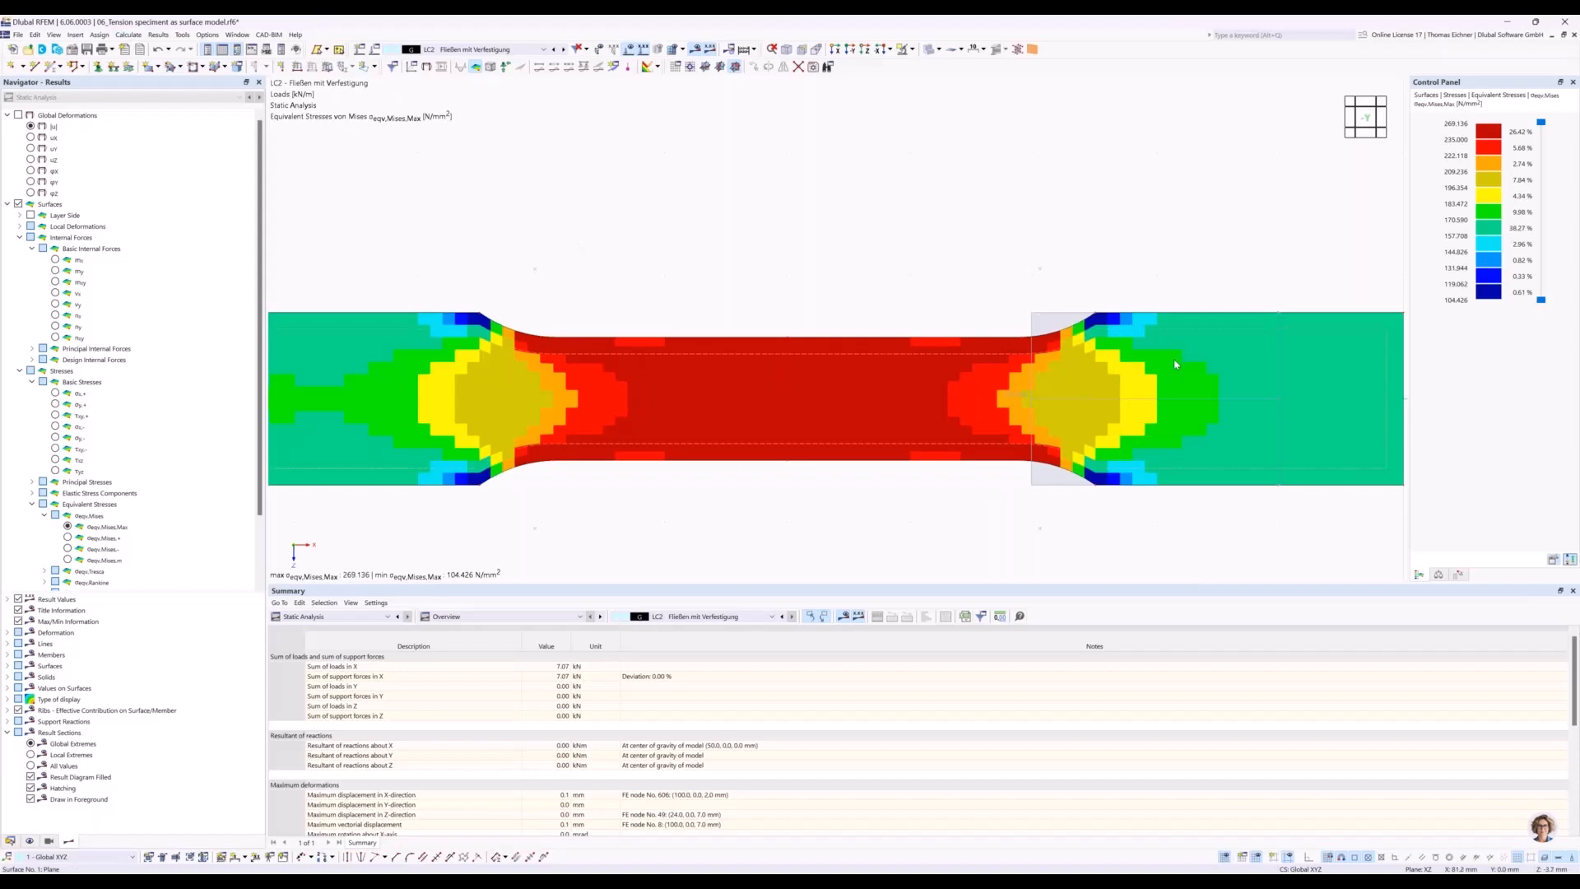
# Display the FE mesh and apply the surface result smoothing type Continuous within surfaces.
pyautogui.click(670, 48)
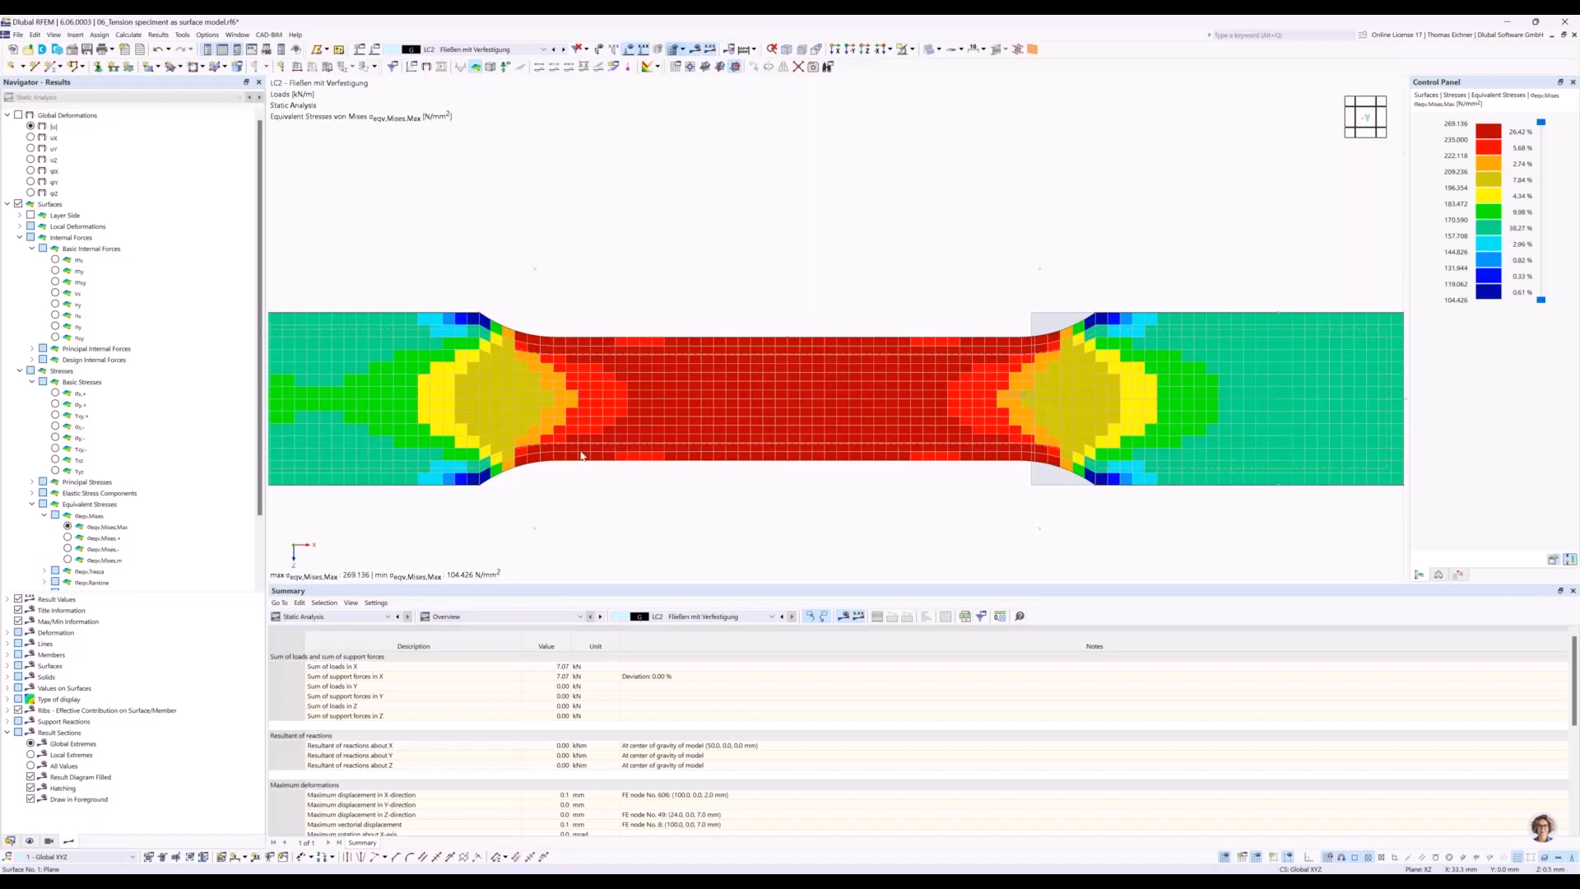
pyautogui.click(130, 36)
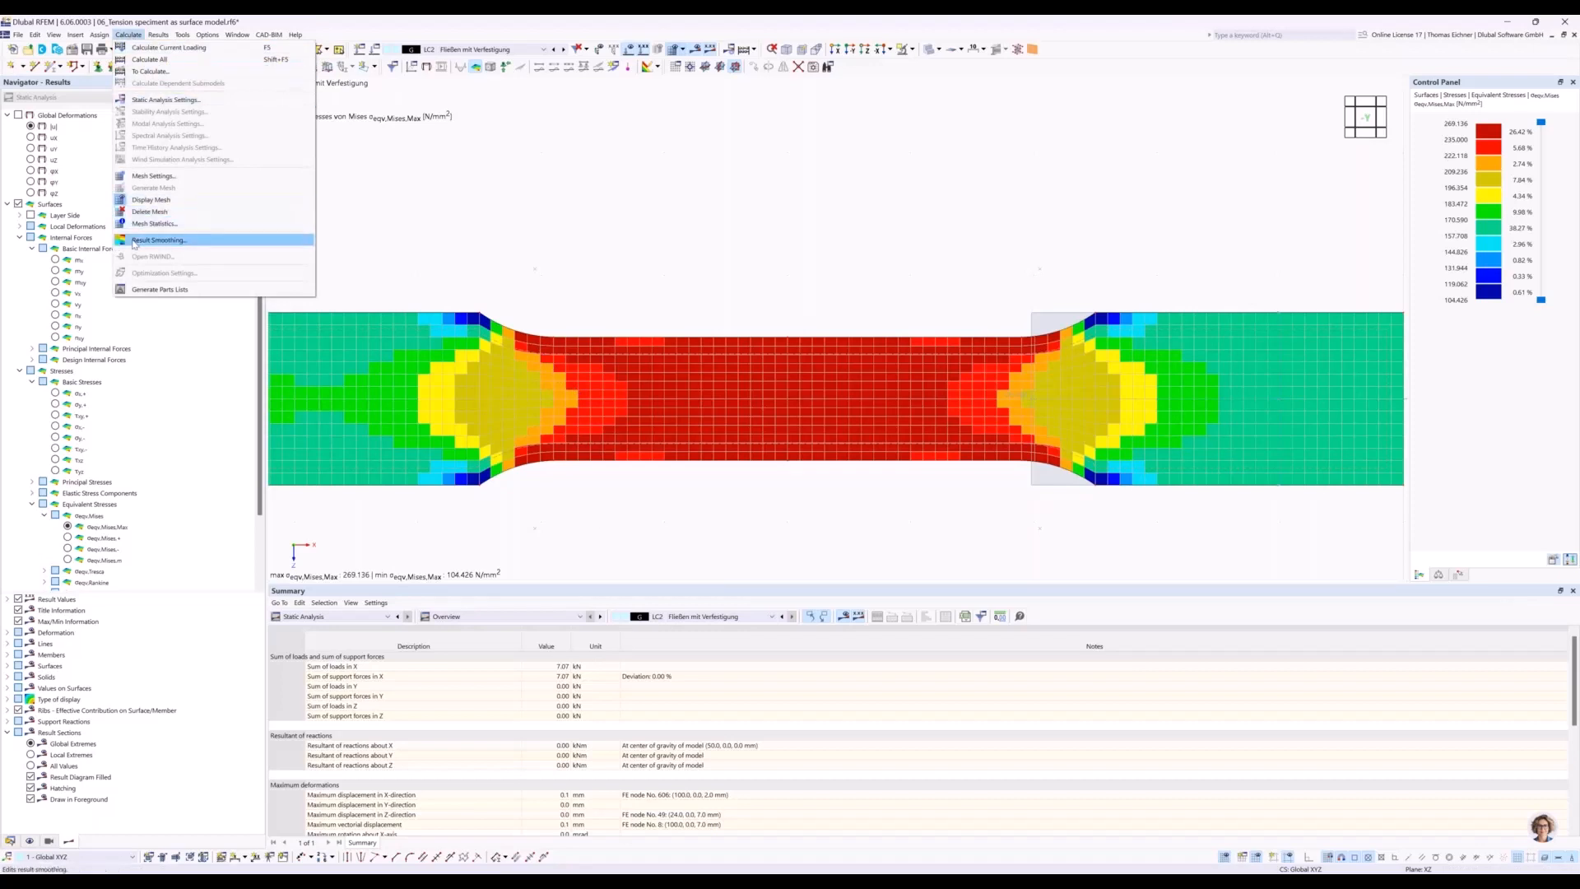
pyautogui.click(164, 241)
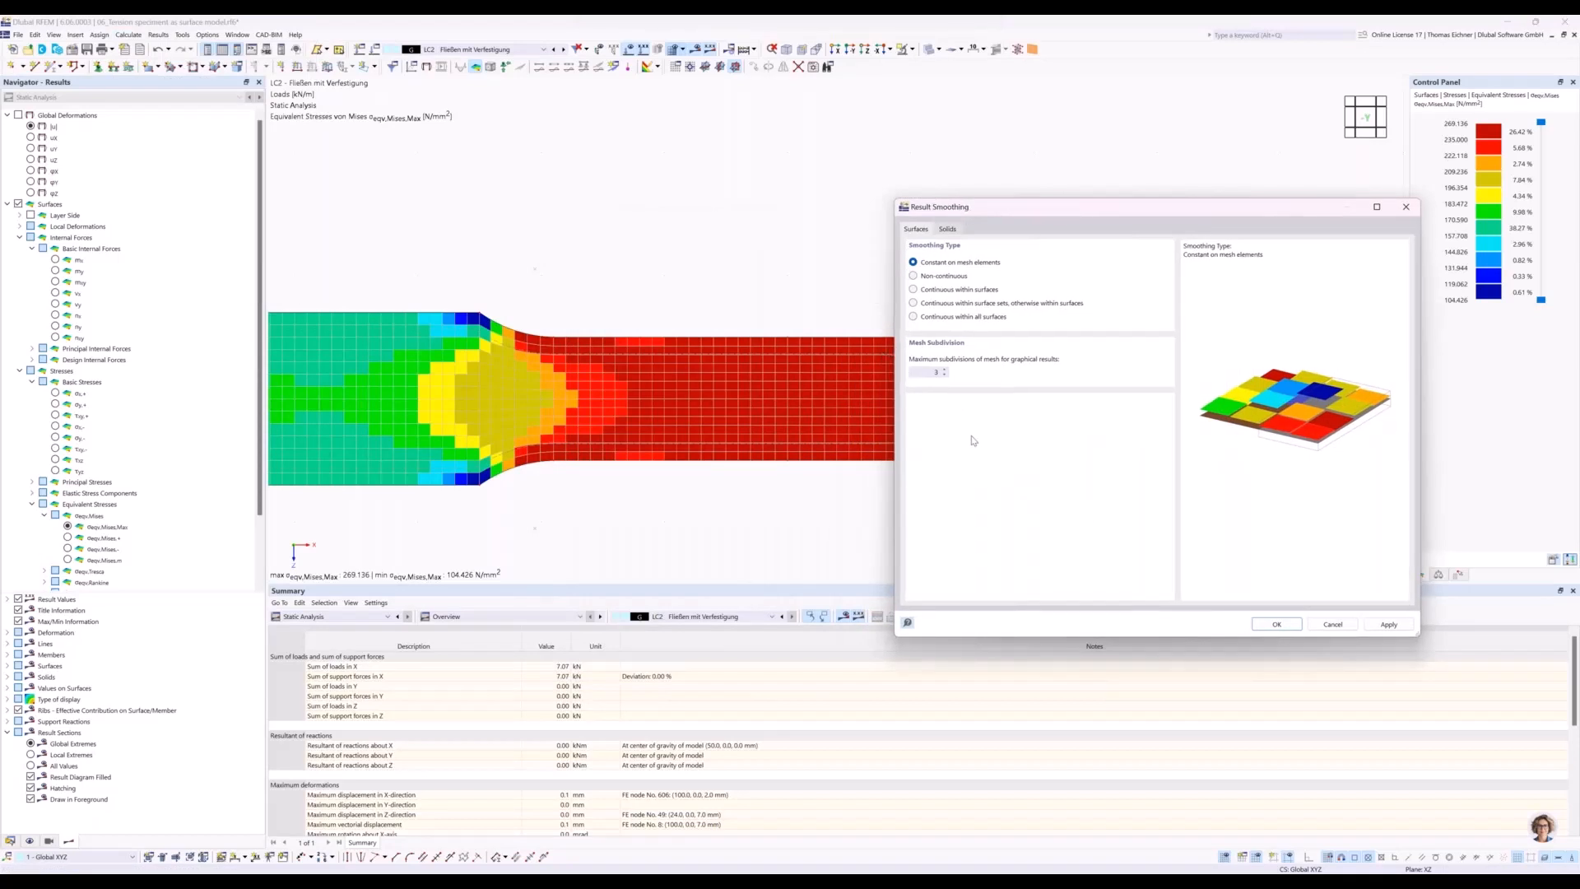
pyautogui.click(913, 290)
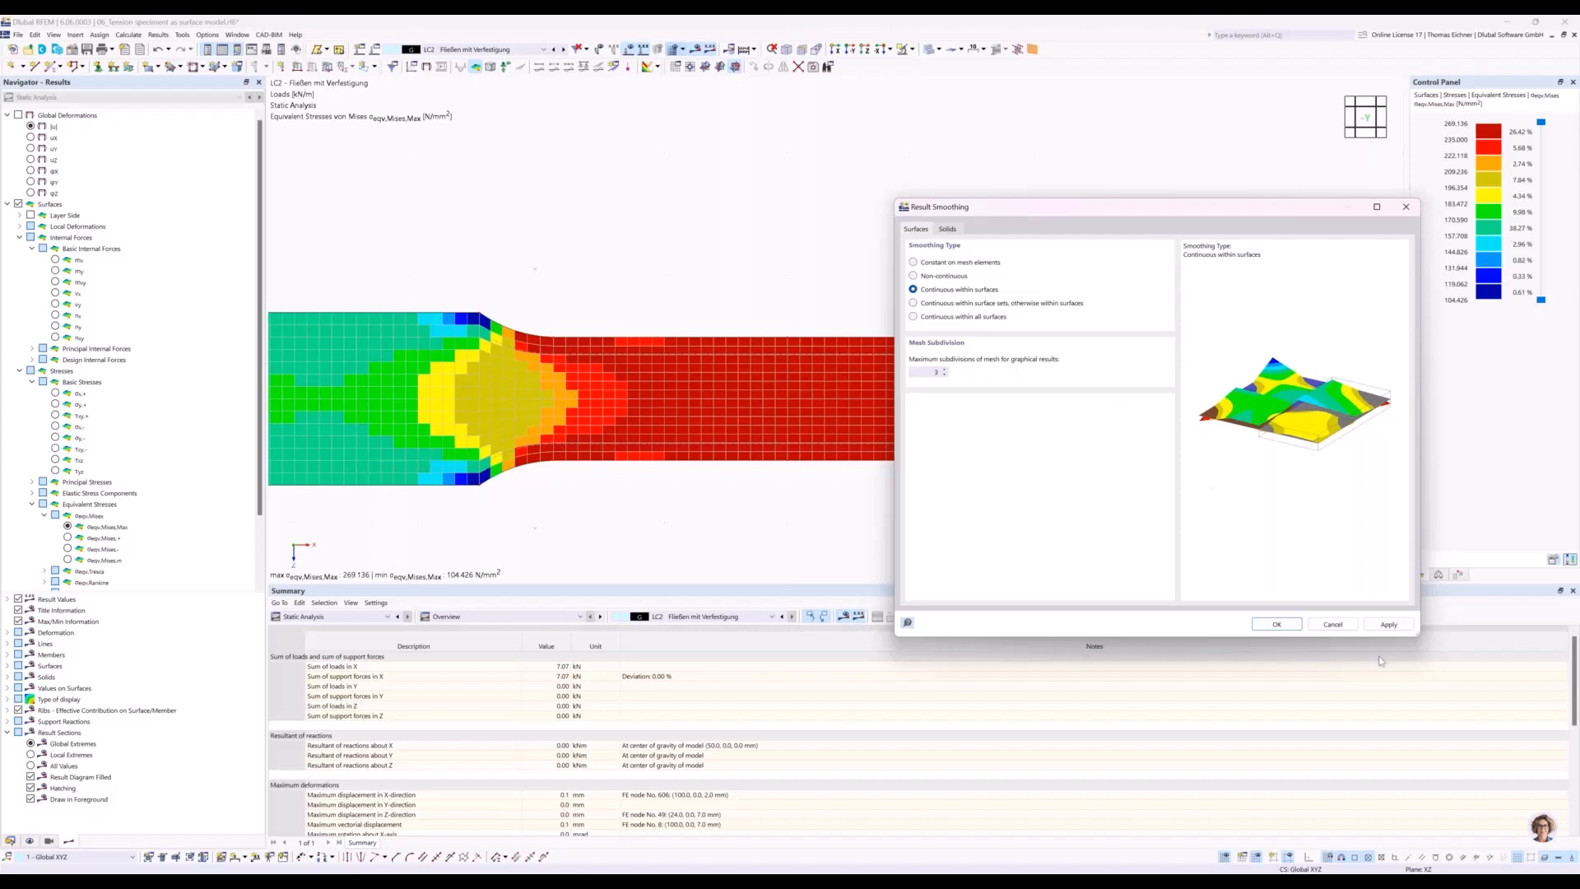
pyautogui.click(1389, 625)
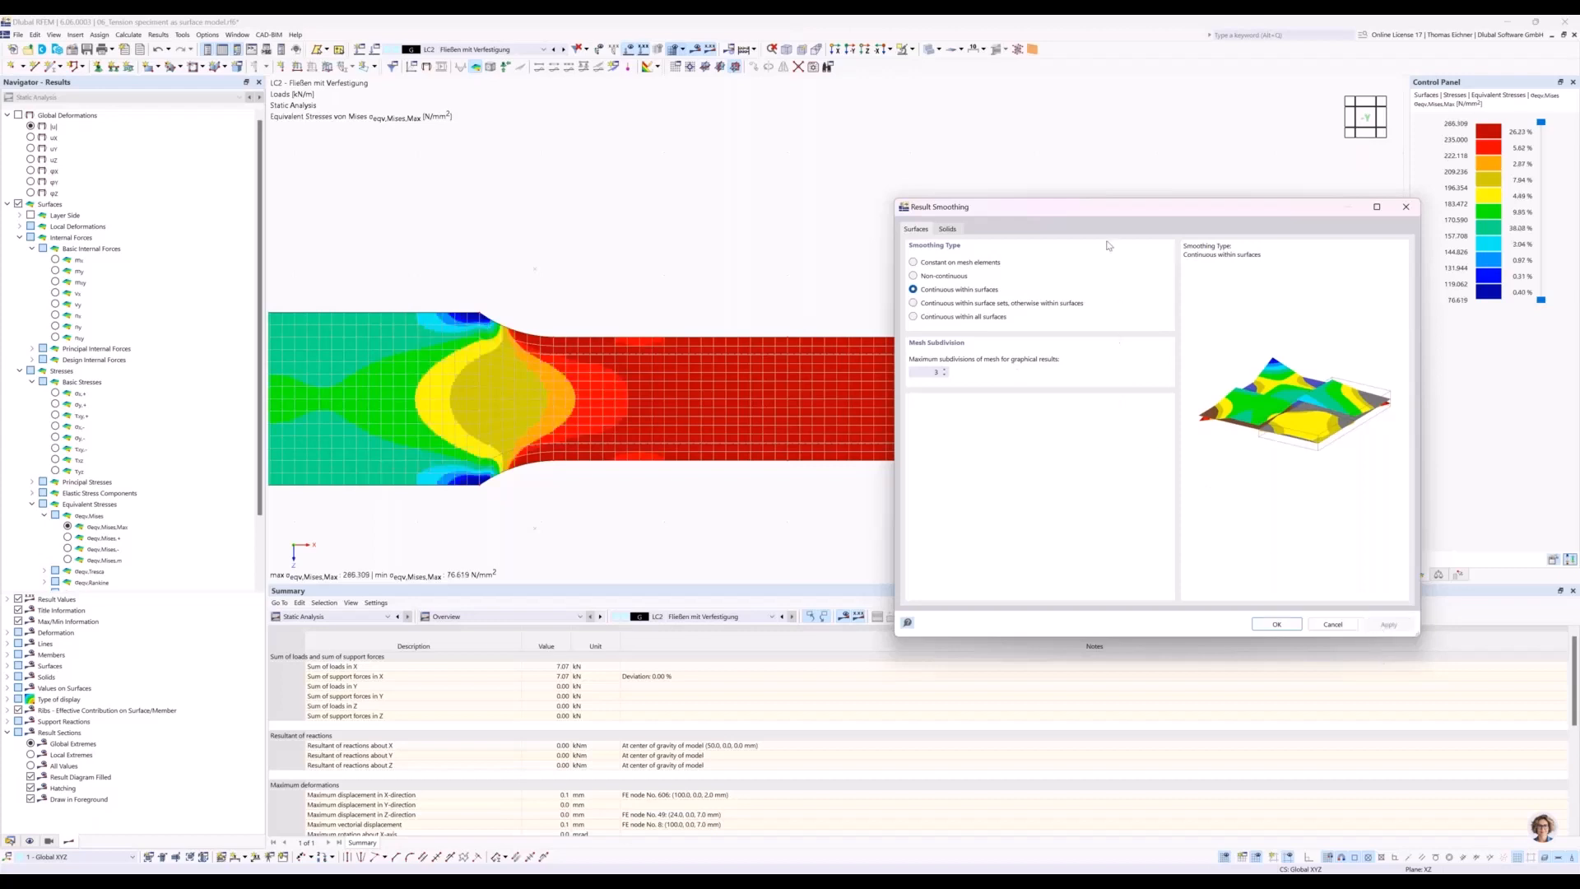
# Apply the surface result smoothing type Constant on mesh elements and close the smoothing settings.
pyautogui.moveTo(1104, 209); pyautogui.dragTo(992, 508)
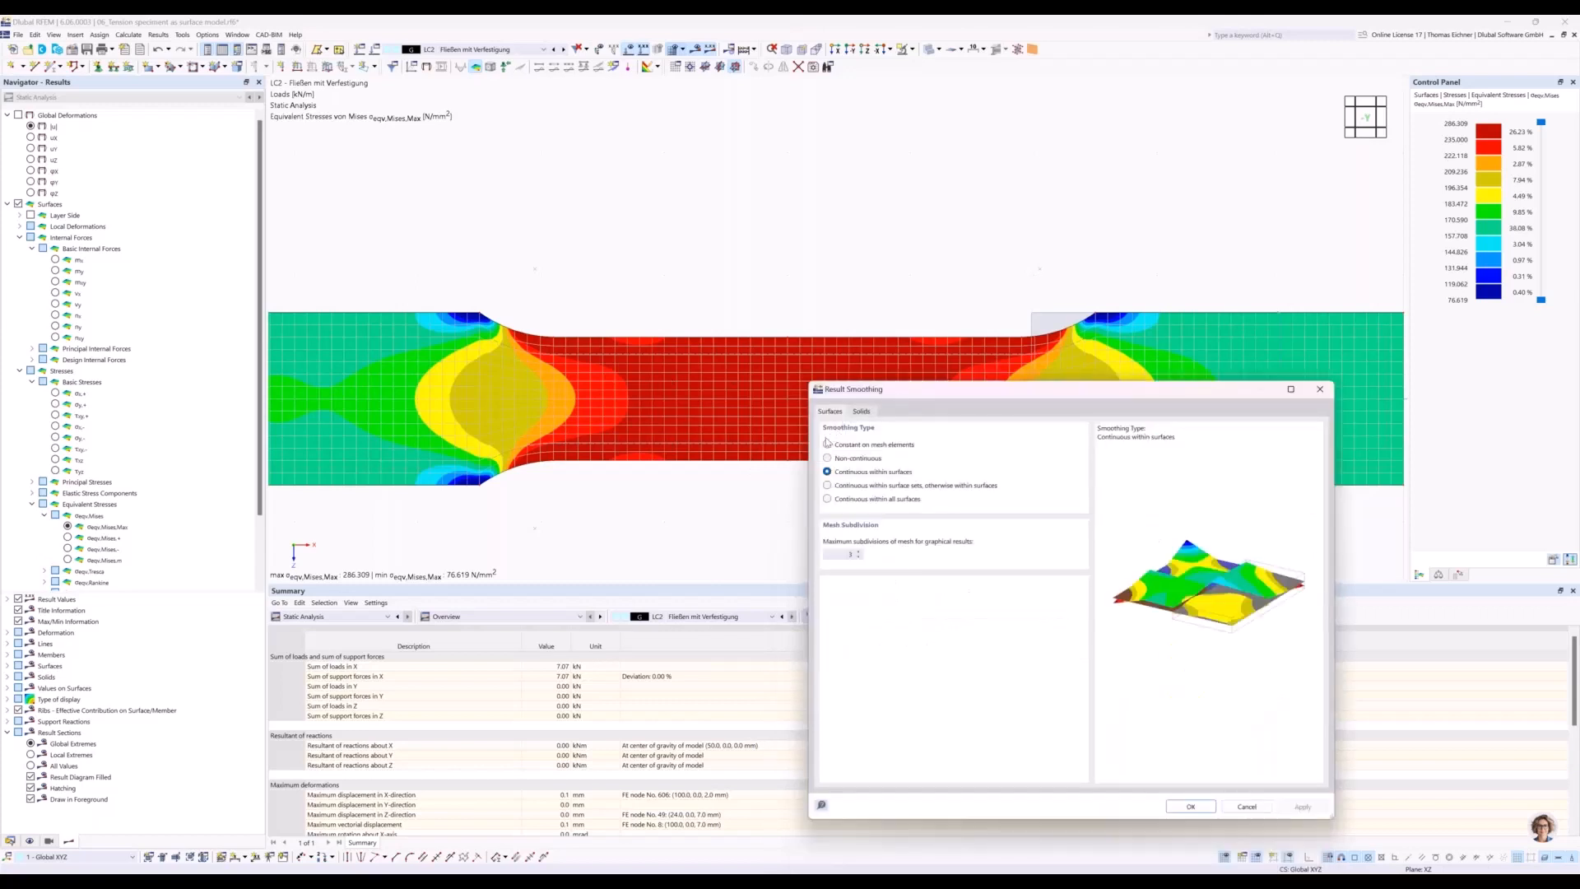
pyautogui.click(828, 445)
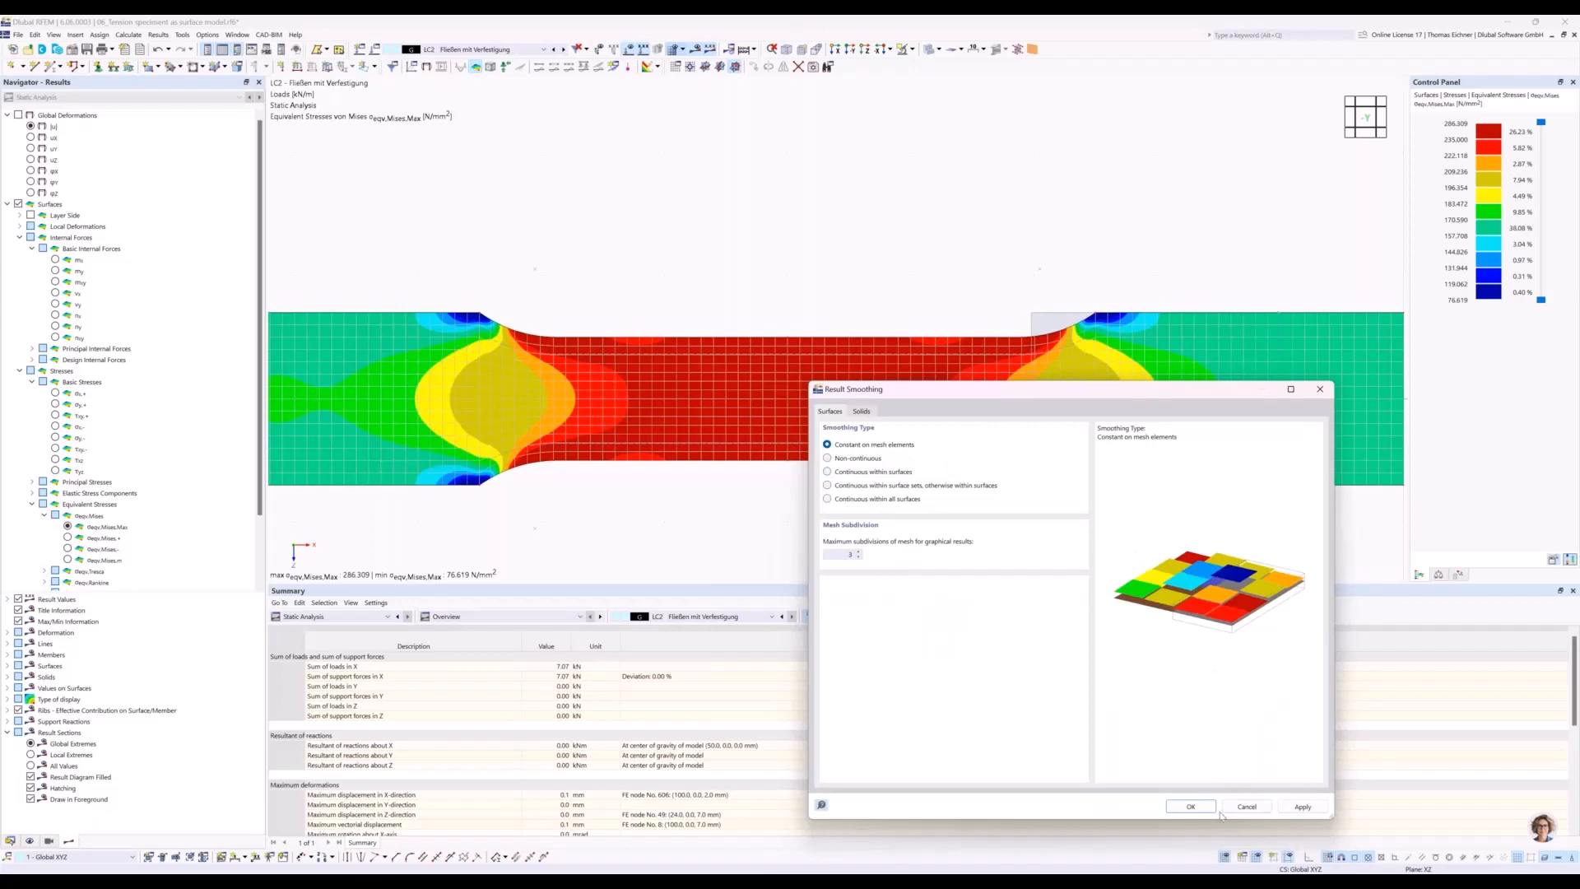
pyautogui.click(1303, 806)
pyautogui.moveTo(1137, 389); pyautogui.dragTo(1072, 542)
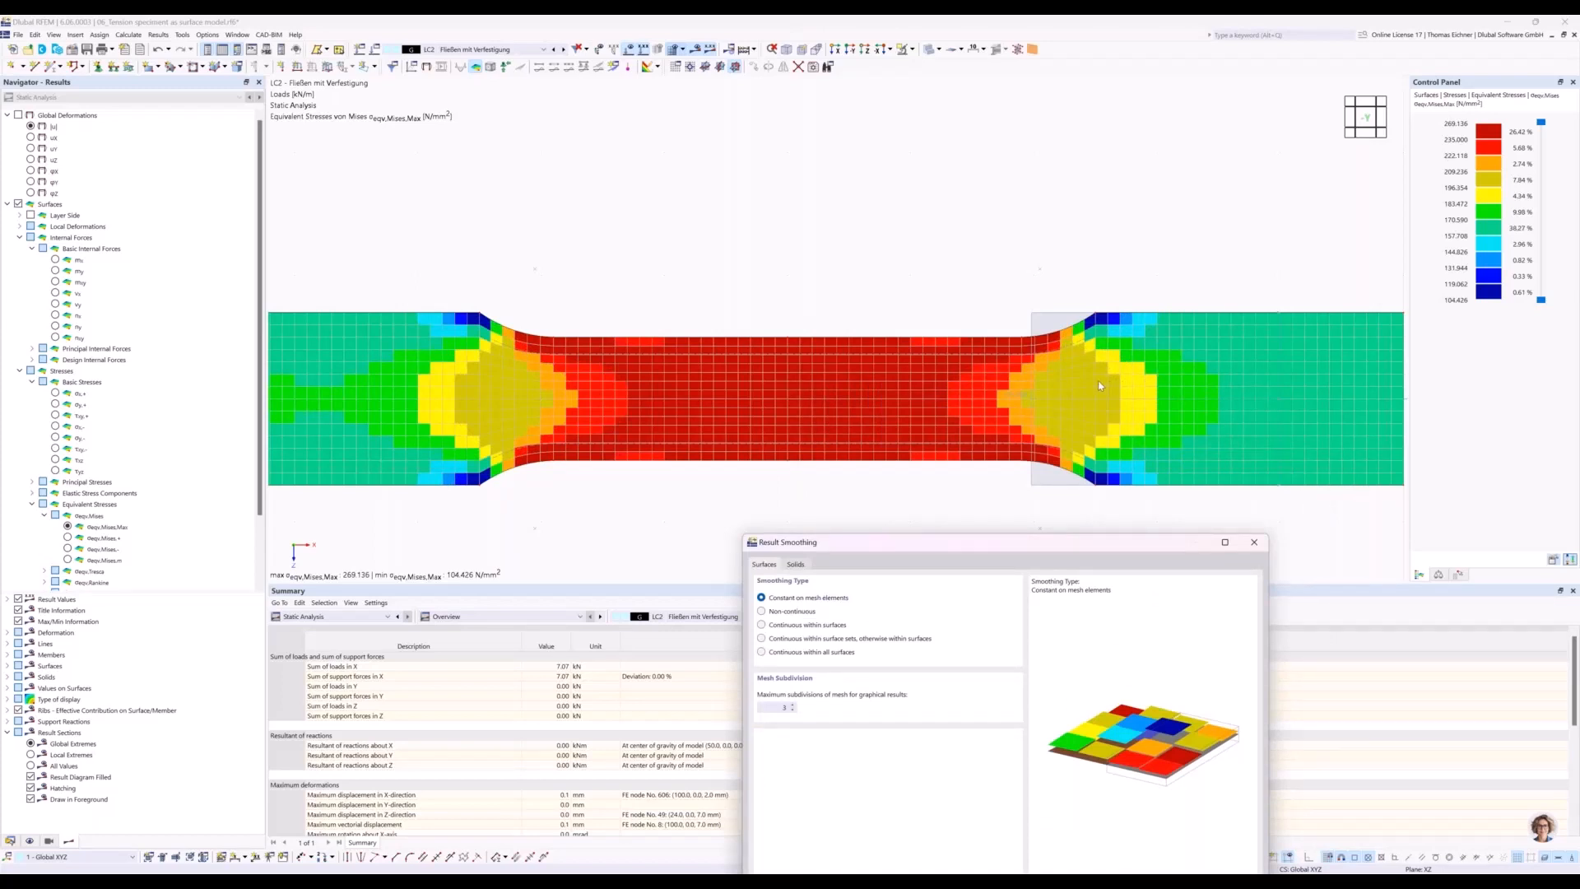
pyautogui.moveTo(1019, 536); pyautogui.dragTo(859, 345)
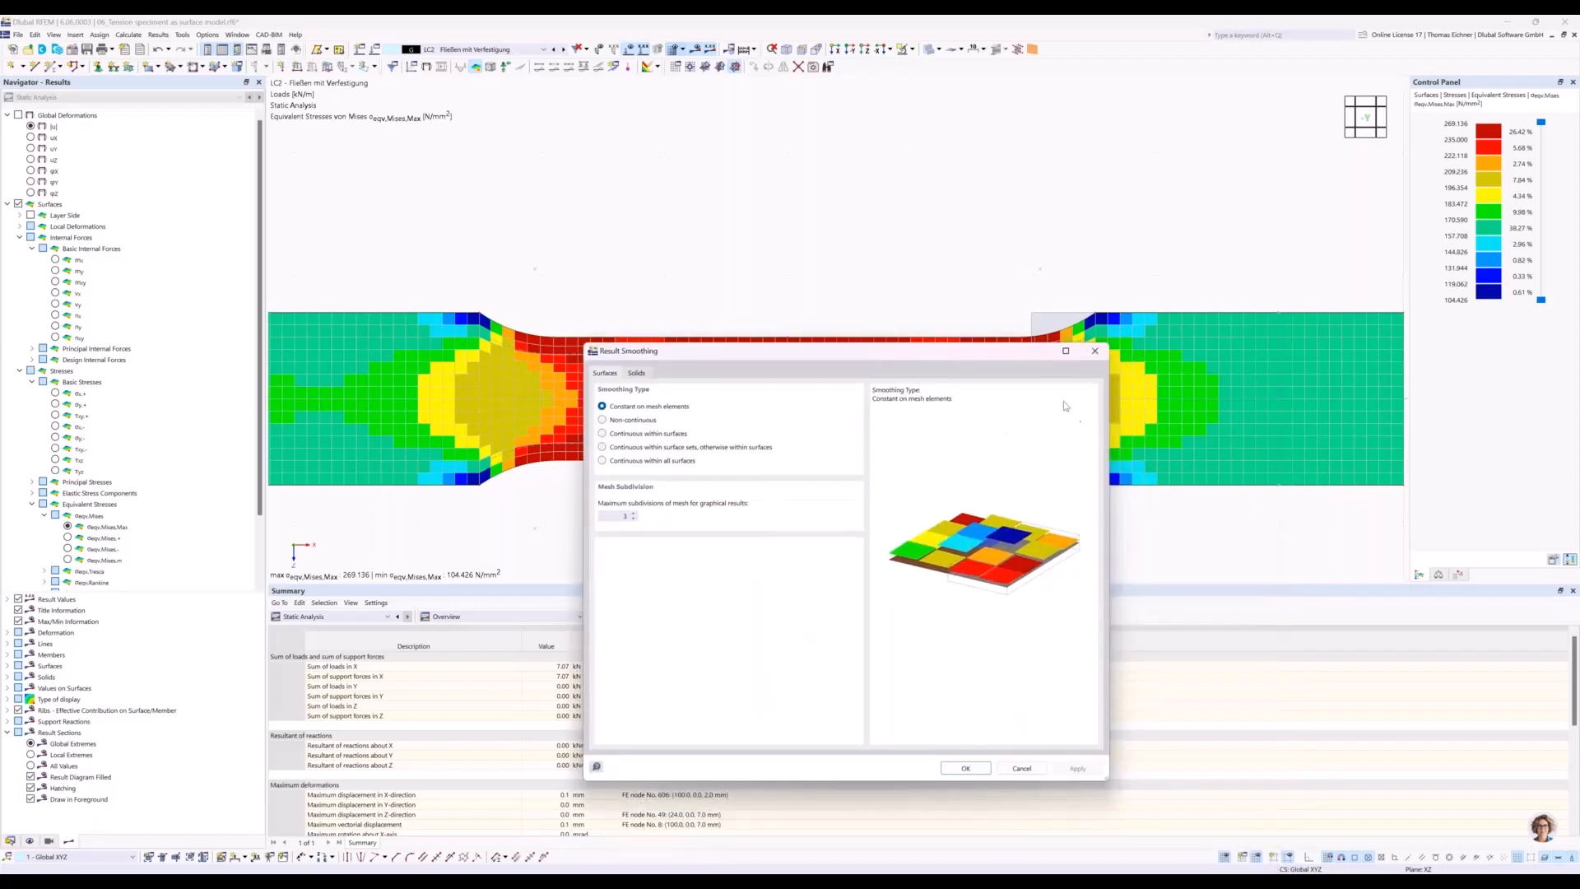
pyautogui.click(1087, 352)
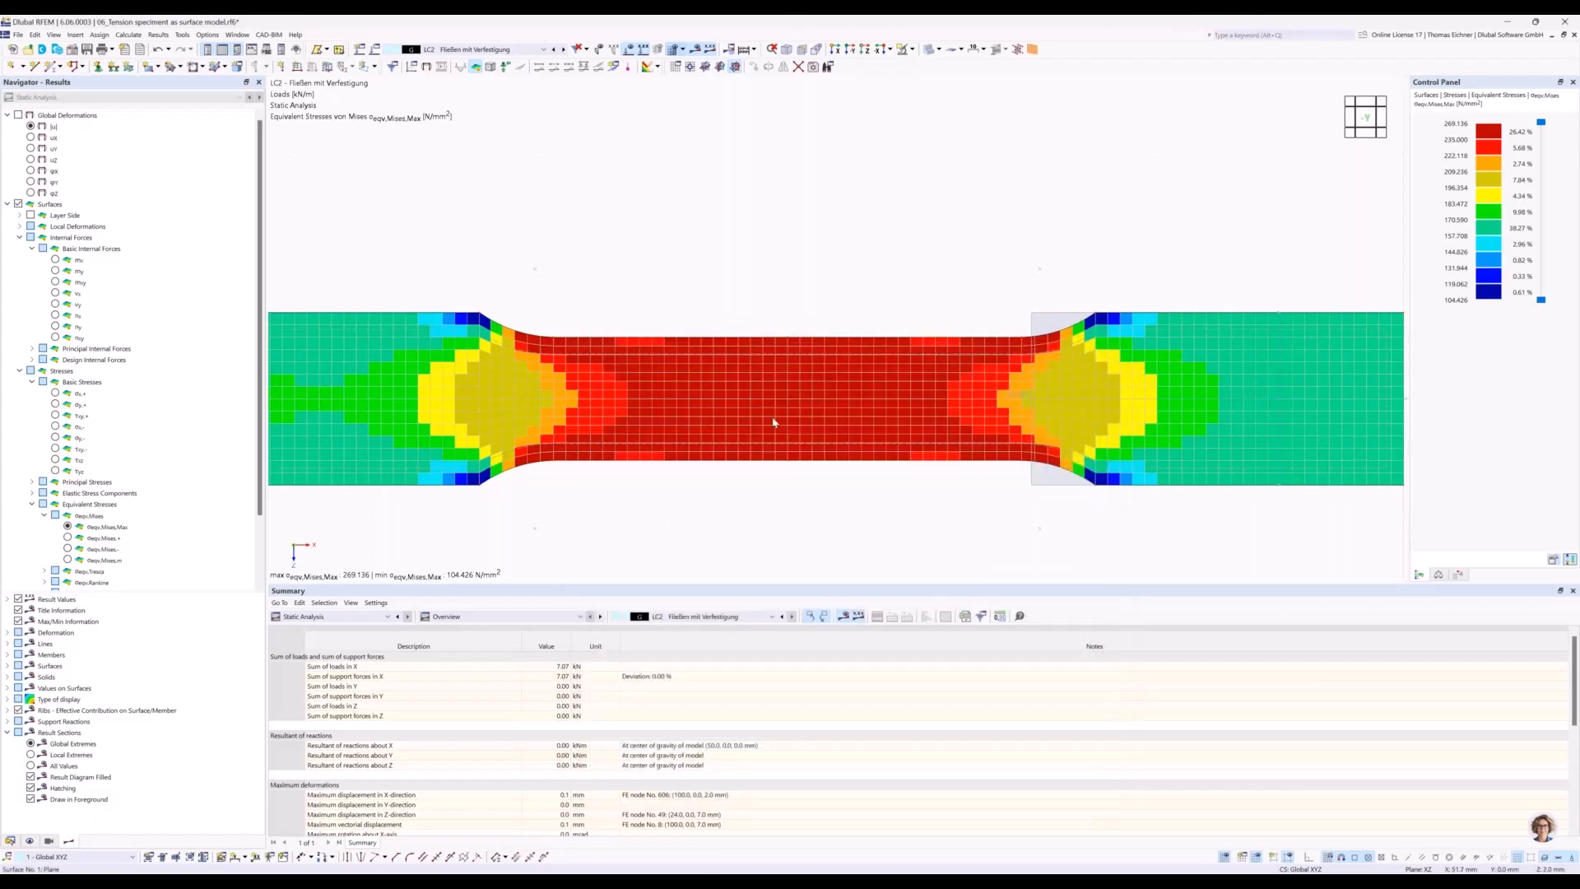
# Edit surface No. 1 of the specimen and assign it material 3 - S235 | Isotropic | Plastic (Surfaces/Solids).
pyautogui.scroll(-1, 815, 293)
pyautogui.moveTo(749, 243); pyautogui.dragTo(841, 262, button='middle')
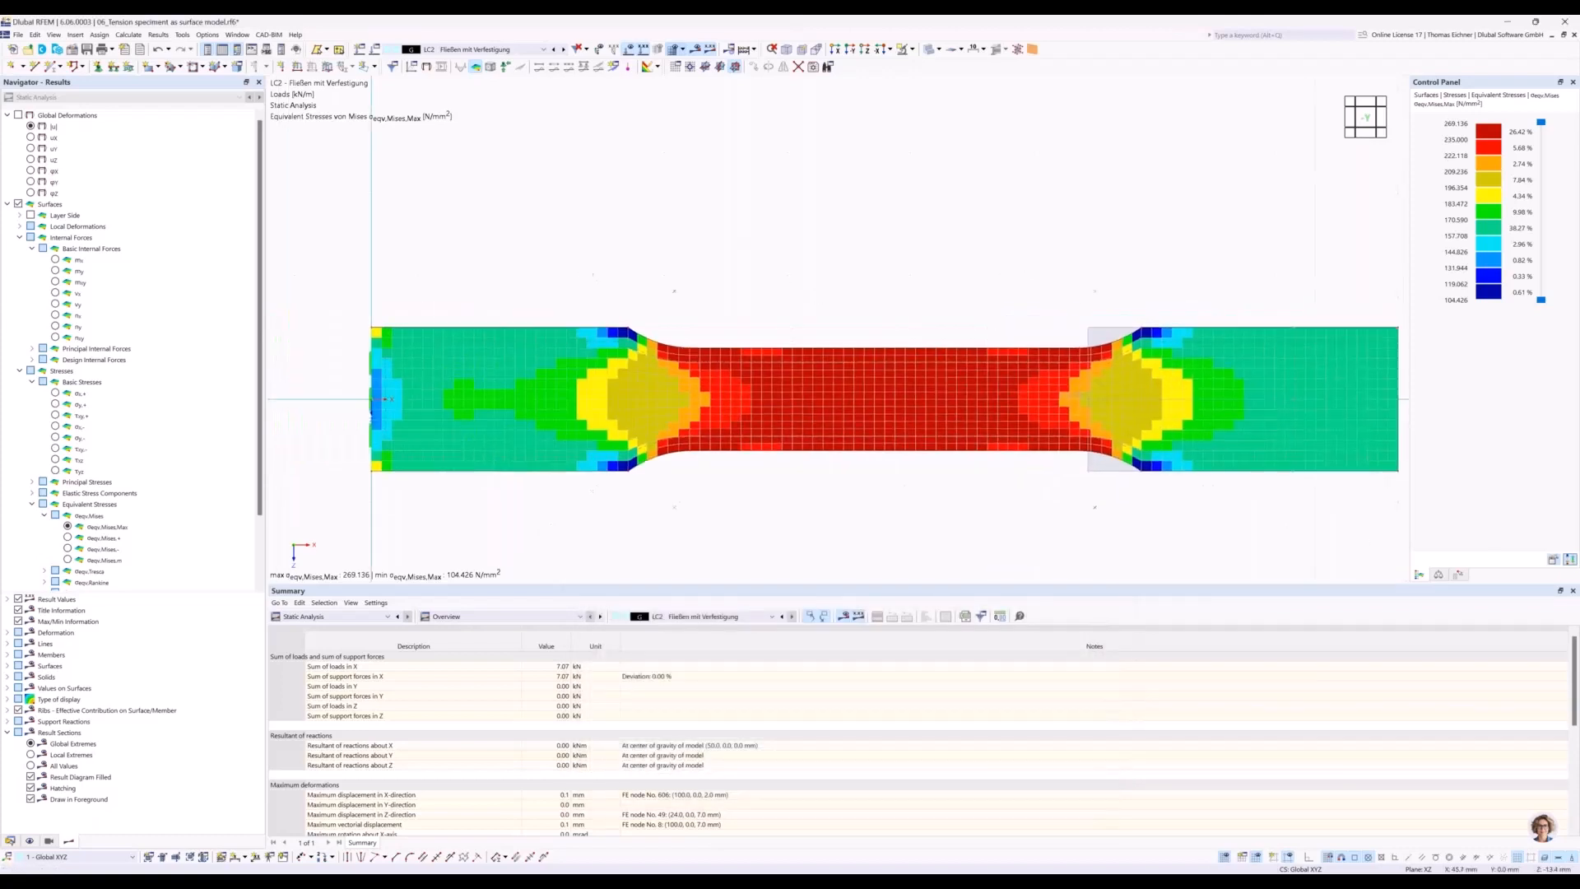
pyautogui.scroll(-1, 1027, 258)
pyautogui.rightClick(813, 371)
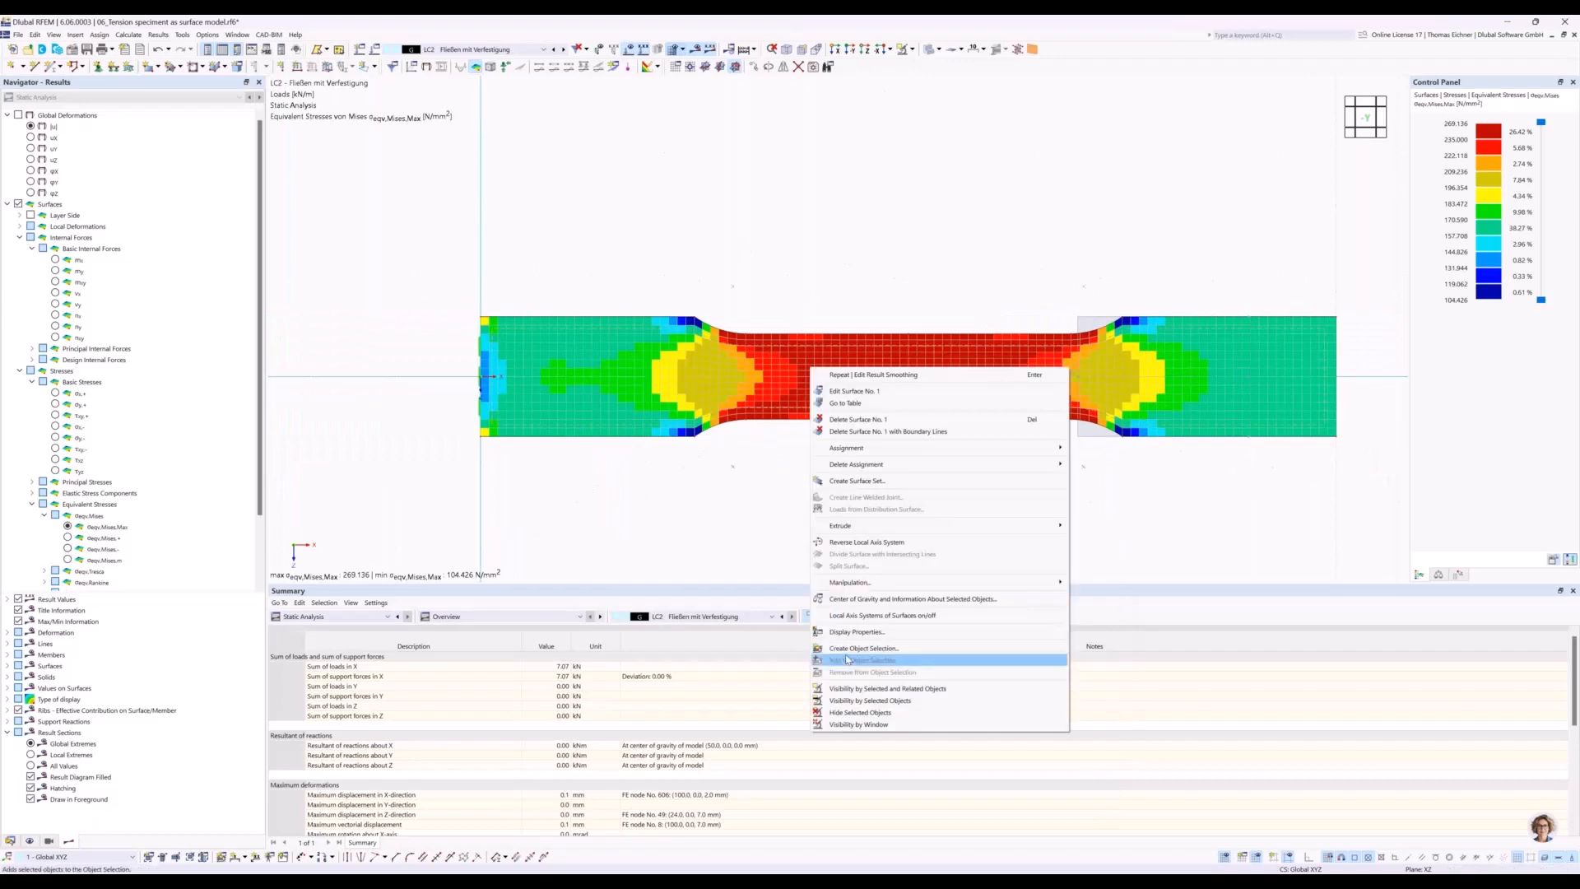
pyautogui.click(741, 377)
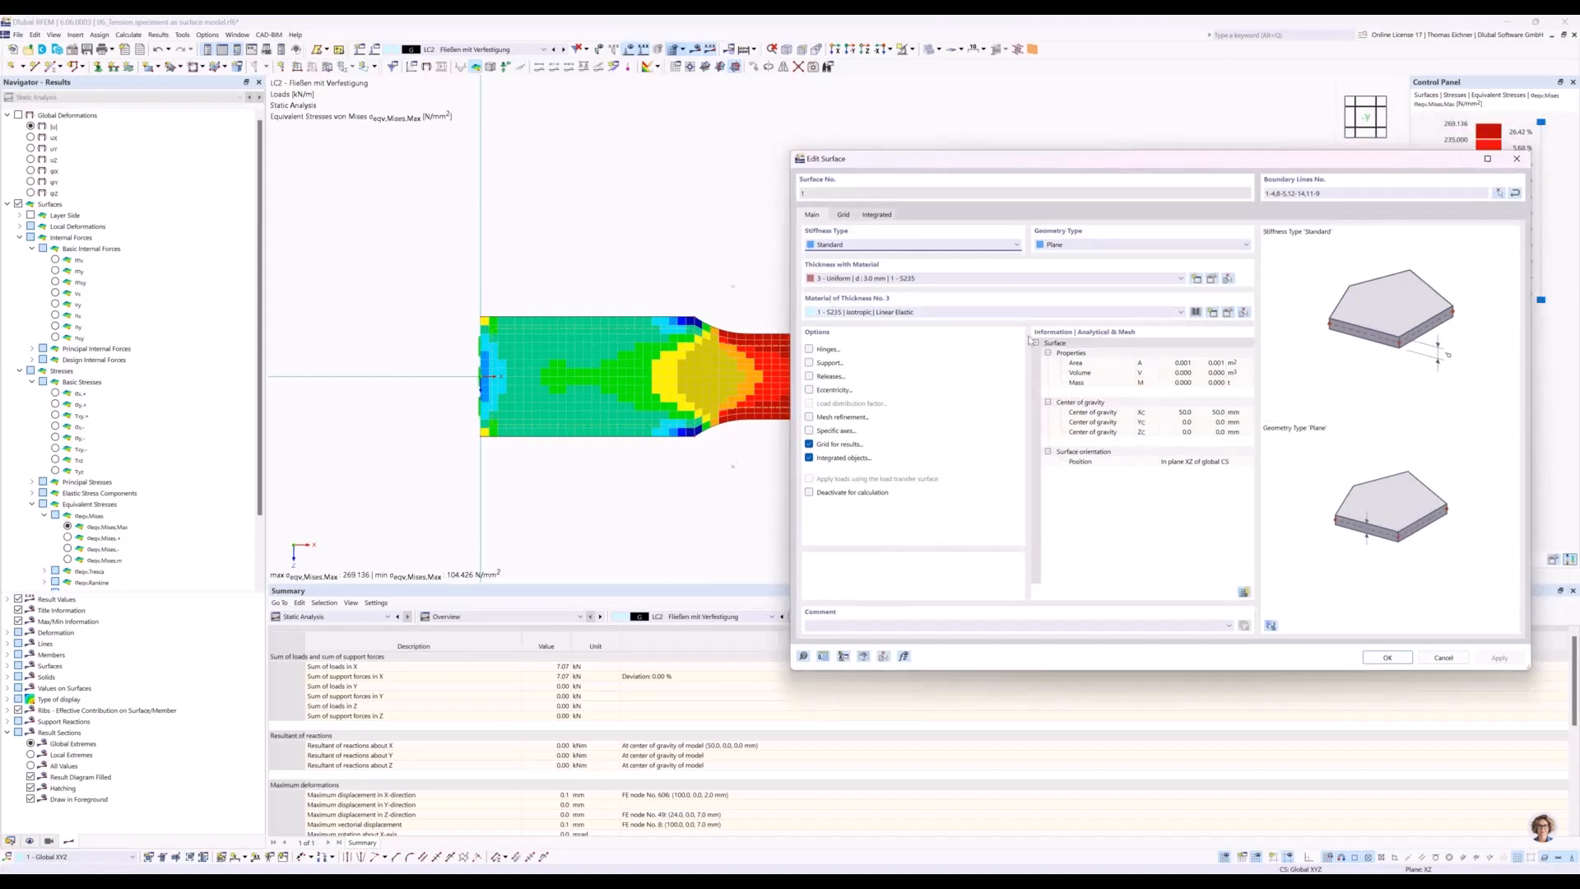
pyautogui.click(1133, 312)
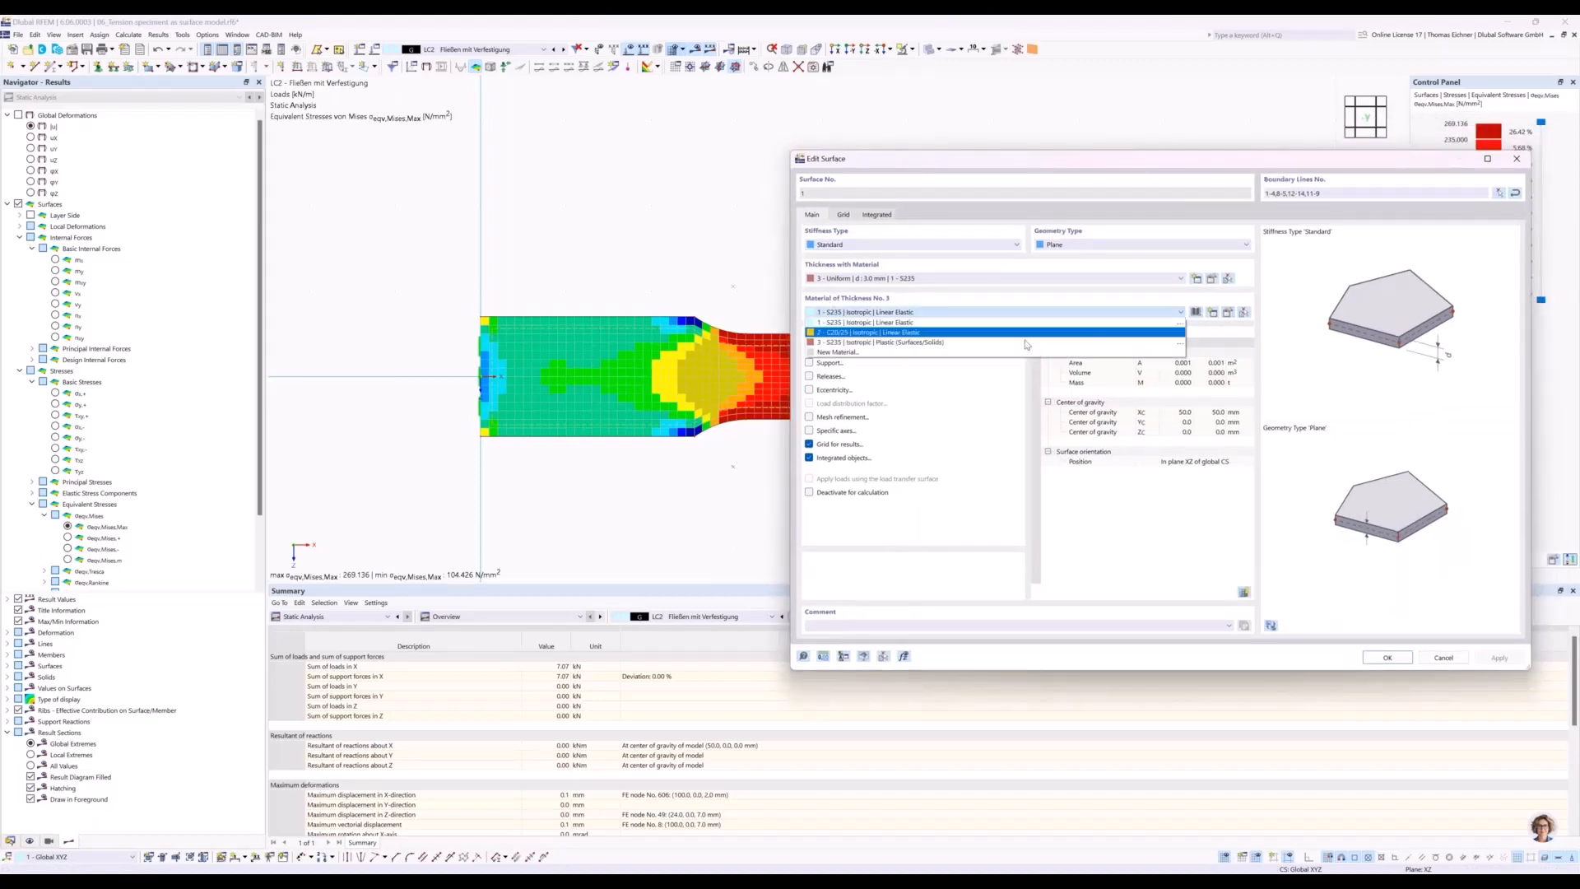
pyautogui.click(915, 343)
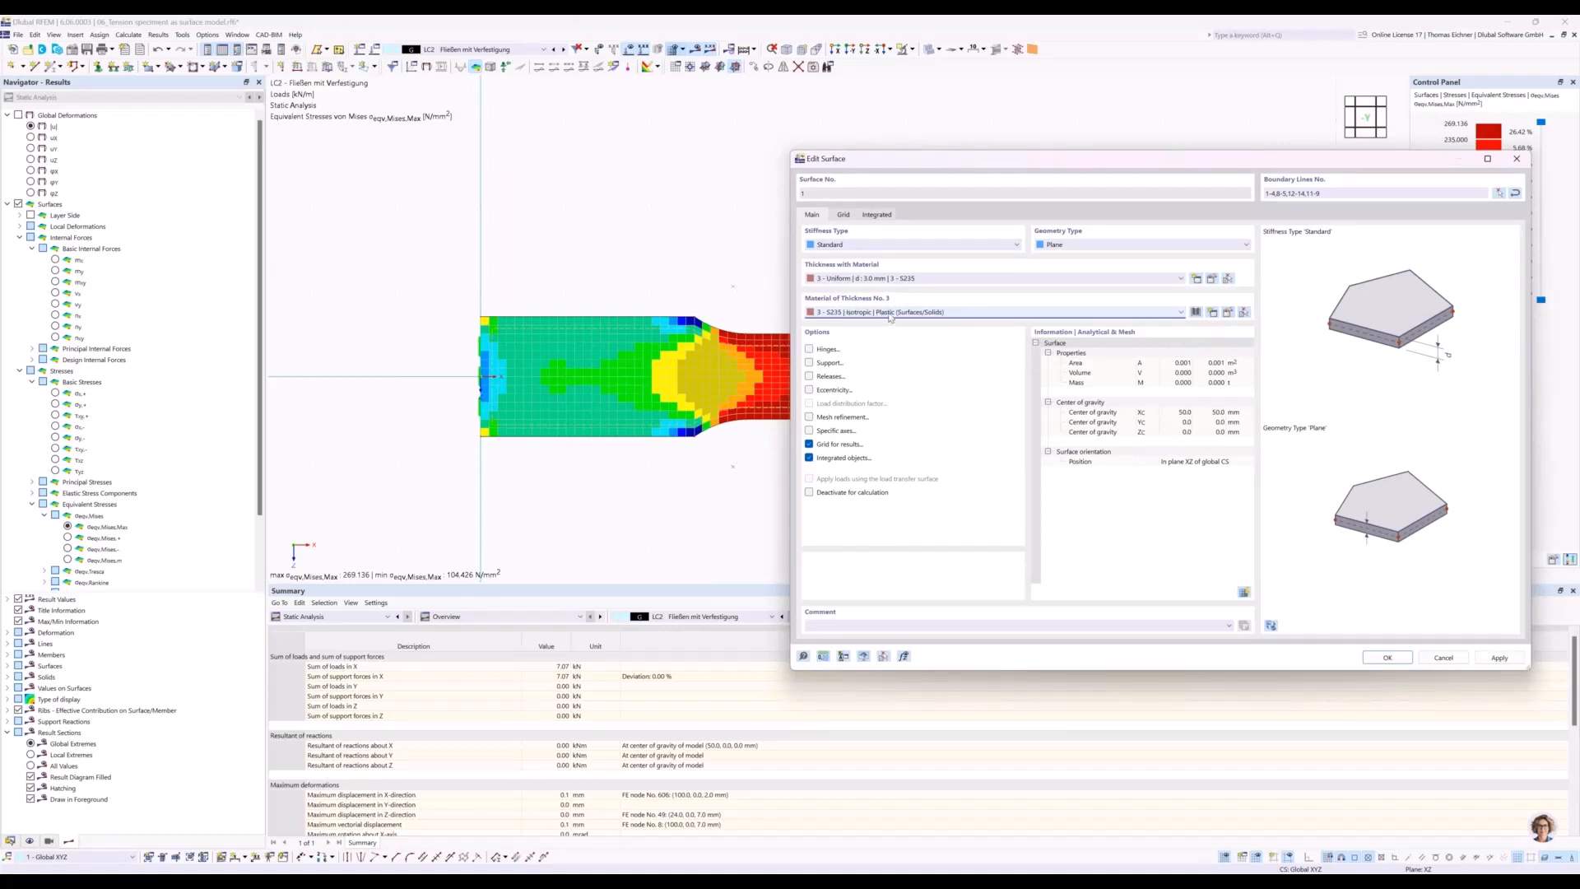
# Open the surface's S235 material for editing and review the available material models, keeping Isotropic | Plastic (Surfaces/Solids).
pyautogui.click(1227, 312)
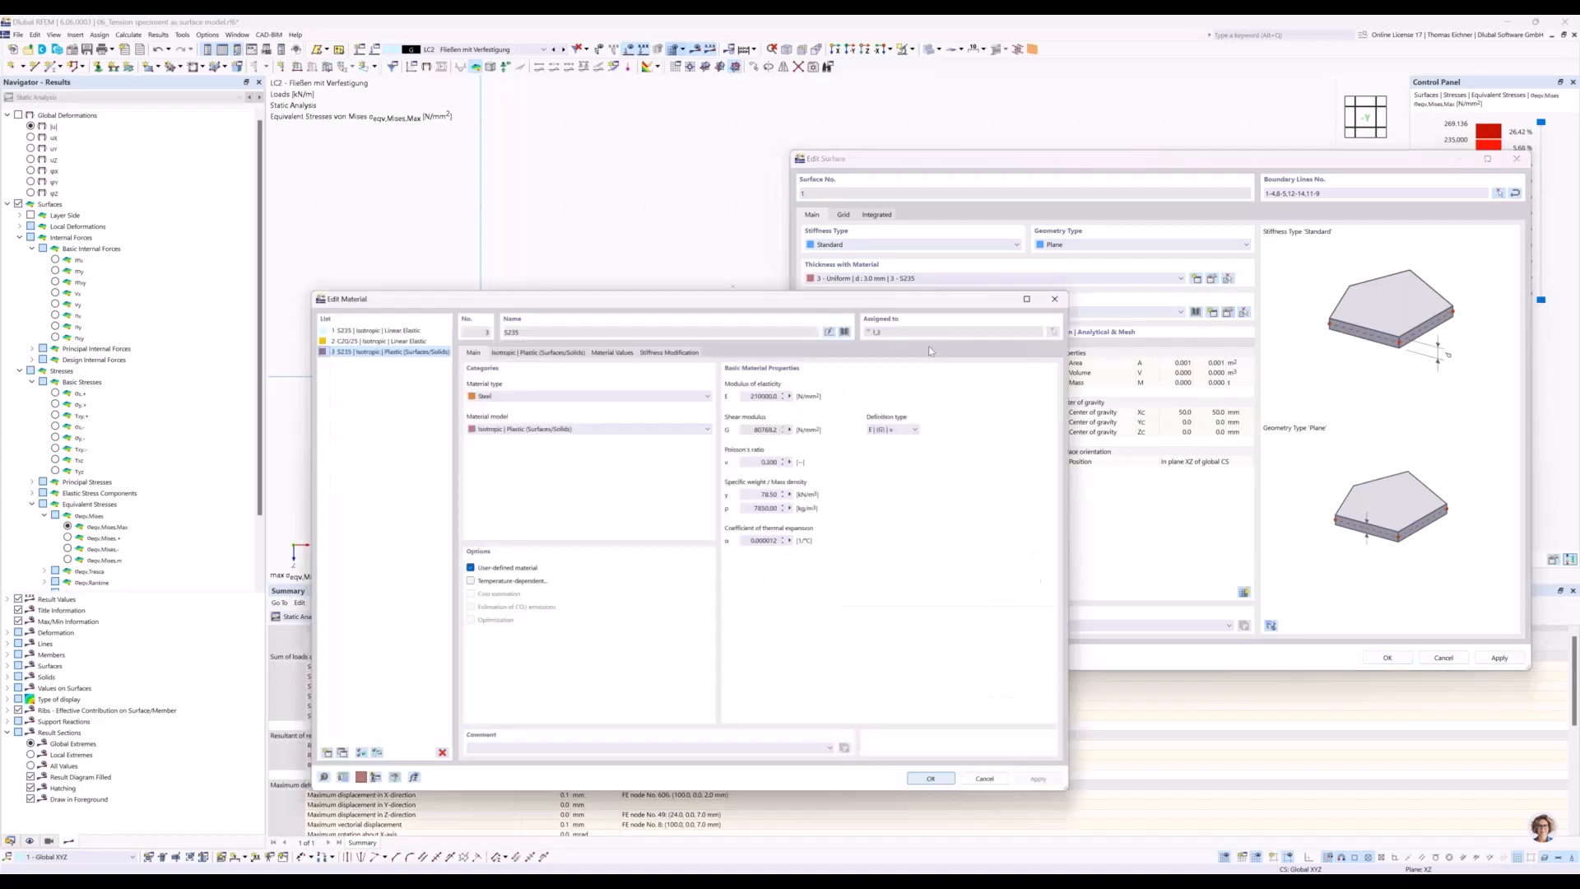
pyautogui.moveTo(752, 298); pyautogui.dragTo(908, 298)
pyautogui.moveTo(1070, 285); pyautogui.dragTo(1443, 237)
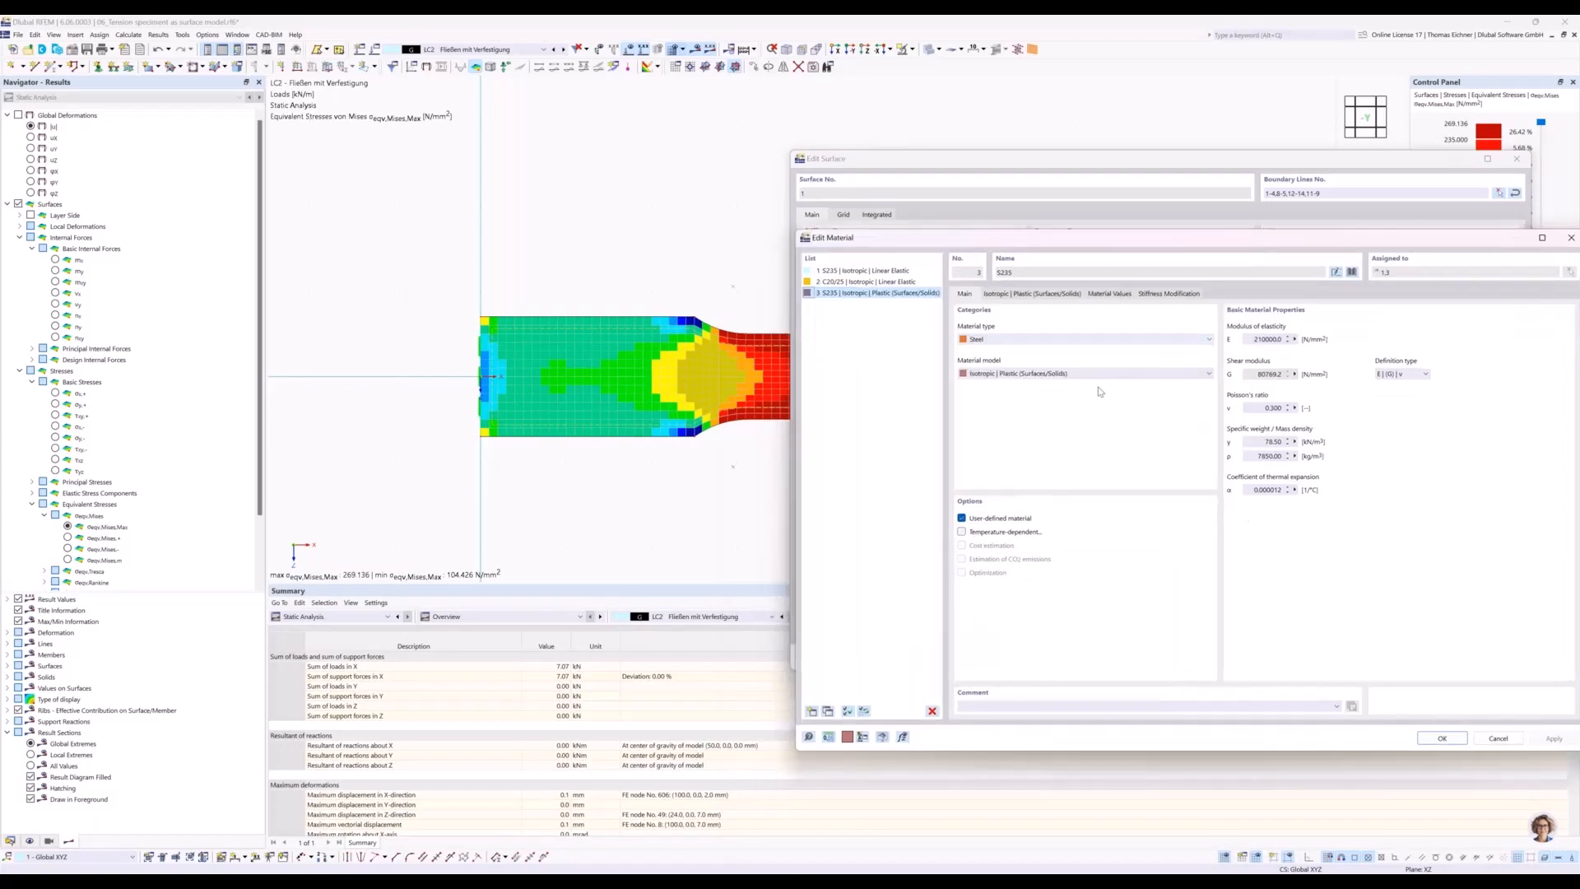
pyautogui.click(1003, 375)
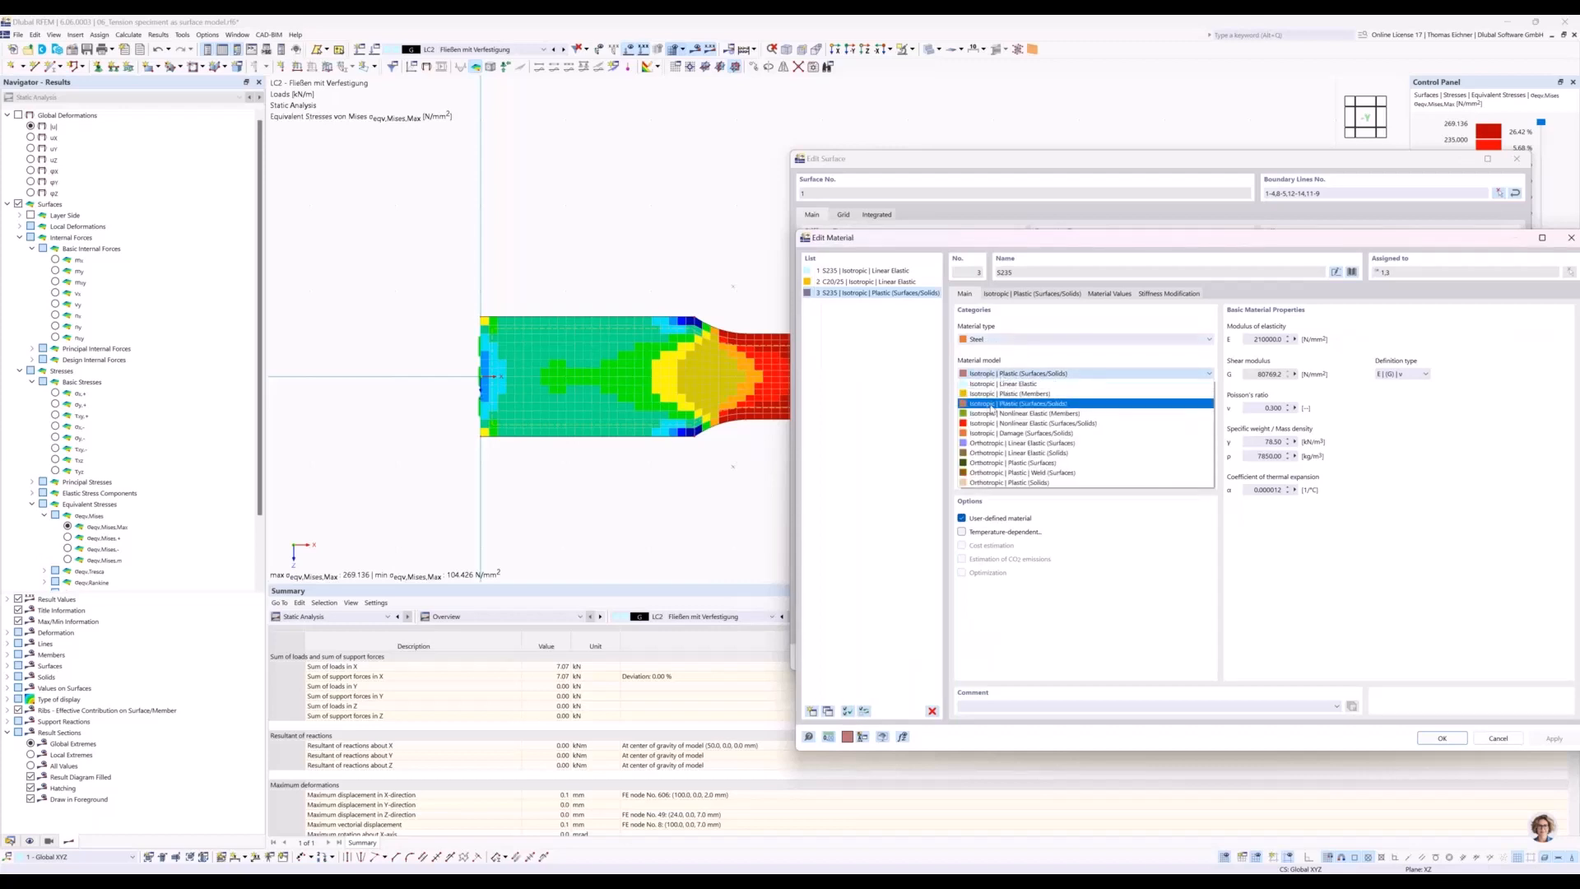
pyautogui.click(1021, 405)
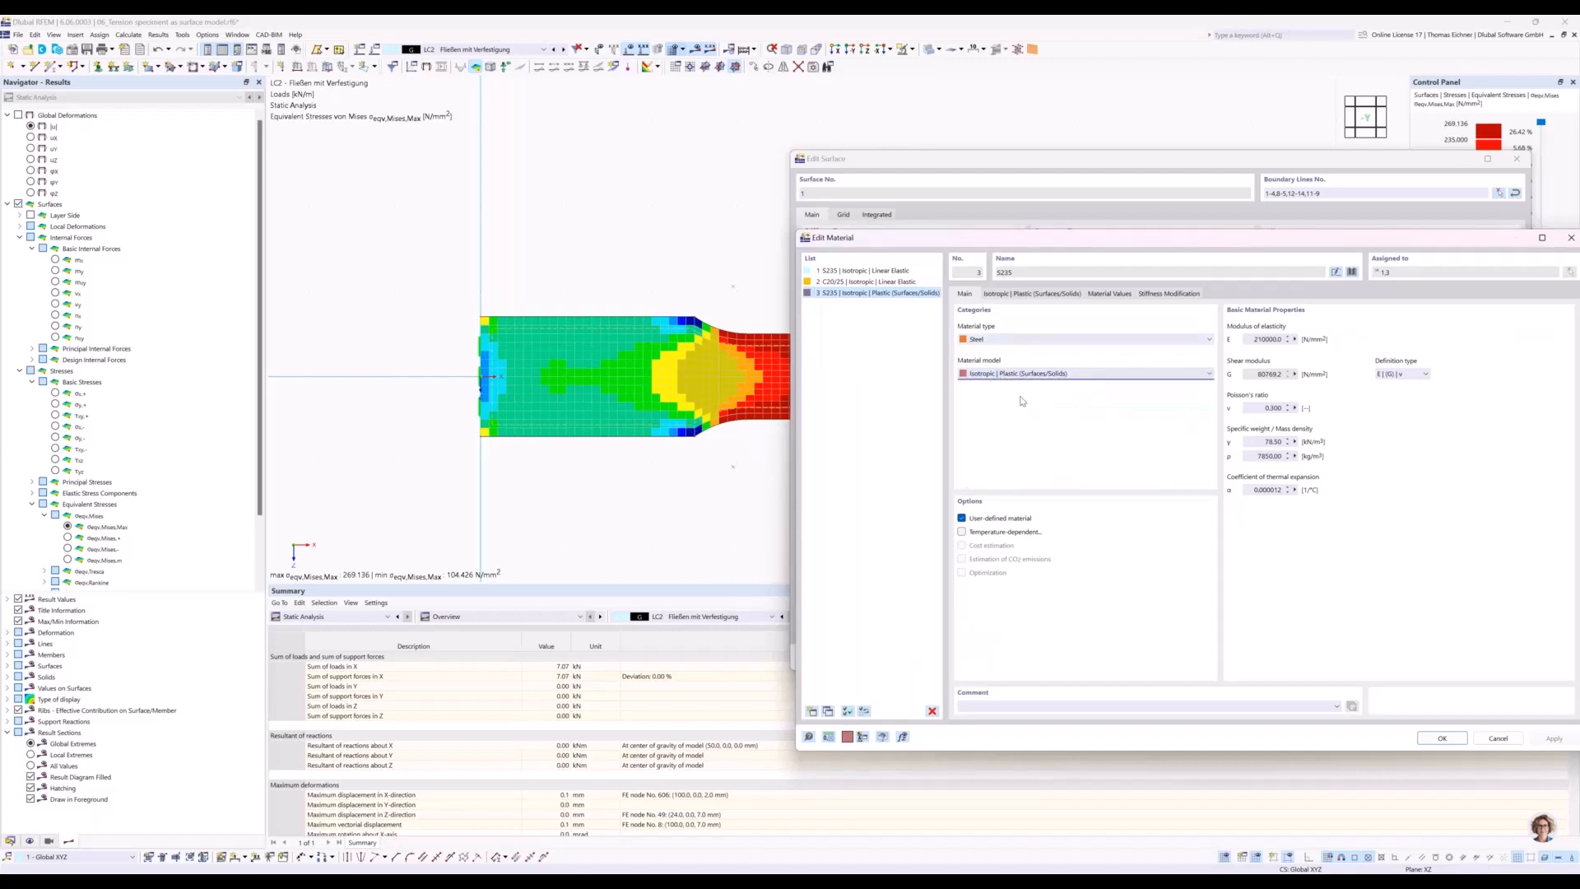
# Examine the plastic model's von Mises failure hypothesis, Basic diagram type, moduli of elasticity and yield strengths.
pyautogui.click(1023, 297)
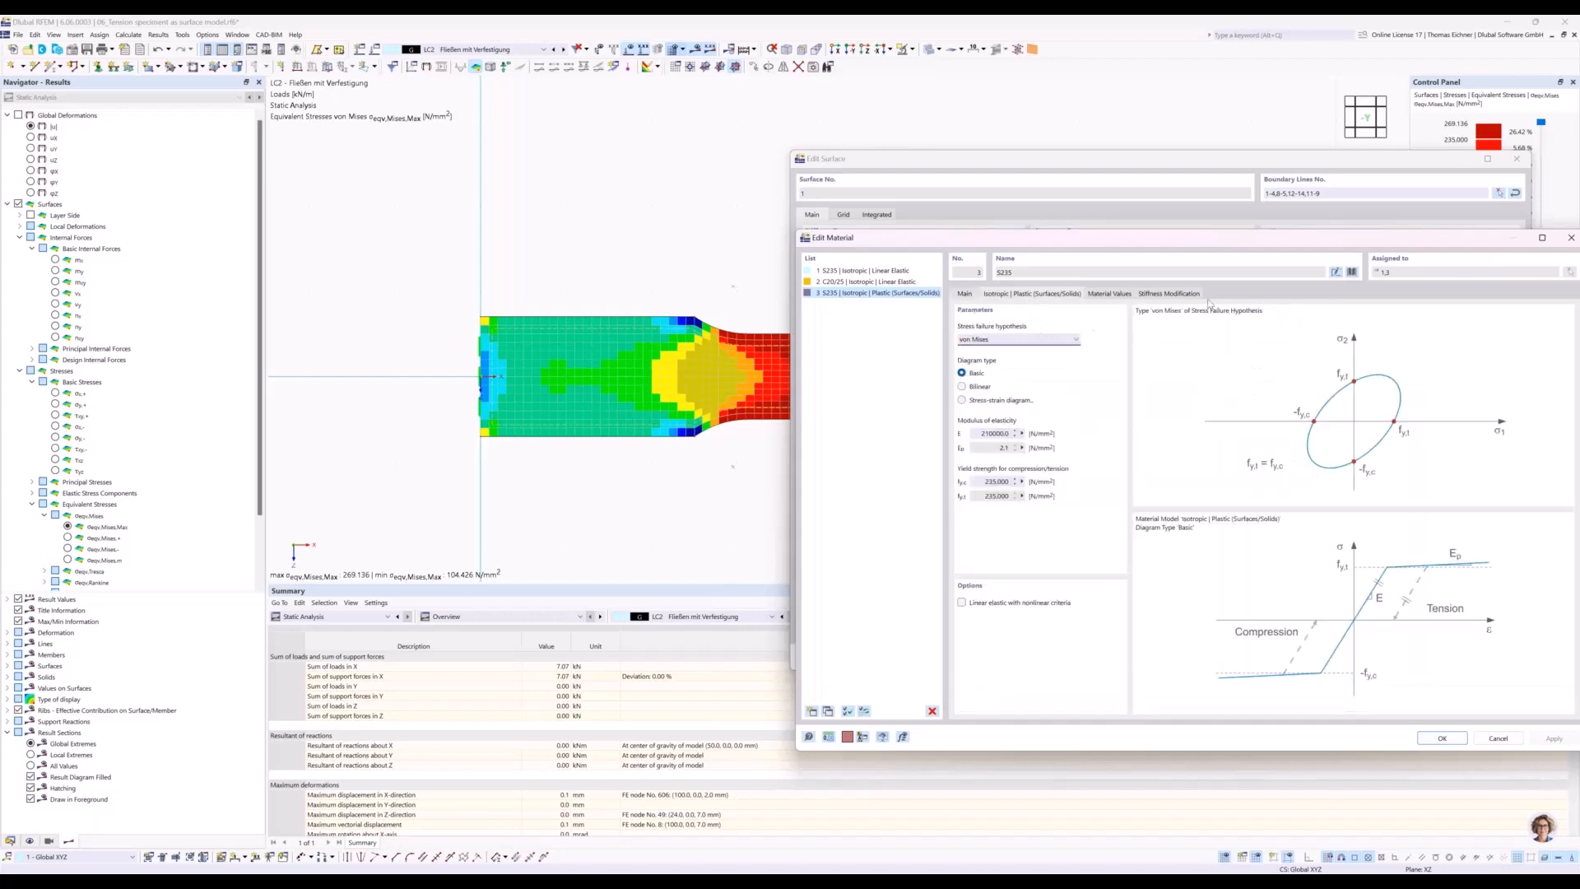
pyautogui.moveTo(1197, 240); pyautogui.dragTo(1084, 163)
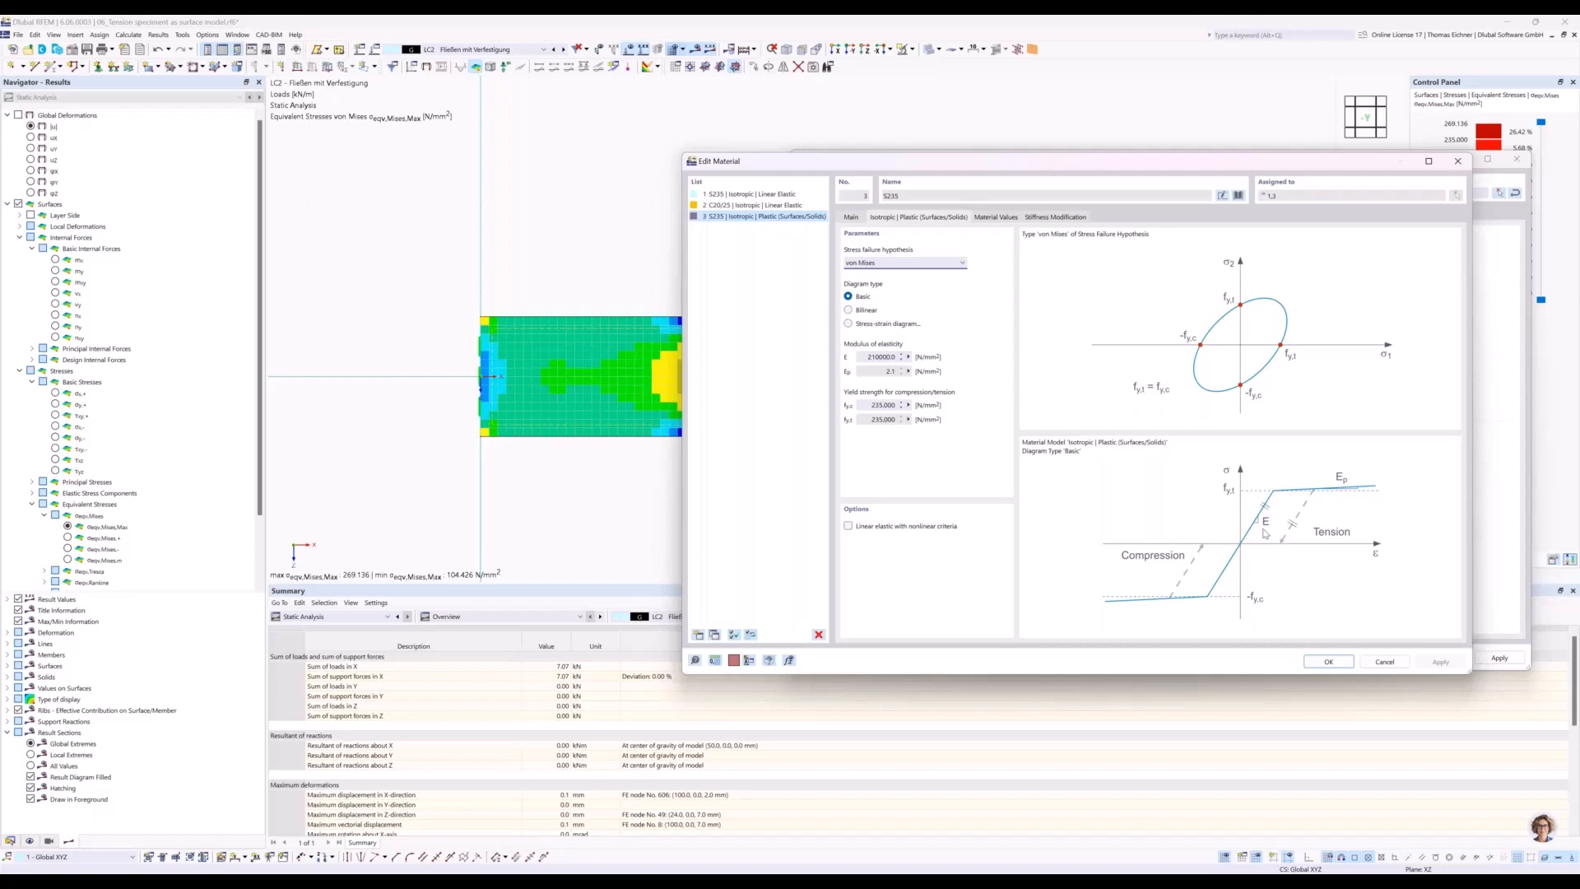
pyautogui.click(880, 357)
pyautogui.doubleClick(880, 357)
pyautogui.click(884, 356)
pyautogui.click(887, 372)
pyautogui.click(1327, 662)
# Confirm the surface's material change, accept deleting all results, and calculate load case LC1 - Fließgrenze.
pyautogui.click(1387, 659)
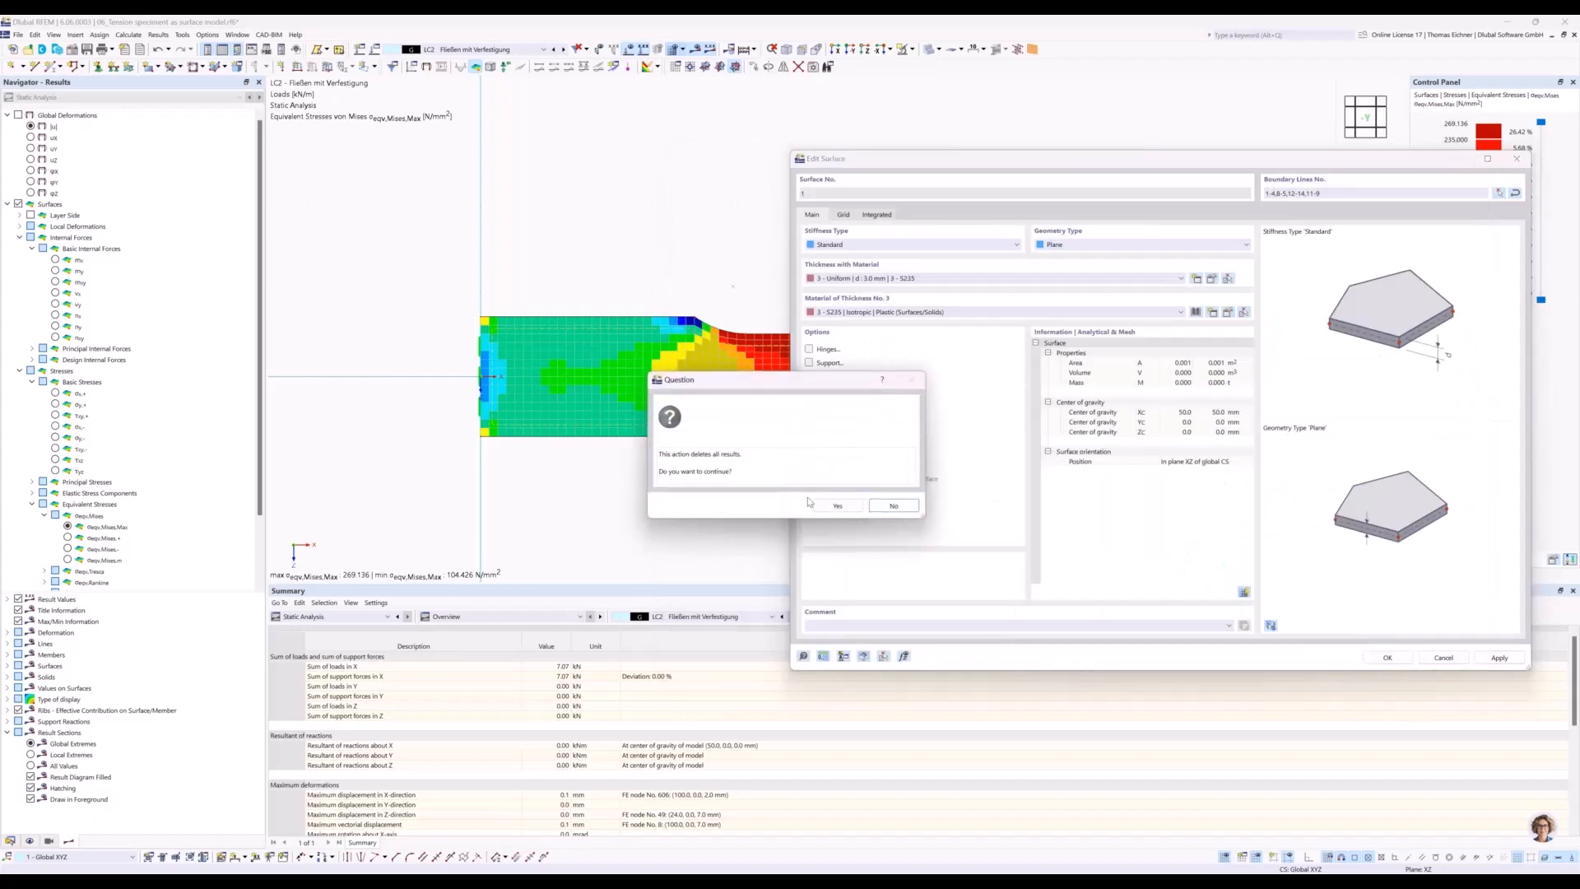
pyautogui.click(832, 508)
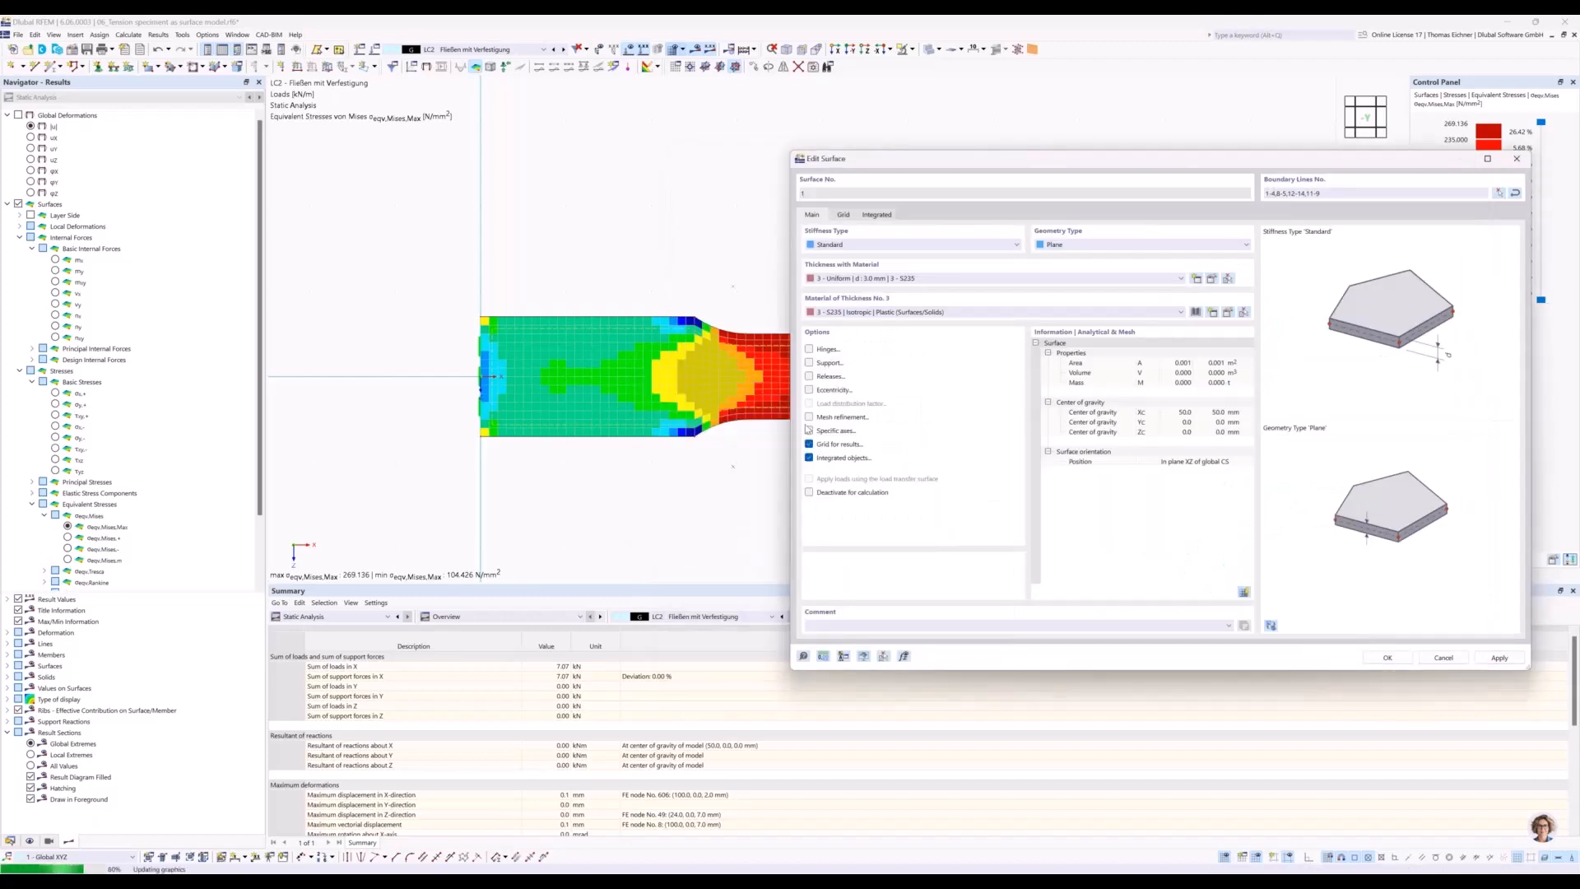
pyautogui.click(502, 50)
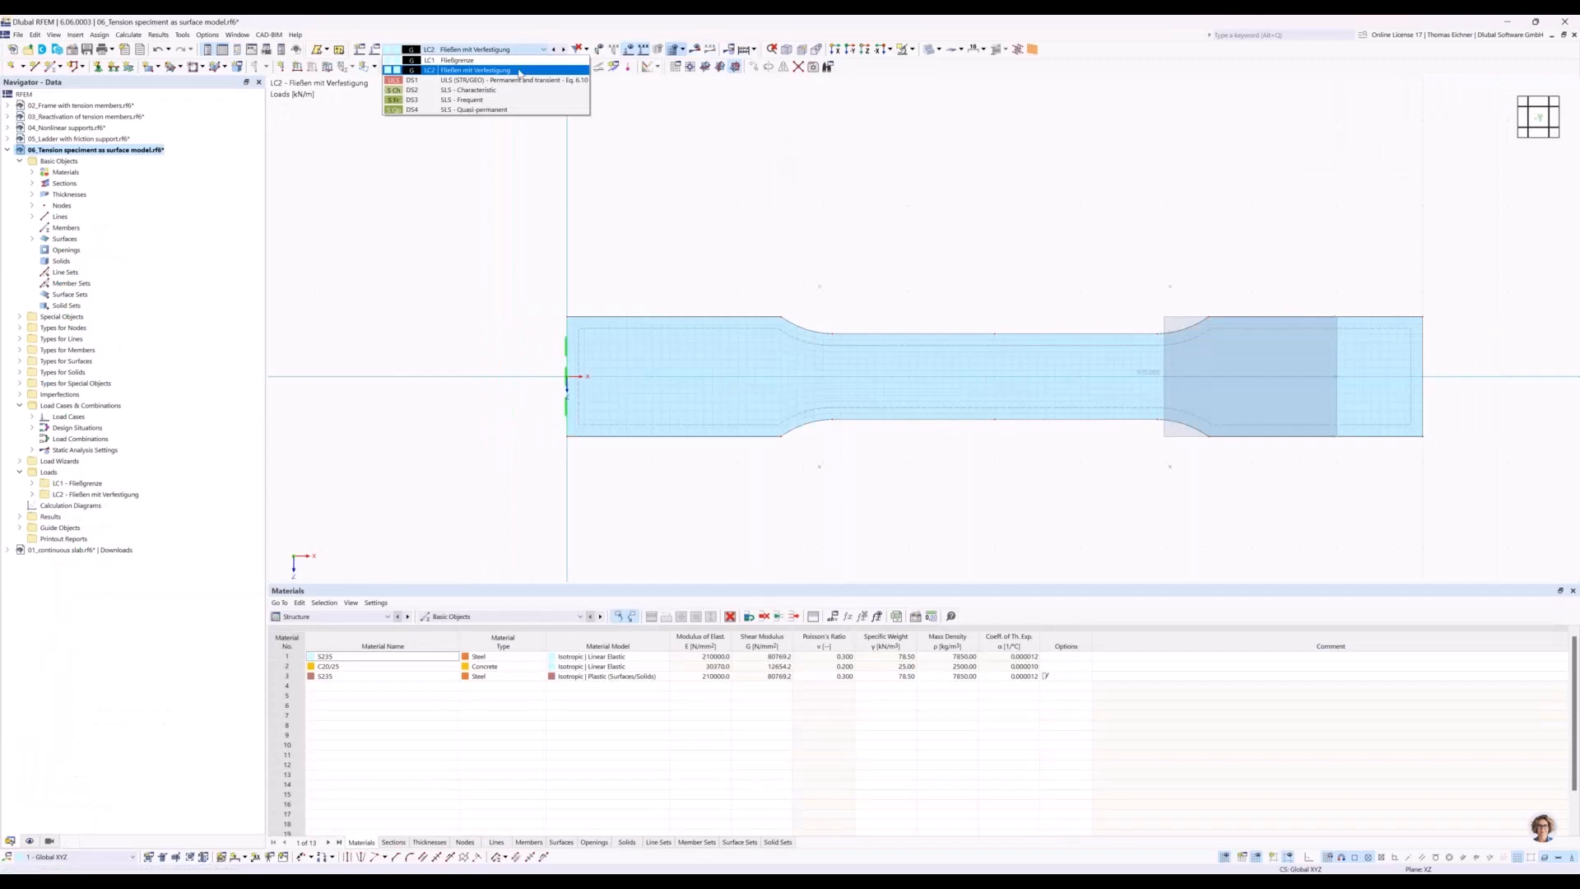
pyautogui.click(504, 61)
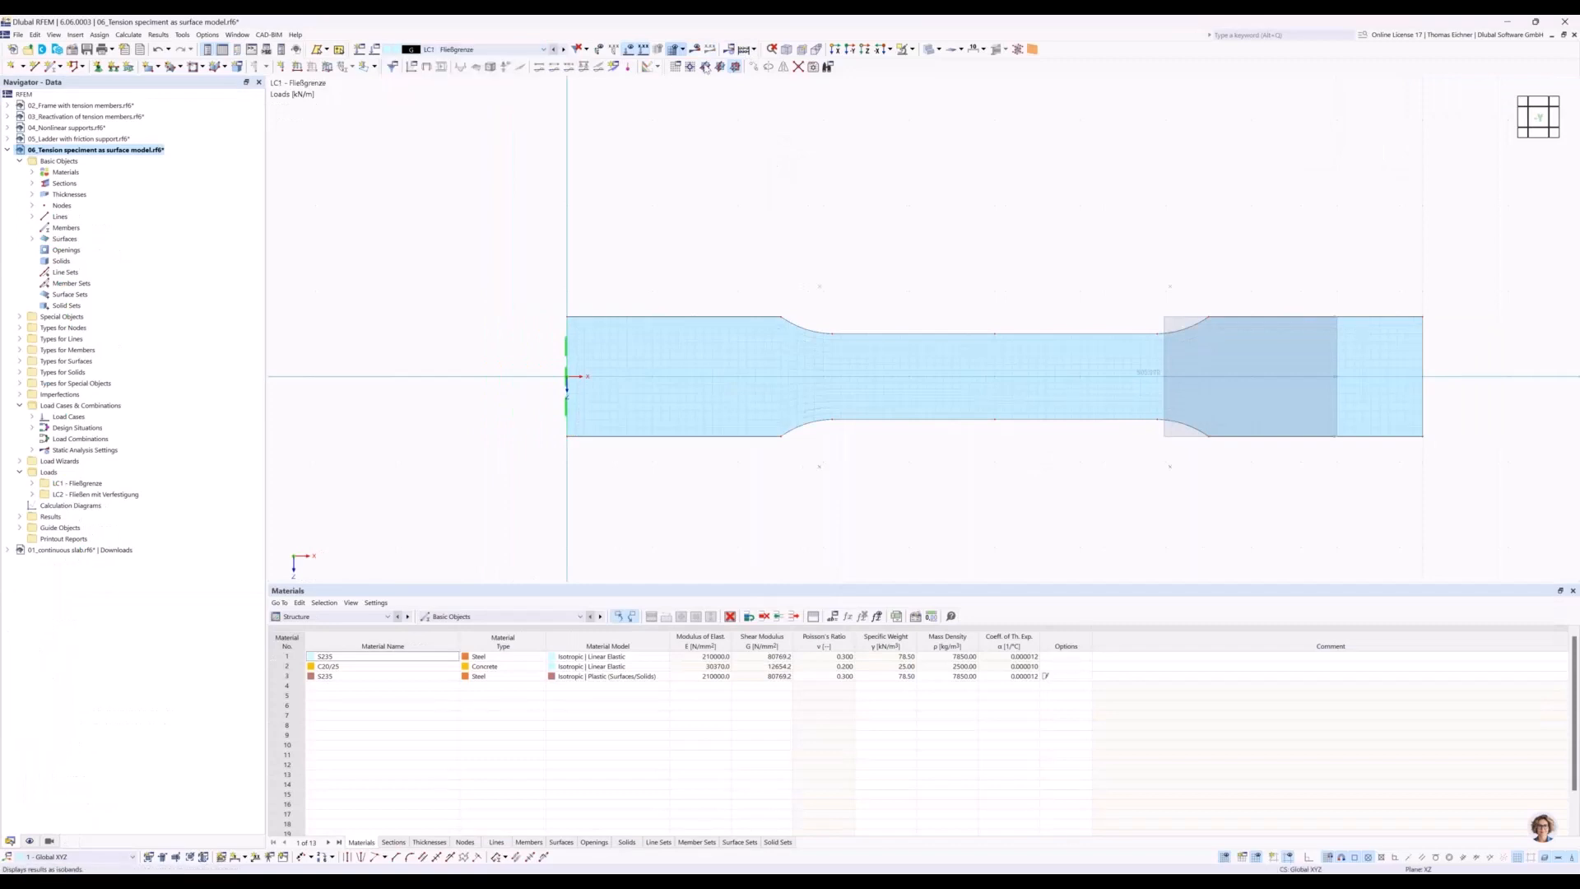
pyautogui.click(747, 52)
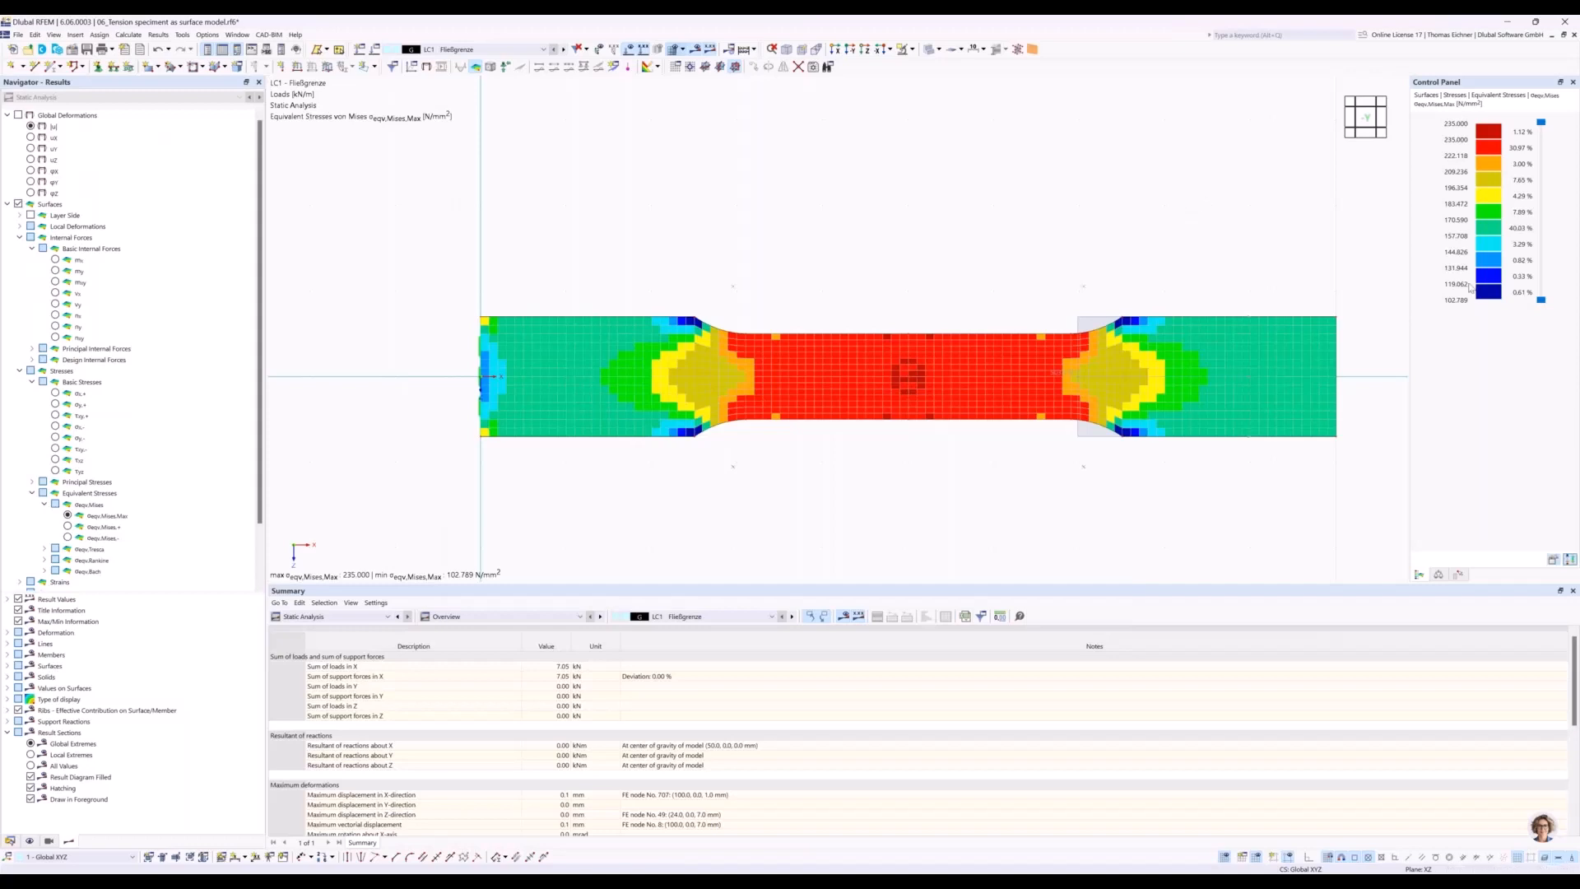
pyautogui.moveTo(1114, 225); pyautogui.dragTo(1036, 235, button='middle')
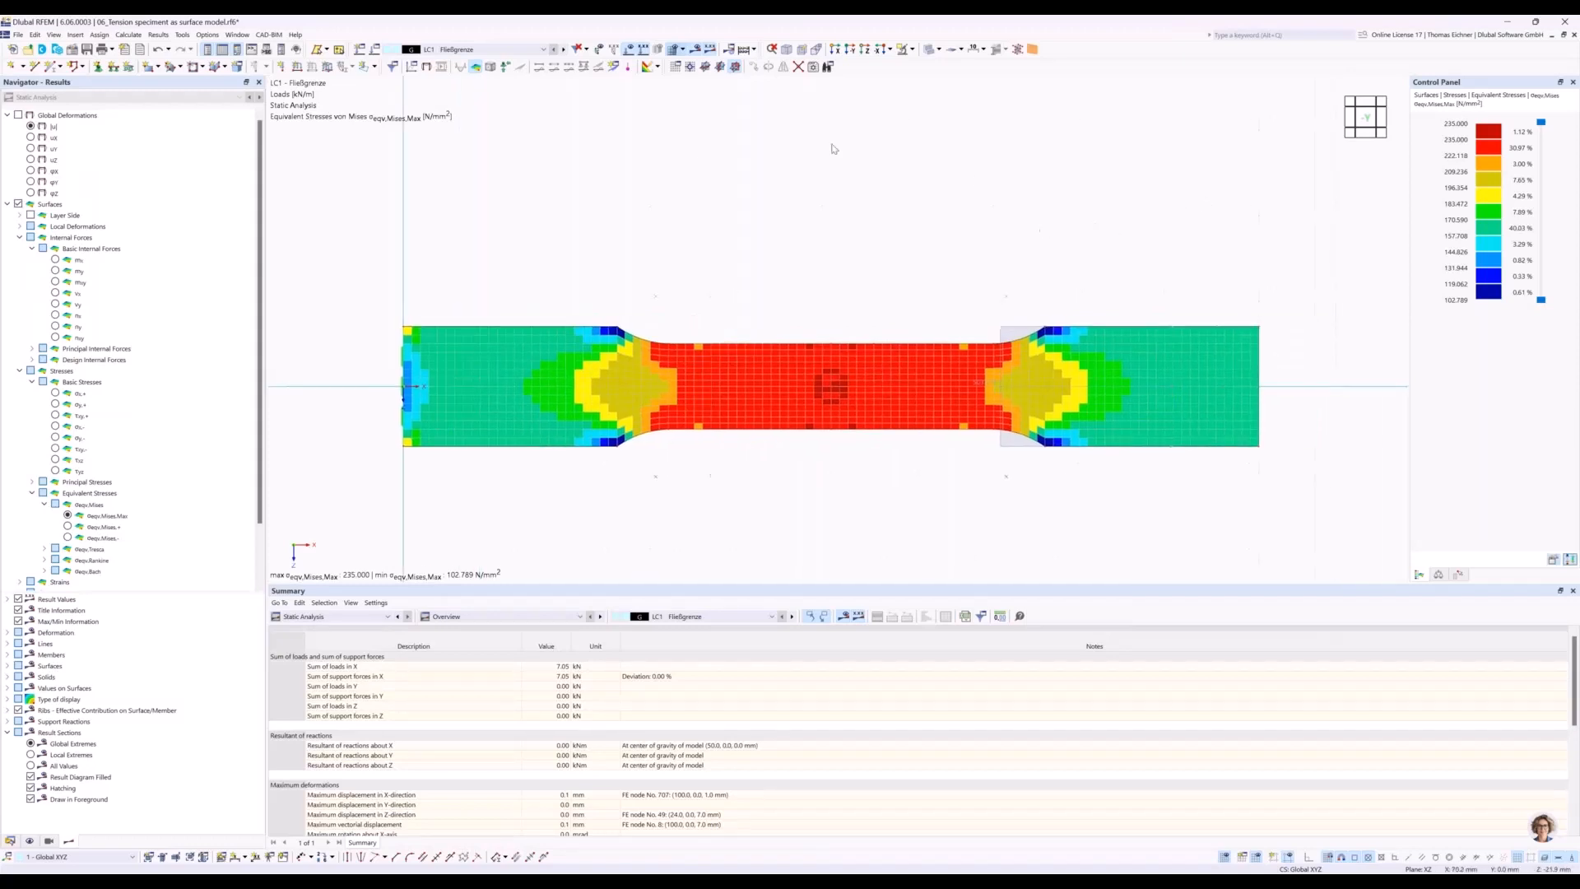
pyautogui.click(467, 51)
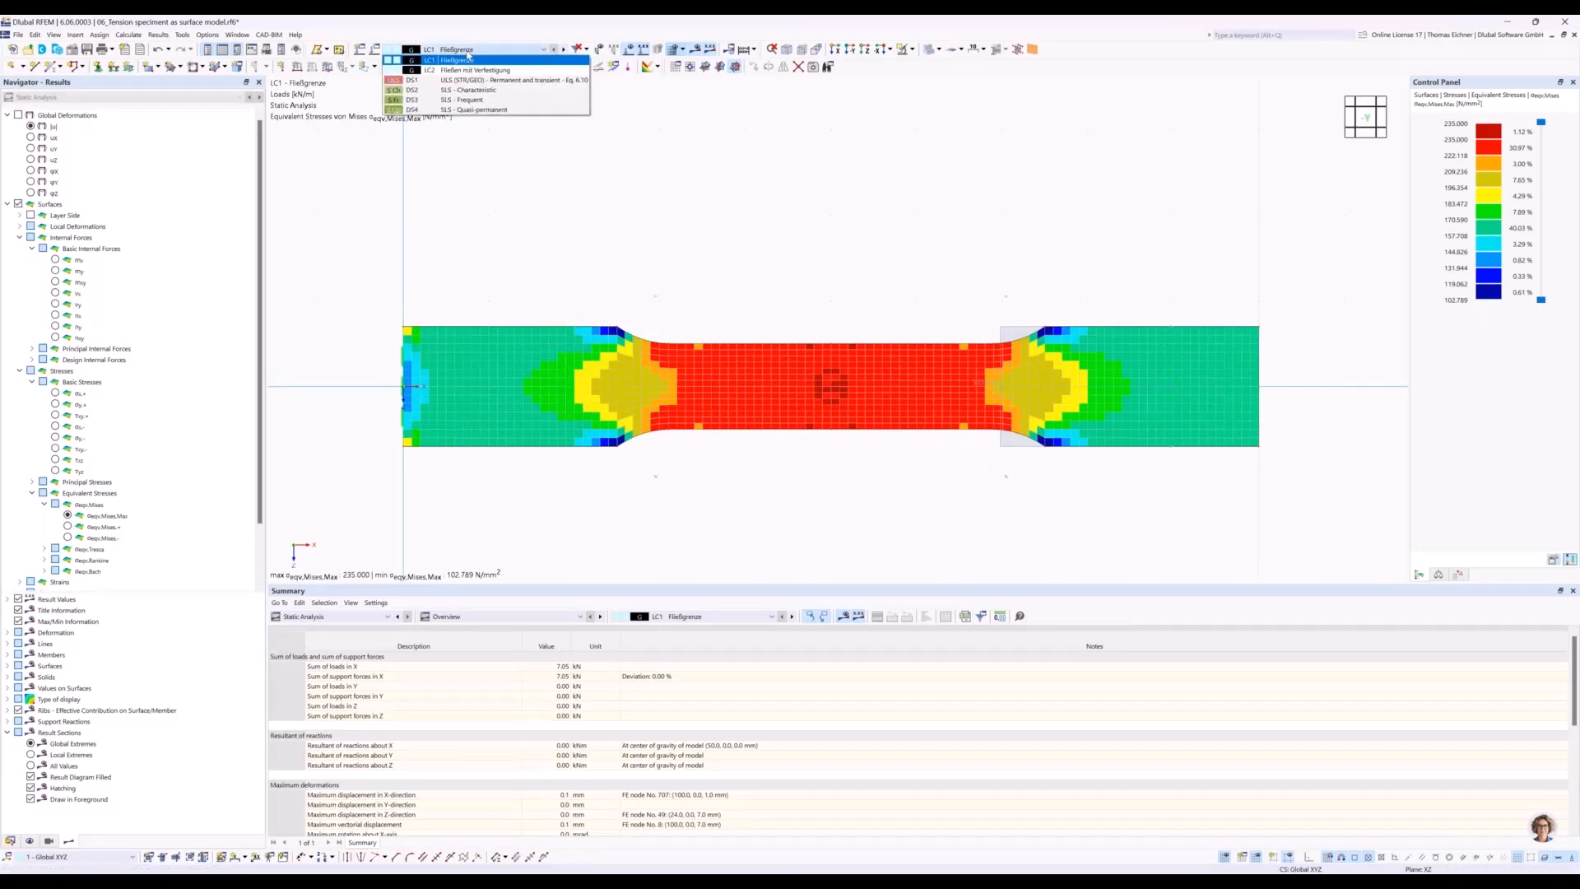
pyautogui.click(432, 52)
pyautogui.click(457, 53)
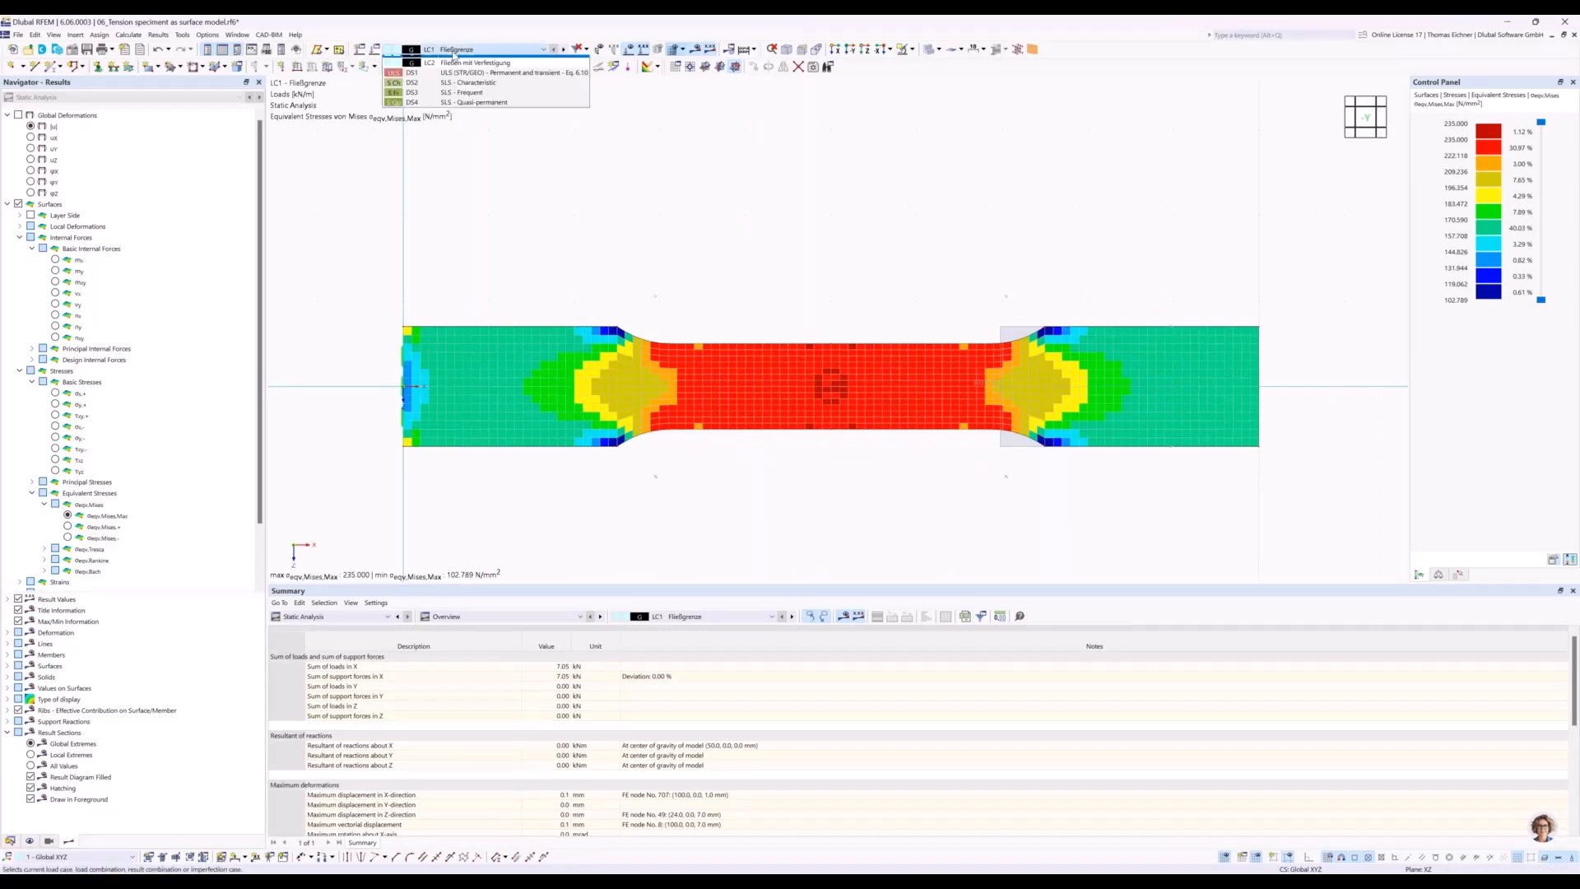
pyautogui.click(469, 76)
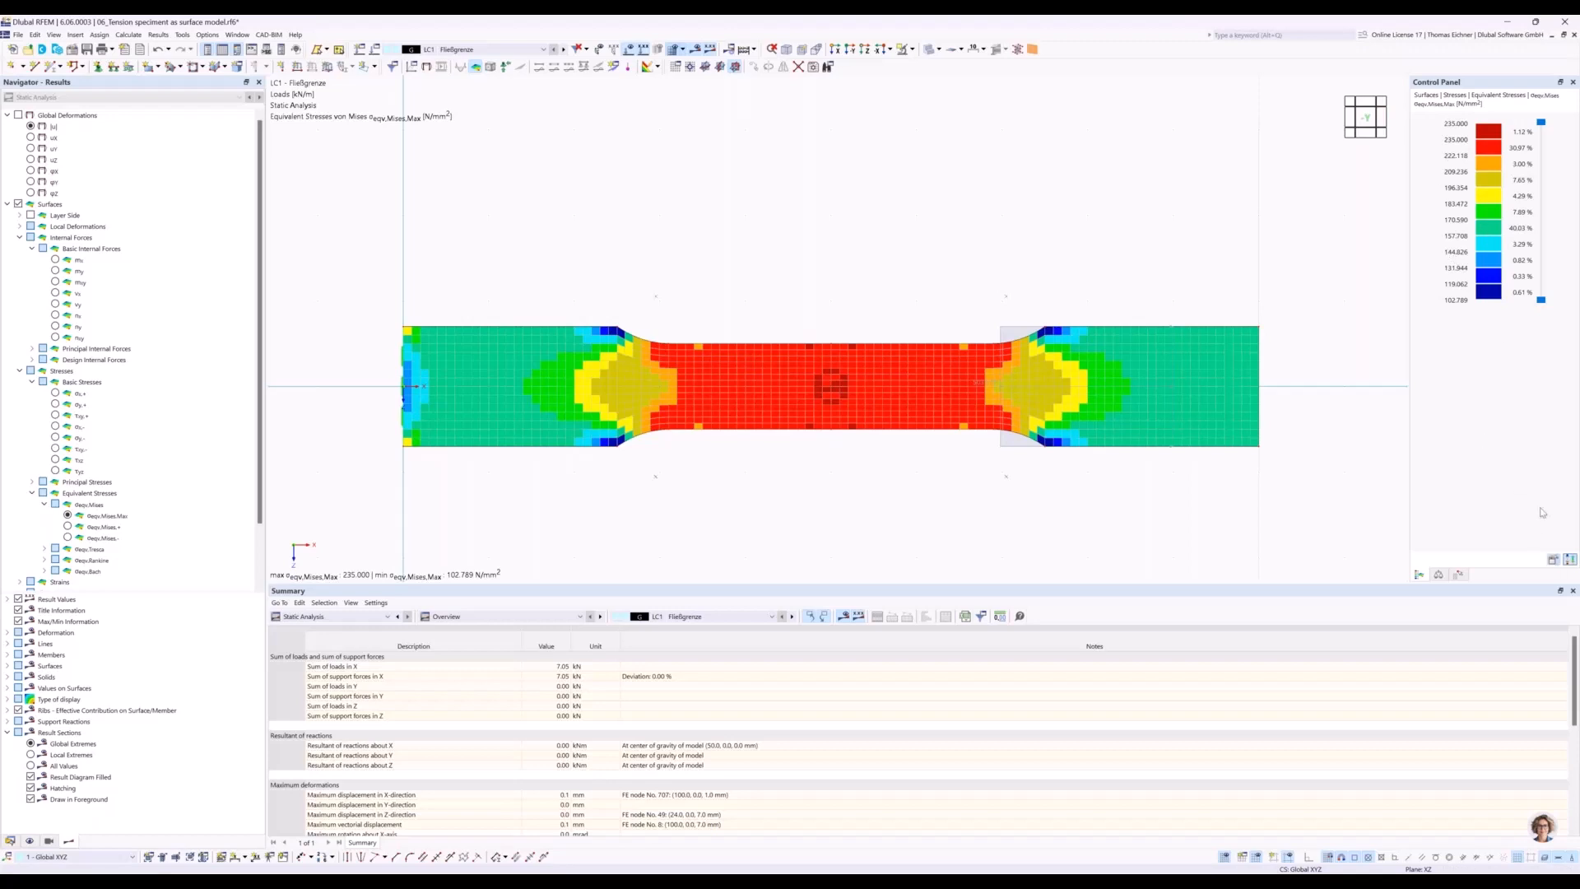
# Refer the equivalent stress color scale to the Max/Min values and apply it to the results.
pyautogui.doubleClick(1486, 246)
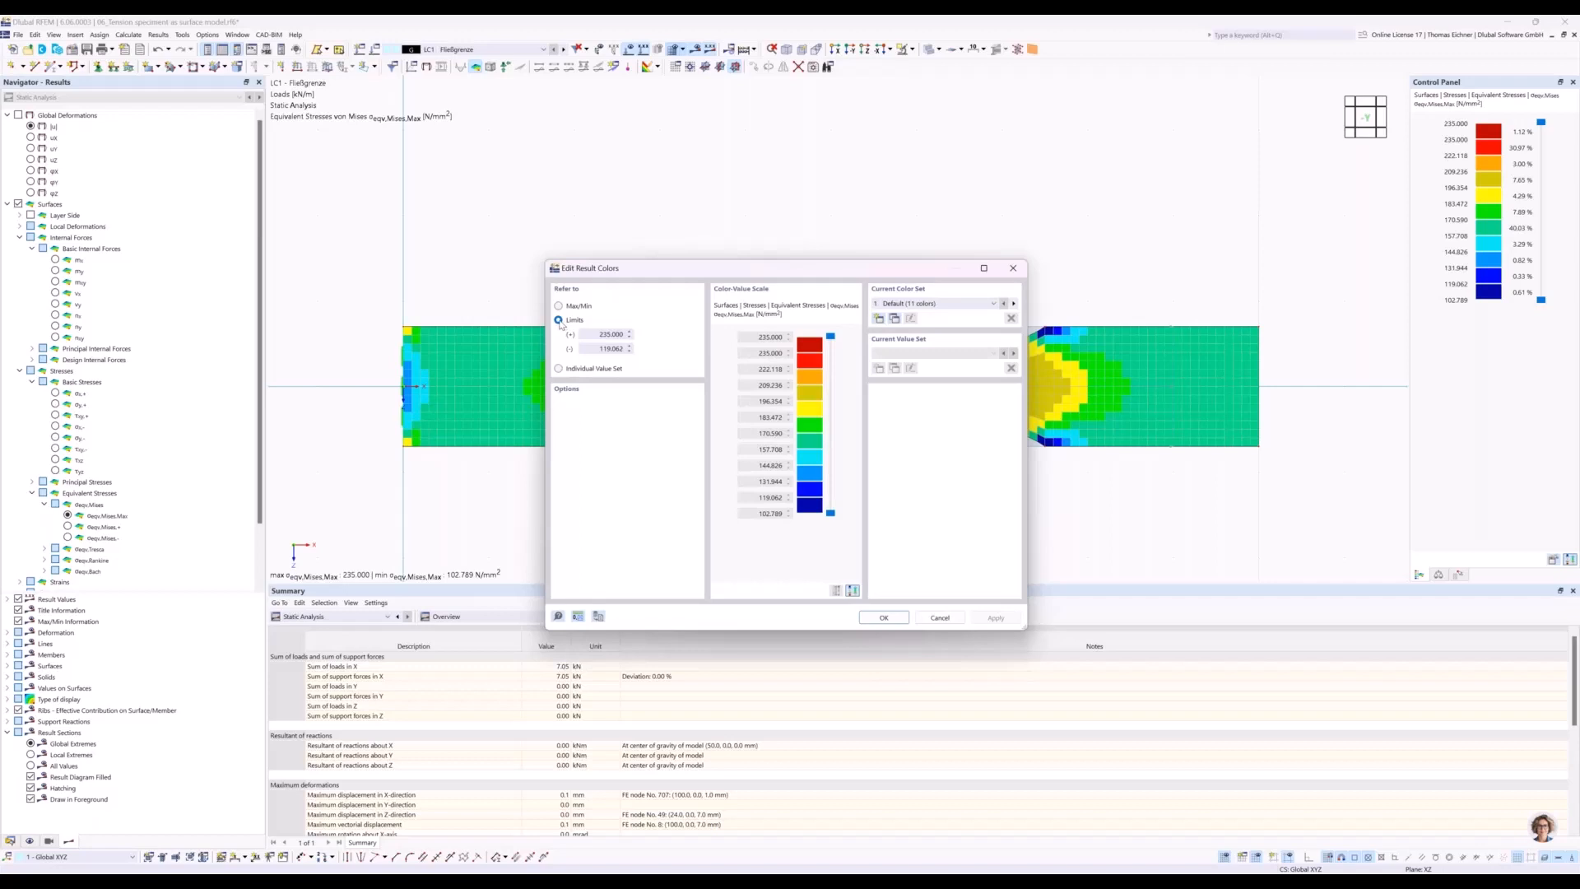
pyautogui.moveTo(597, 335); pyautogui.dragTo(625, 337)
pyautogui.click(597, 348)
pyautogui.click(557, 304)
pyautogui.click(996, 617)
pyautogui.moveTo(842, 270); pyautogui.dragTo(539, 519)
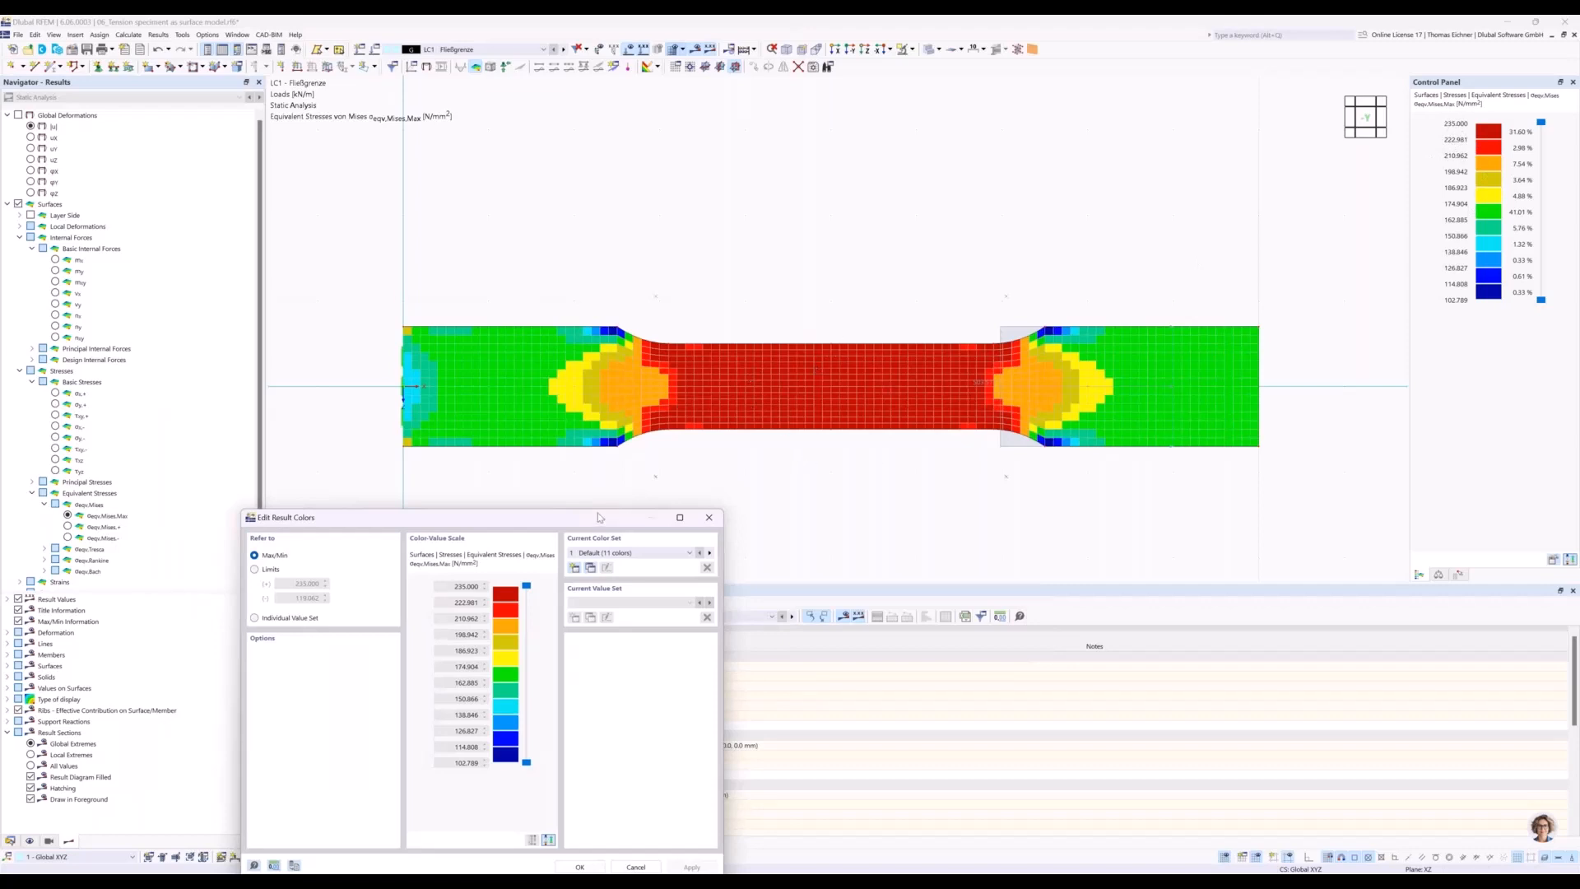
# Set the equivalent stress color scale back to refer to the Limits.
pyautogui.moveTo(588, 516); pyautogui.dragTo(621, 396)
pyautogui.click(304, 448)
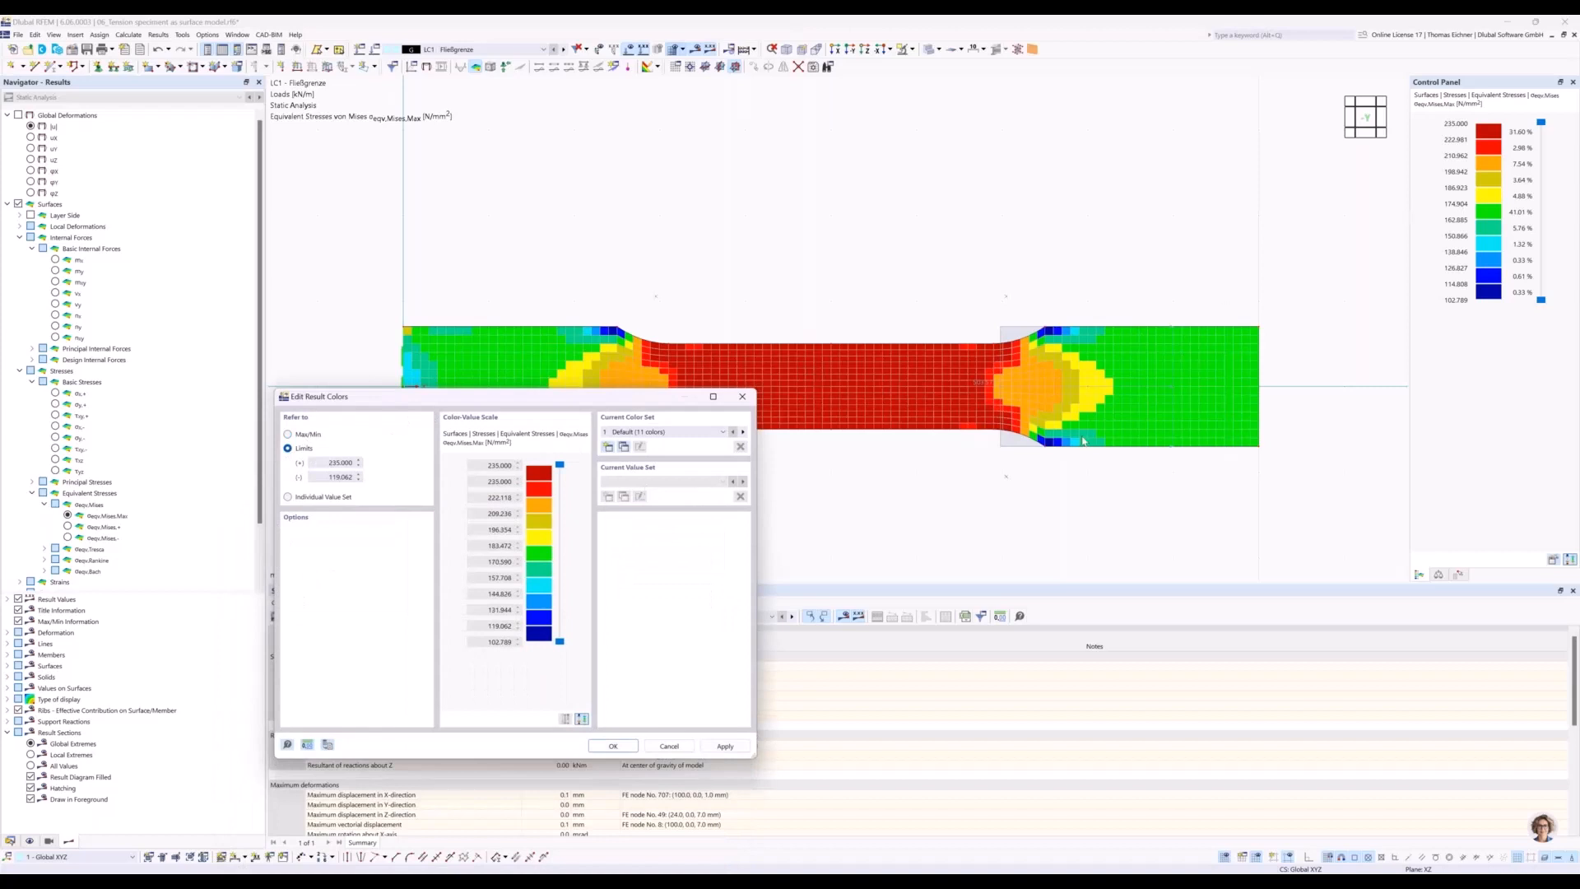
pyautogui.click(614, 747)
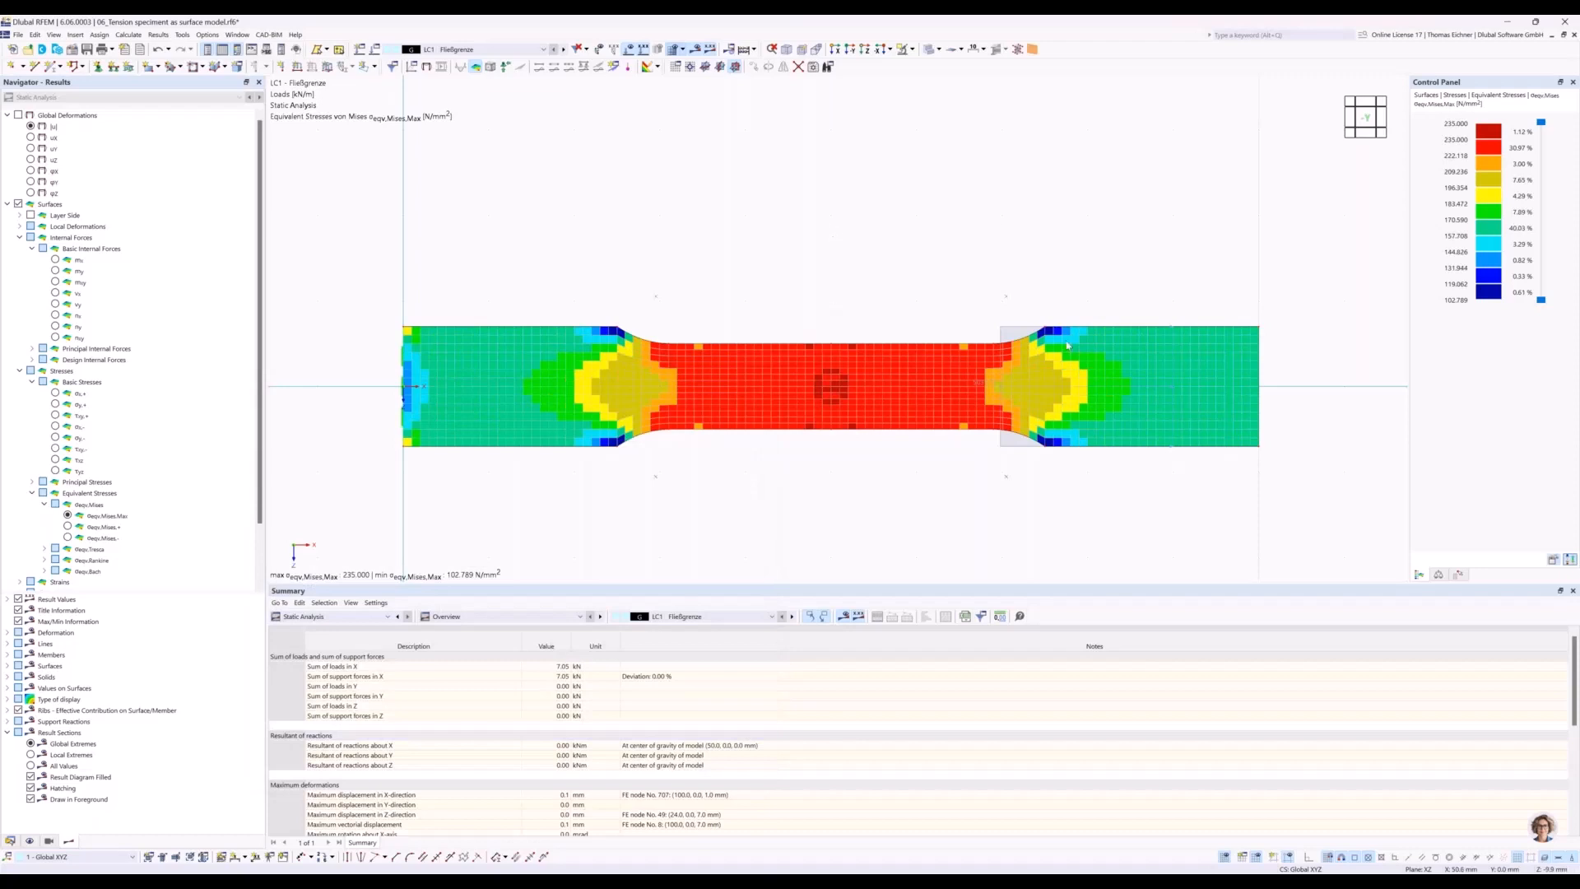
# Examine the LC1 total displacements |u| and return to the maximum von Mises equivalent stresses.
pyautogui.click(31, 127)
pyautogui.moveTo(1118, 260); pyautogui.dragTo(1091, 261, button='middle')
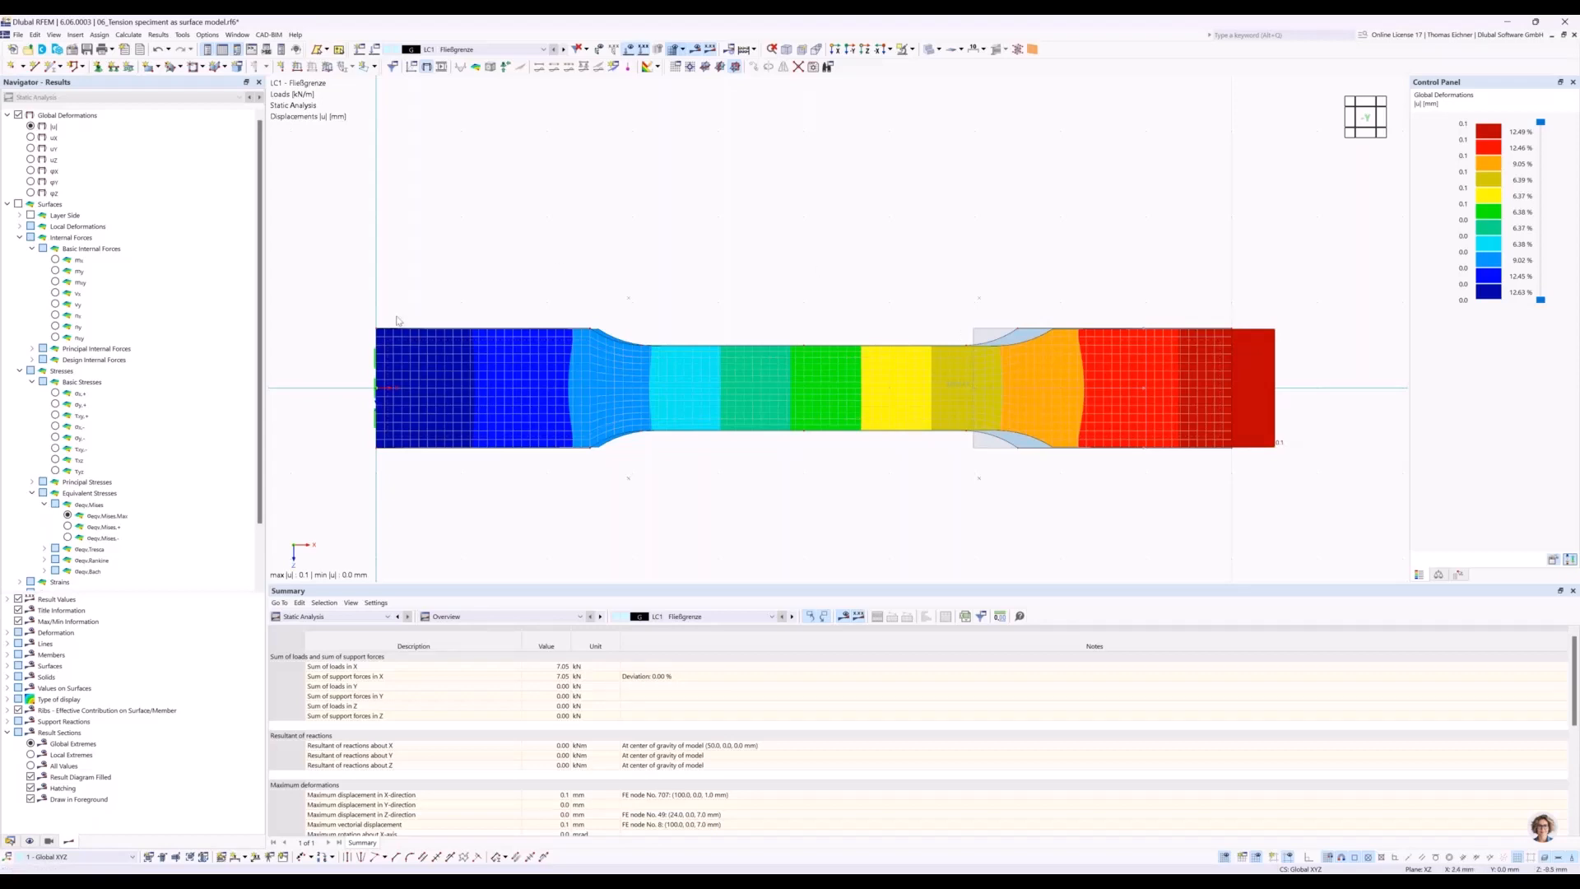
pyautogui.click(105, 515)
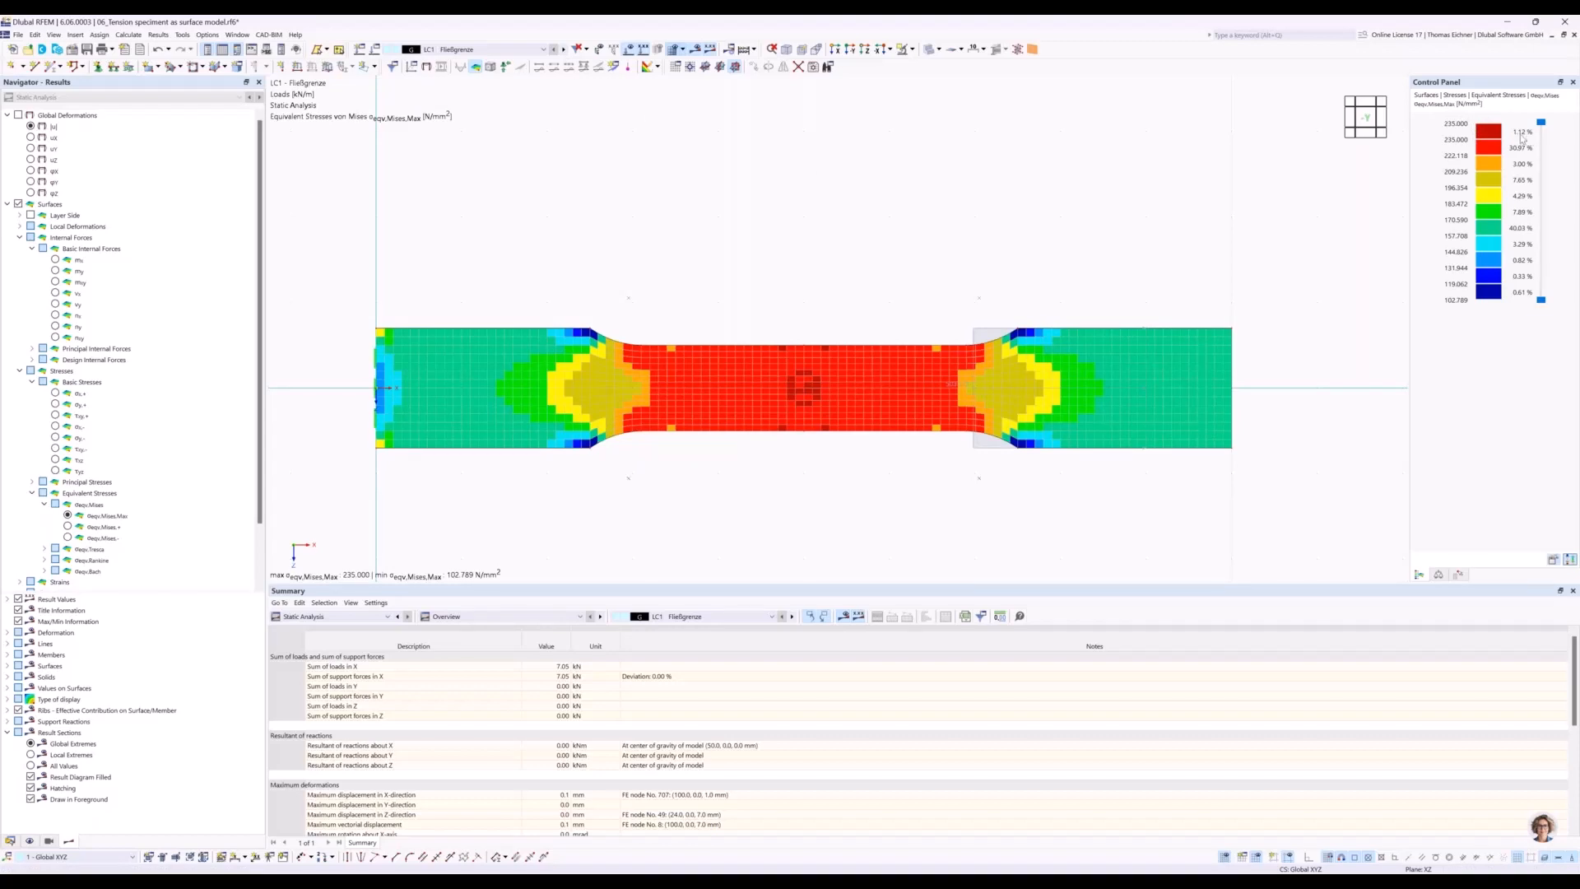
# Switch the results to LC2 - Fließen mit Verfestigung and examine the total displacements |u| of the plastic specimen.
pyautogui.click(565, 50)
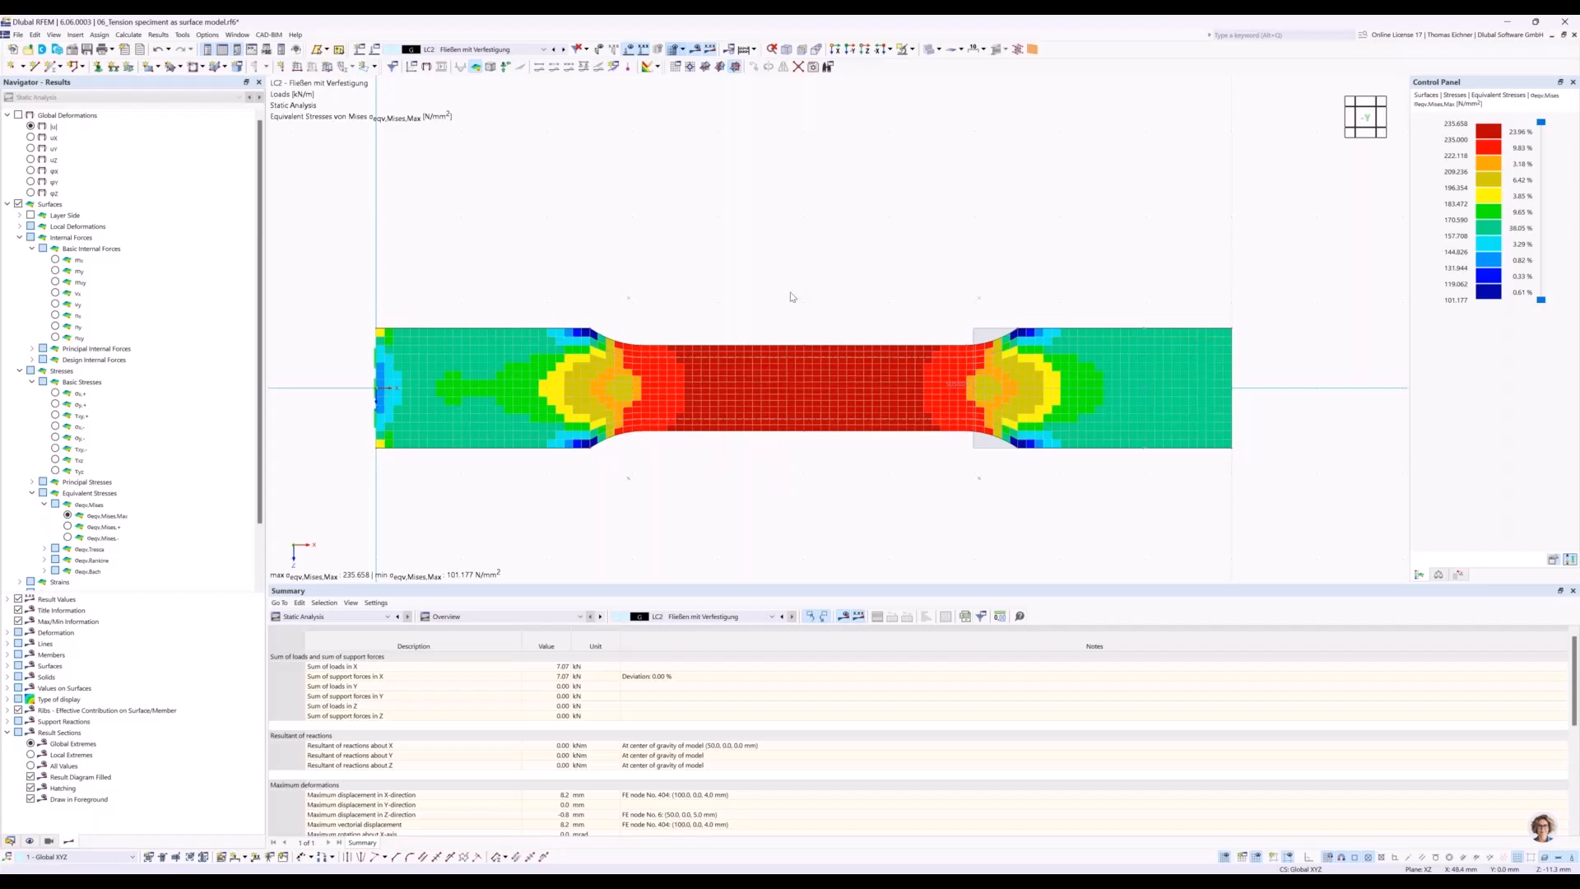
pyautogui.click(31, 127)
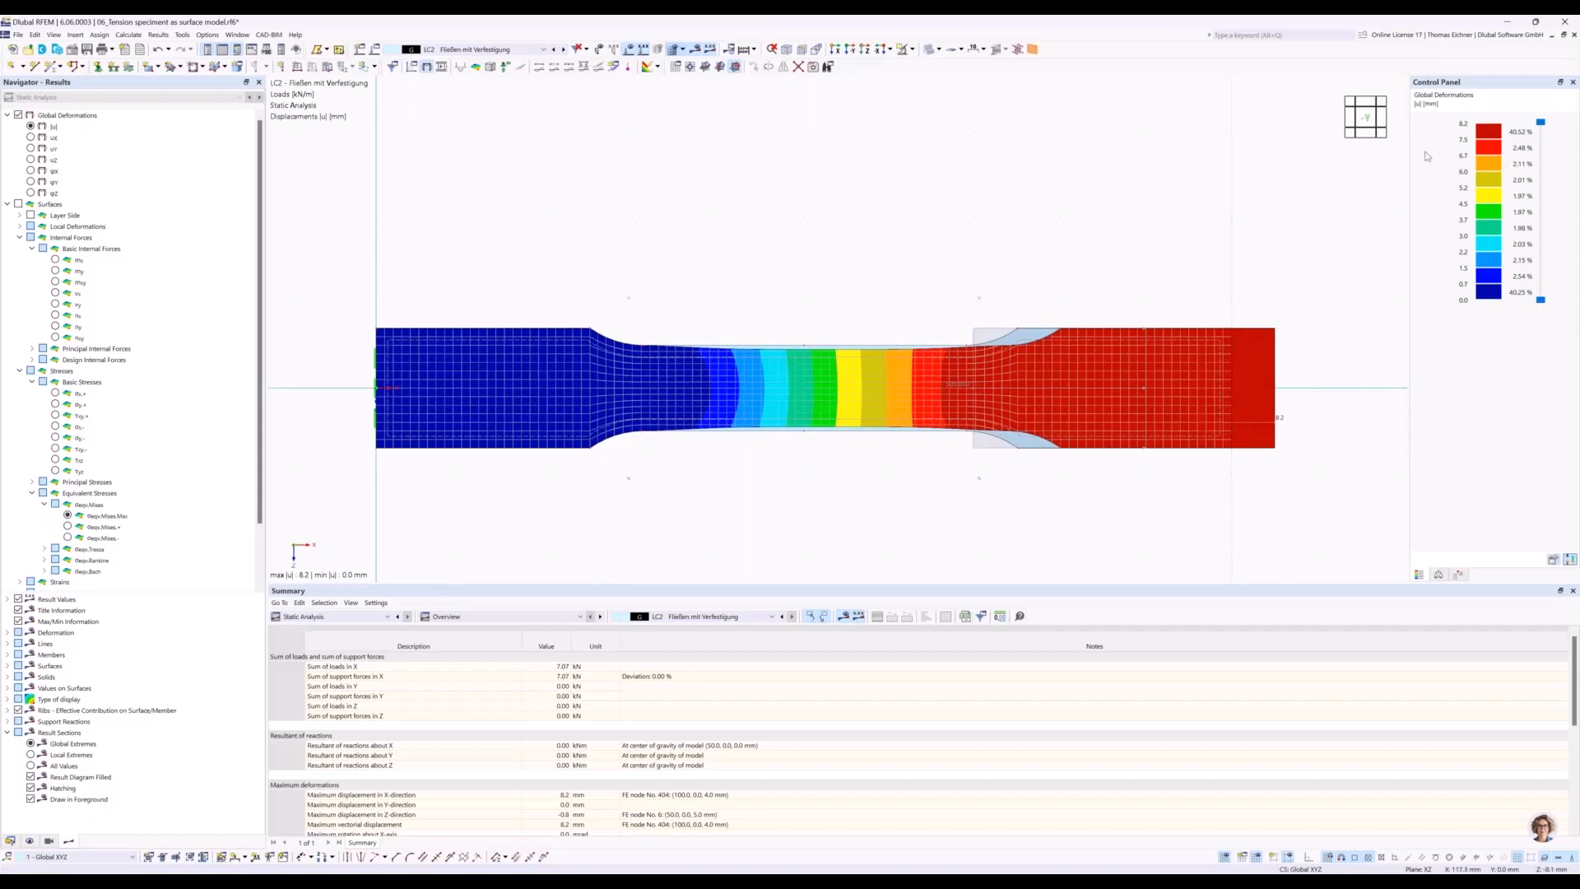
pyautogui.scroll(1, 1286, 448)
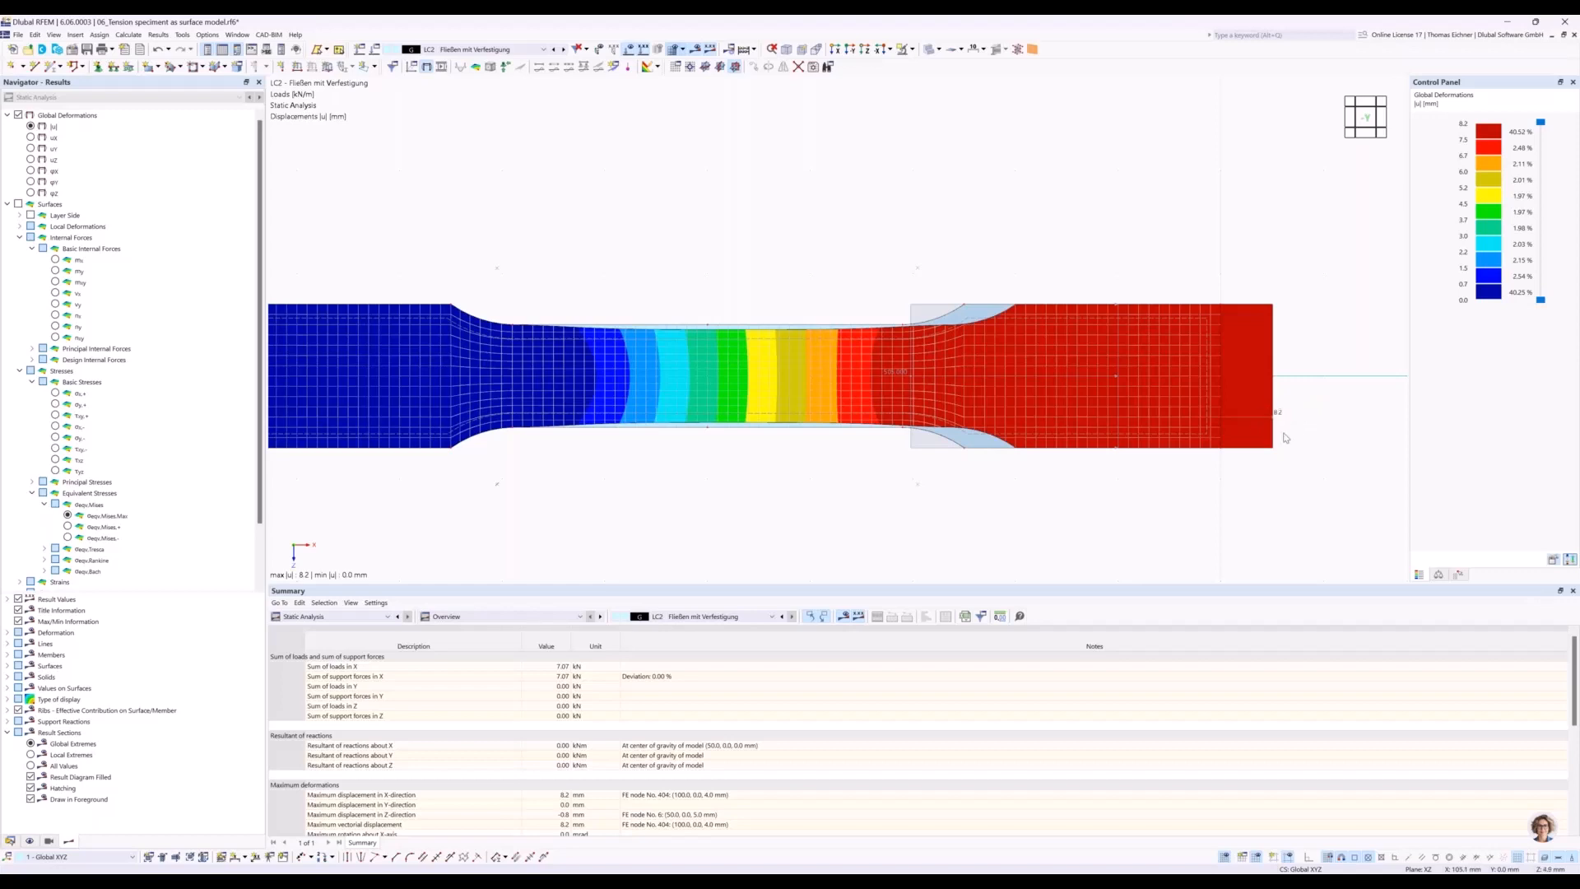
pyautogui.scroll(-1, 721, 194)
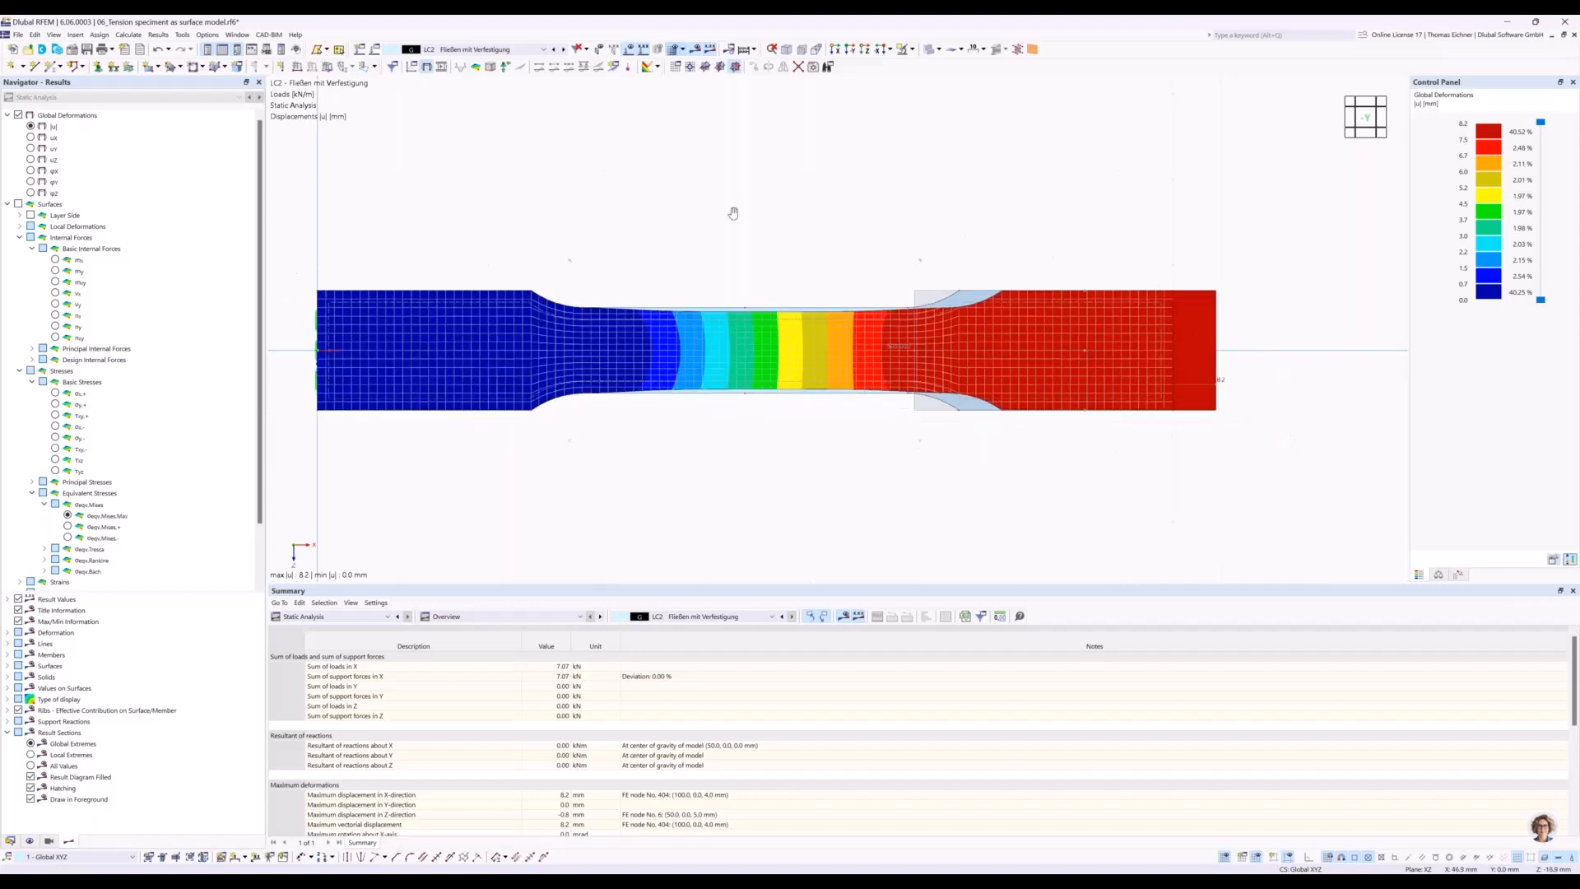
pyautogui.moveTo(733, 213); pyautogui.dragTo(753, 249, button='middle')
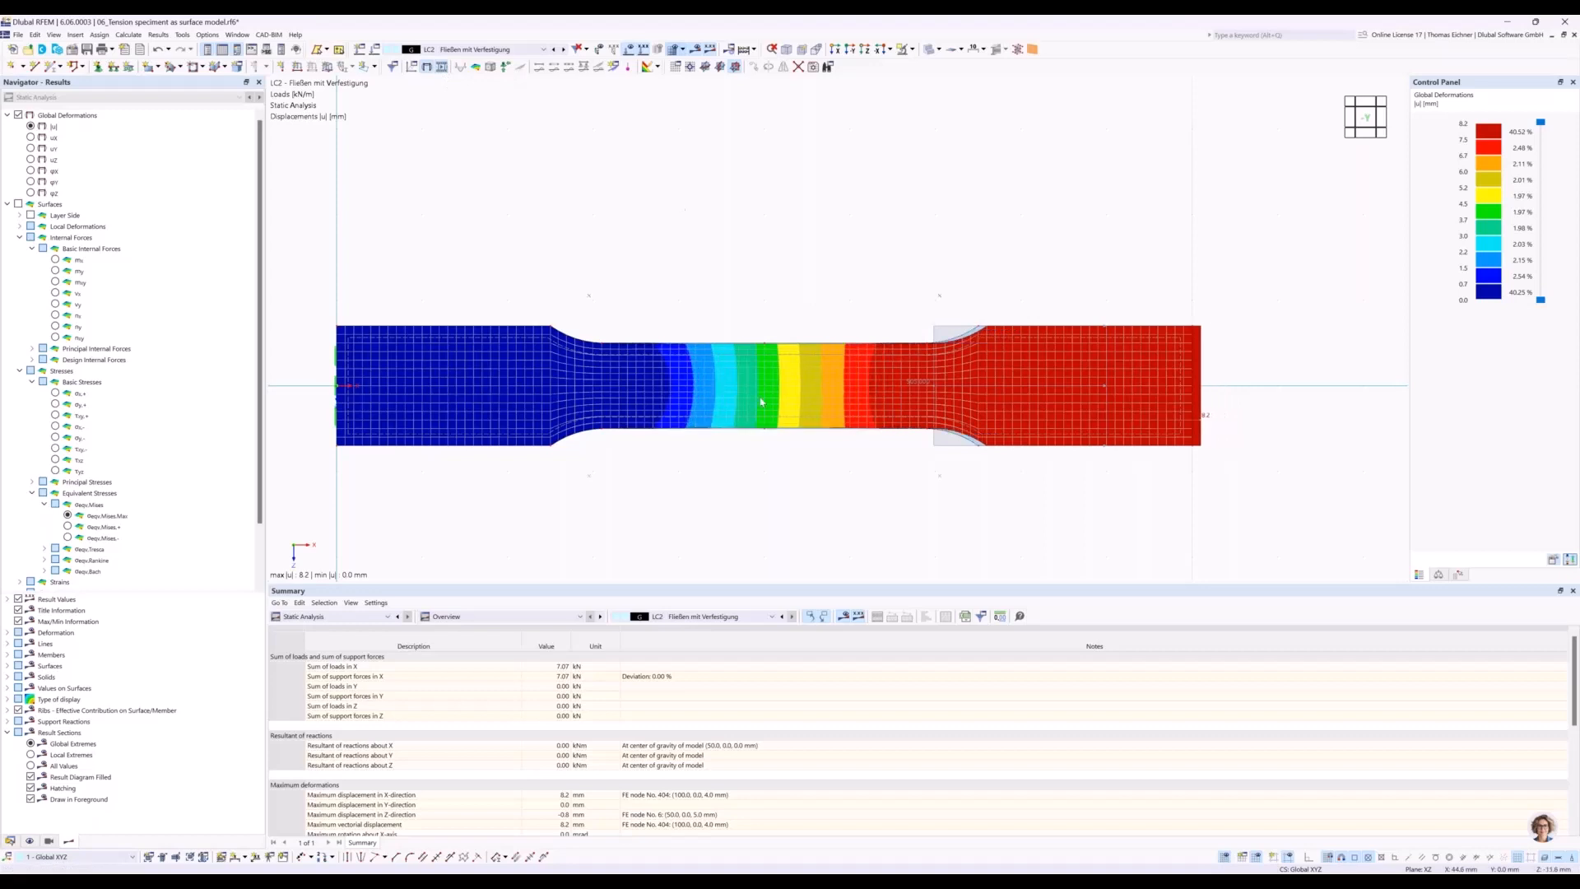
pyautogui.scroll(2, 856, 434)
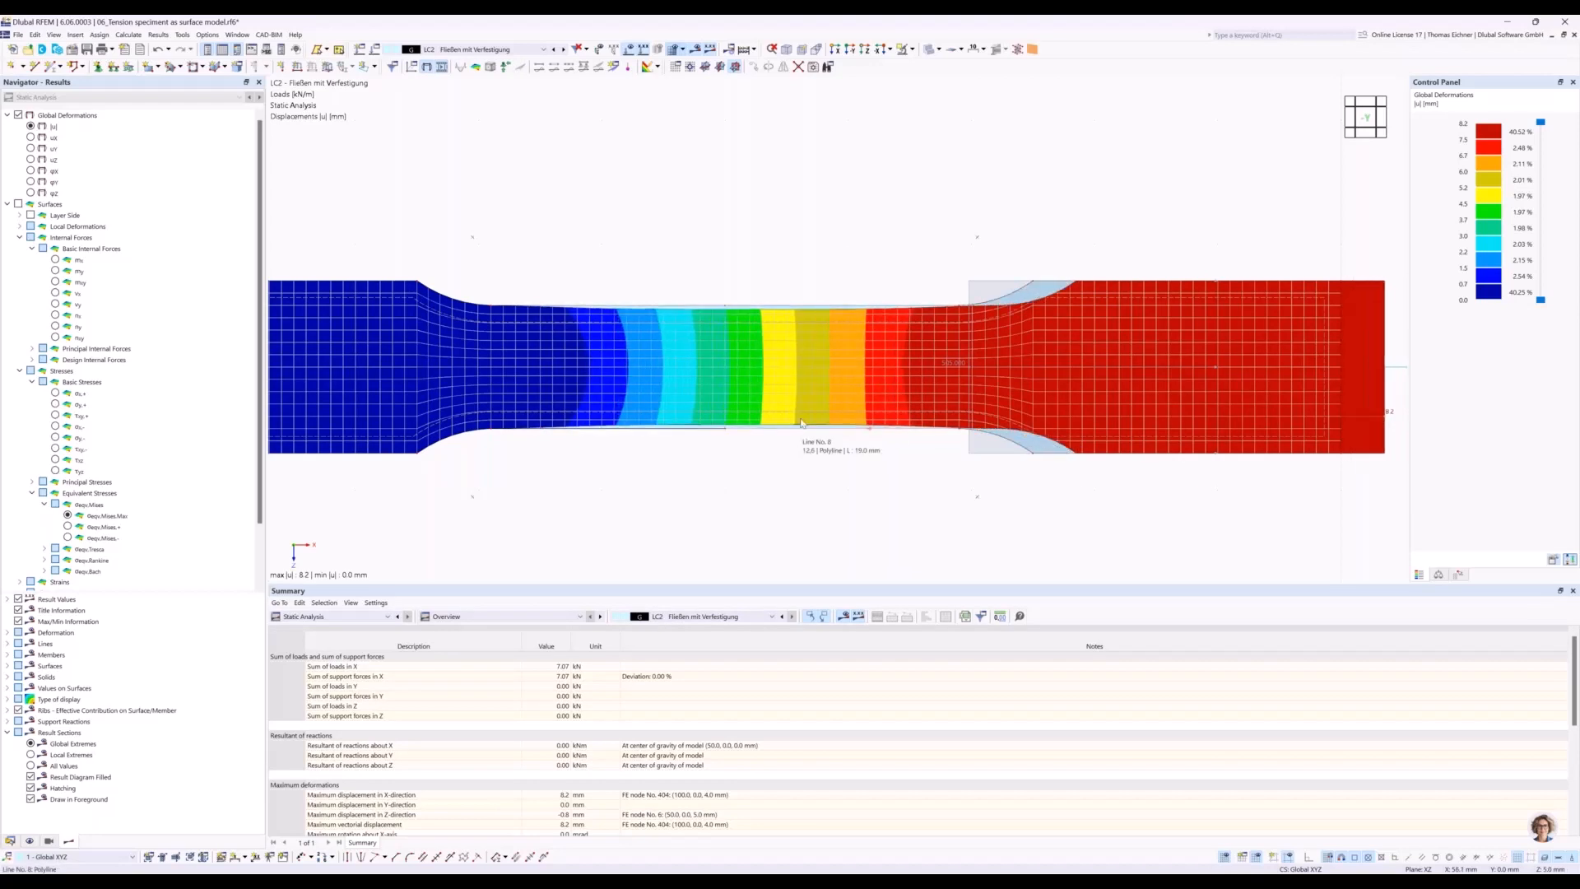
pyautogui.scroll(-1, 814, 355)
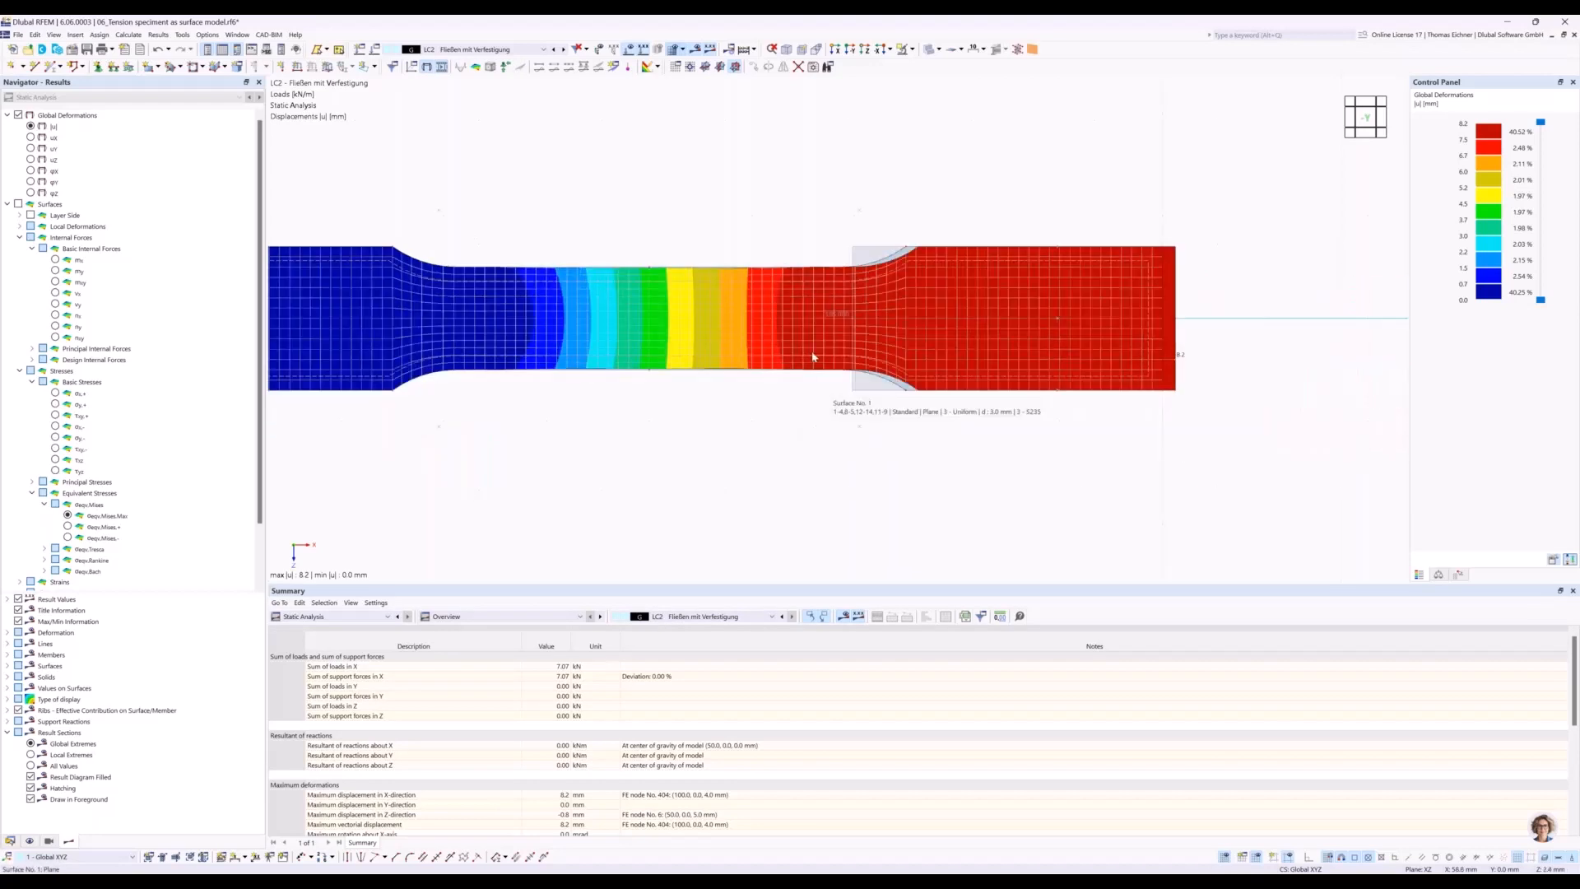
pyautogui.moveTo(681, 197); pyautogui.dragTo(898, 258, button='middle')
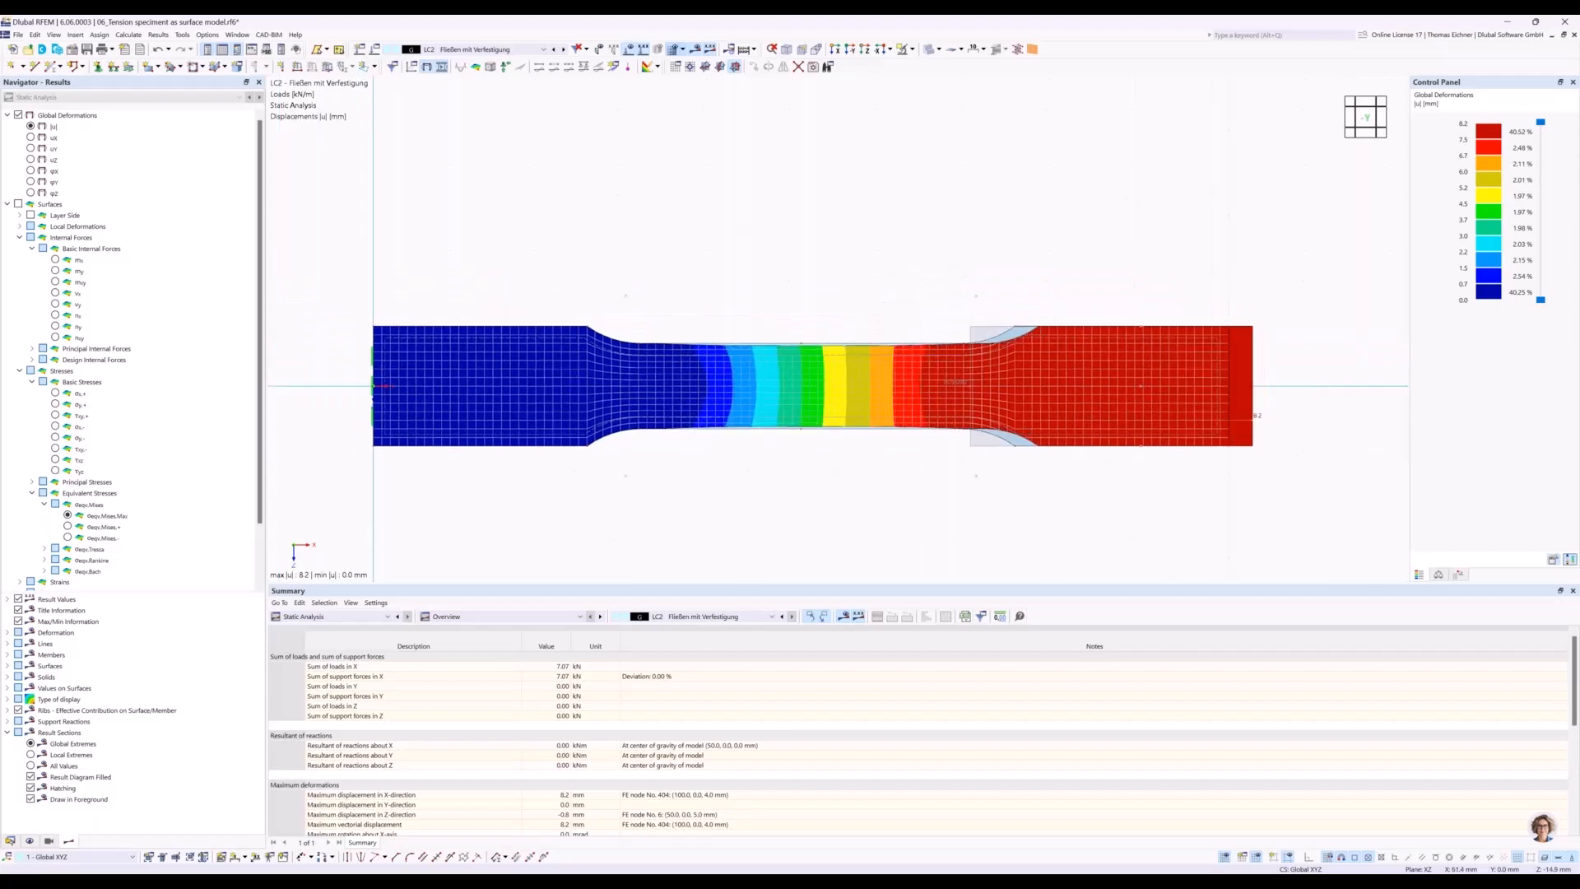
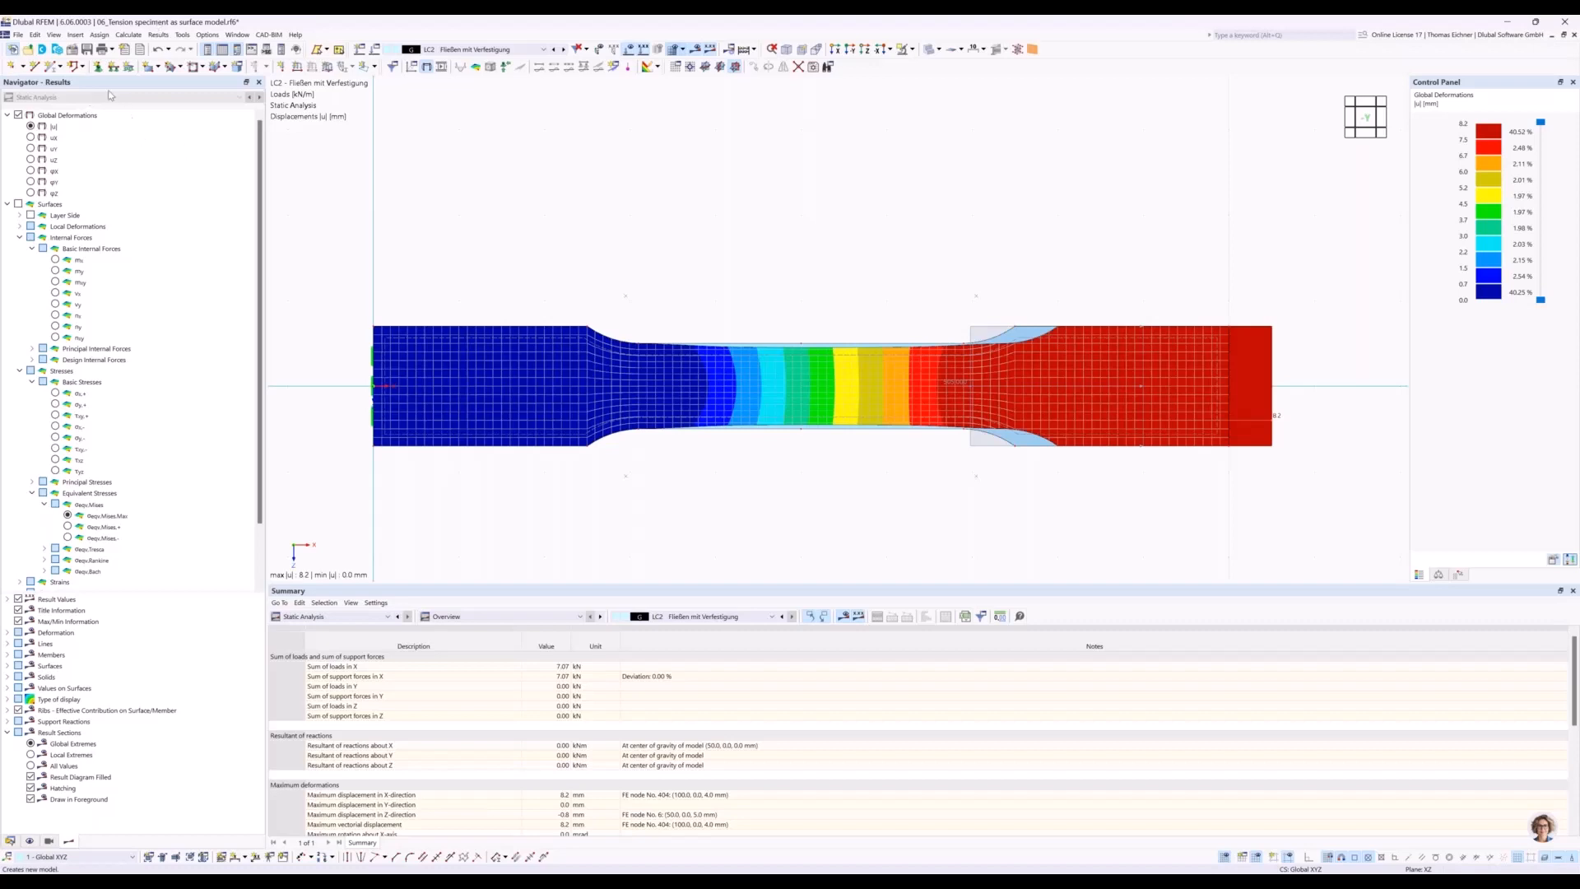
# Create a new model named Singularity of Nodal Force with the 2D | XY | Plate model type.
pyautogui.hotkey('ctrl', 'n')
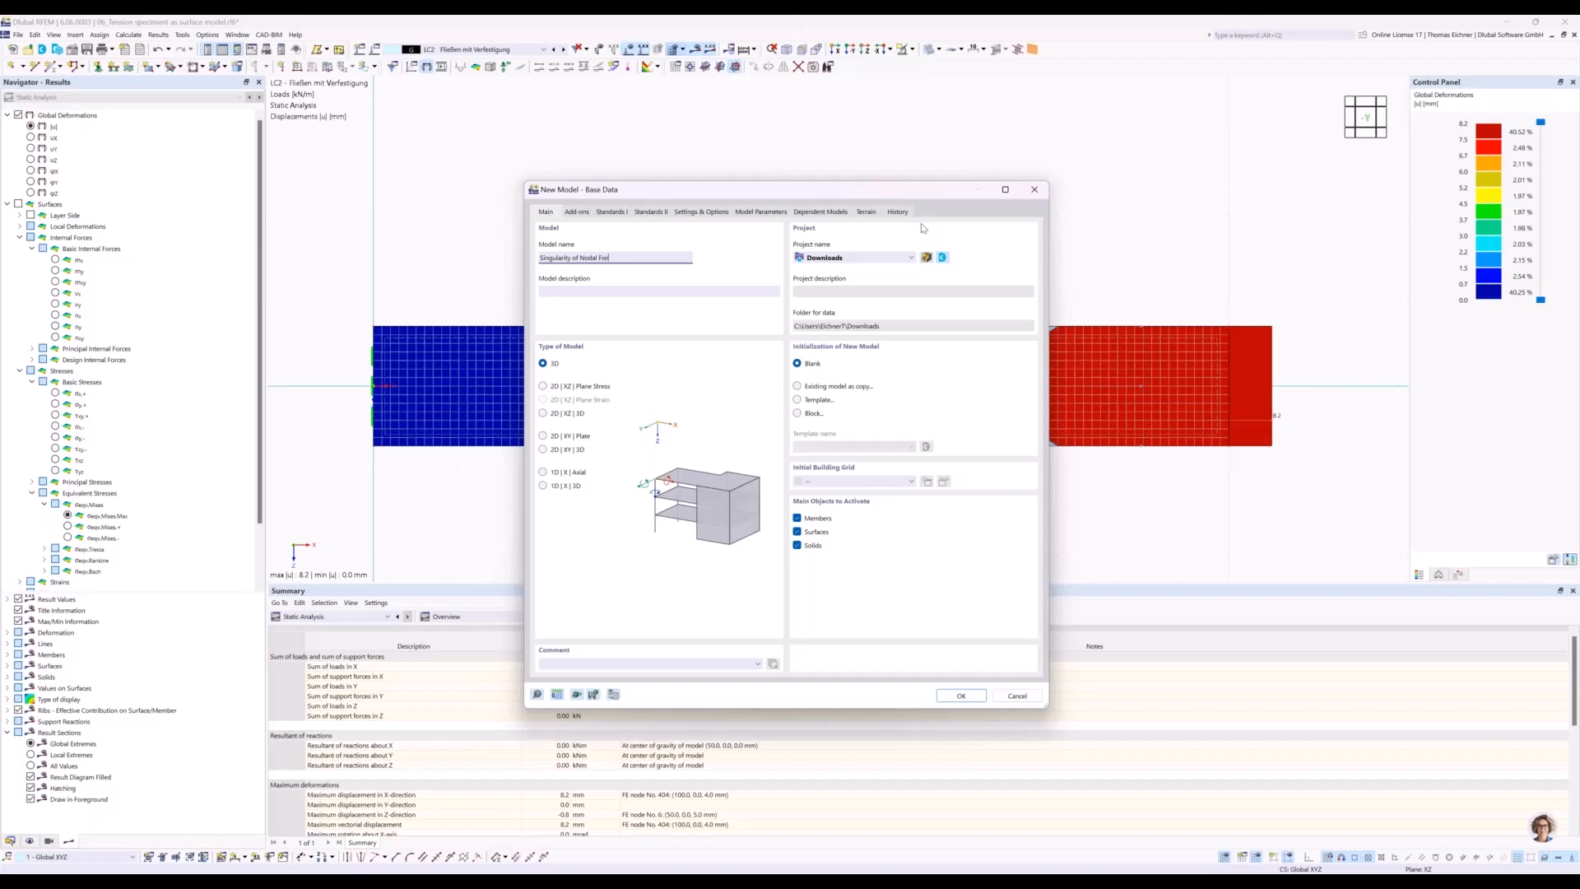
pyautogui.click(543, 436)
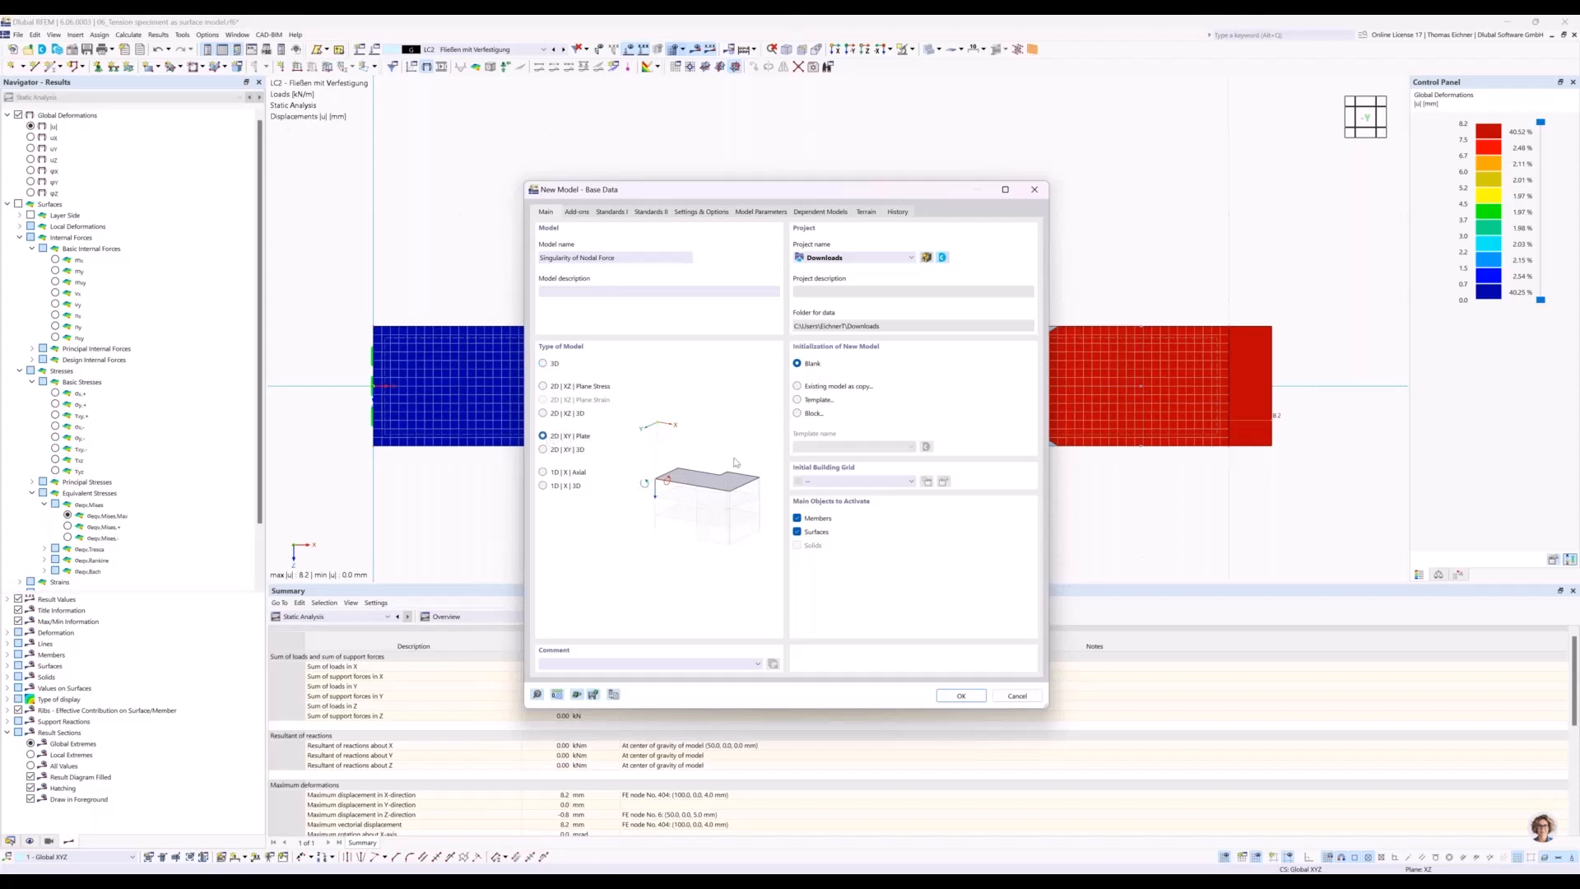
pyautogui.click(960, 695)
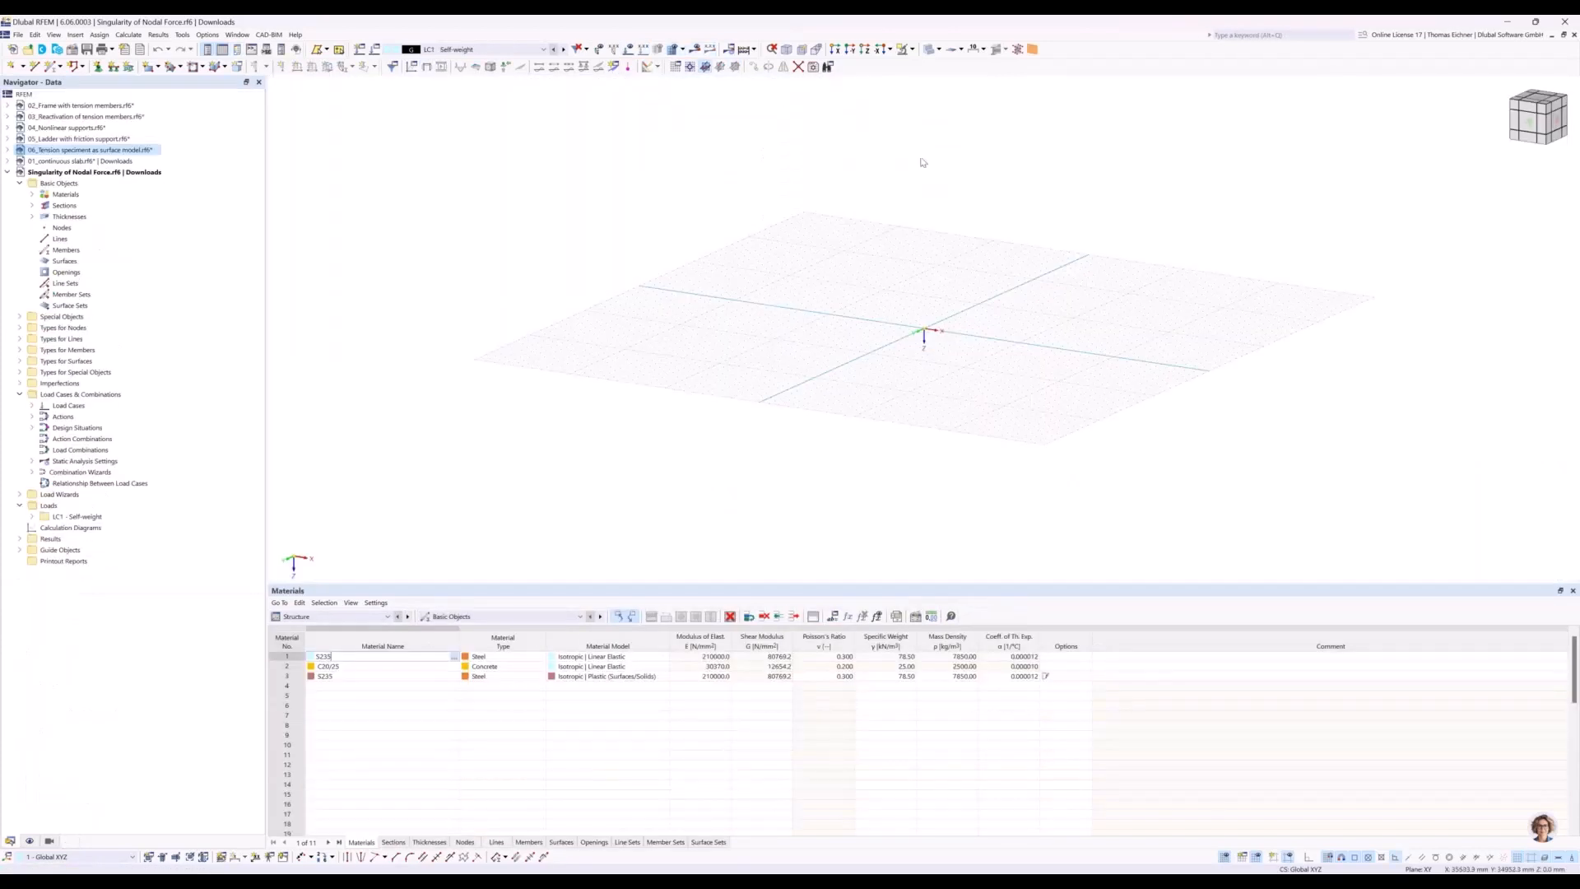
# Start a new rectangular surface in plan view and set its uniform thickness No. 1 to 200 mm.
pyautogui.click(864, 51)
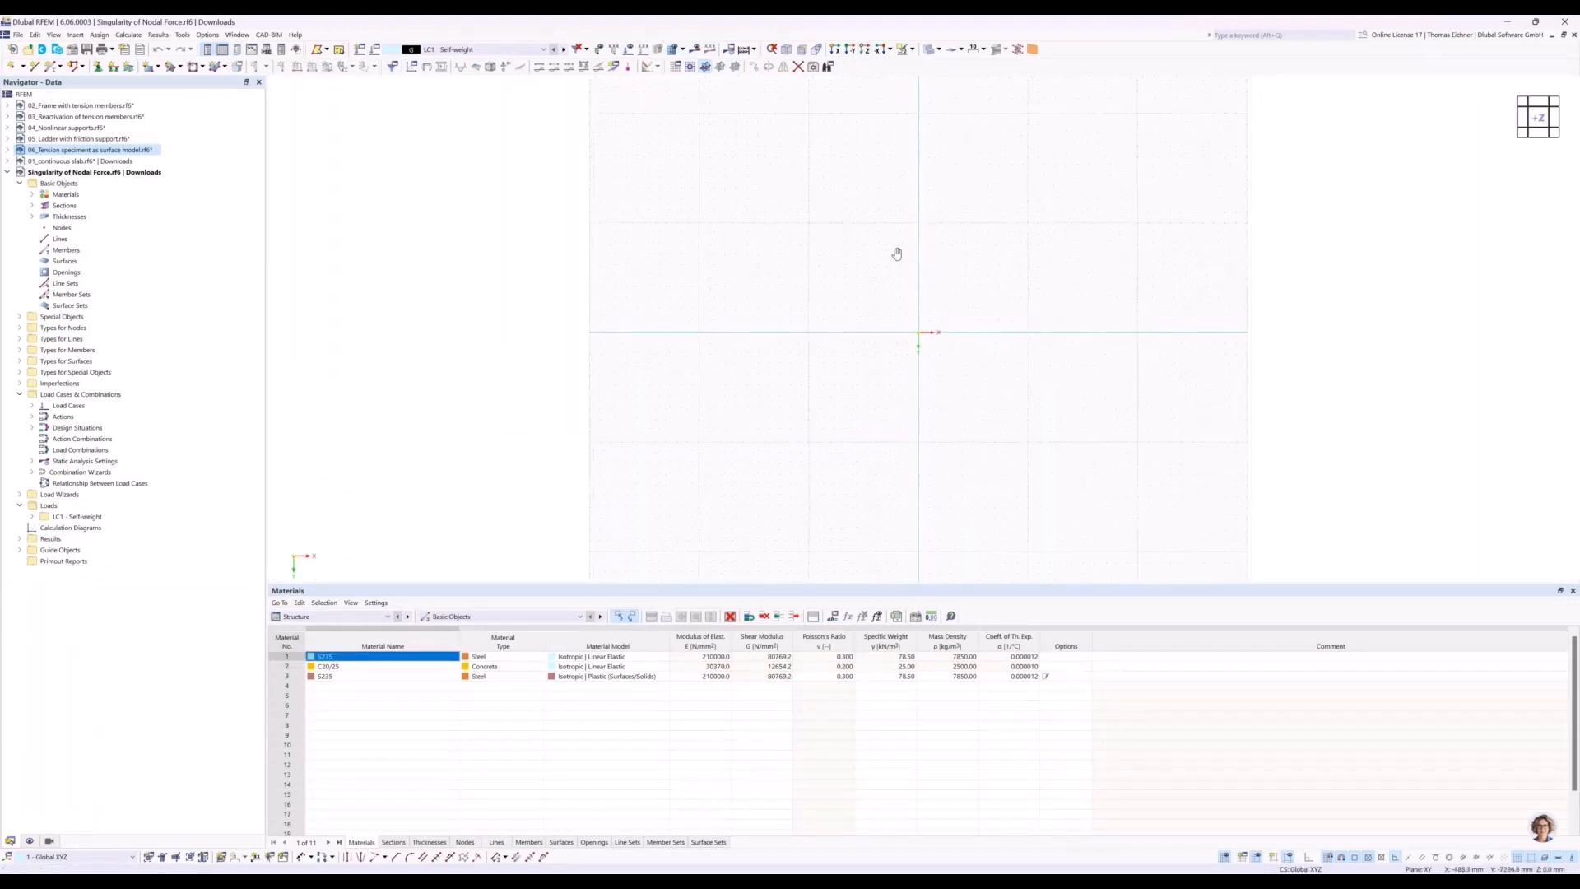
pyautogui.moveTo(897, 250); pyautogui.dragTo(716, 265, button='middle')
pyautogui.scroll(-1, 688, 256)
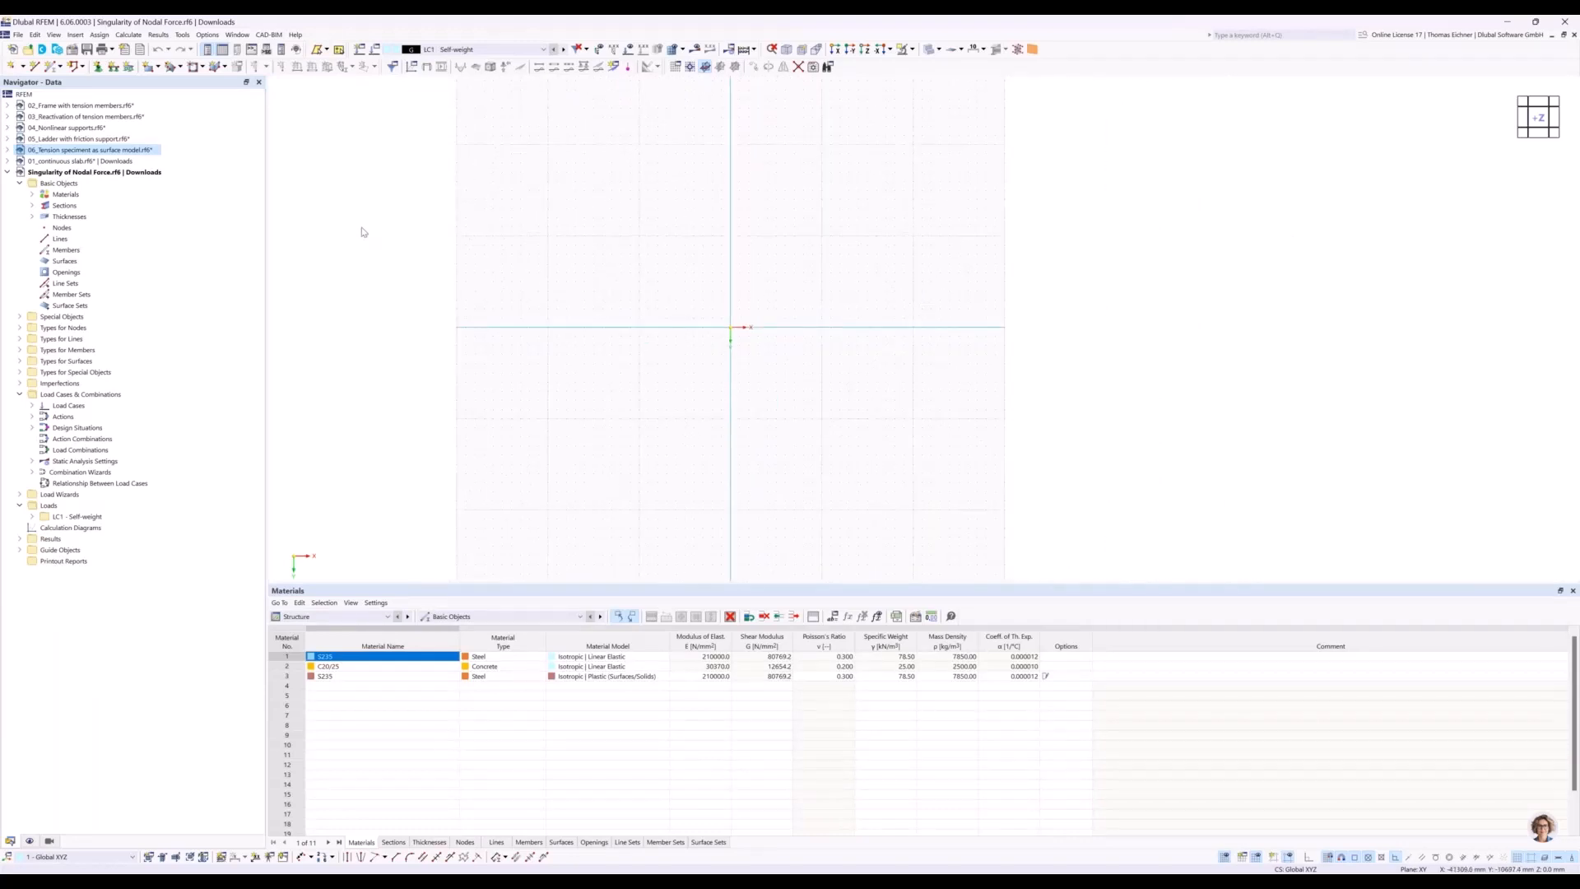
pyautogui.click(148, 71)
pyautogui.moveTo(1054, 159); pyautogui.dragTo(756, 163)
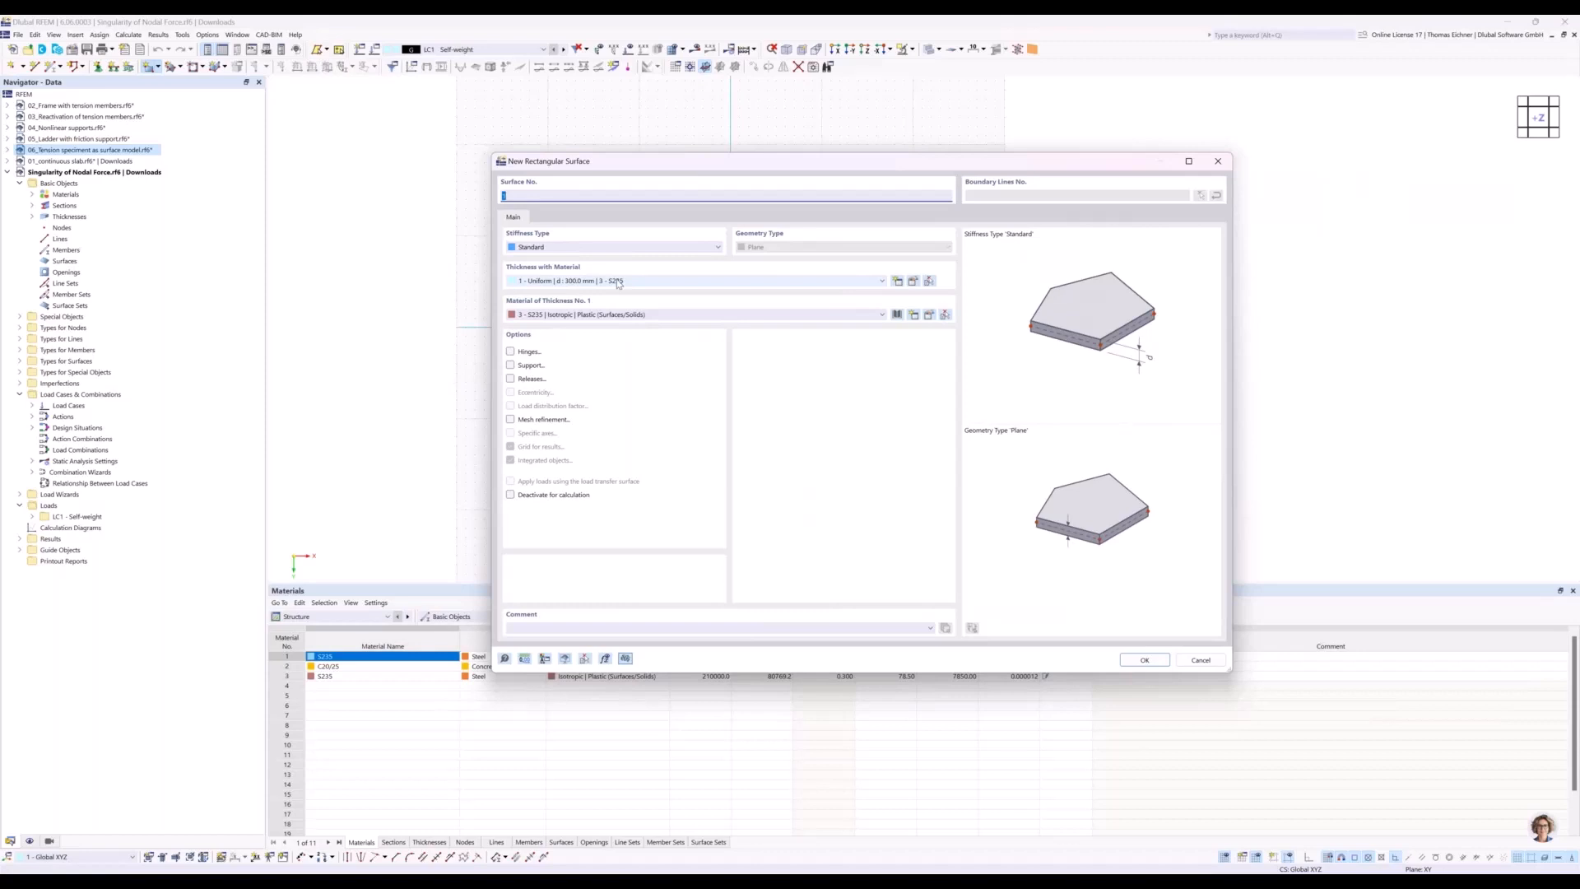
pyautogui.click(619, 282)
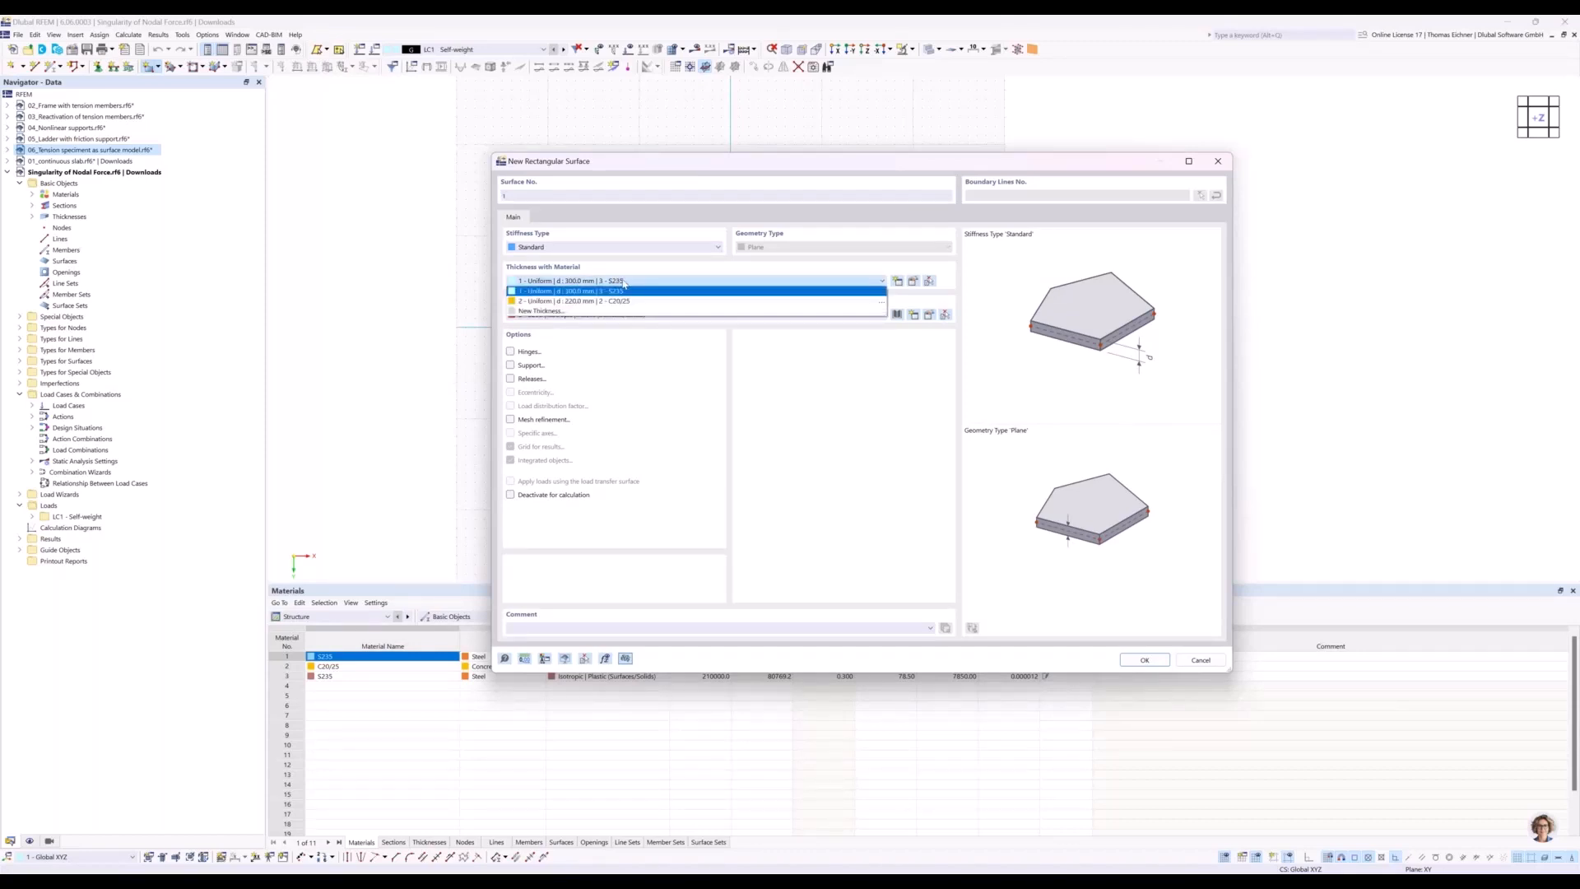
pyautogui.click(811, 291)
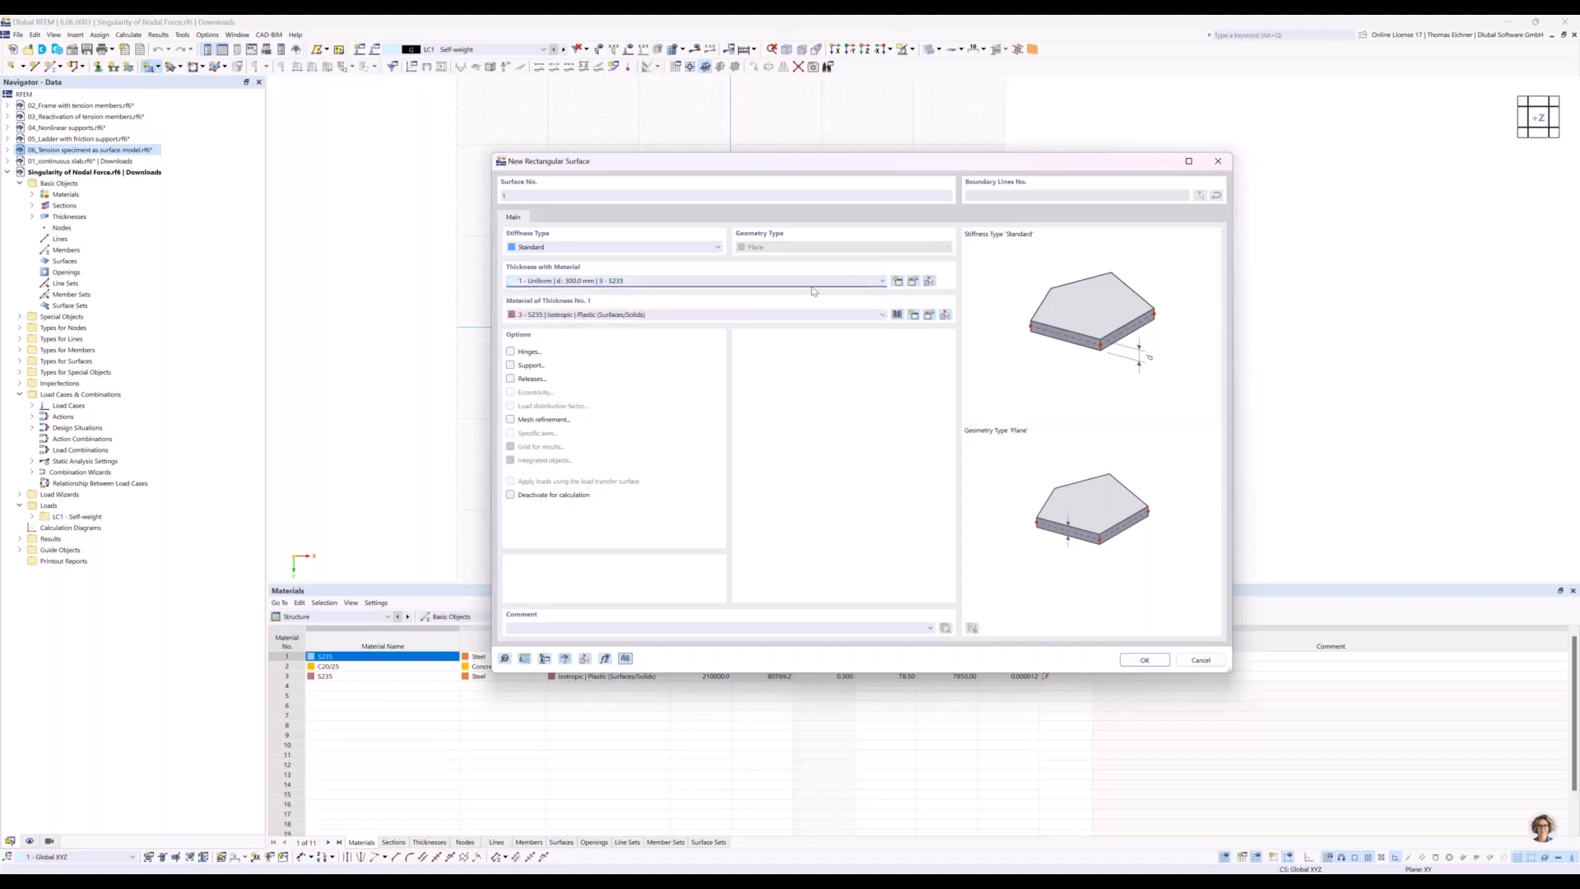
pyautogui.click(912, 281)
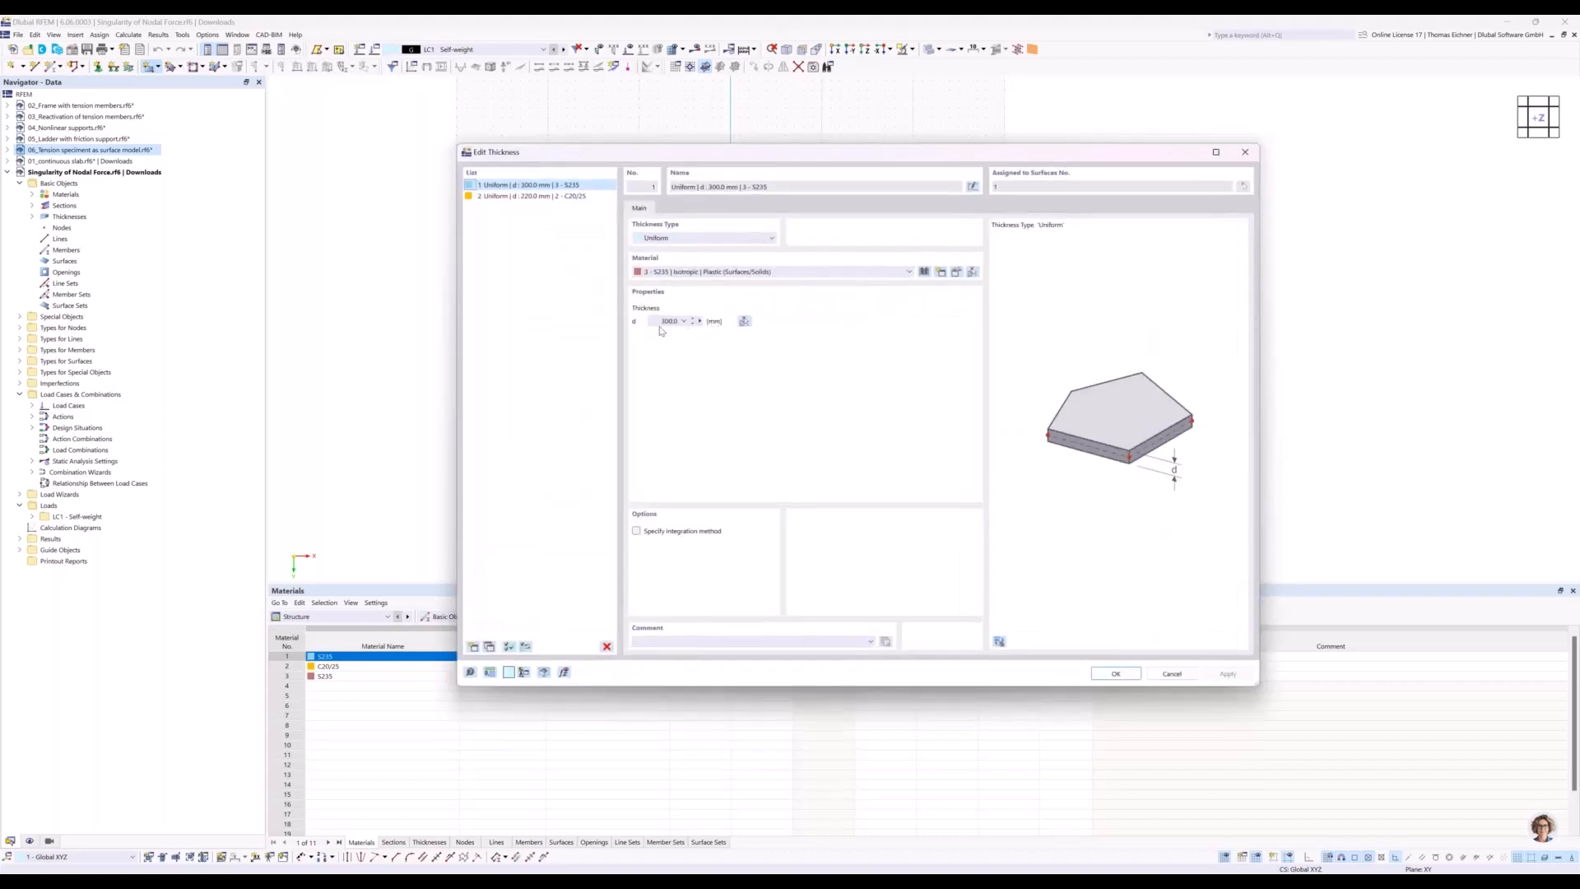
pyautogui.click(666, 321)
pyautogui.write('200')
# Add concrete C30/37 from the German DIN EN 1992-1-1 series of the material library and assign it to thickness No. 1.
pyautogui.click(908, 272)
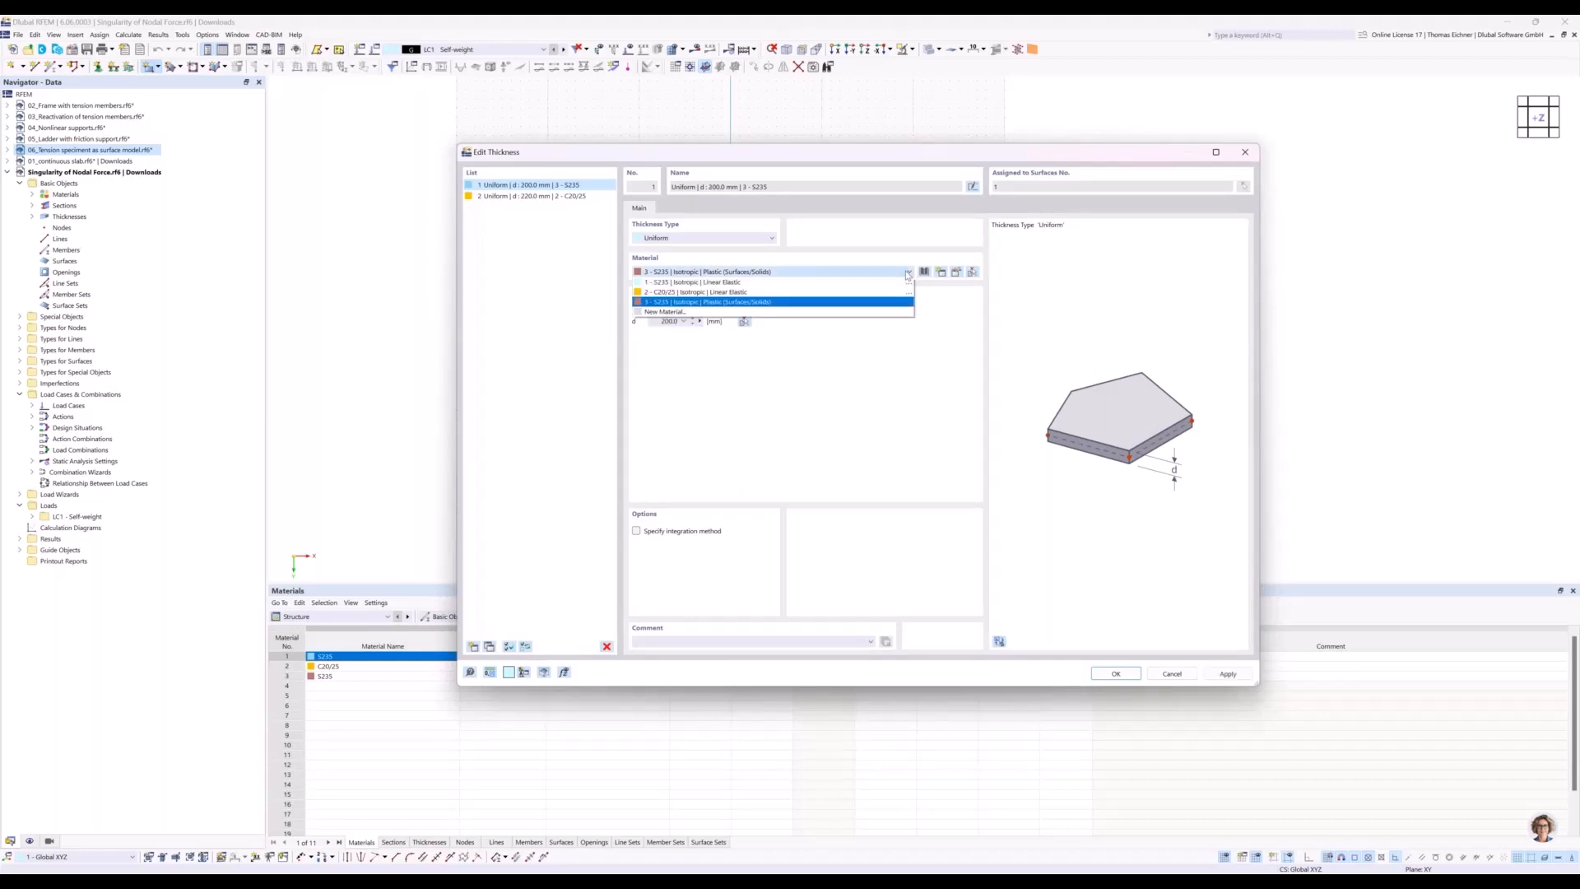
pyautogui.click(907, 274)
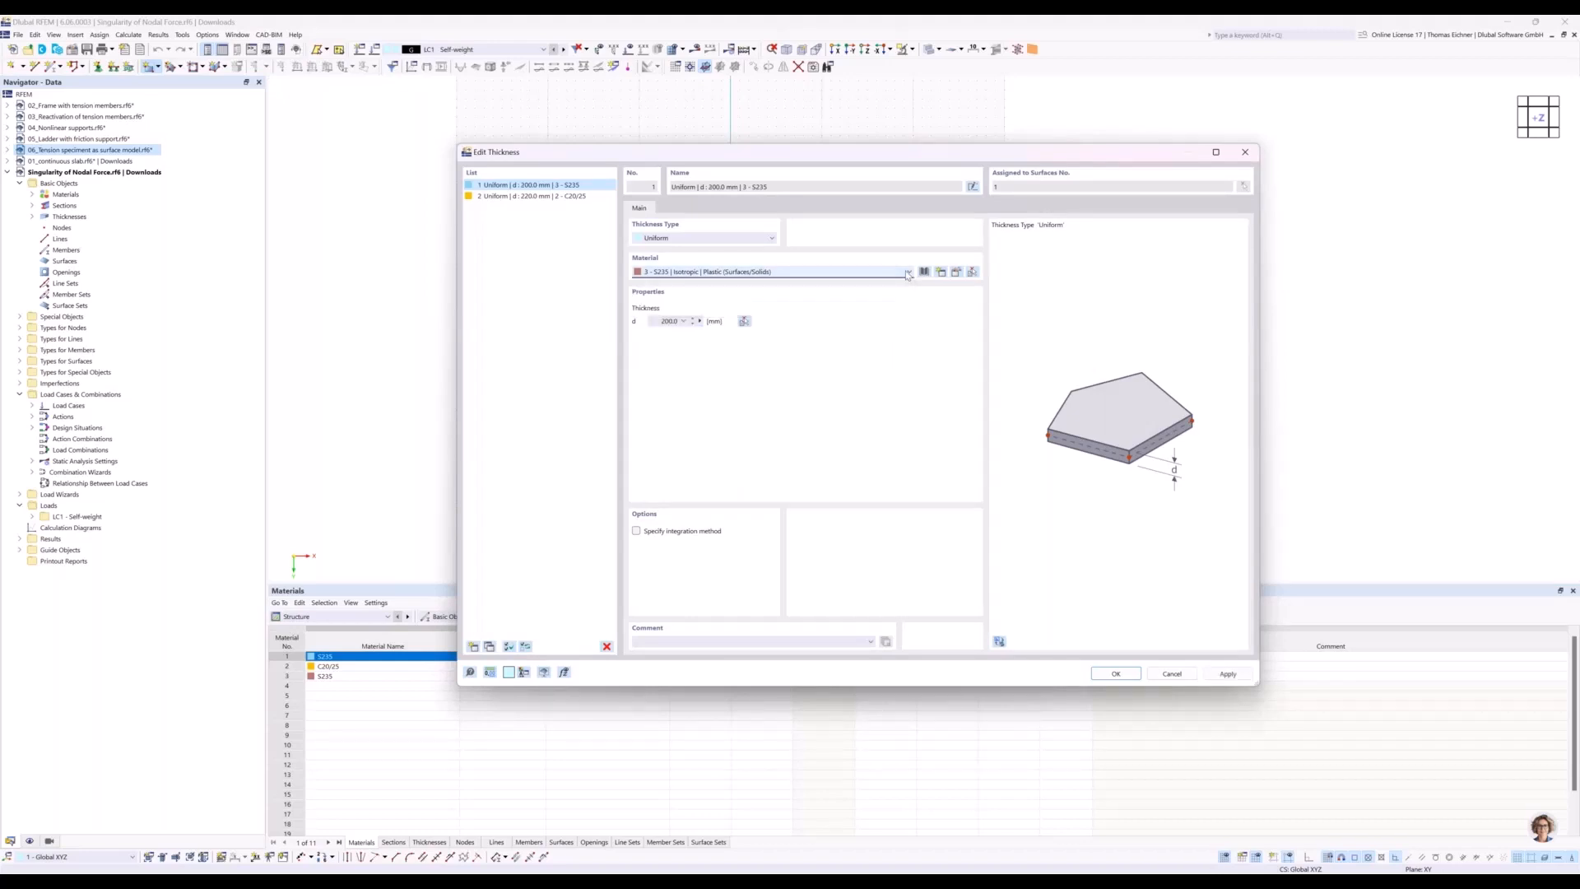
pyautogui.click(907, 273)
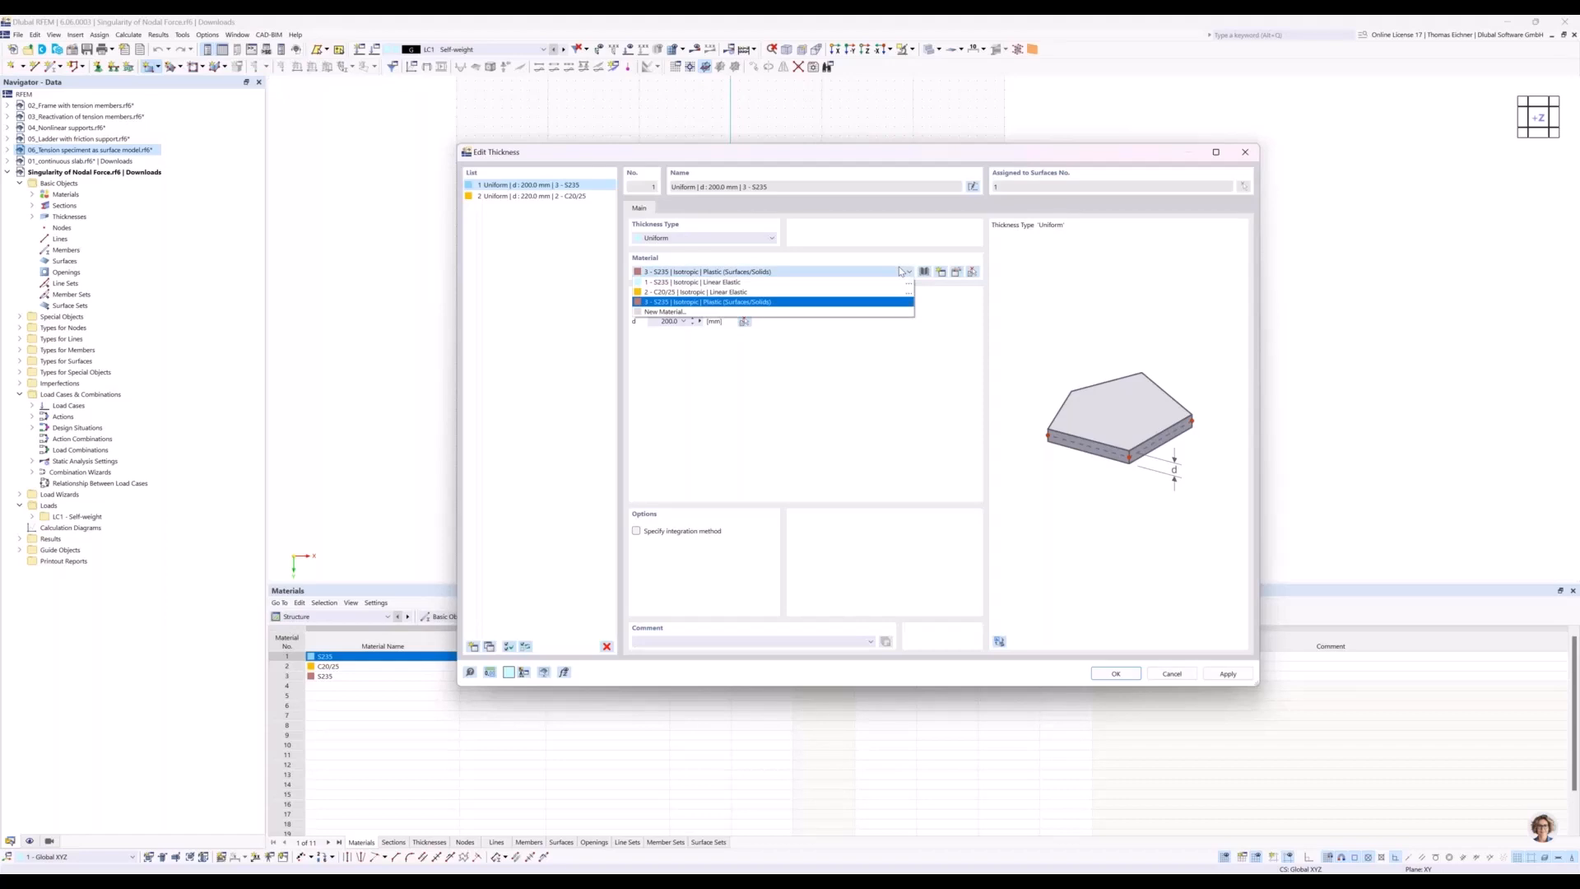
pyautogui.click(690, 312)
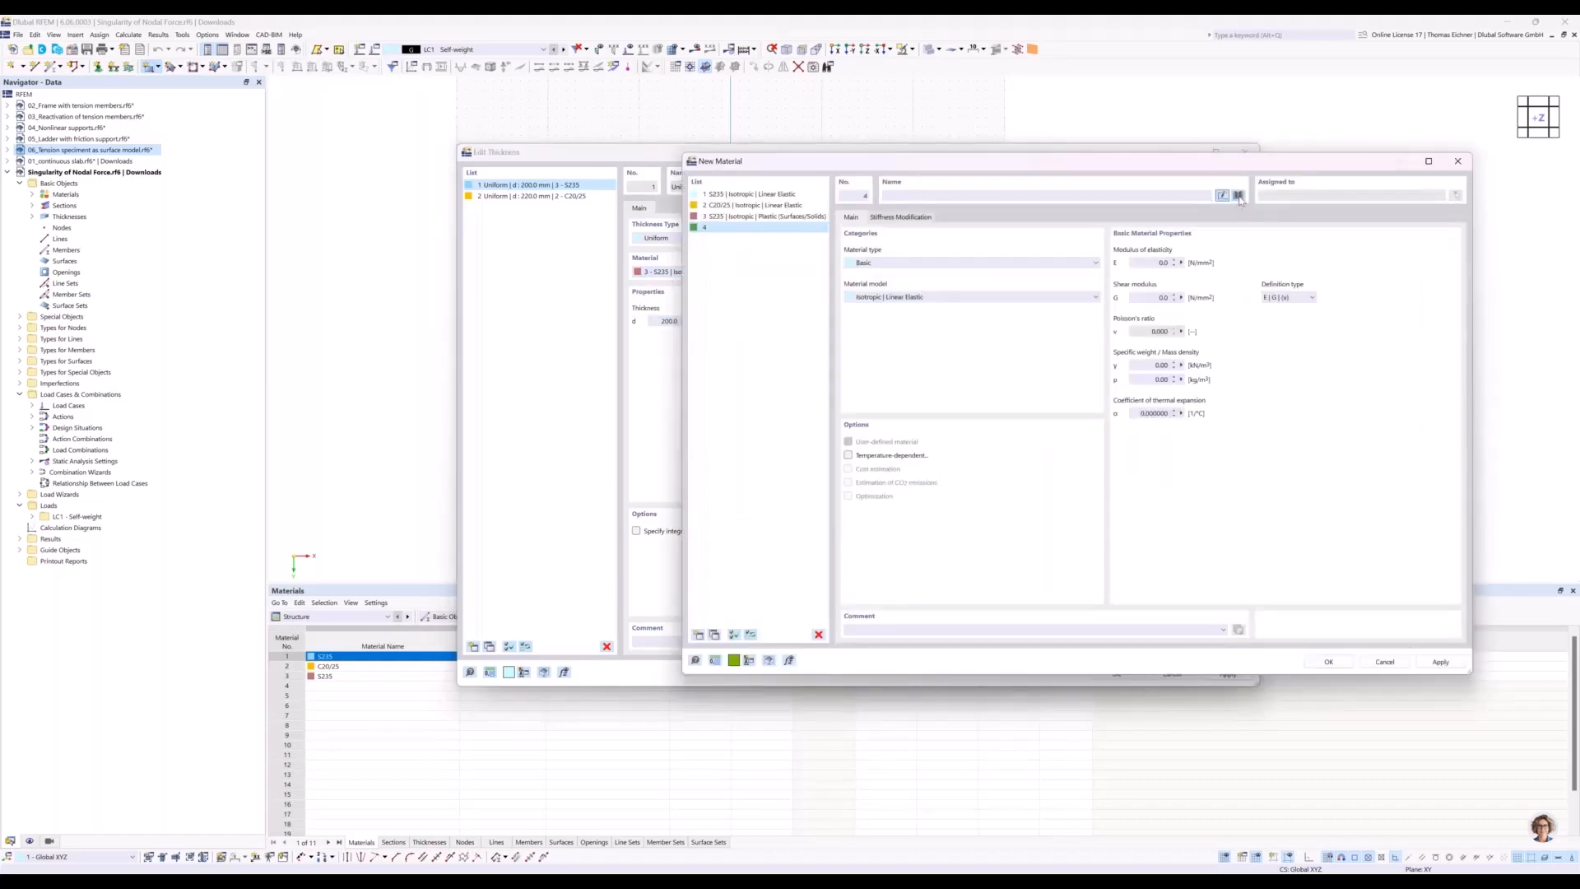
pyautogui.click(1237, 196)
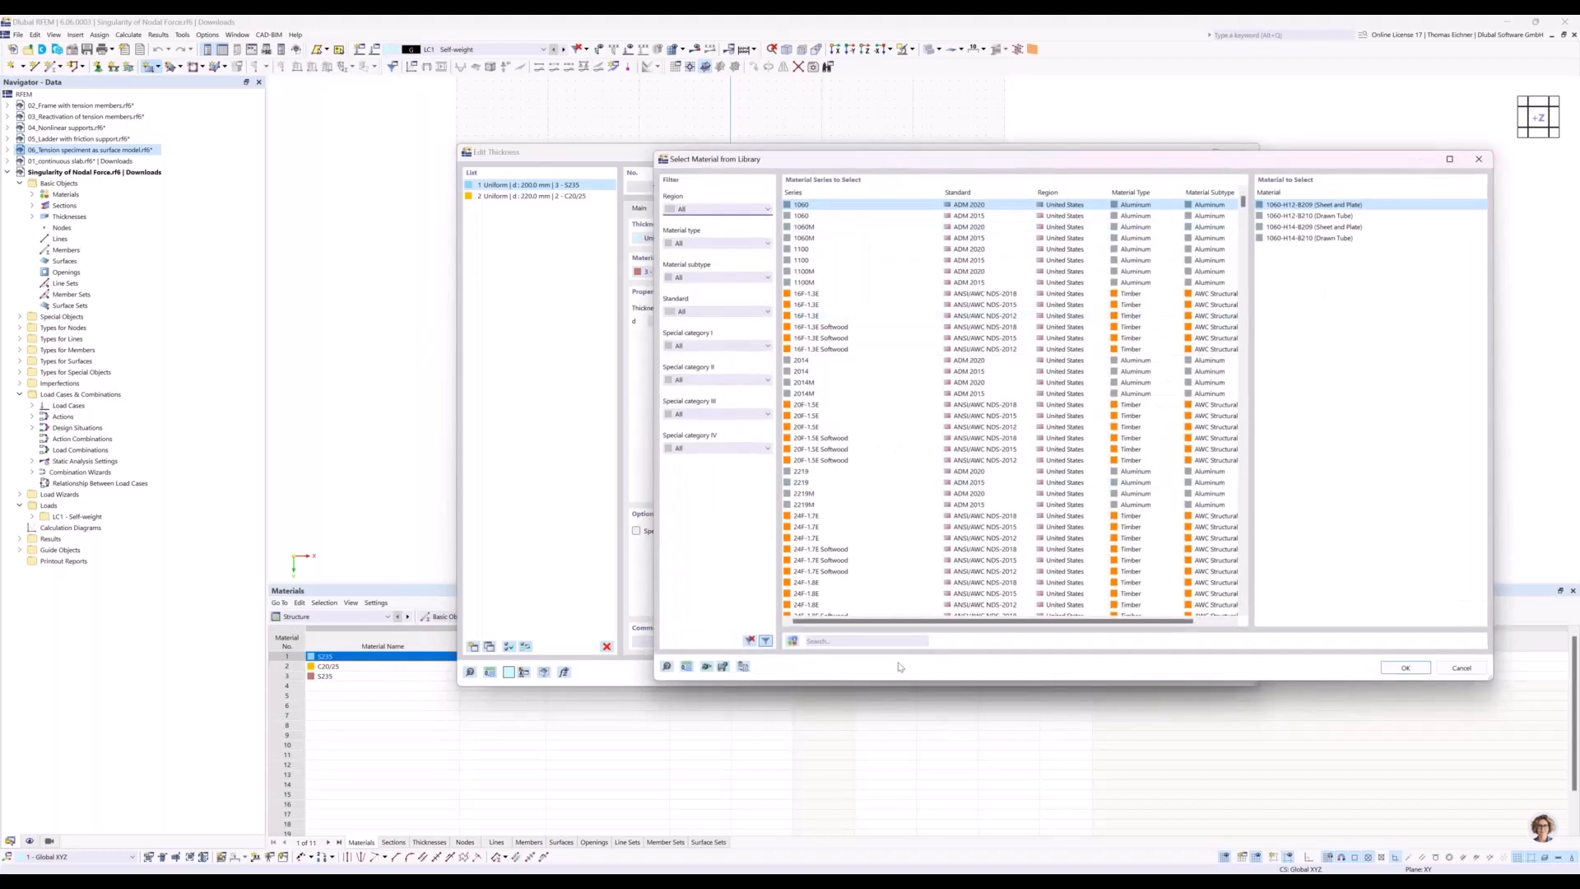
pyautogui.click(900, 641)
pyautogui.write('C')
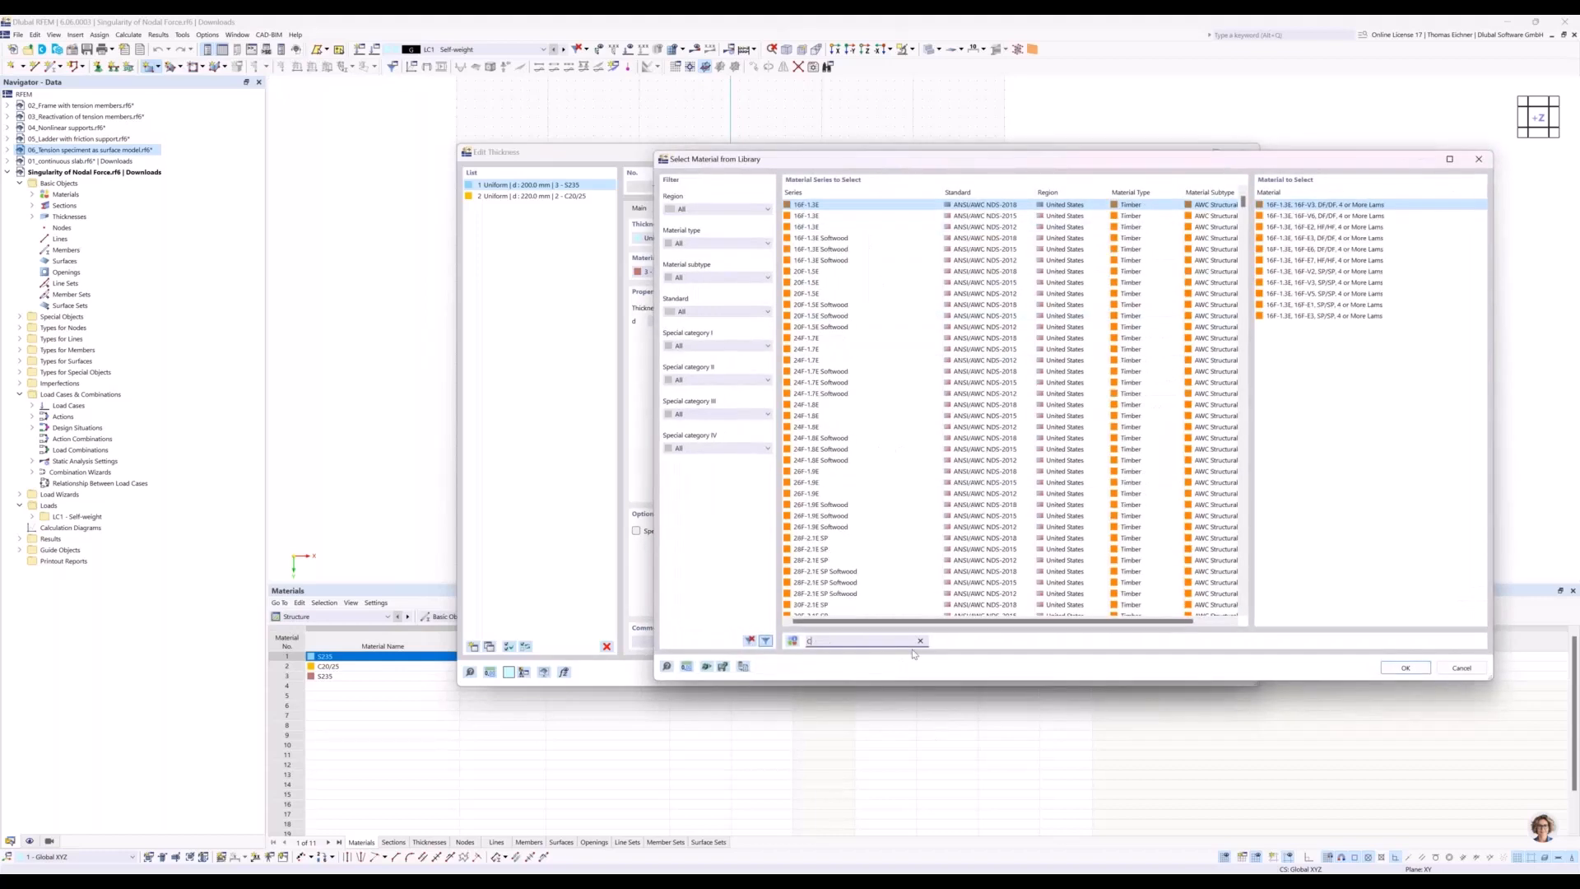
pyautogui.write('30/37')
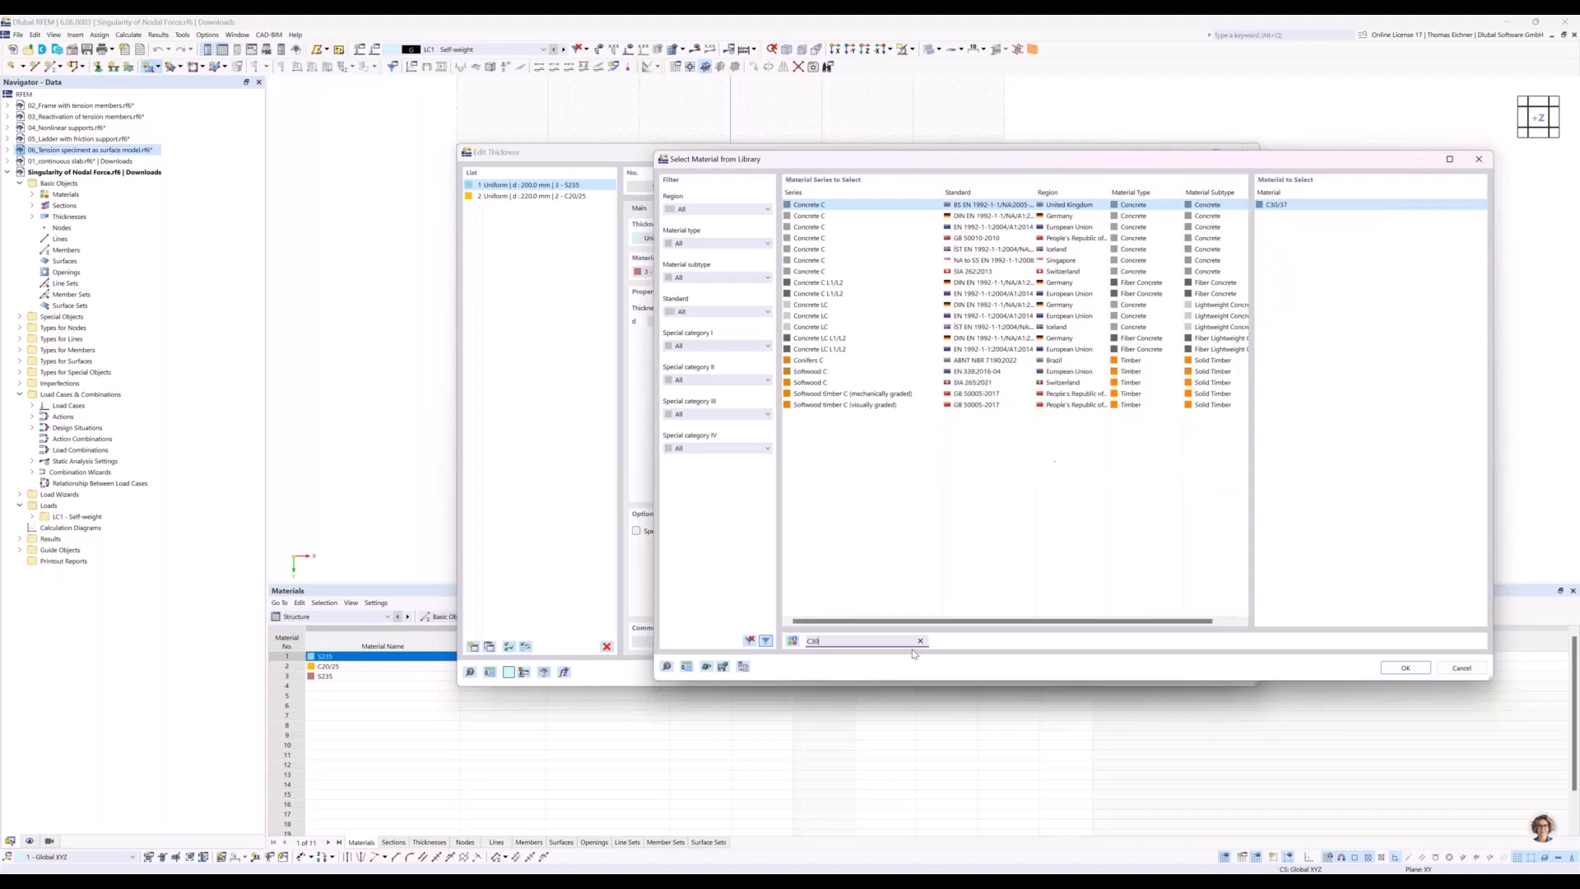
pyautogui.click(930, 216)
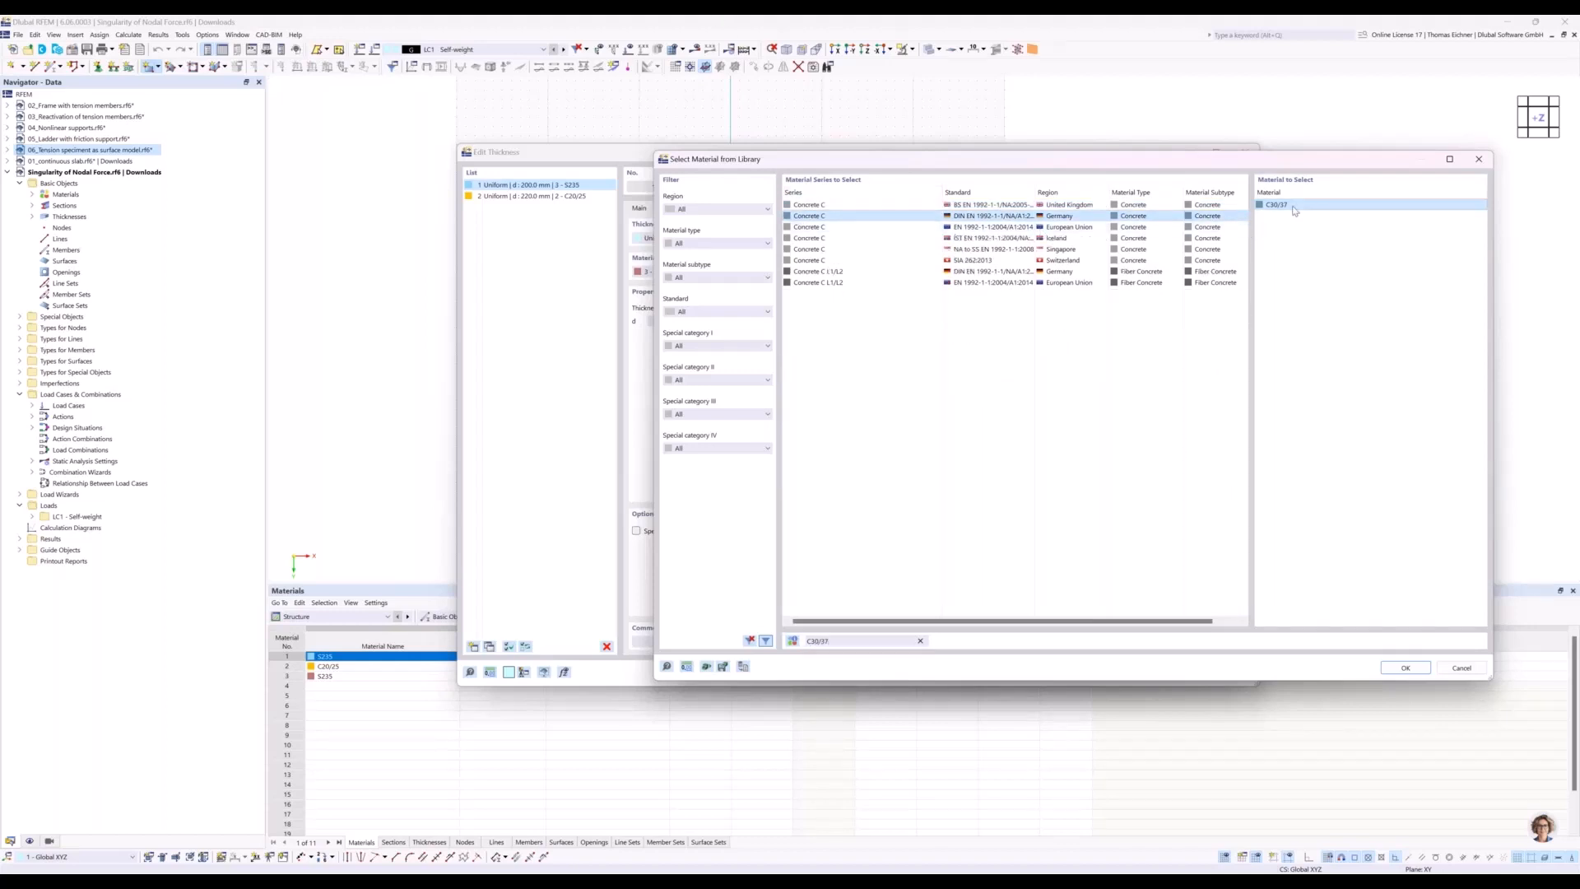
pyautogui.doubleClick(1278, 205)
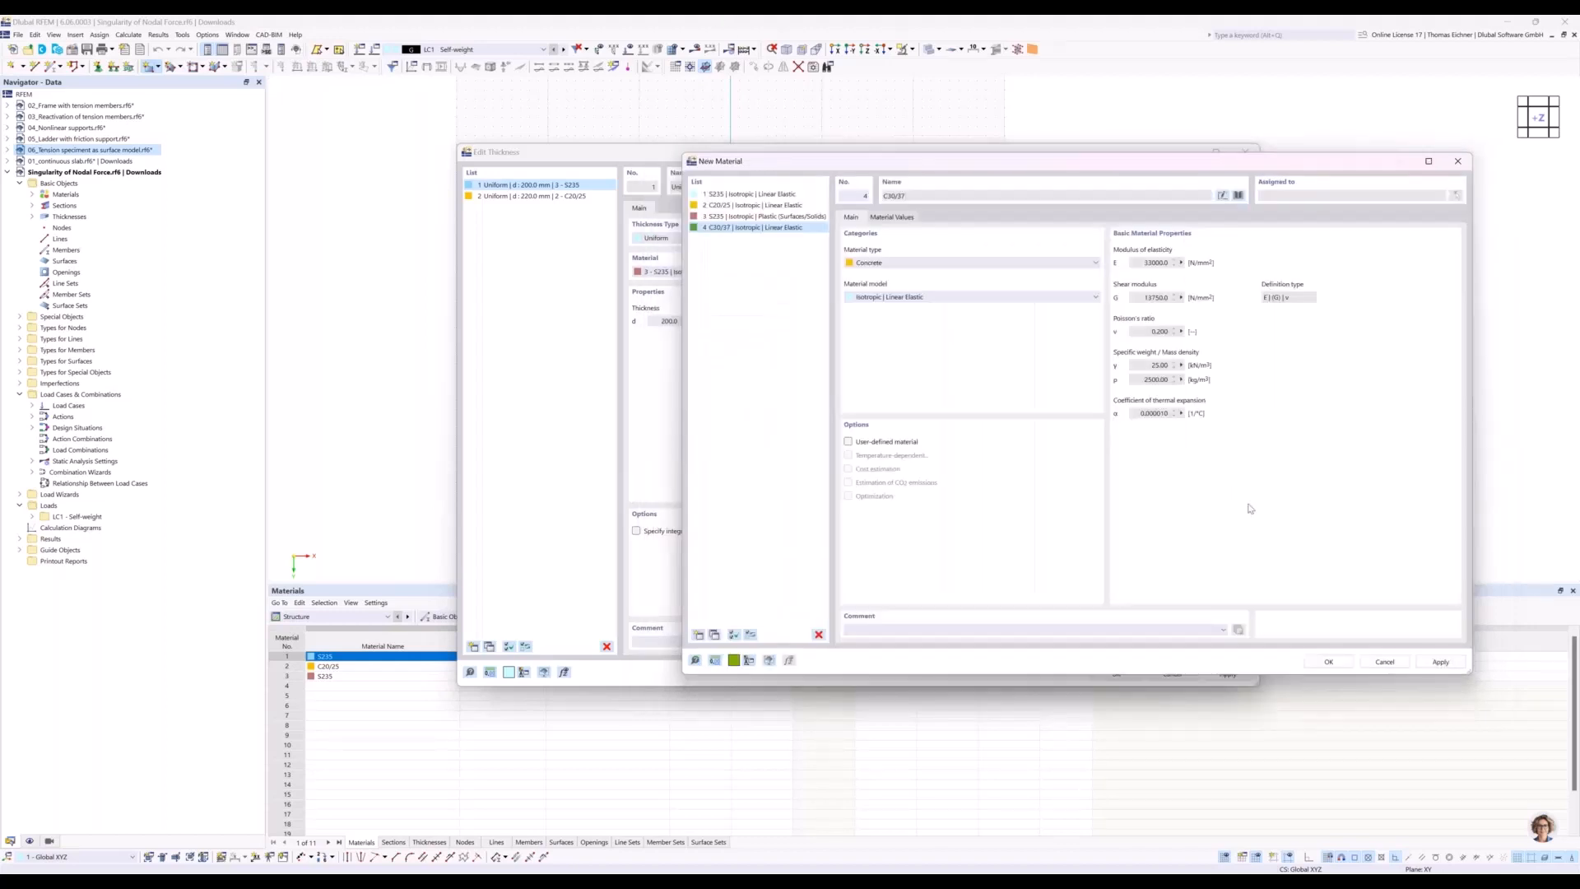
pyautogui.click(1337, 663)
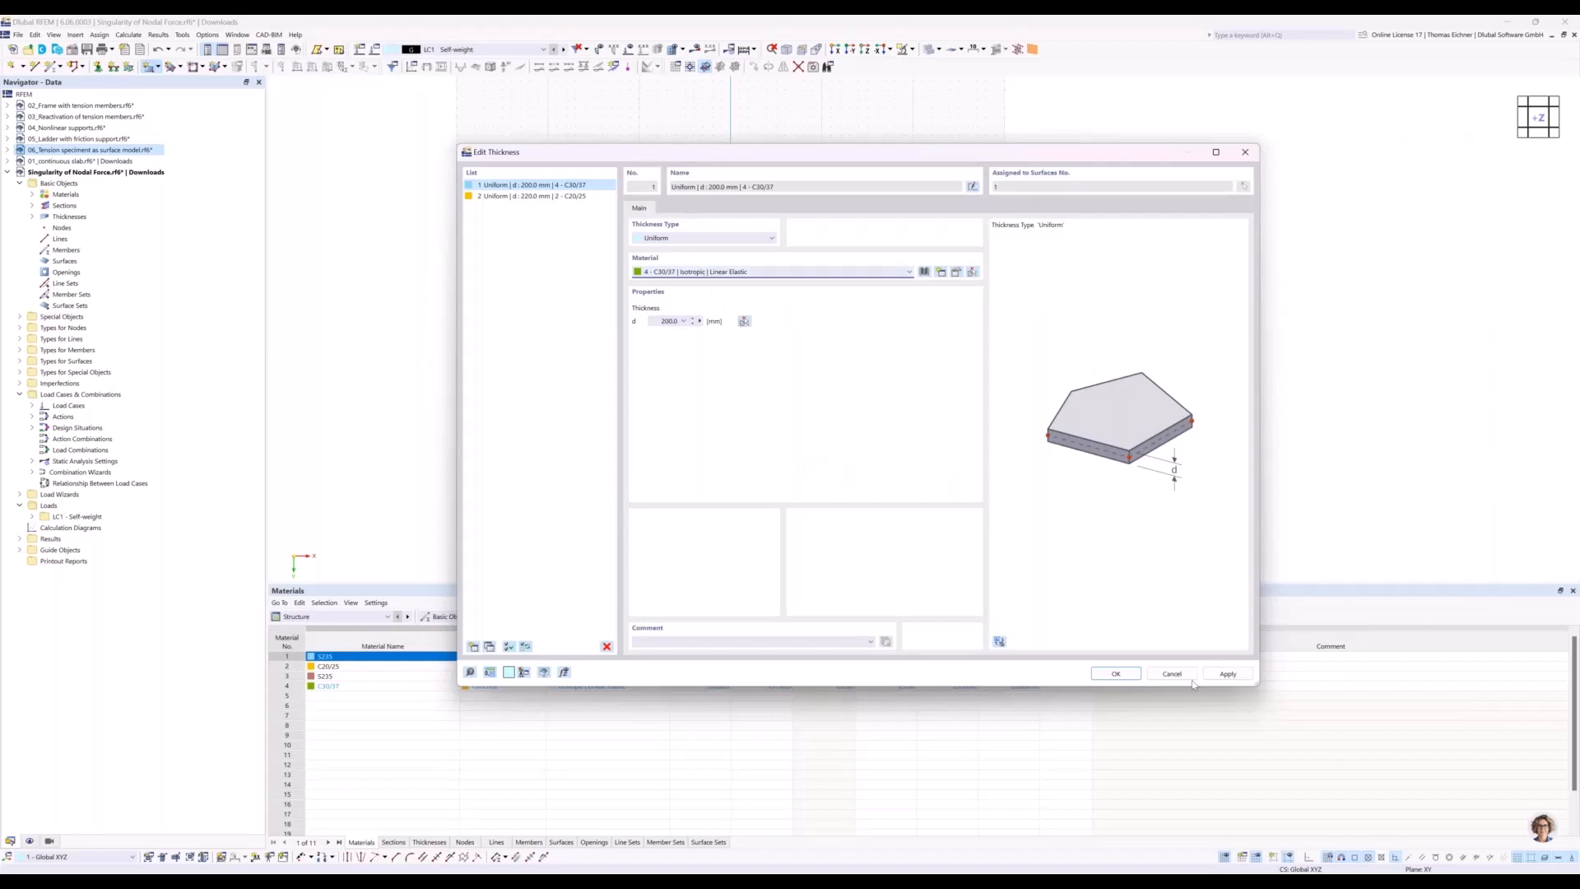
pyautogui.click(1136, 681)
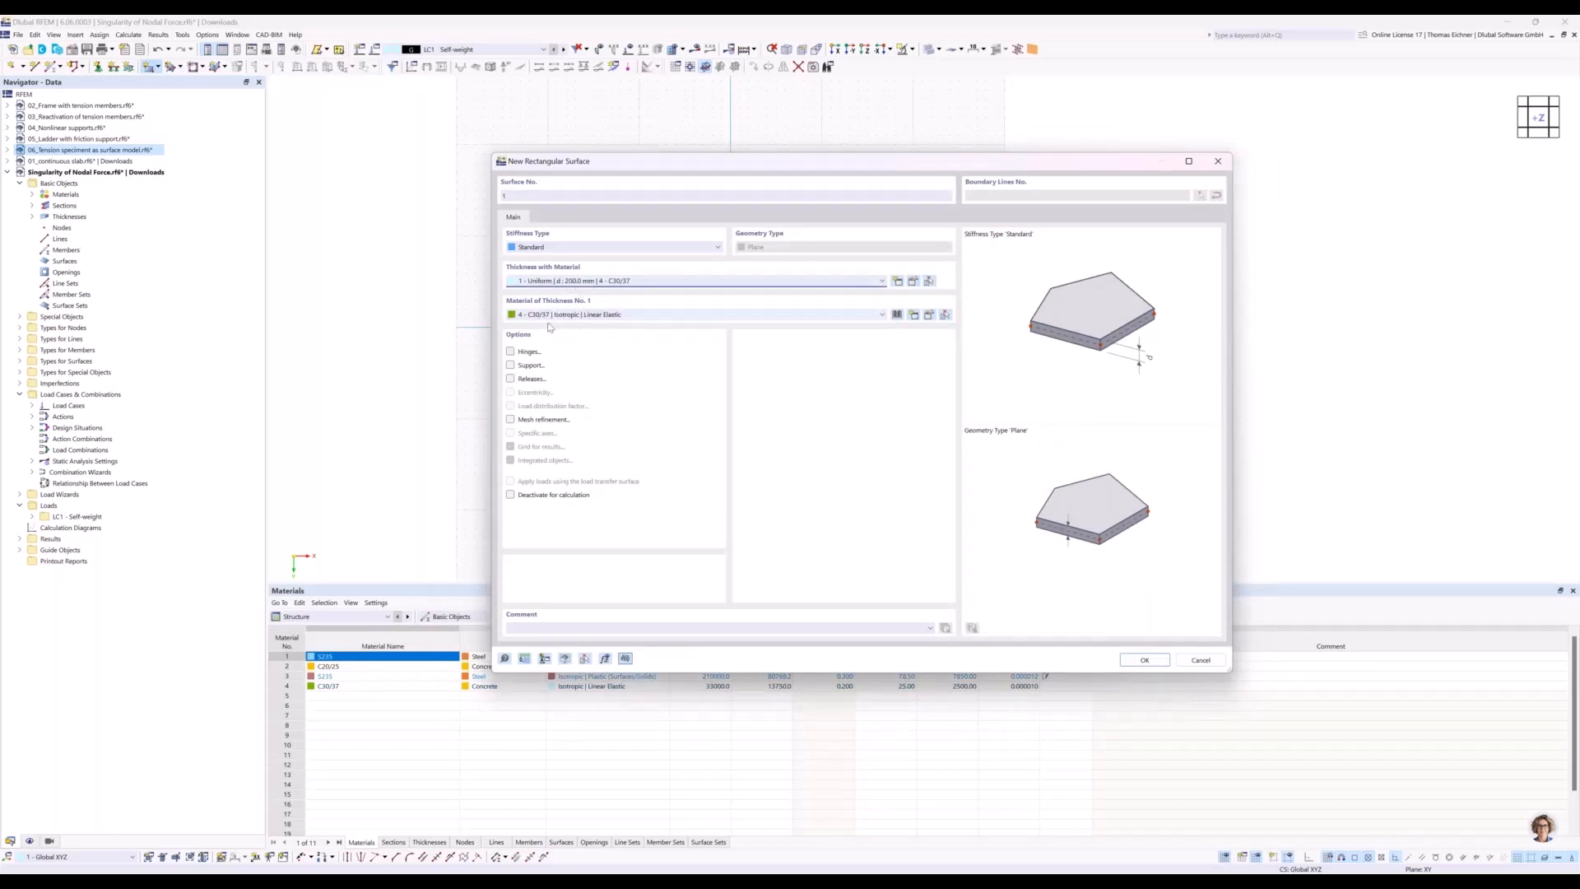
# Draw the rectangular surface from the coordinate origin, about 8000 mm in X by 6000 mm in Y.
pyautogui.click(1133, 663)
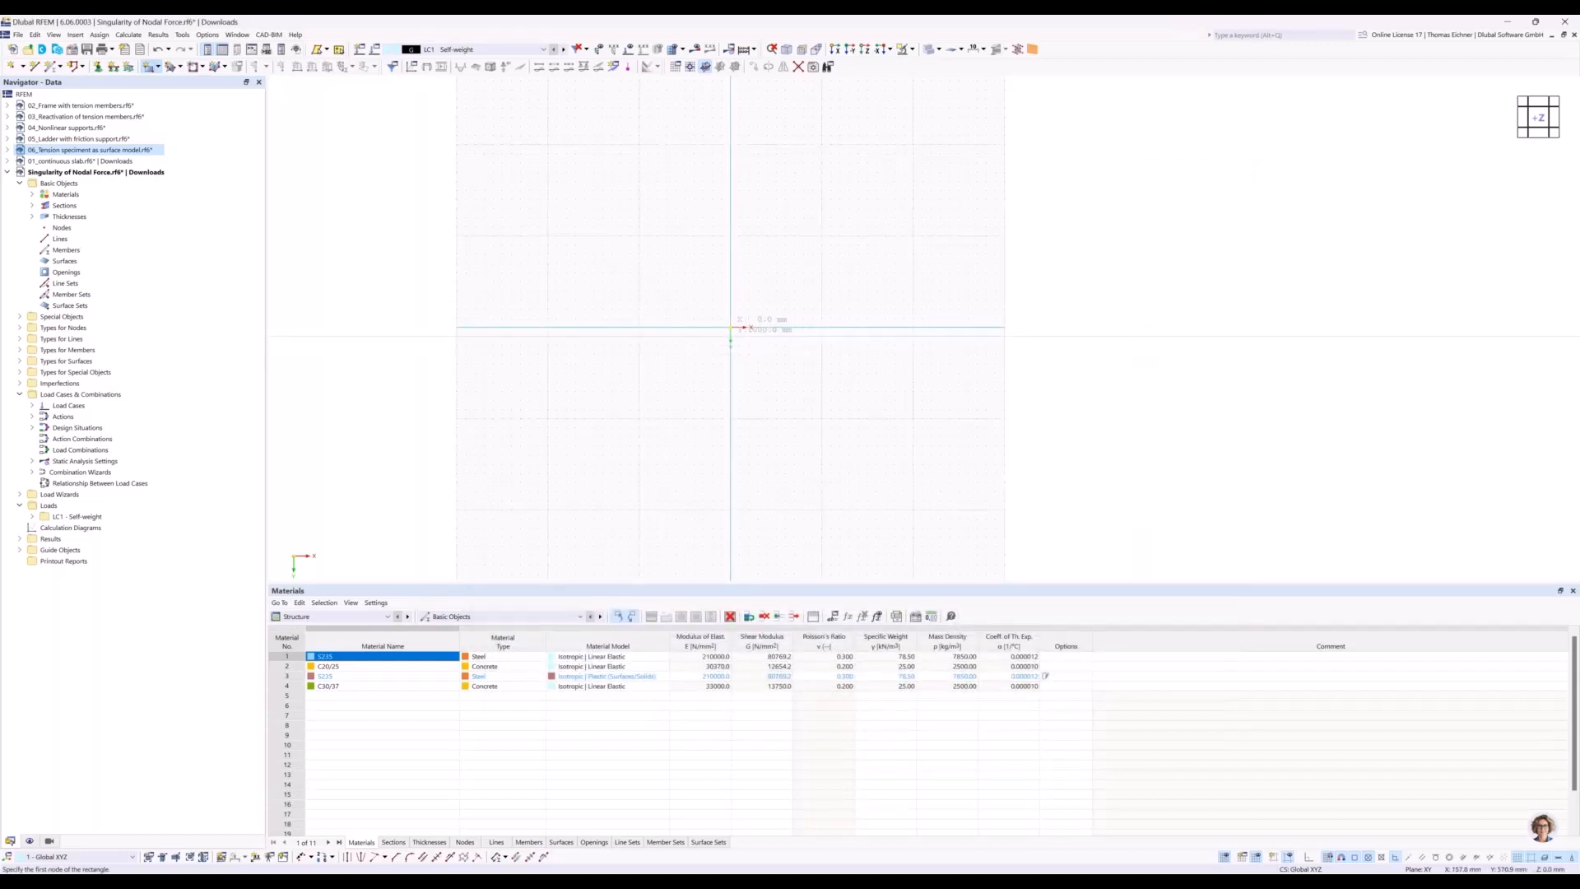
pyautogui.click(731, 327)
pyautogui.click(804, 382)
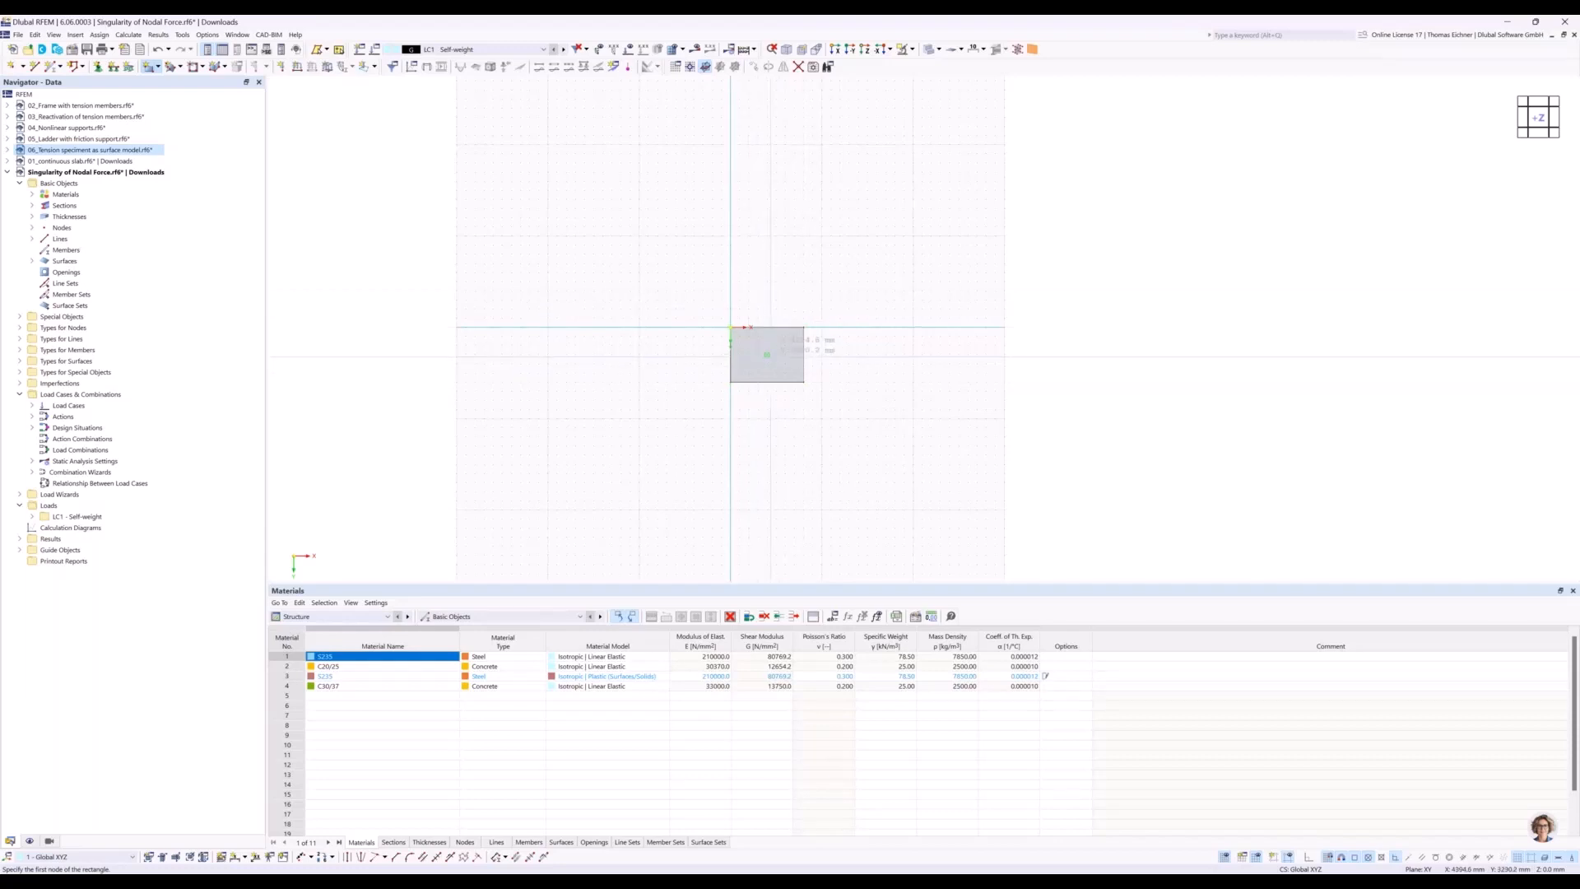
pyautogui.press('Escape')
# Place a node at the centre of the rectangular surface, at X 4000 mm and Y 3000 mm.
pyautogui.scroll(3, 768, 364)
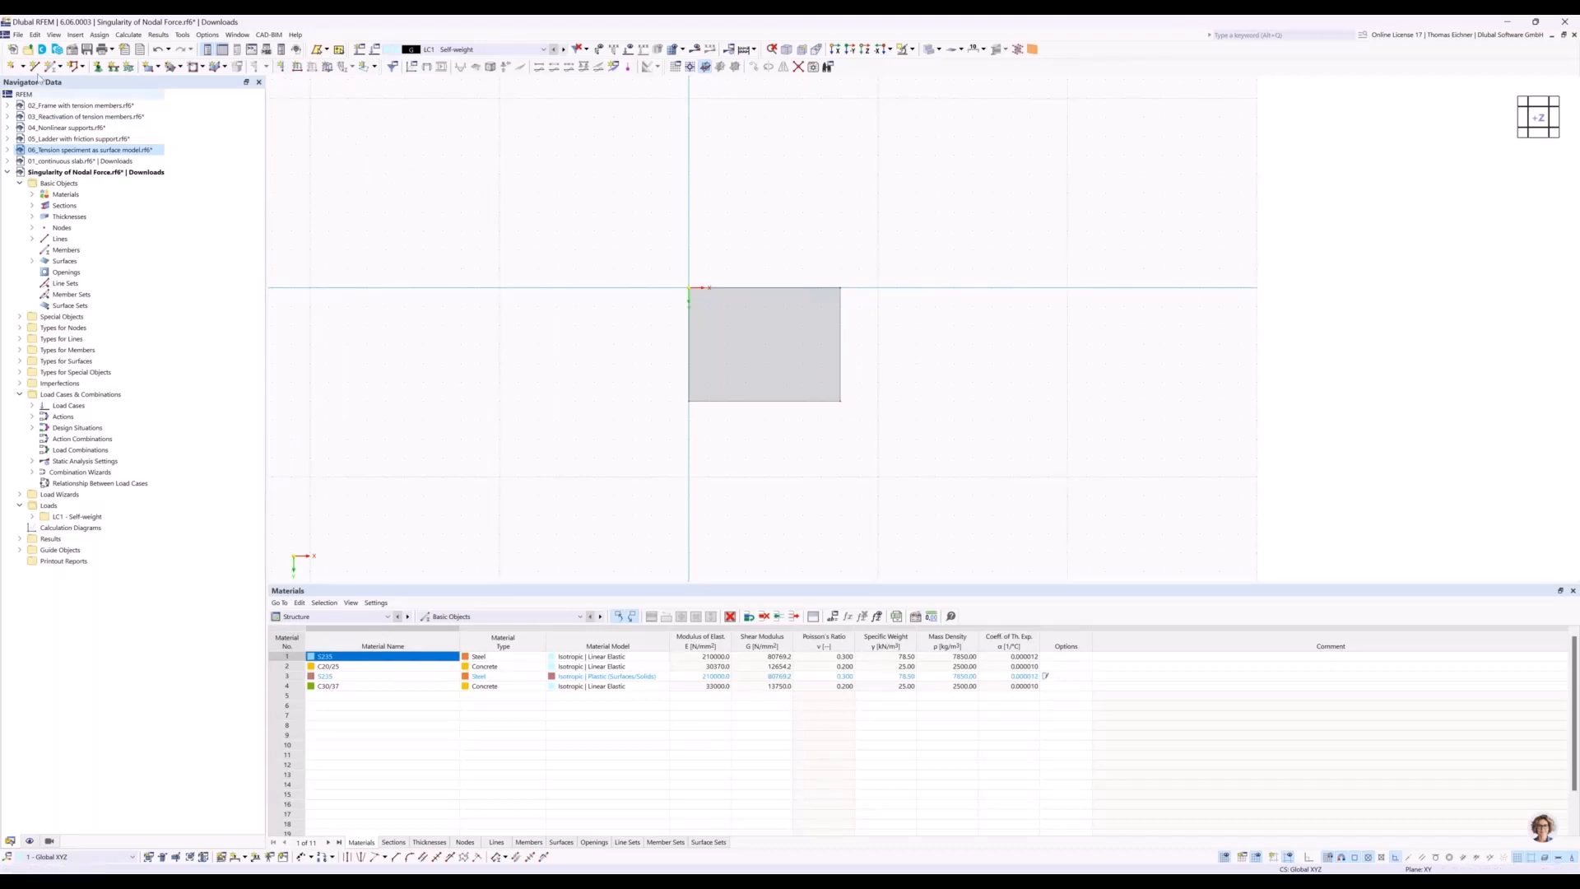
pyautogui.click(12, 66)
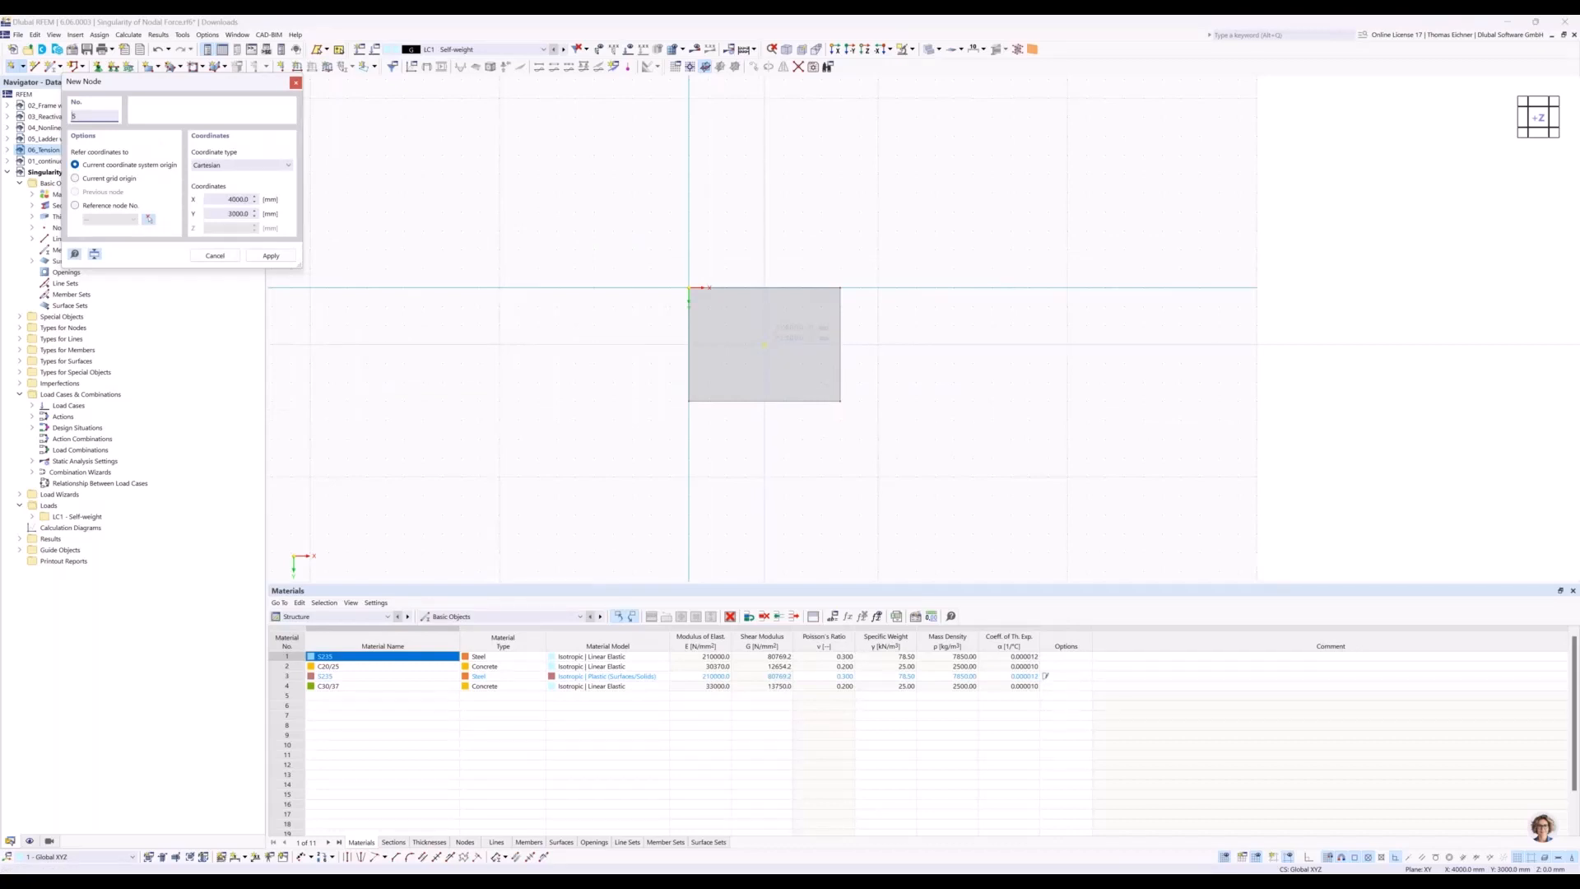
pyautogui.click(764, 344)
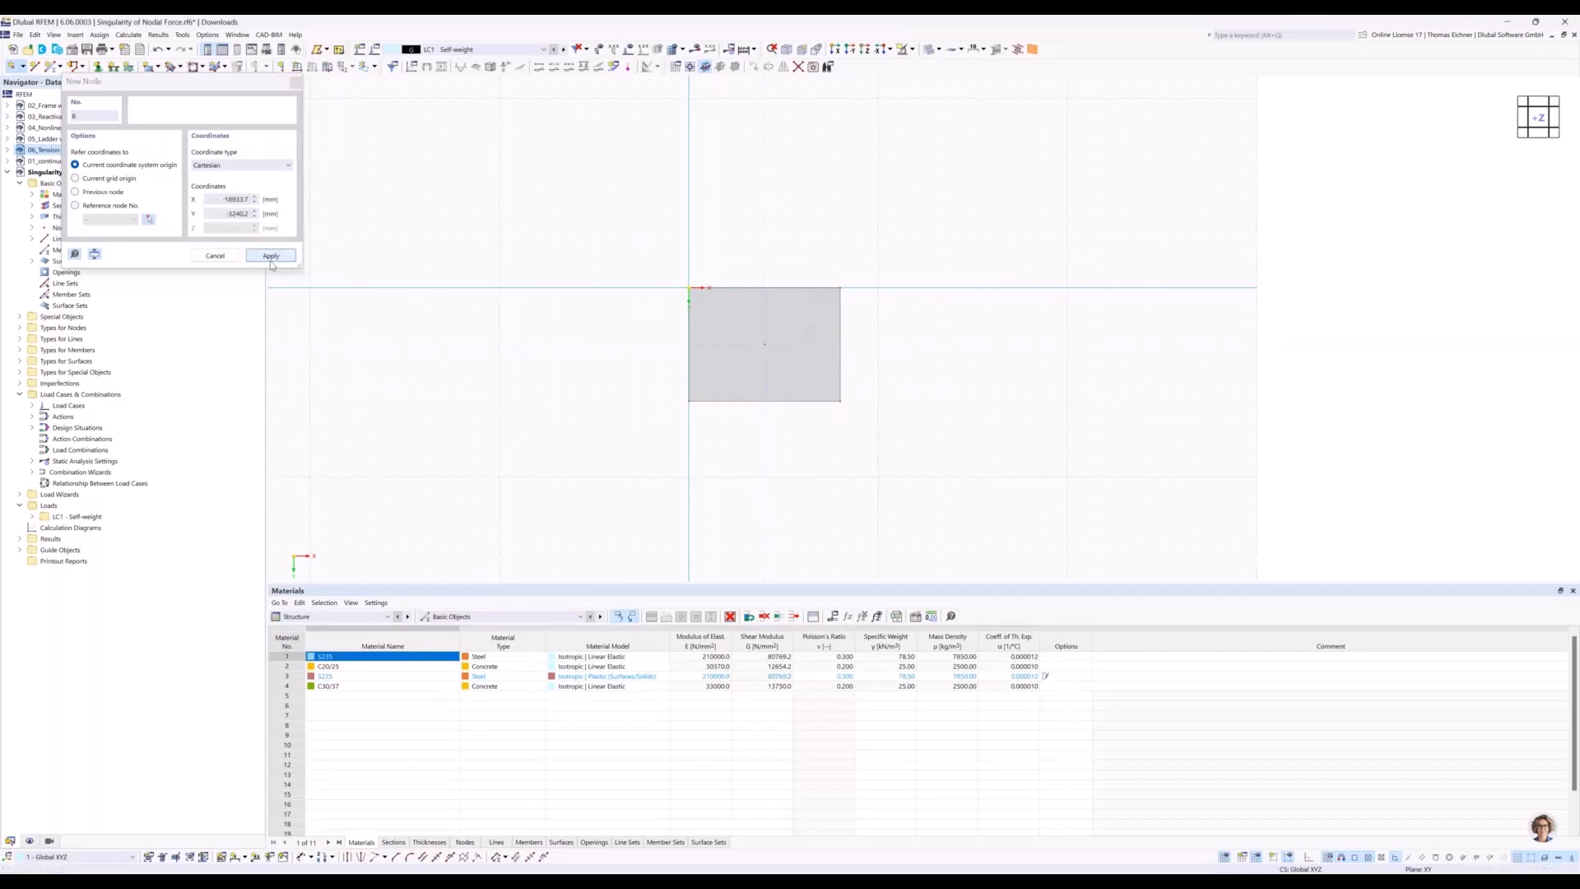
pyautogui.press('Escape')
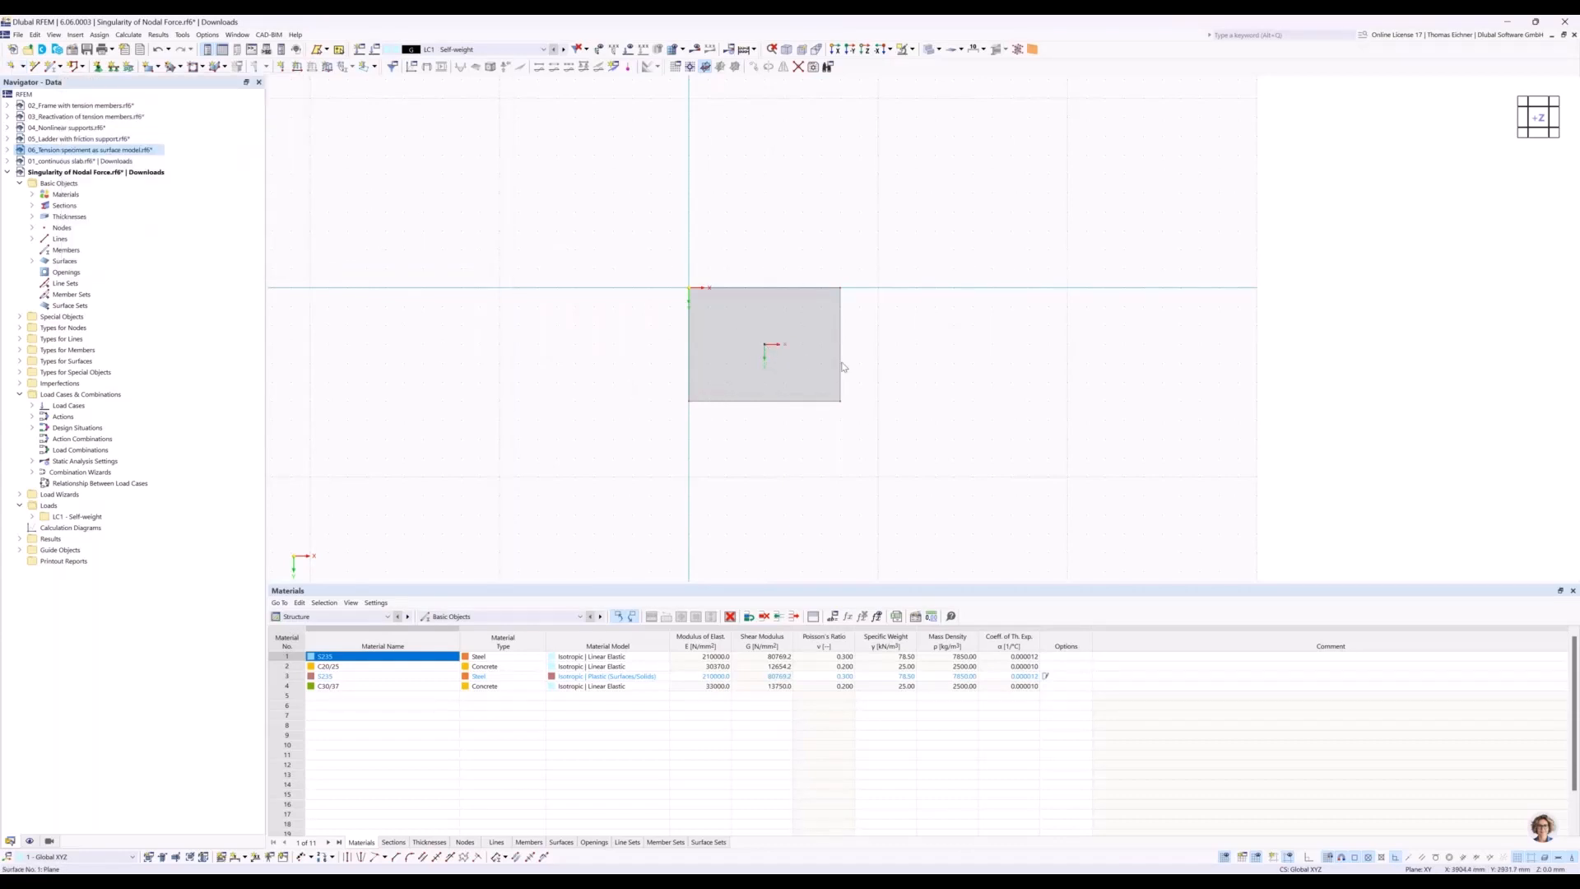
# Apply a nodal load of 100 kN in global Z, load case LC1, to the node at the plate's centre.
pyautogui.scroll(3, 856, 366)
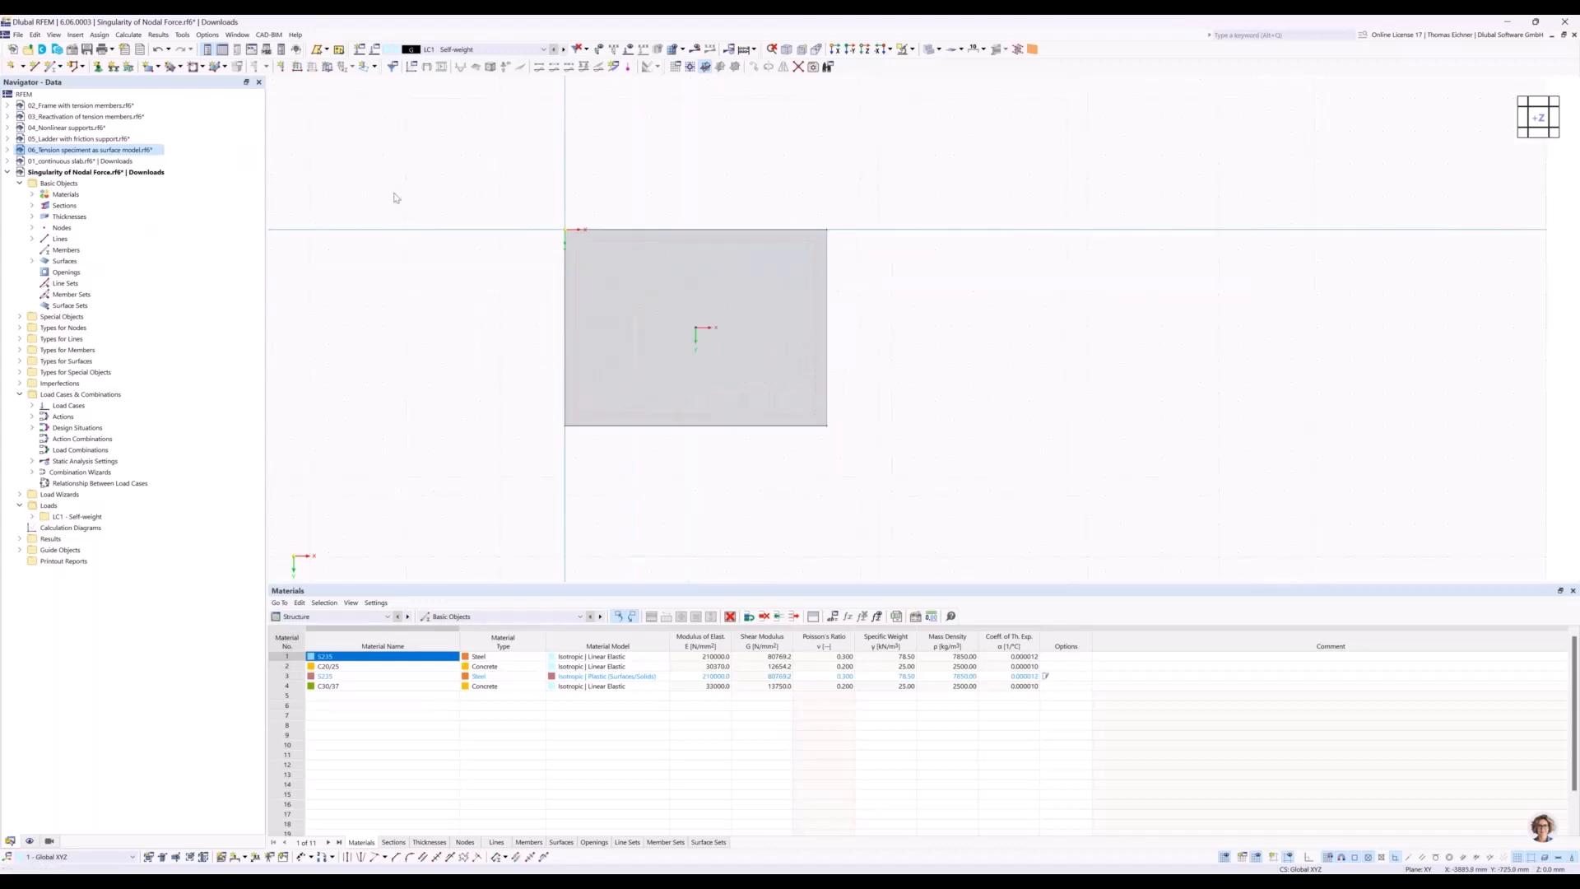
pyautogui.click(281, 68)
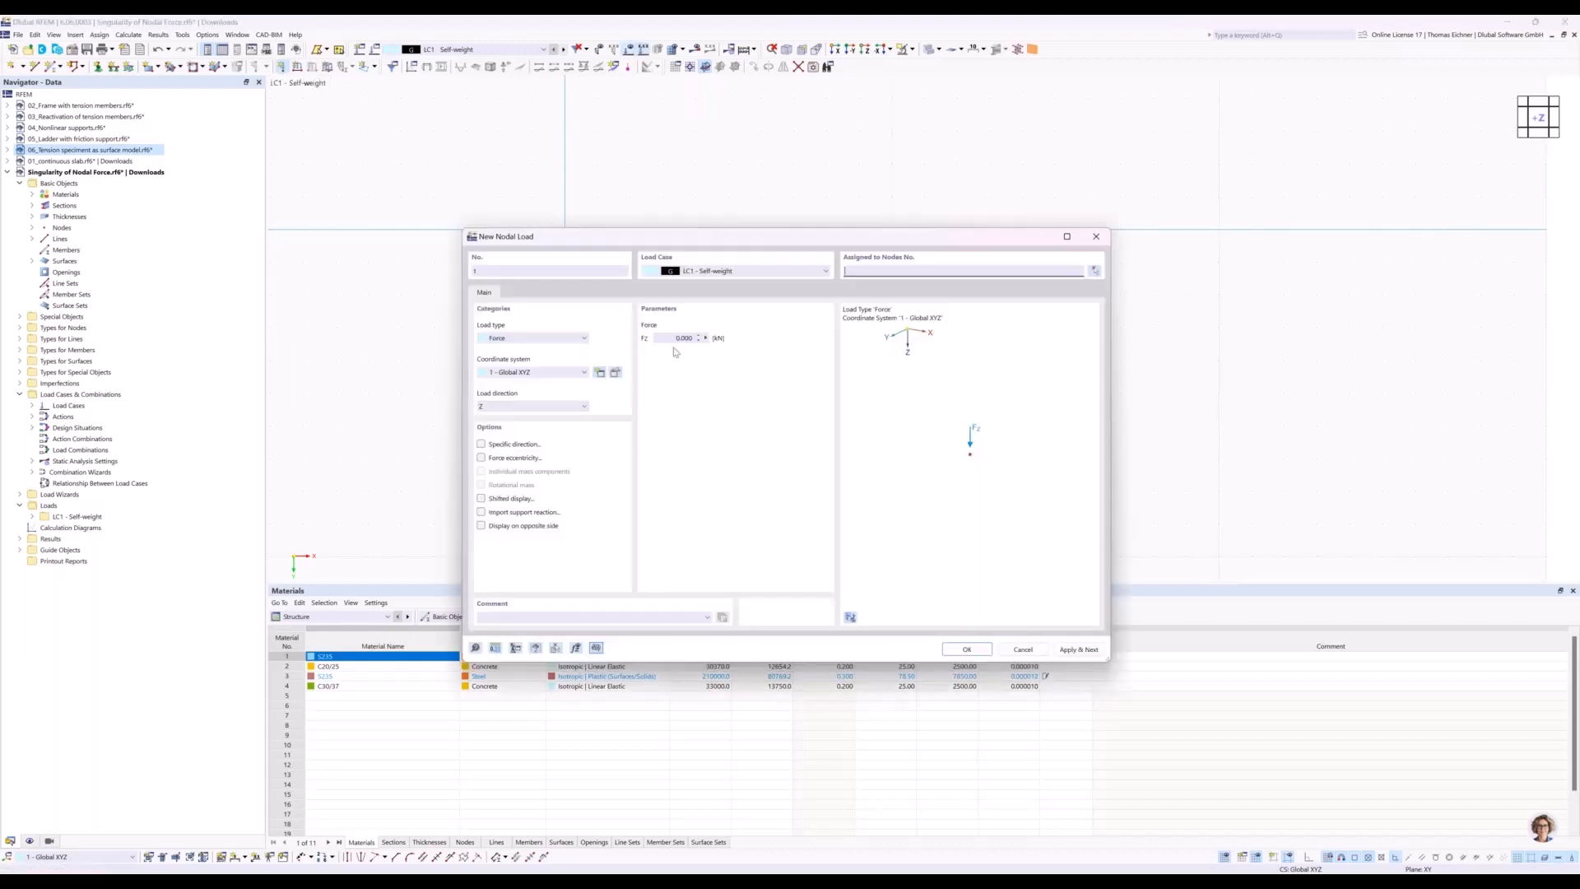
pyautogui.write('100')
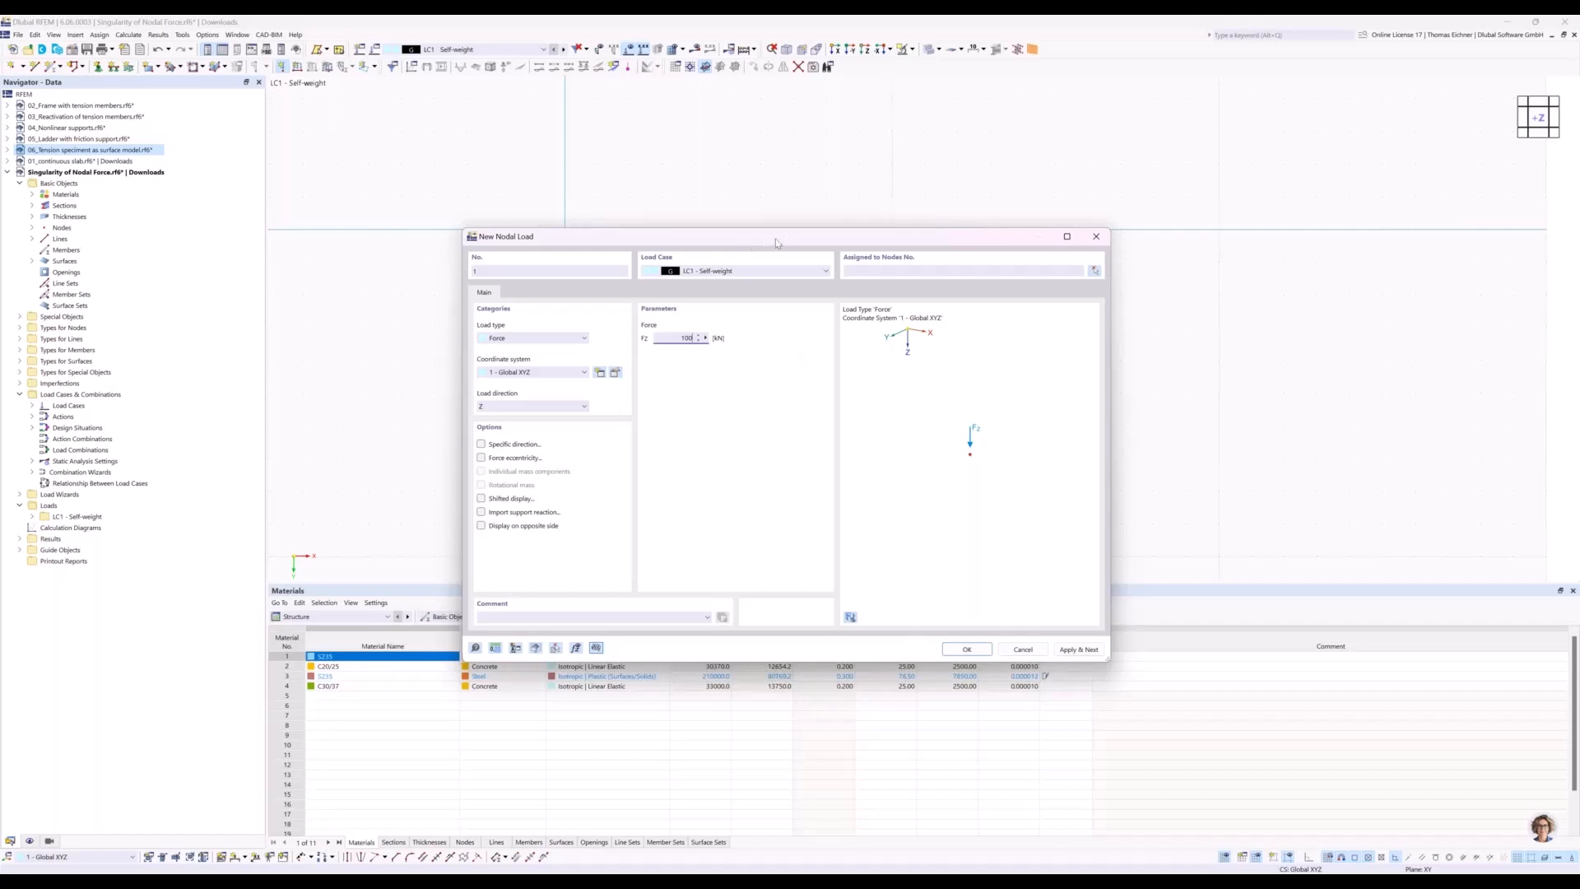
pyautogui.moveTo(775, 239); pyautogui.dragTo(451, 317)
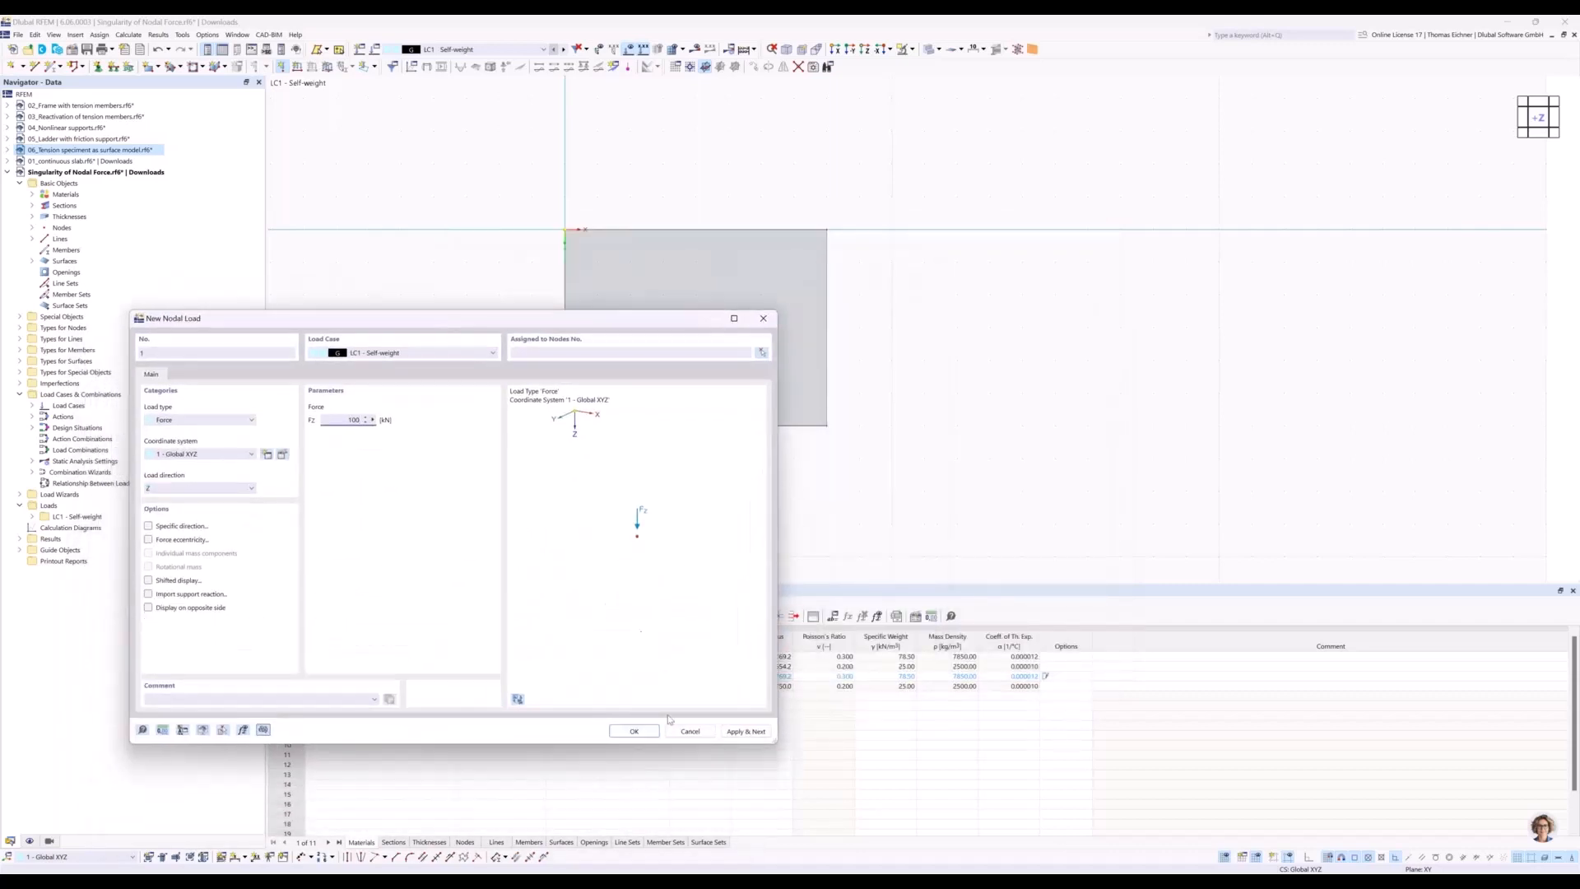
pyautogui.click(634, 730)
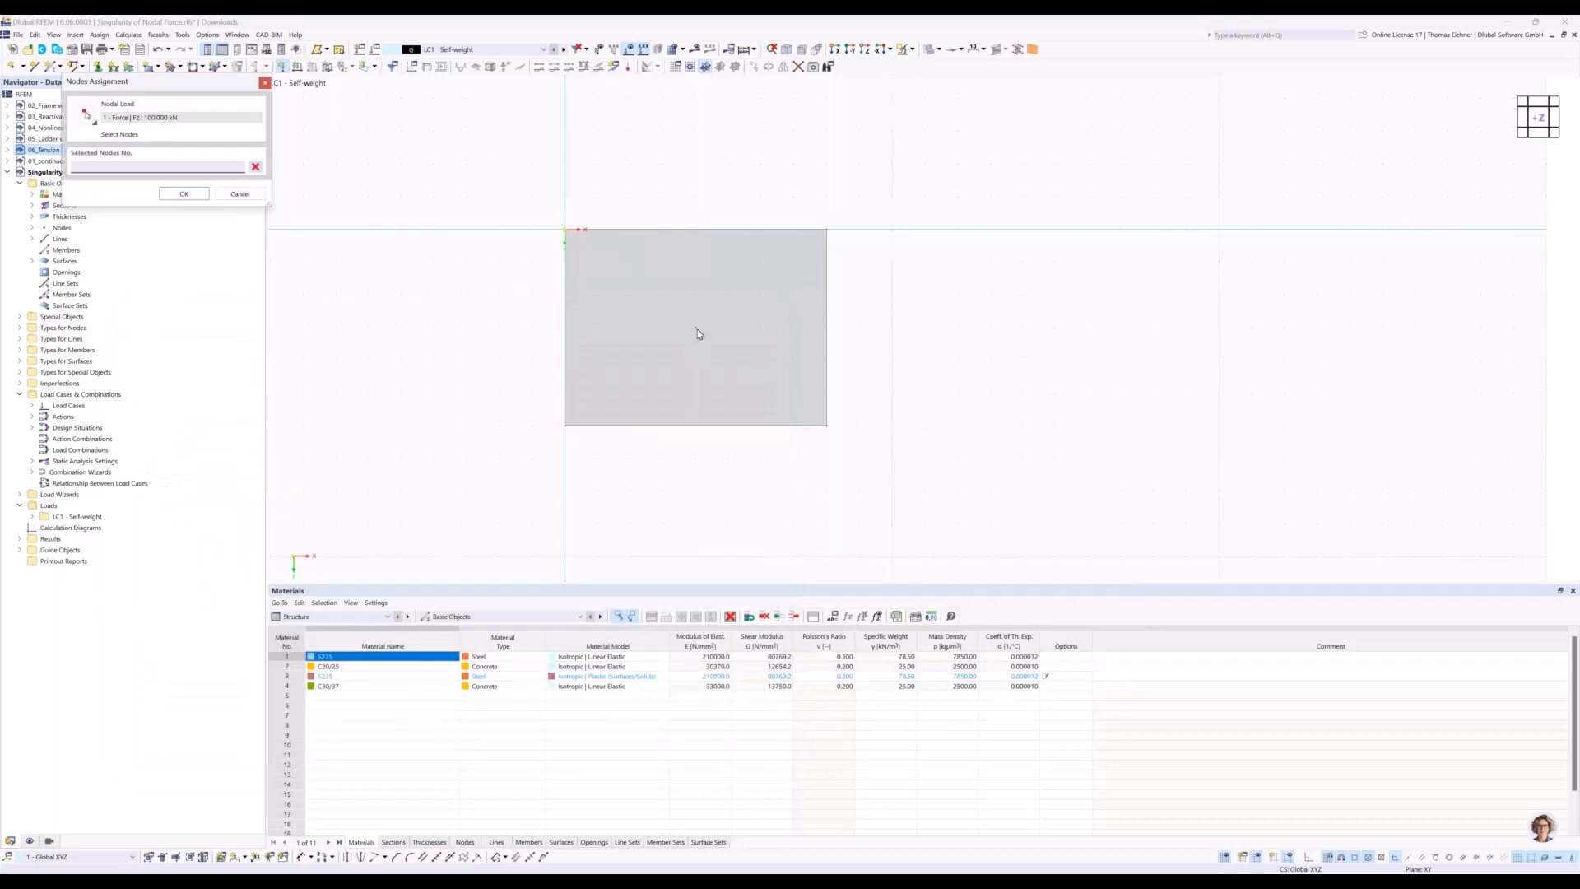
pyautogui.click(697, 329)
pyautogui.click(185, 195)
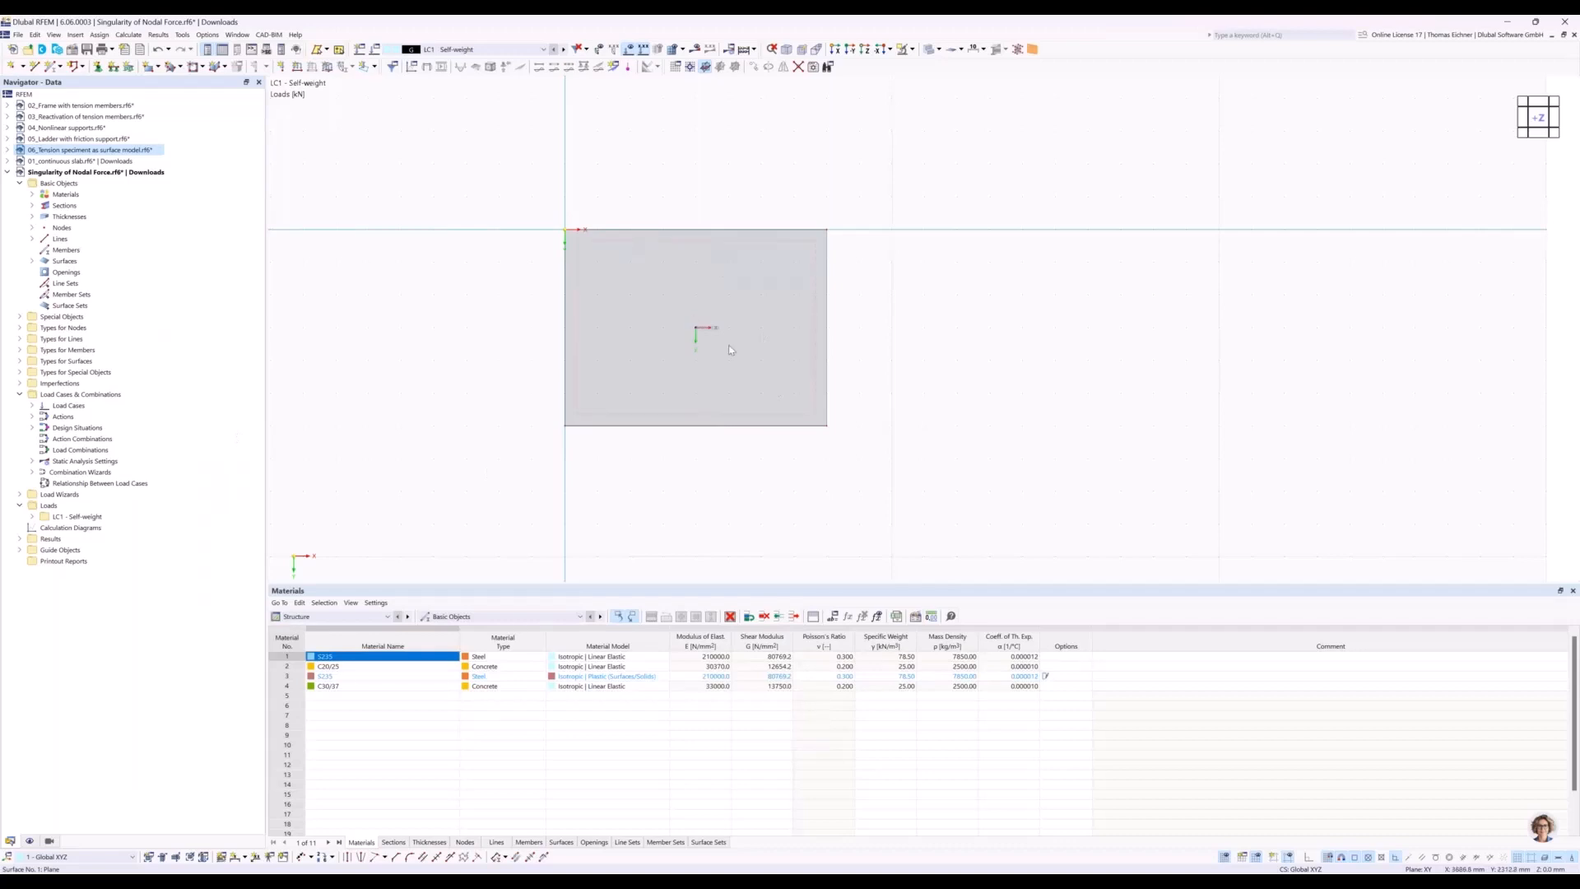
pyautogui.keyDown('ctrl'); pyautogui.moveTo(840, 452); pyautogui.dragTo(849, 408, button='middle'); pyautogui.keyUp('ctrl')
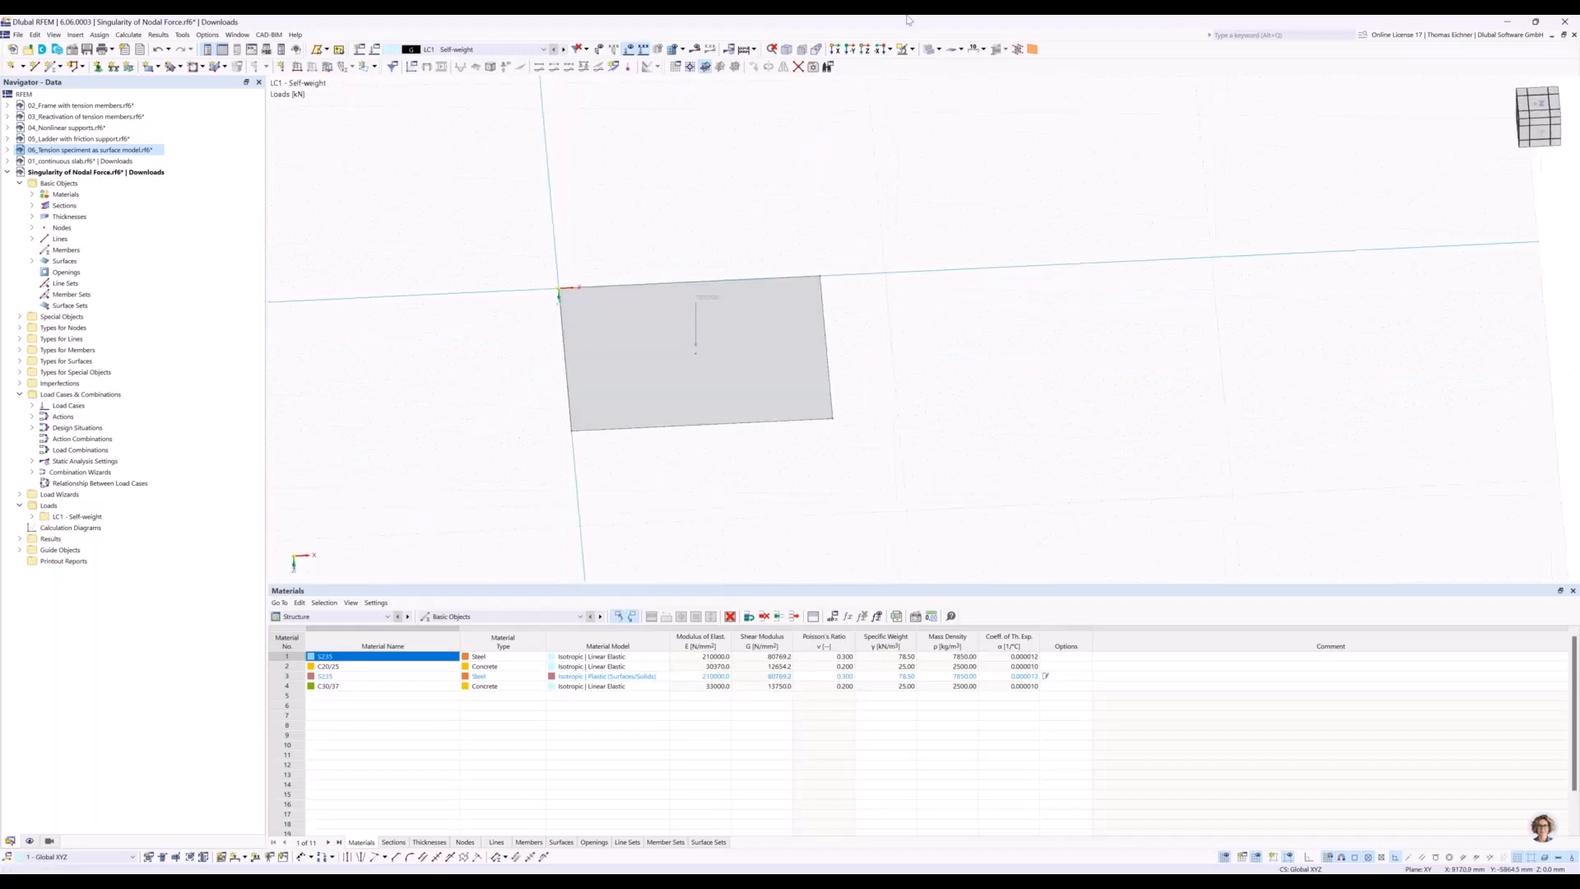
# Assign hinged line supports to all four edges of the rectangular plate.
pyautogui.click(870, 49)
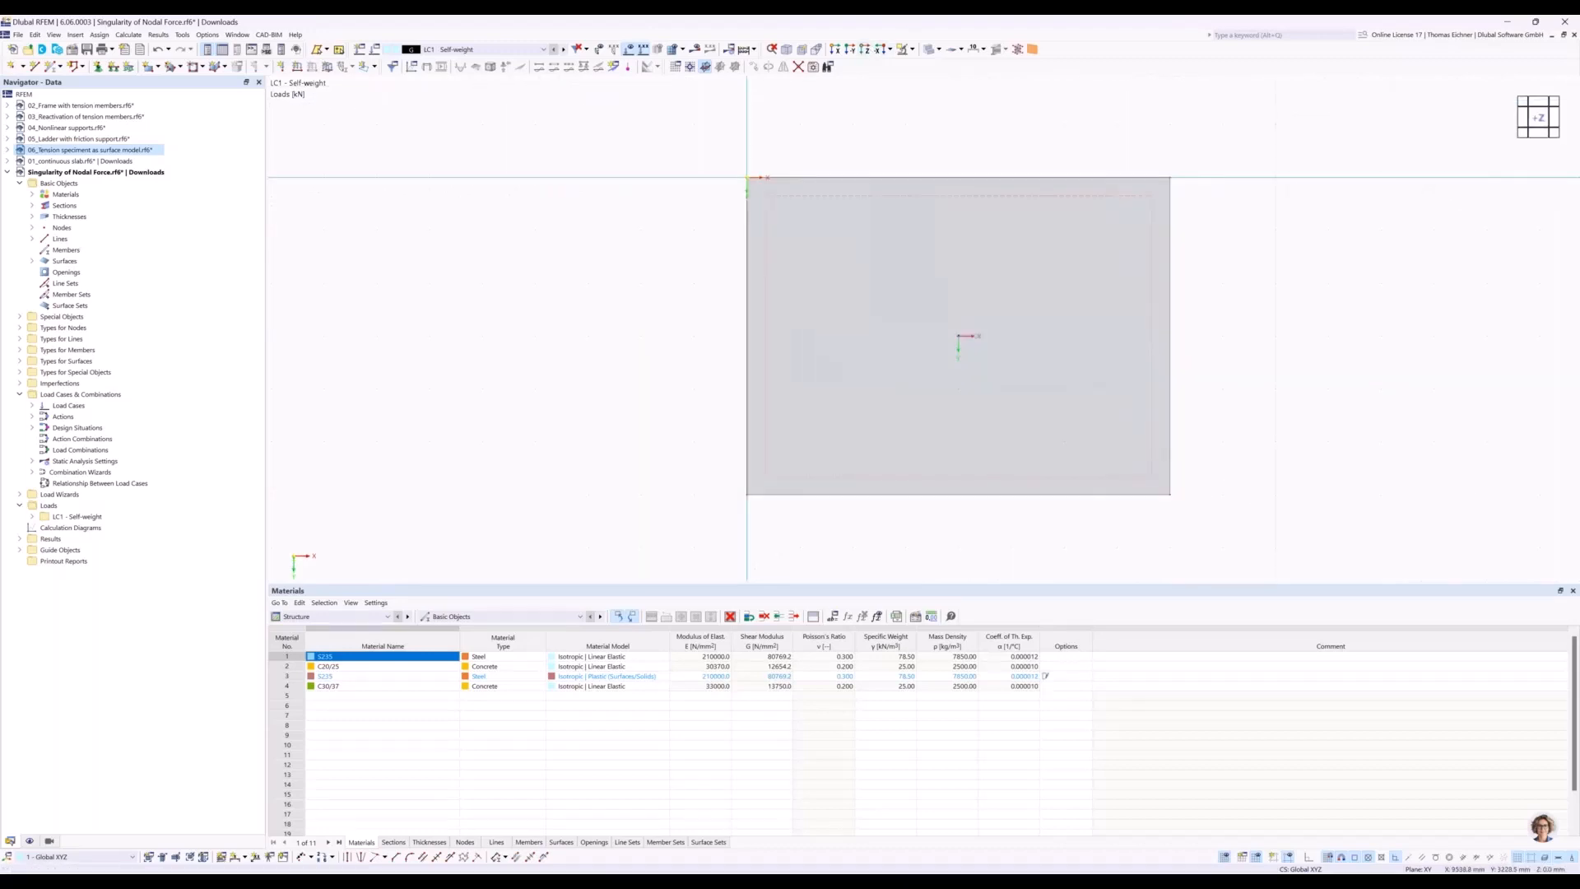
pyautogui.moveTo(1253, 346); pyautogui.dragTo(1091, 352, button='middle')
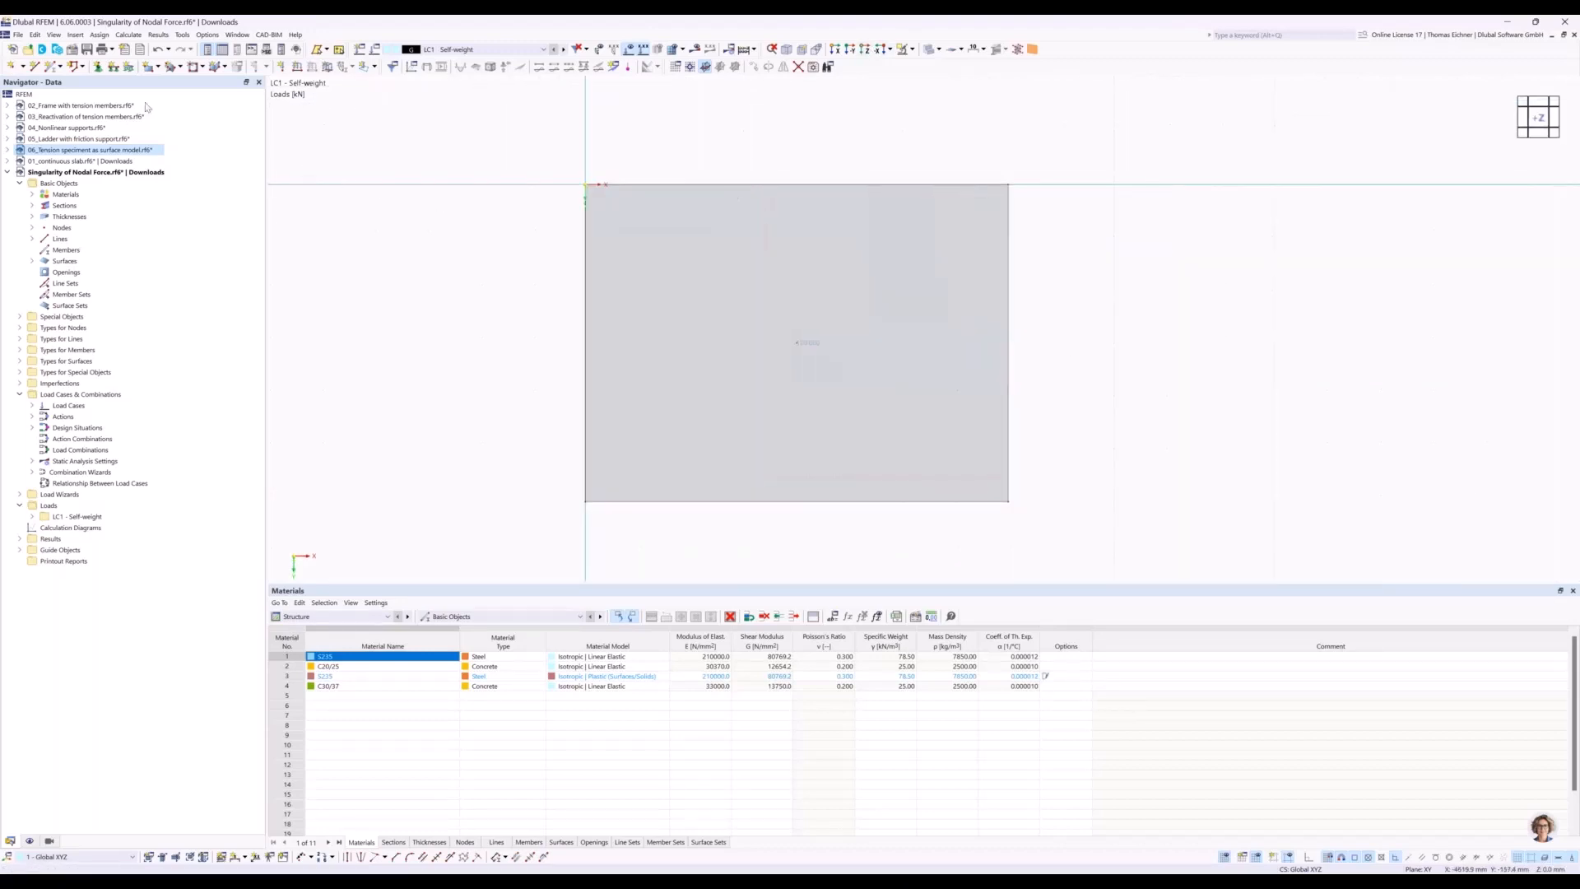
pyautogui.click(116, 71)
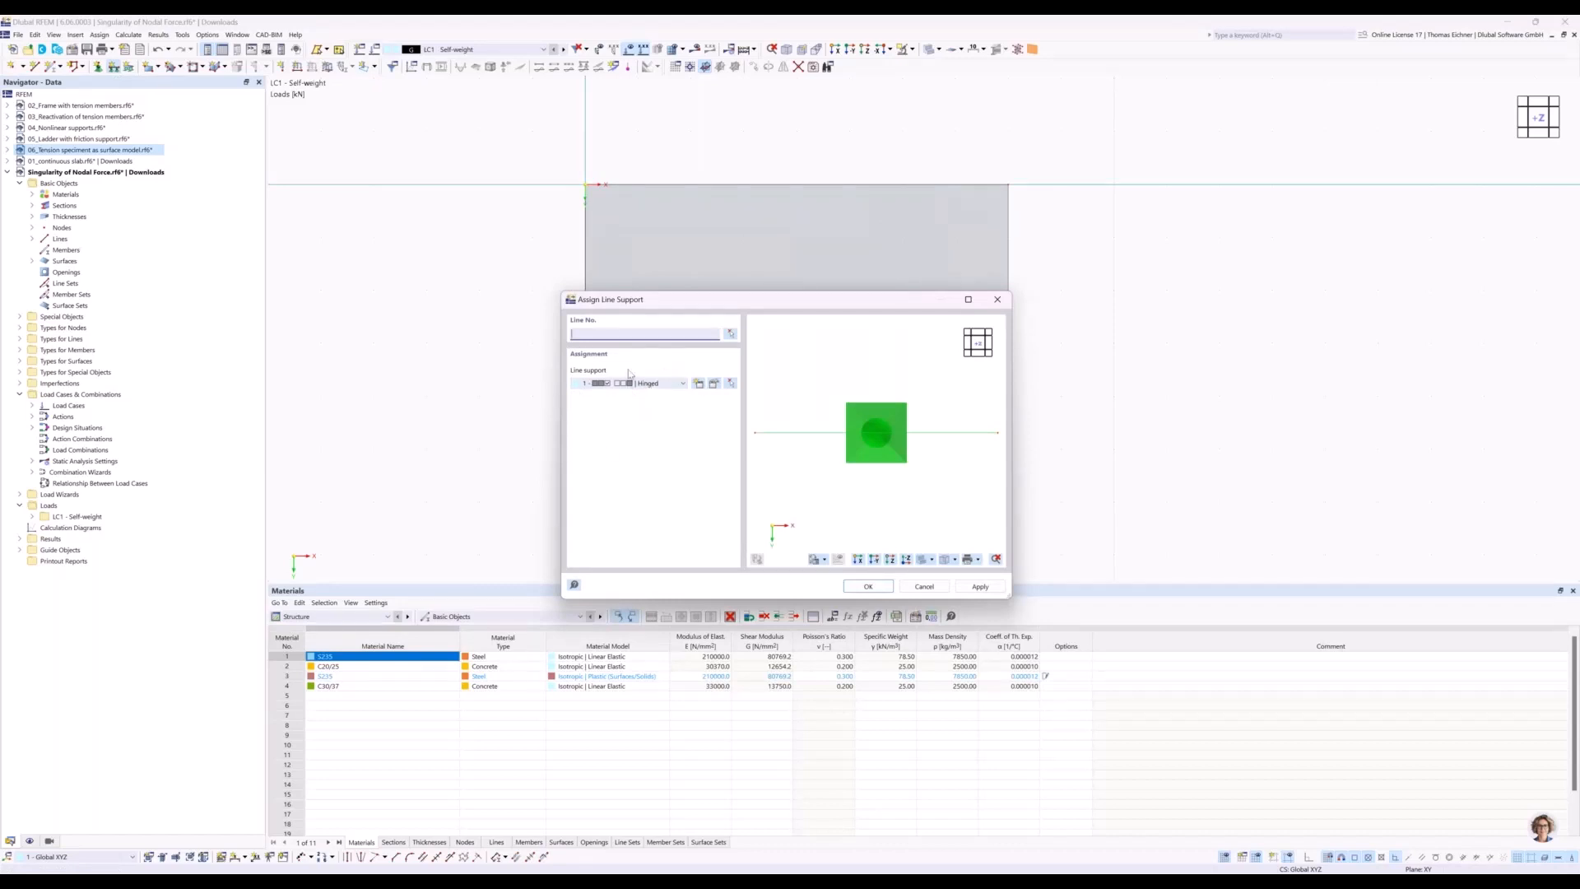
pyautogui.click(867, 587)
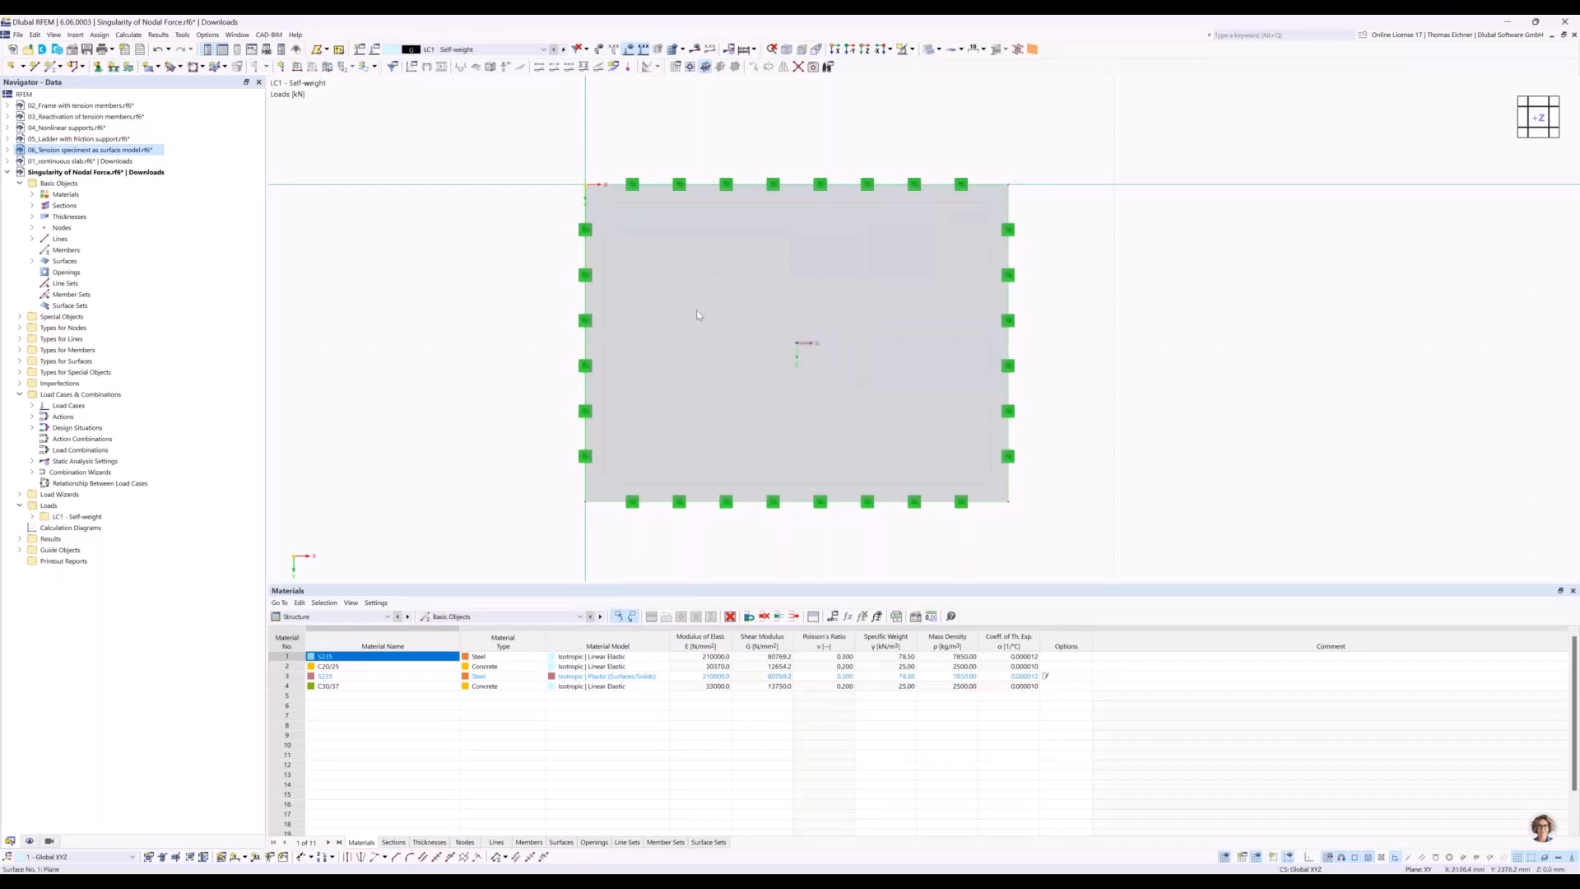
# Select the entire plate with its supports and central load, and start the Move/Copy command on it.
pyautogui.scroll(-1, 697, 314)
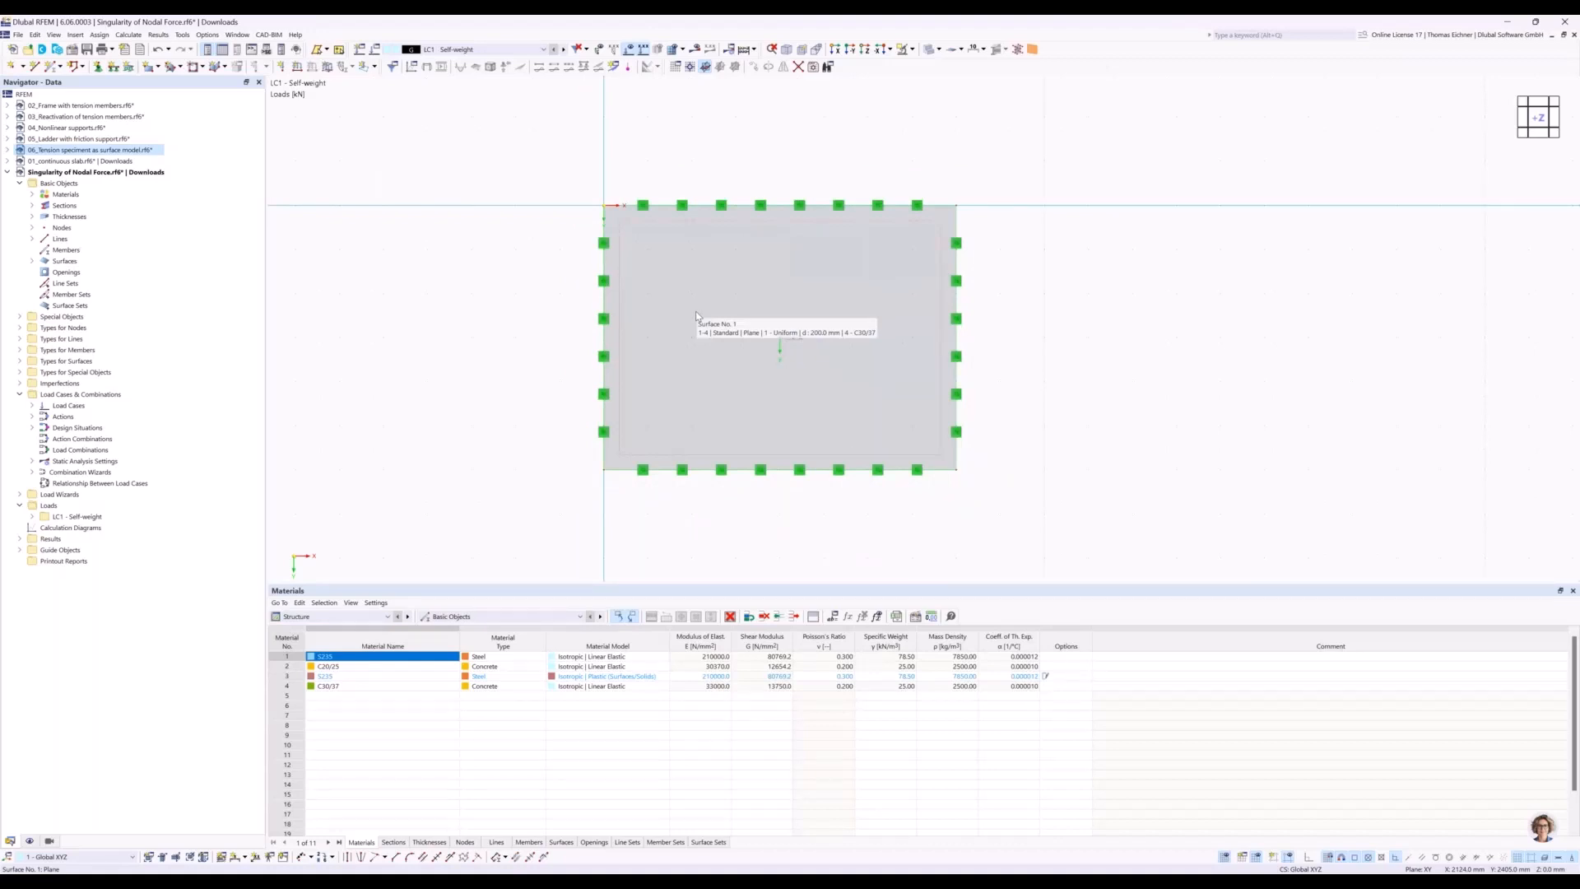
pyautogui.scroll(-1, 697, 315)
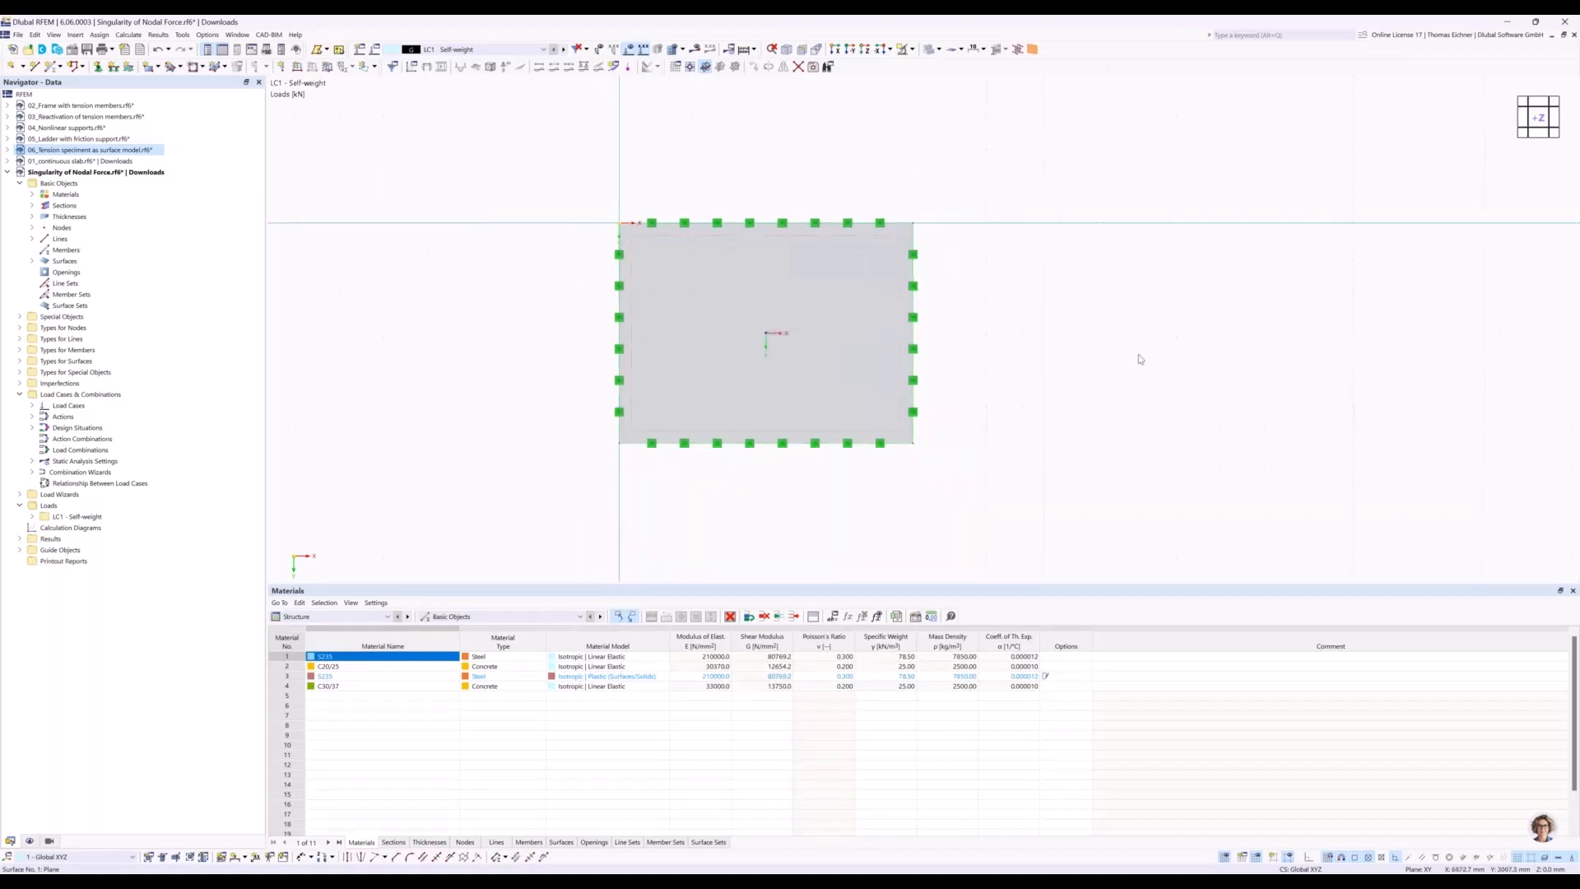
pyautogui.moveTo(527, 502); pyautogui.dragTo(1022, 220)
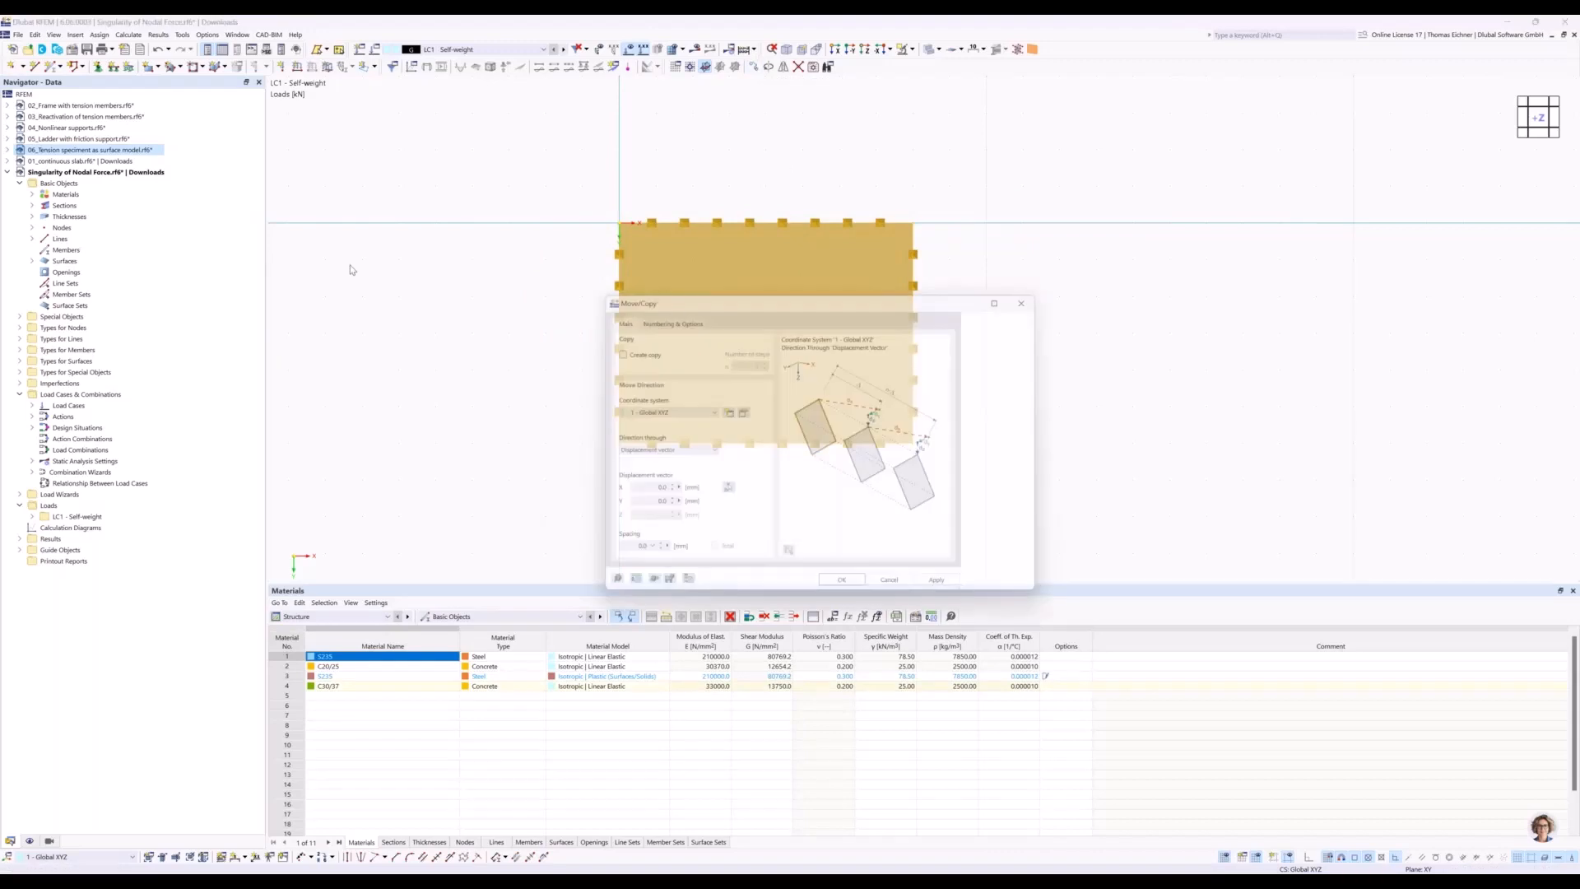
# Enable copying of the slab with 3 steps and set the model's length unit to metres.
pyautogui.click(614, 350)
pyautogui.click(751, 362)
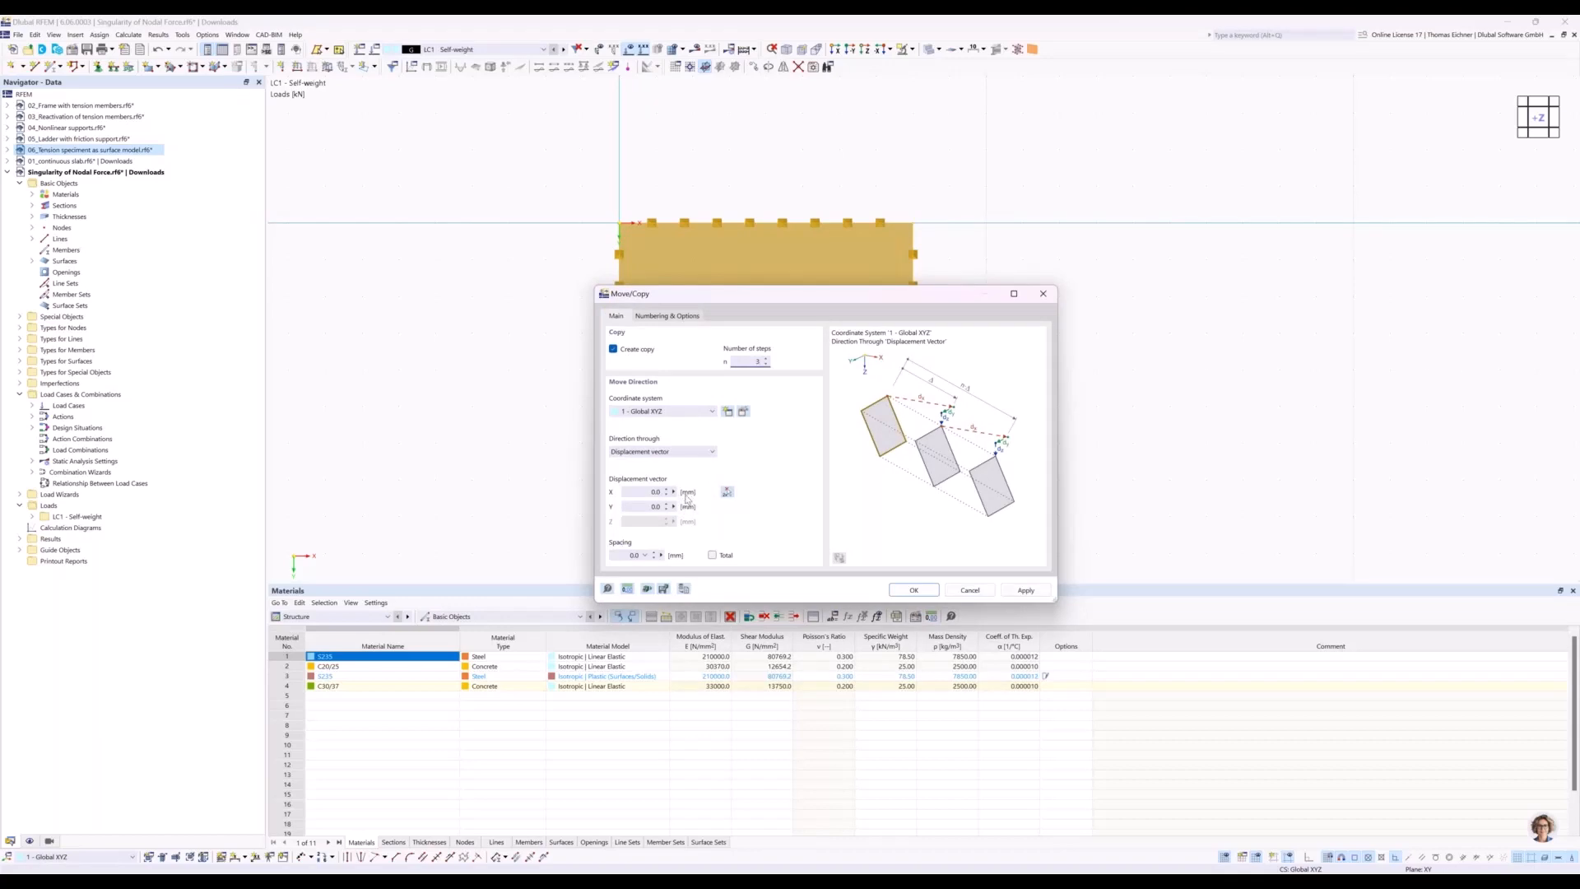
pyautogui.click(626, 589)
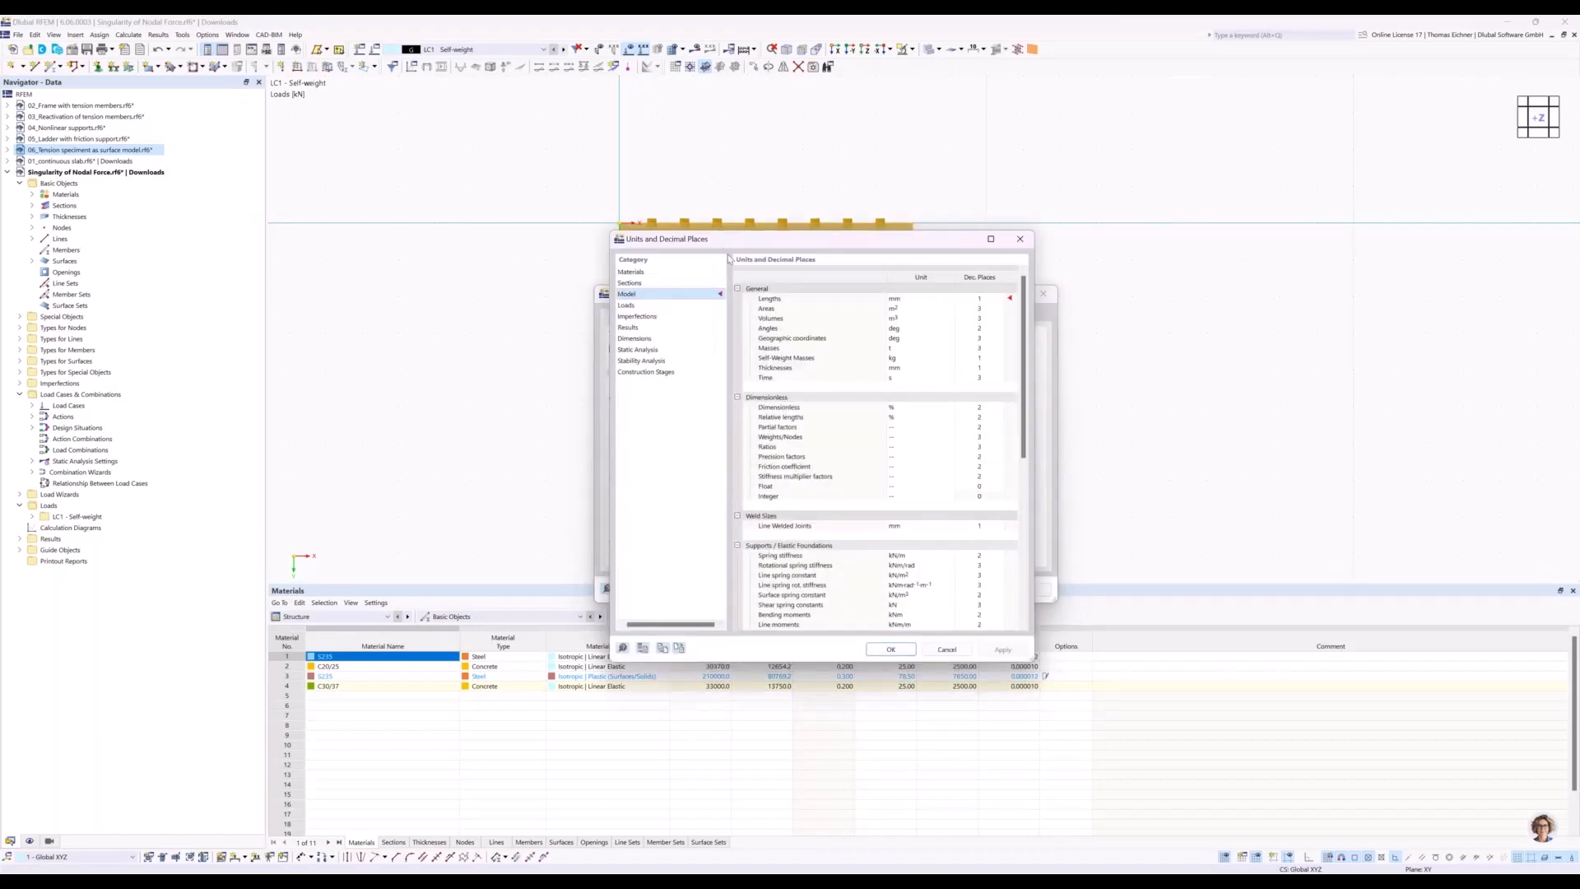
pyautogui.moveTo(814, 241); pyautogui.dragTo(906, 260)
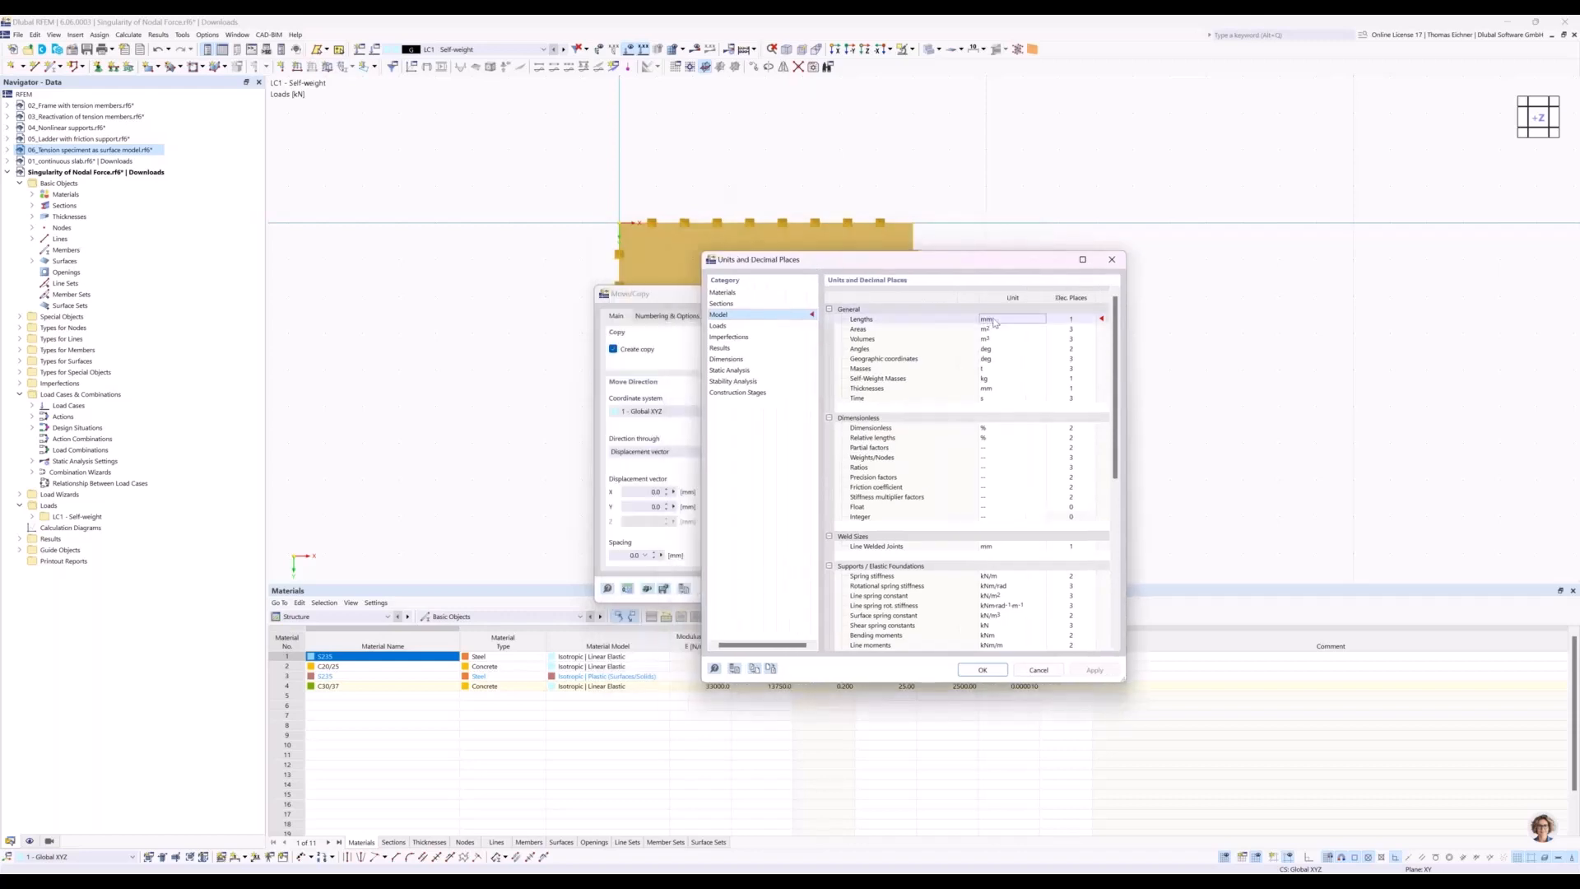
pyautogui.click(1008, 320)
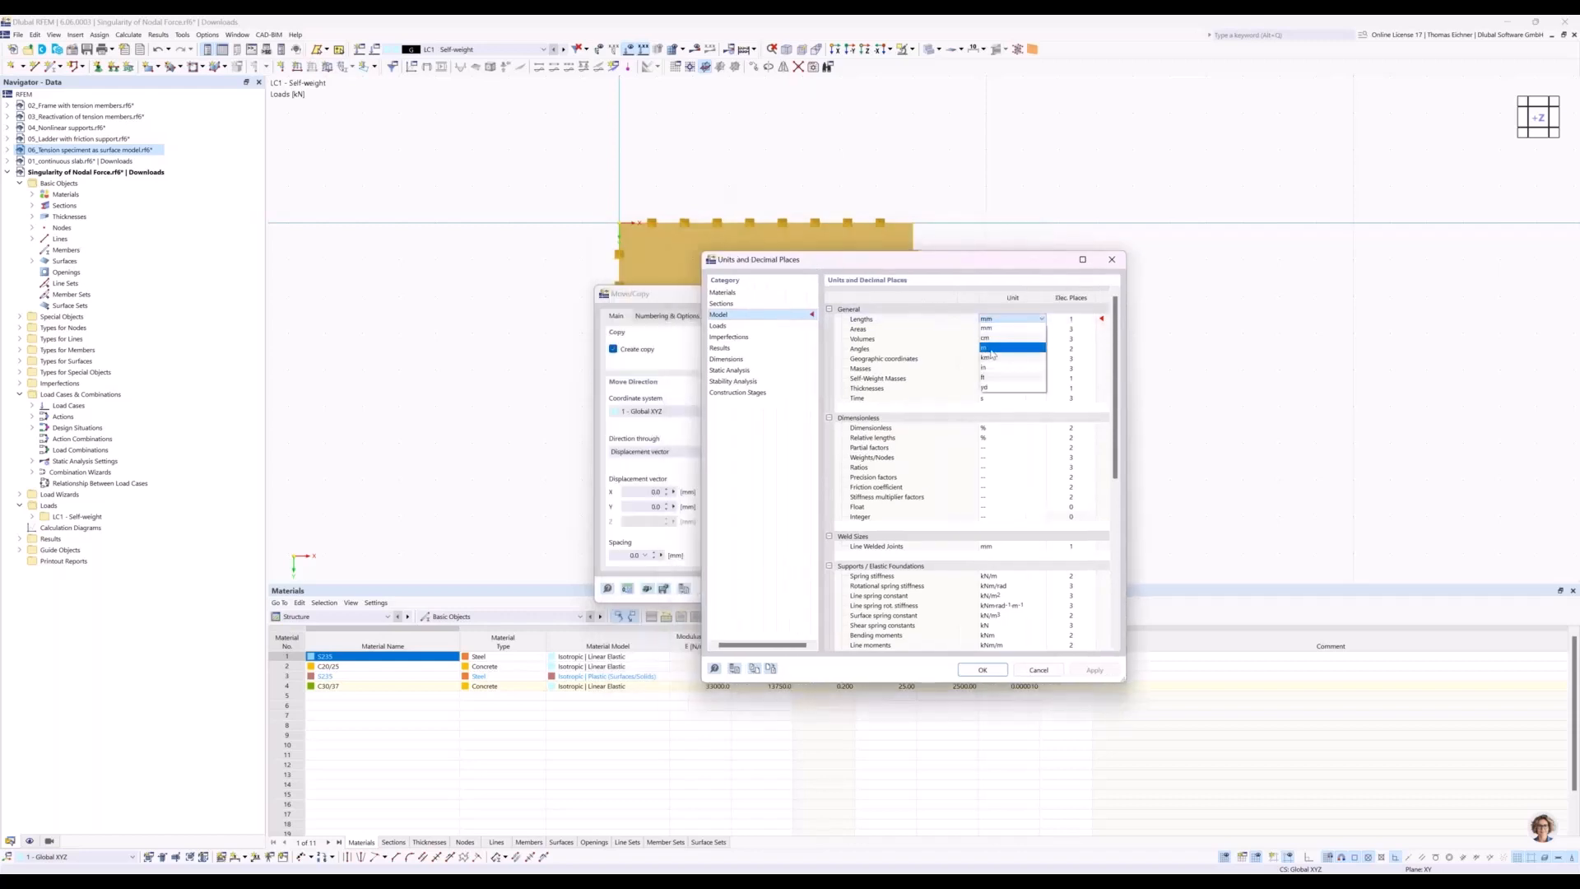
pyautogui.click(992, 352)
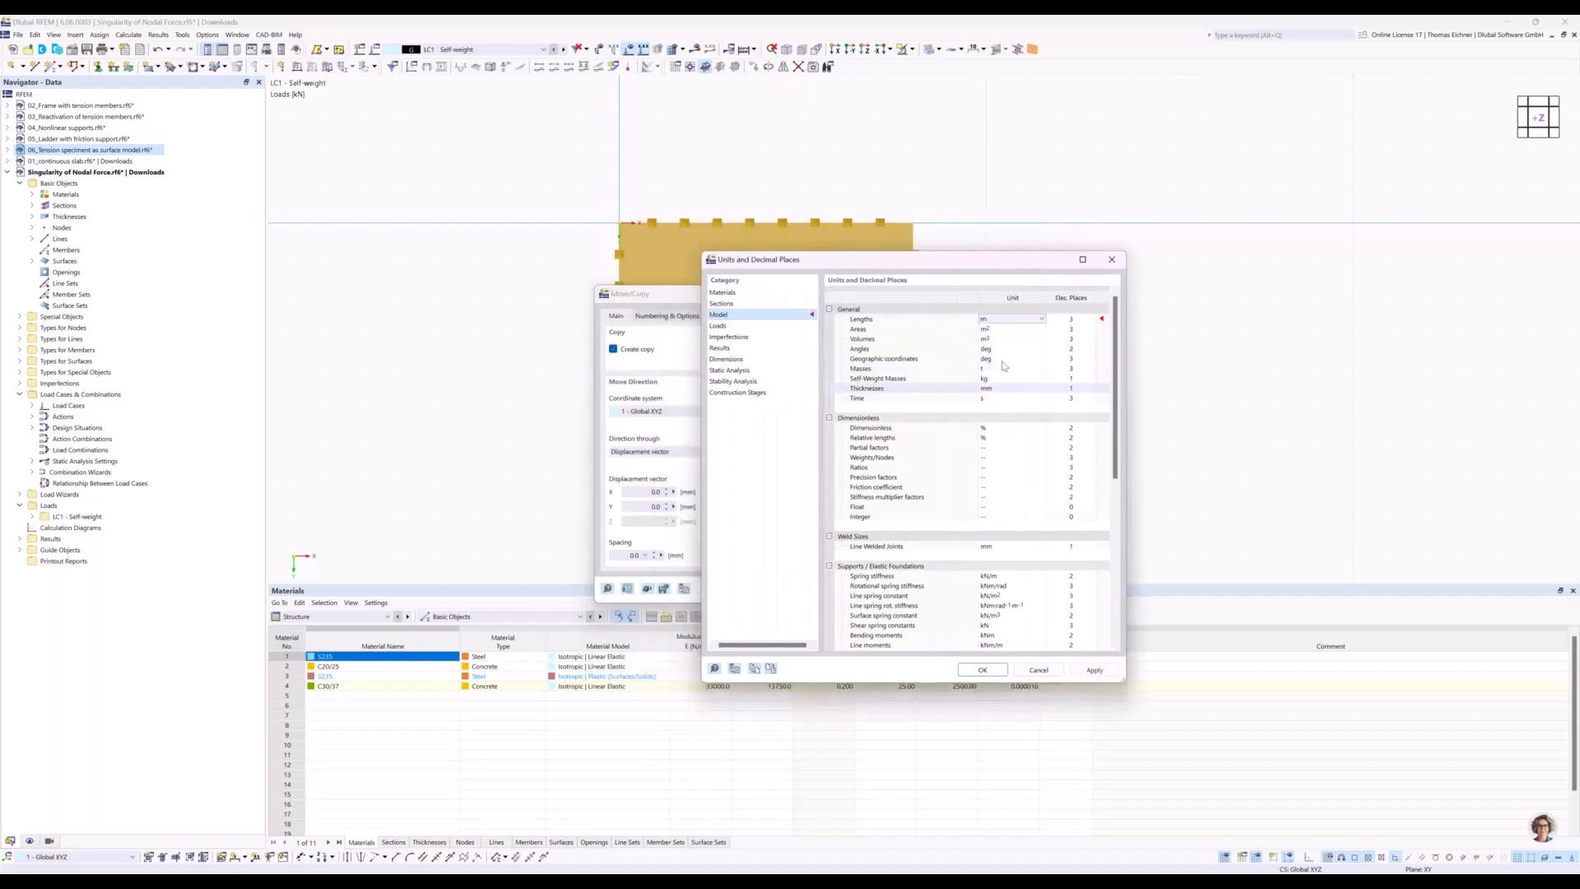
pyautogui.click(986, 675)
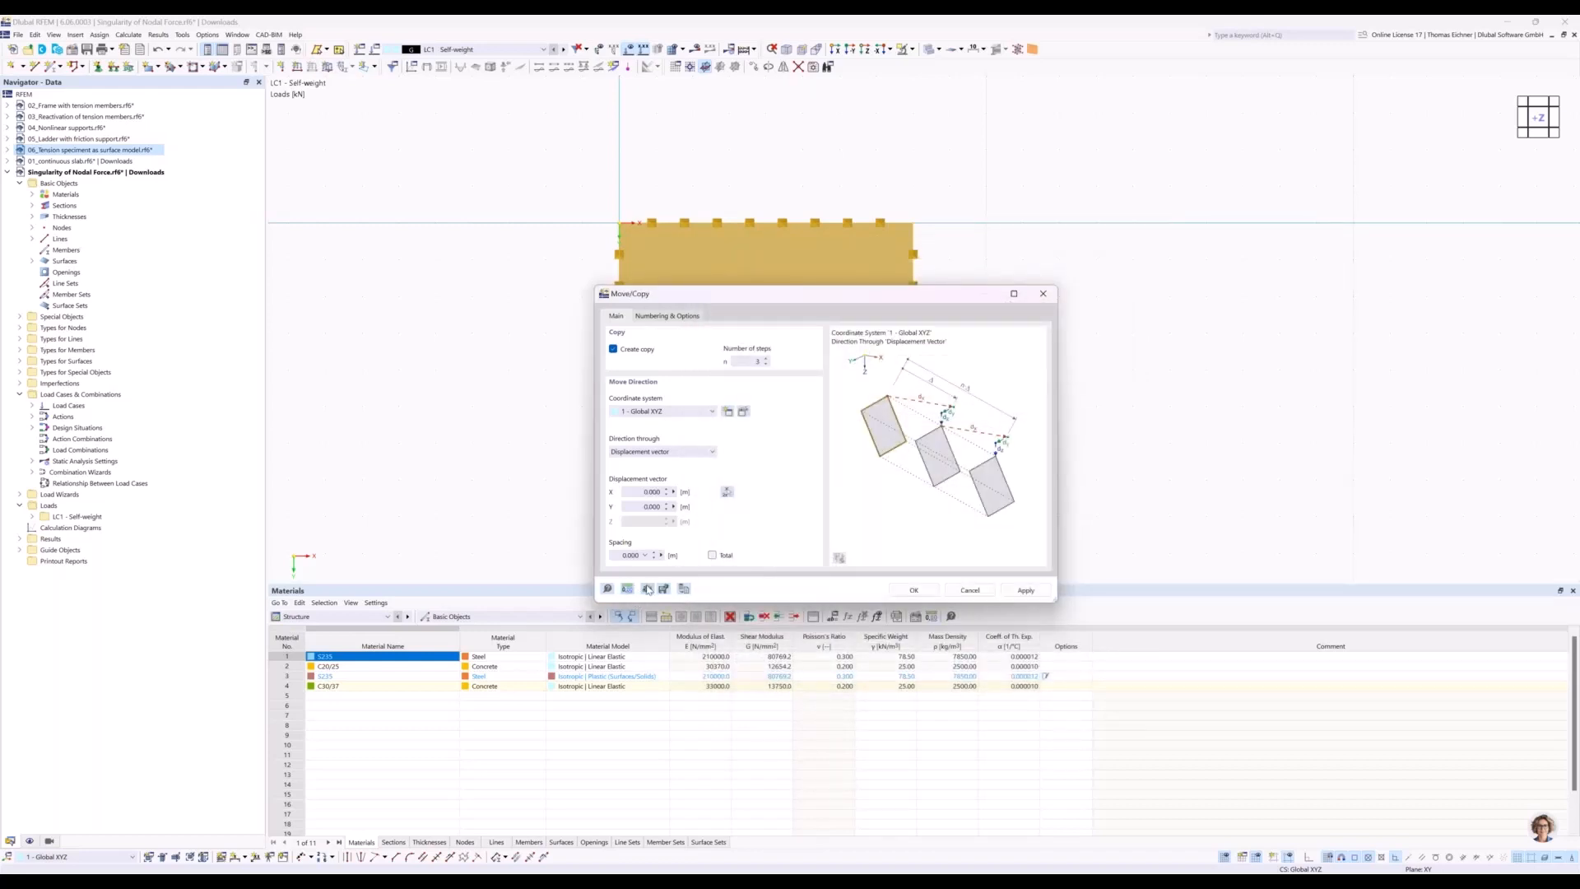
# Copy the supported slab with a displacement of 10 m in X.
pyautogui.click(643, 492)
pyautogui.write('10')
pyautogui.click(911, 590)
pyautogui.scroll(-1, 934, 475)
pyautogui.scroll(-2, 934, 474)
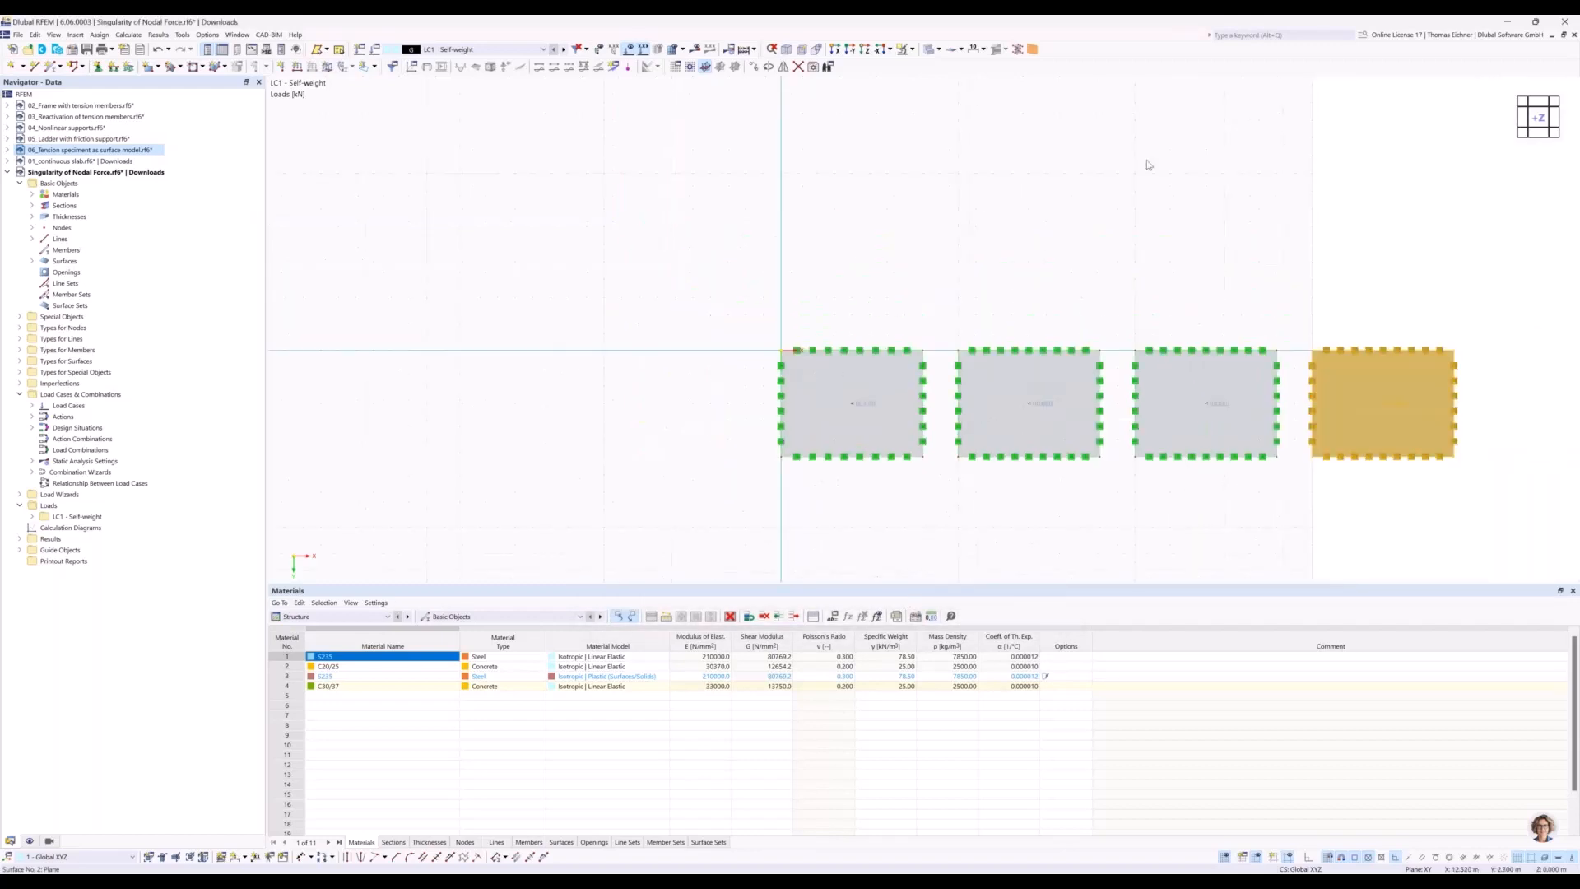
pyautogui.moveTo(1080, 173); pyautogui.dragTo(810, 145, button='middle')
pyautogui.scroll(-1, 955, 174)
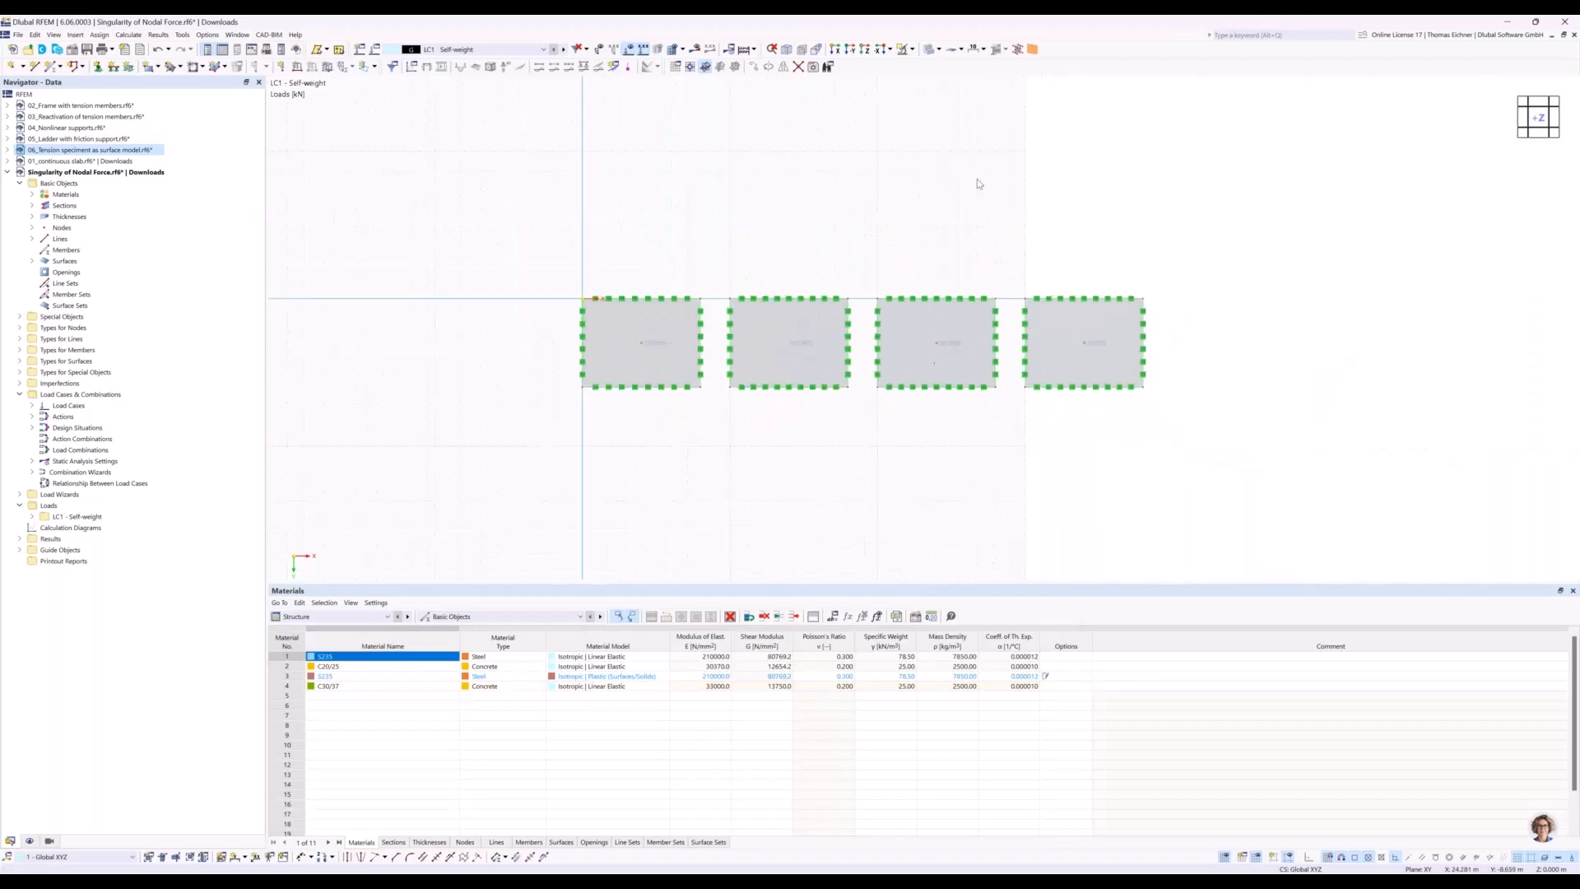
pyautogui.moveTo(980, 193); pyautogui.dragTo(951, 247, button='middle')
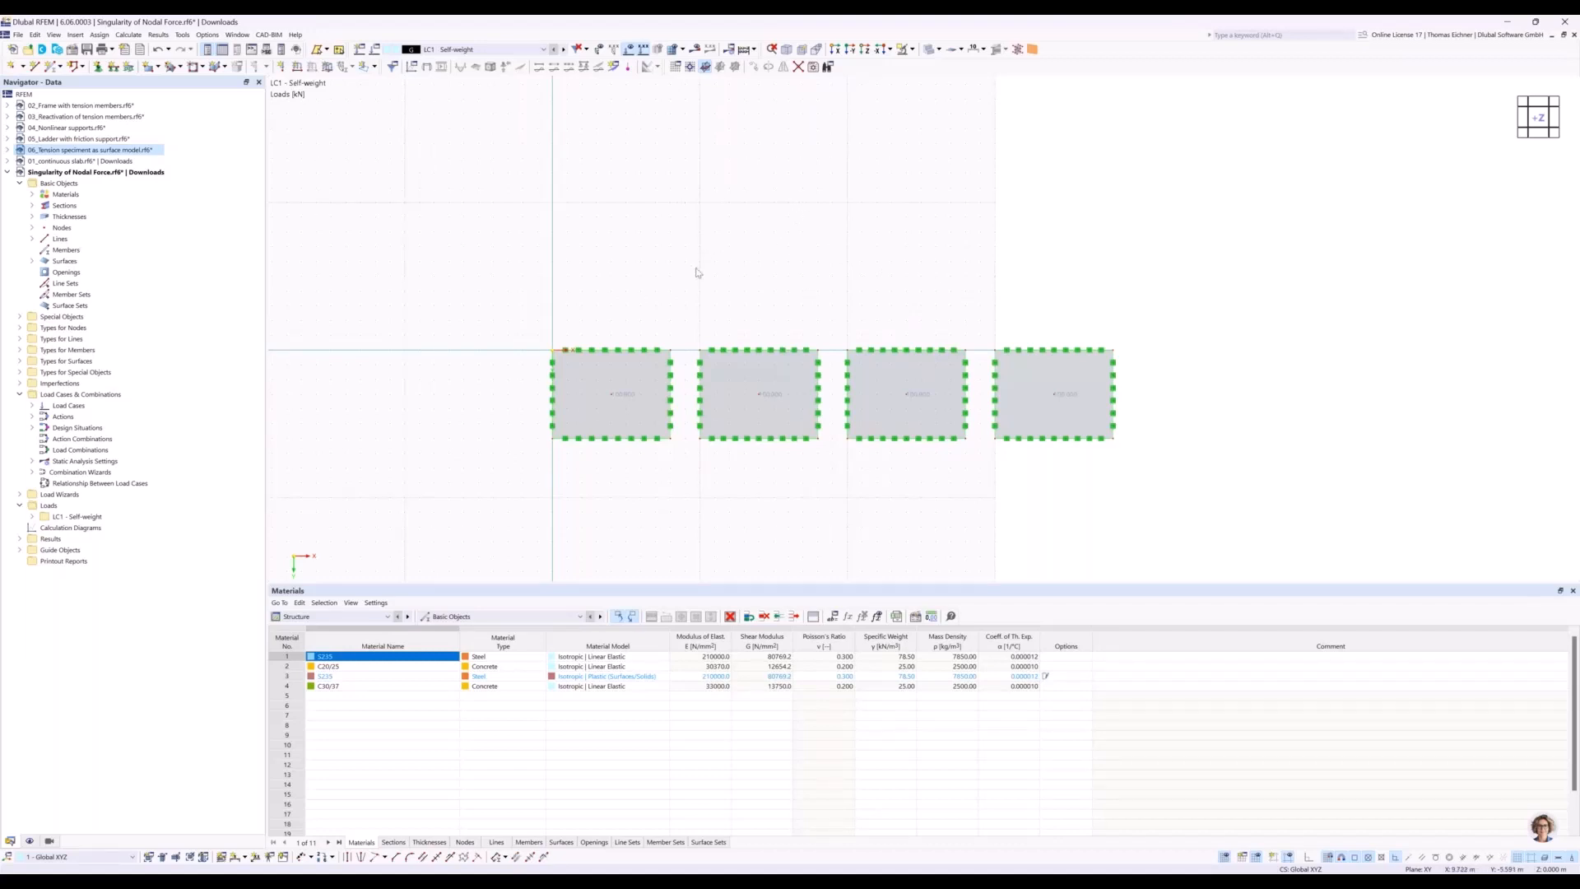
# Hide the background grid in the model view.
pyautogui.click(29, 841)
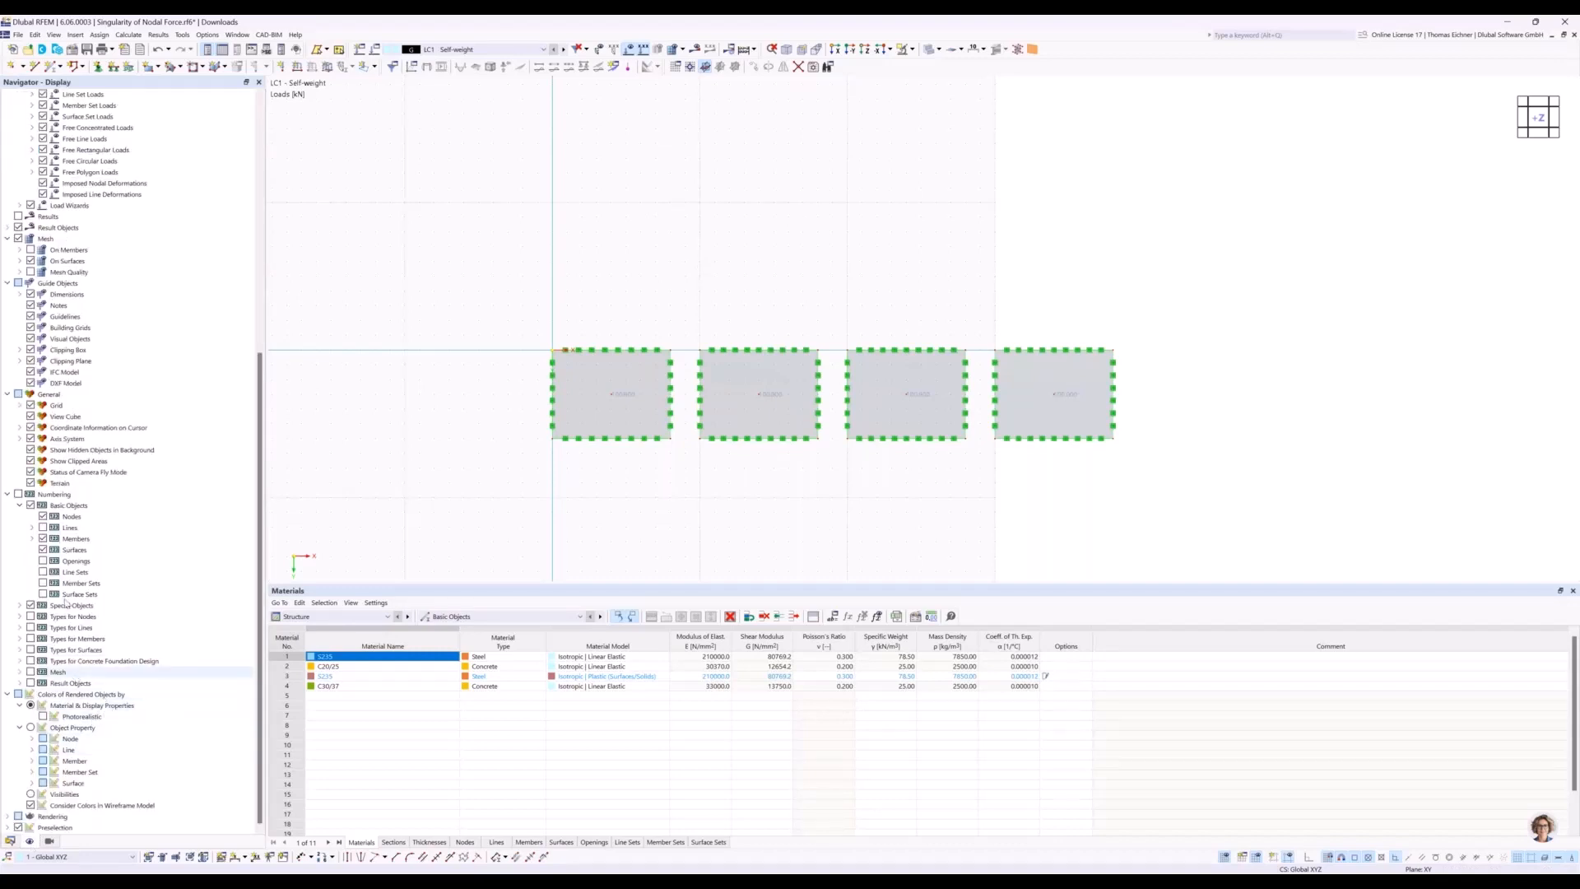
pyautogui.click(31, 405)
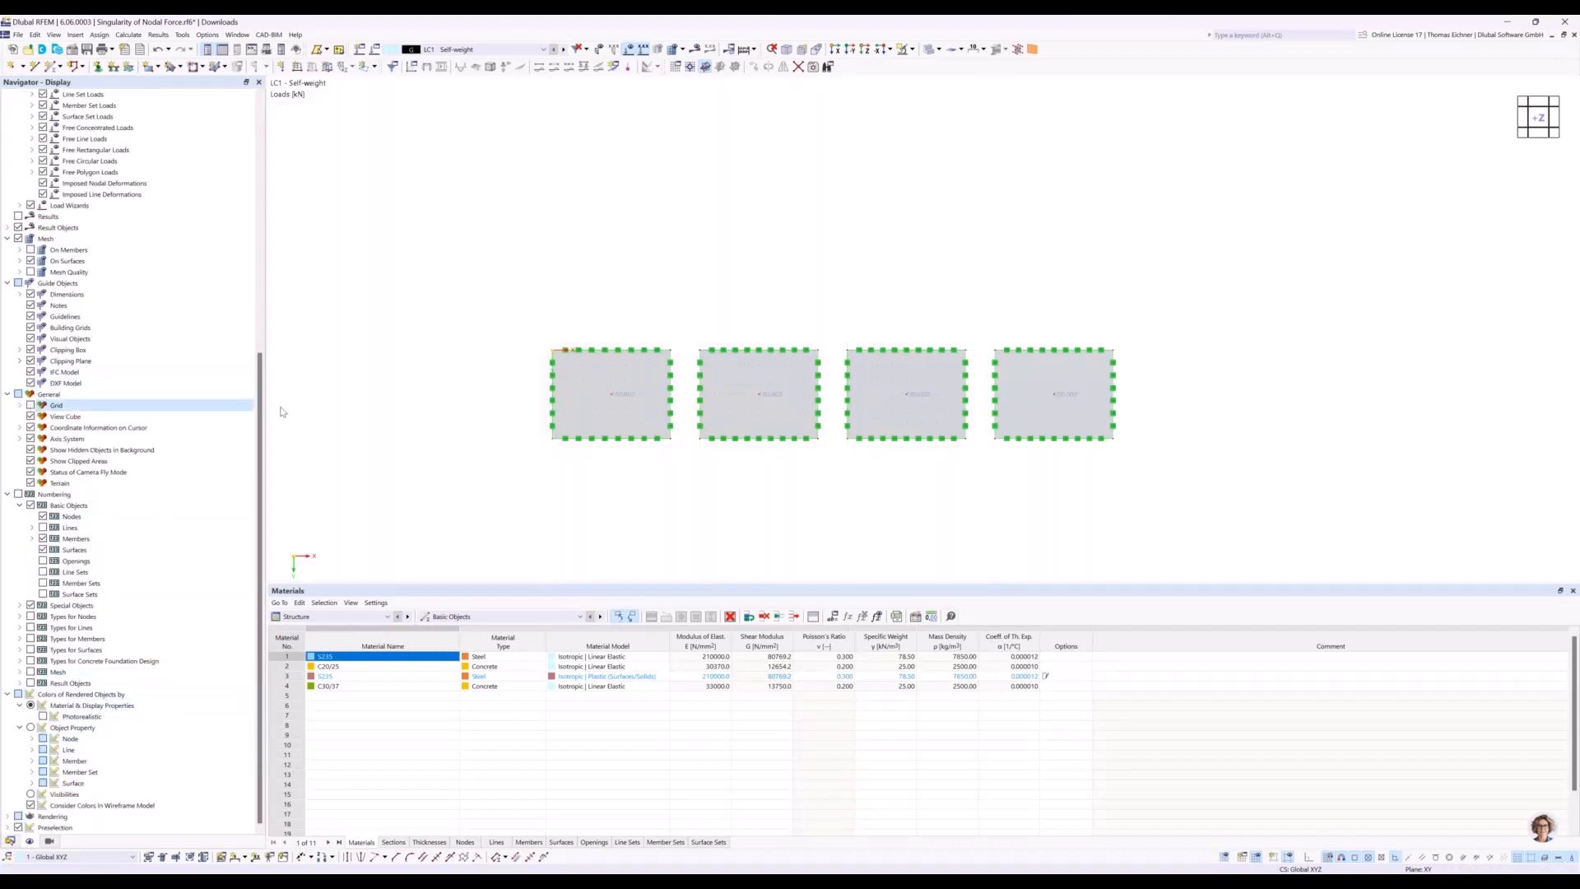
pyautogui.scroll(-1, 606, 278)
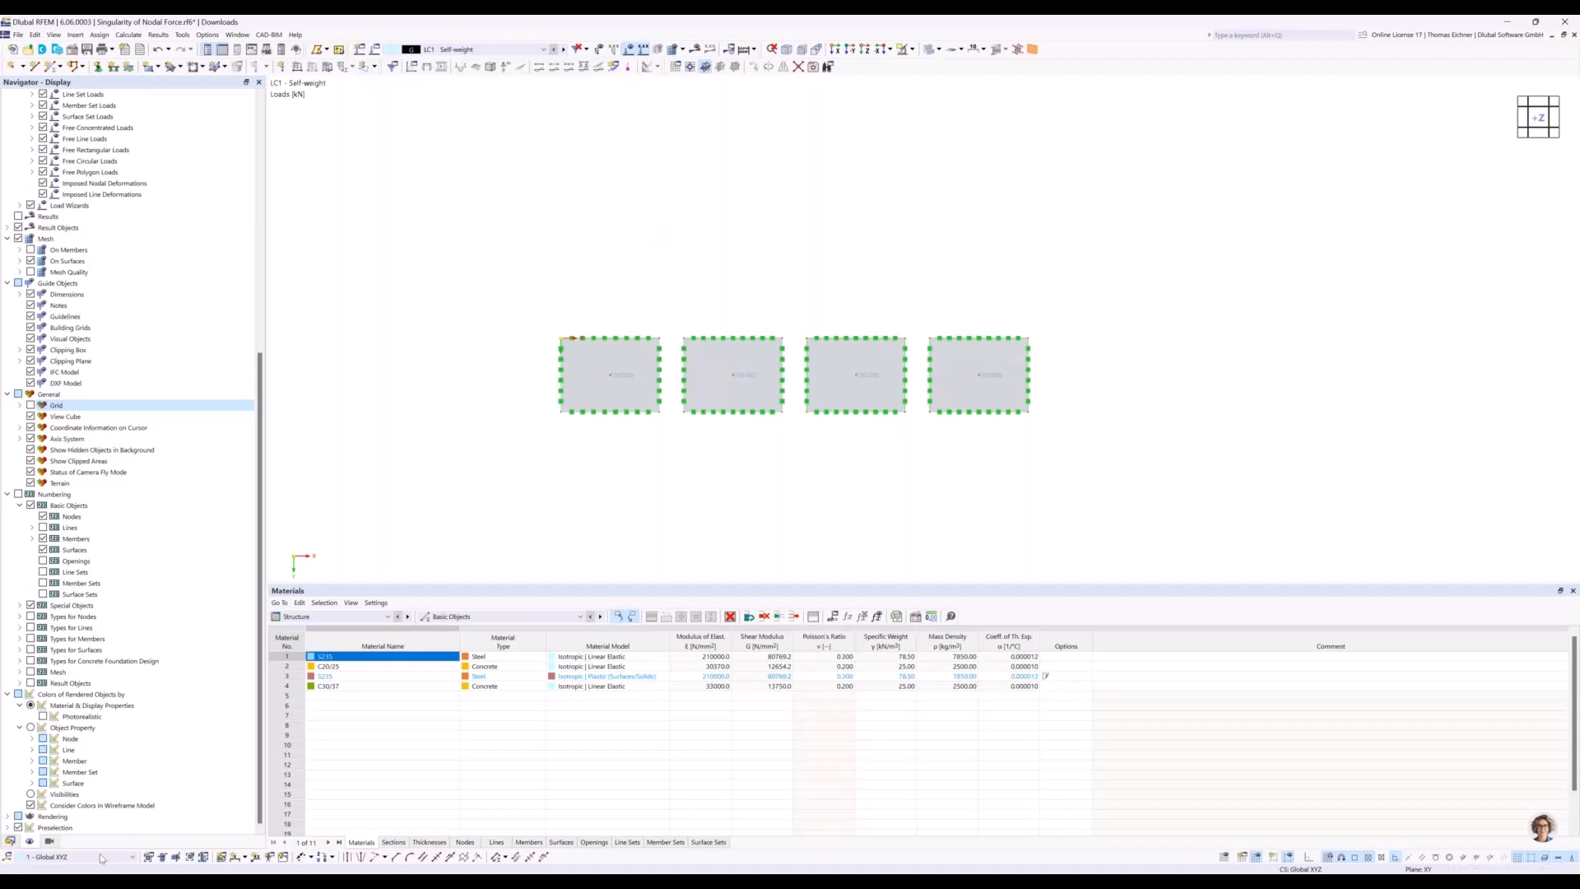
# Create a new surface mesh refinement and duplicate it until there are four refinements.
pyautogui.click(11, 840)
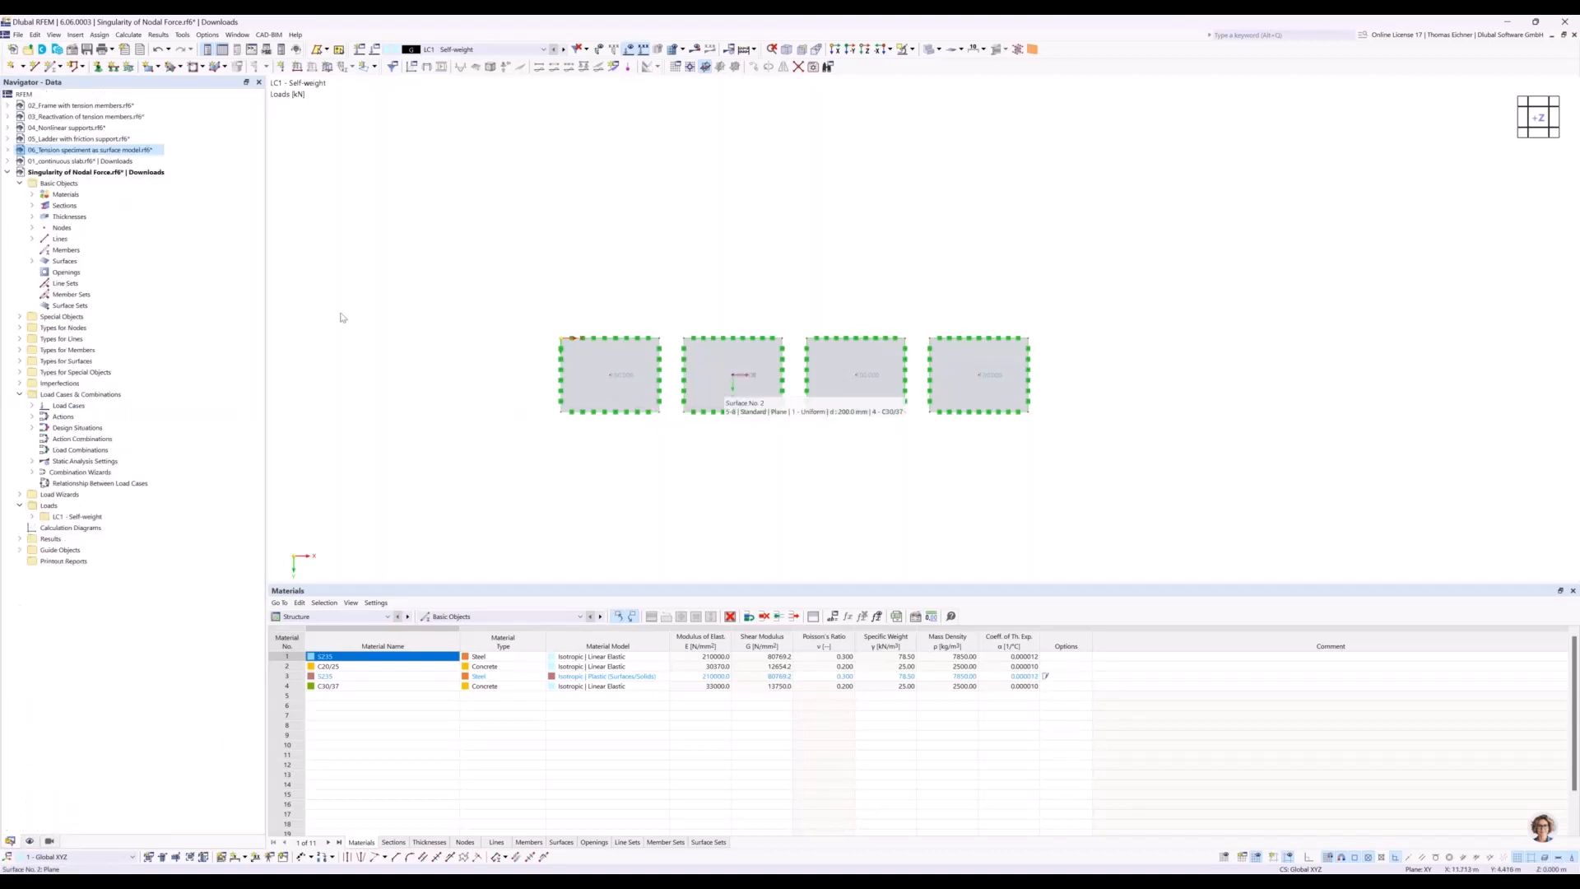
pyautogui.click(19, 361)
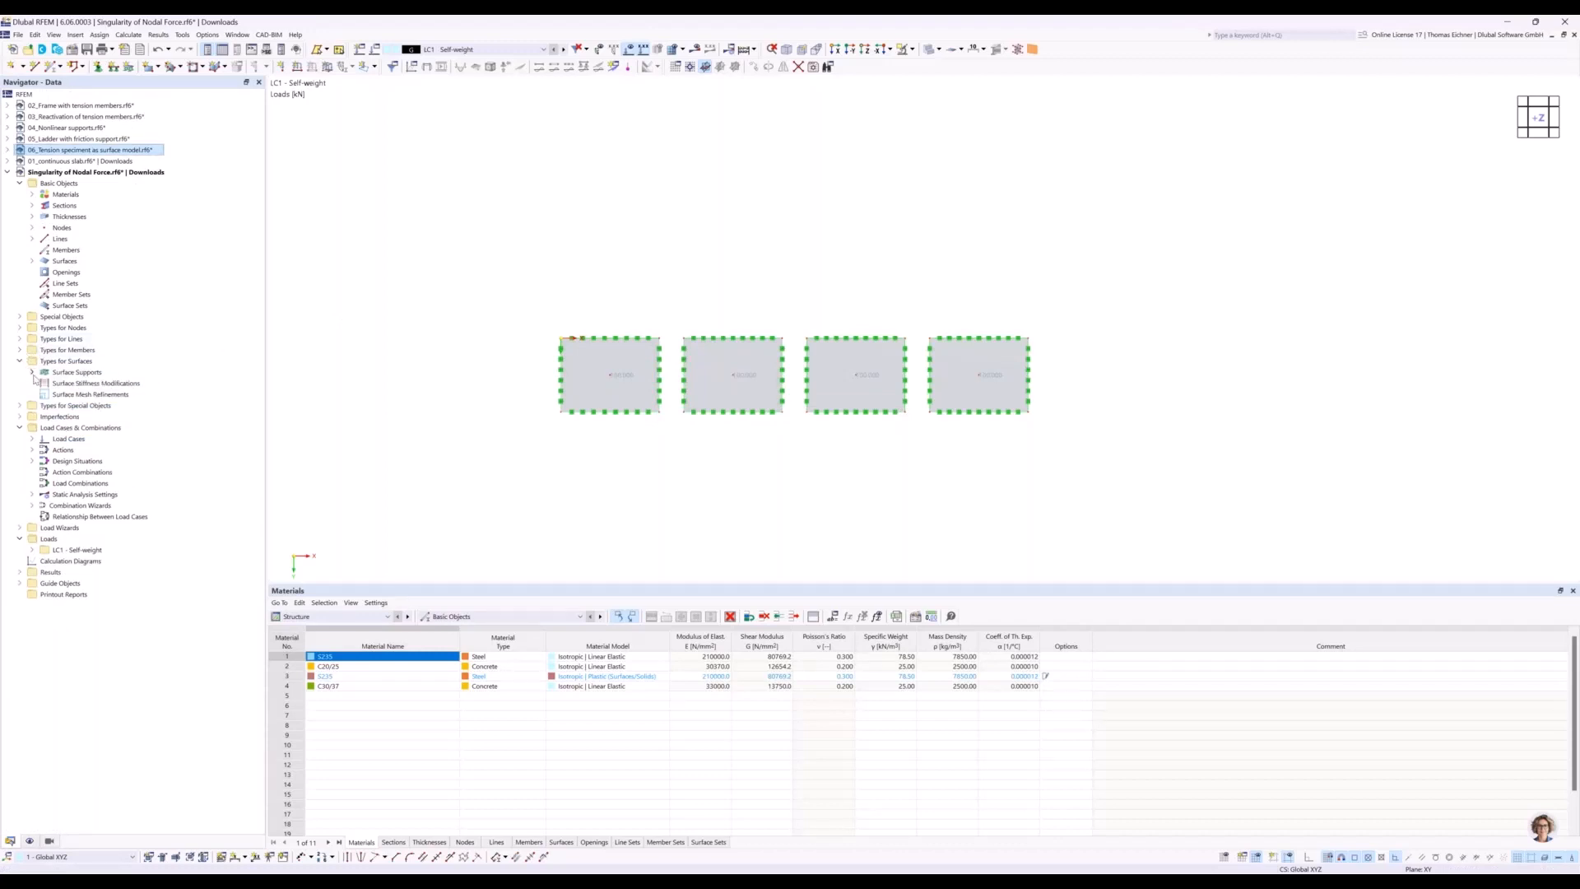
pyautogui.click(82, 399)
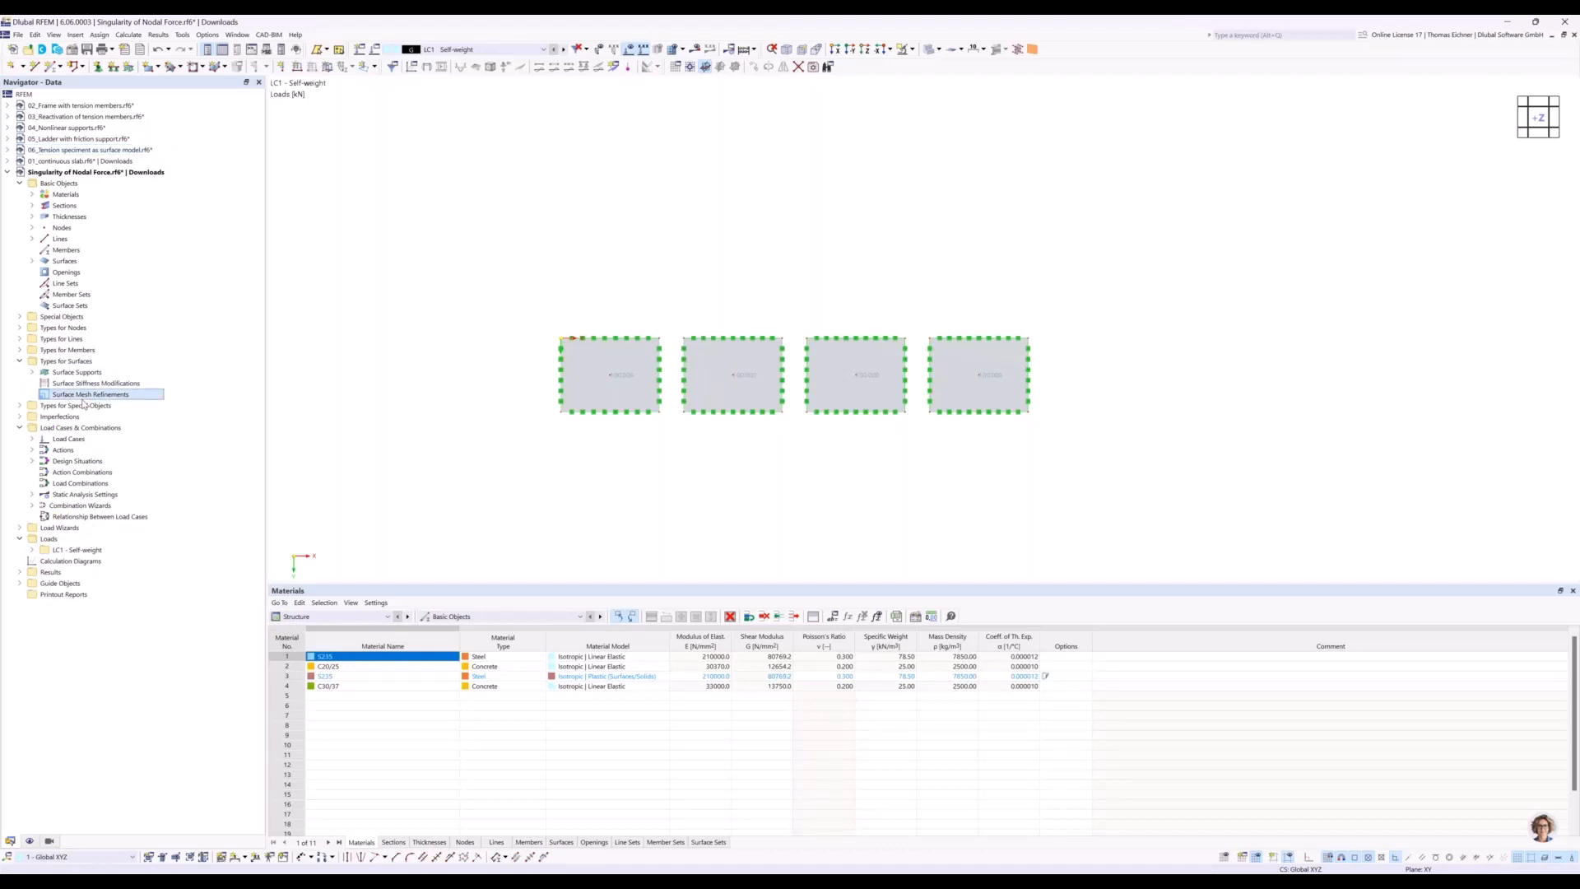
pyautogui.doubleClick(82, 397)
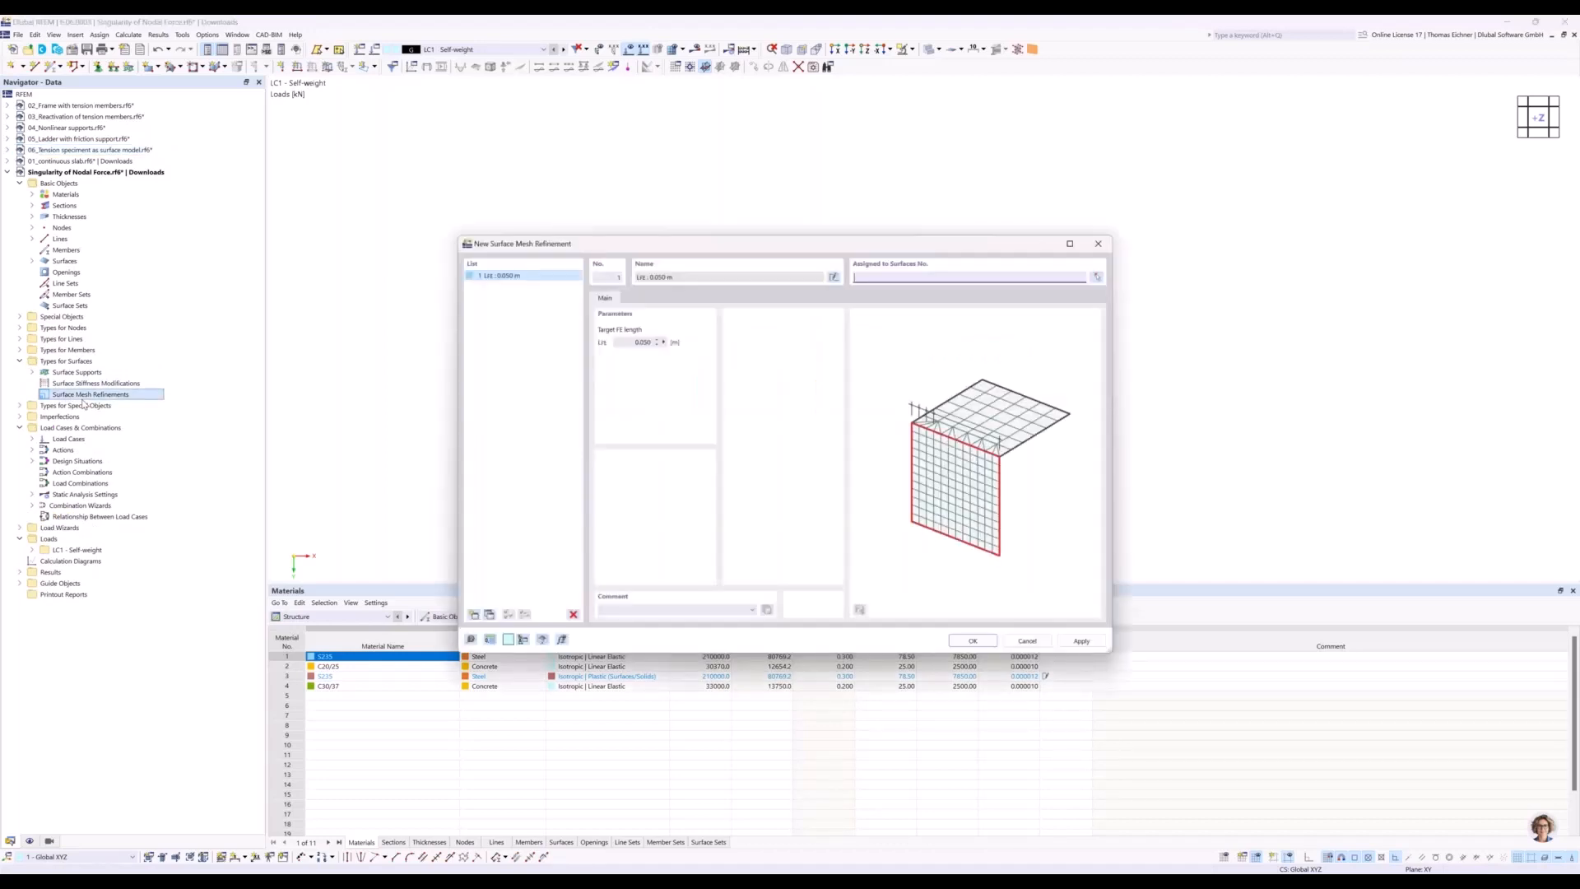
pyautogui.click(482, 621)
pyautogui.click(482, 622)
pyautogui.click(482, 622)
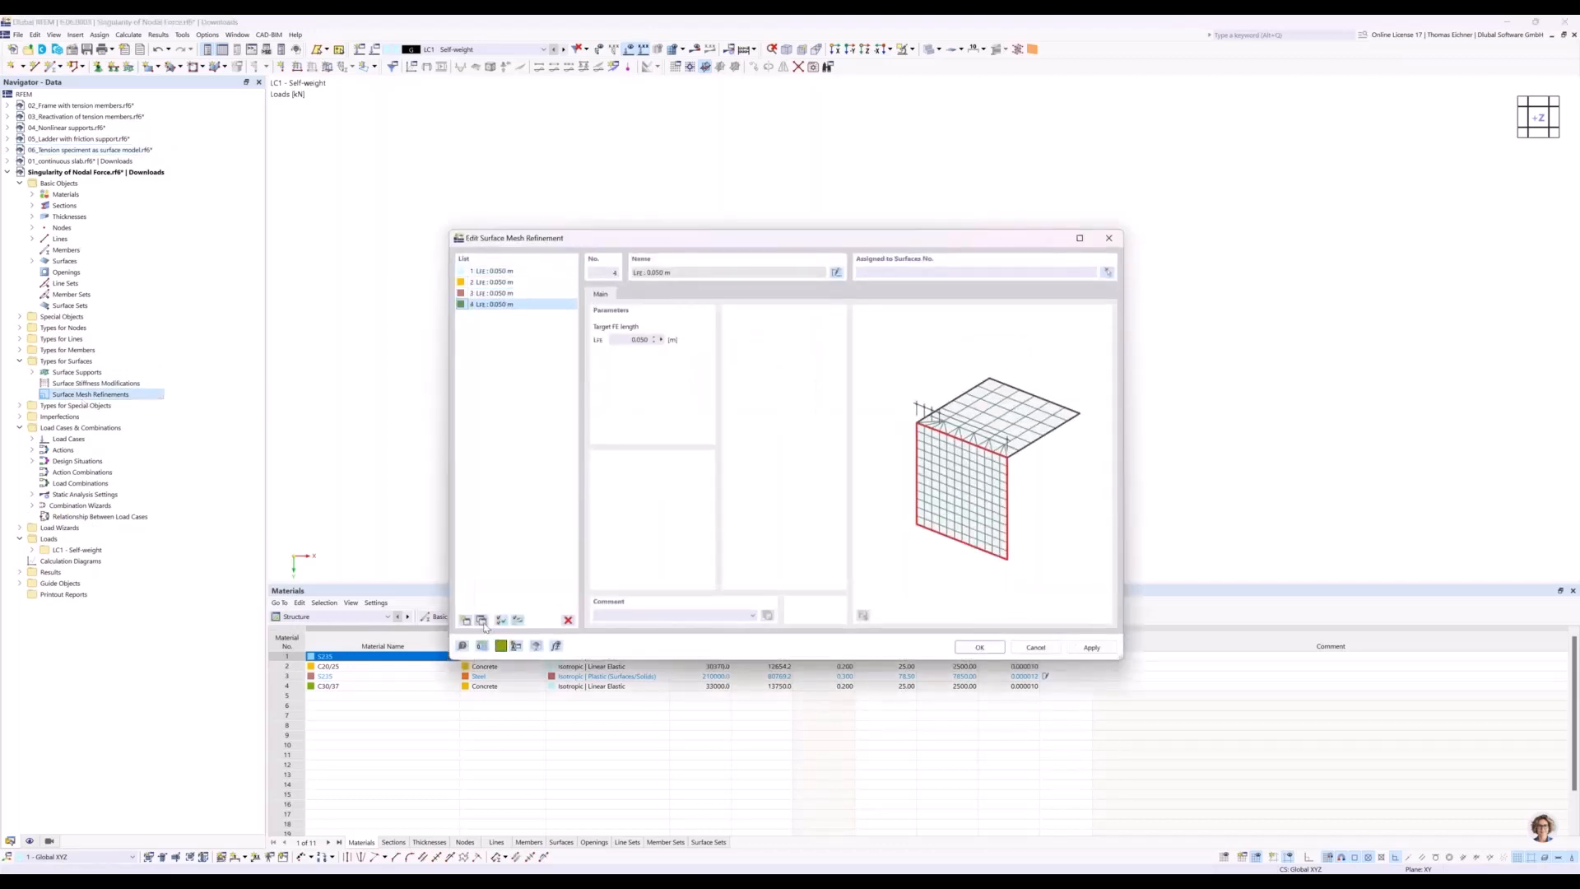
# Set the target FE length to 2 m for the first mesh refinement and 1 m for the second.
pyautogui.click(502, 270)
pyautogui.doubleClick(638, 339)
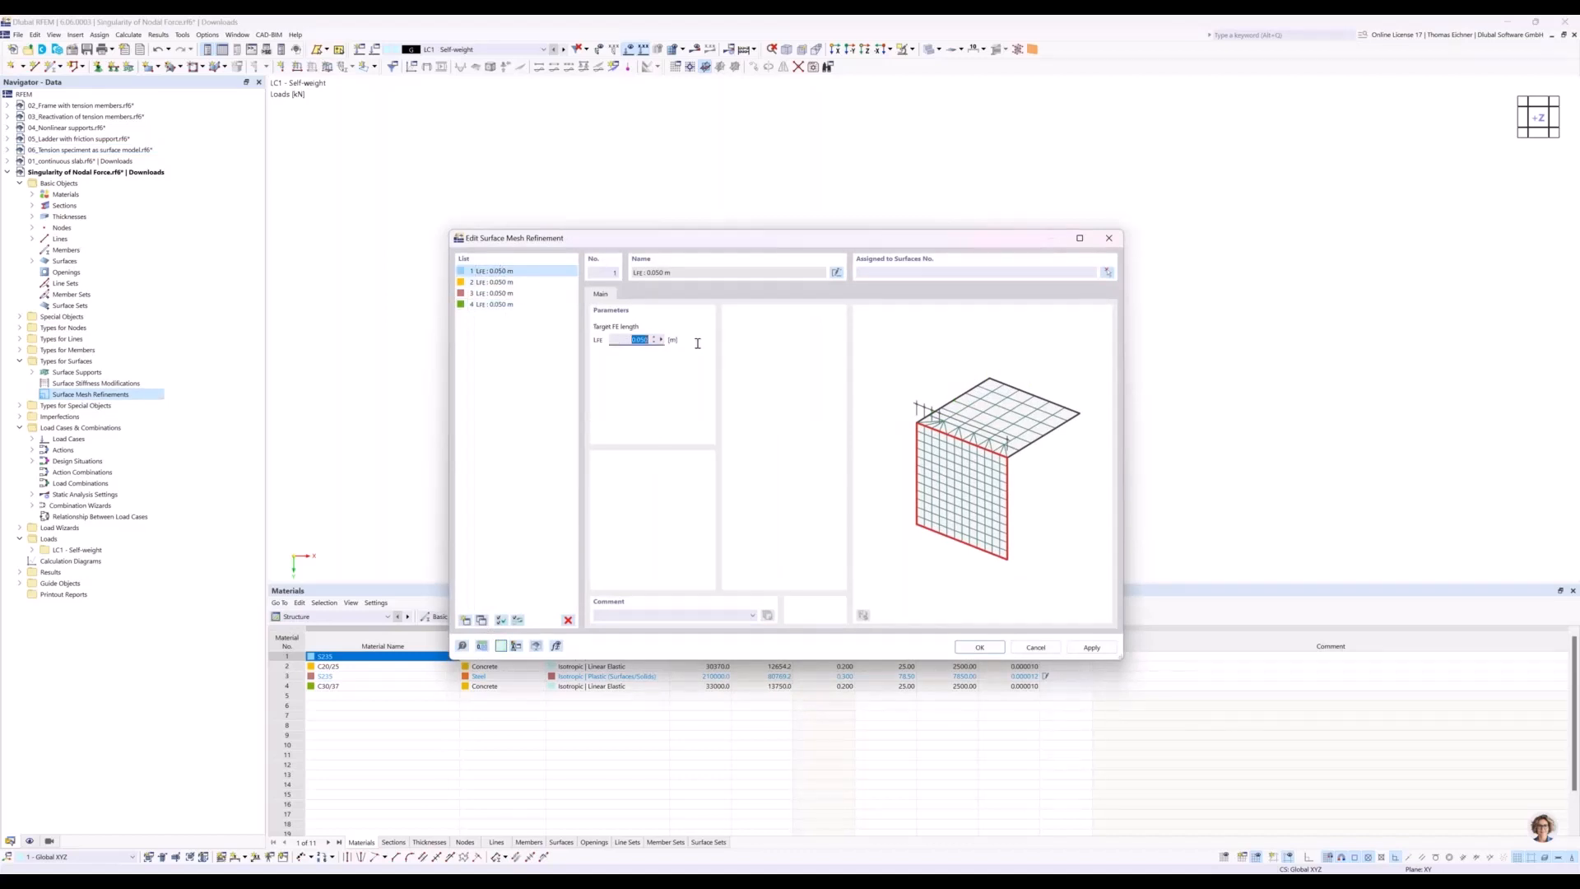
pyautogui.write('2')
pyautogui.click(492, 281)
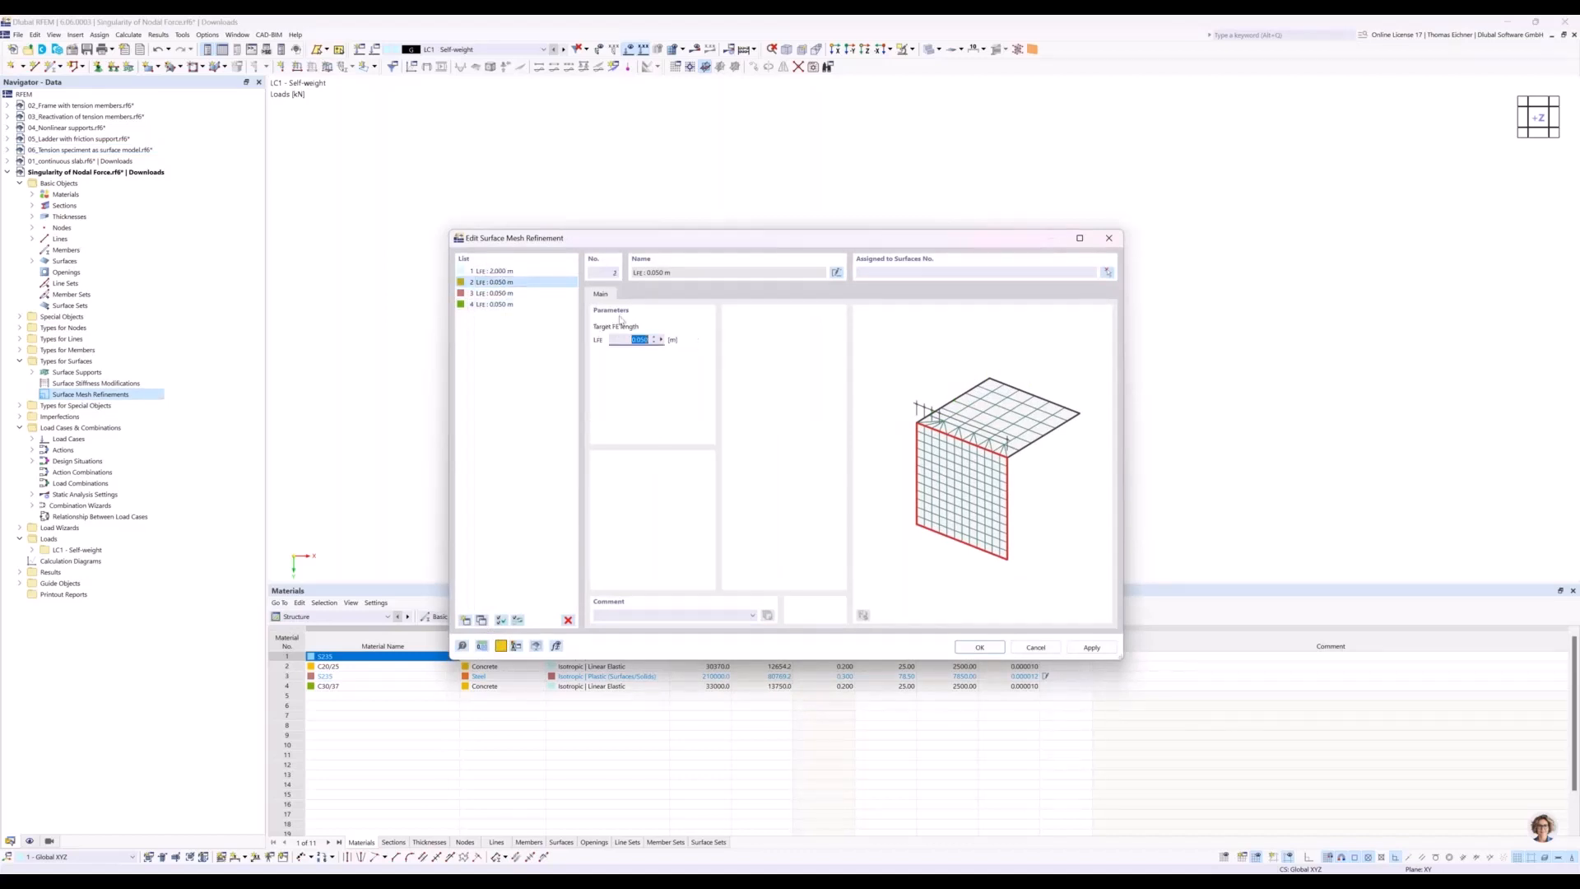
pyautogui.write('1')
# Set the target FE length of the third surface mesh refinement to 0.5 m.
pyautogui.click(497, 294)
pyautogui.write('05')
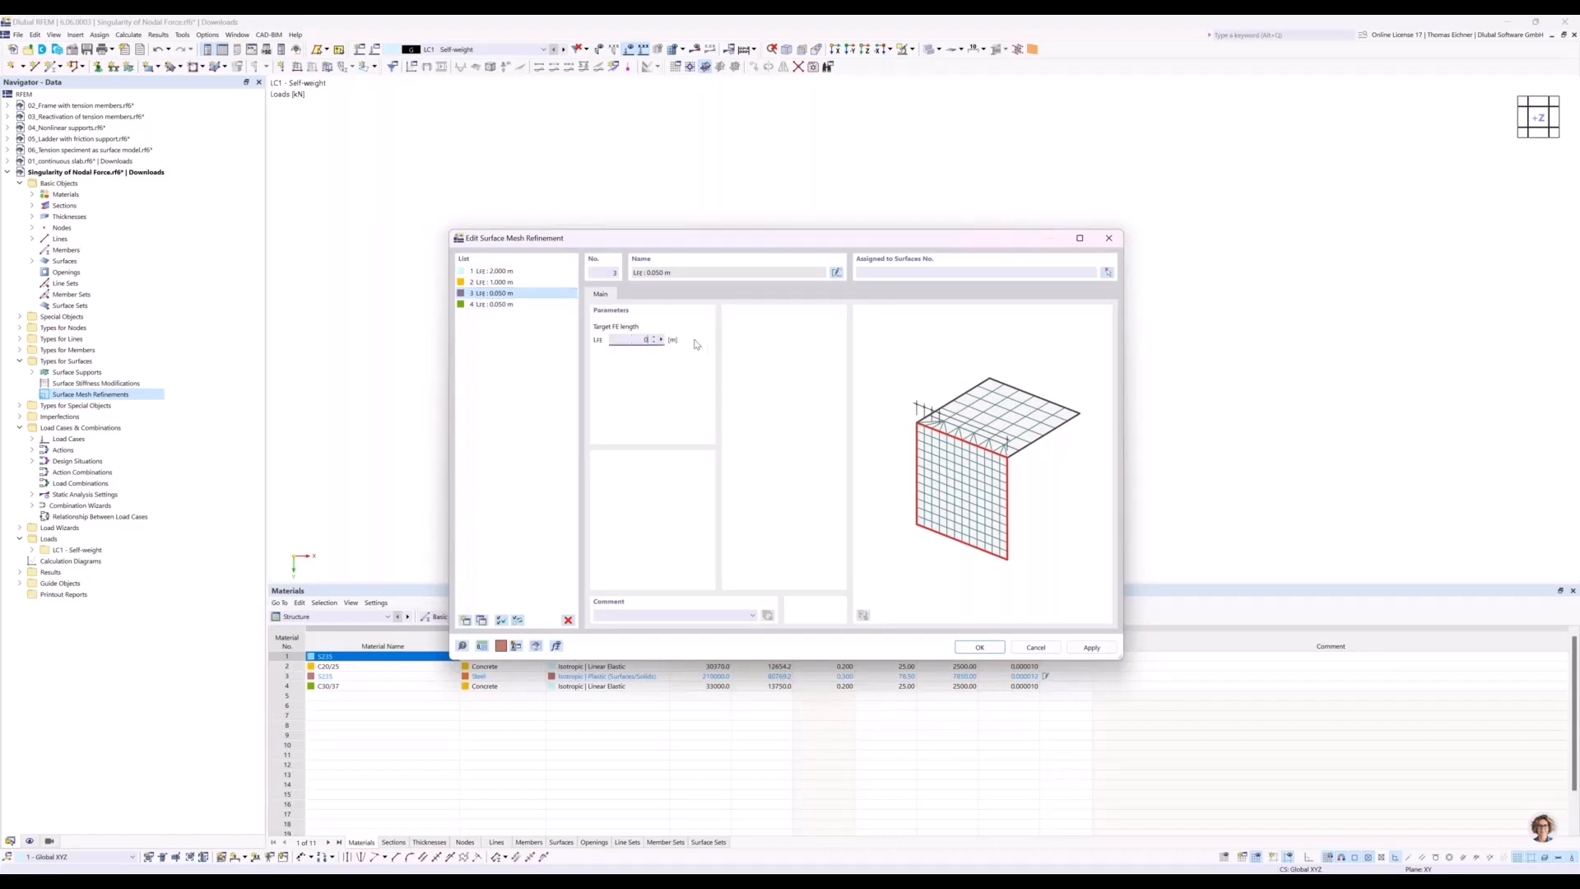
pyautogui.click(494, 304)
pyautogui.doubleClick(630, 339)
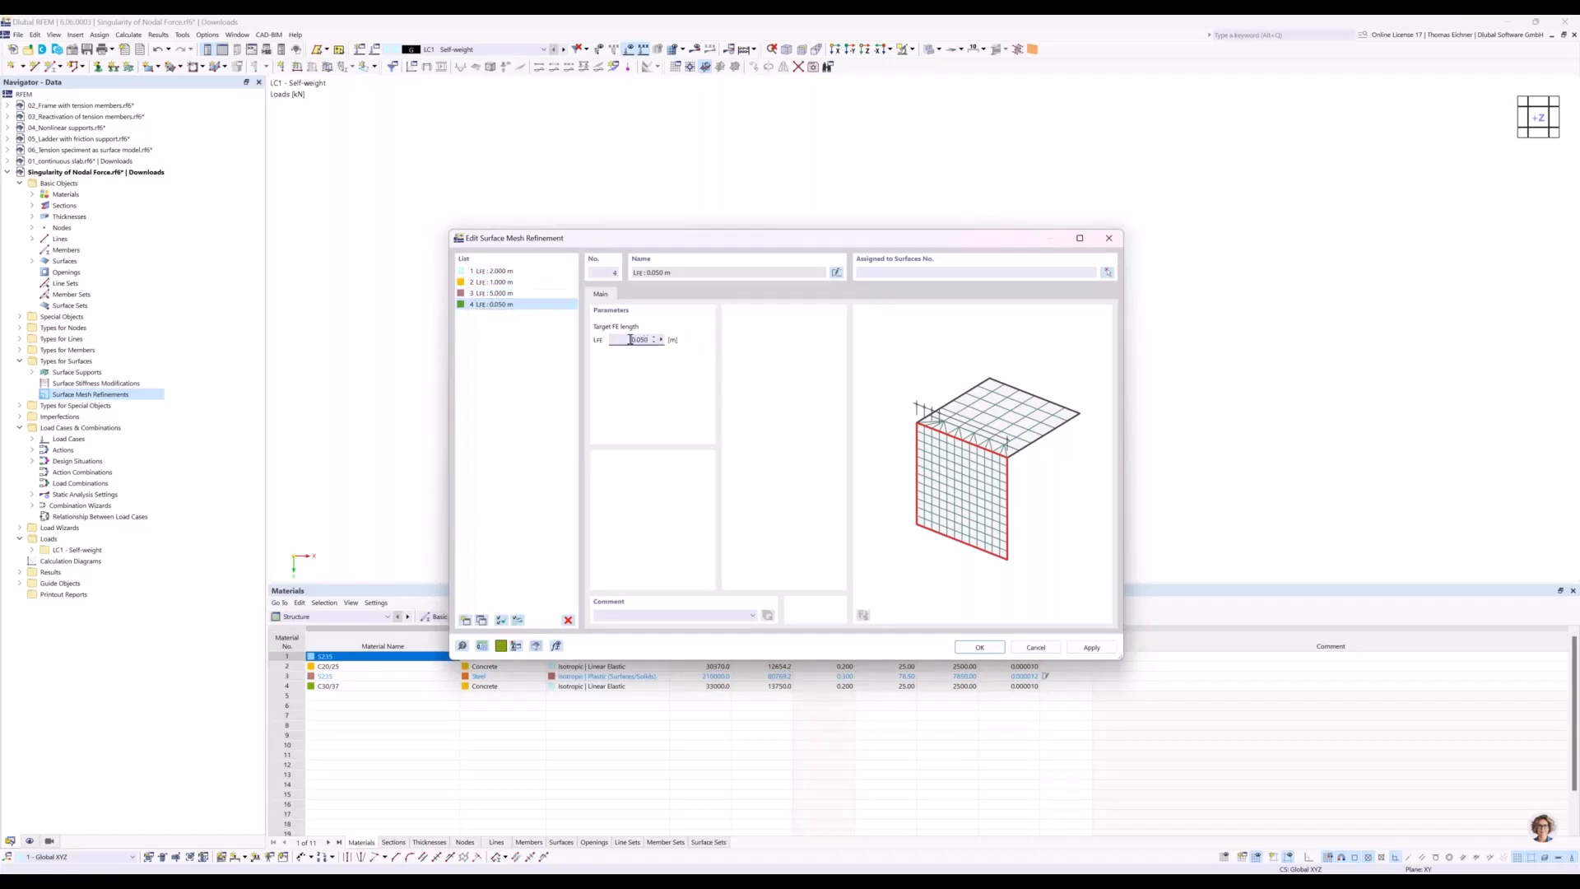
pyautogui.click(517, 294)
pyautogui.doubleClick(626, 339)
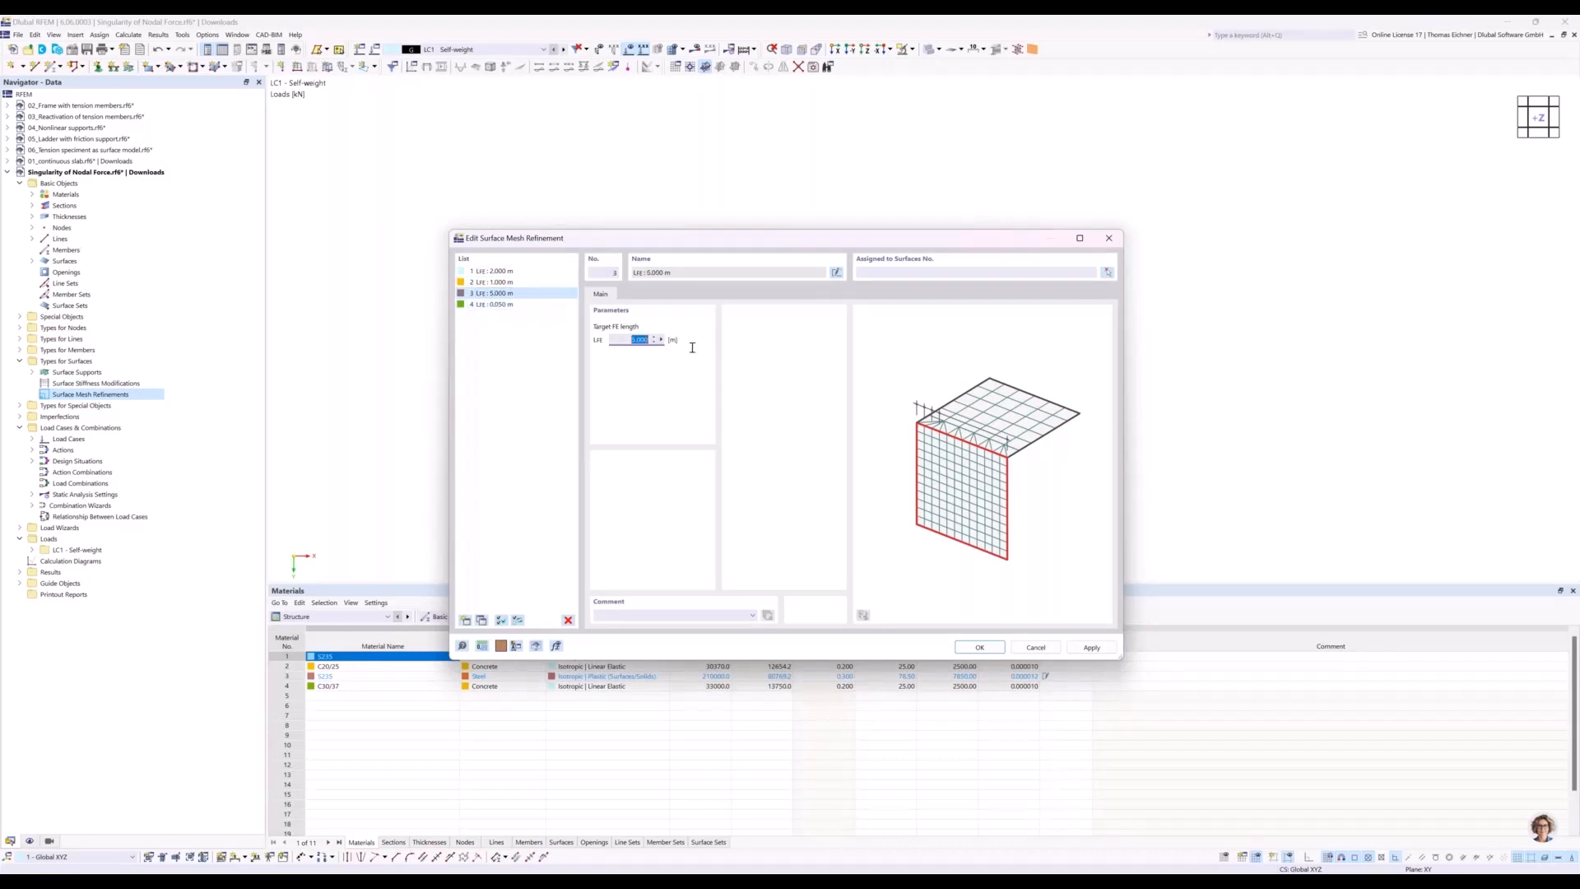
pyautogui.write('0')
pyautogui.write('.05')
# Set the target FE length of the fourth surface mesh refinement to 0.1 m.
pyautogui.click(527, 304)
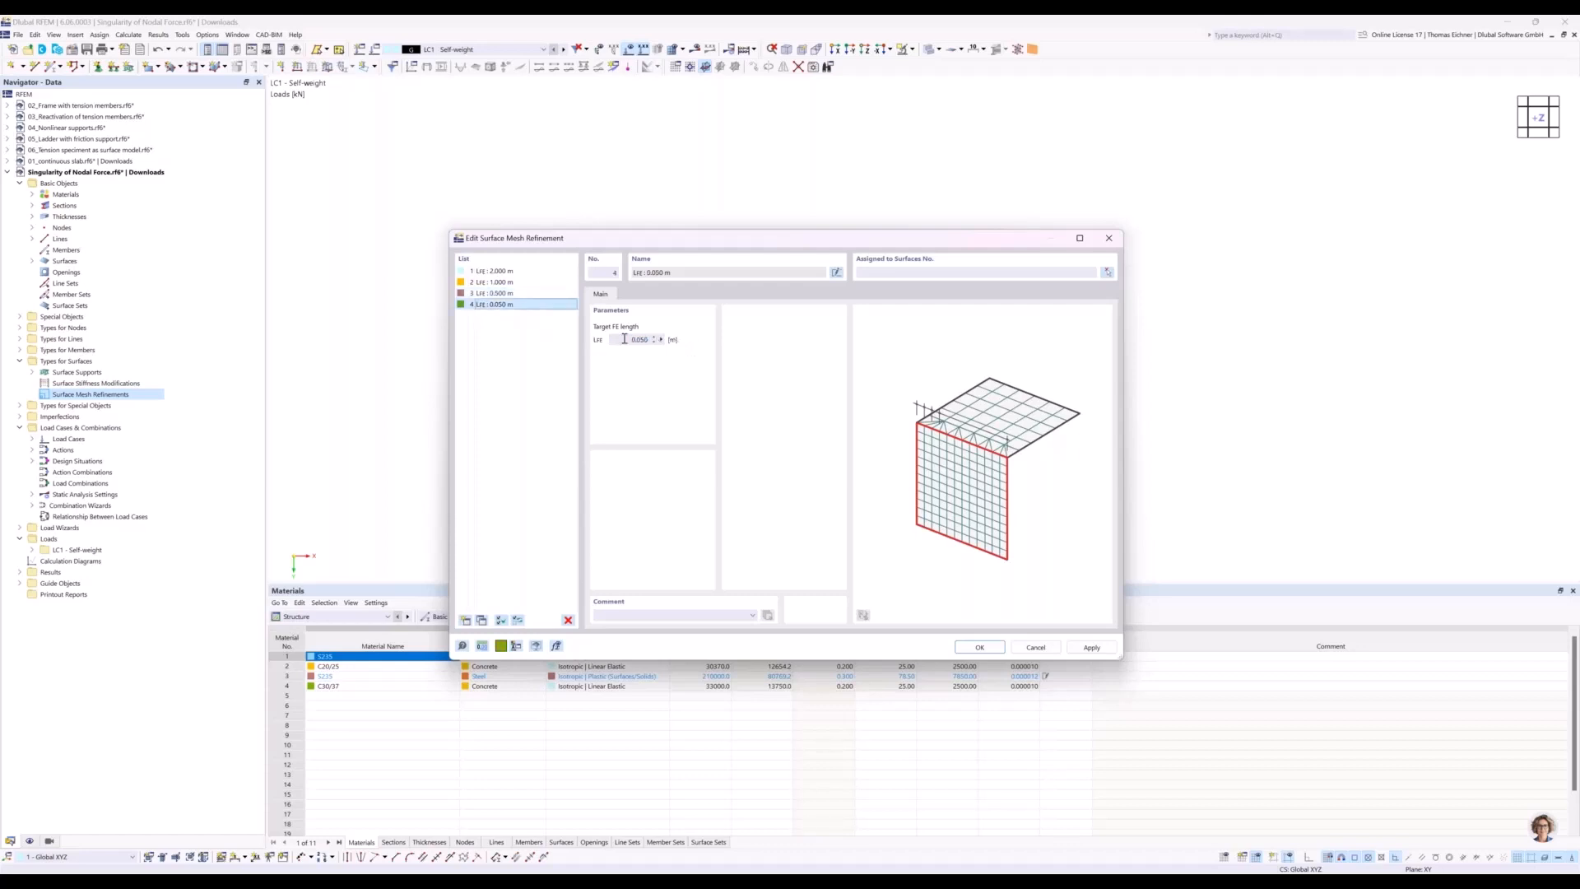
pyautogui.doubleClick(635, 339)
pyautogui.moveTo(734, 239); pyautogui.dragTo(718, 228)
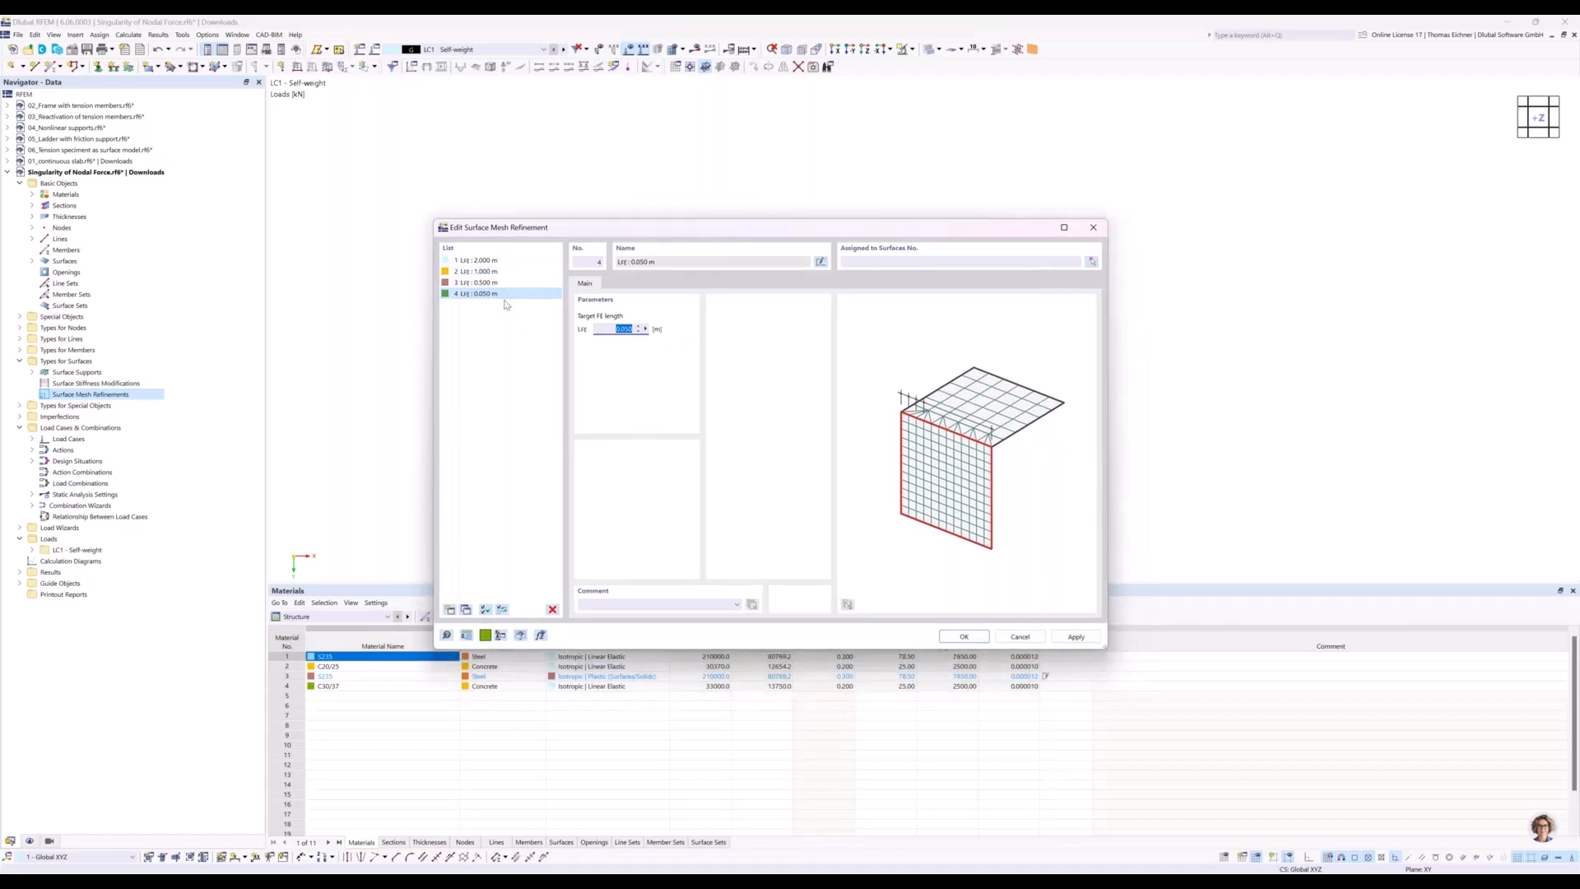
pyautogui.write('0.1')
pyautogui.press('Tab')
# Assign the 2 m mesh refinement to surface 1 and the 1 m refinement to surface 2.
pyautogui.click(515, 260)
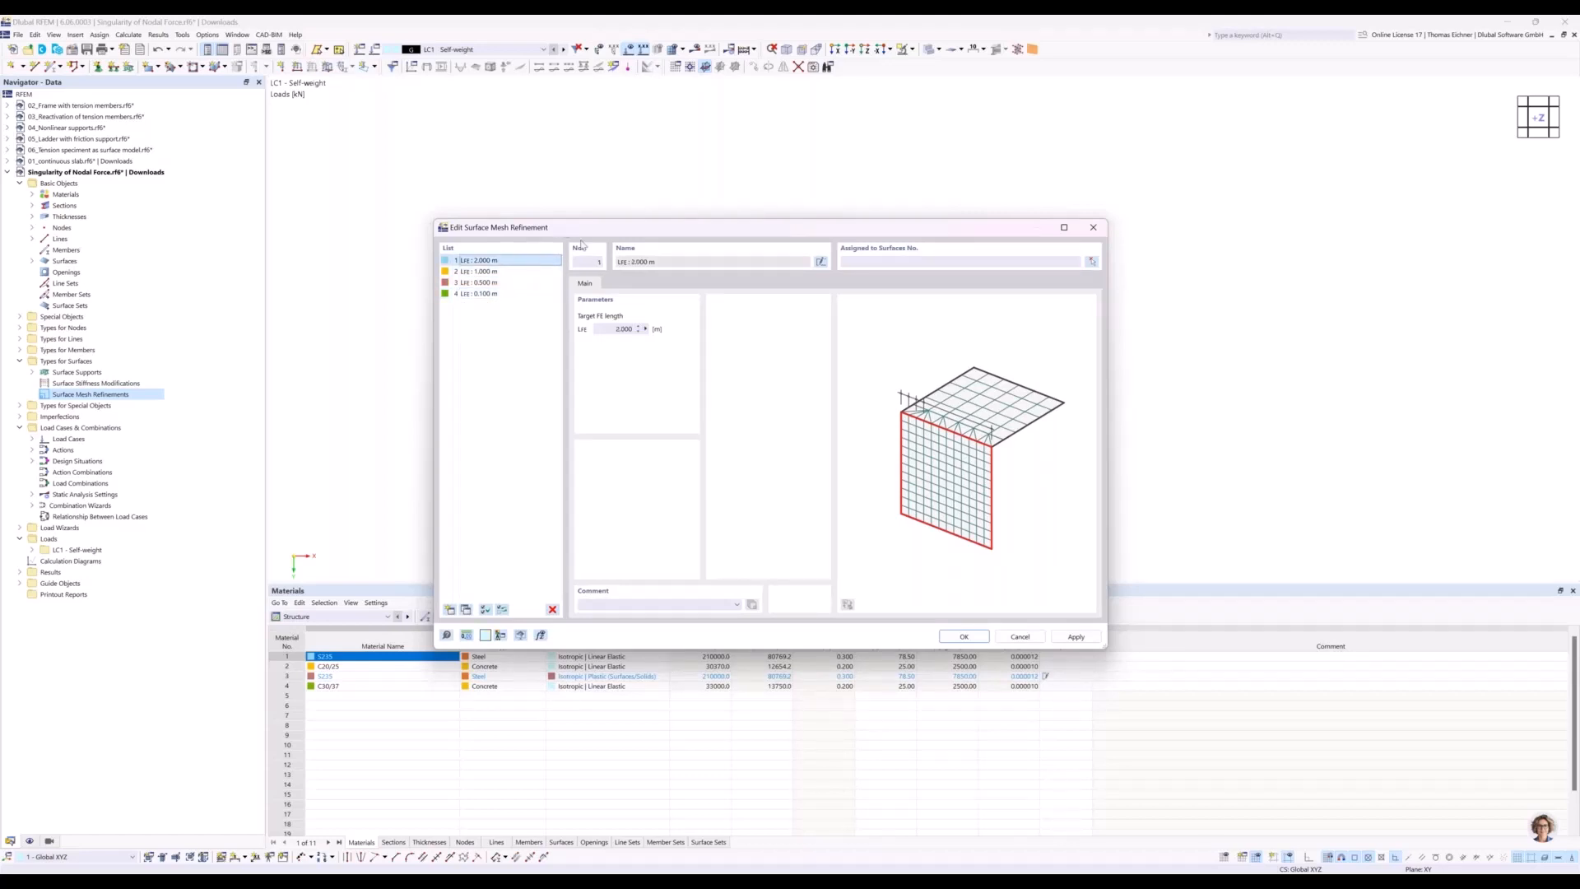
pyautogui.moveTo(581, 230); pyautogui.dragTo(674, 453)
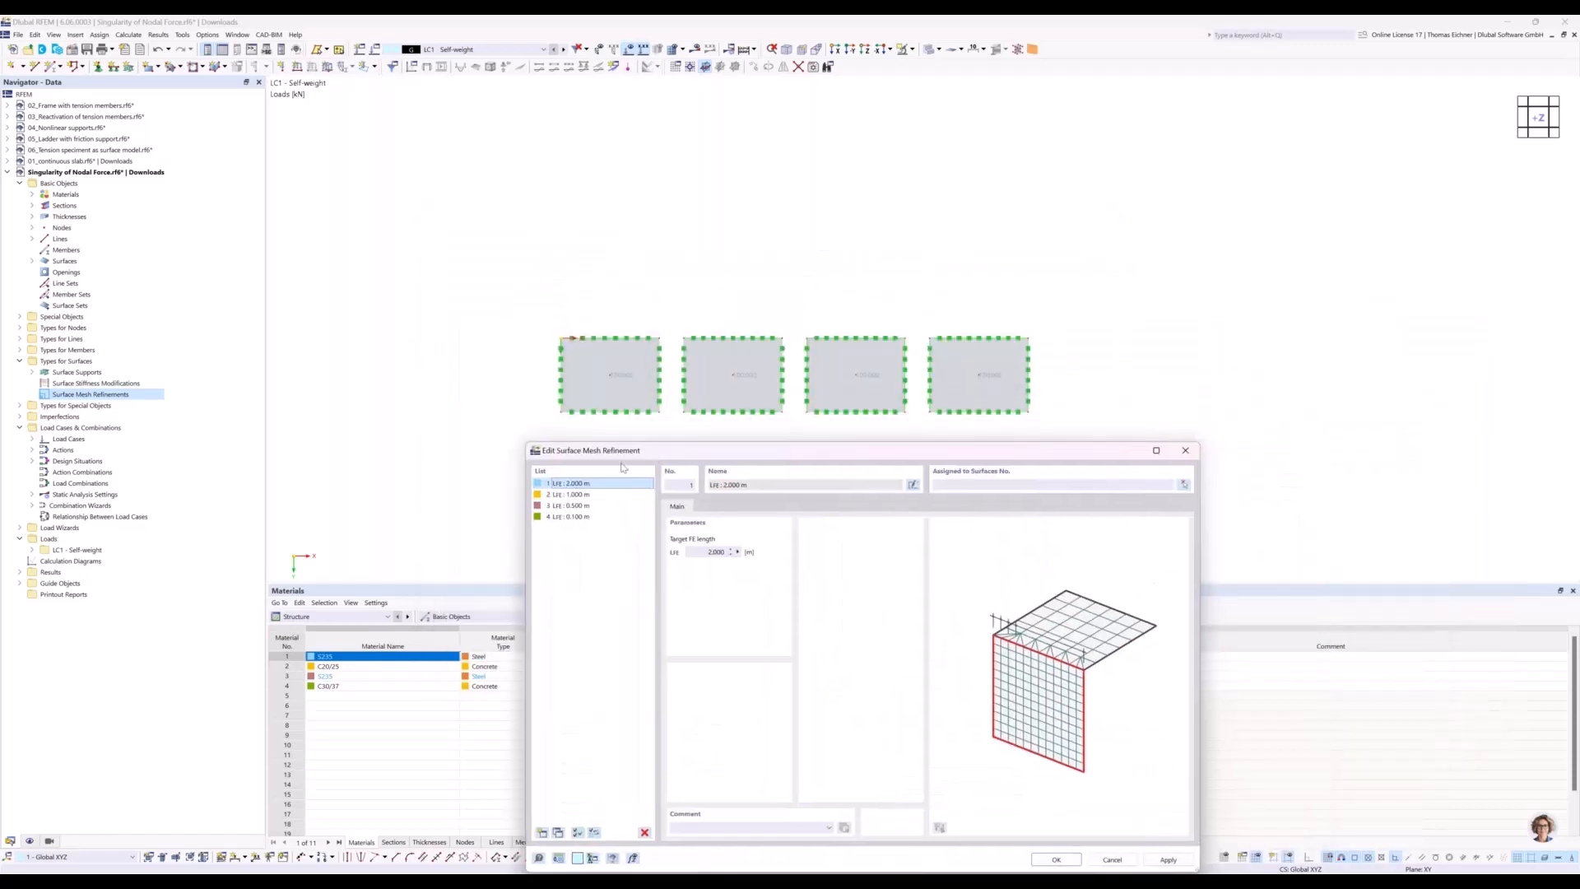
pyautogui.click(966, 493)
pyautogui.write('1')
pyautogui.click(600, 495)
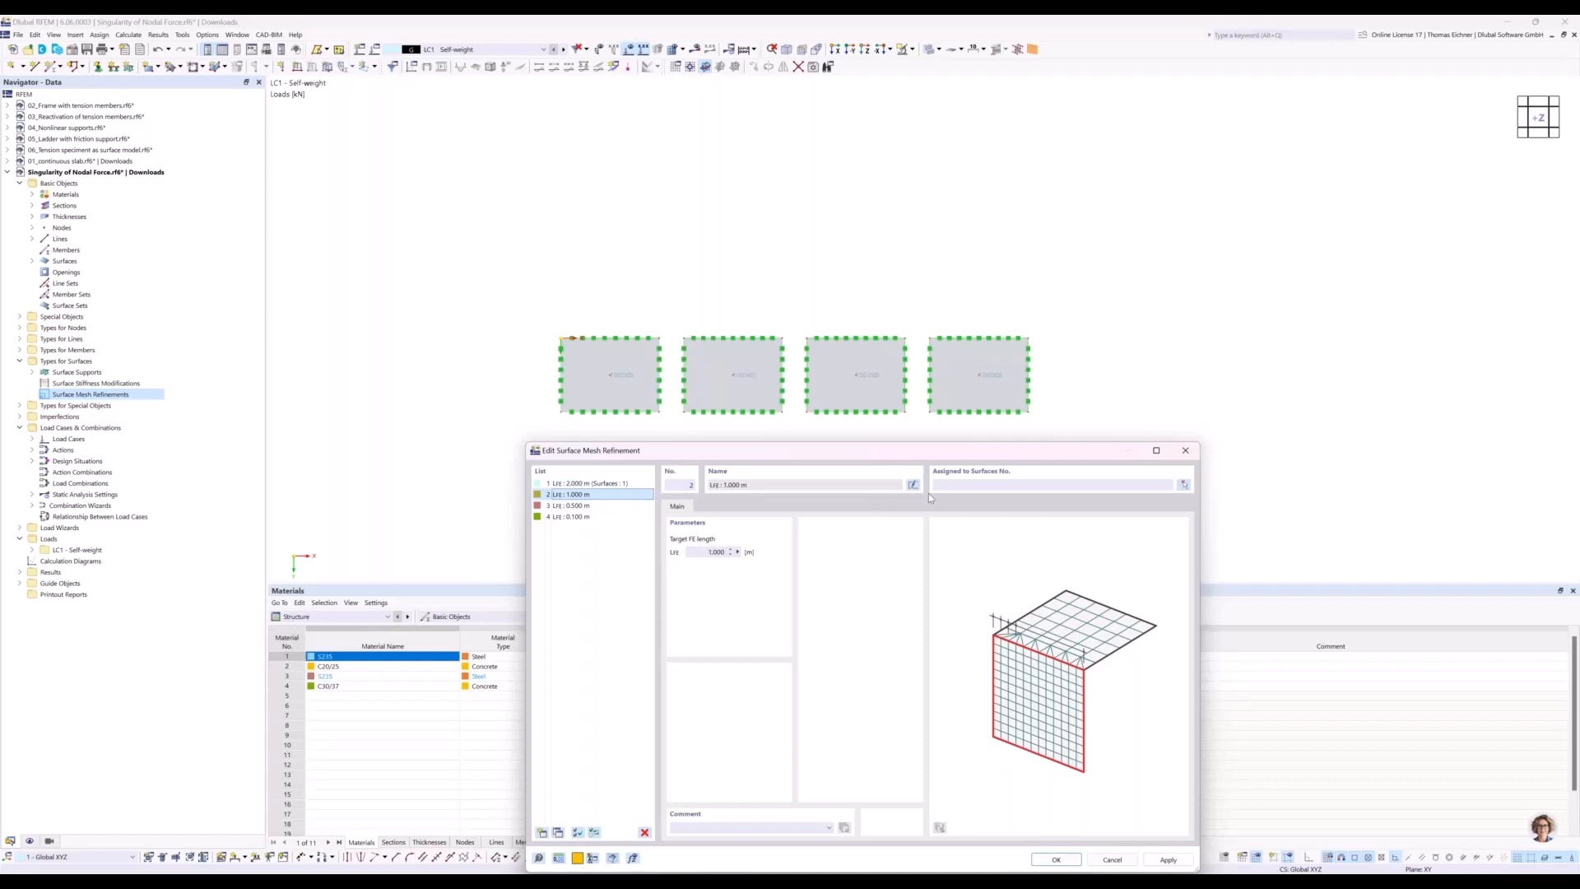
pyautogui.click(964, 487)
pyautogui.write('2')
# Assign the 0.5 m mesh refinement to surface 3 and the 0.1 m refinement to surface 4, and accept the refinements.
pyautogui.click(609, 504)
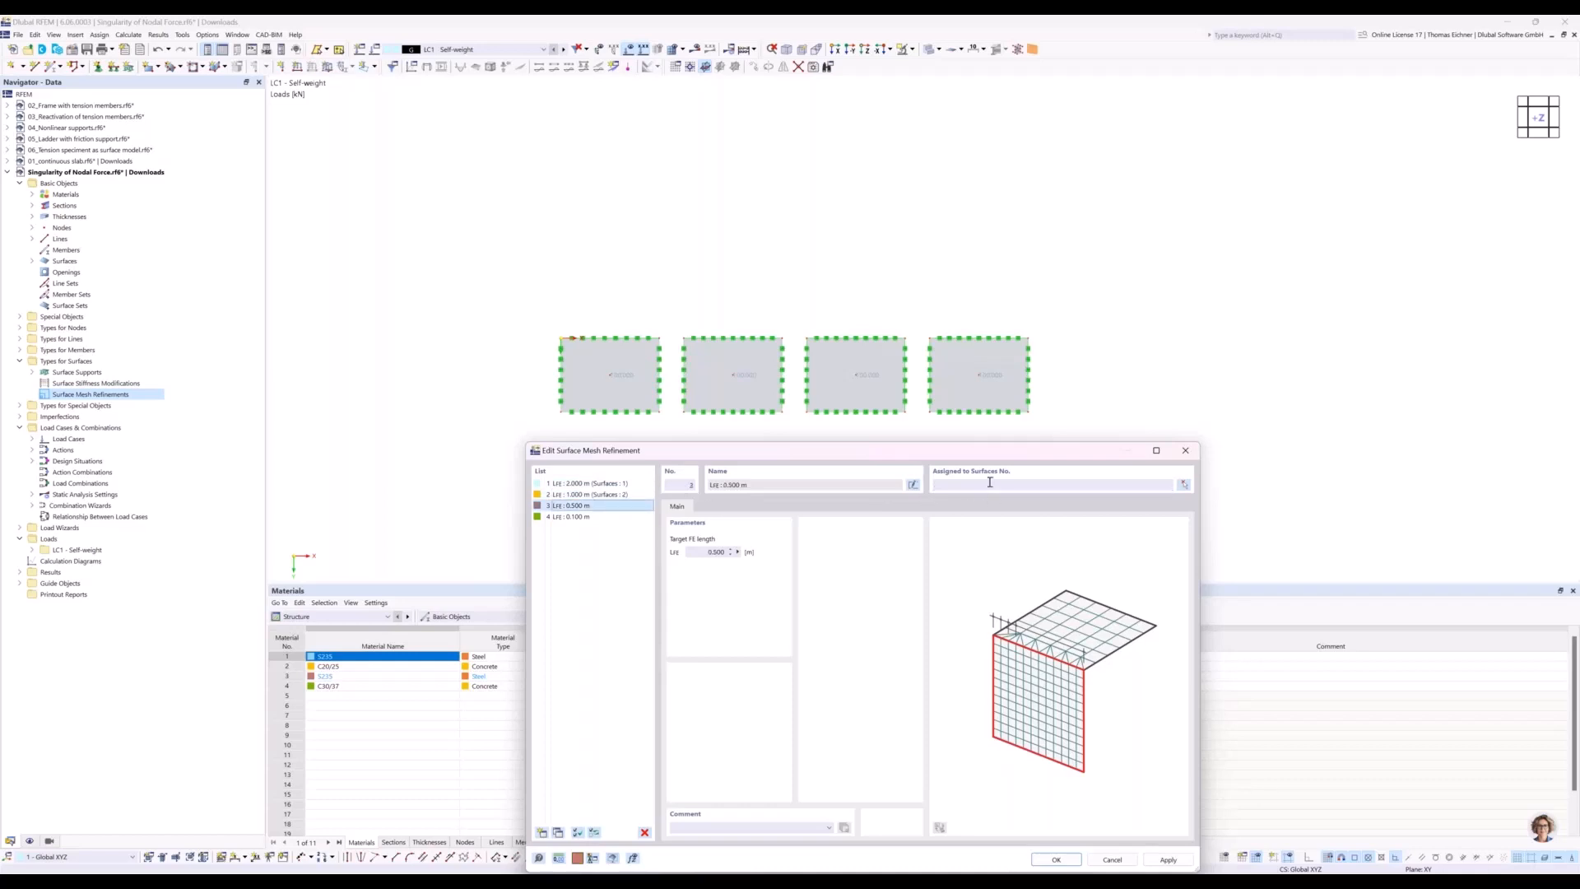
pyautogui.click(988, 484)
pyautogui.write('3')
pyautogui.click(569, 516)
pyautogui.click(1083, 485)
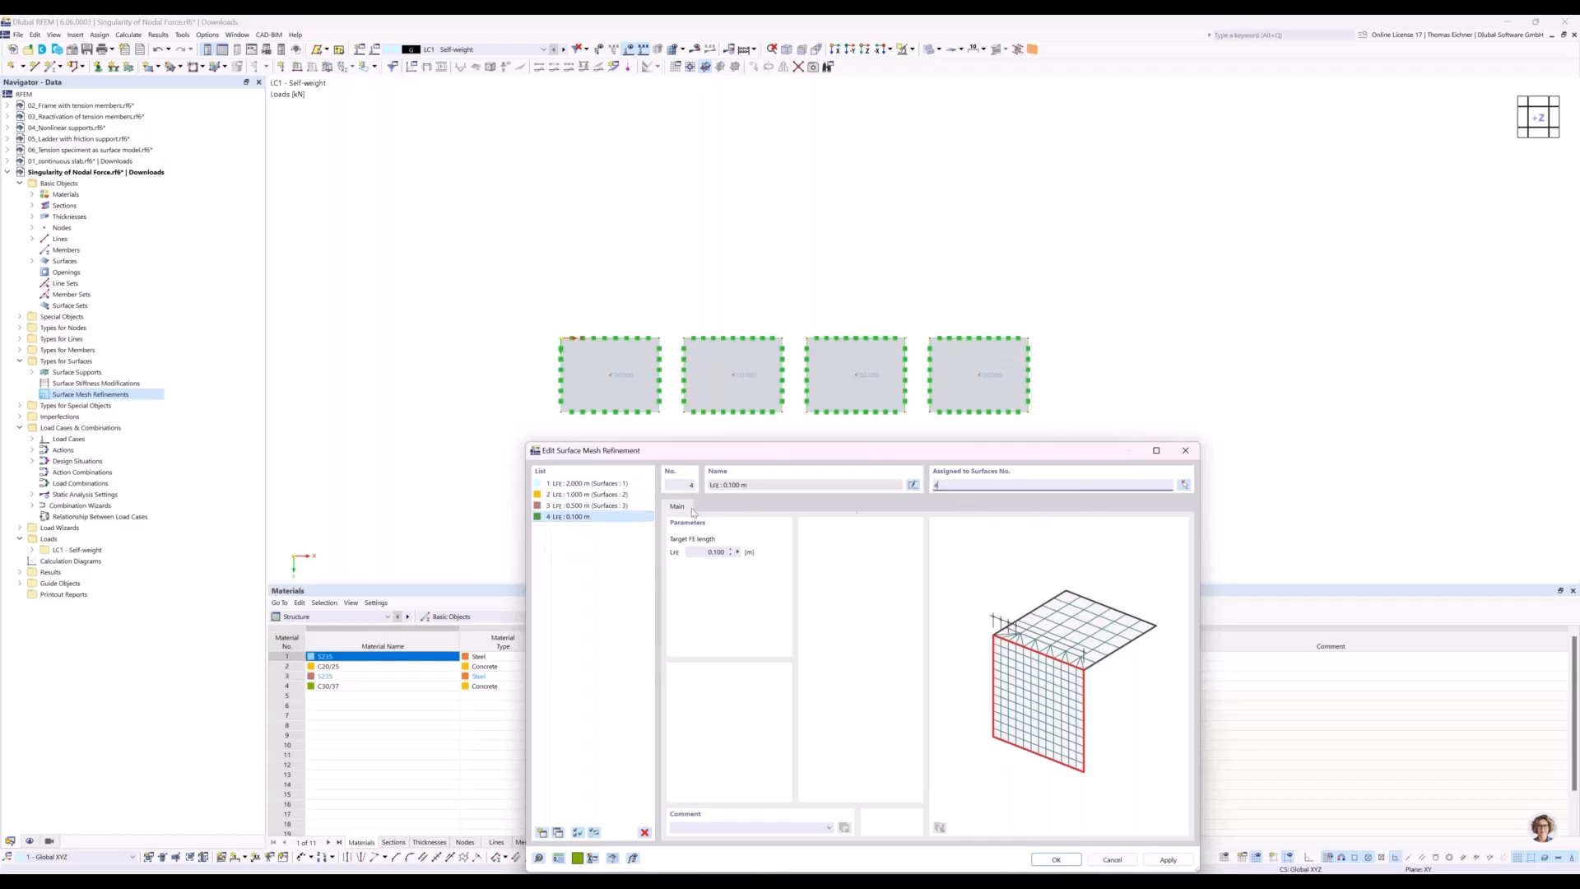
pyautogui.click(625, 506)
pyautogui.moveTo(693, 447); pyautogui.dragTo(831, 417)
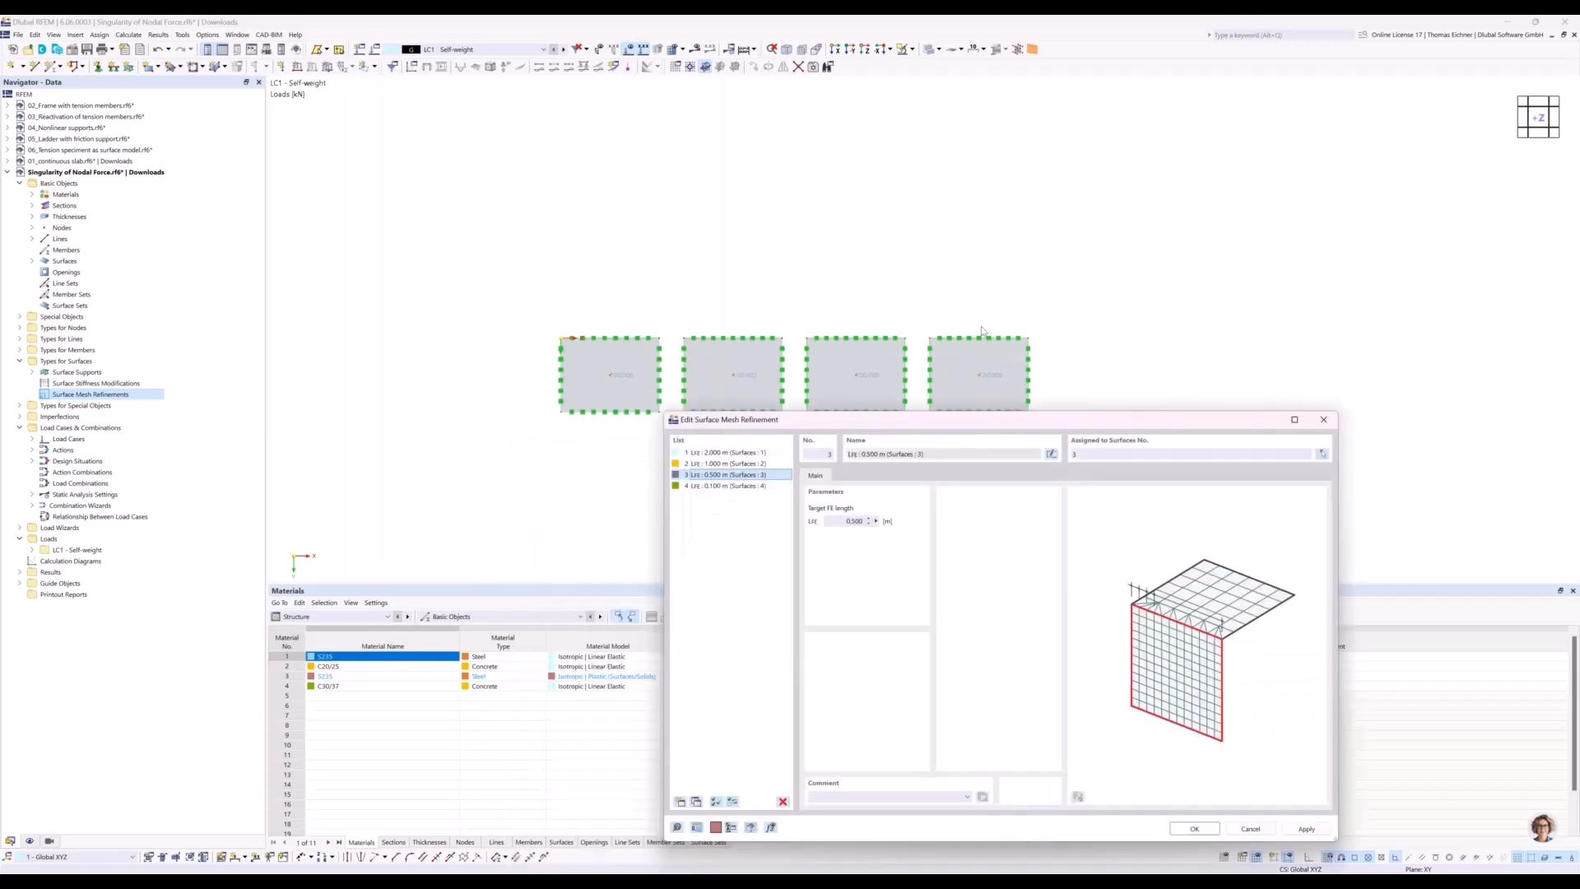
pyautogui.moveTo(982, 331); pyautogui.dragTo(1010, 228)
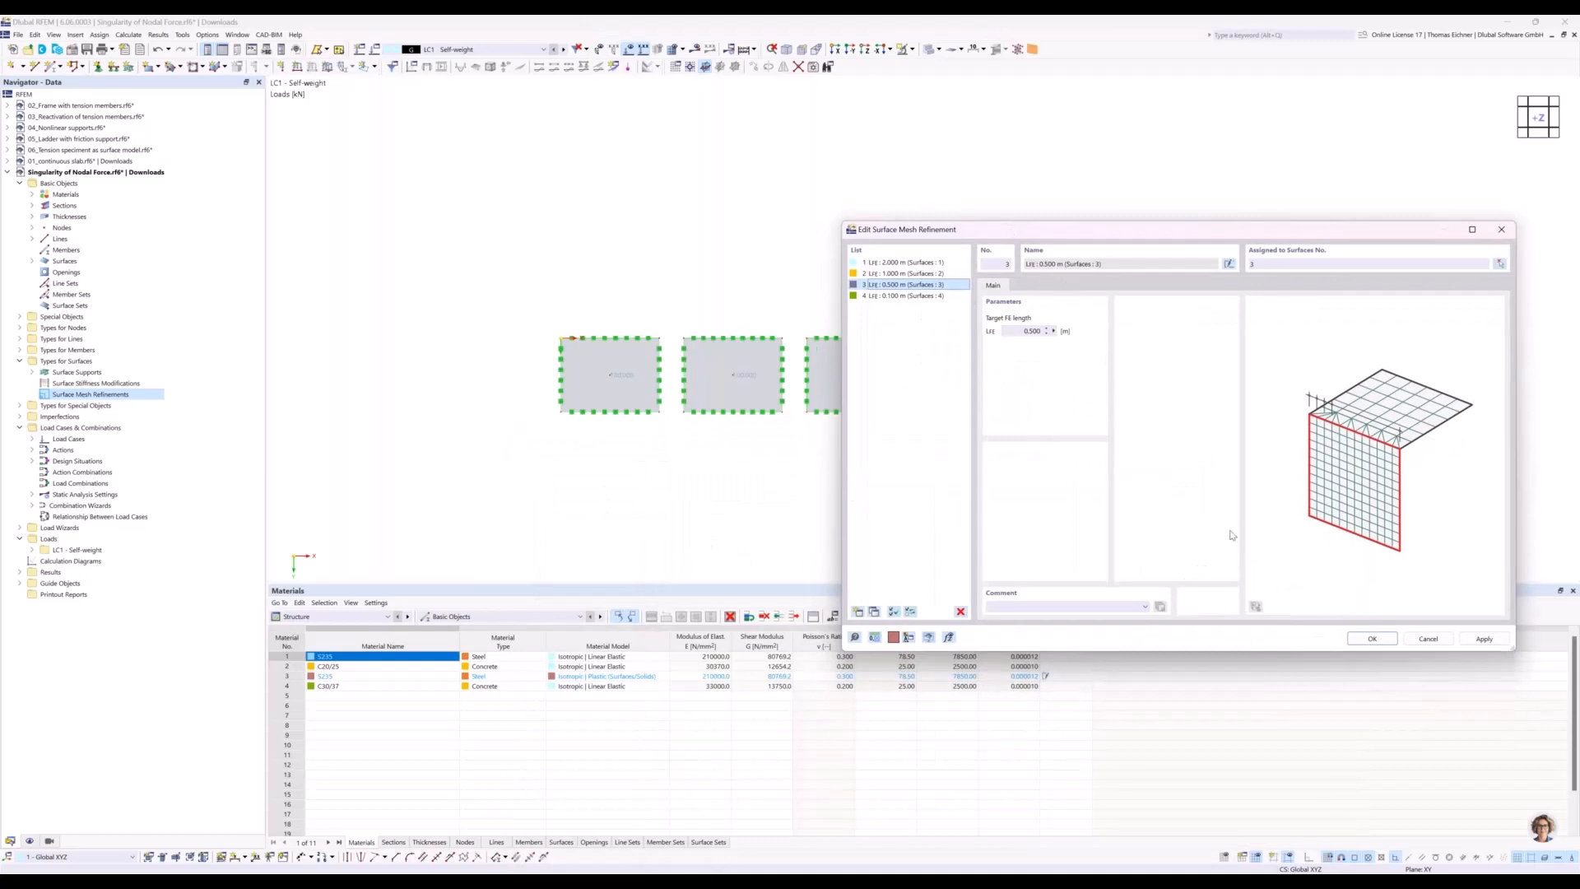
pyautogui.click(1371, 639)
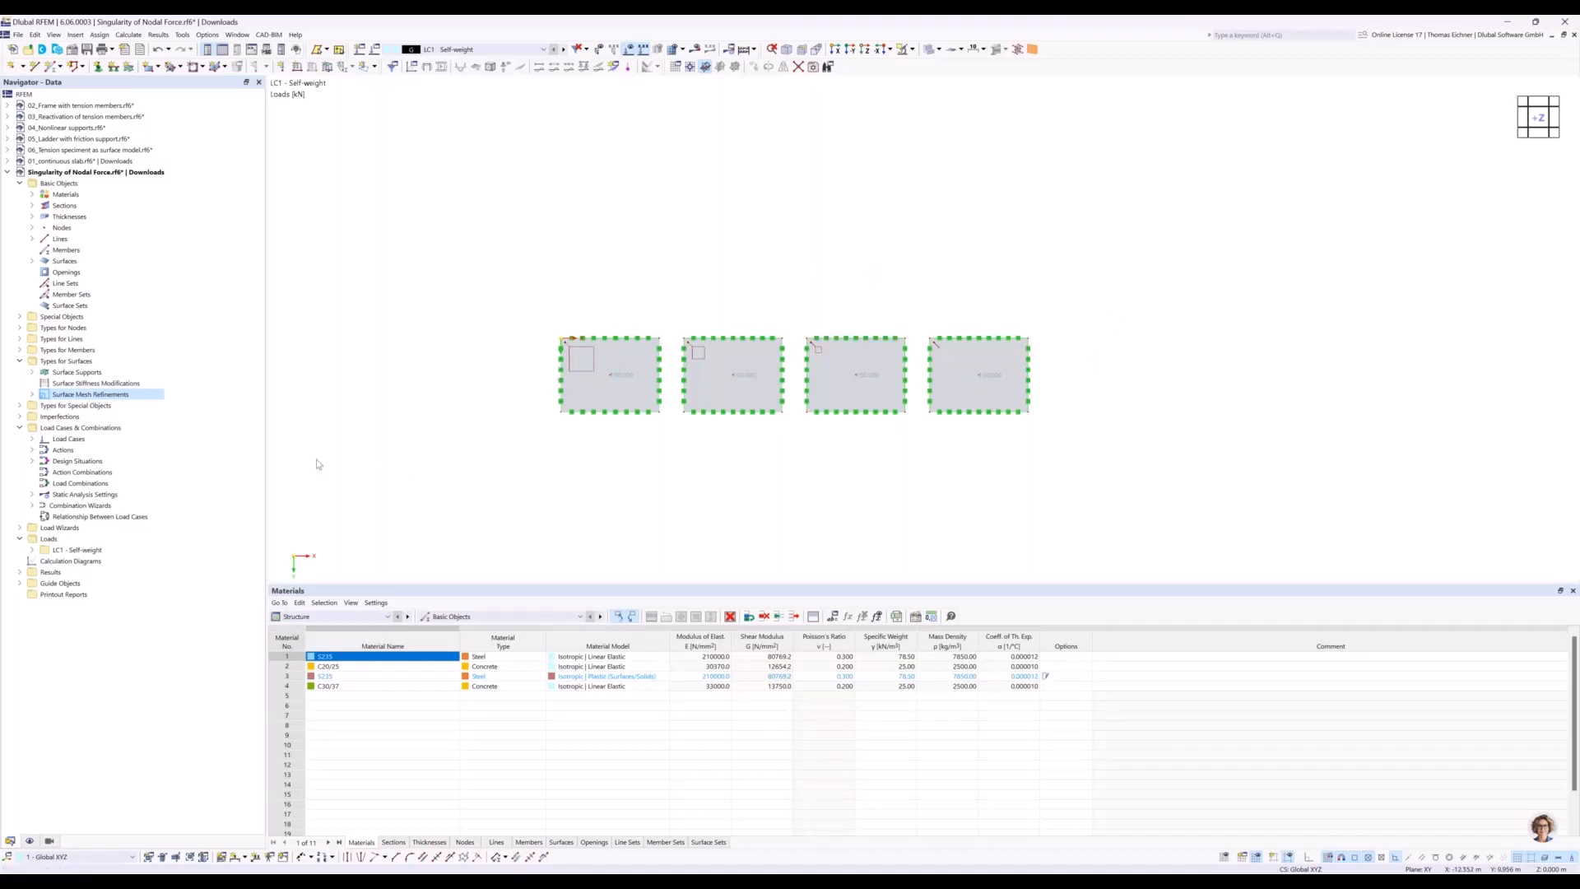
# Create a result section by two points along the slabs' centreline, from (0, 3, 0) to (38, 3, 0) m, projected in global Z.
pyautogui.click(19, 318)
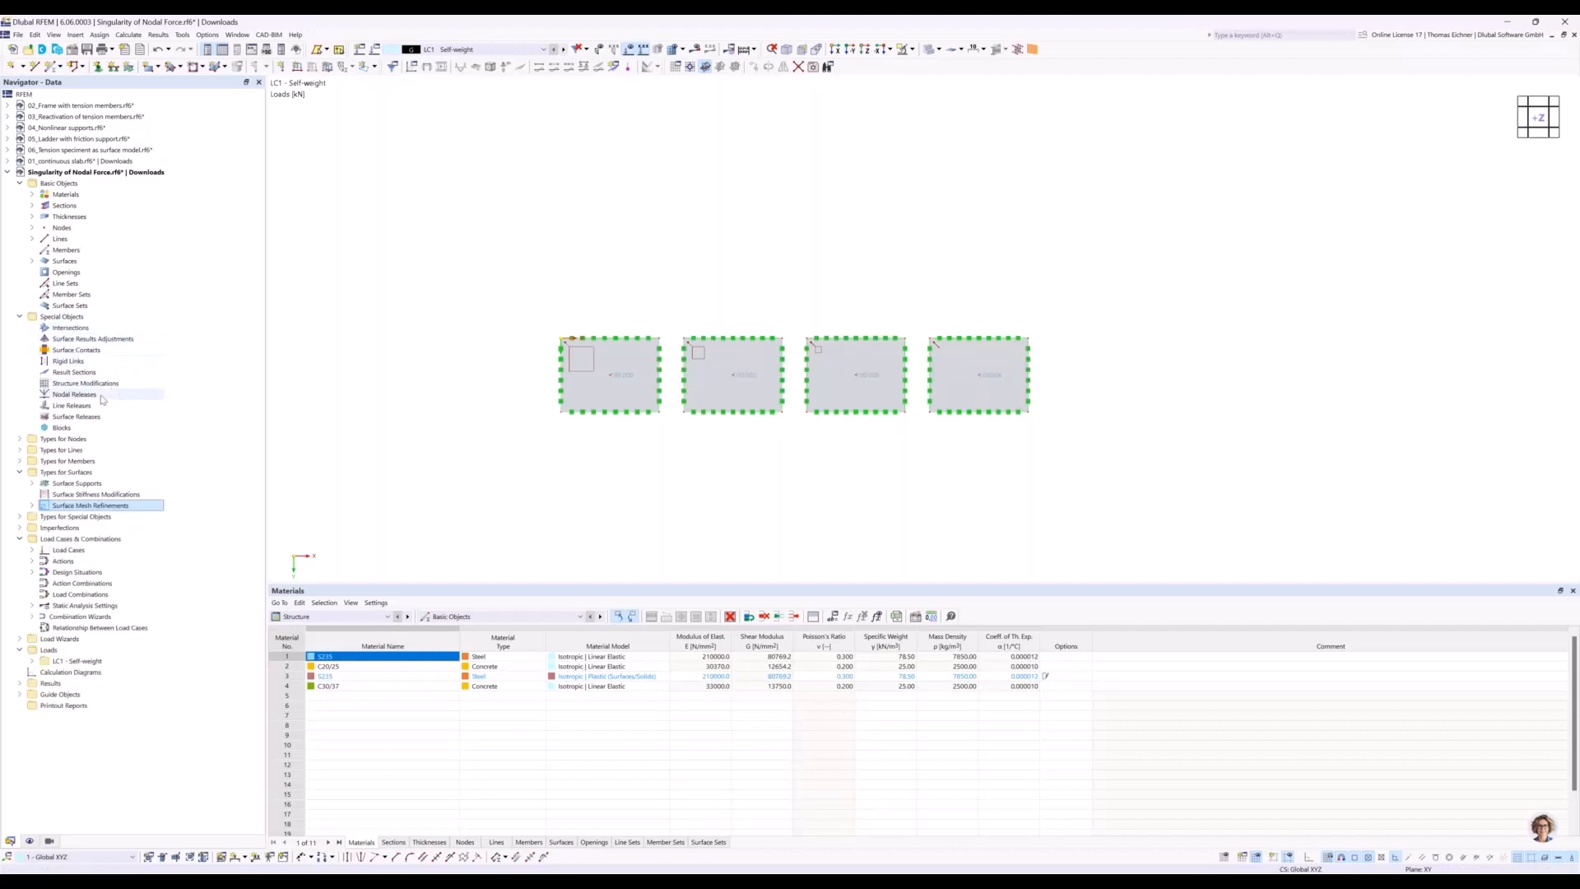
pyautogui.click(68, 374)
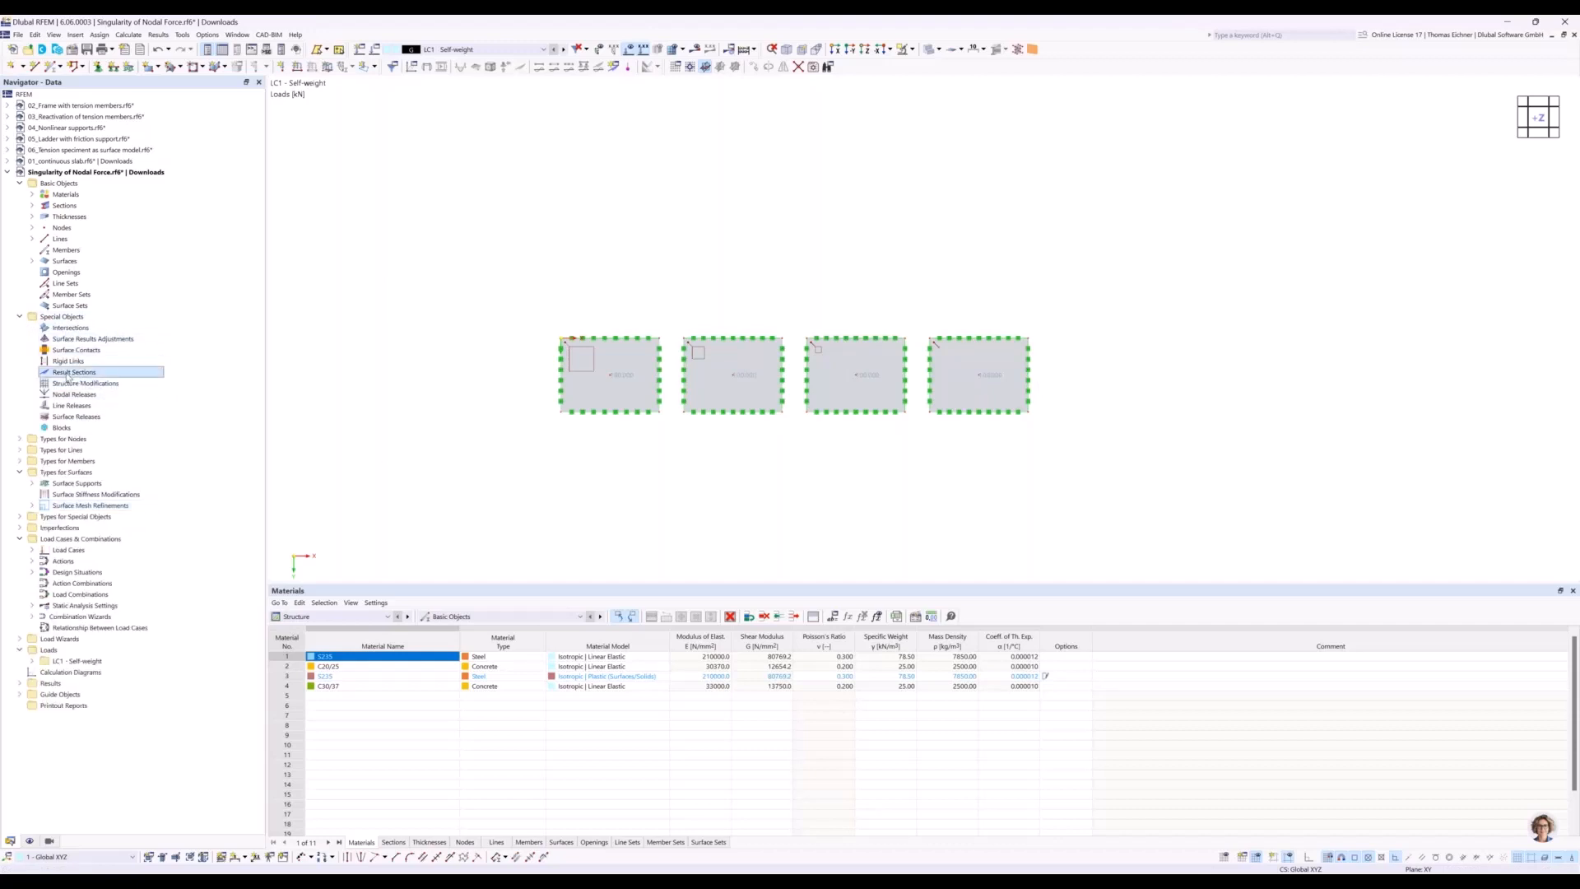
pyautogui.doubleClick(68, 375)
pyautogui.moveTo(670, 248); pyautogui.dragTo(914, 343)
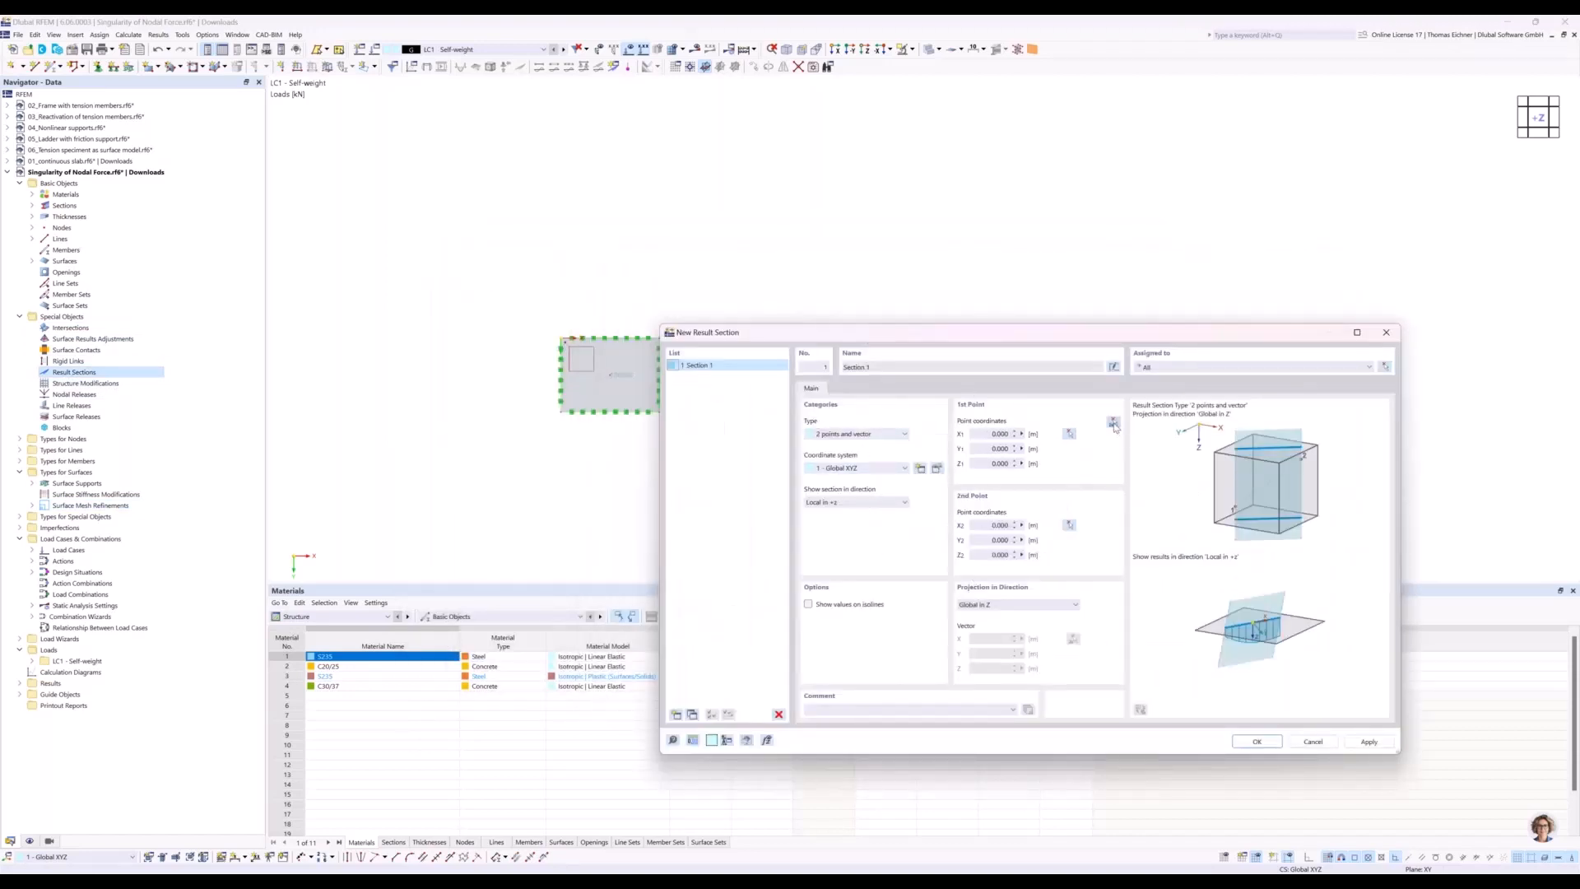
pyautogui.click(1113, 423)
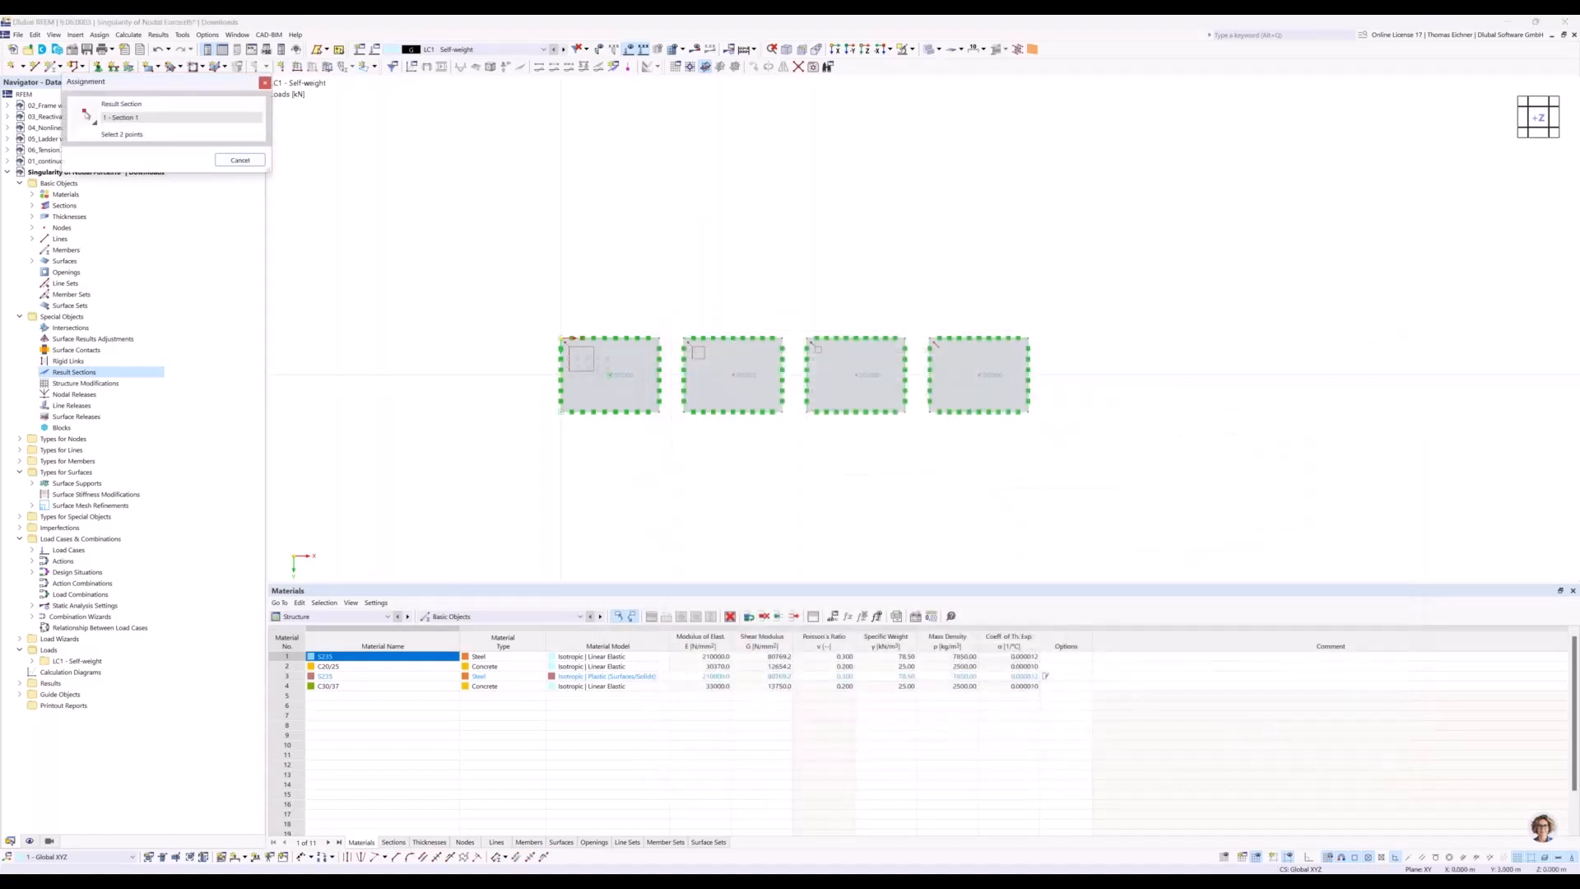
pyautogui.click(561, 412)
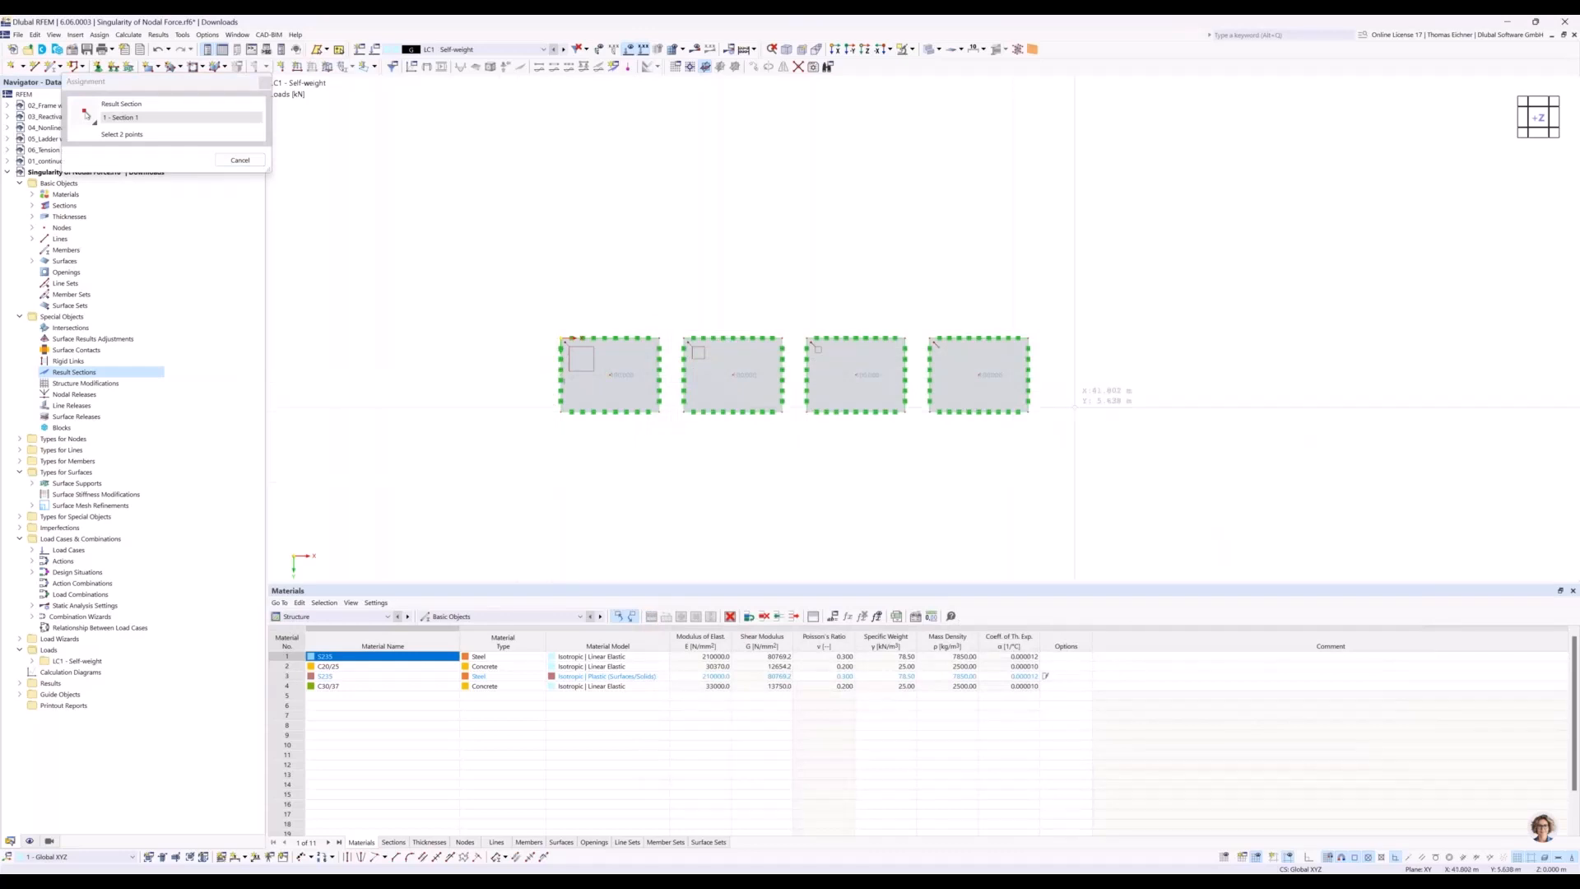
pyautogui.click(993, 372)
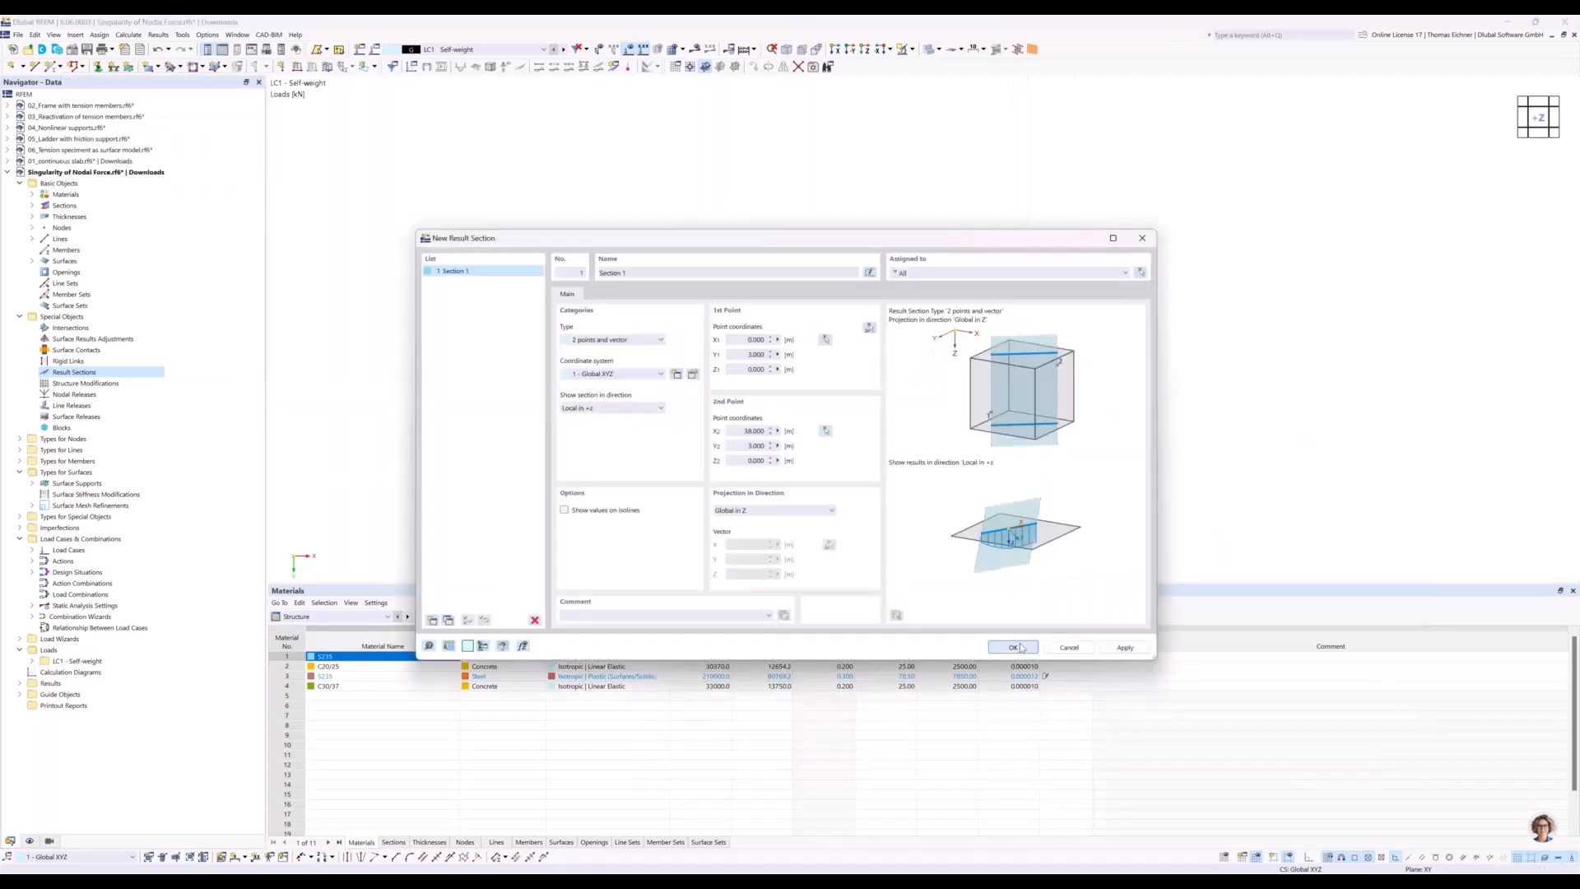
pyautogui.click(1013, 648)
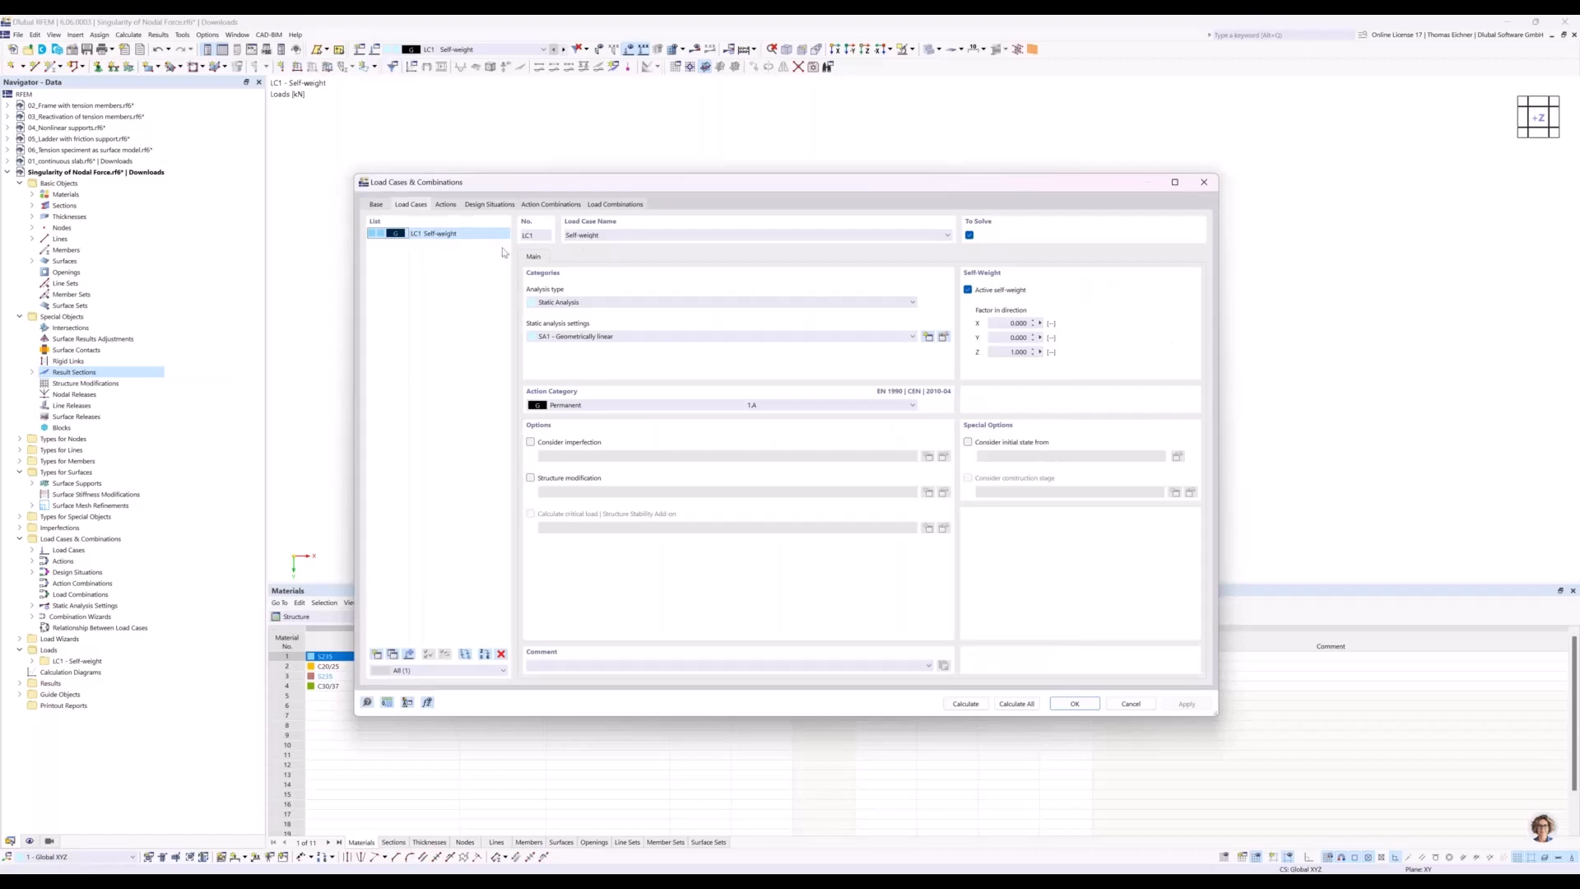
# Deactivate the self-weight of load case LC1 and rename the load case as Nodal Load.
pyautogui.click(968, 291)
pyautogui.click(623, 237)
pyautogui.moveTo(600, 240); pyautogui.dragTo(536, 236)
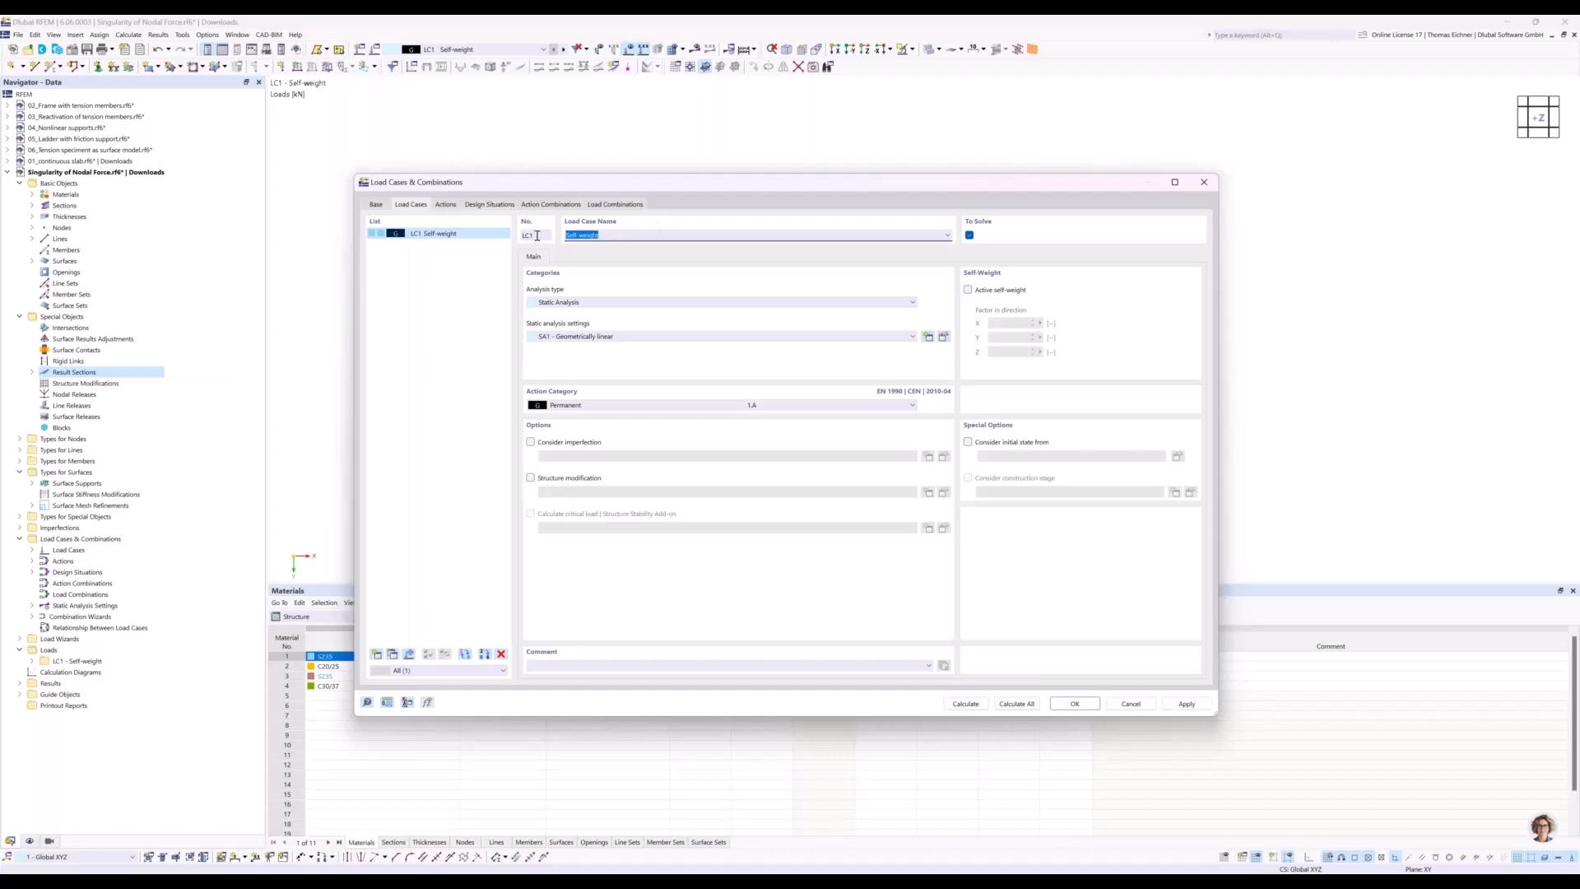
pyautogui.press('BackSpace')
# Calculate the load case and show the result section's deformations with local extremes in the reverse Y-direction view.
pyautogui.click(963, 705)
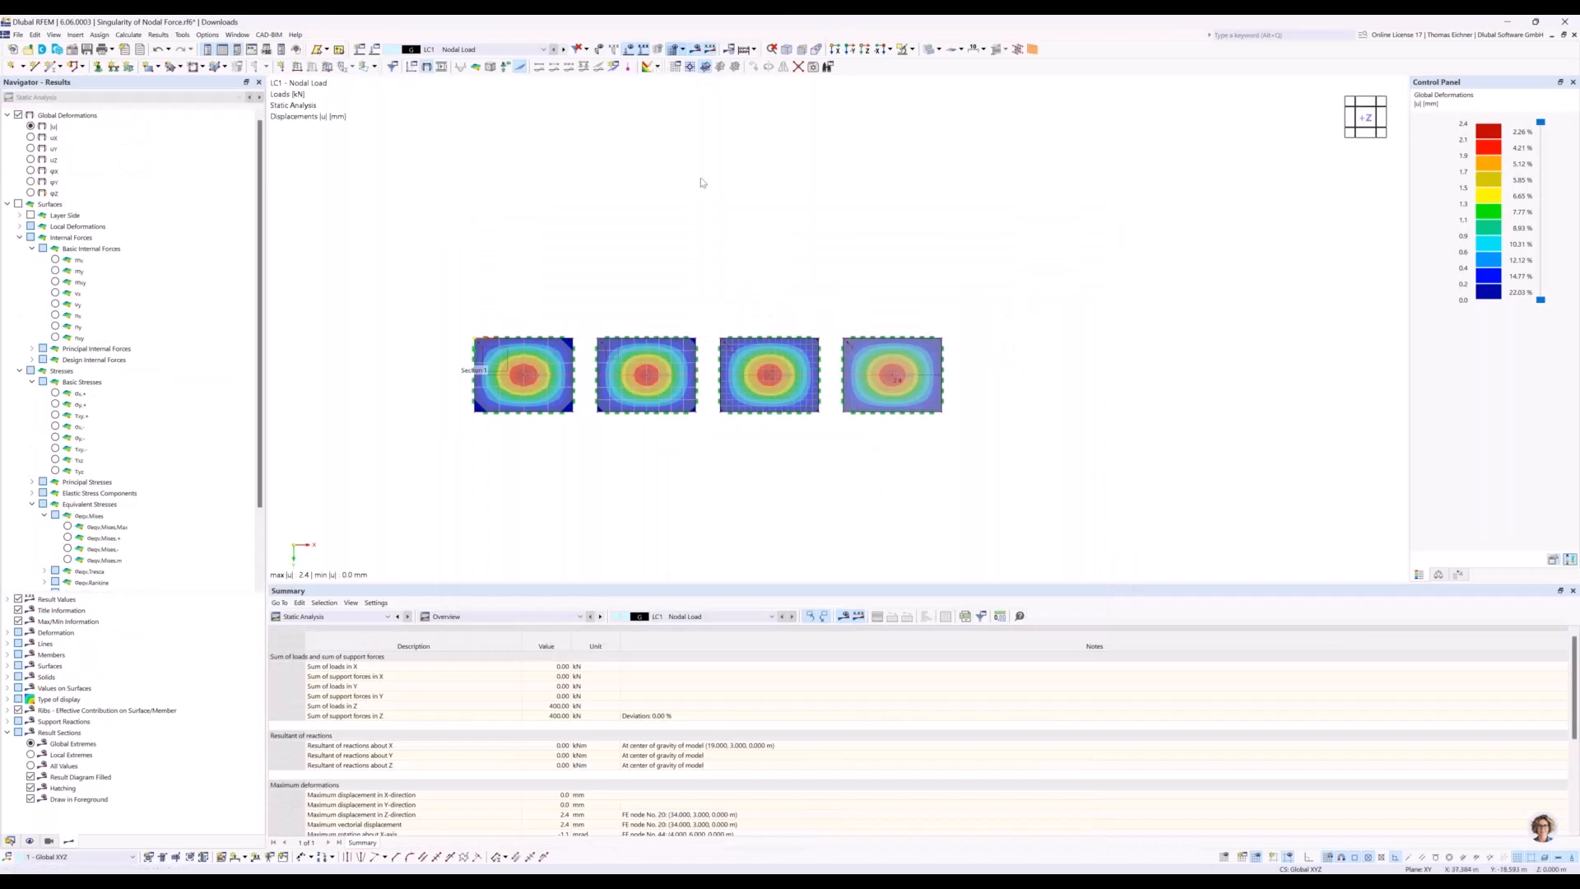
pyautogui.scroll(-1, 705, 151)
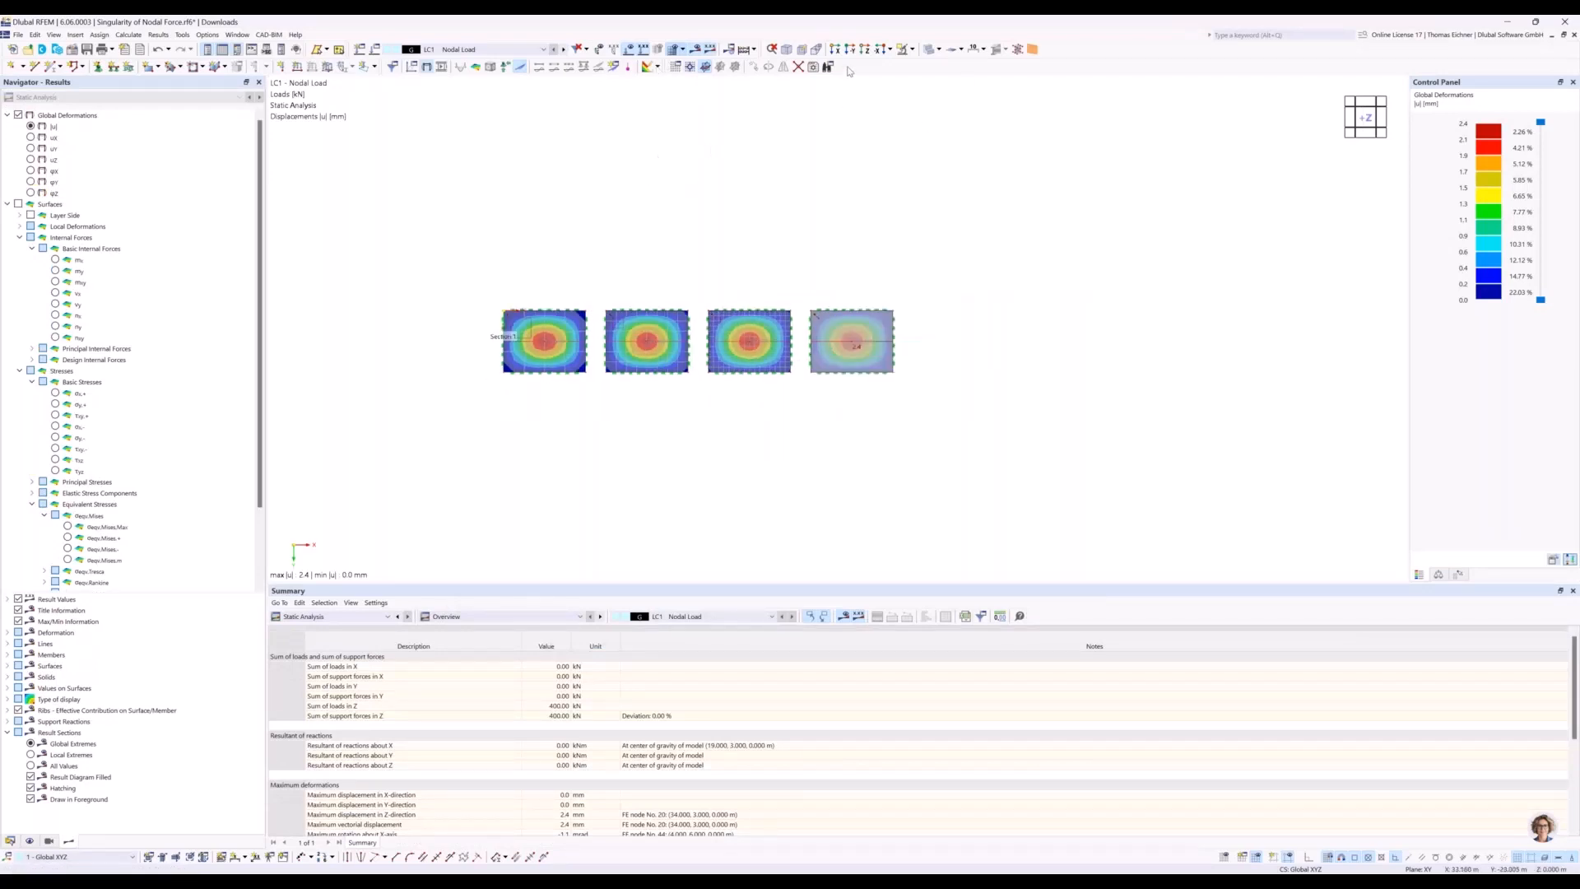
pyautogui.click(849, 50)
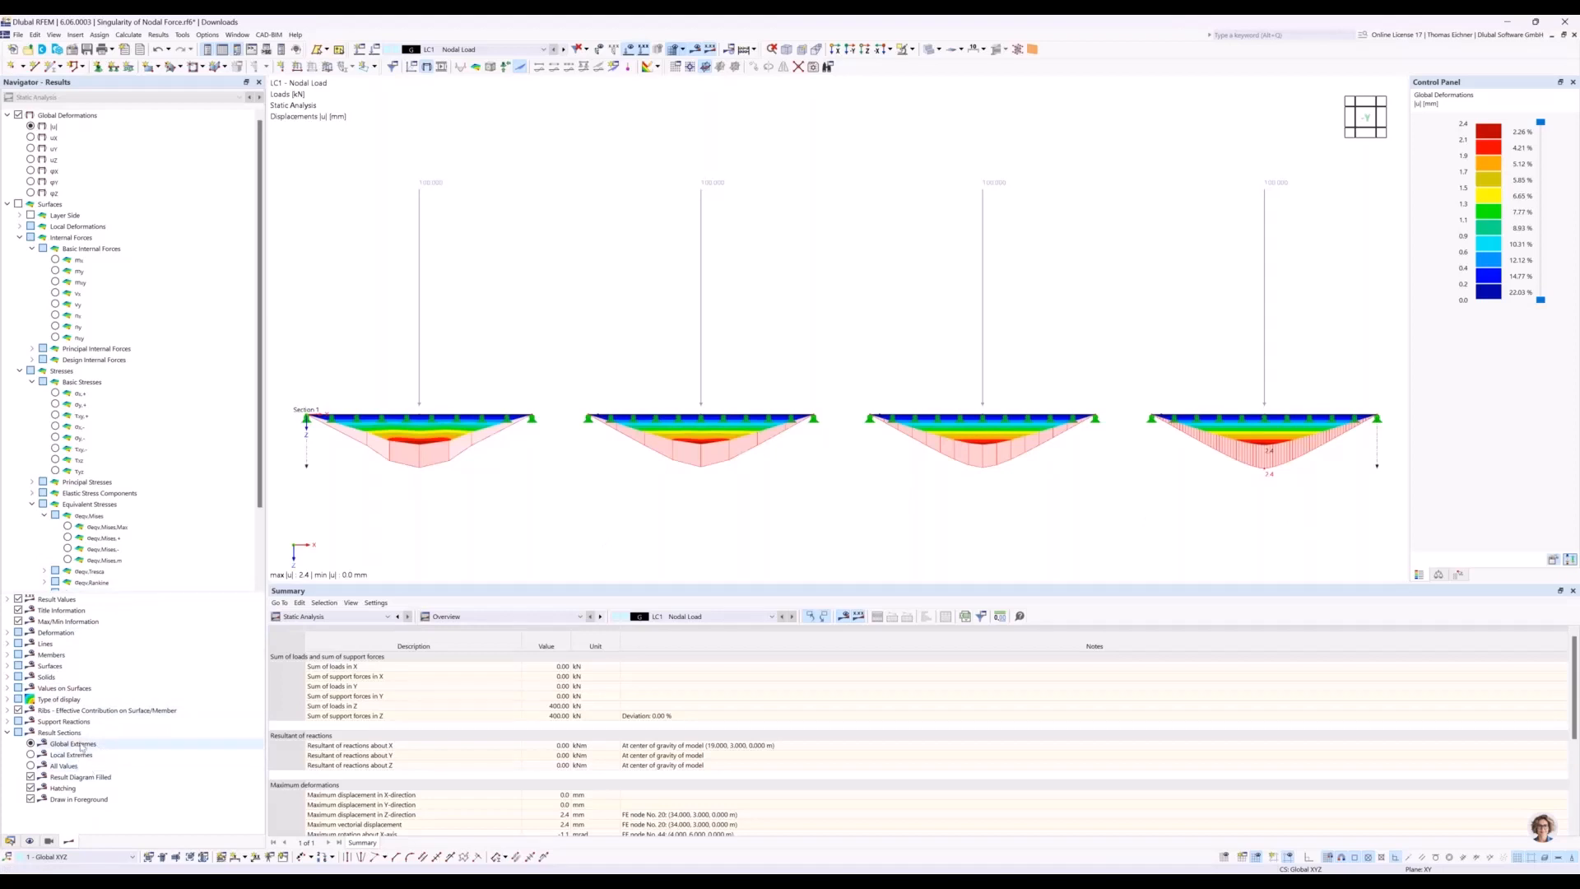
pyautogui.click(30, 753)
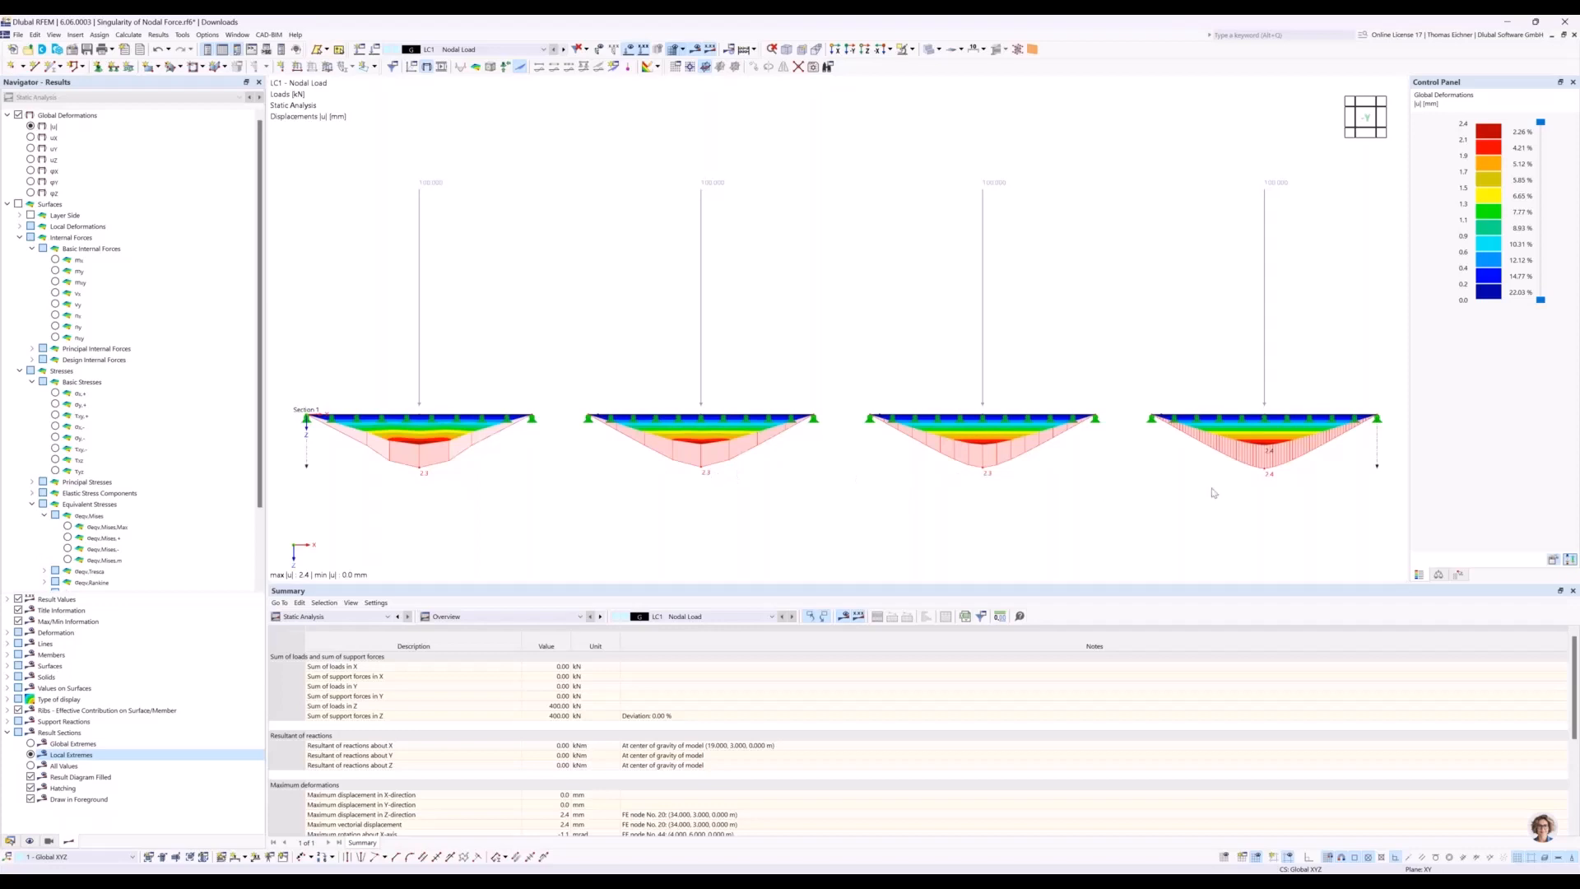
# Display the moments m-x along the result section and compare the peaks under the nodal forces of the four slabs.
pyautogui.click(55, 260)
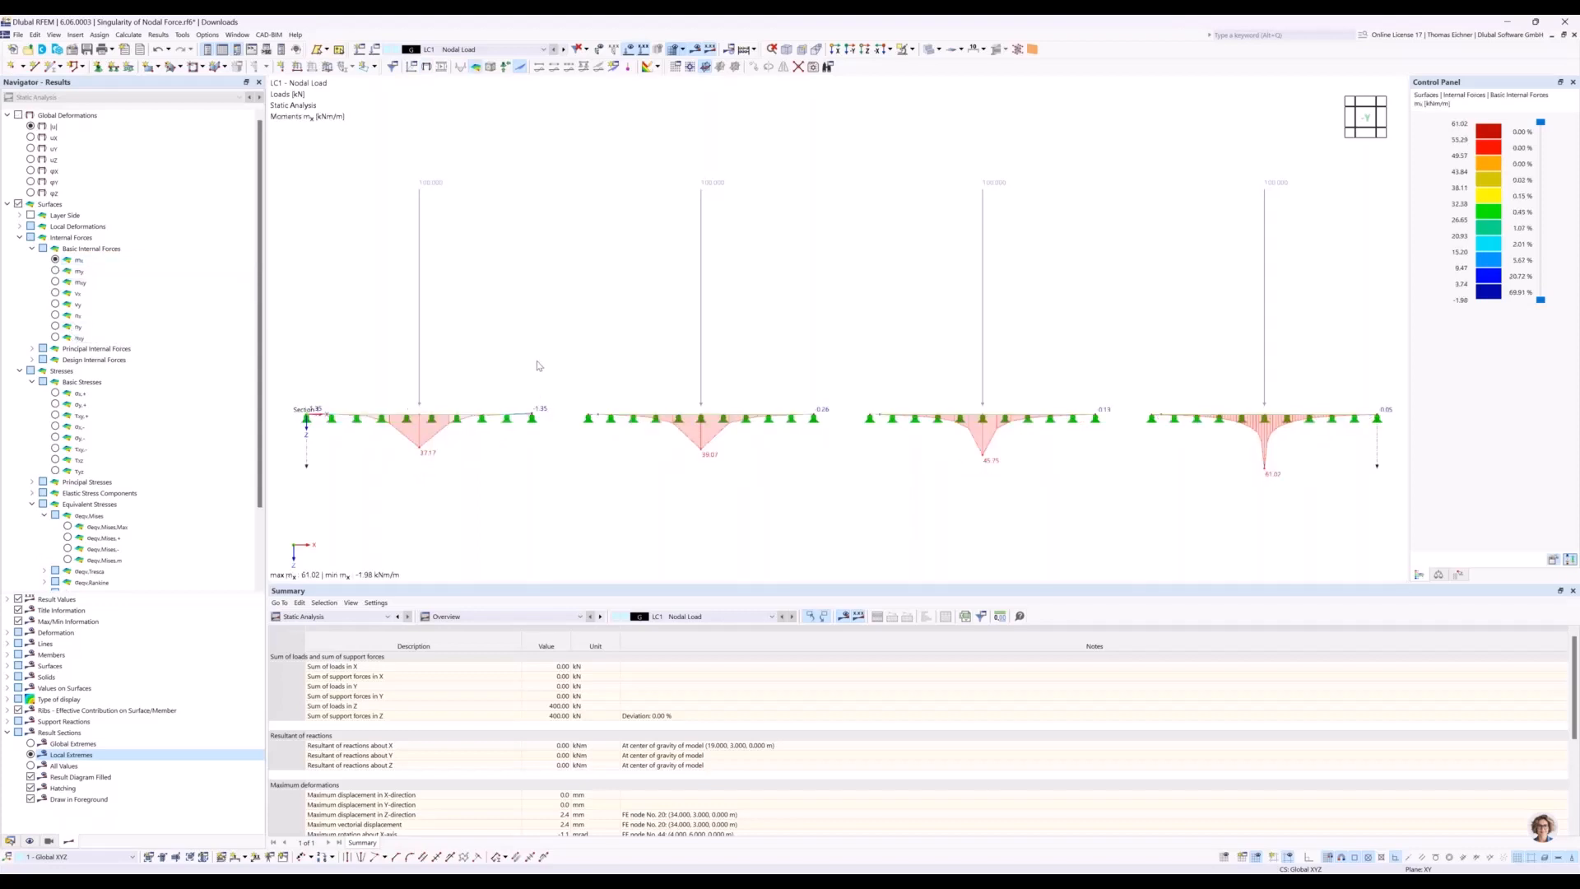
pyautogui.moveTo(543, 339); pyautogui.dragTo(533, 343, button='middle')
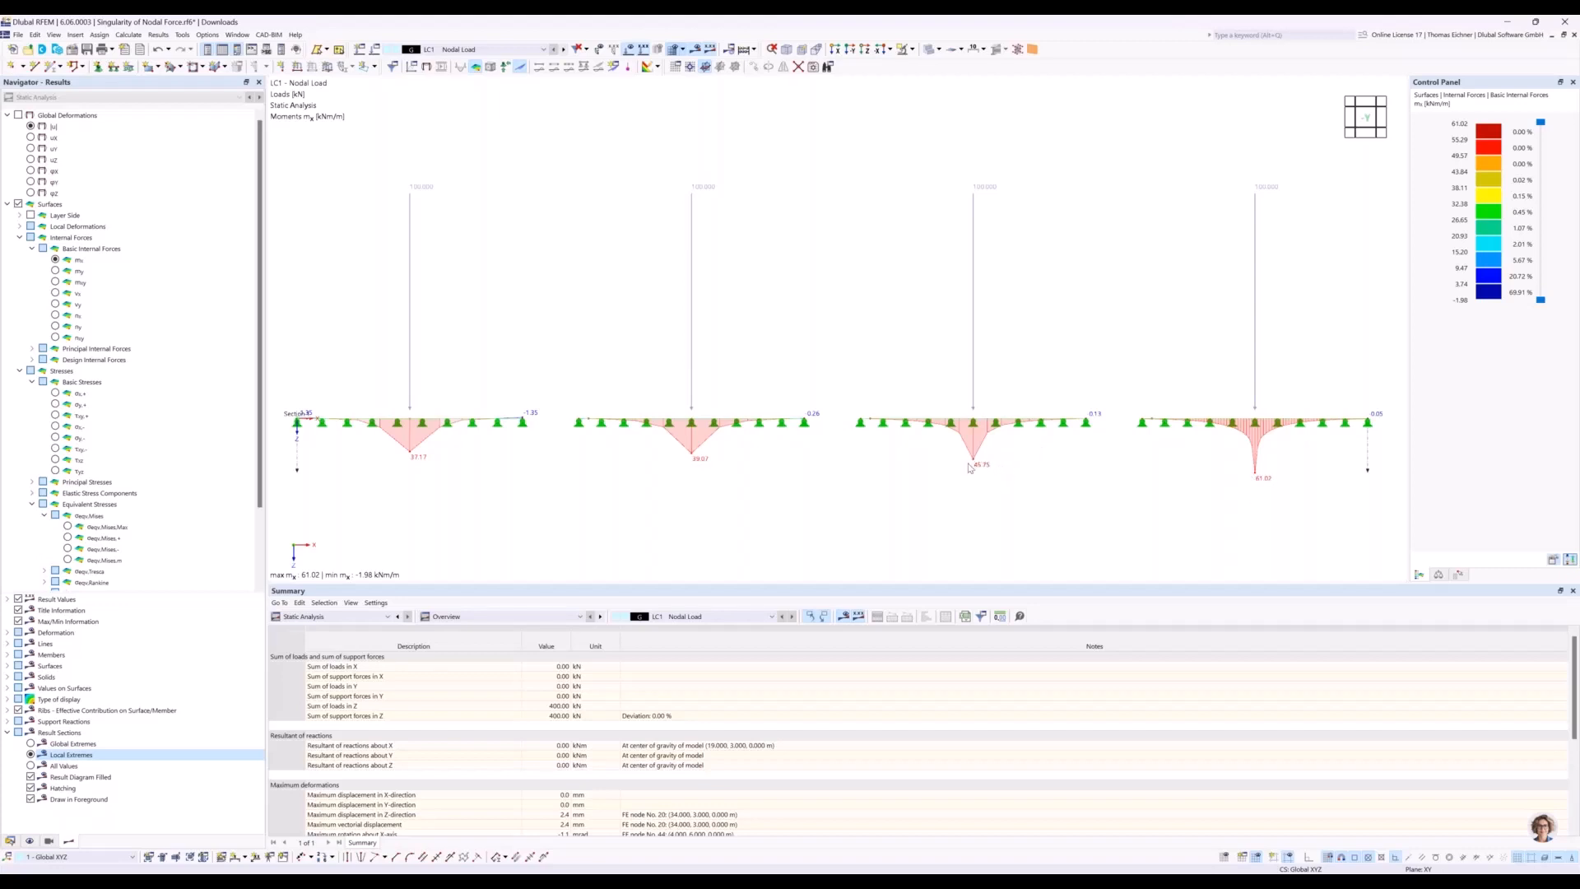
pyautogui.moveTo(1206, 325); pyautogui.dragTo(994, 298, button='middle')
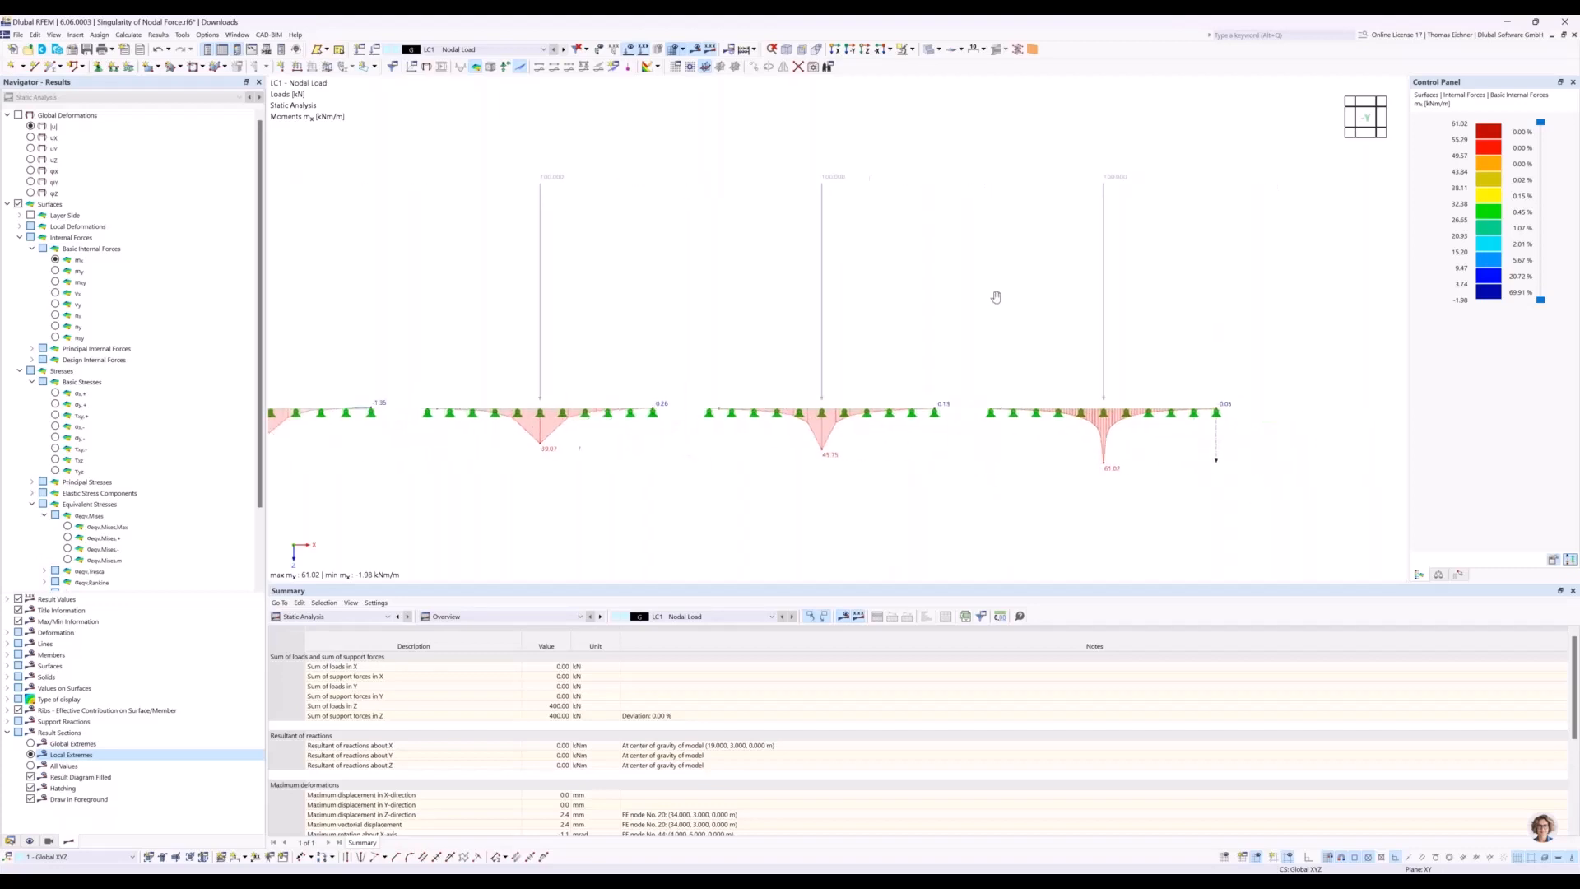
pyautogui.scroll(3, 968, 403)
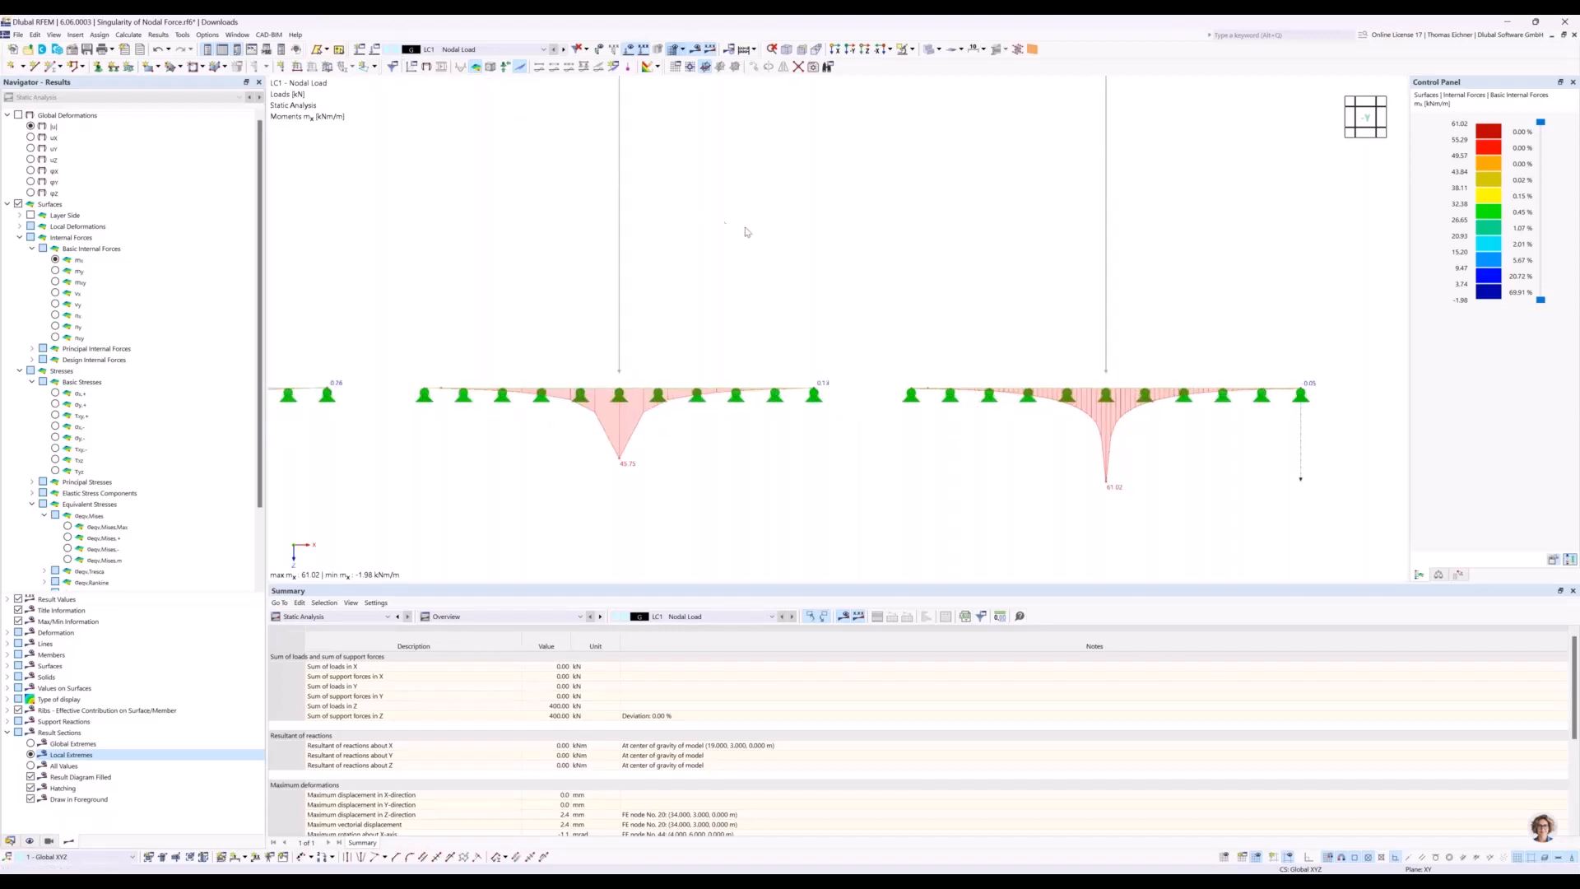
# Examine the m-x distribution and the FE mesh around the nodal force on the third slab in plan view.
pyautogui.click(864, 51)
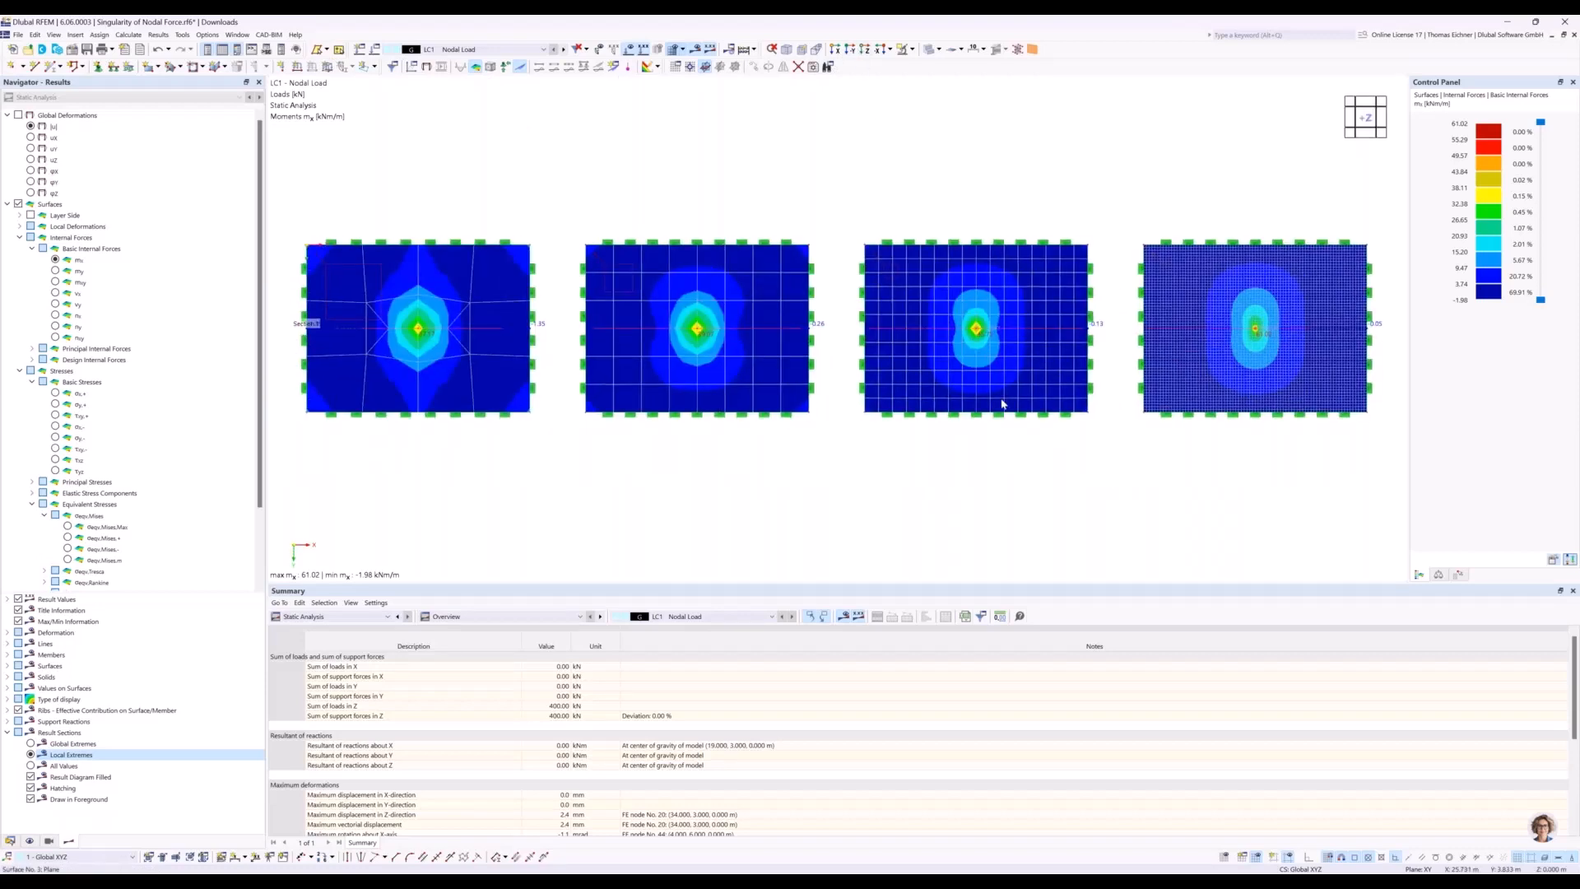
pyautogui.scroll(3, 991, 349)
pyautogui.scroll(5, 967, 318)
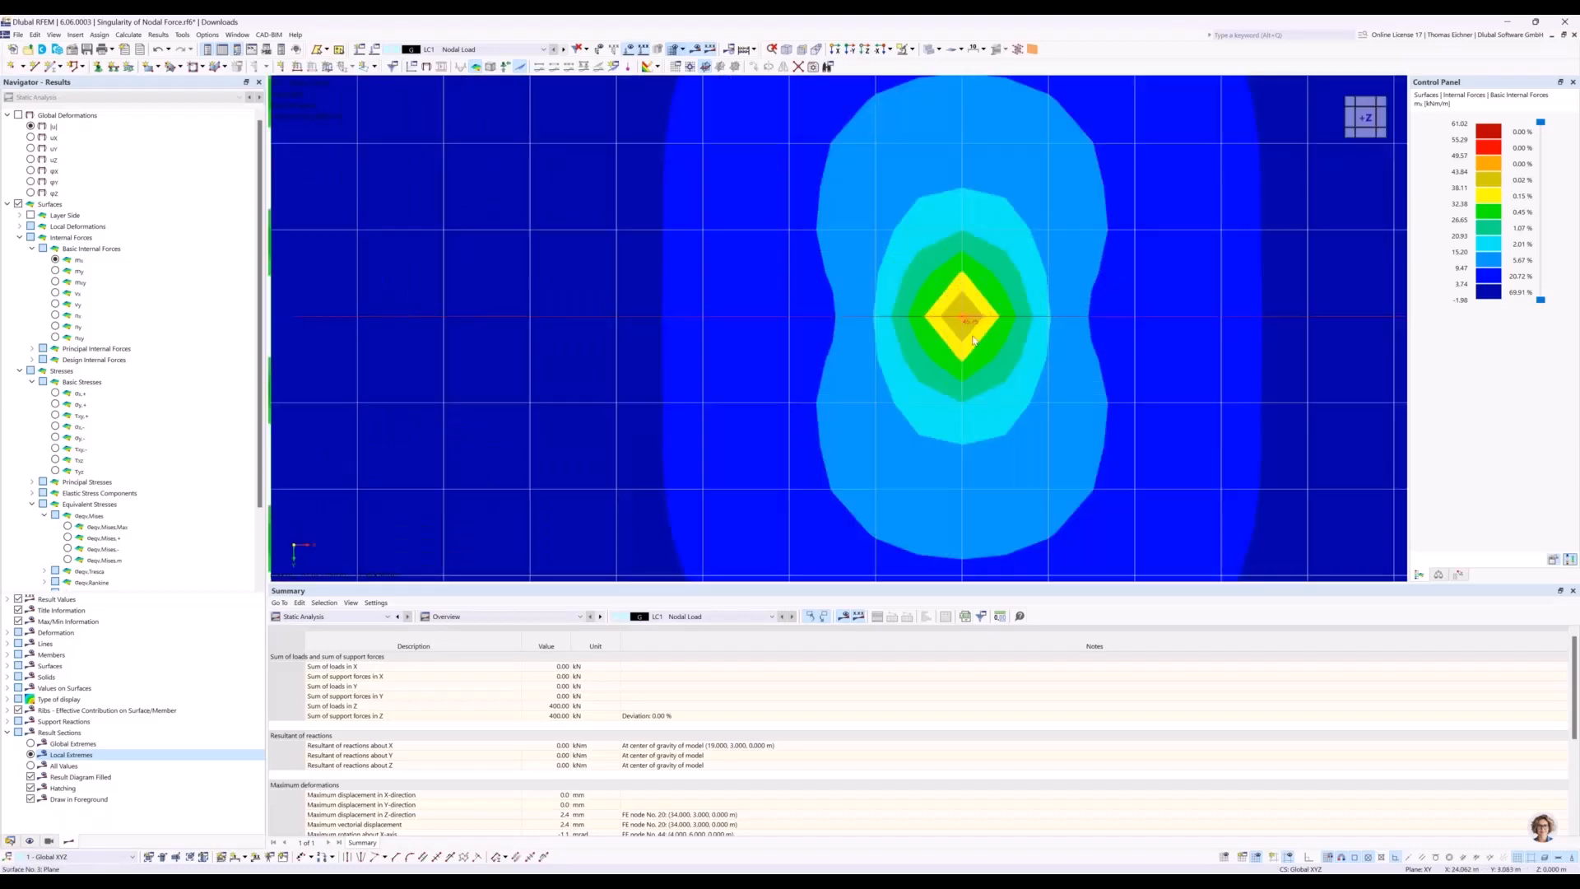
pyautogui.moveTo(973, 319)
pyautogui.moveTo(876, 234)
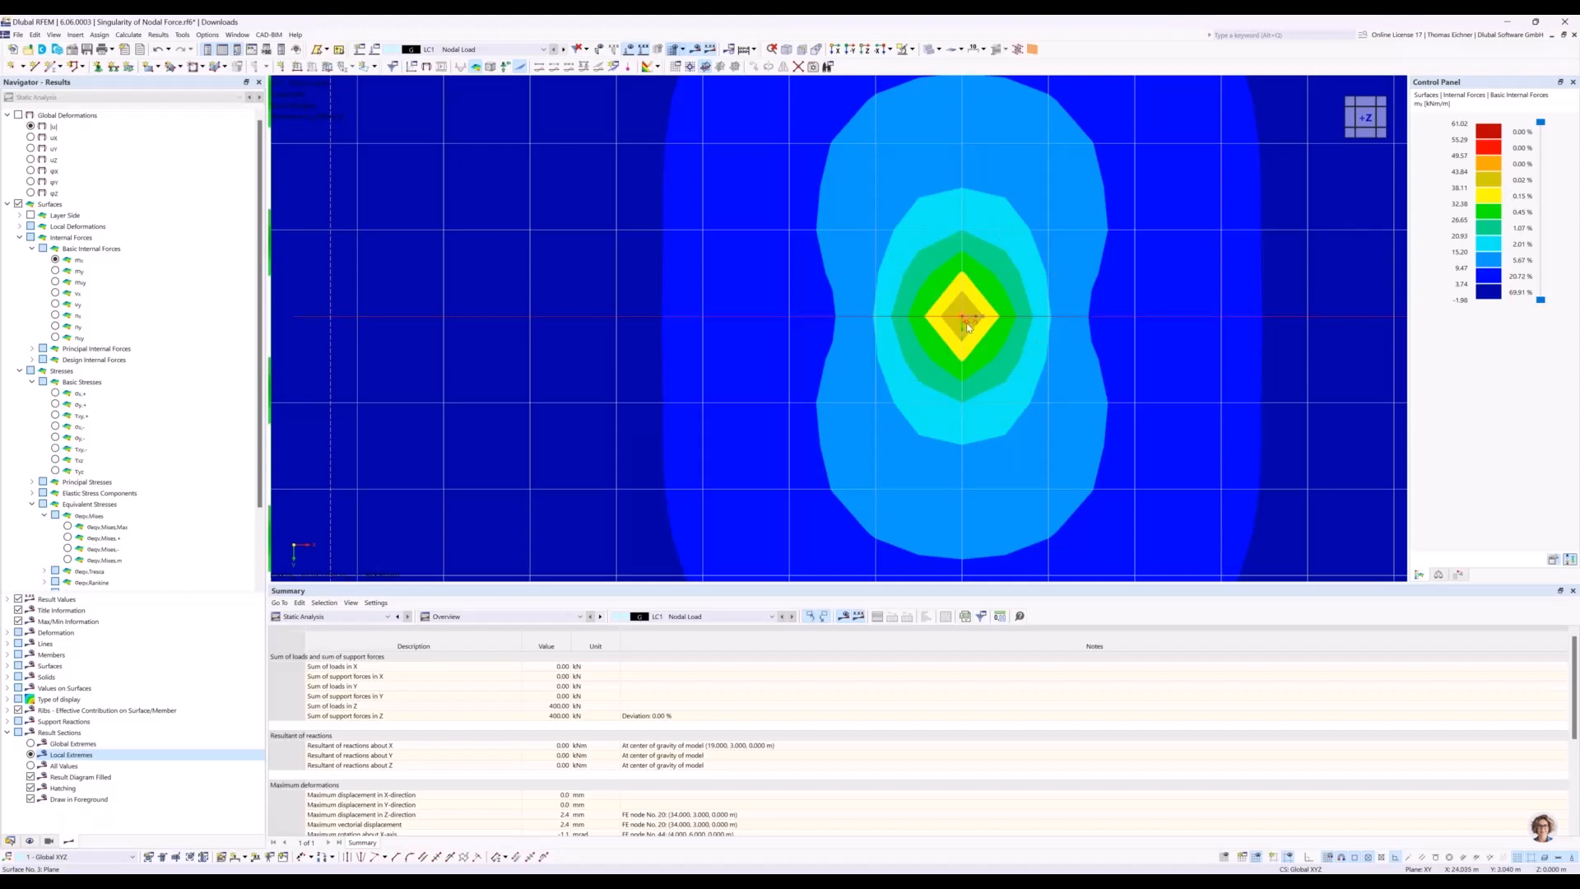
pyautogui.scroll(-6, 968, 327)
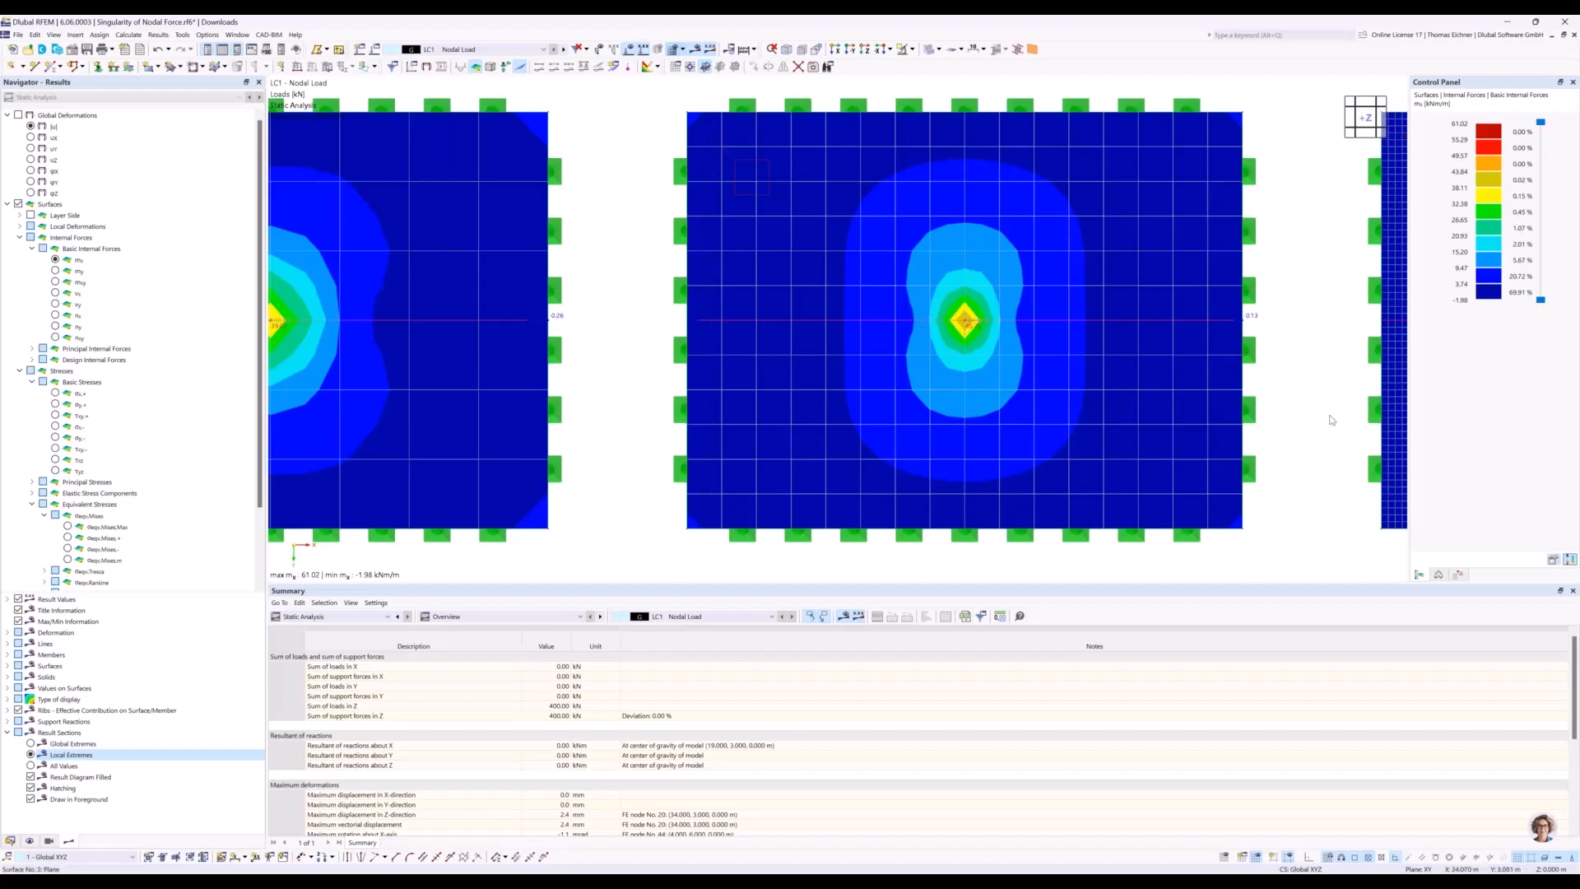
# Examine the m-x distribution around the nodal force on the fourth slab with the finest mesh.
pyautogui.moveTo(1163, 360); pyautogui.dragTo(655, 358, button='middle')
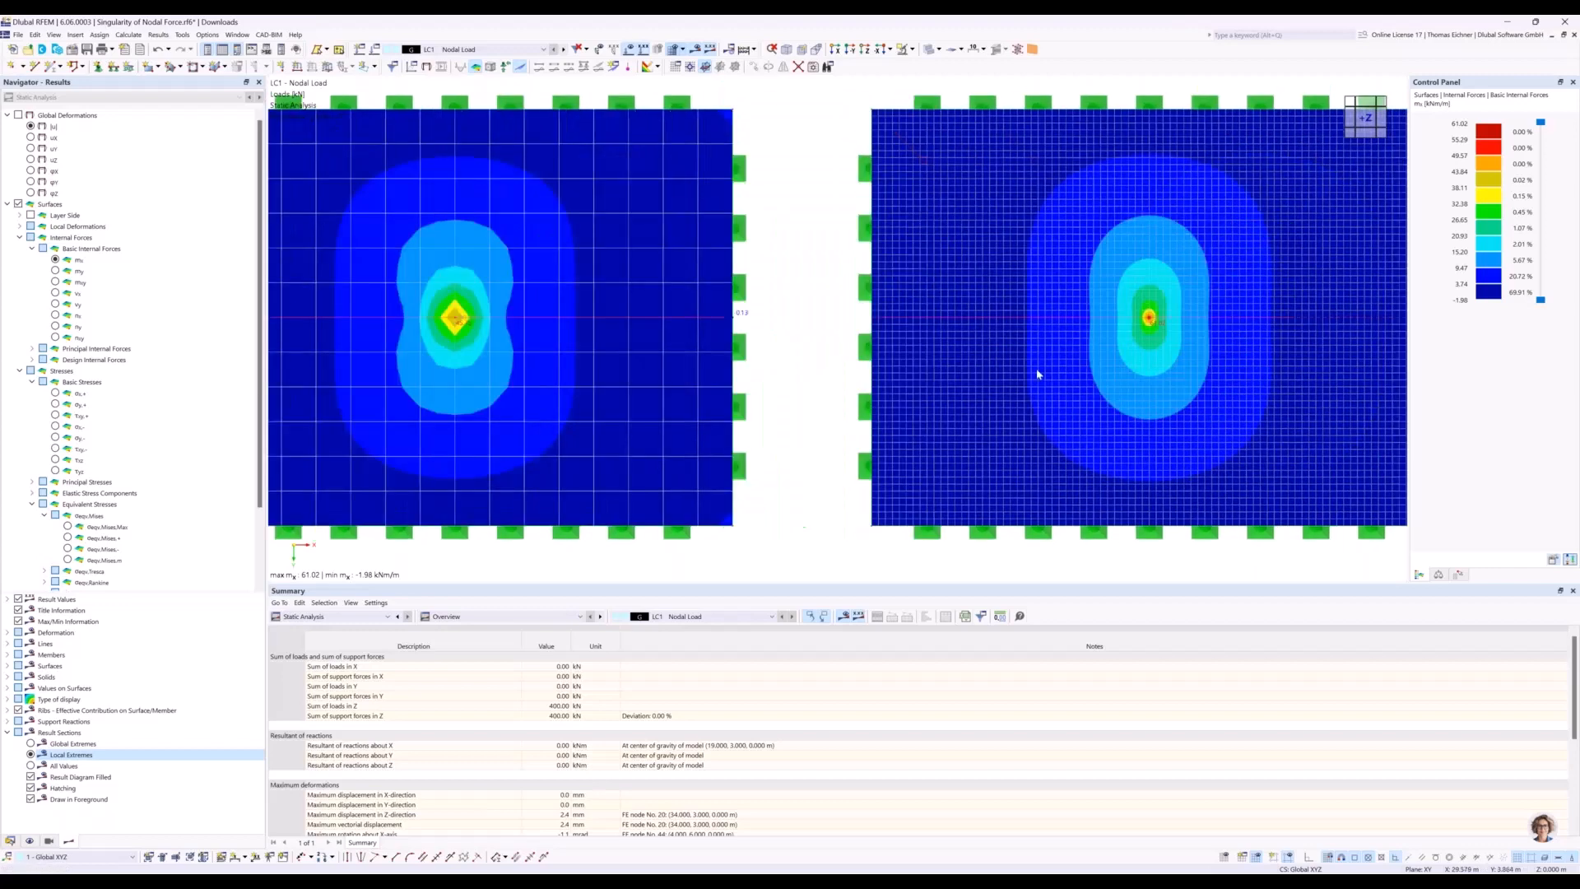
pyautogui.moveTo(1128, 359); pyautogui.dragTo(1035, 400, button='middle')
pyautogui.scroll(4, 1044, 367)
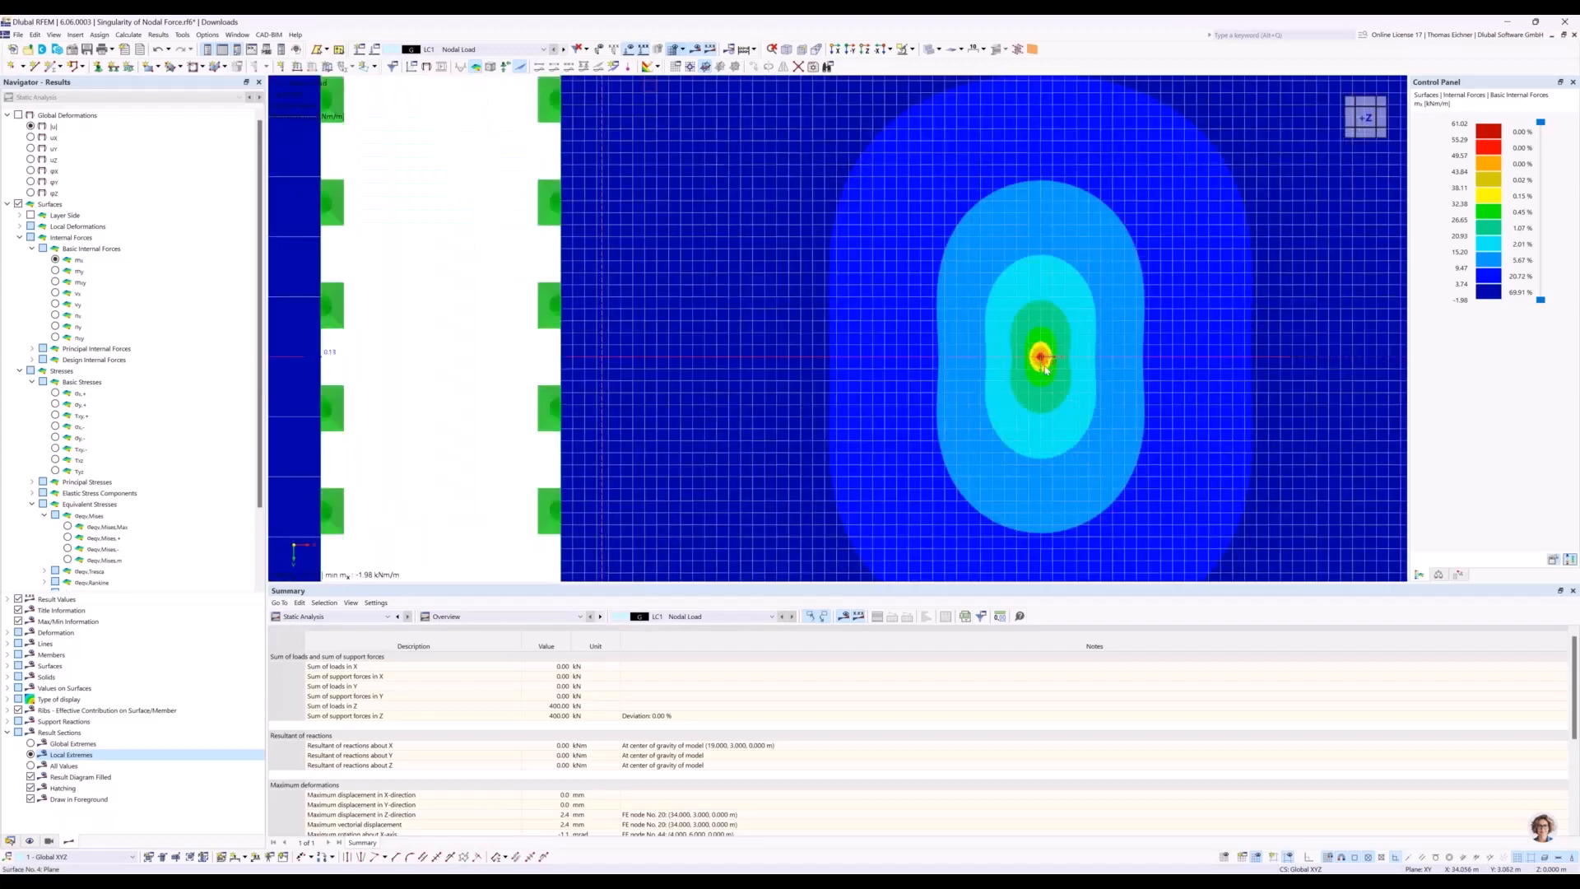
pyautogui.scroll(2, 1044, 368)
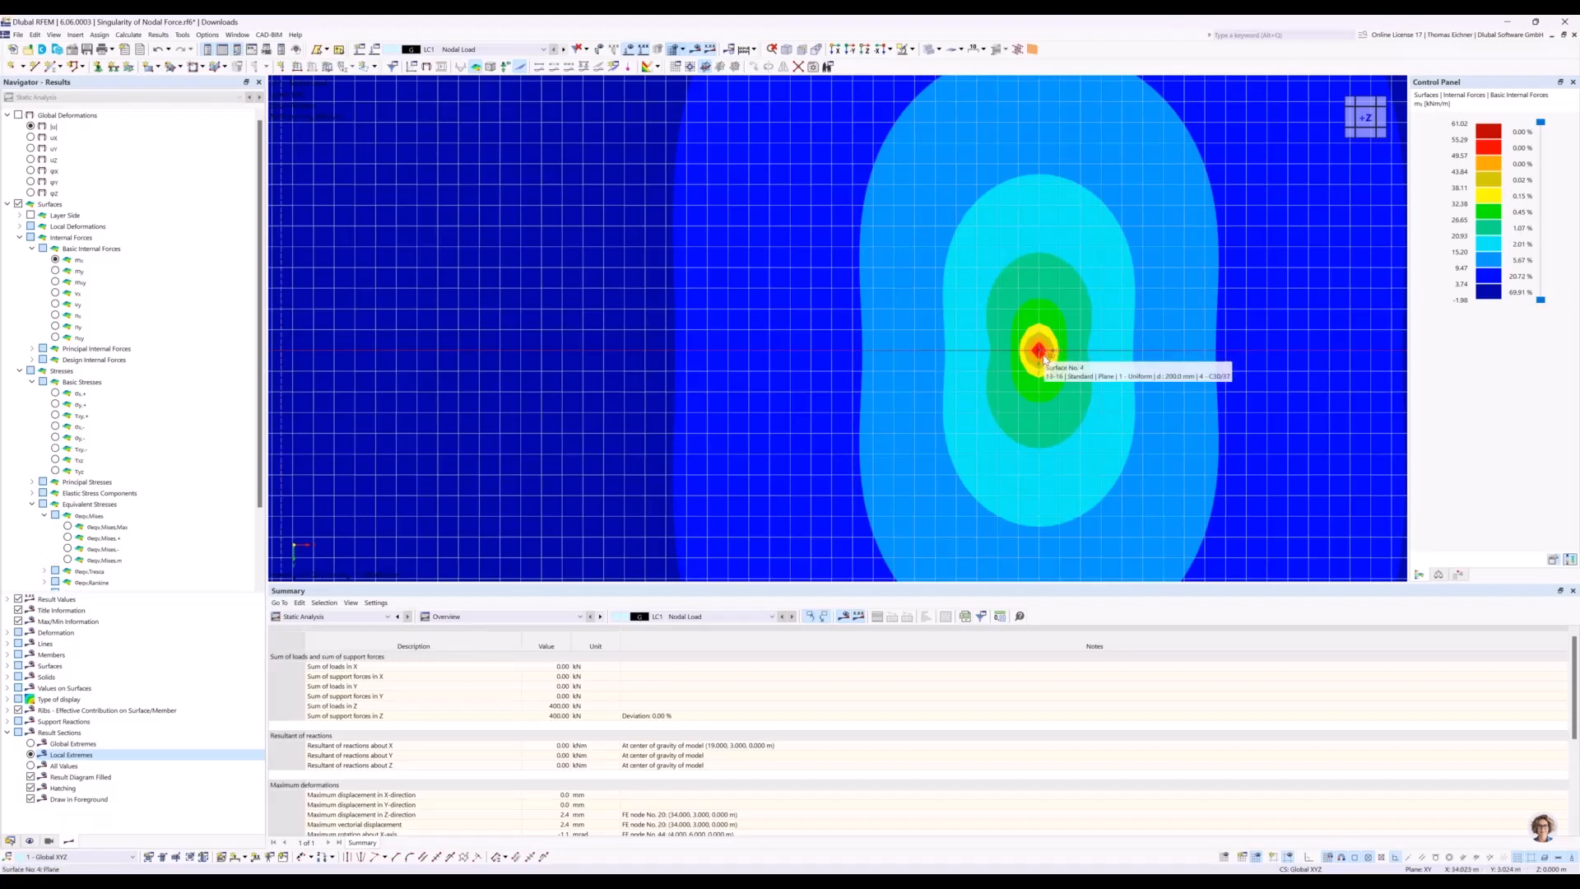
pyautogui.scroll(-1, 1044, 358)
pyautogui.scroll(-1, 1043, 359)
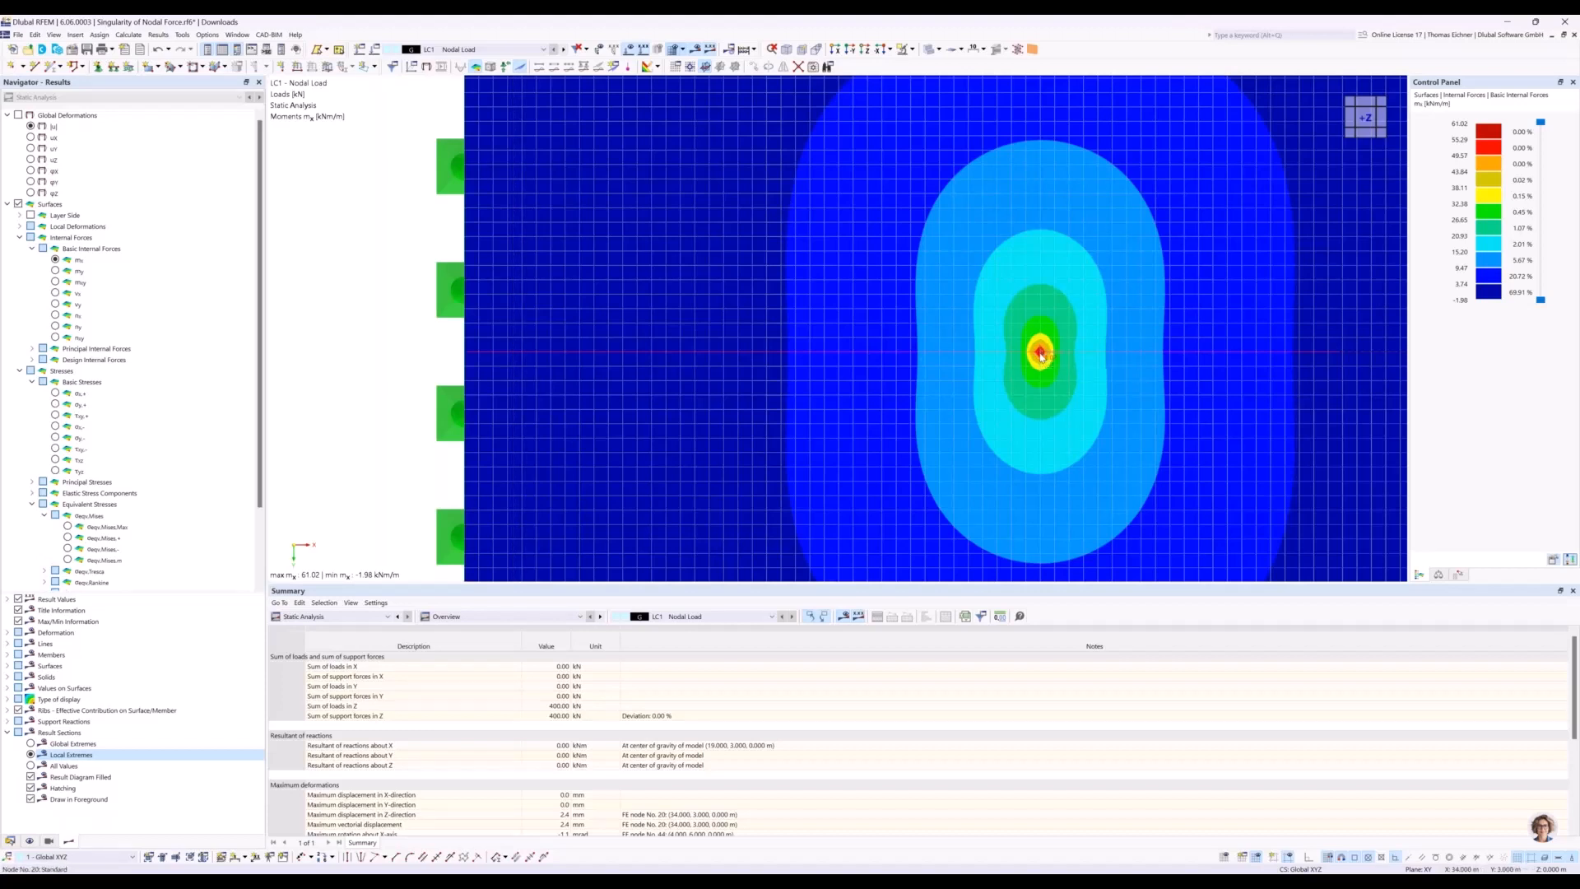
pyautogui.scroll(-5, 1040, 356)
pyautogui.scroll(3, 1040, 356)
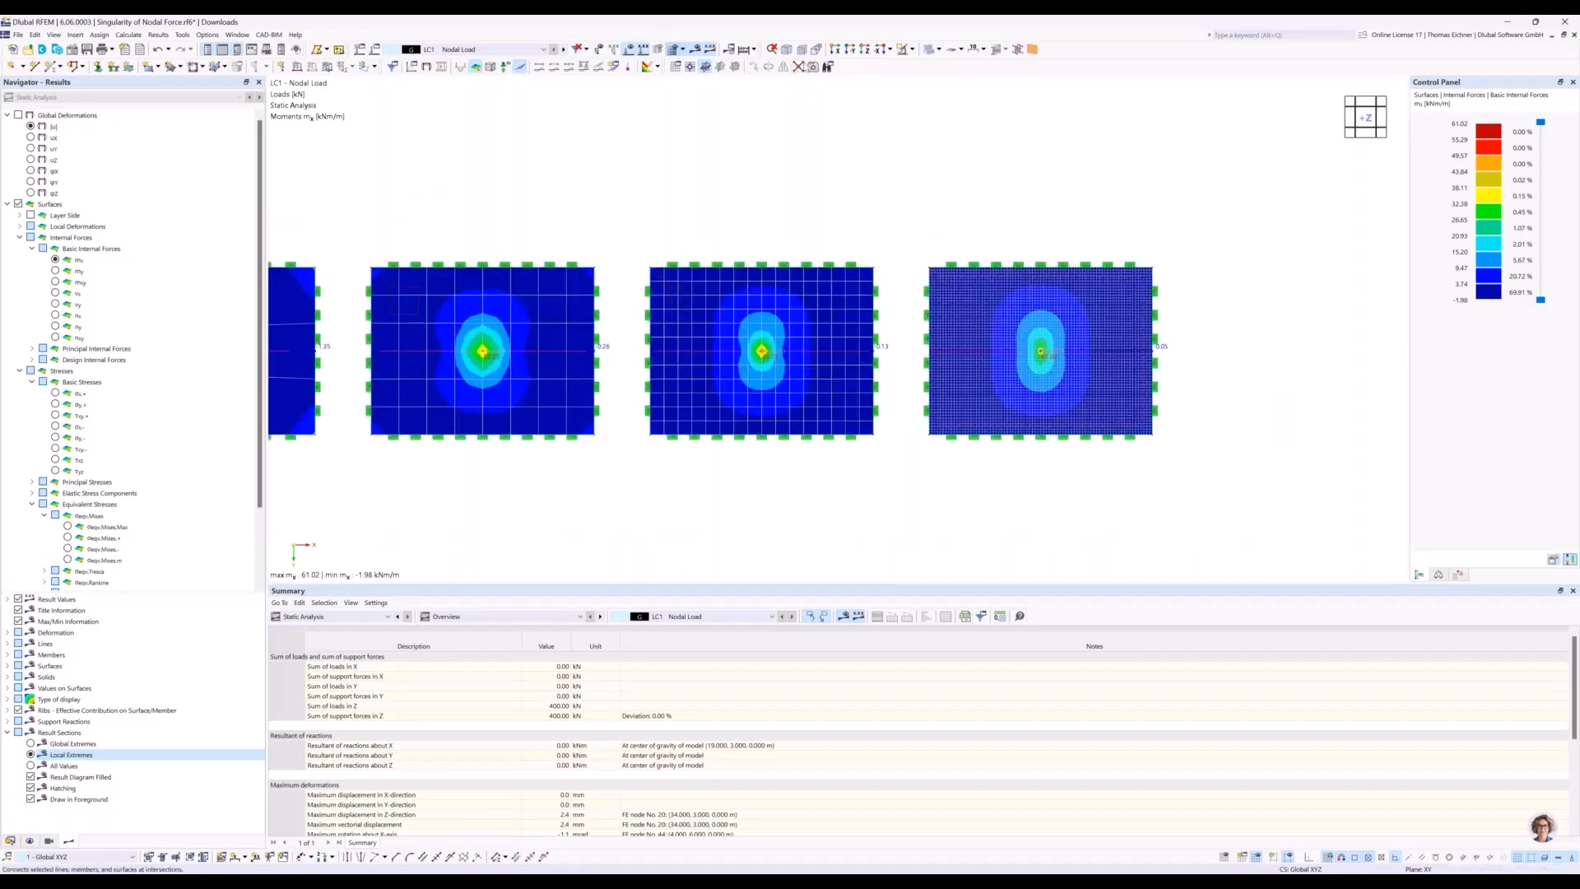
# Return to the reverse Y-direction view and open the result diagrams of the result section.
pyautogui.click(849, 50)
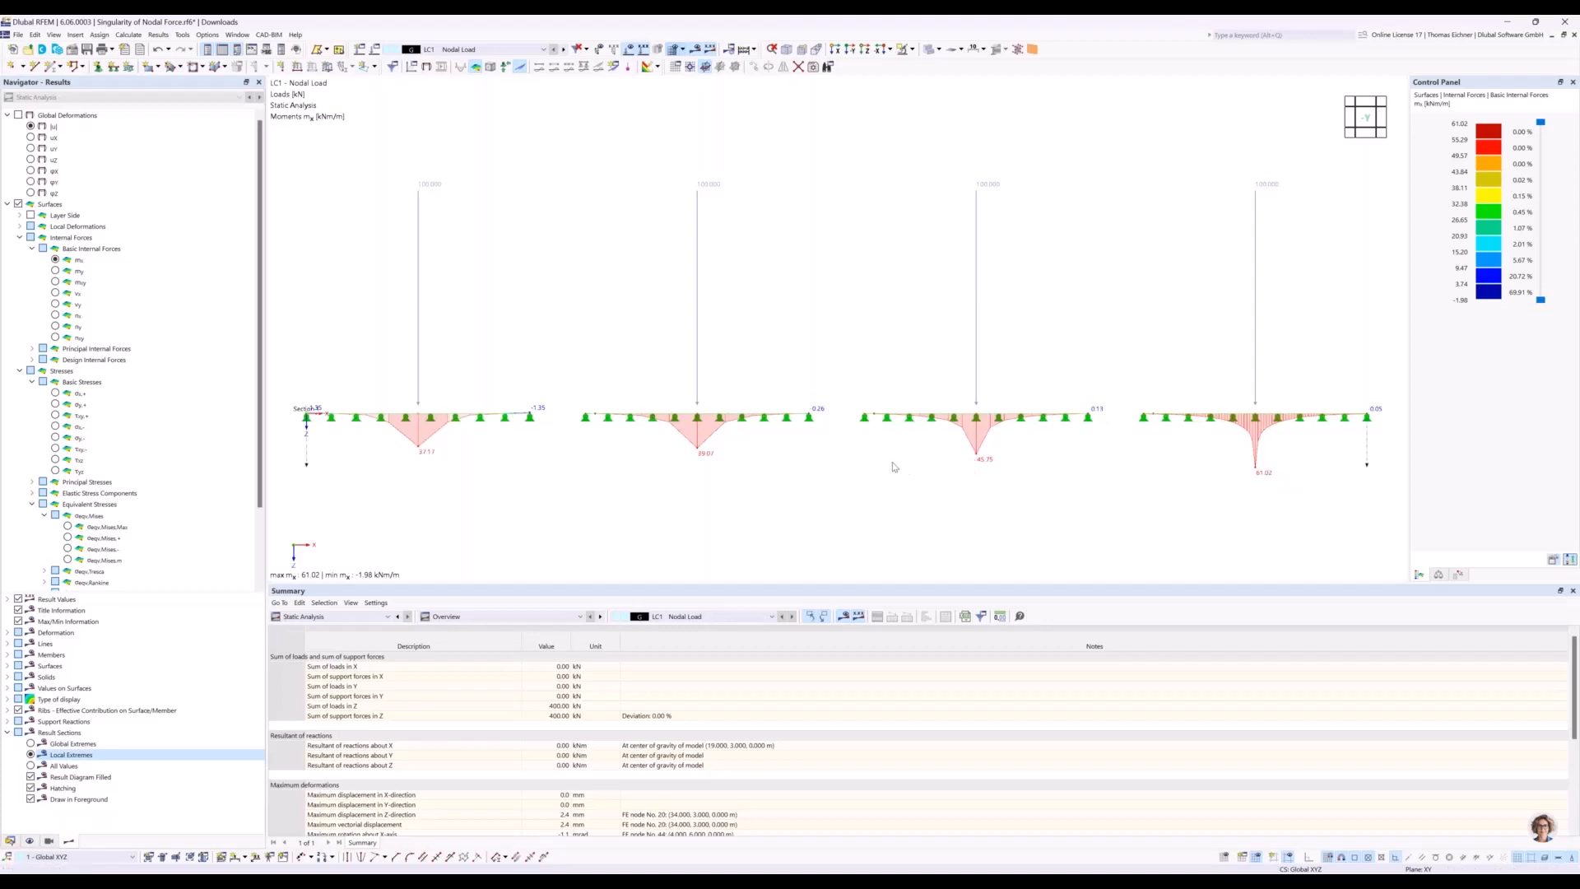
pyautogui.scroll(-1, 894, 466)
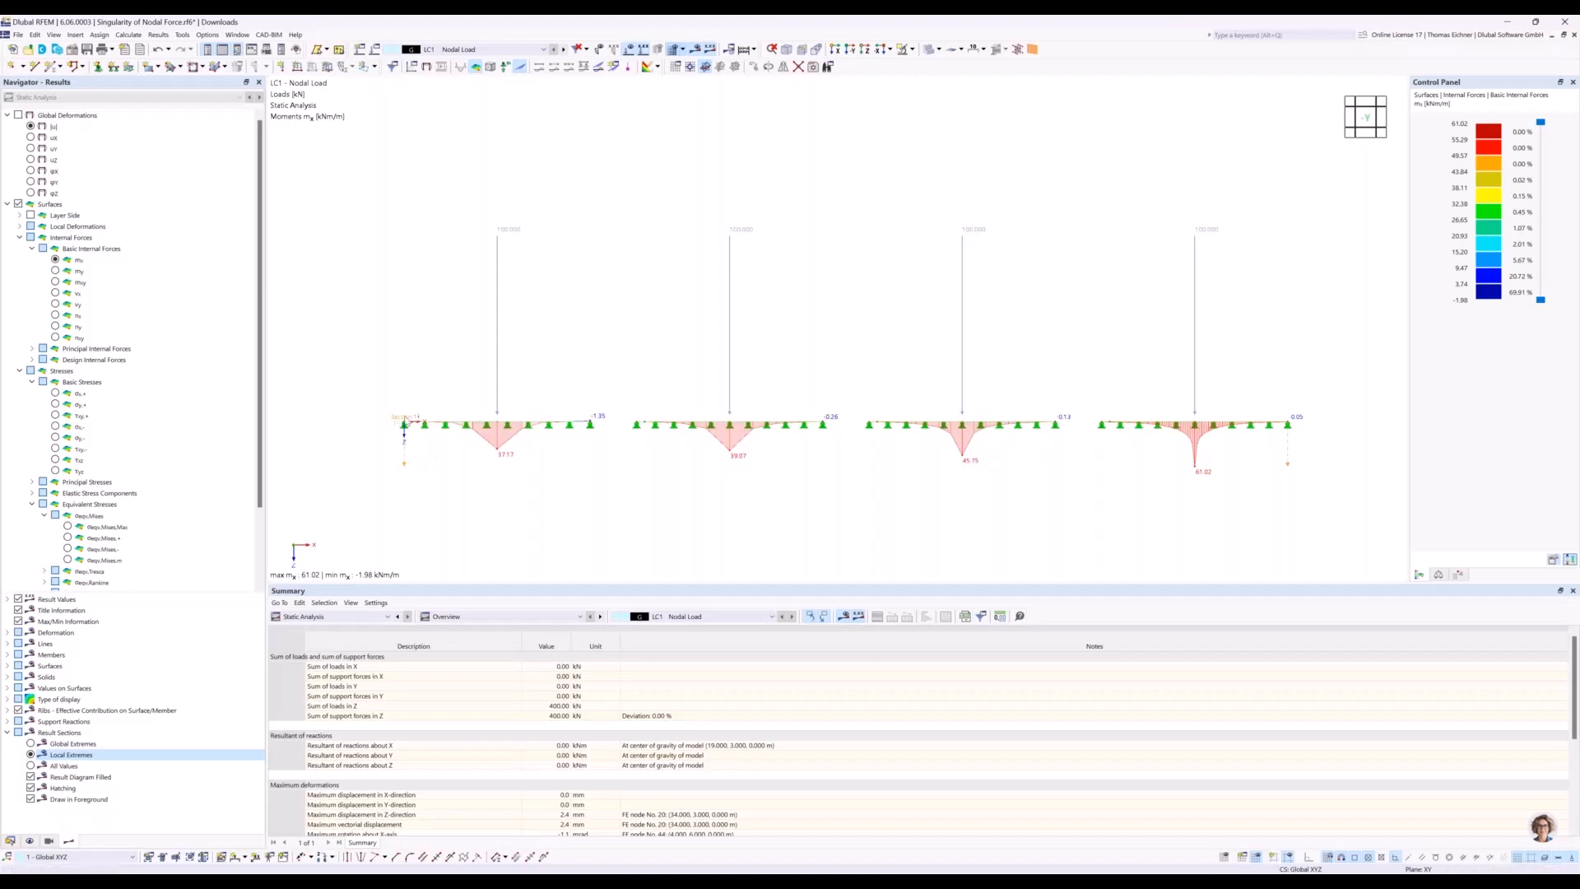
pyautogui.rightClick(404, 464)
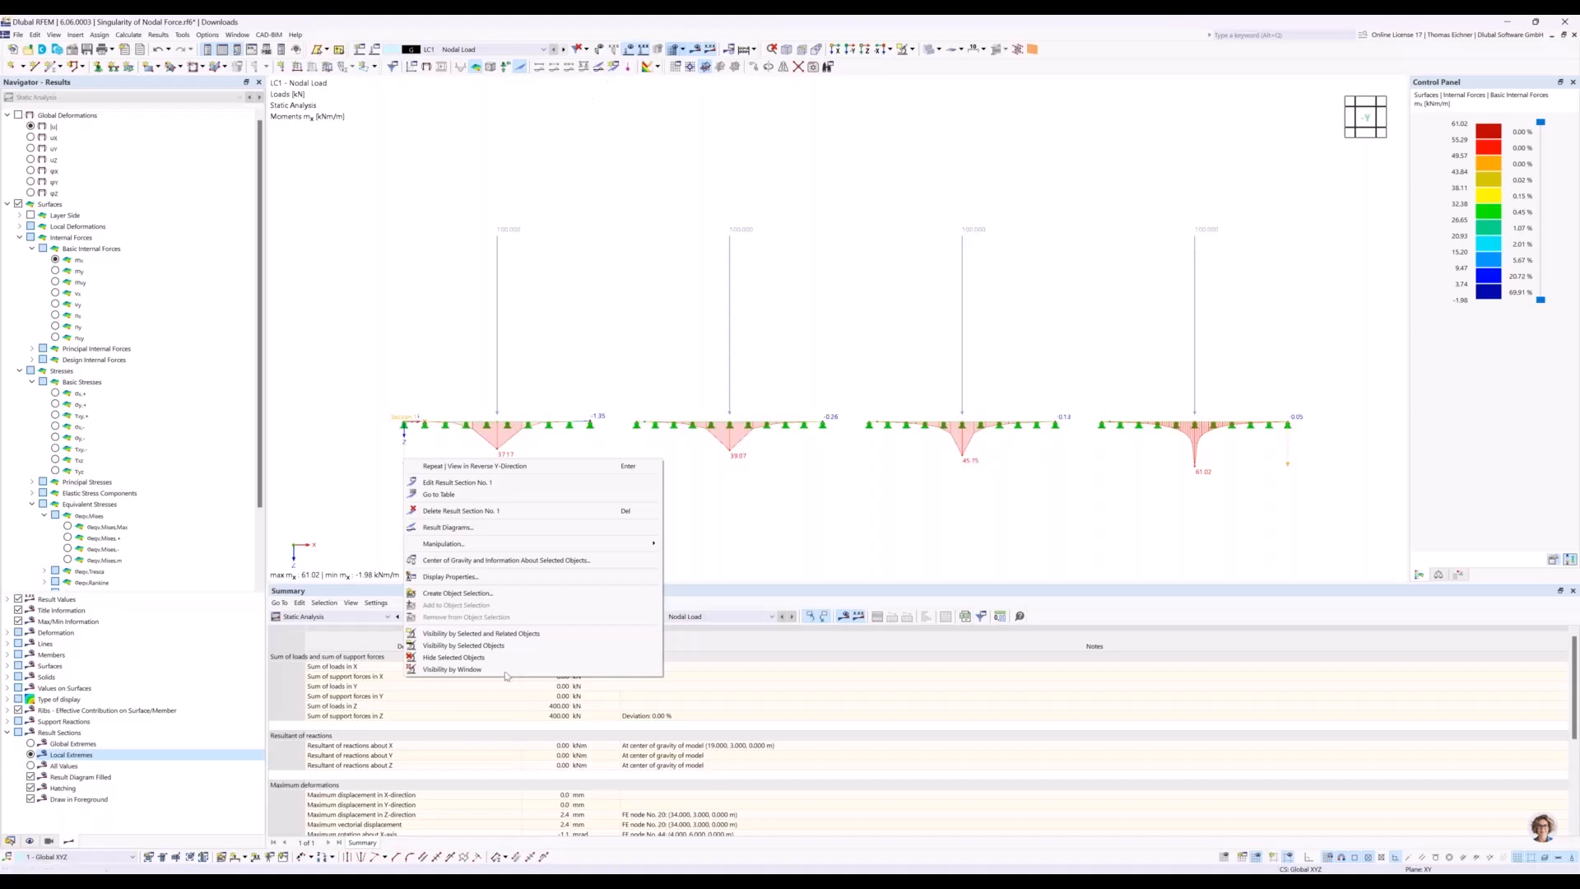
pyautogui.click(445, 527)
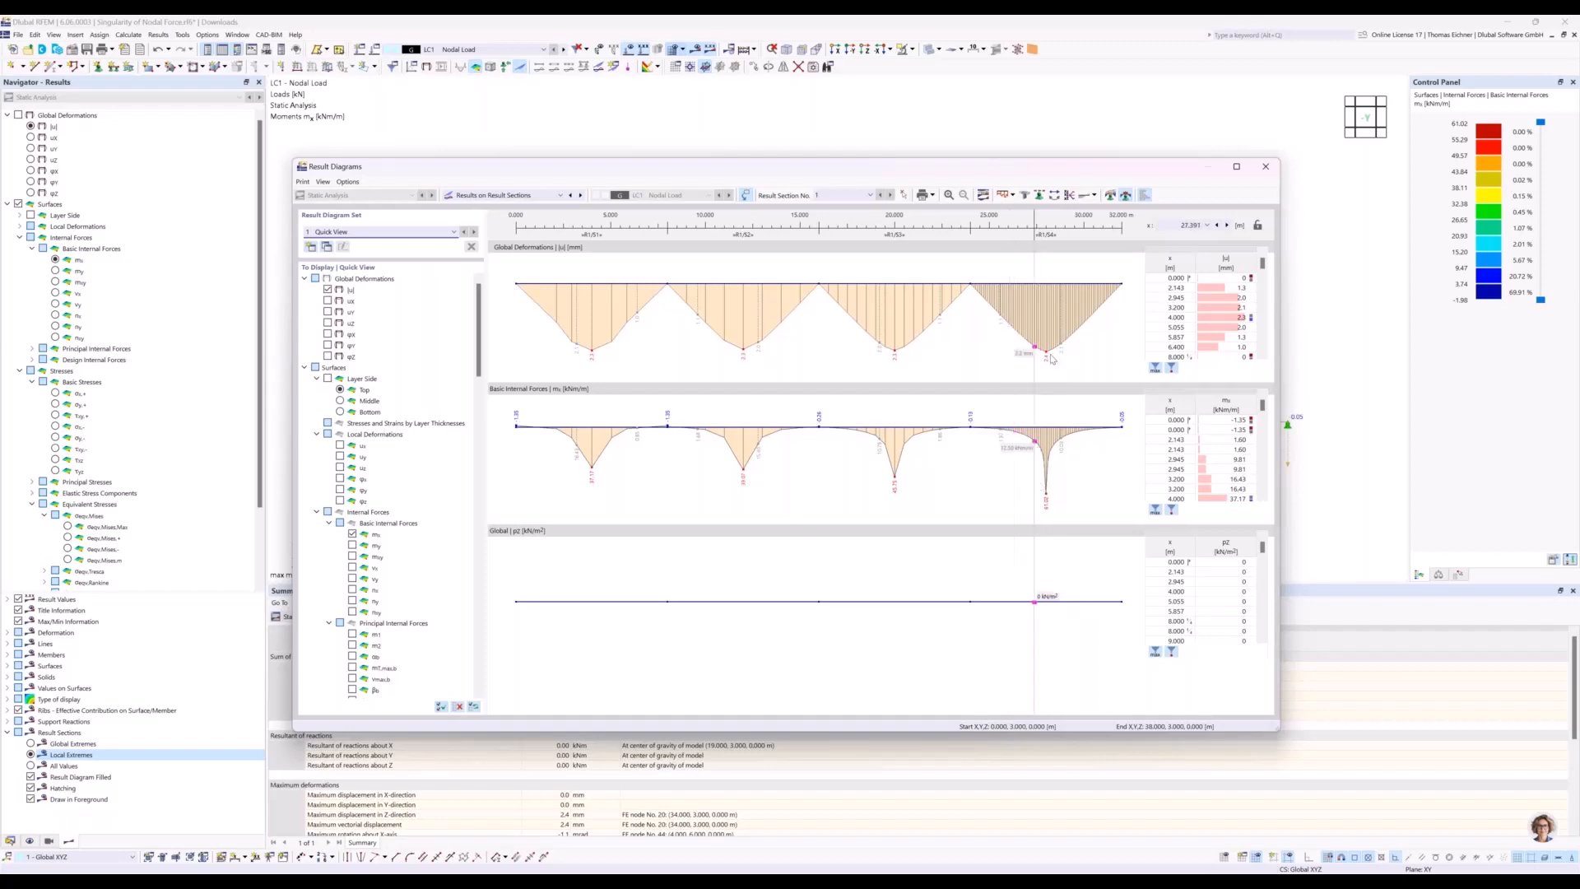
pyautogui.moveTo(1073, 175); pyautogui.dragTo(1074, 162)
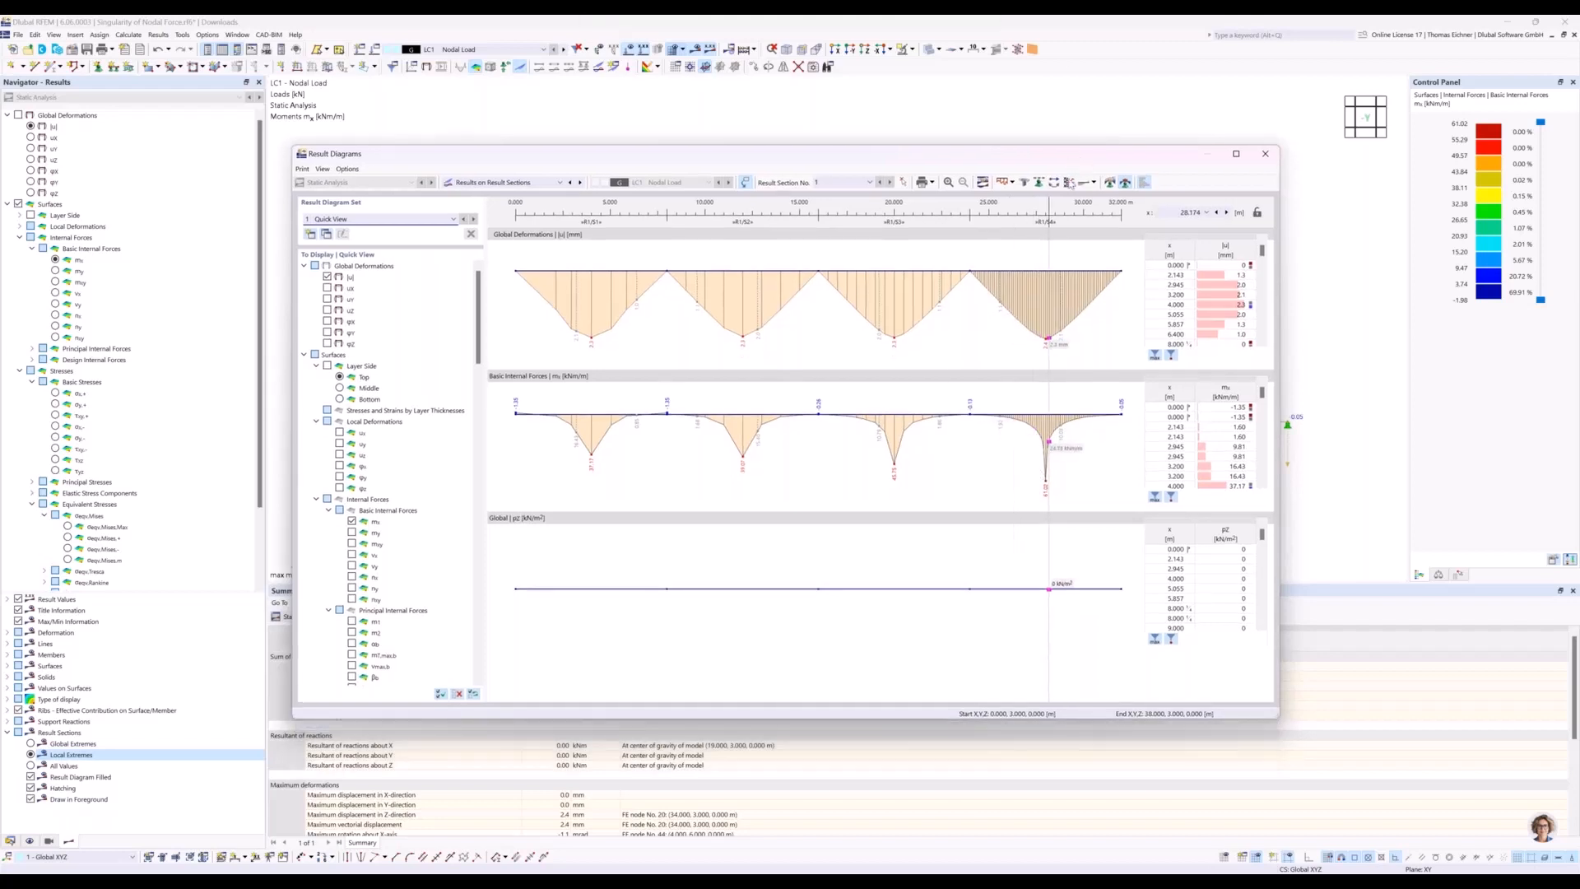
# Define the first smooth range of the result diagrams with start 3.5 m and end 4.5 m.
pyautogui.click(1110, 183)
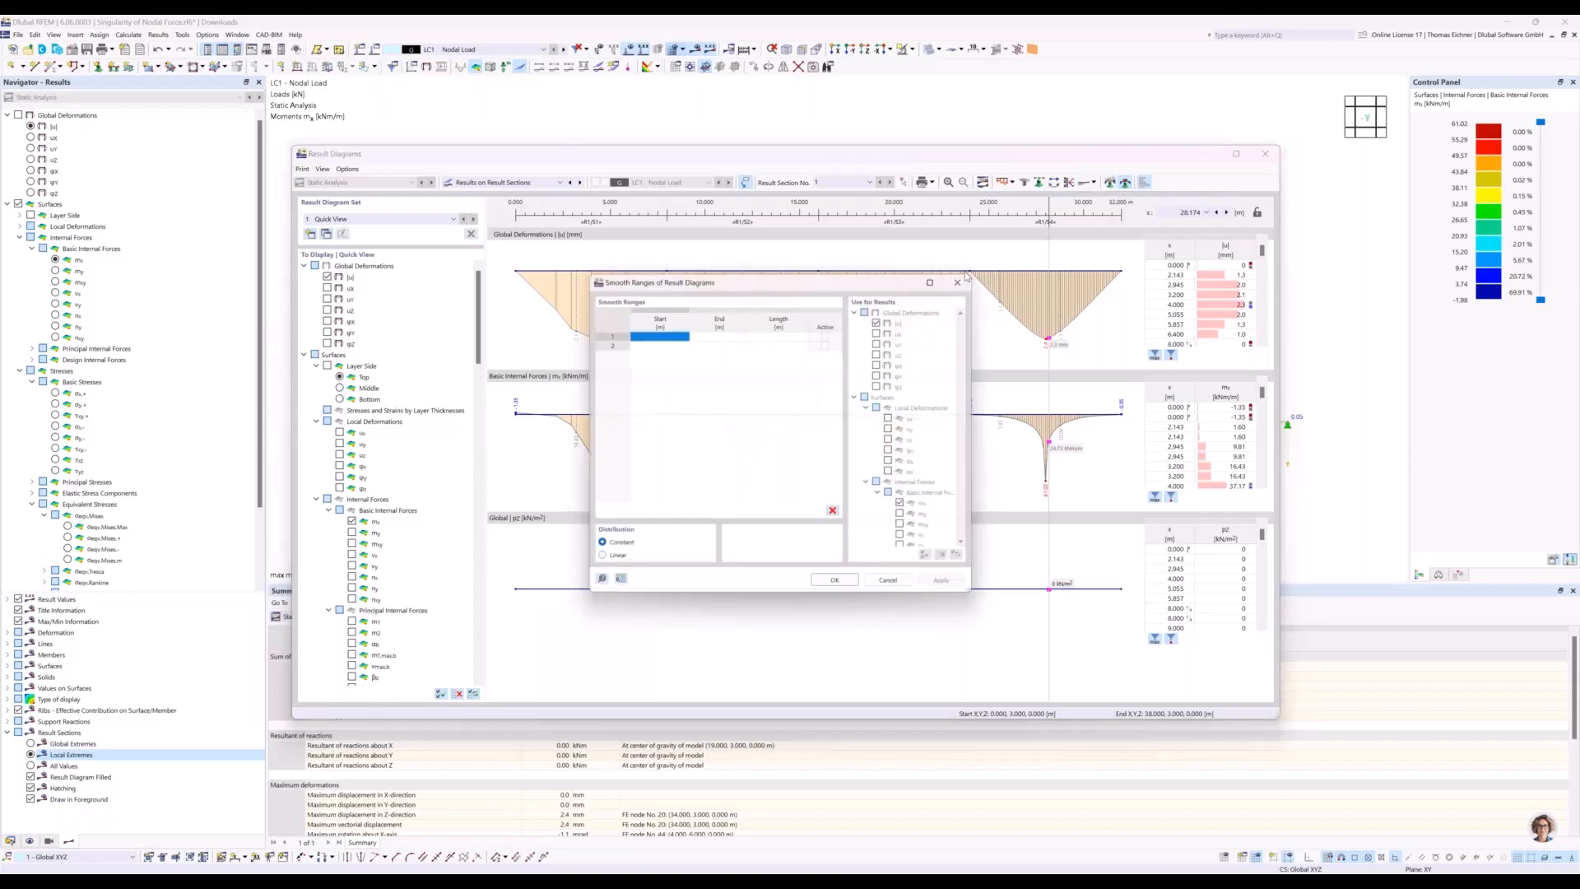
pyautogui.moveTo(866, 285); pyautogui.dragTo(1304, 318)
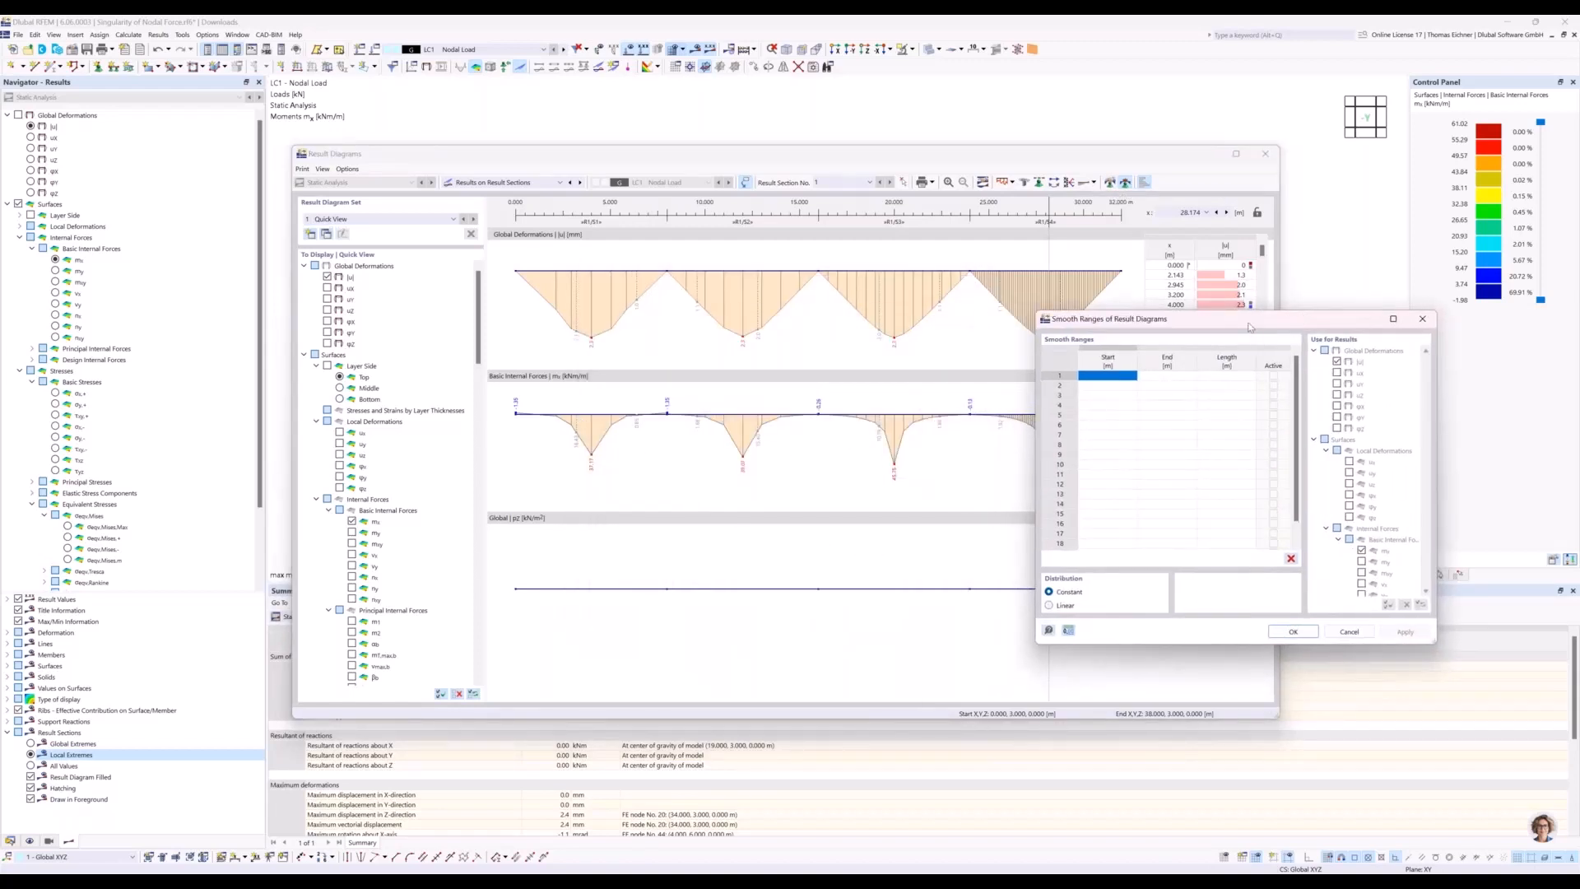
pyautogui.moveTo(1275, 318); pyautogui.dragTo(1304, 303)
pyautogui.click(1138, 360)
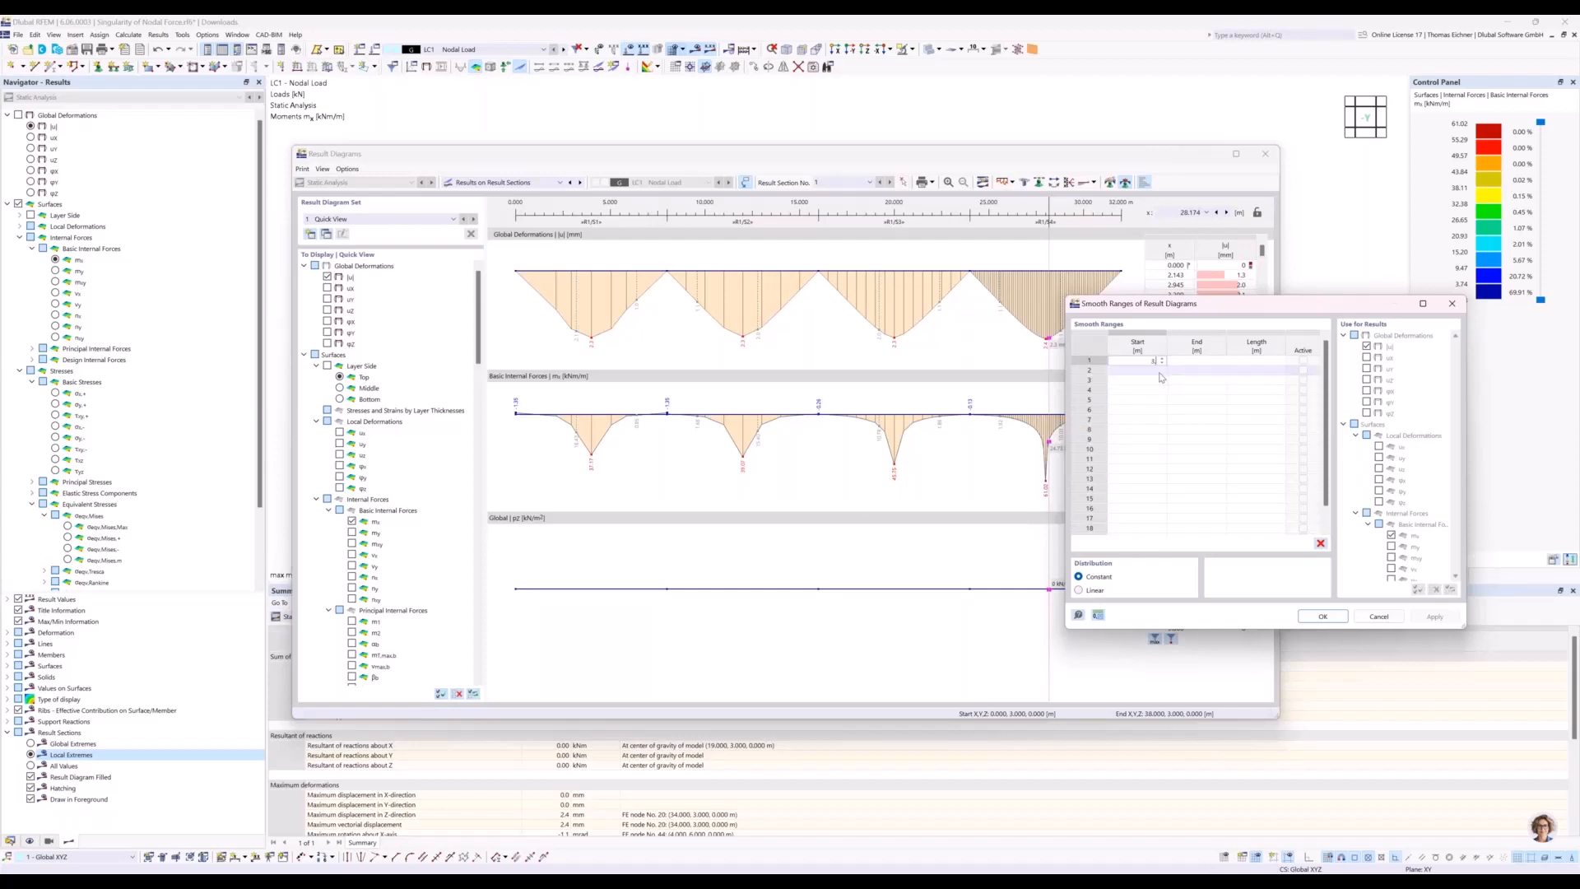
pyautogui.press('Tab')
pyautogui.write('4')
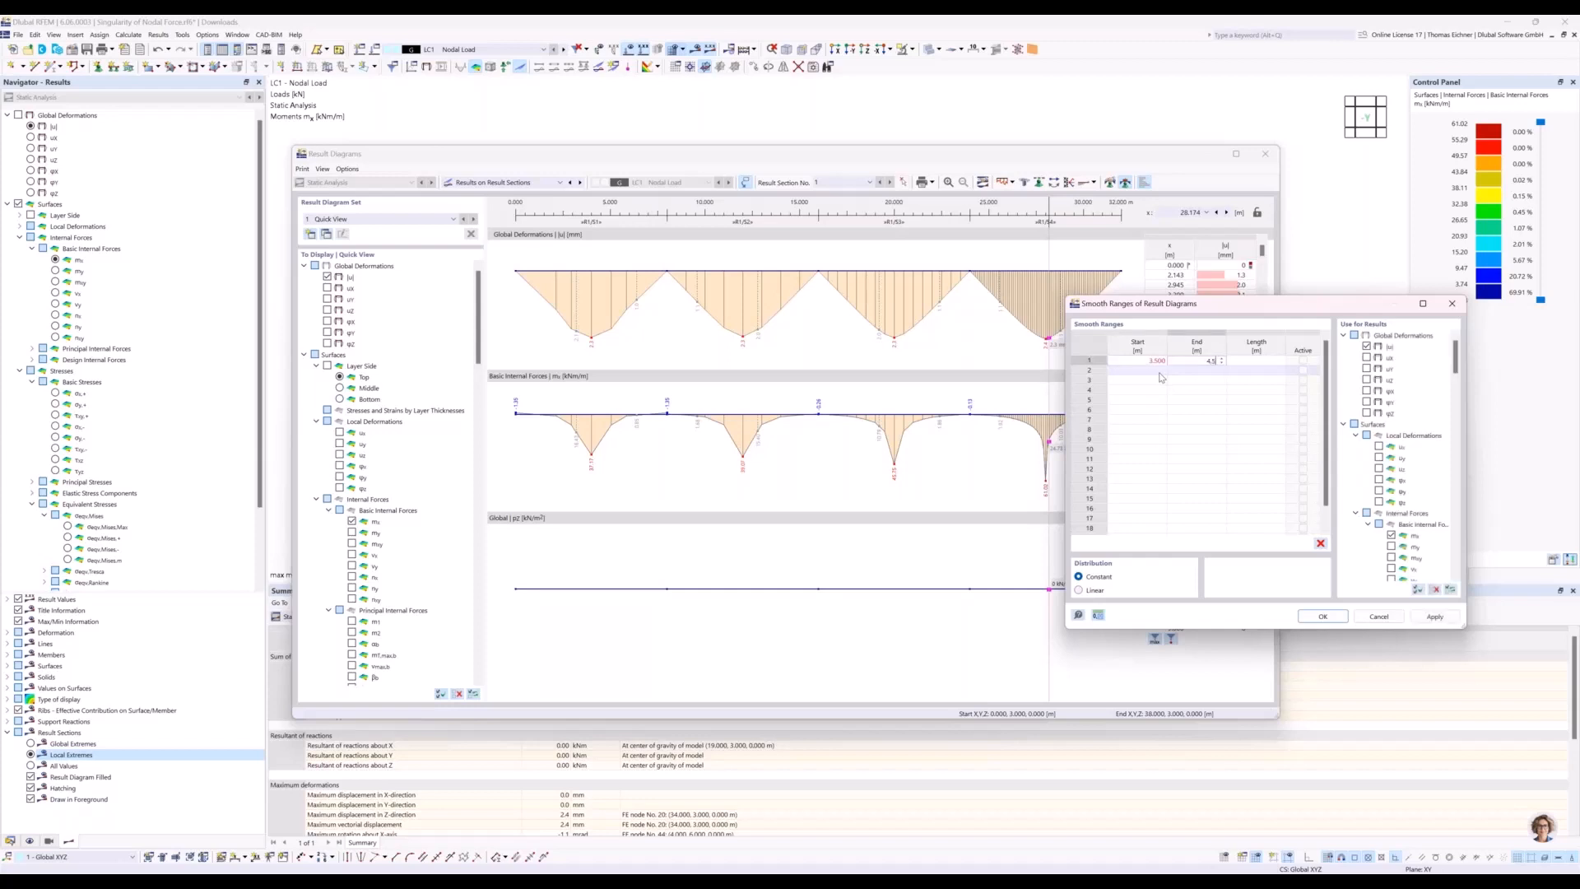
pyautogui.click(1148, 372)
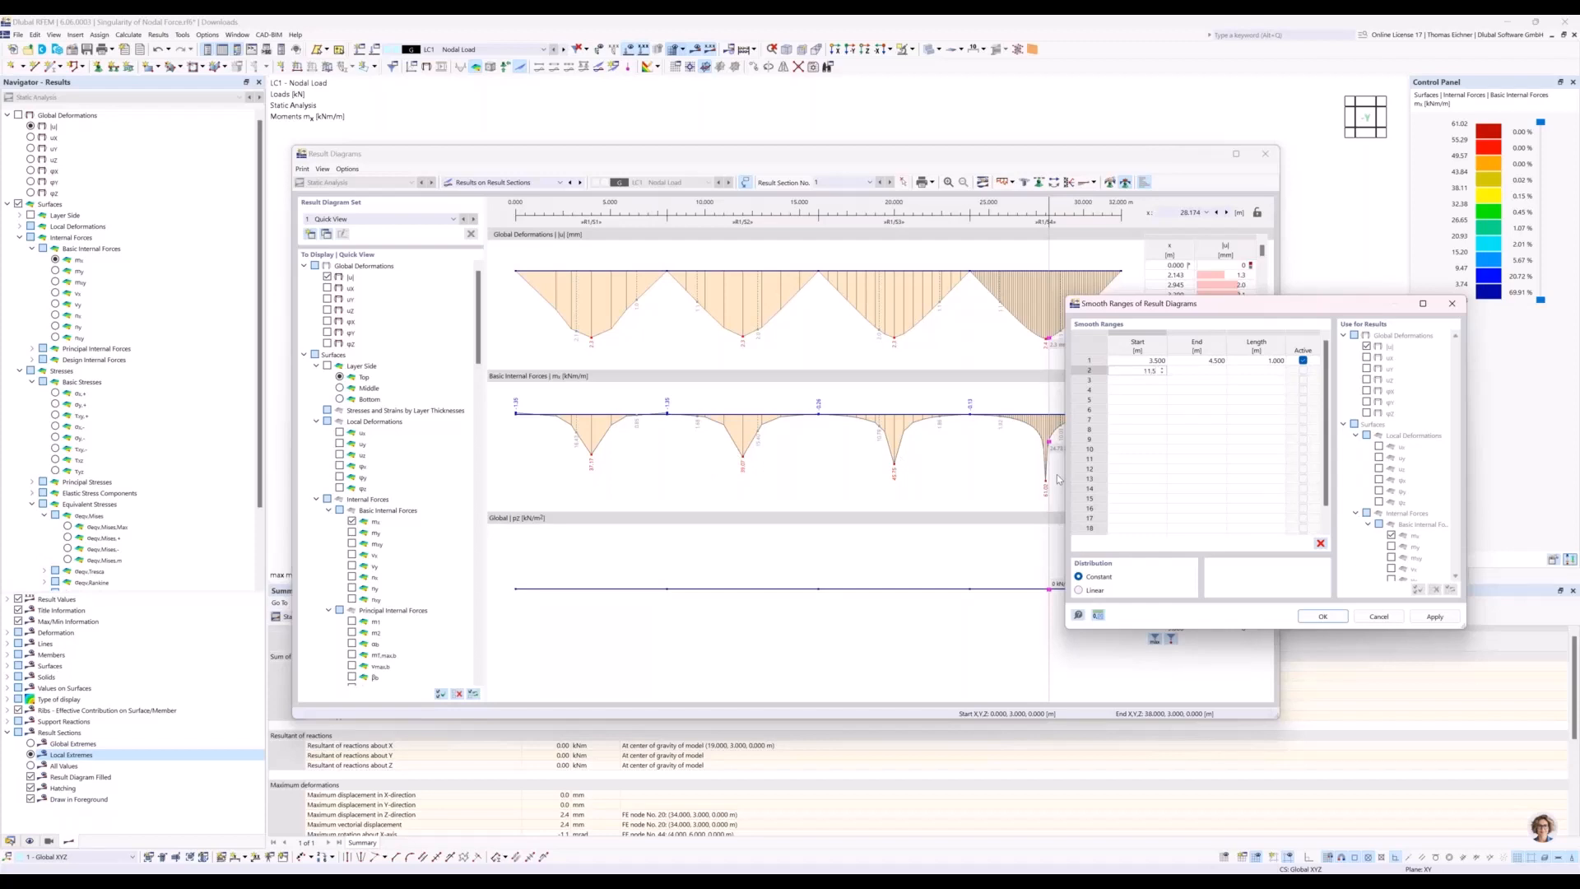
# Add smooth ranges of 11.5–12.5 m, 19.5–20.5 m and 27.5–28.5 m and apply them to the result diagrams.
pyautogui.press('Tab')
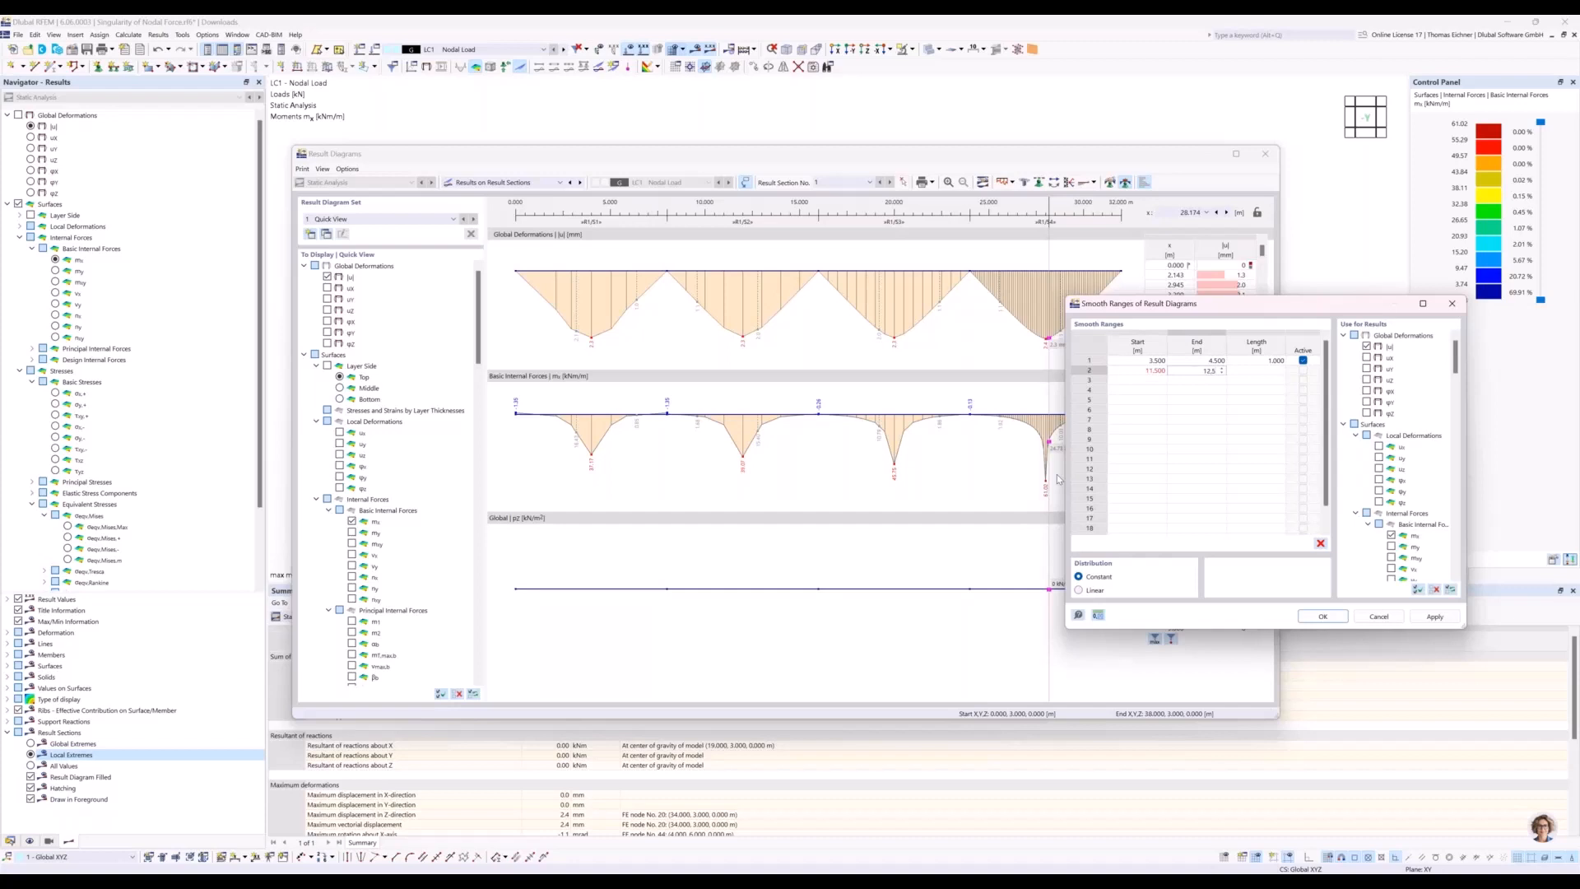
pyautogui.press('Tab')
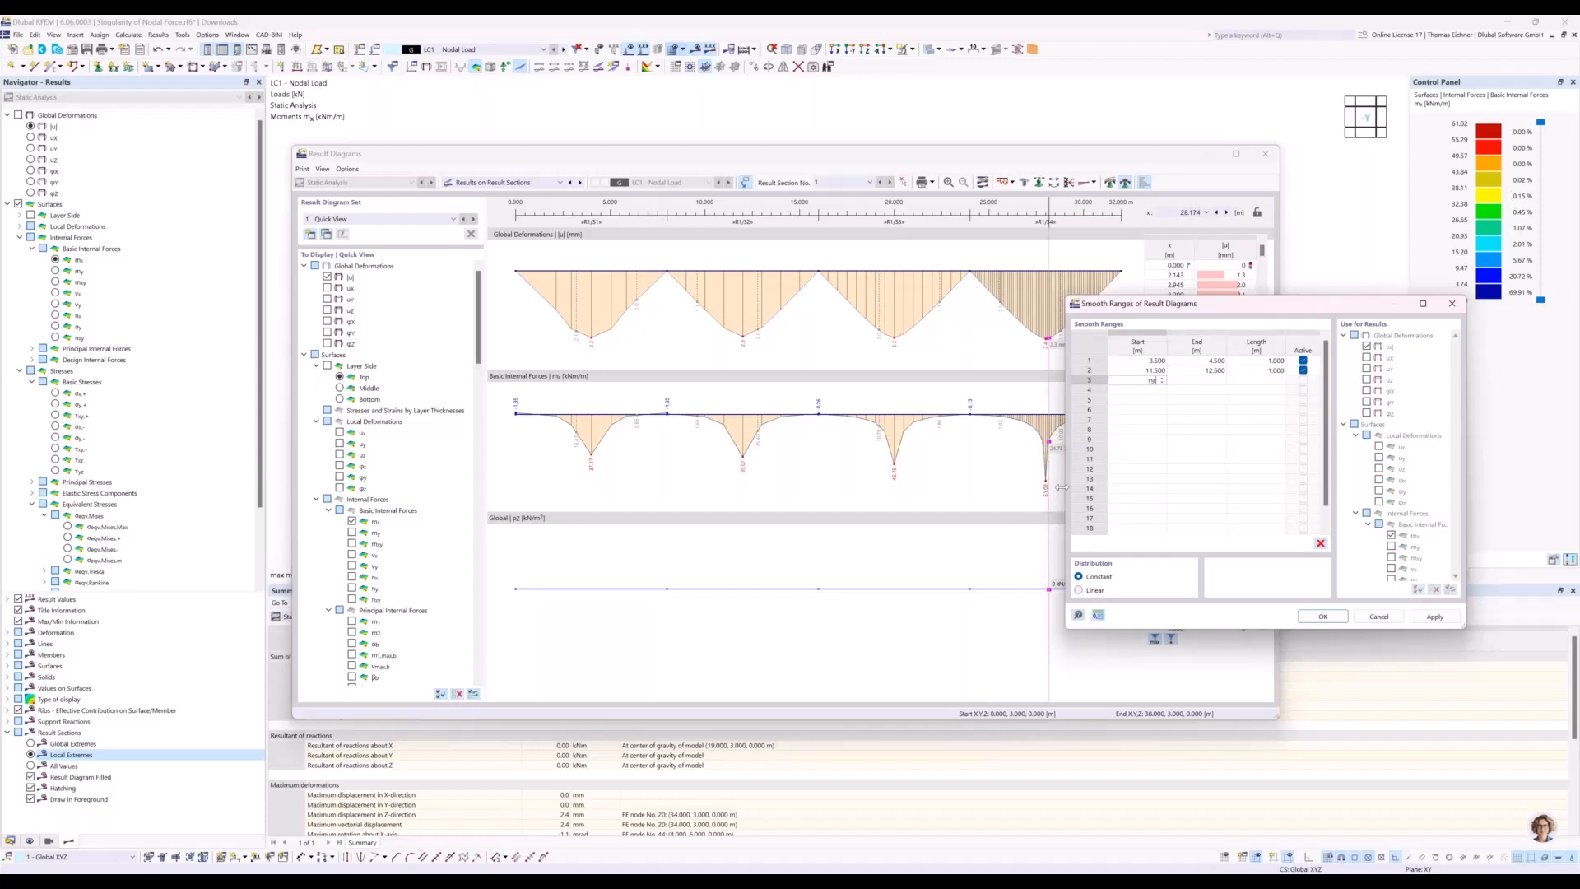
pyautogui.press('Tab')
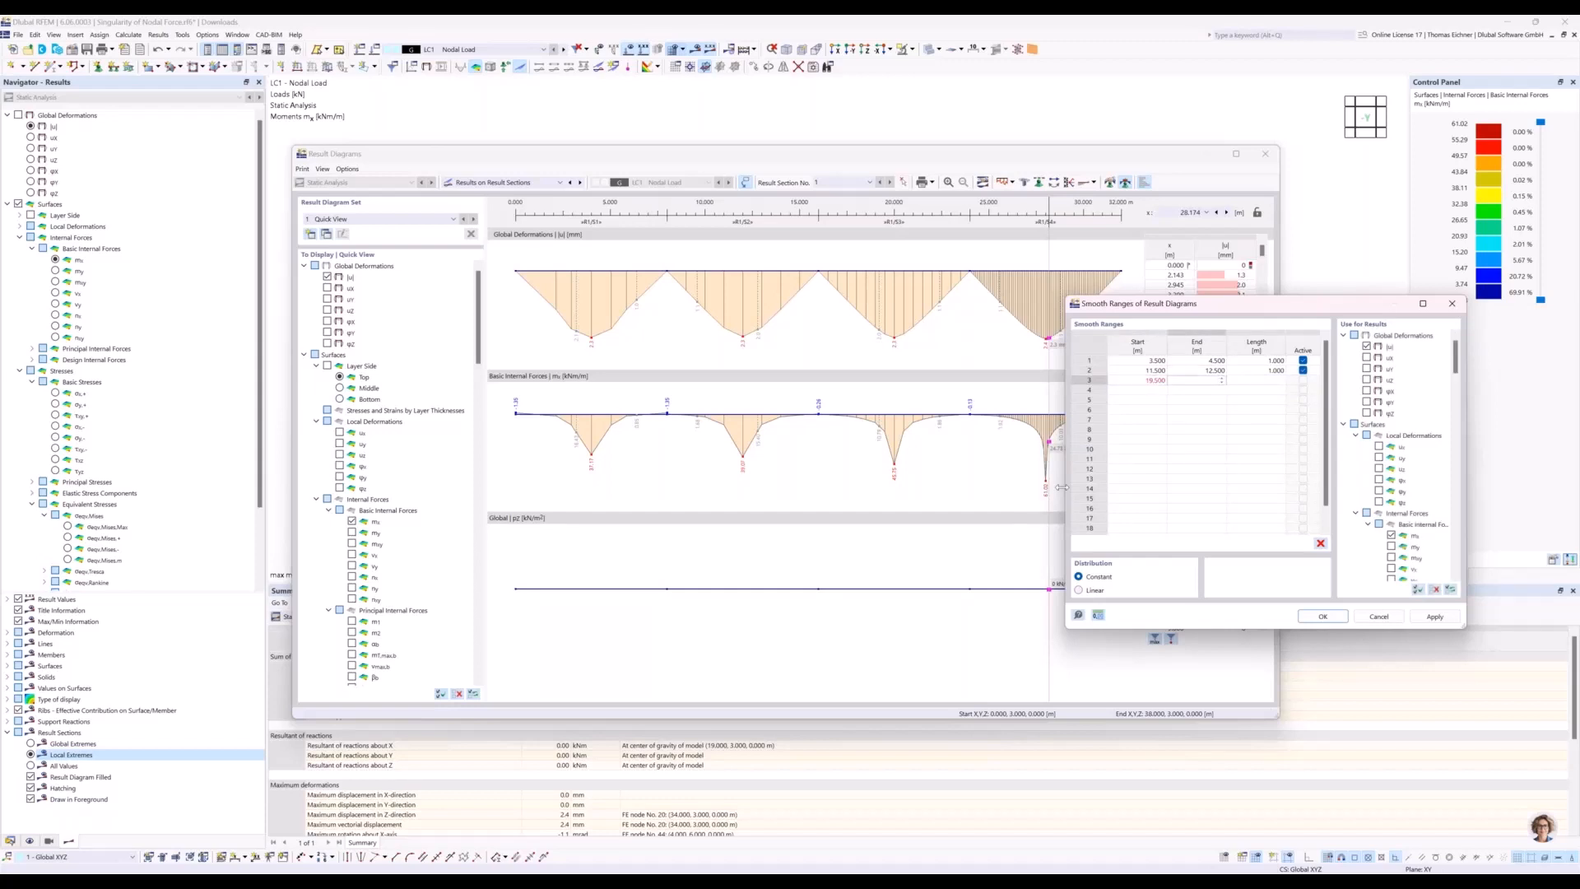
pyautogui.write('20.5')
pyautogui.press('Tab')
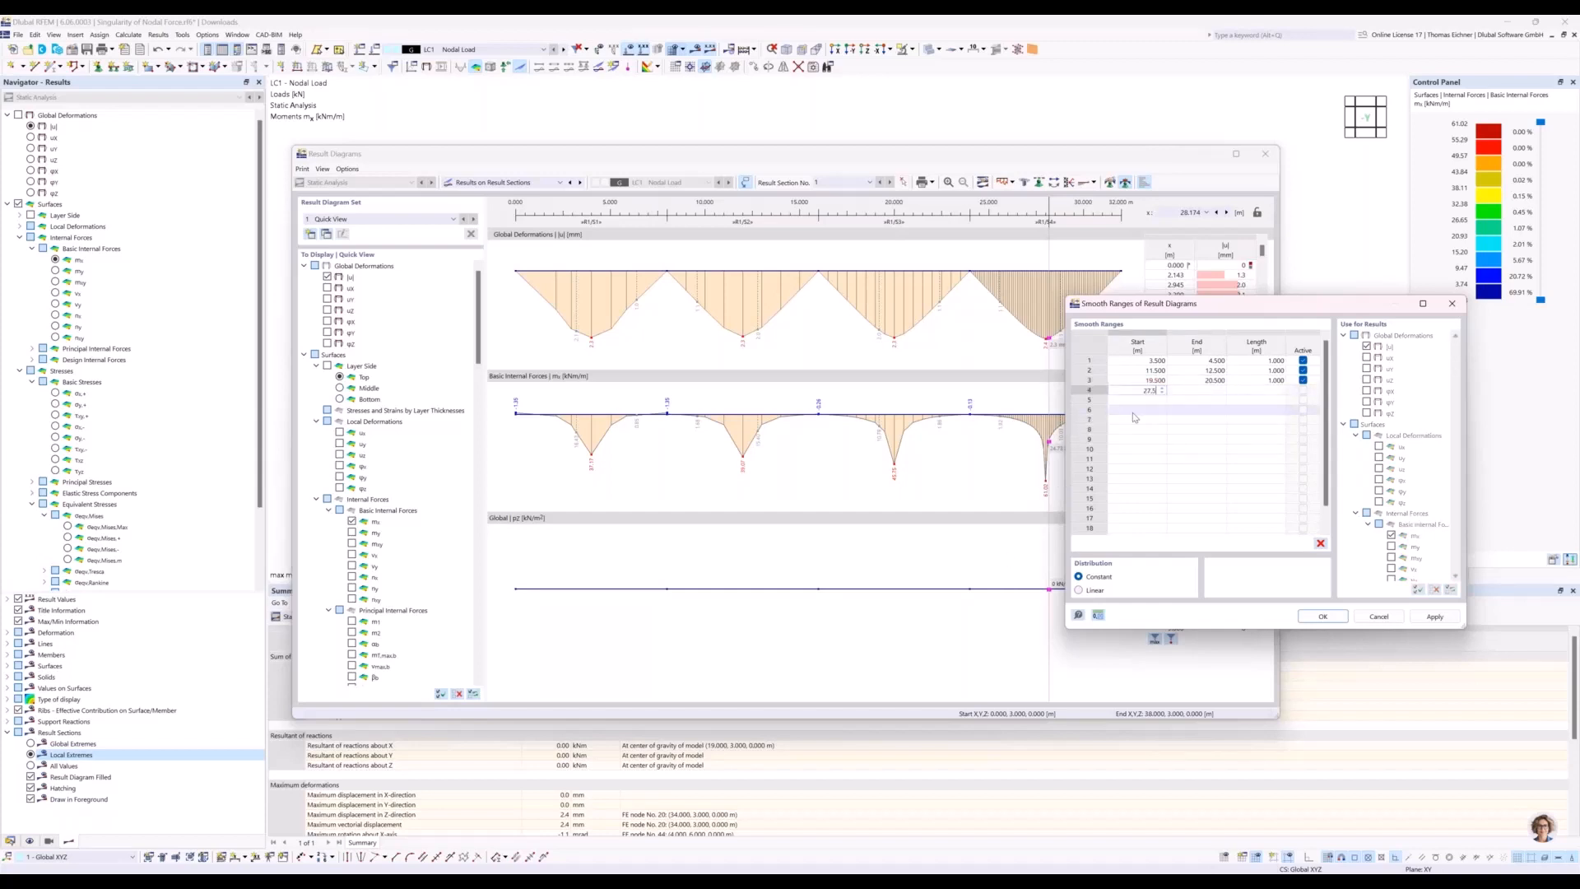
pyautogui.press('Tab')
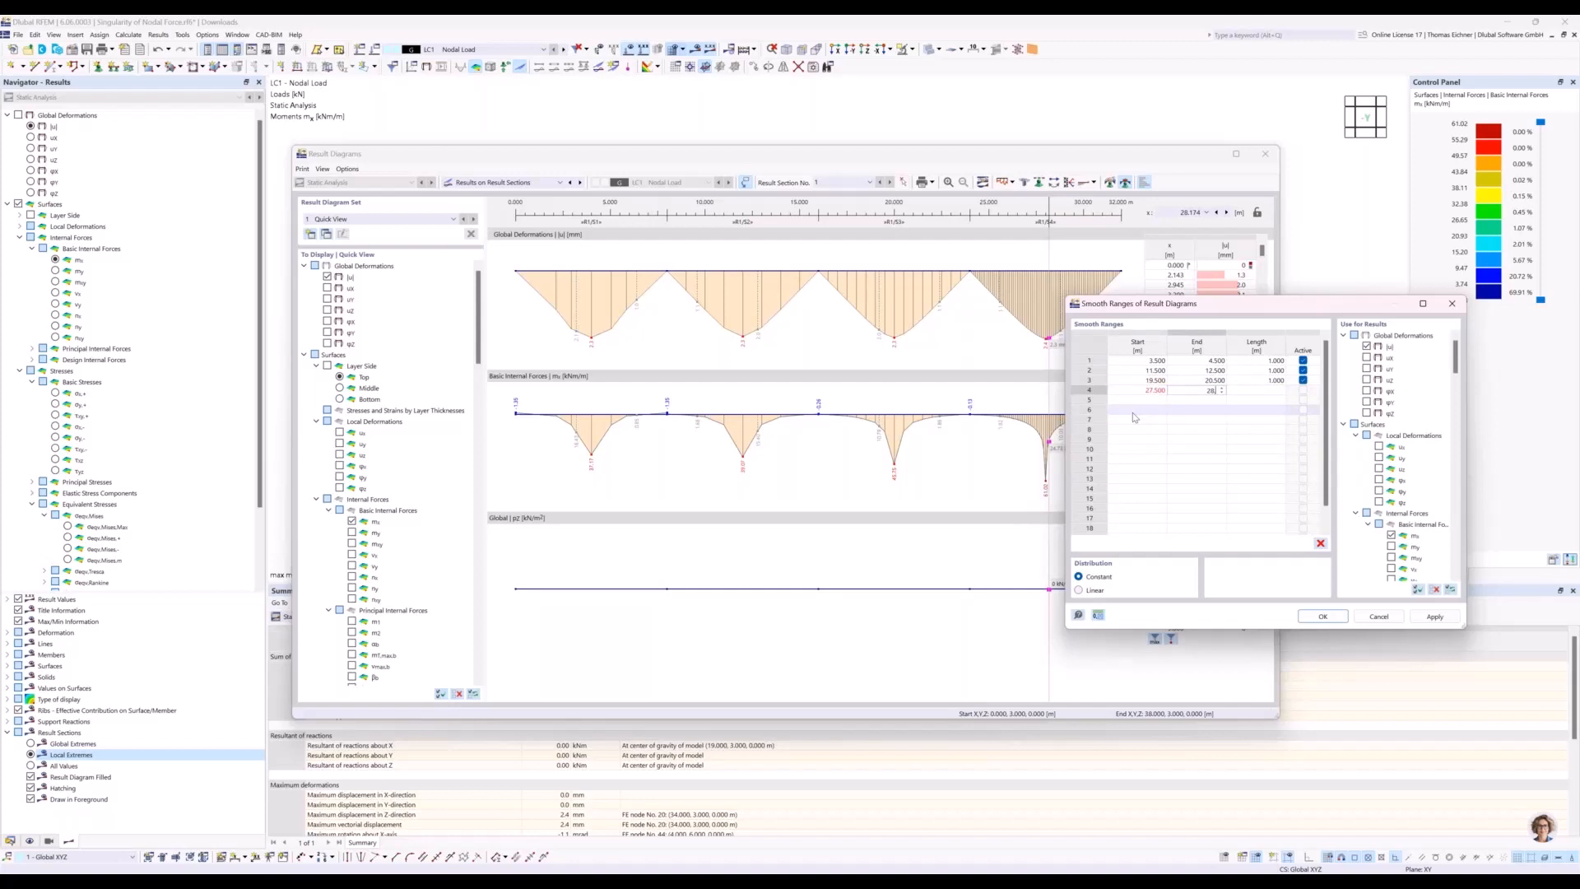
pyautogui.click(1140, 391)
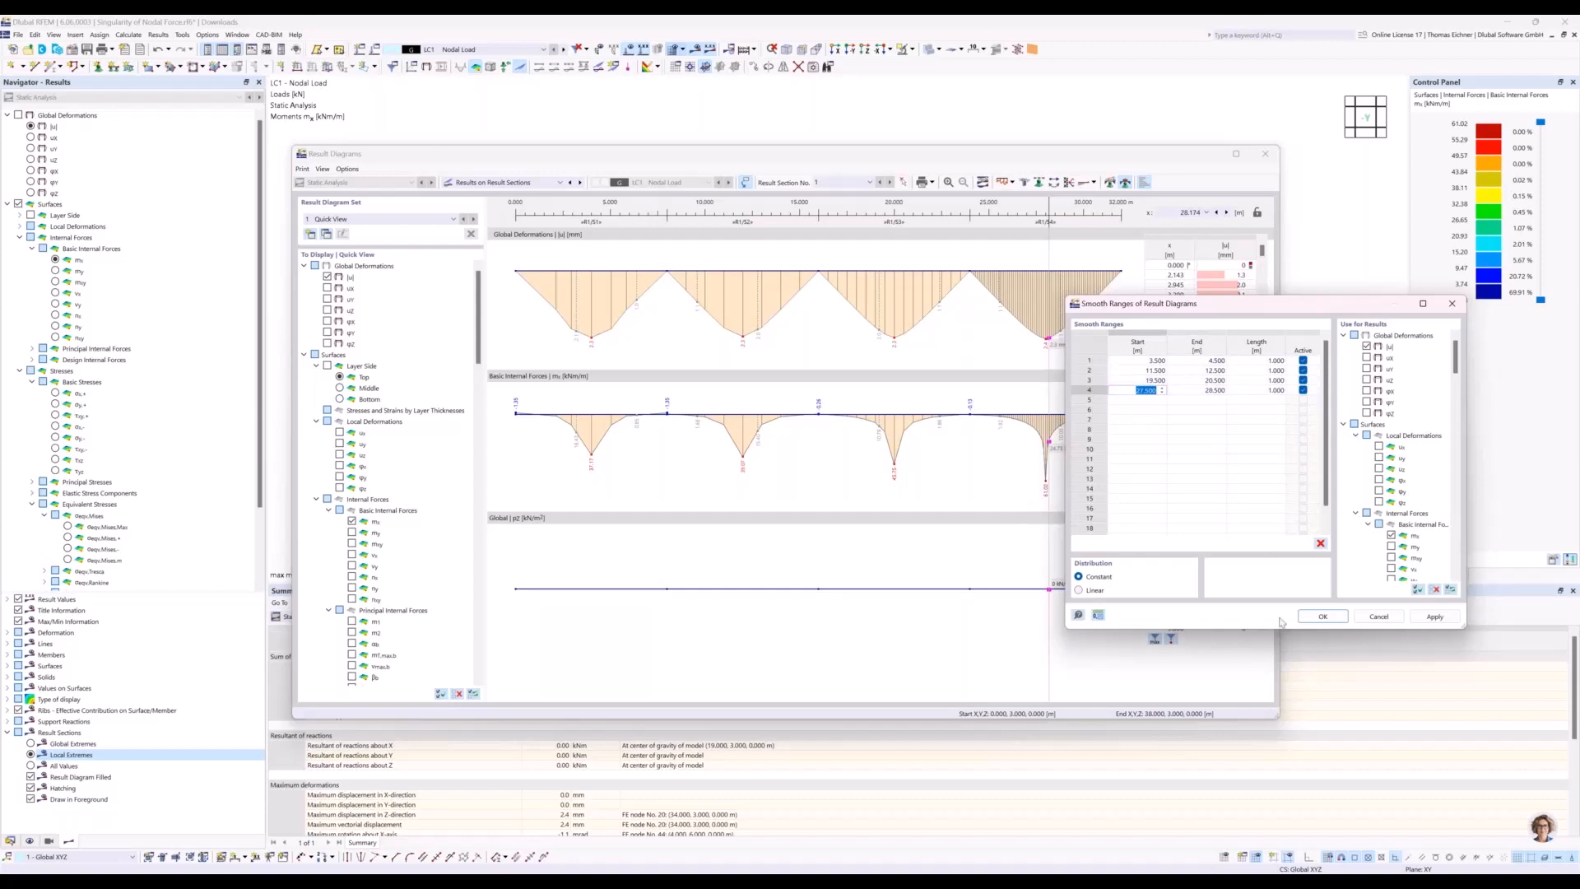
pyautogui.click(1323, 618)
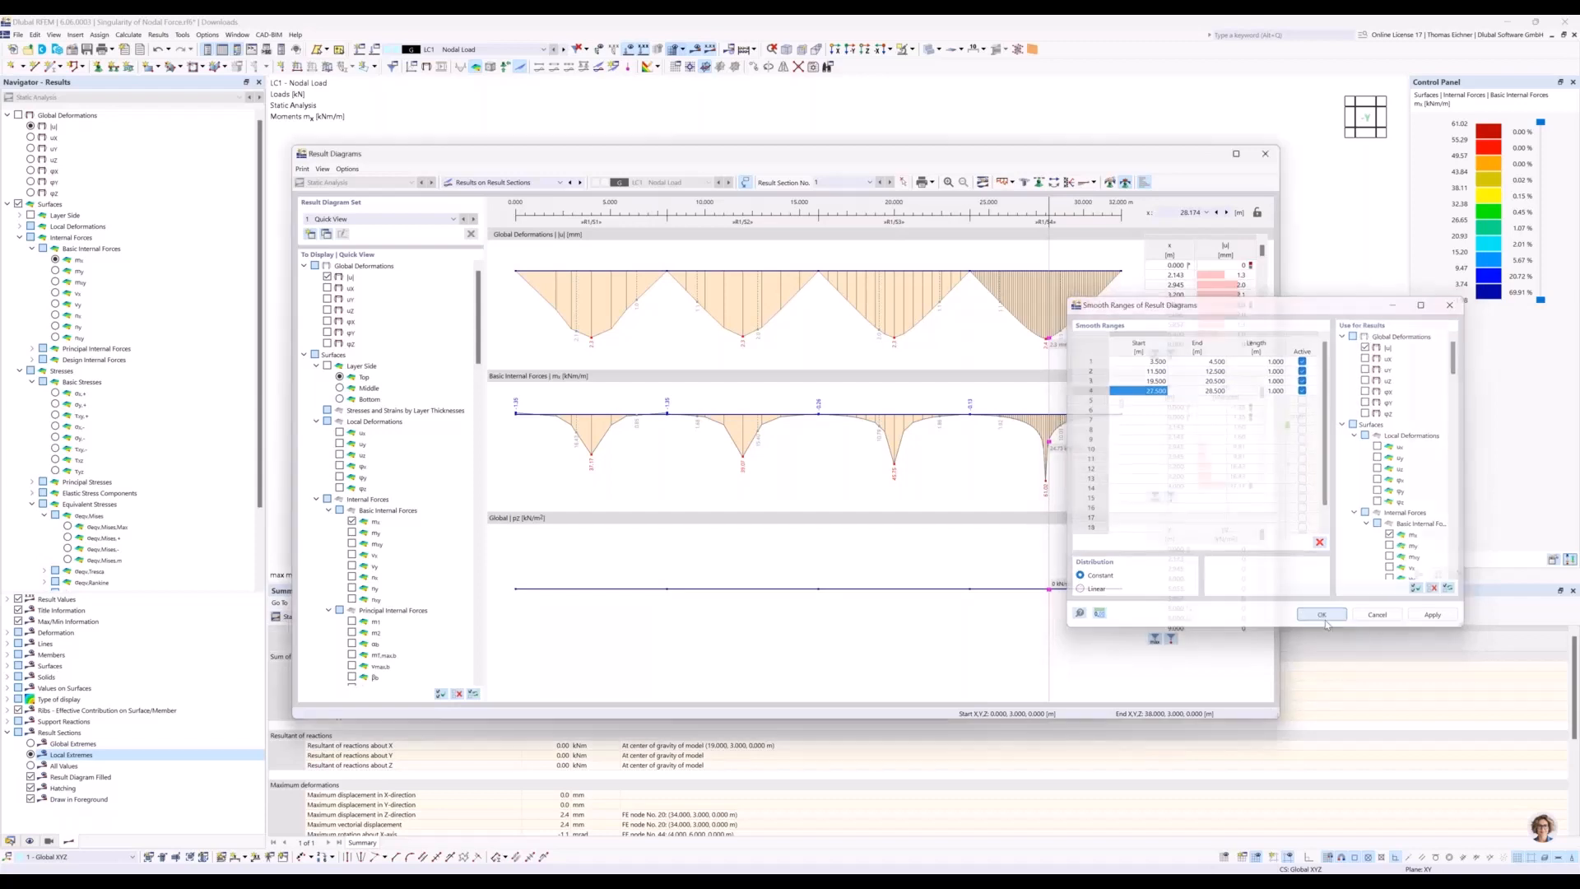
# Examine the smoothed m-x diagrams of the four slabs, view the graphics printing options, and close the result diagrams.
pyautogui.click(1004, 467)
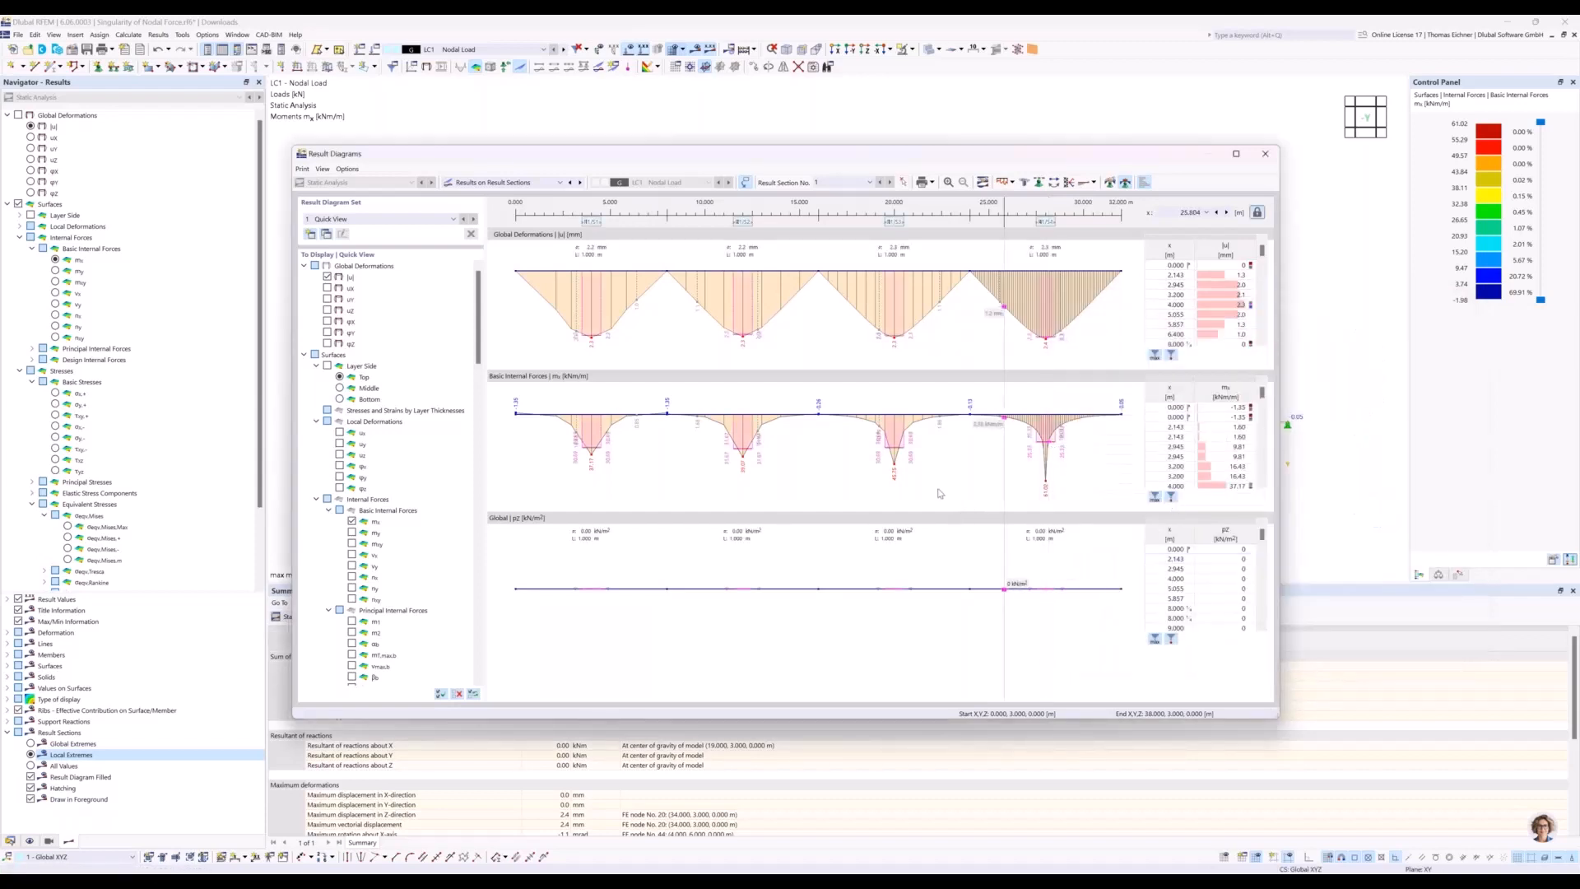
pyautogui.click(957, 469)
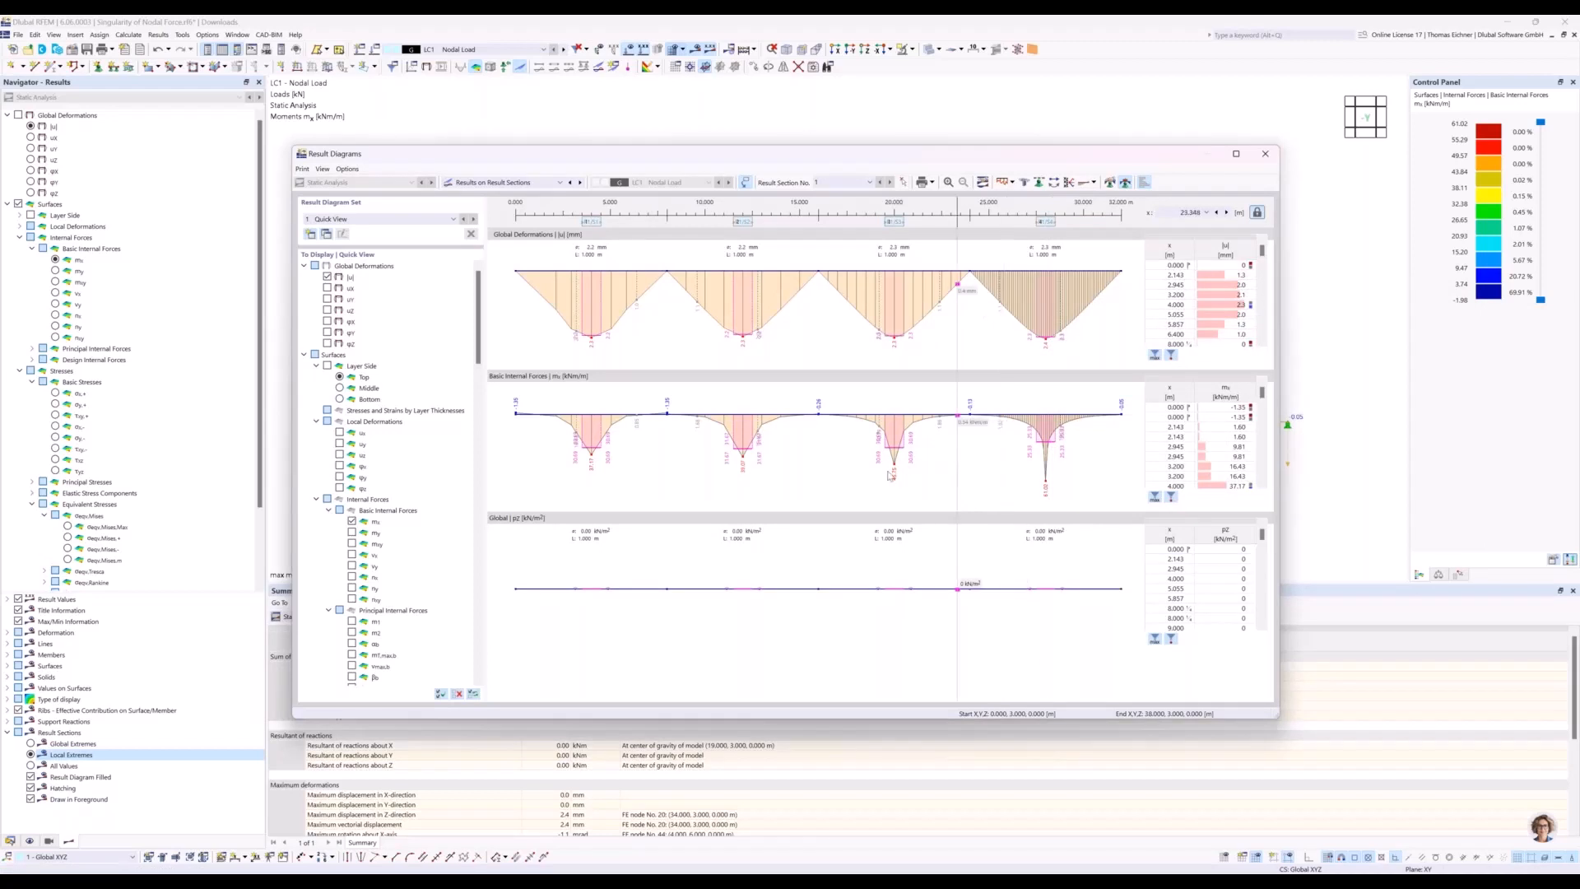
pyautogui.click(707, 487)
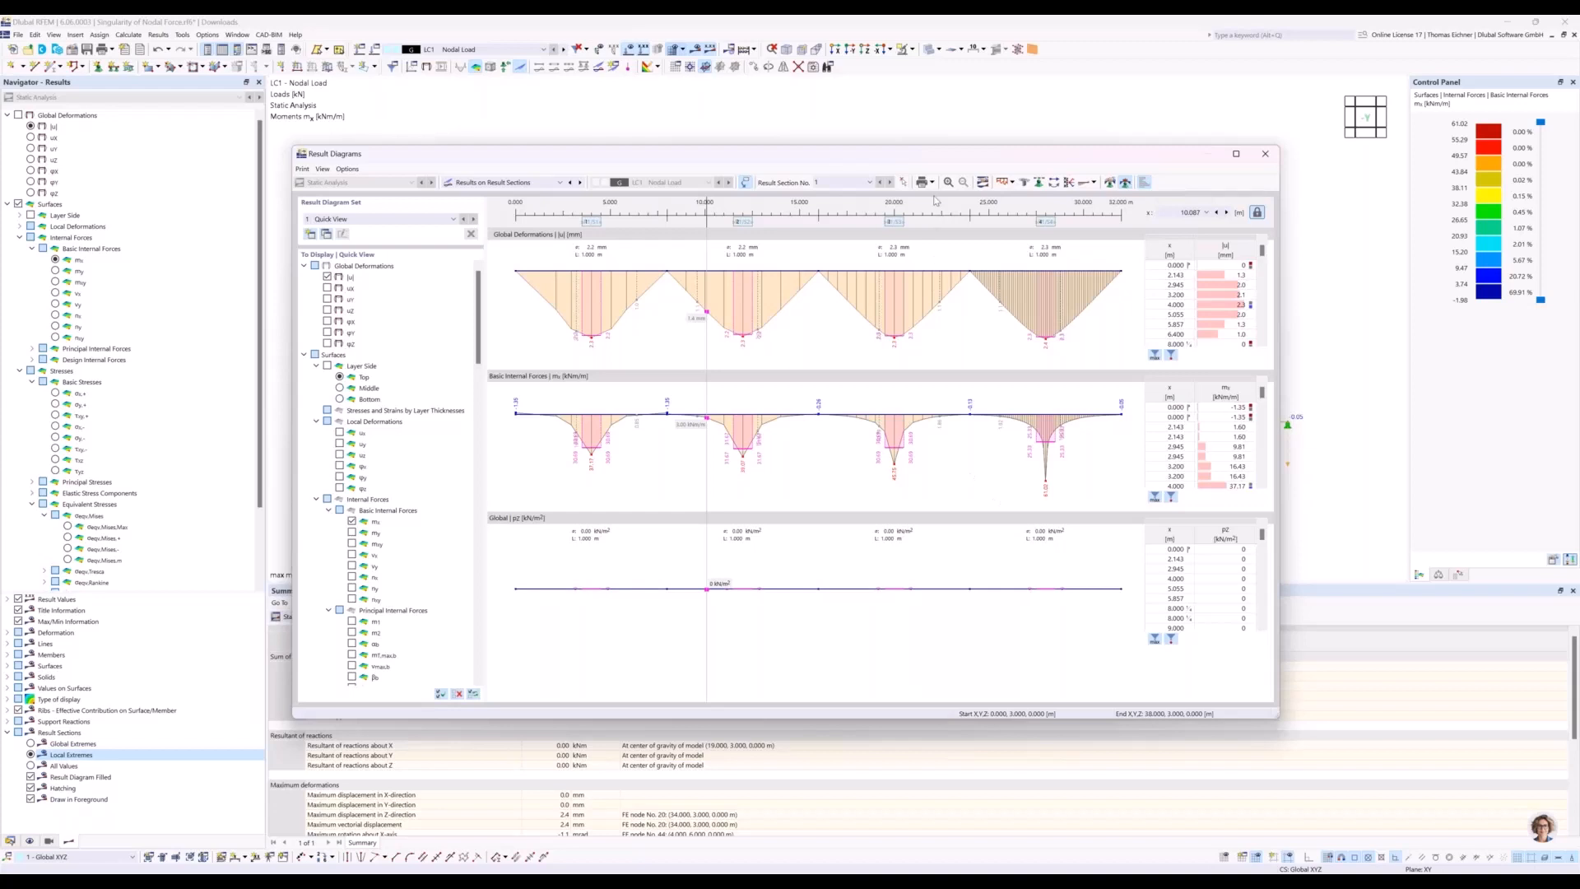
pyautogui.click(932, 184)
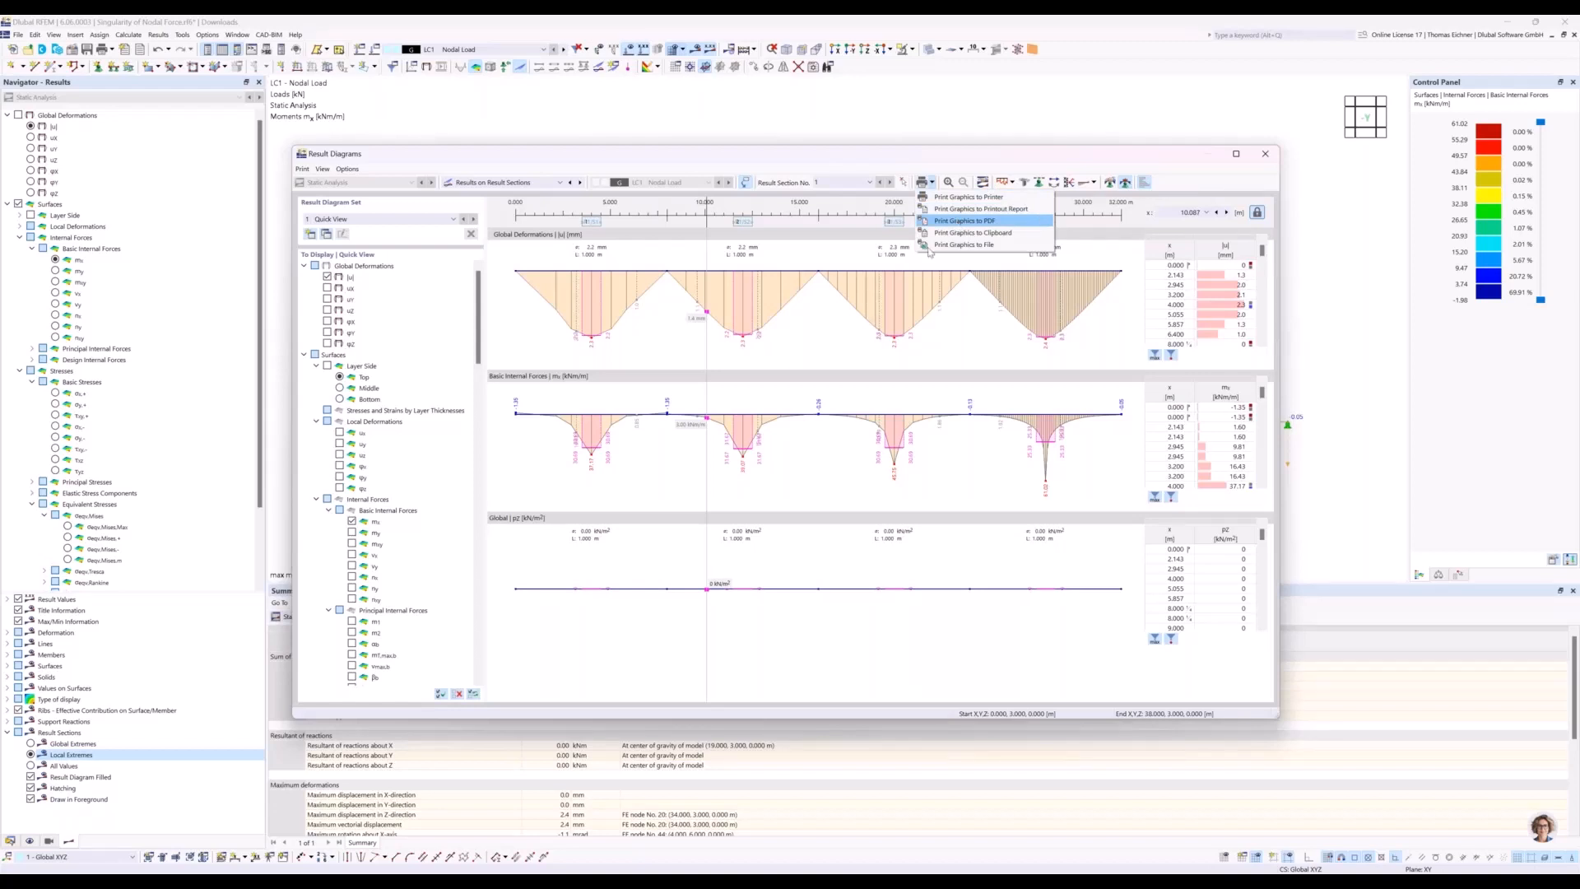
pyautogui.click(952, 476)
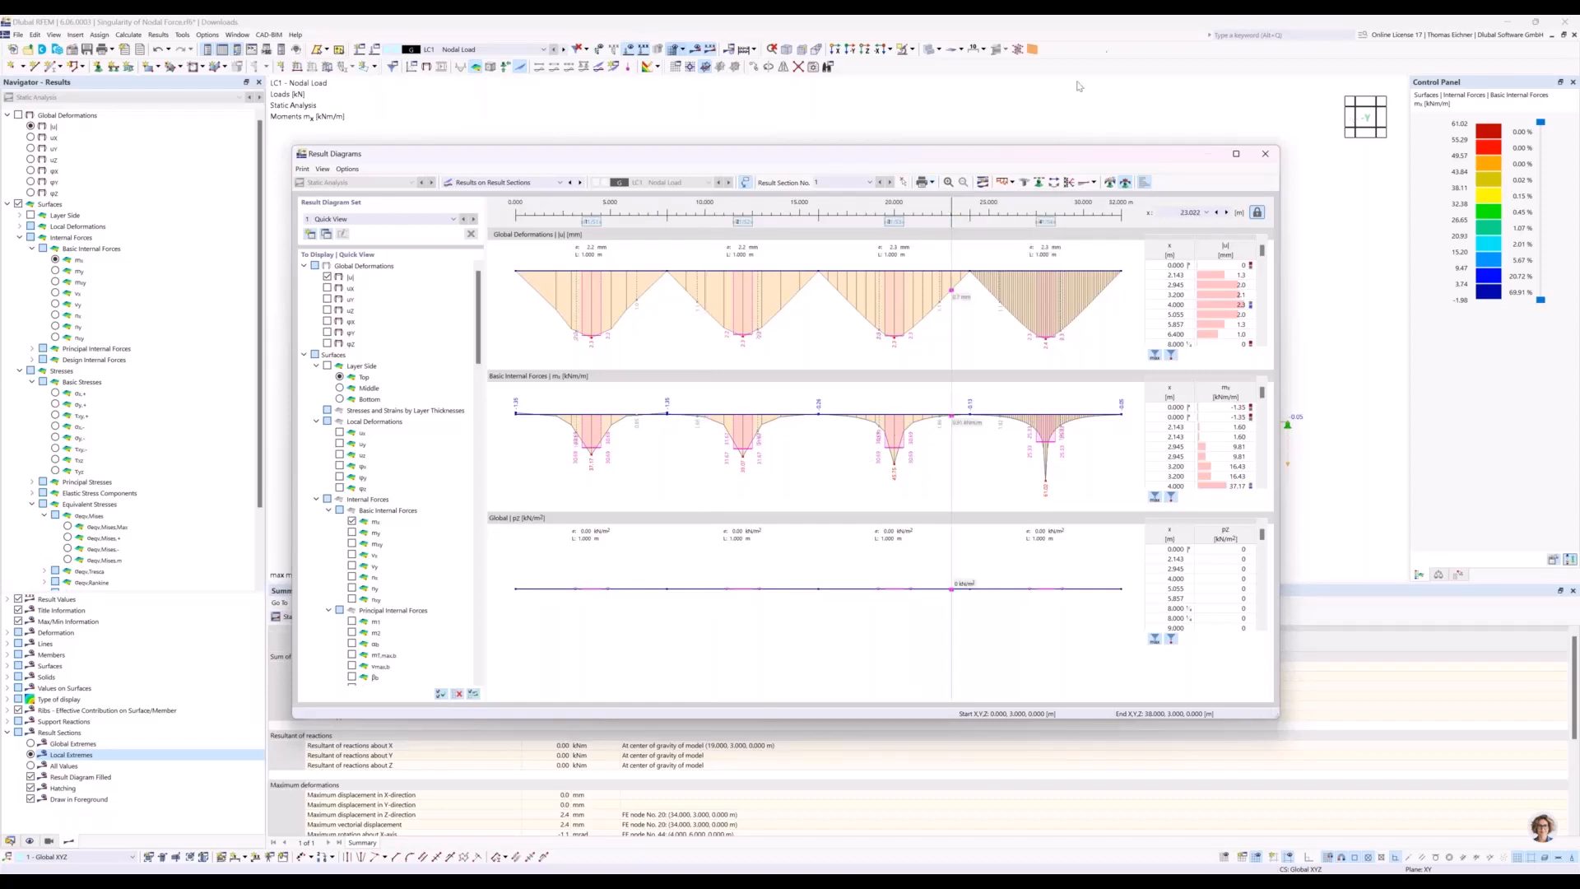
pyautogui.moveTo(1073, 154); pyautogui.dragTo(1041, 146)
pyautogui.click(1231, 148)
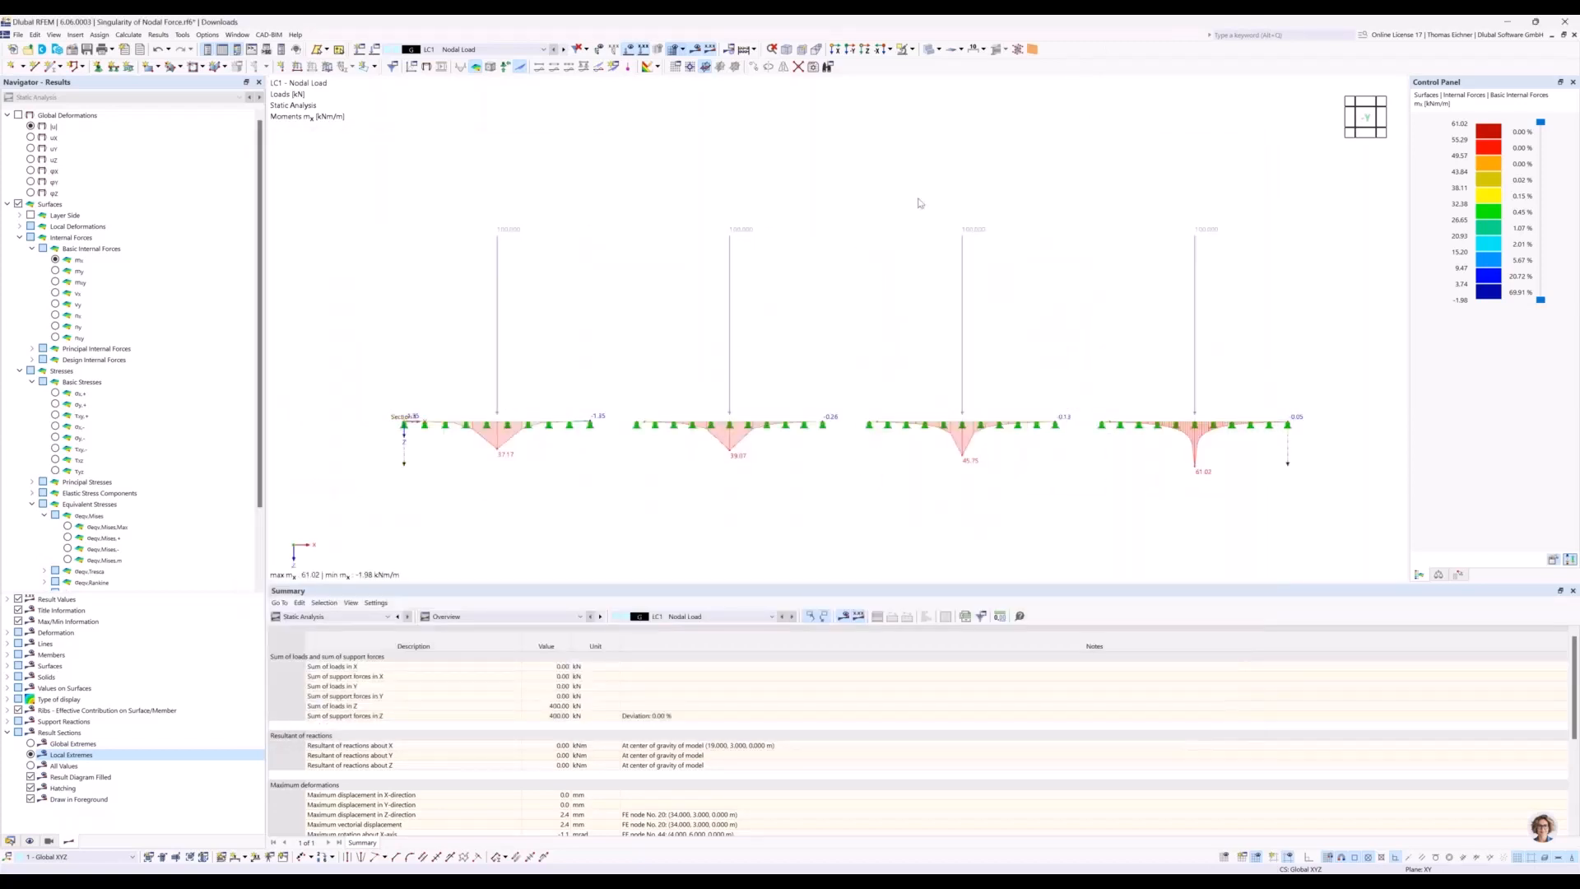
# Copy load case LC1 to a new load case LC2 named "Nodal Load Area Load".
pyautogui.keyDown('ctrl'); pyautogui.moveTo(920, 203); pyautogui.dragTo(933, 249, button='middle'); pyautogui.keyUp('ctrl')
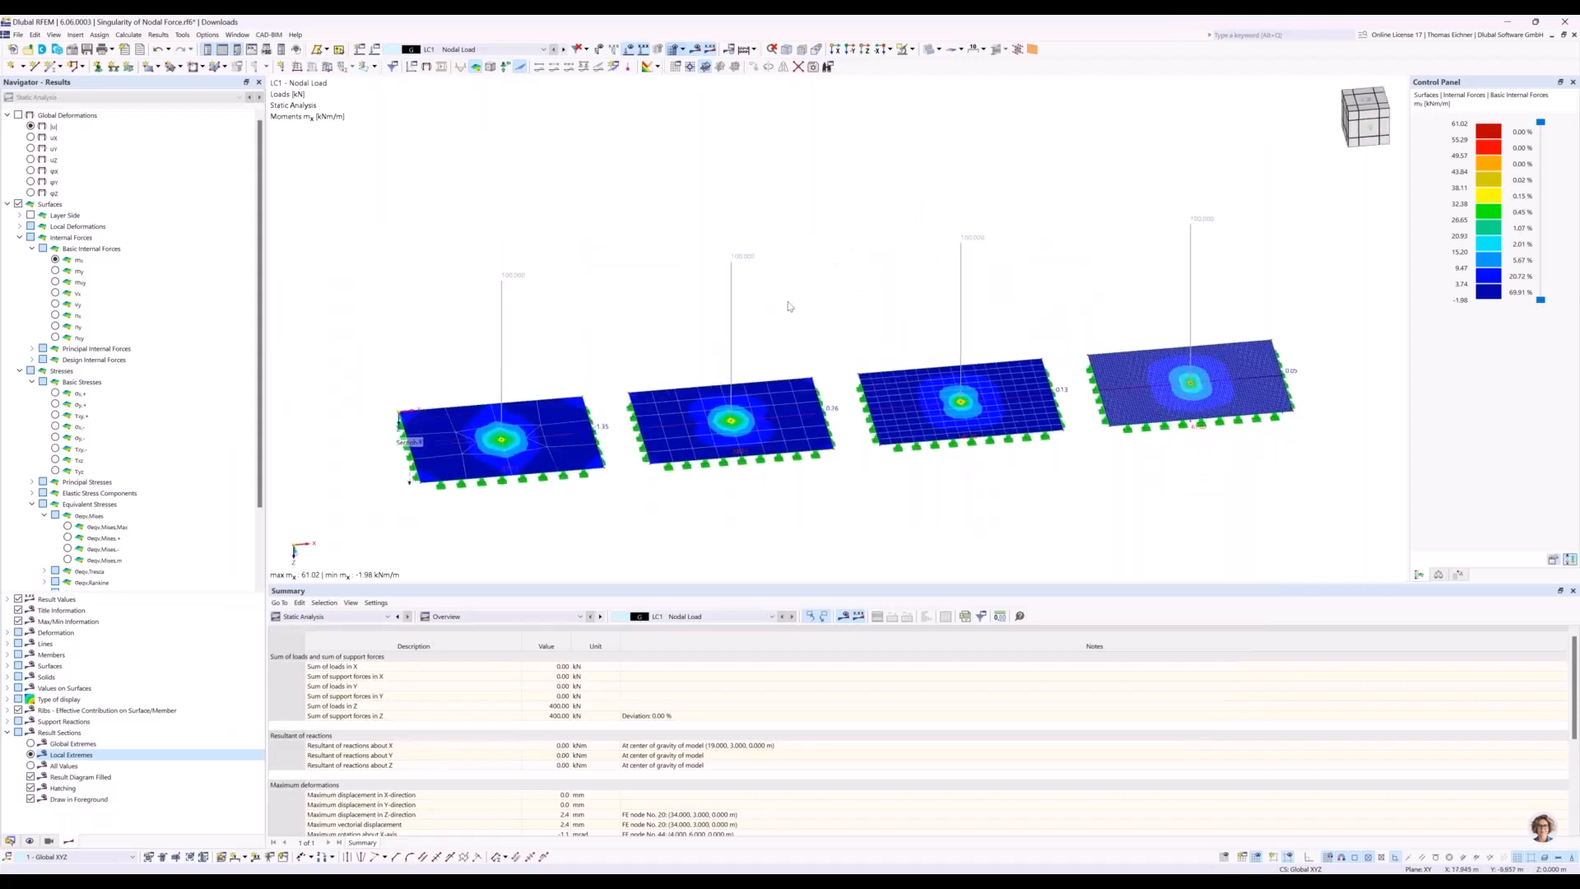
pyautogui.click(373, 67)
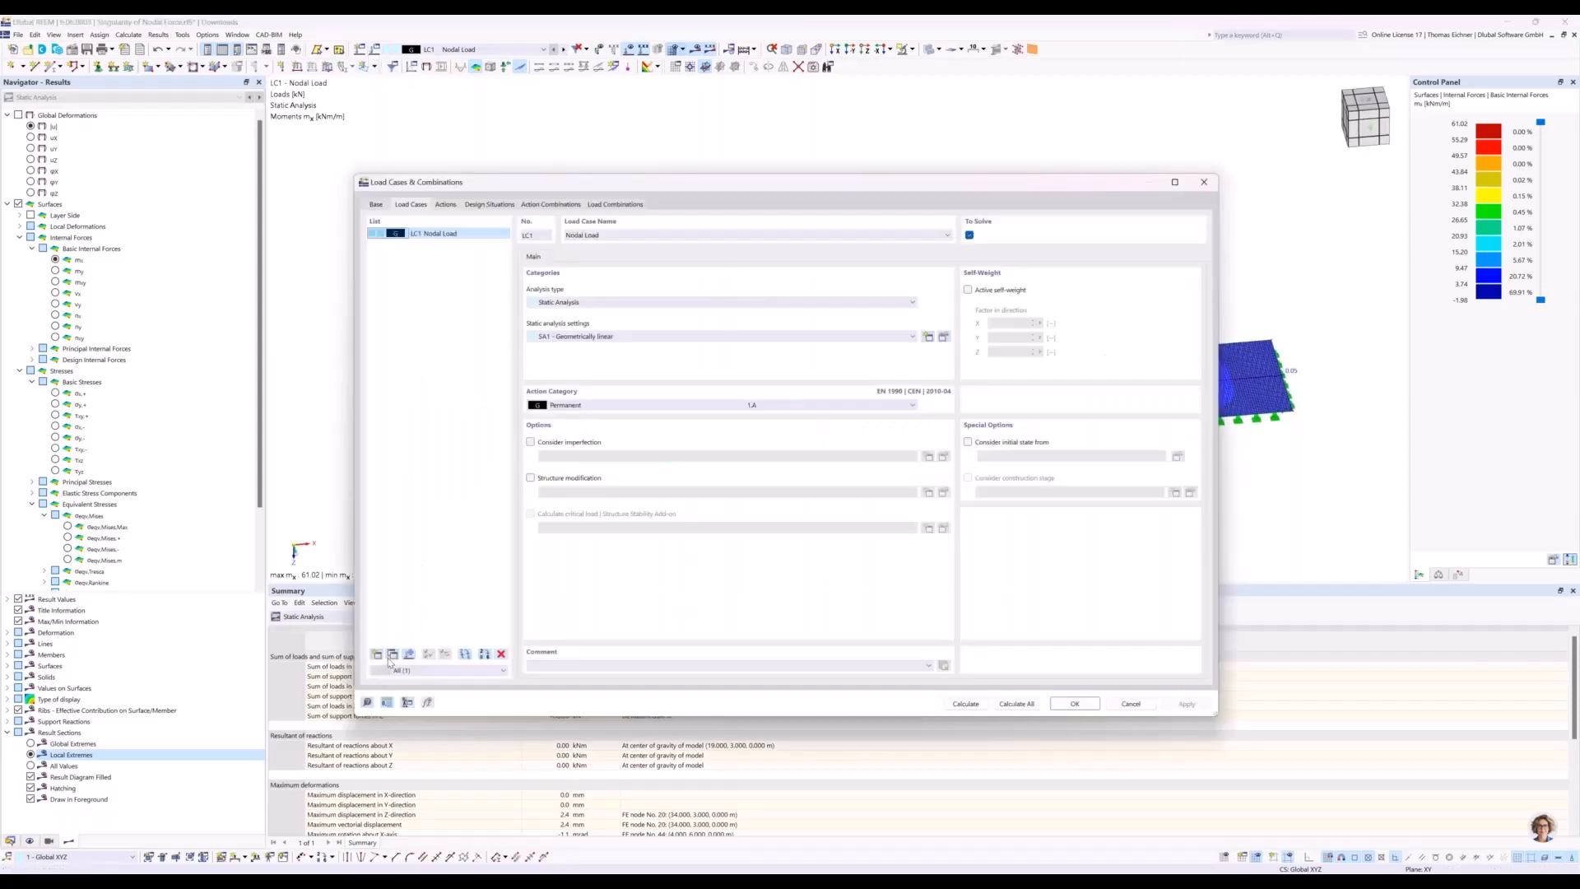
pyautogui.click(392, 654)
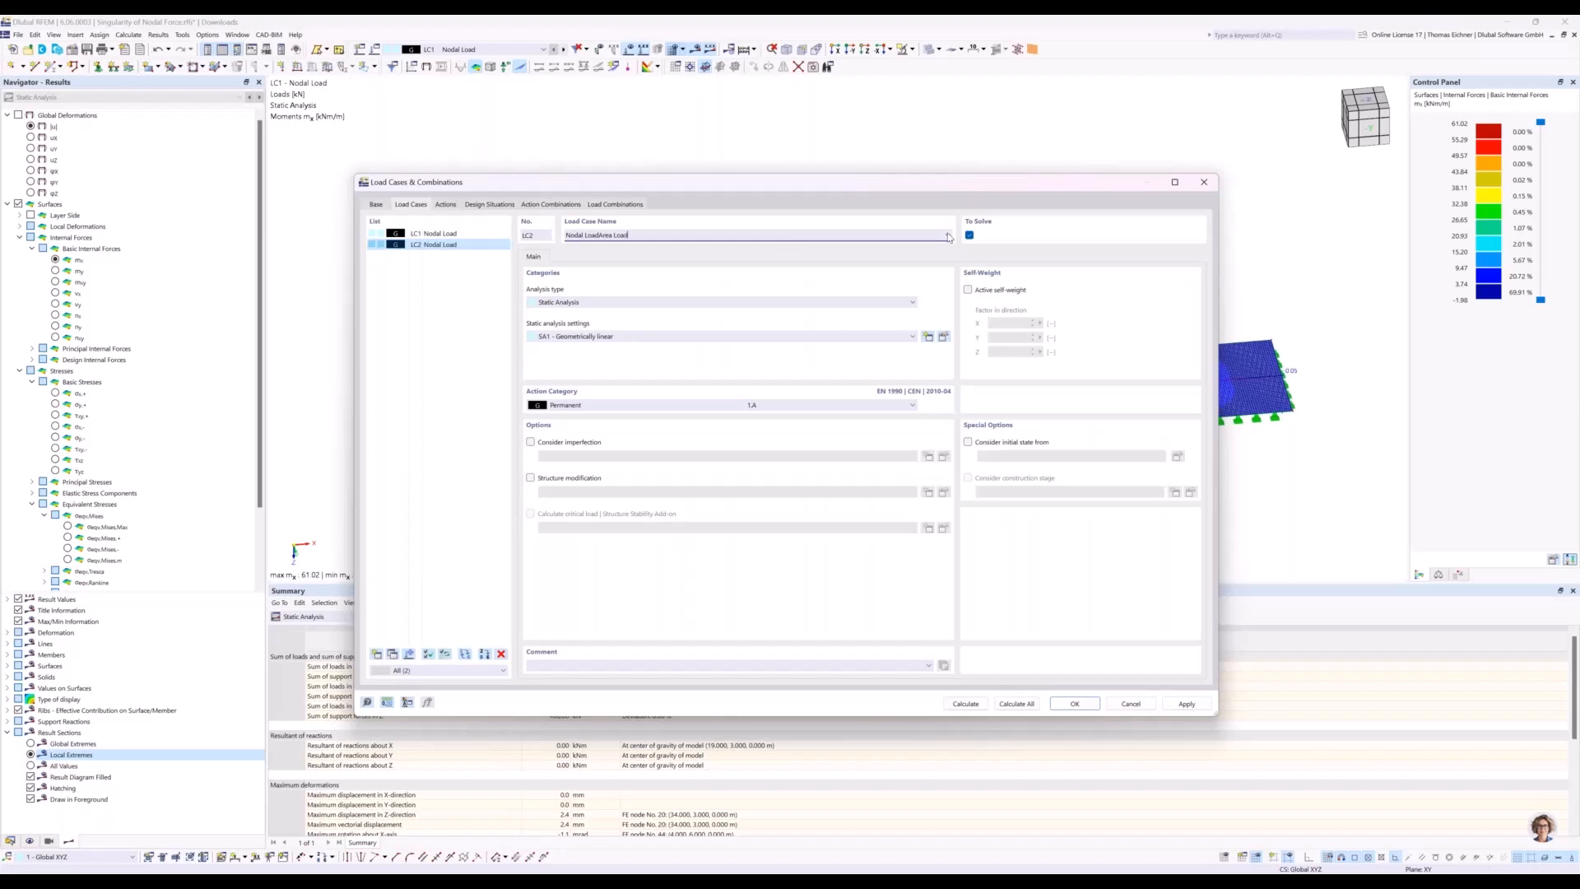
pyautogui.click(599, 237)
pyautogui.click(1080, 710)
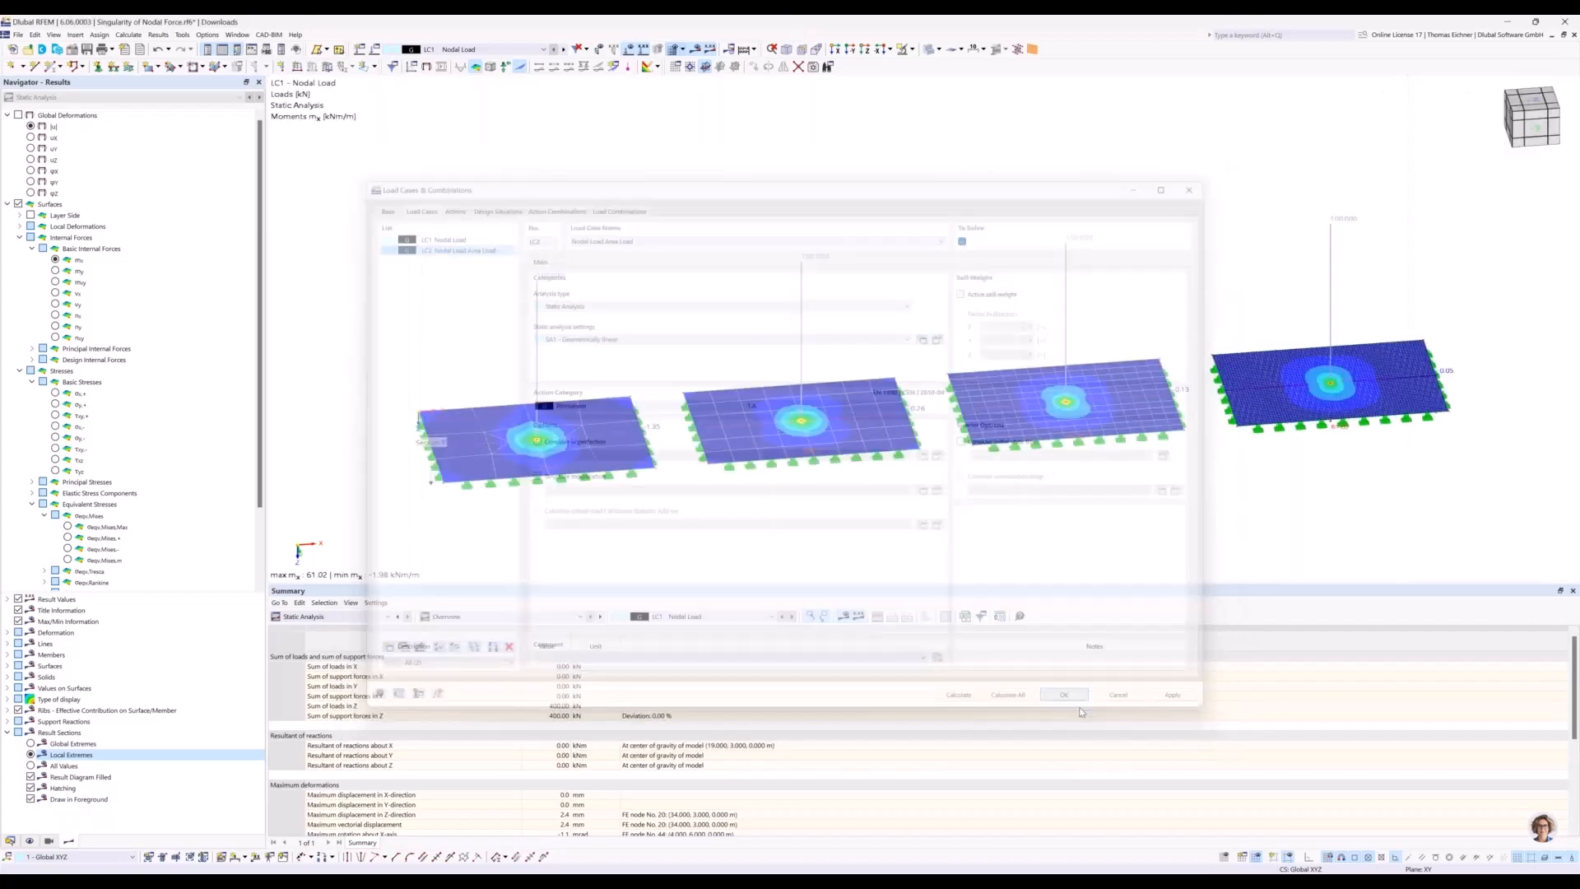
# Delete the four nodal loads on the slabs in load case LC2.
pyautogui.moveTo(1075, 271); pyautogui.dragTo(972, 269, button='middle')
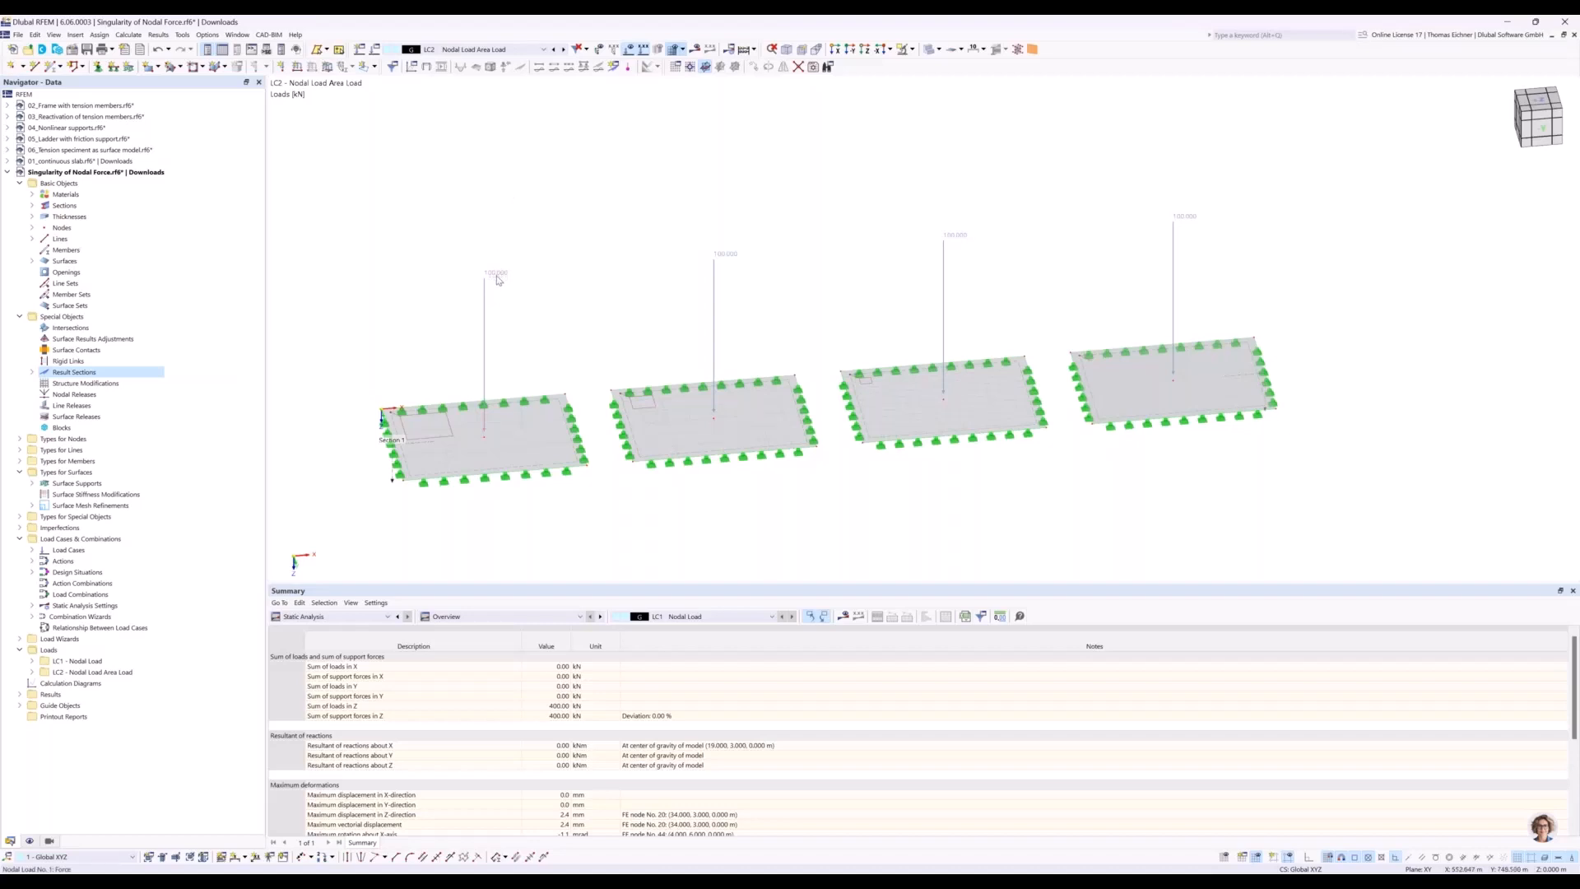
pyautogui.moveTo(497, 280)
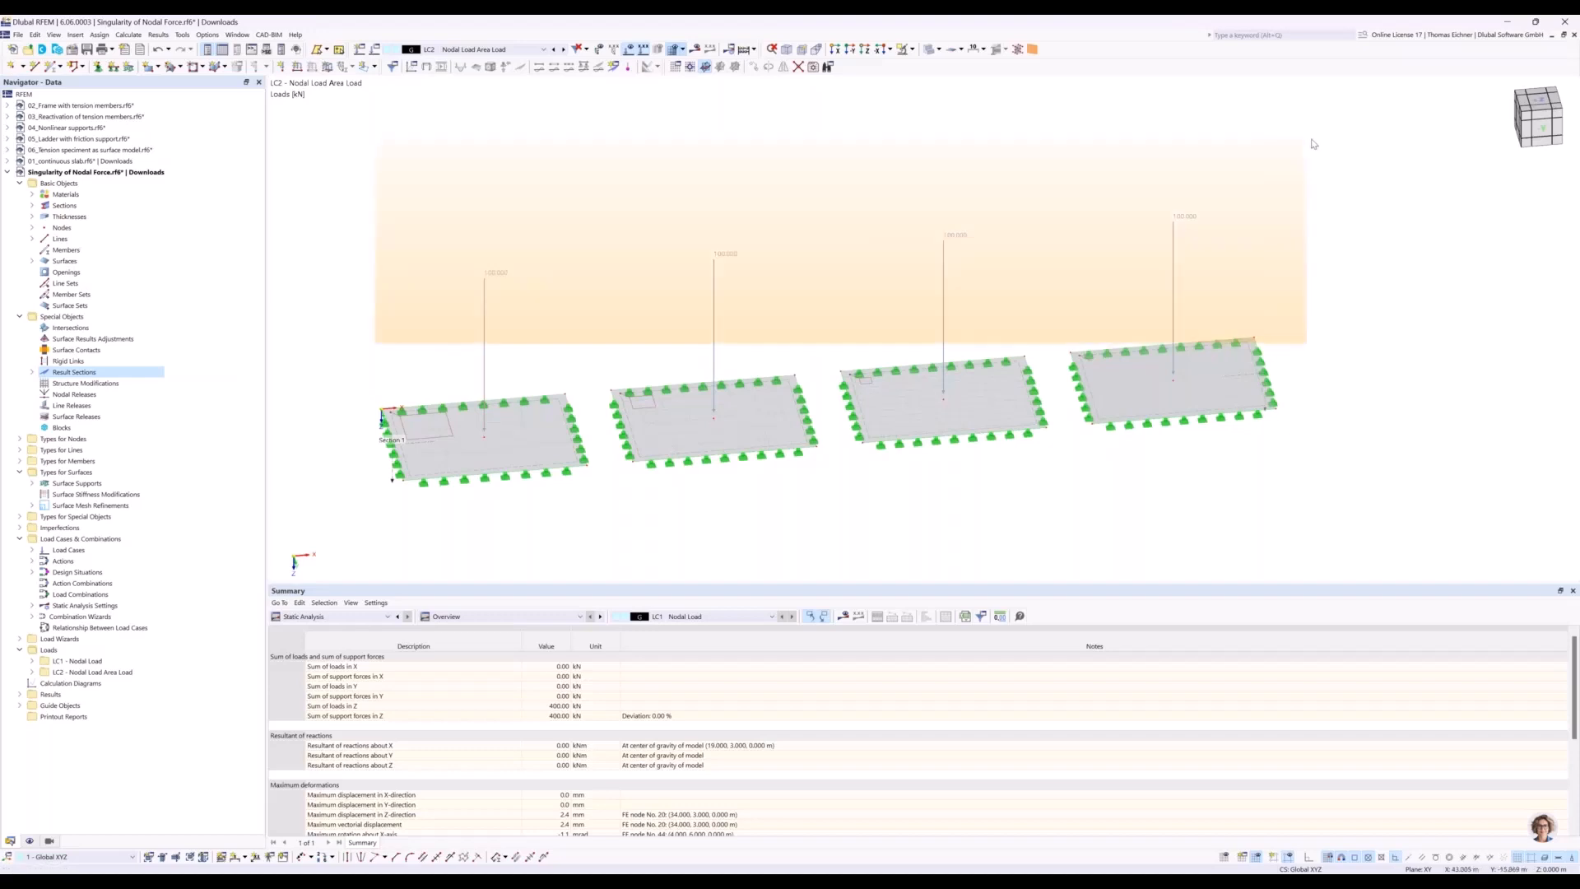
pyautogui.moveTo(323, 232); pyautogui.dragTo(363, 174)
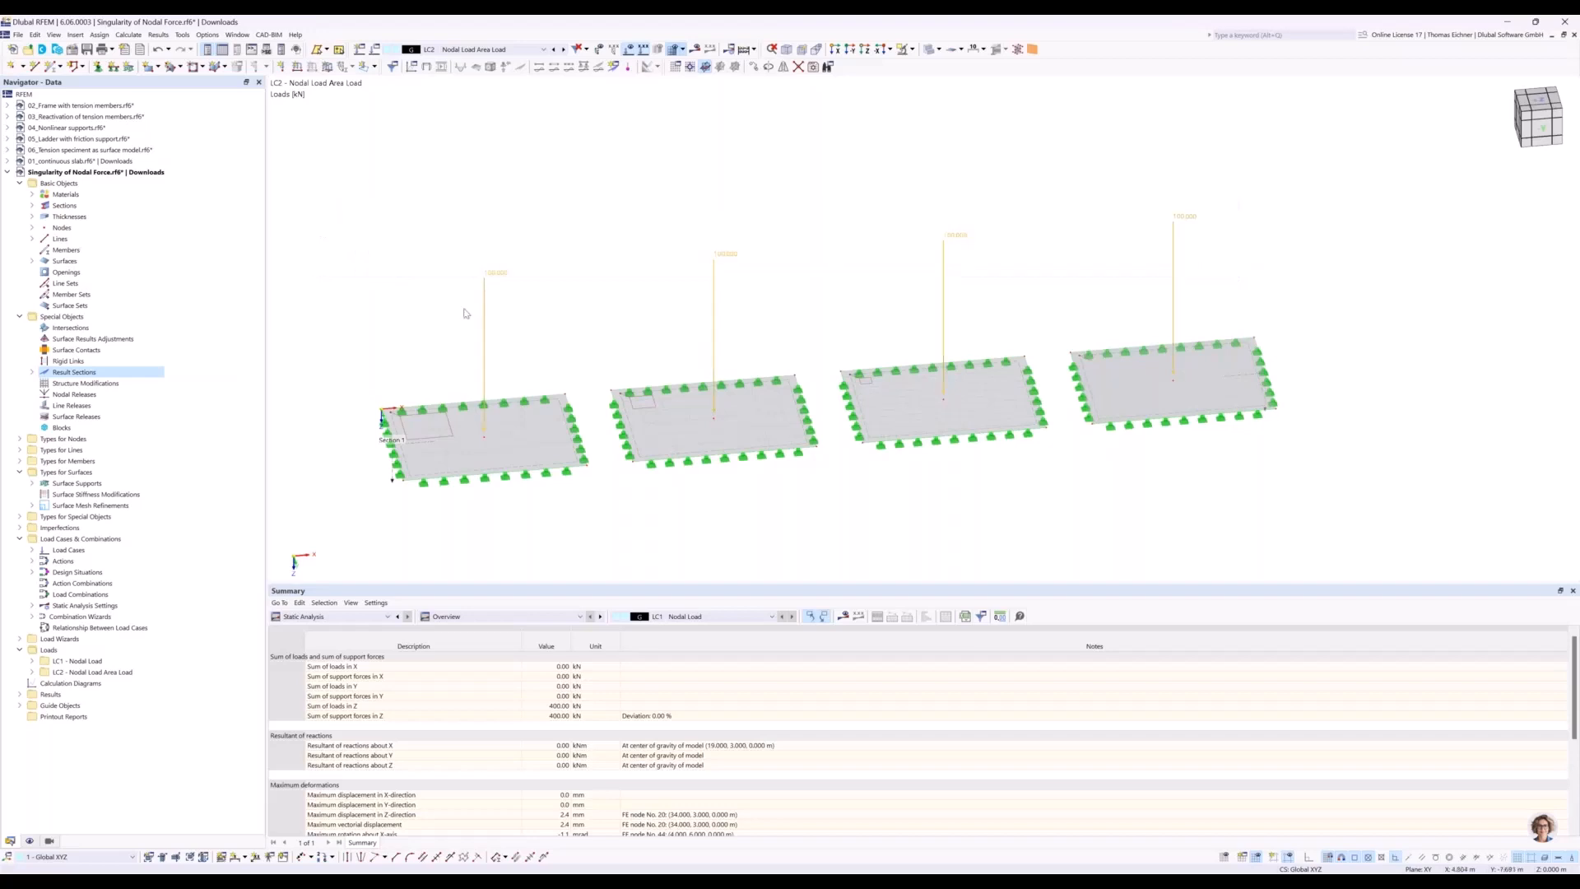
pyautogui.press('Delete')
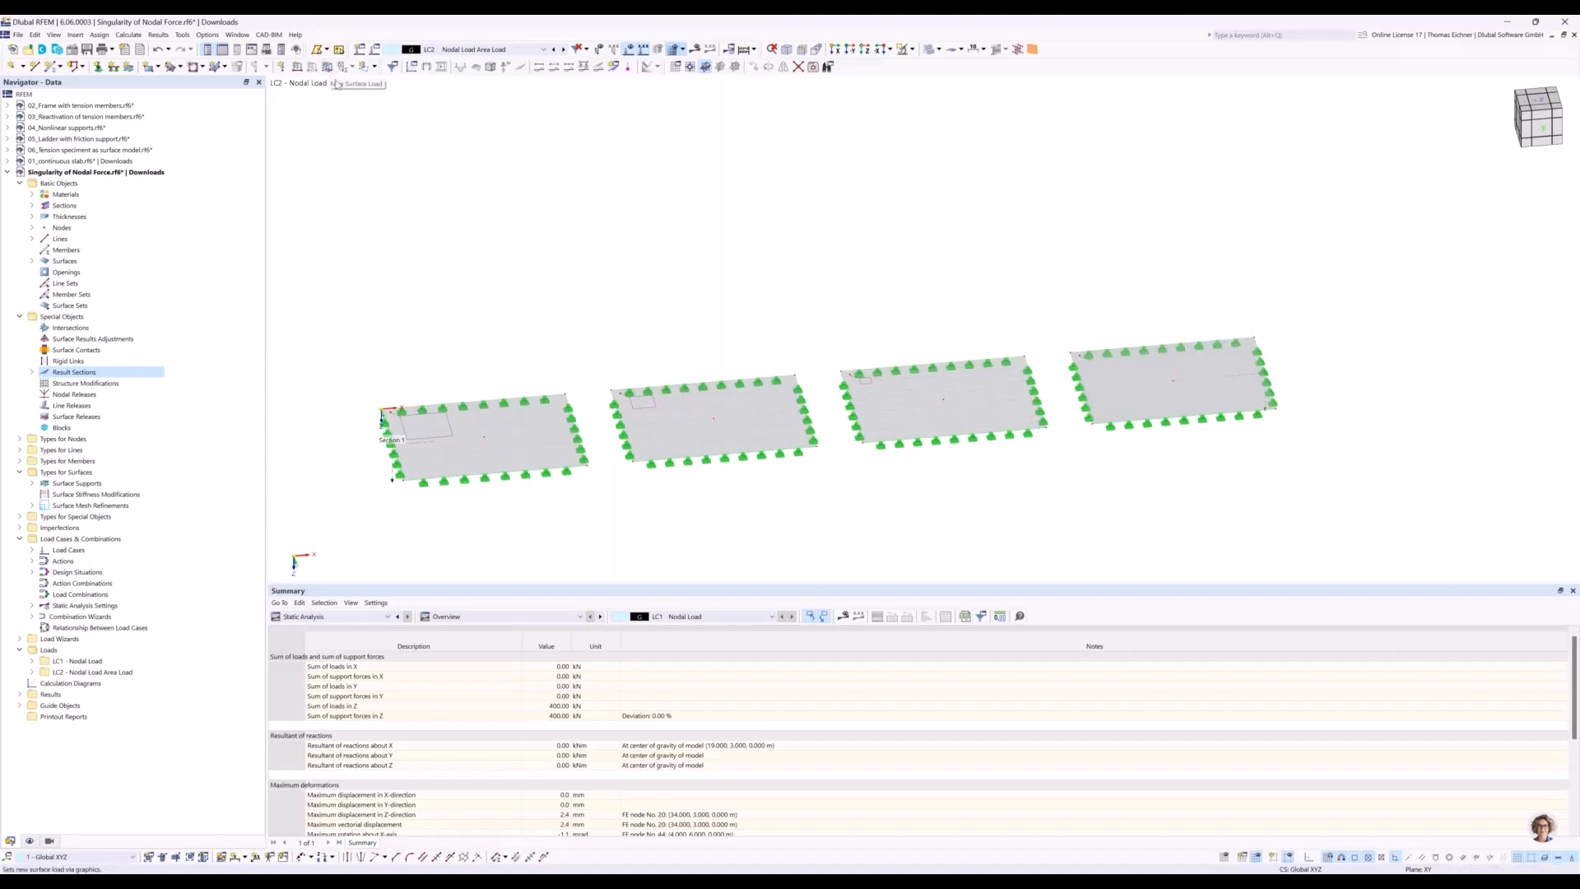
# Start a new free rectangular load in LC2 and compare its explanatory sketch with the model preview.
pyautogui.click(374, 67)
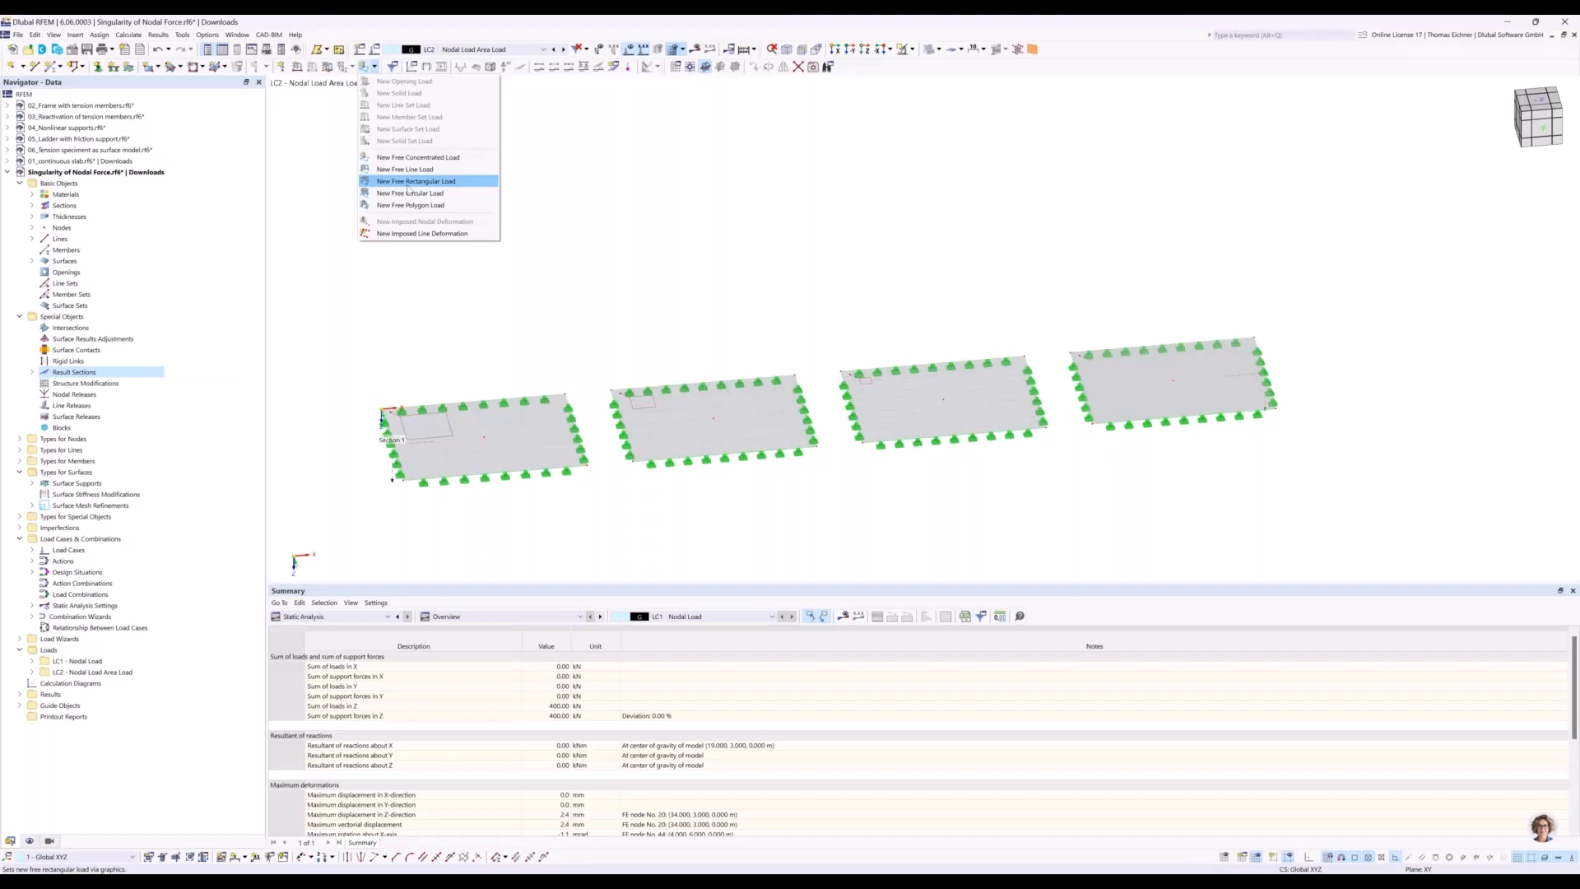
pyautogui.click(407, 186)
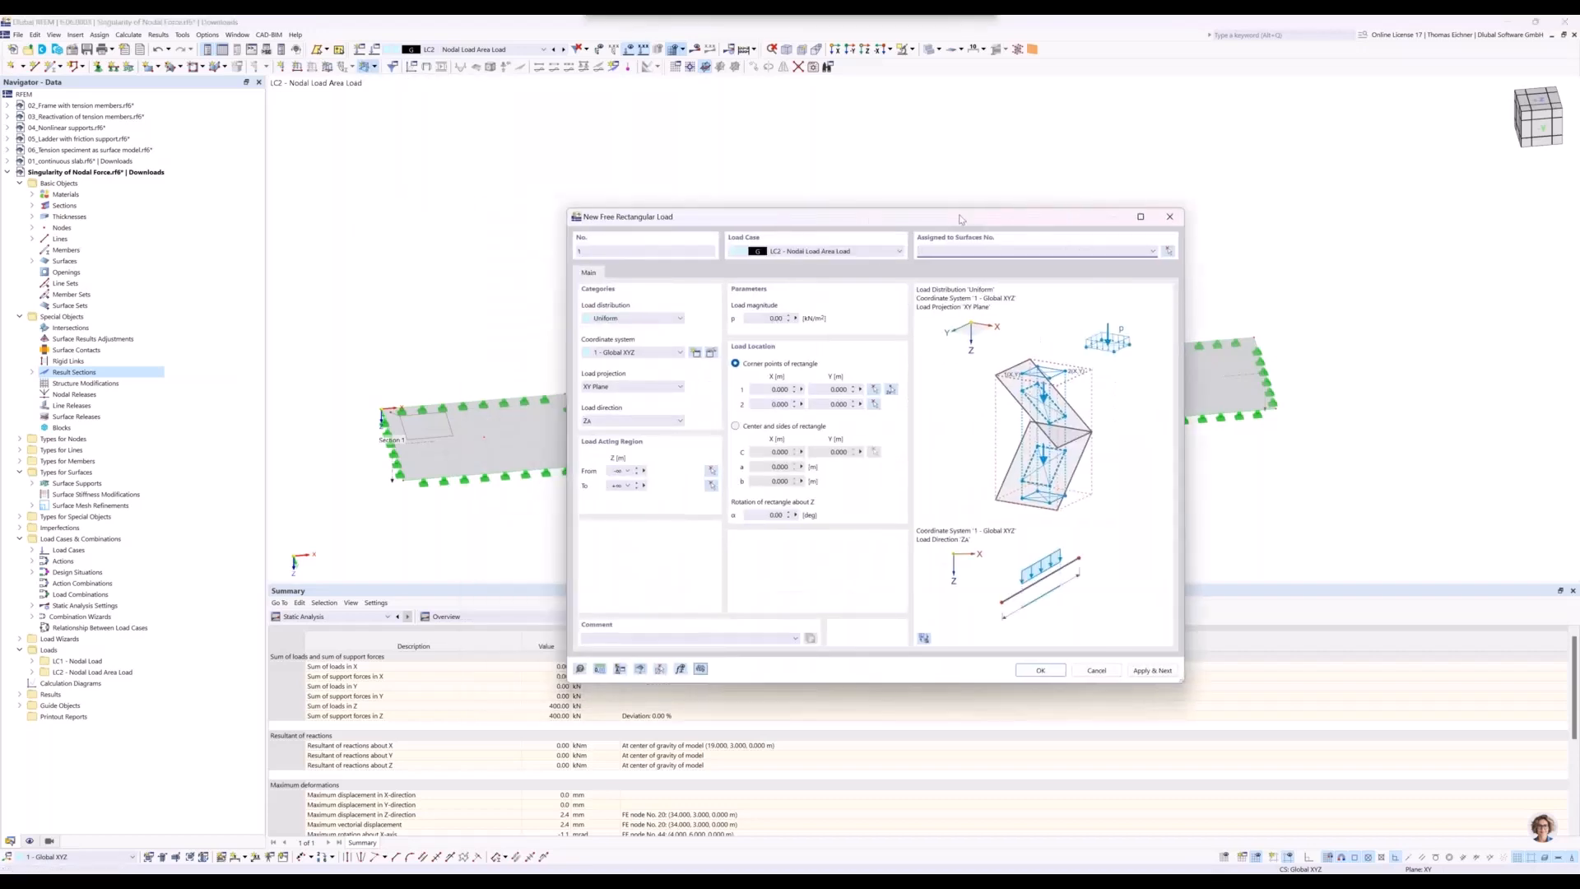
pyautogui.moveTo(1103, 153); pyautogui.dragTo(1105, 134)
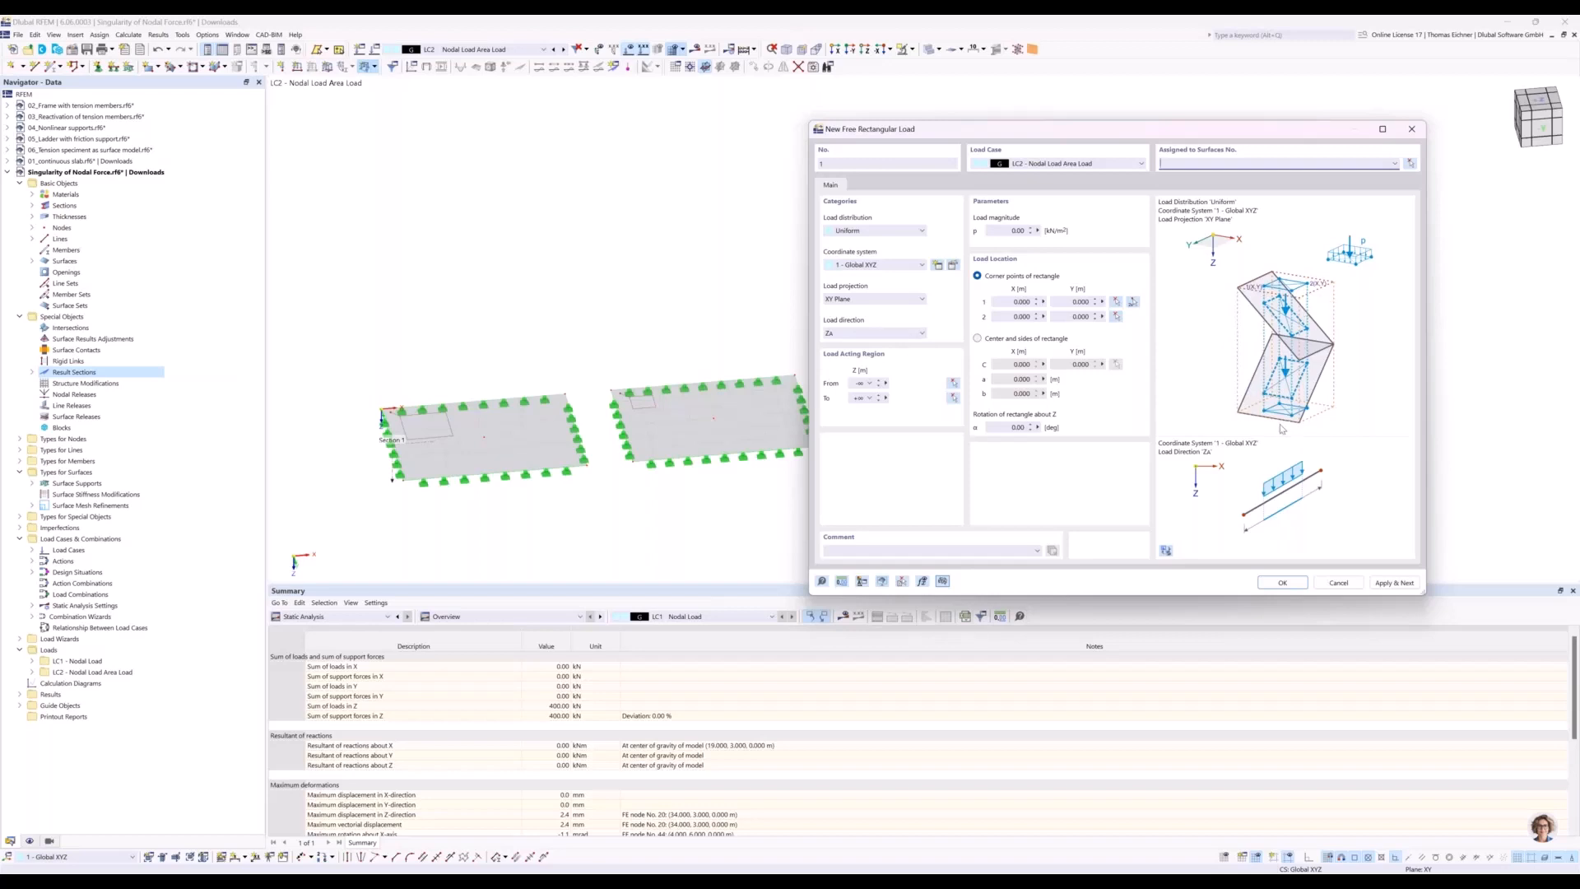
pyautogui.click(1167, 552)
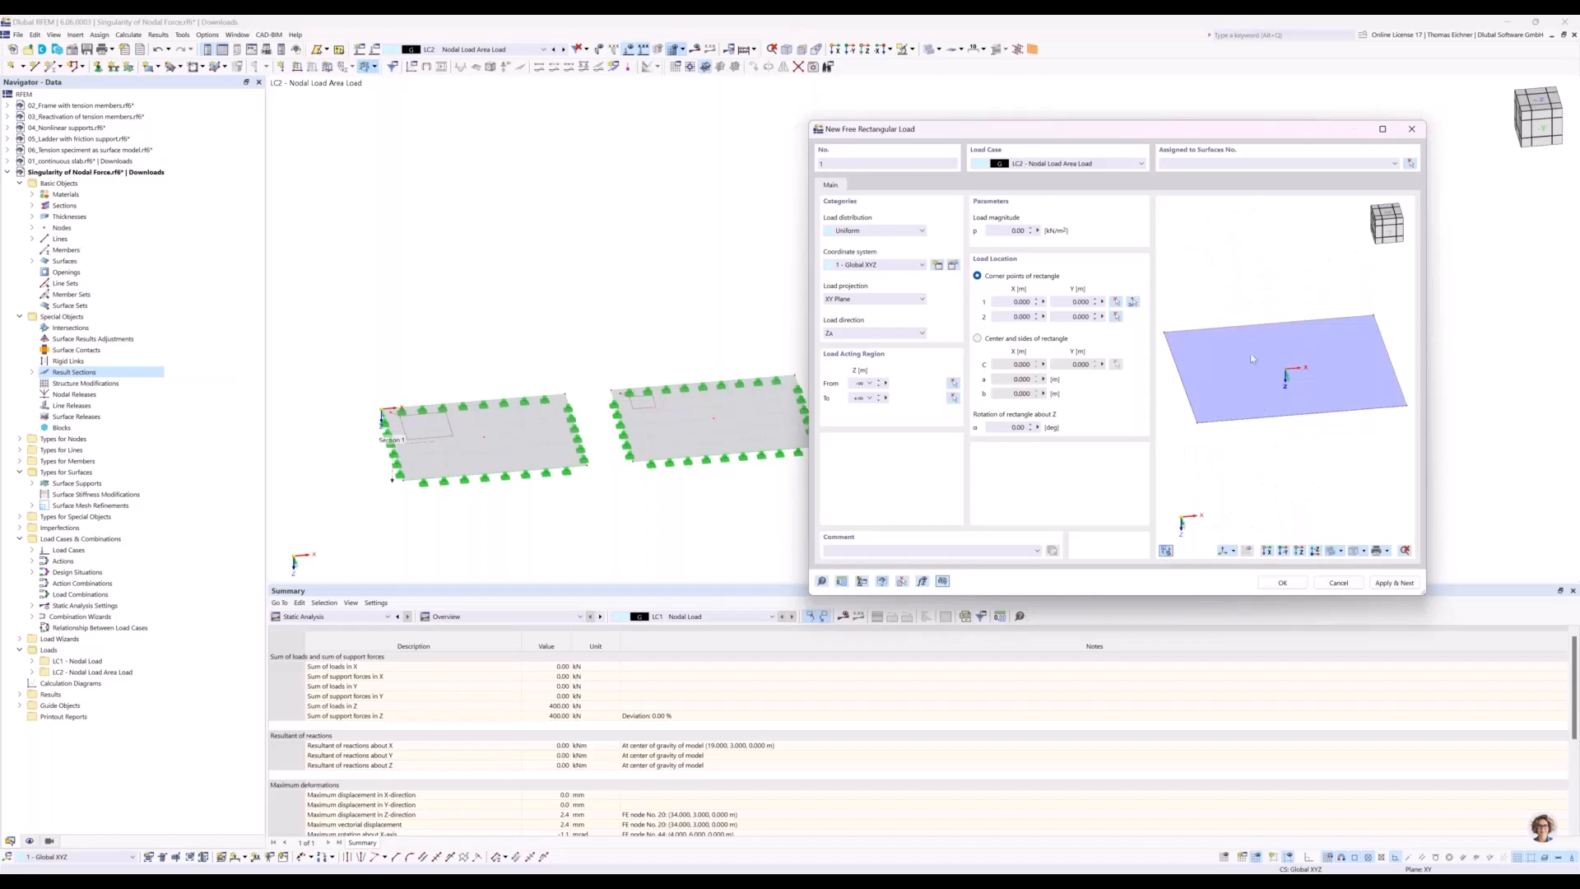
pyautogui.click(1167, 552)
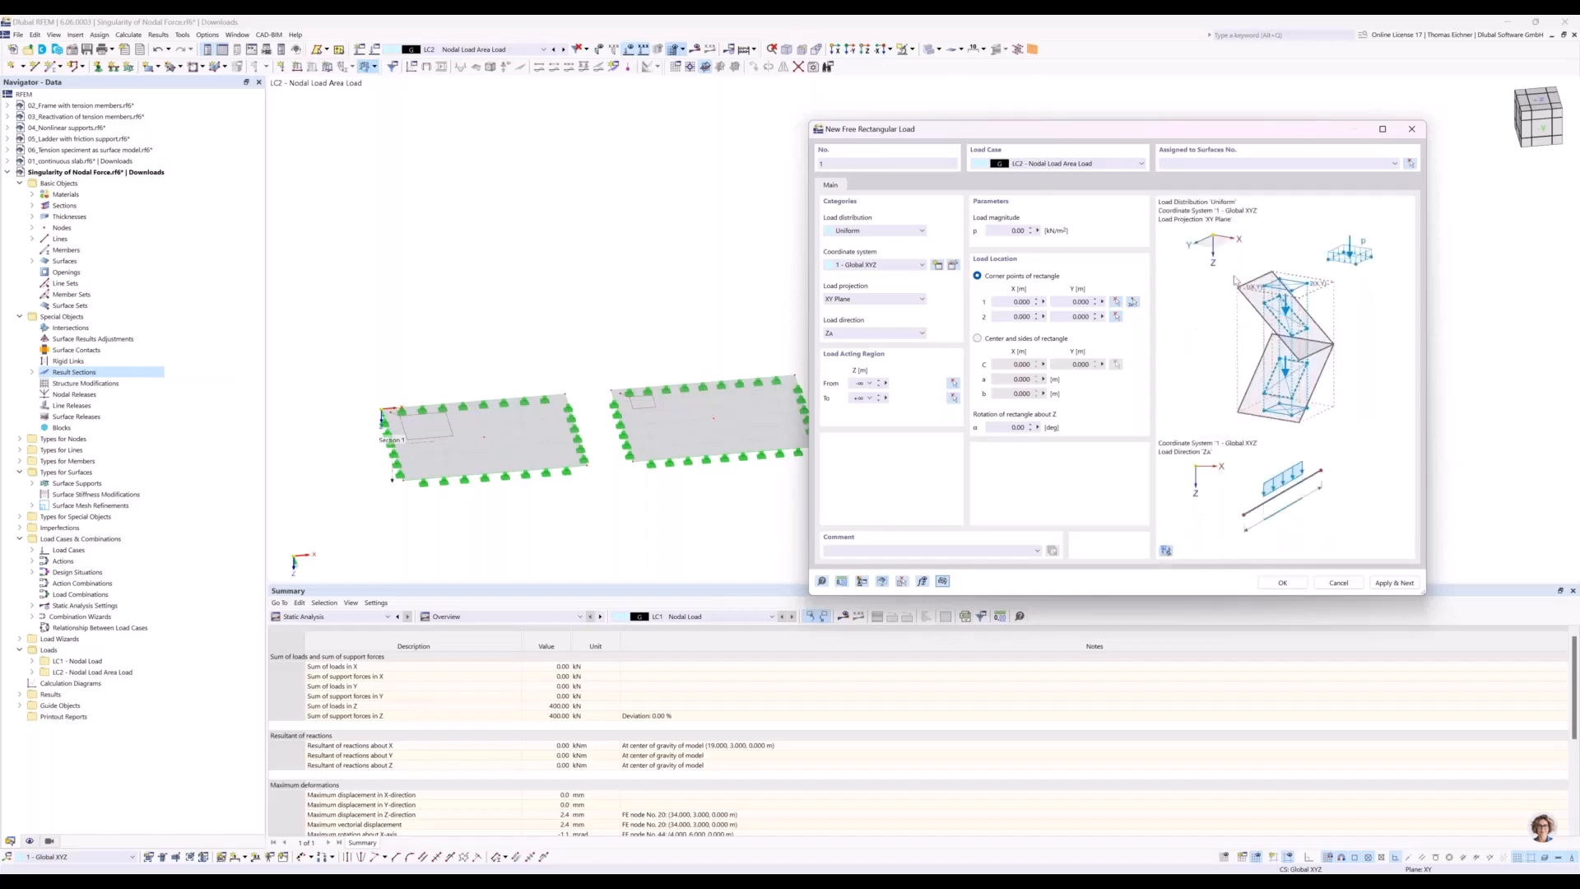
pyautogui.click(1167, 551)
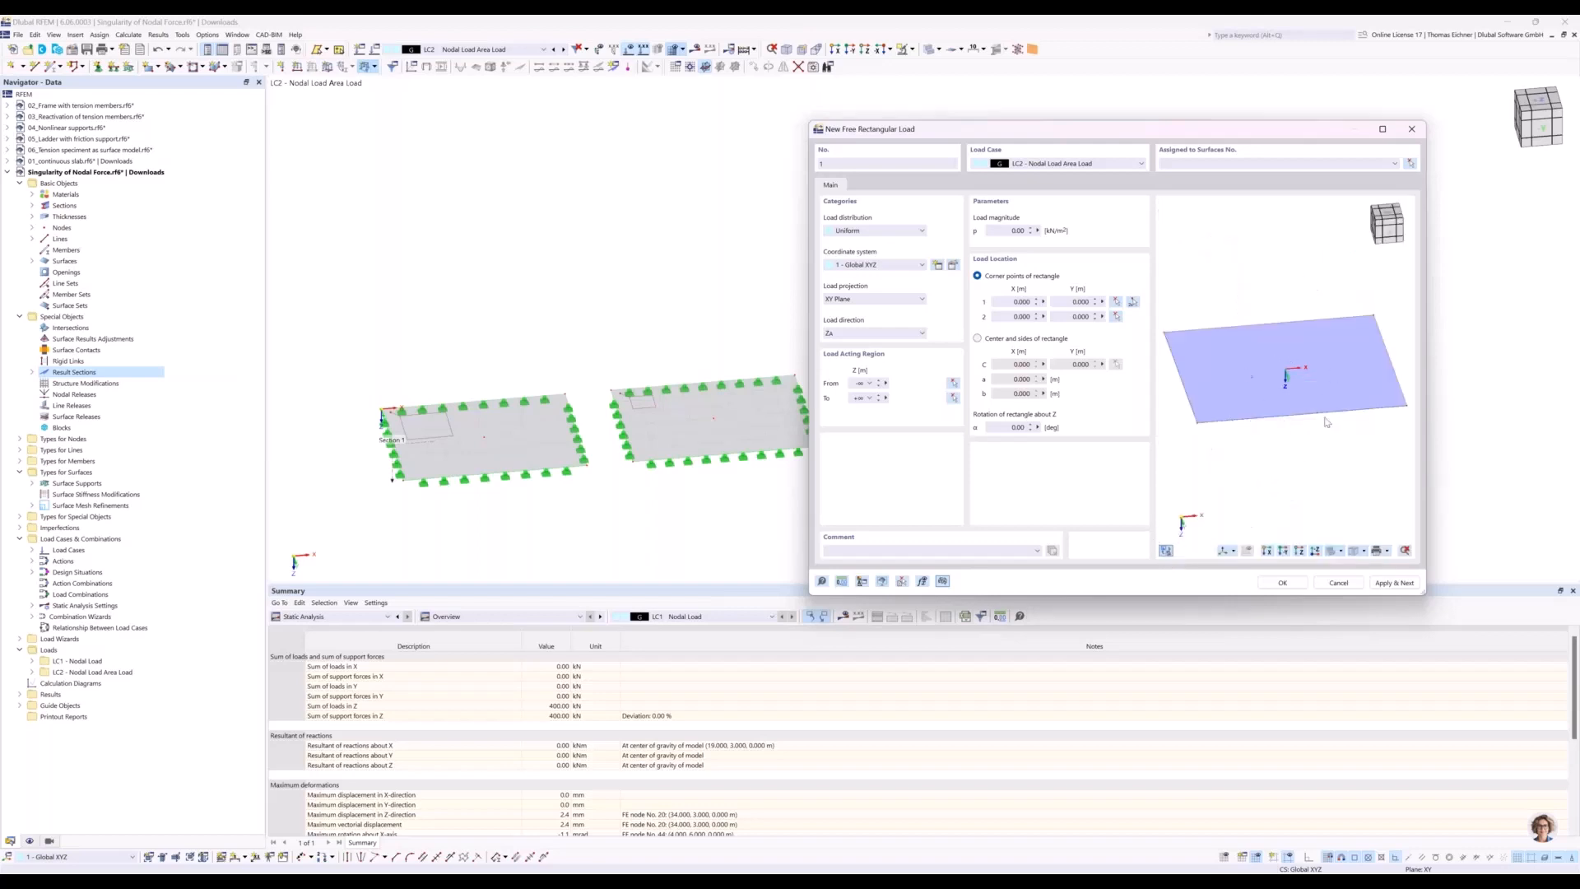
pyautogui.click(1166, 551)
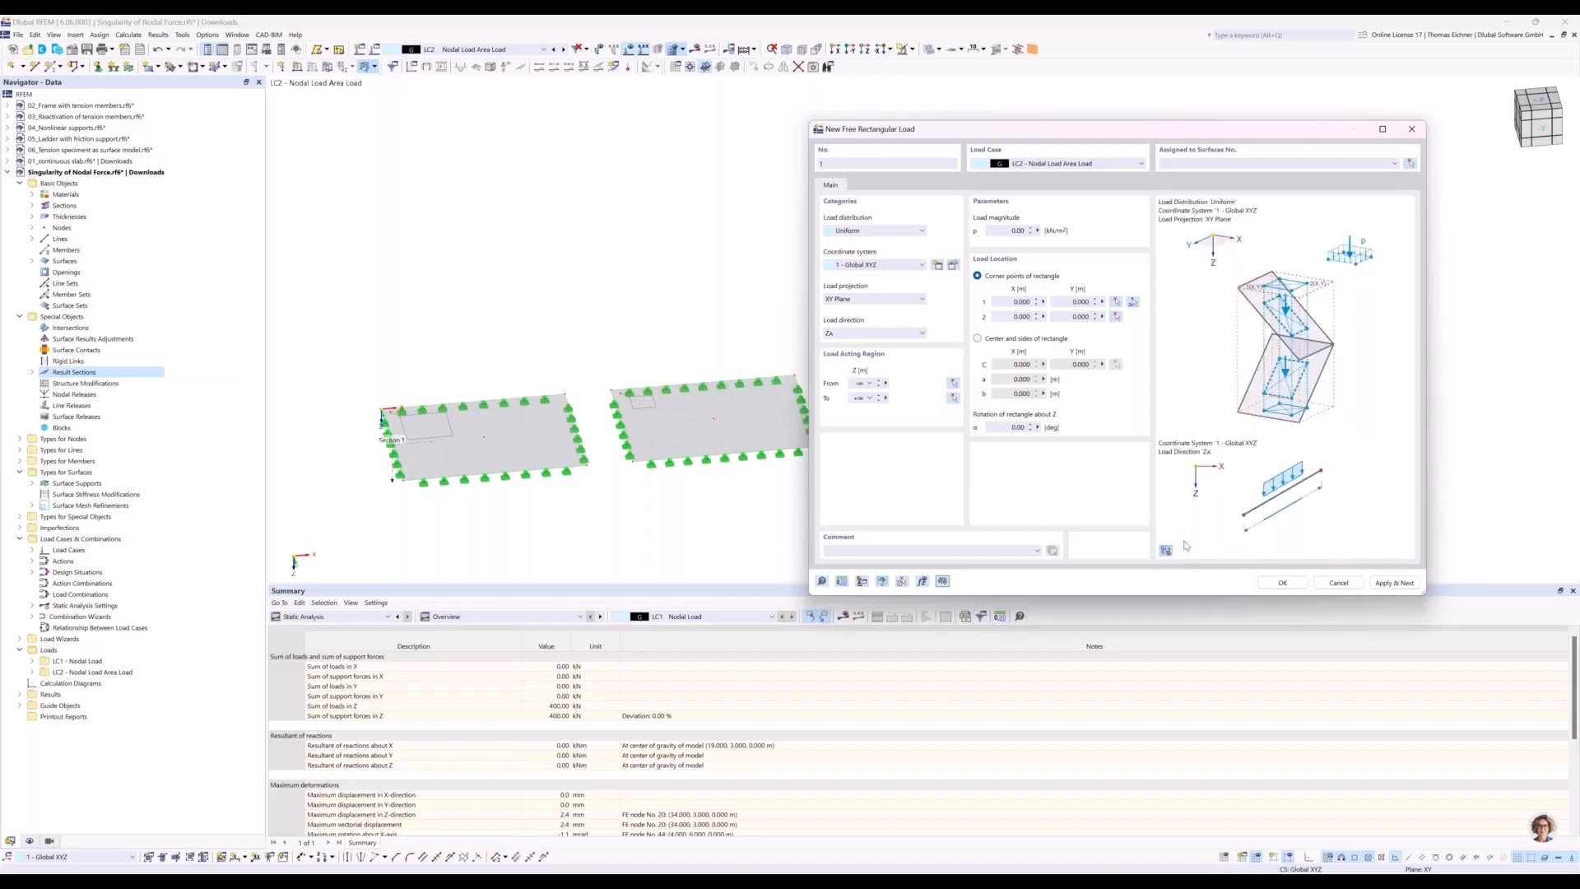
# Define the rectangular load by center and sides, with both sides 0.5 m and the center at the first slab's middle node.
pyautogui.click(977, 339)
pyautogui.click(1015, 379)
pyautogui.doubleClick(1014, 379)
pyautogui.write('0.5')
pyautogui.press('Tab')
pyautogui.write('0')
pyautogui.click(1024, 364)
pyautogui.click(1115, 365)
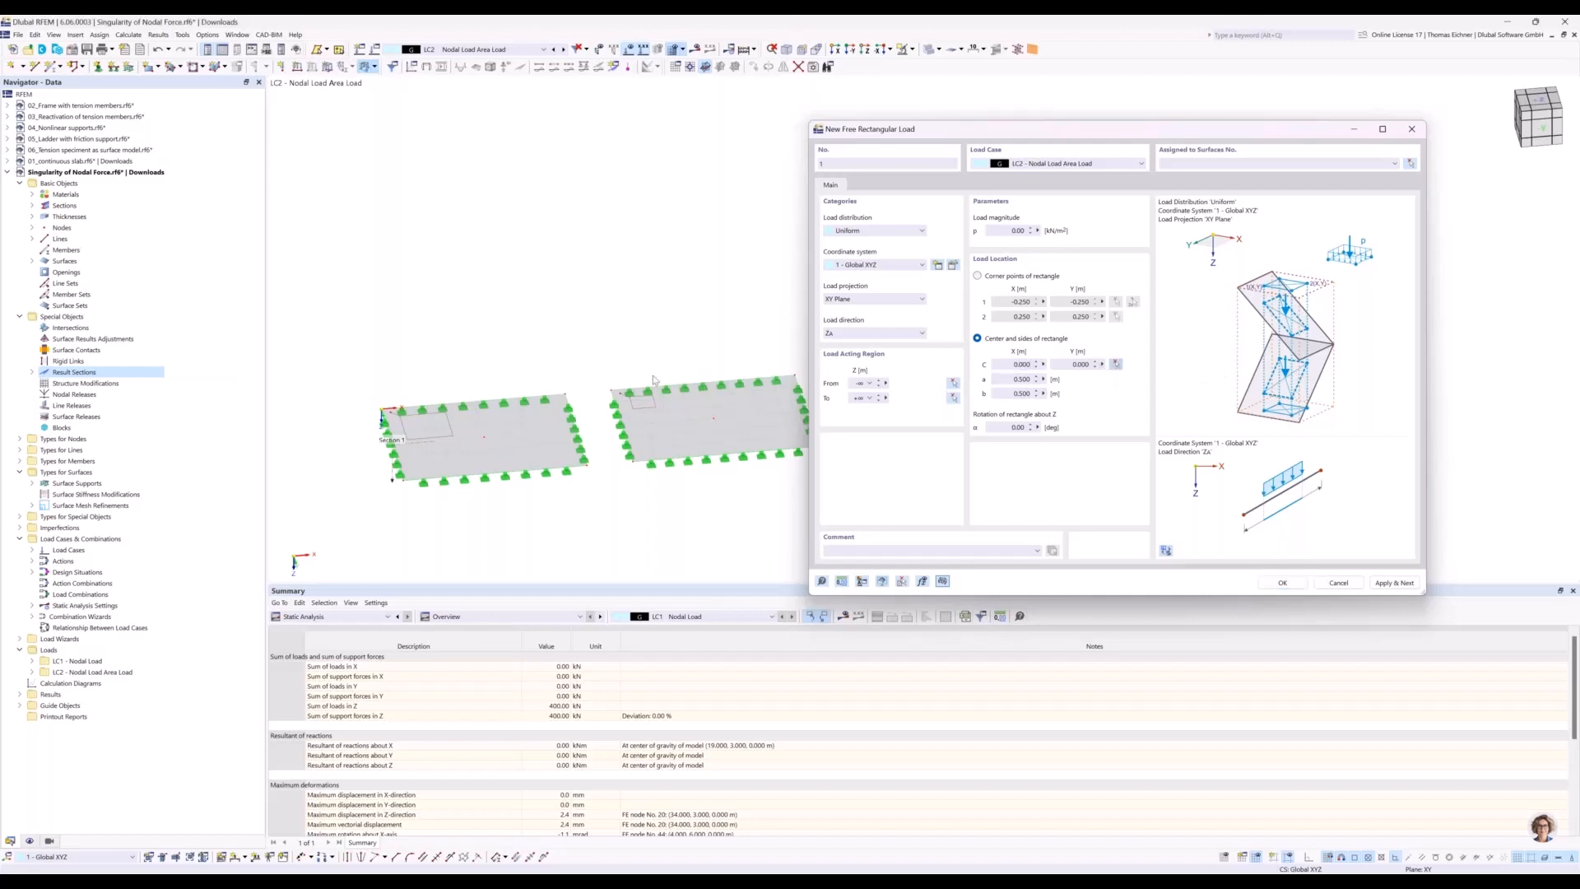
pyautogui.click(484, 437)
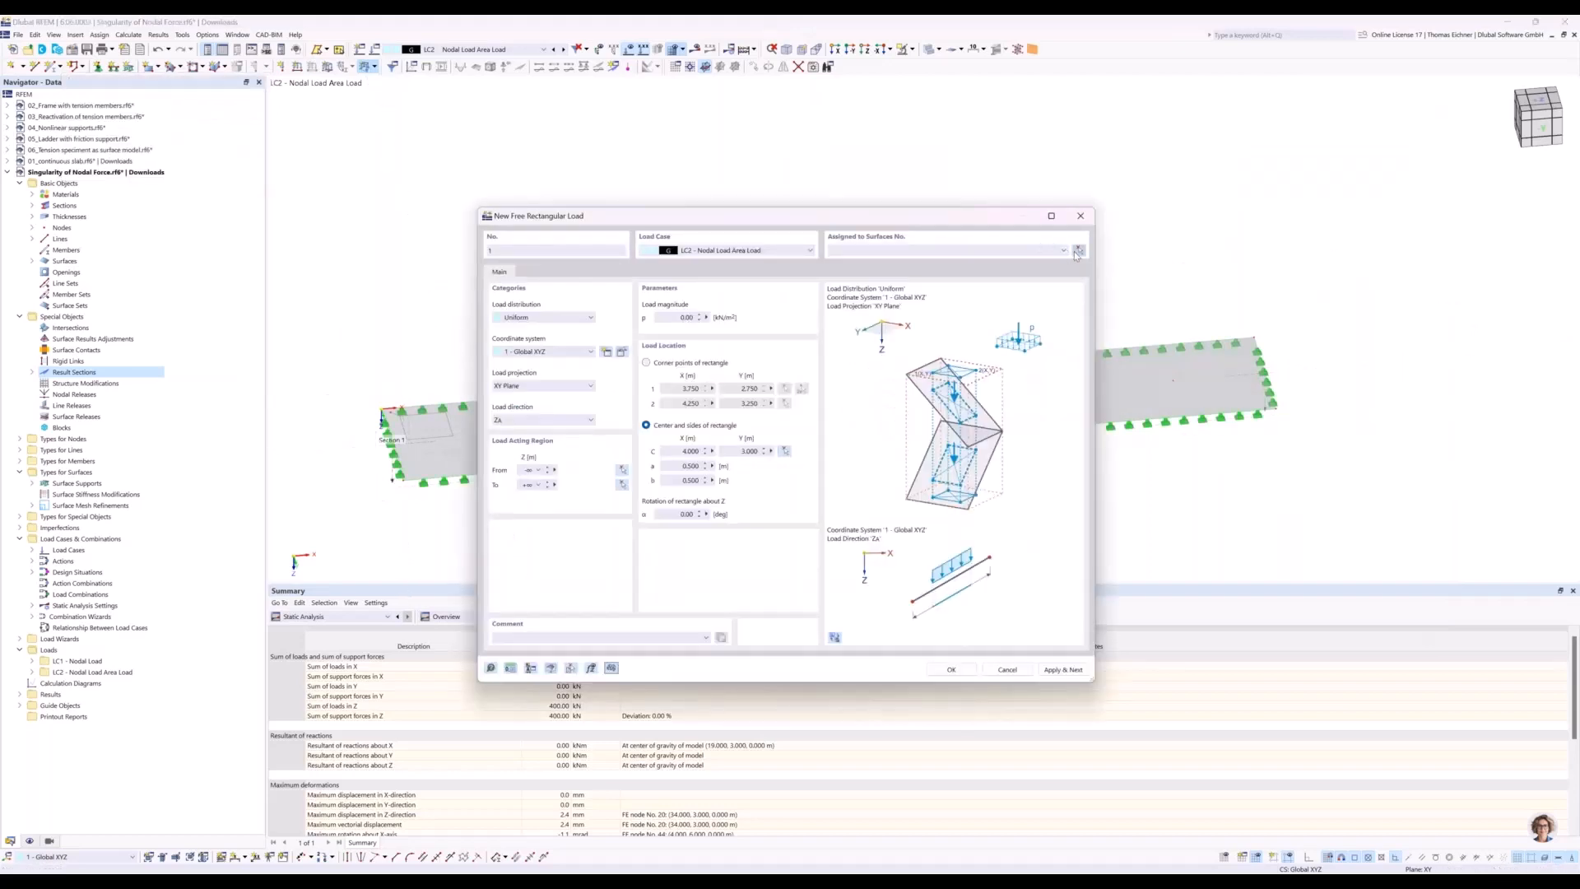
# Assign the rectangular load to the first slab's surface and try to apply it without a load magnitude.
pyautogui.click(1077, 251)
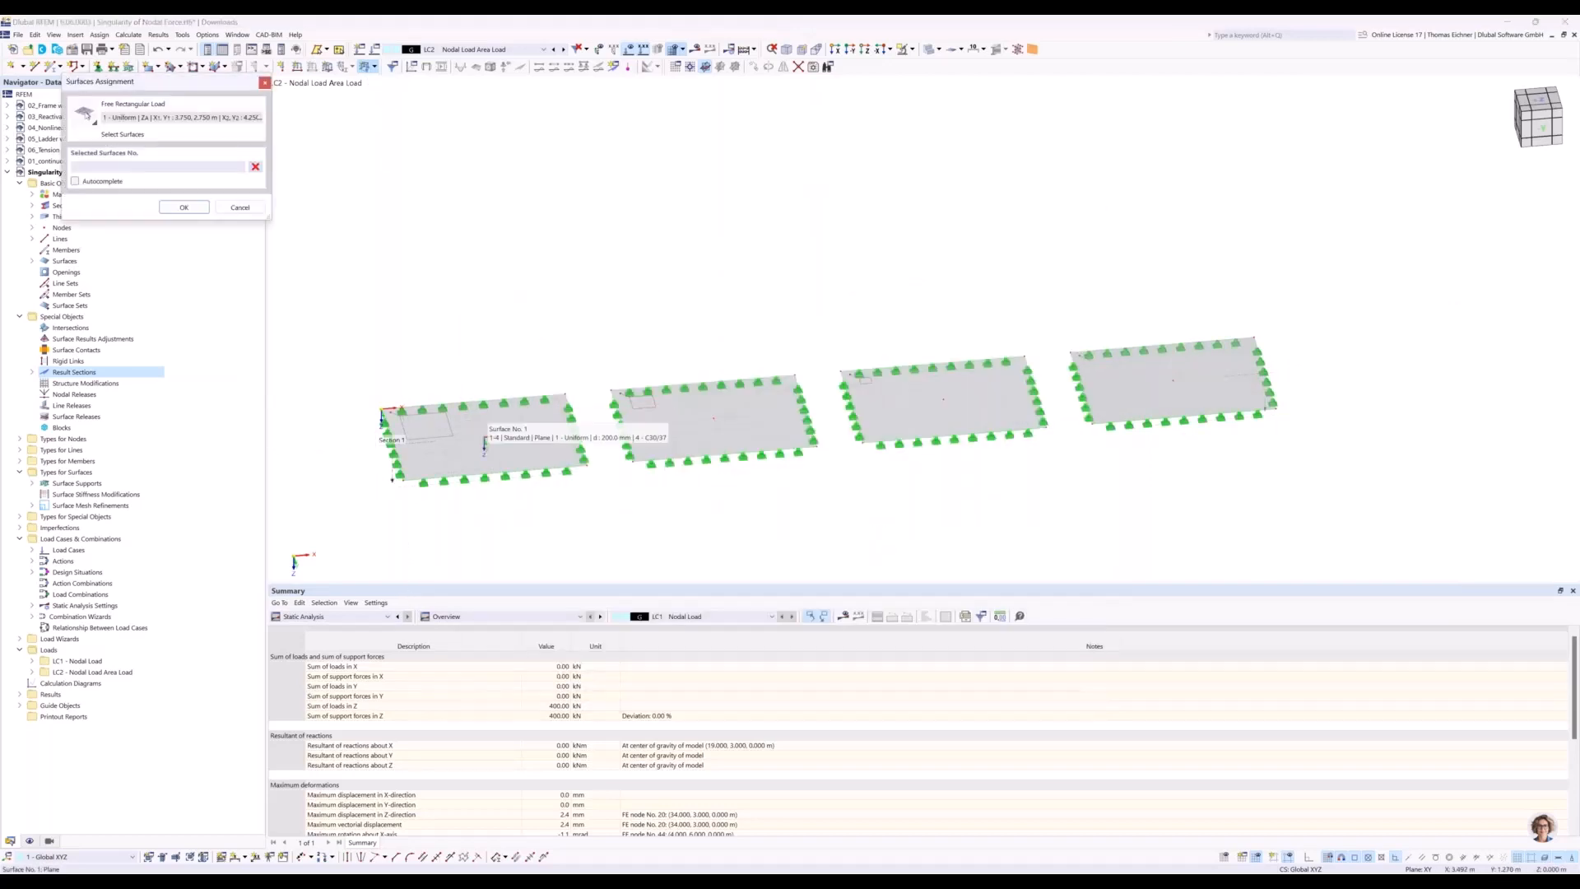
pyautogui.click(465, 418)
pyautogui.click(194, 210)
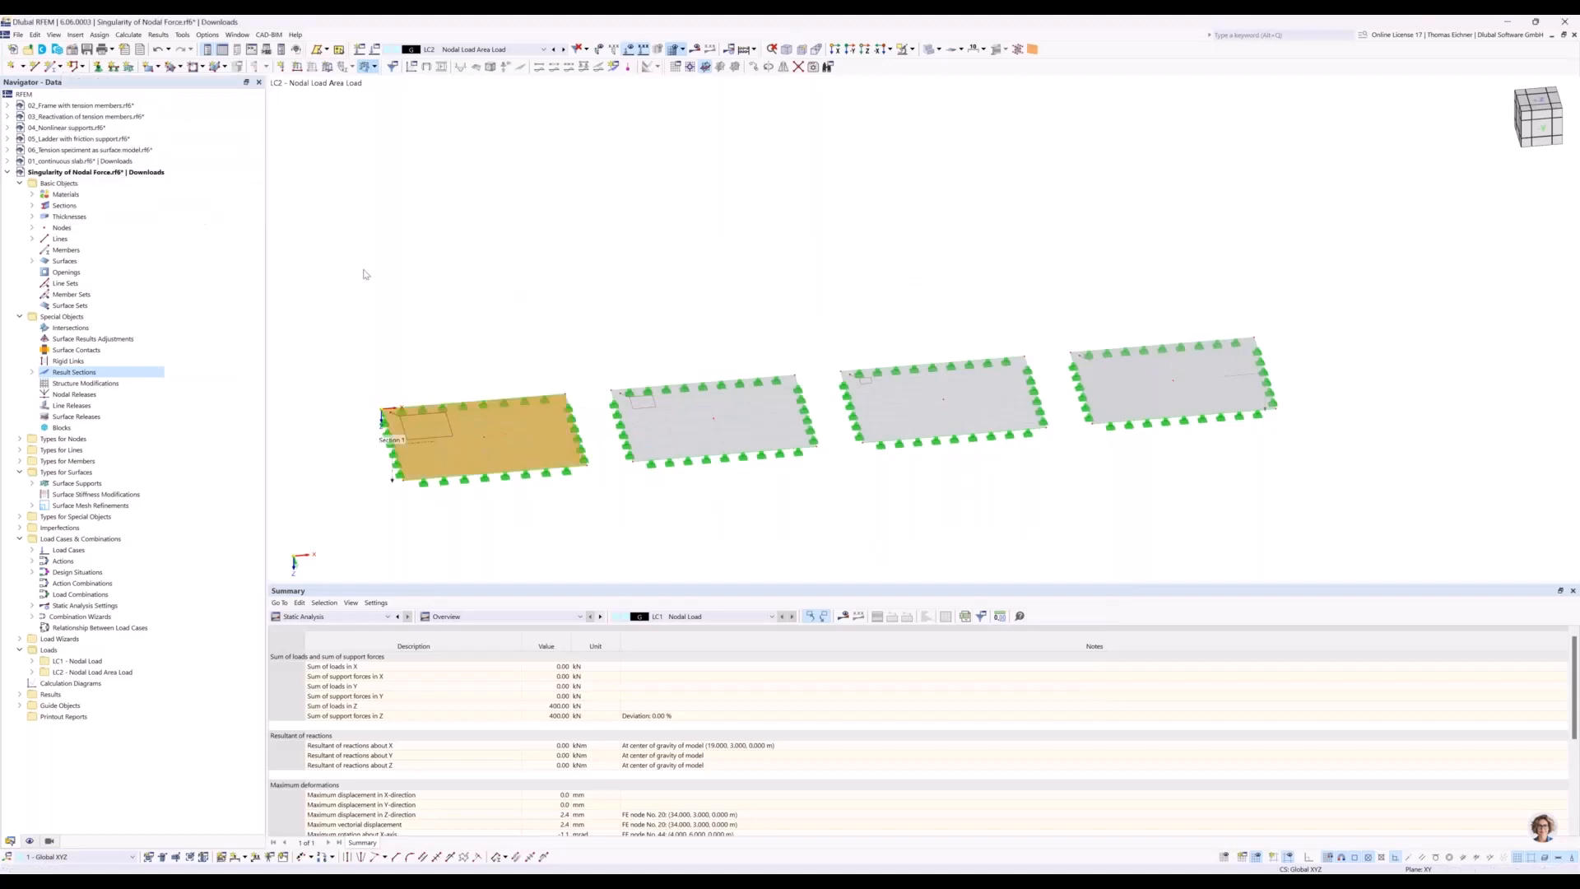
pyautogui.moveTo(935, 217); pyautogui.dragTo(1291, 173)
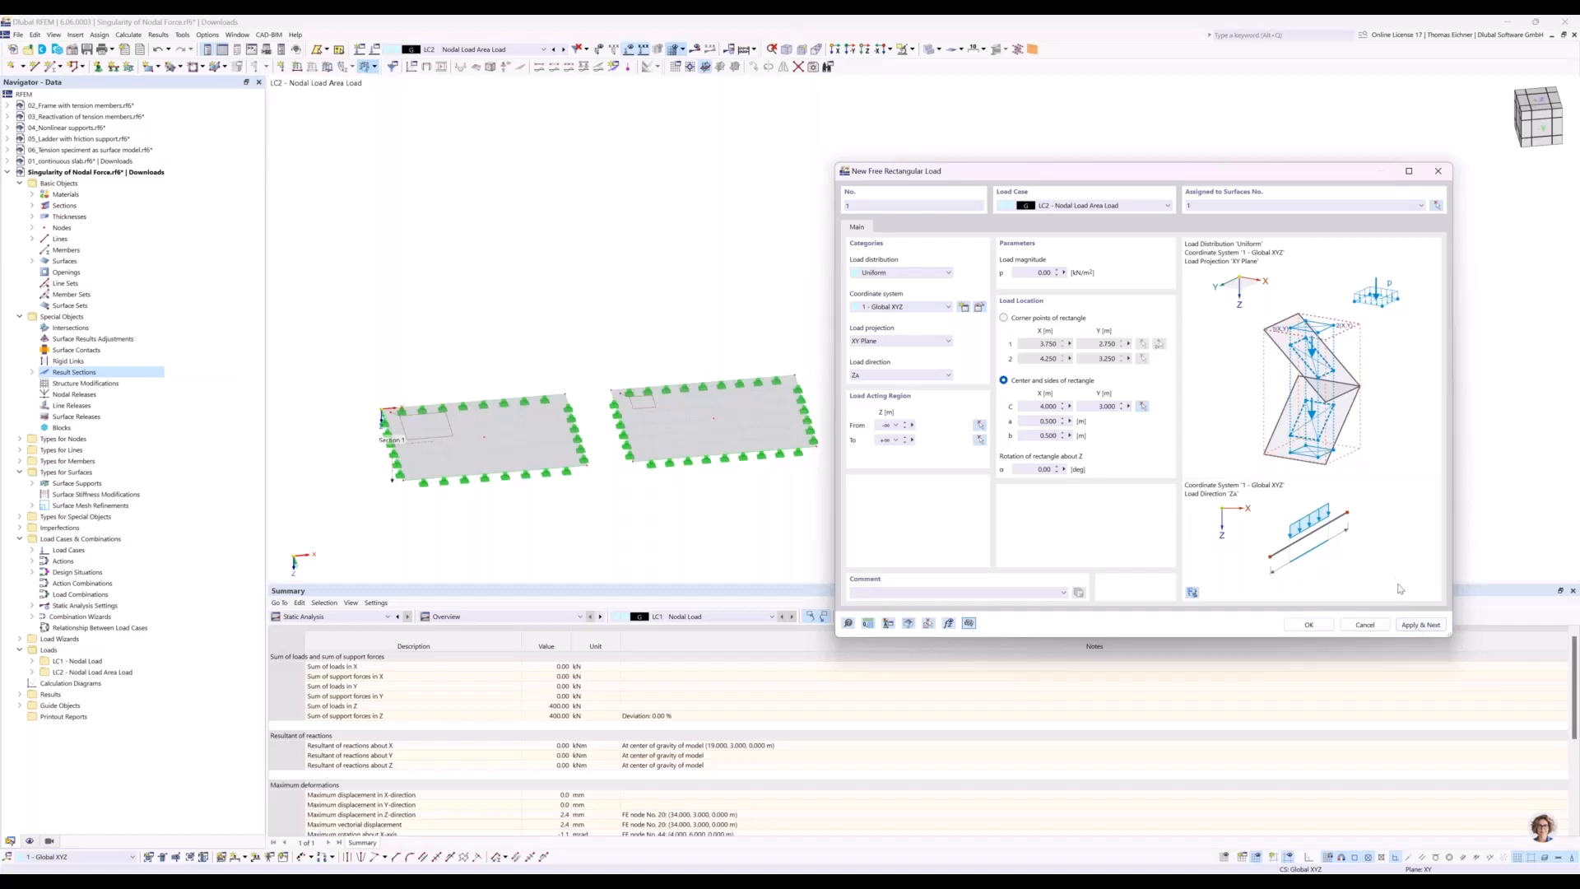
pyautogui.click(1417, 628)
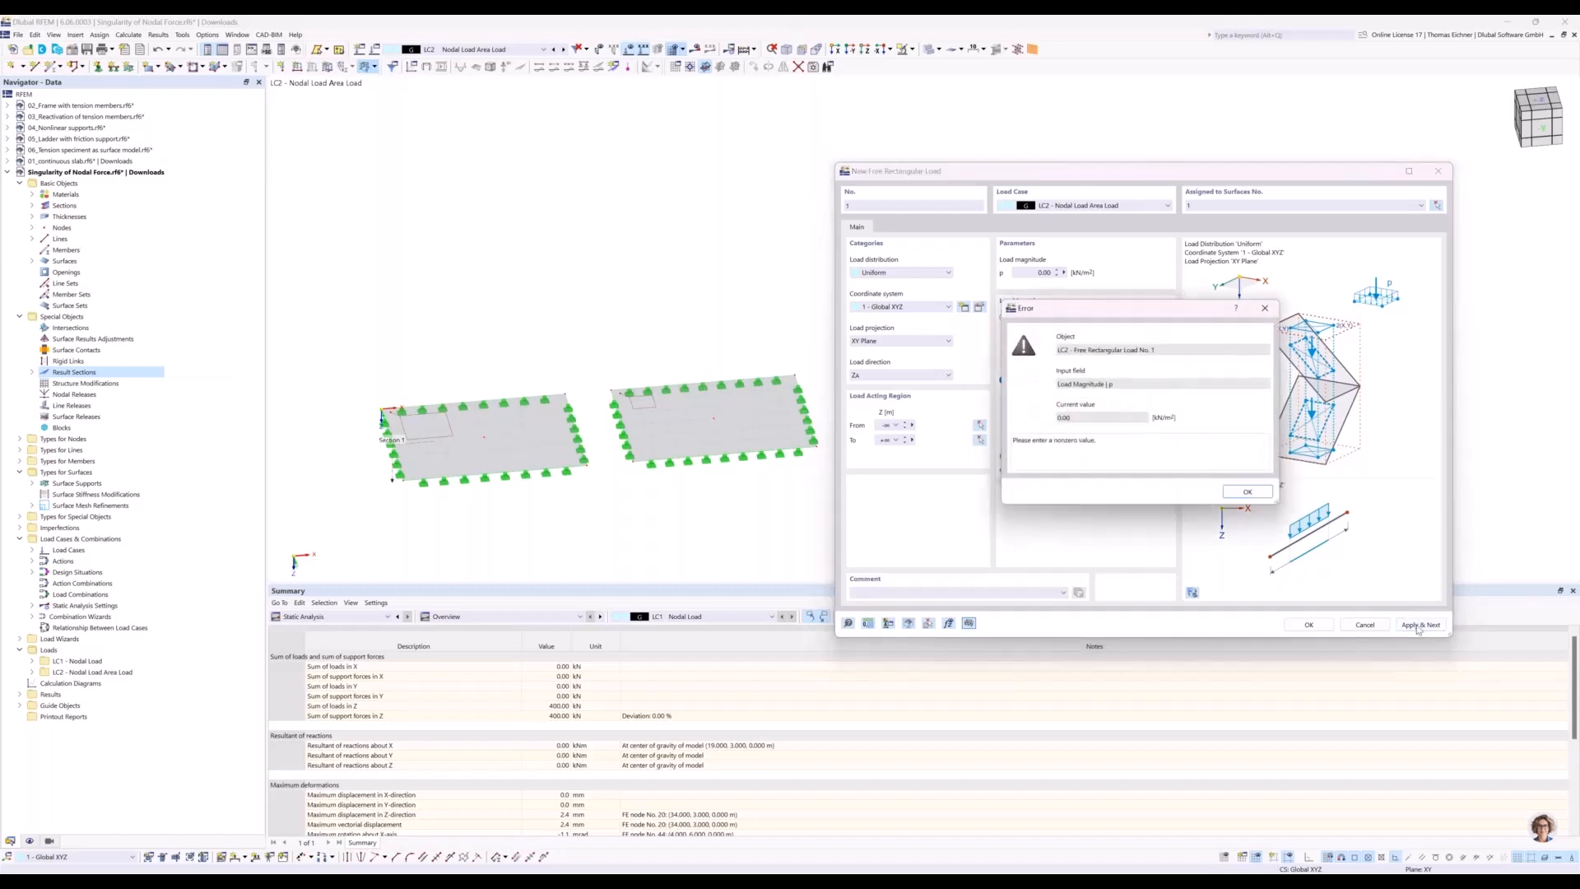
pyautogui.click(1247, 491)
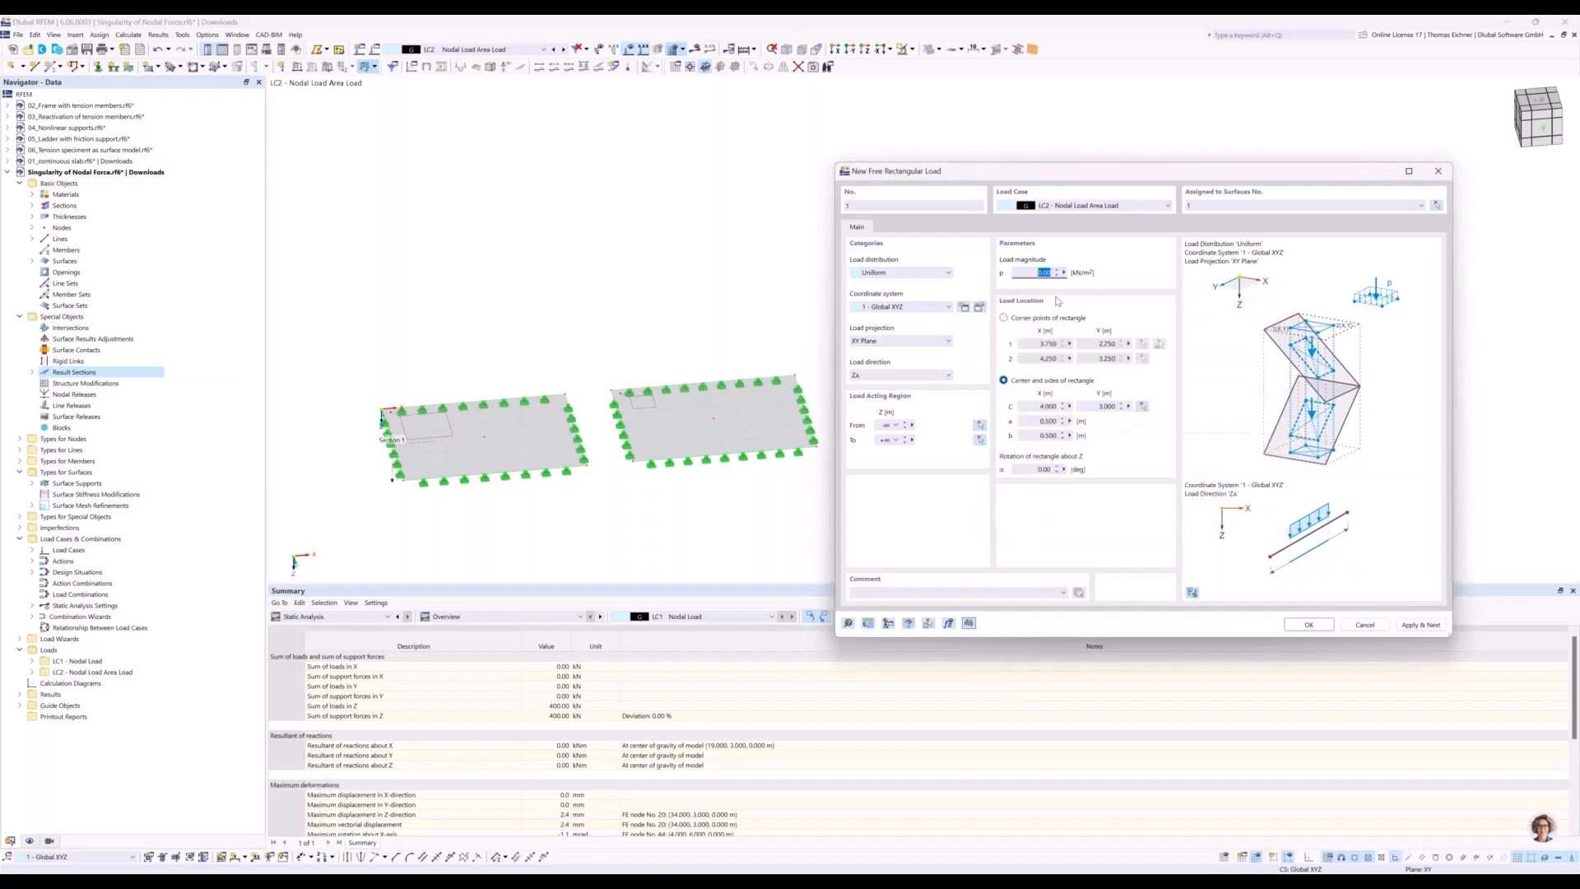
# Enter the formula 100/0.5/0.5 for the rectangular load's magnitude and apply it.
pyautogui.doubleClick(1055, 278)
pyautogui.click(1064, 275)
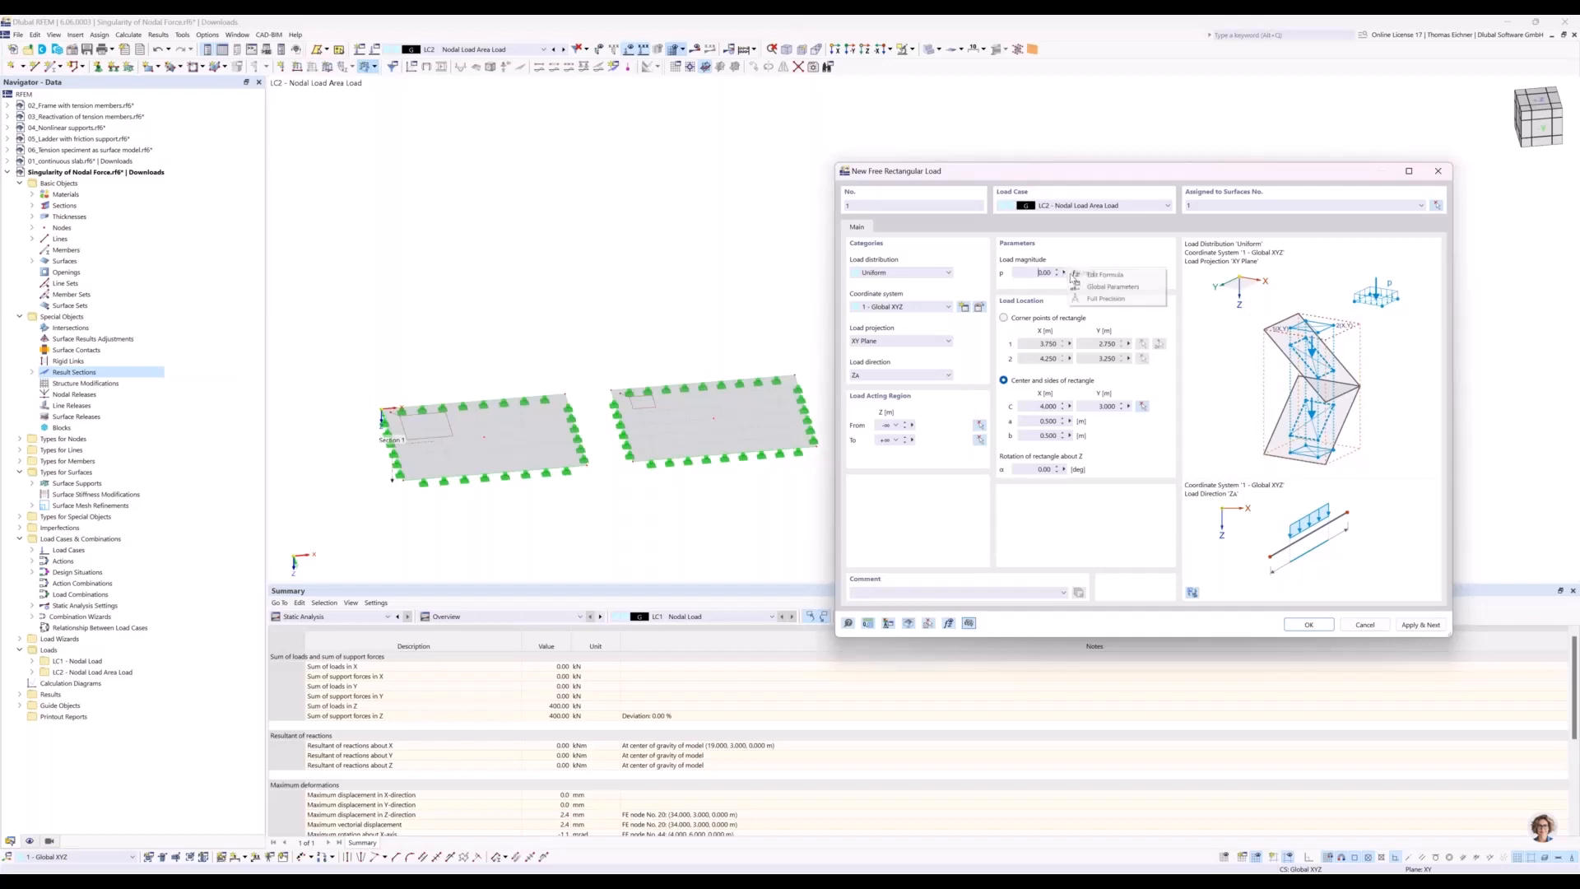
pyautogui.click(1117, 278)
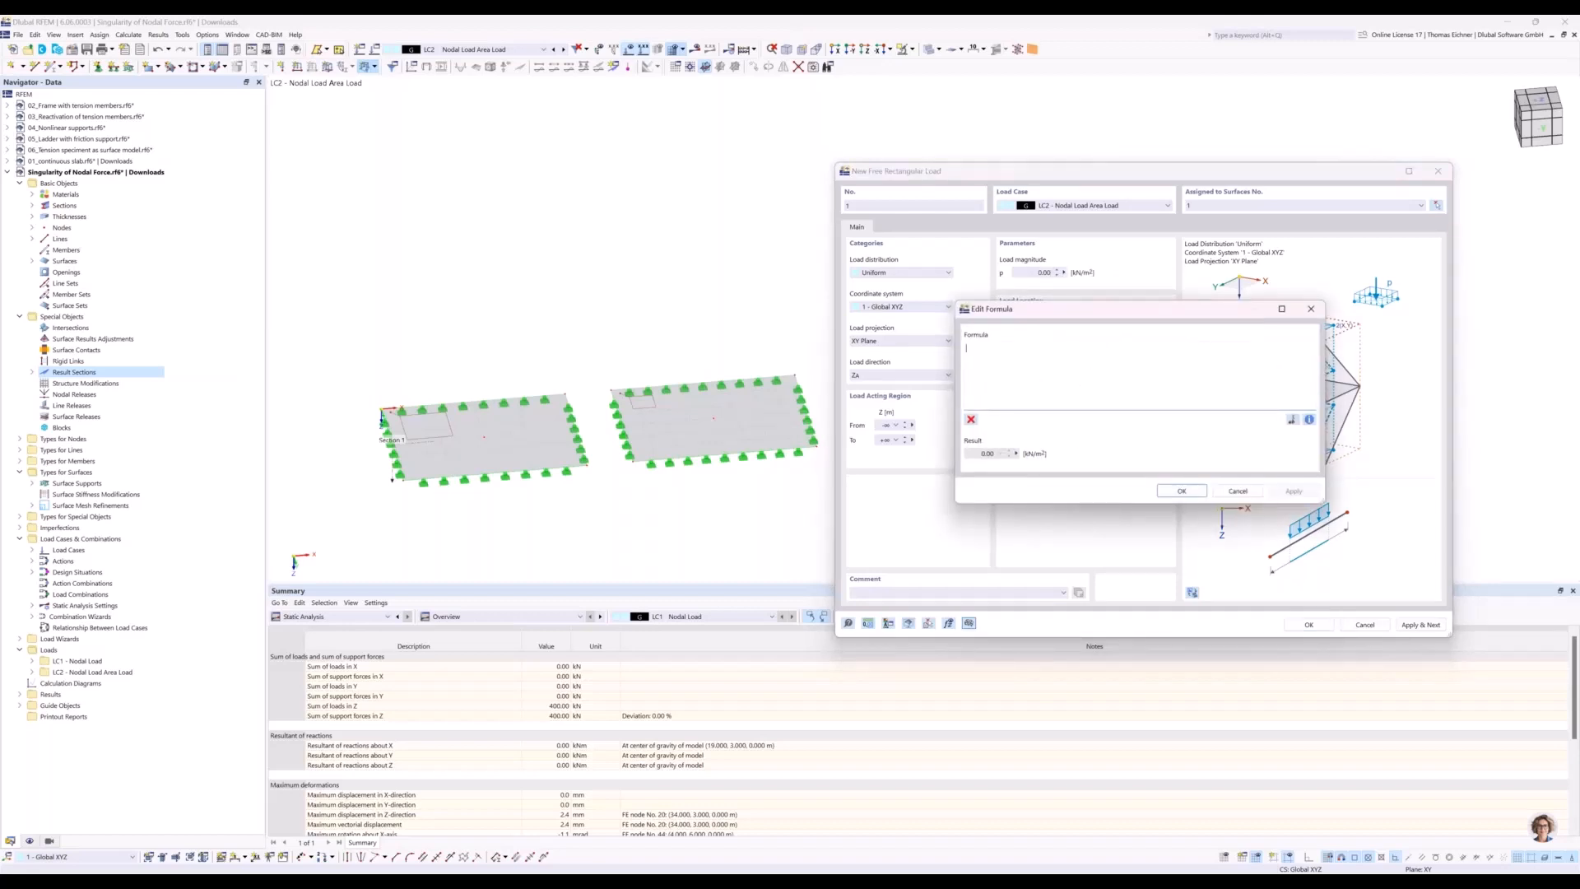
pyautogui.write('100/0.5/0.5')
pyautogui.click(1281, 494)
pyautogui.click(1293, 492)
pyautogui.moveTo(1037, 314); pyautogui.dragTo(1011, 345)
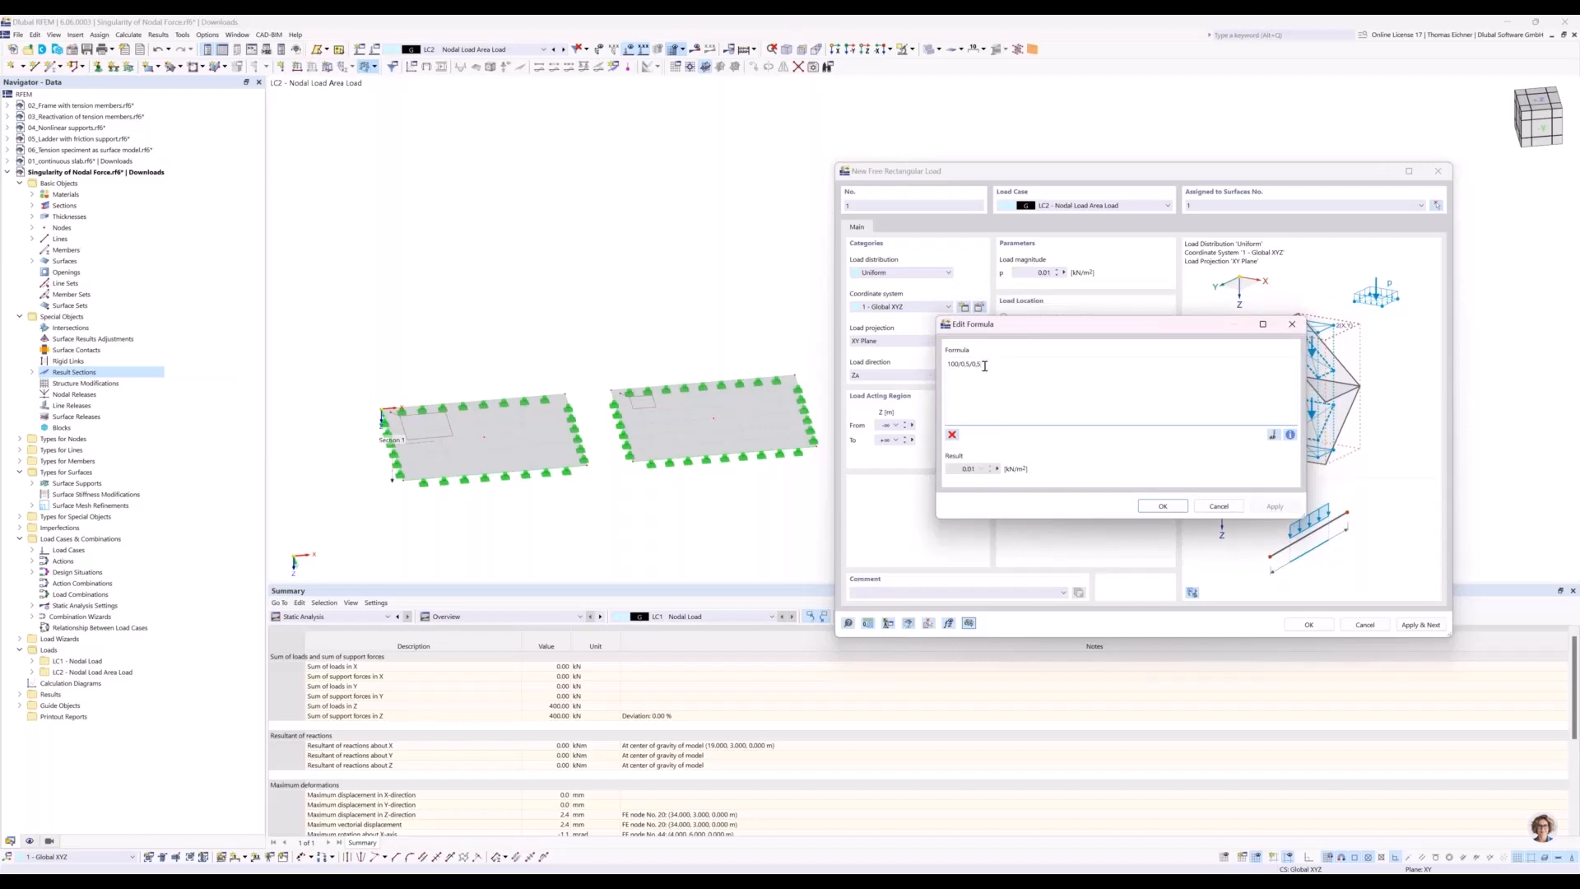
pyautogui.rightClick(984, 366)
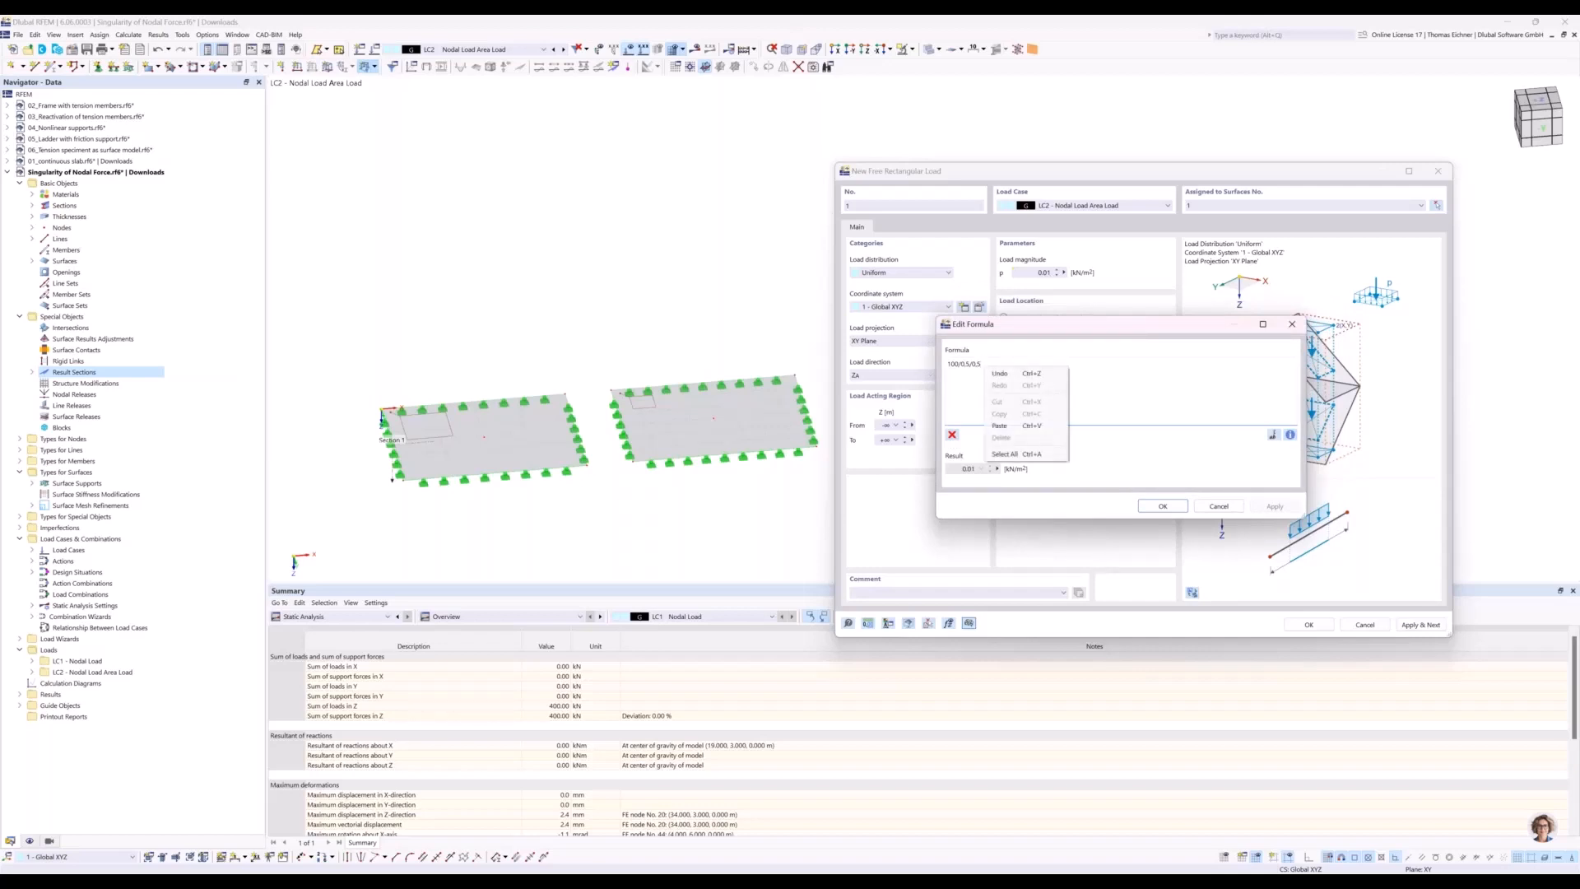
pyautogui.click(980, 369)
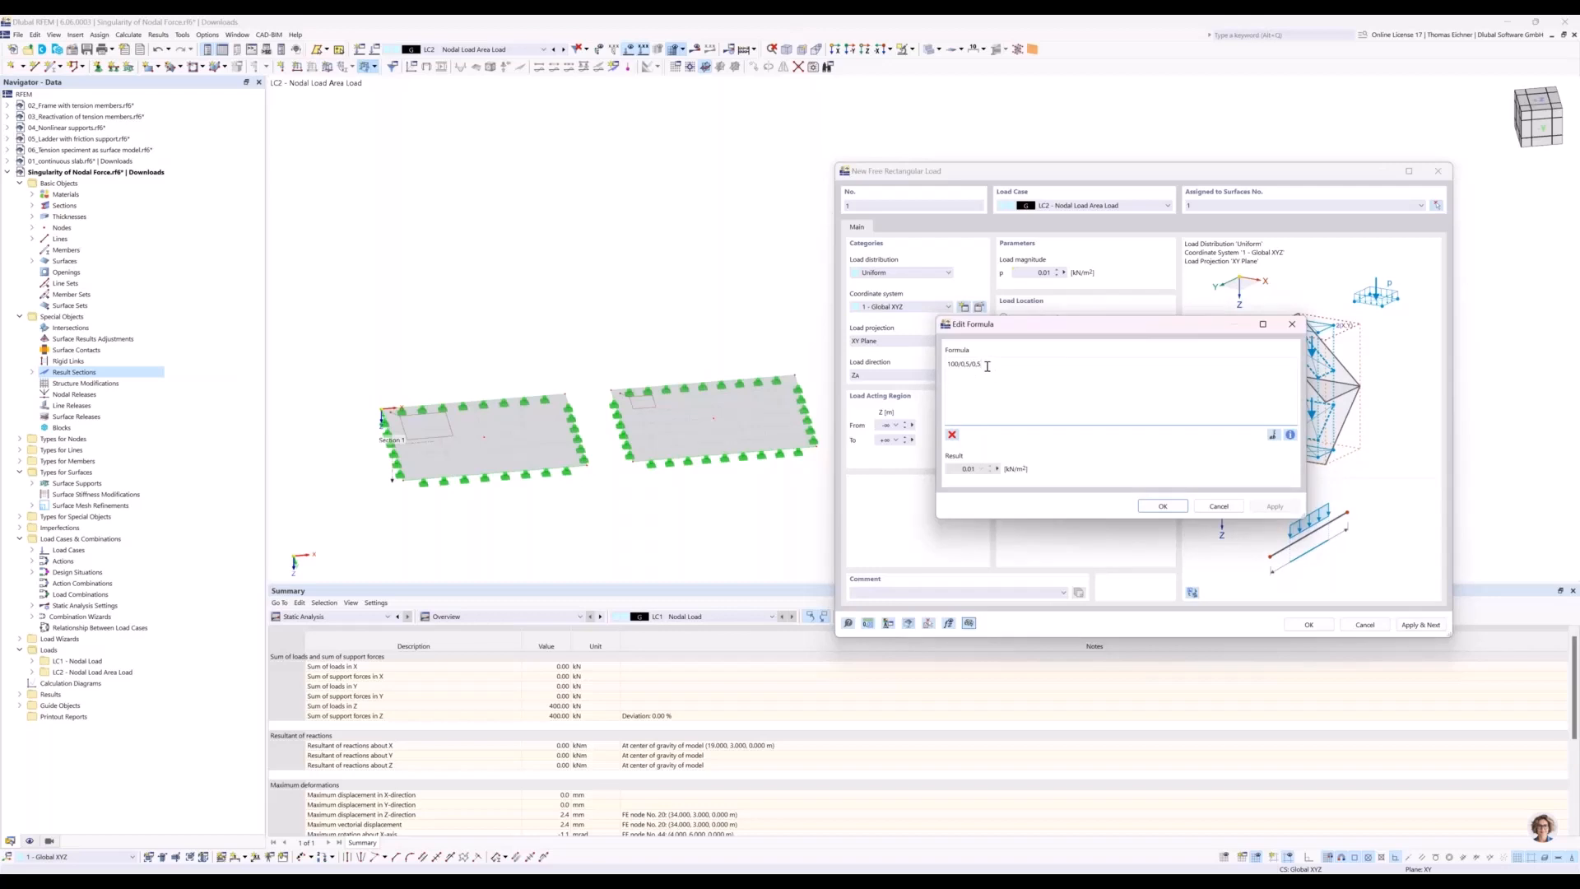
# Try the magnitude formula with units as 100kN/0.5m/0.5m and look through the object properties that can be inserted.
pyautogui.moveTo(1008, 330); pyautogui.dragTo(984, 401)
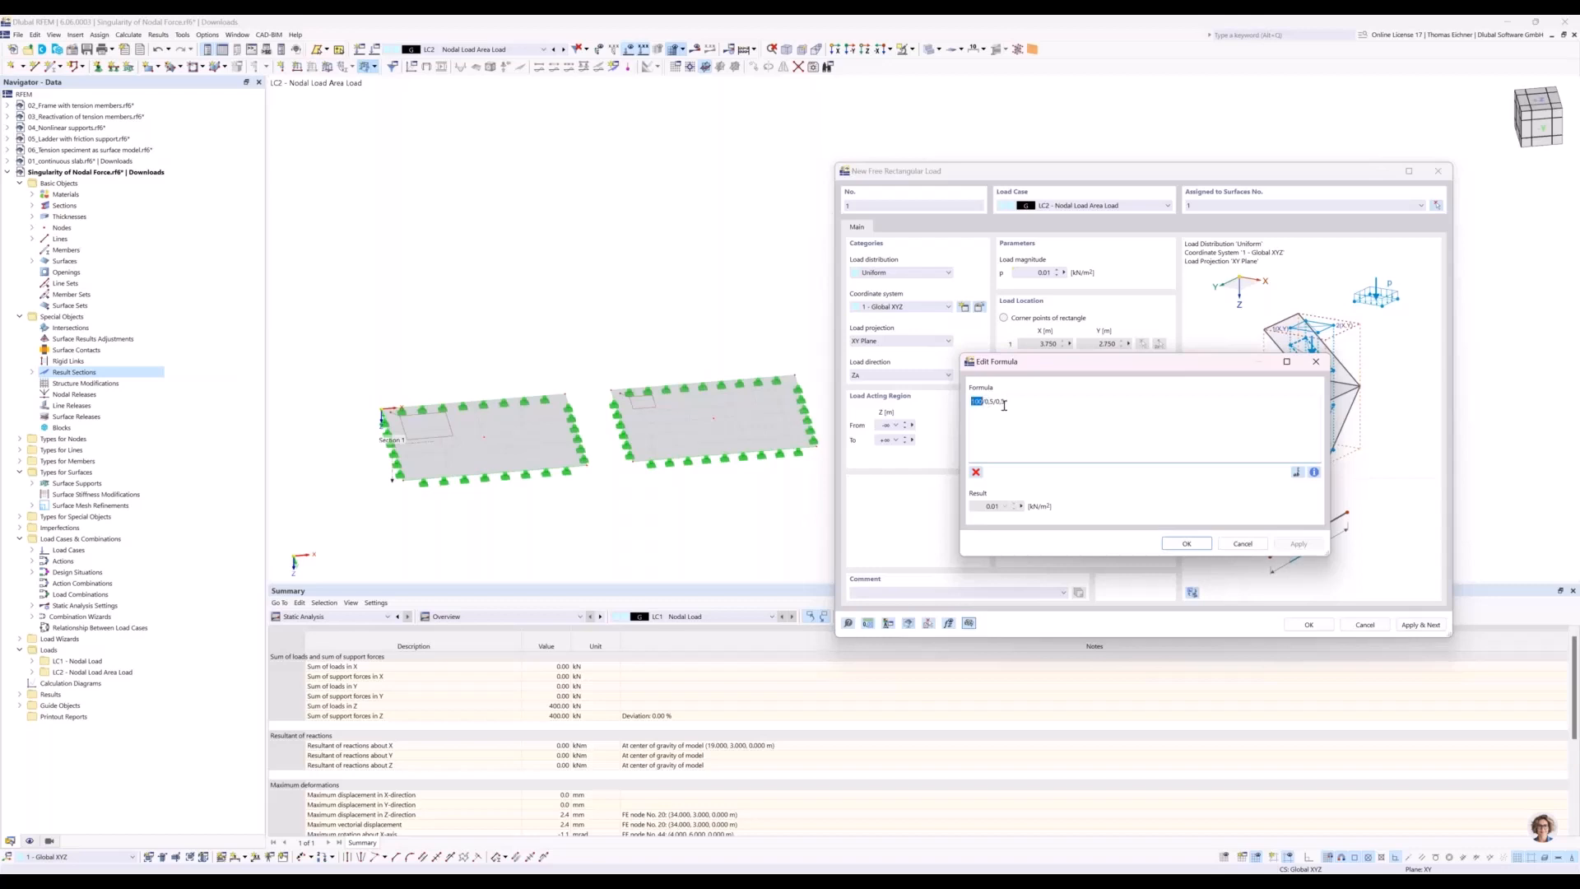
pyautogui.click(1009, 404)
pyautogui.write('kN')
pyautogui.click(1297, 548)
pyautogui.write('m')
pyautogui.click(1300, 545)
pyautogui.click(1314, 476)
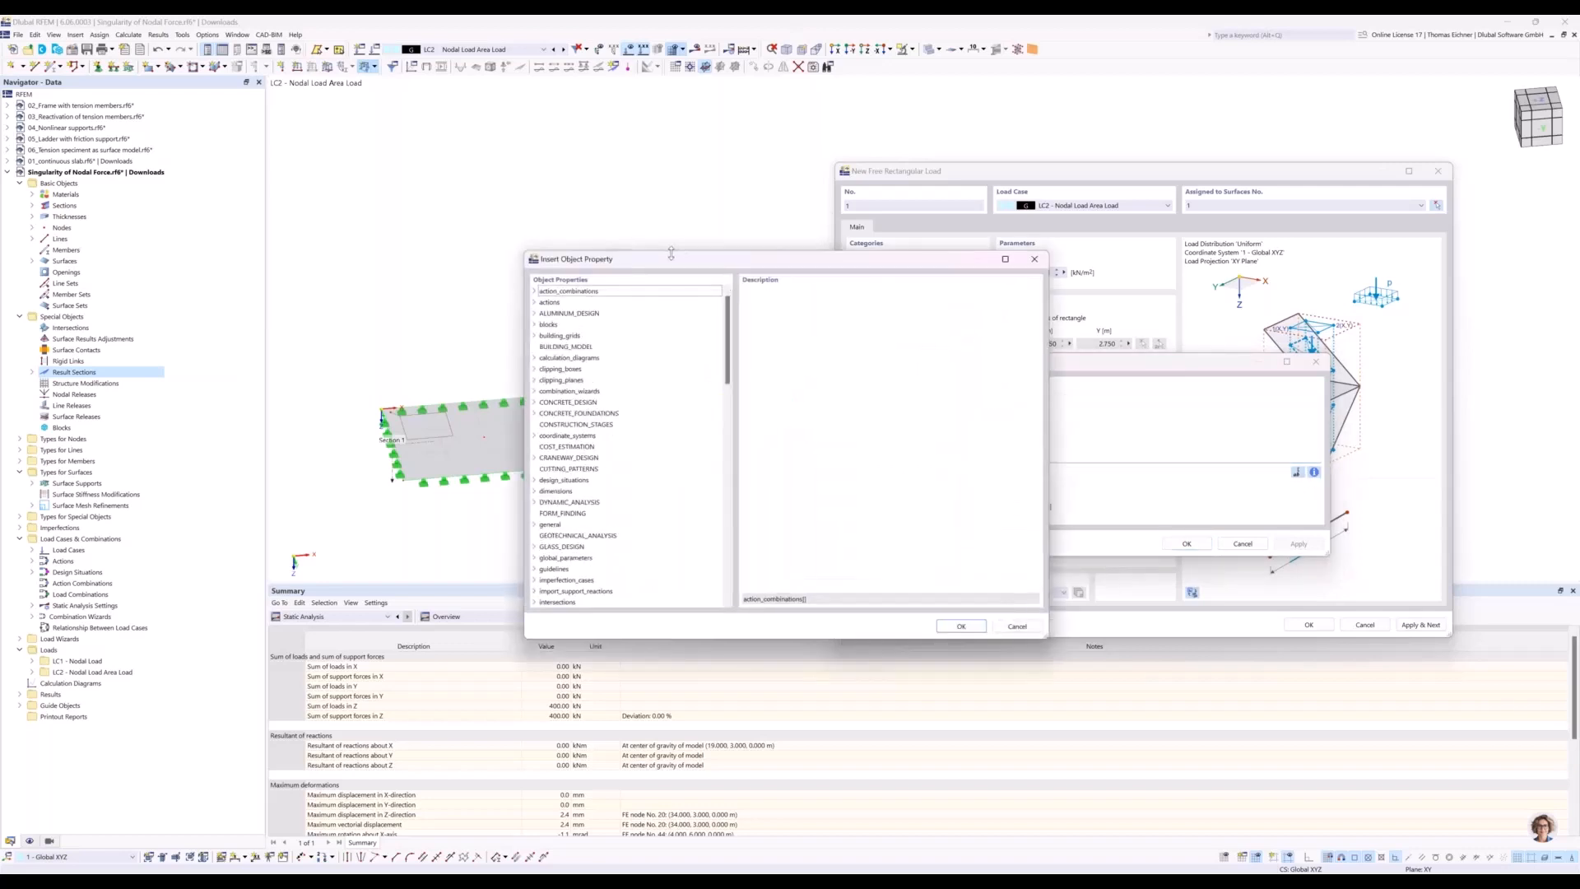
pyautogui.moveTo(657, 255); pyautogui.dragTo(507, 271)
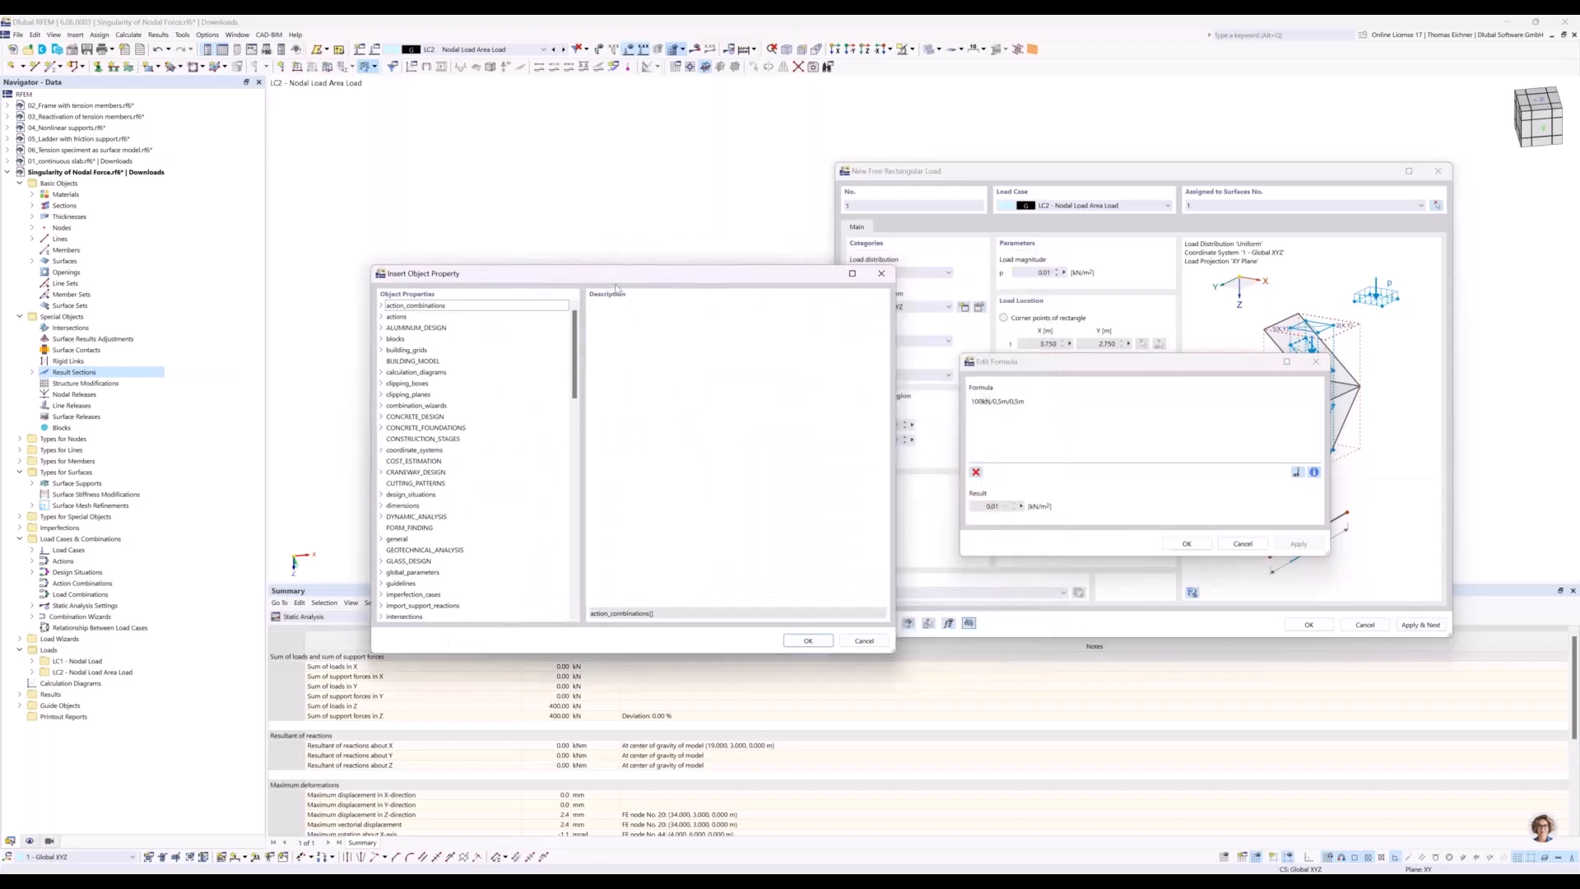
pyautogui.click(883, 277)
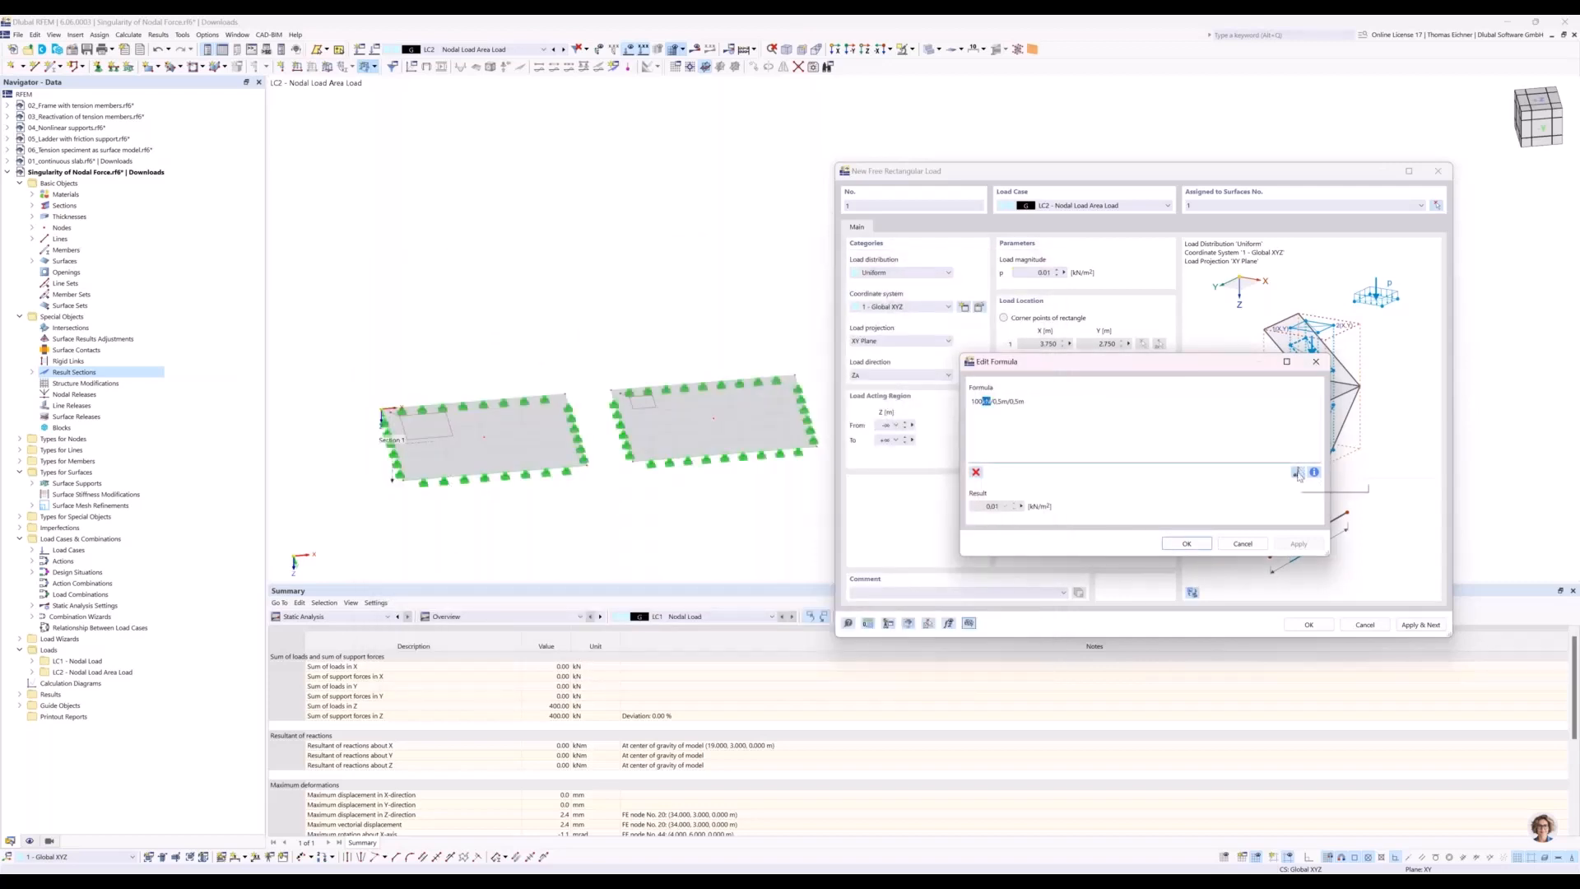
# Remove the units from the magnitude formula, change the force to 100000 and accept the formula.
pyautogui.click(990, 401)
pyautogui.press('BackSpace')
pyautogui.press('BackSpace')
pyautogui.press('BackSpace')
pyautogui.click(1015, 401)
pyautogui.press('BackSpace')
pyautogui.write('00')
pyautogui.moveTo(974, 401); pyautogui.dragTo(985, 402)
pyautogui.click(1000, 403)
pyautogui.click(1281, 546)
pyautogui.click(1187, 543)
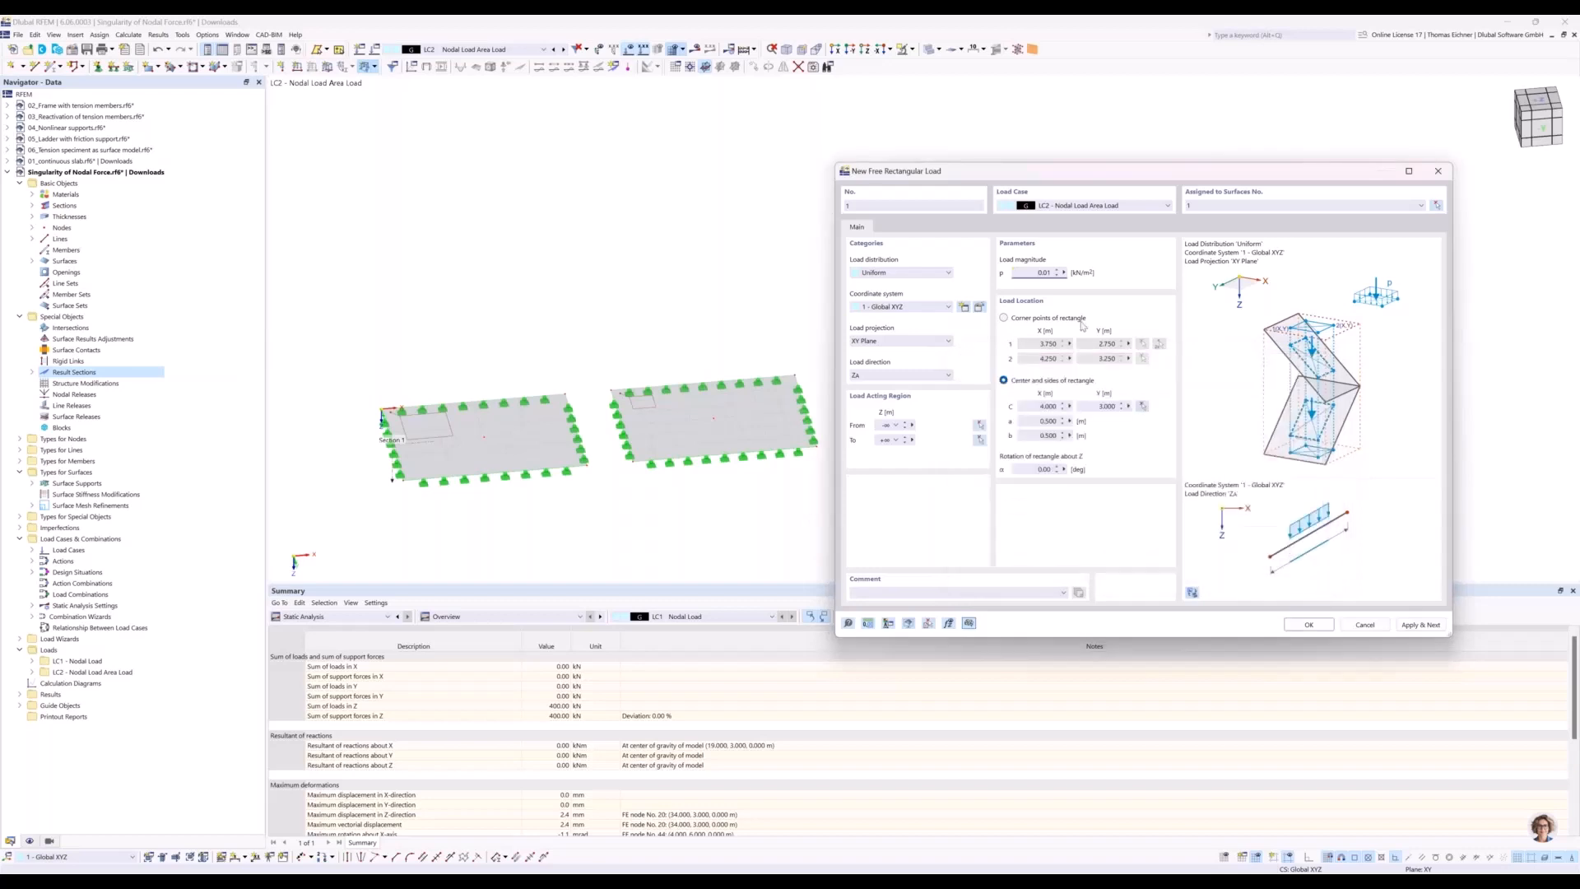
# Reapply the magnitude formula as 100000/0.5/0.5 for 400 kN/m² and create the first slab's rectangular load.
pyautogui.click(1064, 272)
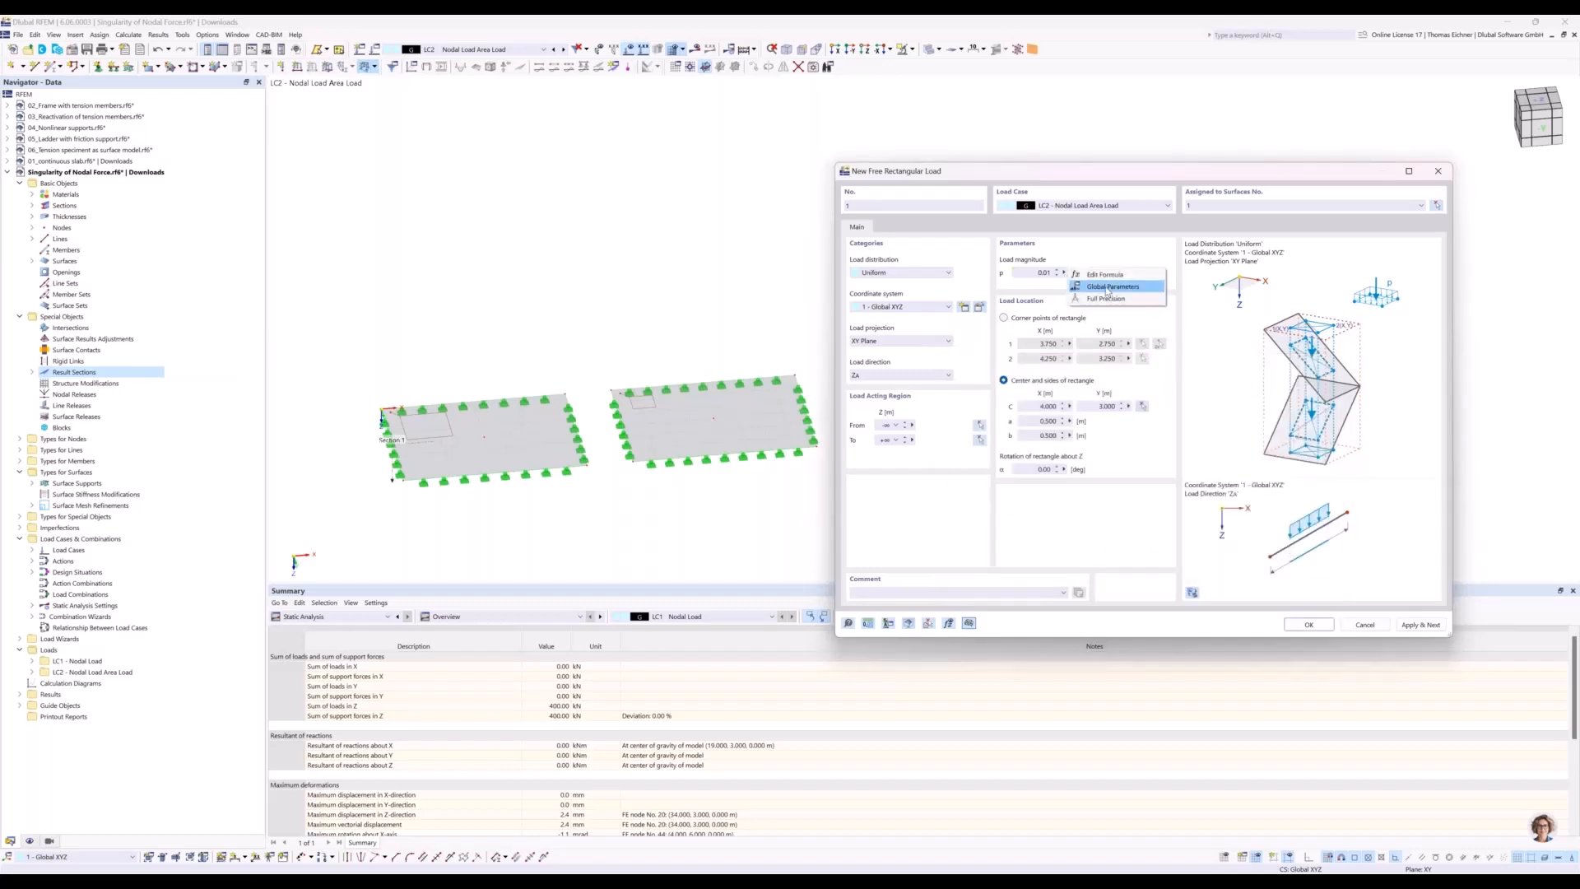
pyautogui.click(1105, 275)
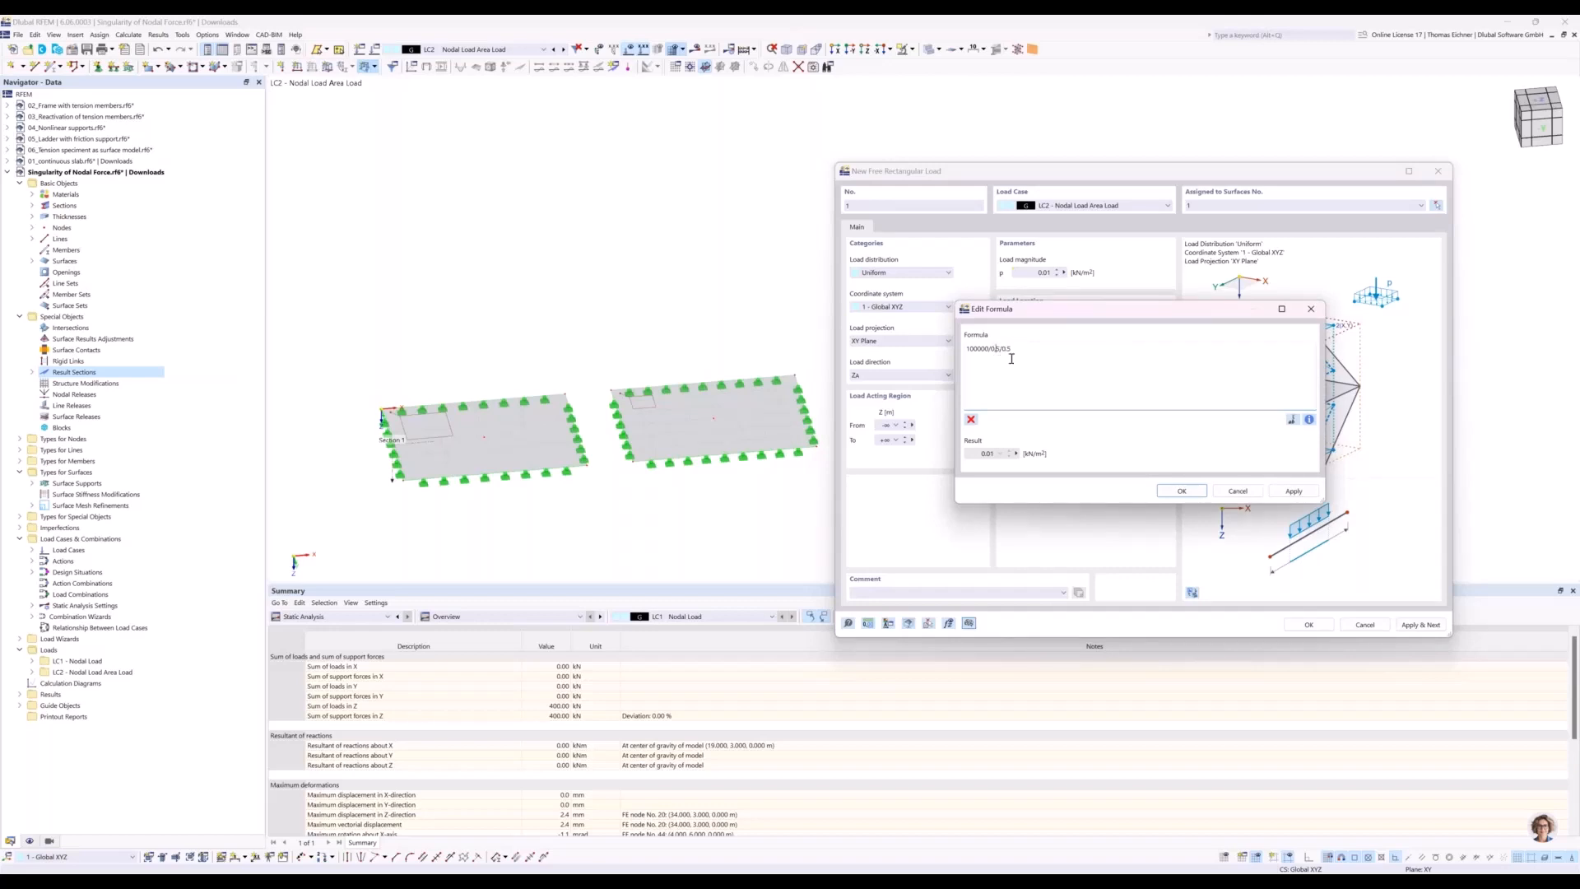
pyautogui.click(1283, 492)
pyautogui.click(1197, 492)
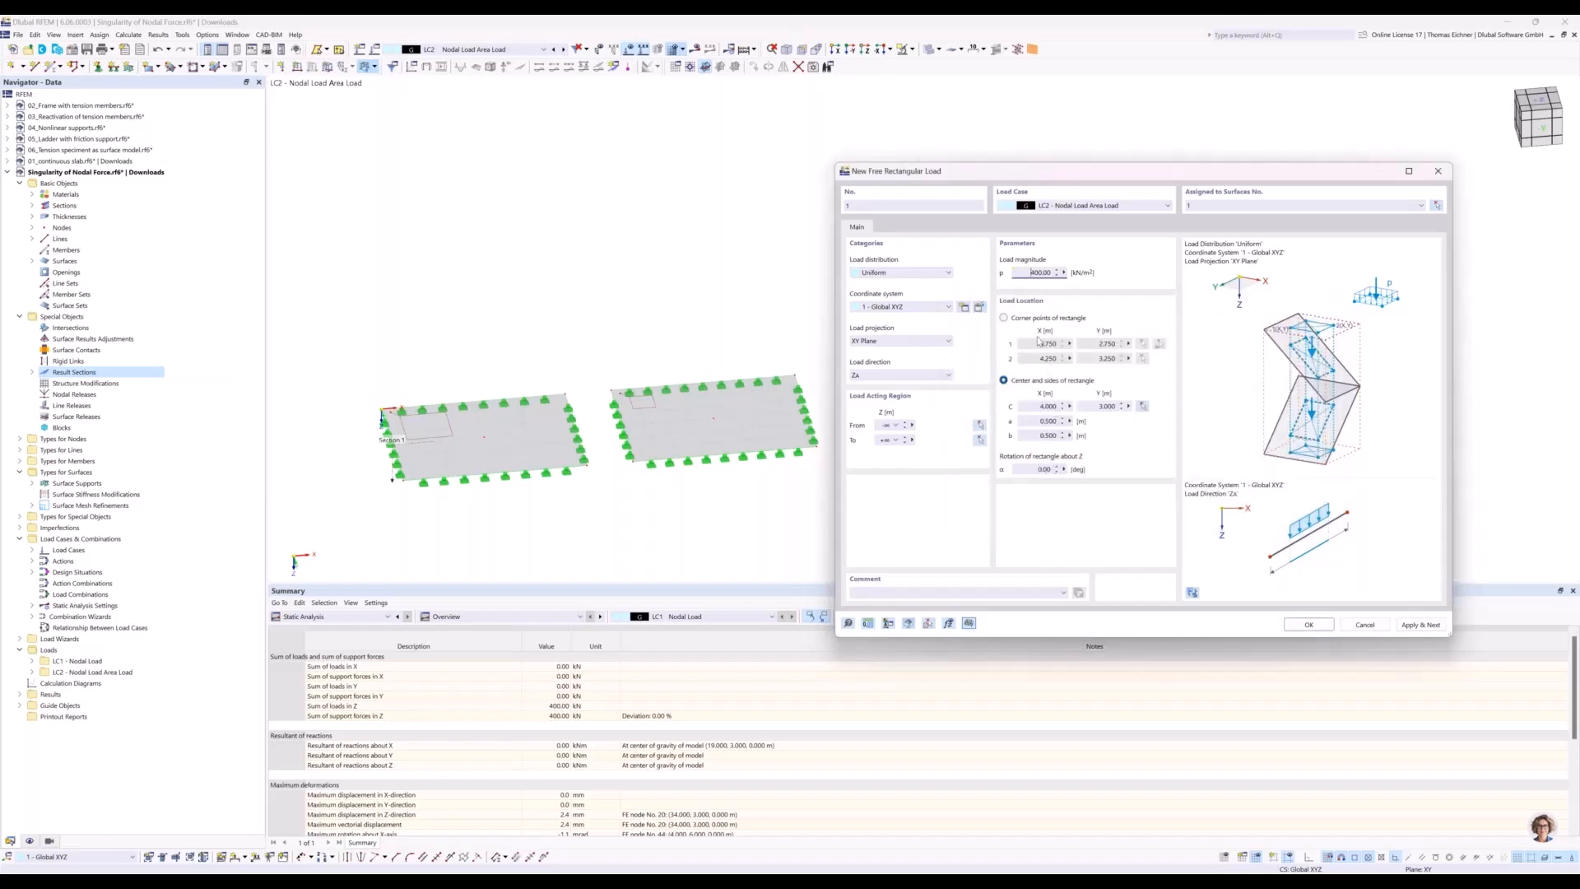
pyautogui.doubleClick(1047, 275)
pyautogui.moveTo(1055, 178); pyautogui.dragTo(1055, 192)
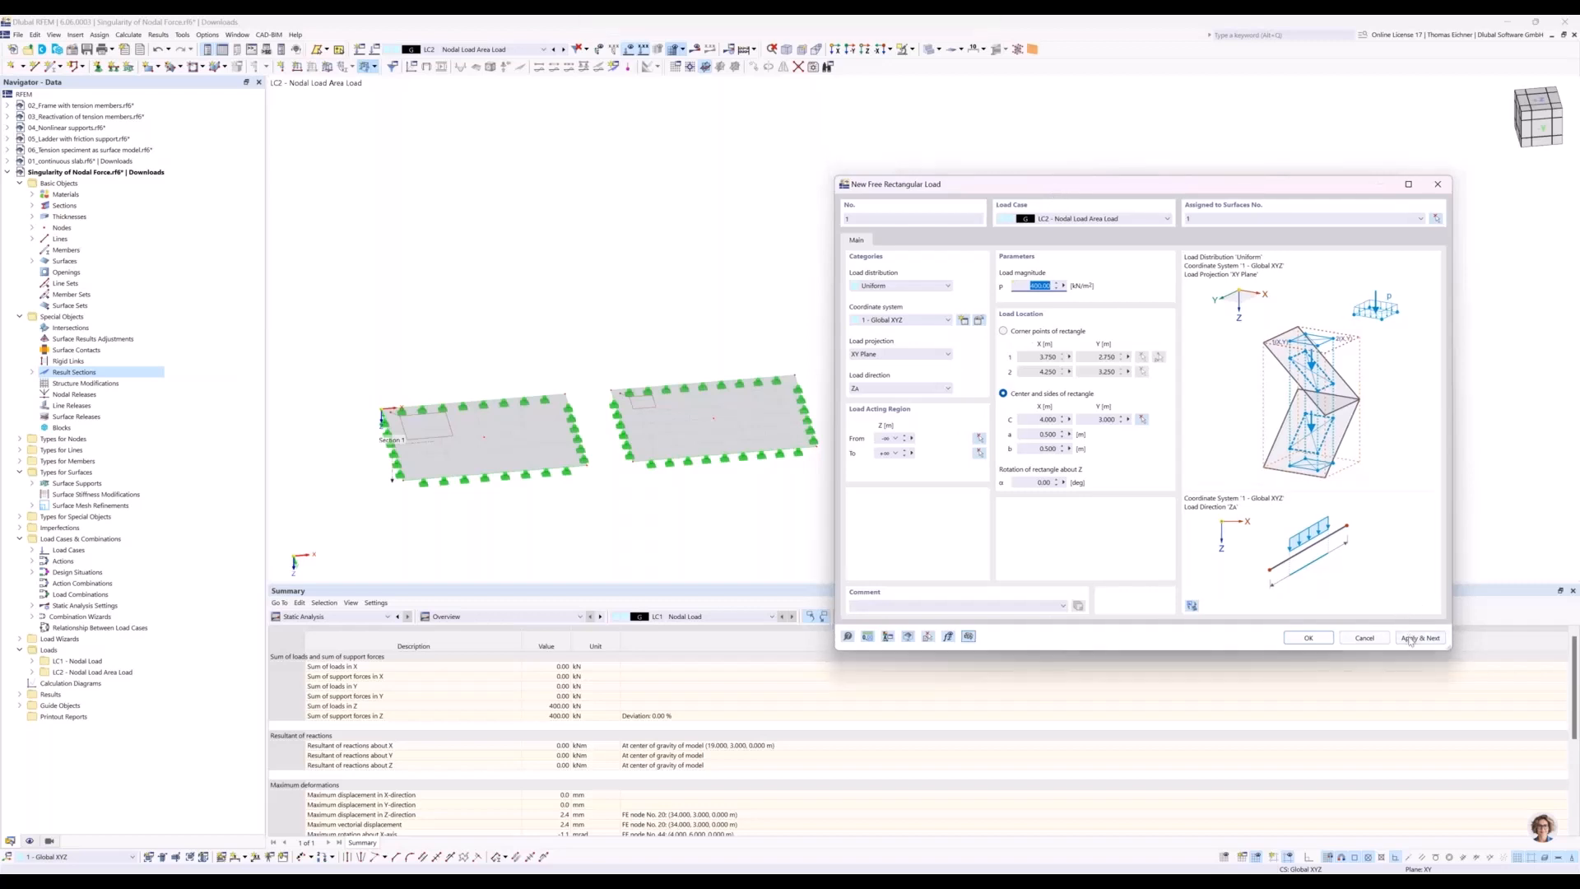
pyautogui.click(1410, 639)
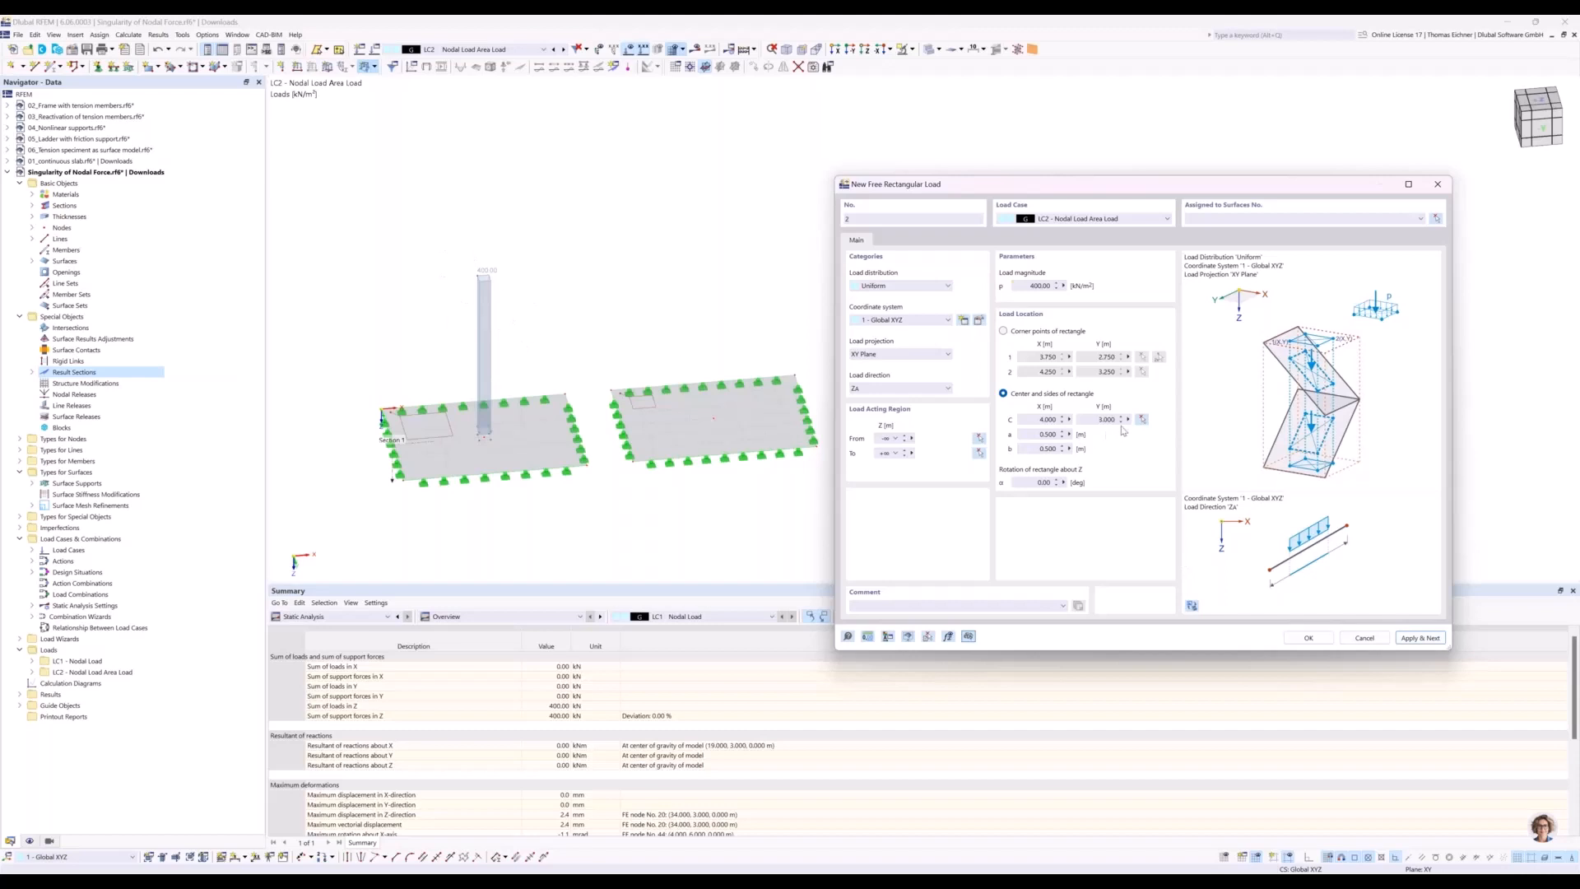
# Center the second 400 kN/m² rectangular load on the second slab's middle node and assign it to surface 2.
pyautogui.click(1116, 421)
pyautogui.click(1141, 418)
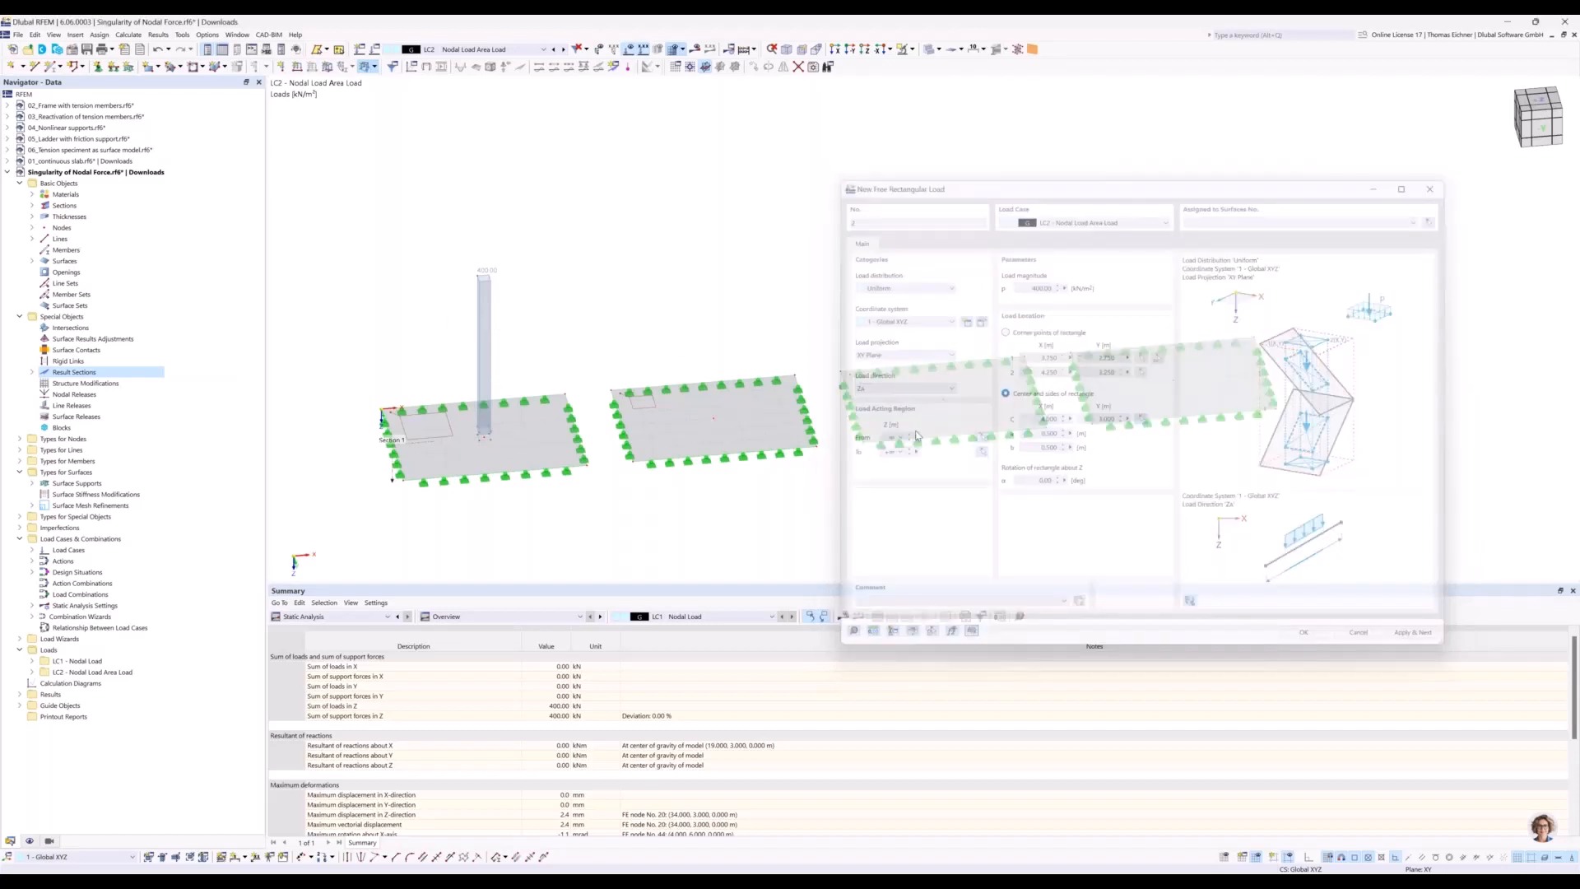
pyautogui.click(717, 409)
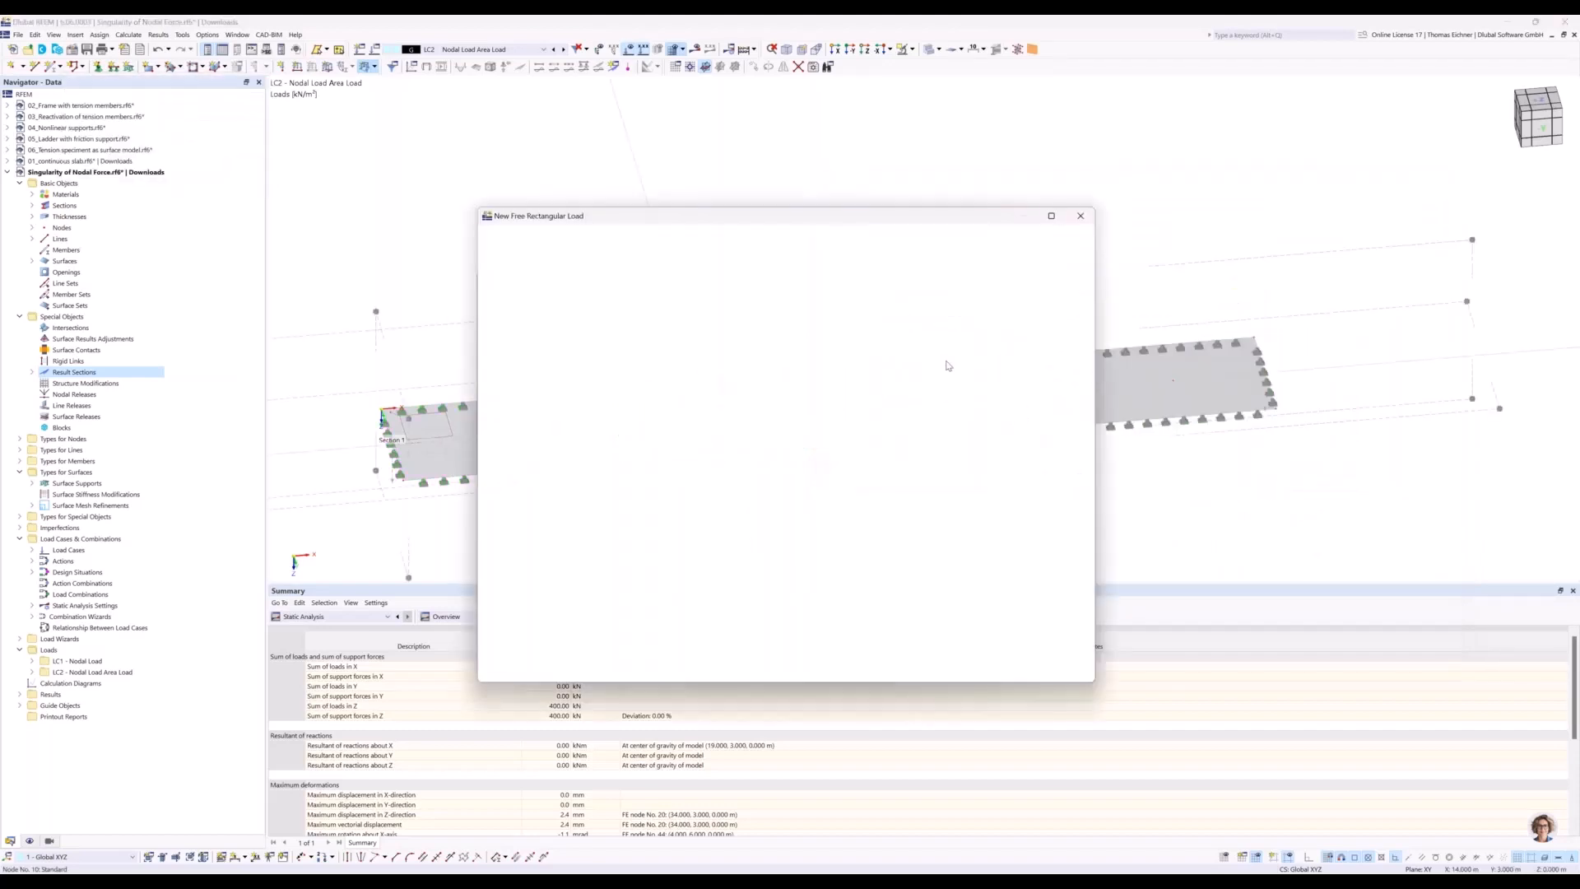
pyautogui.click(1067, 251)
pyautogui.click(795, 423)
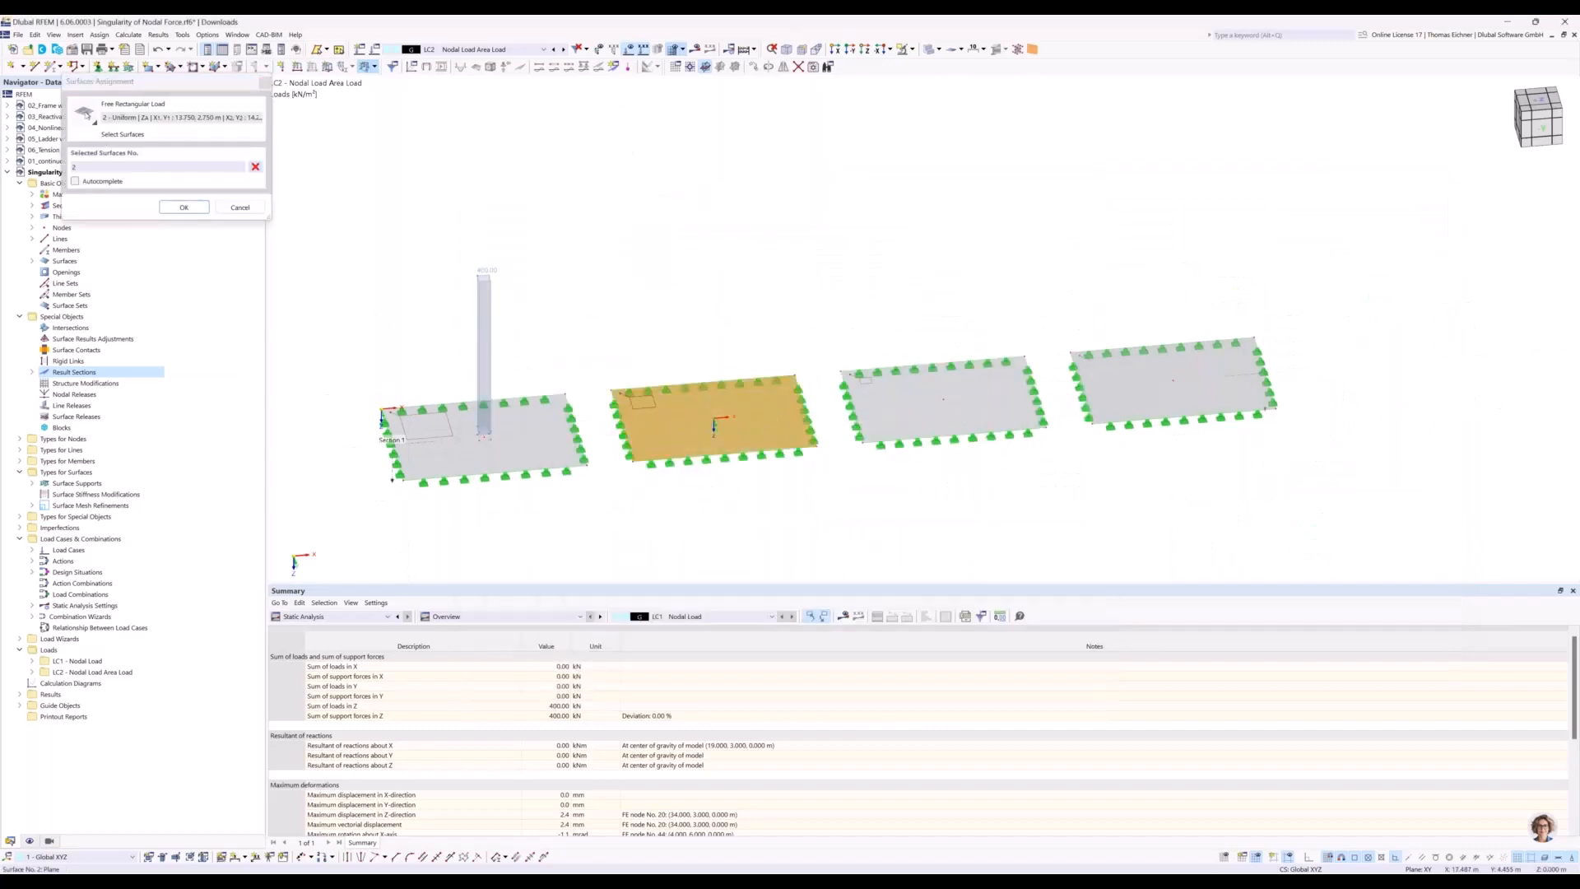
pyautogui.click(183, 206)
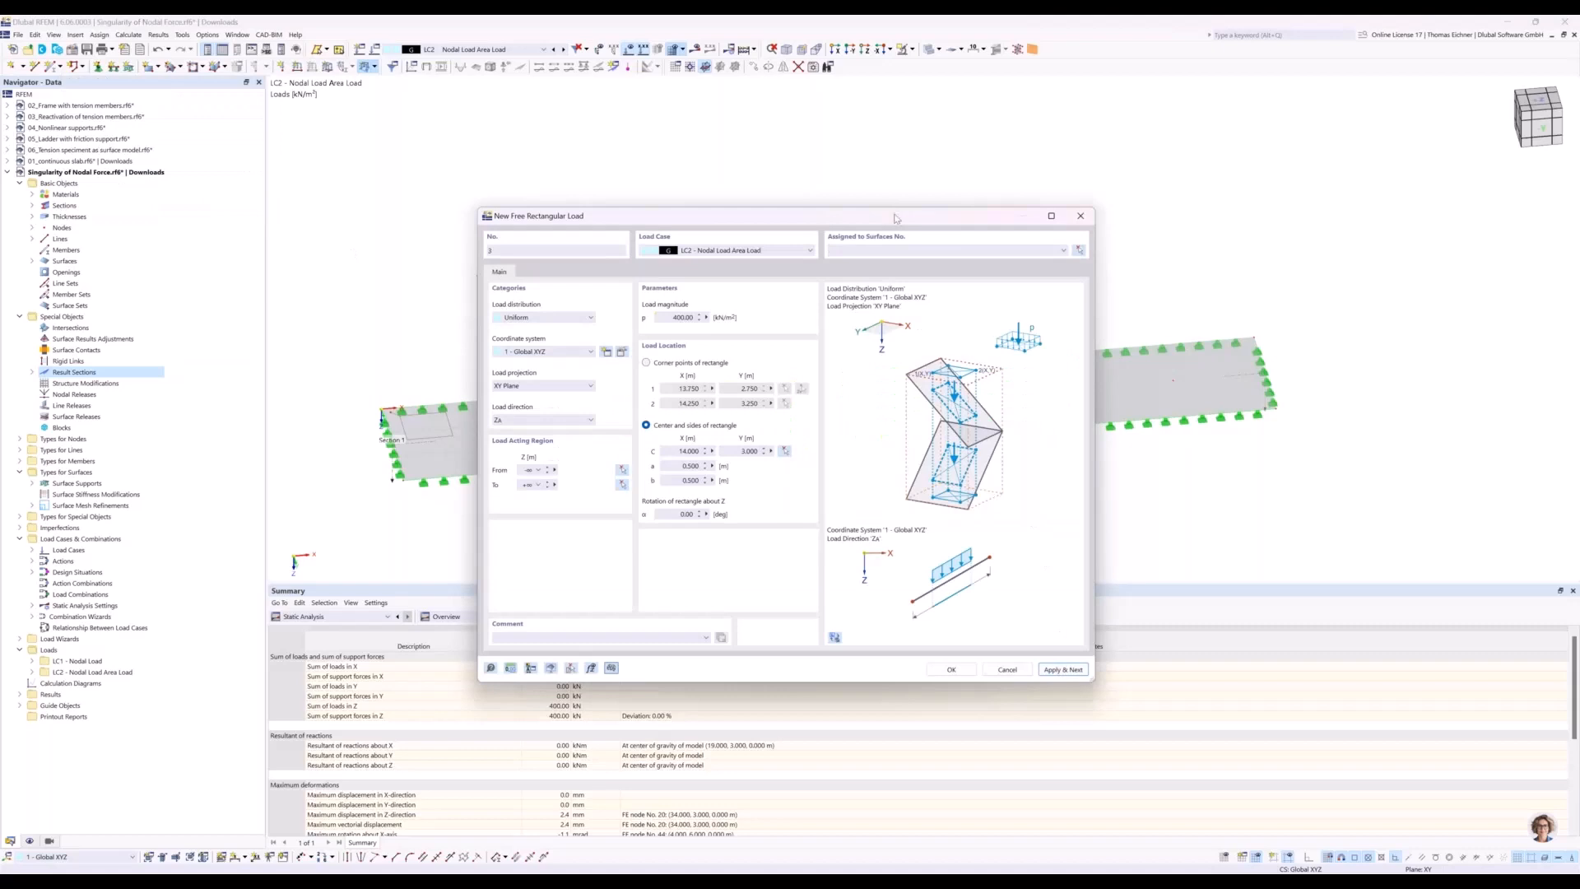
# Assign the third rectangular load to surface 3 and place its center near that slab's middle, at about X 23.93 m, Y 3.35 m.
pyautogui.moveTo(1002, 219); pyautogui.dragTo(772, 235)
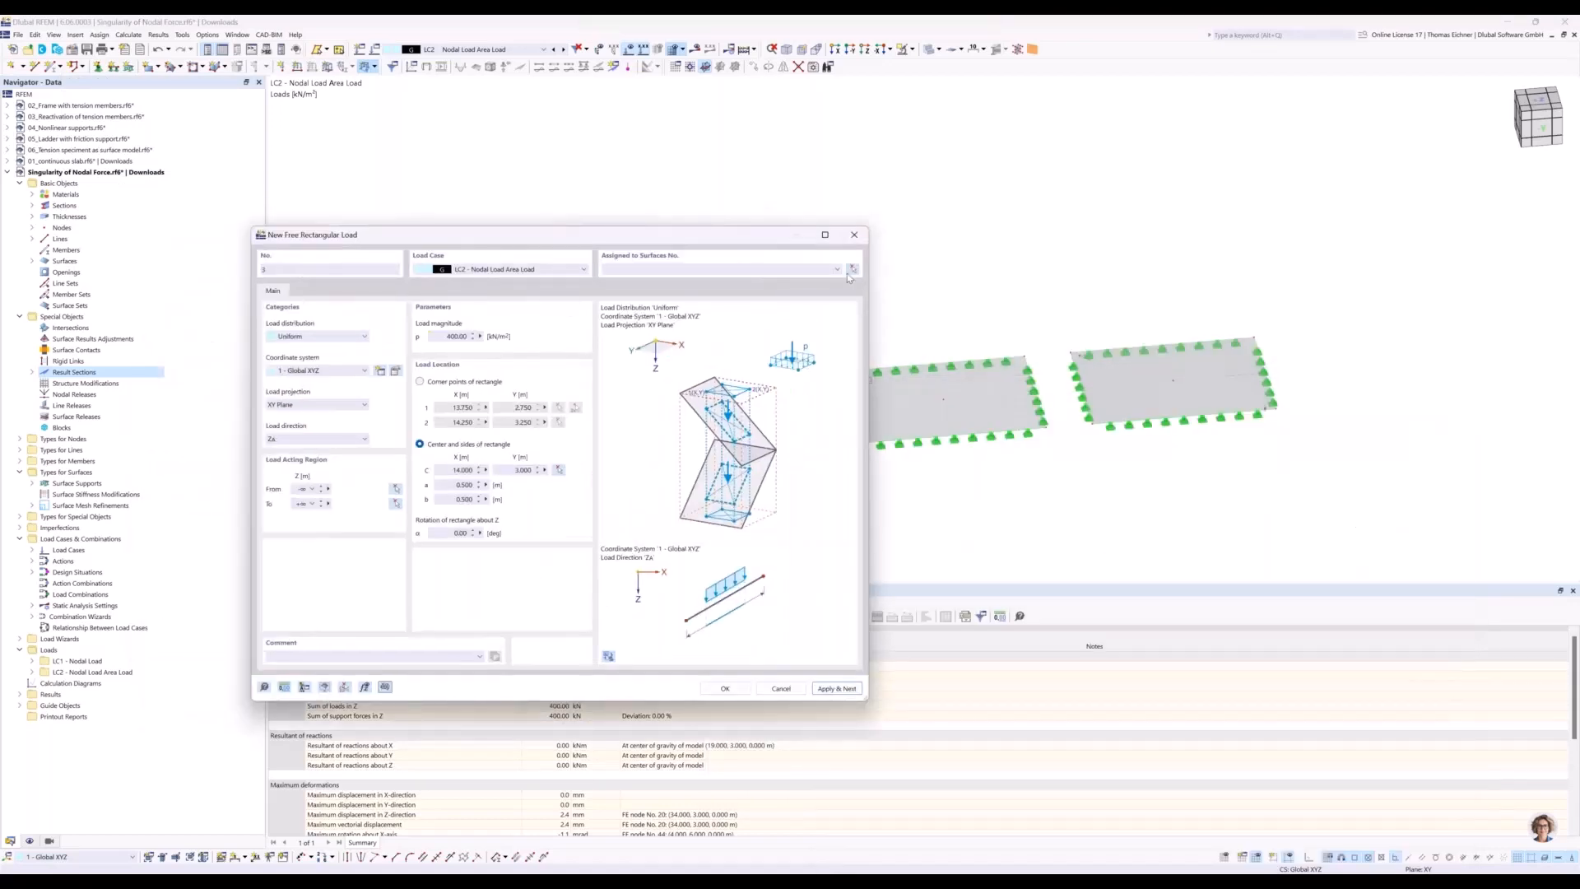
pyautogui.click(853, 270)
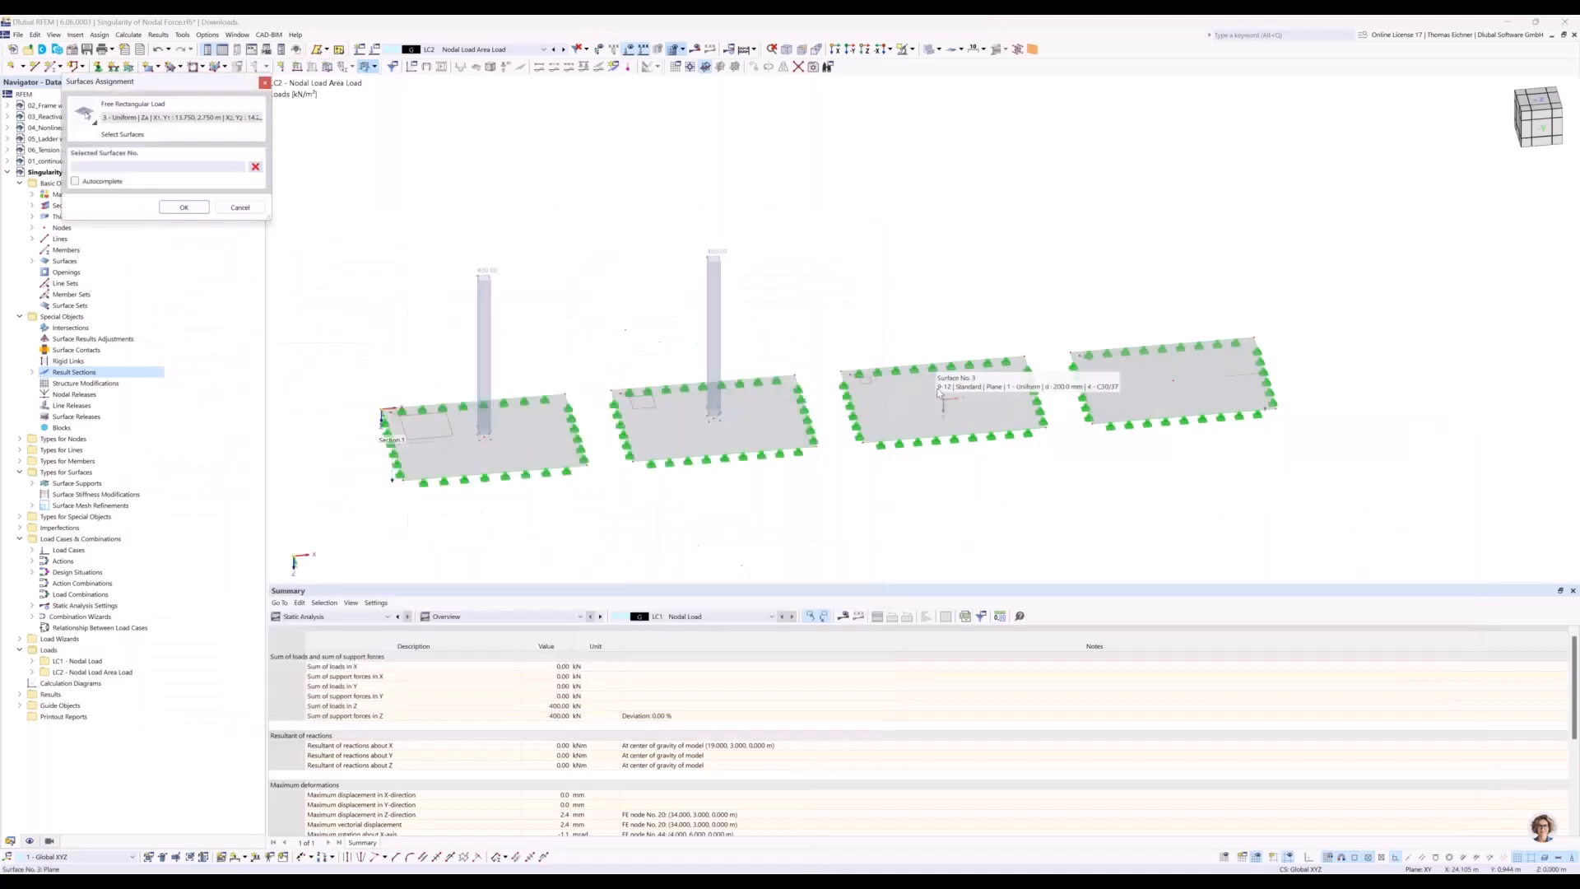
pyautogui.click(961, 398)
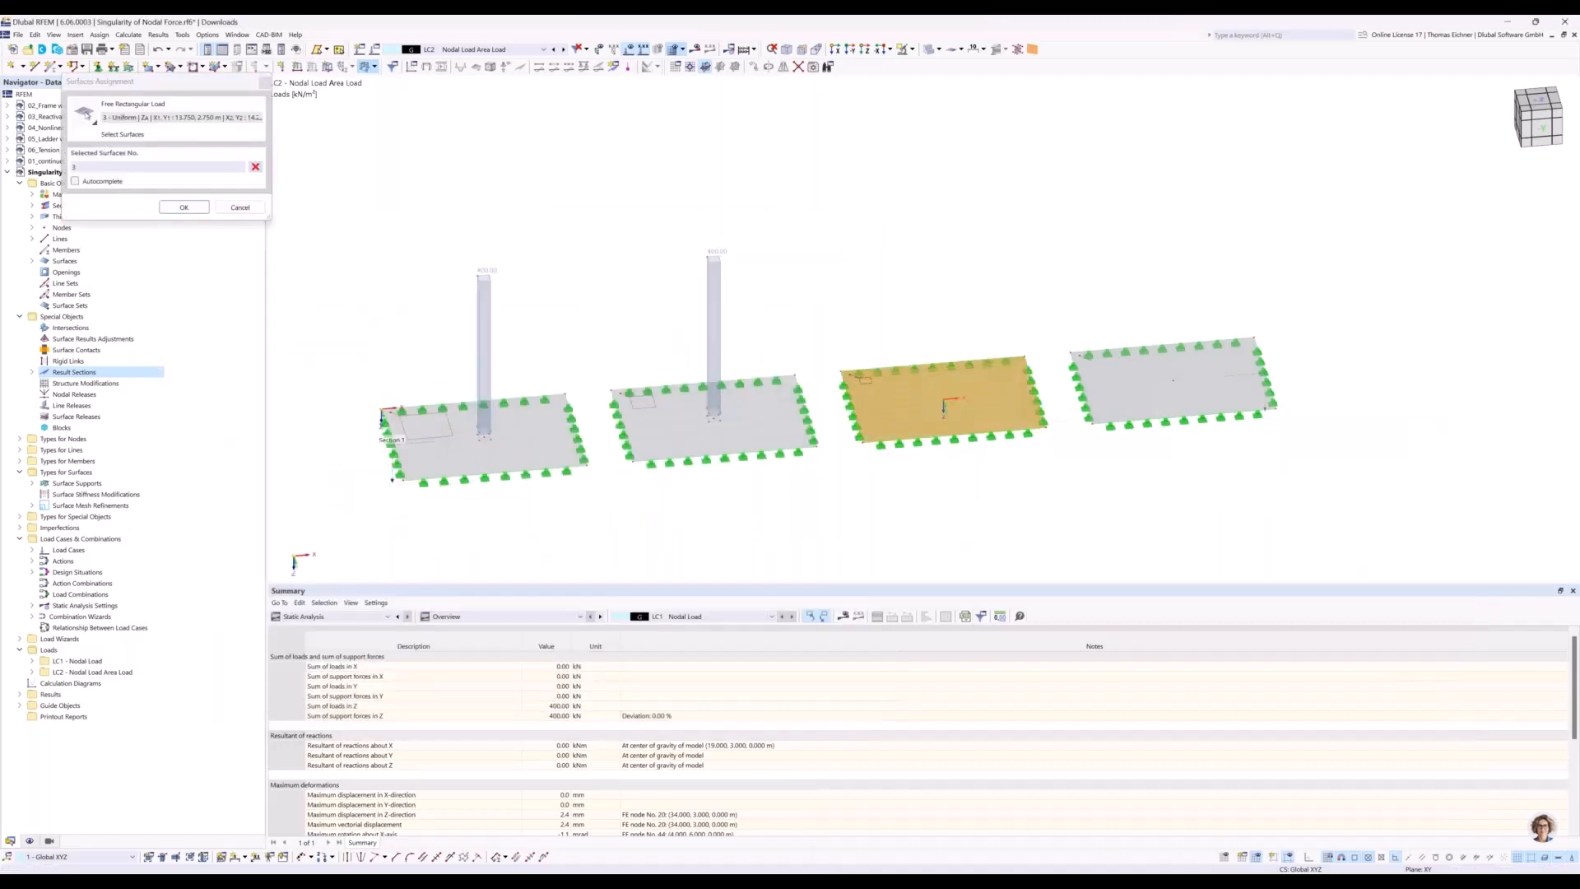
pyautogui.click(184, 207)
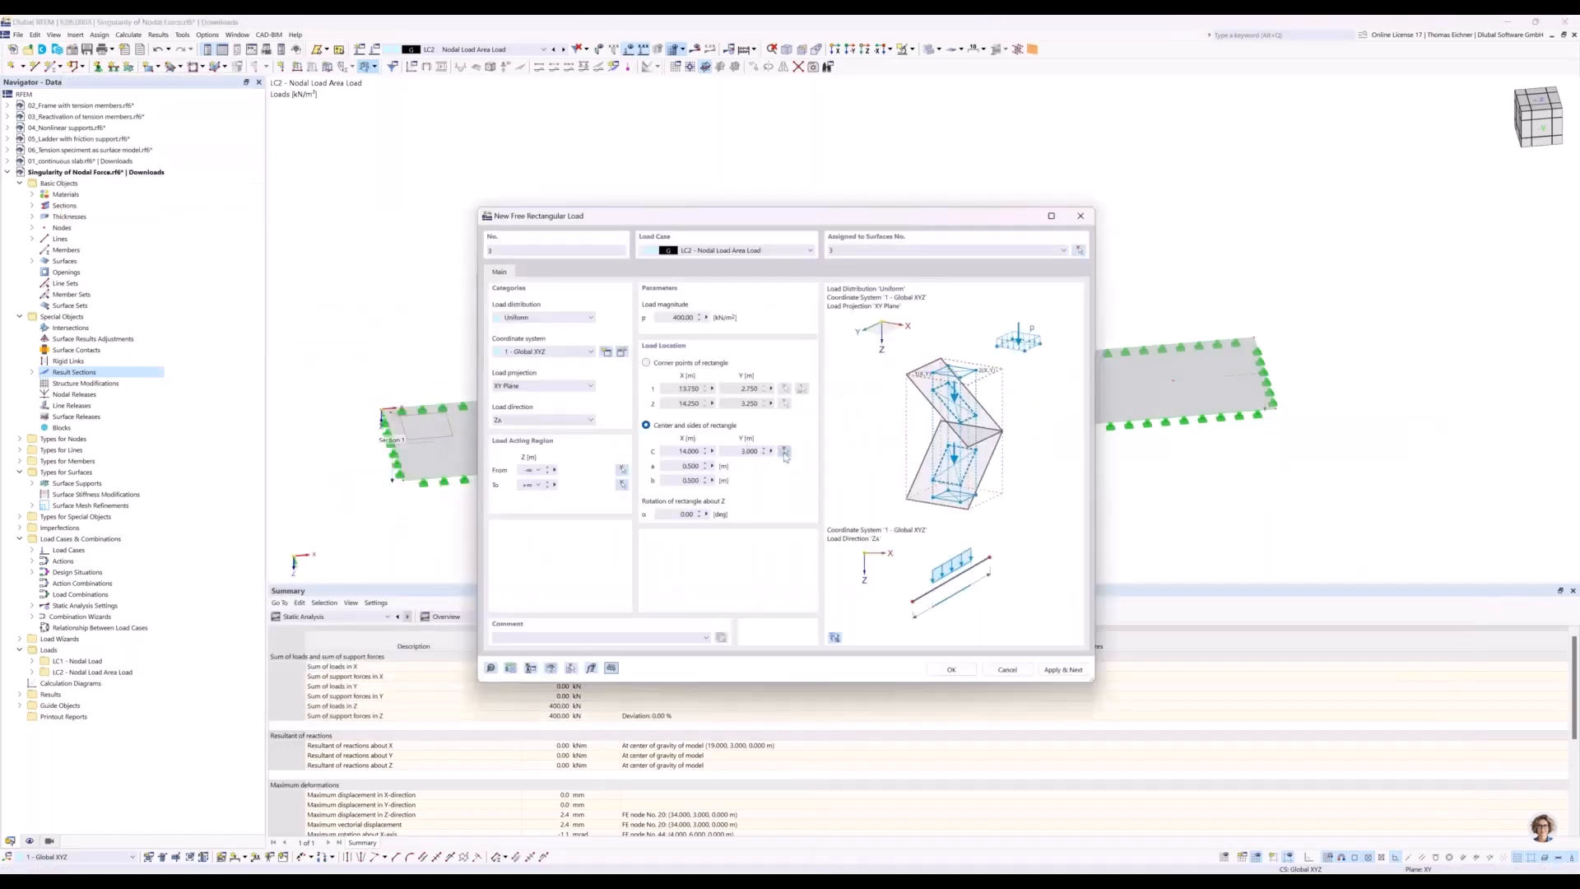
pyautogui.click(784, 451)
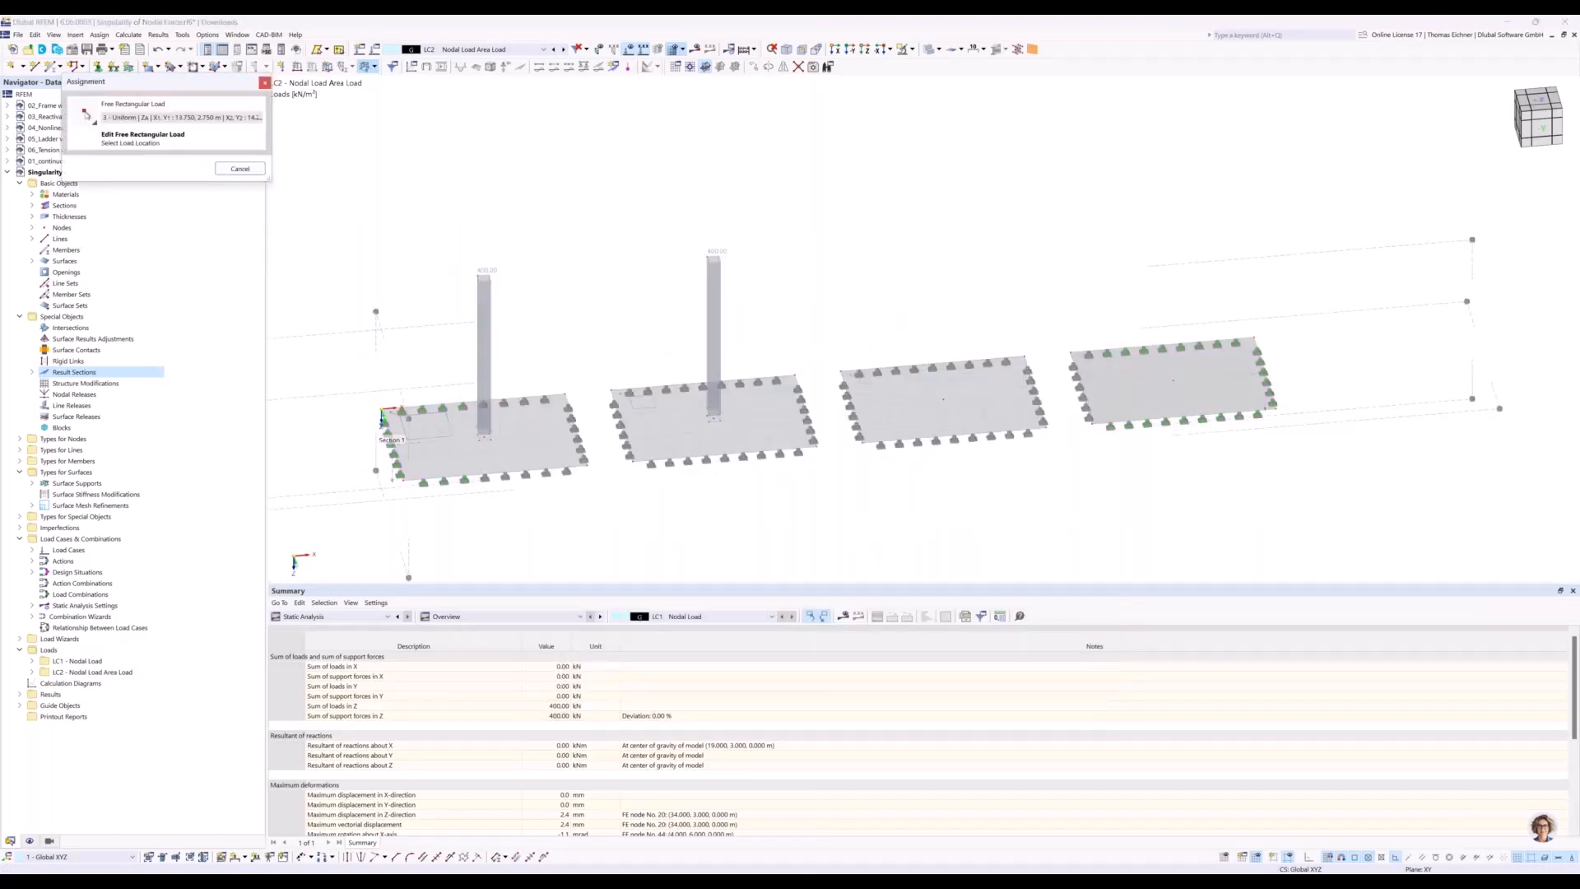
pyautogui.click(943, 399)
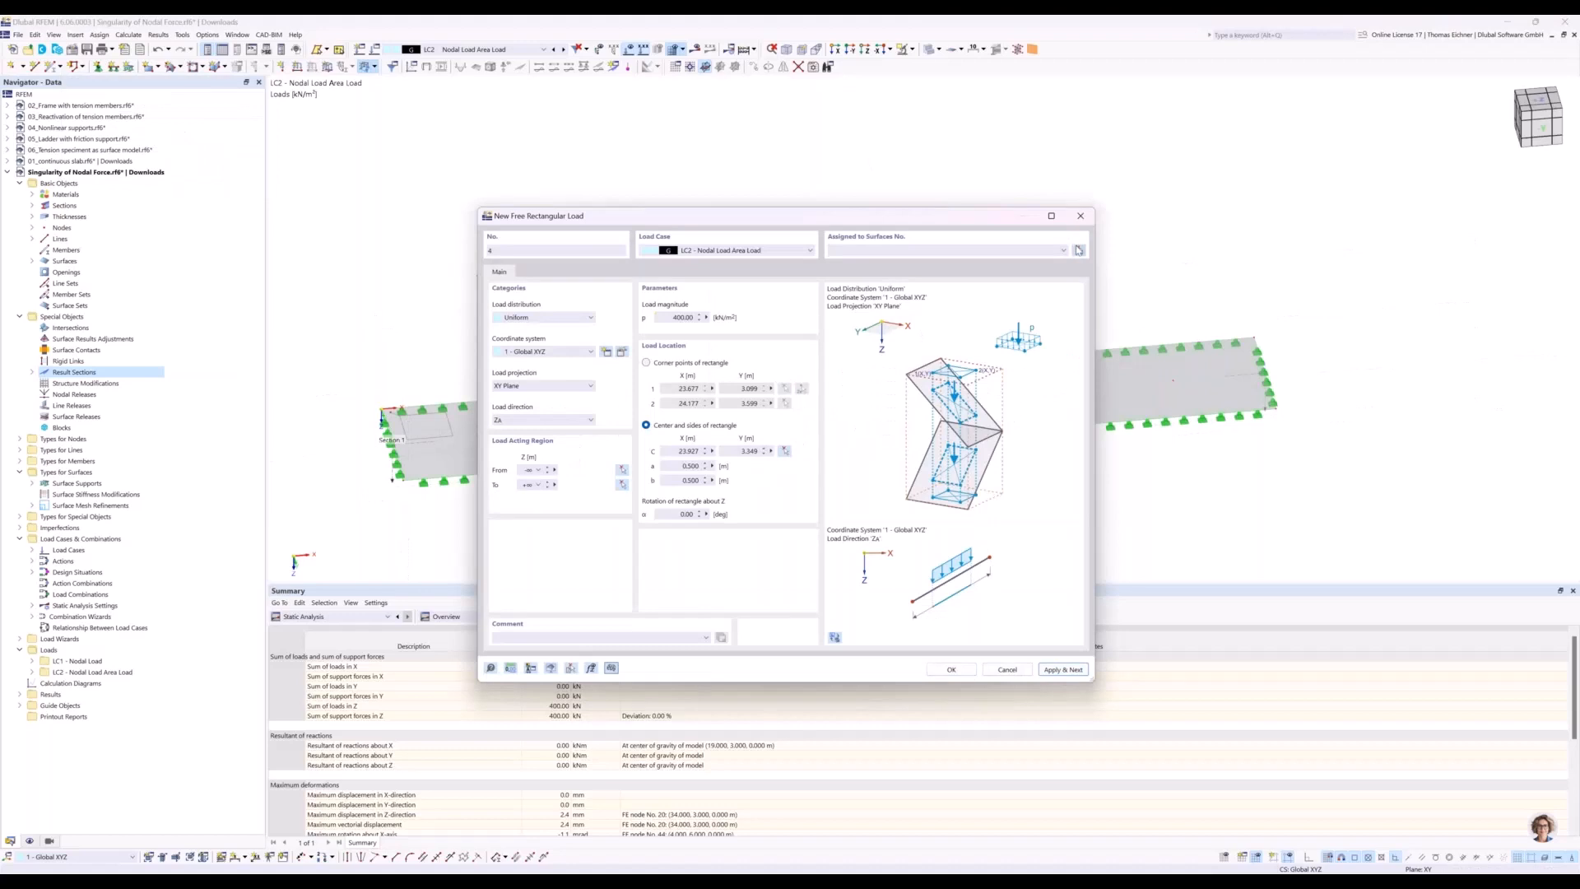
# Assign the fourth rectangular load to surface 4, center it on that slab's middle node and finish creating loads.
pyautogui.click(1079, 250)
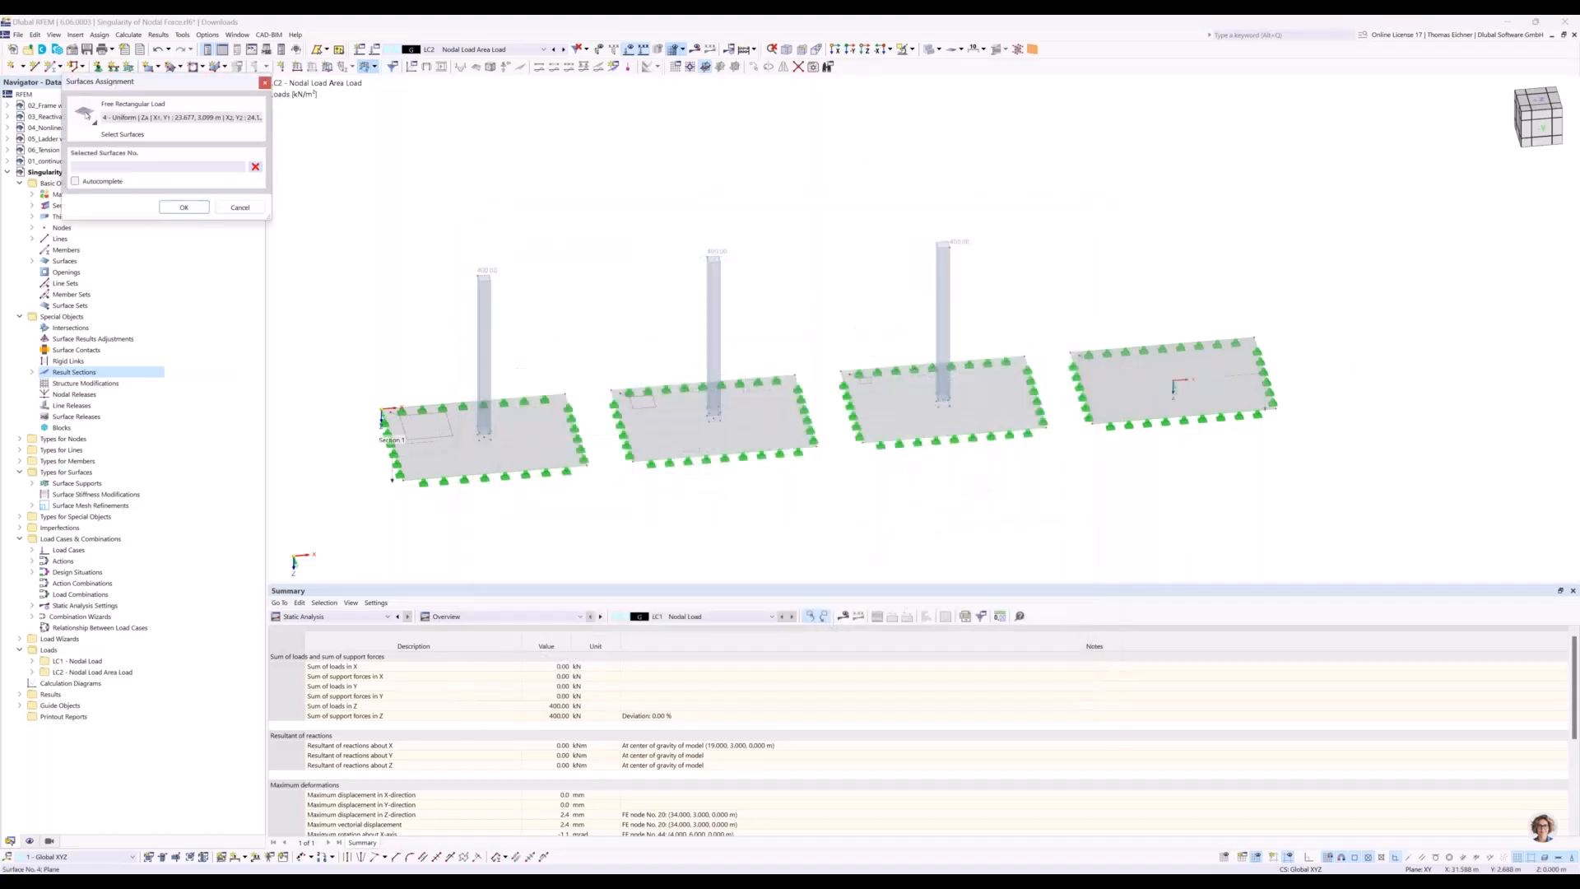
pyautogui.click(1117, 382)
pyautogui.click(184, 206)
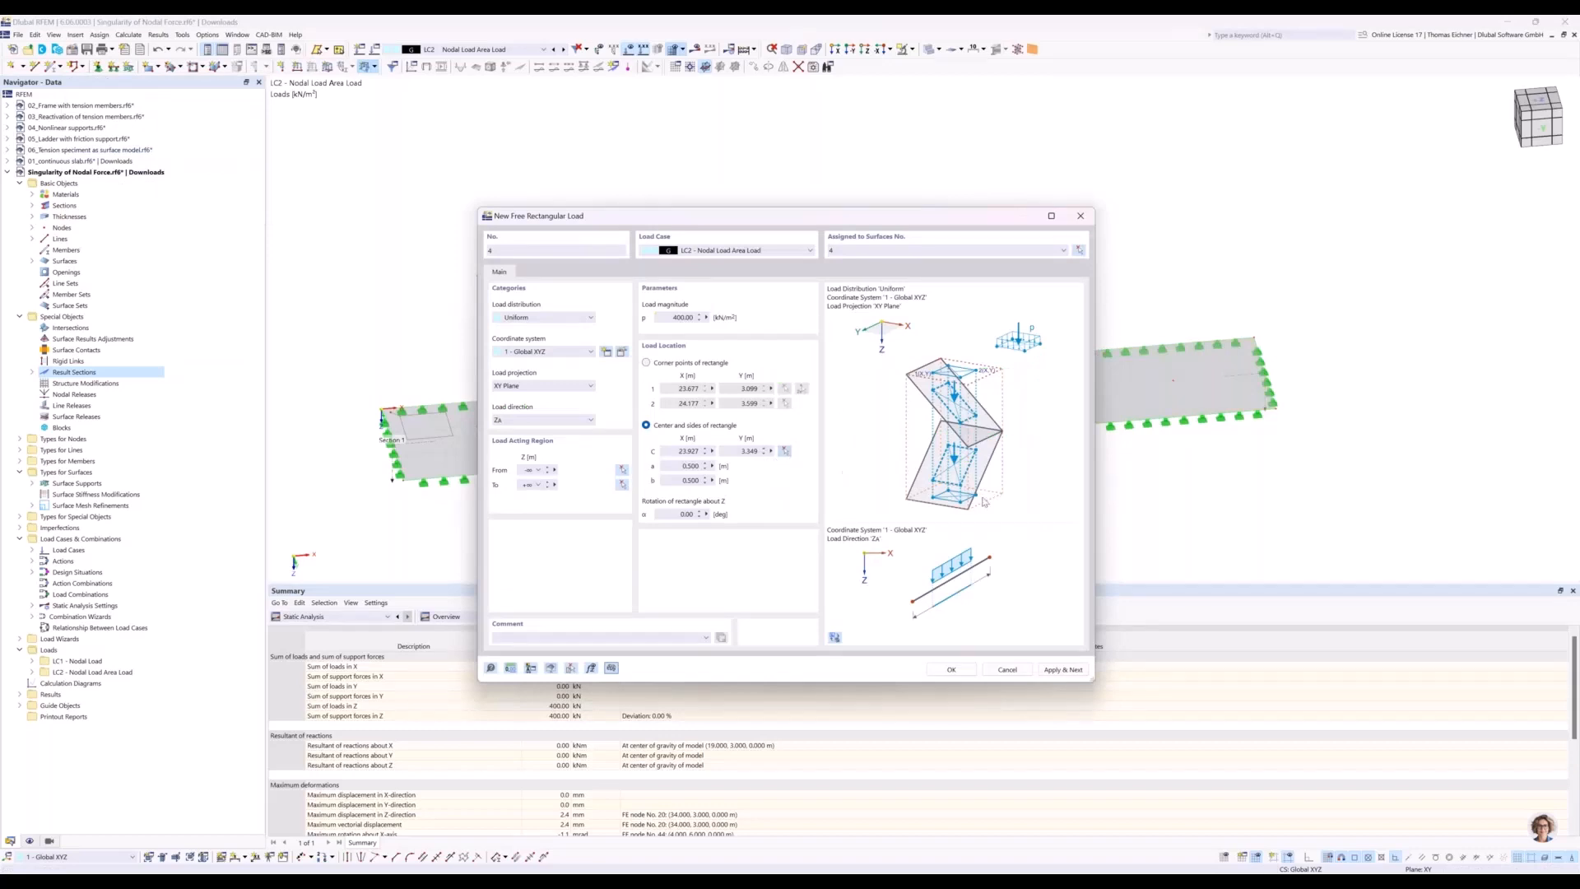
pyautogui.click(785, 452)
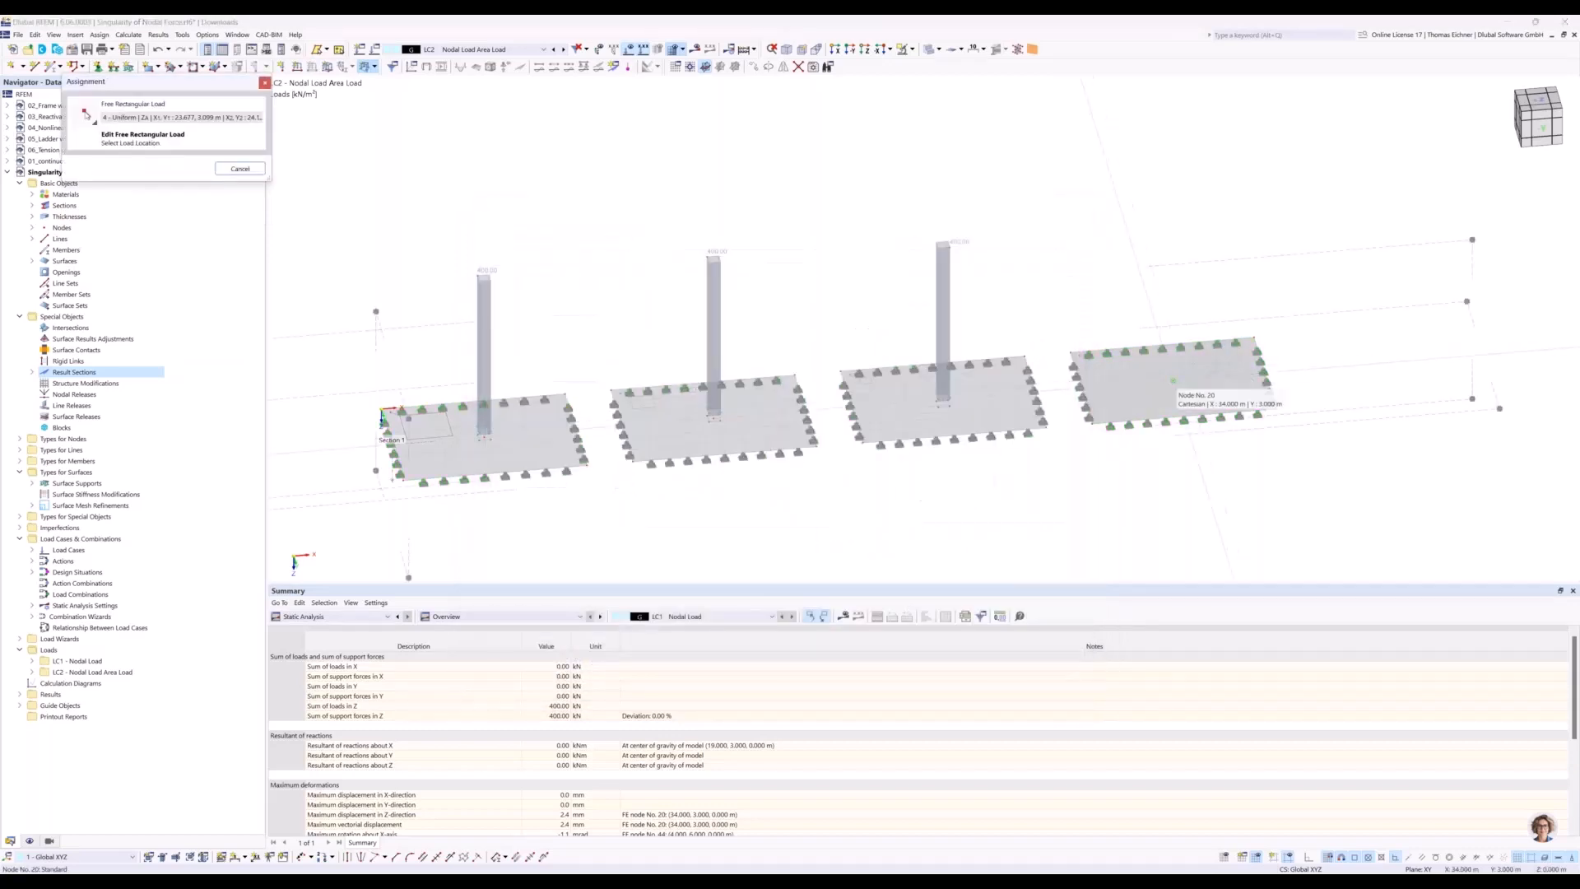
pyautogui.click(1173, 381)
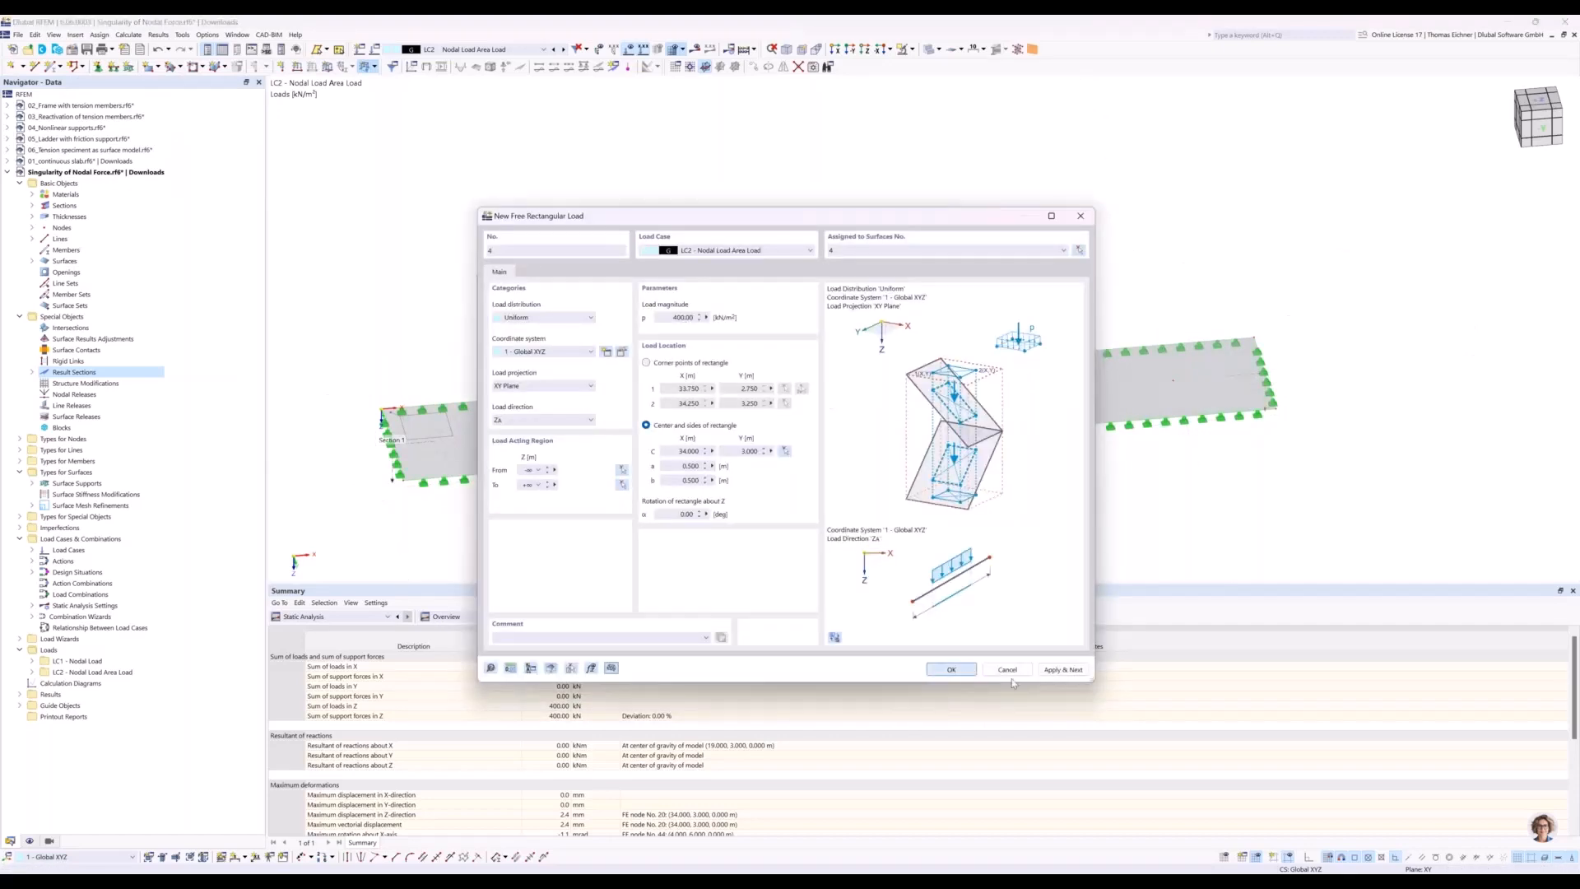
pyautogui.click(951, 669)
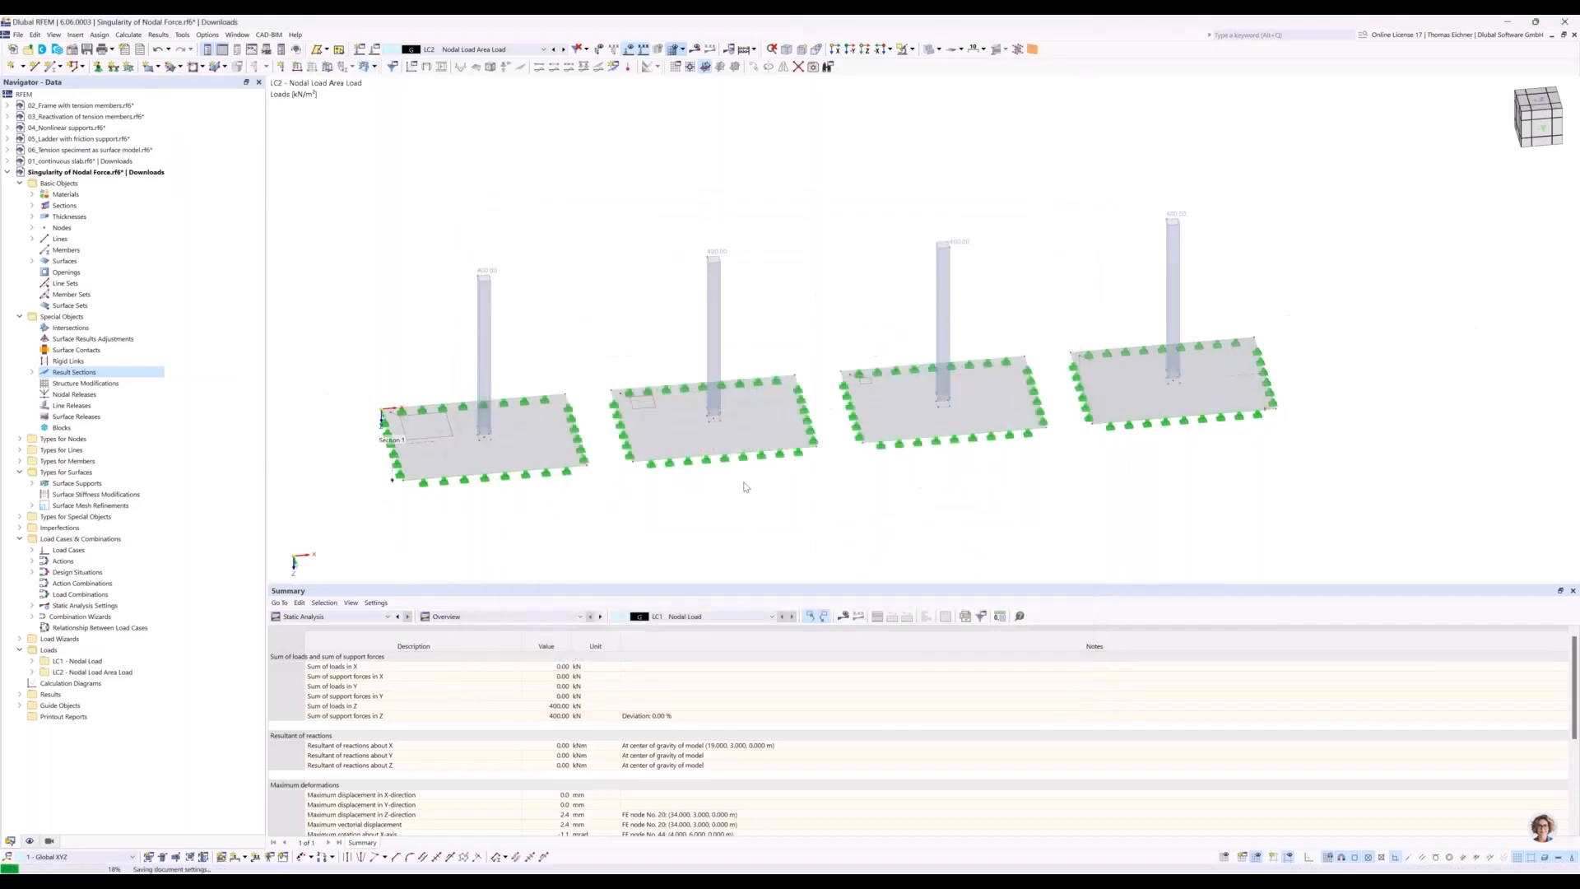
# Calculate LC2 and compare the four slabs' mx moment diagrams along the result section in the reverse Y view.
pyautogui.scroll(-1, 744, 486)
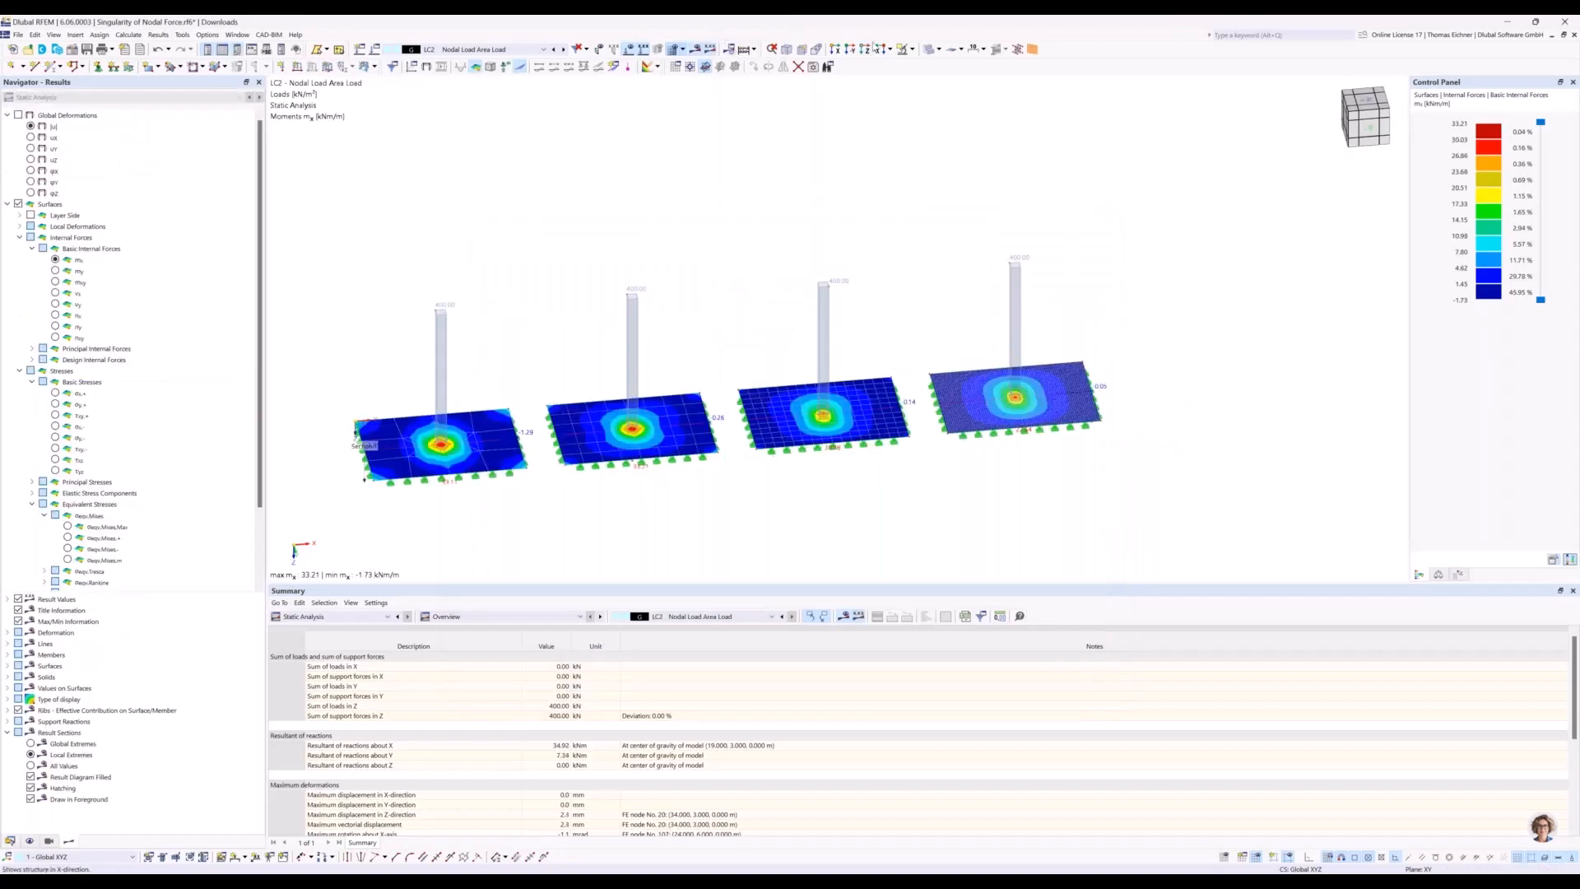
pyautogui.click(850, 50)
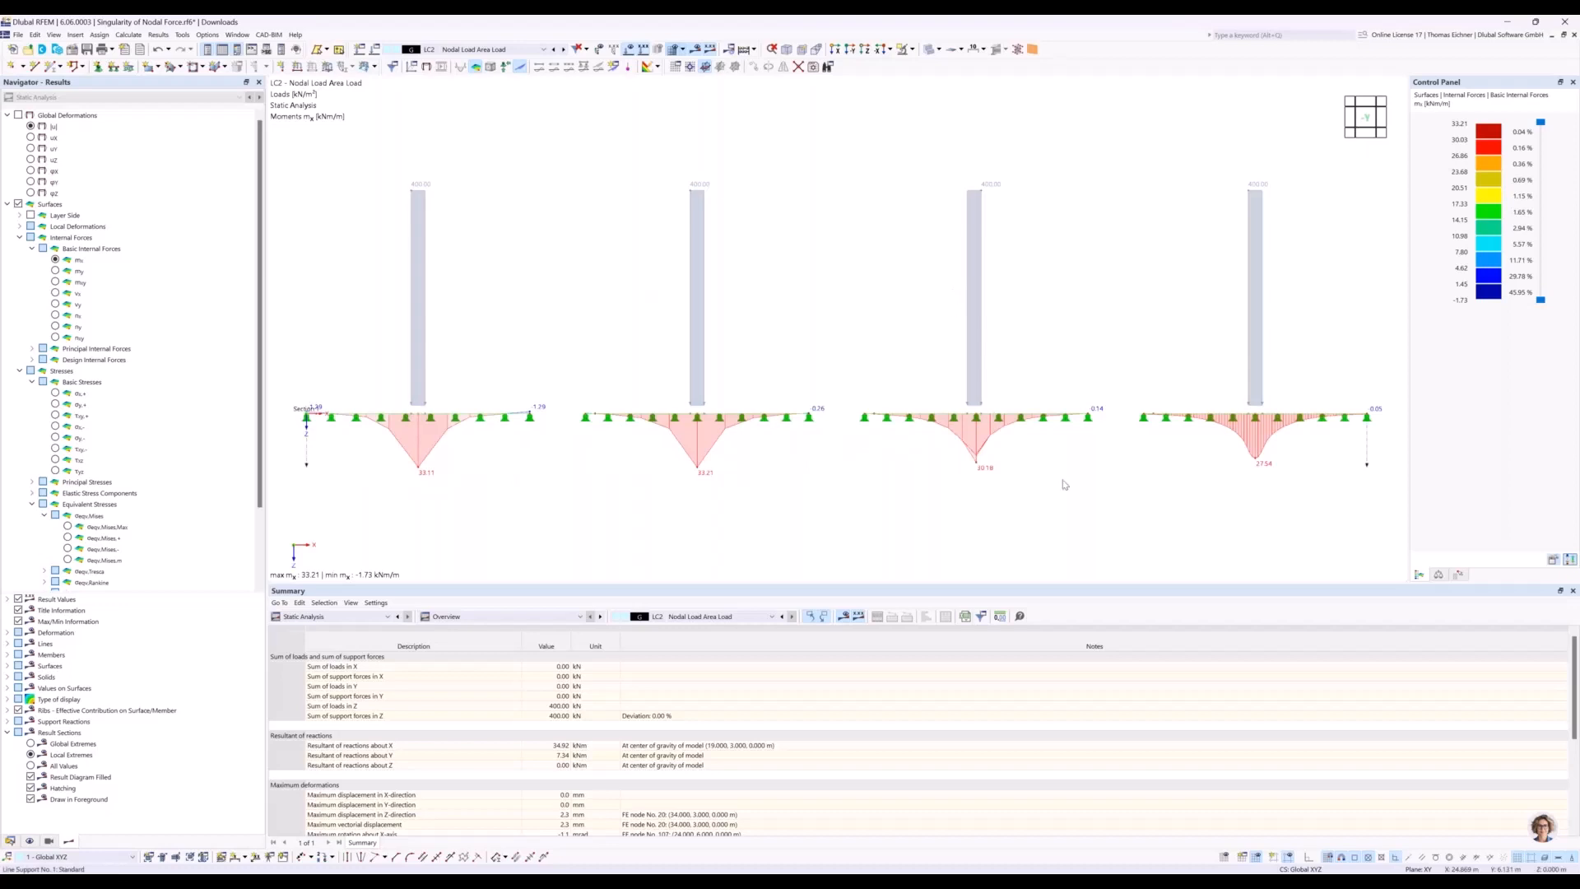
pyautogui.scroll(3, 999, 477)
pyautogui.scroll(2, 999, 476)
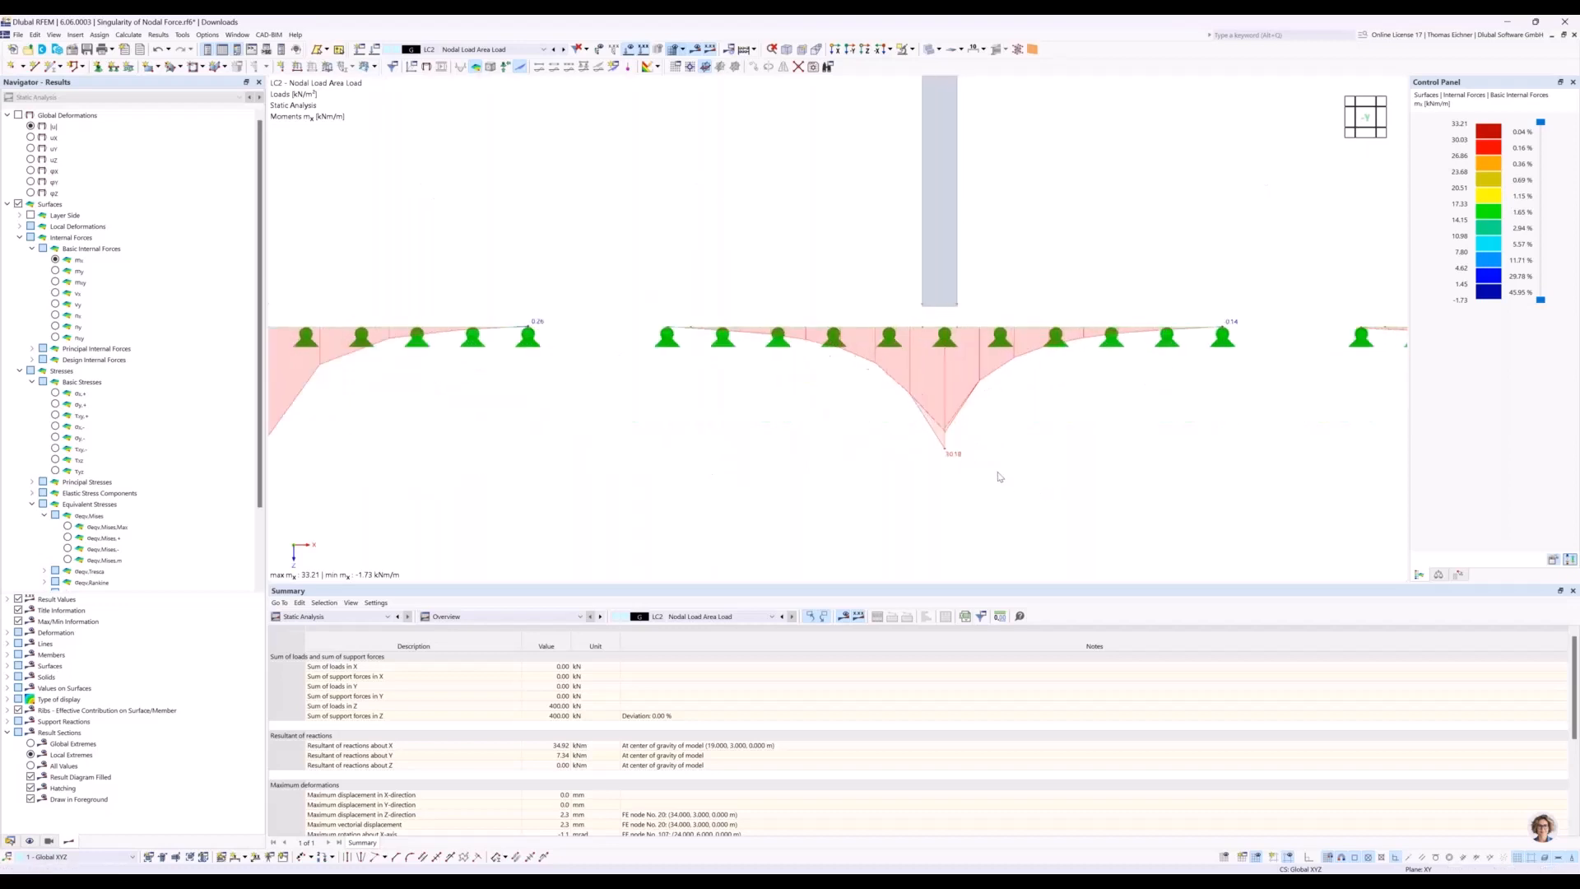
pyautogui.scroll(-3, 946, 449)
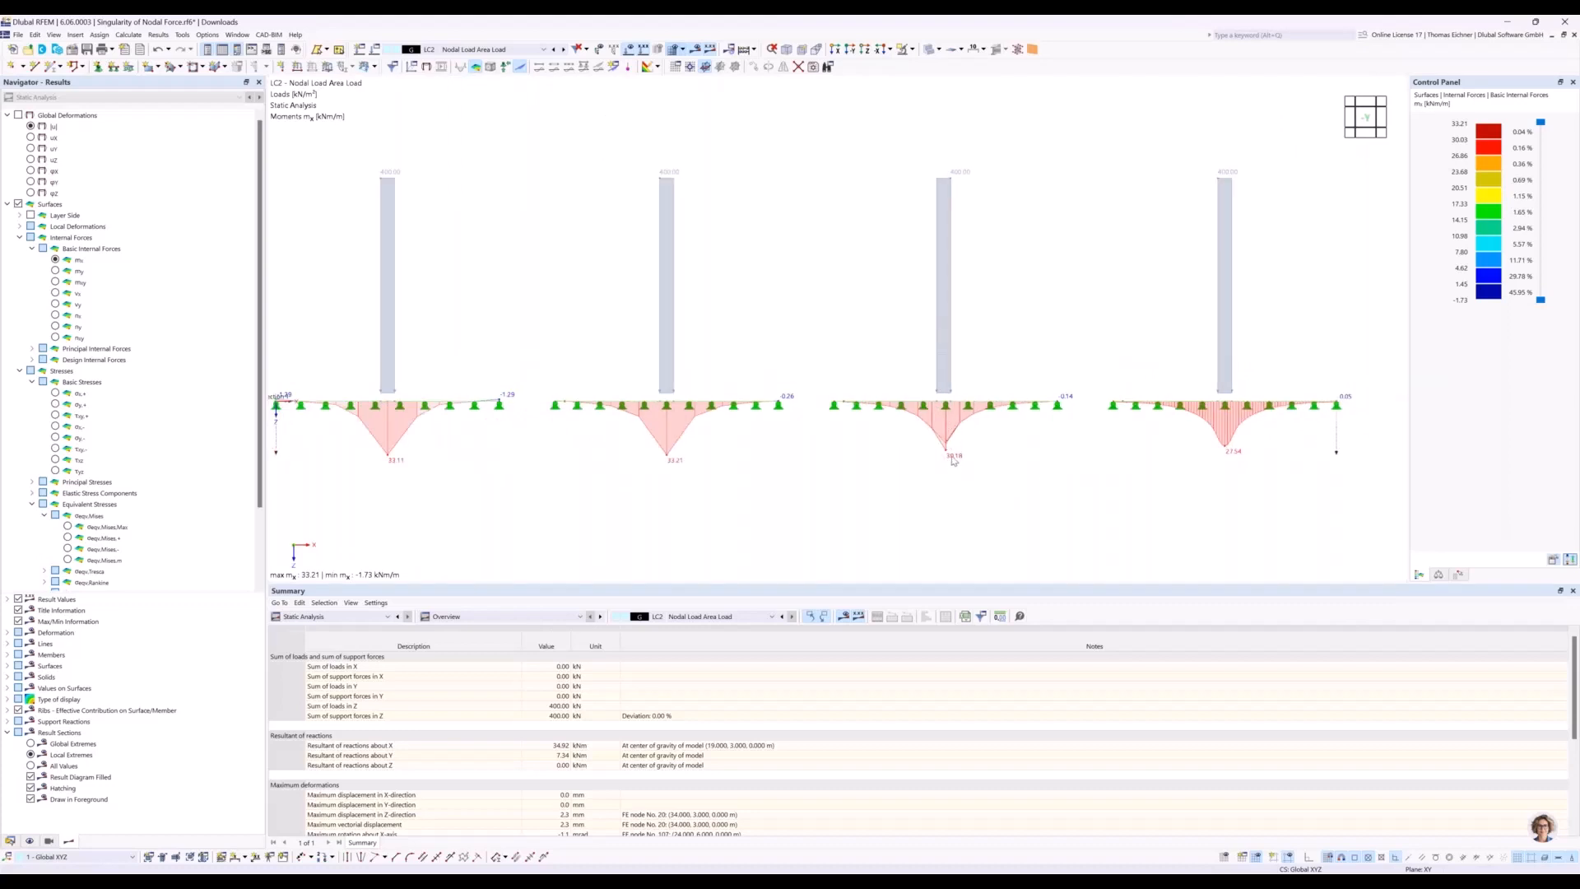
# Examine the result section's deformation, mx moment and load curves for all four slabs in the result diagrams, and close them.
pyautogui.rightClick(277, 449)
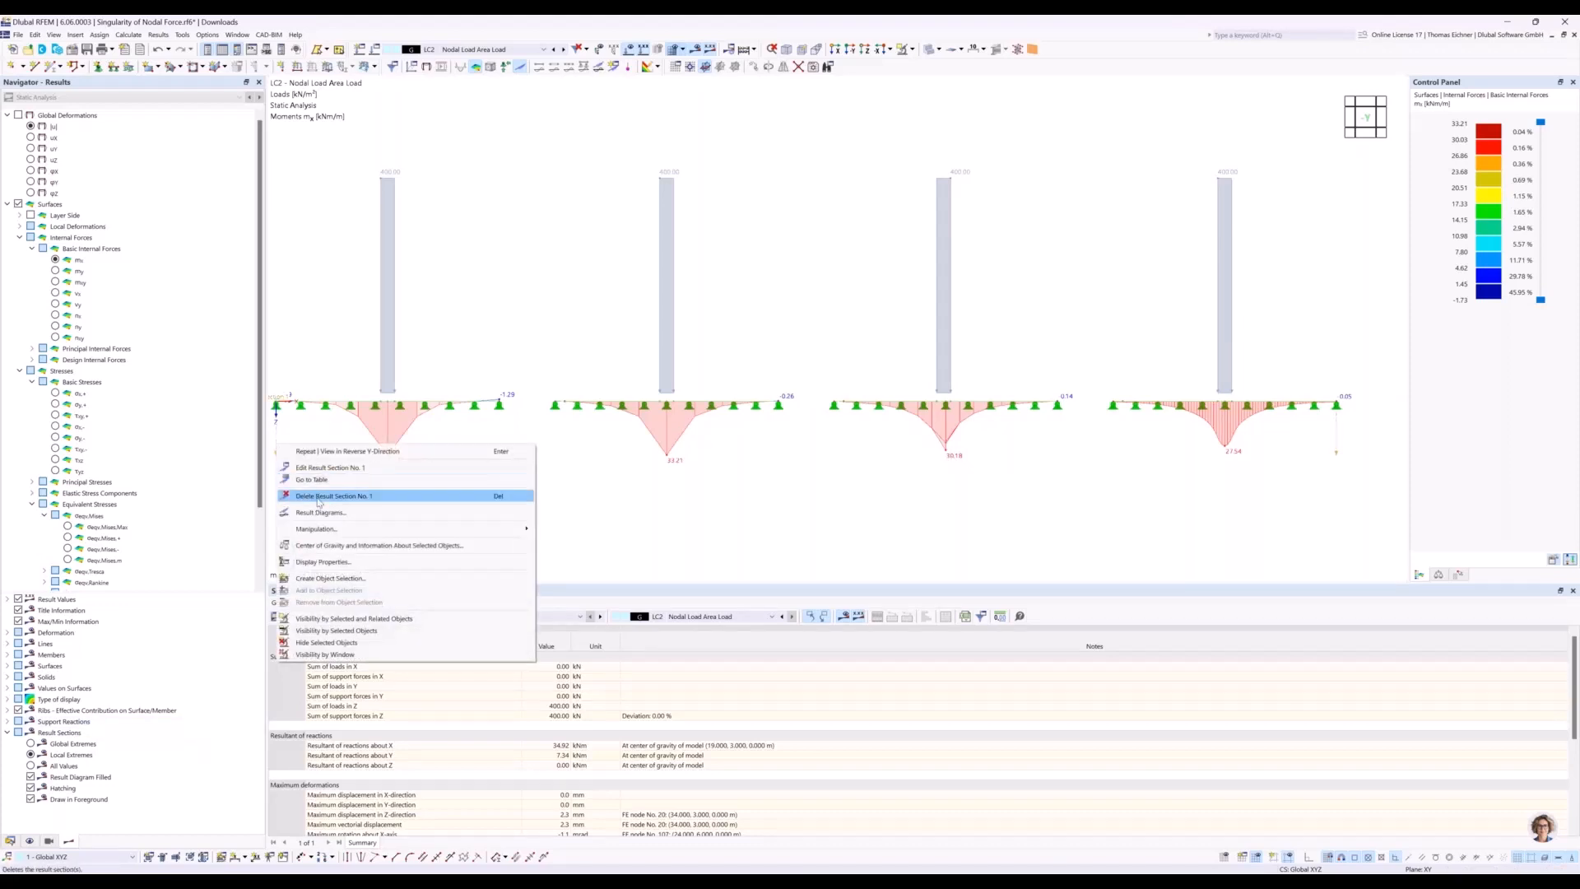
pyautogui.click(318, 512)
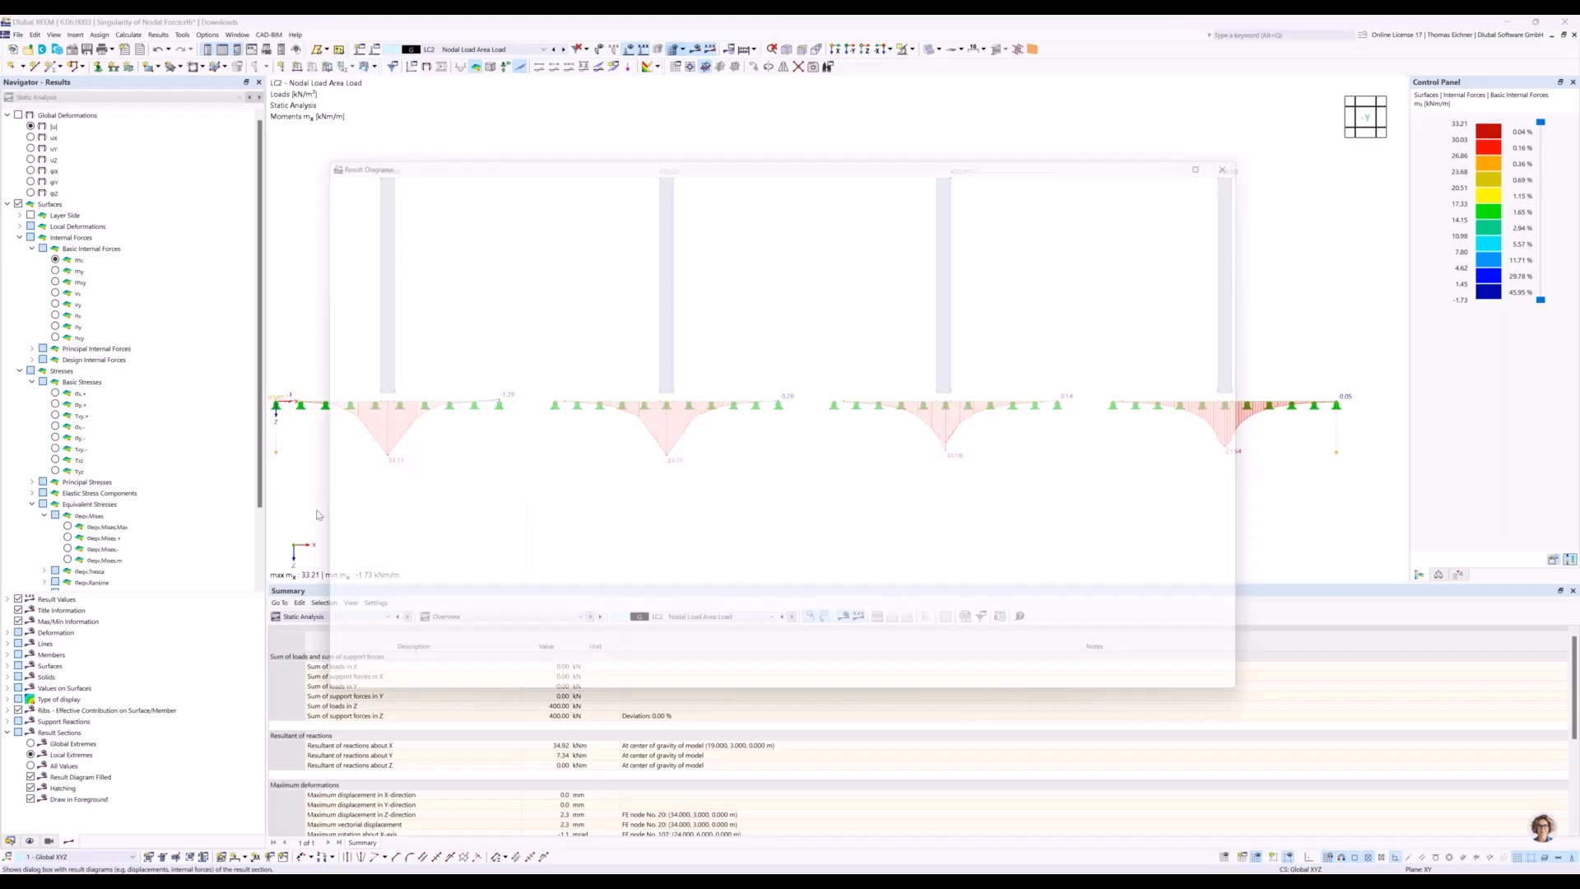
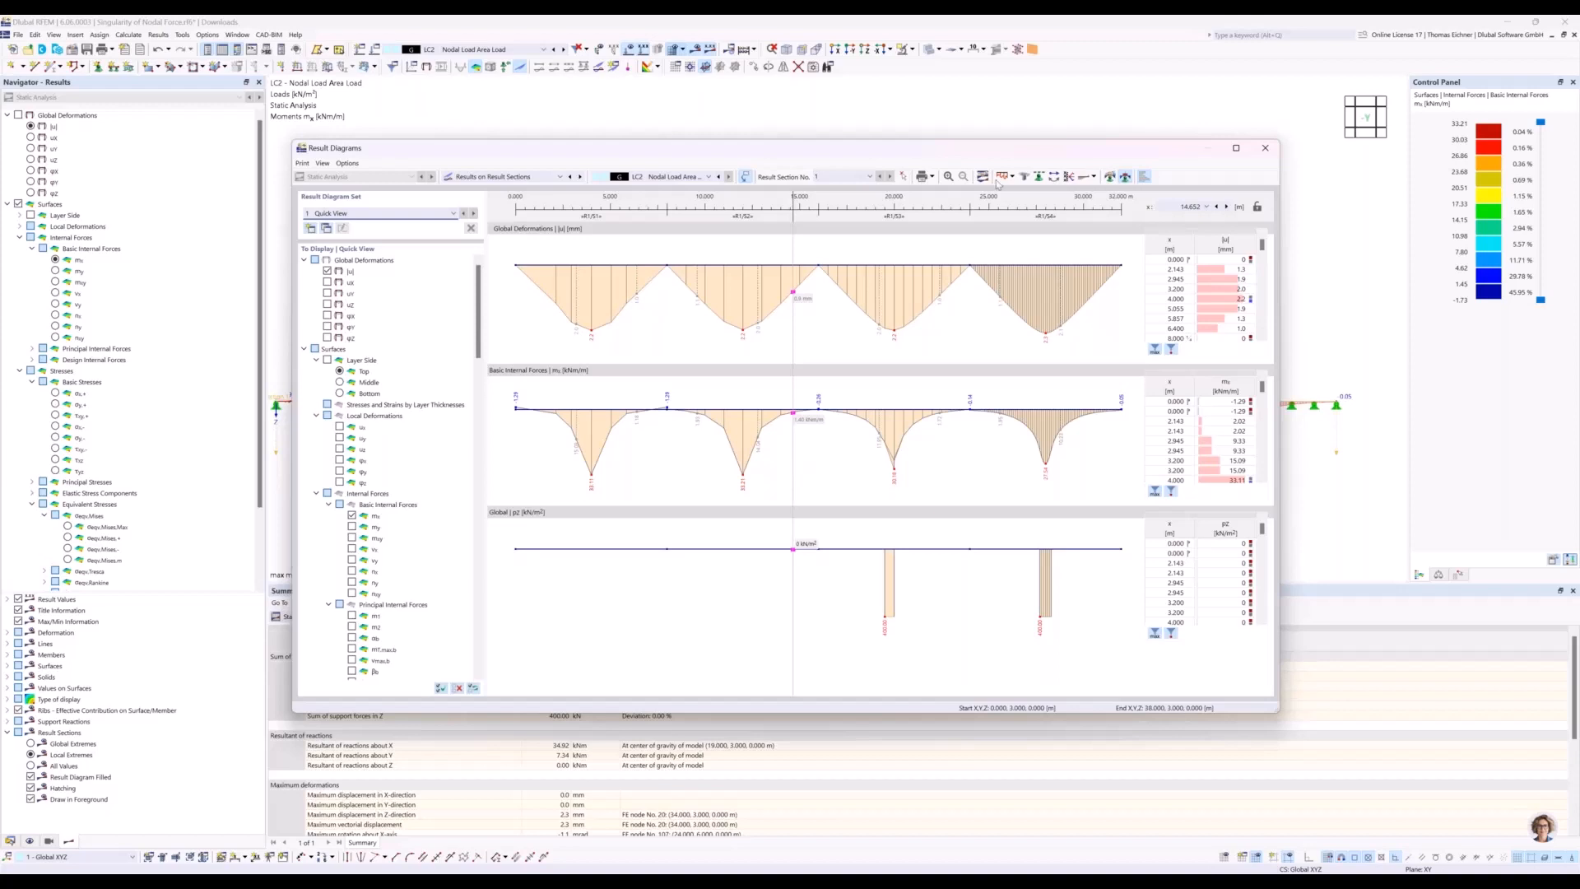
pyautogui.moveTo(957, 147); pyautogui.dragTo(941, 146)
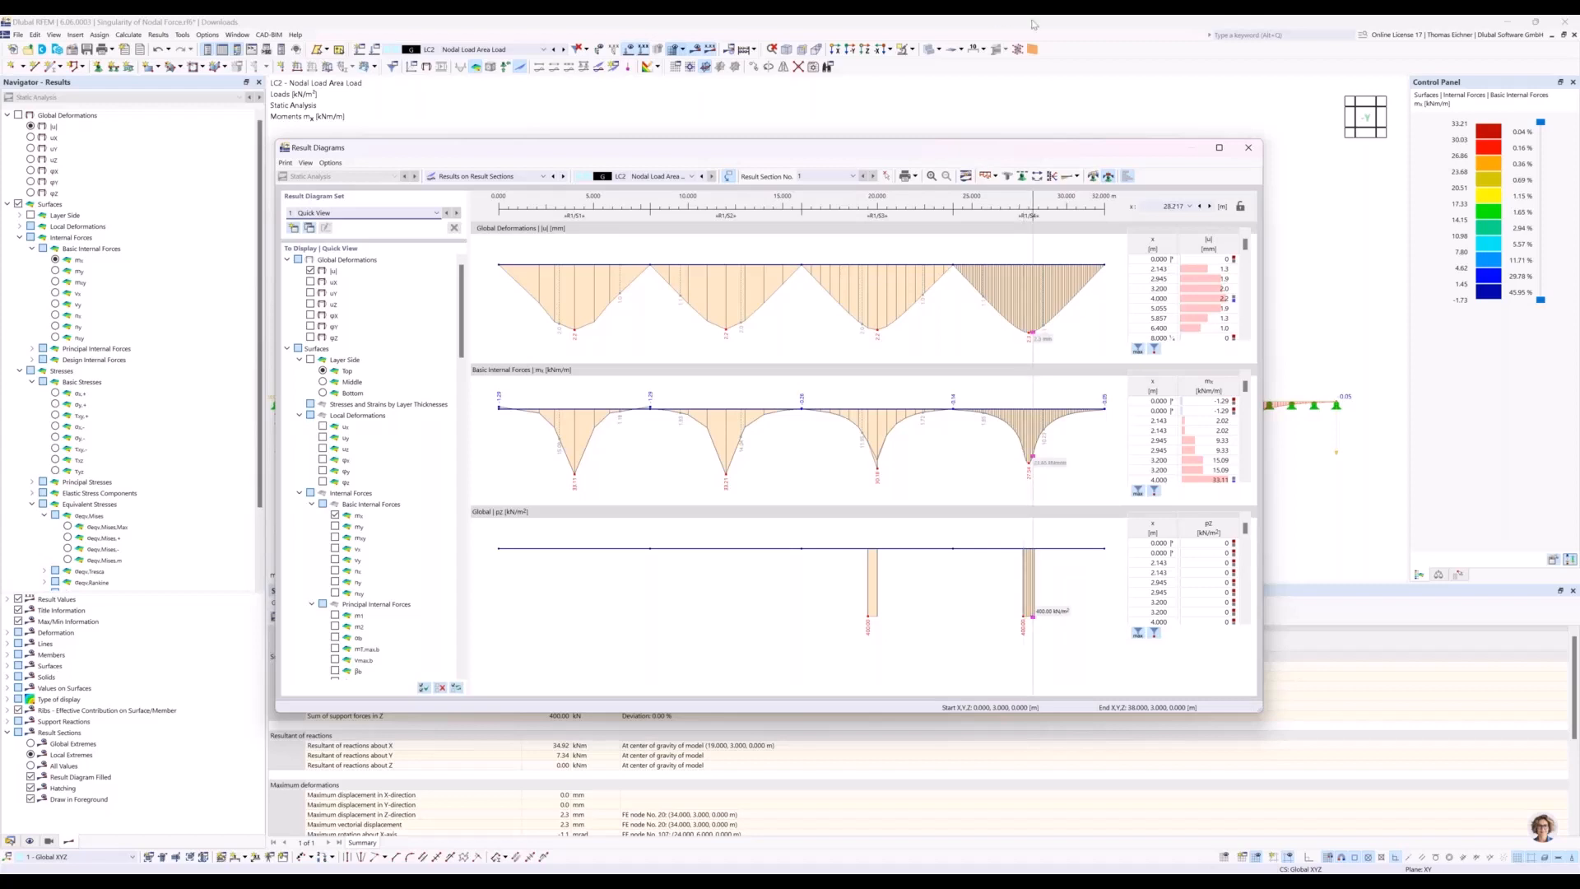
pyautogui.click(1250, 149)
pyautogui.moveTo(1029, 138); pyautogui.dragTo(1026, 187, button='middle')
pyautogui.scroll(-1, 1027, 156)
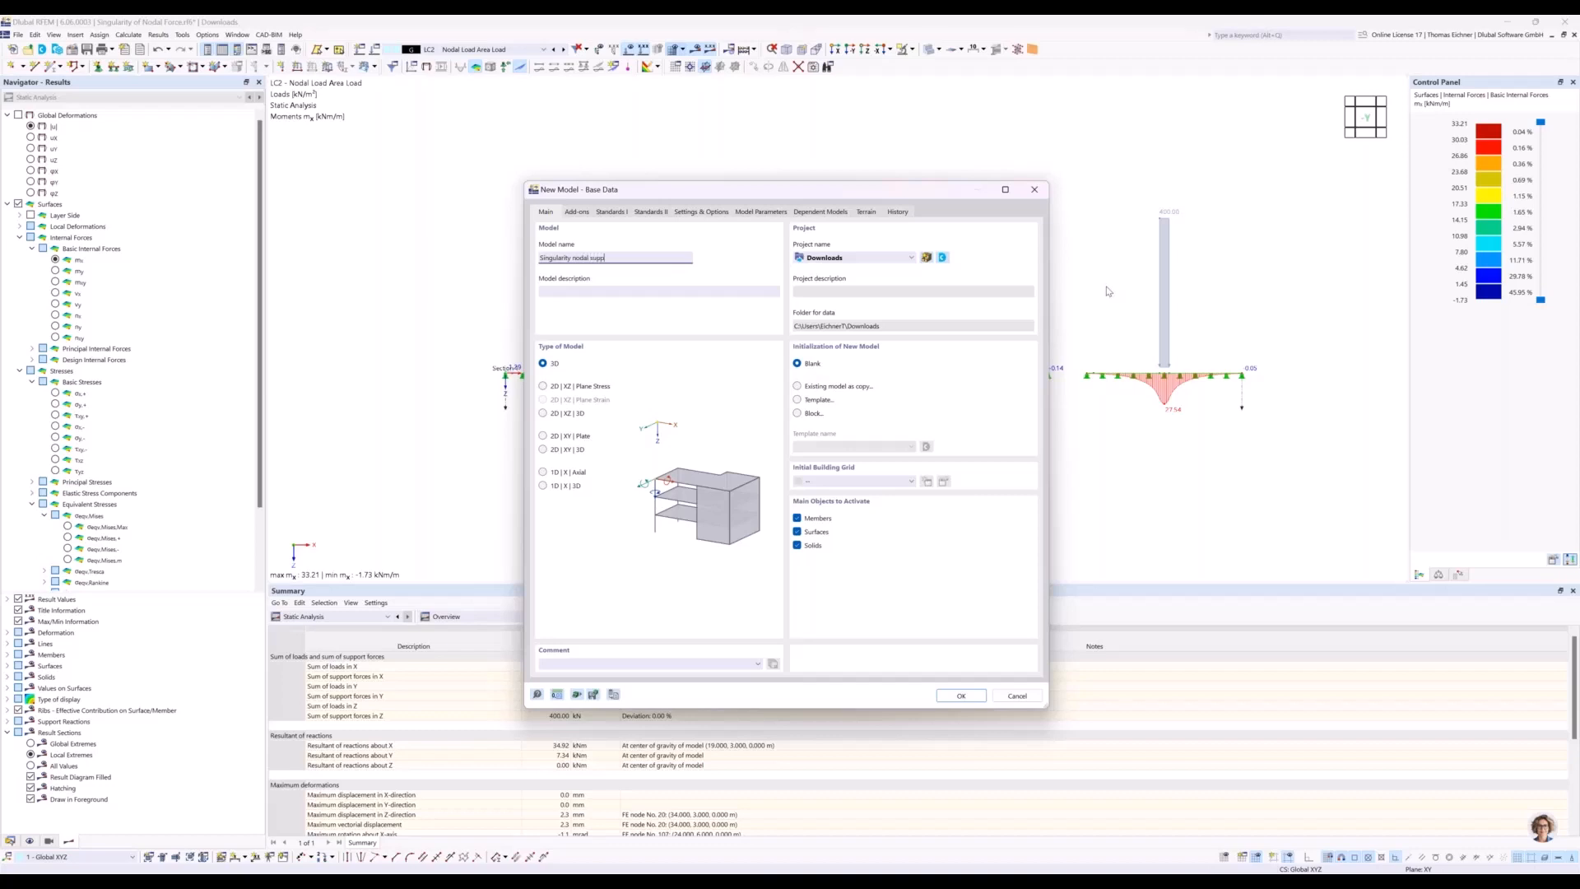
# Create a new model named "Singularity nodal support 1234123" with the model type 2D | XY | Plate.
pyautogui.write('t')
pyautogui.click(543, 436)
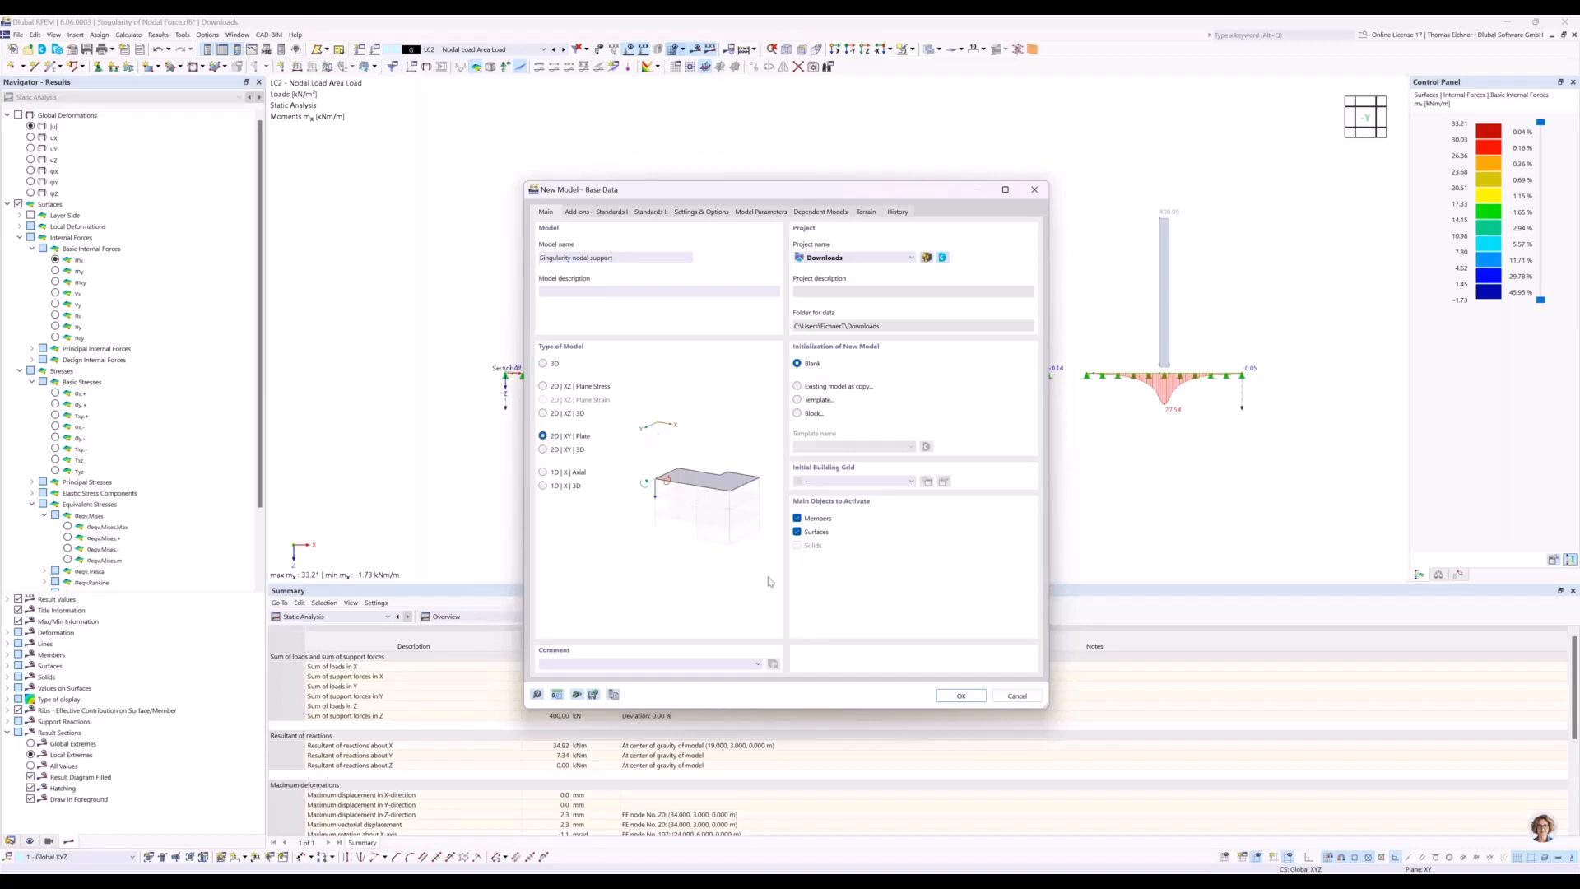
pyautogui.click(955, 698)
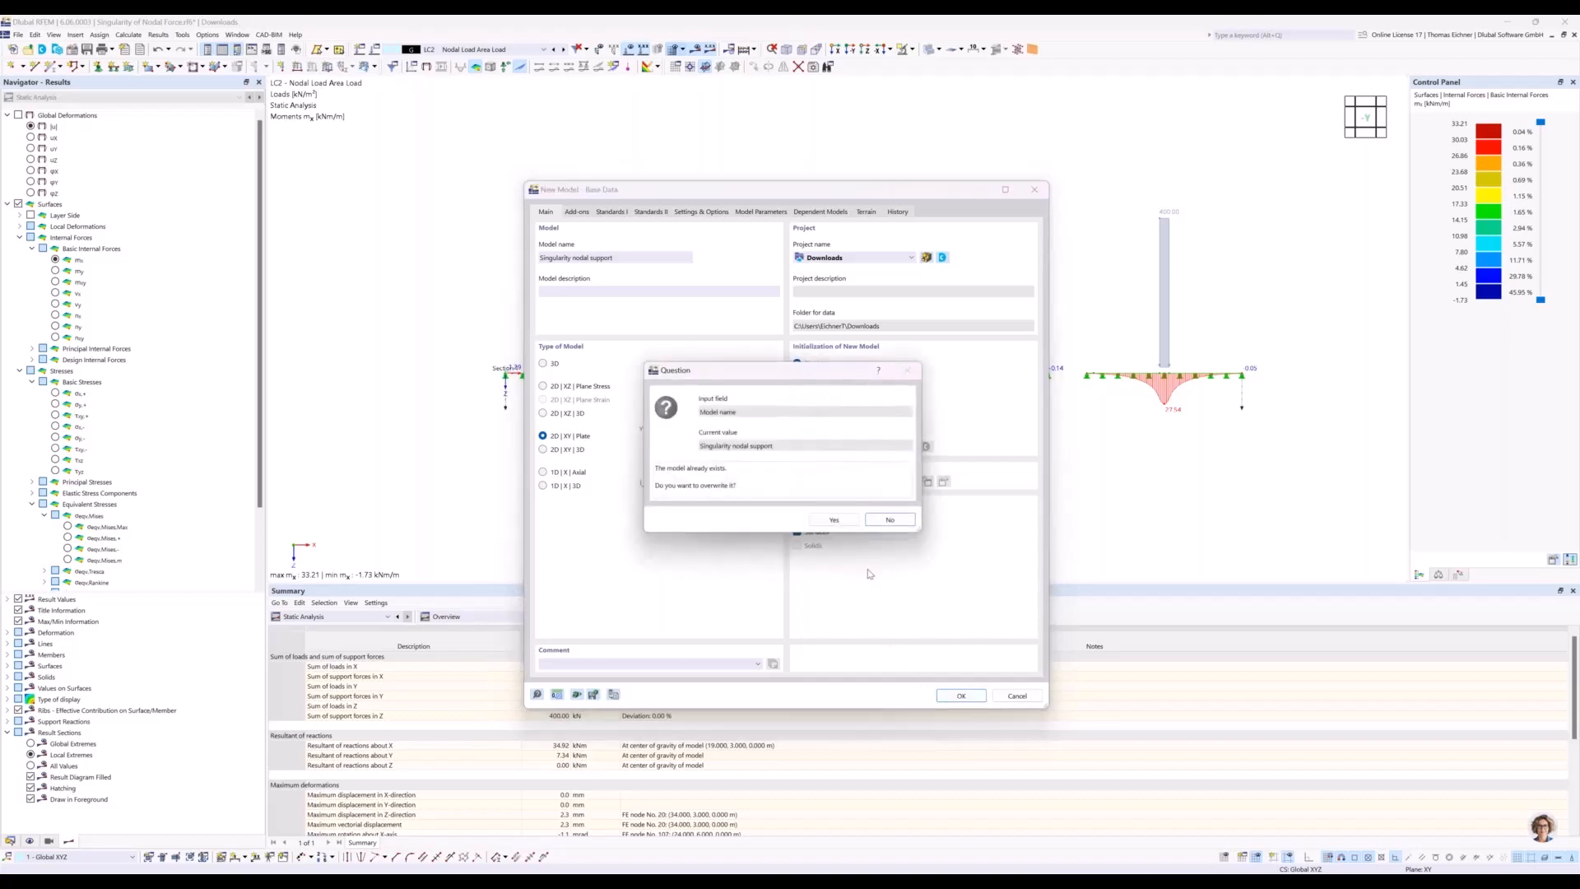
pyautogui.click(890, 520)
pyautogui.write('1')
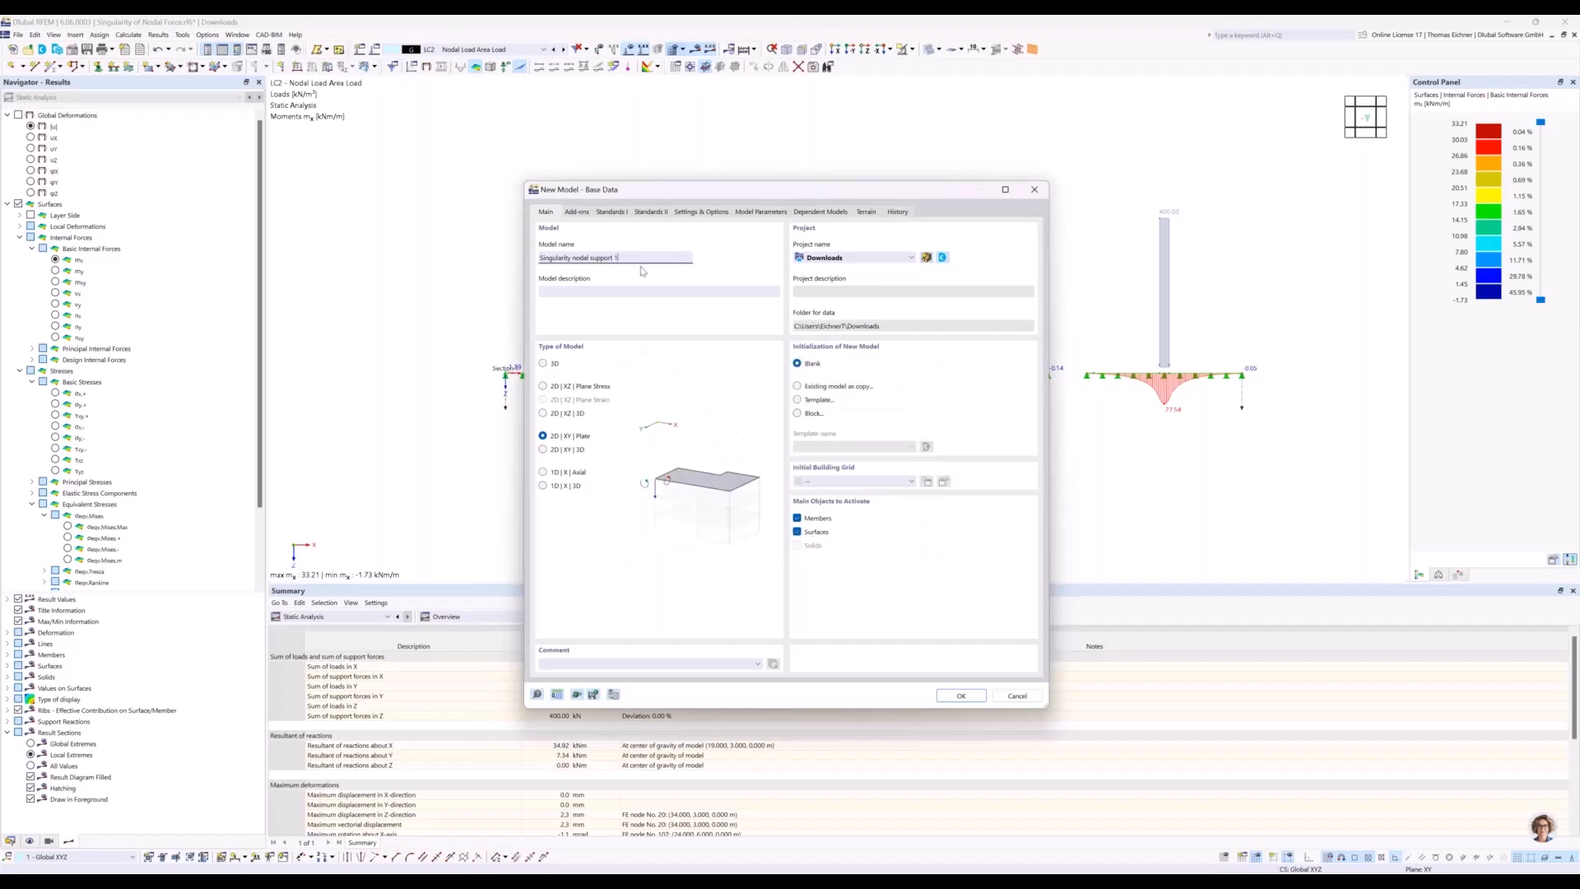
pyautogui.write('234123')
pyautogui.click(971, 697)
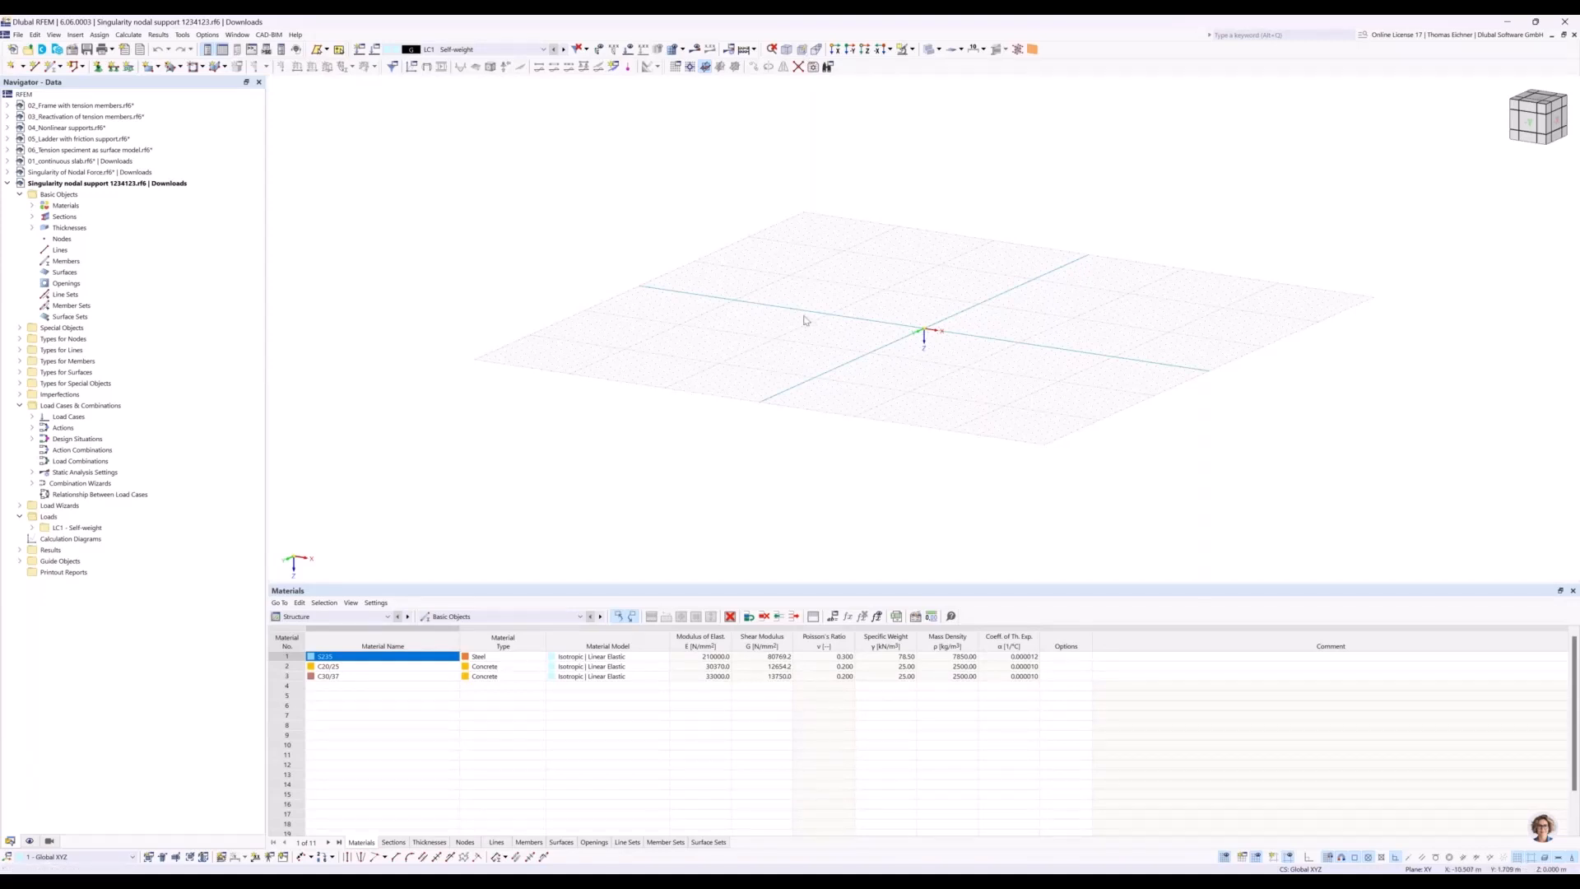
pyautogui.moveTo(769, 282); pyautogui.dragTo(706, 322, button='middle')
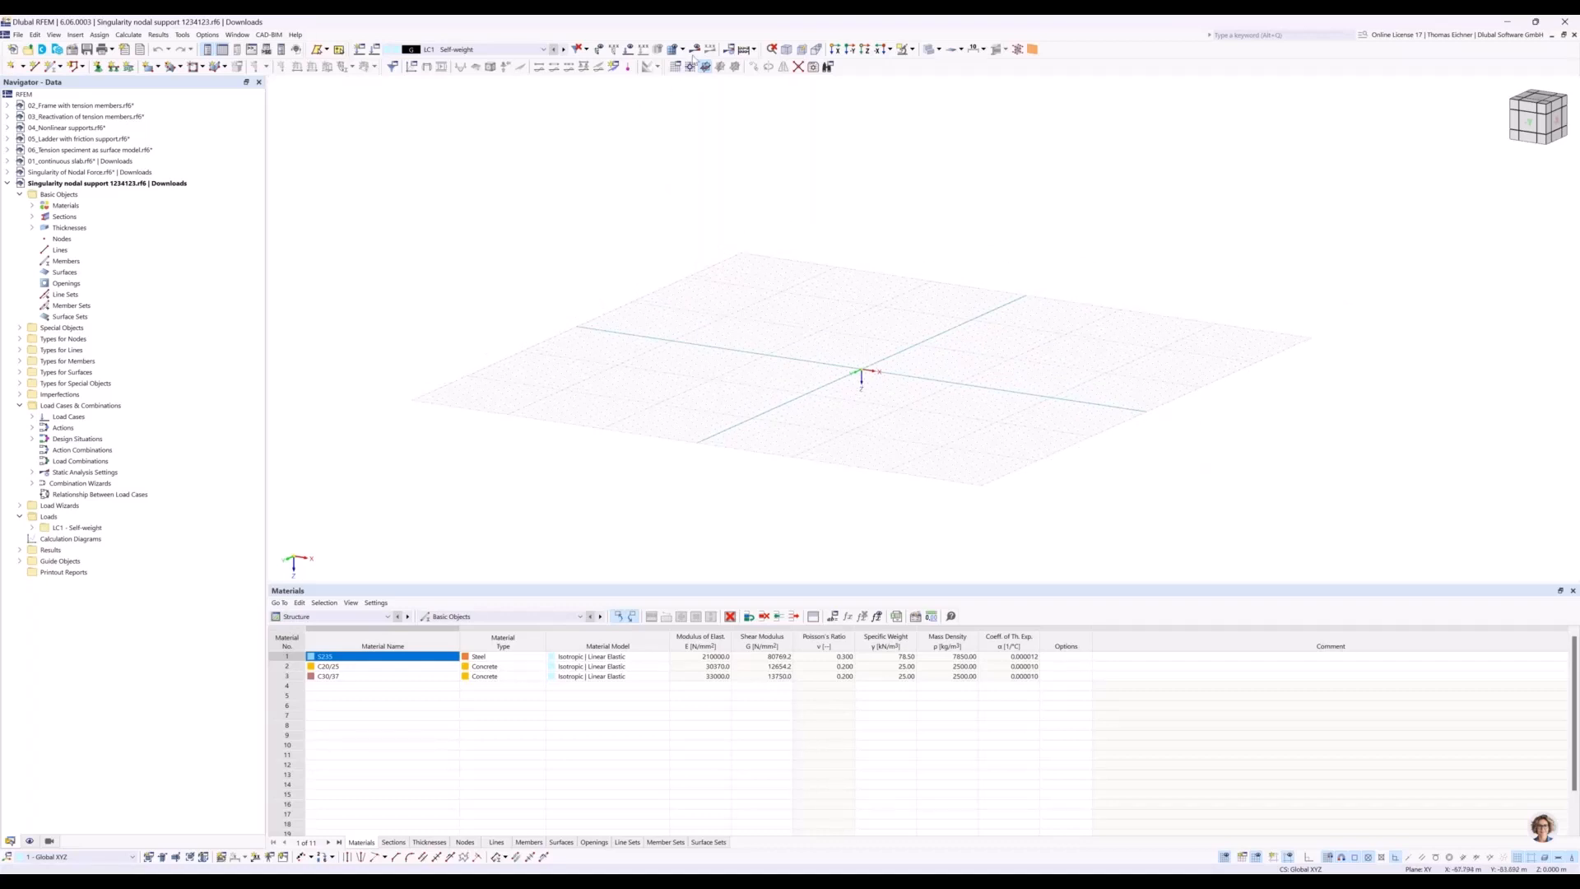
pyautogui.moveTo(712, 145); pyautogui.dragTo(585, 149, button='middle')
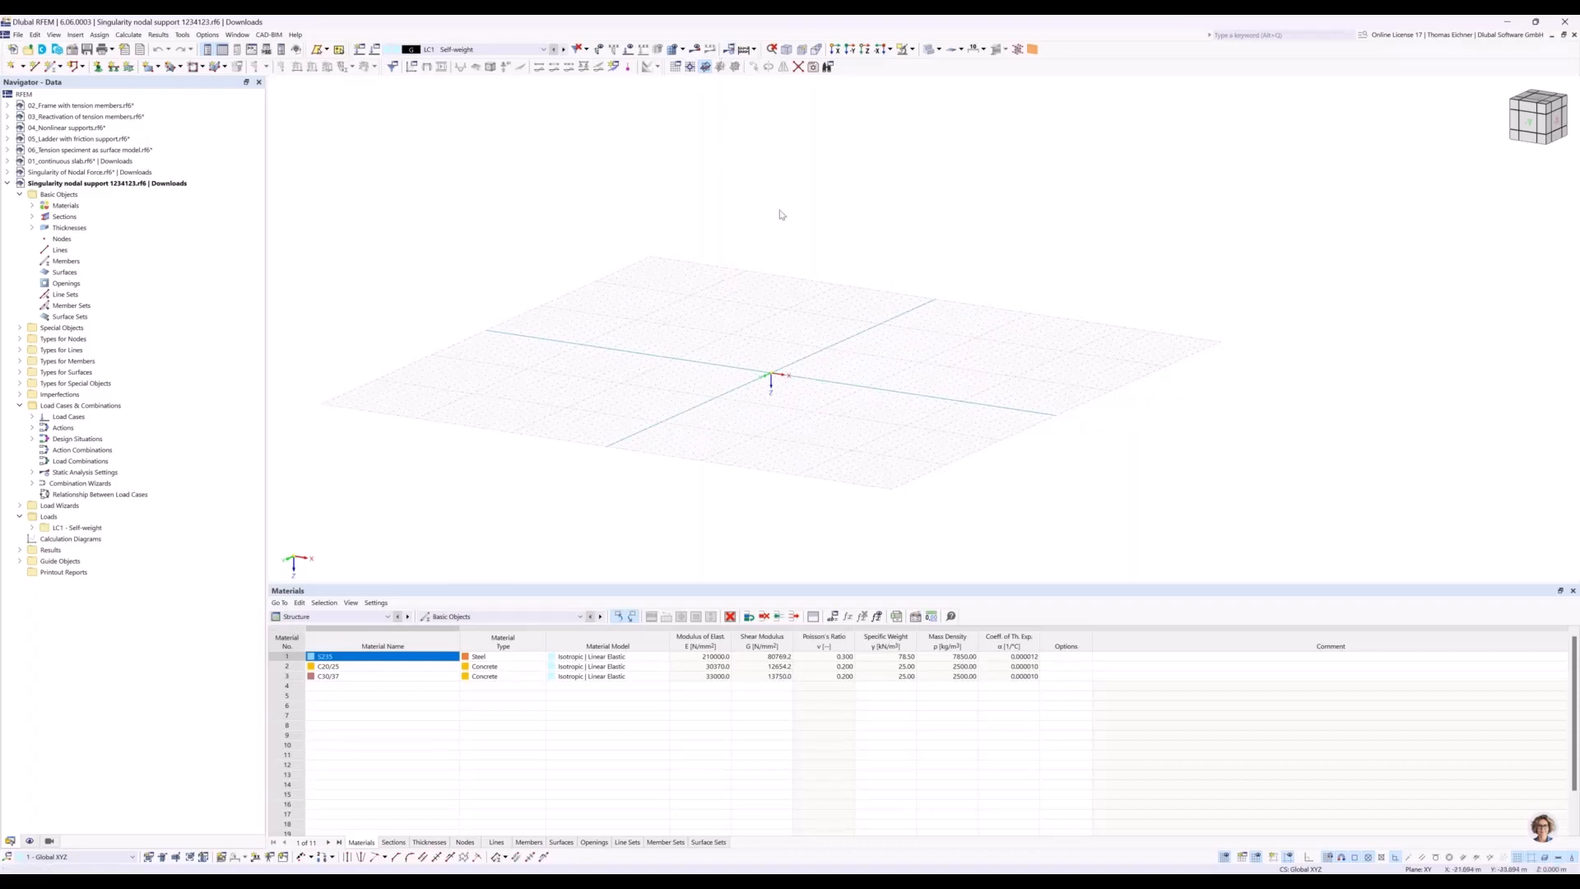
pyautogui.moveTo(774, 213); pyautogui.dragTo(765, 221, button='middle')
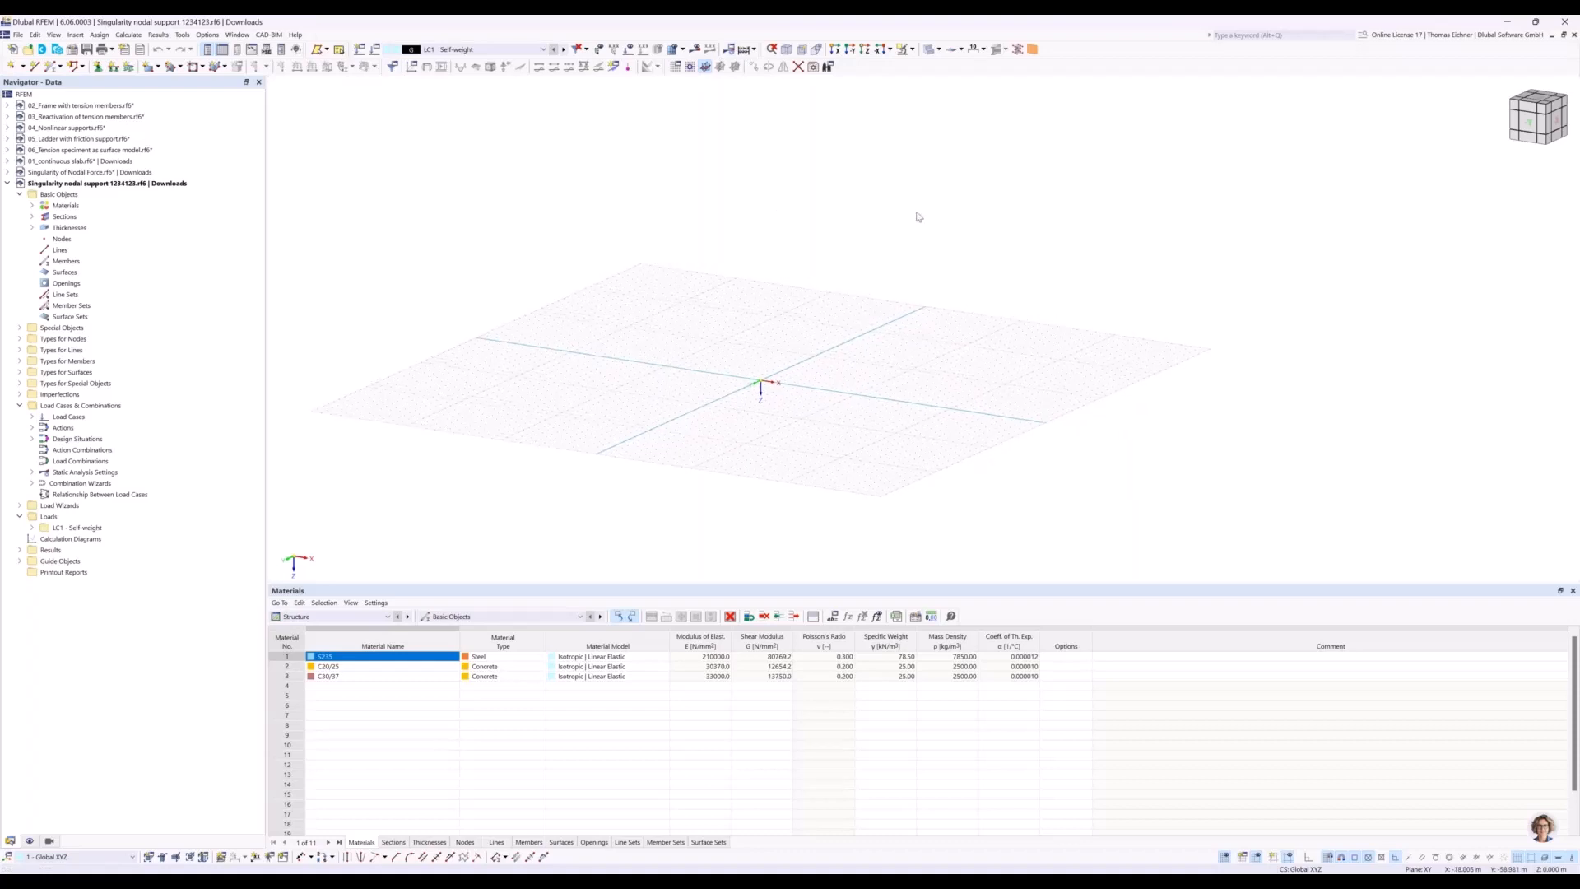
pyautogui.moveTo(917, 219); pyautogui.dragTo(878, 201, button='middle')
# Set up a new rectangular surface with a new uniform thickness of 300 mm in C30/37 concrete.
pyautogui.click(152, 66)
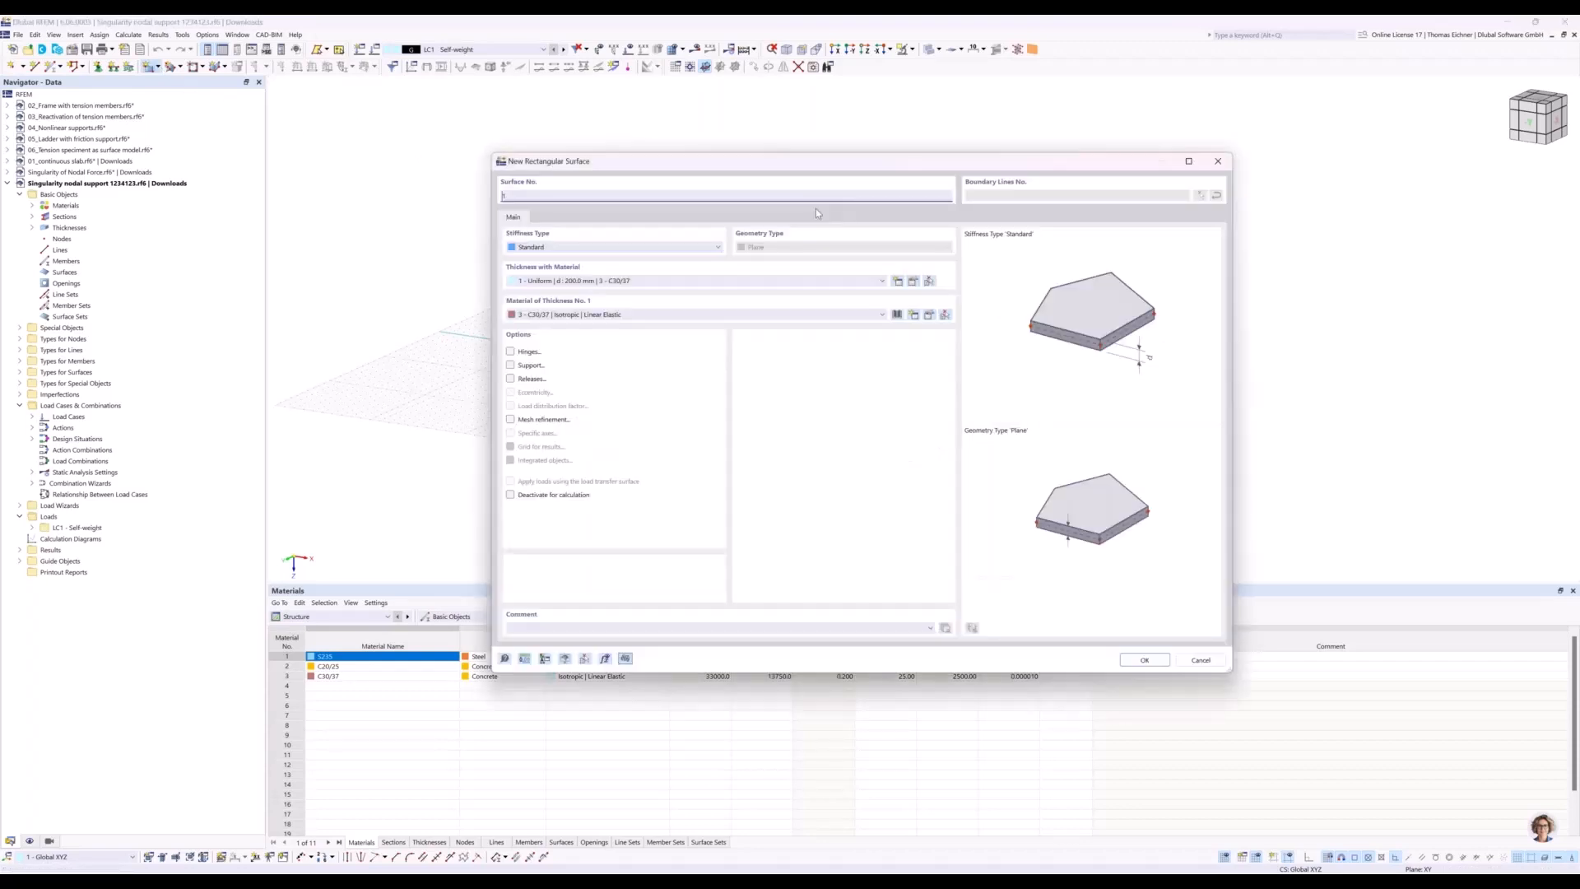
pyautogui.click(689, 282)
pyautogui.click(688, 289)
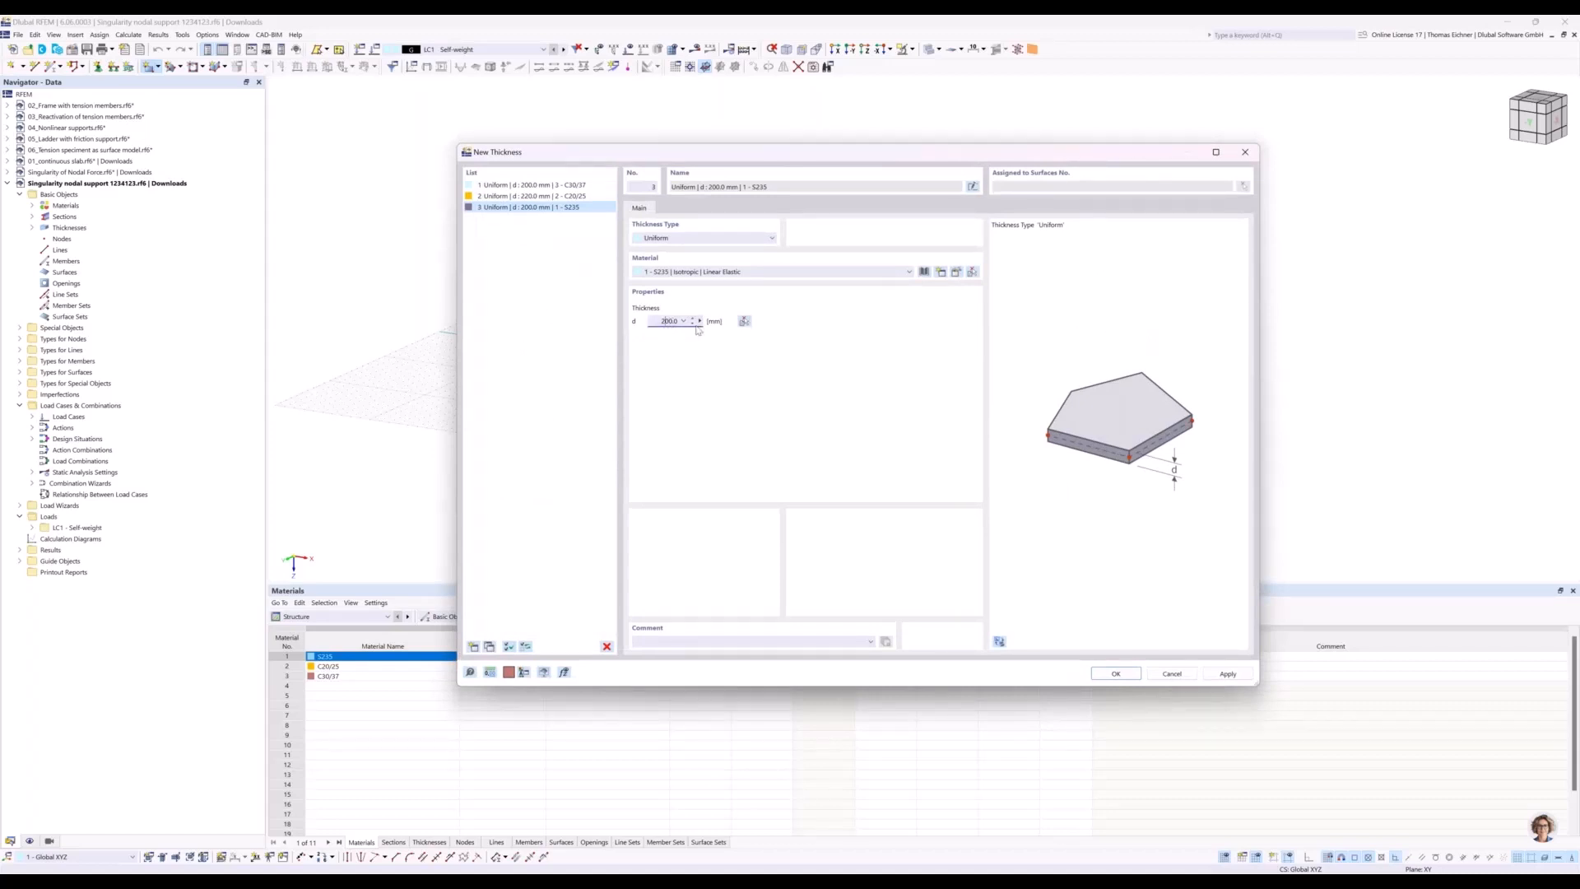
pyautogui.click(706, 271)
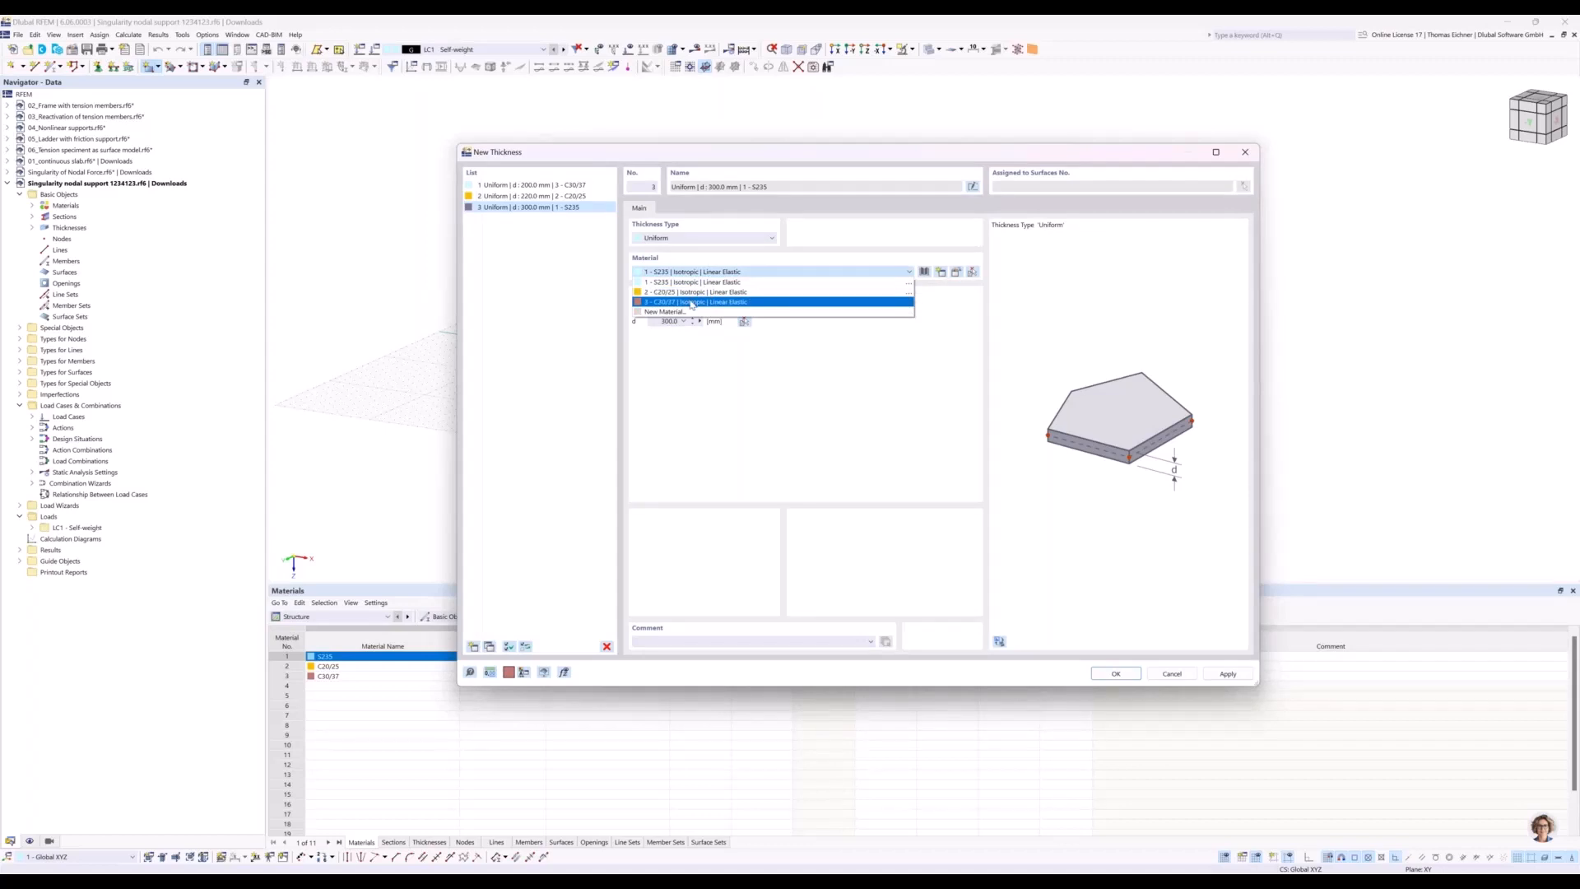
pyautogui.click(691, 302)
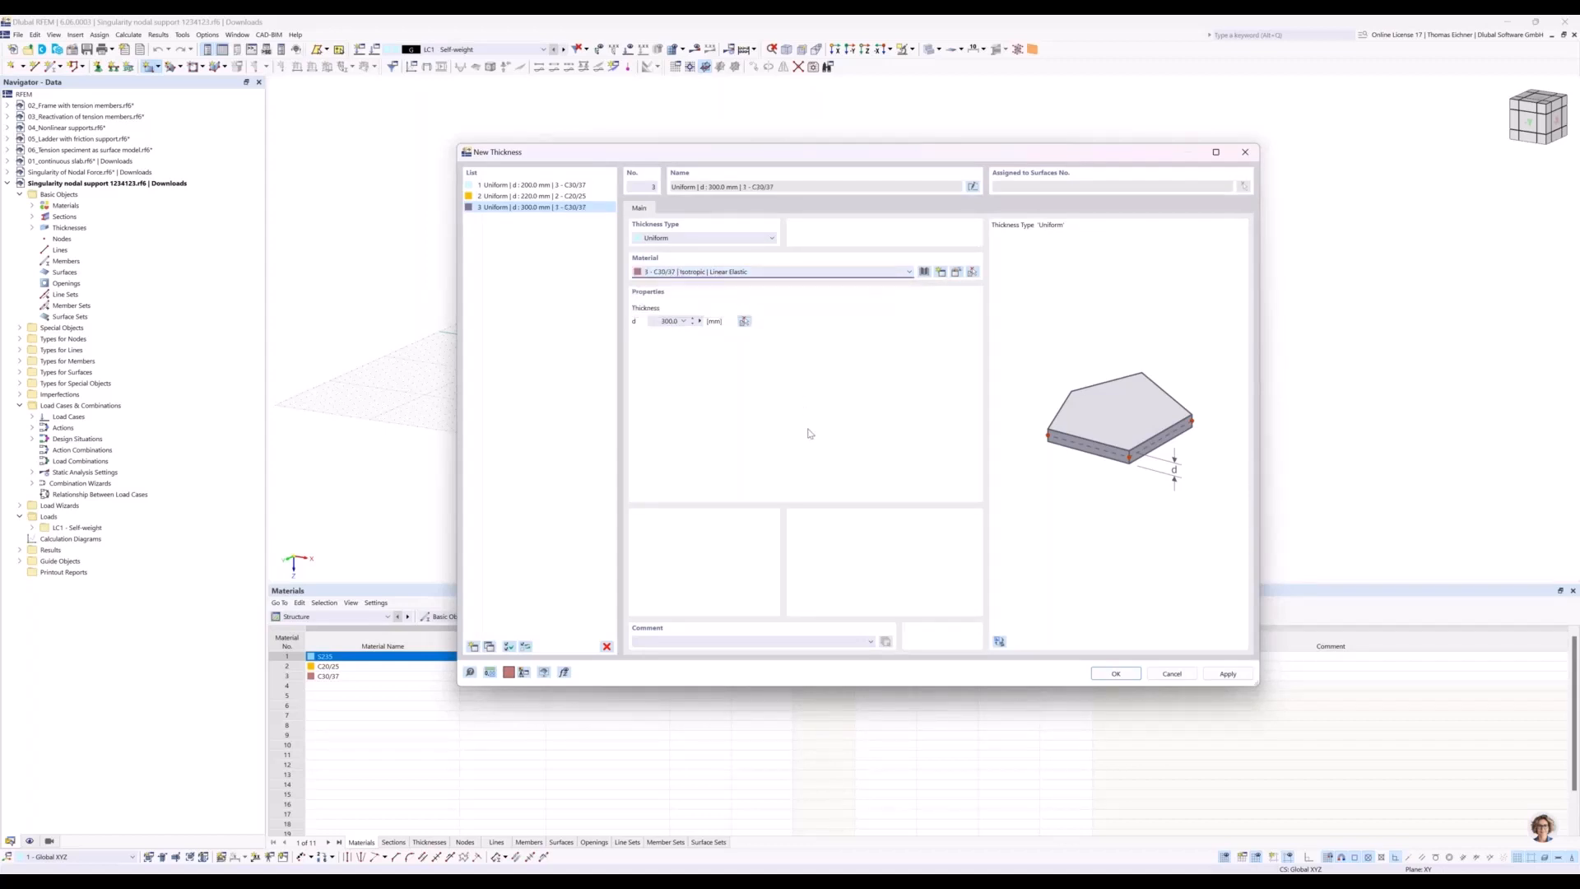
pyautogui.click(1115, 675)
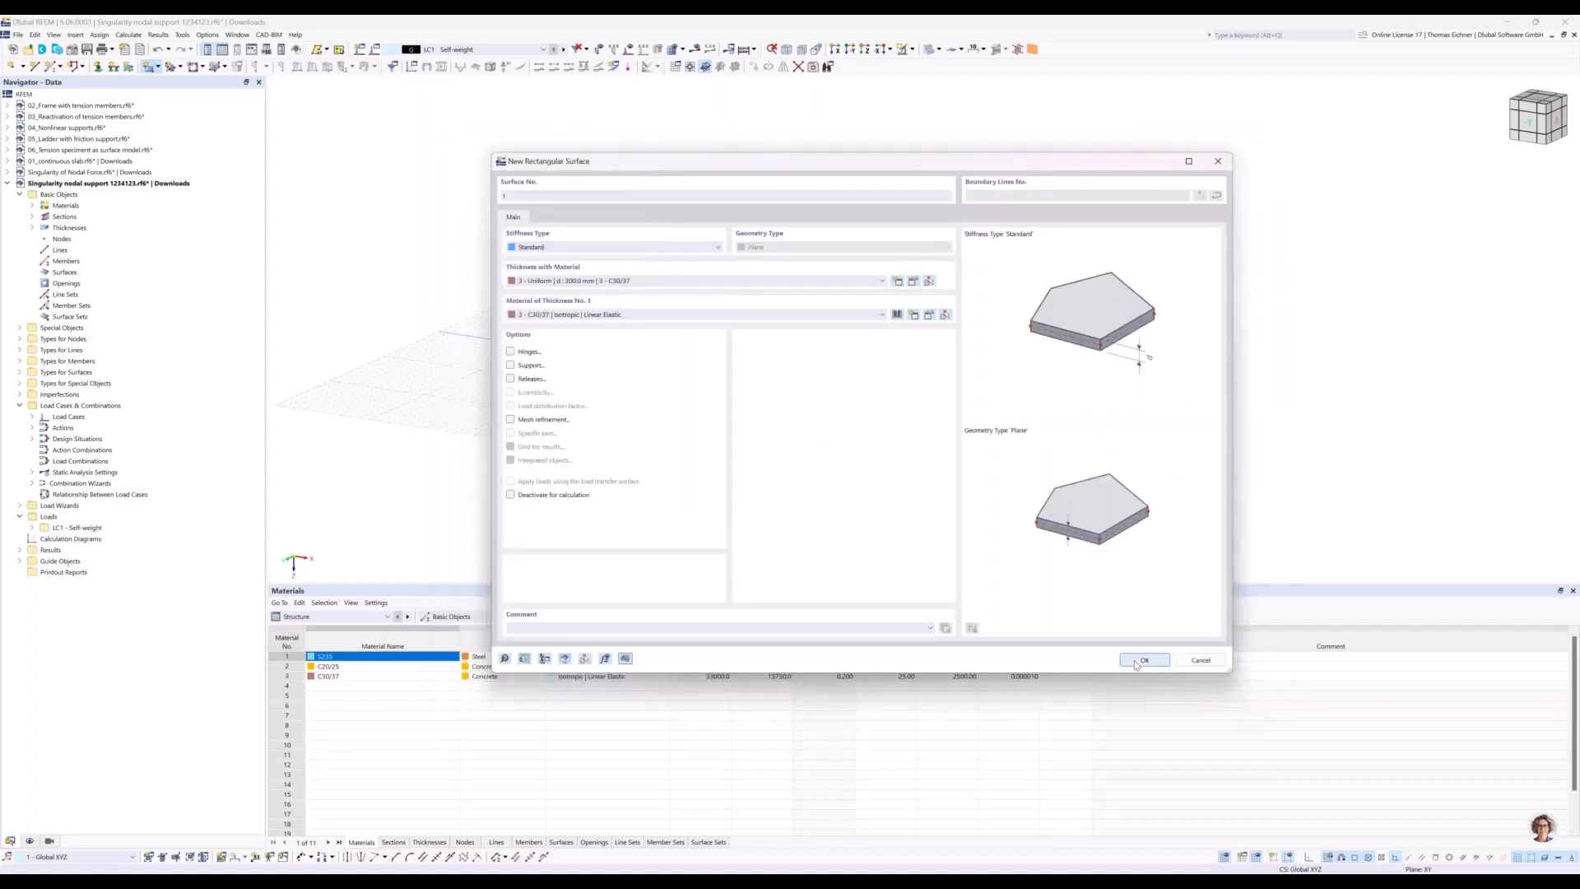
pyautogui.click(1141, 659)
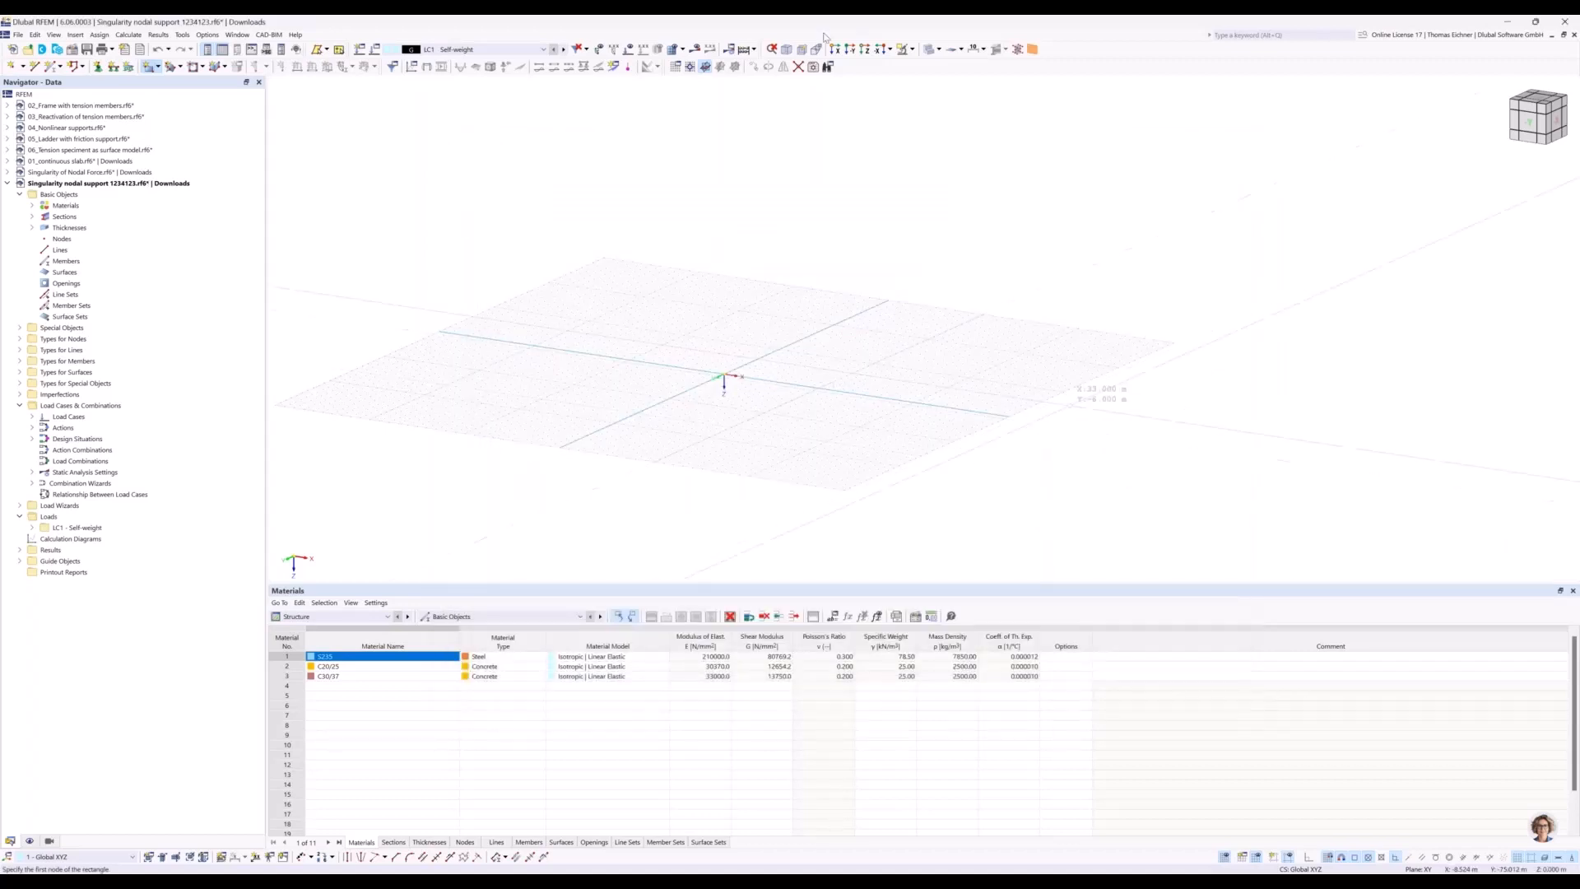
# Draw the rectangular slab from the origin in the Z view, about 8 m by 4 m, and end the command.
pyautogui.click(865, 52)
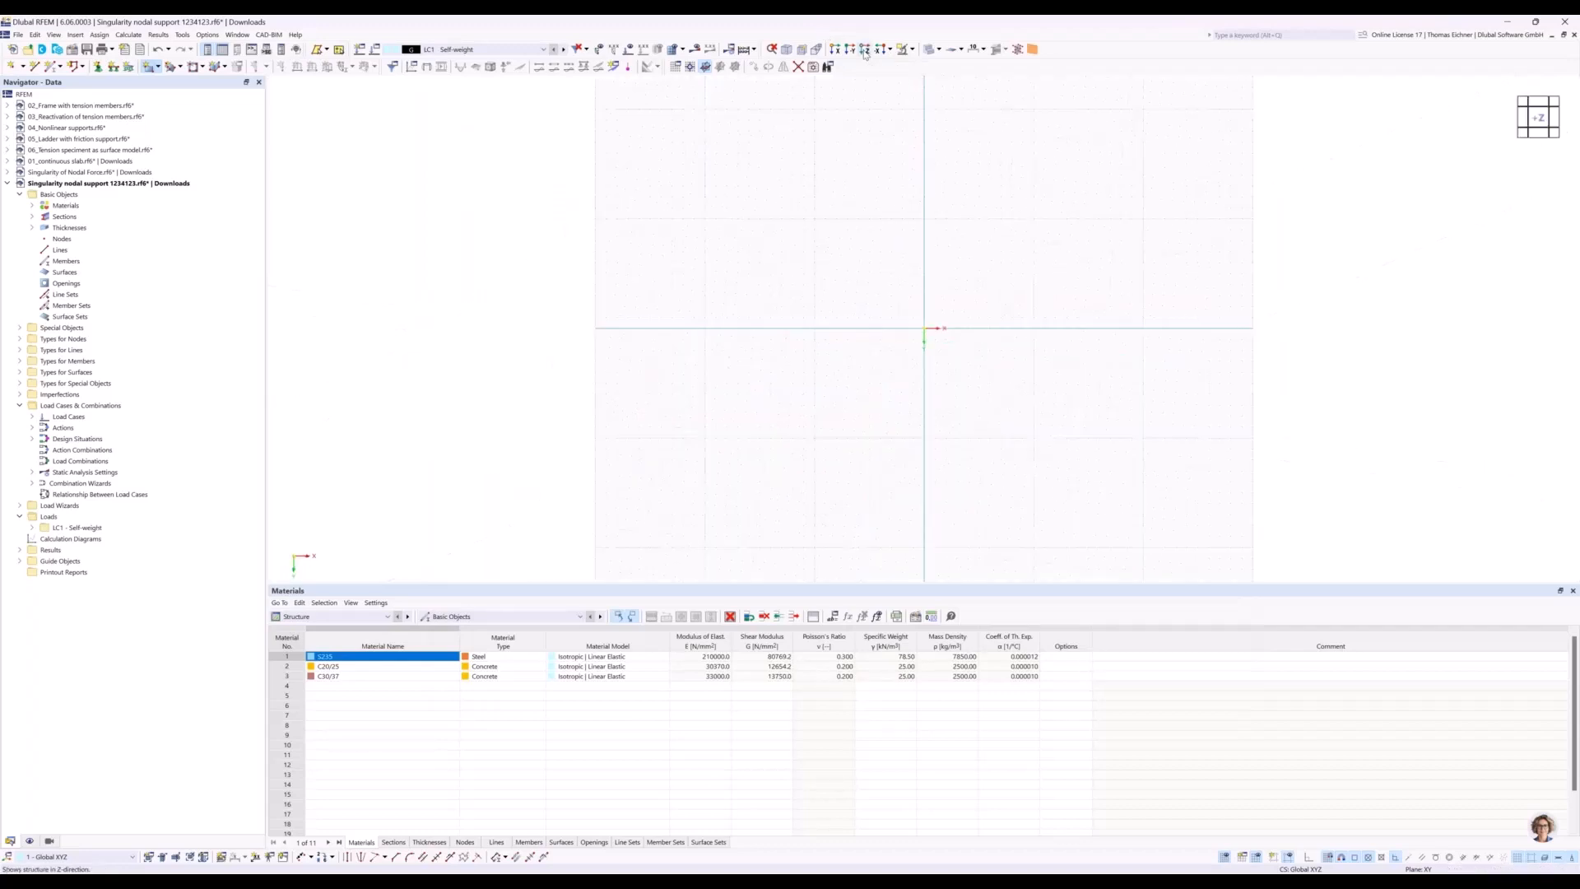
pyautogui.moveTo(1053, 317); pyautogui.dragTo(842, 307, button='middle')
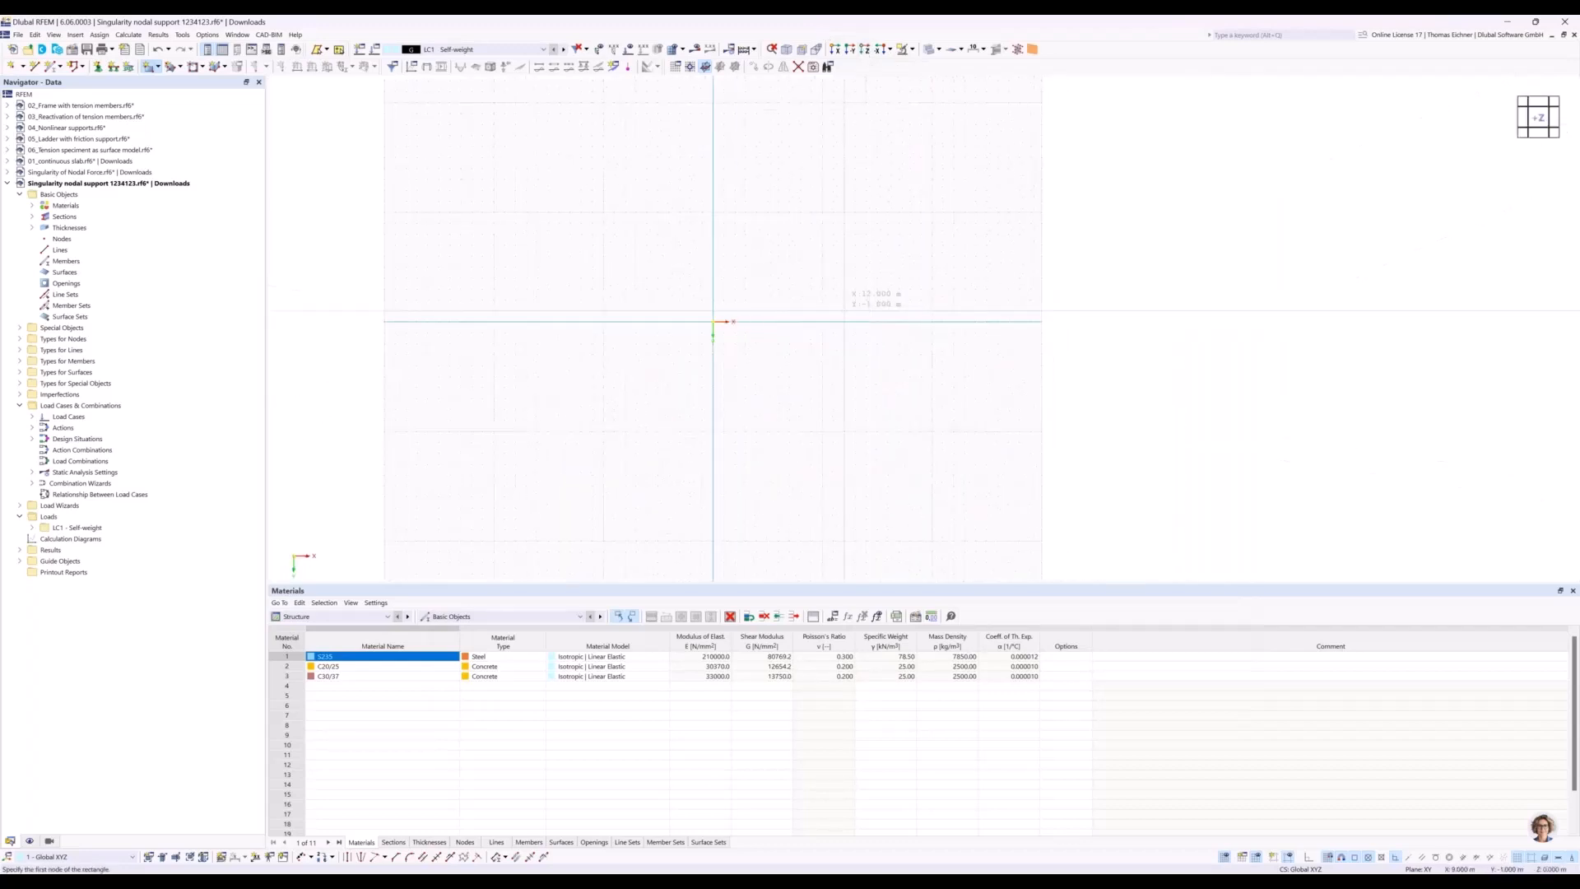
pyautogui.scroll(1, 724, 310)
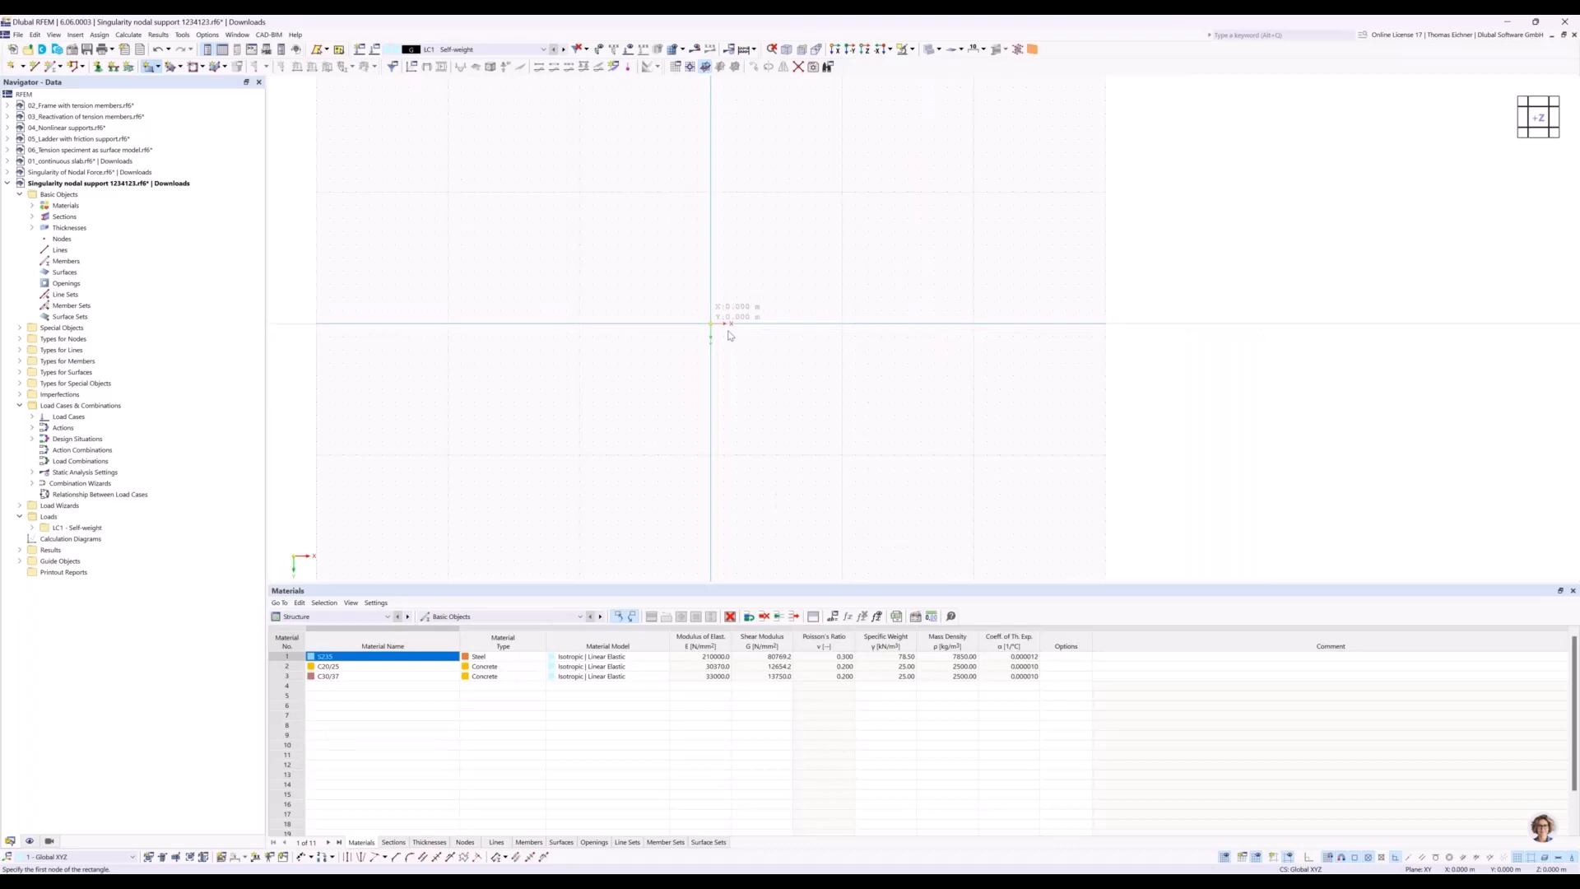
pyautogui.click(728, 325)
pyautogui.click(816, 376)
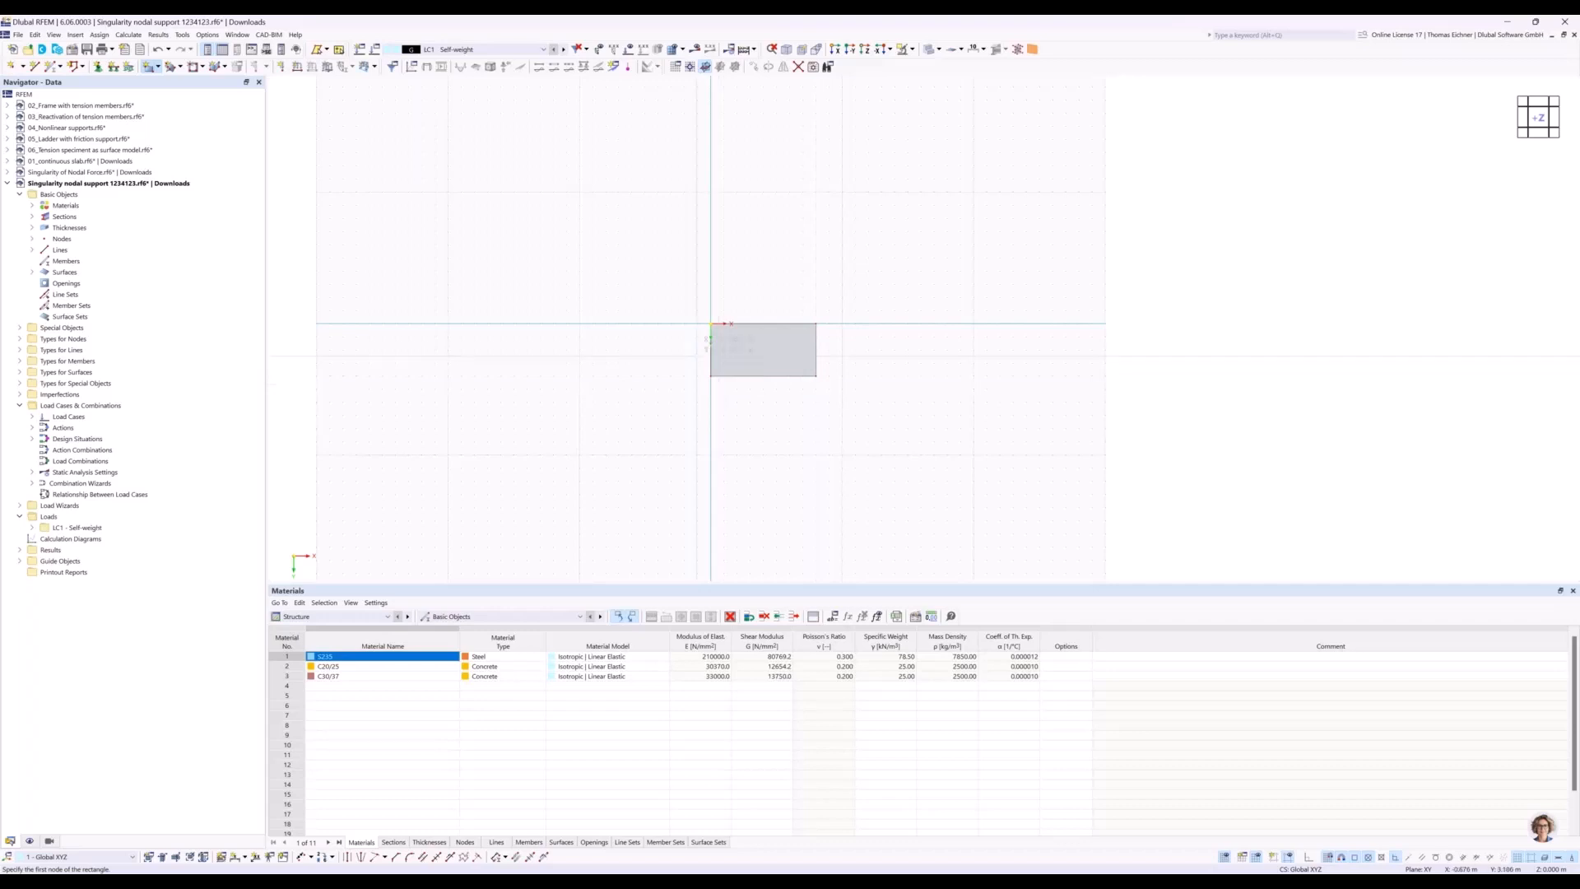
pyautogui.press('Escape')
pyautogui.scroll(2, 900, 353)
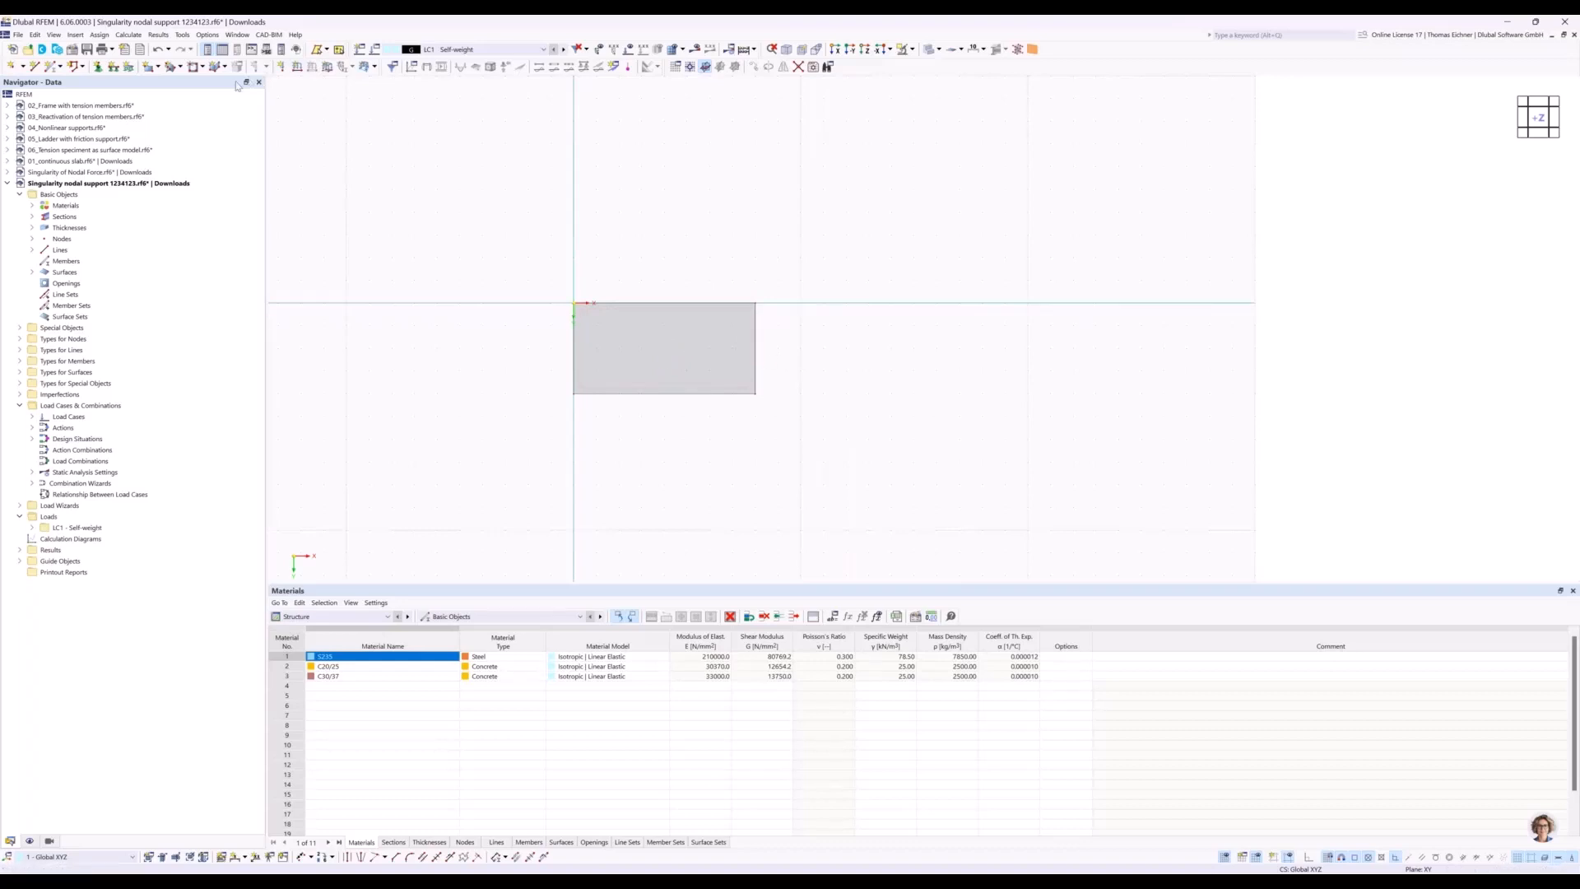
# Assign a hinged line support to the slab's right short edge and add a node at X 2 m, Y 2 m.
pyautogui.click(114, 66)
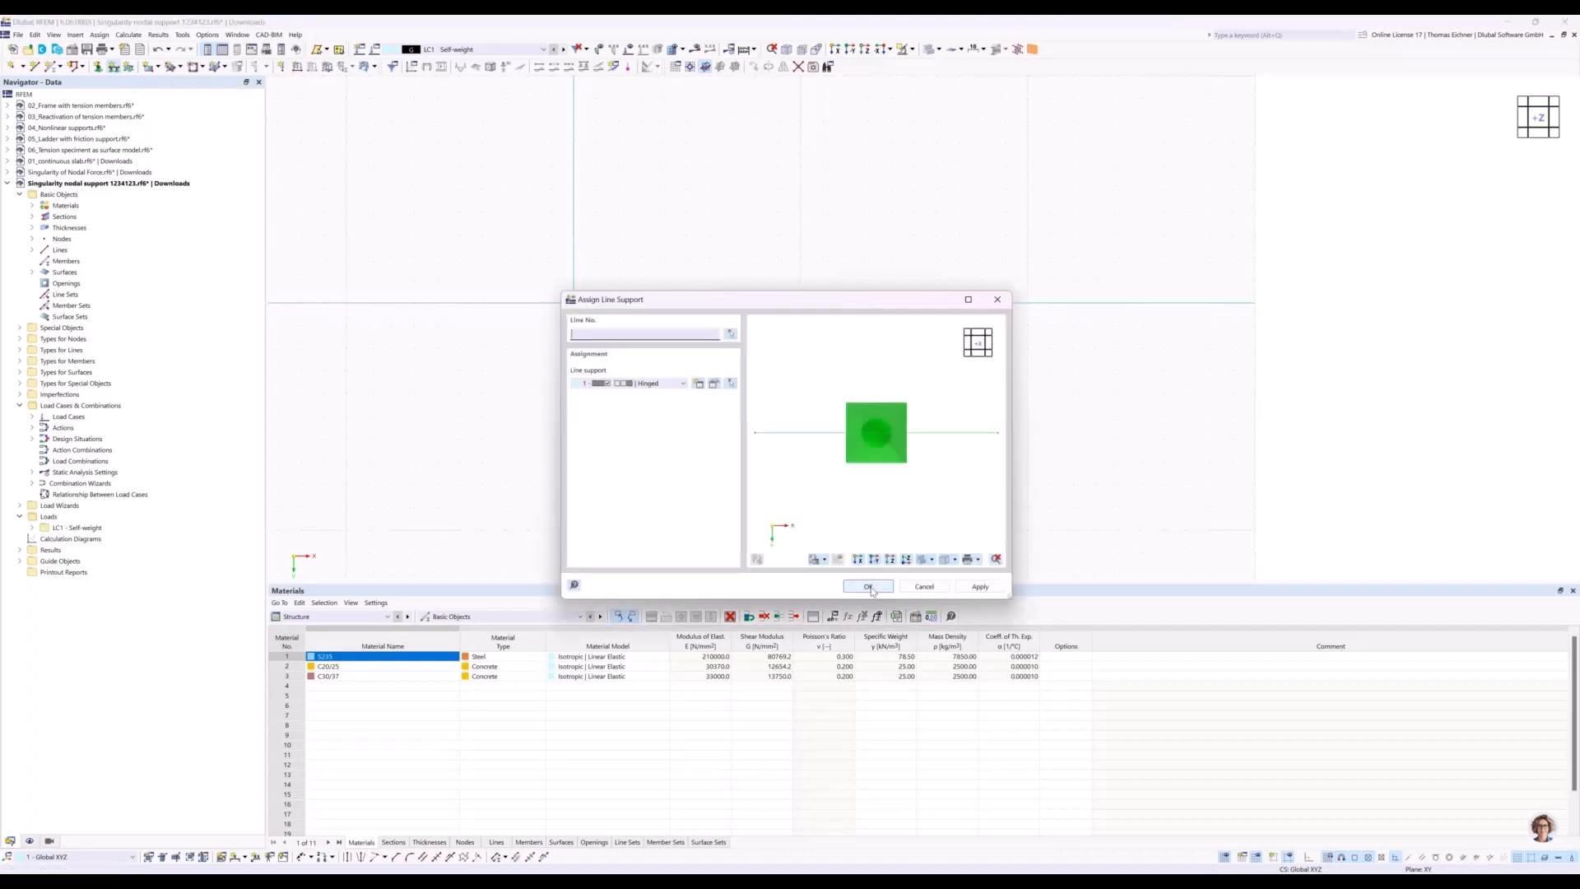
pyautogui.click(868, 586)
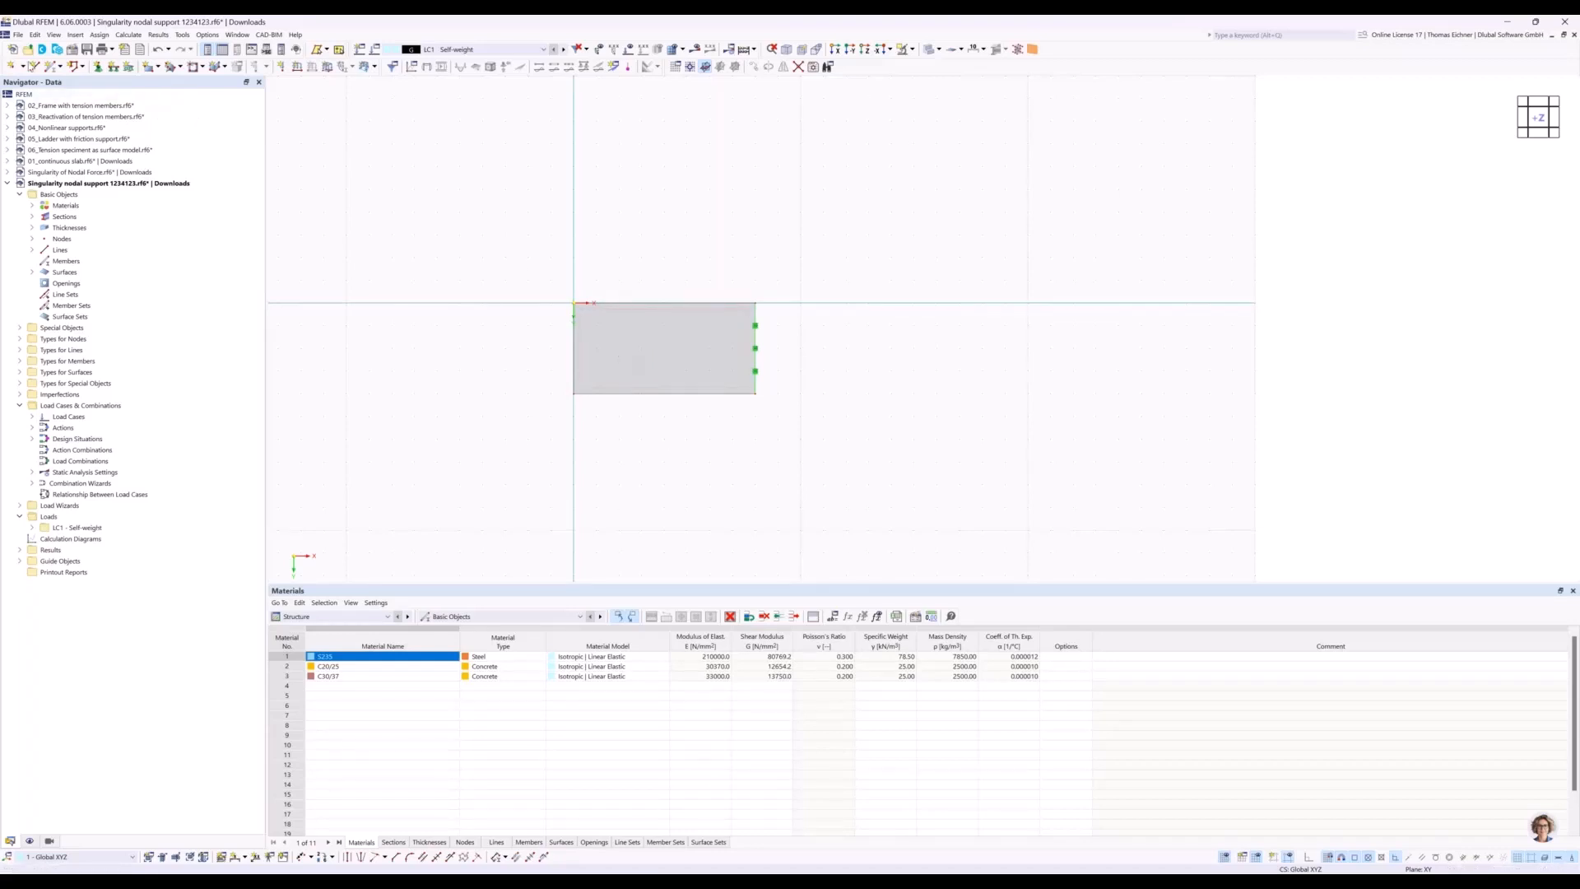
pyautogui.click(11, 66)
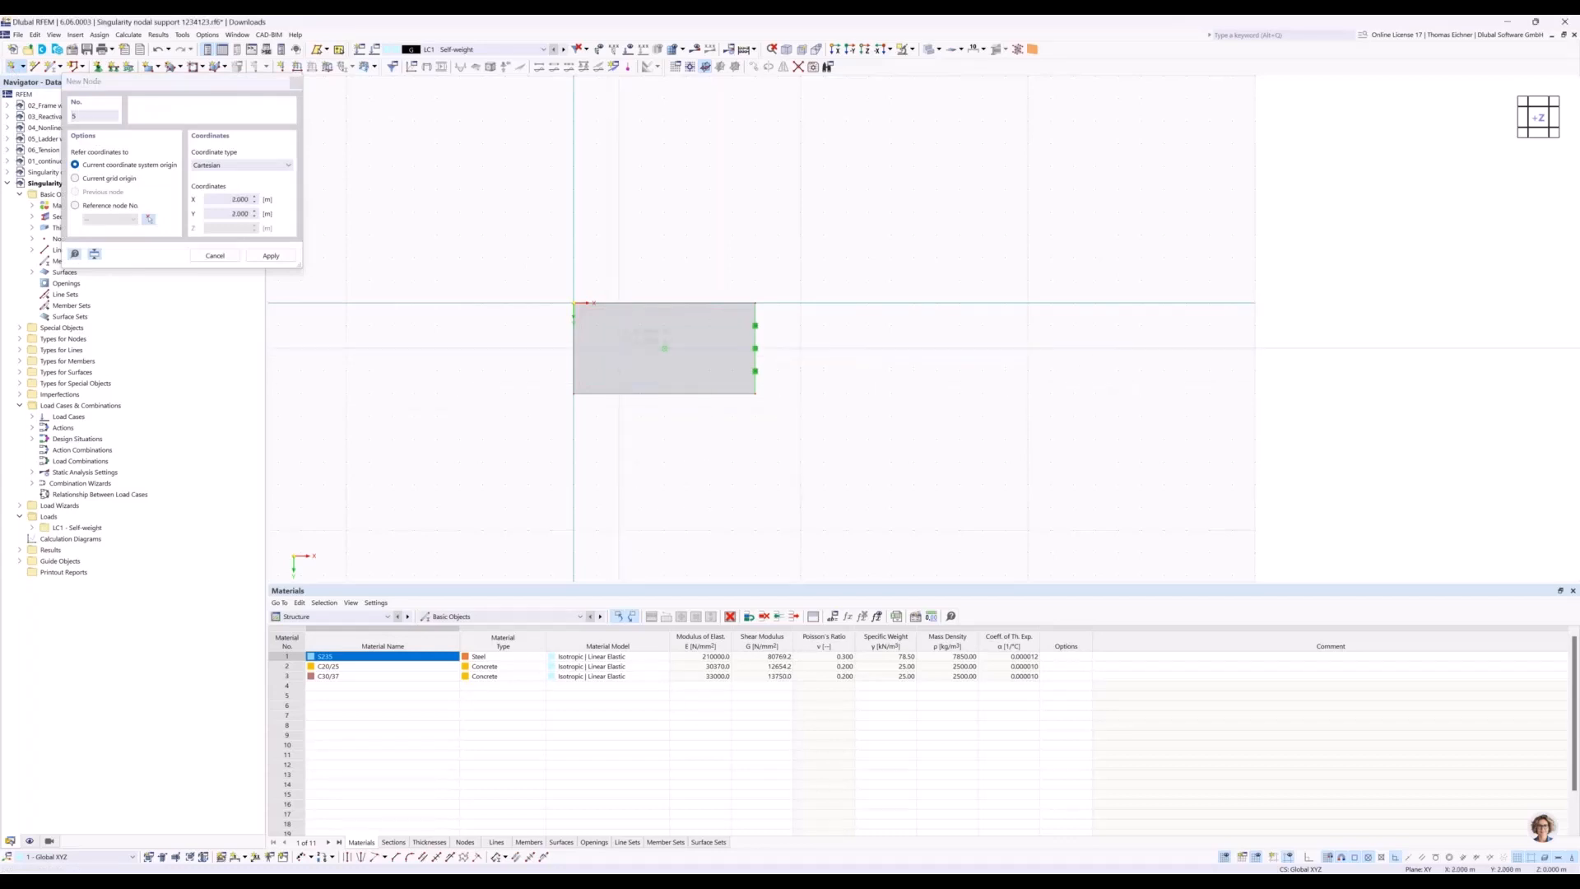
pyautogui.click(285, 255)
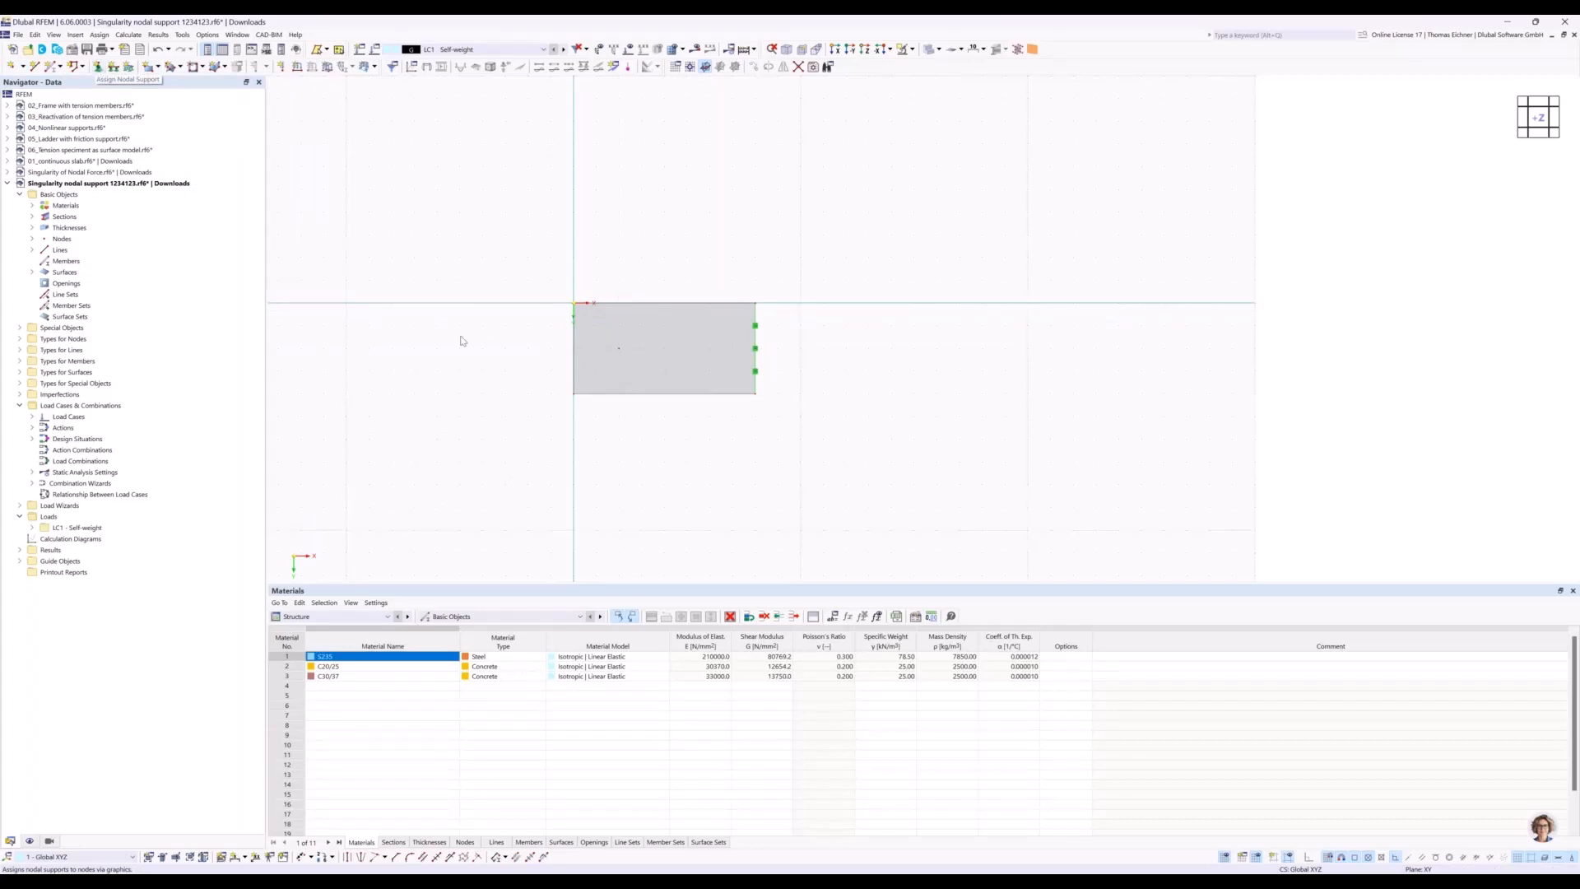
# Activate a support for the node inside the slab and assign it the Hinged nodal support.
pyautogui.doubleClick(619, 348)
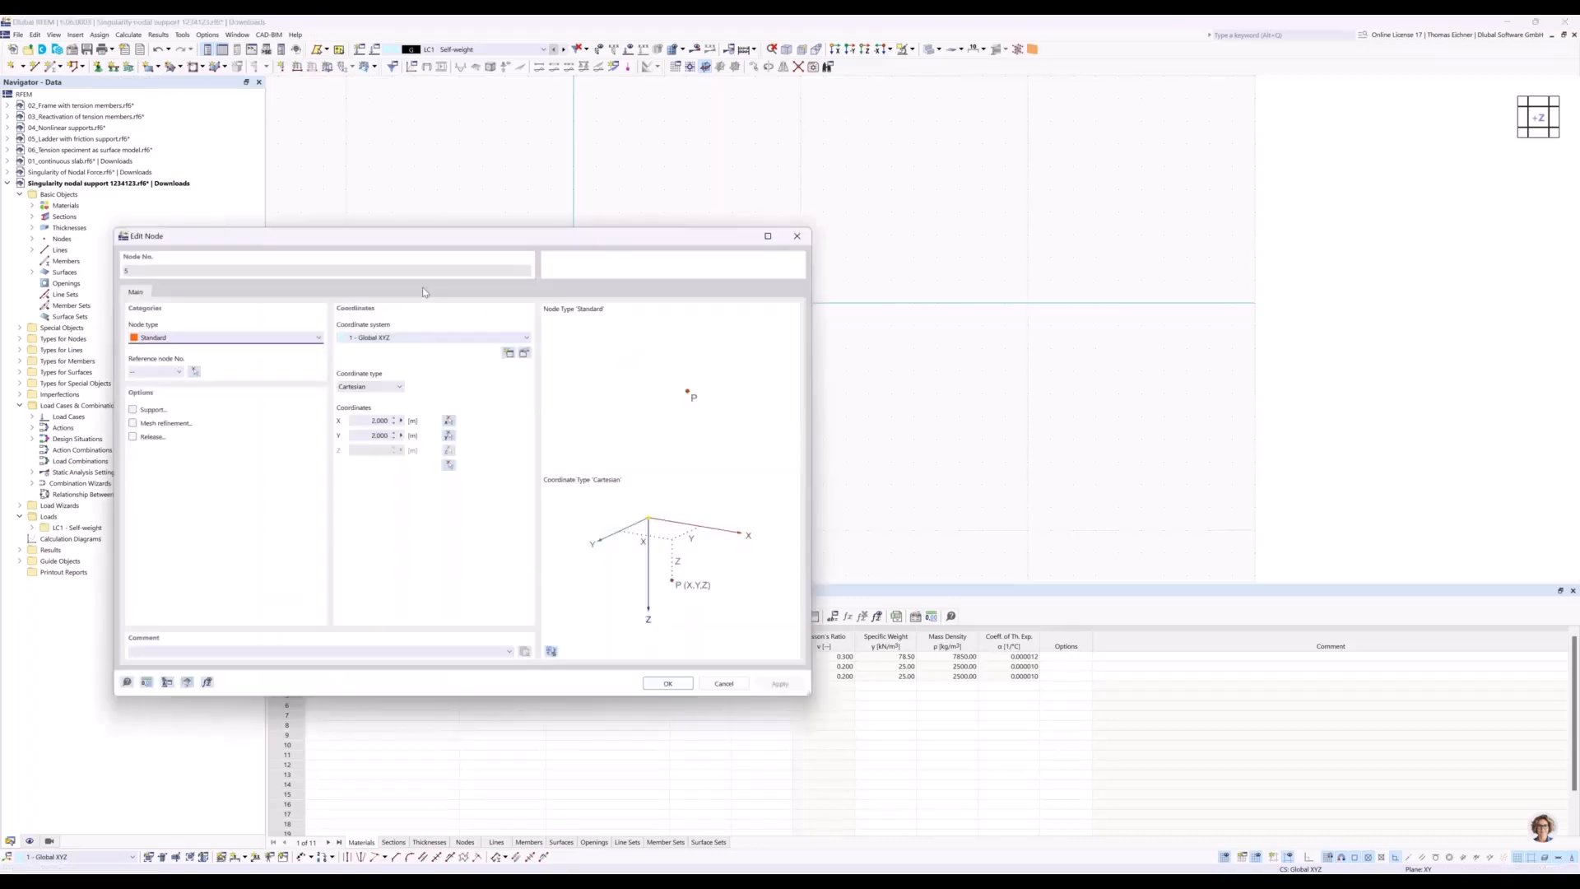
pyautogui.moveTo(375, 241); pyautogui.dragTo(994, 240)
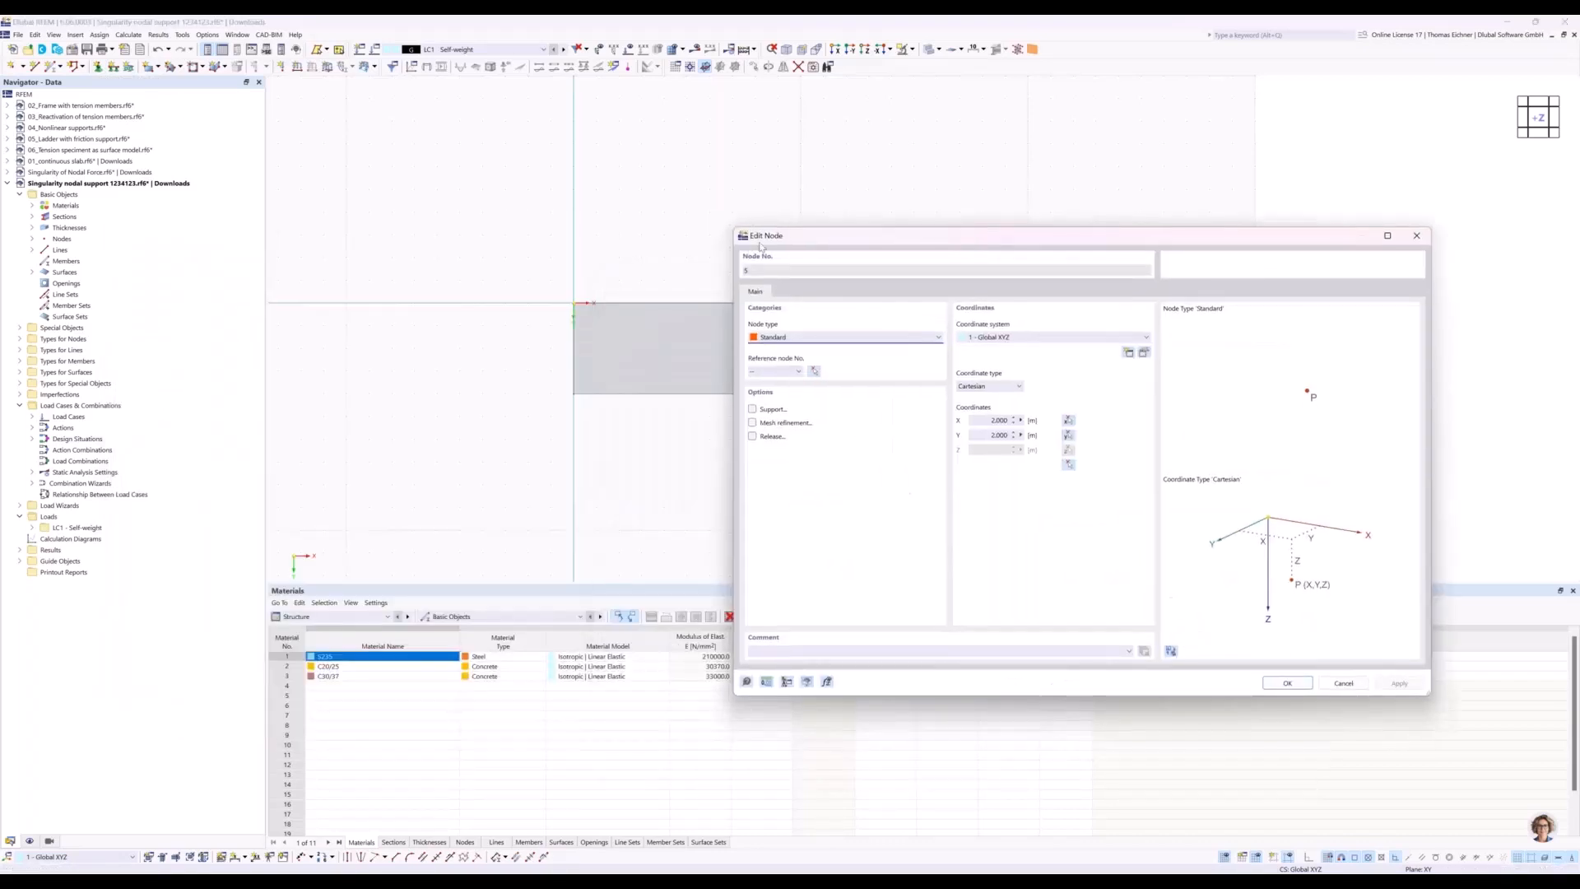
pyautogui.click(752, 409)
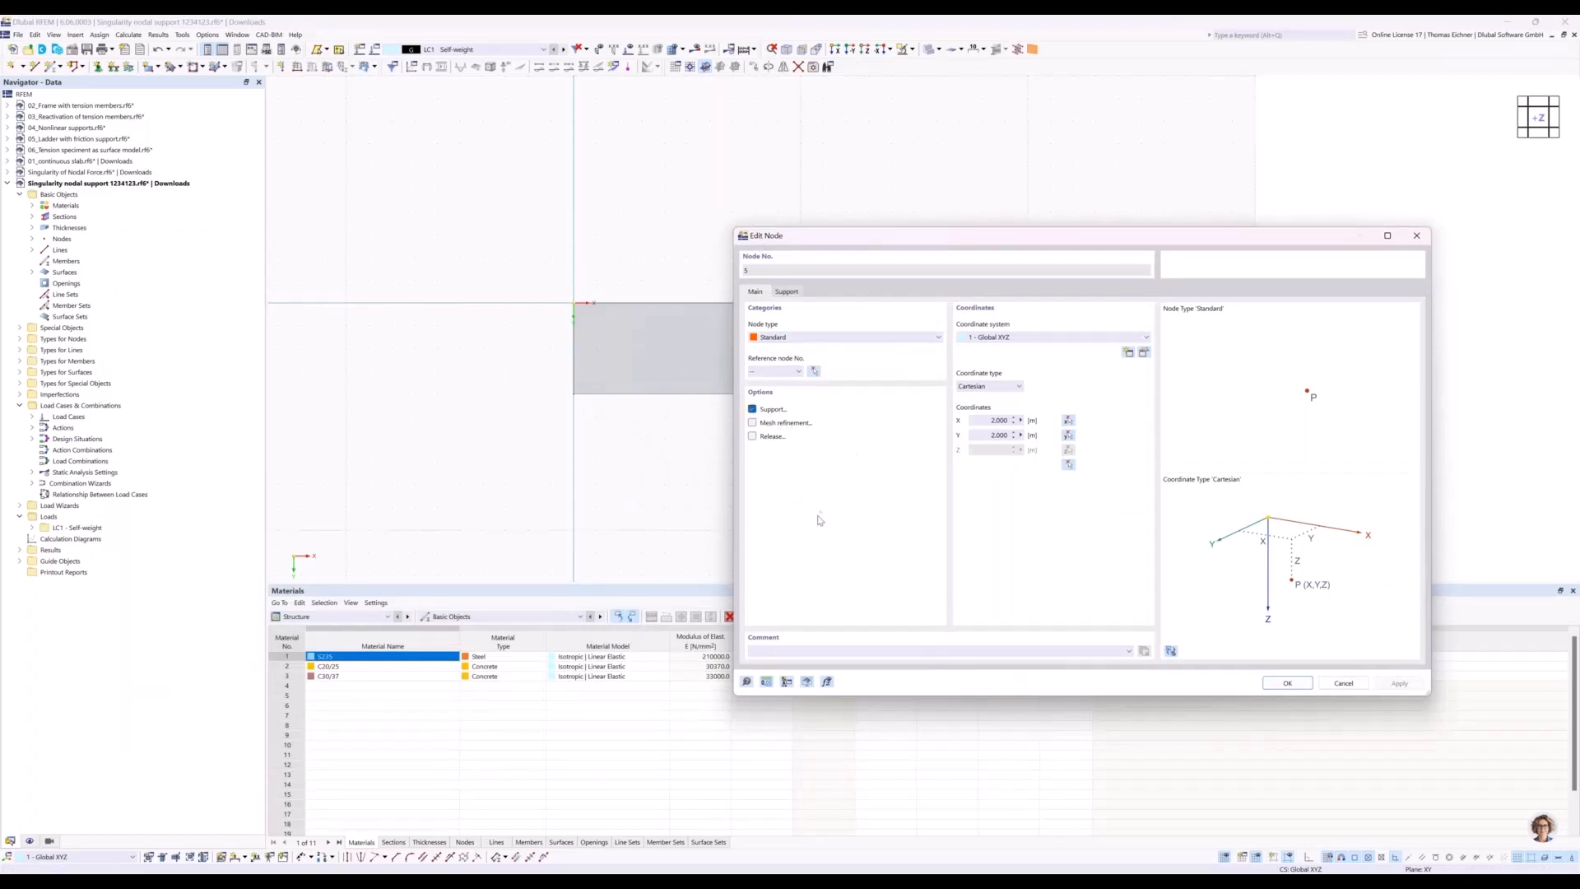
pyautogui.click(786, 292)
pyautogui.click(791, 342)
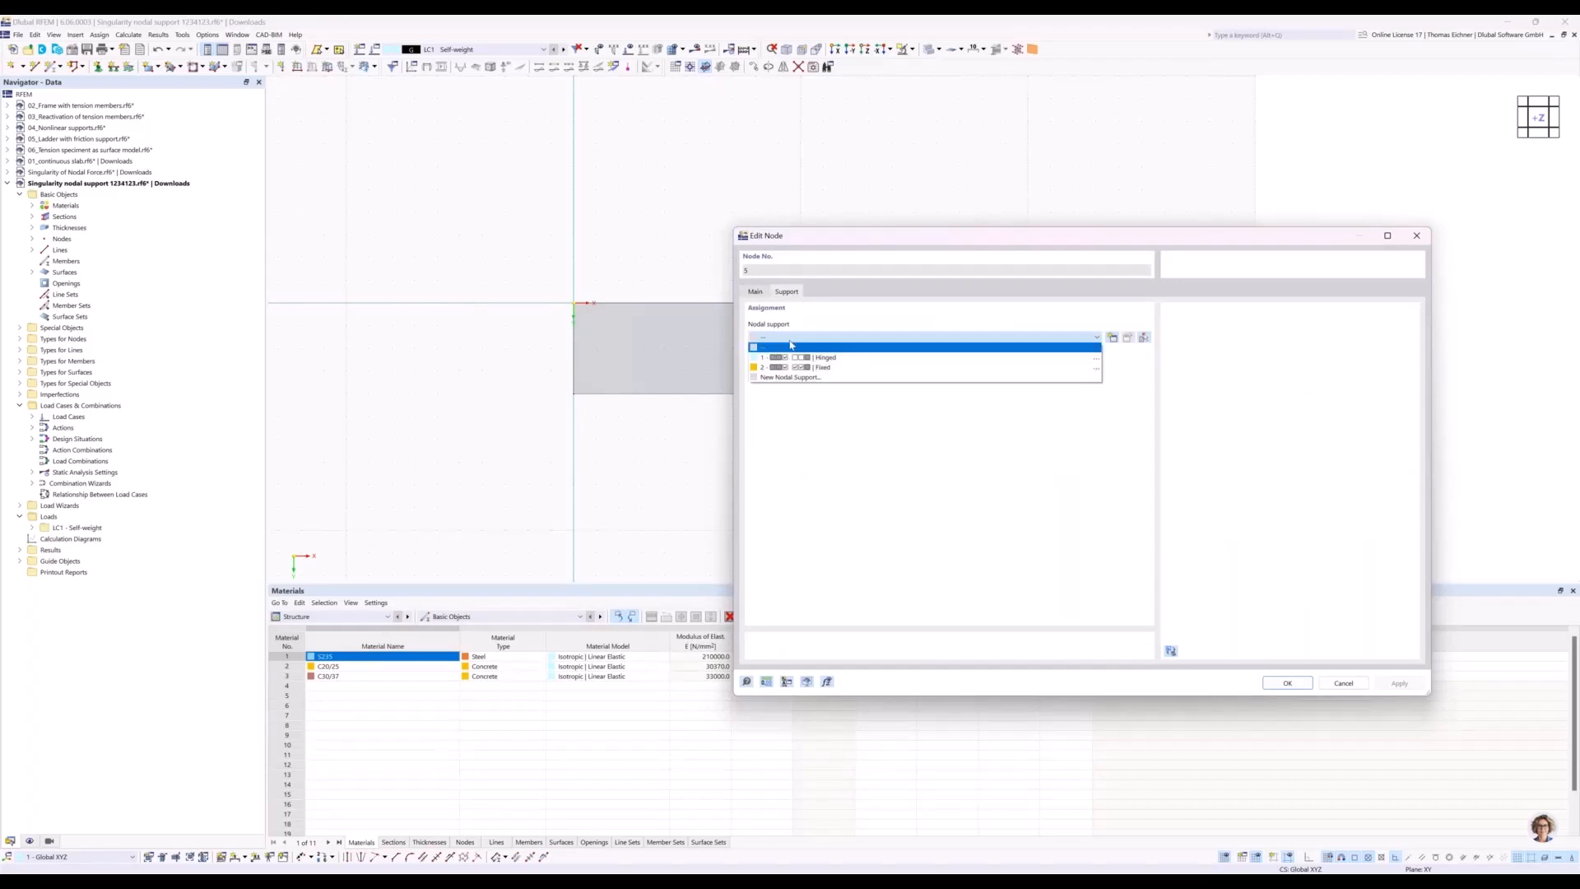
pyautogui.click(795, 359)
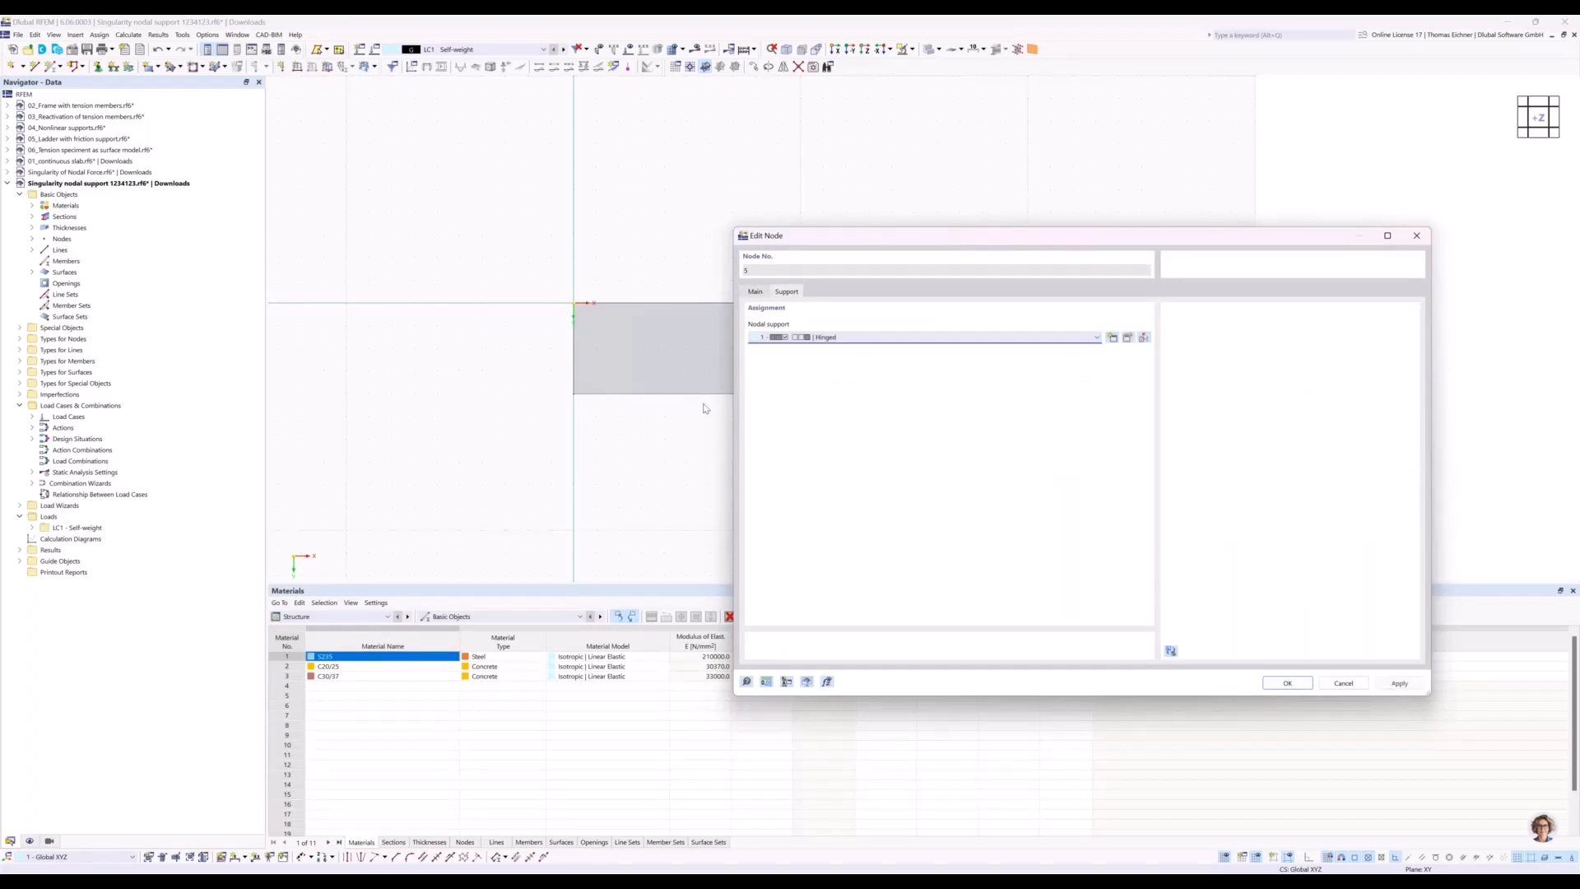
pyautogui.click(1286, 684)
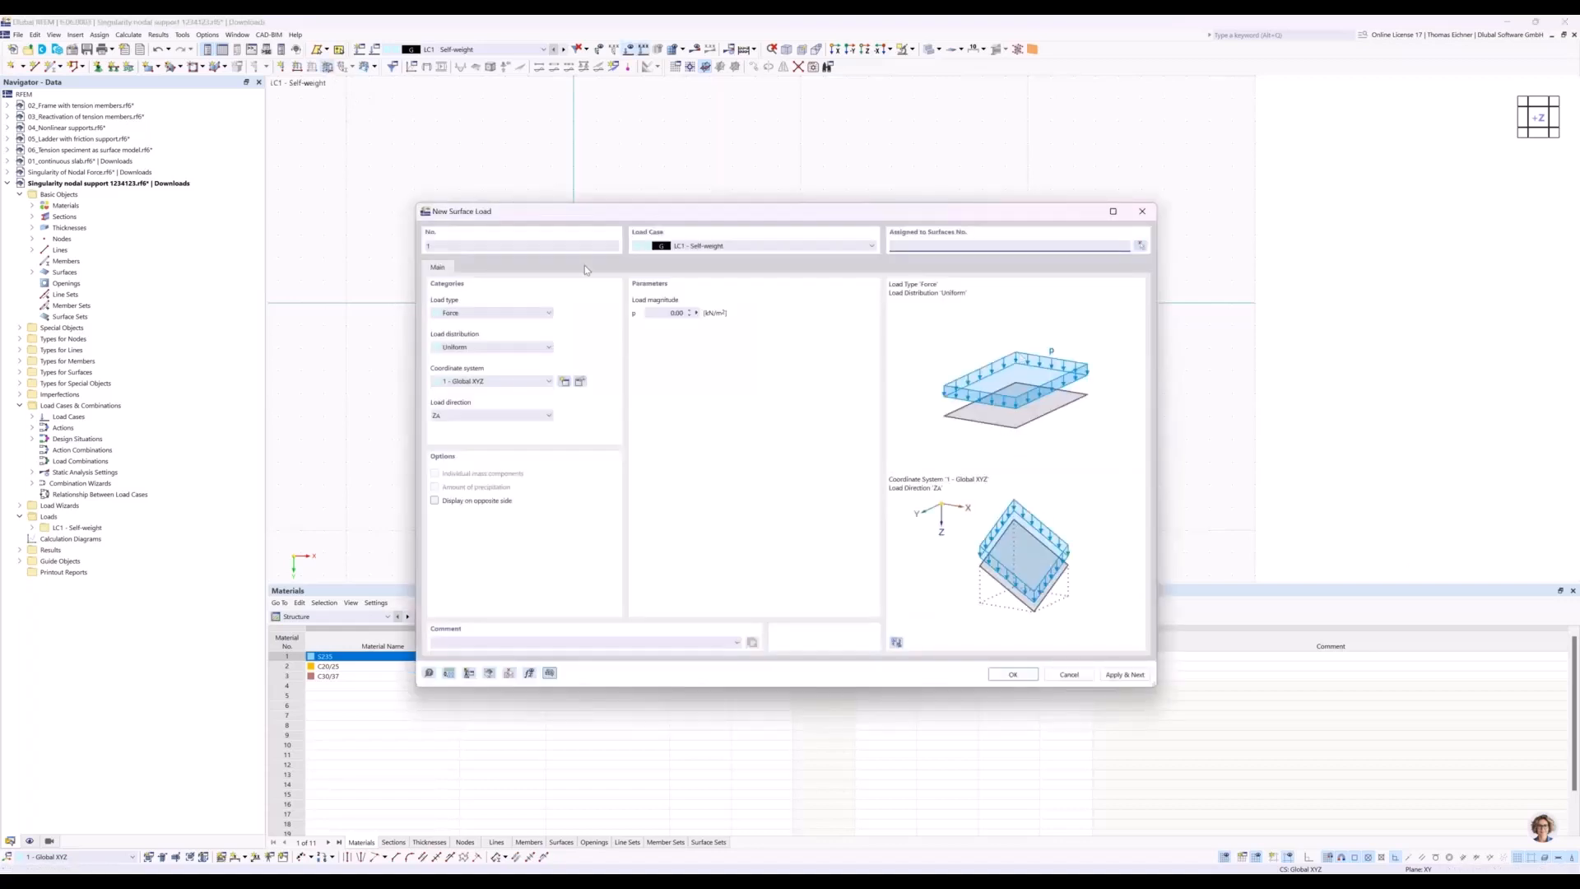
# Apply a uniform 10 kN/m² surface force load in LC1 to the rectangular slab and end the assignment.
pyautogui.click(667, 312)
pyautogui.write('10')
pyautogui.click(1010, 674)
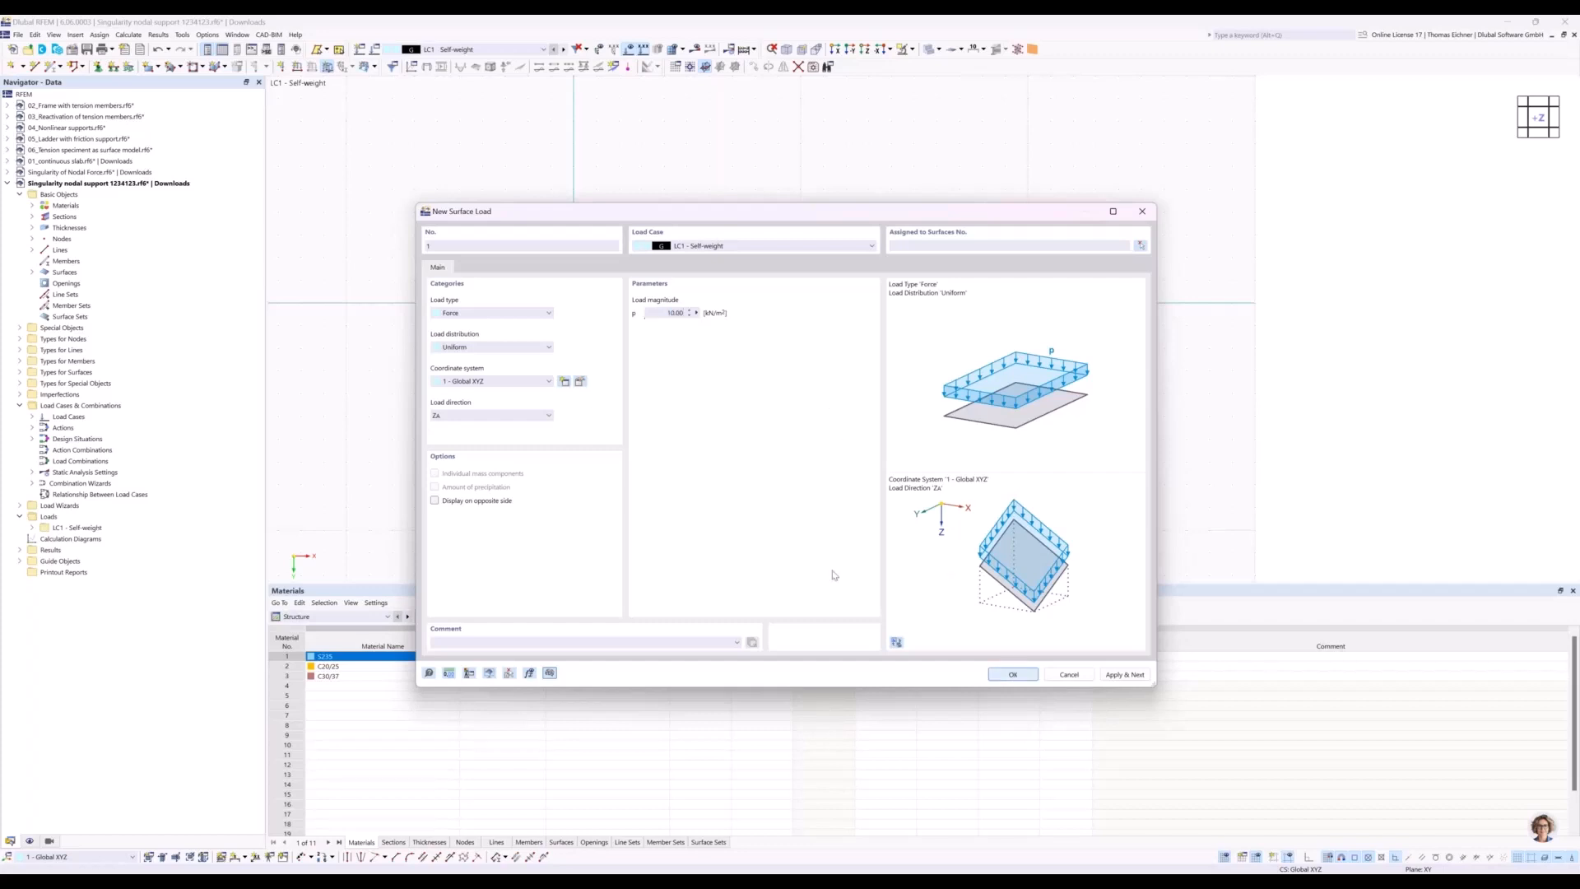
pyautogui.click(693, 370)
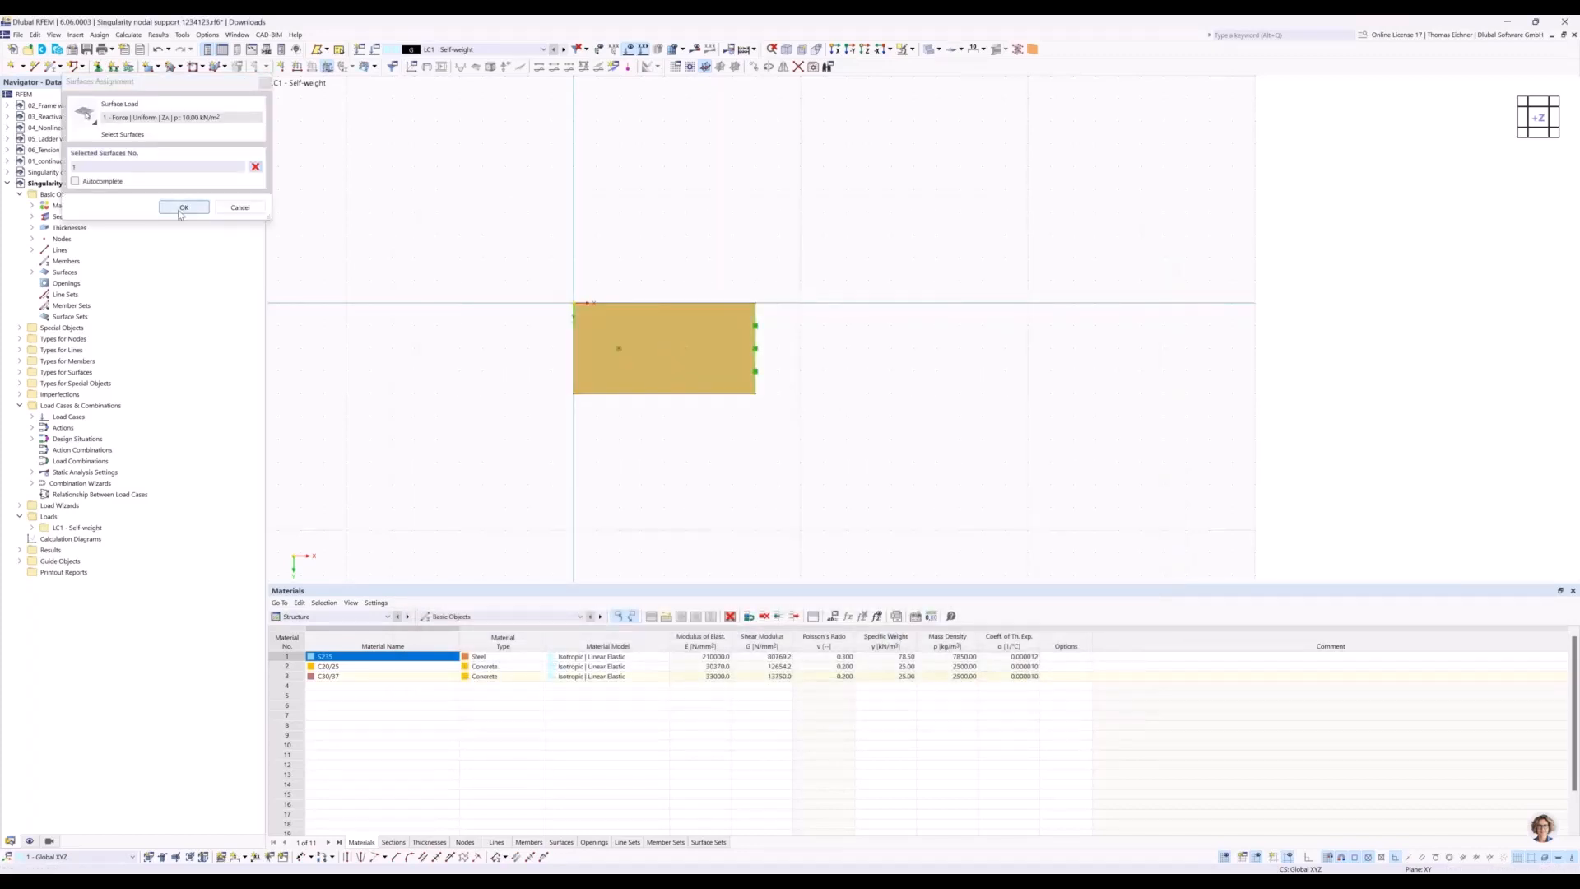
pyautogui.press('Return')
pyautogui.rightClick(900, 463)
pyautogui.click(841, 455)
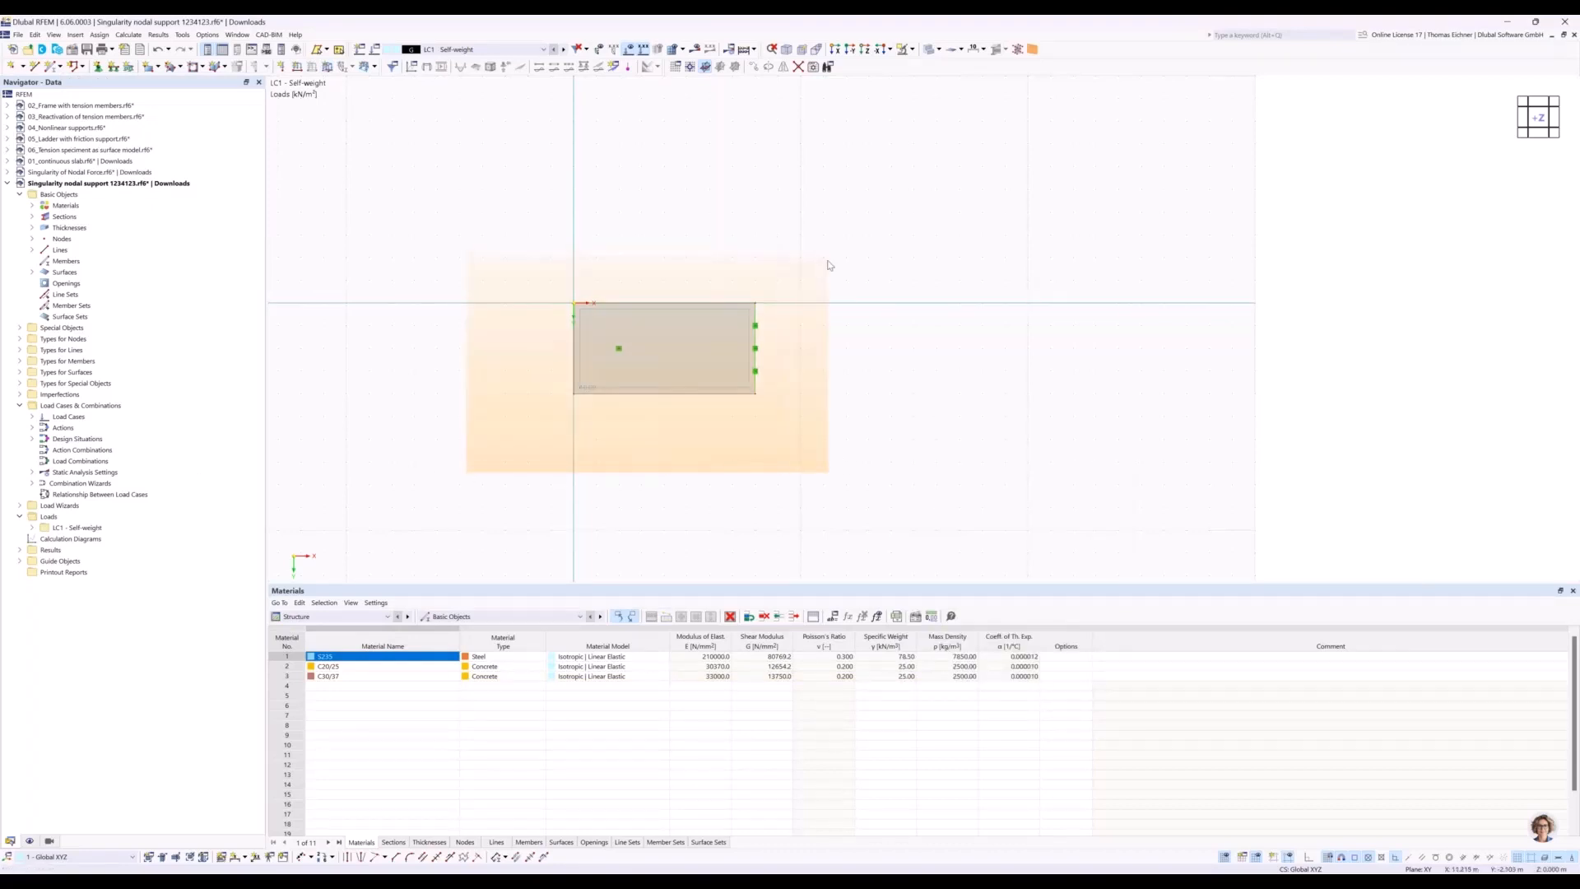
# Copy the whole slab with its supports and load three times at 10 m spacing in the X direction.
pyautogui.moveTo(829, 264); pyautogui.dragTo(829, 266)
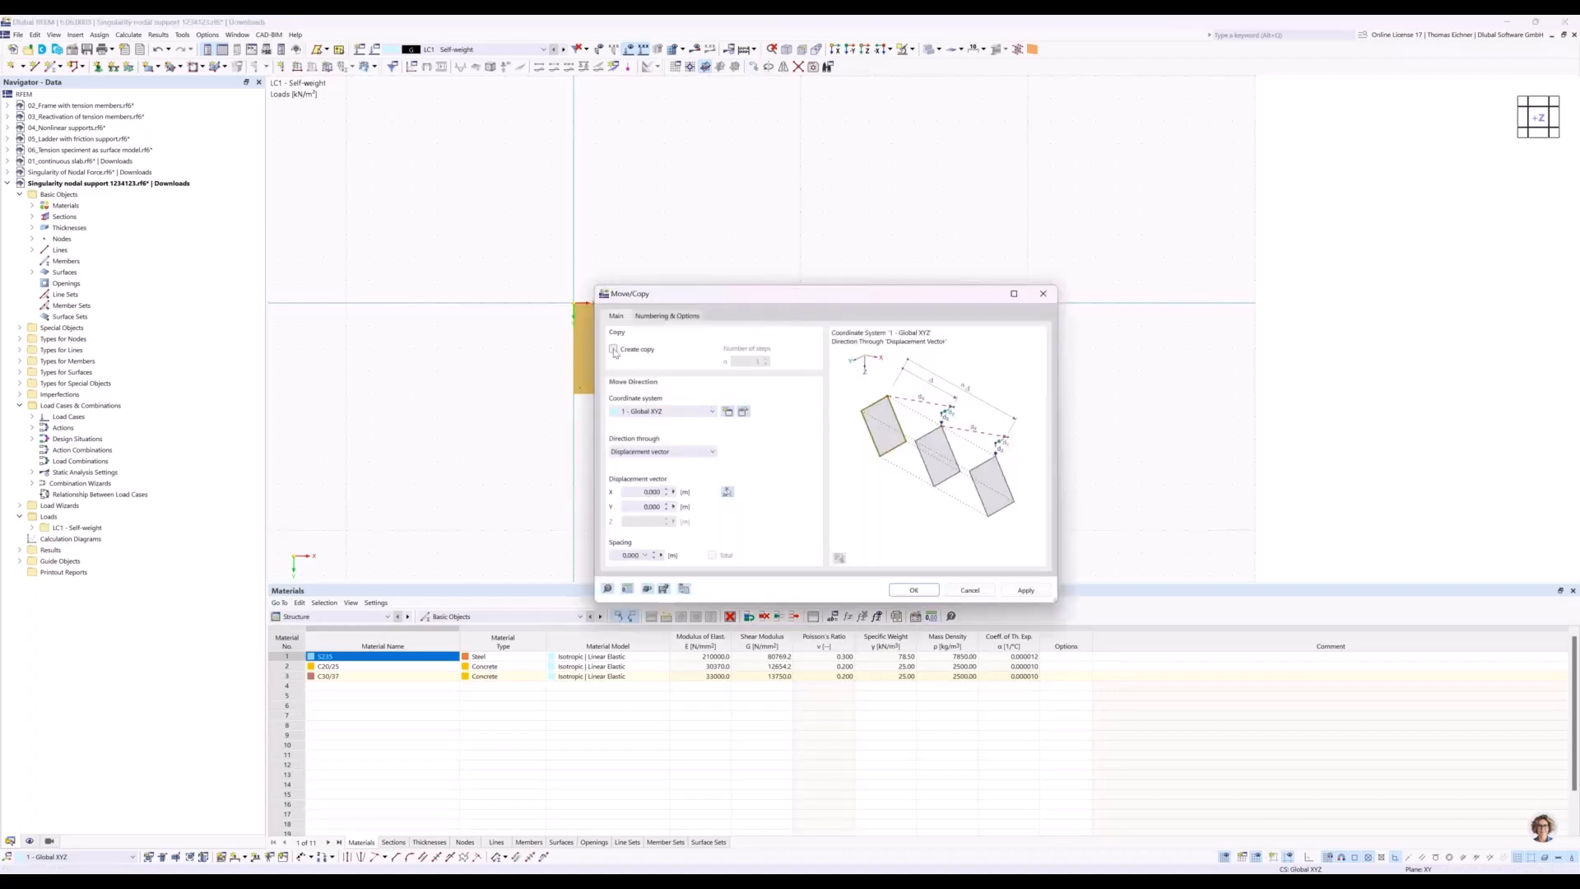
pyautogui.click(613, 348)
pyautogui.click(740, 360)
pyautogui.click(648, 492)
pyautogui.write('10')
pyautogui.moveTo(795, 294); pyautogui.dragTo(742, 486)
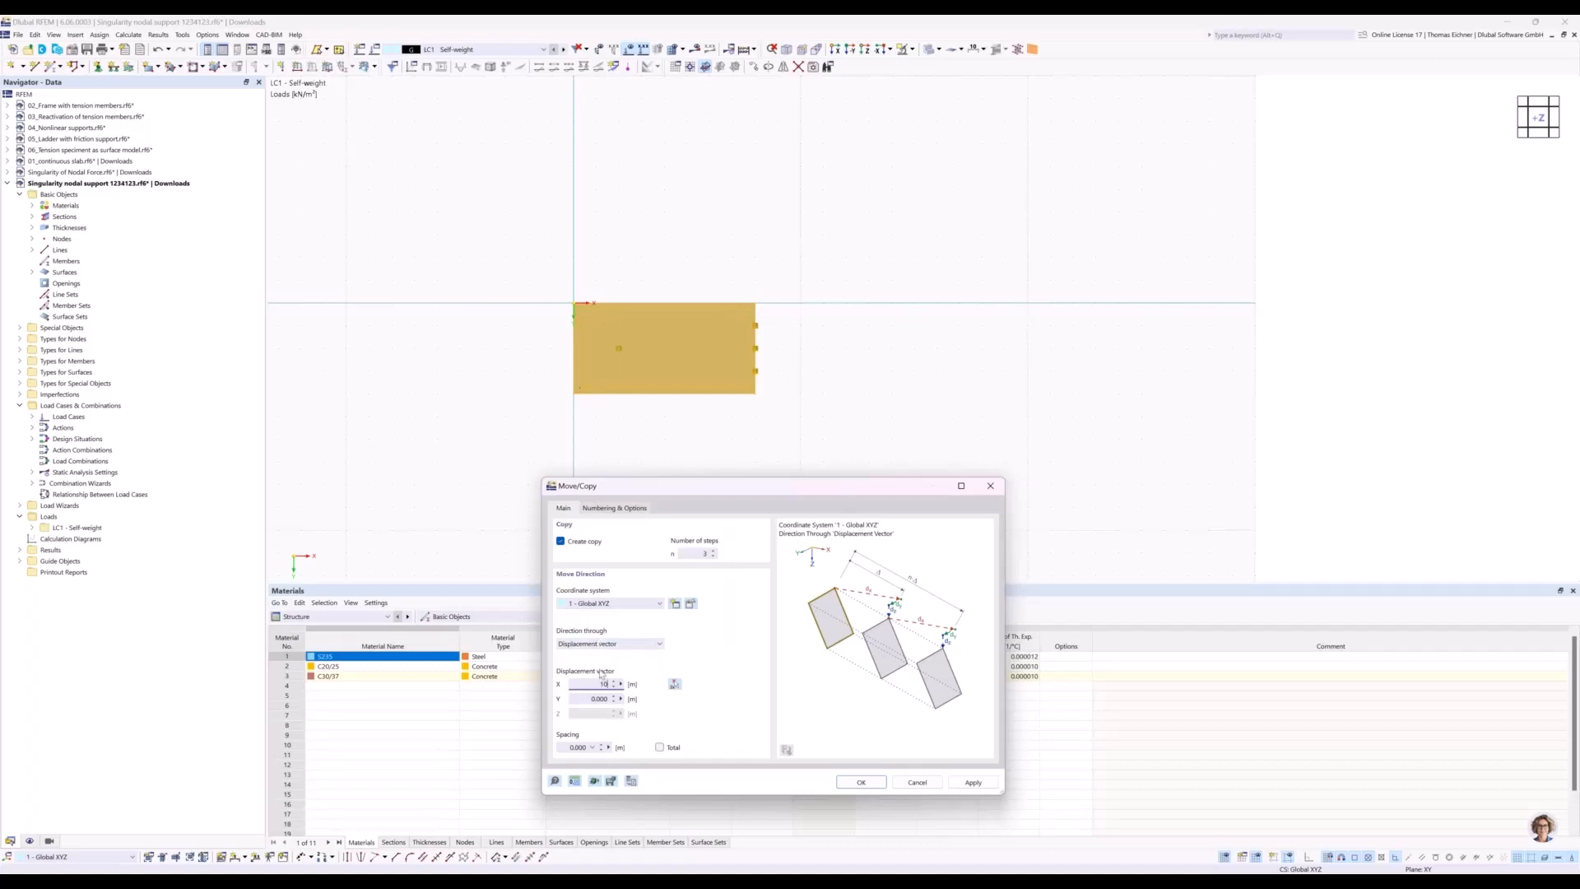
pyautogui.write('10')
pyautogui.click(856, 783)
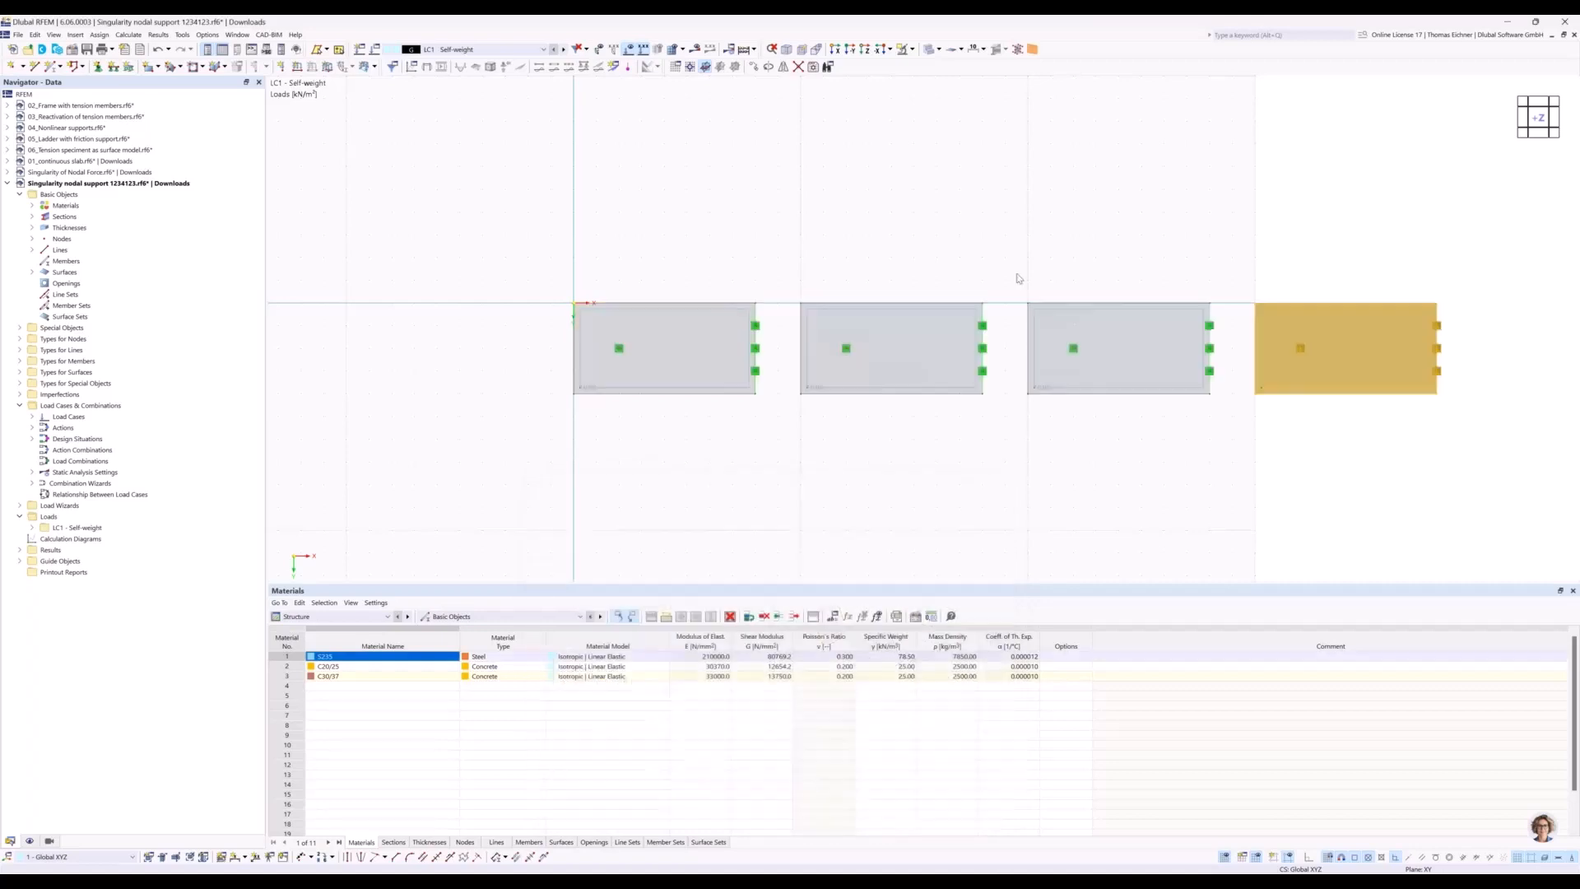
pyautogui.click(1083, 194)
pyautogui.moveTo(1083, 194); pyautogui.dragTo(869, 199, button='middle')
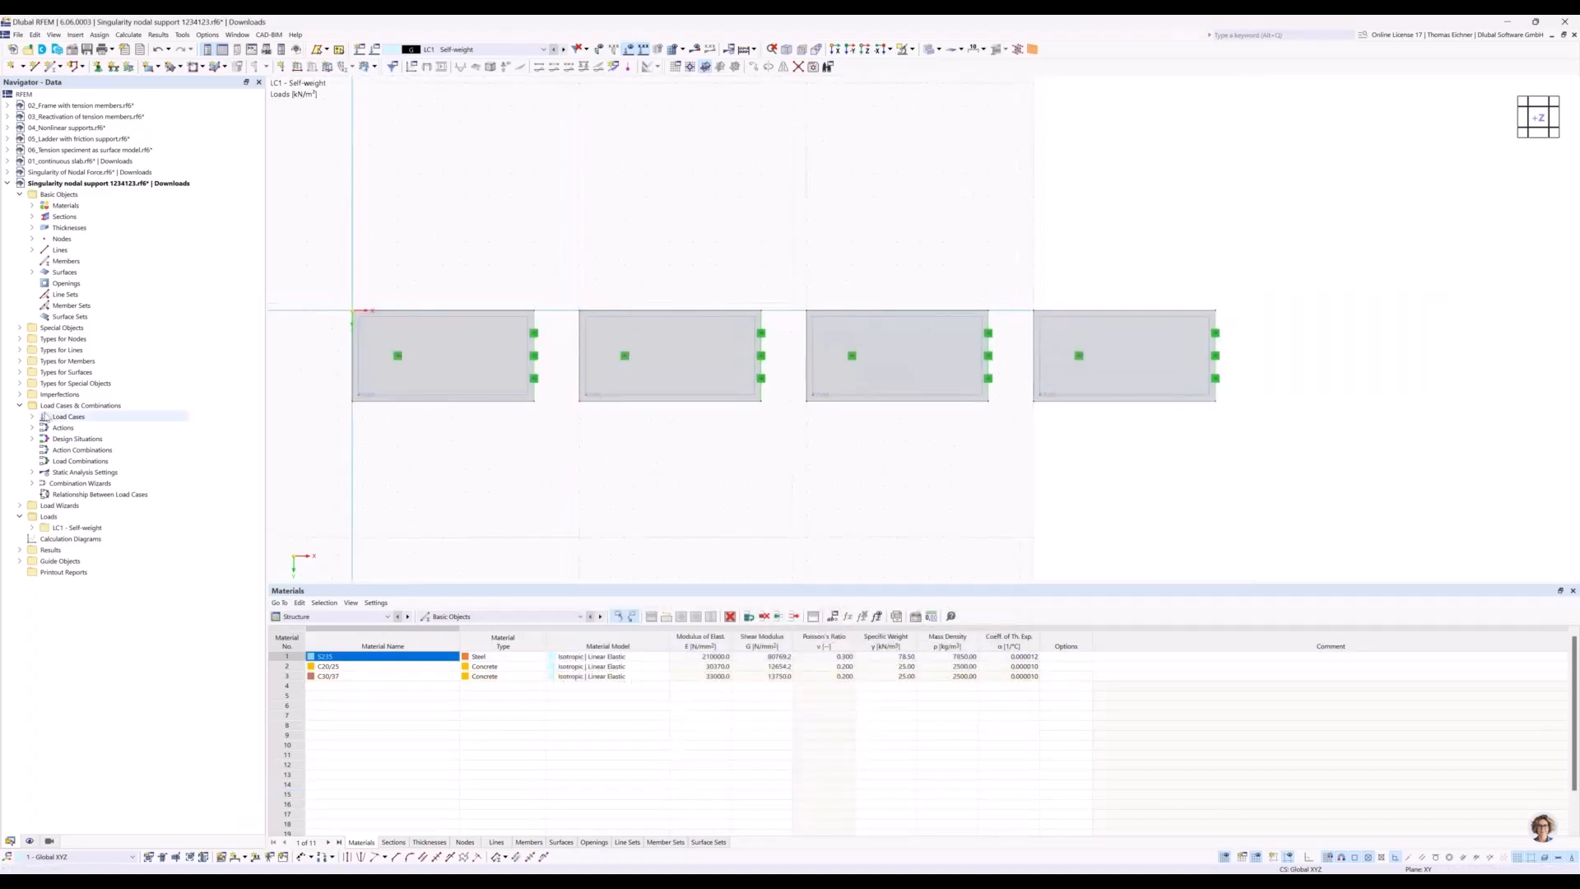
pyautogui.click(30, 840)
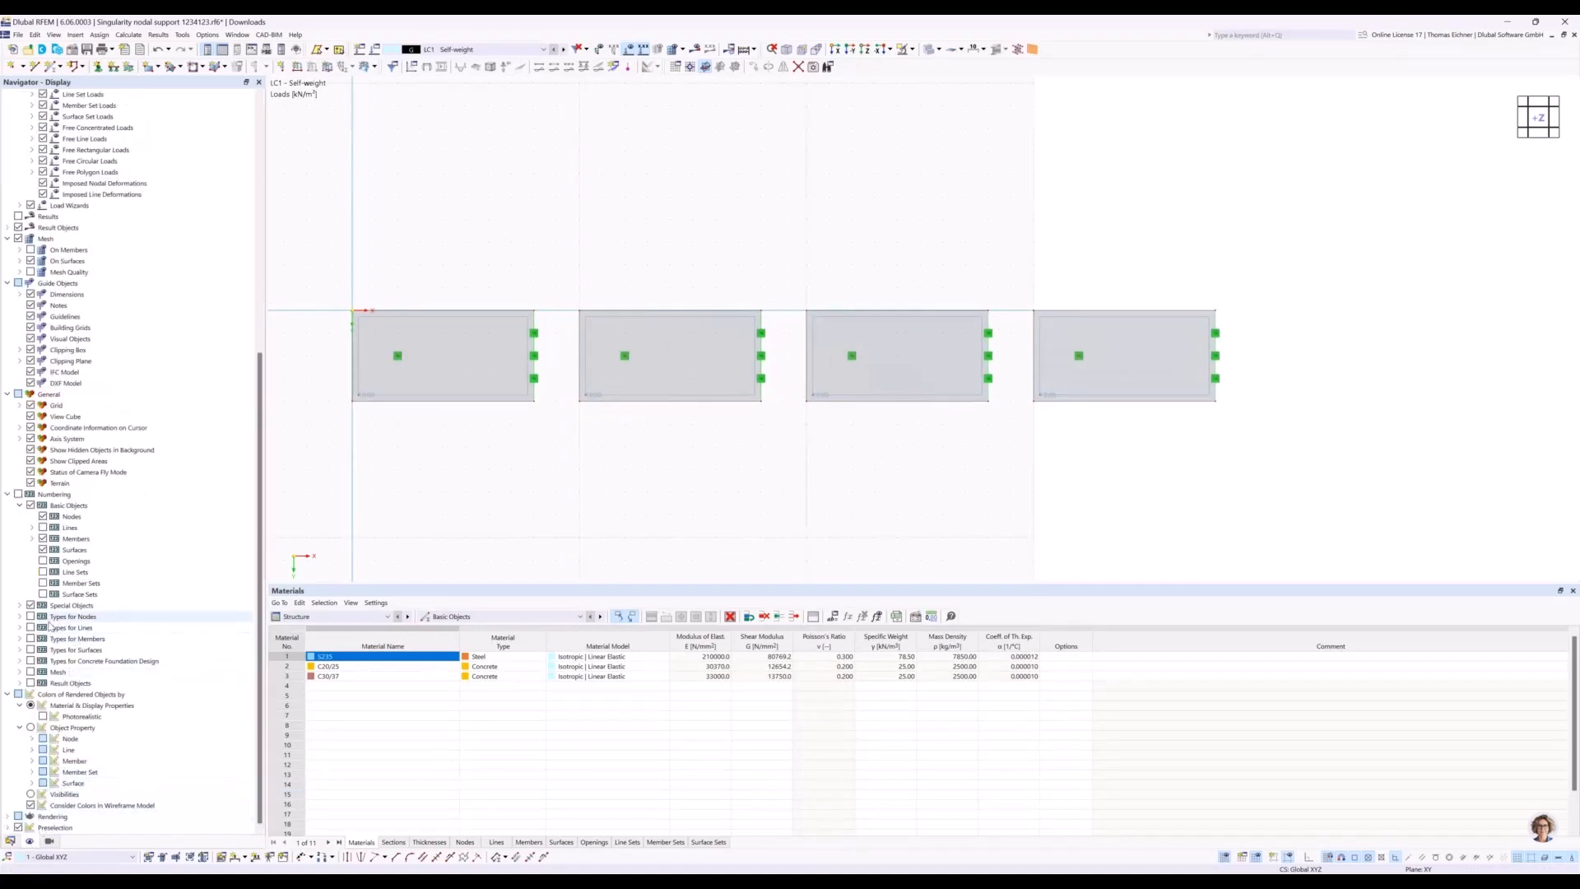
pyautogui.click(31, 405)
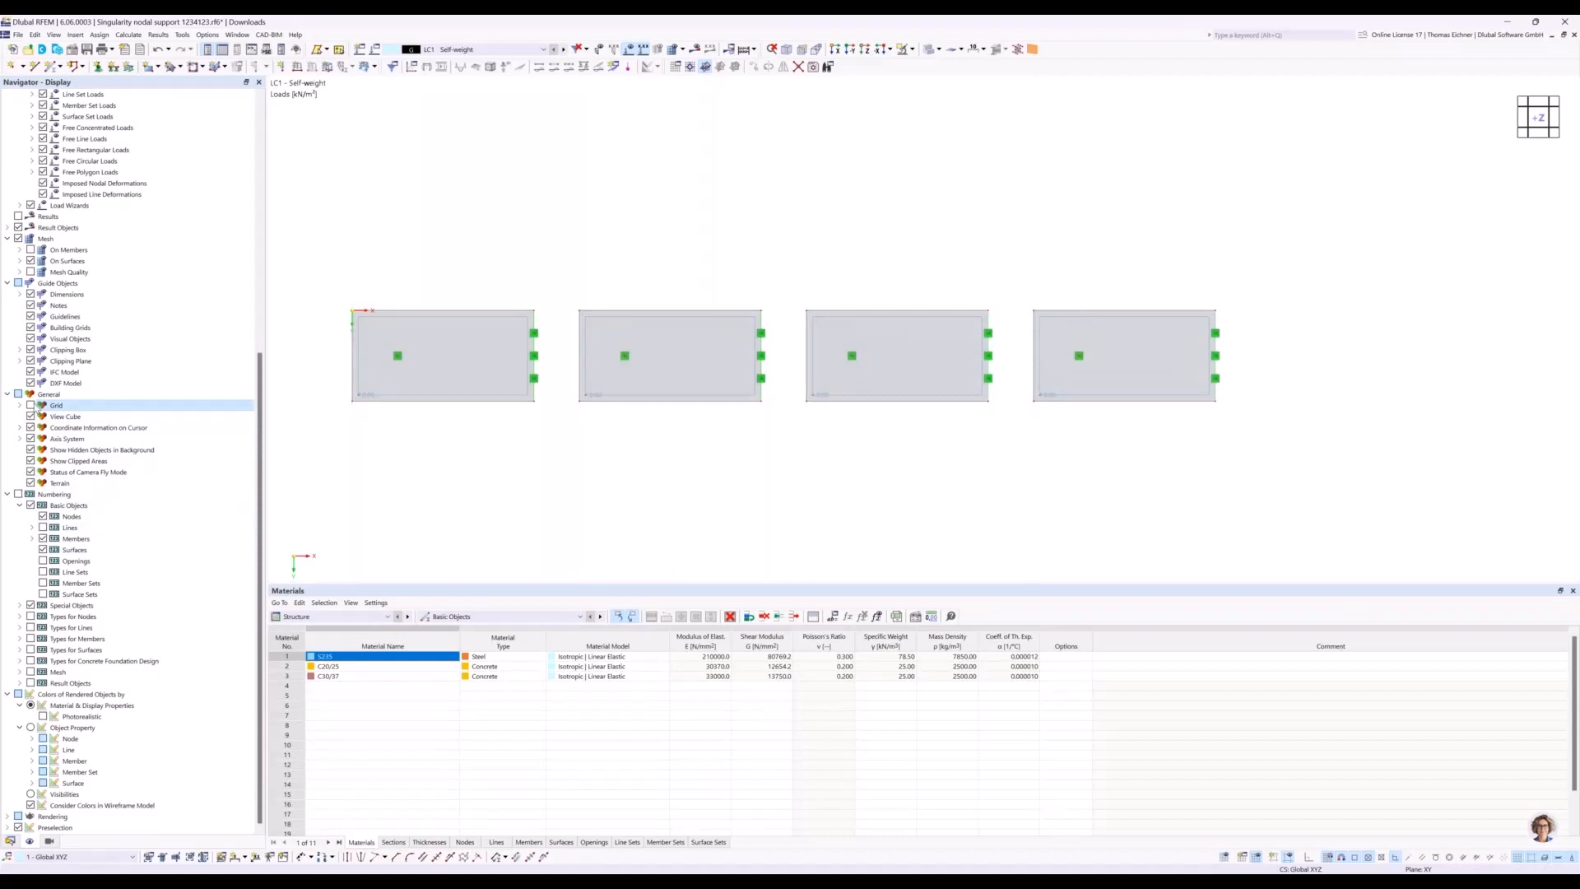
pyautogui.click(30, 405)
# Make the work plane's number of grid points adapt dynamically to the size of the model.
pyautogui.scroll(-3, 671, 473)
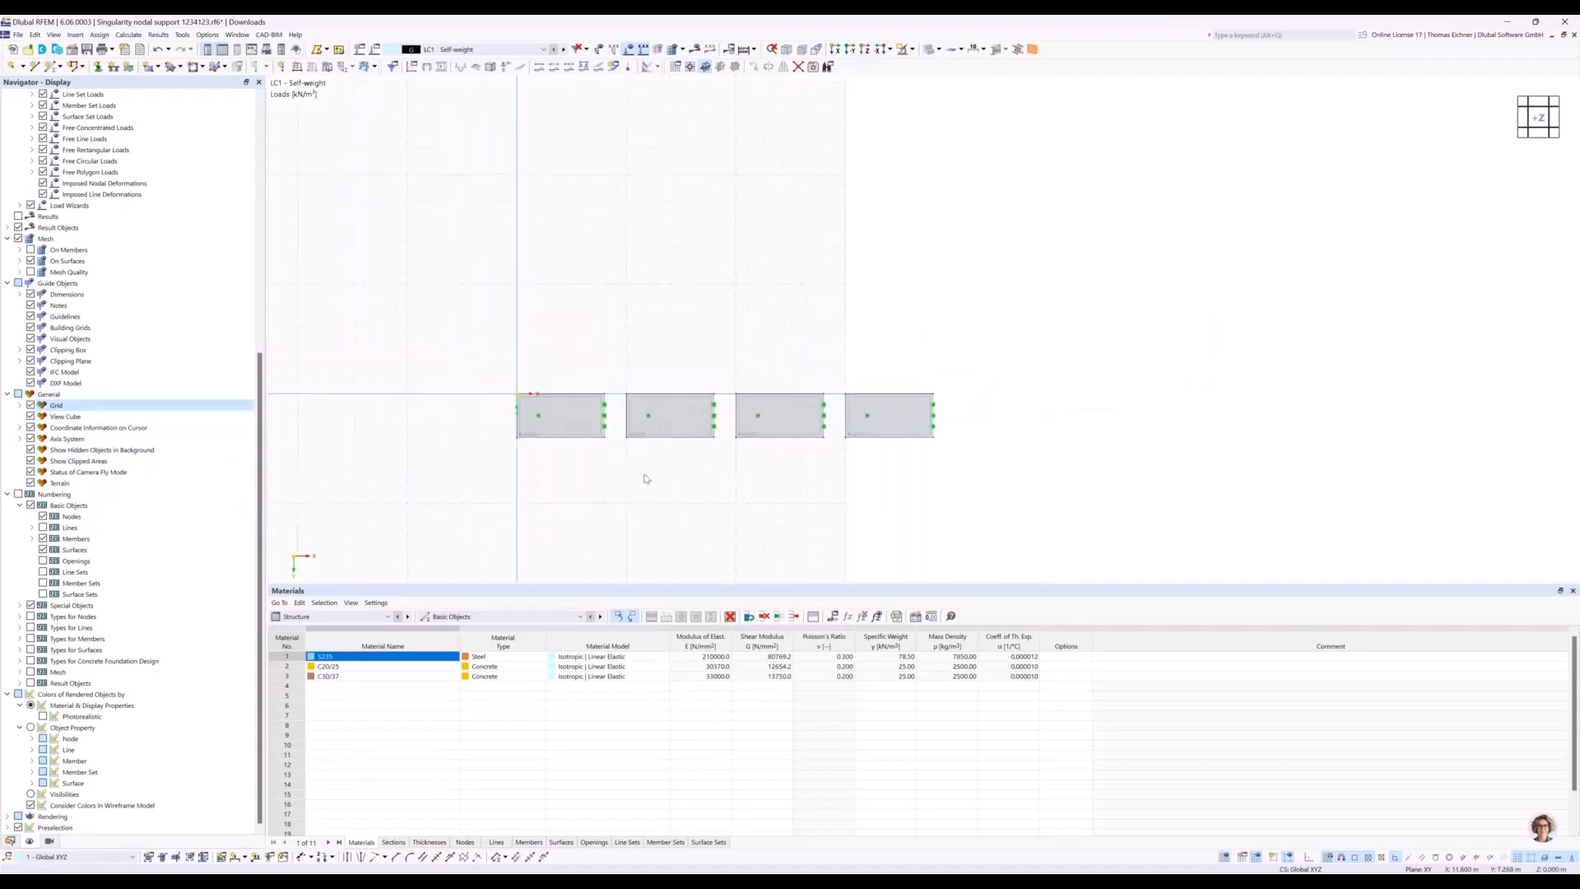
pyautogui.rightClick(646, 478)
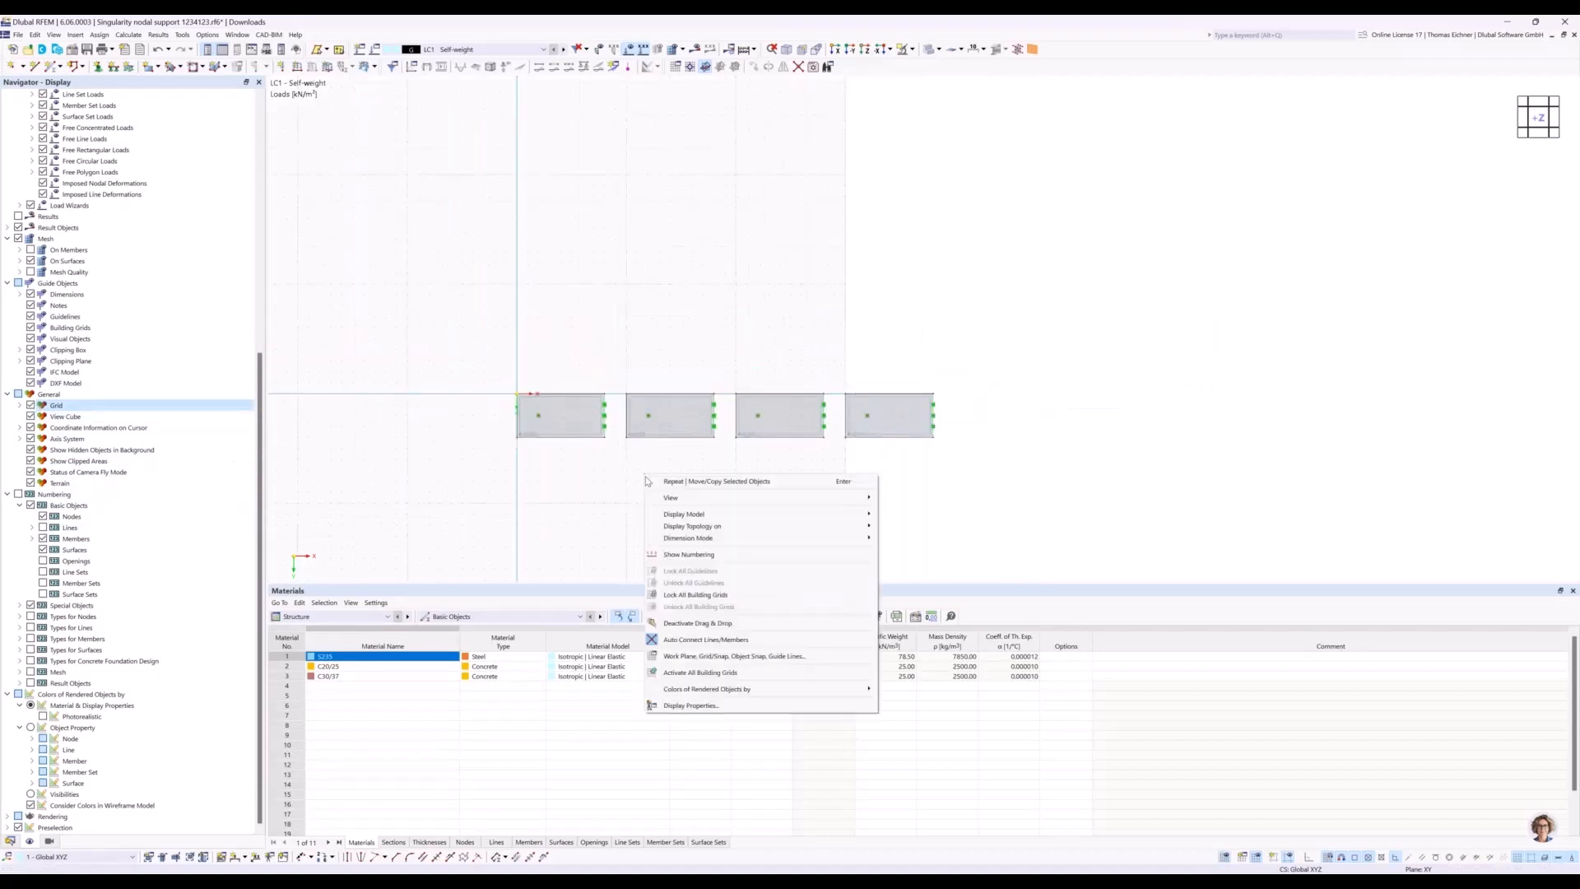
pyautogui.click(688, 658)
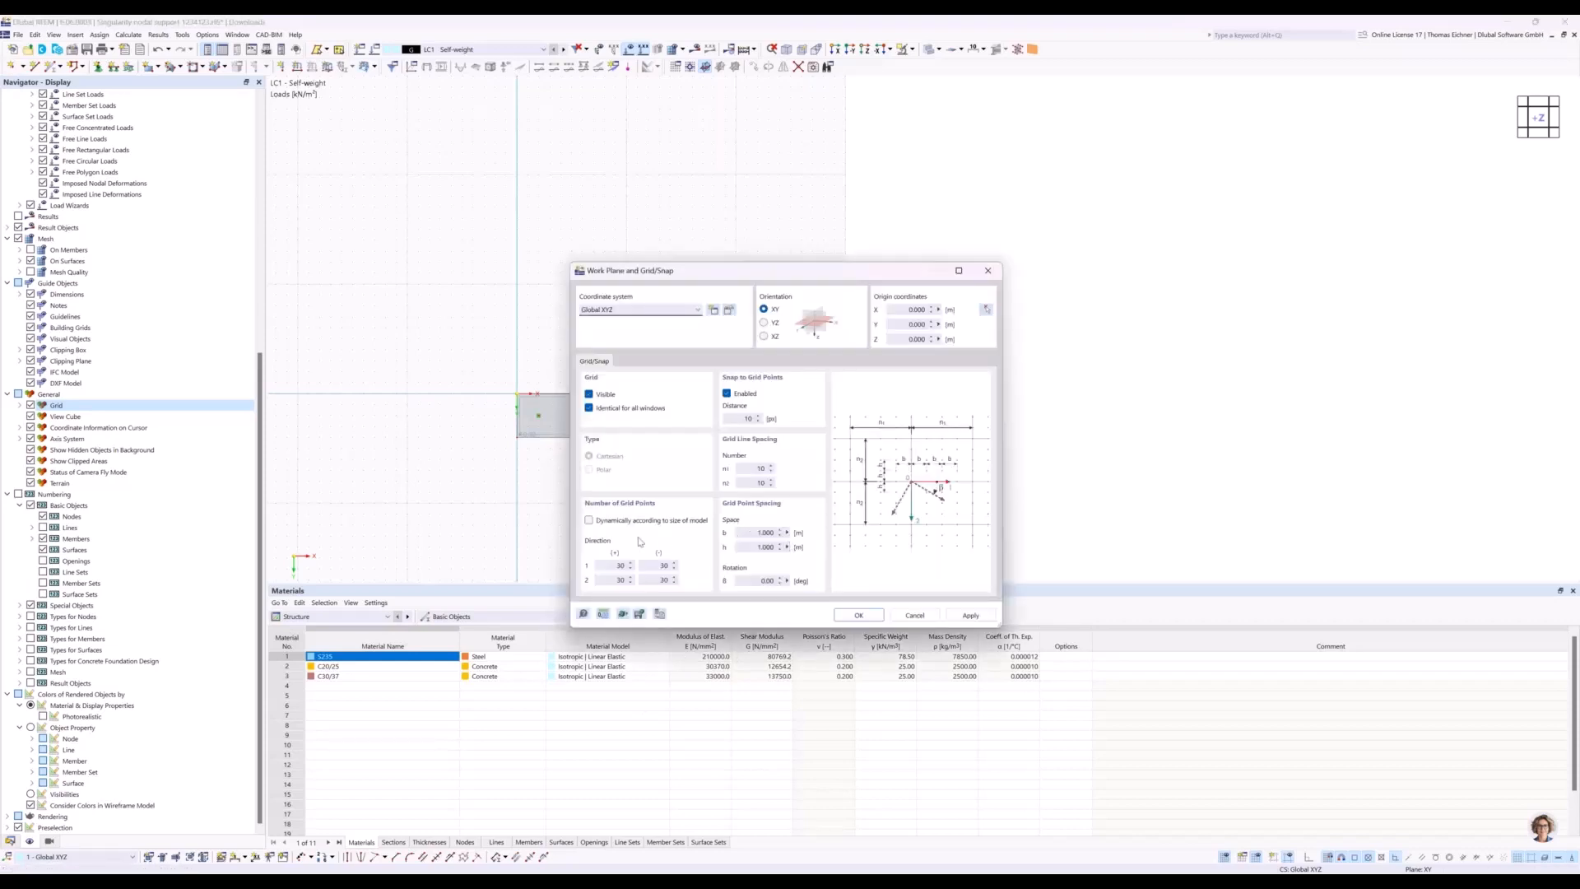
pyautogui.click(589, 520)
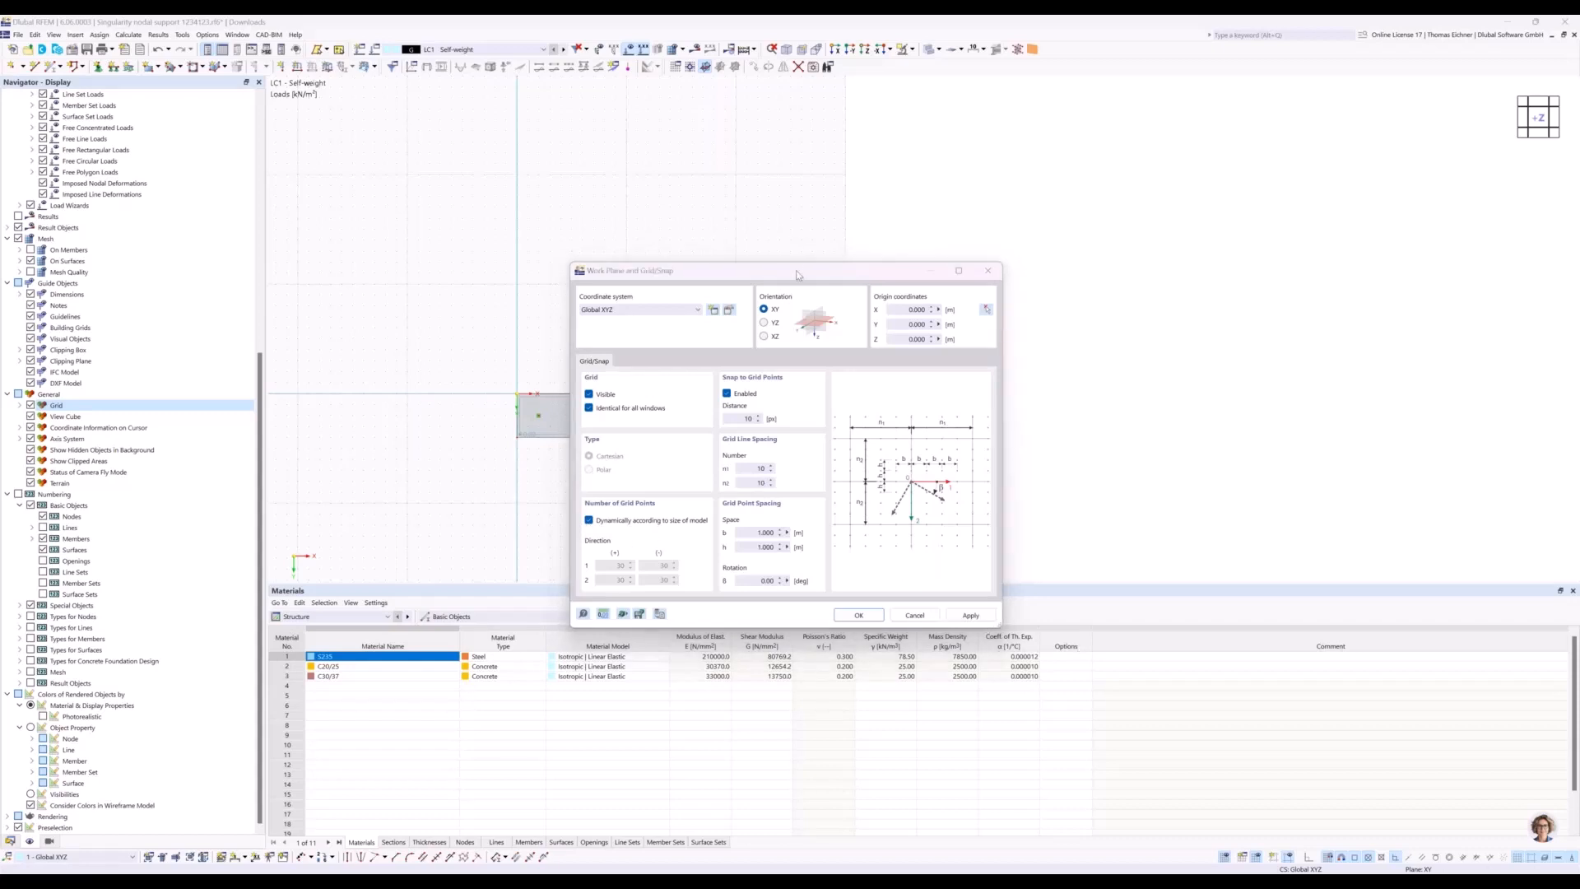
pyautogui.moveTo(699, 270); pyautogui.dragTo(704, 486)
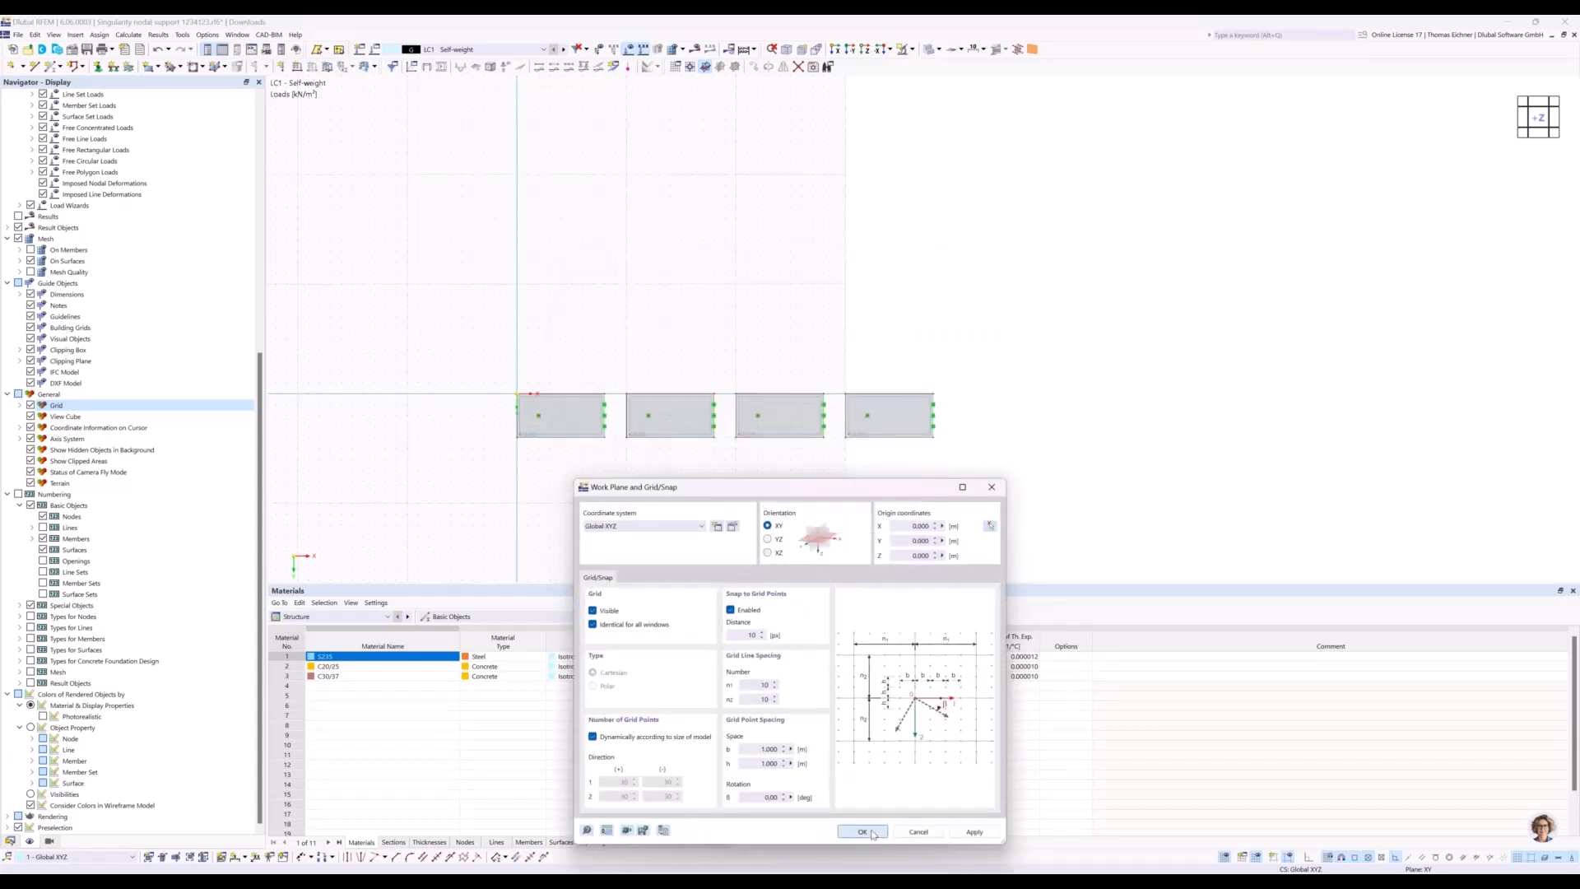
pyautogui.click(862, 831)
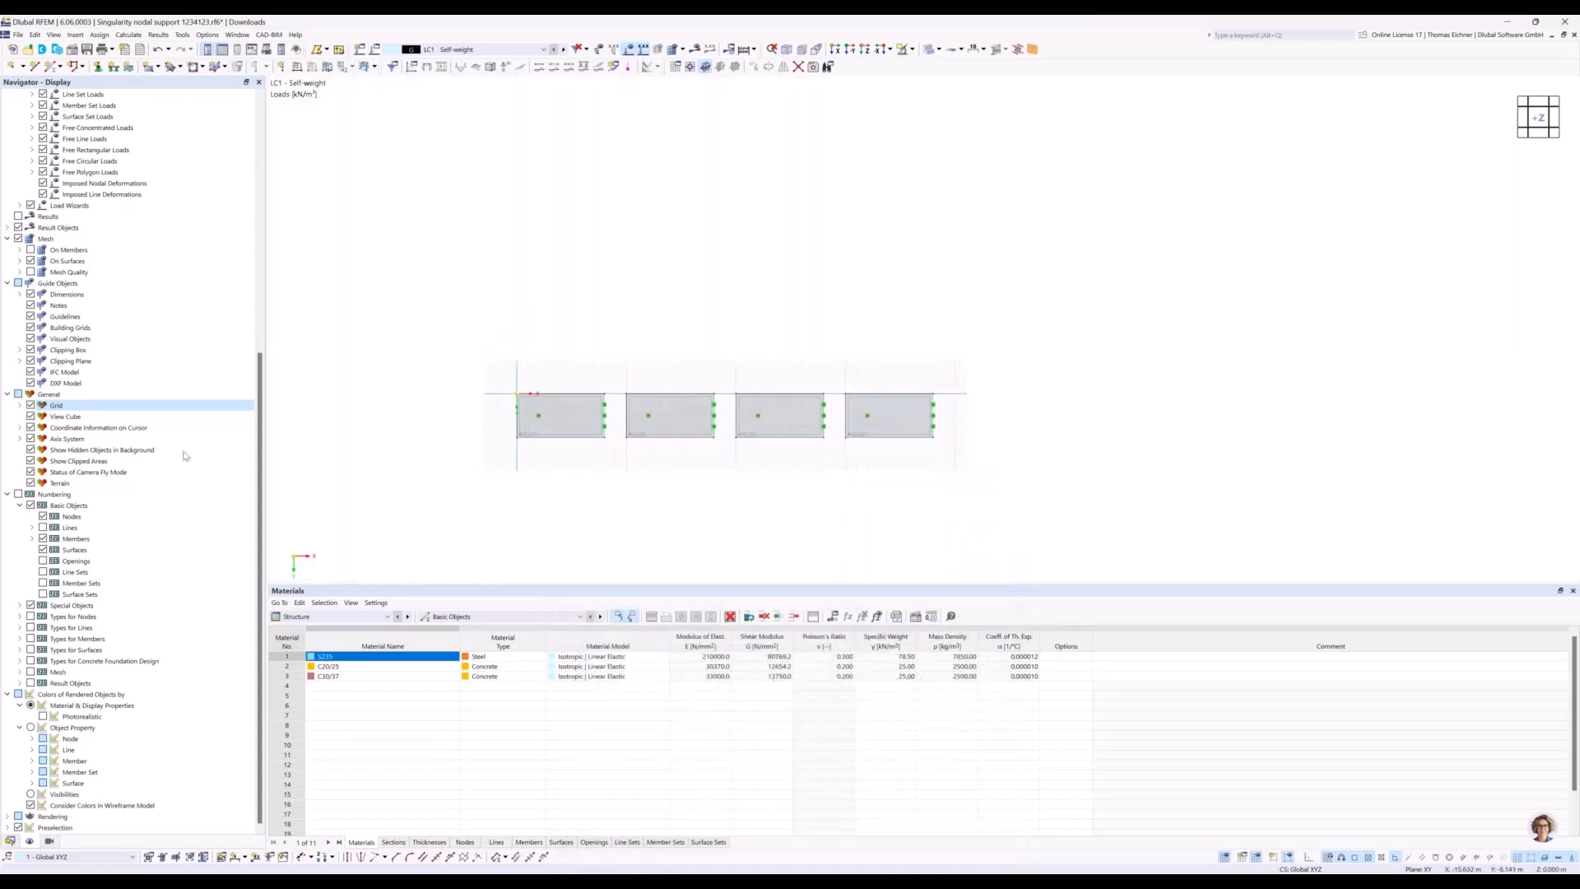
# Create a surface mesh refinement with a target FE length of 2 m and duplicate it three times.
pyautogui.scroll(3, 617, 363)
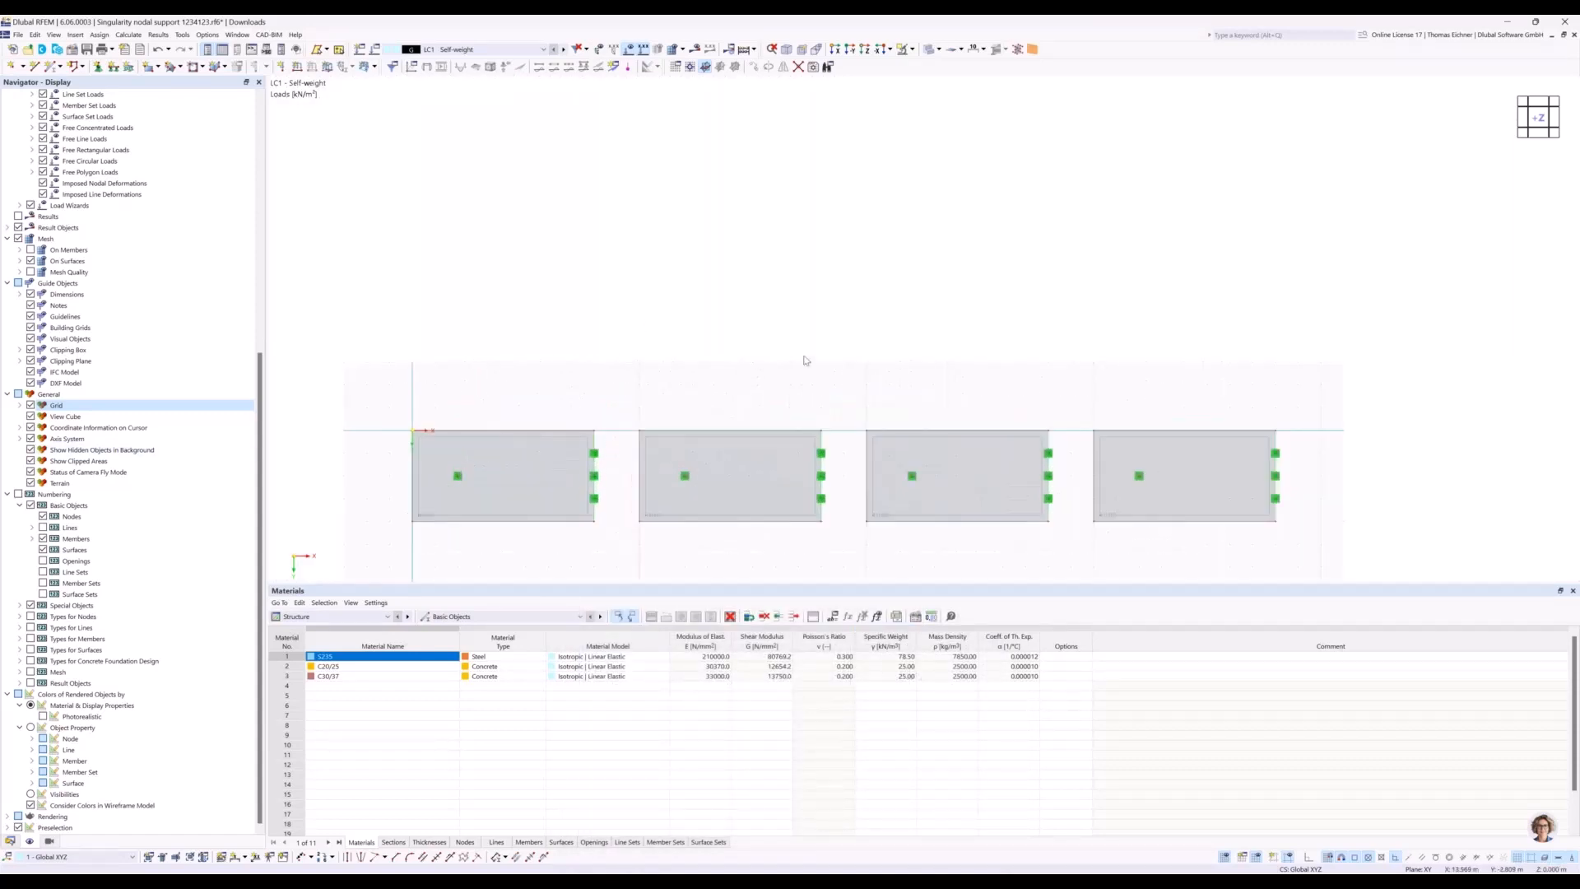
pyautogui.moveTo(779, 291); pyautogui.dragTo(786, 302, button='middle')
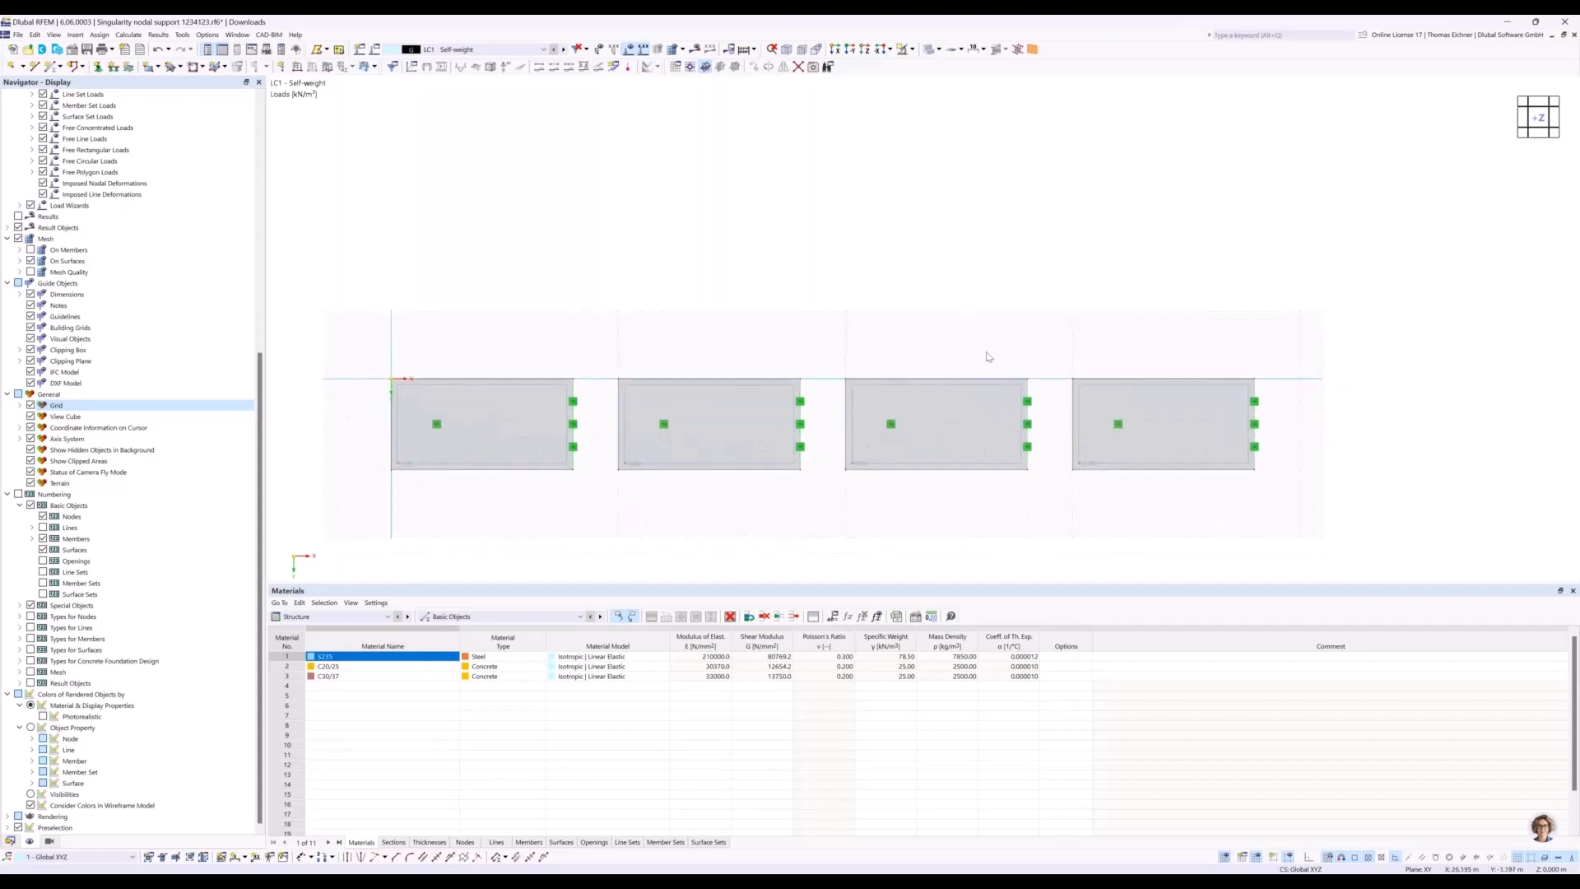
pyautogui.moveTo(641, 267); pyautogui.dragTo(641, 250, button='middle')
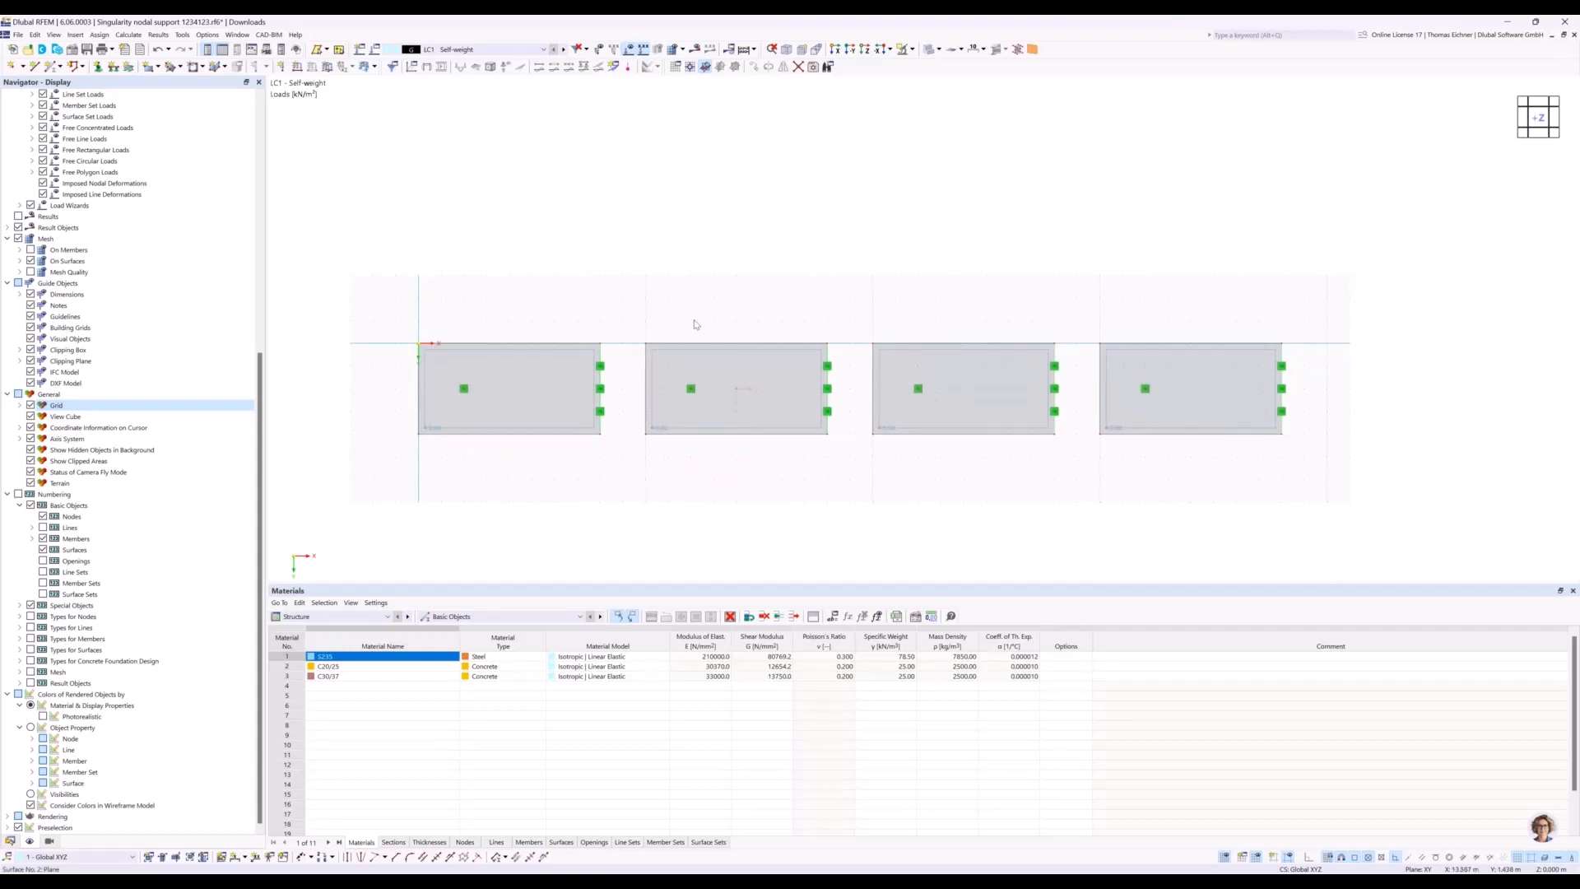
pyautogui.click(10, 840)
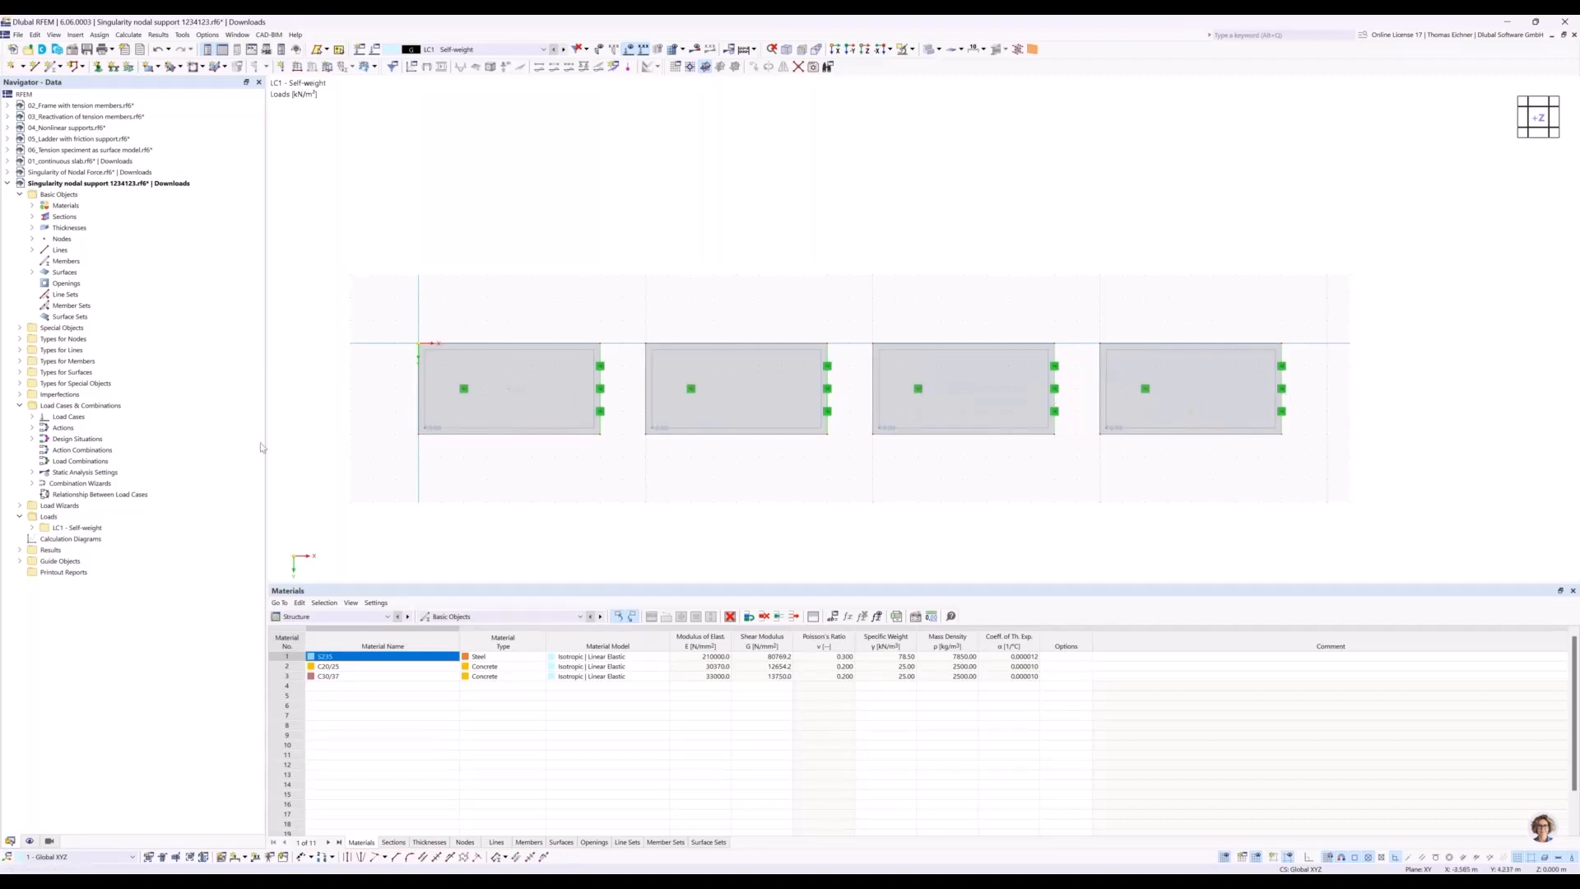
pyautogui.click(19, 373)
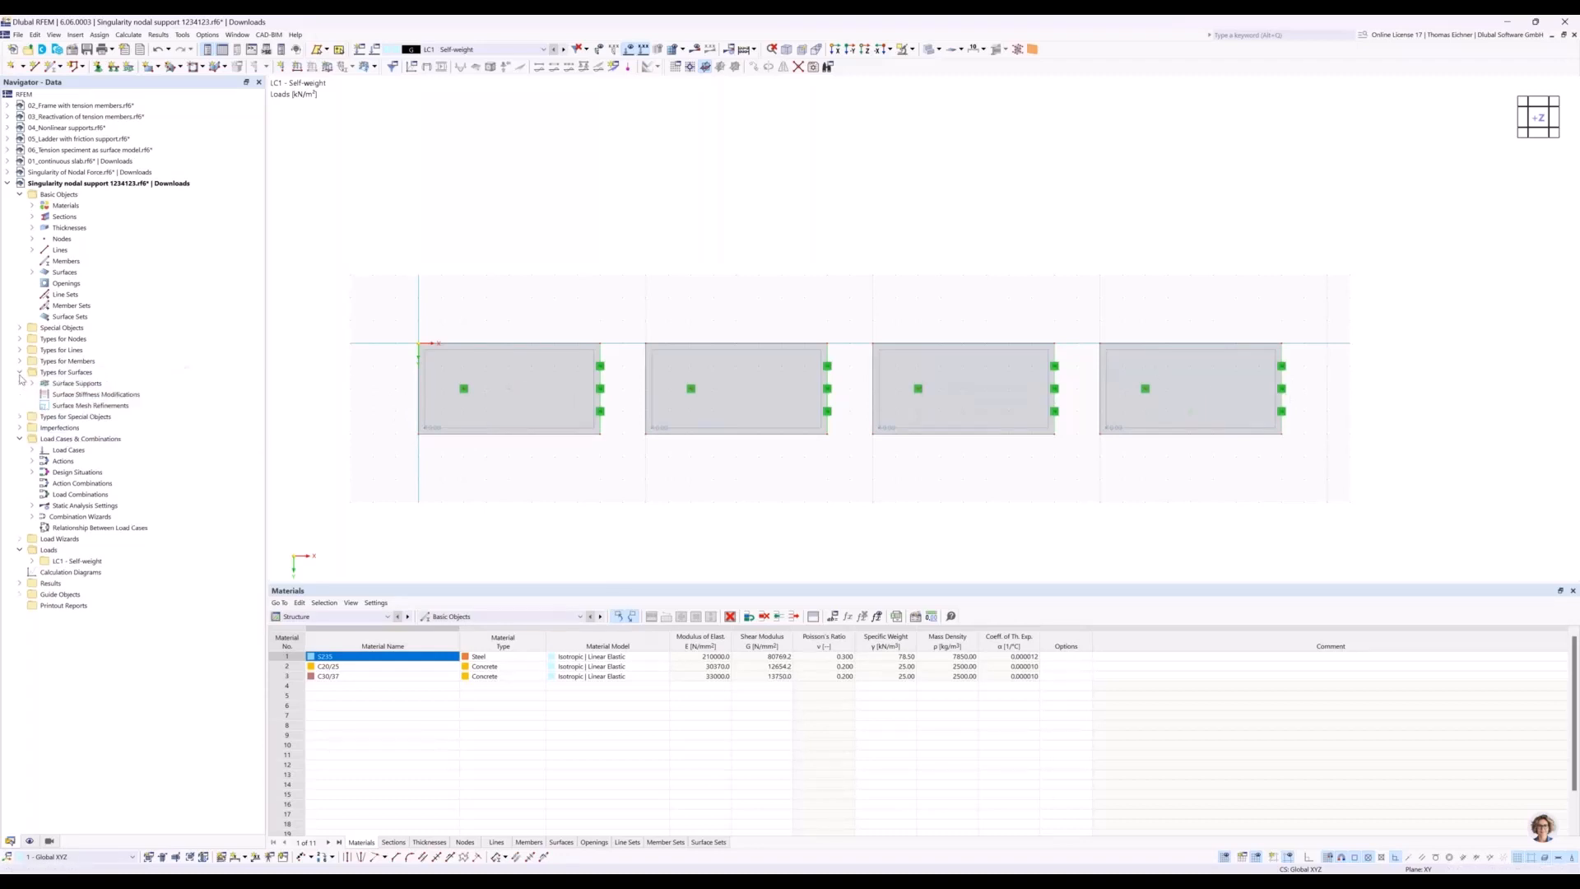
pyautogui.click(85, 411)
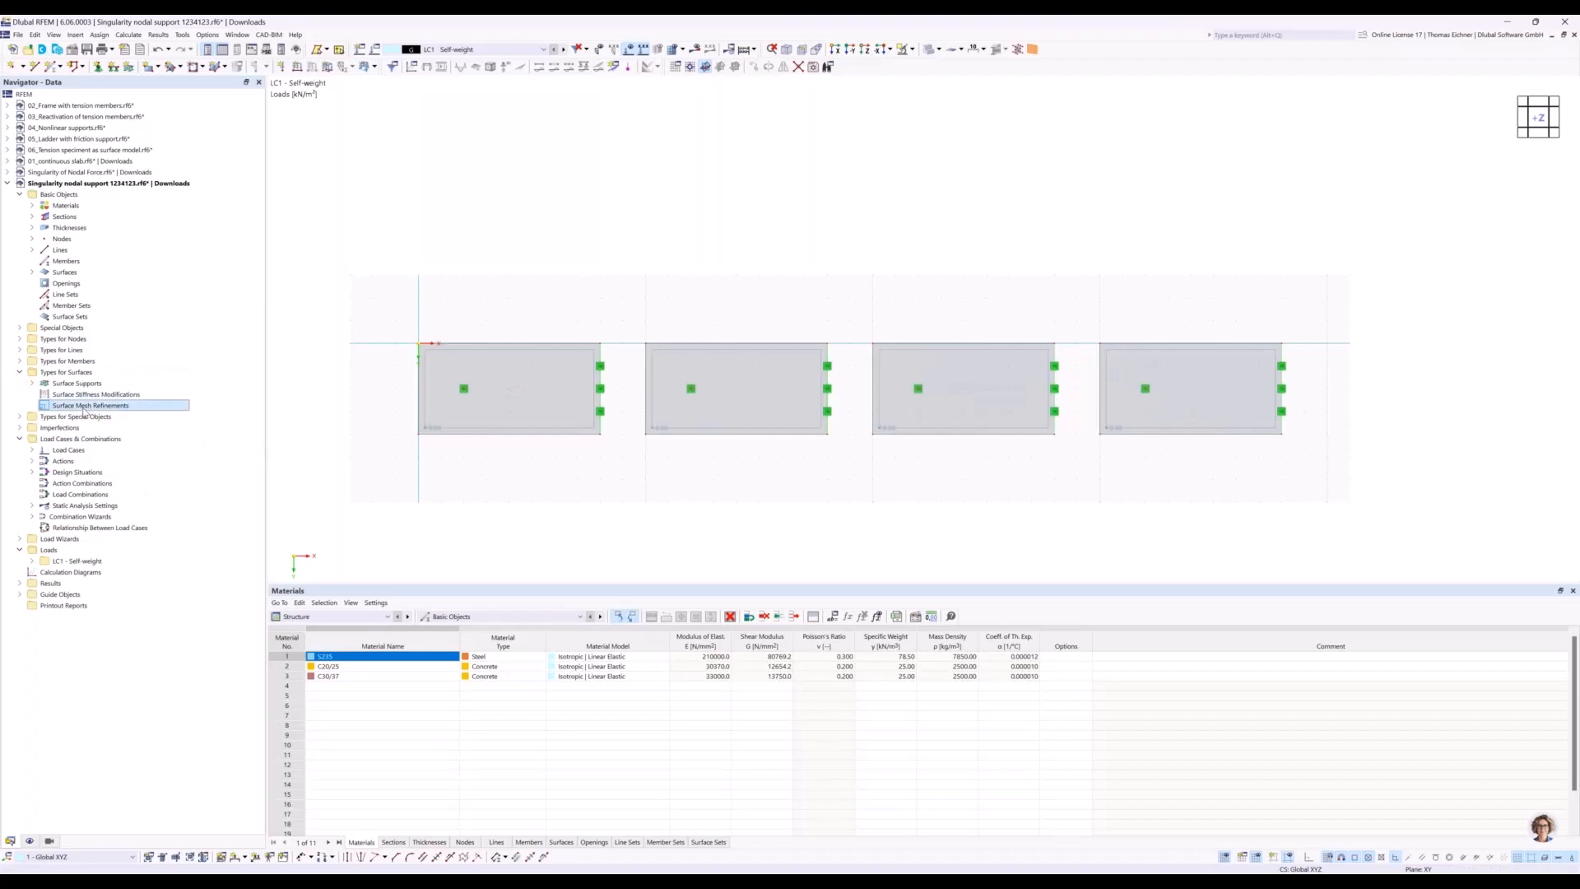
pyautogui.doubleClick(85, 412)
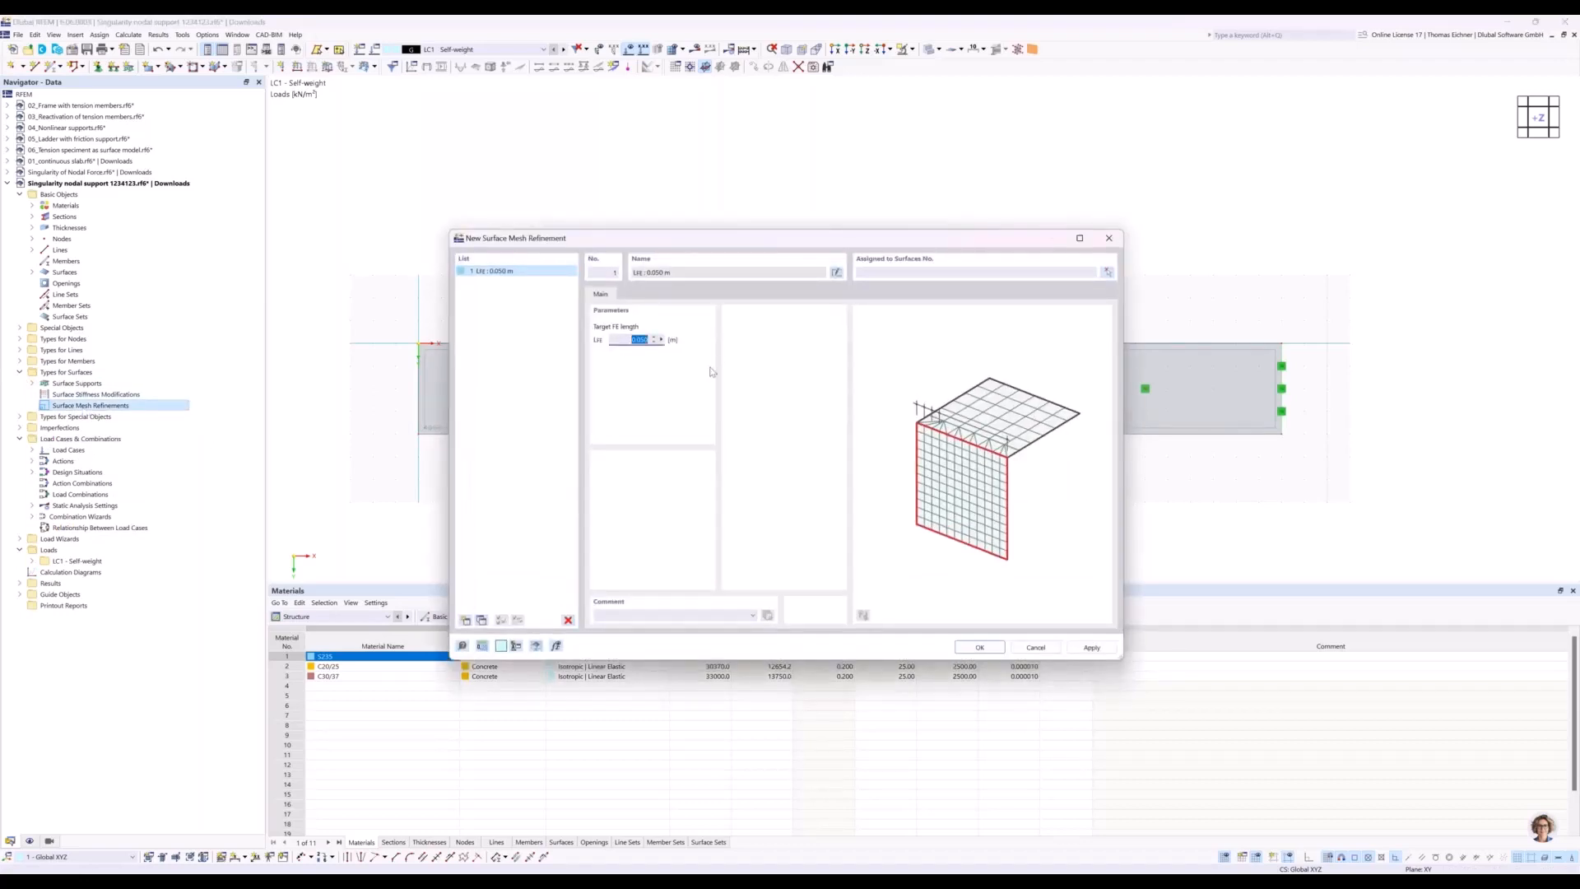
pyautogui.write('2')
pyautogui.click(531, 274)
pyautogui.click(482, 621)
pyautogui.click(482, 622)
pyautogui.click(482, 622)
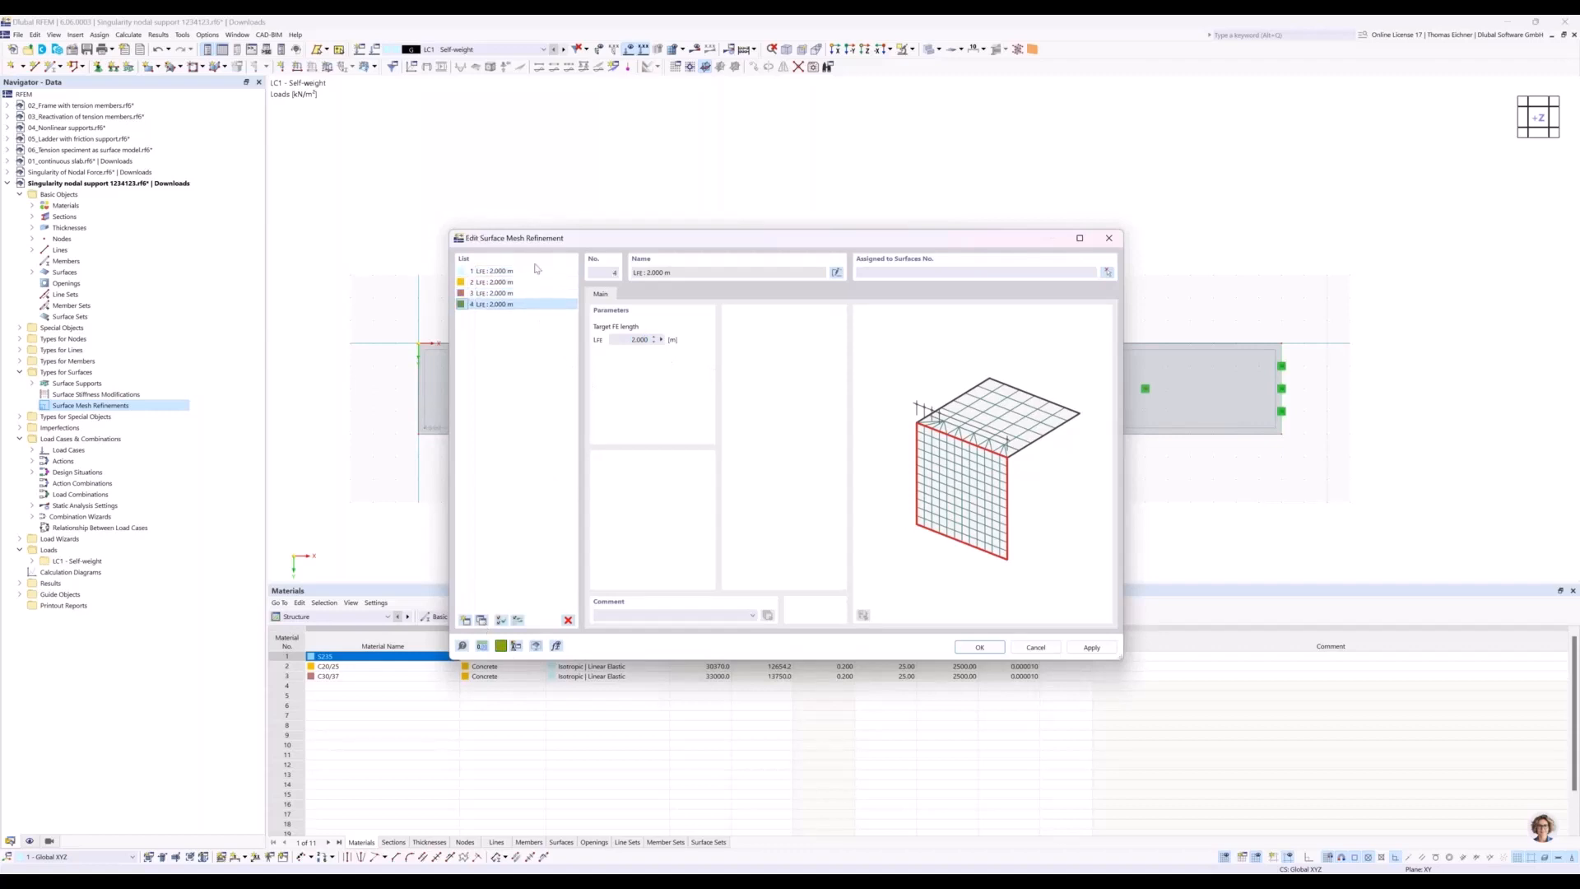
# Set the target FE lengths of mesh refinements 2, 3 and 4 to 1 m, 0.5 m and 0.1 m.
pyautogui.click(494, 281)
pyautogui.doubleClick(617, 340)
pyautogui.write('1')
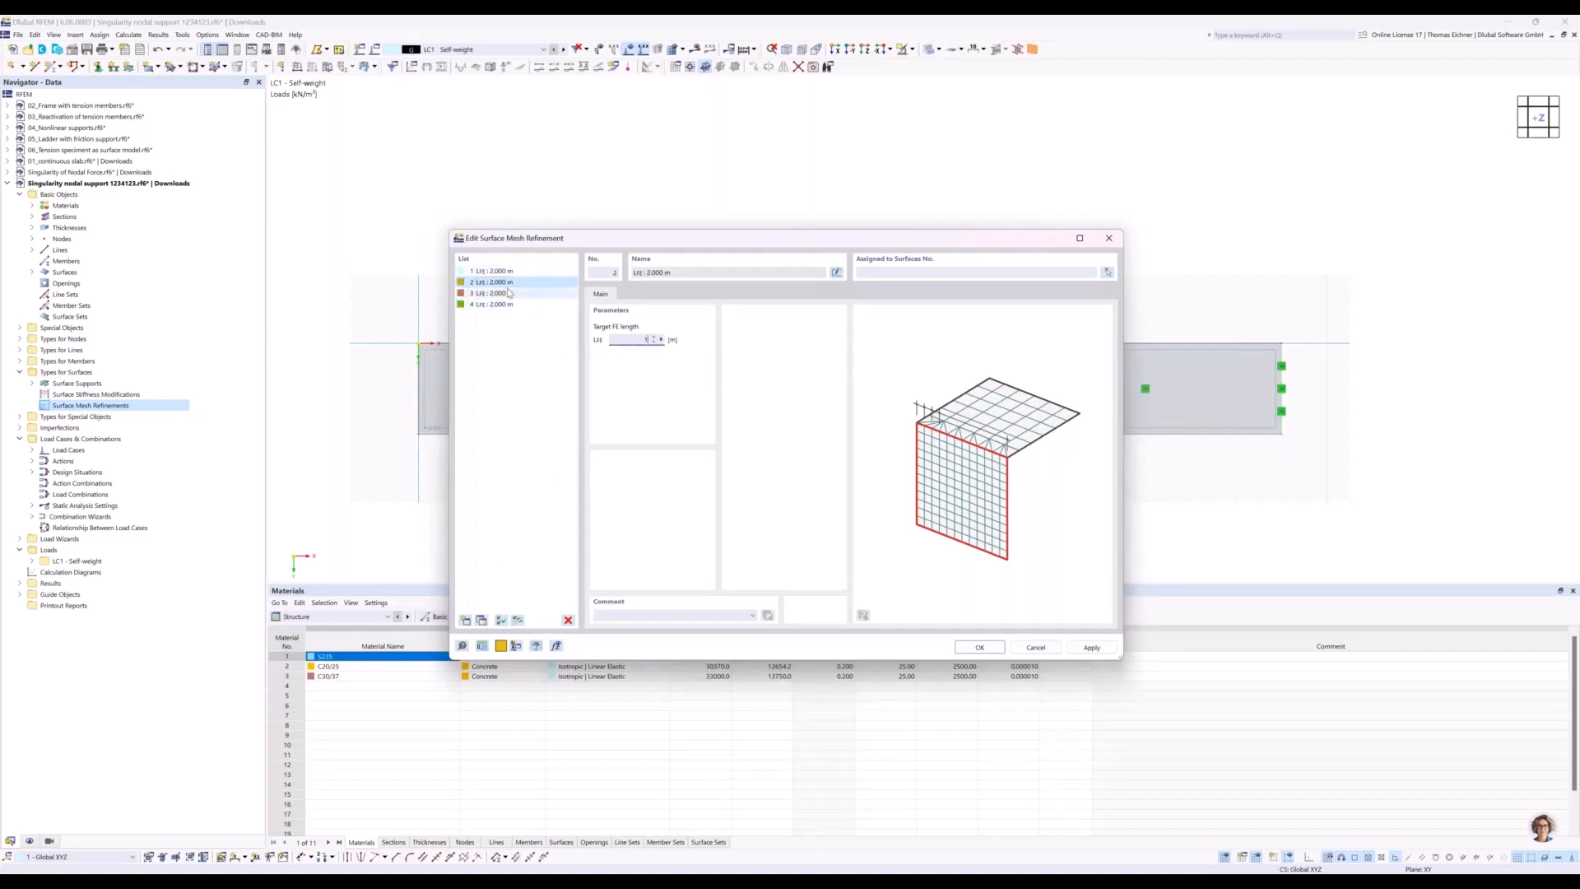
pyautogui.click(509, 293)
pyautogui.doubleClick(627, 340)
pyautogui.write('0')
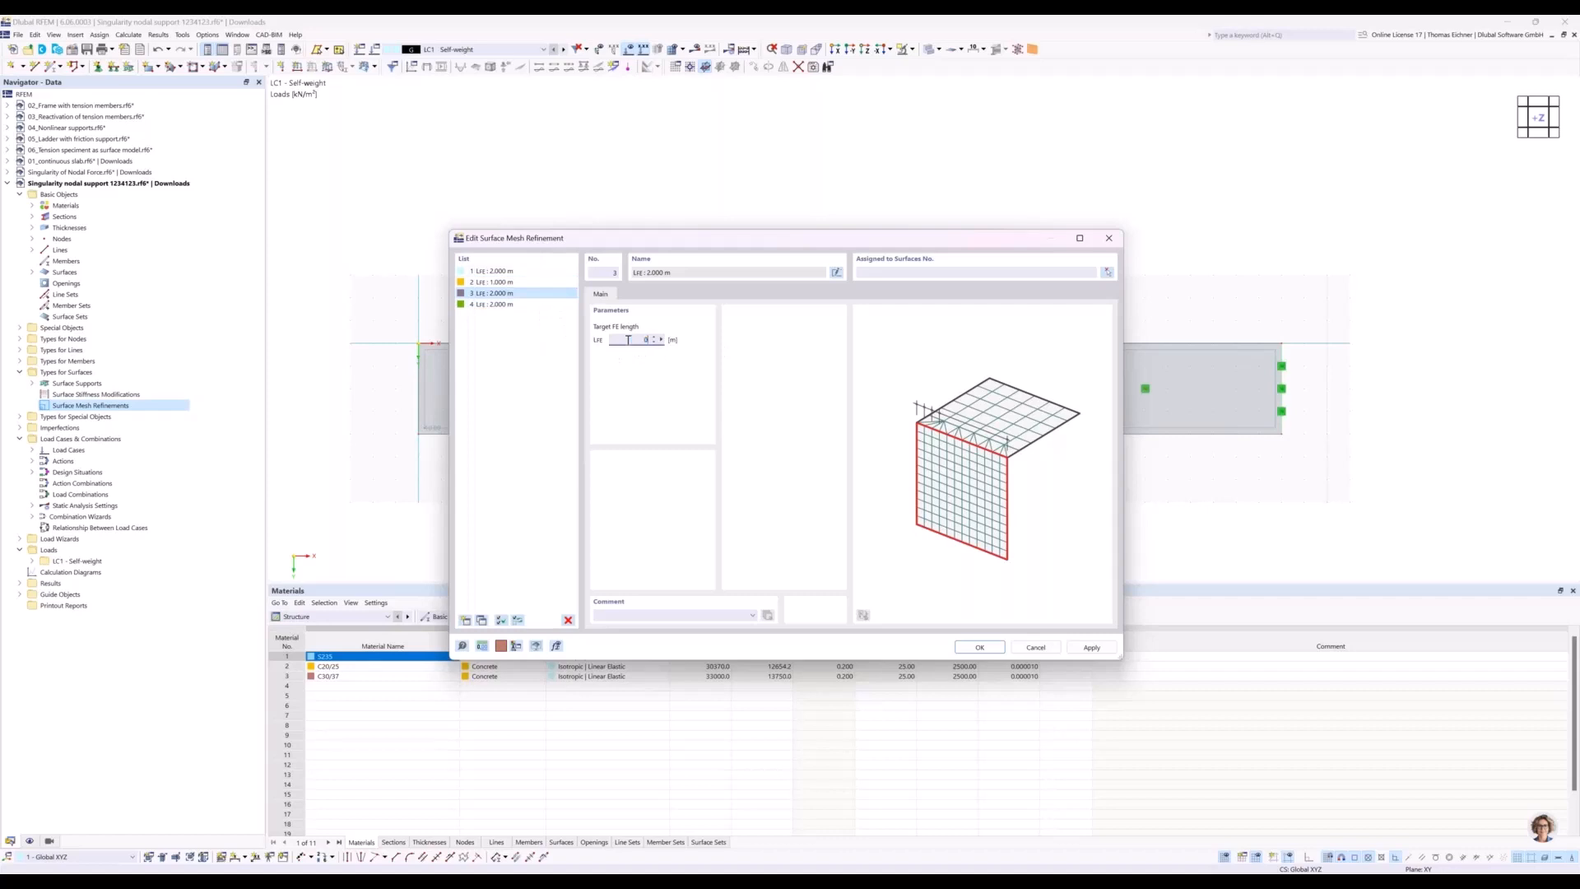
pyautogui.write('.5')
pyautogui.click(493, 304)
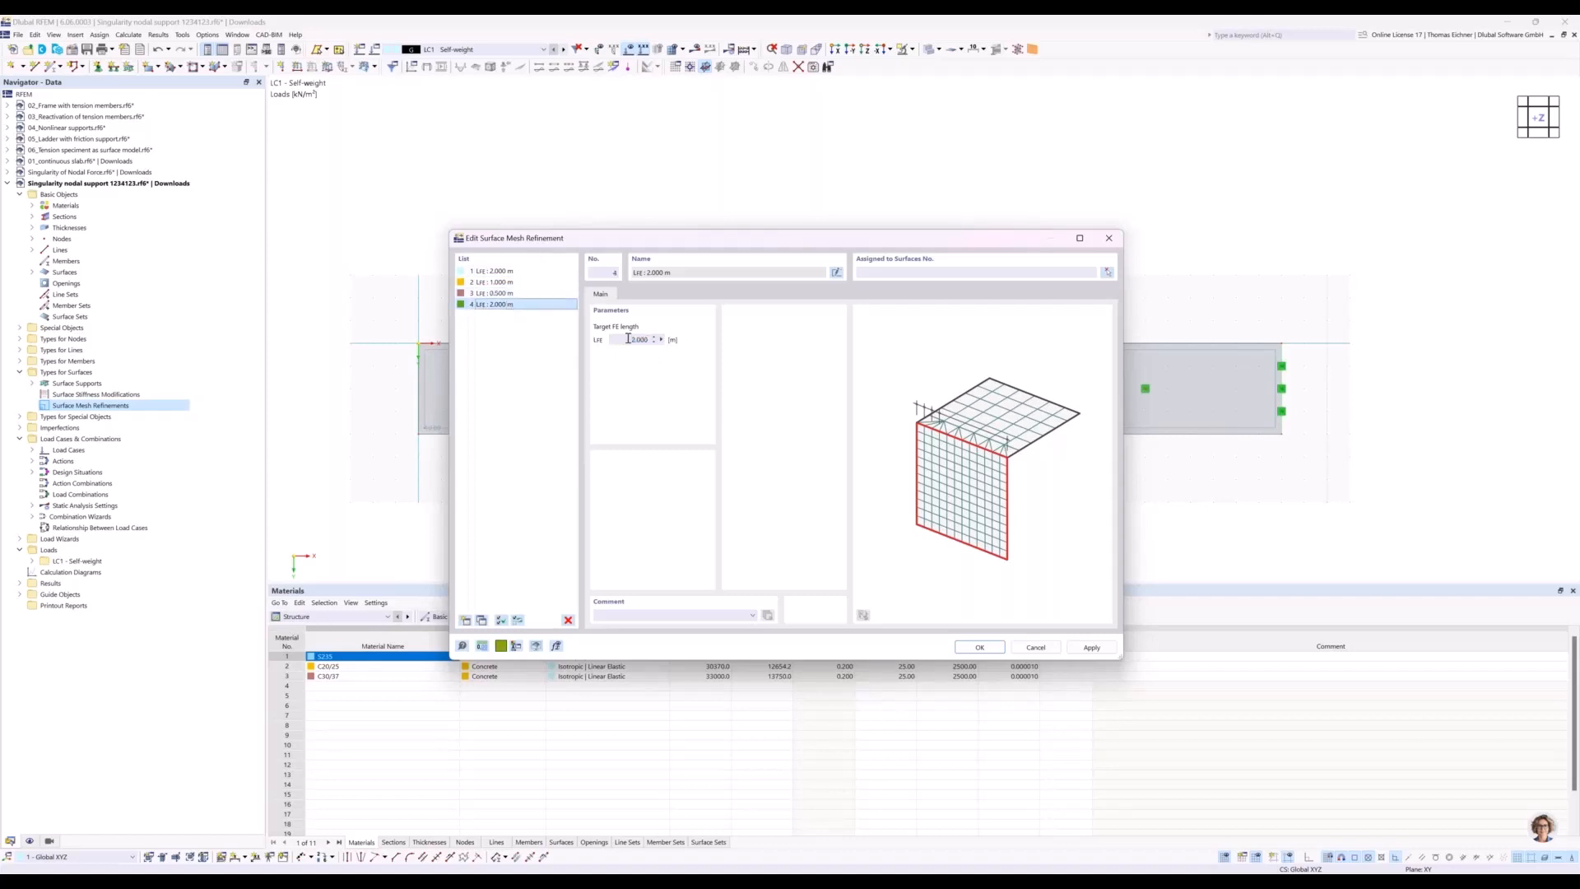
pyautogui.doubleClick(627, 339)
pyautogui.write('0.1')
# Assign the 2 m, 1 m, 0.5 m and 0.1 m mesh refinements to surfaces 1, 2, 3 and 4 respectively, and accept them.
pyautogui.click(519, 271)
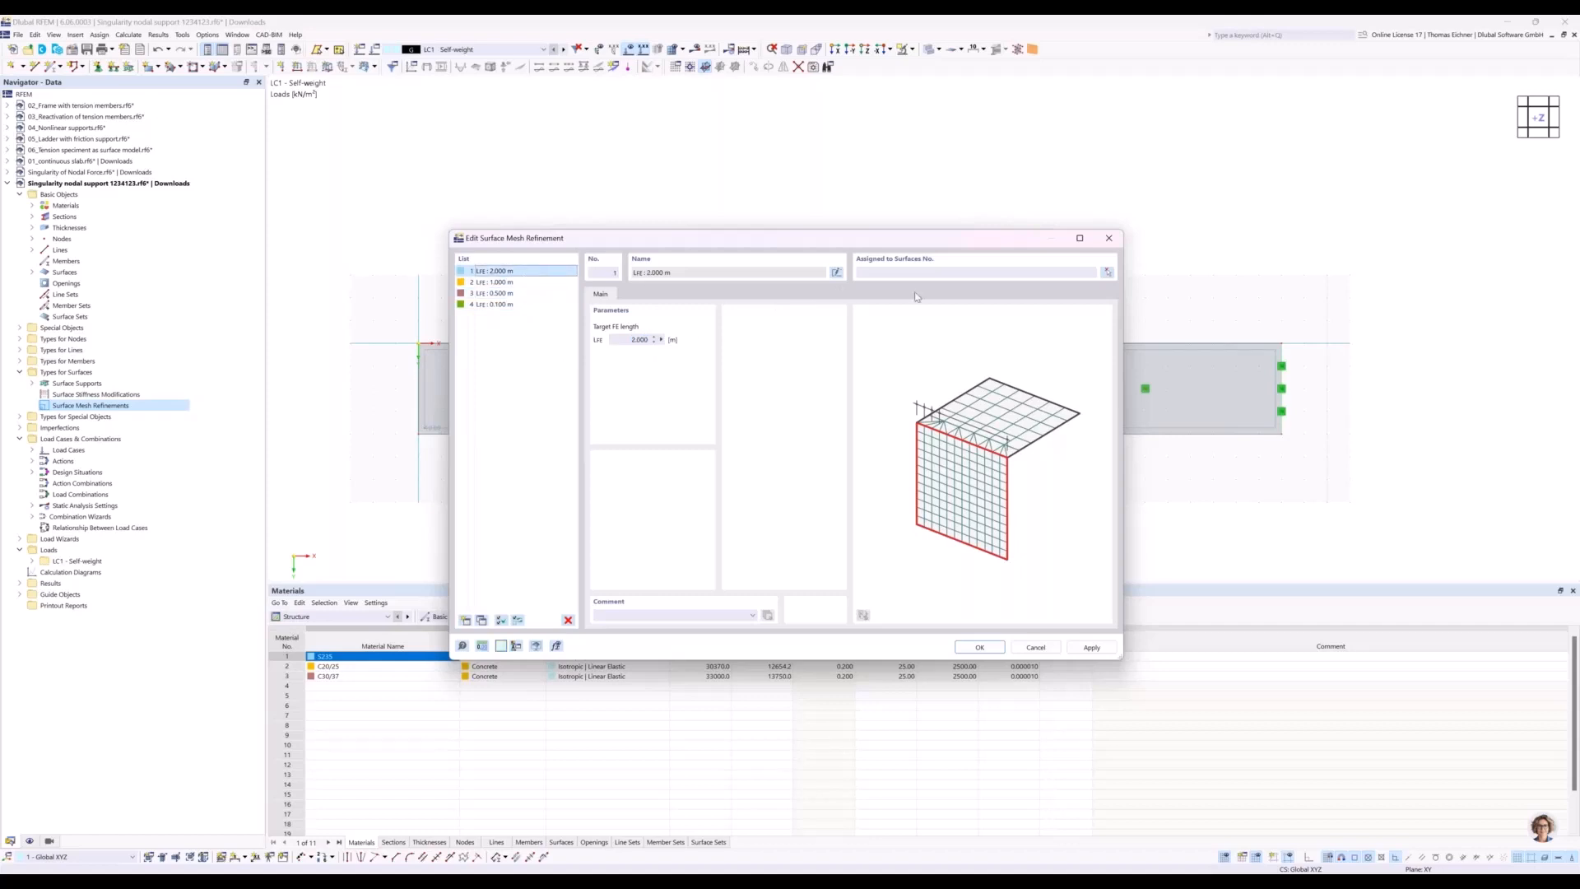
pyautogui.click(899, 273)
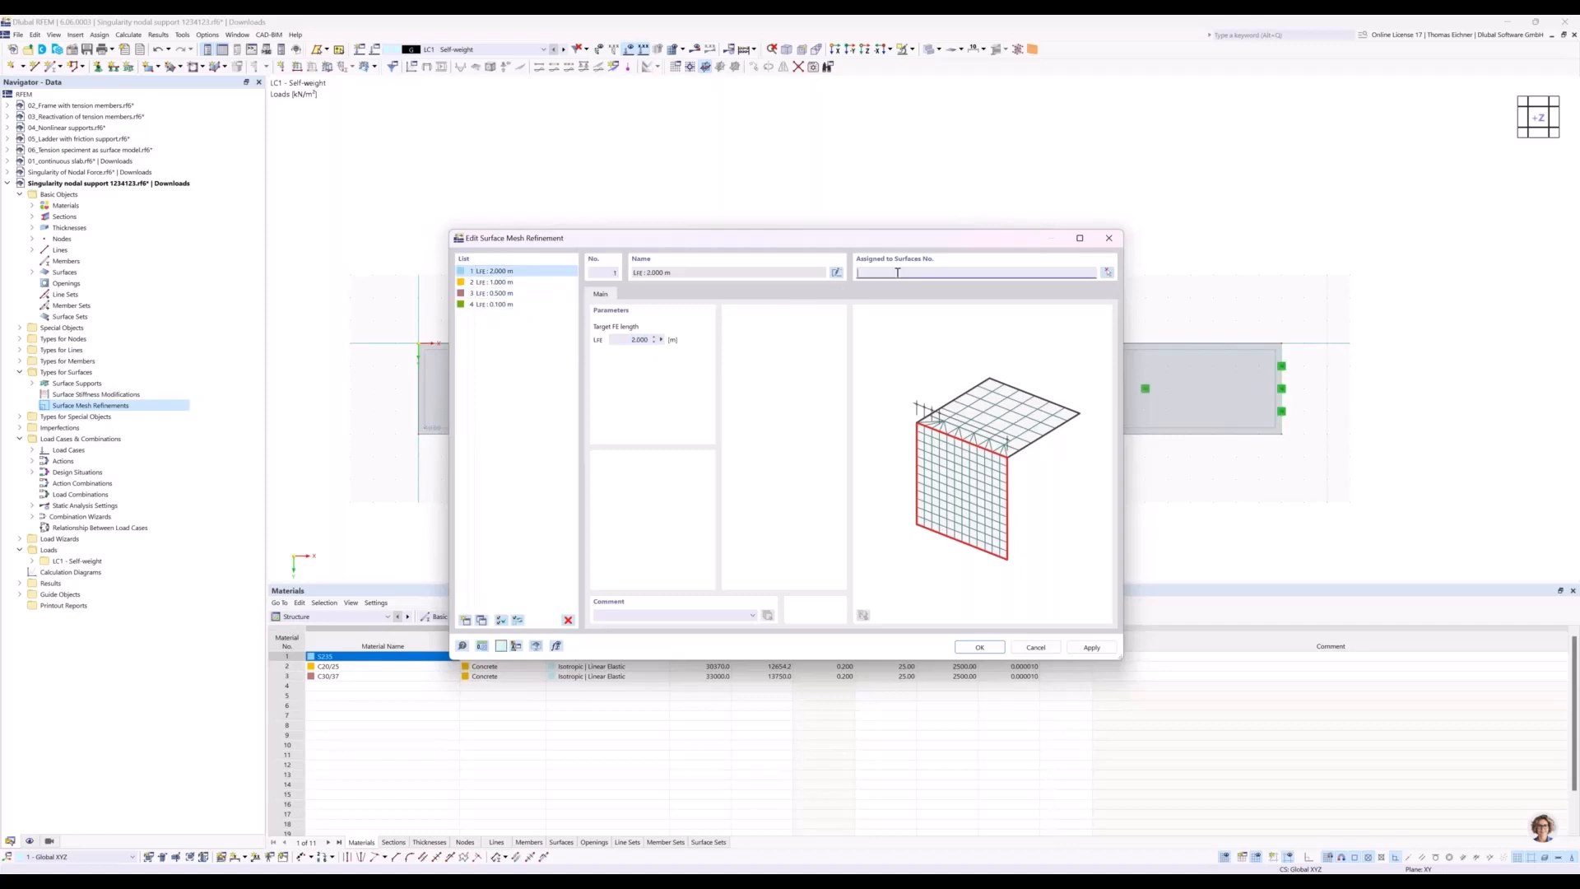
pyautogui.click(495, 282)
pyautogui.click(881, 275)
pyautogui.write('2')
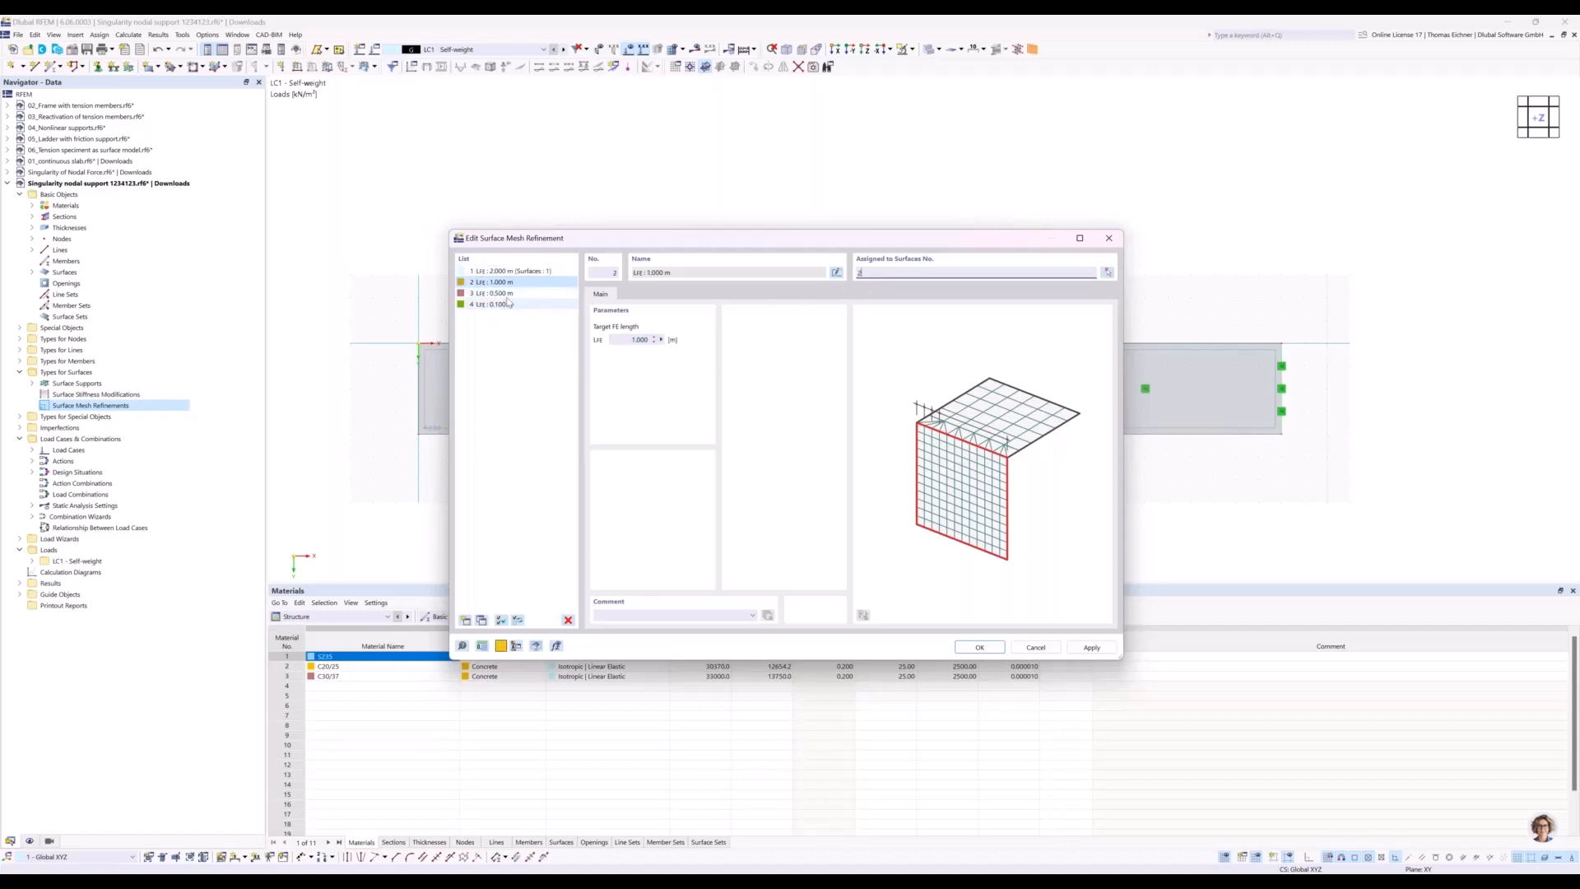
pyautogui.click(503, 294)
pyautogui.click(925, 274)
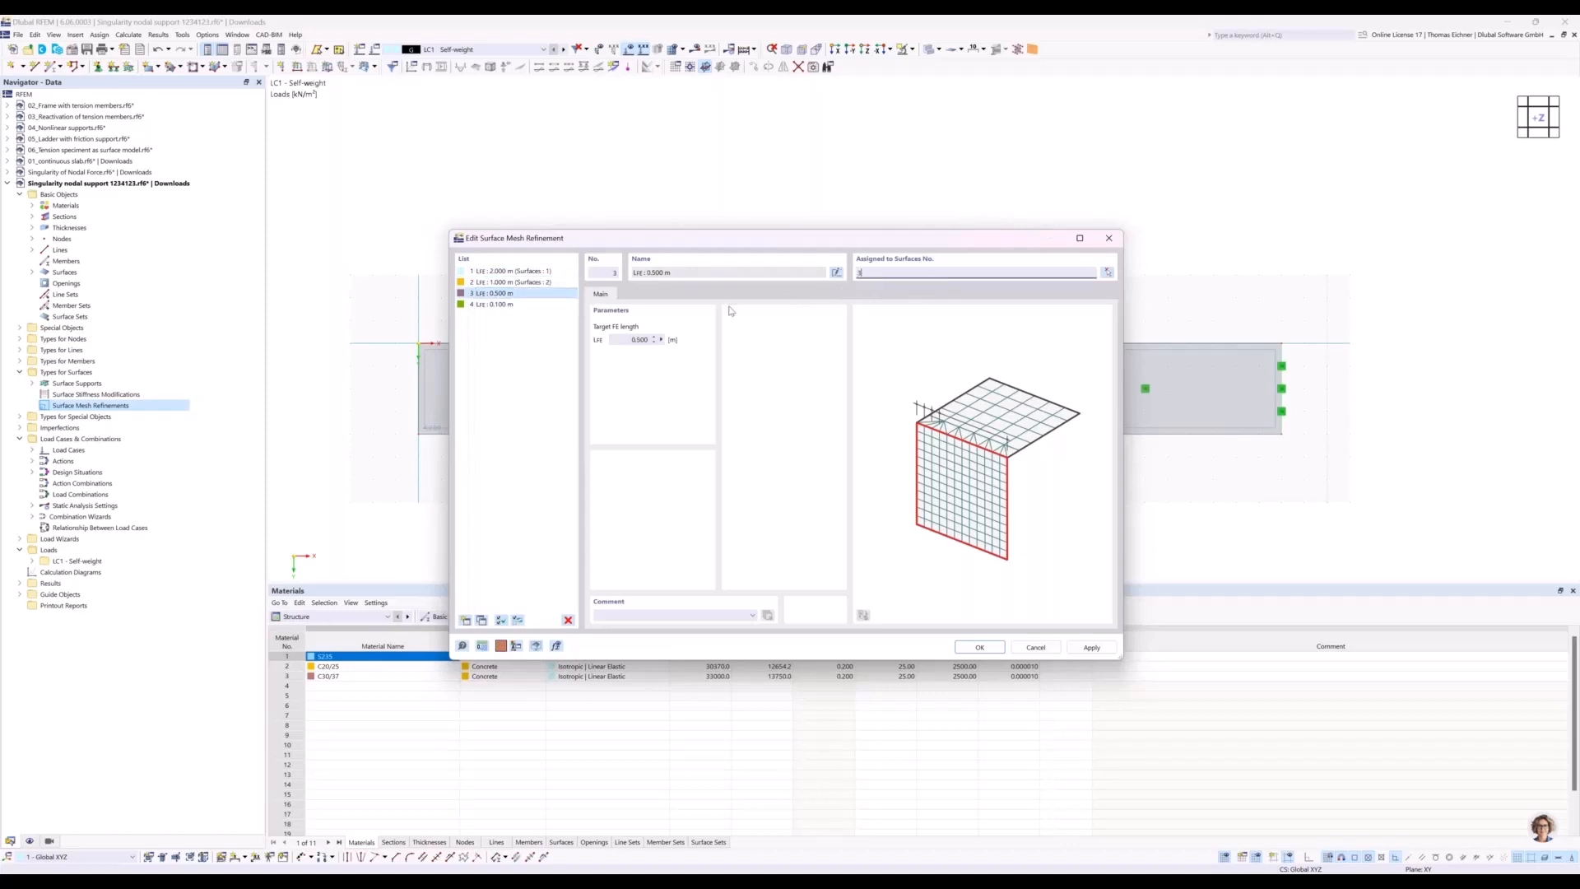
pyautogui.write('3')
pyautogui.click(526, 305)
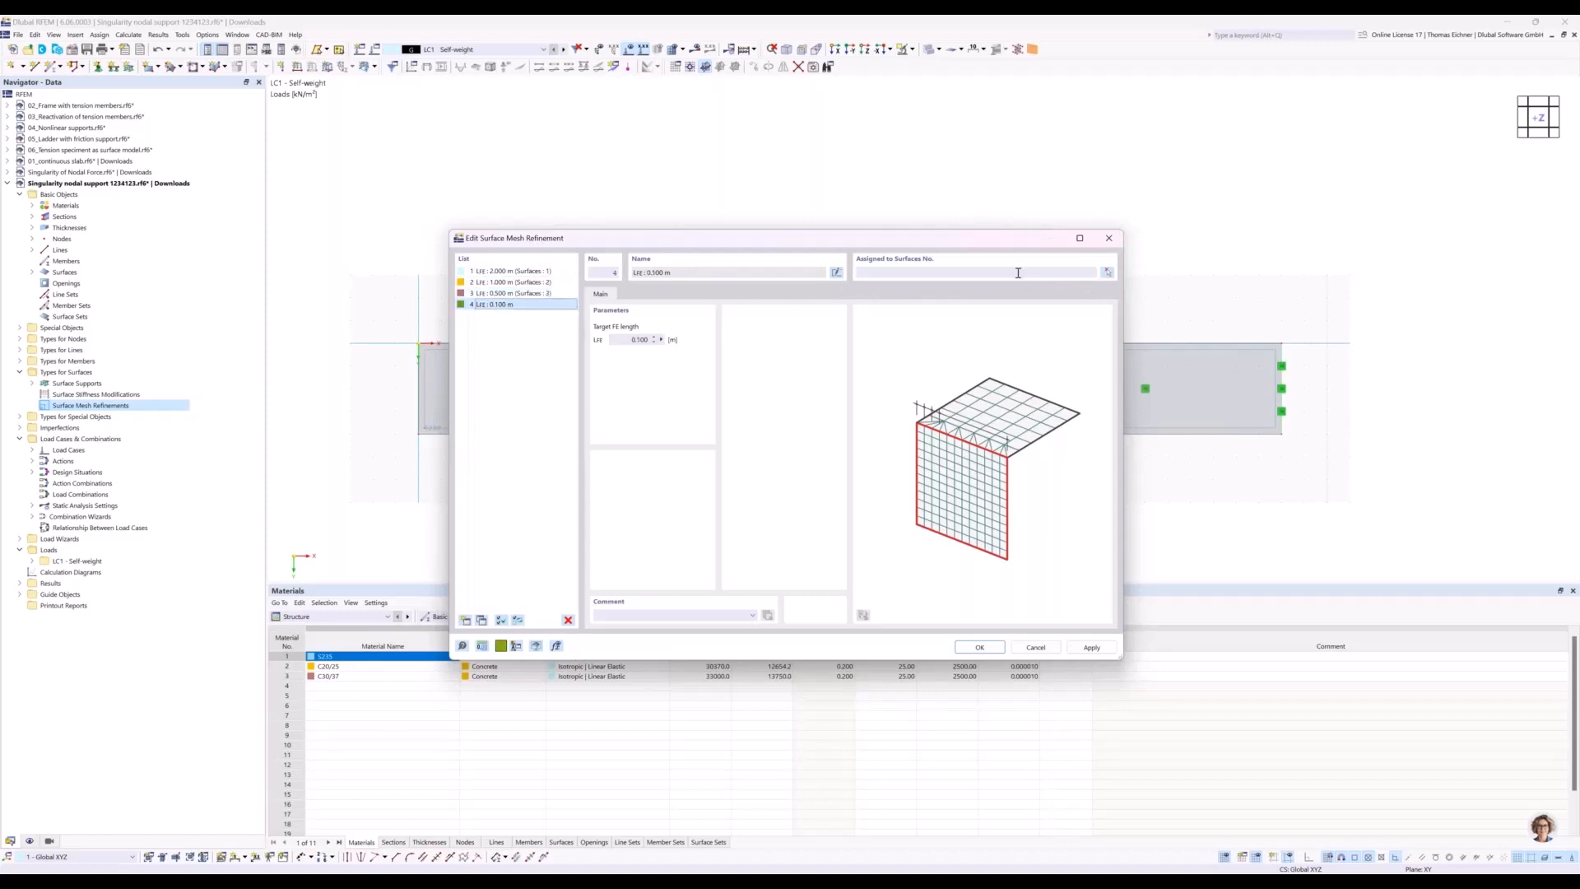
pyautogui.click(1019, 274)
pyautogui.write('4')
pyautogui.click(501, 294)
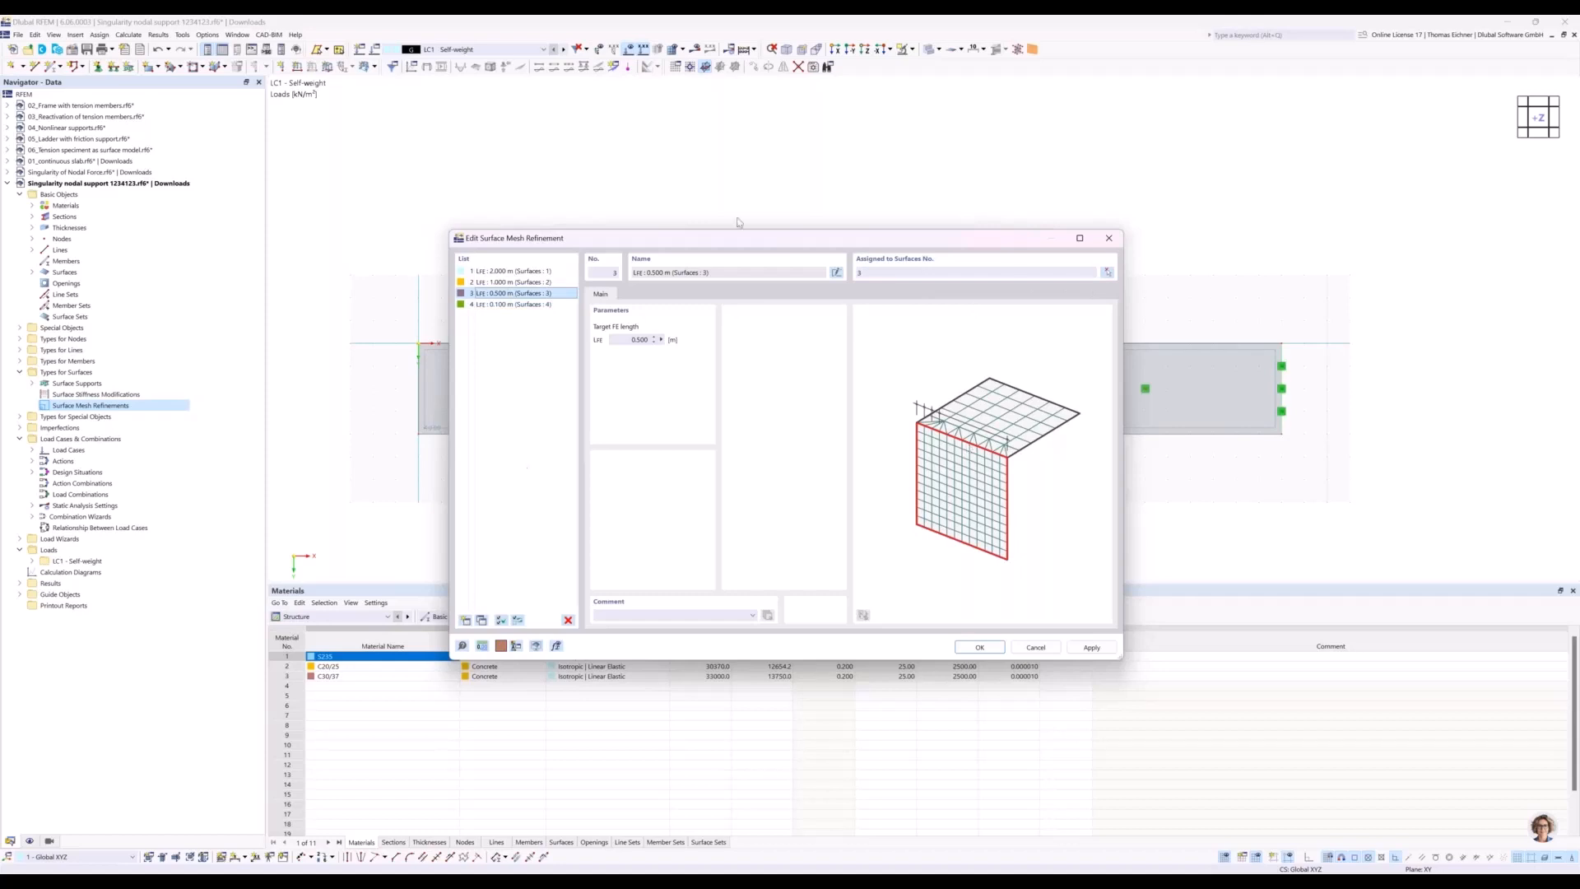
pyautogui.moveTo(724, 242); pyautogui.dragTo(996, 197)
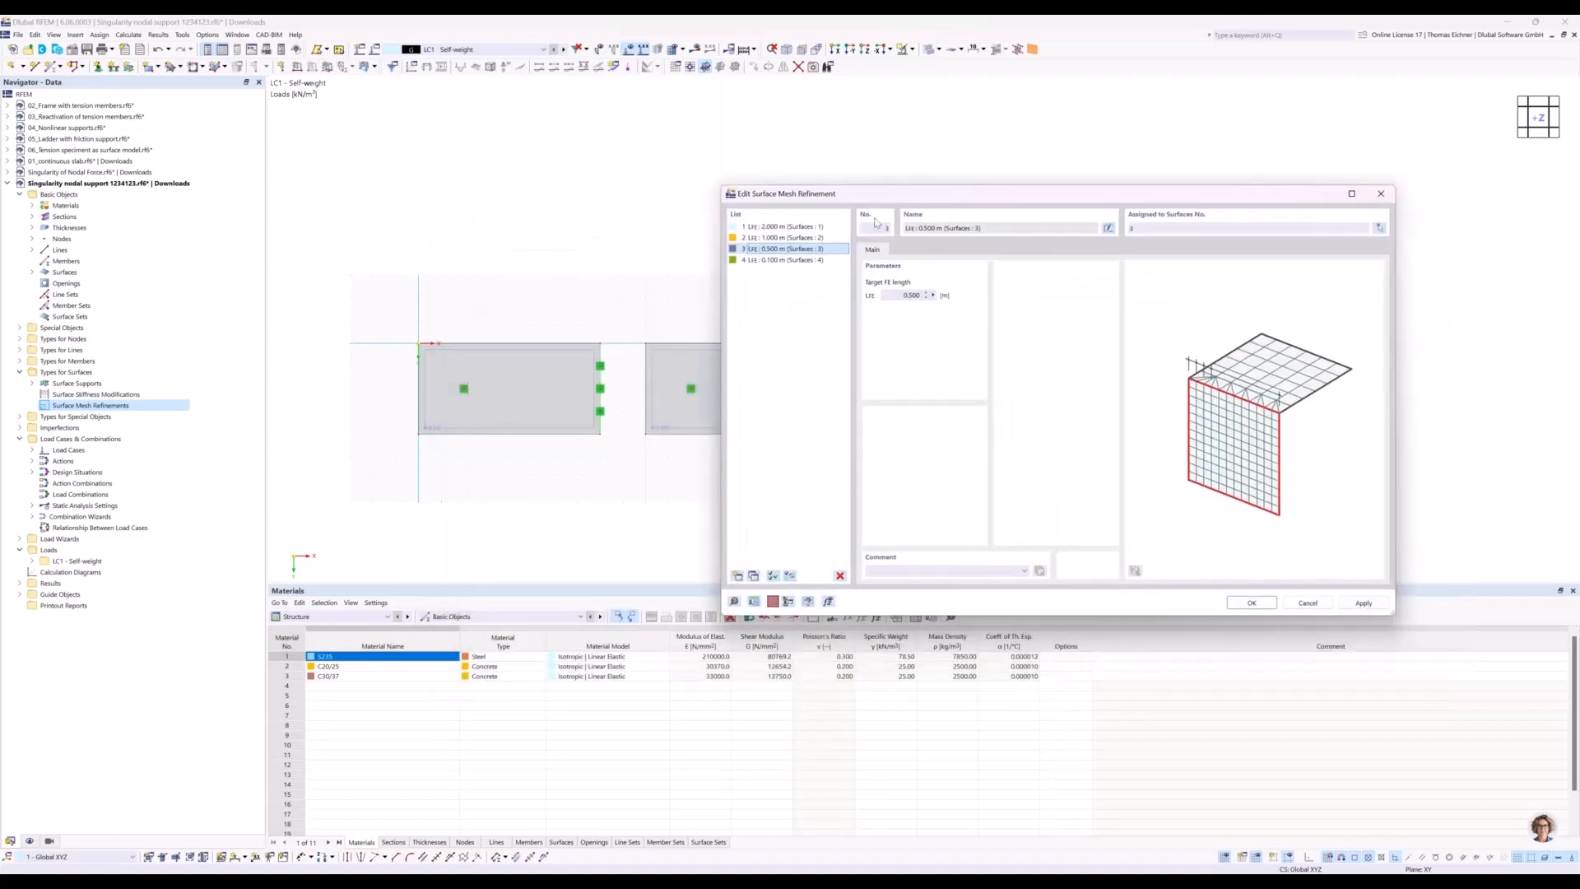
pyautogui.click(1252, 603)
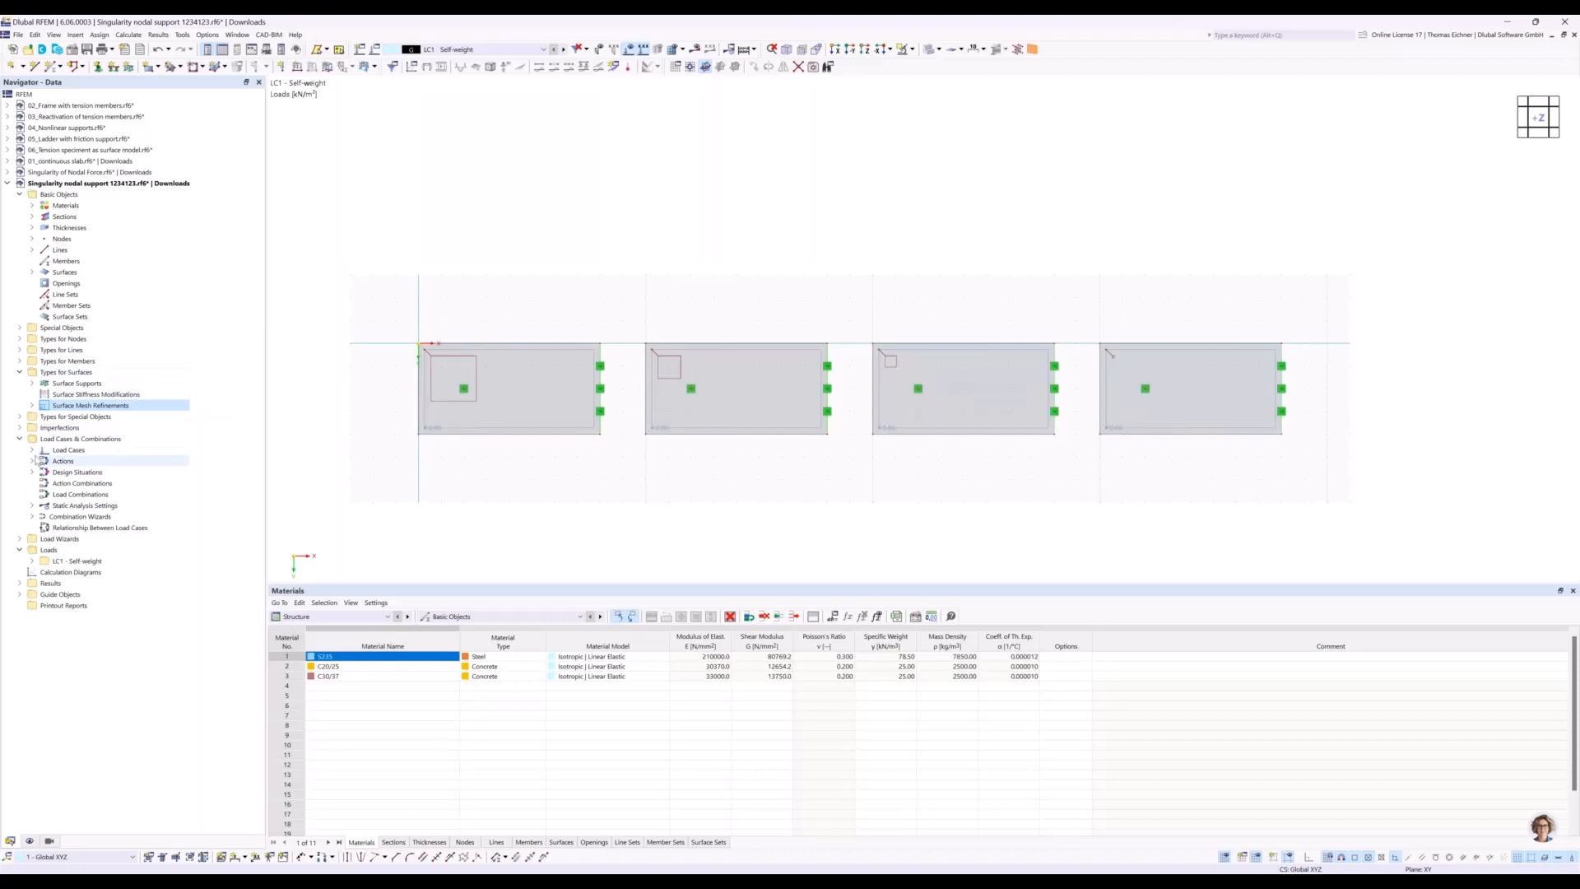
pyautogui.click(19, 416)
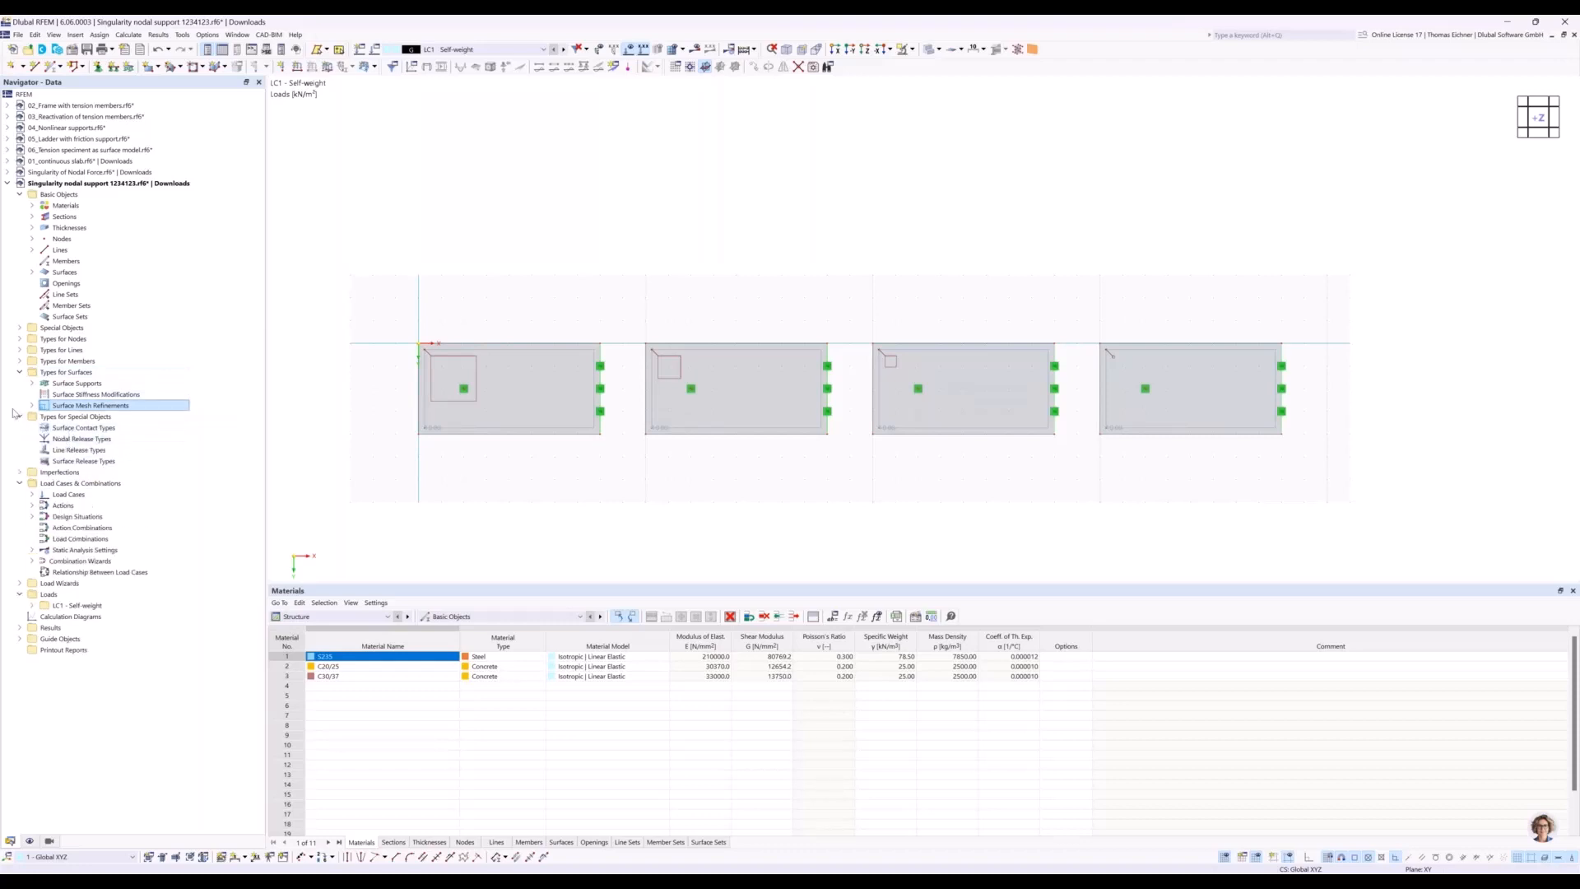
# Create a result section by two points from (0, 2, 0) to (38, 2, 0) m, running across all four slabs and projected in global Z.
pyautogui.click(19, 328)
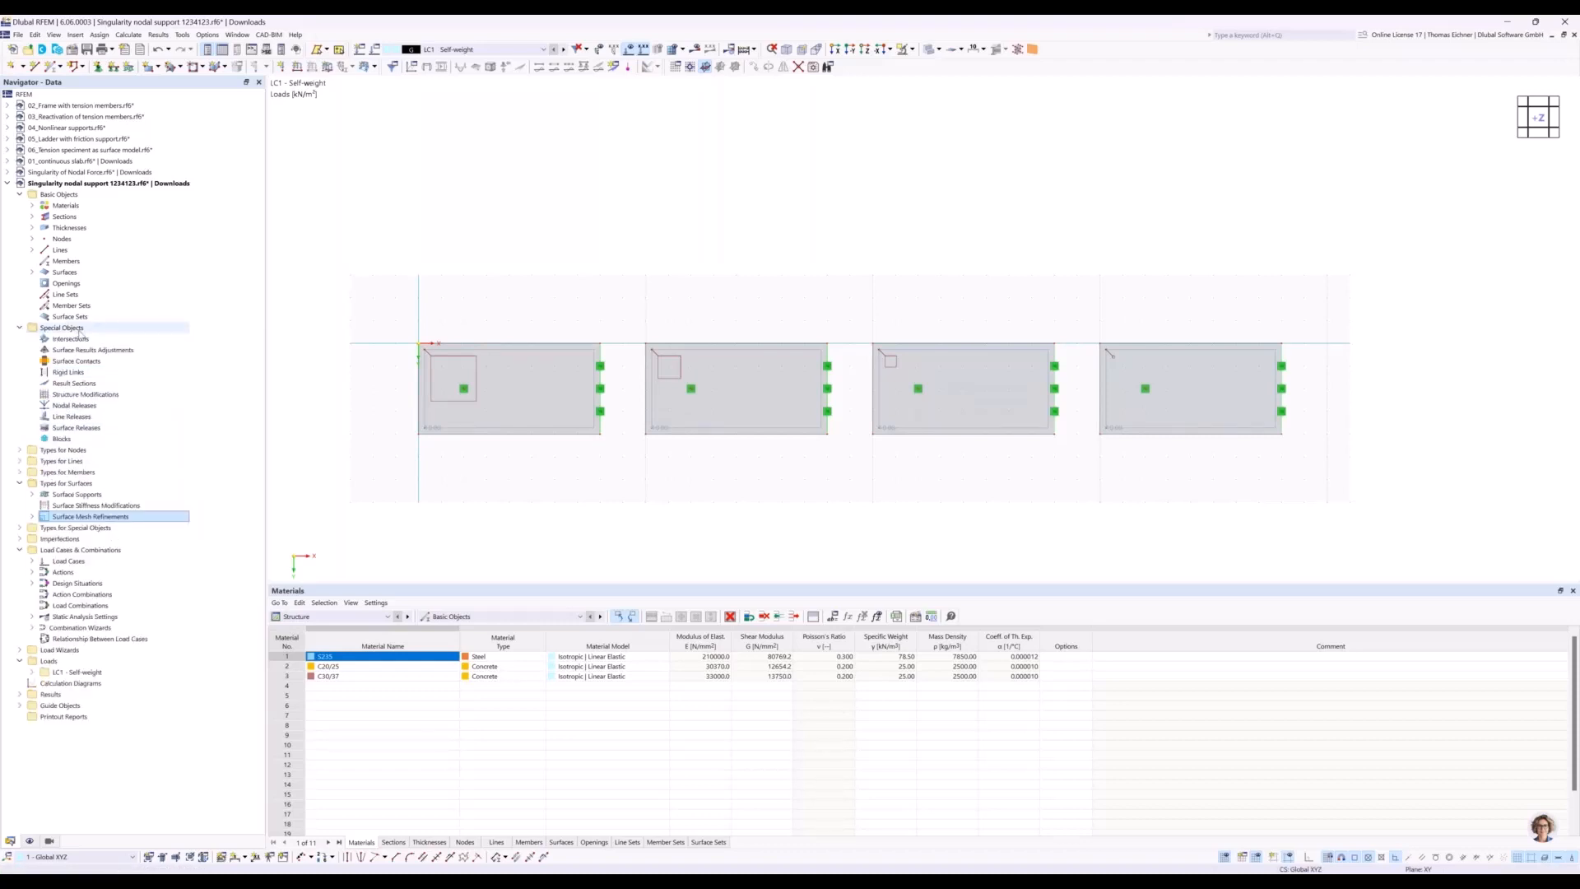
pyautogui.click(76, 384)
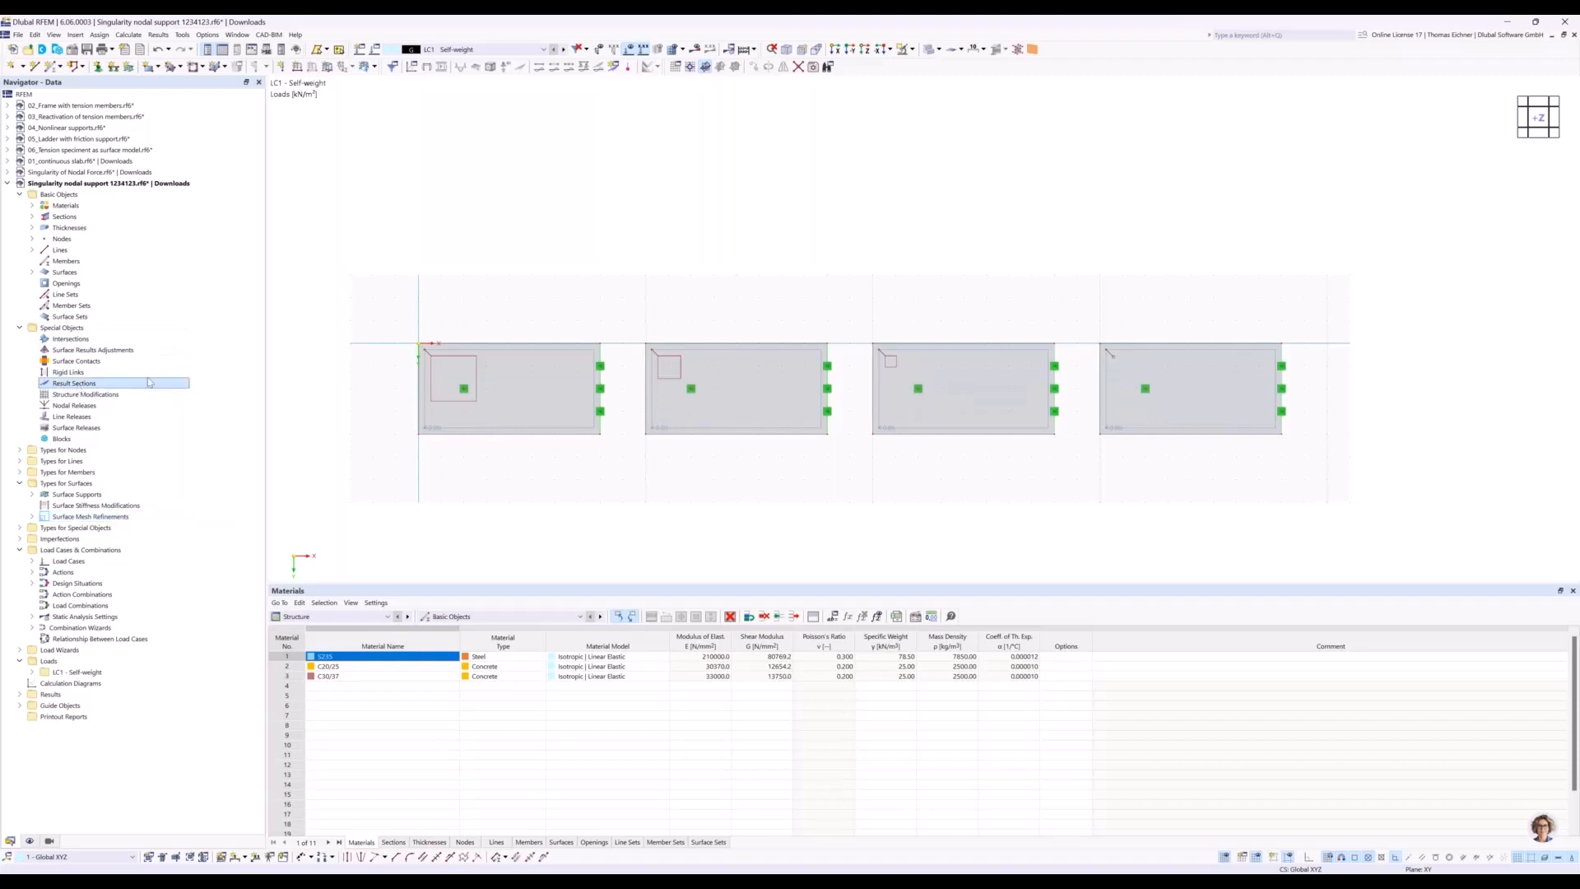
pyautogui.doubleClick(149, 382)
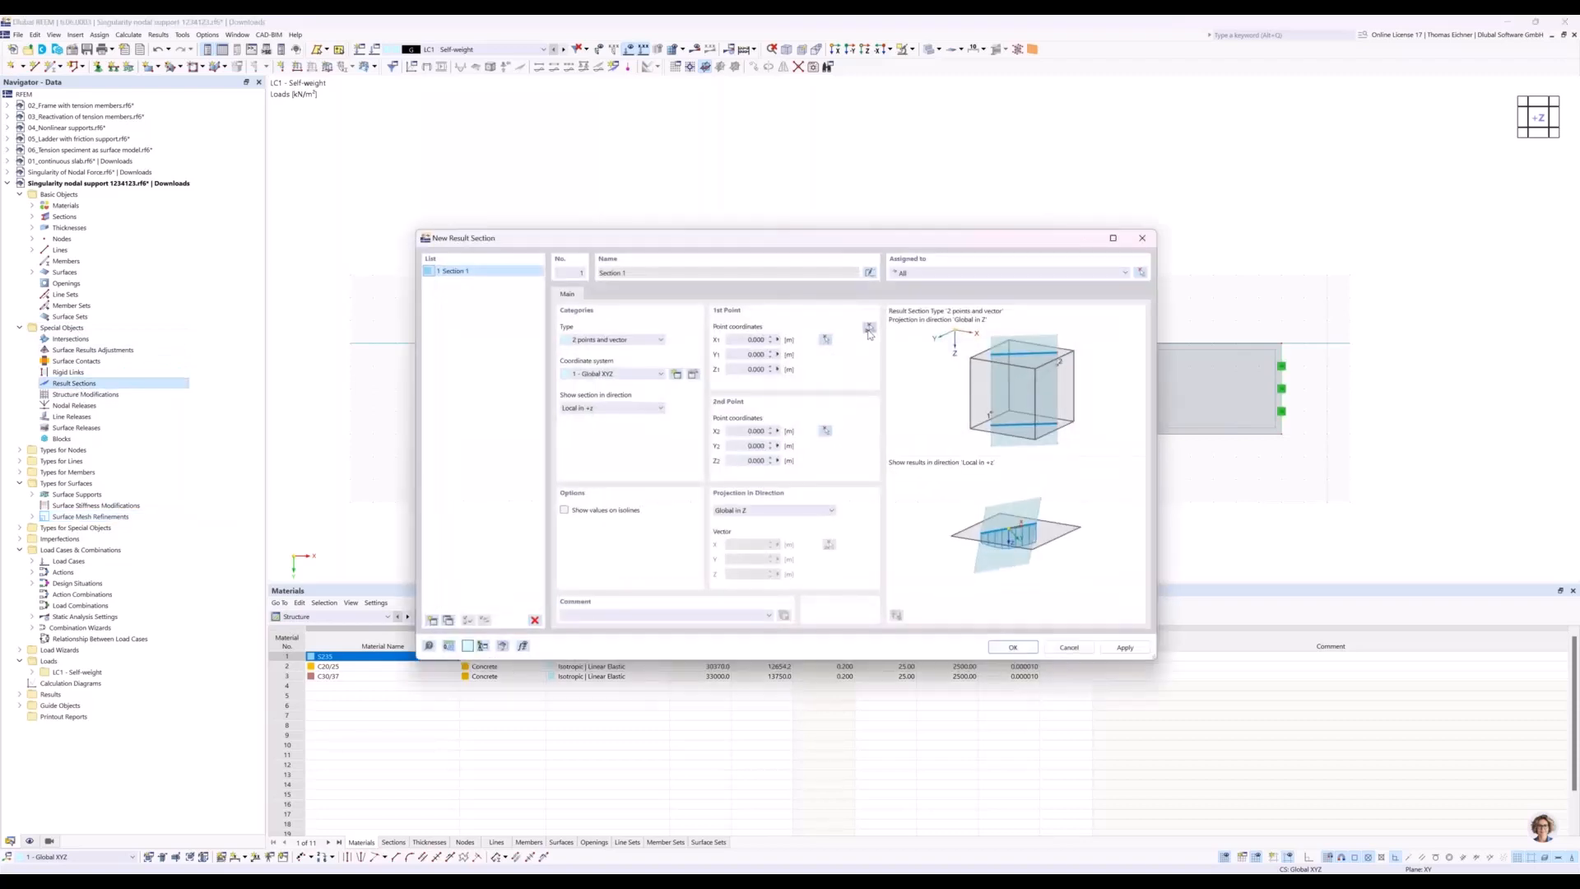
pyautogui.click(869, 328)
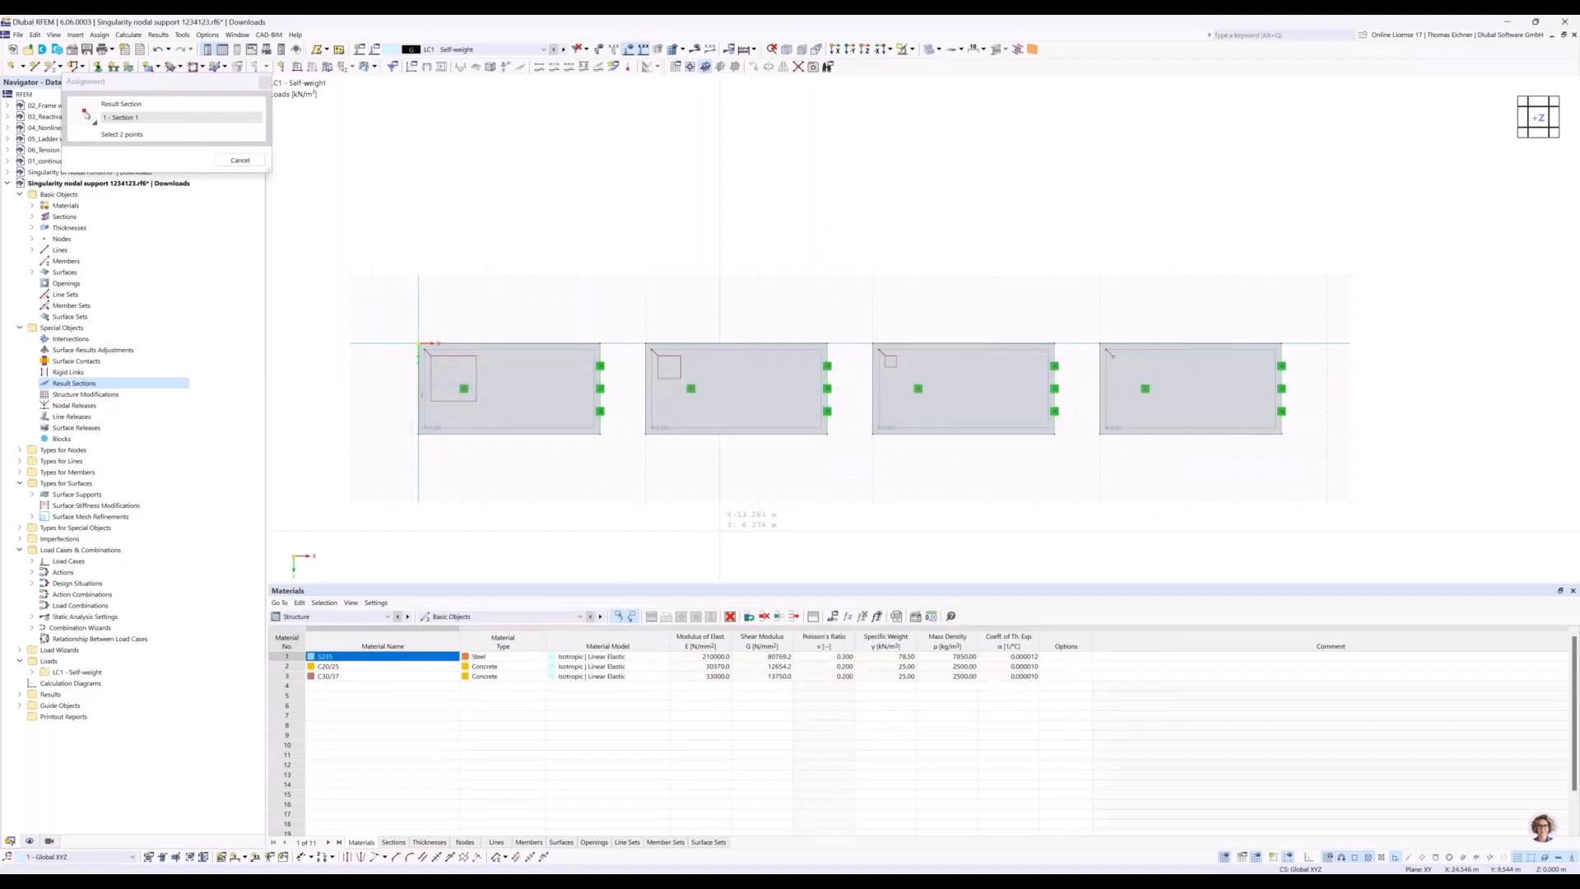
pyautogui.click(1281, 389)
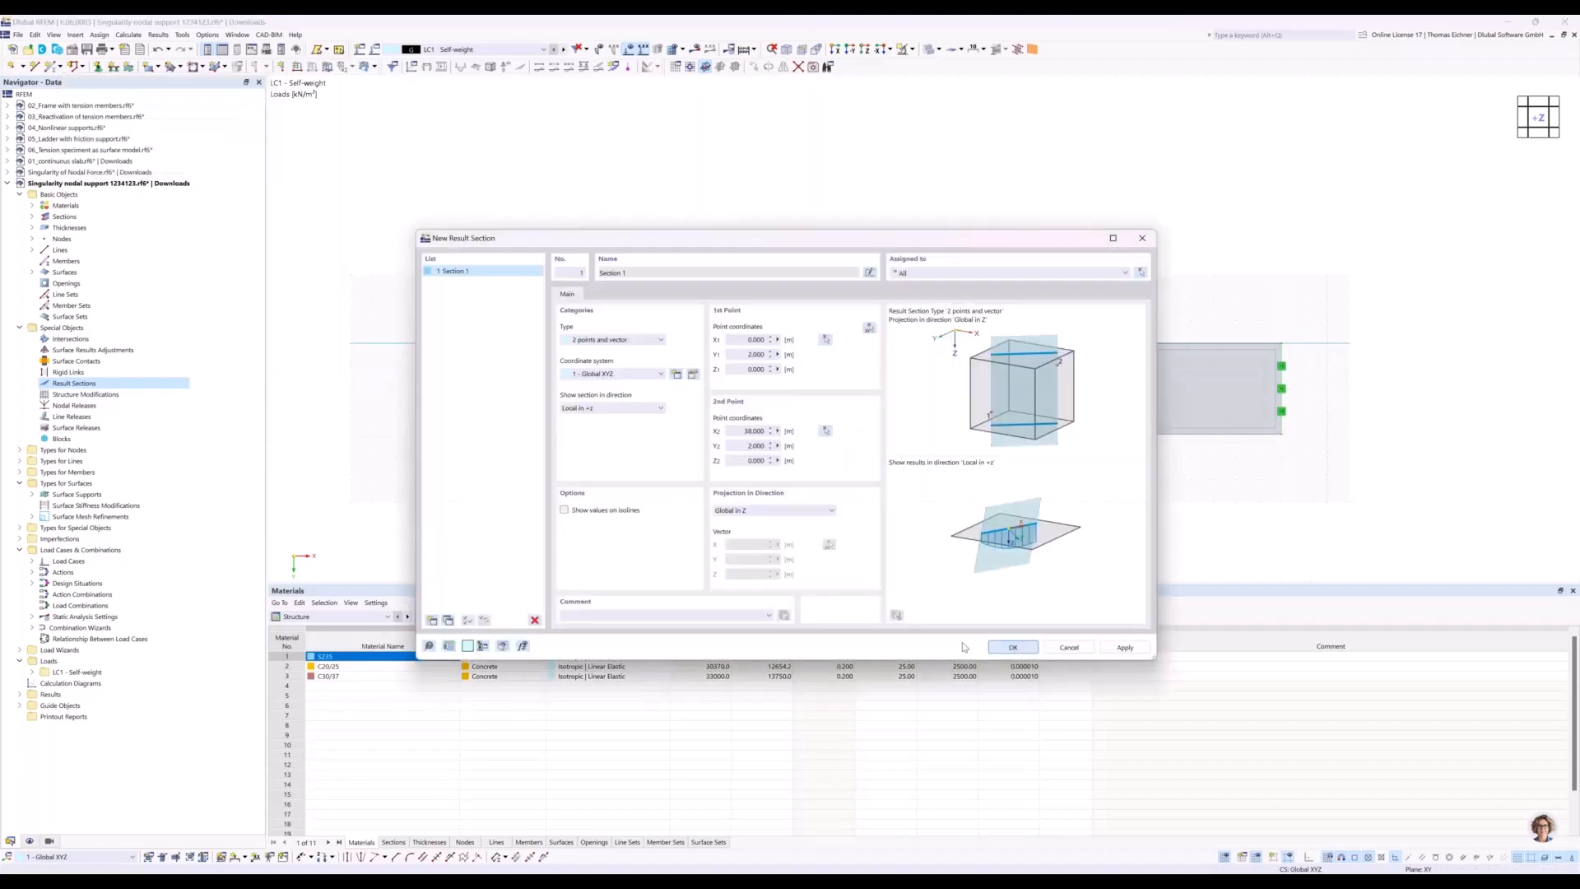
pyautogui.click(1013, 647)
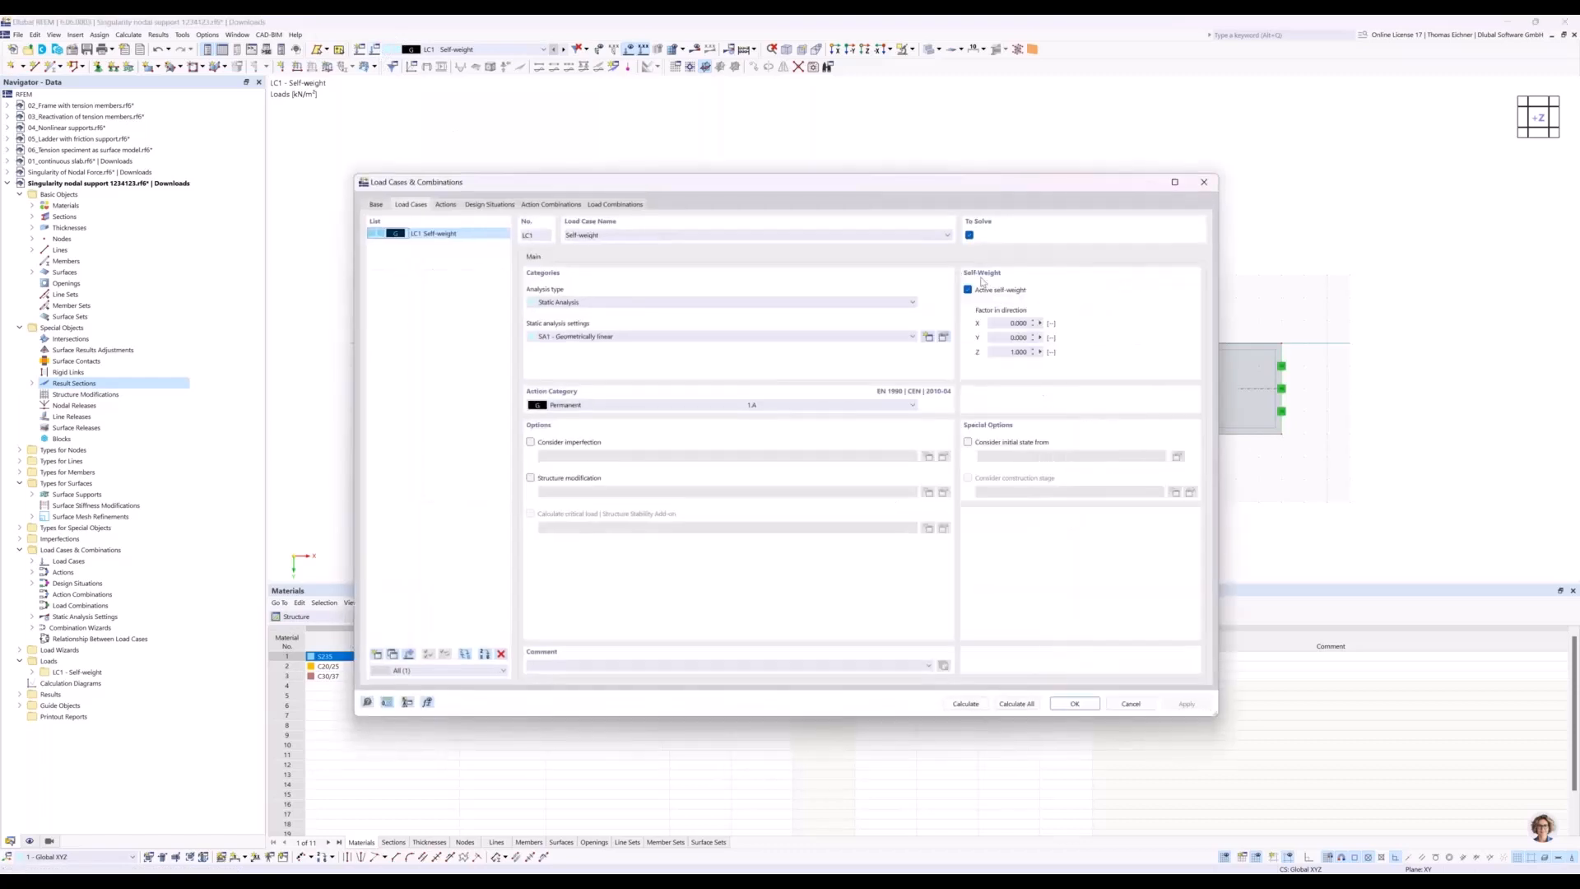
# Deactivate self-weight in load case LC1 and calculate it.
pyautogui.click(969, 291)
pyautogui.click(971, 707)
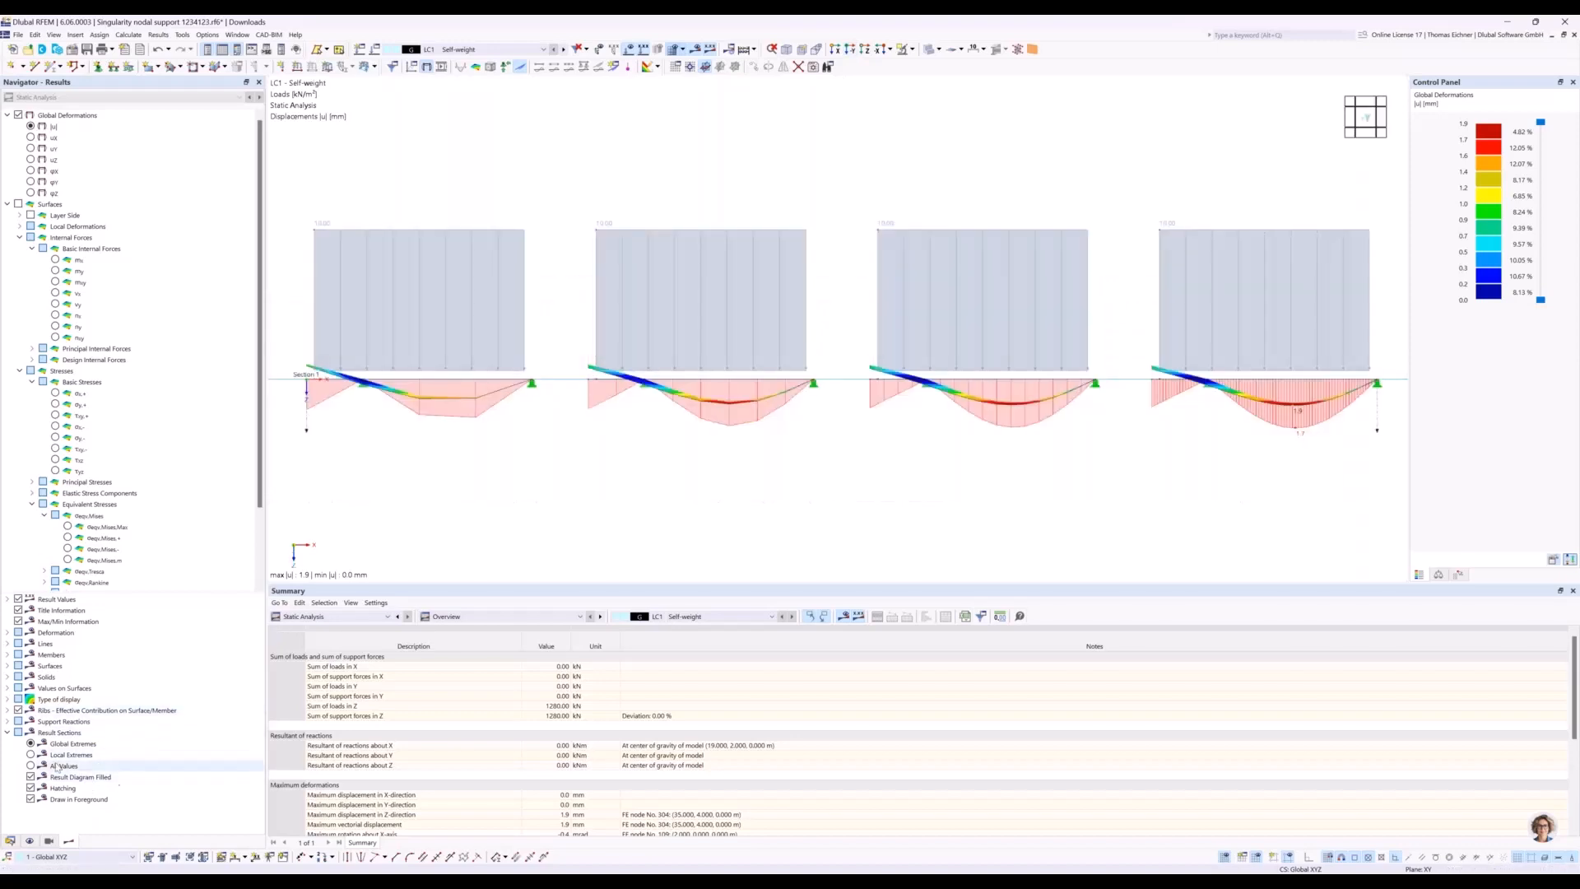
# Label the result section diagrams with local extremes and display the basic internal moments mx of the surfaces.
pyautogui.click(32, 755)
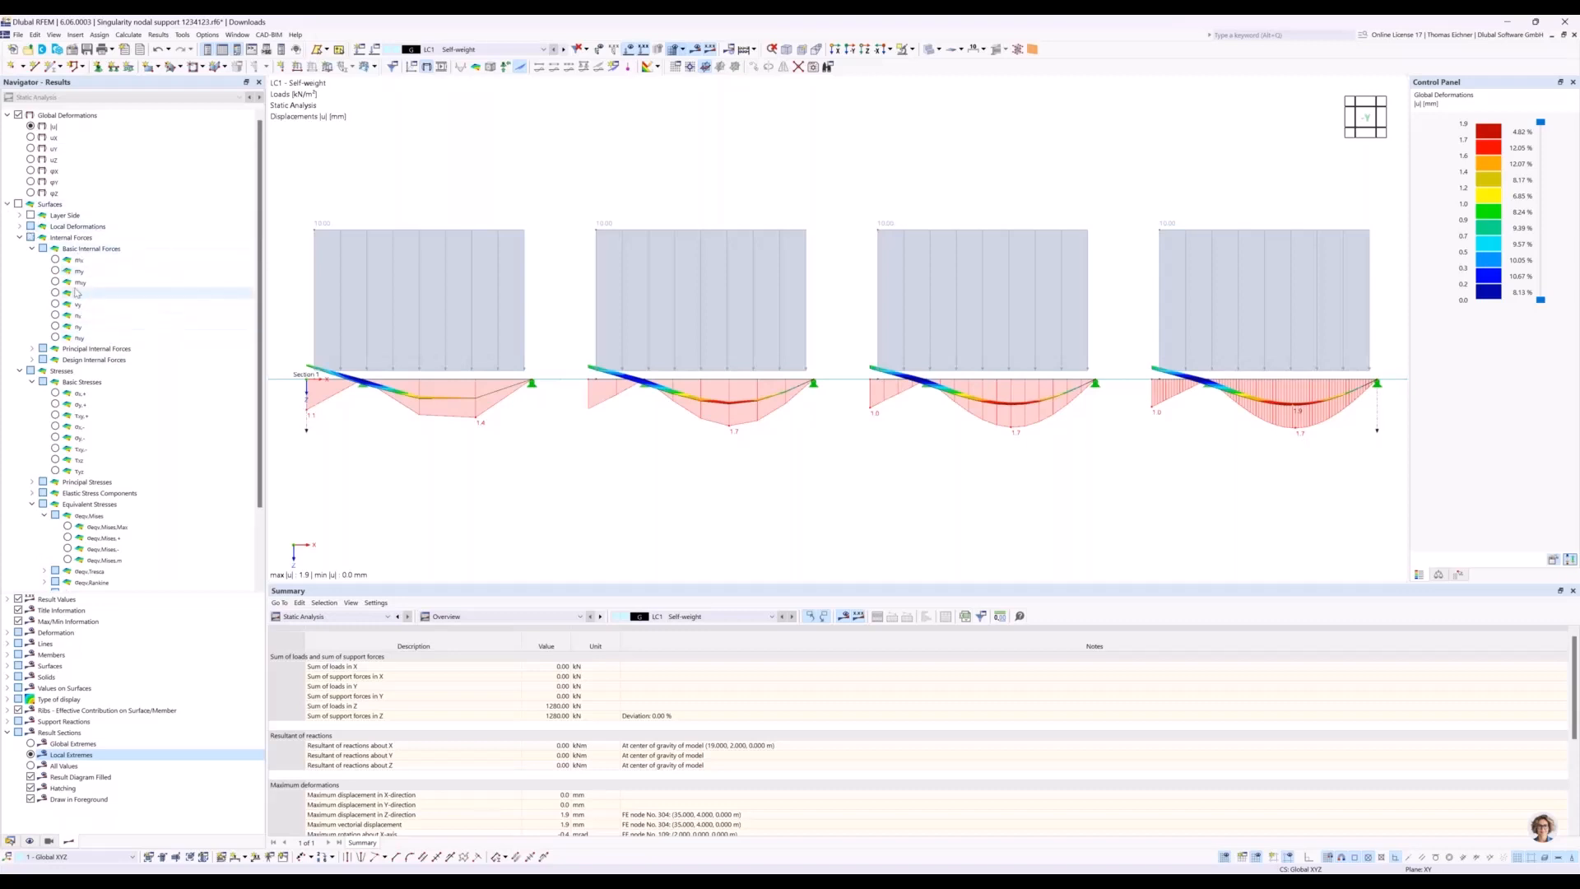
pyautogui.click(56, 260)
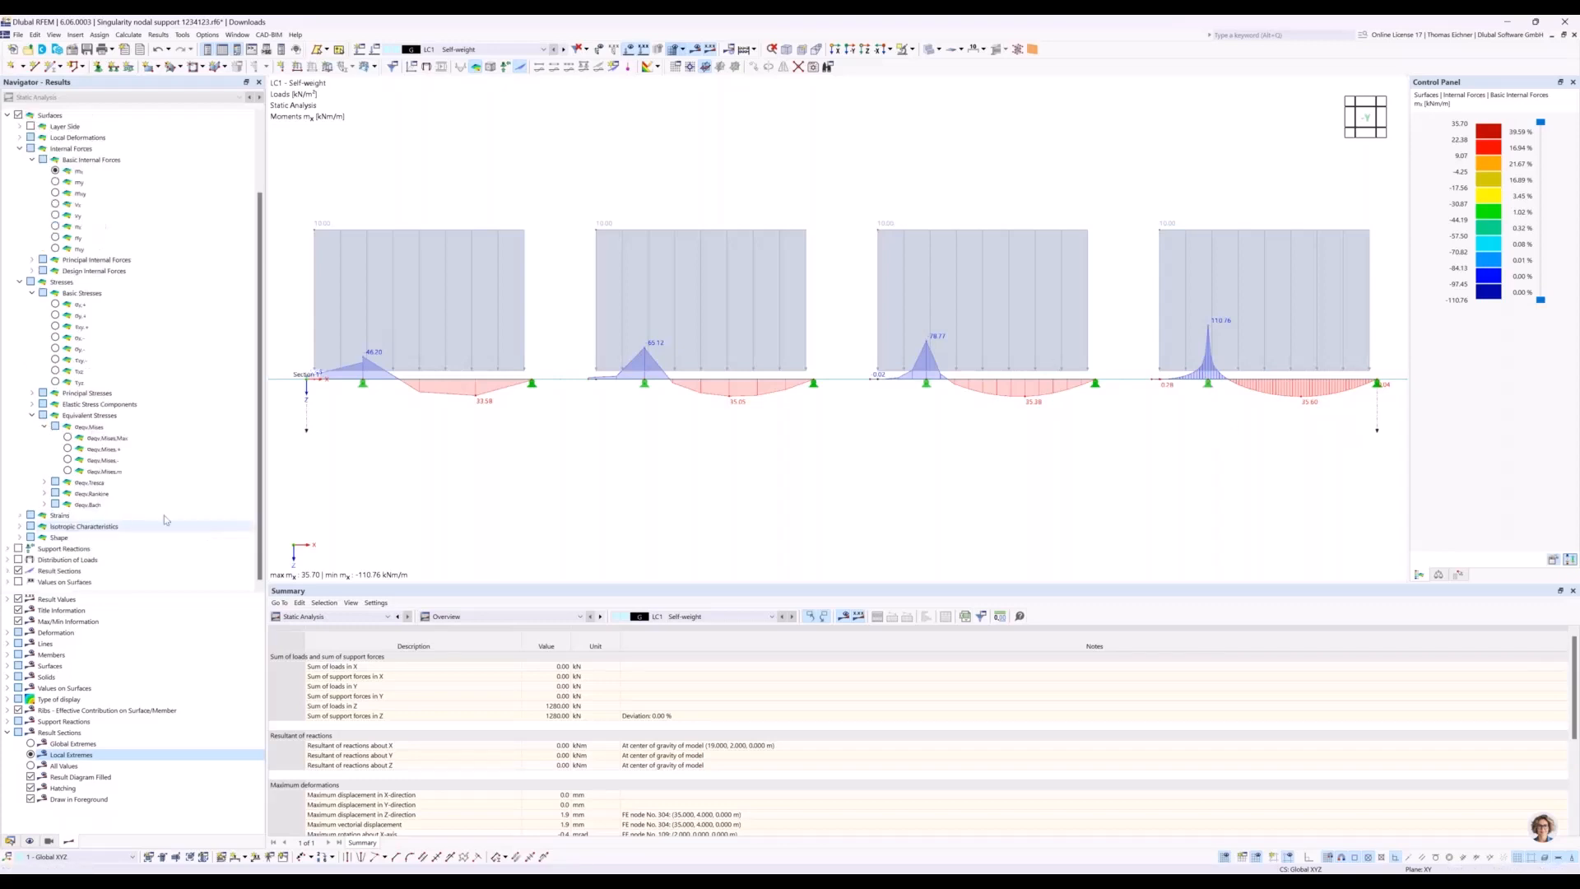
# Display the support reactions and compare them with the mx moment peaks at the nodal supports of the four slabs.
pyautogui.scroll(-2, 60, 534)
pyautogui.scroll(-1, 60, 533)
pyautogui.click(19, 548)
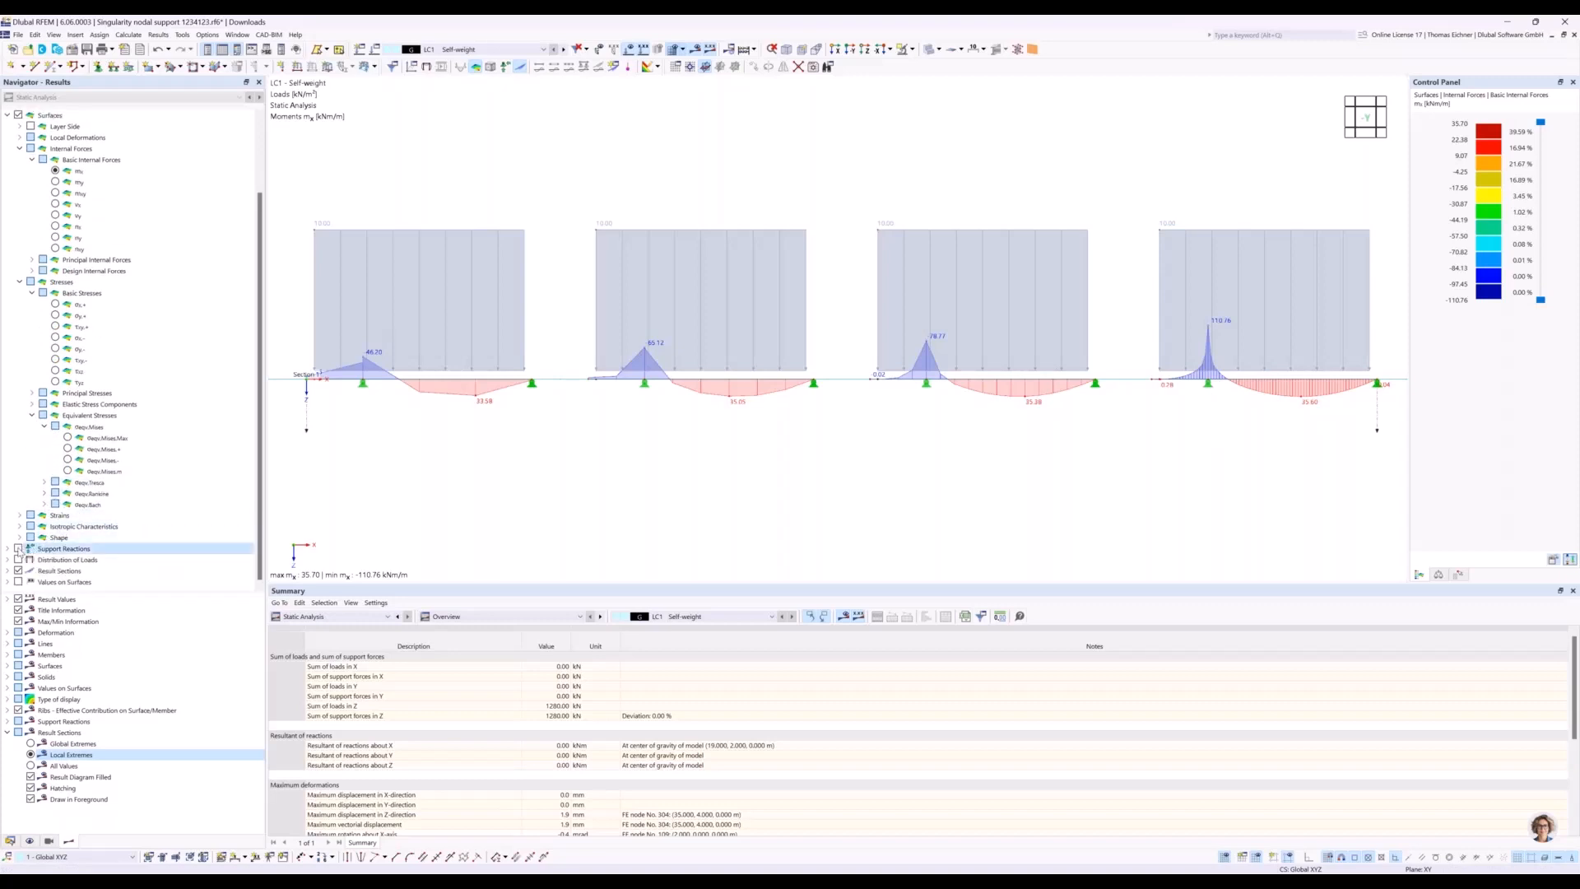
pyautogui.scroll(-1, 924, 458)
pyautogui.scroll(-2, 1050, 466)
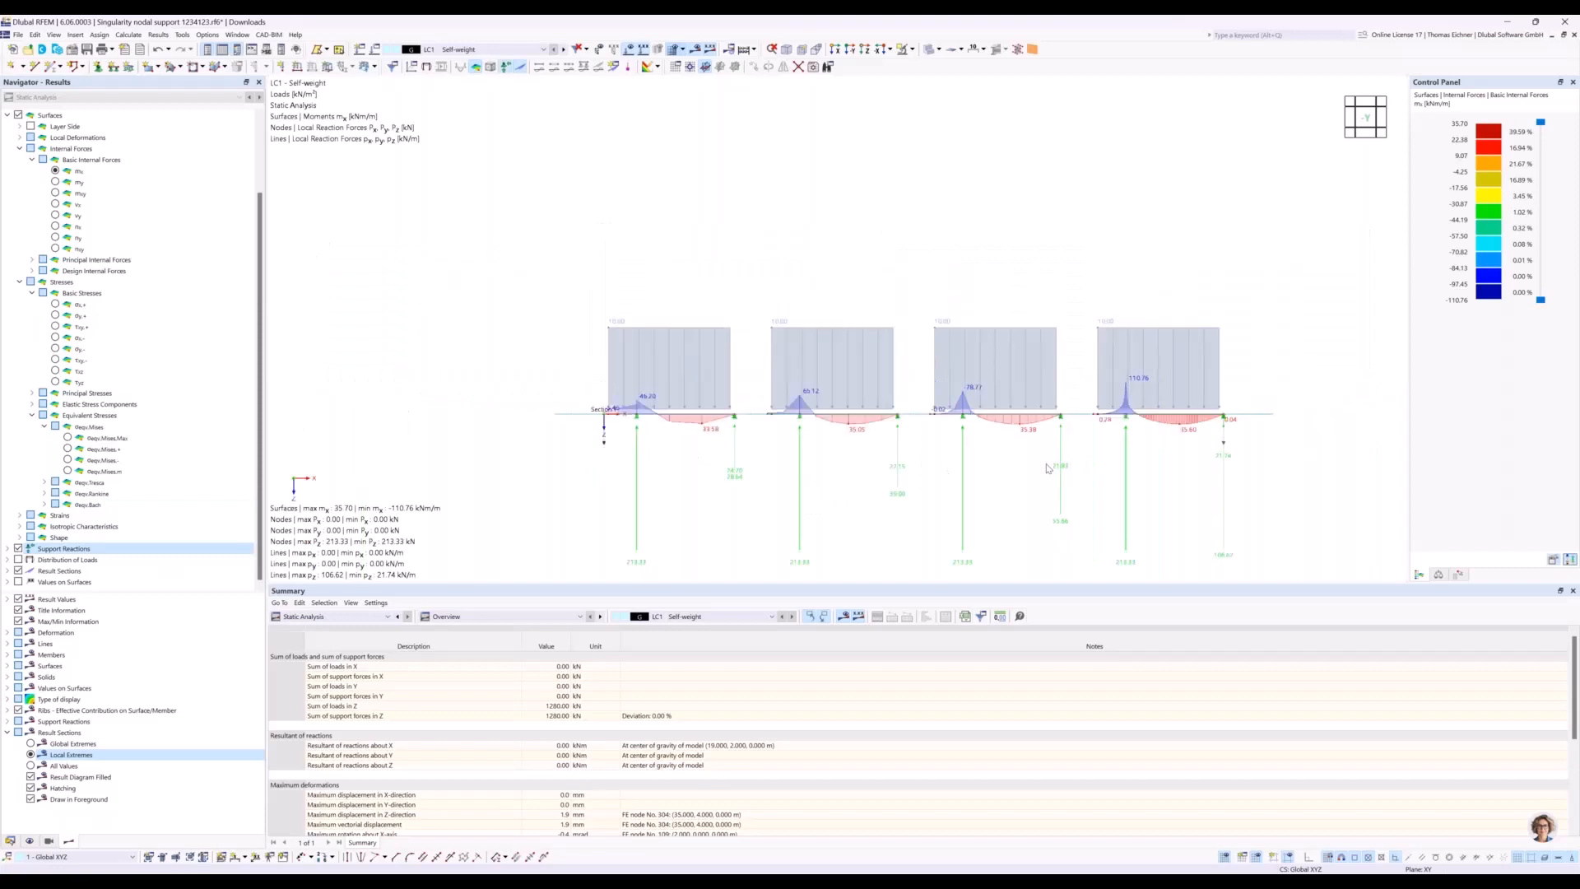
pyautogui.moveTo(1048, 468); pyautogui.dragTo(1051, 408, button='middle')
pyautogui.scroll(2, 1049, 451)
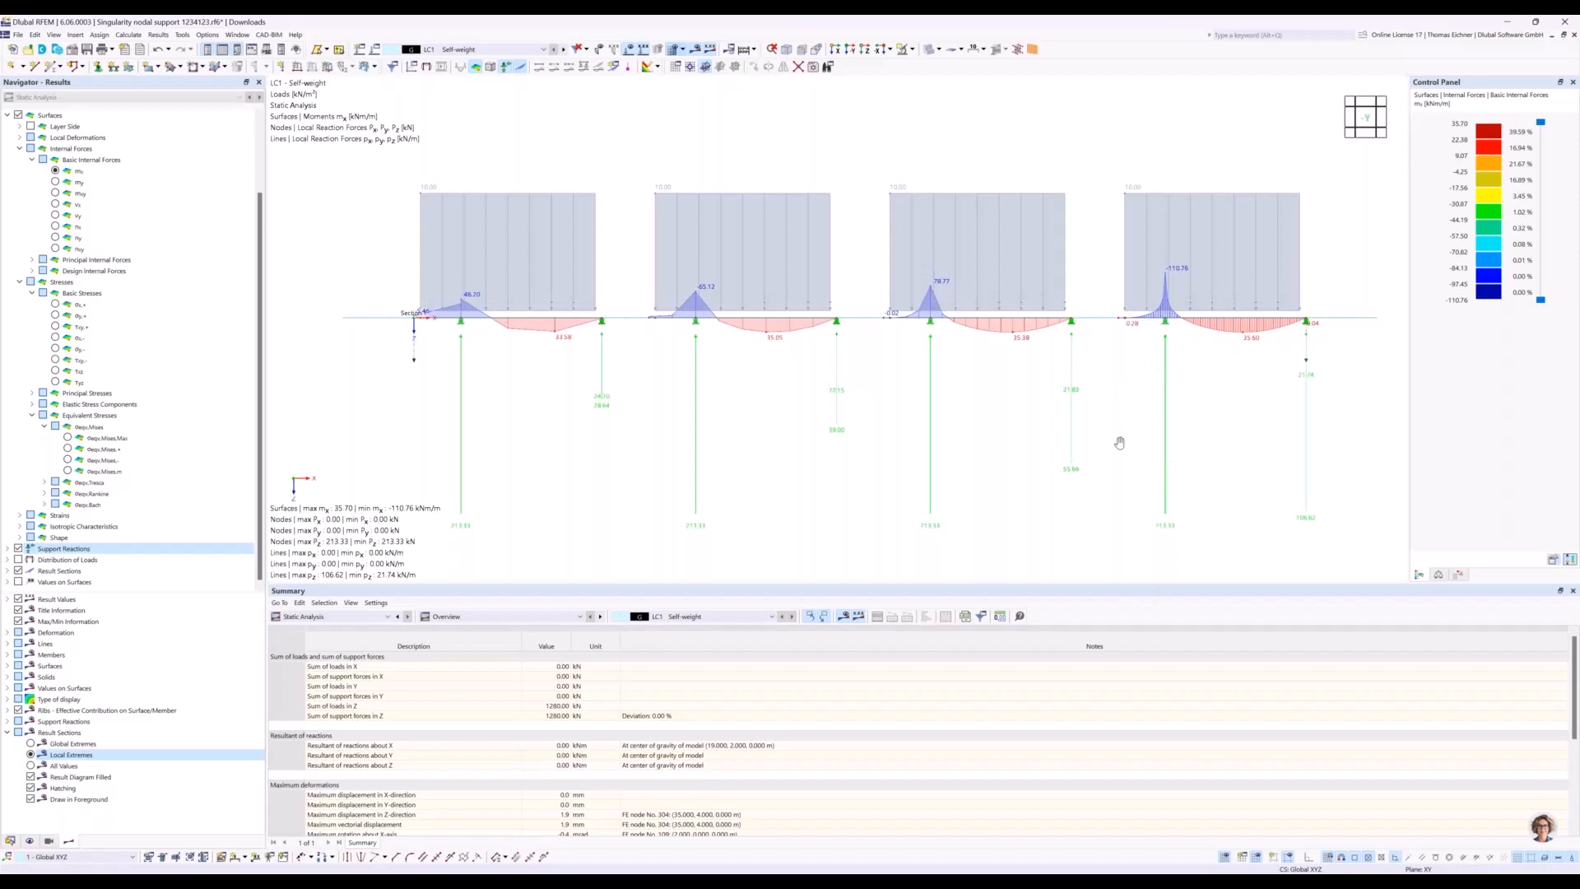
pyautogui.moveTo(1122, 441); pyautogui.dragTo(1129, 480, button='middle')
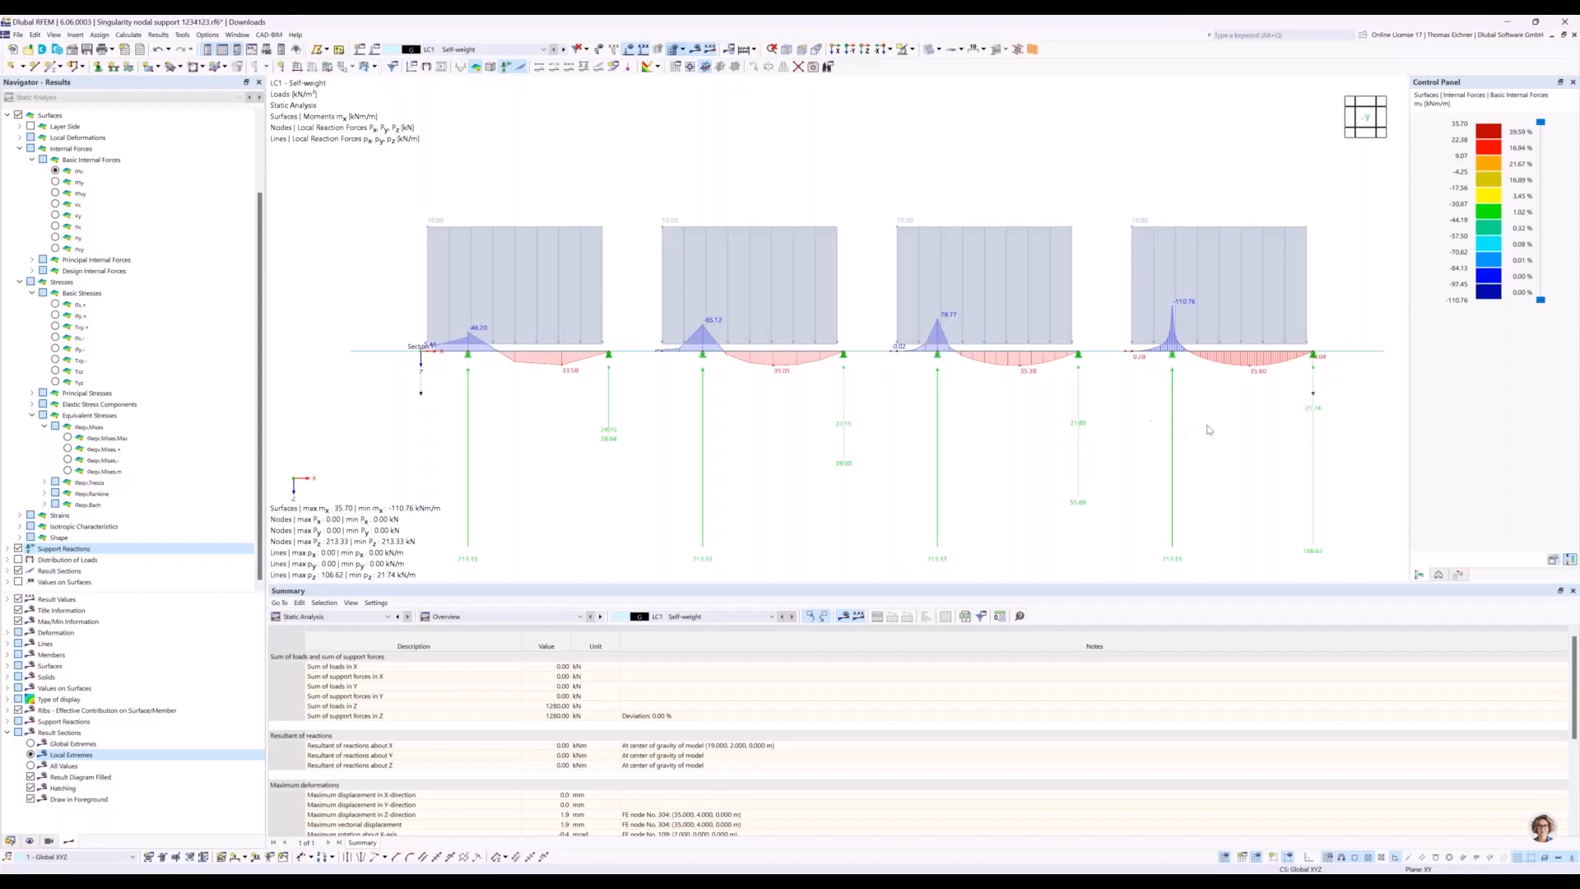
pyautogui.moveTo(640, 421); pyautogui.dragTo(767, 447, button='middle')
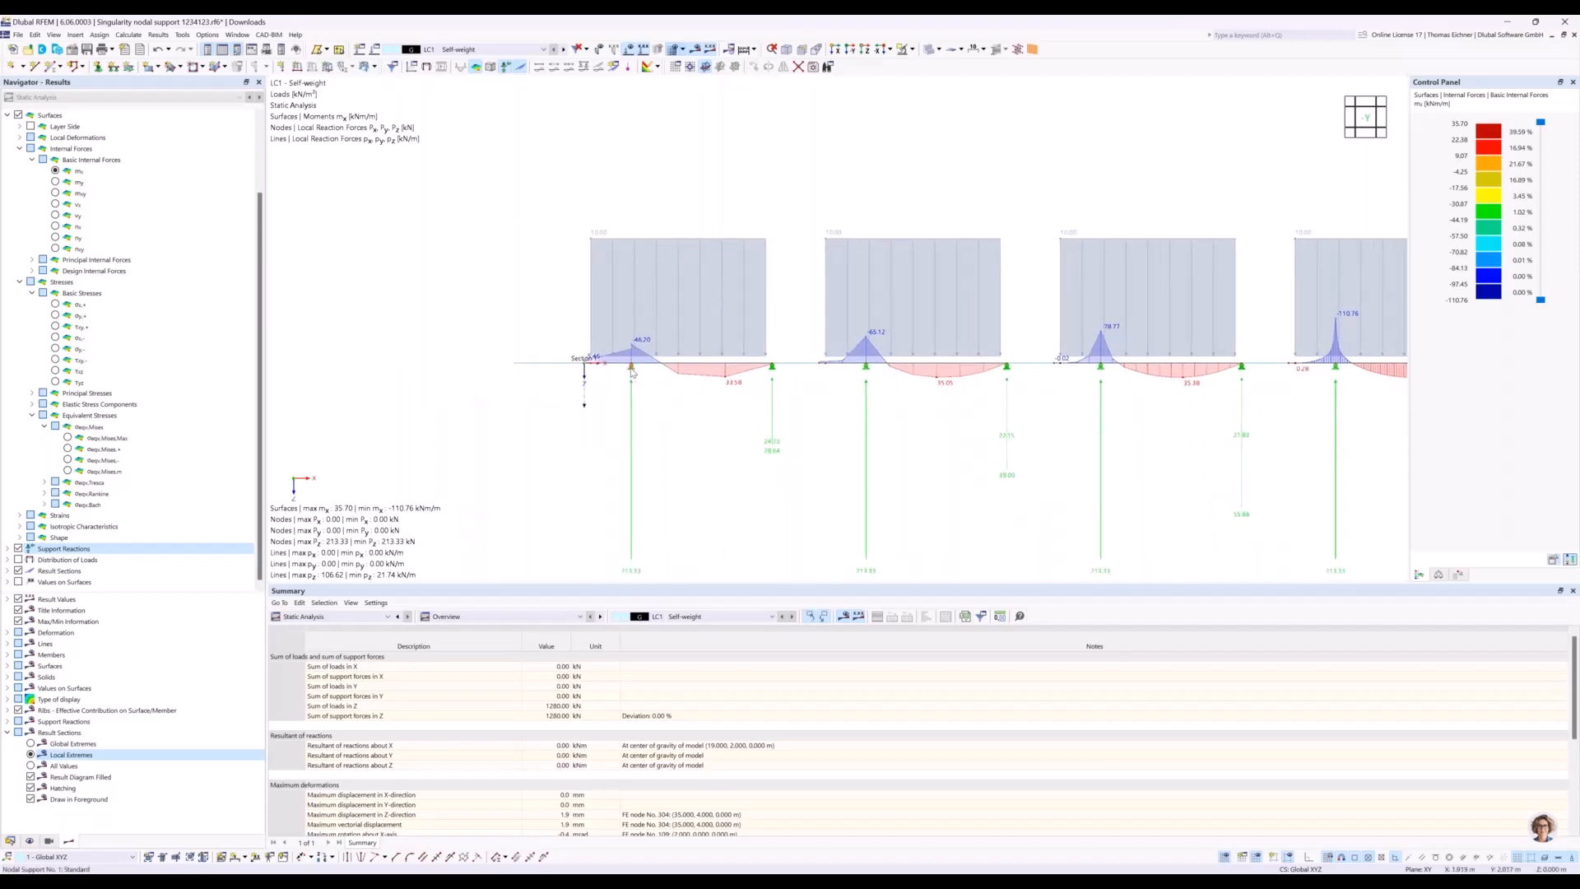
# Replace the hinged nodal support's rigid vertical restraint with a Z spring constant of 70000 kN/m, accepting deletion of the results.
pyautogui.moveTo(632, 372)
pyautogui.doubleClick(632, 372)
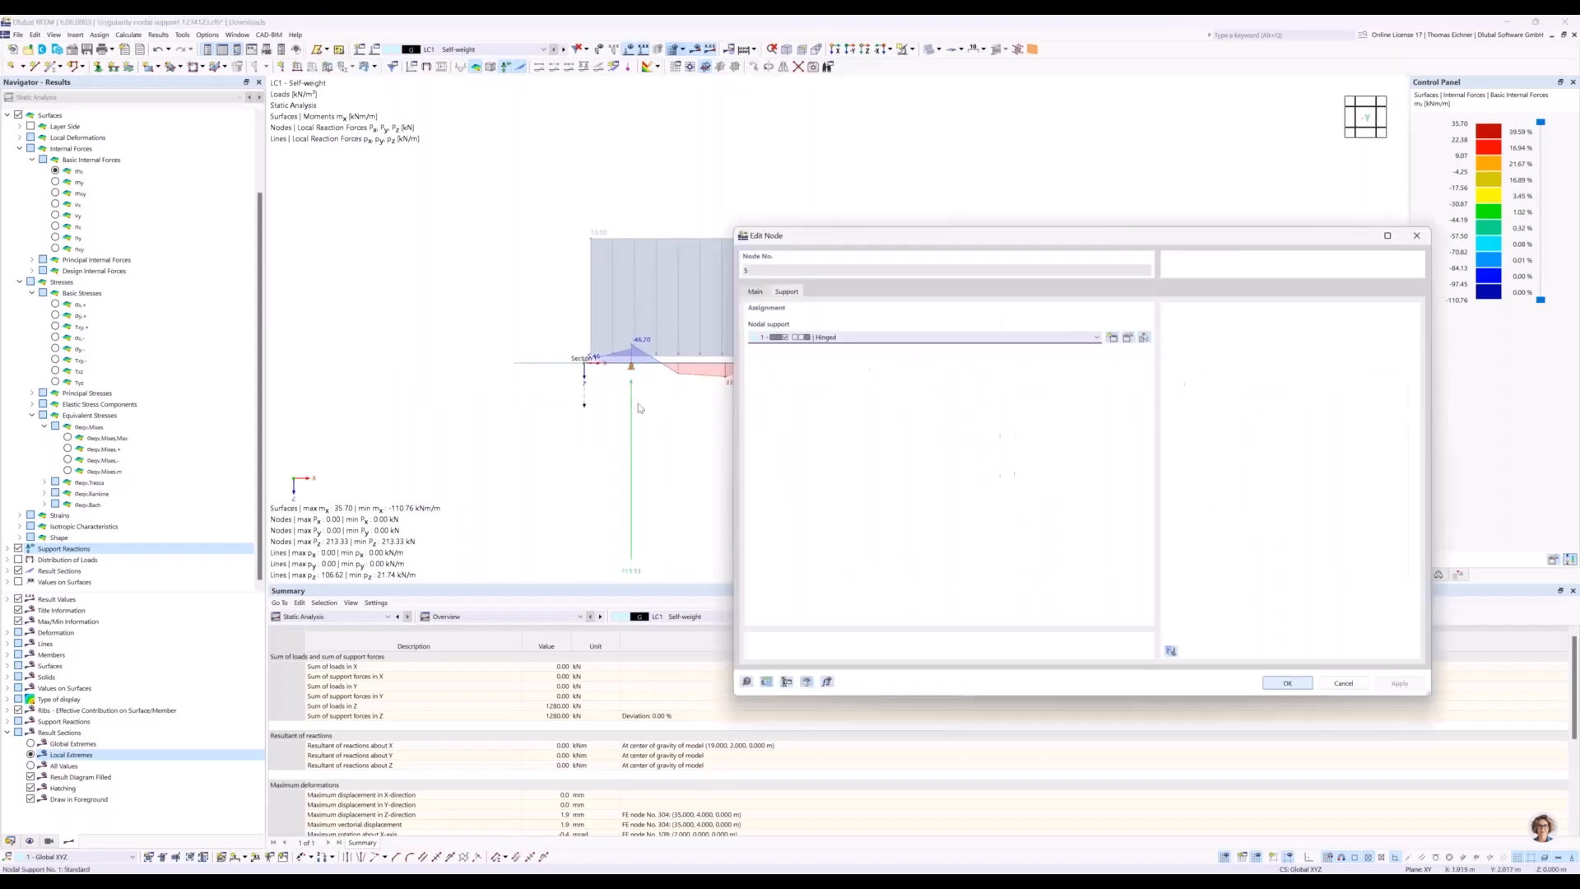
pyautogui.click(1128, 338)
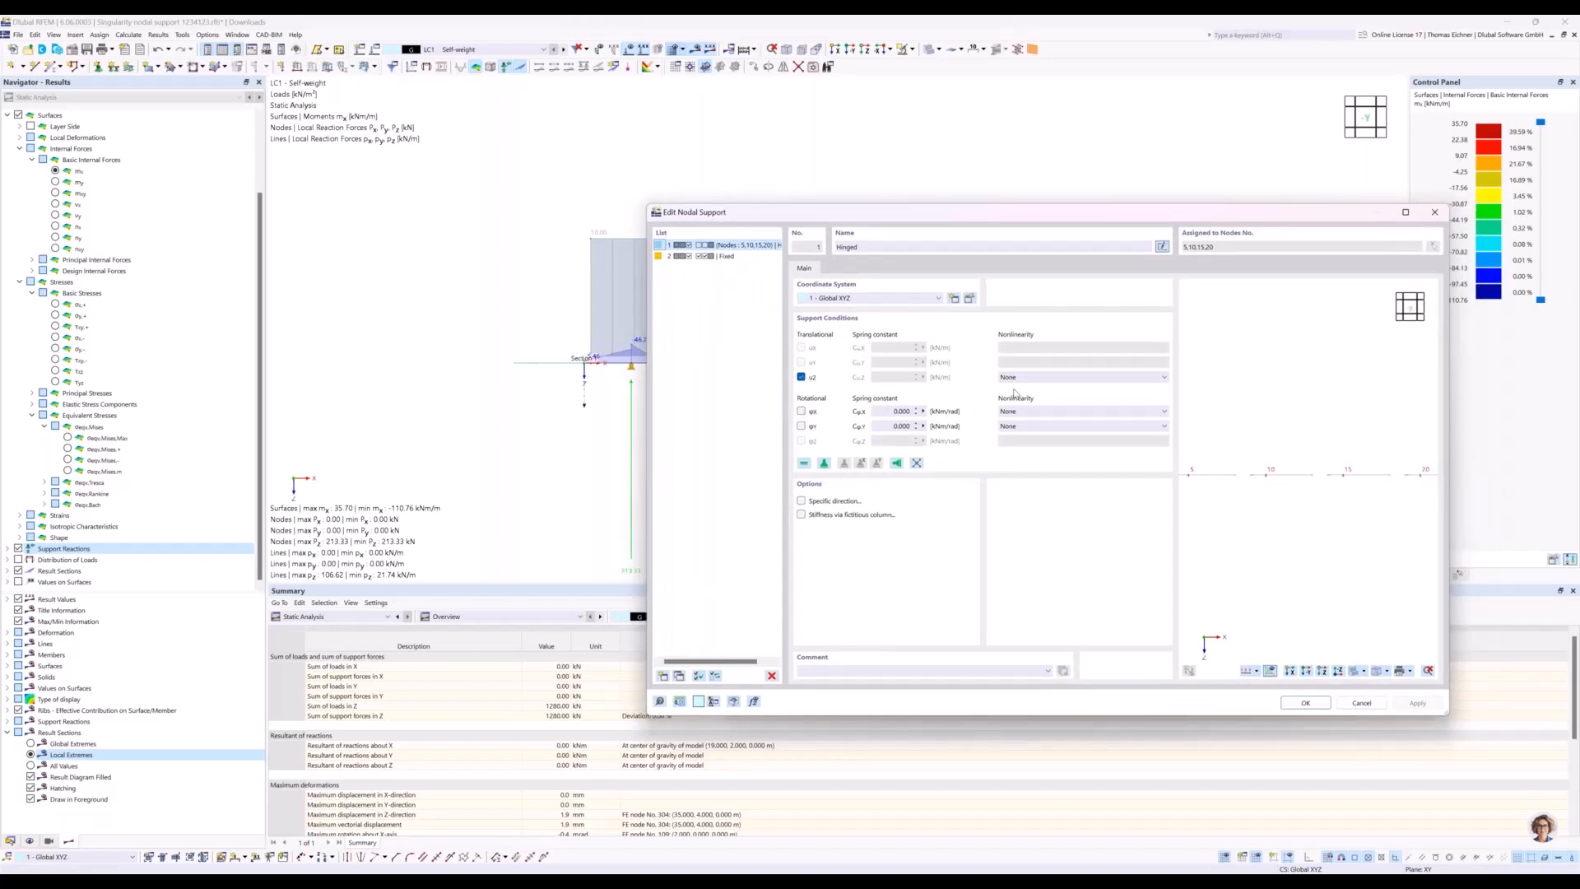
pyautogui.moveTo(966, 219); pyautogui.dragTo(1094, 247)
pyautogui.click(929, 405)
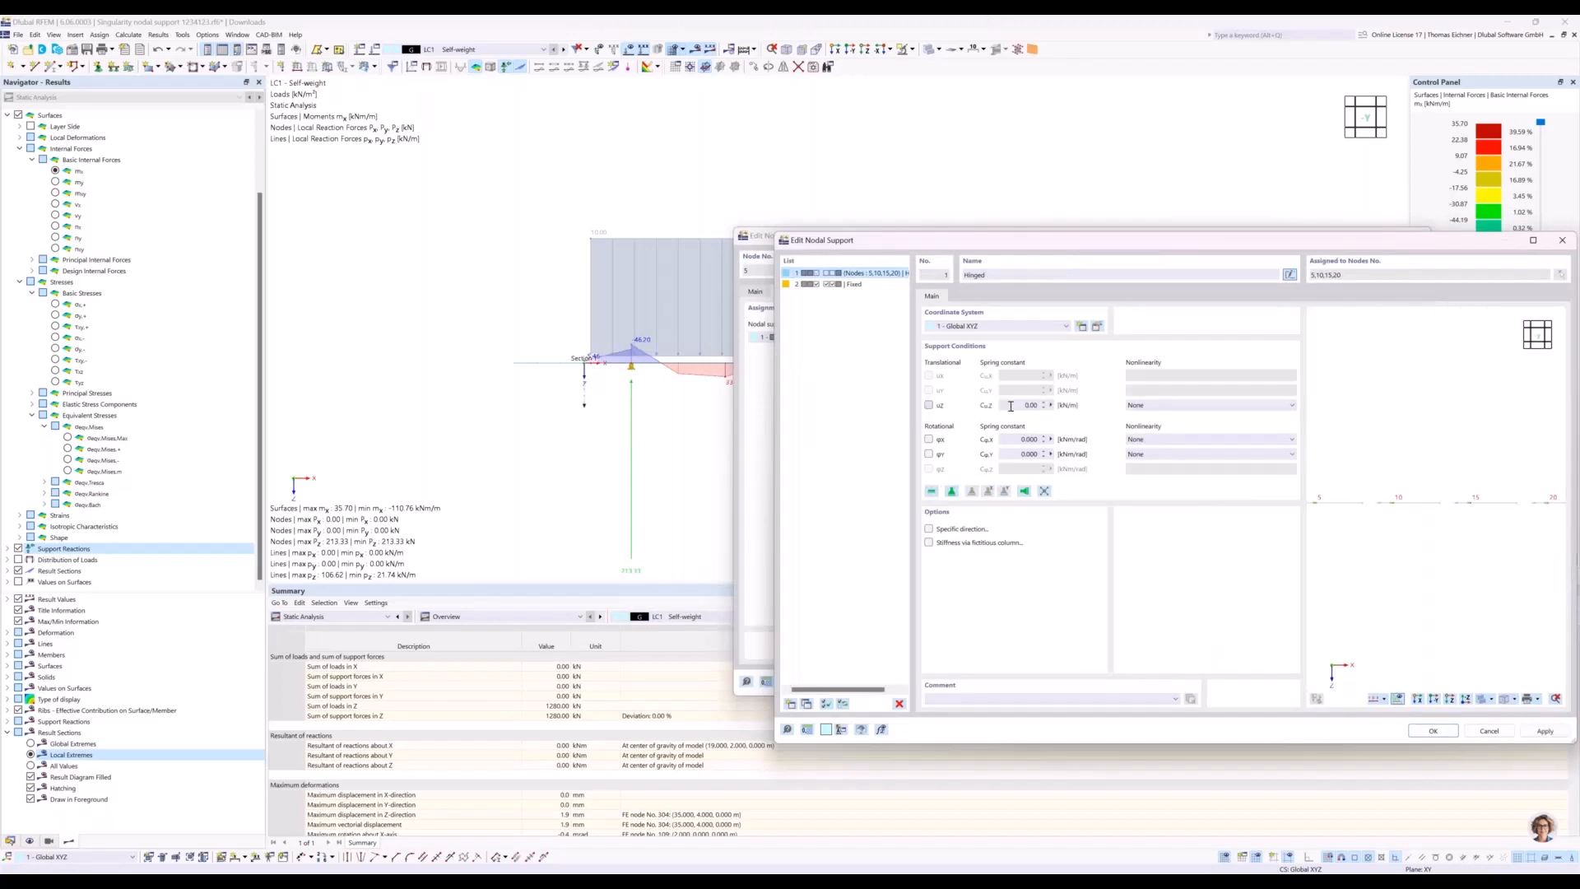
pyautogui.write('70000')
pyautogui.click(1448, 735)
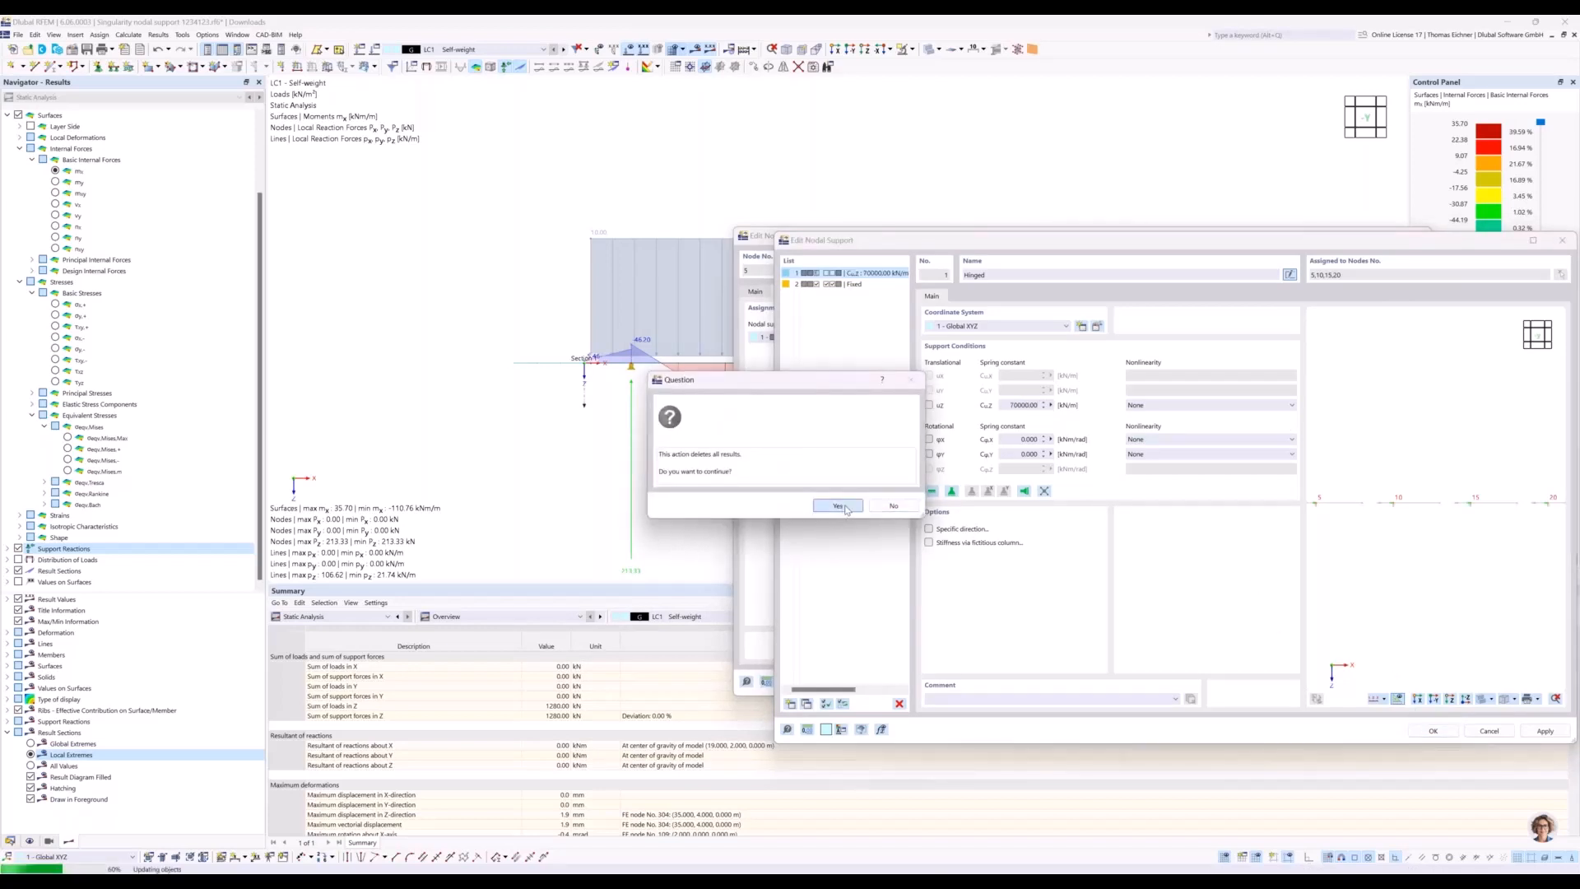
pyautogui.click(838, 506)
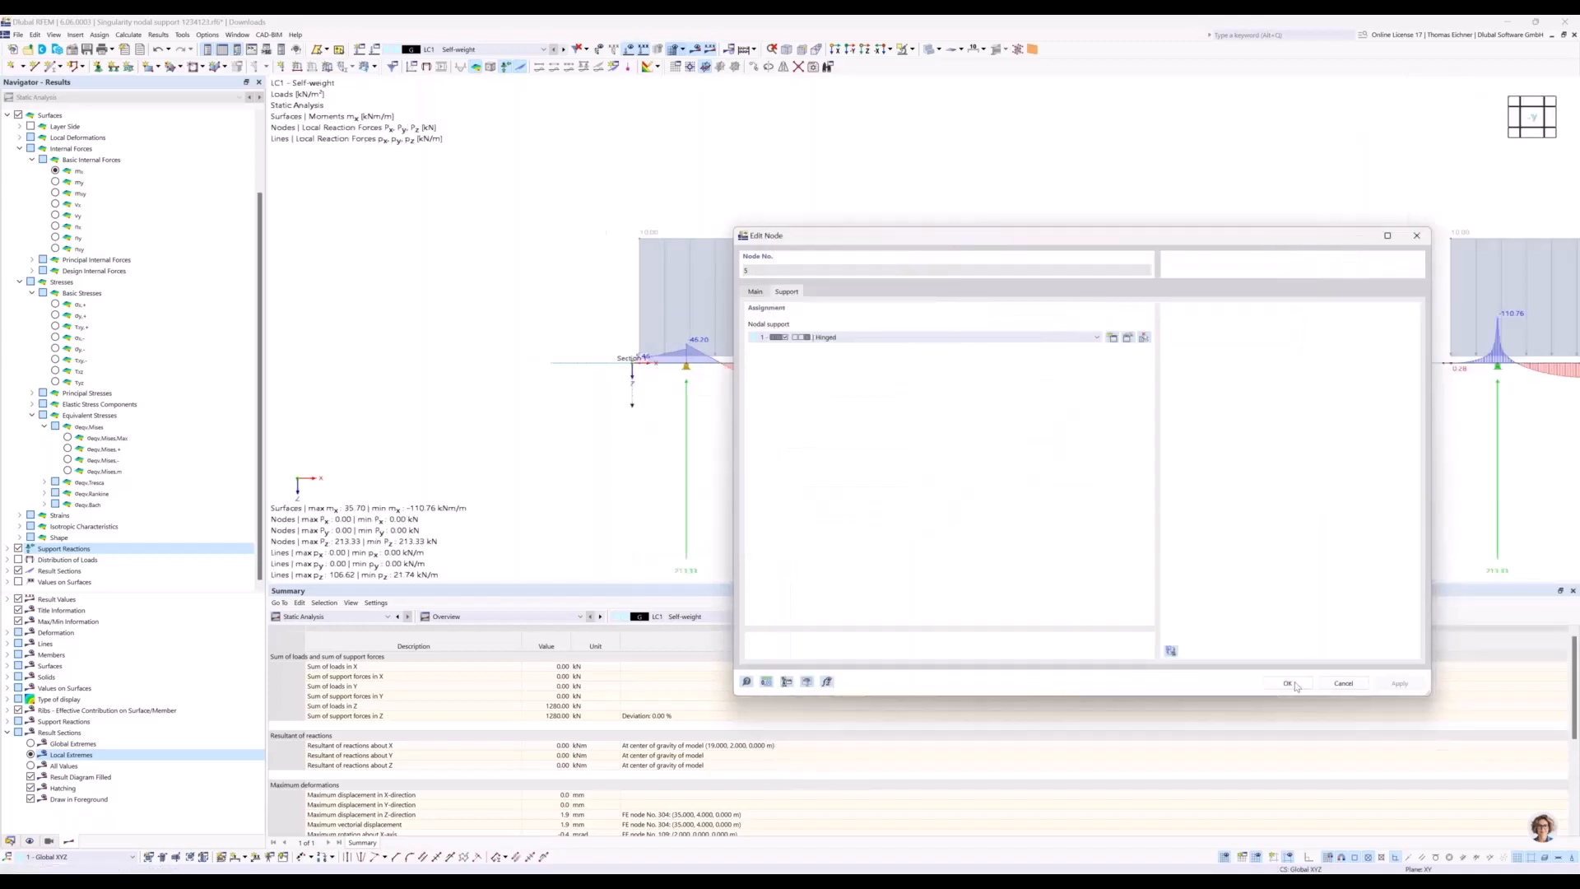
pyautogui.click(1290, 683)
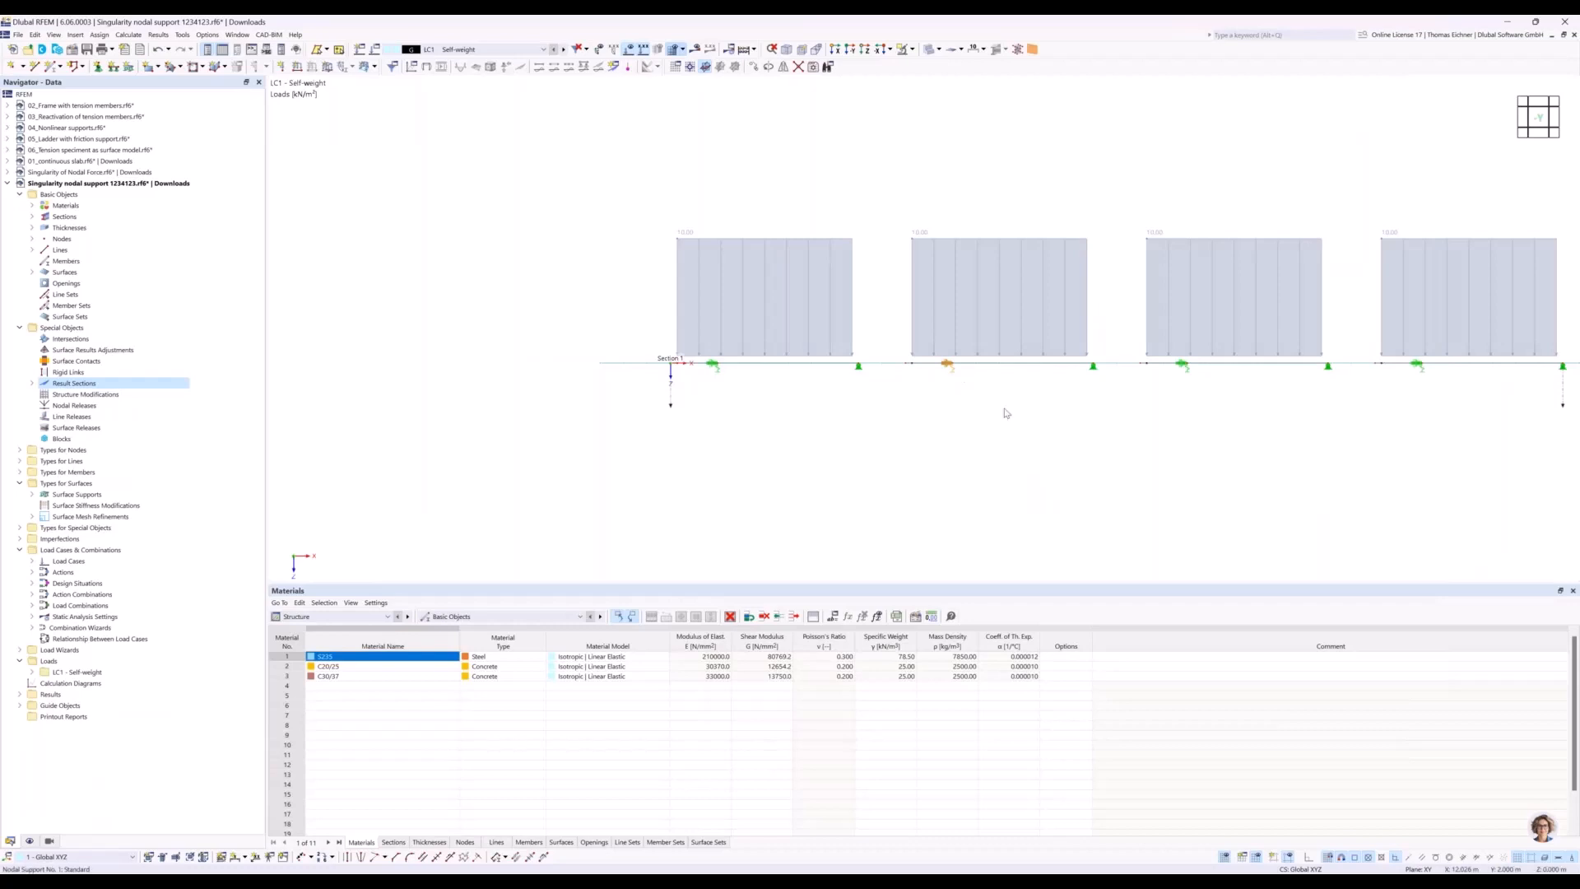
# Recalculate the model with the spring supports and examine the mx moments at the nodal supports of the four slabs.
pyautogui.moveTo(1181, 450); pyautogui.dragTo(1031, 467, button='middle')
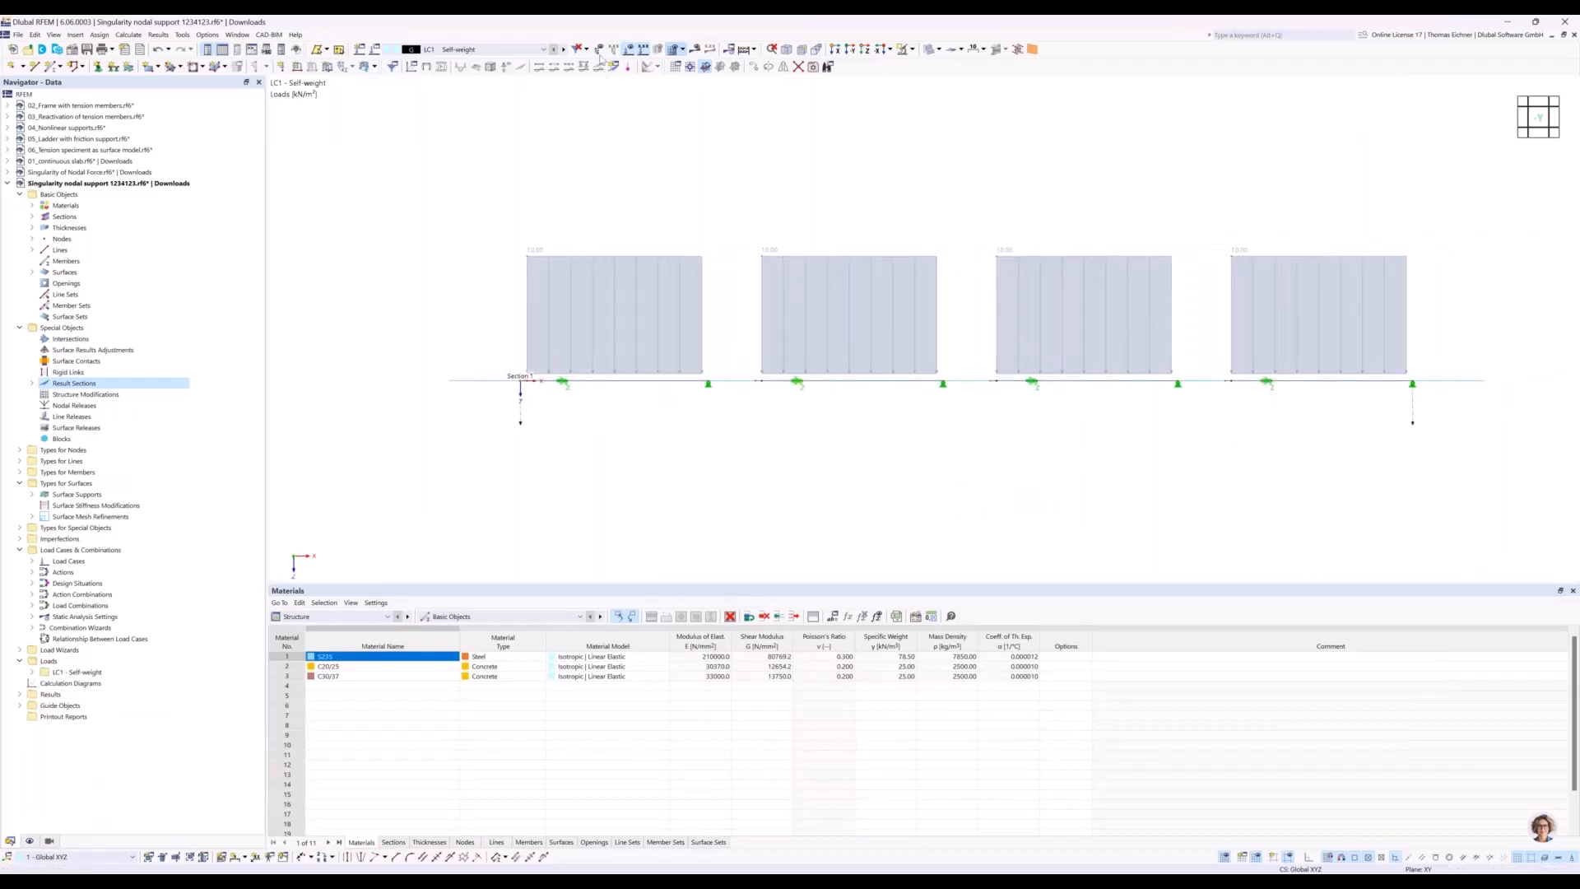
pyautogui.click(695, 50)
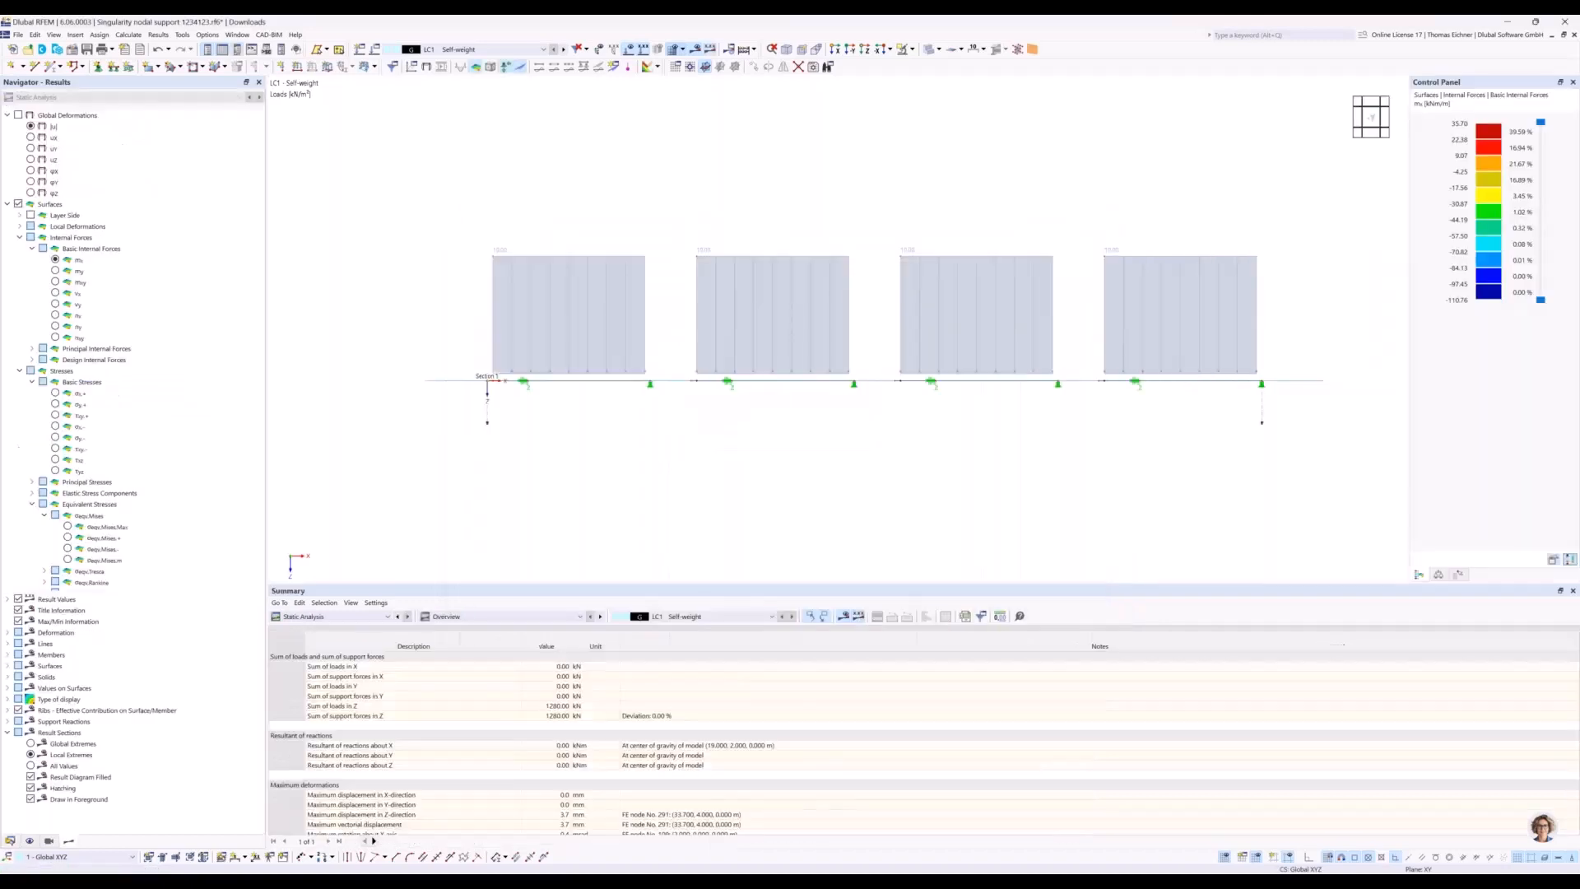
pyautogui.scroll(1, 820, 170)
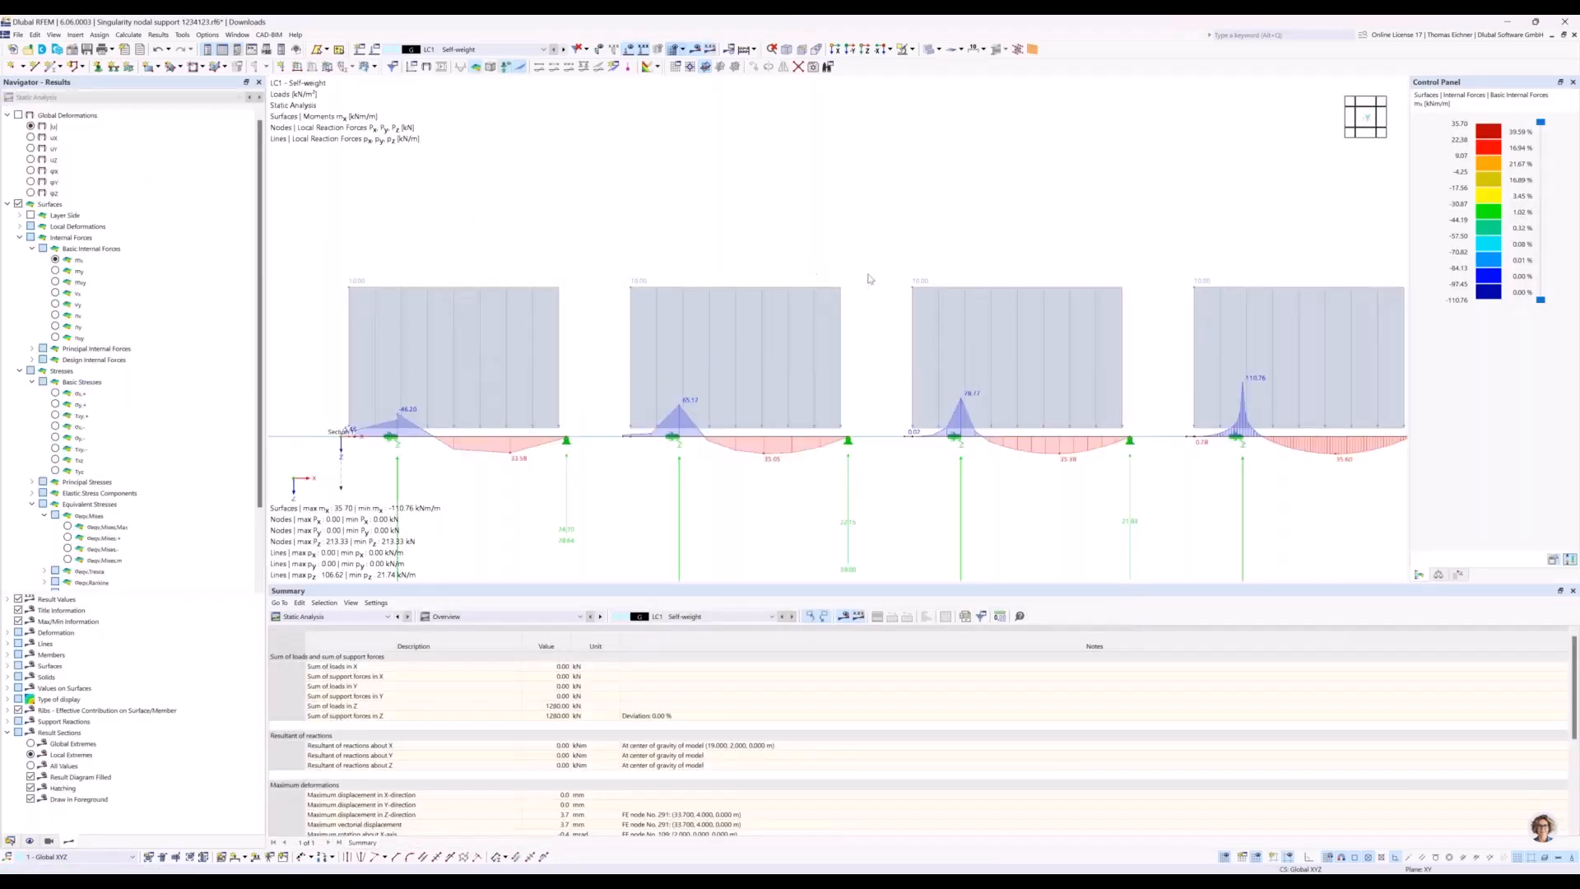
pyautogui.moveTo(826, 265); pyautogui.dragTo(825, 194, button='middle')
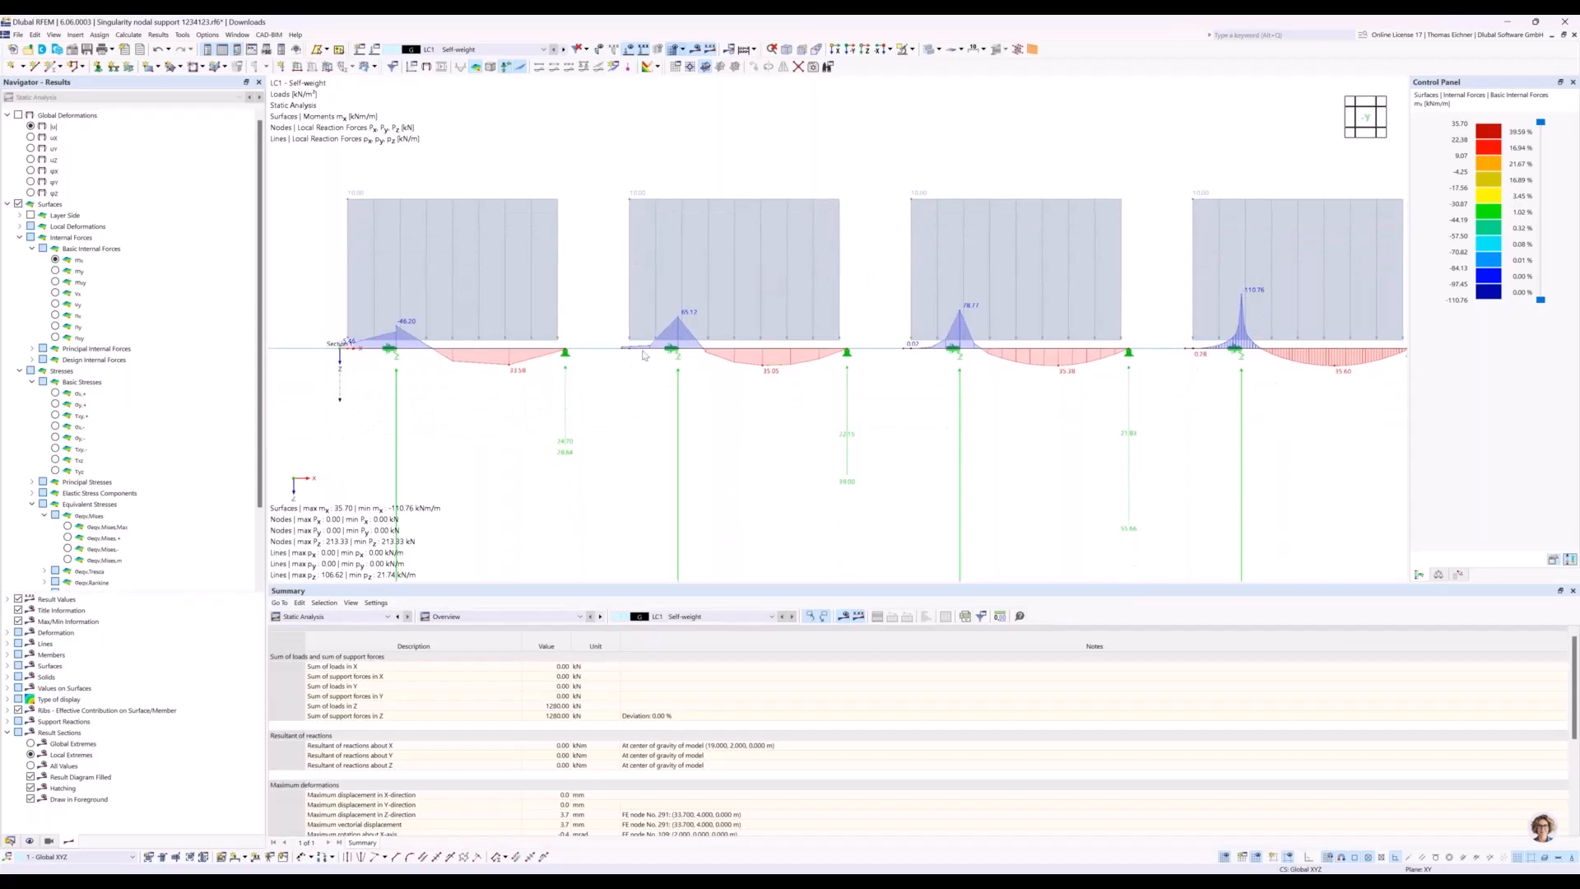
pyautogui.moveTo(619, 420); pyautogui.dragTo(678, 400, button='middle')
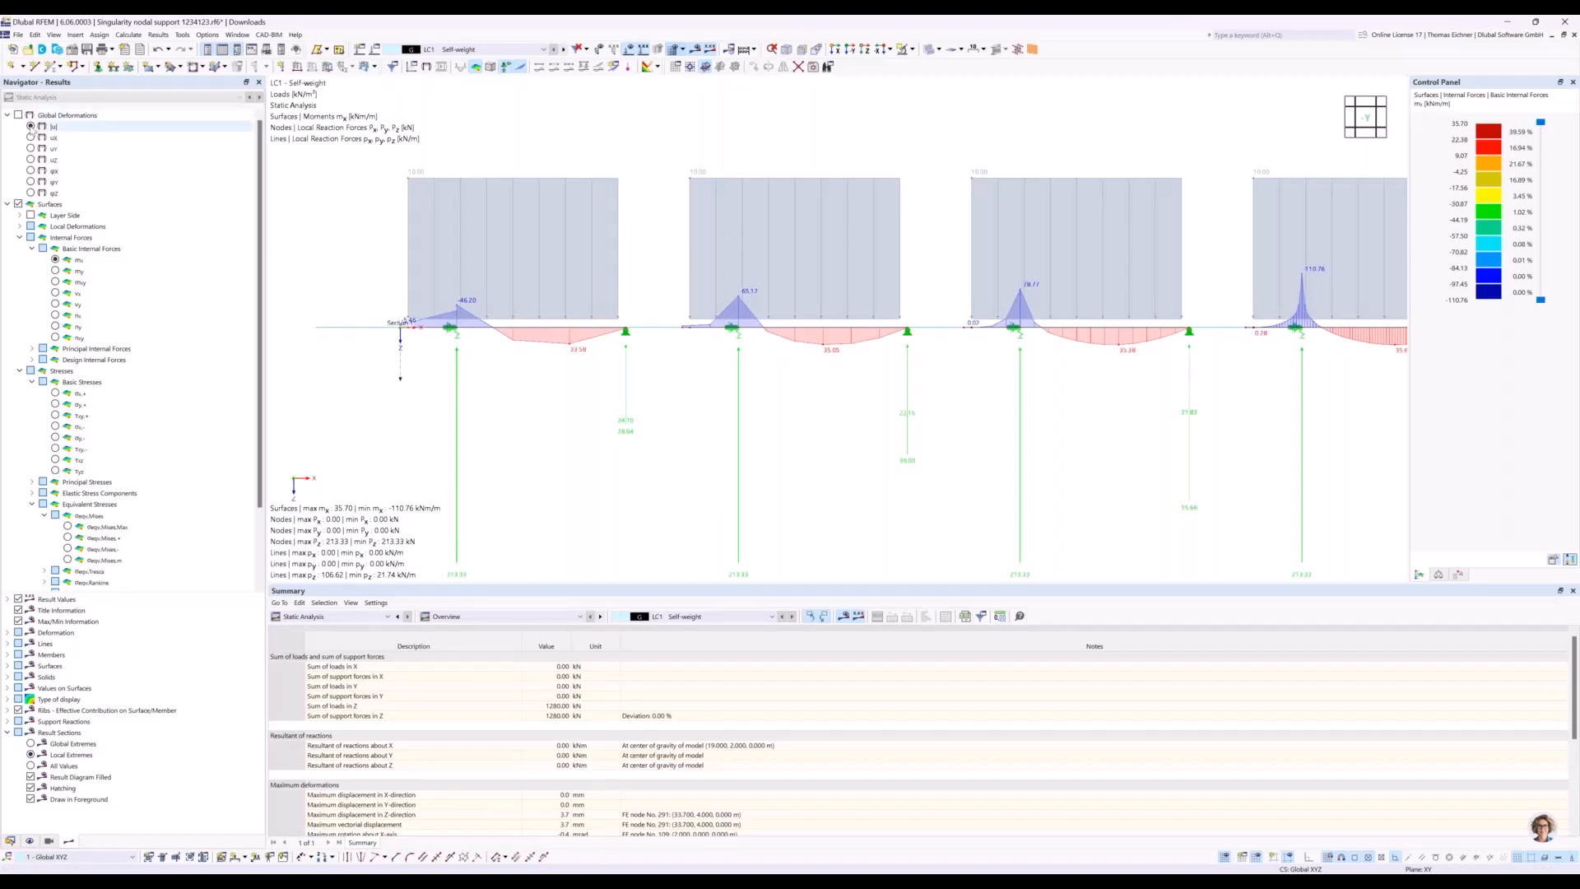
# Display the global displacements |u| and examine the deformation at the spring supports from the side and from above.
pyautogui.click(49, 126)
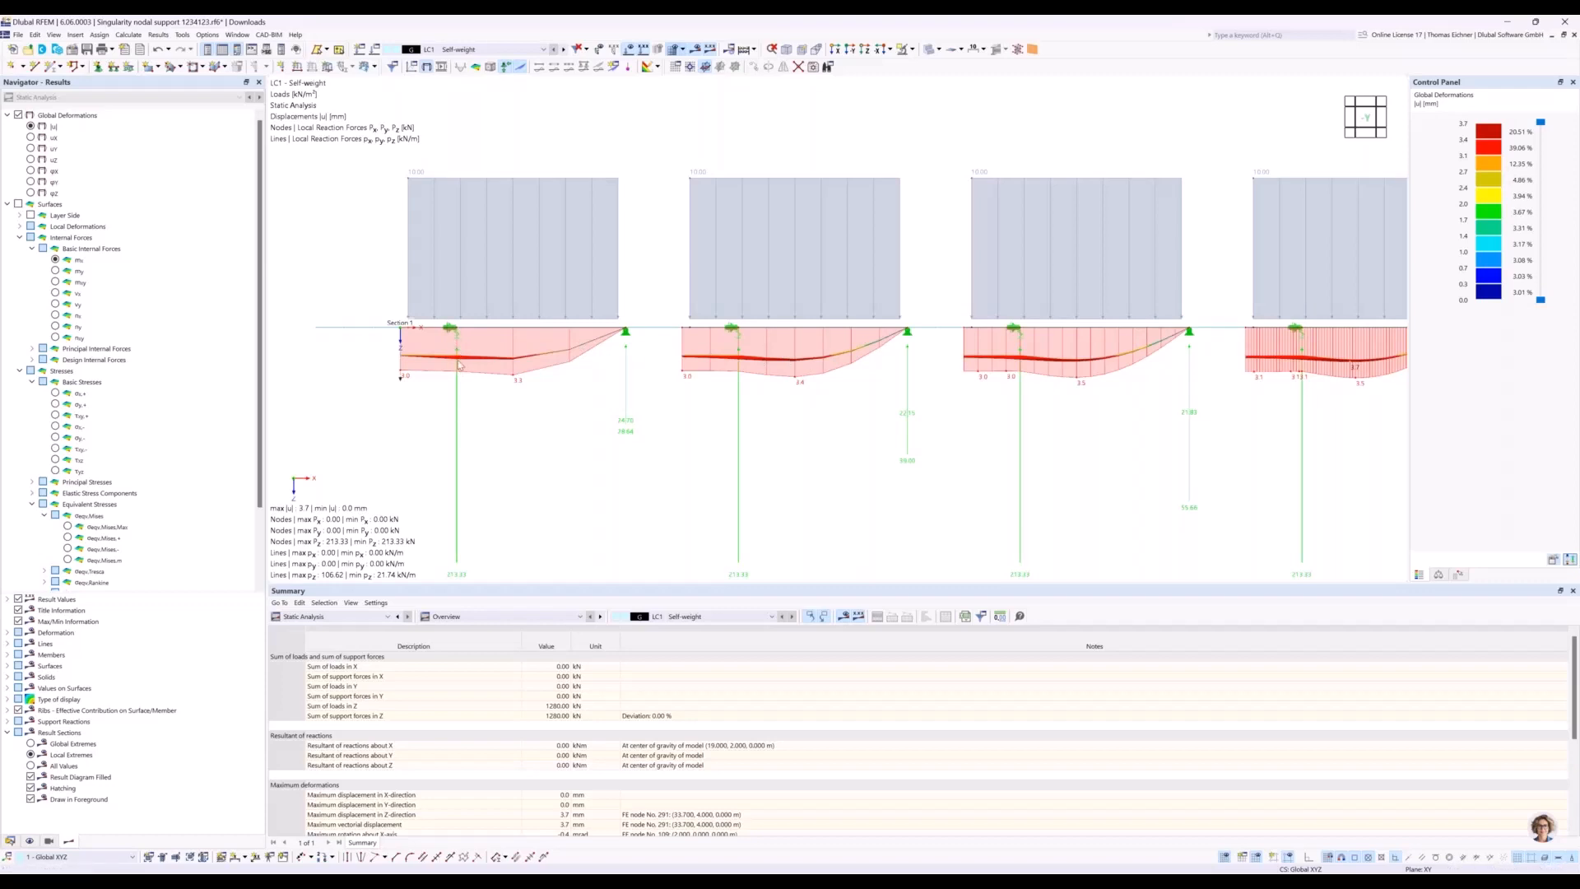
pyautogui.moveTo(1204, 436); pyautogui.dragTo(1137, 422, button='middle')
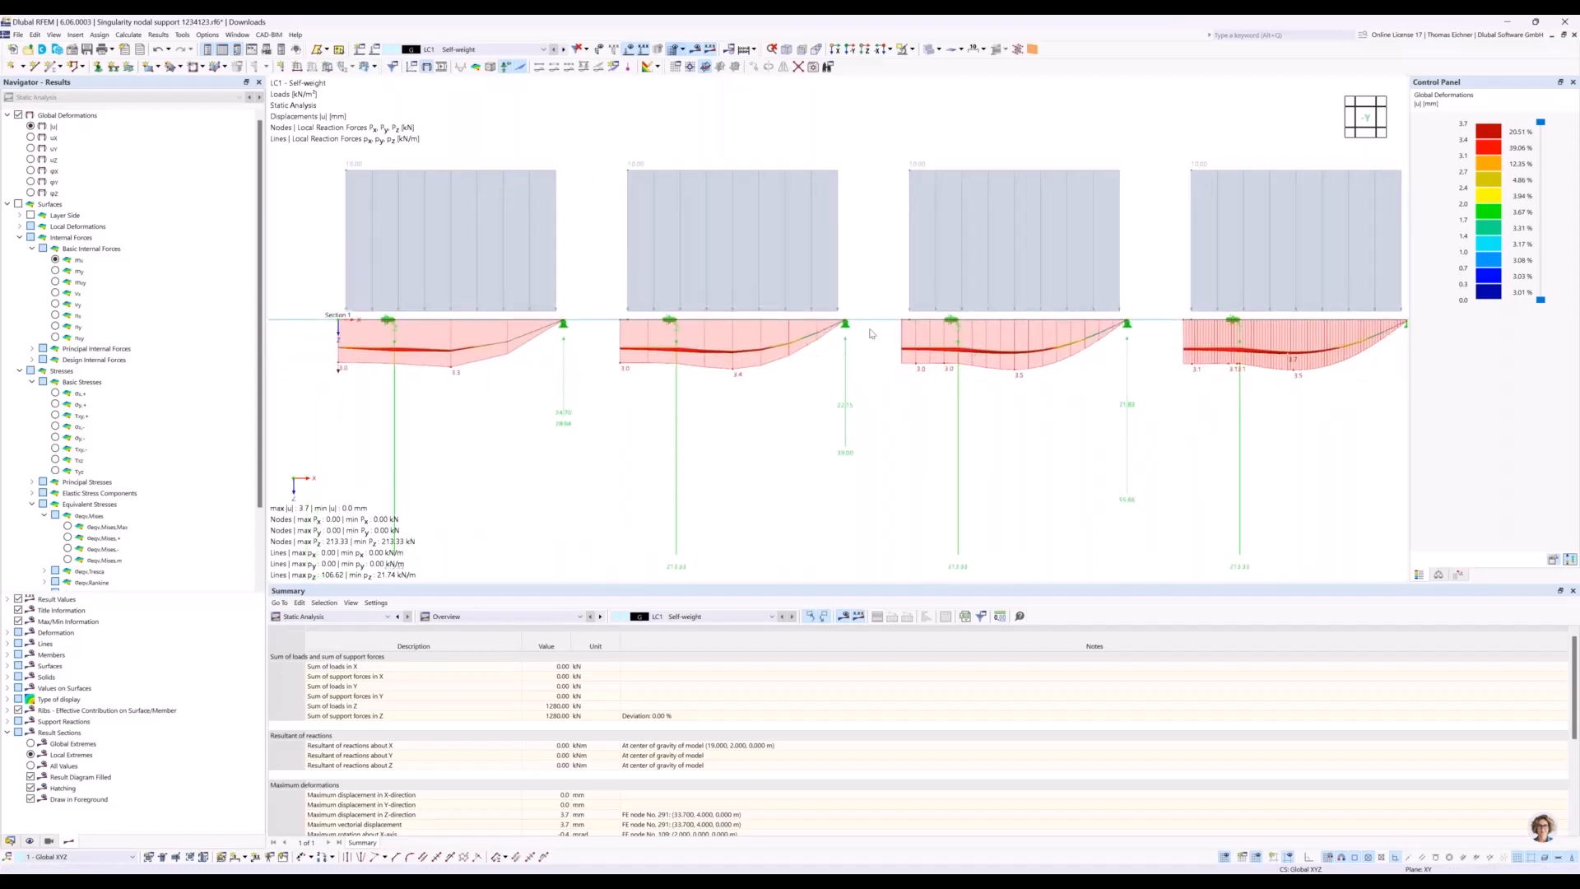
pyautogui.keyDown('ctrl'); pyautogui.moveTo(903, 319); pyautogui.dragTo(686, 357, button='middle'); pyautogui.keyUp('ctrl')
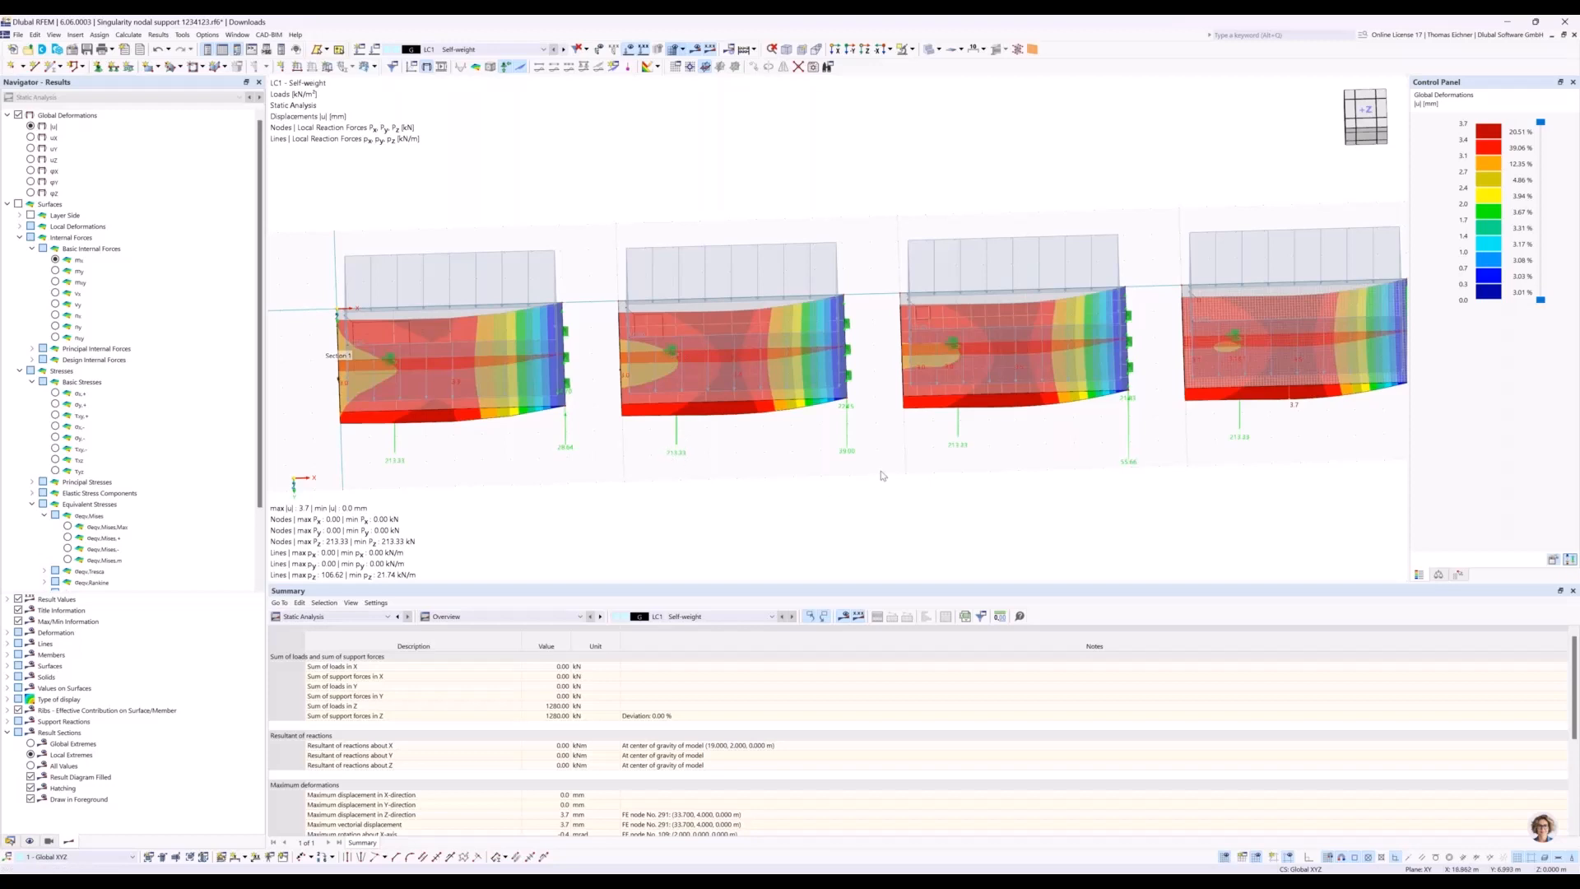
pyautogui.keyDown('ctrl'); pyautogui.moveTo(877, 463); pyautogui.dragTo(885, 360, button='middle'); pyautogui.keyUp('ctrl')
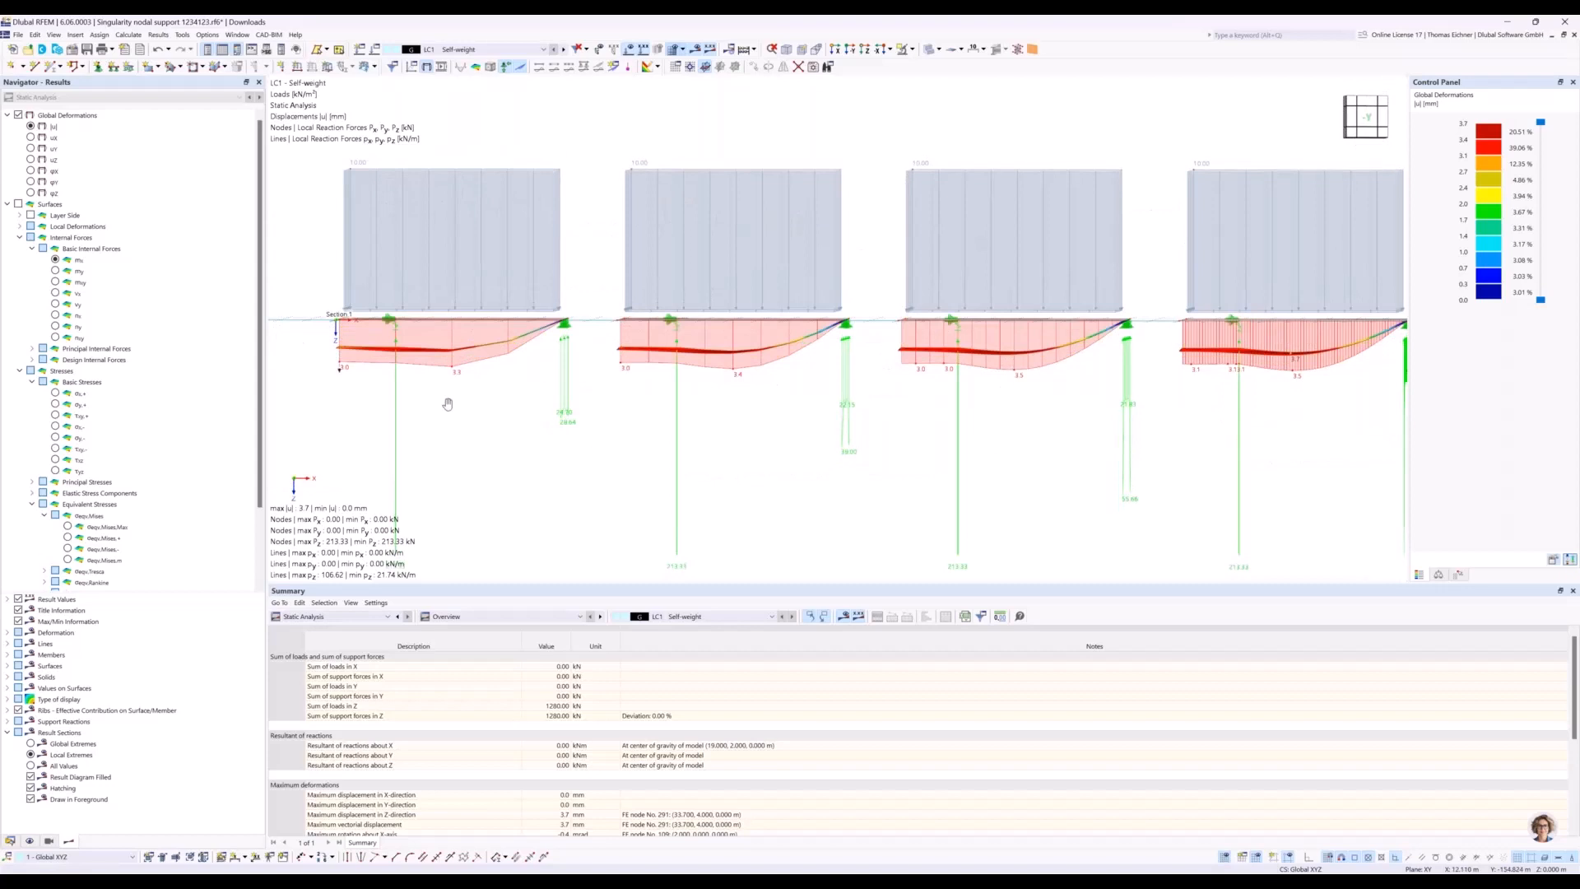
pyautogui.scroll(5, 441, 398)
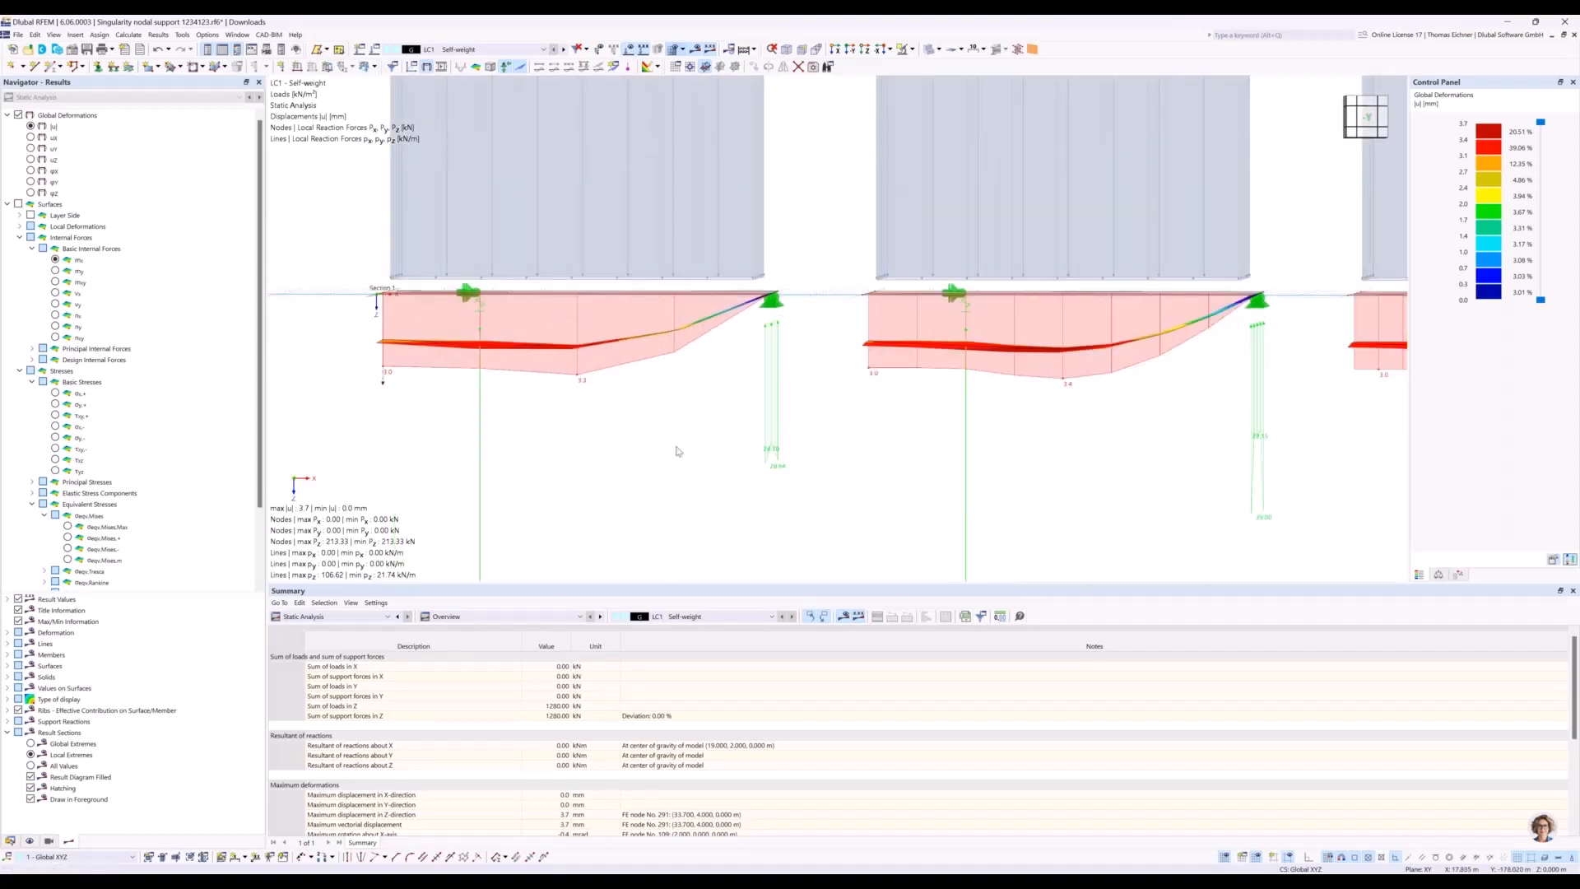
# Edit the hinged nodal support of node 5 and enable stiffness via fictitious column in place of the plain spring.
pyautogui.doubleClick(471, 306)
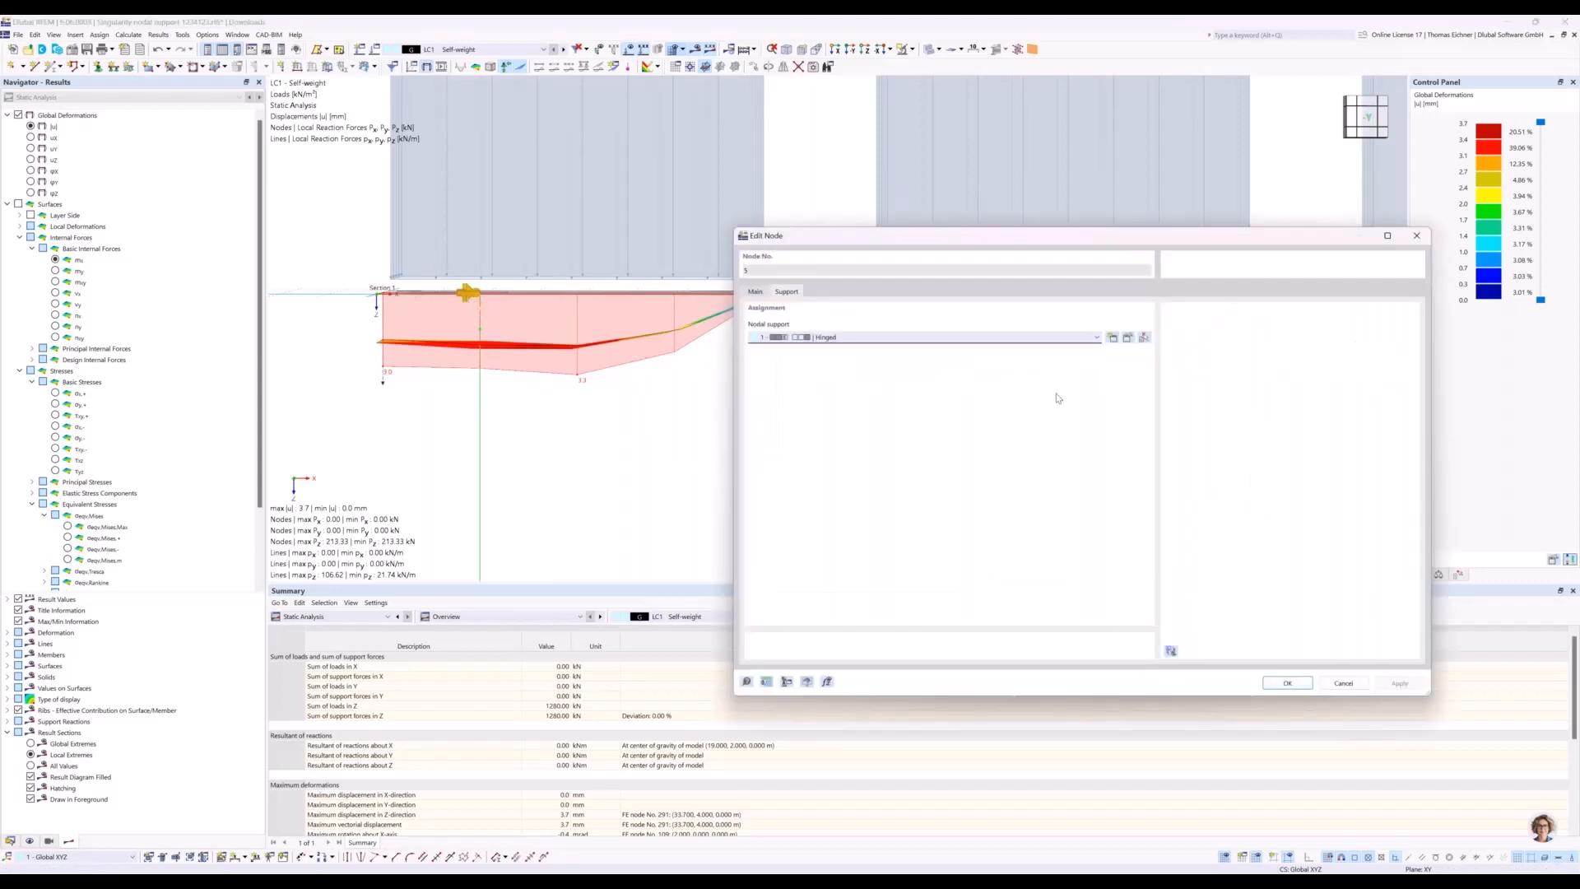
pyautogui.click(1128, 338)
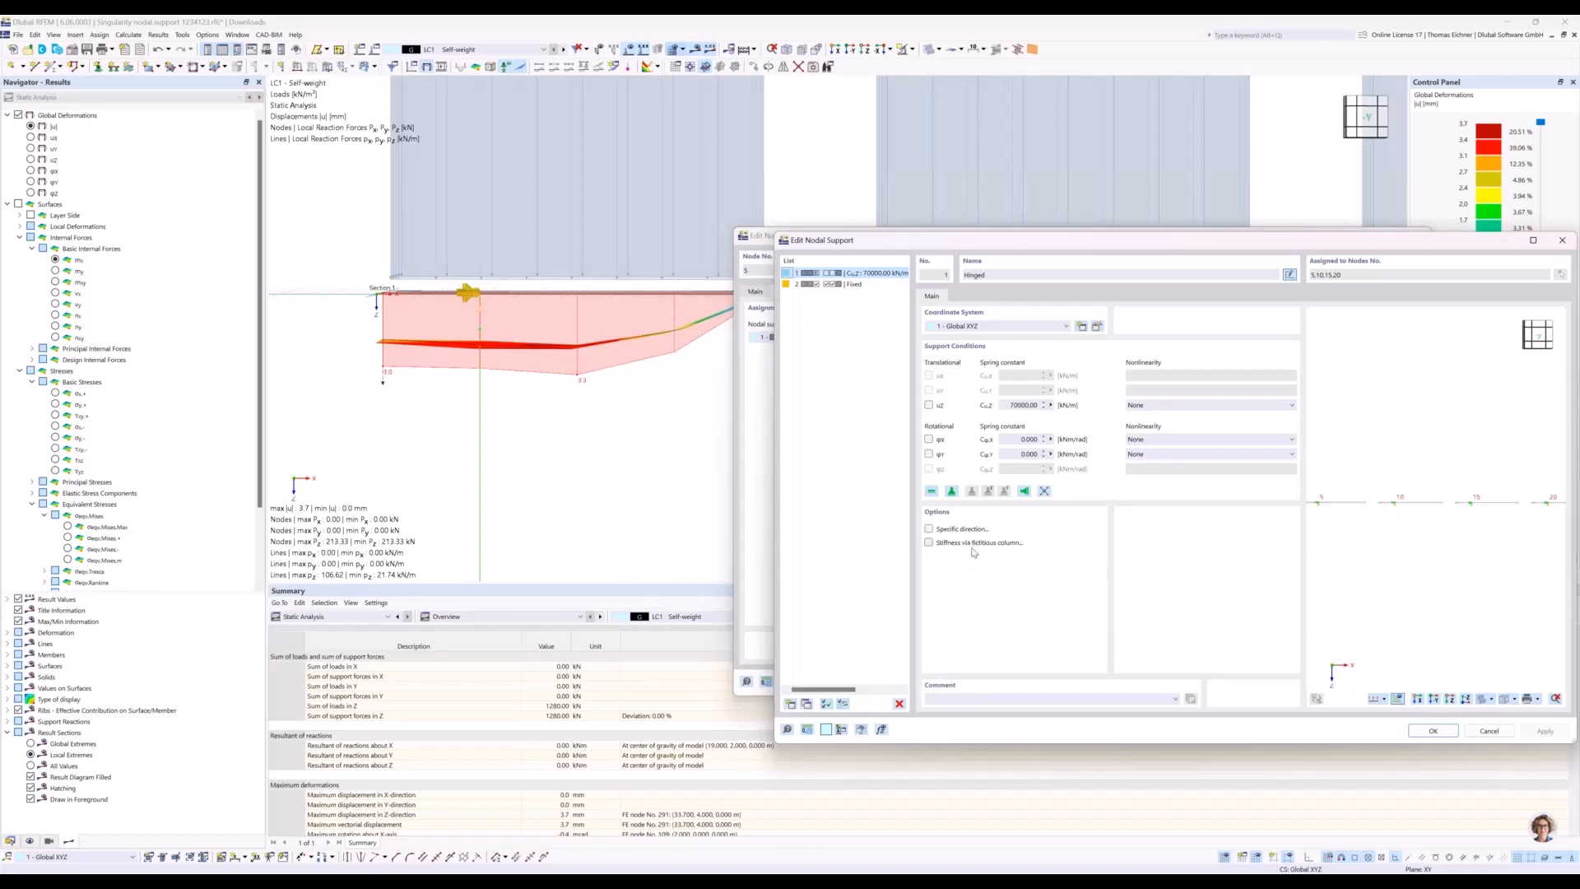
pyautogui.click(929, 544)
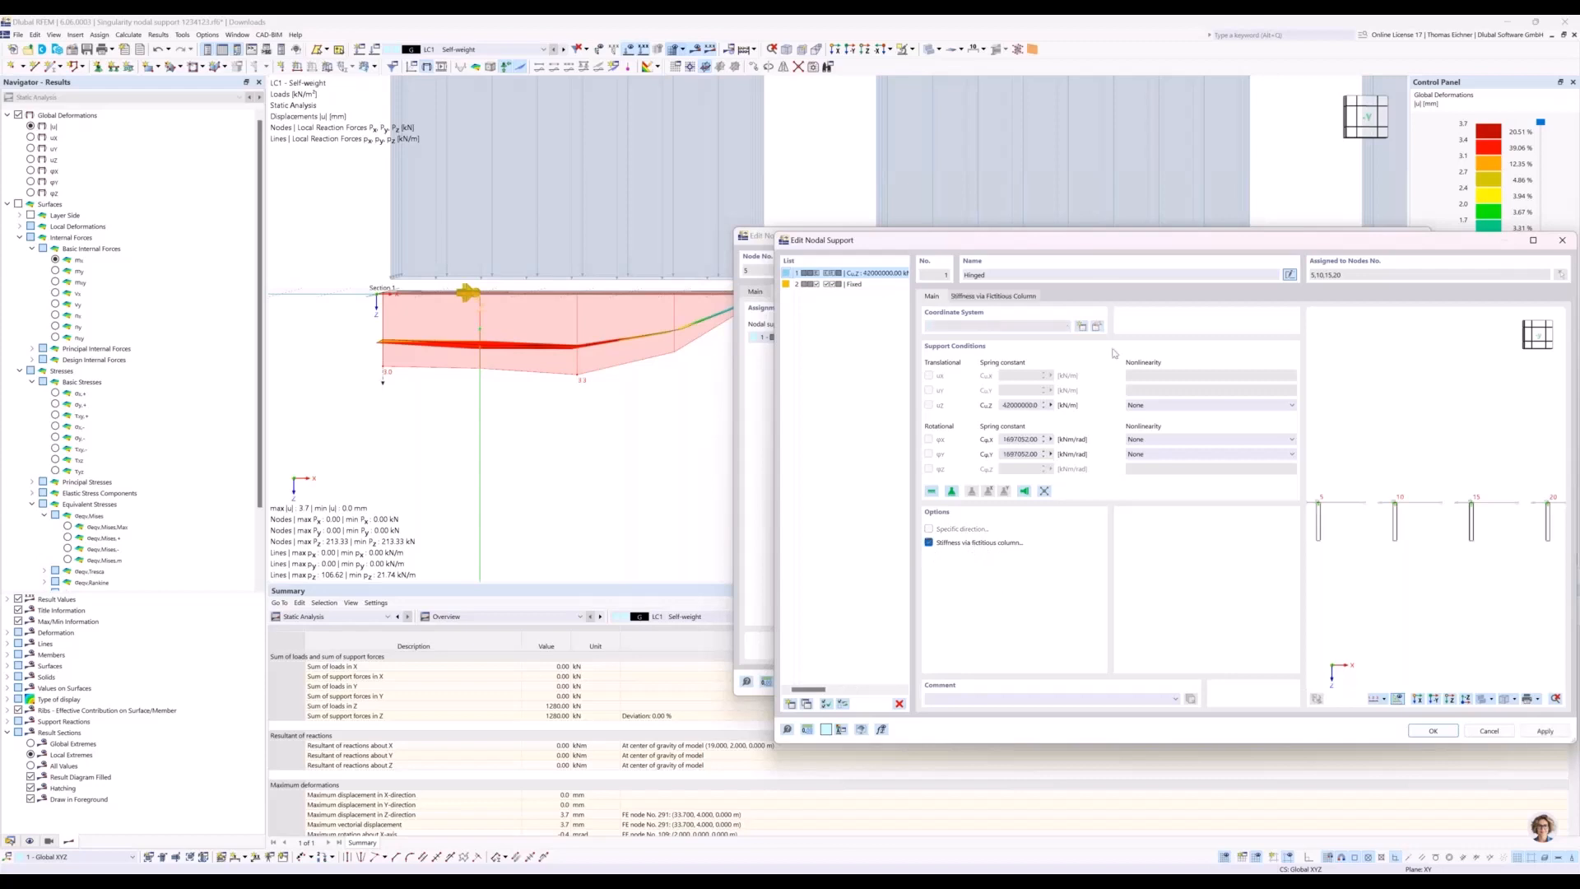
pyautogui.moveTo(1027, 247); pyautogui.dragTo(874, 243)
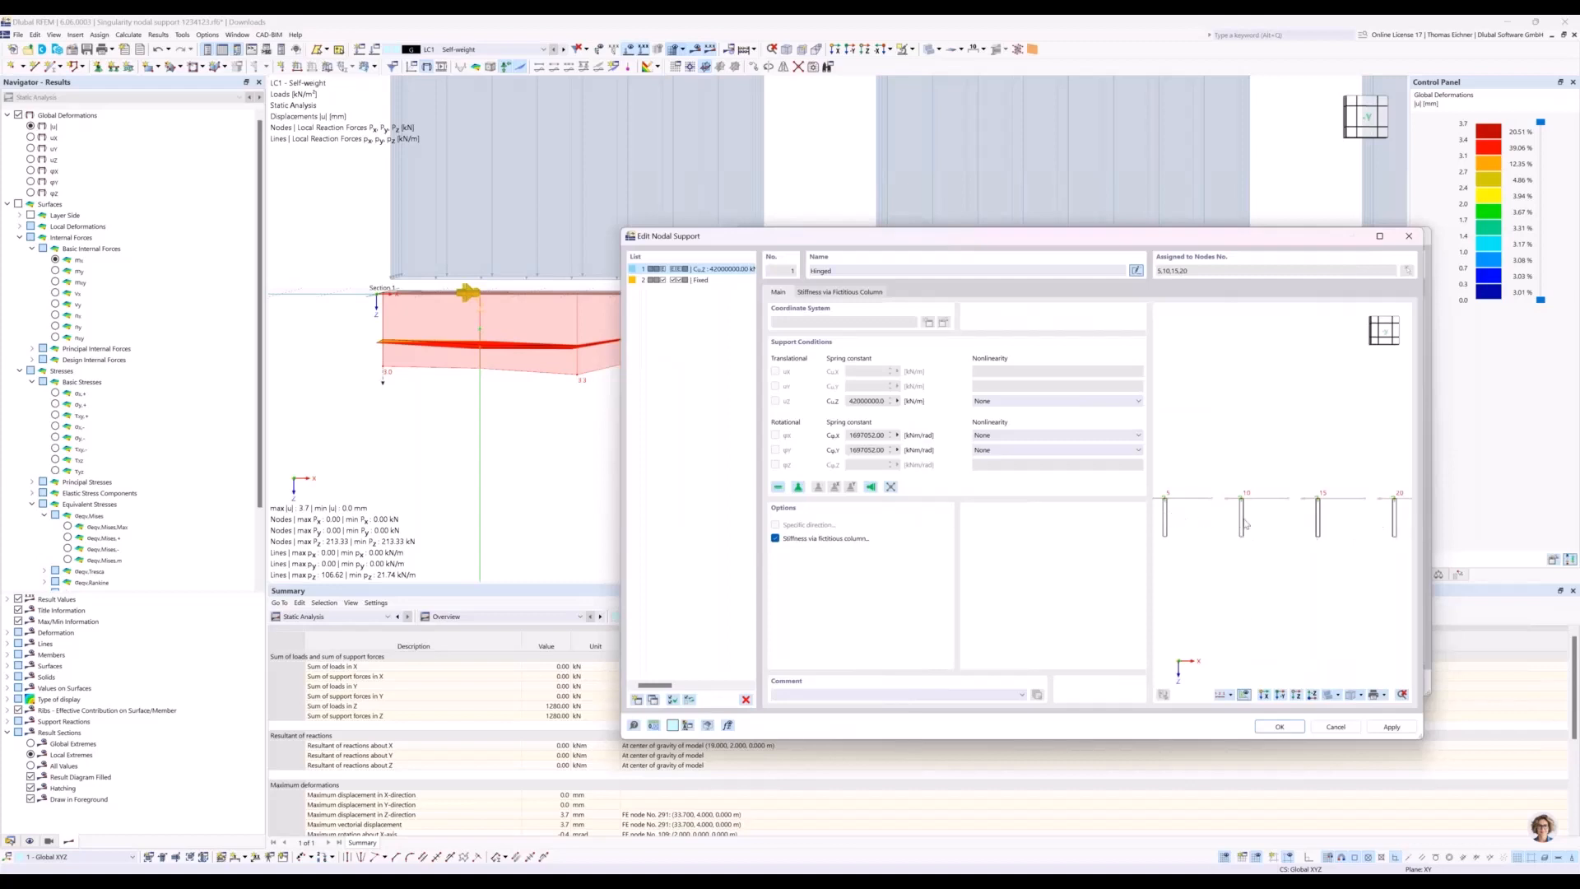
pyautogui.moveTo(1270, 546); pyautogui.dragTo(1212, 561, button='middle')
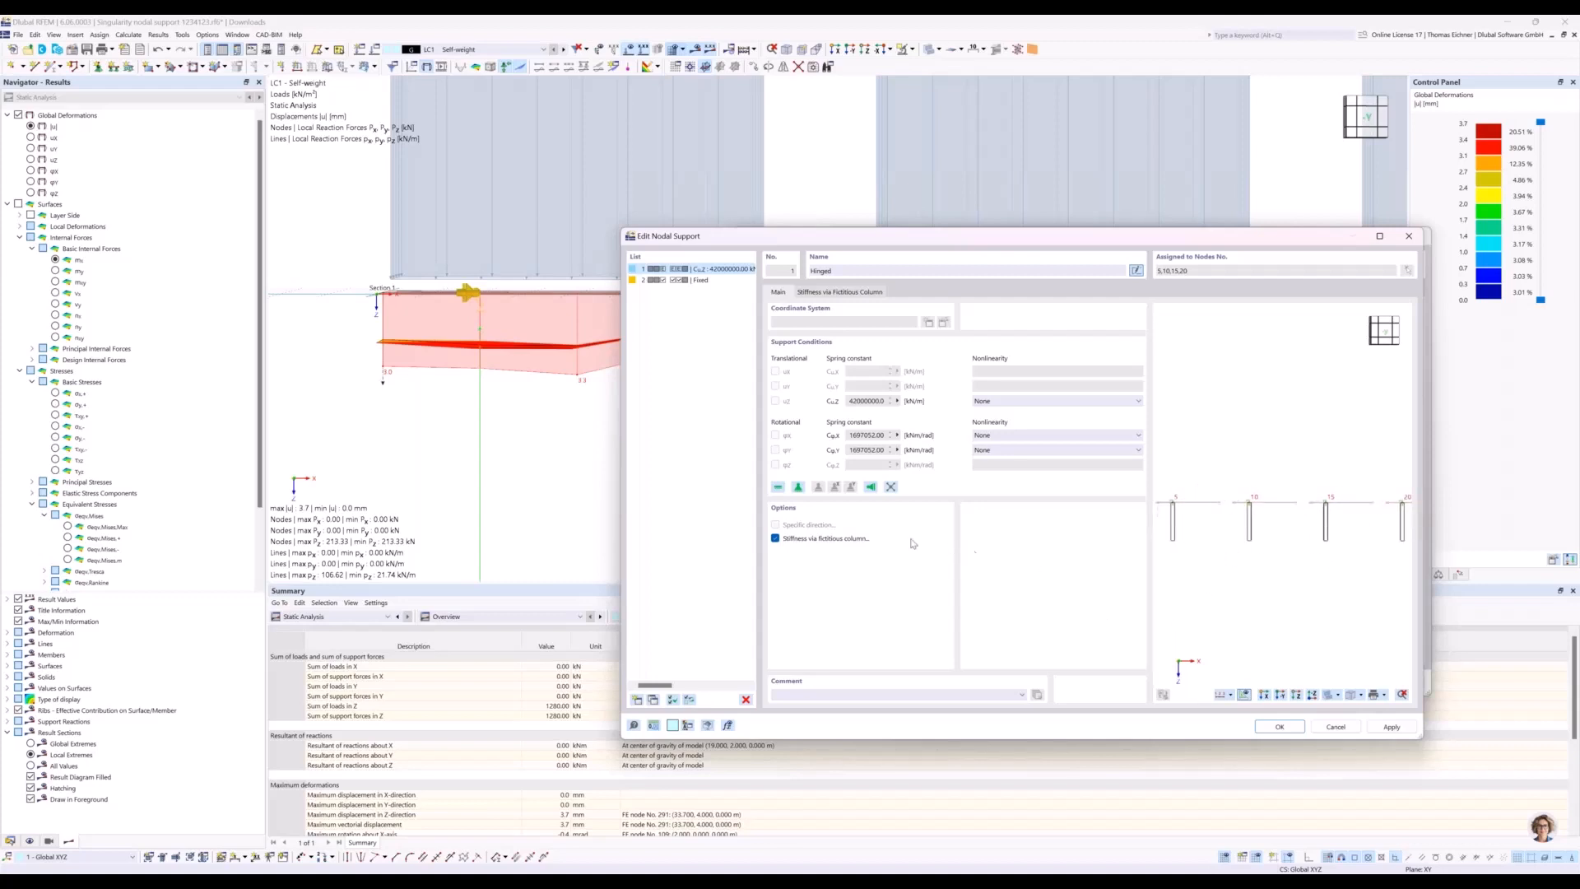
pyautogui.click(775, 539)
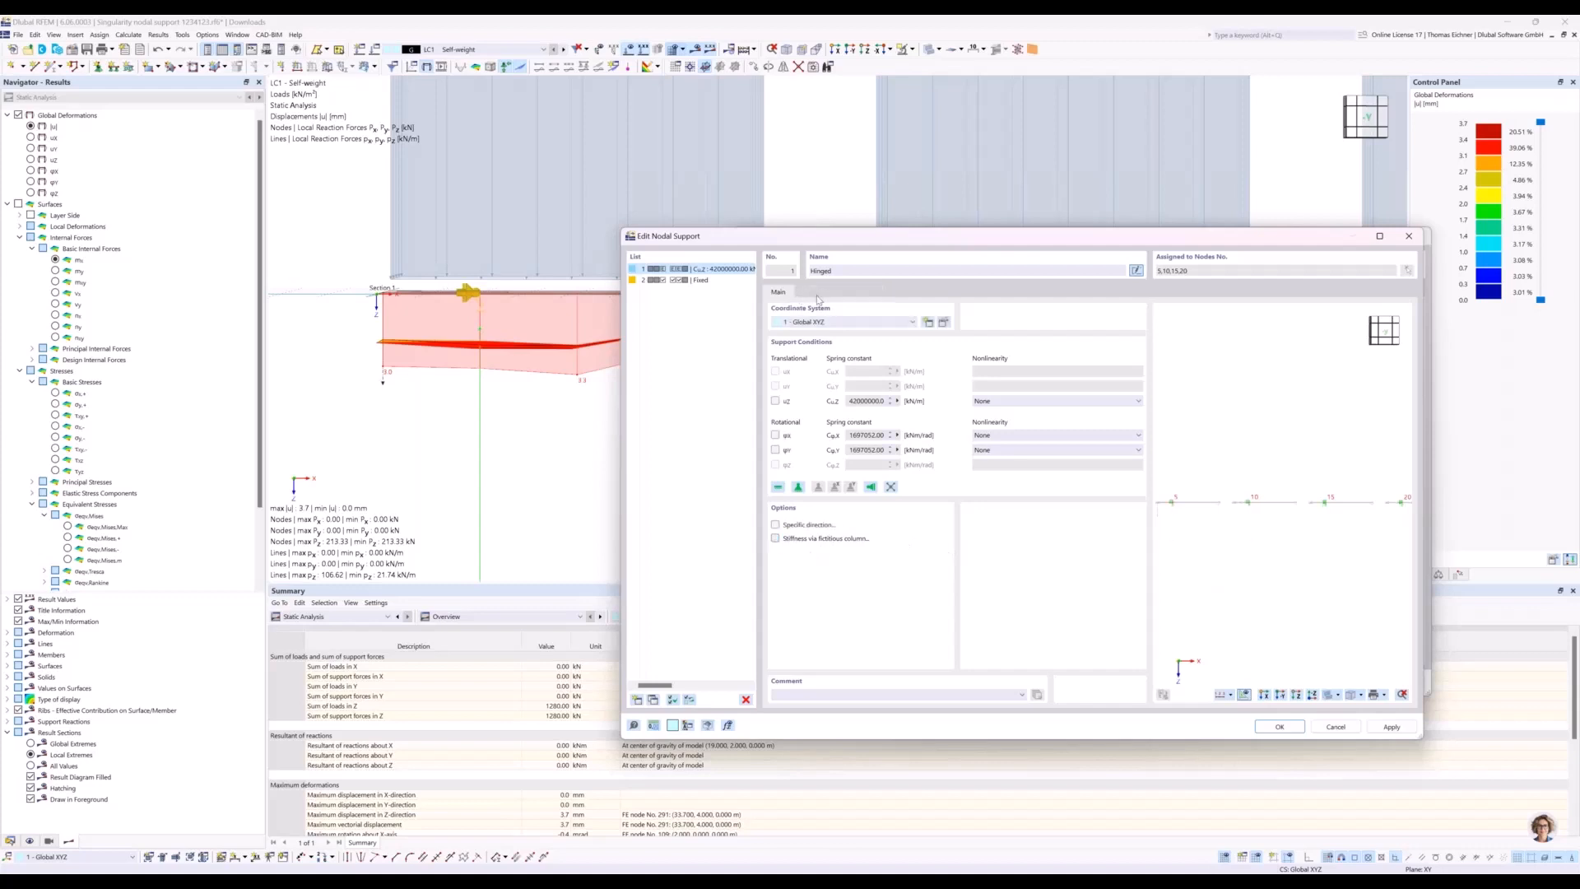
pyautogui.click(774, 539)
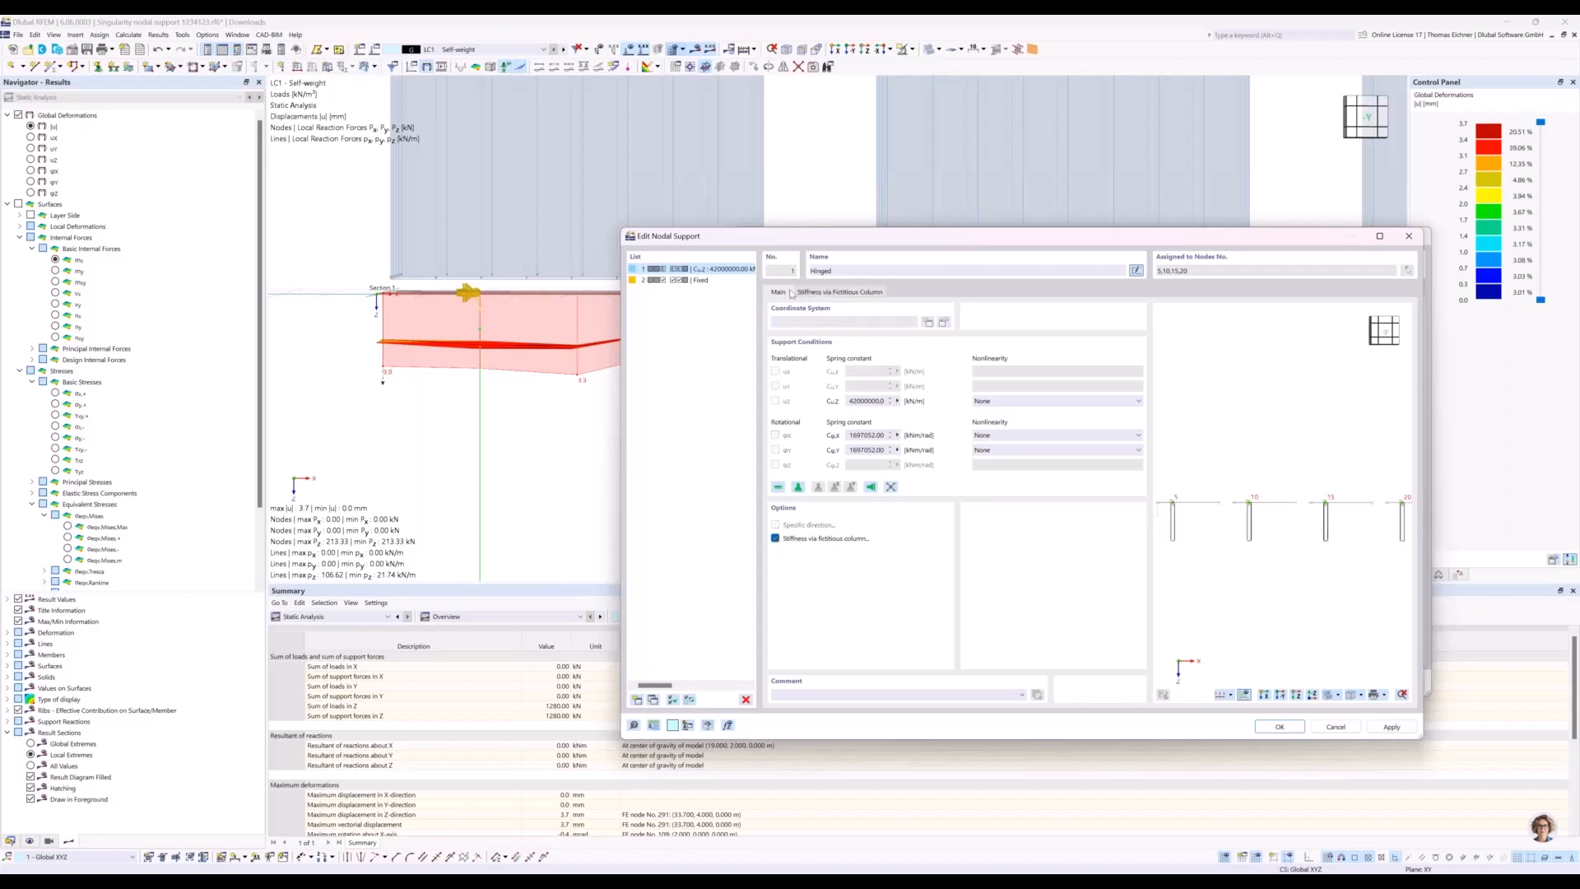
# Set the fictitious column's material to C30/37 and its height to 3 m, and apply the support, accepting deletion of the results.
pyautogui.click(865, 295)
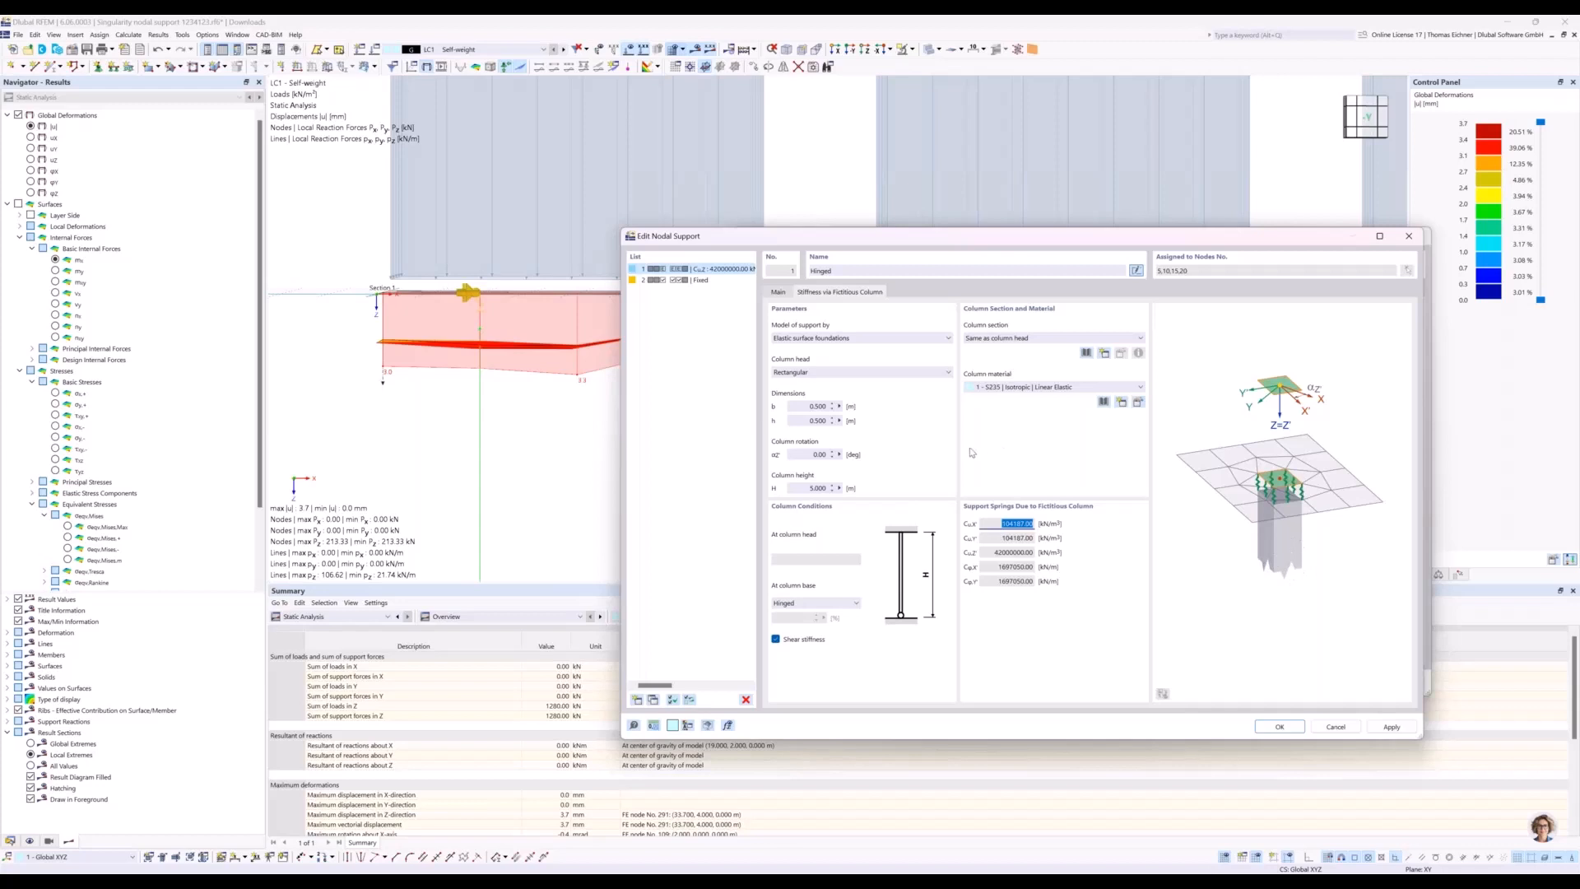
pyautogui.click(803, 407)
pyautogui.click(798, 421)
pyautogui.click(1007, 388)
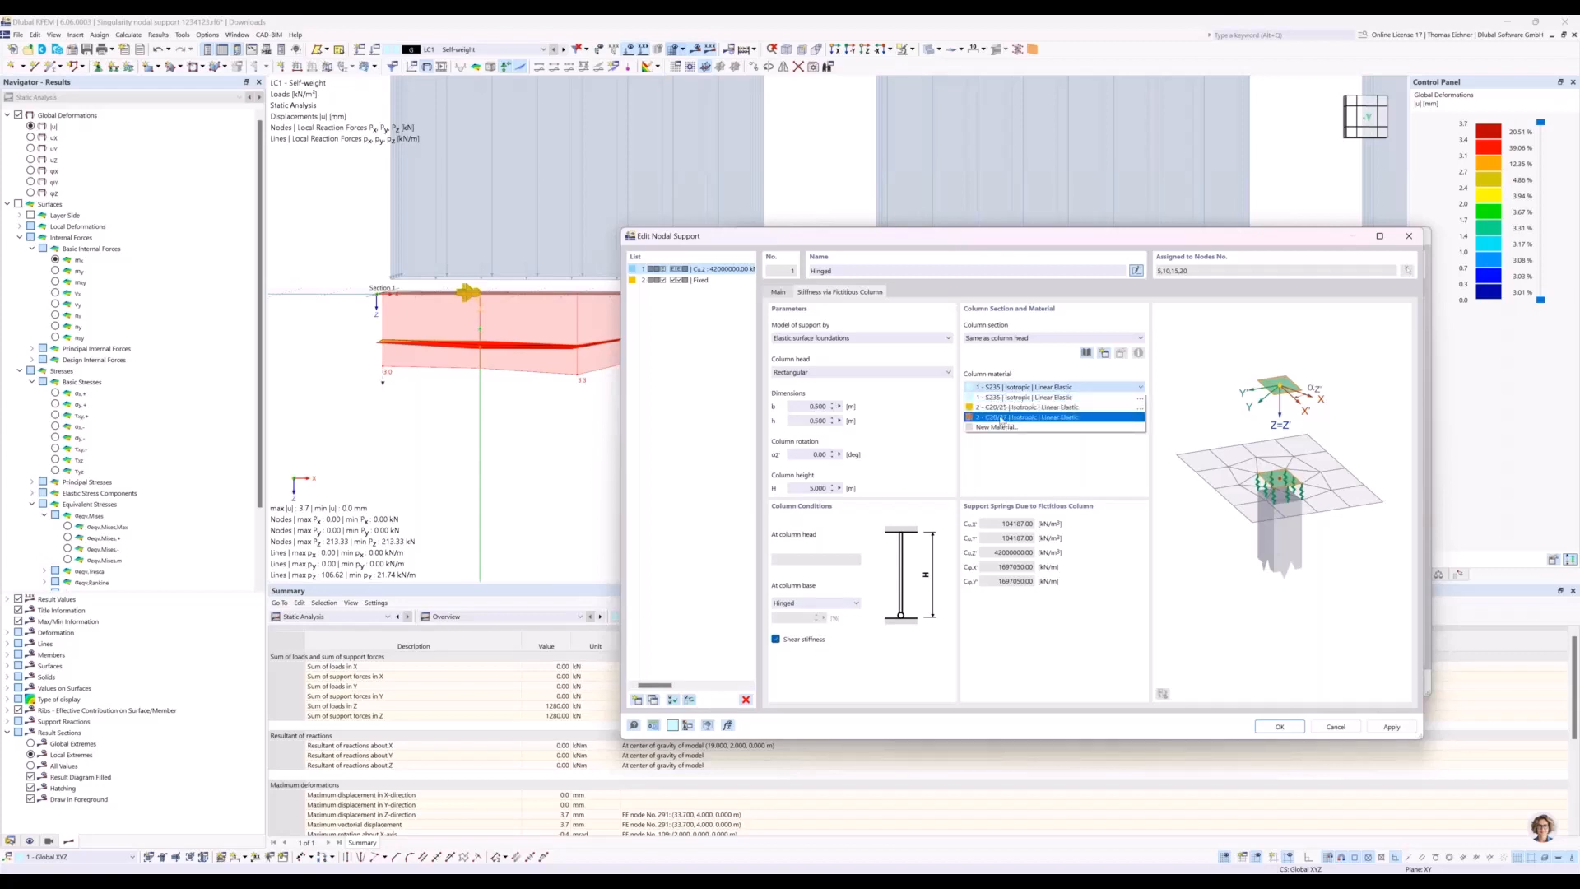
pyautogui.click(1000, 418)
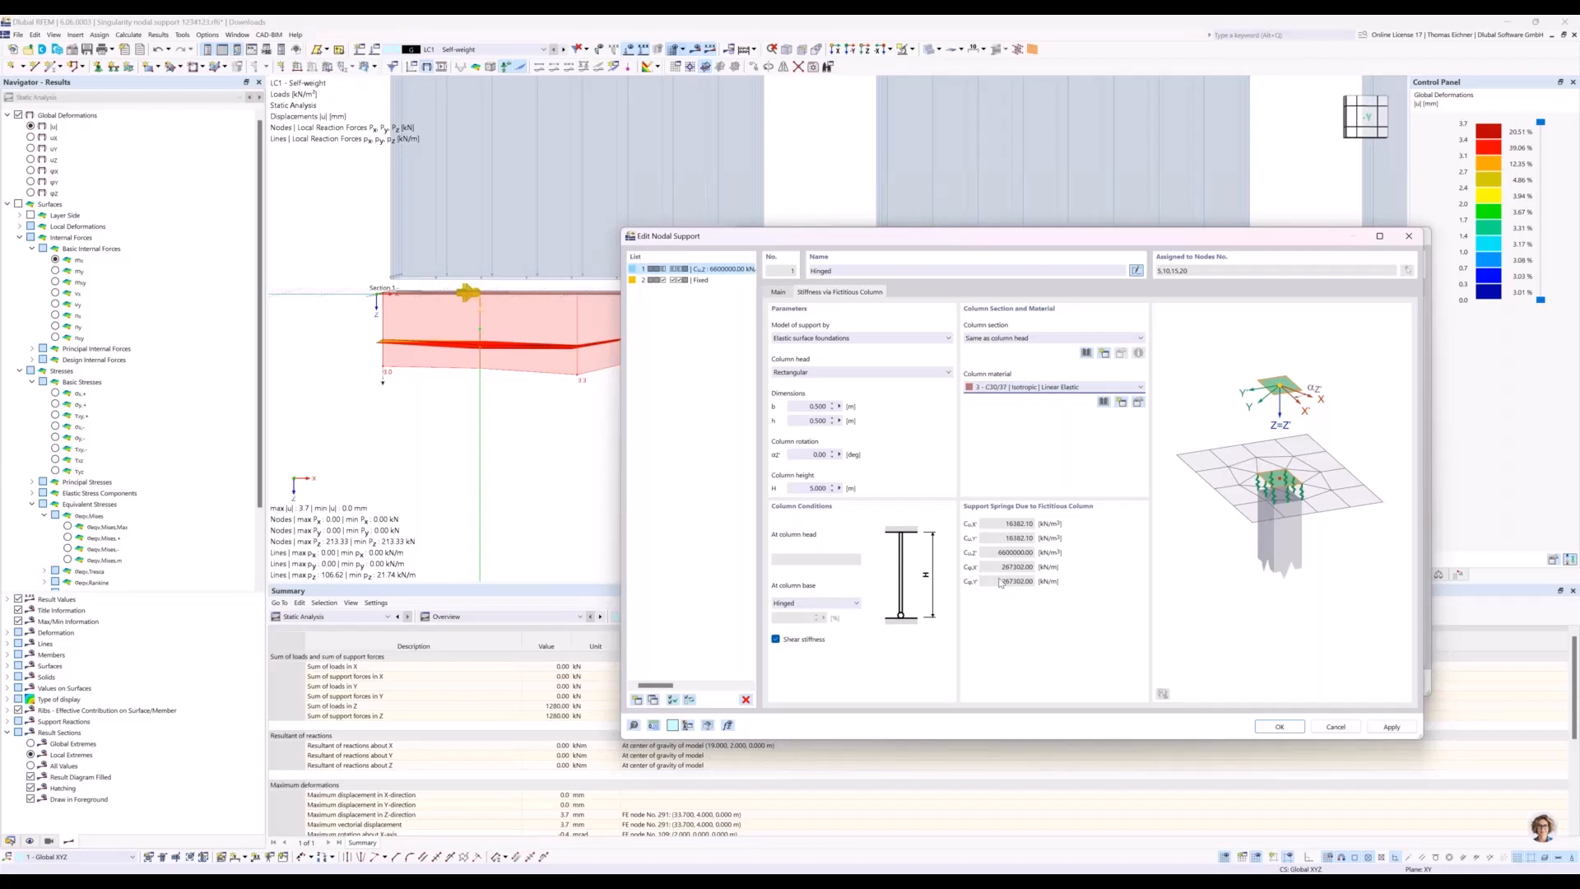
pyautogui.click(817, 487)
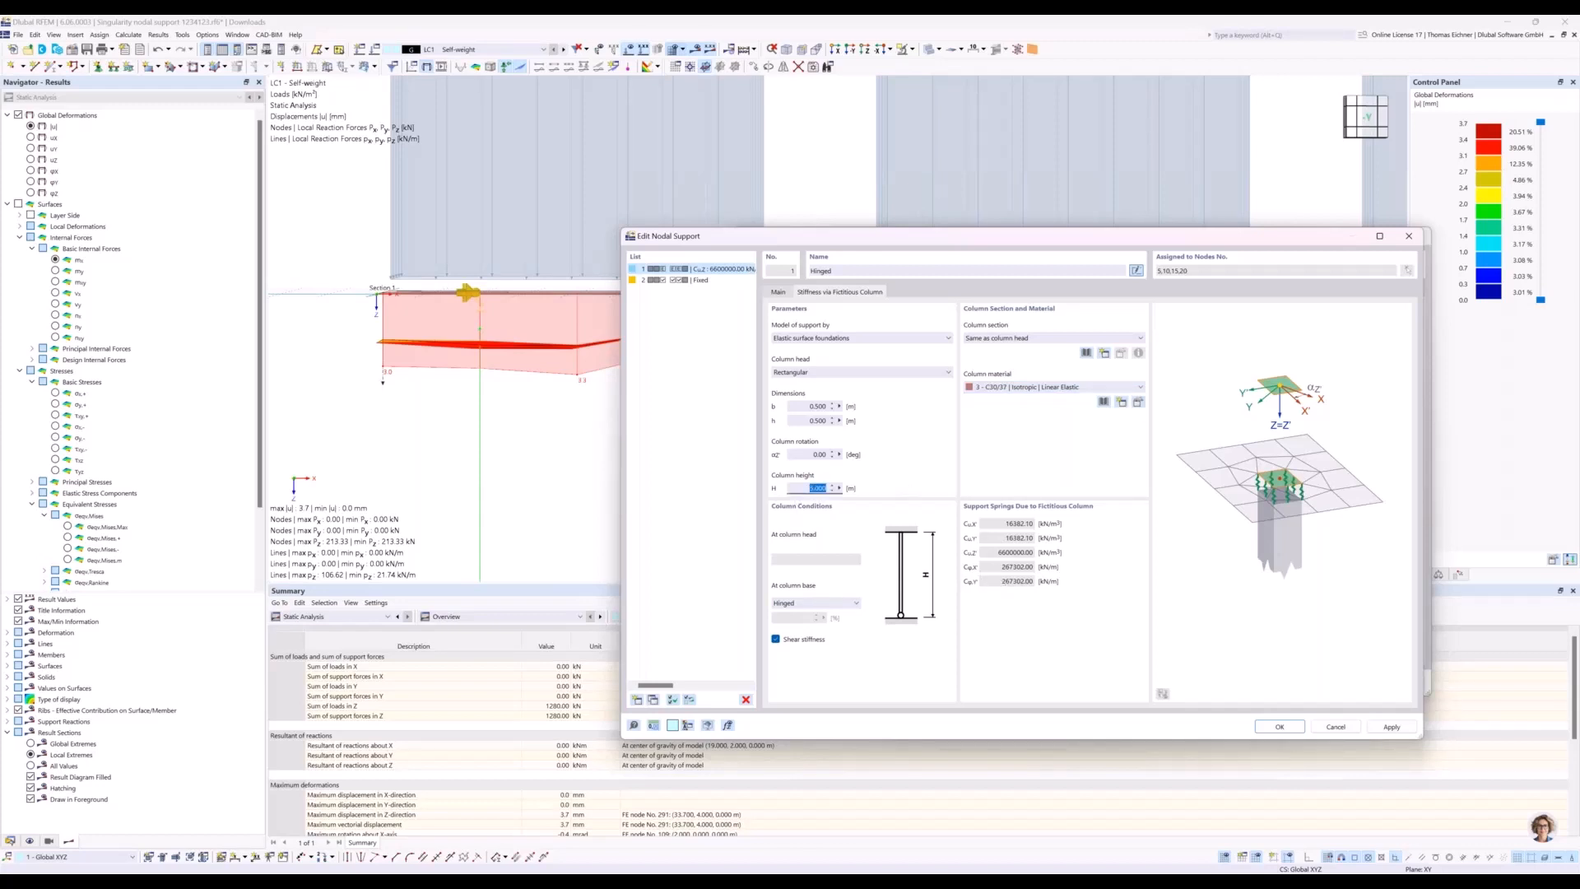
pyautogui.write('3')
pyautogui.click(815, 454)
pyautogui.click(1008, 555)
pyautogui.moveTo(1128, 235); pyautogui.dragTo(925, 218)
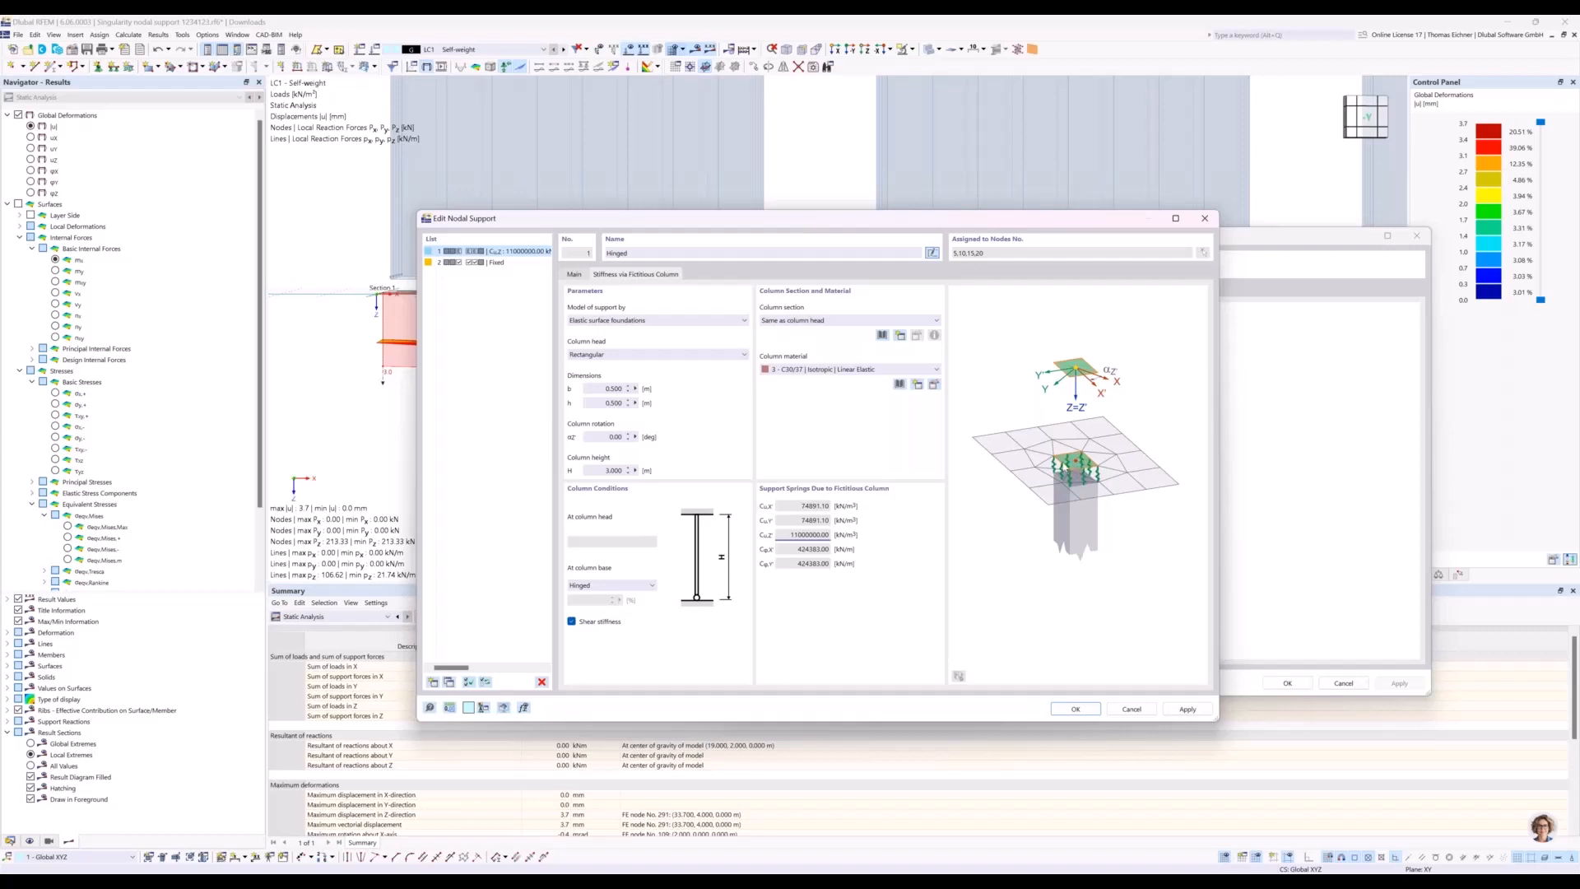
pyautogui.click(1083, 712)
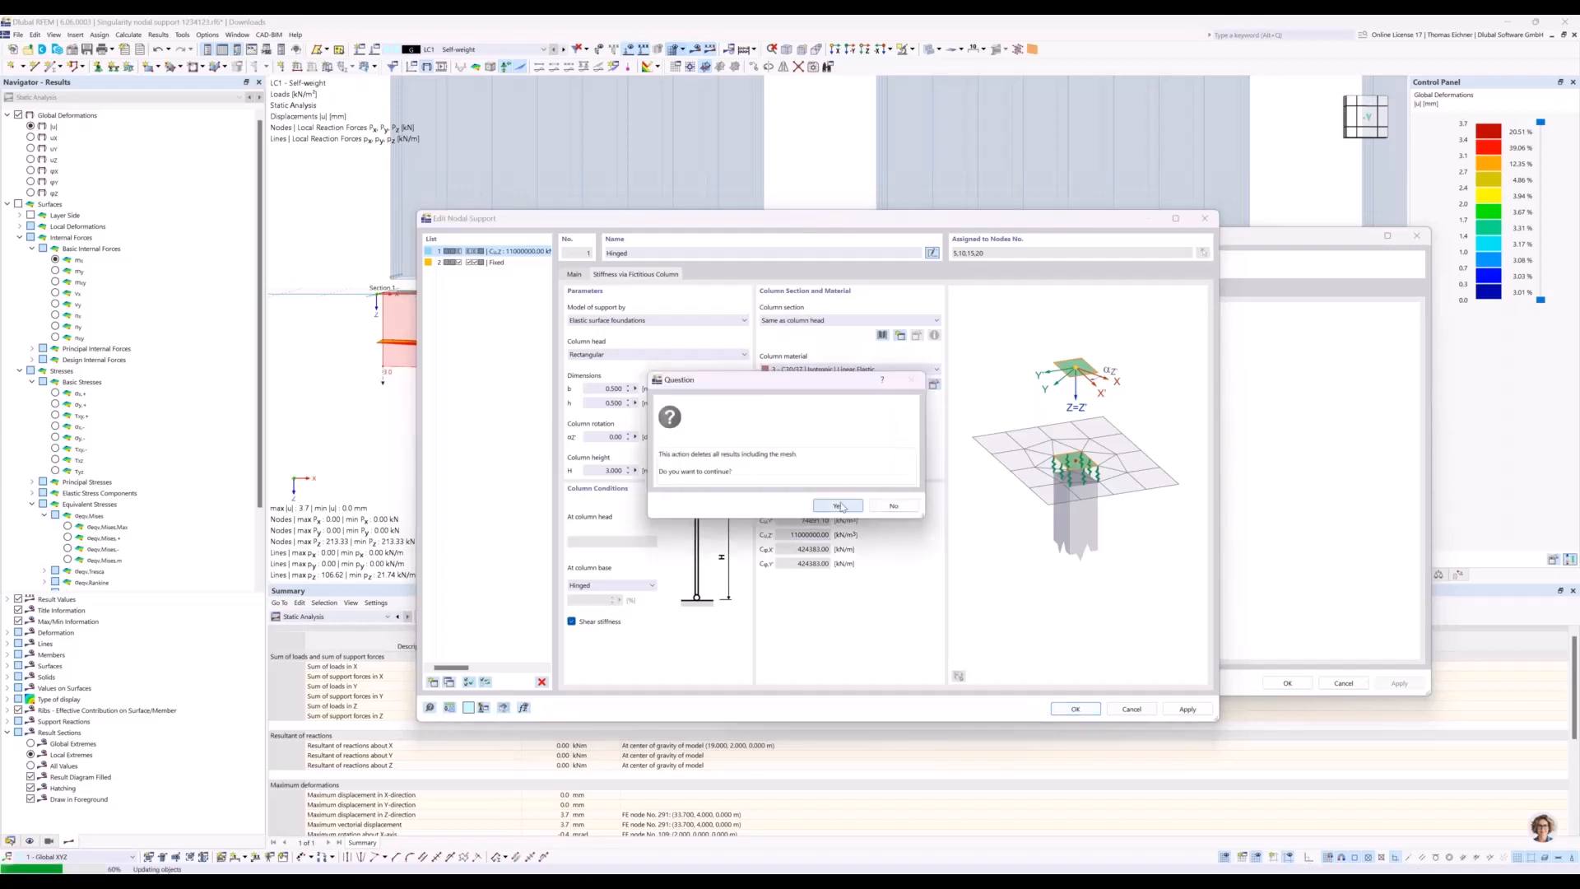
pyautogui.click(843, 507)
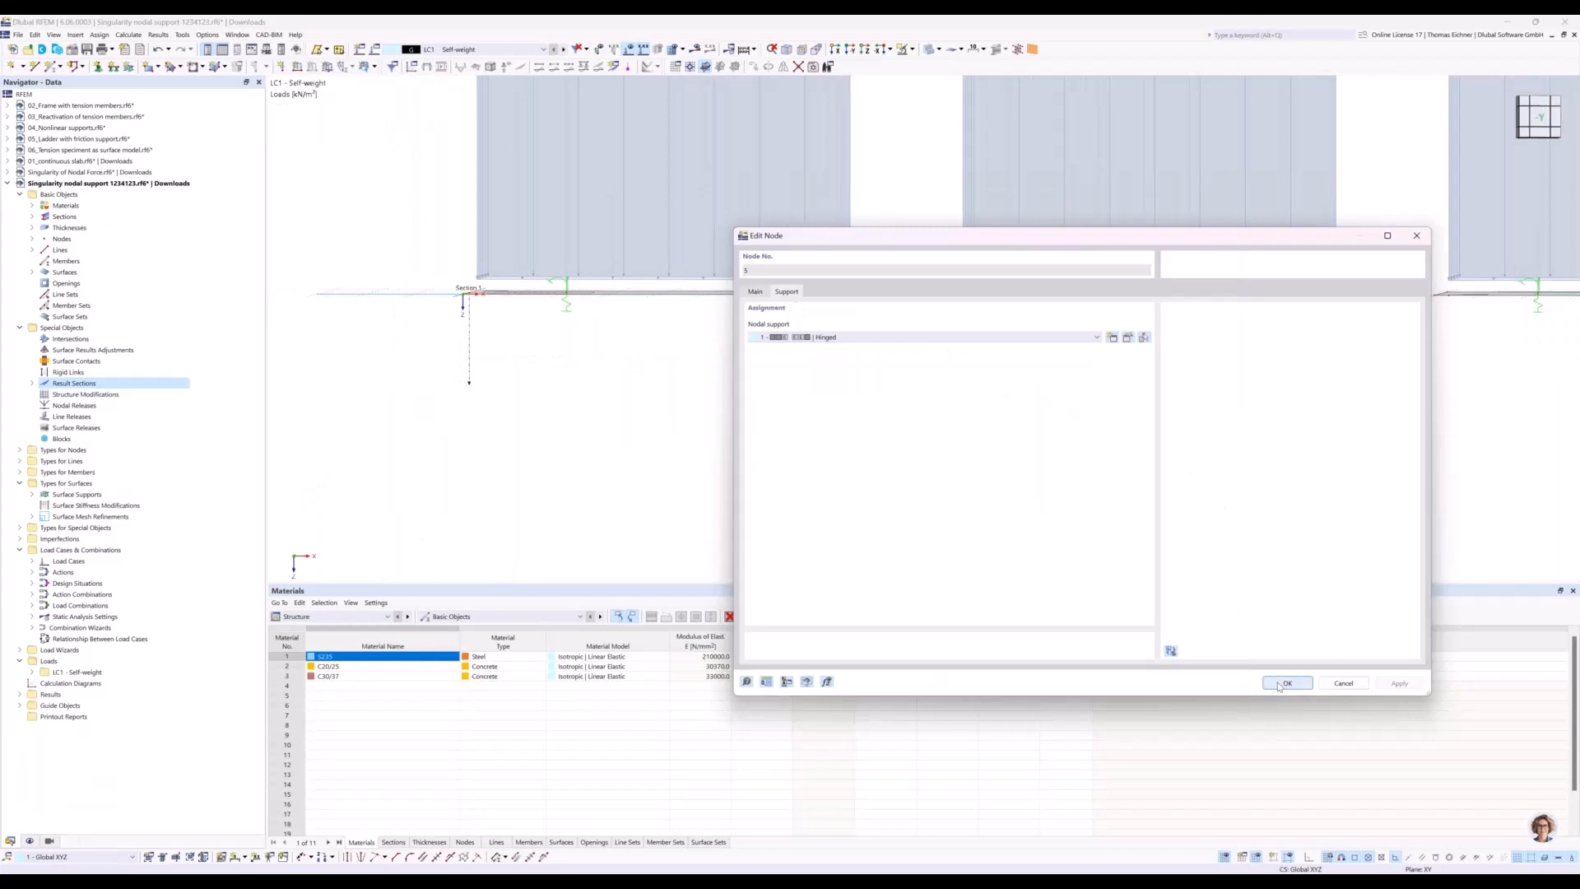
pyautogui.press('Return')
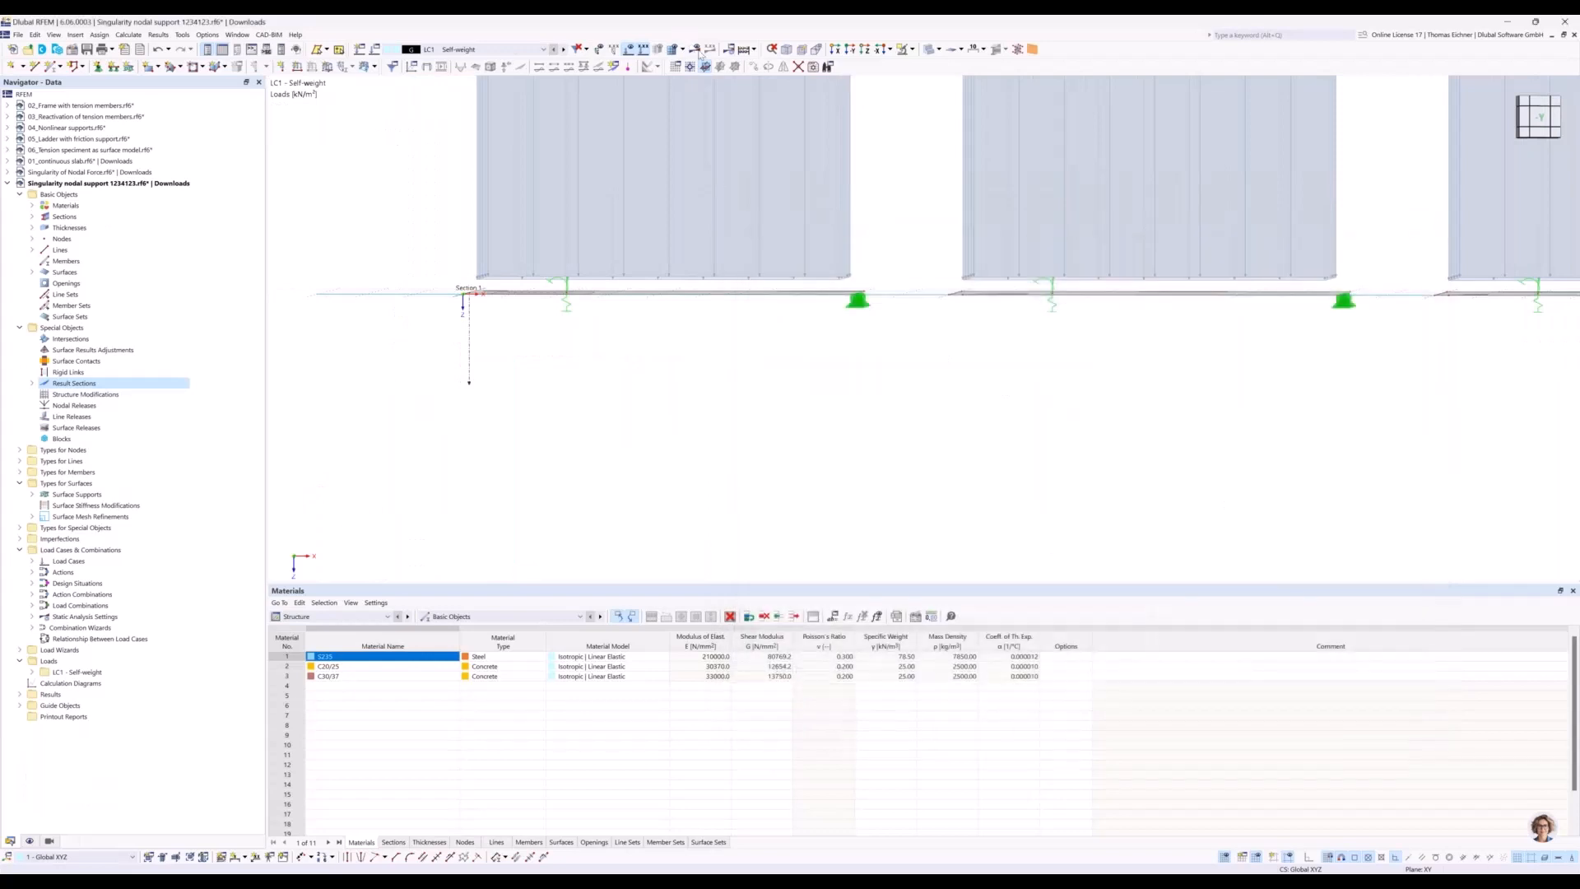
# Recalculate the model with the fictitious column supports and display the surface moments mx for all four slabs.
pyautogui.click(700, 53)
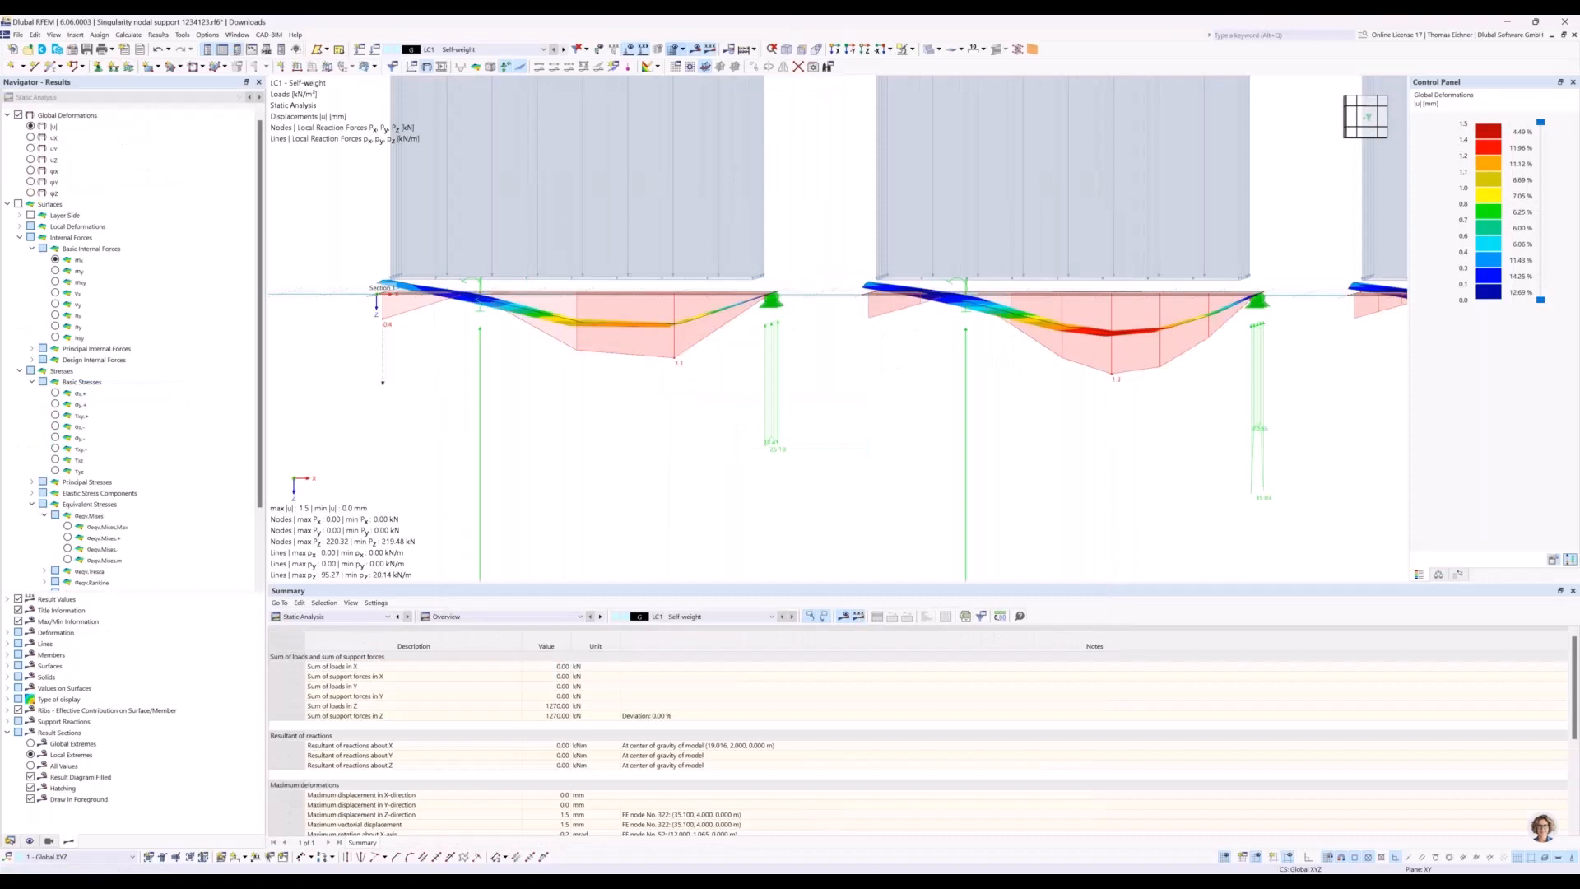
pyautogui.scroll(-5, 1006, 287)
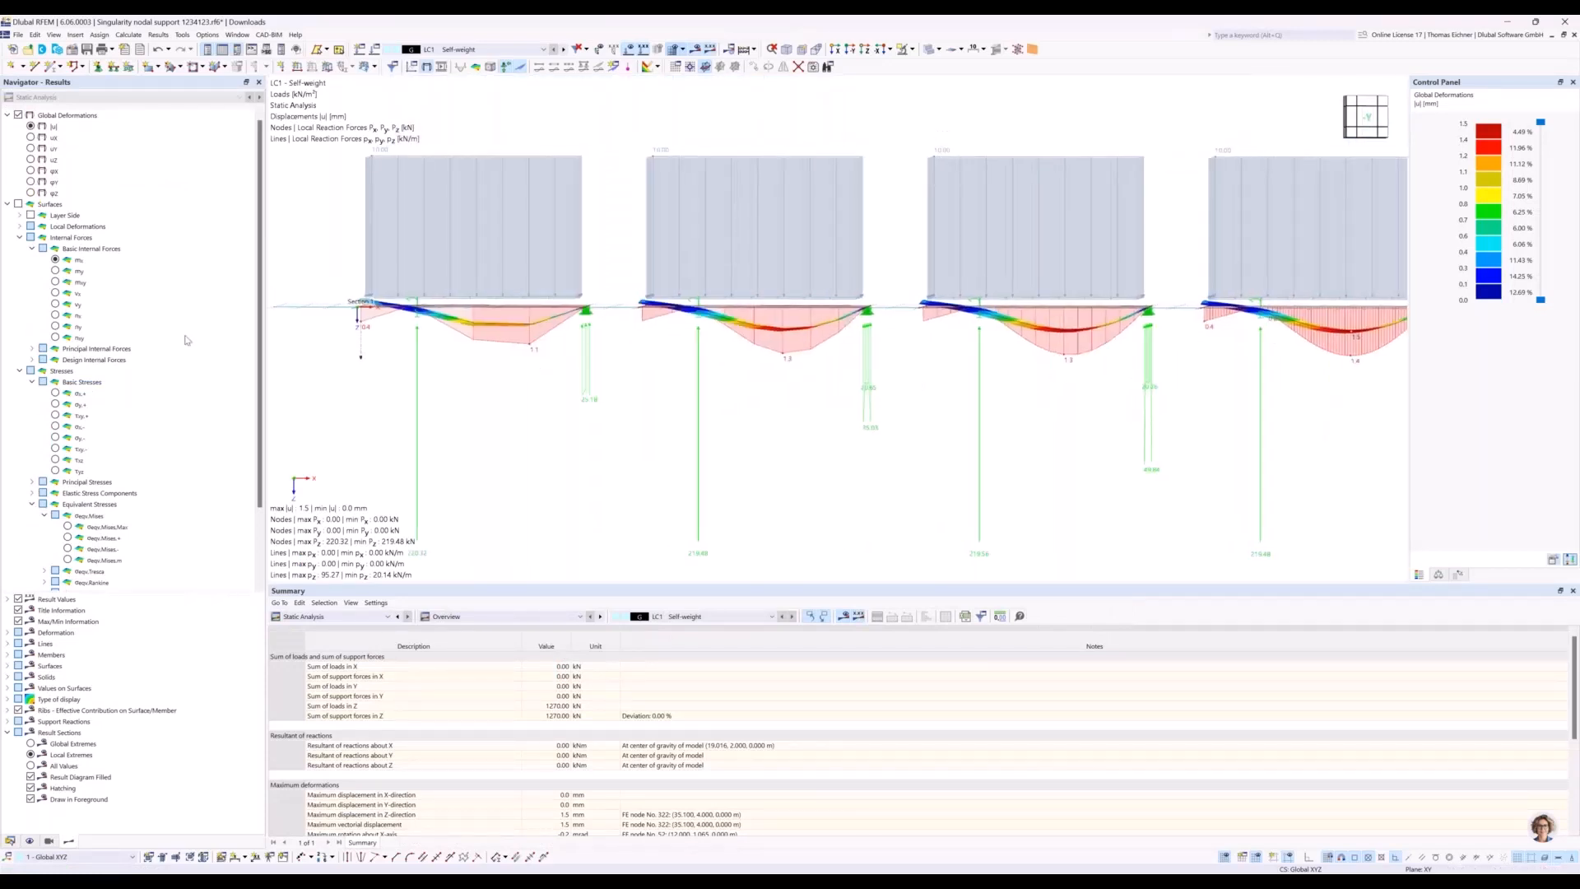
pyautogui.click(54, 261)
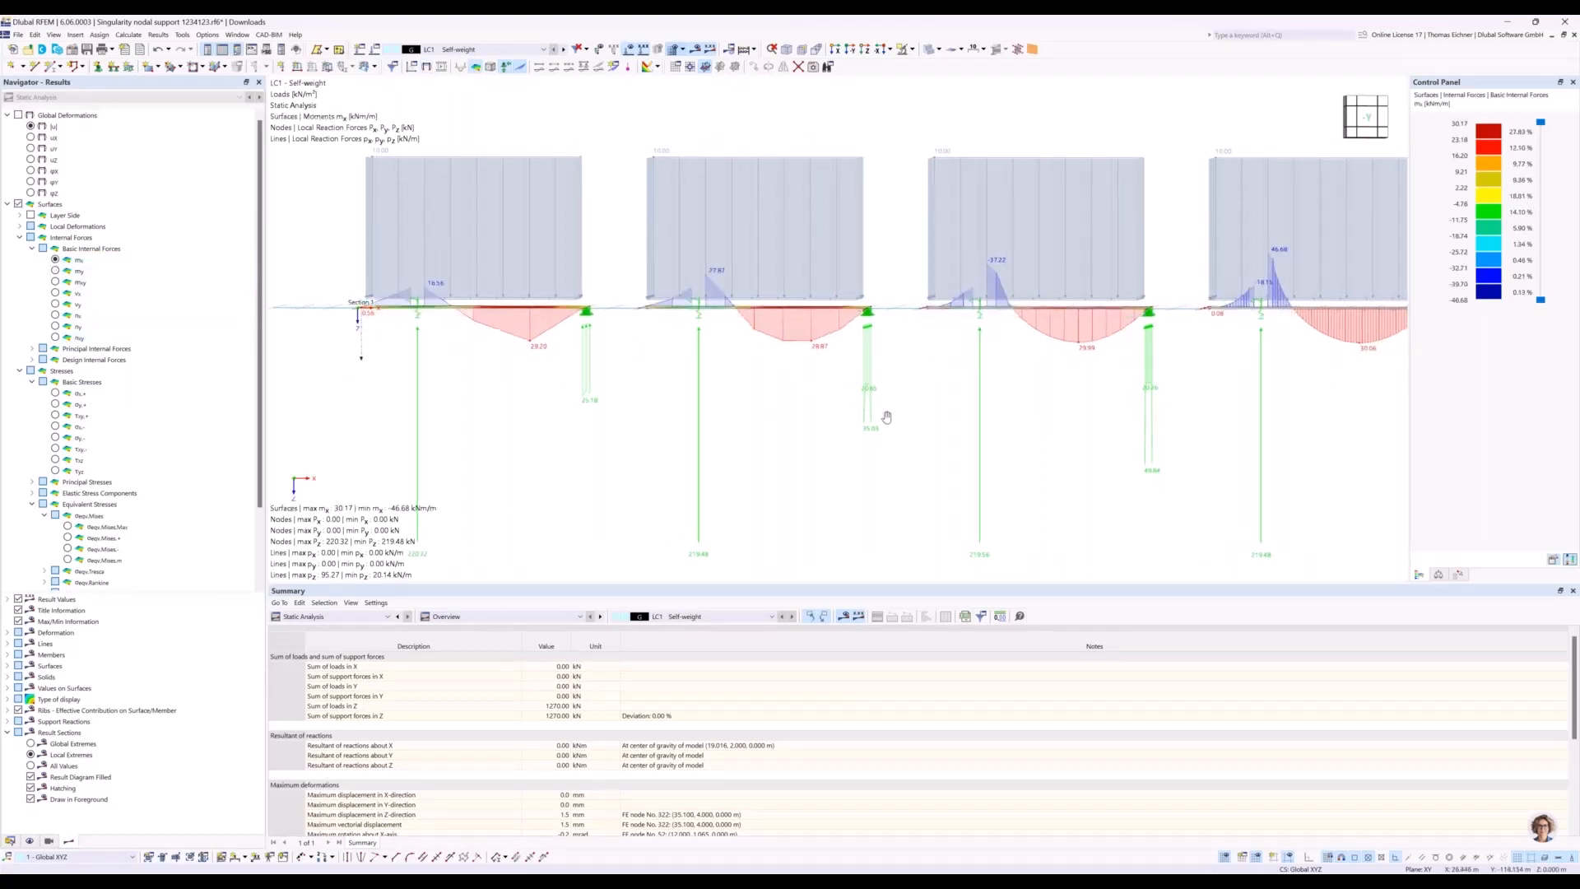
# Compare the mx moment peaks at the fictitious column supports across the four slabs with different mesh sizes.
pyautogui.scroll(3, 937, 483)
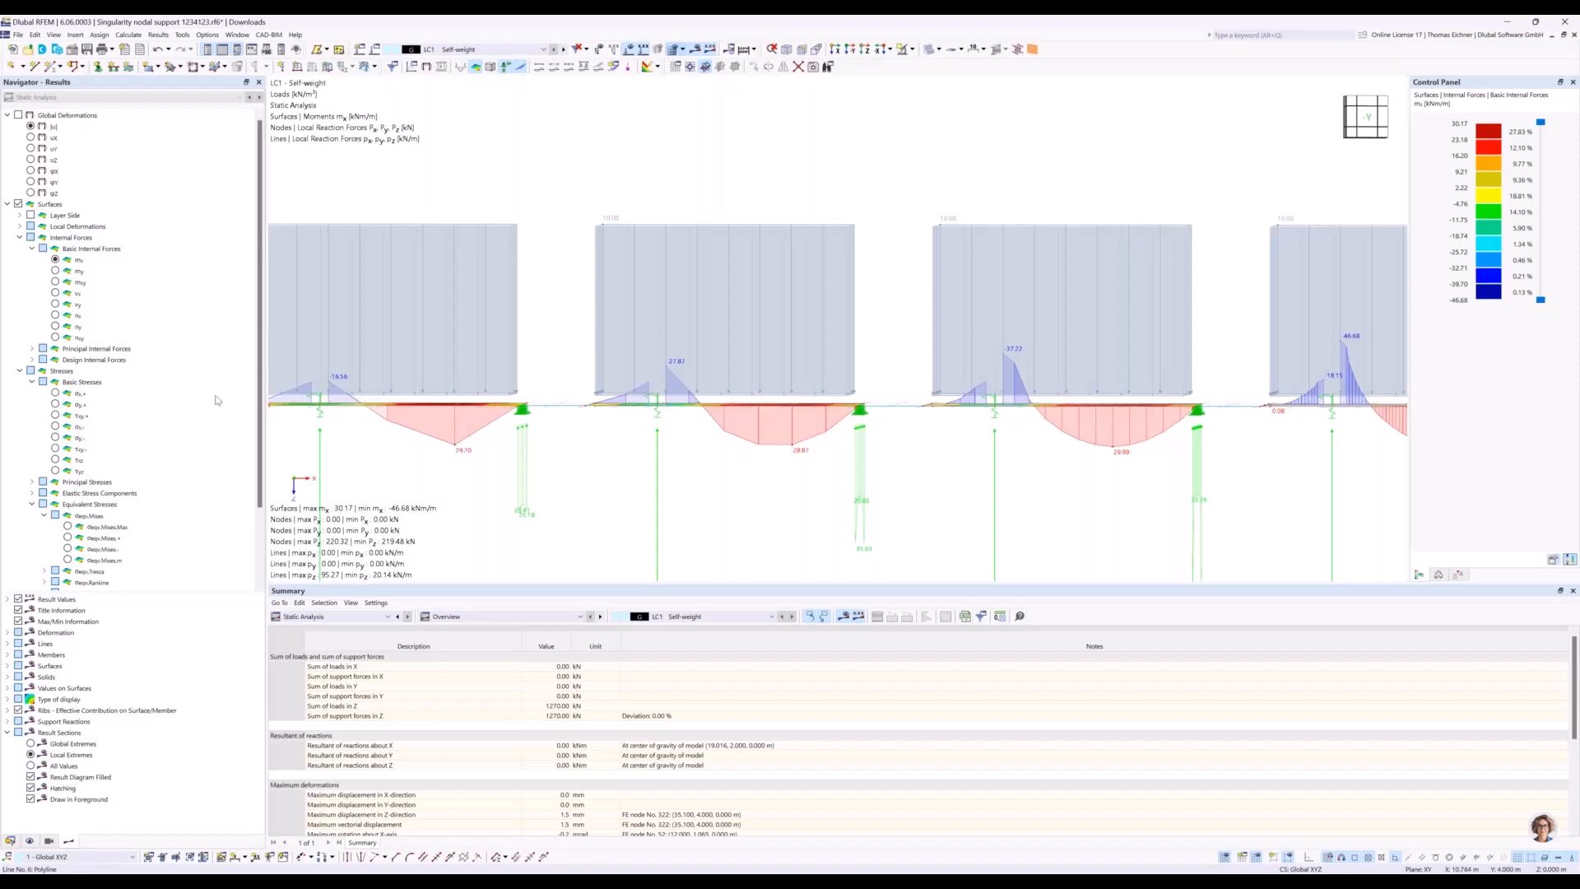
pyautogui.moveTo(423, 453); pyautogui.dragTo(546, 457, button='middle')
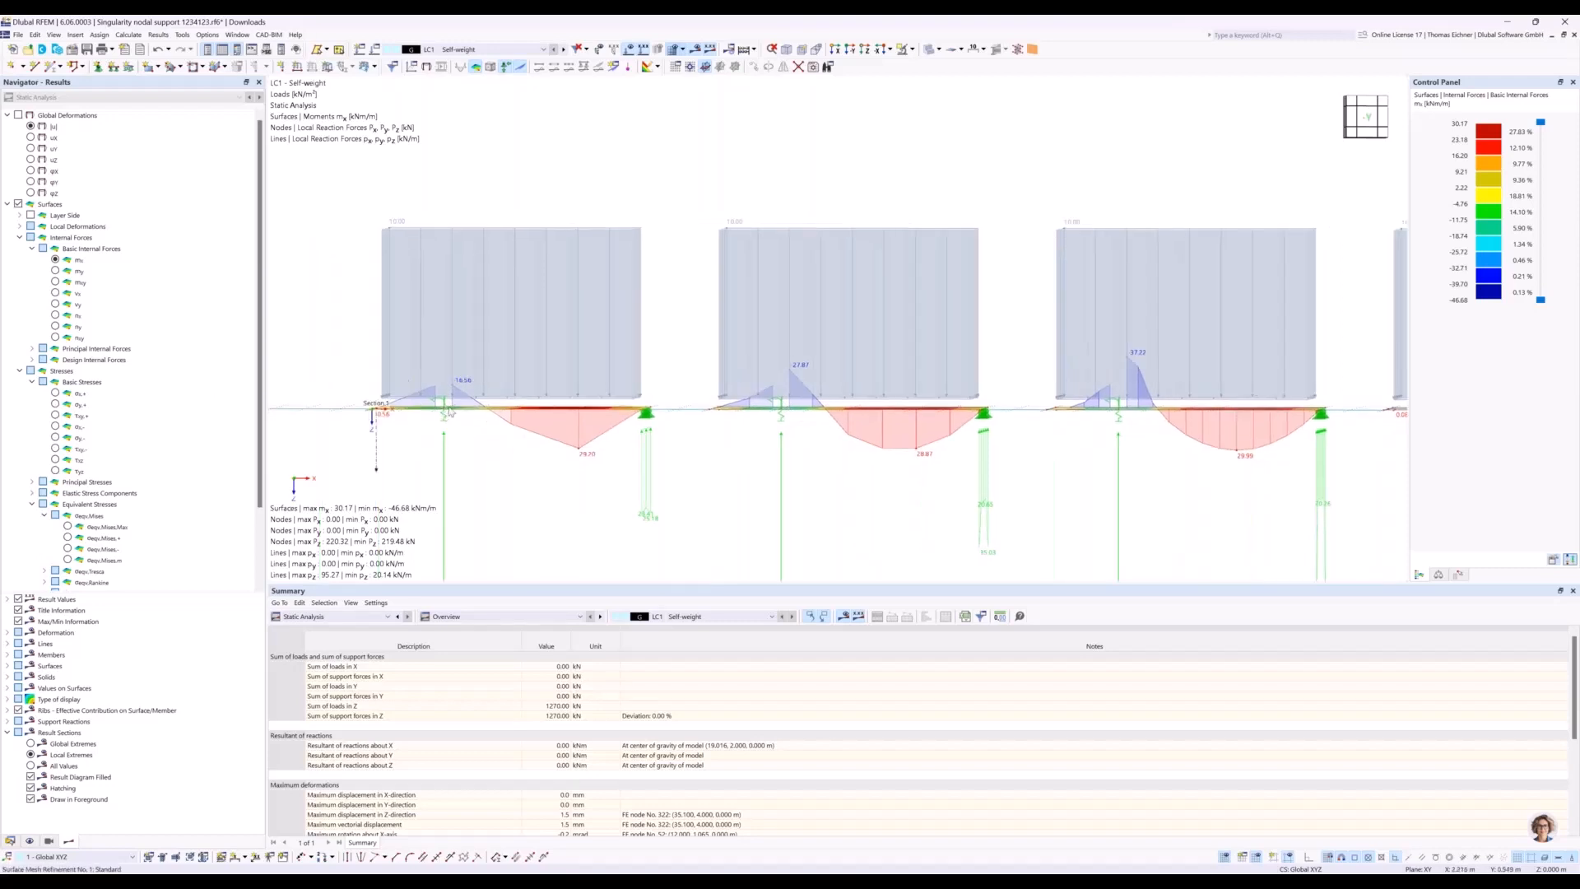
pyautogui.scroll(2, 450, 411)
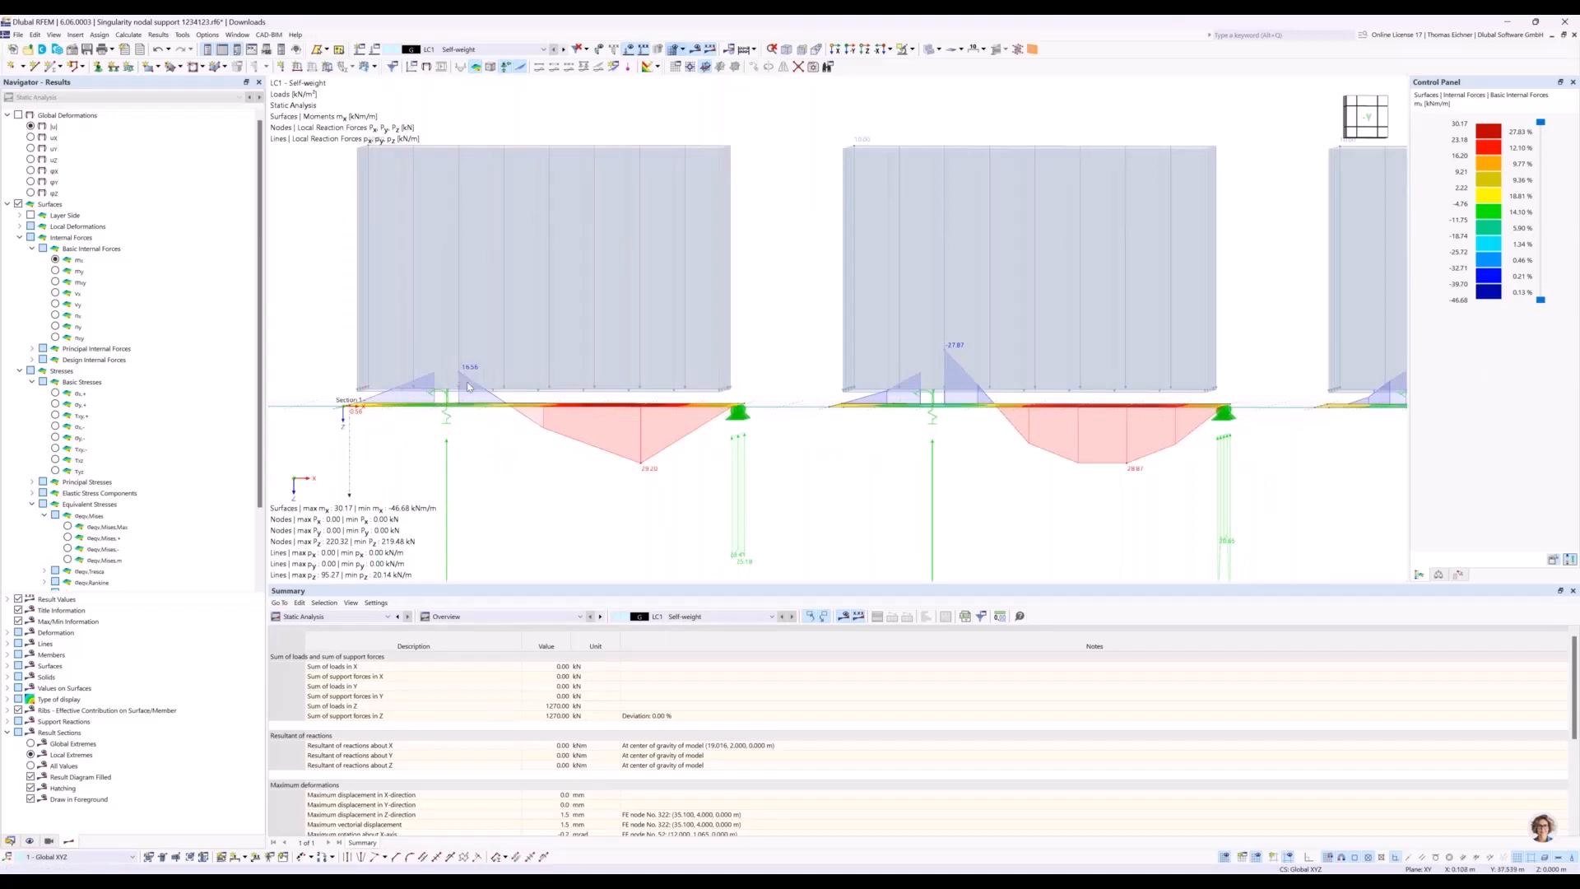
pyautogui.scroll(-1, 498, 432)
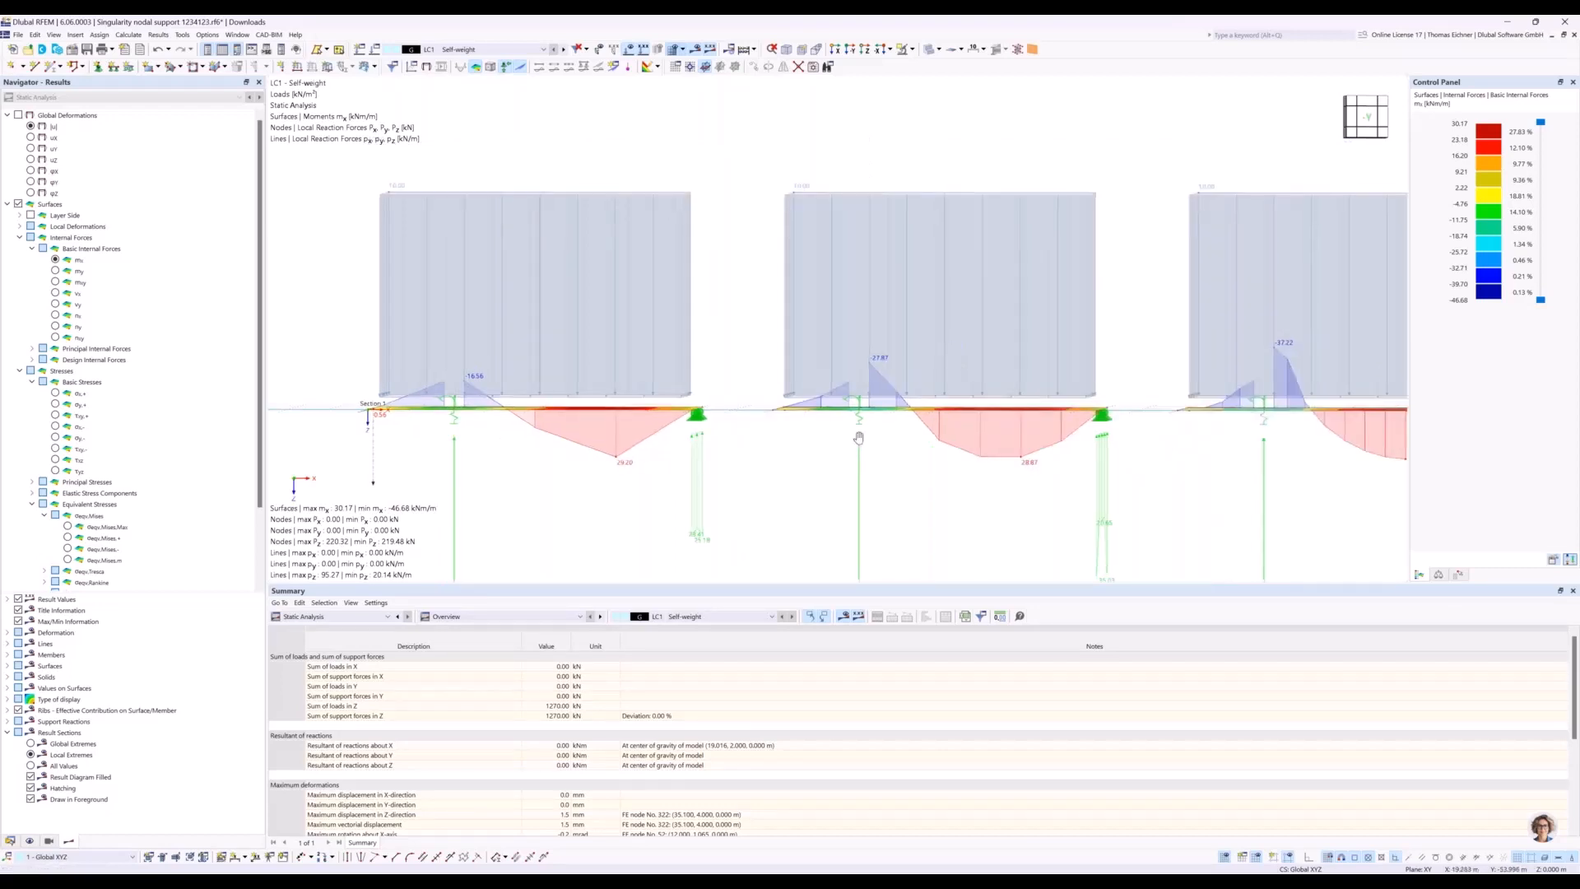
pyautogui.moveTo(1275, 461); pyautogui.dragTo(1092, 449, button='middle')
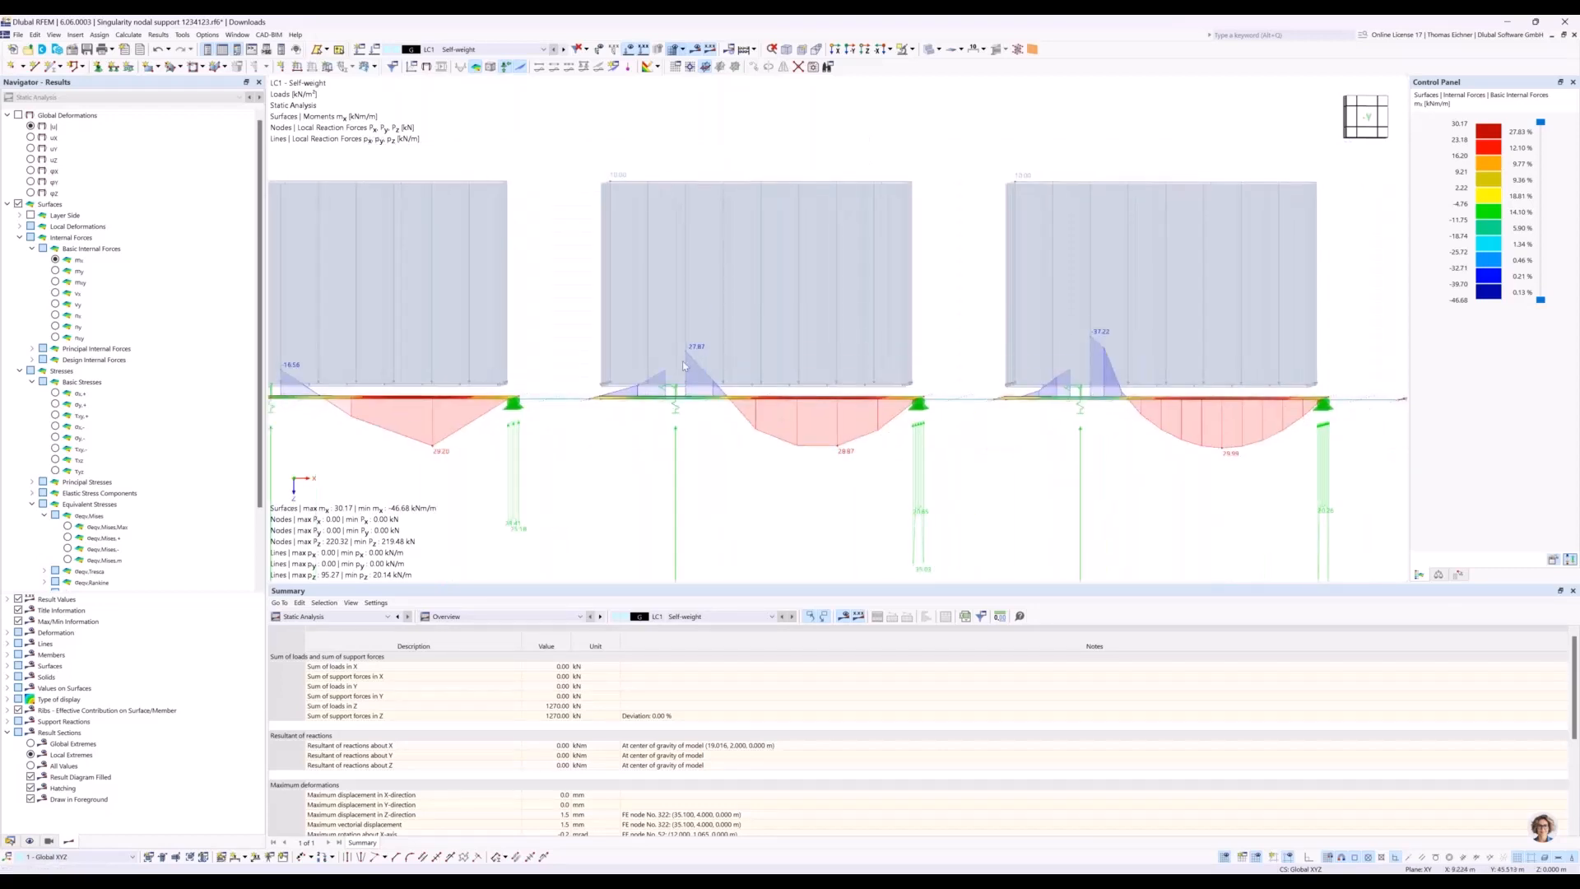
pyautogui.moveTo(567, 340); pyautogui.dragTo(977, 323, button='middle')
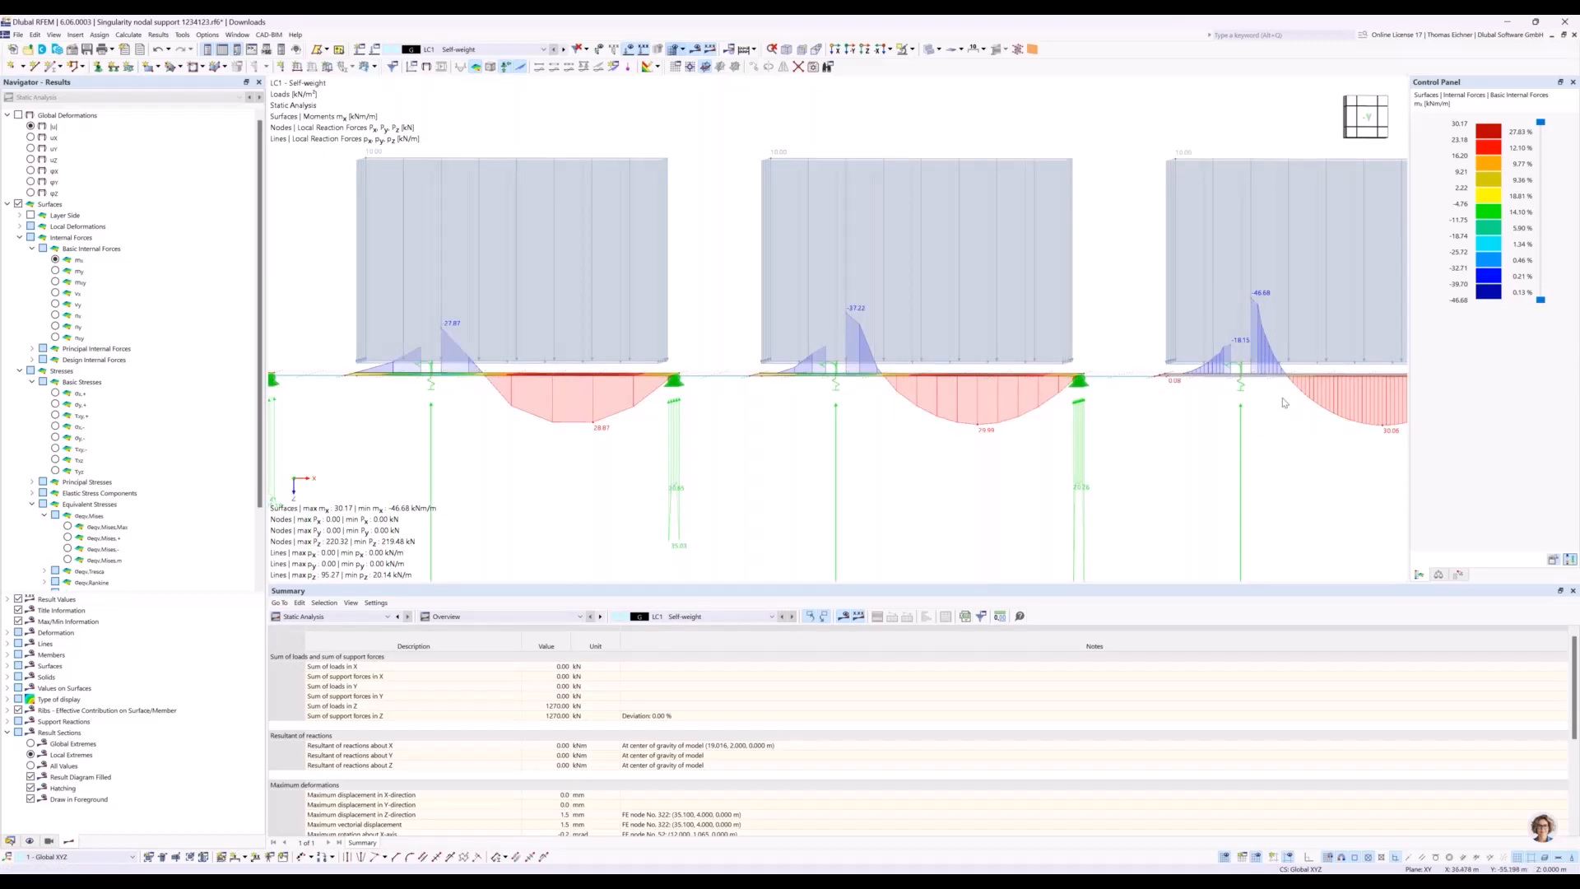
pyautogui.scroll(-2, 1266, 432)
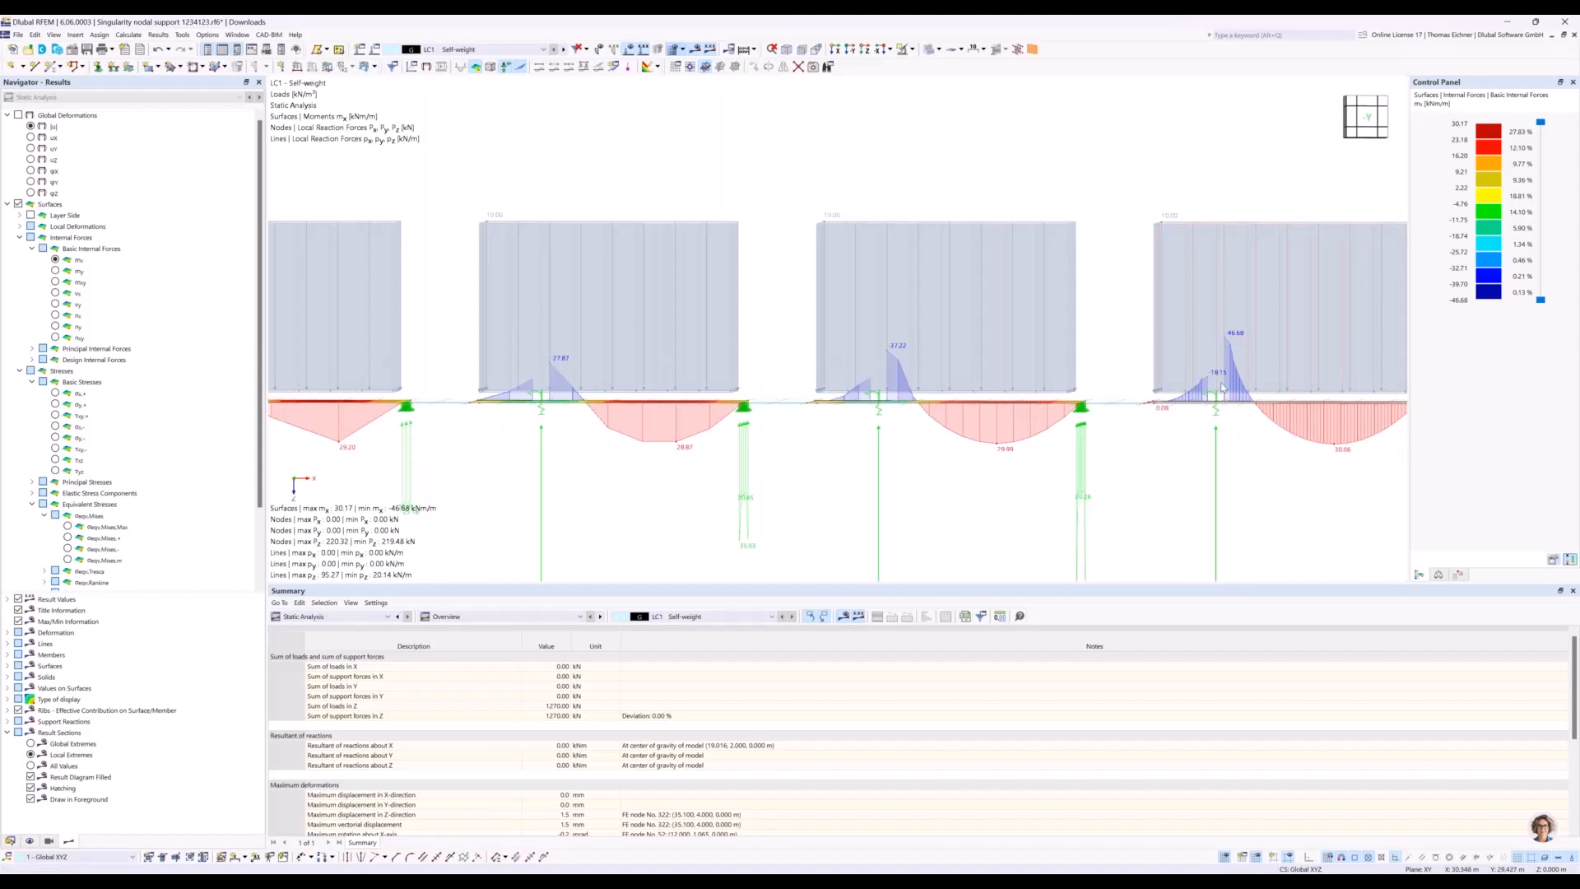
pyautogui.scroll(-2, 873, 372)
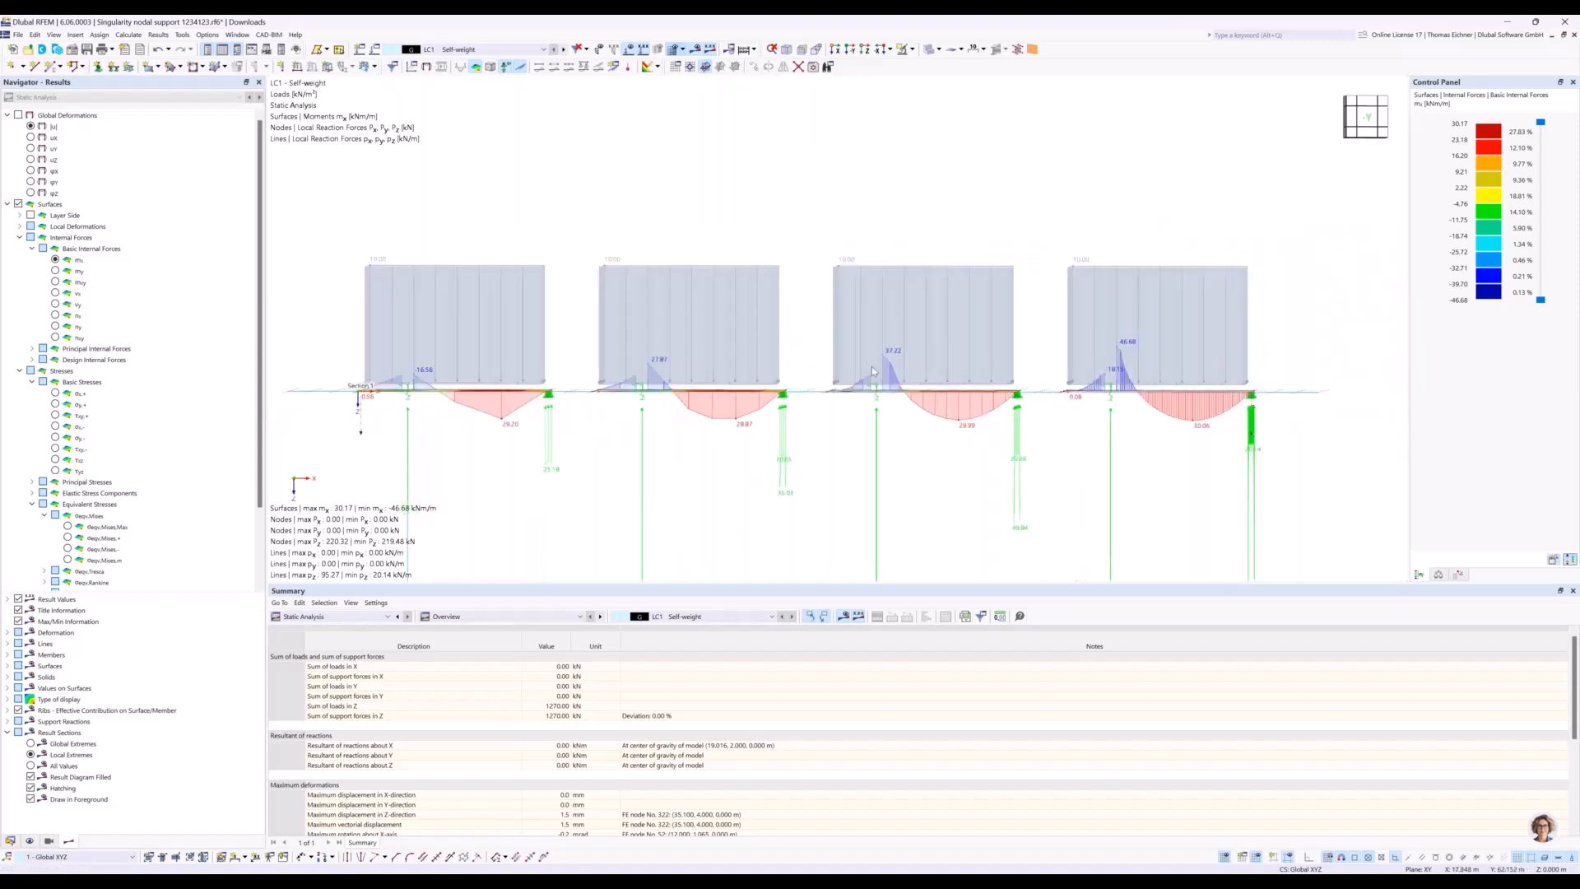
pyautogui.moveTo(751, 233); pyautogui.dragTo(795, 237, button='middle')
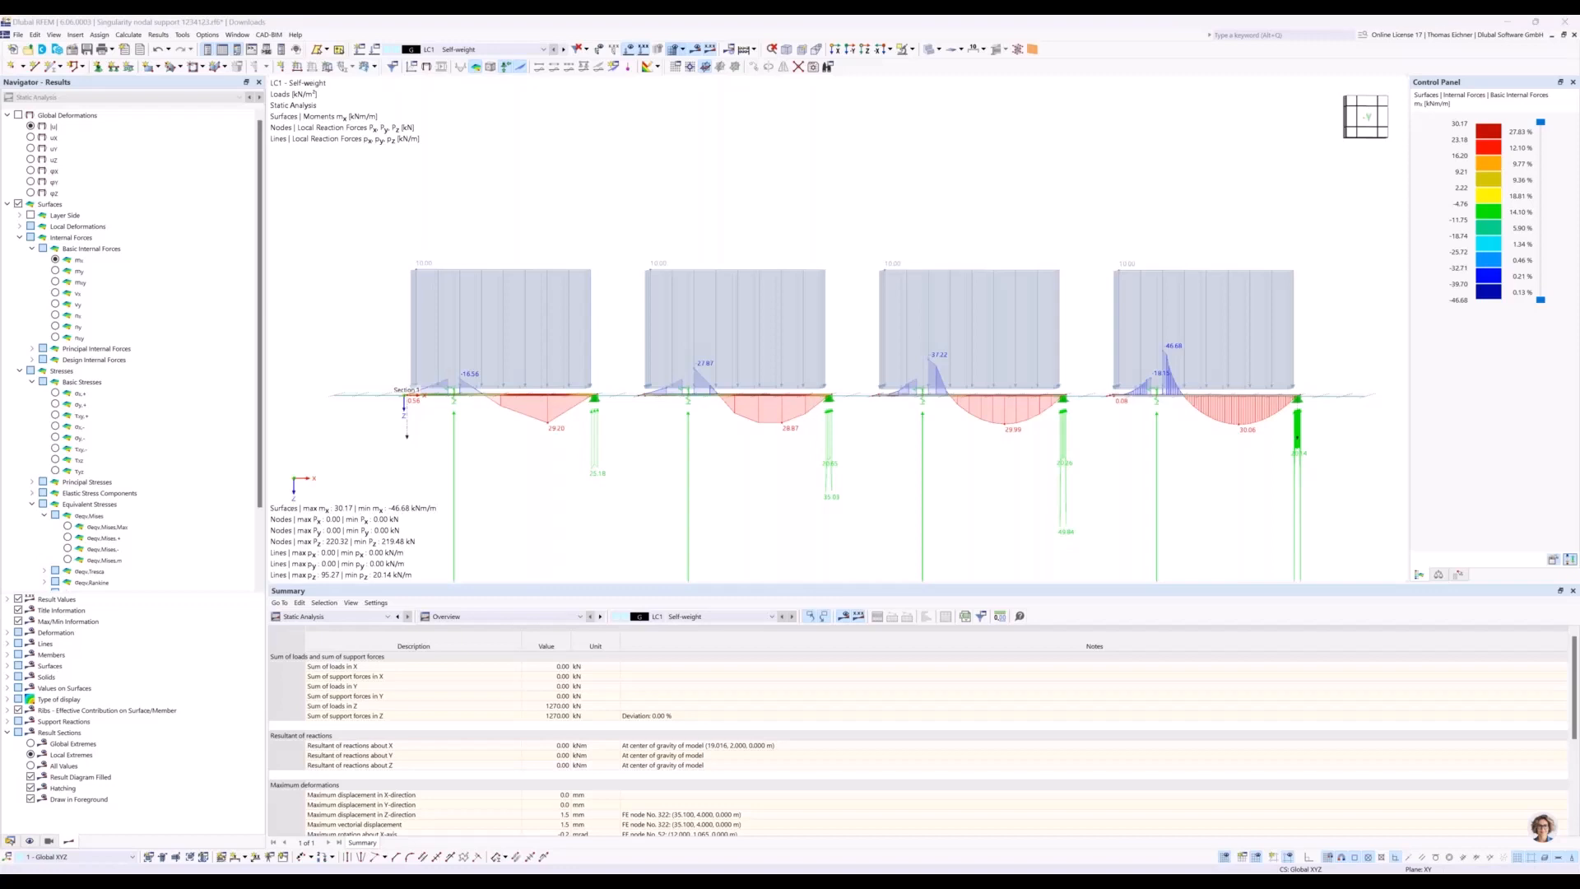
# Switch to Chrome in full-size view and open the Dlubal structural analysis website from the Allgemein bookmarks.
pyautogui.moveTo(806, 346)
pyautogui.mouseDown()
pyautogui.moveTo(625, 277)
pyautogui.moveTo(967, 219)
pyautogui.mouseUp()
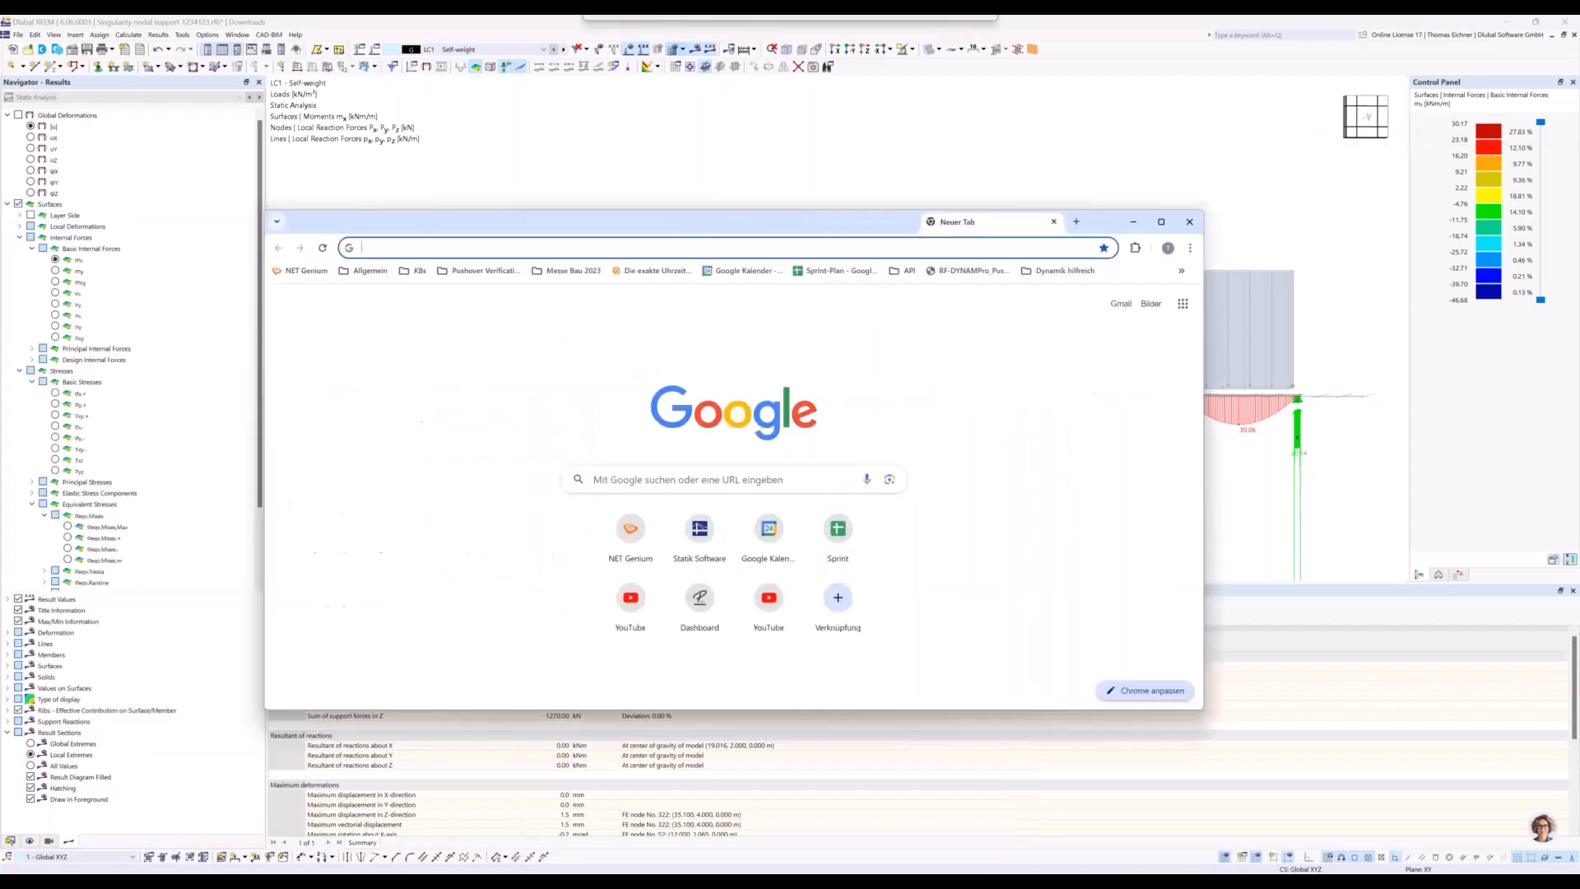
pyautogui.doubleClick(967, 219)
pyautogui.click(103, 78)
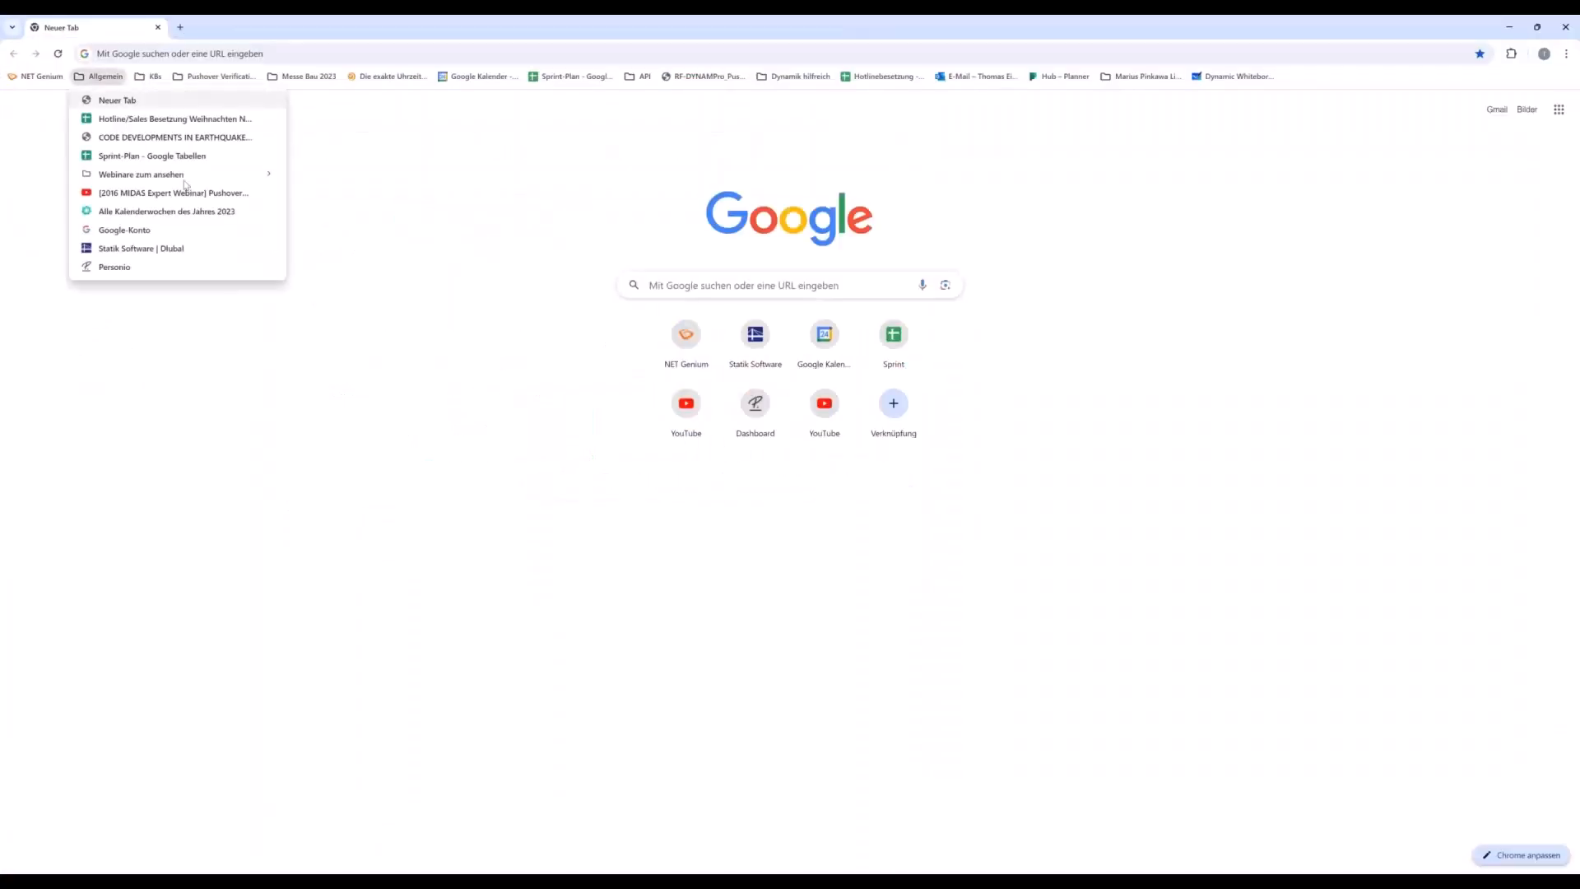
pyautogui.click(134, 253)
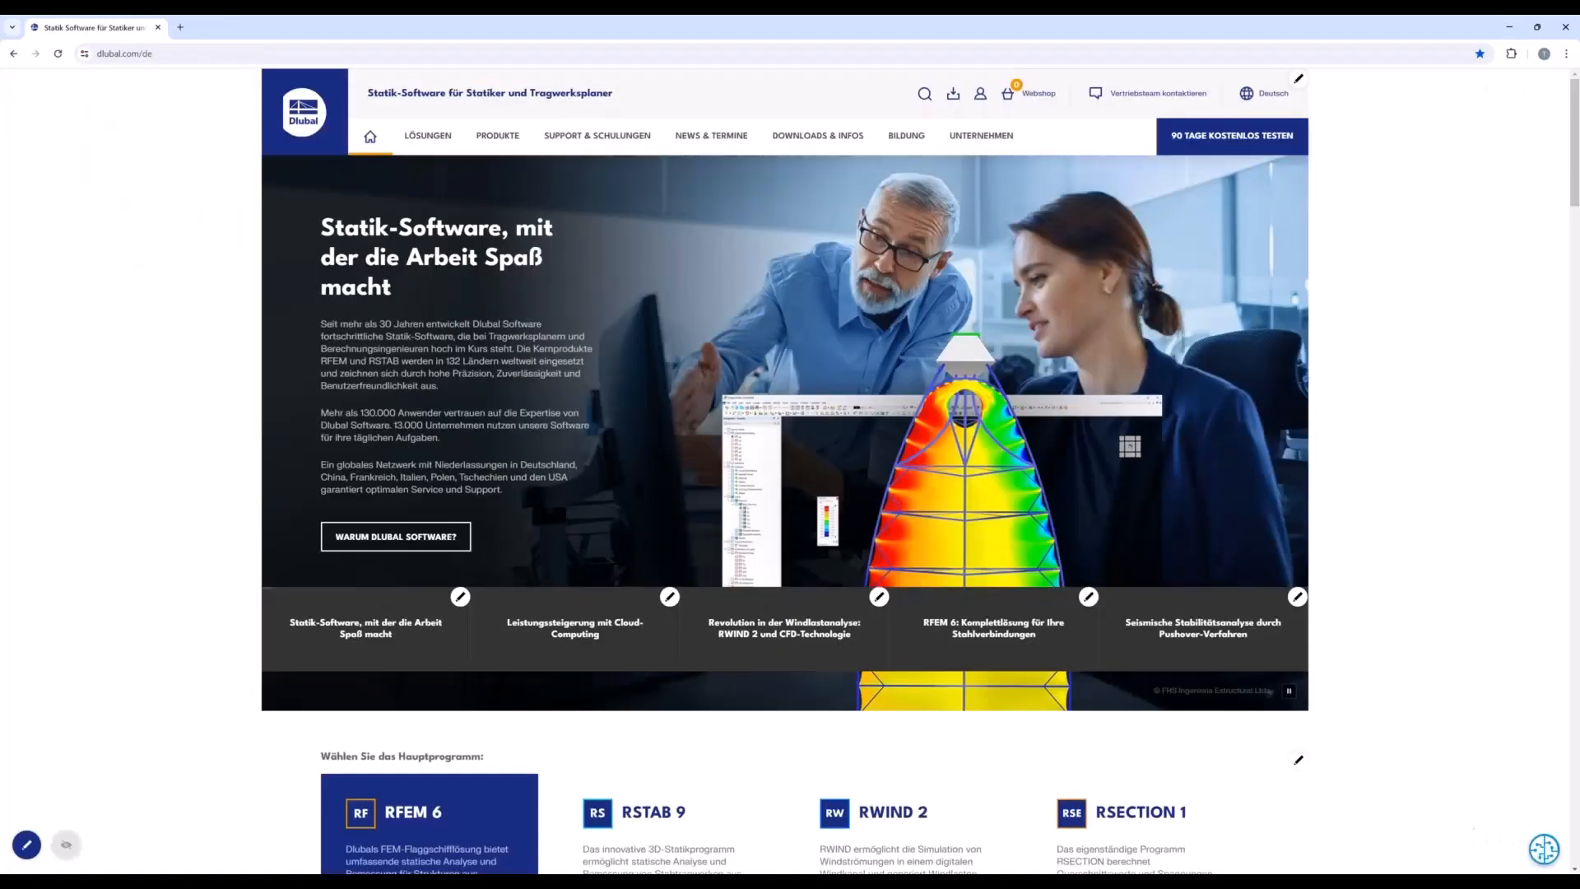
# Look through the website's Downloads & Infos offers, the Bildung e-learning and student entries, and the available site languages.
pyautogui.click(835, 137)
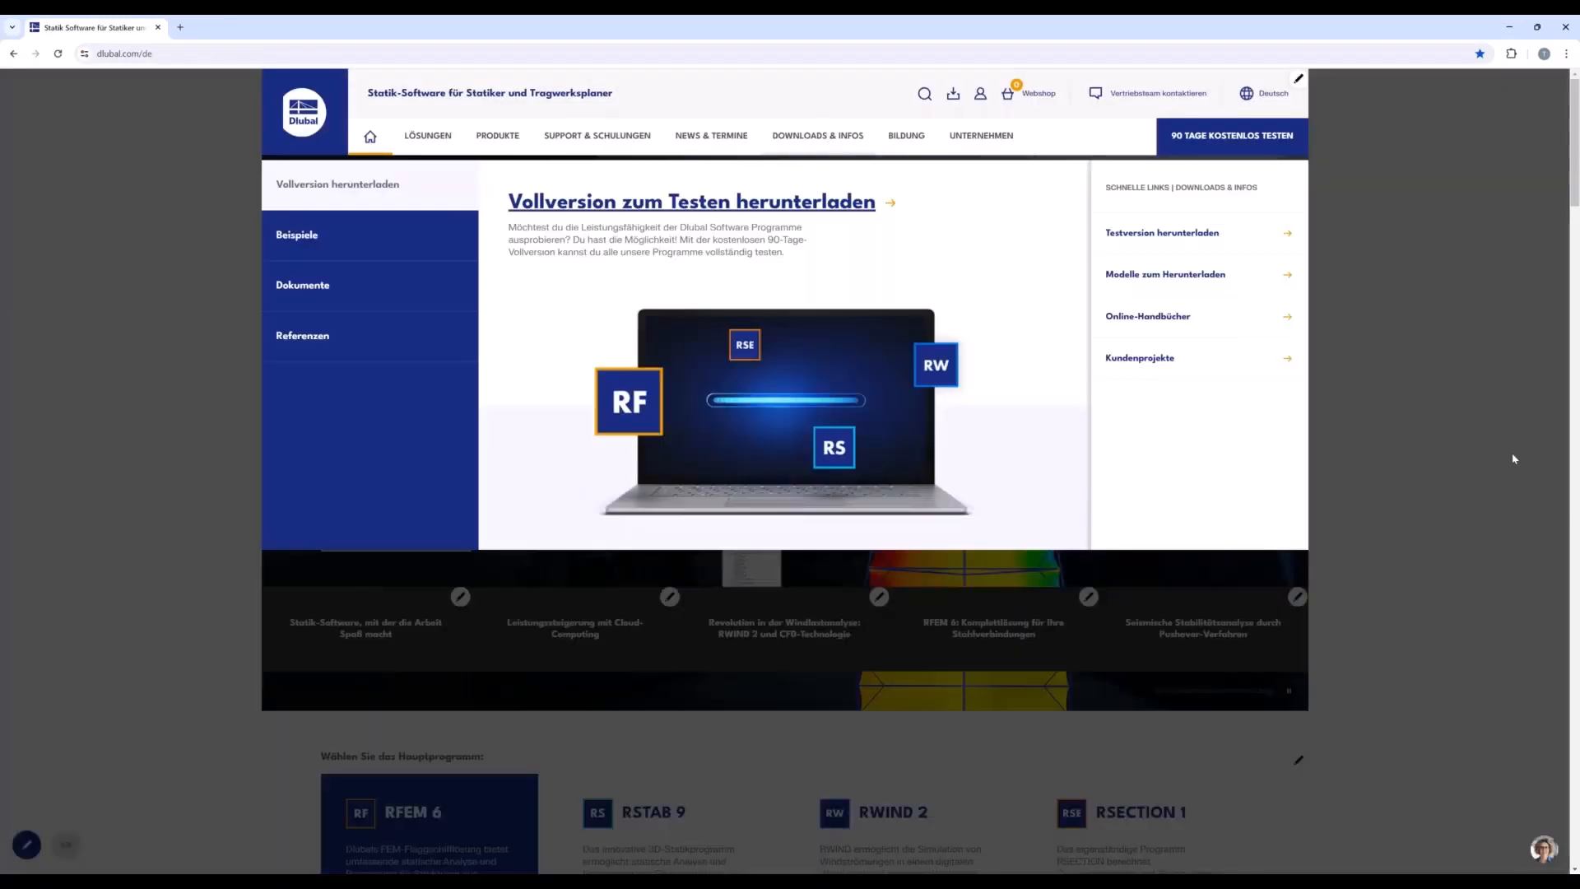
pyautogui.click(1515, 465)
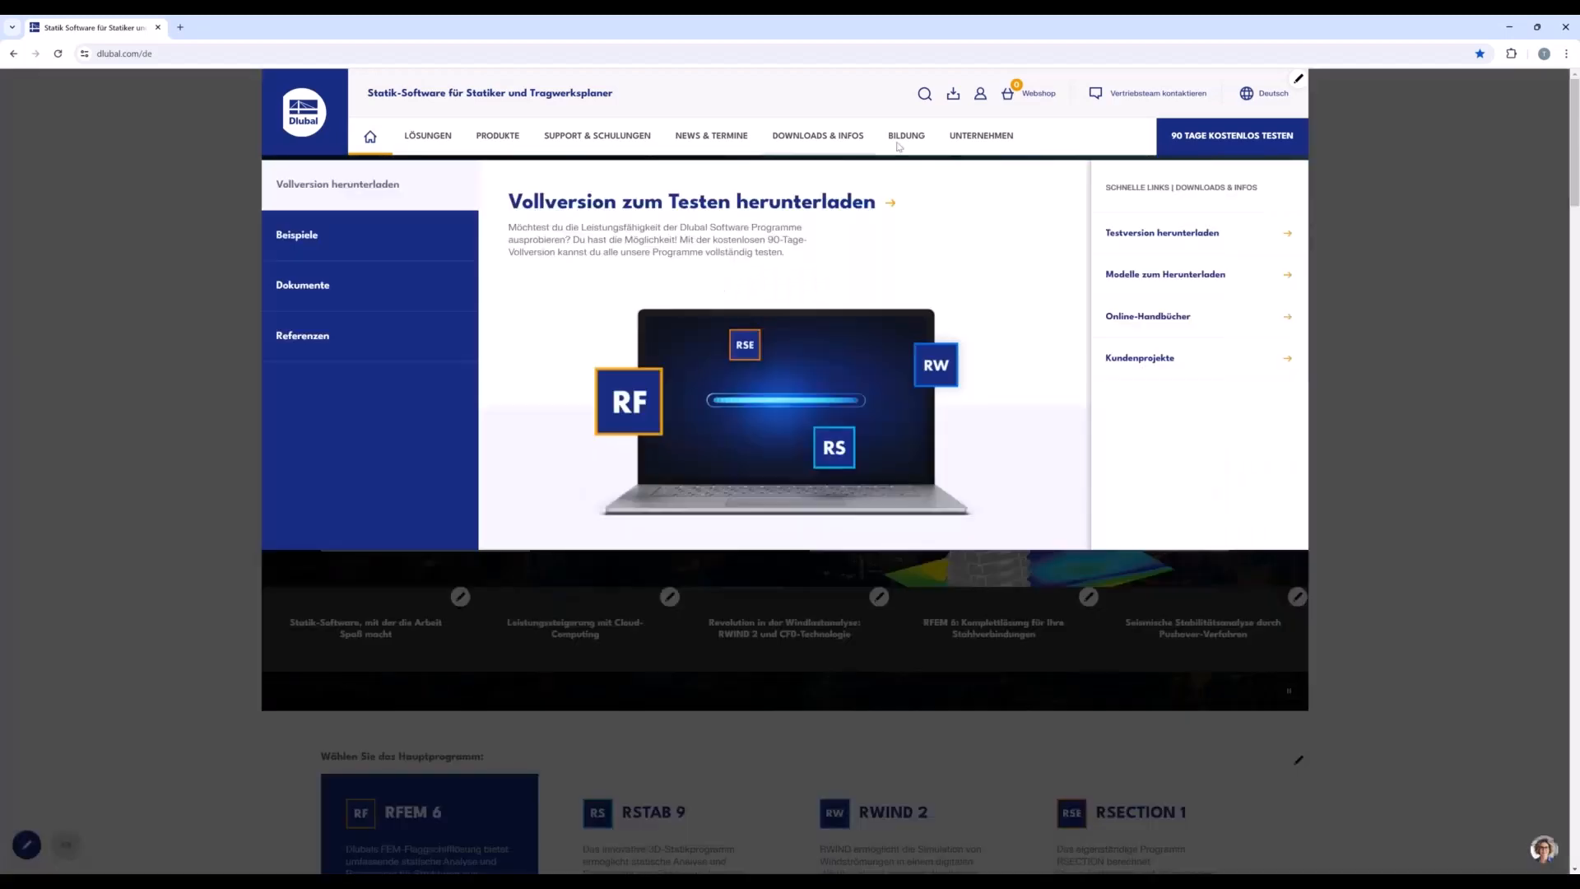
pyautogui.moveTo(899, 146)
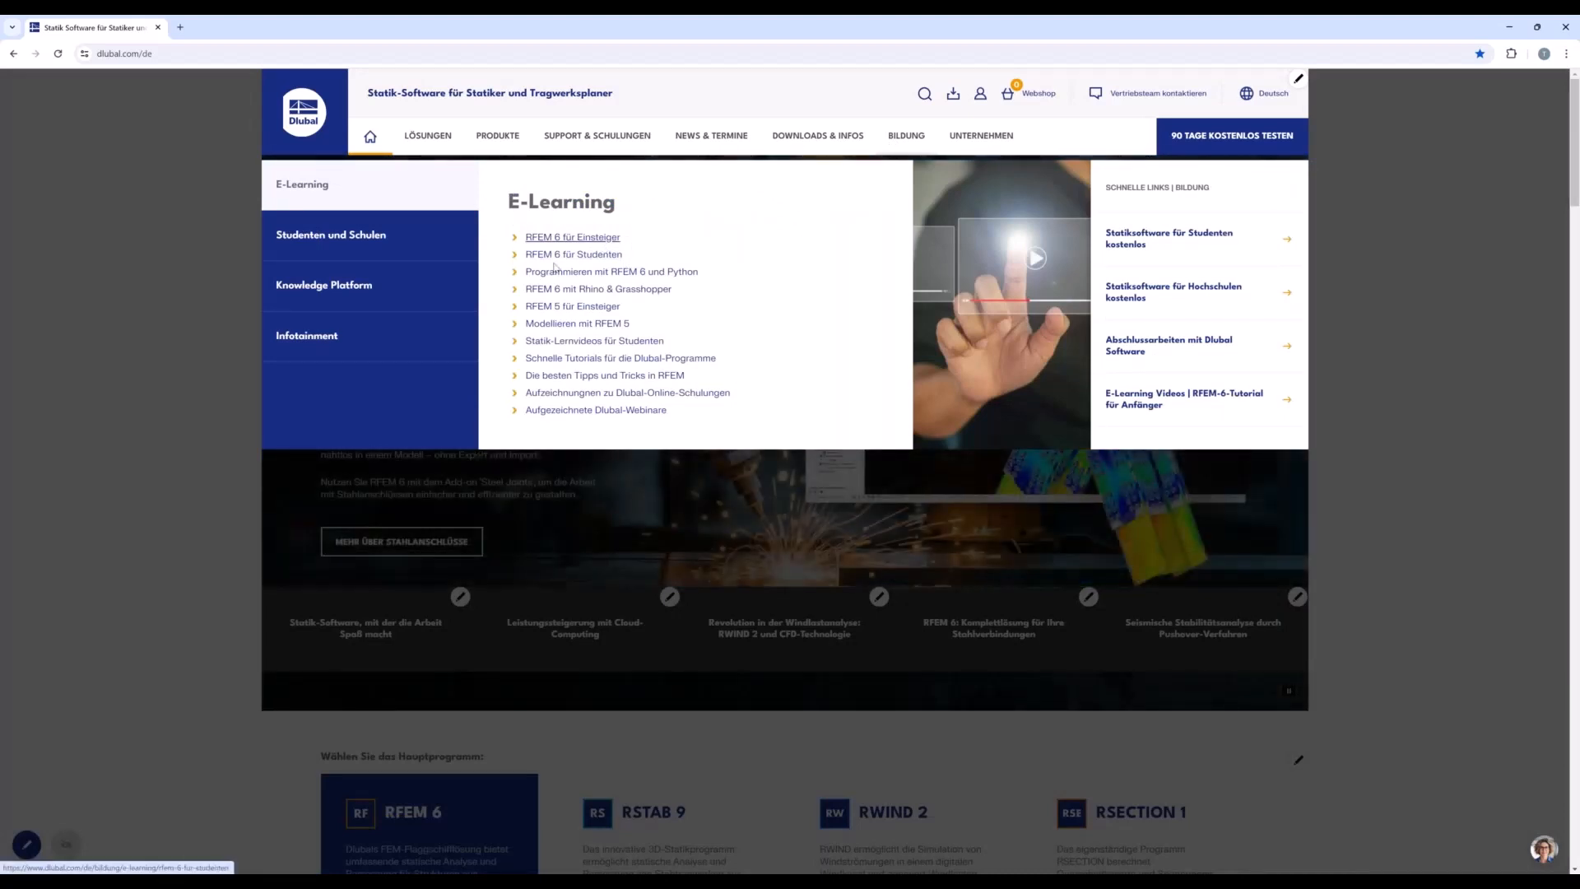
pyautogui.moveTo(442, 242)
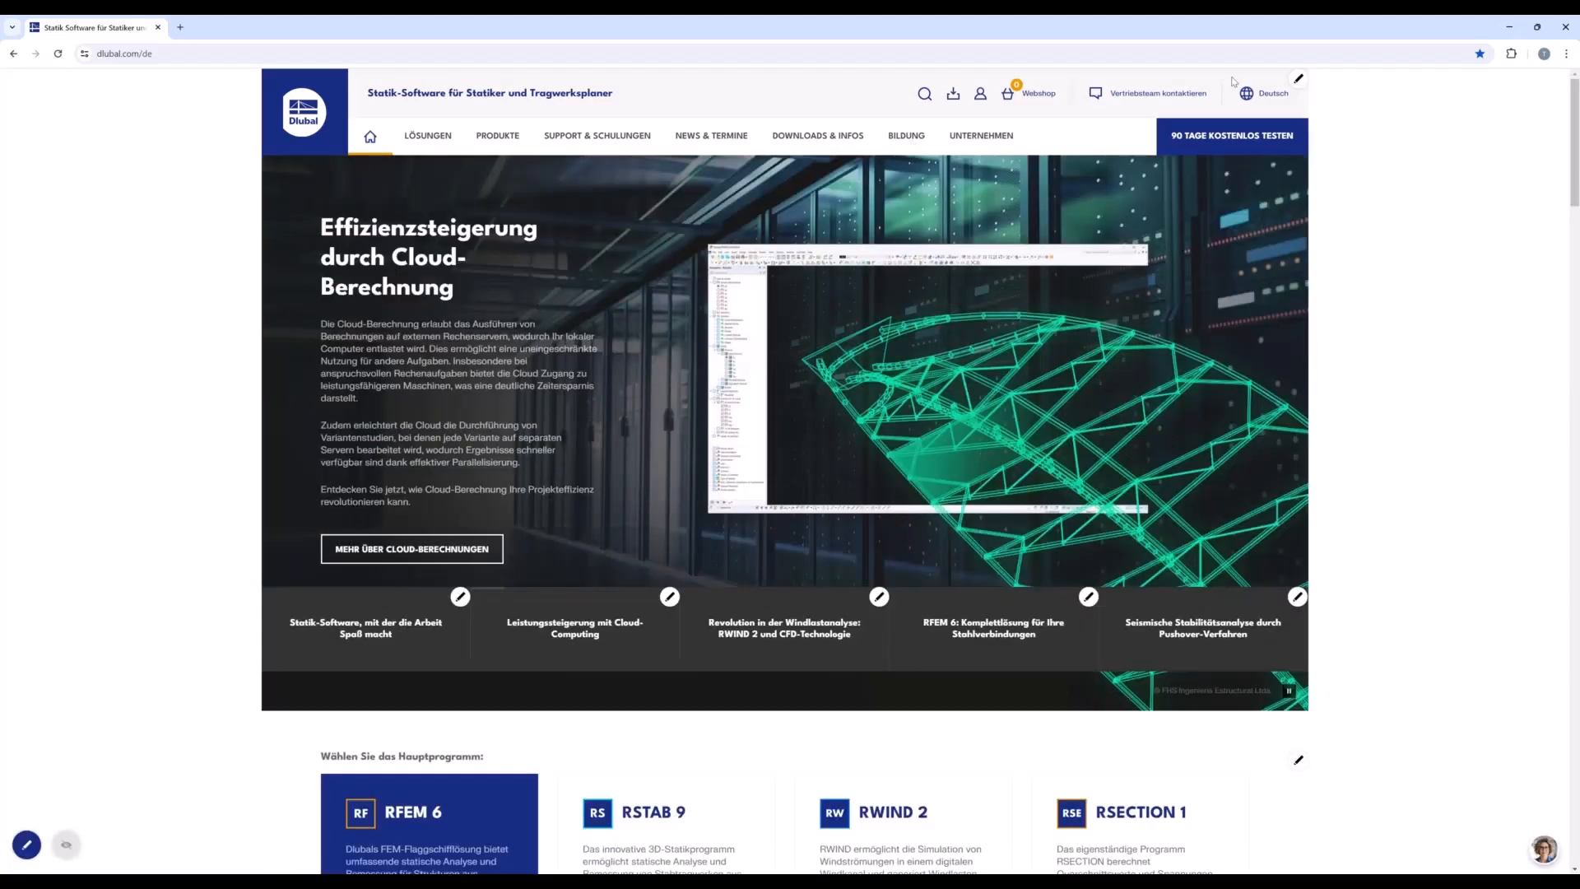
pyautogui.moveTo(1249, 93)
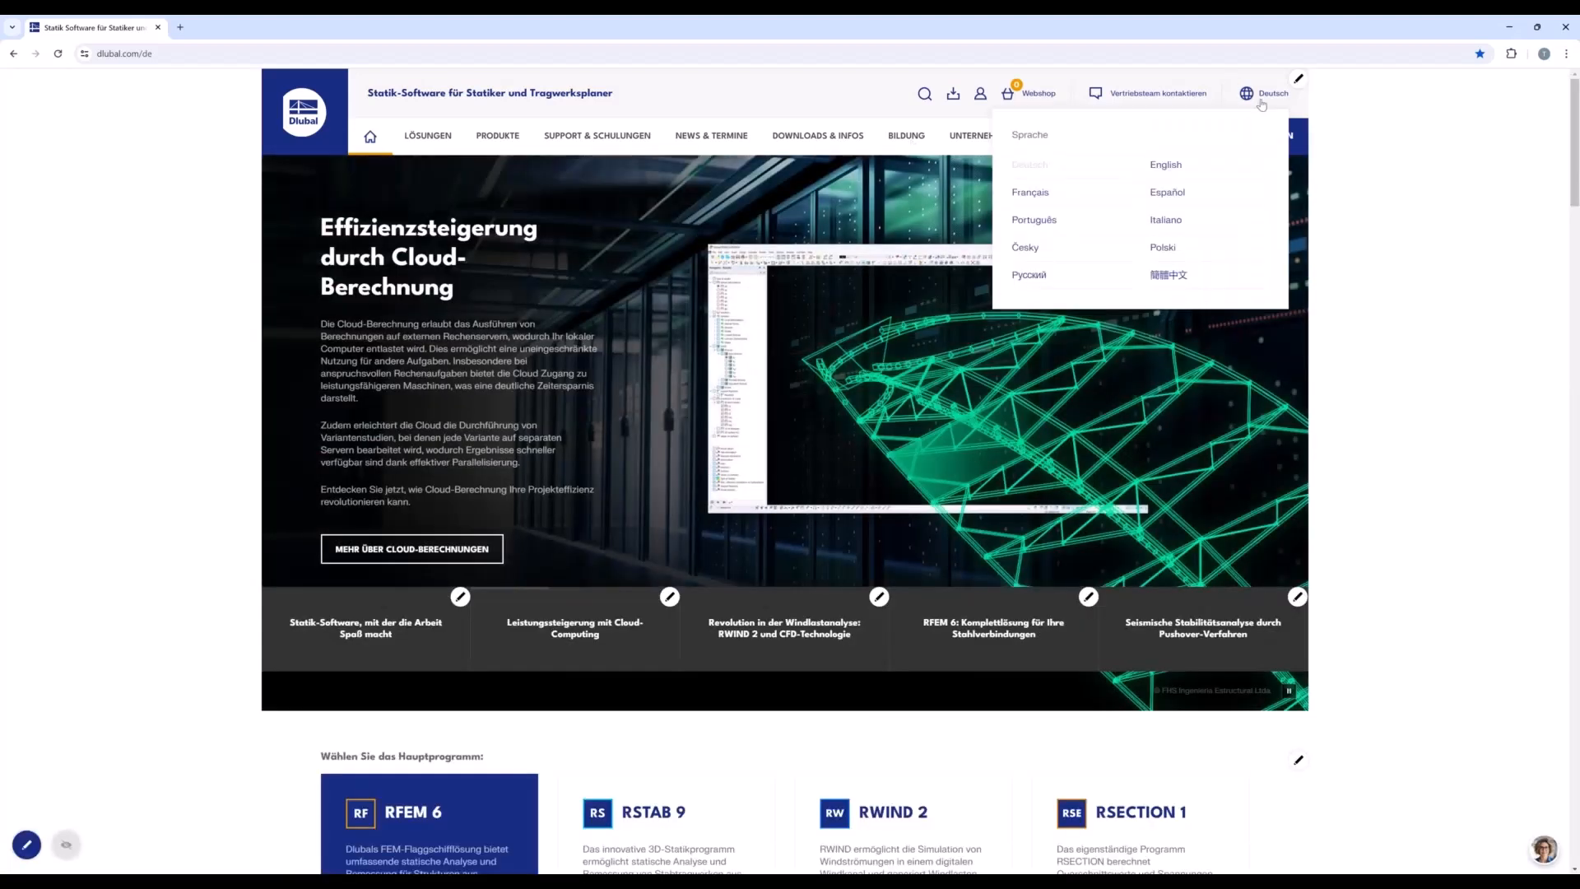
# Switch the website to English and open the Why Submit Your Thesis? page from the Students and Schools education entries.
pyautogui.click(1164, 151)
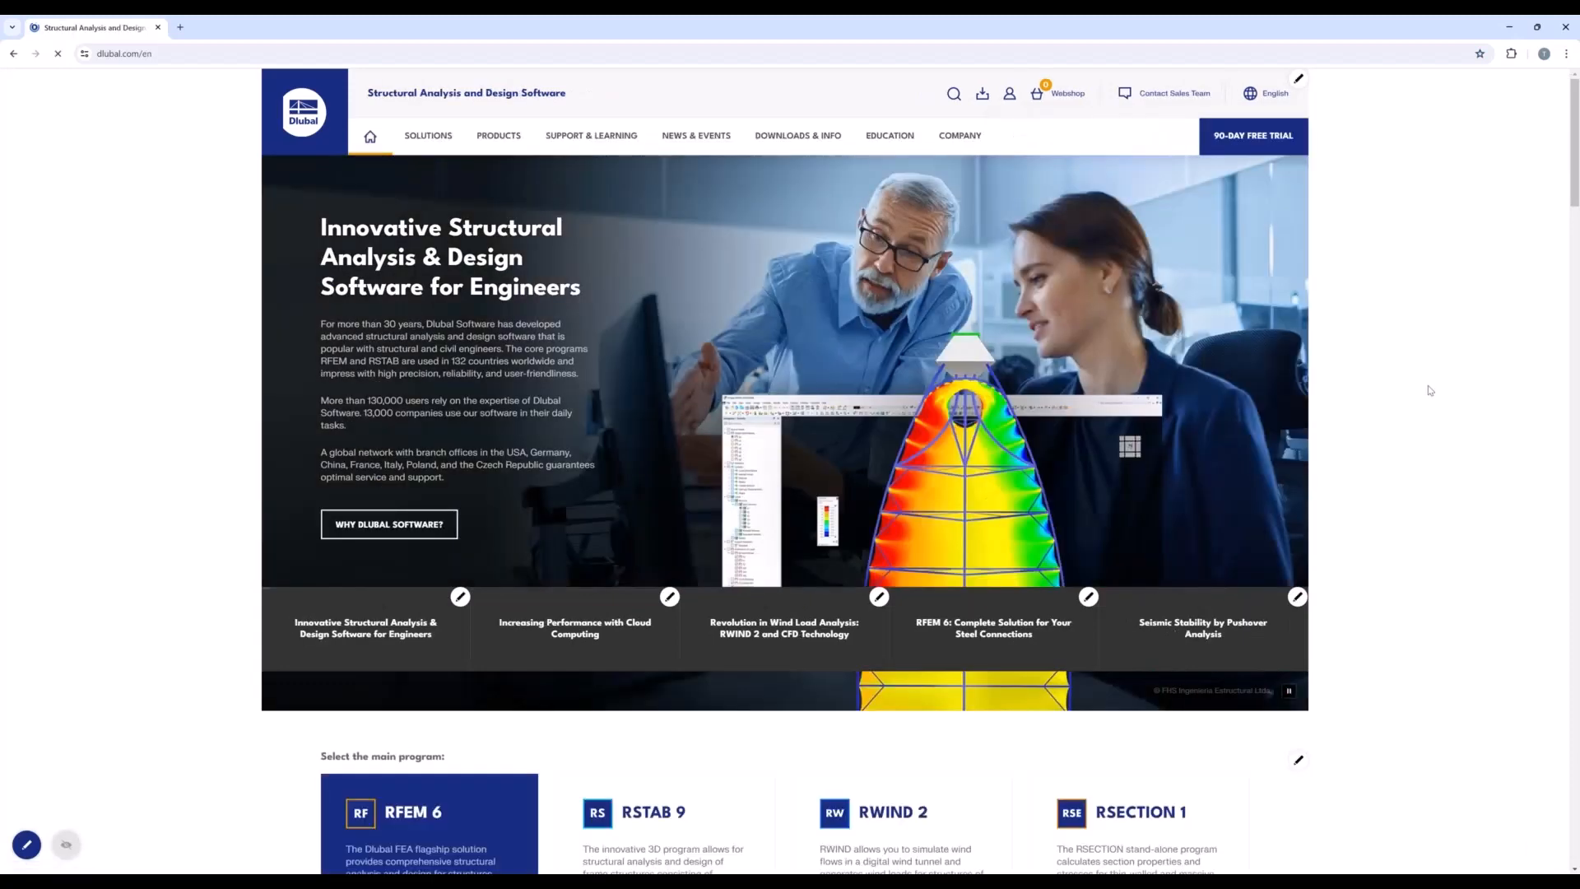
pyautogui.moveTo(882, 141)
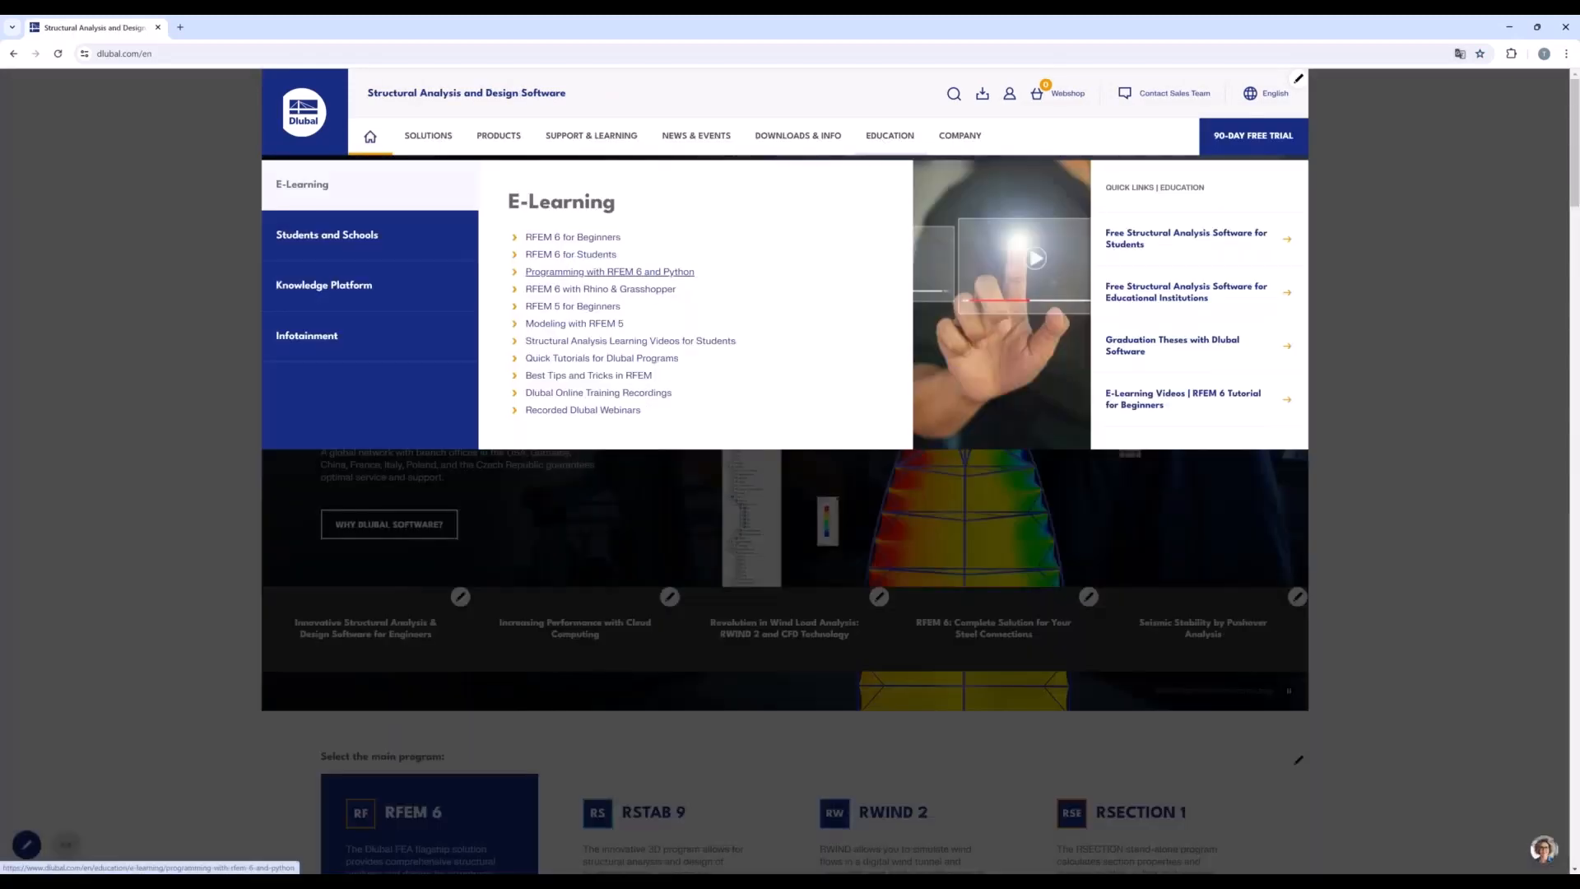
pyautogui.moveTo(293, 247)
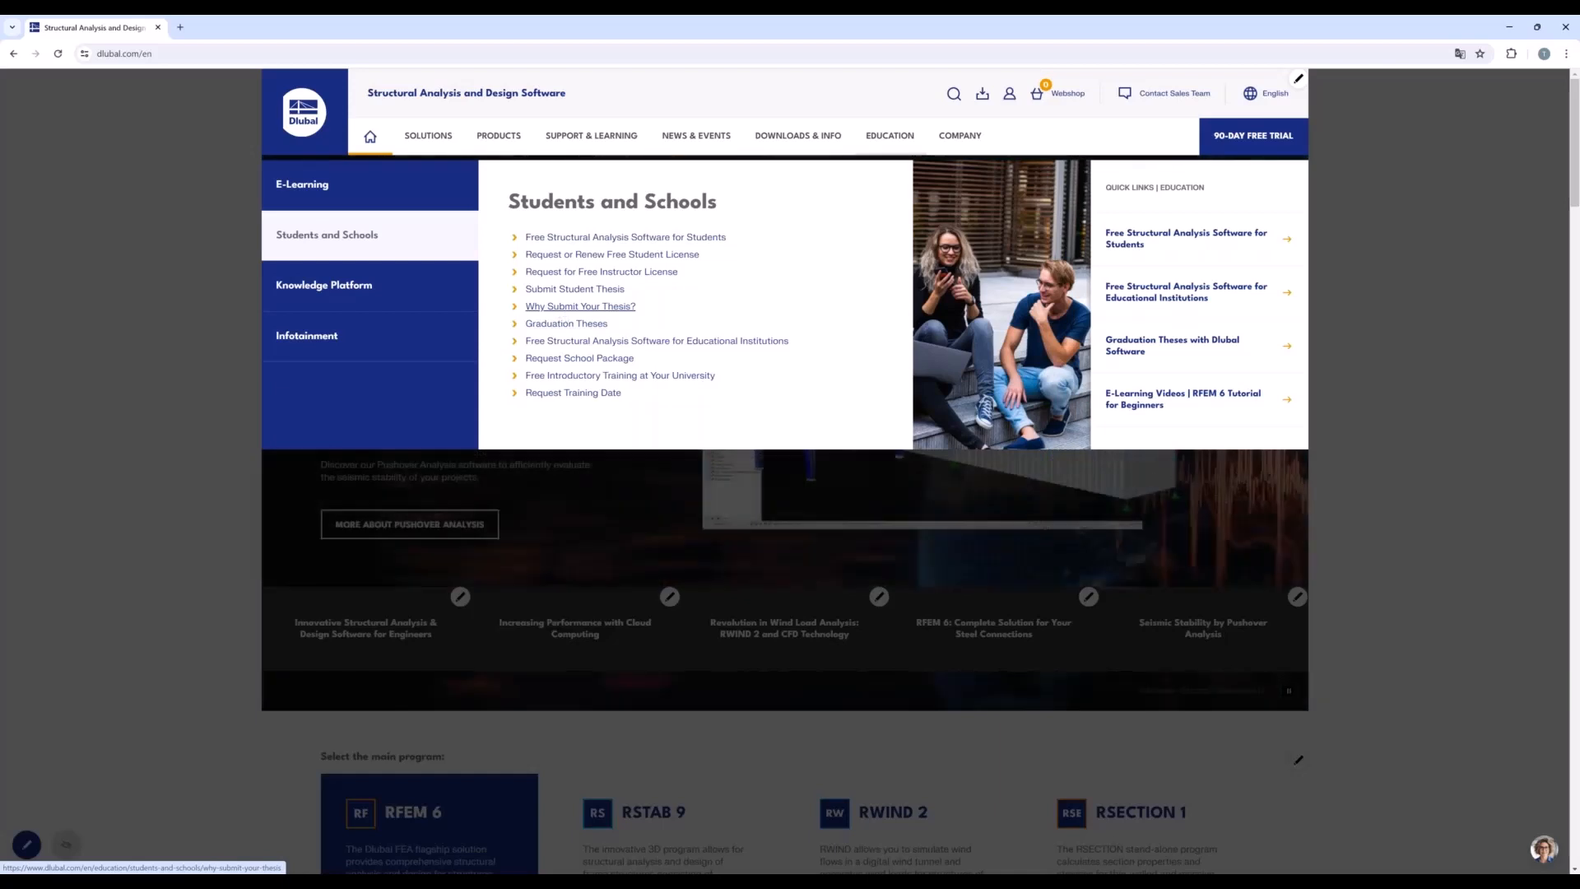
pyautogui.click(581, 309)
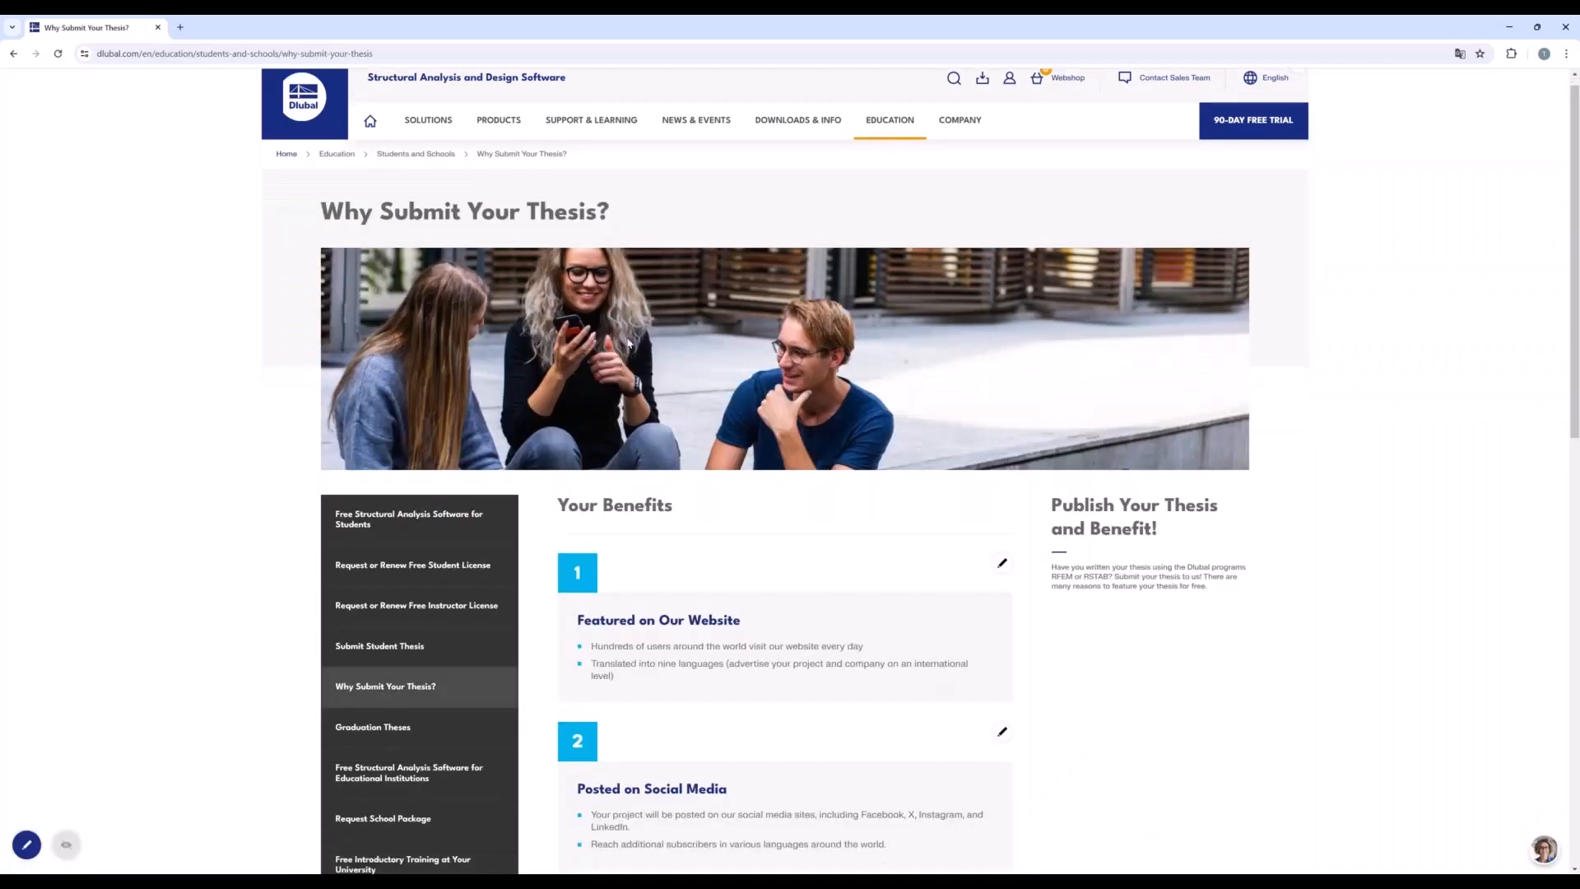
# Read through the thesis submission benefits, including the free license terms under Thank You Gift.
pyautogui.scroll(-6, 628, 344)
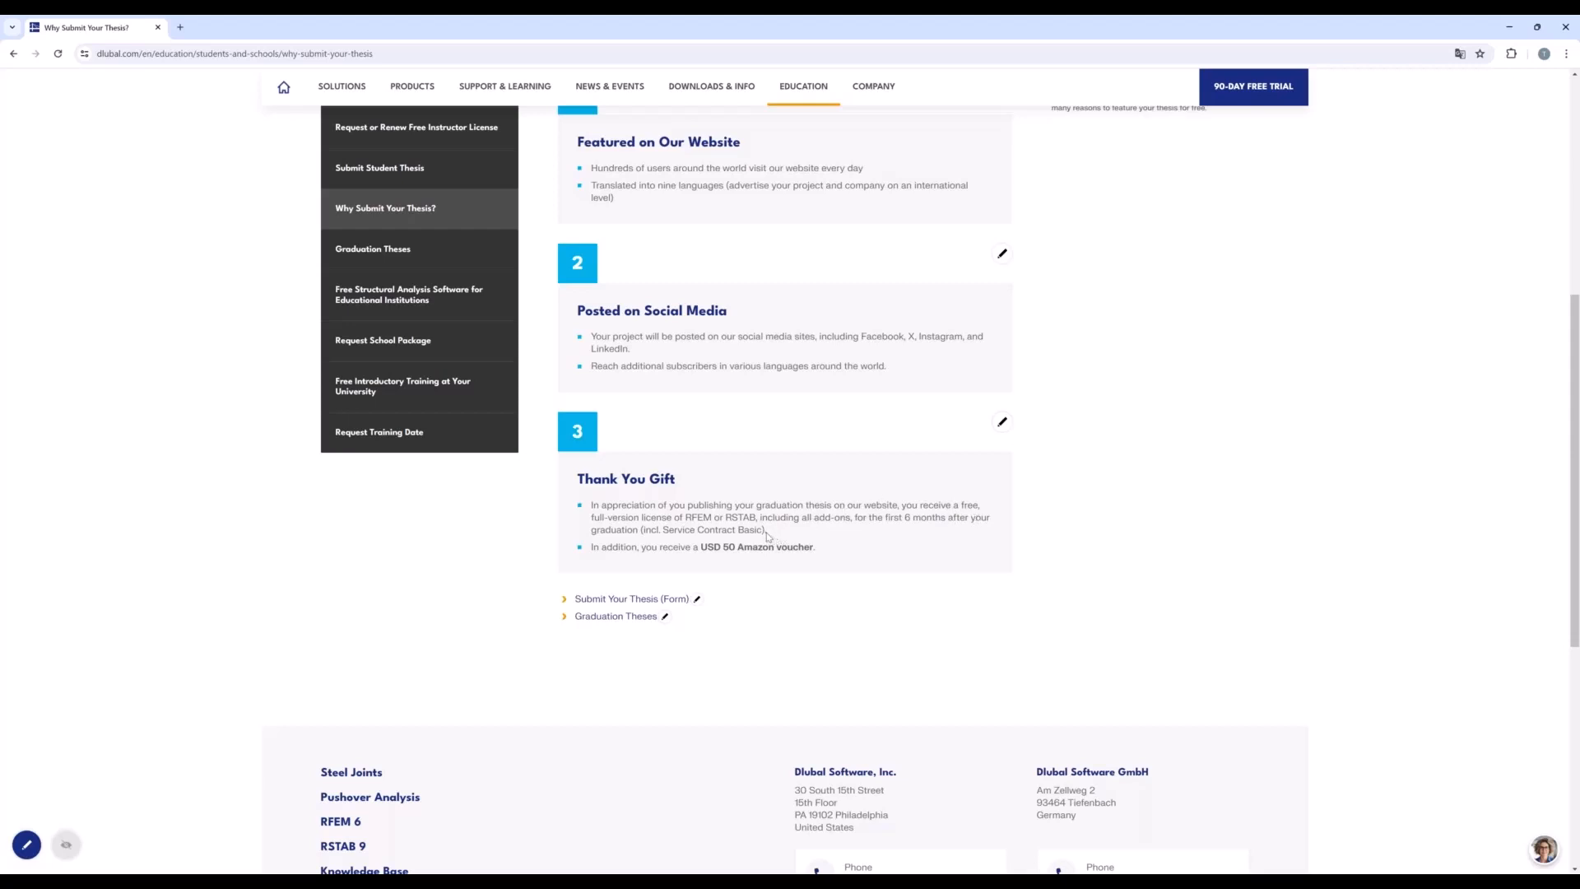
pyautogui.moveTo(769, 532); pyautogui.dragTo(565, 512)
pyautogui.click(705, 512)
pyautogui.scroll(1, 601, 468)
pyautogui.scroll(5, 601, 466)
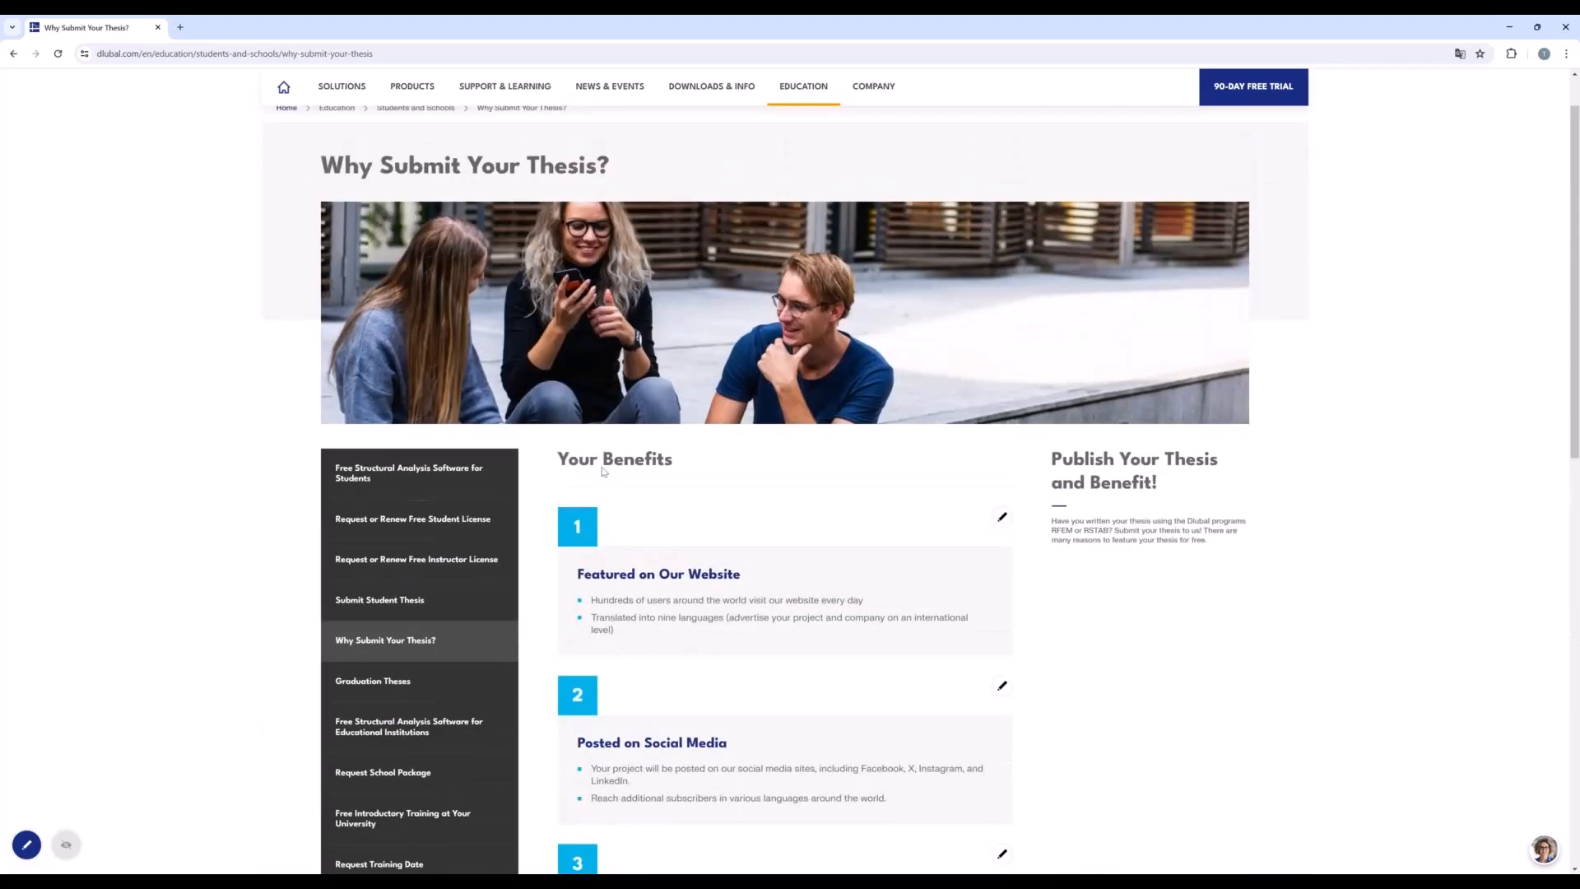
pyautogui.scroll(1, 602, 467)
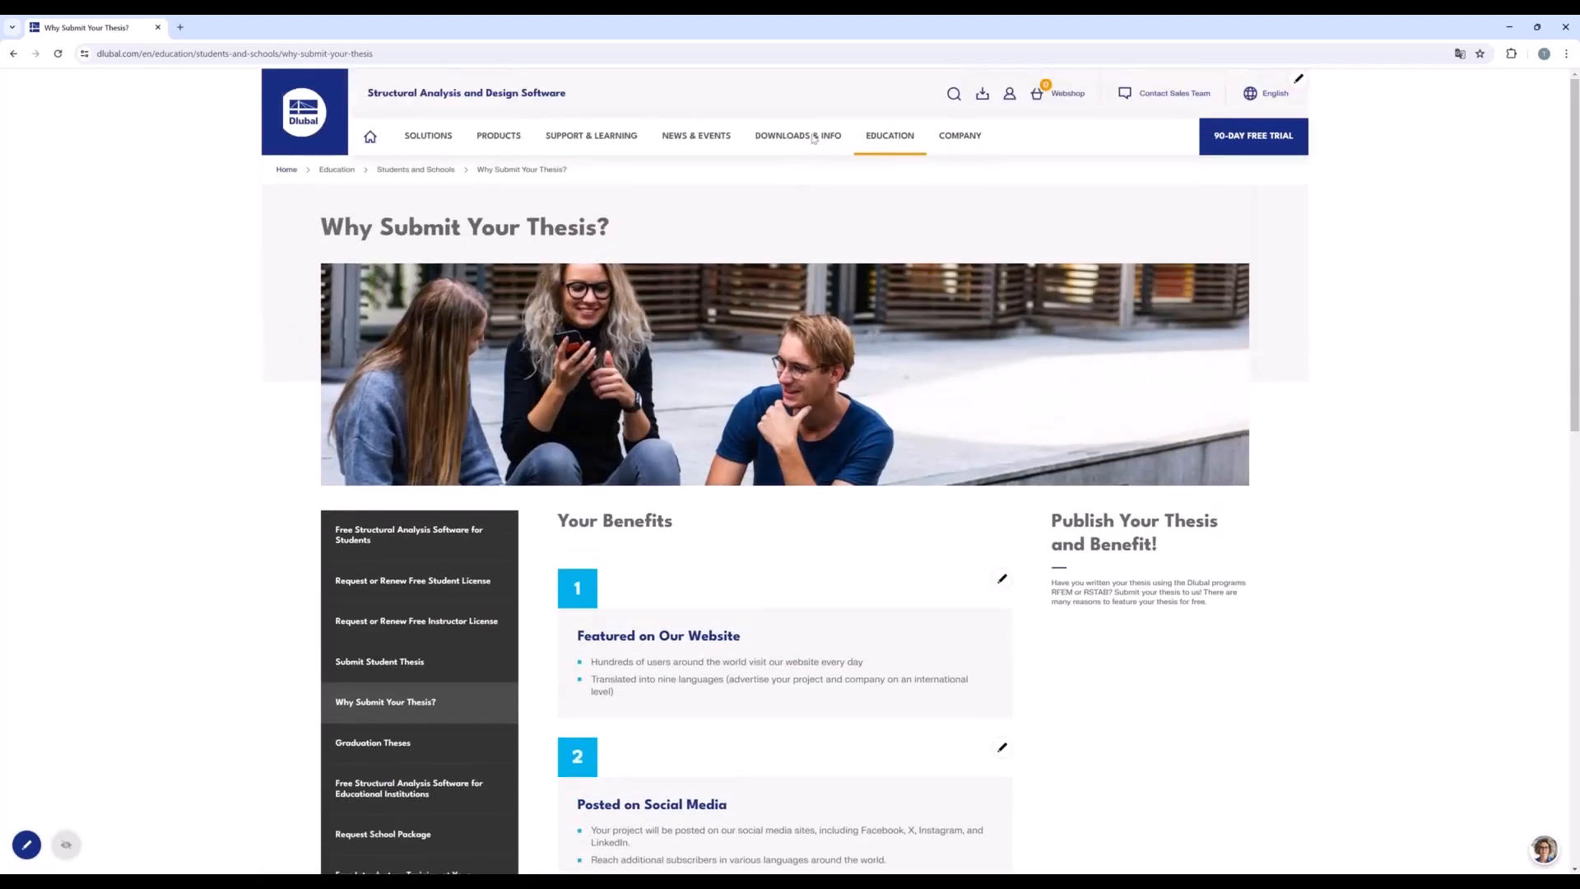
# Look through the trial version, Examples and Documents entries under Downloads & Info and the Support entries under Support & Learning.
pyautogui.moveTo(812, 138)
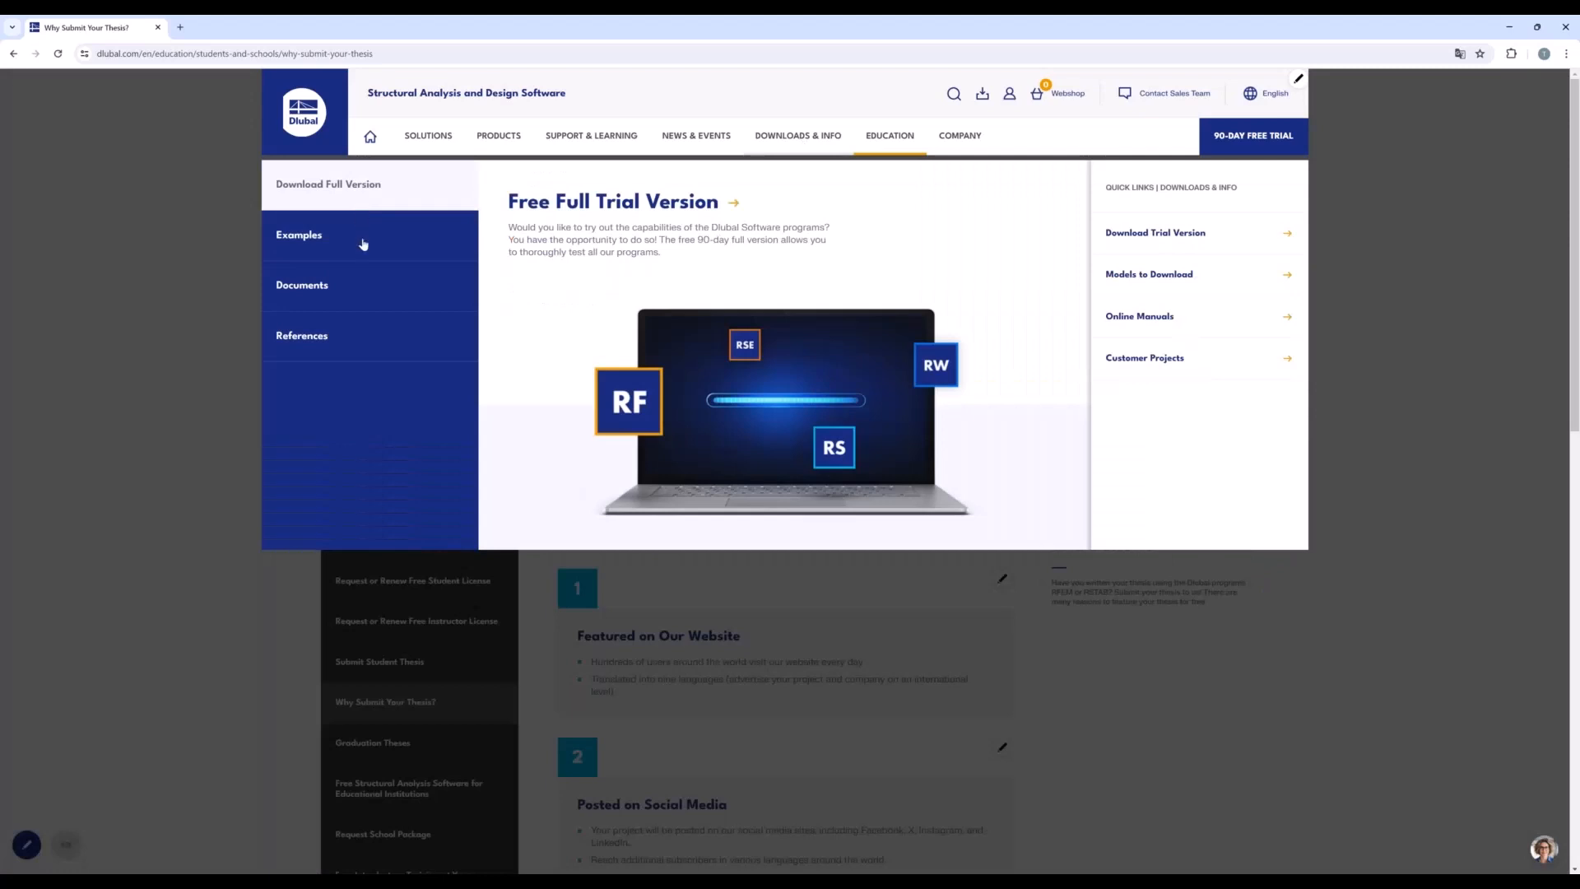
pyautogui.moveTo(362, 248)
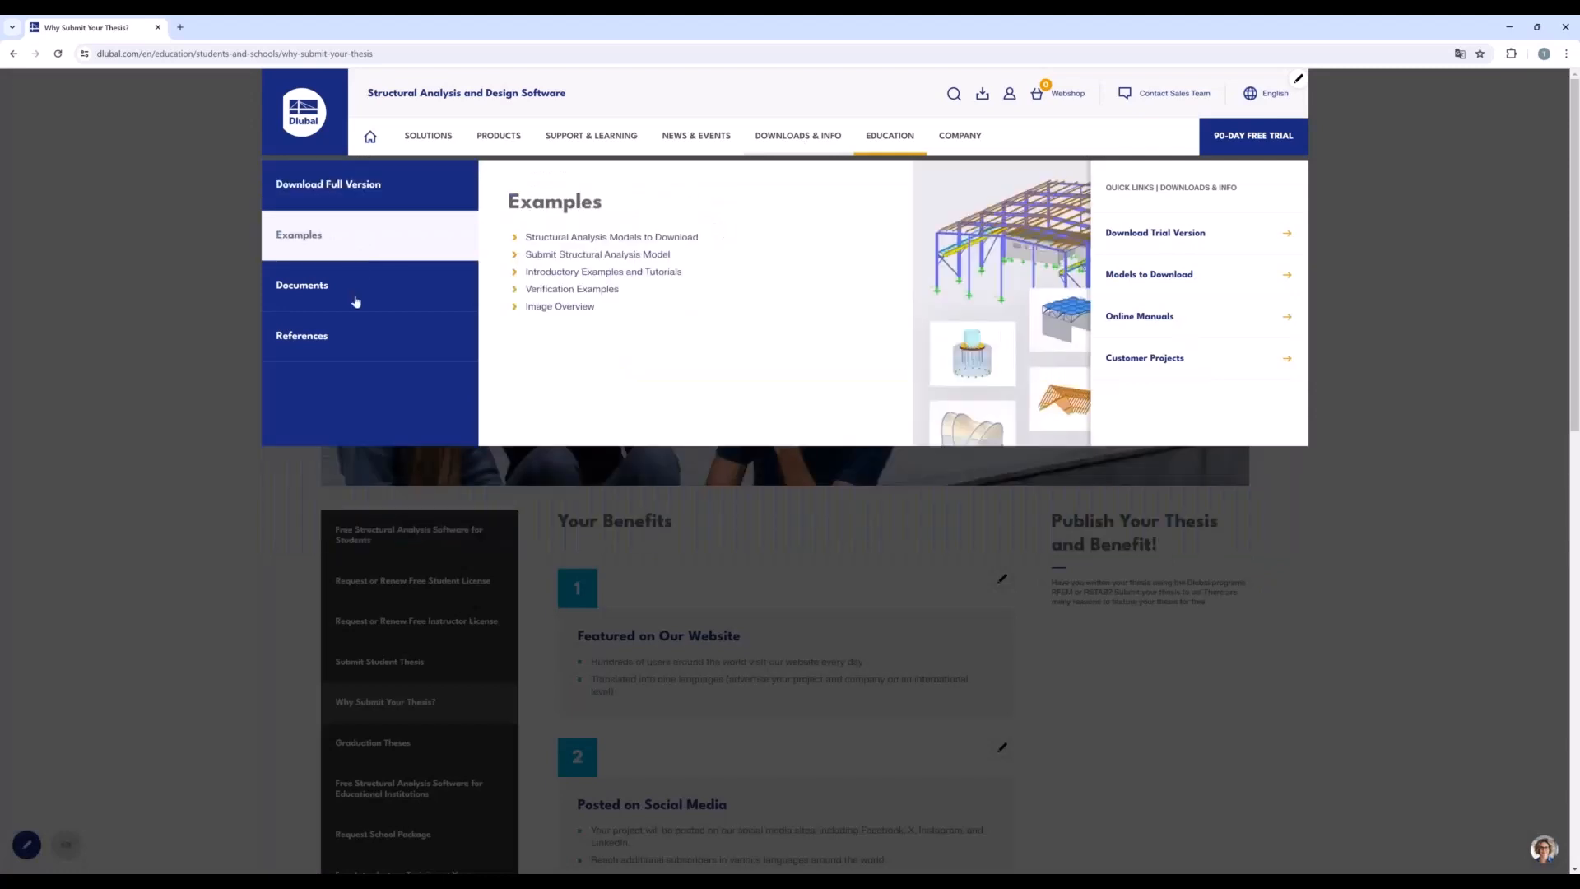
pyautogui.moveTo(355, 301)
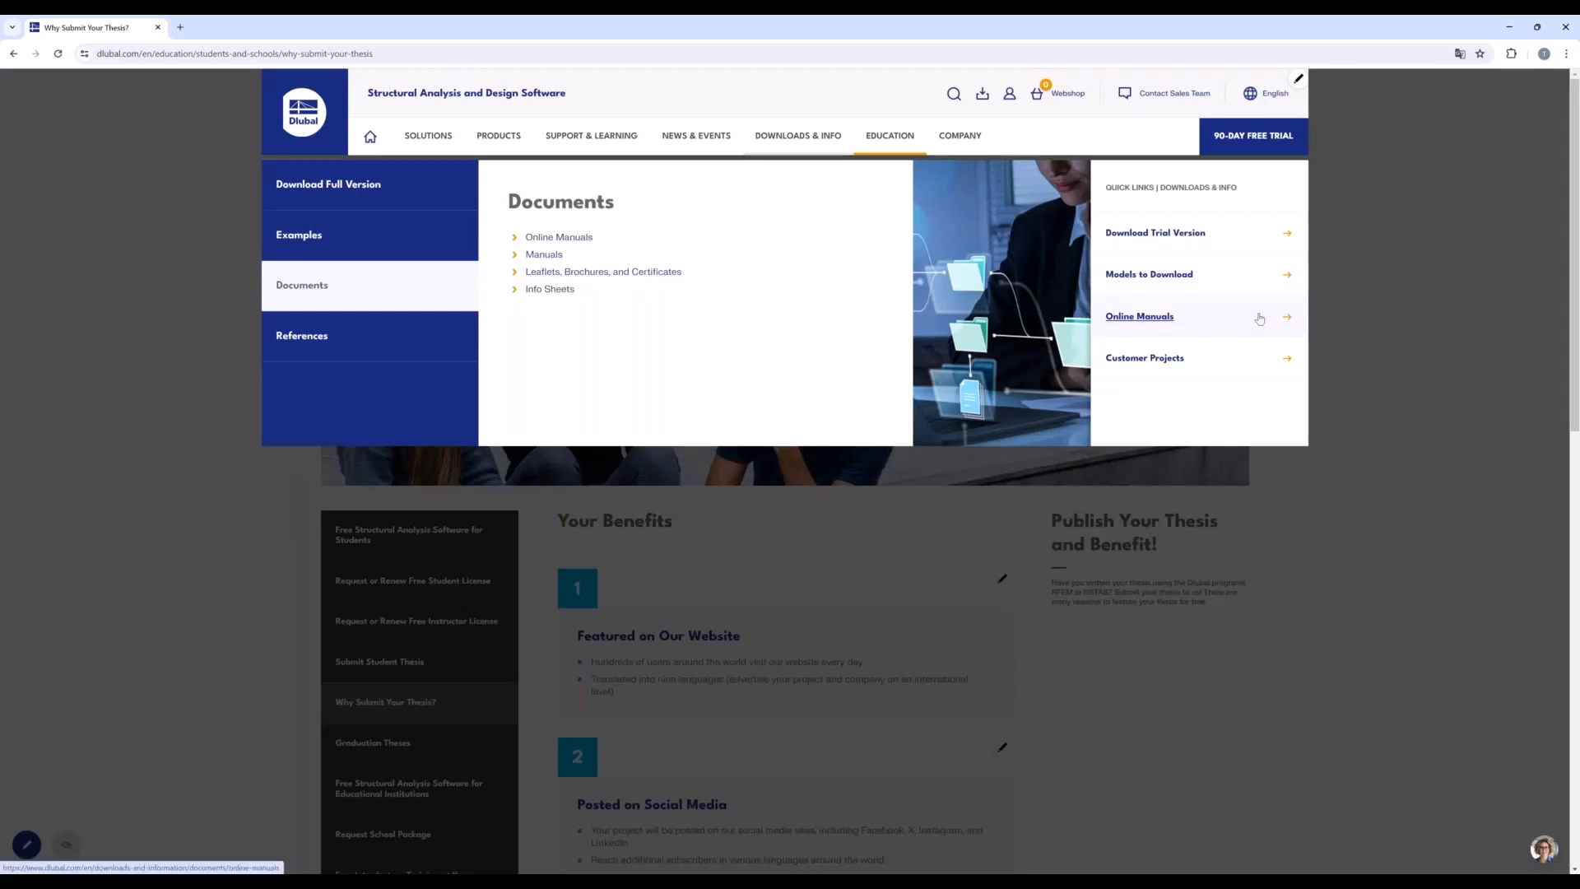
pyautogui.moveTo(603, 140)
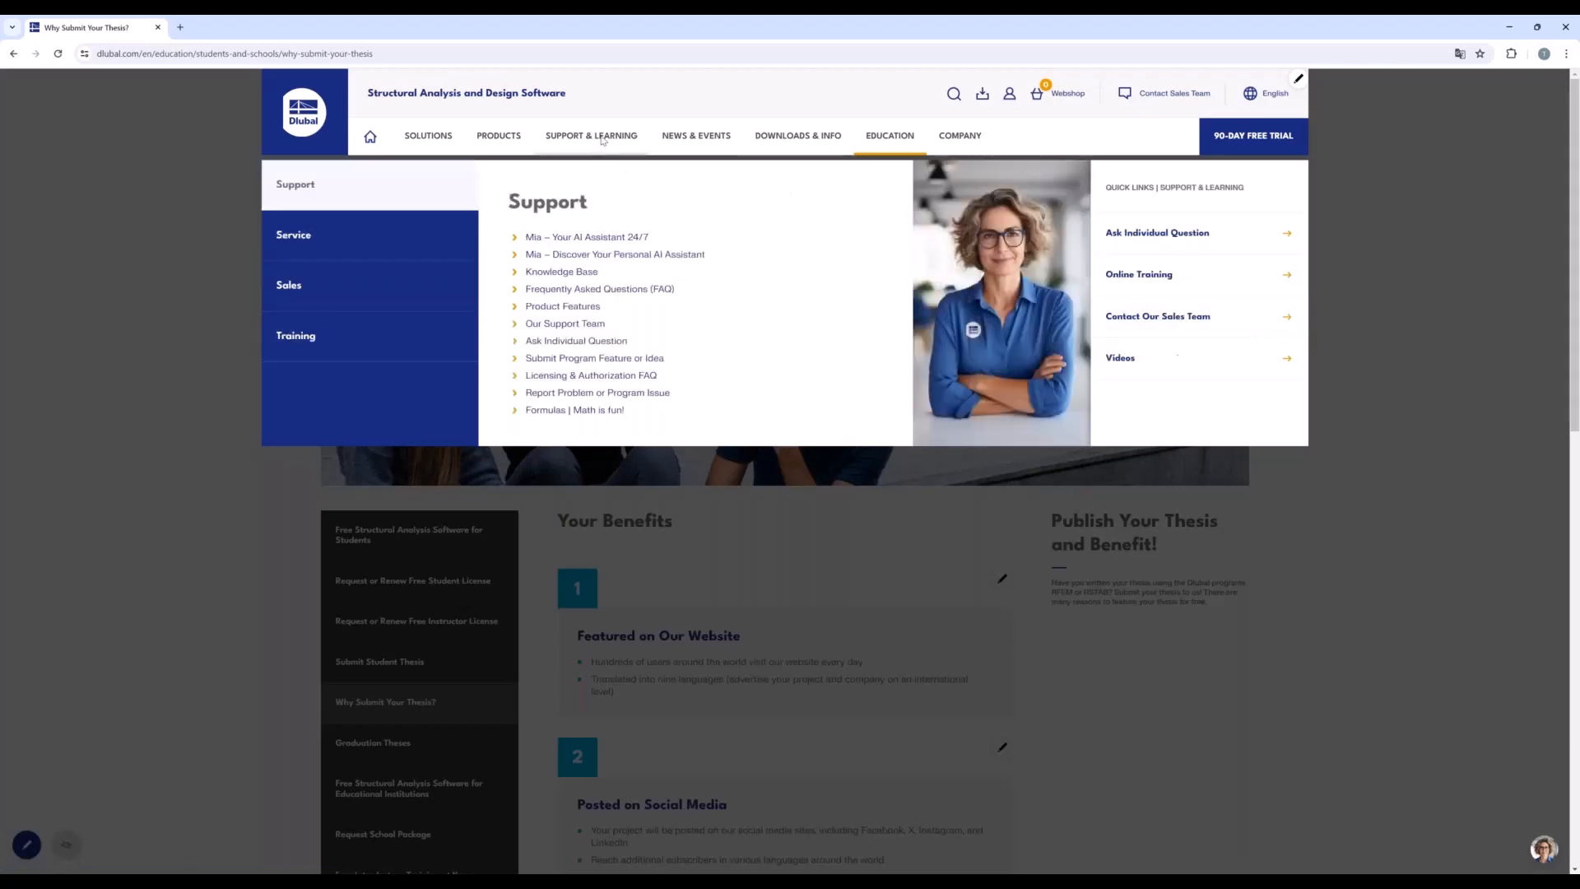